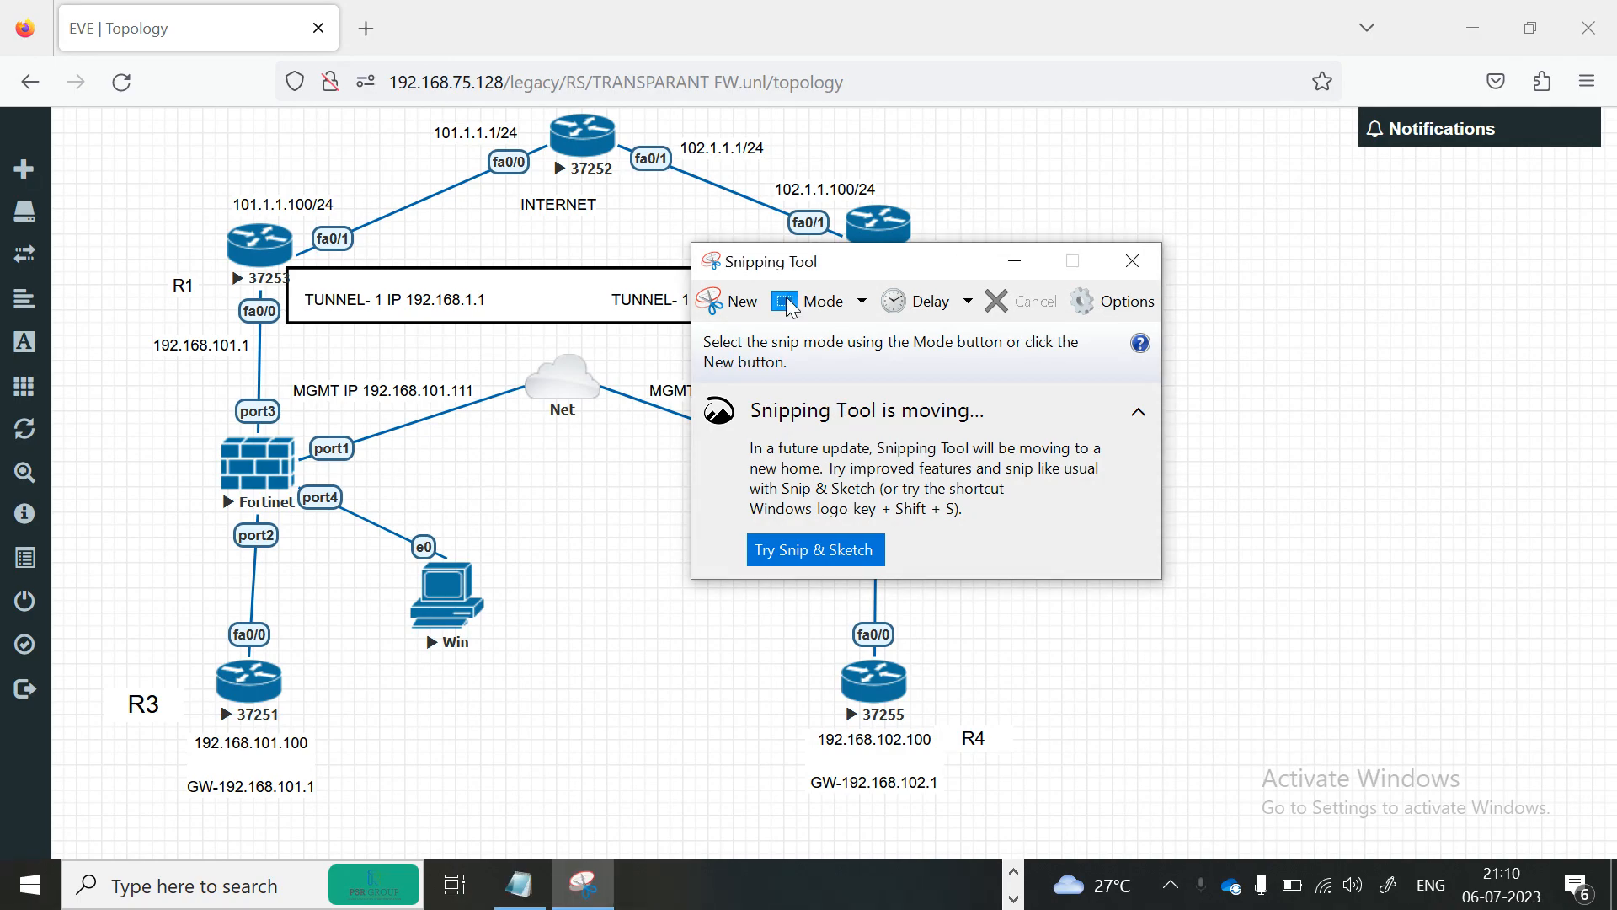
Start a new rectangular snip and capture the whole EVE topology diagram of the lab.
left_click(727, 301)
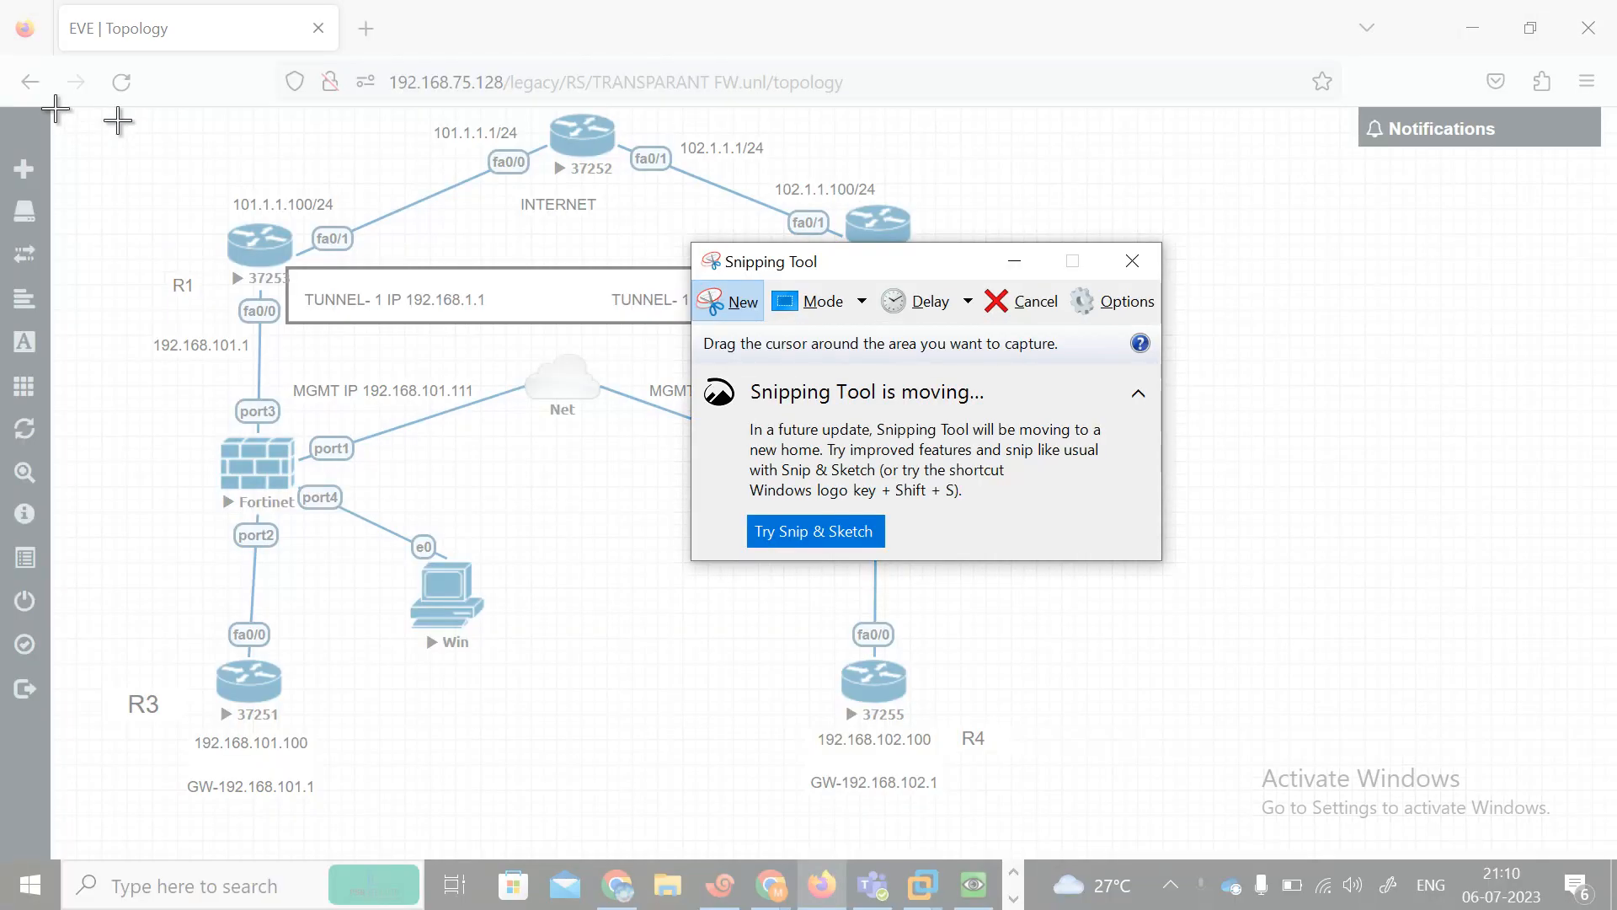
left_click(730, 297)
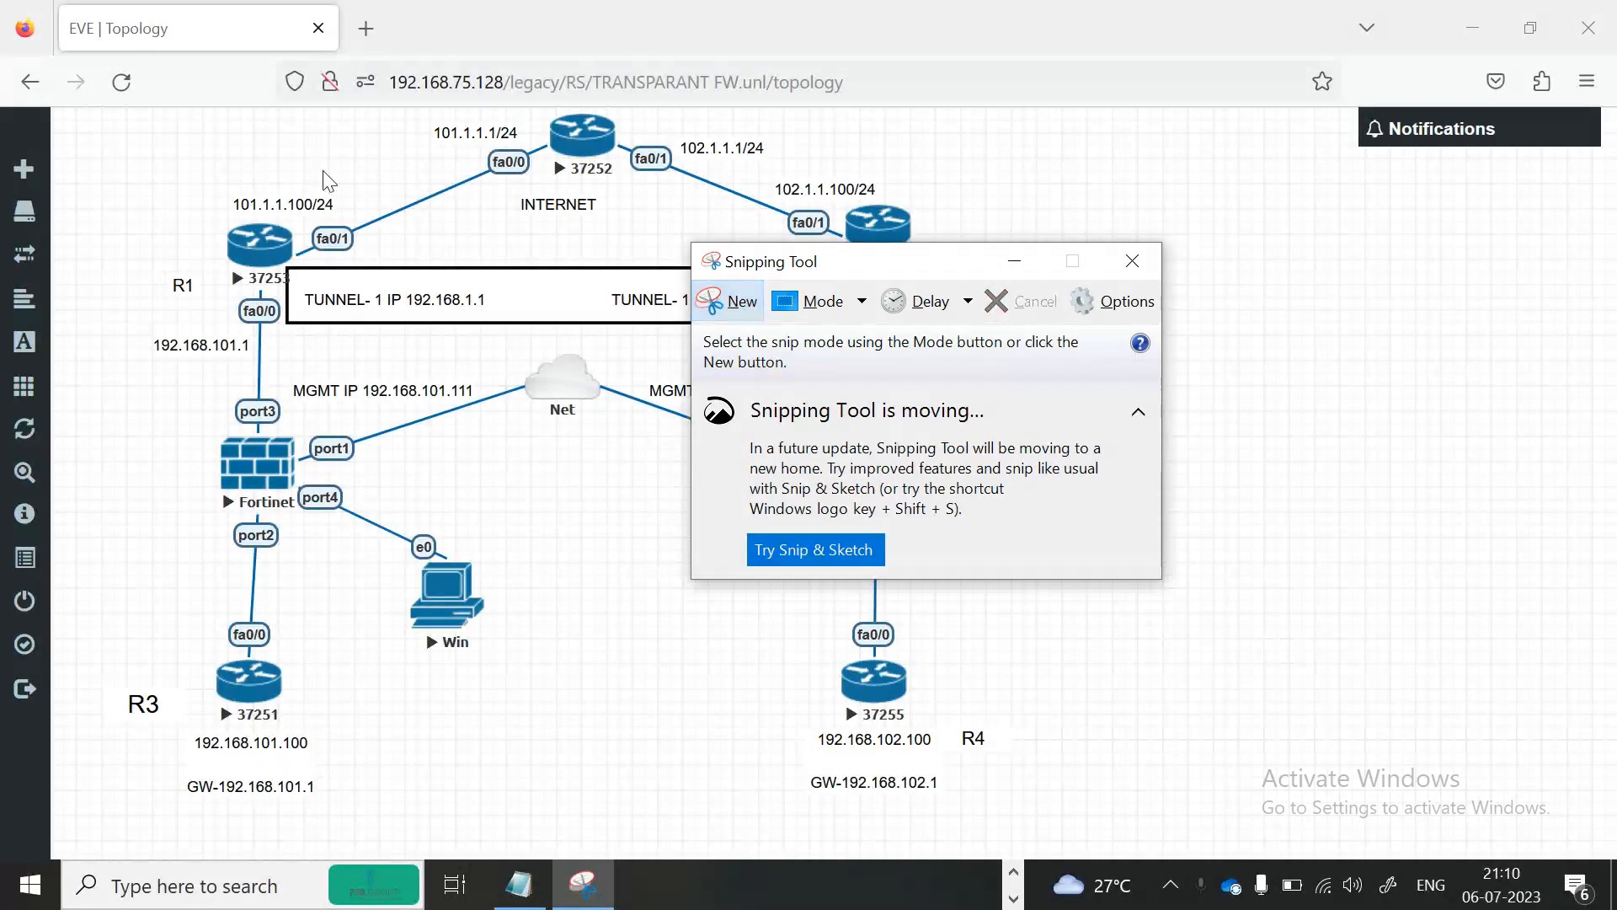
left_click(728, 302)
left_click_drag(63, 107, 1615, 854)
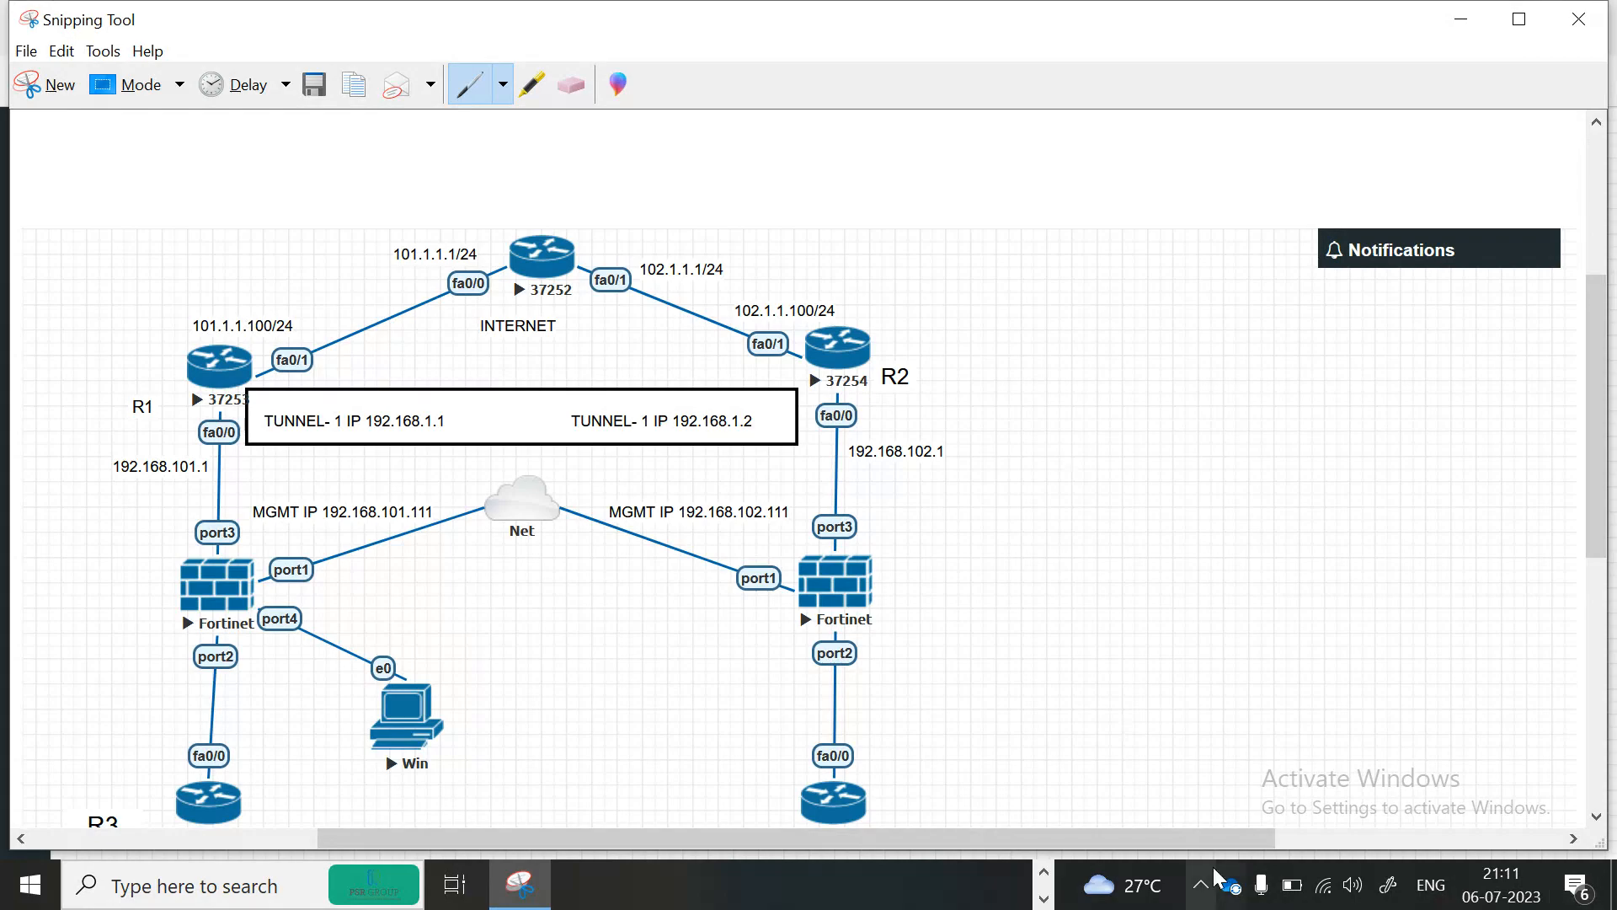
Switch to the Google Meet call and admit the participant asking to join.
left_click(1044, 871)
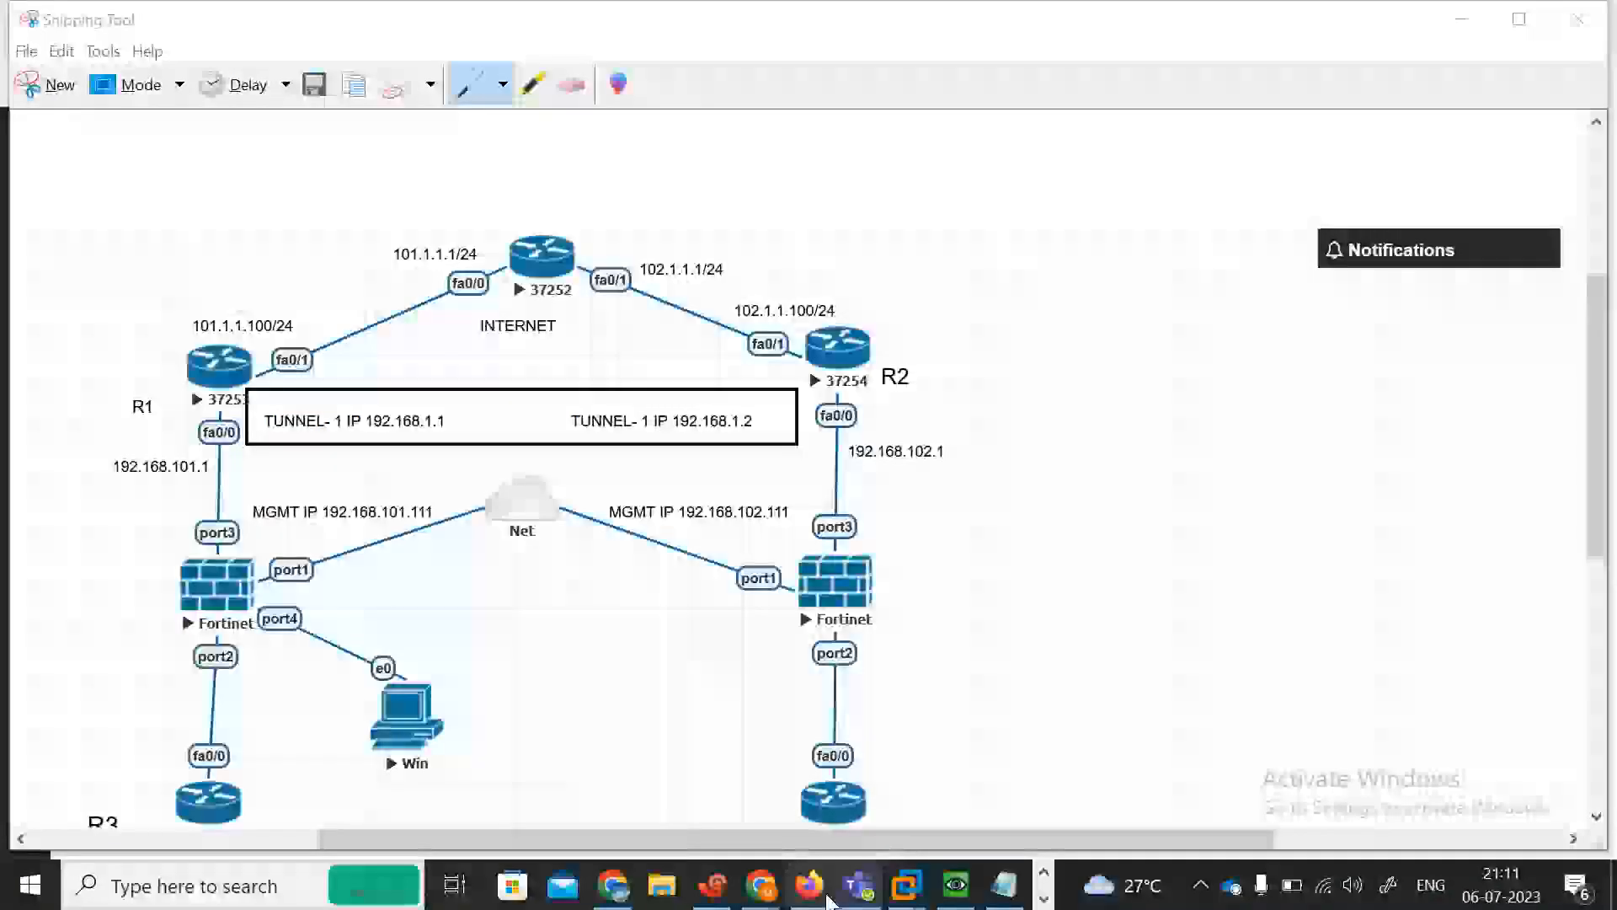
mouse_move(758, 885)
left_click(541, 780)
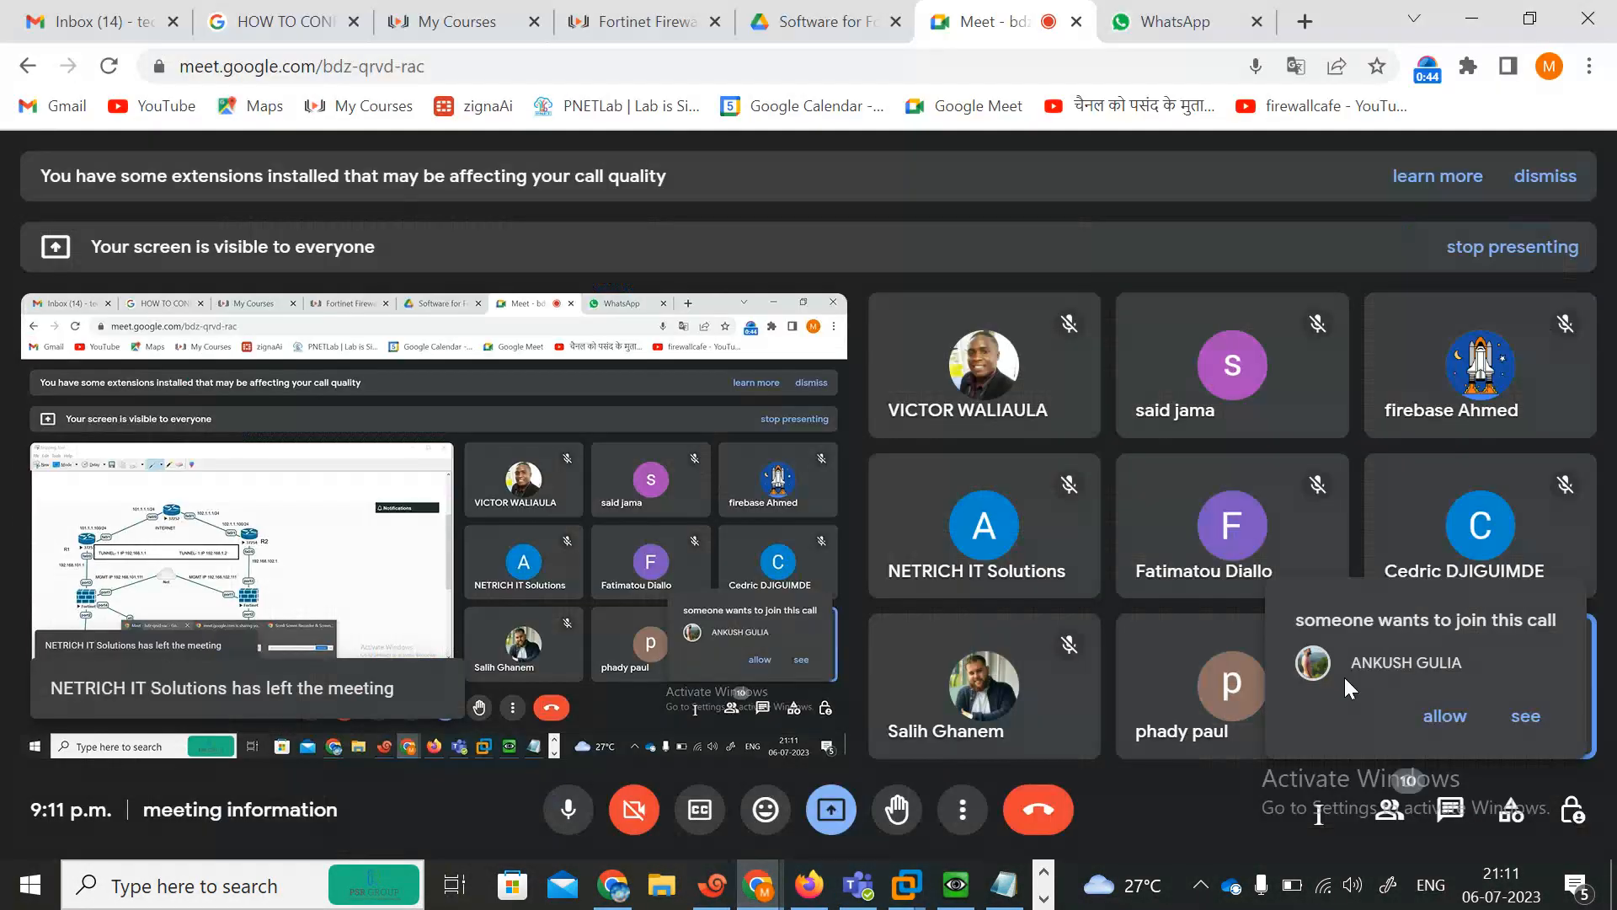
left_click(1440, 715)
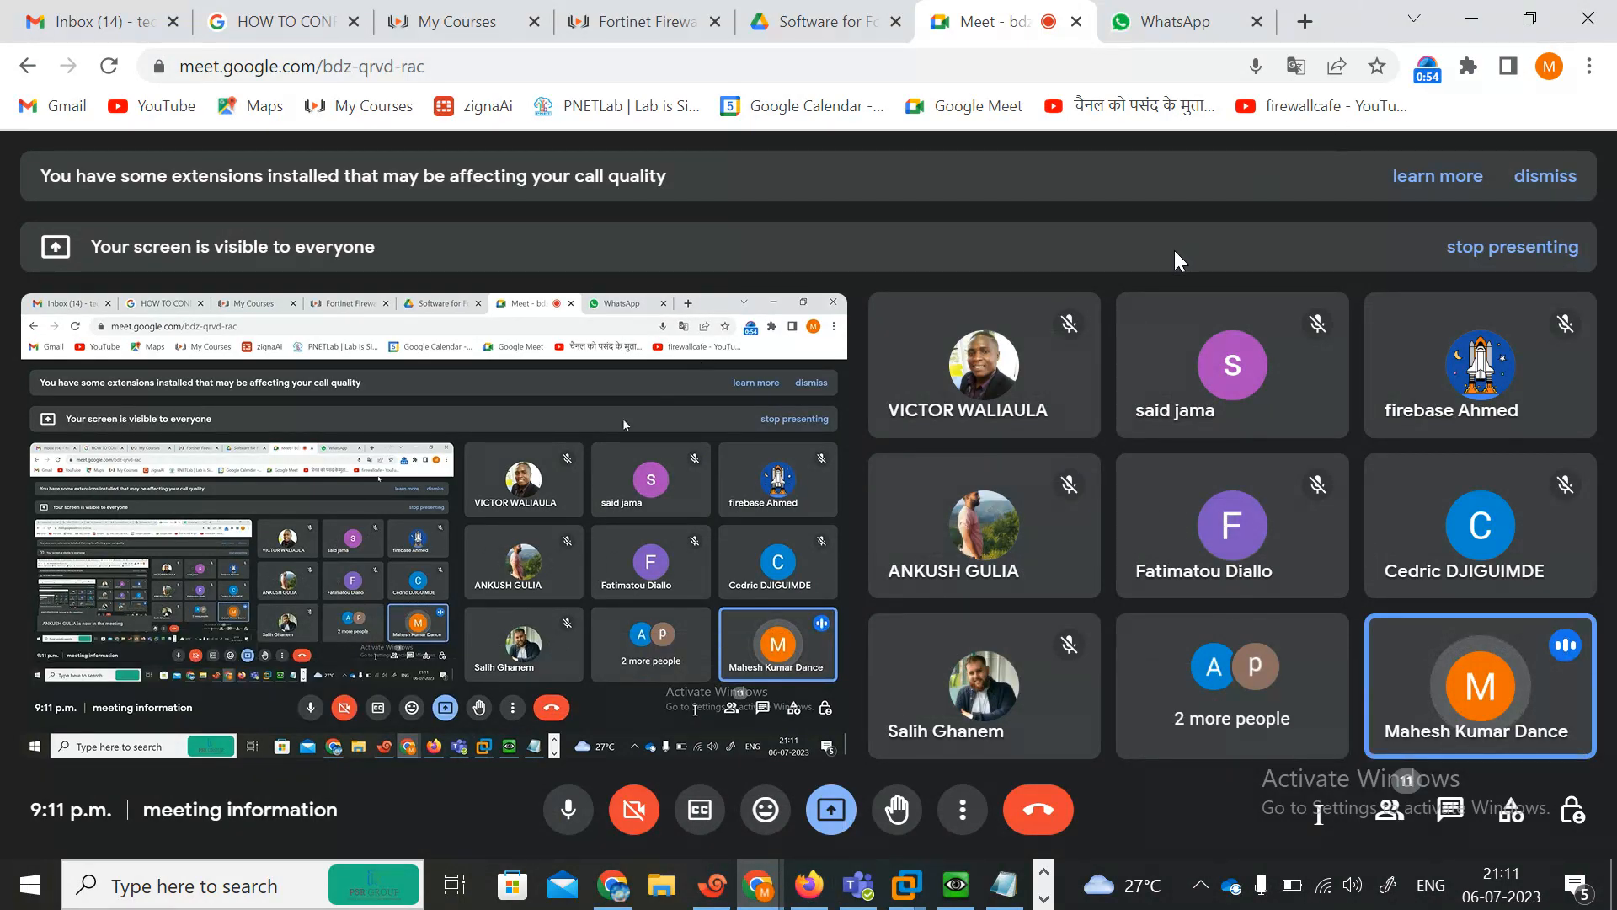
Return to the Snipping Tool window with the captured topology, dismissing the screen-sharing notification.
mouse_move(1118, 394)
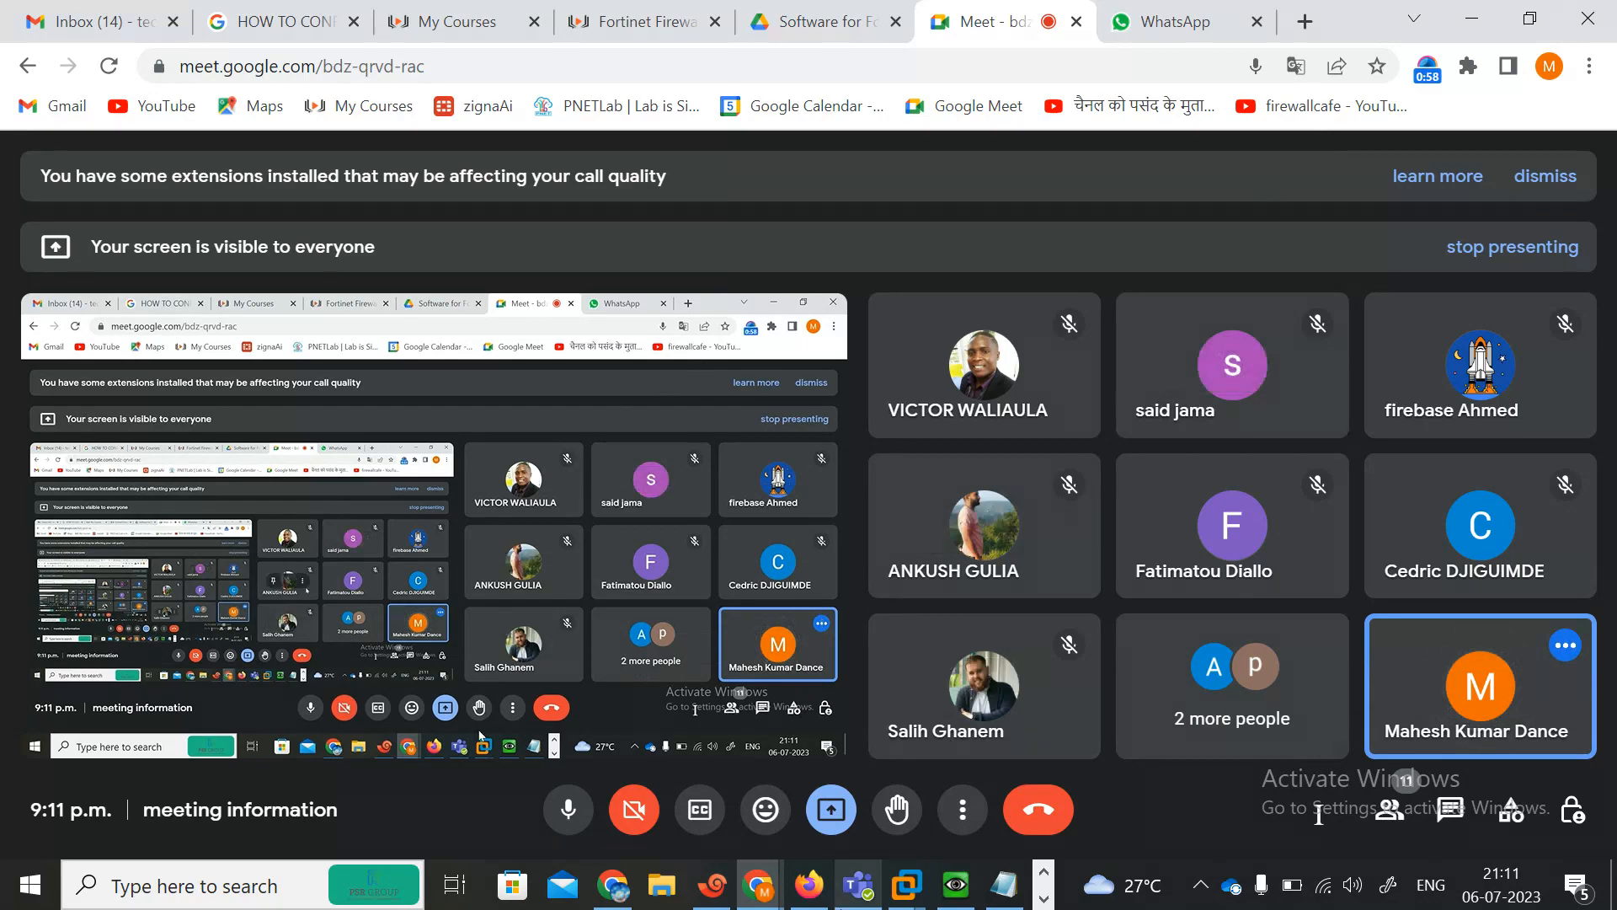
left_click(809, 885)
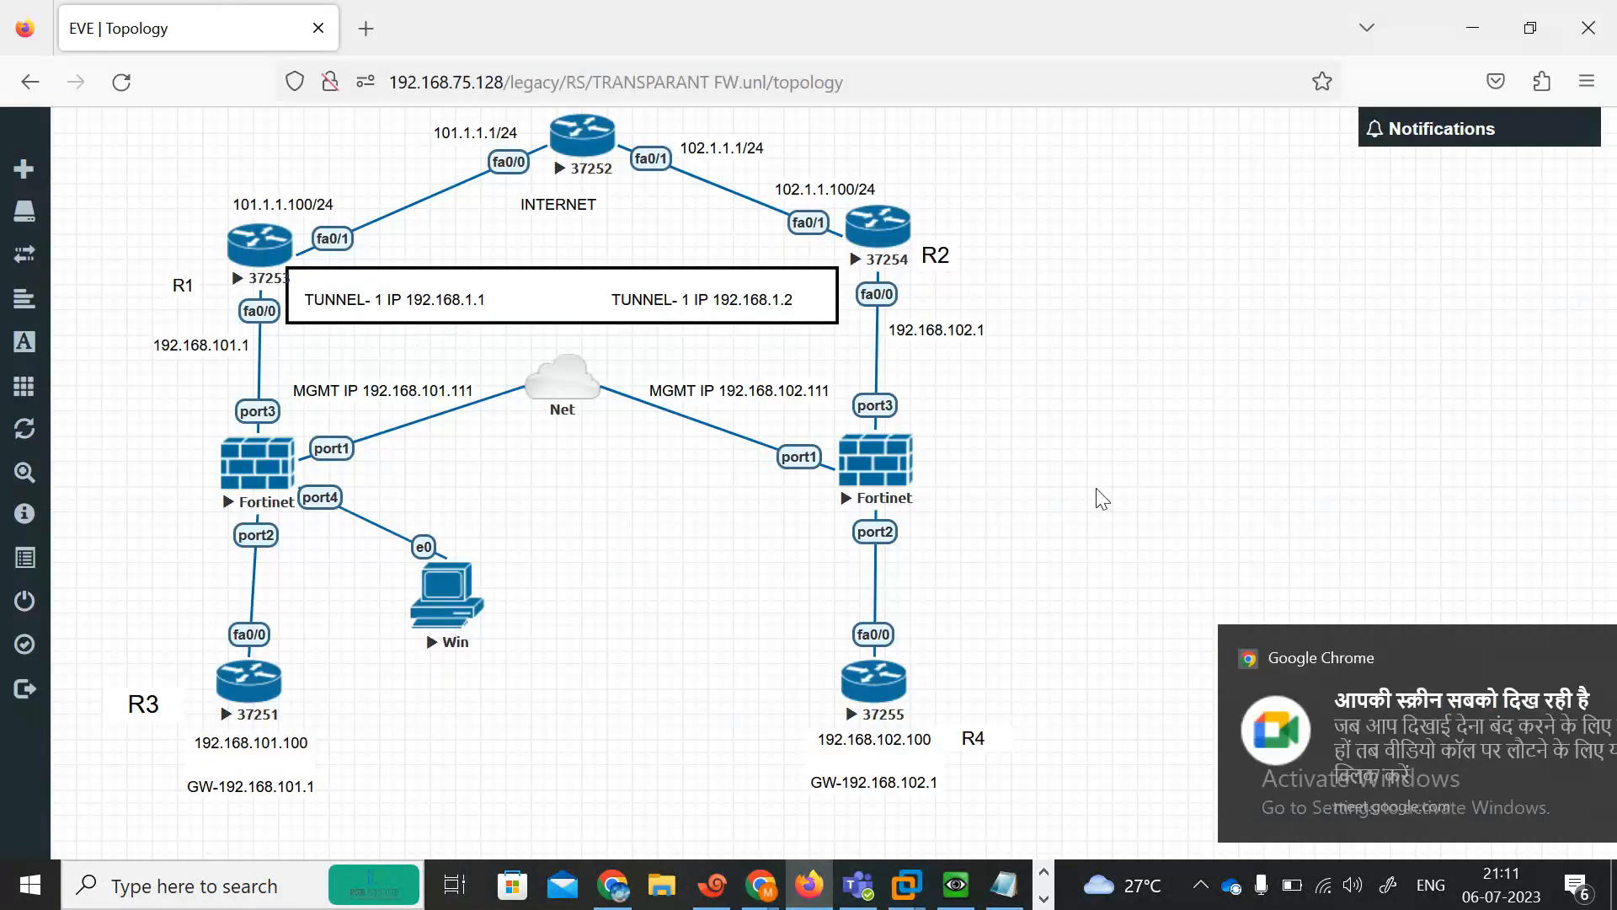
left_click(1564, 659)
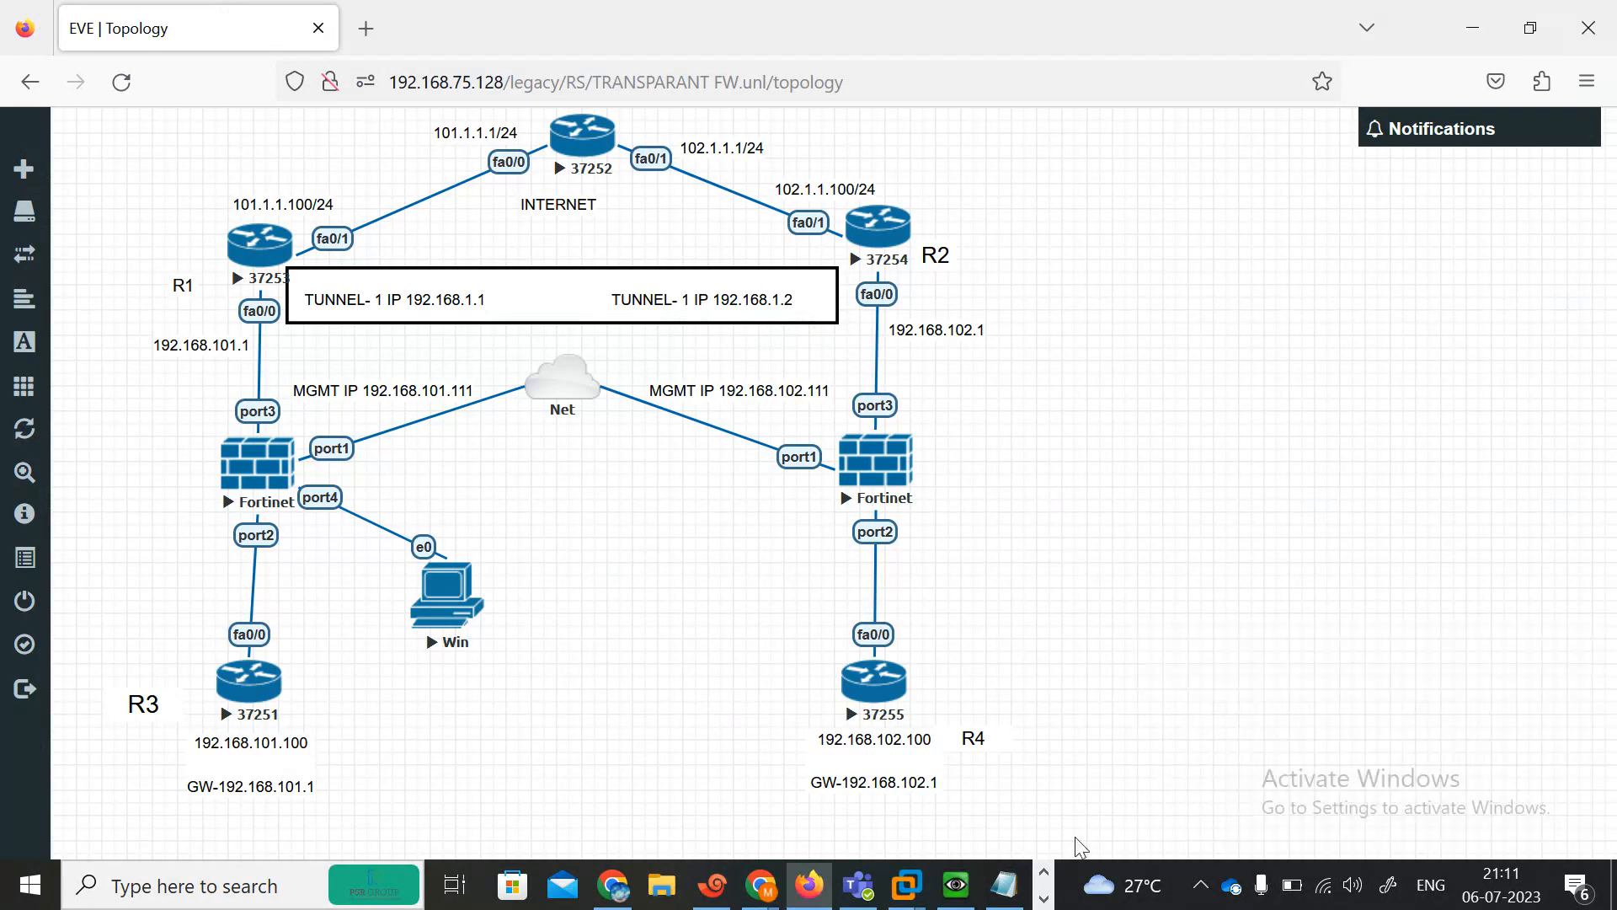
left_click(1045, 899)
left_click(526, 896)
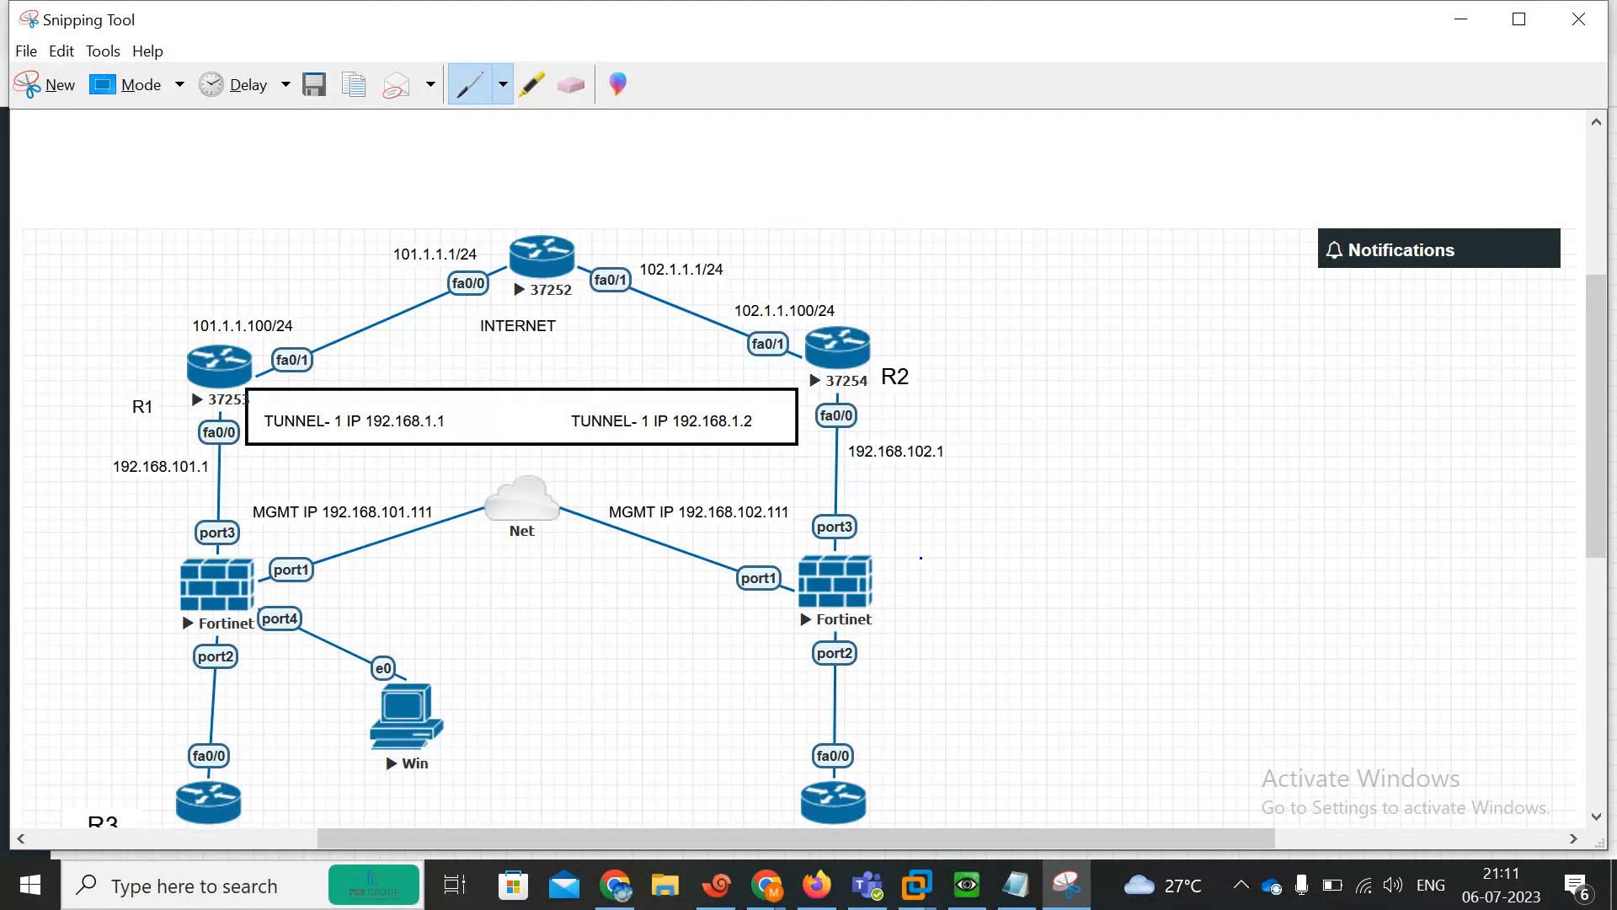
Annotate the snip with pen strokes underlining the tunnel box and circling R1, R2 and the Internet router.
left_click_drag(56, 302, 9, 308)
left_click_drag(86, 424, 79, 425)
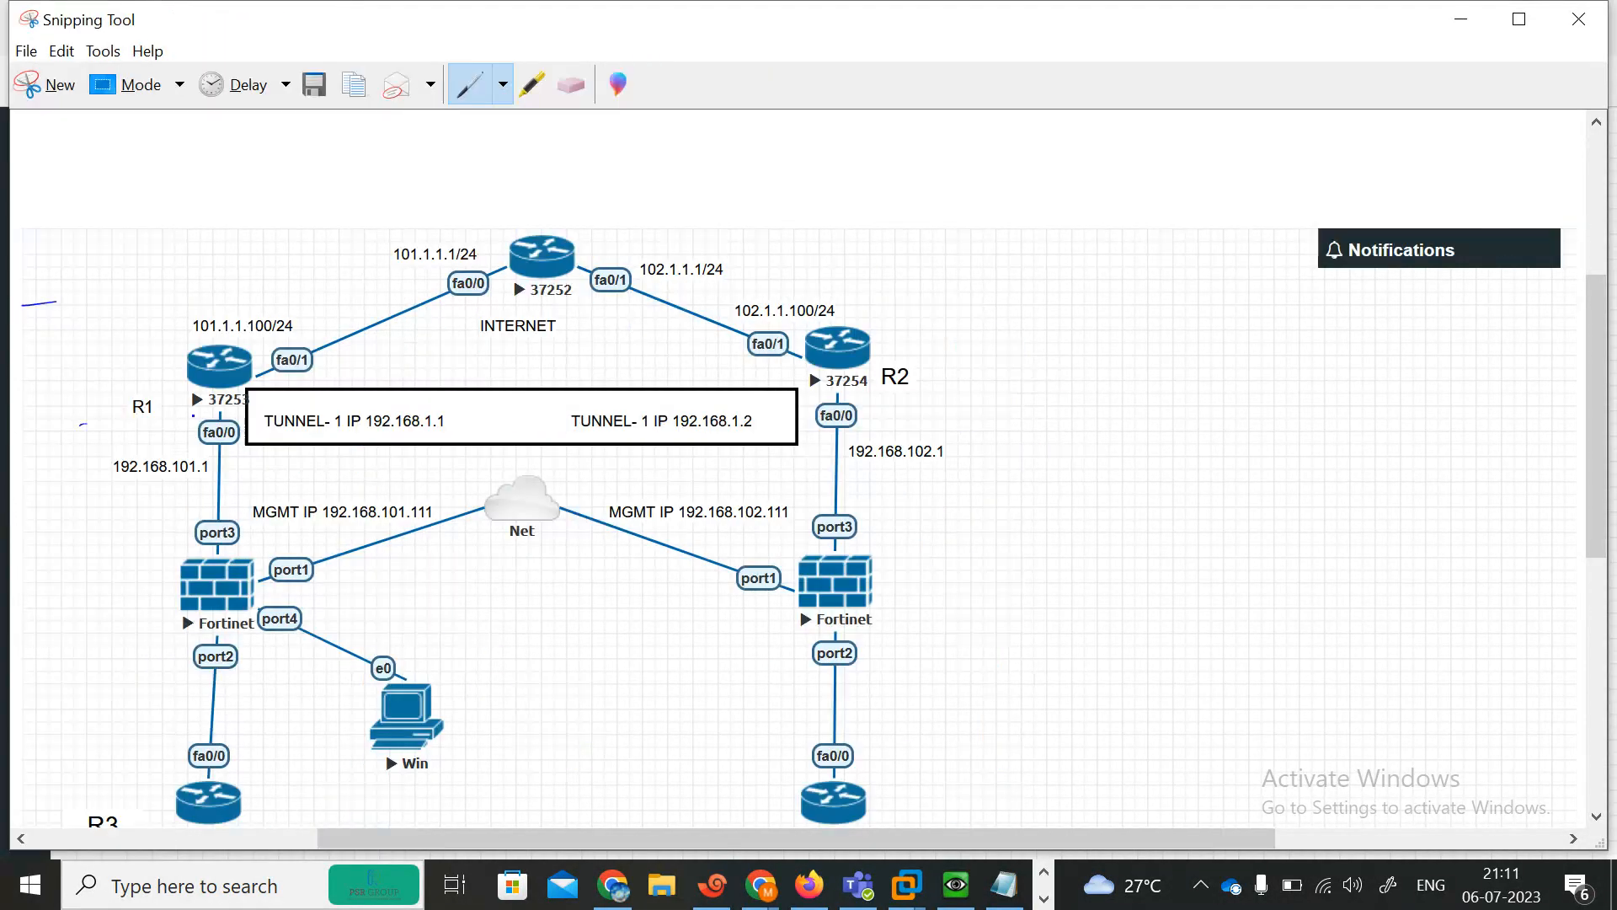
left_click_drag(613, 372, 699, 409)
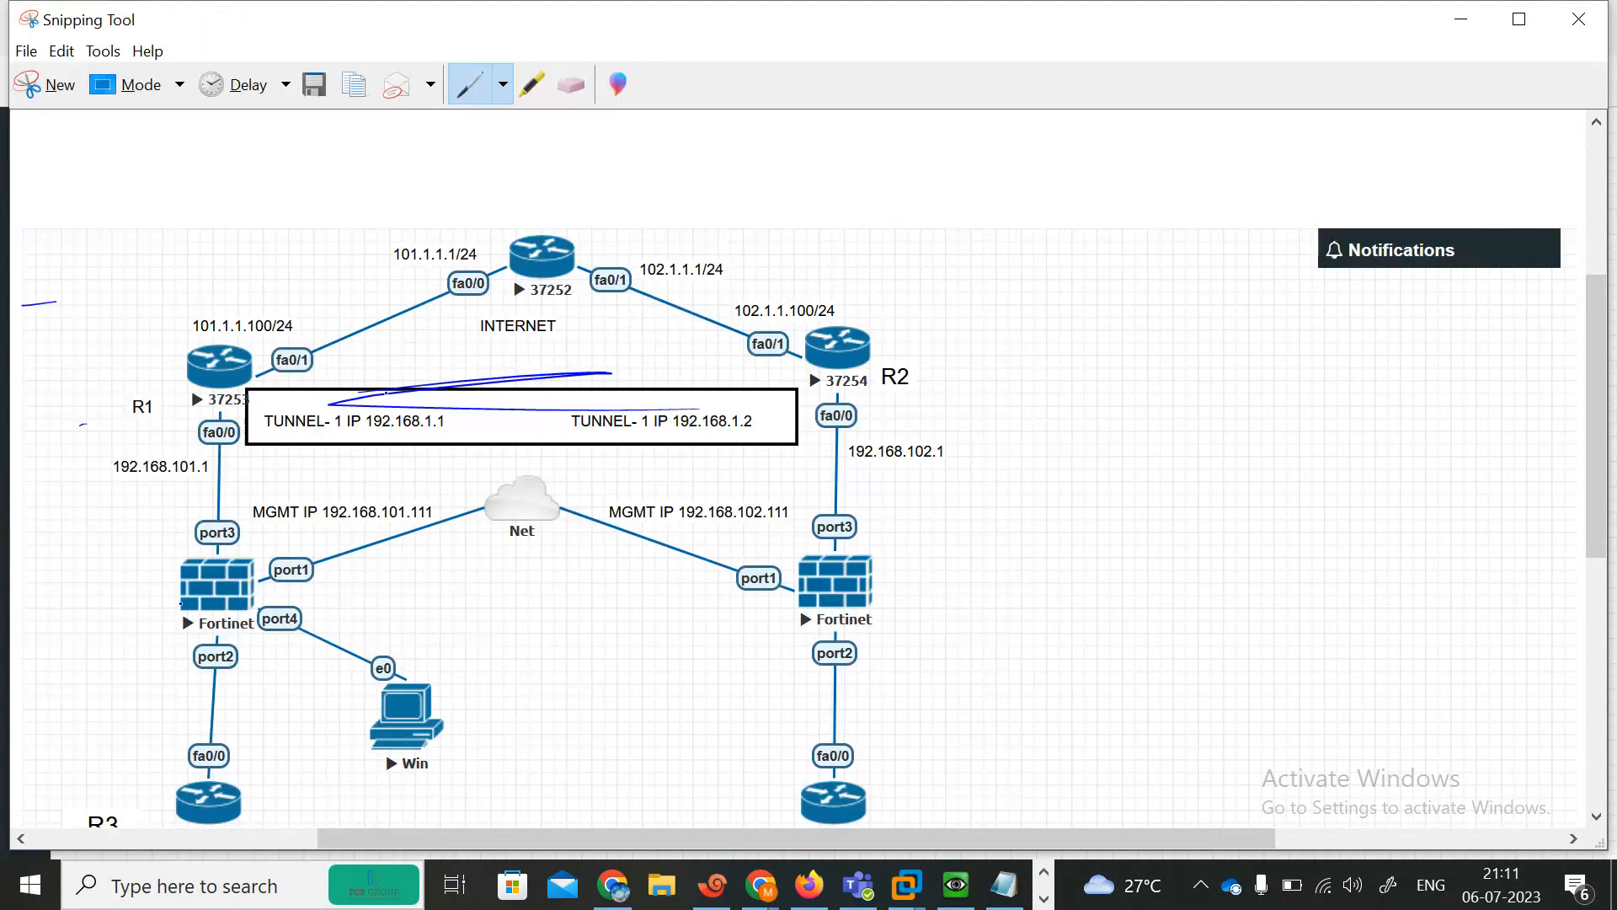
mouse_move(910, 535)
left_mouse_down()
mouse_move(924, 570)
mouse_move(899, 549)
left_mouse_up()
mouse_move(830, 296)
left_mouse_down()
mouse_move(790, 371)
mouse_move(817, 300)
left_mouse_up()
left_click_drag(227, 331, 207, 358)
mouse_move(506, 278)
left_mouse_down()
mouse_move(531, 278)
mouse_move(653, 189)
mouse_move(471, 210)
left_mouse_up()
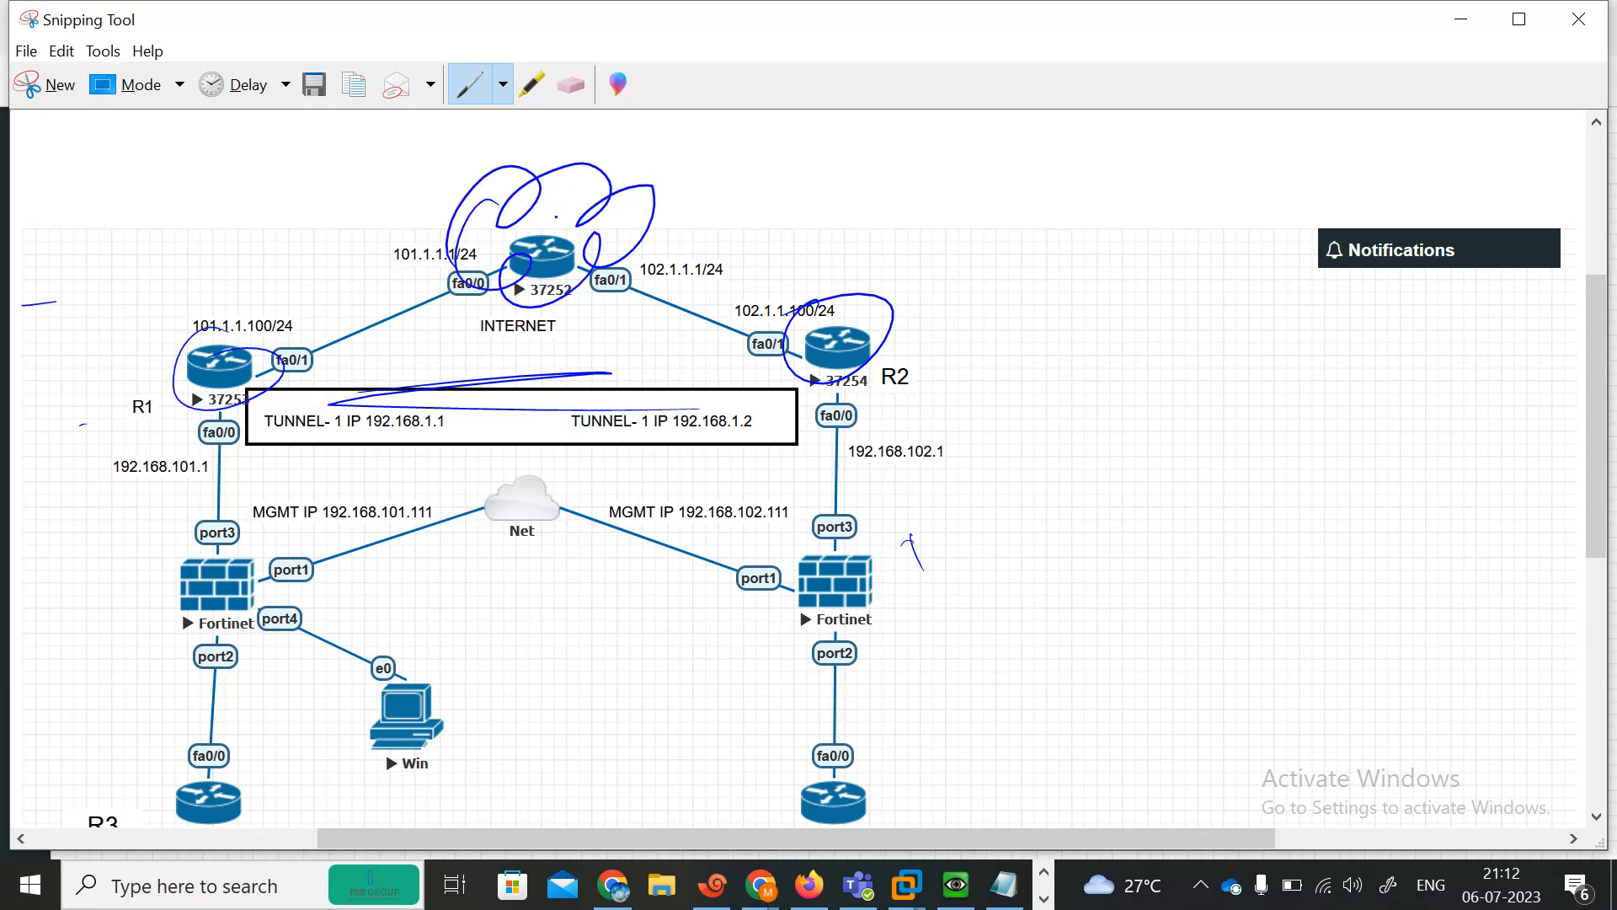
Switch to Google Meet, admit the next waiting participant, and minimize the browser again.
left_click(761, 884)
left_click(557, 791)
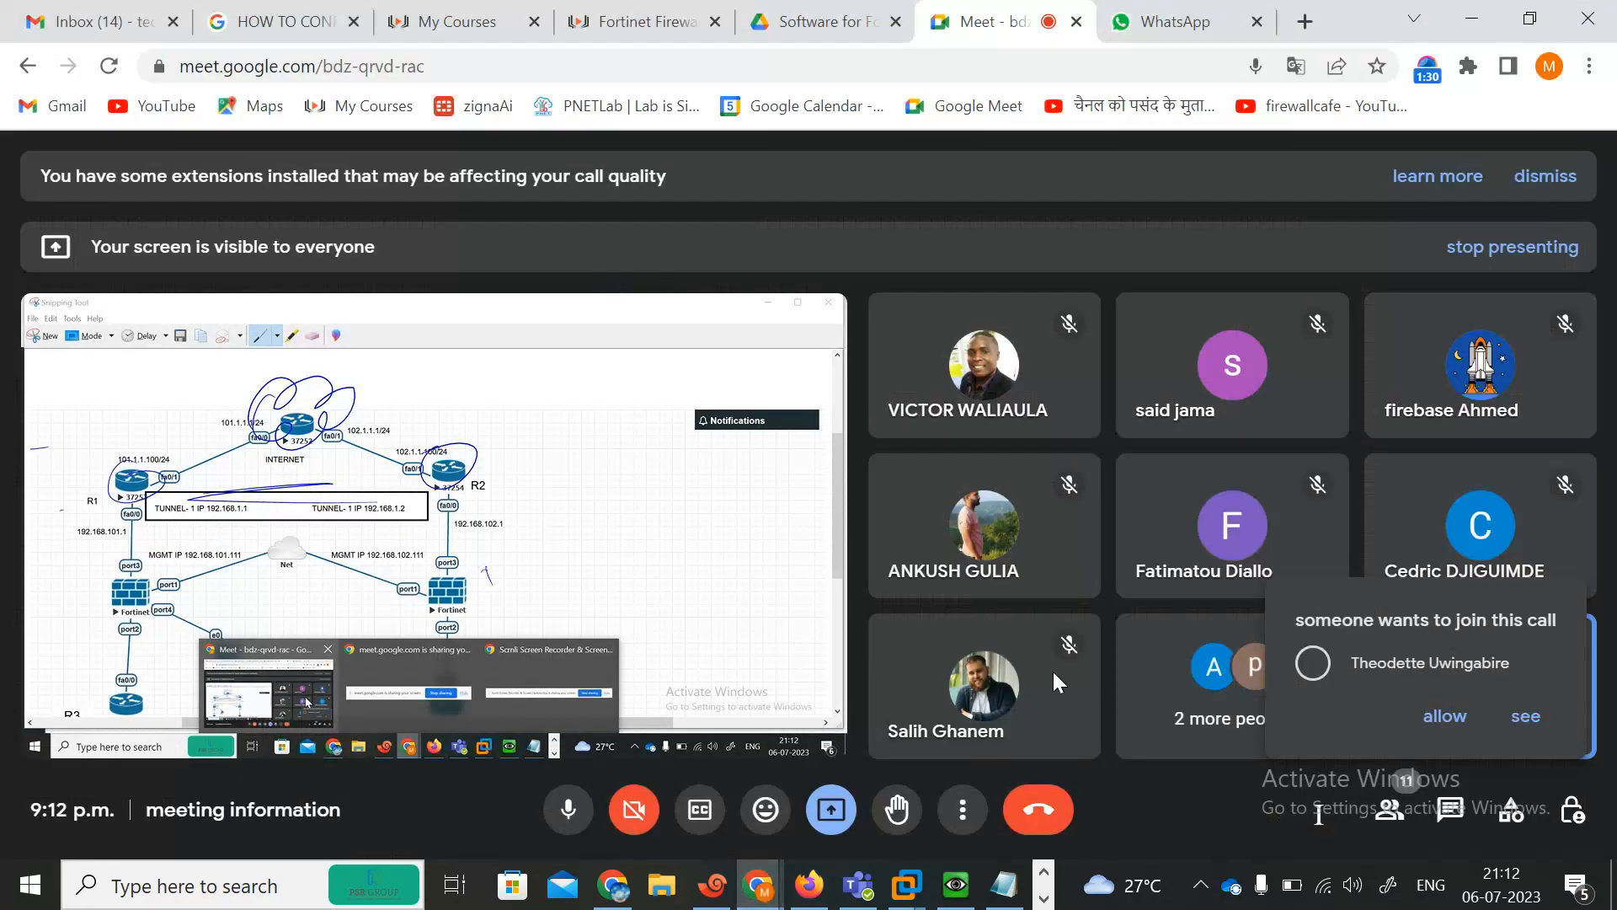
left_click(1445, 715)
left_click(1474, 17)
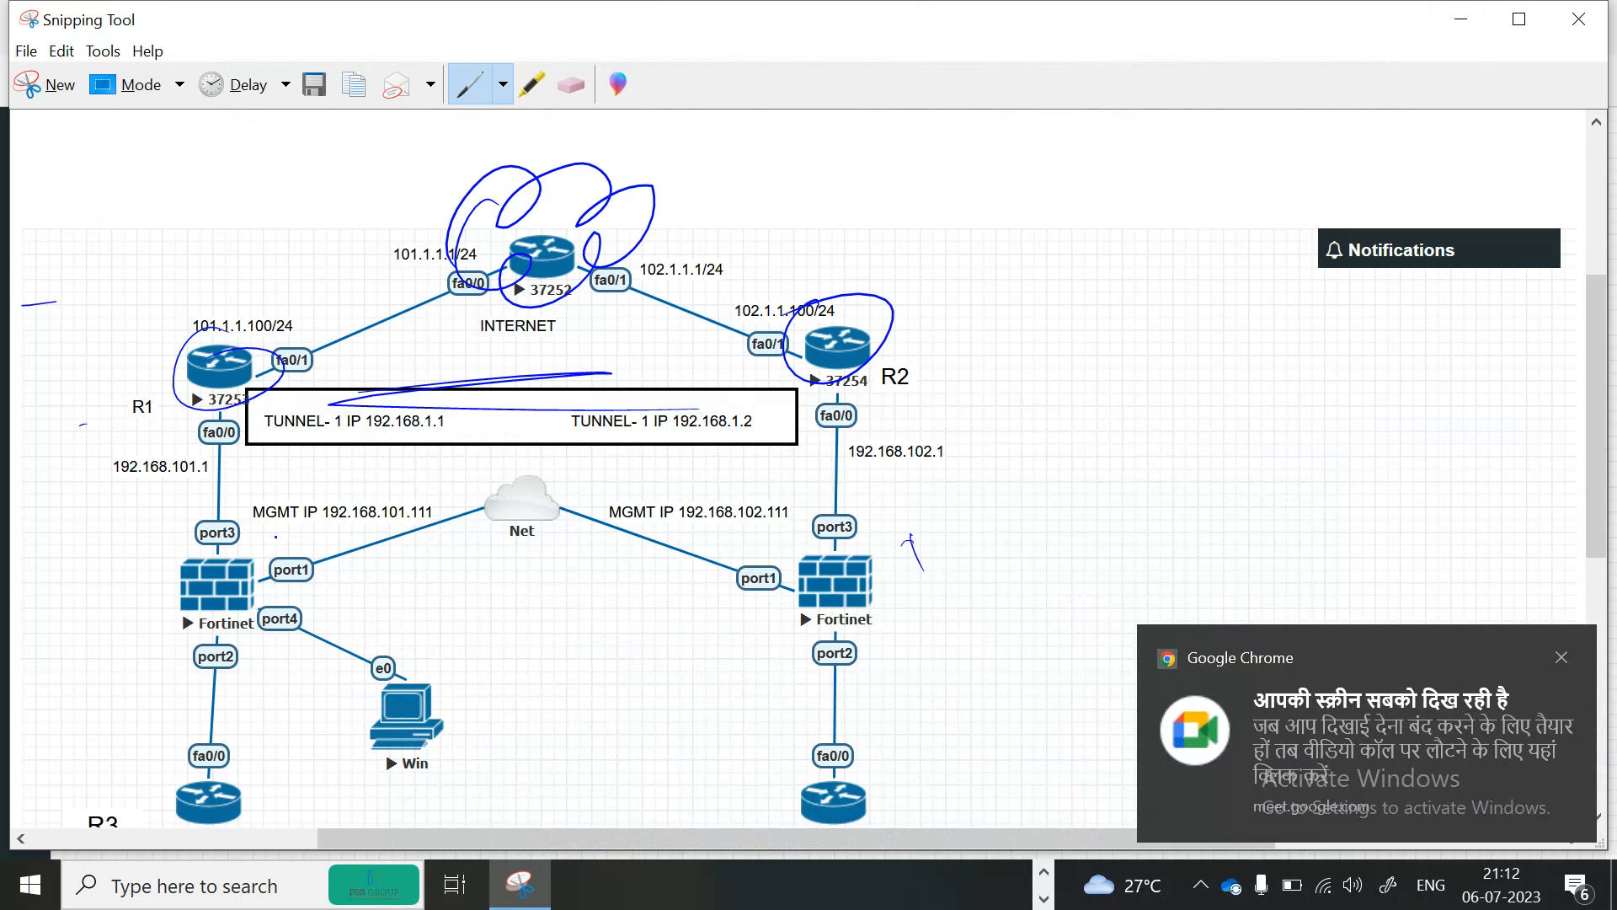
Handwrite the notes NAT, PAT, MPLS and VPN with the pen beside R2 on the snip.
left_click_drag(227, 388, 275, 340)
left_click_drag(797, 195, 793, 221)
mouse_move(787, 202)
left_mouse_down()
mouse_move(878, 186)
mouse_move(839, 243)
mouse_move(860, 242)
left_mouse_up()
mouse_move(863, 226)
left_mouse_down()
mouse_move(891, 238)
mouse_move(885, 268)
mouse_move(903, 261)
left_mouse_up()
left_click_drag(900, 270, 945, 242)
left_click_drag(916, 306, 942, 301)
left_click_drag(935, 282, 969, 268)
left_click_drag(966, 281, 1005, 251)
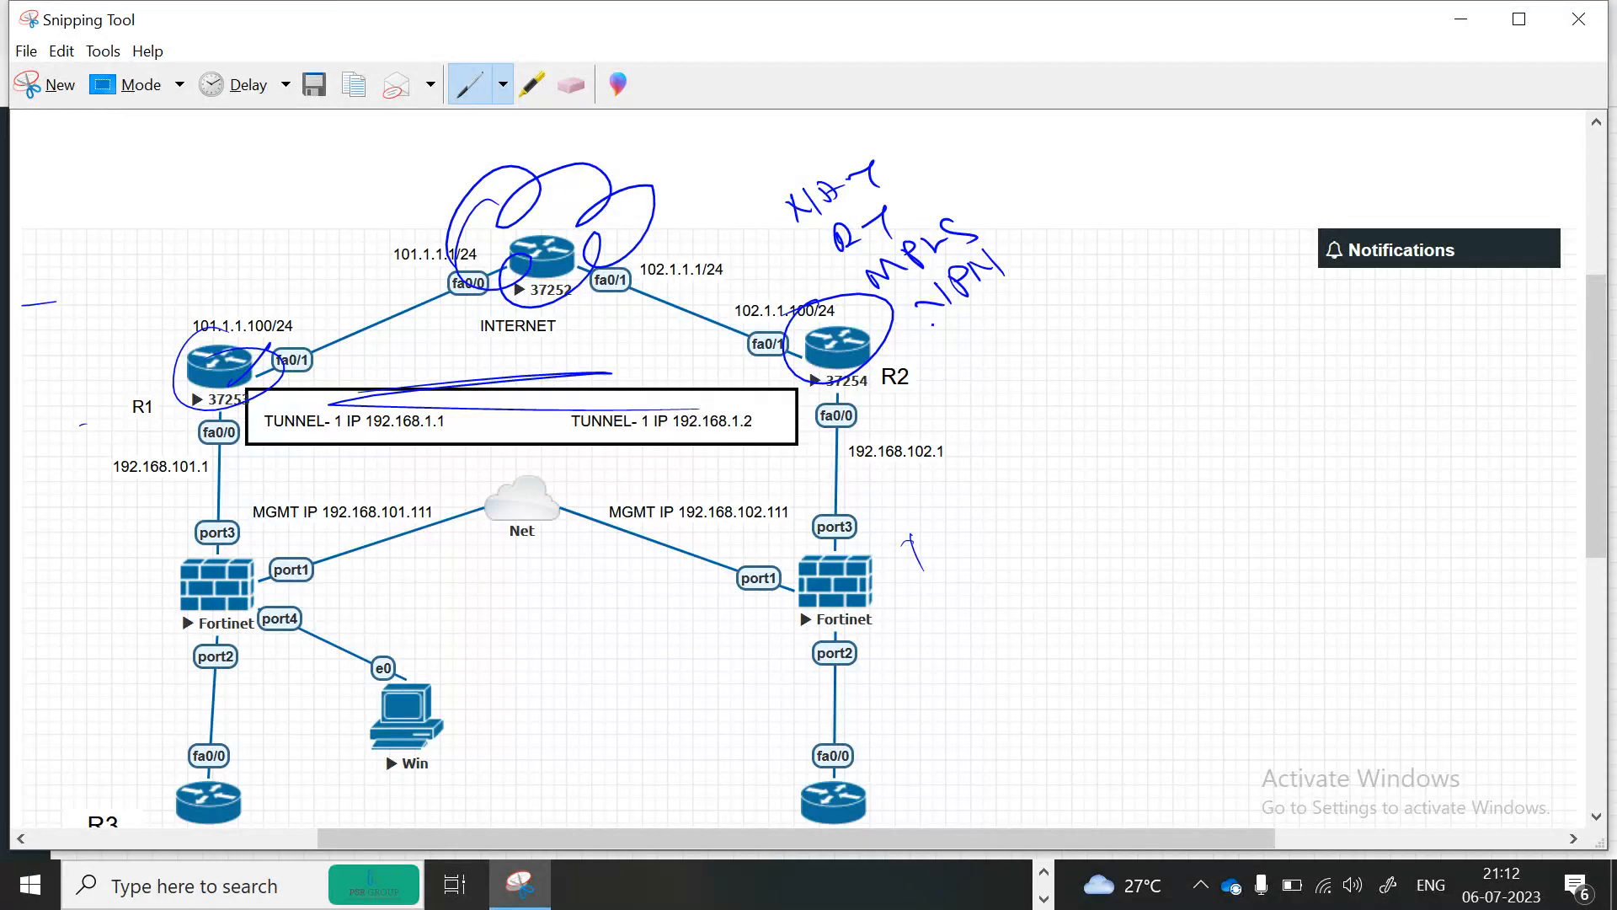
Add "etc" with underlines below the R2 notes and draw a stroke across R1.
left_click(978, 338)
mouse_move(937, 334)
left_mouse_down()
mouse_move(967, 346)
mouse_move(1011, 322)
mouse_move(1001, 341)
left_mouse_up()
left_click_drag(1014, 301, 1043, 287)
mouse_move(948, 385)
left_mouse_down()
mouse_move(1068, 301)
mouse_move(1087, 308)
left_mouse_up()
left_click_drag(922, 419, 826, 298)
left_click_drag(128, 453, 364, 221)
left_click(293, 275)
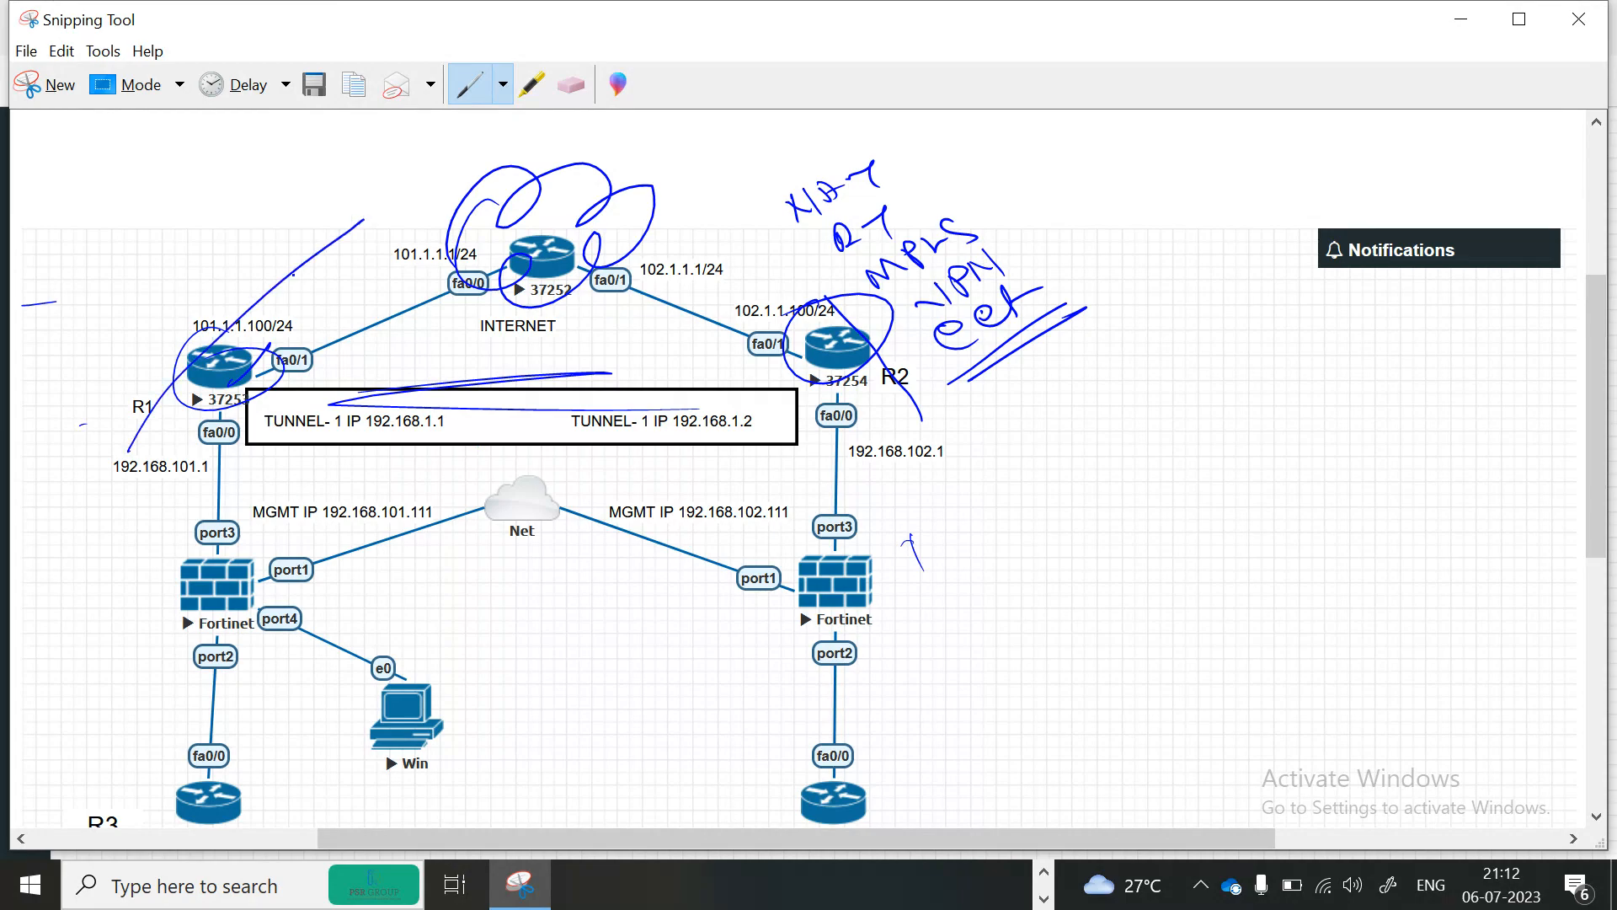
Handwrite NAT, PAT and MPLS notes next to R1 and scribble lines over the R1 router.
left_click_drag(108, 234, 150, 187)
mouse_move(155, 187)
left_mouse_down()
mouse_move(145, 202)
mouse_move(187, 194)
left_mouse_up()
left_click_drag(185, 160, 206, 194)
left_click_drag(120, 293, 145, 278)
mouse_move(150, 256)
left_mouse_down()
mouse_move(171, 239)
mouse_move(168, 268)
left_mouse_up()
left_click_drag(131, 330, 162, 305)
mouse_move(167, 307)
left_mouse_down()
mouse_move(194, 290)
mouse_move(187, 264)
left_mouse_up()
left_click_drag(190, 280, 242, 255)
left_click_drag(156, 353, 187, 358)
mouse_move(195, 347)
left_mouse_down()
mouse_move(180, 326)
mouse_move(233, 303)
left_mouse_up()
left_click_drag(172, 389, 226, 357)
mouse_move(224, 325)
left_mouse_down()
mouse_move(258, 334)
mouse_move(276, 308)
left_mouse_up()
left_click_drag(193, 423, 368, 299)
left_click_drag(838, 354, 588, 263)
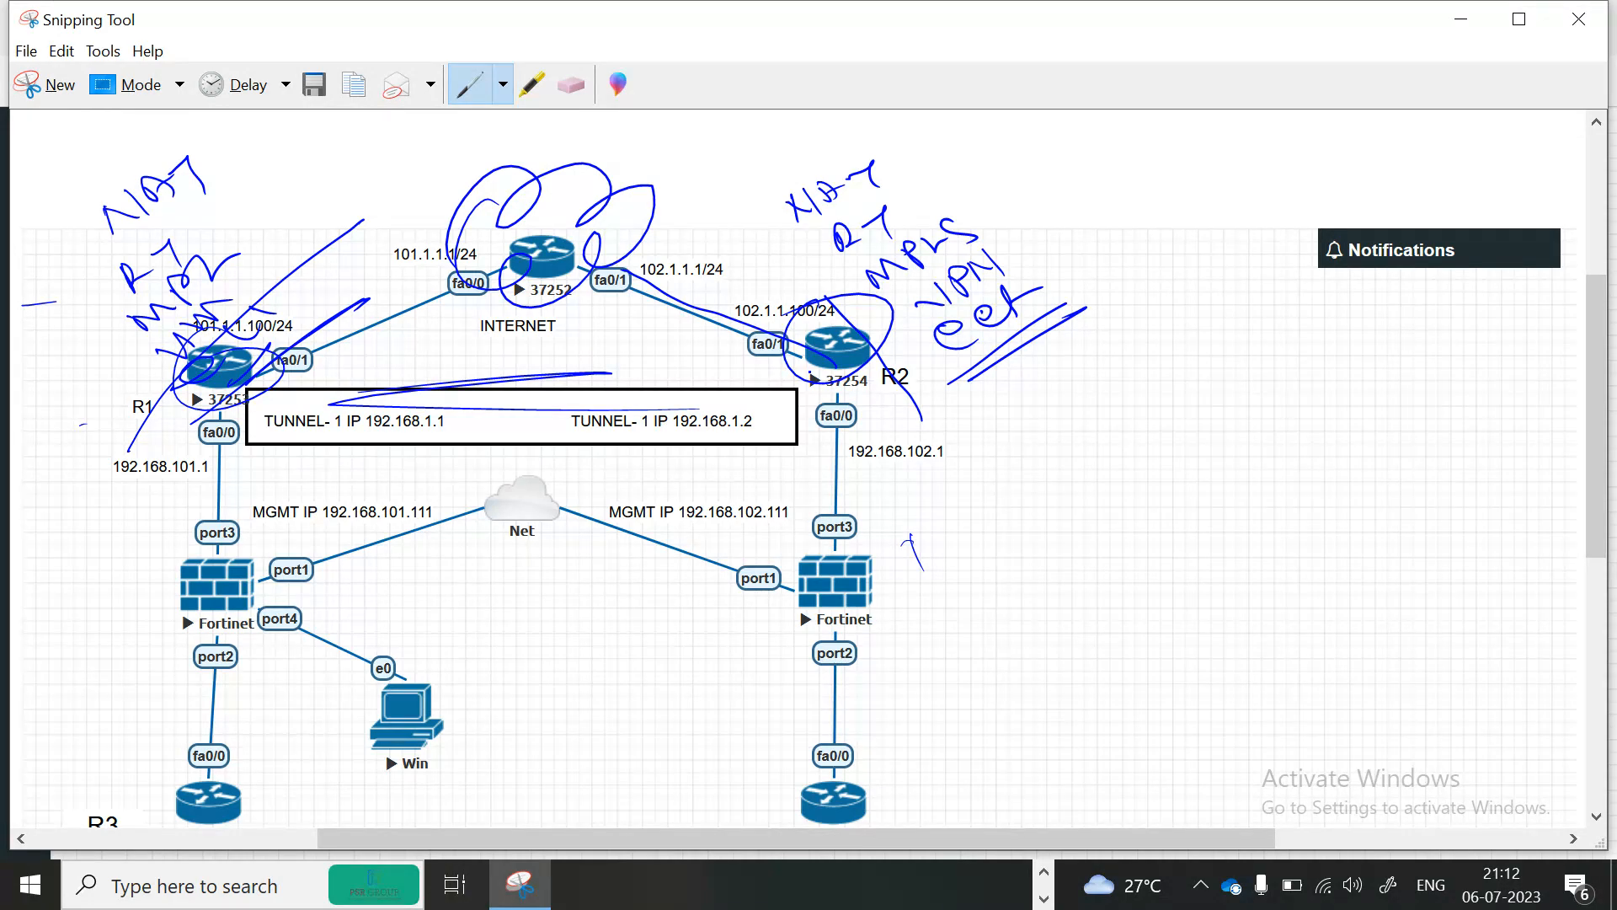
Sketch a small network in the empty right area: hosts, a switch line, a router, a cloud and a remote router with hosts.
left_click_drag(1199, 616, 1194, 643)
mouse_move(999, 427)
left_mouse_down()
mouse_move(1032, 420)
mouse_move(1041, 440)
mouse_move(1095, 426)
mouse_move(1100, 392)
mouse_move(1110, 623)
left_mouse_up()
left_click(1020, 476)
mouse_move(1011, 489)
left_mouse_down()
mouse_move(1033, 518)
mouse_move(1038, 504)
left_mouse_up()
left_click_drag(1041, 504, 1099, 492)
left_click_drag(1015, 563, 1038, 591)
left_click_drag(1058, 579, 1116, 565)
mouse_move(1110, 503)
left_mouse_down()
mouse_move(1237, 499)
mouse_move(1181, 476)
mouse_move(1381, 386)
mouse_move(1335, 358)
mouse_move(1448, 431)
mouse_move(1479, 477)
mouse_move(1442, 455)
mouse_move(1539, 455)
mouse_move(1538, 503)
left_mouse_up()
mouse_move(1526, 371)
left_mouse_down()
mouse_move(1519, 557)
mouse_move(1561, 381)
mouse_move(1545, 402)
mouse_move(1565, 446)
left_mouse_up()
mouse_move(1534, 510)
left_mouse_down()
mouse_move(1554, 568)
mouse_move(1568, 524)
left_mouse_up()
mouse_move(1581, 513)
left_mouse_down()
mouse_move(1568, 549)
mouse_move(1584, 573)
left_mouse_up()
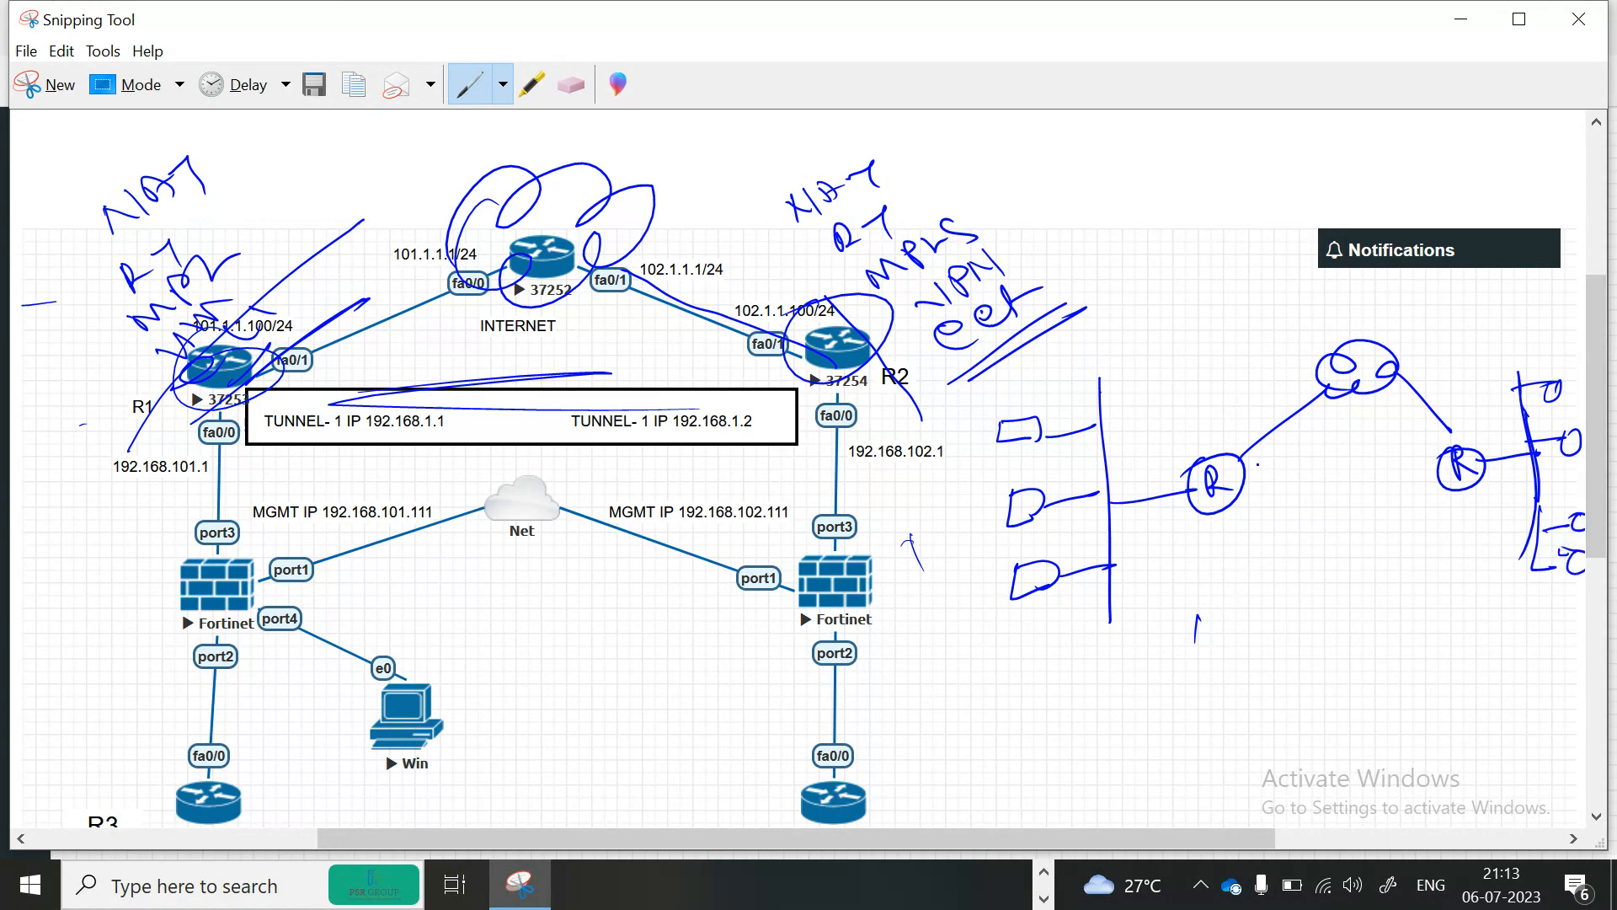
Draw a second link between the sketched routers and label the paths VPN and MPLS.
mouse_move(1210, 516)
left_mouse_down()
mouse_move(1360, 539)
mouse_move(1386, 519)
mouse_move(1408, 534)
left_mouse_up()
left_click_drag(1422, 519, 1415, 531)
left_click_drag(1286, 470, 1363, 480)
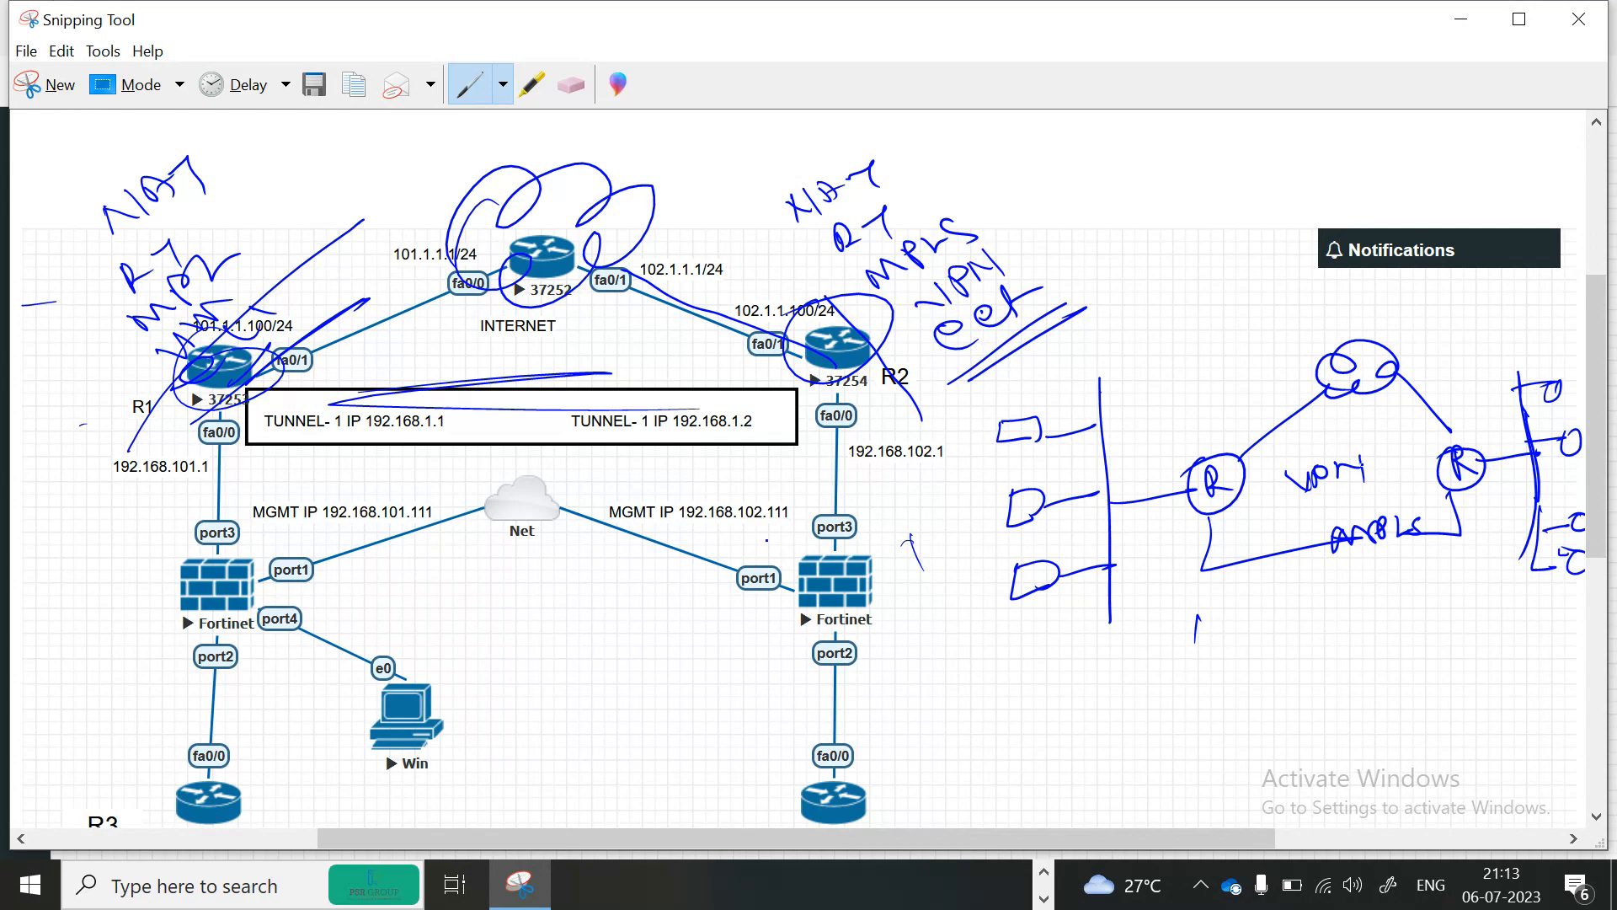
Write handwritten labels such as NAT beside the local router in the sketch and add tick marks.
mouse_move(1126, 402)
left_mouse_down()
mouse_move(1135, 428)
mouse_move(1191, 387)
mouse_move(1209, 408)
left_mouse_up()
mouse_move(1137, 437)
left_mouse_down()
mouse_move(1155, 463)
mouse_move(1191, 426)
mouse_move(1201, 453)
left_mouse_up()
left_click_drag(1134, 484, 1167, 461)
mouse_move(1135, 535)
left_mouse_down()
mouse_move(1191, 505)
mouse_move(1175, 502)
left_mouse_up()
mouse_move(1143, 557)
left_mouse_down()
mouse_move(1157, 598)
mouse_move(1184, 556)
left_mouse_up()
mouse_move(1183, 552)
left_mouse_down()
mouse_move(1184, 581)
mouse_move(1199, 558)
left_mouse_up()
left_click_drag(1472, 403, 1515, 429)
mouse_move(1506, 487)
left_mouse_down()
mouse_move(1477, 504)
mouse_move(1521, 527)
left_mouse_up()
left_click(1223, 604)
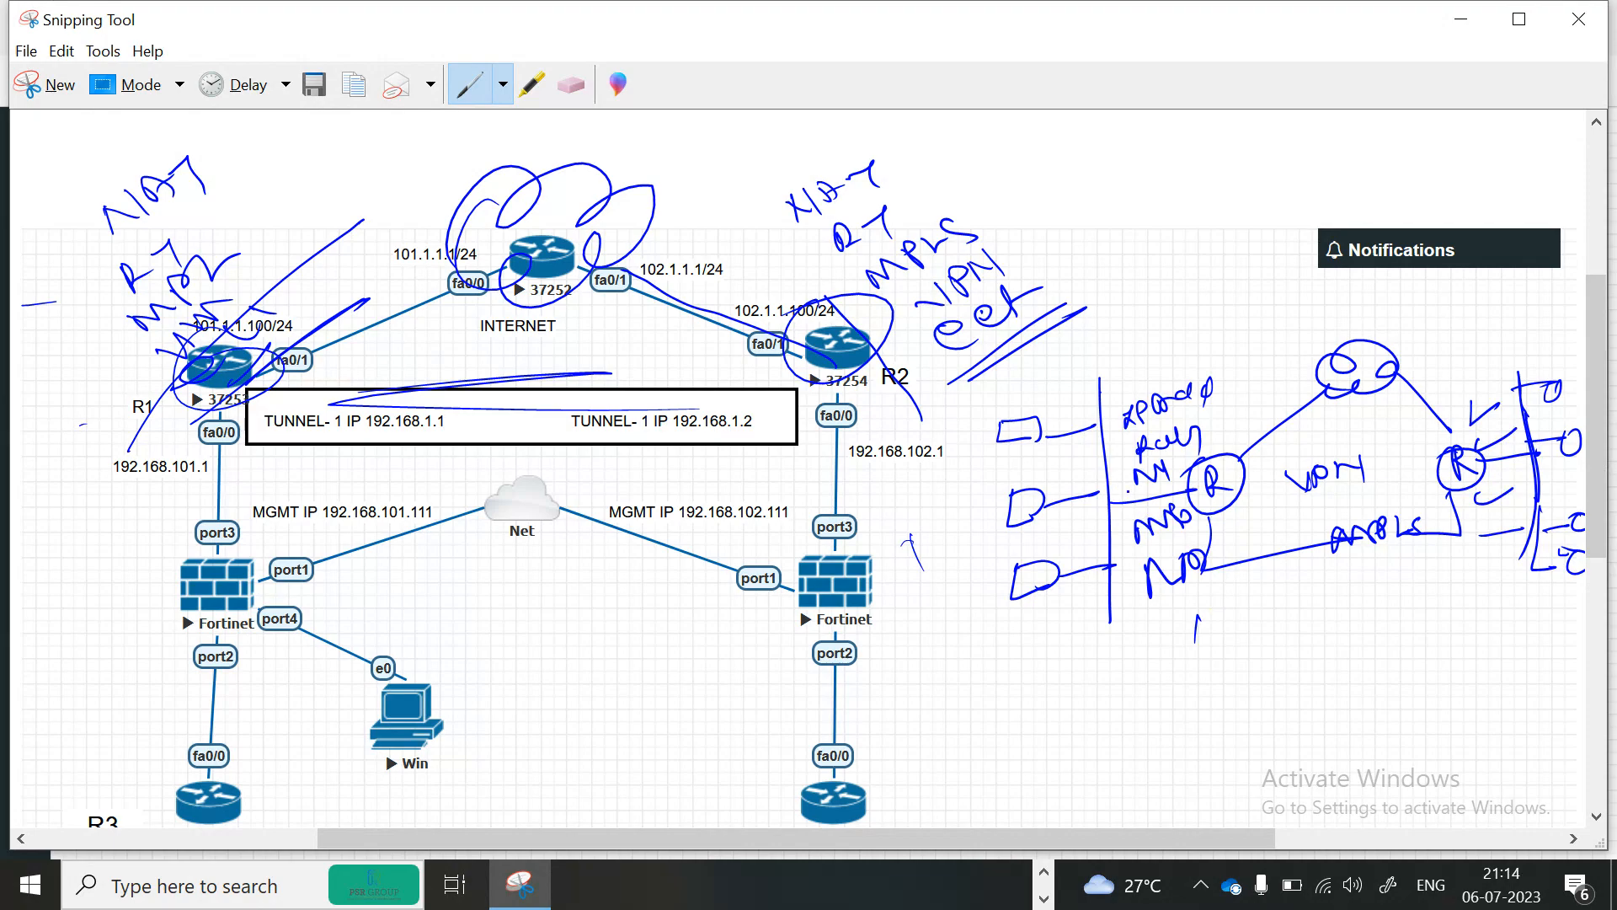
Open the Google Meet window, allow the waiting participant in, and minimize the browser.
left_click(1049, 886)
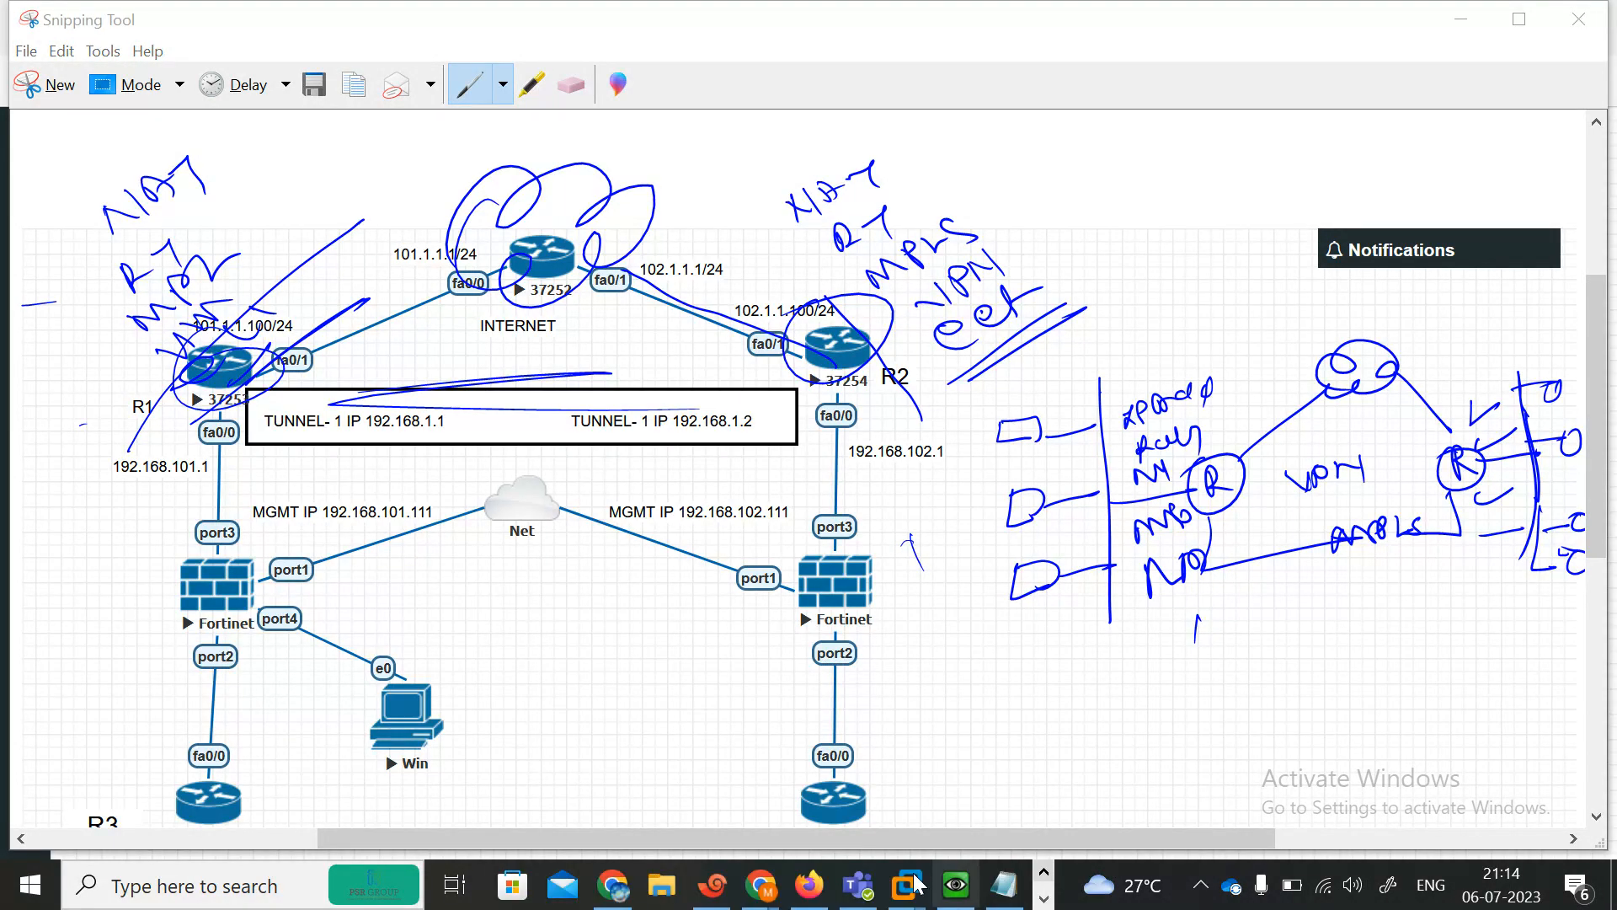
mouse_move(758, 884)
left_click(680, 777)
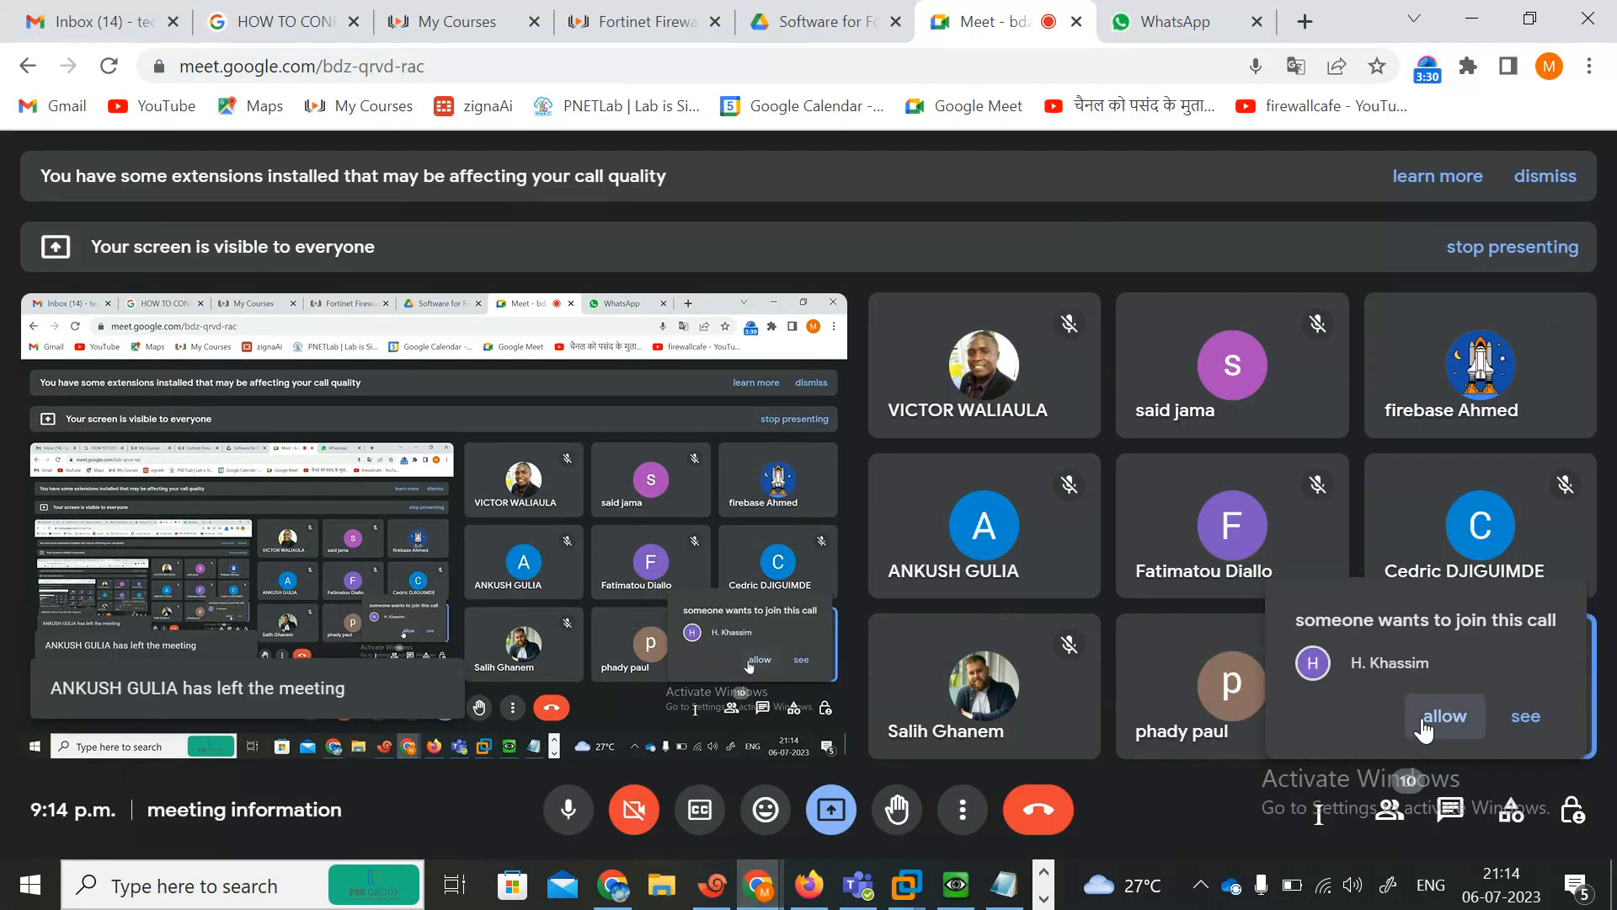
left_click(1426, 726)
left_click(1472, 21)
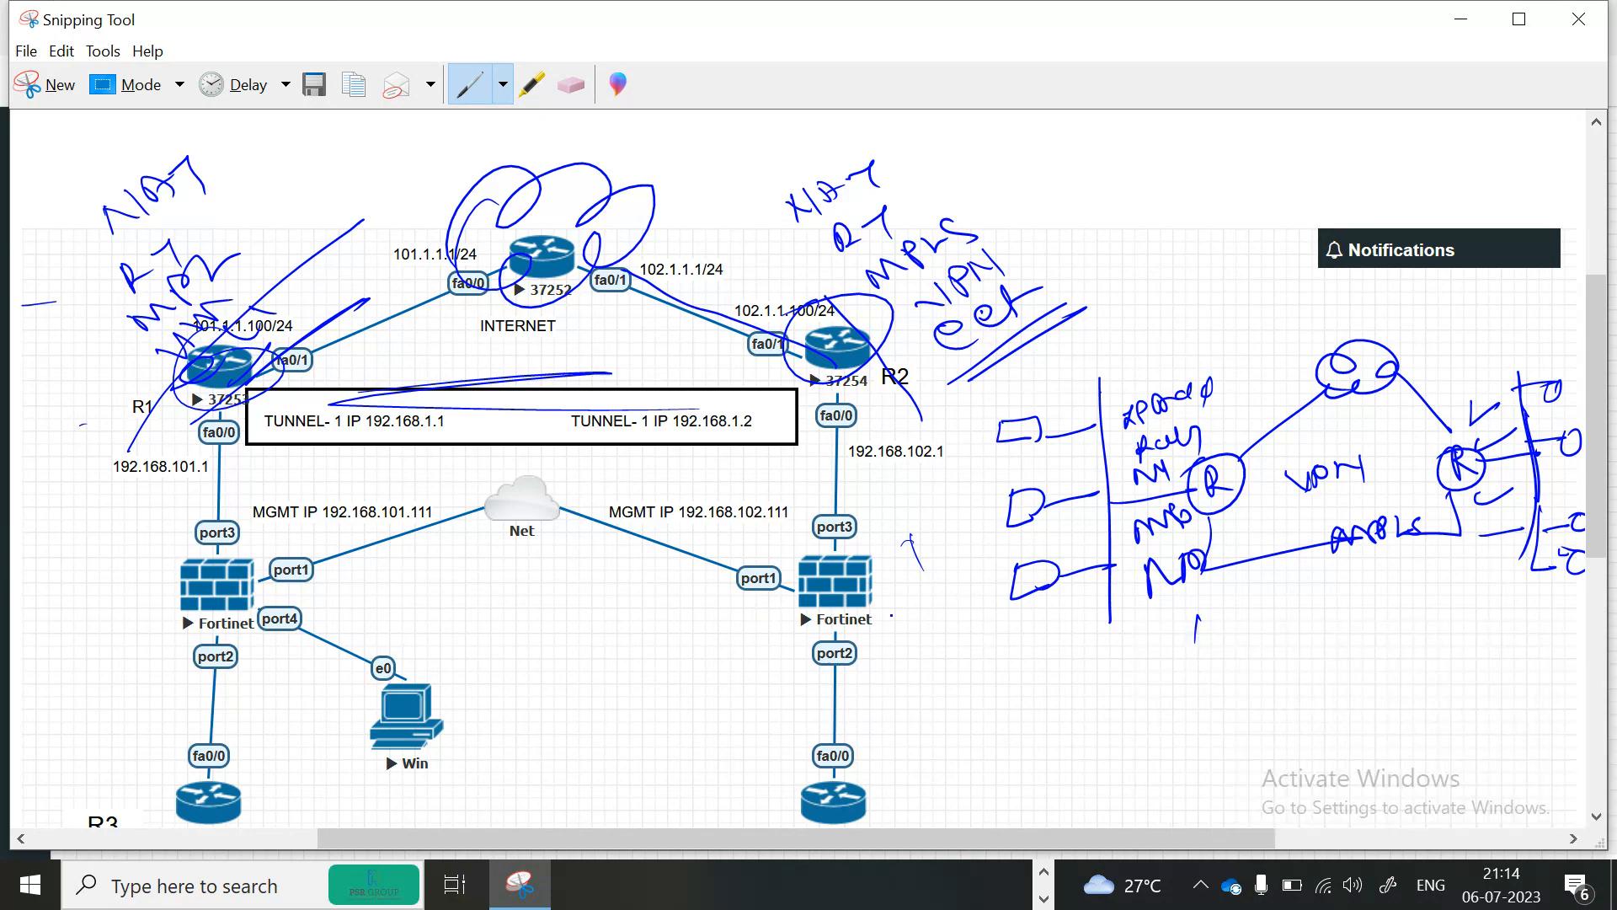
Circle the right Fortinet firewall, write NAT next to it, and tick its port3 and port2 links.
mouse_move(844, 558)
left_mouse_down()
mouse_move(805, 620)
mouse_move(842, 546)
left_mouse_up()
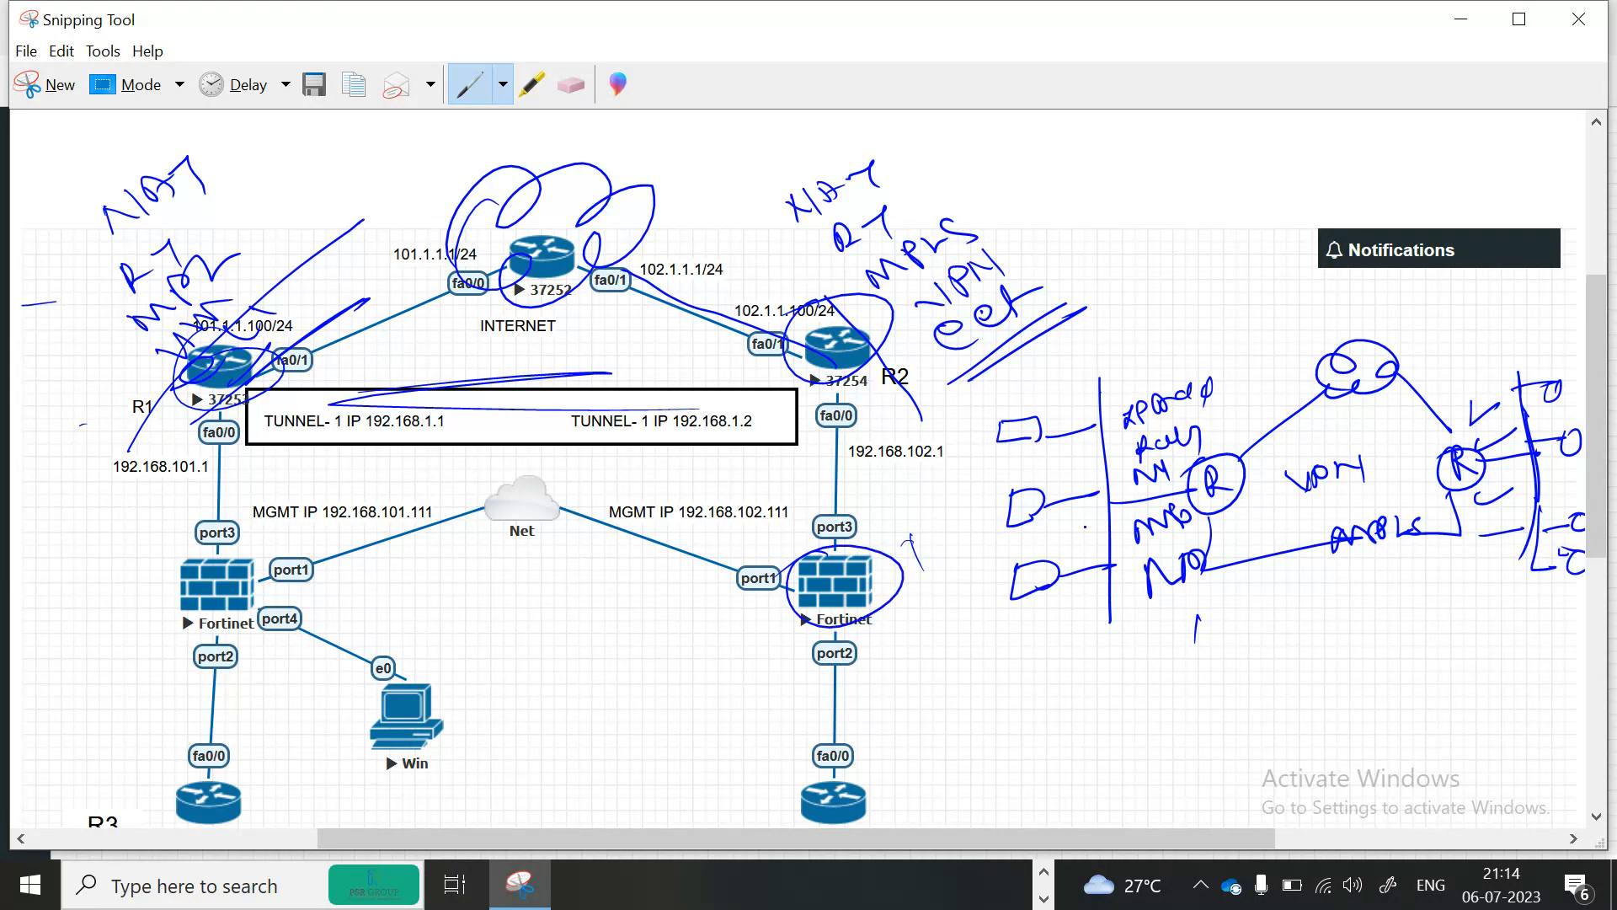
left_click_drag(1179, 515, 1202, 500)
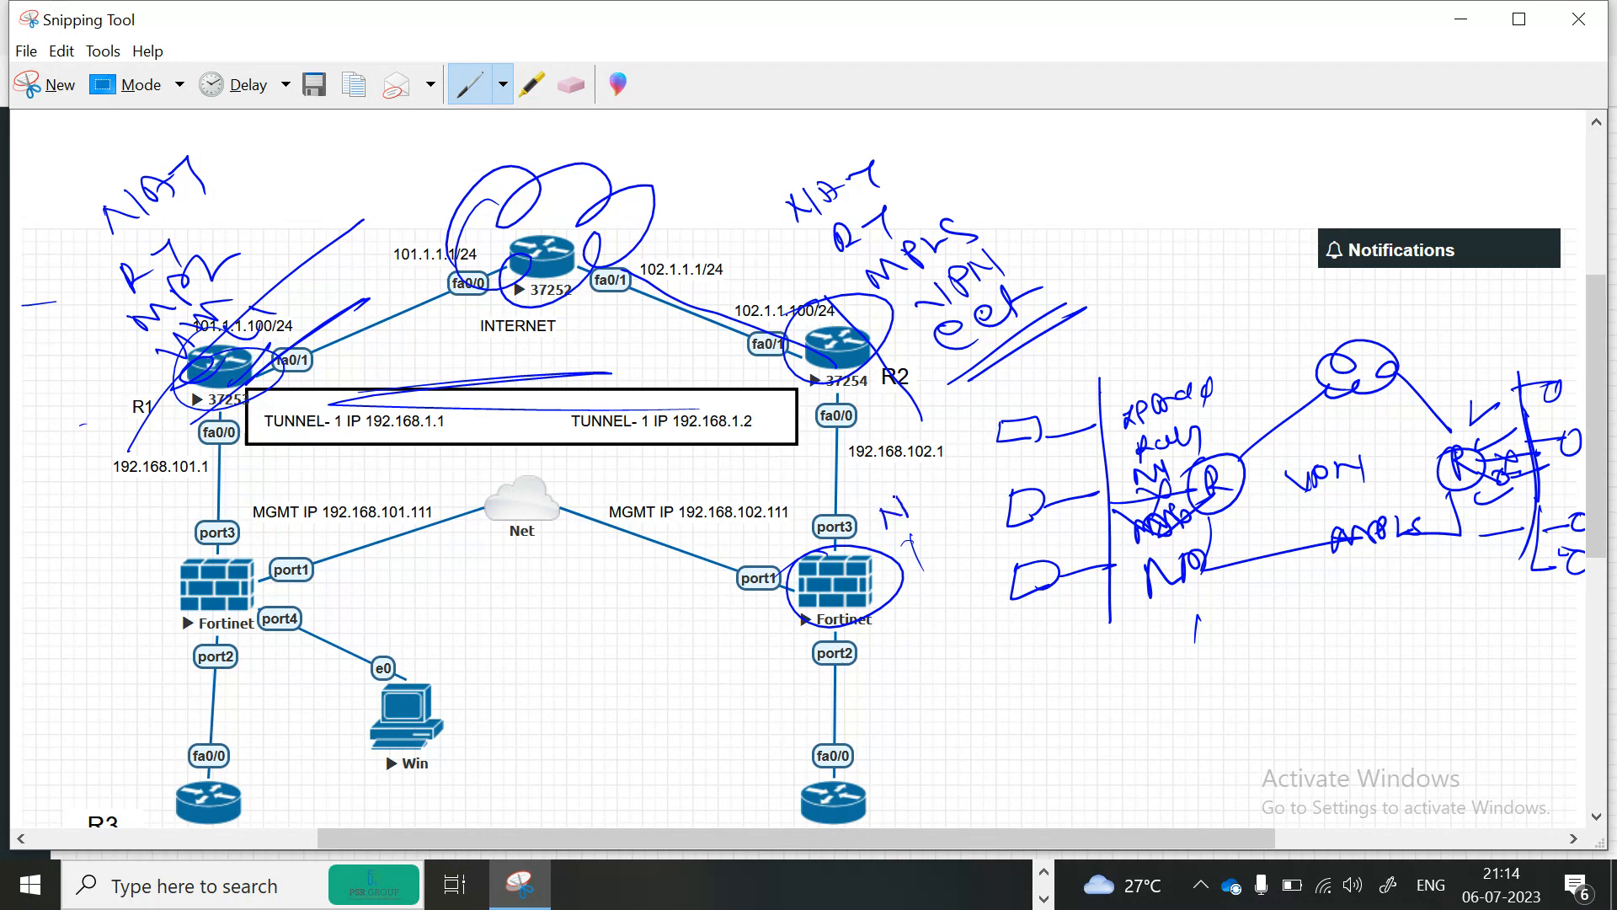
mouse_move(915, 579)
left_mouse_down()
mouse_move(973, 557)
mouse_move(926, 601)
mouse_move(942, 516)
left_mouse_up()
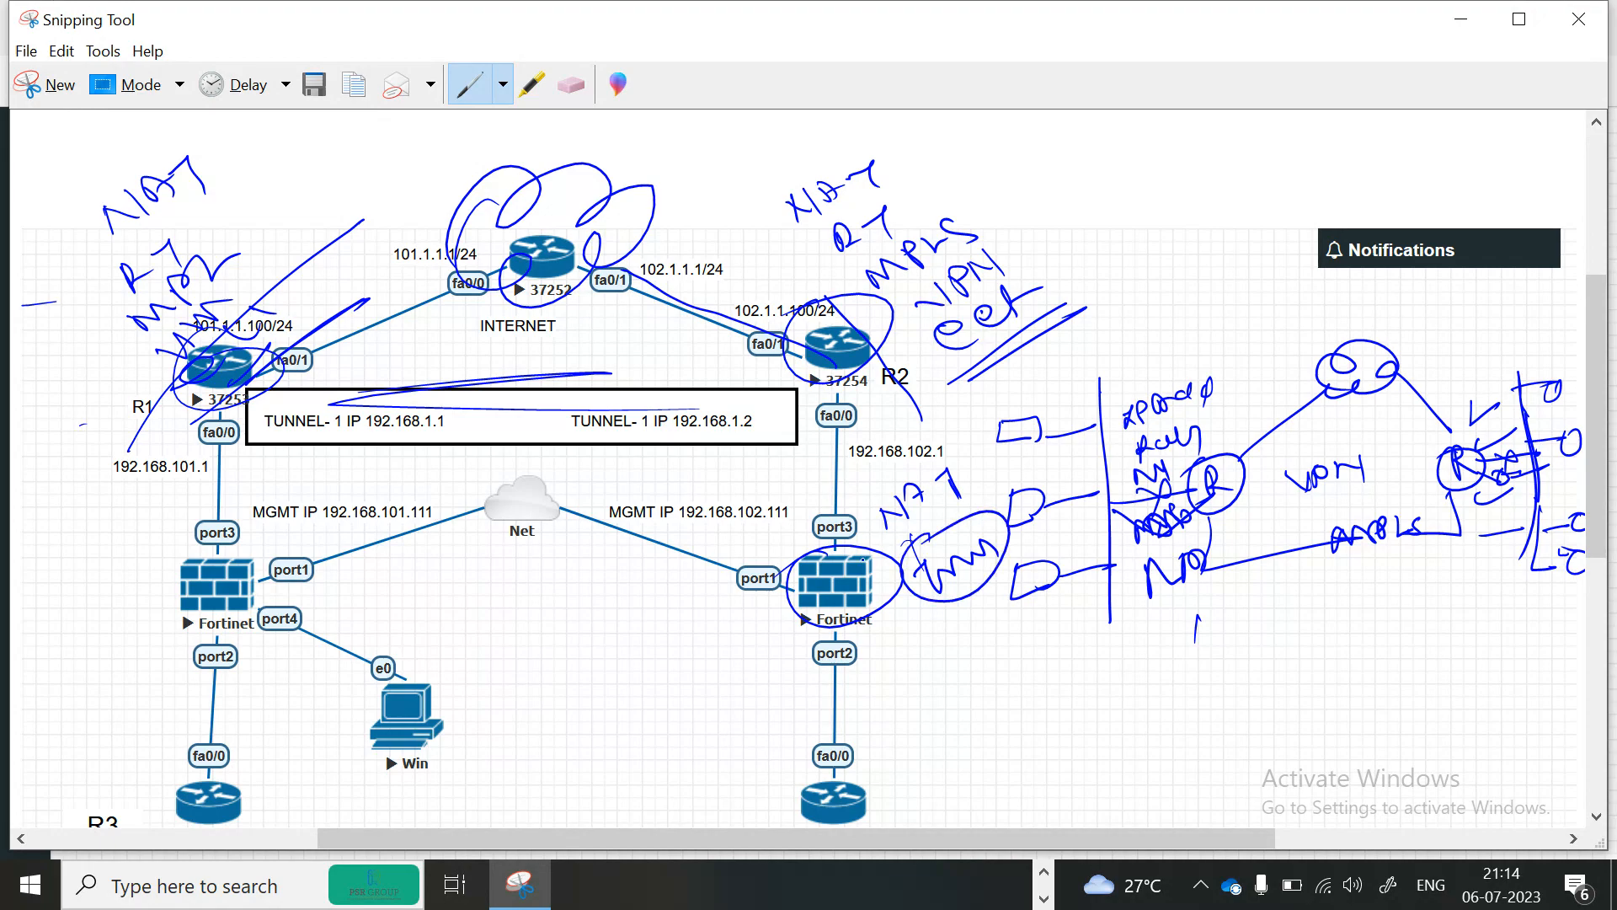
left_click_drag(795, 525, 844, 488)
left_click_drag(798, 634, 845, 621)
left_click_drag(942, 445, 950, 478)
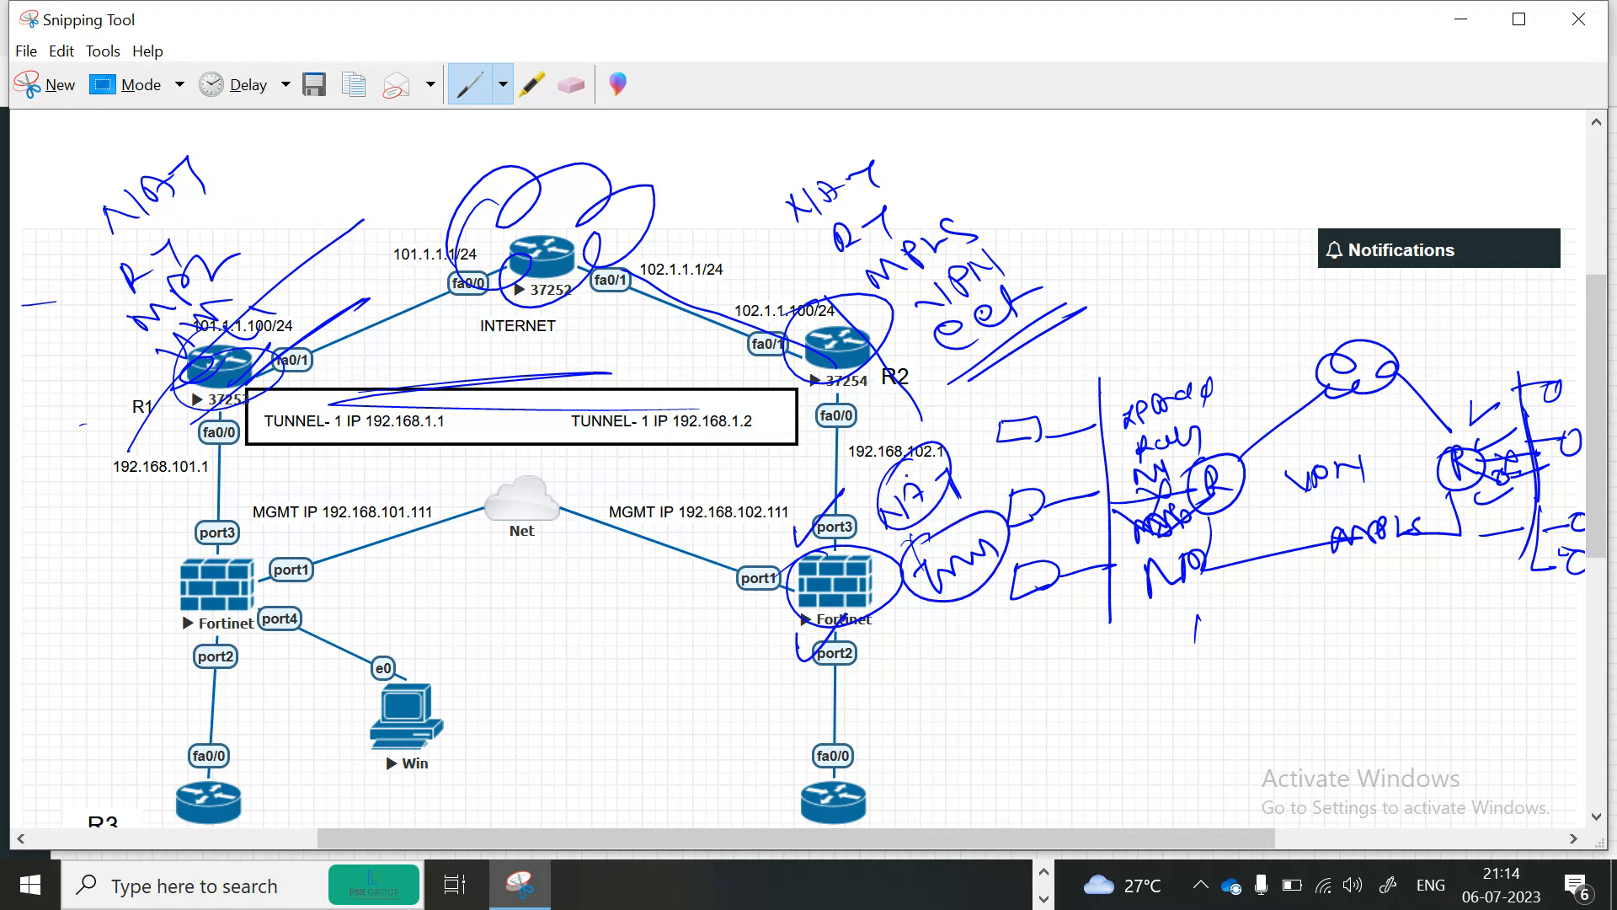
left_click_drag(805, 505, 847, 487)
left_click_drag(802, 623, 870, 614)
Tick the left firewall's ports and draw loops linking each Fortinet firewall up to its edge router.
left_click_drag(172, 522, 224, 500)
left_click_drag(199, 628, 250, 611)
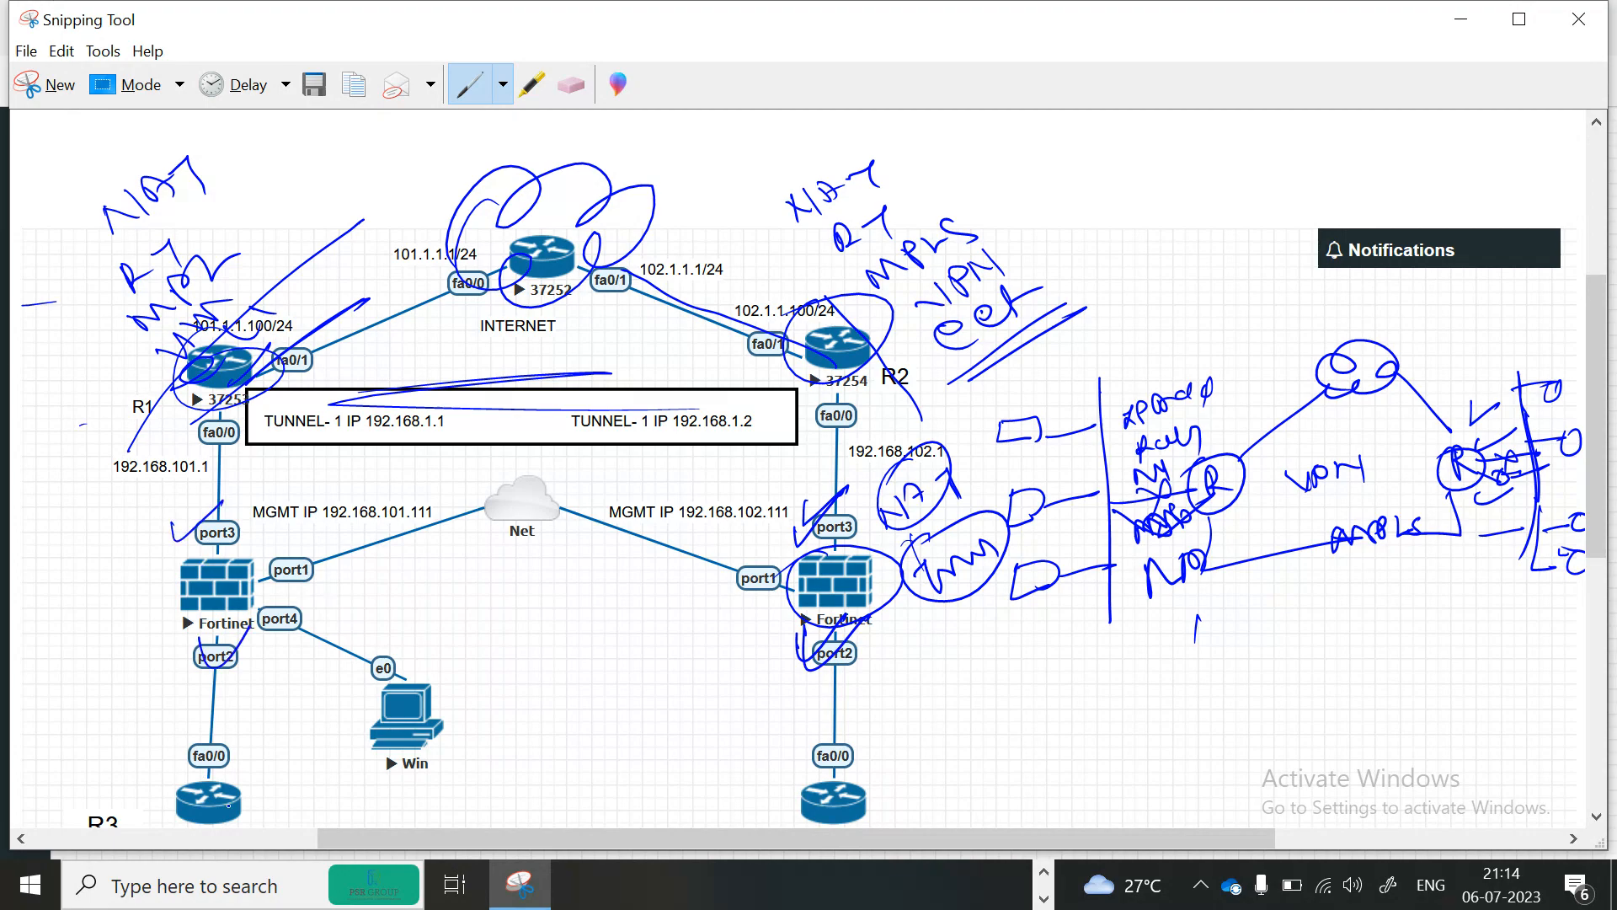
left_click_drag(211, 806, 227, 691)
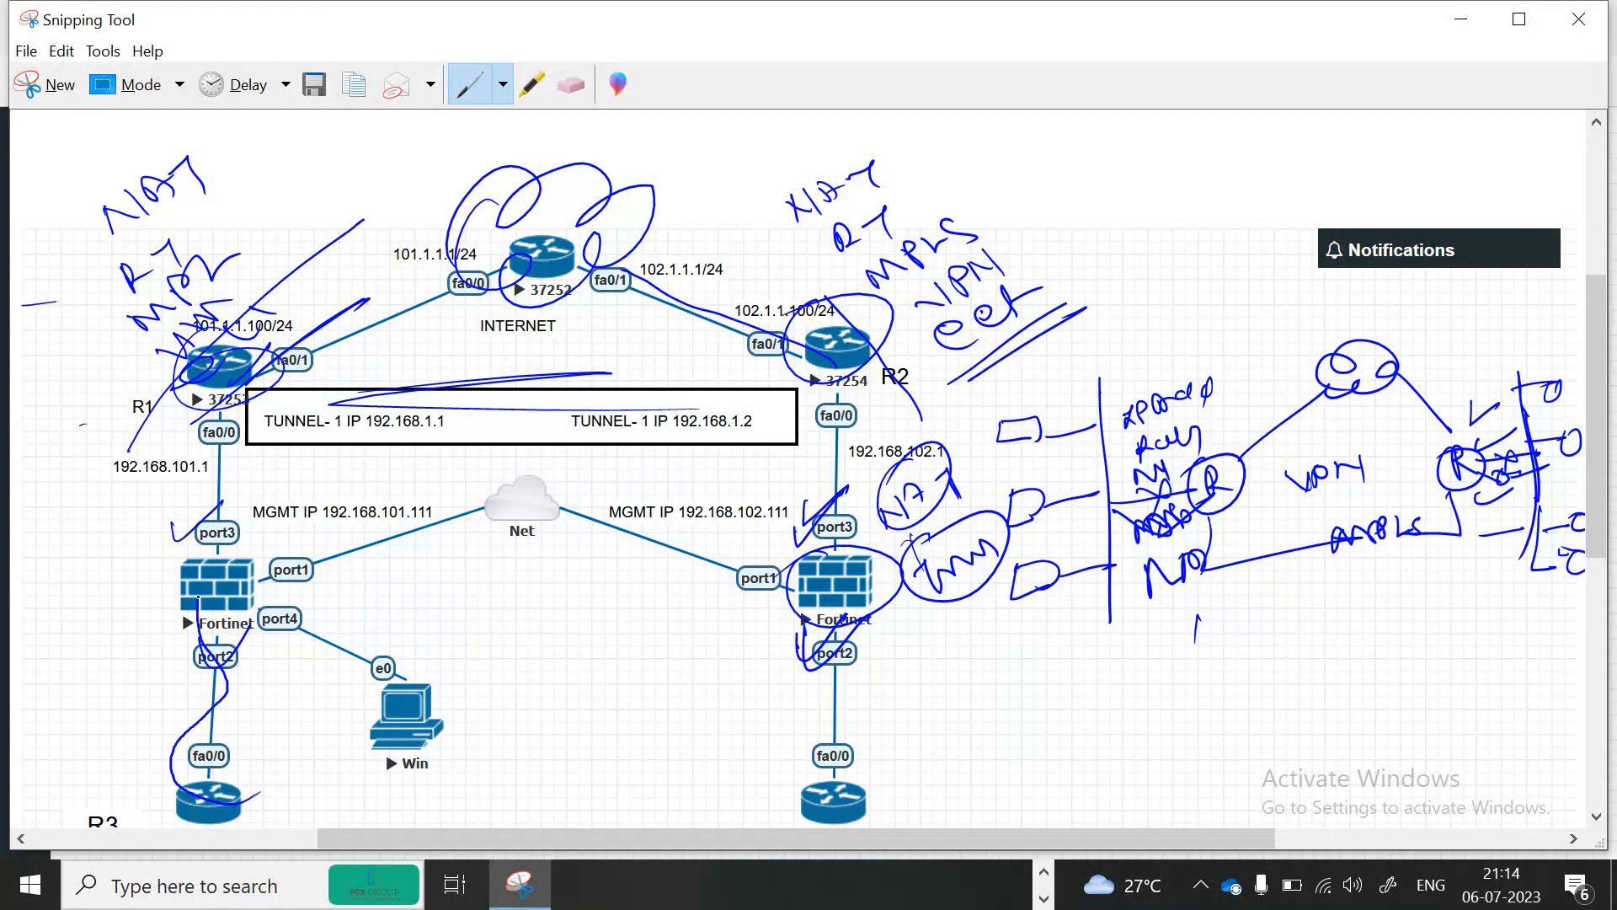
mouse_move(119, 611)
left_mouse_down()
mouse_move(203, 576)
mouse_move(177, 619)
left_mouse_up()
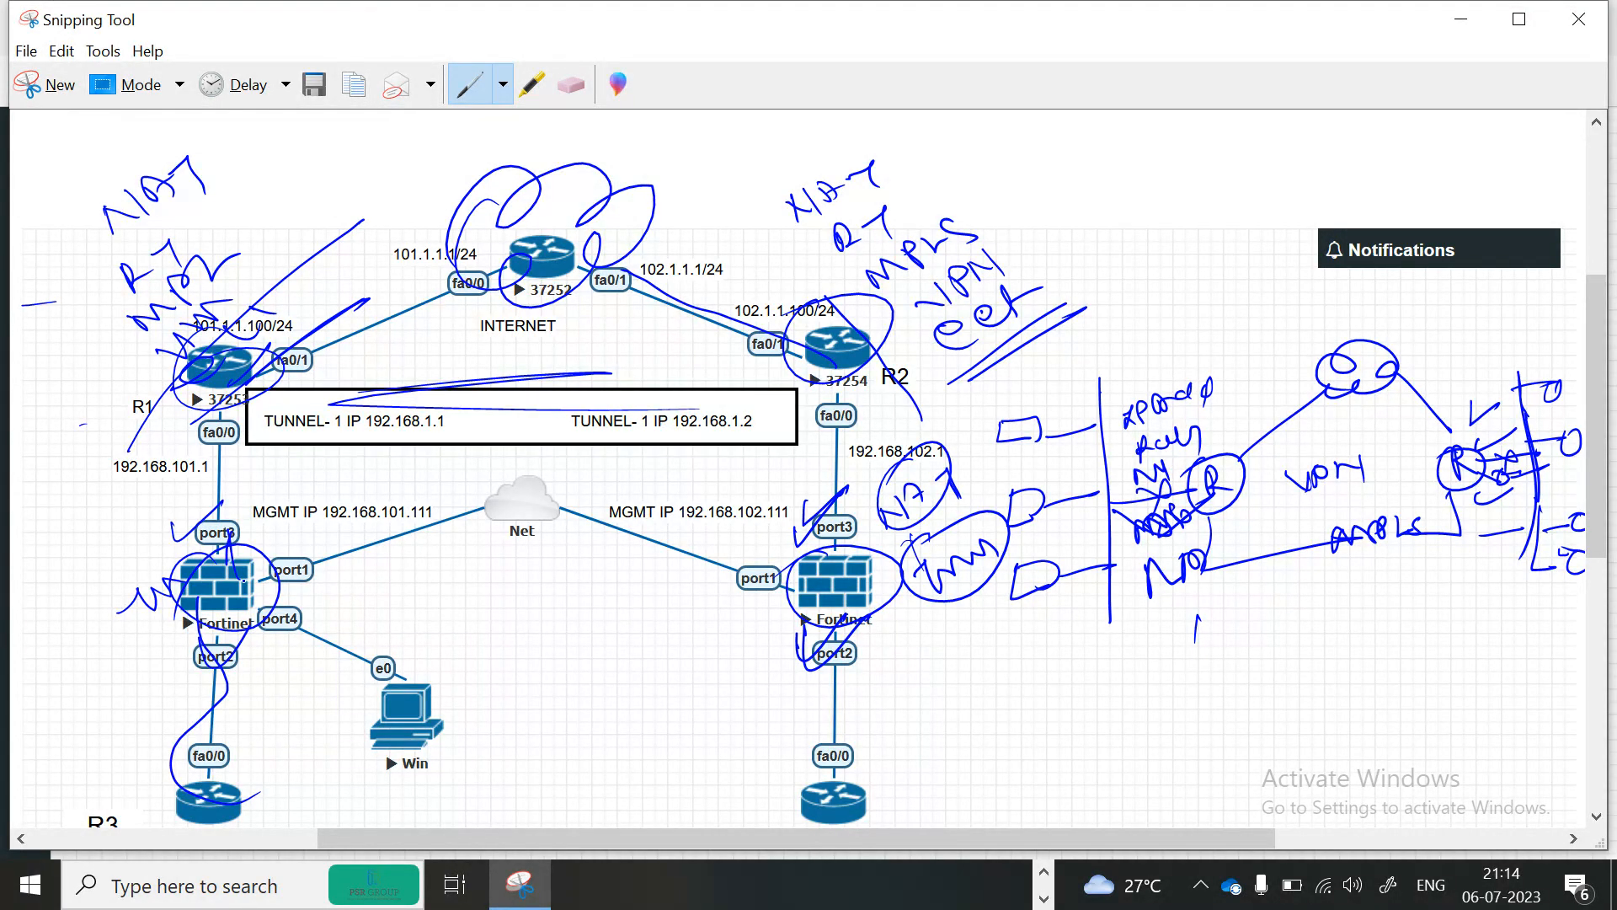
mouse_move(196, 522)
left_mouse_down()
mouse_move(240, 539)
mouse_move(181, 527)
left_mouse_up()
left_click_drag(252, 625, 243, 627)
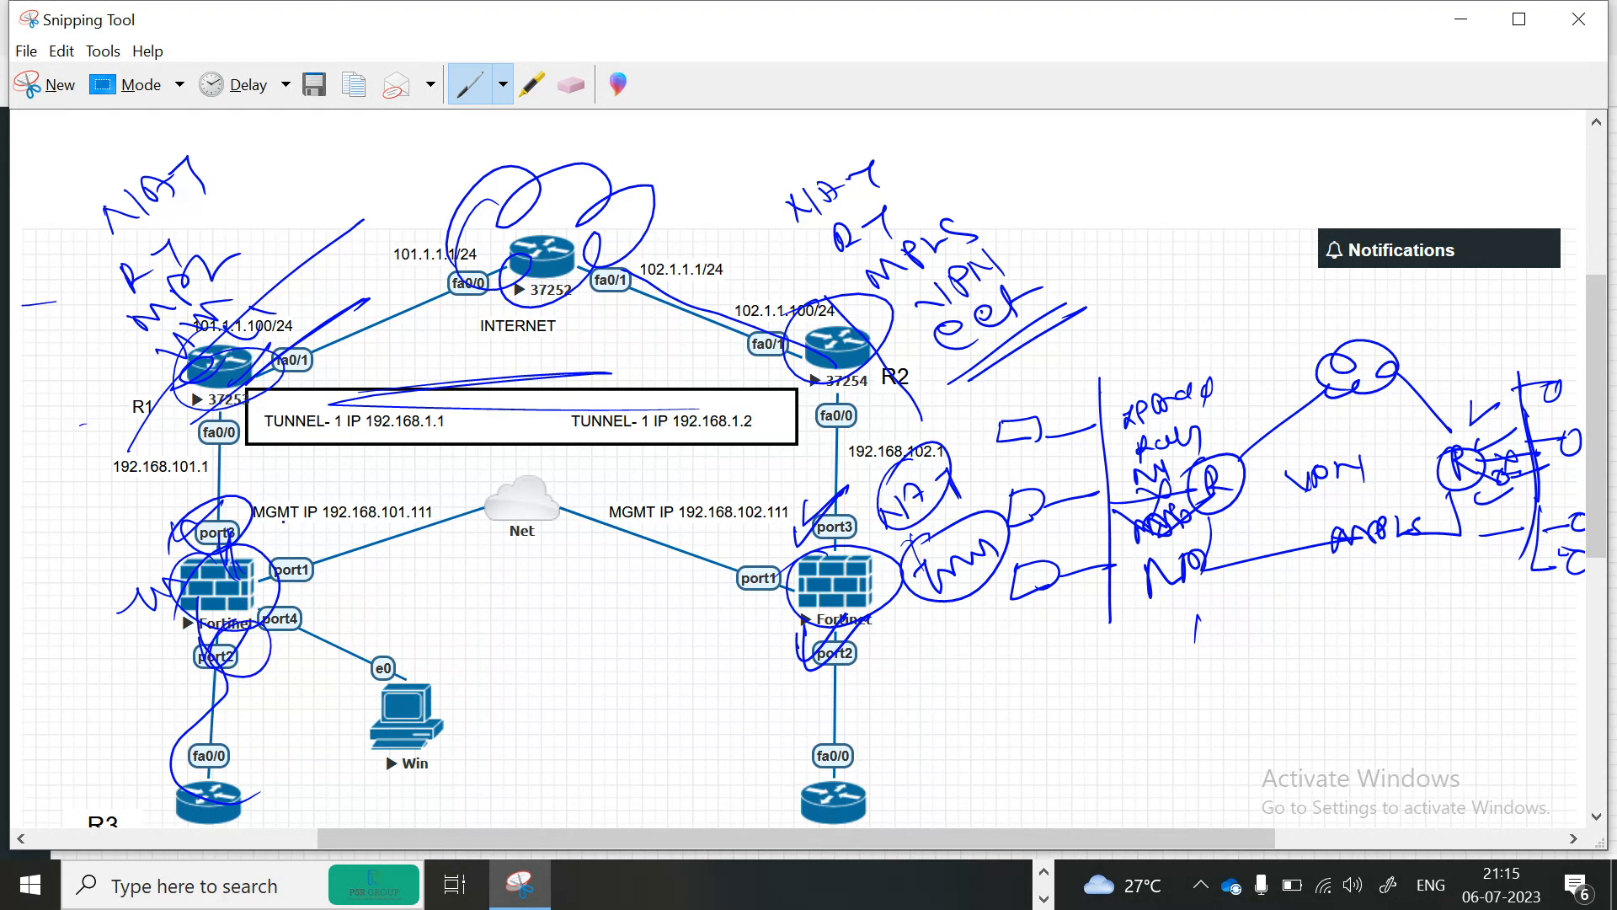
mouse_move(319, 579)
left_mouse_down()
mouse_move(290, 547)
mouse_move(181, 526)
mouse_move(245, 505)
left_mouse_up()
mouse_move(215, 556)
left_mouse_down()
mouse_move(80, 608)
mouse_move(108, 404)
mouse_move(172, 379)
mouse_move(160, 400)
left_mouse_up()
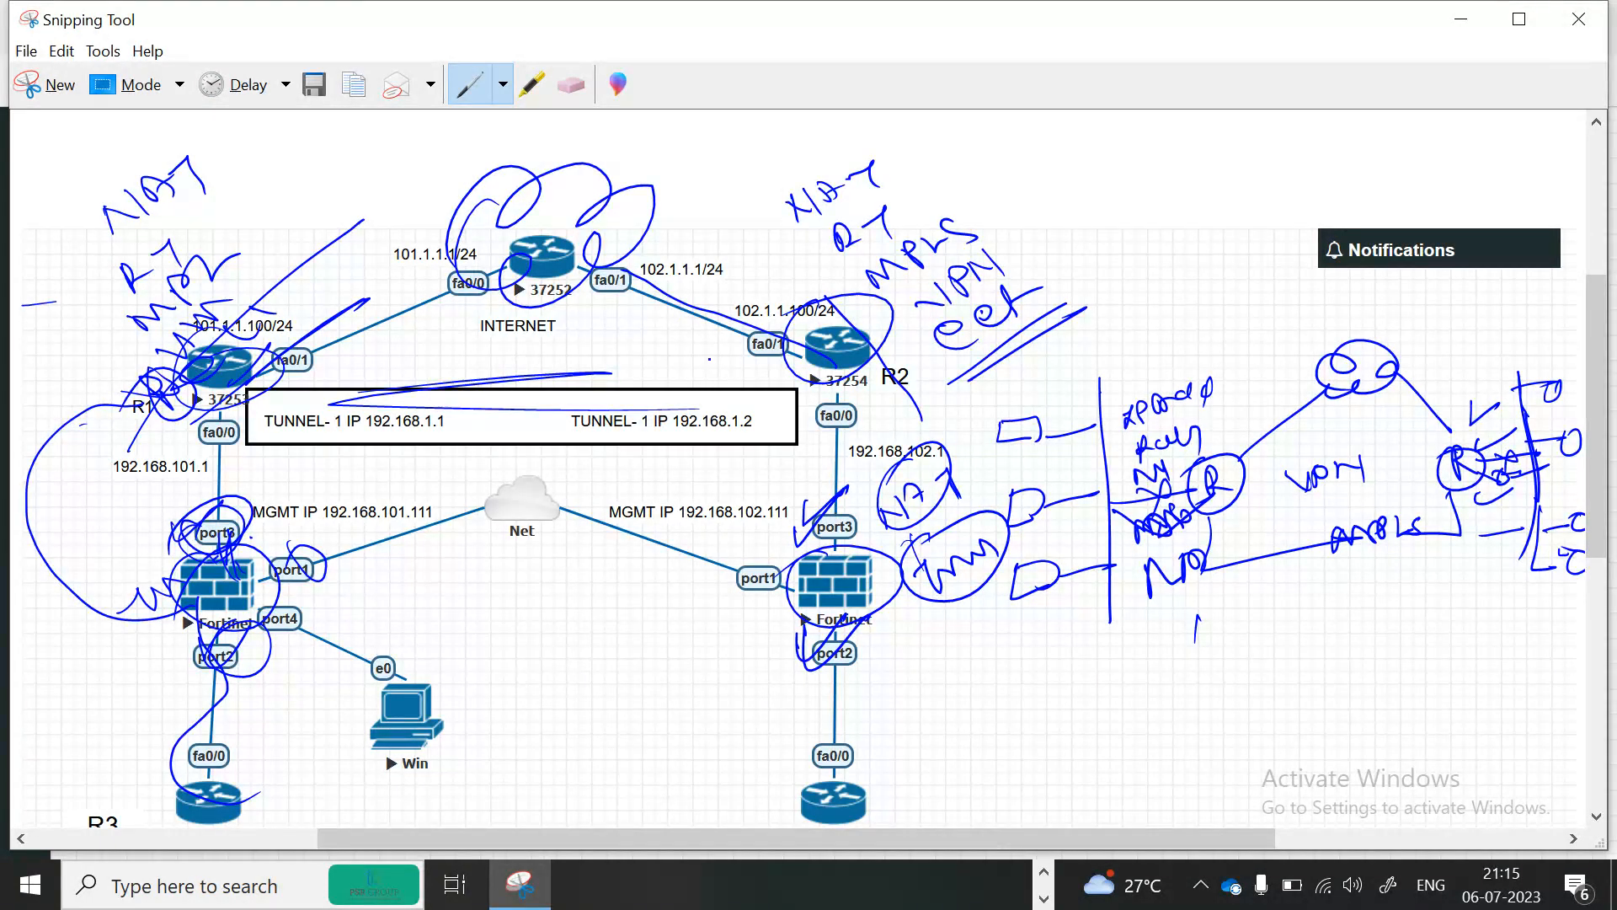
mouse_move(834, 543)
left_mouse_down()
mouse_move(726, 396)
mouse_move(759, 350)
mouse_move(741, 374)
left_mouse_up()
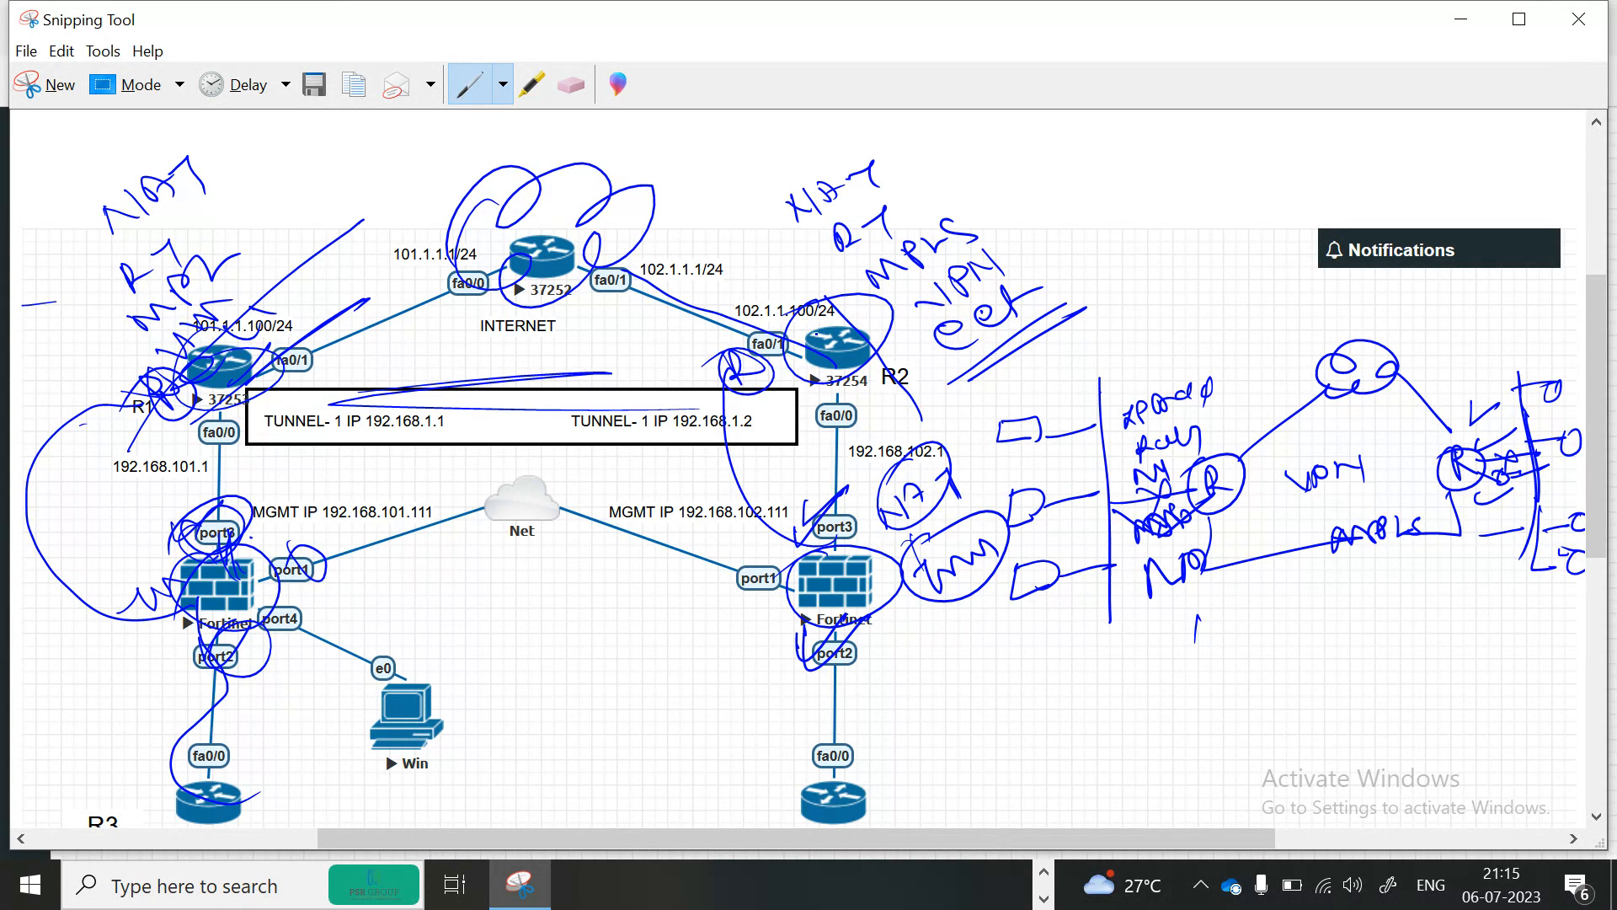
Minimize all windows to show the desktop.
key("super+d")
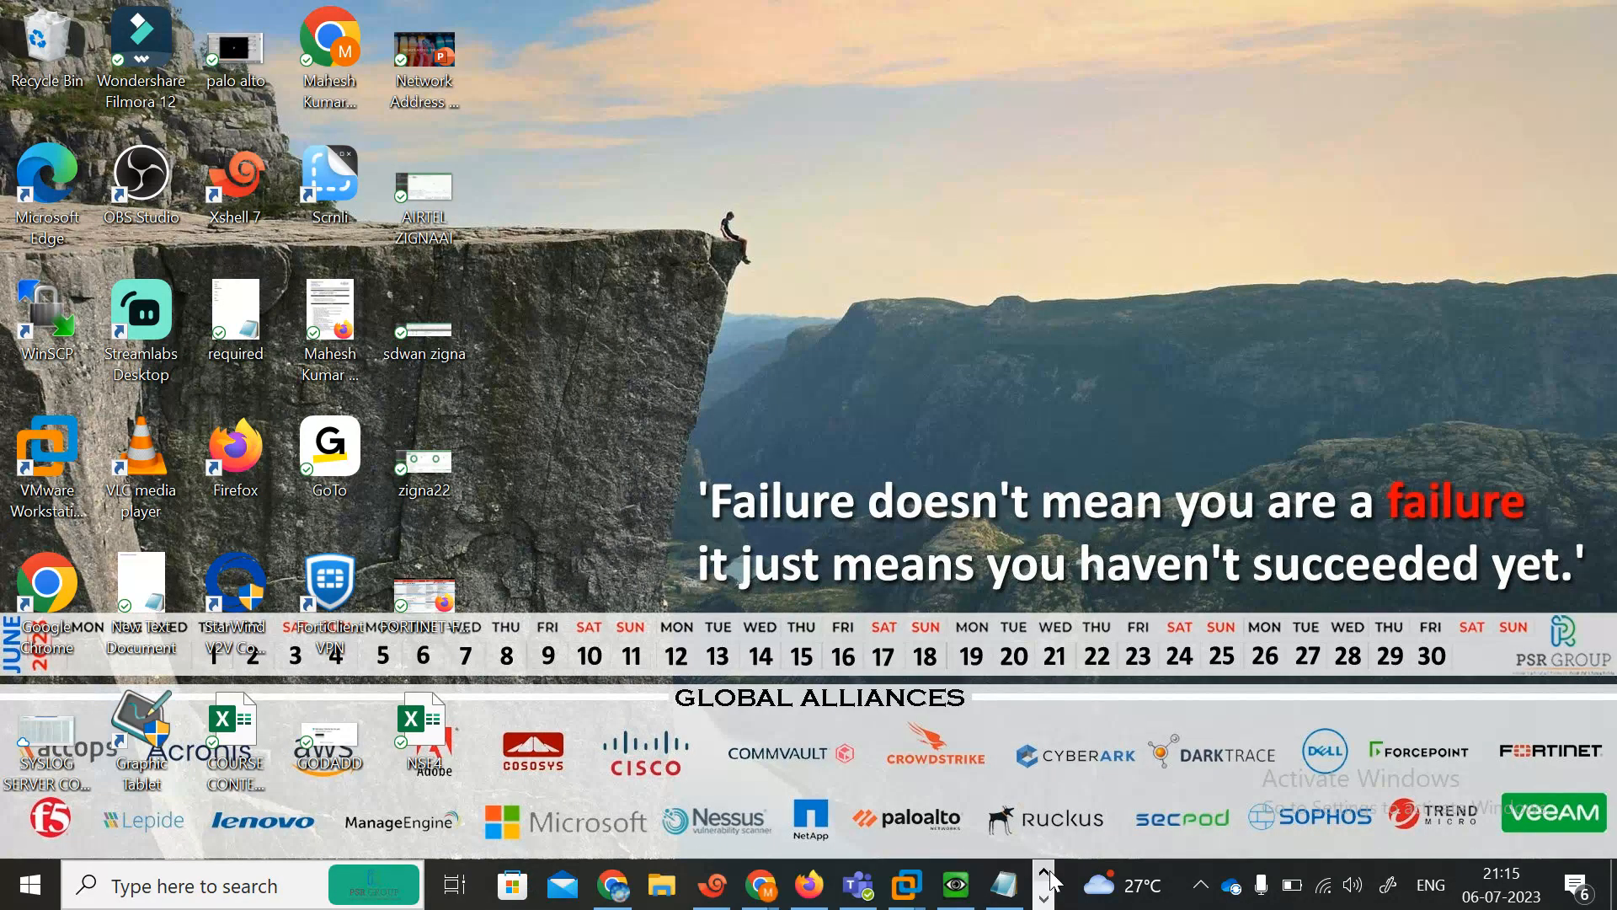
Open the FortiOS_5.6_Handbook PDF from the recent files list.
left_click(662, 884)
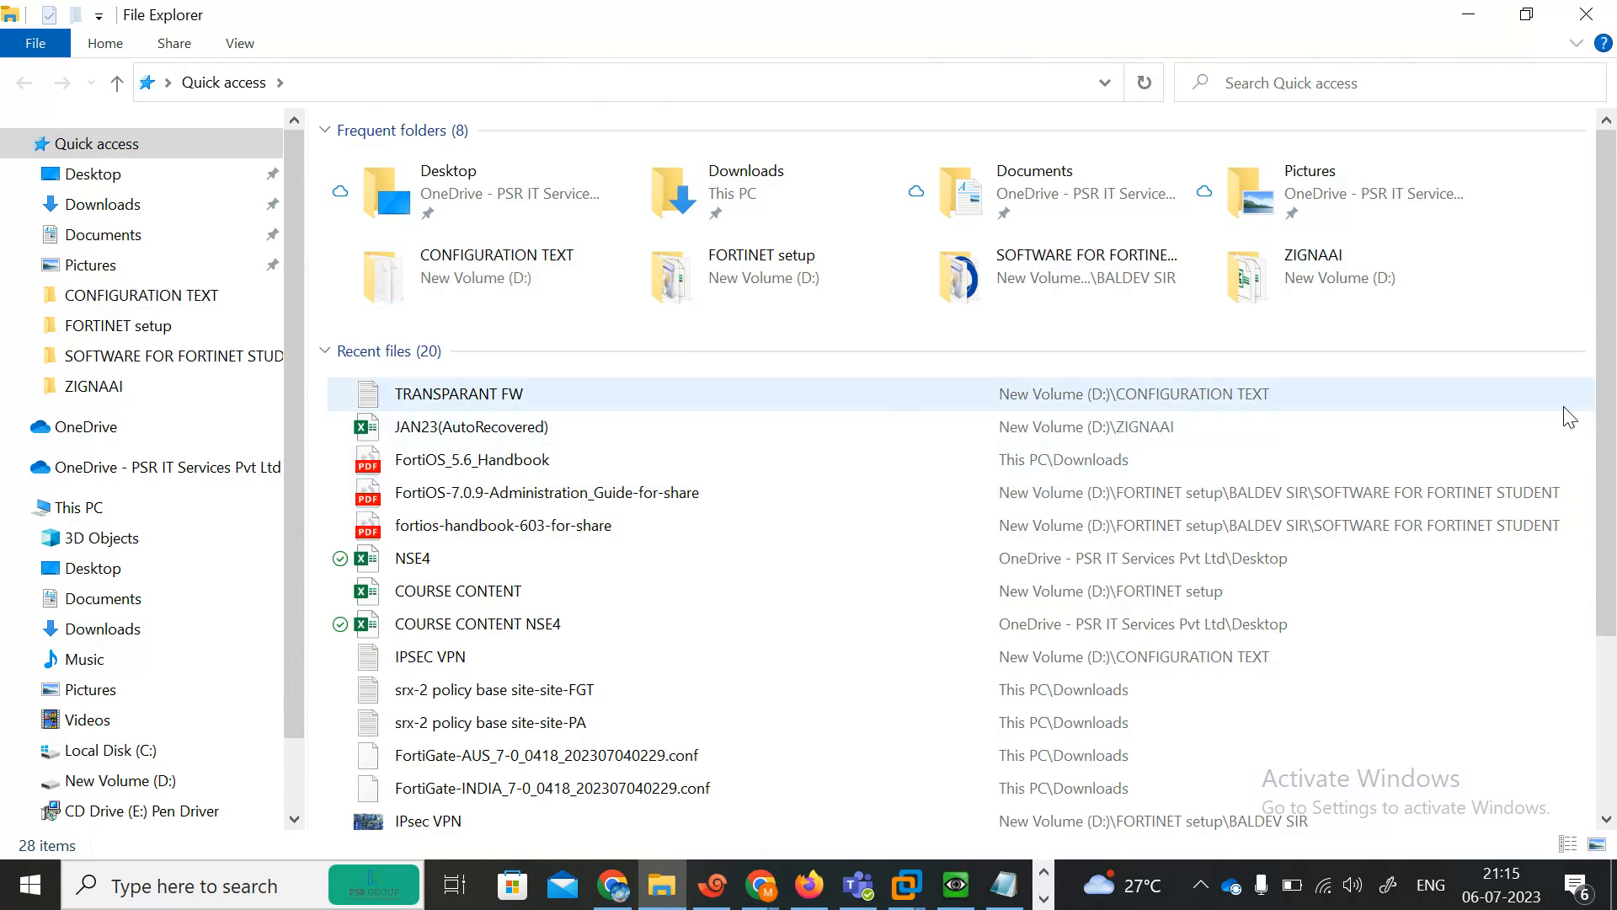
left_click(1609, 722)
left_click_drag(1614, 722, 1614, 747)
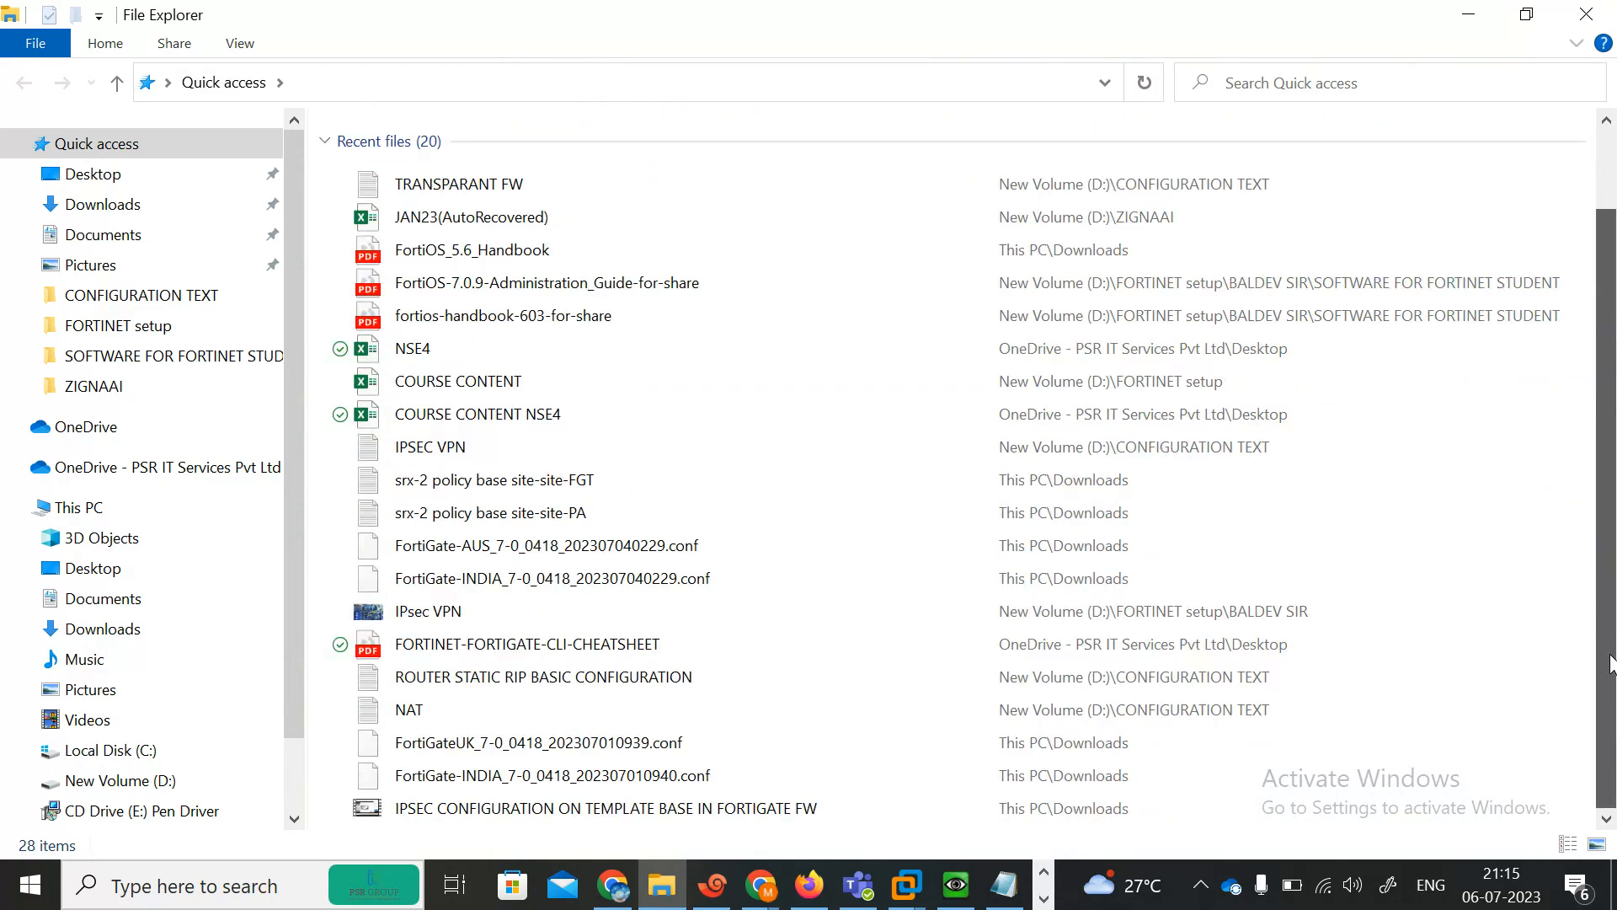
double_click(614, 251)
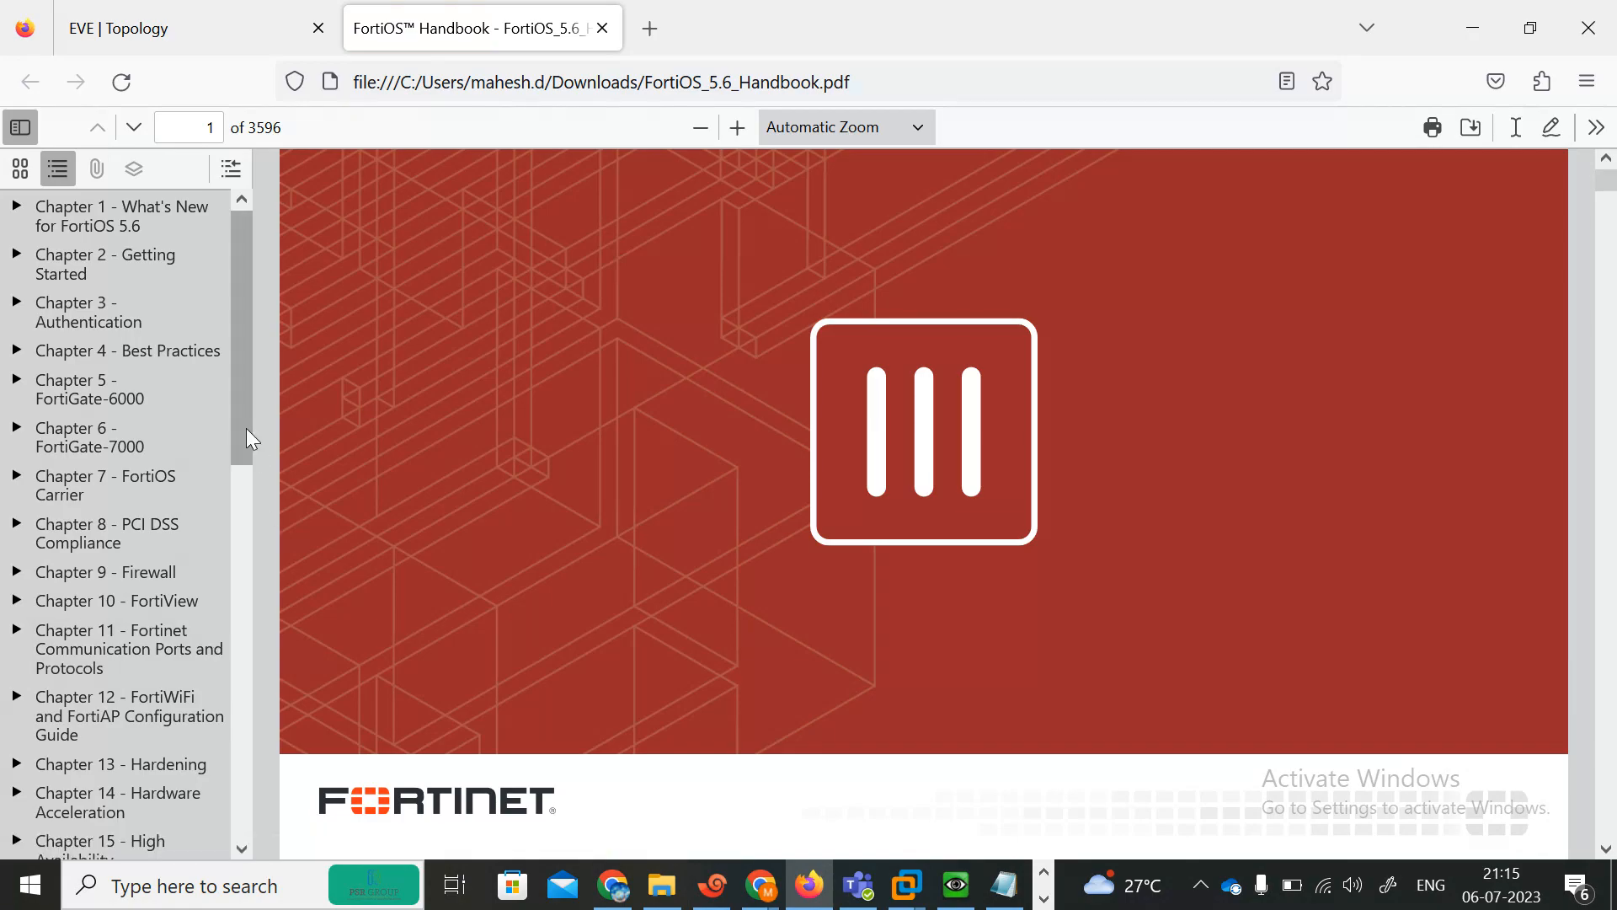
Jump to Chapter 30 - Transparent Mode in the handbook's outline.
left_click_drag(245, 427, 277, 816)
left_click(78, 644)
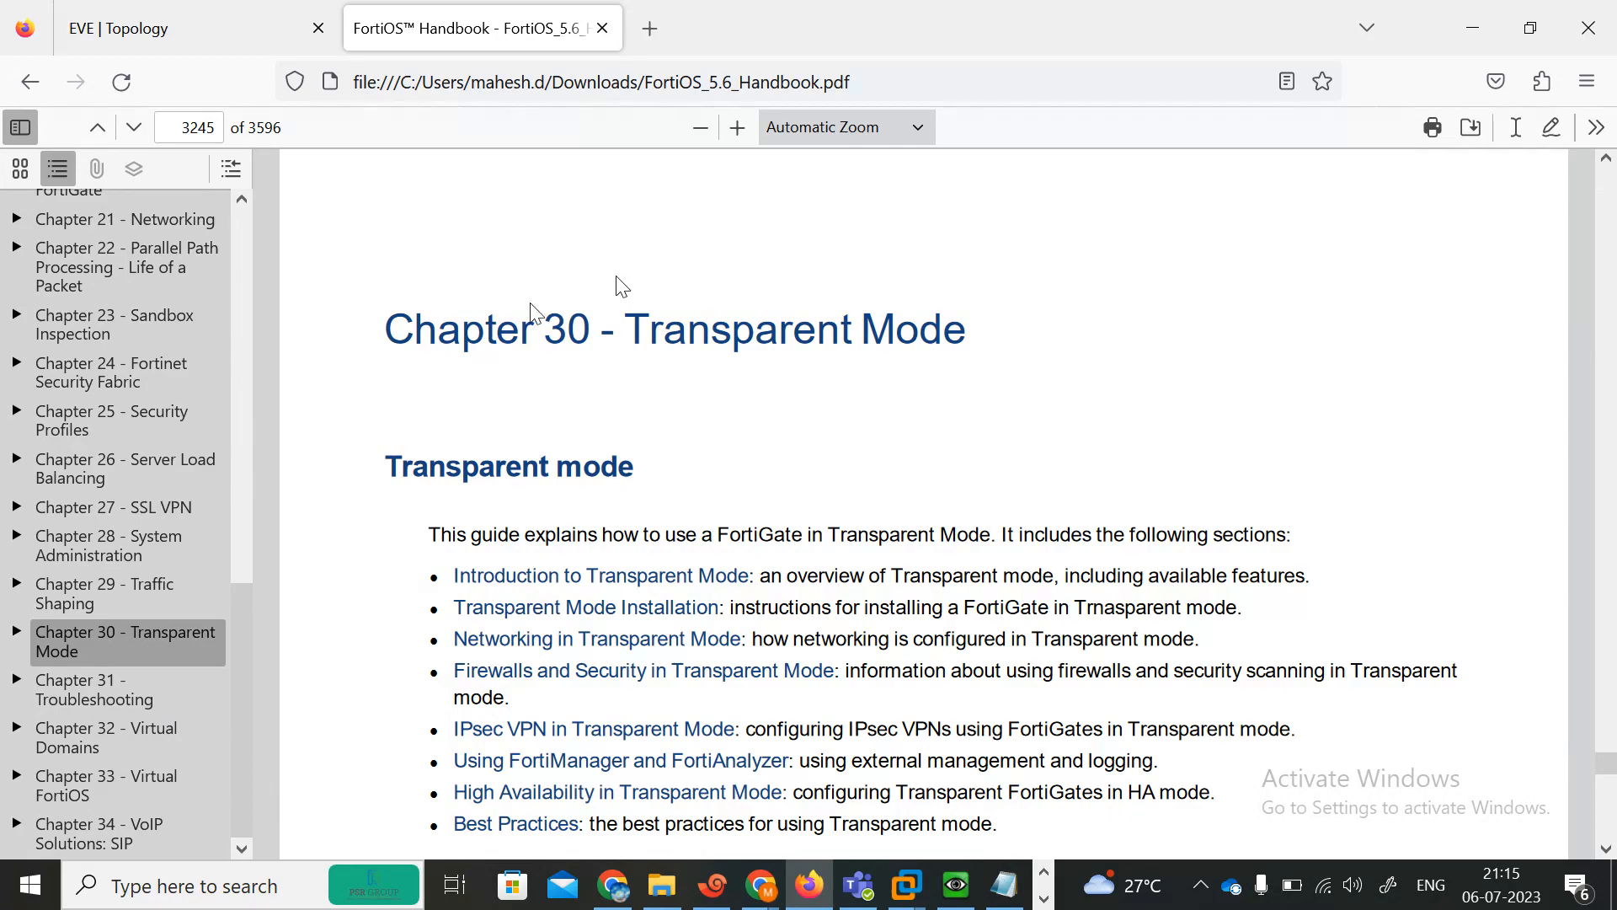
left_click(22, 171)
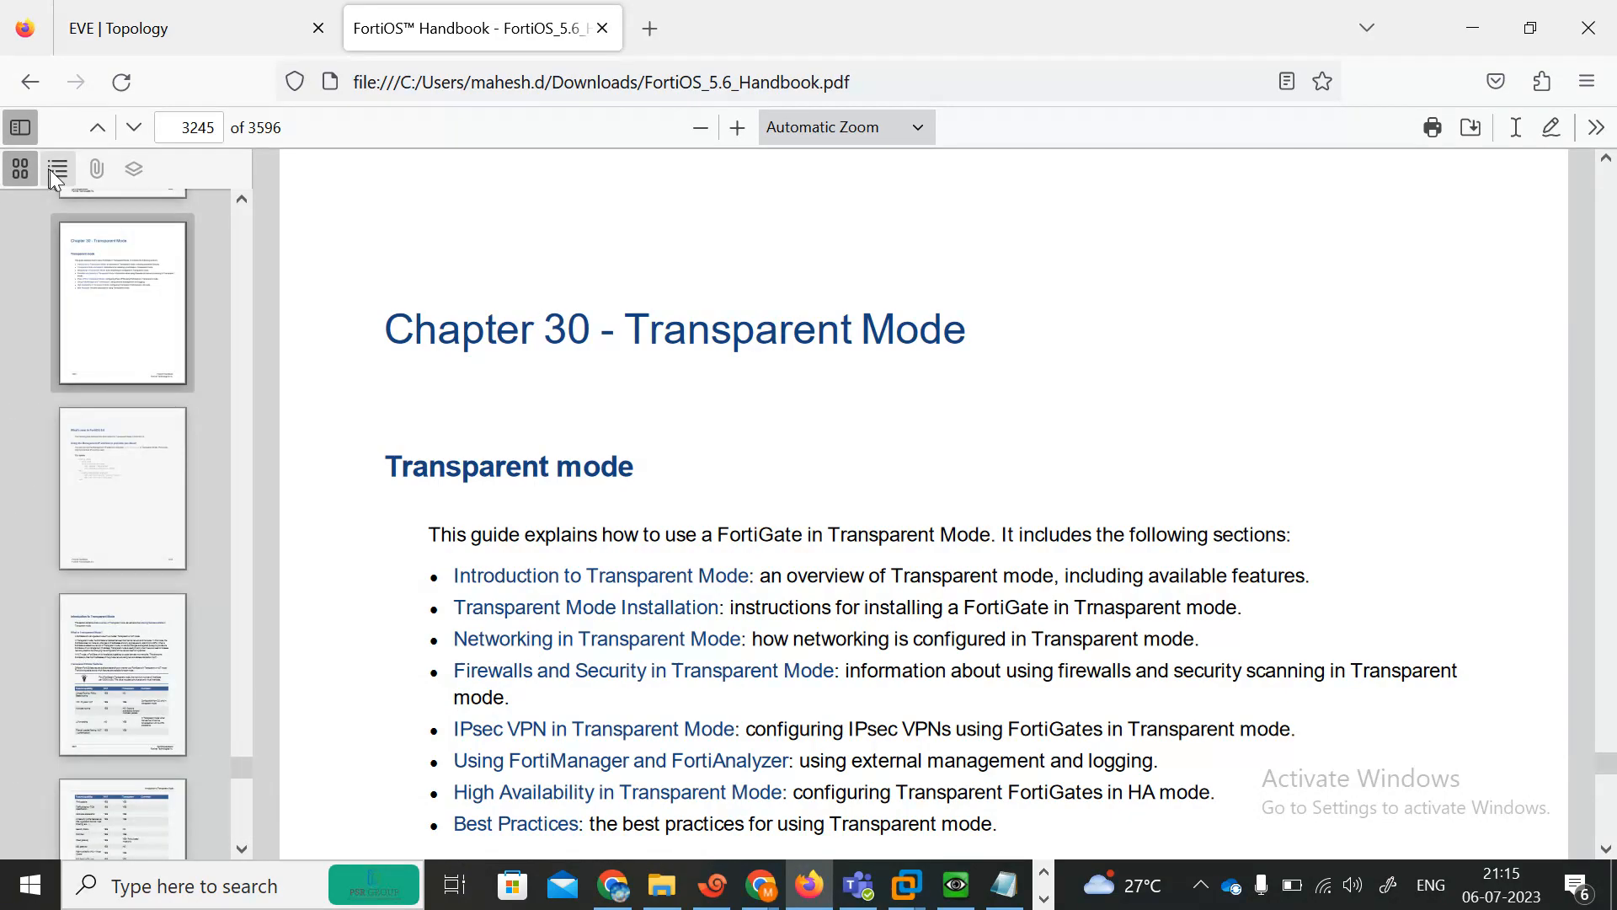
left_click(57, 169)
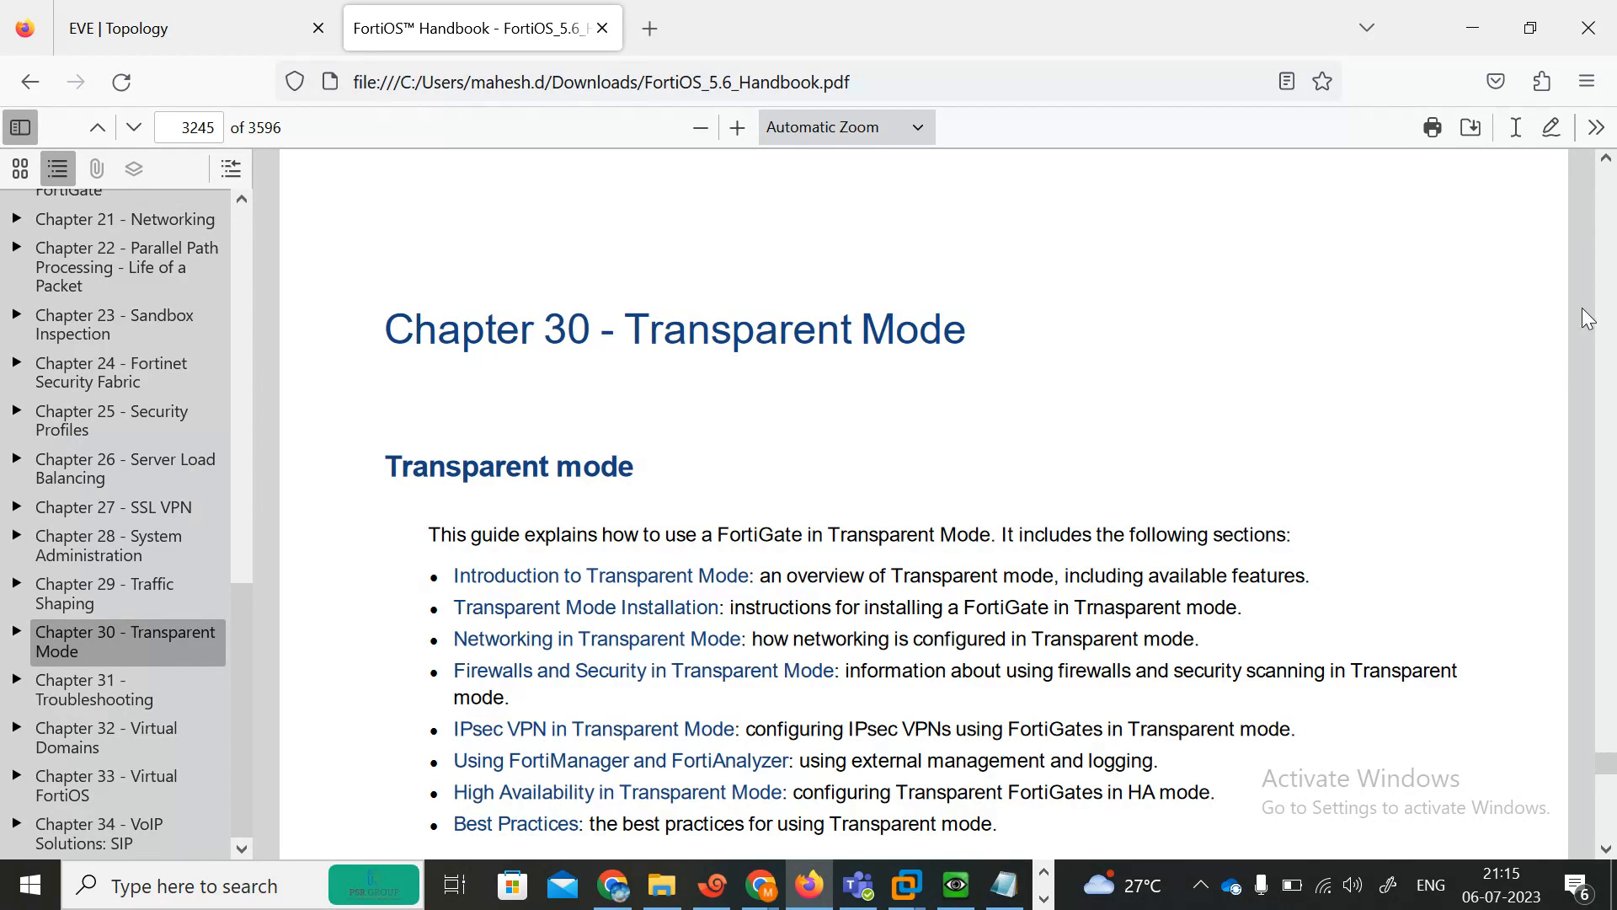
left_click(662, 884)
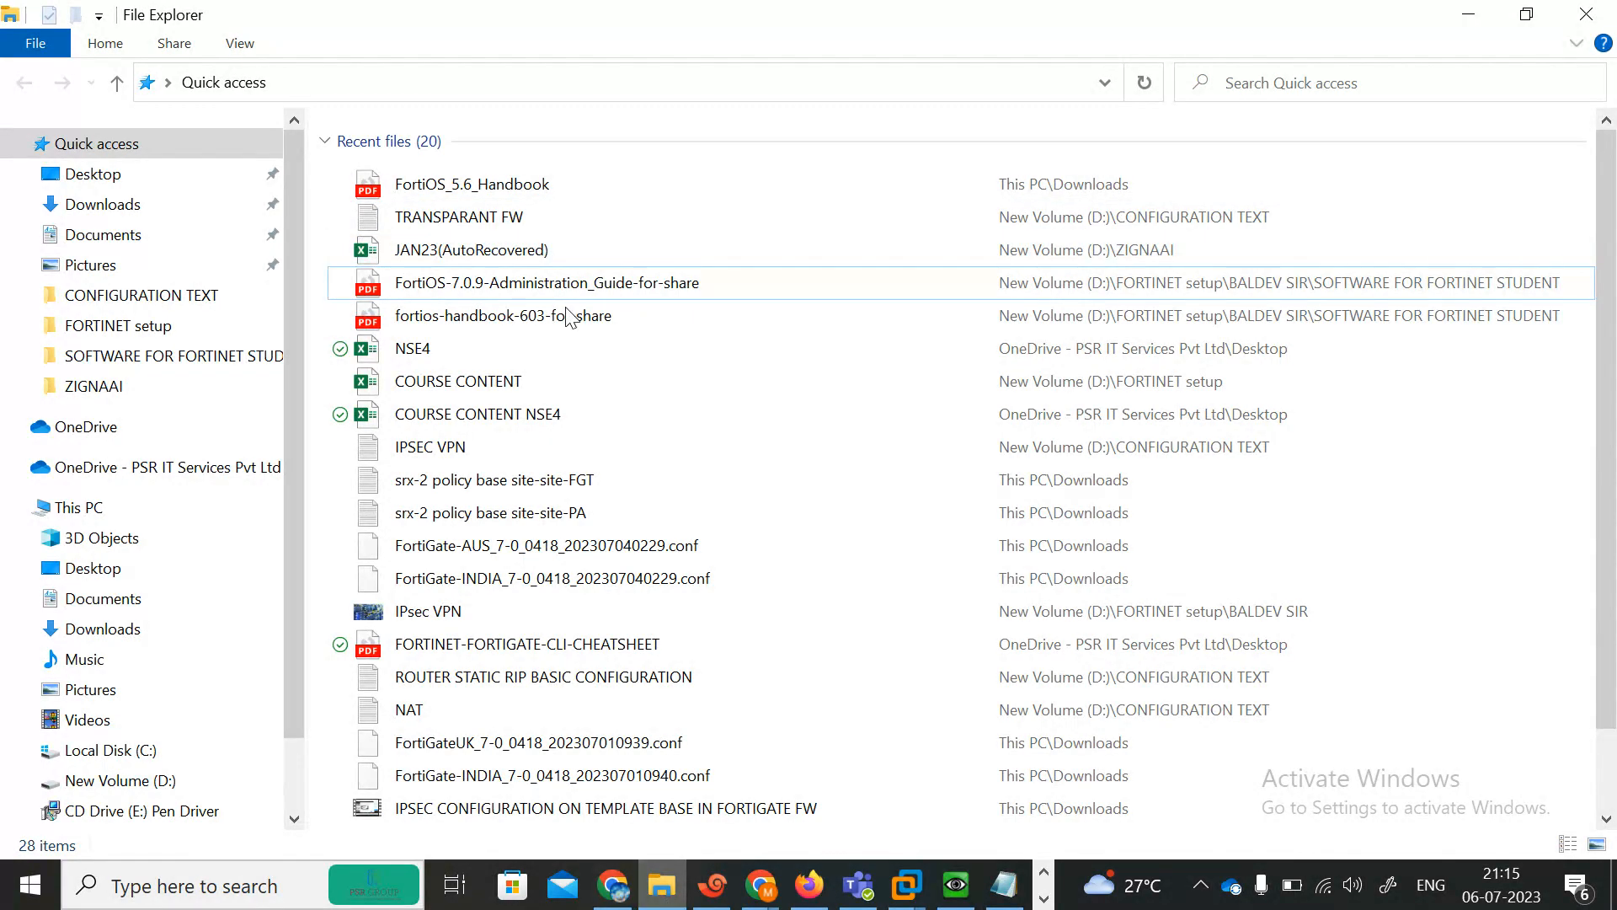
double_click(519, 189)
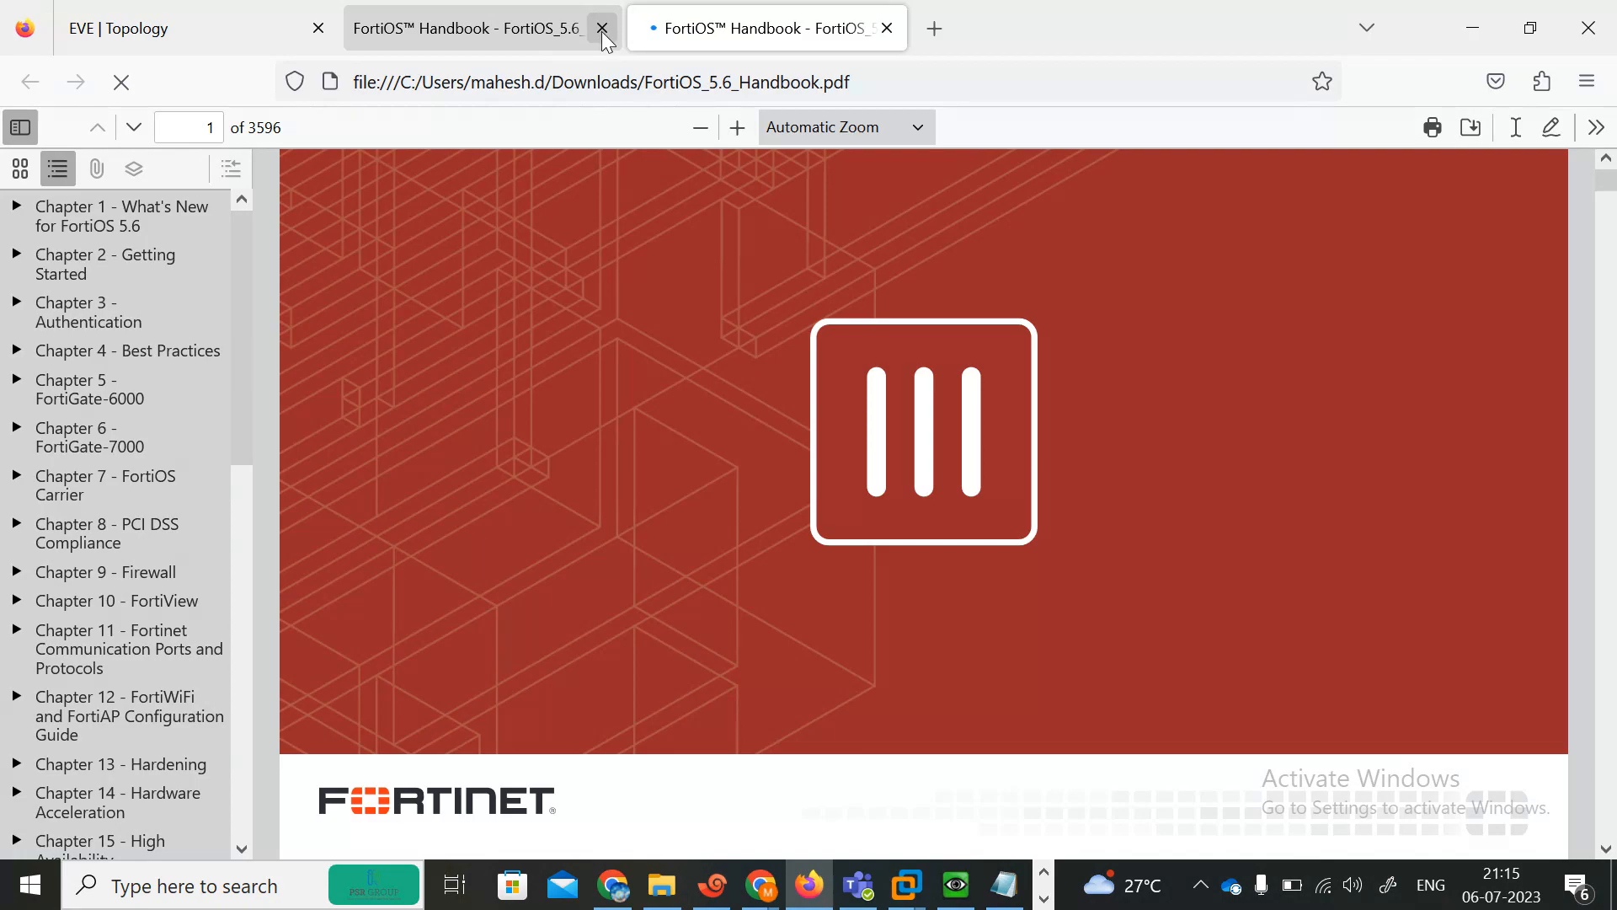
left_click(602, 32)
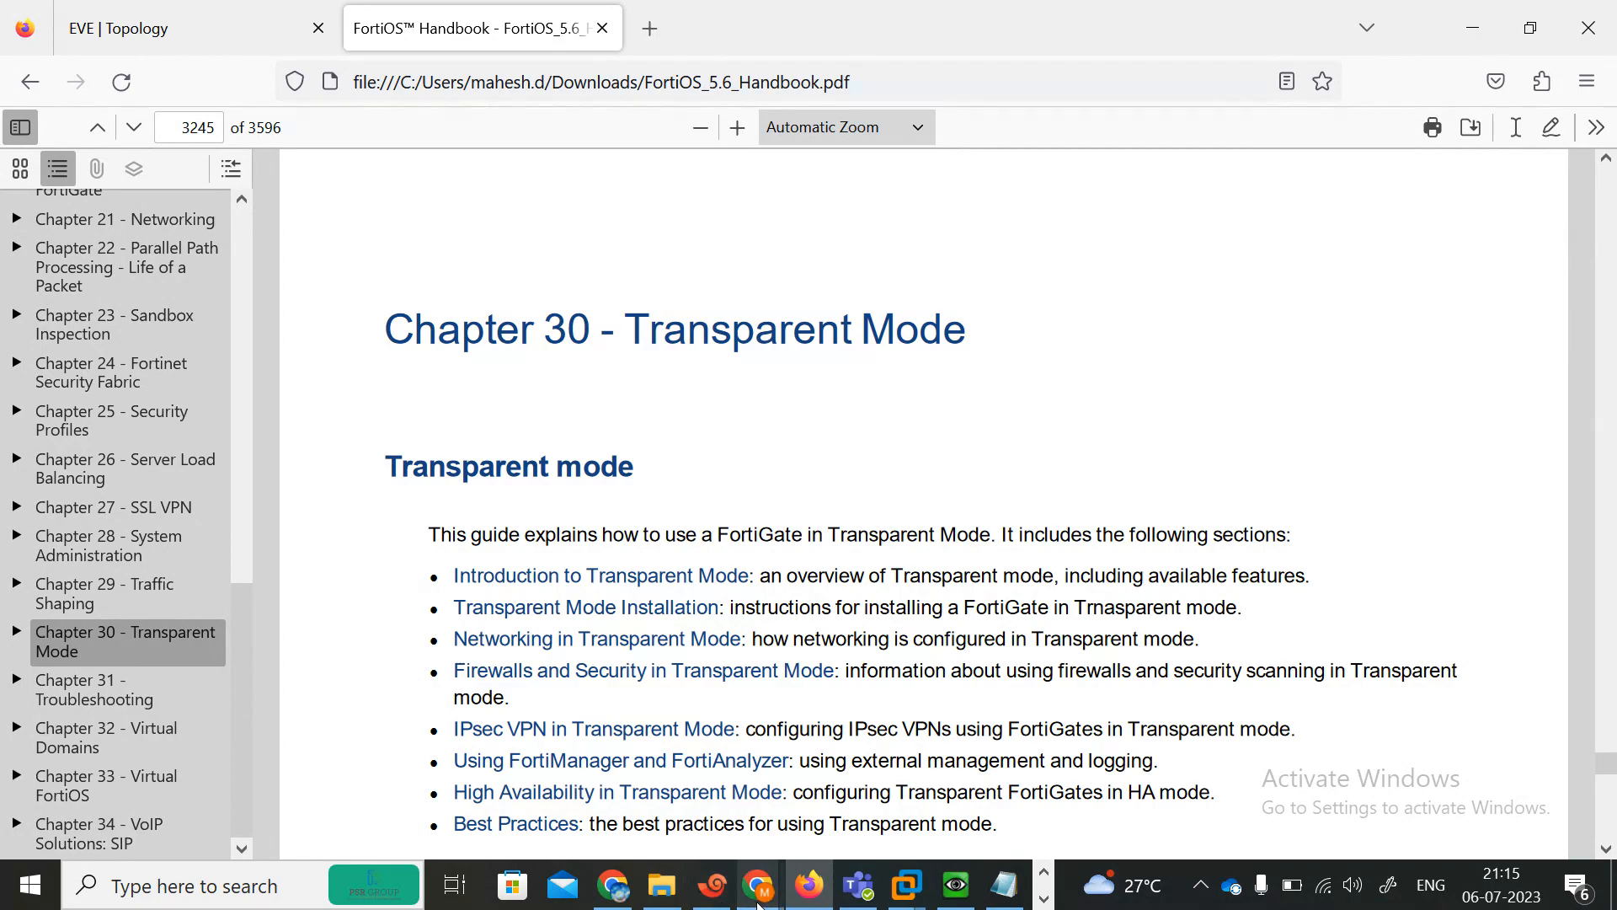
Admit the waiting participant into the Meet call and return to the handbook.
mouse_move(758, 903)
left_click(759, 808)
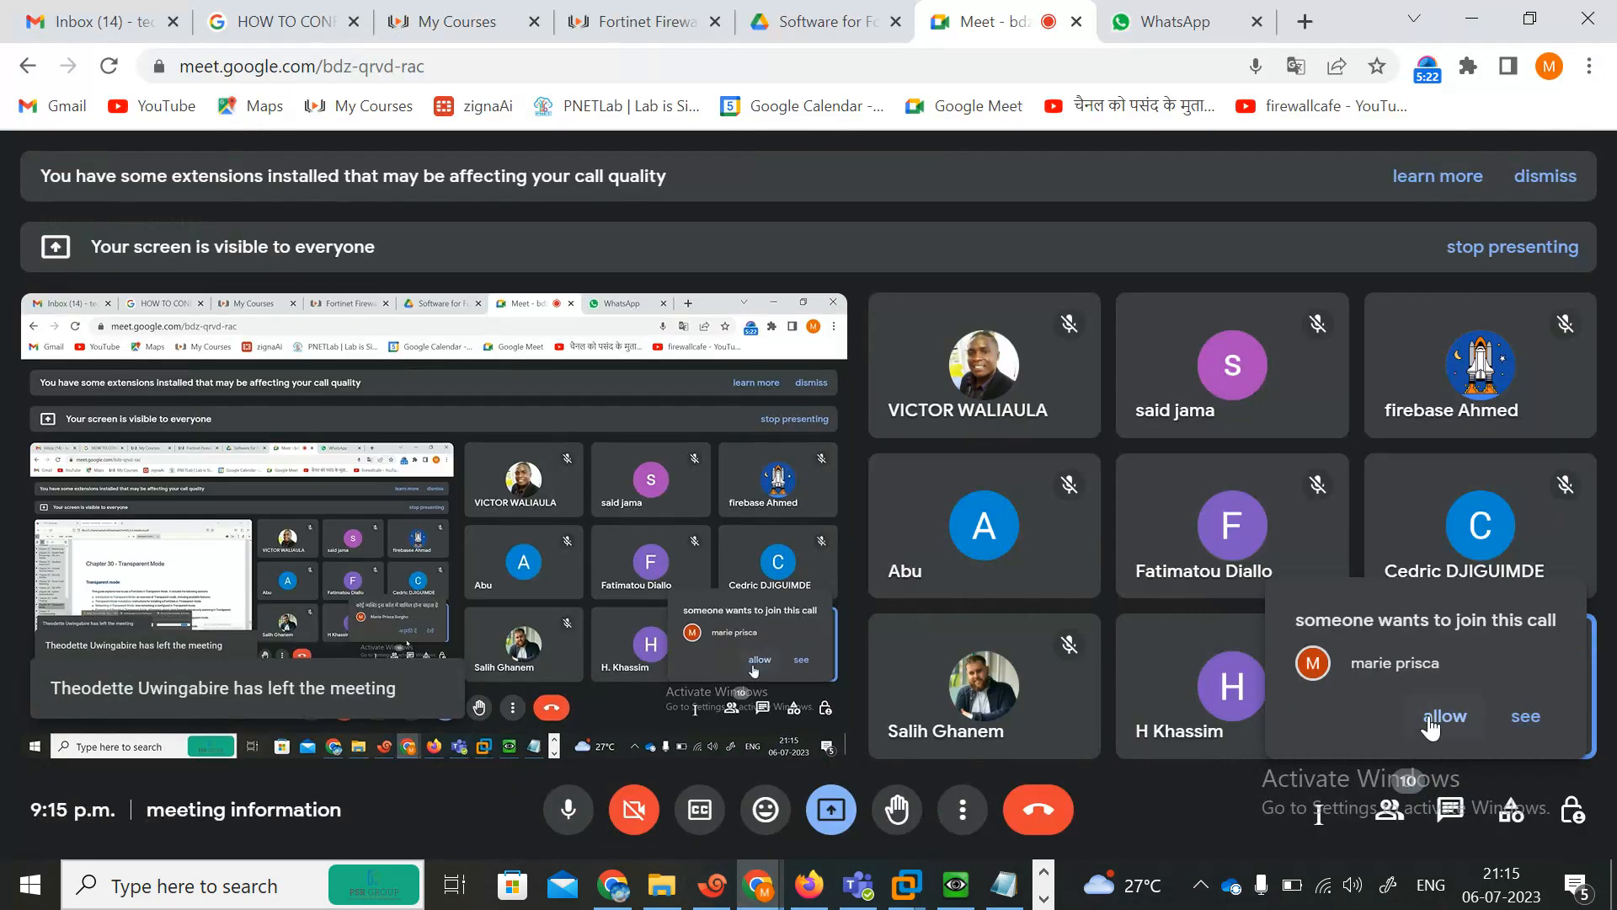
left_click(1430, 726)
key("alt+Tab")
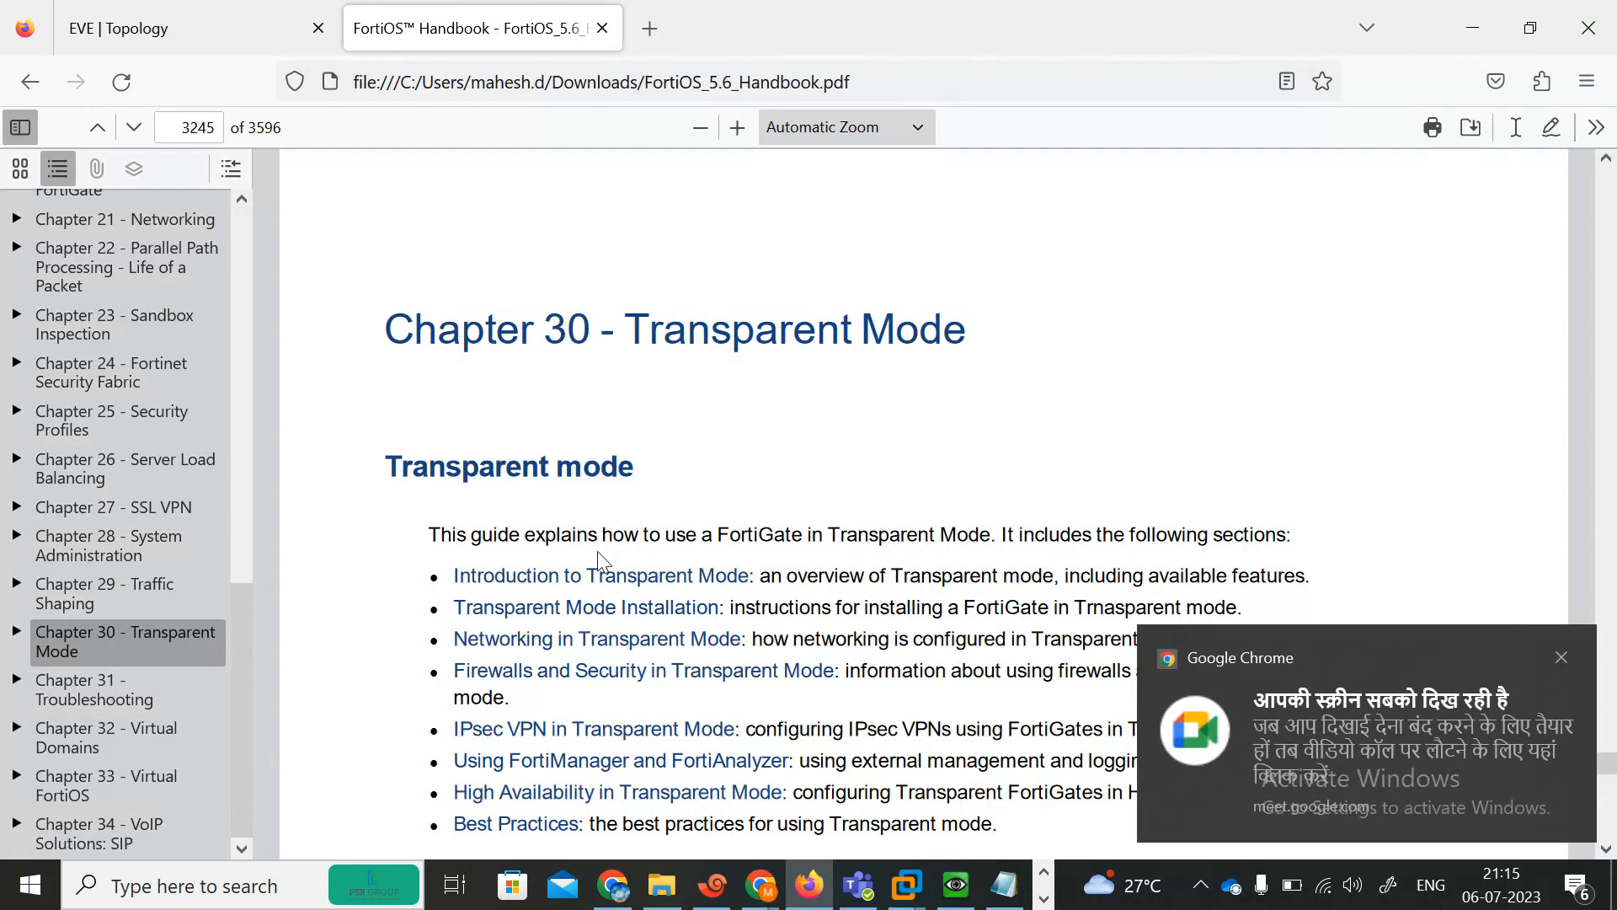
left_click(1561, 657)
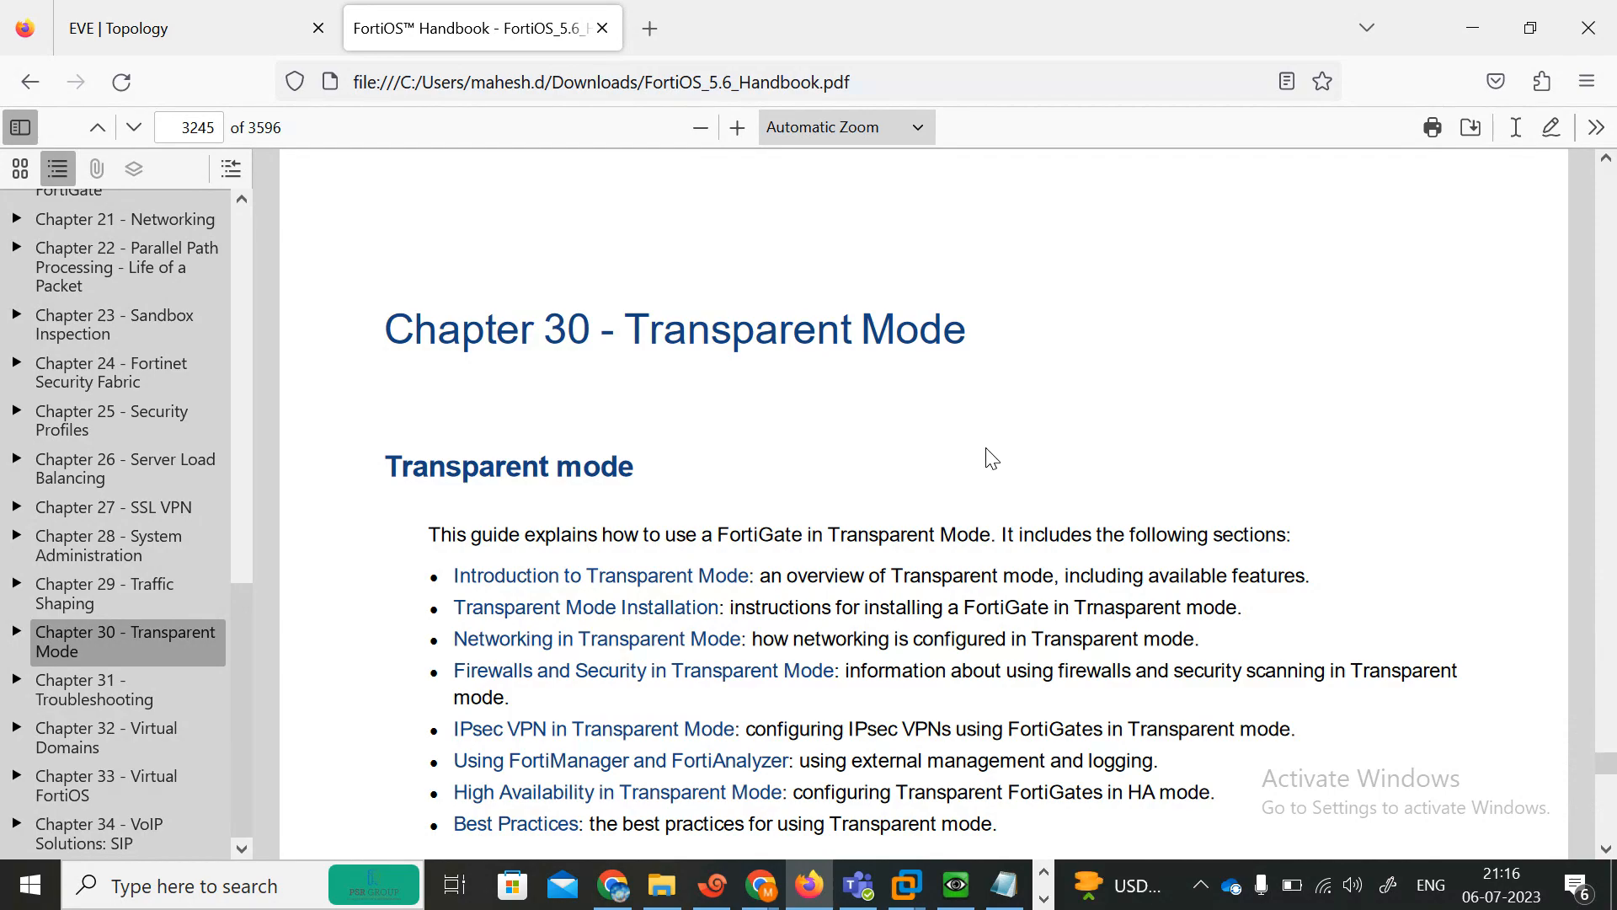
Read the 'What is Transparent Mode?' section, selecting key phrases while explaining them.
scroll(992, 459, "down", 5)
scroll(991, 459, "down", 10)
scroll(992, 459, "down", 15)
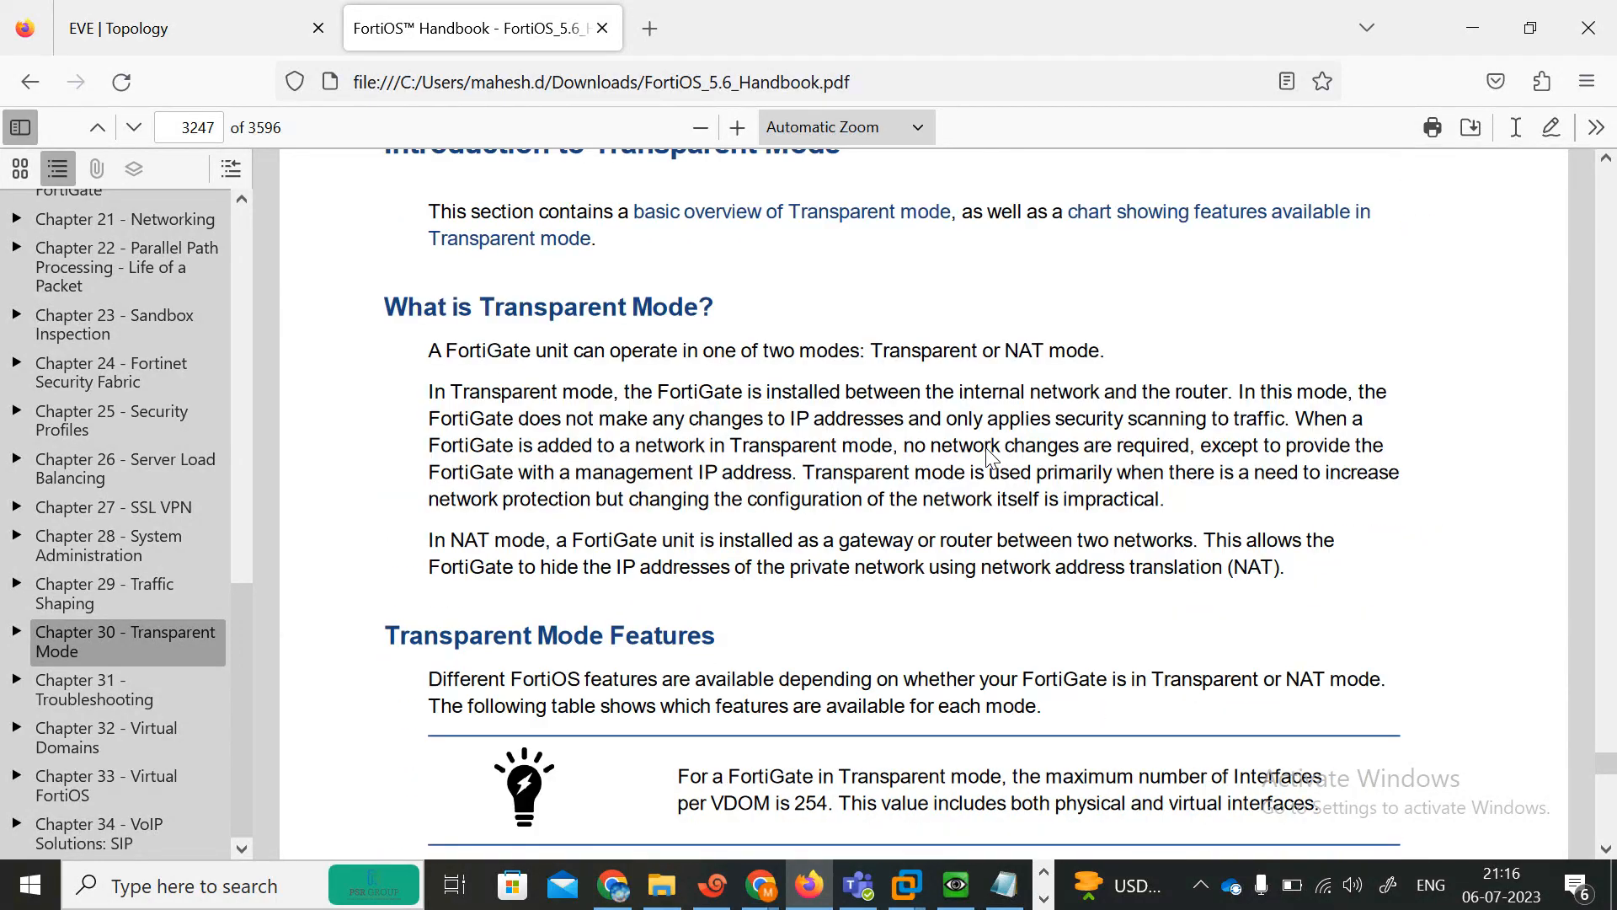
scroll(992, 460, "up", 2)
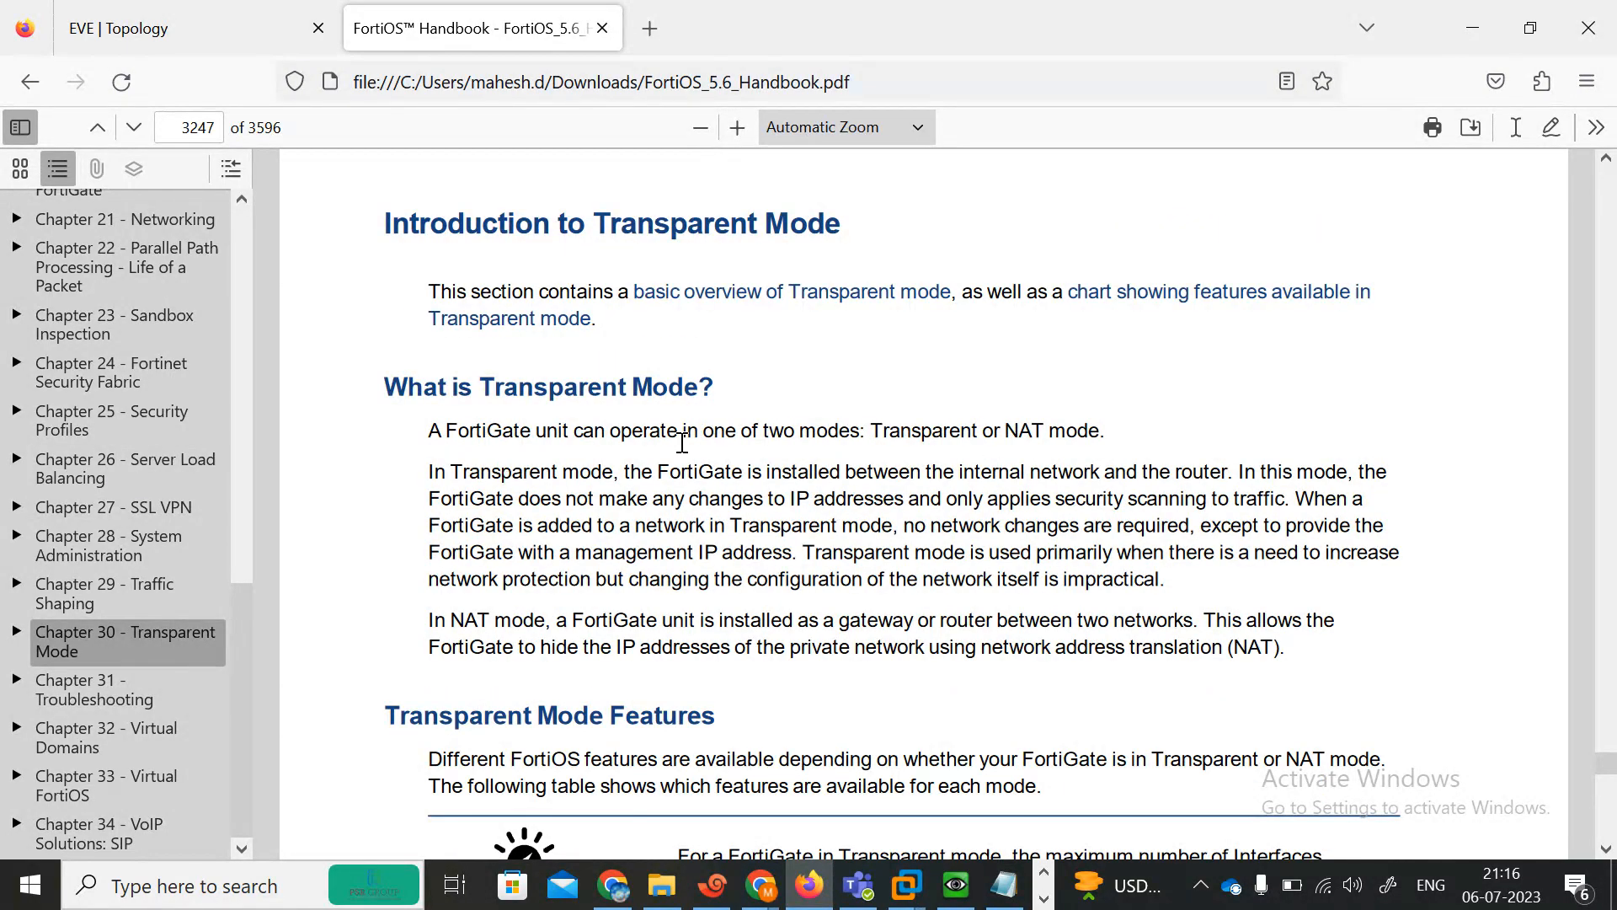
left_click_drag(419, 442, 745, 439)
left_click(744, 438)
left_click_drag(483, 434, 789, 459)
left_click(788, 460)
left_click_drag(790, 553, 439, 553)
left_click_drag(798, 552, 885, 554)
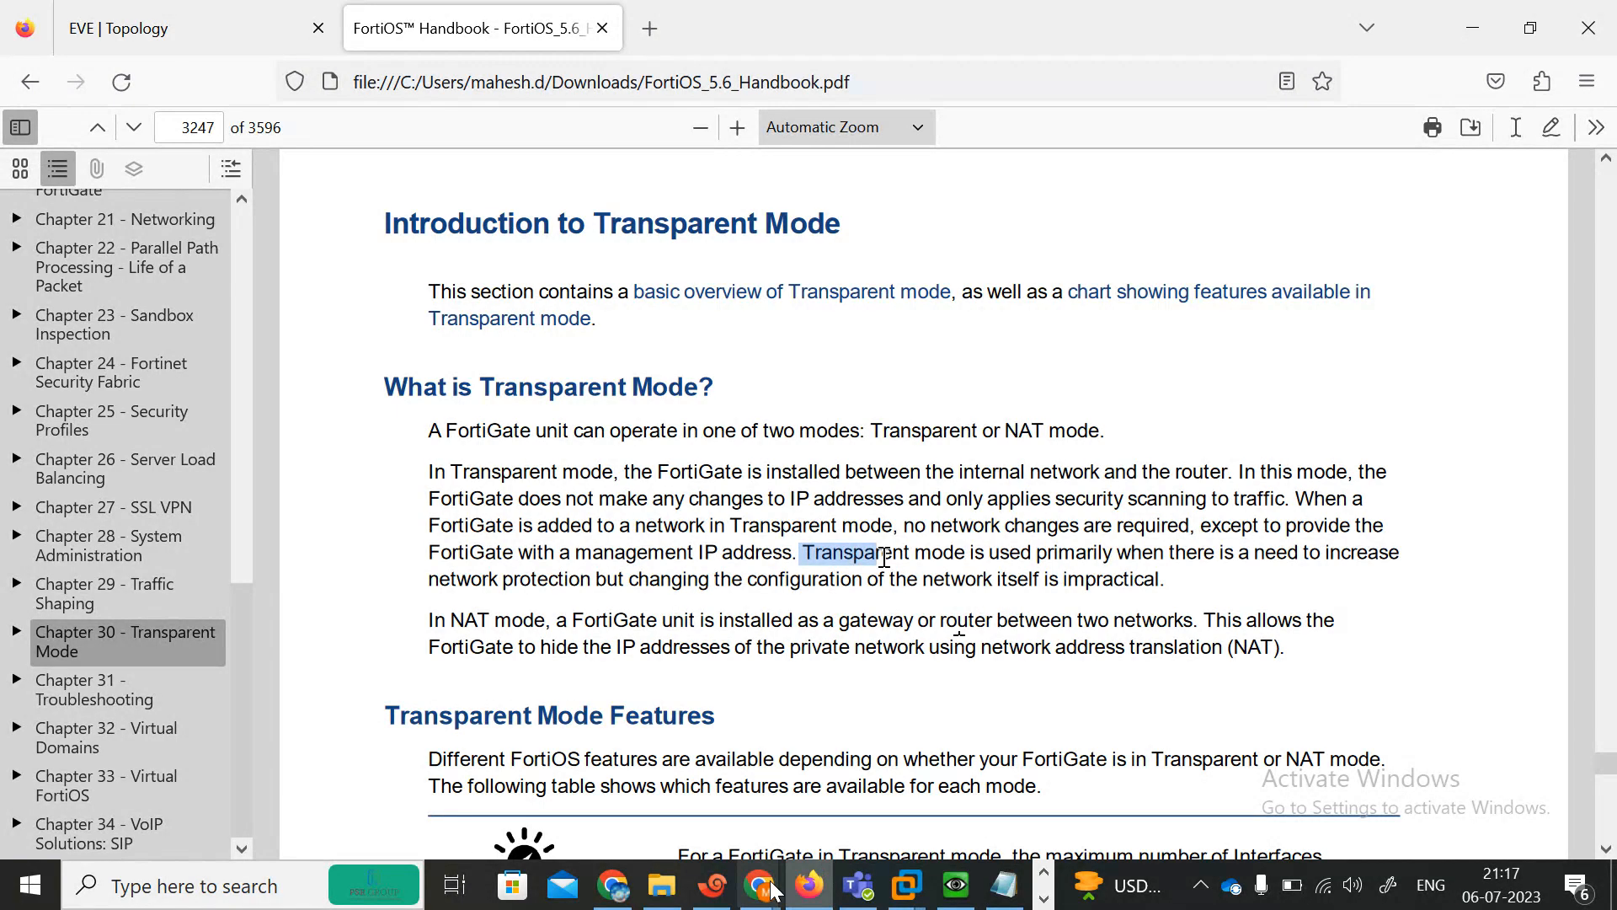
Let the next waiting participant into the Meet call and switch back to the handbook.
mouse_move(758, 898)
left_click(484, 779)
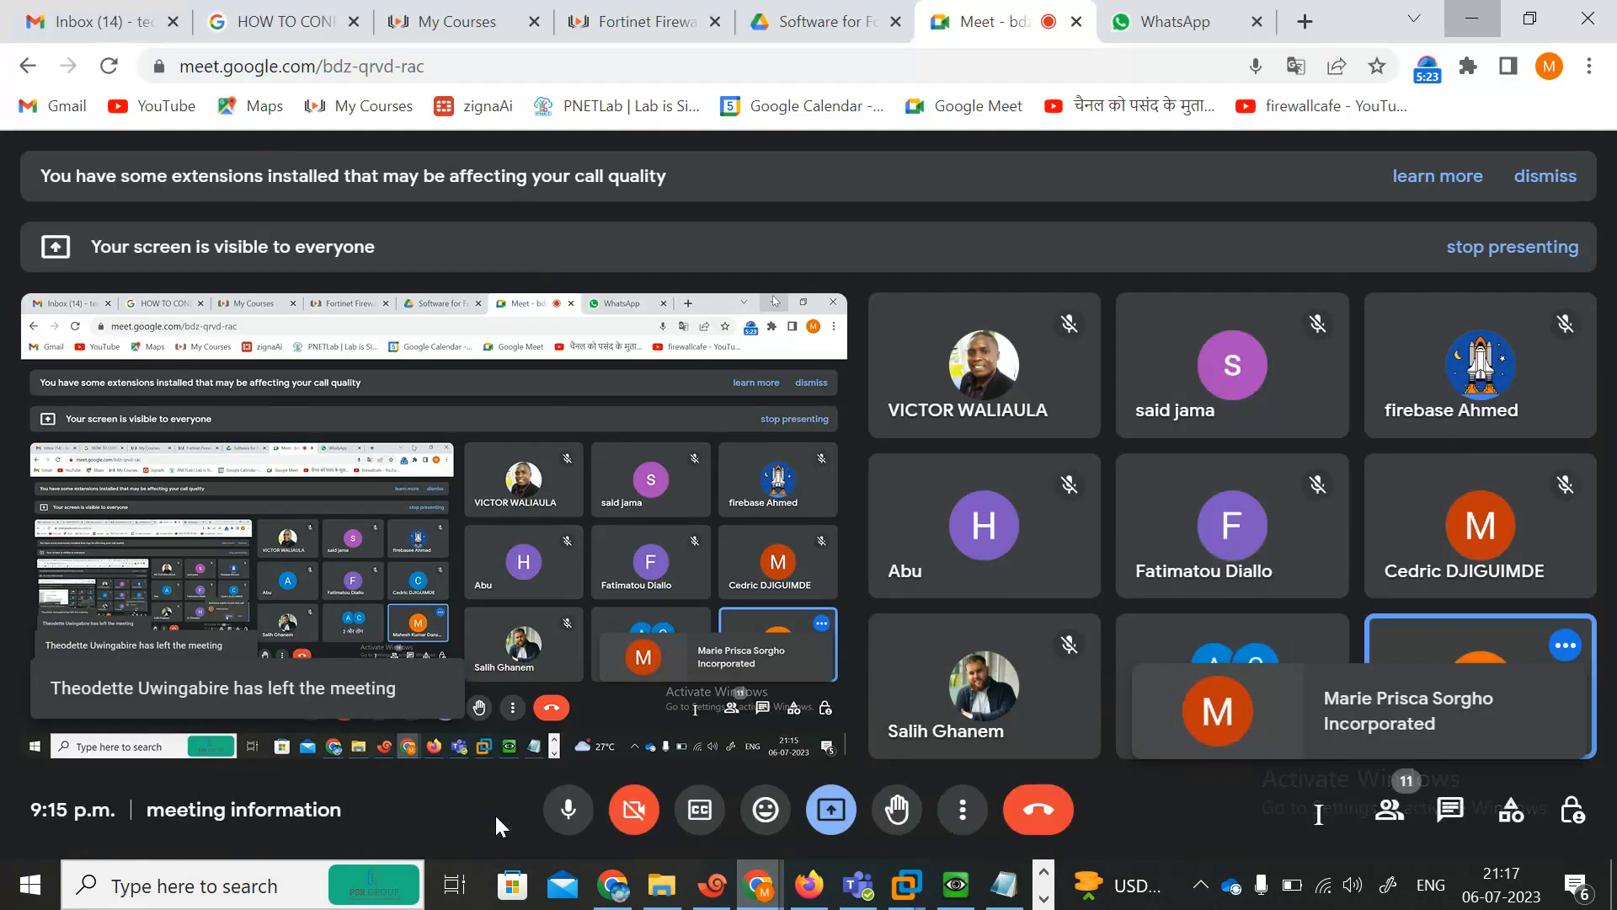
left_click(1452, 735)
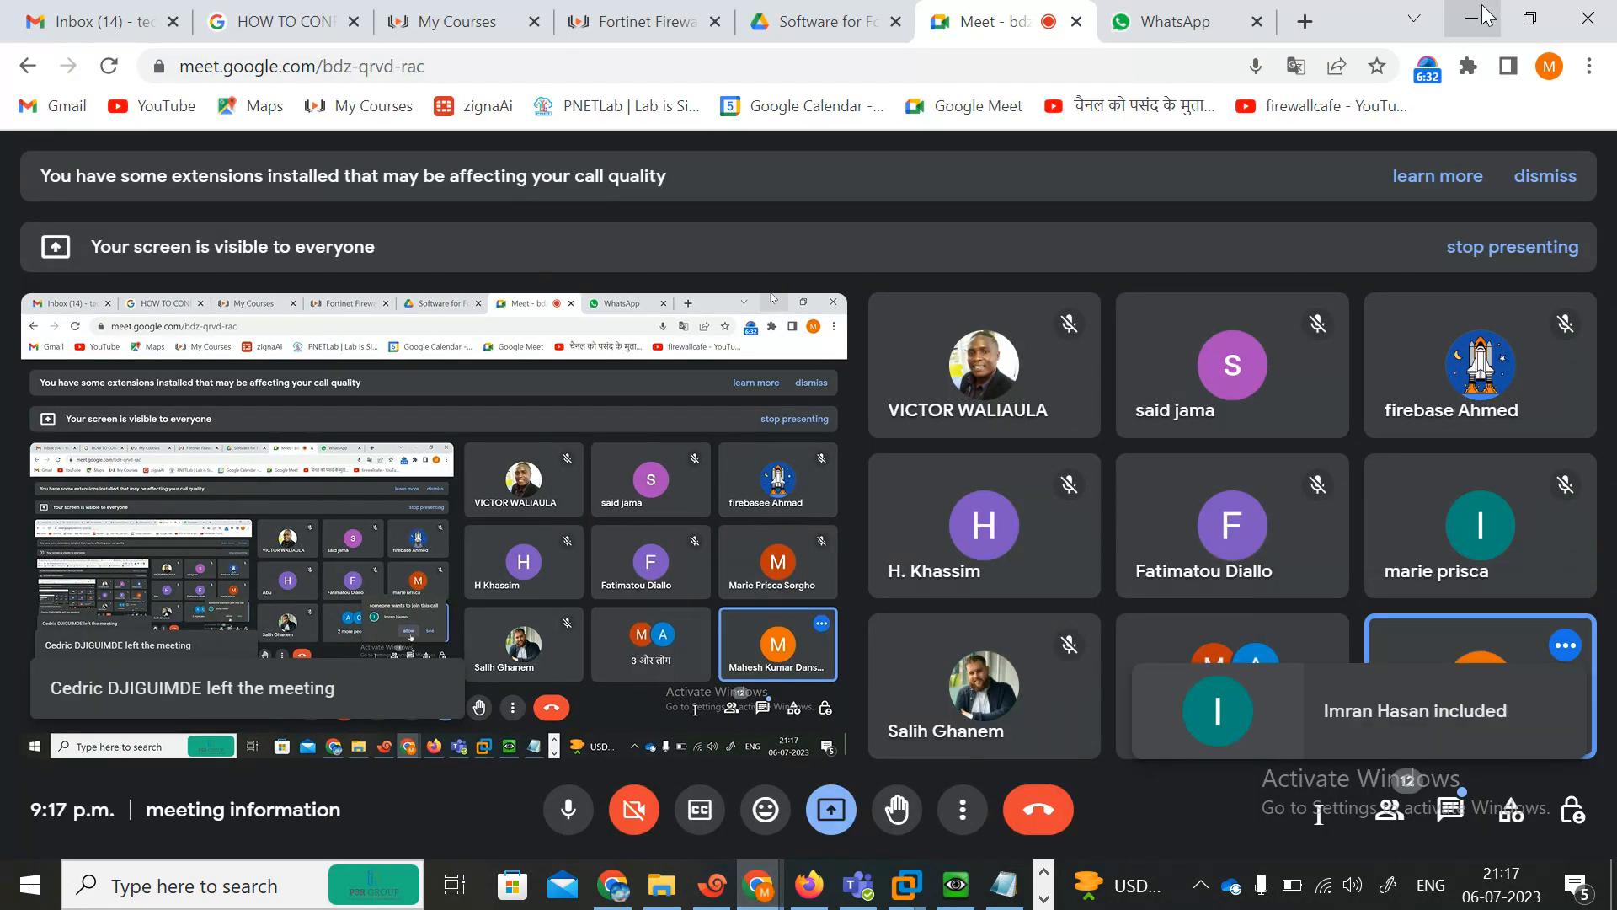
key("alt+Tab")
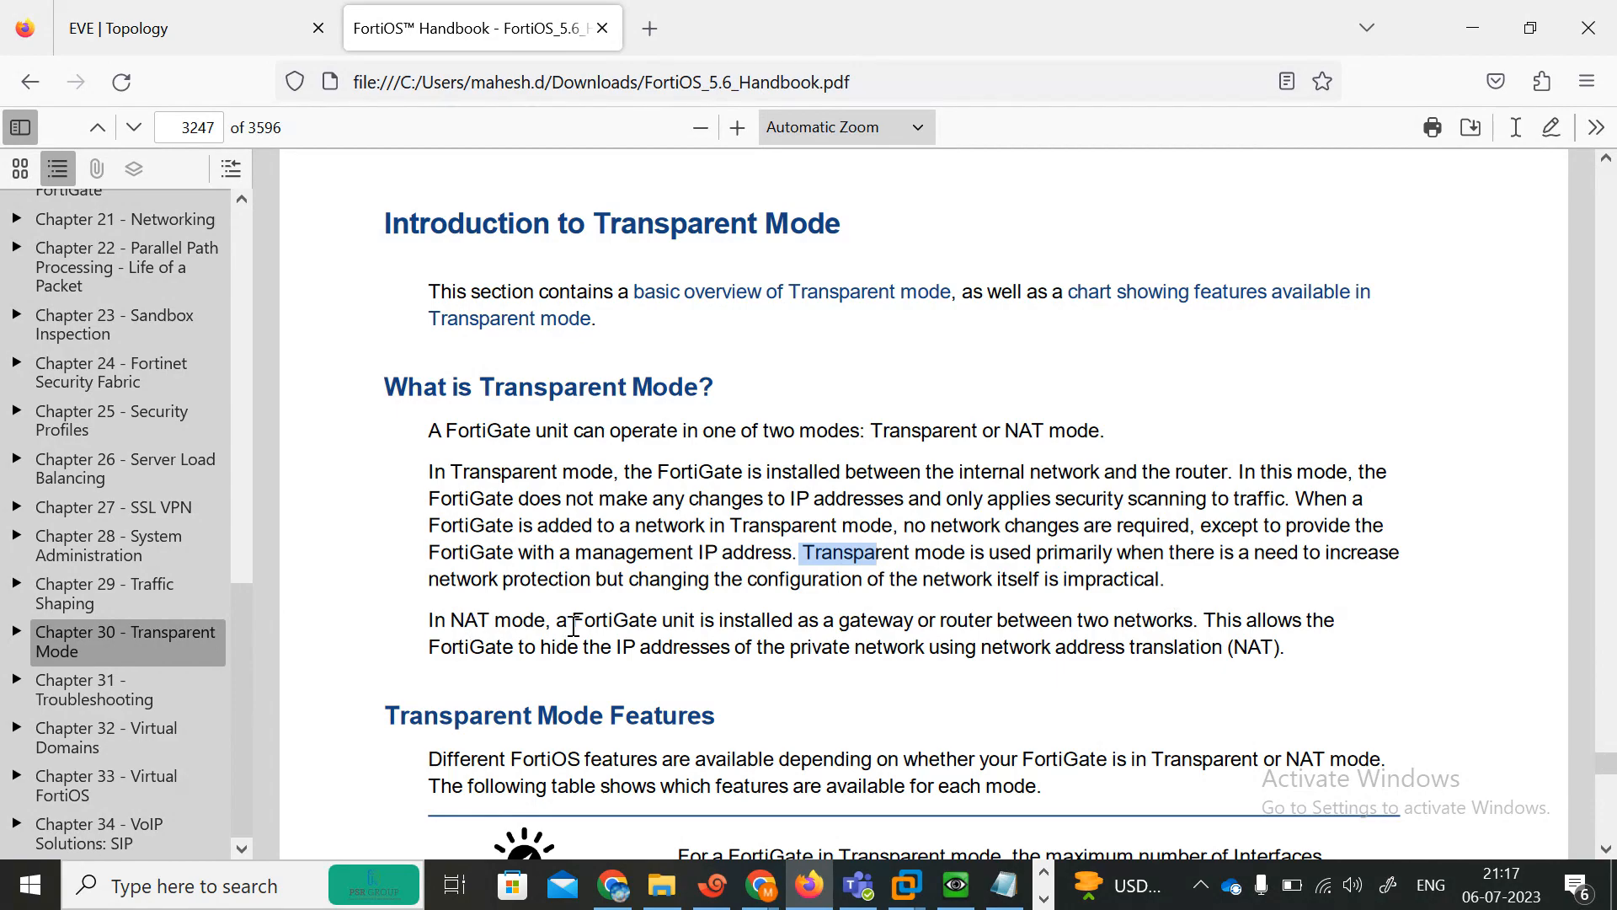
Select passages in the transparent mode and NAT mode paragraphs while explaining them.
left_click_drag(429, 452, 1101, 581)
left_click(474, 642)
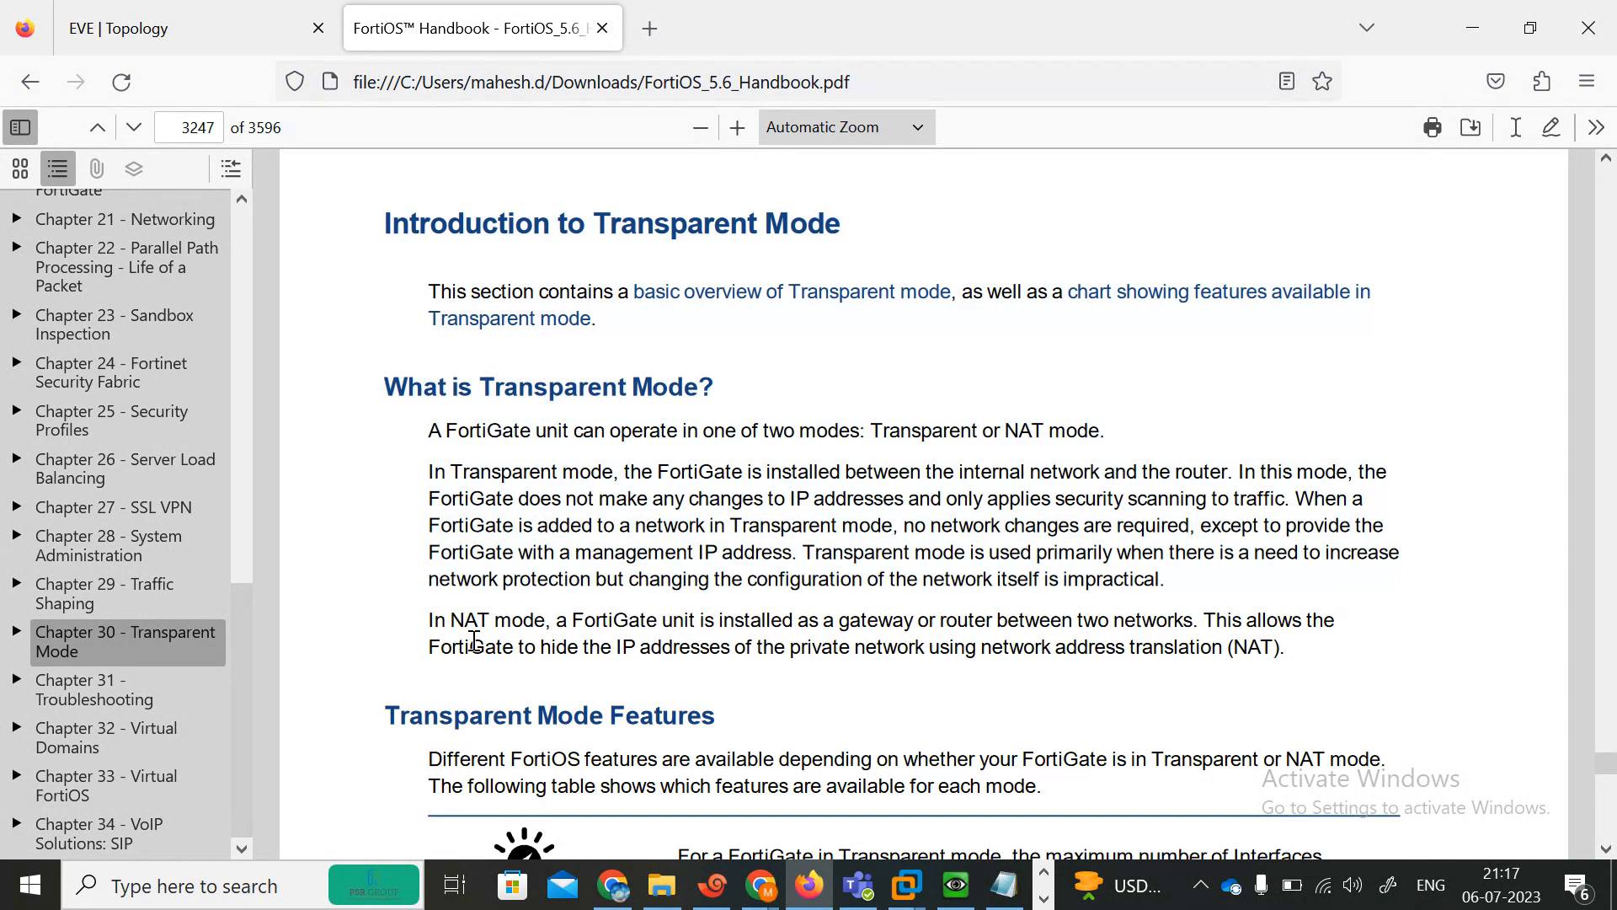
left_click_drag(585, 560, 699, 556)
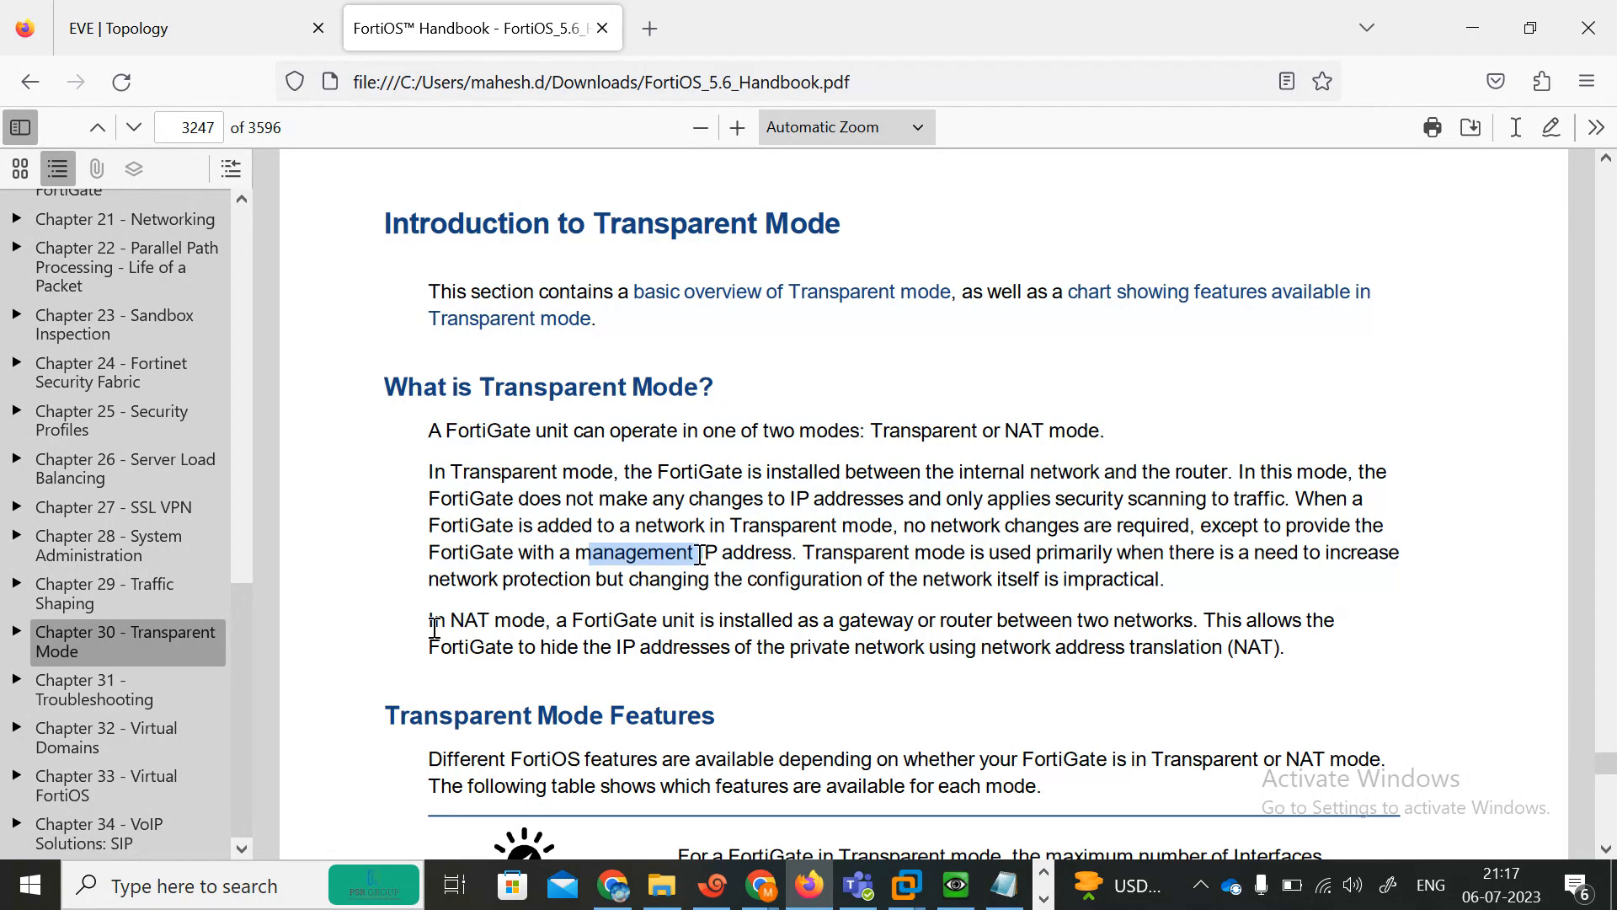
left_click_drag(429, 621, 494, 621)
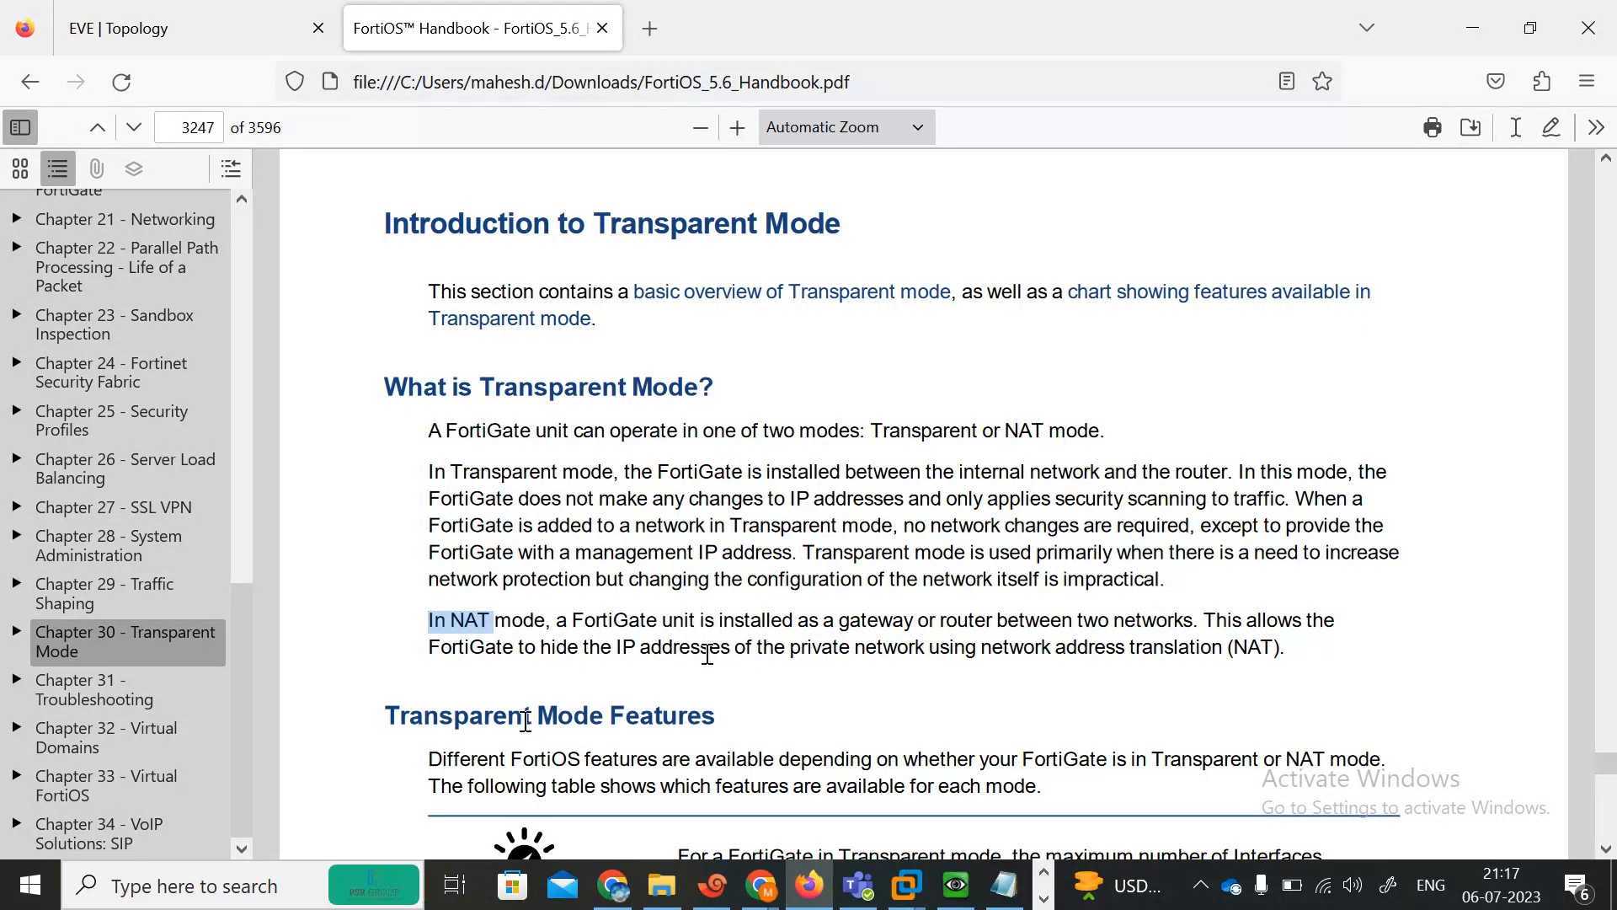
left_click(453, 674)
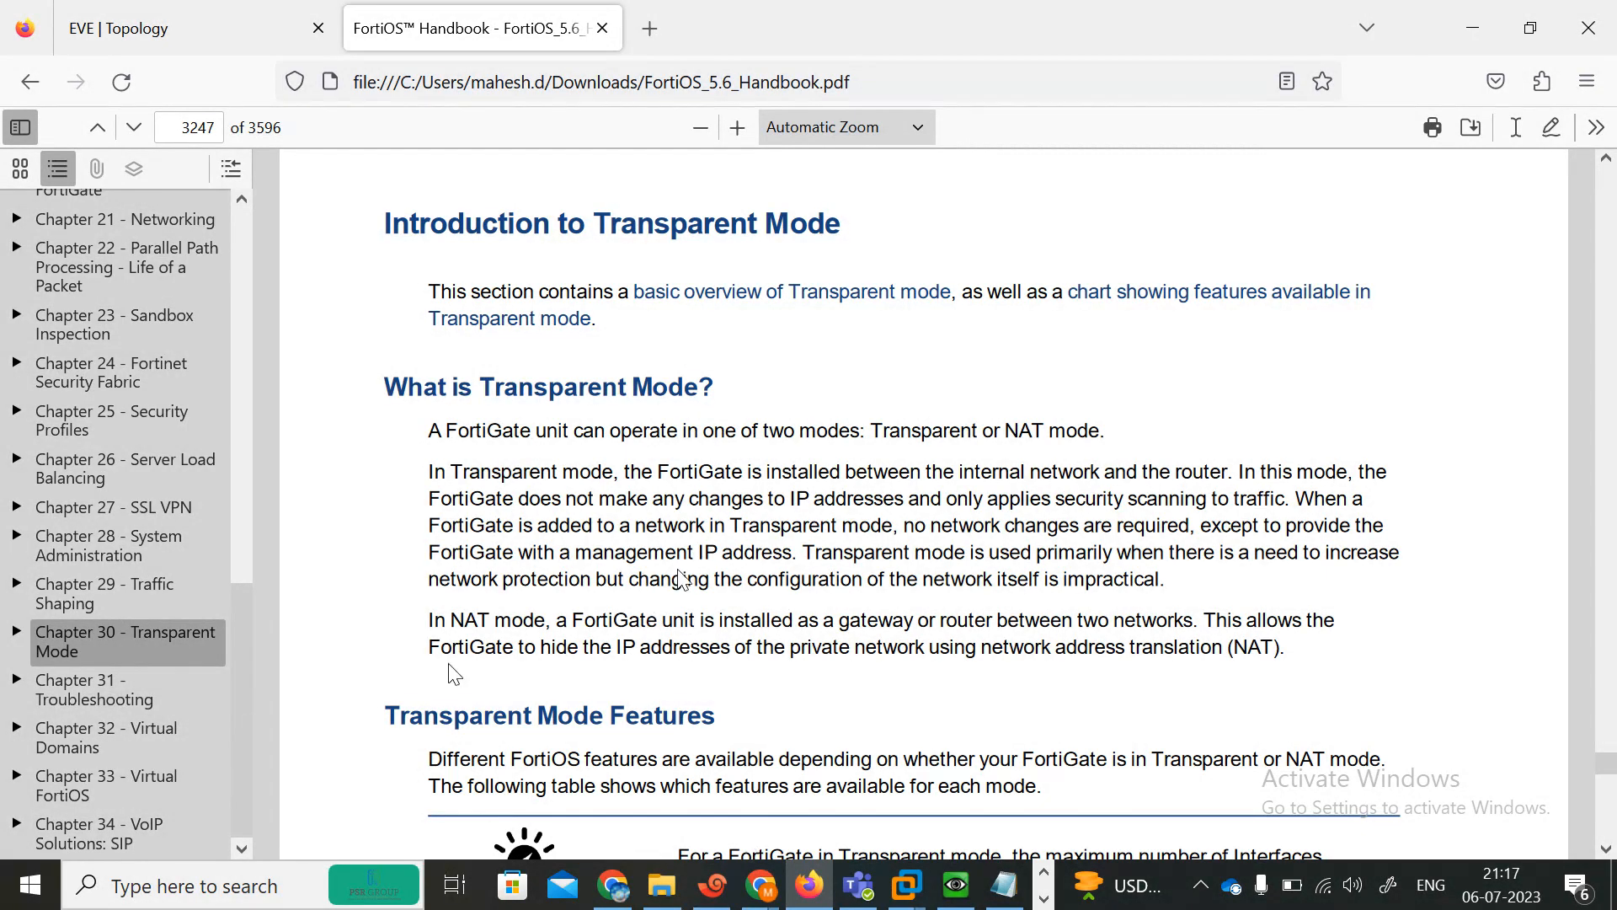
left_click_drag(455, 671, 612, 548)
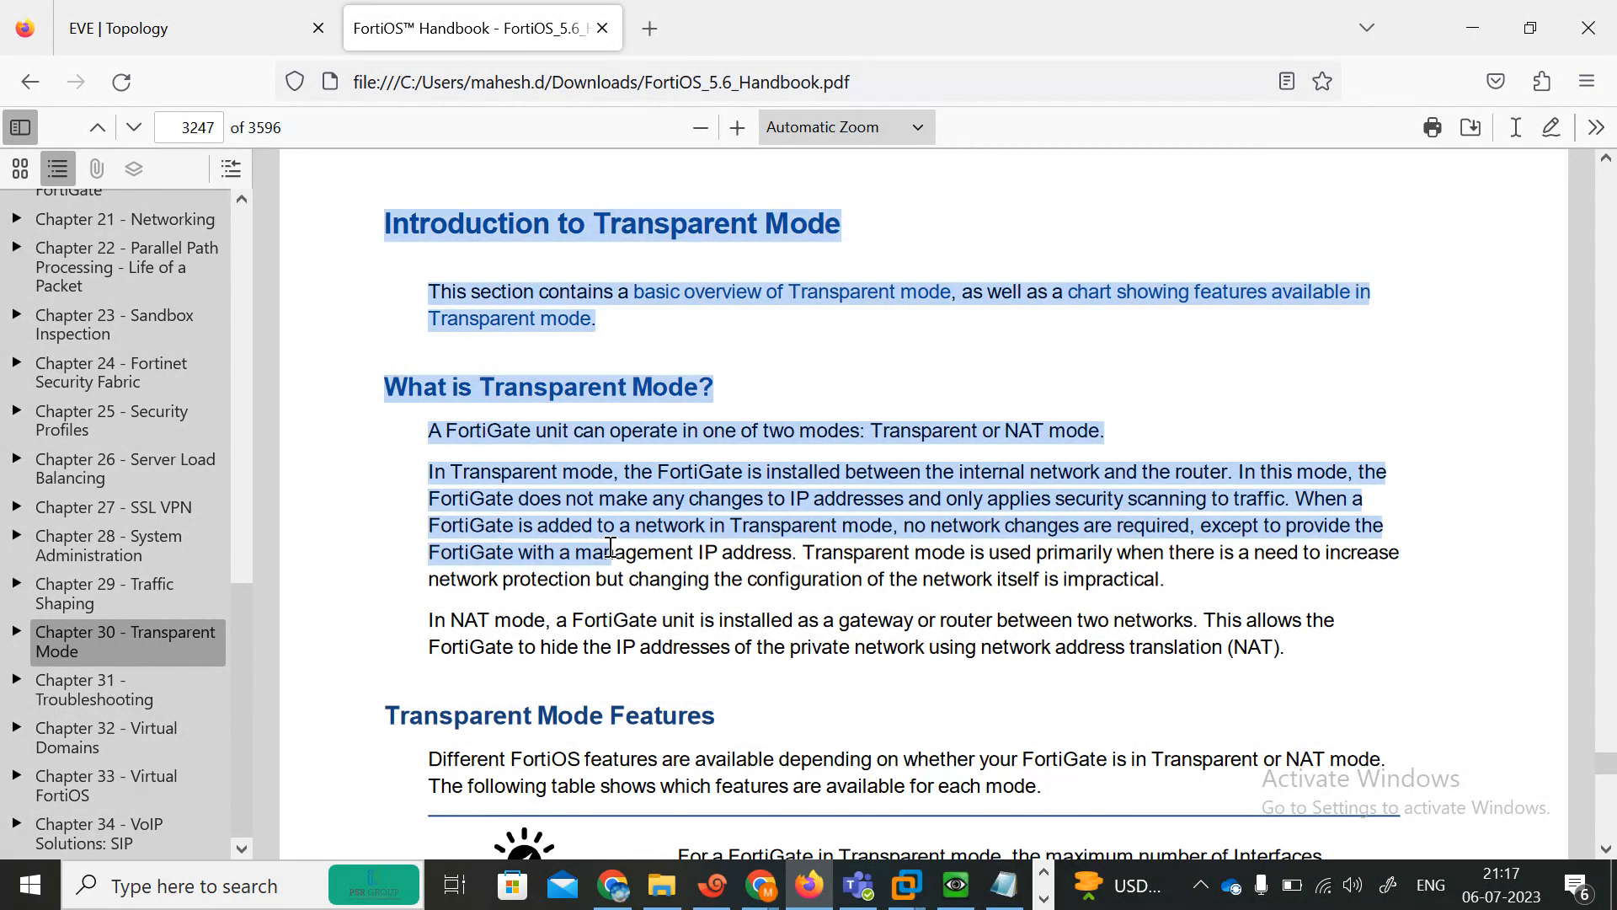
Switch to the EVE topology tab and stop the INTERNET router node 37252.
left_click(1476, 30)
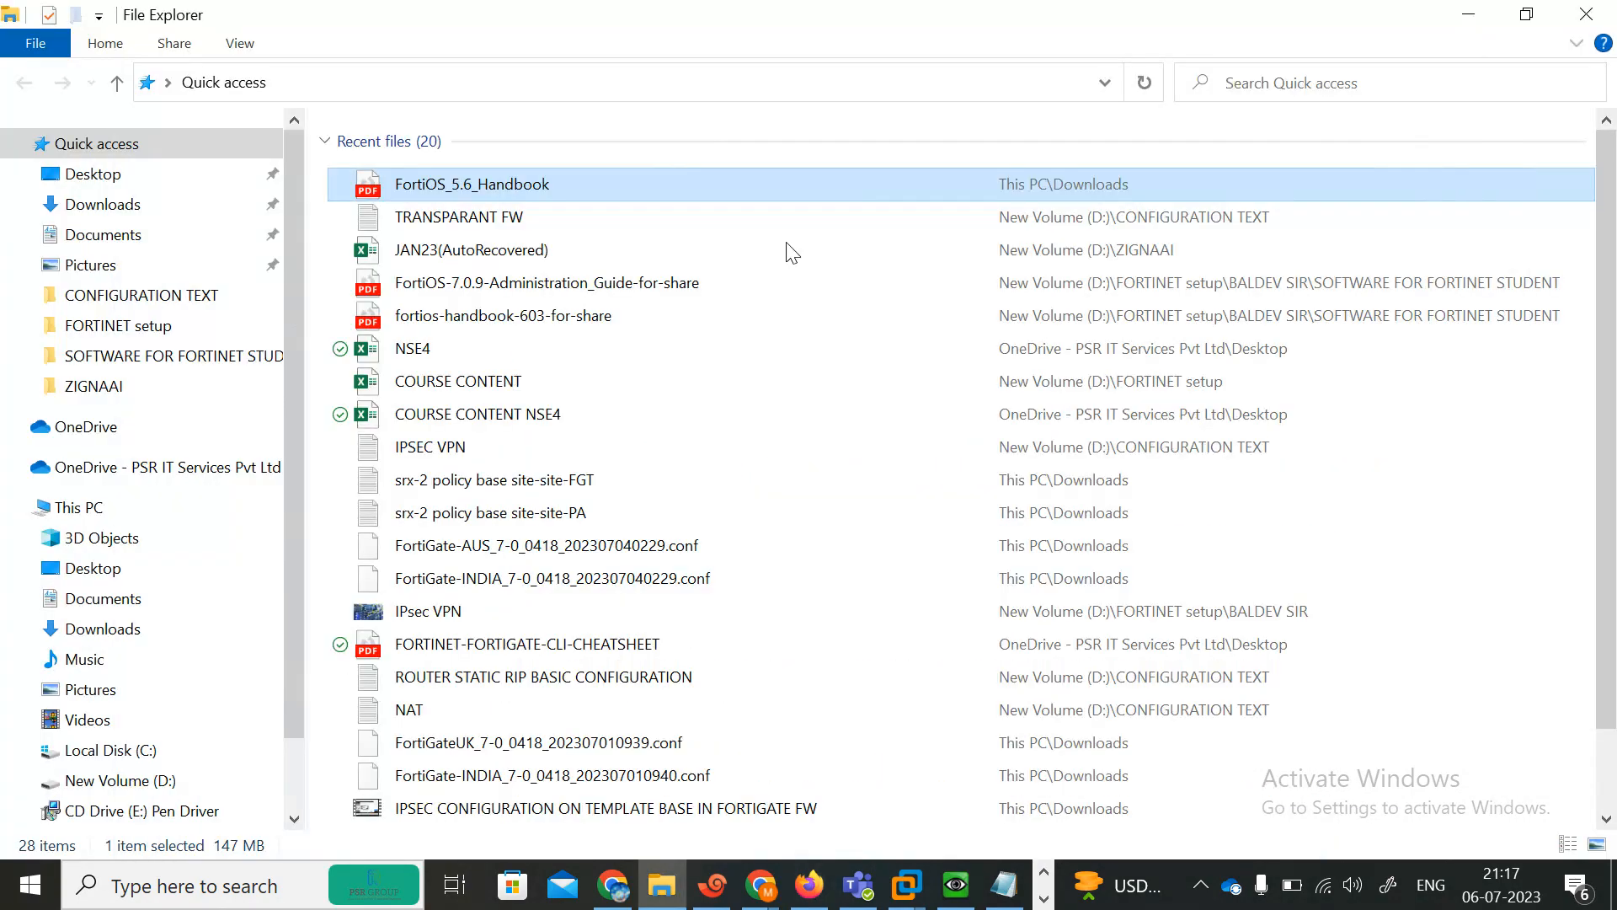
left_click(808, 884)
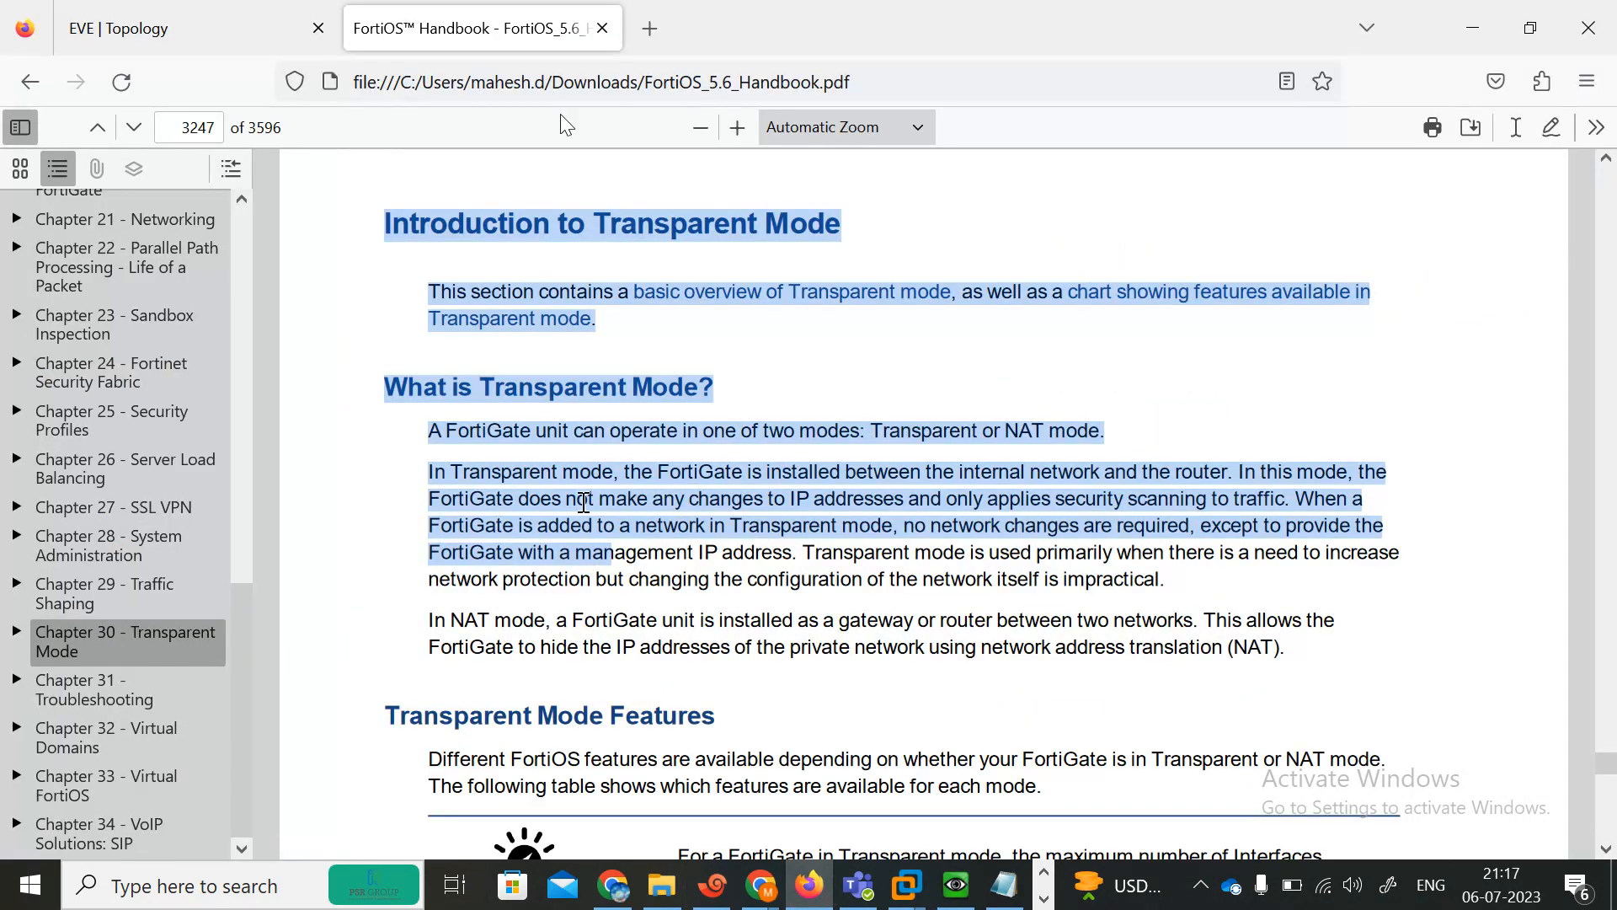
left_click(263, 15)
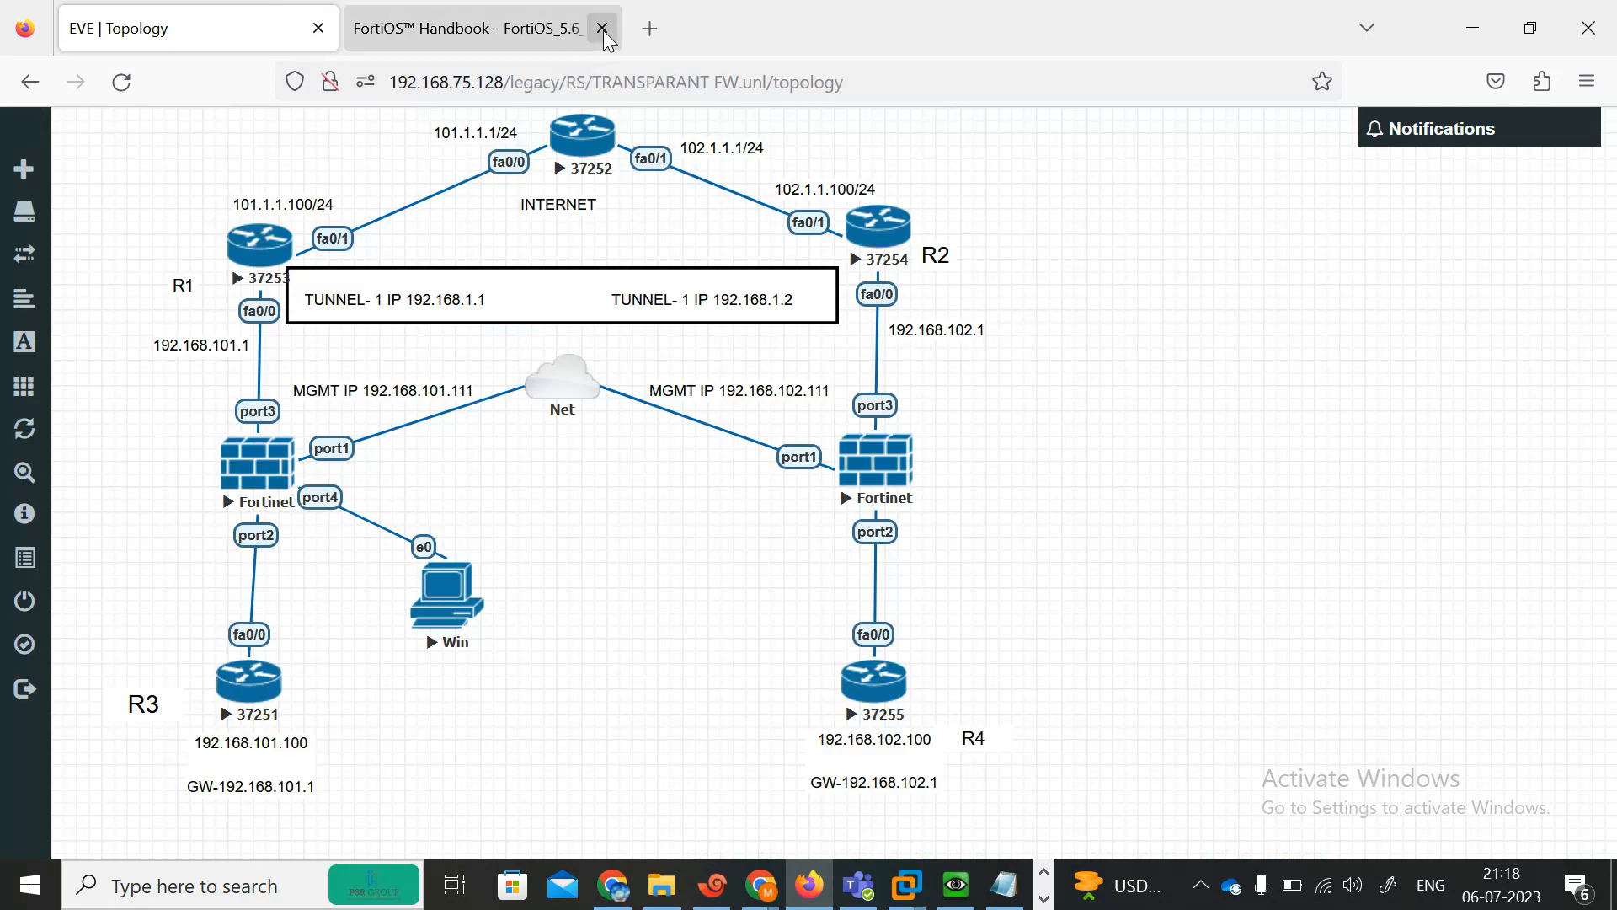
left_click(516, 30)
left_click(291, 29)
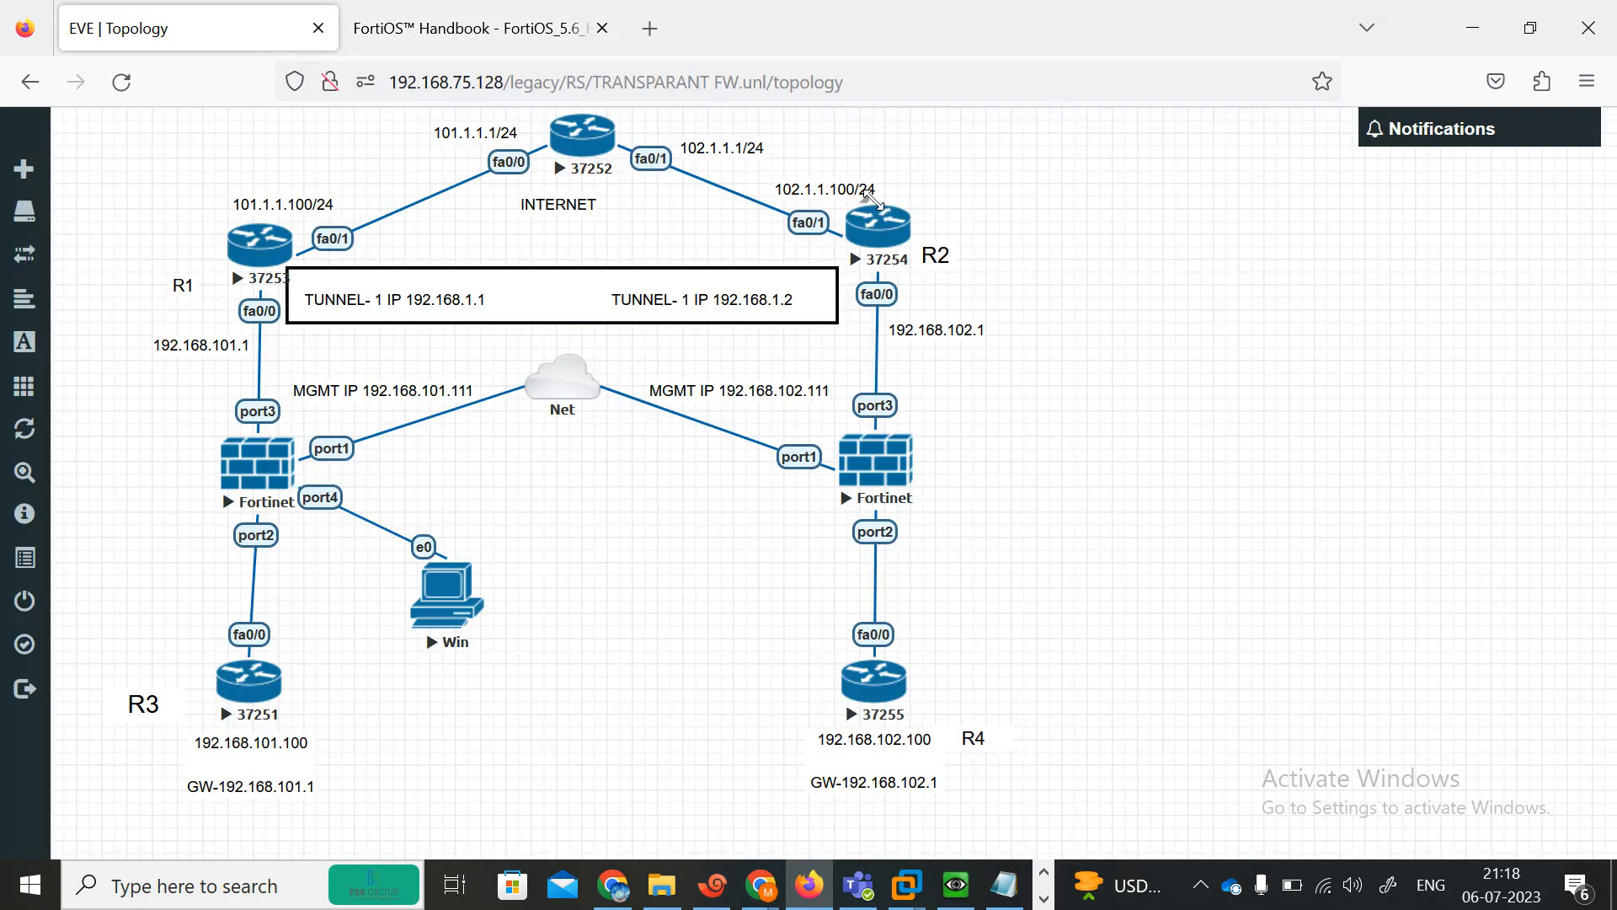
right_click(574, 144)
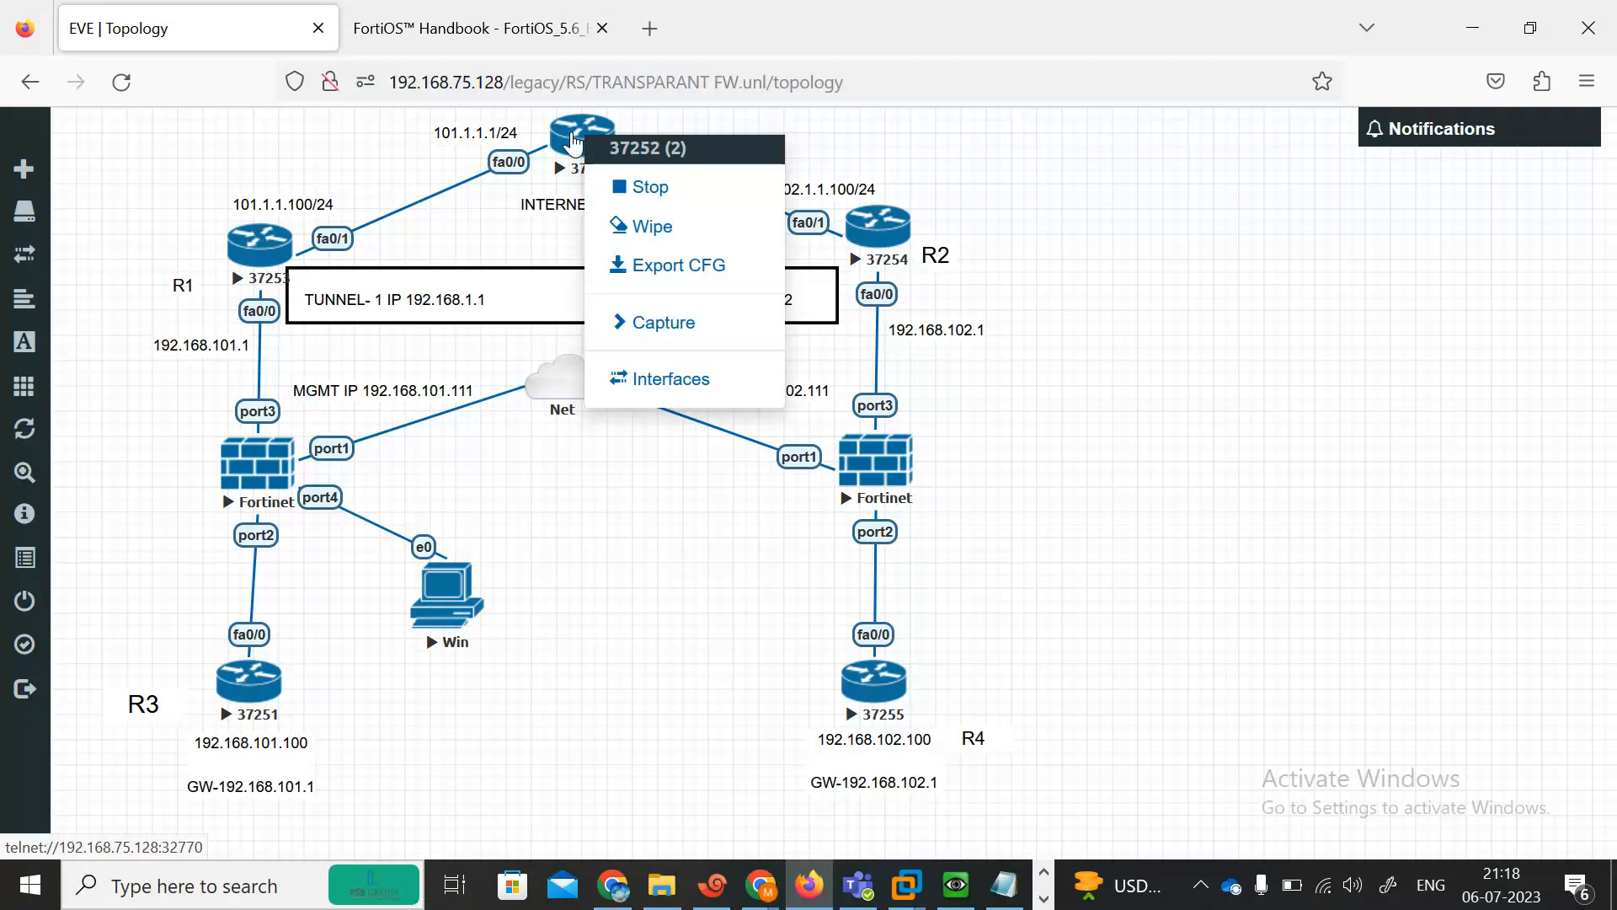
left_click(628, 181)
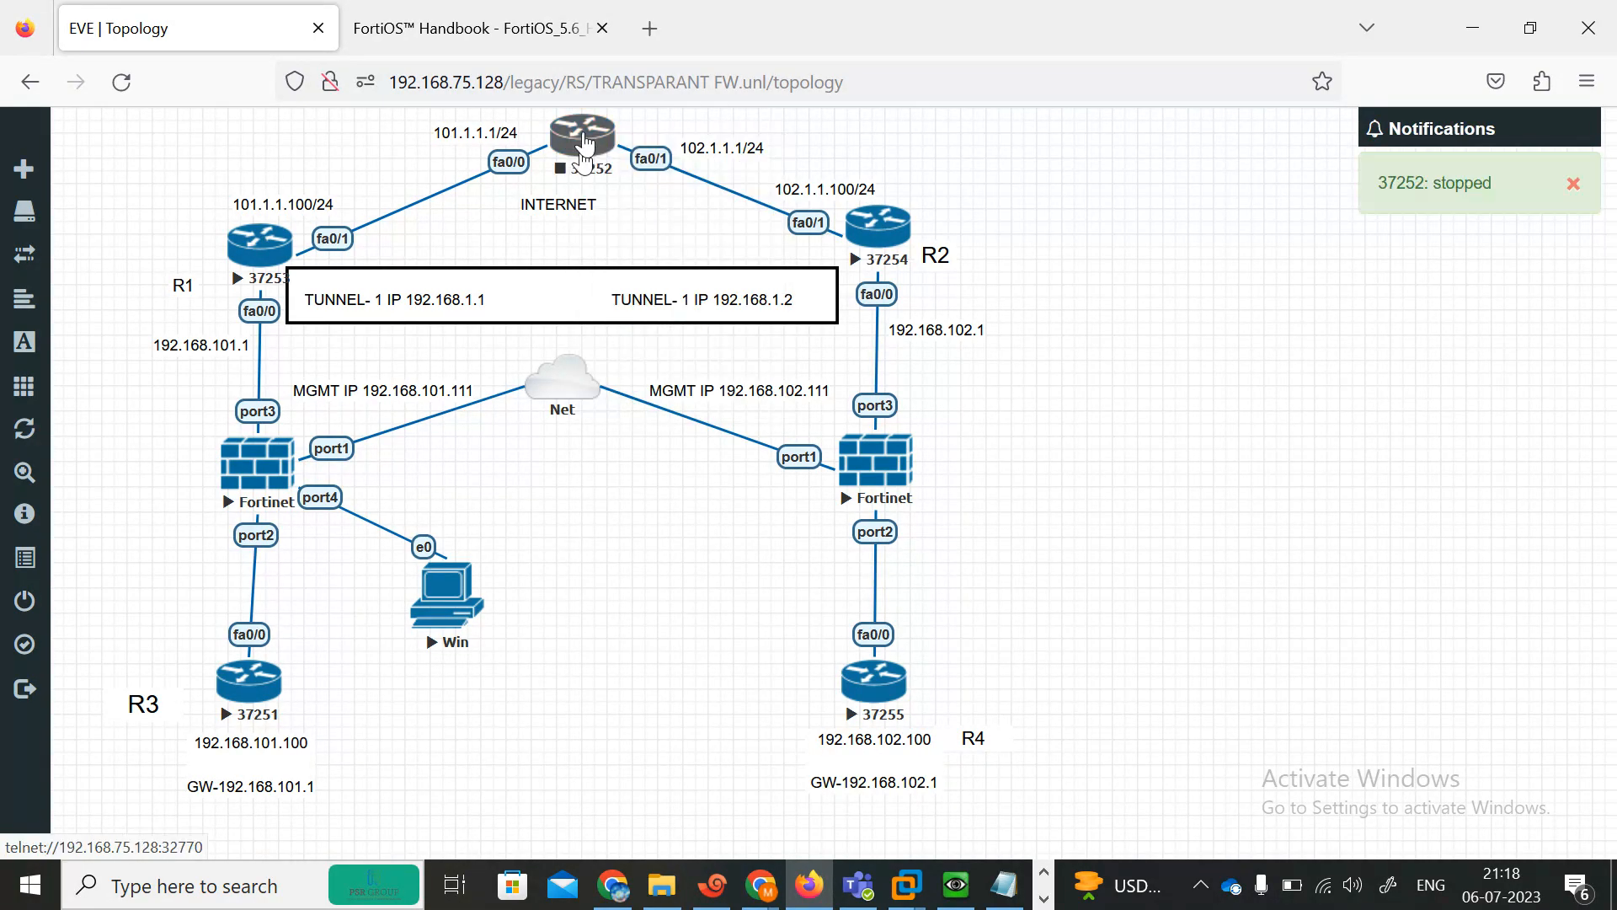
Edit the INTERNET router node to use the Cloud.png icon, then move the Net cloud and Win PC.
right_click(583, 160)
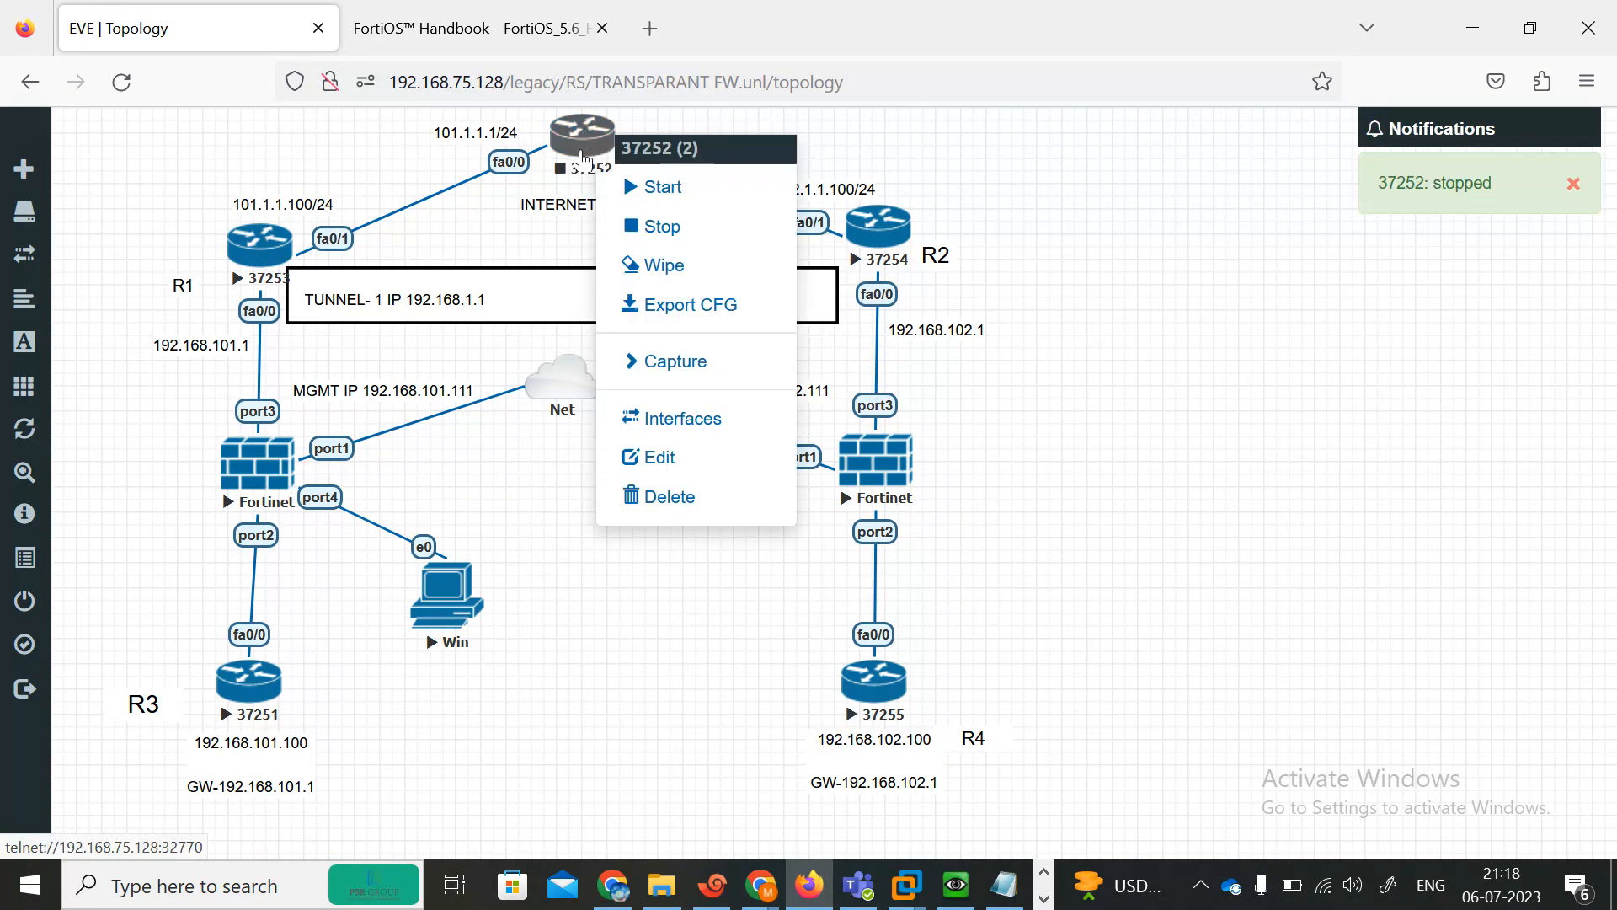
left_click(662, 457)
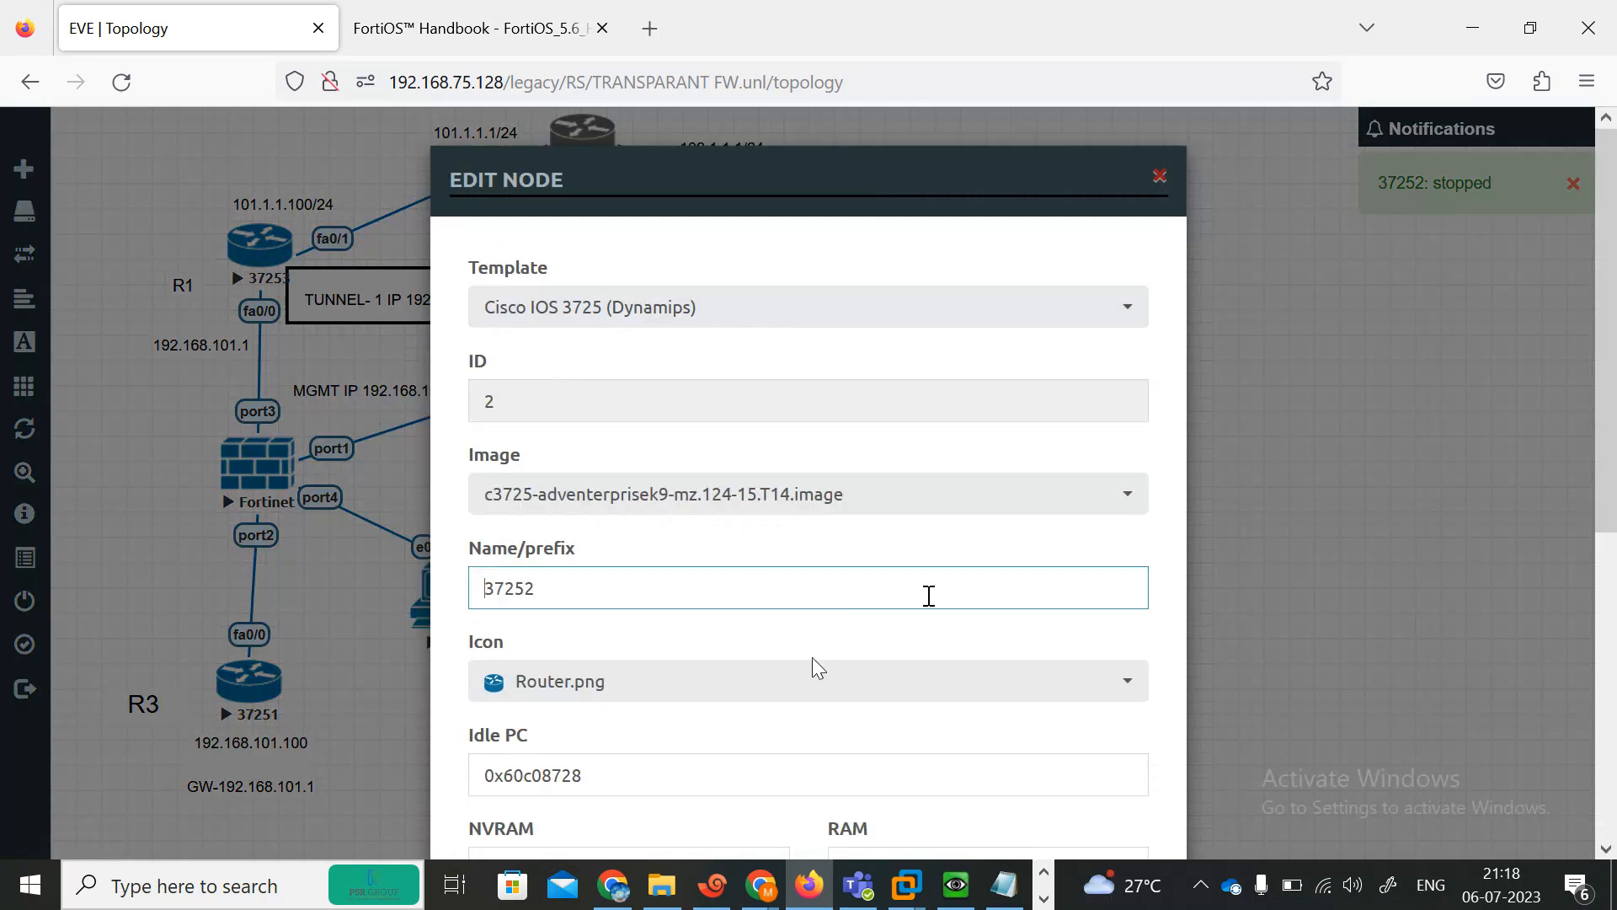
left_click(812, 674)
left_click_drag(1144, 600, 1113, 548)
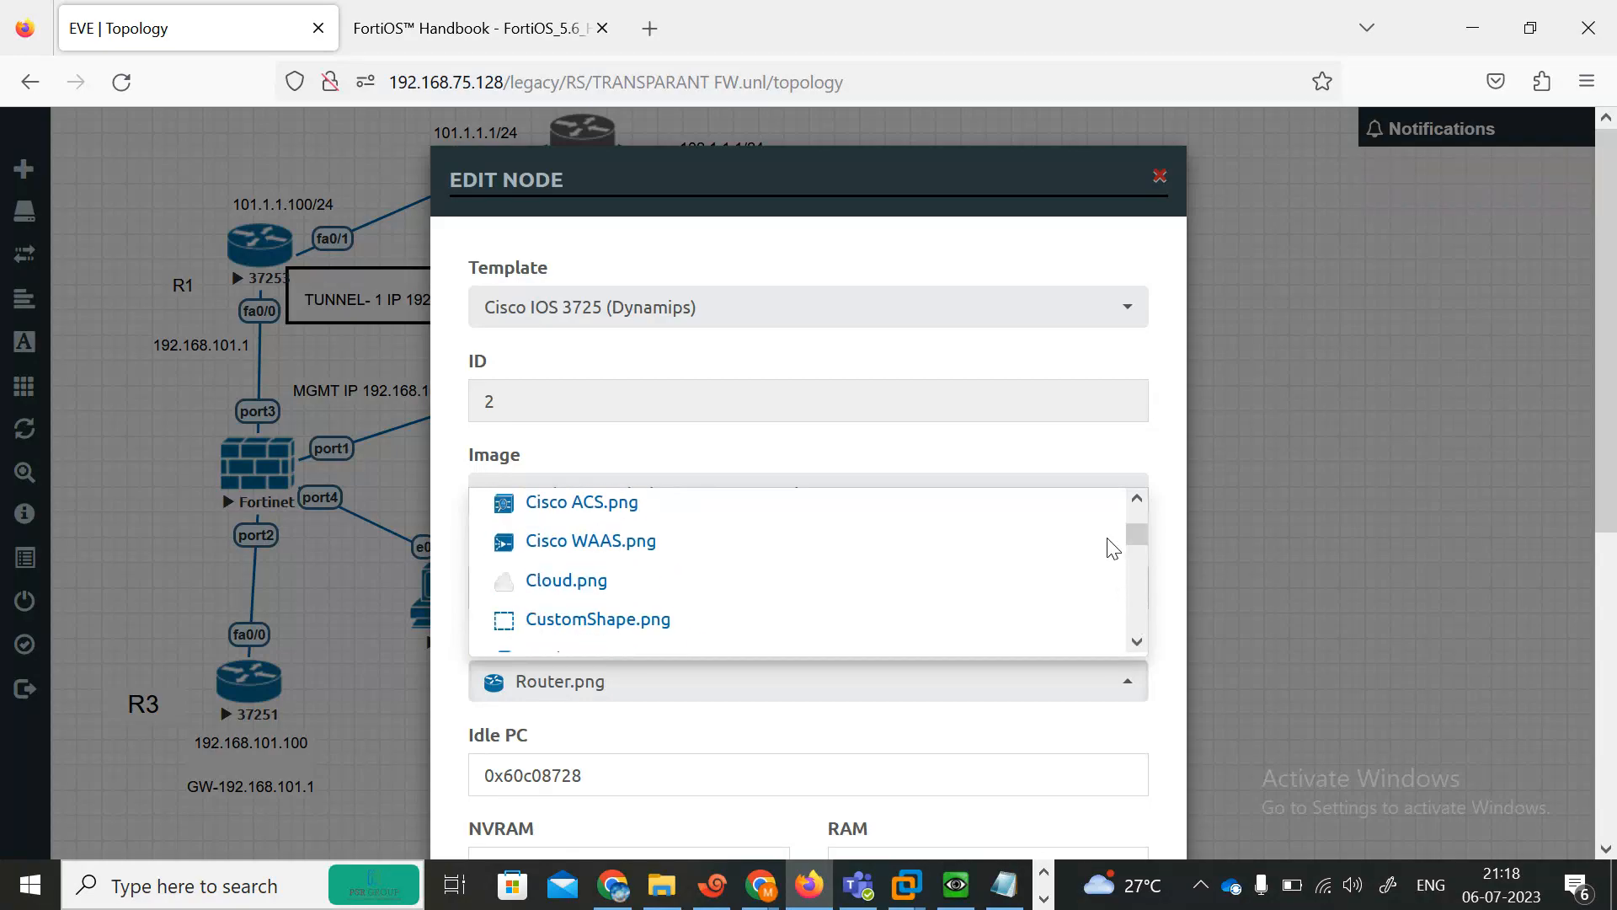
left_click(562, 580)
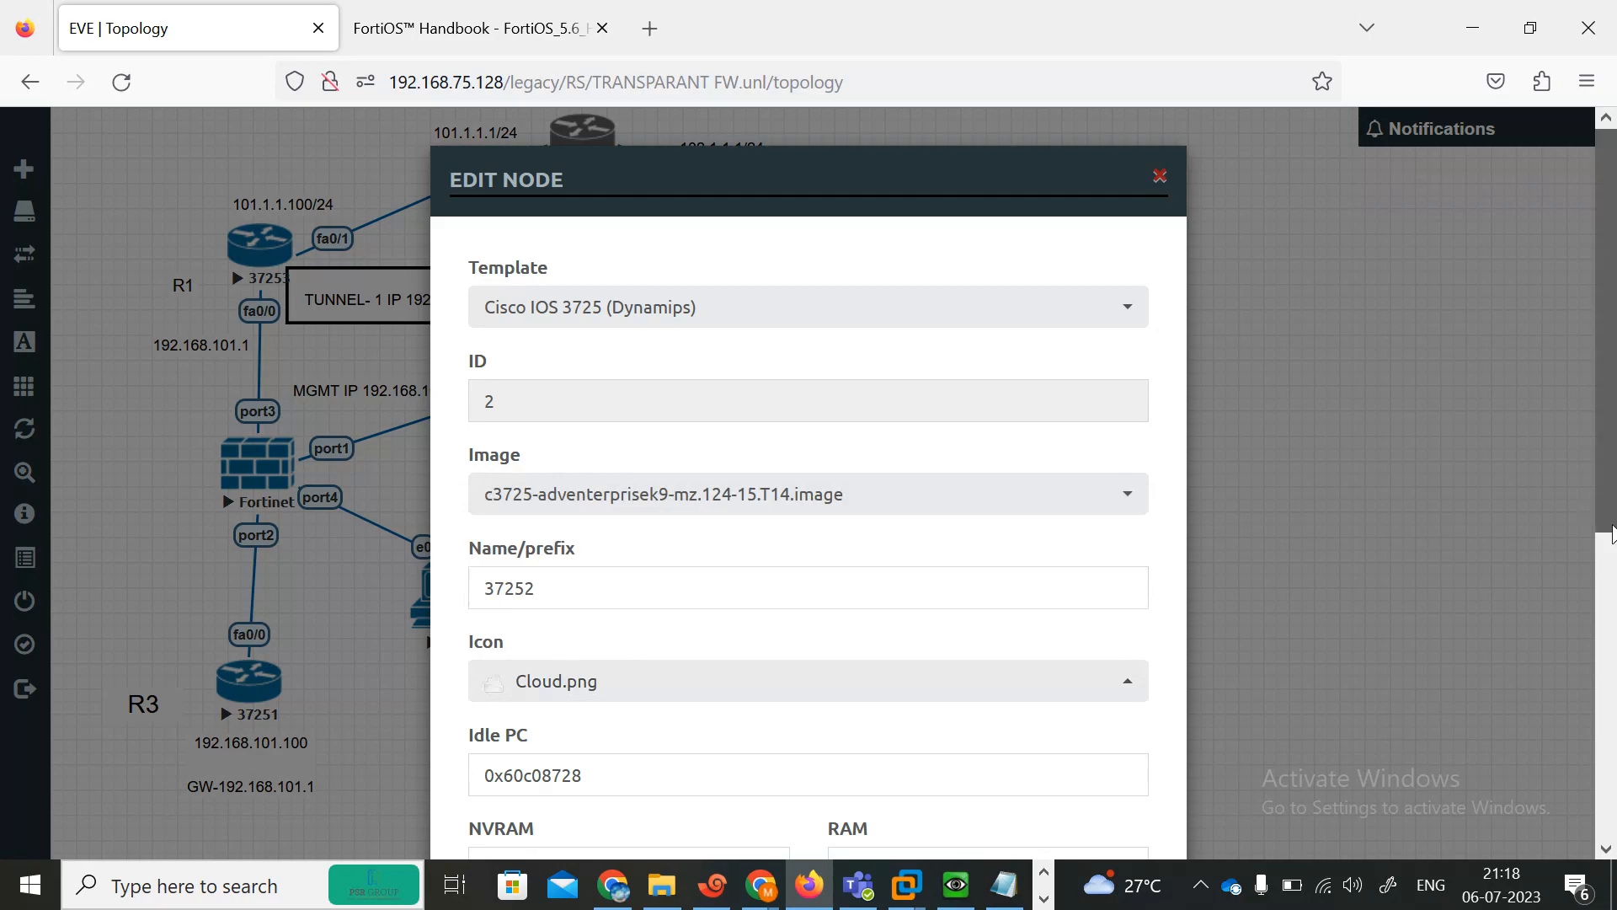
scroll(1611, 532, "down", 5)
left_click(671, 787)
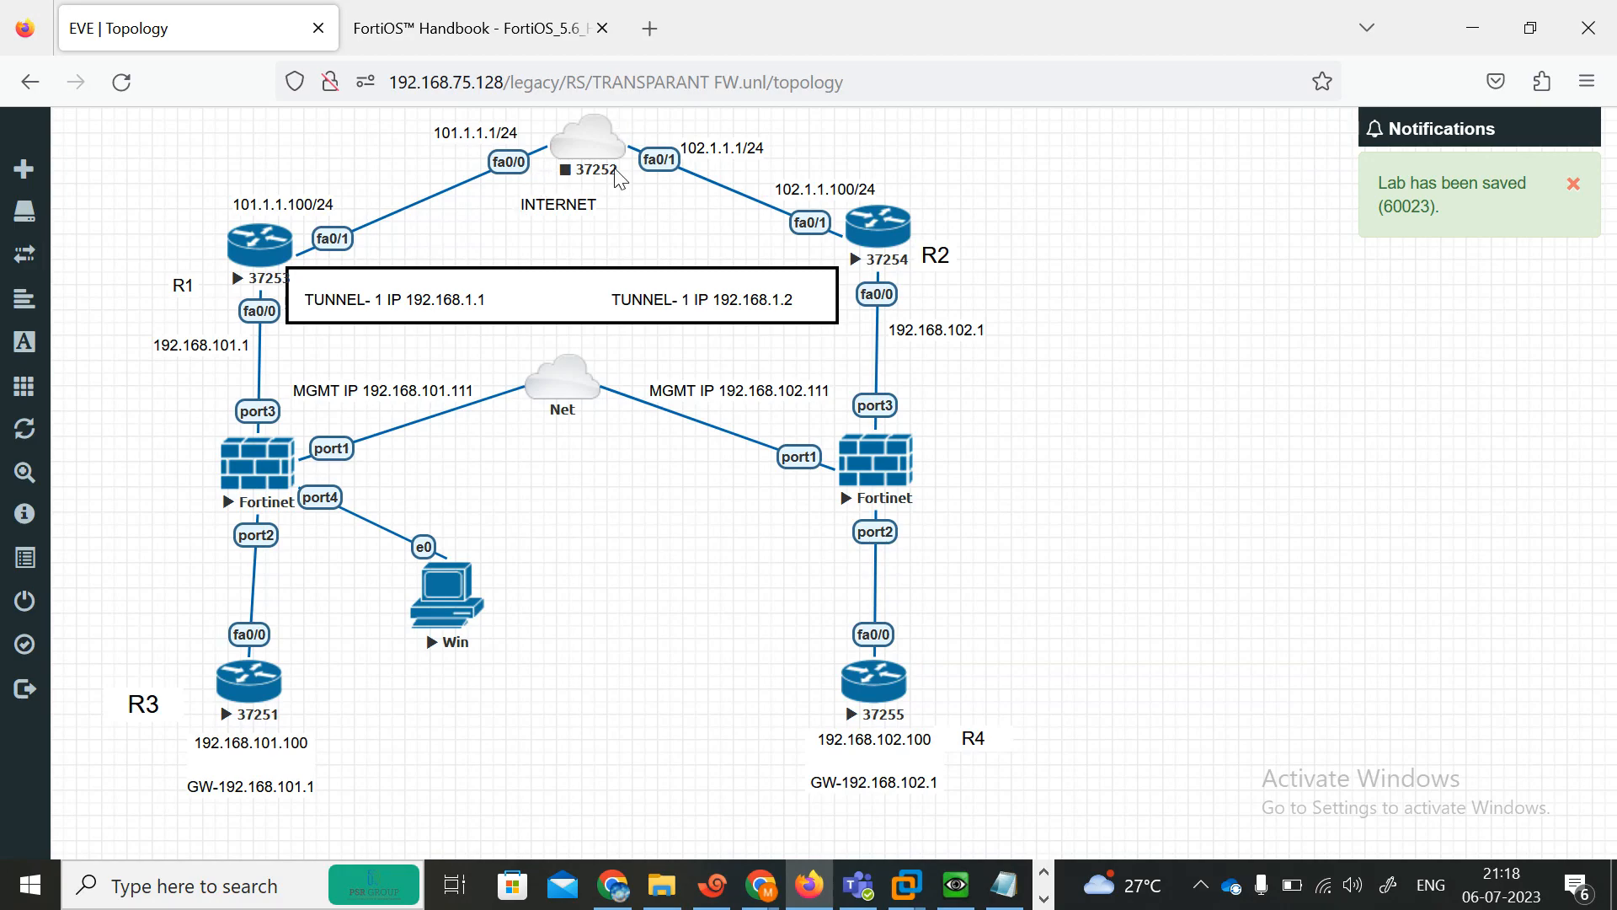
left_click_drag(551, 387, 560, 461)
mouse_move(466, 582)
left_mouse_down()
mouse_move(465, 550)
mouse_move(447, 589)
left_mouse_up()
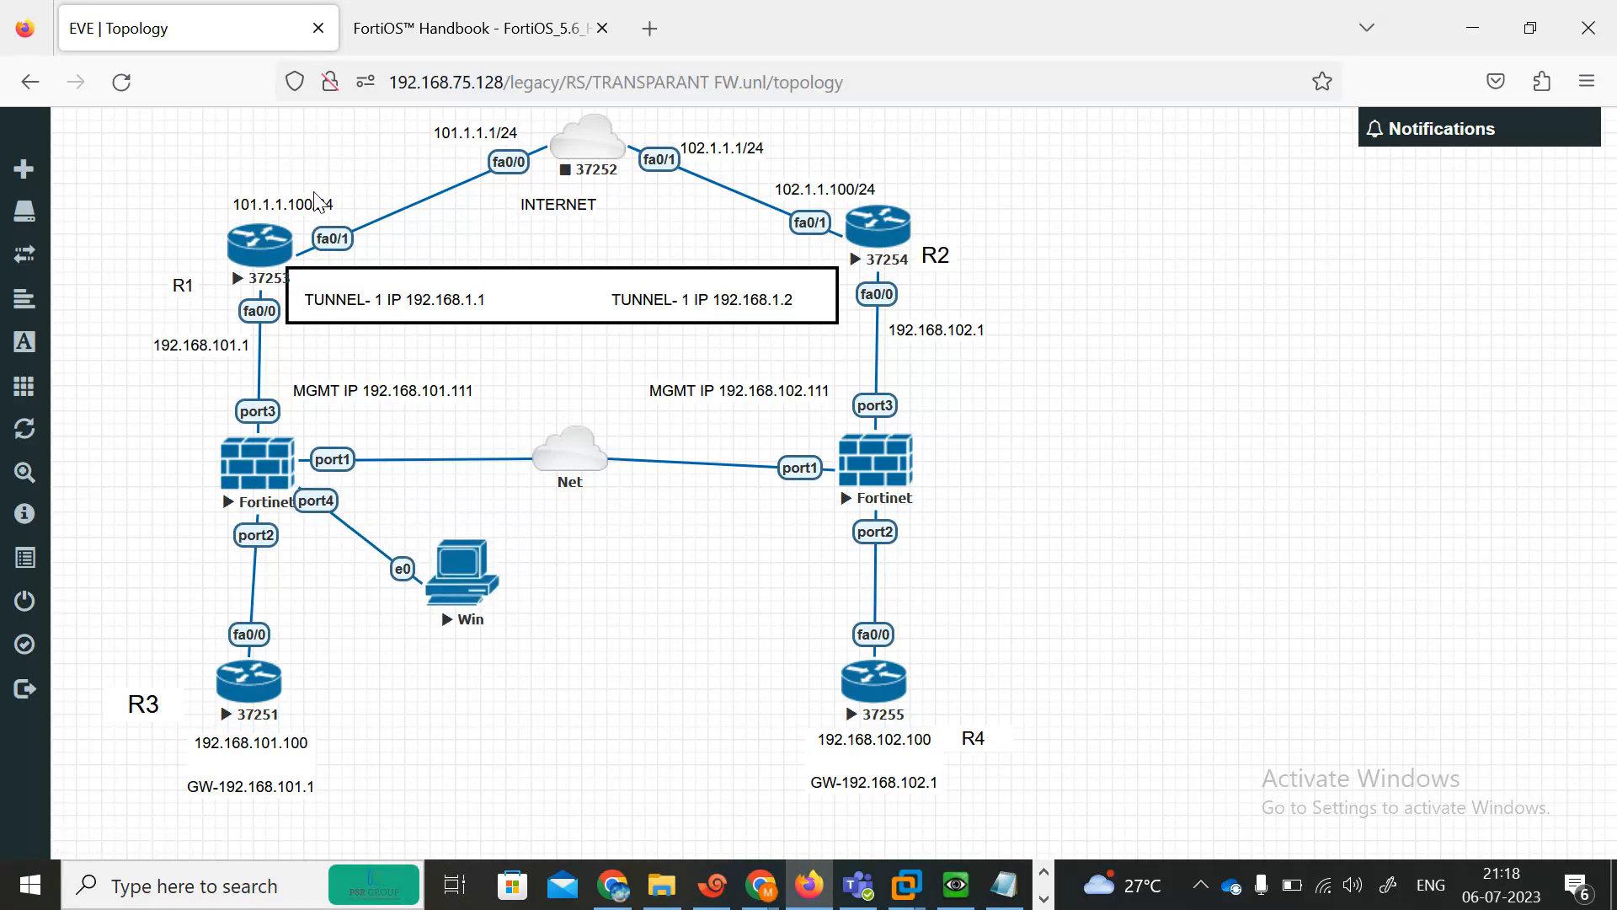
Open R1's console, close the FG1 session tab, and rename the new console tab R1.
left_click(265, 257)
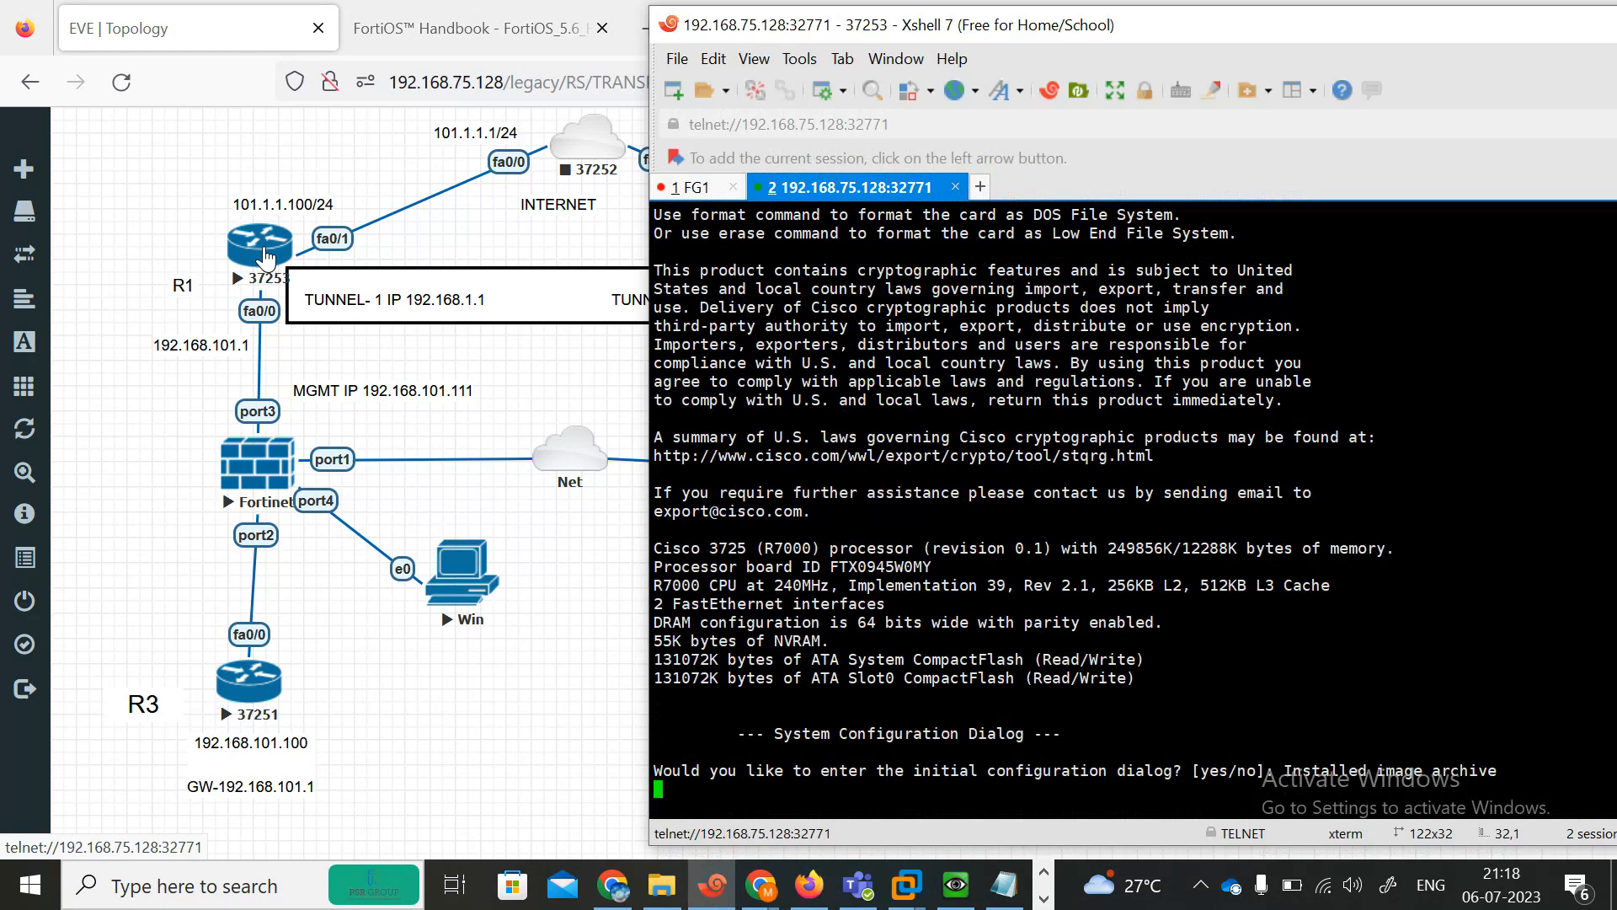
left_click(732, 187)
left_click(735, 187)
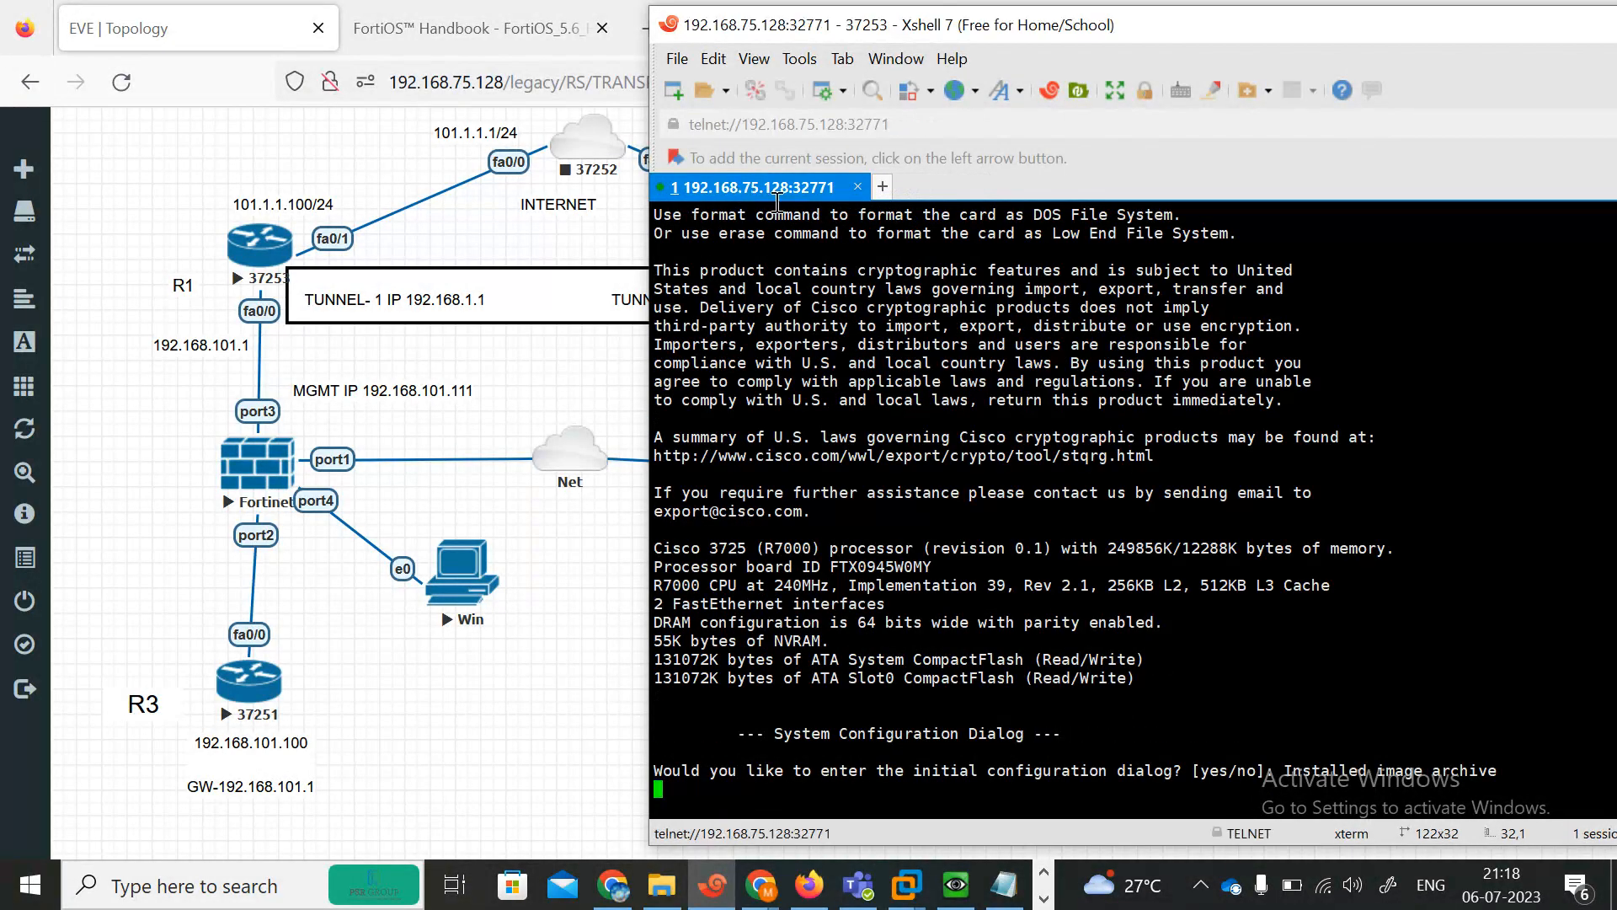
right_click(739, 194)
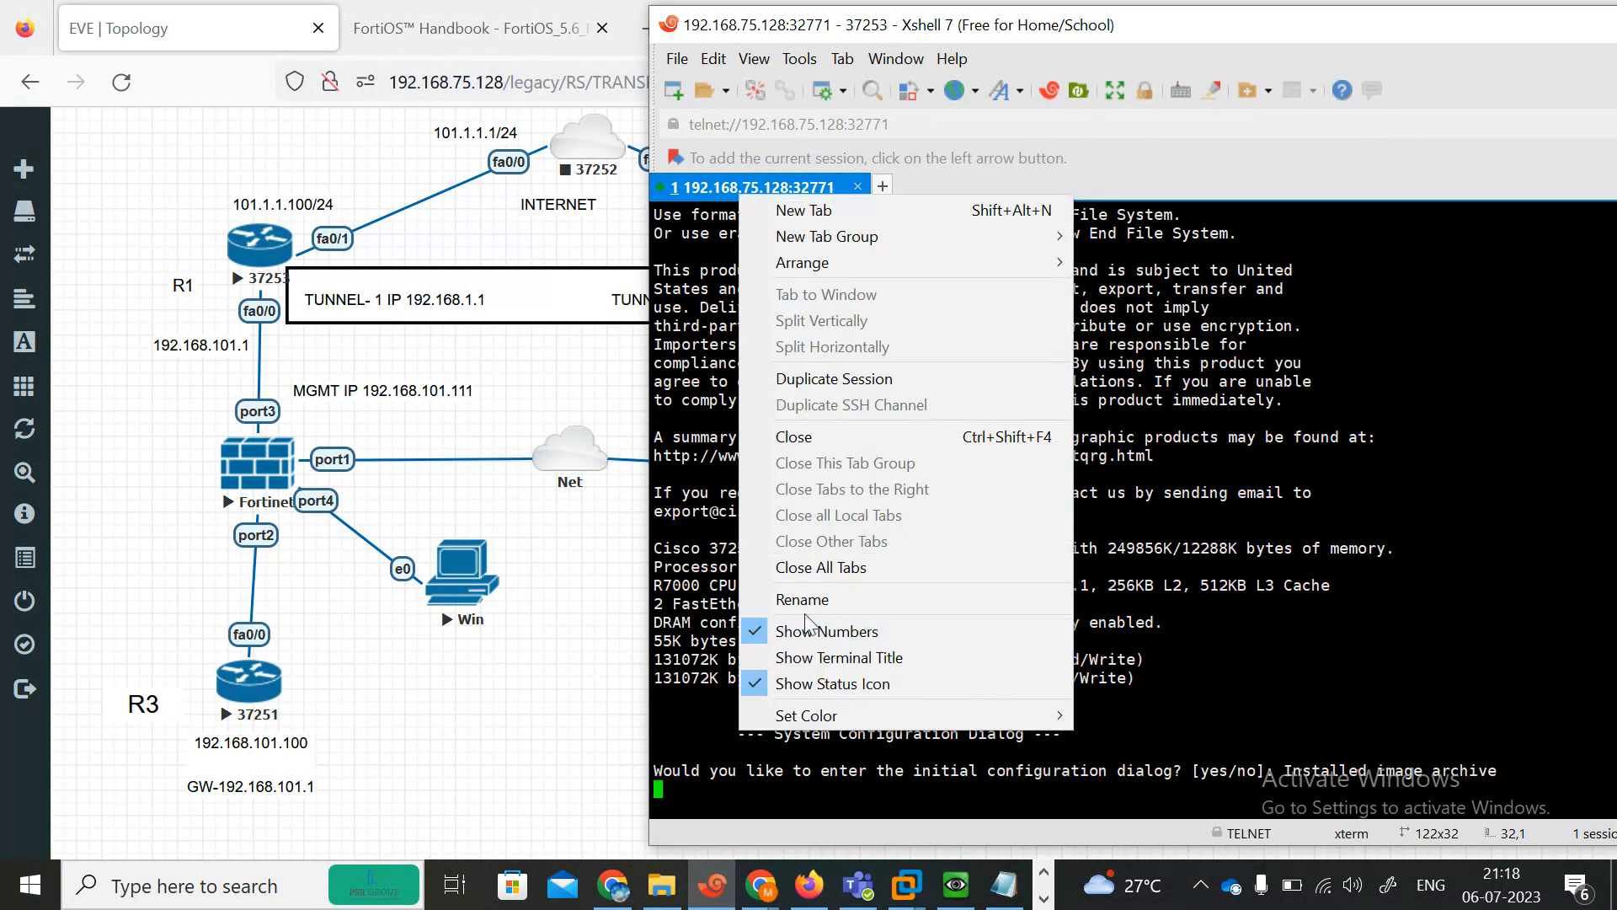
left_click(796, 602)
type("R1")
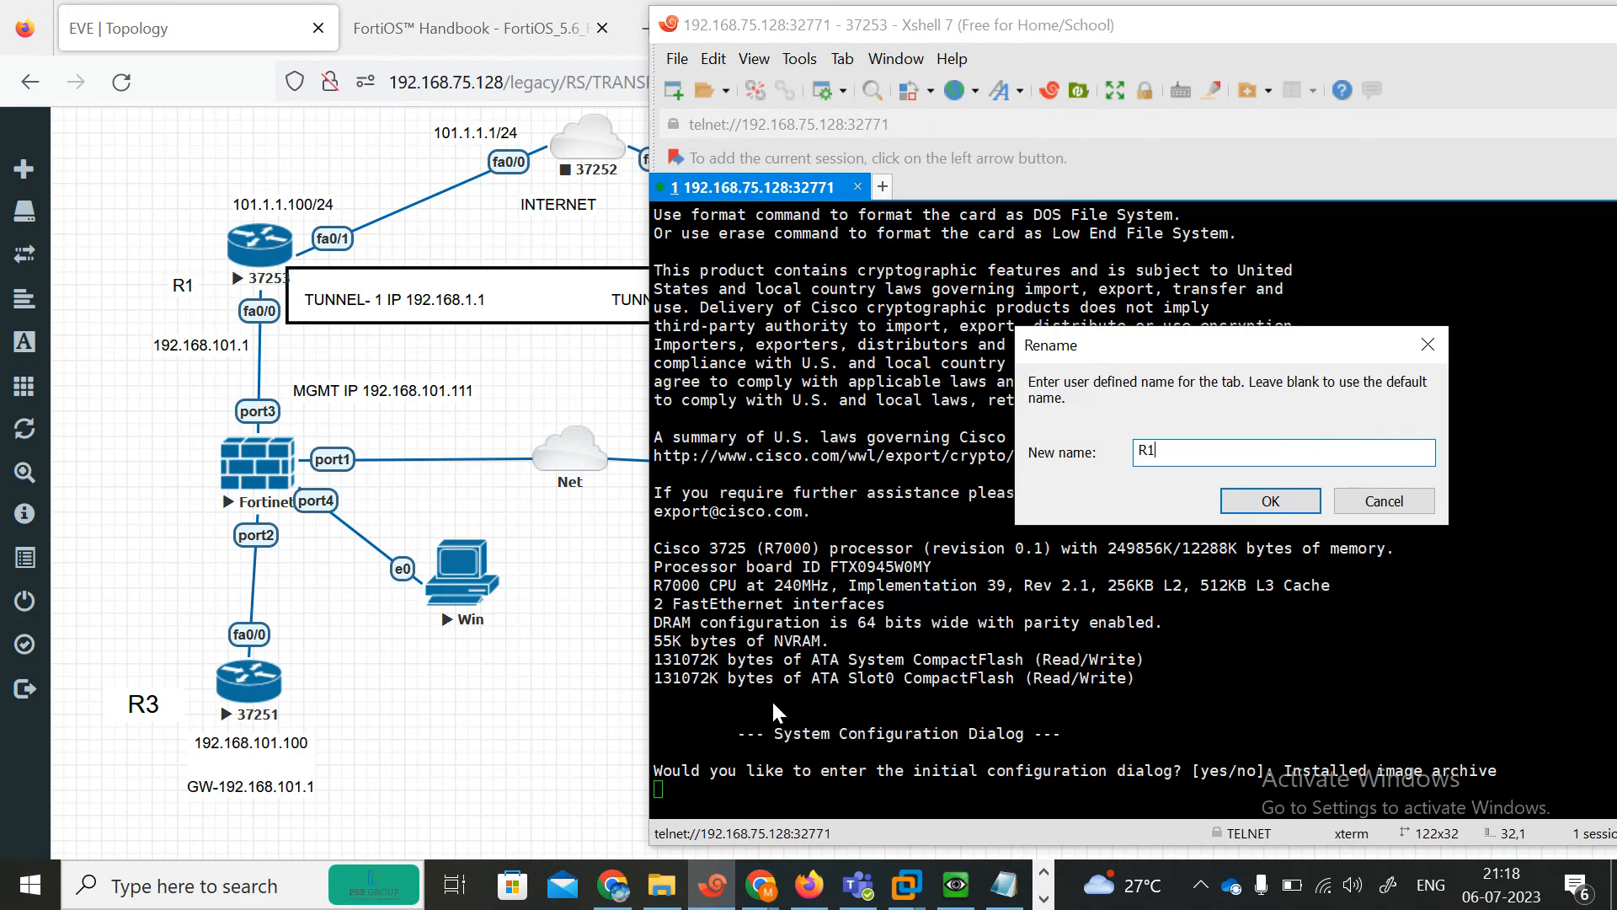
left_click(1270, 502)
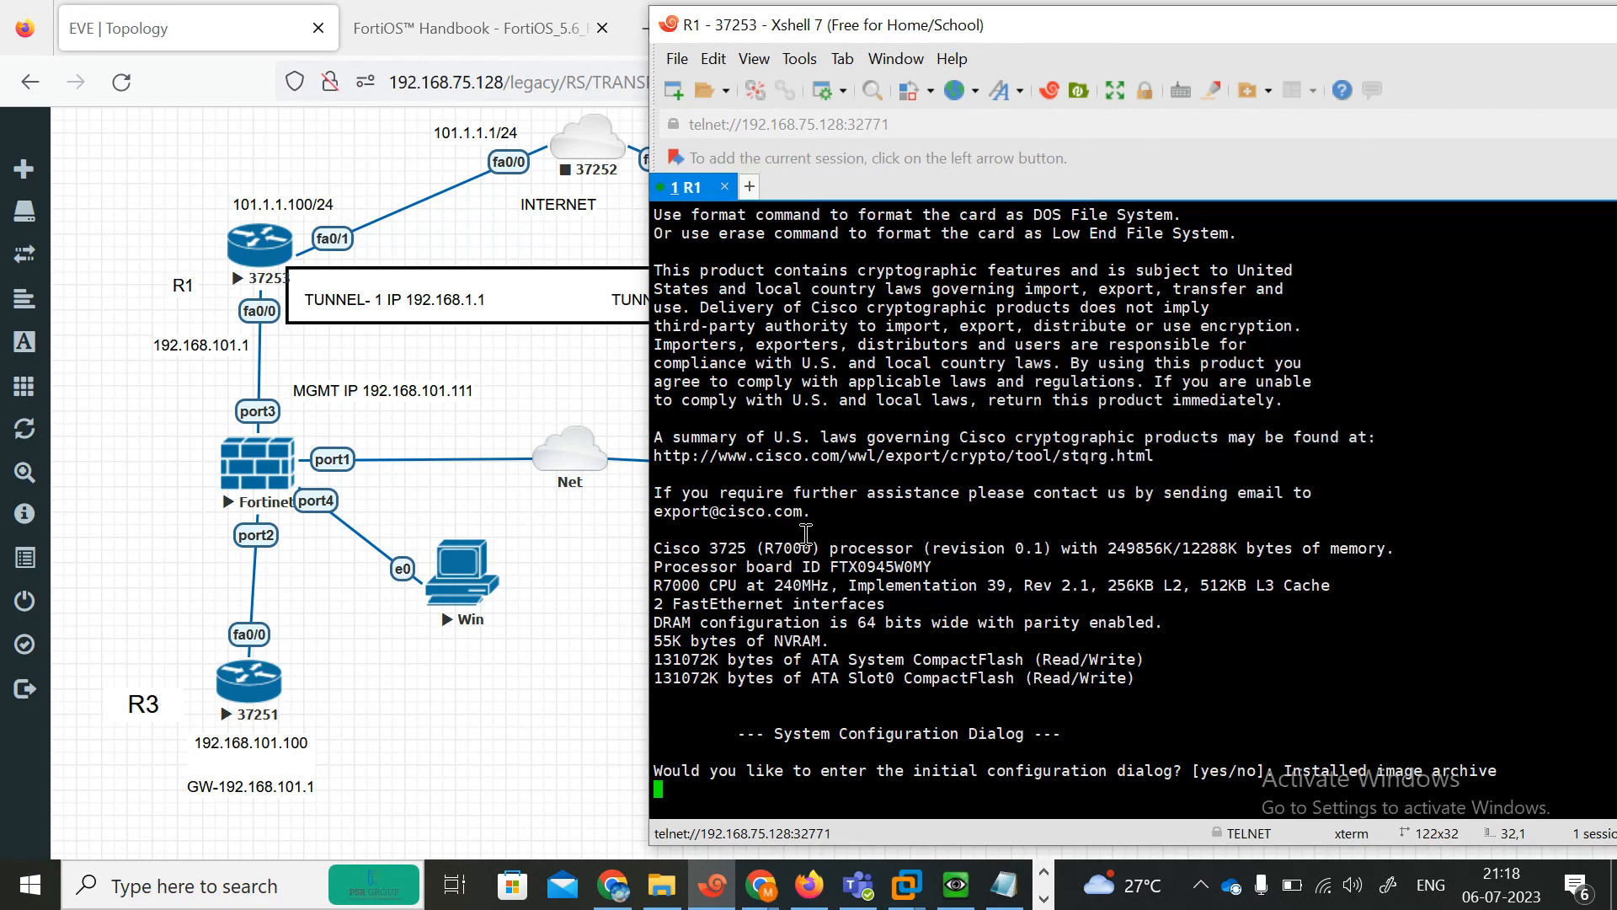
Open R2's console and rename its session tab R2.
left_click(610, 384)
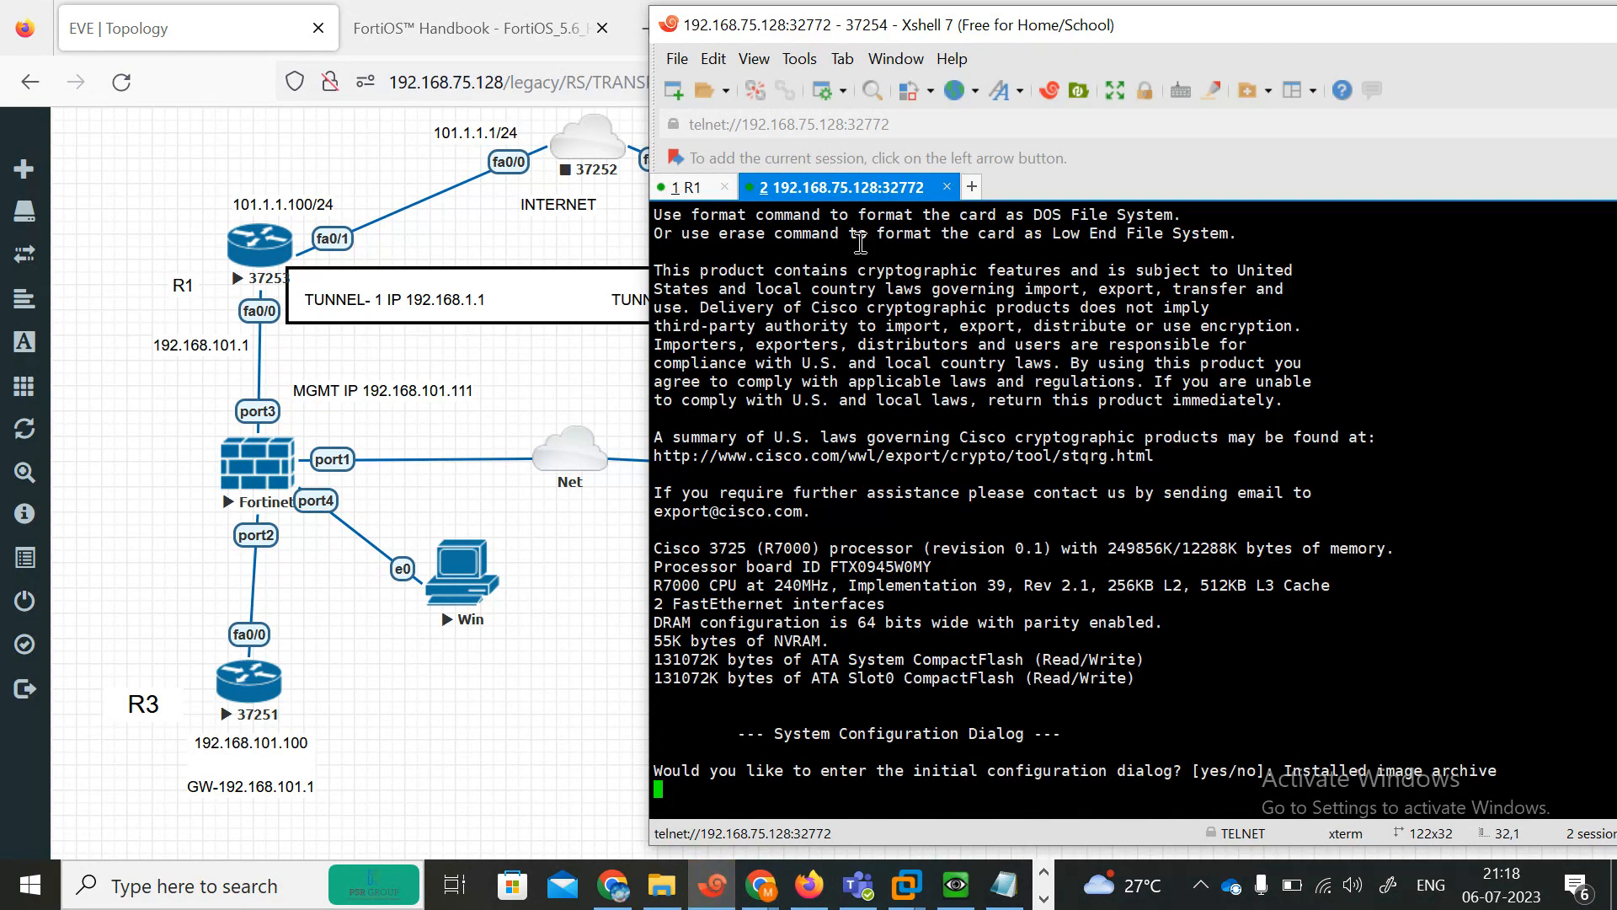
right_click(797, 179)
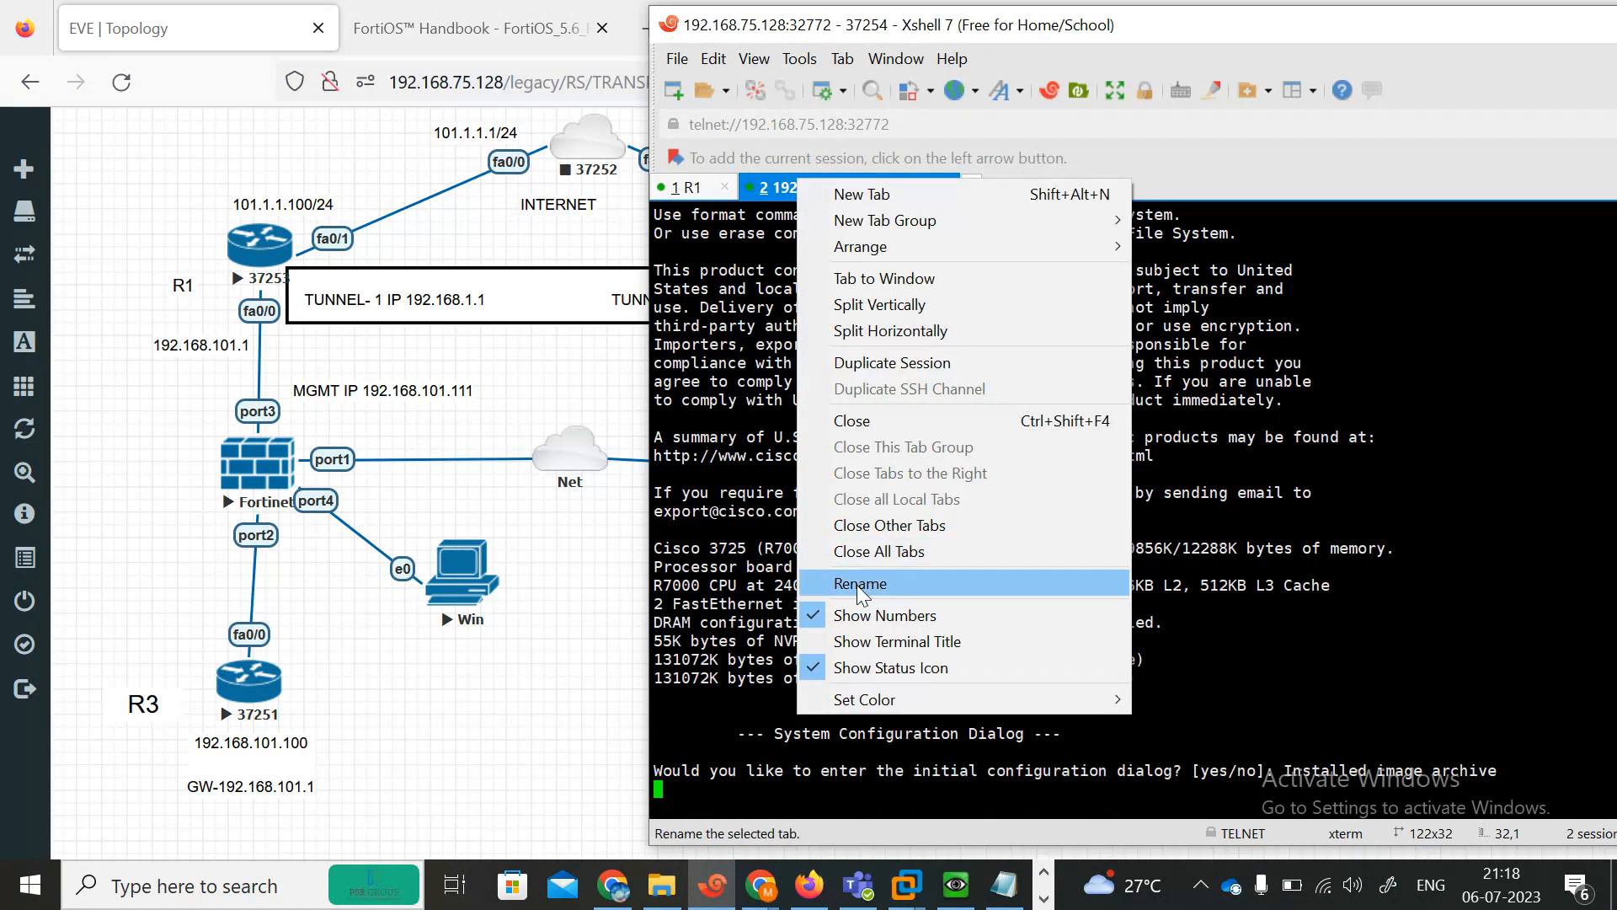
left_click(857, 585)
type("R2")
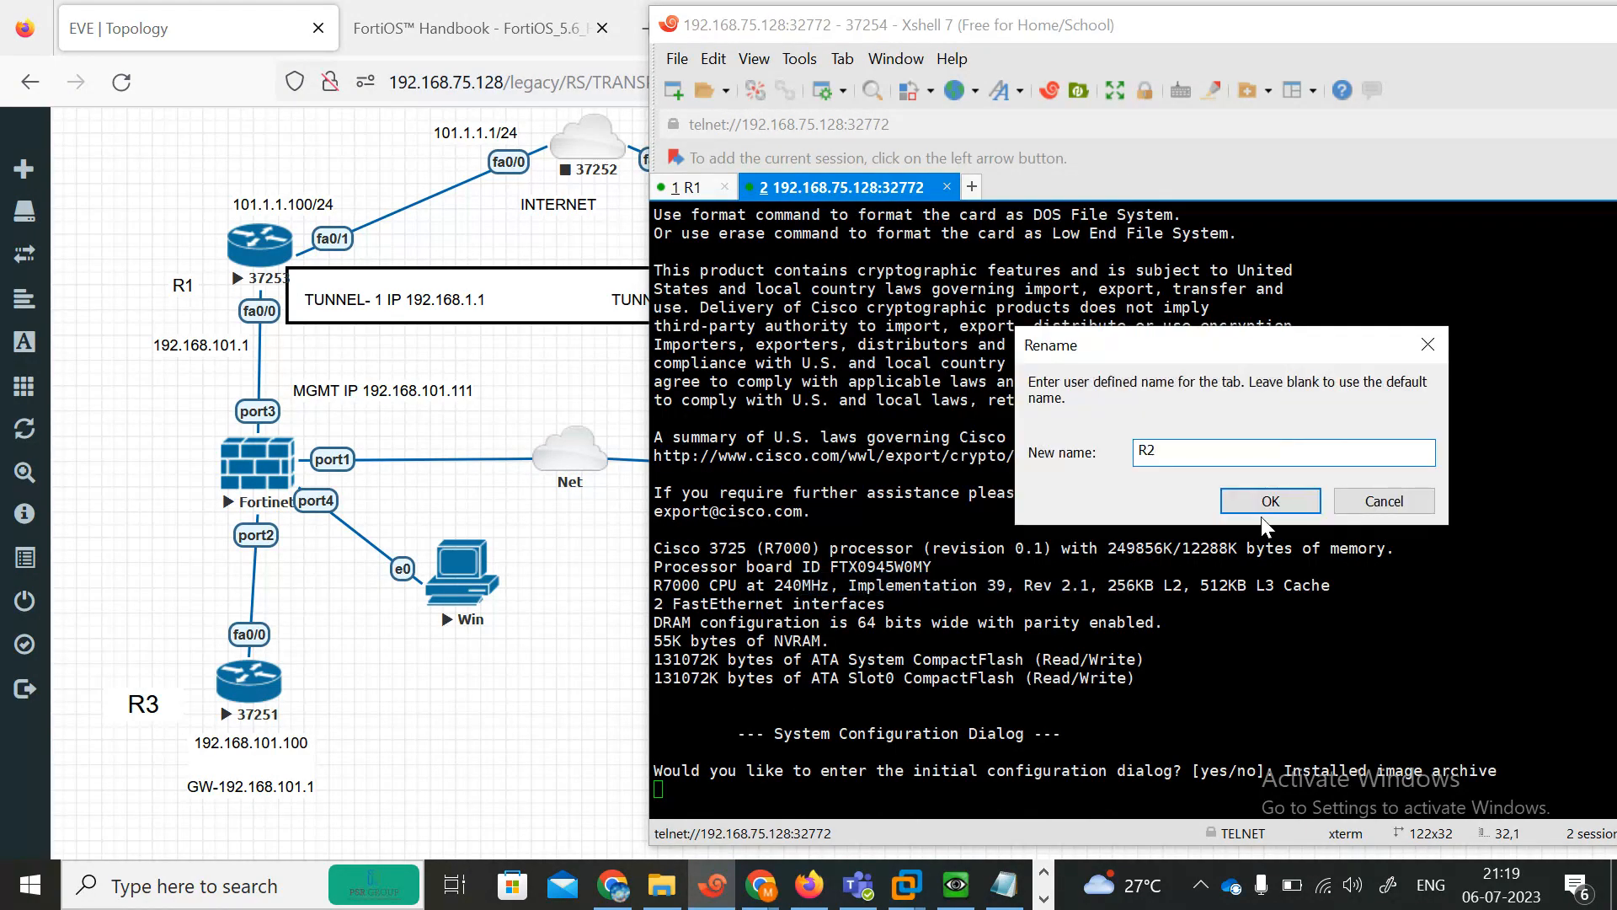
left_click(1270, 500)
Start the INTERNET node and open its console, closing the extra duplicate session tab.
right_click(579, 160)
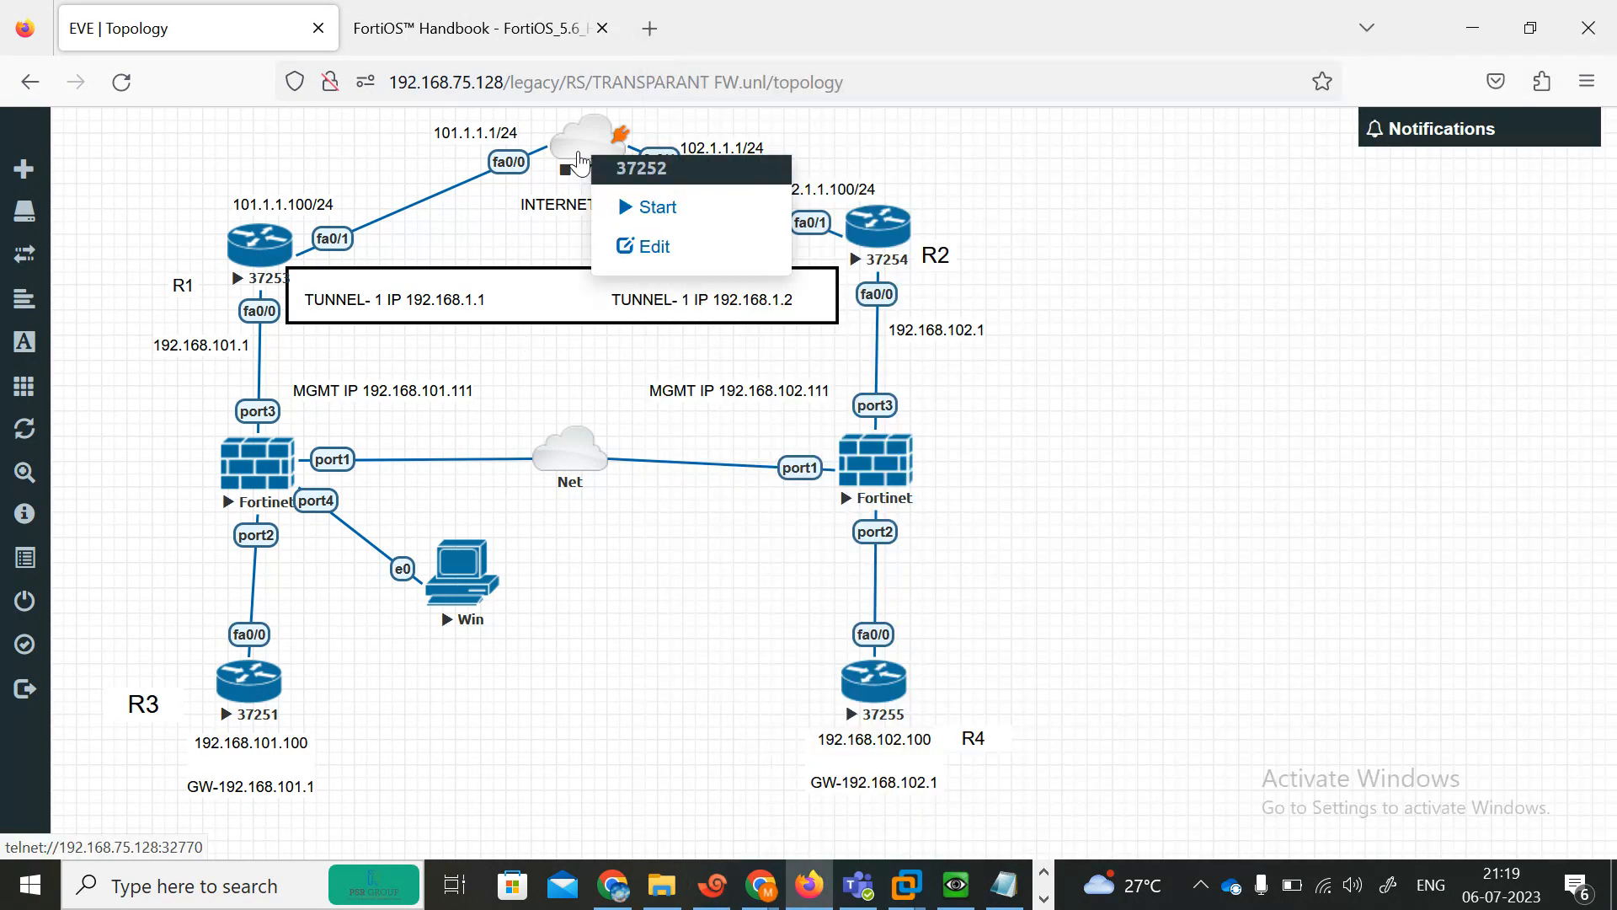
left_click(640, 205)
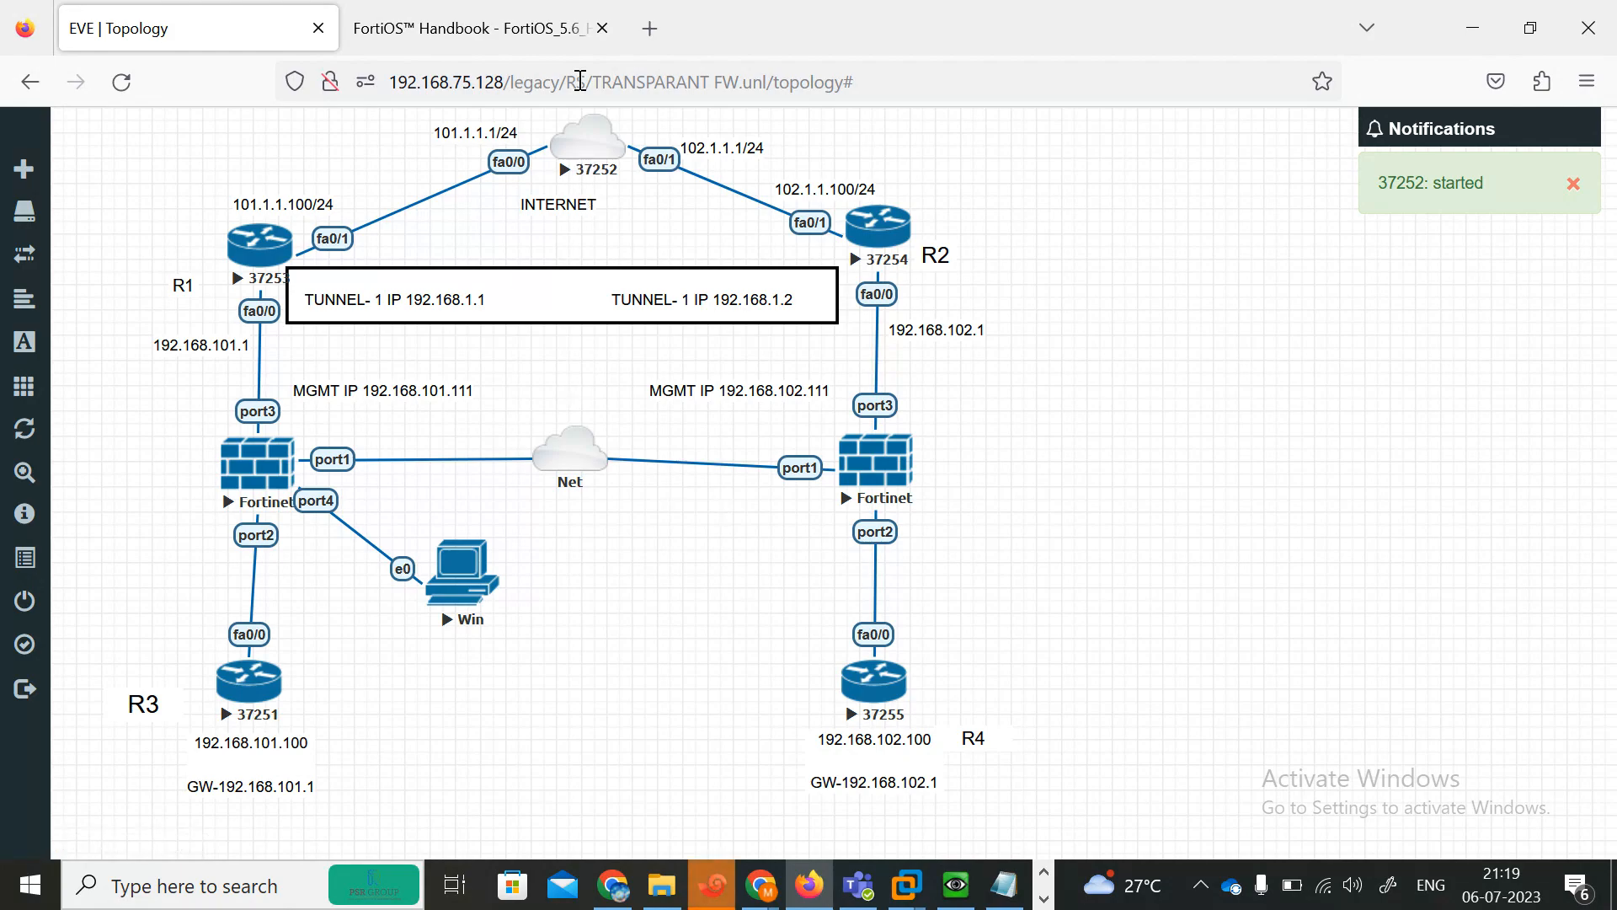
left_click(587, 157)
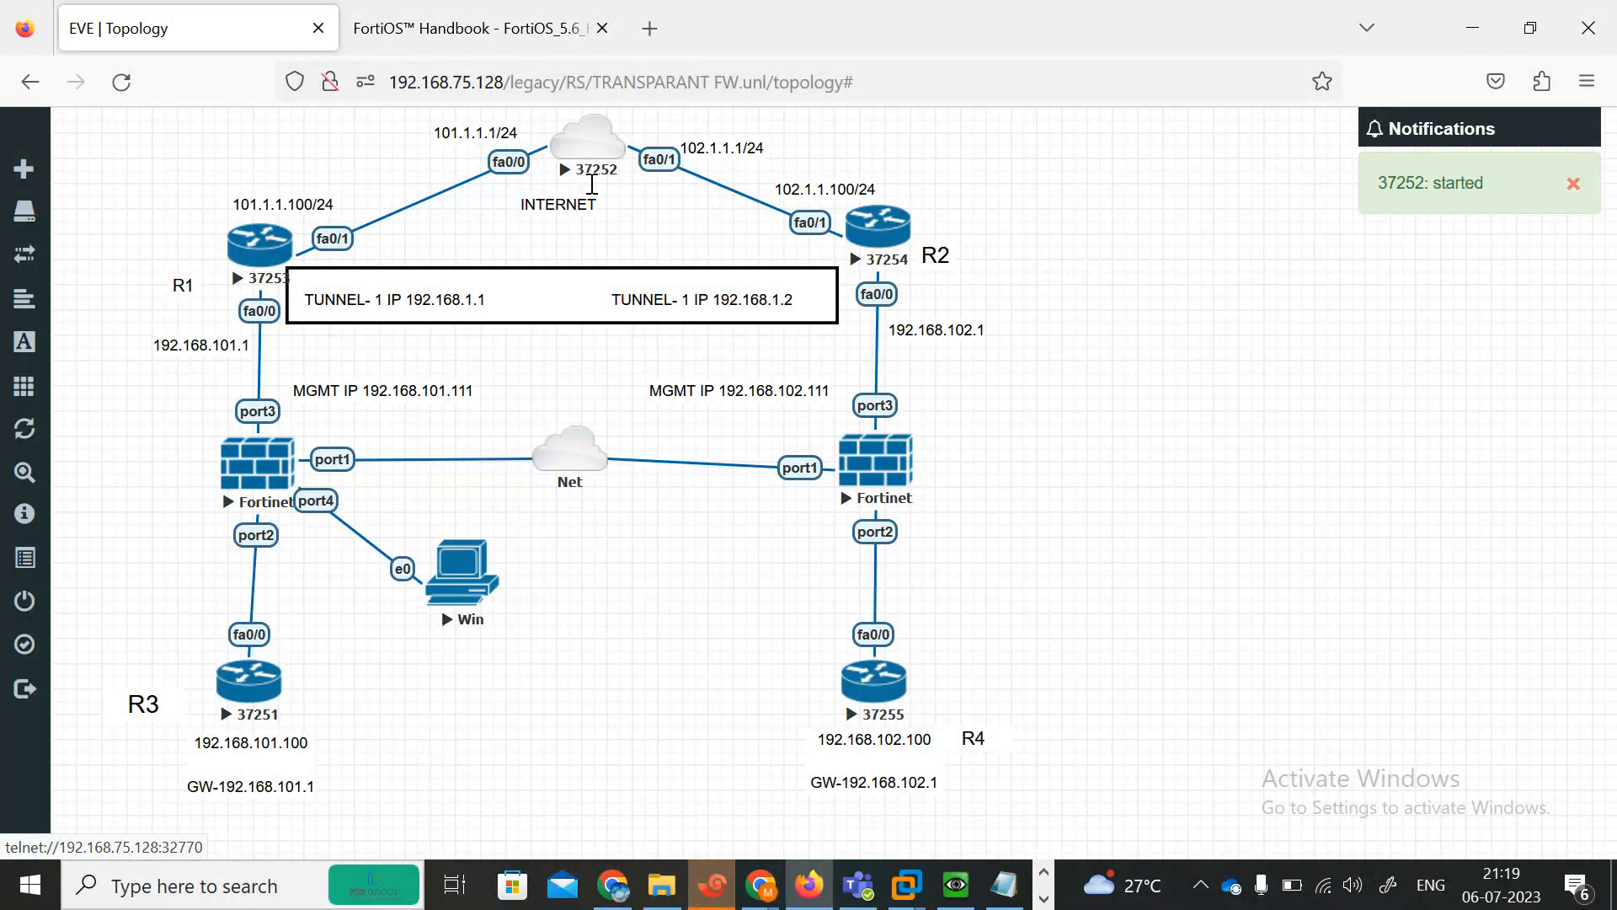
left_click(715, 895)
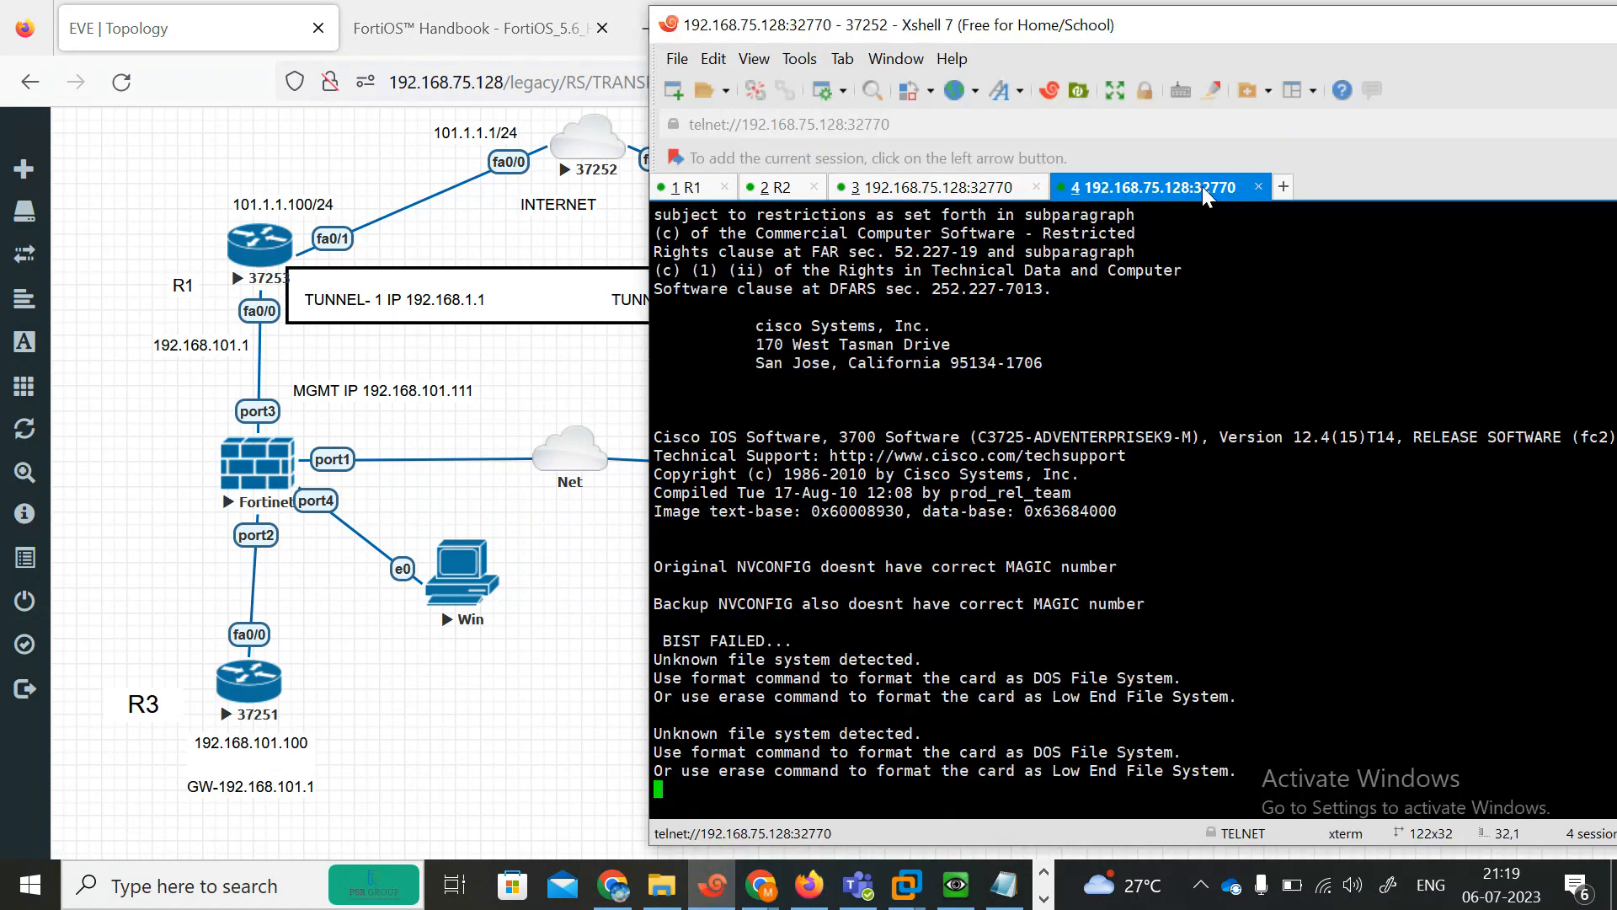
left_click(1257, 189)
left_click(1260, 498)
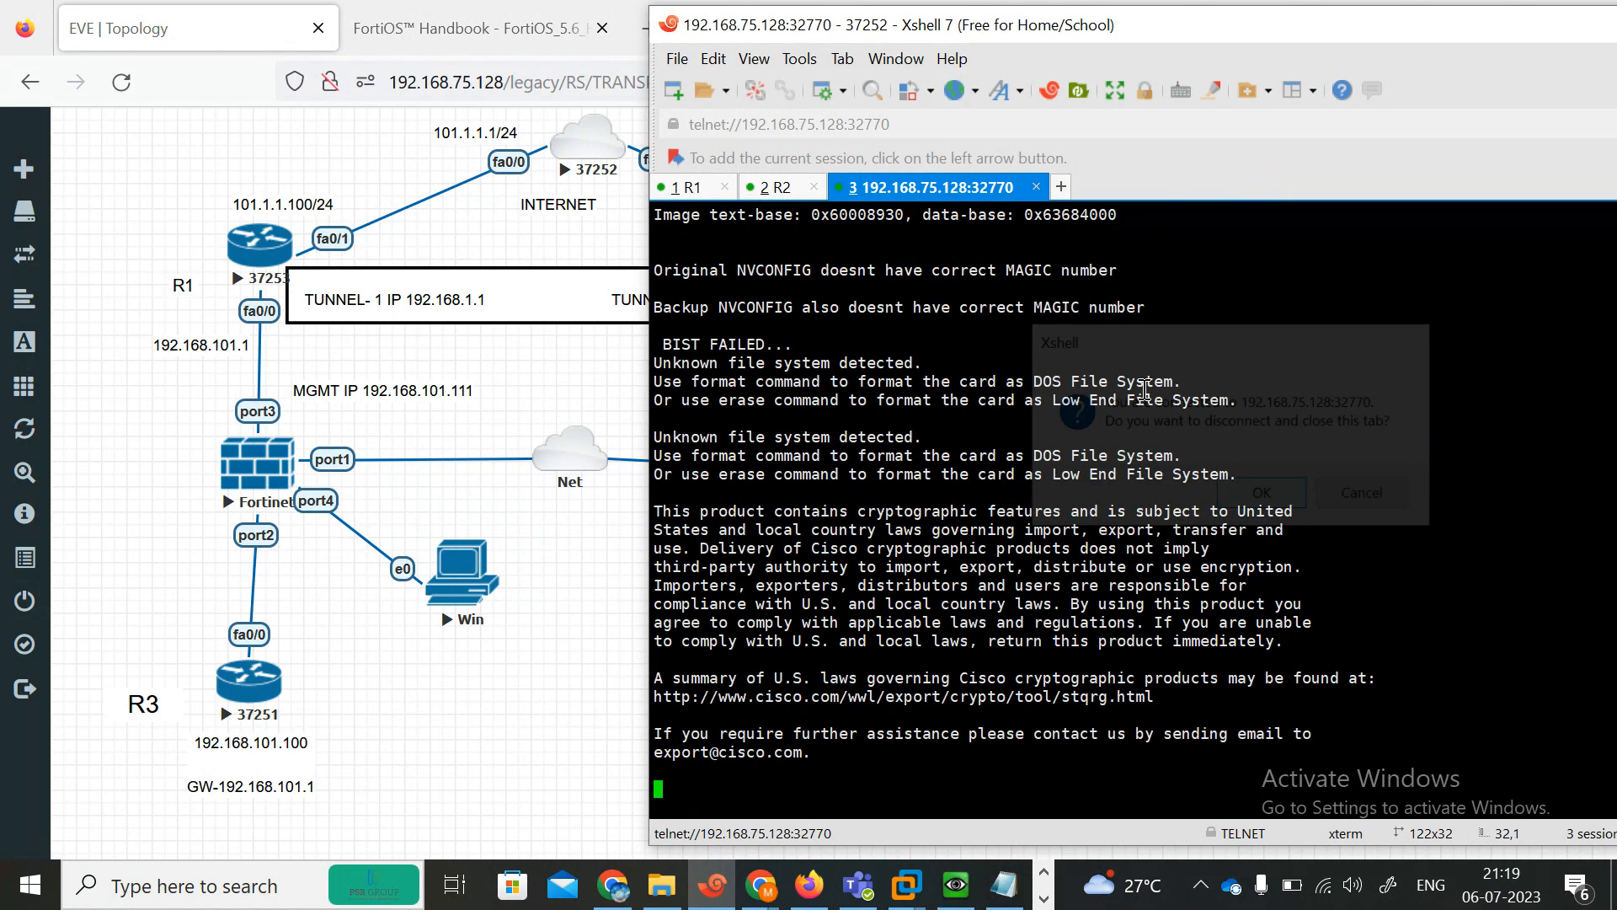
Rename the INTERNET node's console tab INTERNET.
right_click(881, 187)
left_click(964, 586)
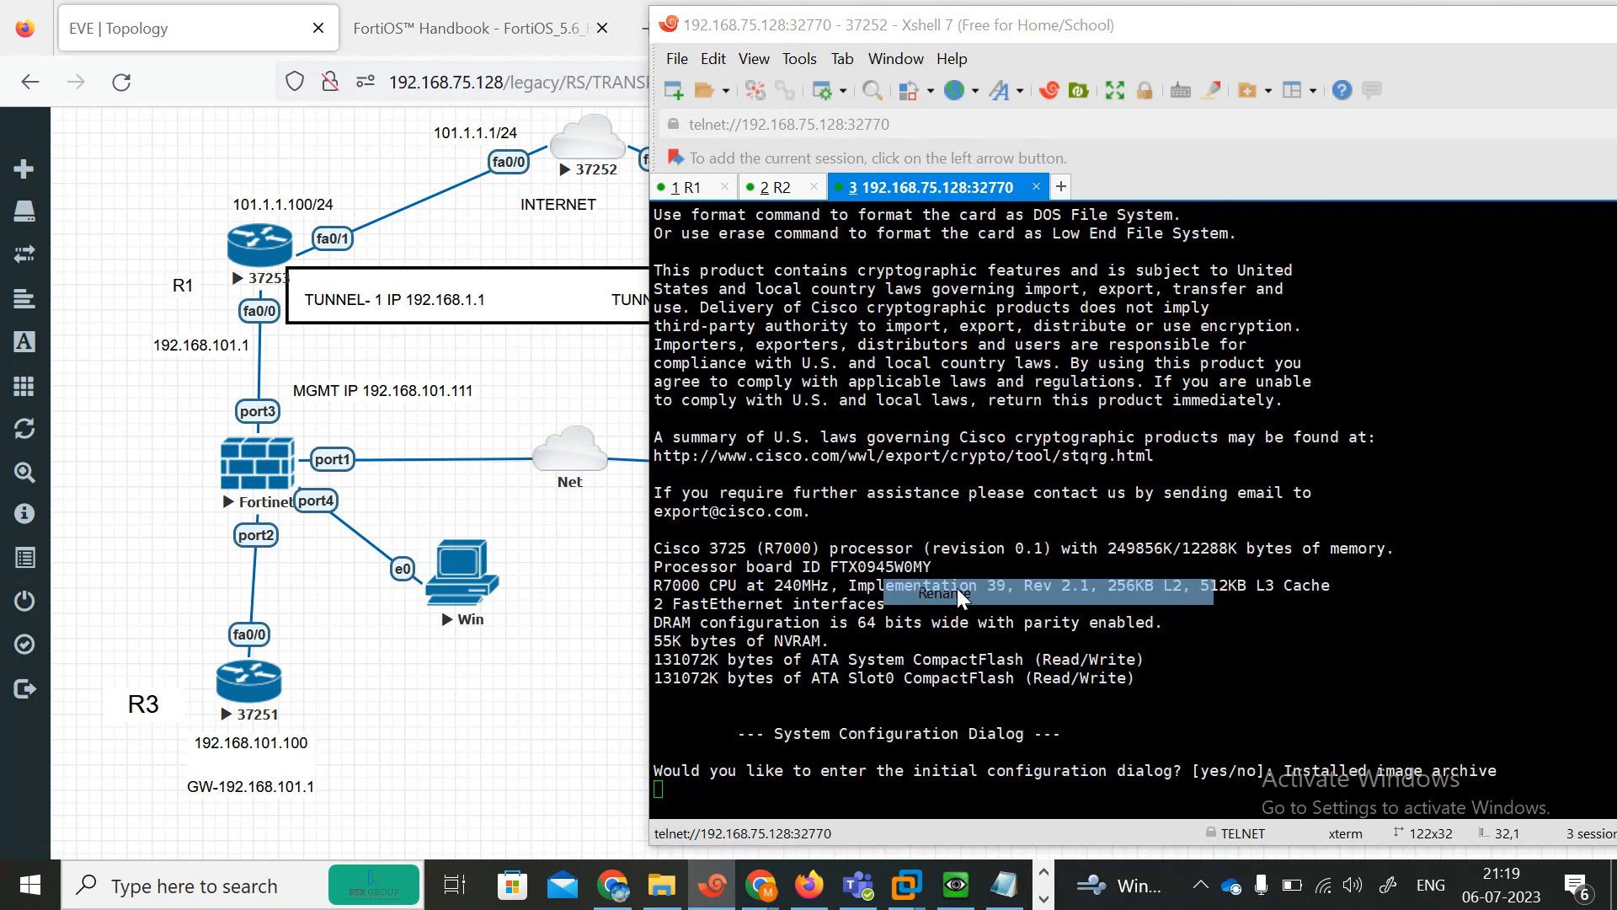
type("INTERNET")
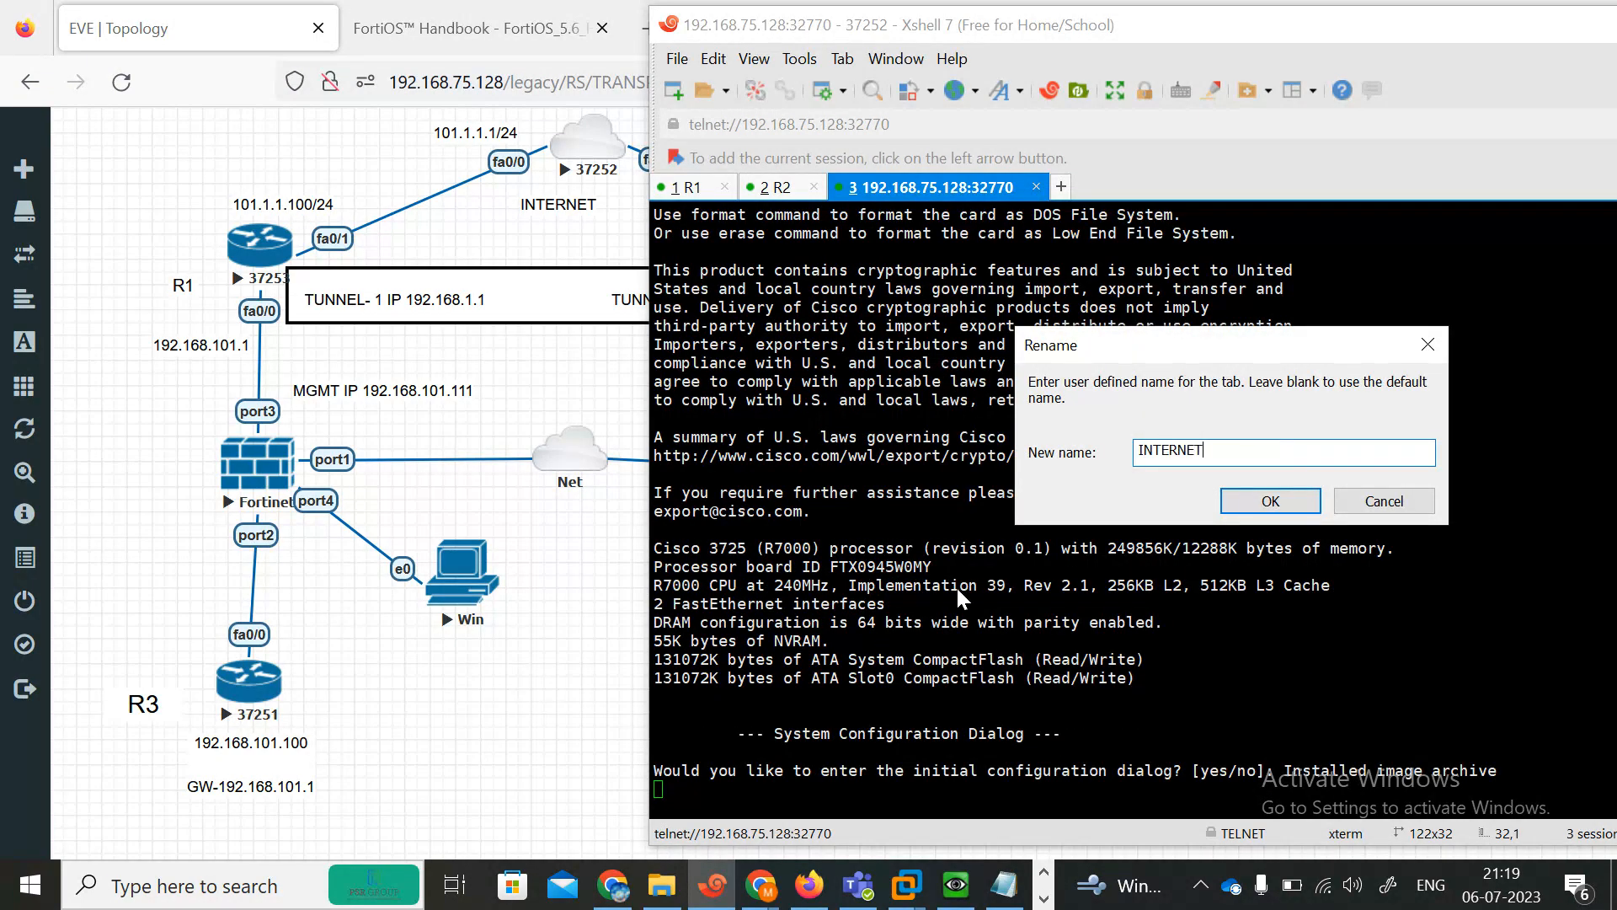
left_click(1268, 504)
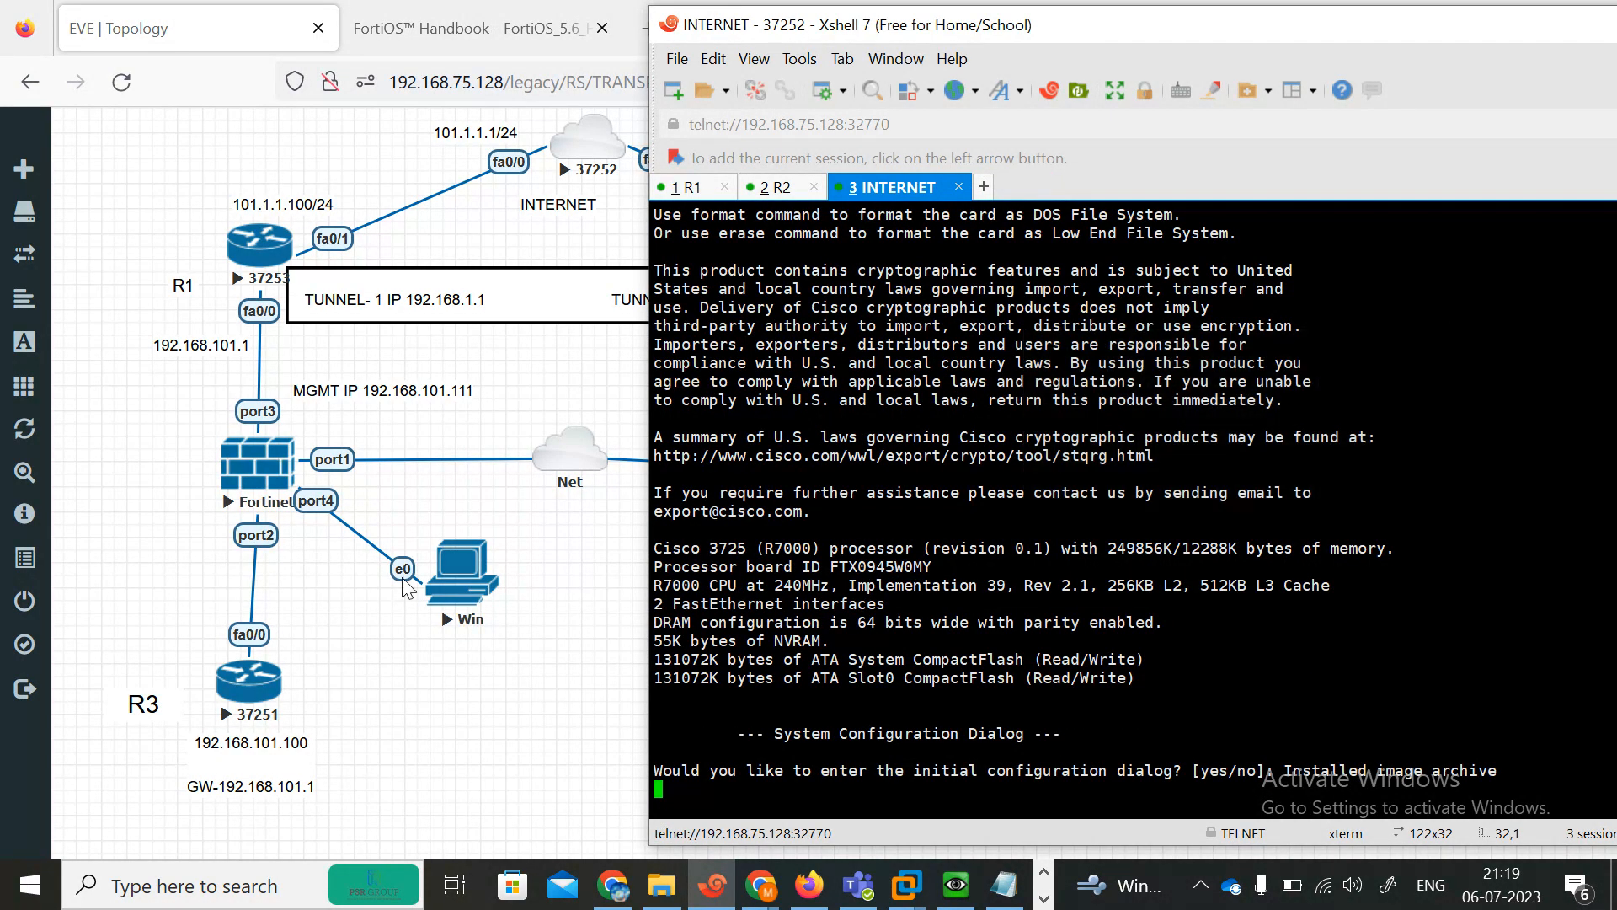
Open R3's console, then check on the Google Meet call and return to the topology.
left_click(253, 697)
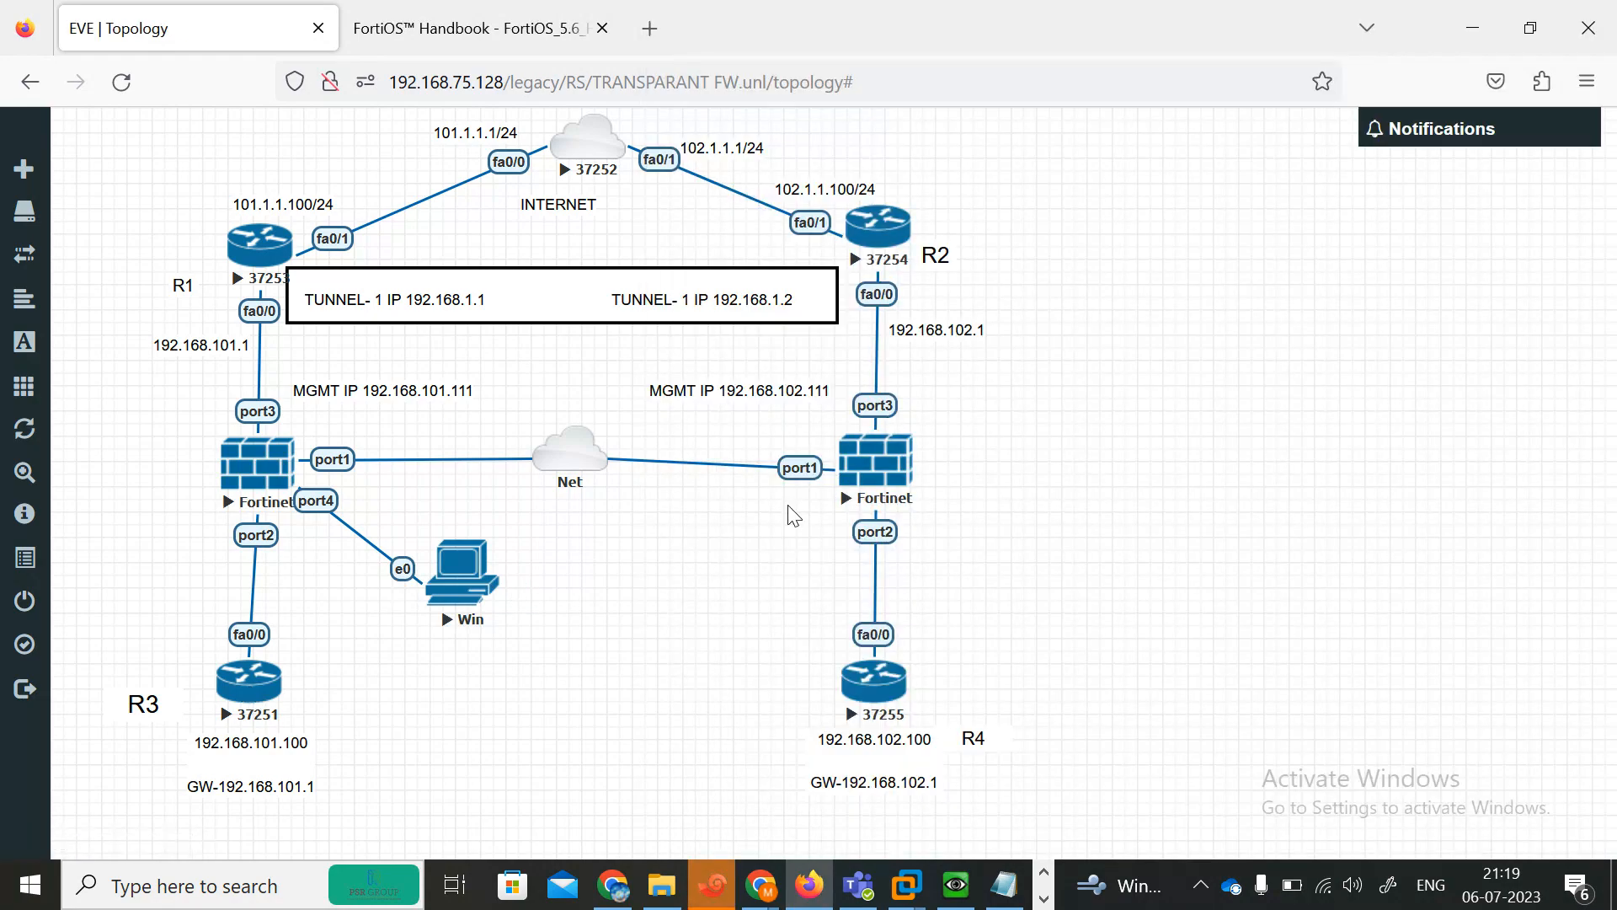
left_click(627, 904)
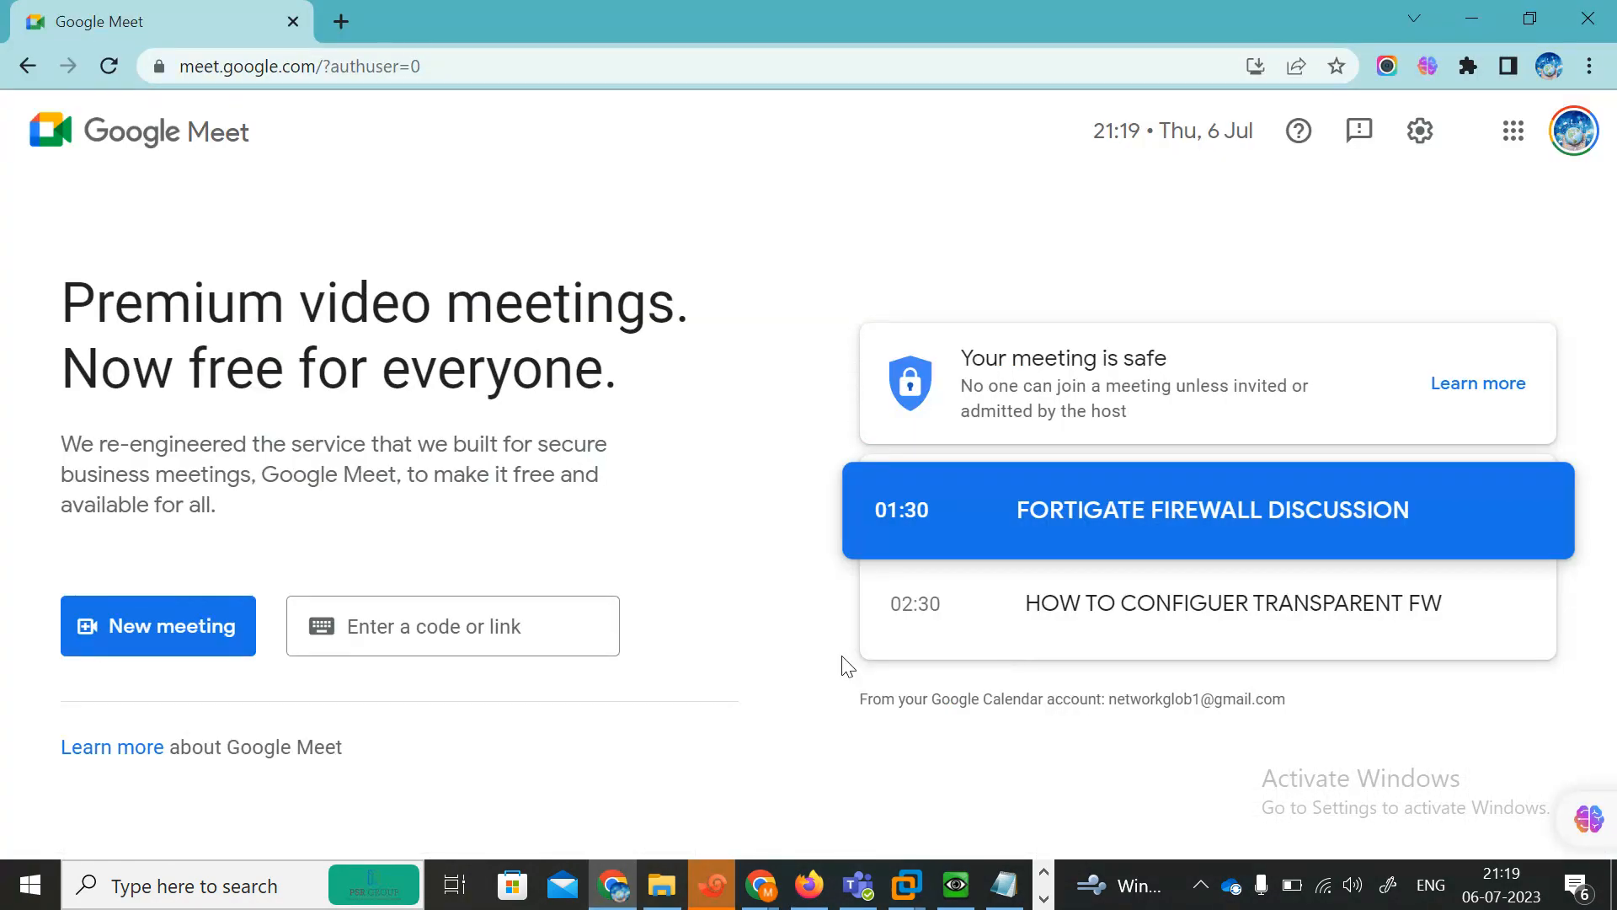
left_click(1587, 17)
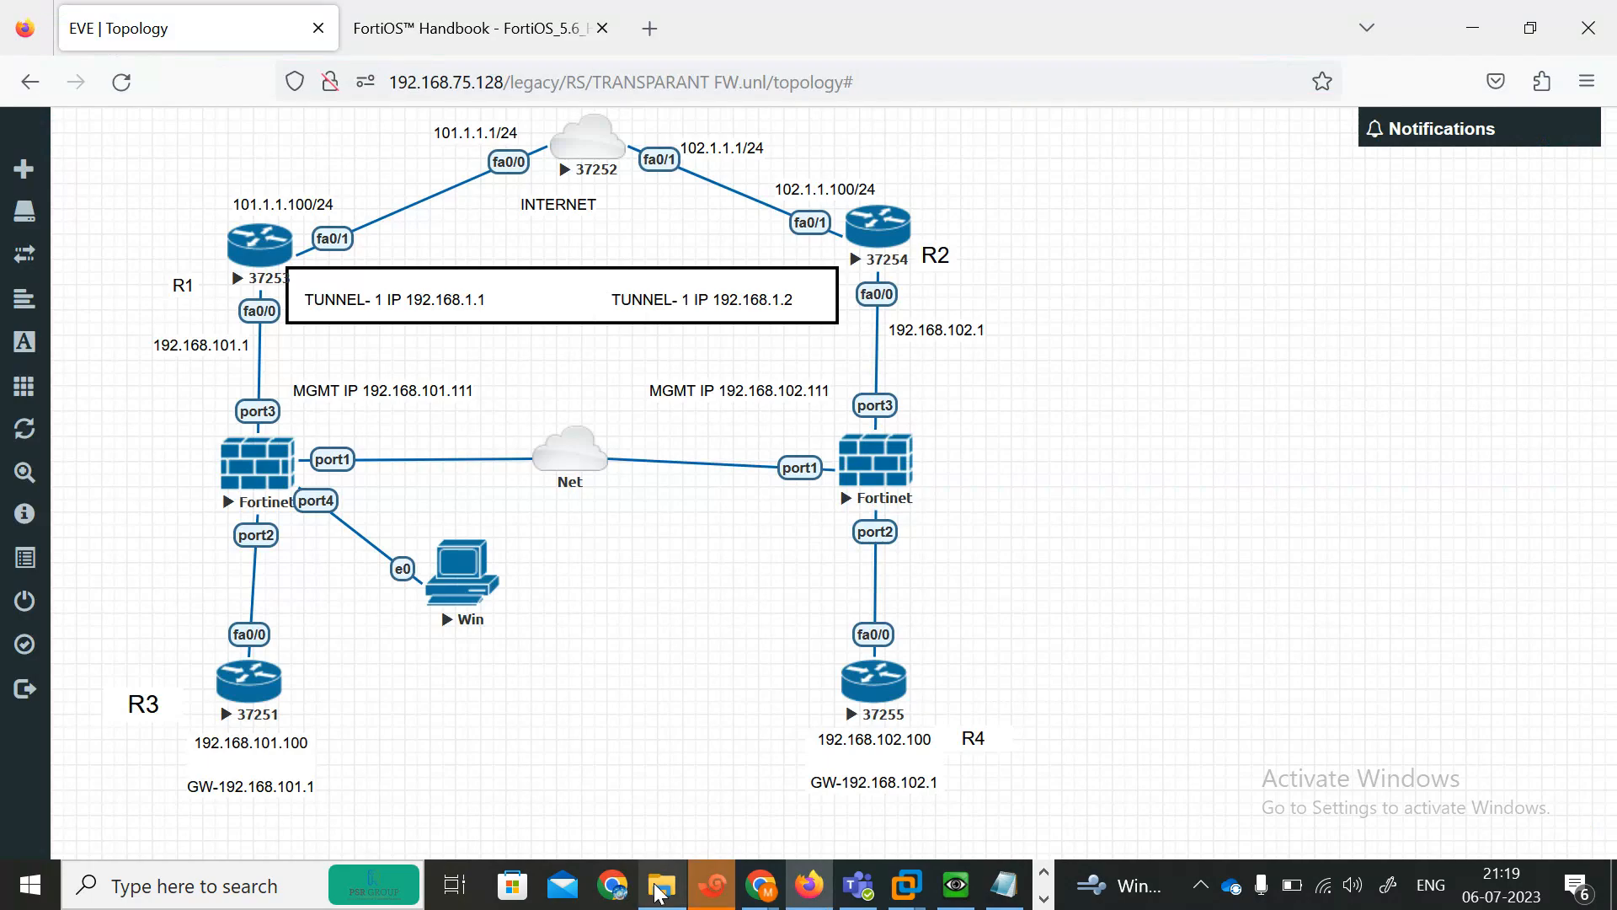
mouse_move(766, 893)
left_click(480, 763)
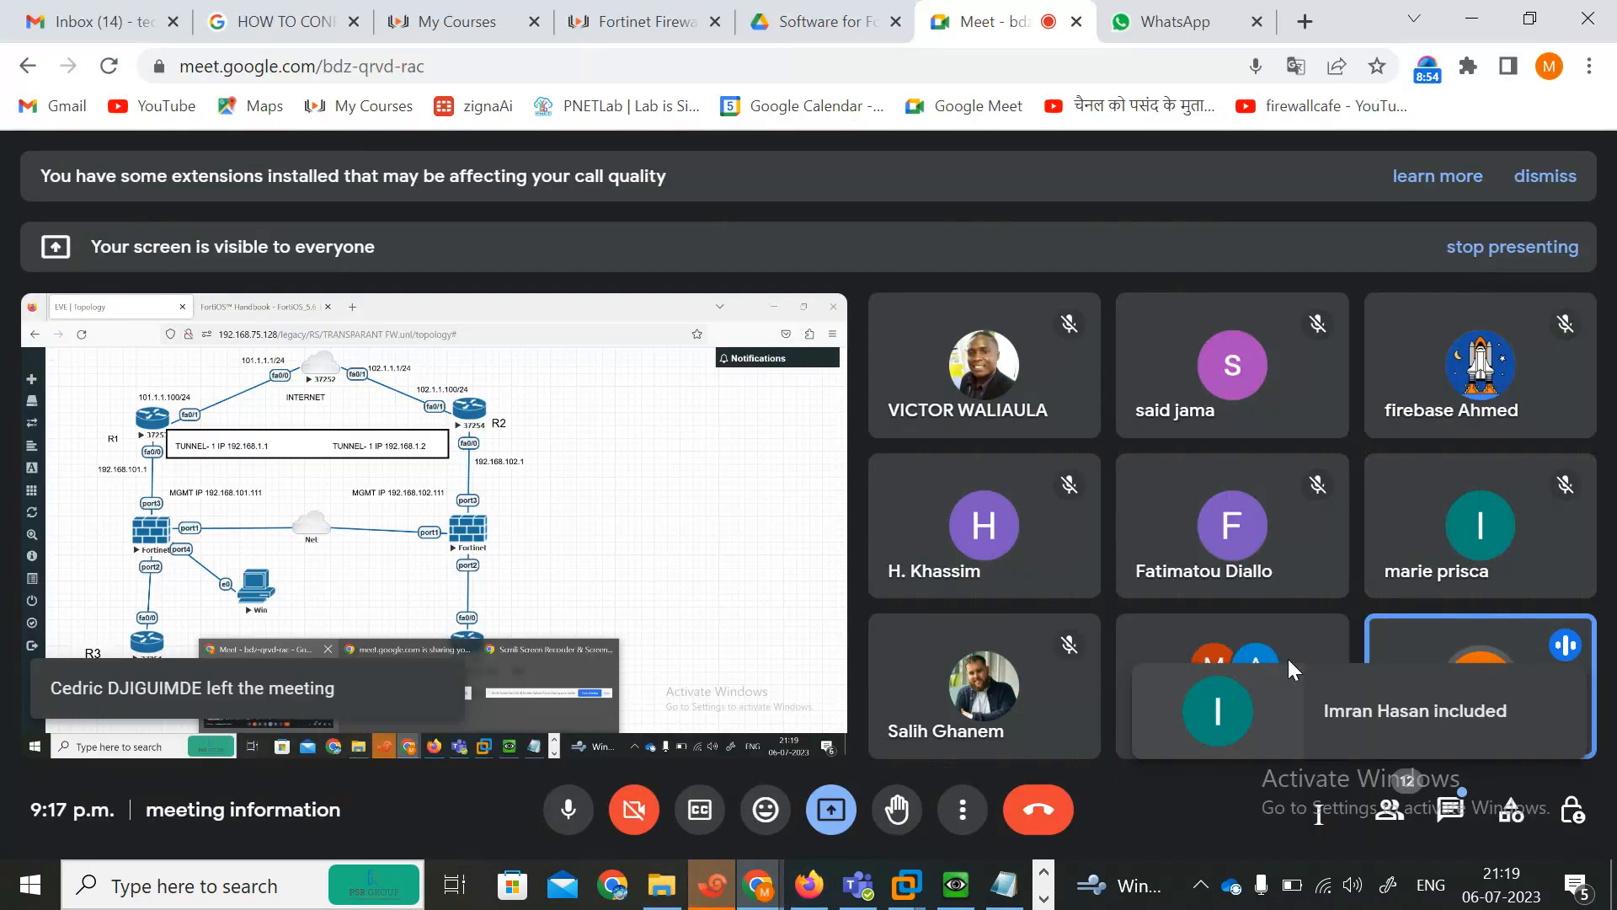
left_click(1445, 717)
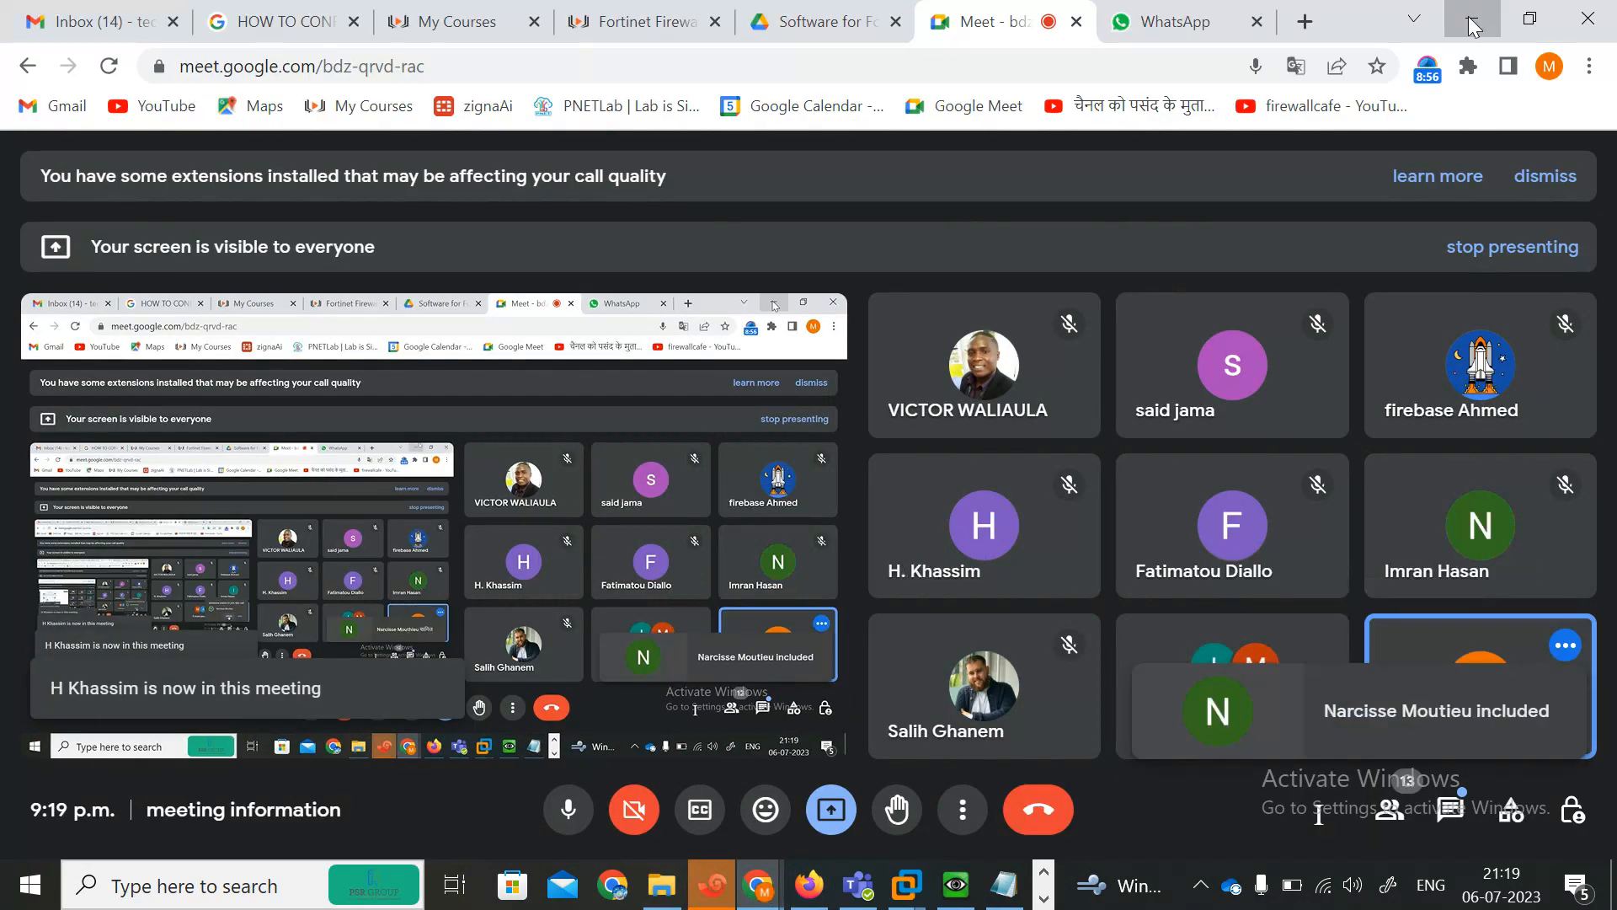
left_click(1473, 18)
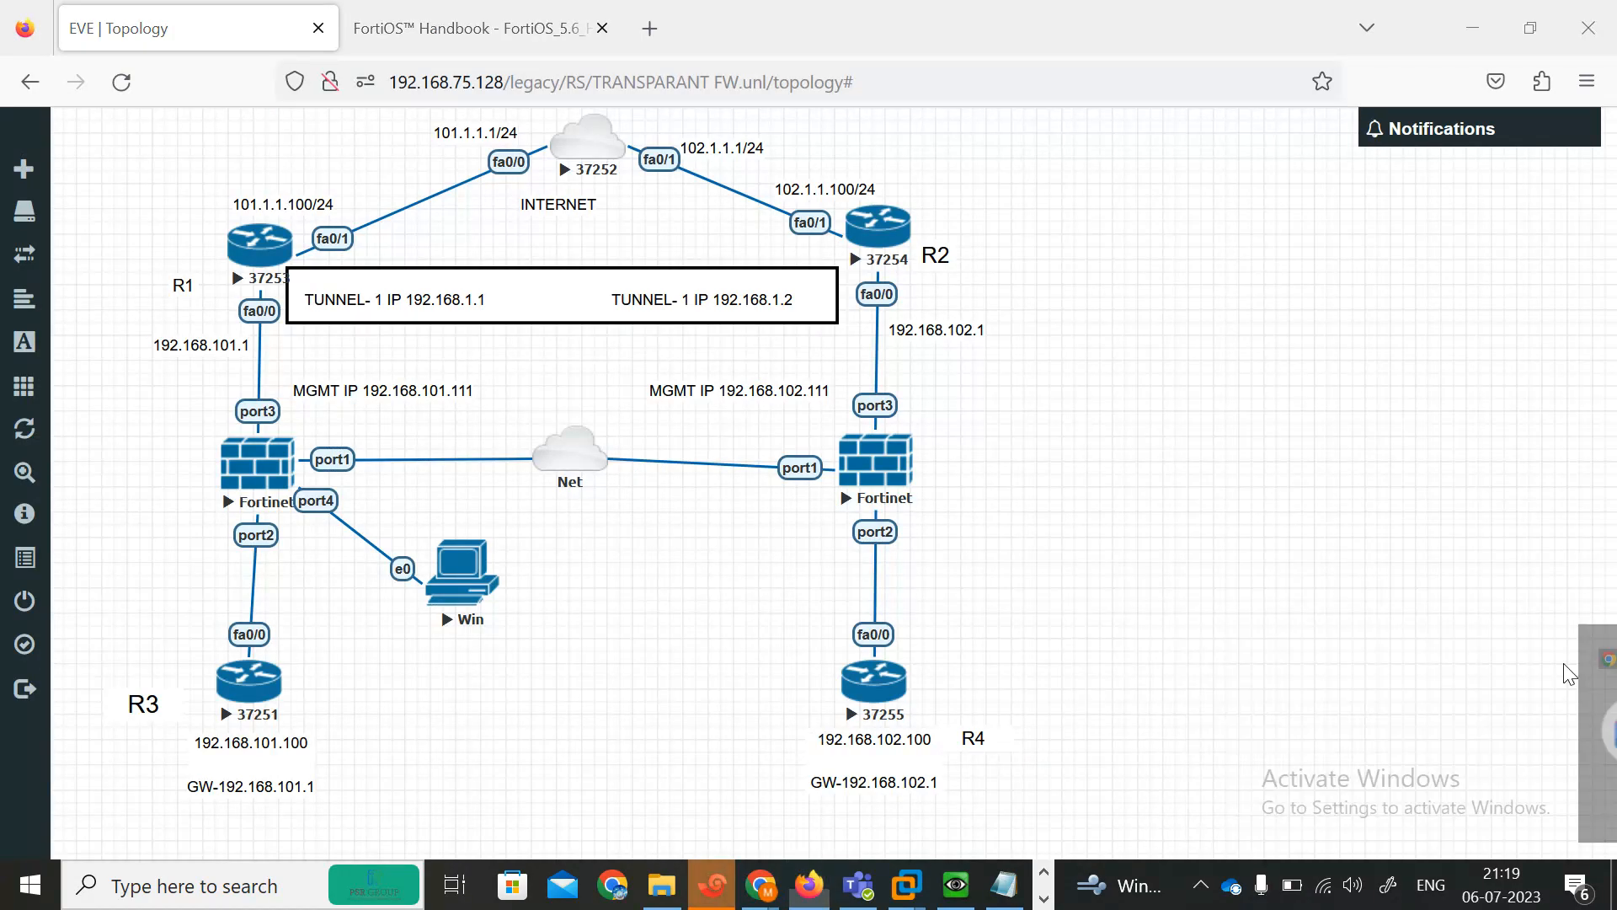
Rename R3's console tab R3INDINSIDE.
left_click(714, 884)
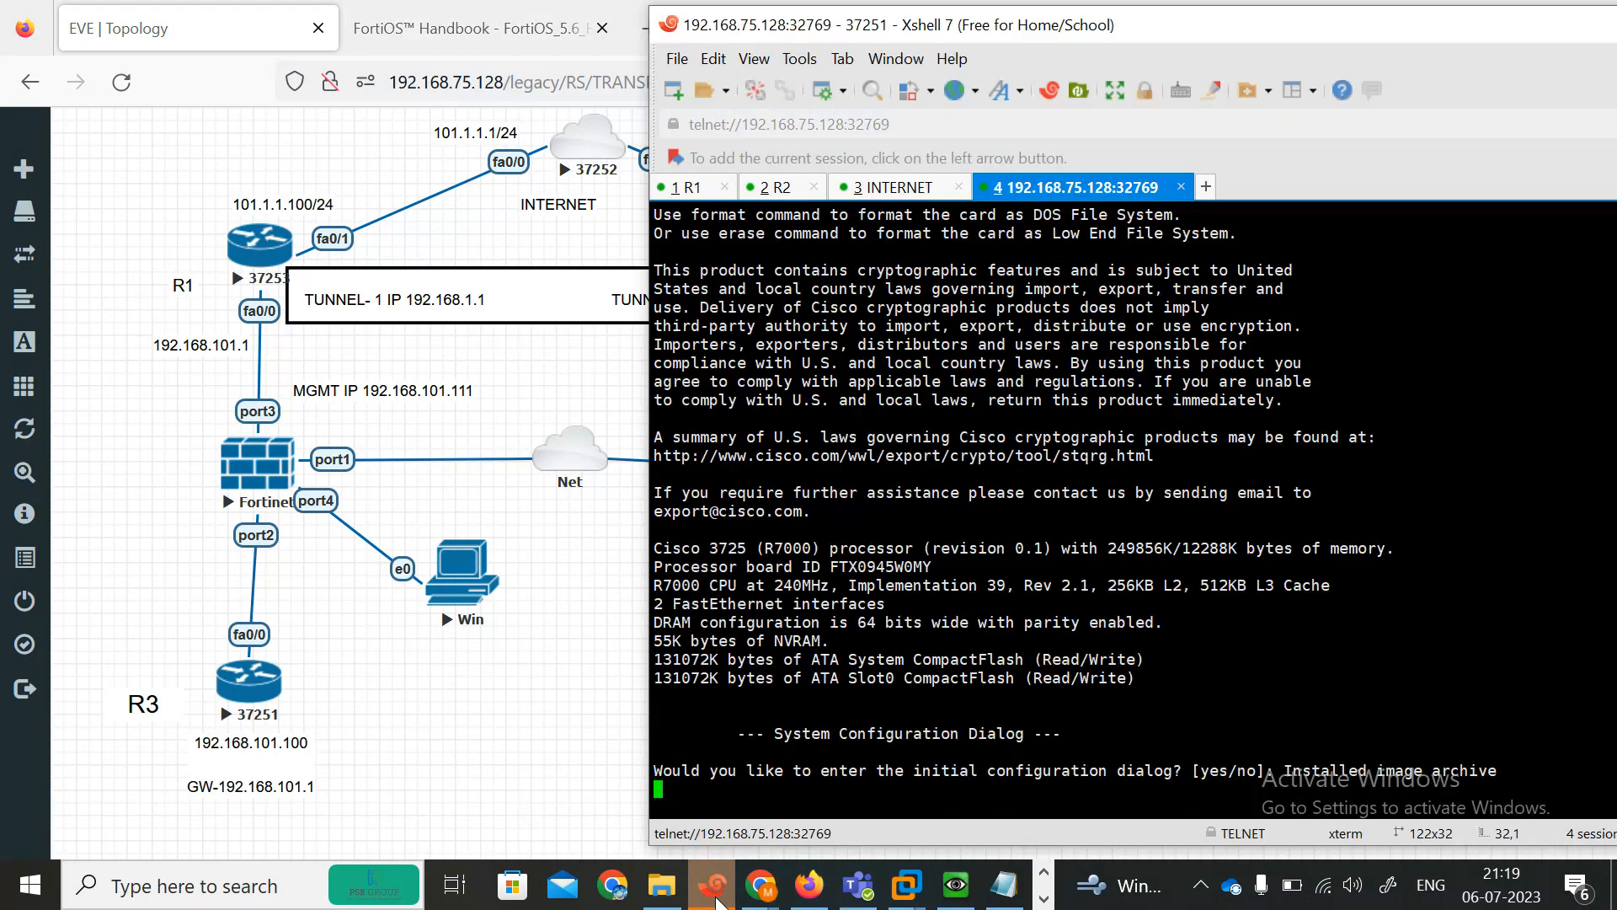
right_click(1078, 187)
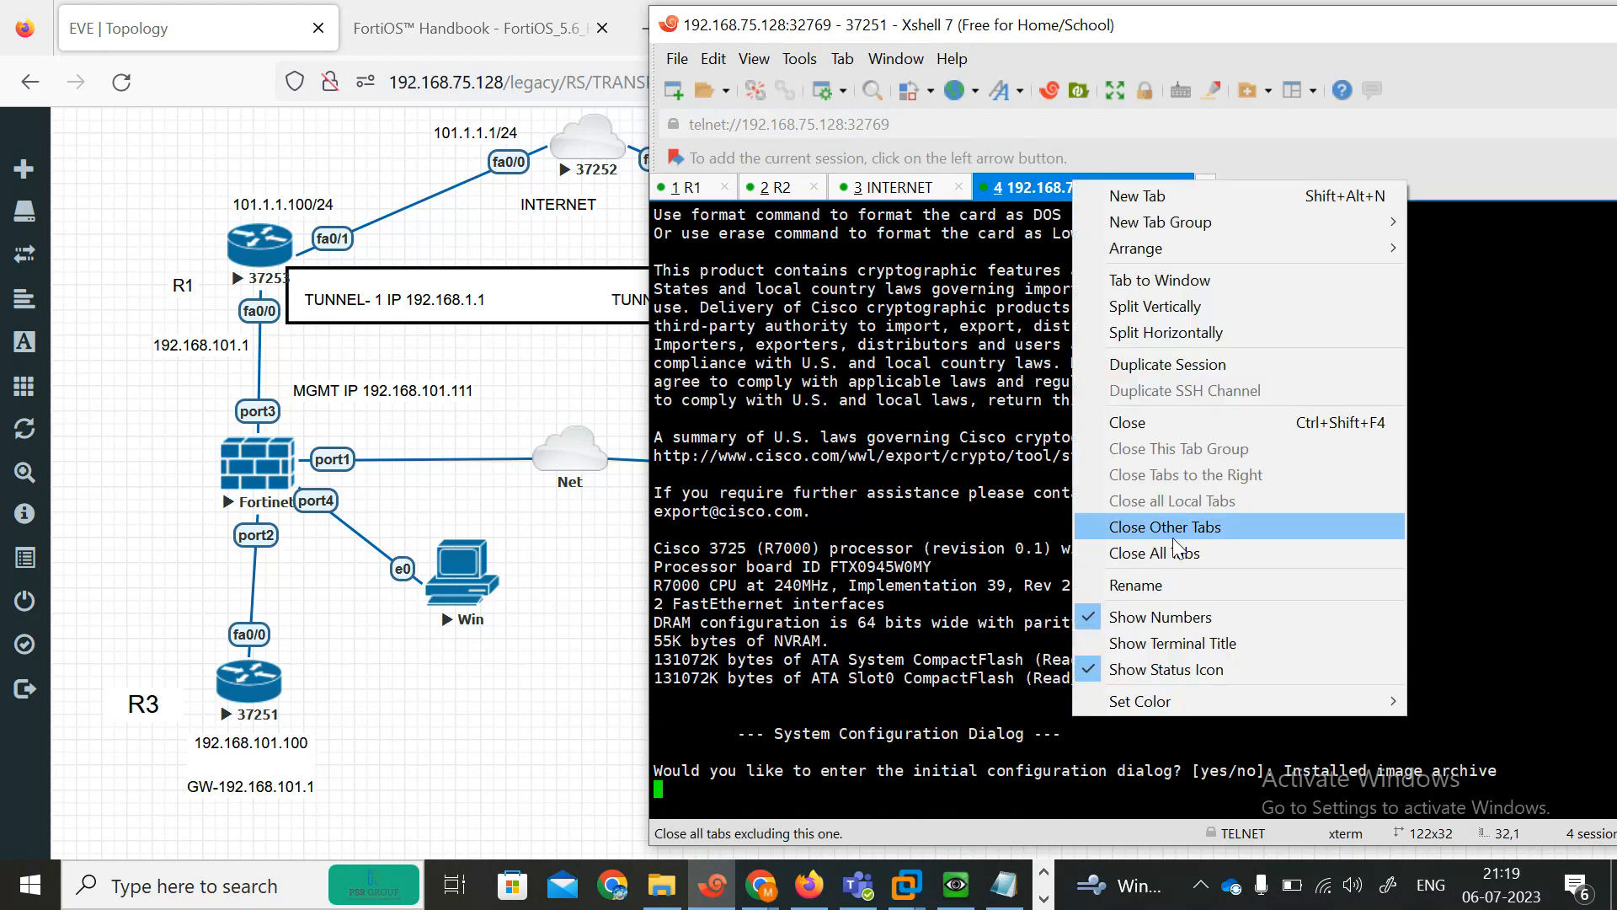
left_click(1160, 578)
type("R")
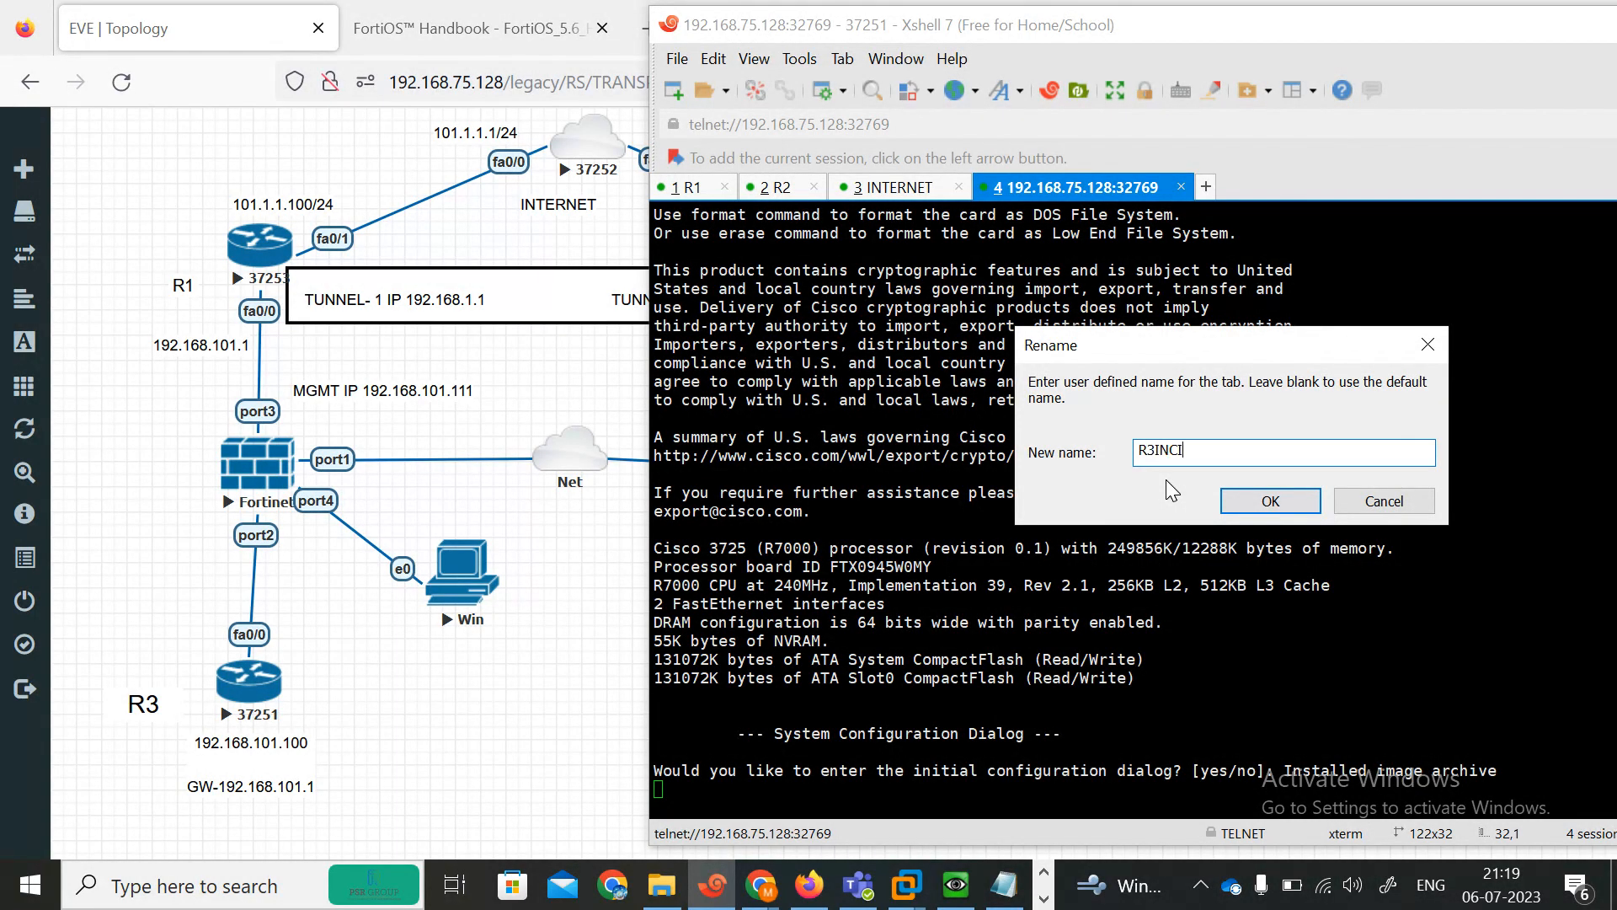
type("3INDINSIDE")
left_click(1269, 498)
Open R4's console and answer N to the initial configuration dialog.
left_click(562, 674)
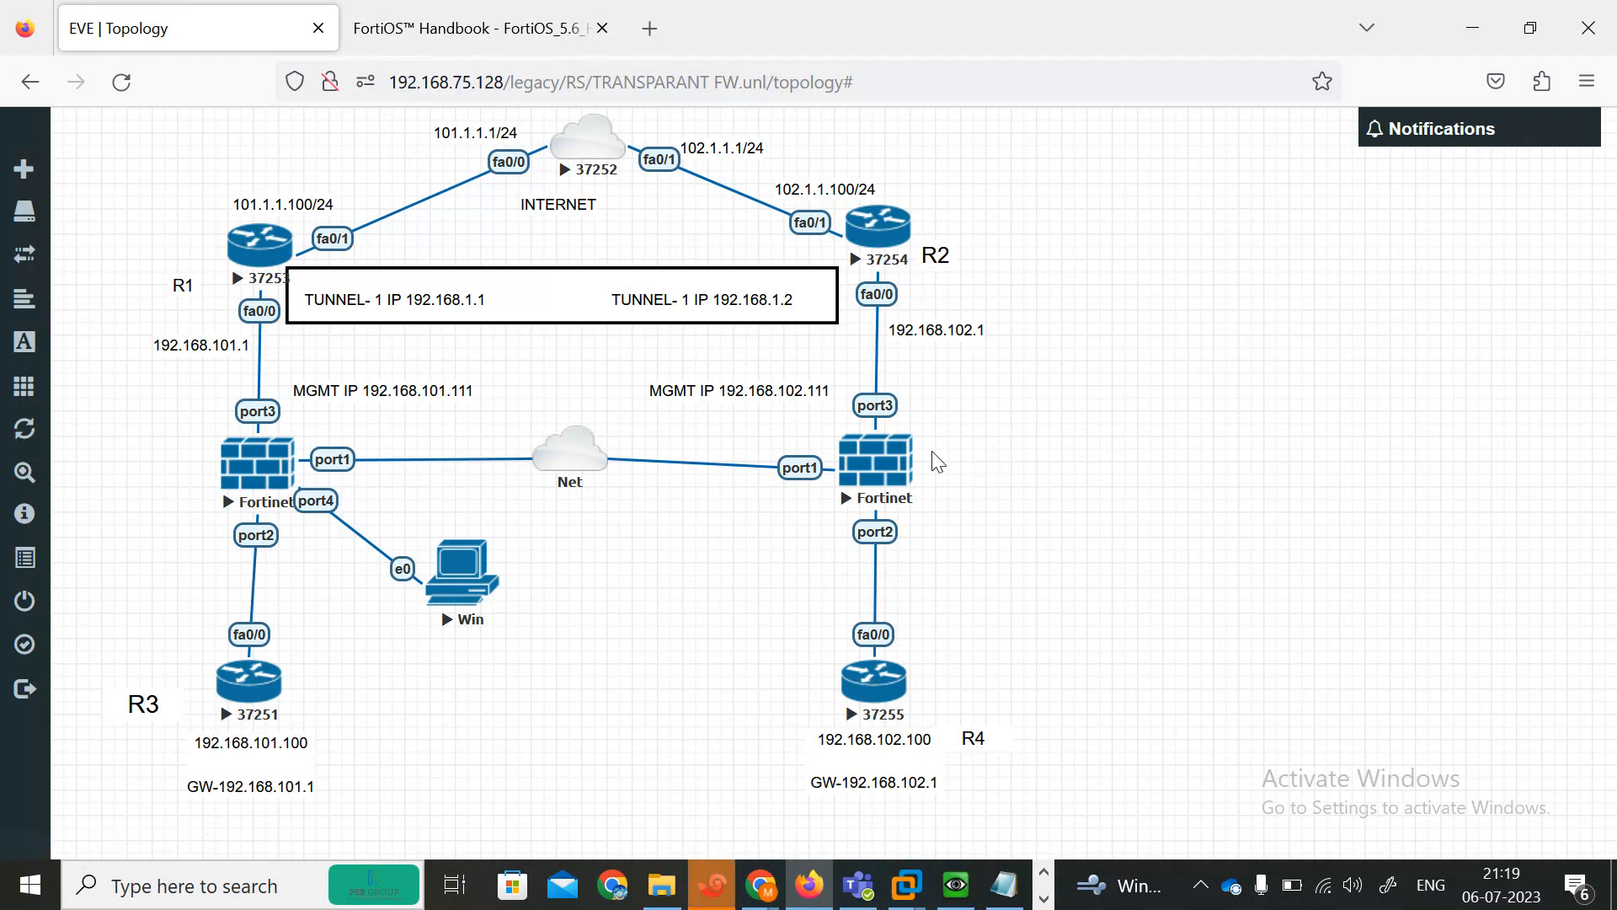
left_click(715, 887)
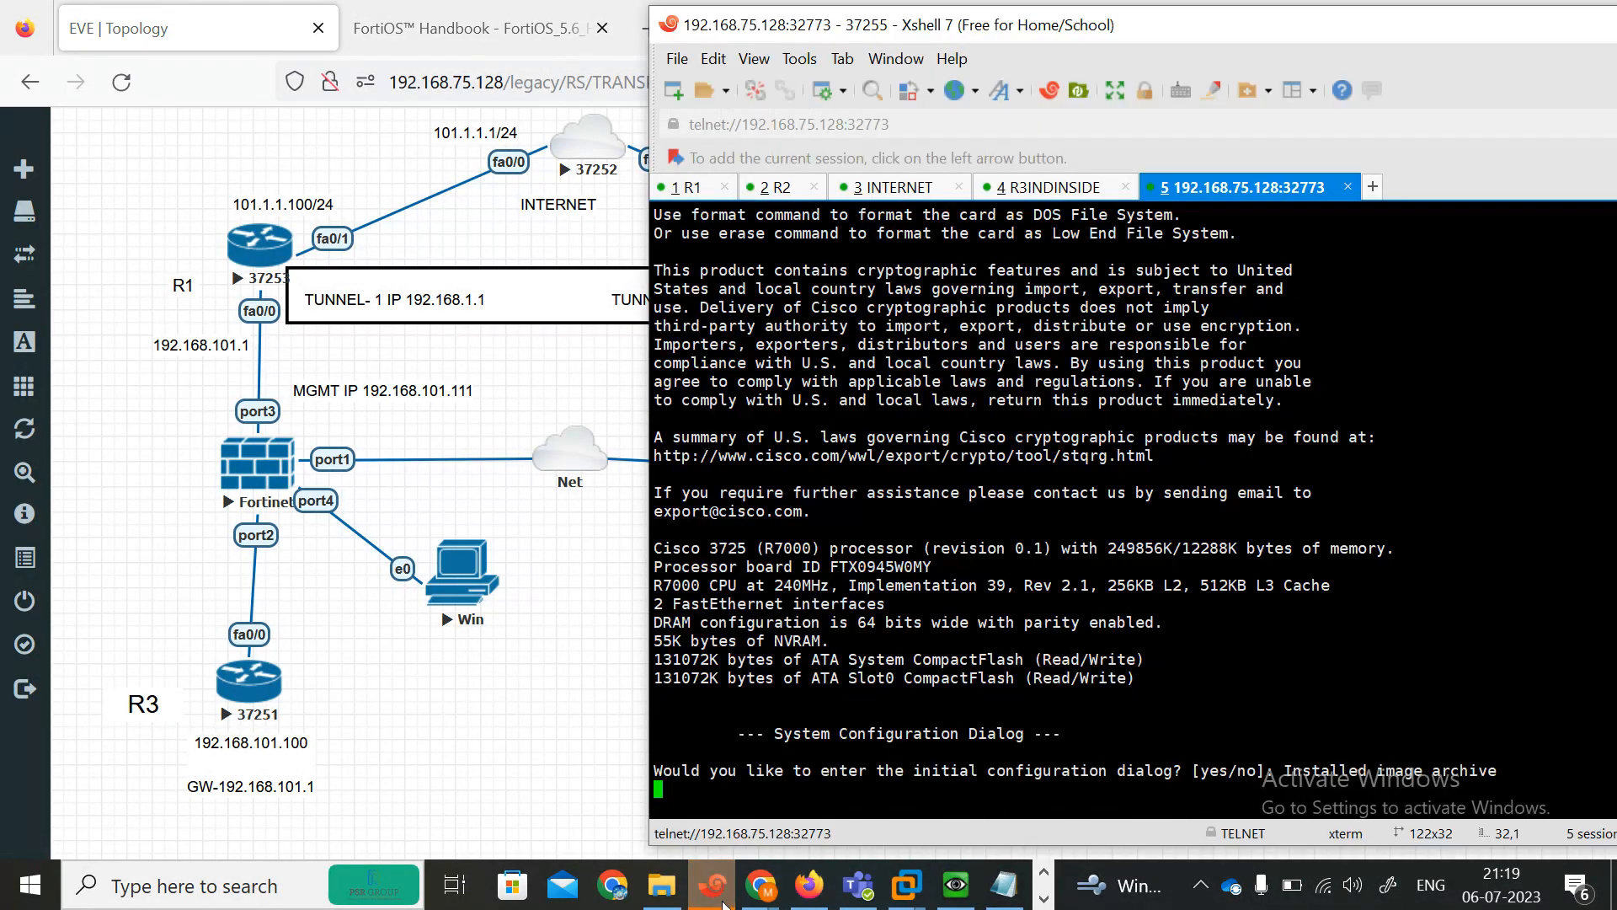
key("Return")
type("N")
key("Return")
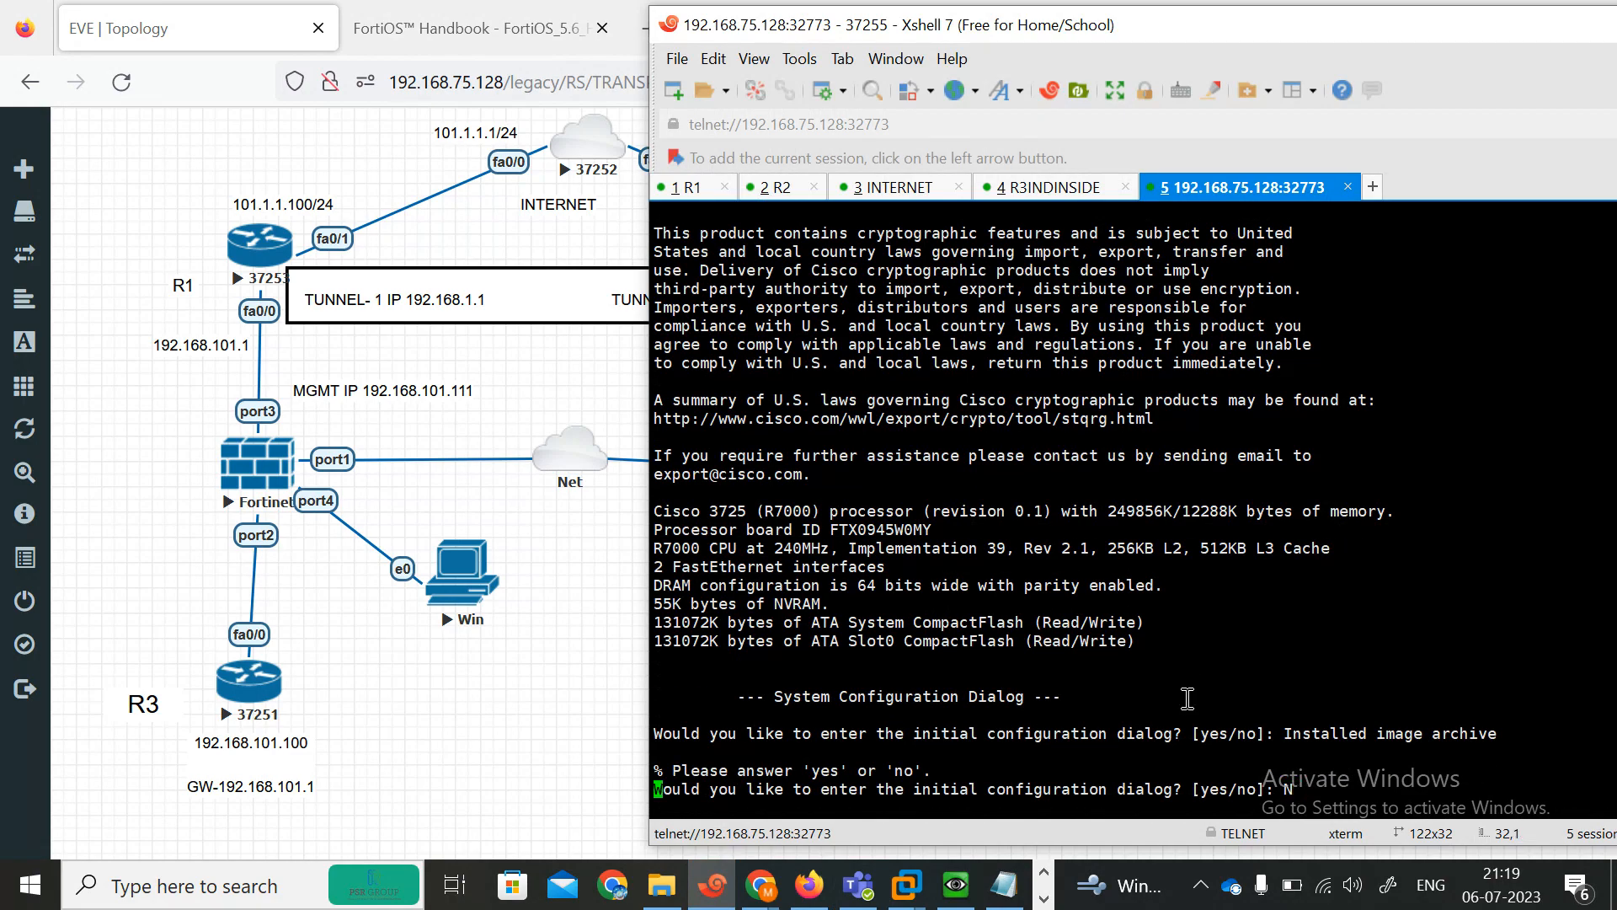
Rename R4's console tab AFRICAIN.
right_click(1231, 178)
left_click(1351, 578)
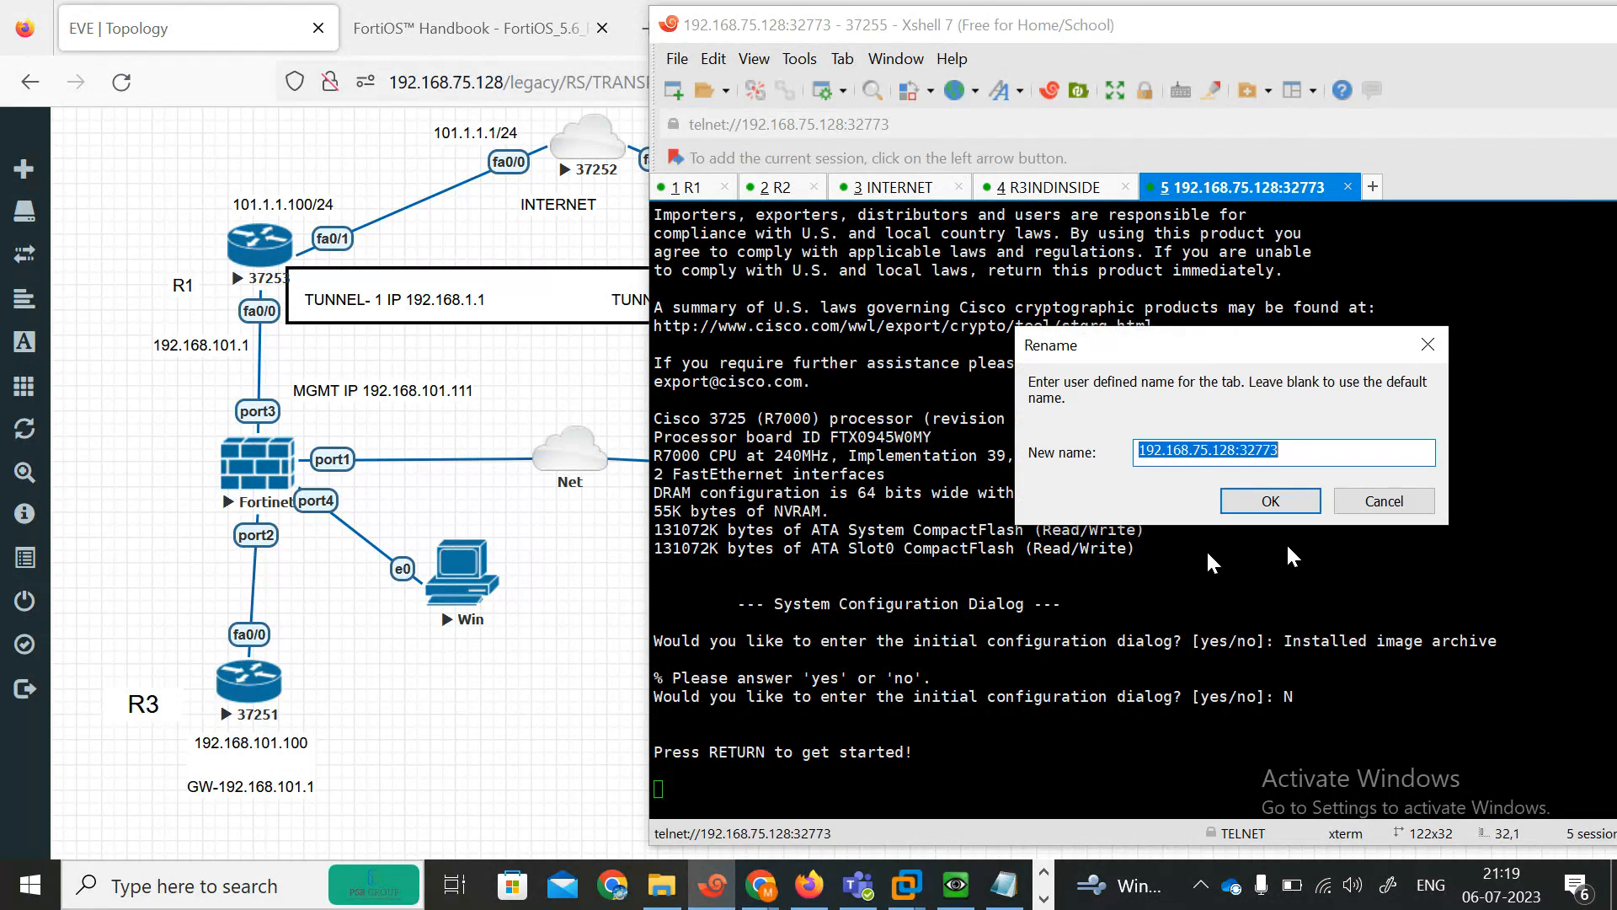
type("AFRICAIN")
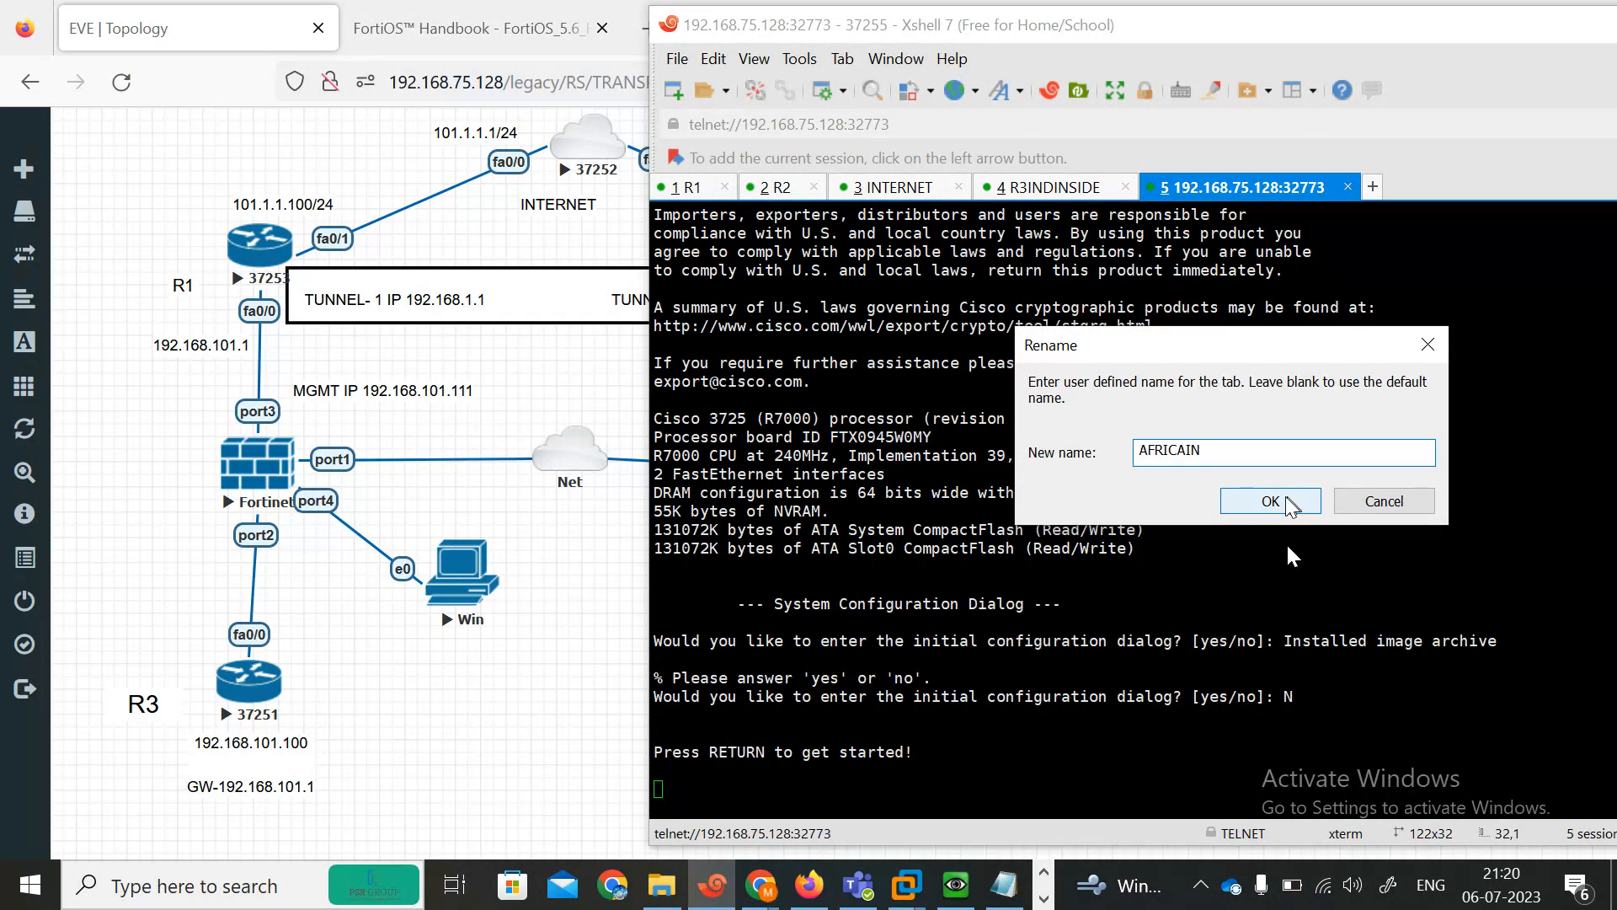
left_click(1286, 503)
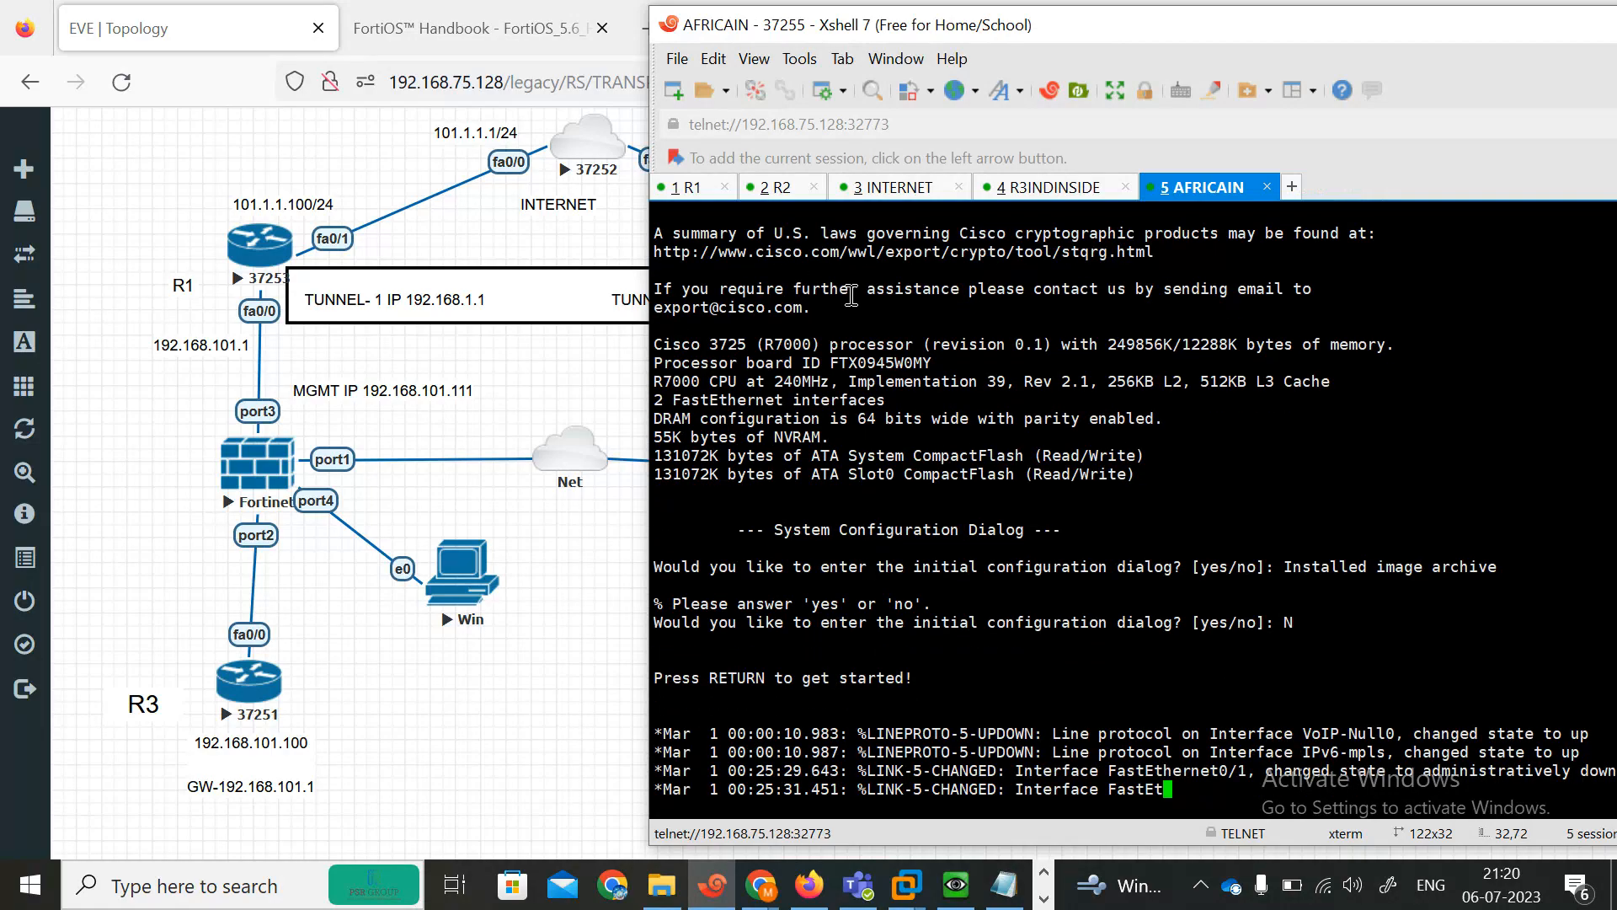
Nudge the R1 tunnel IP label slightly right inside the tunnel box.
left_click(543, 618)
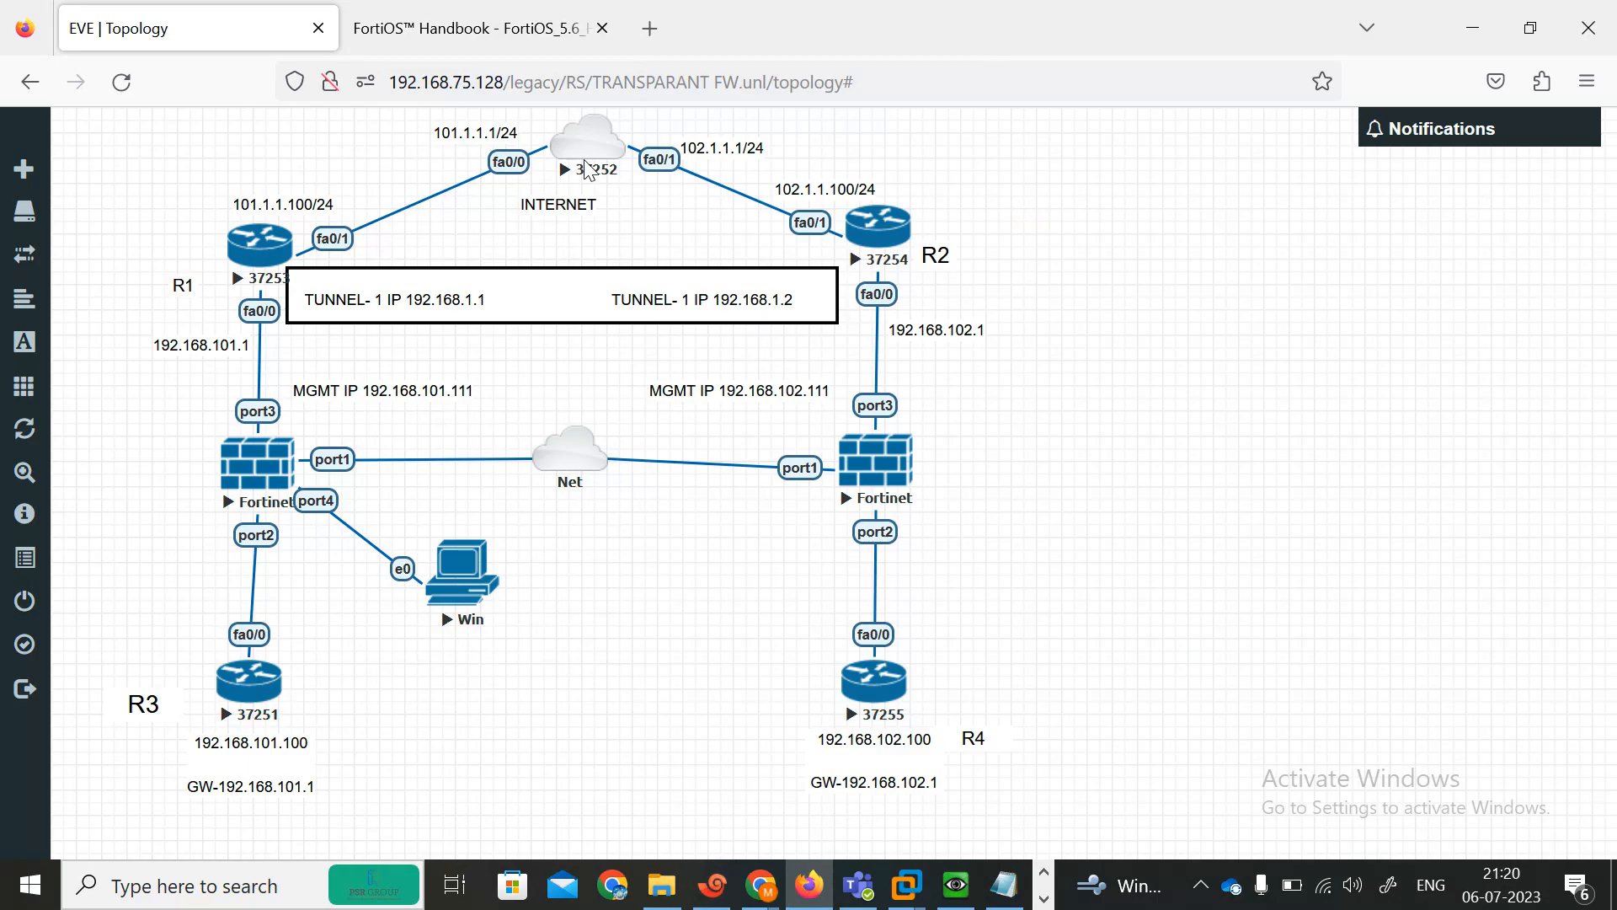
left_click_drag(428, 299, 443, 292)
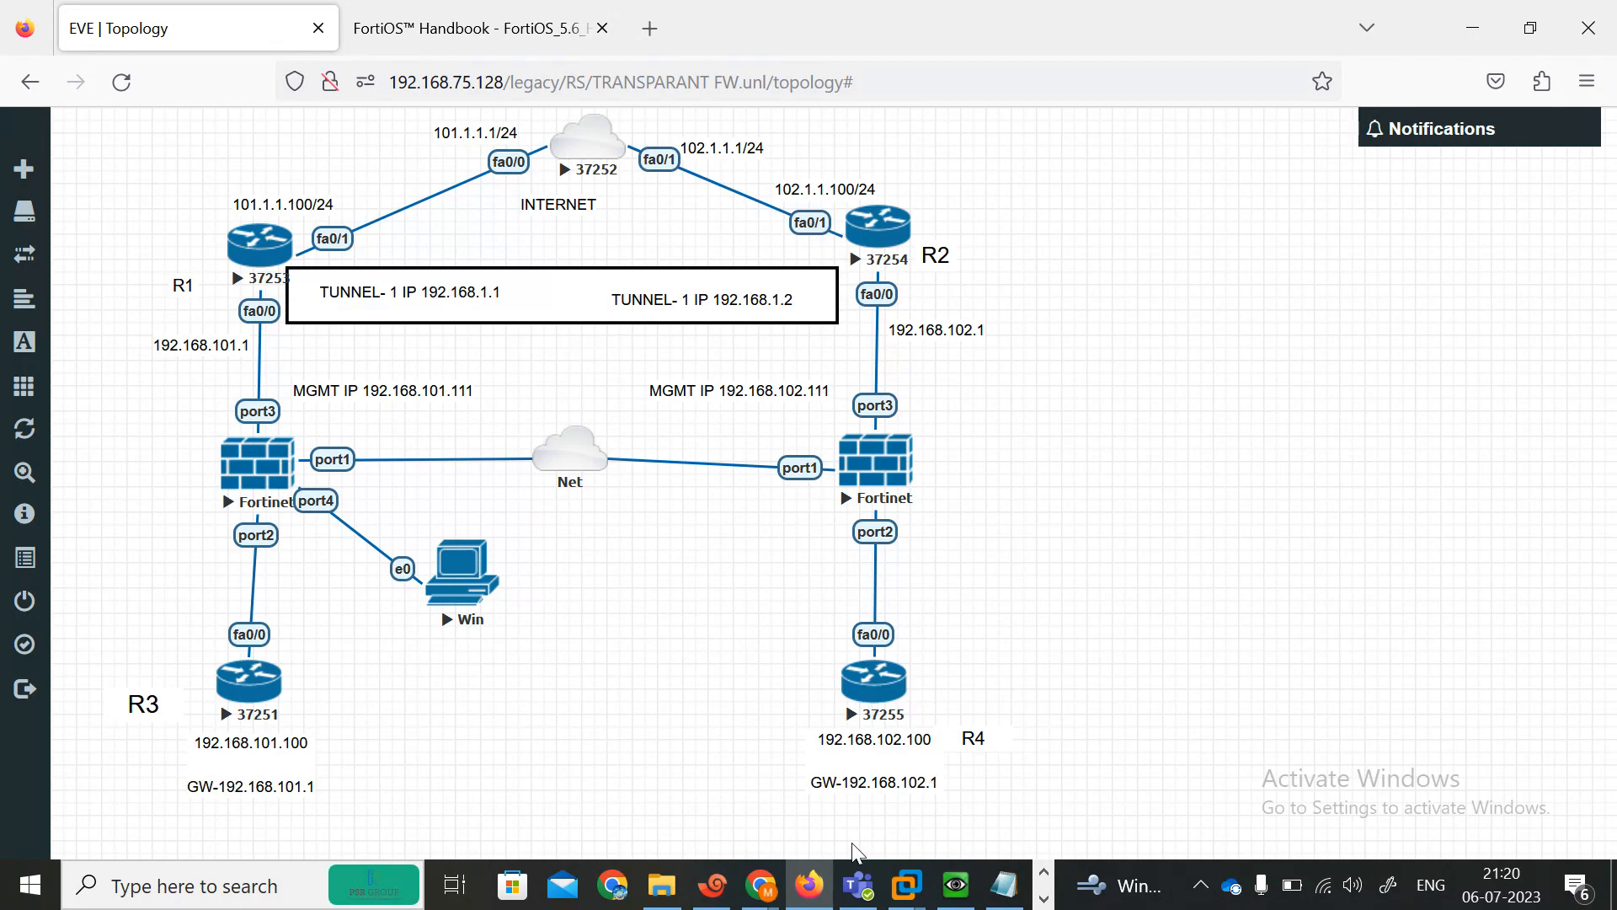
Switch to R1's console and answer N to the initial configuration dialog.
left_click(713, 884)
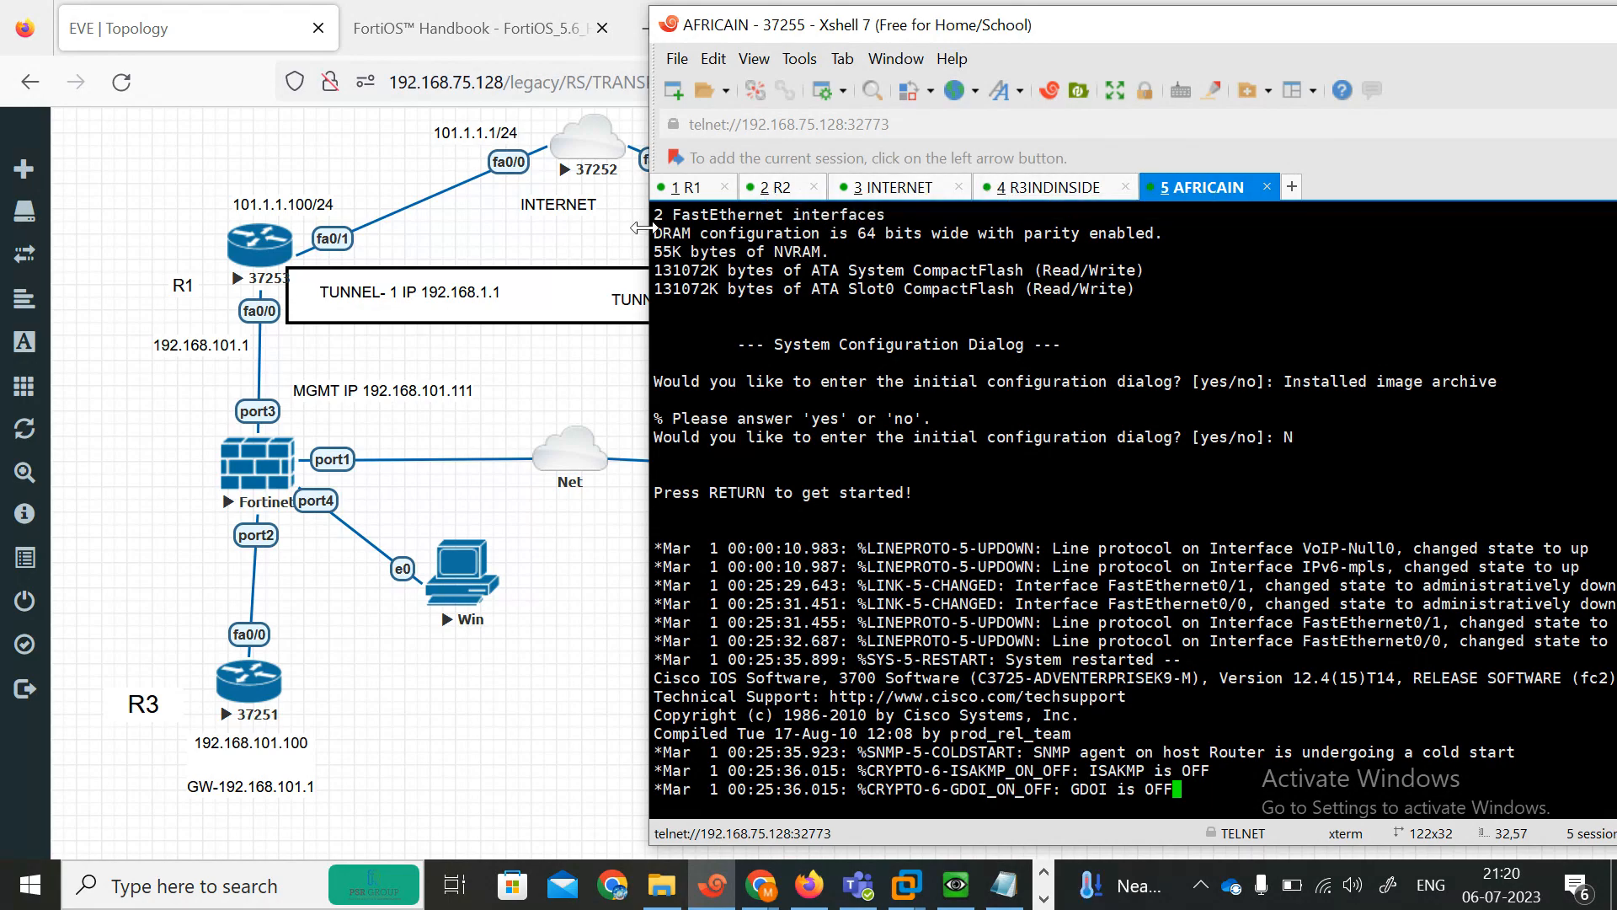
left_click(678, 191)
type("N")
key("Return")
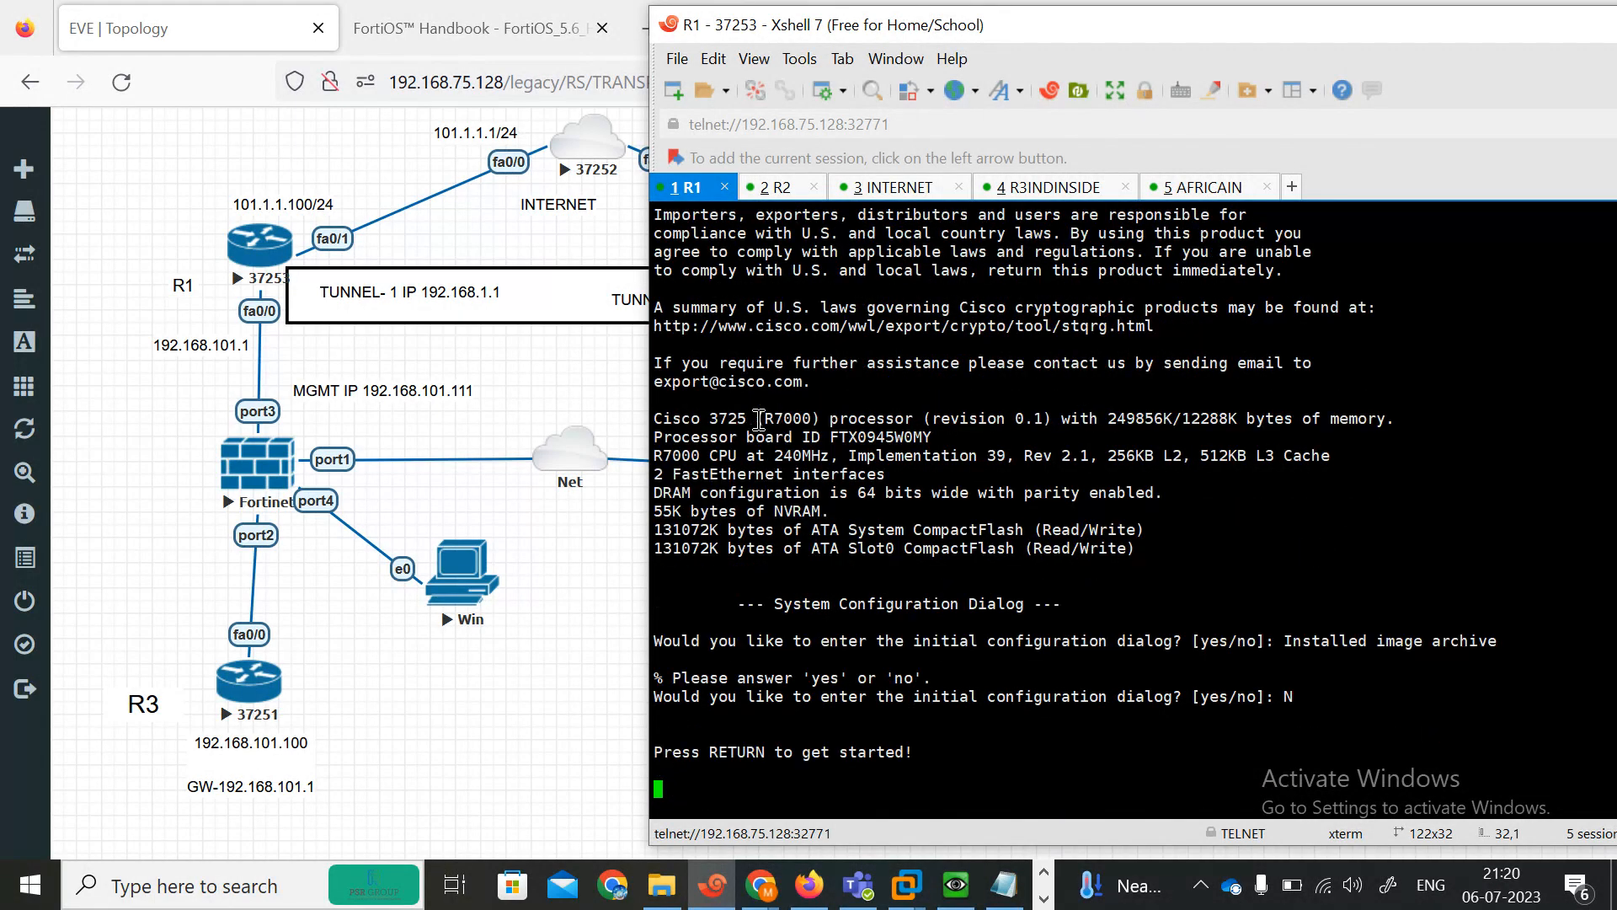
Review the router configuration commands in the TRANSPARANT FW Notepad file.
left_click(1004, 885)
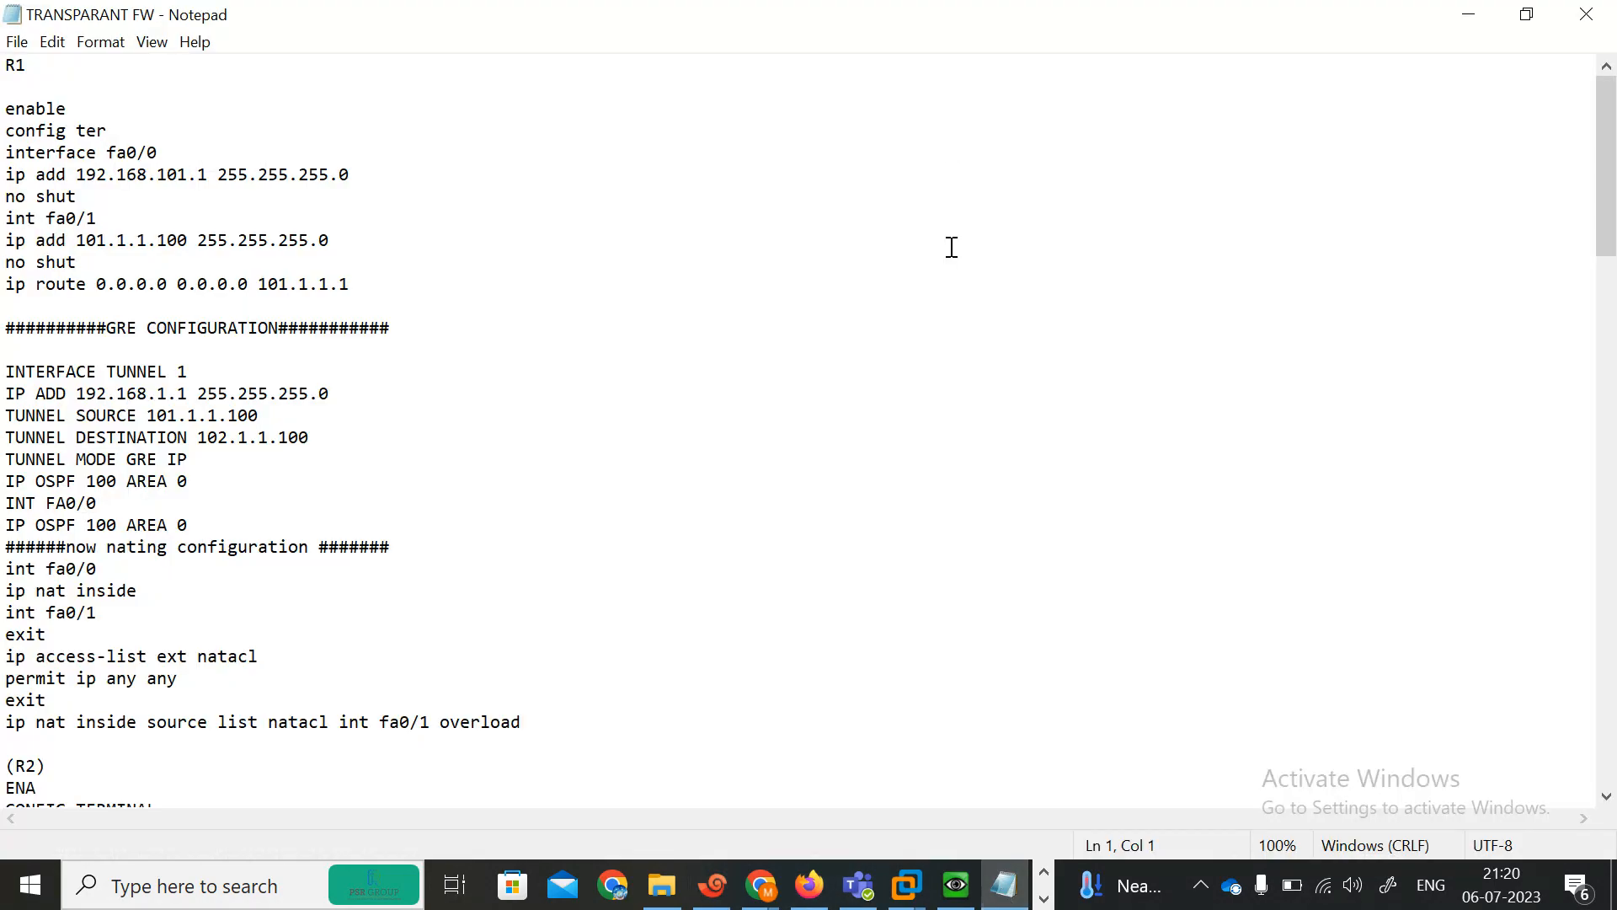
left_click_drag(1613, 225, 1614, 753)
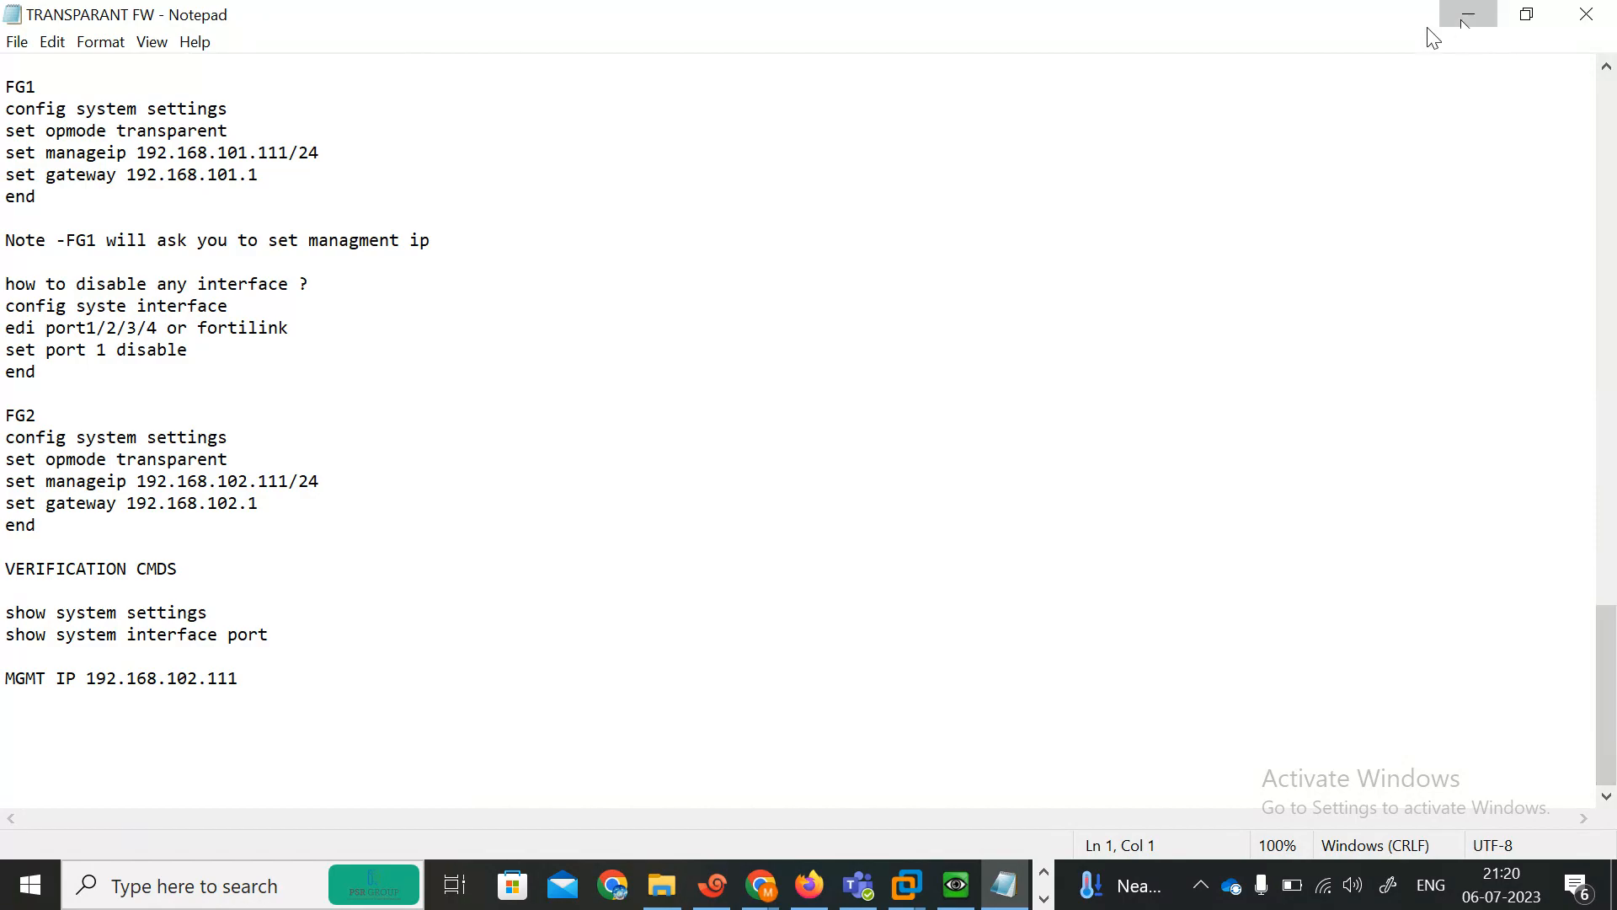
left_click(1464, 18)
Switch to R2's console and answer n to the initial configuration dialog.
left_click(776, 190)
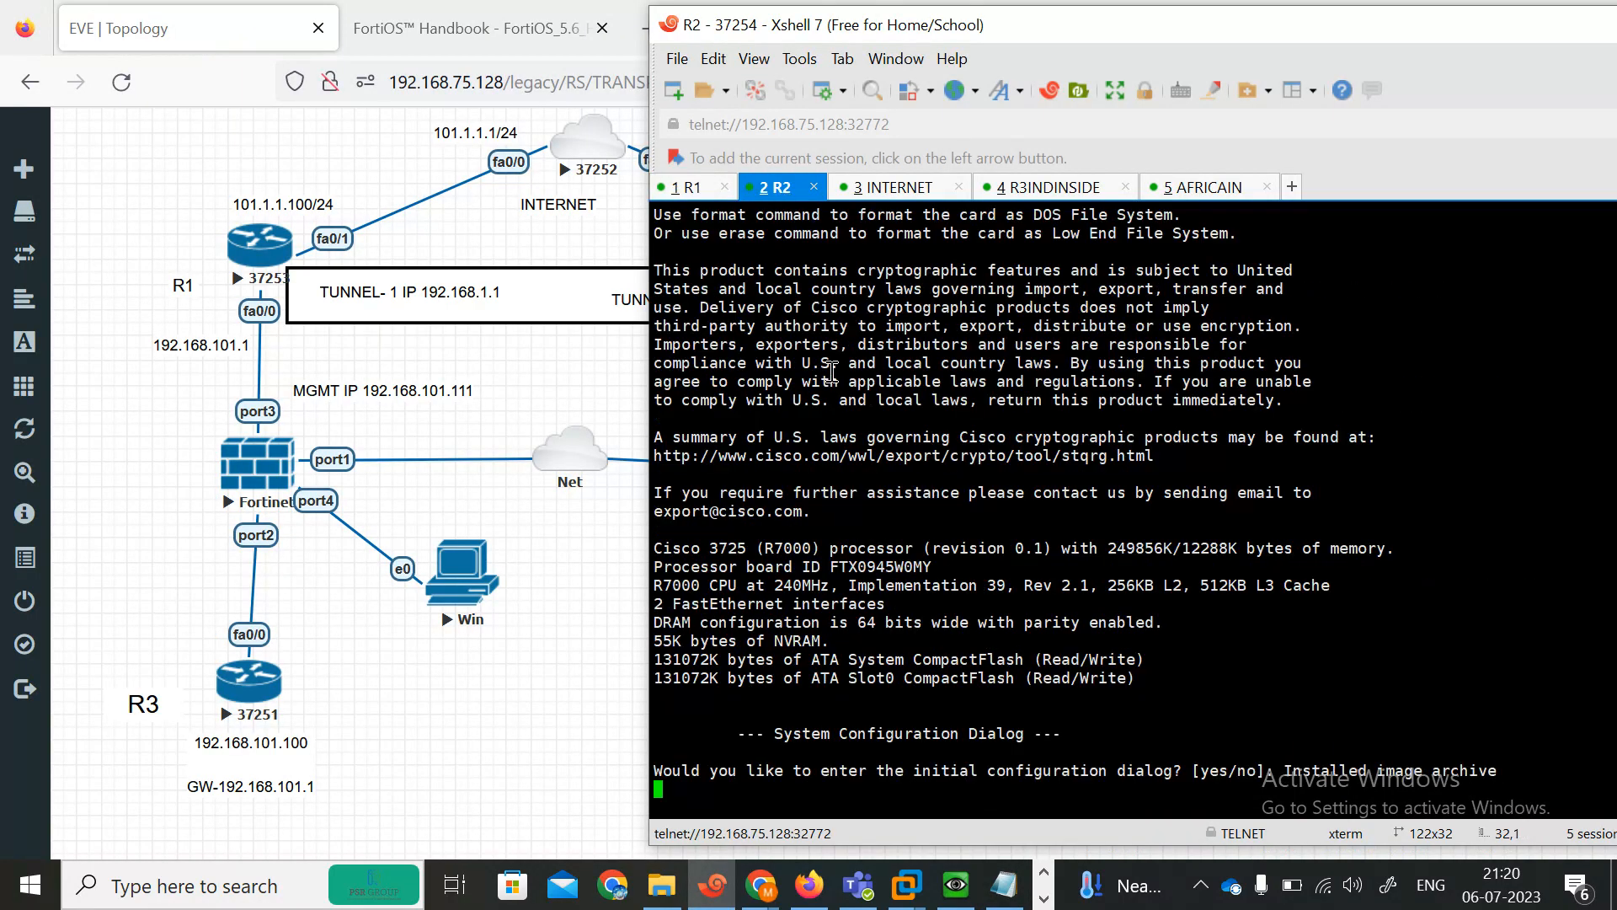
key("Return")
type("n")
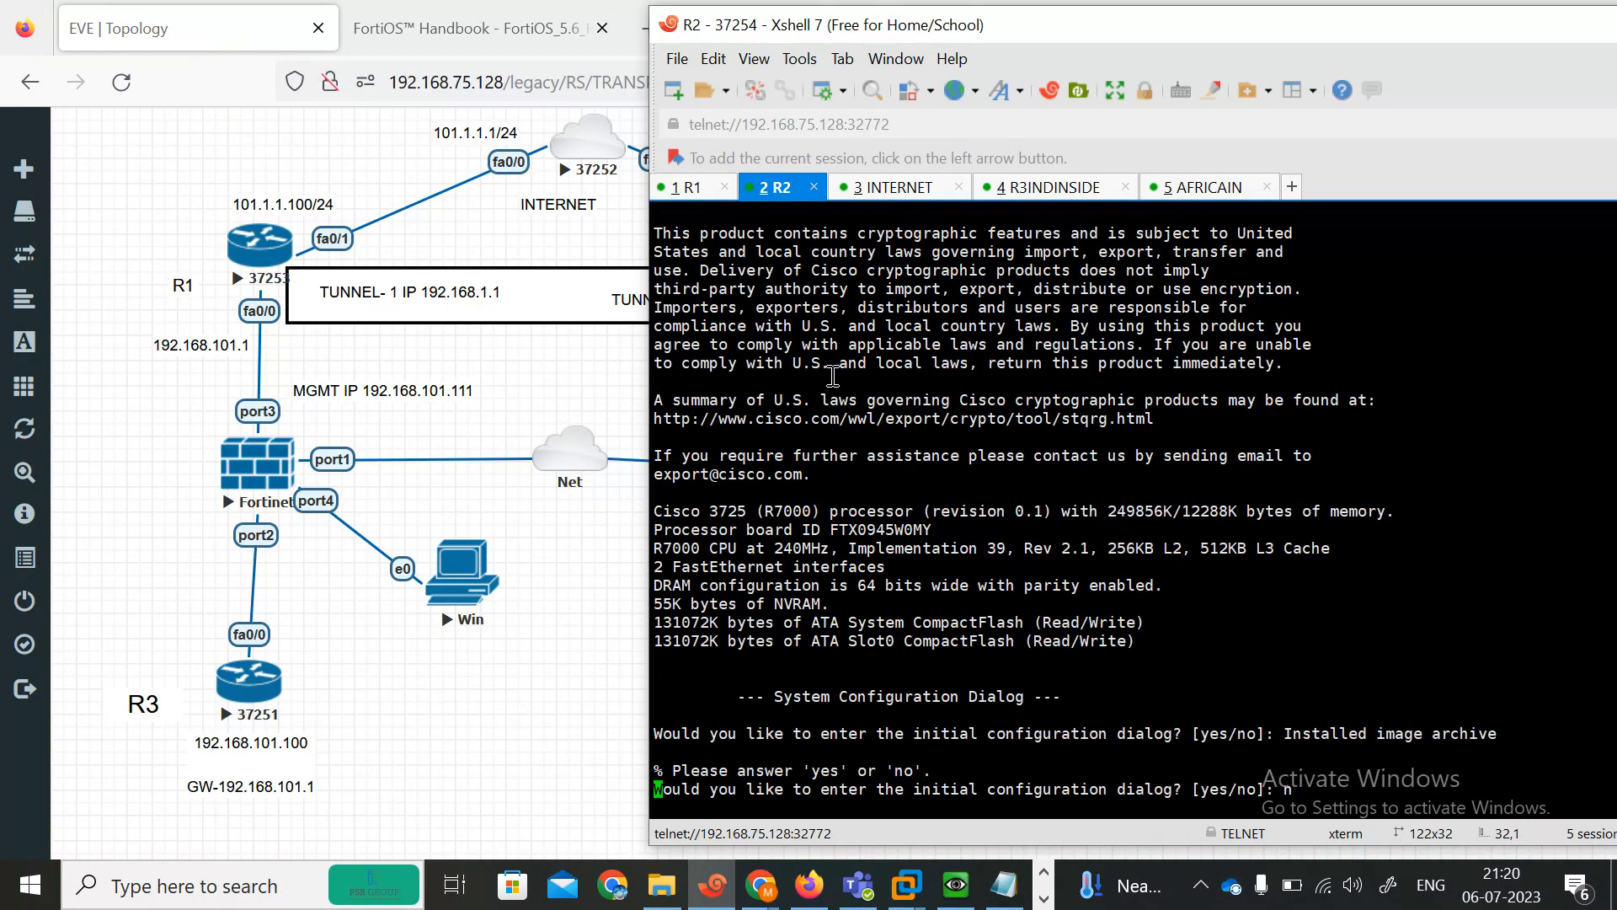
key("Return")
Switch to the INTERNET console and answer n to the initial configuration dialog.
left_click(878, 189)
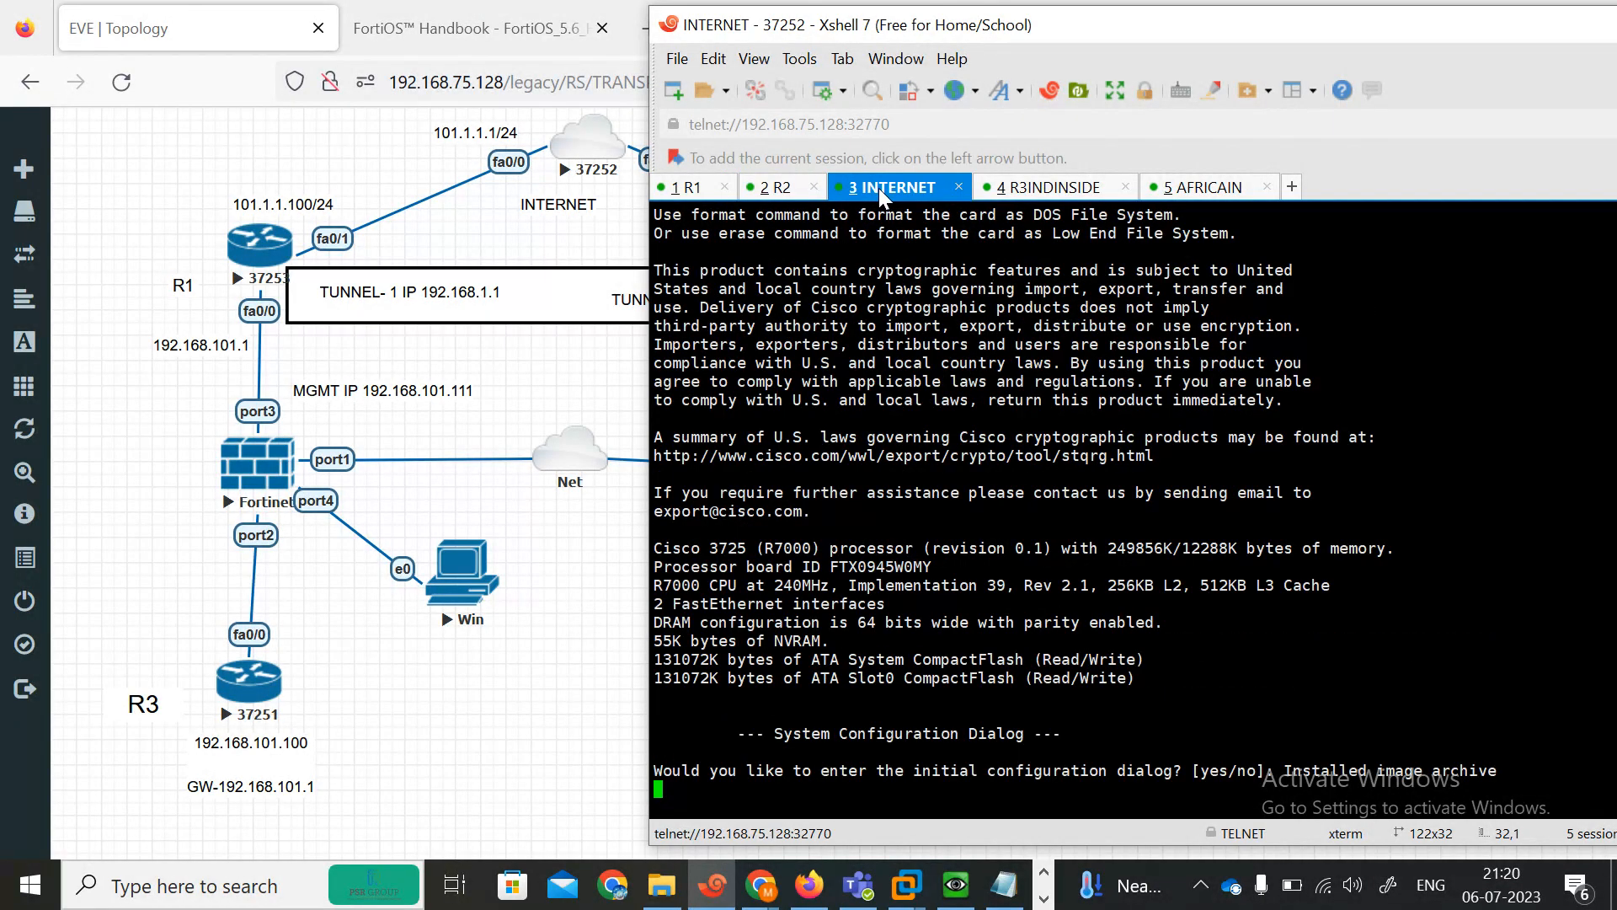
key("Return")
type("n")
key("Return")
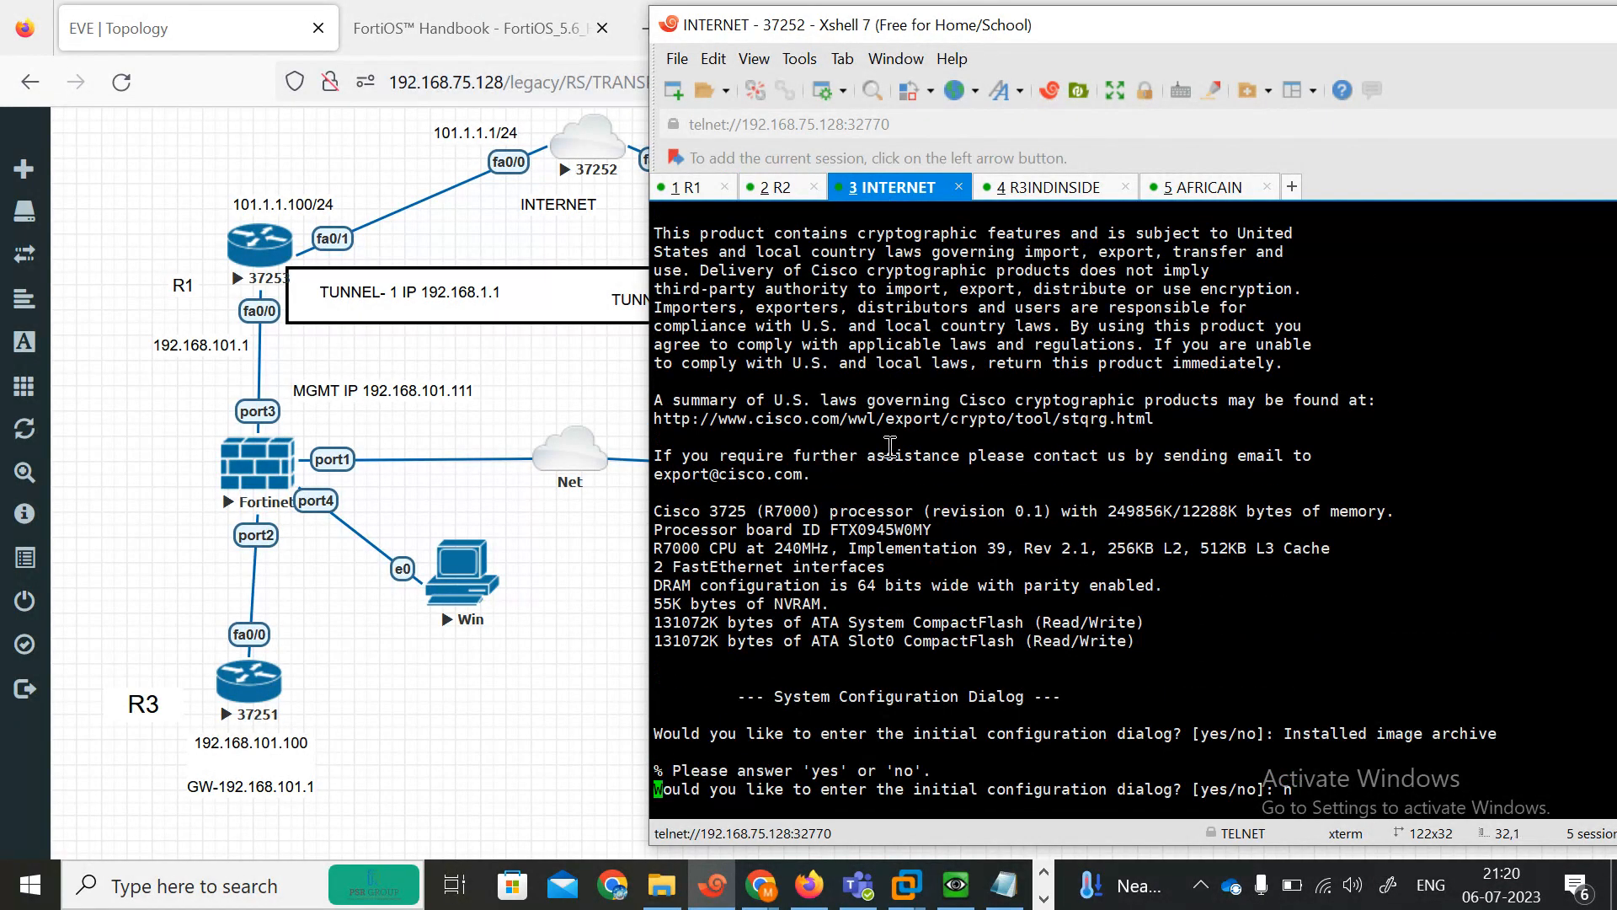
Switch to the R3INDINSIDE console and answer n to the initial configuration dialog.
left_click(1062, 187)
key("Return")
type("n")
key("Return")
Bring the AFRICAIN and R1 consoles to the router prompt.
left_click(1199, 187)
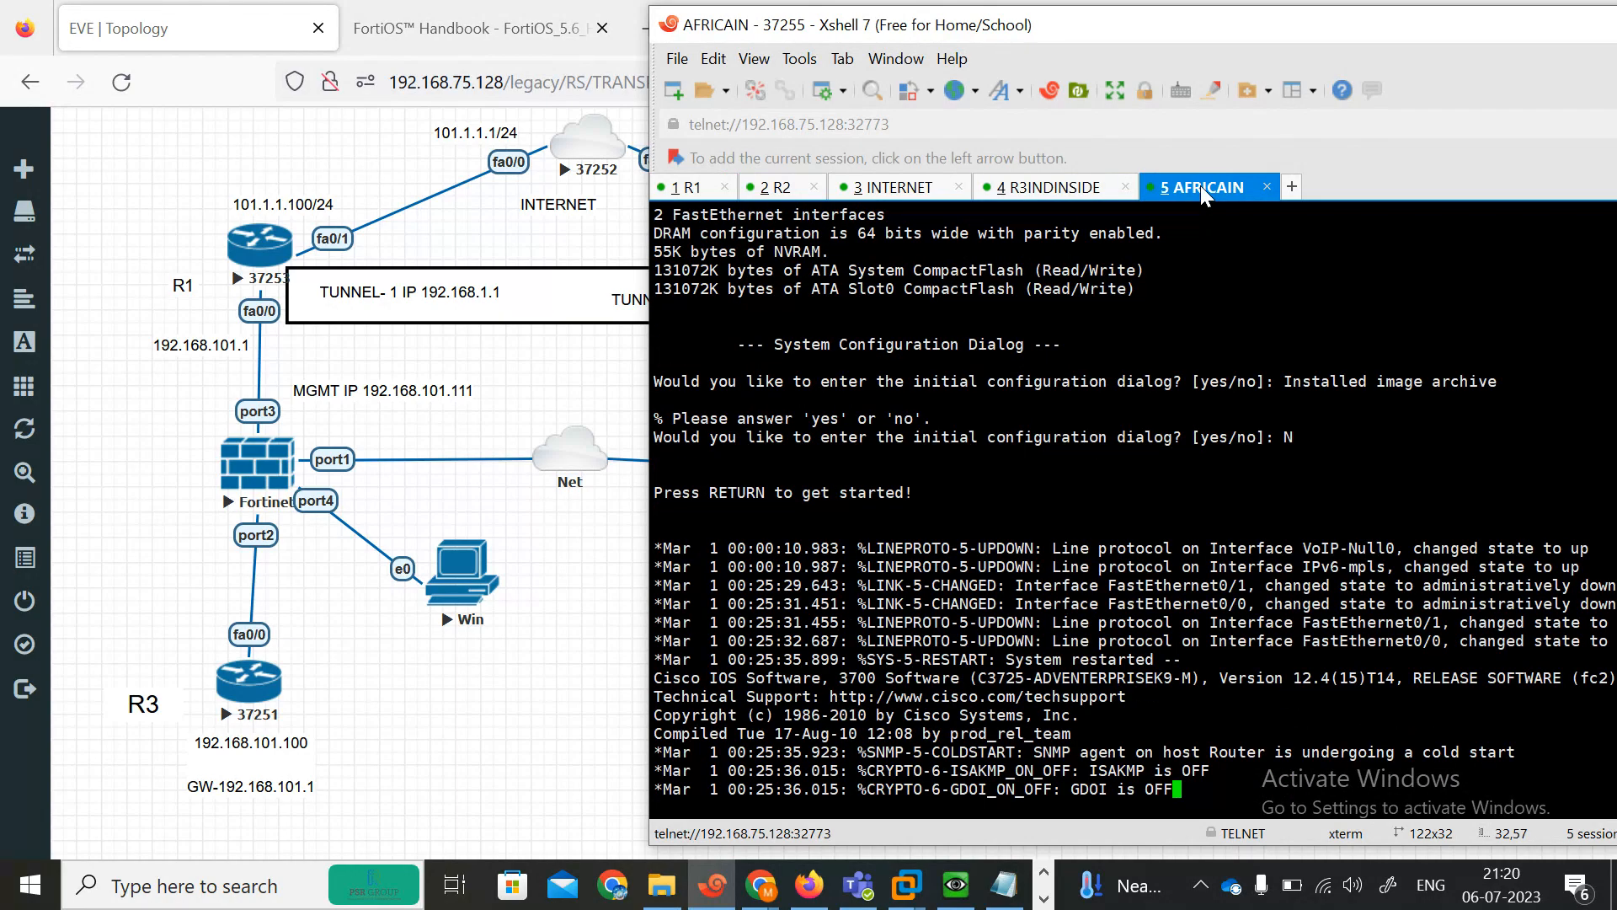
key("Return")
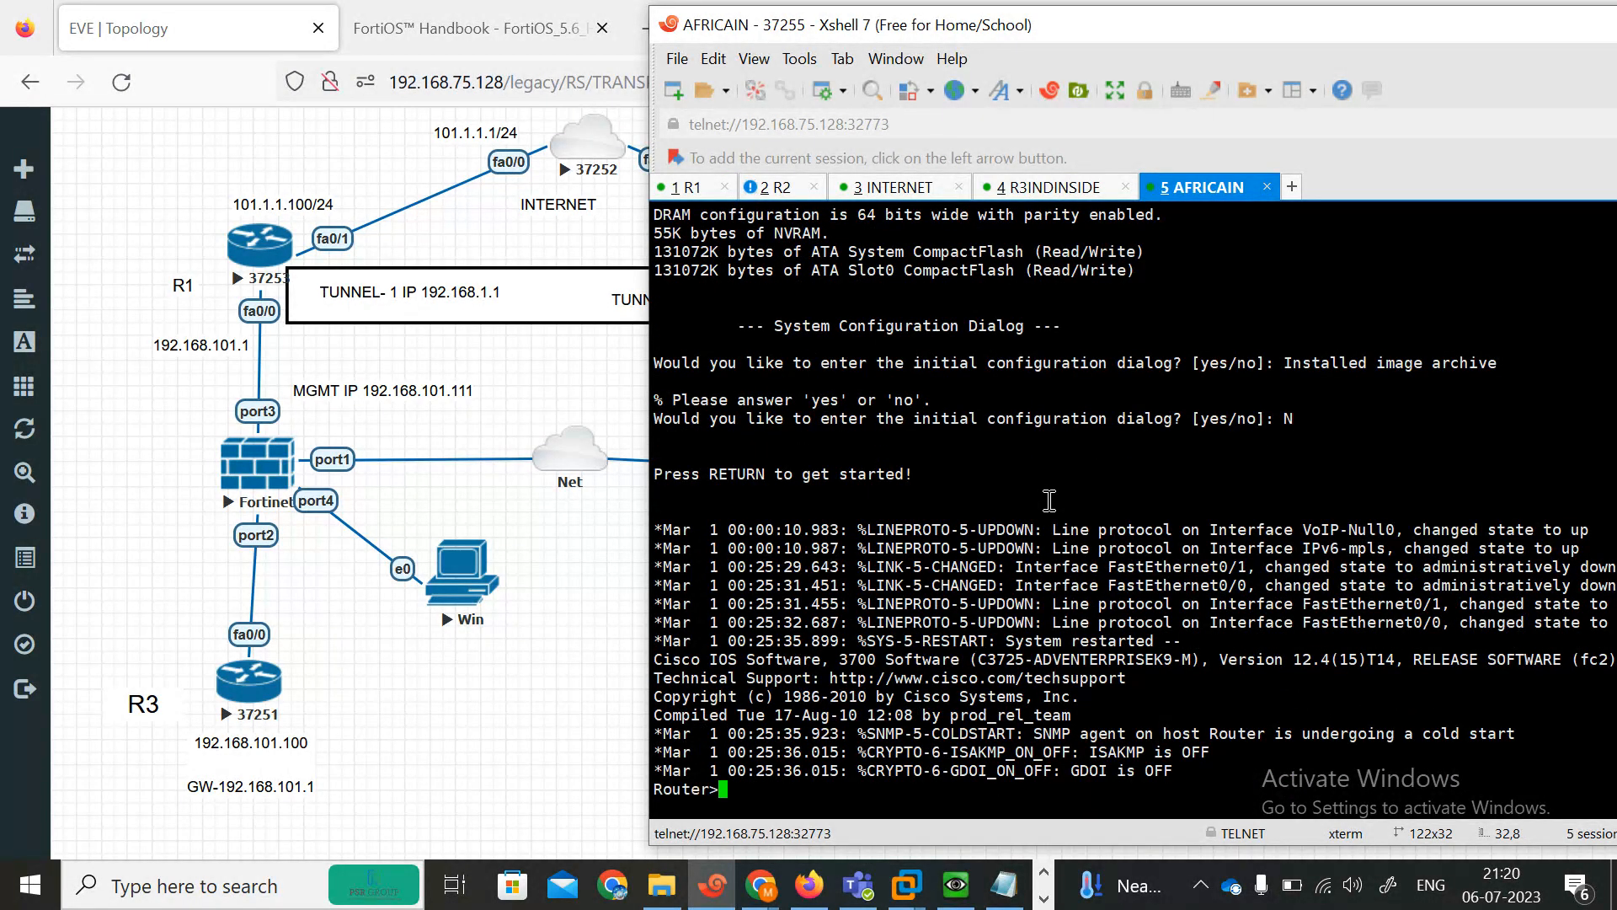
key("Return")
key("Return")
key("Return")
key("Return")
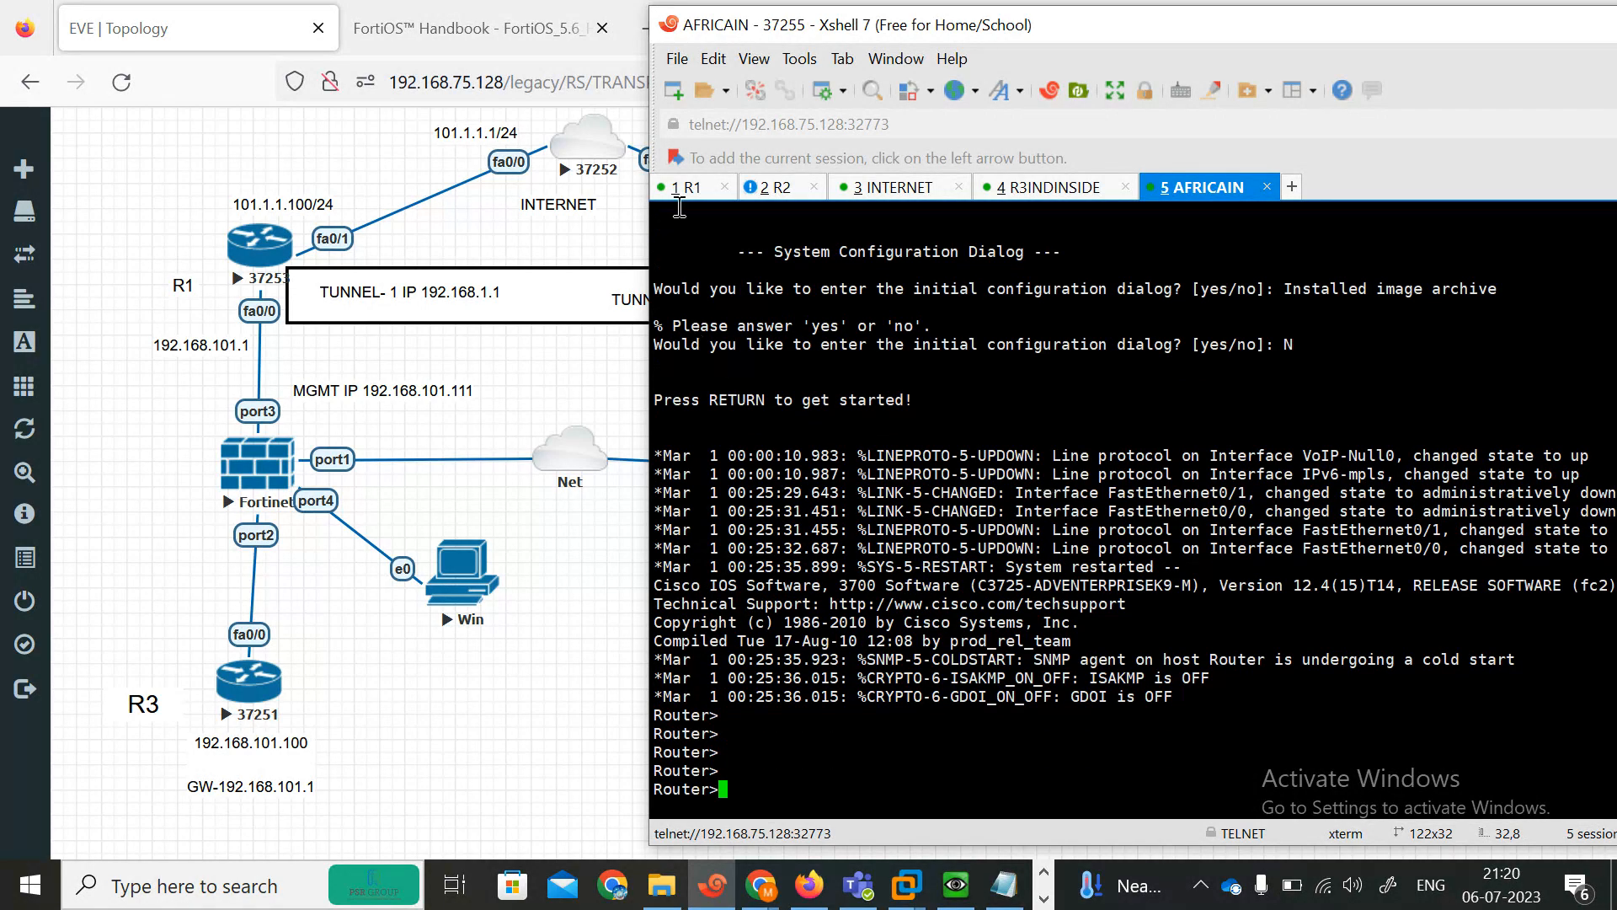
left_click(679, 188)
key("Return")
key("Return")
key("Return")
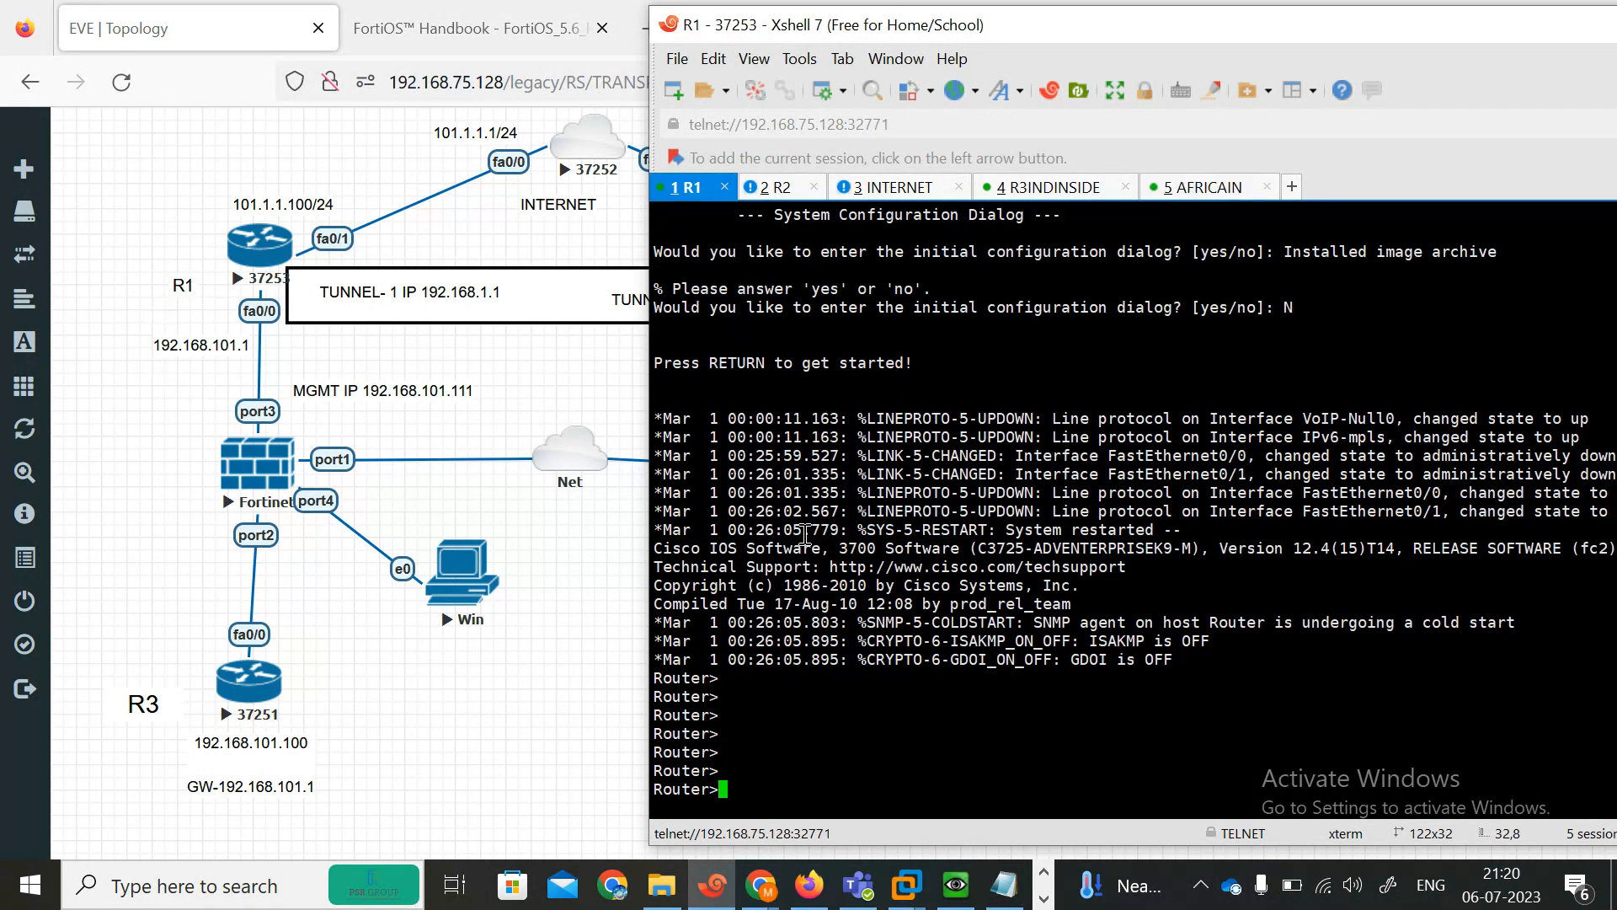
On R1, enter privileged and global configuration mode and disable IP domain lookup.
type("en")
key("Return")
type("conf ter")
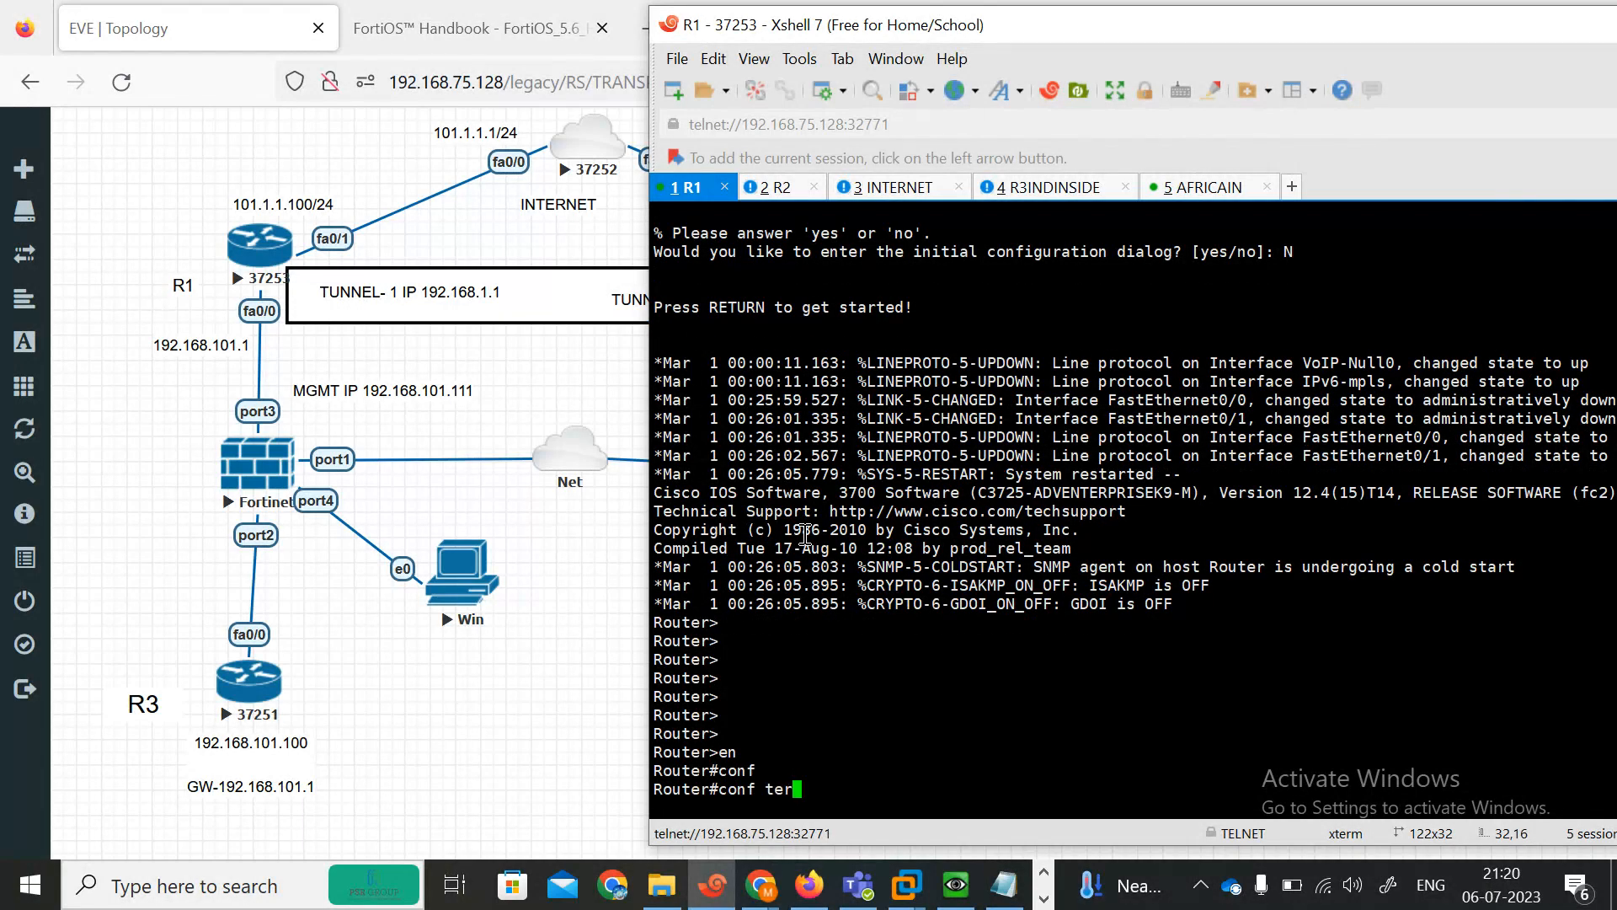
key("Return")
type("no ip domain loo")
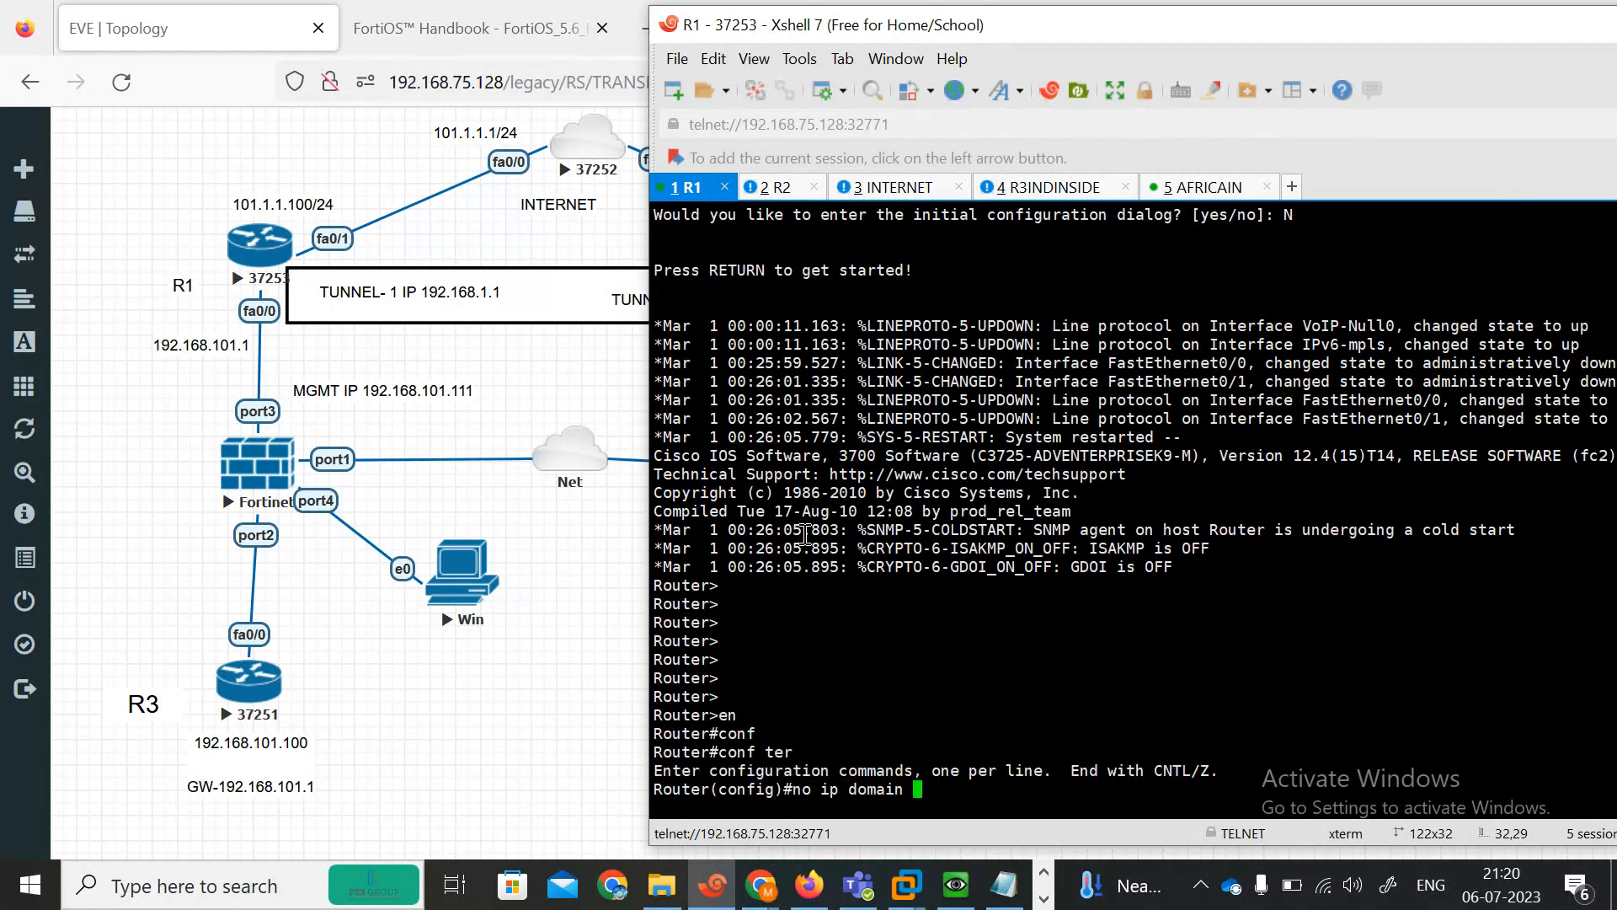
key("Tab")
key("Return")
key("Return")
key("Return")
key("Return")
Assign 192.168.101.1 255.255.255.0 to R1's FastEthernet0/0 and enable the interface.
type("ig)#ip")
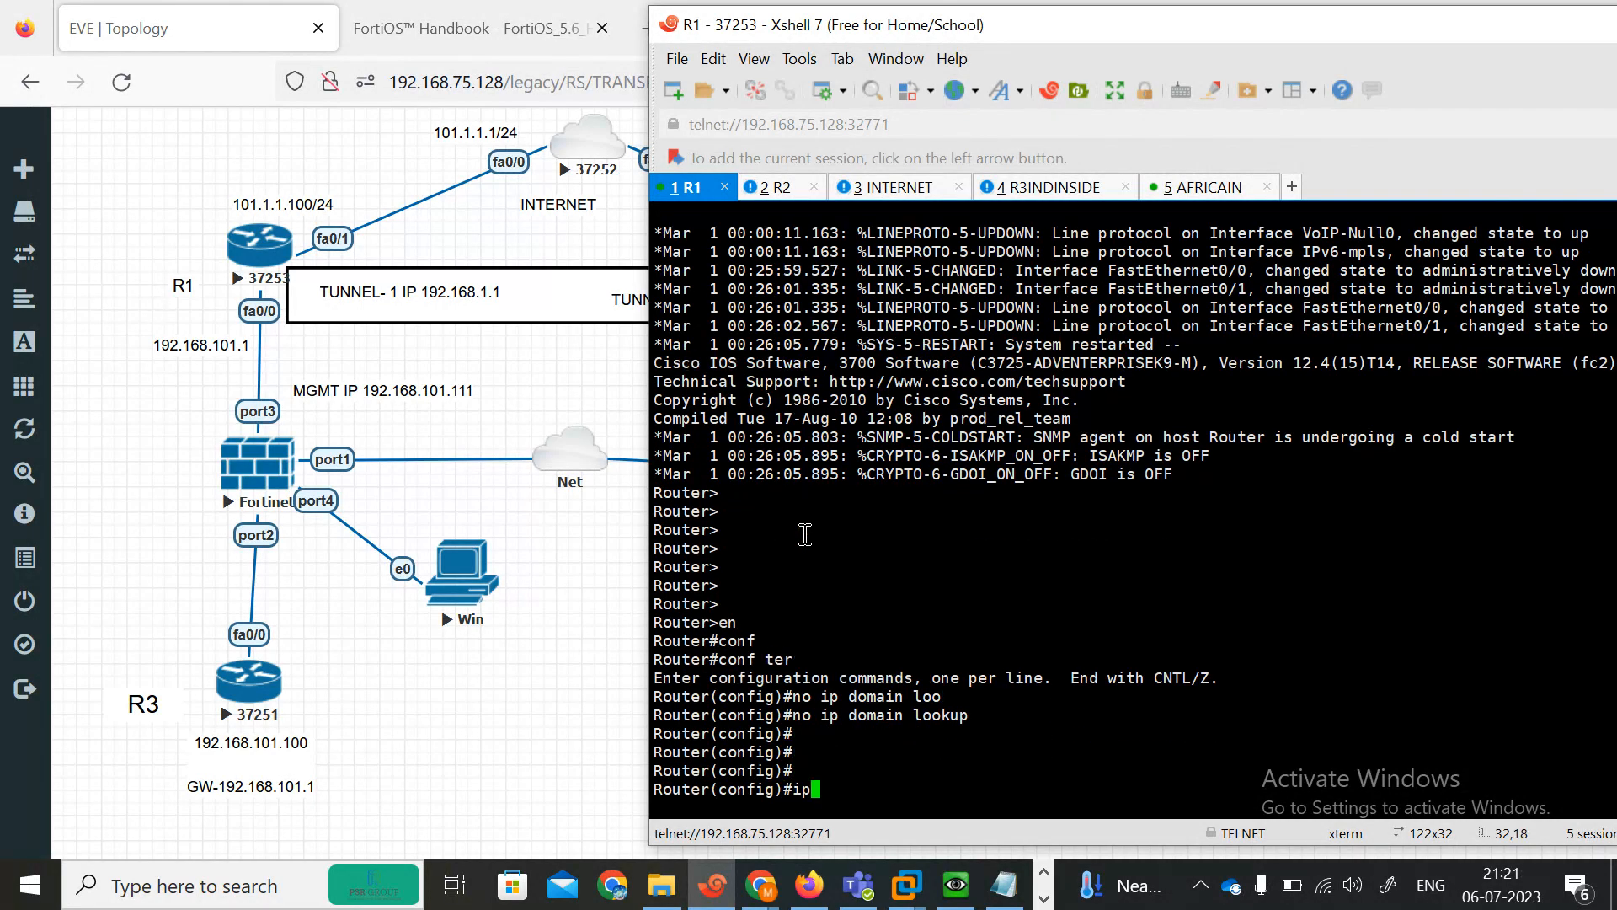
type("n")
key("Tab")
type("fas")
key("Tab")
type("0/0")
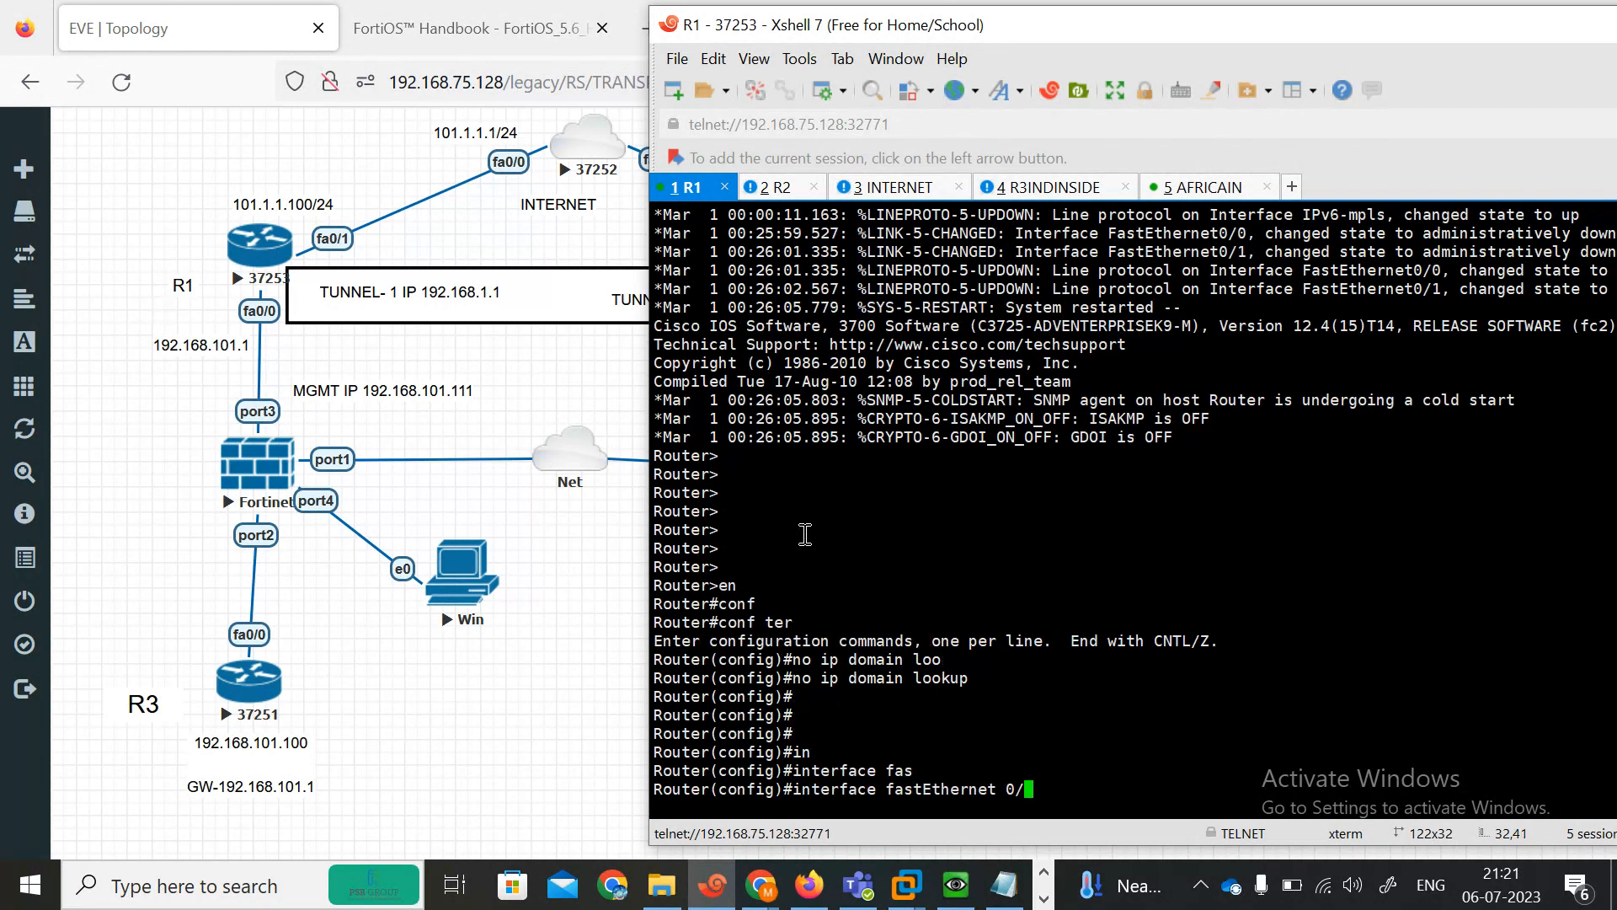
key("Return")
type("ip add")
key("Tab")
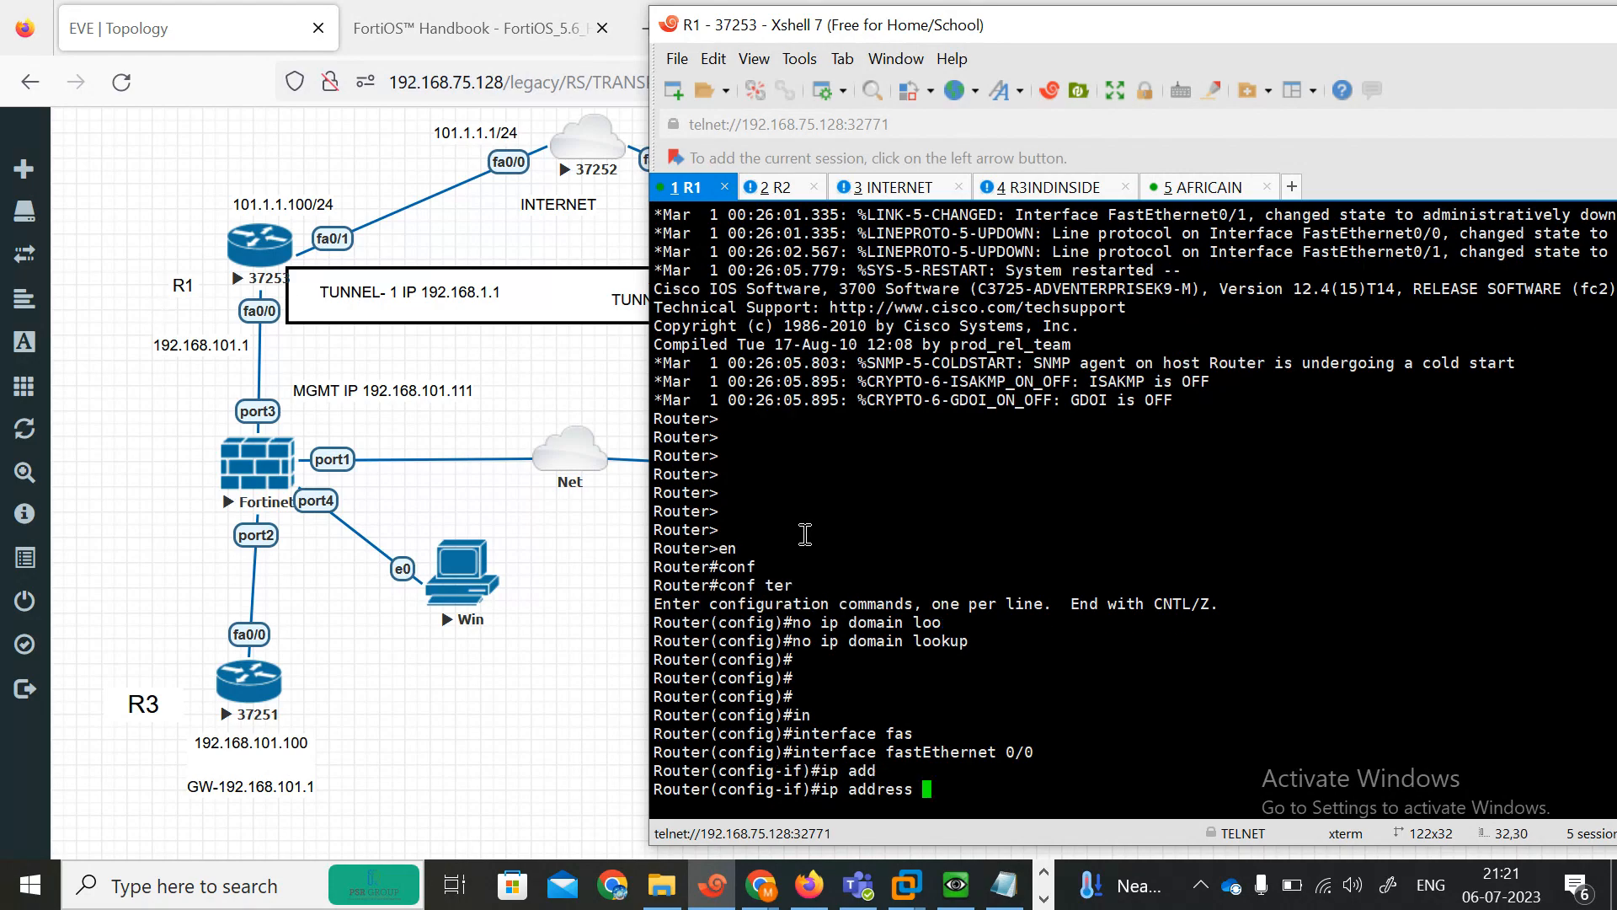
type("192.168.101.1 255.255.255.")
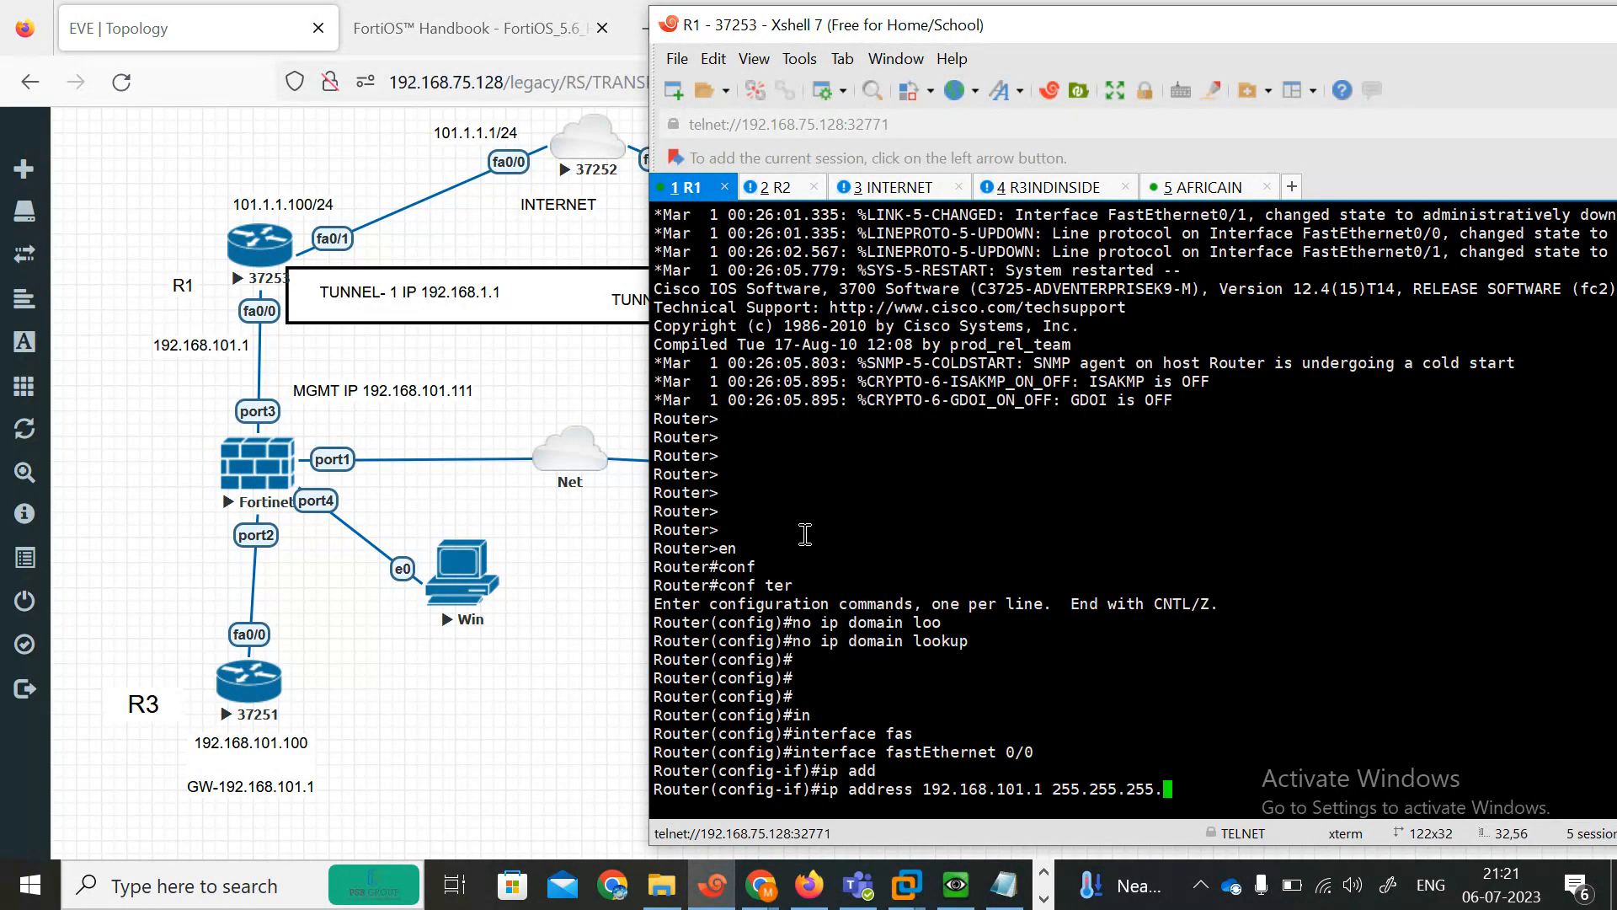
type("0")
key("Return")
type("no sh")
key("Tab")
key("Return")
key("Return")
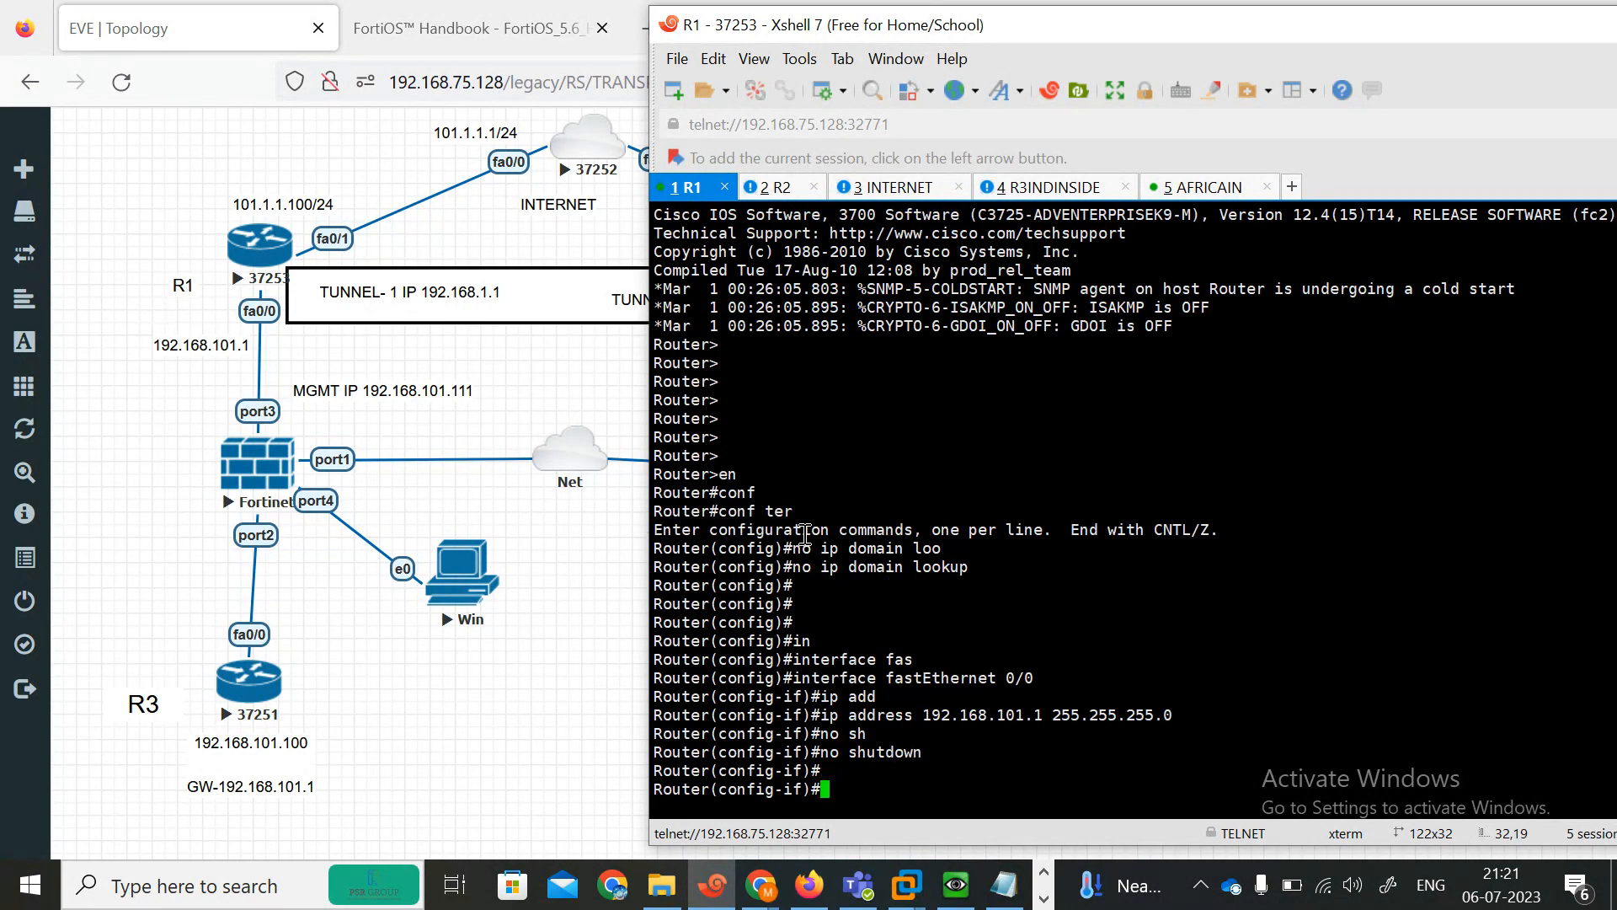
Assign 101.1.1.100 255.255.255.0 to R1's FastEthernet0/1 and enable the interface.
type("int")
key("Tab")
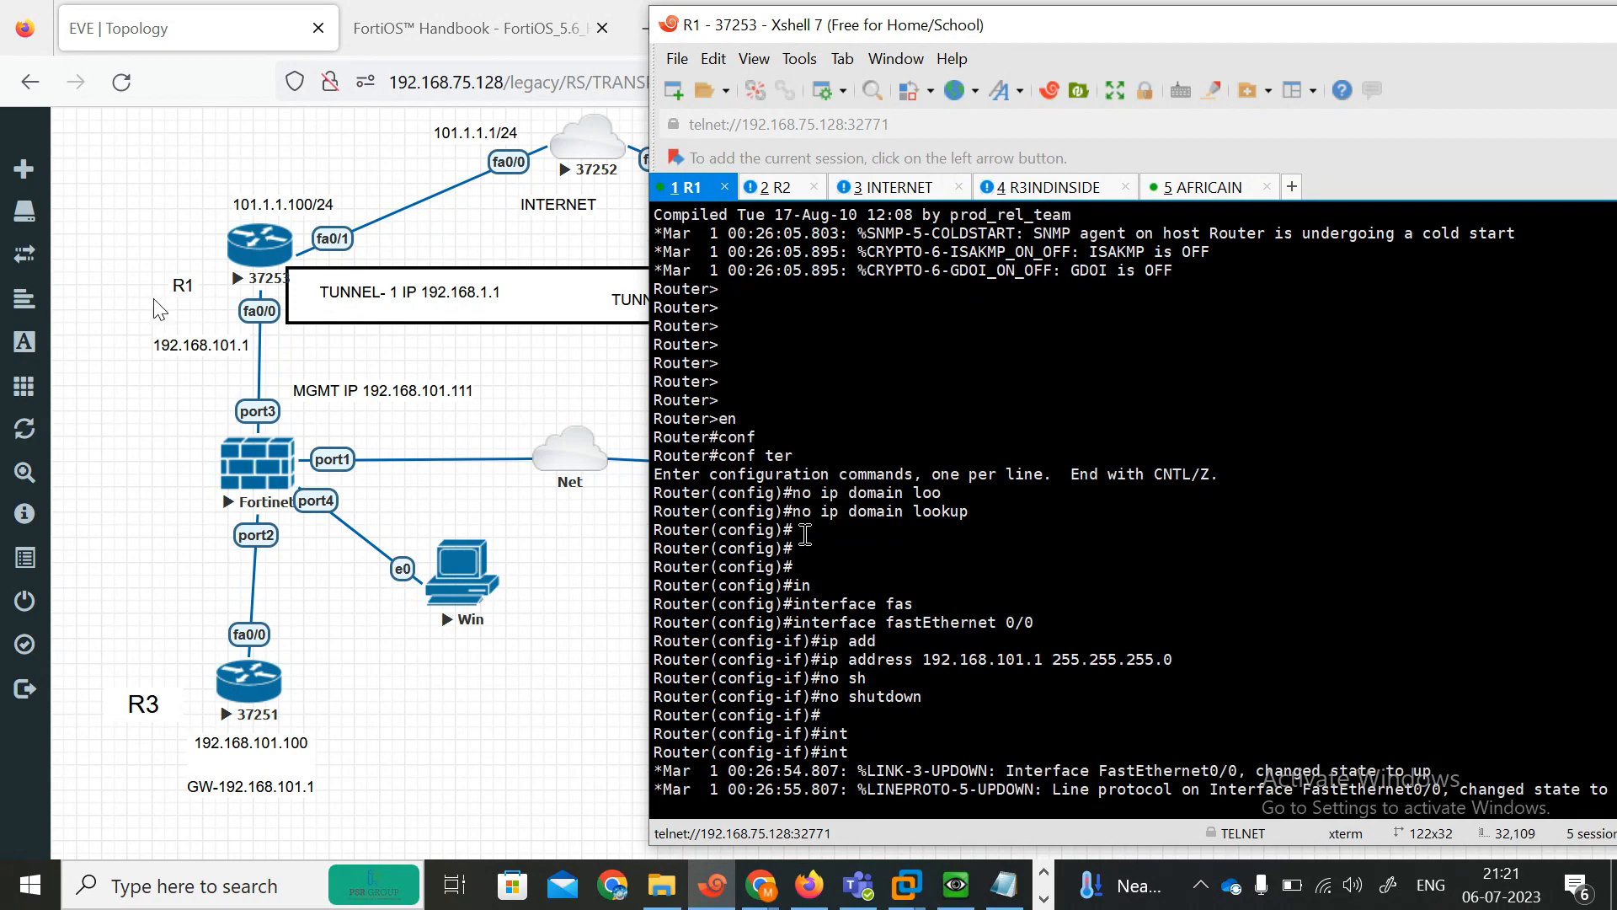
type("fa0/1")
key("Return")
type("ip")
key("BackSpace")
key("BackSpace")
type("int fa0/1")
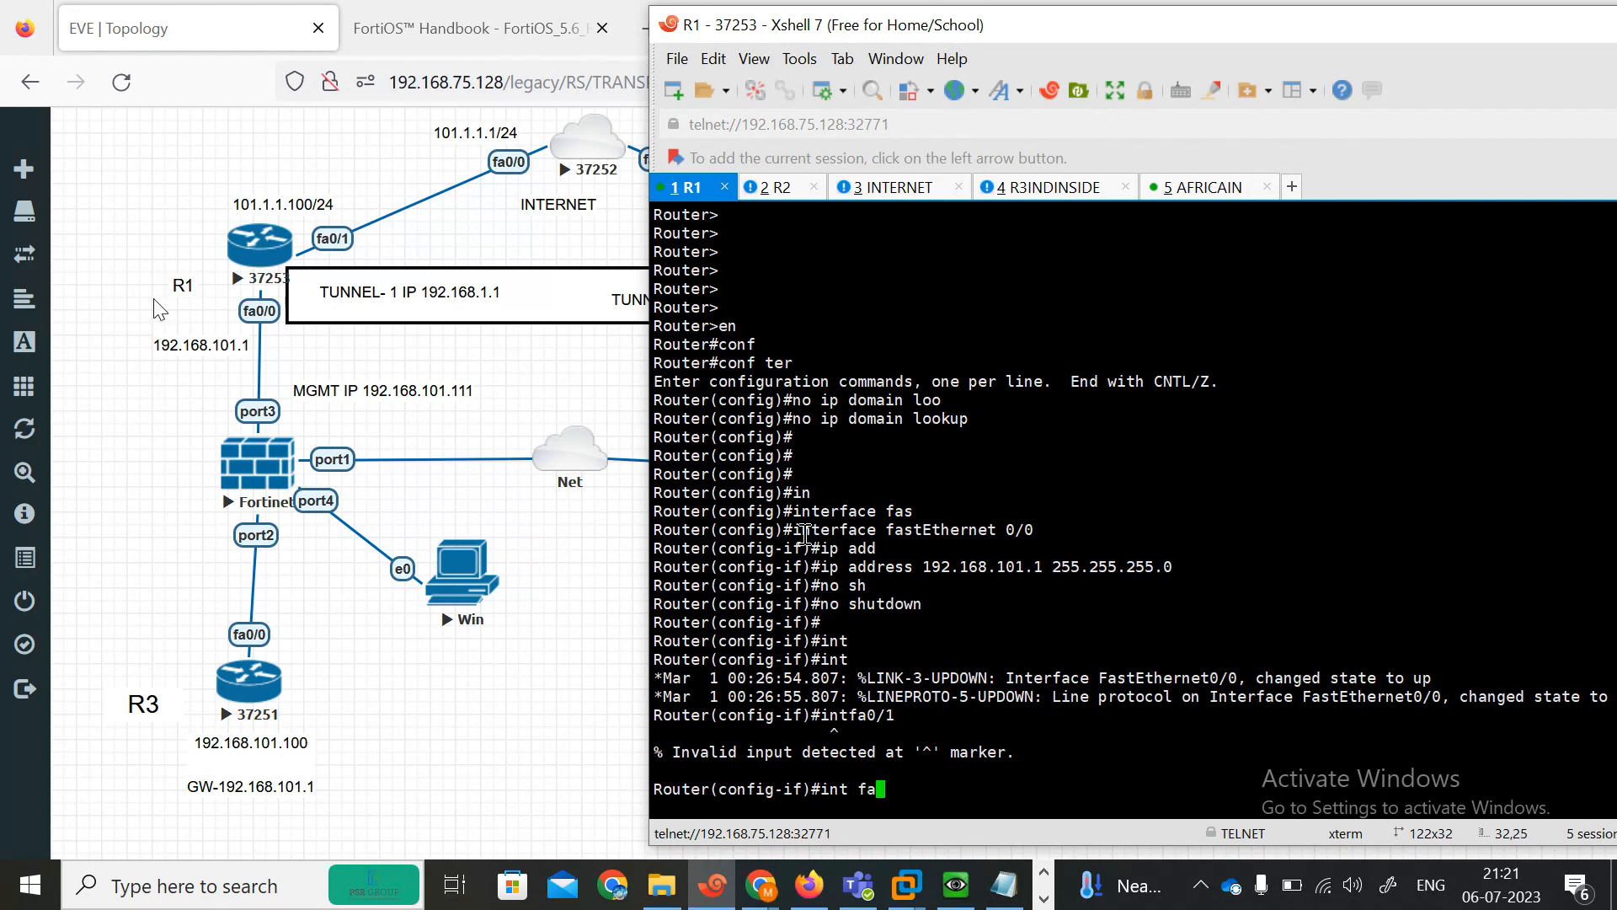
key("Return")
type("\\")
key("BackSpace")
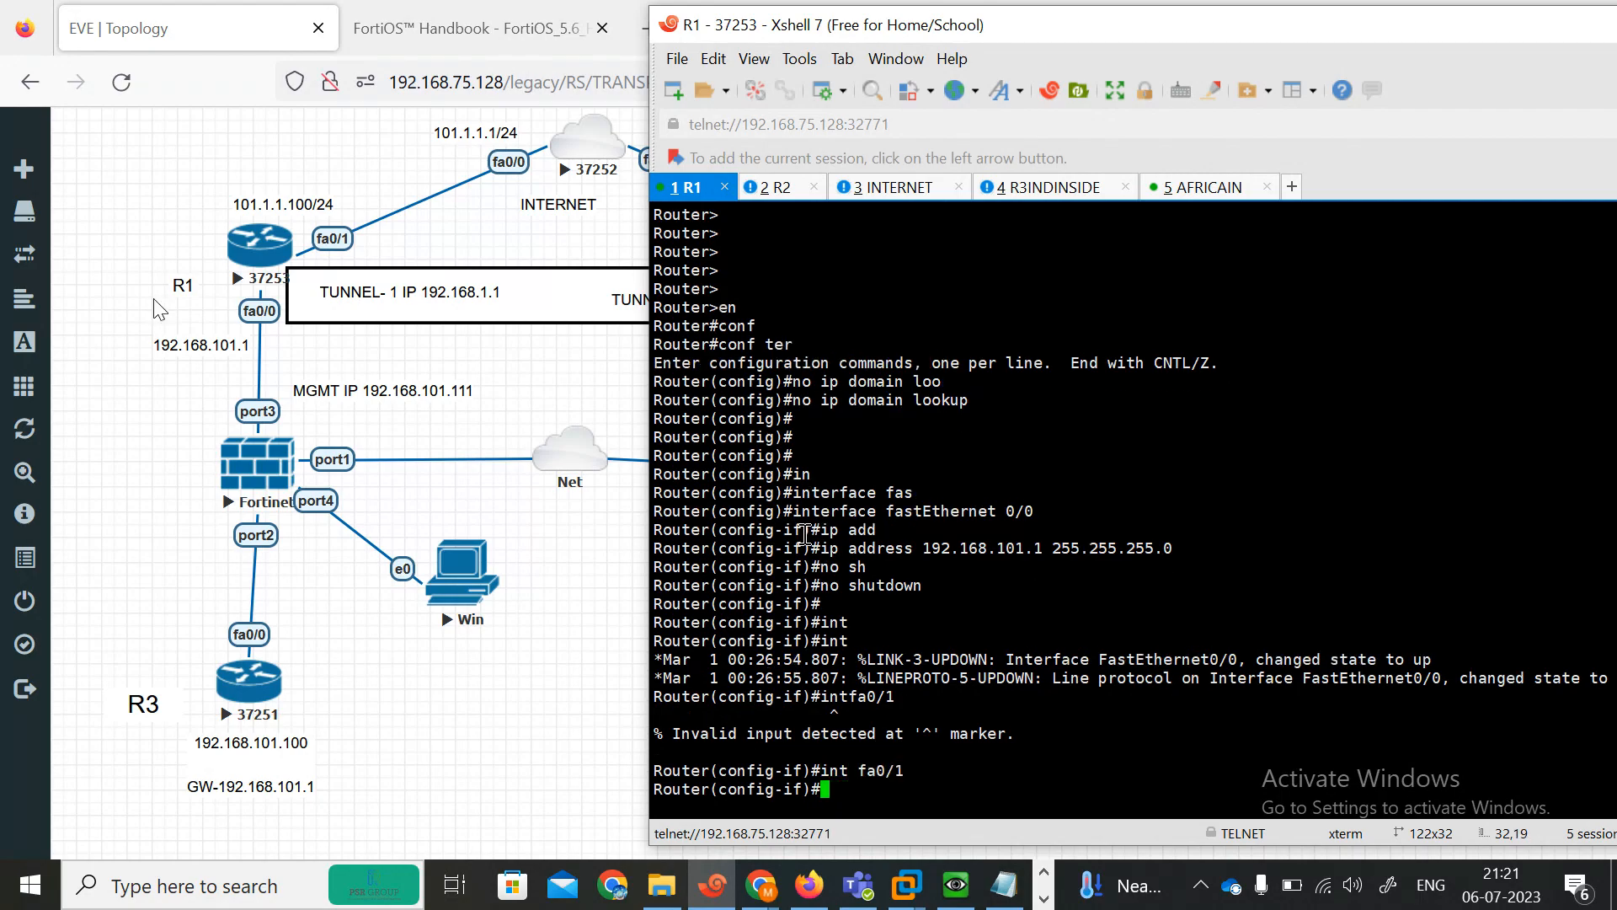
type("ip add 192.16")
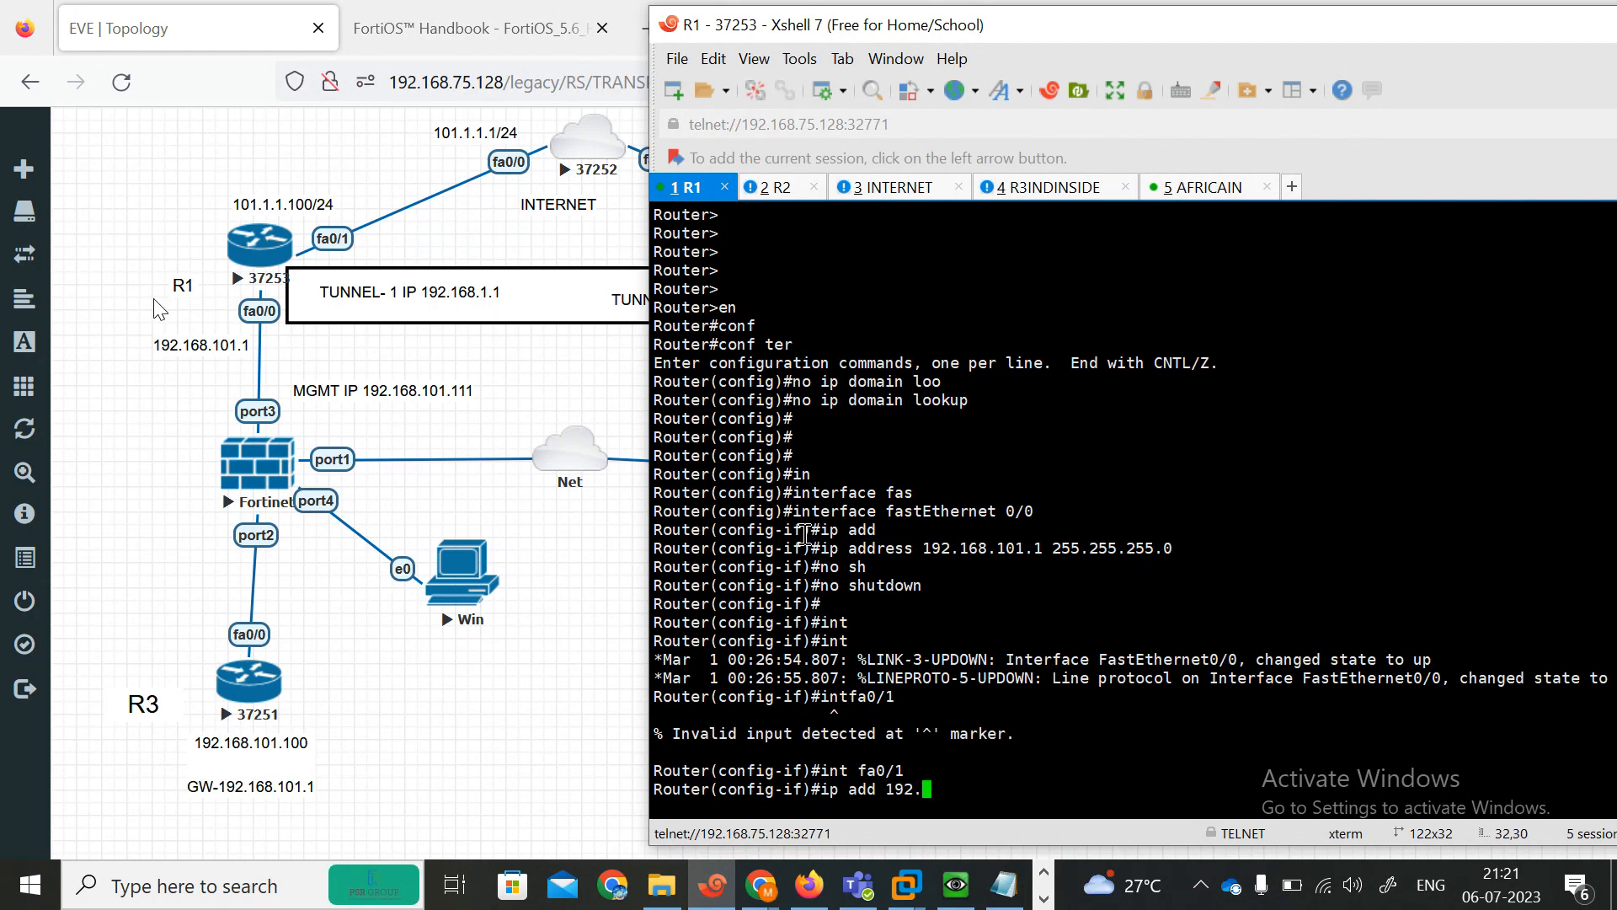
key("BackSpace")
key("BackSpace")
key("BackSpace")
key("BackSpace")
key("BackSpace")
type("01.1.1.100 255.255.255.0")
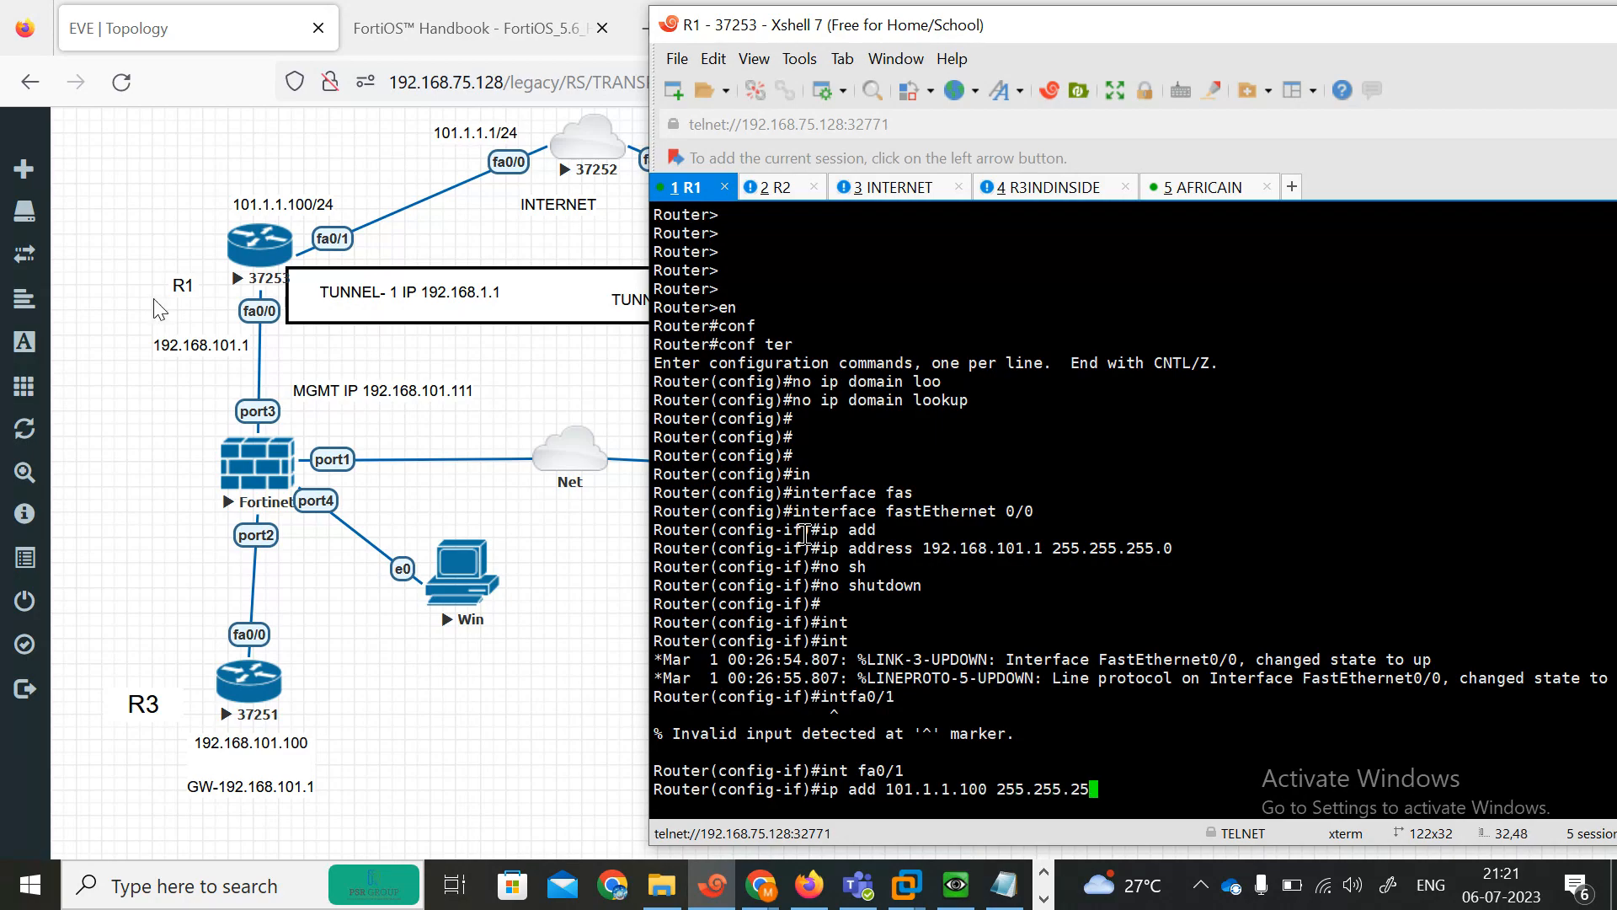
key("Return")
type("no sh")
key("Tab")
key("Return")
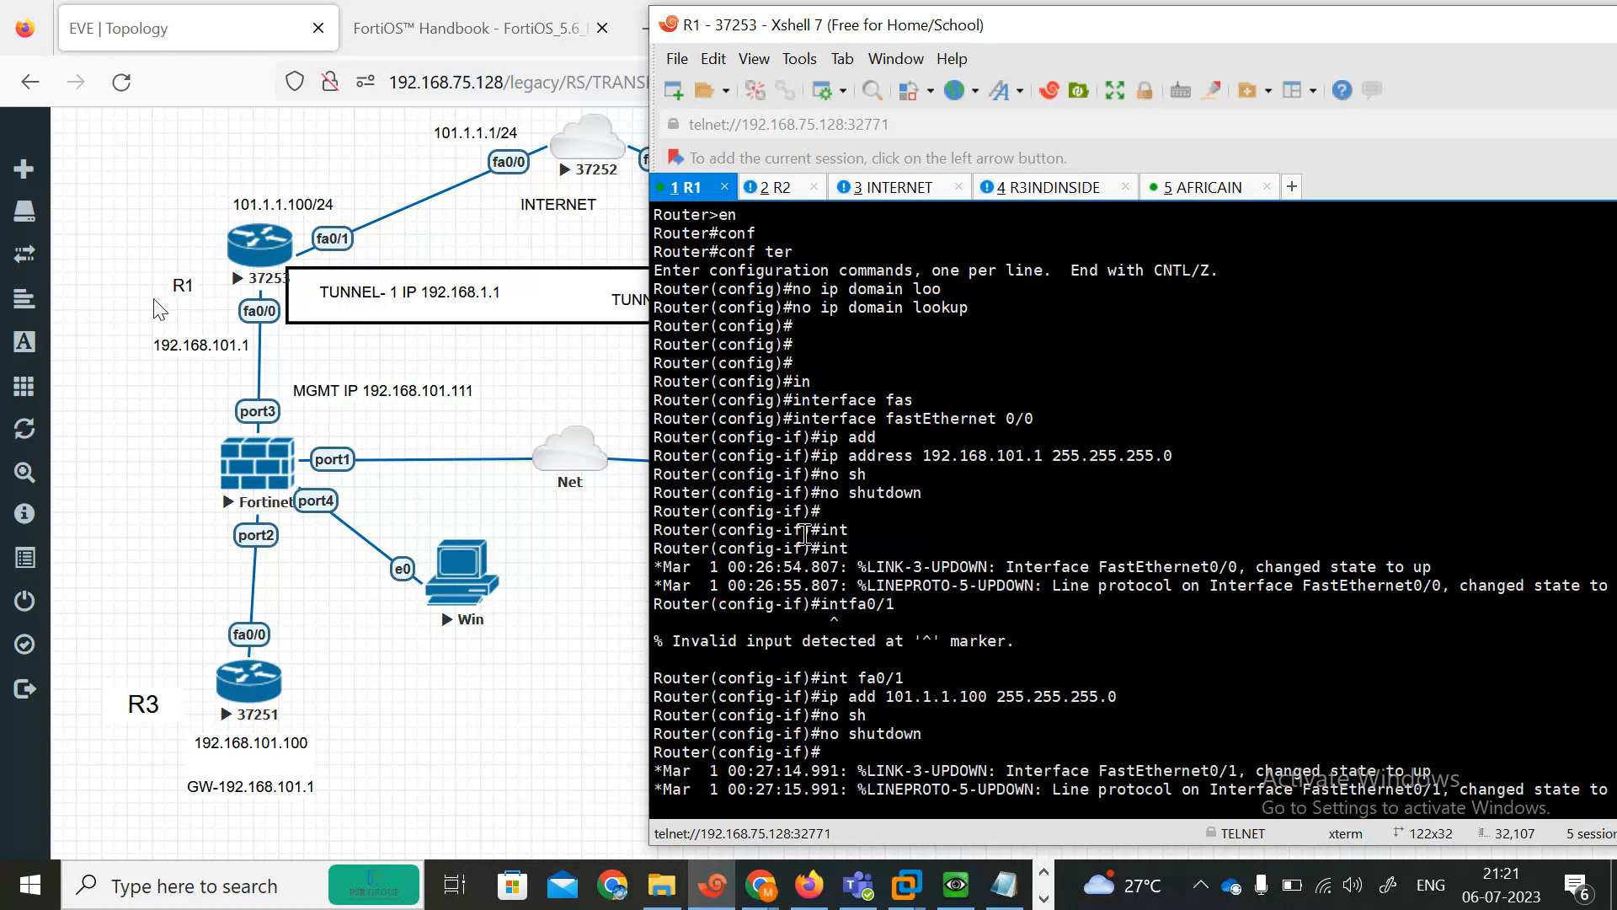
Add a default route 0.0.0.0 0.0.0.0 via 101.1.1.1 on R1 and exit configuration mode.
key("Return")
key("Return")
key("Return")
key("Return")
key("Return")
key("Return")
key("Return")
key("Return")
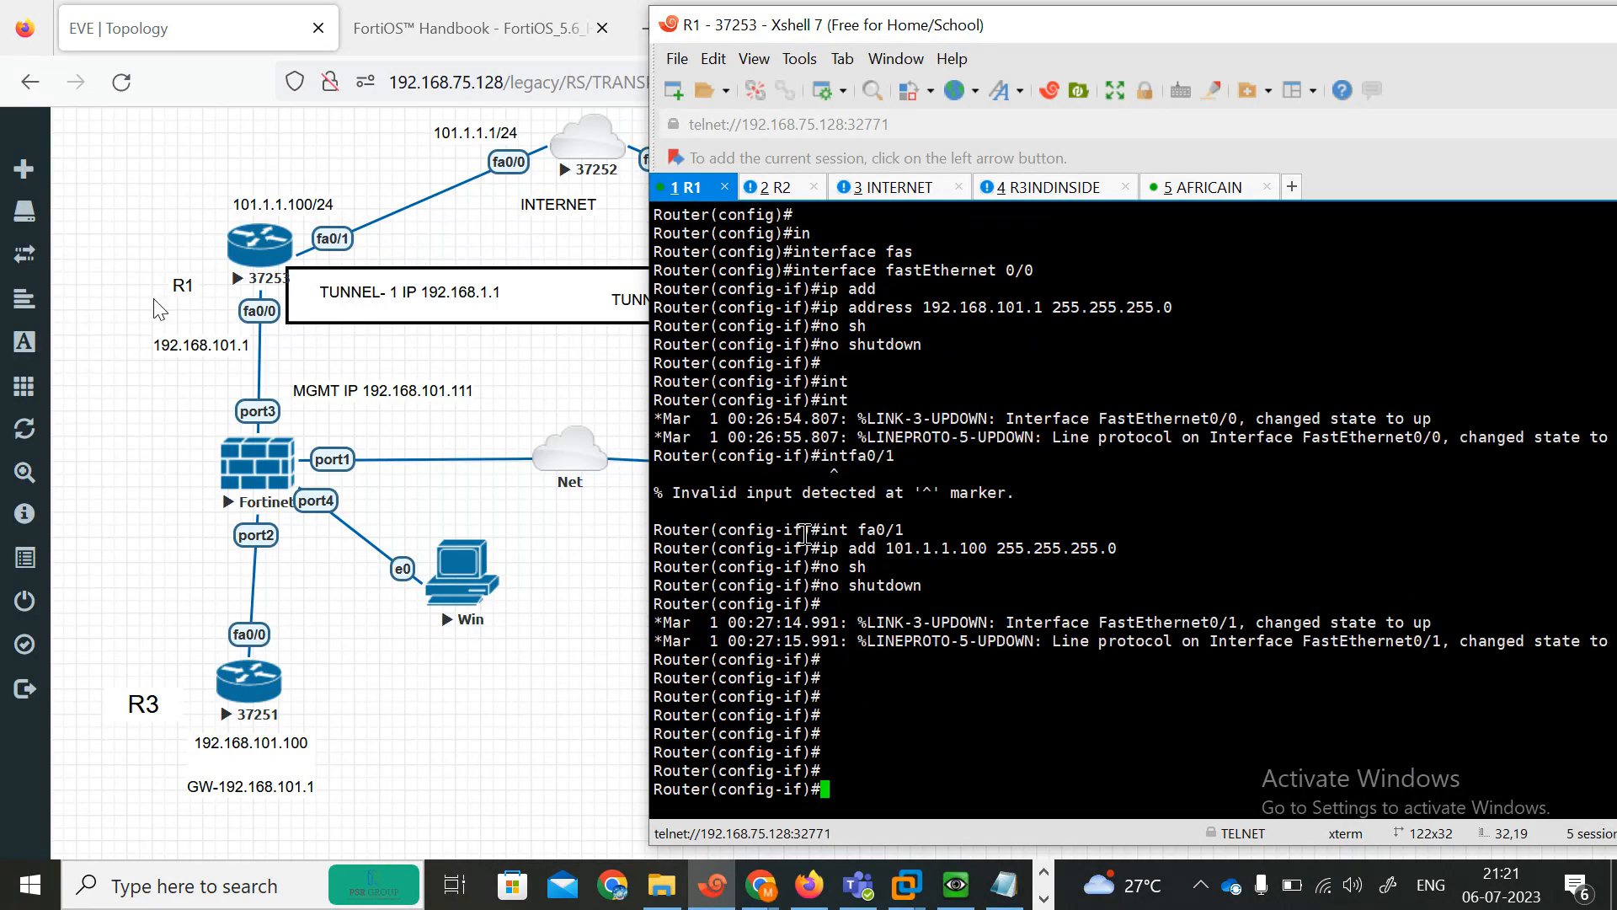
type("exit")
key("Return")
type("ip ")
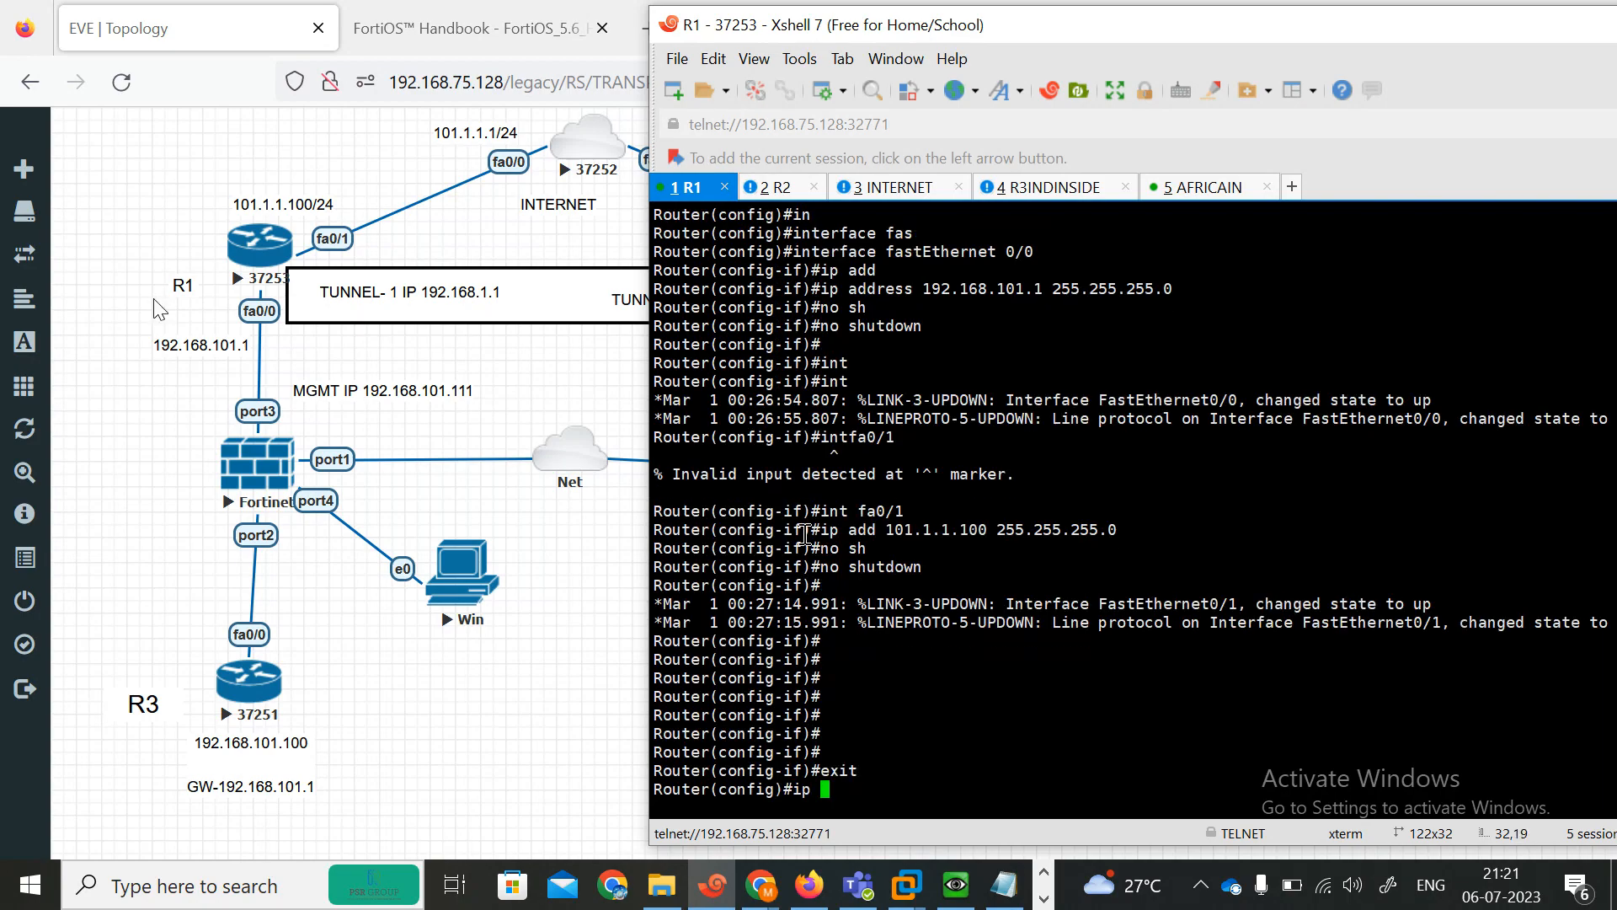
type("rouet")
key("Tab")
key("BackSpace")
key("BackSpace")
key("BackSpace")
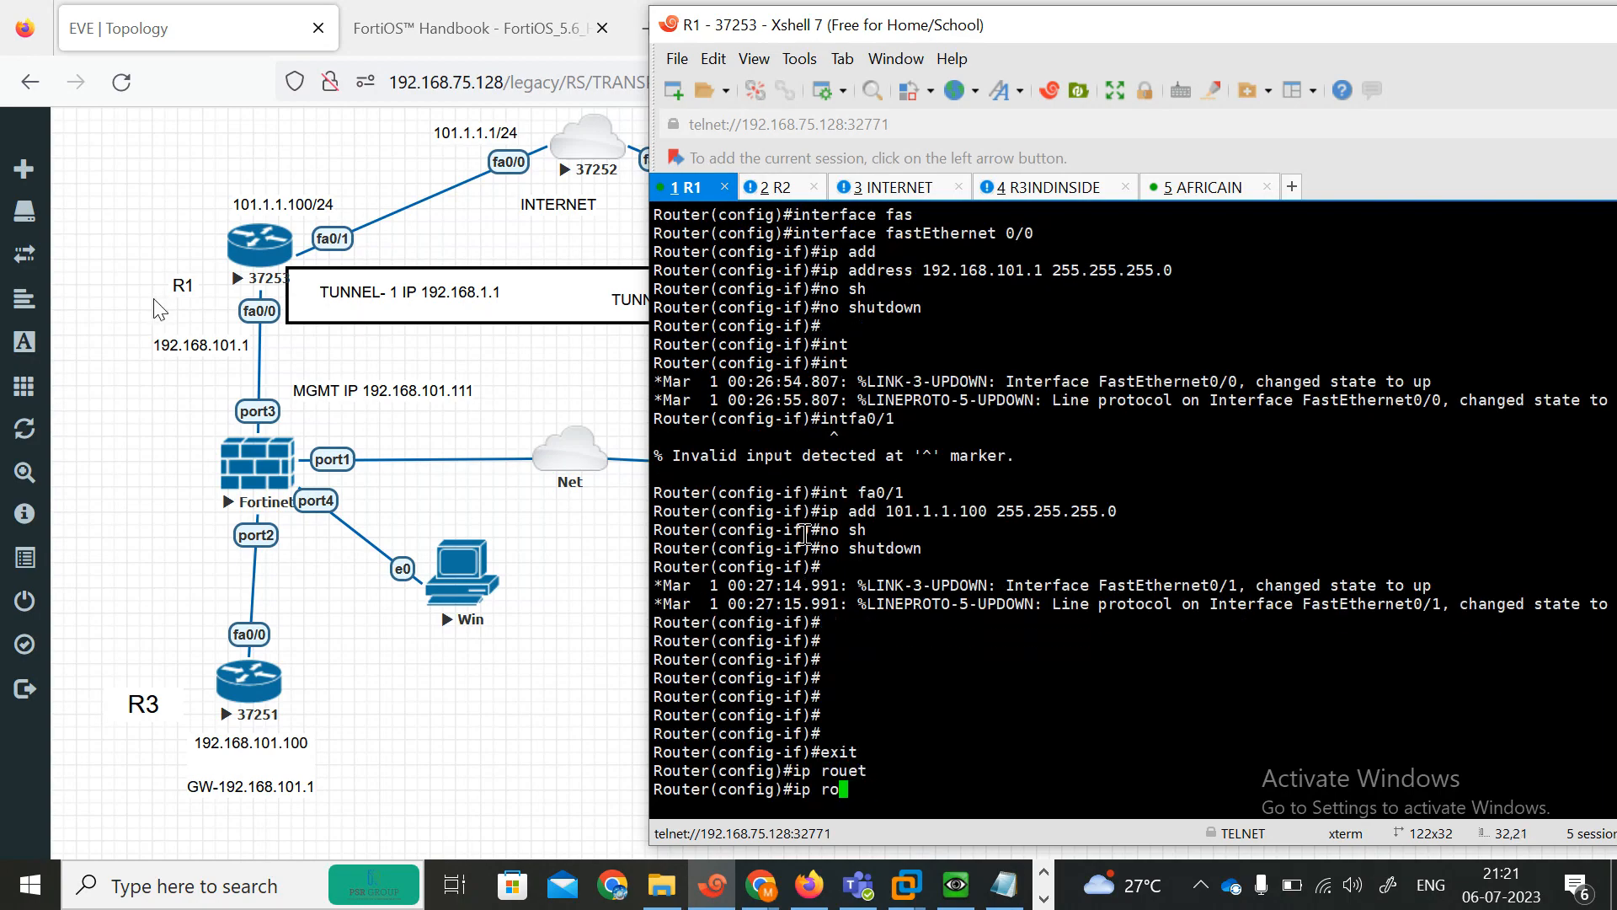
type("ute")
key("Tab")
type("0.0.")
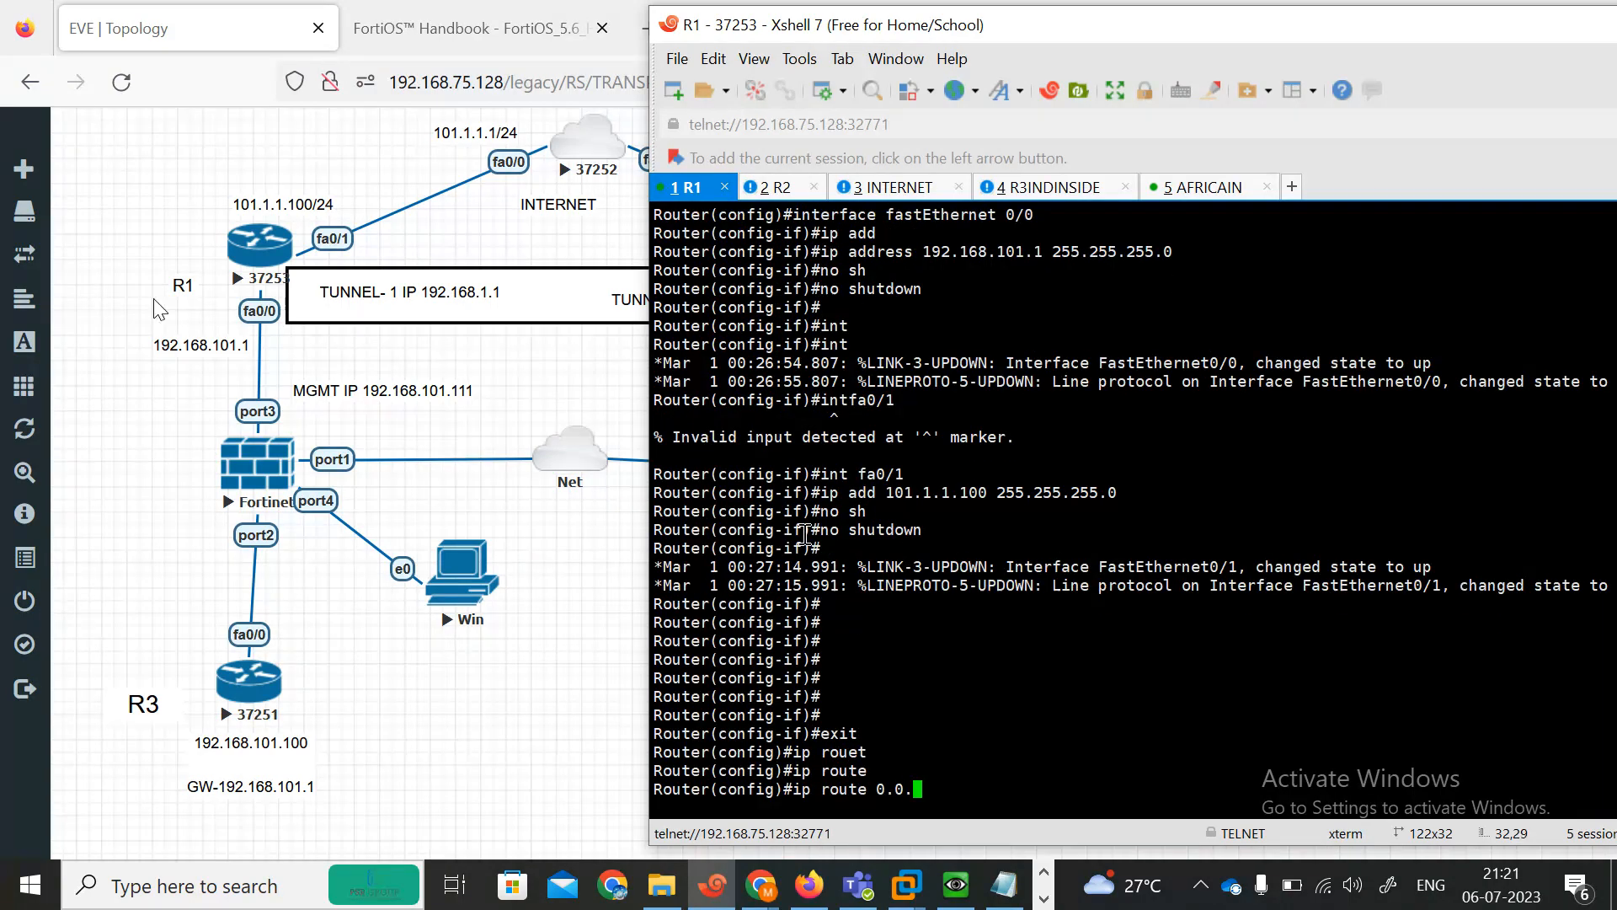
type("0.0 0.0.0.0 192.168")
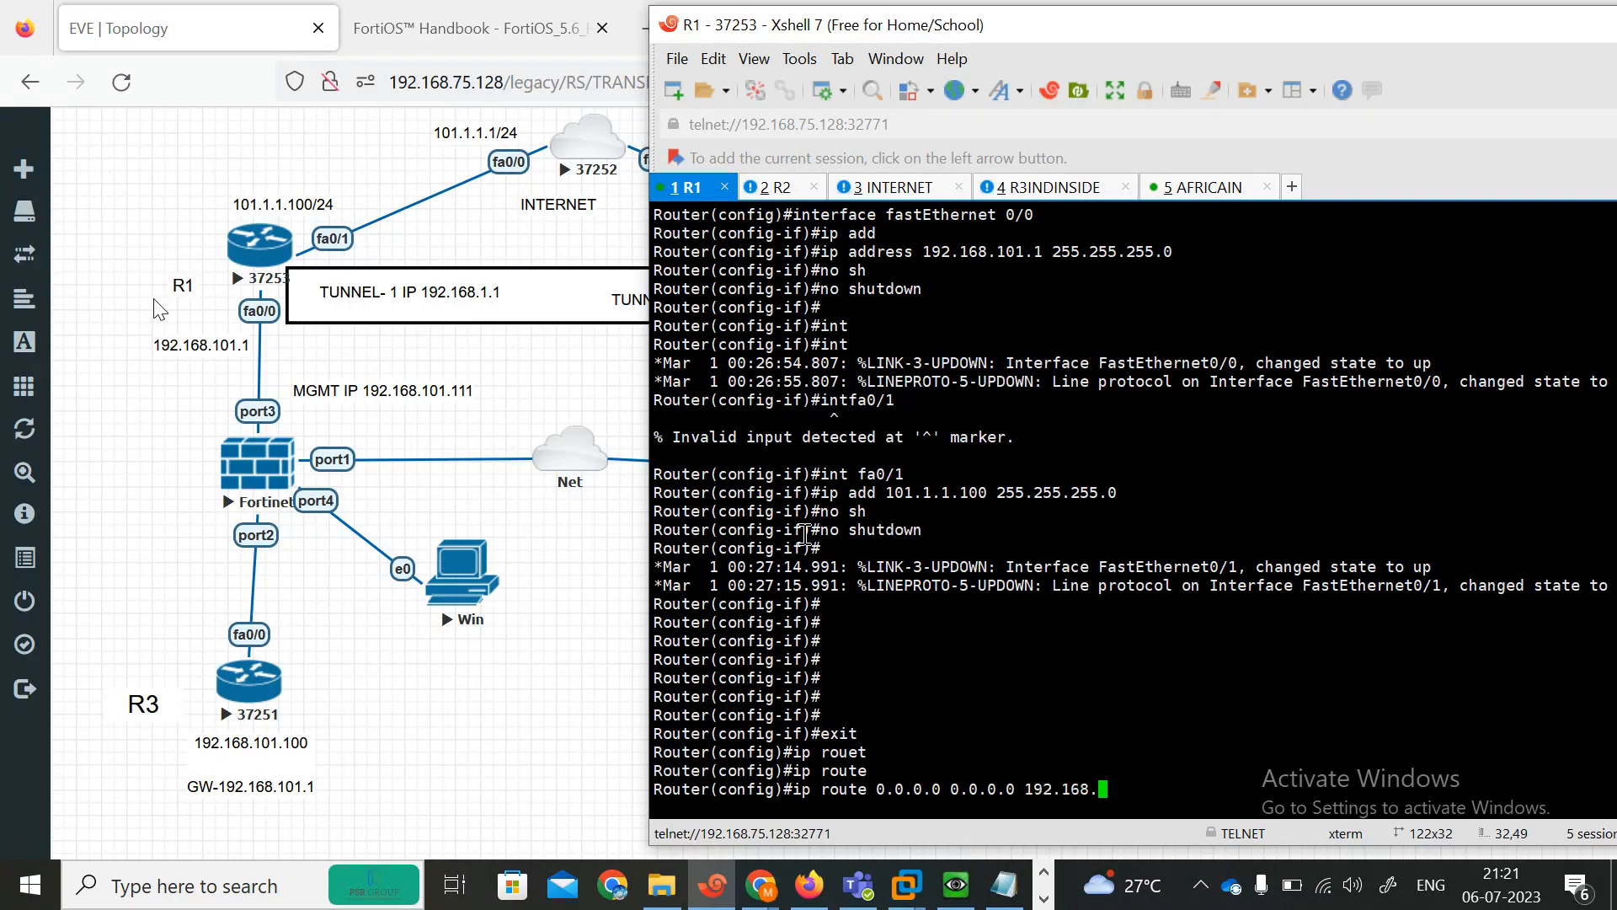
type(".")
key("BackSpace")
key("BackSpace")
key("BackSpace")
key("BackSpace")
key("BackSpace")
key("BackSpace")
key("BackSpace")
type("01.1.1.1")
key("Return")
key("Return")
key("Return")
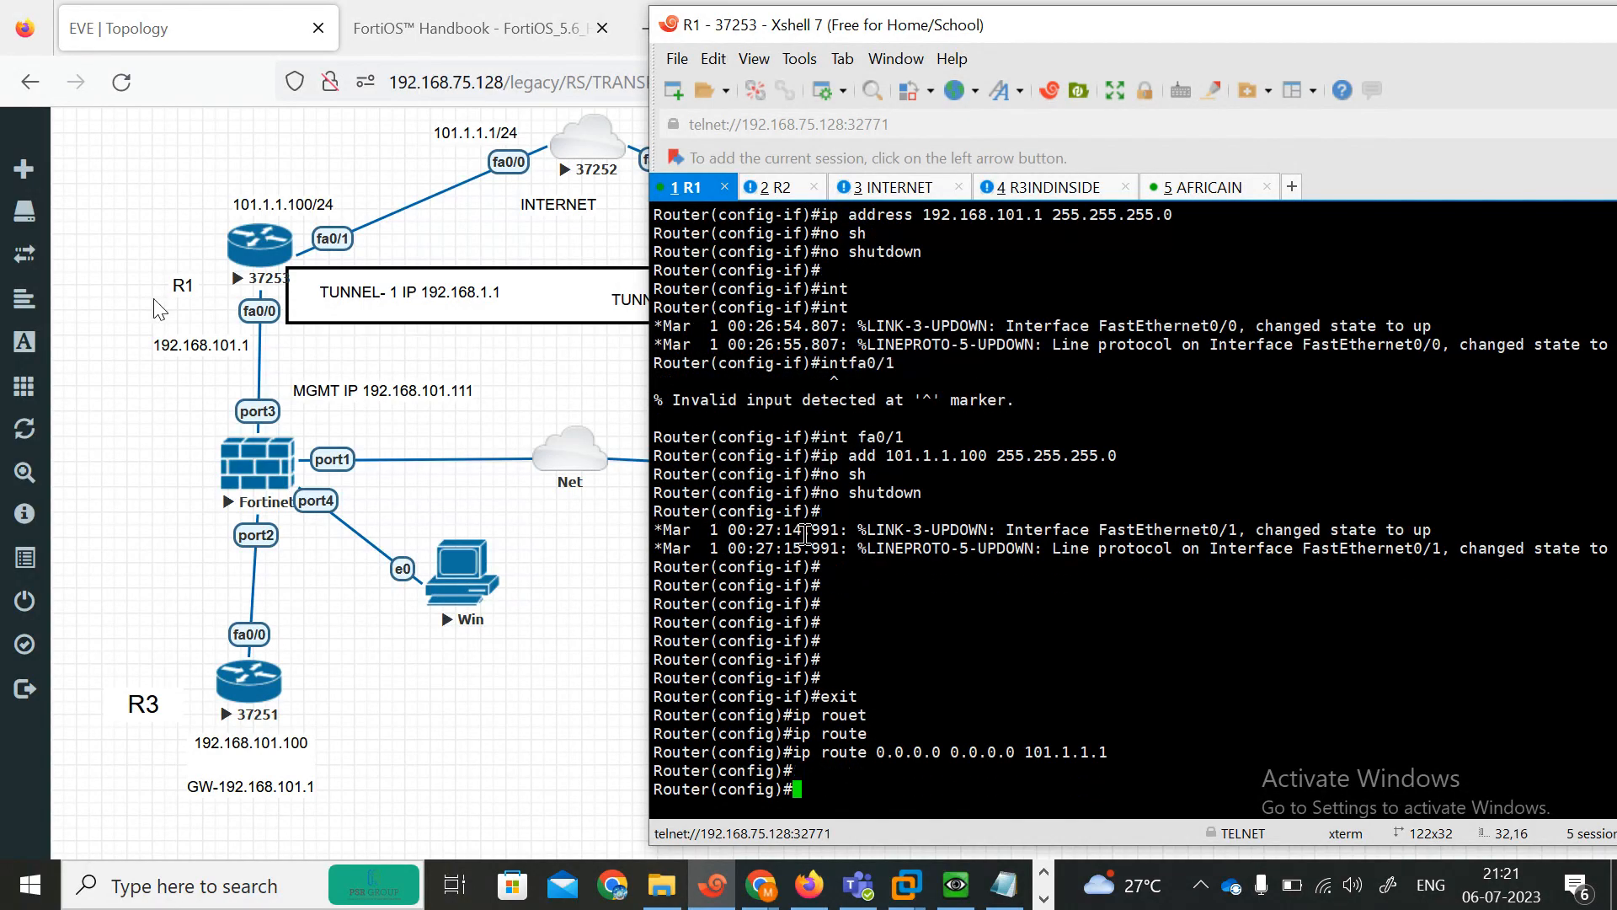
type("end")
key("Return")
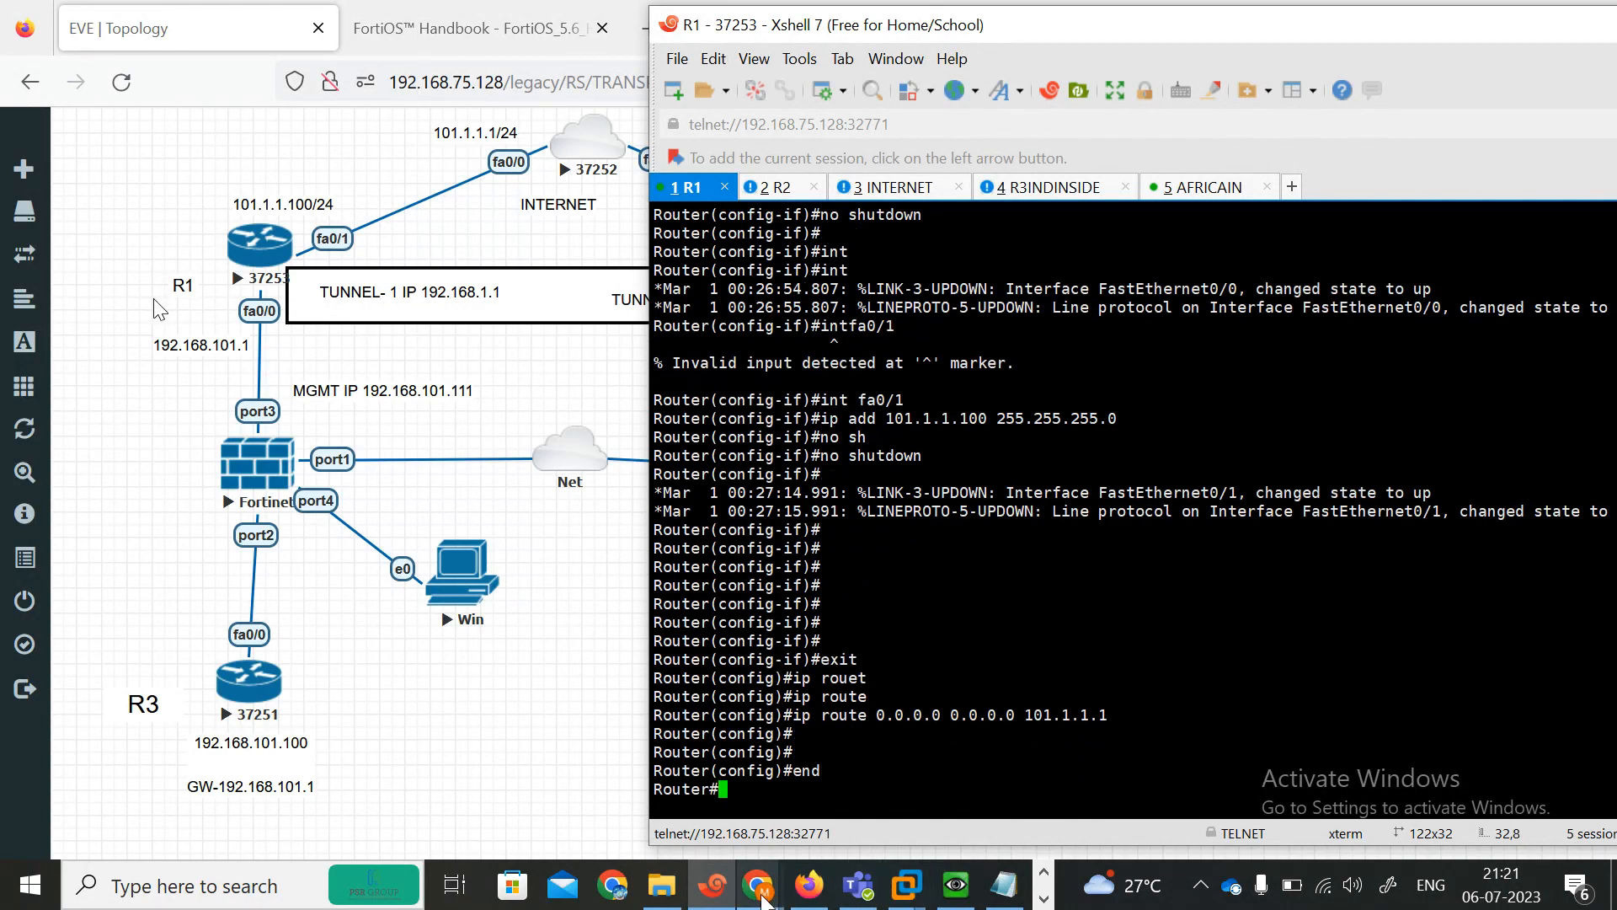
Switch to Google Meet and admit the participant waiting to join the call.
left_click(596, 794)
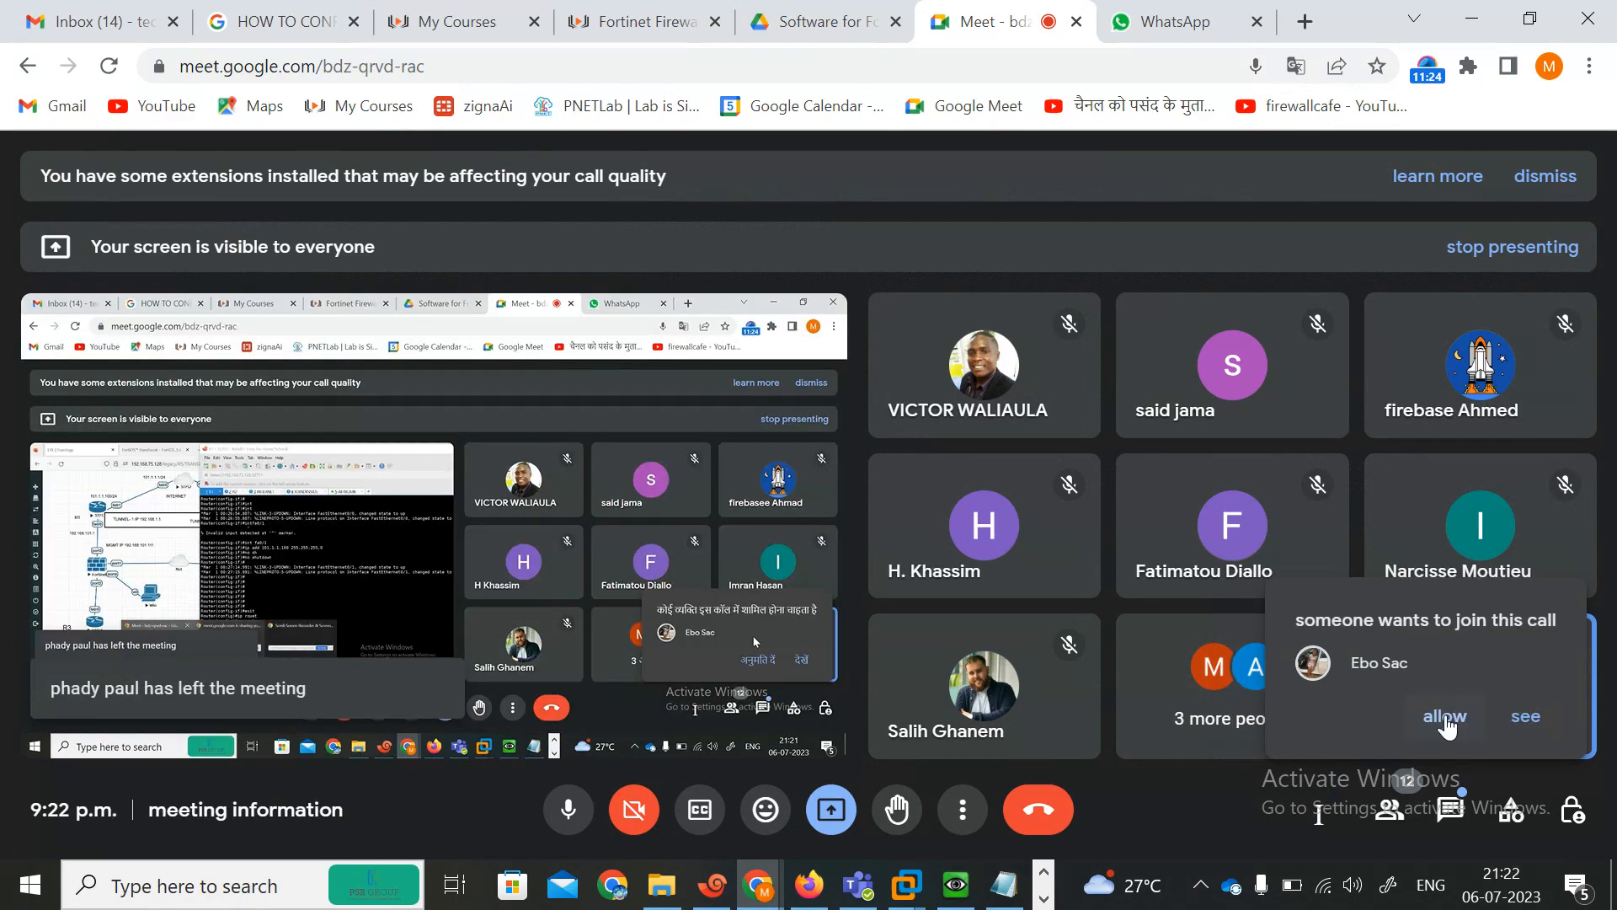
left_click(1453, 718)
left_click(1471, 19)
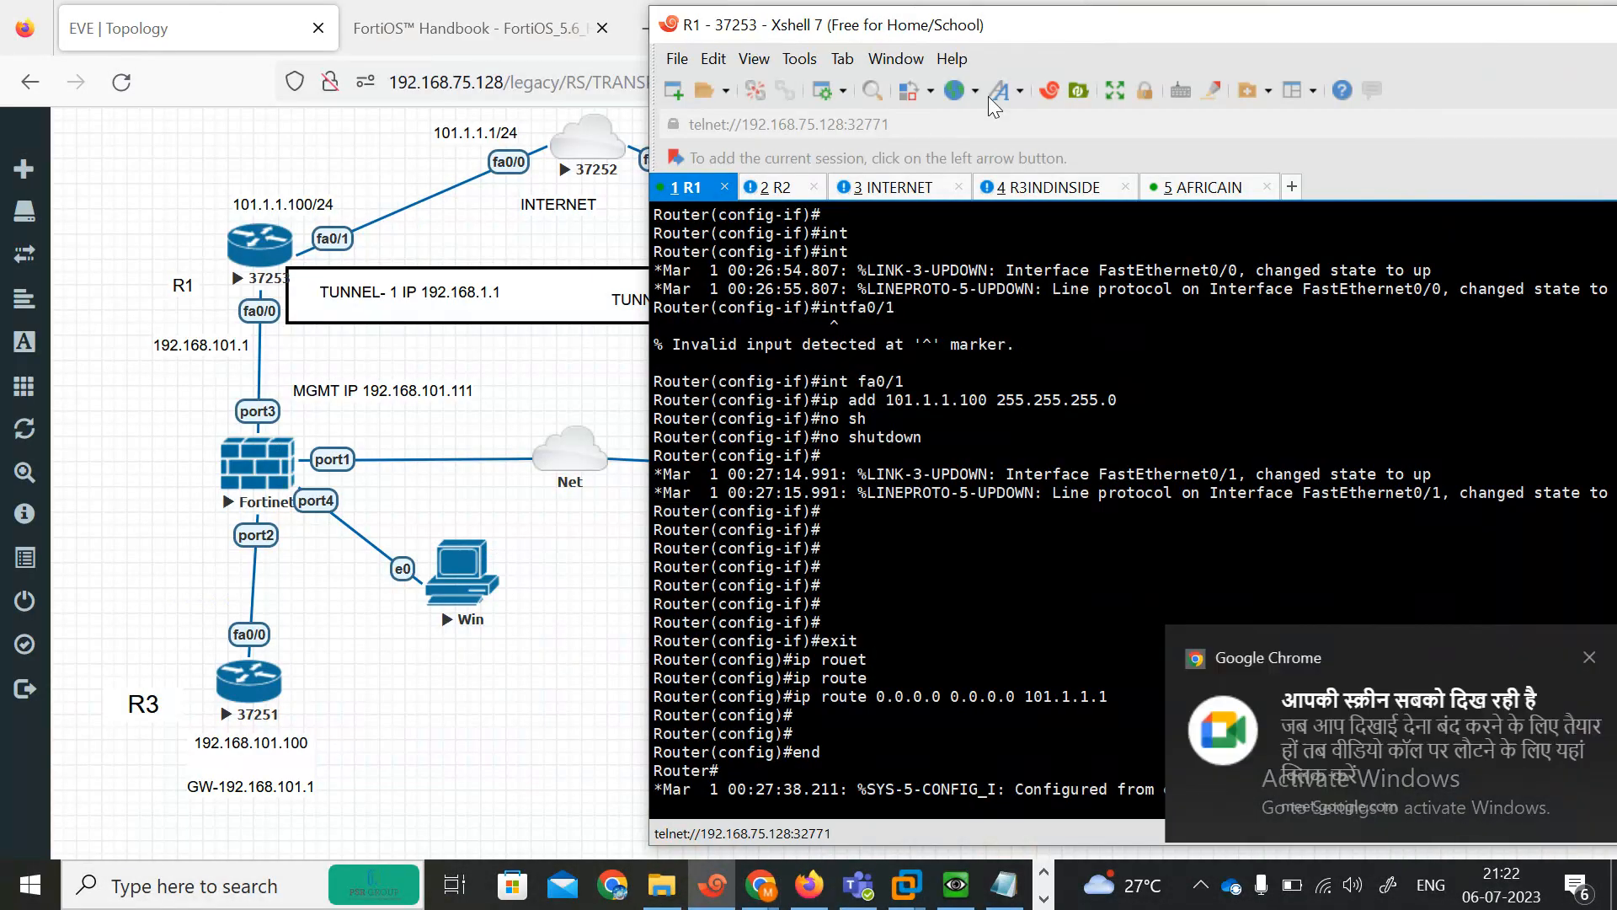
Switch to R2's console and move and narrow the terminal window to reveal R2 on the topology.
left_click(780, 189)
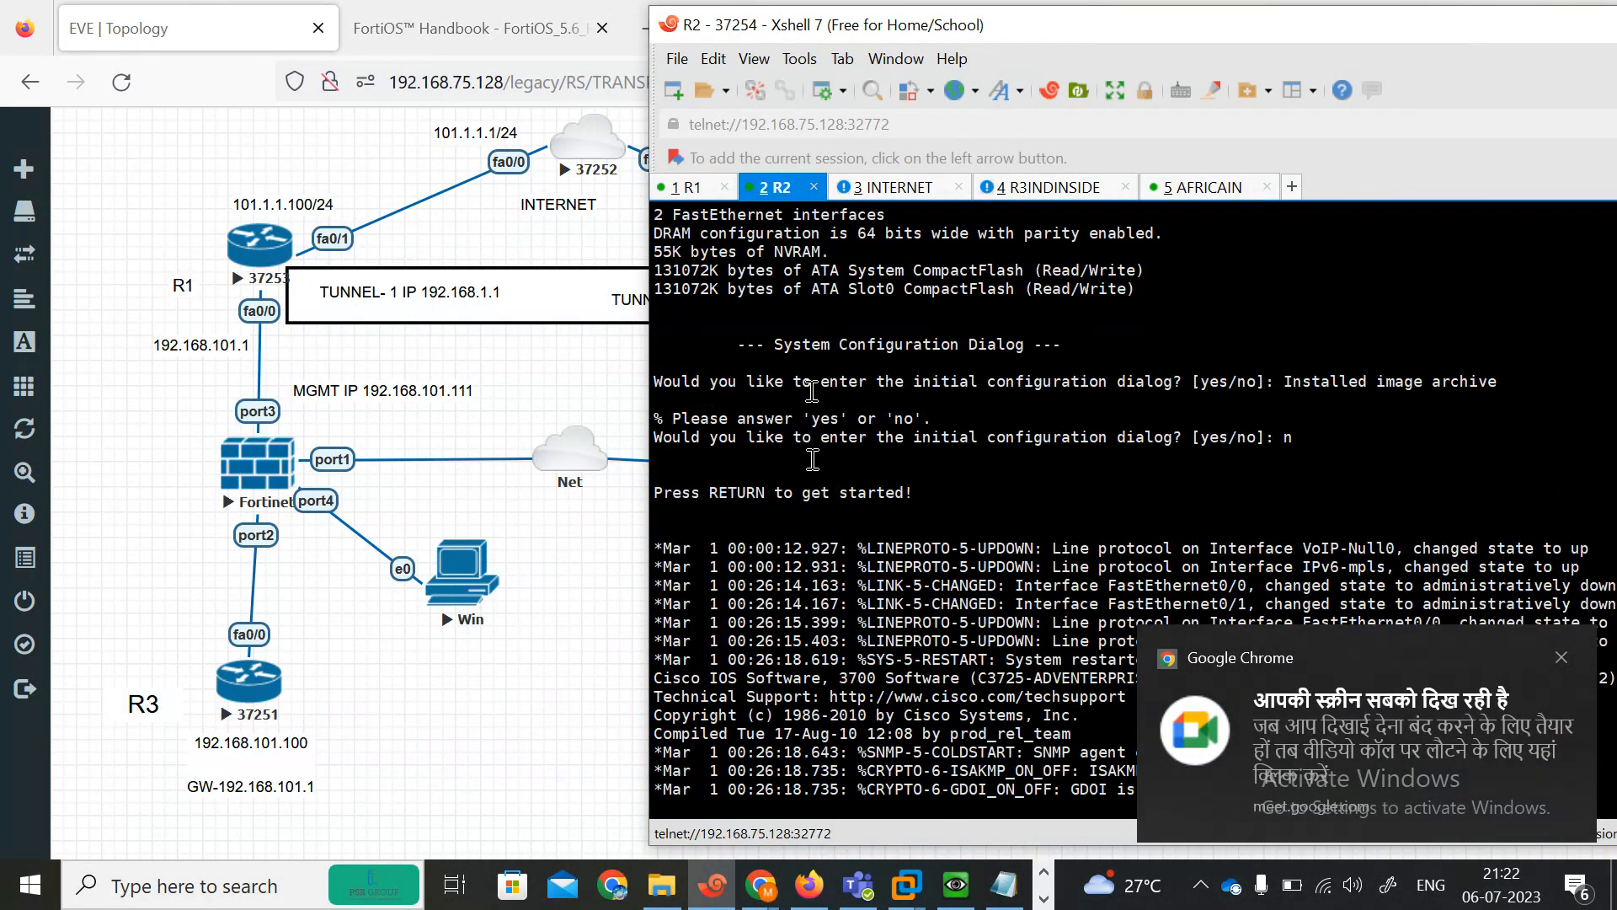
left_click_drag(1059, 32, 442, 78)
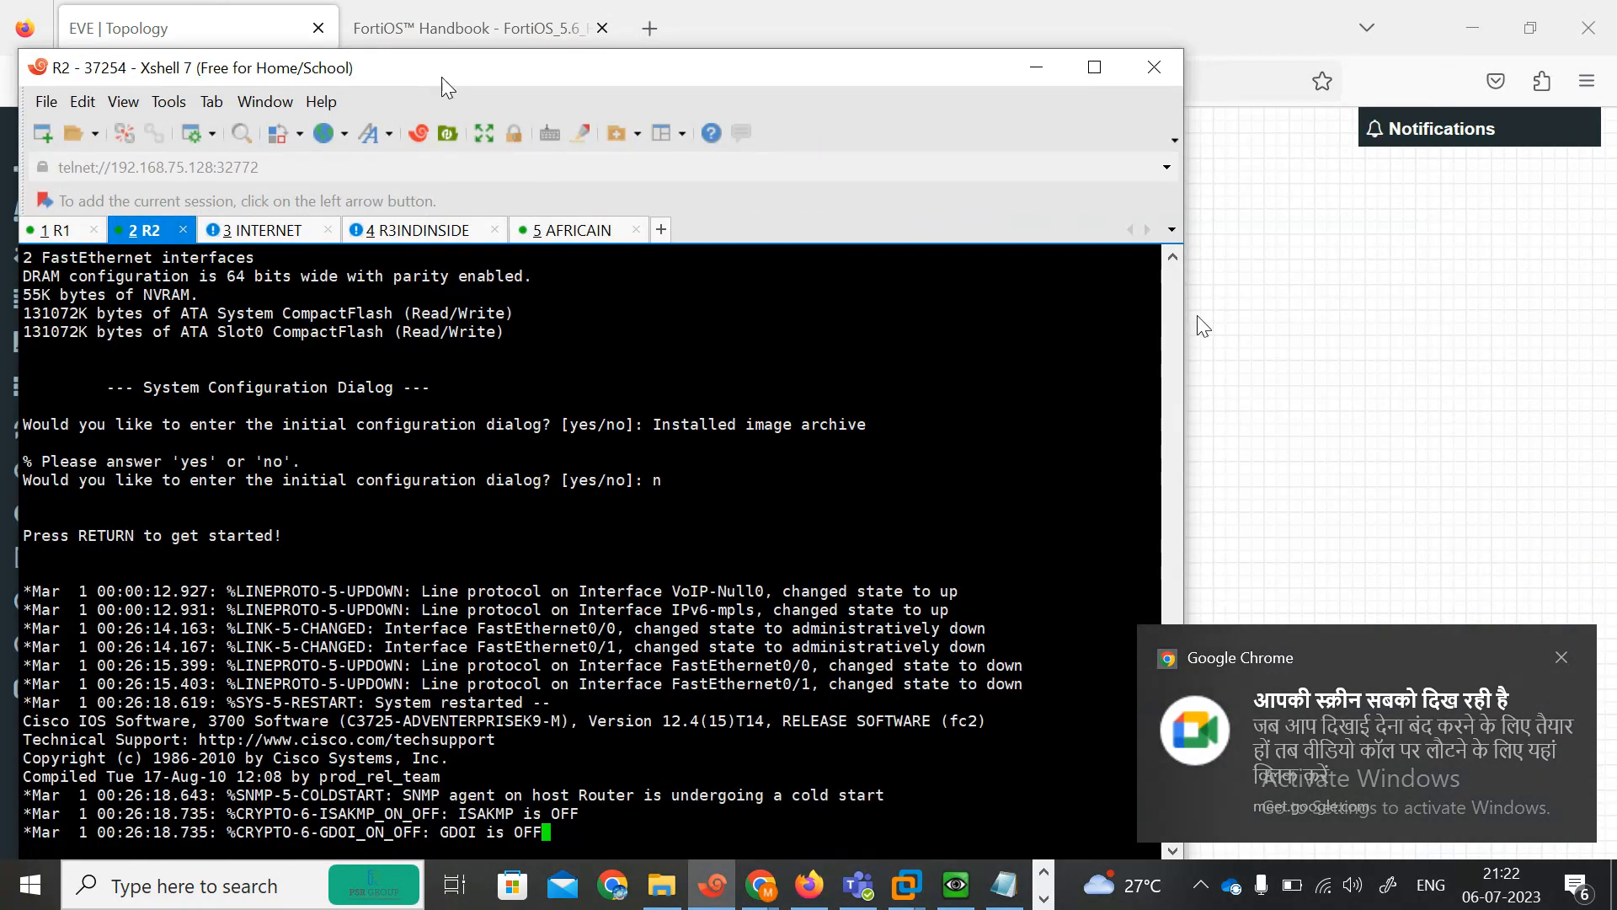
left_click_drag(1180, 386, 785, 383)
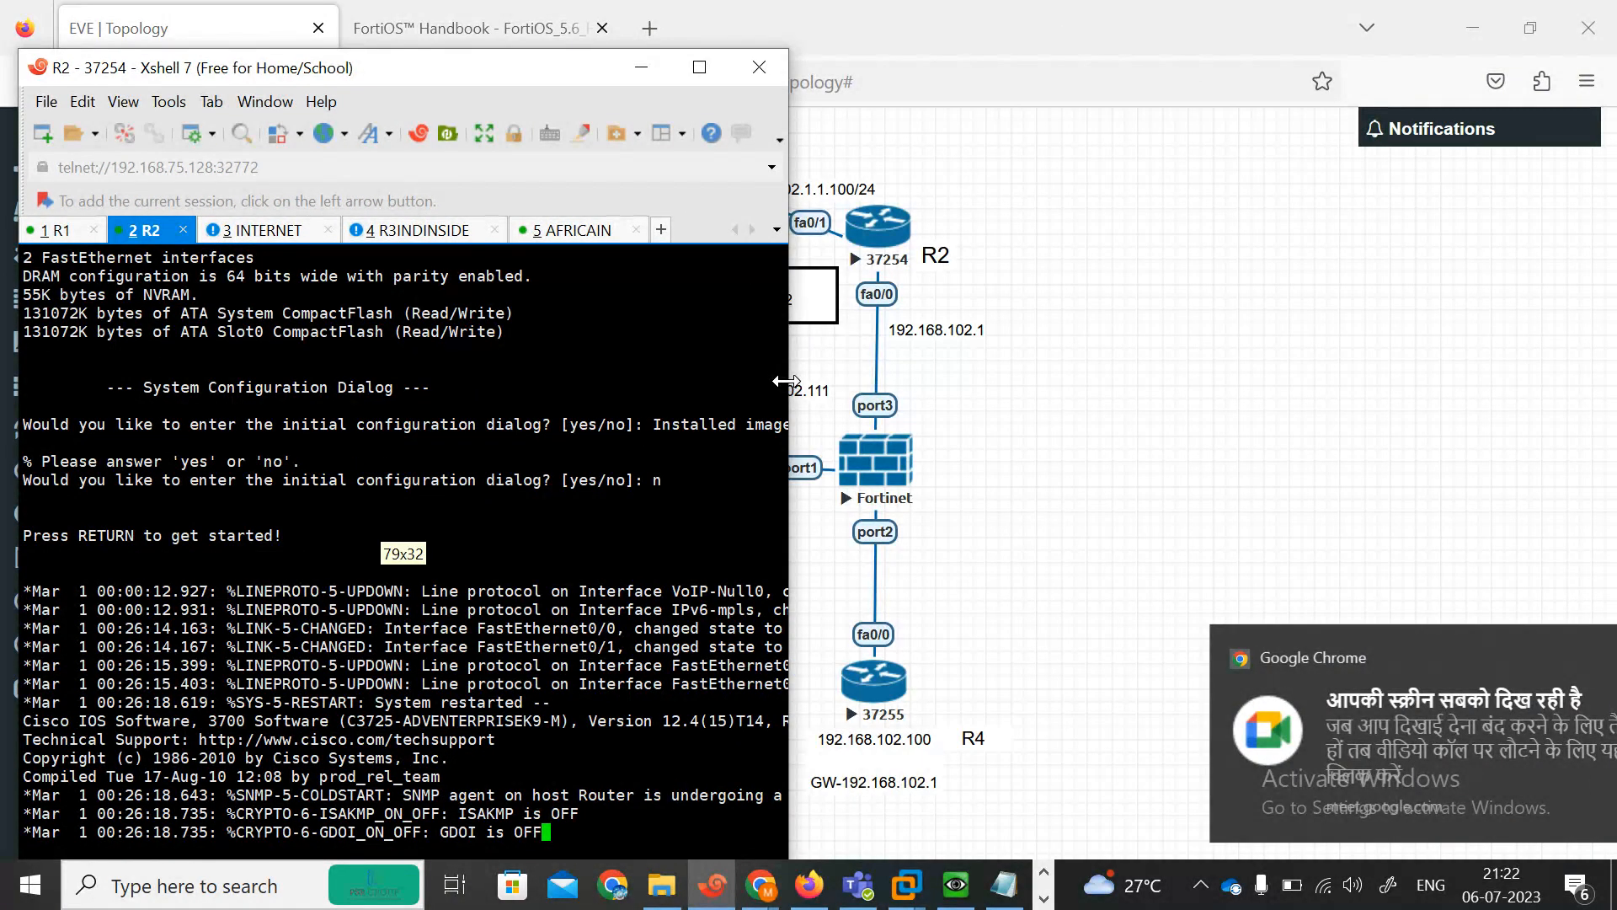
On R2's console, enter privileged and global configuration mode and disable IP domain lookup.
left_click_drag(466, 75, 463, 49)
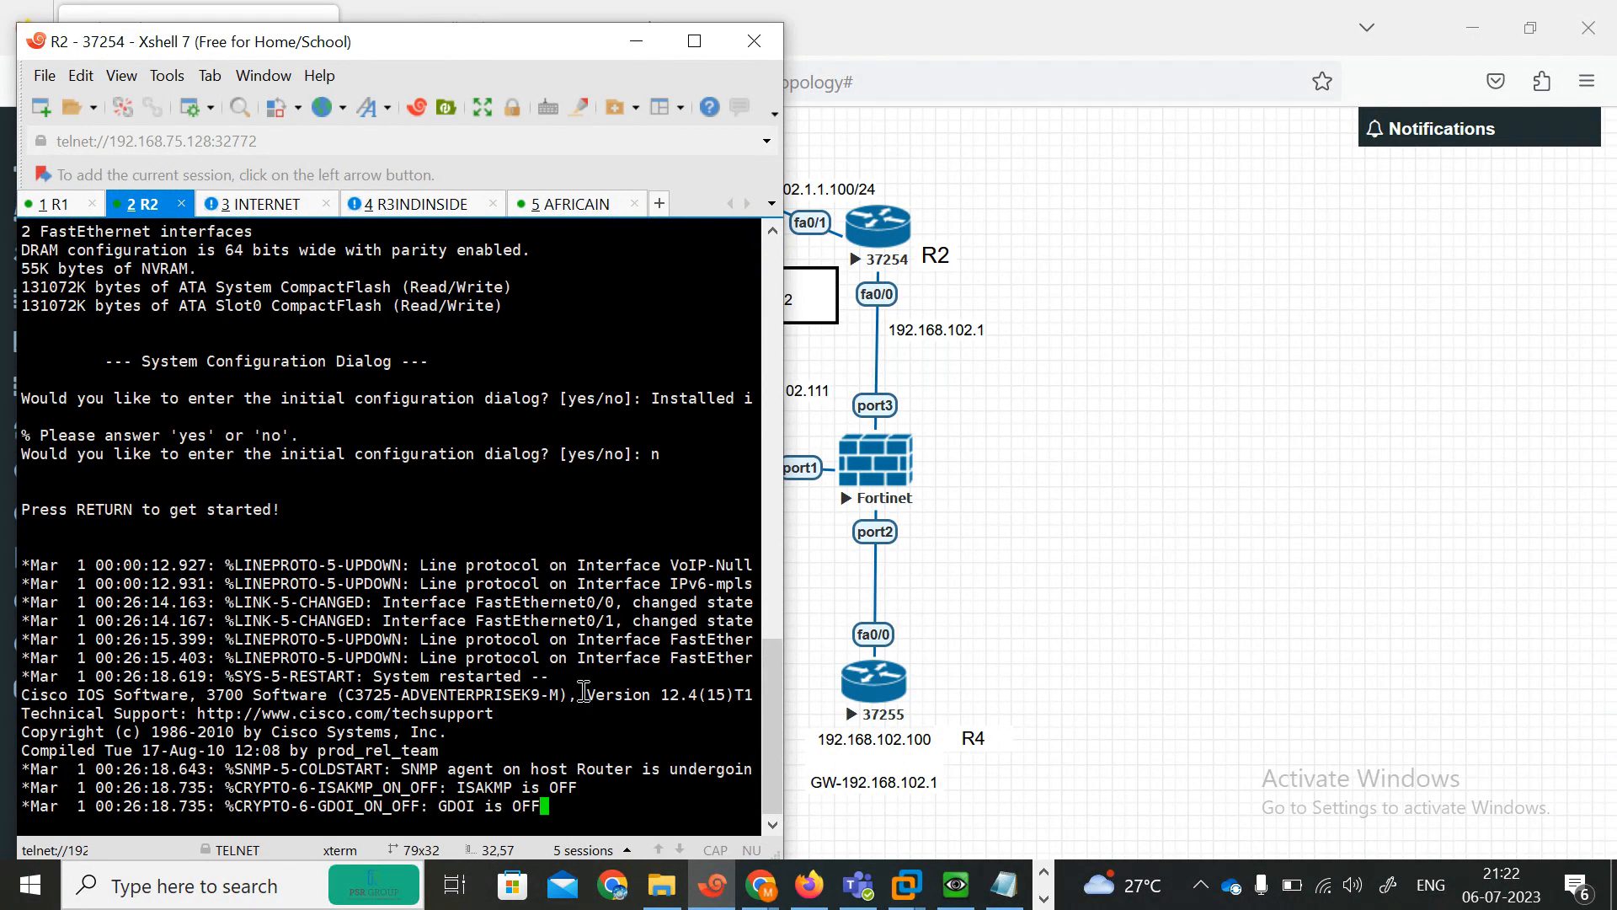
key("Return")
key("Return")
key("Return")
key("Return")
key("Return")
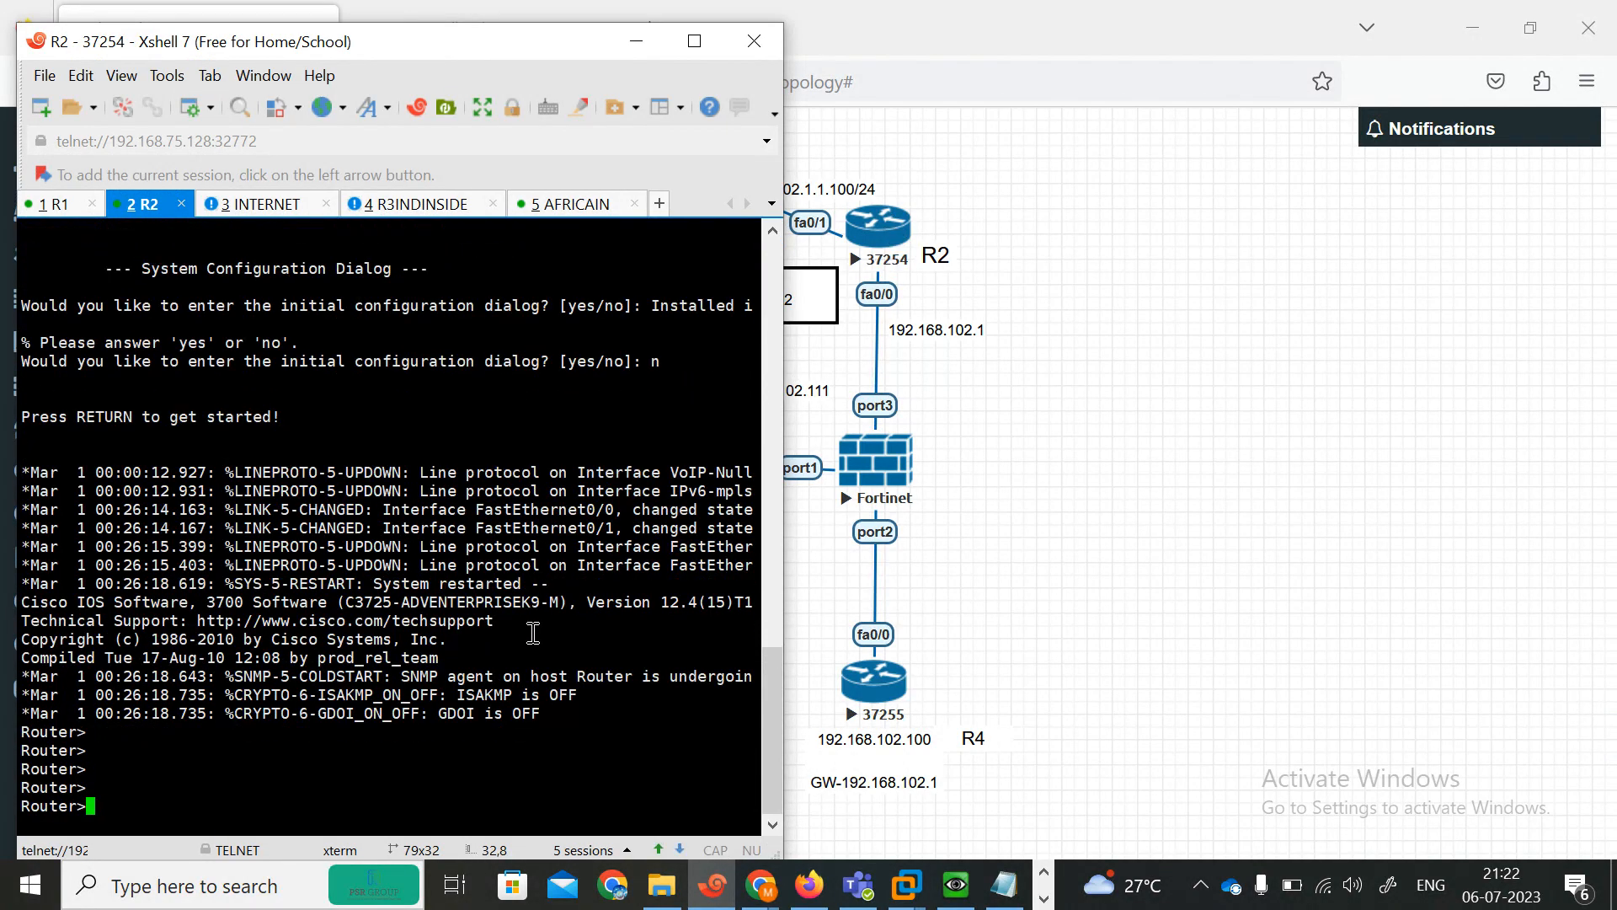
key("Return")
key("Return")
type("en")
key("Return")
type("conf")
key("Tab")
type("t")
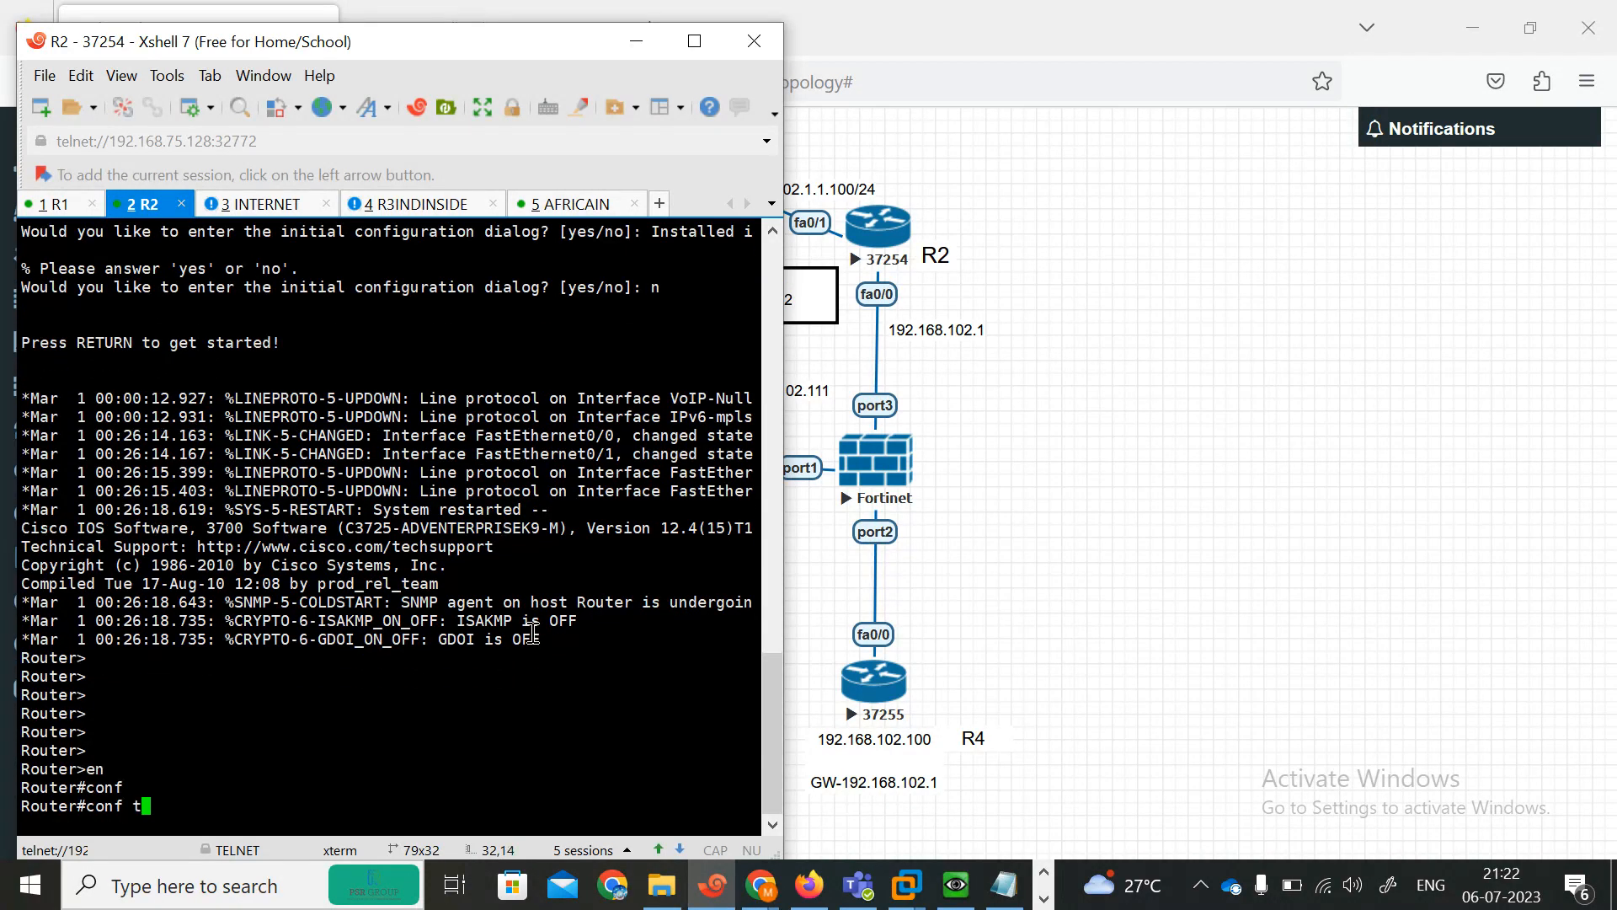
type("er")
key("Return")
type("no ip do")
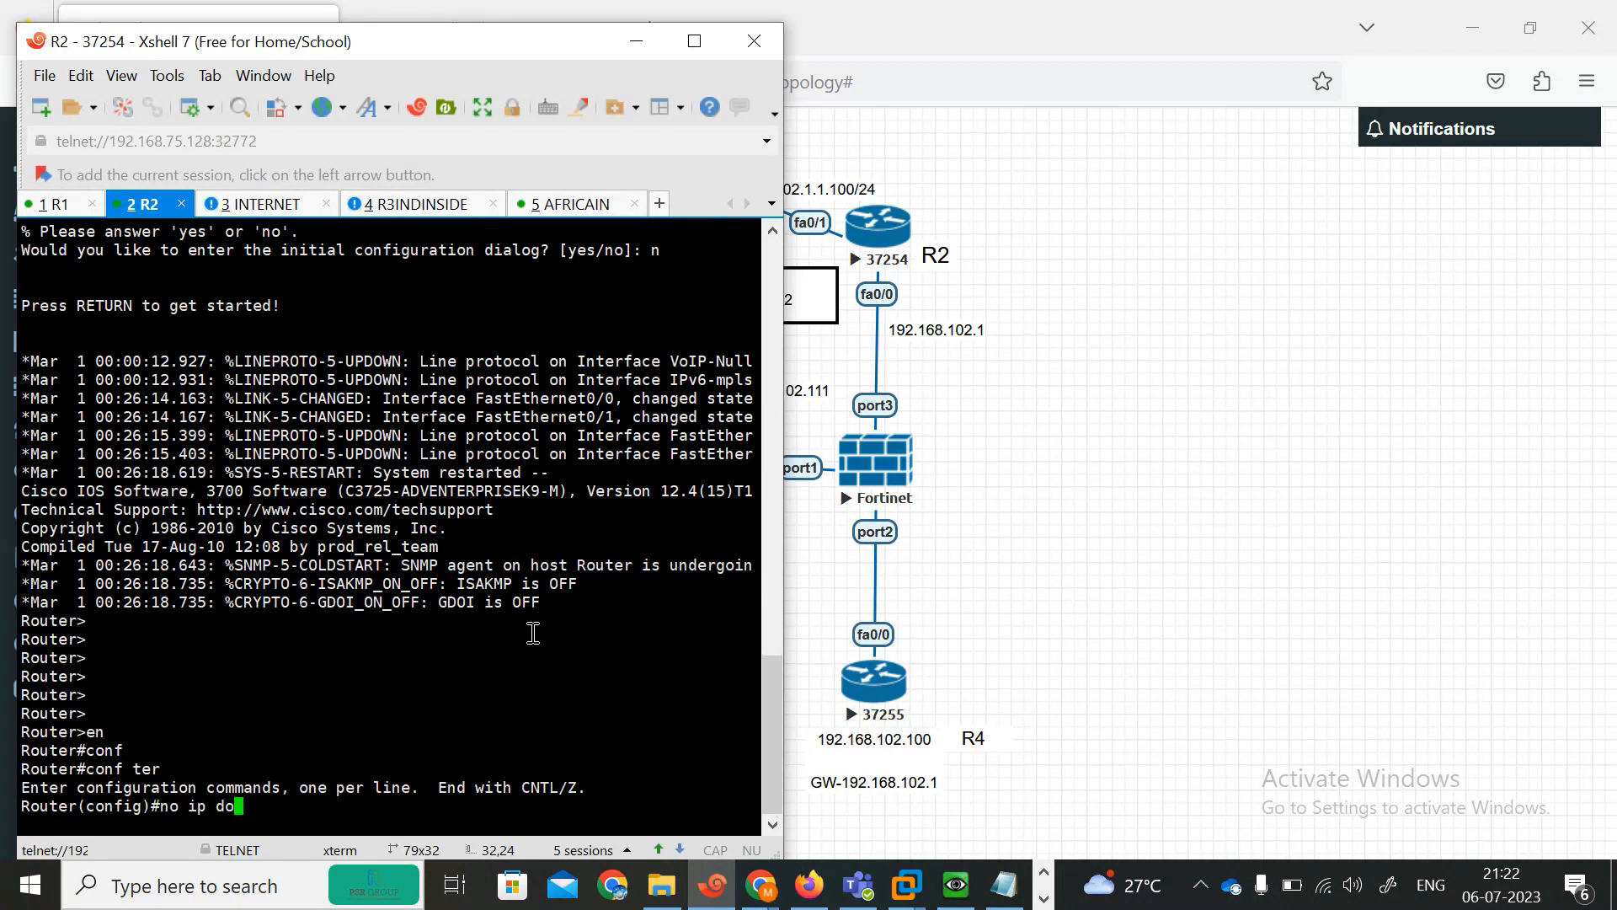
type("main")
key("Tab")
type("loo")
key("Tab")
key("Return")
key("Return")
key("Return")
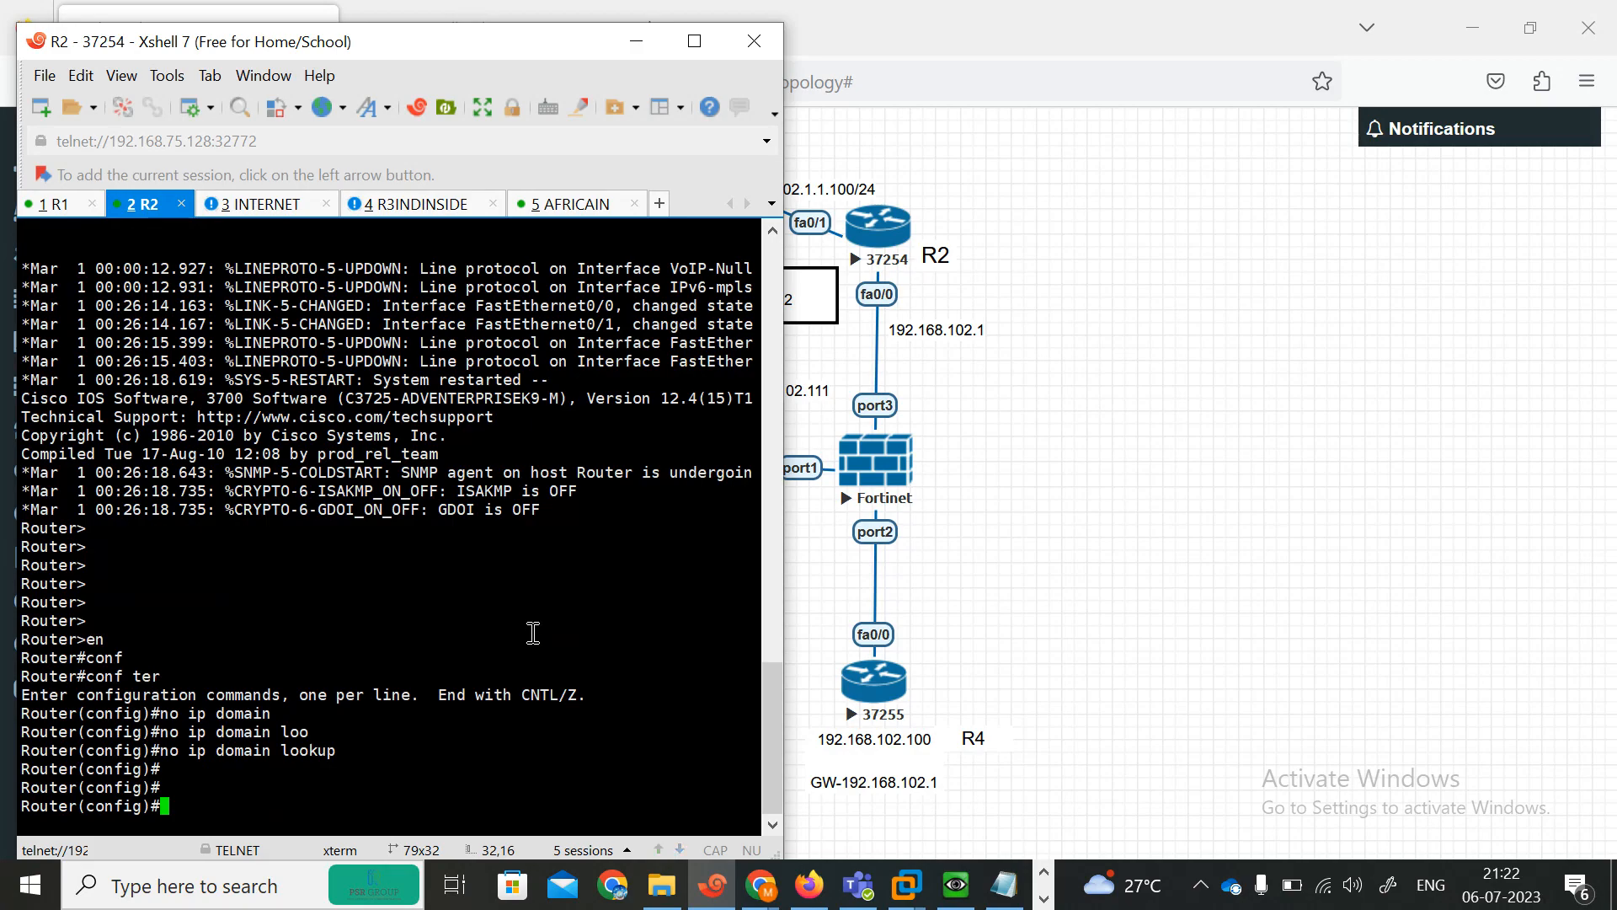
Assign 192.168.102.1 255.255.255.0 to R2's FastEthernet0/0 and enable the interface.
type("in")
key("Tab")
type("fas")
key("Tab")
type("0.0")
key("BackSpace")
key("BackSpace")
type("/0")
key("Return")
type("ip add")
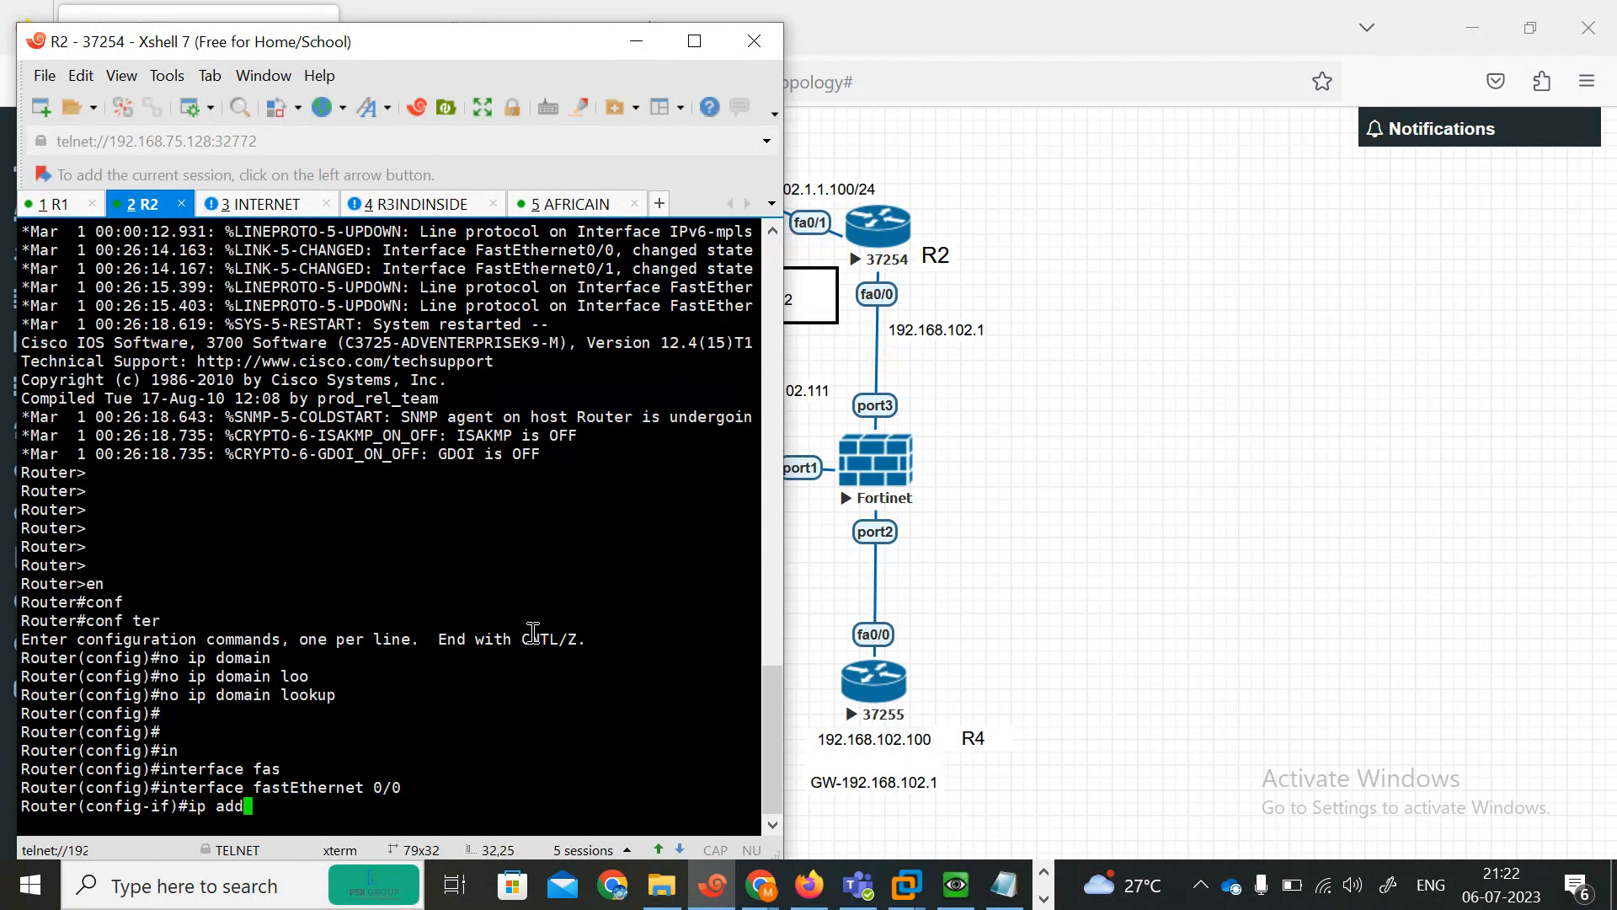
key("Tab")
type("192.168.102.1 255.25")
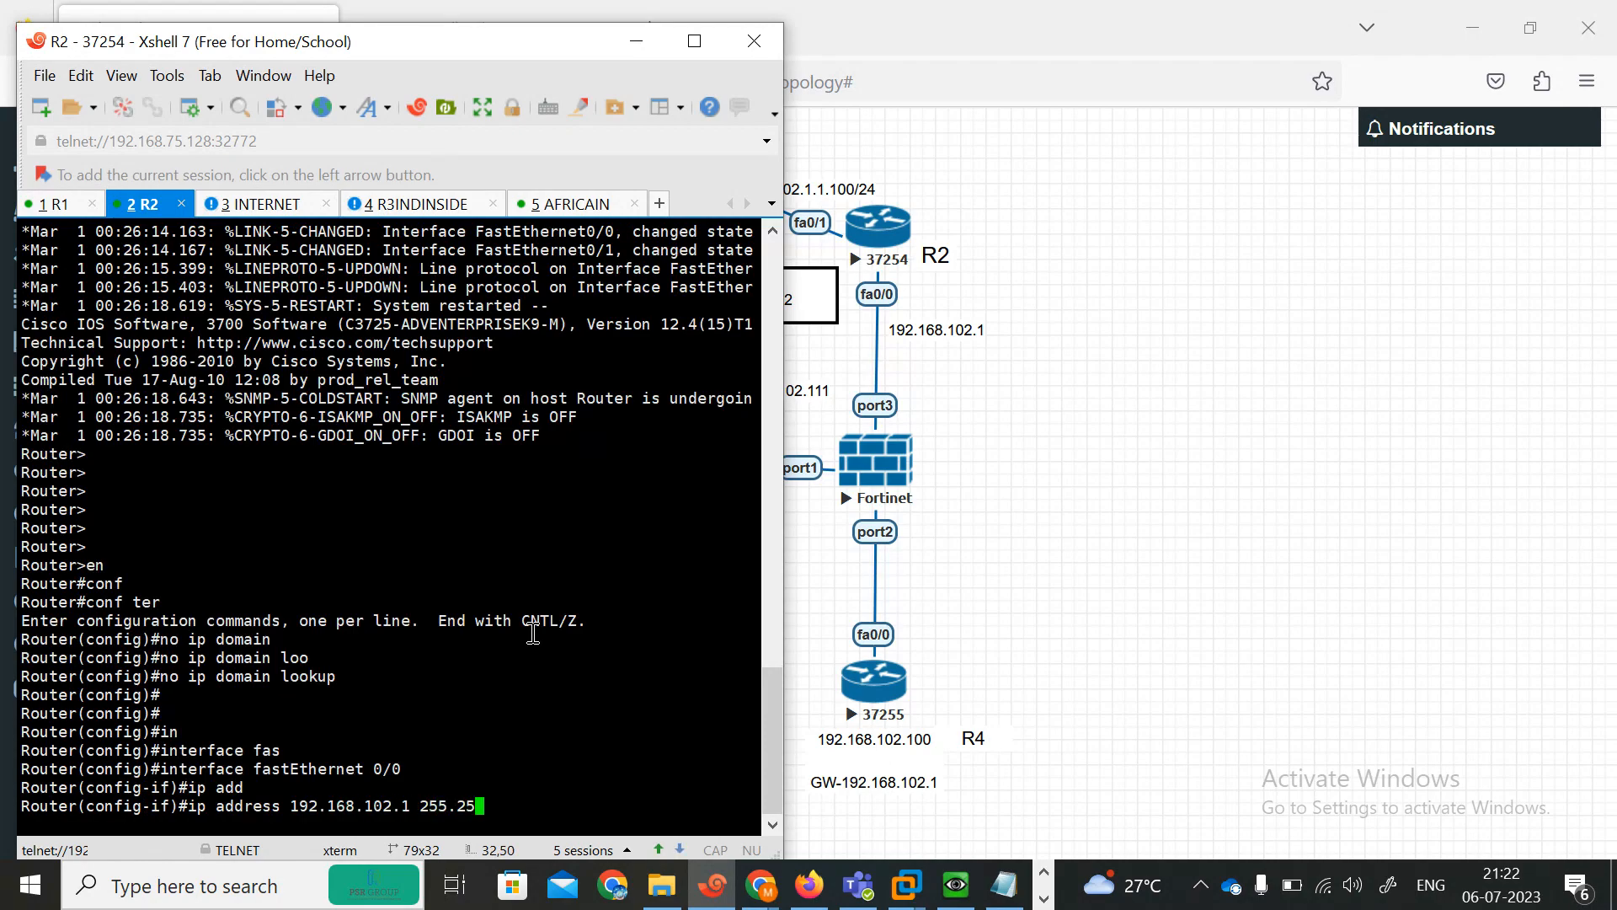
type("5.255.0")
key("Return")
type("no sh")
key("Tab")
key("Return")
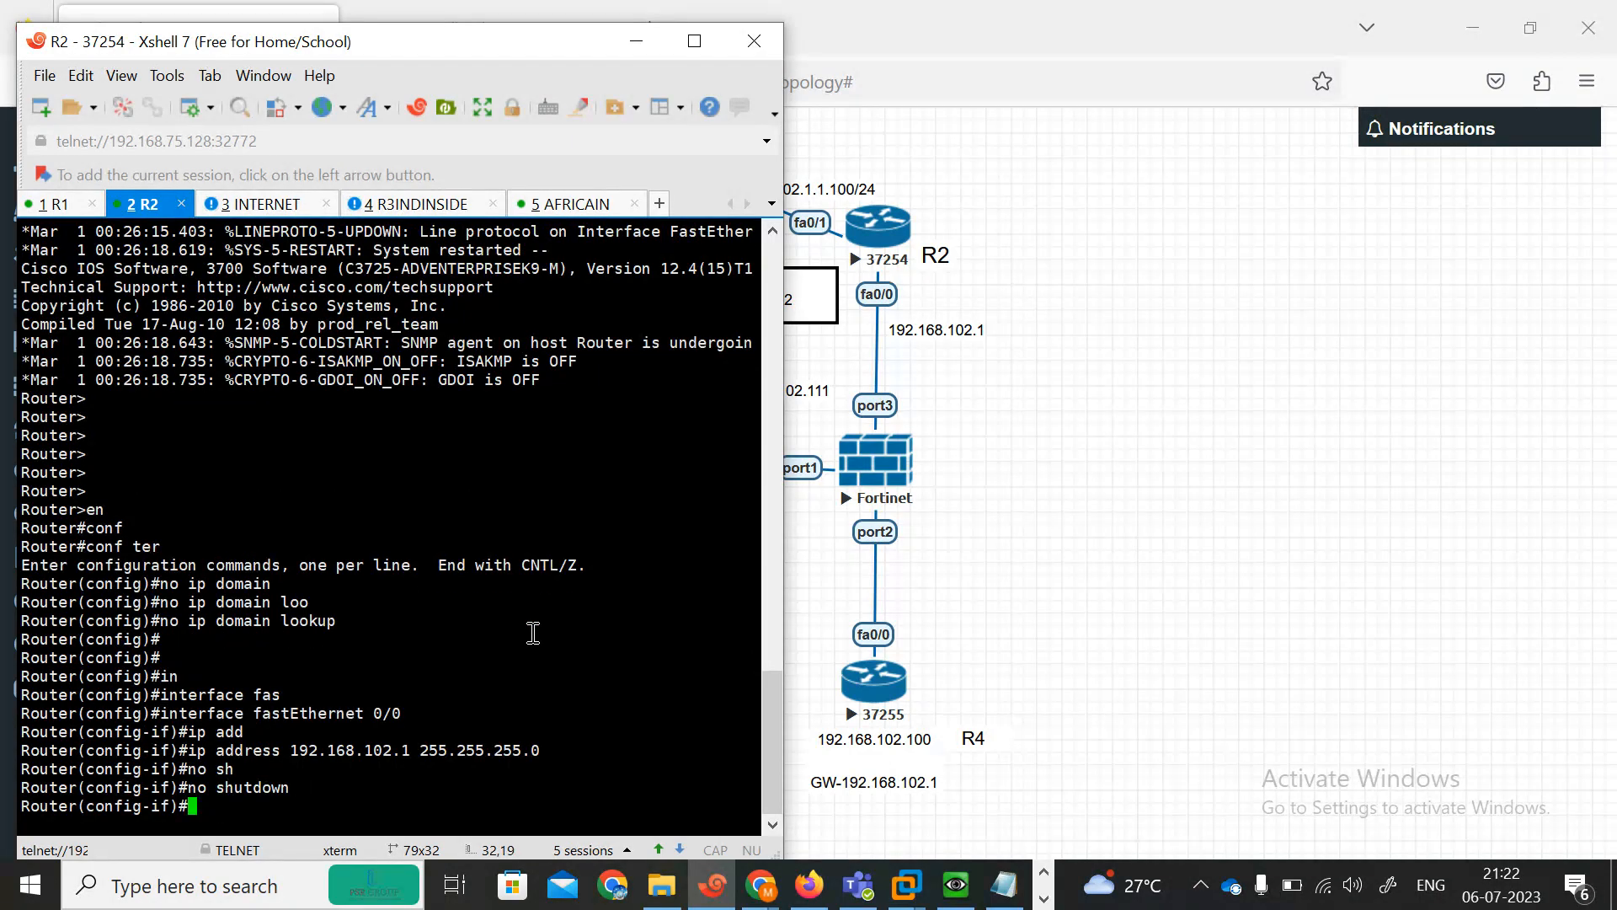
Try to enter FastEthernet0/1 interface configuration on R2.
type("int")
key("Tab")
type("fas0")
type("/1")
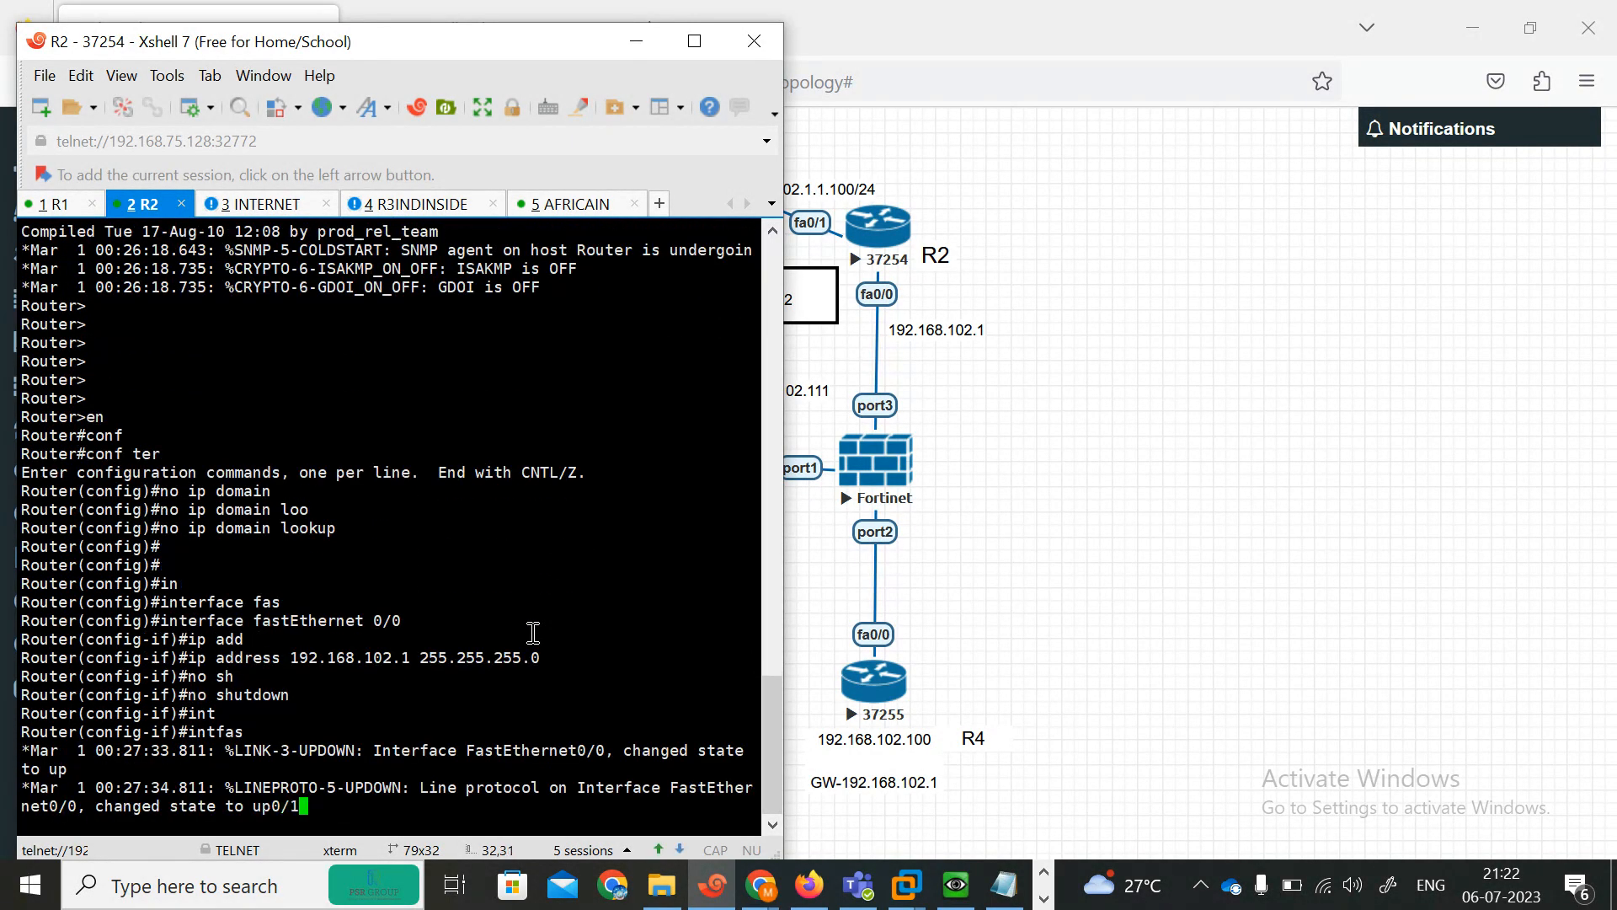
key("Return")
key("Return")
key("Up")
key("Return")
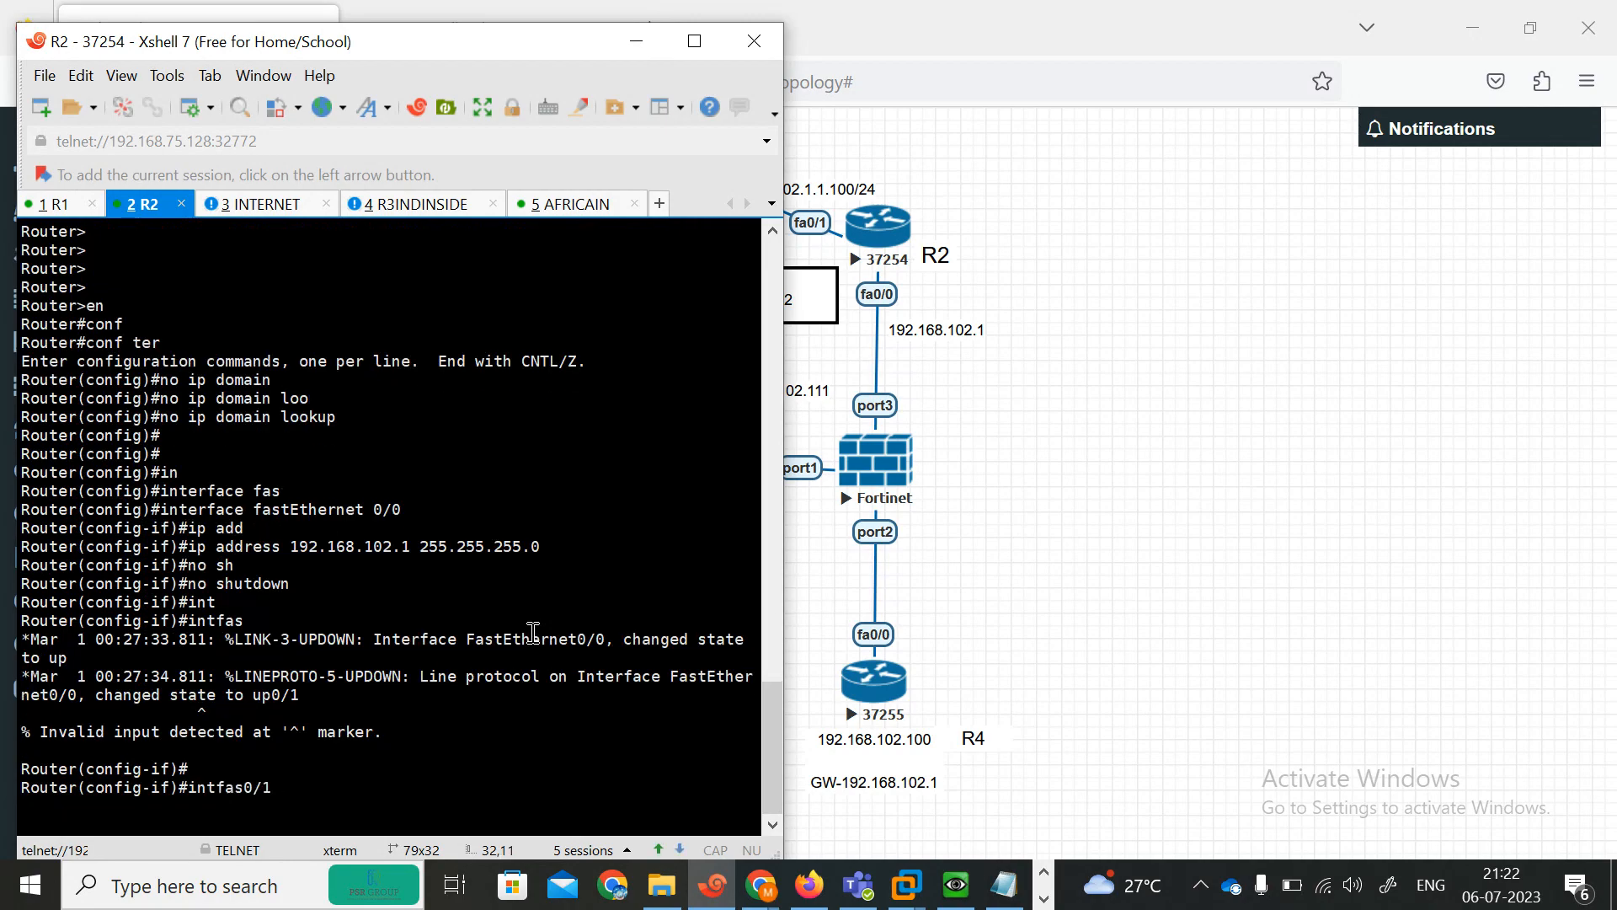
Assign 102.1.1.100 255.255.255.0 to R2's FastEthernet0/1 and enable the interface.
type("int fa0")
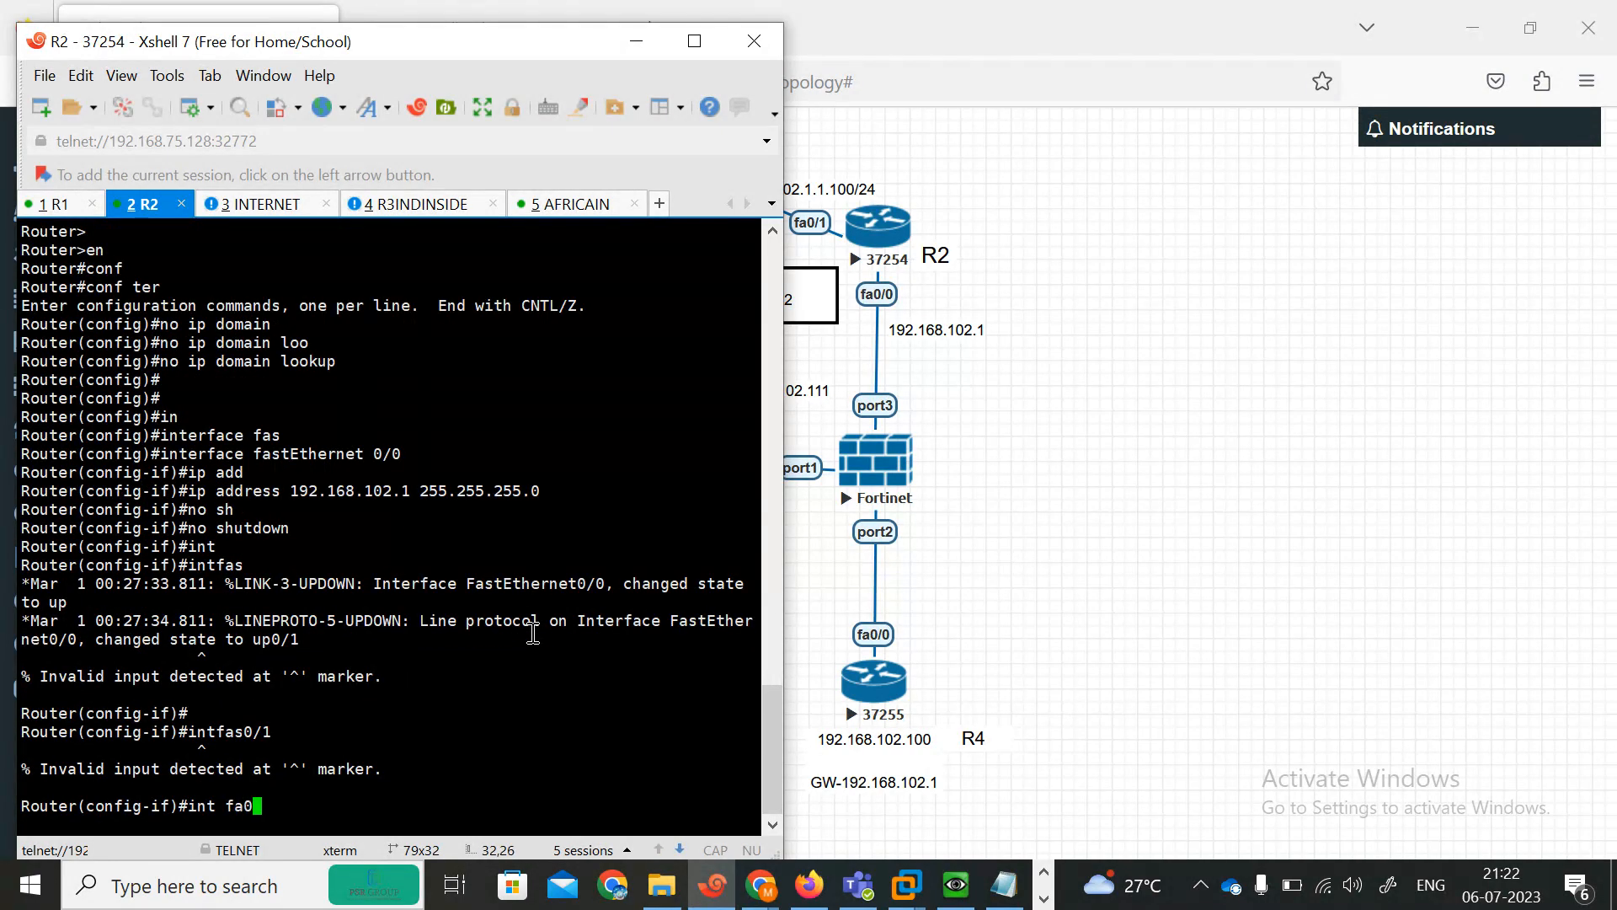
type("/1")
key("Return")
type("ip add")
key("Tab")
type("1")
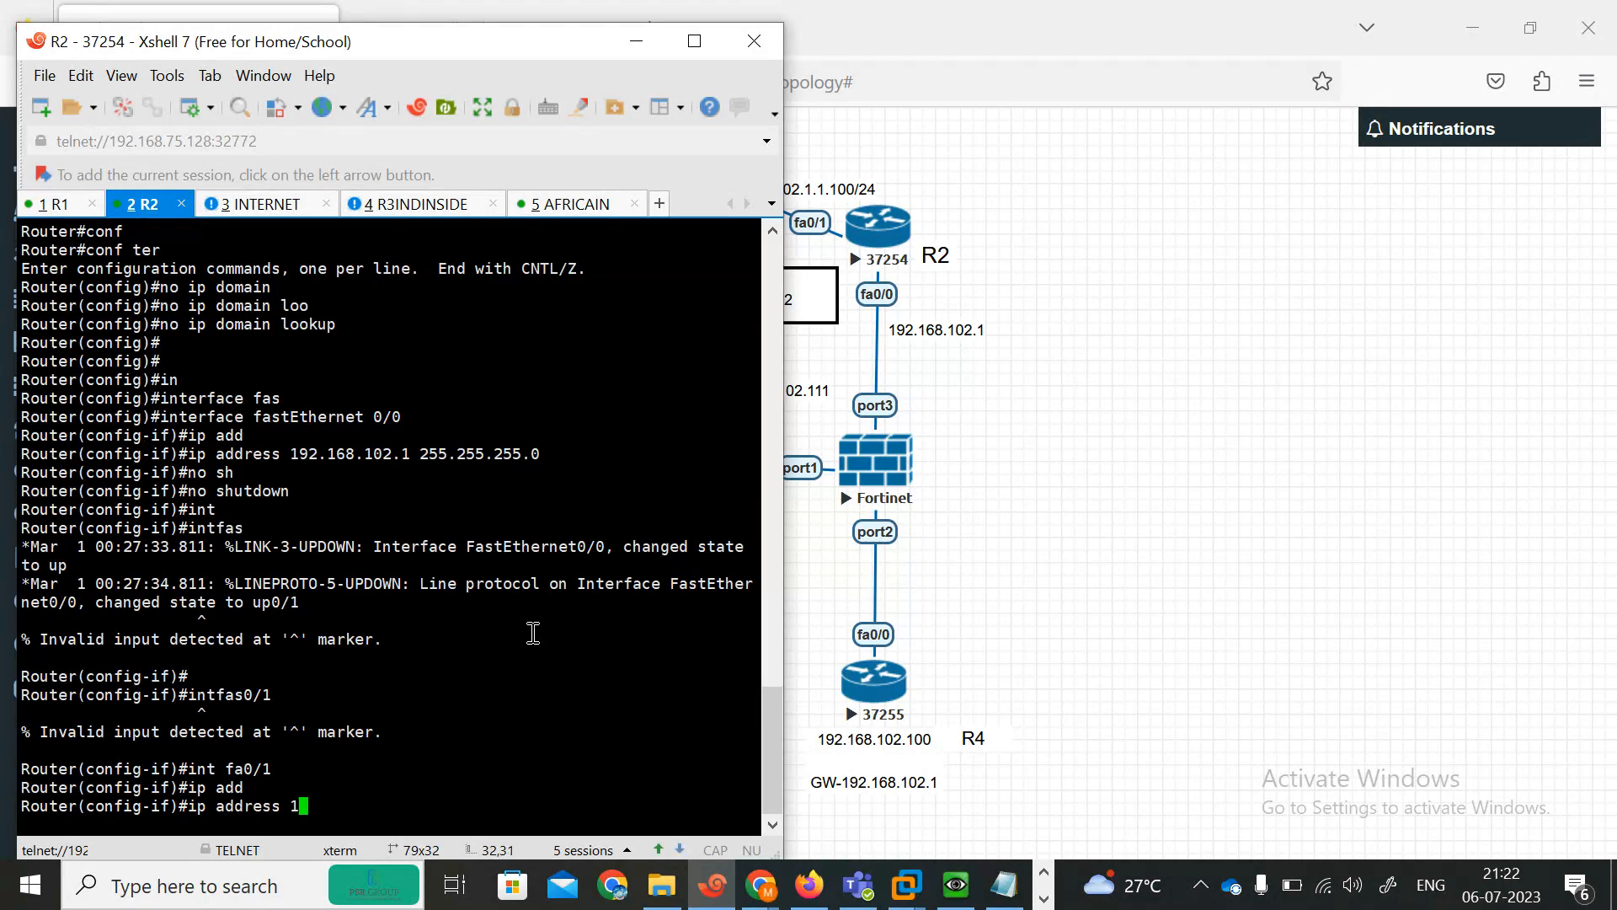
type("02.1.1.100 255.255.255.0")
key("Return")
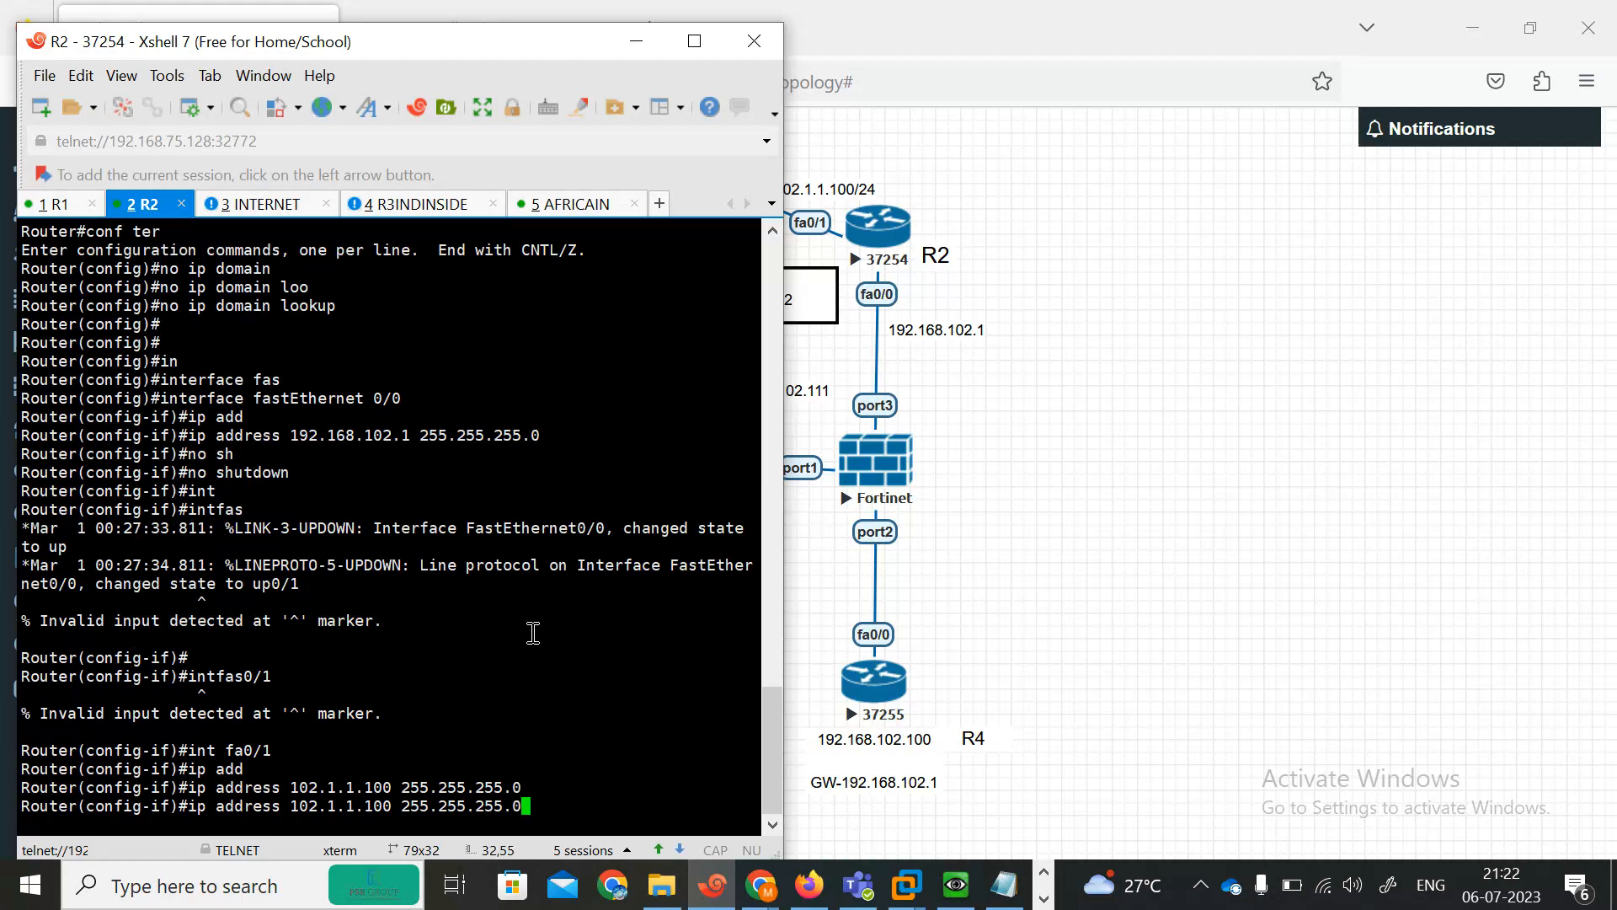
type("no sh")
key("Tab")
key("Return")
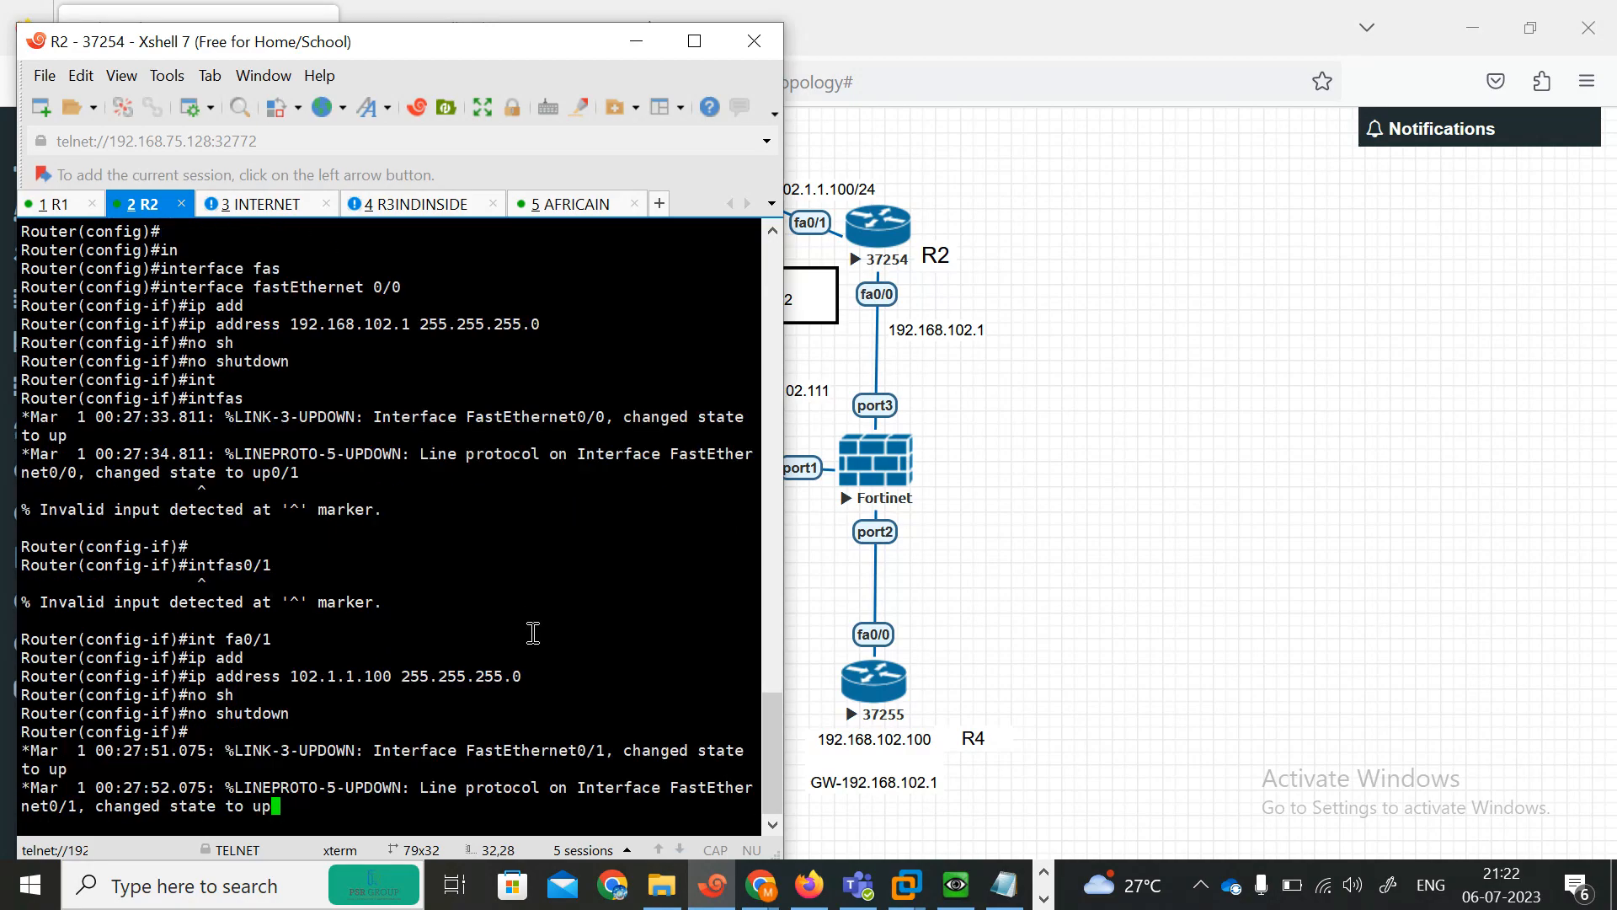
Add a default route 0.0.0.0 0.0.0.0 via 102.1.1.1 on R2 and exit configuration mode.
key("Return")
key("Return")
key("Return")
key("Return")
key("Return")
key("Return")
key("Return")
type("exi")
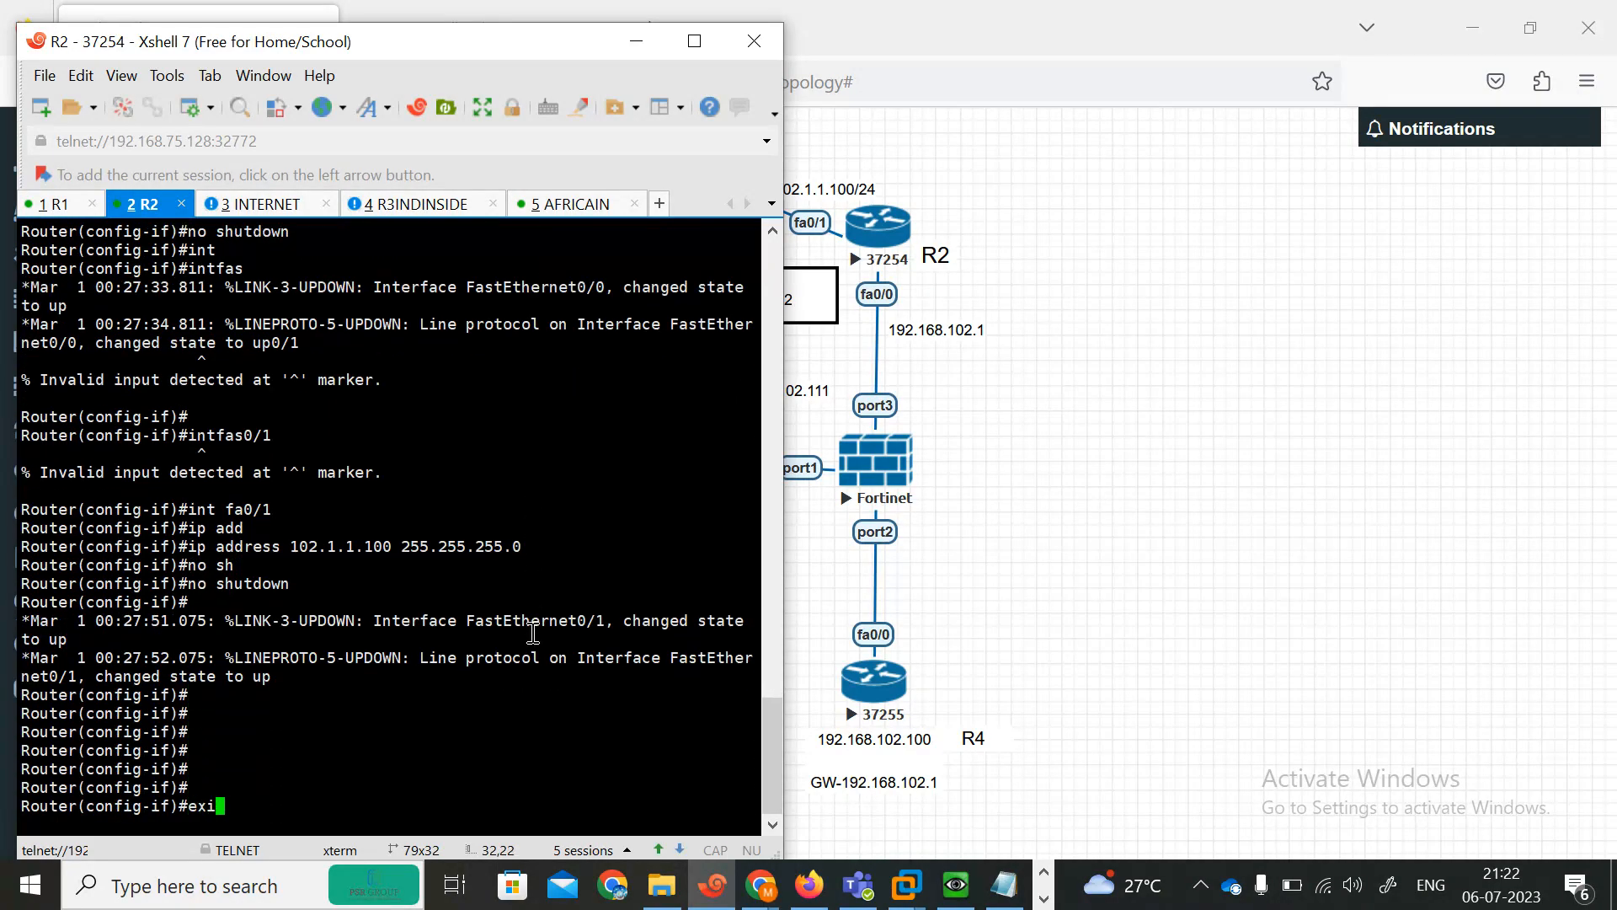
type("t")
key("Return")
type("ip roue")
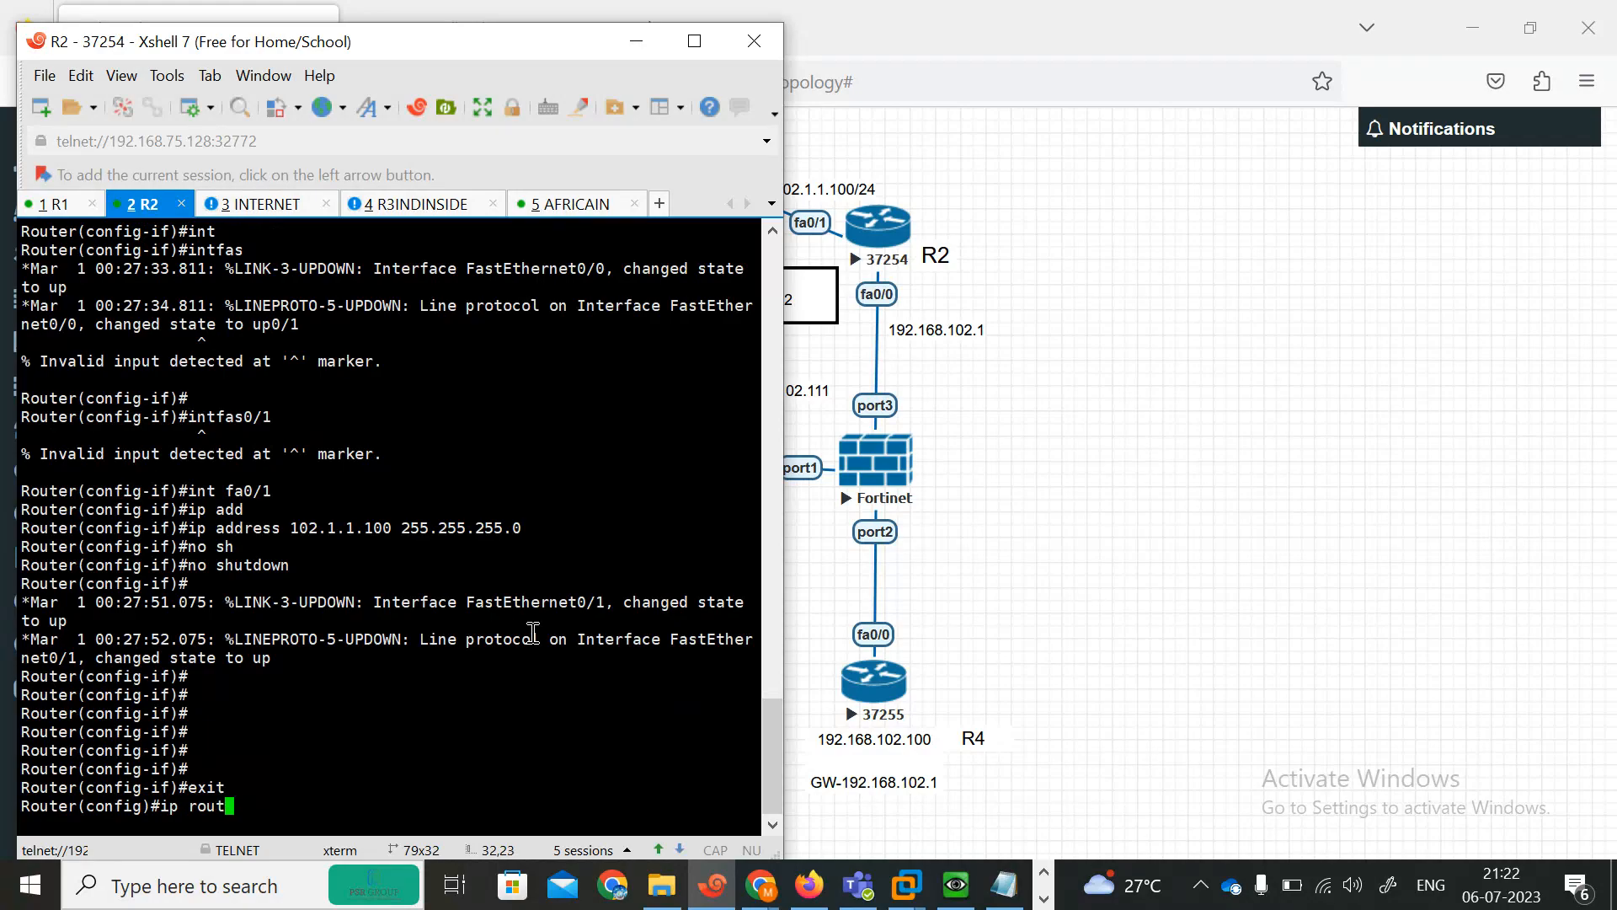
type("e")
key("Tab")
type("0.0.0.0 ")
type("0.0.0.0")
type(" 19")
key("BackSpace")
key("BackSpace")
type("102.1.1.")
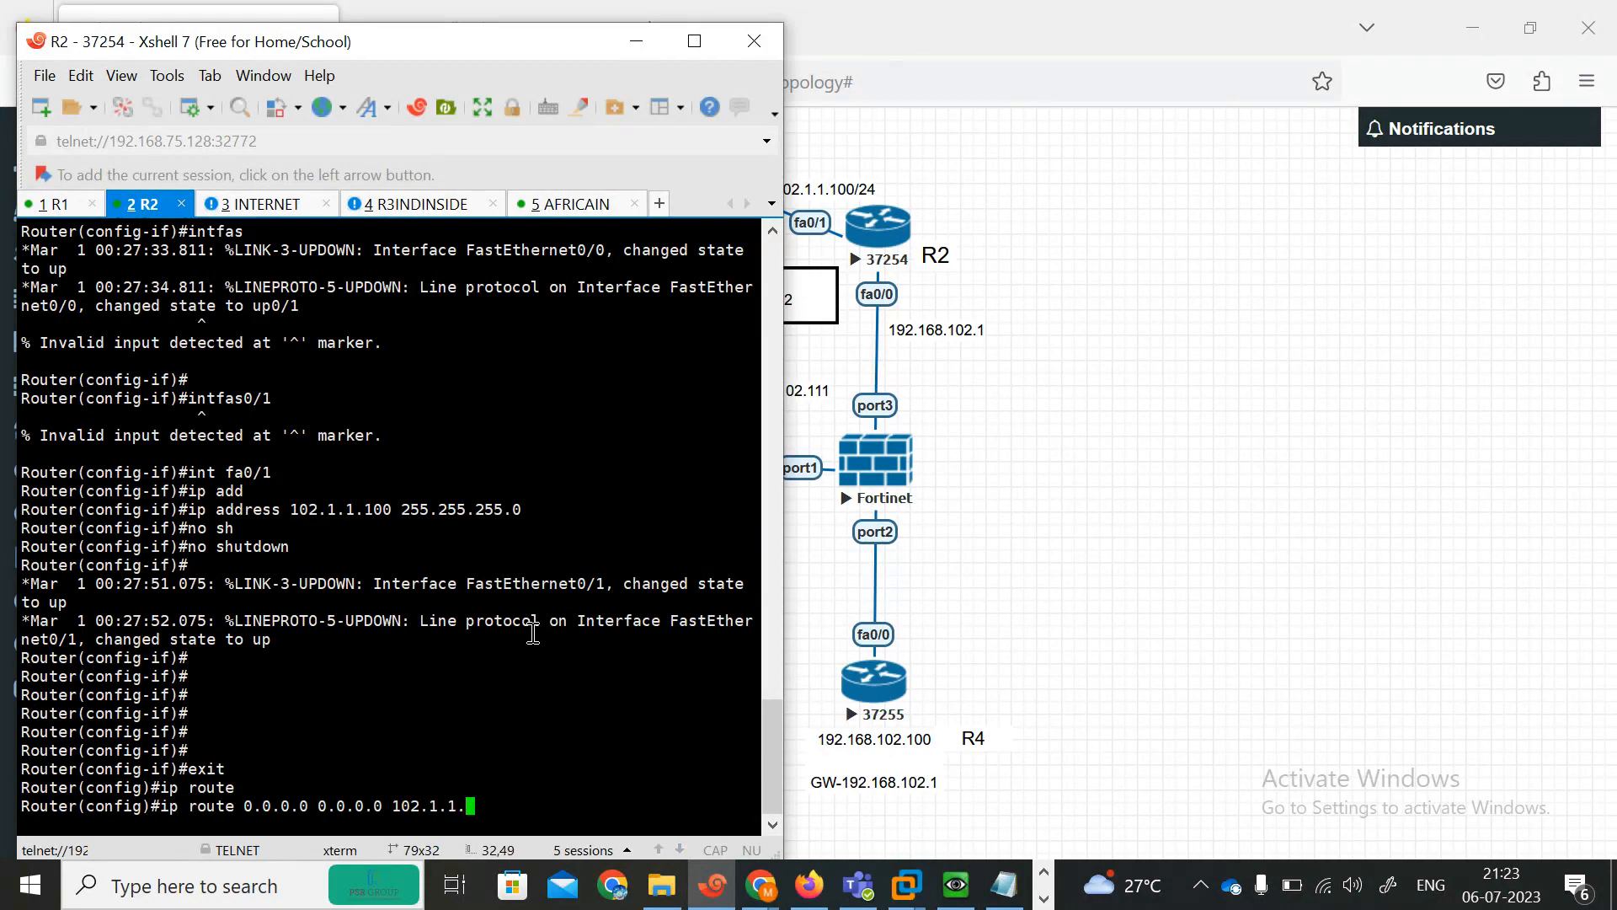
type("1")
key("alt+Tab")
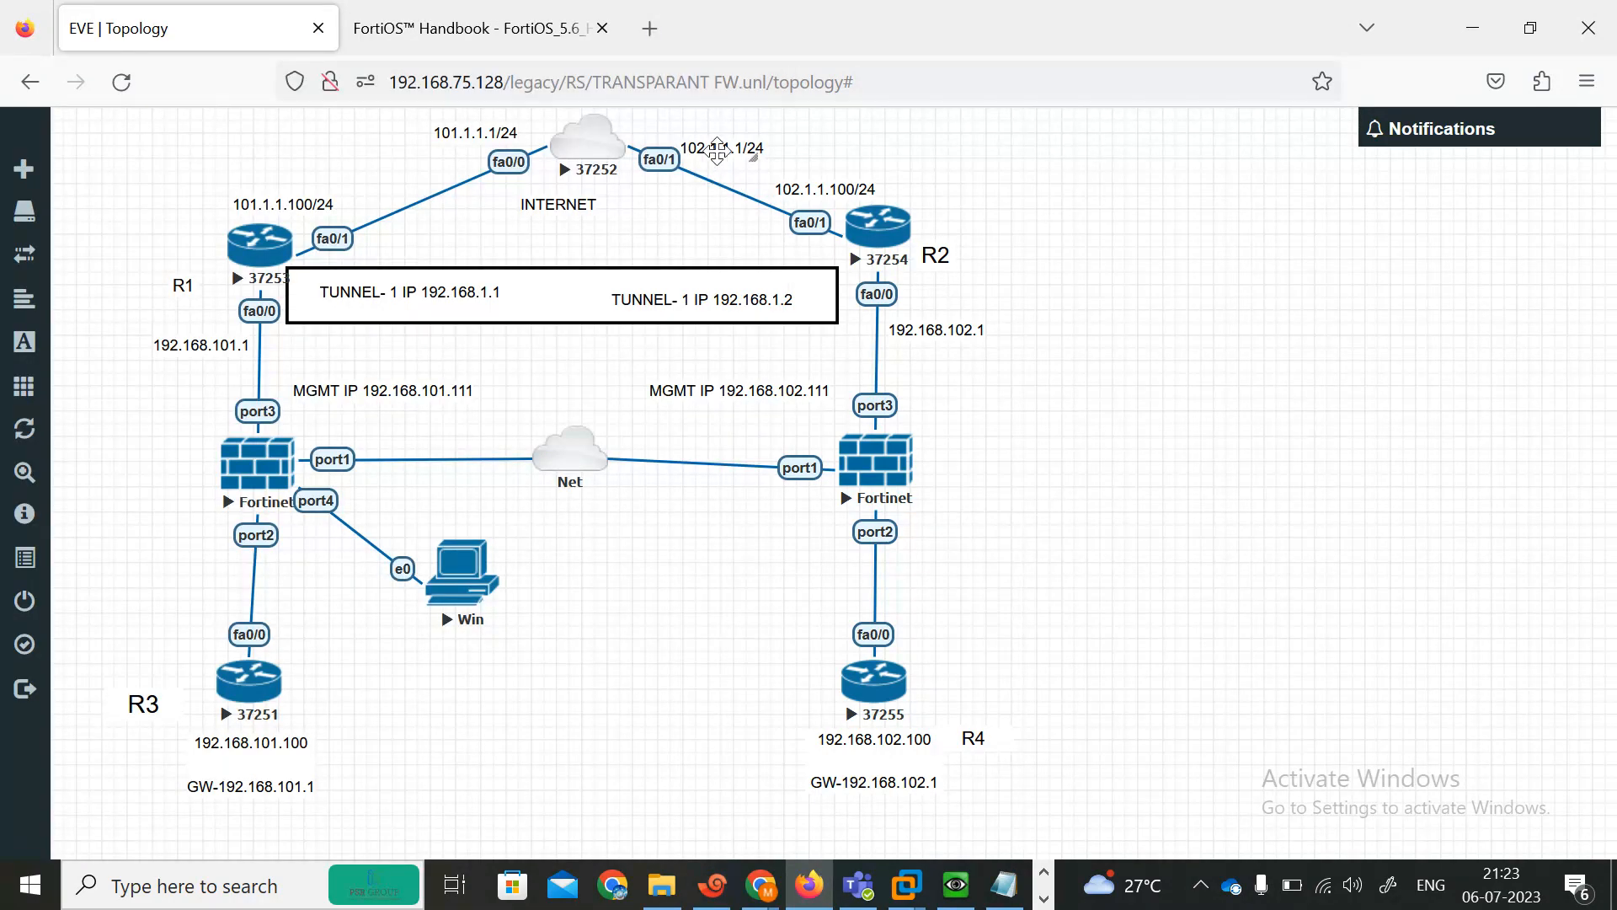
left_click(722, 894)
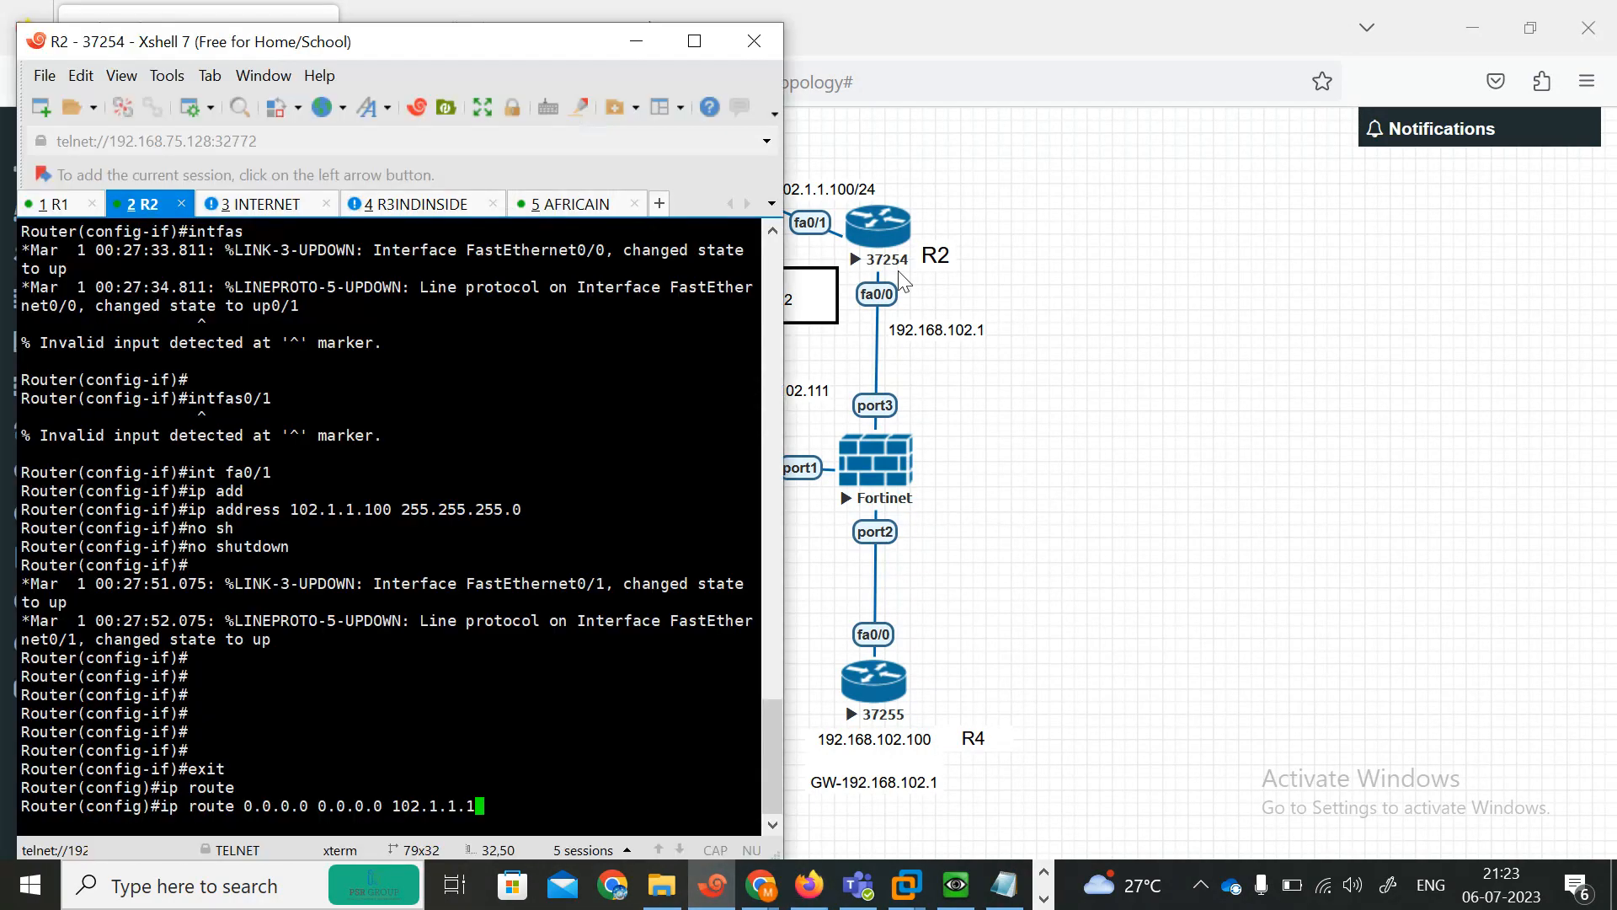
key("Return")
key("Return")
key("Return")
key("Return")
key("Return")
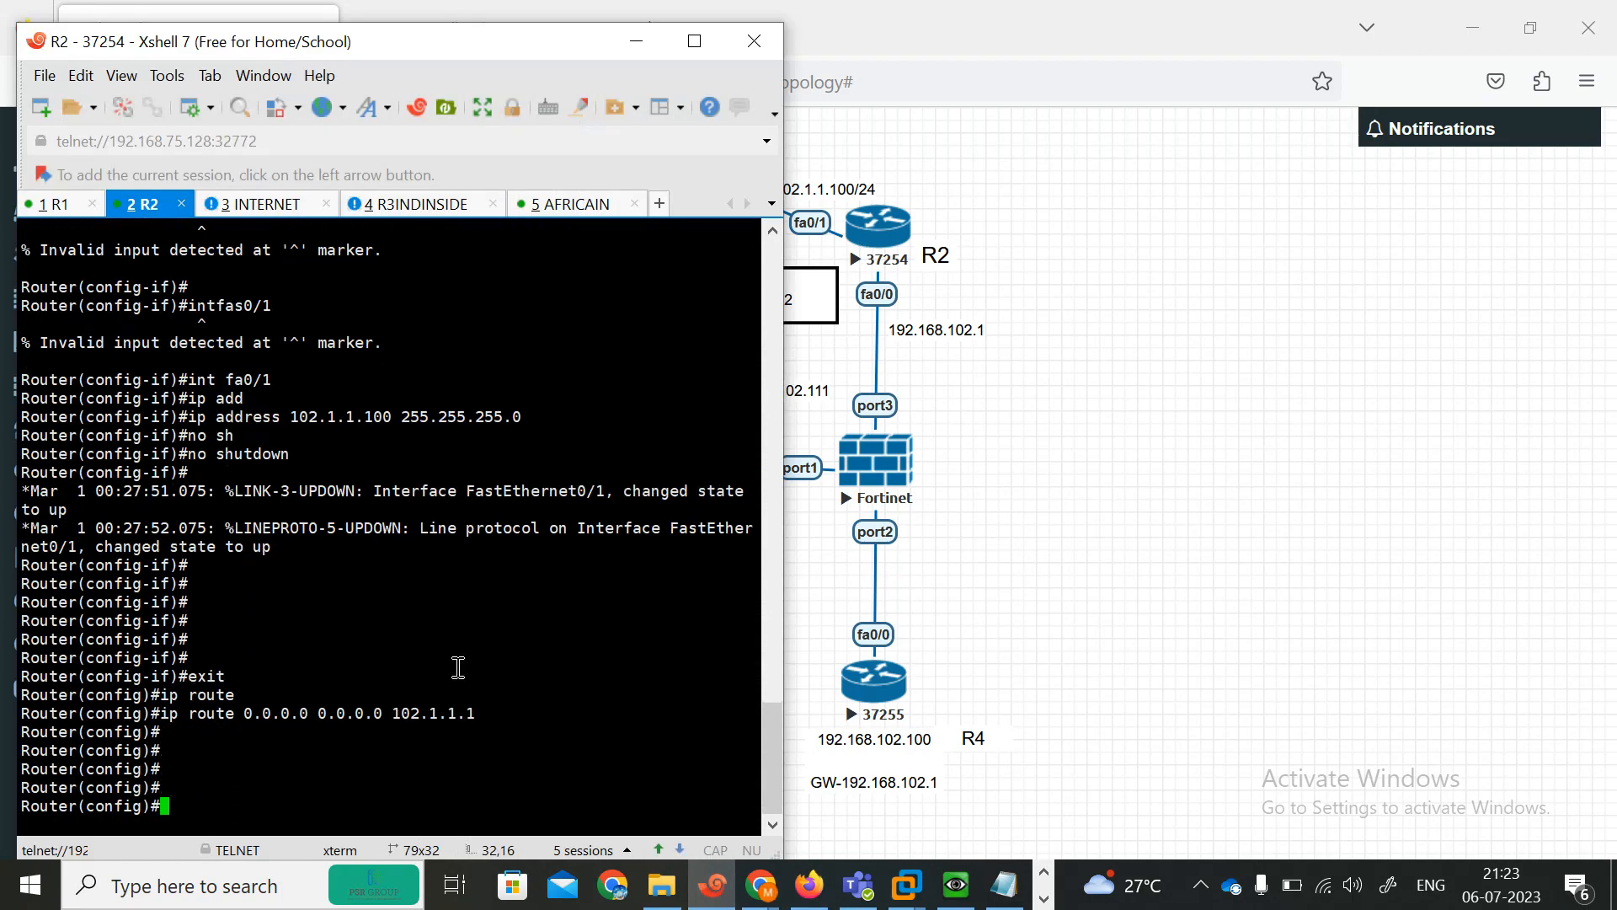
type("end")
key("Return")
key("Return")
key("Return")
key("Return")
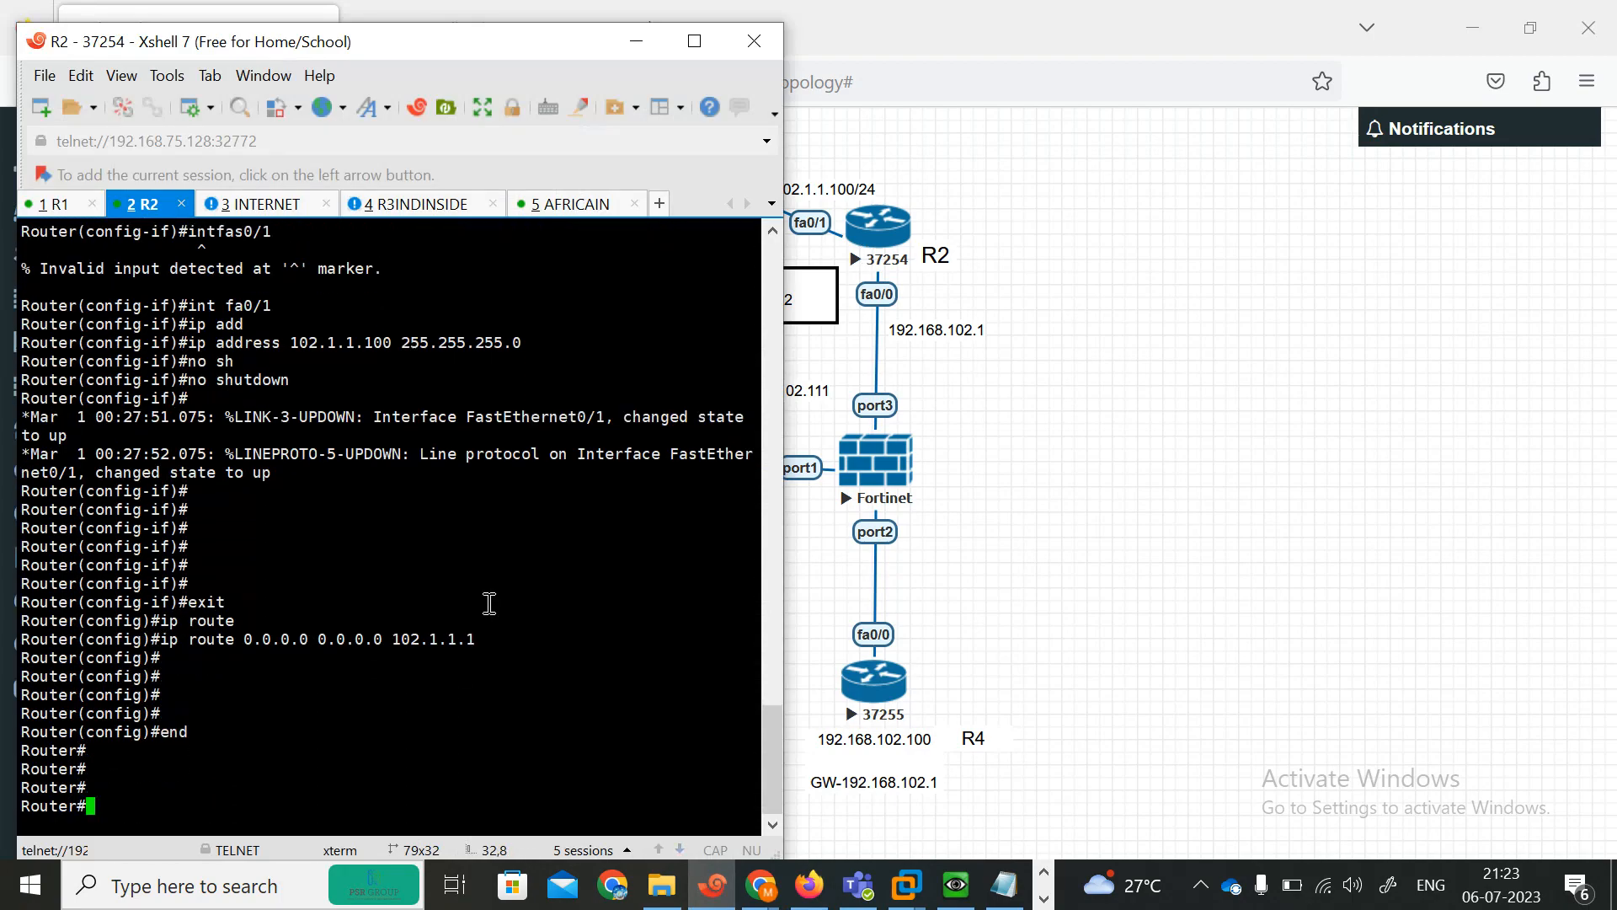
Switch to the INTERNET router's console, enter global configuration mode and disable IP domain lookup.
left_click(246, 204)
left_click_drag(348, 51, 1122, 27)
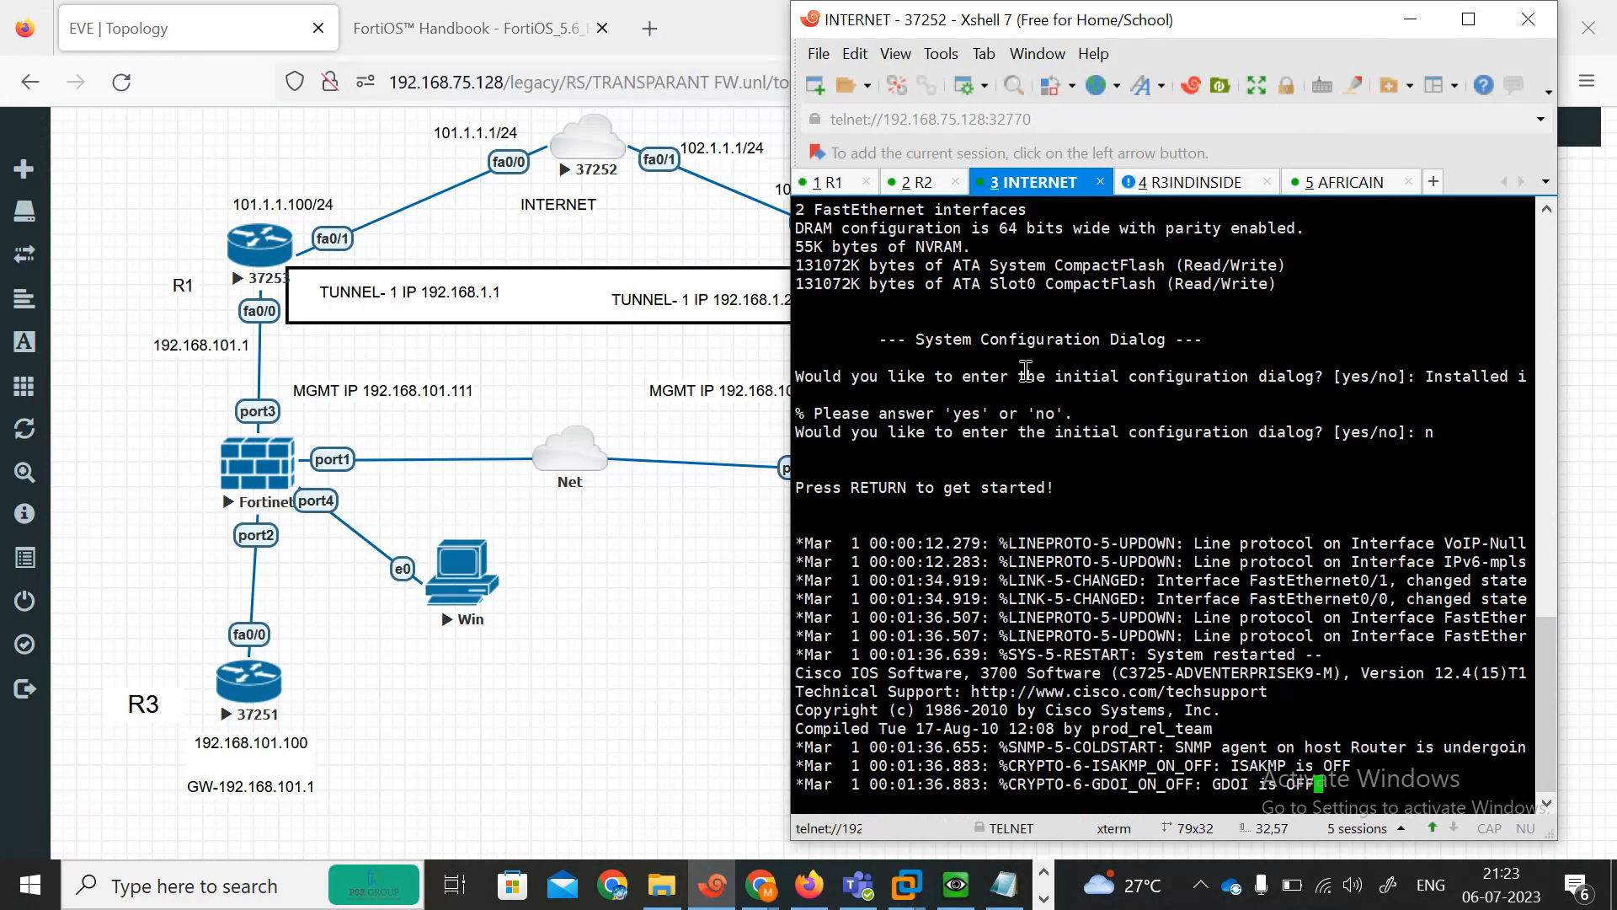
key("Return")
key("Return")
type("en")
key("Return")
type("conf")
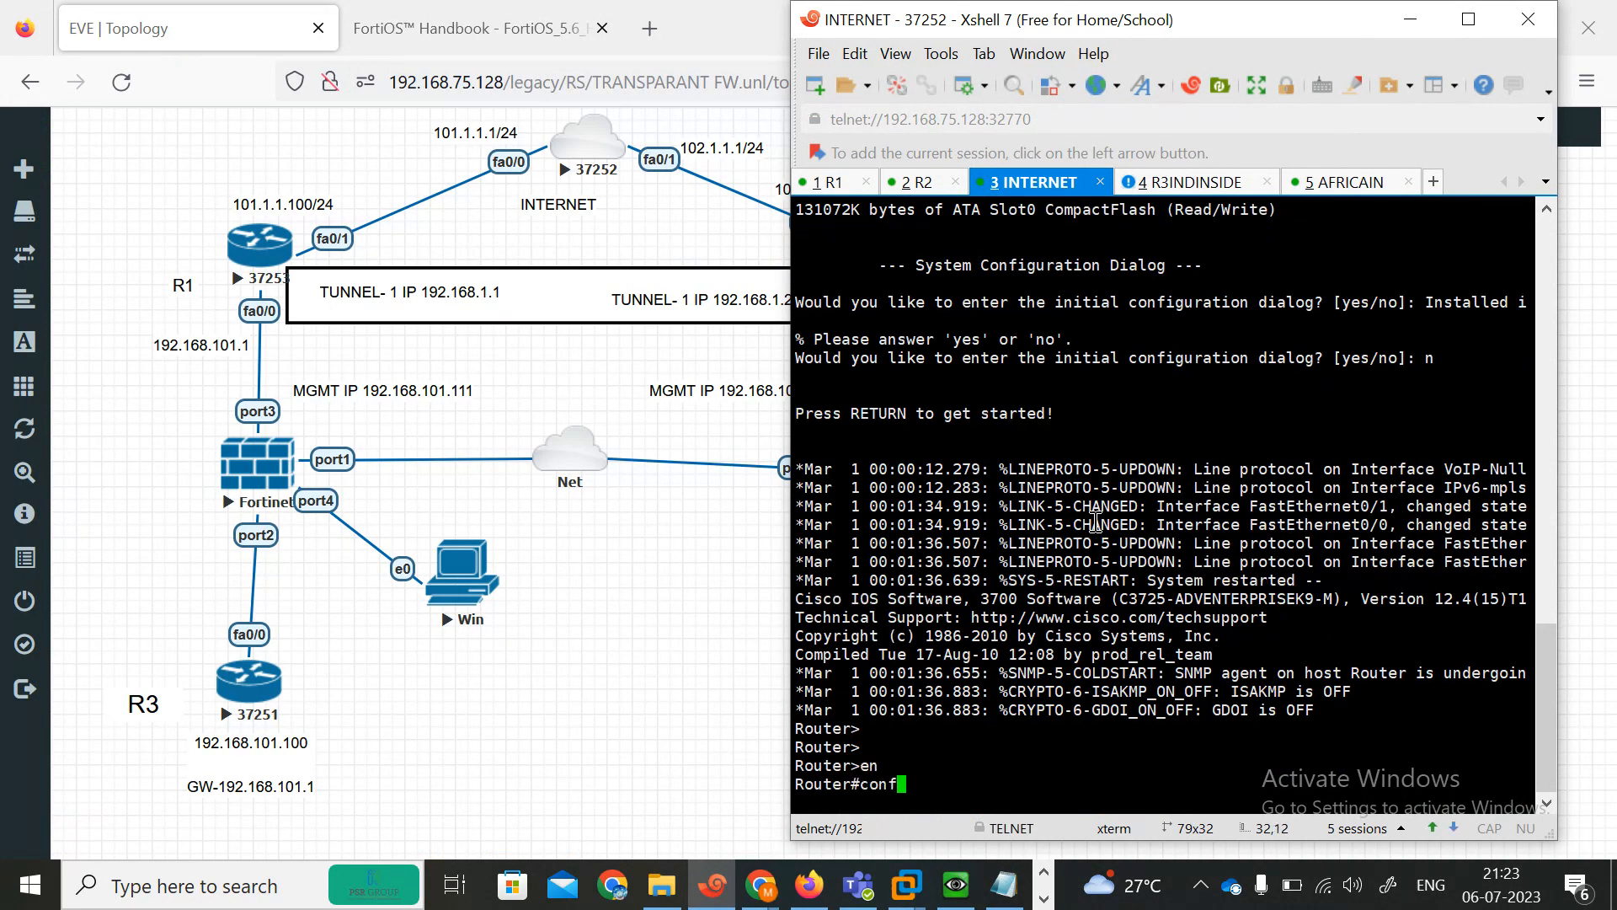
key("Tab")
type("ter")
key("Return")
key("Return")
type("no ip doma")
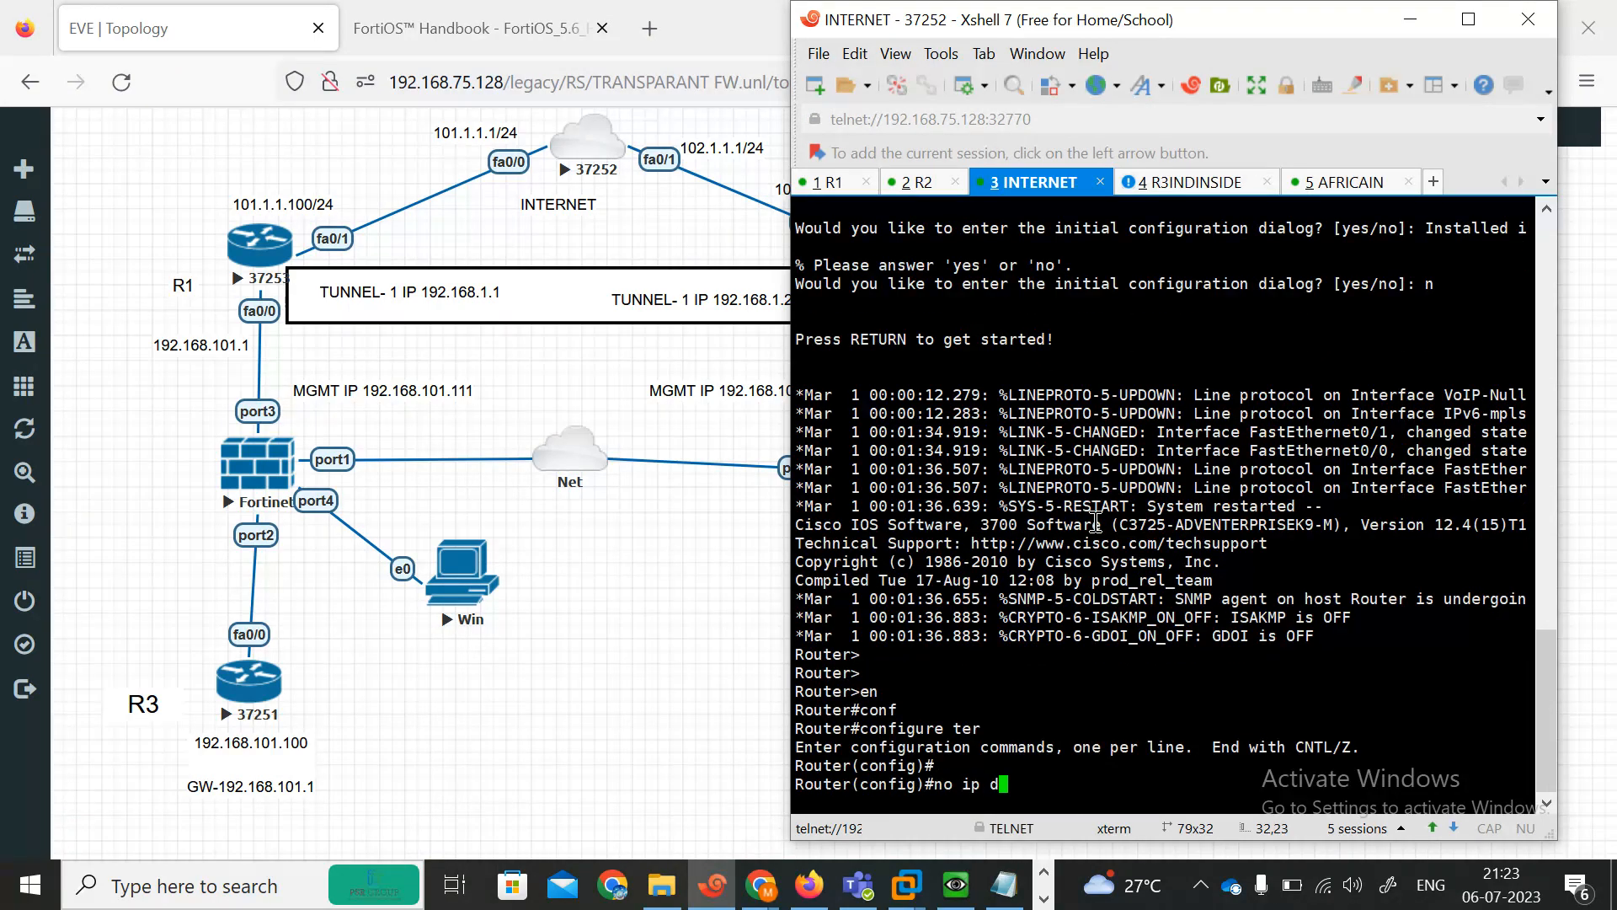
key("Tab")
type("in lo")
key("Tab")
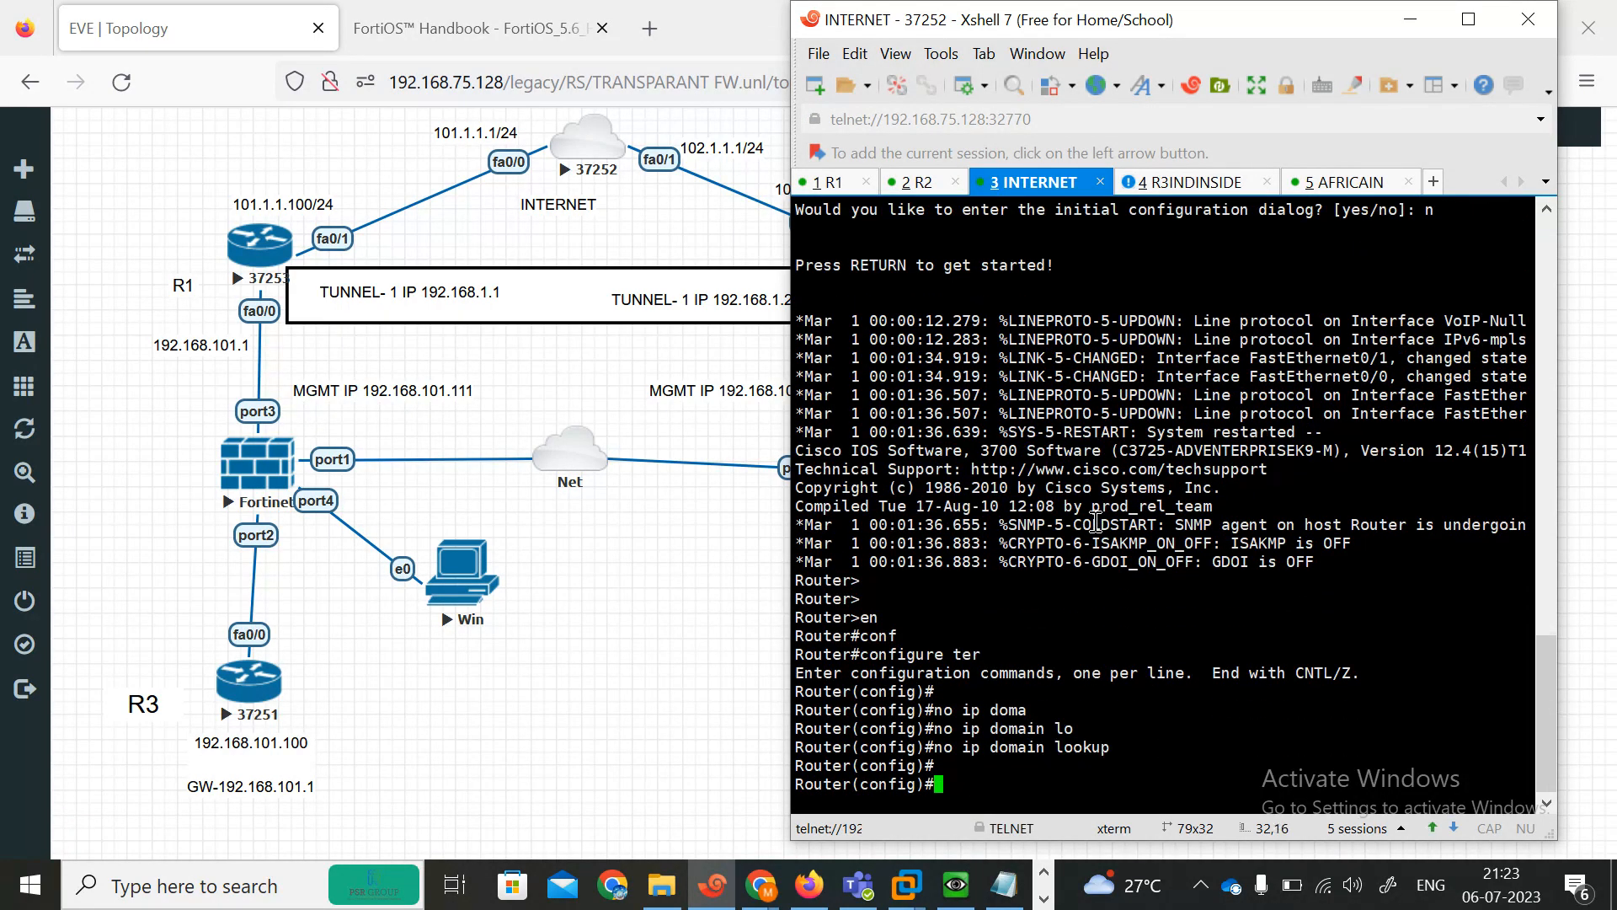
key("Return")
key("Return")
Assign 101.1.1.1 255.255.255.0 to the INTERNET router's FastEthernet0/0 and enable the interface.
type("int")
key("Tab")
type("fas")
key("Tab")
type("0/0")
key("Return")
type("ip add")
key("Tab")
type("102.1.1.1")
key("BackSpace")
key("BackSpace")
key("BackSpace")
key("BackSpace")
type("1.")
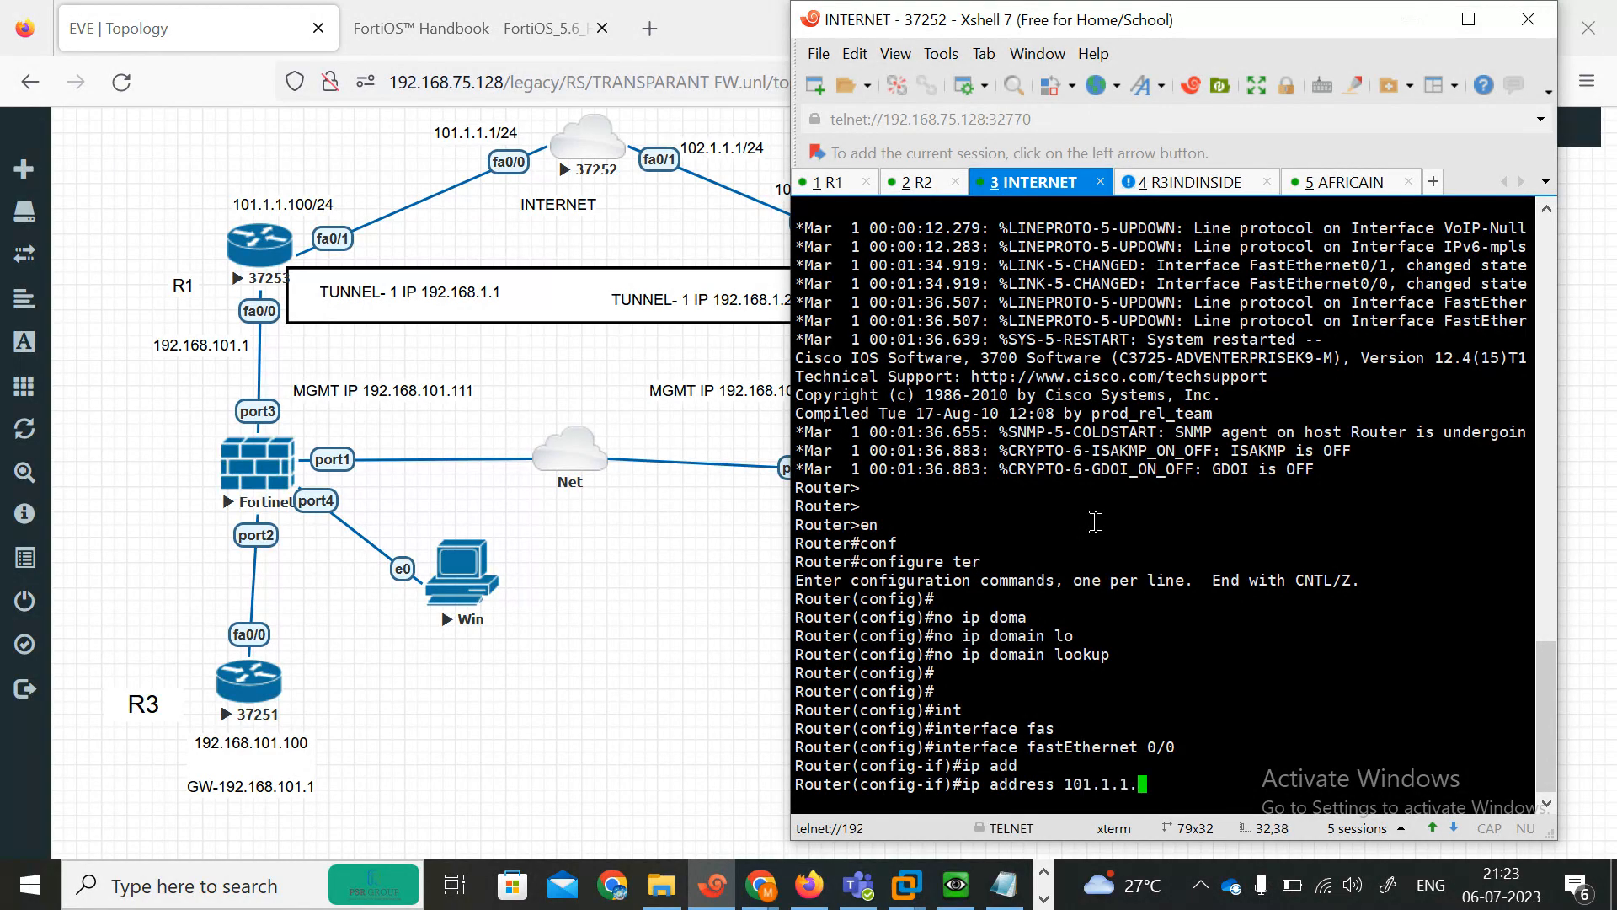
type("1.1 255.255.255.0")
key("Return")
type("no s")
key("Tab")
type("h")
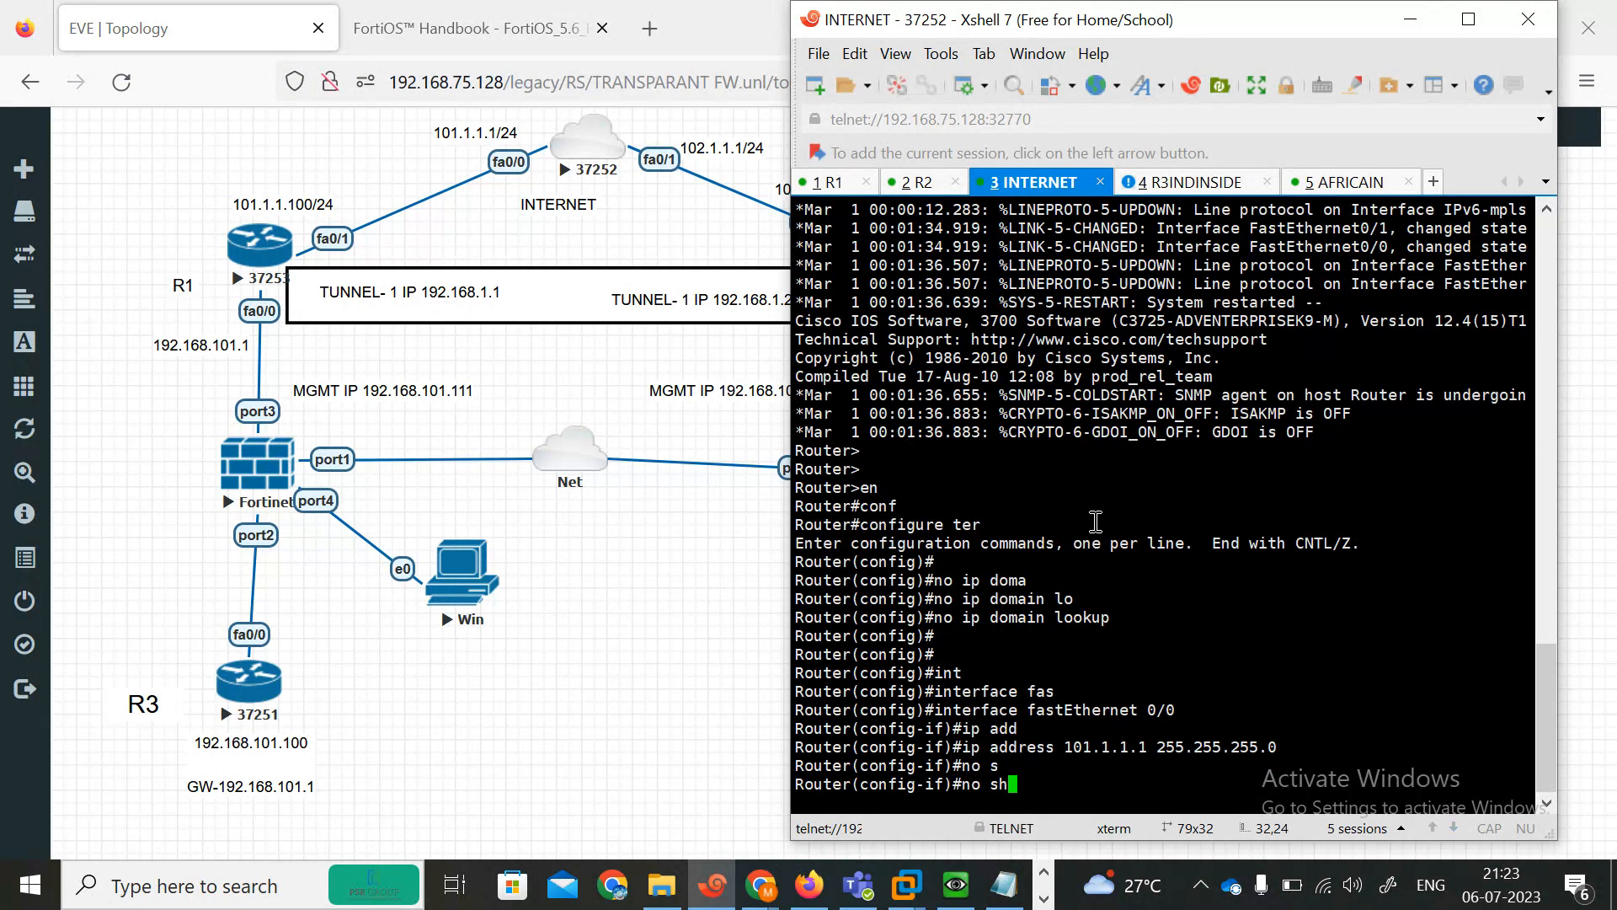
key("Return")
key("Return")
key("Return")
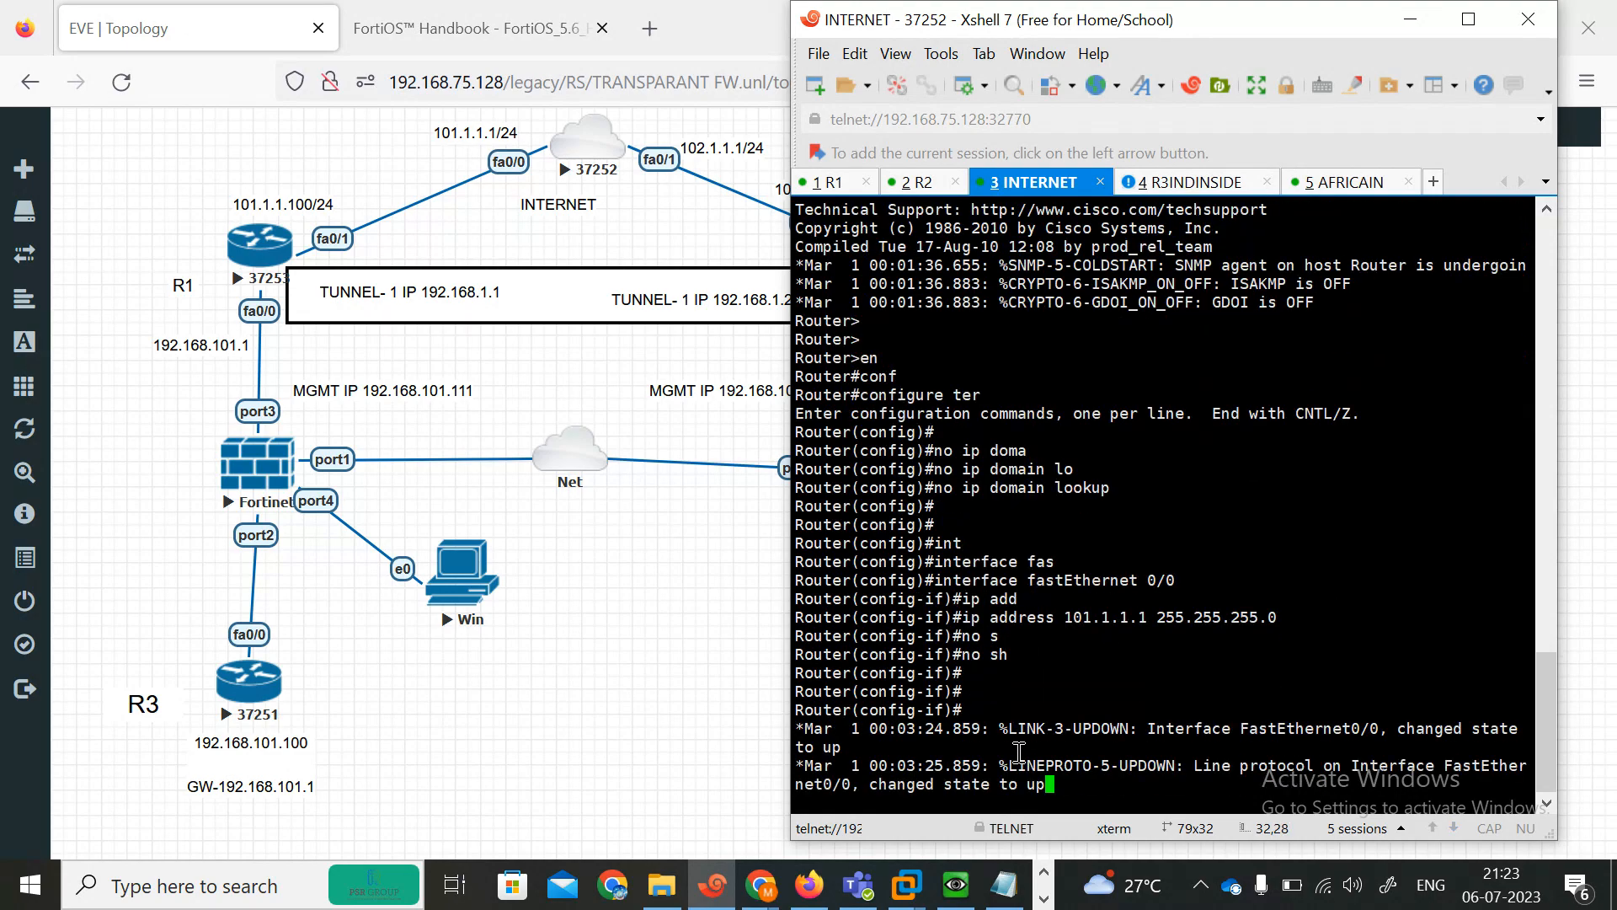
Assign 102.1.1.1 255.255.255.0 to the INTERNET router's FastEthernet0/1 and enable the interface.
key("Return")
key("Return")
type("int fa0/1")
key("Return")
type("ip add 102.1.1.")
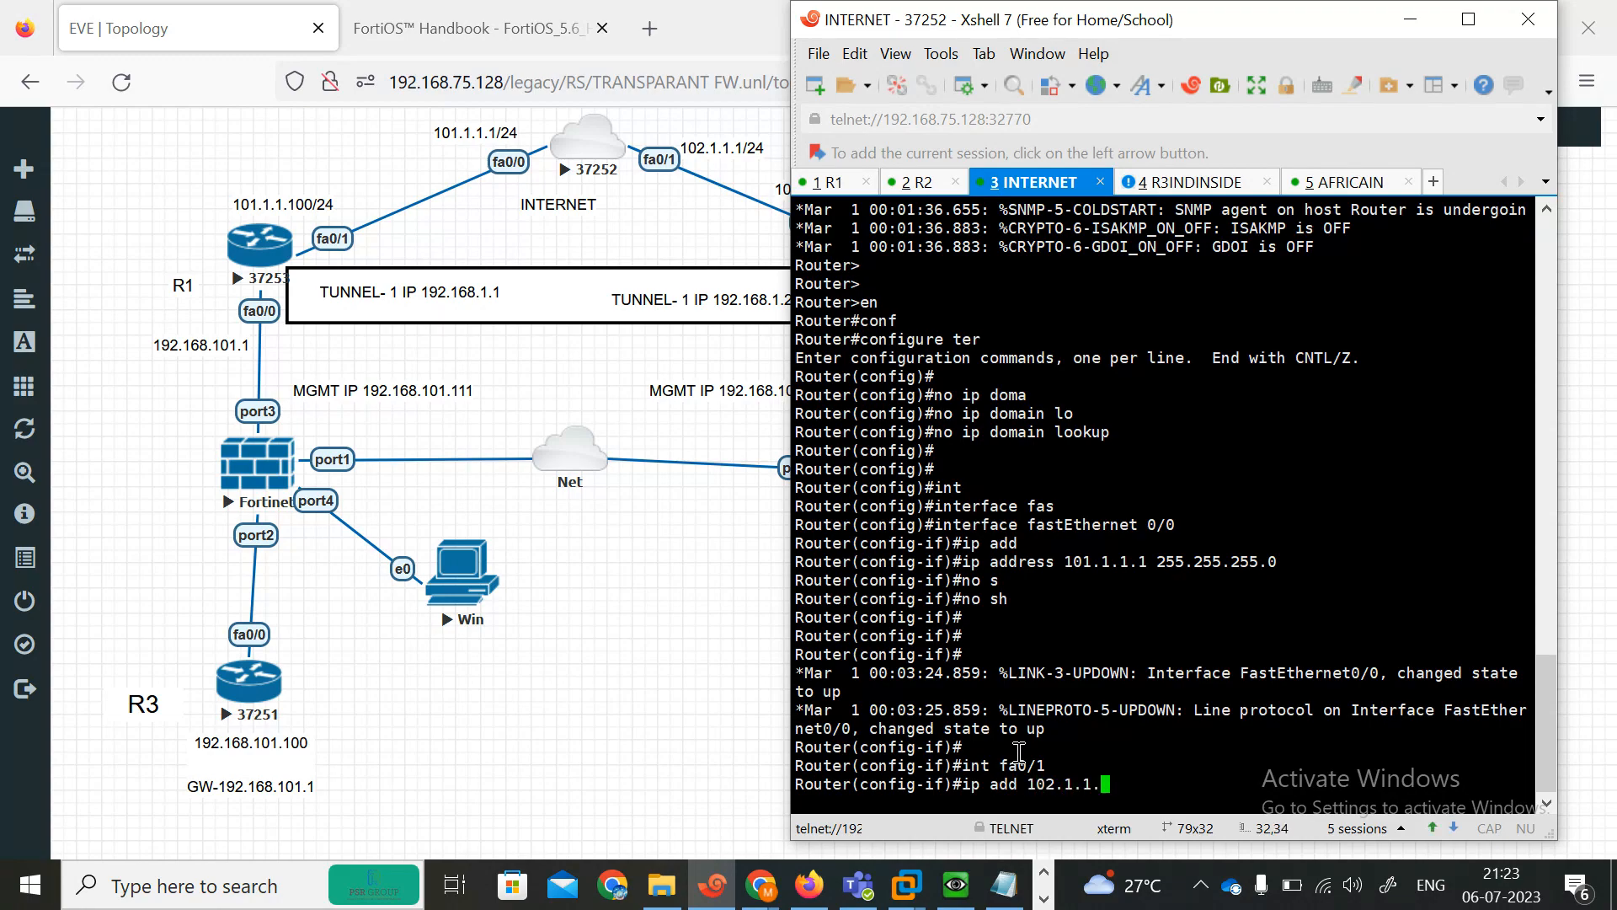
type("1 255.255.255.0")
key("Return")
type("no sh")
key("Tab")
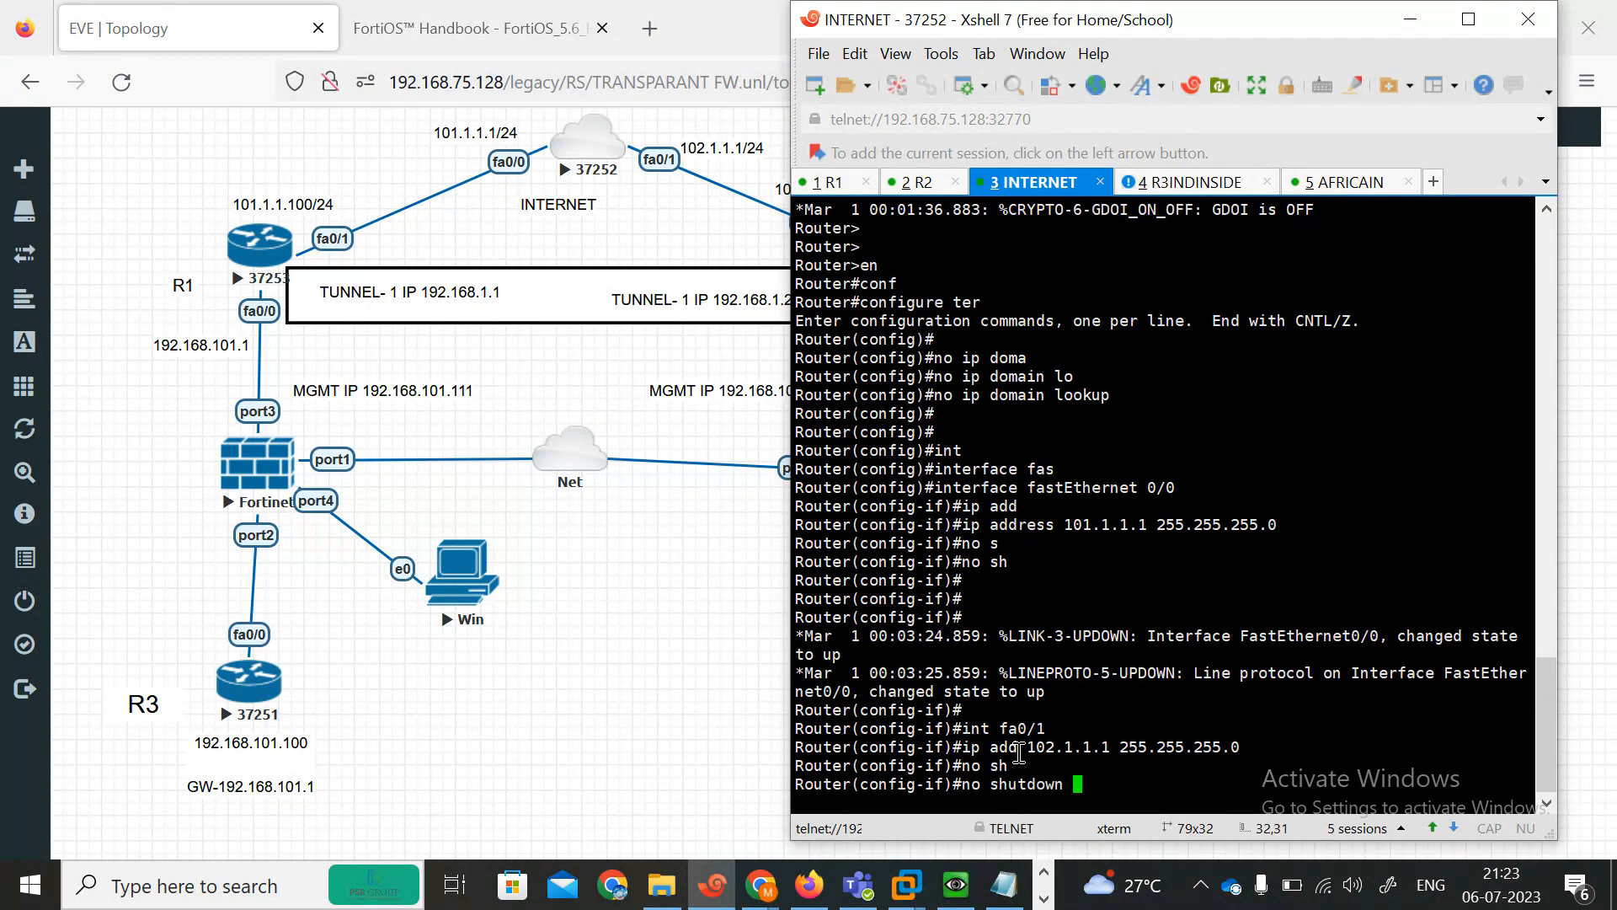
key("Return")
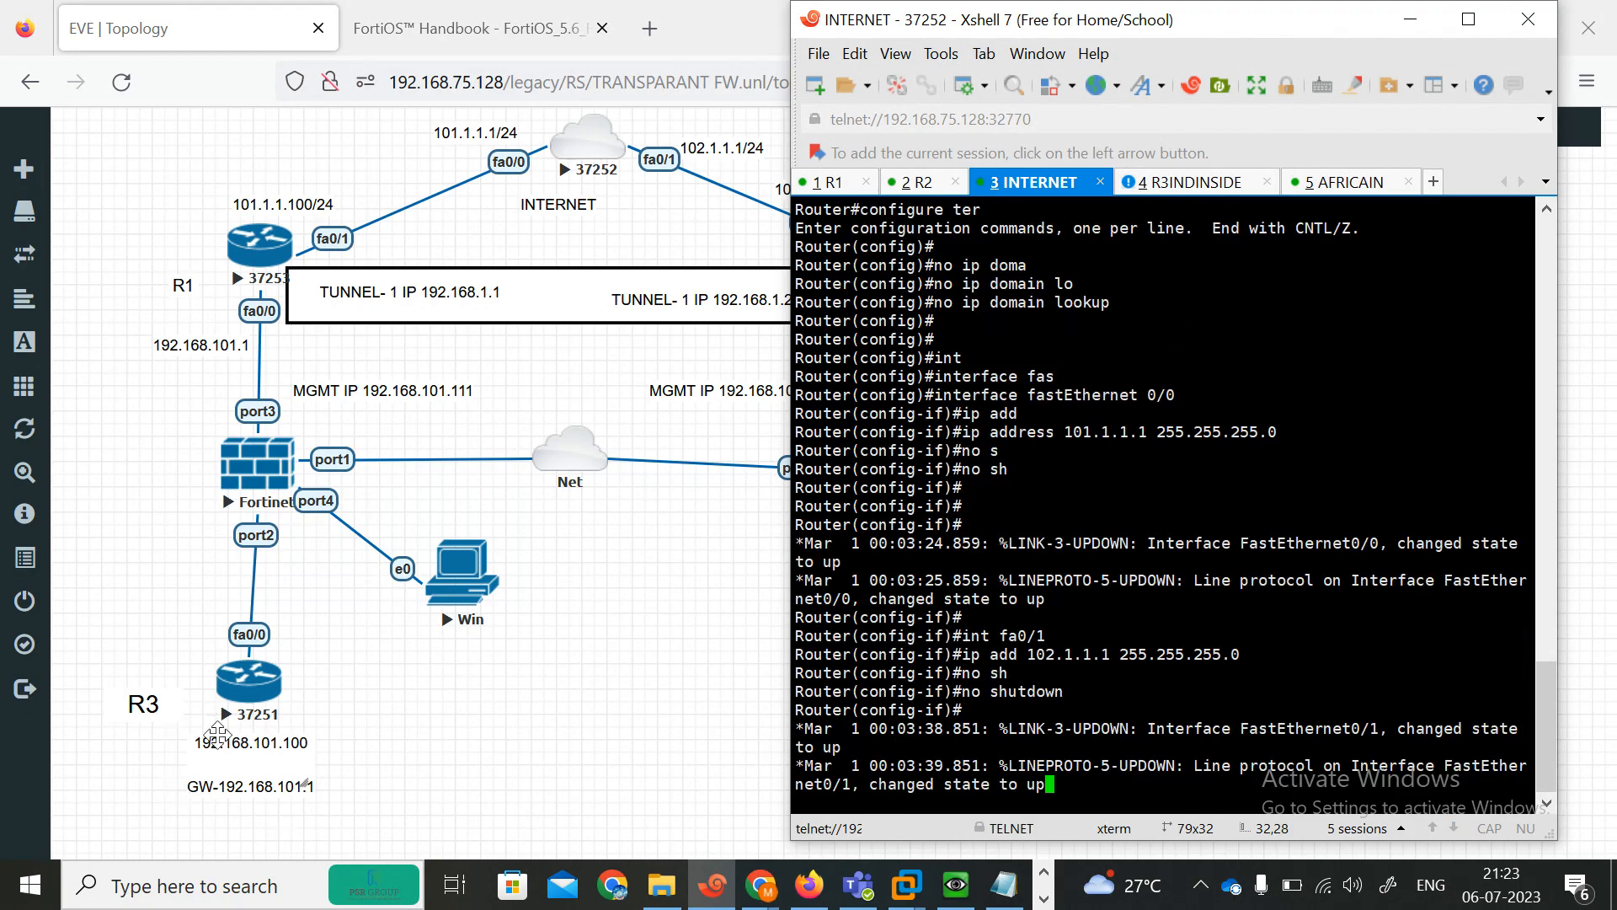
Switch to the R3INDINSIDE router's console and enter privileged and global configuration mode.
left_click(1194, 181)
key("Return")
key("Return")
key("Return")
key("Return")
key("Return")
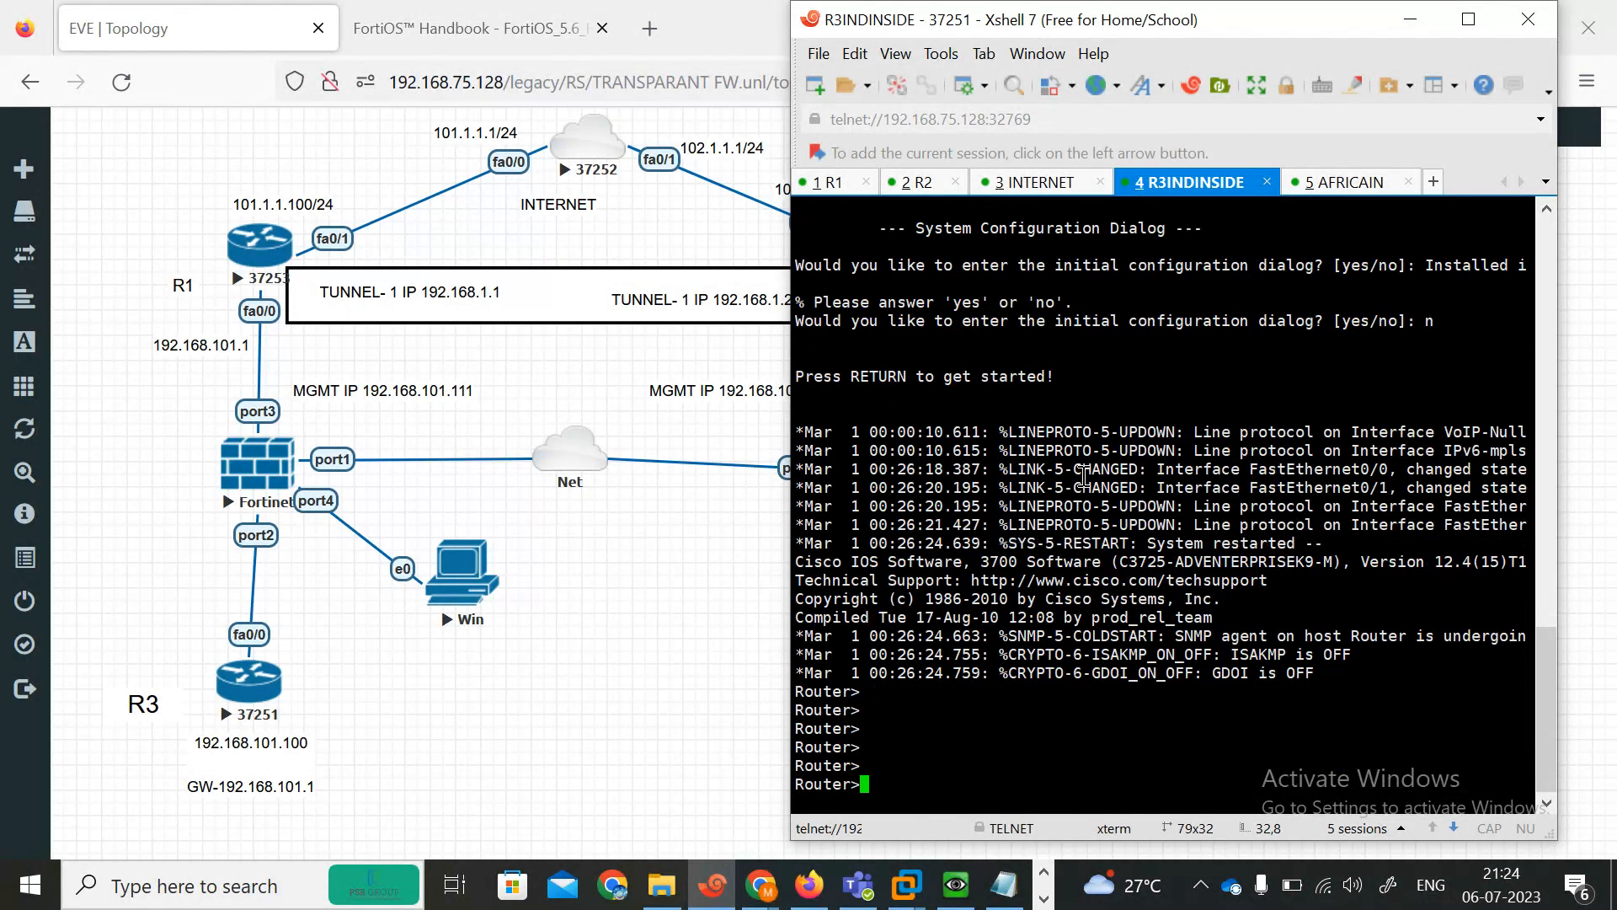
key("Return")
type("en")
key("Return")
type("con")
key("Tab")
type("f")
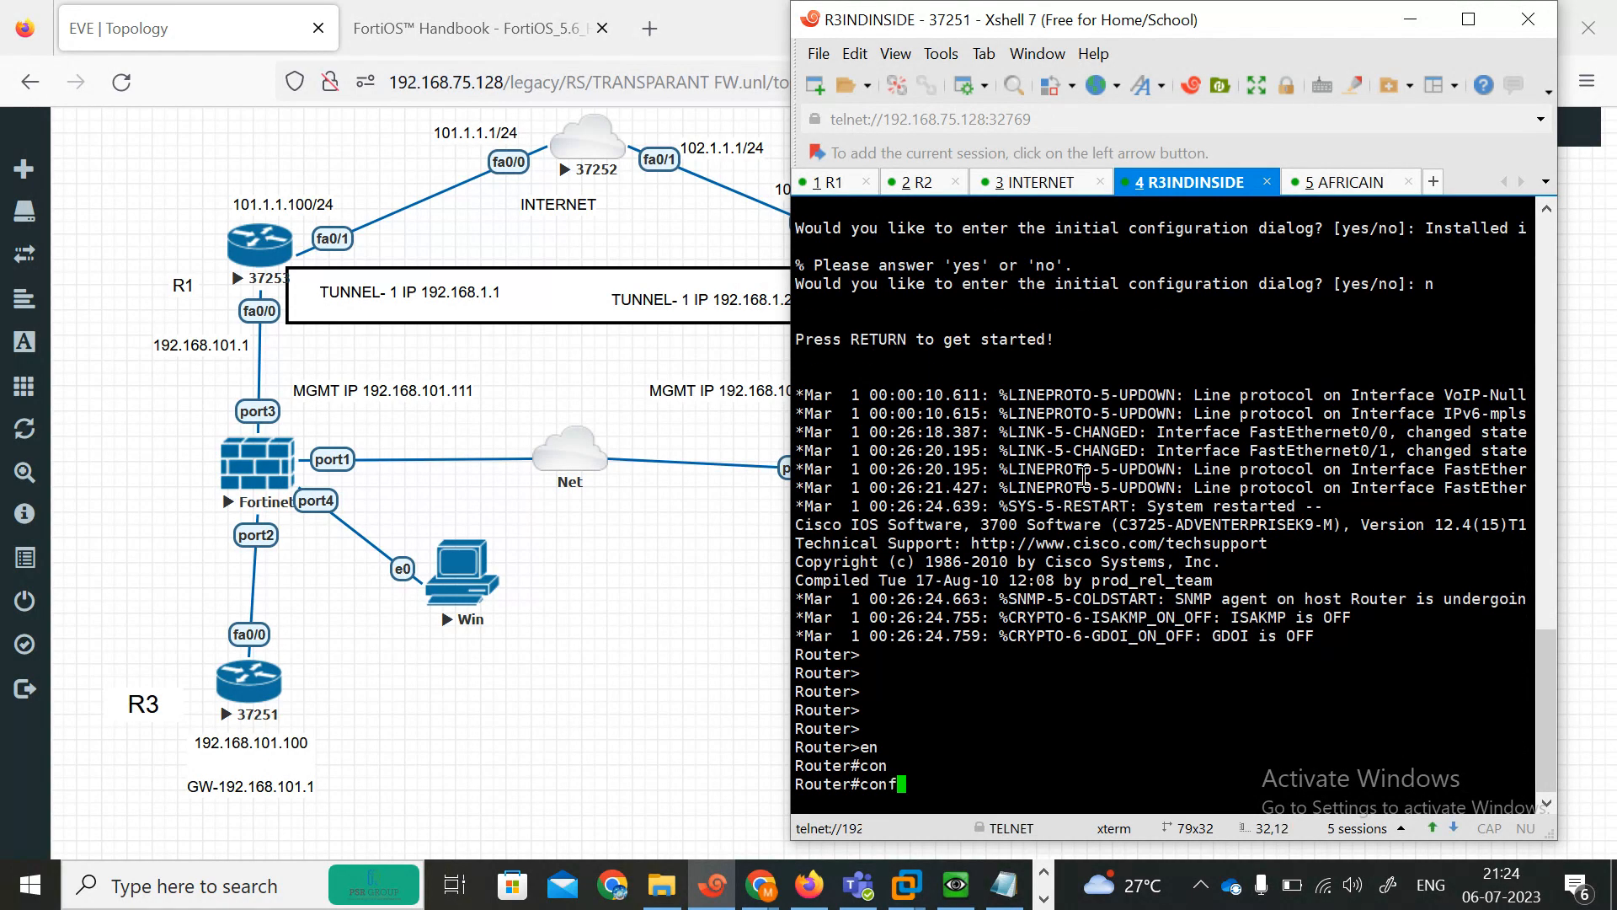
key("Tab")
type("ter")
key("Tab")
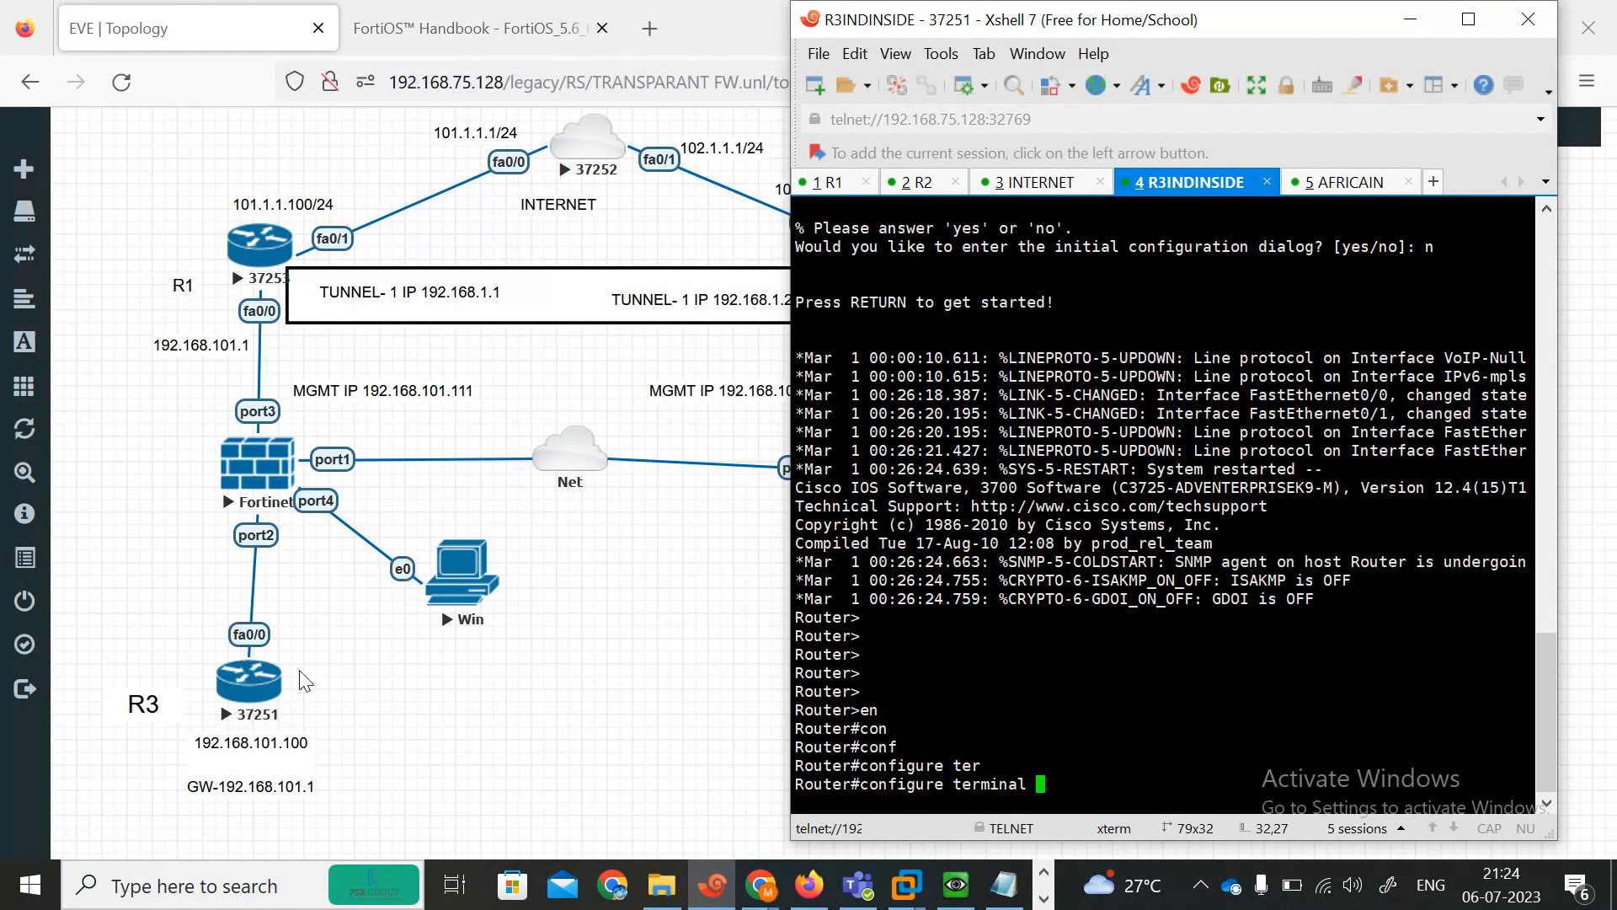
key("Return")
key("Return")
key("Return")
key("Return")
key("Return")
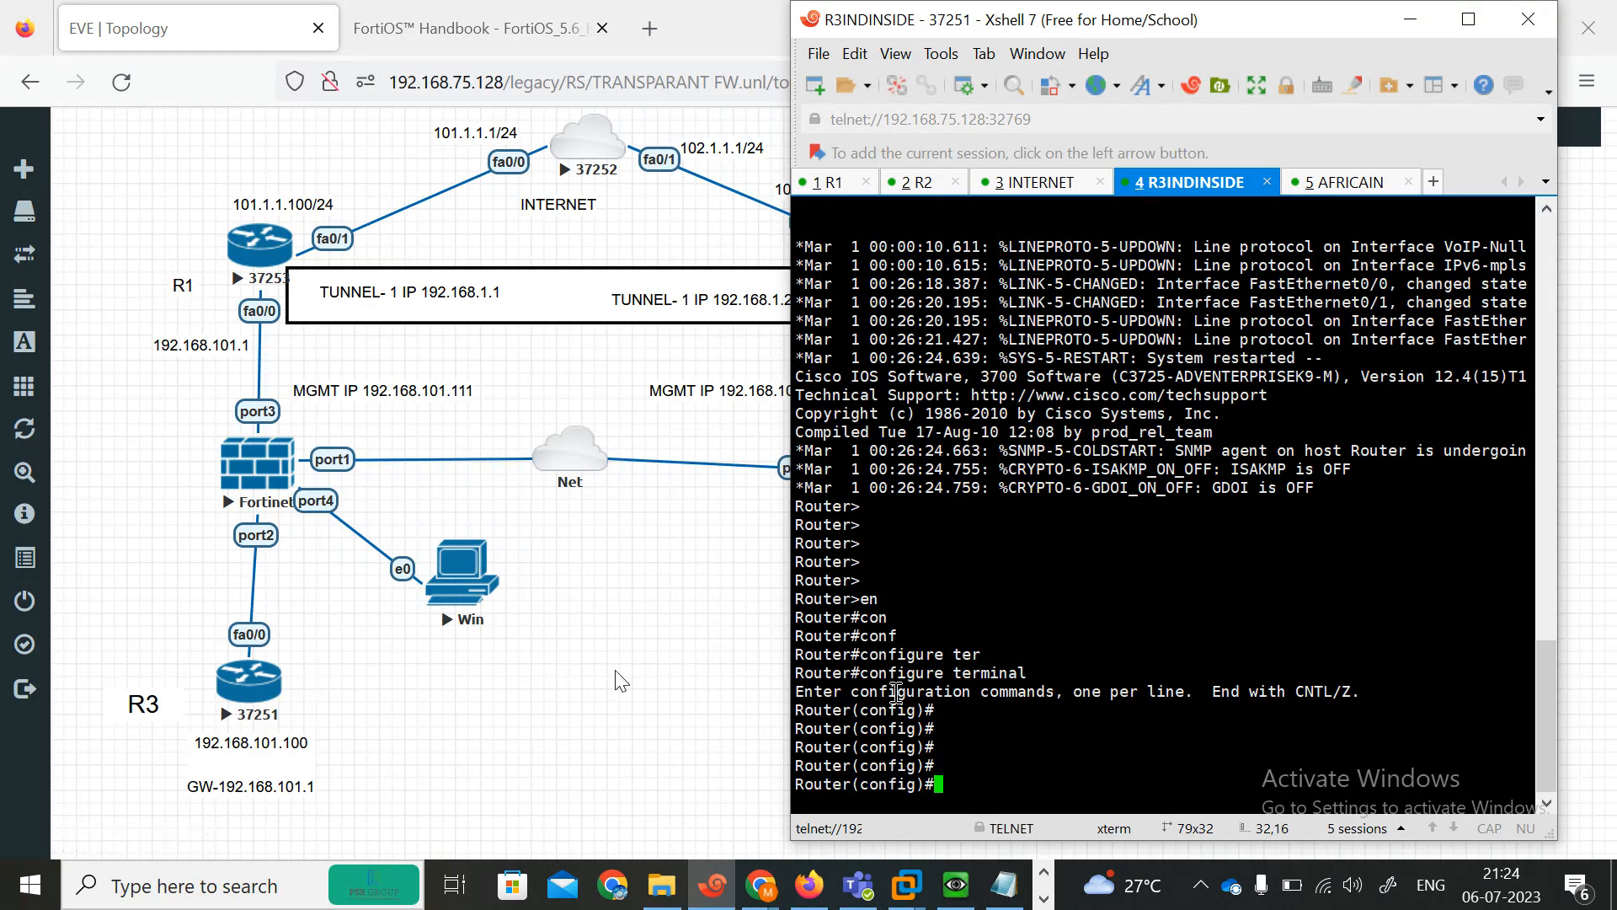
Assign 192.168.101.100 255.255.255.0 to the R3INDINSIDE router's FastEthernet0/0 and enable the interface.
key("Return")
key("Return")
key("Return")
type("in")
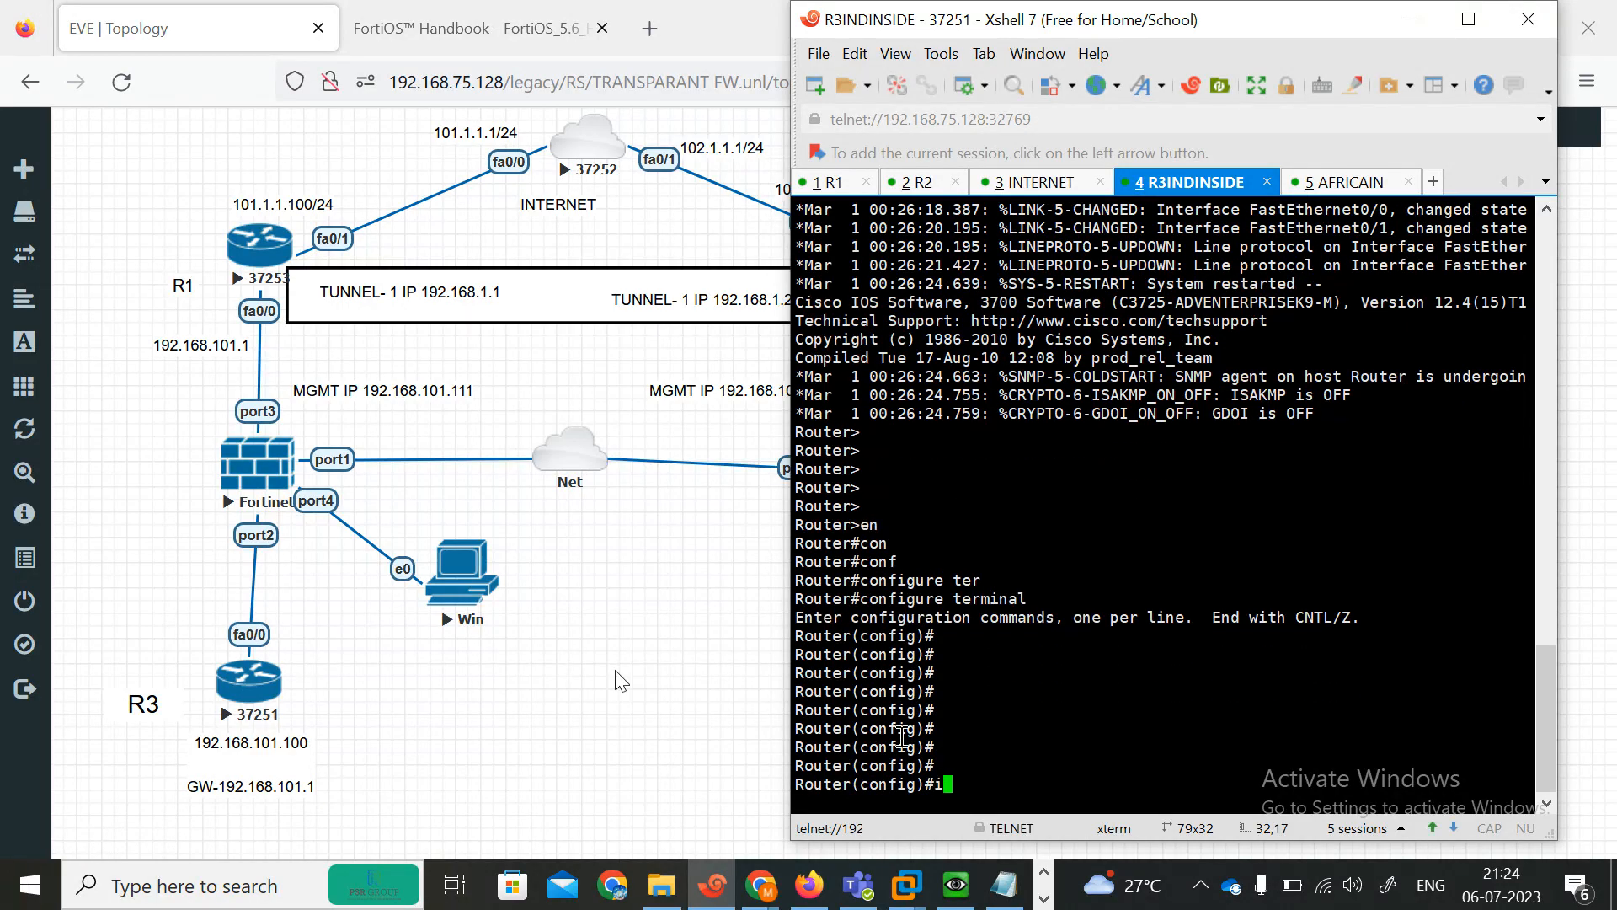
key("Tab")
type("fas")
key("Tab")
type("0/0")
key("Return")
type("ip add")
key("Tab")
type("20")
key("BackSpace")
type("192.1")
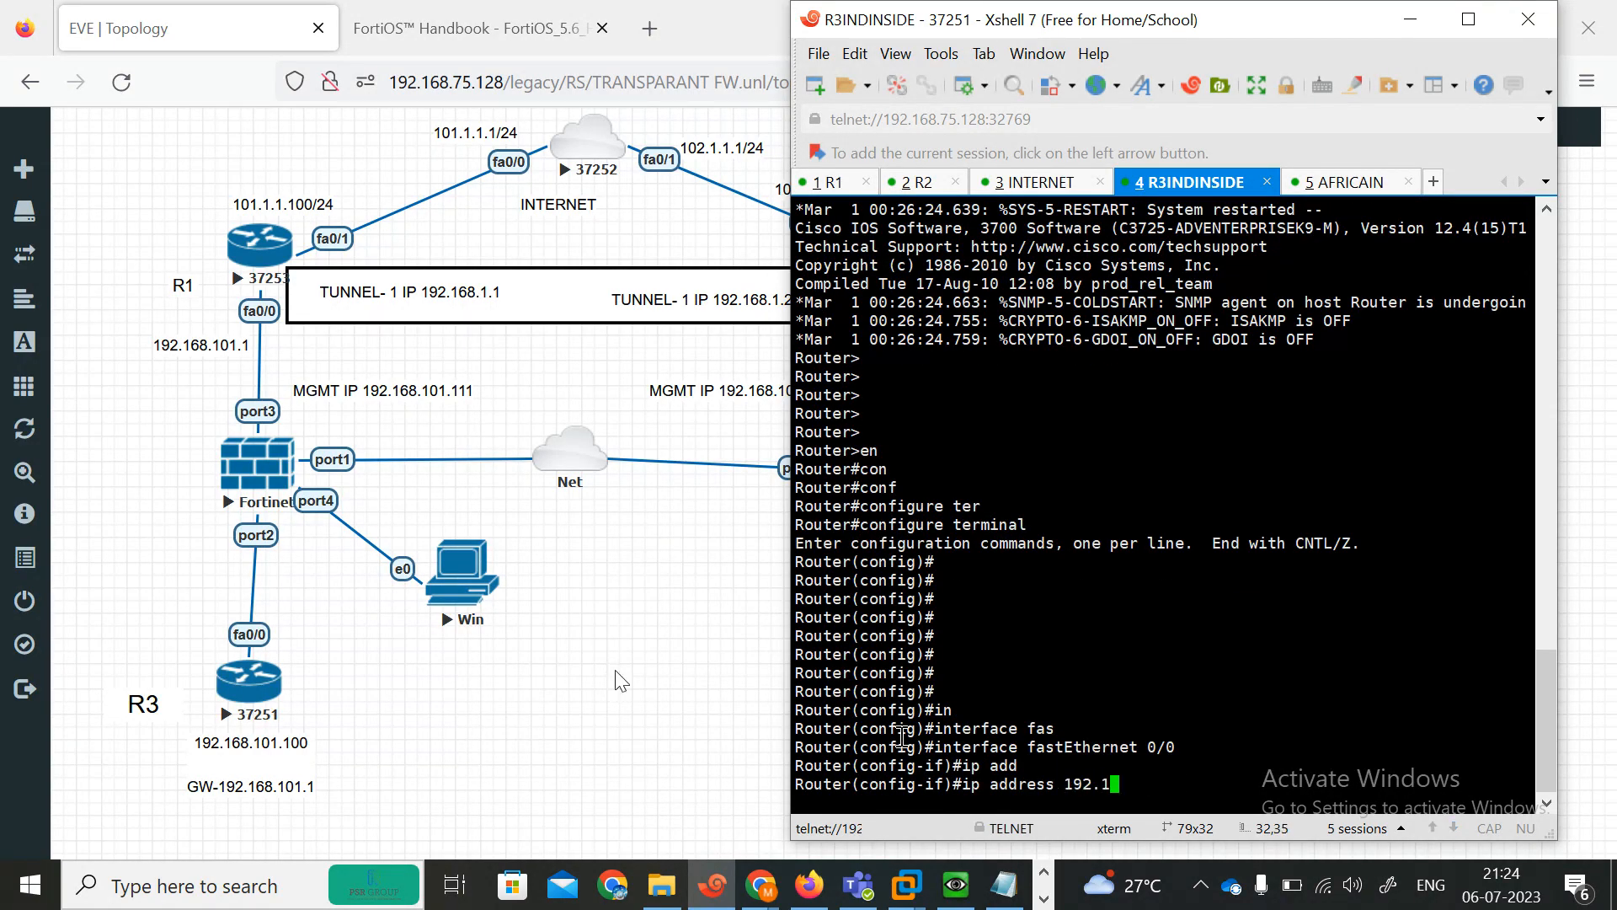
type("68.101.100 255.255.255.0")
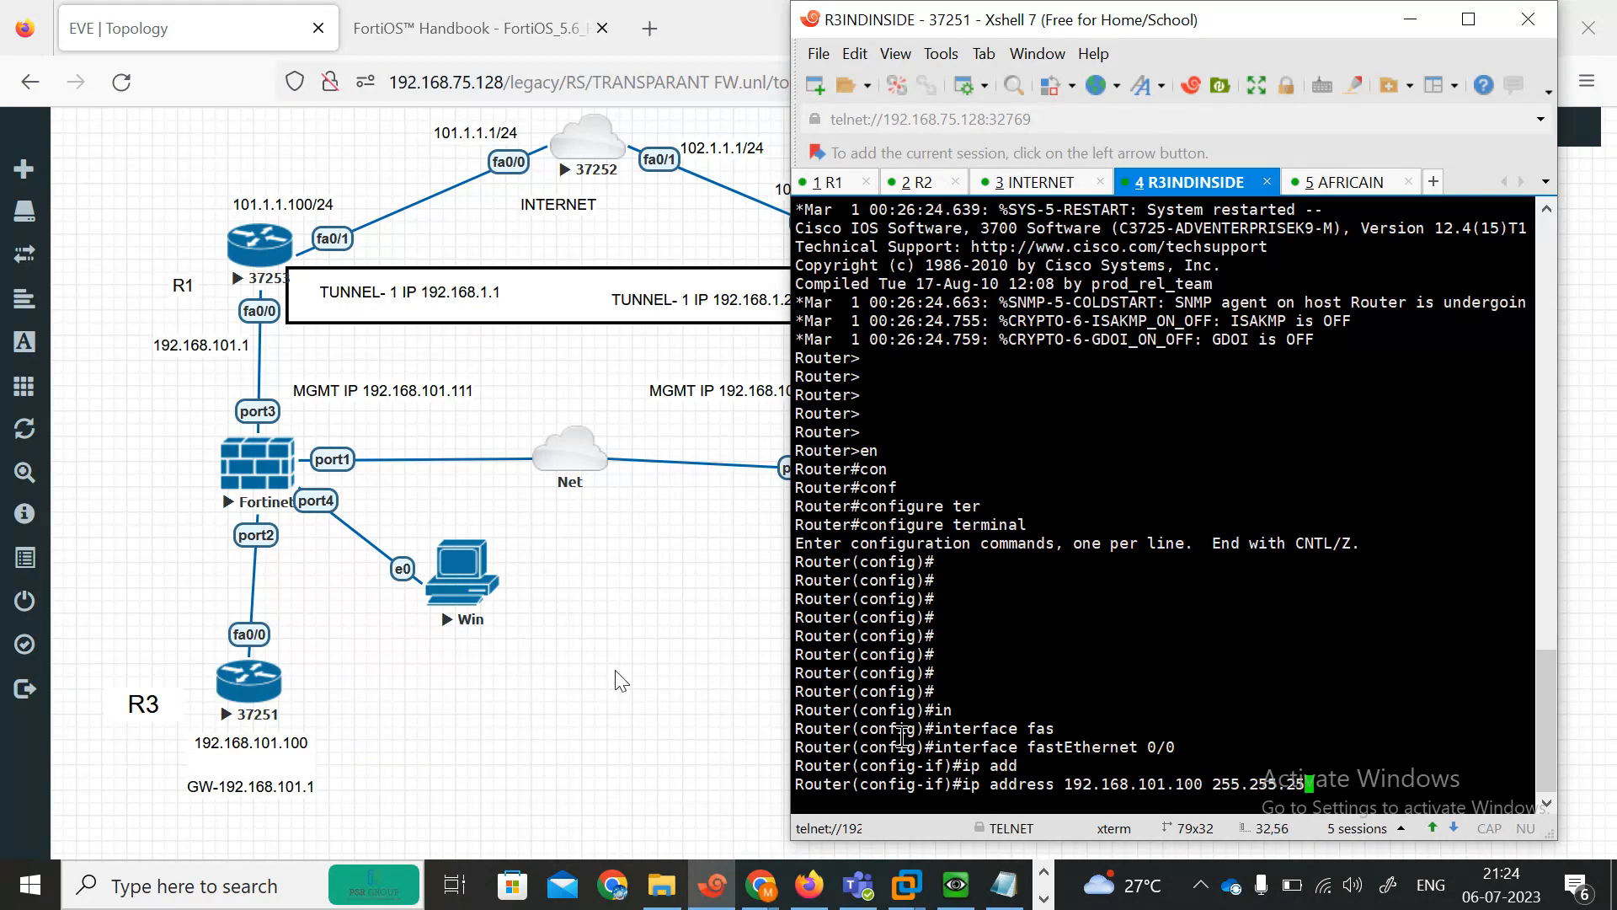
key("Return")
type("no s")
key("Return")
type("no sh")
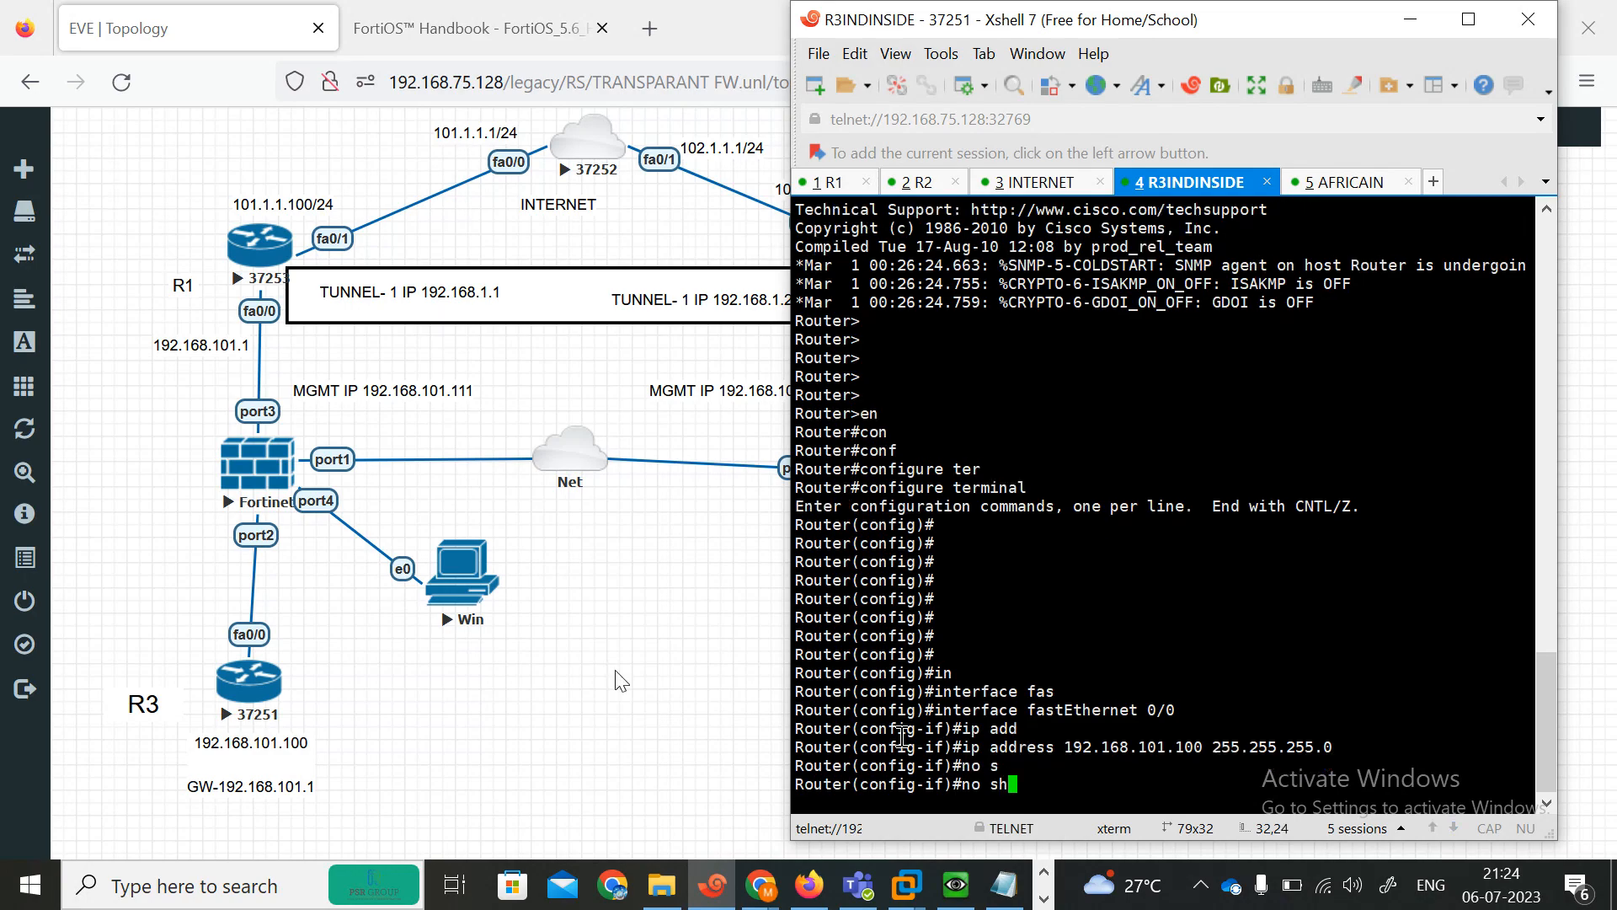
key("Return")
key("Return")
key("Return")
key("Return")
Add a default route 0.0.0.0 0.0.0.0 via 192.168.101.1 on the R3INDINSIDE router.
type("er(config-if)#e")
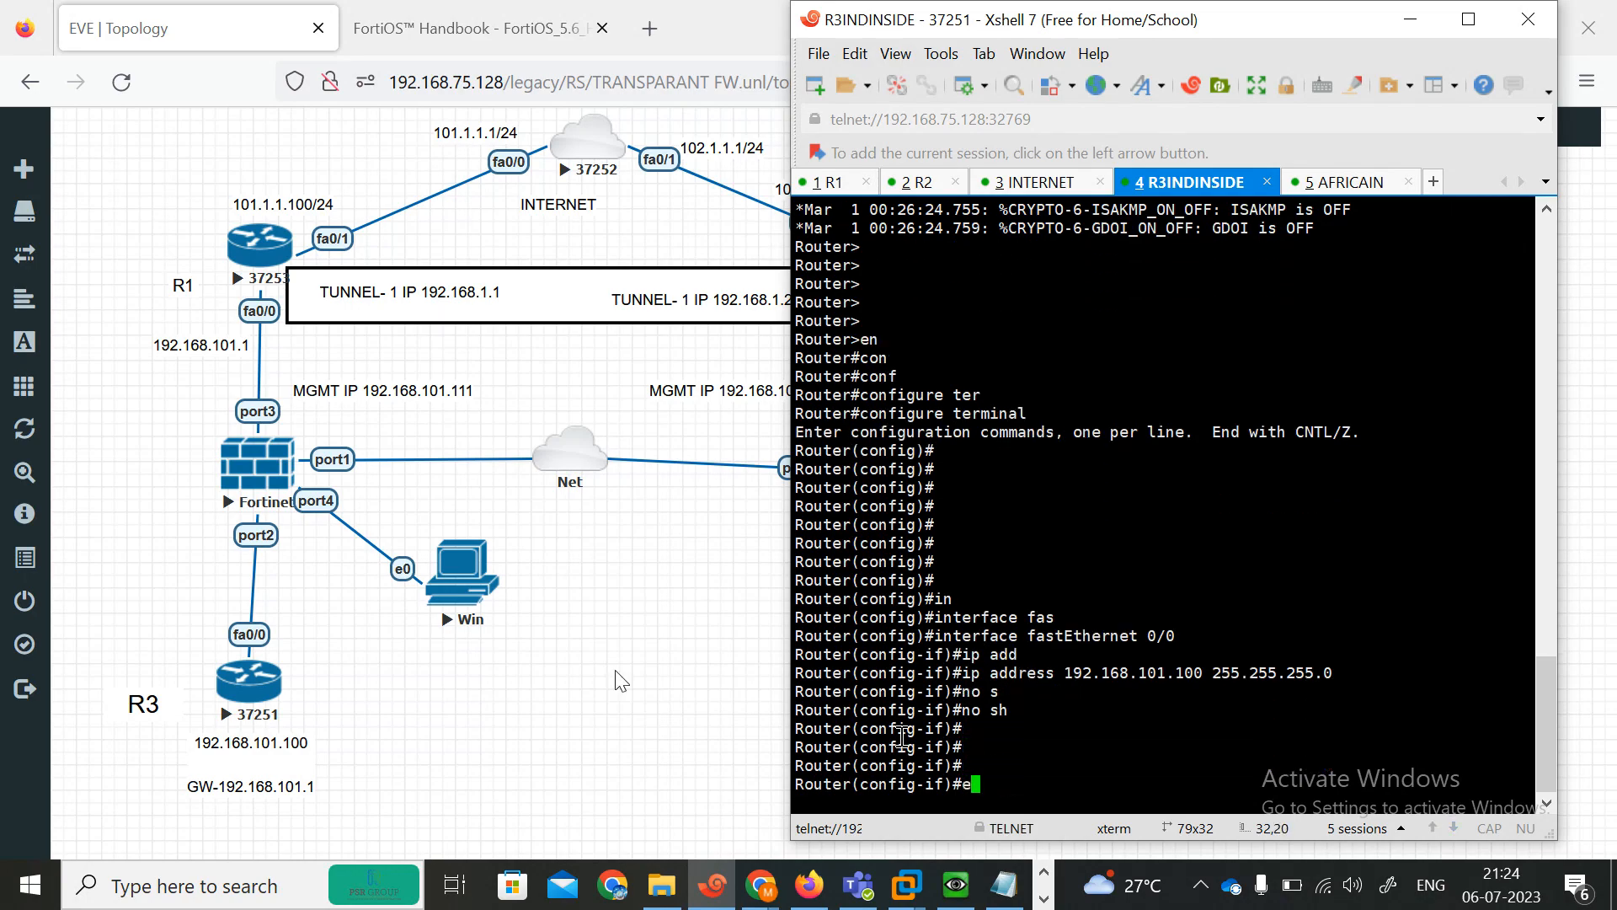
type("xit")
key("Return")
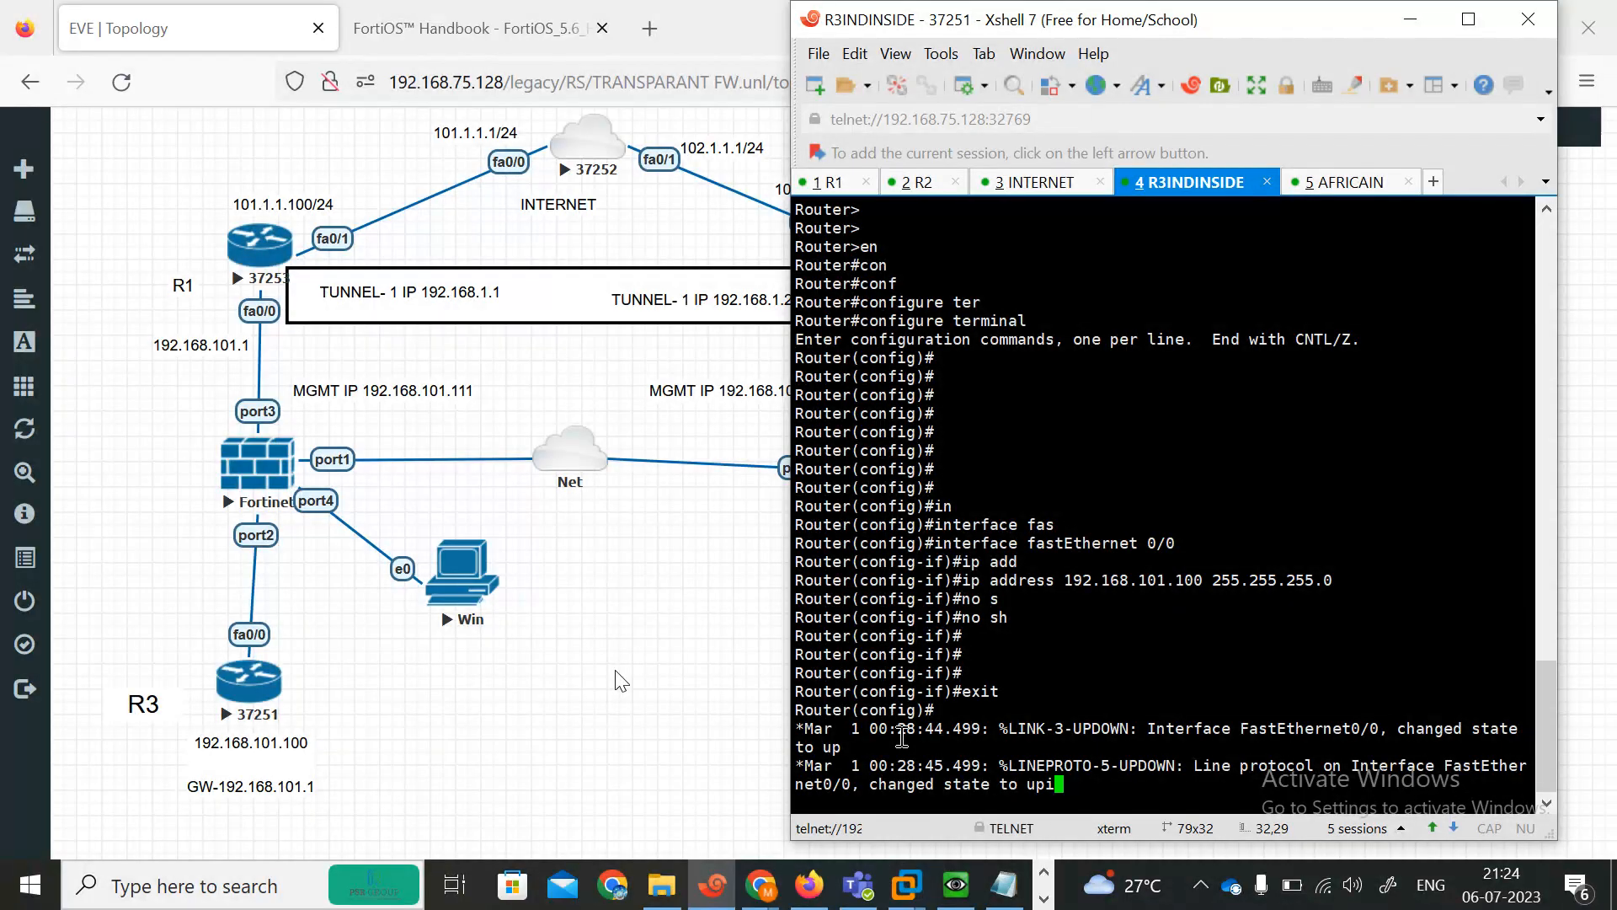
type("ip")
key("Tab")
type("rou")
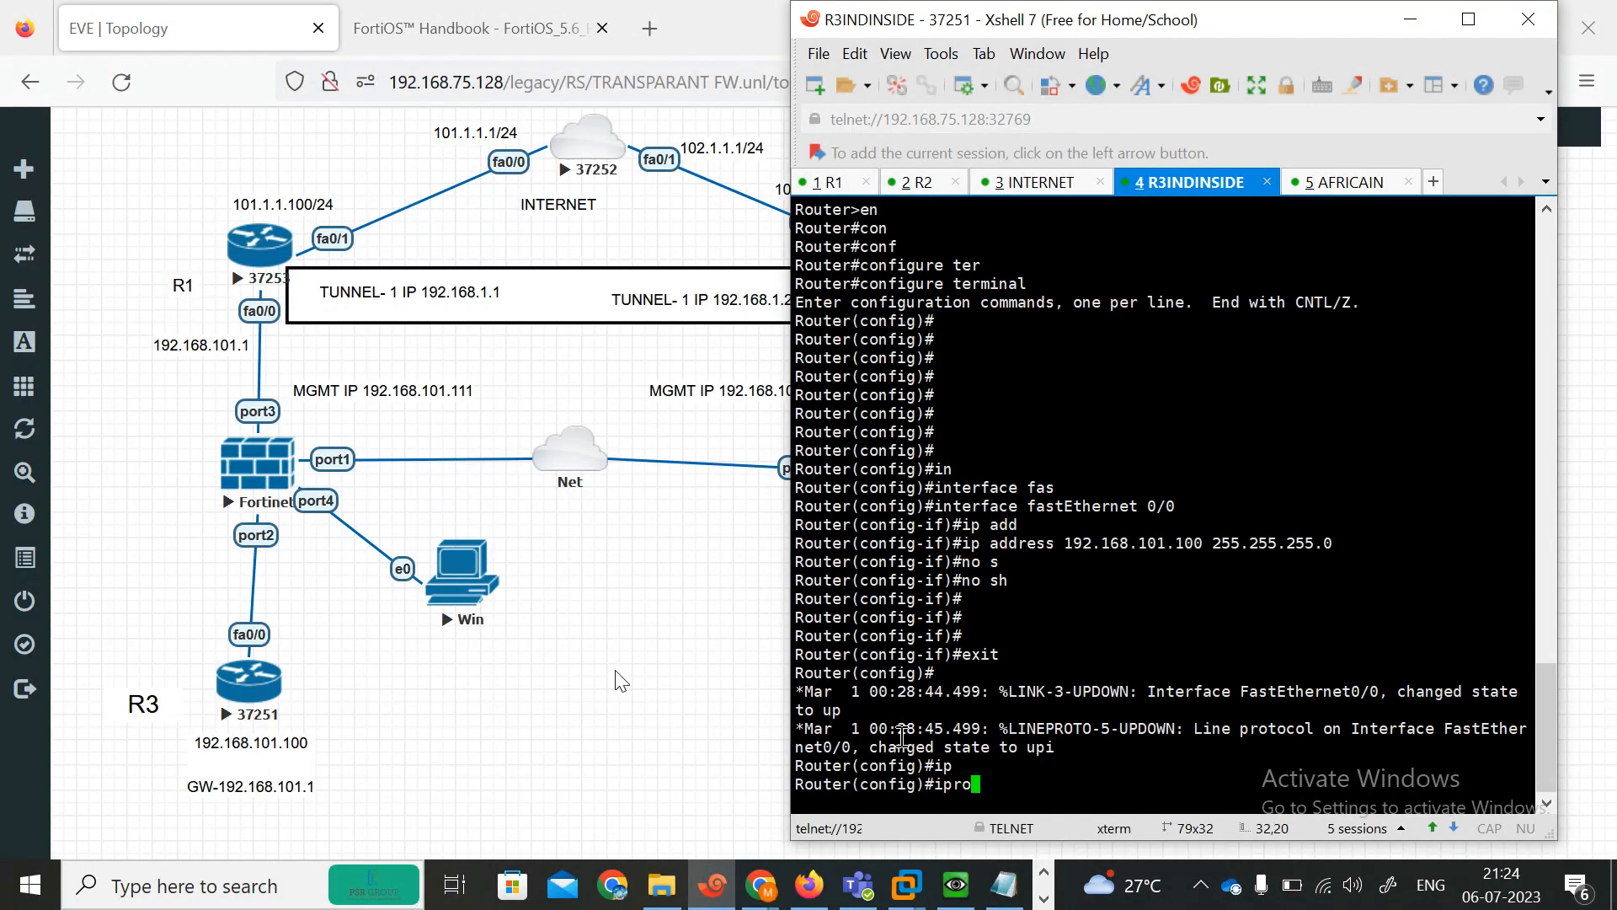
key("Tab")
key("BackSpace")
key("BackSpace")
key("BackSpace")
type("rou")
key("Tab")
key("Tab")
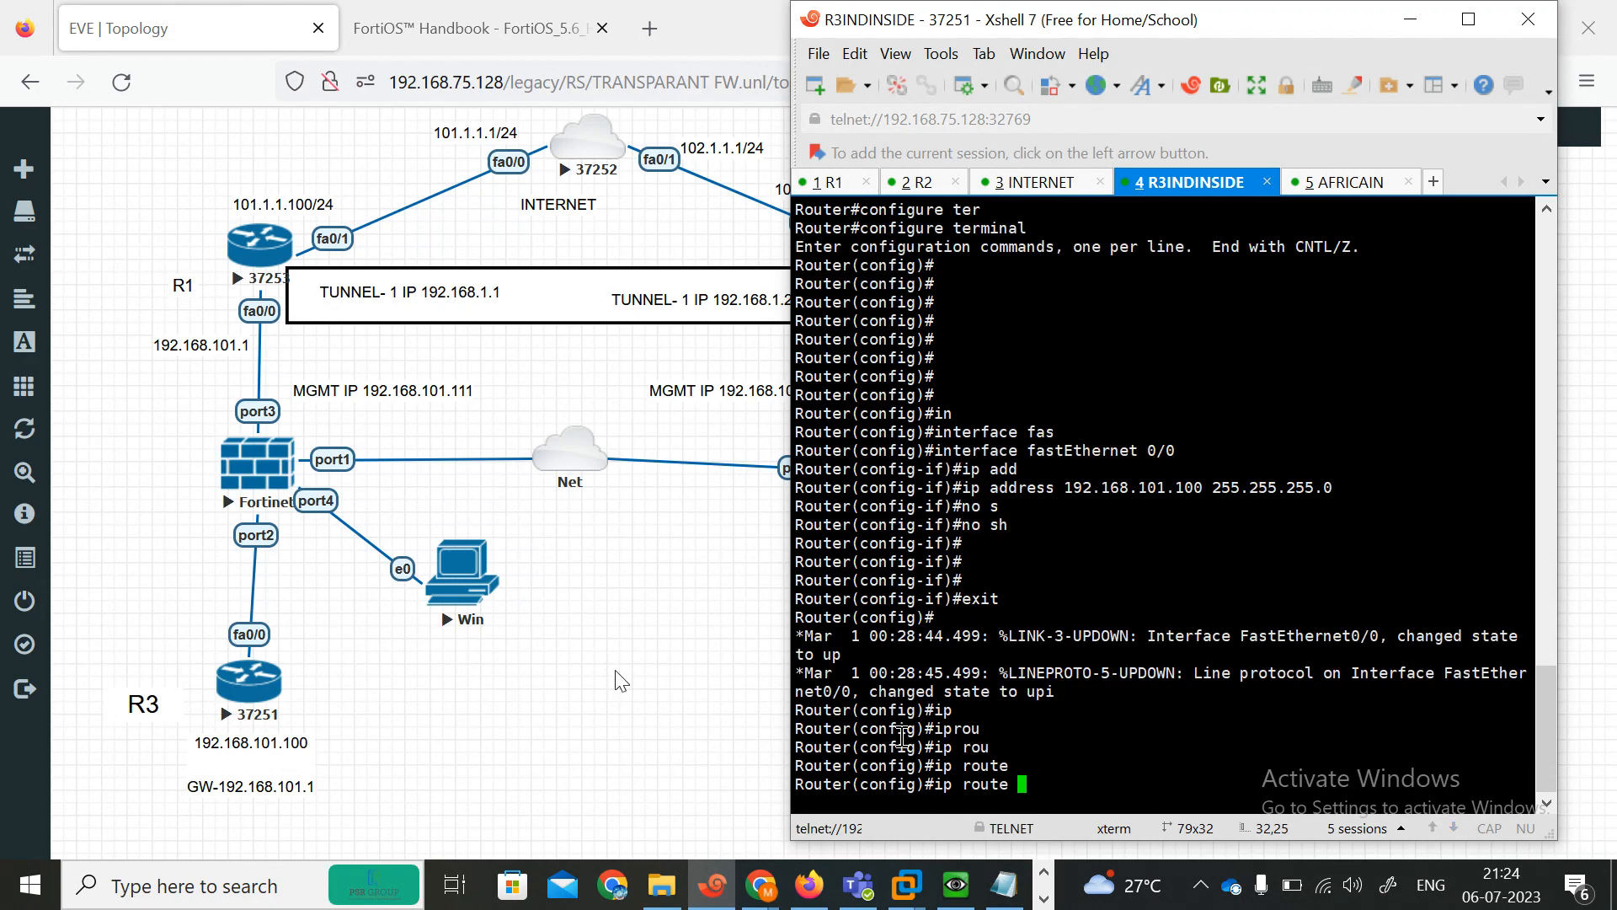
type("1")
type(".0.0.0 0.0.0.0 192.1")
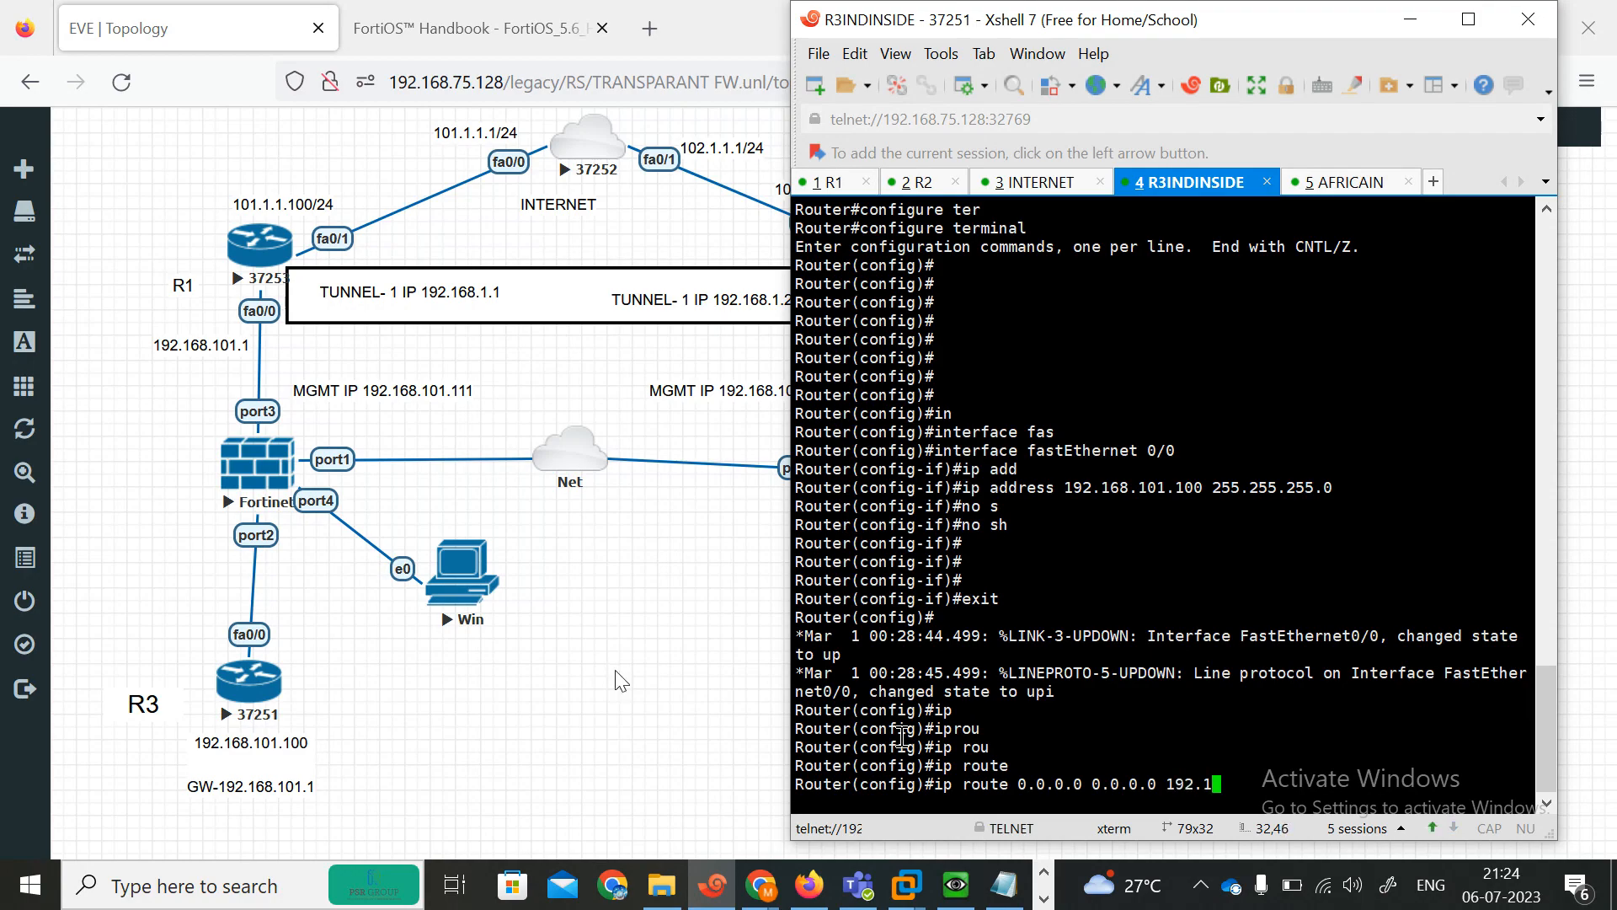
type("68.101.1")
key("Return")
Leave configuration mode and save the R3INDINSIDE router's running configuration.
type("end")
key("Return")
key("Return")
key("Return")
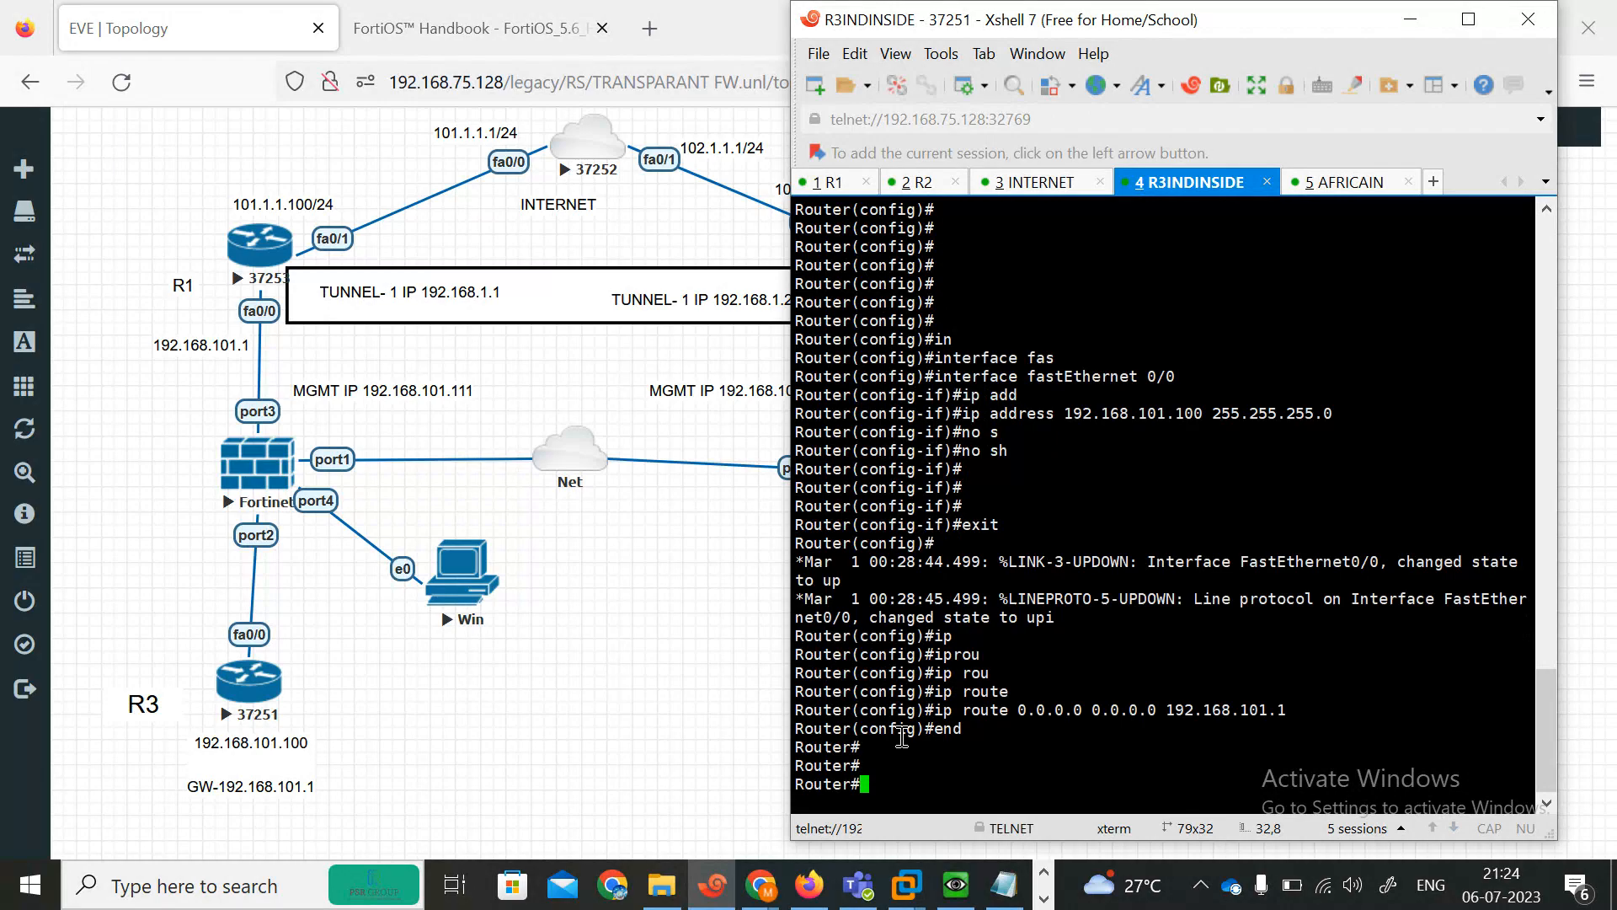
type("wr")
key("Return")
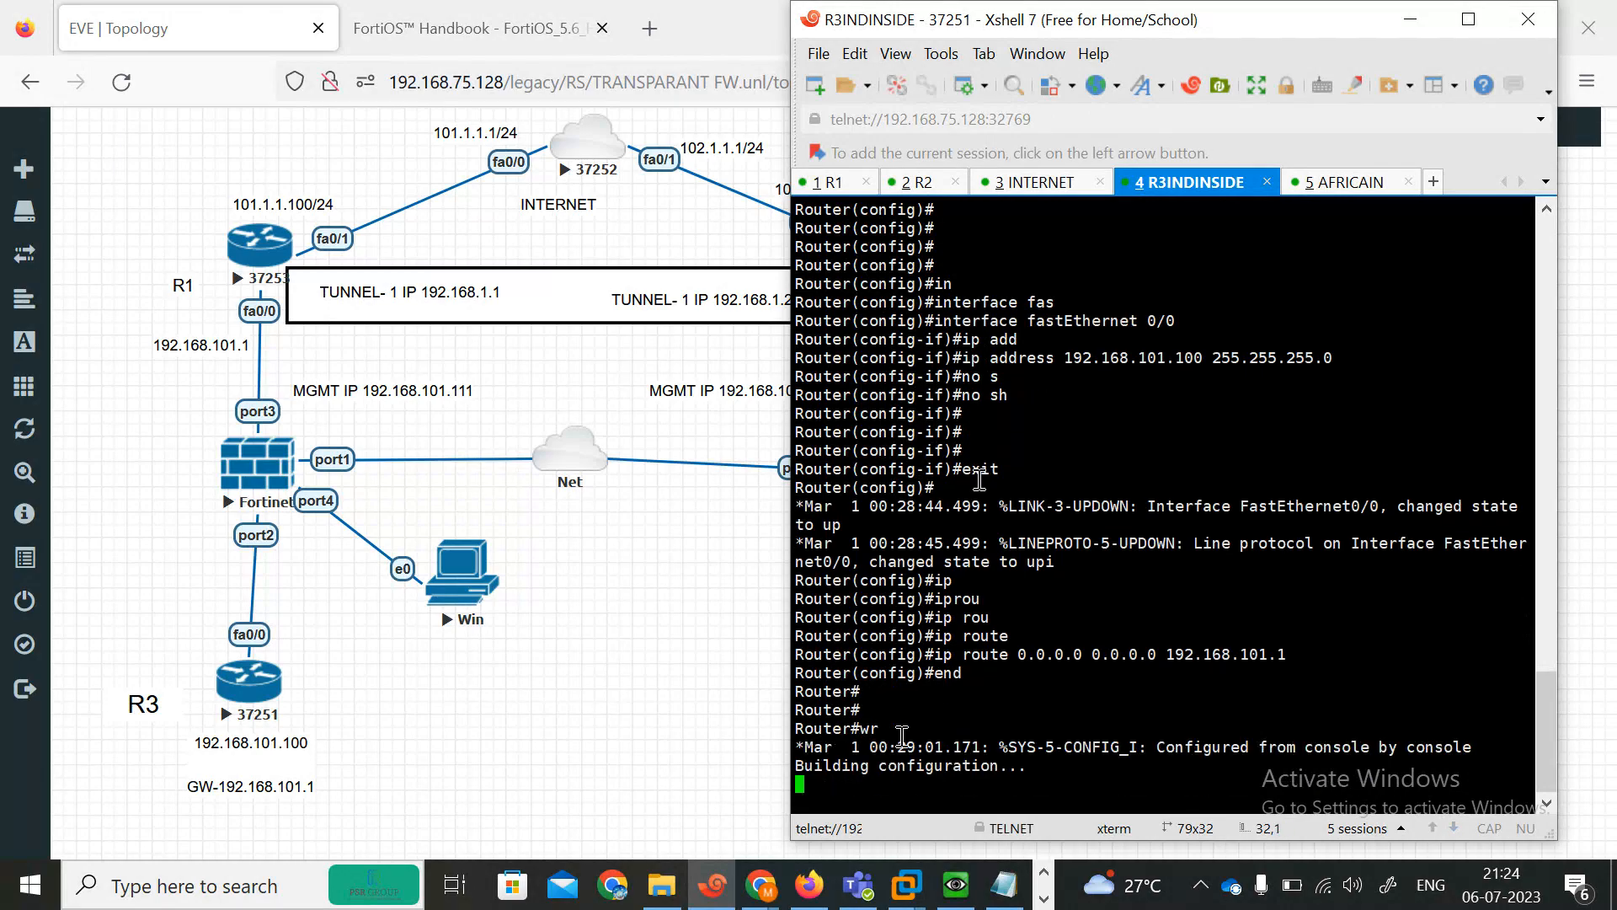
Switch to the AFRICAIN router's console, arrange its window, and enter privileged and global configuration mode.
left_click(1309, 193)
double_click(1106, 24)
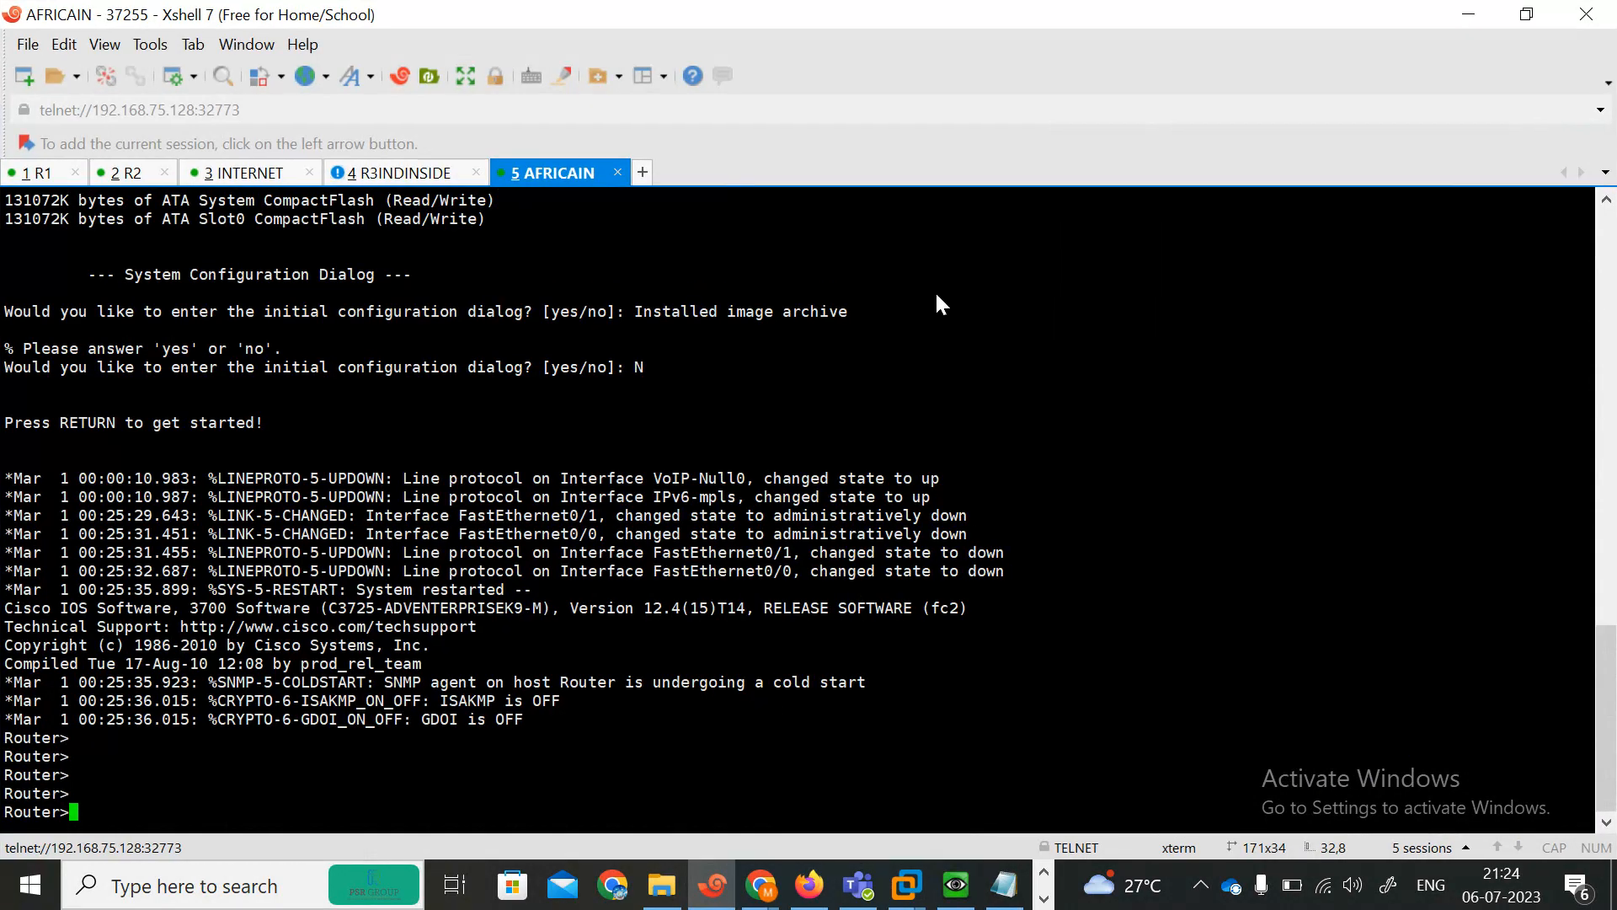
left_click(1535, 17)
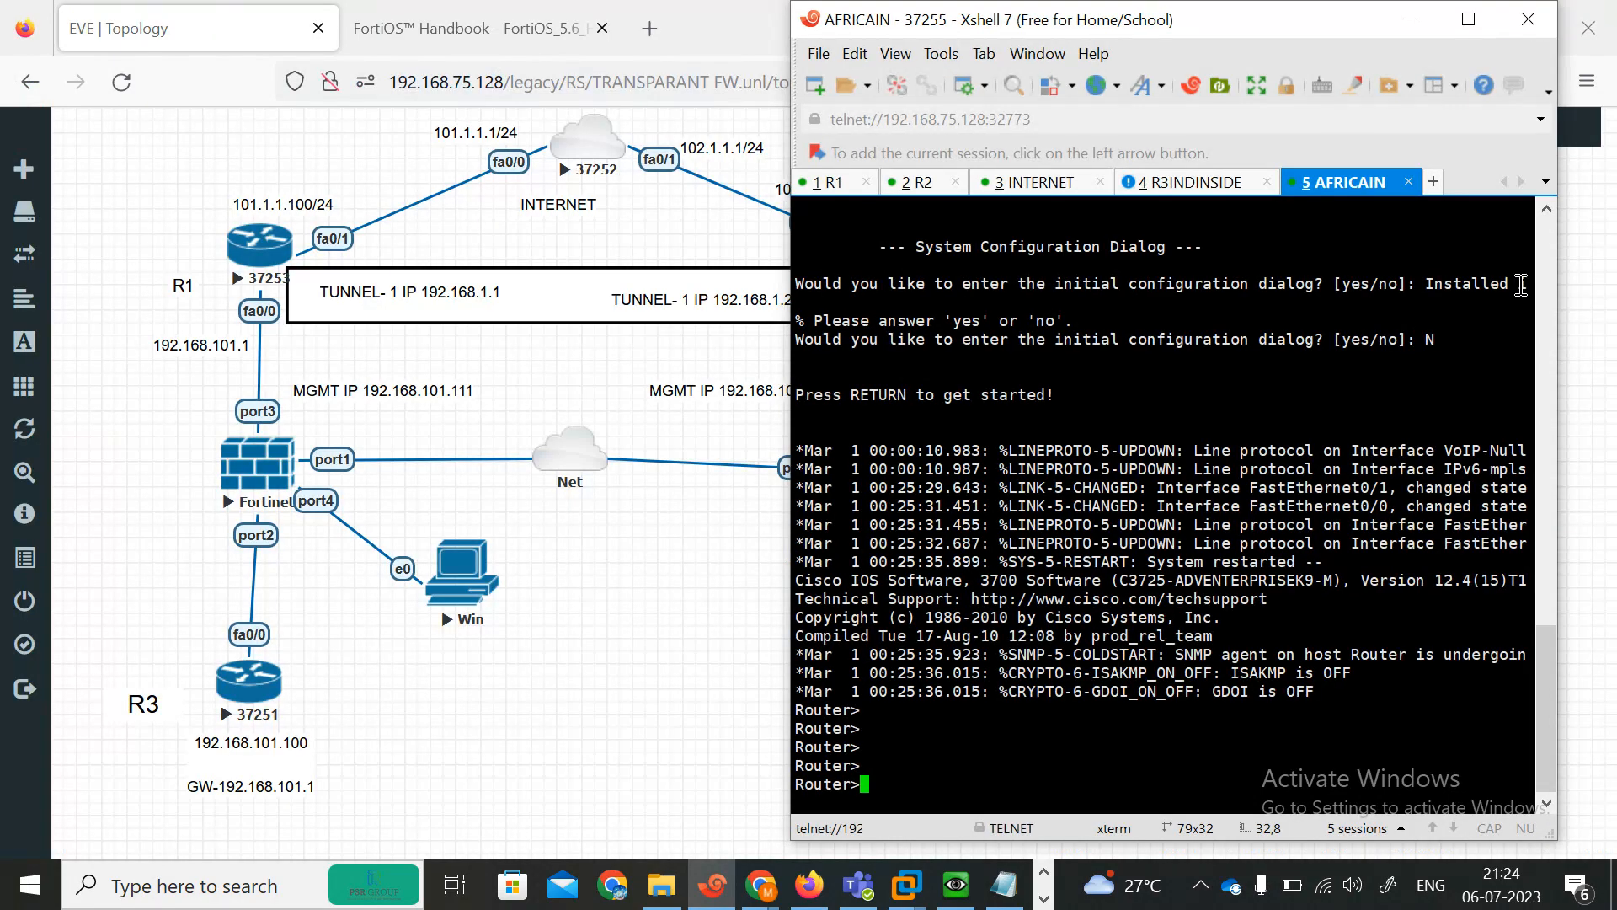
left_click_drag(1559, 271, 1462, 270)
left_click_drag(1143, 28, 501, 50)
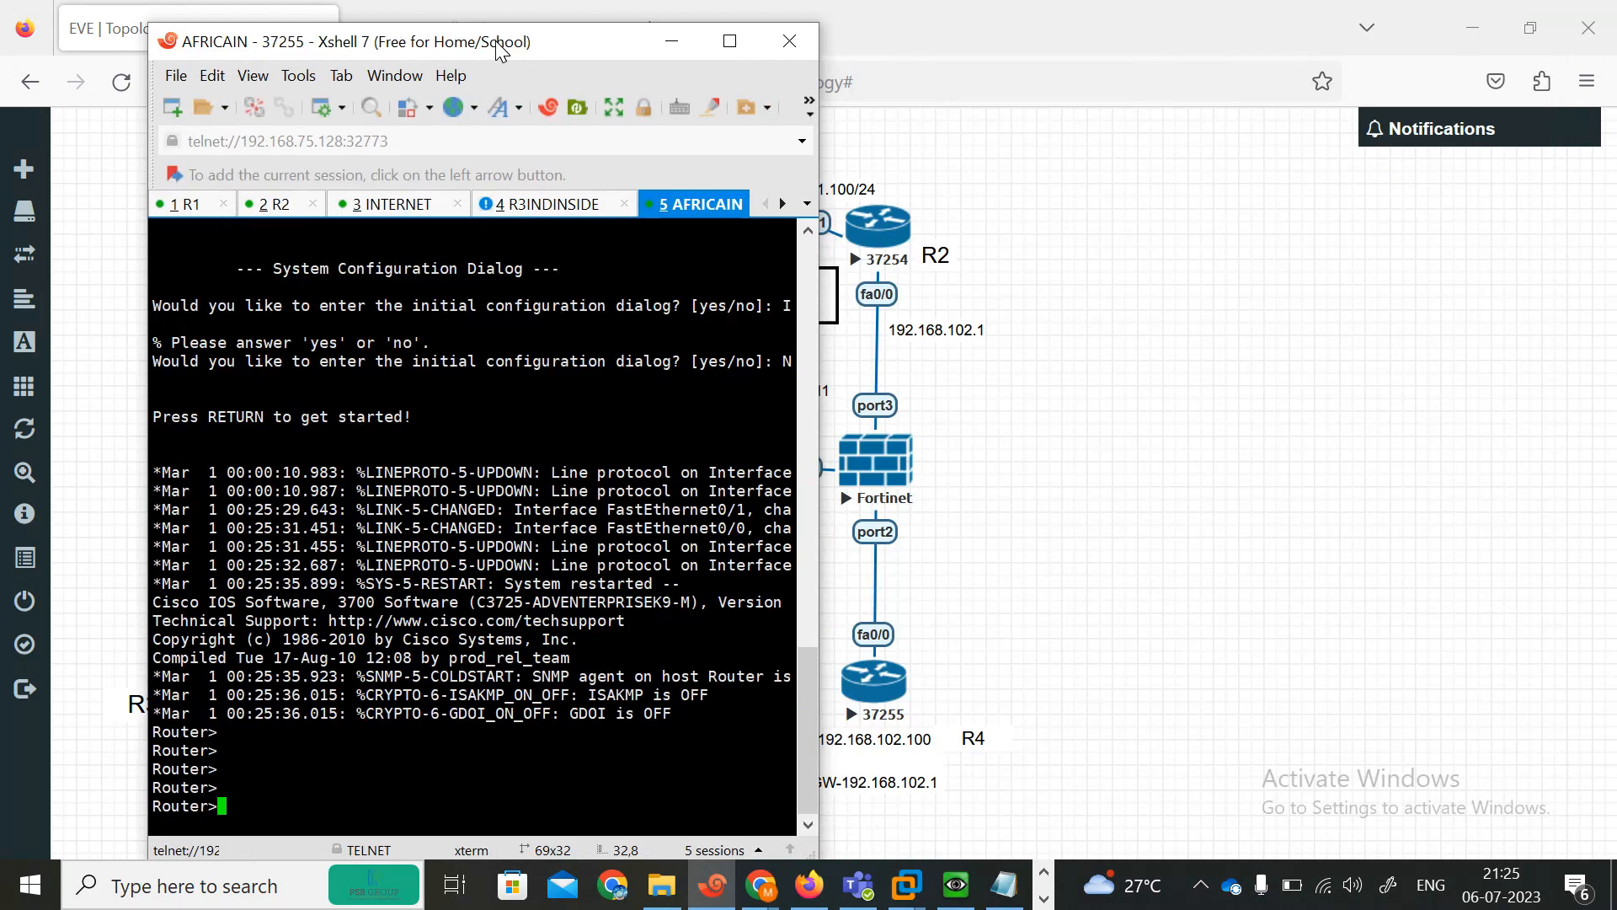
key("Return")
key("Return")
key("Return")
type("e")
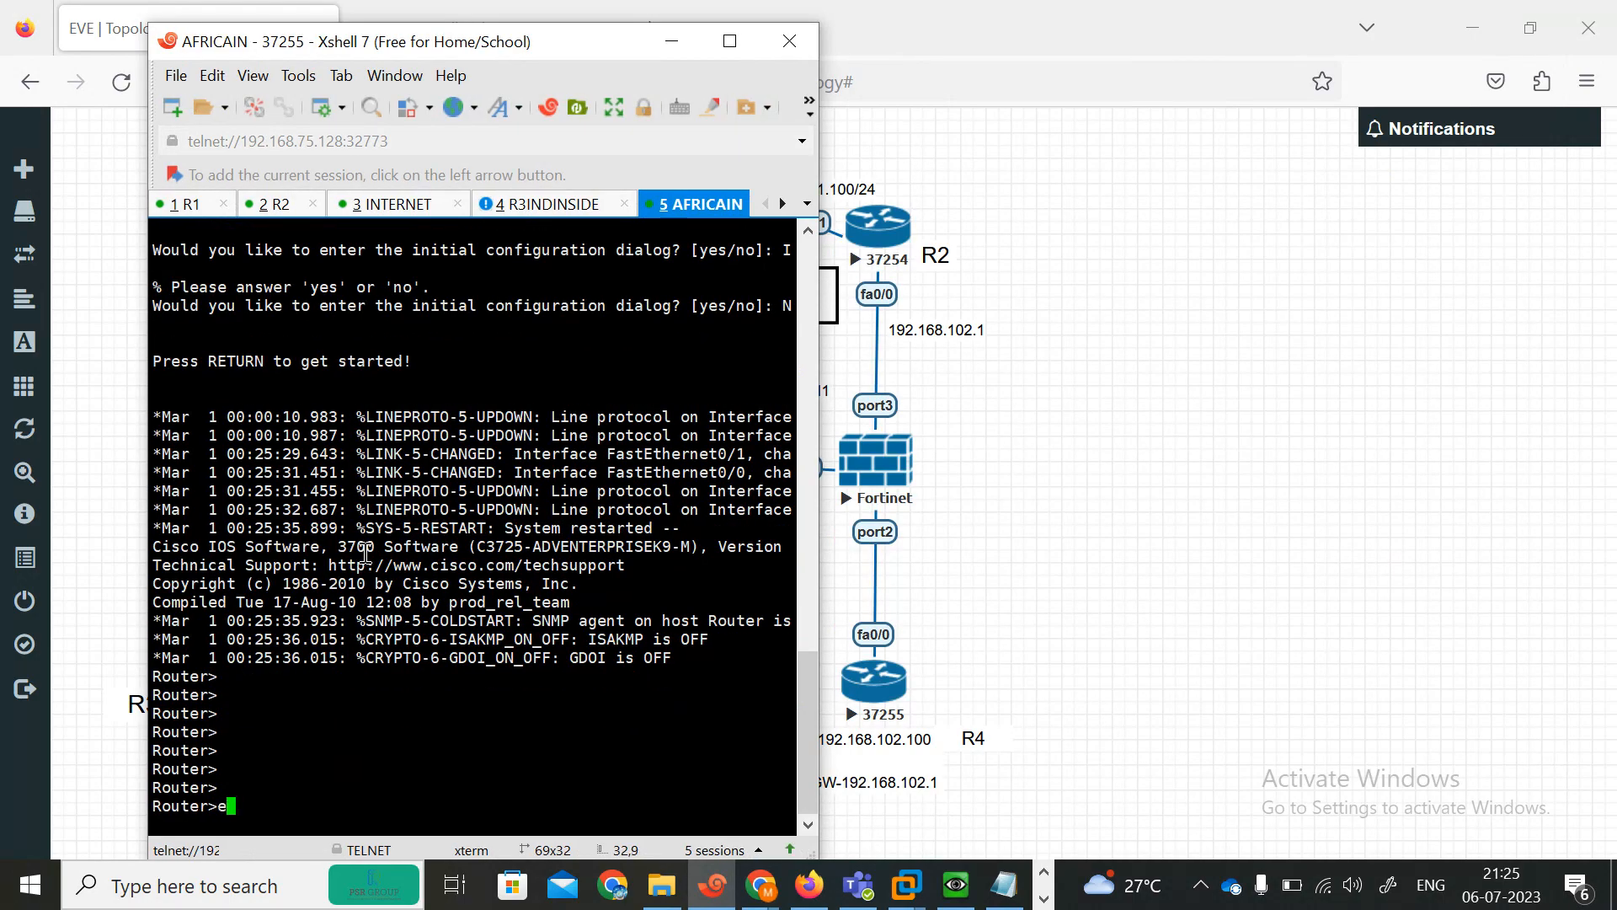
type("n")
key("Return")
type("conf")
key("Tab")
type("ter")
key("Tab")
key("Return")
Disable IP domain lookup on the AFRICAIN router.
type("ip")
key("BackSpace")
key("BackSpace")
type("n")
key("Tab")
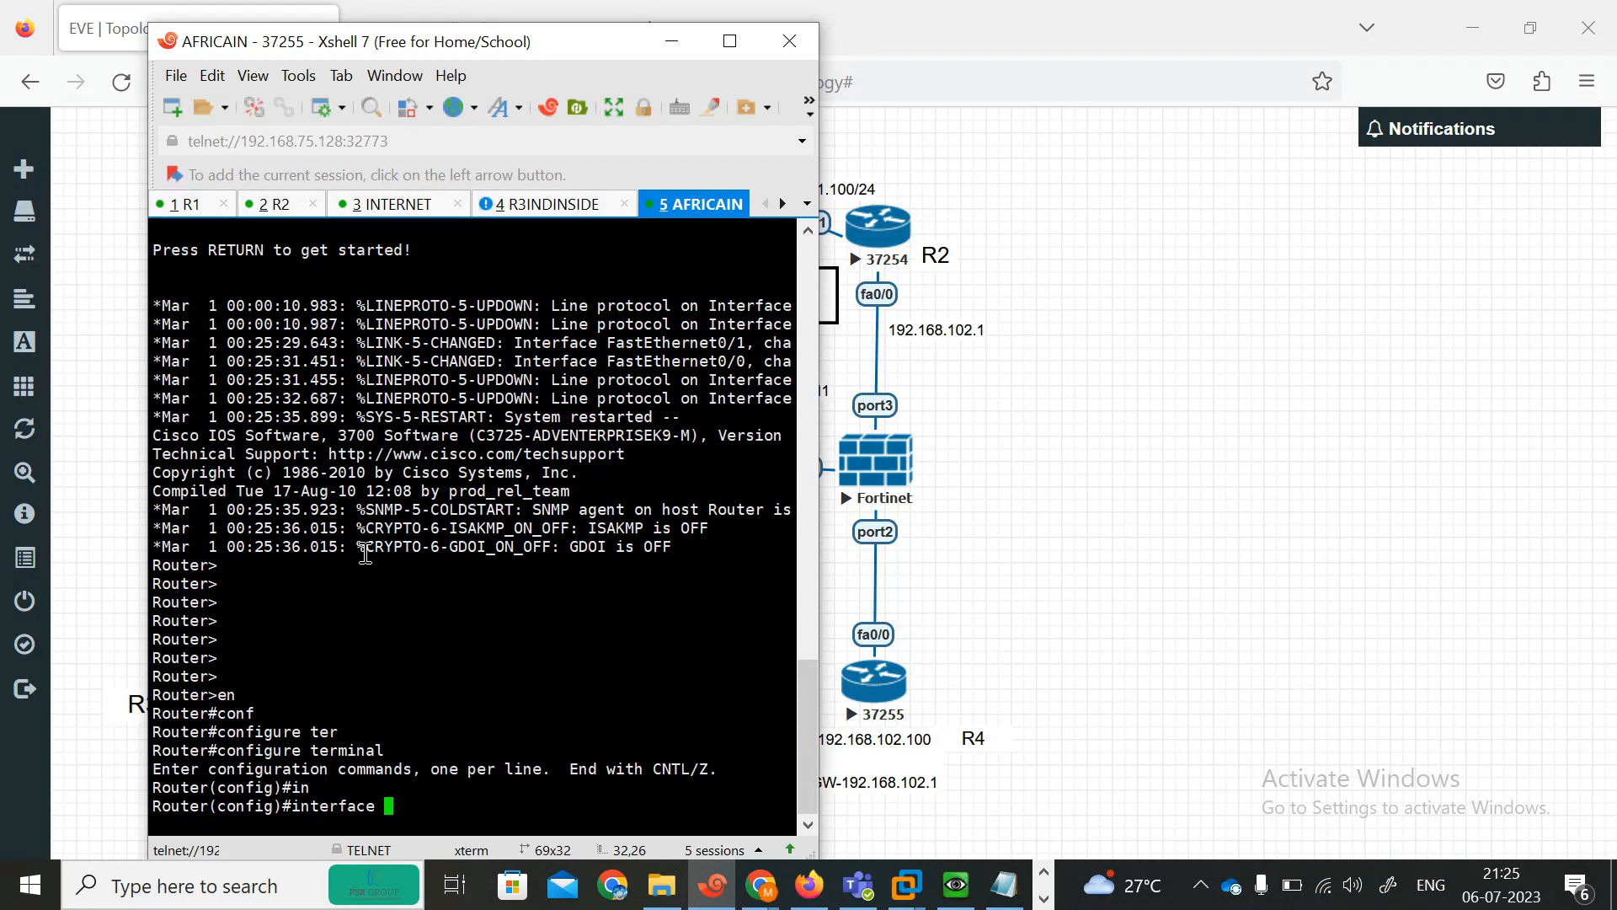
key("BackSpace")
key("BackSpace")
key("BackSpace")
key("BackSpace")
key("BackSpace")
key("BackSpace")
key("BackSpace")
key("BackSpace")
type("no ip domain")
key("Tab")
key("BackSpace")
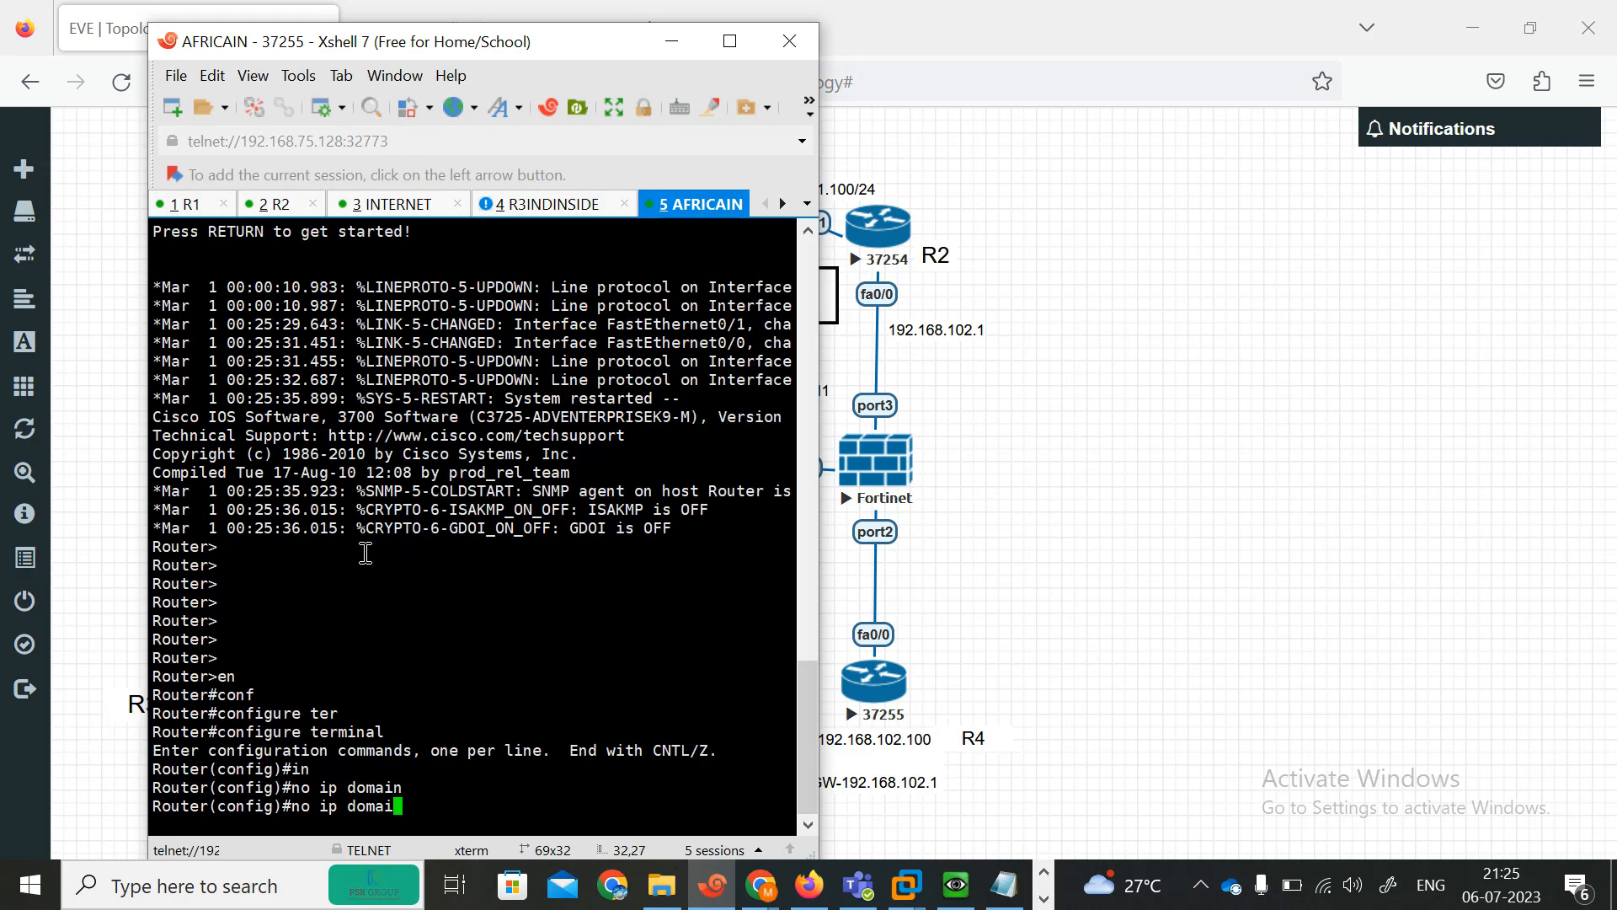
key("Tab")
type("loo")
Assign 192.168.102.100 255.255.255.0 to the AFRICAIN router's FastEthernet0/0 and enable the interface.
key("Tab")
key("Return")
key("Return")
type("iunt")
key("BackSpace")
key("BackSpace")
type("nterface")
key("Tab")
type("fas")
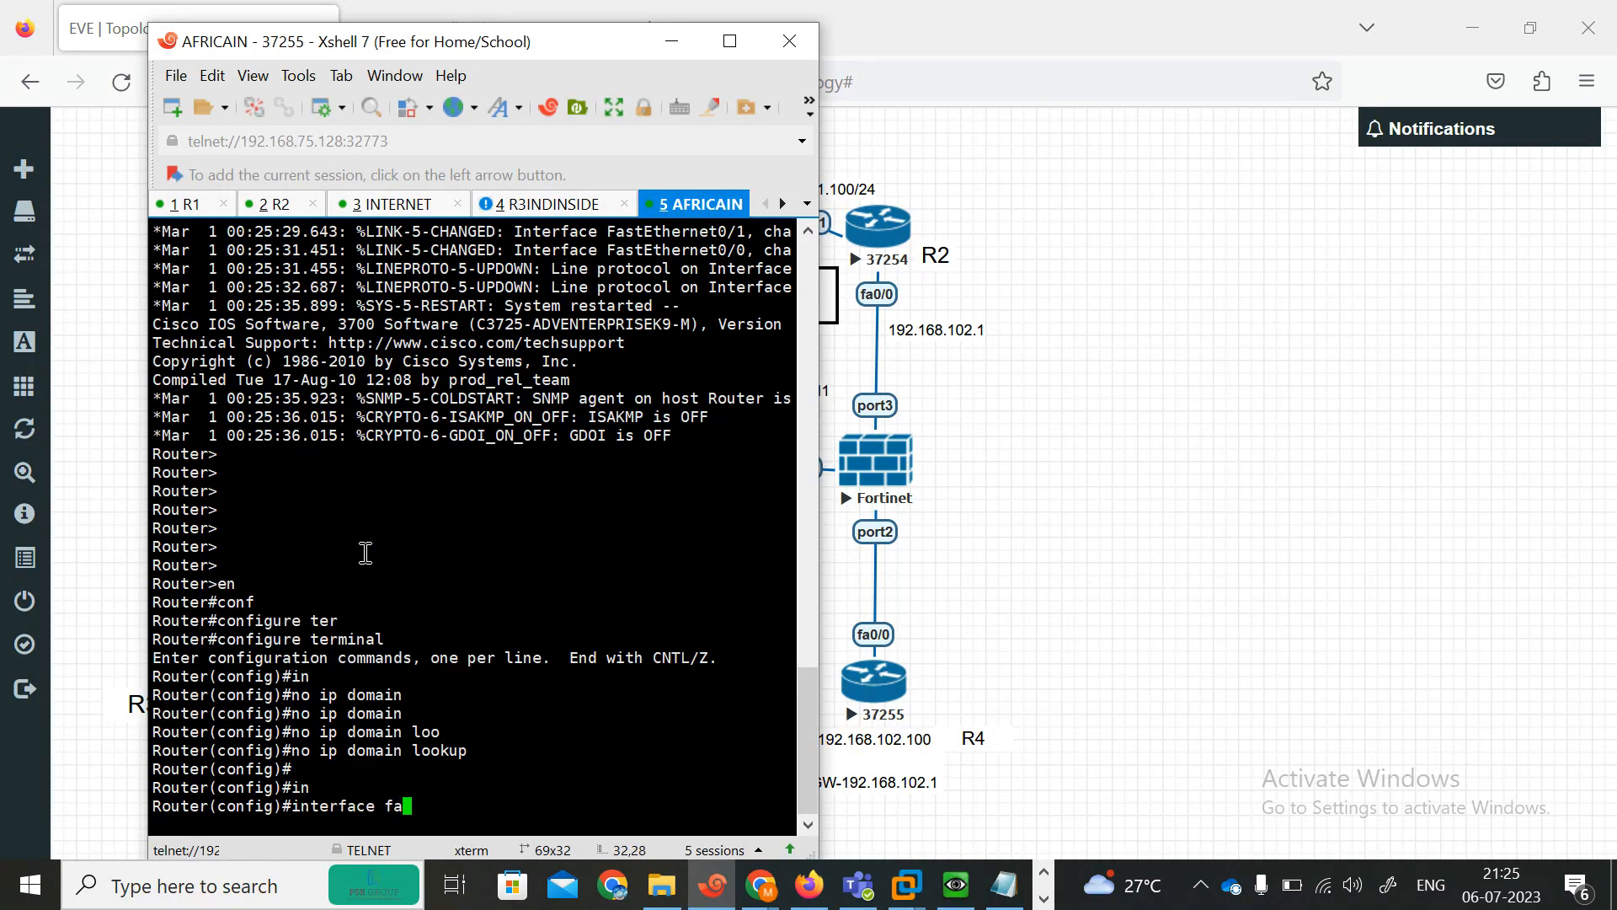
key("Tab")
type("0/0")
key("Return")
type("ip add 192.168.10")
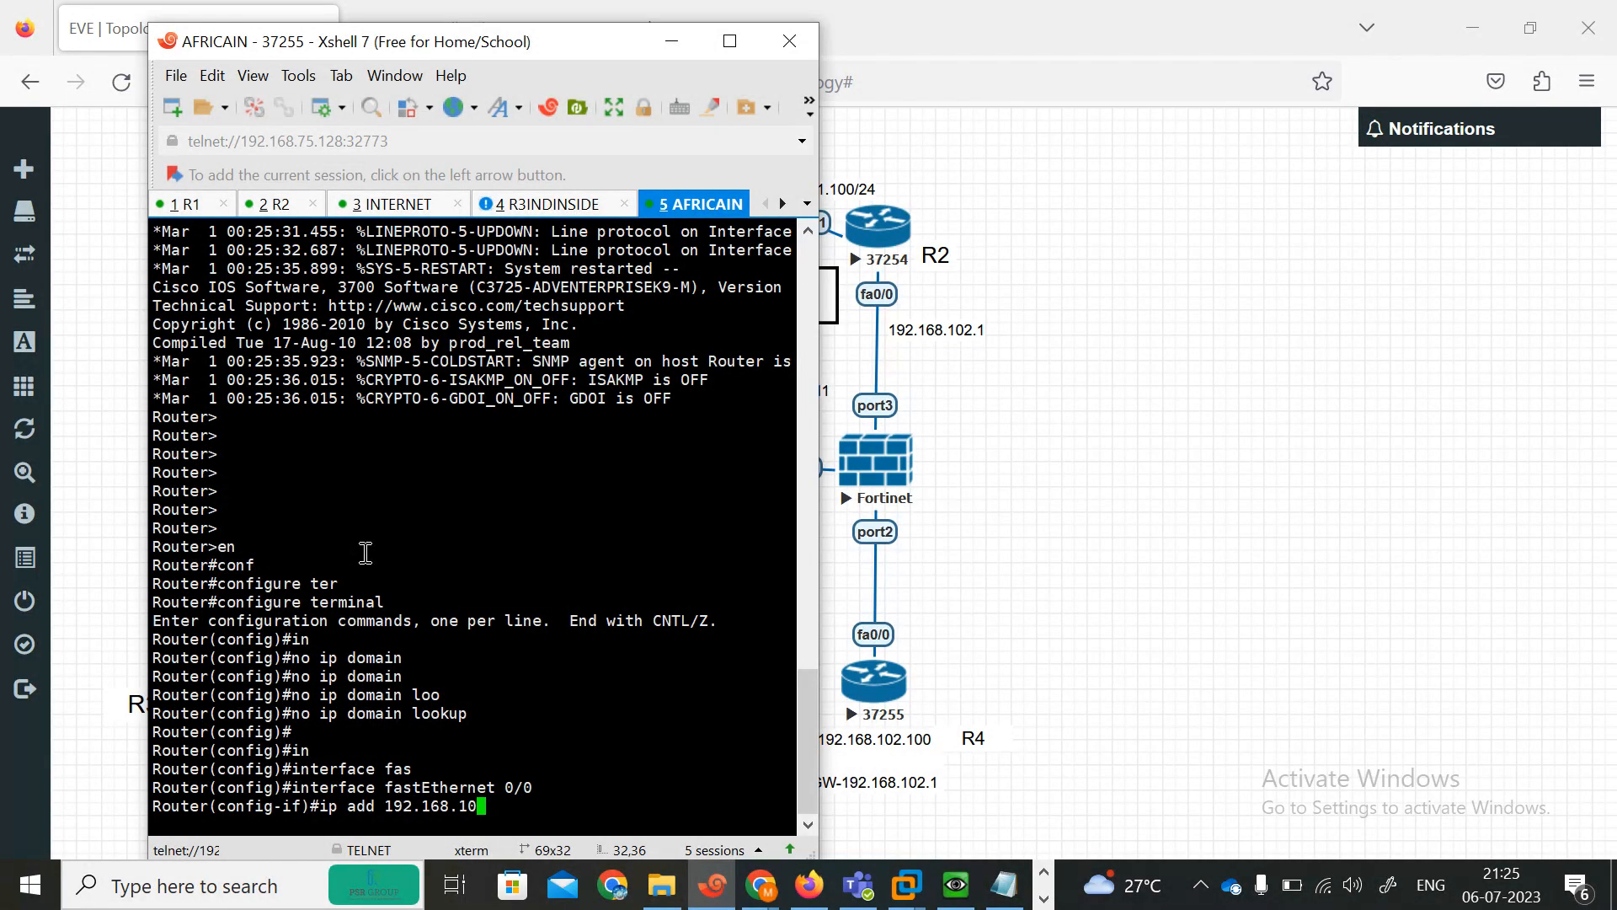
type("2.100 255.255.255.0")
key("Return")
type("no sh")
key("Tab")
key("Return")
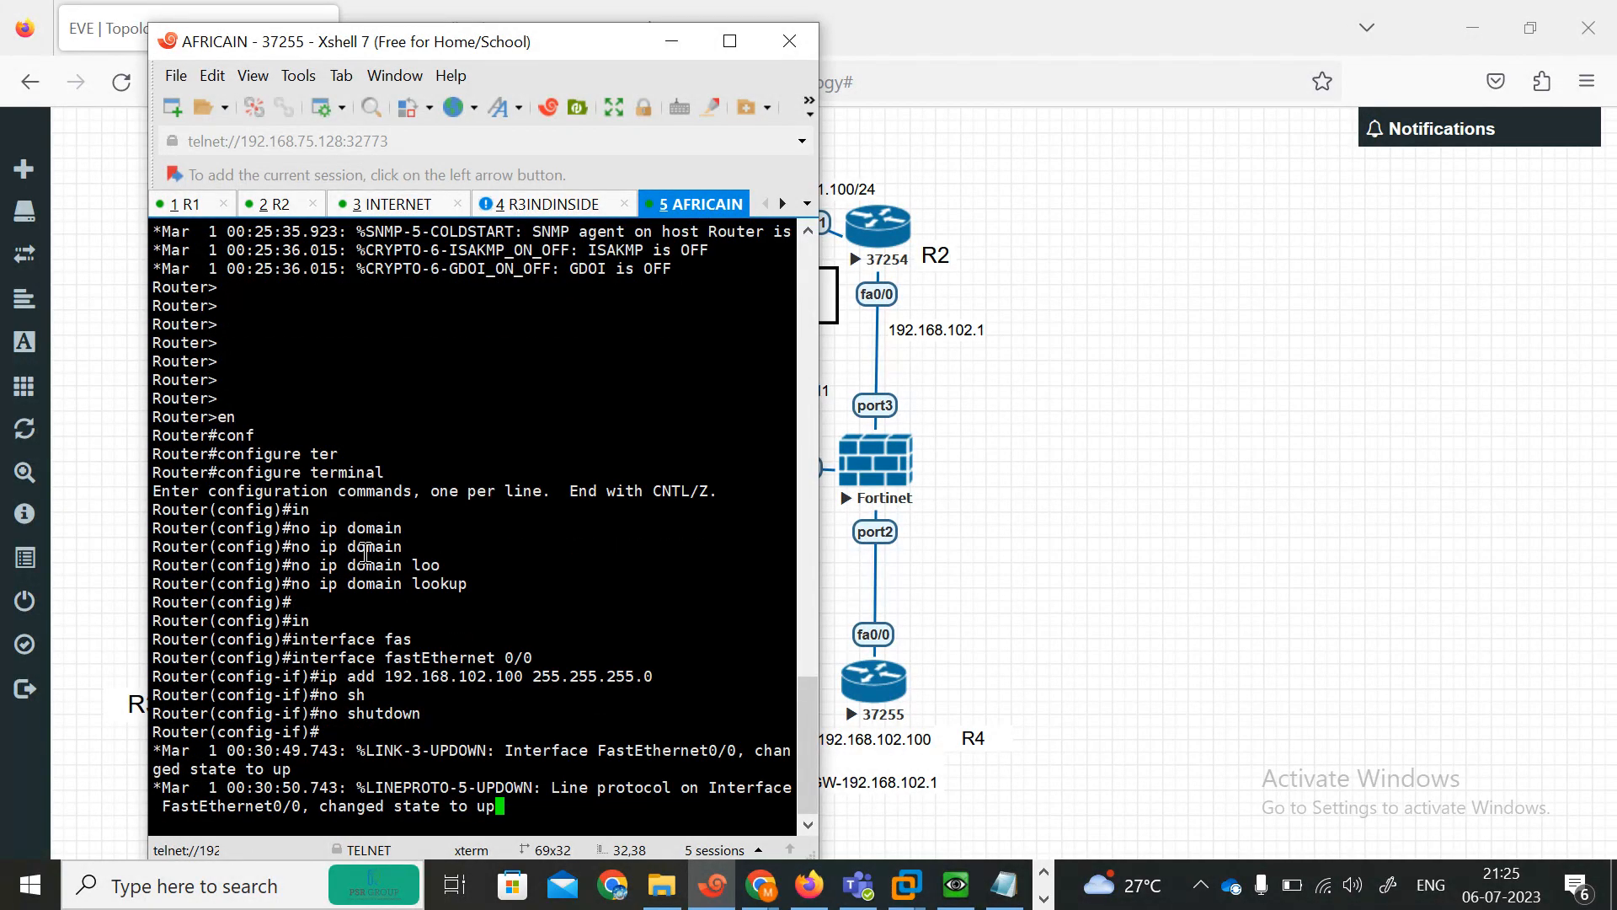
key("Return")
key("Return")
Add a default route 0.0.0.0 0.0.0.0 via 192.168.102.1 on the AFRICAIN router and leave configuration mode.
type("exit")
key("Return")
type("ip route")
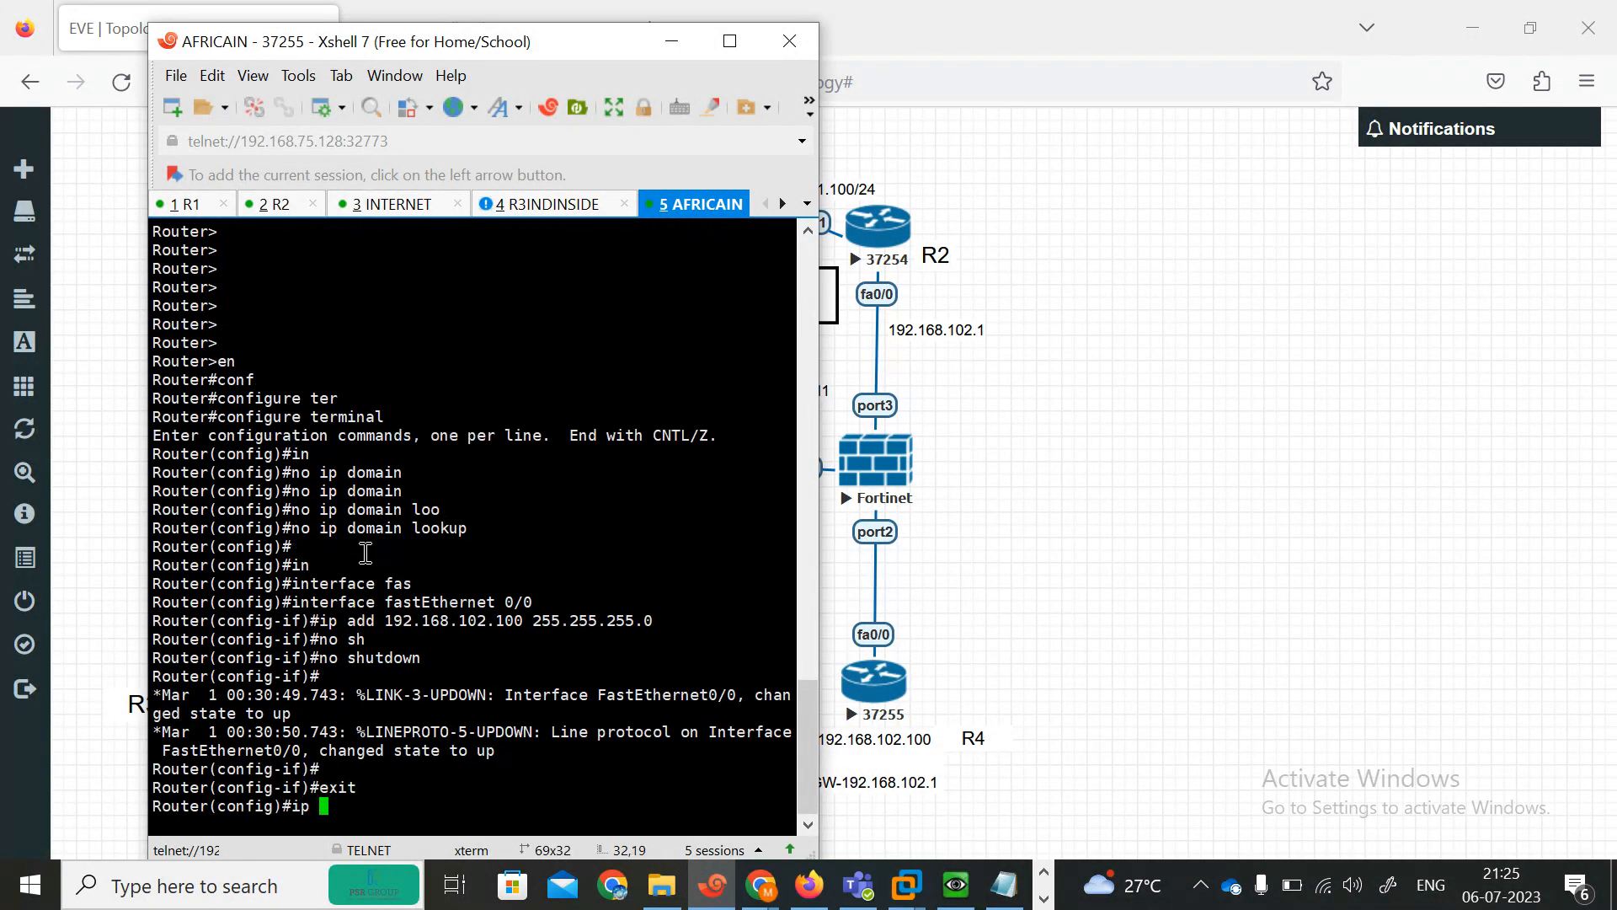
key("Tab")
type("0.0.0.0 0.0.0.0 ")
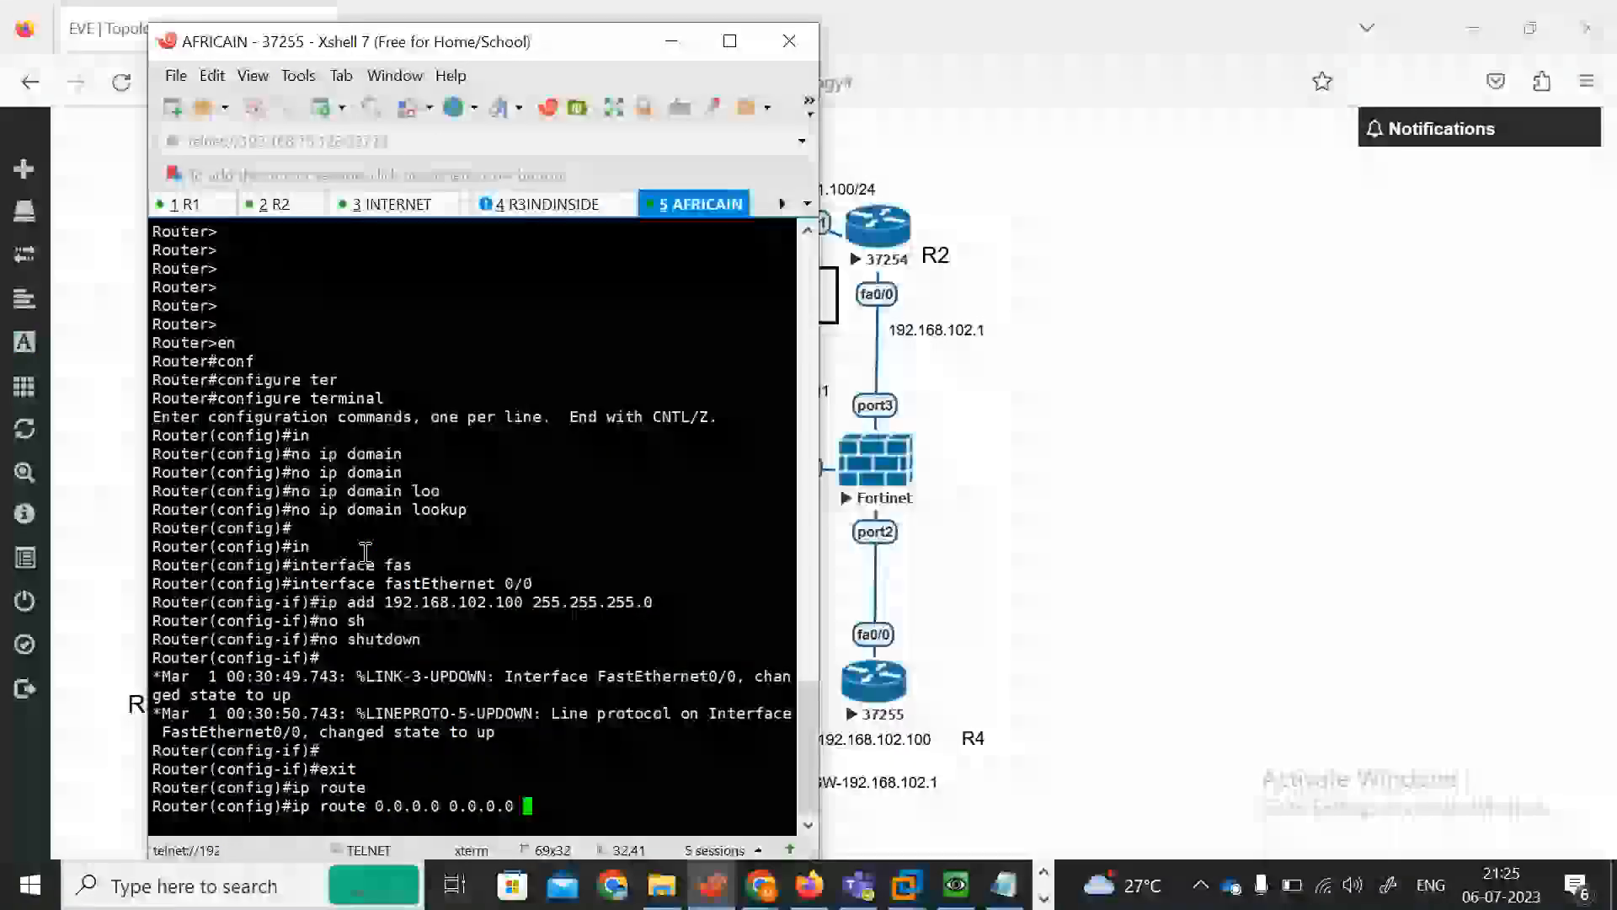
type("192.168")
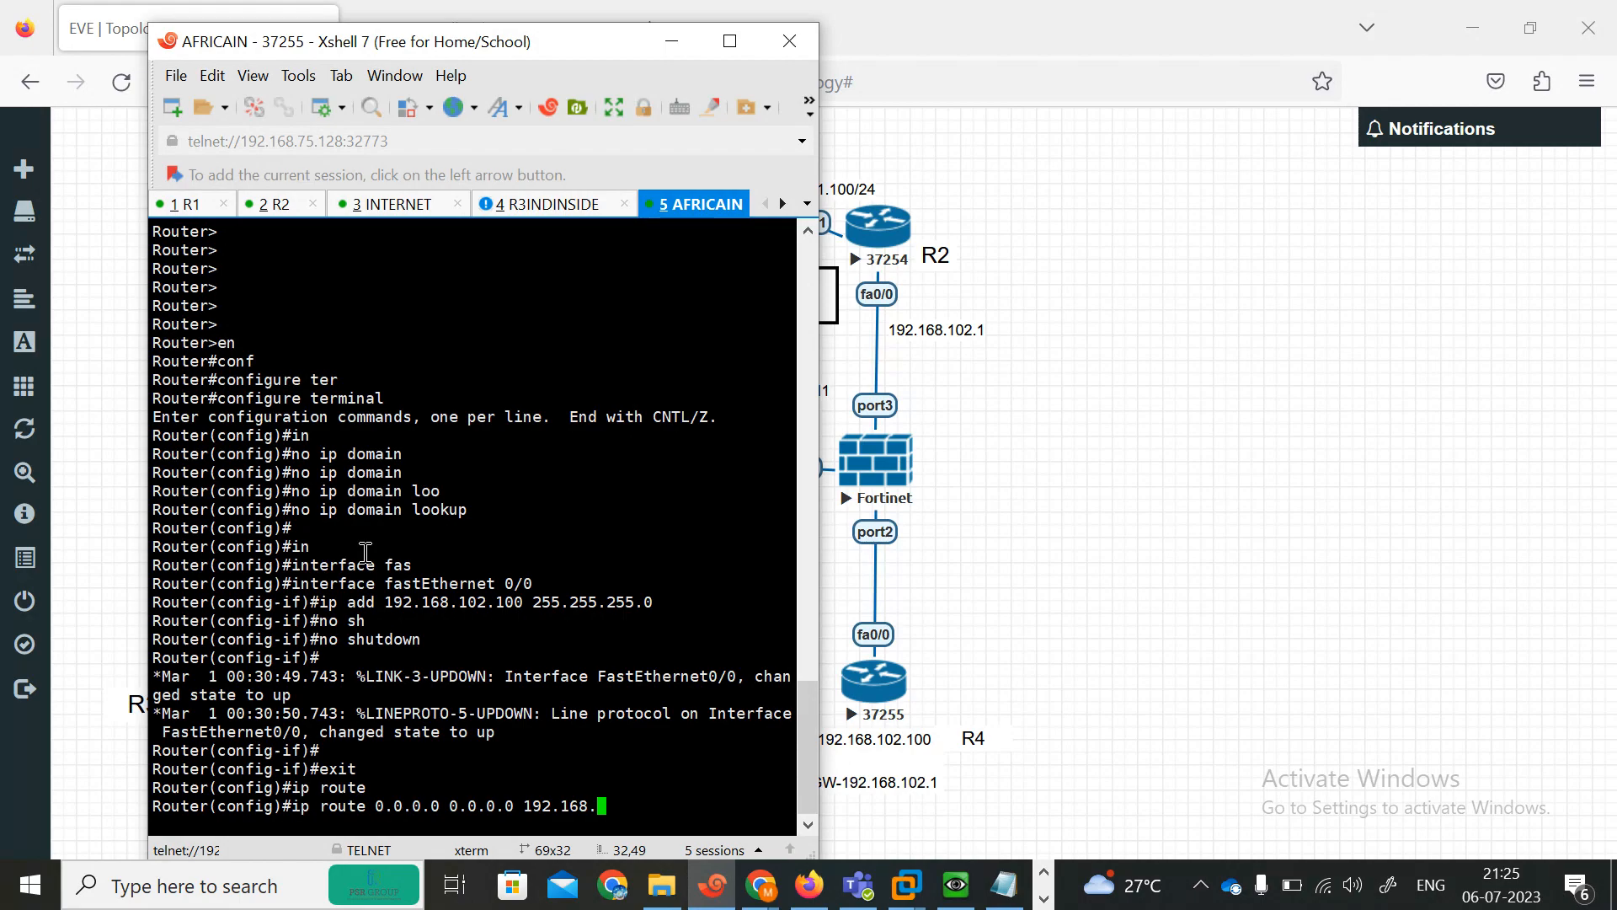
type(".102.1")
key("Return")
key("Return")
key("Return")
key("Return")
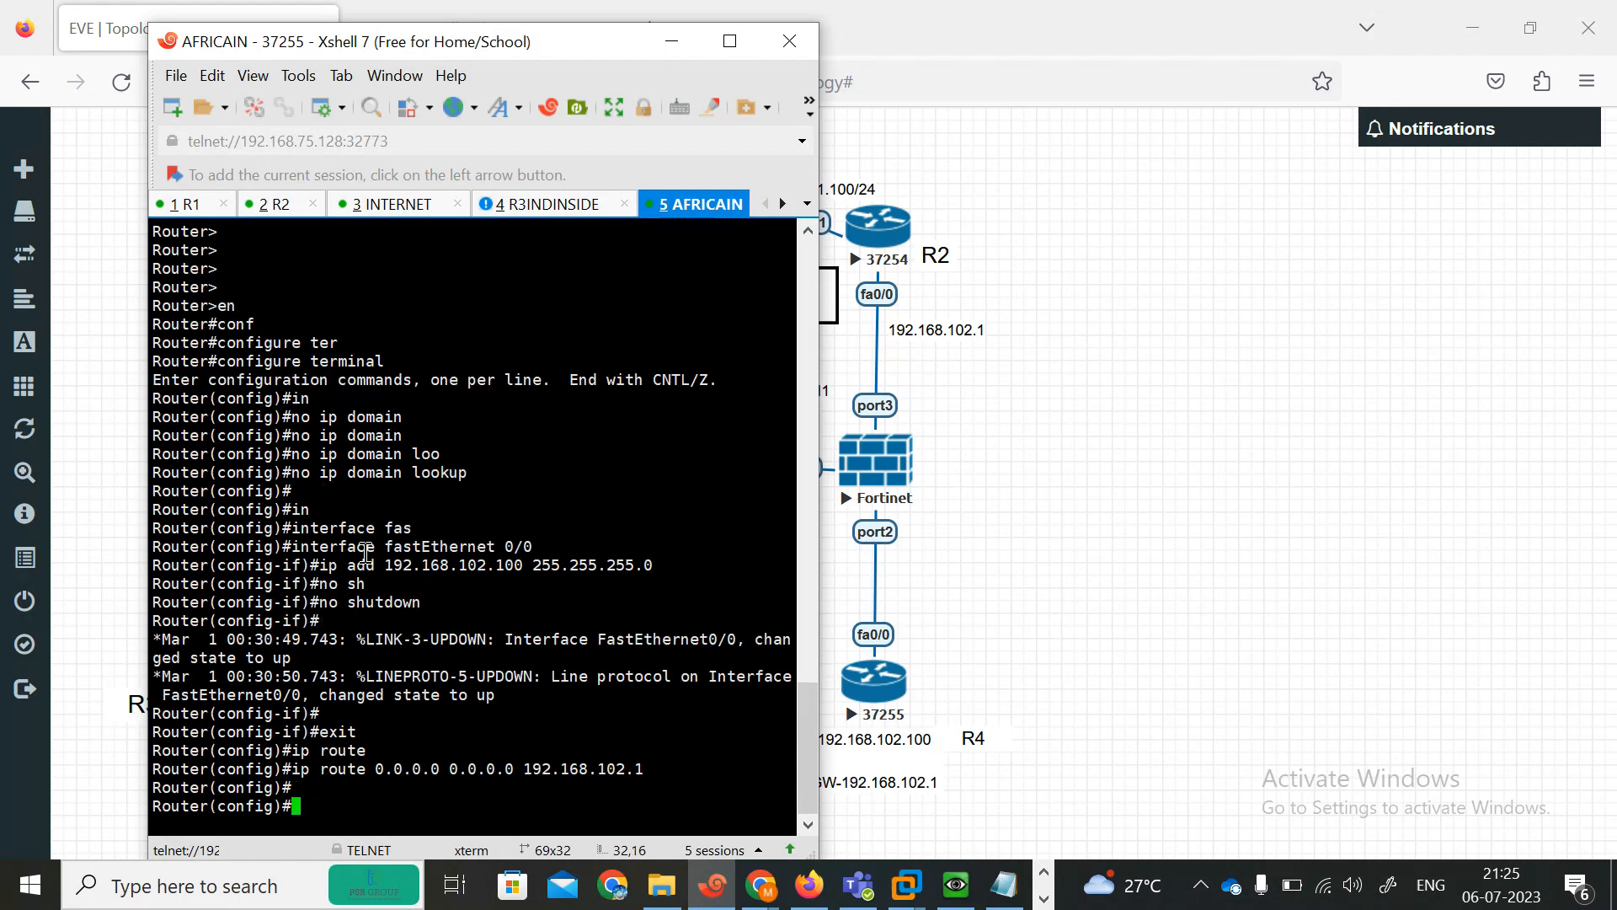
type("end")
key("Return")
key("Return")
key("Return")
key("Return")
key("Return")
key("Return")
key("Return")
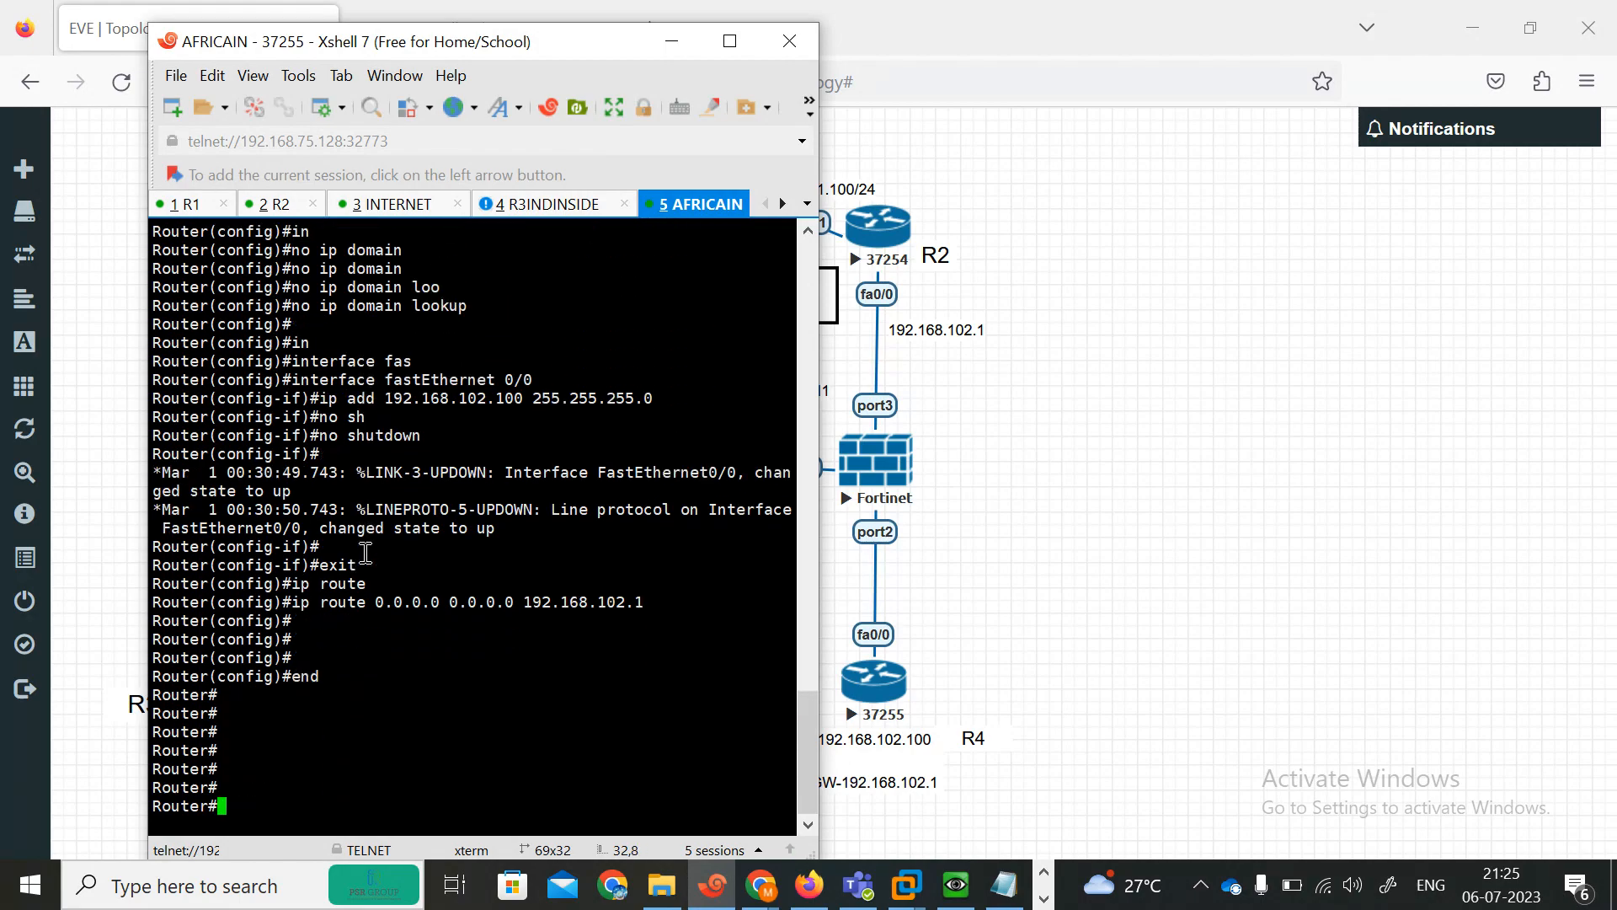
left_click_drag(368, 51, 1101, 49)
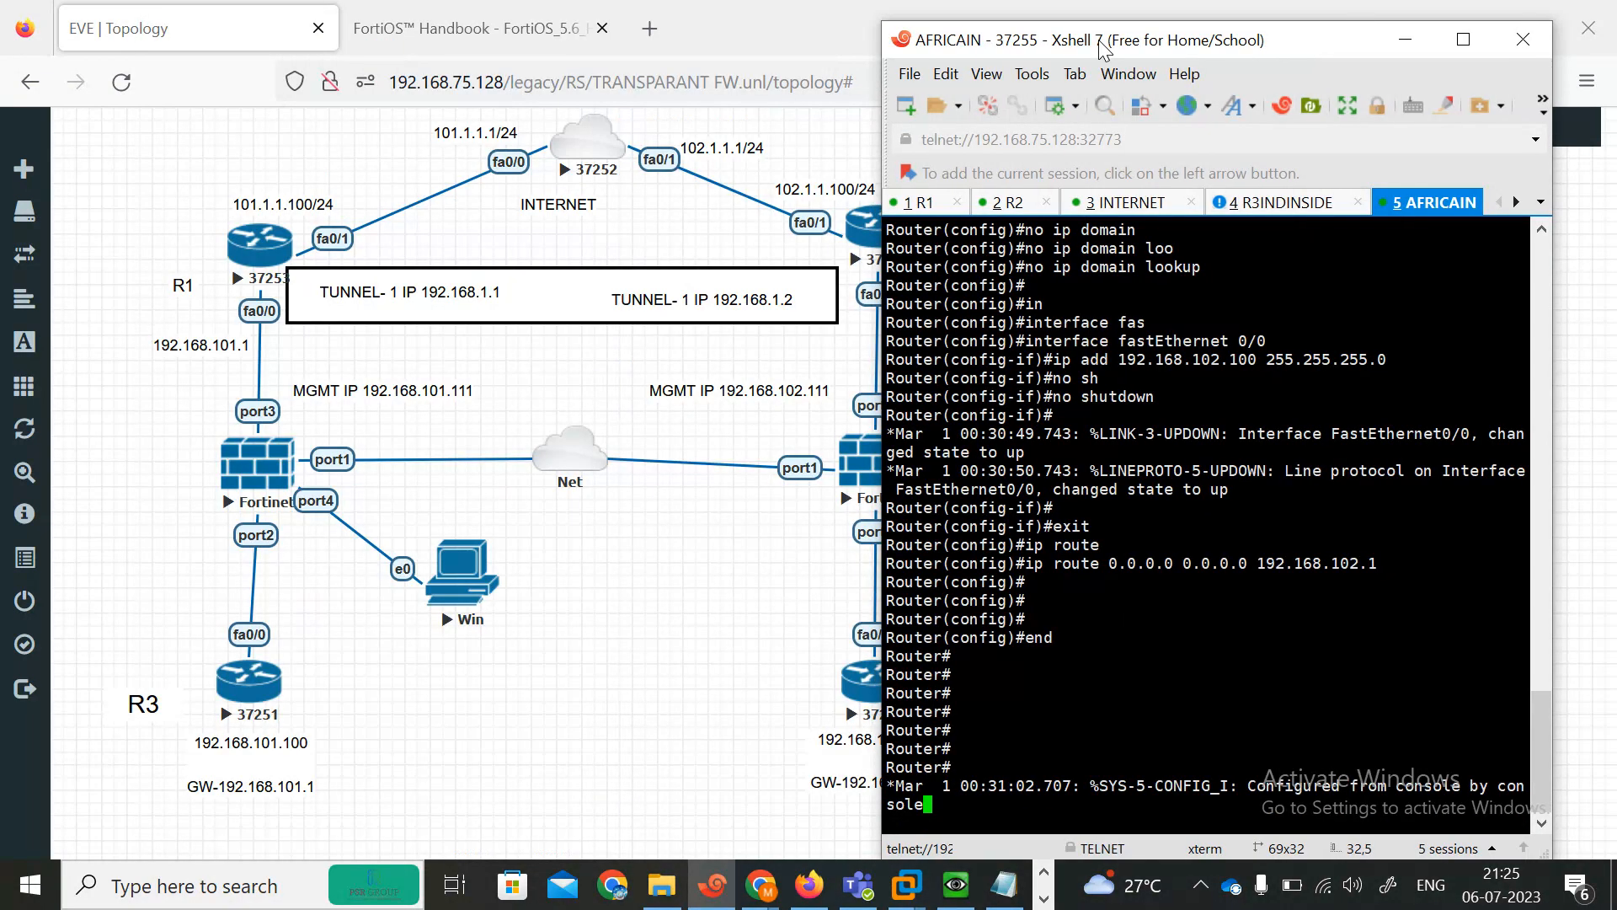
Switch to the R1 console and ping 102.1.1.1 to test reachability of the INTERNET router.
left_click(916, 206)
key("Return")
key("Return")
key("Return")
key("Return")
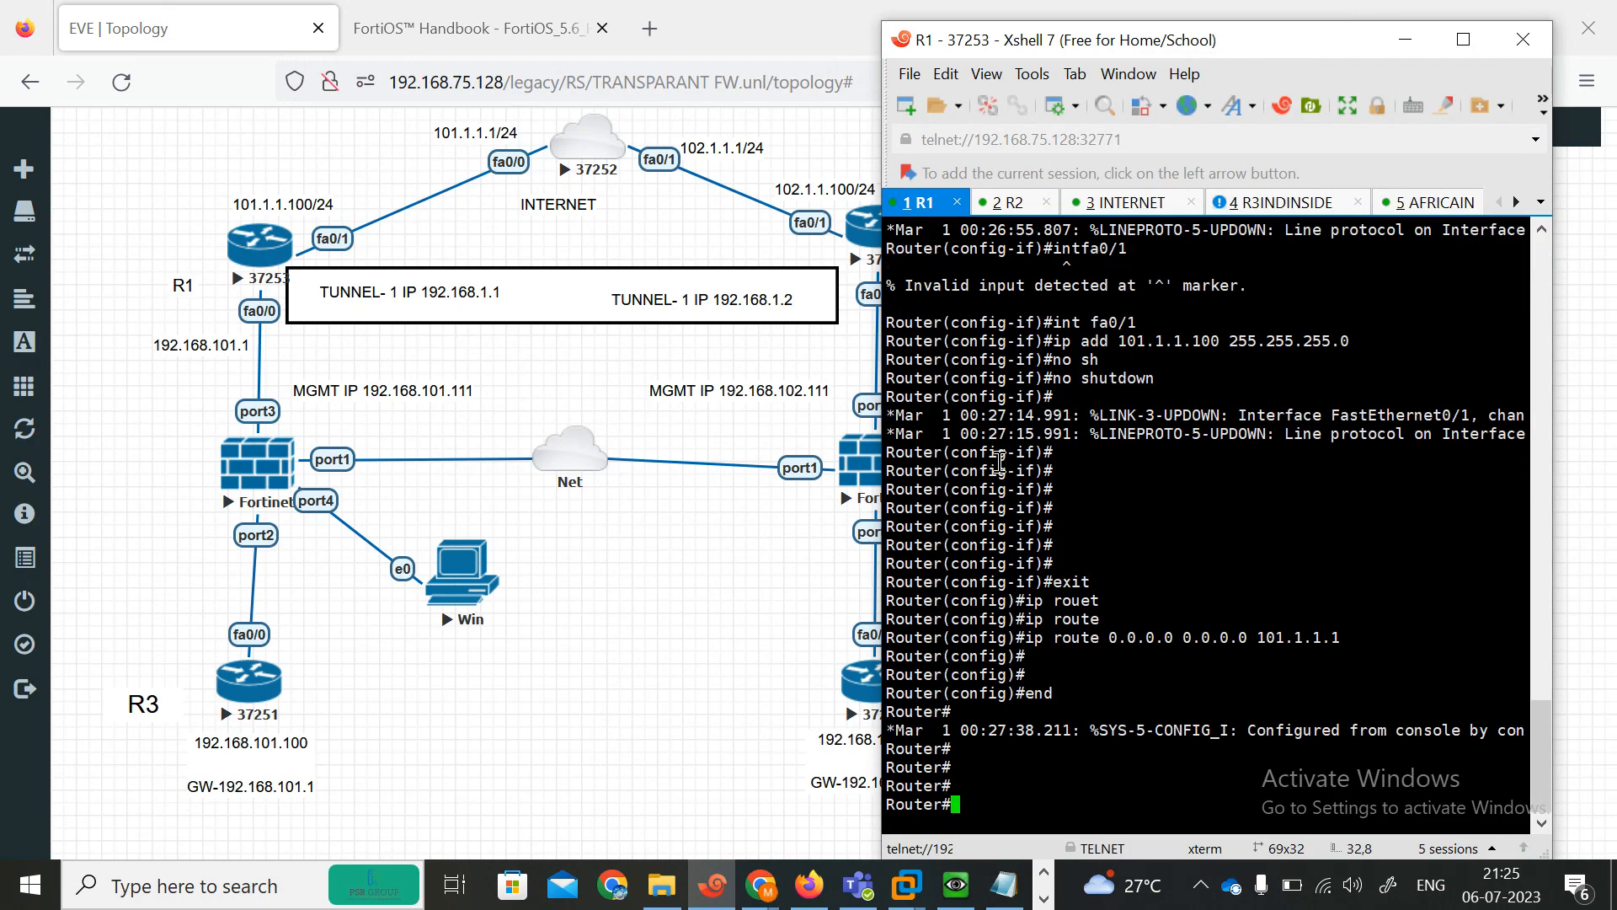
key("Return")
key("Return")
key("Return")
type("pi")
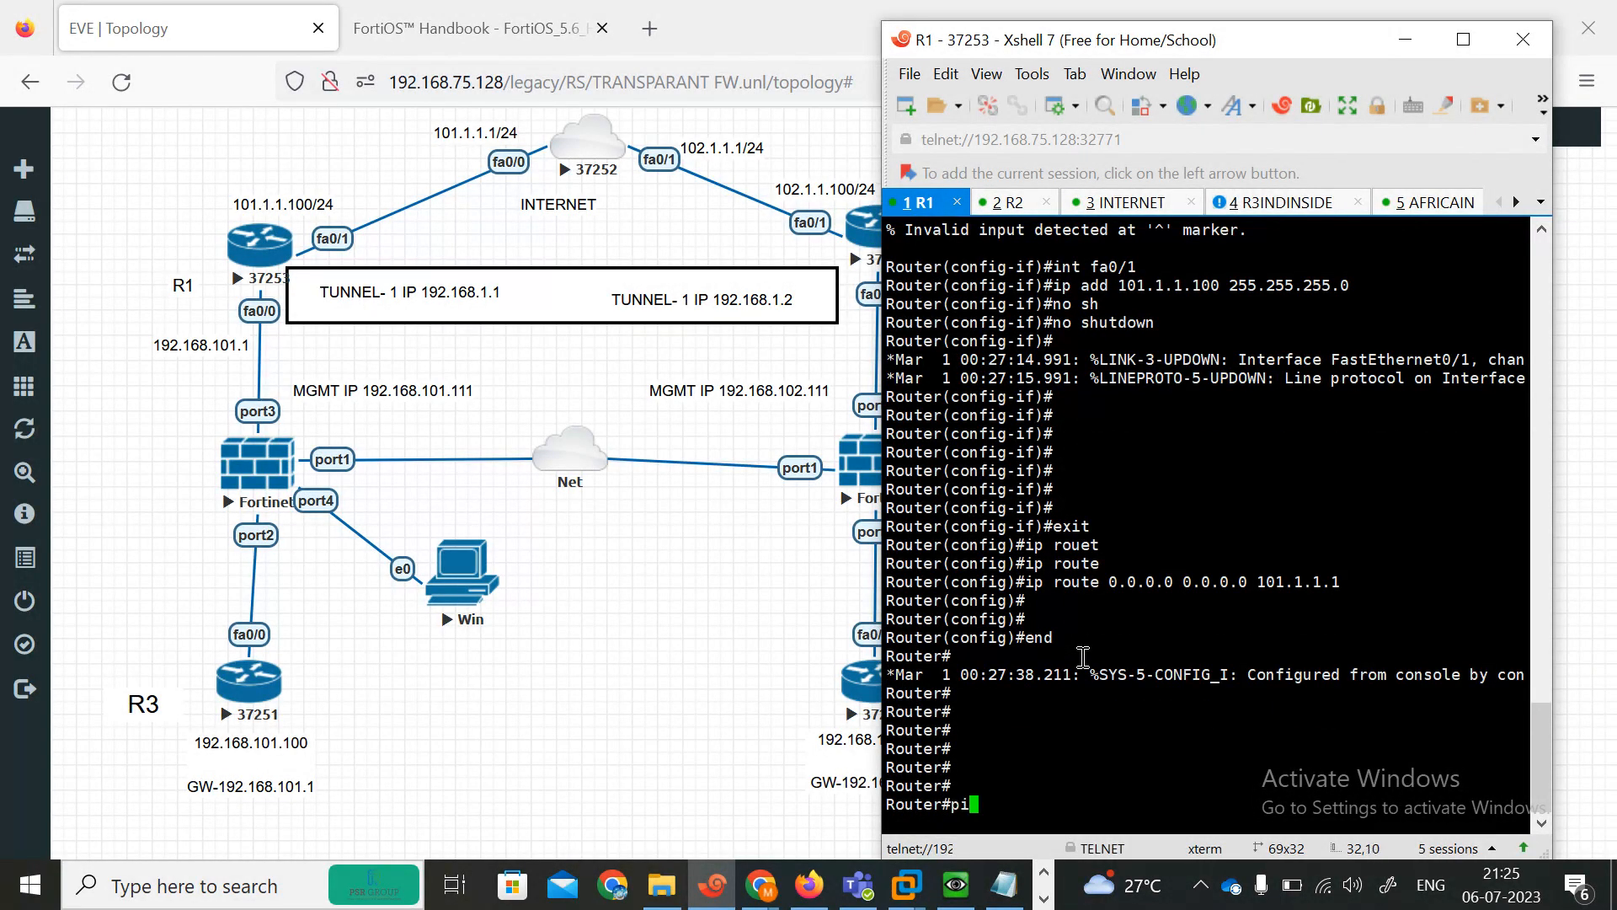
key("Tab")
type("102.1.1.")
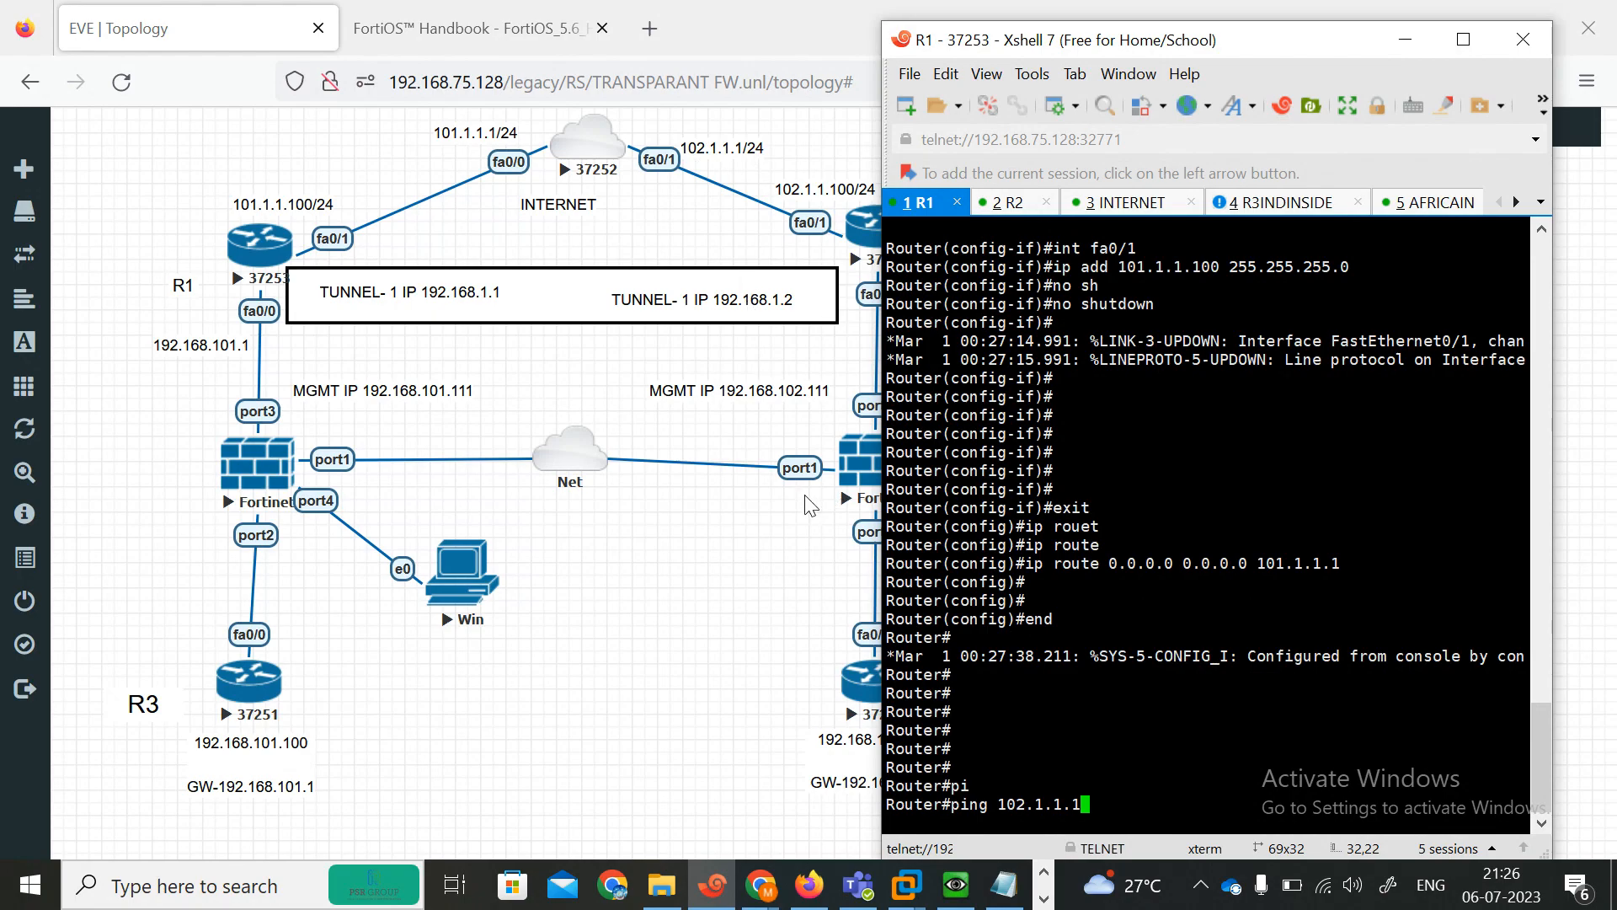
key("Return")
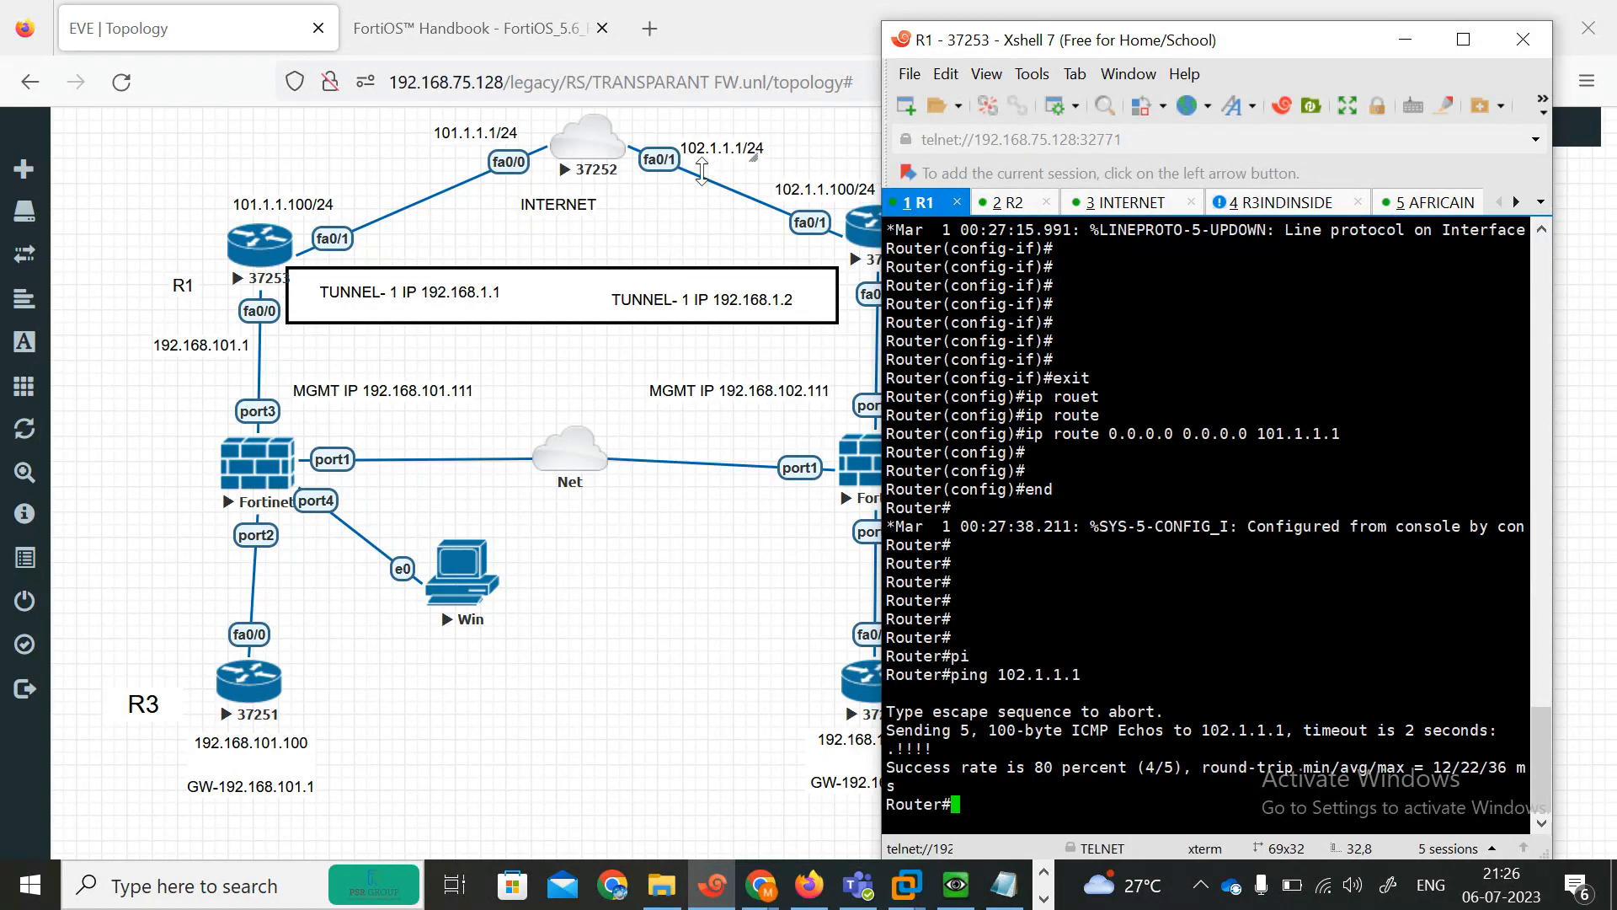
Ping 102.1.1.100 from R1 to test reachability of R2.
key("Return")
key("Return")
key("Return")
key("Return")
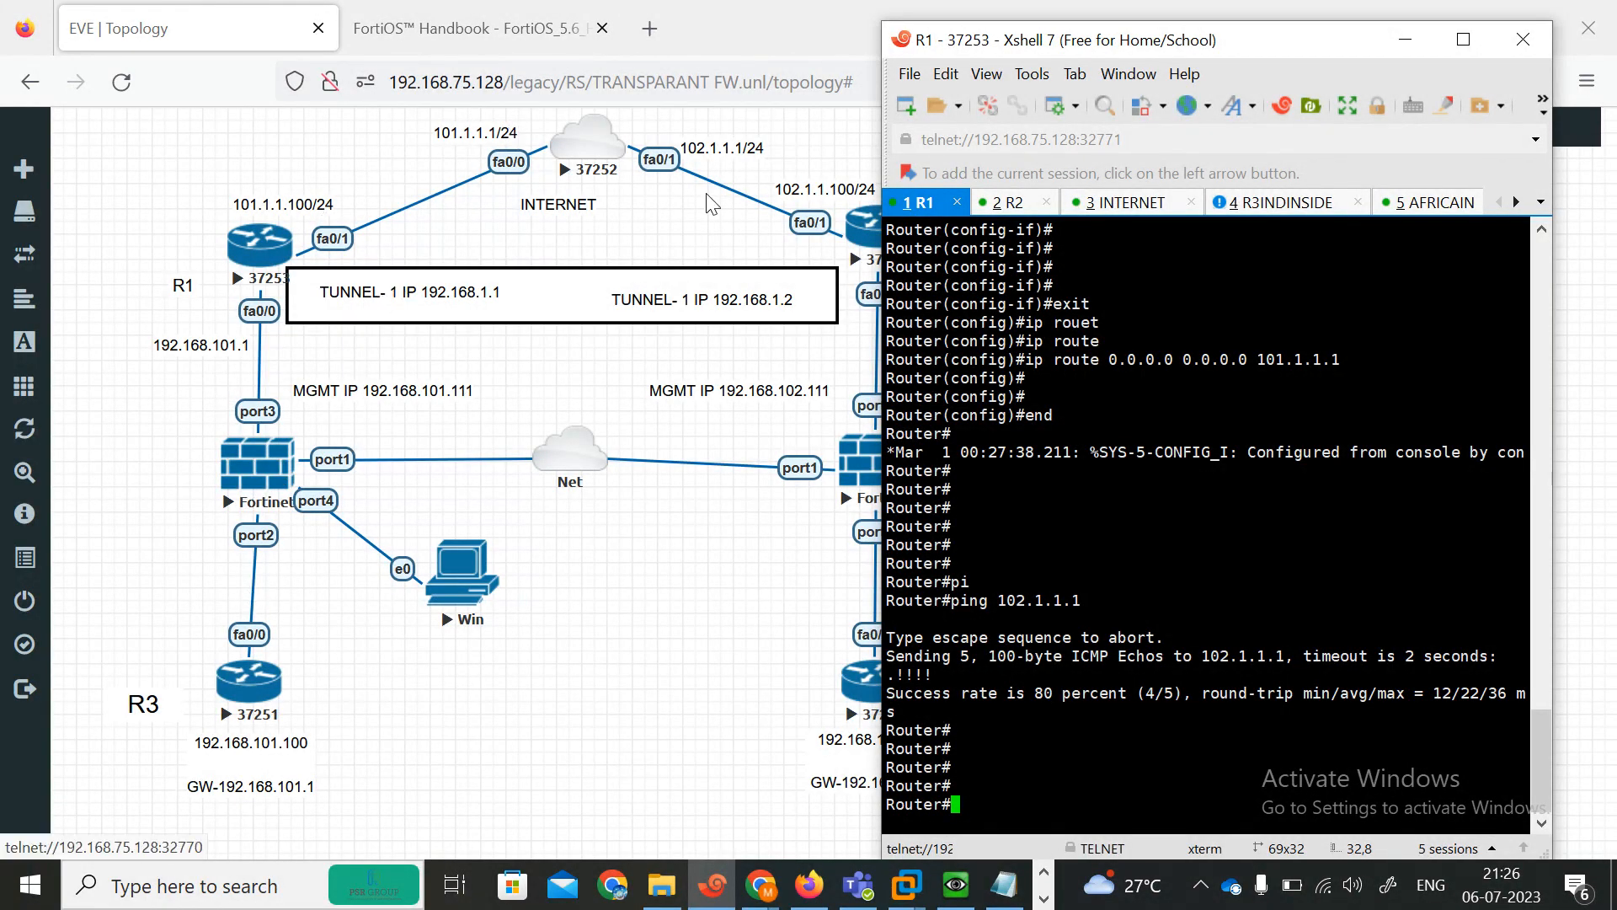
key("Up")
type("00")
key("Return")
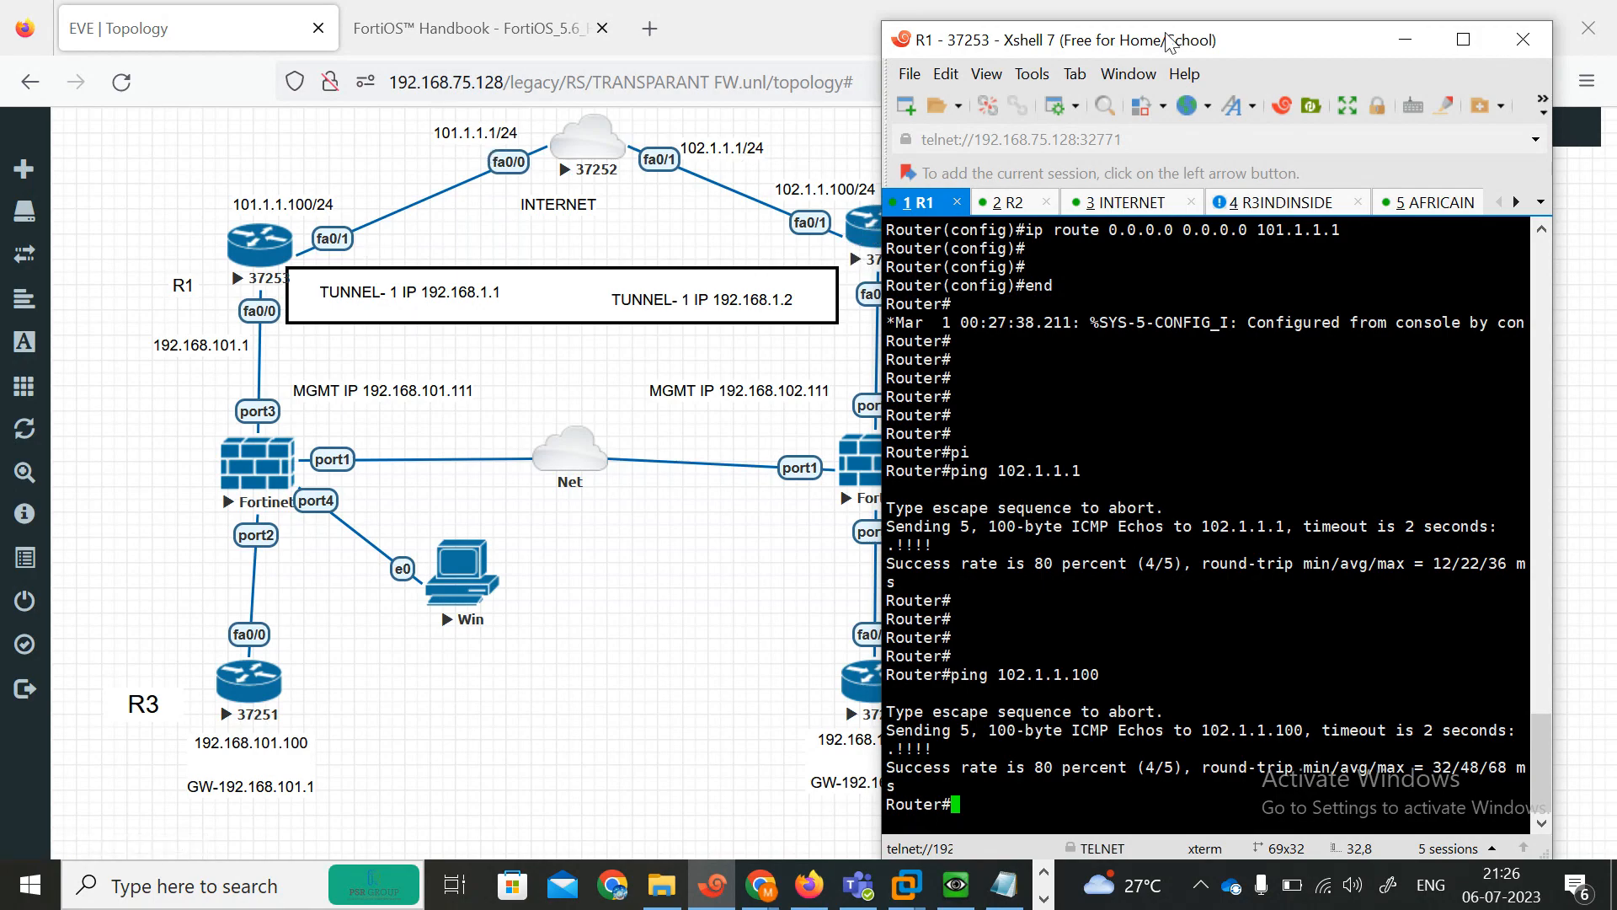
Ping 192.168.102.1 from R1 to test reachability of the remote inside network.
left_click_drag(1158, 50, 1209, 51)
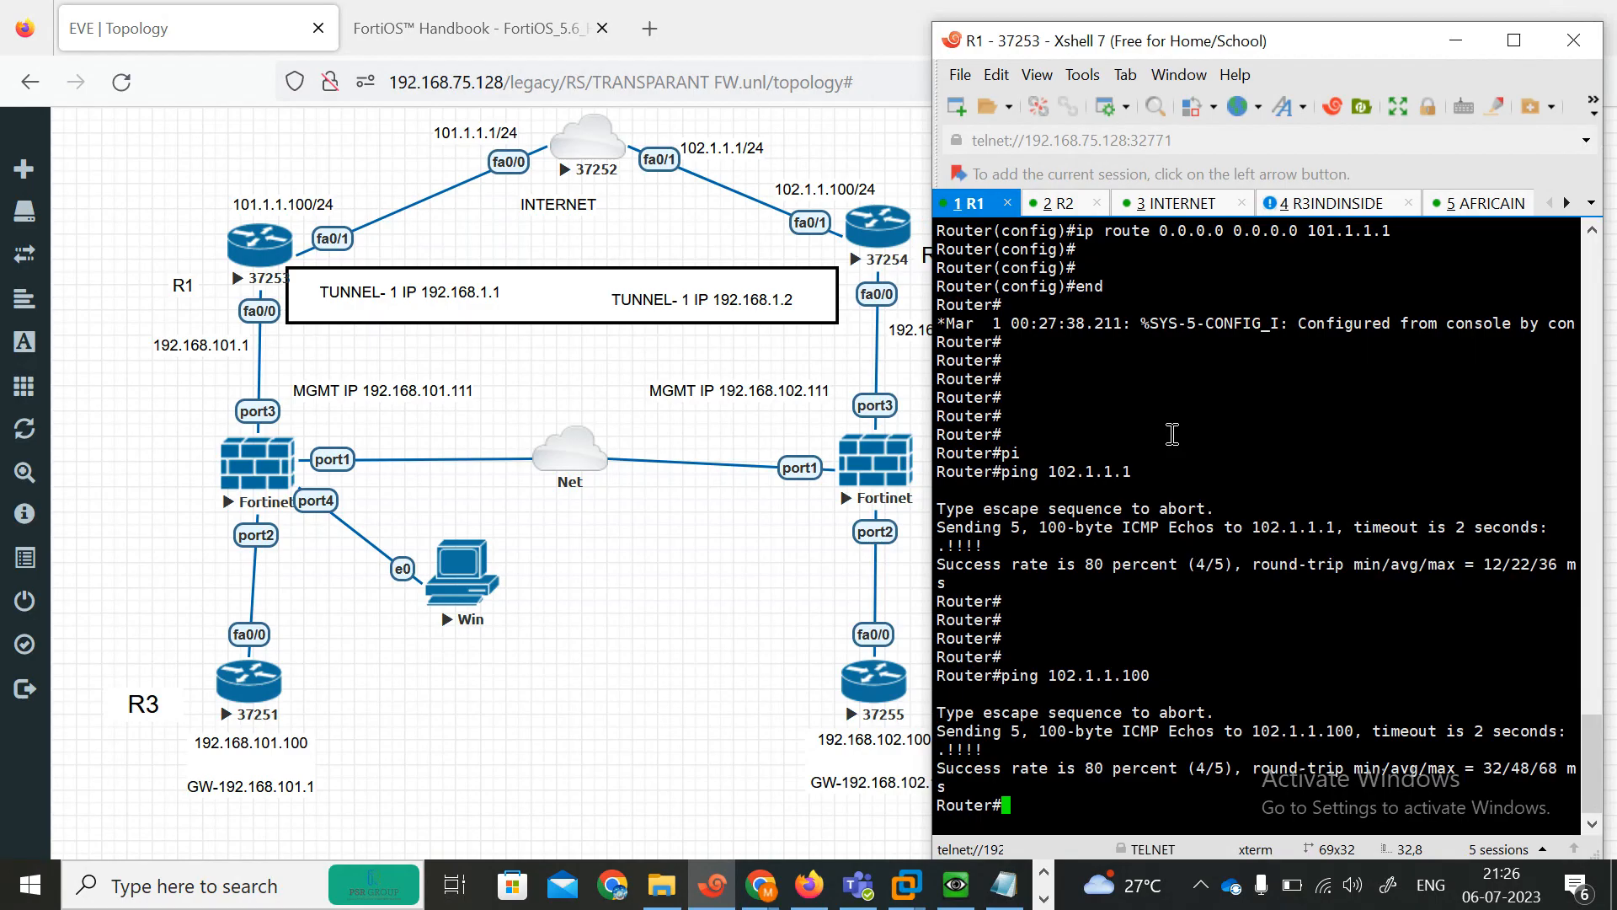
type("pi")
key("Tab")
type("192")
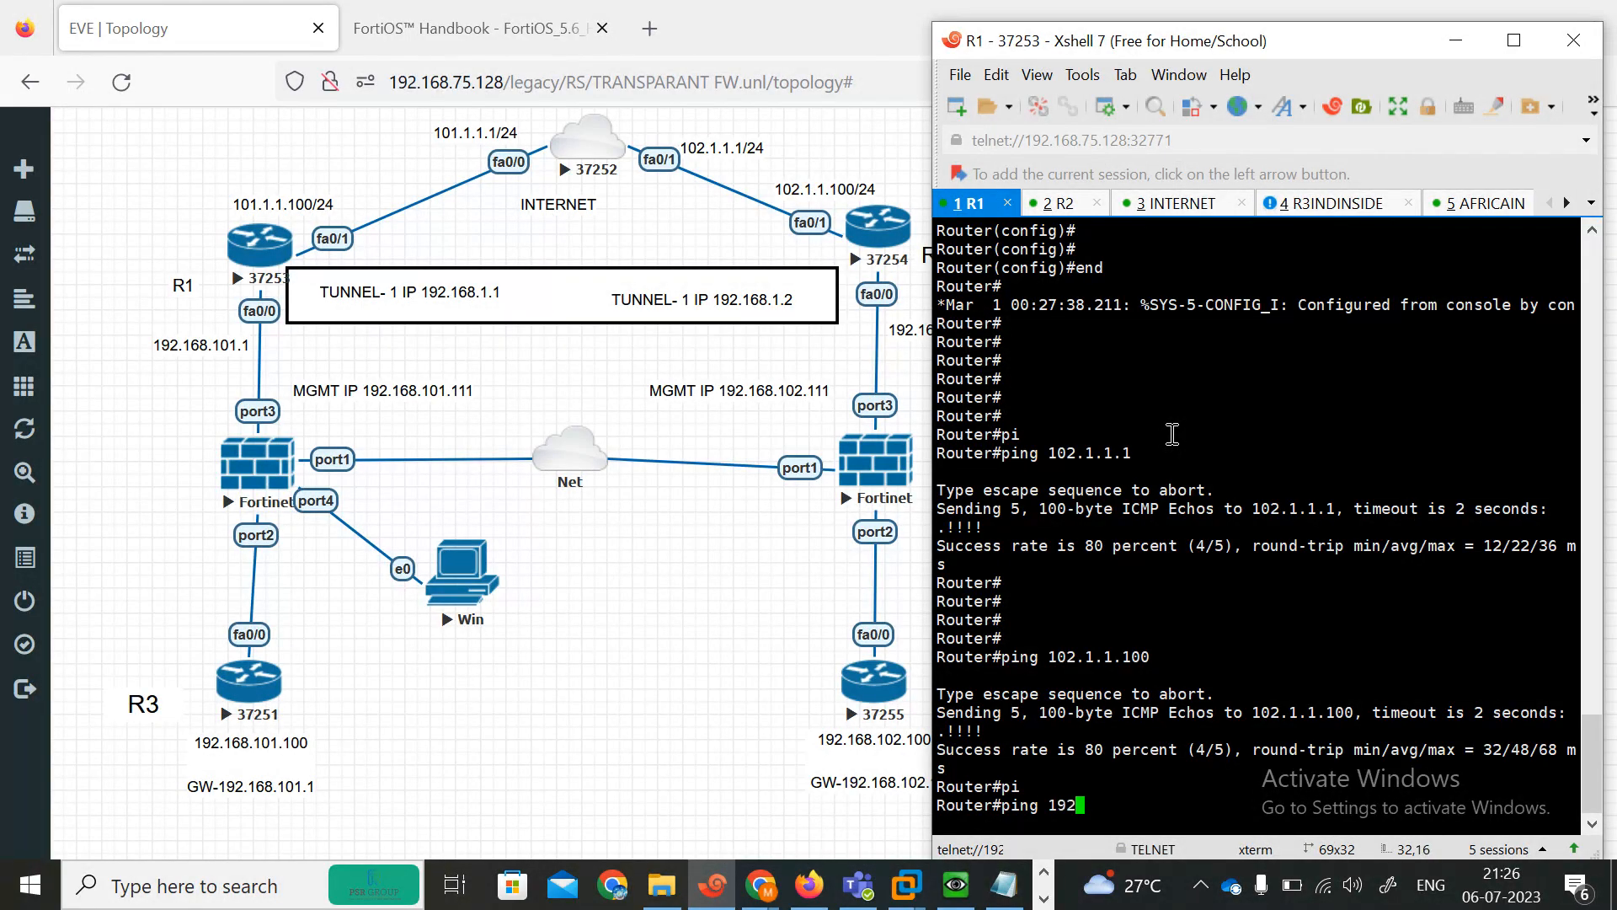
type(".168.102.1")
key("Return")
left_click_drag(1073, 54, 999, 55)
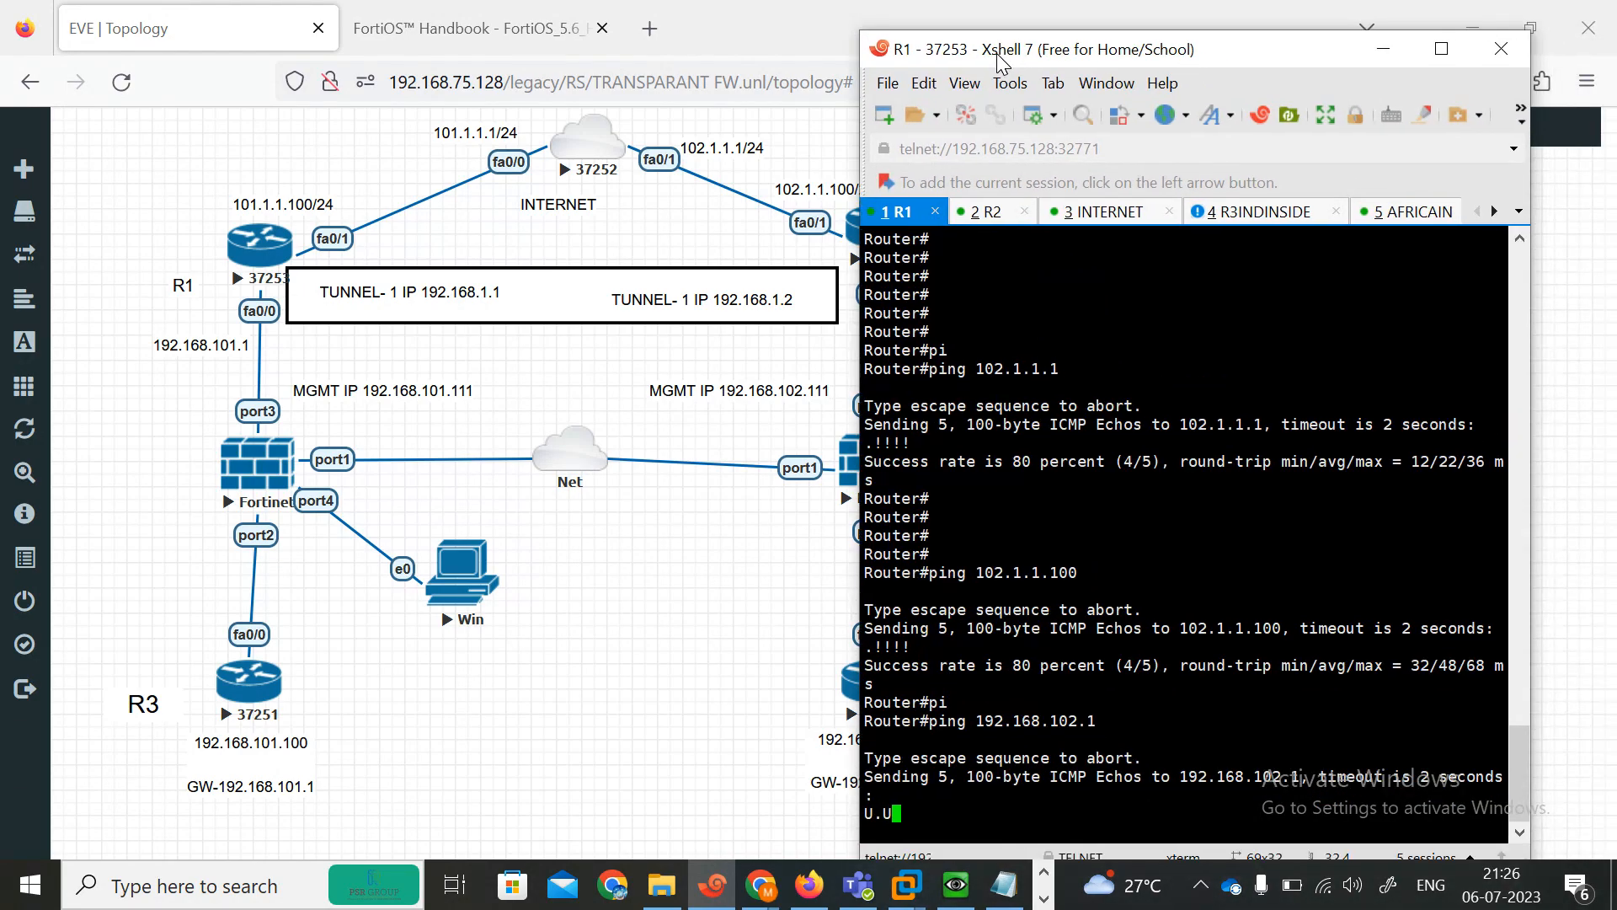
Repeat the ping to 192.168.102.1 from R1.
key("Up")
type("\\")
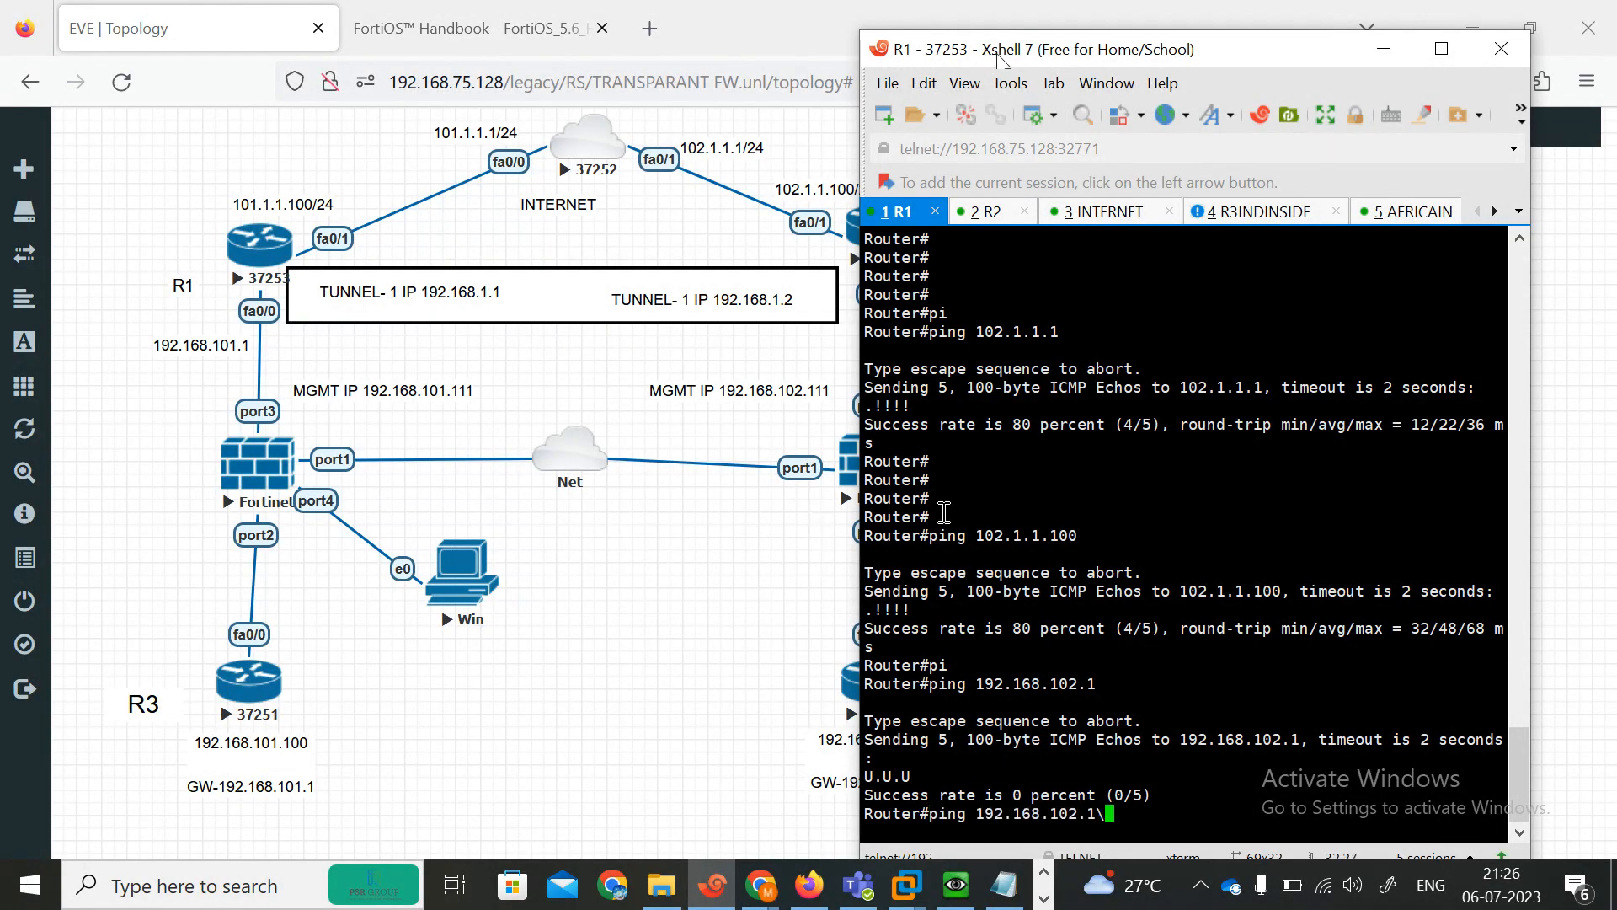
key("BackSpace")
key("Return")
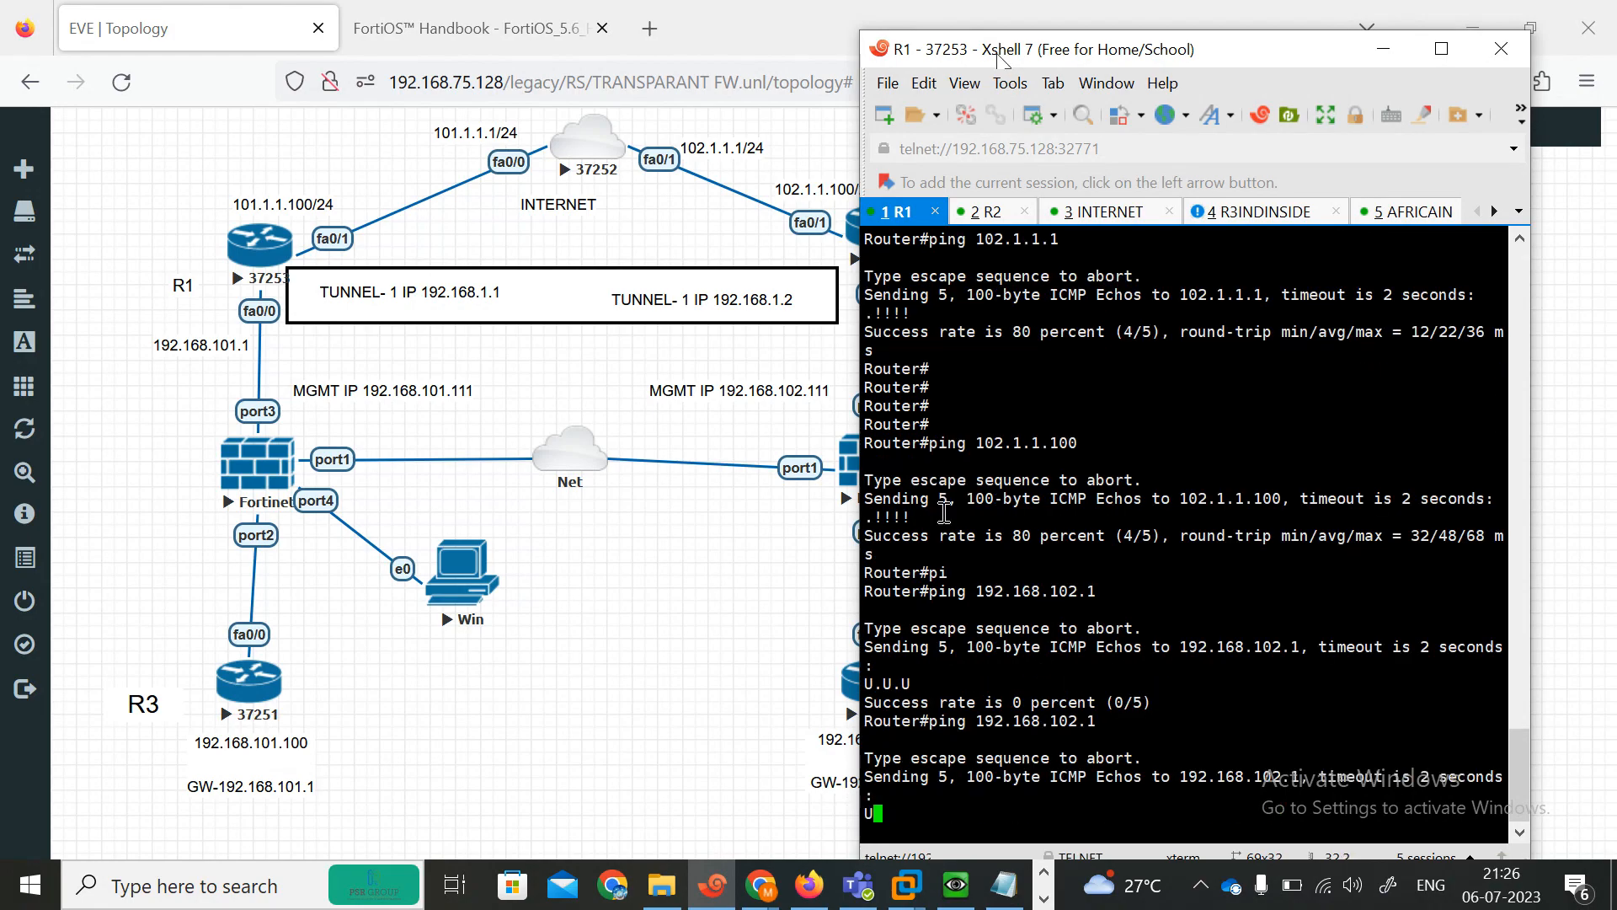
Switch to the R2 console and ping 101.1.1.100 to test reachability of R1.
left_click_drag(1077, 56, 1159, 50)
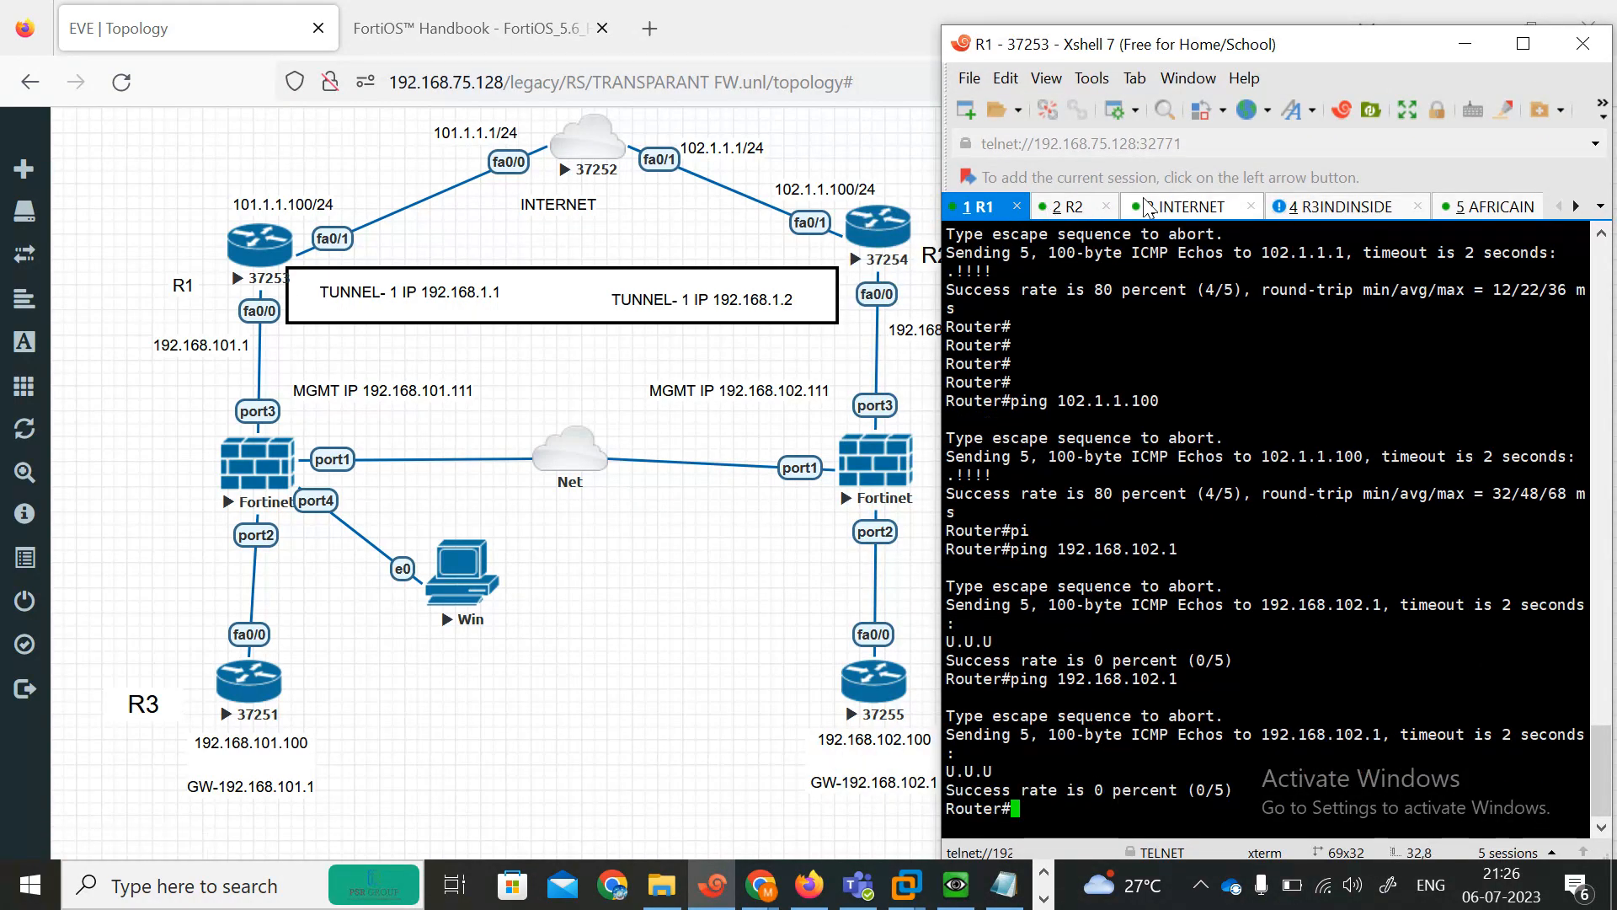
left_click(1074, 211)
scroll(1101, 438, "down", 1)
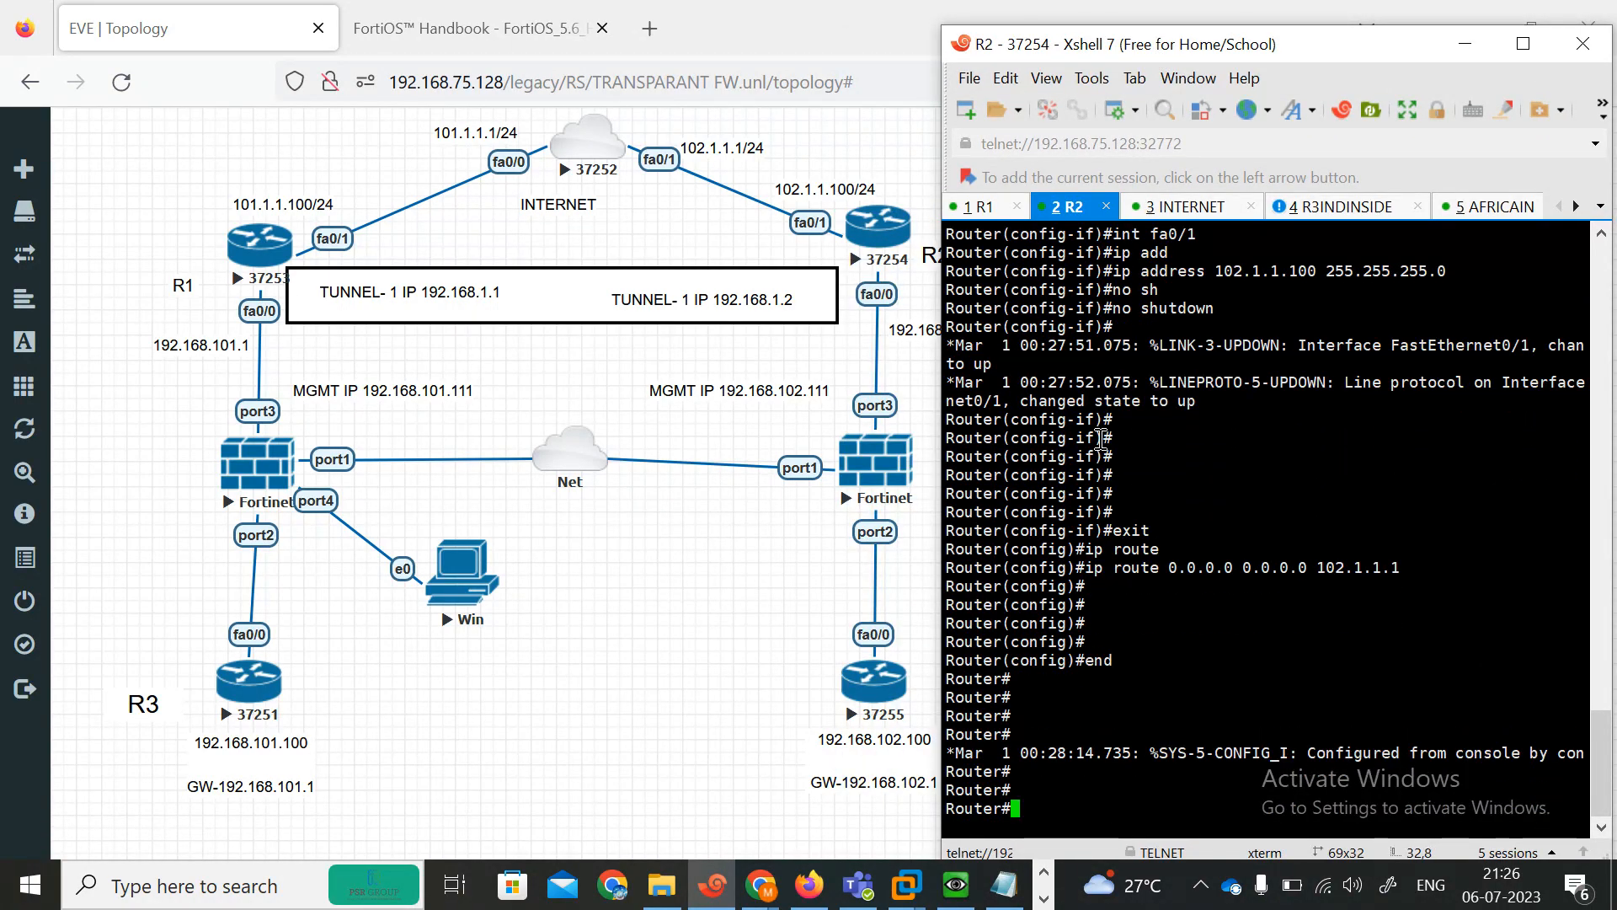
type("pi")
key("Tab")
type("192.168.1091.")
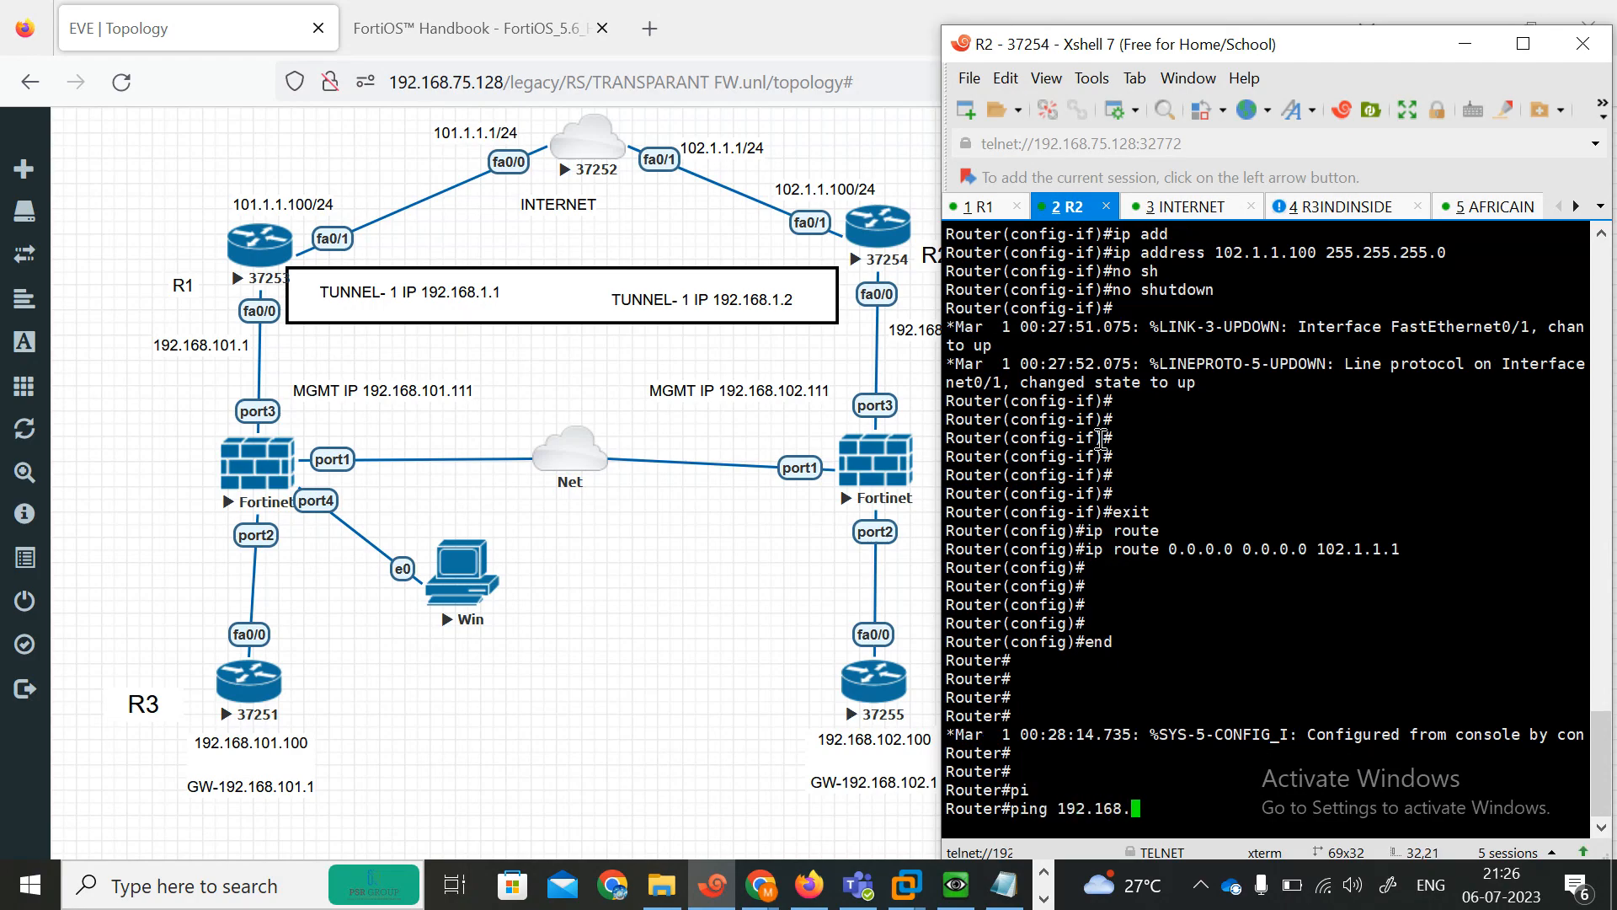
key("BackSpace")
key("BackSpace")
key("BackSpace")
key("BackSpace")
key("BackSpace")
key("BackSpace")
key("BackSpace")
key("BackSpace")
key("BackSpace")
key("BackSpace")
key("BackSpace")
key("BackSpace")
key("BackSpace")
key("BackSpace")
type("g 1")
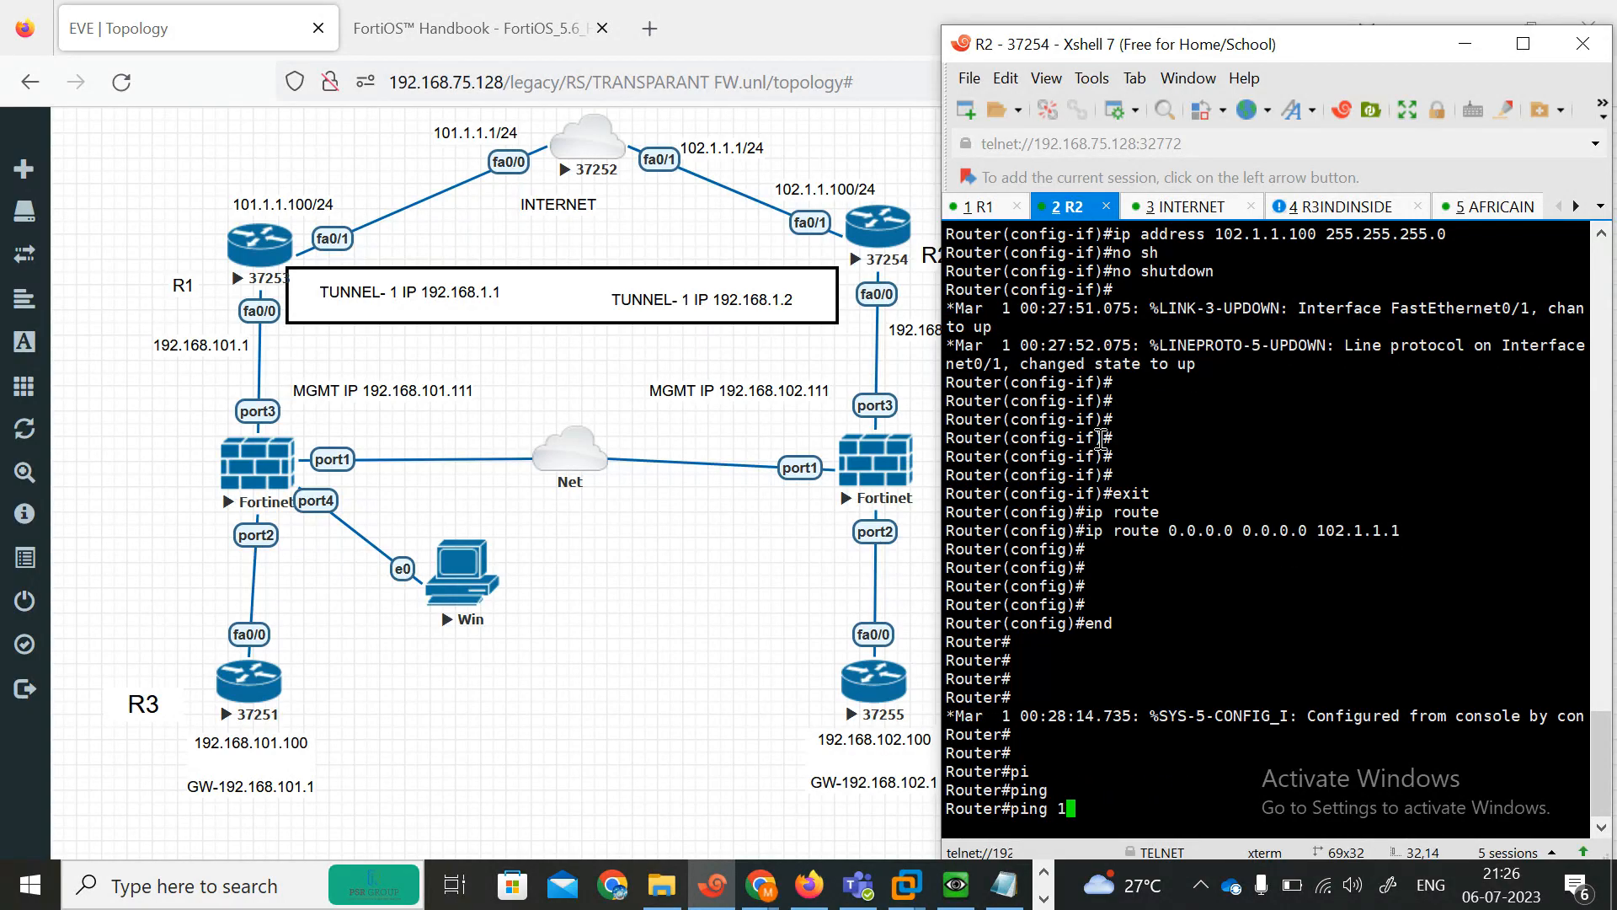
type("01.1.1.100")
key("Return")
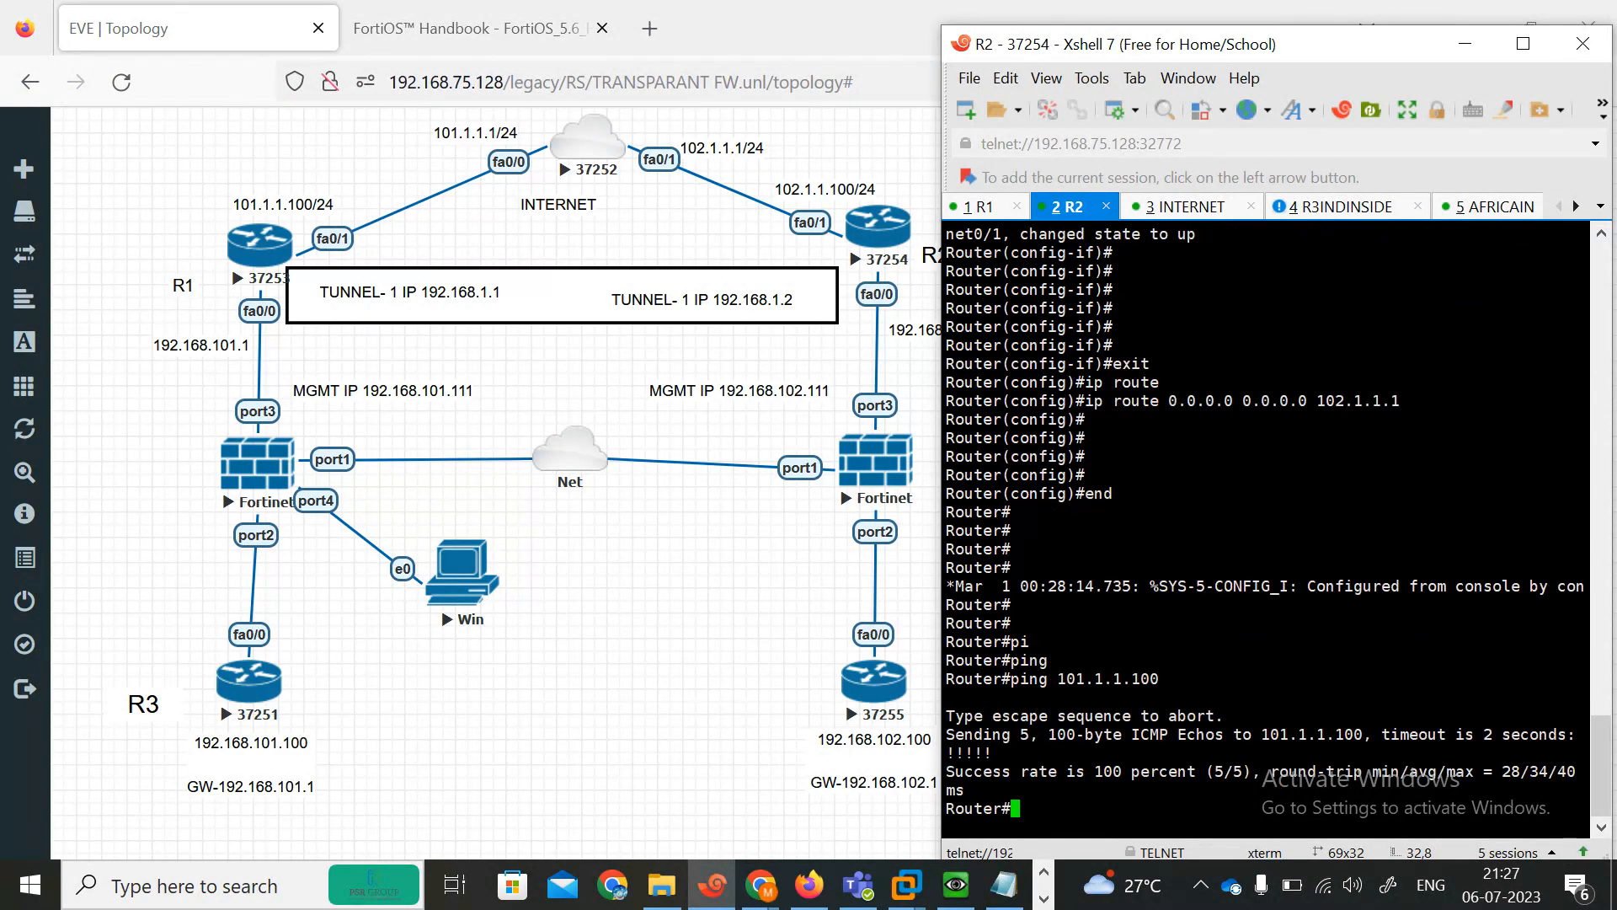
Ping 192.168.101.1 from R2 to test reachability of the R1 inside network.
key("Up")
key("BackSpace")
key("BackSpace")
key("BackSpace")
key("BackSpace")
key("BackSpace")
key("BackSpace")
key("BackSpace")
key("BackSpace")
key("BackSpace")
key("BackSpace")
type("92.168.101.1")
key("Return")
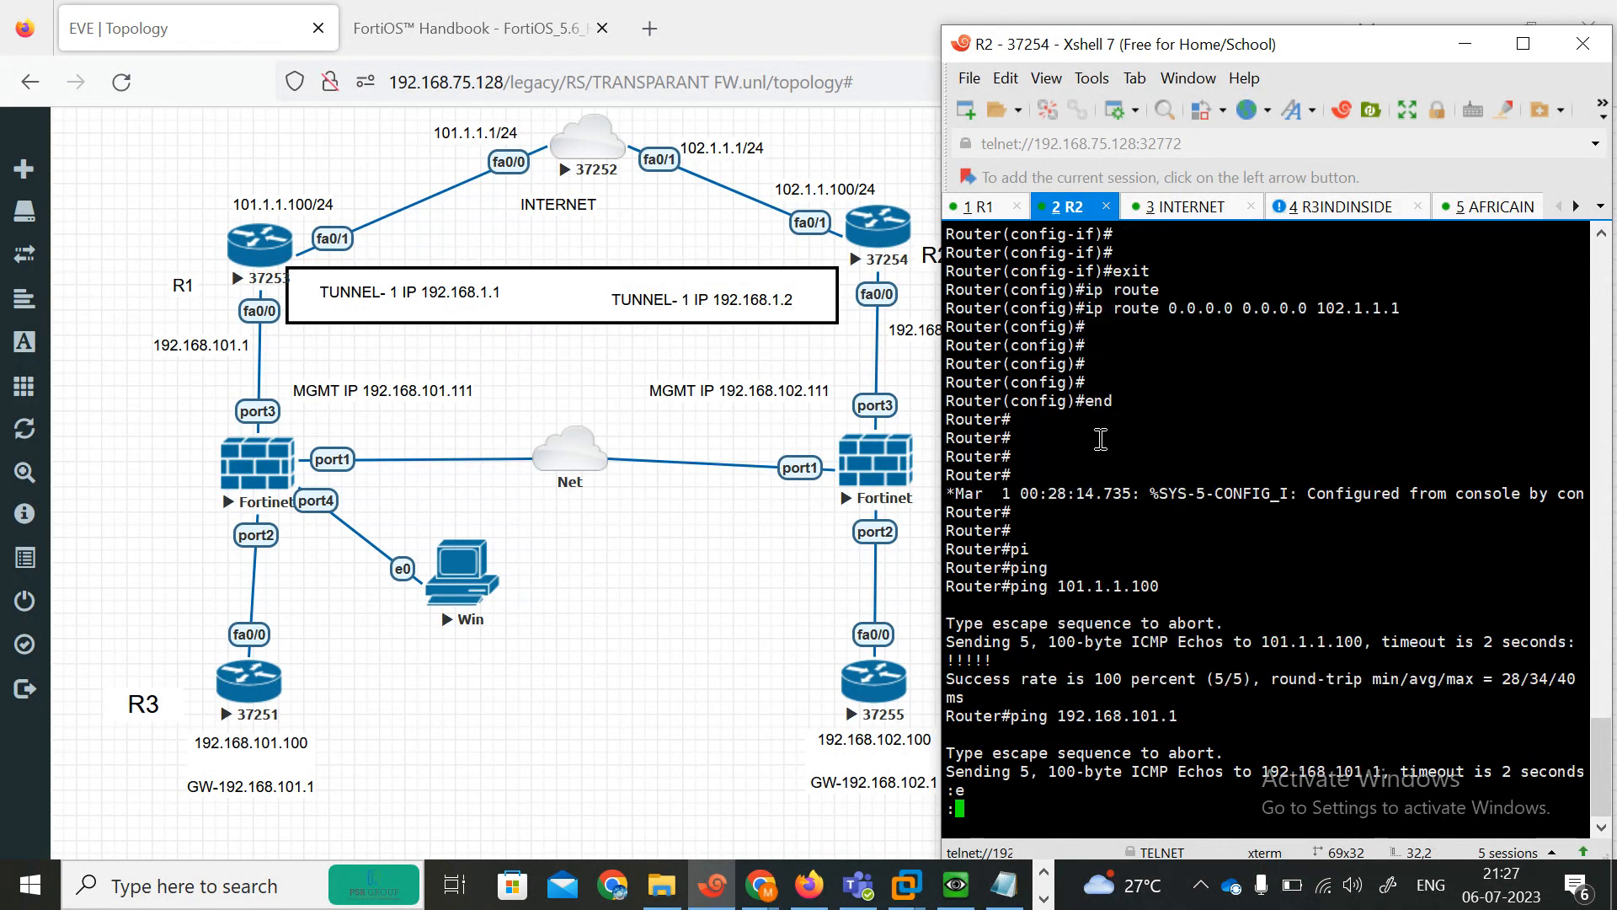
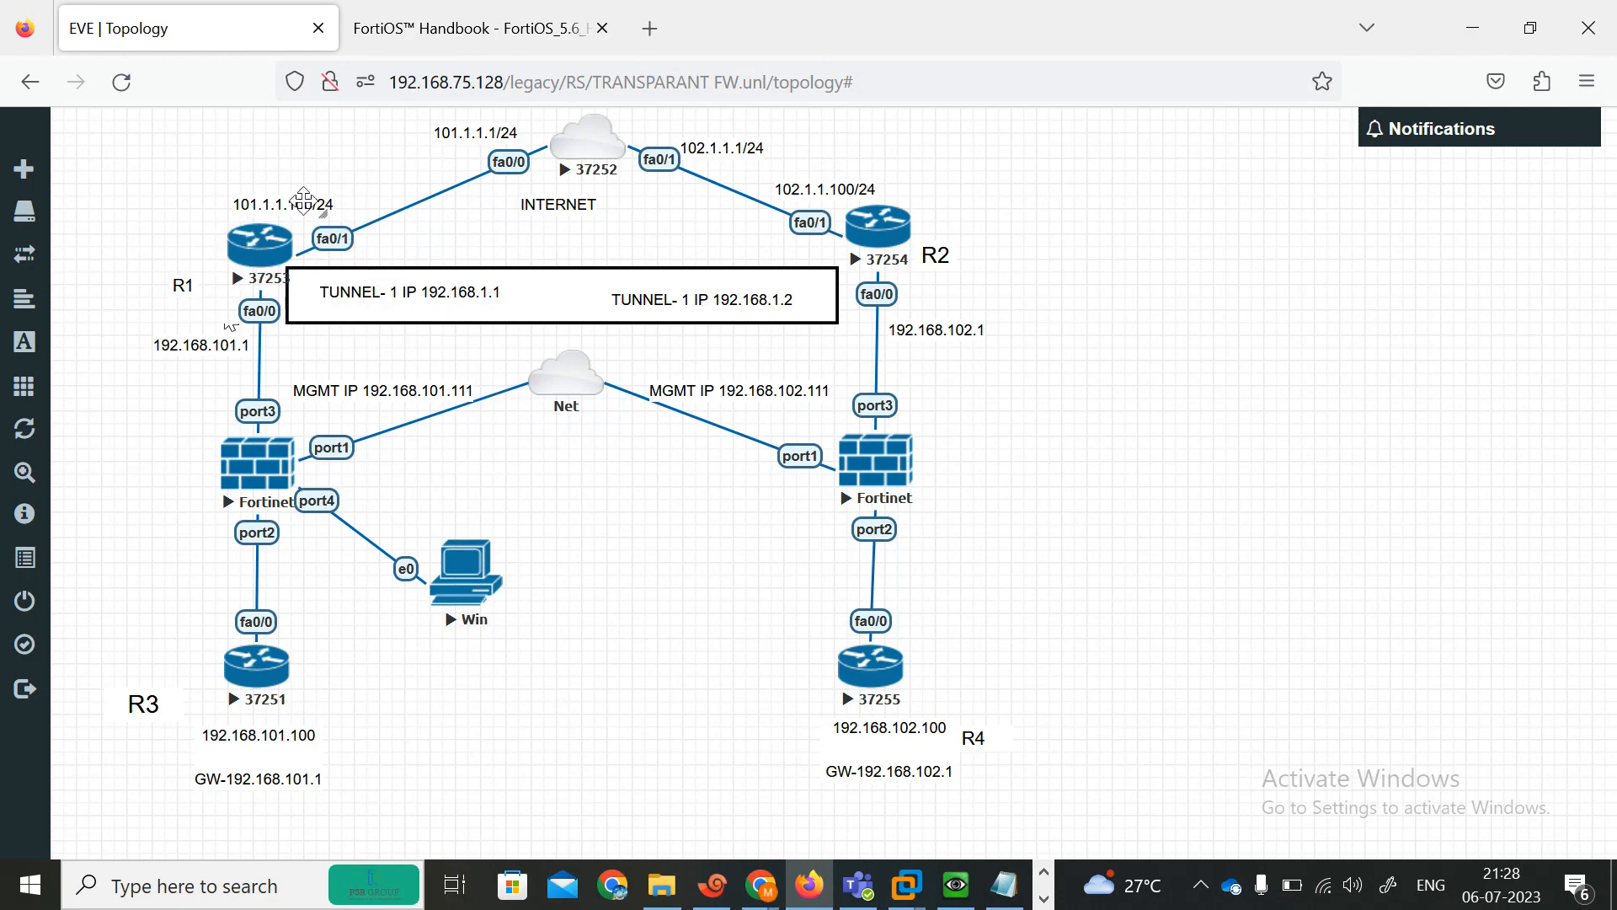
Locate the GRE configuration section for R1 in the lab notes.
left_click(1008, 899)
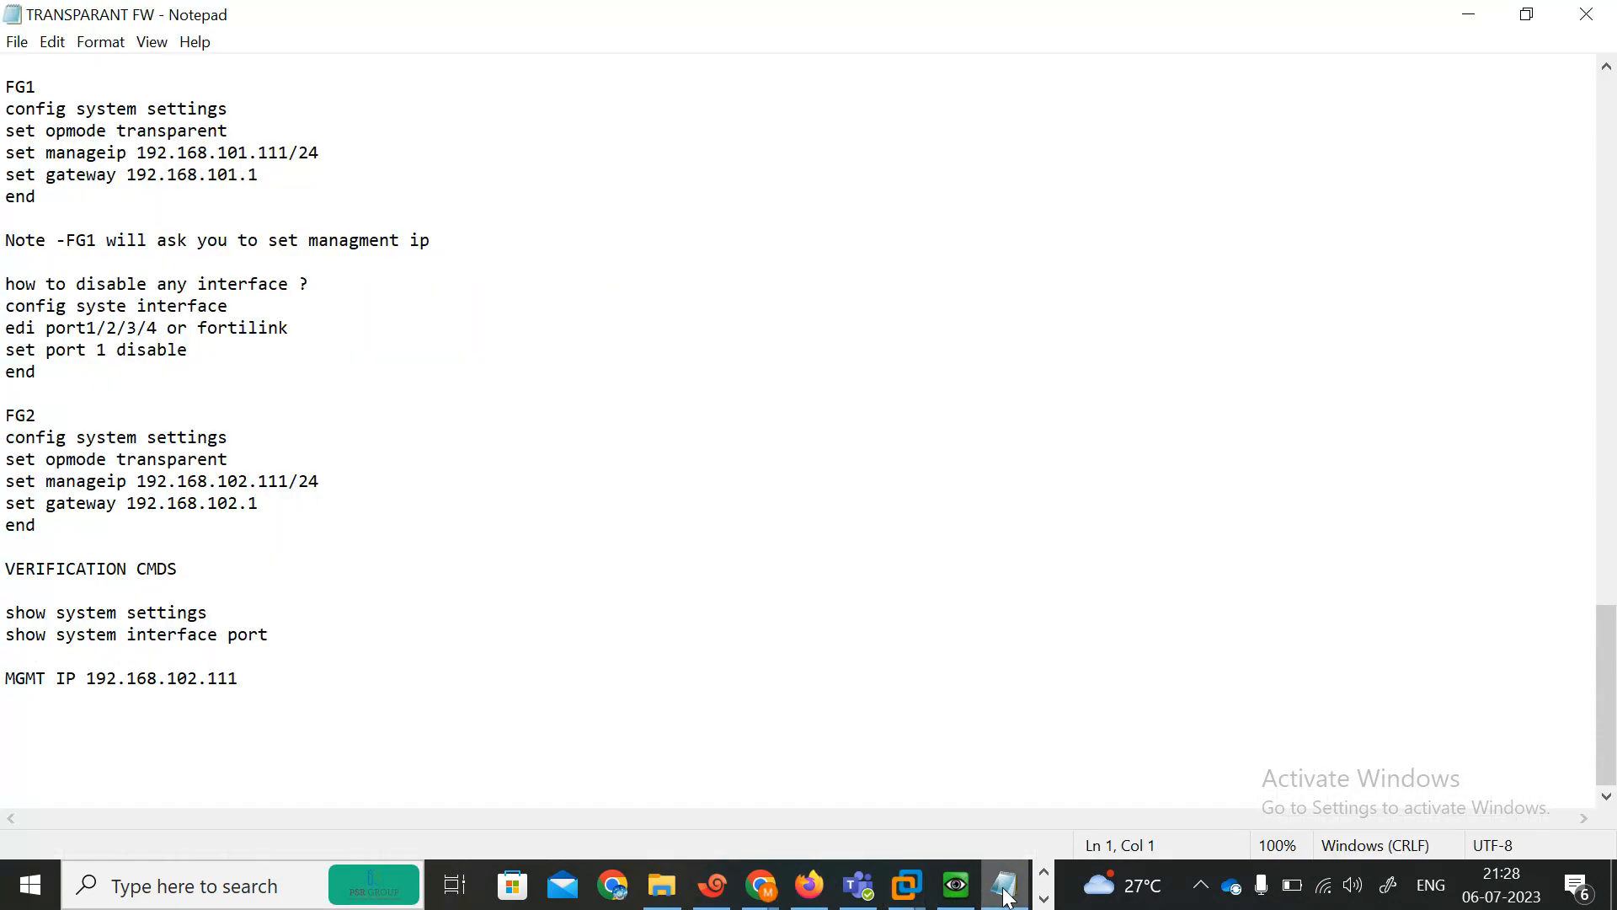
left_click_drag(1607, 689, 1609, 191)
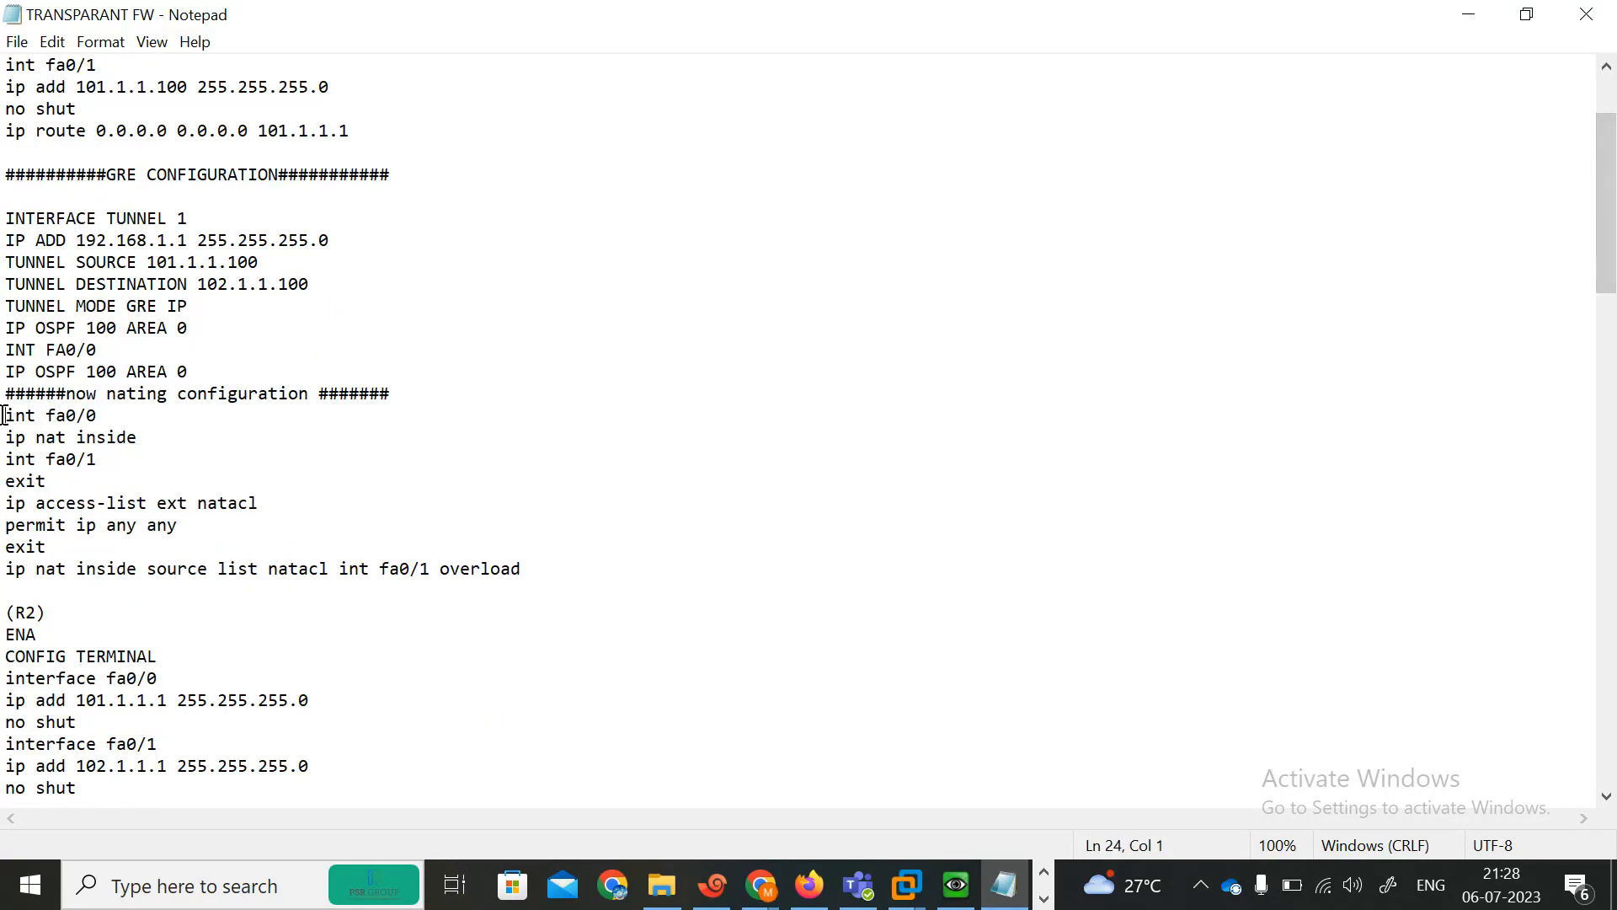
left_click_drag(4, 217, 354, 374)
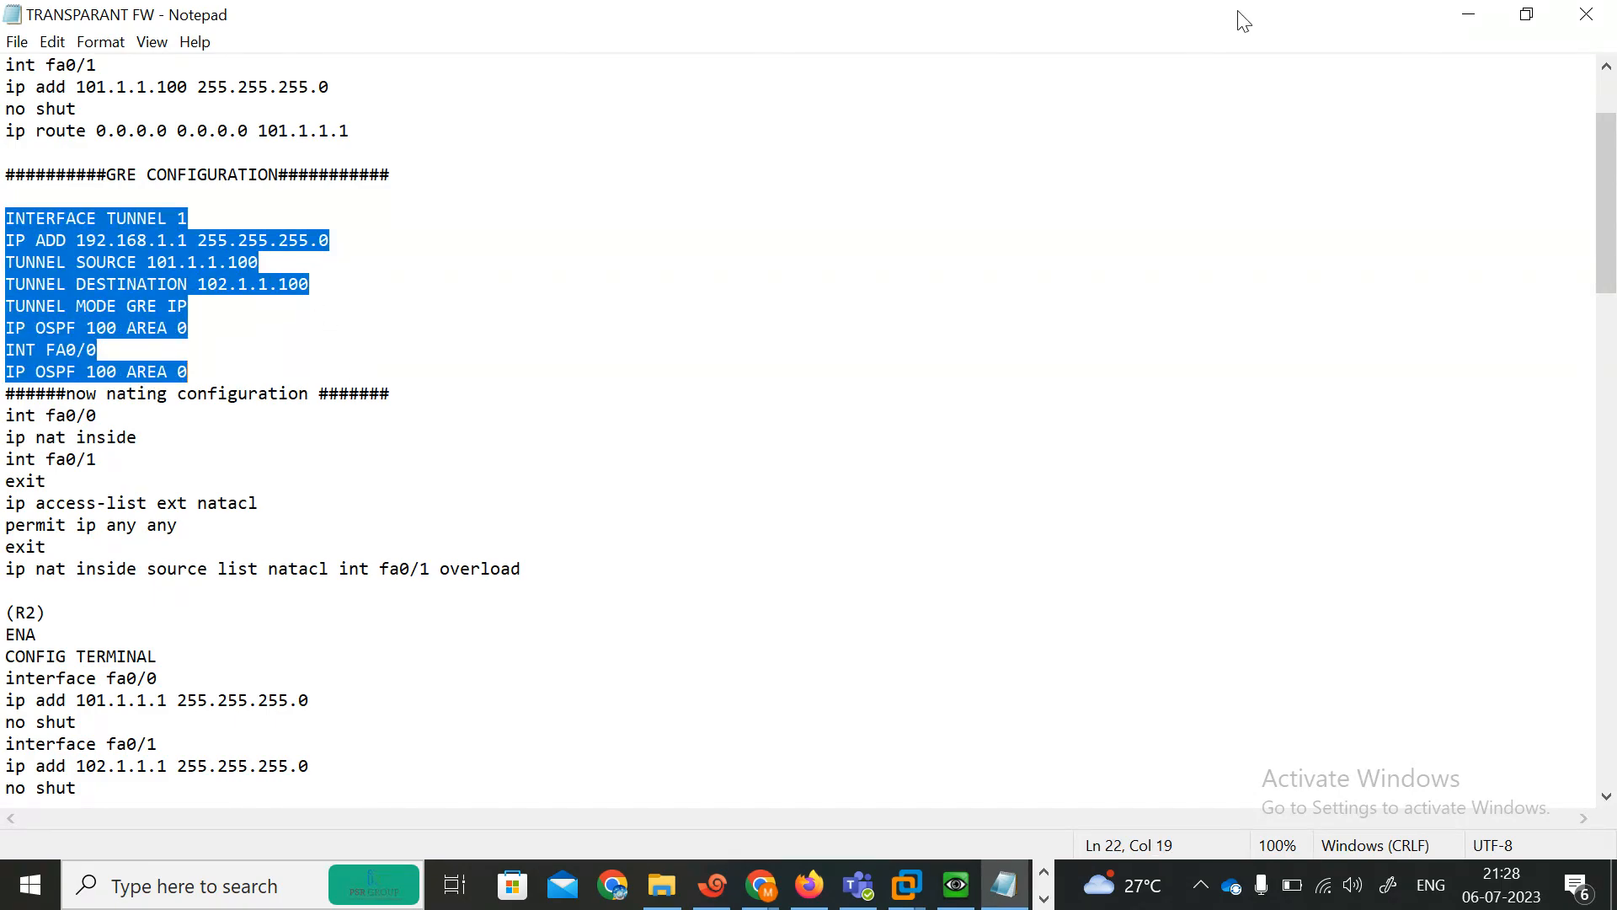
left_click(1469, 14)
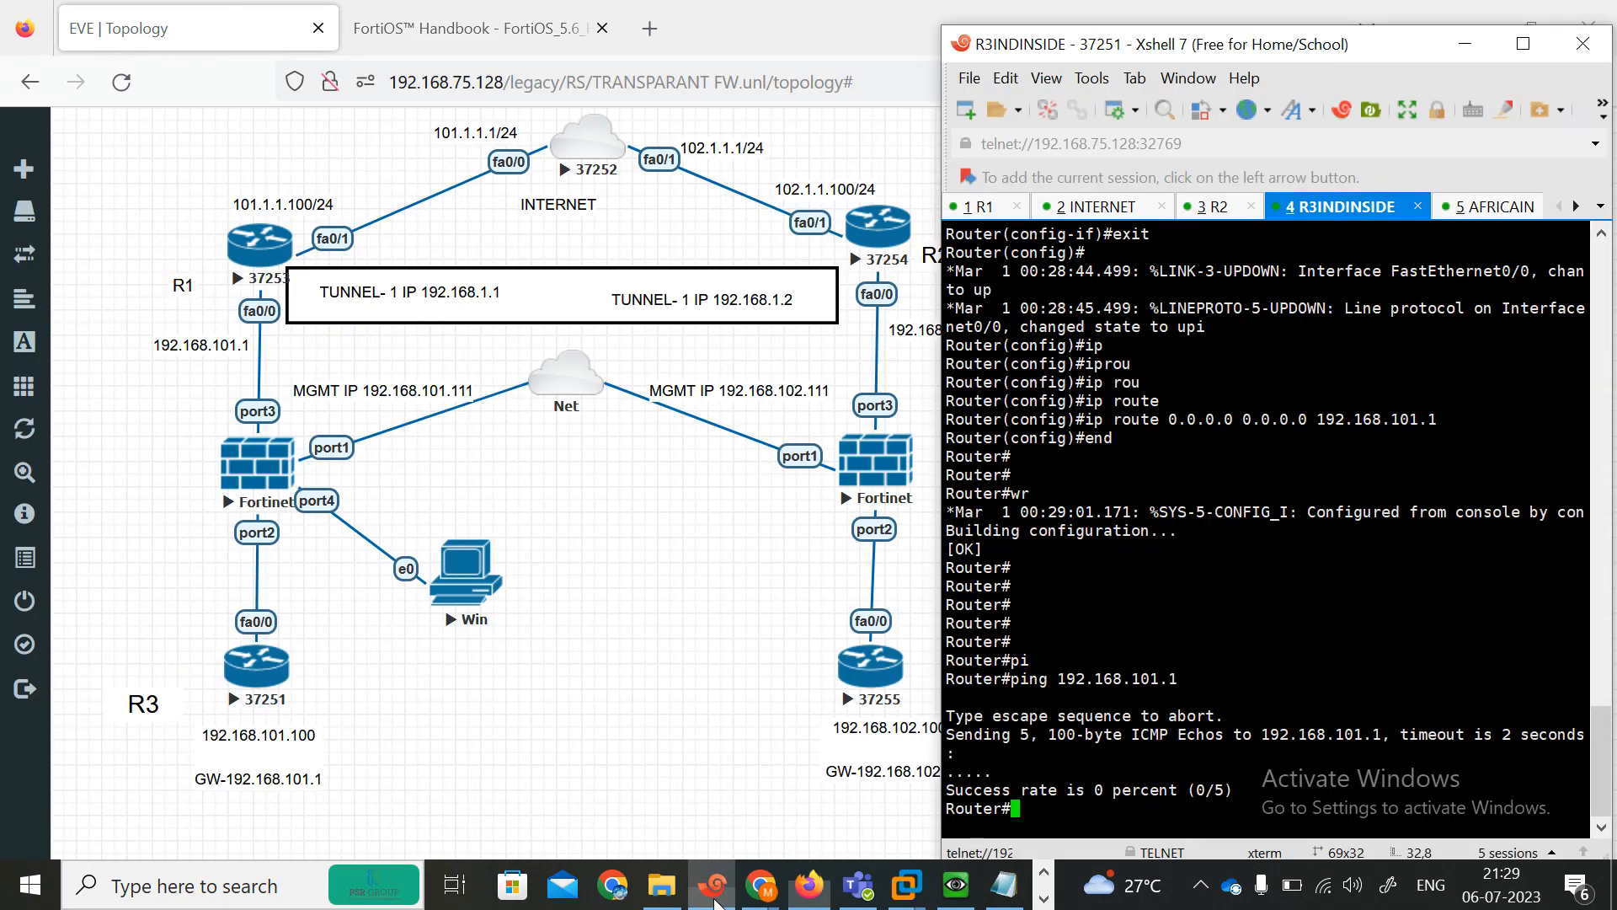
Open the R1 console session and enter global configuration mode with configure terminal.
left_click(712, 884)
left_click(990, 216)
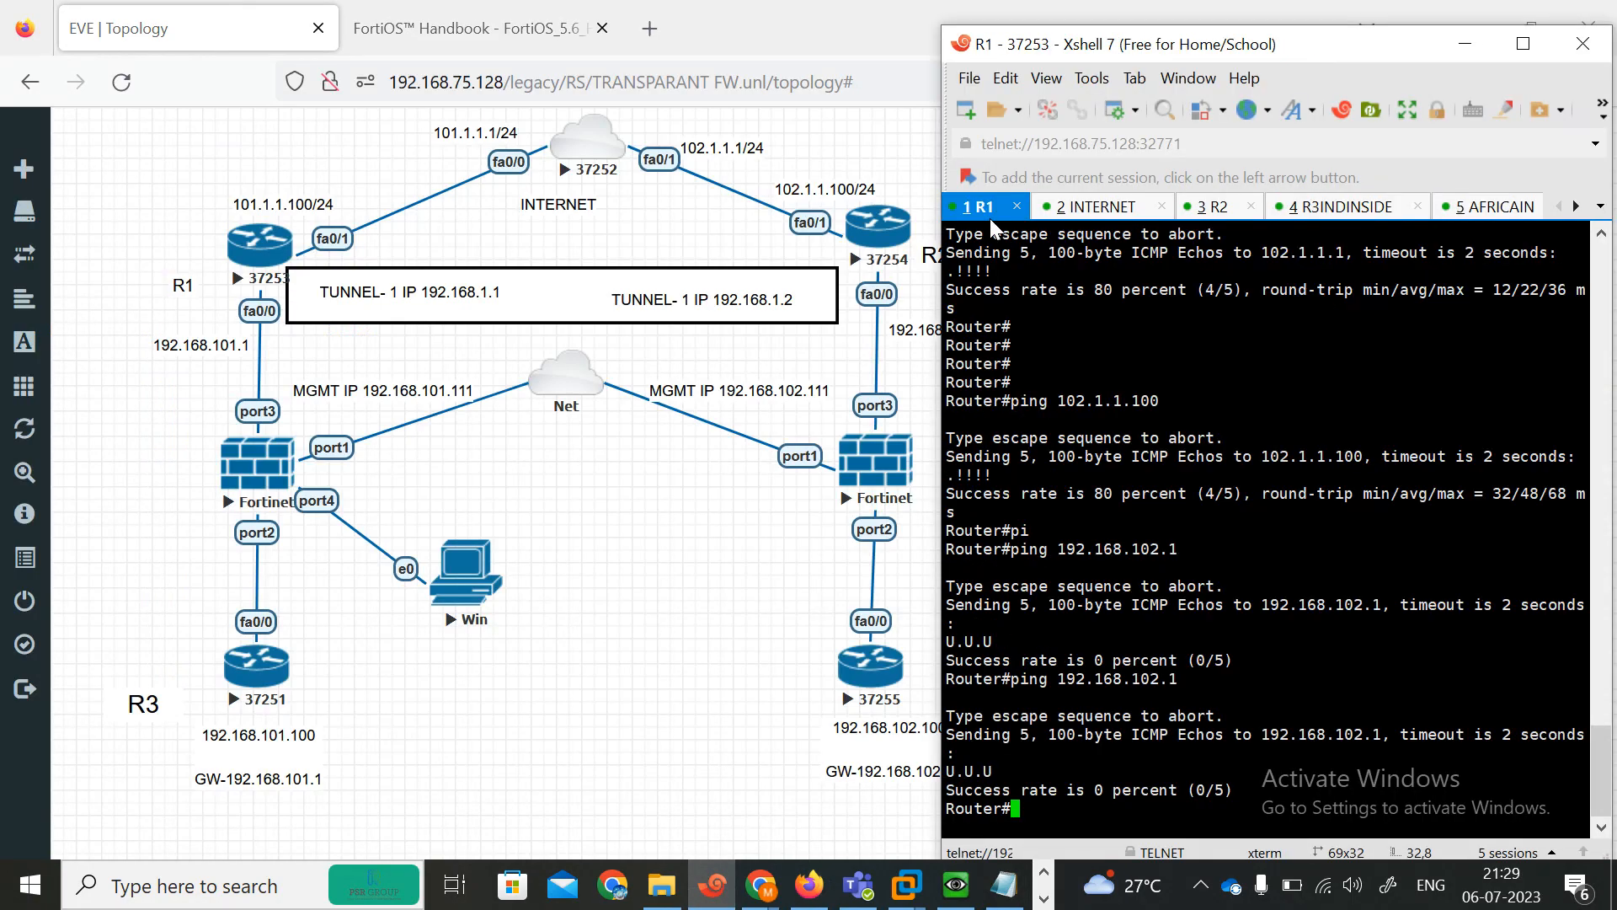
key("Return")
key("Return")
key("Return")
key("Return")
key("Return")
key("Return")
key("Return")
key("Return")
key("Return")
key("Return")
key("Return")
key("Return")
key("Return")
key("Return")
key("Return")
key("Return")
key("Return")
key("Return")
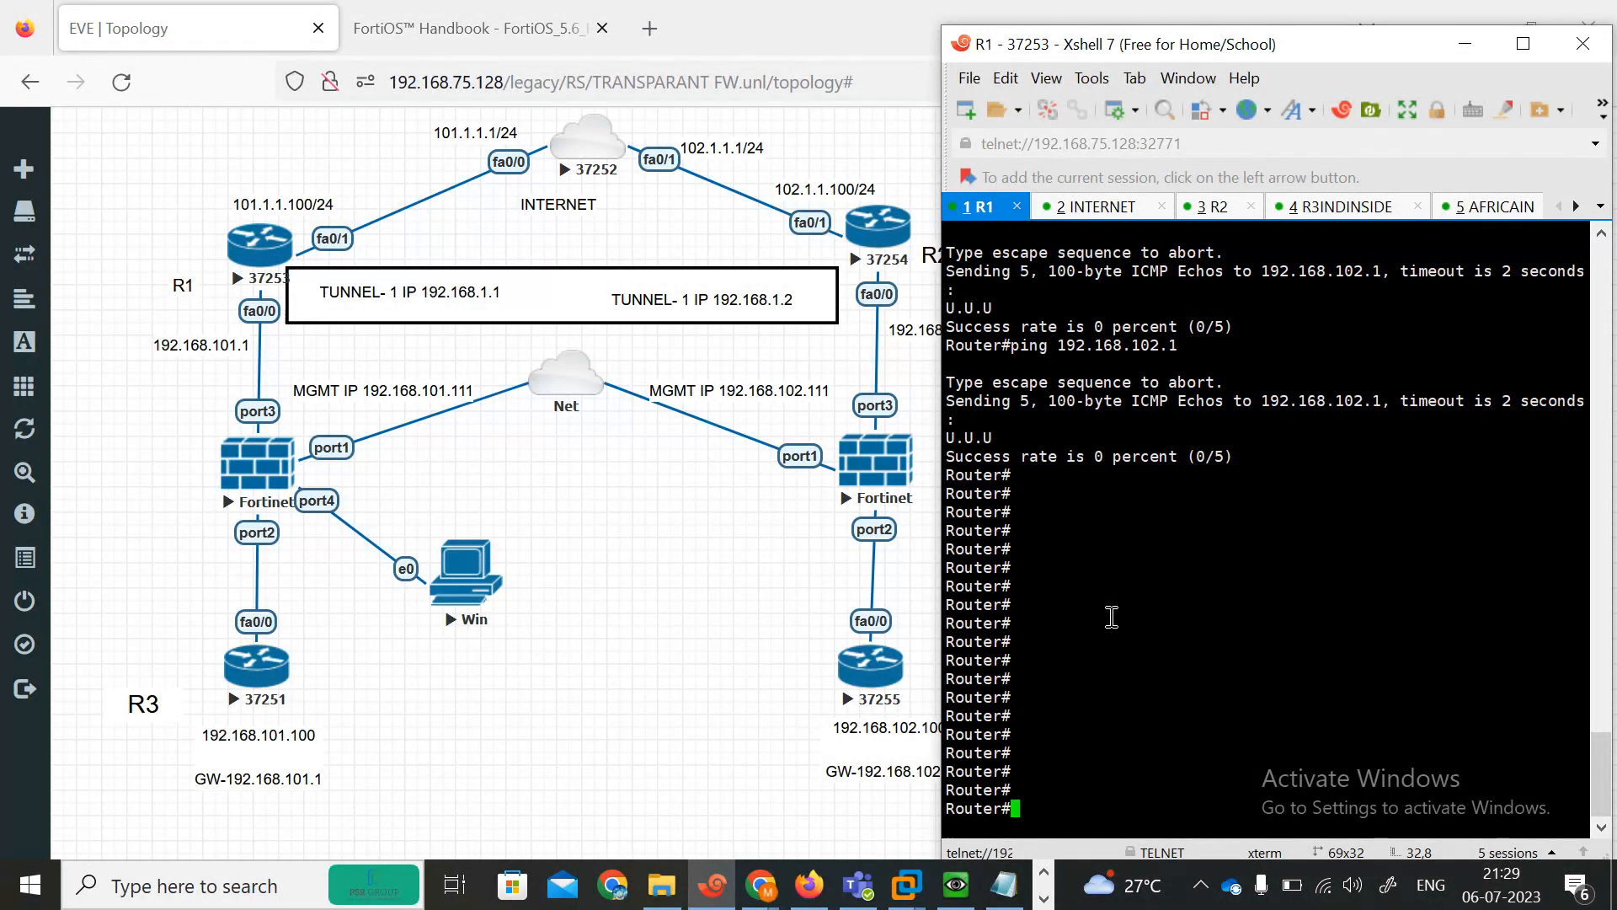
type("conf")
key("Tab")
type("ter")
key("Tab")
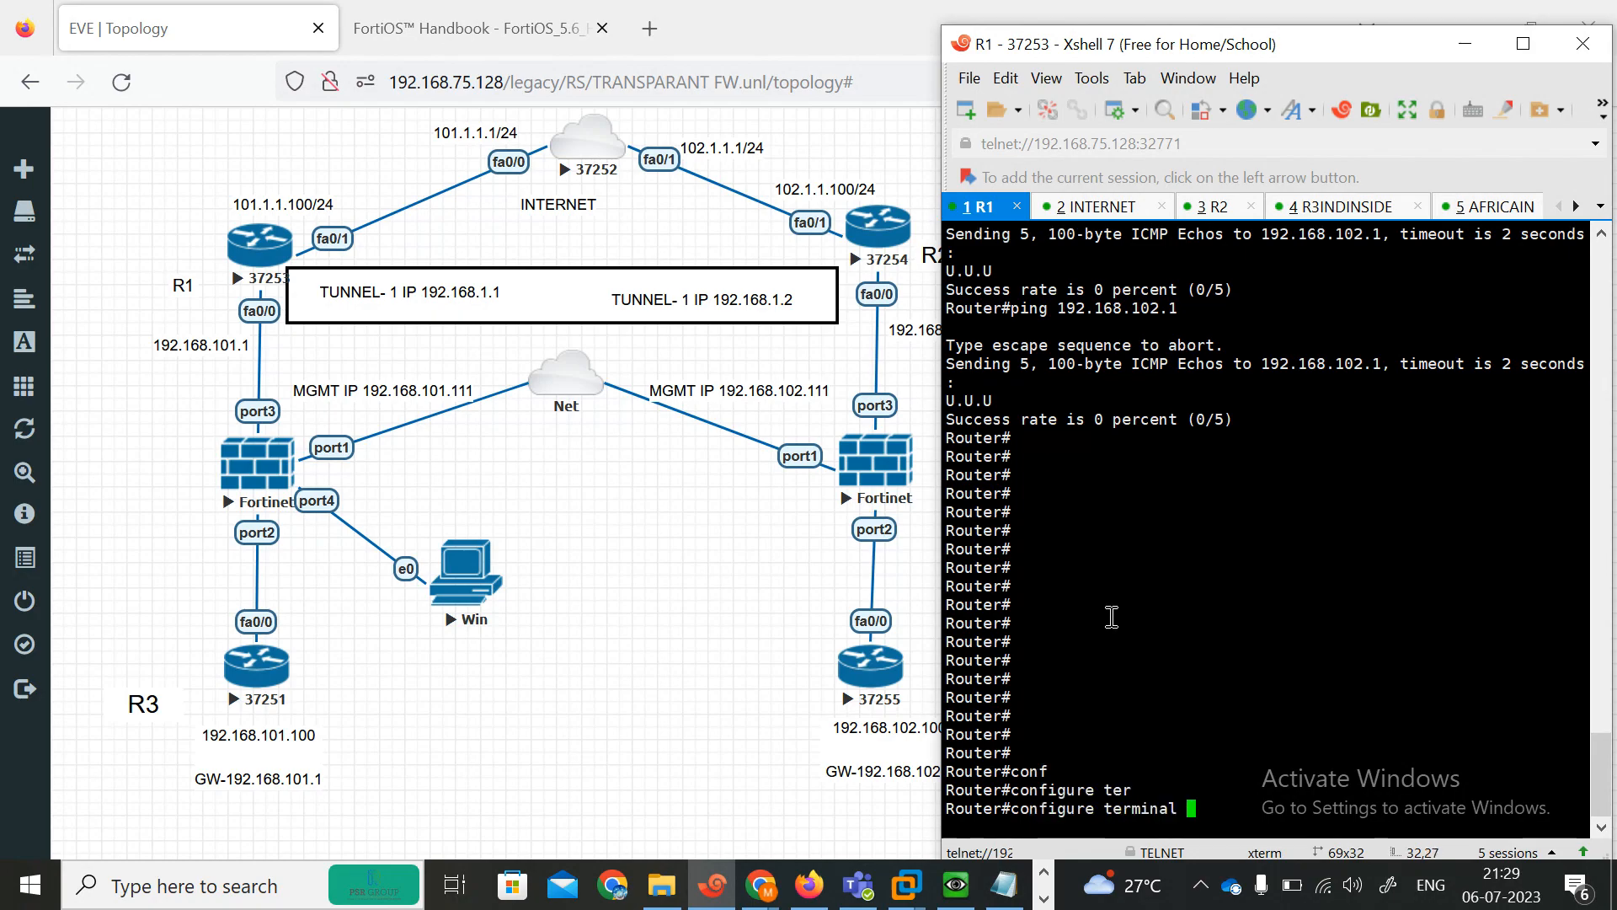
key("Return")
key("Return")
key("Return")
key("Return")
key("Return")
key("Return")
key("Return")
key("Return")
key("Return")
key("Return")
key("Return")
key("Return")
key("Return")
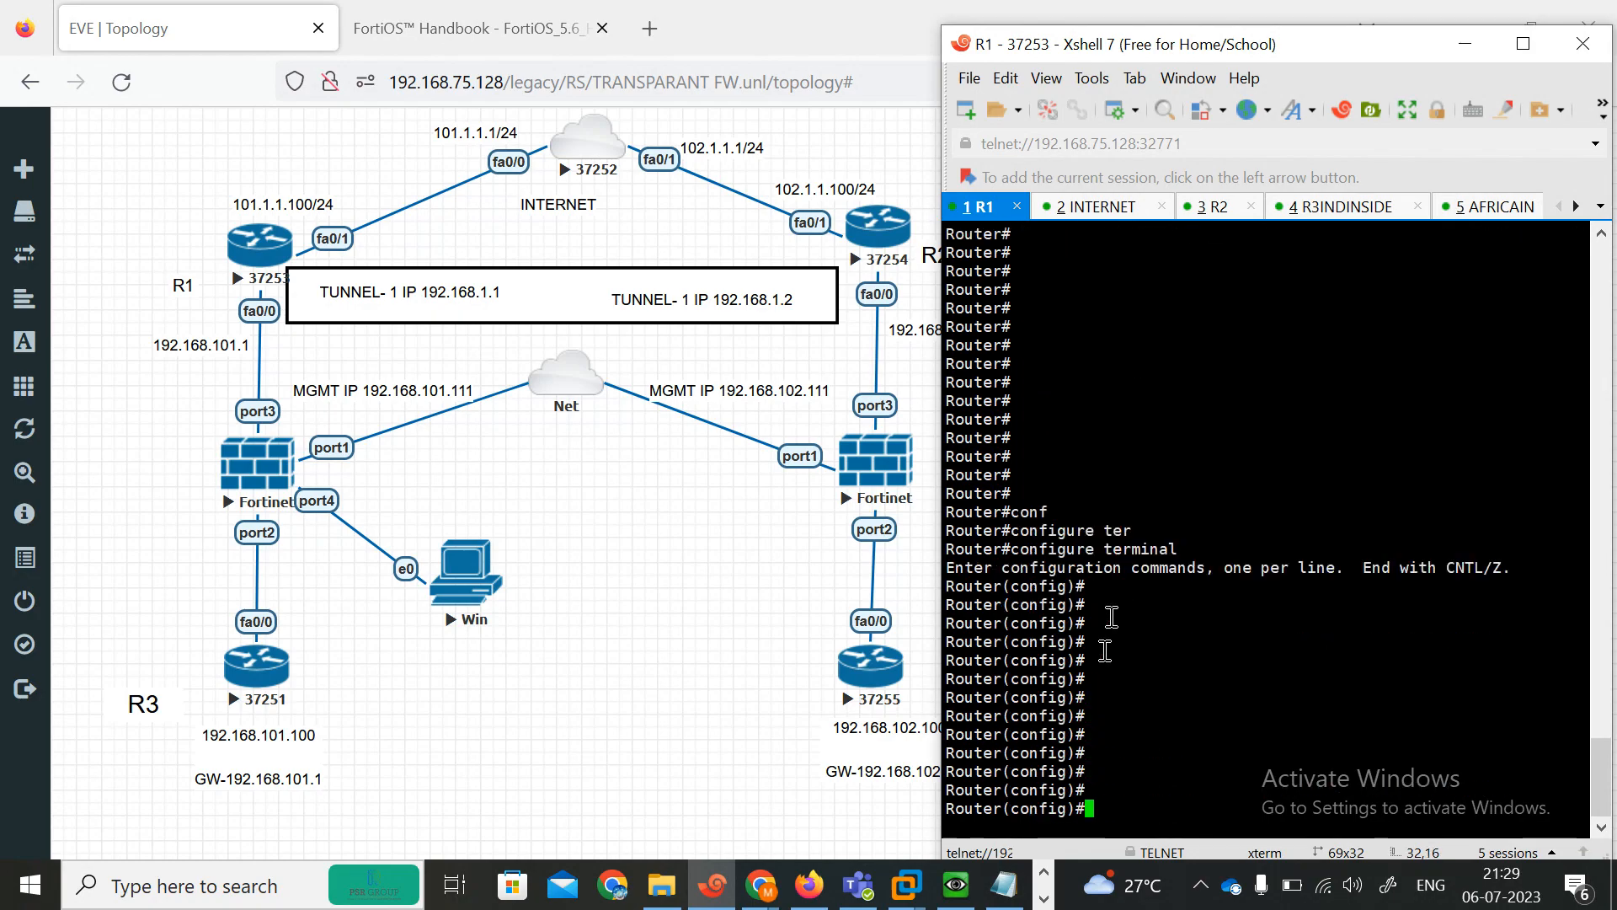
Review the GRE tunnel commands for R1 line by line in the lab notes.
left_click(1005, 885)
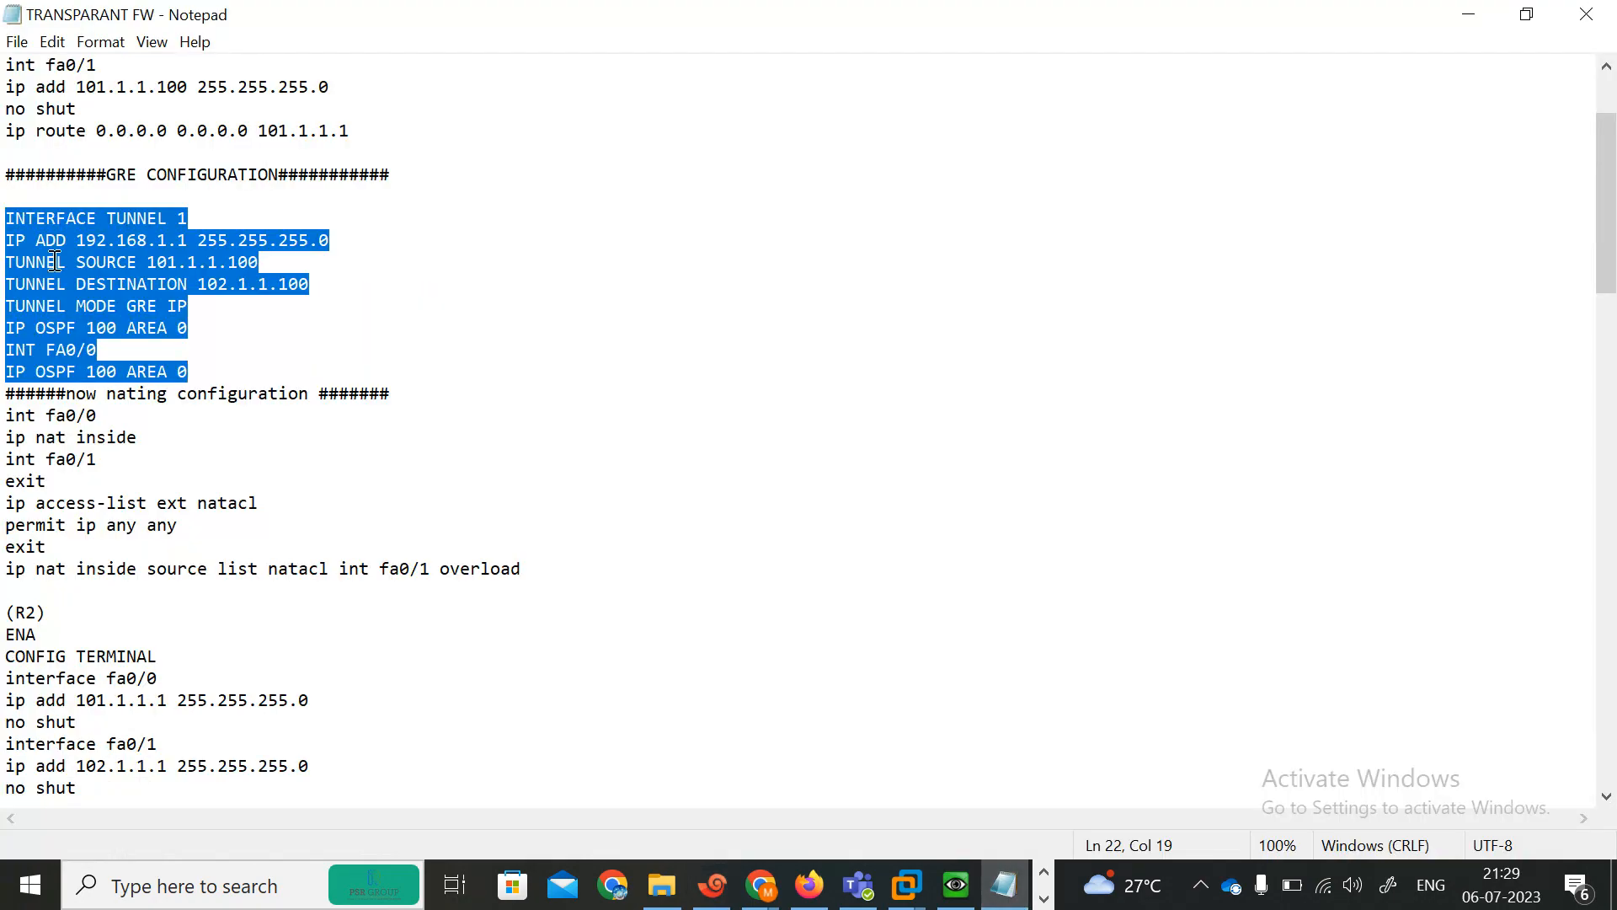
left_click(55, 262)
left_click_drag(5, 219, 196, 220)
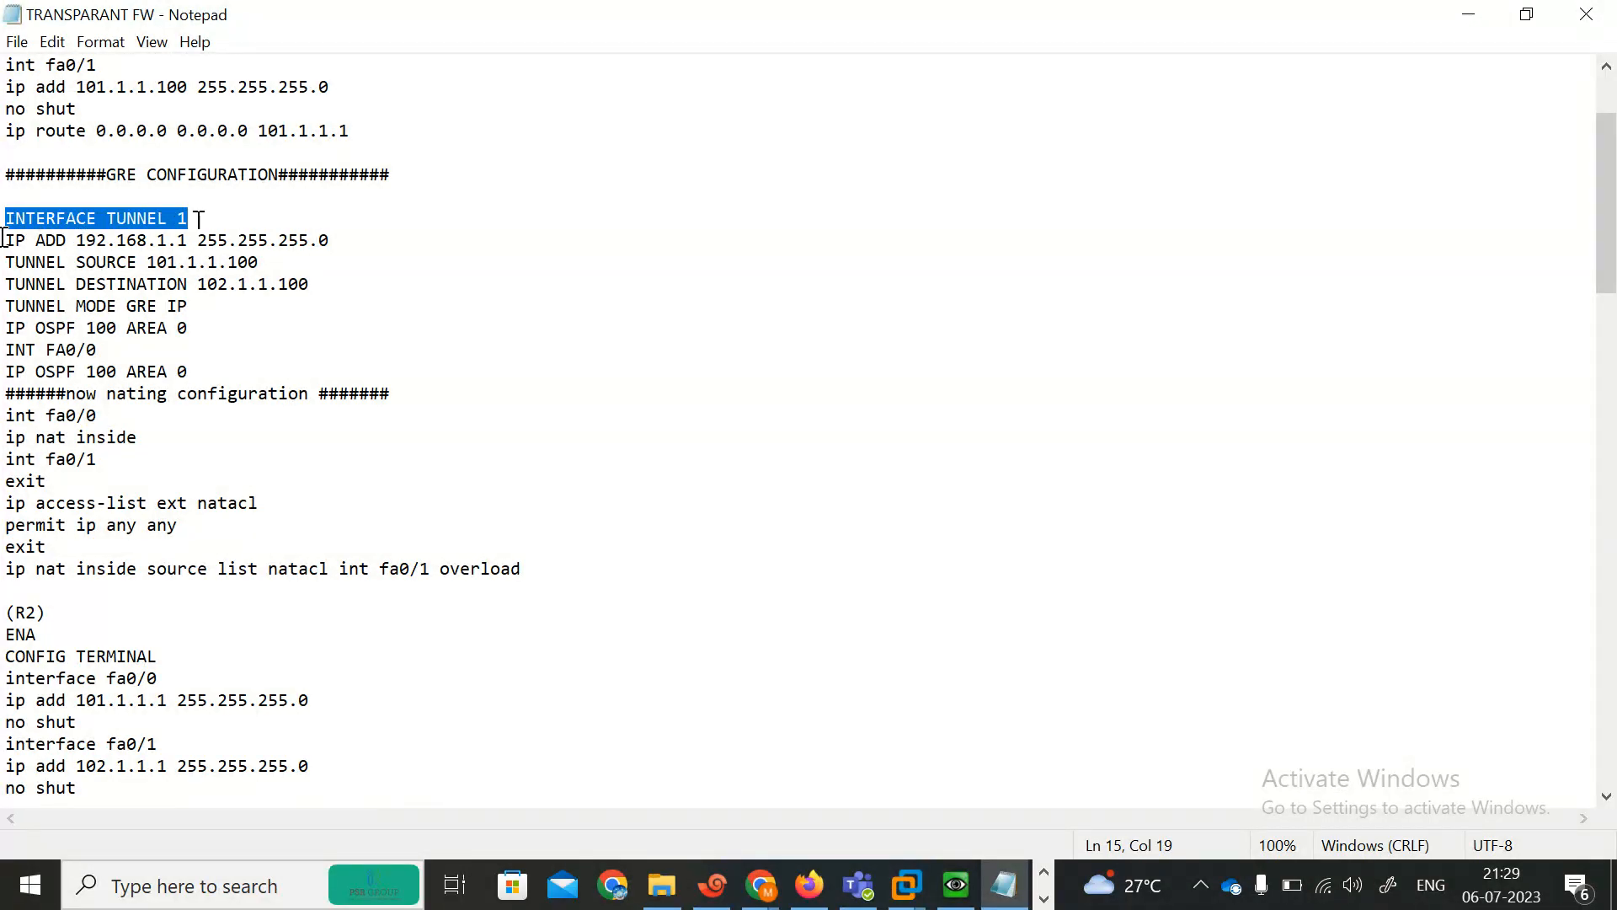
left_click_drag(5, 240, 337, 242)
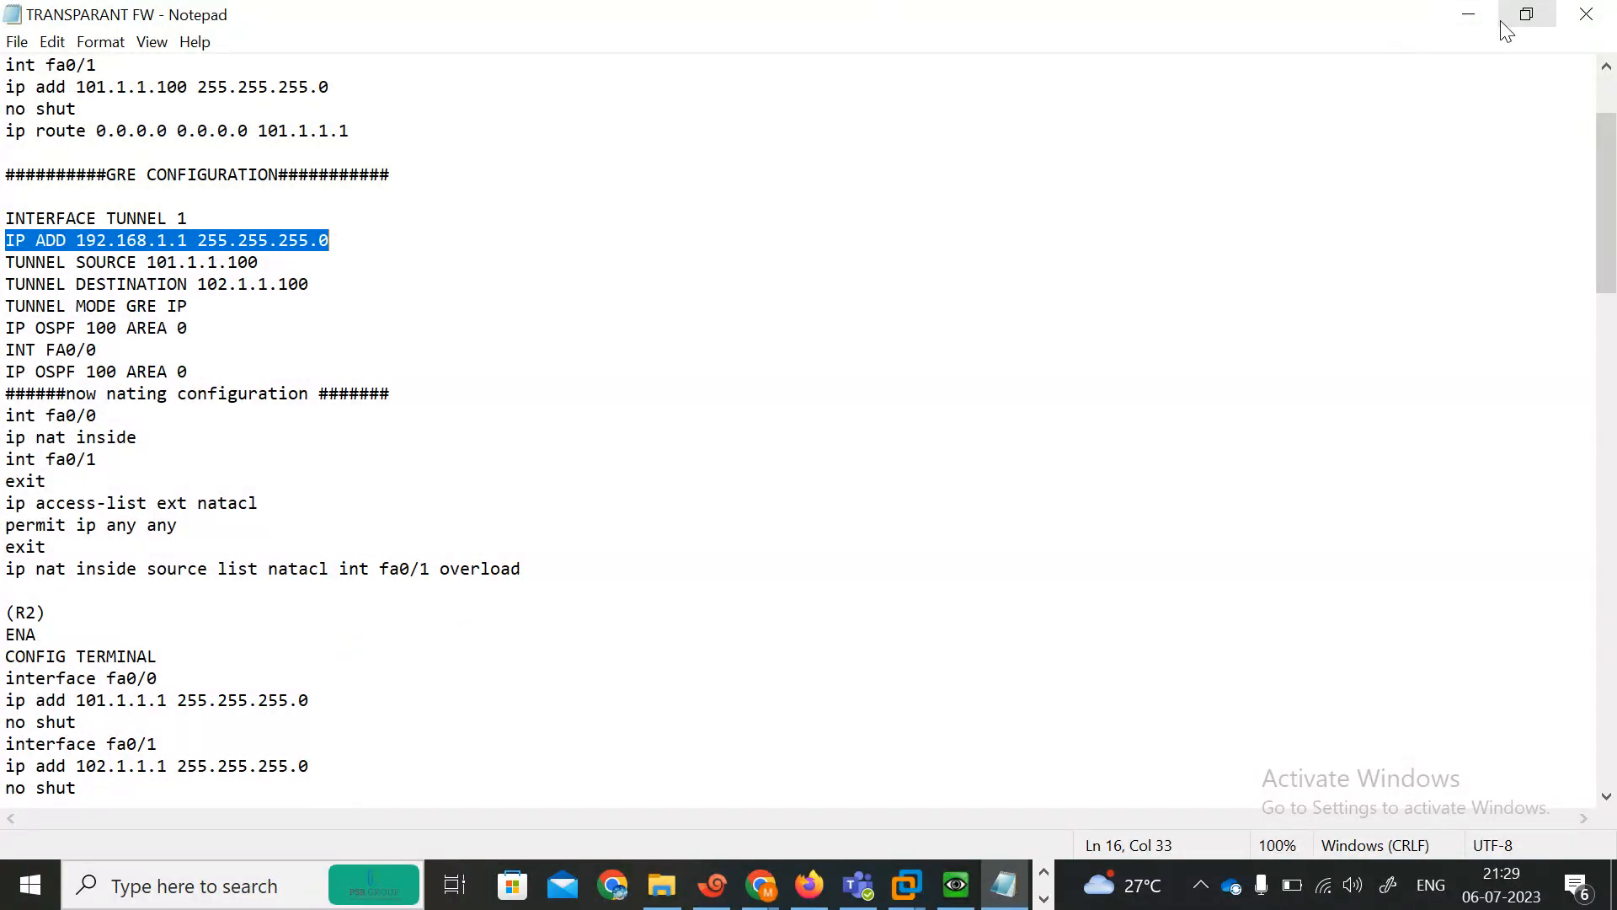
left_click(1527, 14)
left_click(852, 133)
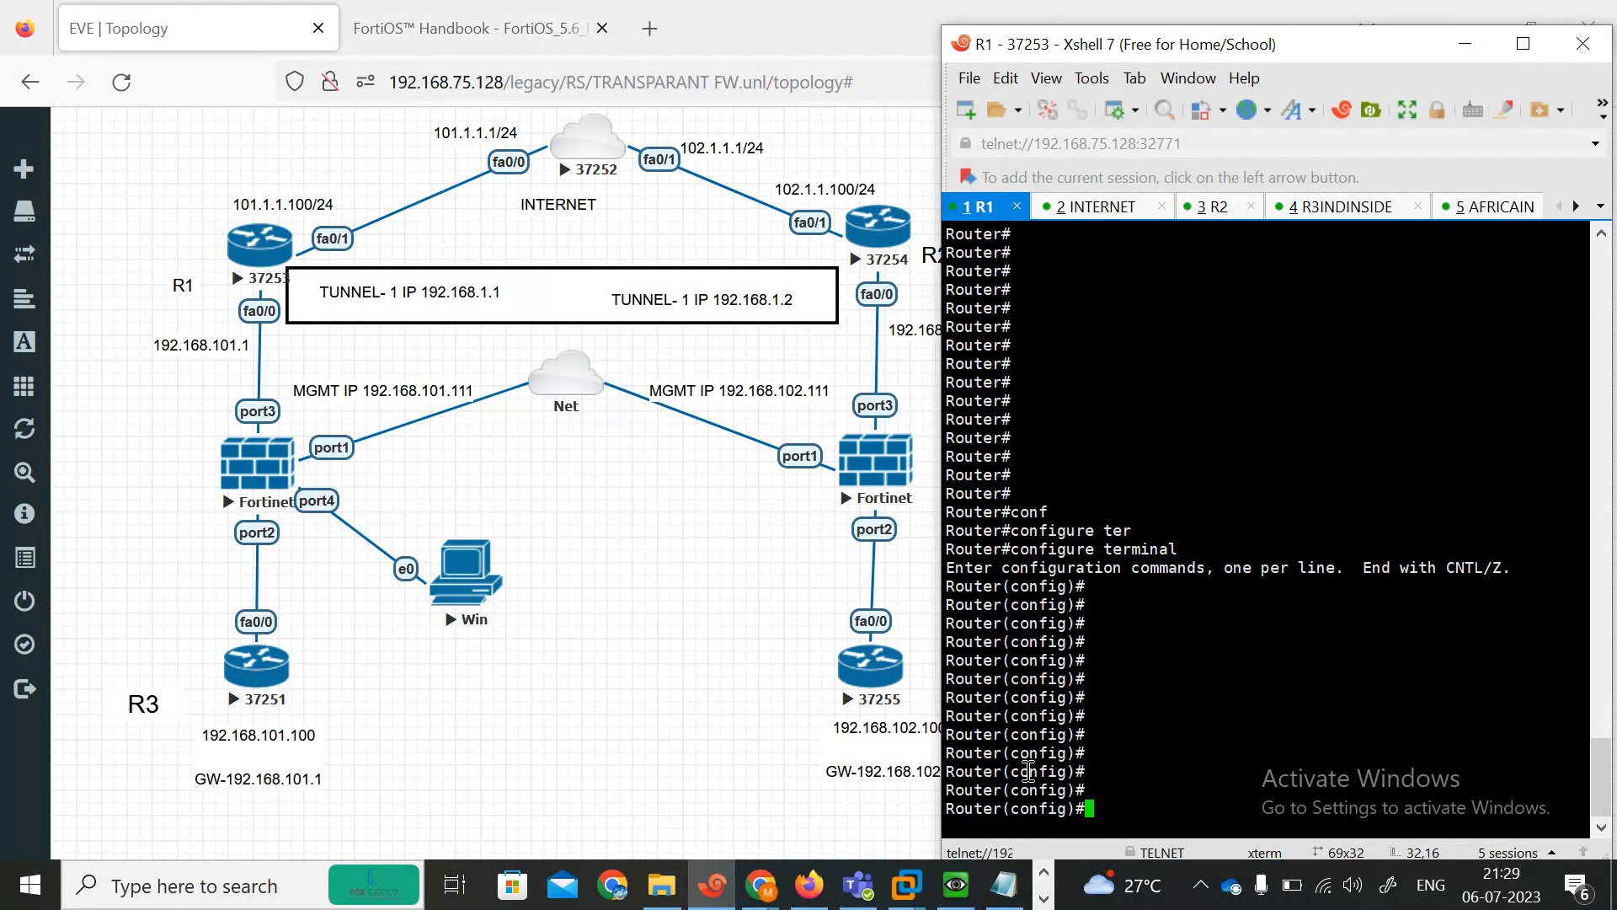
left_click(1004, 884)
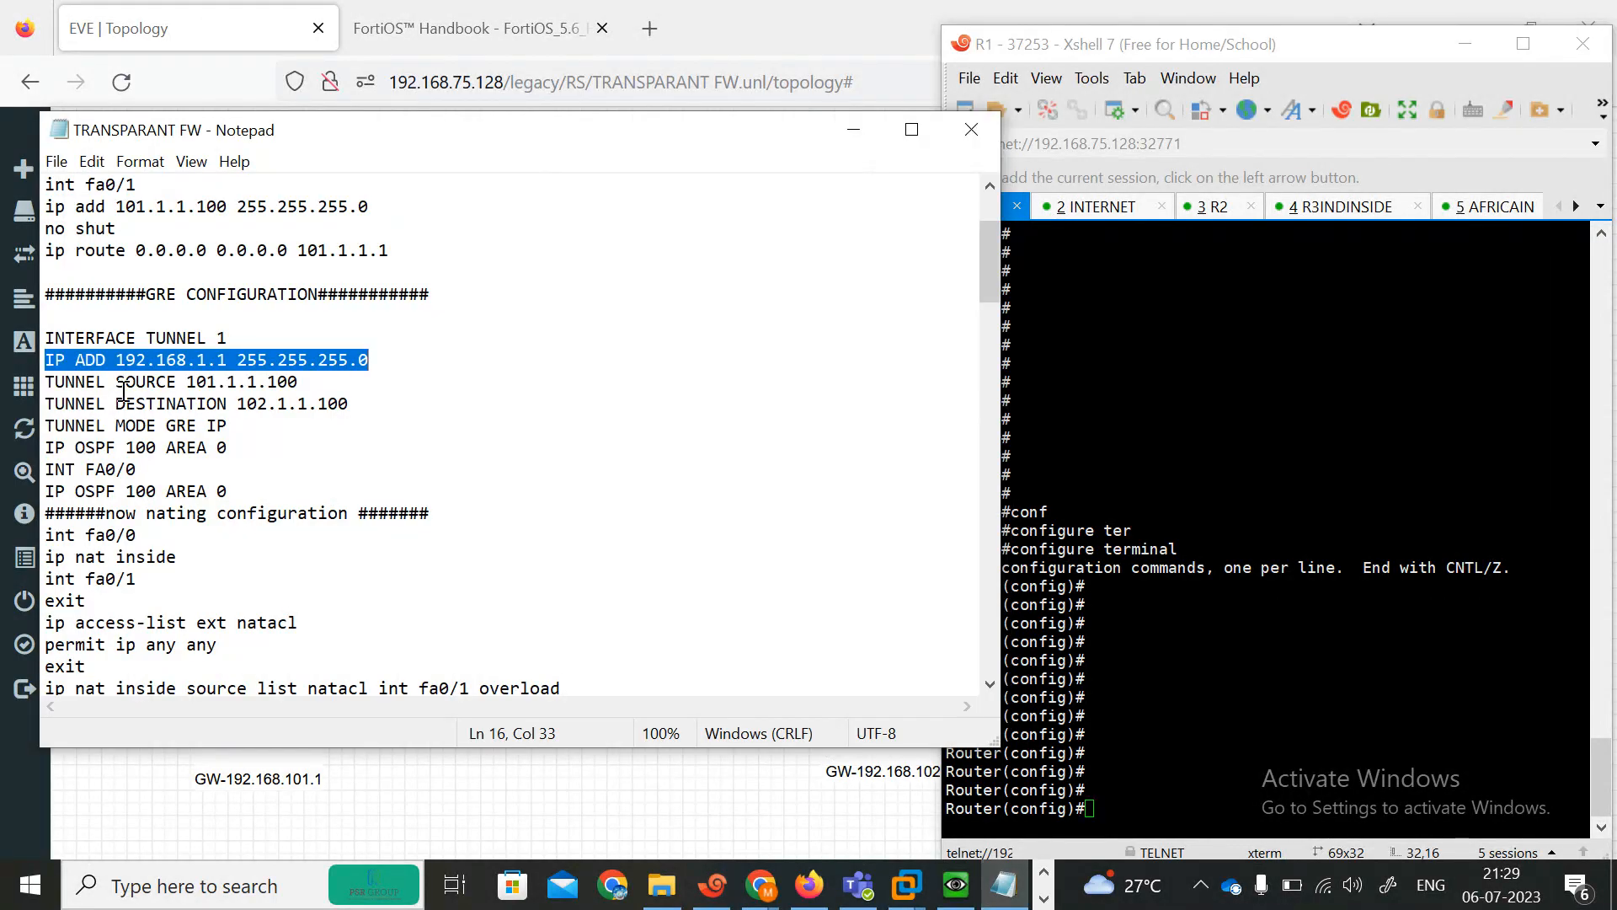
left_click(850, 133)
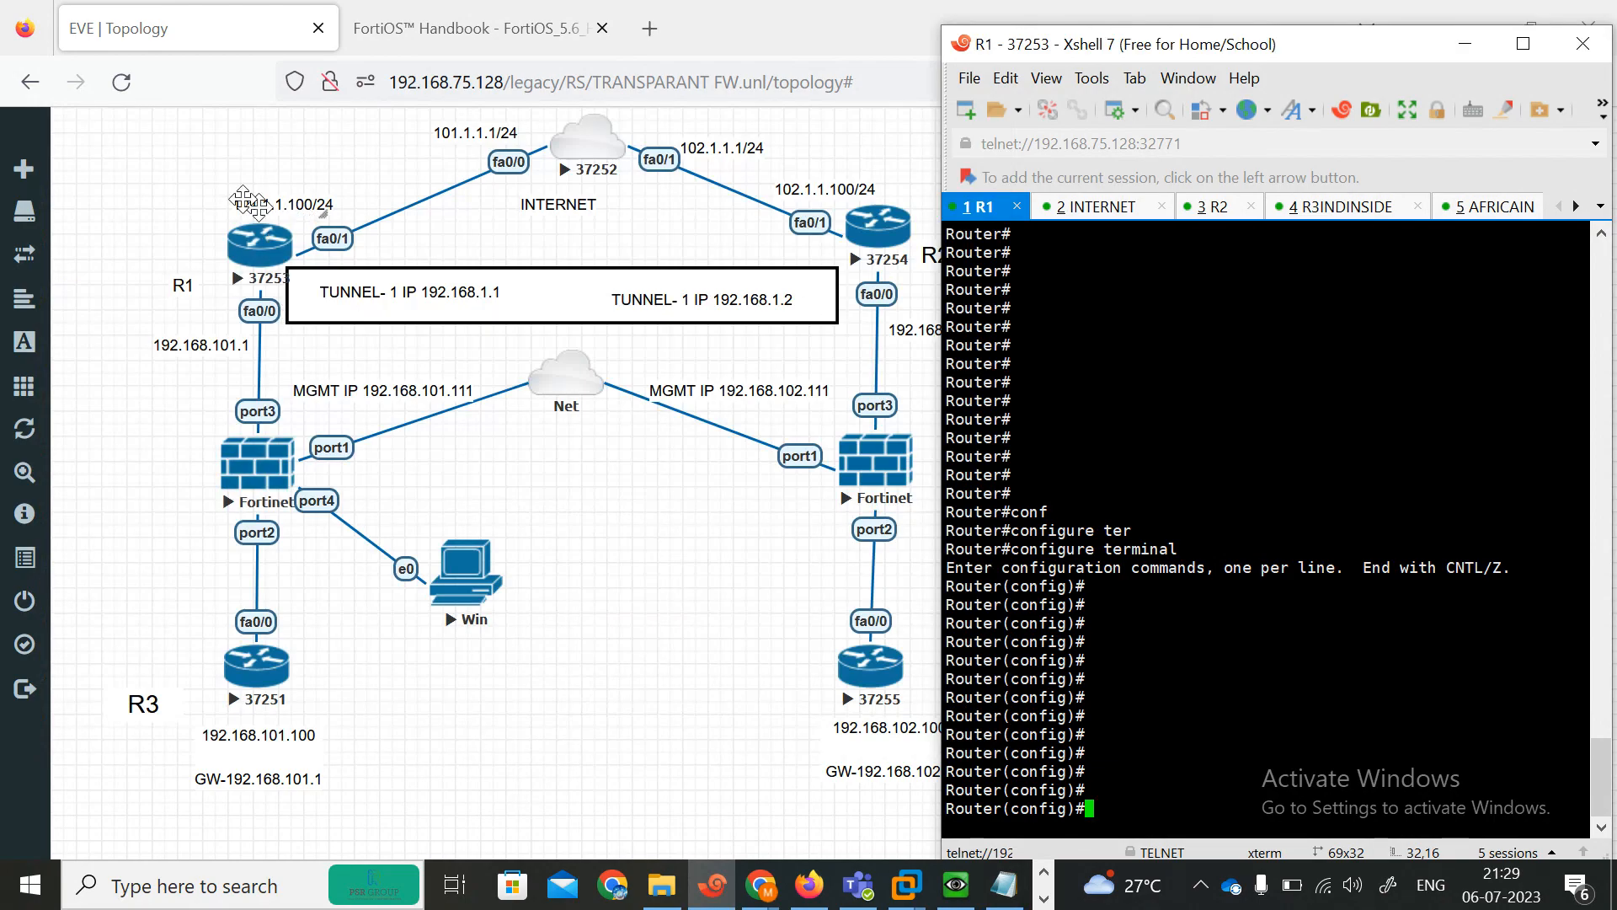
left_click(1004, 884)
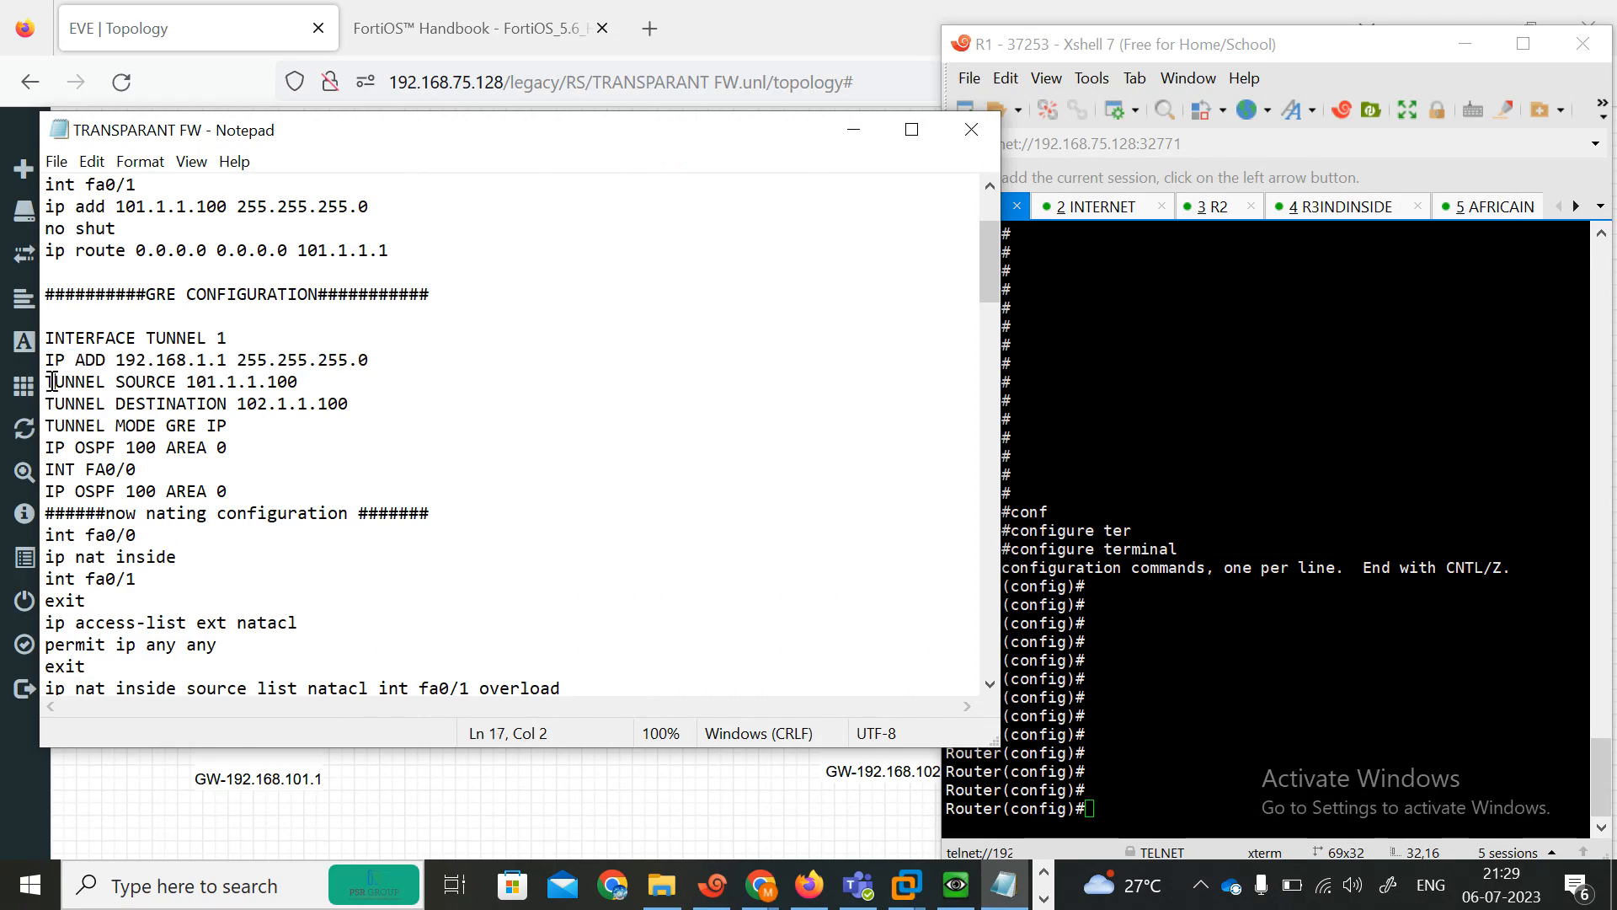
left_click_drag(65, 388, 330, 387)
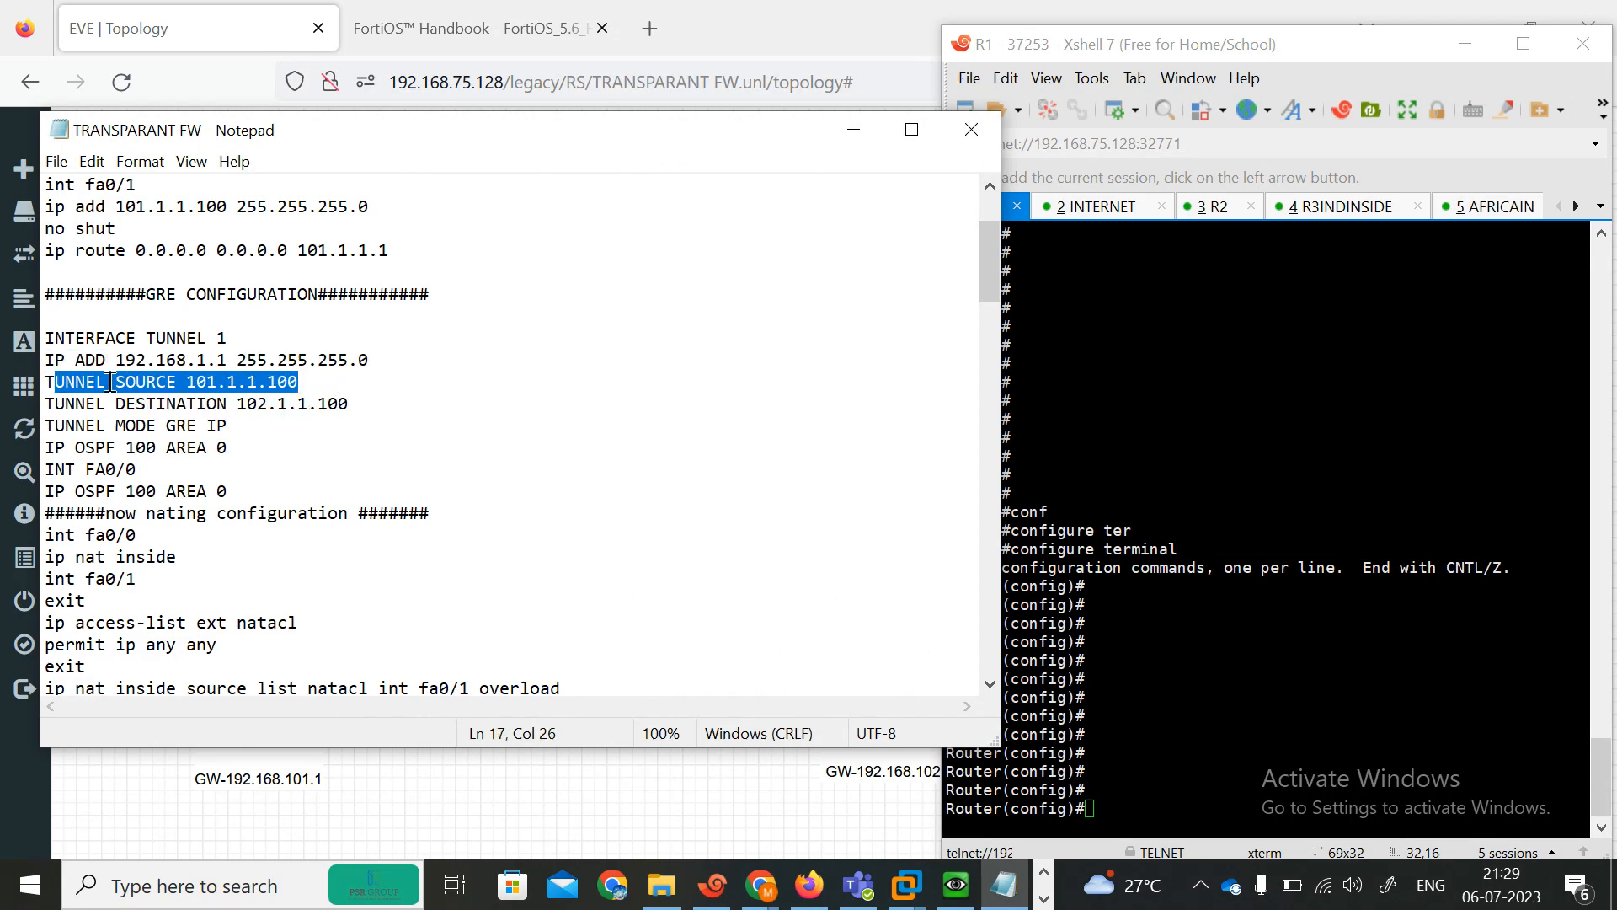
left_click_drag(56, 405, 376, 402)
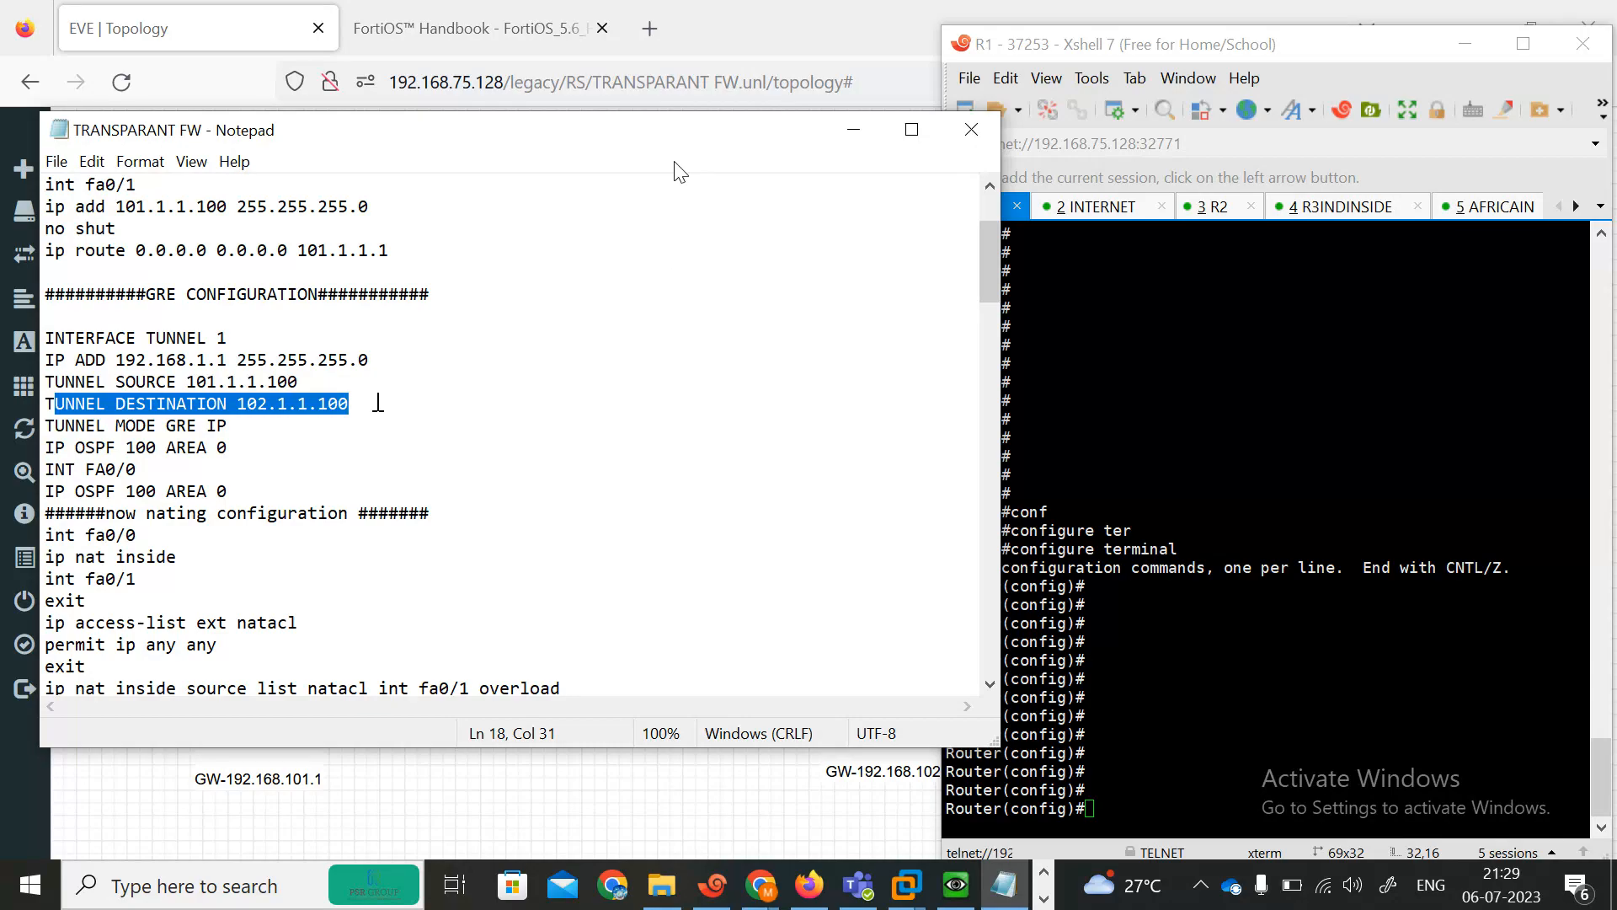
left_click_drag(637, 134, 722, 503)
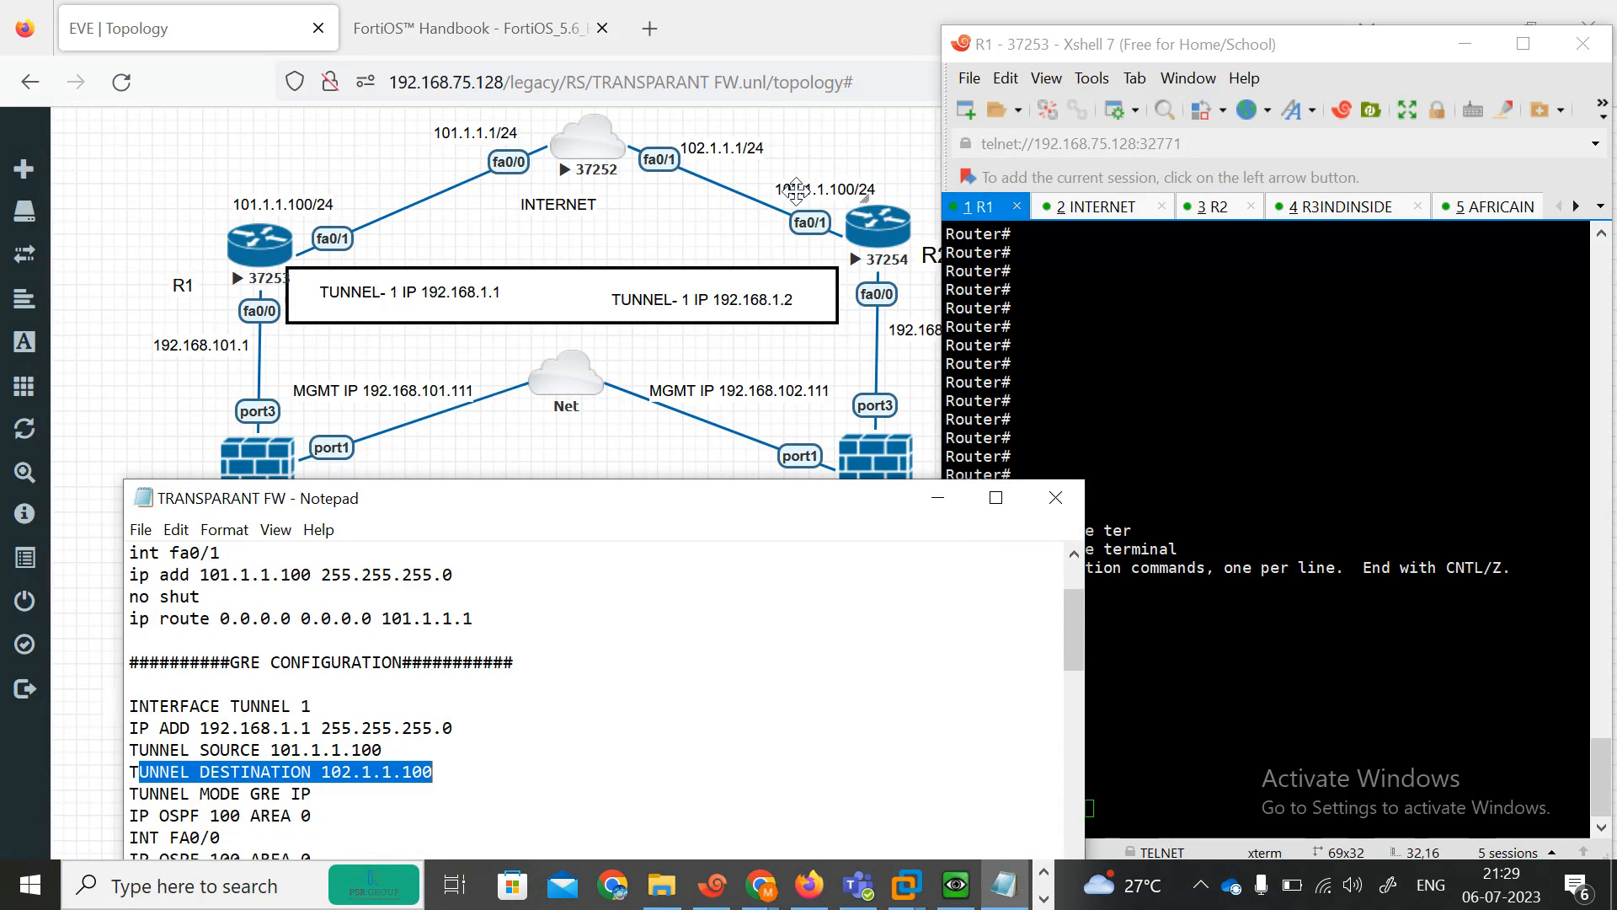
left_click_drag(664, 501, 832, 382)
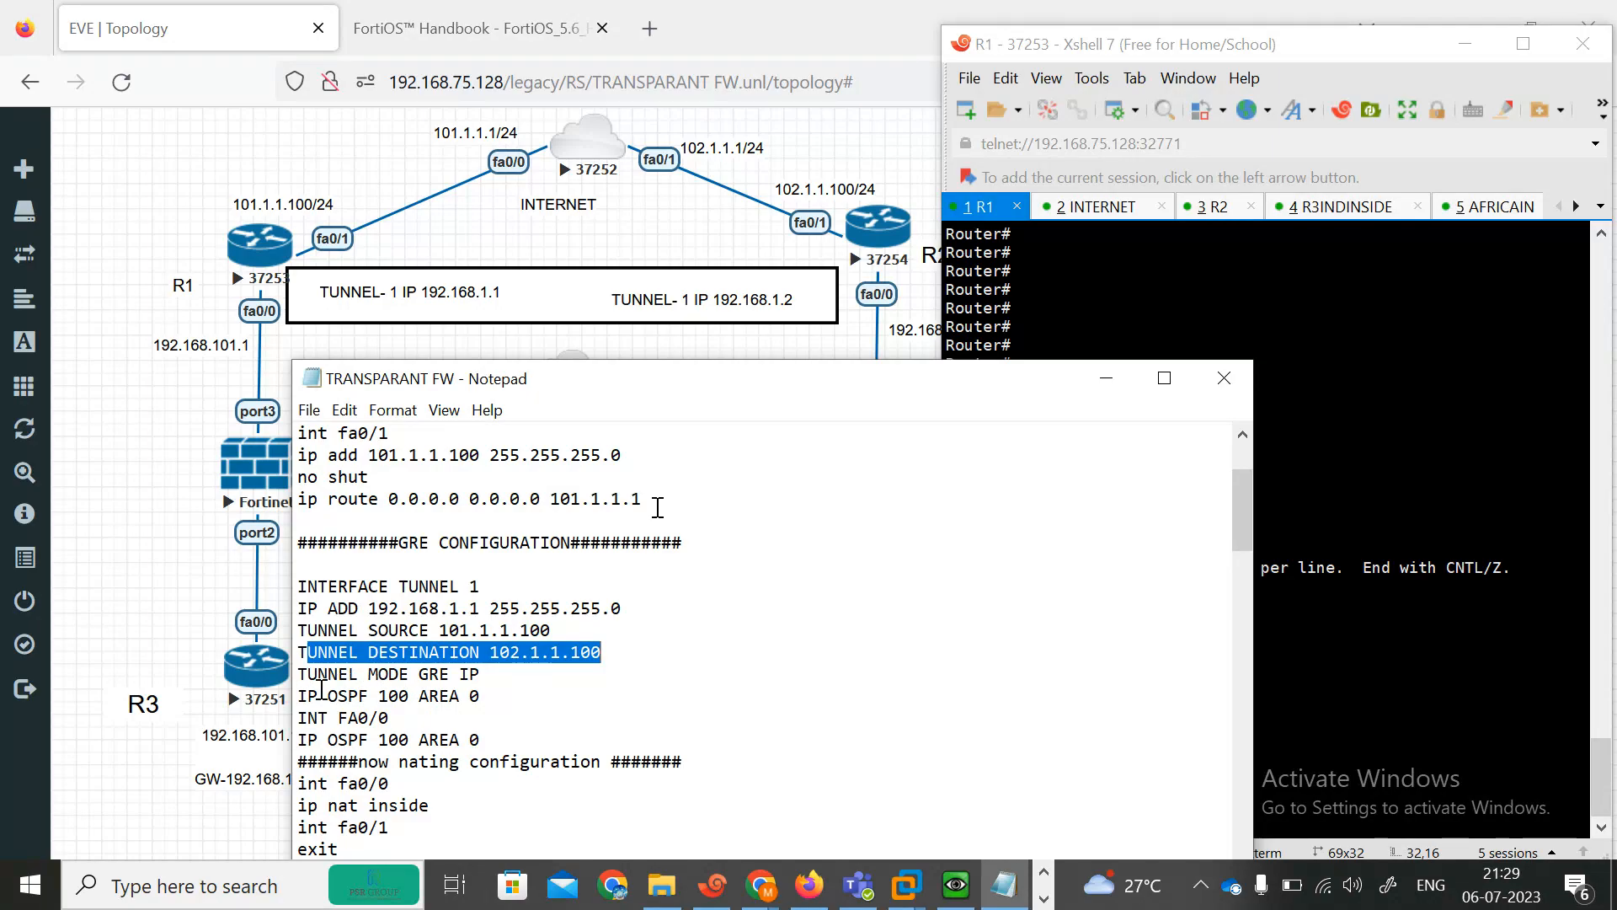
left_click_drag(299, 698, 485, 698)
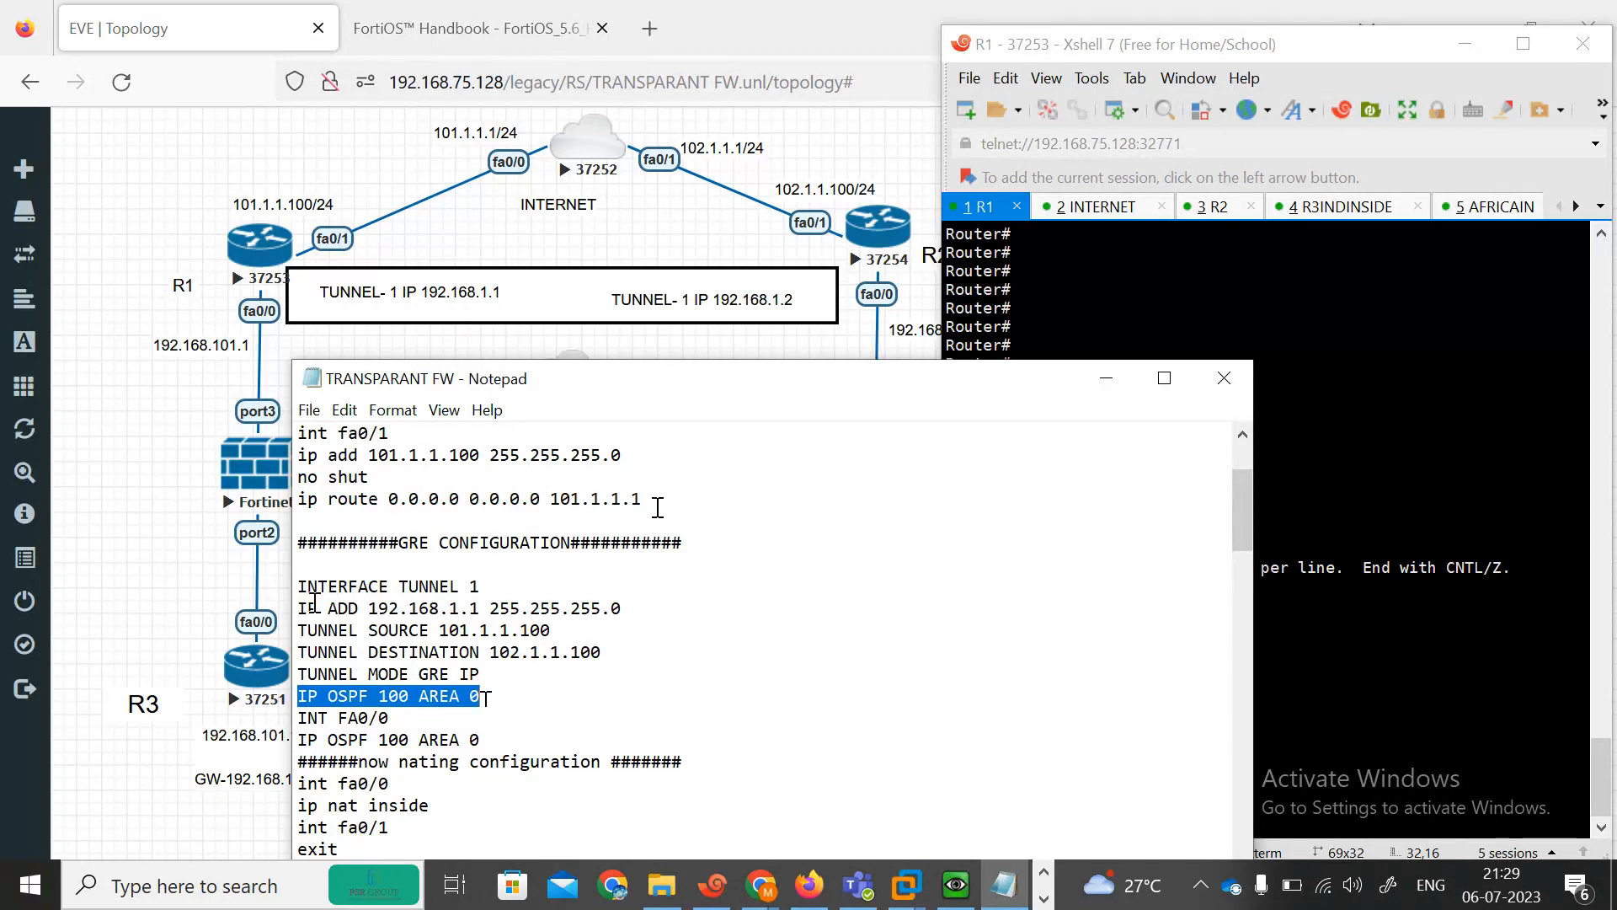
left_click_drag(305, 605, 605, 699)
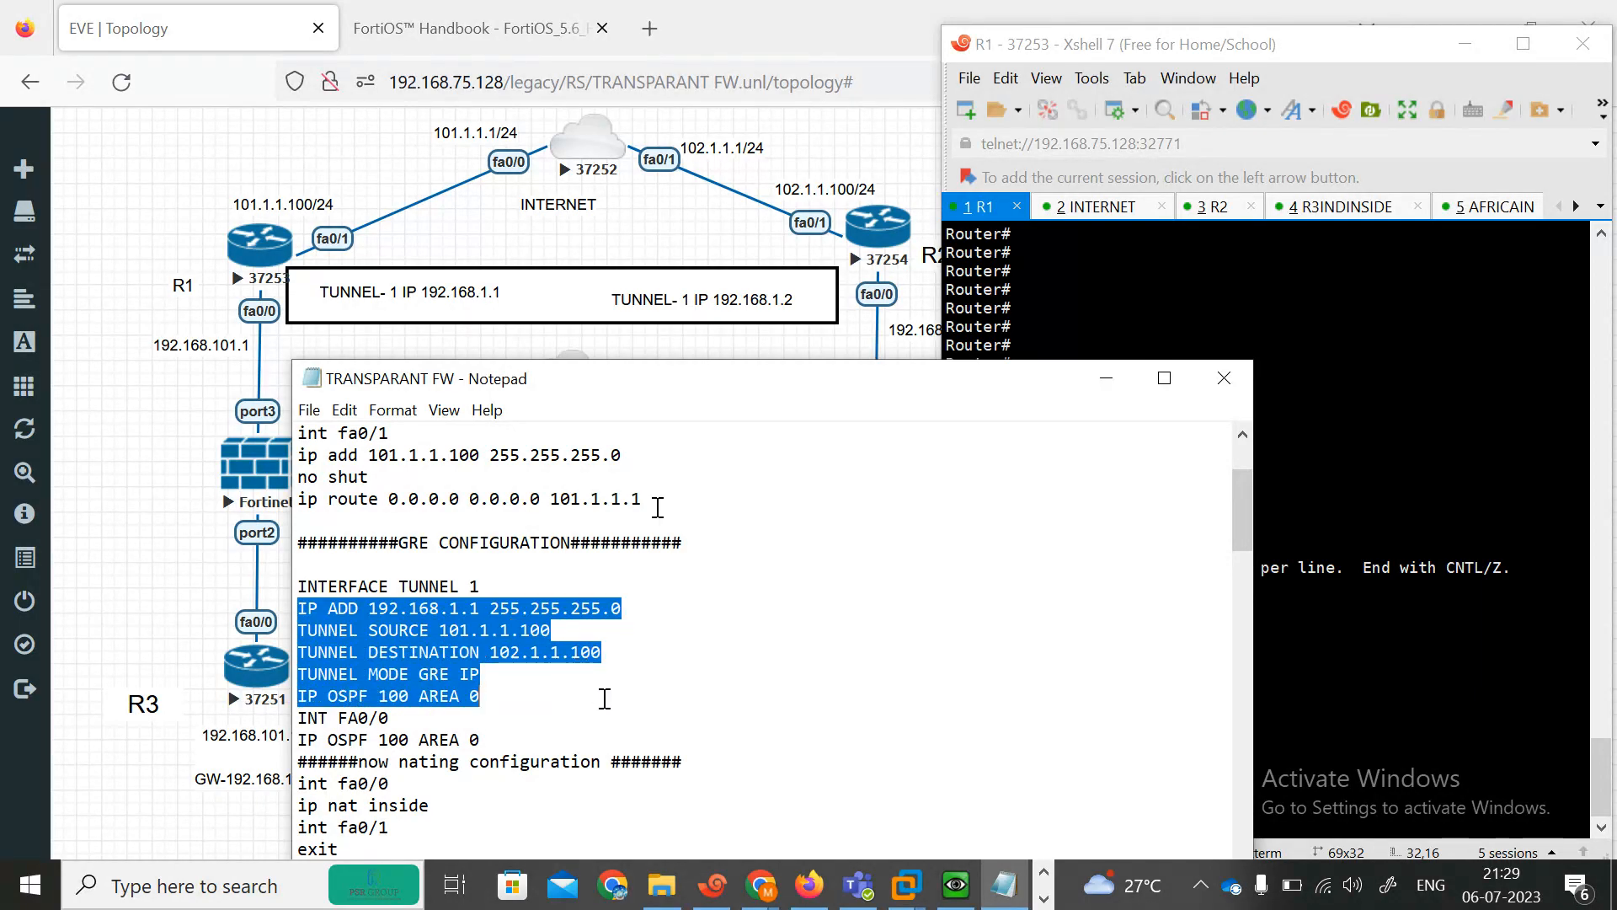
left_click_drag(308, 721, 406, 722)
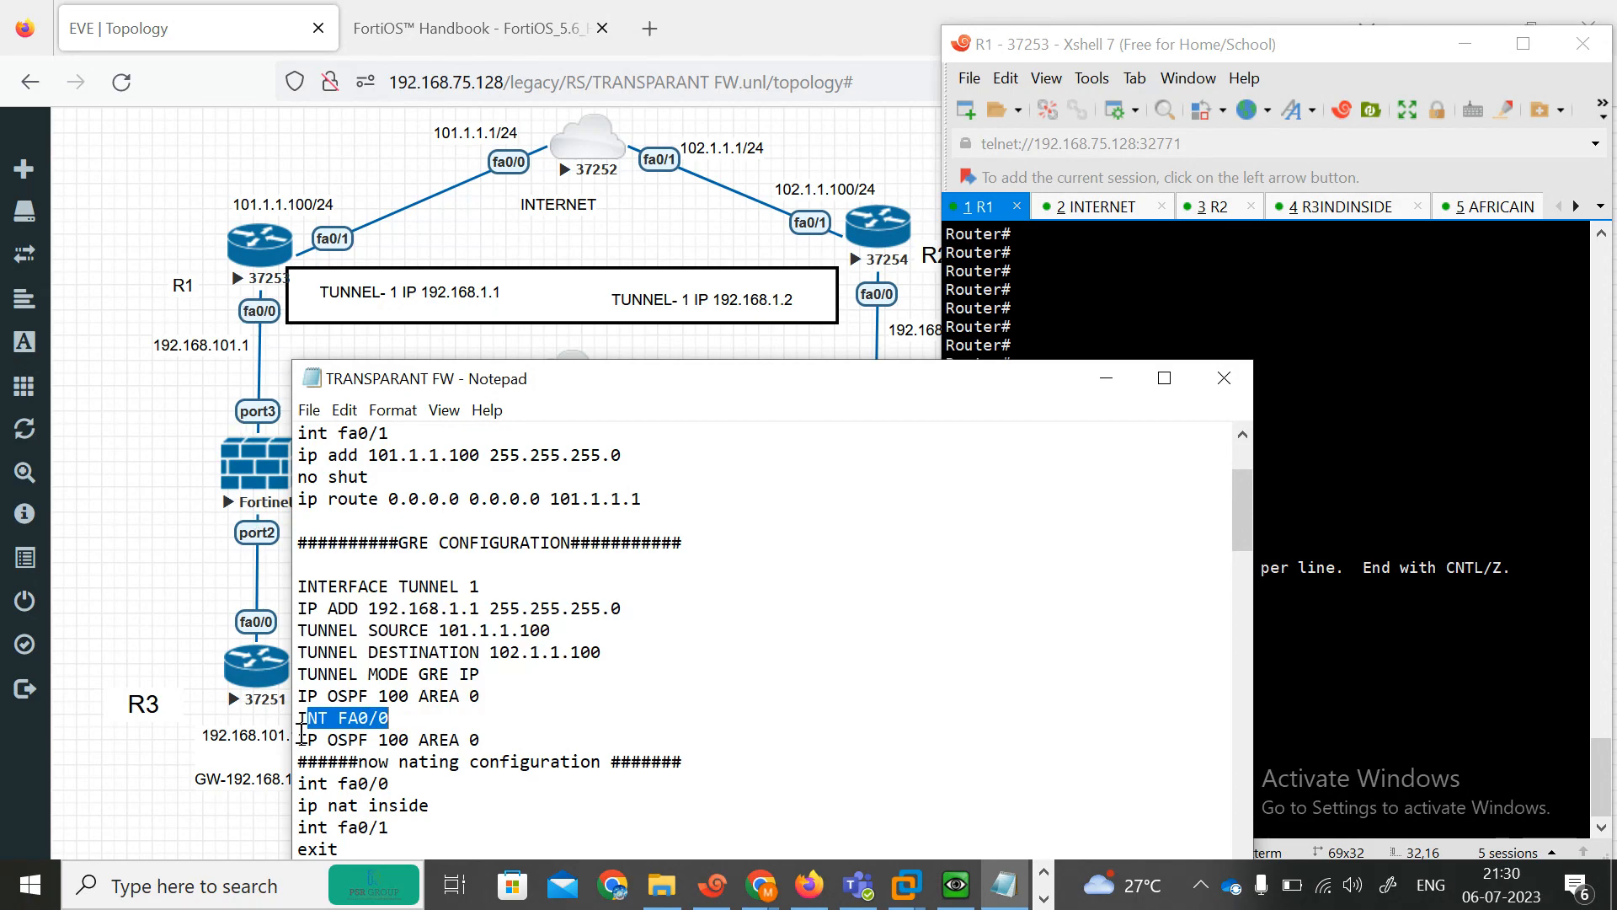
Copy the R1 GRE block (Tunnel 1 192.168.1.1/24, source 101.1.1.100, destination 102.1.1.100, OSPF 100 area 0) into R1's configuration.
left_click_drag(496, 745, 289, 580)
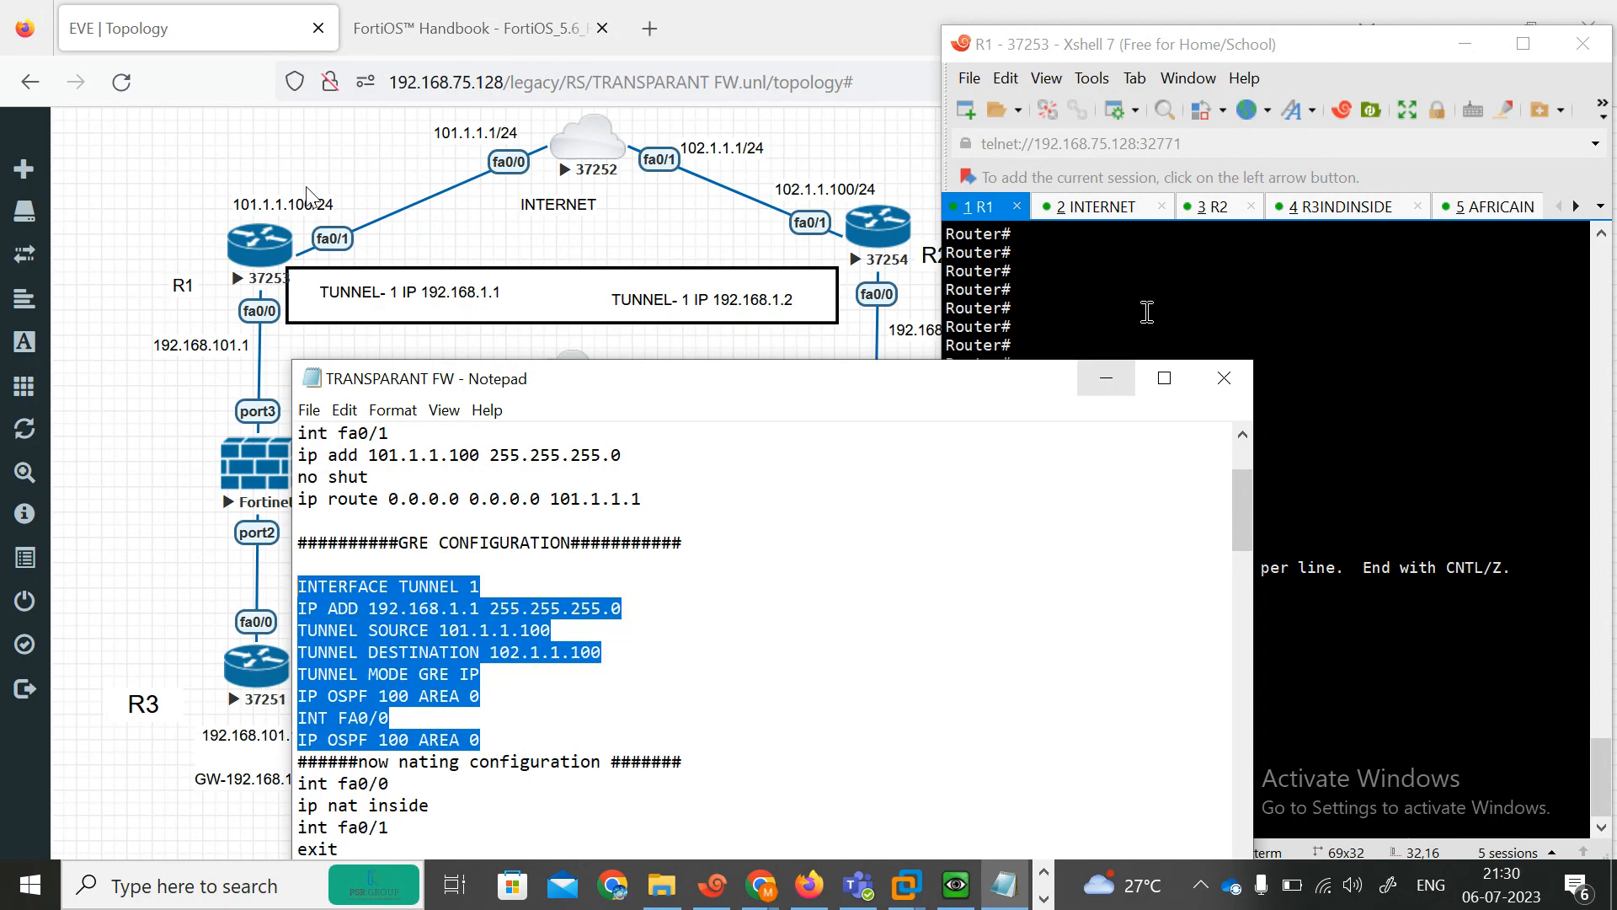
left_click(1208, 324)
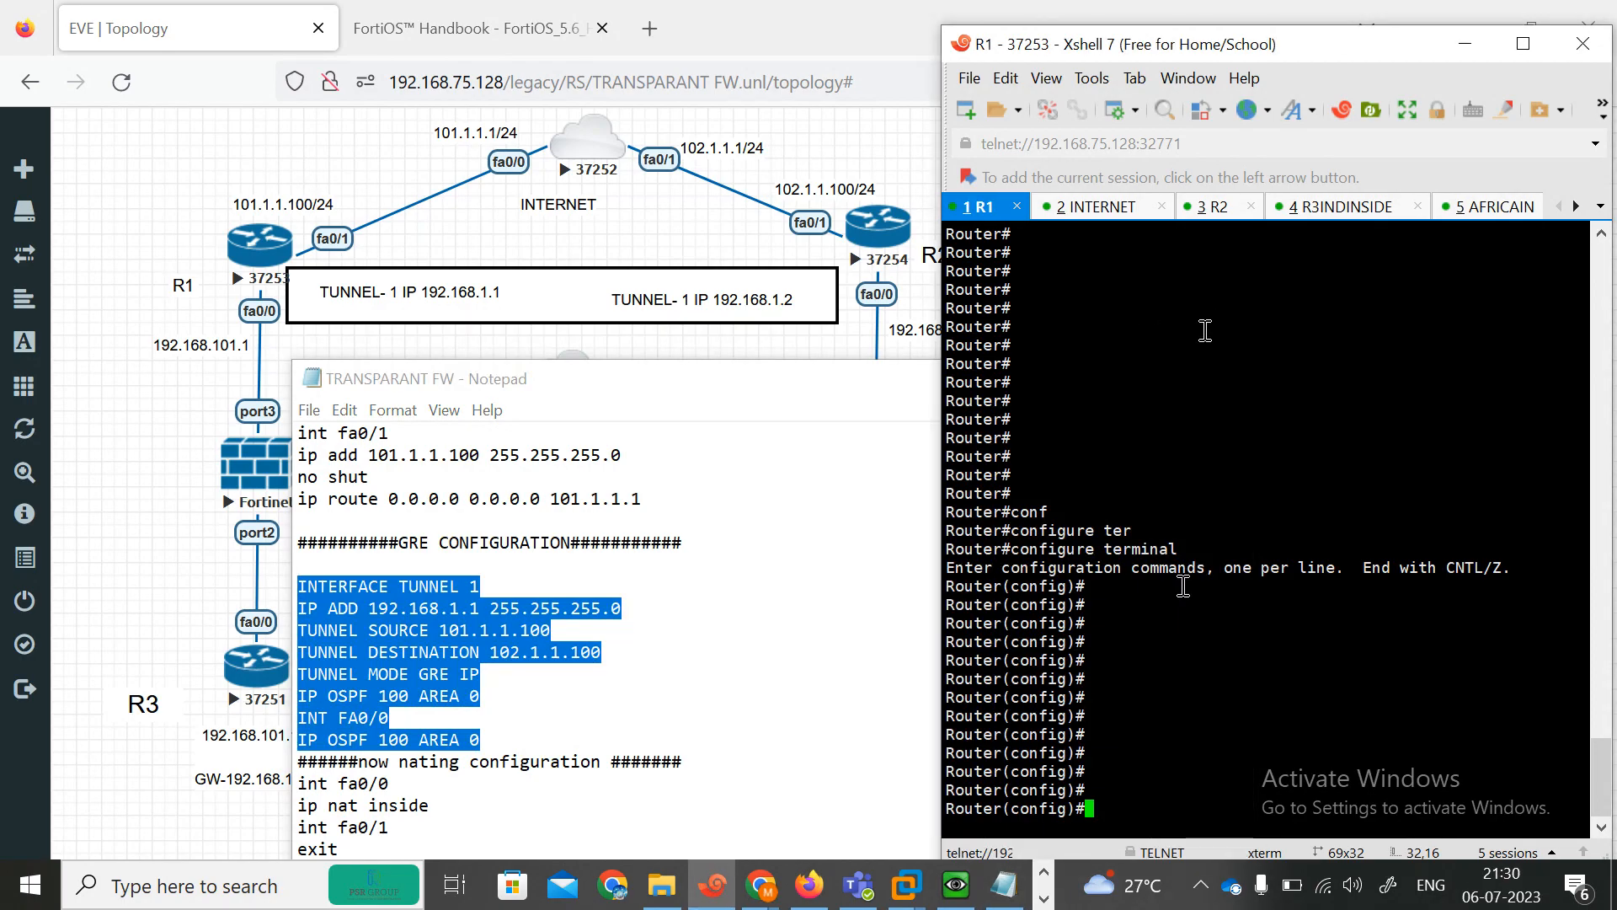
right_click(1165, 645)
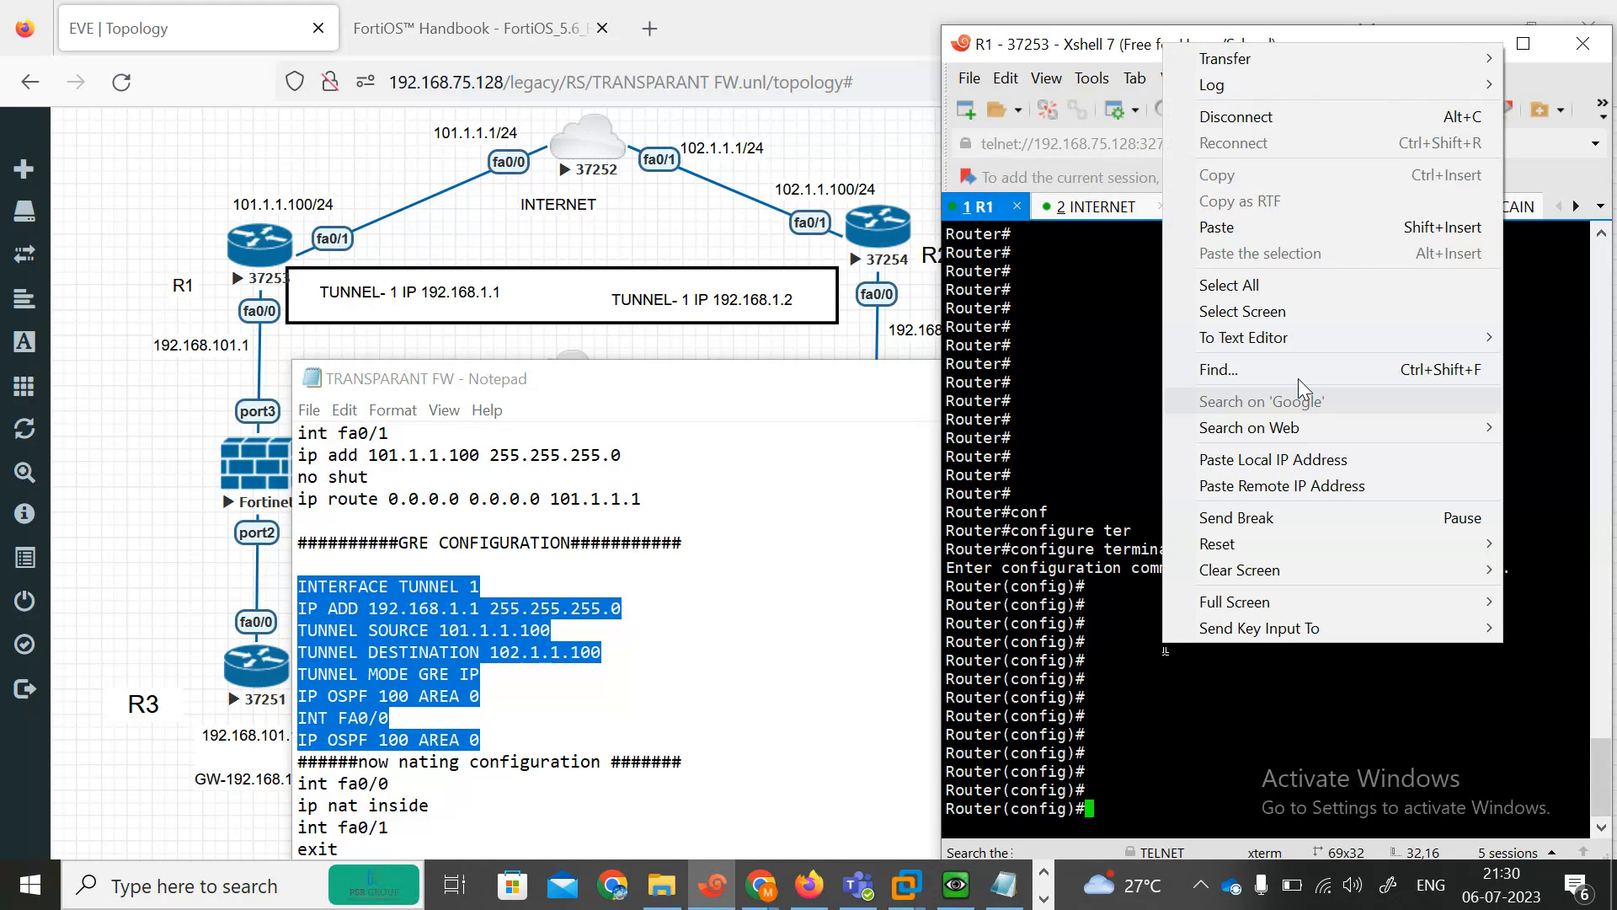
left_click(1199, 228)
key("Return")
key("Return")
key("Return")
key("Return")
key("Return")
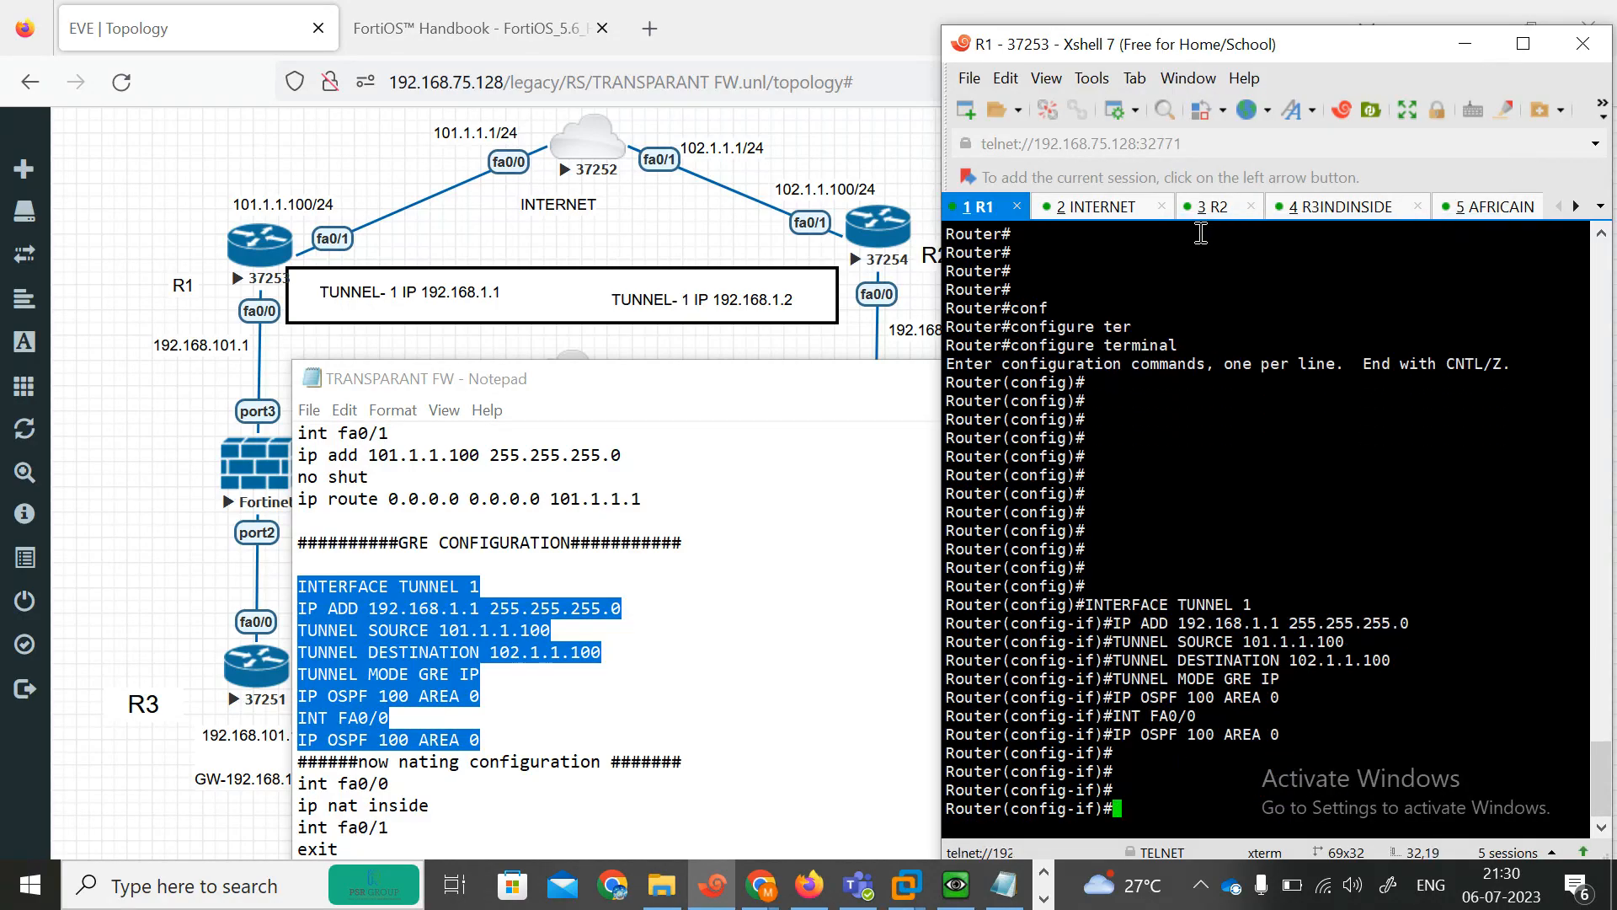
key("Return")
key("Return")
key("Return")
key("Return")
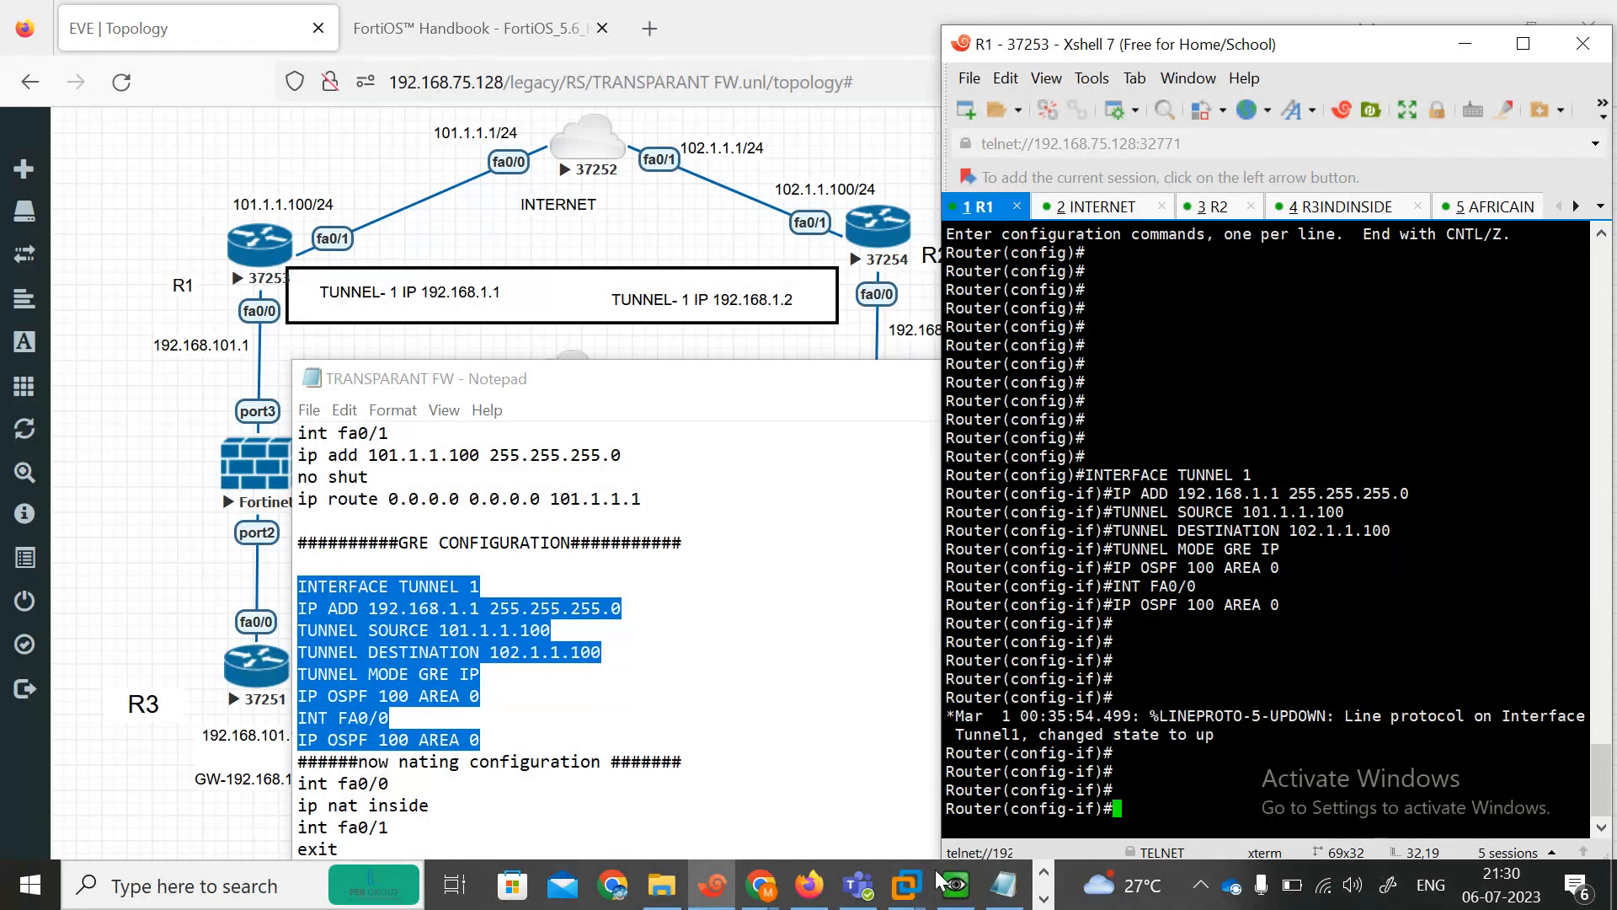
Arrange the lab notes beside the topology and scroll to R2's GRE tunnel configuration section.
left_click(1002, 893)
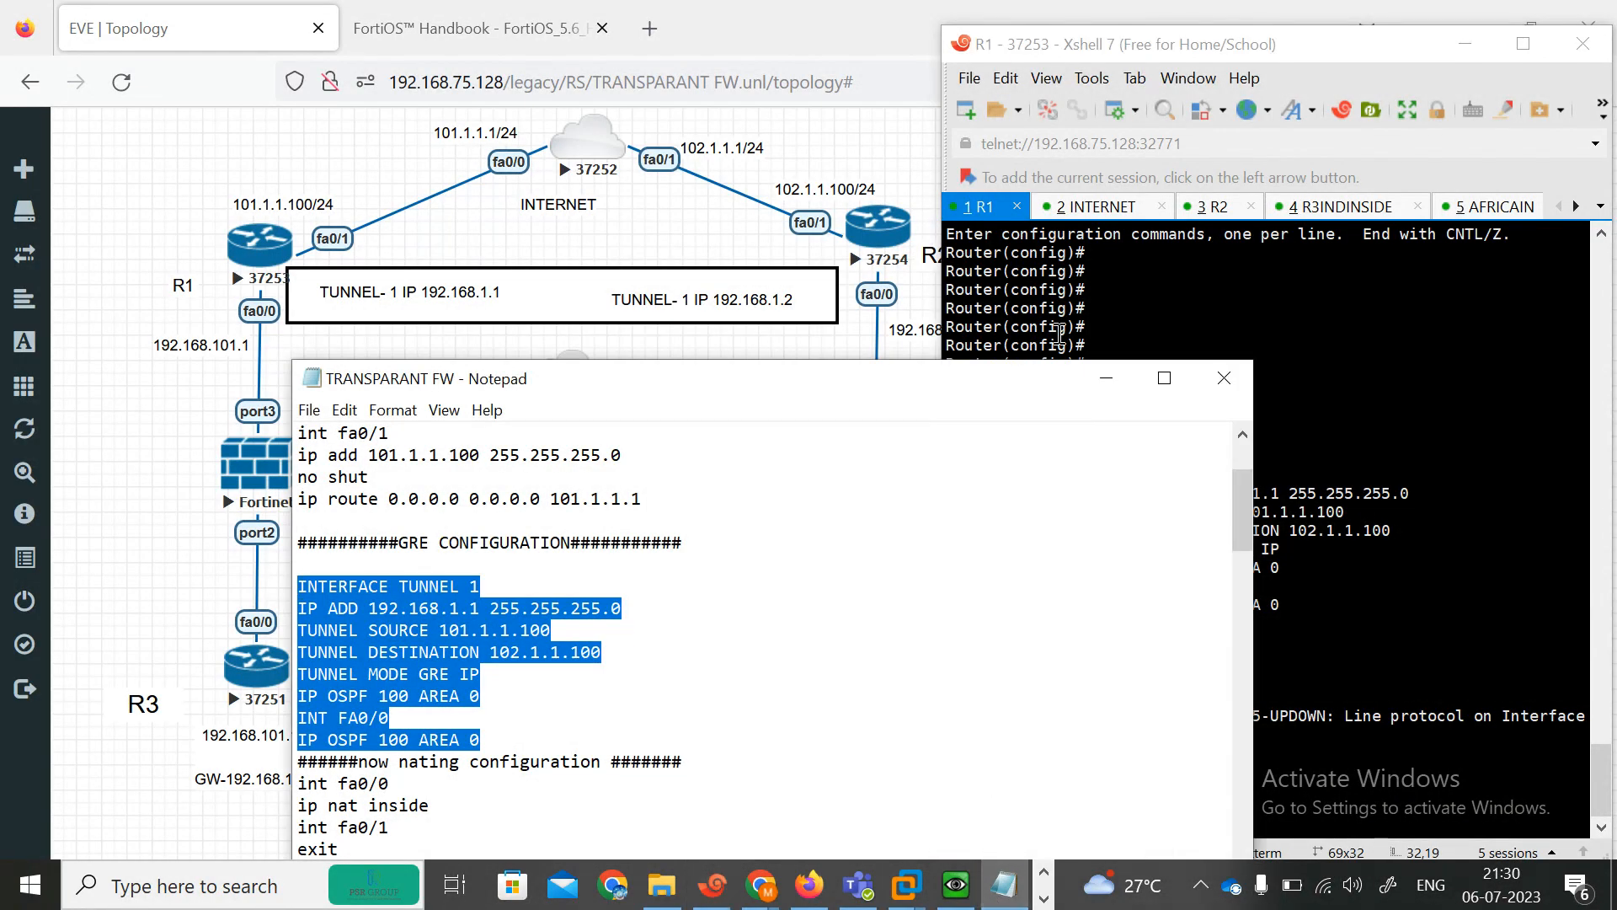
left_click(1454, 49)
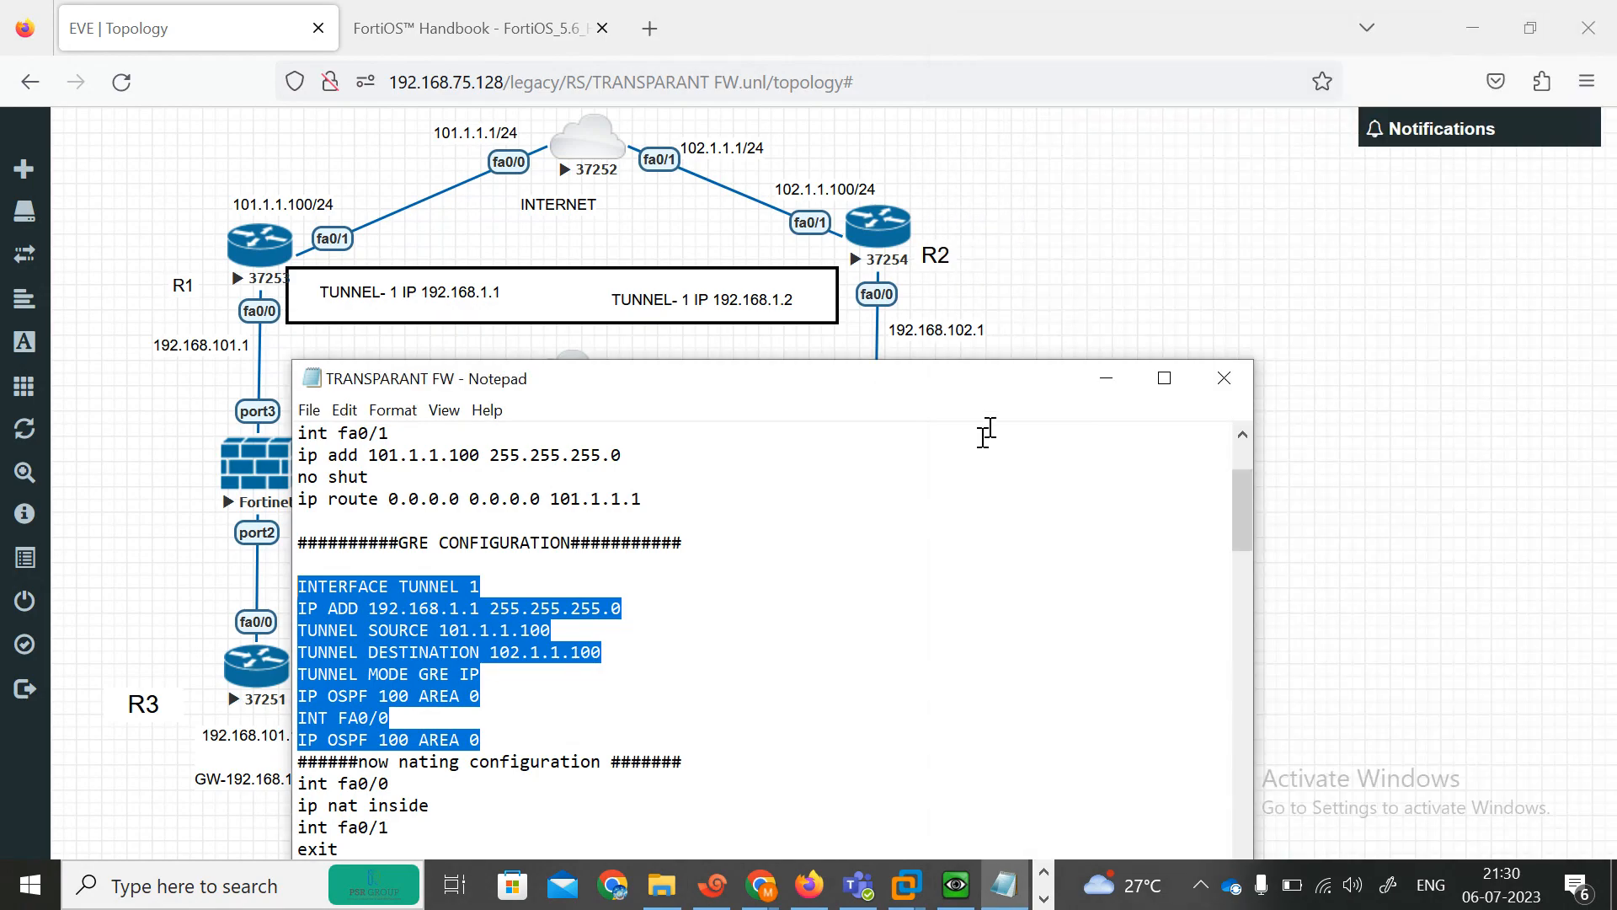
left_click_drag(921, 393, 1616, 236)
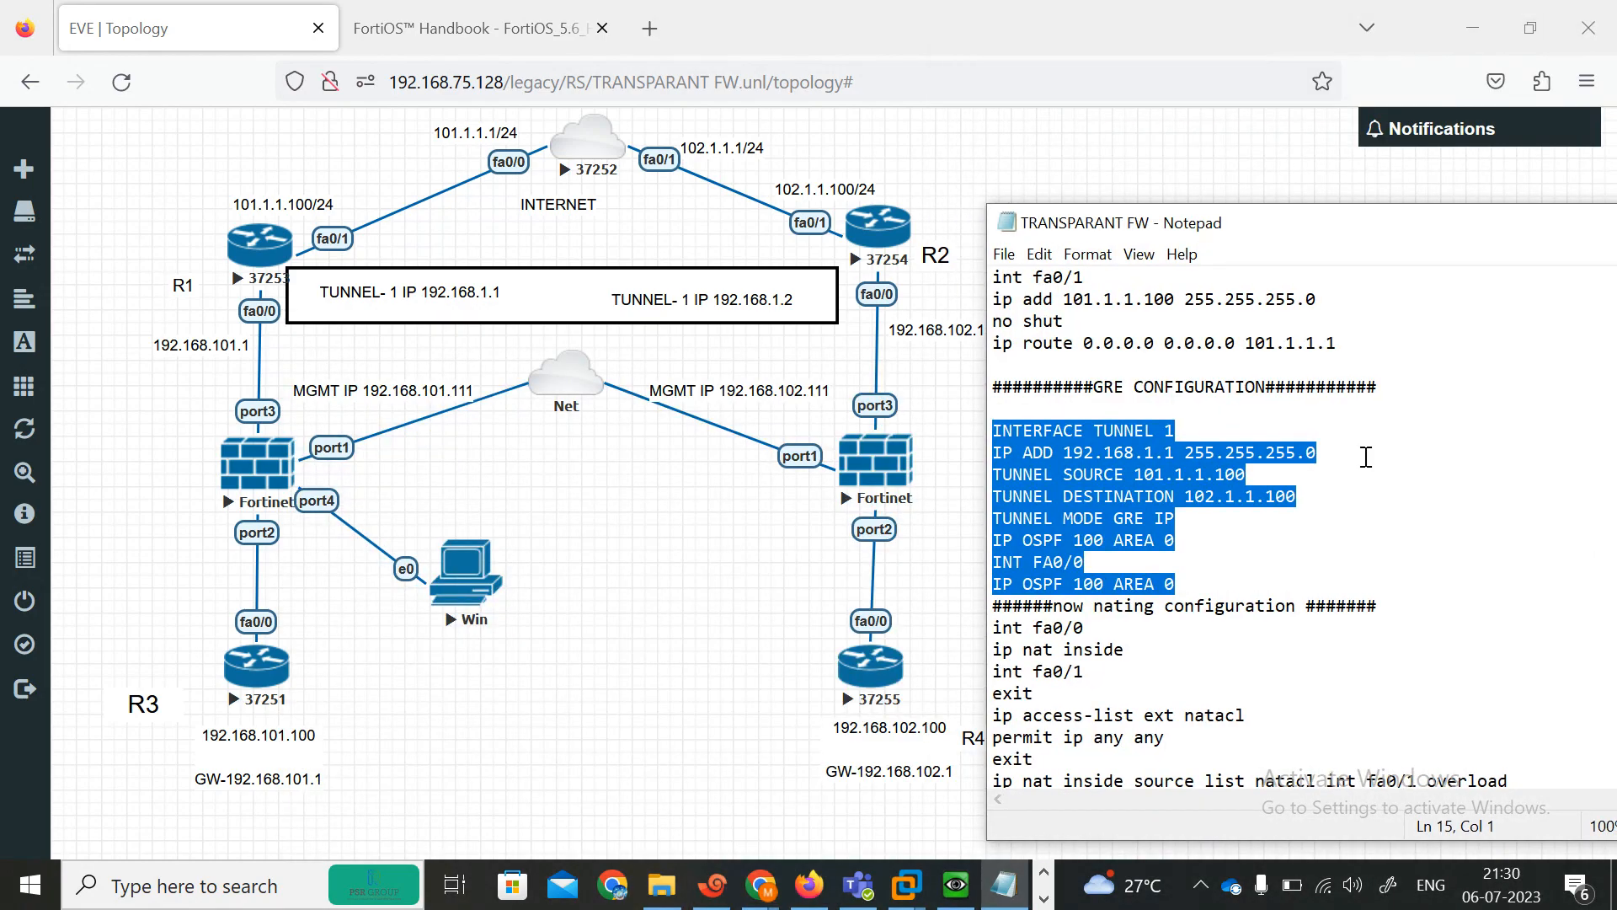
left_click_drag(1402, 246, 963, 125)
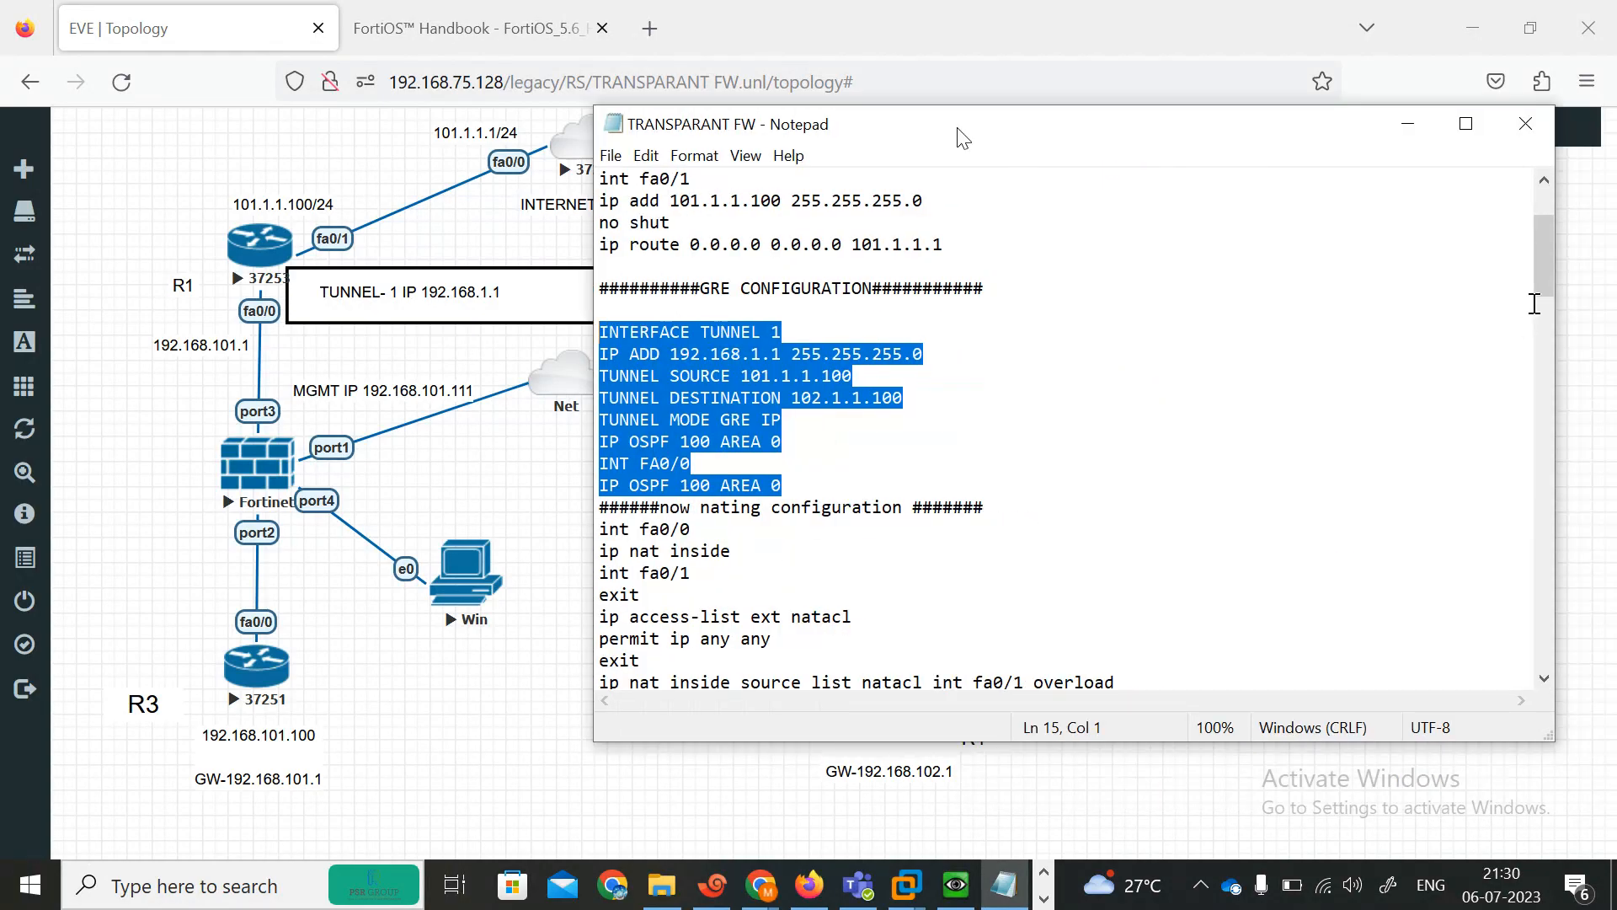
left_click_drag(1544, 280, 1535, 339)
left_click_drag(600, 396, 975, 554)
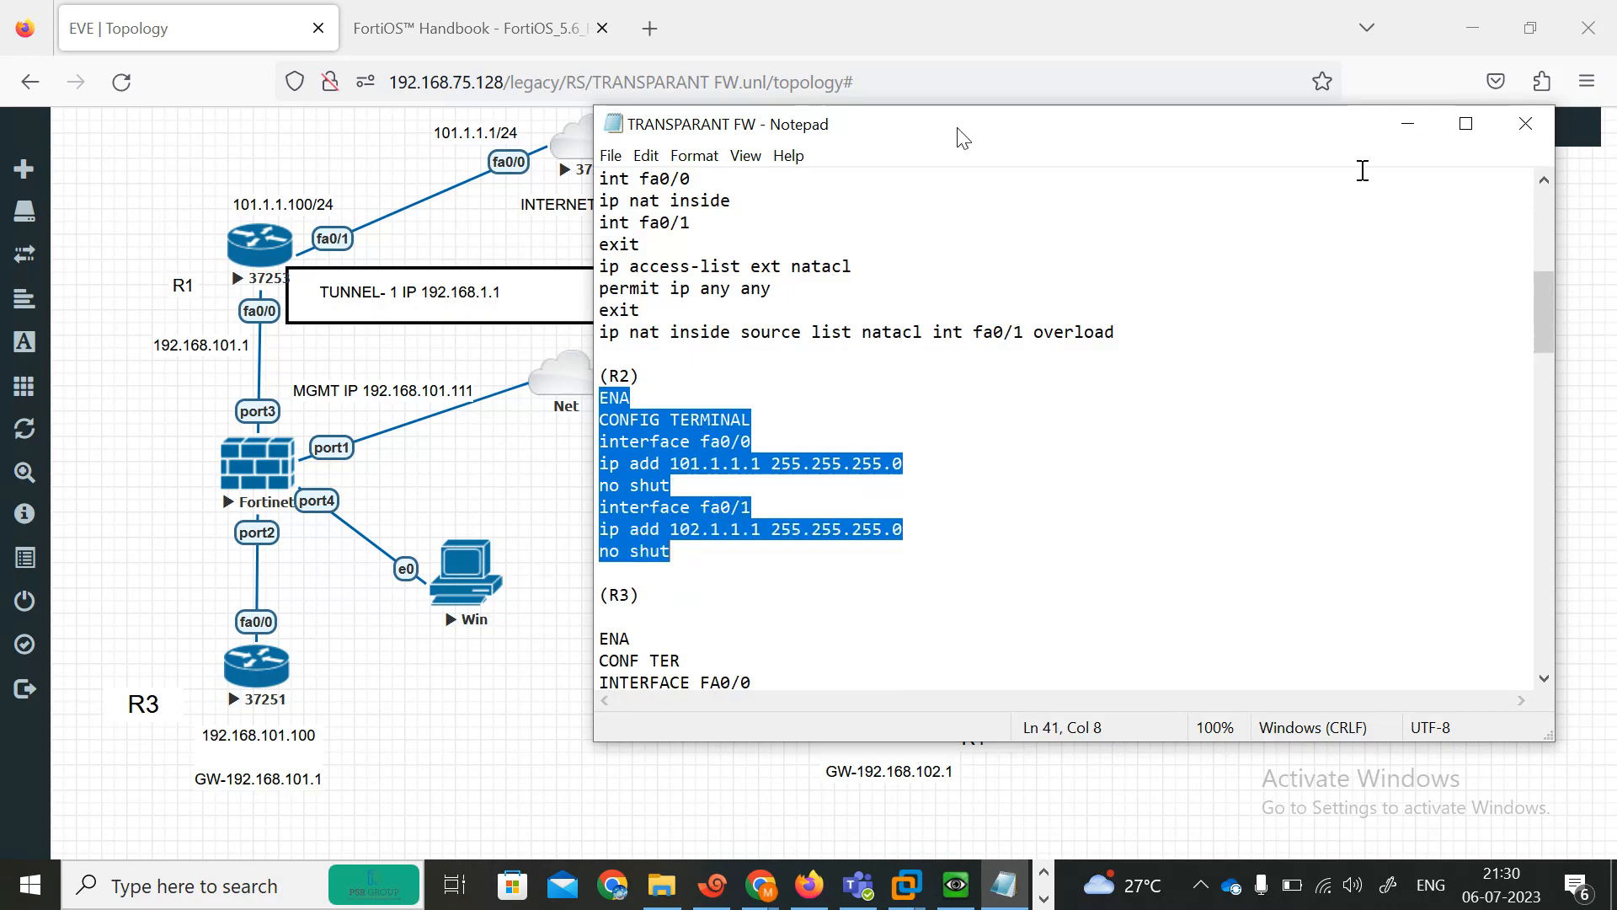
left_click(1407, 125)
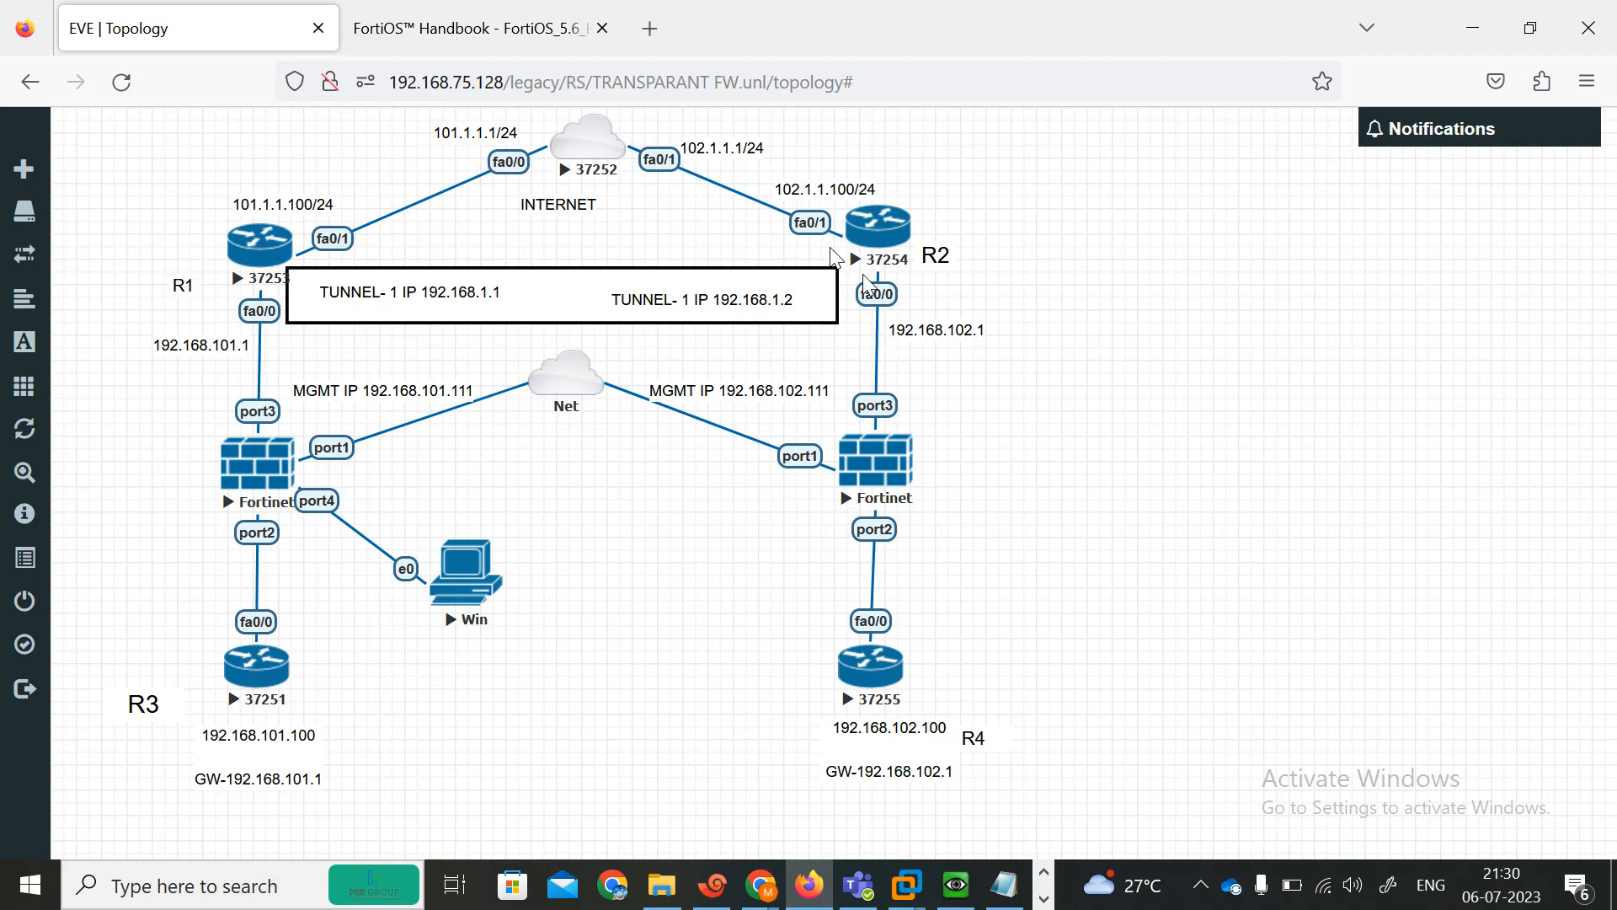
left_click(1005, 884)
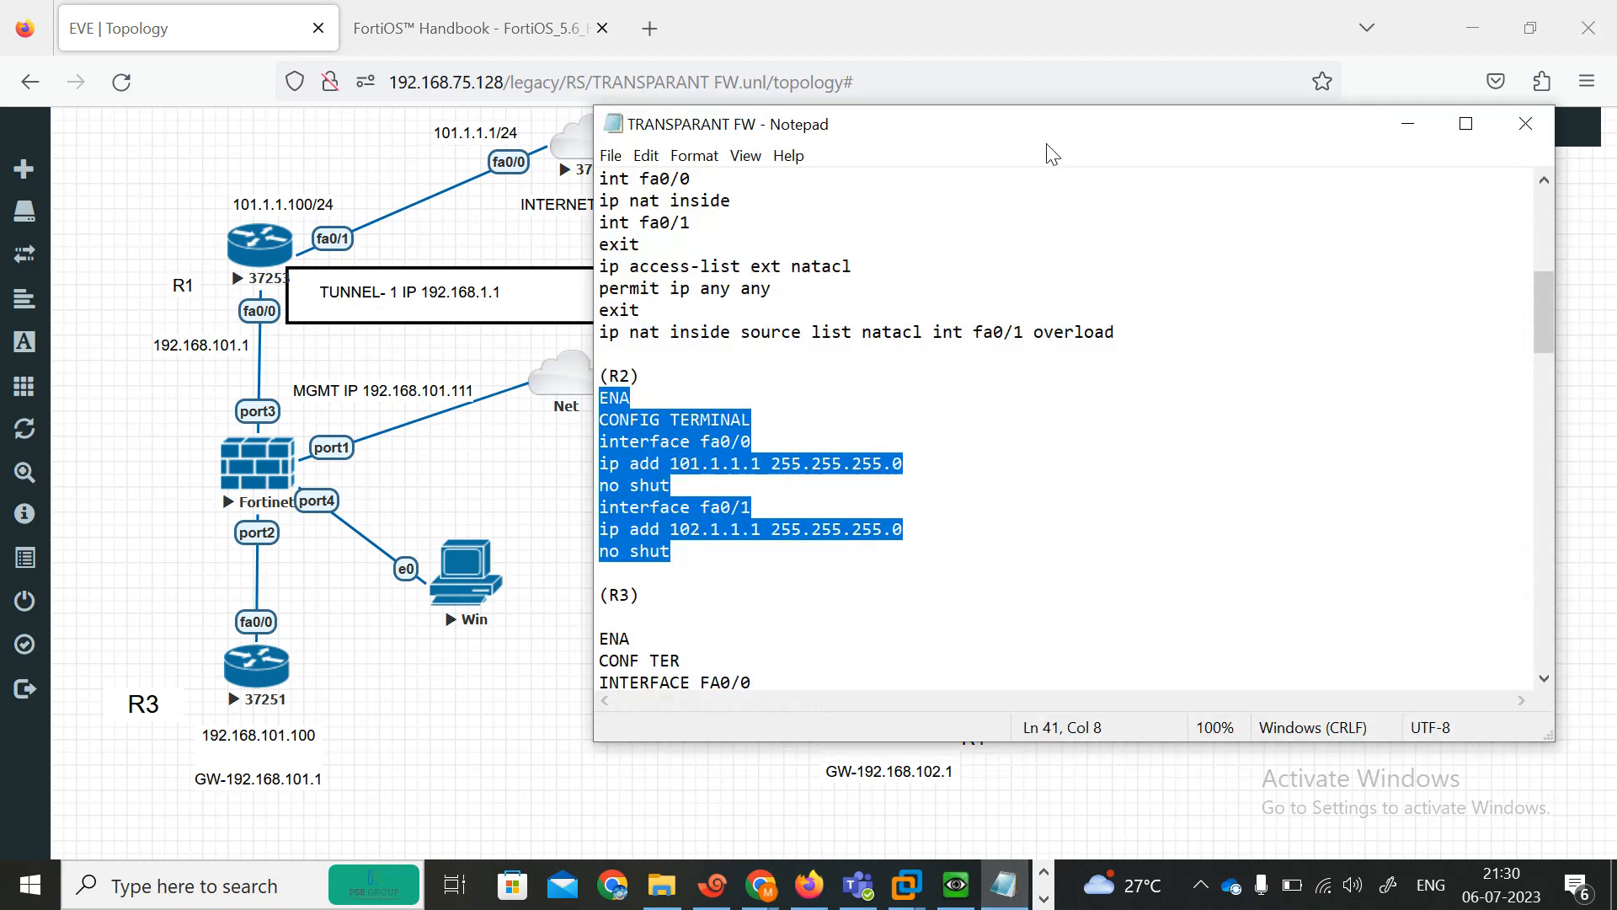
left_click_drag(1194, 145, 1615, 173)
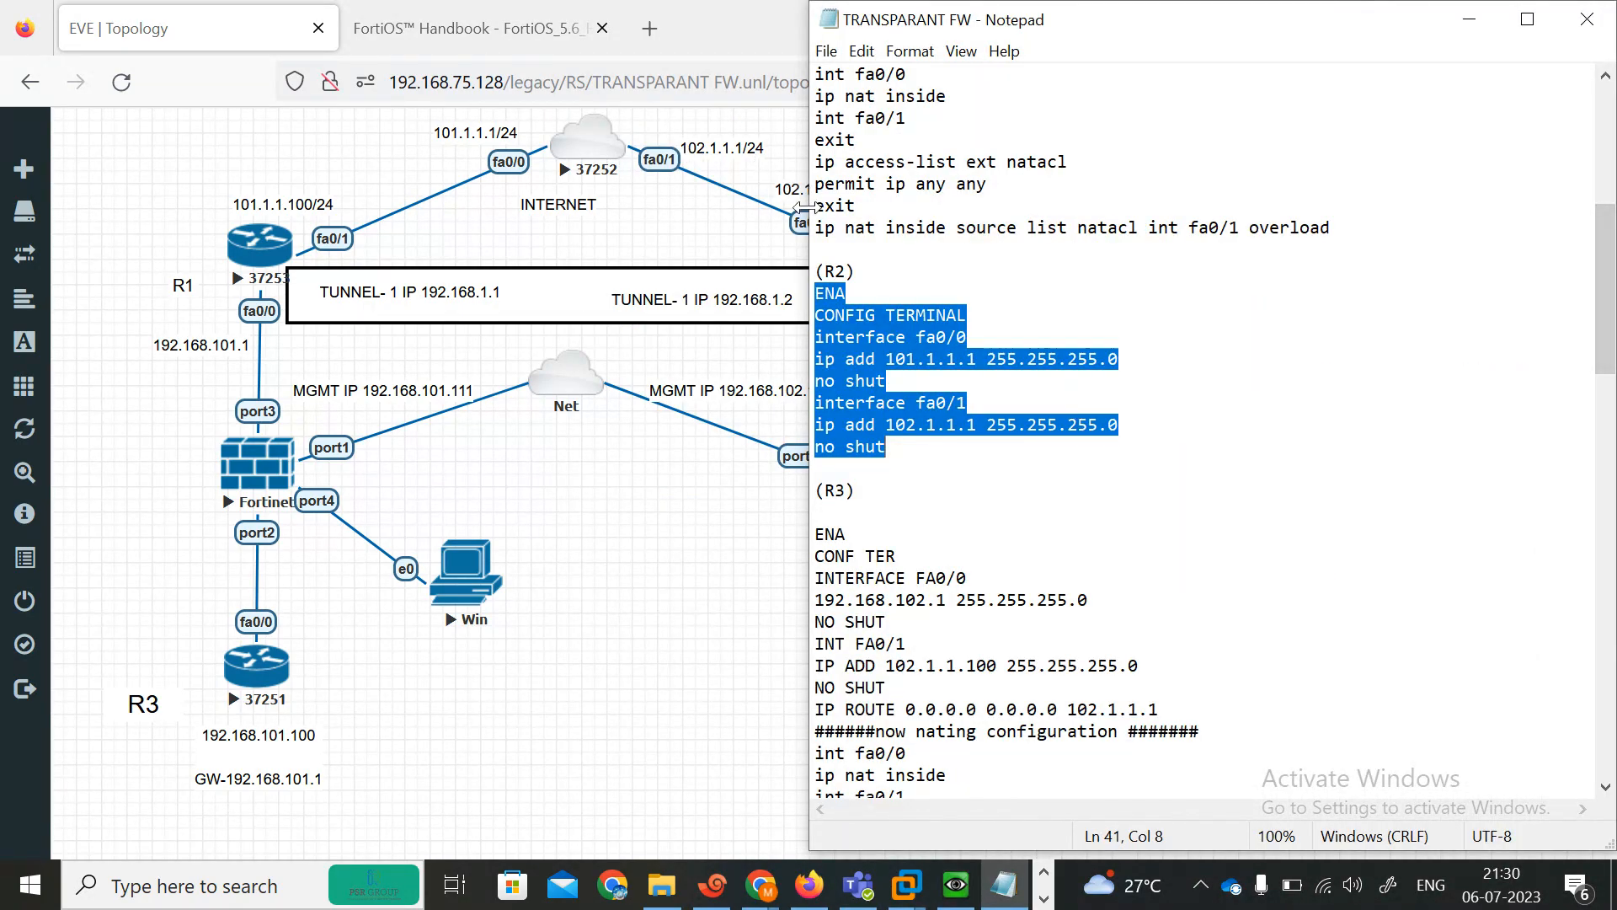
left_click_drag(806, 206, 950, 203)
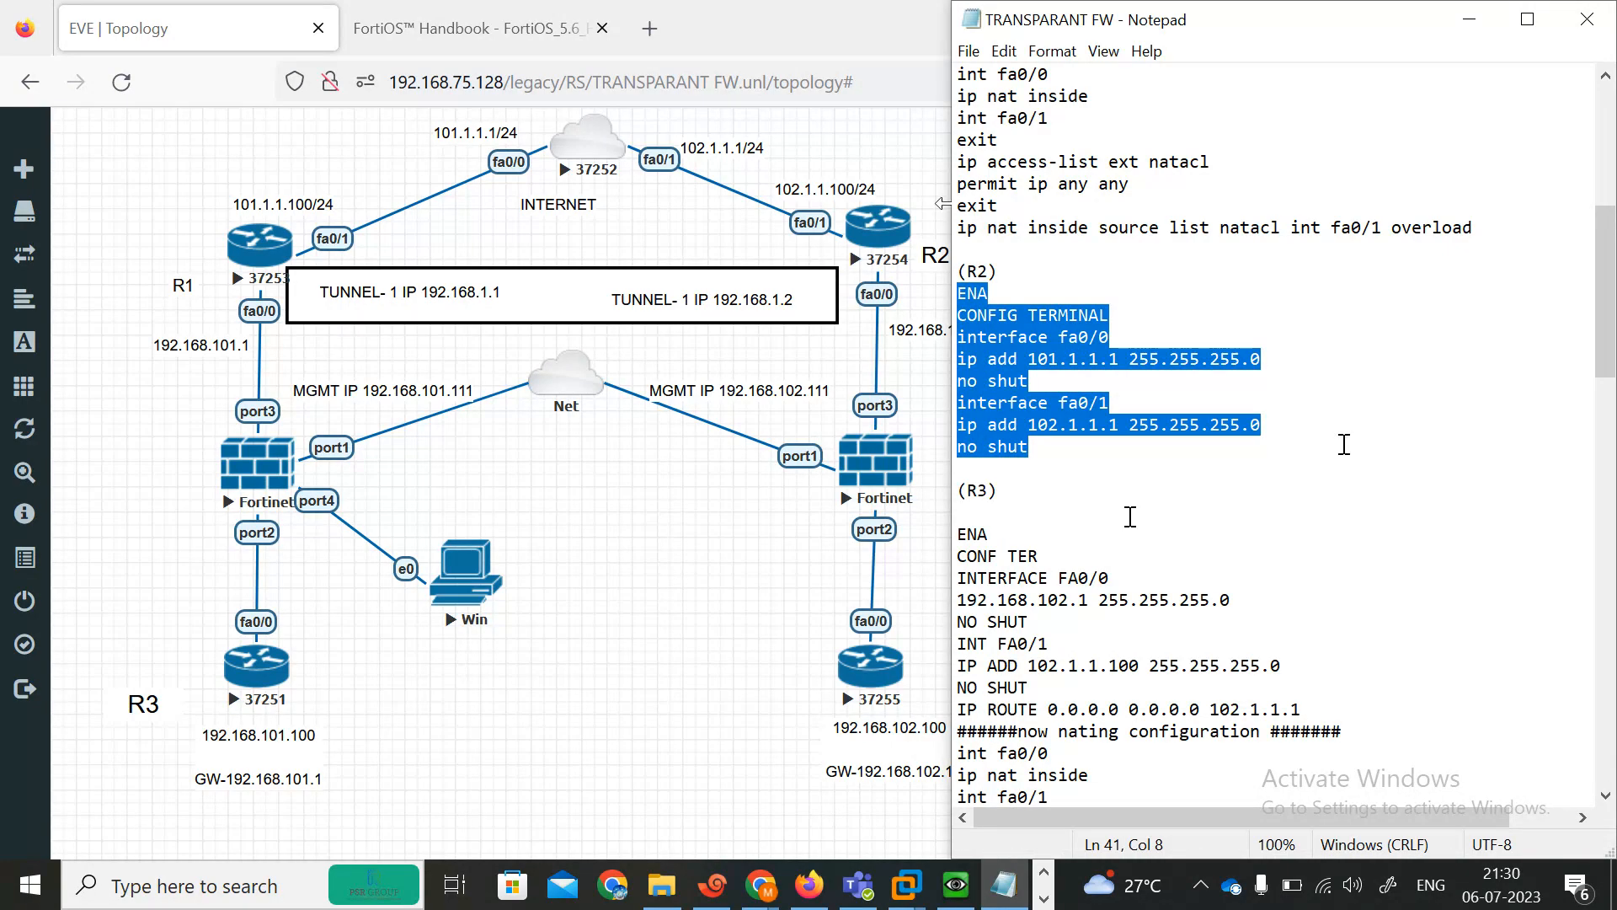
scroll(1610, 364, "down", 1)
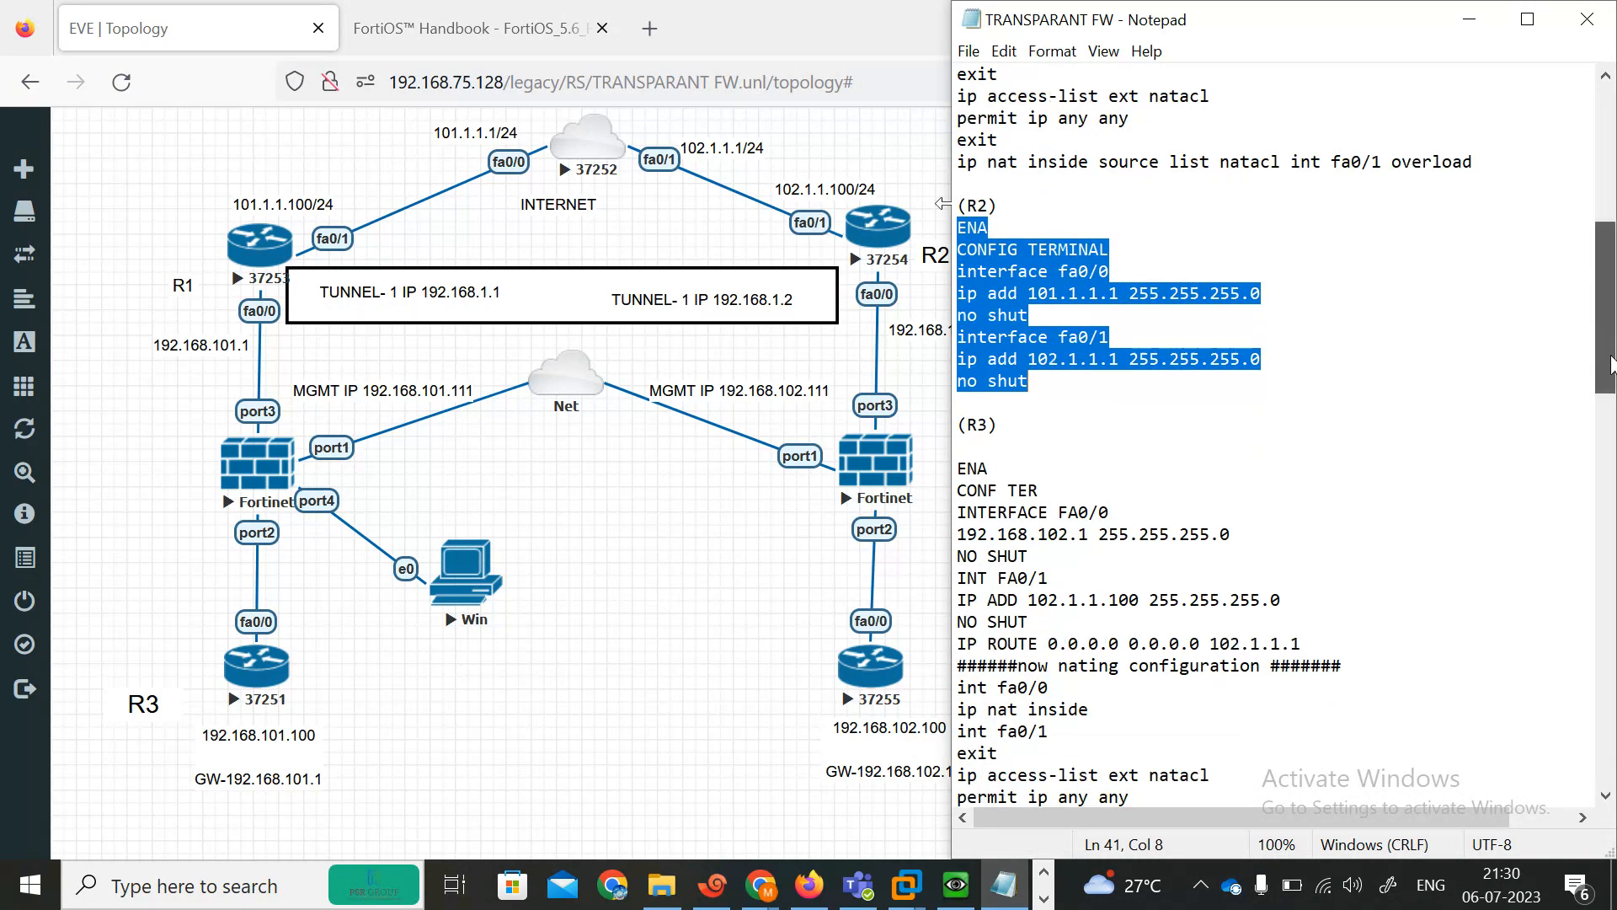
left_click_drag(1611, 364, 1607, 286)
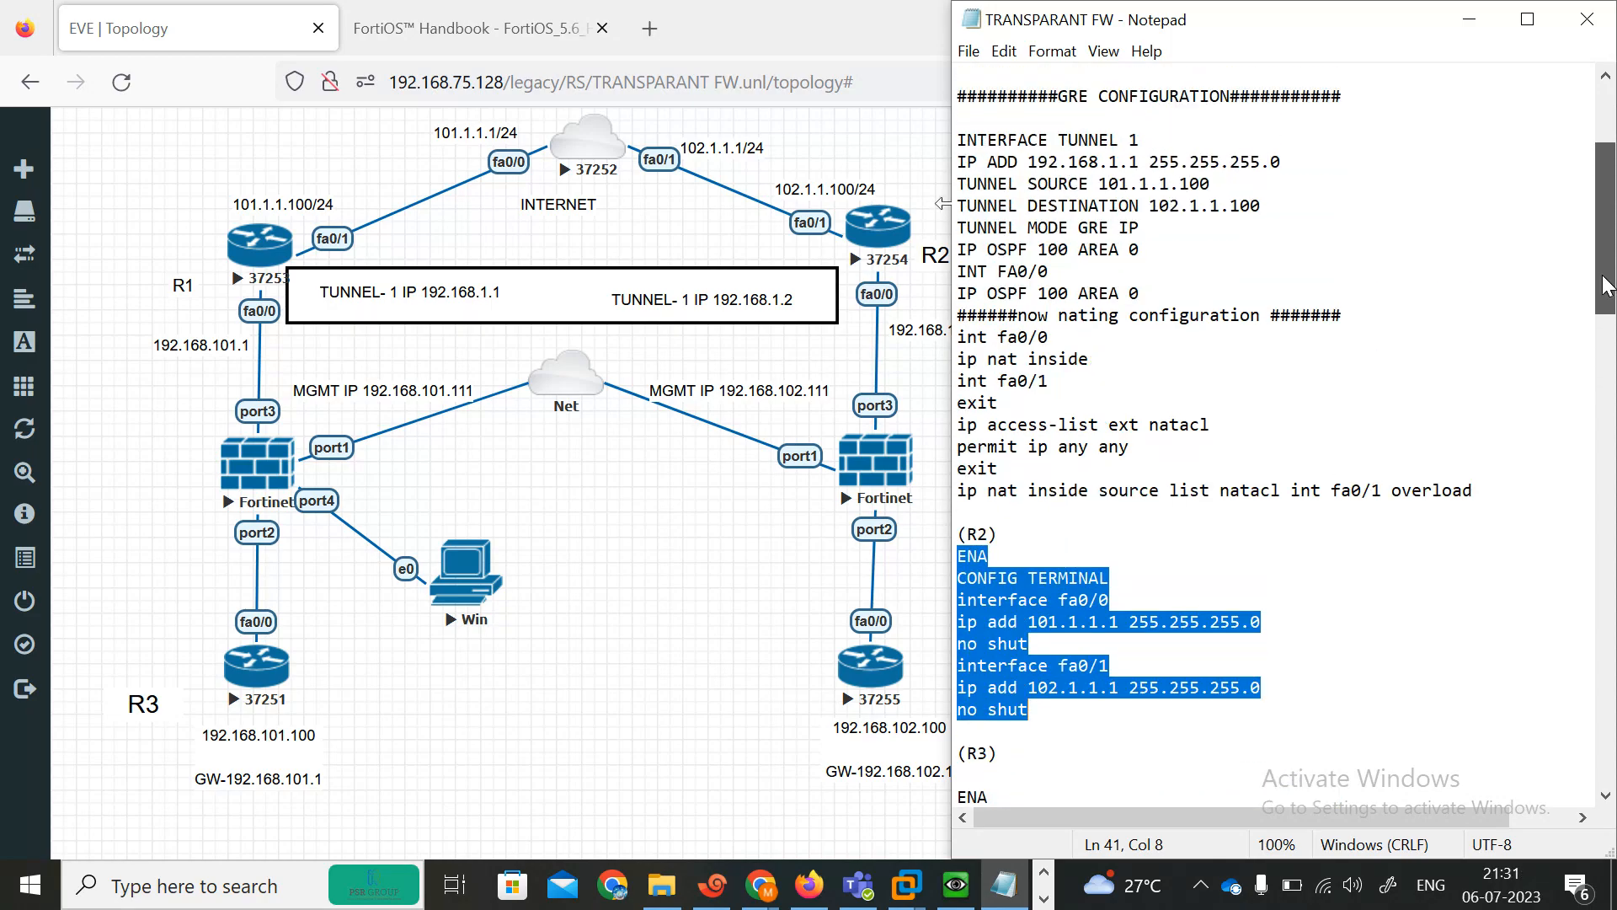
left_click_drag(1607, 284, 1573, 480)
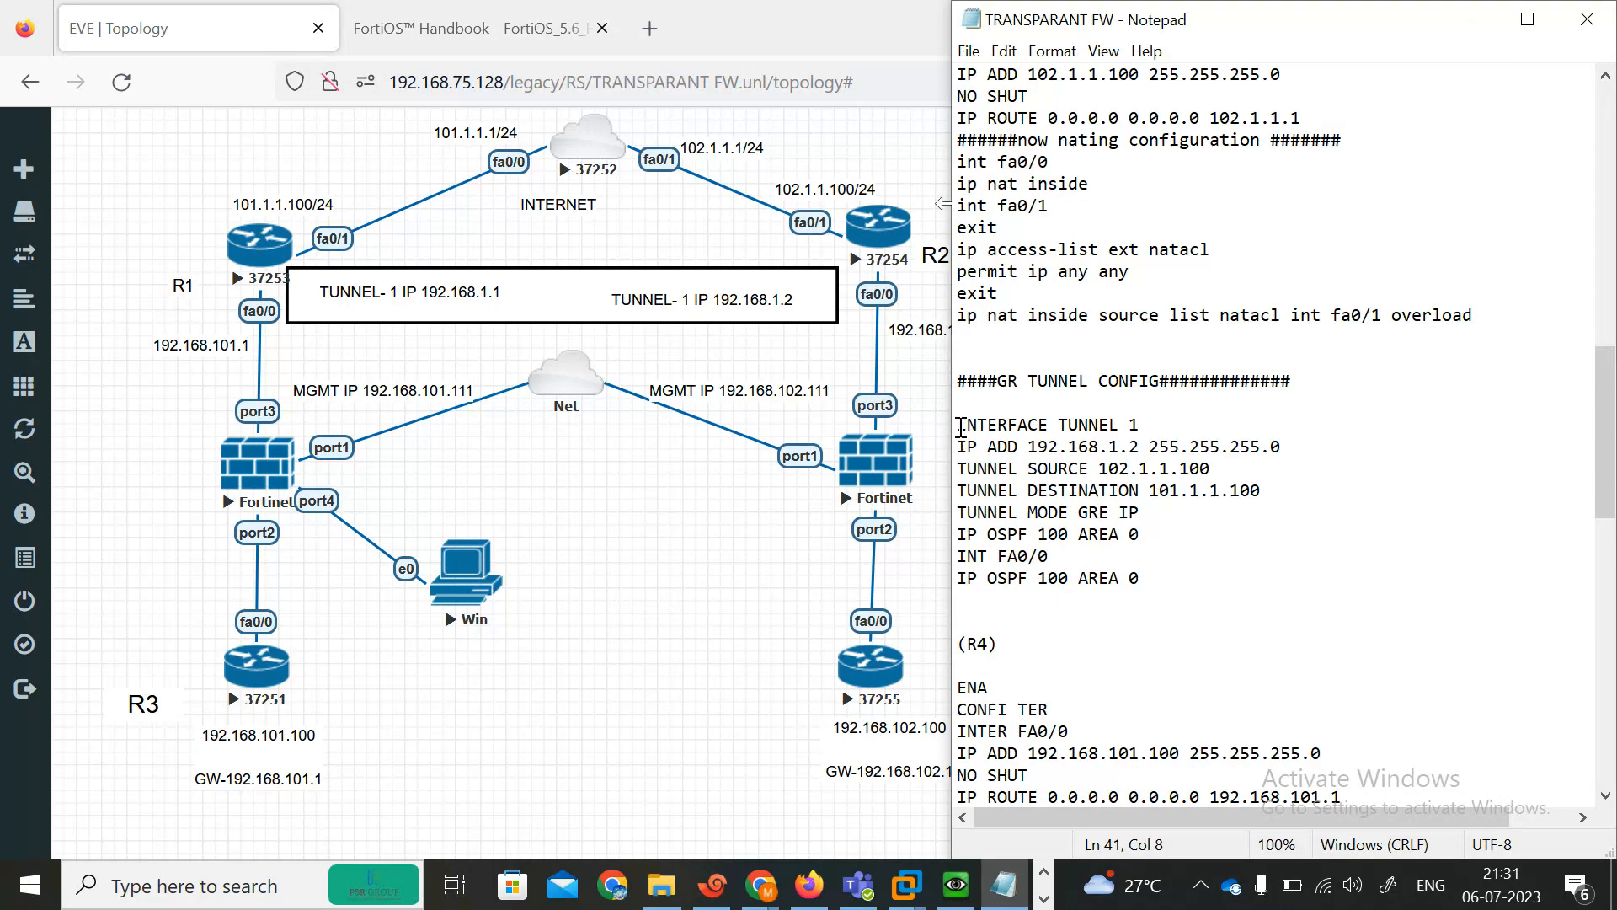
Select R2's GRE tunnel block in the notes and enter global configuration mode on R2's console with configure terminal.
left_click_drag(960, 426, 1226, 590)
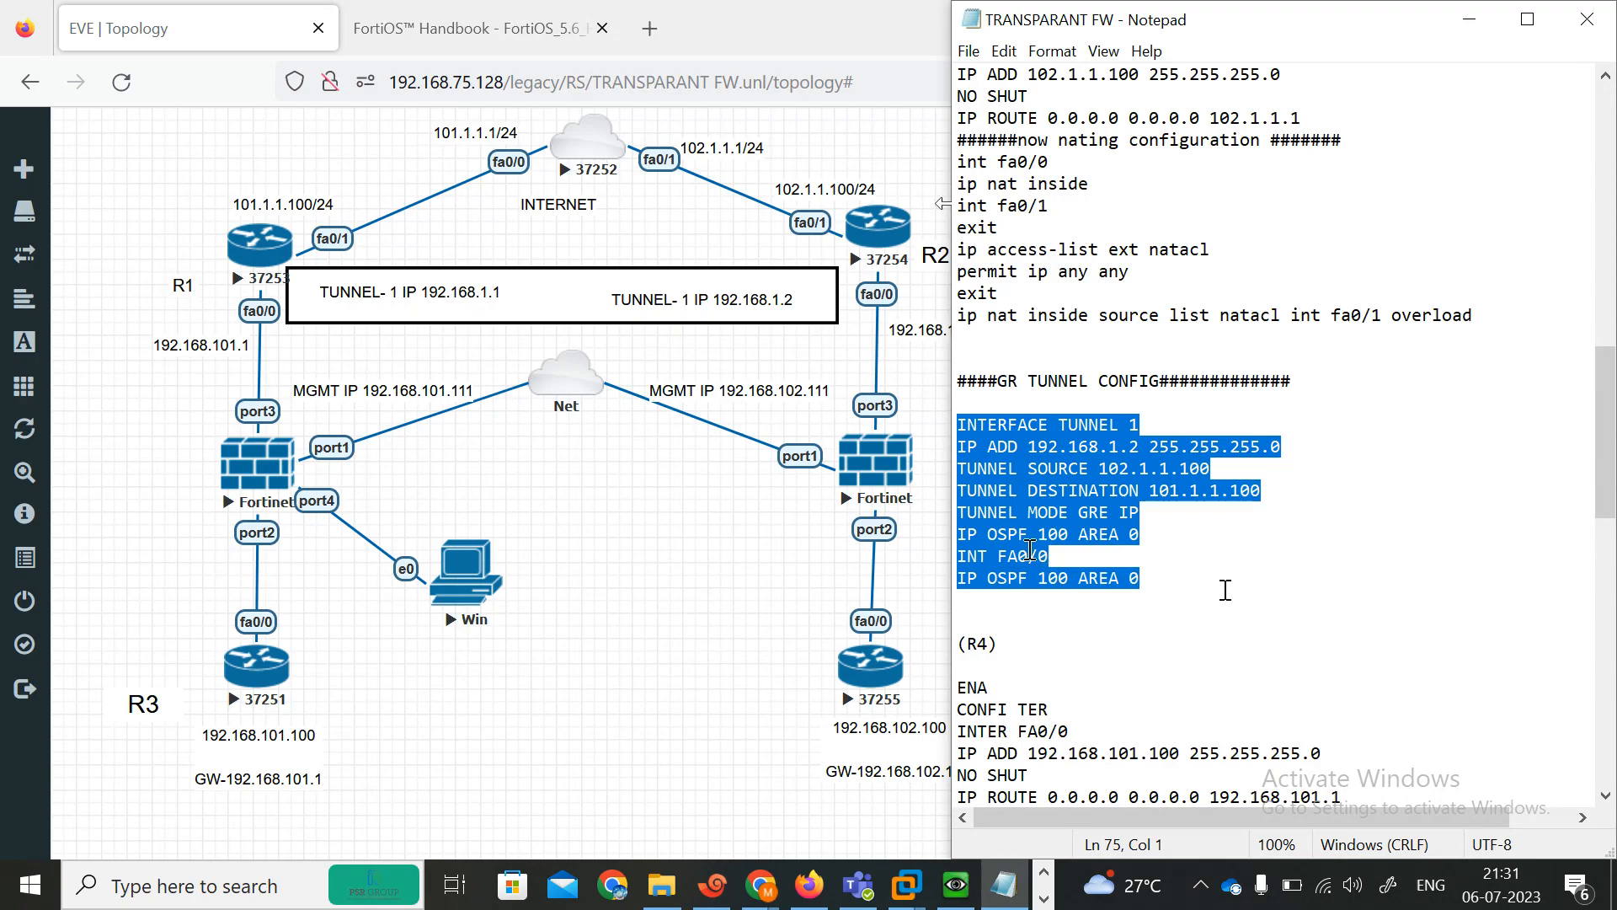
left_click(1075, 552)
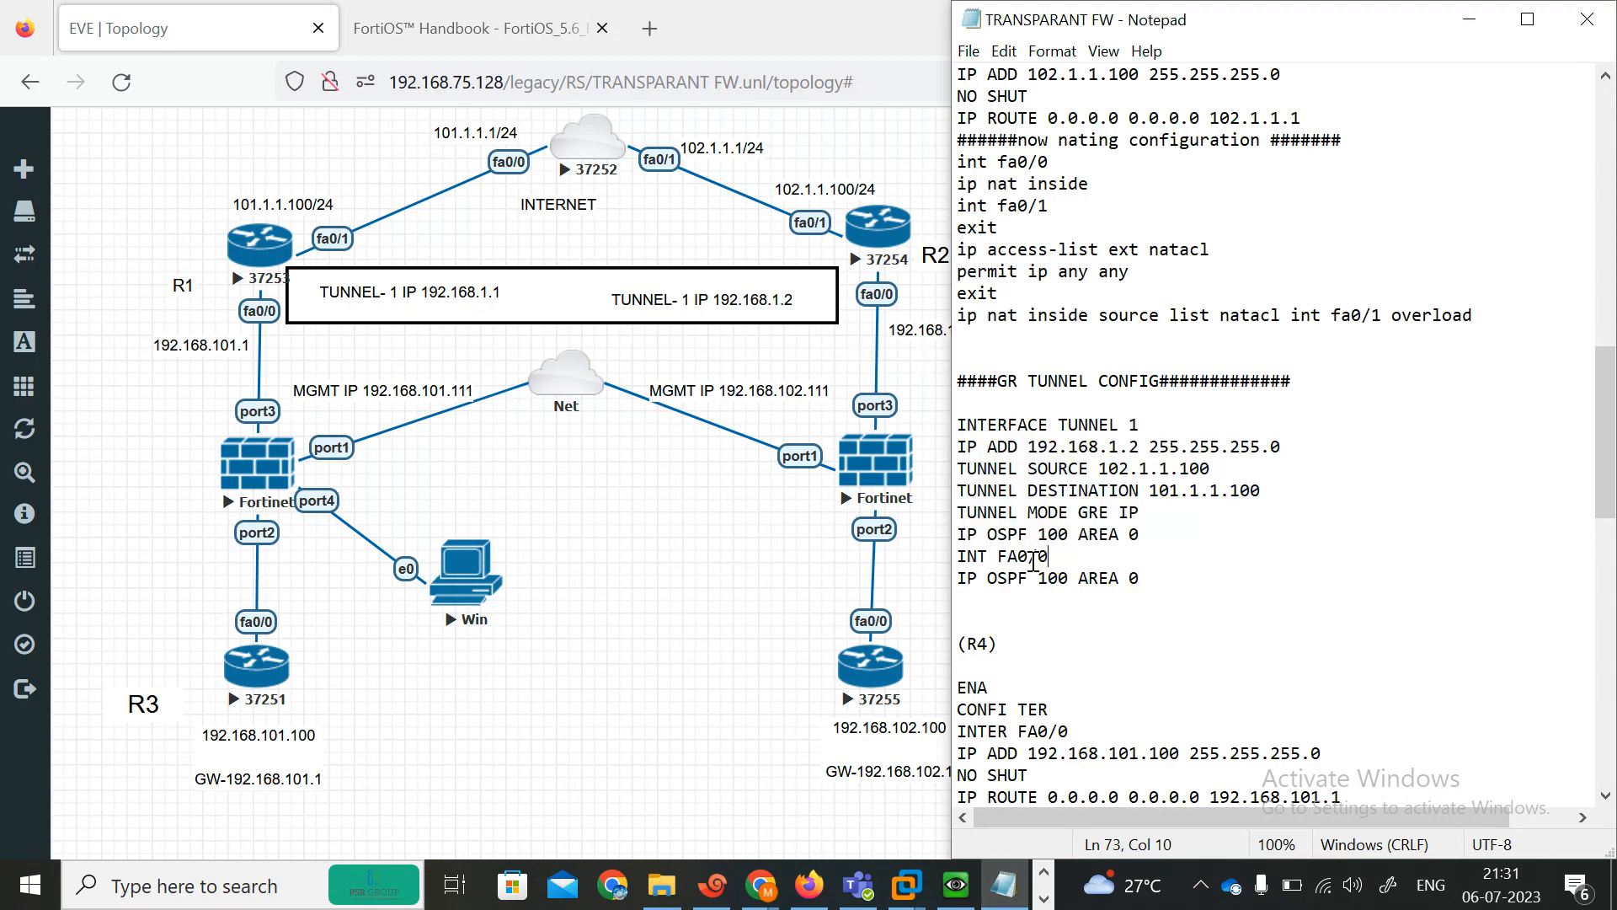
left_click_drag(1168, 577, 932, 433)
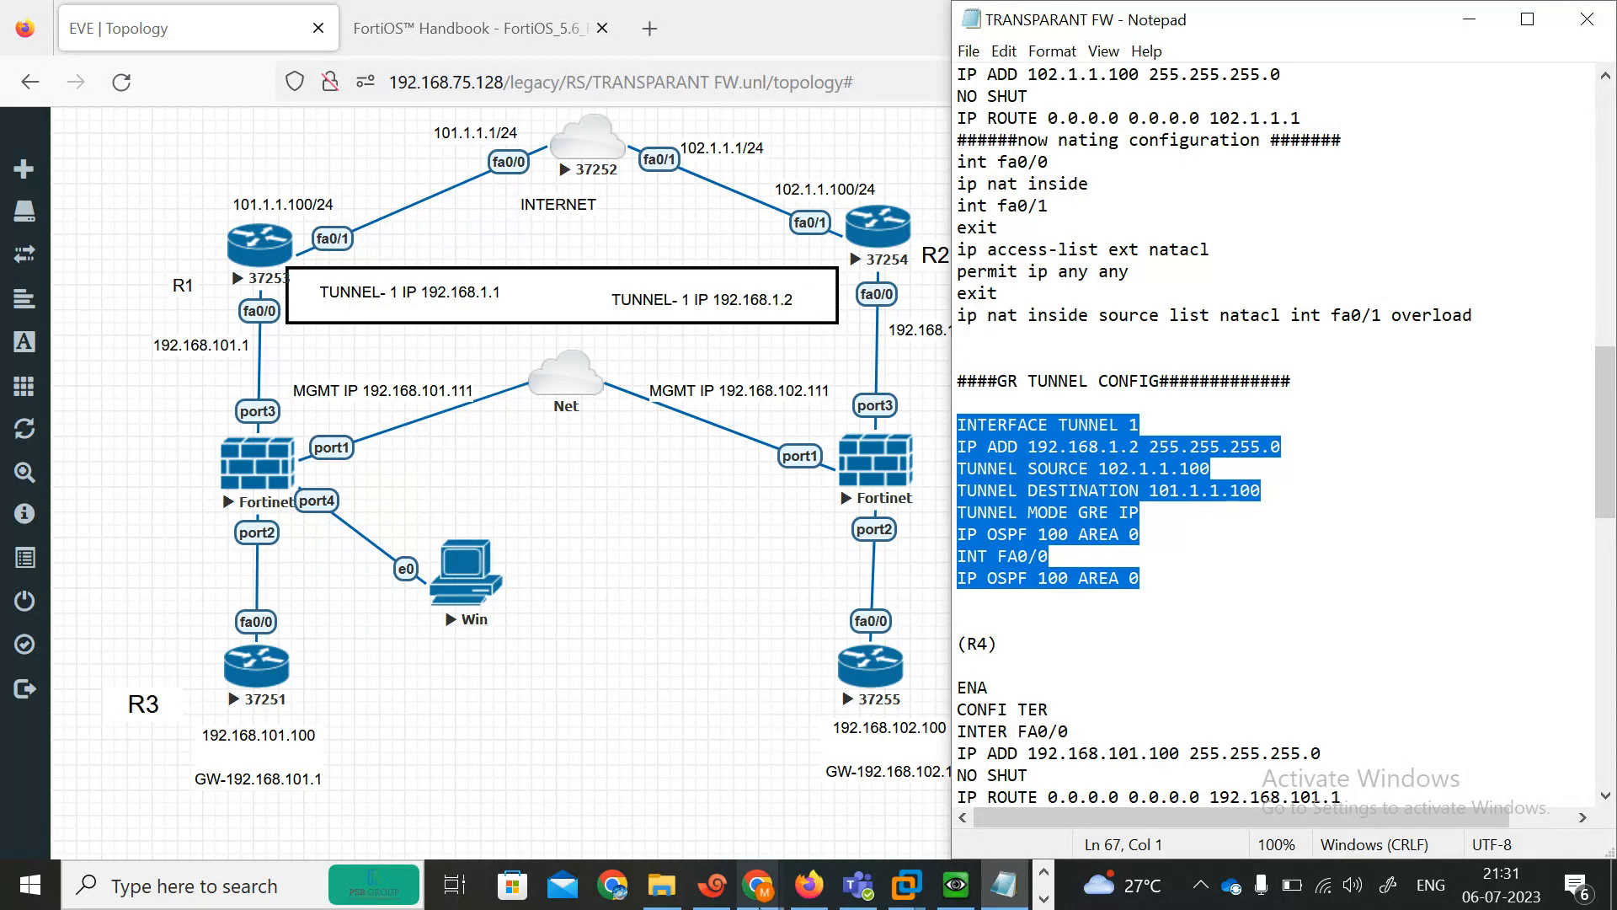
left_click(714, 885)
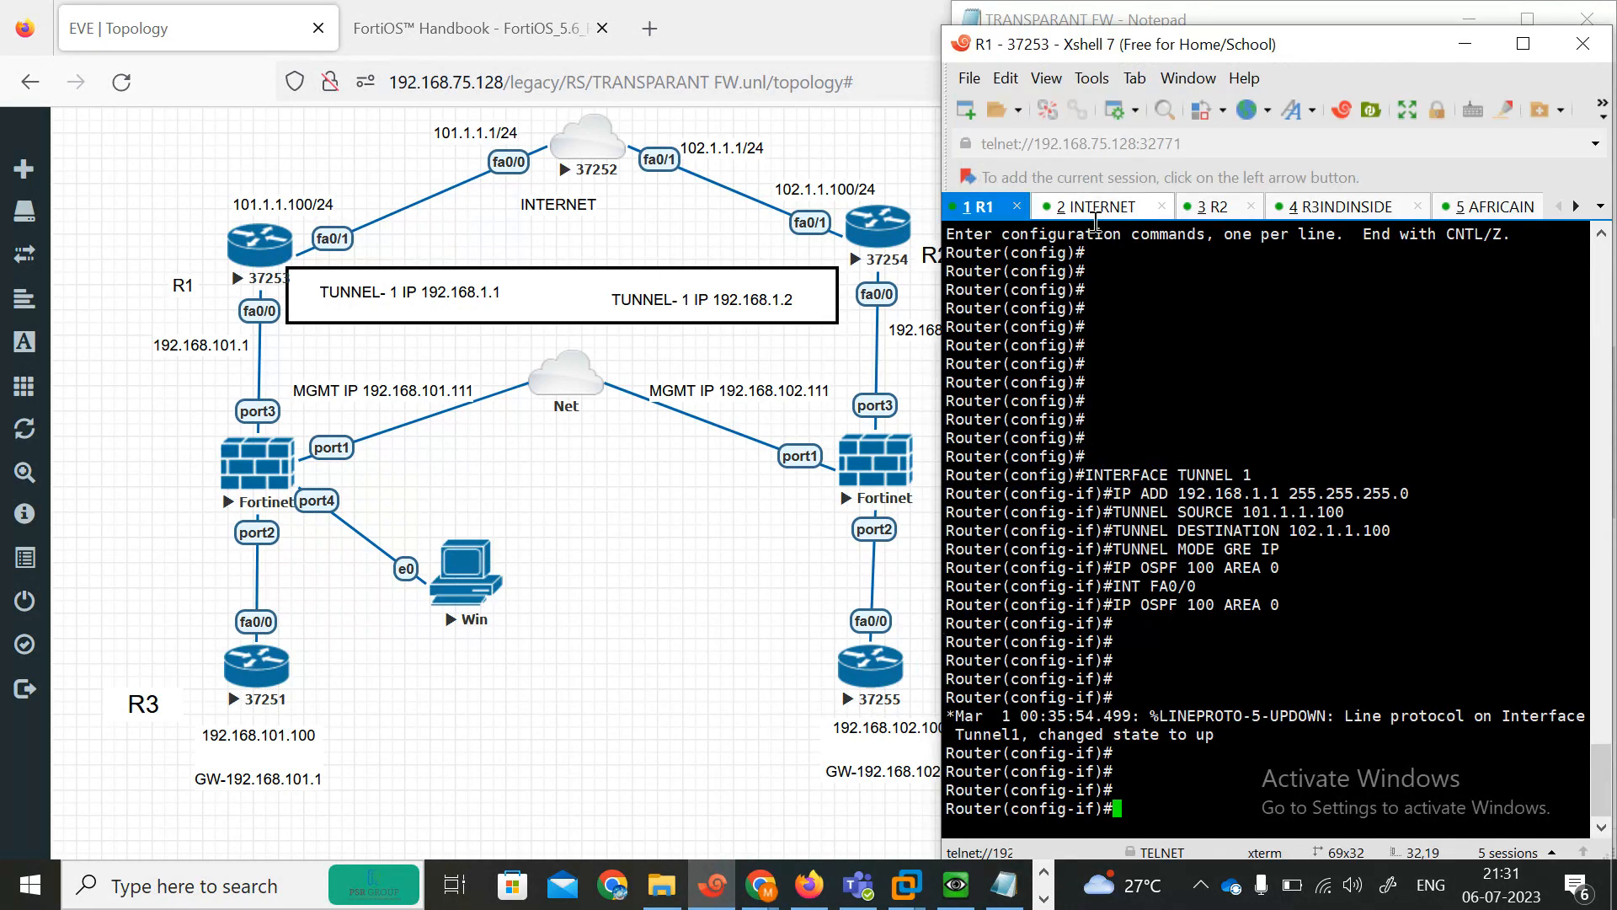
left_click(1213, 206)
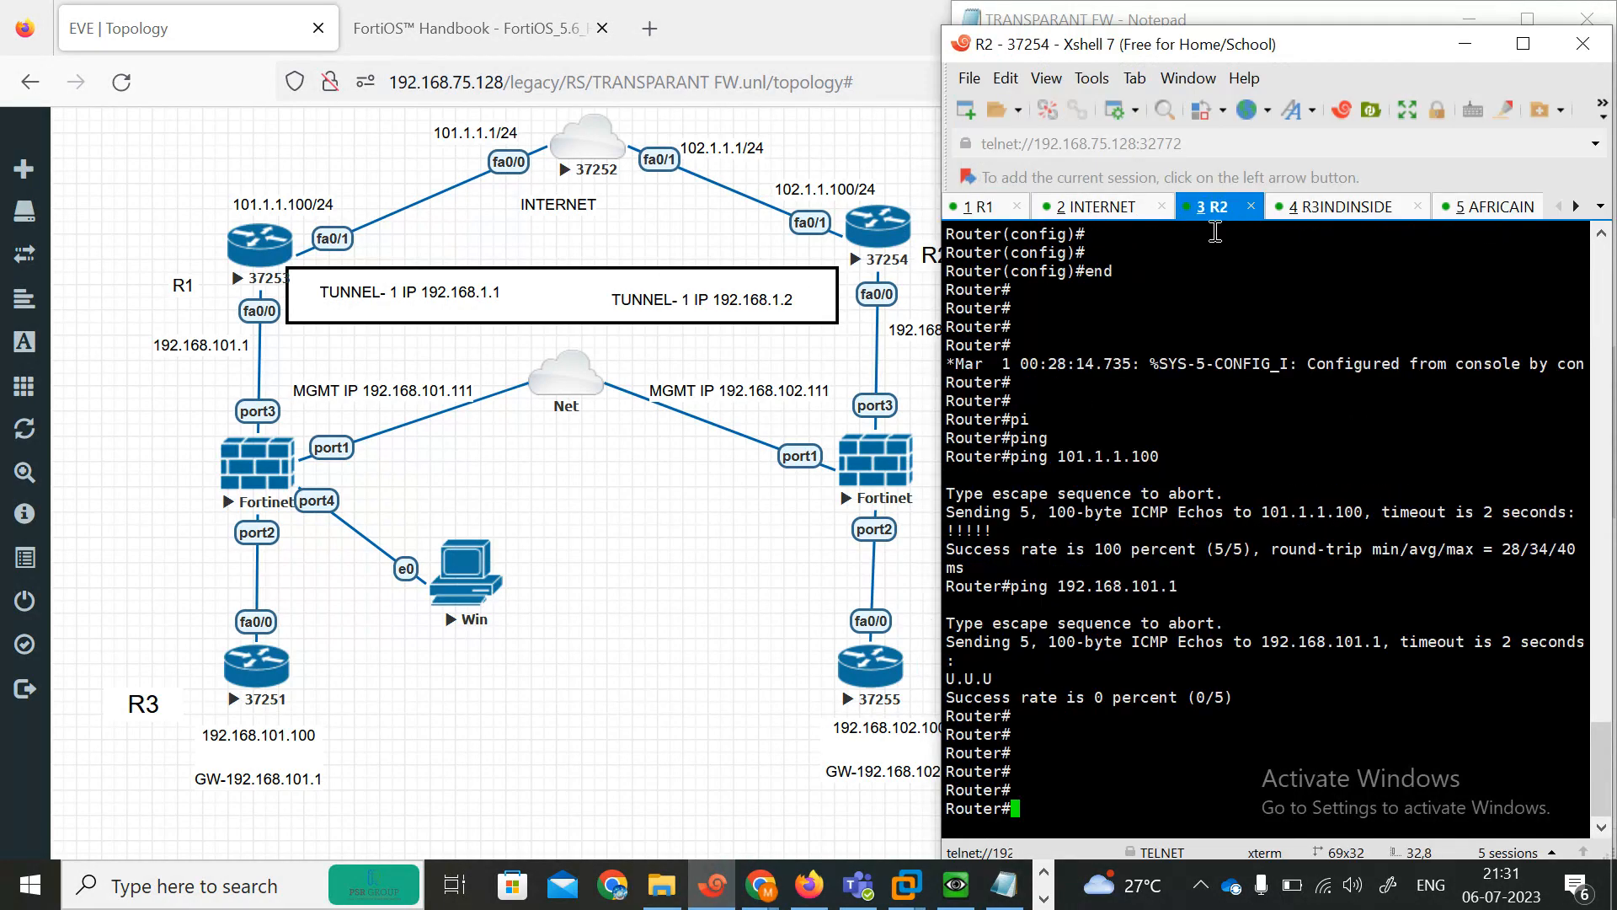
key("Return")
key("Return")
type("conf")
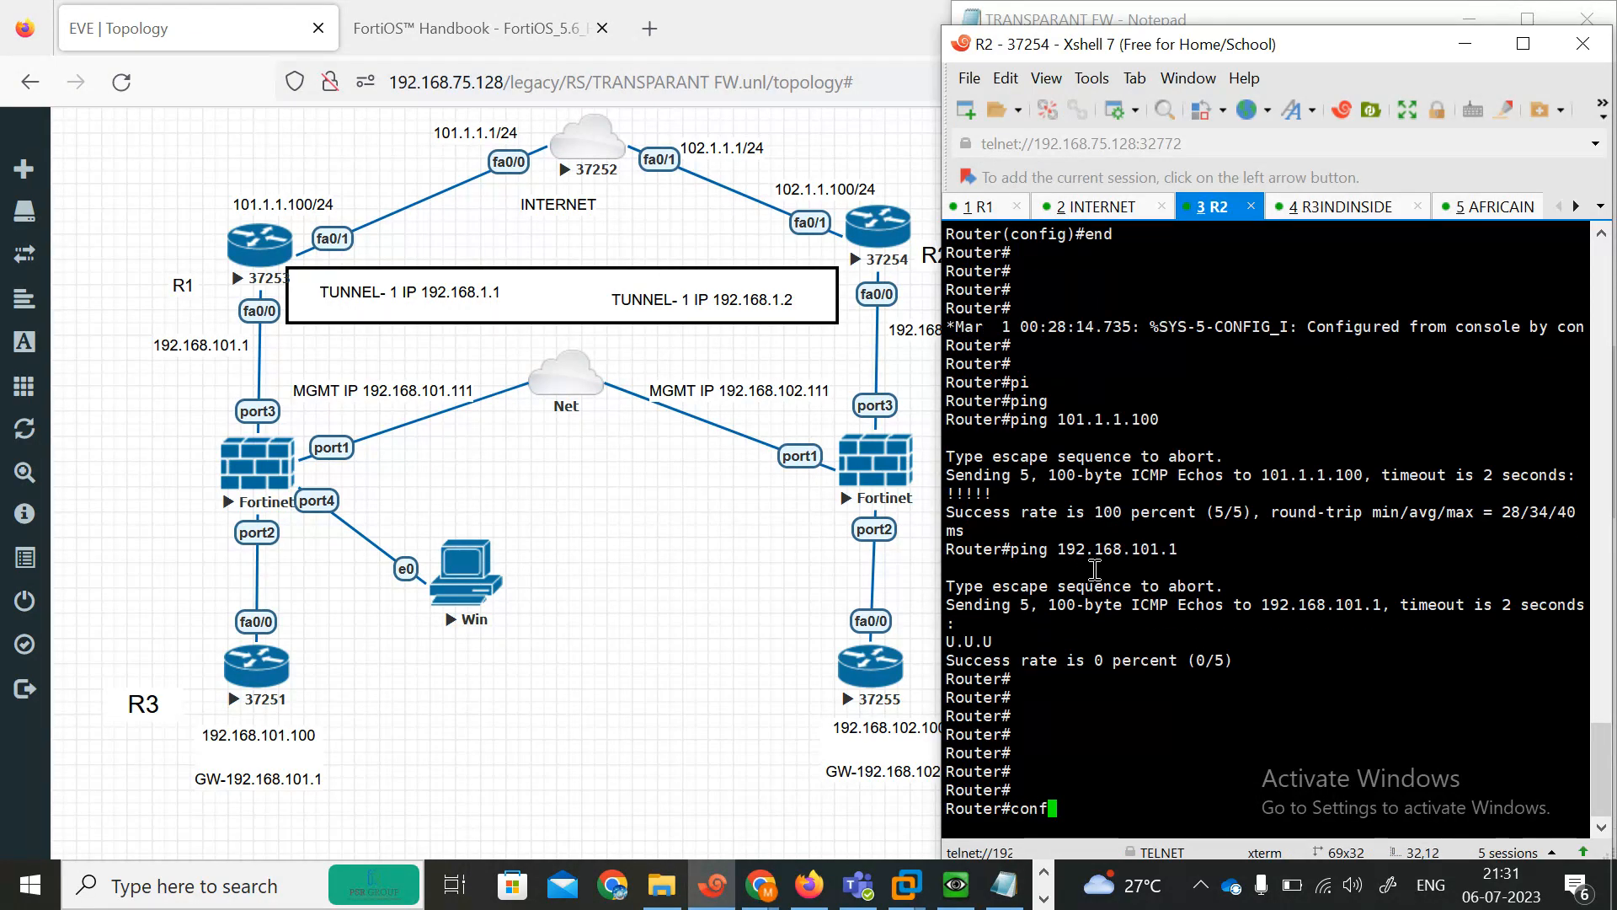
key("Tab")
type("ter")
key("Return")
key("Return")
key("Return")
key("Return")
key("Return")
key("Return")
key("Return")
key("Return")
key("Return")
key("Return")
key("Return")
key("Return")
key("Return")
key("Return")
key("Return")
key("Return")
key("Return")
key("Return")
key("Return")
key("Return")
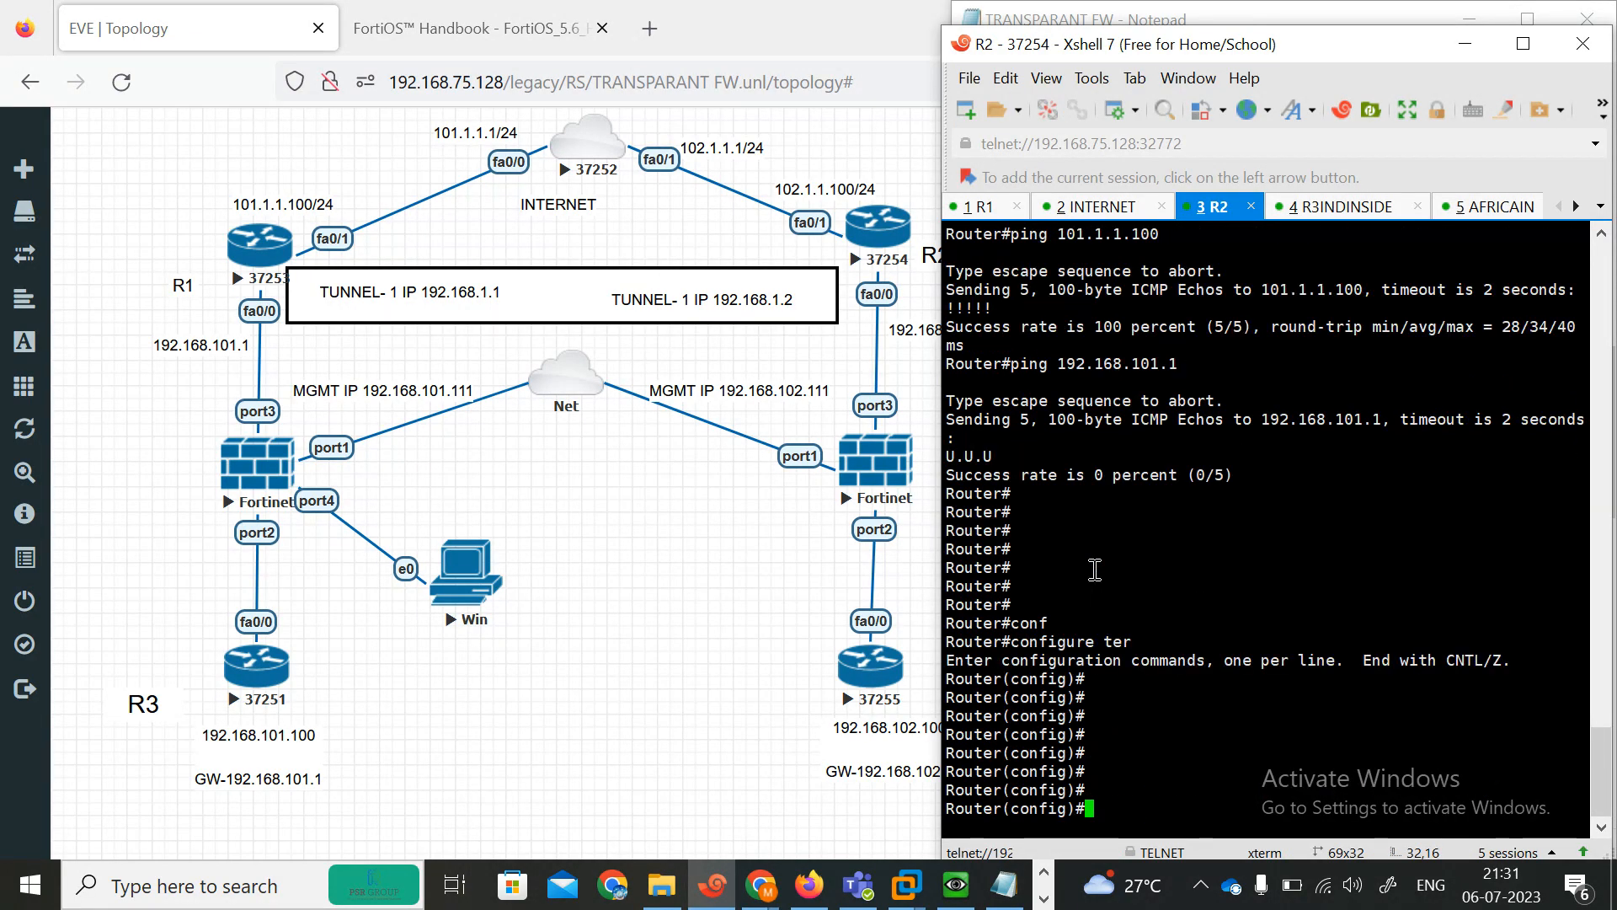
Paste the R2 GRE block (Tunnel 1 192.168.1.2/24, source 102.1.1.100, destination 101.1.1.100, OSPF 100 area 0) into R2's configuration.
right_click(1095, 570)
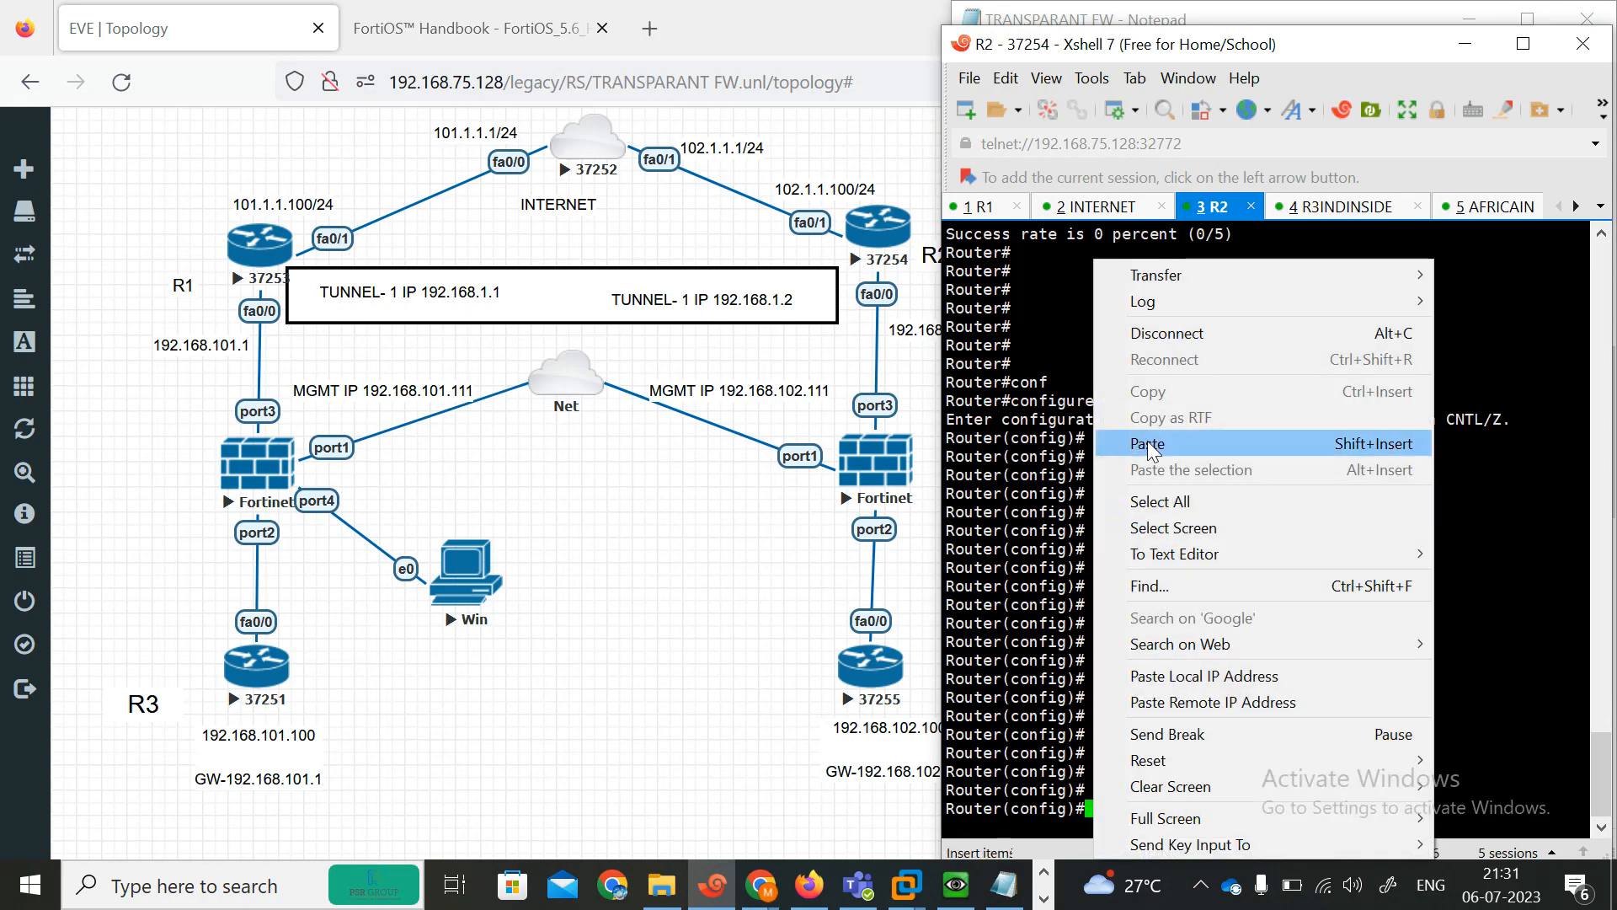
left_click(1144, 437)
key("Return")
key("Return")
key("Return")
key("Return")
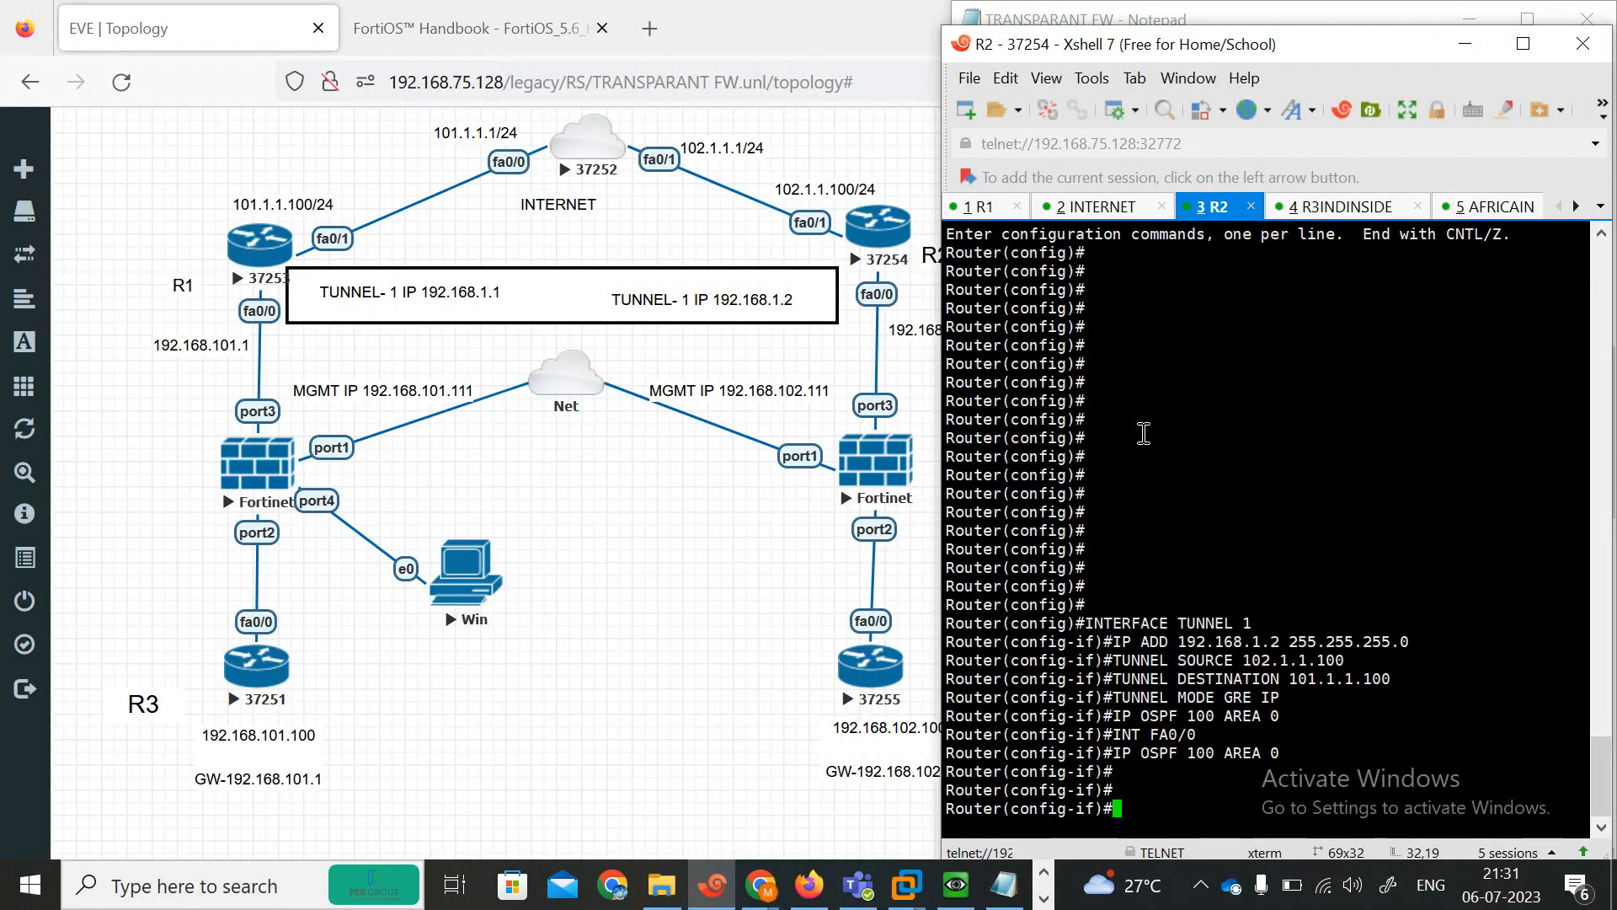
Add the line ip nat outside under int fa0/1 in R1's NAT configuration notes.
key("alt+Tab")
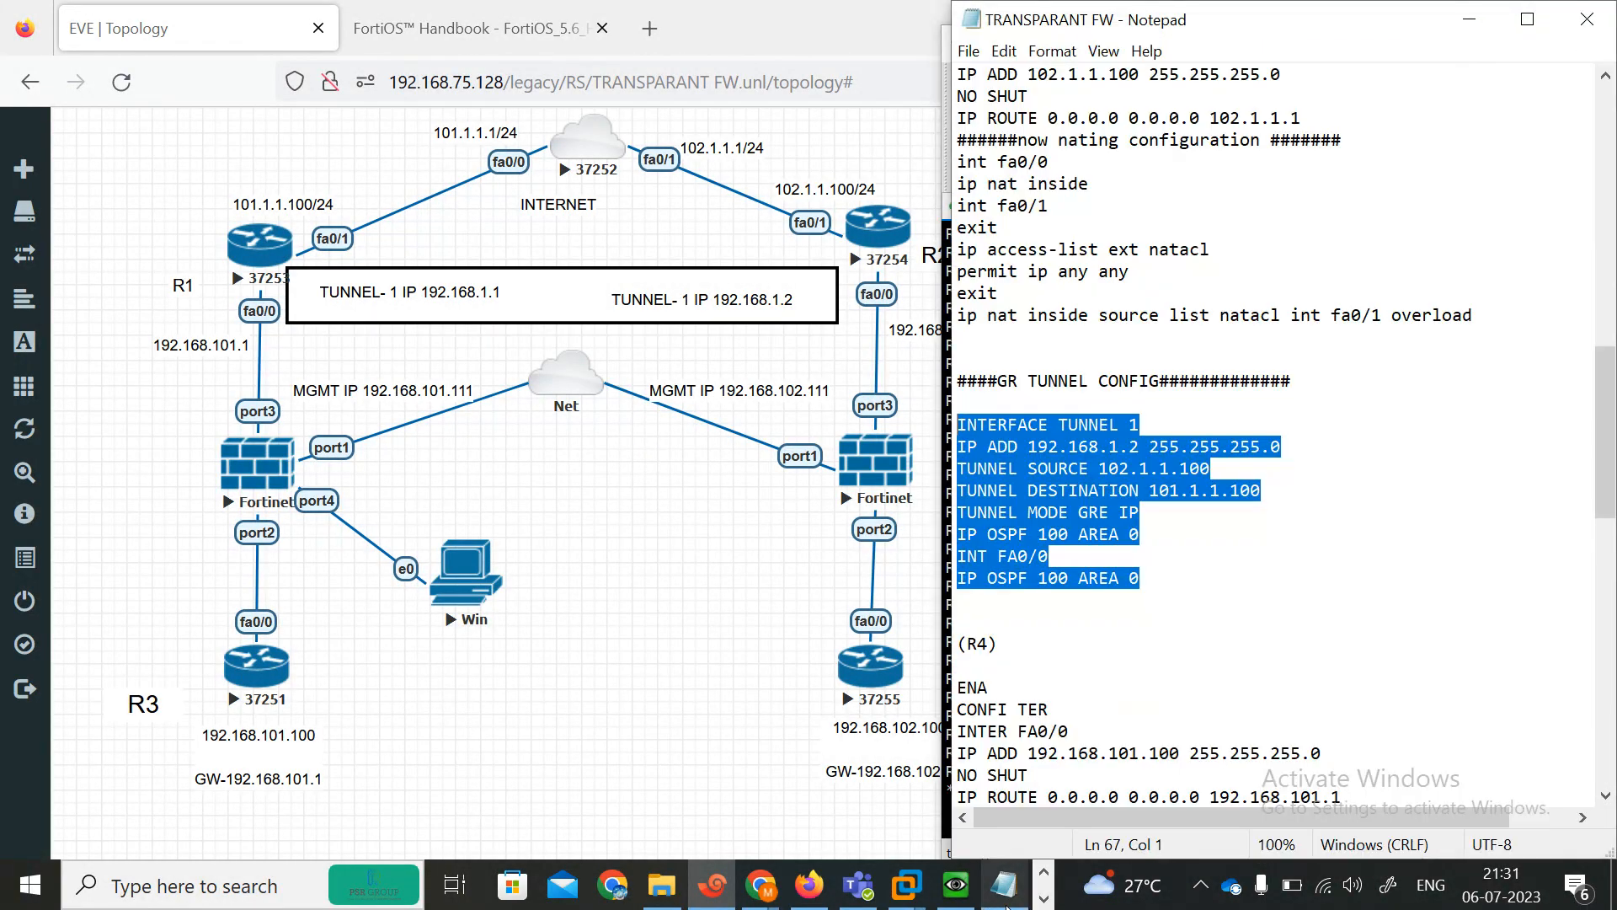
left_click_drag(1610, 497, 1564, 448)
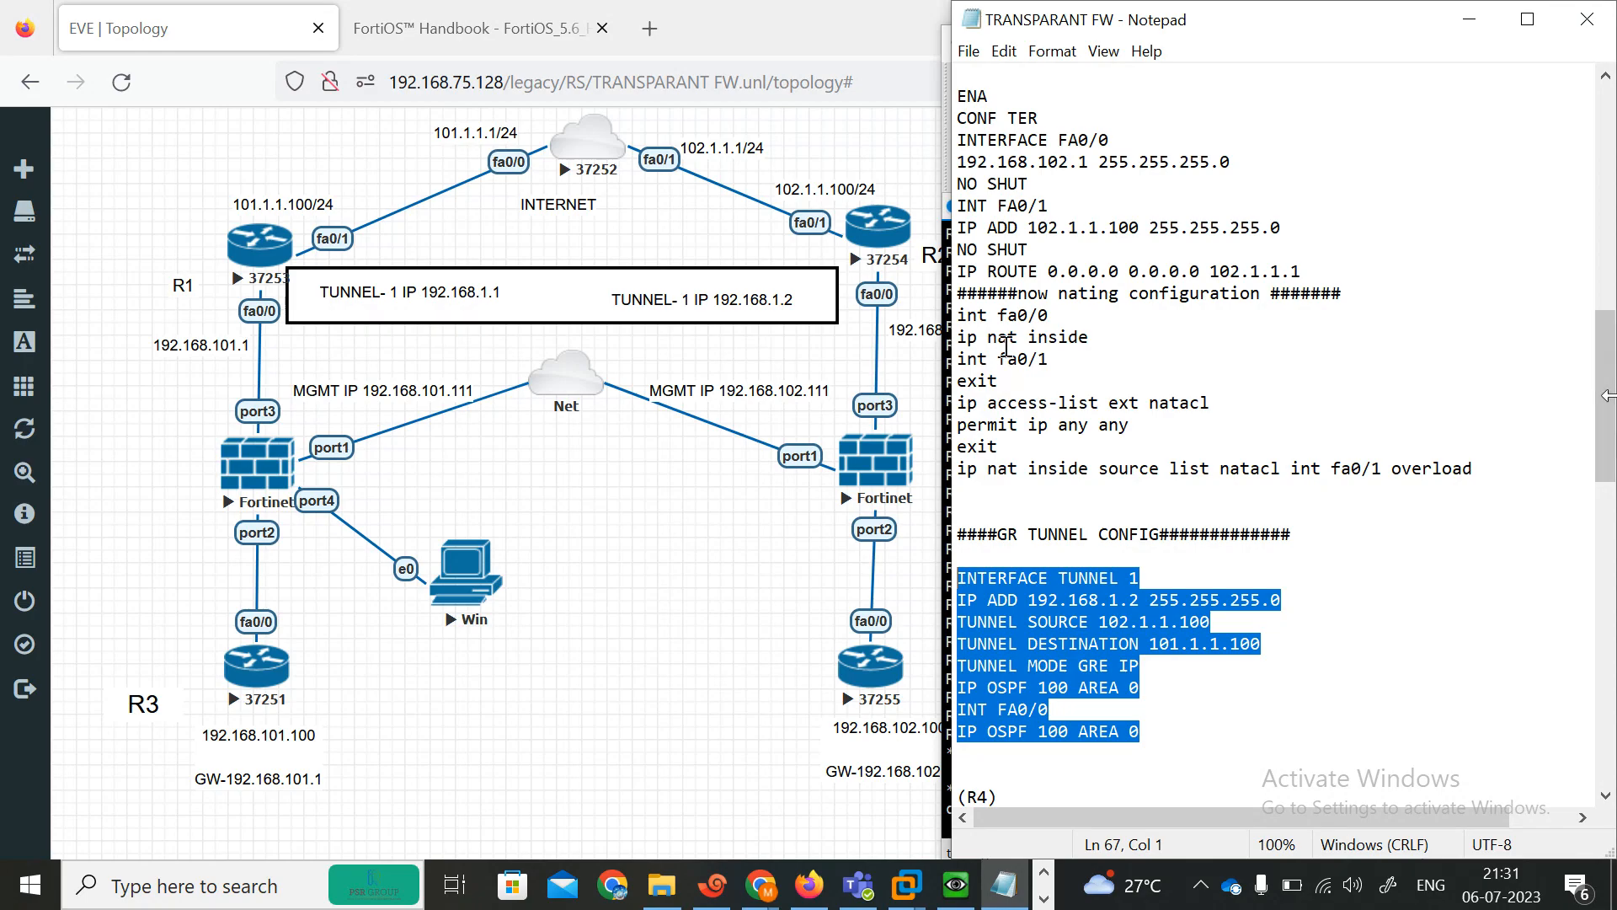
left_click_drag(1607, 395, 1605, 279)
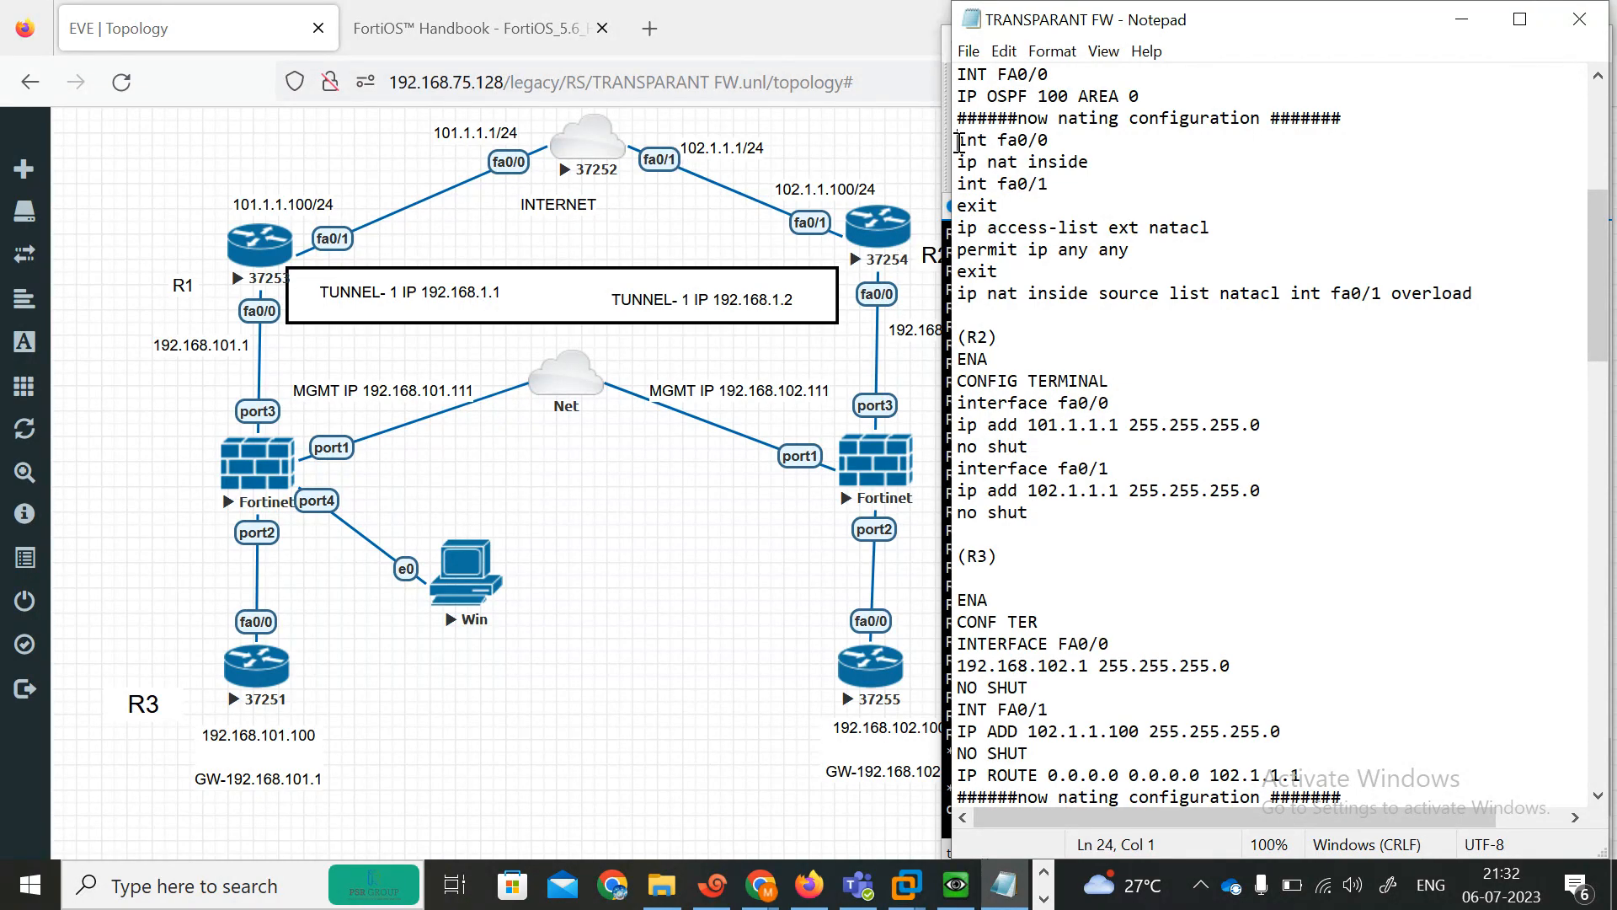
left_click(1078, 187)
key("Return")
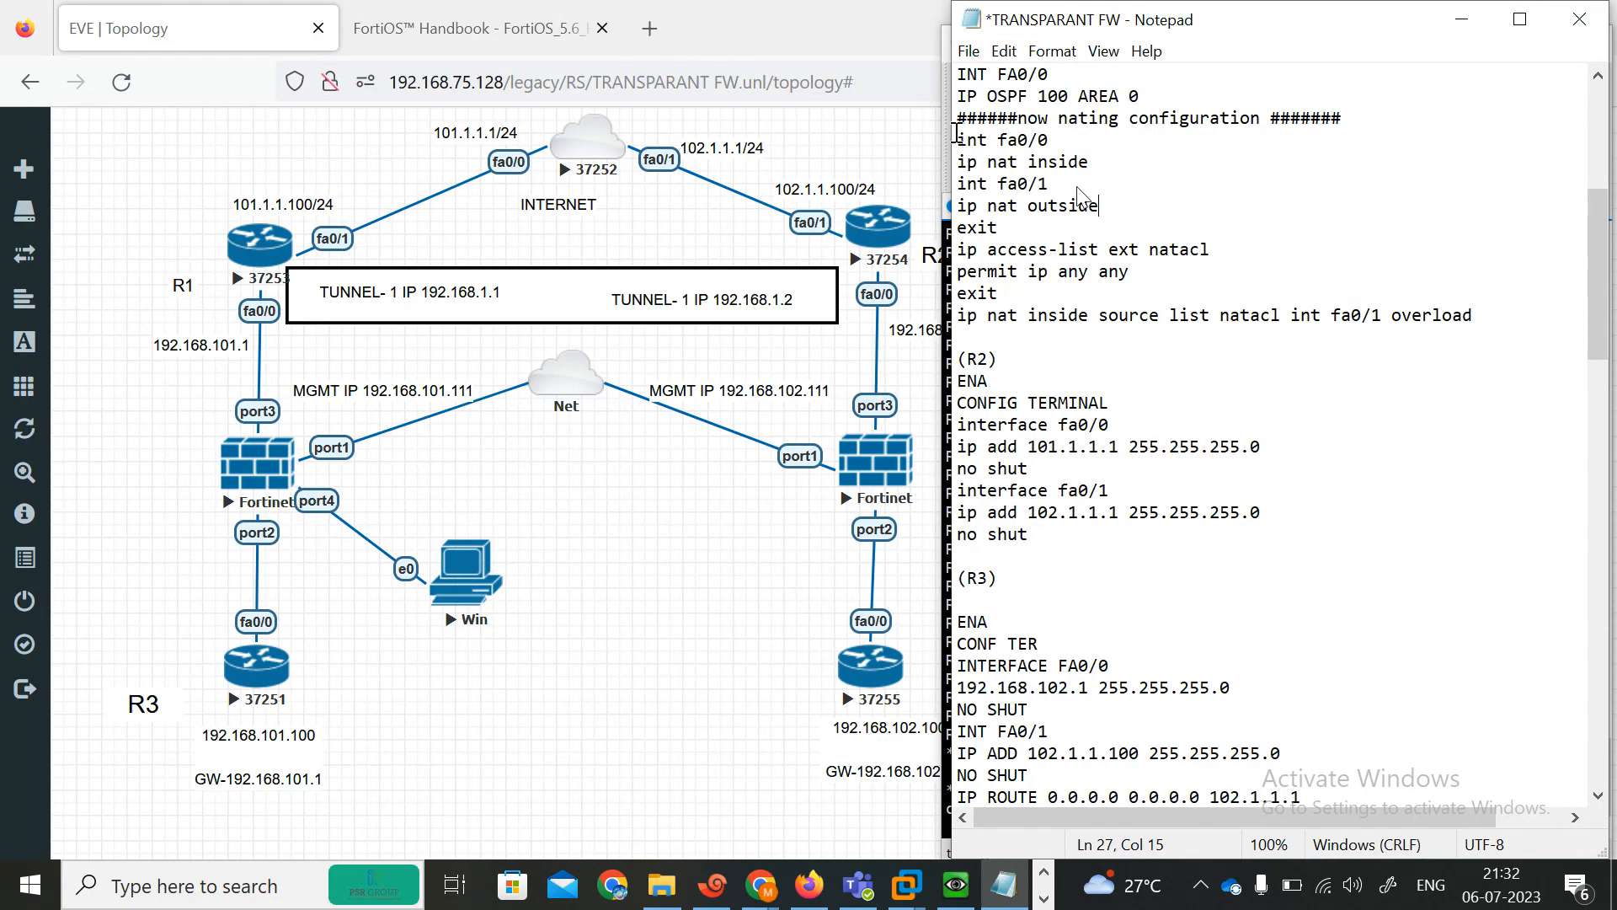
Exit interface mode on R1 and paste its NAT block (fa0/0 inside, fa0/1 outside, access-list natacl, overload on fa0/1).
left_click_drag(960, 139, 1540, 330)
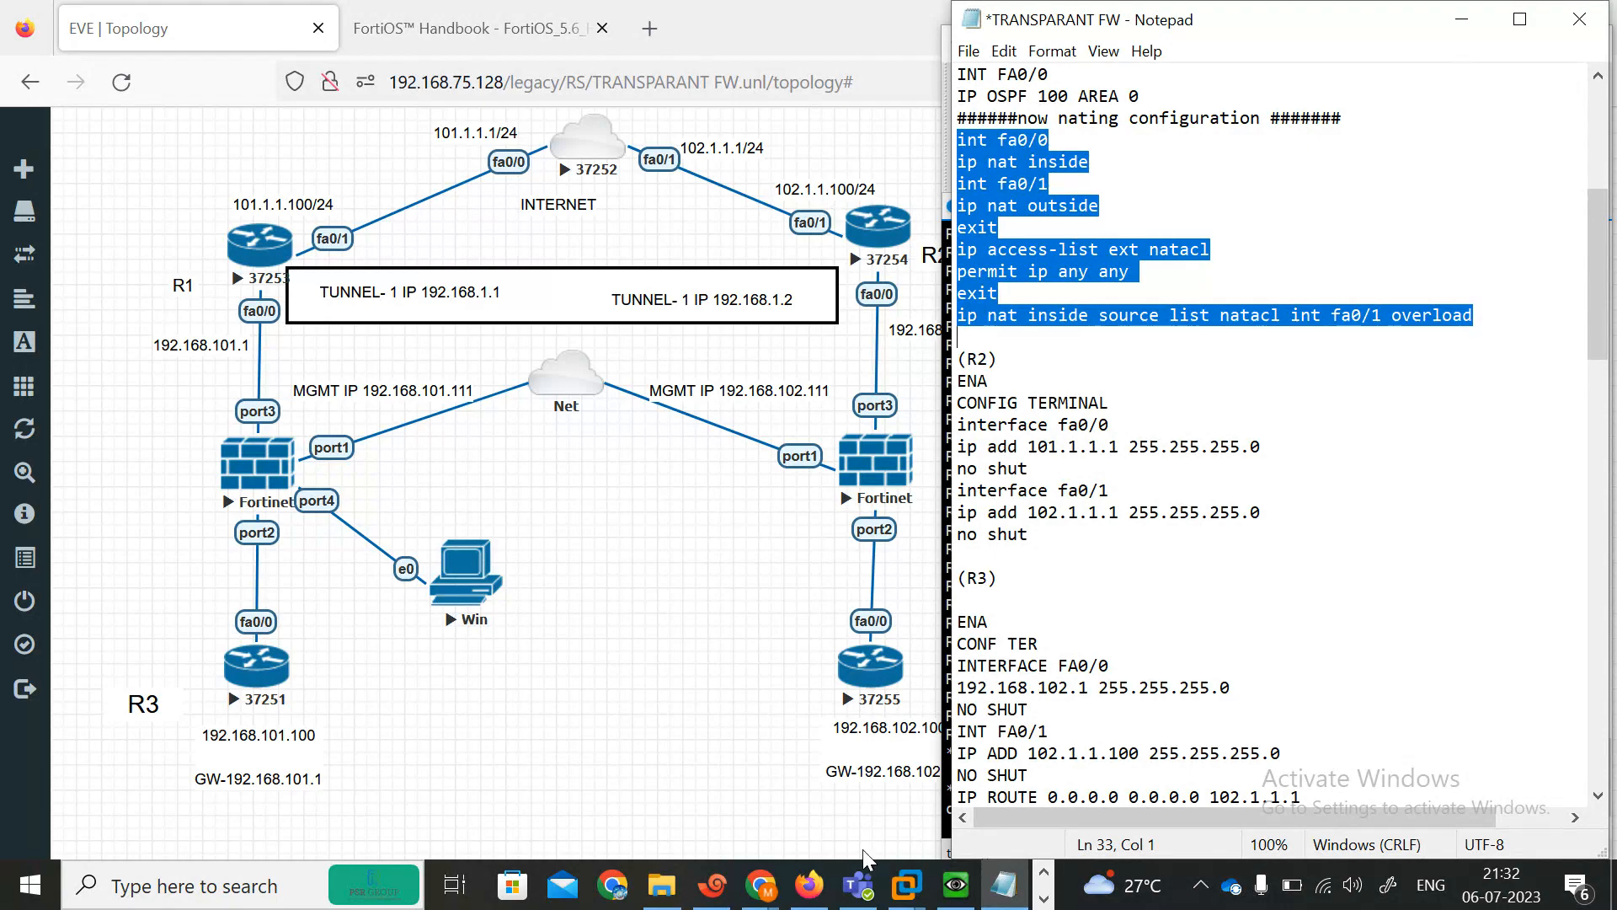
left_click(712, 884)
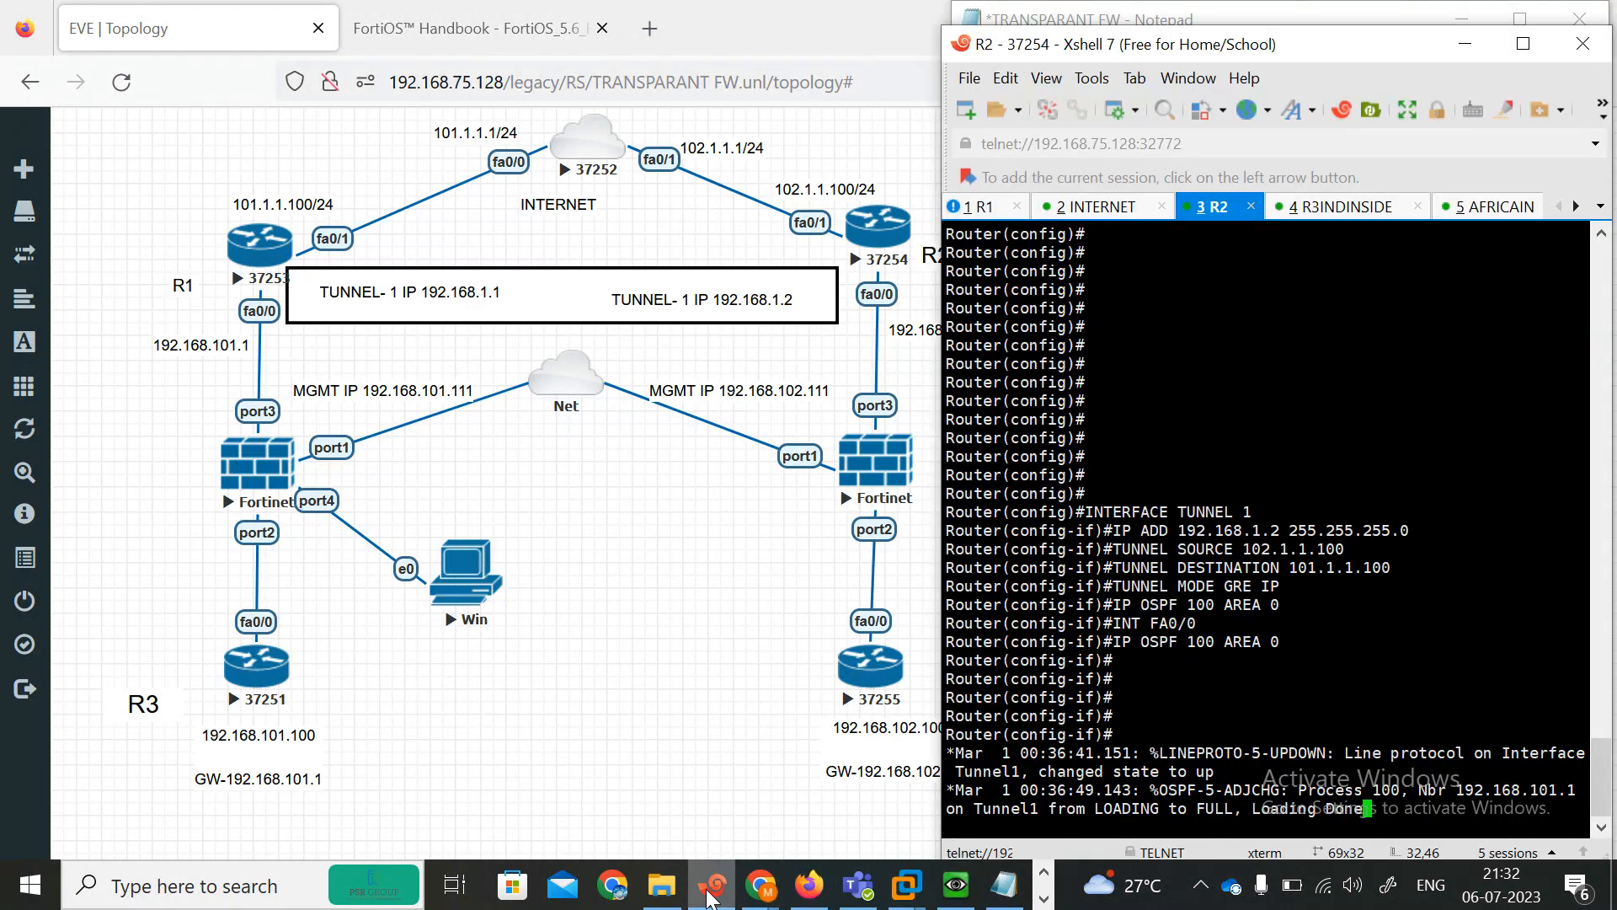
left_click(969, 215)
key("Return")
key("Return")
key("Return")
key("Return")
key("Return")
key("Return")
key("Return")
key("Return")
key("Return")
key("Return")
key("Return")
key("Return")
key("Return")
key("Return")
key("Return")
key("Return")
key("Return")
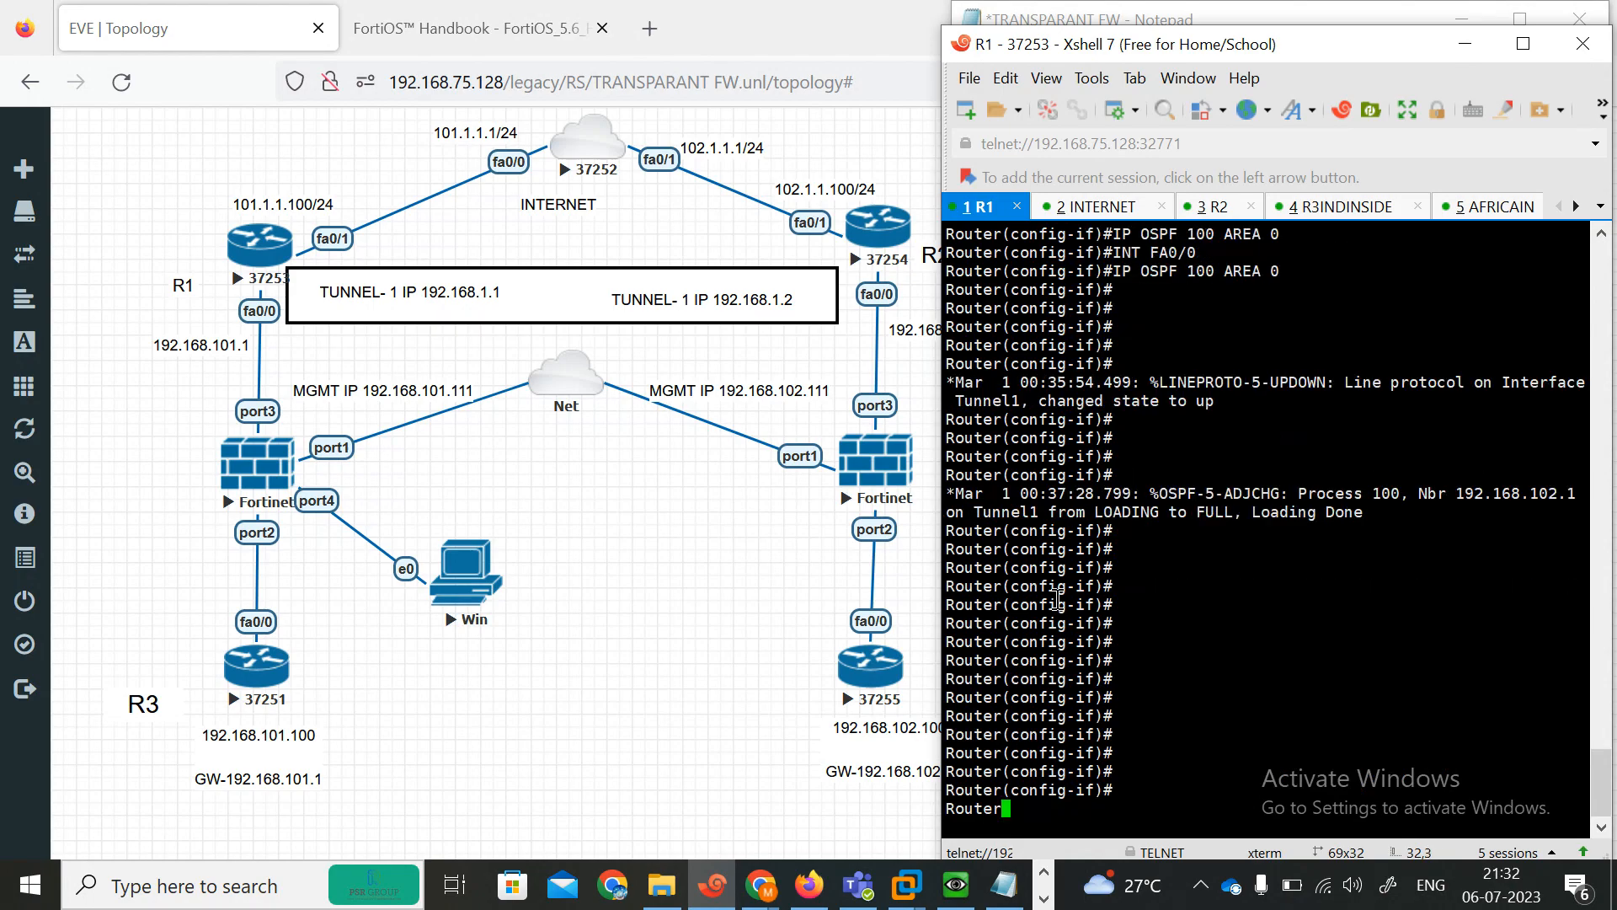
type("exit")
key("Return")
key("Return")
key("Return")
key("Return")
key("Return")
key("Return")
key("Return")
key("Return")
key("Return")
key("Return")
key("Return")
key("Return")
key("Return")
key("Return")
key("Return")
key("Return")
key("Return")
key("Return")
key("Return")
key("Return")
key("Return")
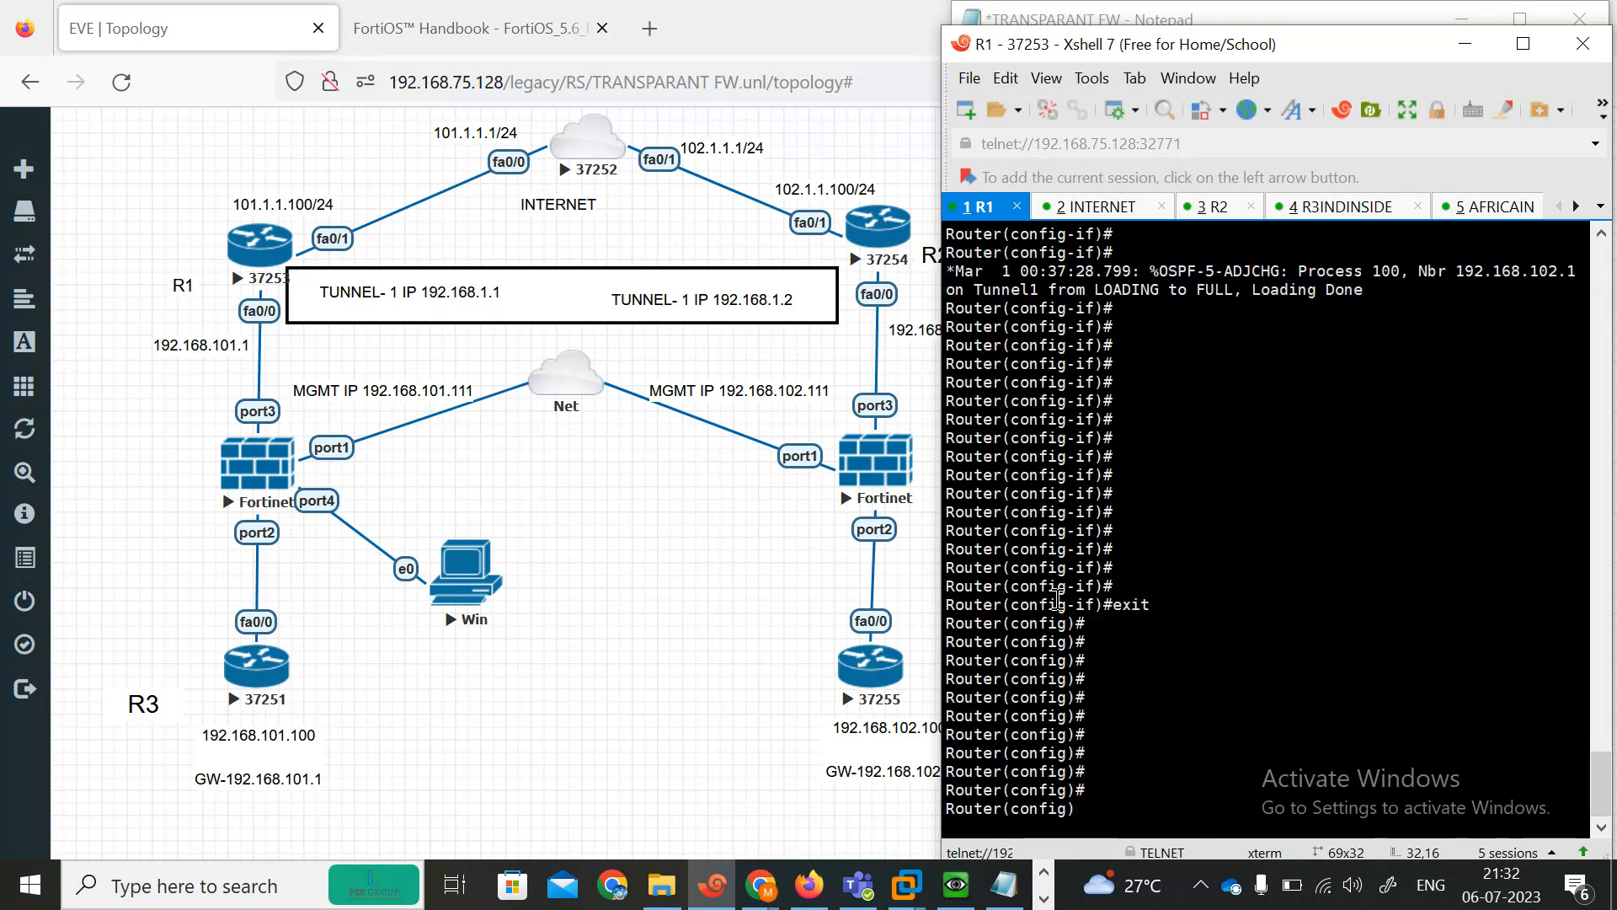
right_click(1169, 576)
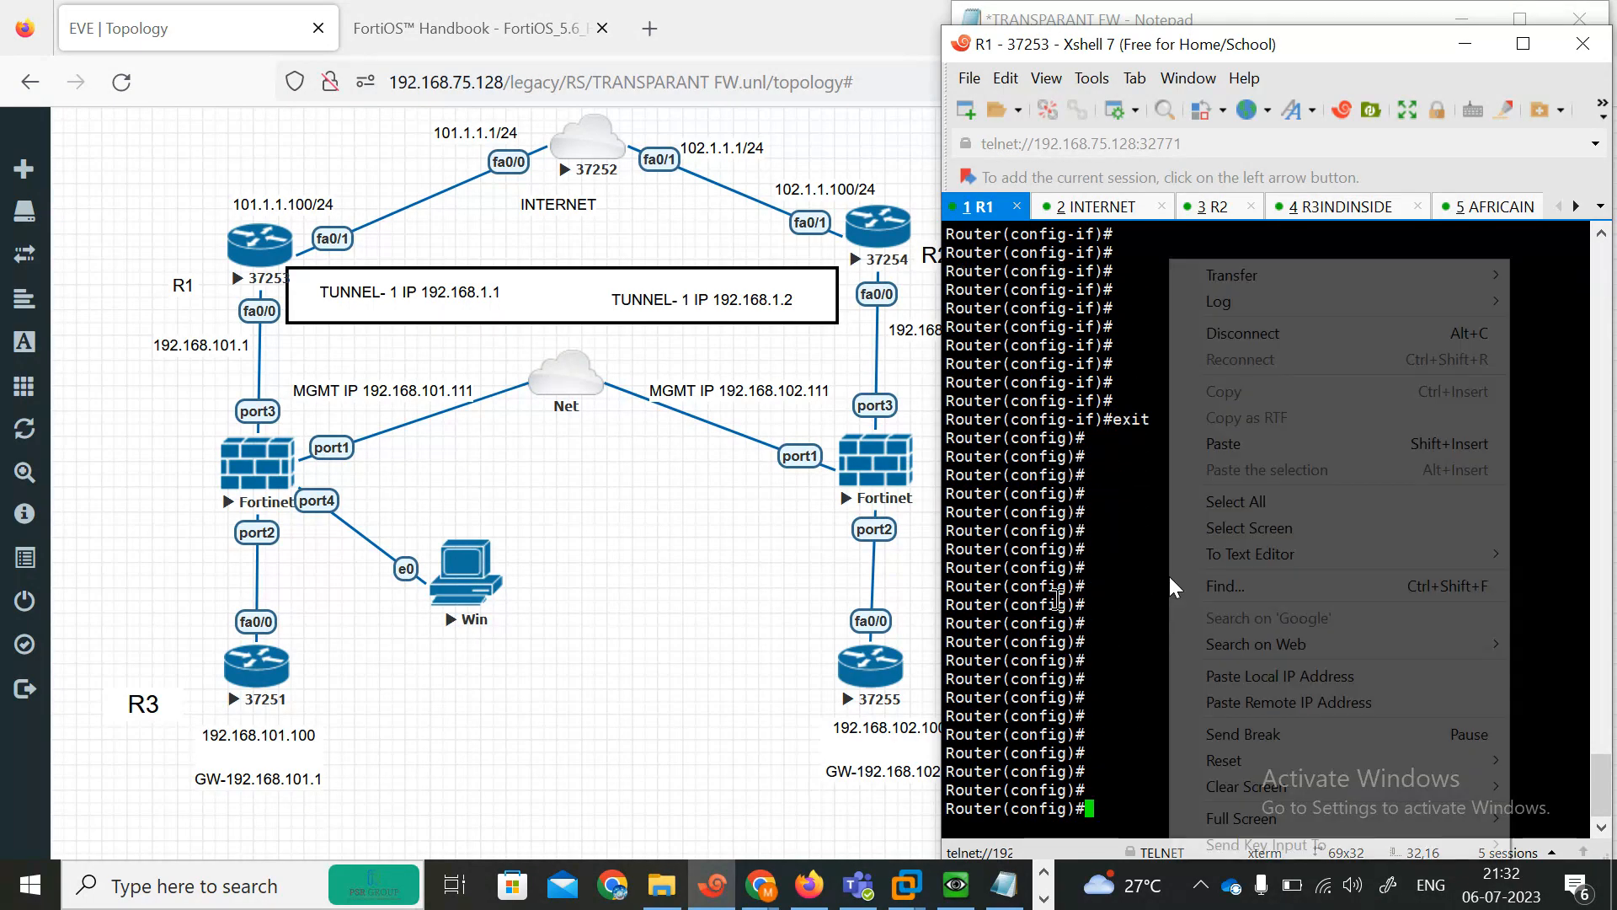
left_click(1213, 443)
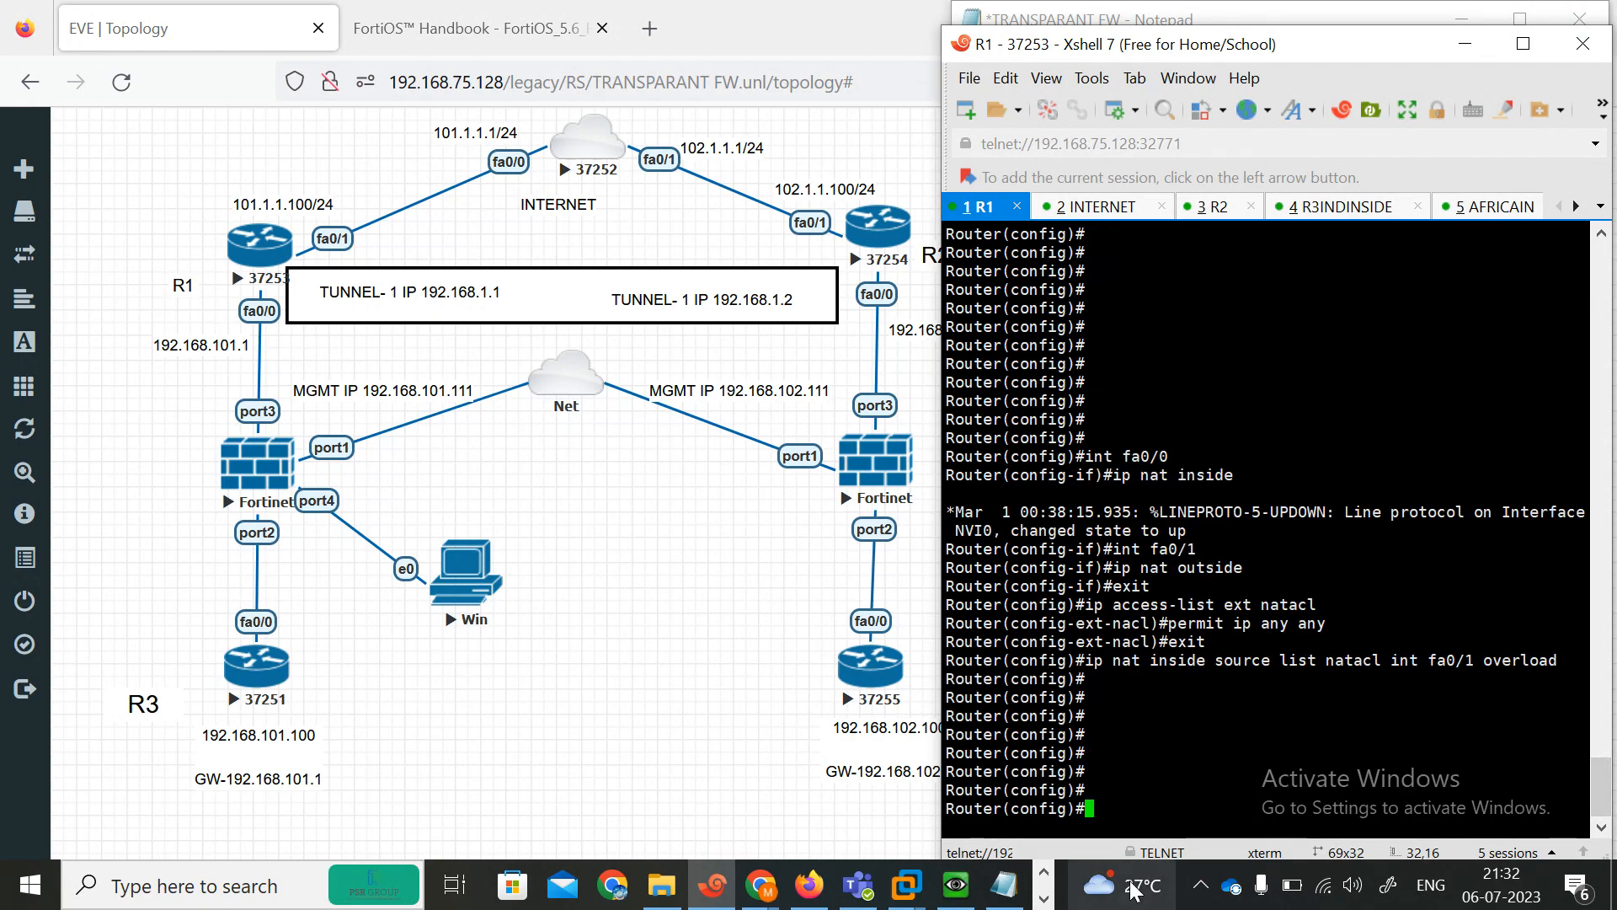
Switch to R2's console and exit interface configuration mode.
left_click(1002, 883)
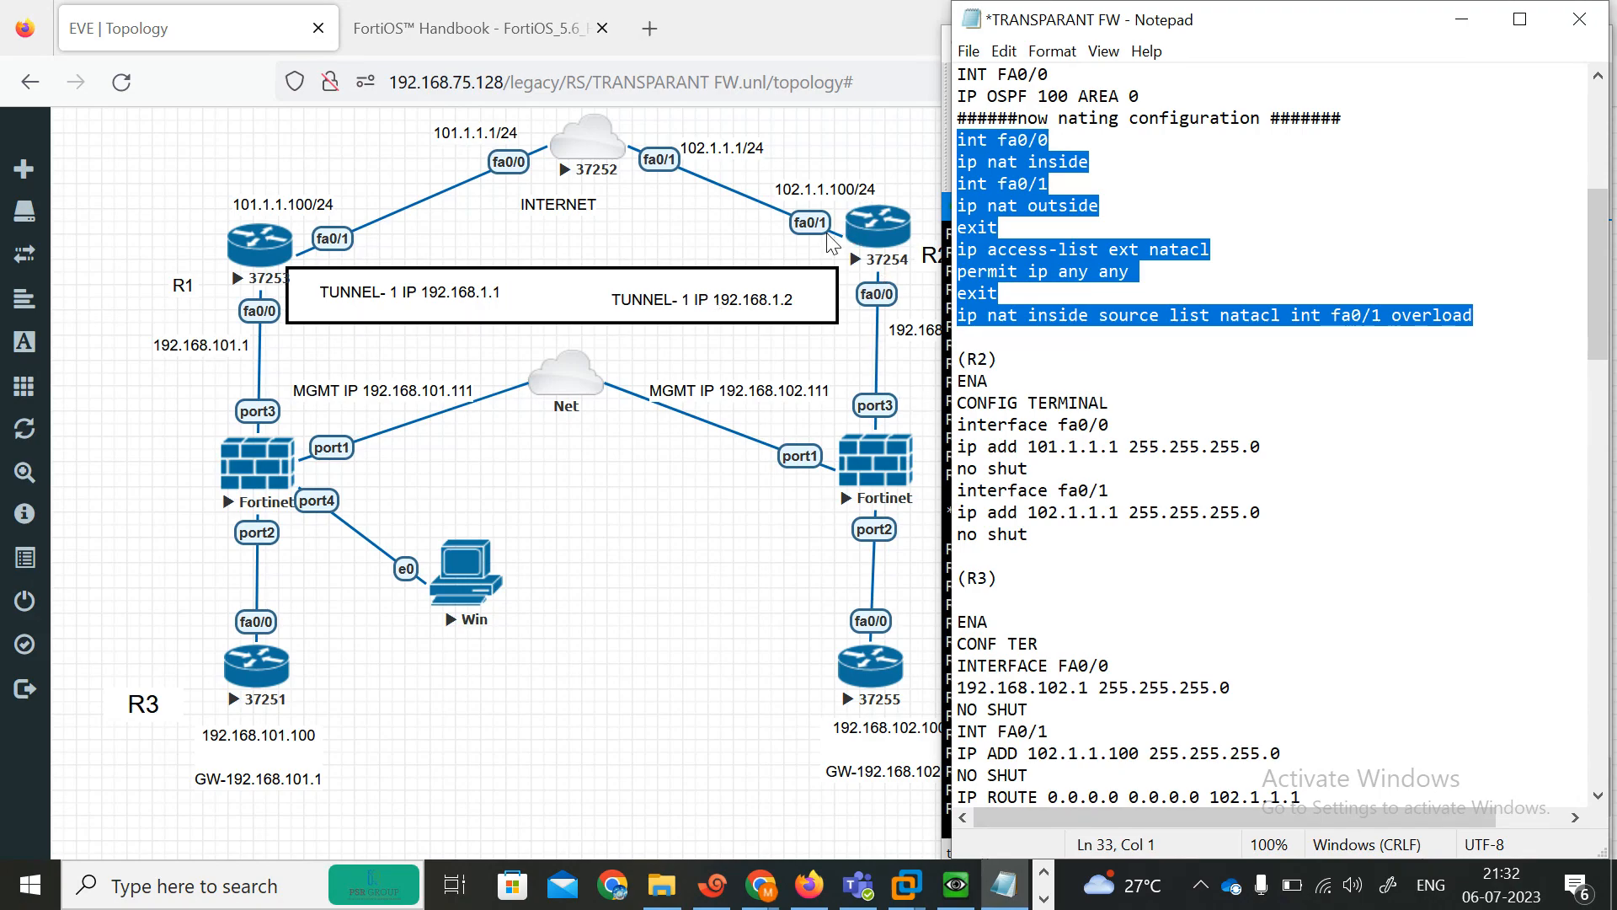
left_click(713, 882)
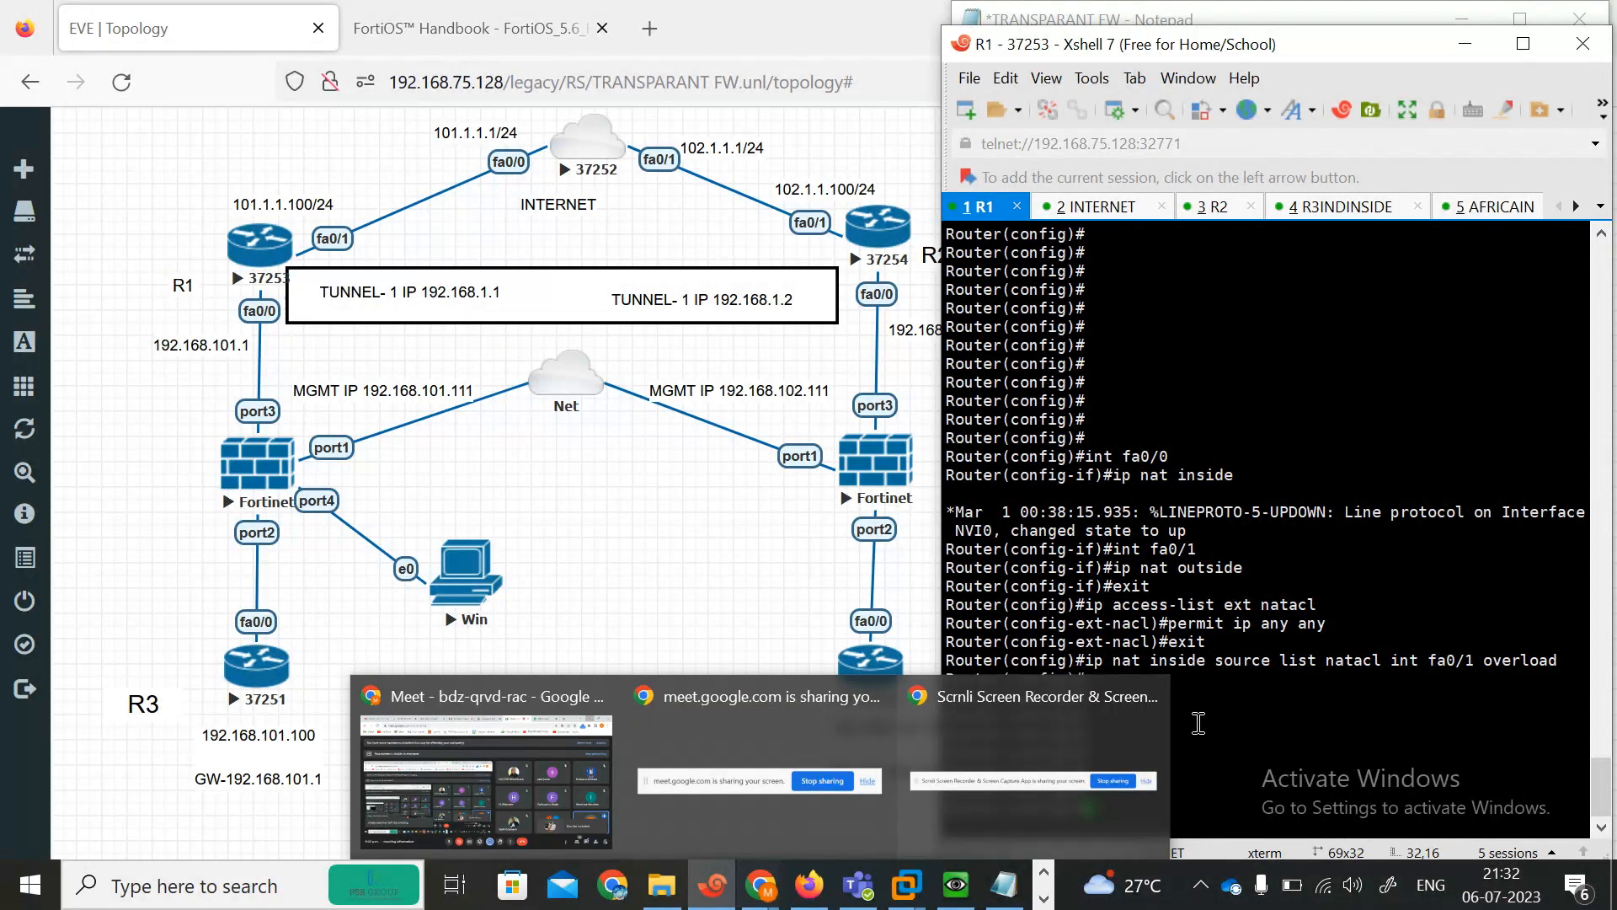
left_click(1237, 206)
key("Return")
key("Return")
key("Return")
key("Return")
key("Return")
key("Return")
key("Return")
key("Return")
key("Return")
key("Return")
key("Return")
key("Return")
key("Return")
key("Return")
key("Return")
key("Return")
key("Return")
key("Return")
key("Return")
key("Return")
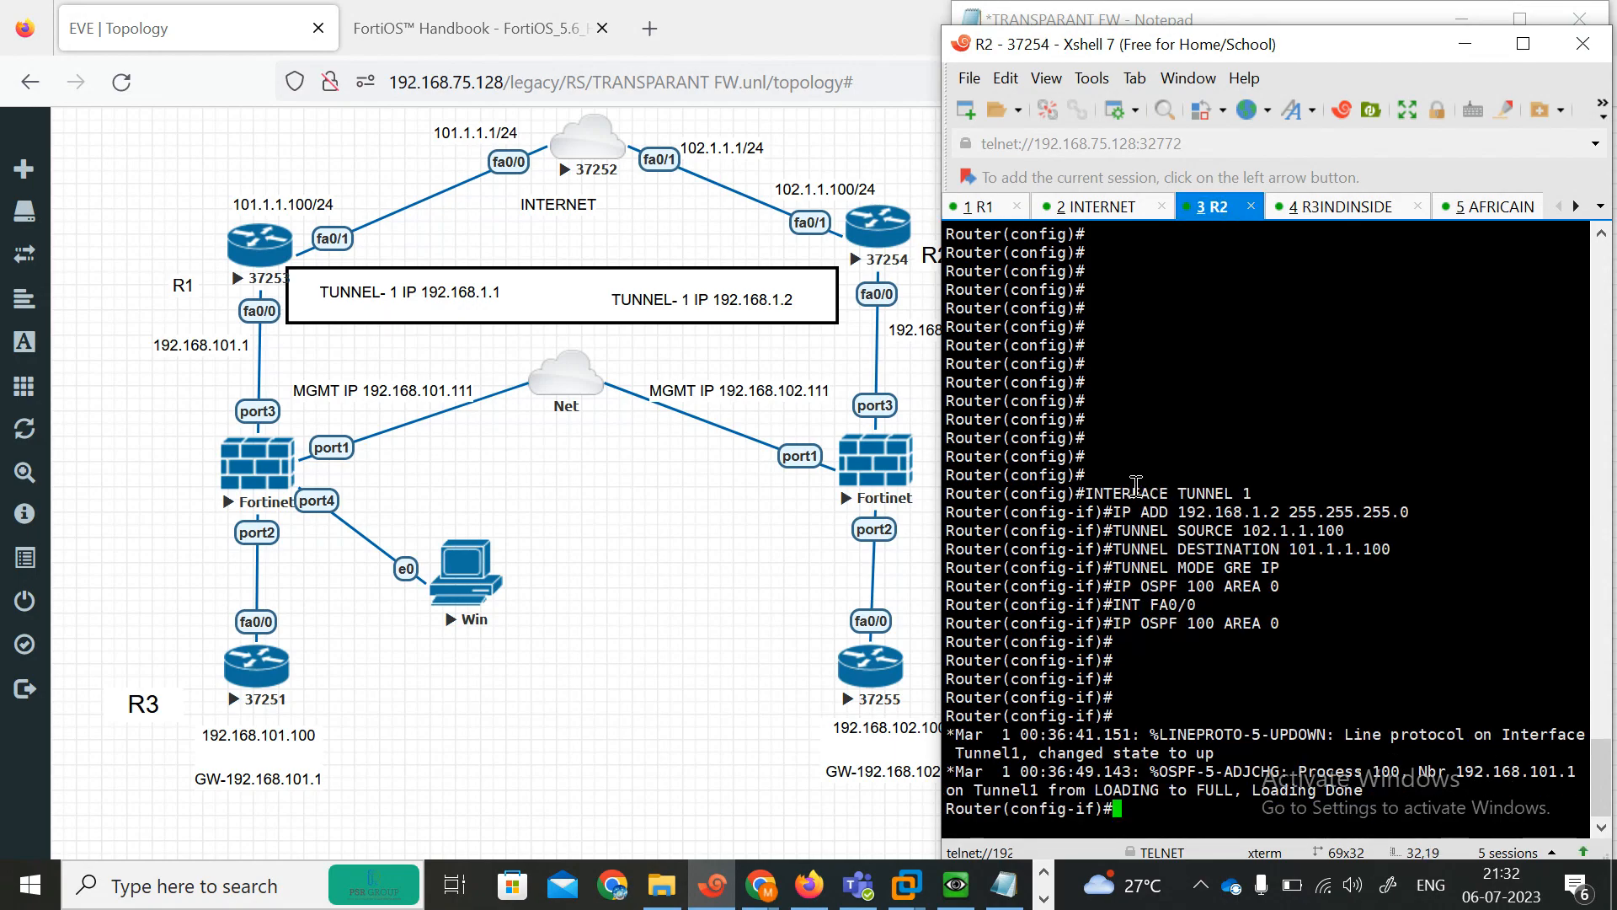
key("Return")
key("Return")
key("Return")
key("Return")
key("Return")
type("exit")
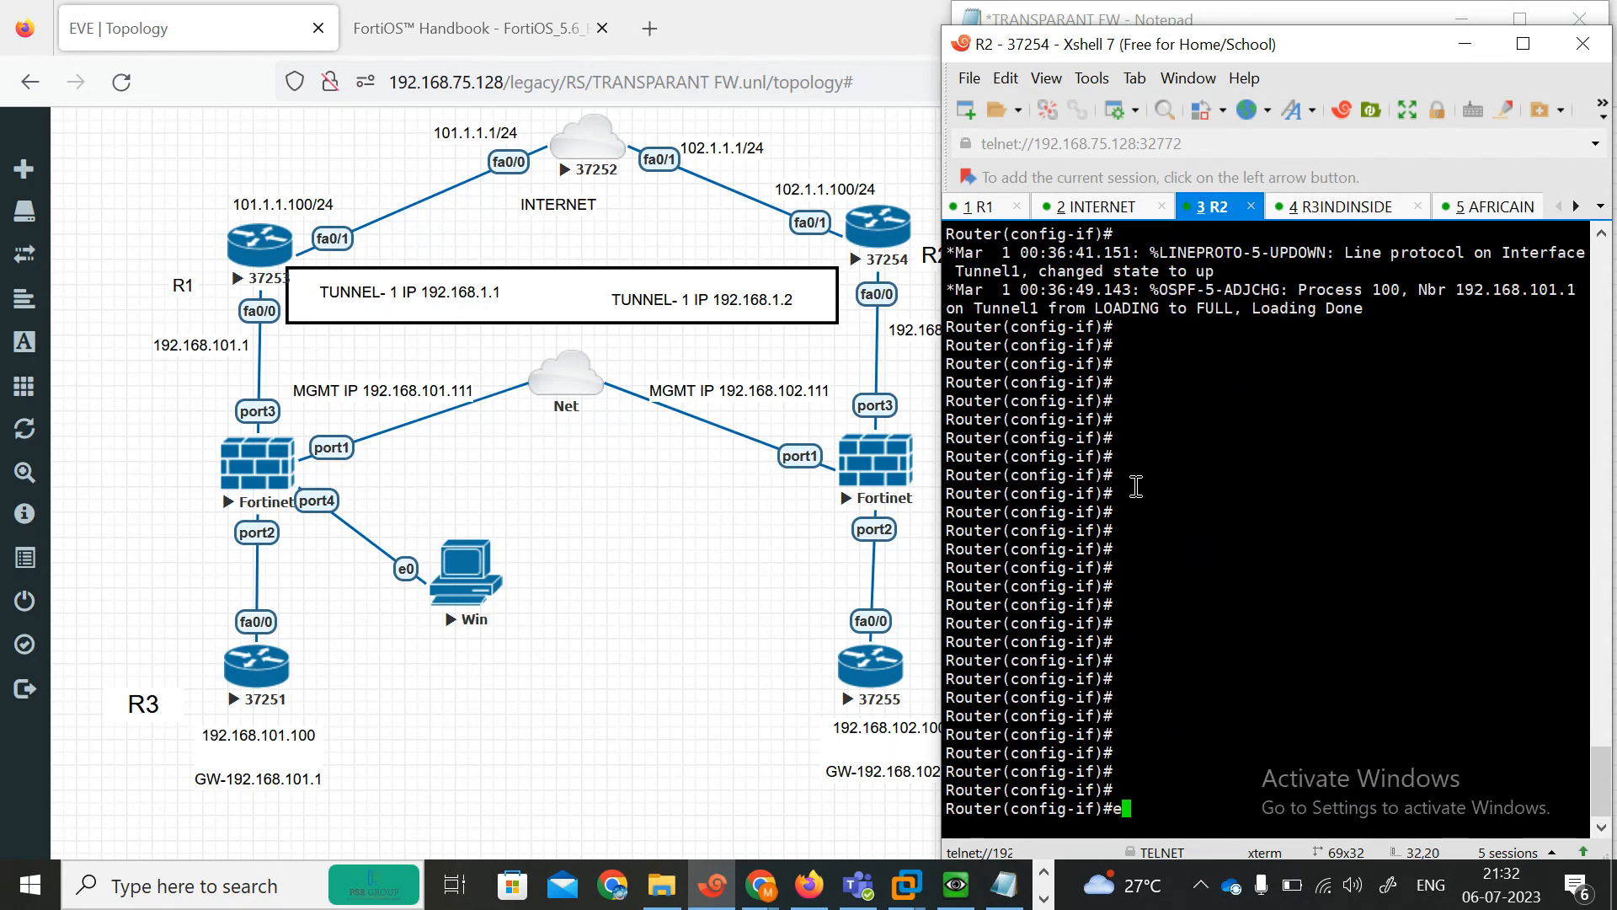
key("Return")
key("Return")
key("Return")
key("Return")
key("Return")
key("Return")
key("Return")
key("Return")
key("Return")
key("Return")
key("Return")
key("Return")
key("Return")
key("Return")
key("Return")
key("Return")
key("Return")
key("Return")
key("Return")
key("Return")
key("Return")
key("Return")
key("Return")
key("Return")
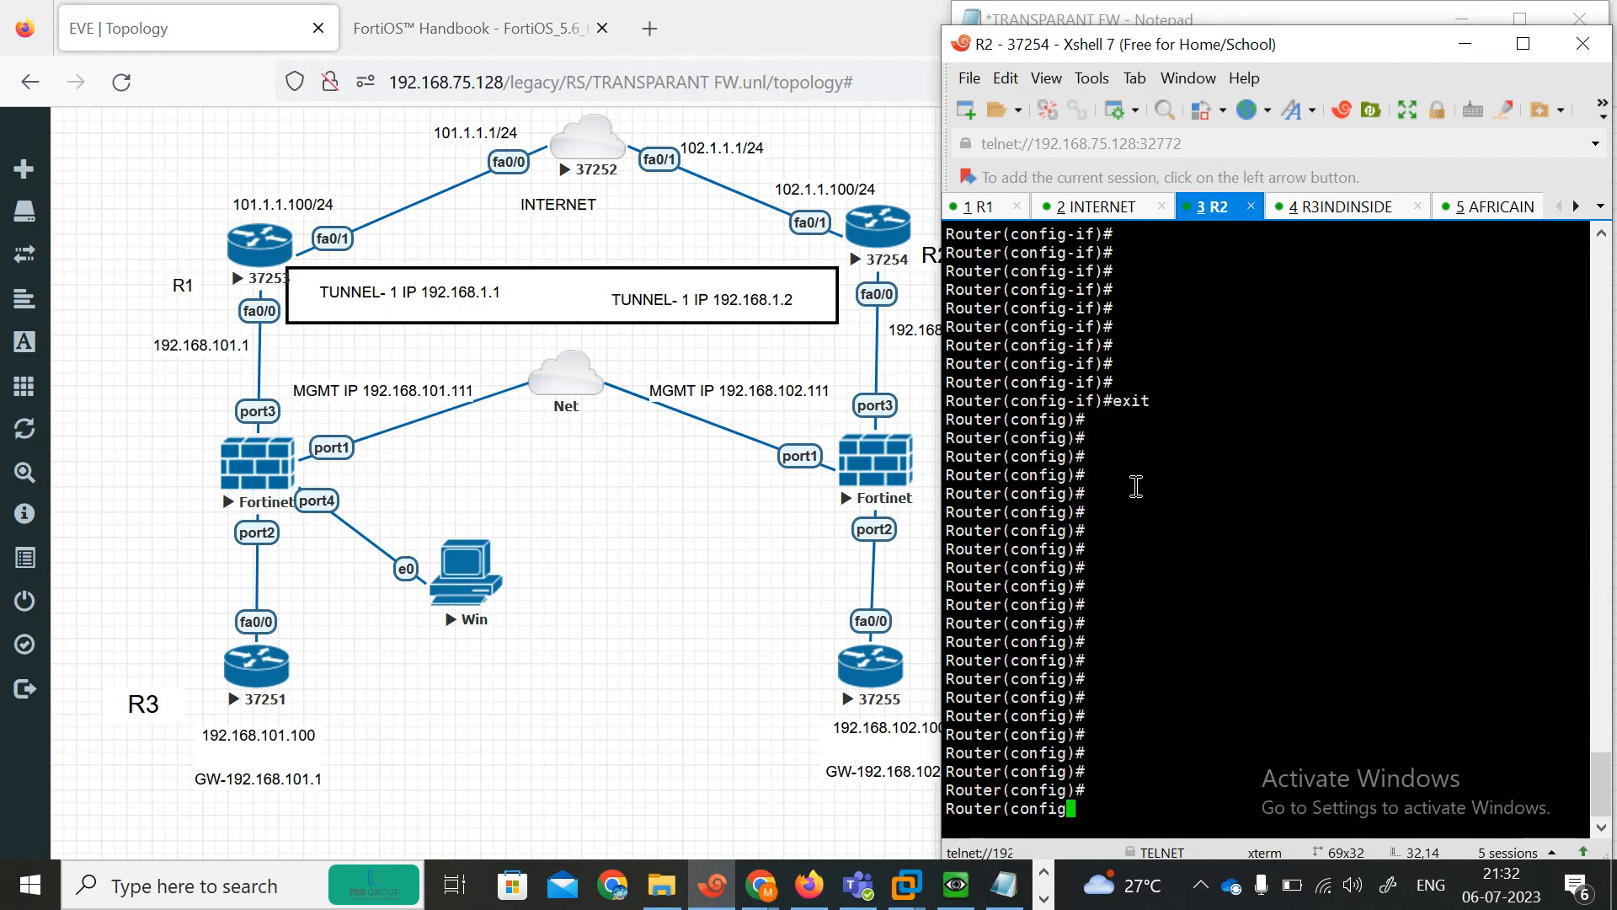
Paste the NAT block (fa0/0 inside, fa0/1 outside, access-list natacl, overload on fa0/1) into R2 and end configuration mode.
right_click(1136, 489)
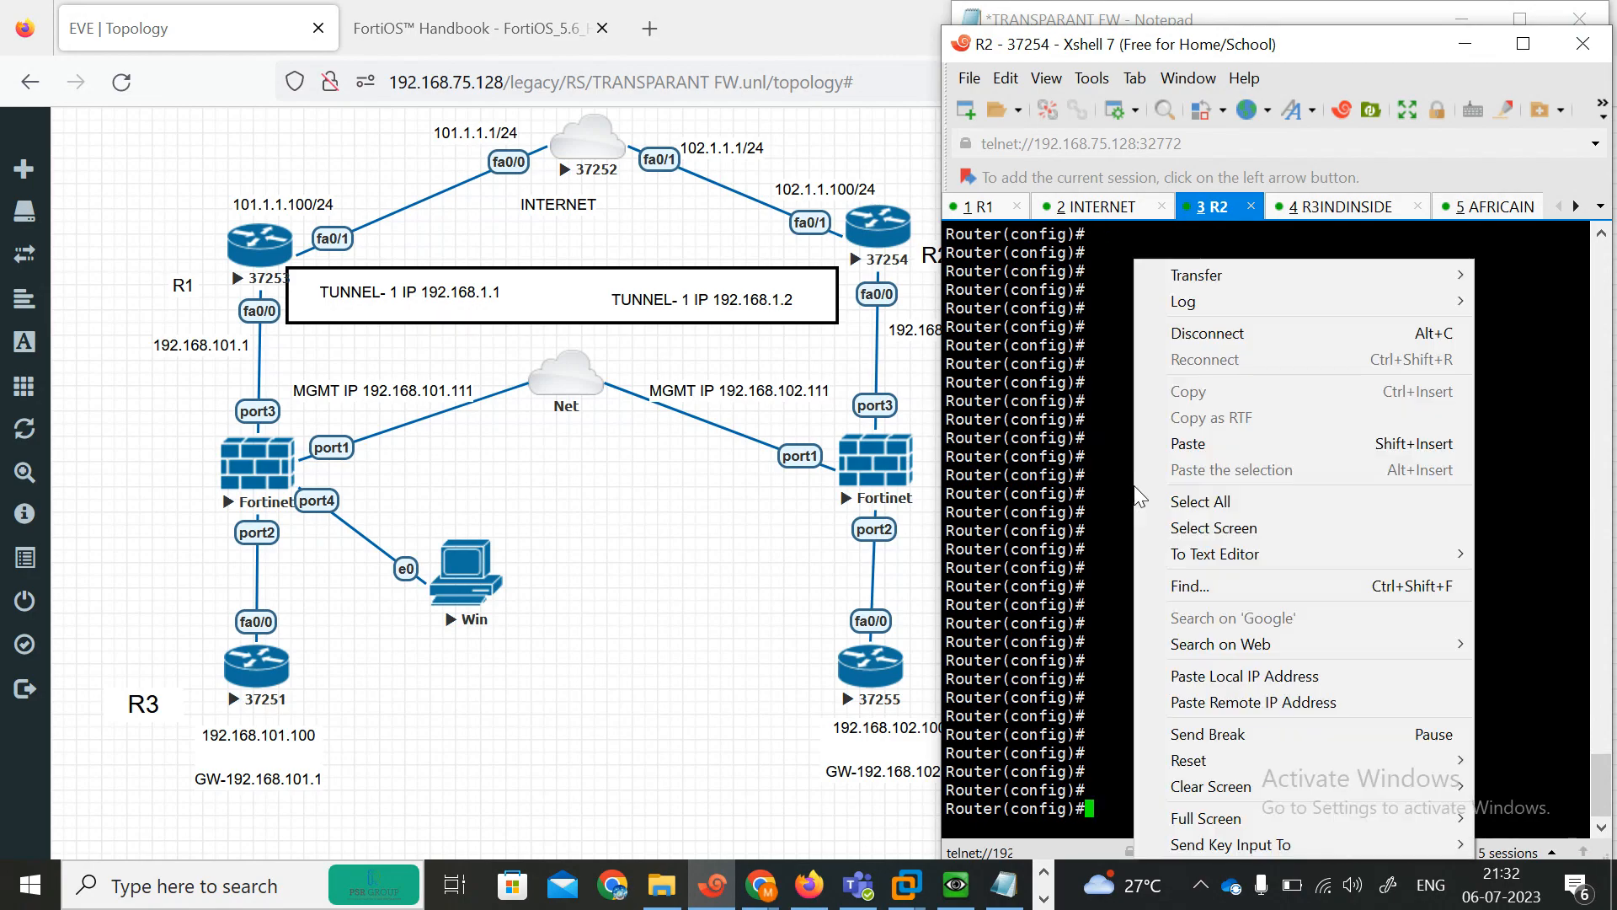
left_click(1187, 444)
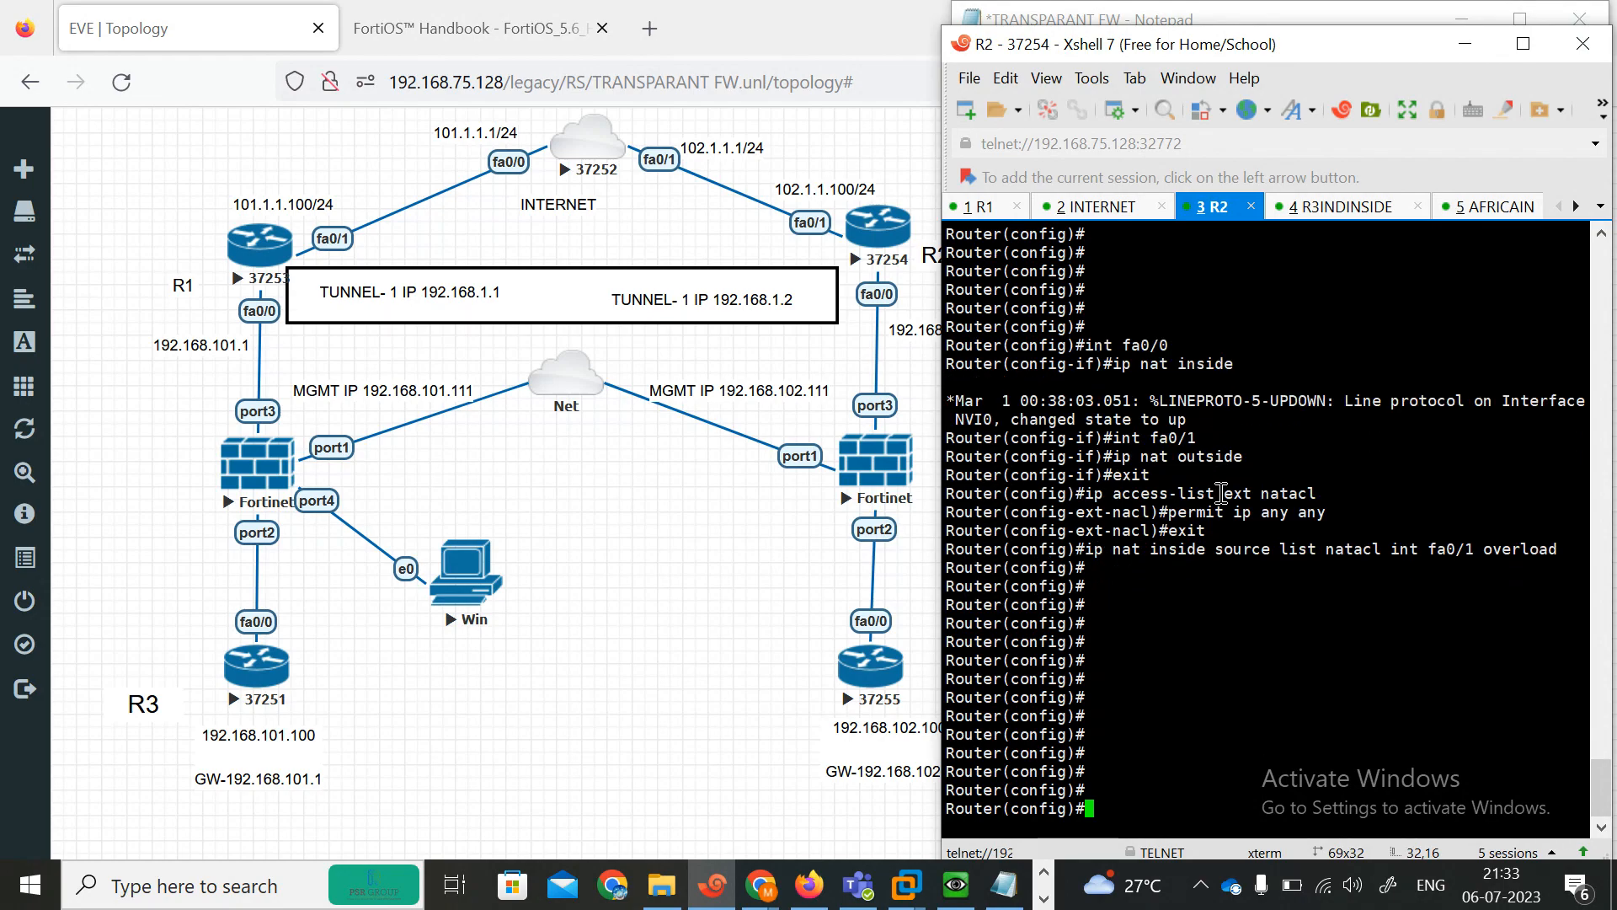
type("end")
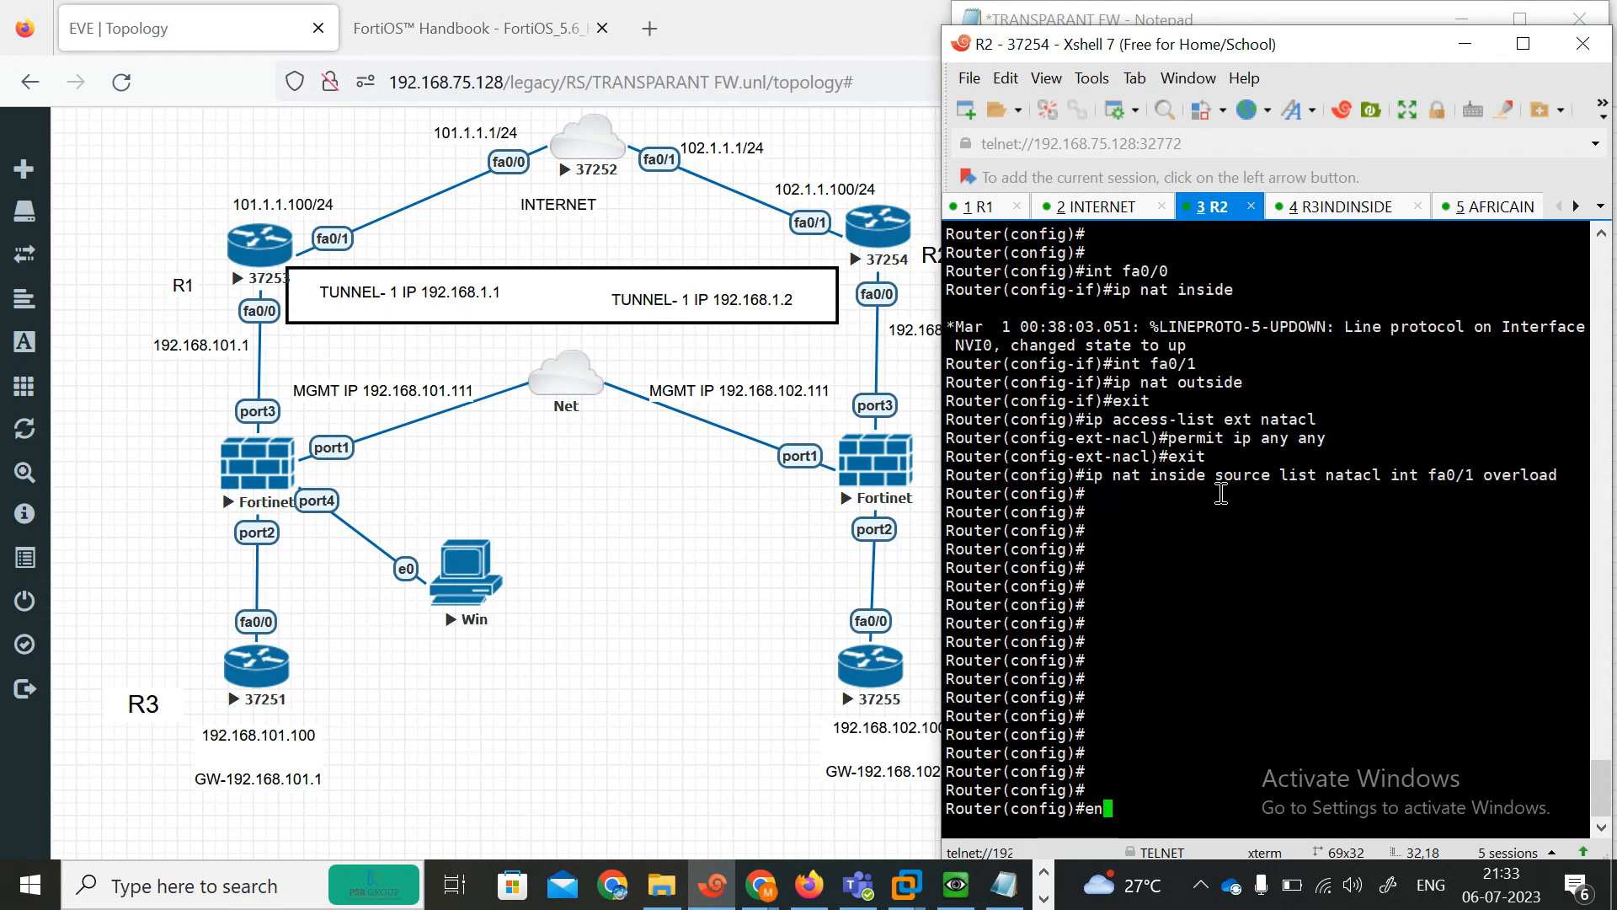
key("Return")
key("Return")
key("Return")
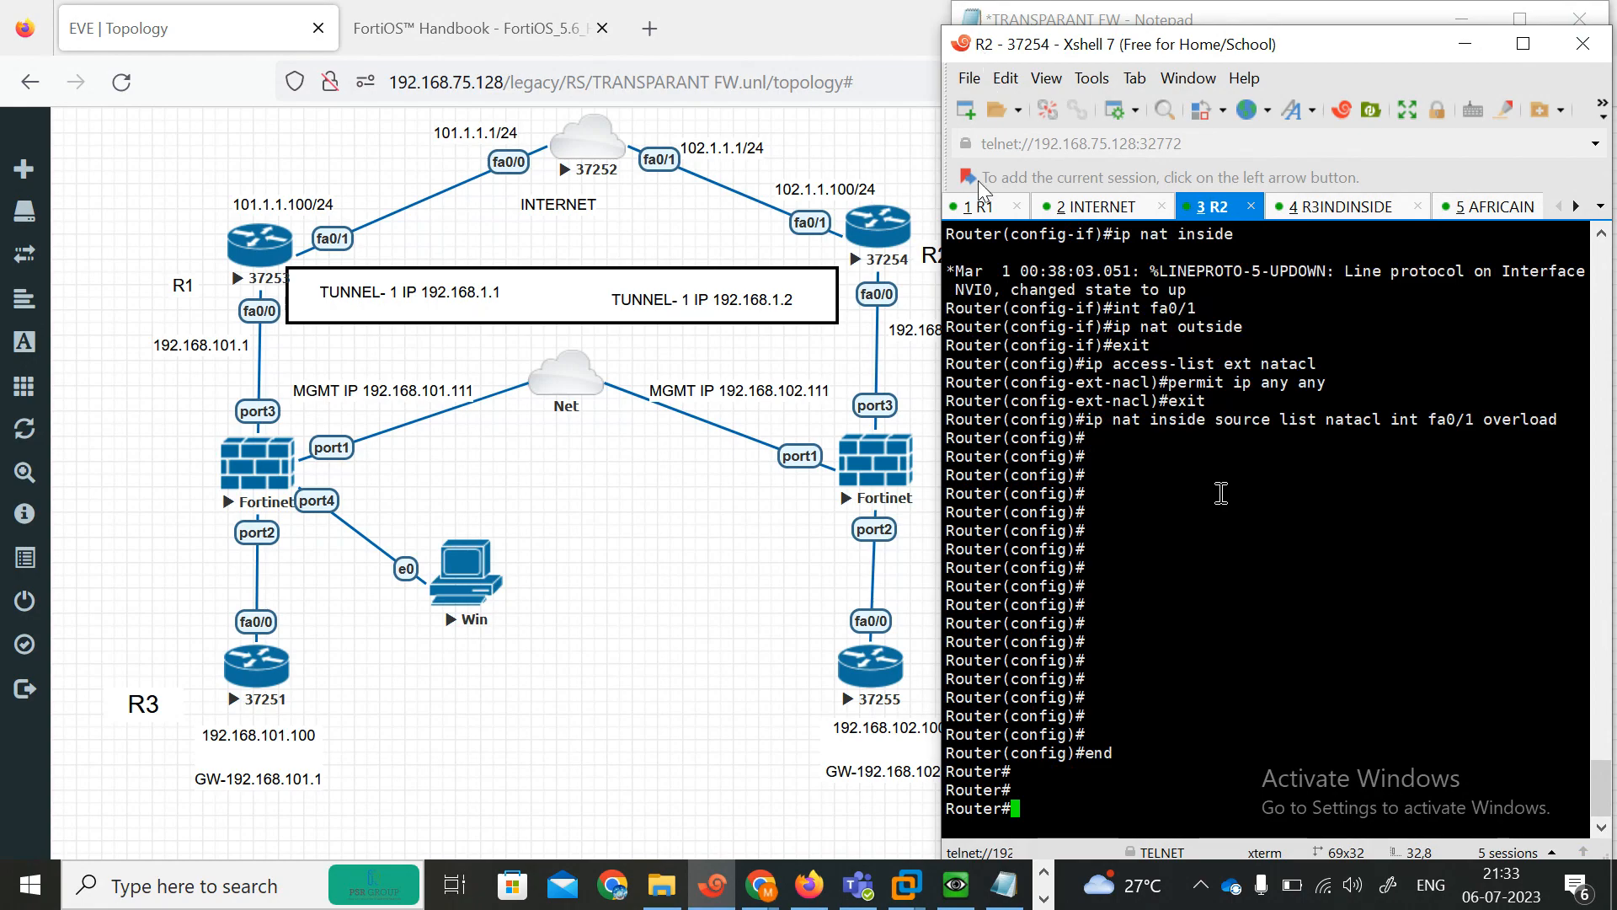
Leave configuration mode on R1 and ping 192.168.102.1.
left_click(971, 207)
key("Return")
key("Return")
key("Return")
key("Return")
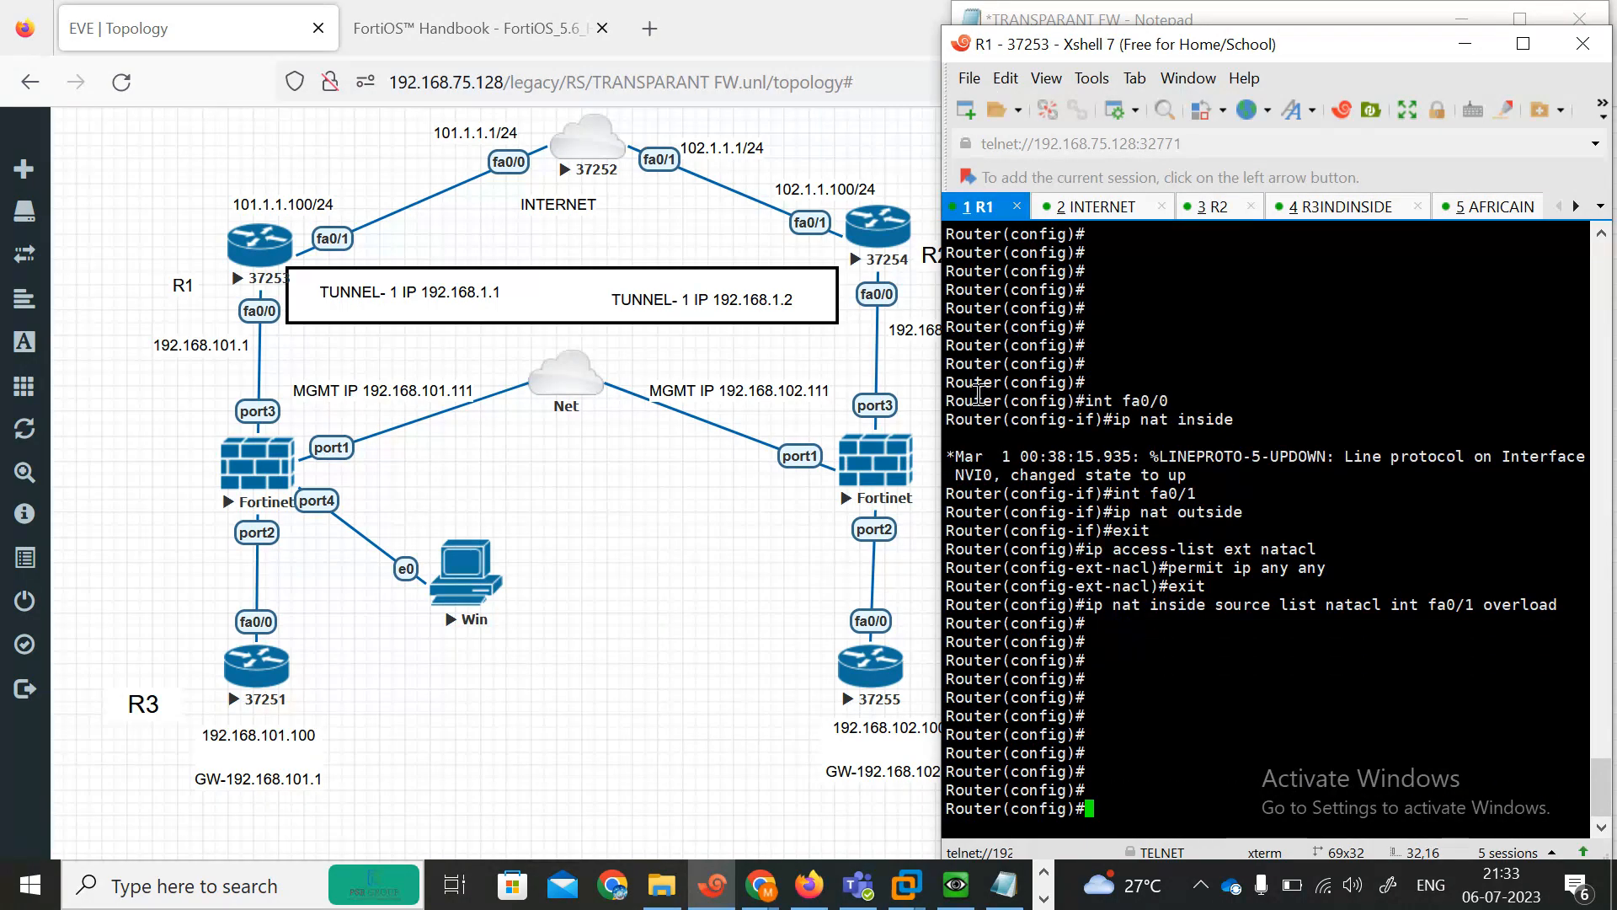
type("exit")
key("Return")
type("pi")
key("Tab")
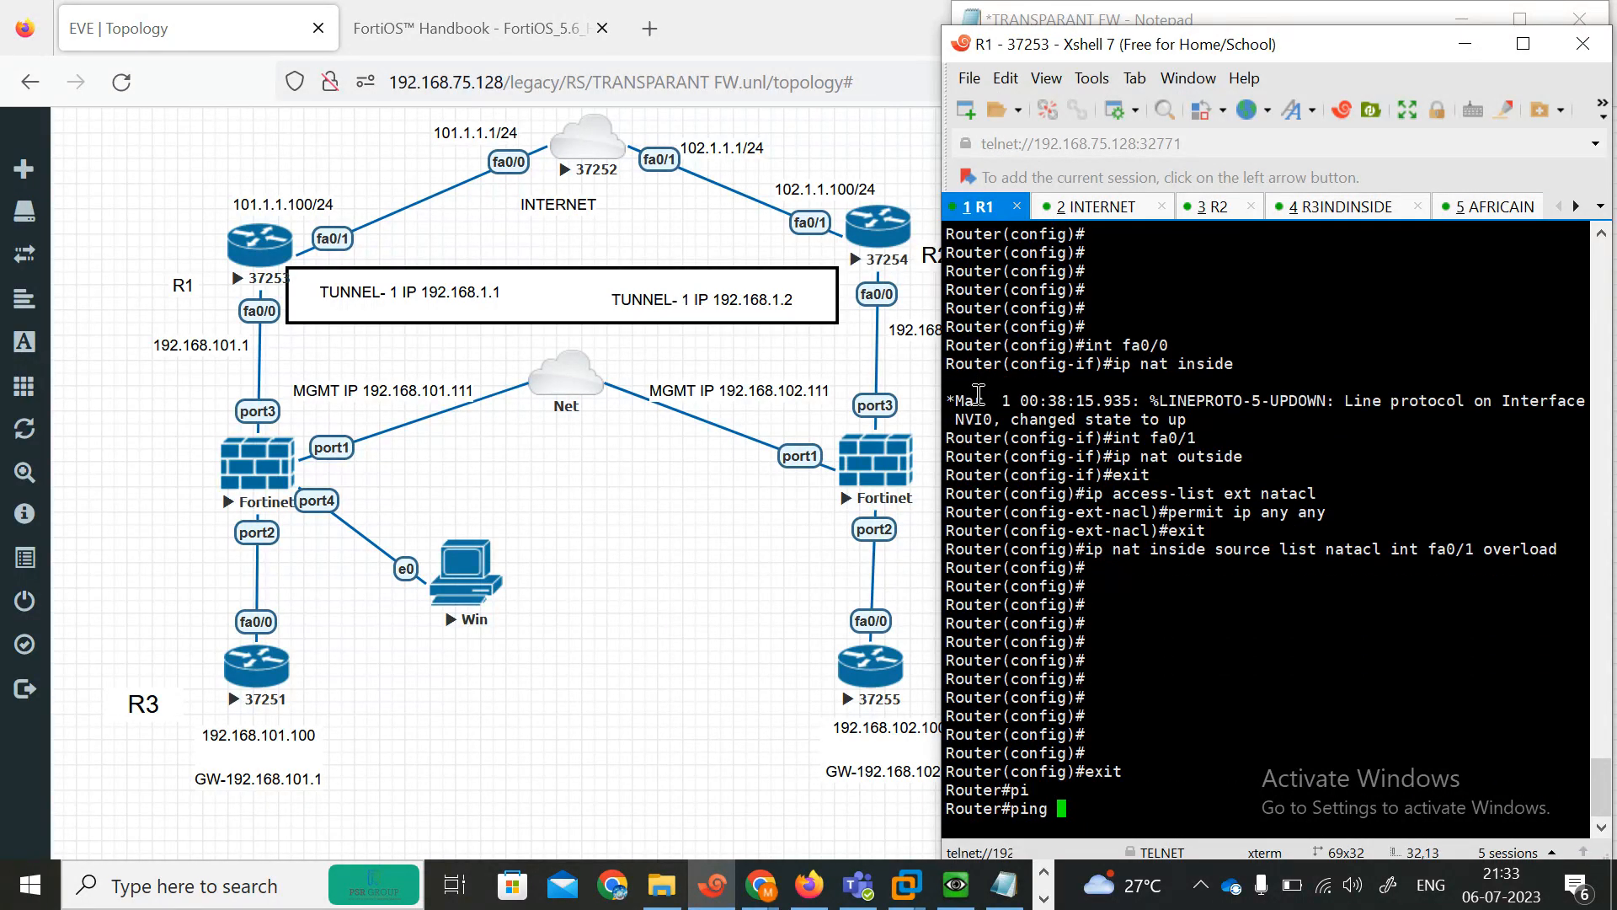
type("192.168.")
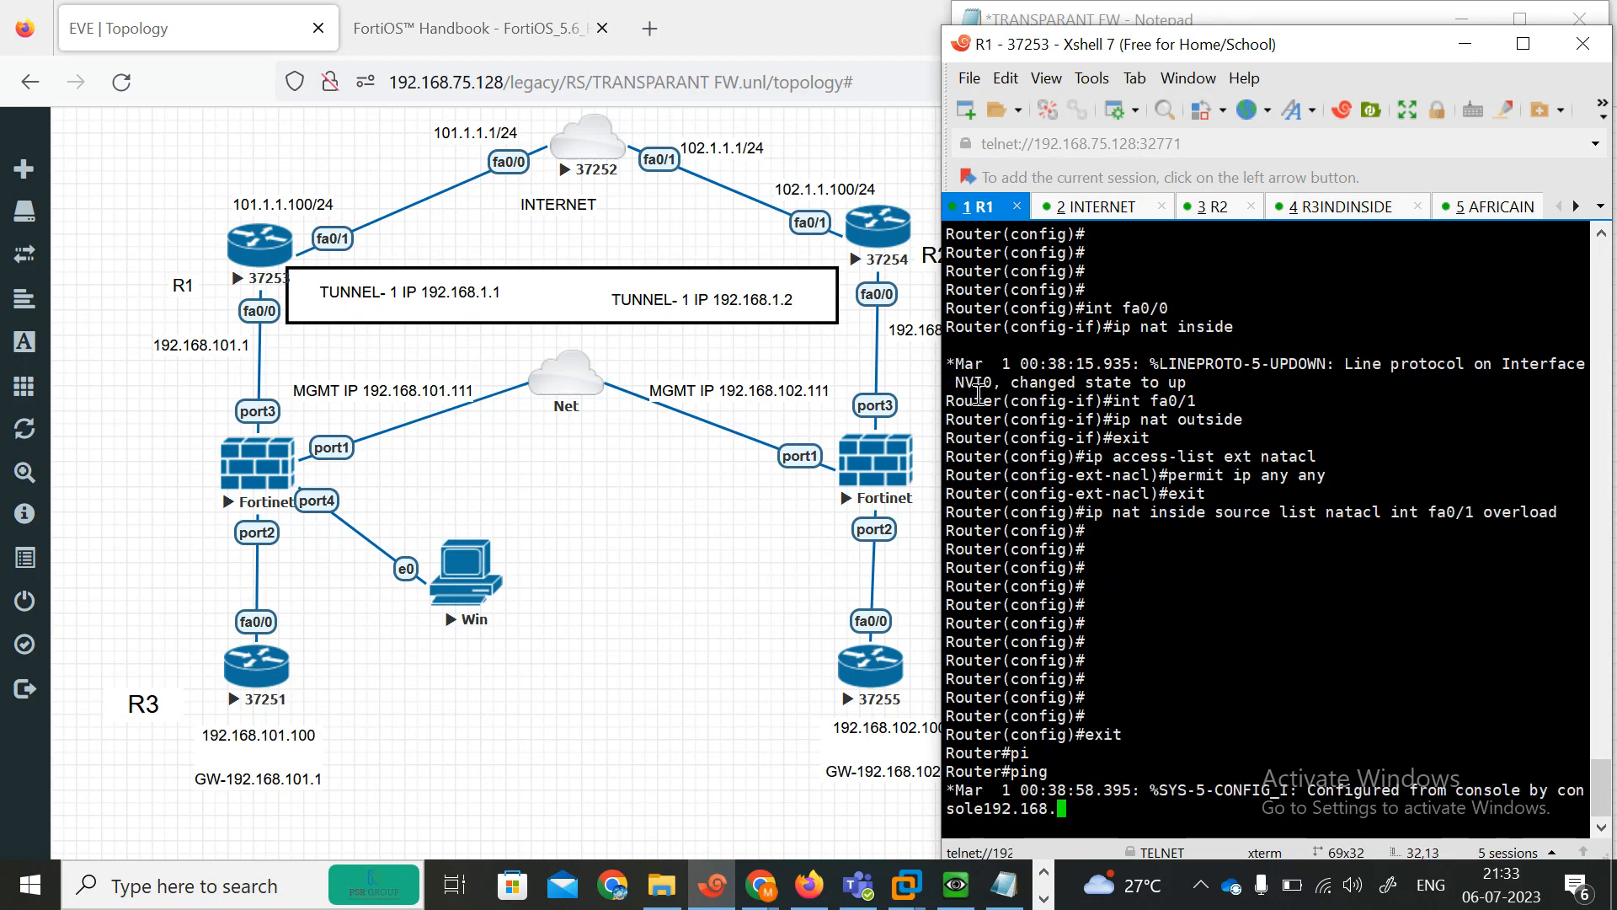
type("102.1")
key("Return")
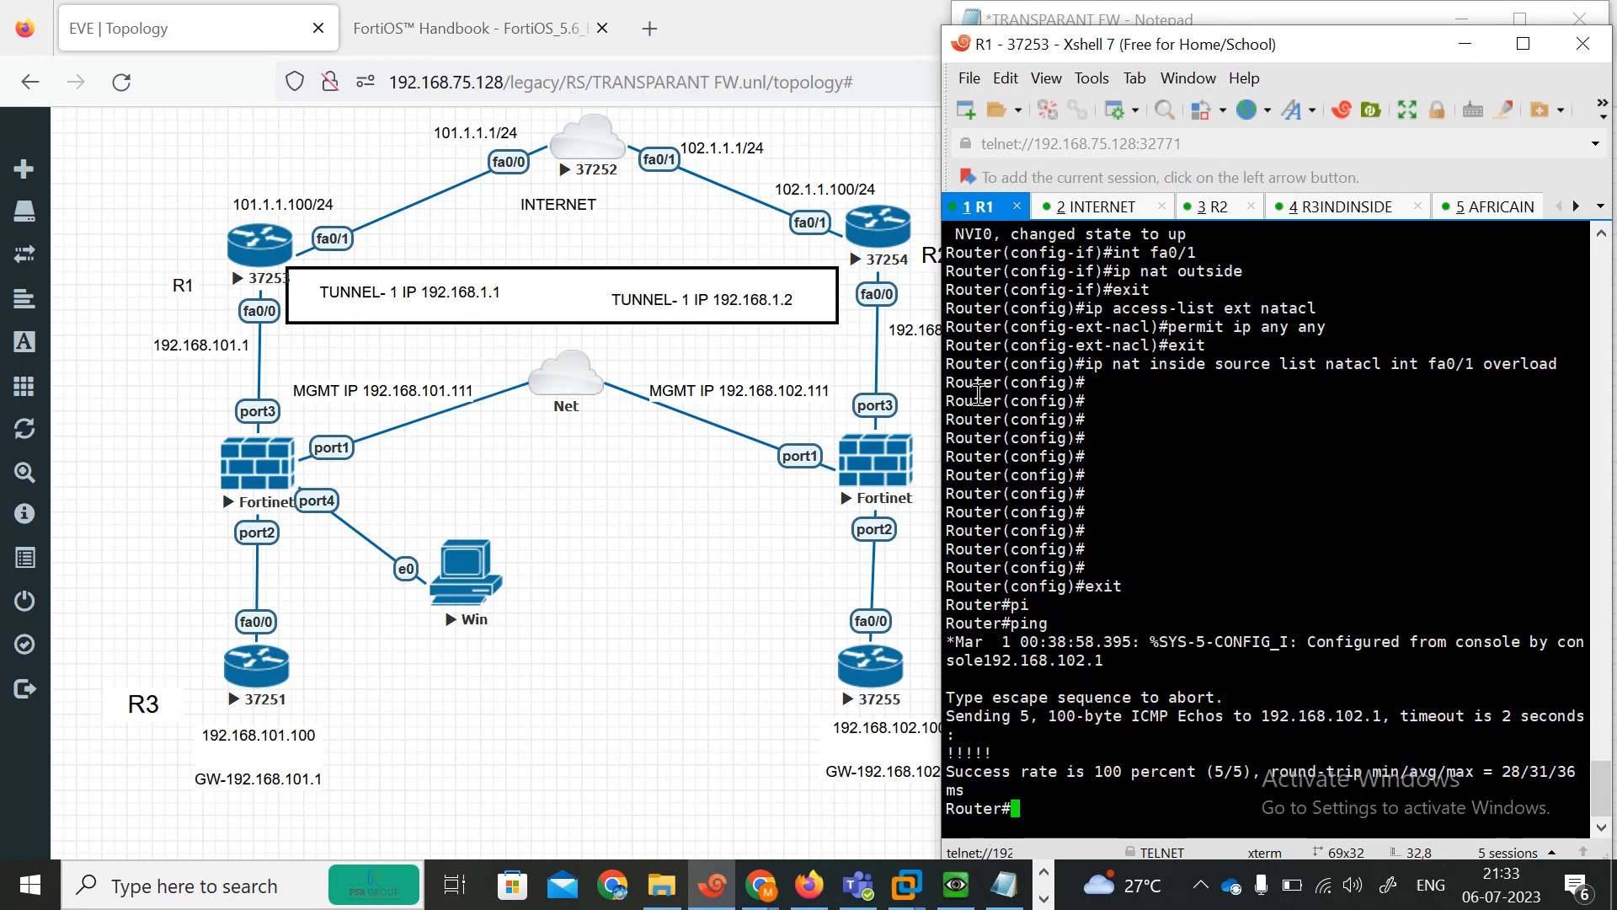
Ping 192.168.102.100 from R1.
left_click_drag(1103, 55, 1210, 46)
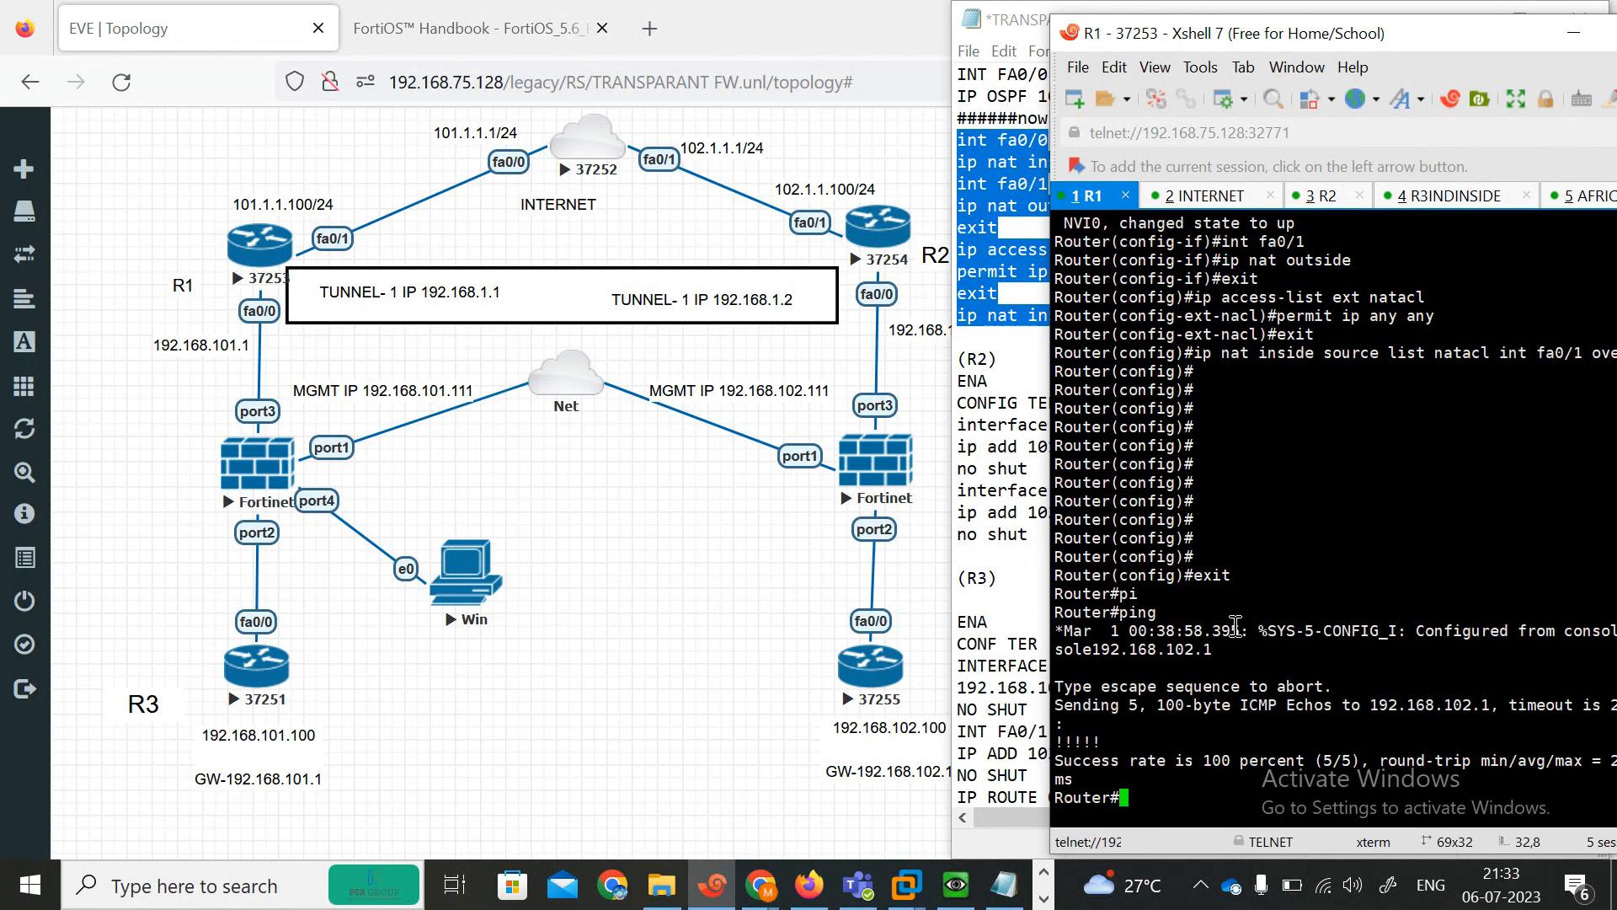
key("Up")
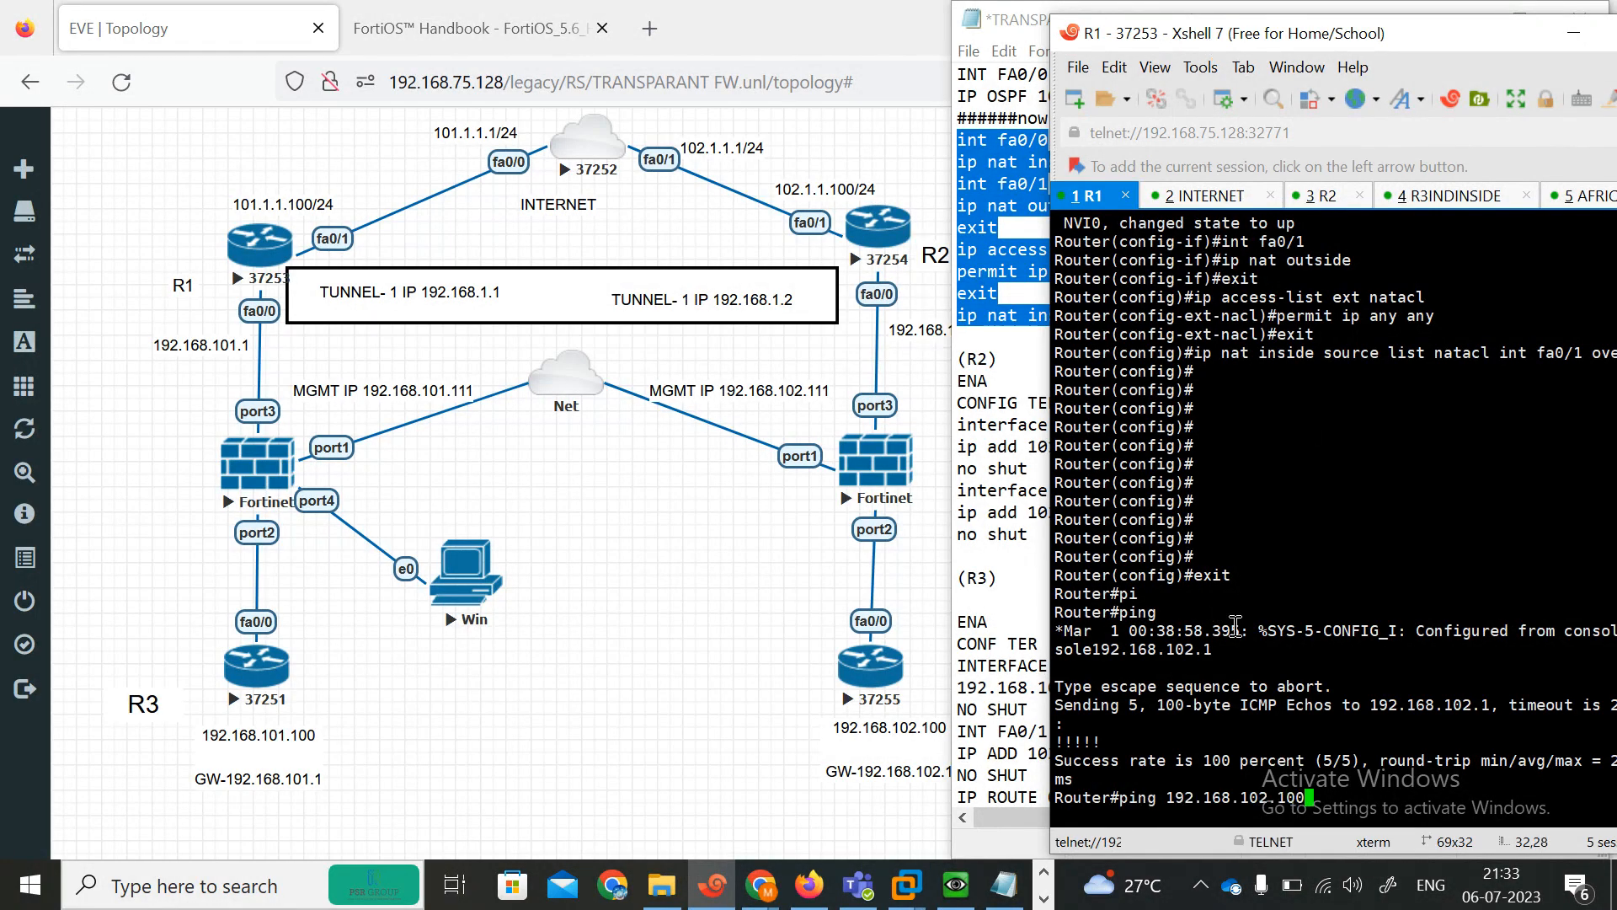
type("00")
key("Return")
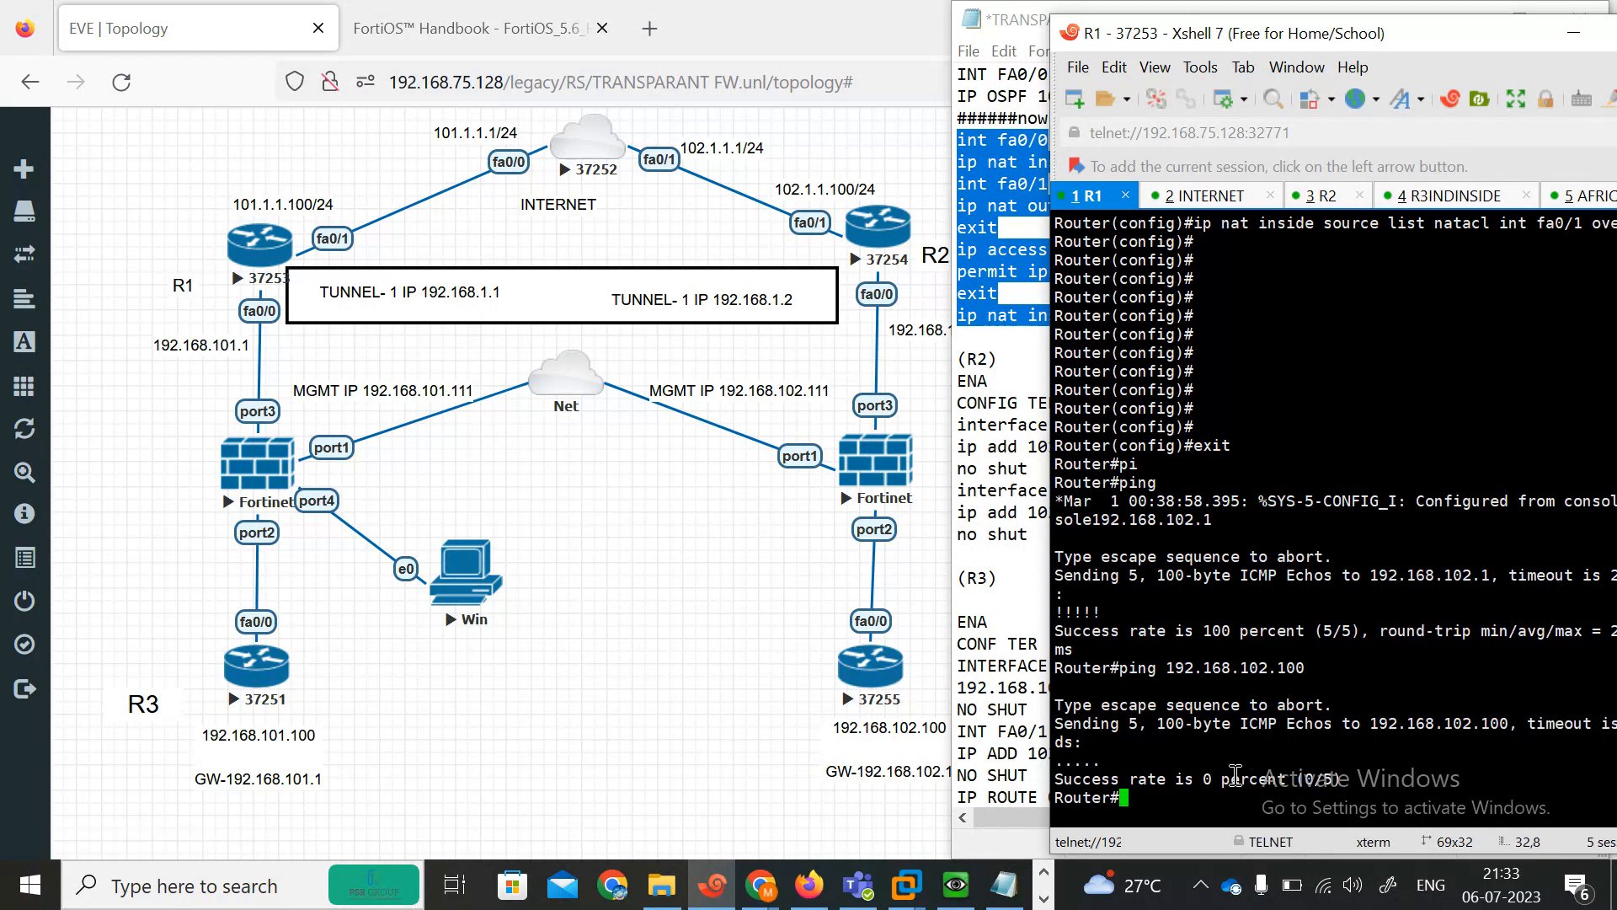
key("Return")
key("Return")
key("Return")
key("Return")
key("Return")
key("Return")
key("Return")
key("Return")
key("Return")
key("Return")
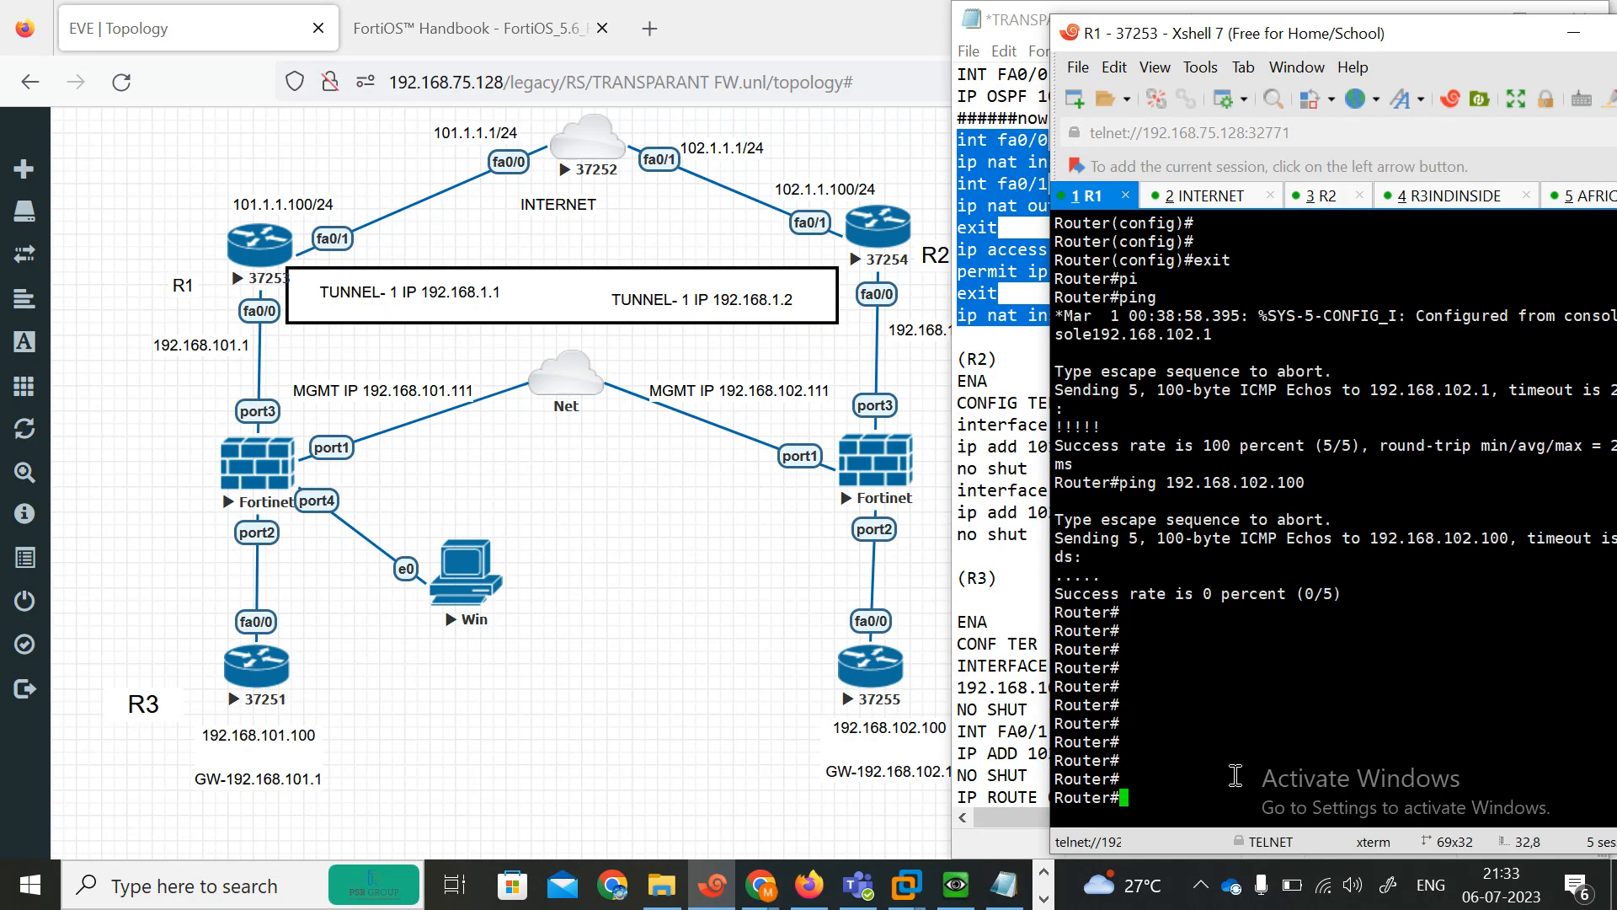
key("Return")
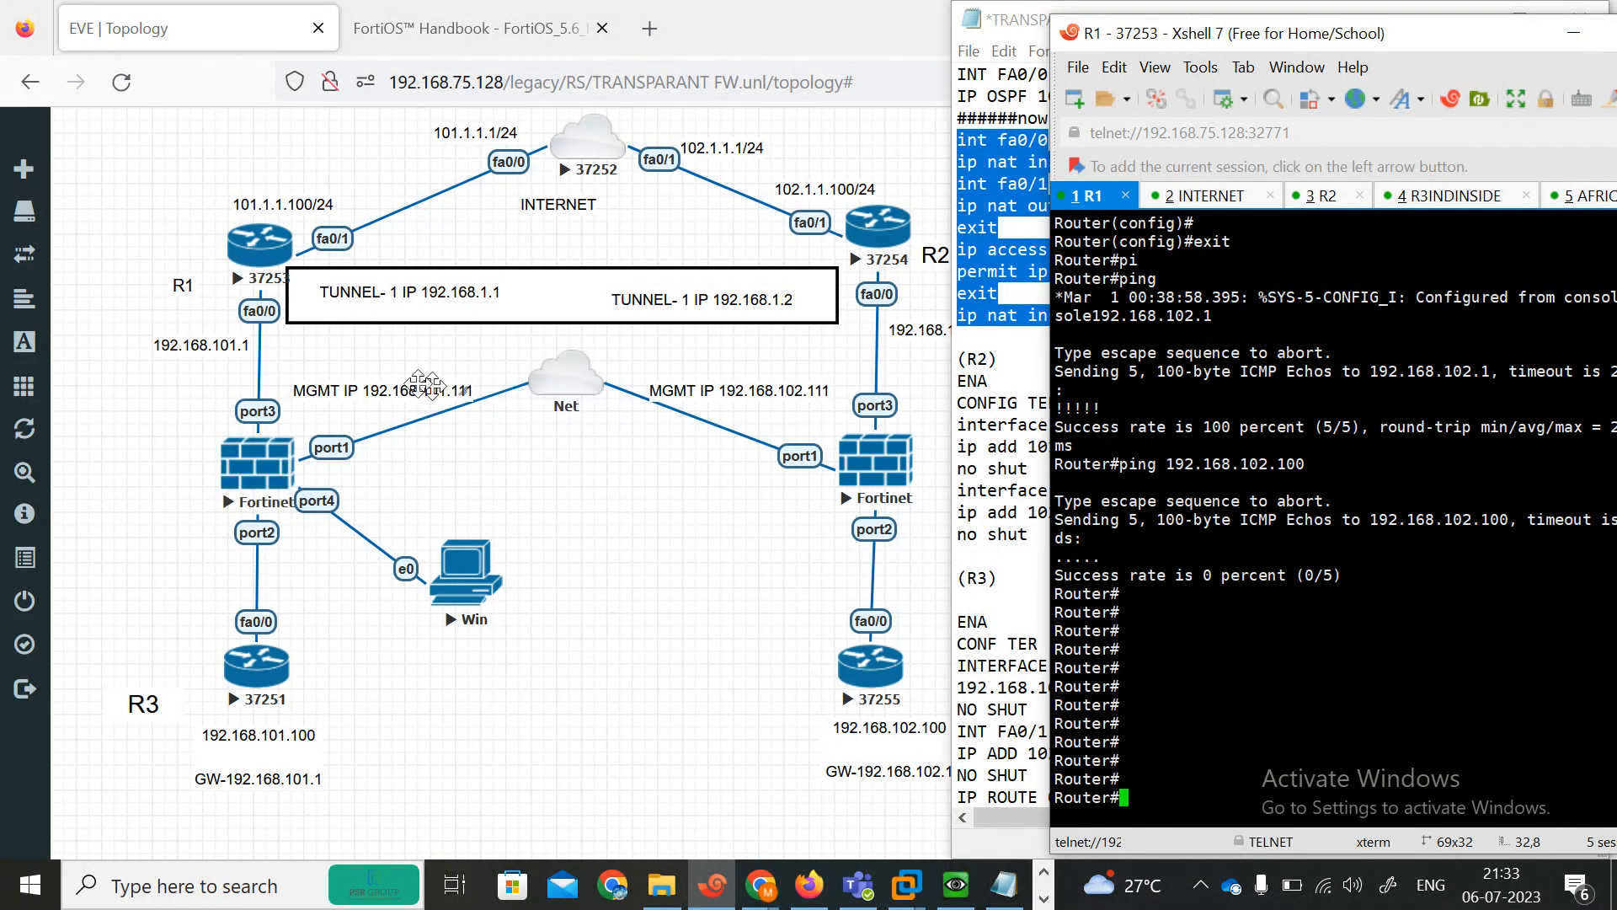
Move both MGMT IP labels slightly upward in the topology.
left_click(357, 391)
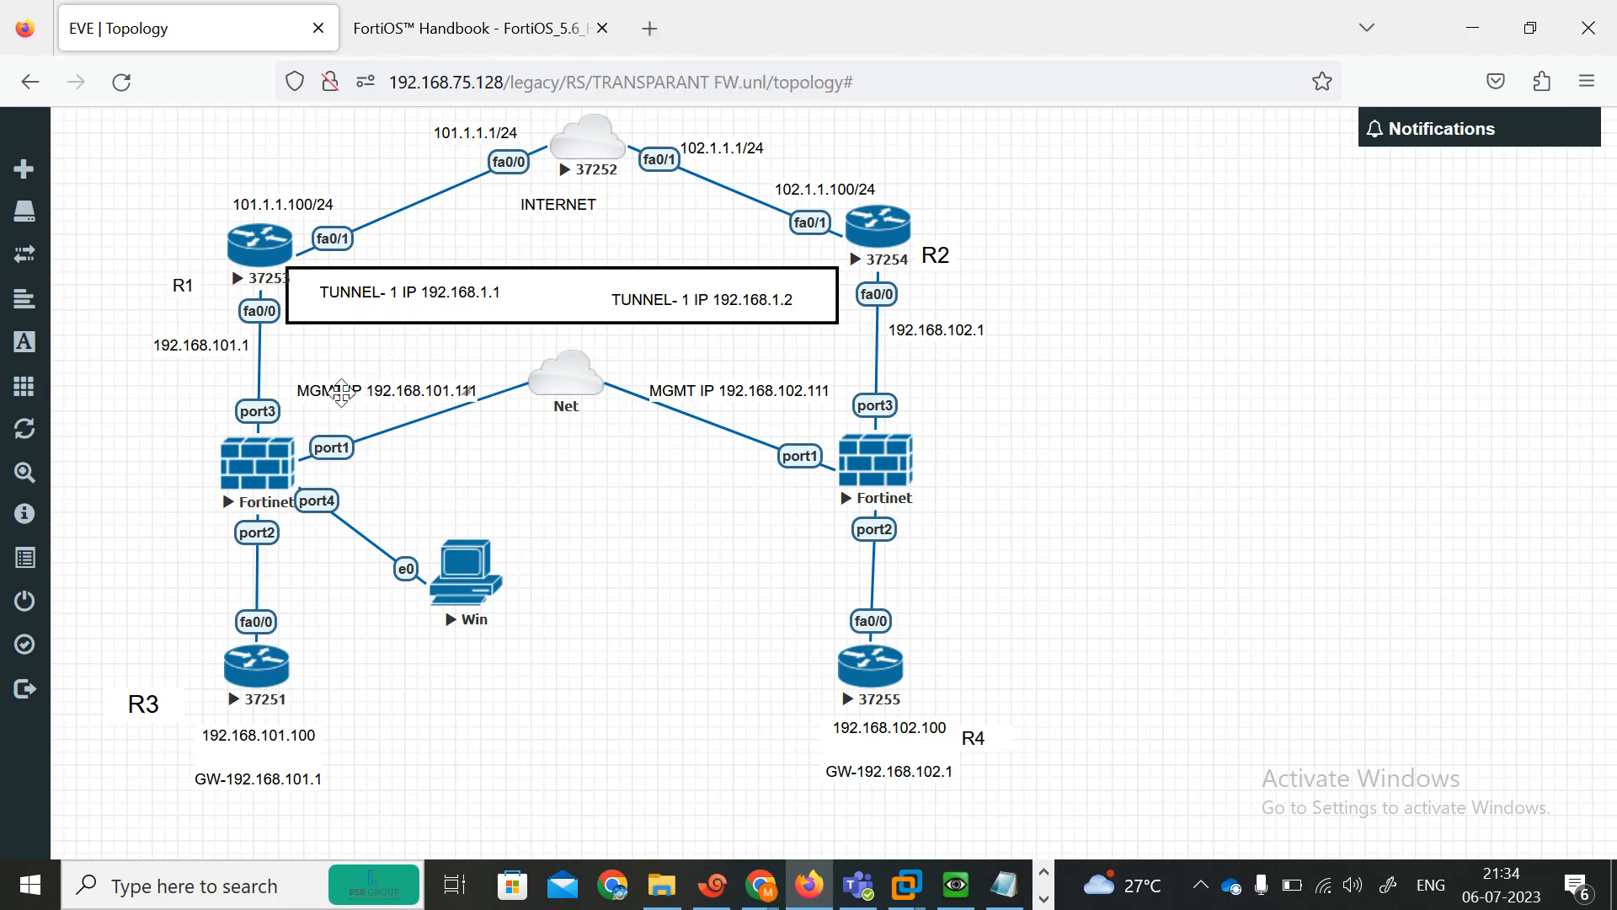
left_click_drag(342, 392, 338, 370)
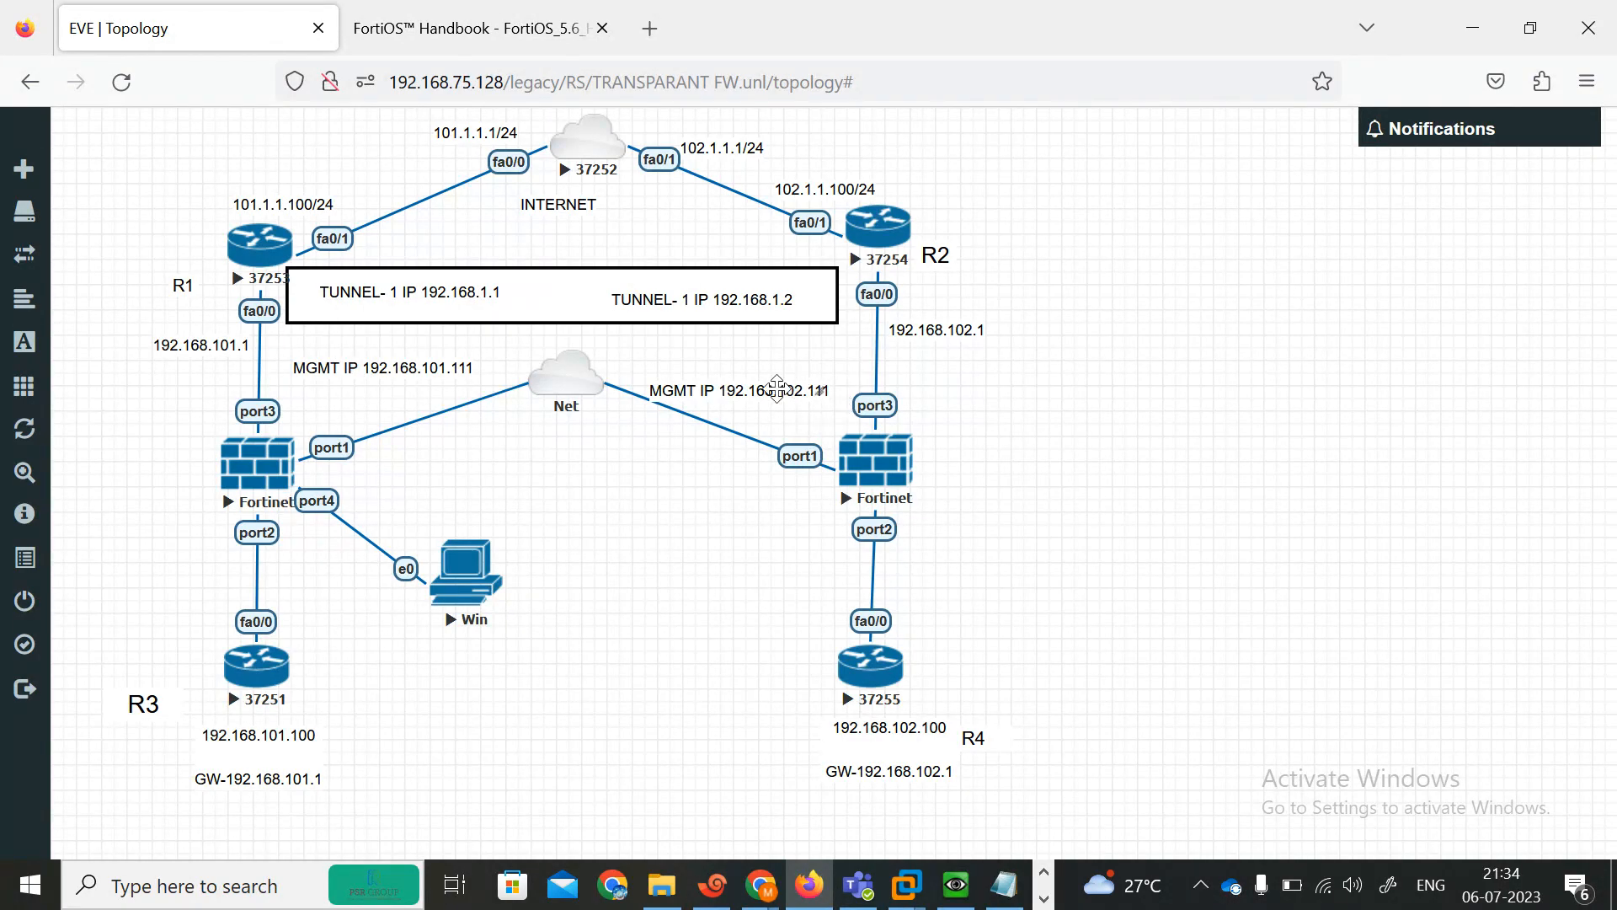
left_click_drag(775, 388, 815, 371)
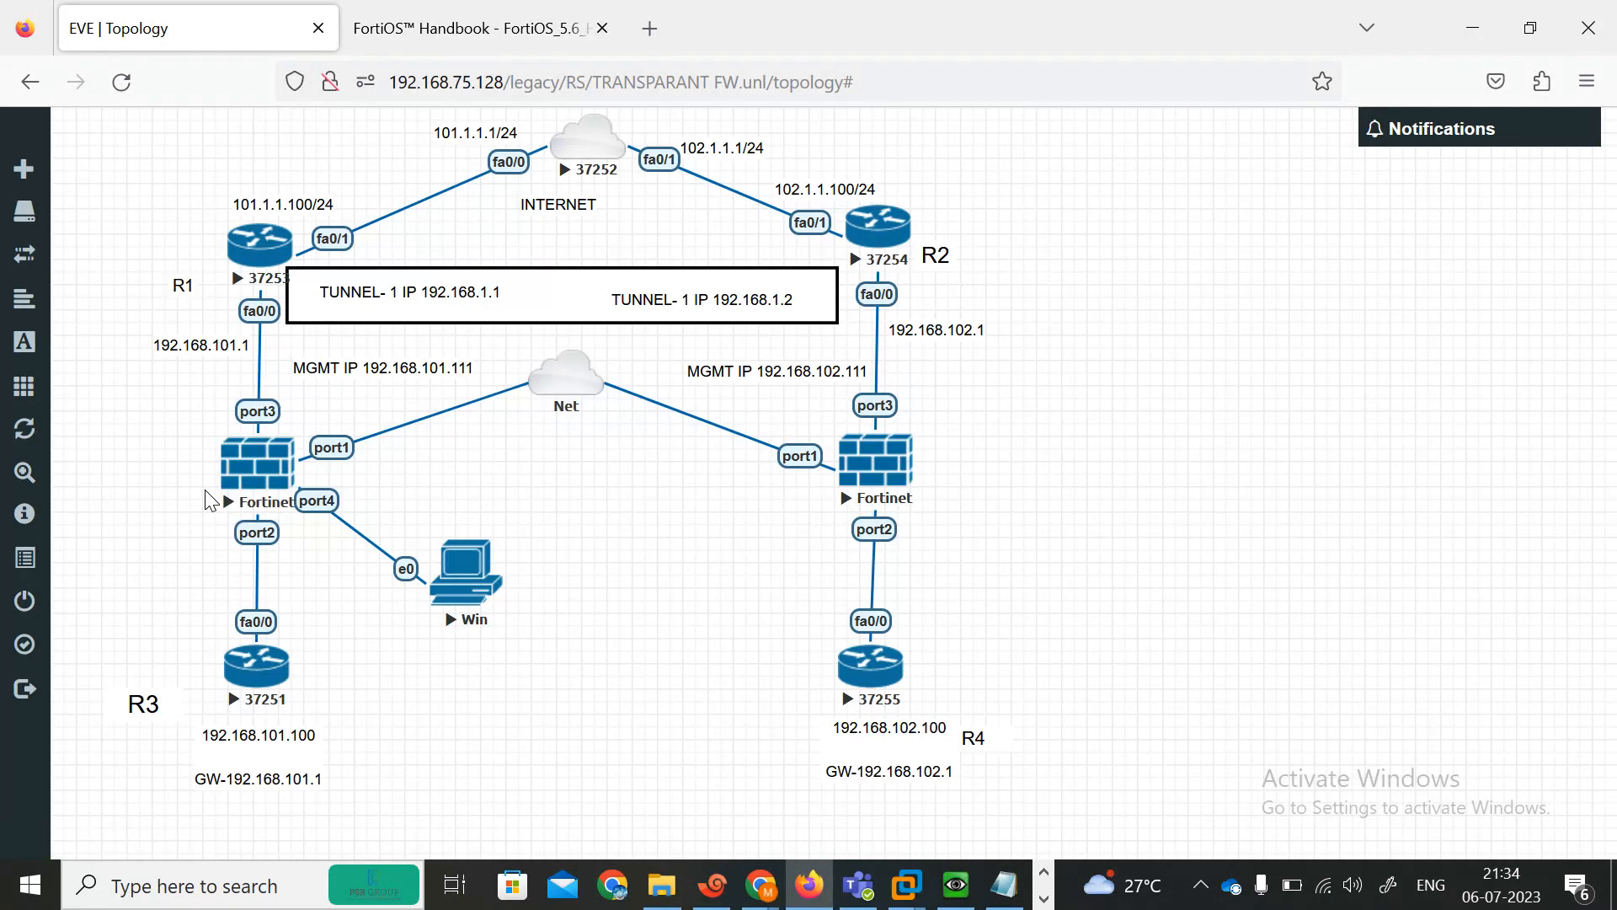
Open the console of the FortiGate attached to R1.
left_click(257, 479)
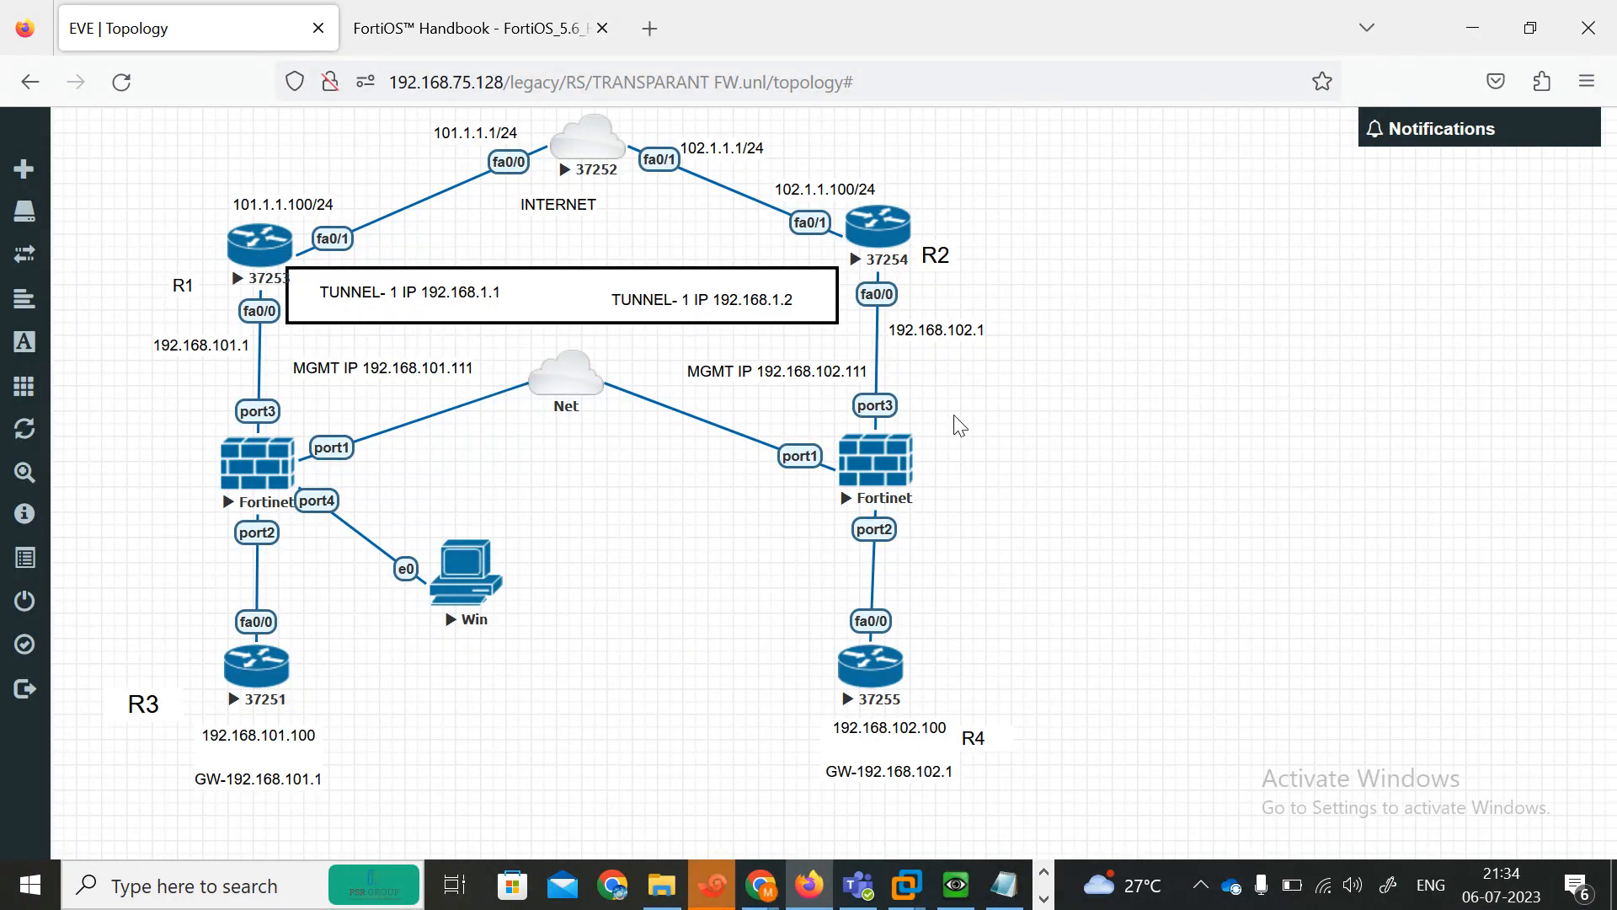
mouse_move(1026, 873)
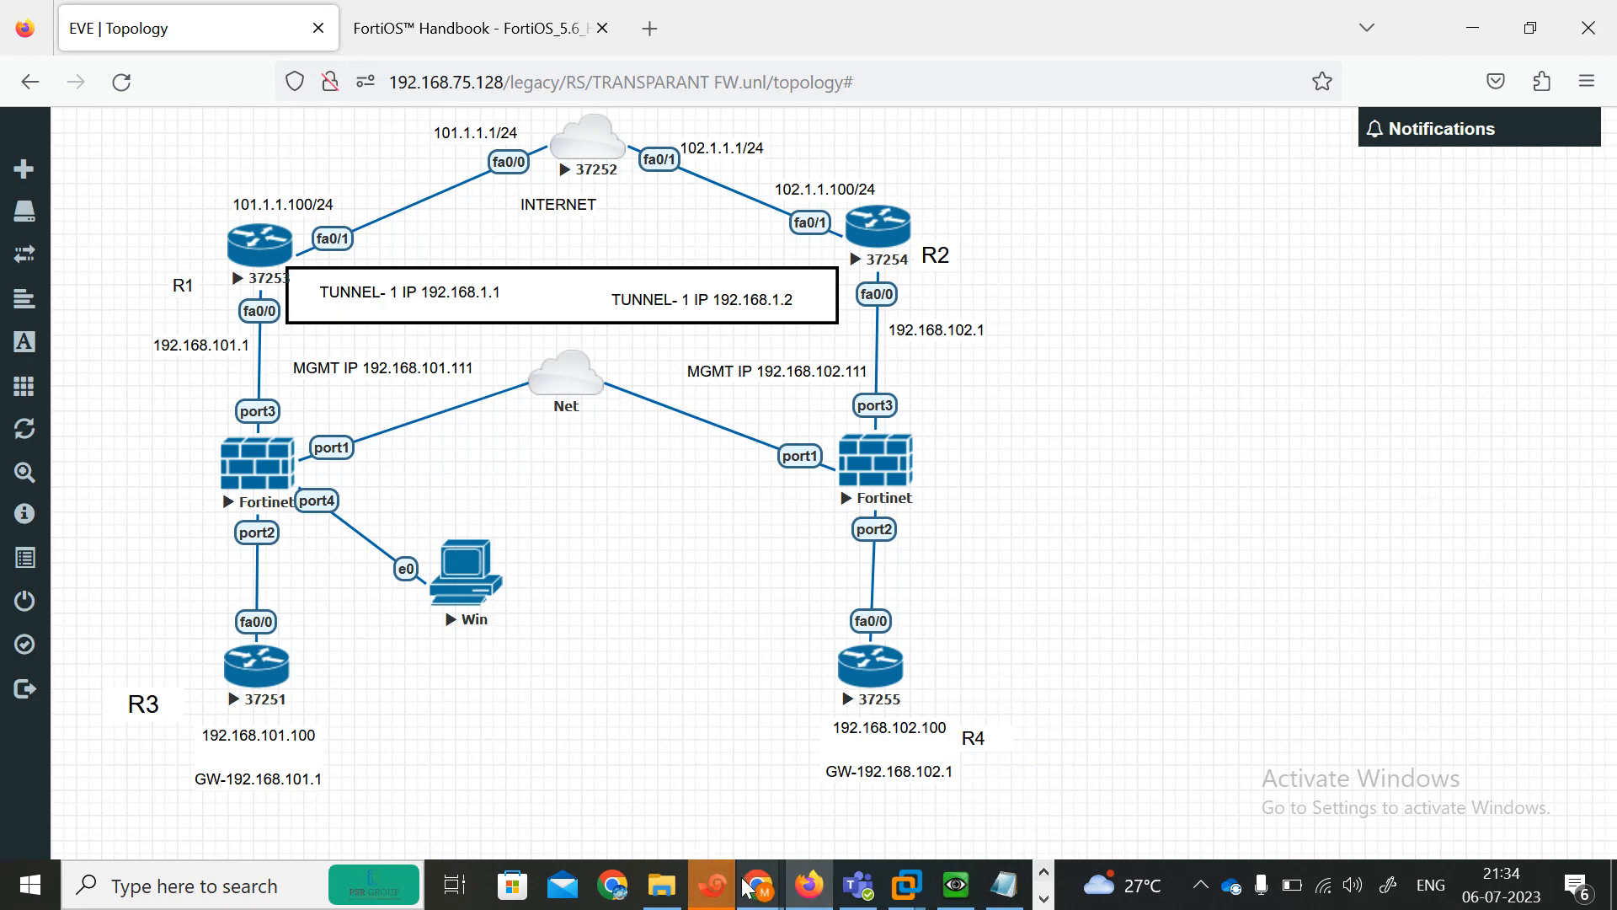
left_click(713, 885)
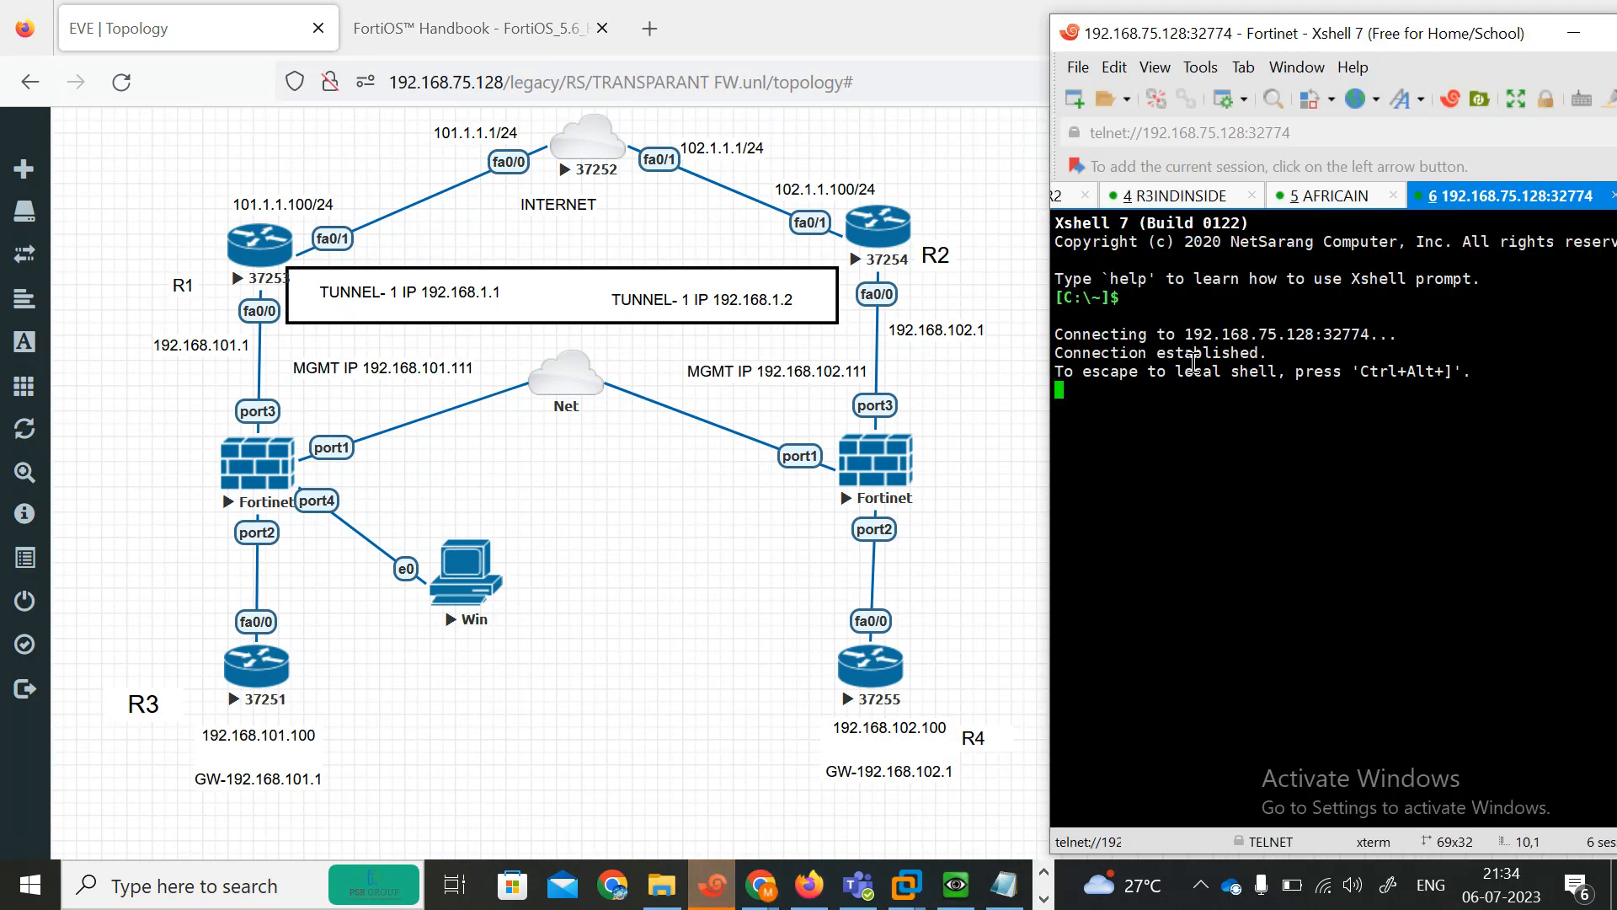
Rename the FortiGate's console session tab to INDIA FG.
right_click(1487, 193)
left_click(1348, 598)
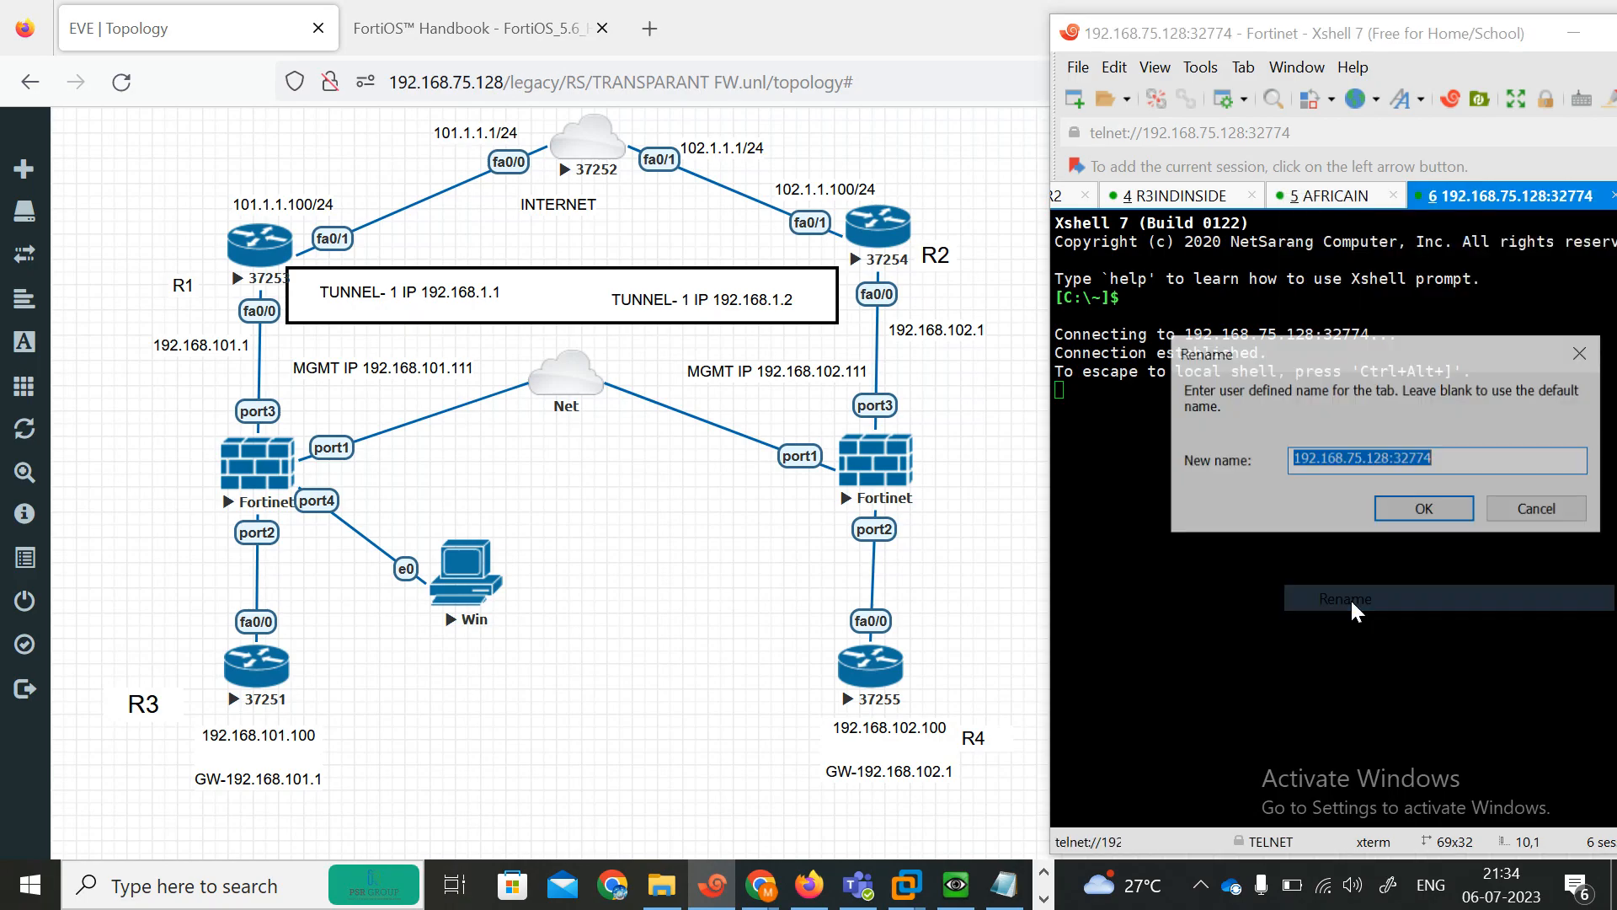
type("india")
key("BackSpace")
key("BackSpace")
key("BackSpace")
key("BackSpace")
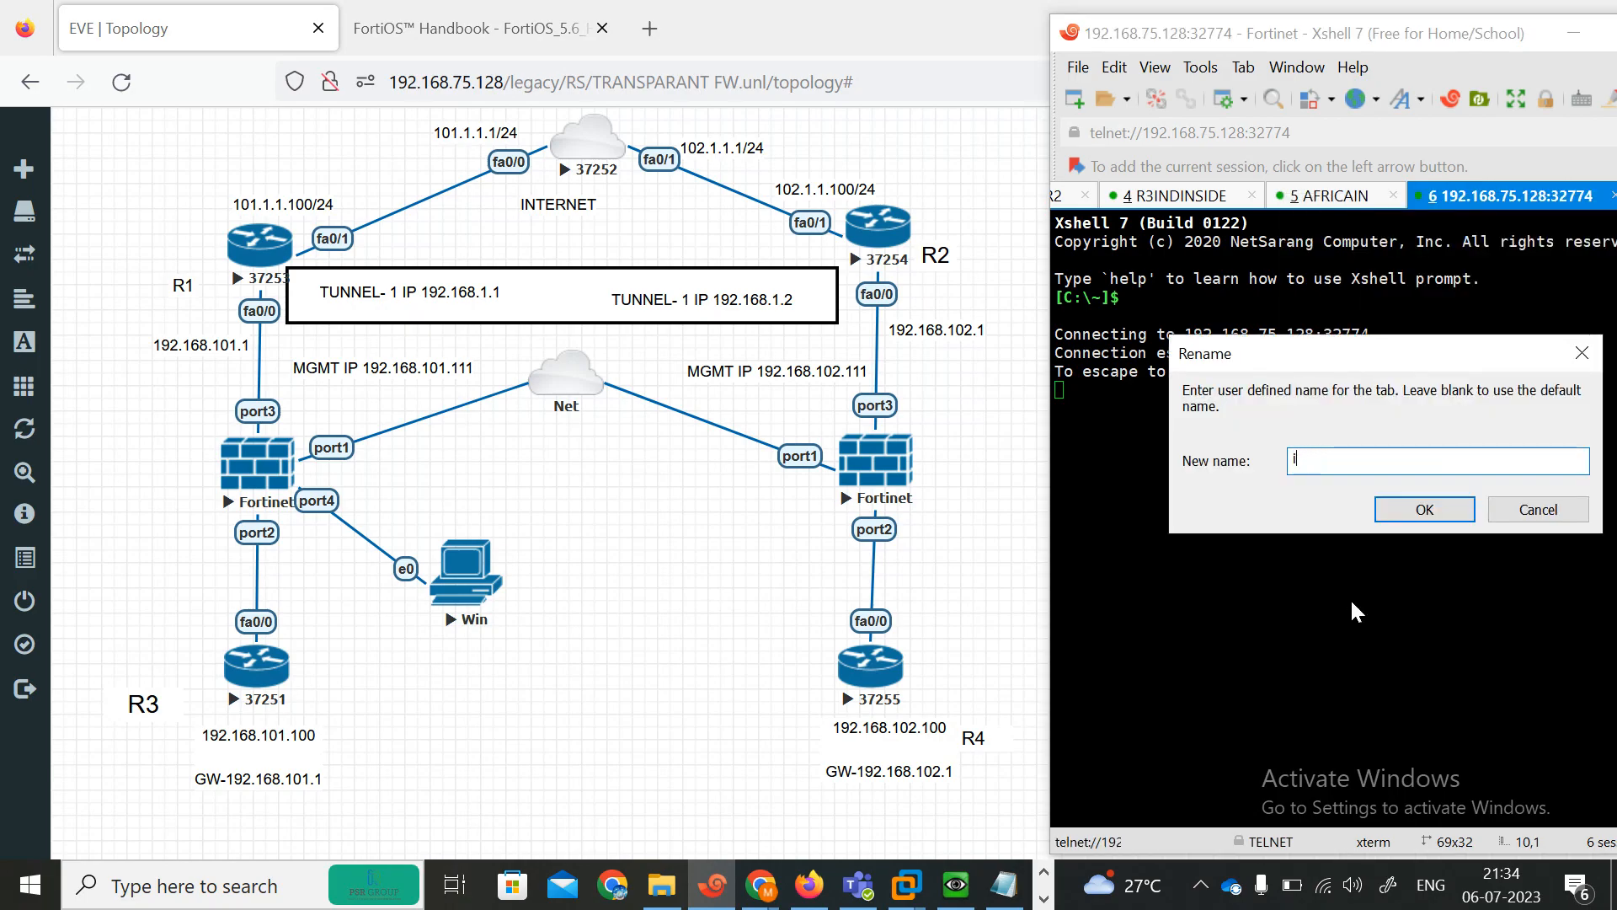
key("BackSpace")
type("INDIA")
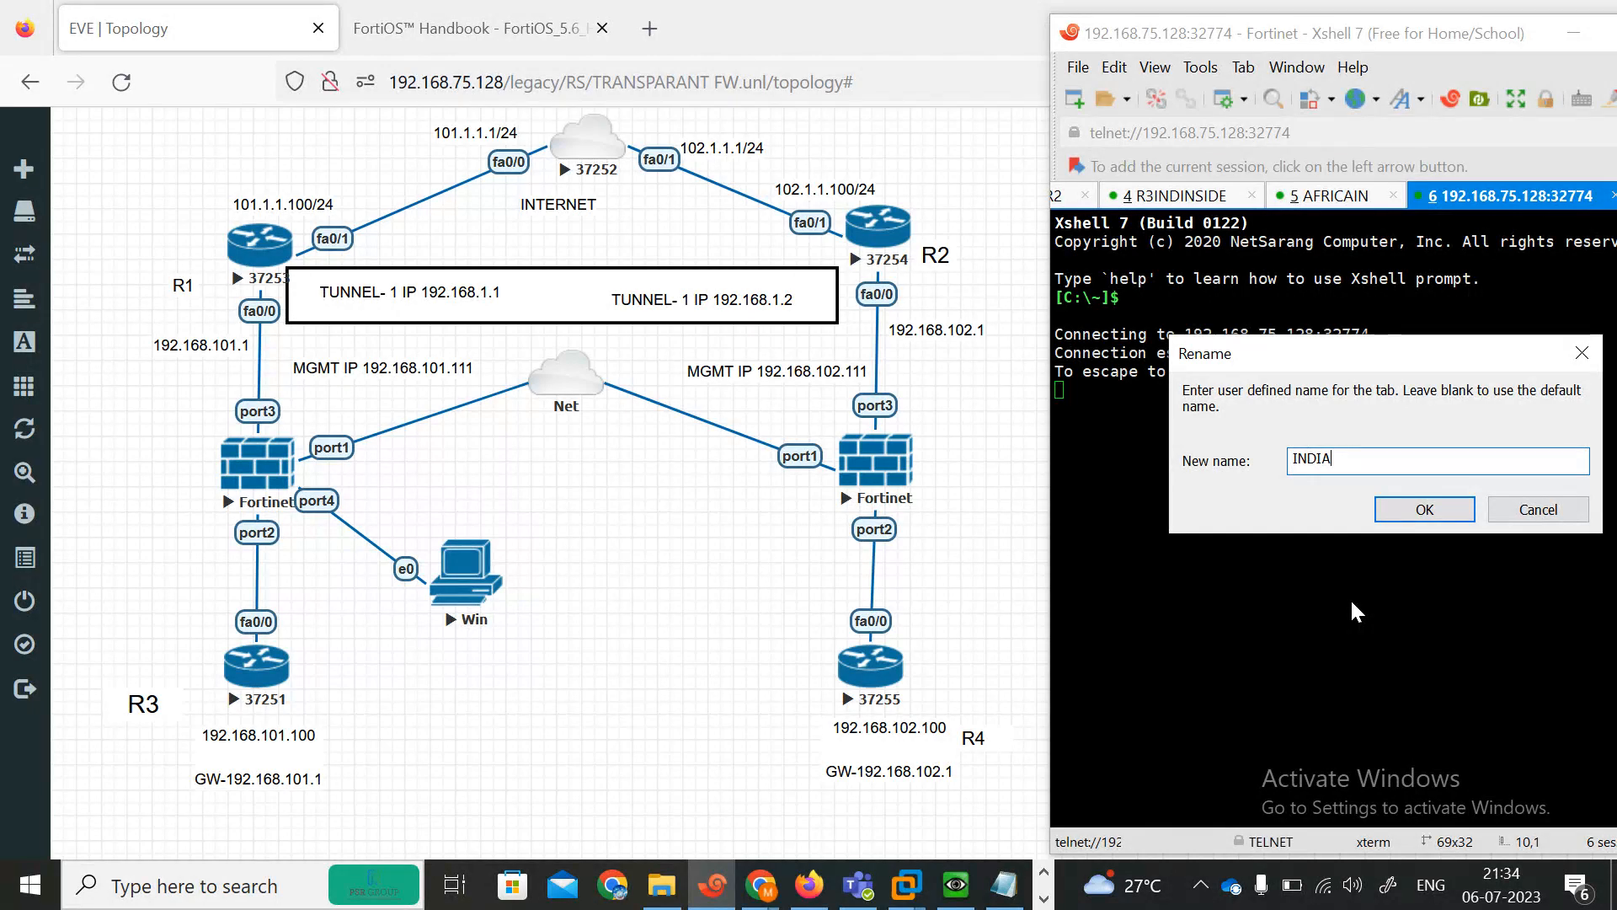
type(" FG")
left_click(1388, 510)
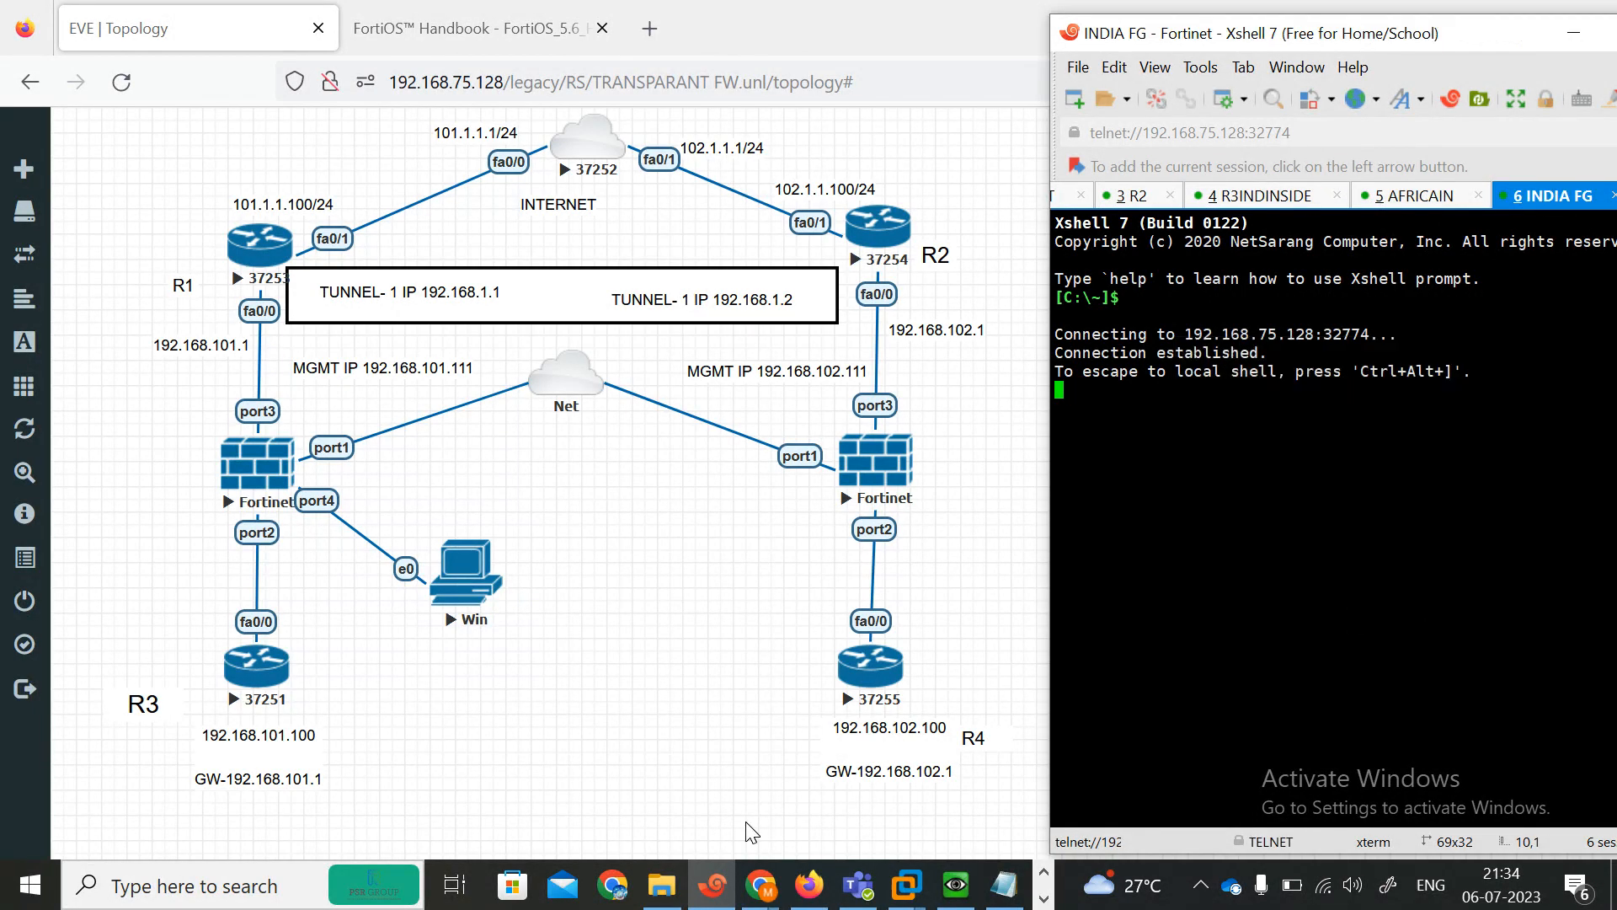
left_click(563, 780)
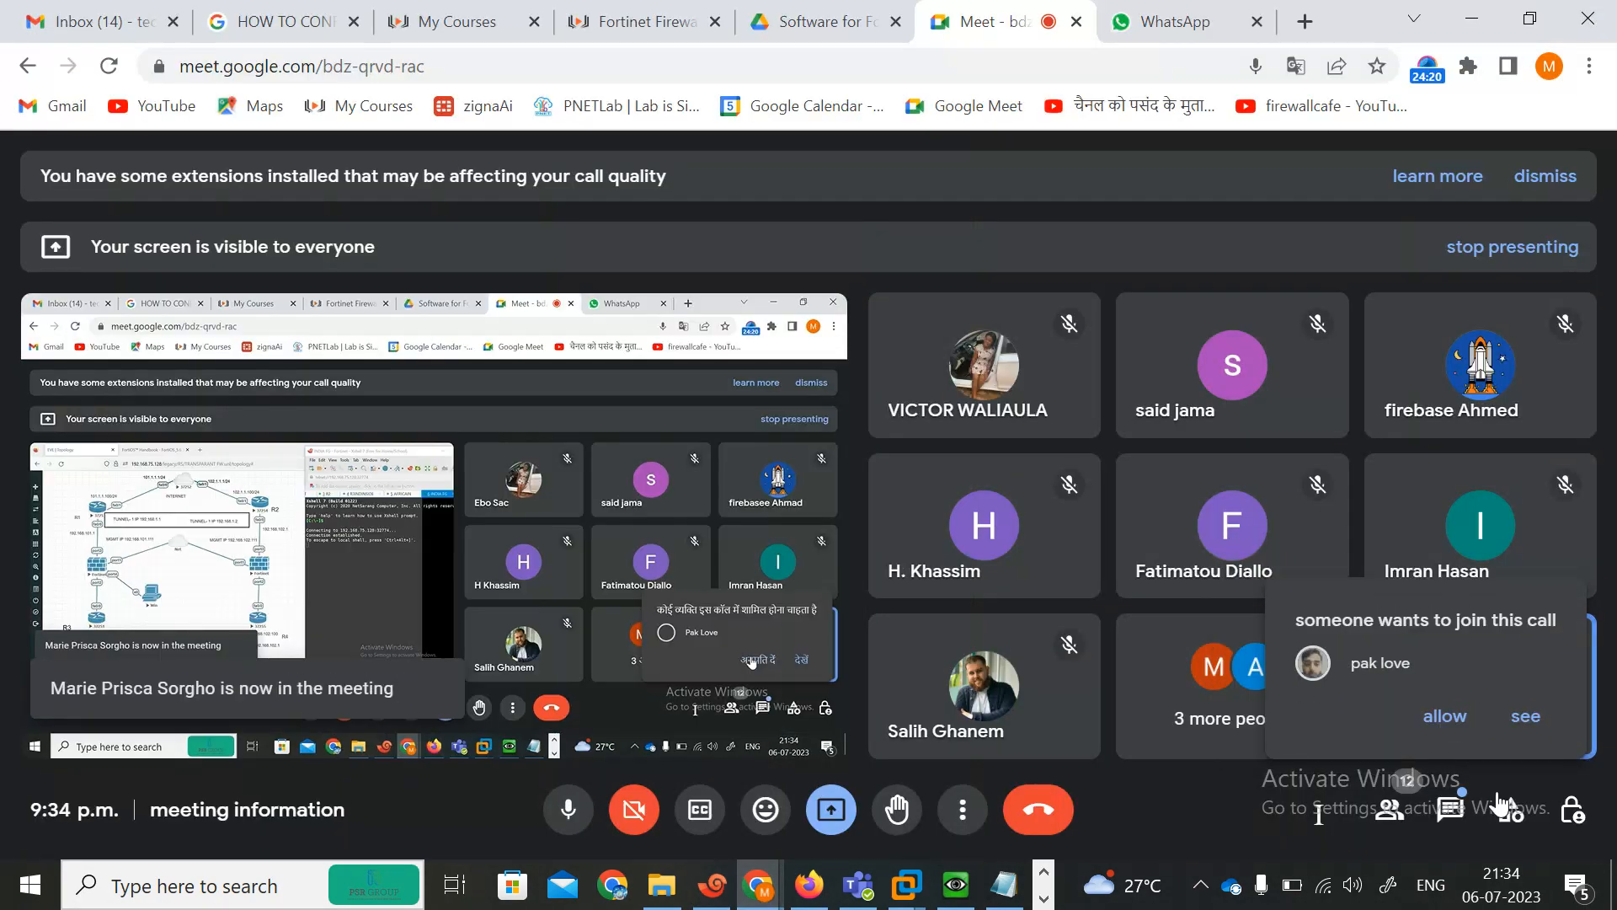
left_click(1444, 716)
left_click(1483, 21)
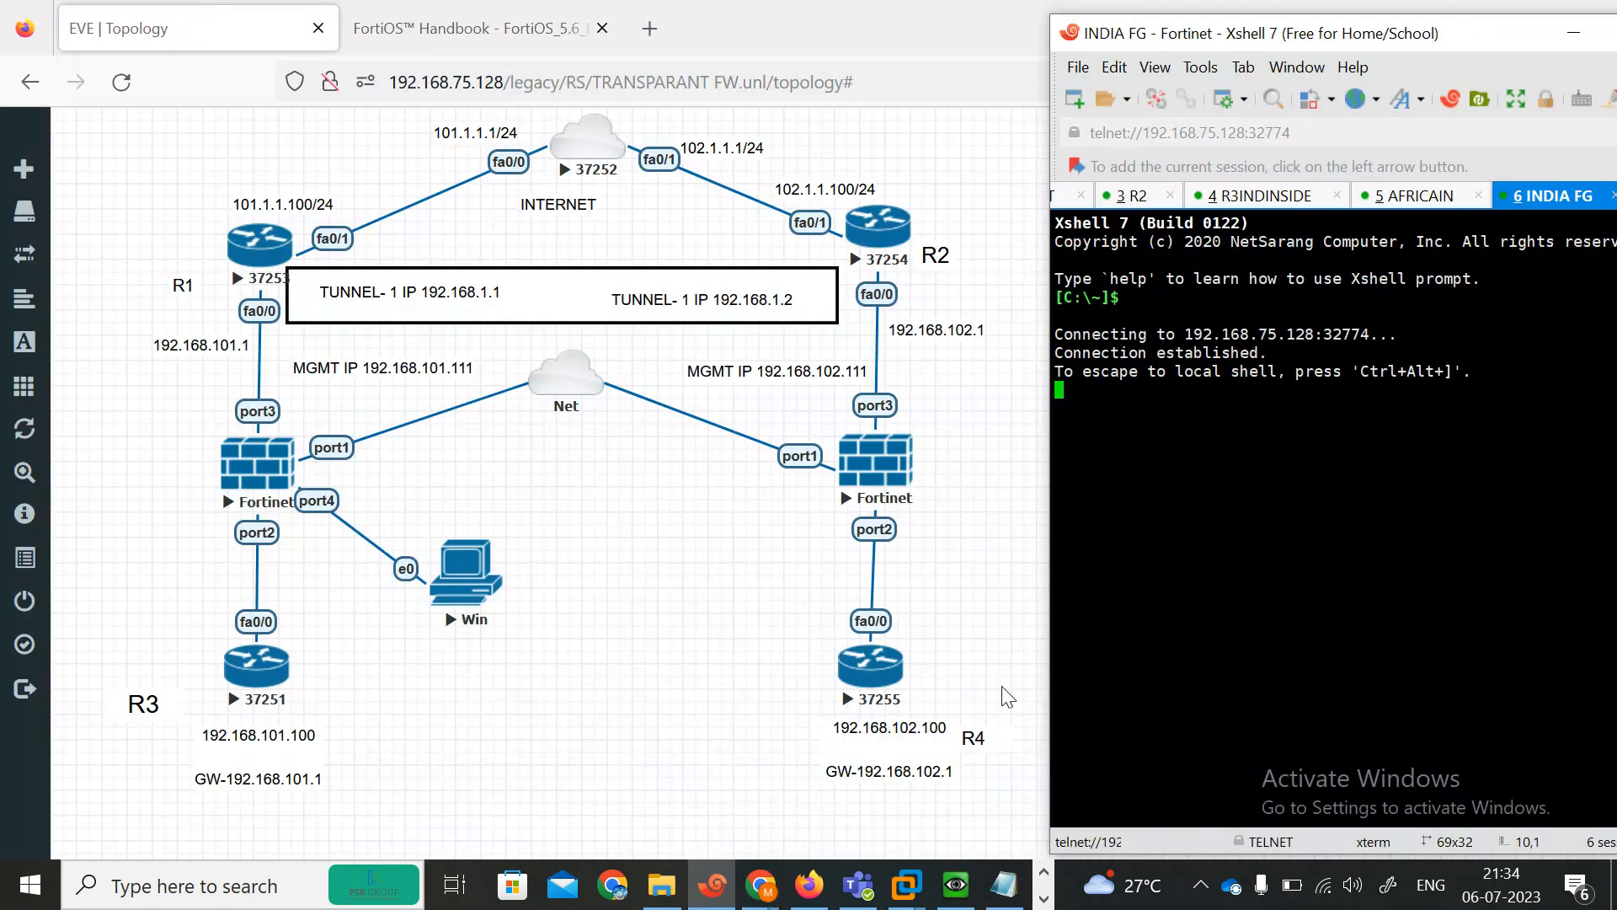
Log in to the FortiGate as admin and set and confirm a new account password.
key("Return")
key("Return")
key("Return")
key("Return")
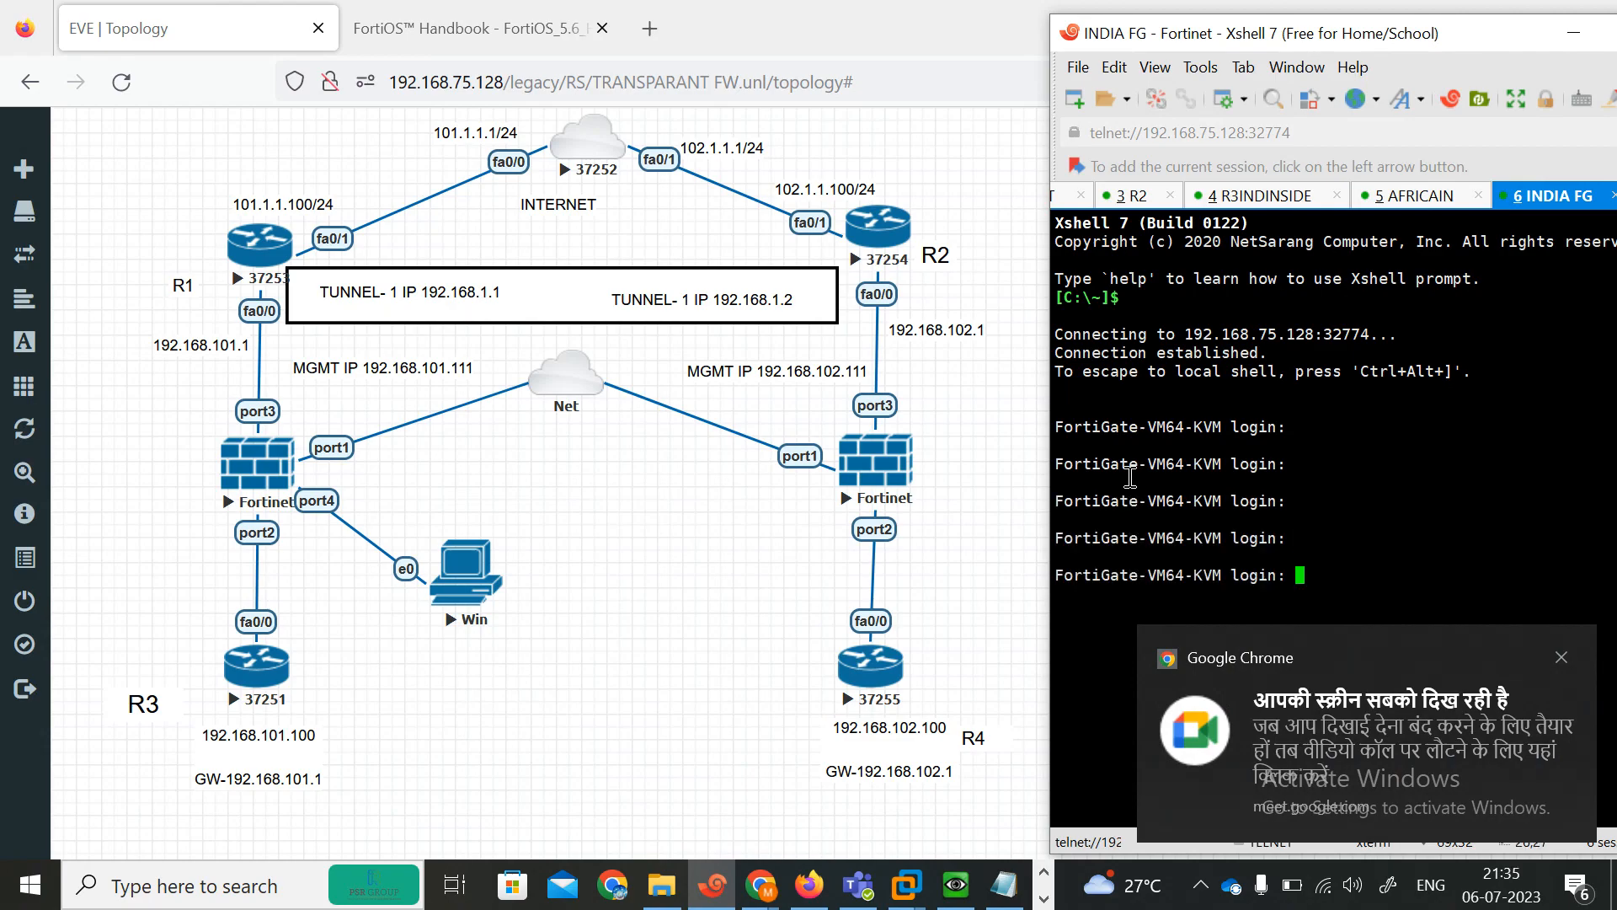
type("admin")
key("Return")
key("Return")
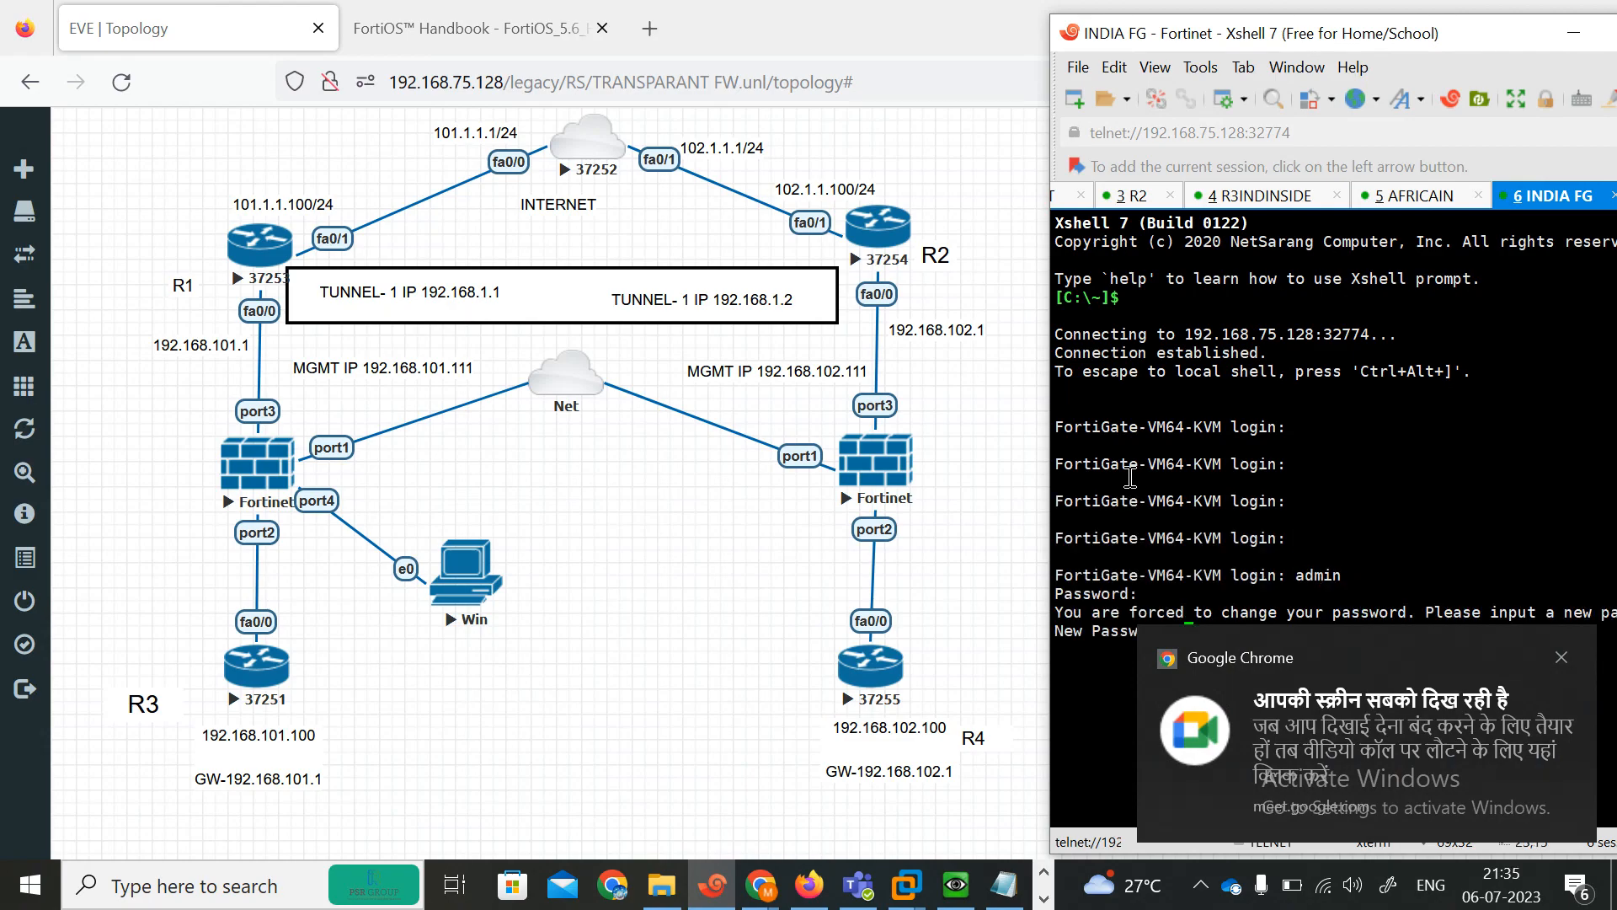
key("Return")
key("Return")
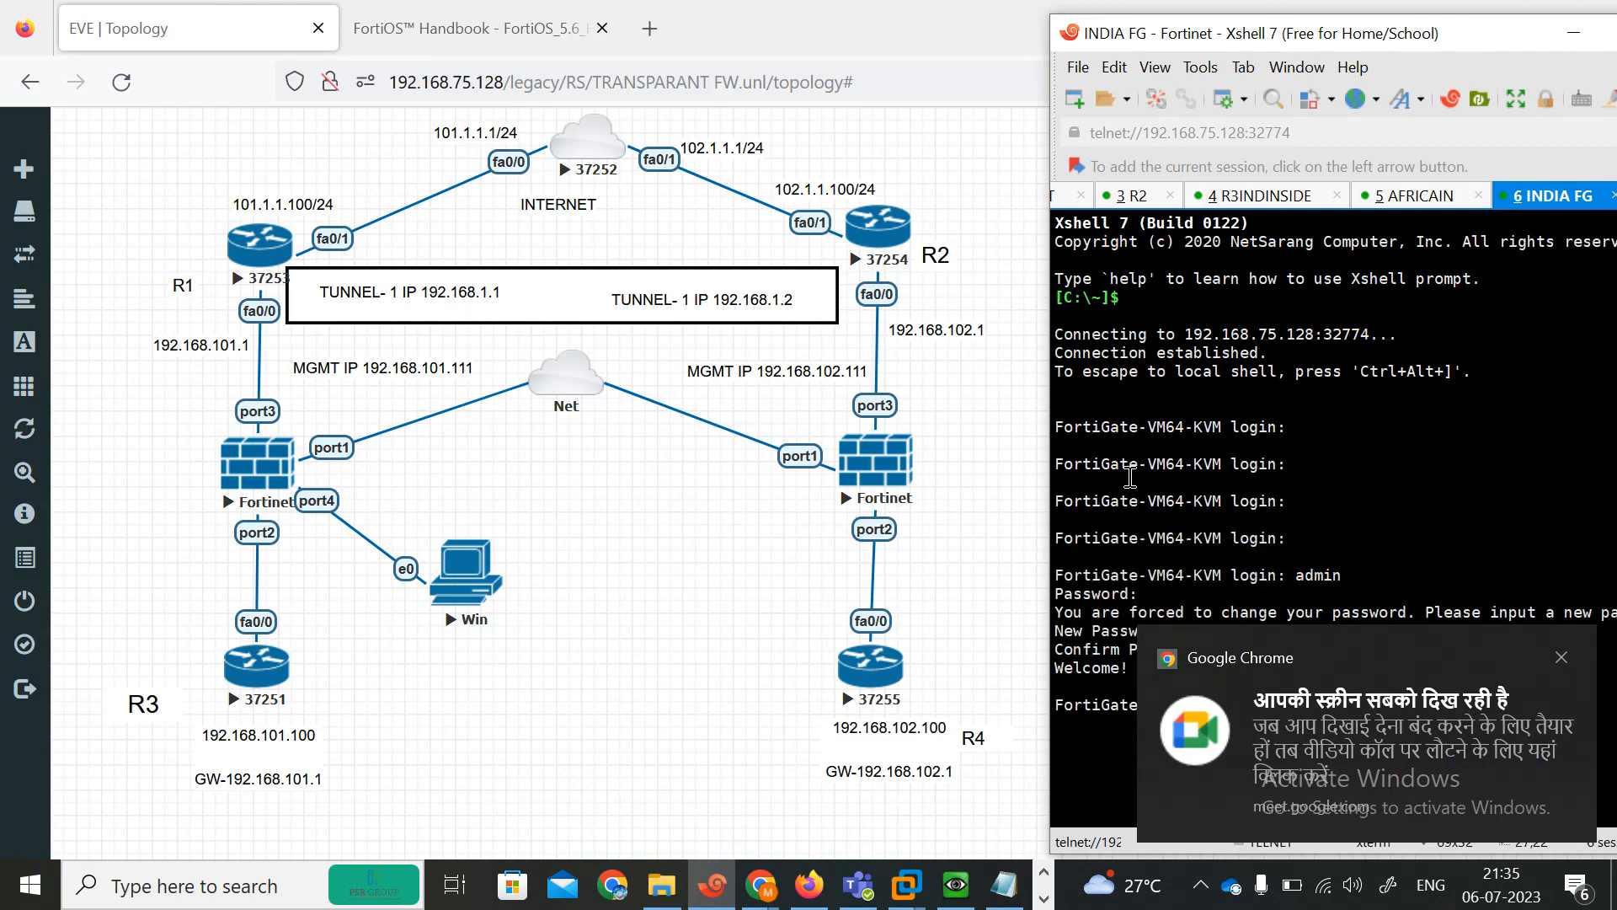
key("Return")
type("\\")
key("Return")
key("Return")
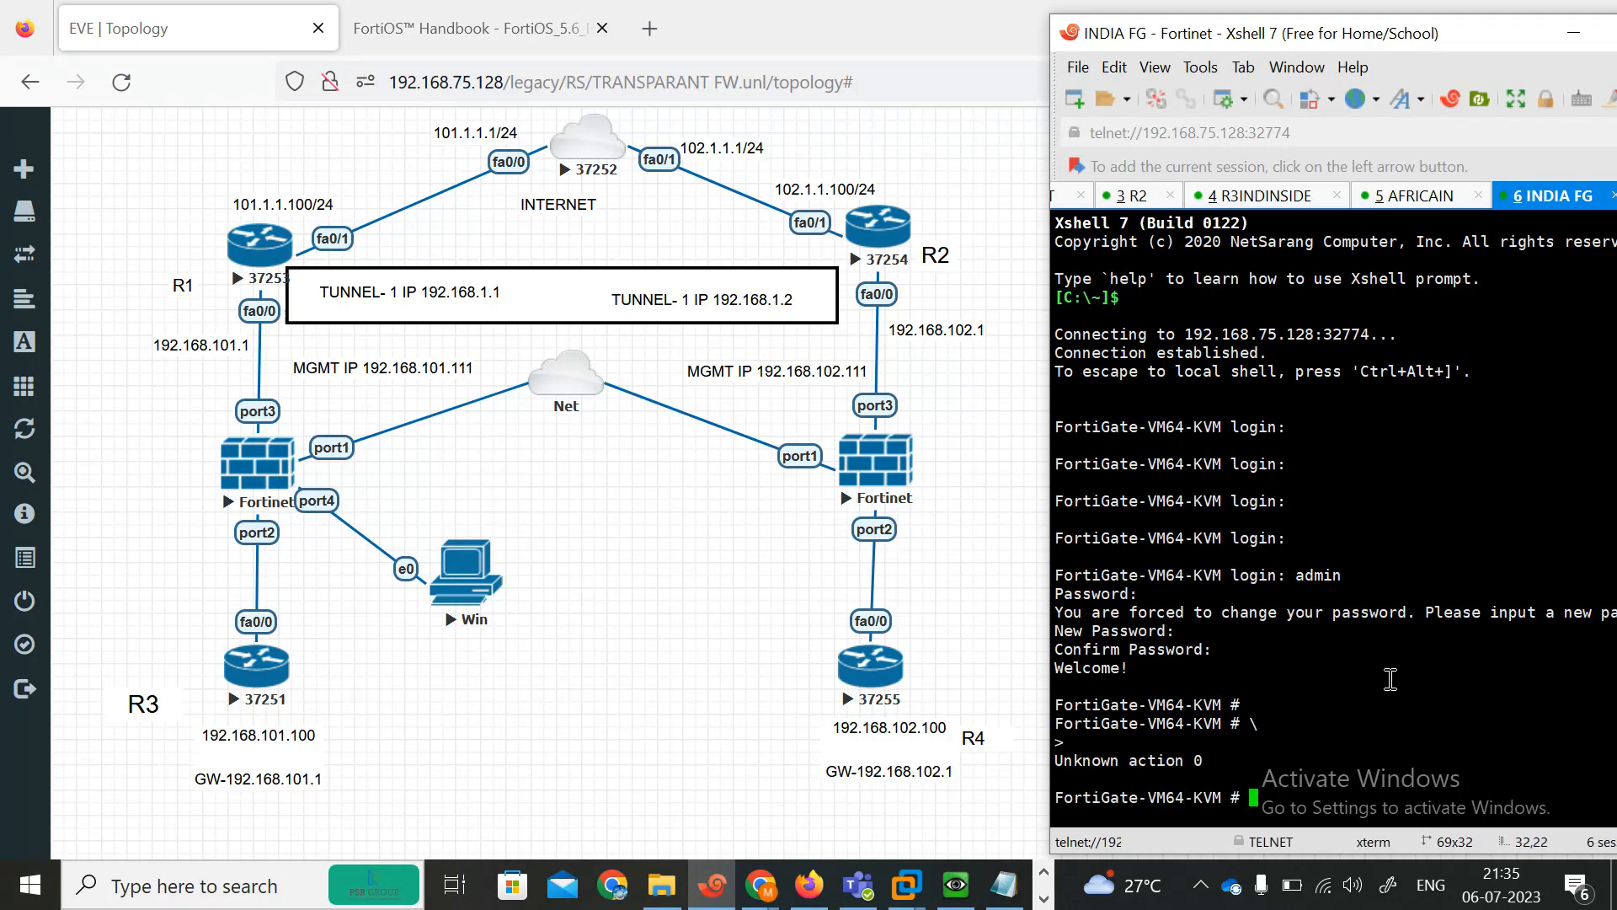
left_click_drag(1255, 34, 934, 20)
key("Return")
key("Return")
key("Return")
key("Return")
key("Return")
key("Return")
key("Return")
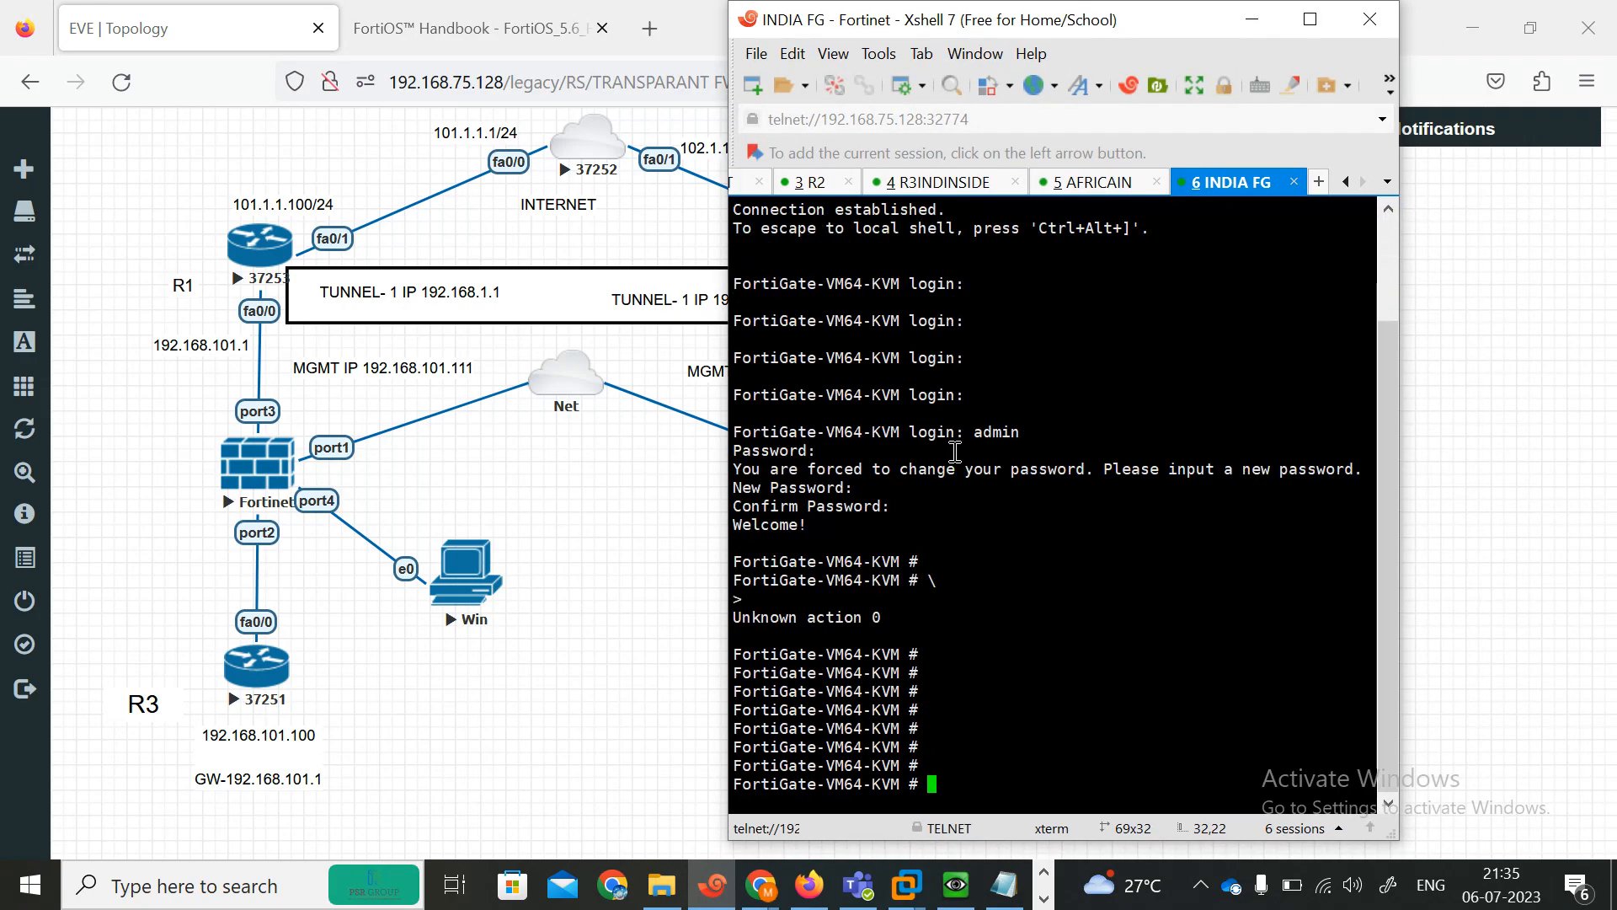
Display the FortiGate's system interface list and review port1's addressing.
type("show system interface")
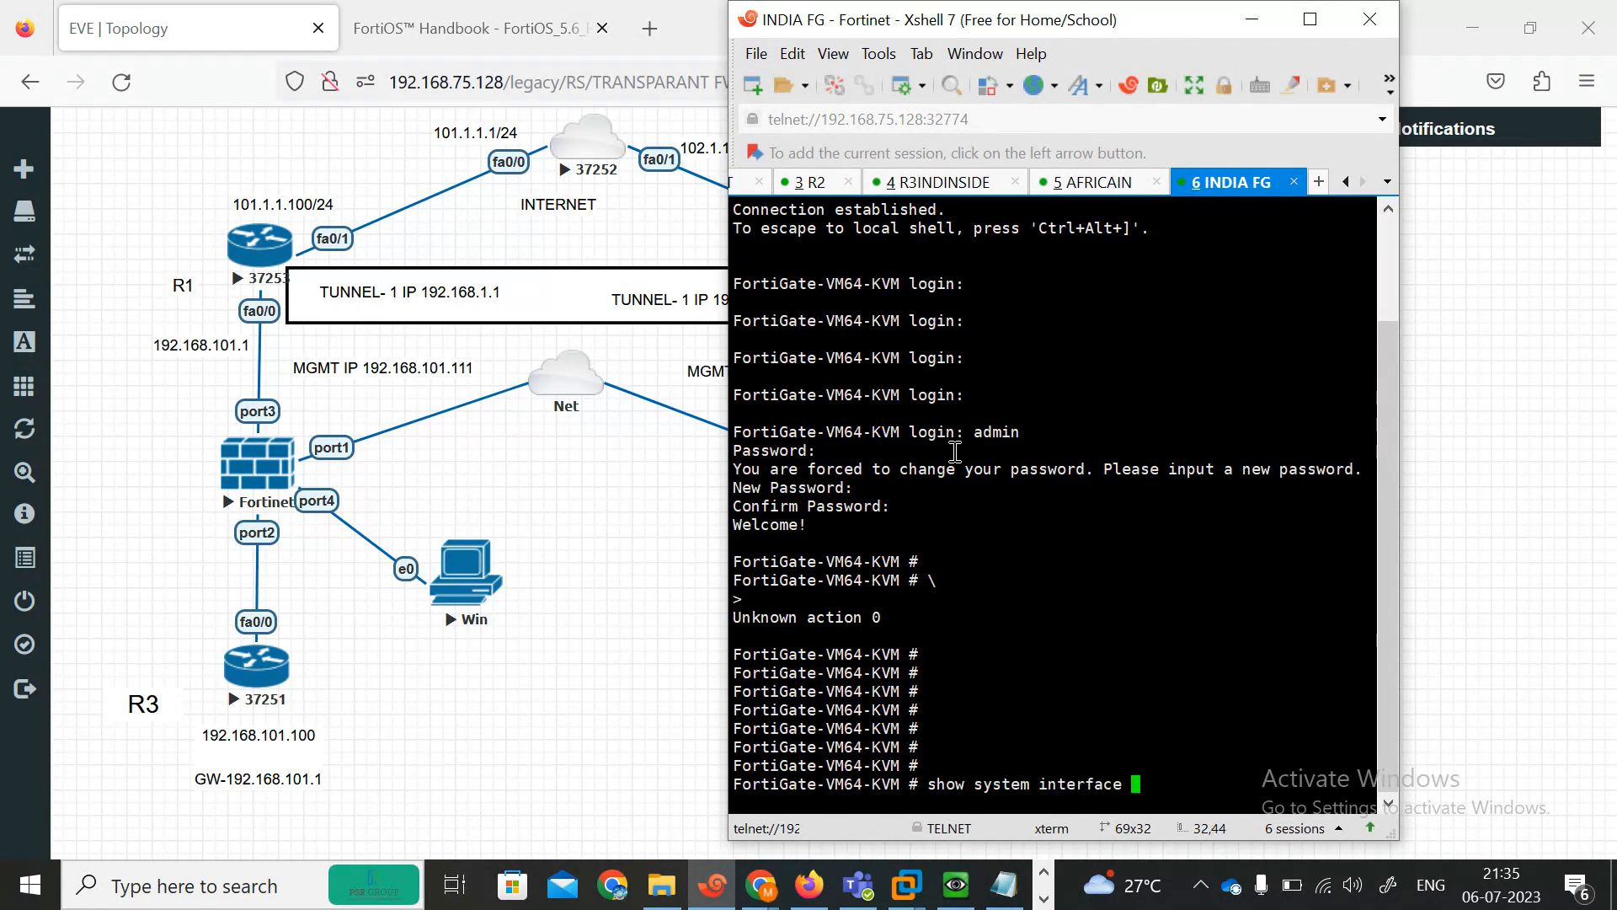
key("question")
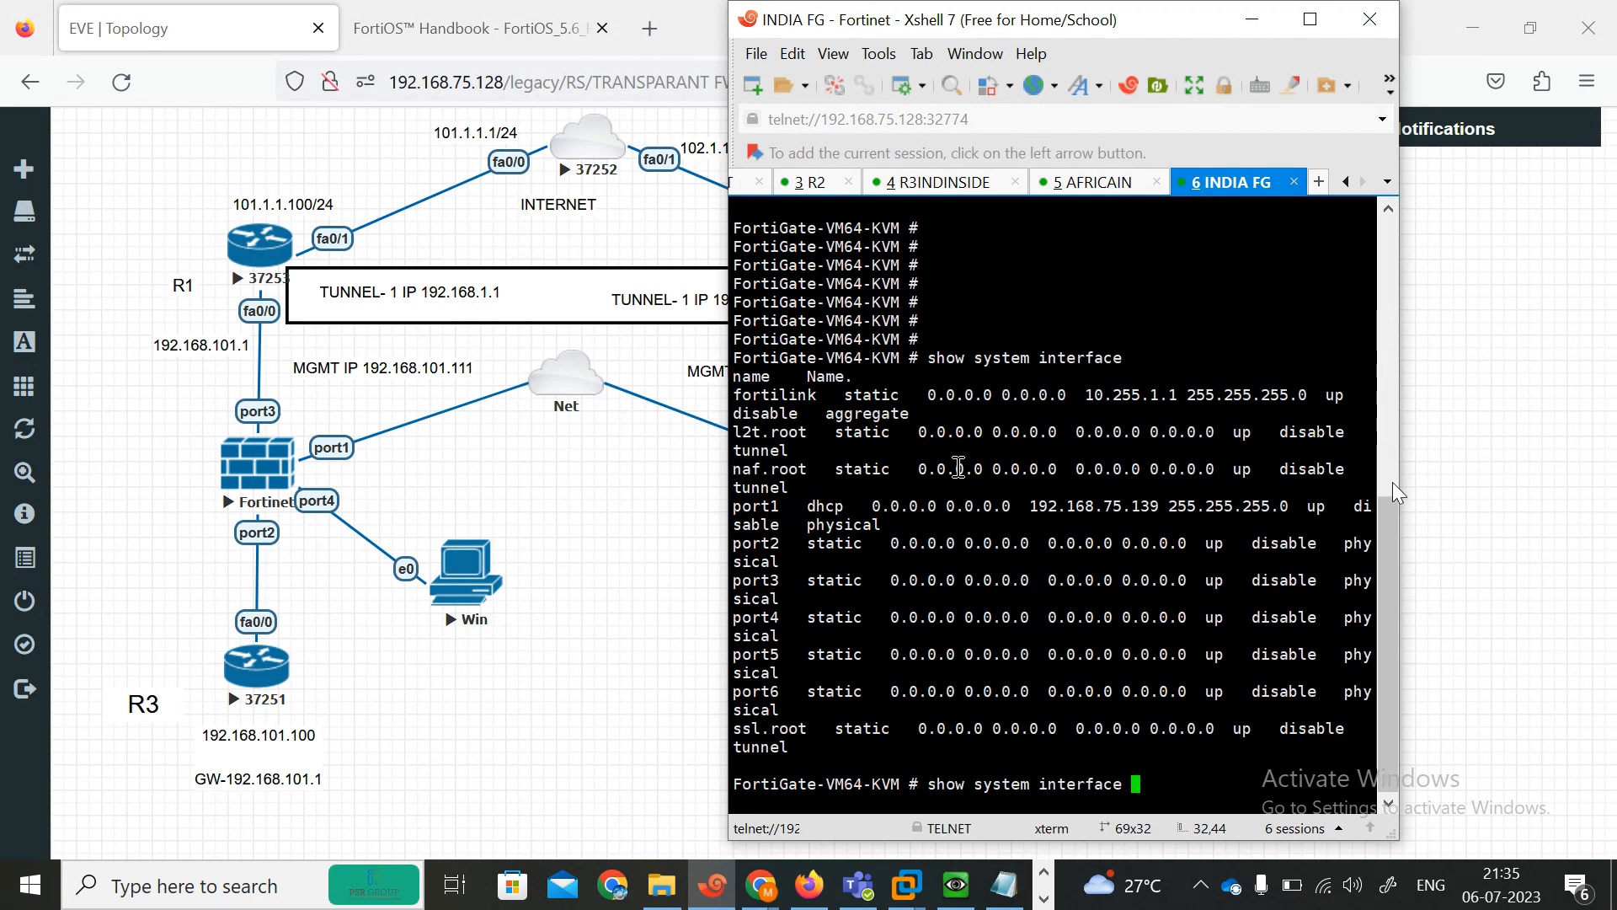
left_click_drag(1398, 482, 1573, 481)
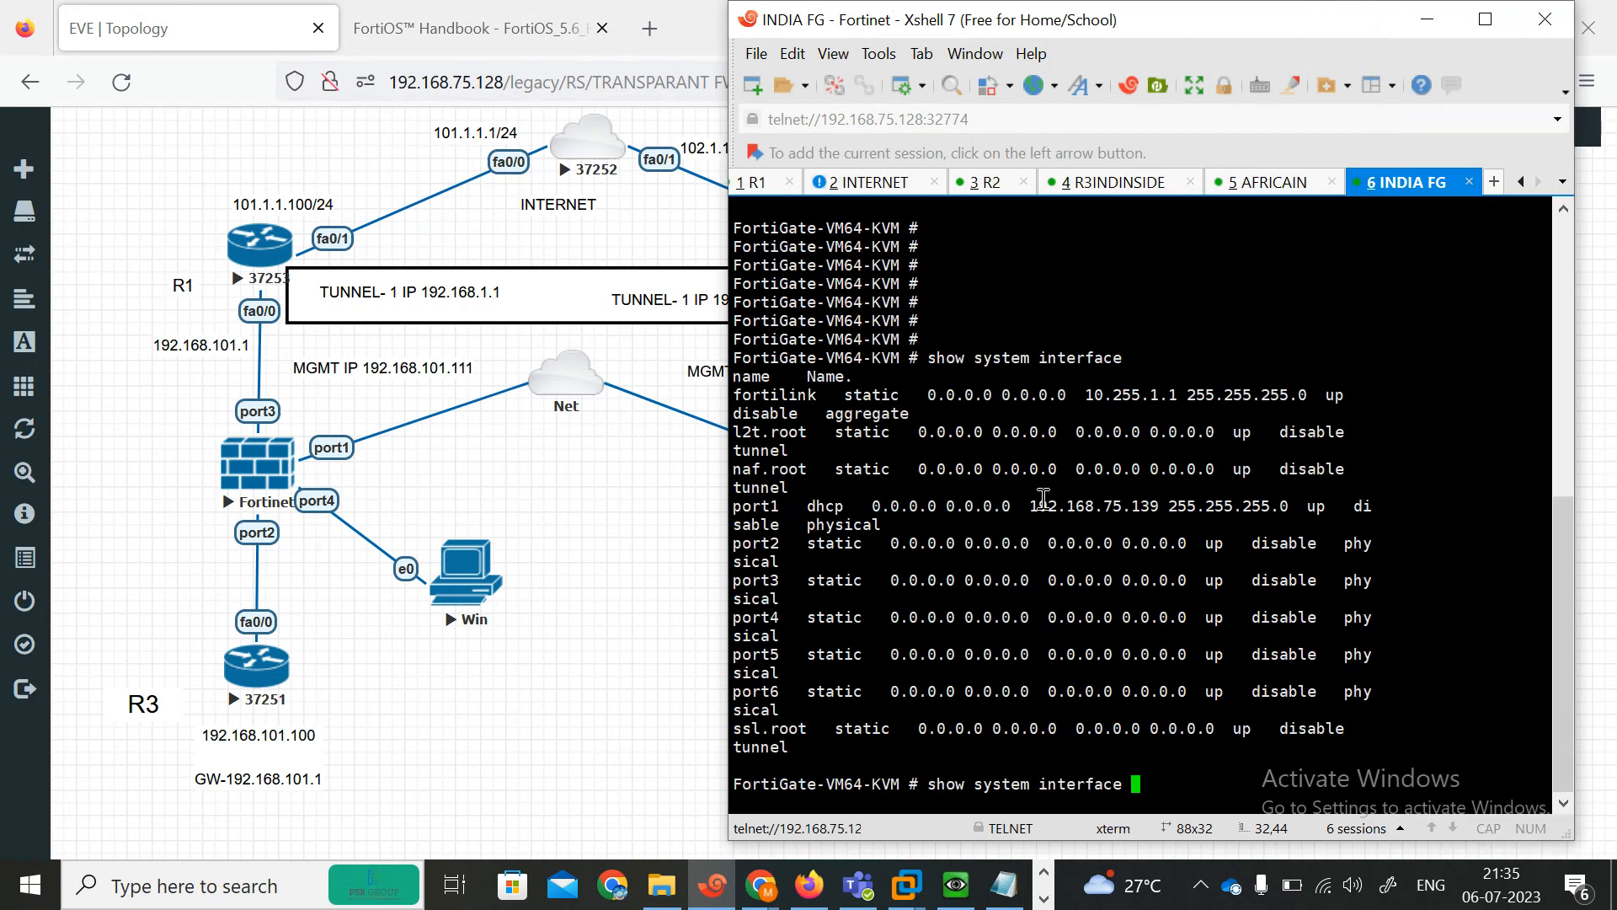
left_click_drag(1043, 498, 1160, 505)
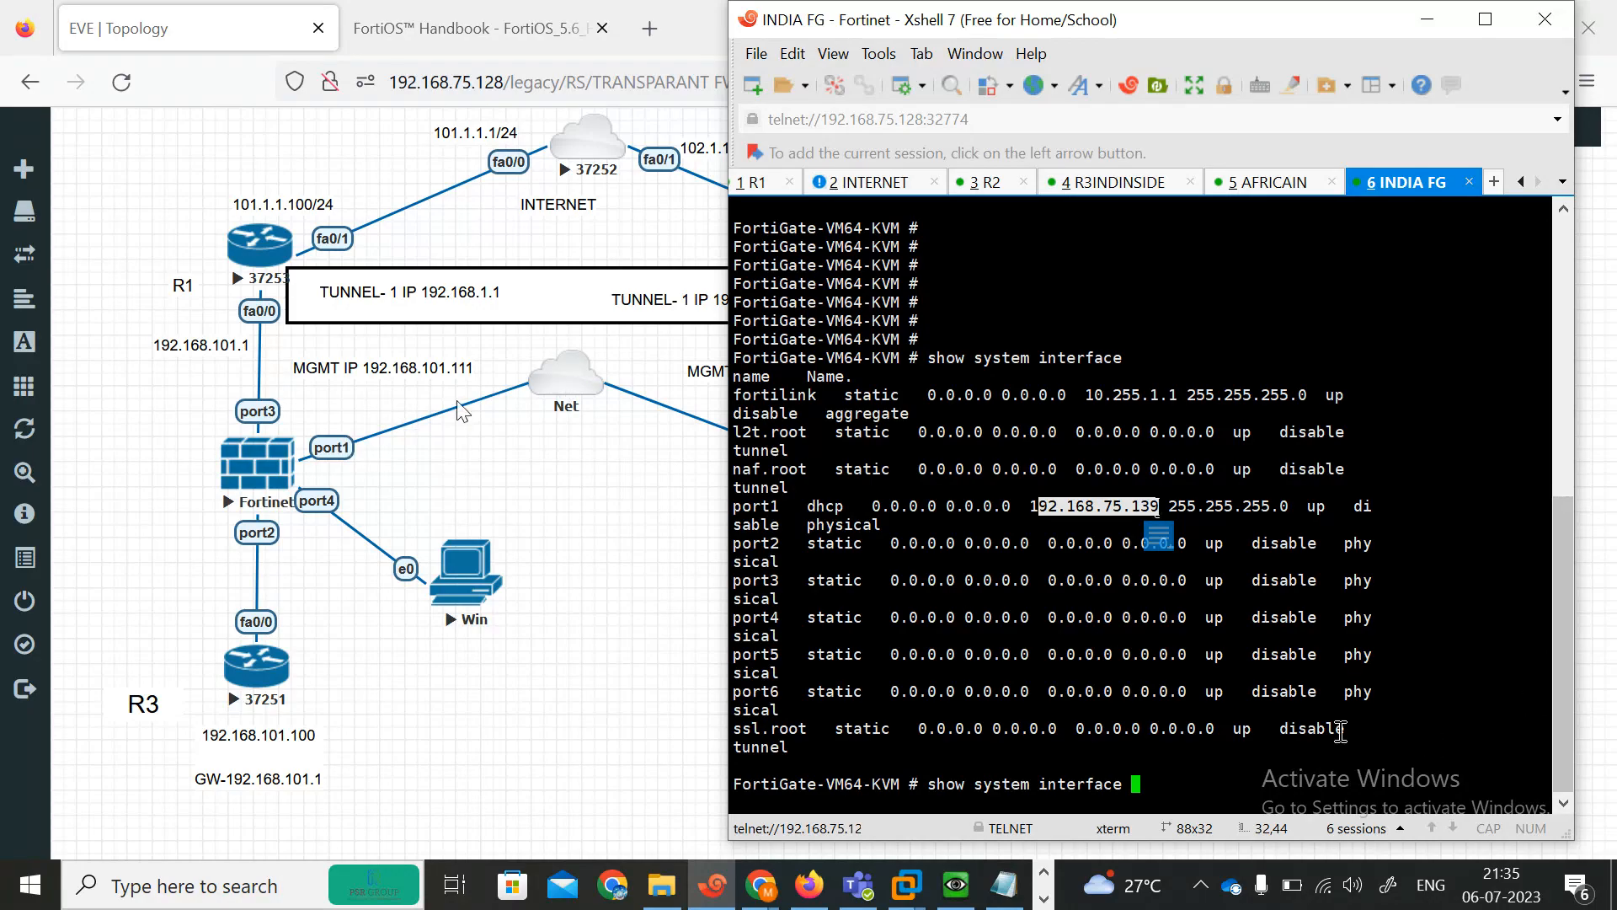
left_click(1169, 737)
key("BackSpace")
key("BackSpace")
key("BackSpace")
key("BackSpace")
key("BackSpace")
key("BackSpace")
key("BackSpace")
key("BackSpace")
key("BackSpace")
key("BackSpace")
key("BackSpace")
key("BackSpace")
key("BackSpace")
key("BackSpace")
key("BackSpace")
key("BackSpace")
key("BackSpace")
key("BackSpace")
key("BackSpace")
key("BackSpace")
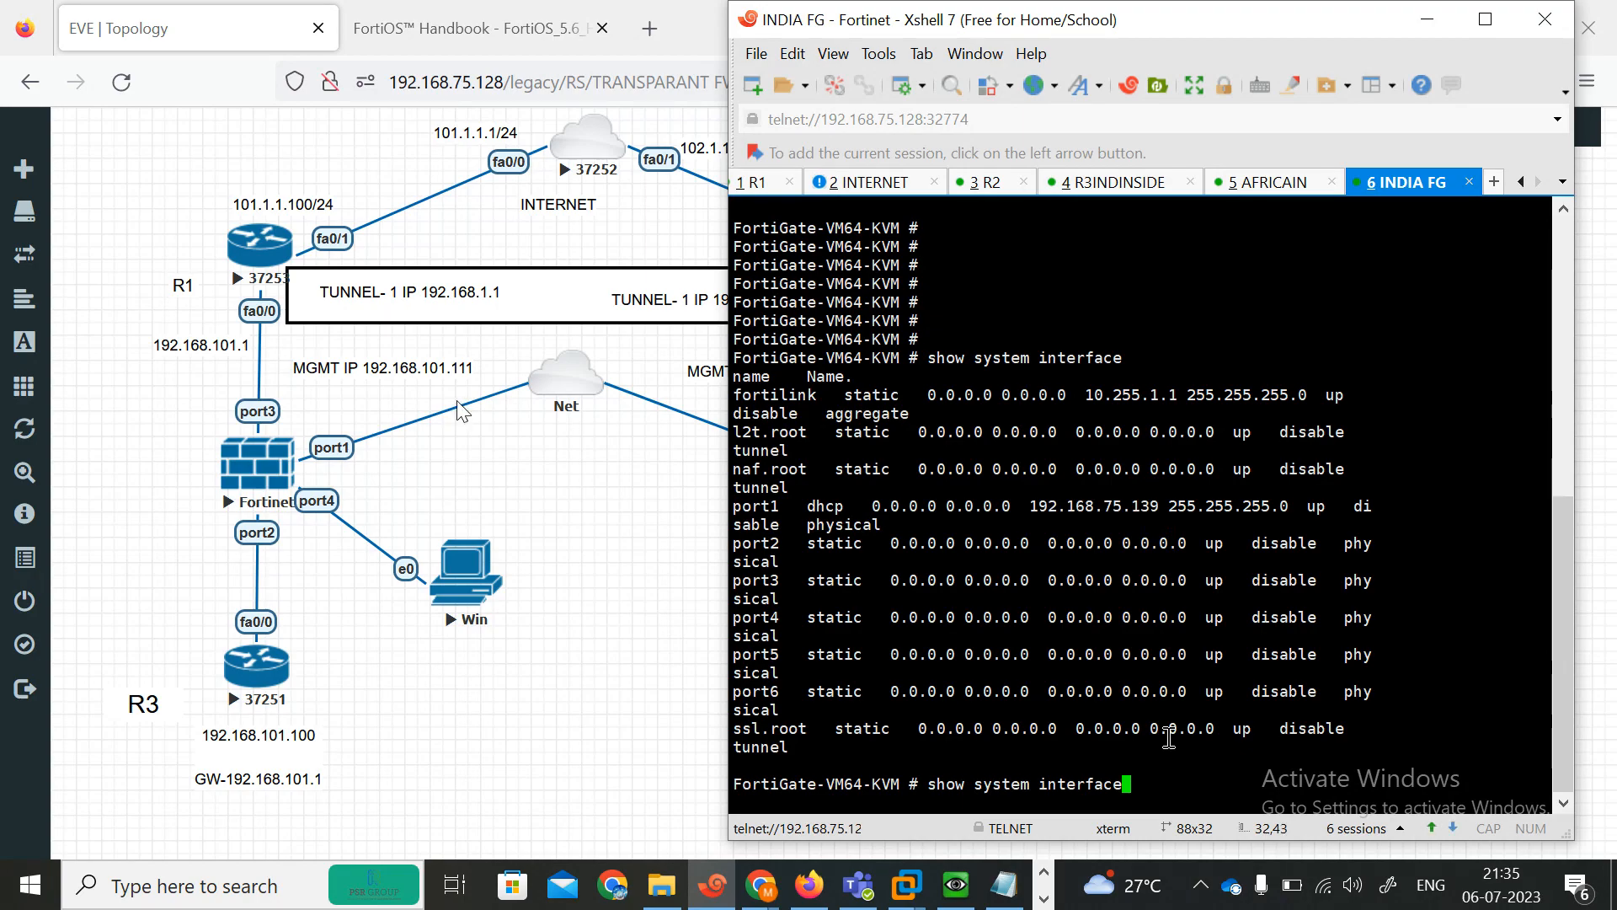
key("BackSpace")
key("Return")
key("Return")
key("Return")
key("Return")
key("Return")
key("Return")
key("Return")
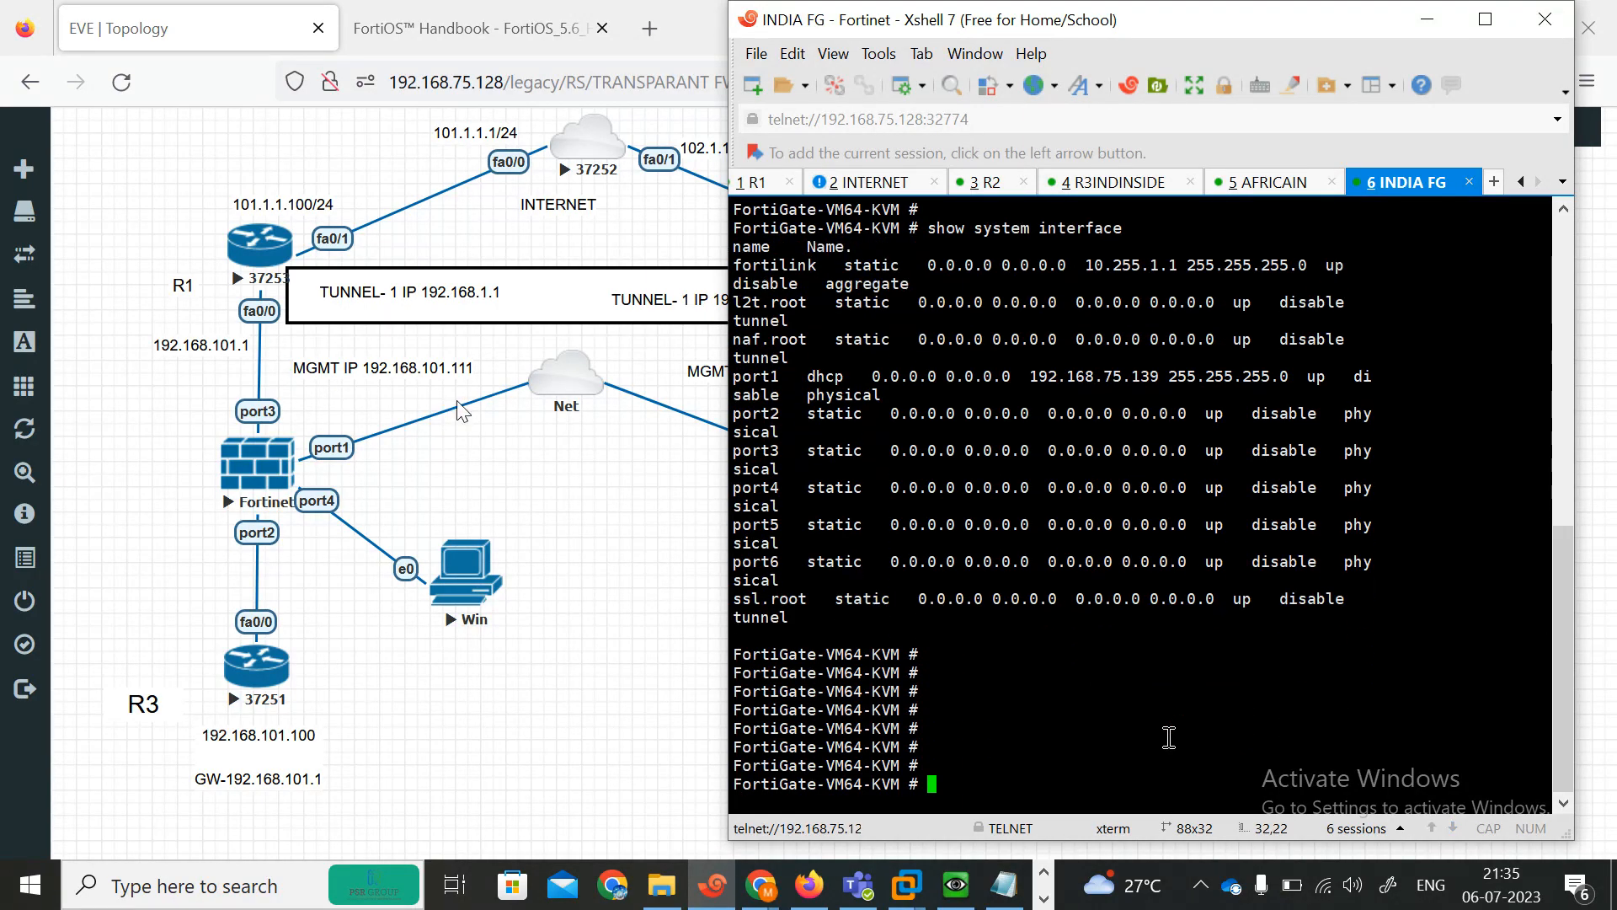
Enter the system interface configuration and set port1's addressing mode to static.
type("config system interface")
key("Return")
type("edit port1 se")
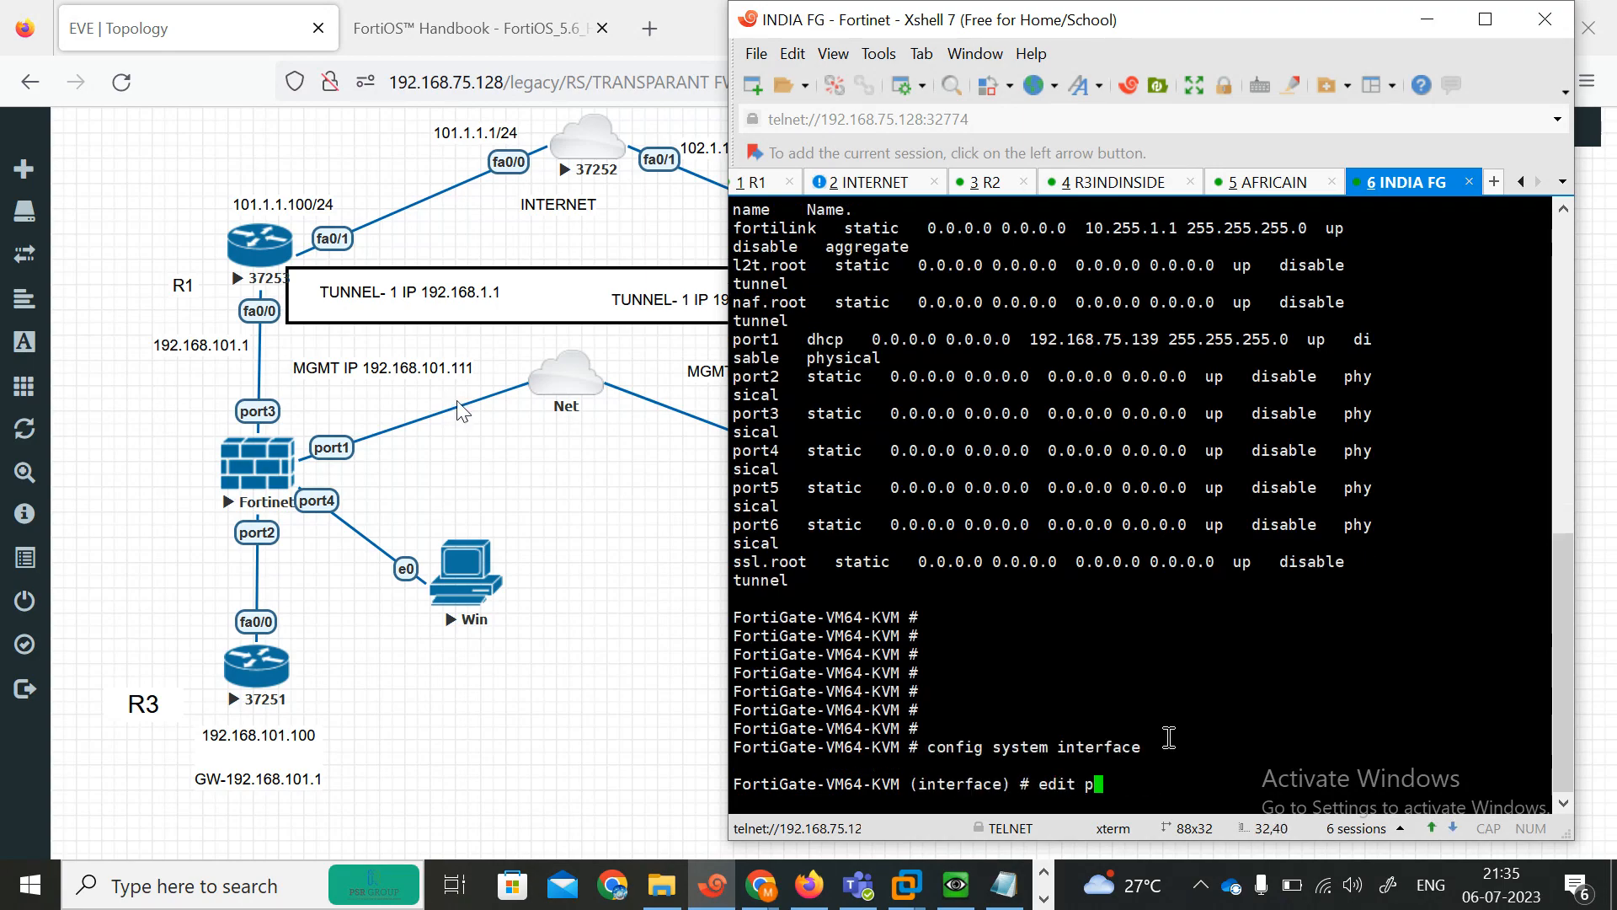
key("BackSpace")
key("BackSpace")
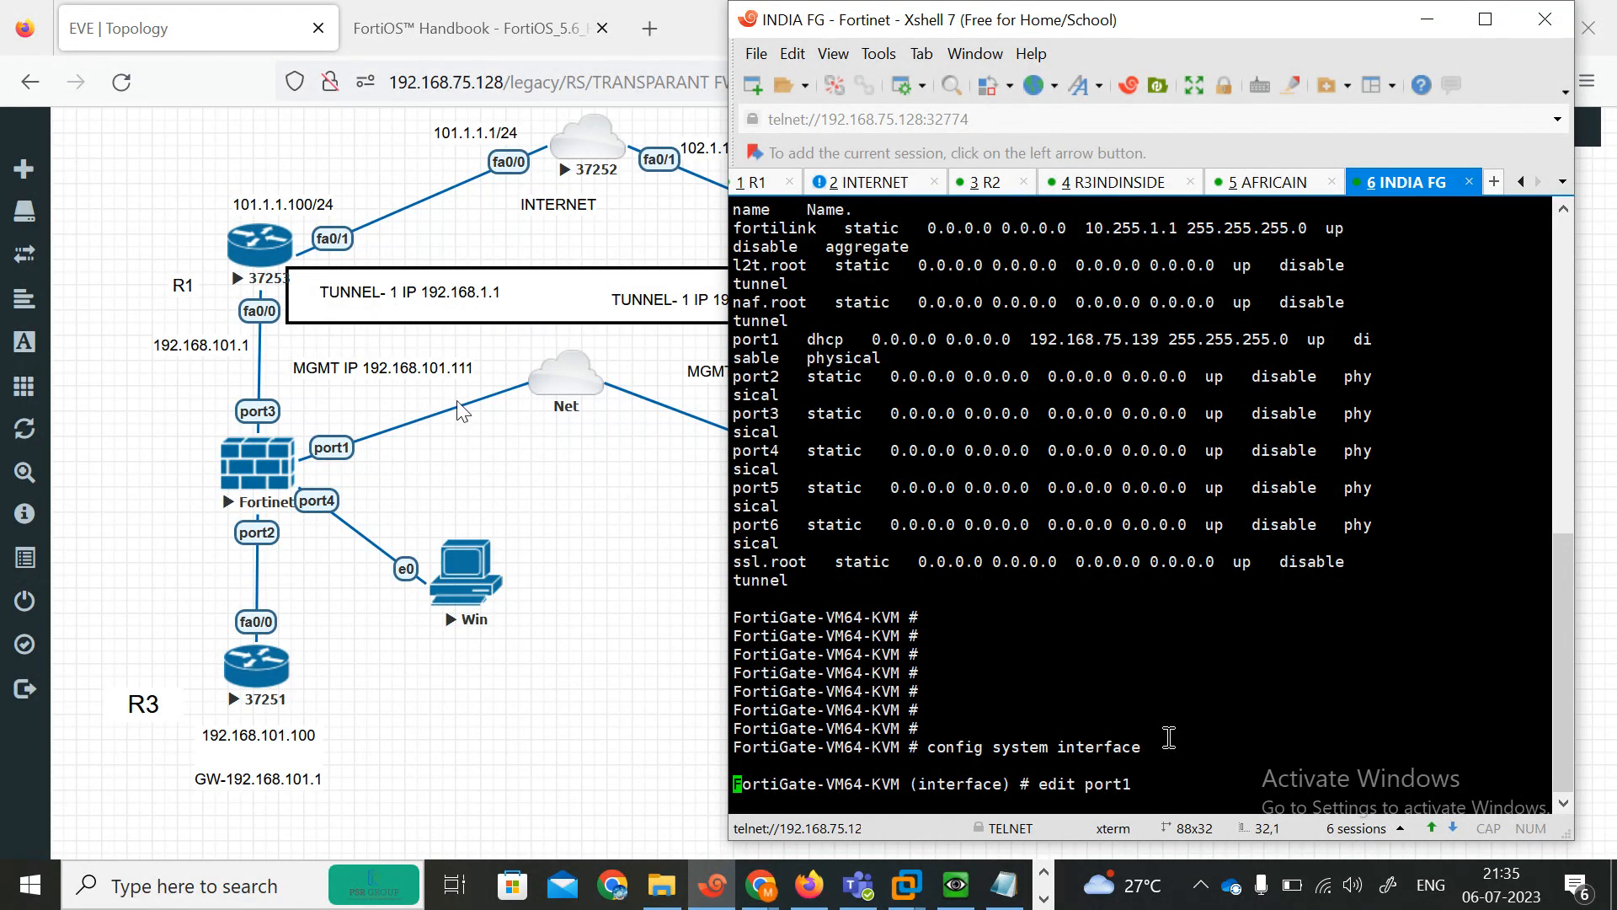
key("Return")
type("s3")
type("tm")
key("BackSpace")
type("m")
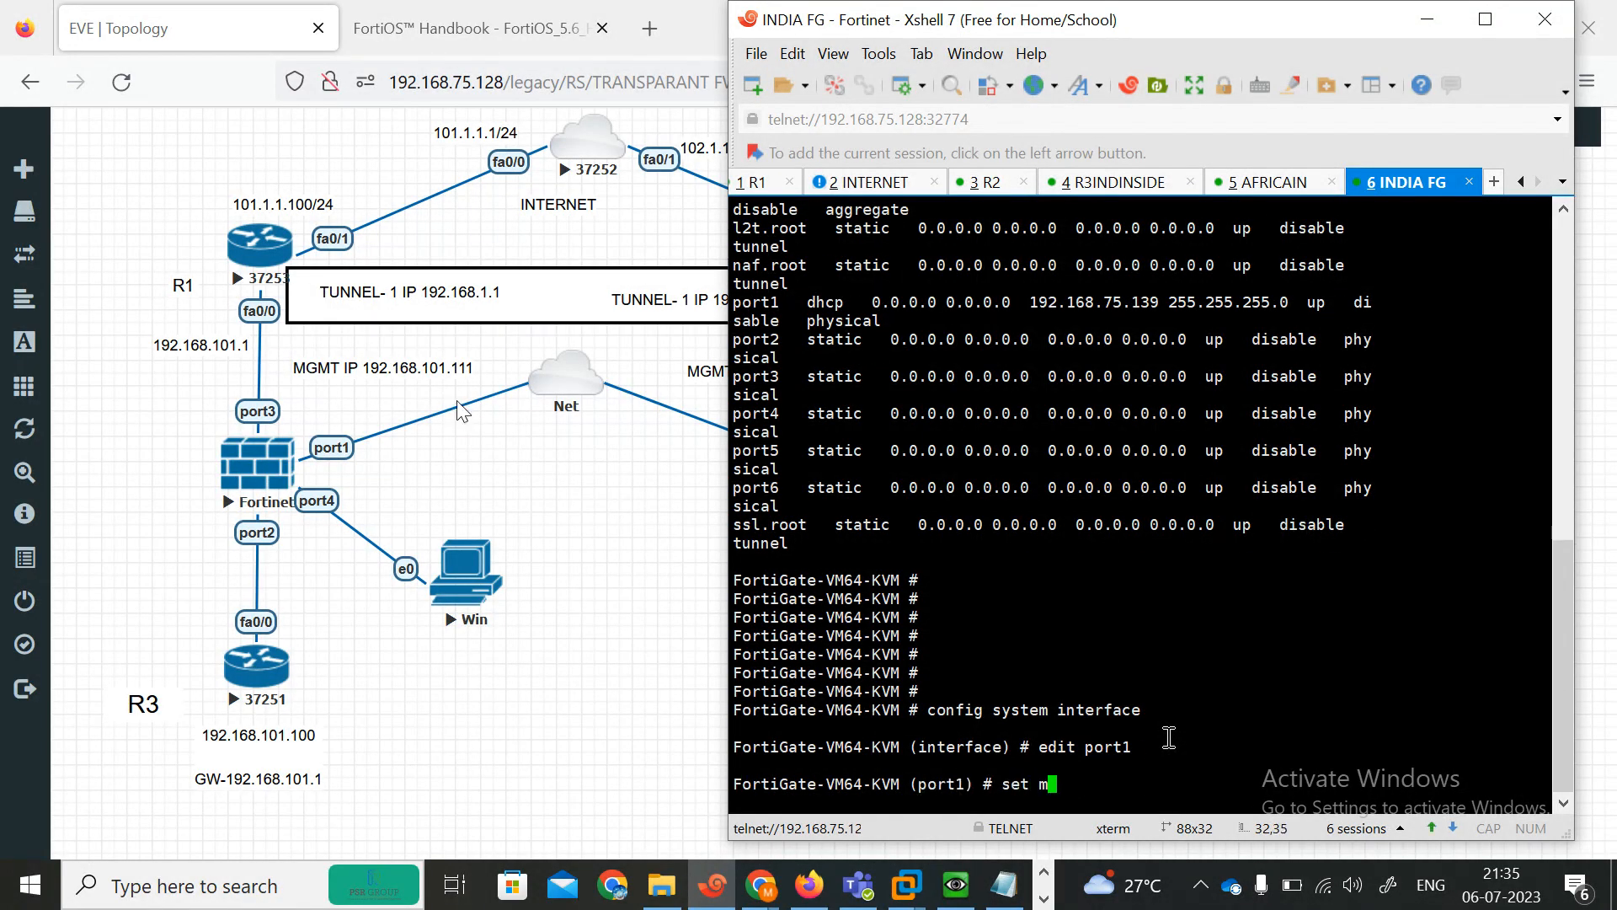
type("ode static")
key("Return")
Allow HTTPS, HTTP, ping and Telnet administrative access on port2.
key("Return")
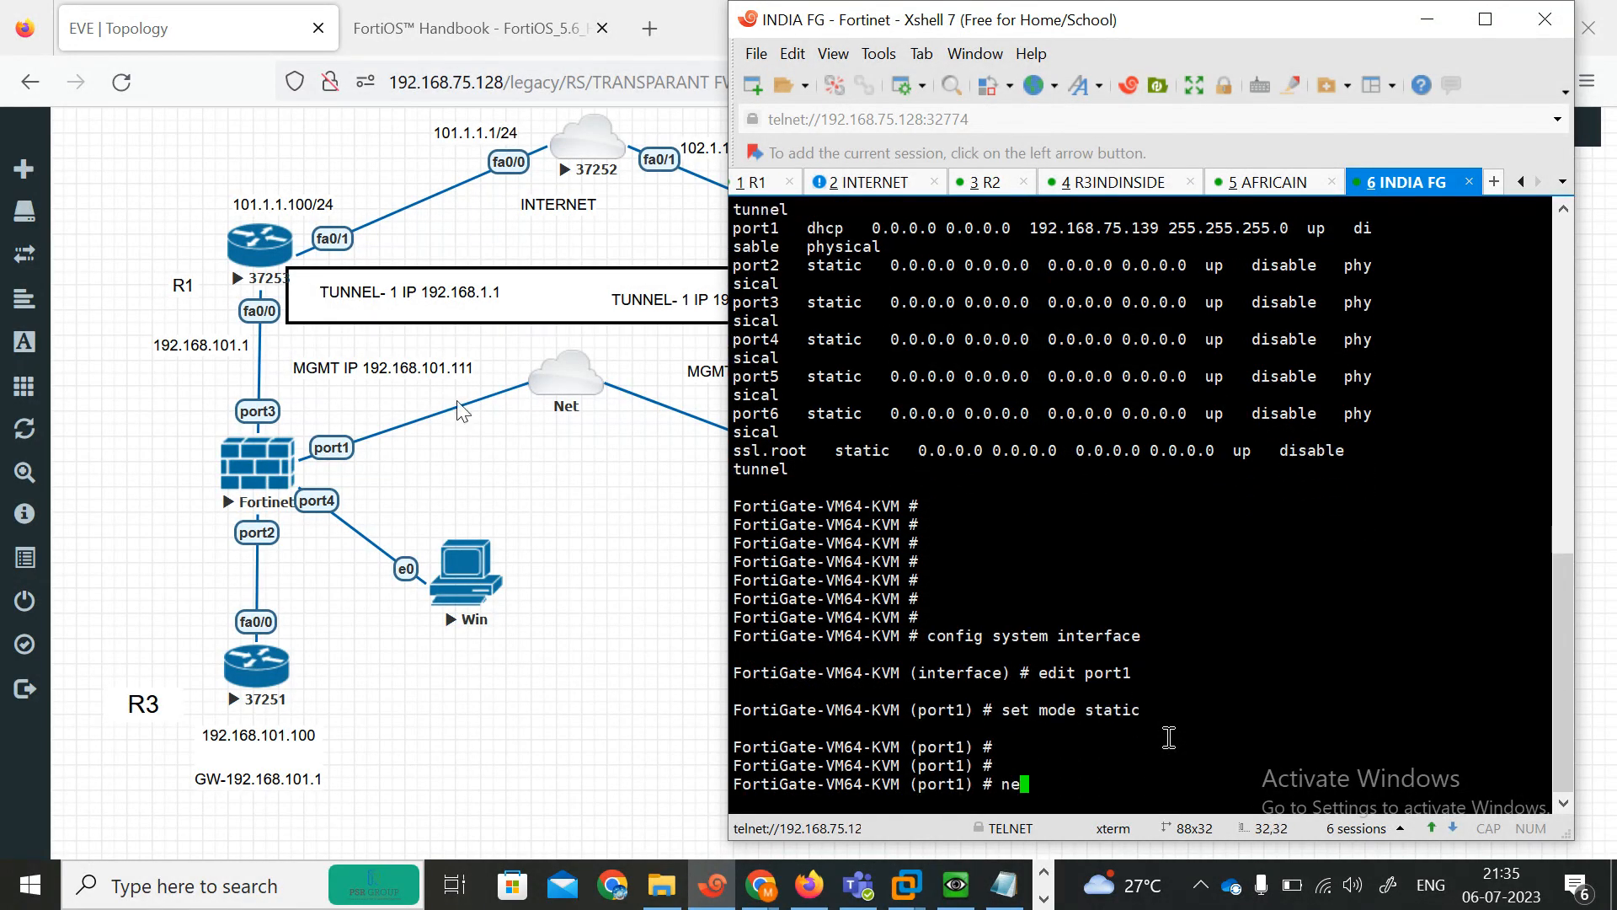
type("next")
key("Return")
type("se")
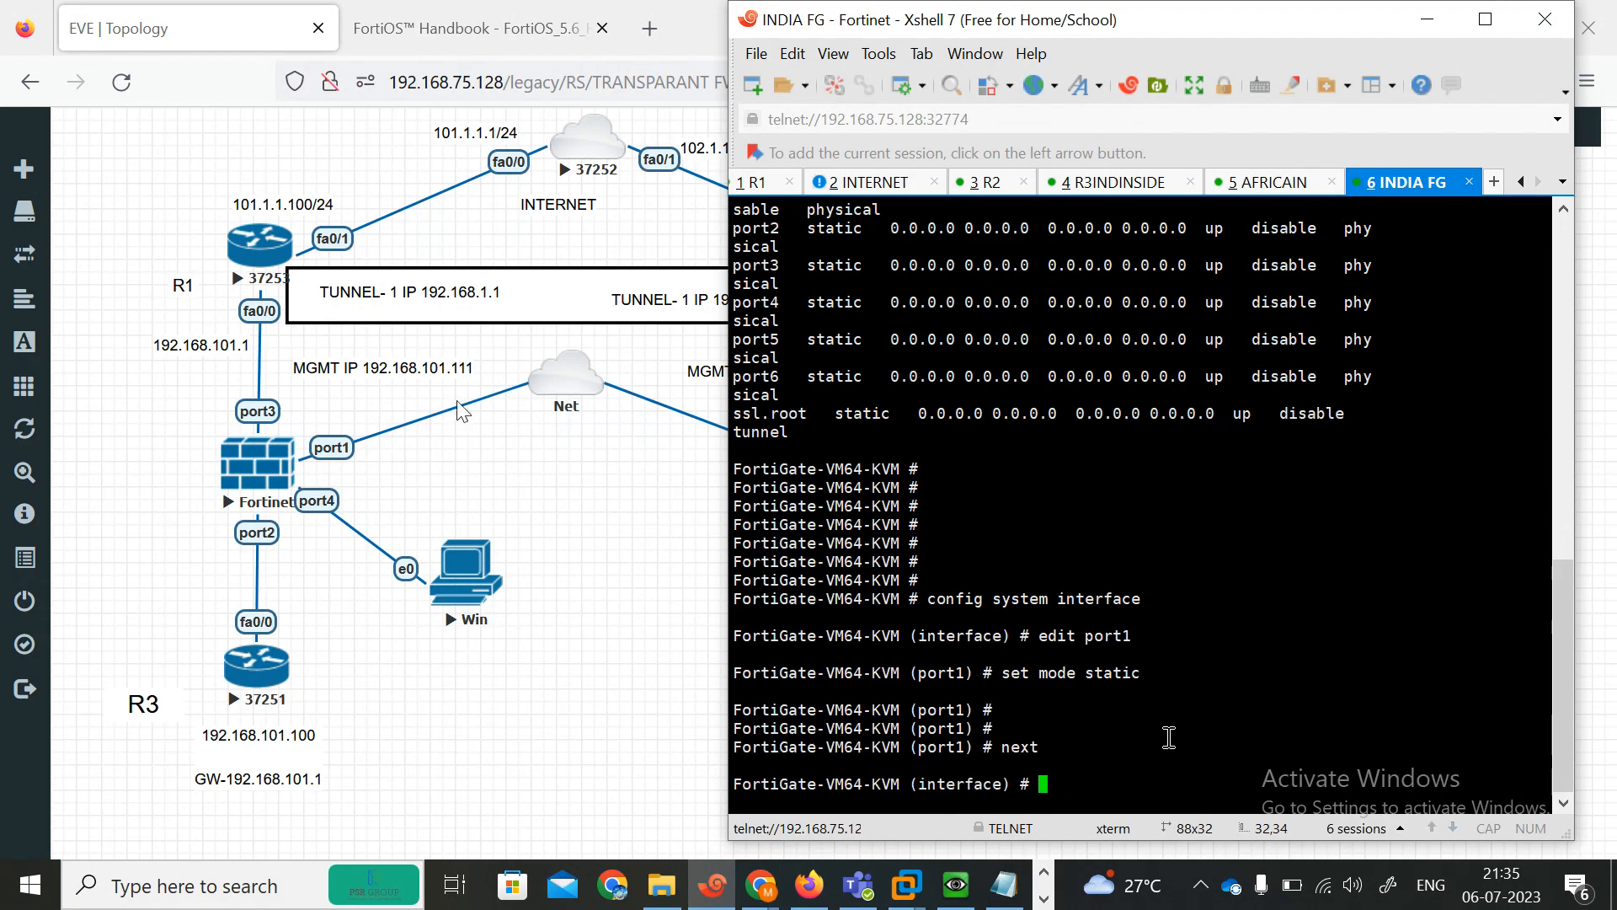
type("edit port1")
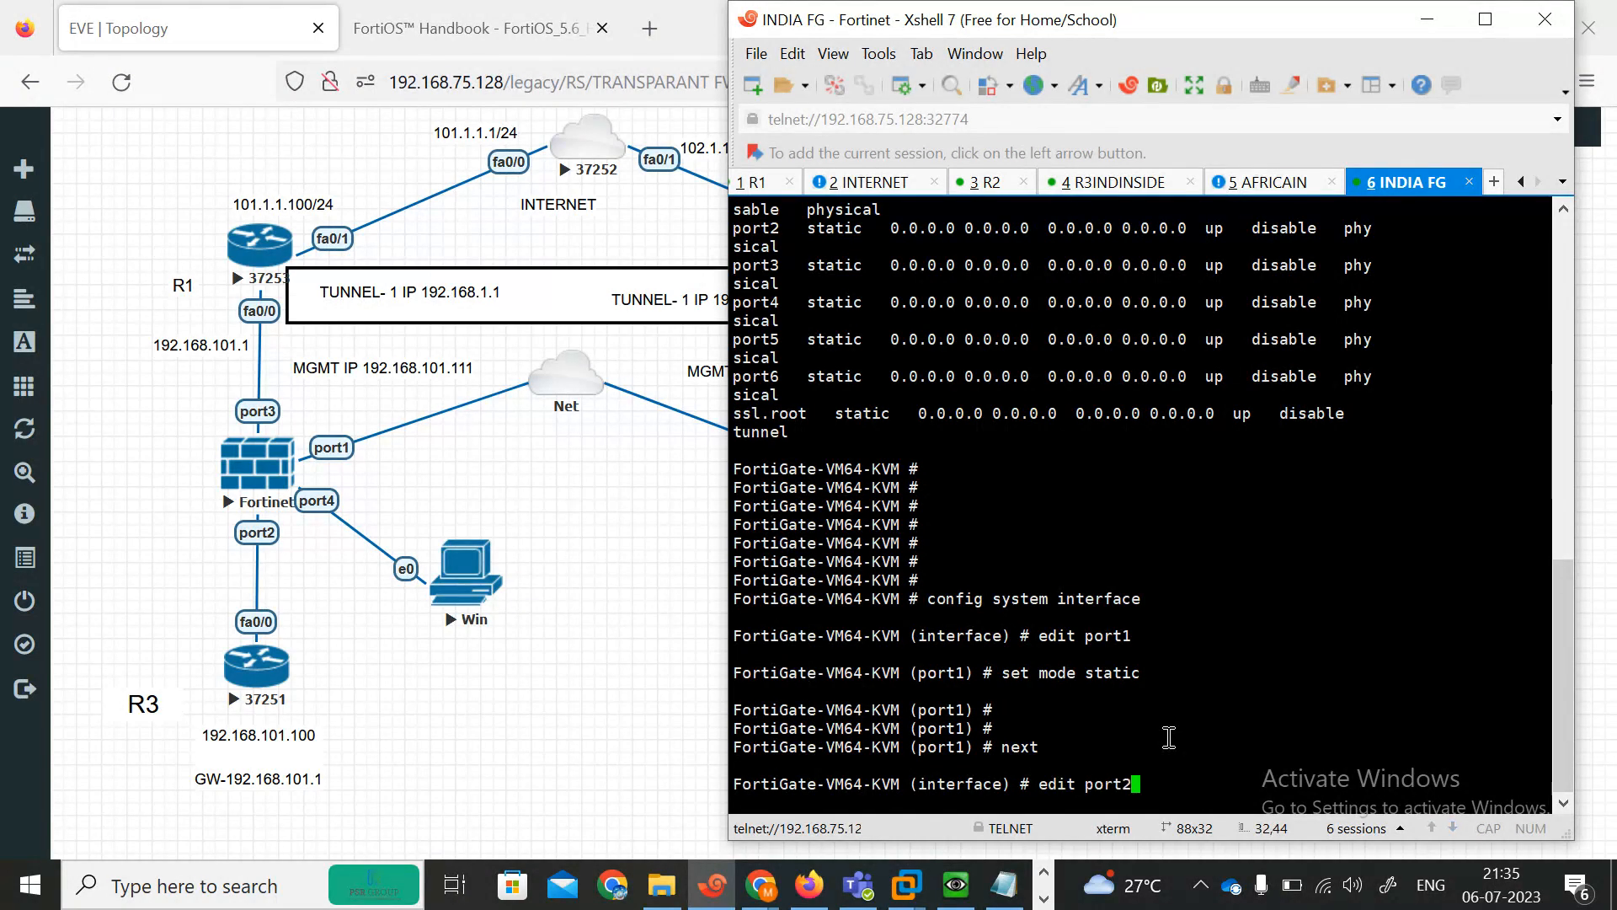
key("Return")
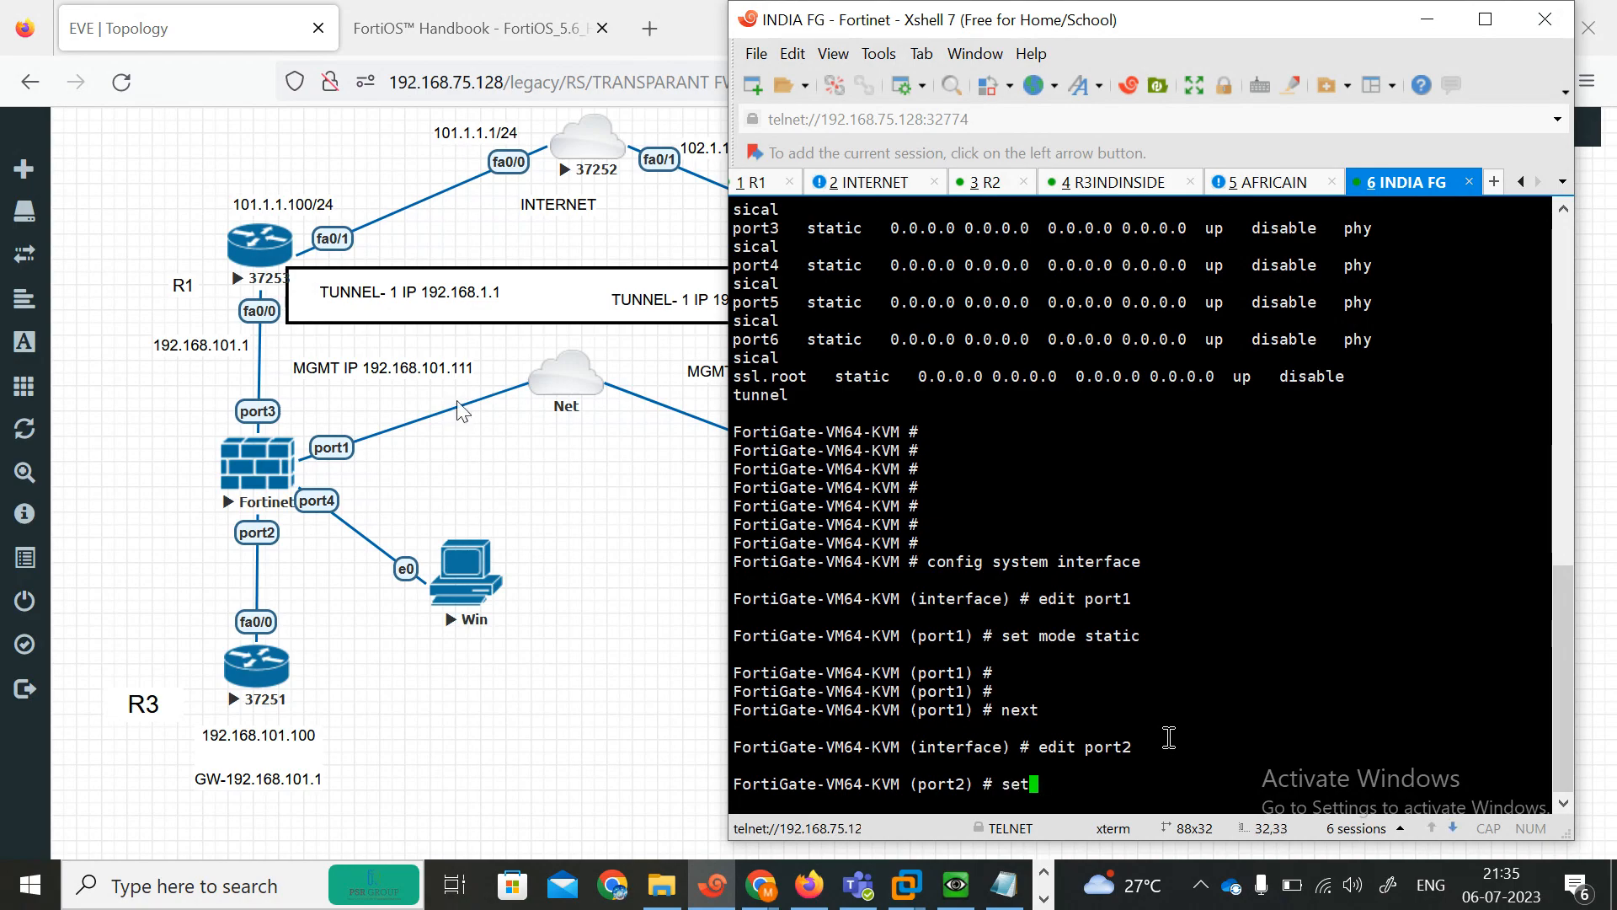
type("set allowaccess ")
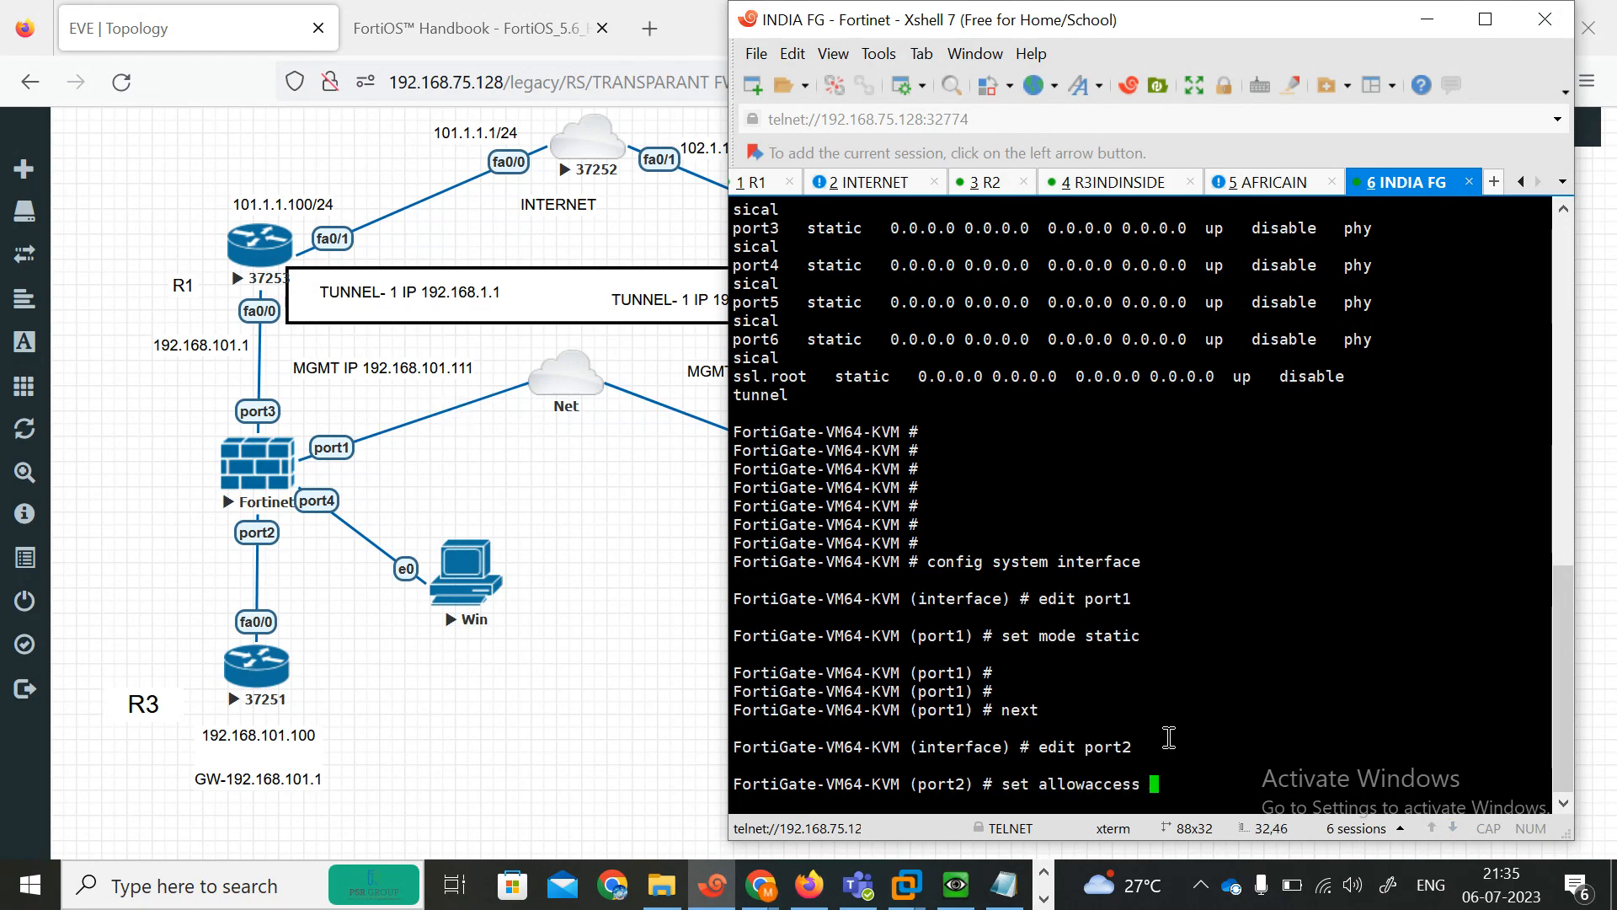
type("https http  ping telnet")
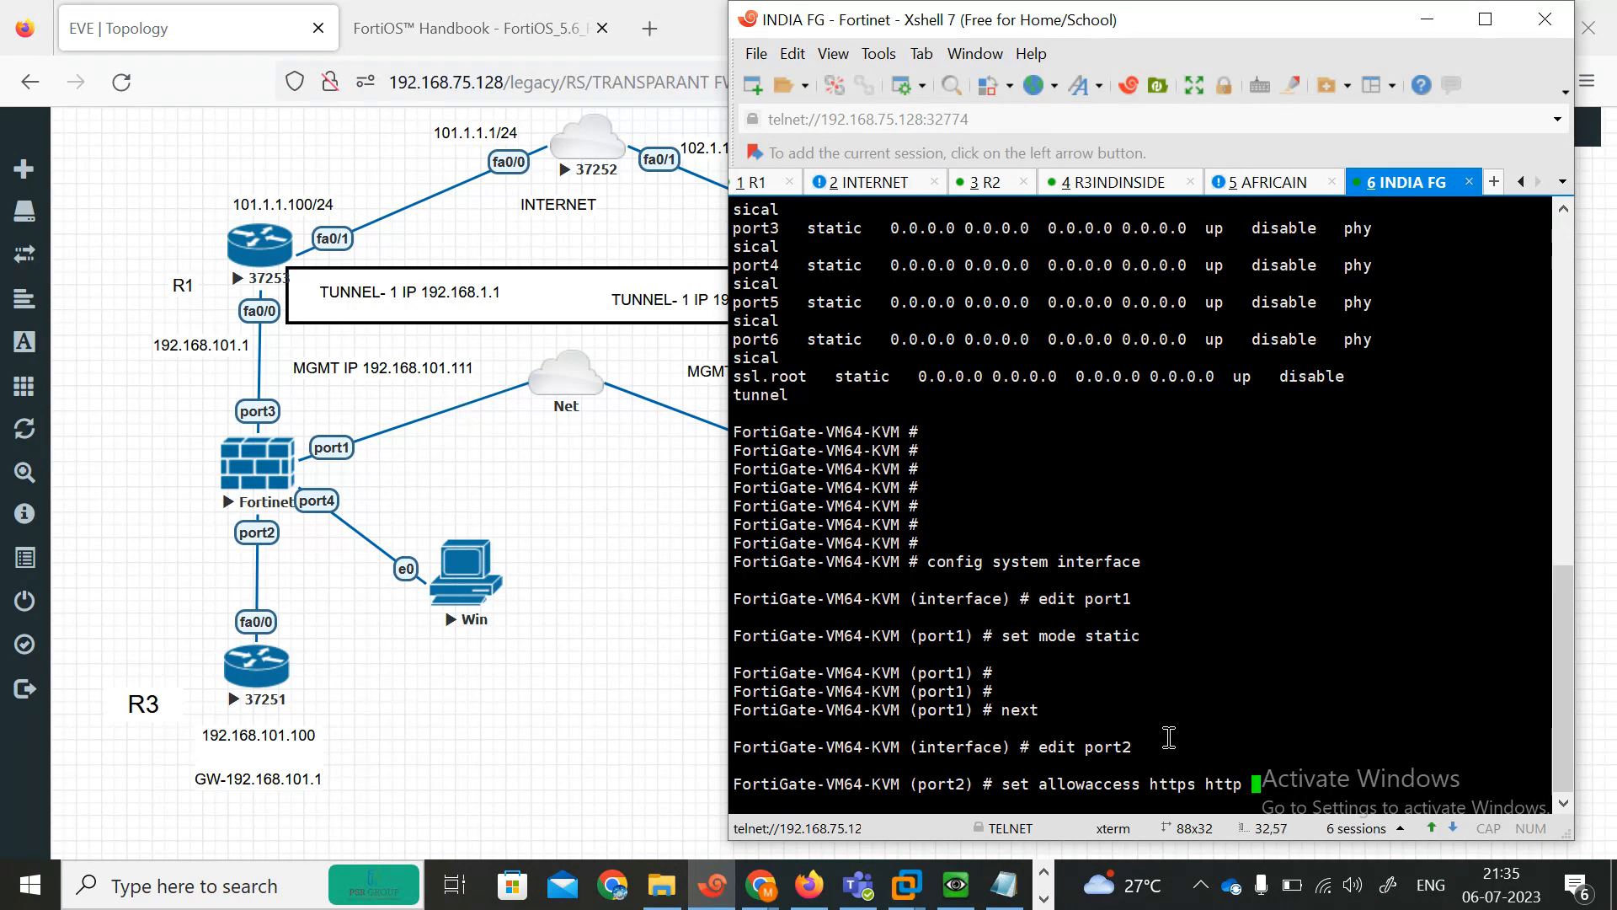
key("Return")
key("Return")
key("Return")
type("next")
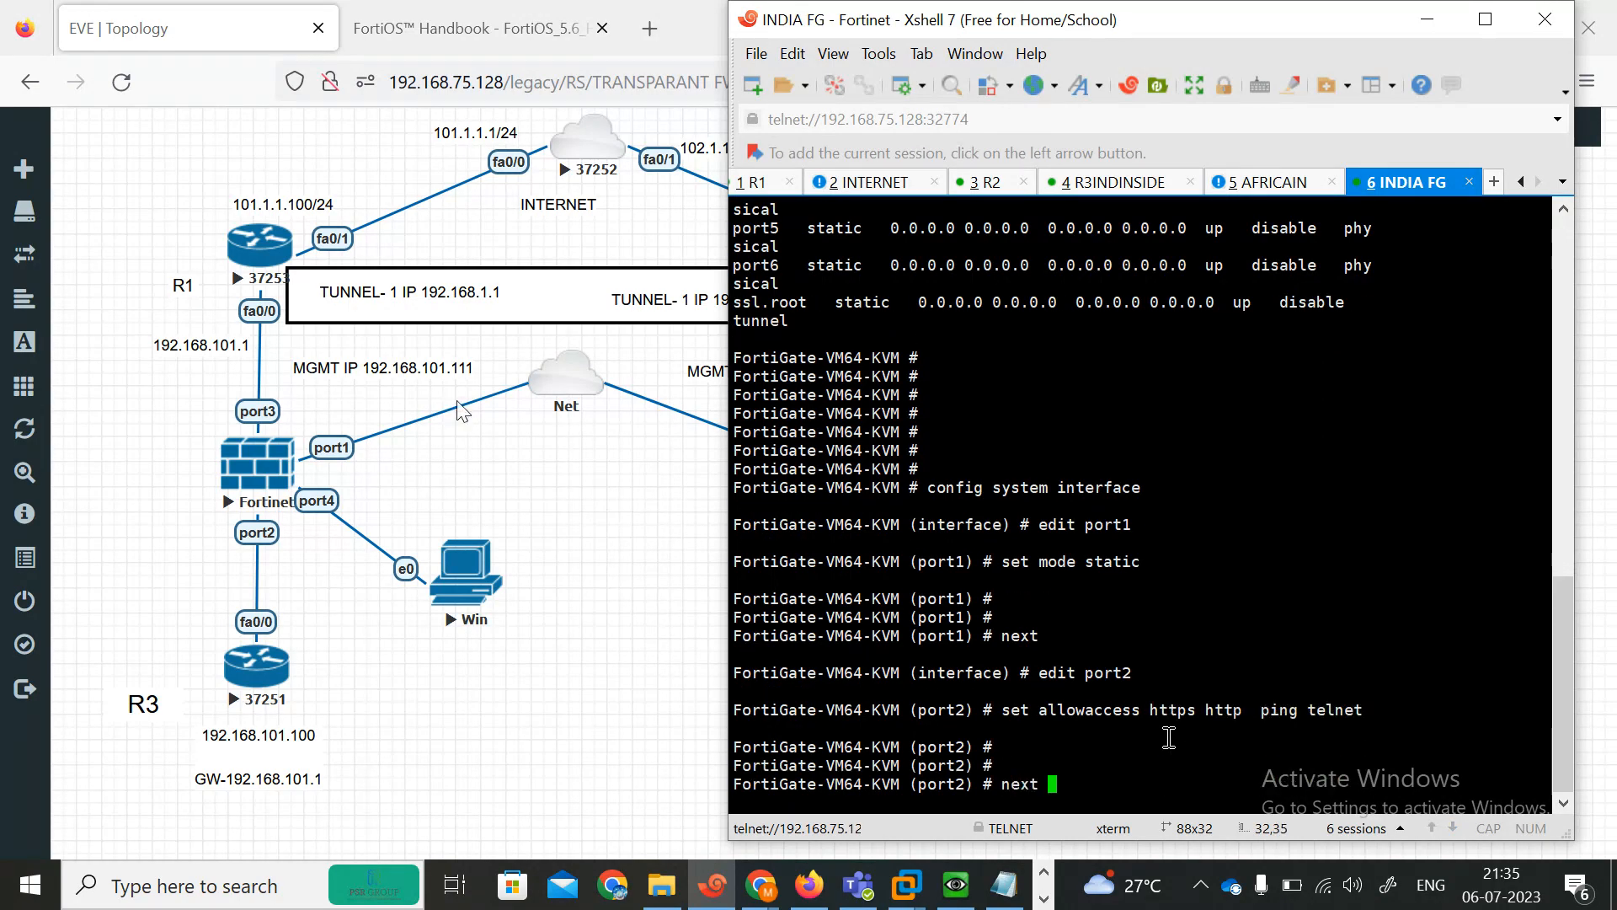
key("Return")
Allow HTTPS, HTTP and ping administrative access on port3.
type("edit port1")
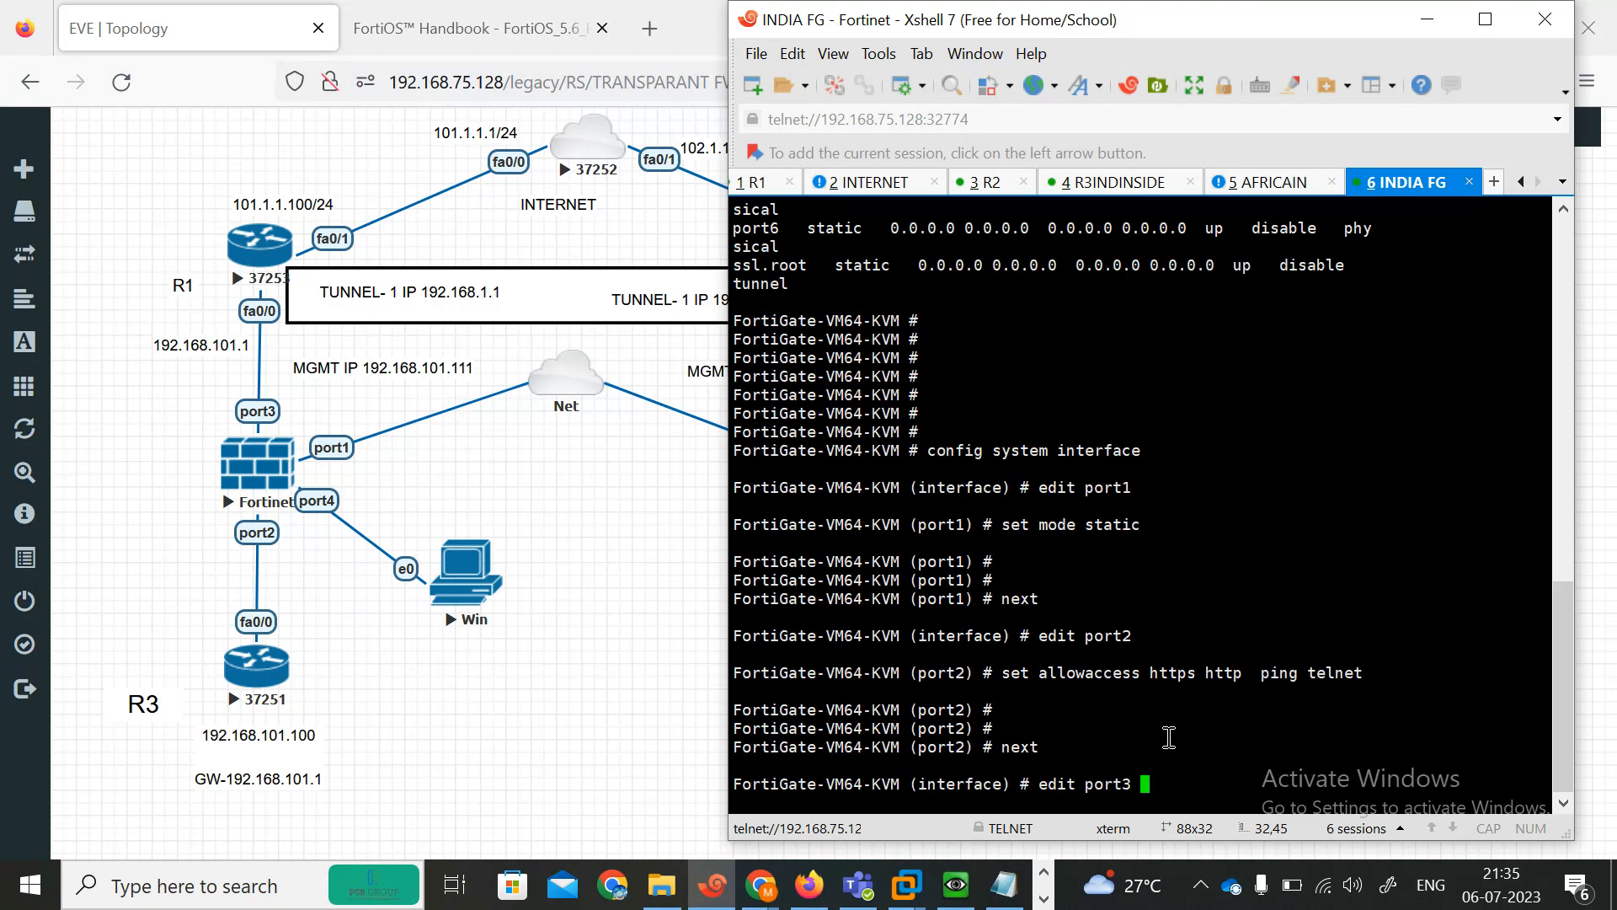
key("Return")
key("Return")
type("set allowaccess")
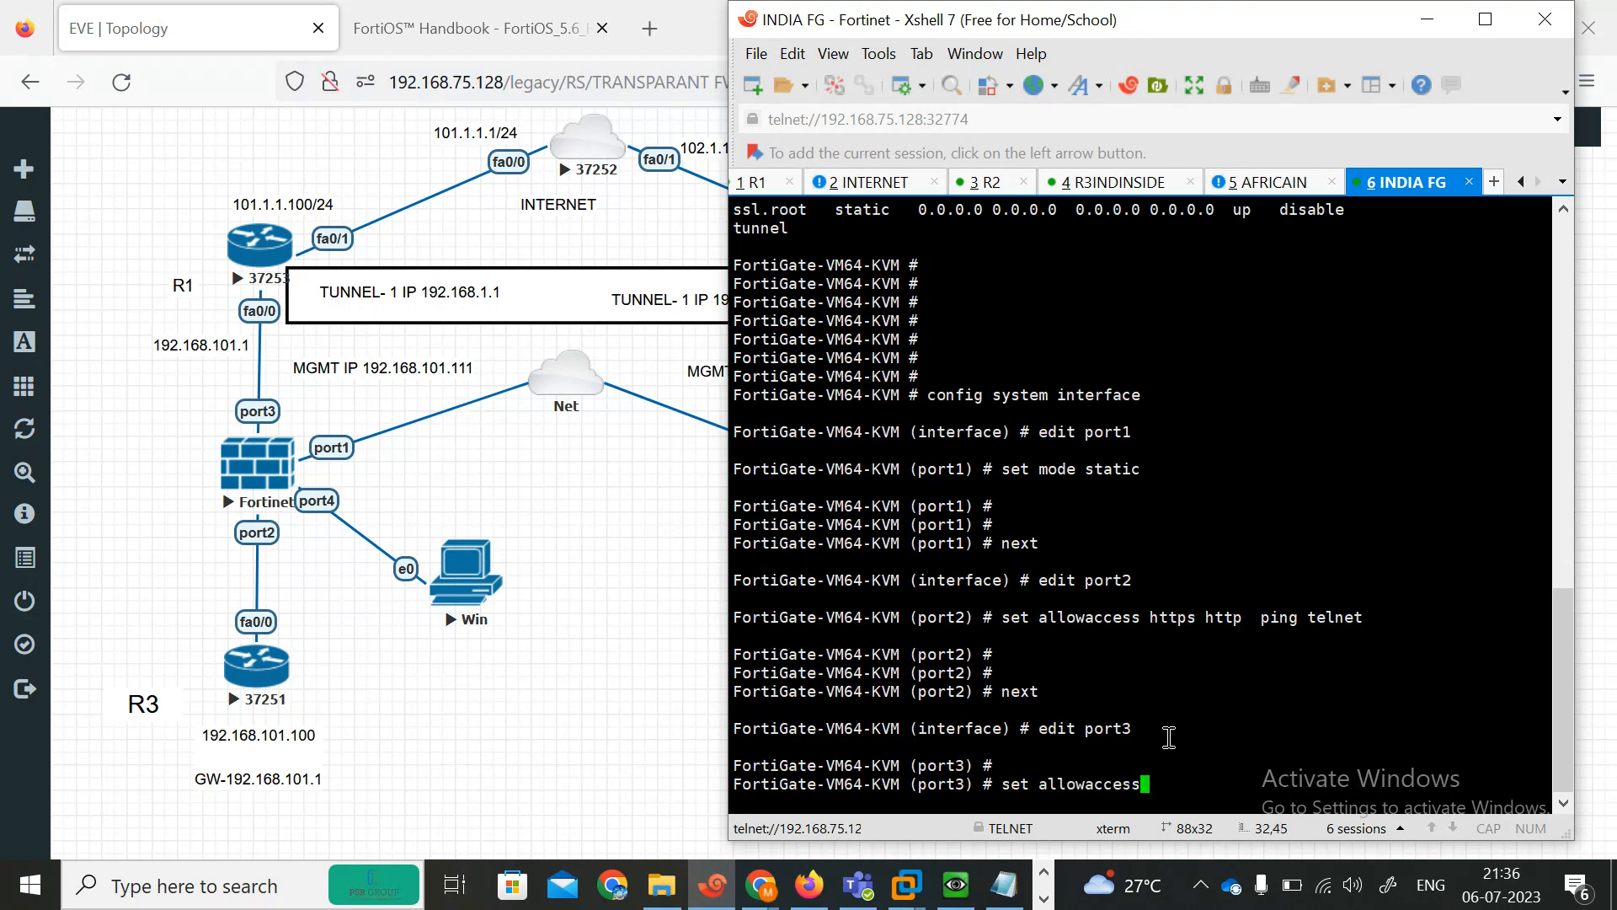
type(" https http  ")
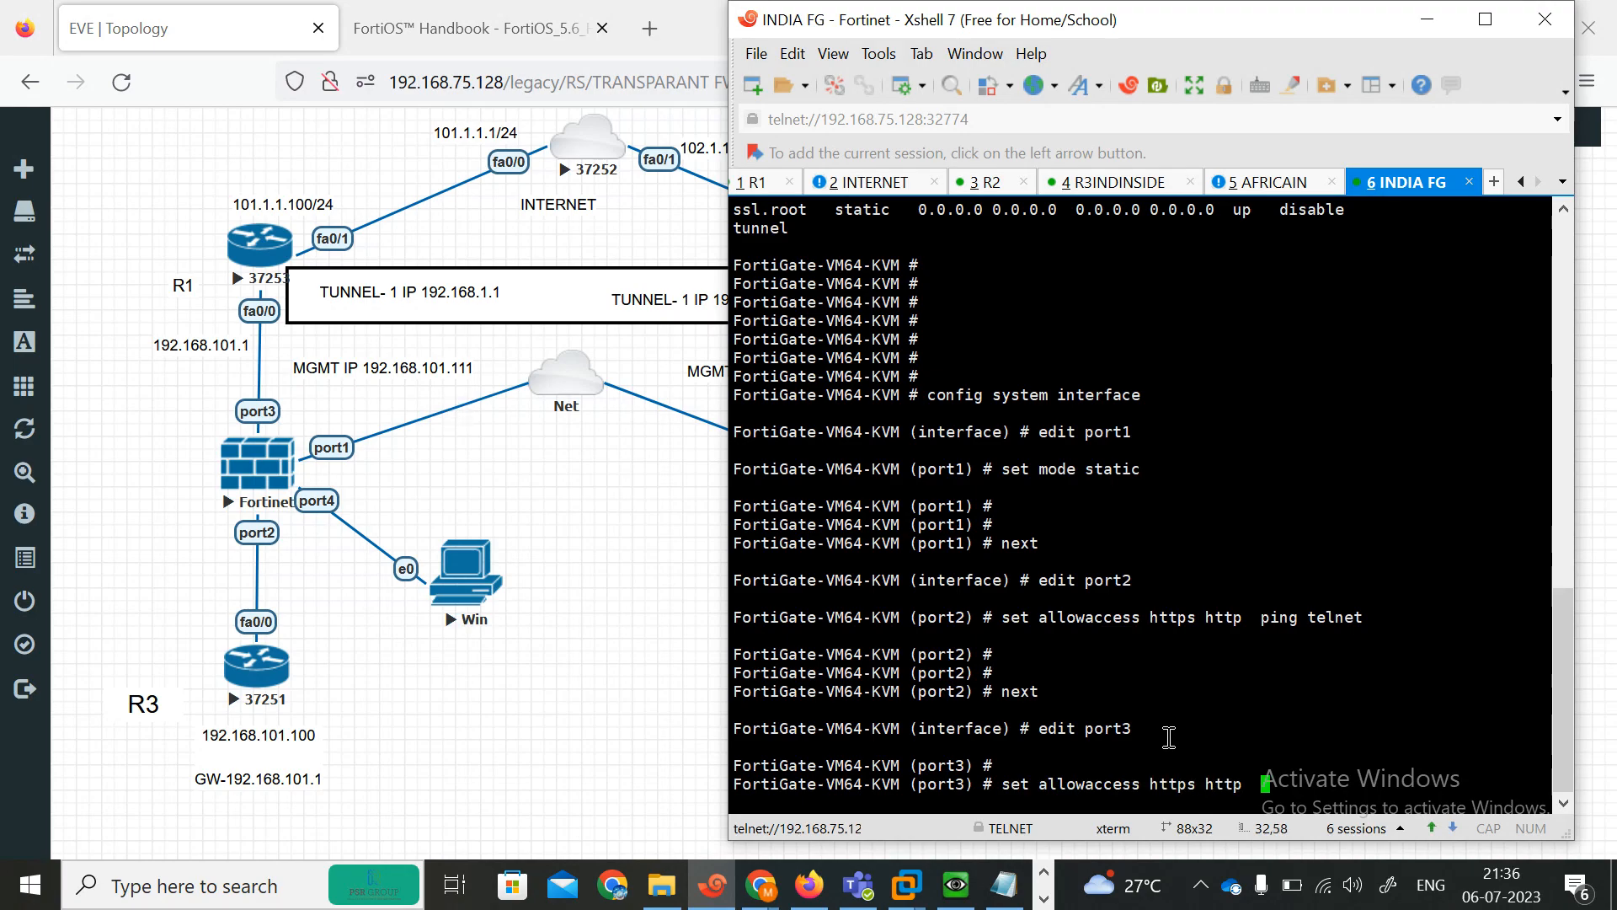
type("ping")
key("Return")
key("Return")
key("Return")
key("Return")
key("Return")
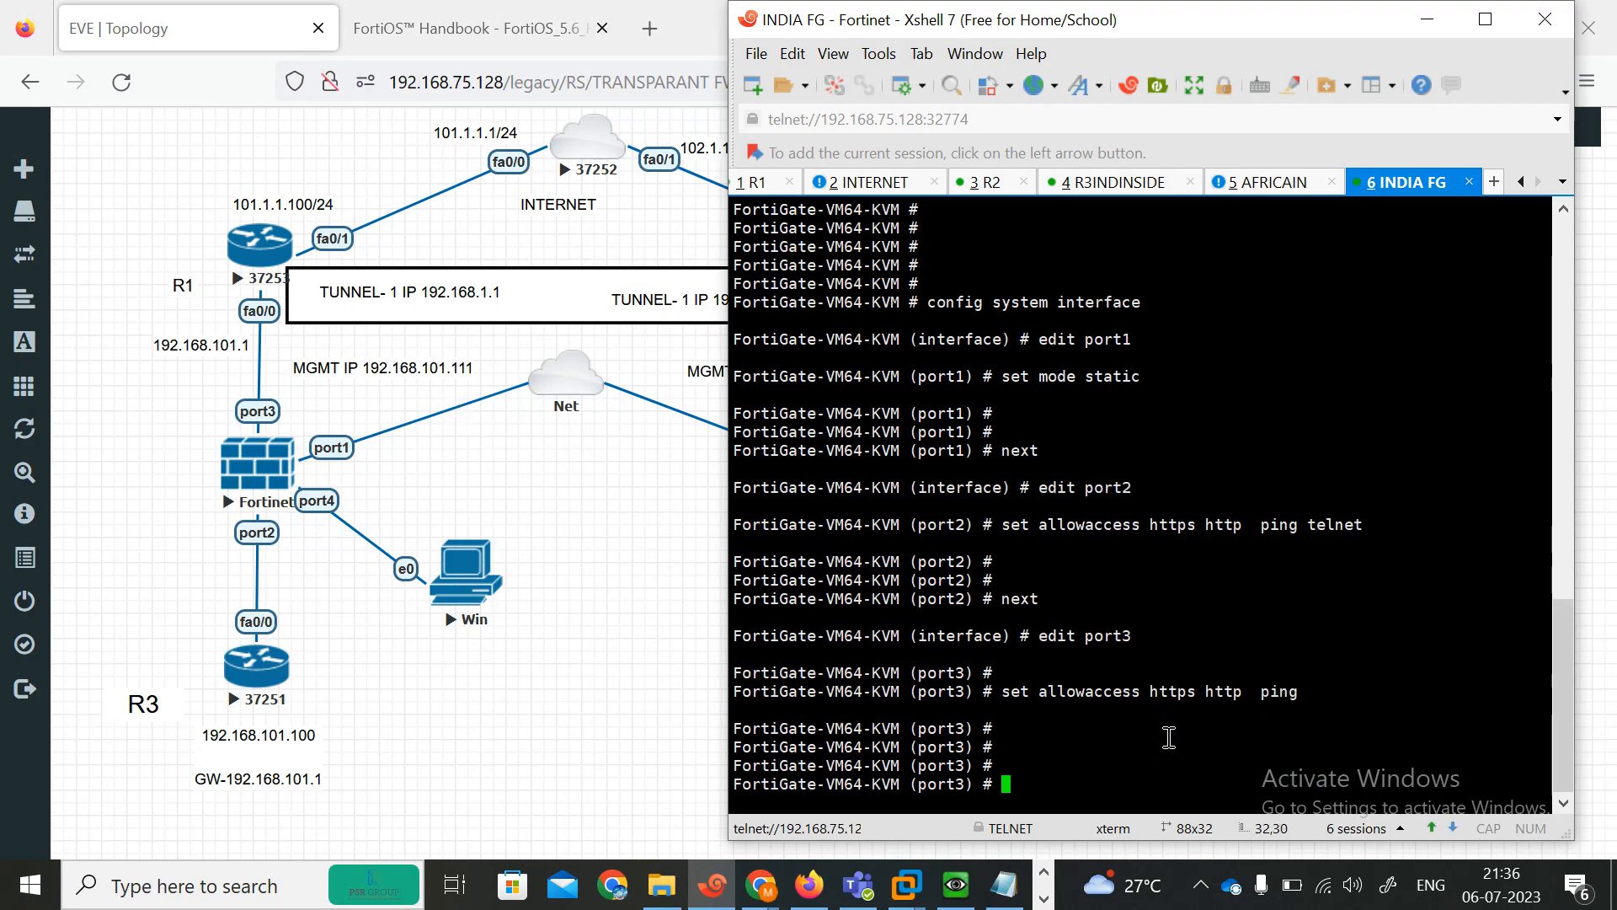
type("next")
key("Return")
key("Return")
Allow HTTPS, HTTP, ping and te administrative access on port4.
key("Return")
key("Return")
key("Return")
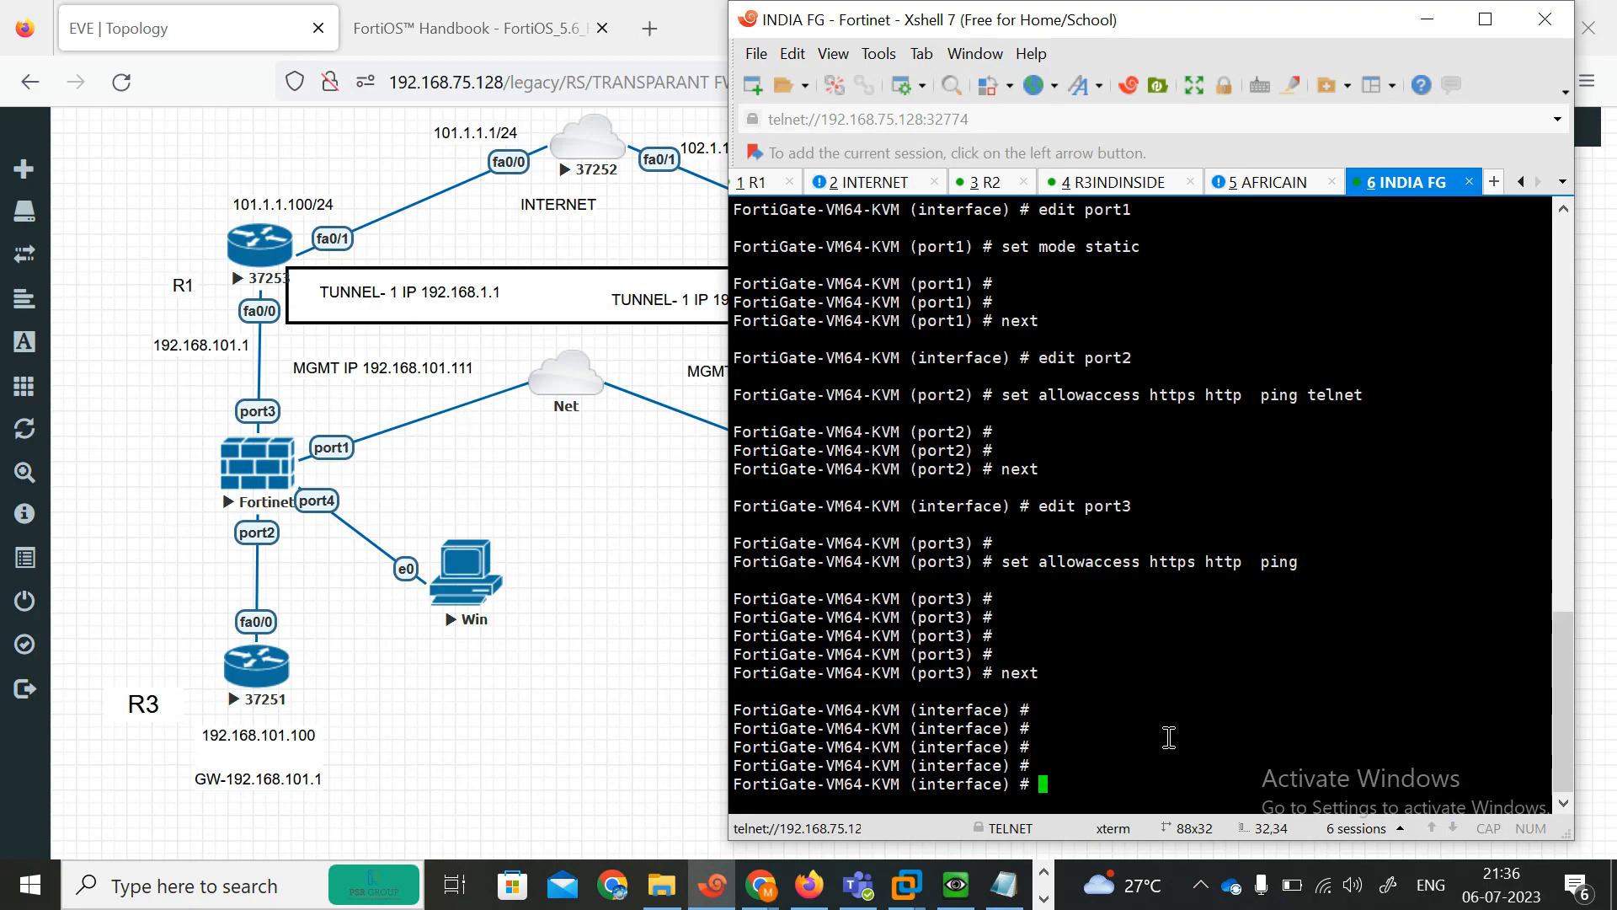
type("p")
key("BackSpace")
type("edit port1")
key("Return")
key("Return")
type("set")
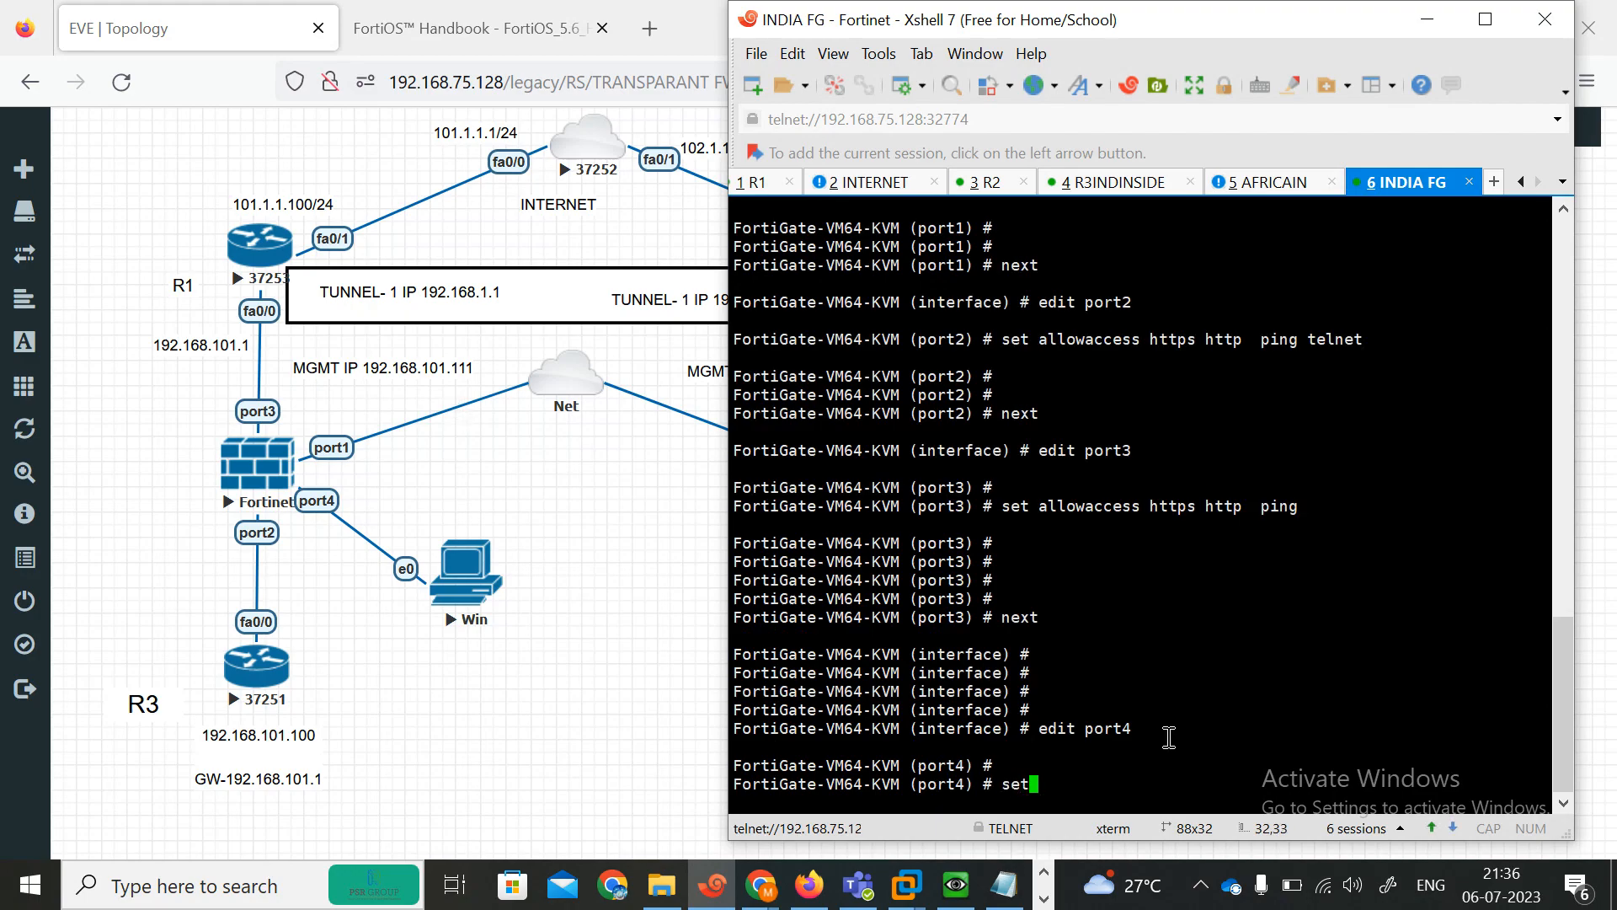
type(" allowaccess https ht")
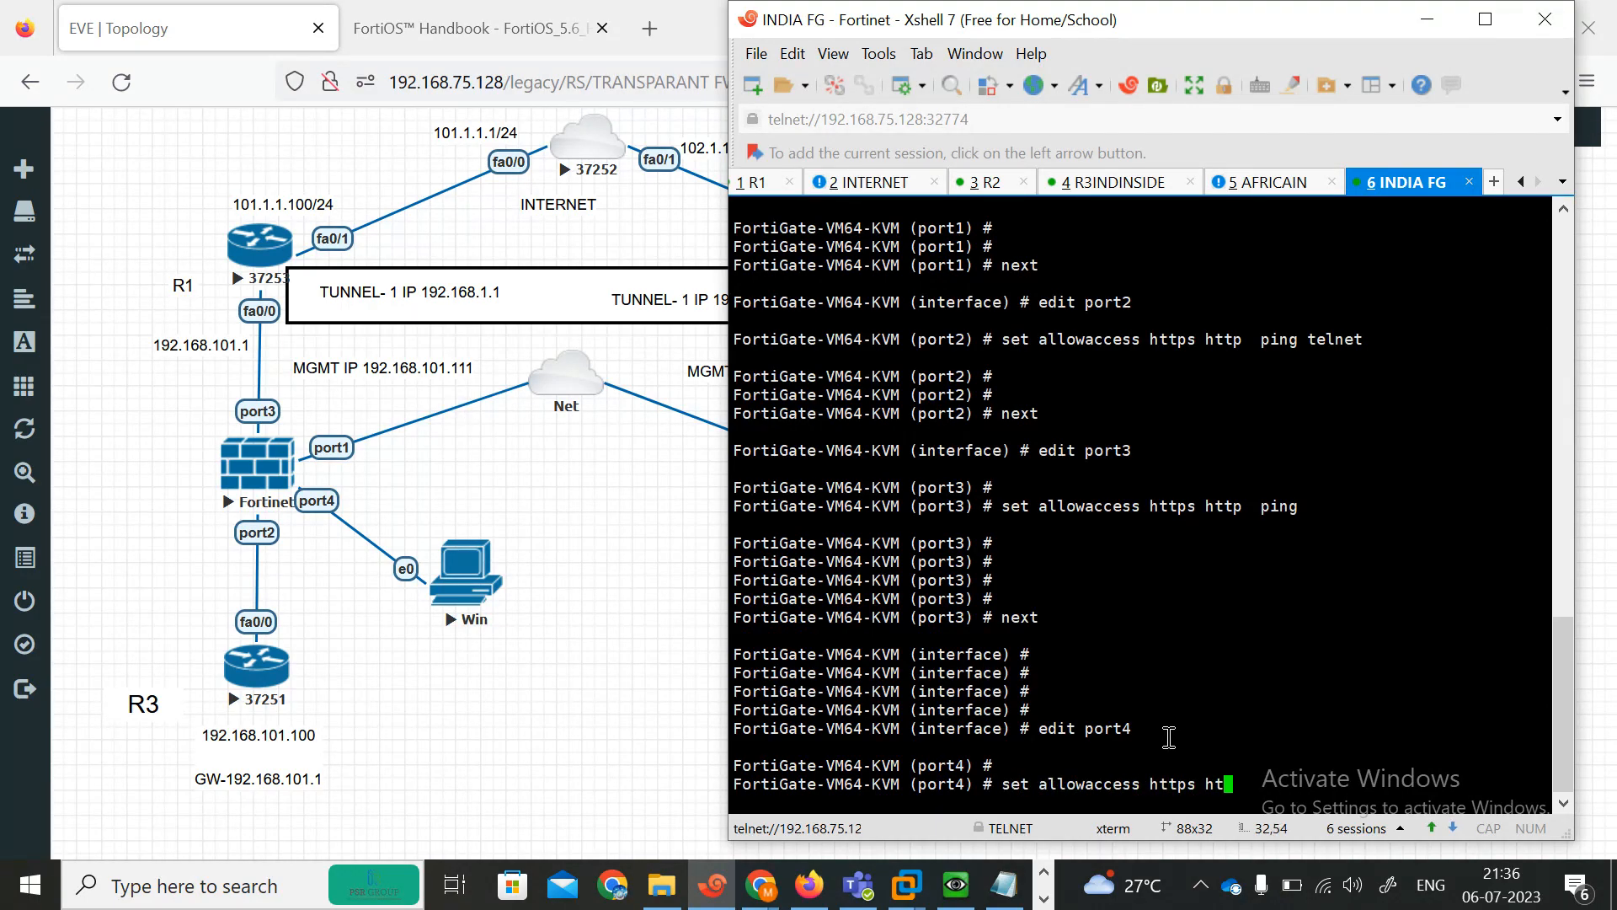
type("tp  ping te")
key("Return")
key("Return")
key("Return")
key("Return")
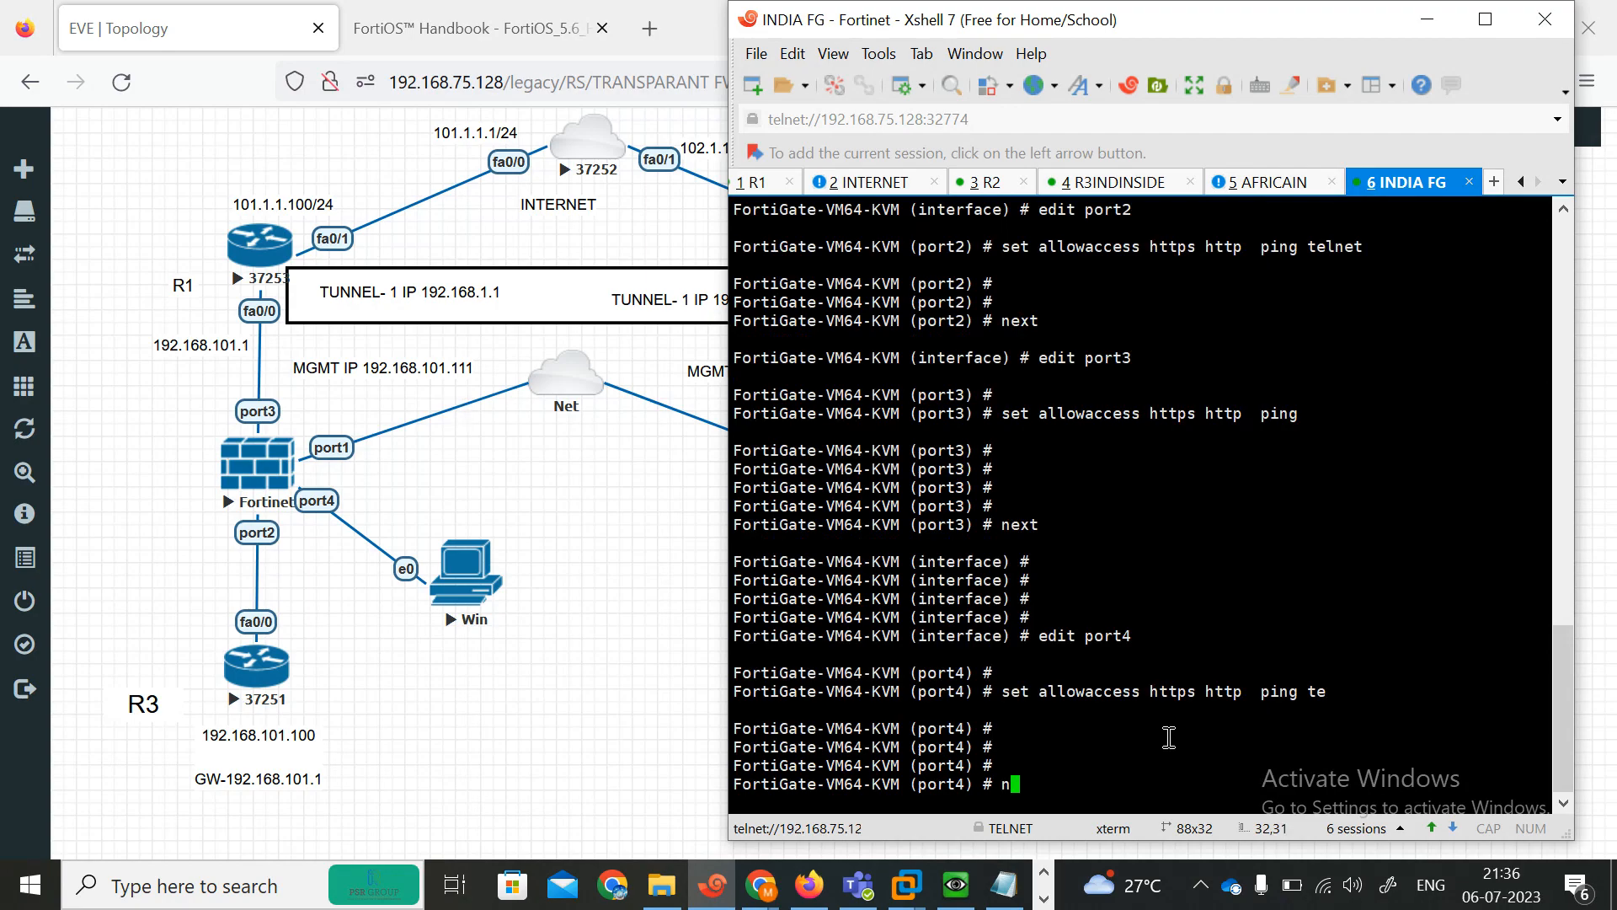
type("next")
key("Return")
Allow ping, Telnet, HTTPS and HTTP access on port1 and leave the interface configuration.
type("ed")
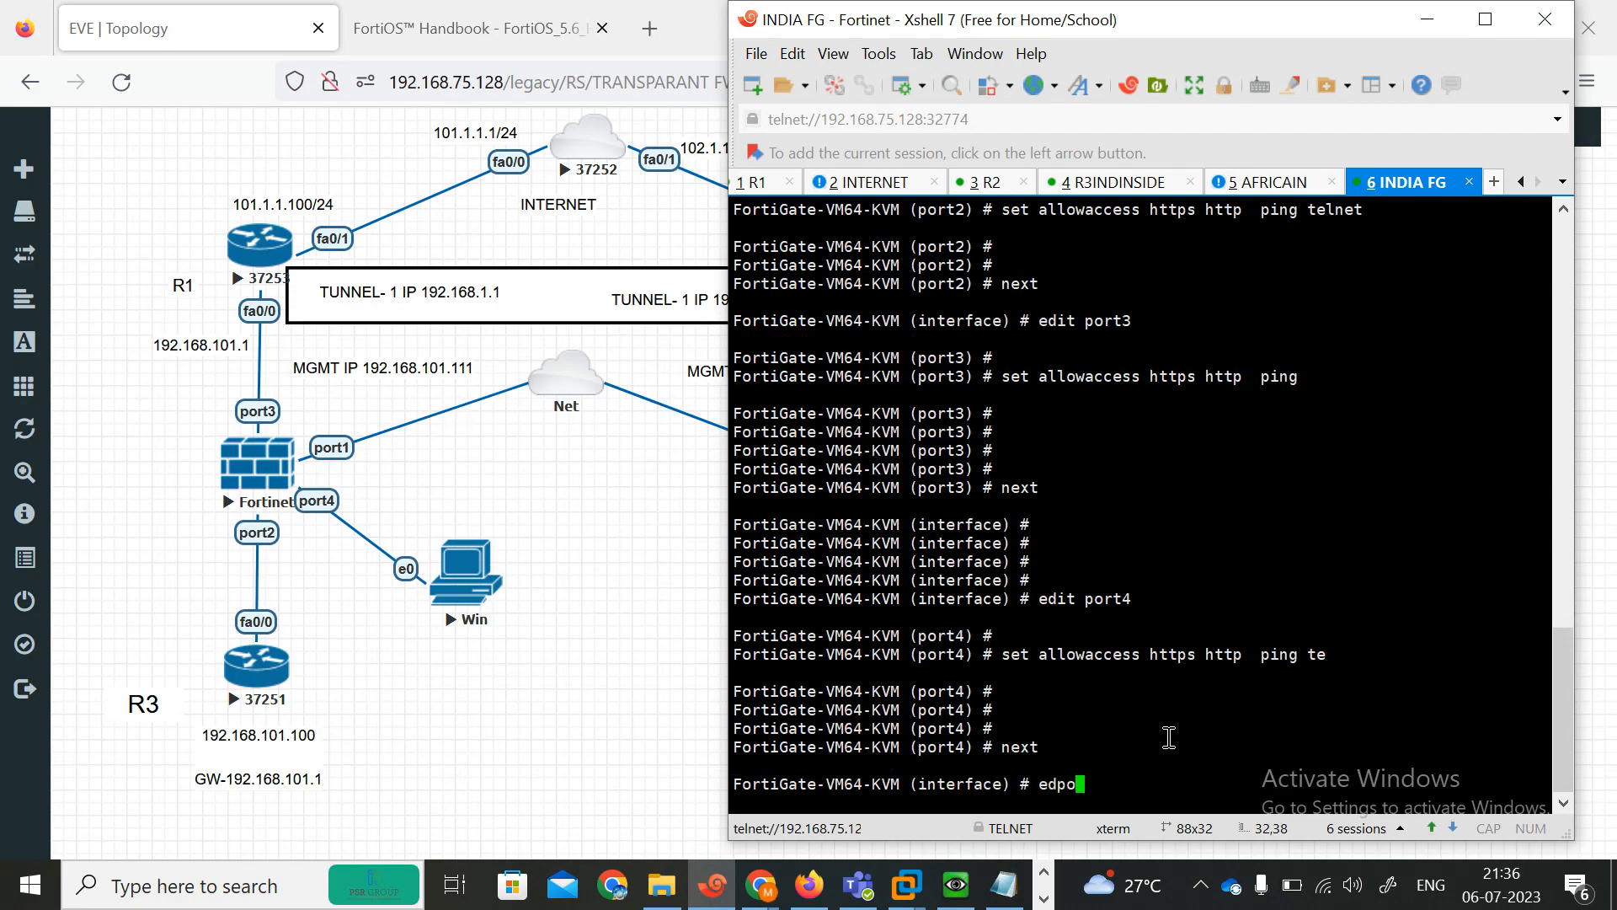
type(" i")
type("port1")
key("Return")
type("set al")
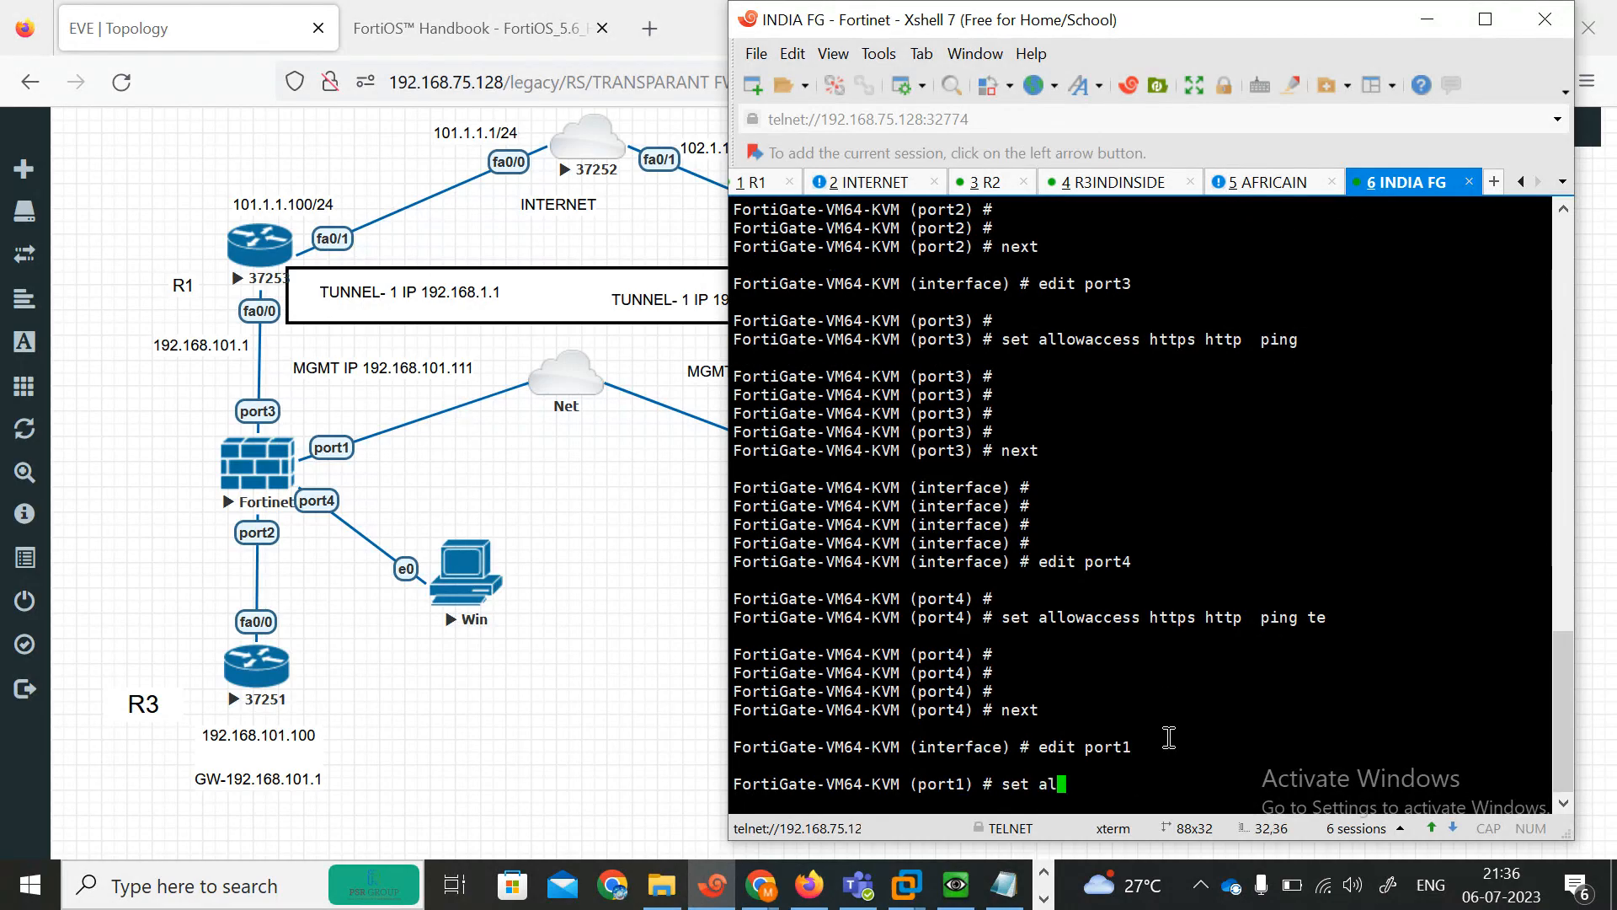
type("lowaccess ping ")
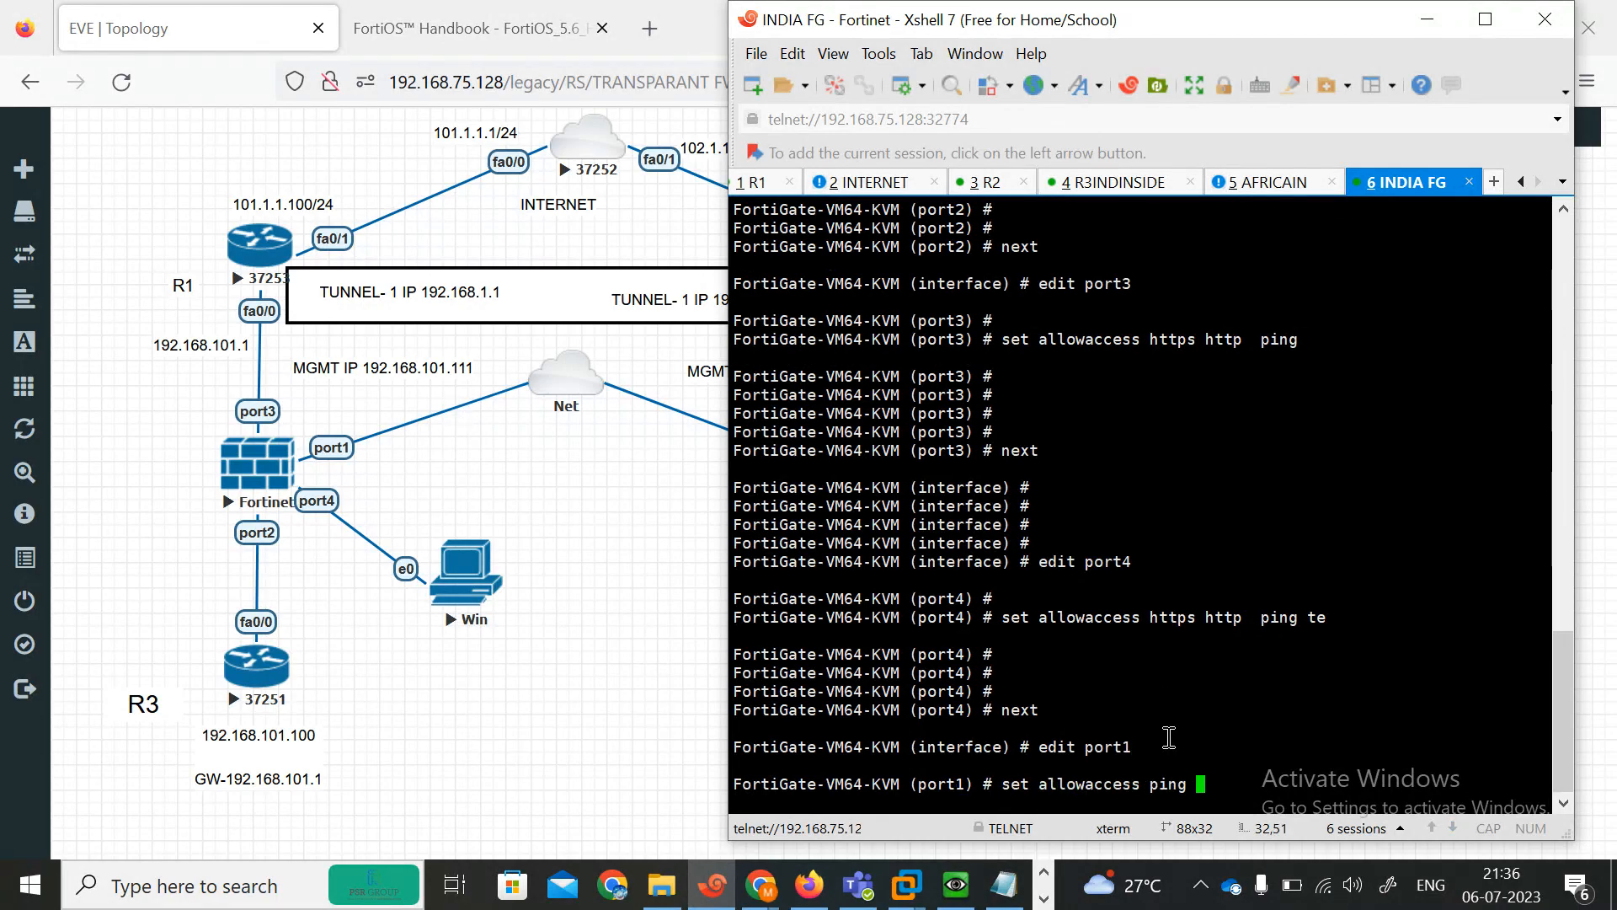
type("telnet https http")
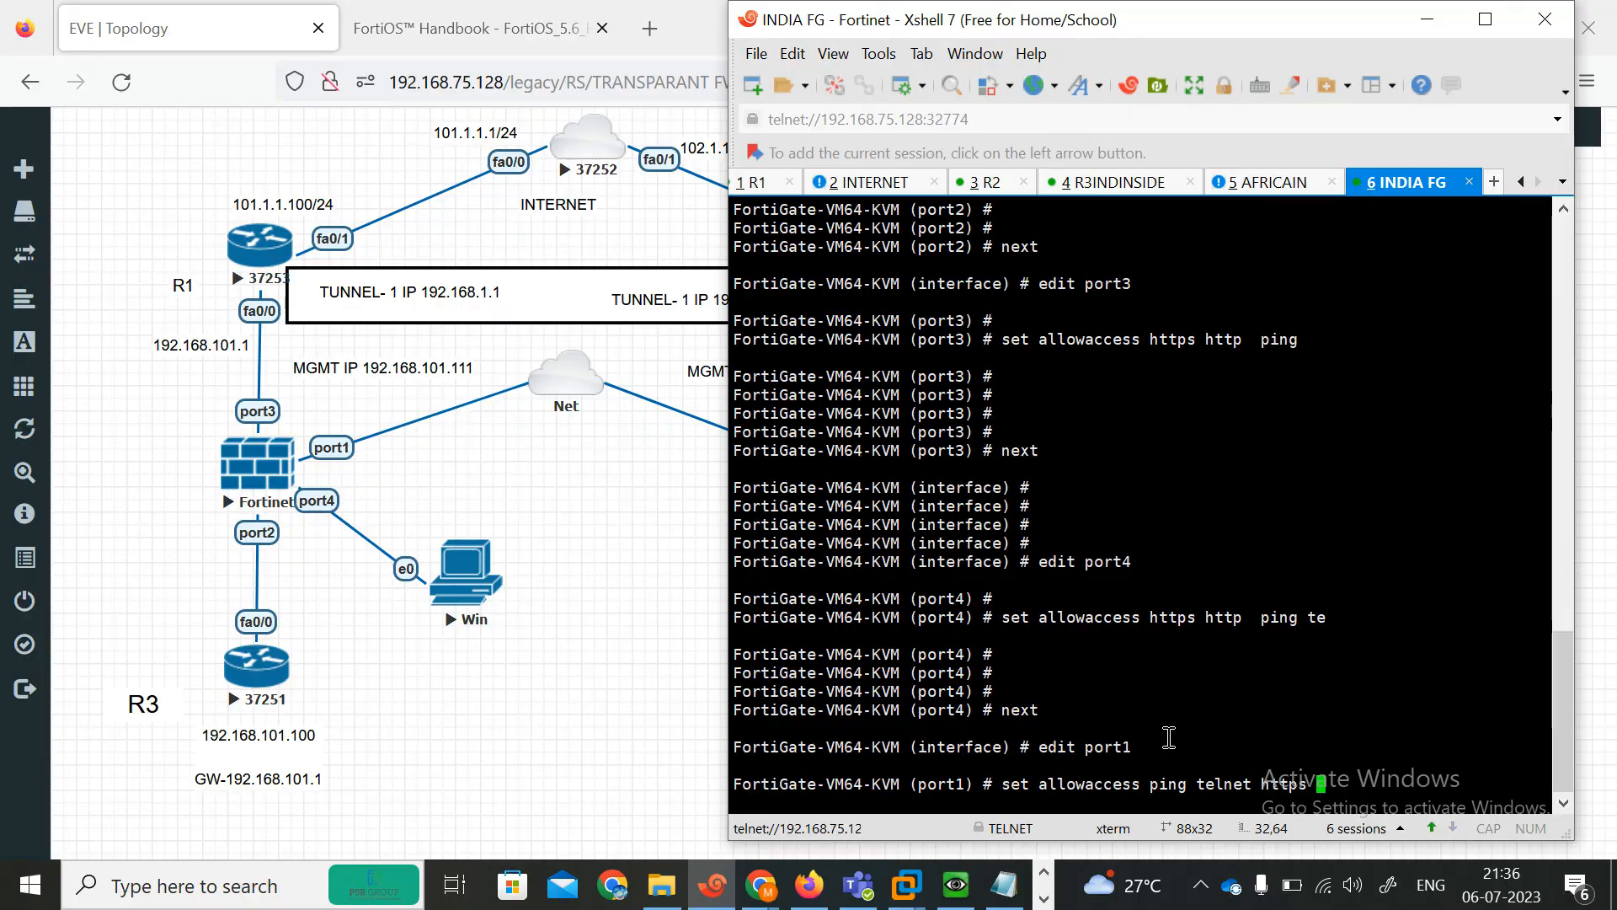
key("Return")
key("Return")
key("Return")
key("Return")
type("end")
key("Return")
key("Return")
key("Return")
key("Return")
key("Return")
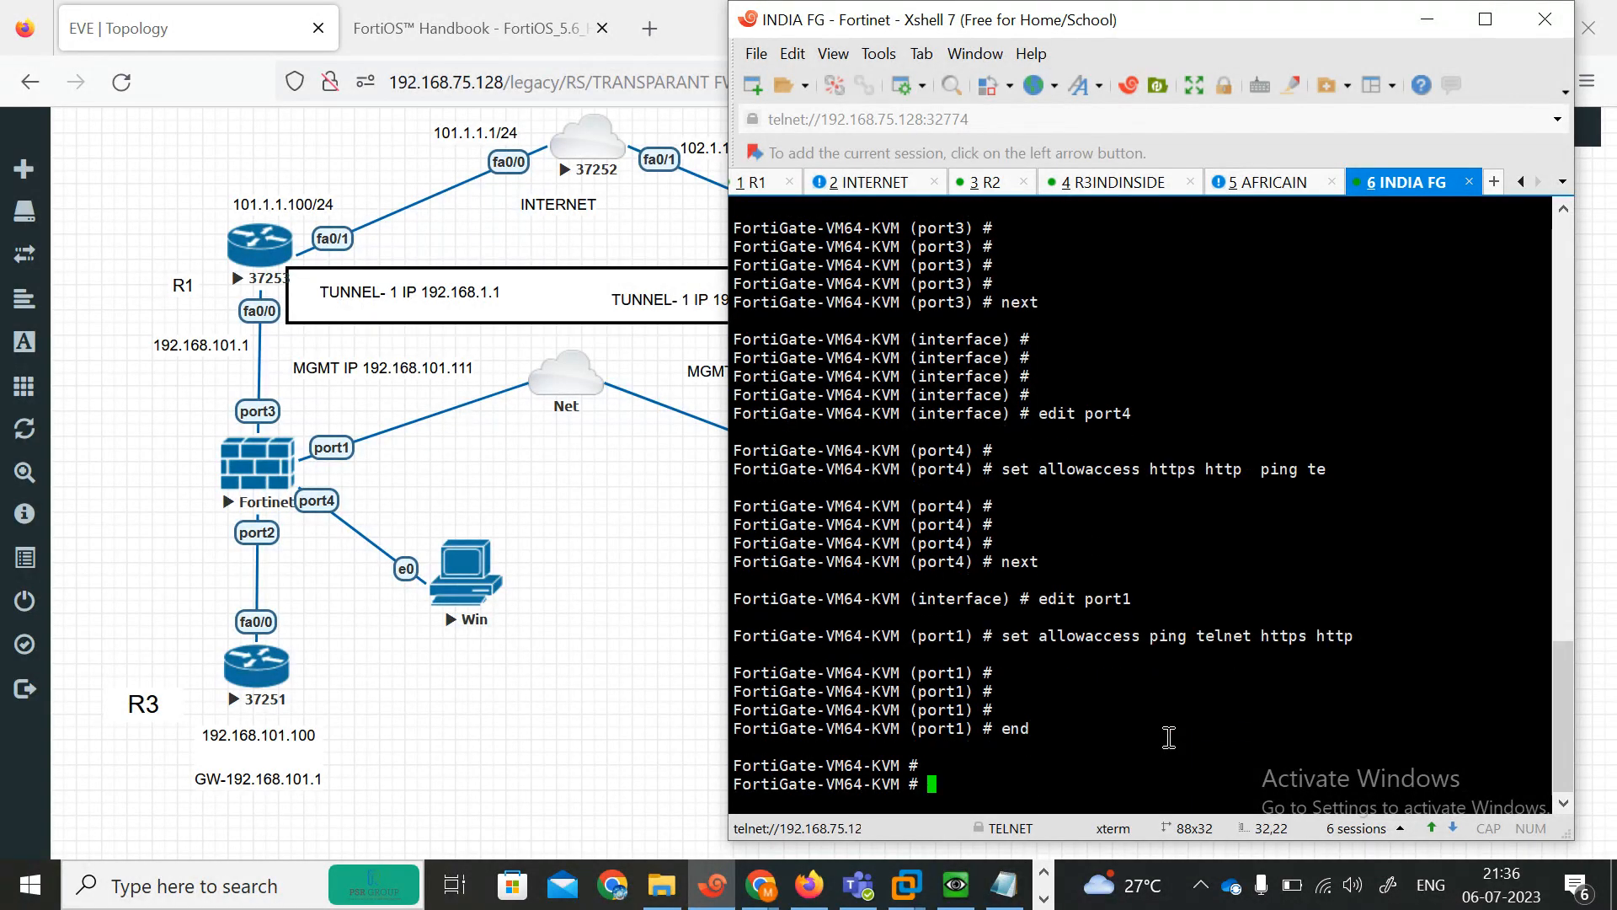
Open the console of the second FortiGate and rename its session tab to AFRICA.
left_click(595, 728)
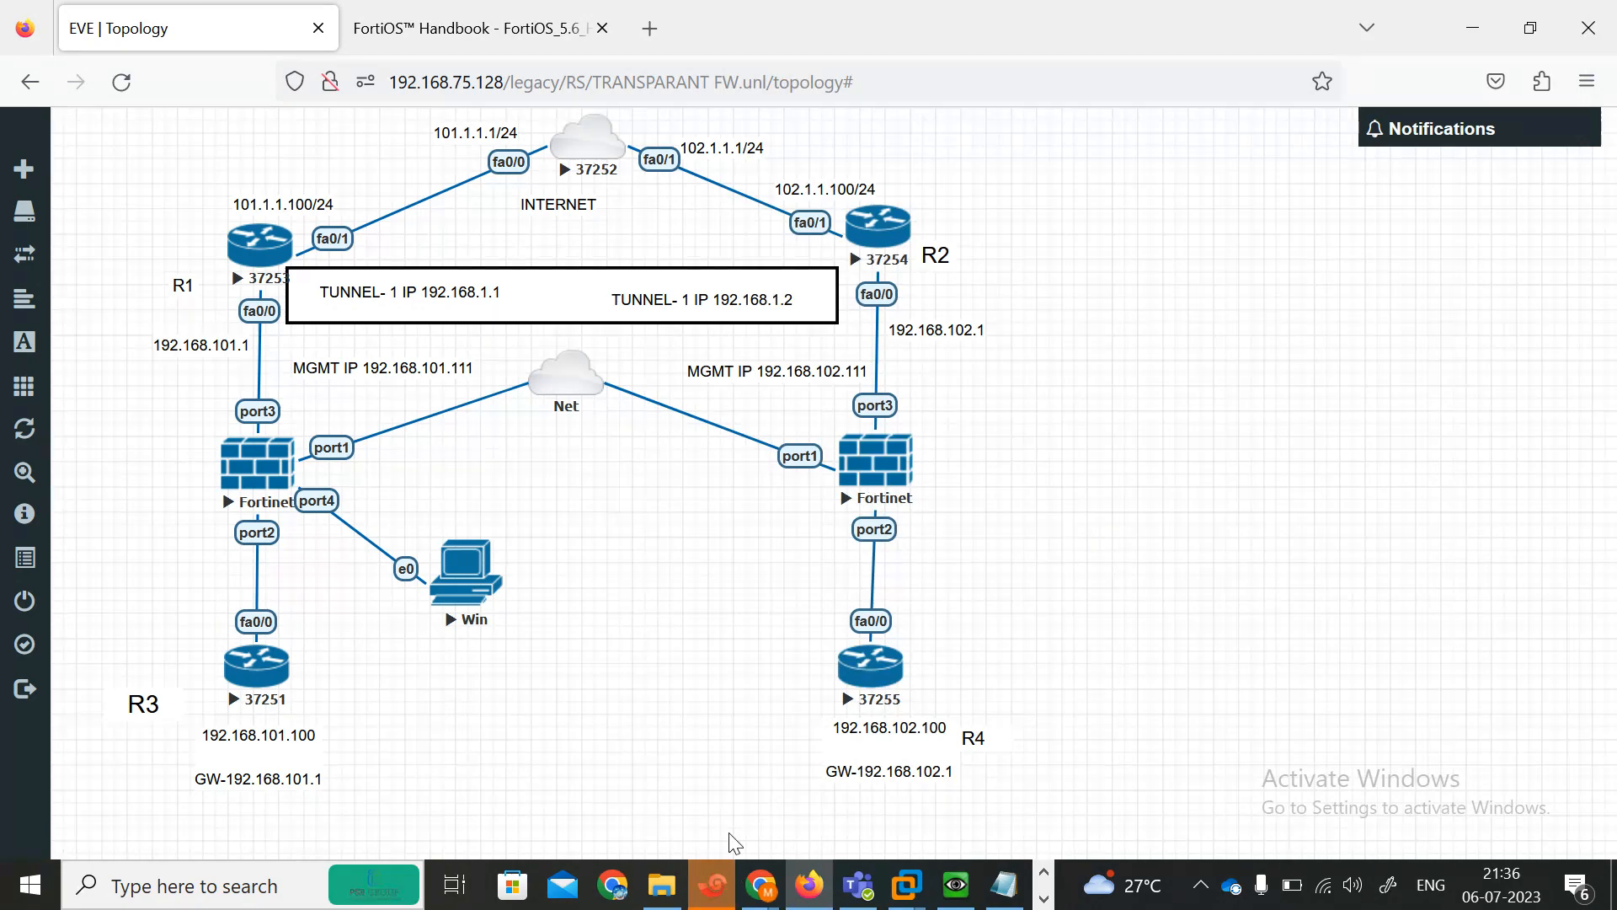
left_click(713, 885)
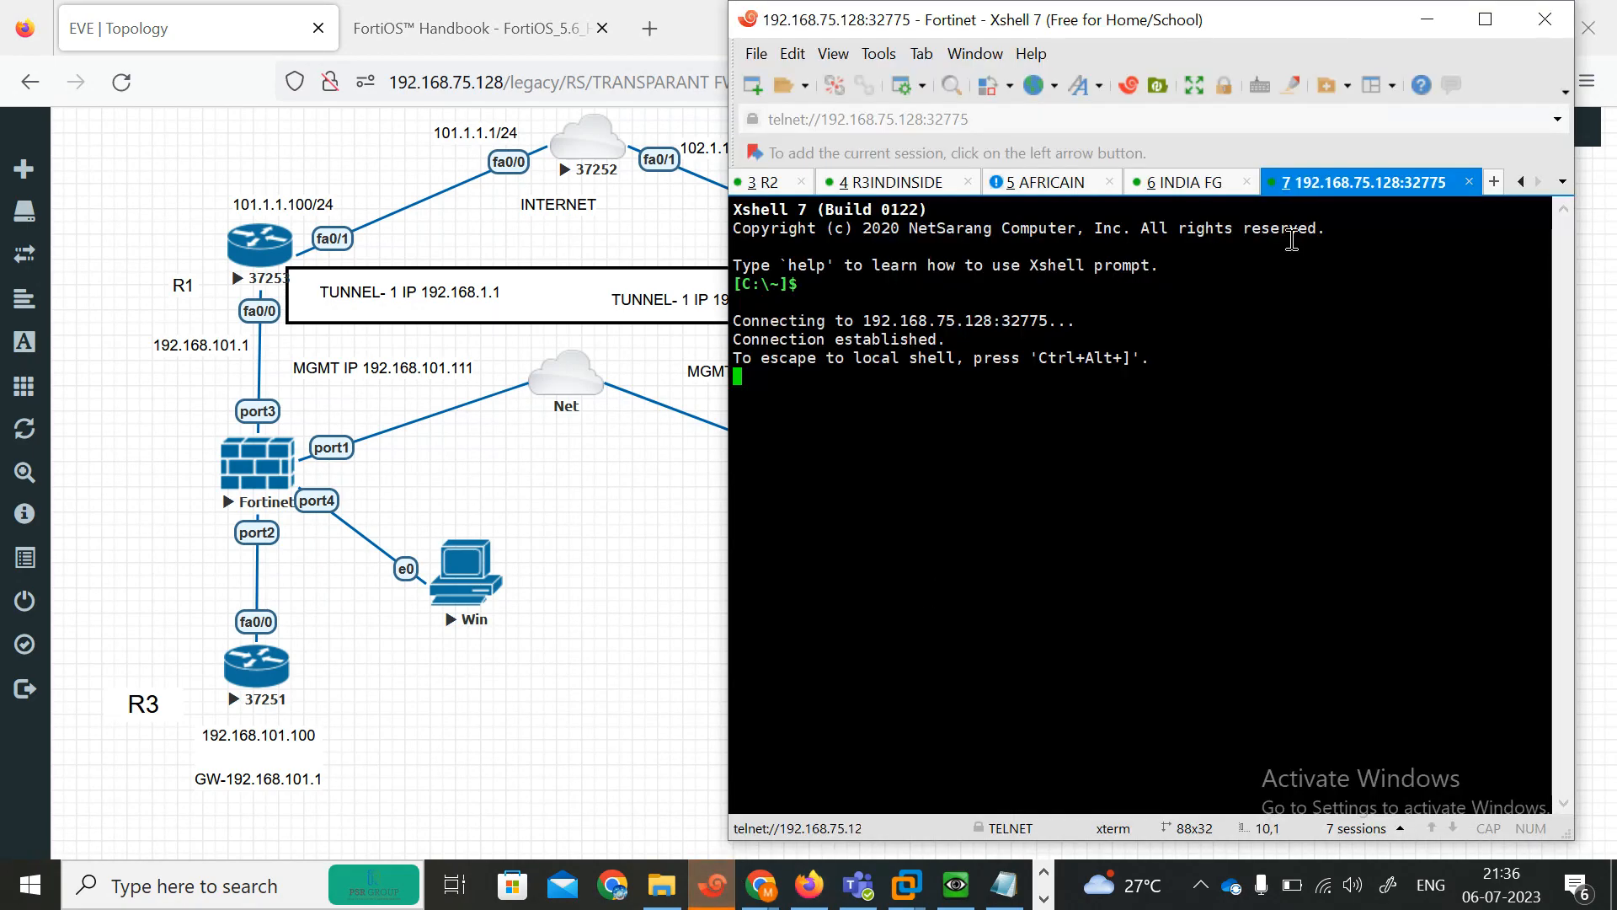
right_click(1317, 185)
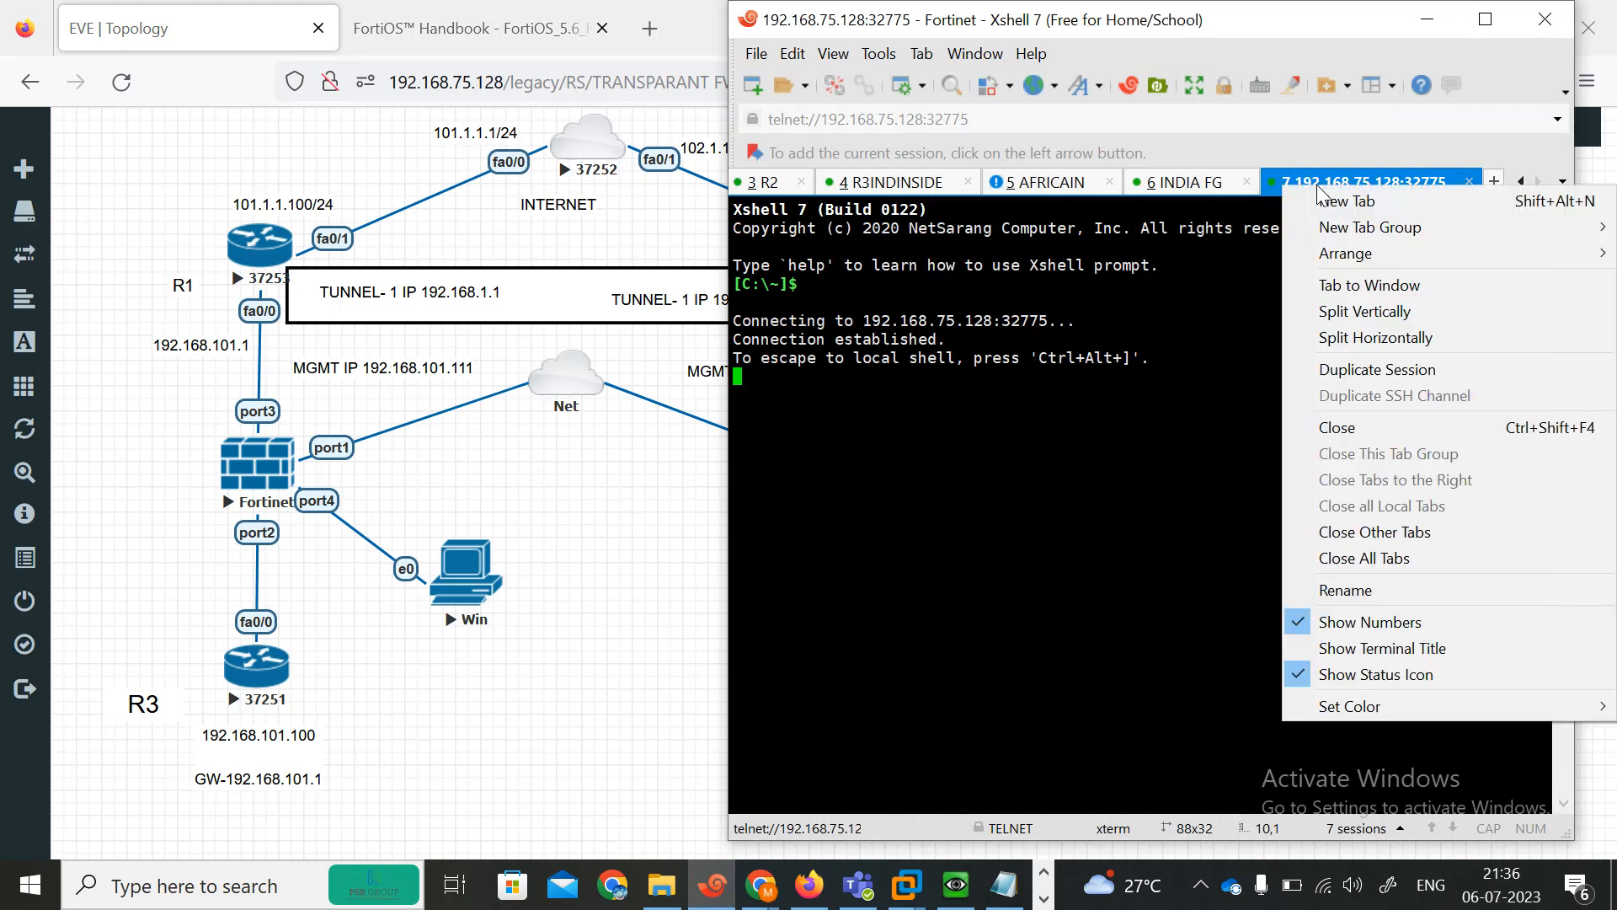
left_click(1343, 598)
type("AFRICAN")
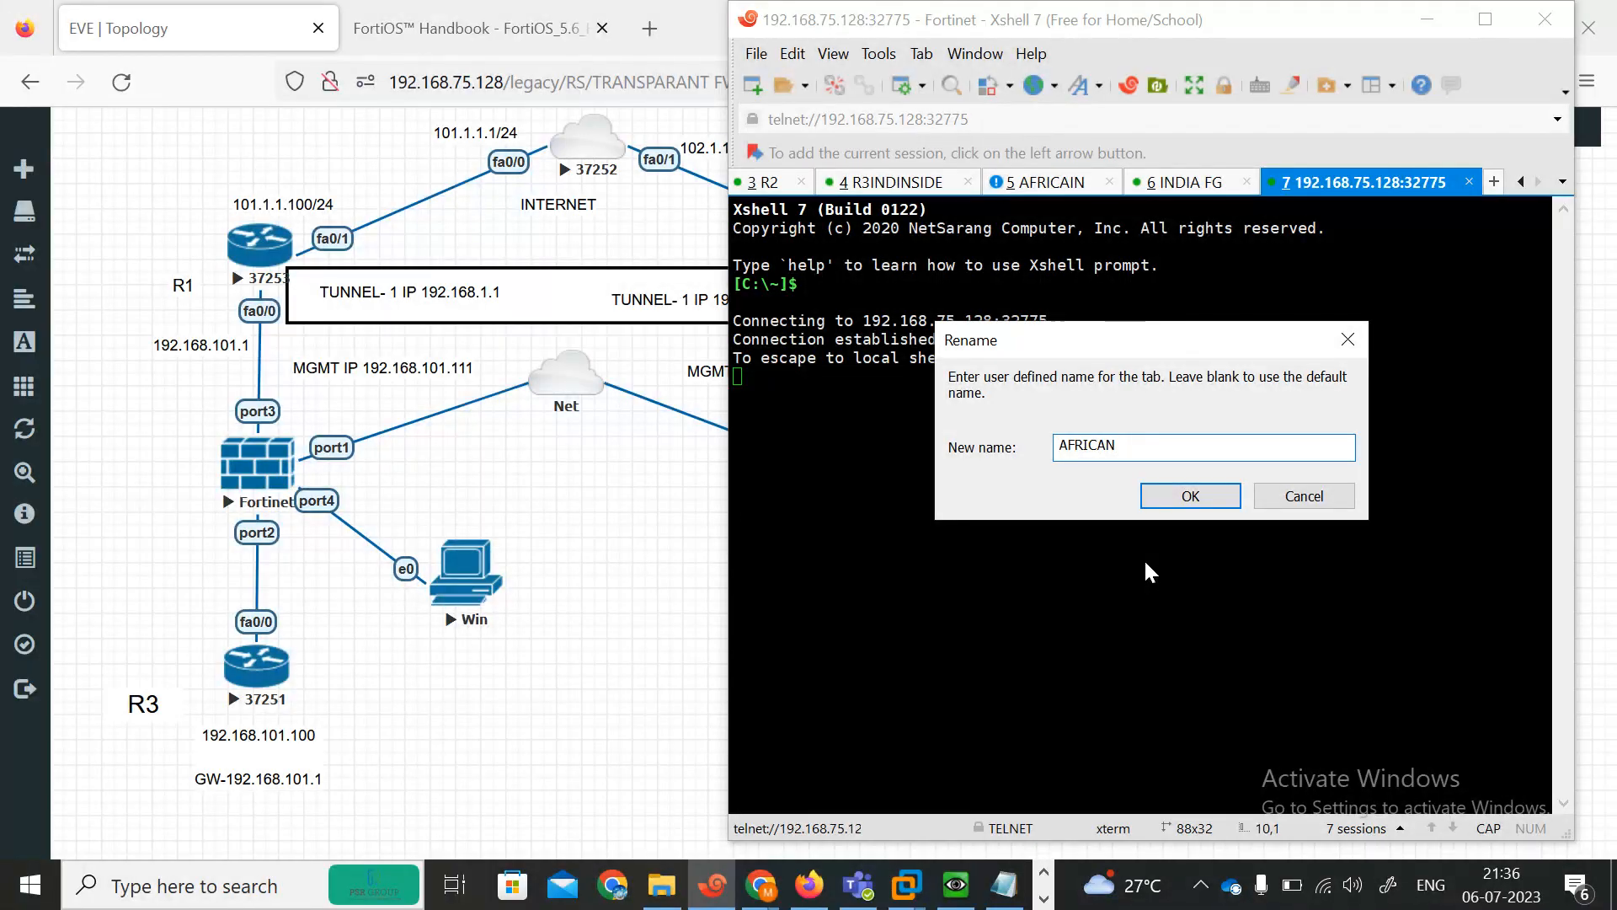
key("BackSpace")
key("BackSpace")
key("BackSpace")
type("A")
left_click(1194, 504)
key("Return")
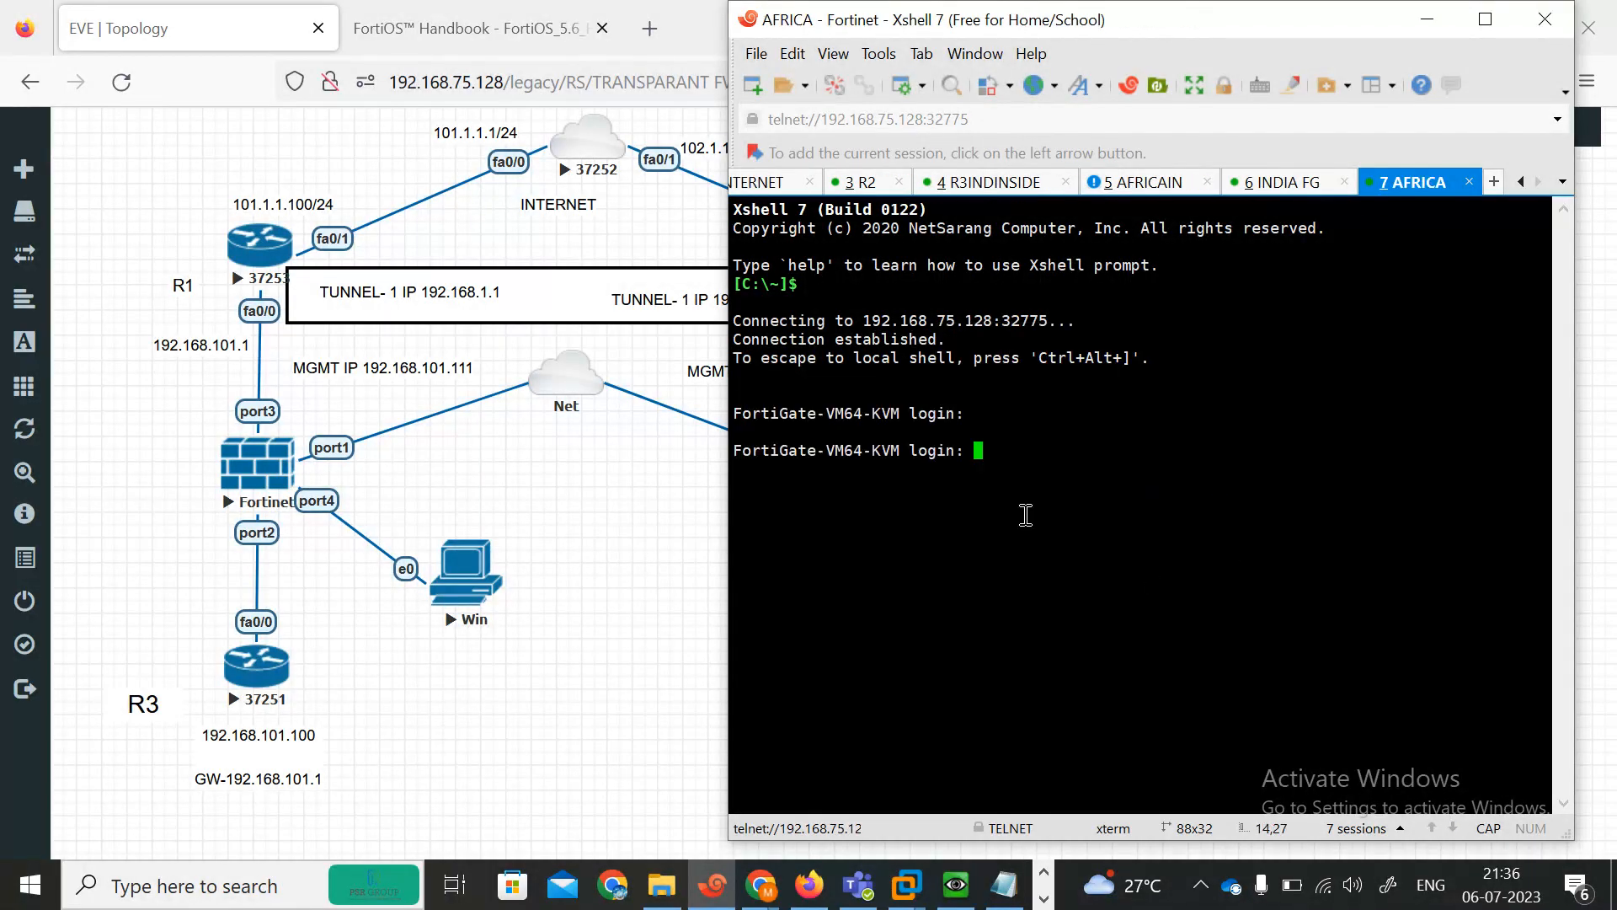
Log in to the second FortiGate as admin and enter and confirm a new admin password.
type("admin")
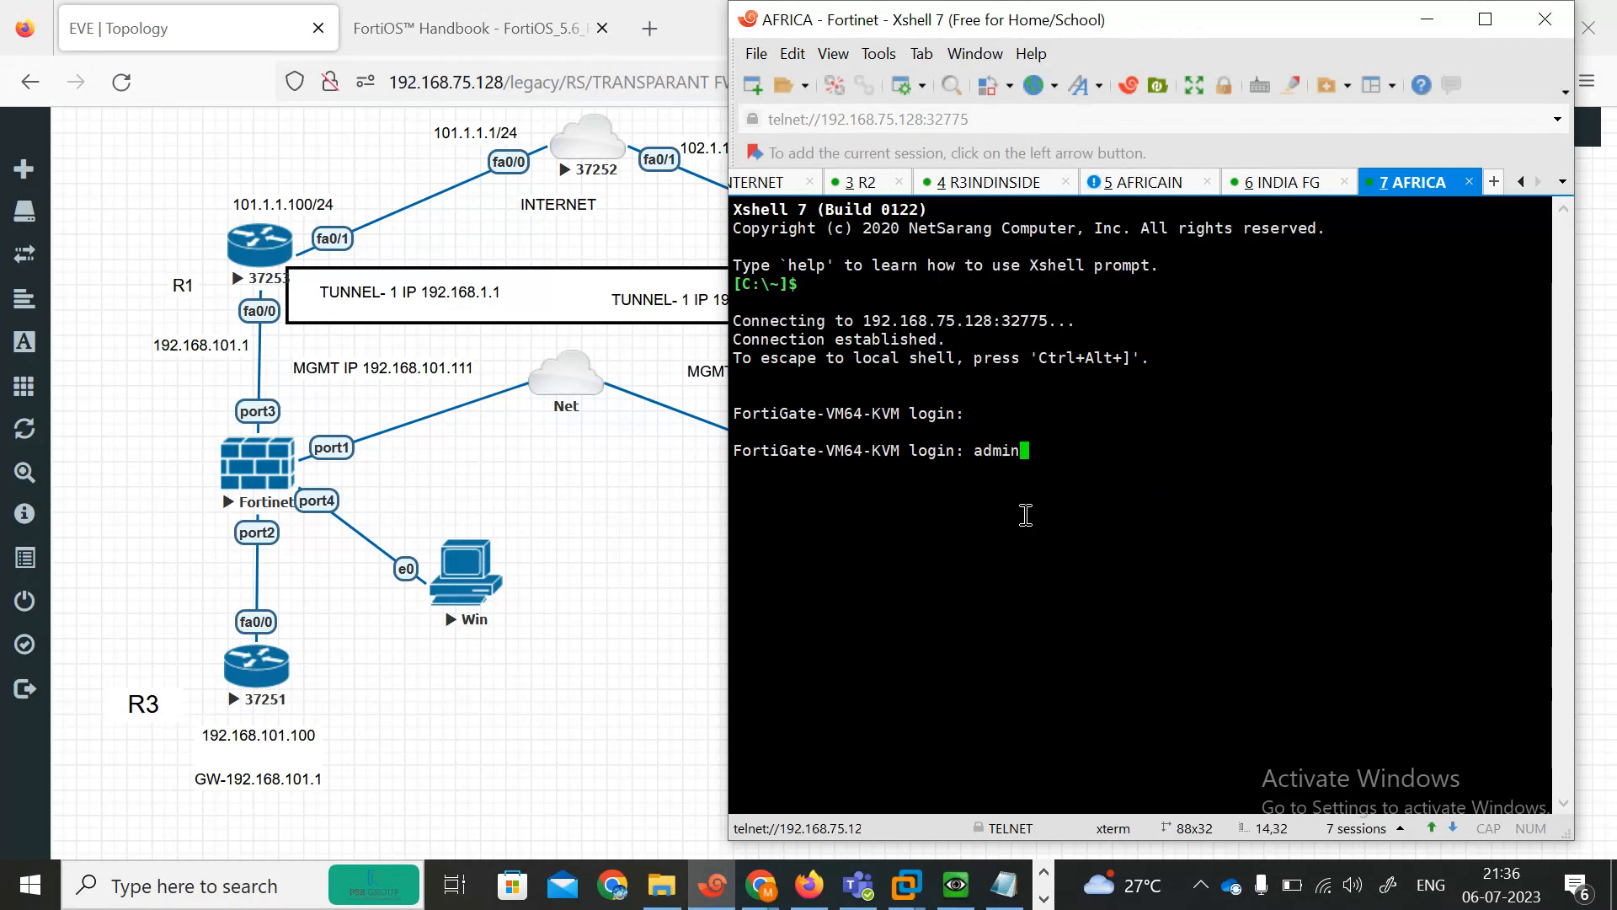
key("Return")
key("Return")
key("Return")
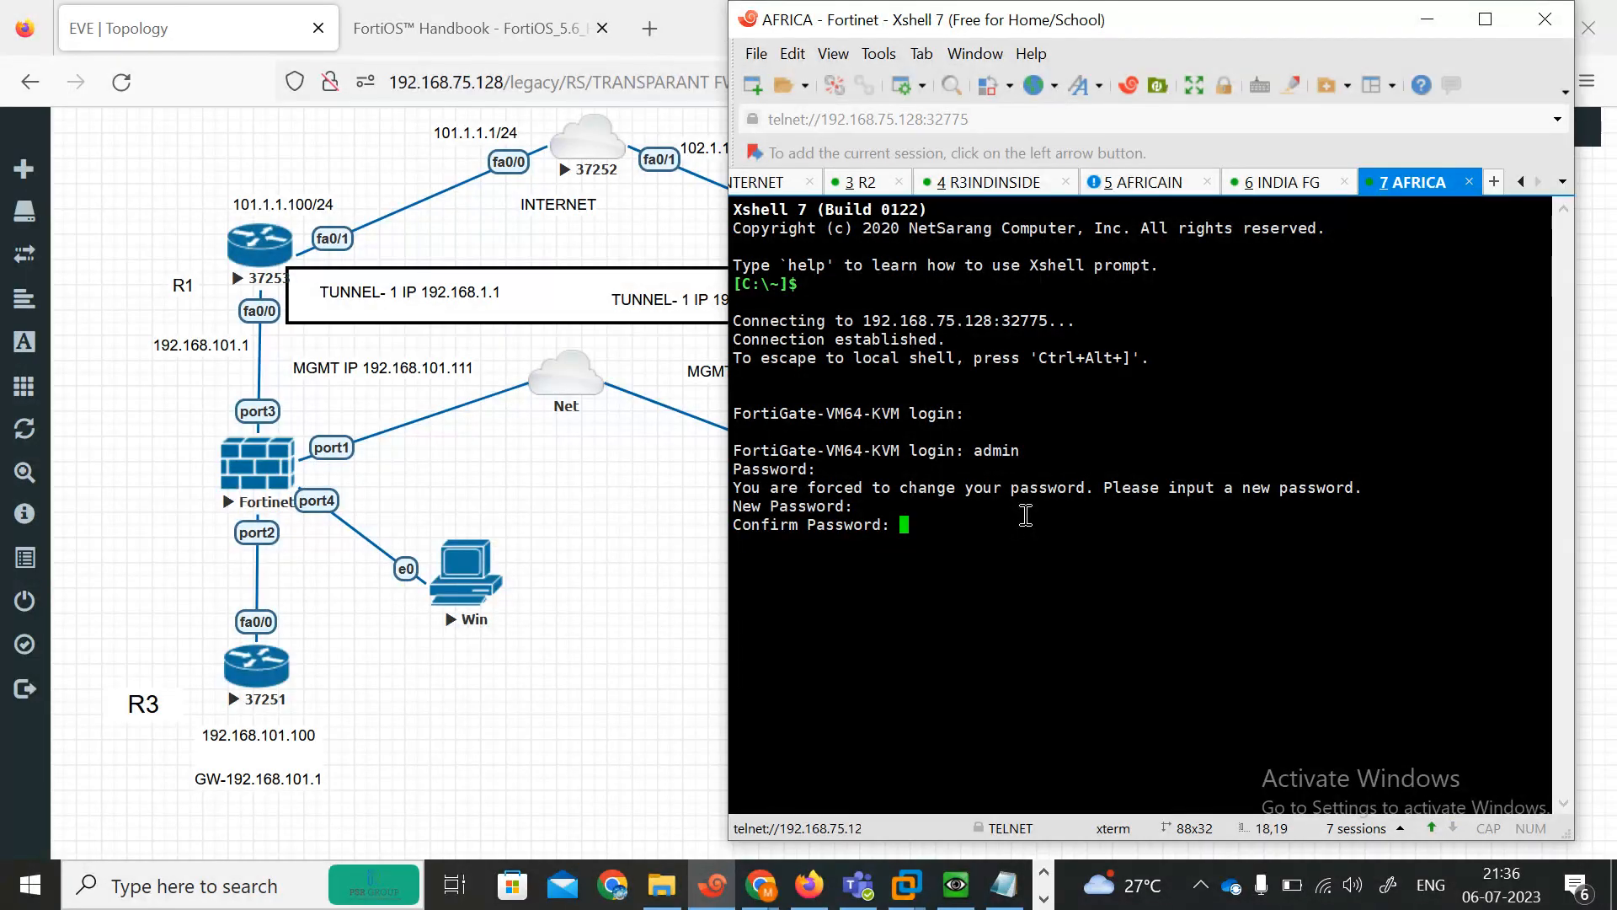
key("Return")
key("Return")
Open the interface configuration and allow HTTPS, HTTP, ping and Telnet administrative access on port1.
type("config system interface")
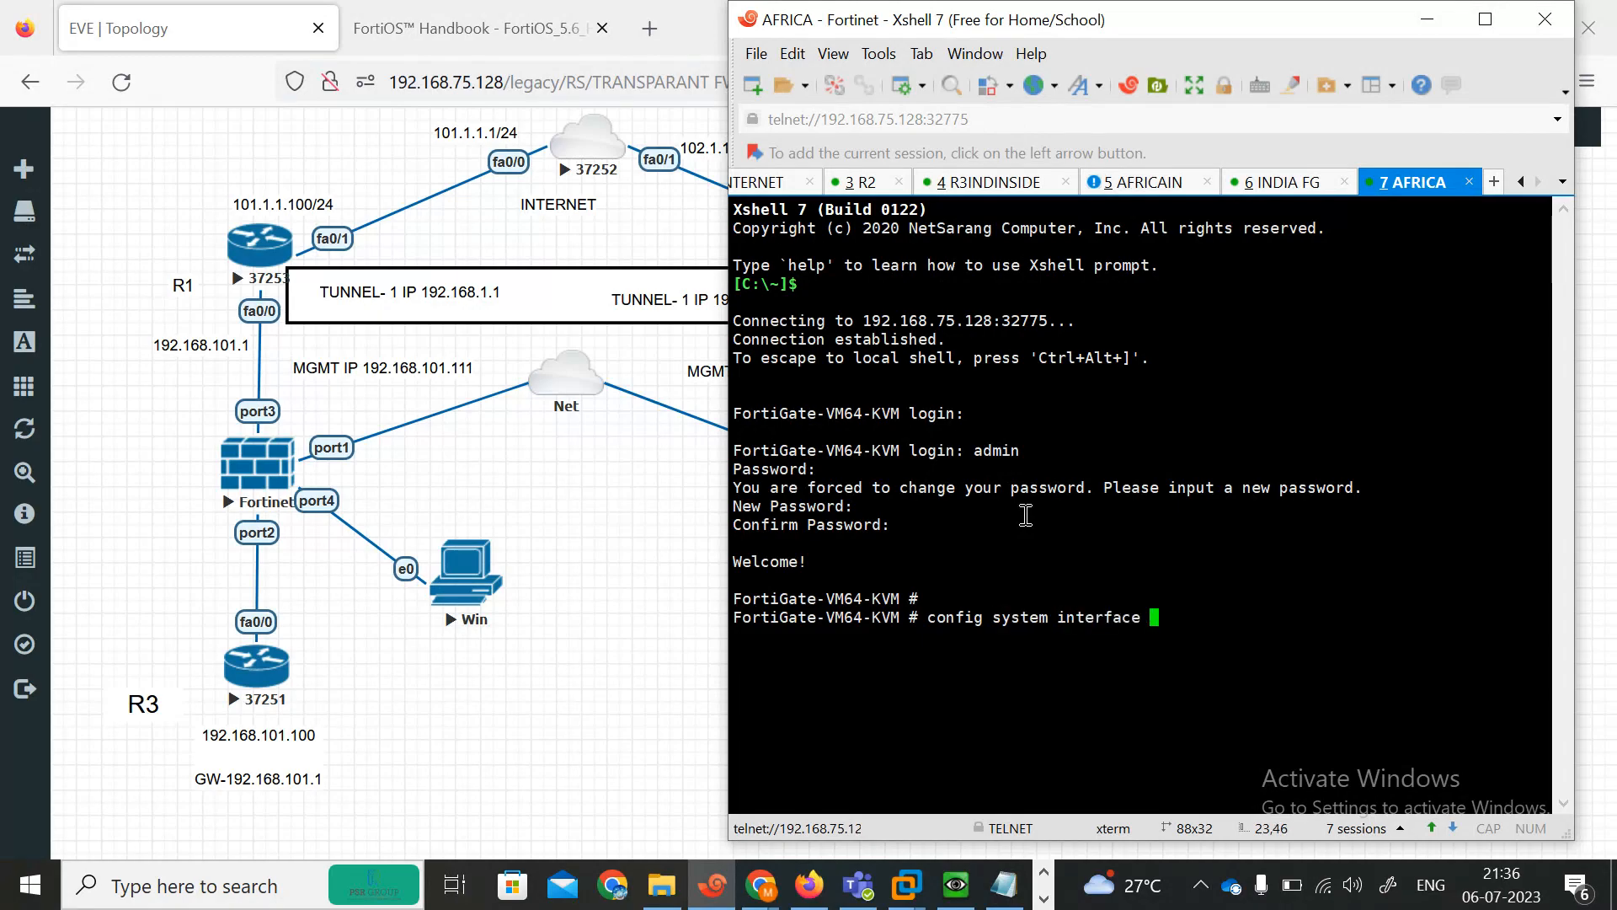
key("Return")
type("edit port1")
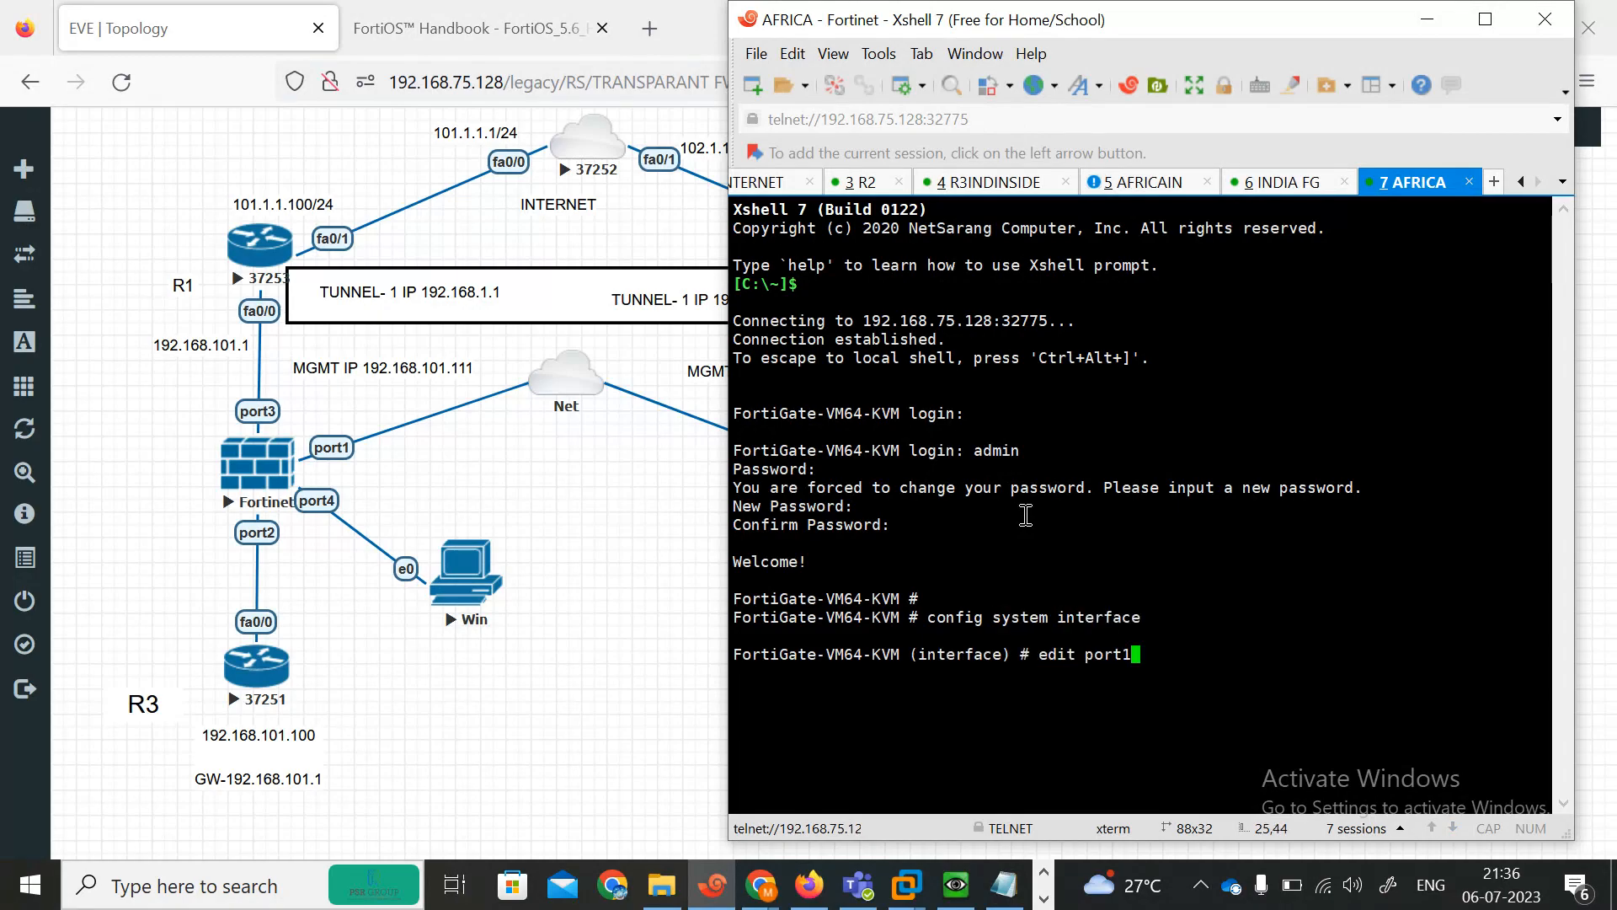
key("Return")
type("set a")
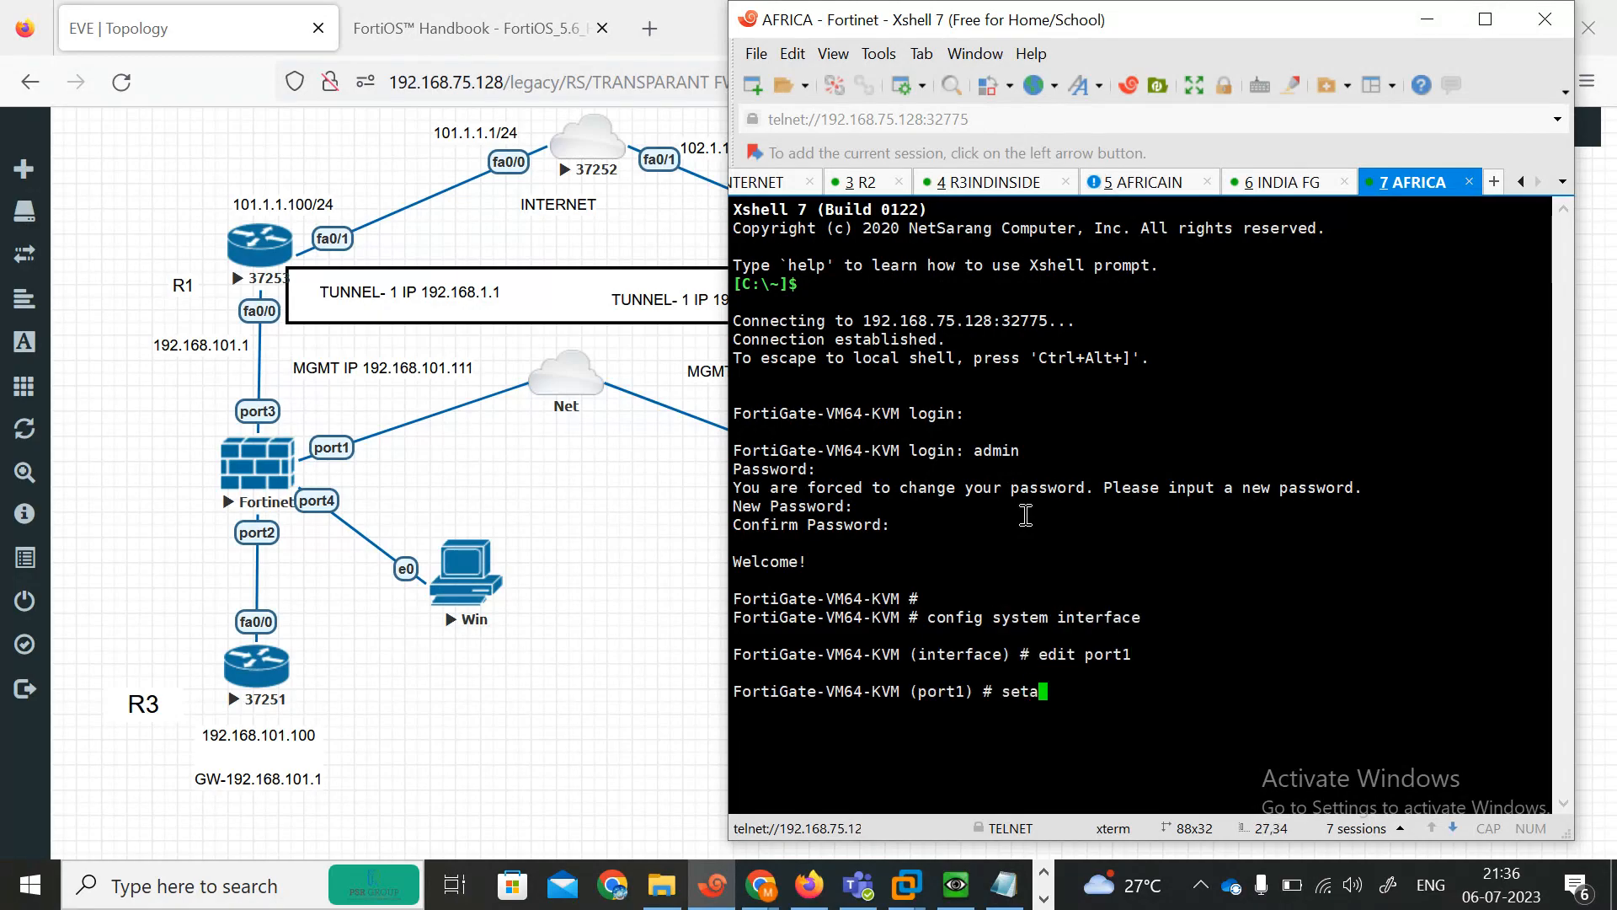
key("BackSpace")
type("allowaccess https")
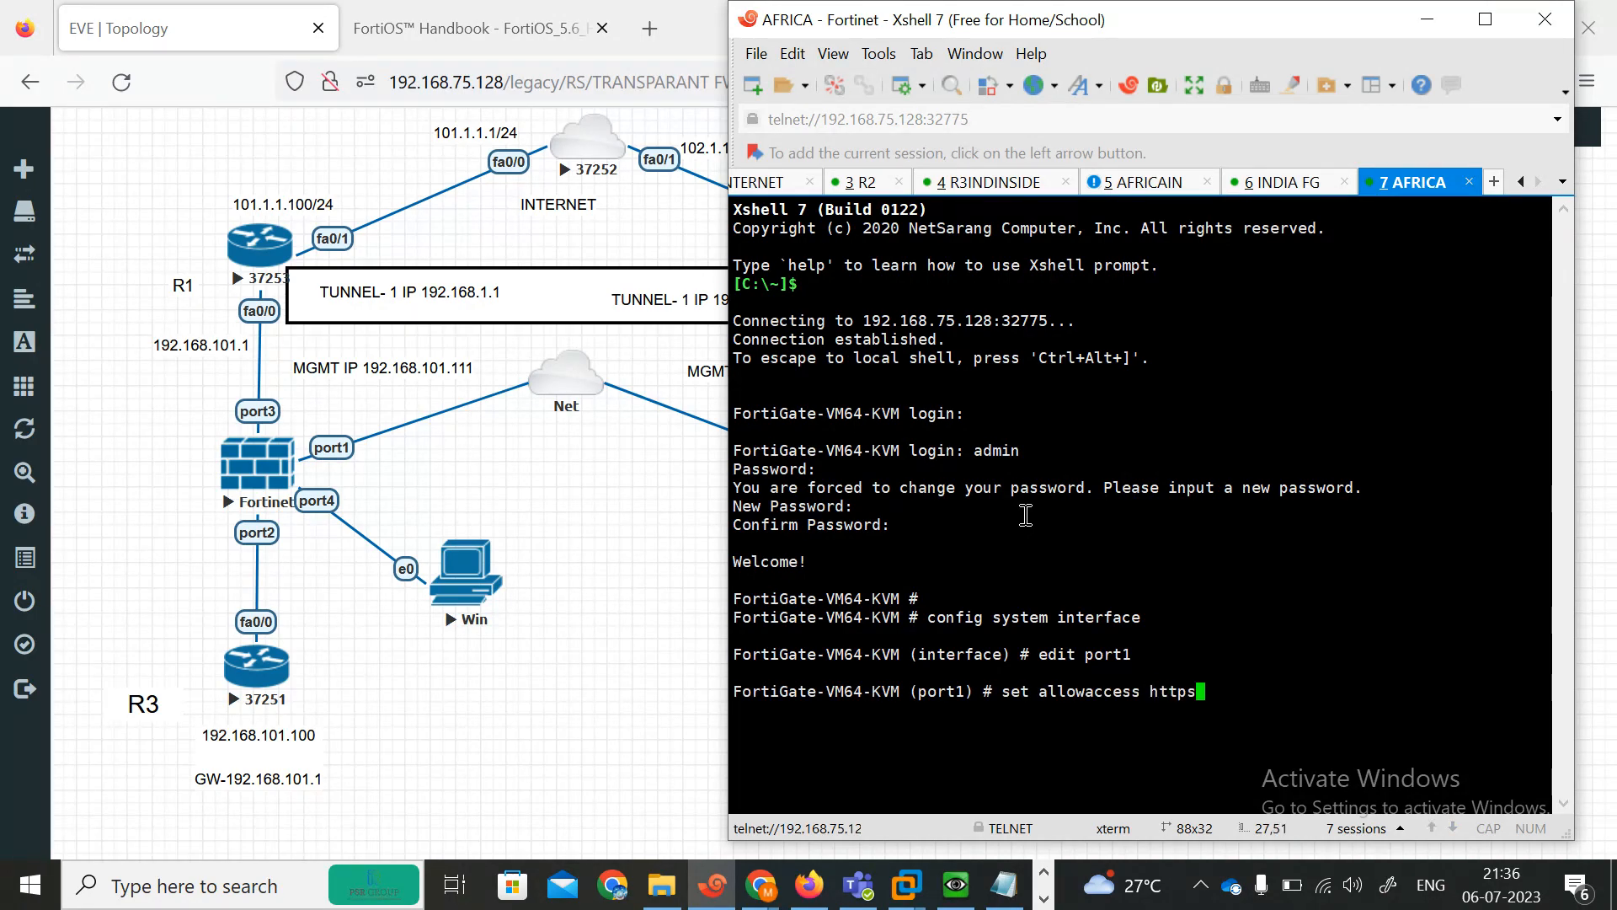
type(" http  ping te")
key("BackSpace")
type("ttp  ping ")
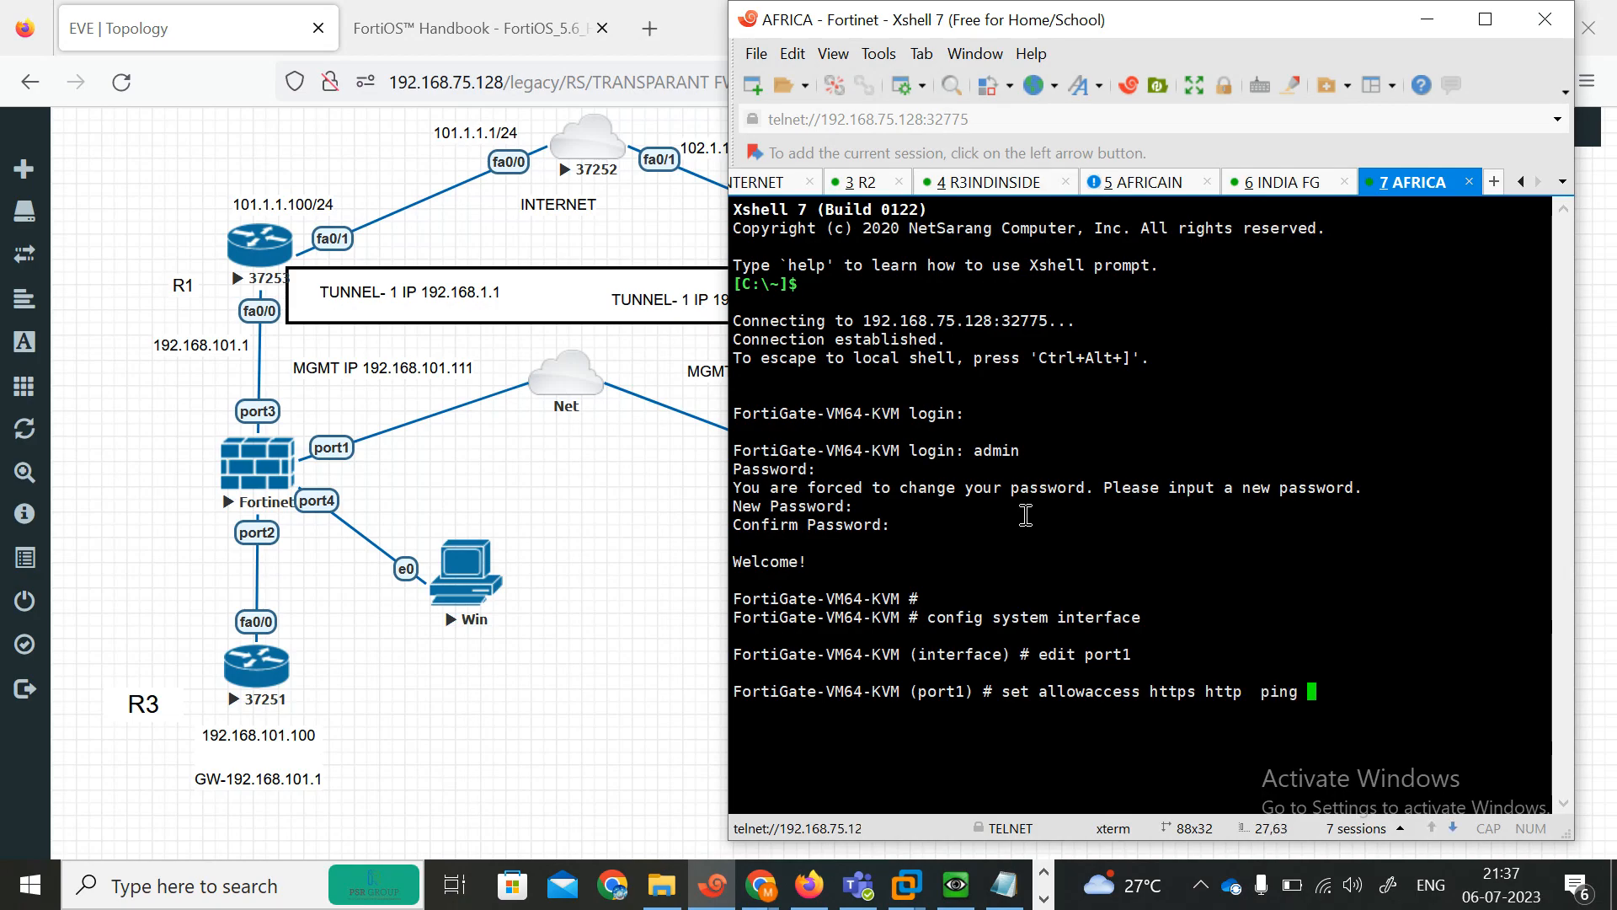
type("telnet")
key("Return")
key("Return")
type("next")
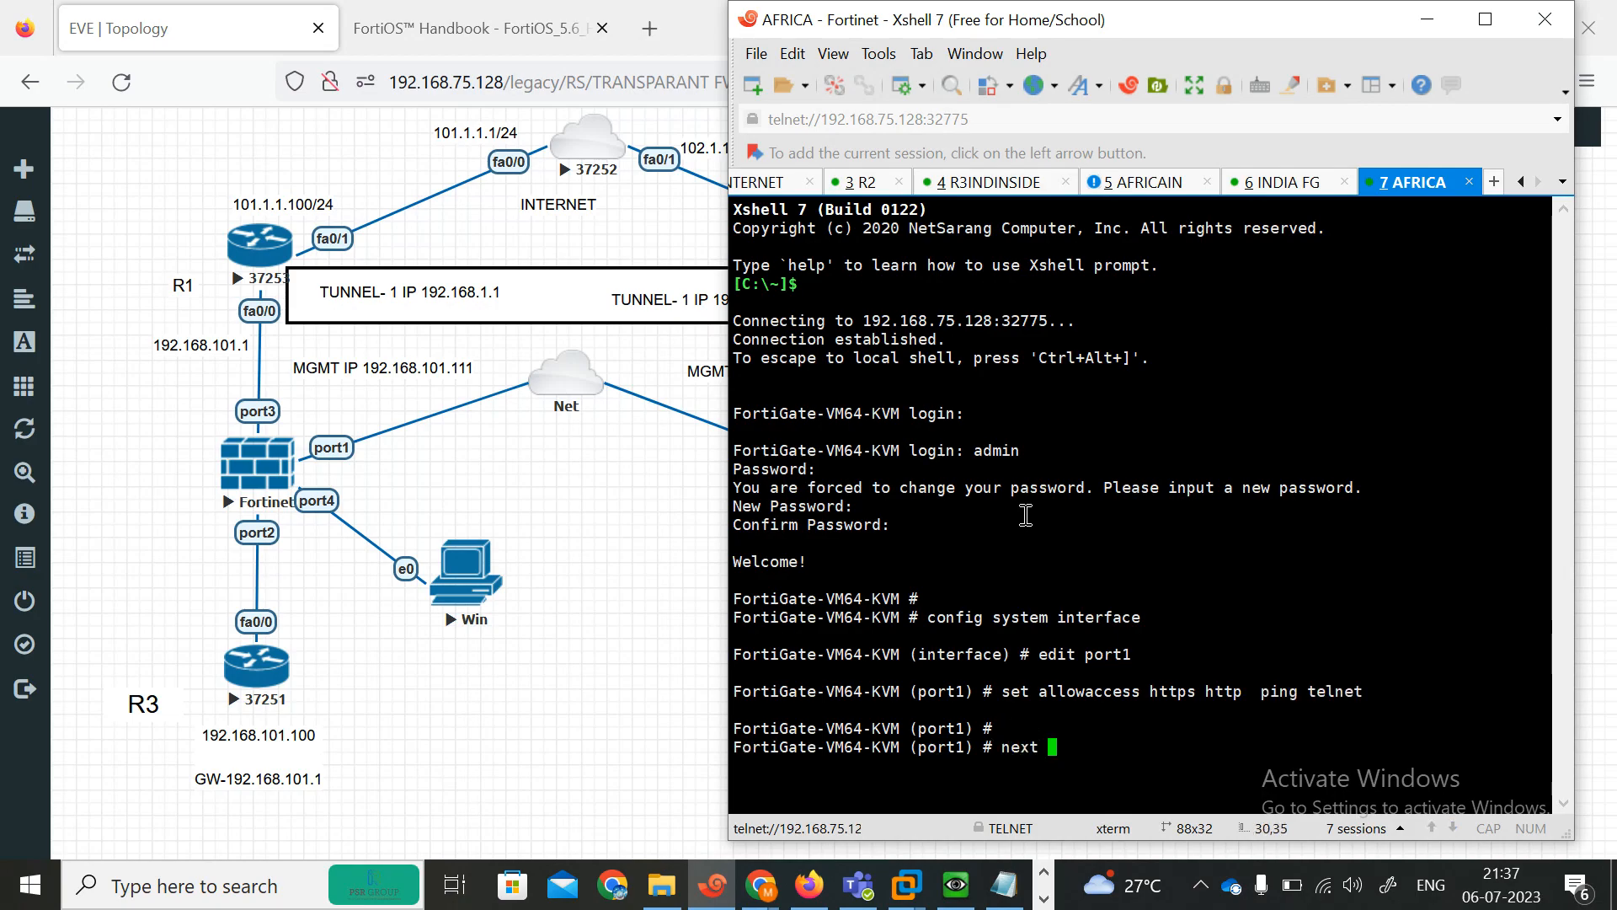
key("Return")
Allow ping, HTTPS and HTTP administrative access on port2.
type("edit")
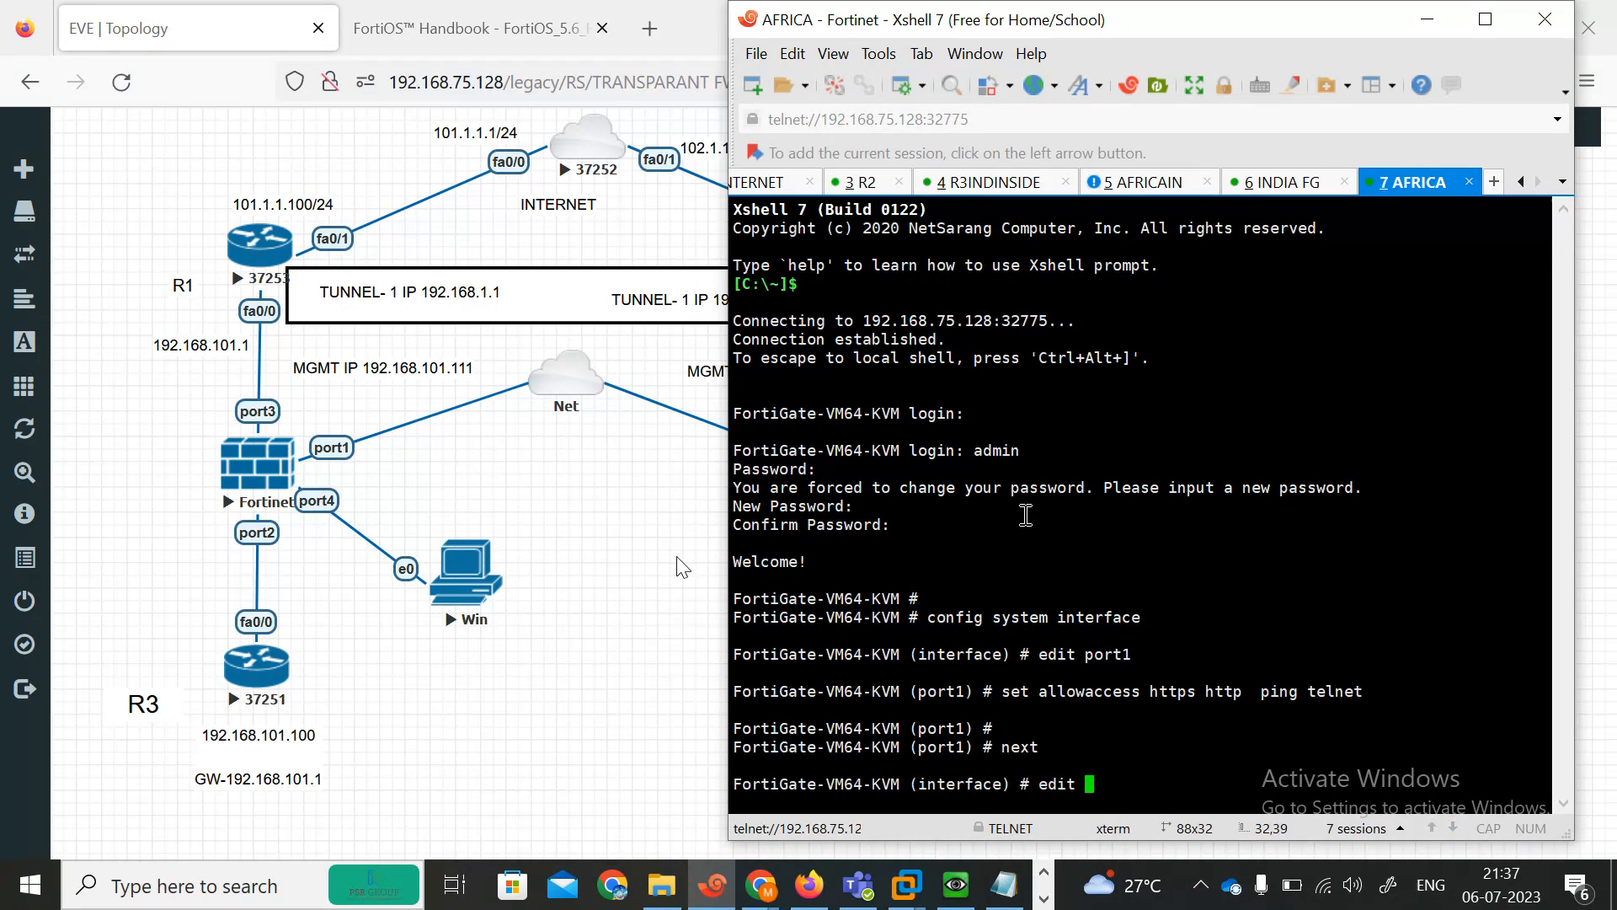
left_click(682, 568)
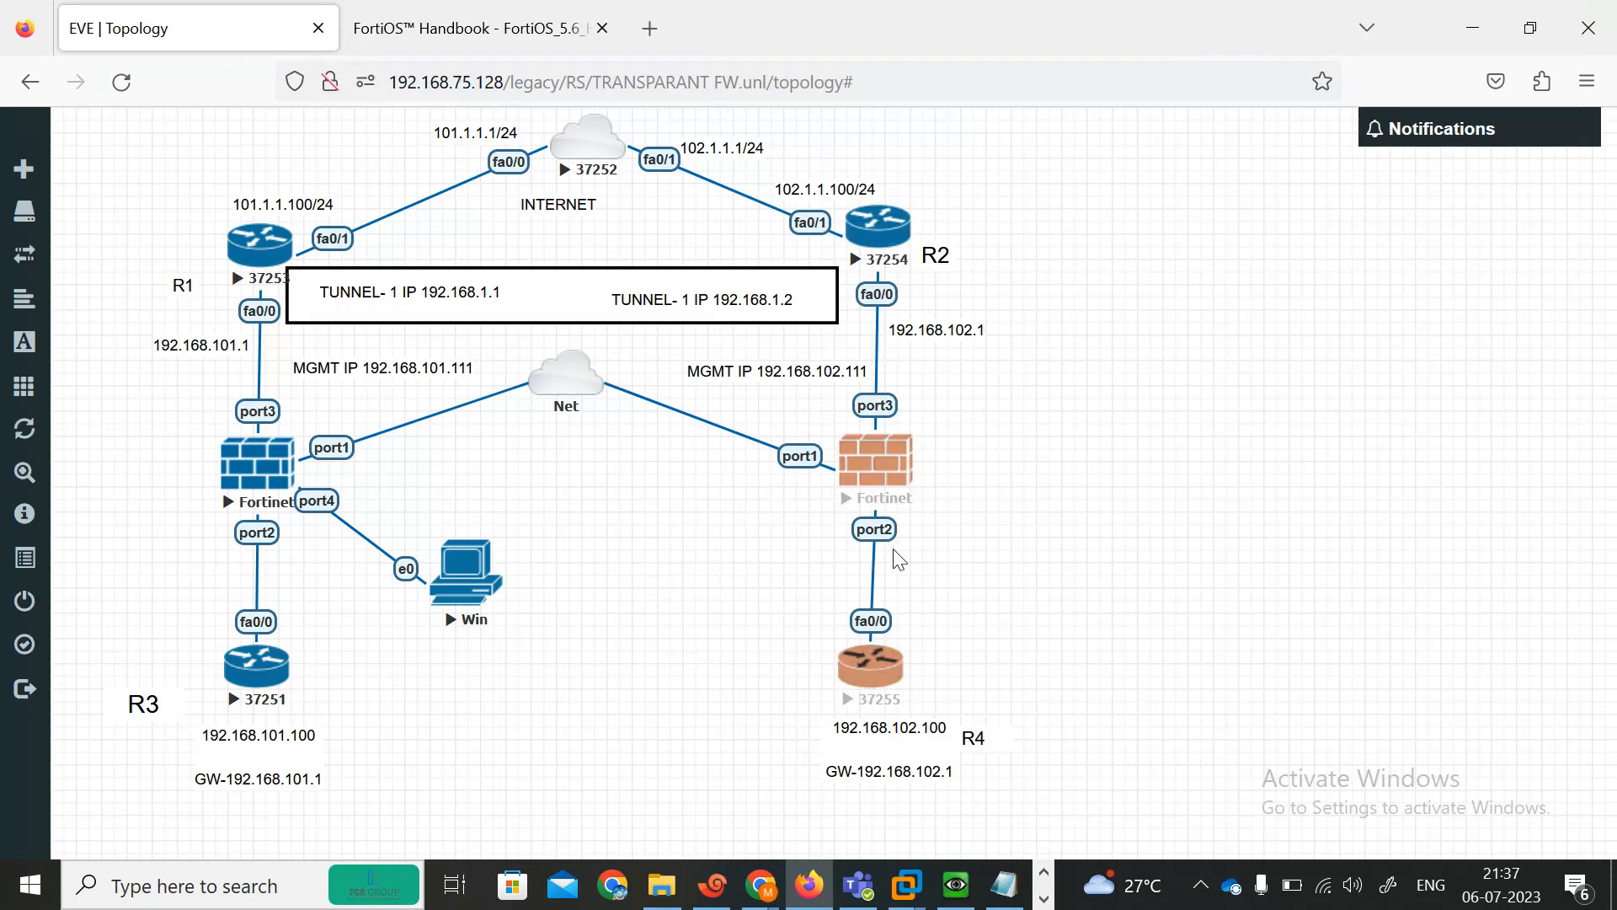
left_click(713, 884)
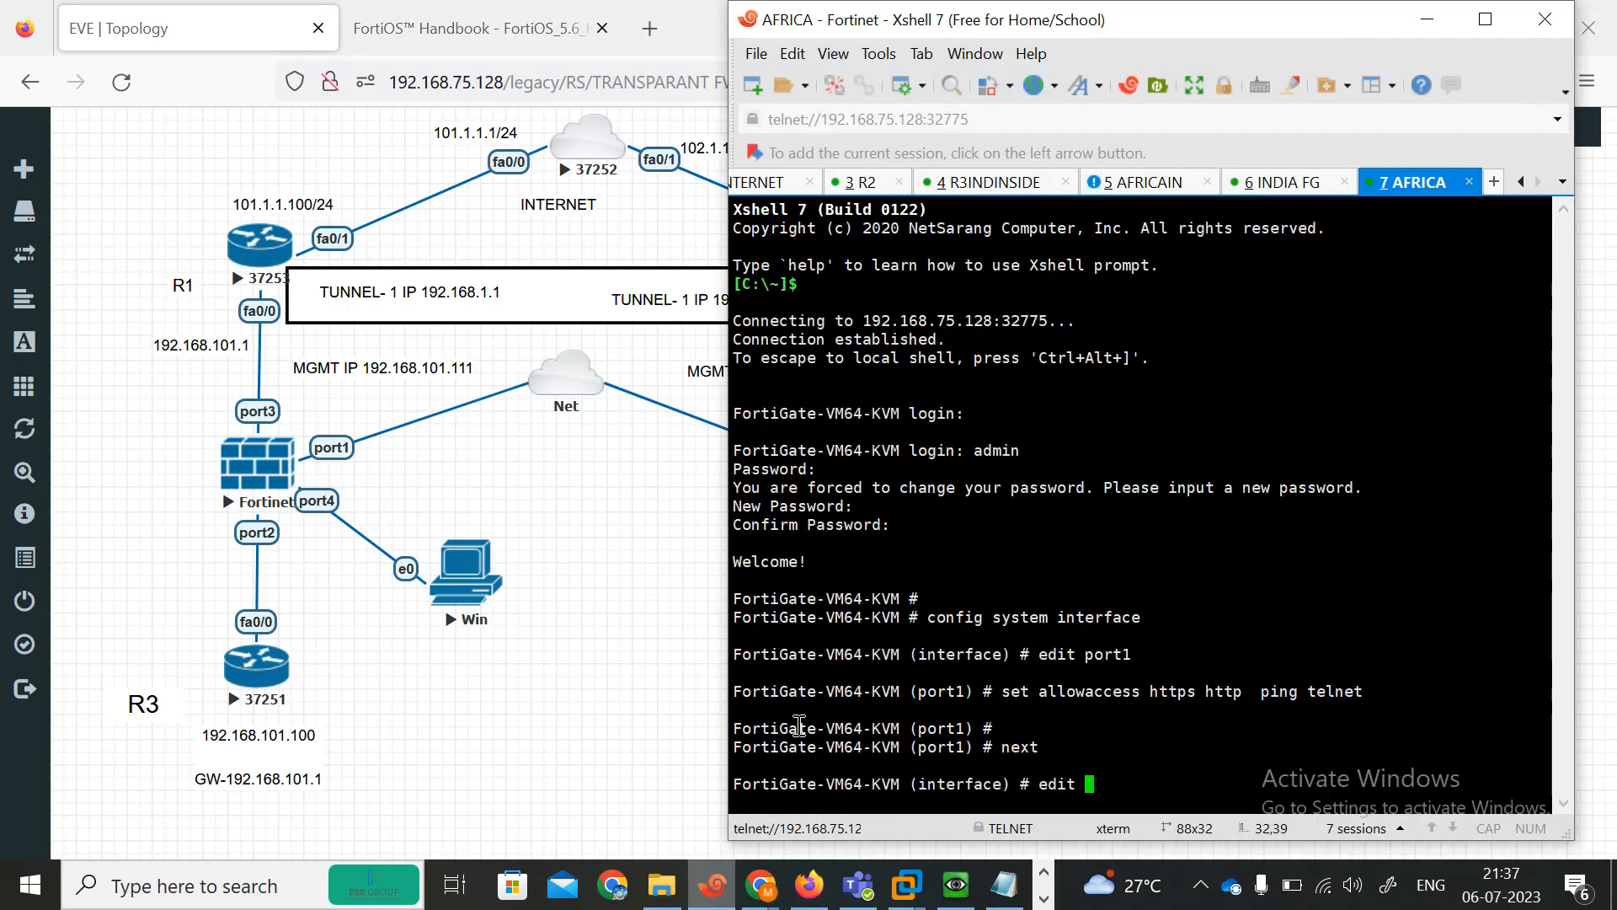
type("port1")
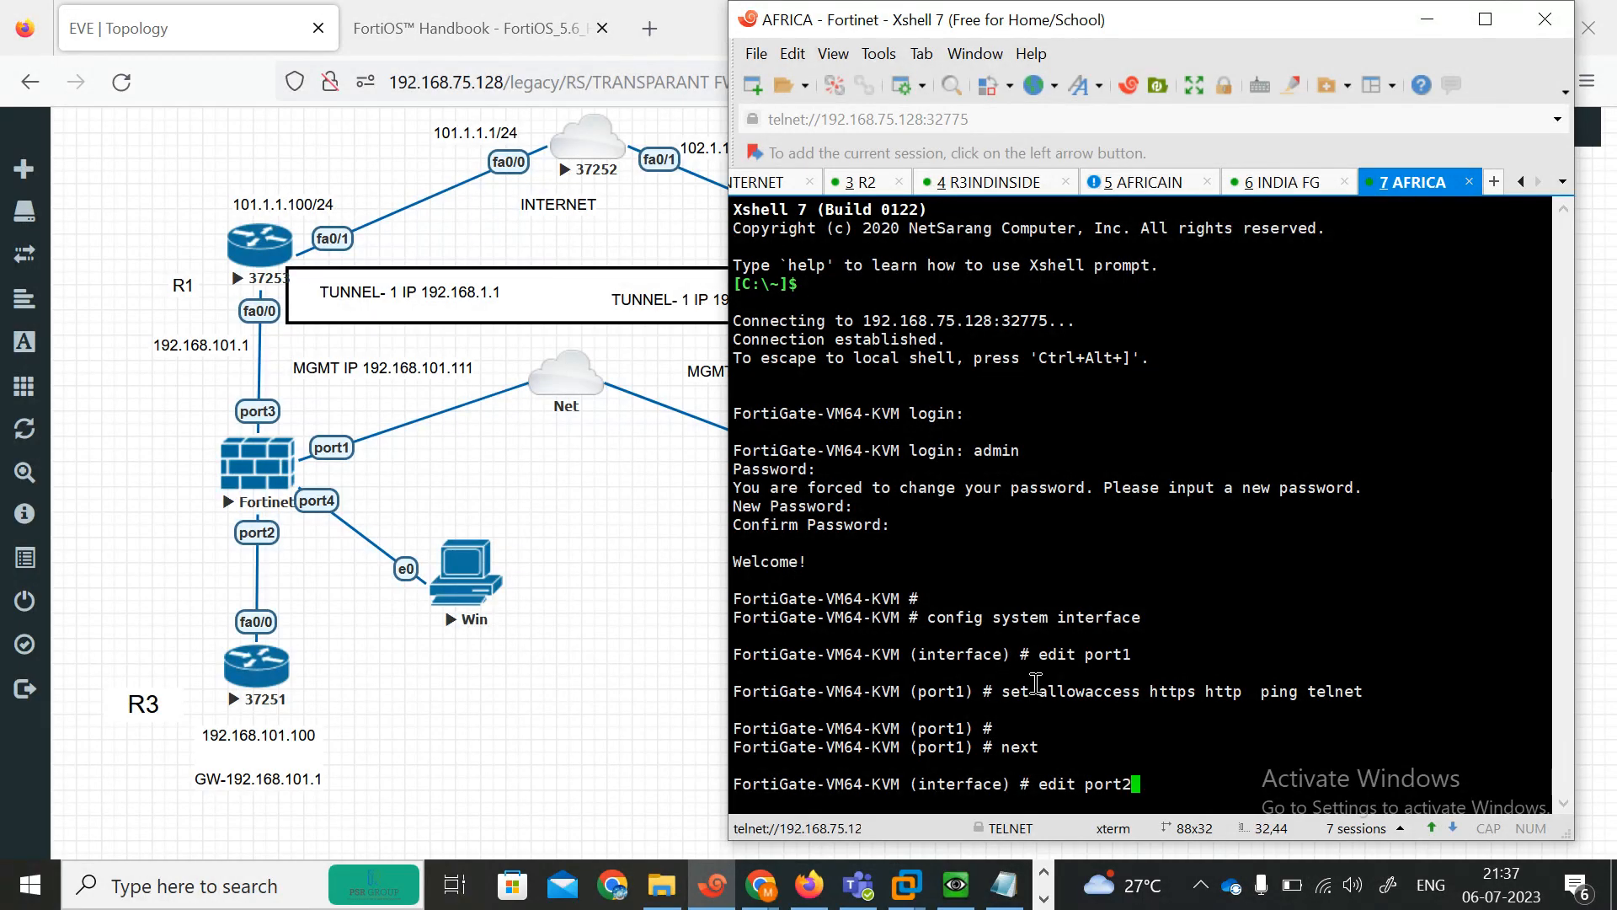
key("Return")
type("set")
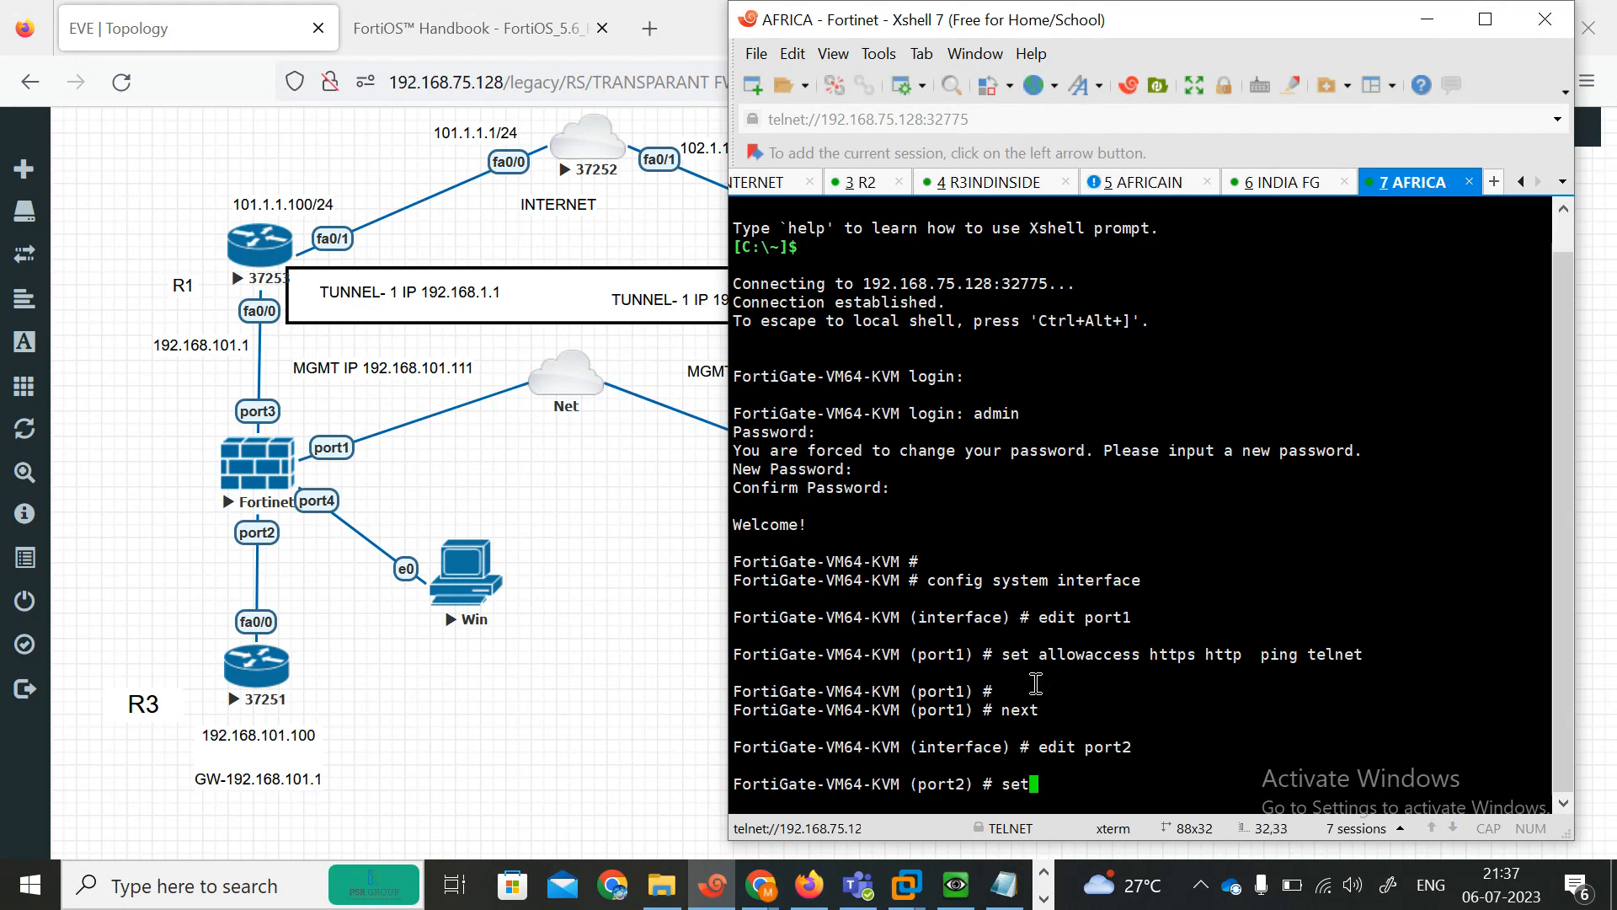
type(" allowaccess ping ")
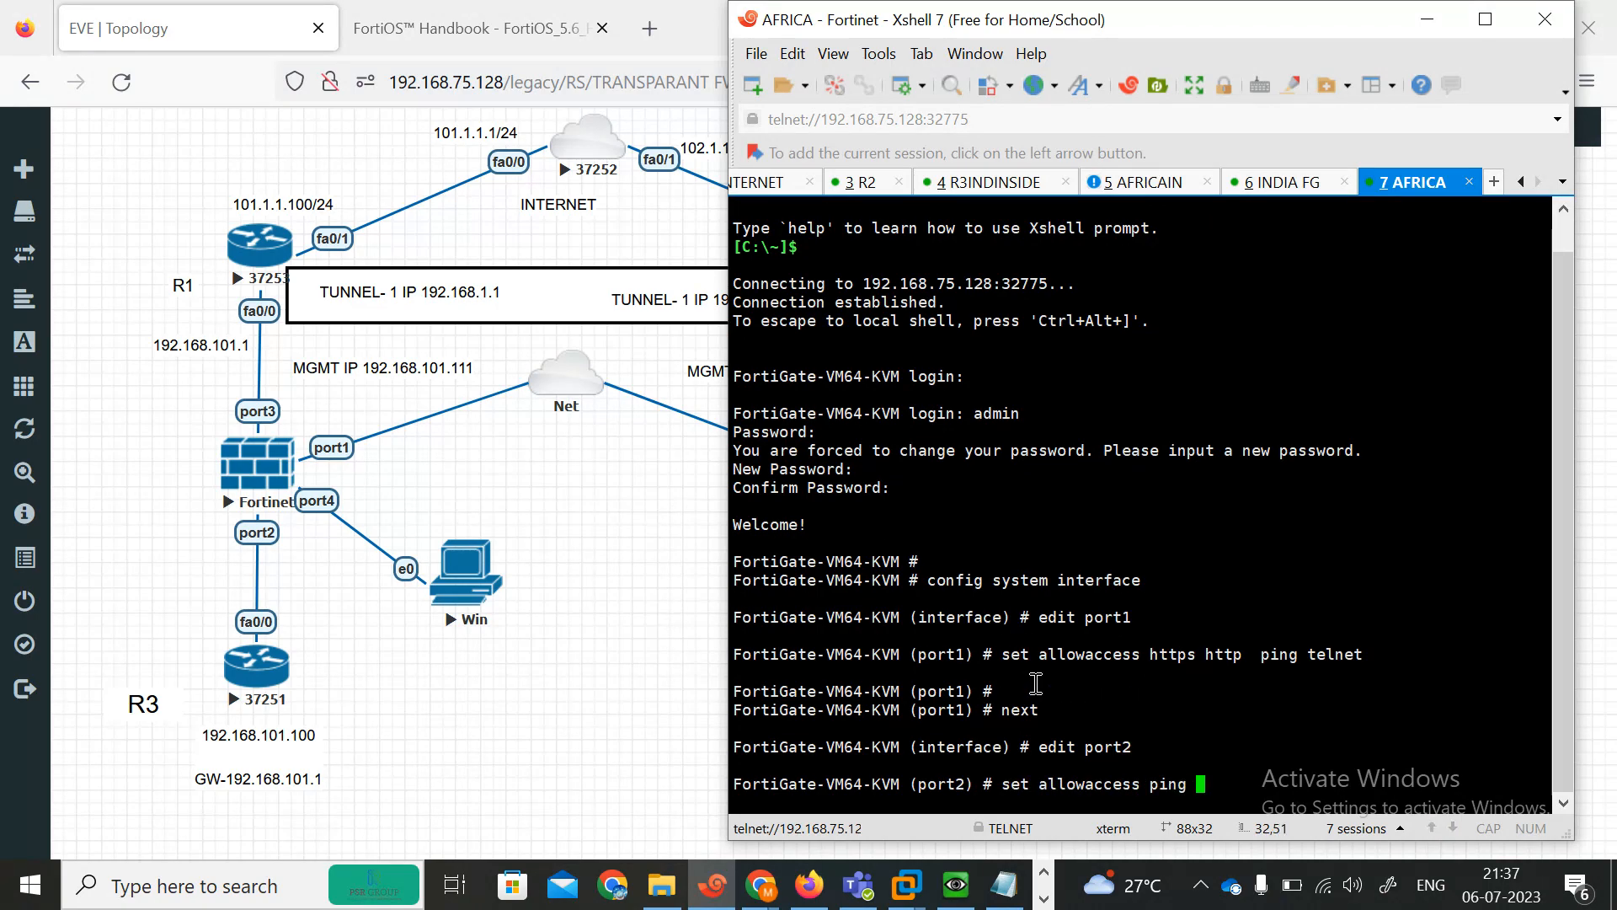
type("https http")
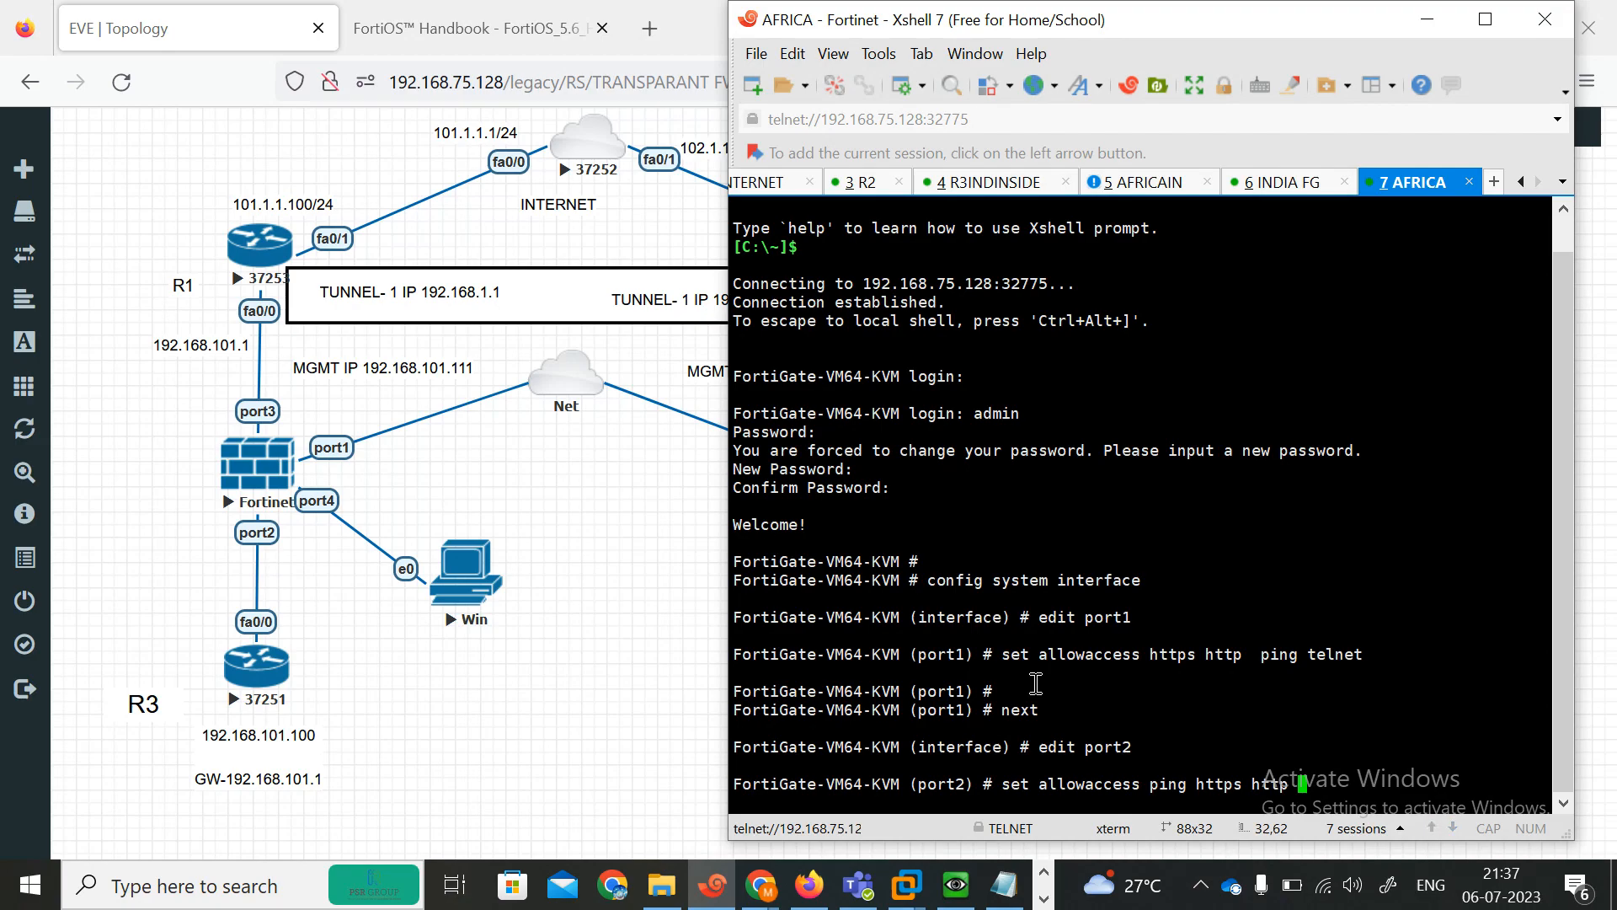
key("Return")
key("Return")
type("next ")
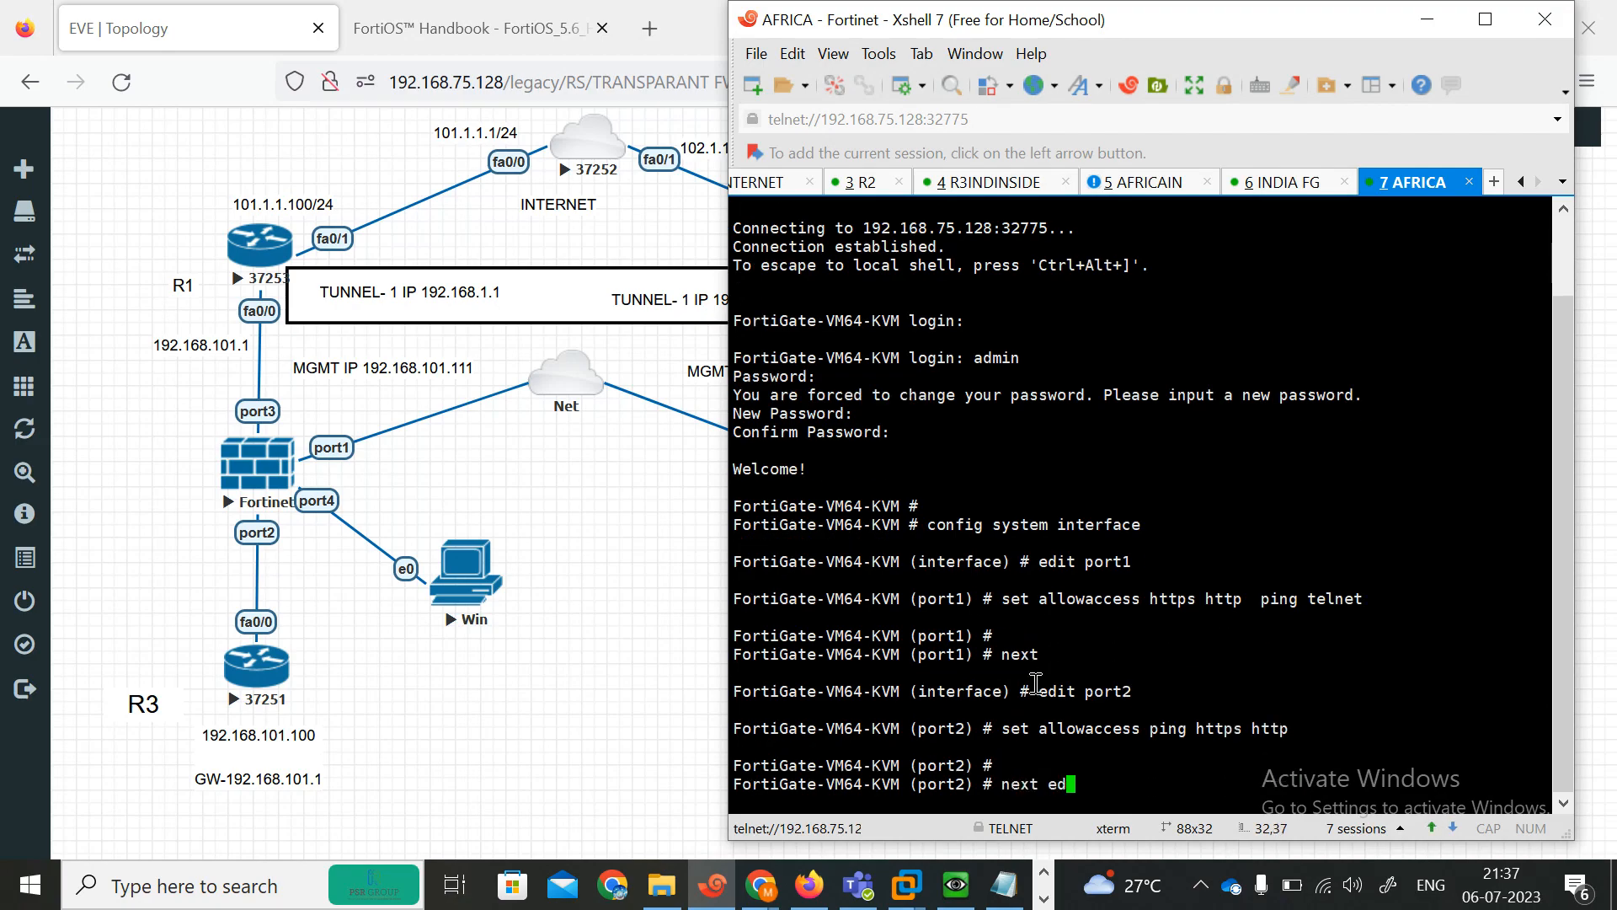
type("ed")
key("BackSpace")
key("BackSpace")
key("Return")
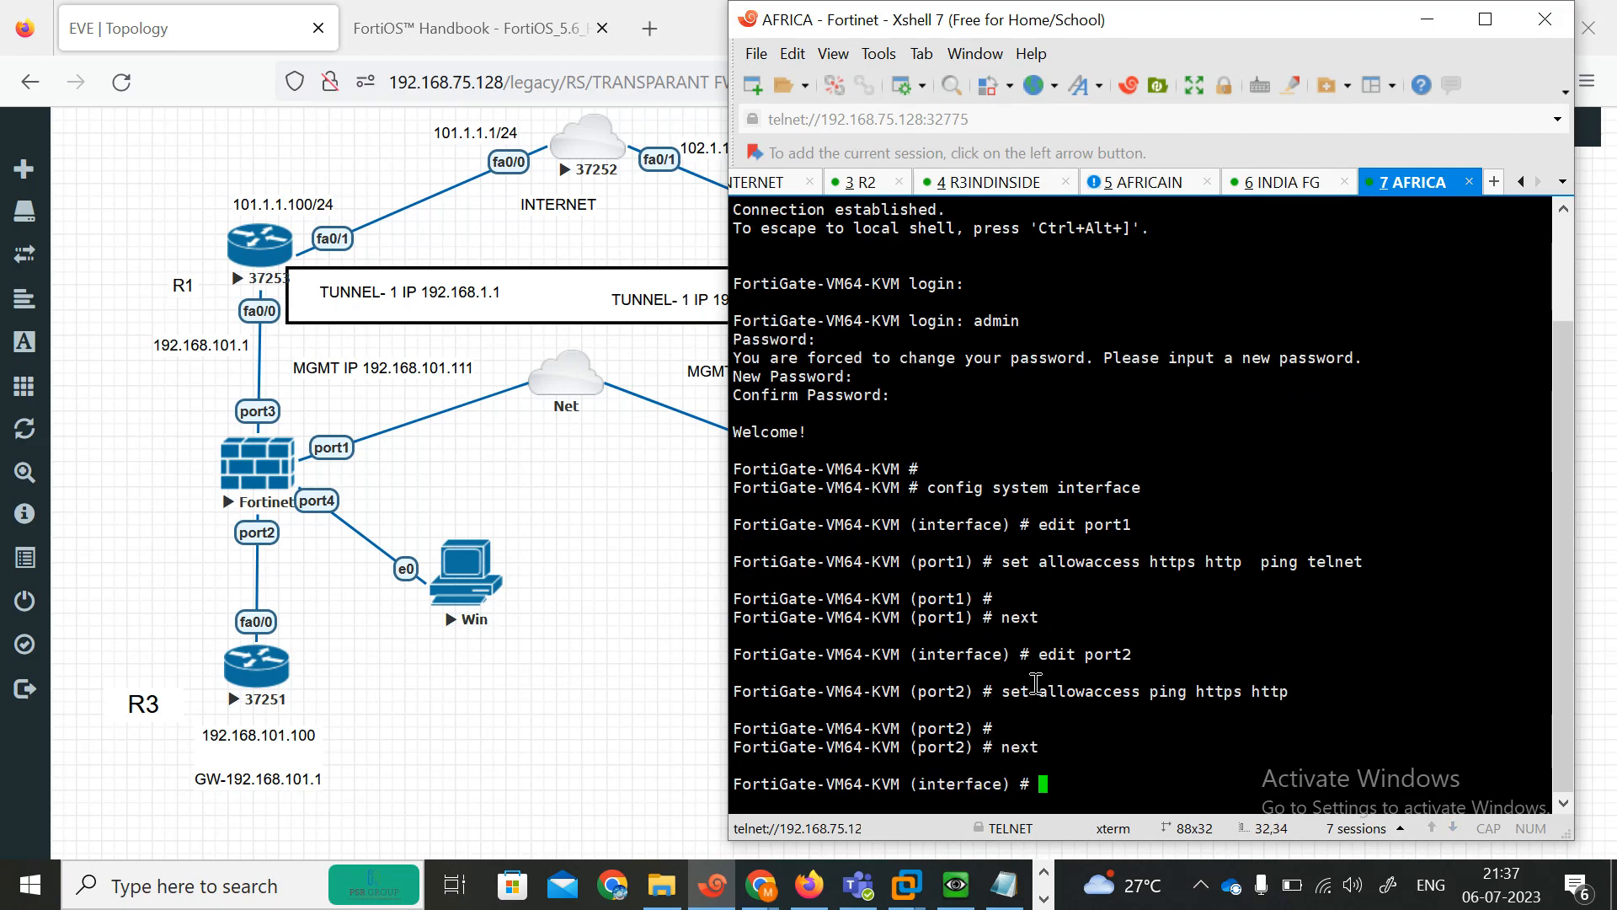
Allow ping, Telnet, HTTPS and HTTP access on port3 and leave the interface configuration.
type("edit port3")
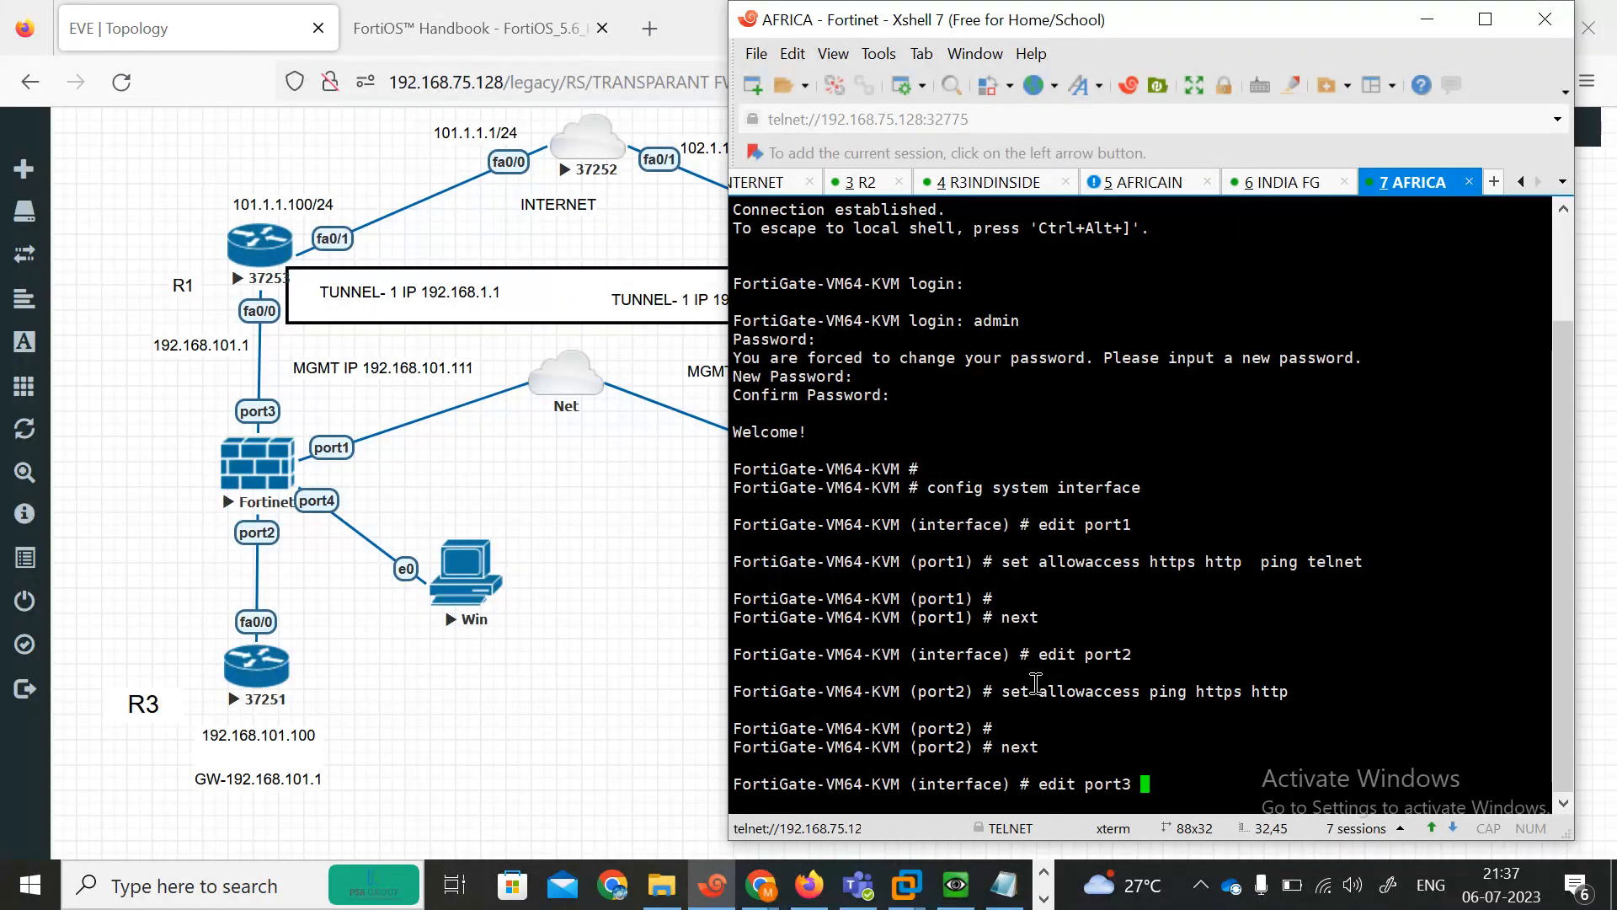
key("Return")
type("se")
key("Tab")
type("la")
key("BackSpace")
key("BackSpace")
type("al")
key("Tab")
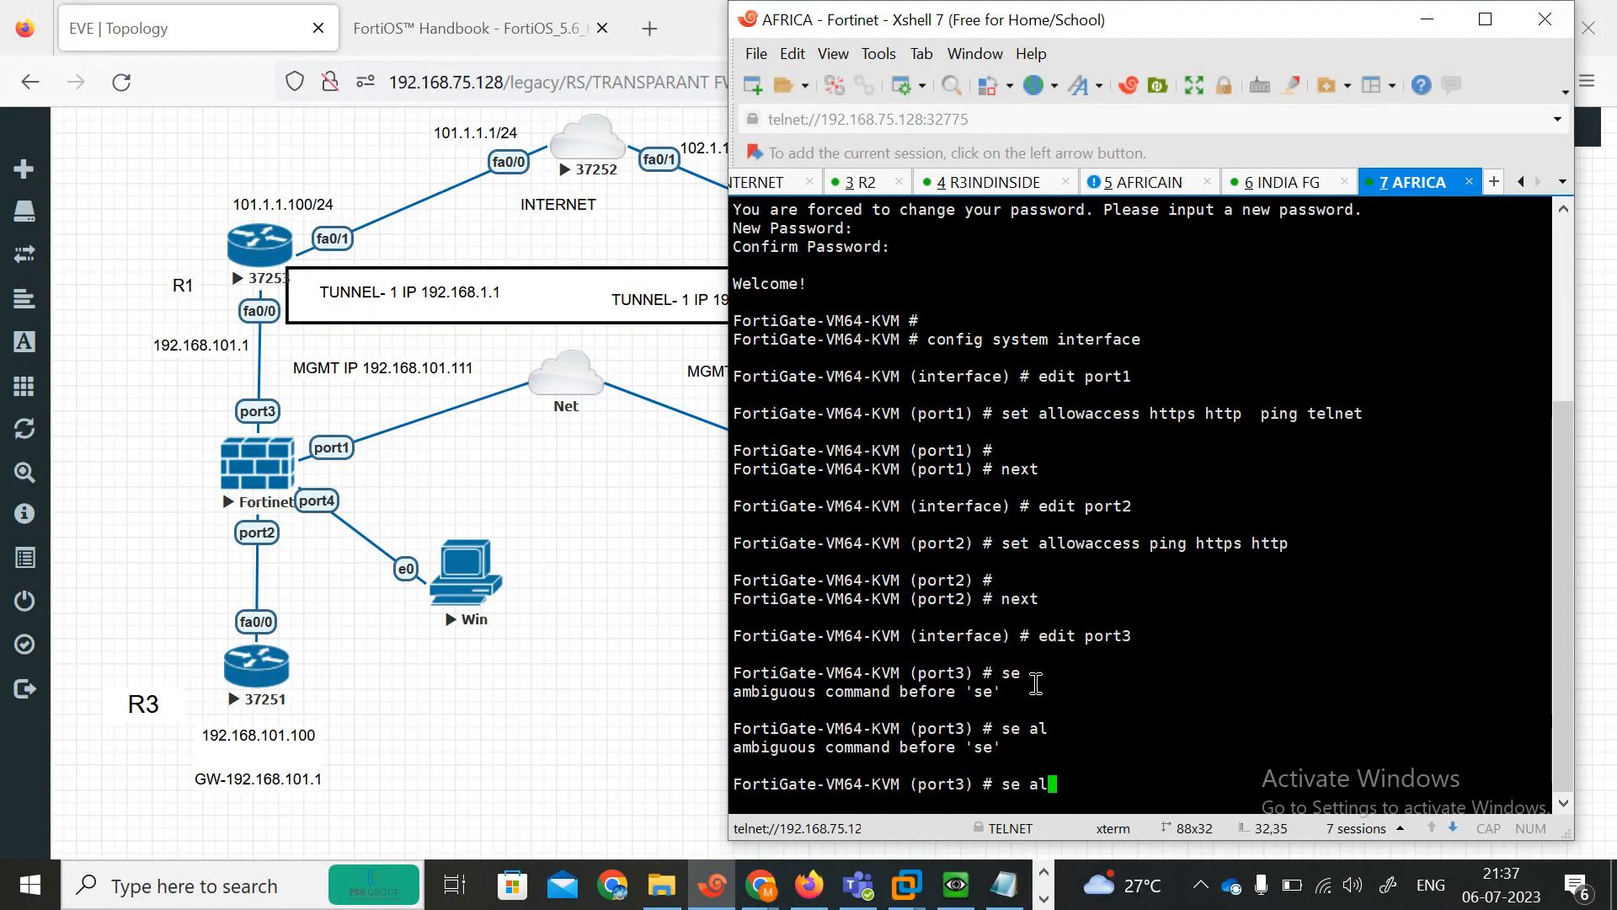
key("BackSpace")
key("BackSpace")
key("BackSpace")
type("t  al")
key("Tab")
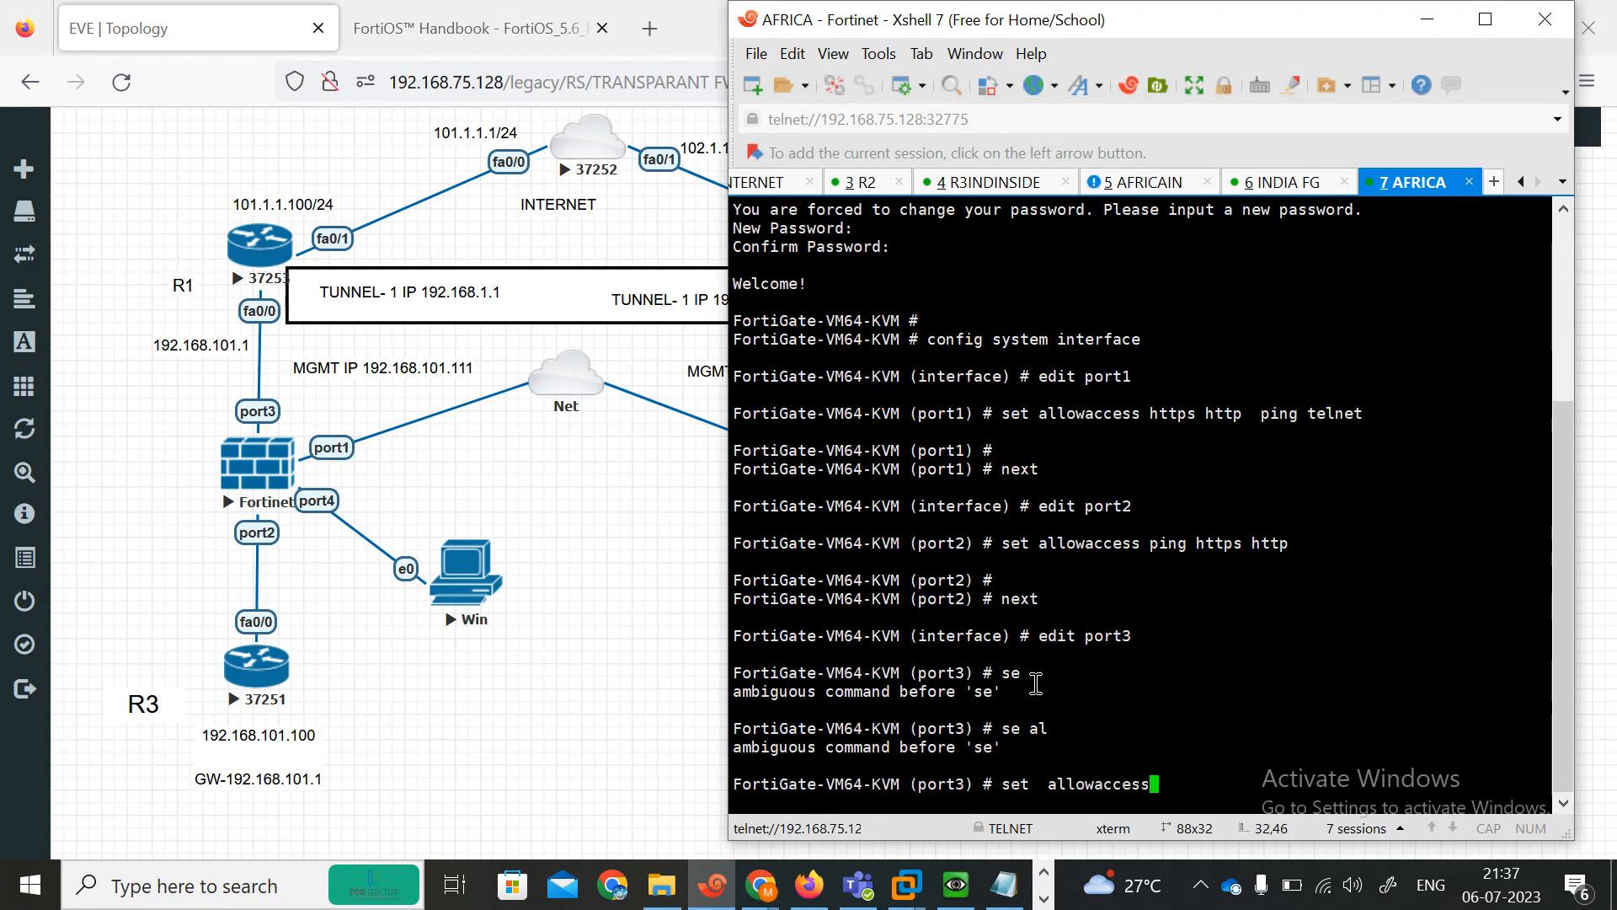
type("hp")
type("ping  telnet  h")
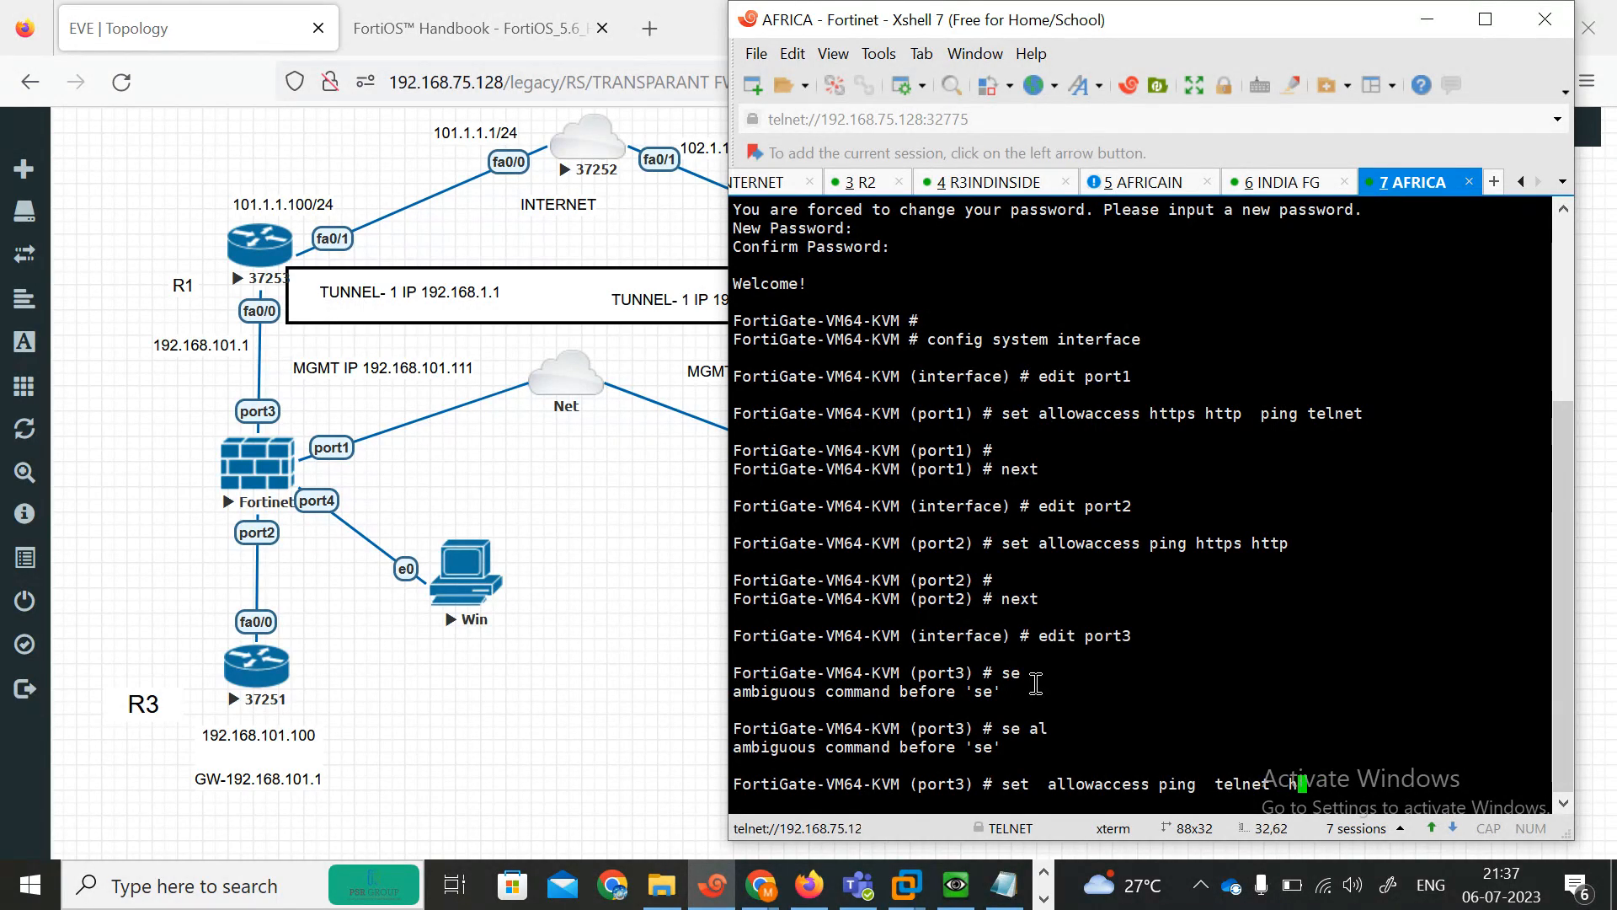
type("ttps http")
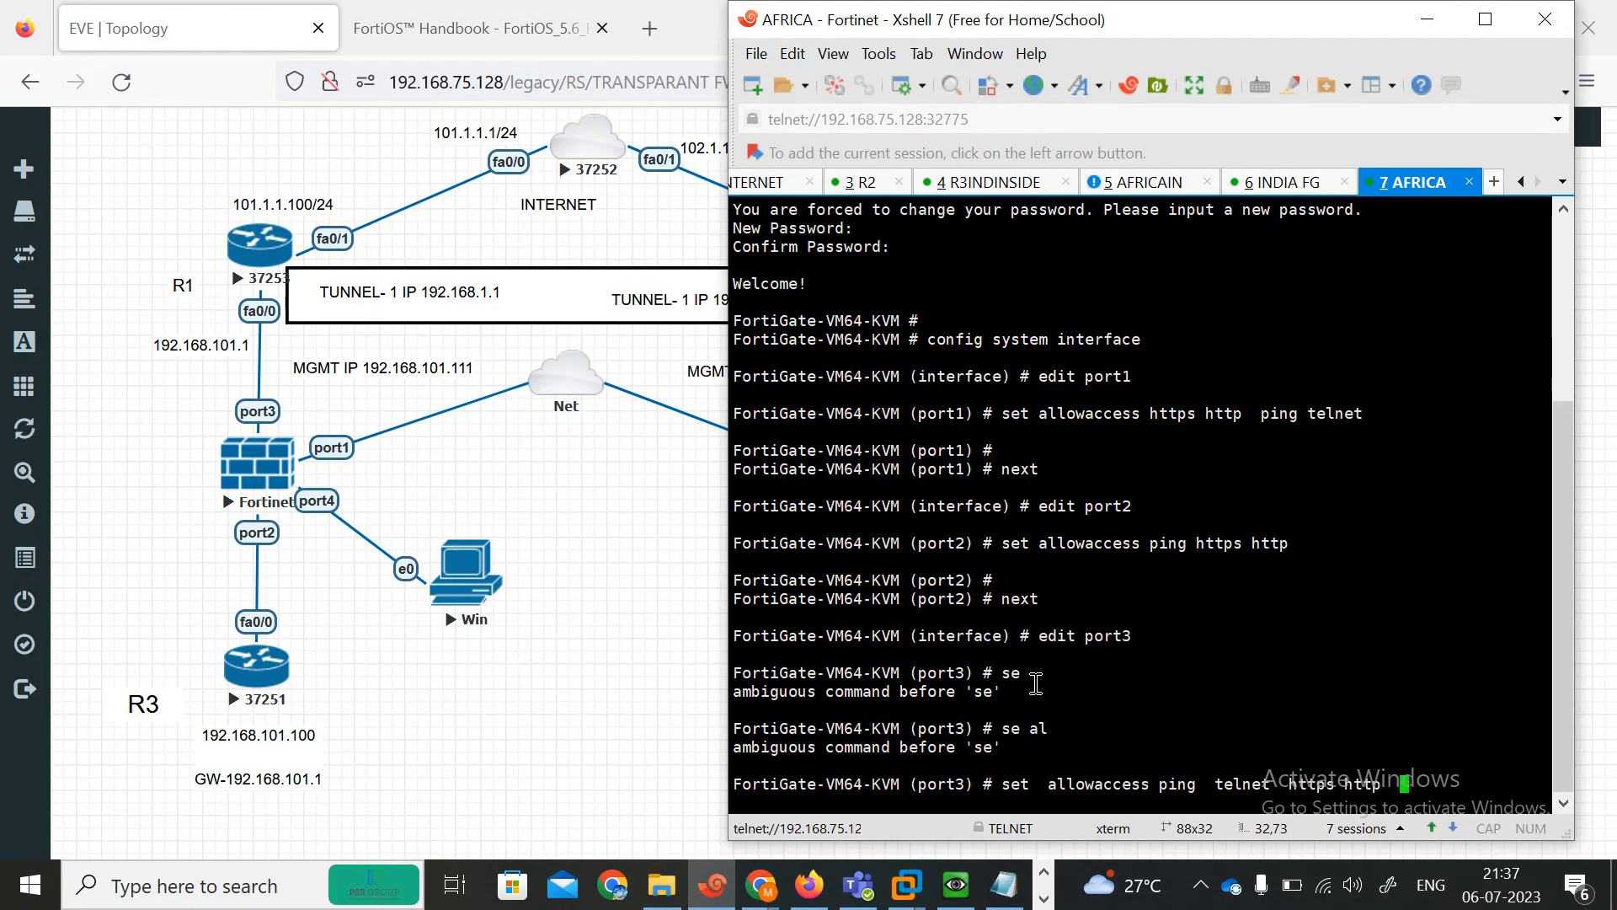
key("Return")
key("Return")
key("Return")
key("Return")
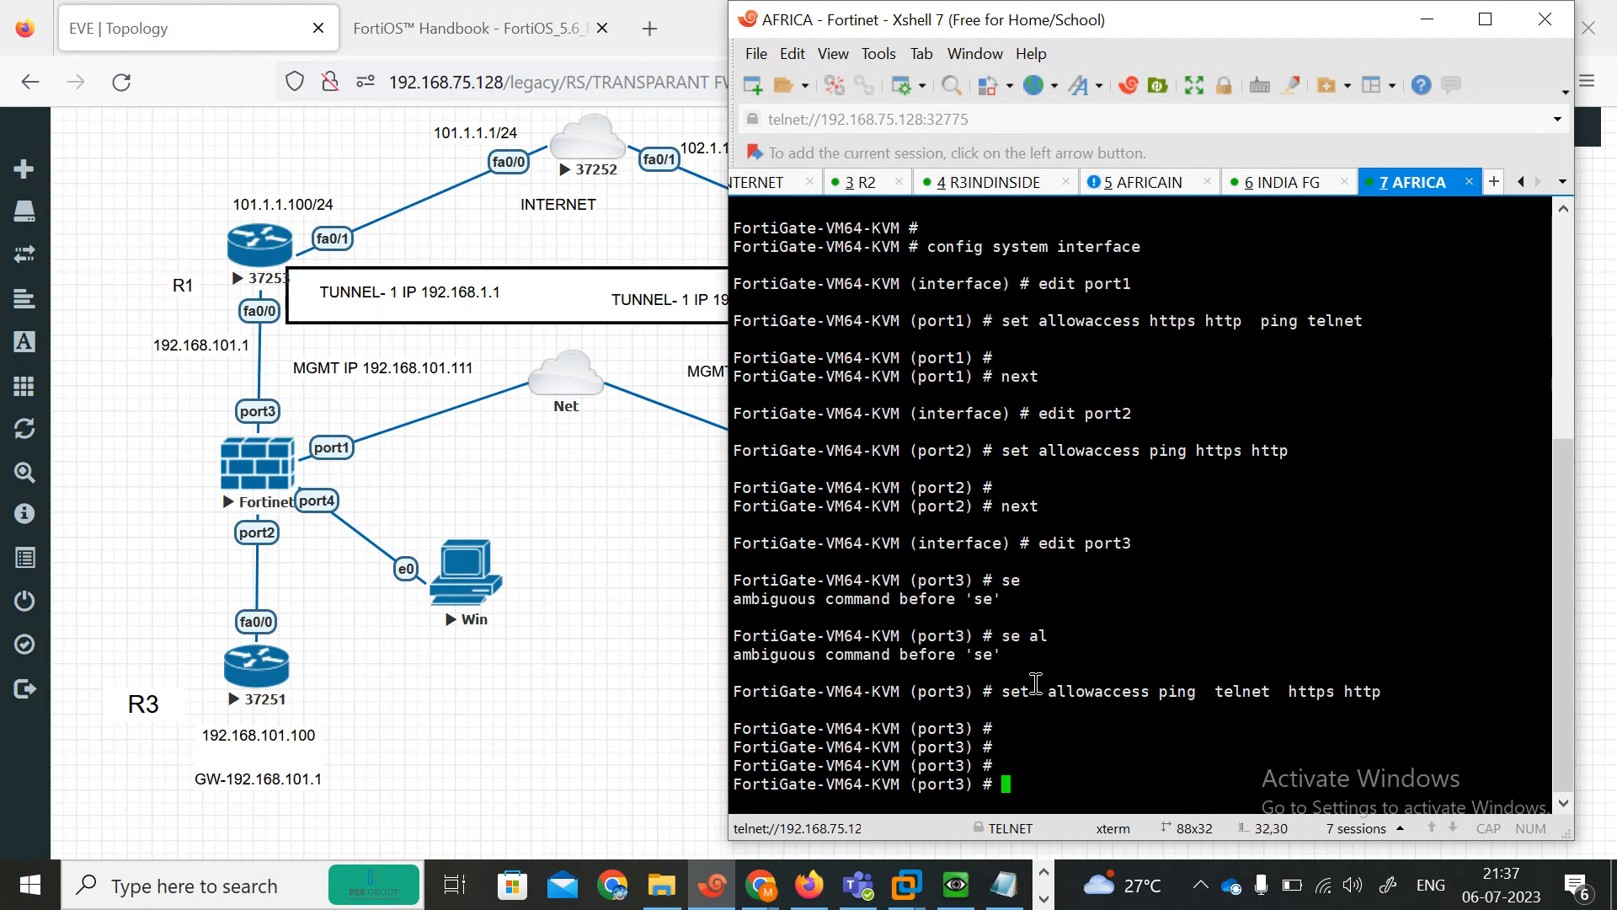
type("end")
key("Return")
key("Return")
key("Return")
key("Return")
key("Return")
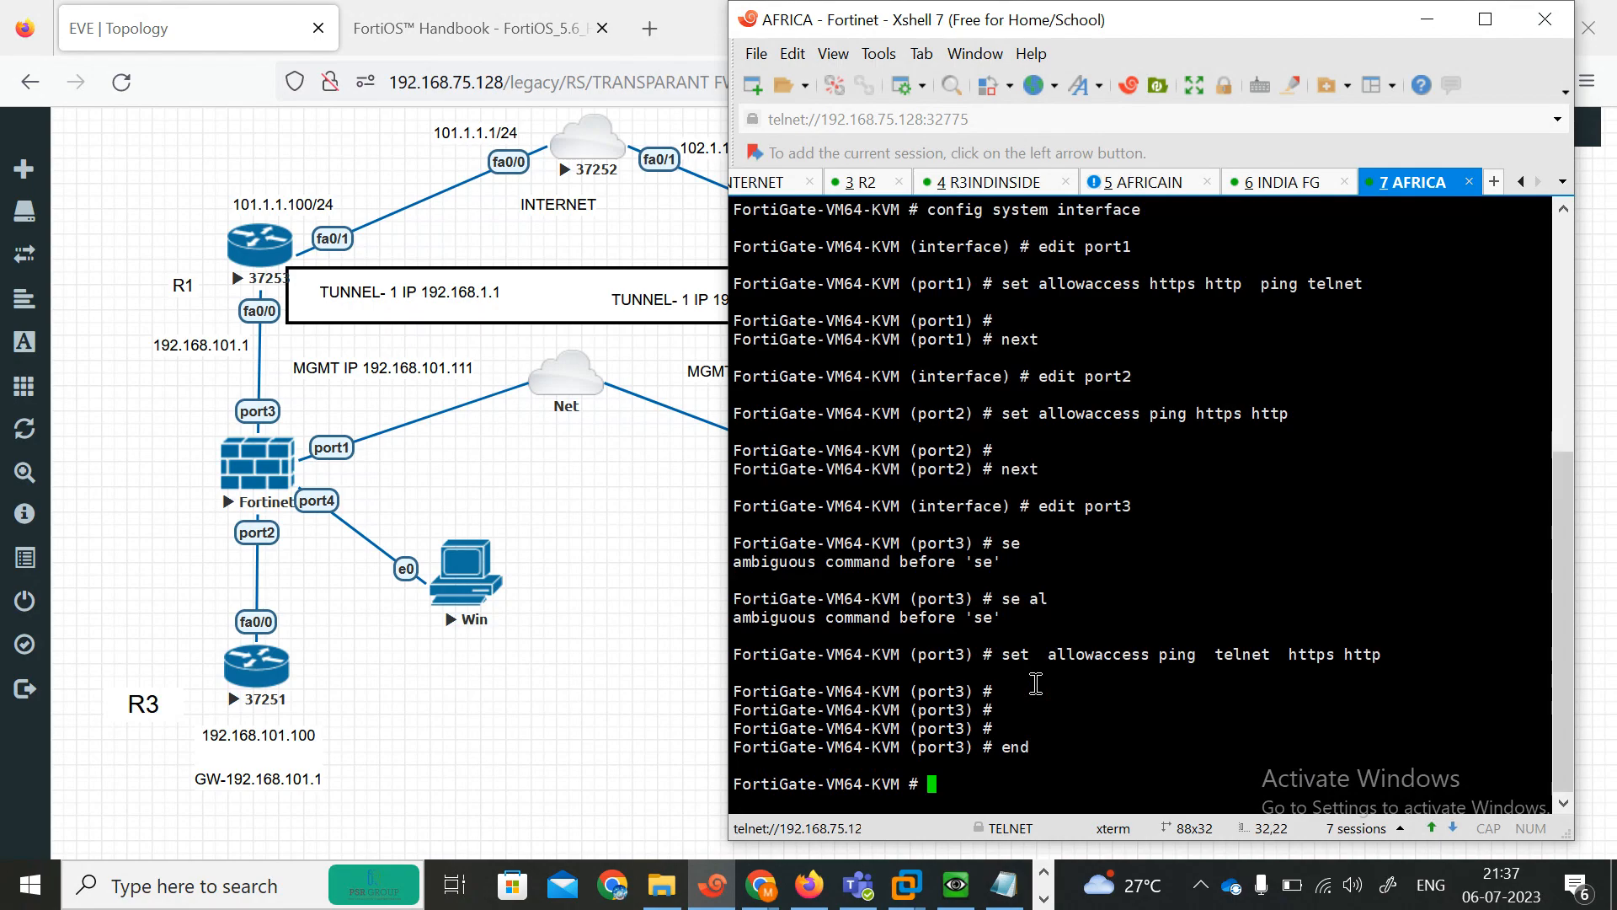
List the system interfaces to review their addressing and status.
key("Return")
key("Return")
key("Return")
key("Return")
key("Return")
key("Return")
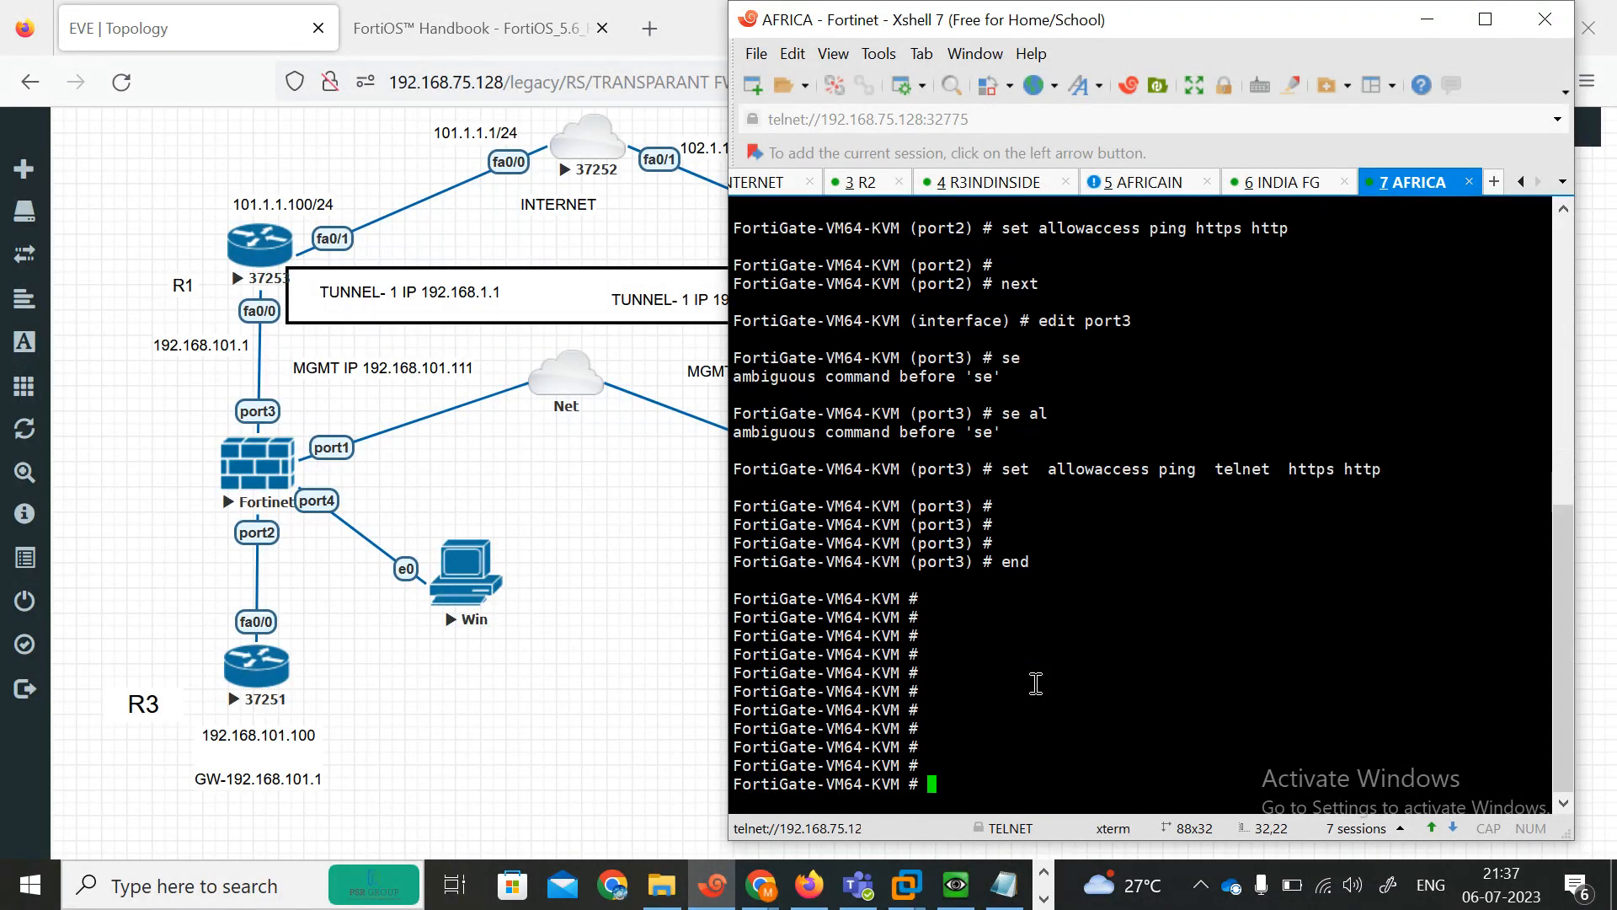
type("show system in")
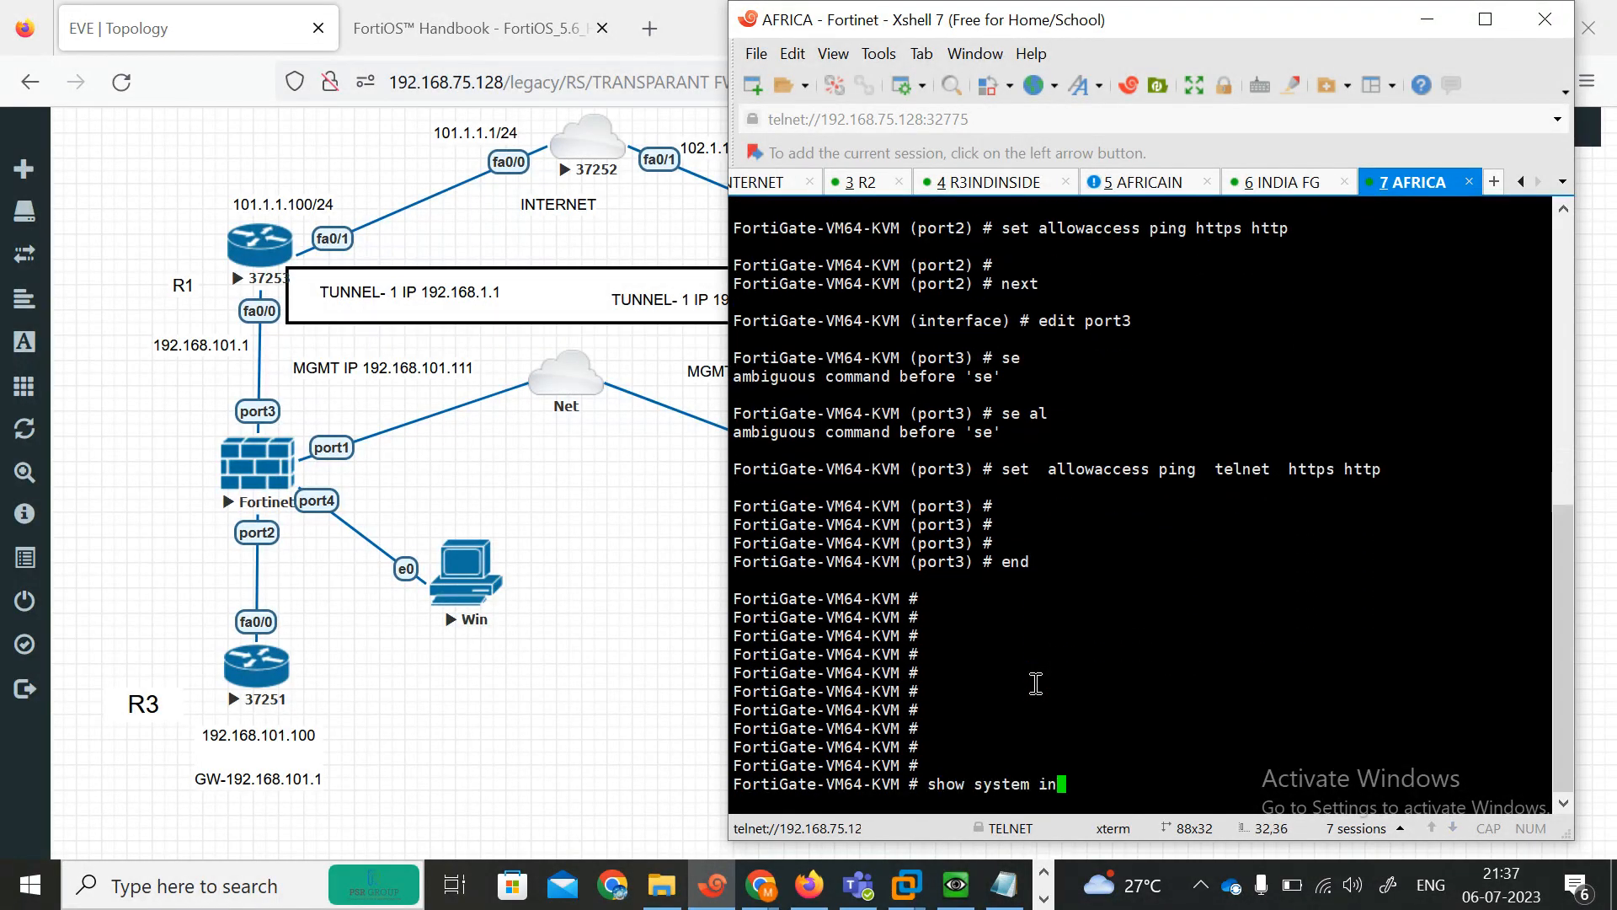
type("terface ?")
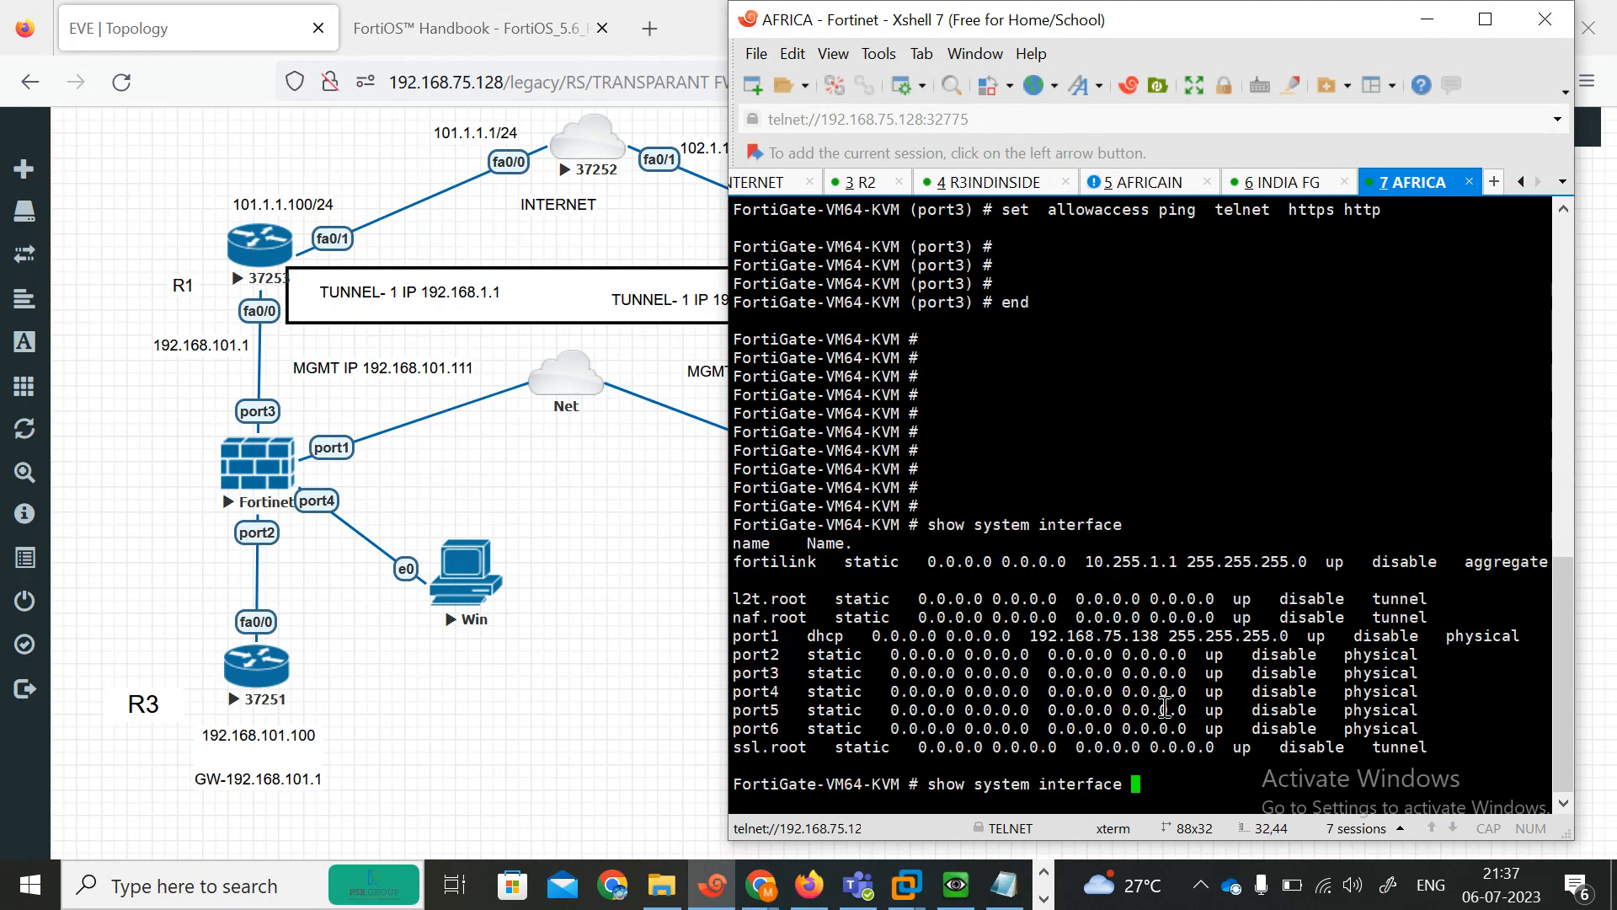
key("BackSpace")
key("BackSpace")
key("BackSpace")
key("BackSpace")
key("BackSpace")
key("BackSpace")
key("BackSpace")
key("BackSpace")
key("BackSpace")
key("BackSpace")
key("BackSpace")
key("BackSpace")
key("BackSpace")
key("BackSpace")
key("BackSpace")
key("BackSpace")
key("BackSpace")
key("BackSpace")
key("BackSpace")
key("BackSpace")
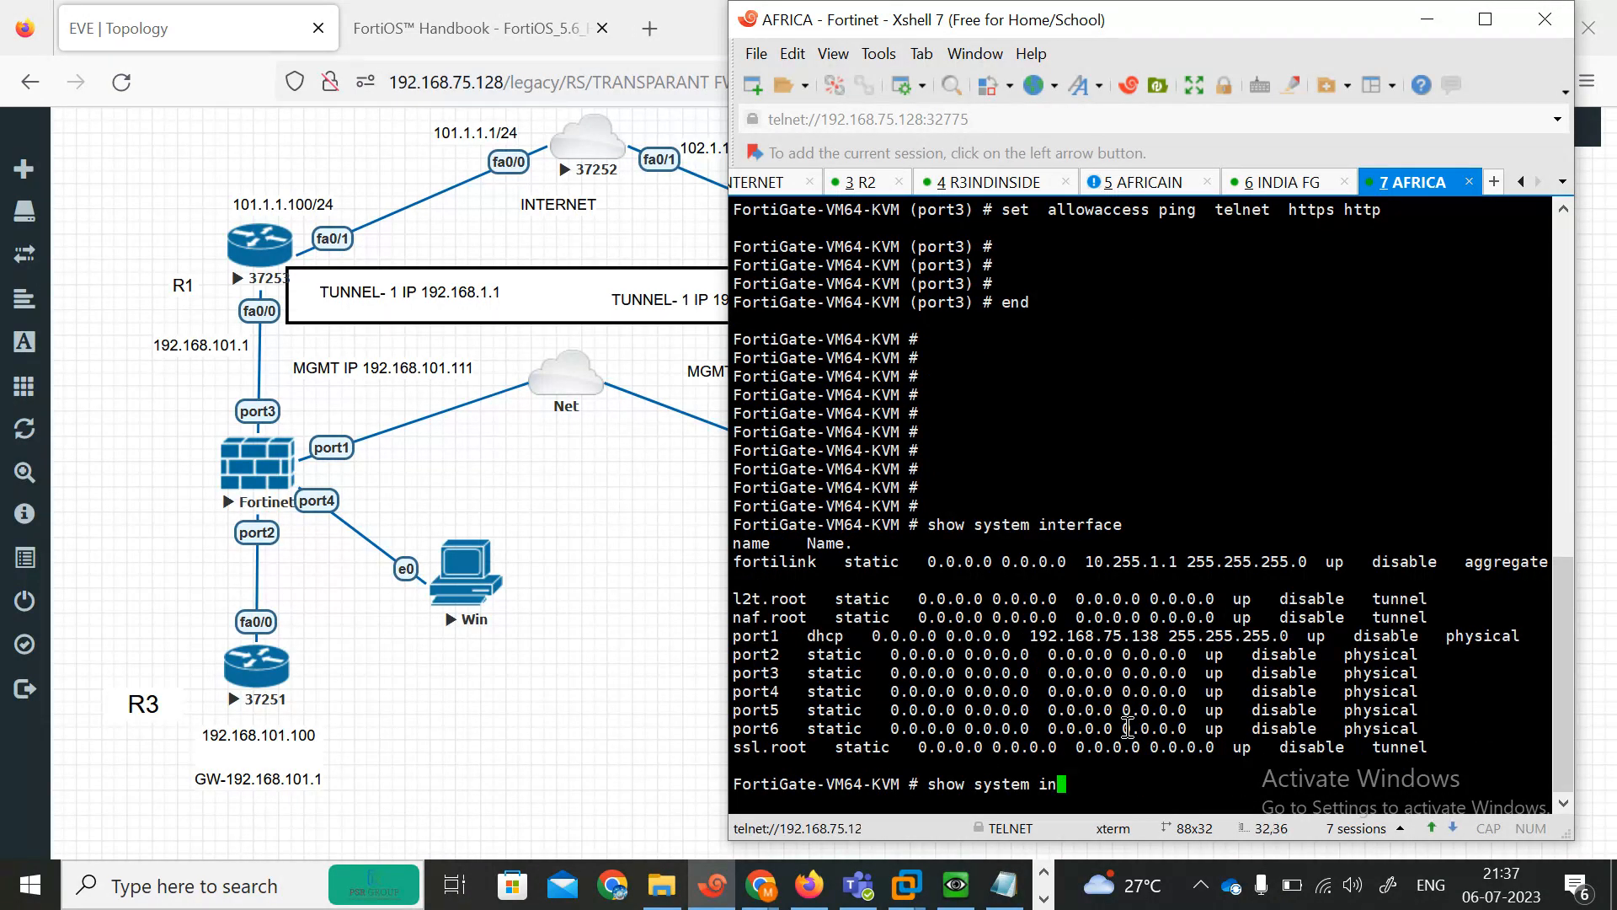
key("Return")
key("Return")
key("Return")
key("Return")
key("Return")
key("Return")
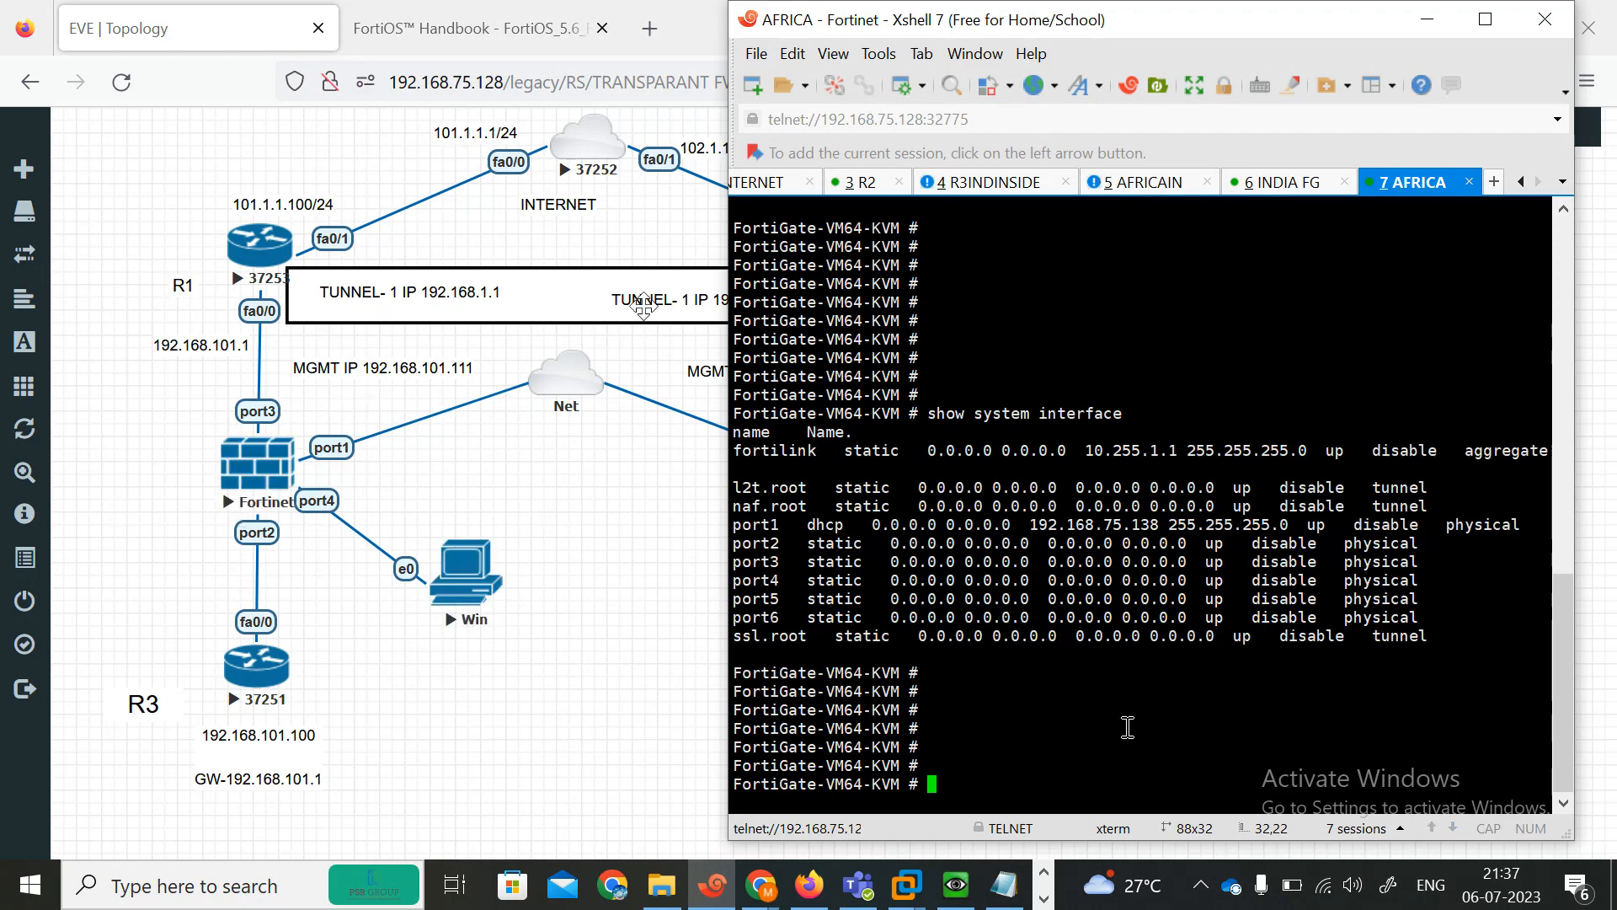
Switch back to the INDIA FG console session and close the FortiOS Handbook browser tab.
left_click(1256, 180)
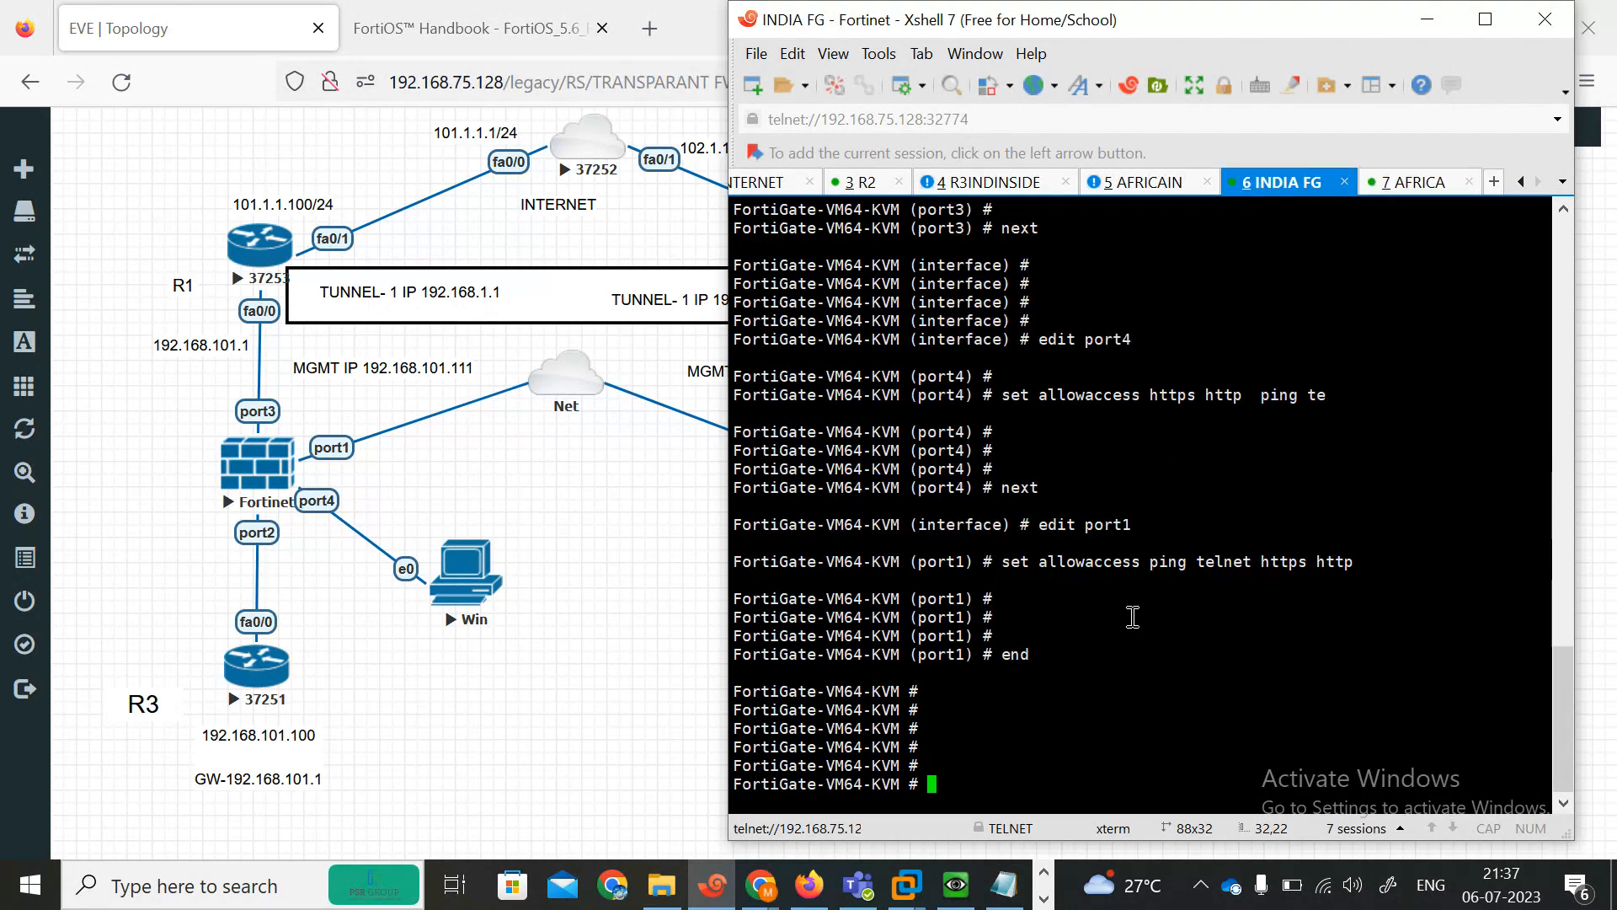
key("Return")
key("Return")
key("Return")
key("Return")
key("Return")
key("Return")
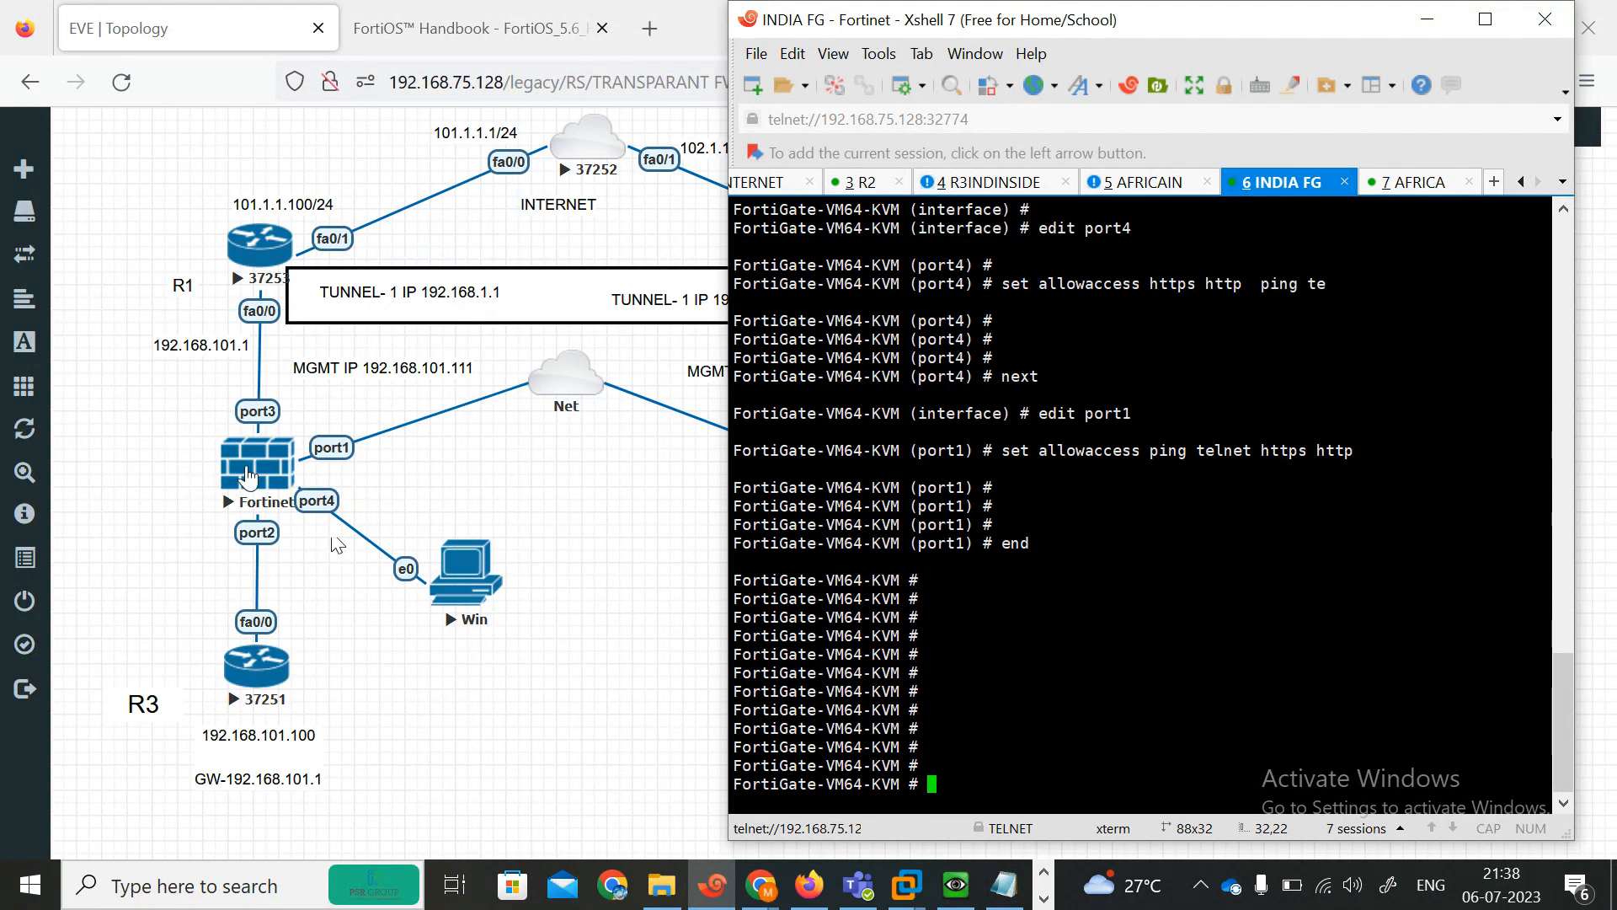
left_click(502, 3)
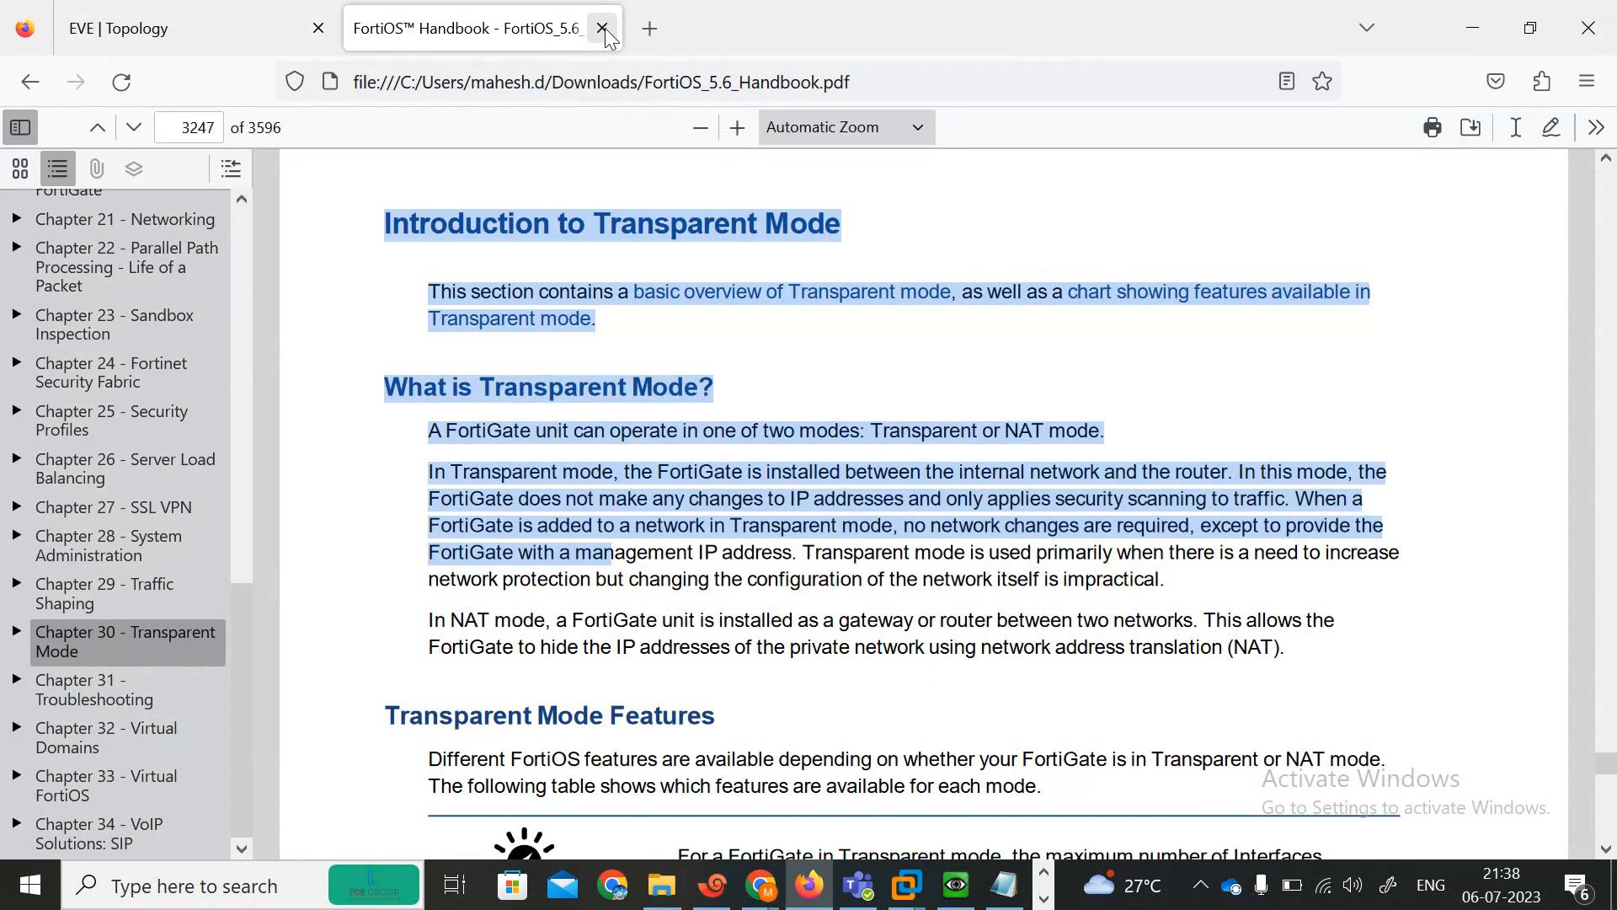
left_click(603, 28)
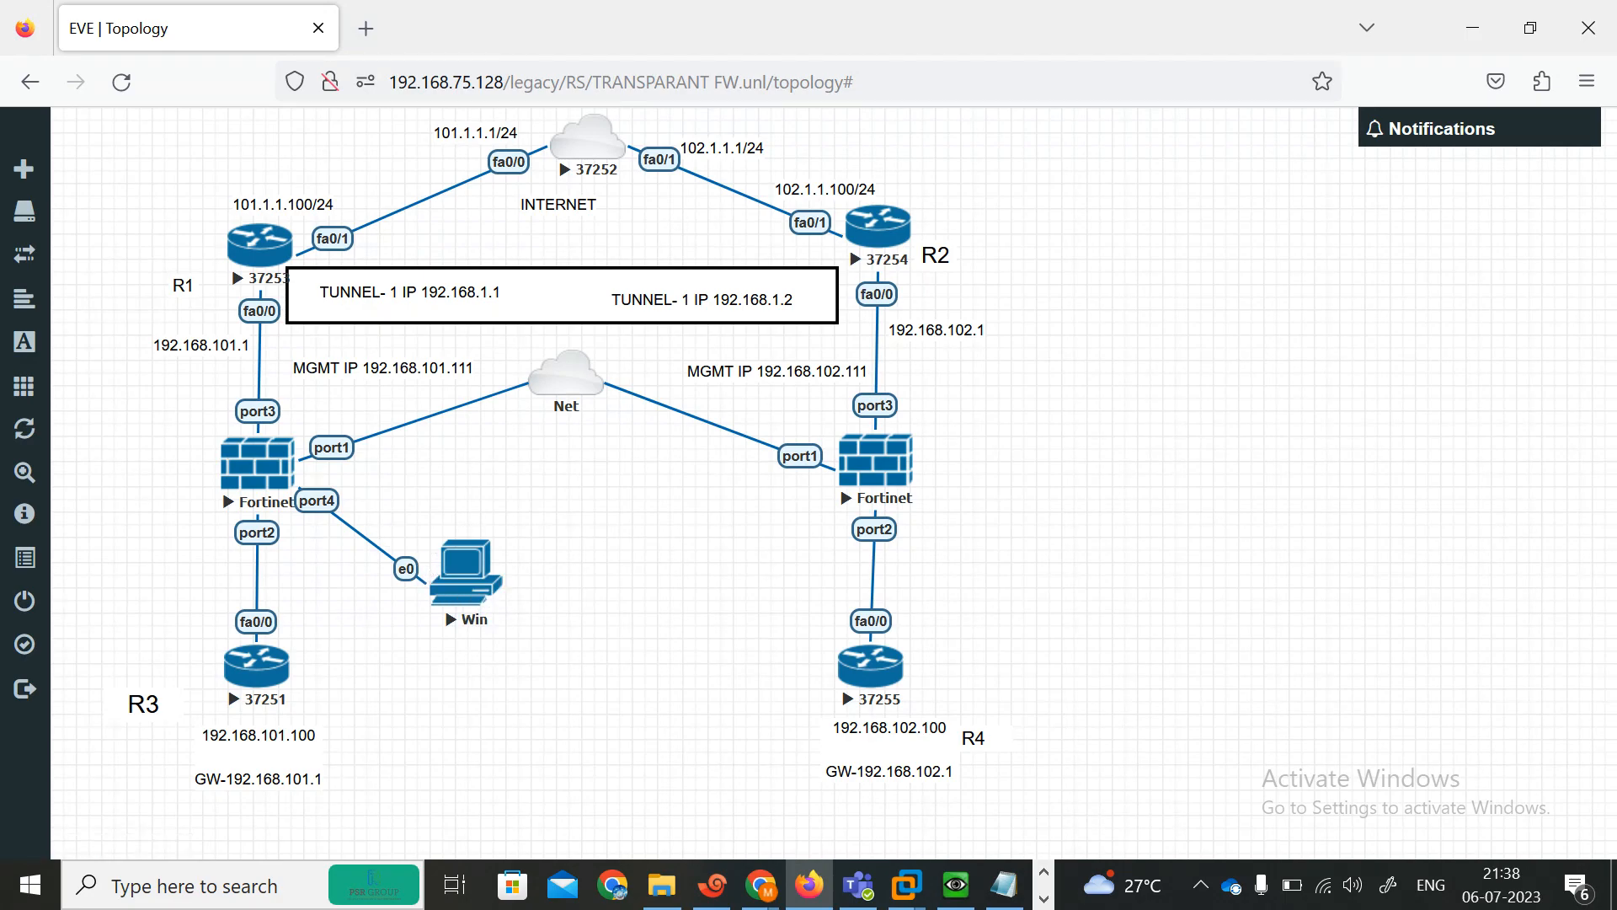
Open the Win host's console window, dismiss its Action Center notification and minimize the window.
left_click(958, 886)
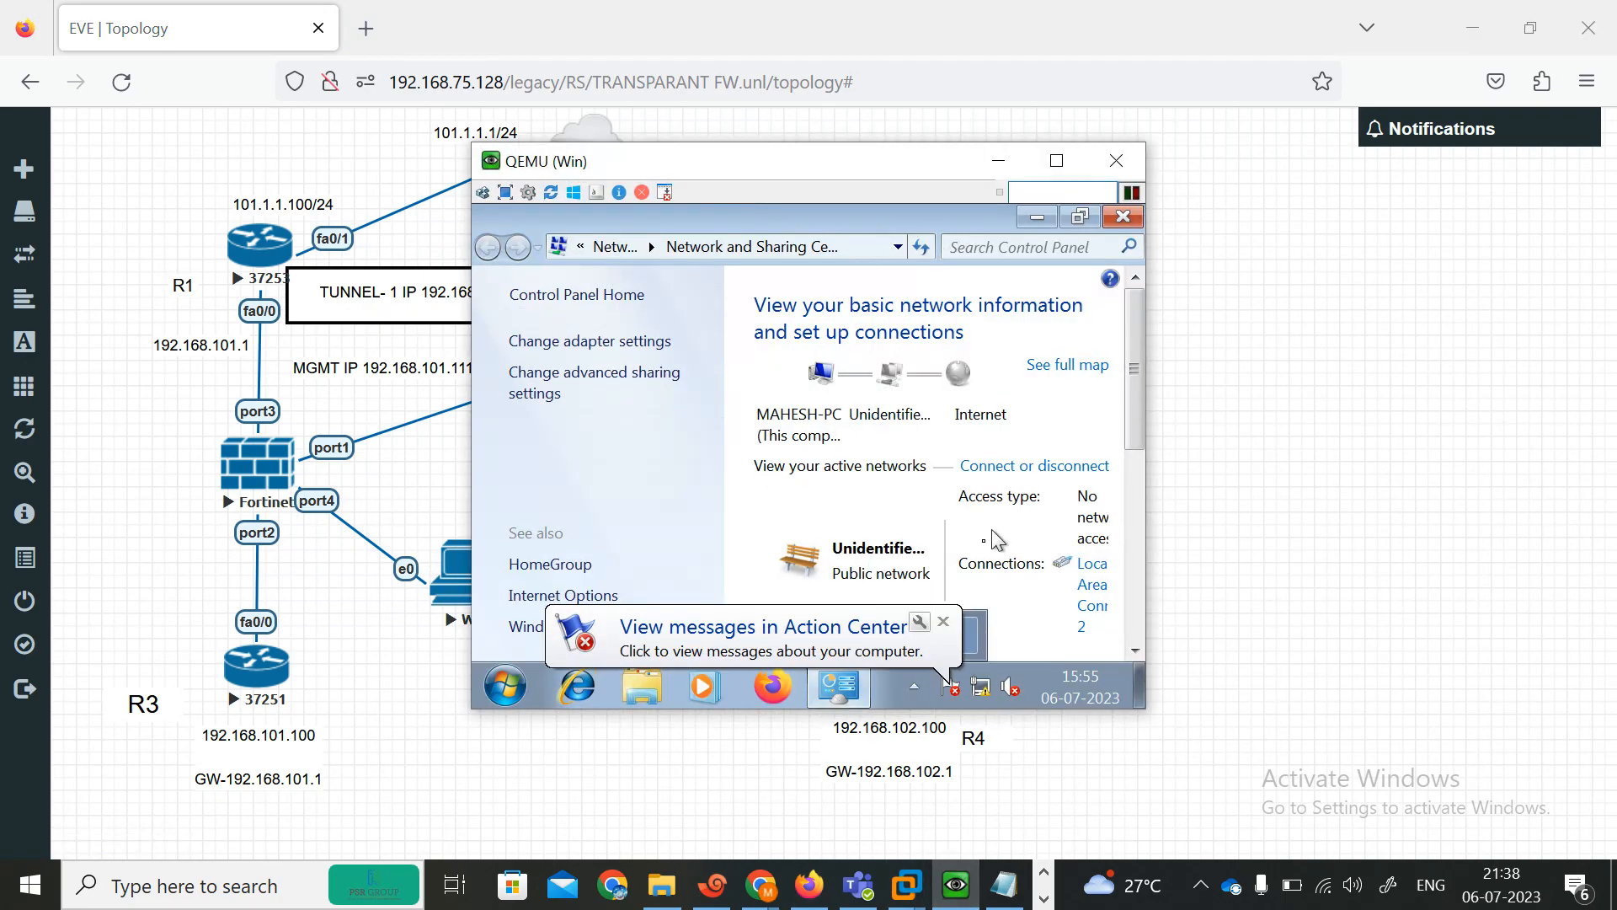
left_click(947, 629)
left_click(999, 161)
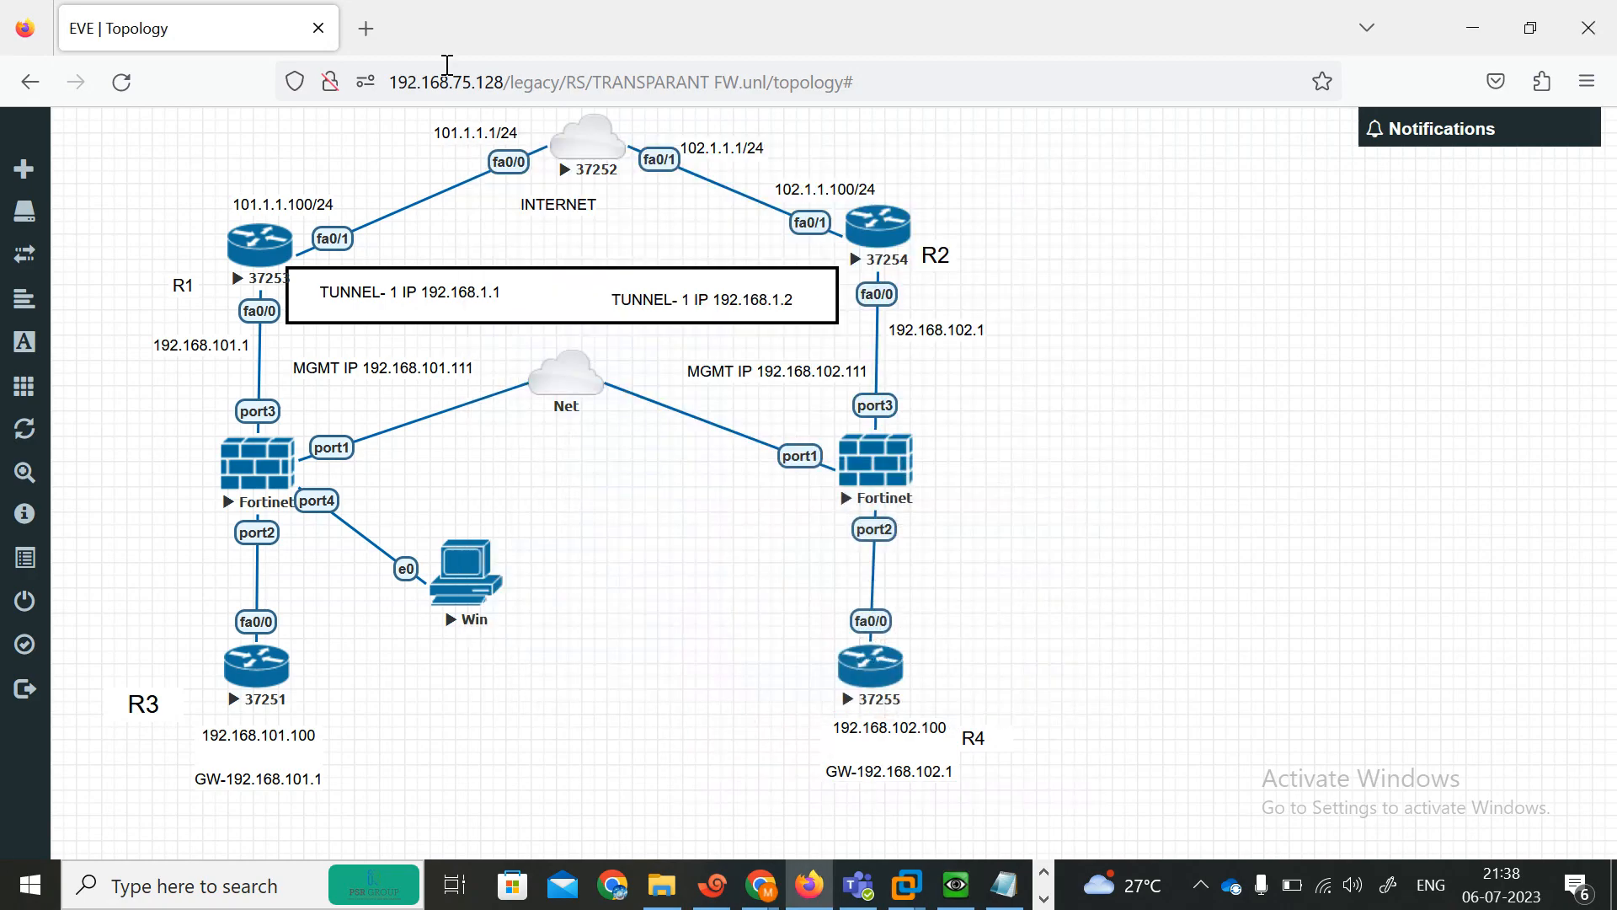
Open a new browser tab and display the INDIA FG's system interface list on its console.
left_click(371, 38)
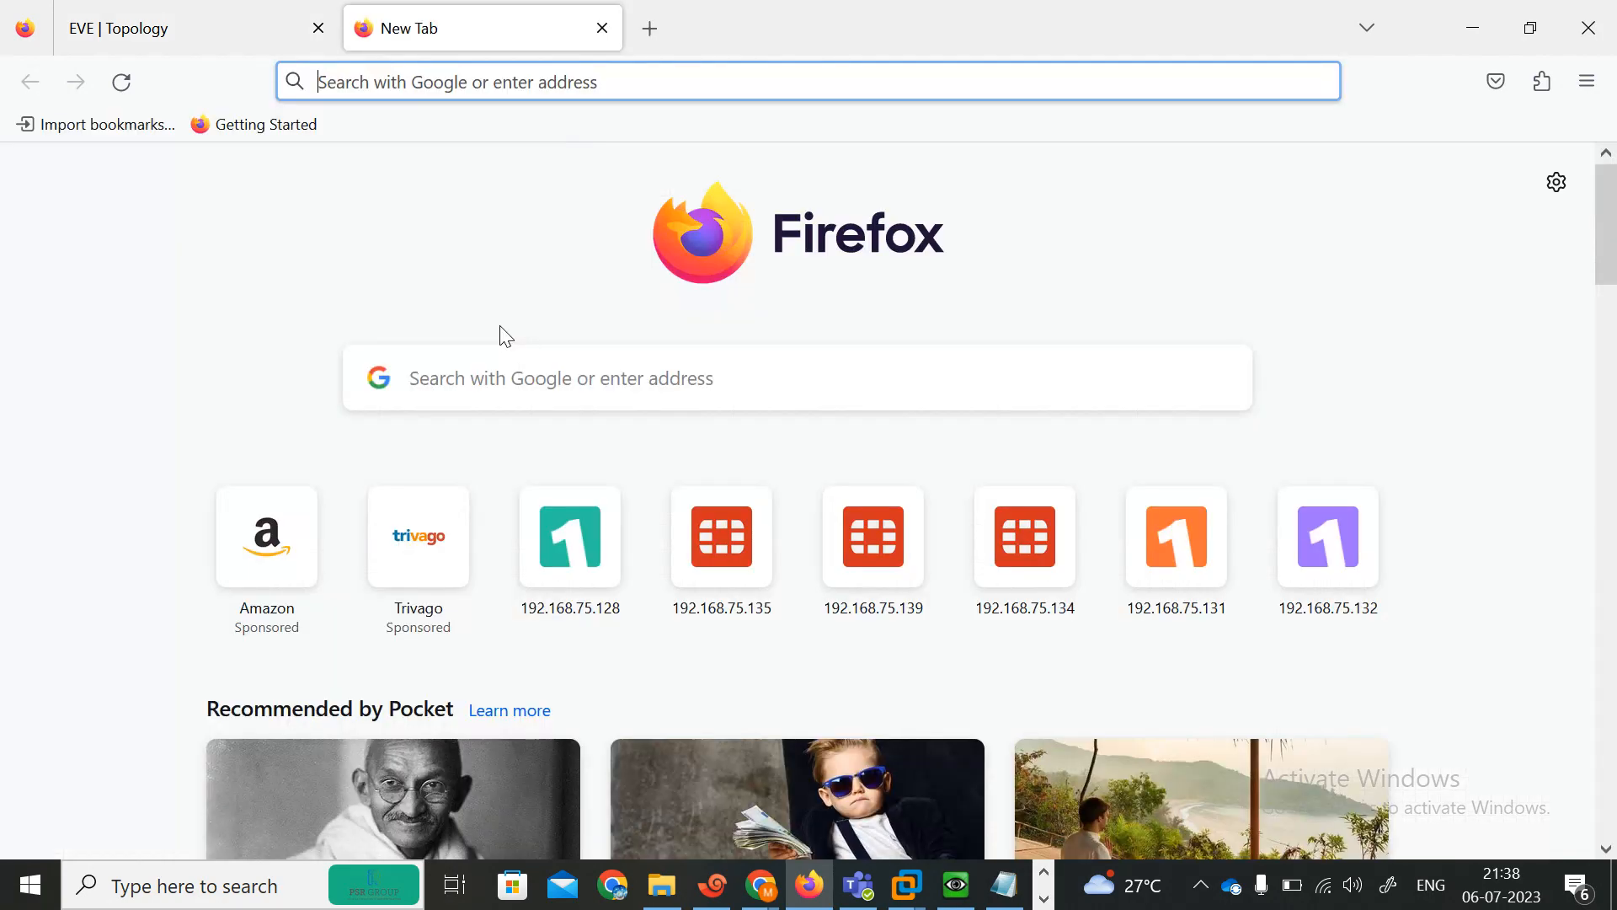
left_click(713, 887)
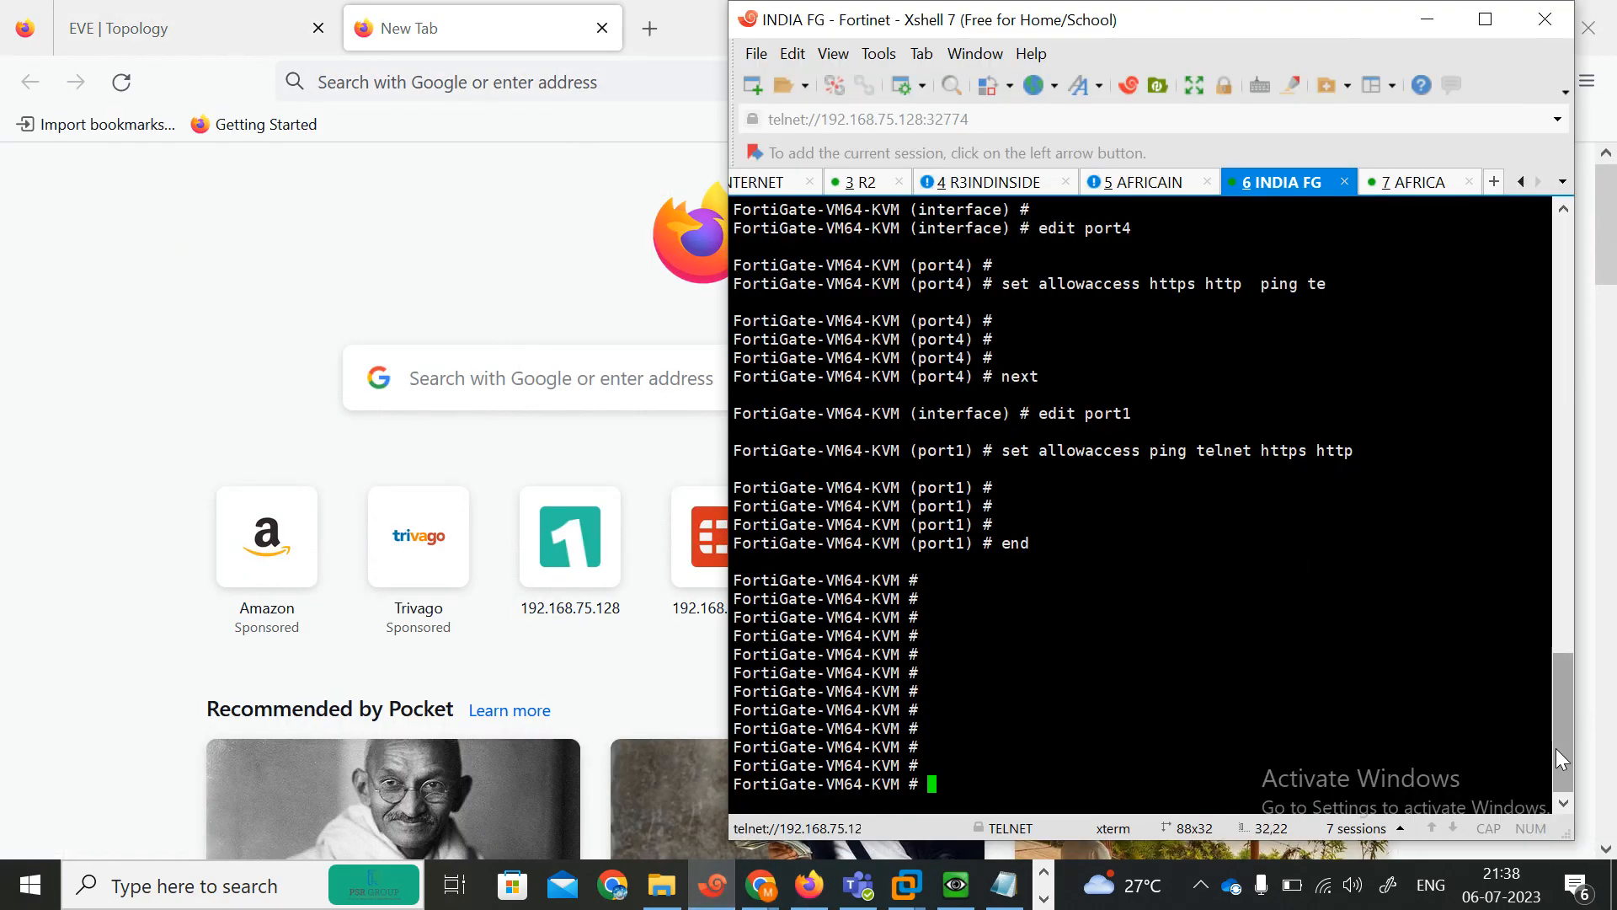
left_click_drag(1556, 748, 1553, 806)
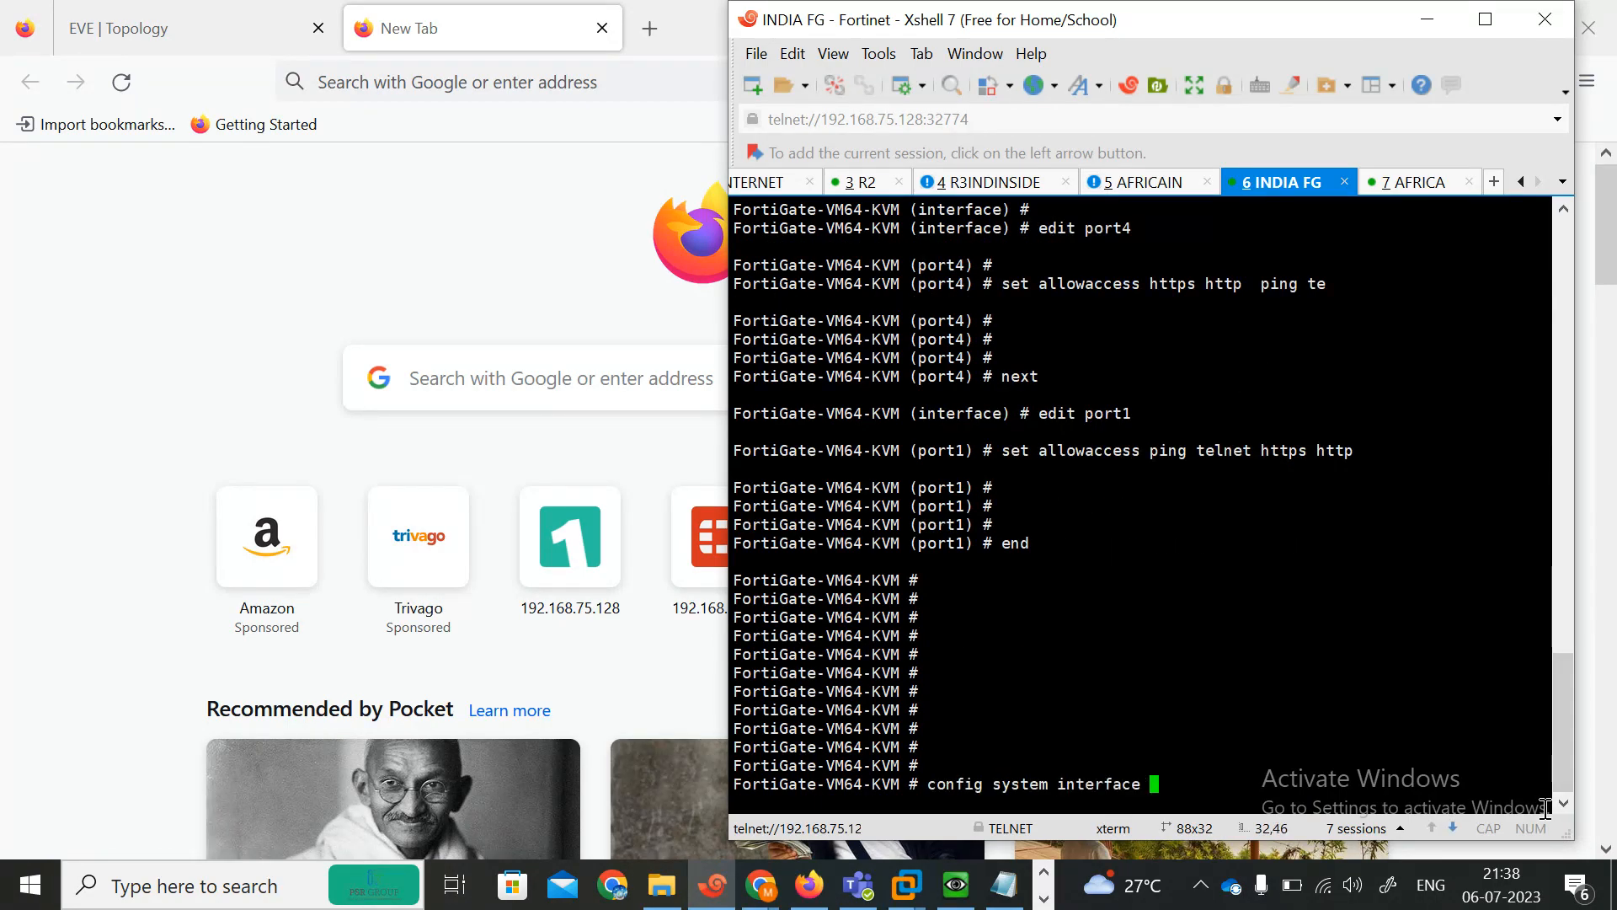
type("?")
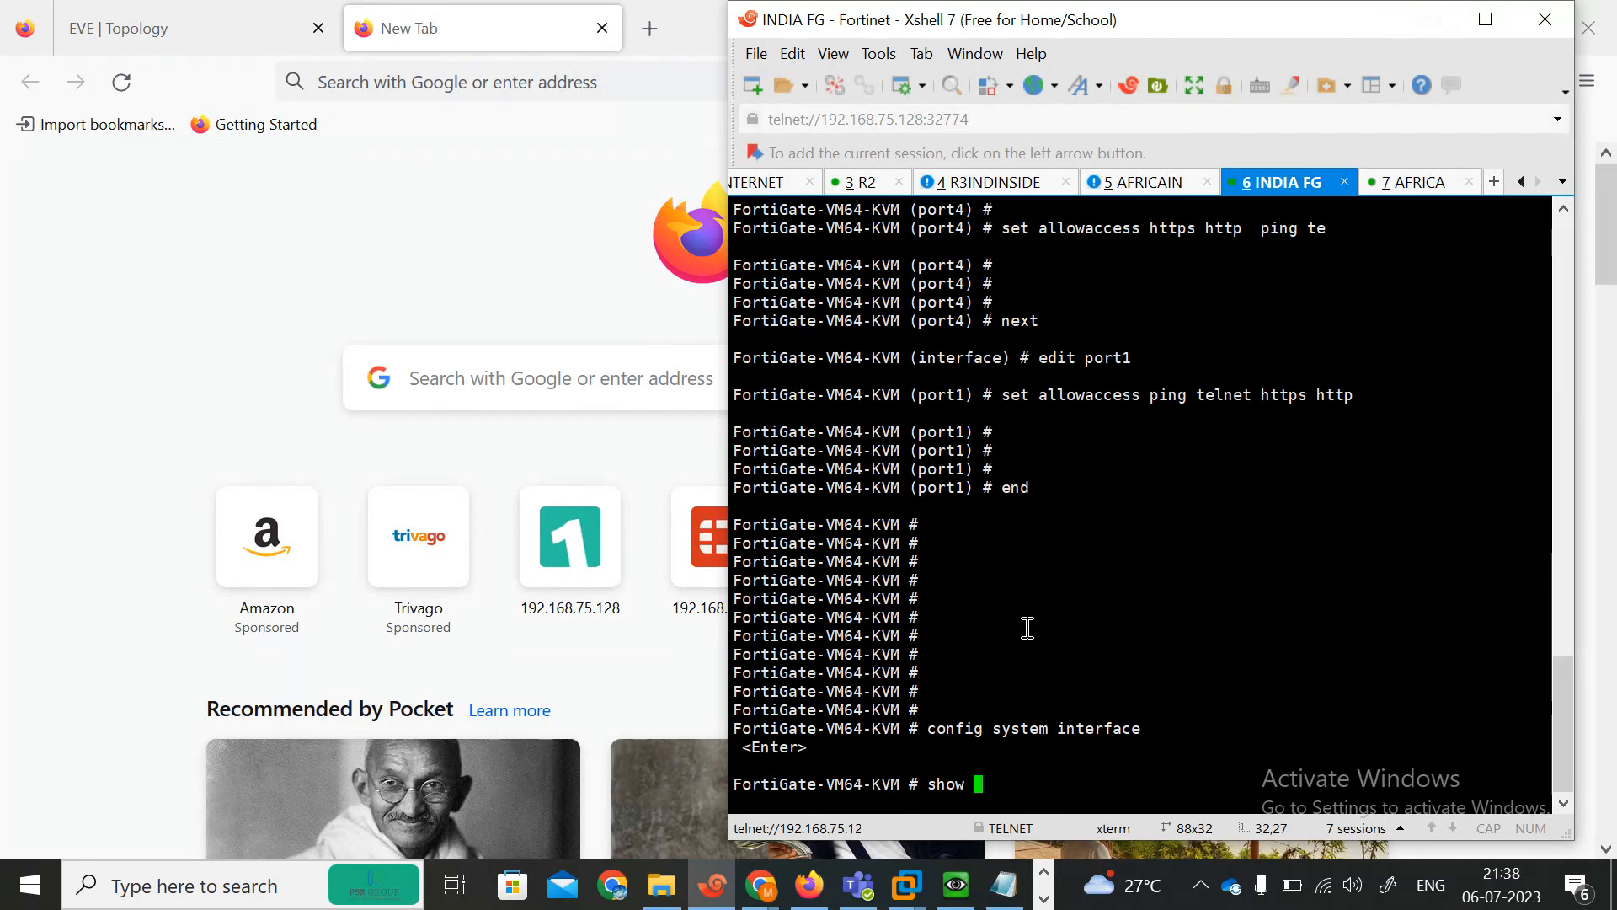
key("question")
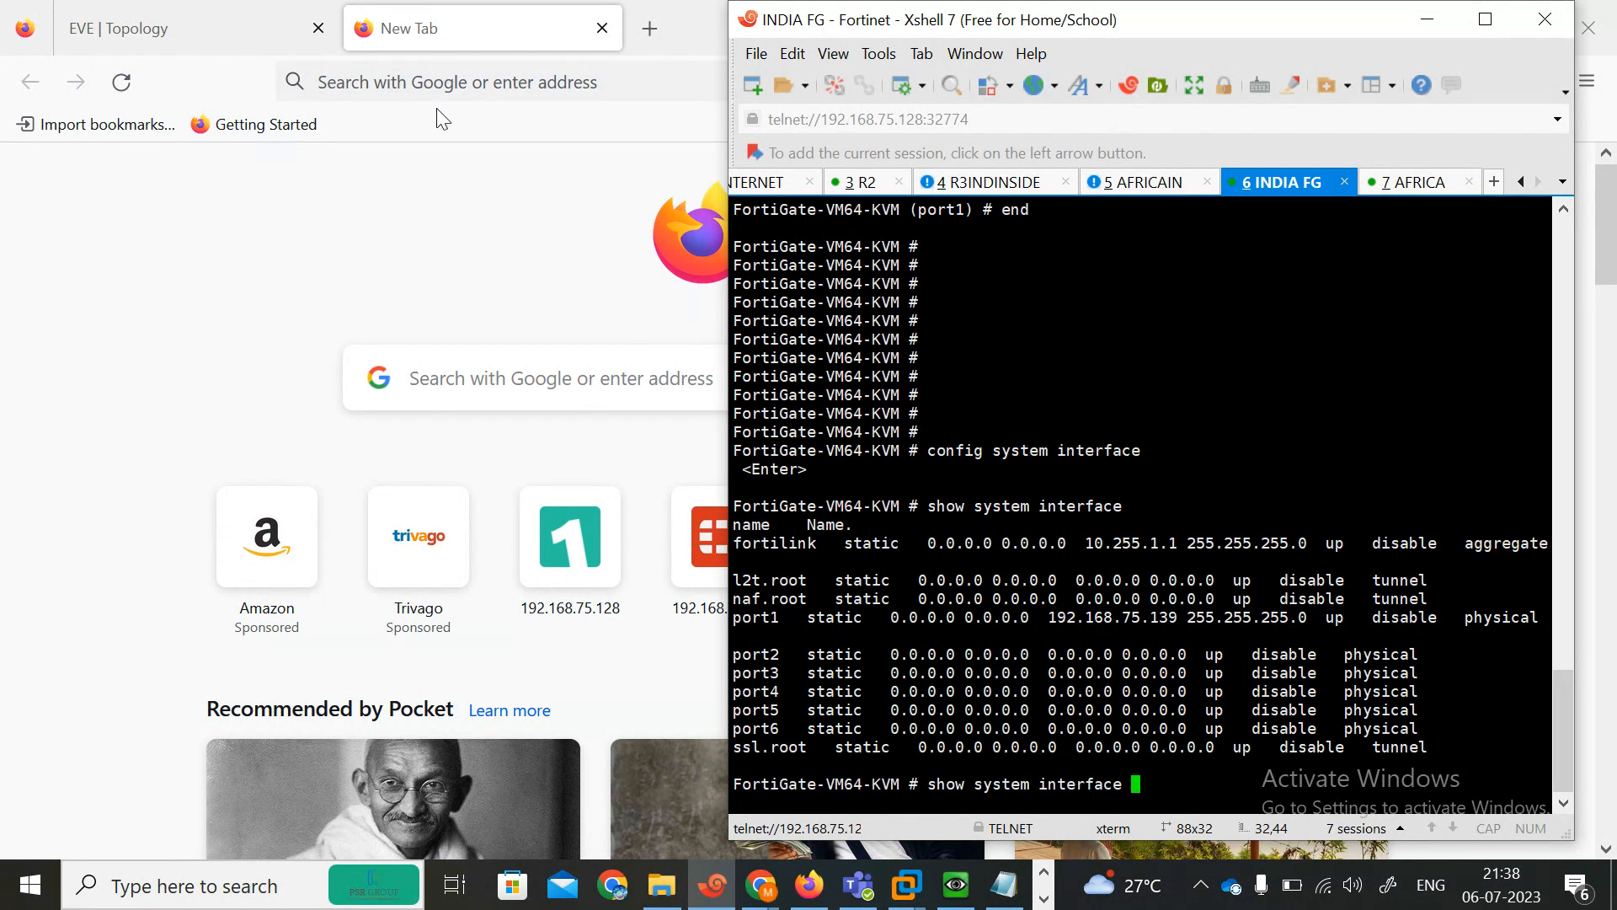
Browse to the INDIA FortiGate's web interface at 192.168.75.139, then return to the EVE topology tab.
left_click(418, 79)
type("192.168.")
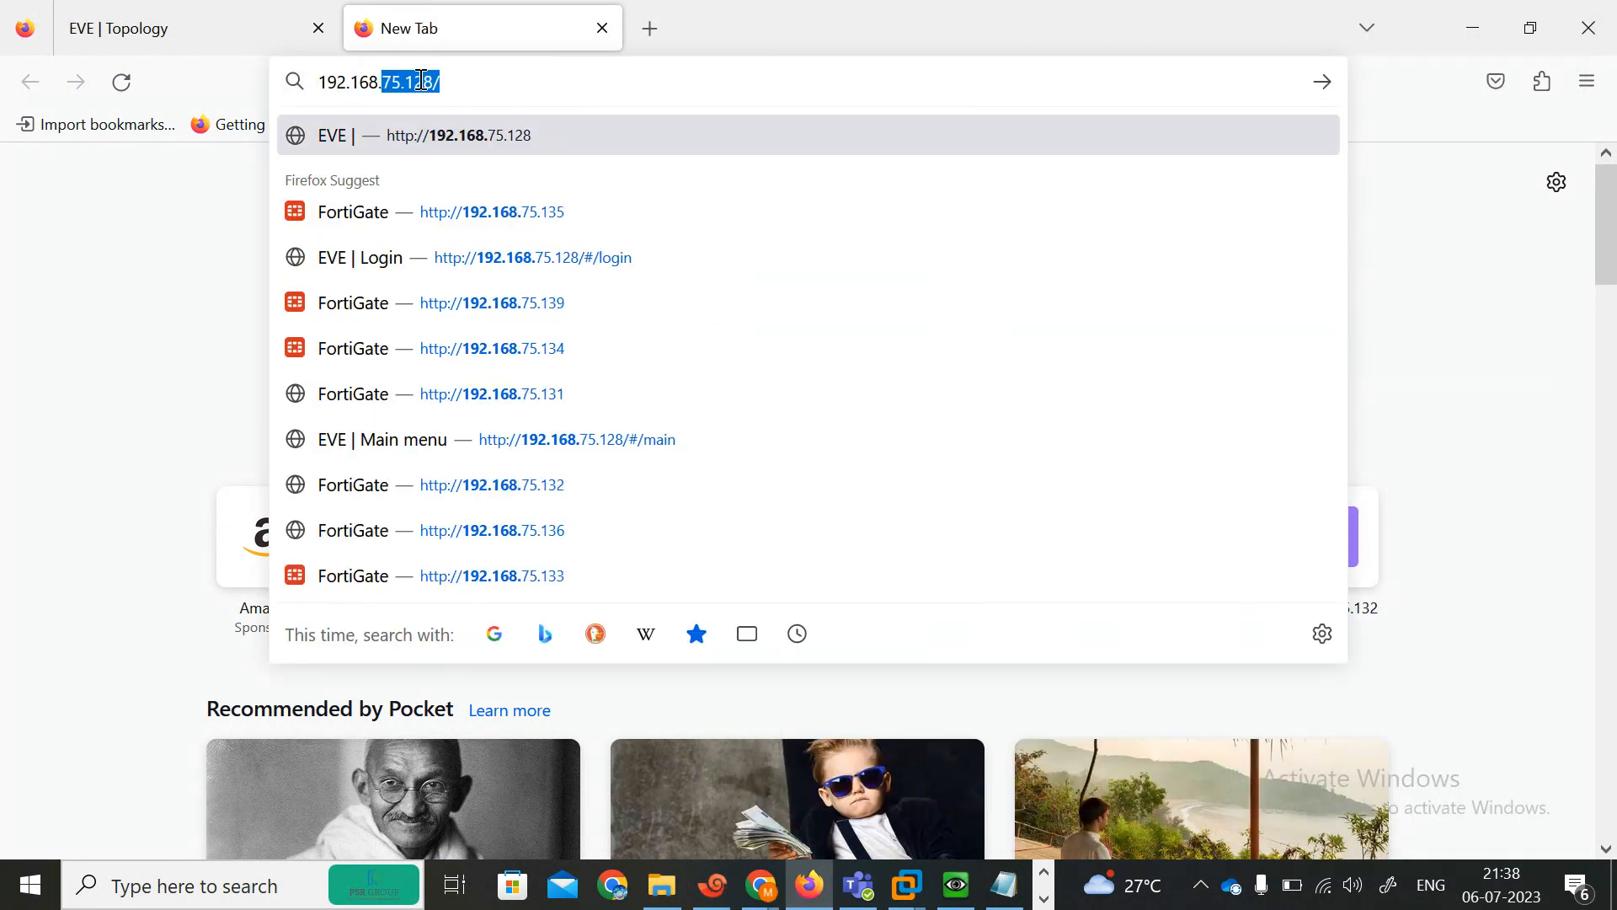
type("75.139")
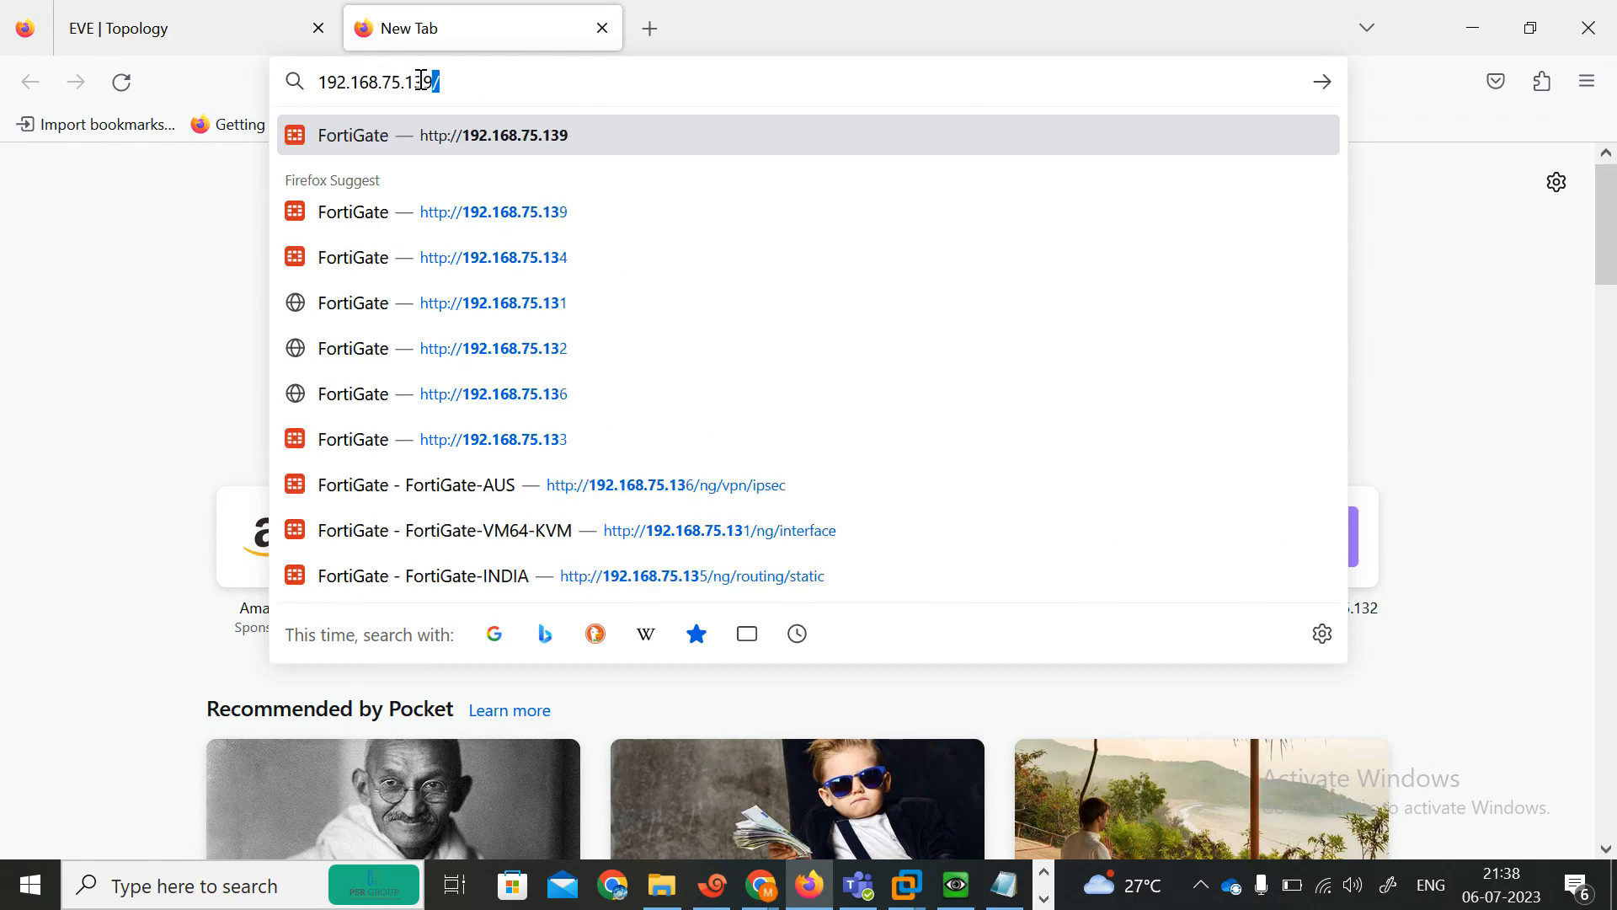
key("Return")
left_click(198, 33)
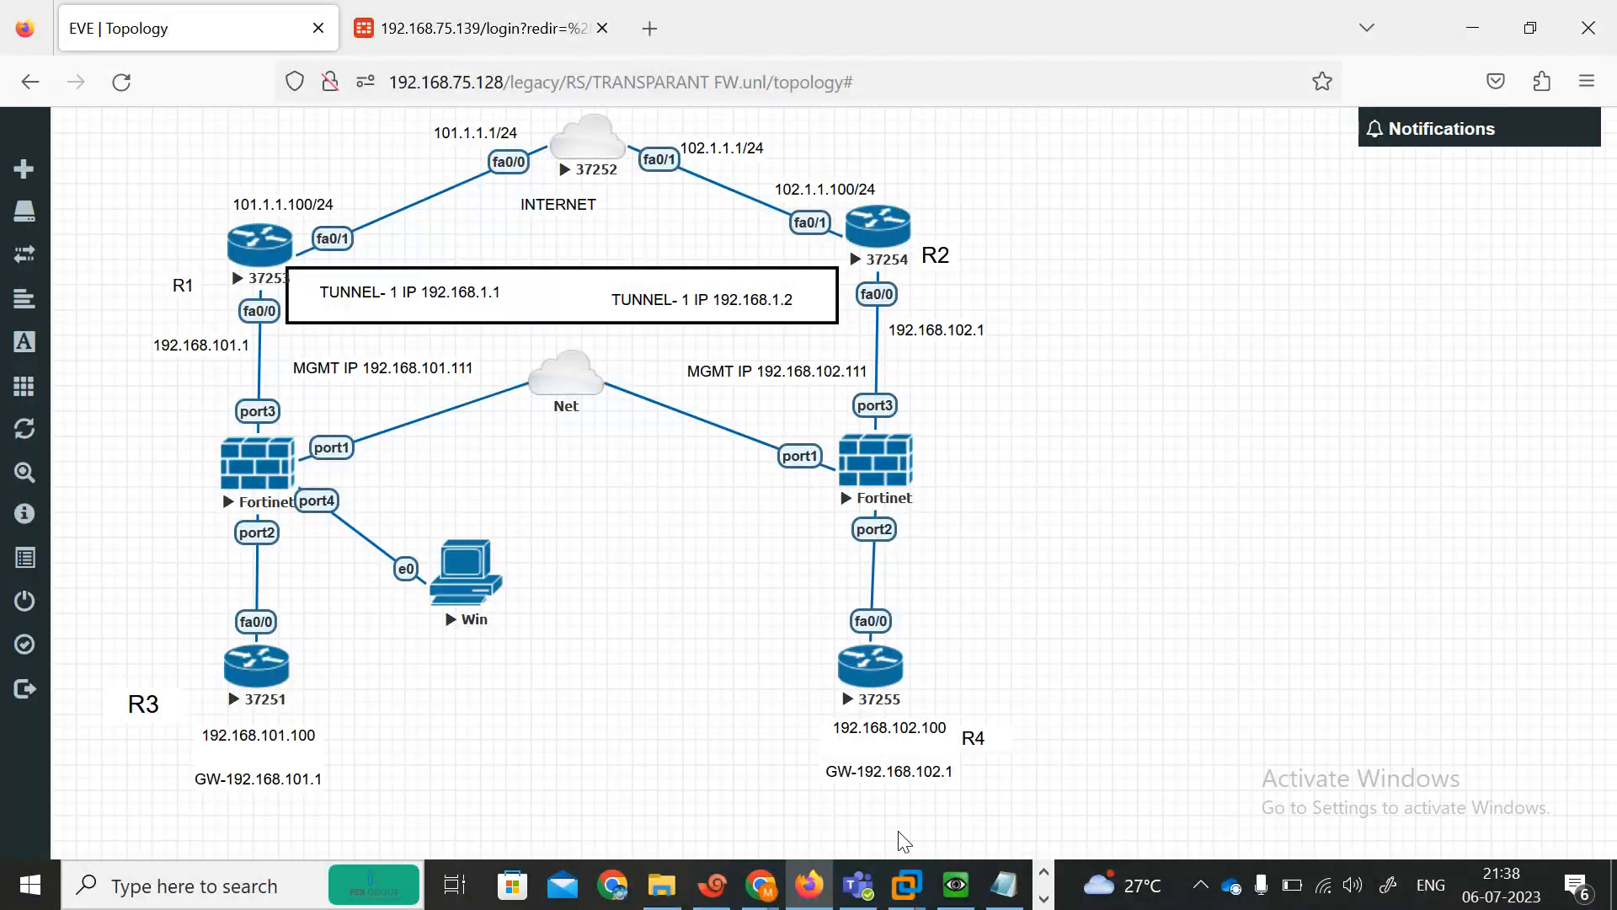
Check the AFRICA FG console's interface list, then open its web interface at 192.168.75.138 in a new tab.
key("alt+Tab")
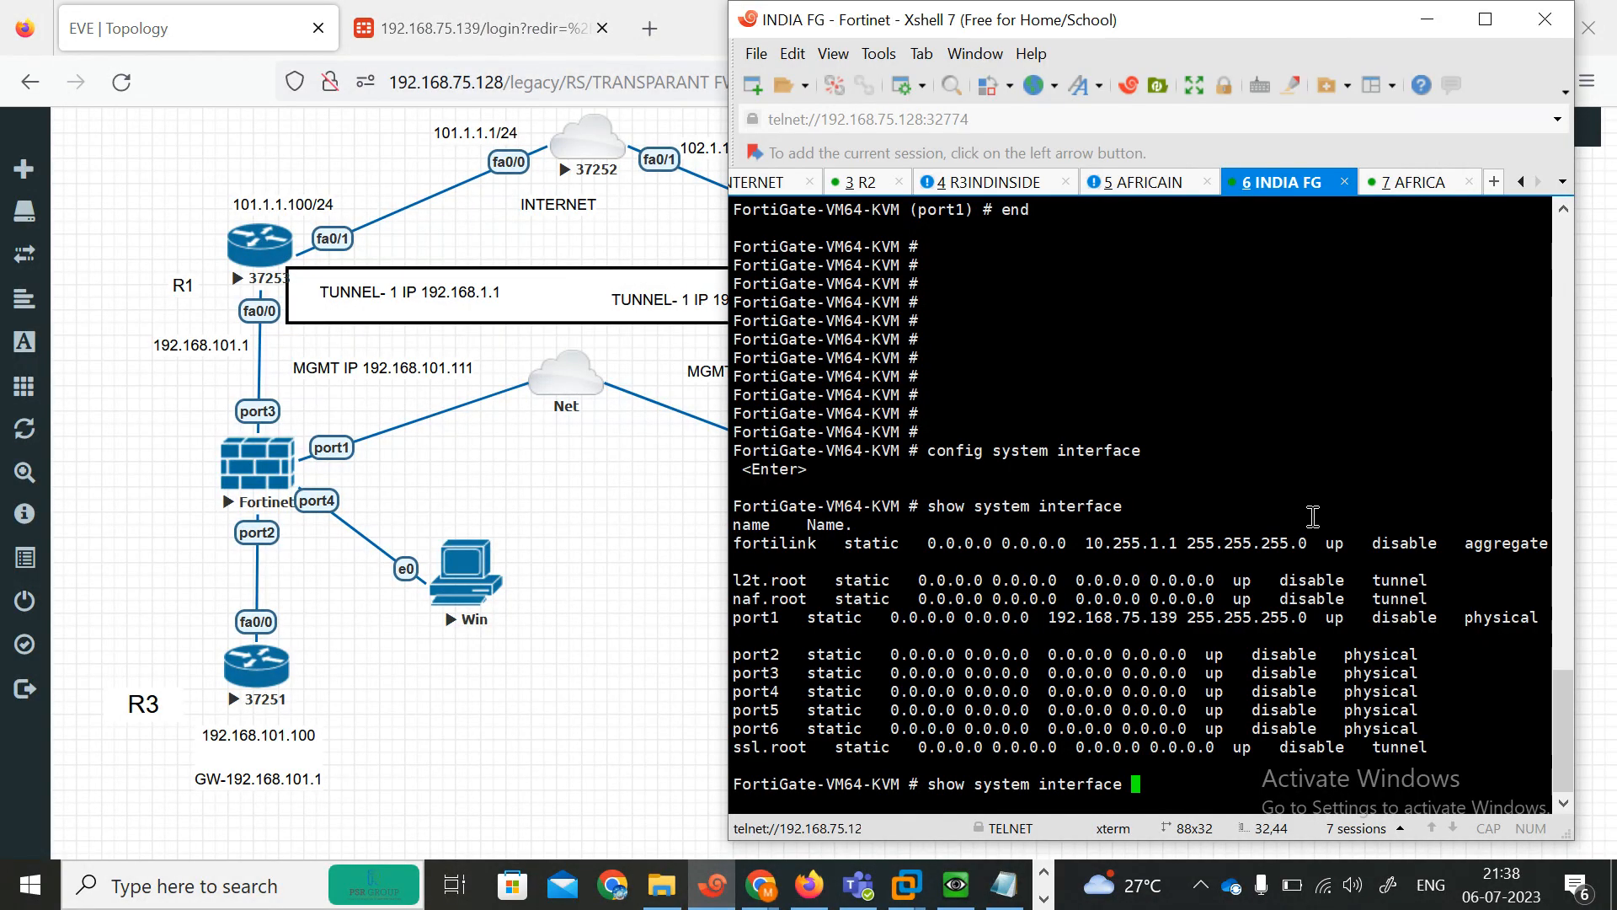
left_click(1405, 194)
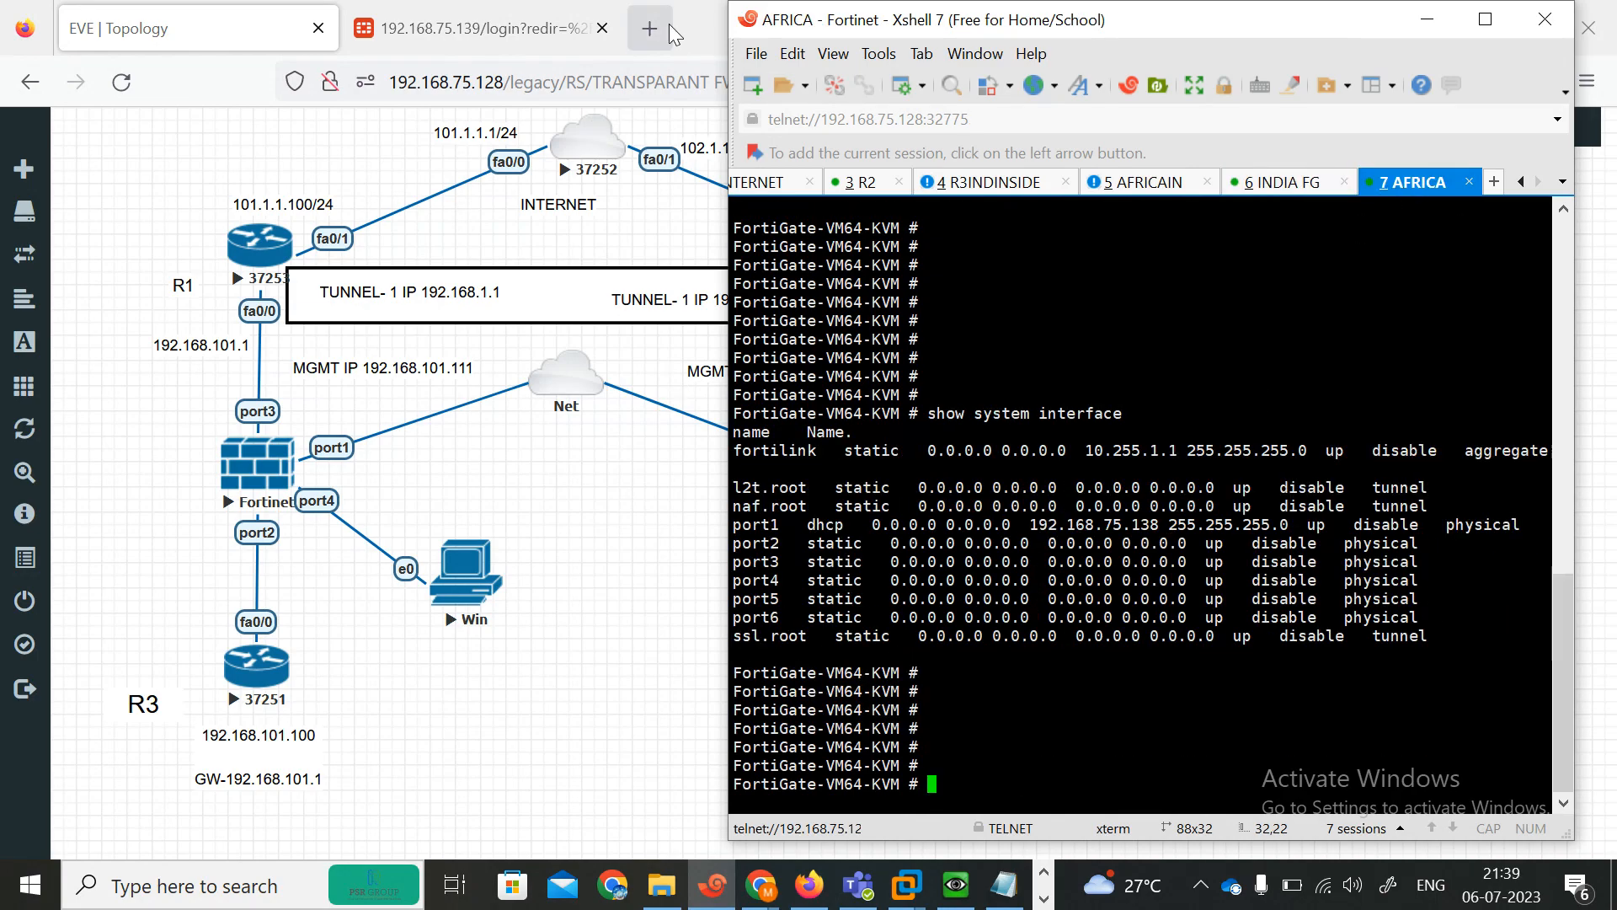
left_click(472, 34)
left_click(648, 33)
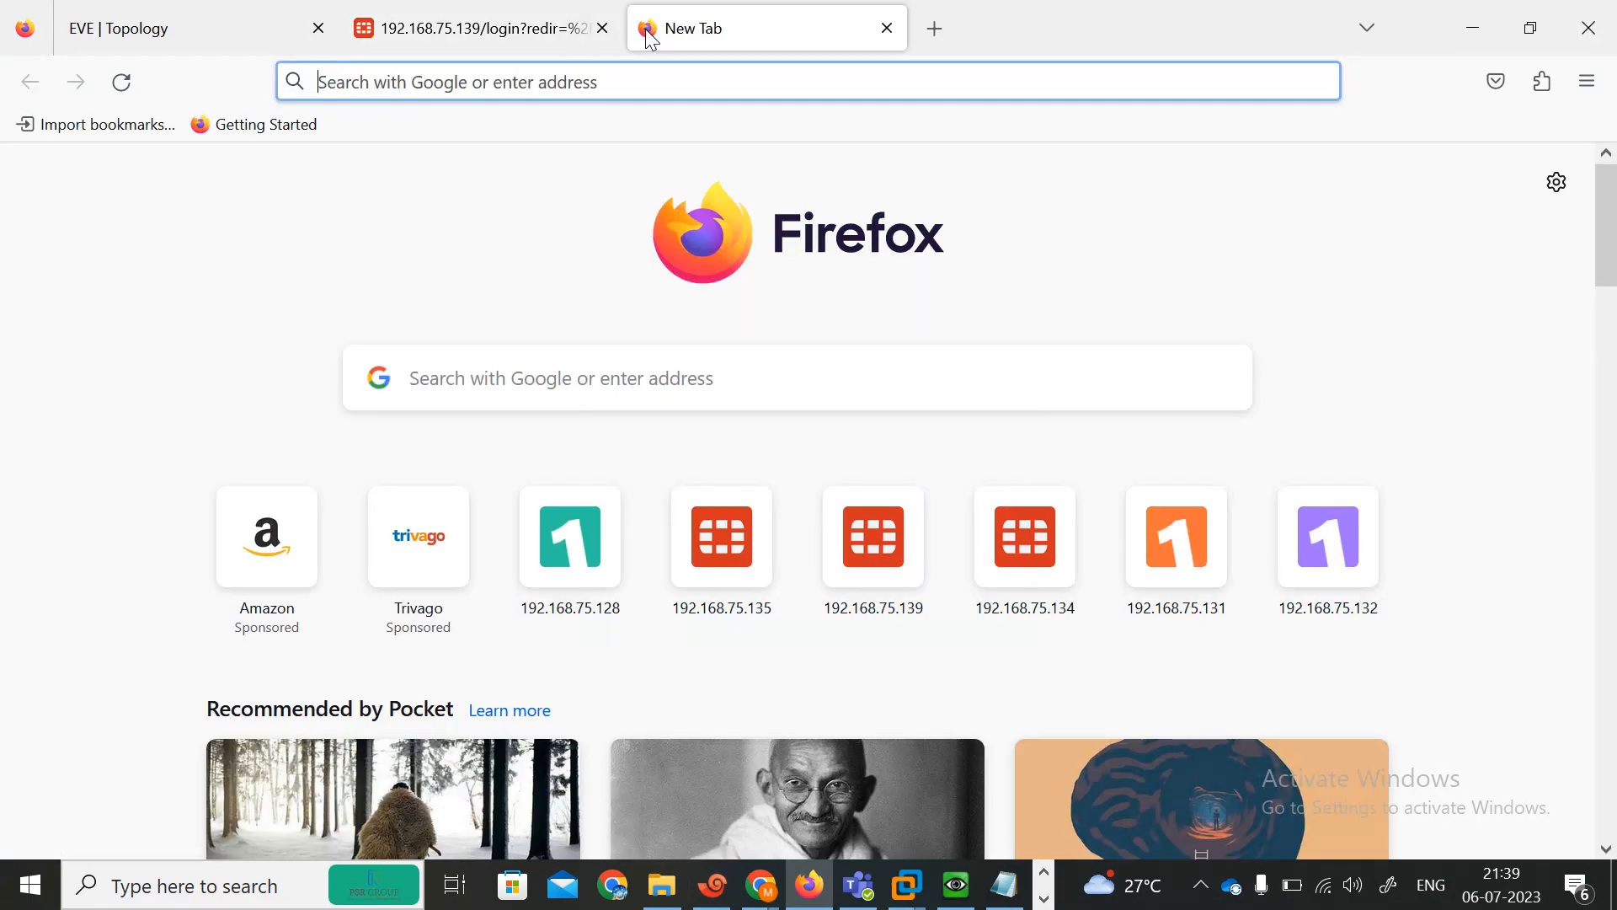
type("192.168.75.")
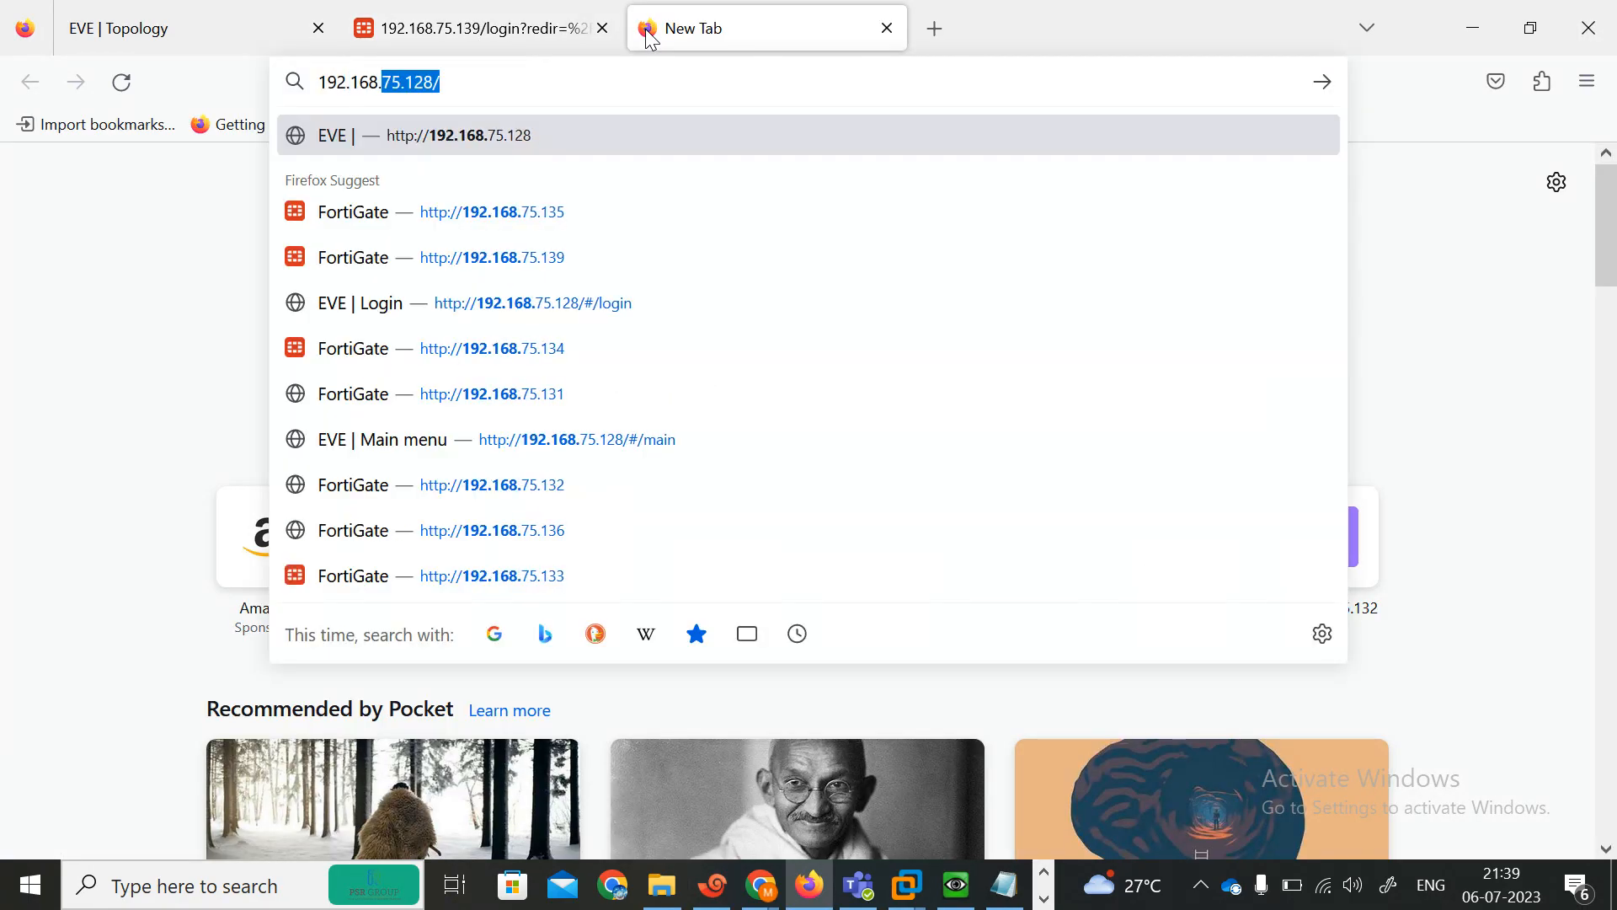
type("138")
key("Return")
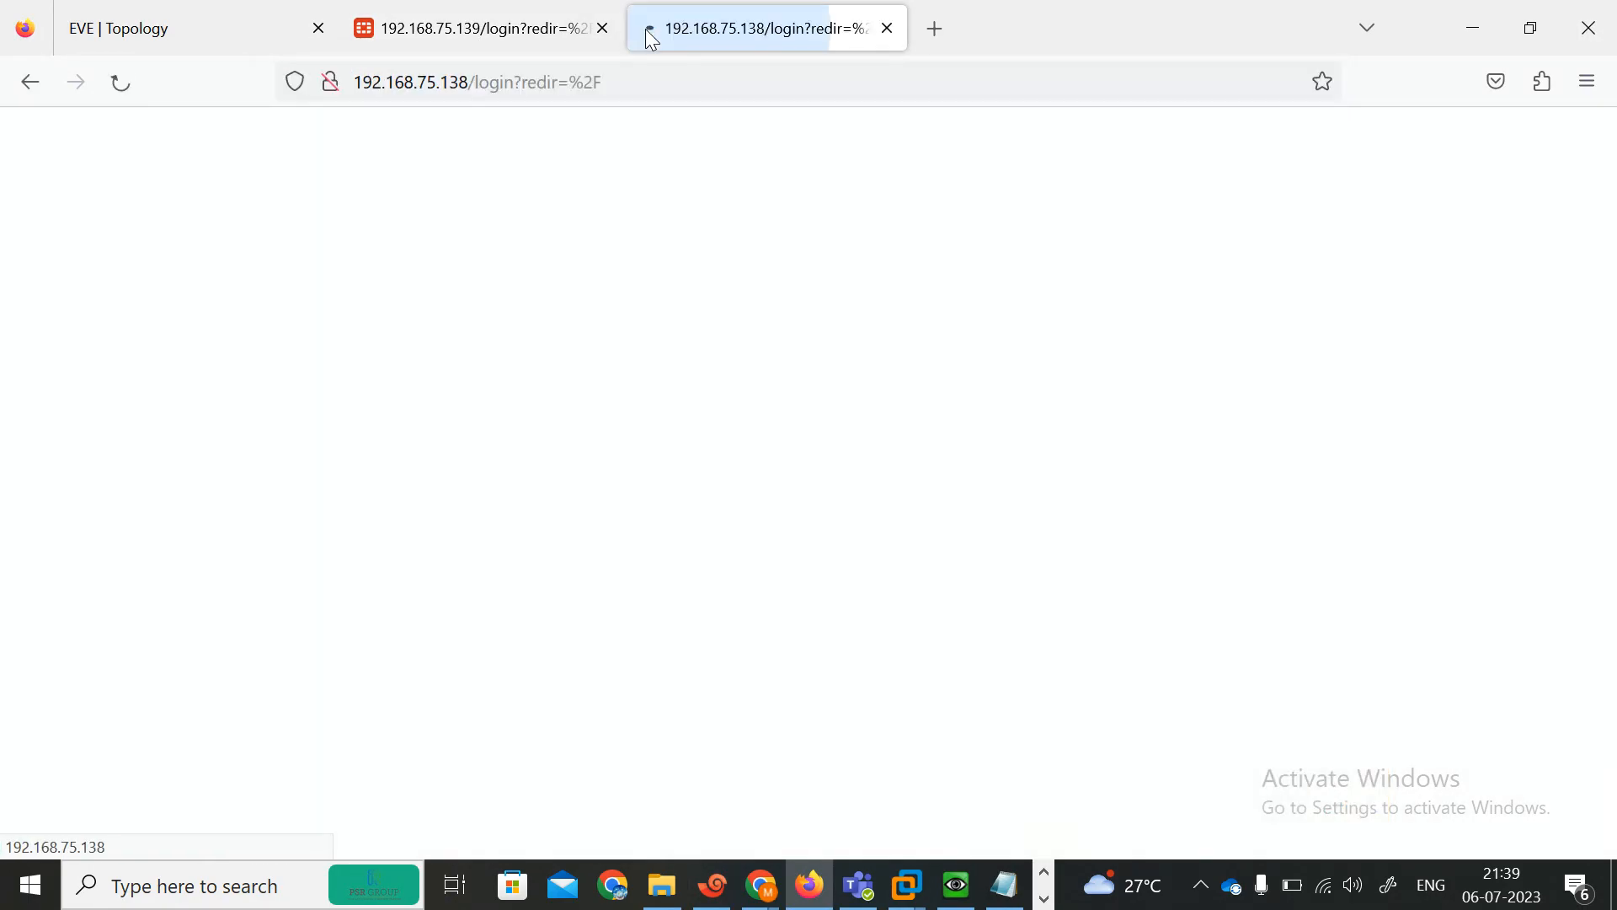
Log in to the AFRICA FortiGate with the admin username and password, declining to save the login.
left_click(651, 455)
type("ad")
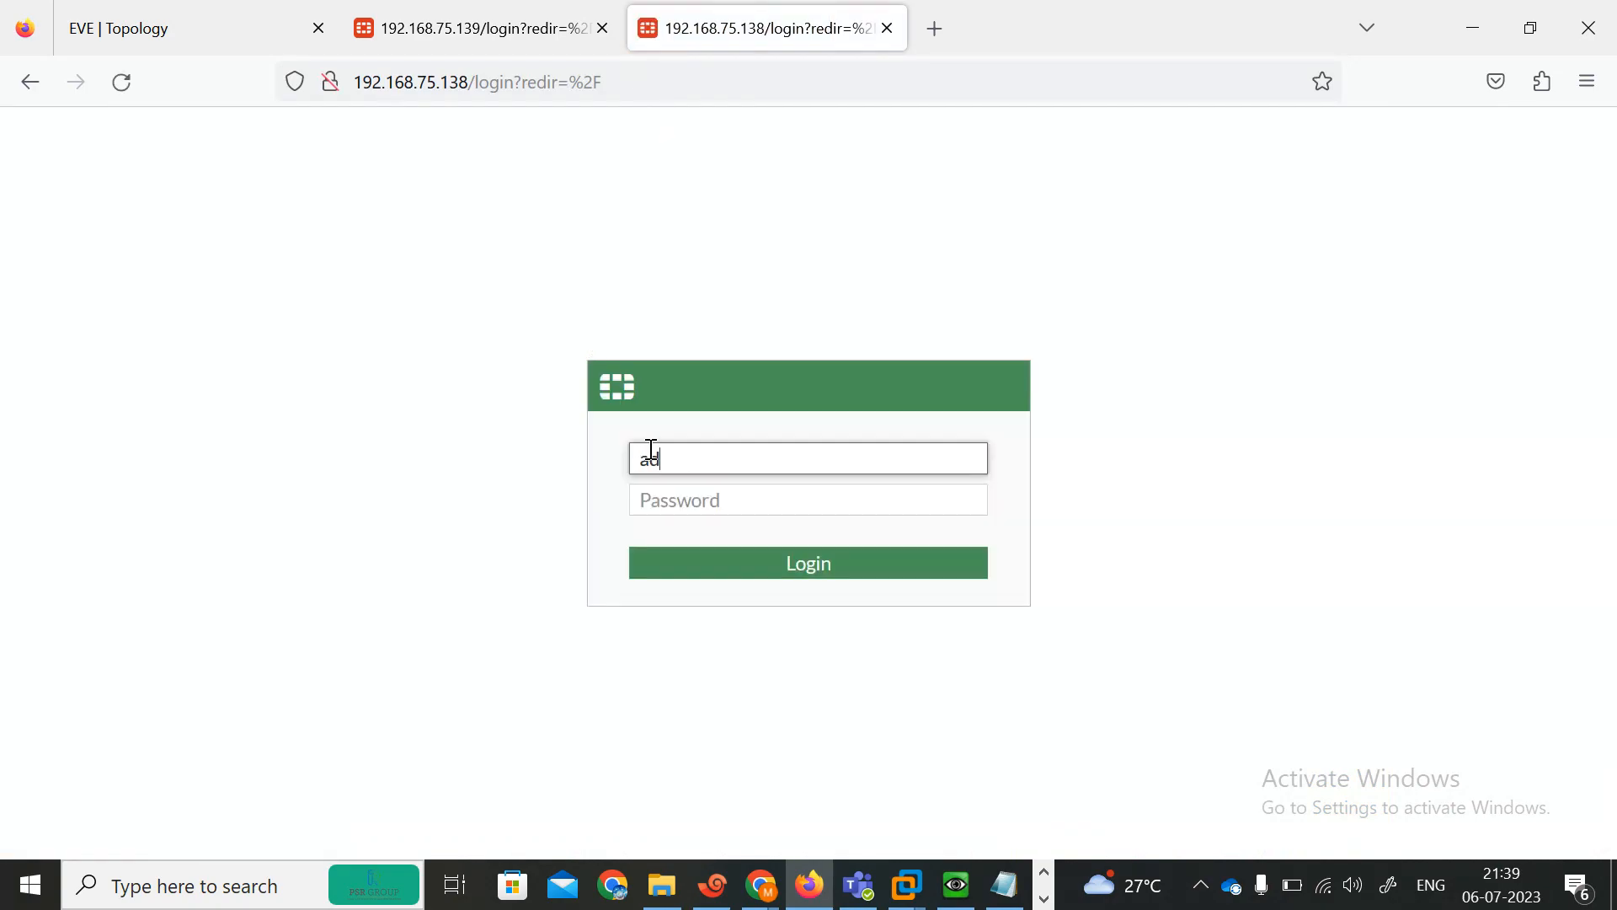
type("min")
key("Tab")
type("admin")
key("Return")
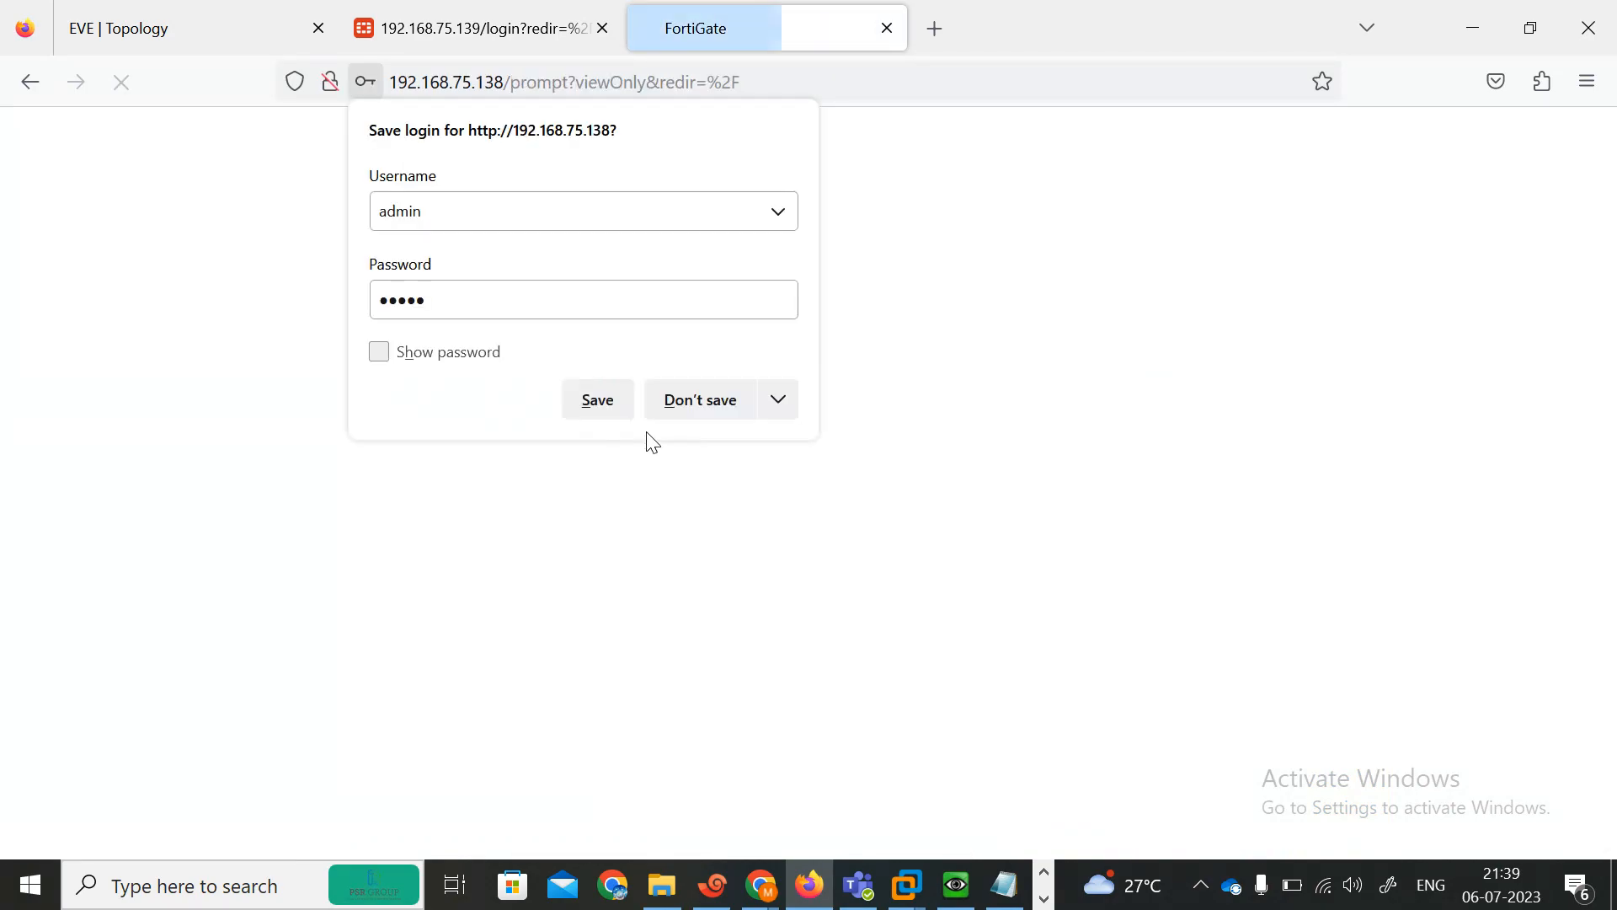
left_click(696, 402)
Log in to the INDIA FortiGate with the admin username and password, postpone setup and dismiss the release notice.
left_click(512, 12)
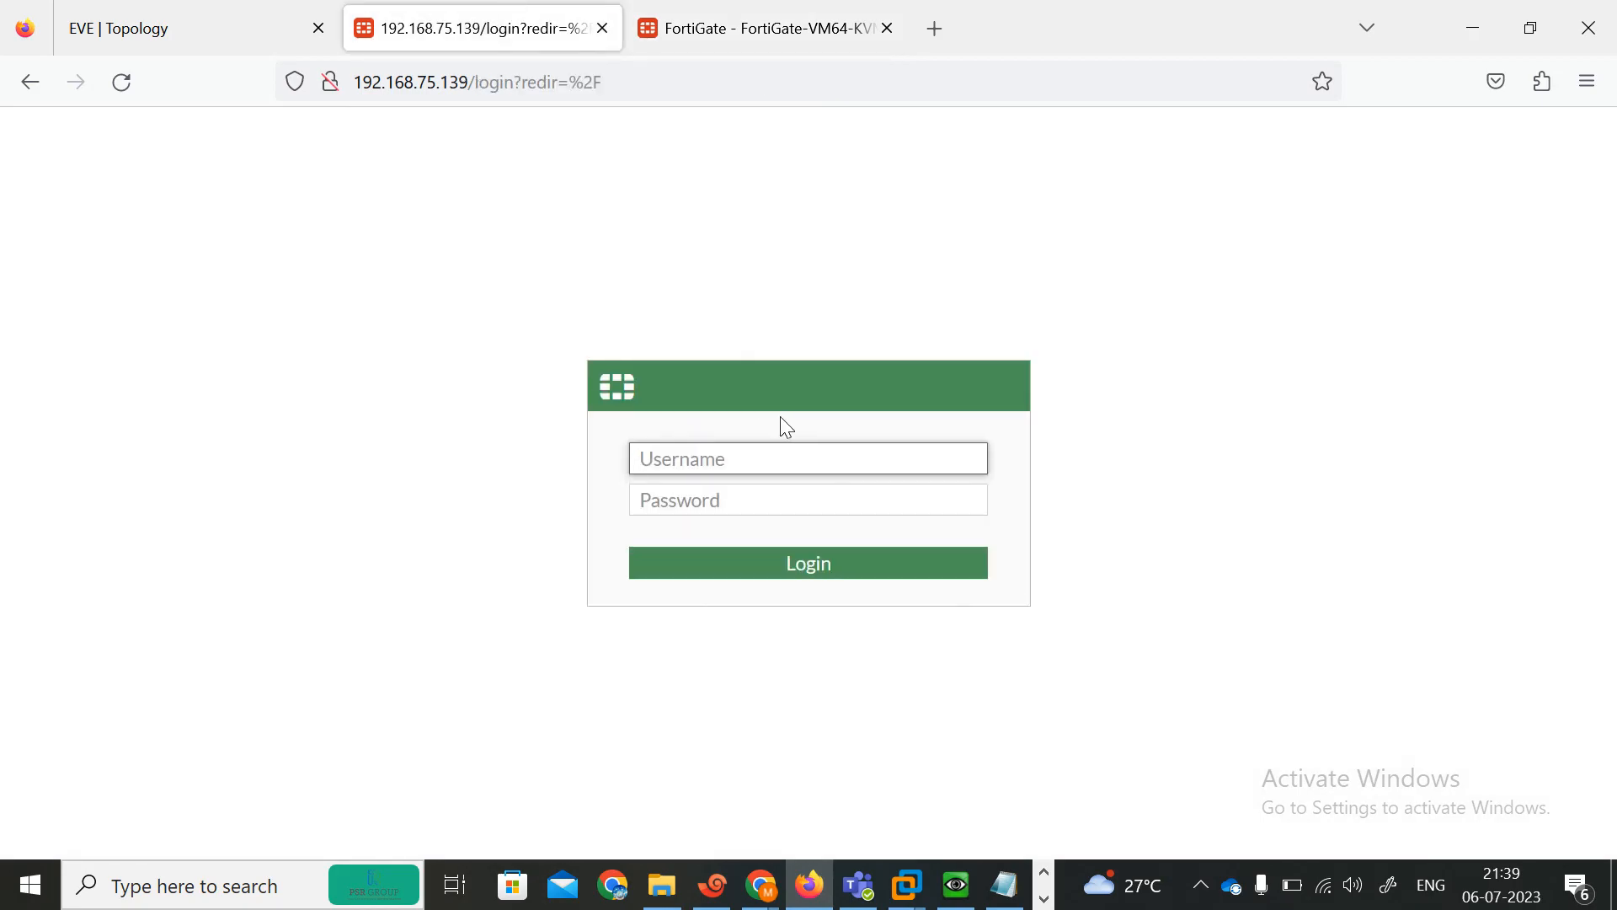
type("admin")
key("Tab")
type("admi")
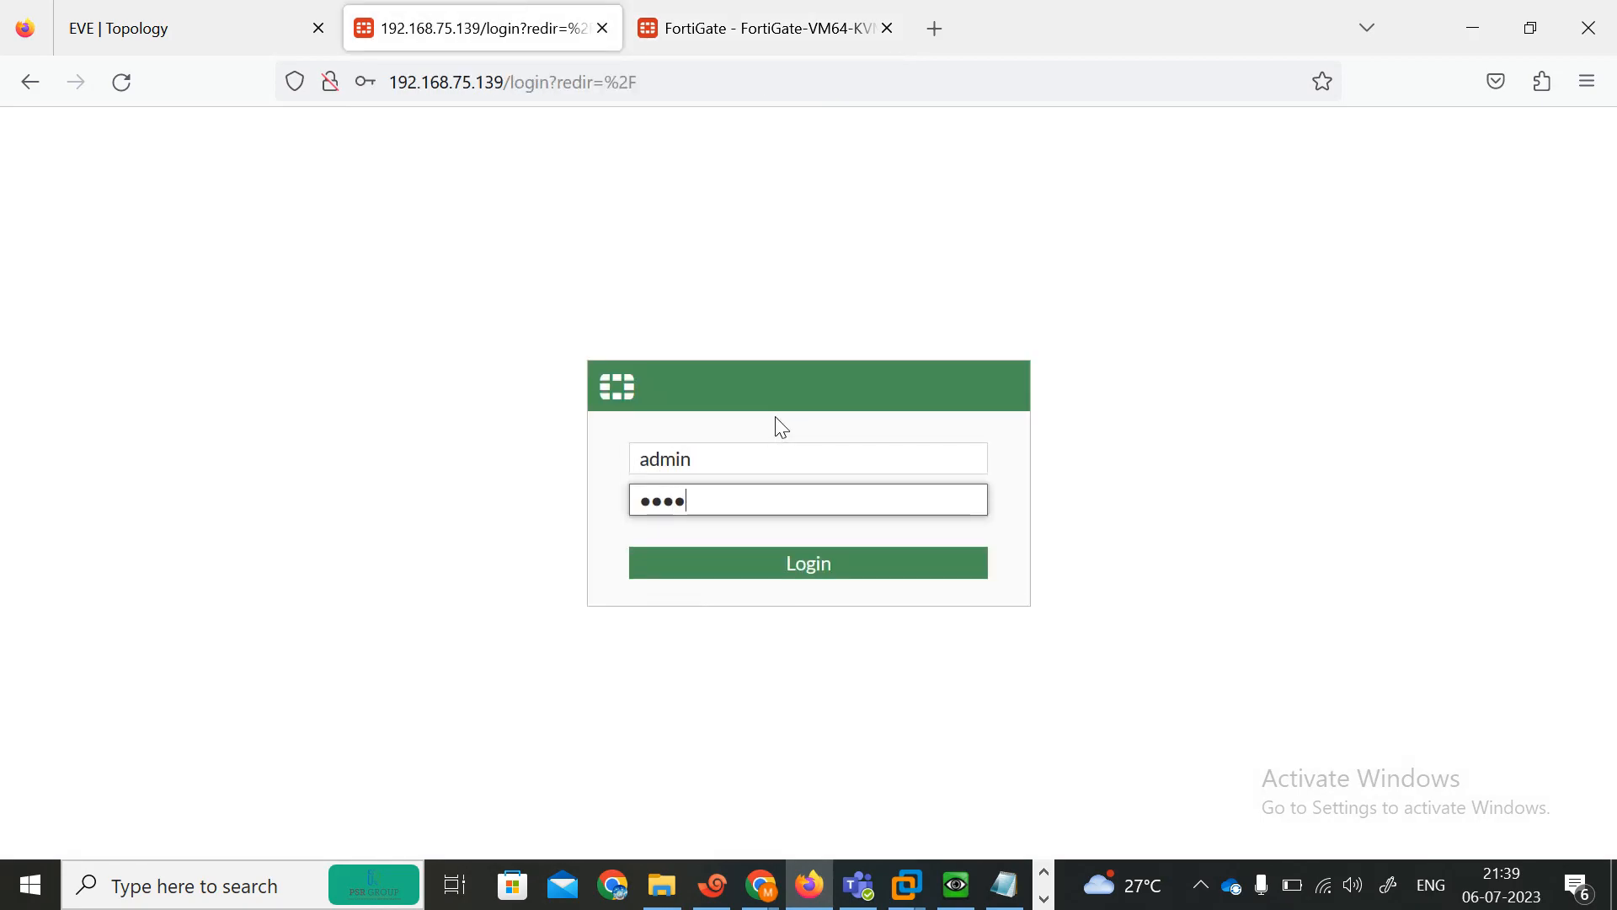
type("n")
key("Return")
left_click(699, 401)
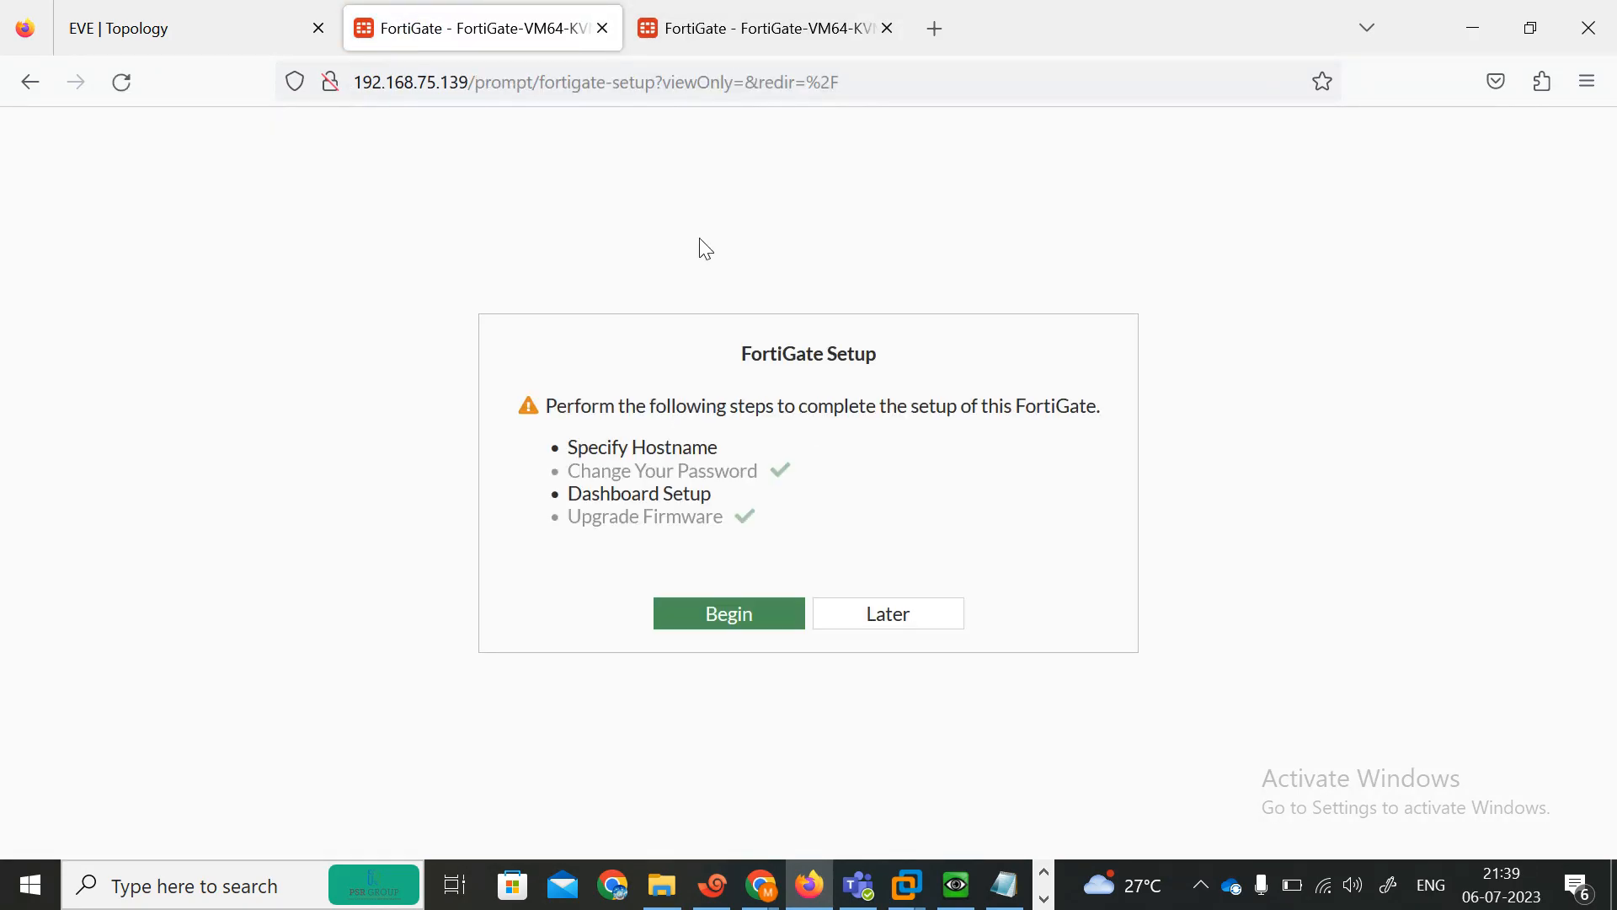
left_click(867, 623)
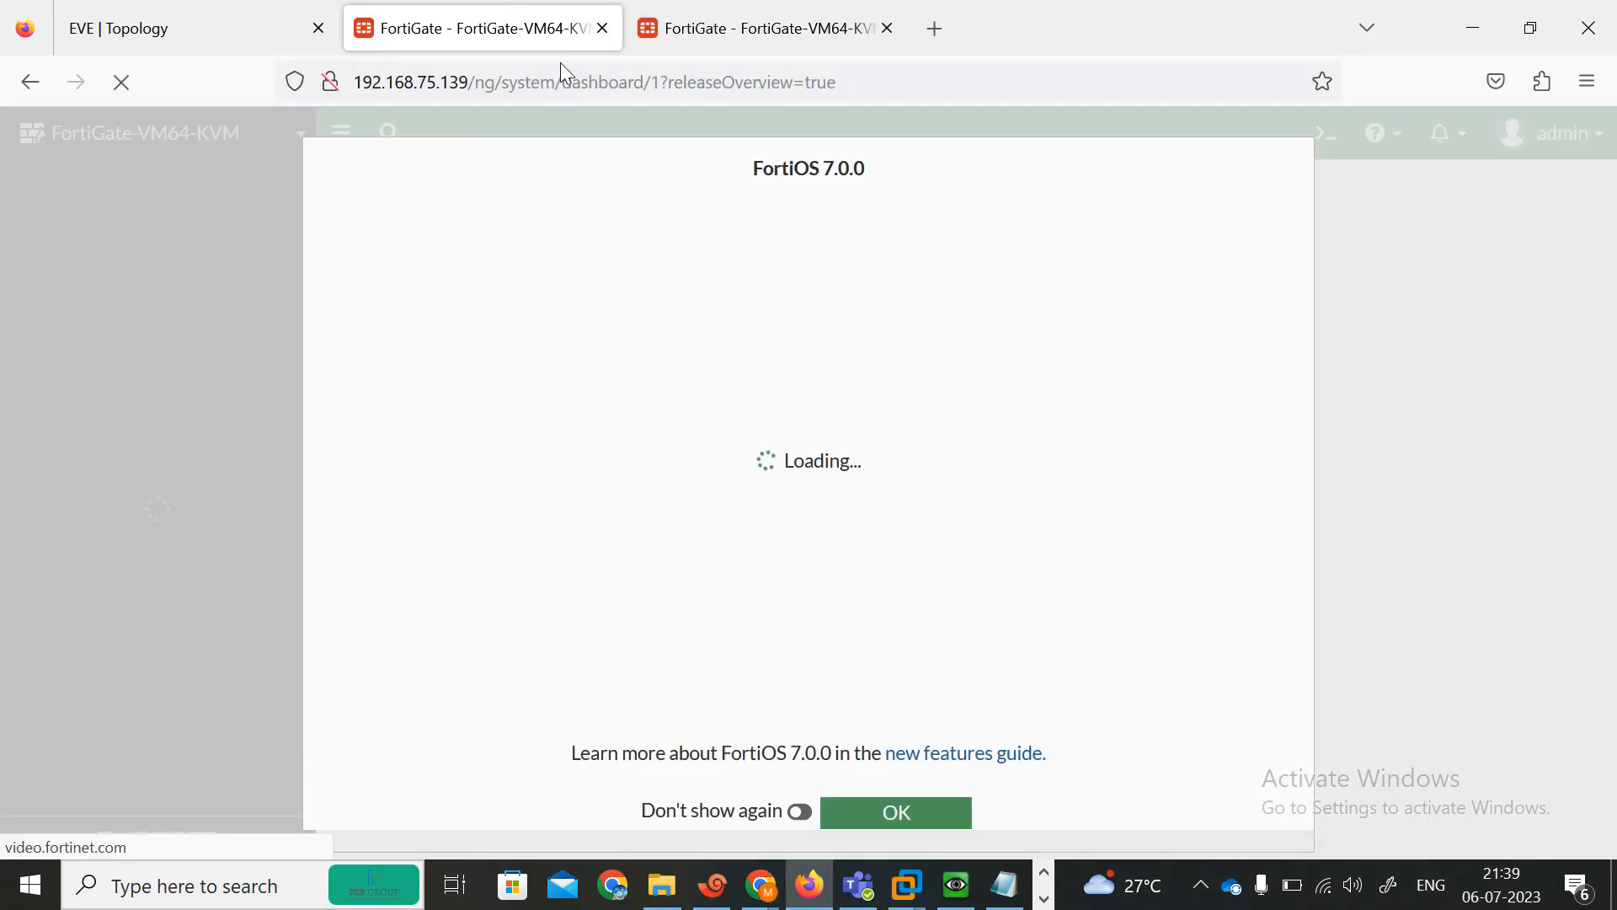
left_click(916, 812)
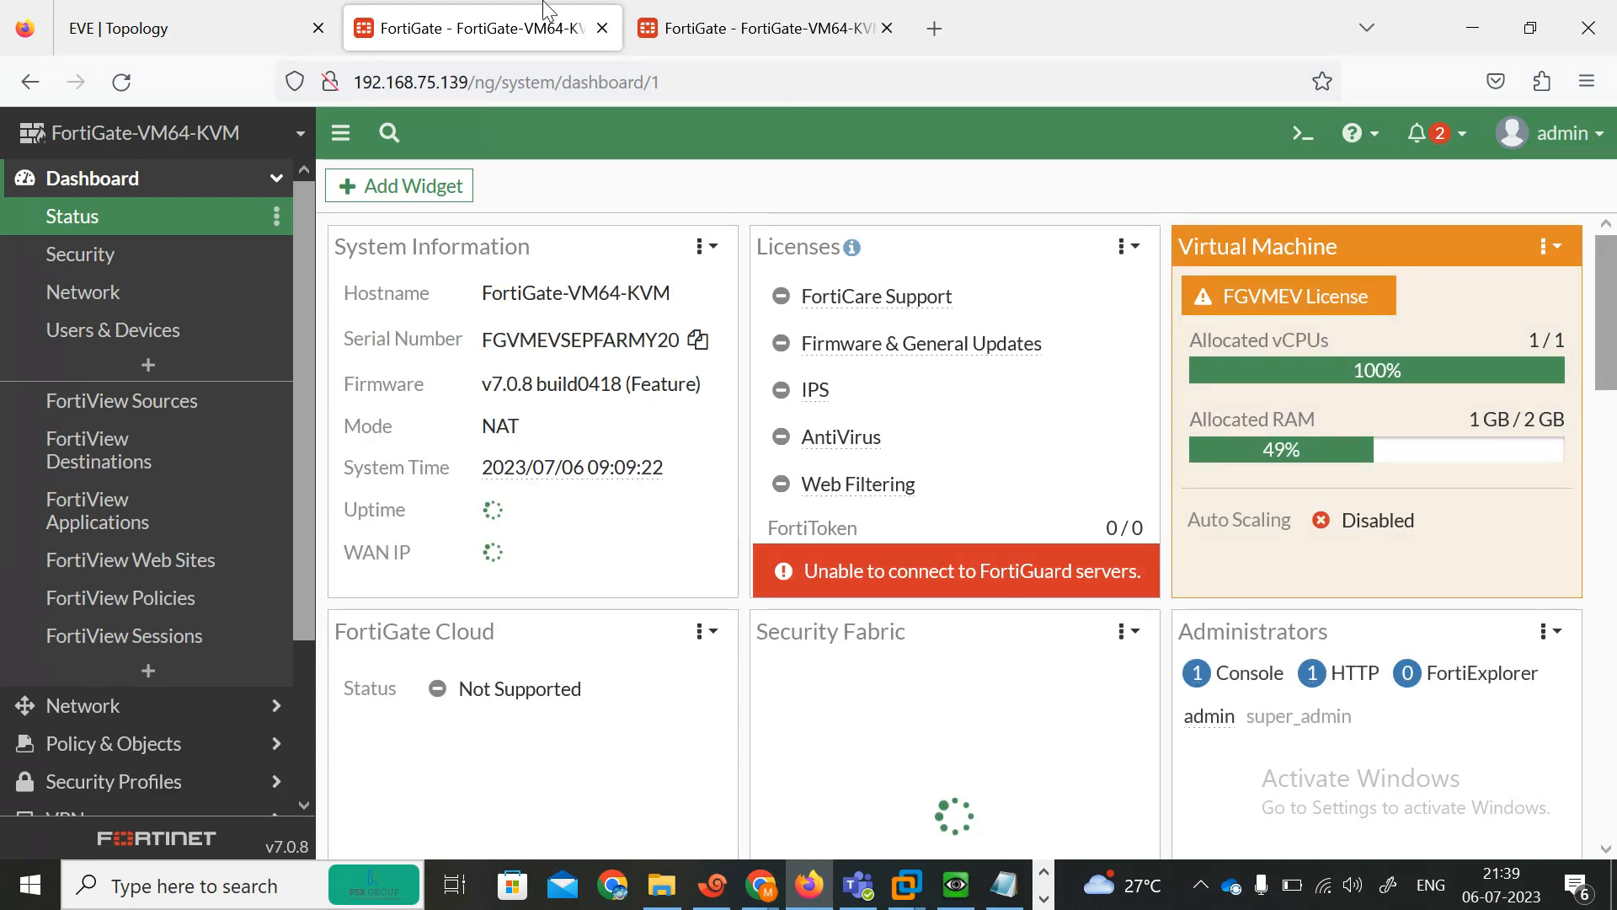
Set the INDIA FortiGate's host name to FortiGate-IND in system settings and apply it.
left_click(189, 7)
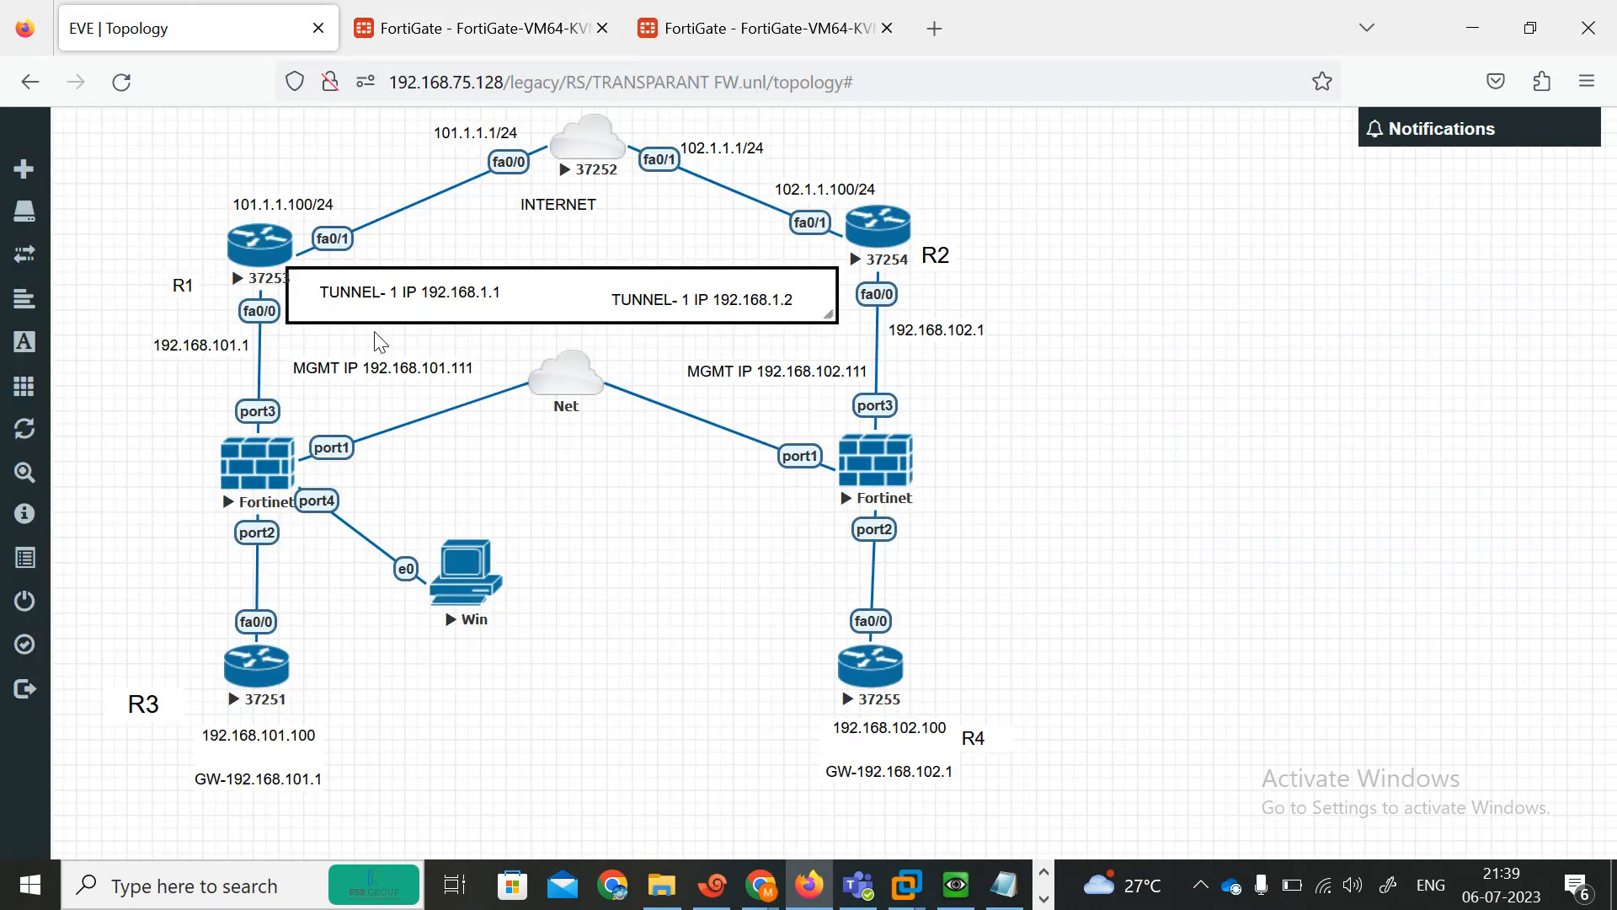
left_click(463, 17)
left_click(529, 316)
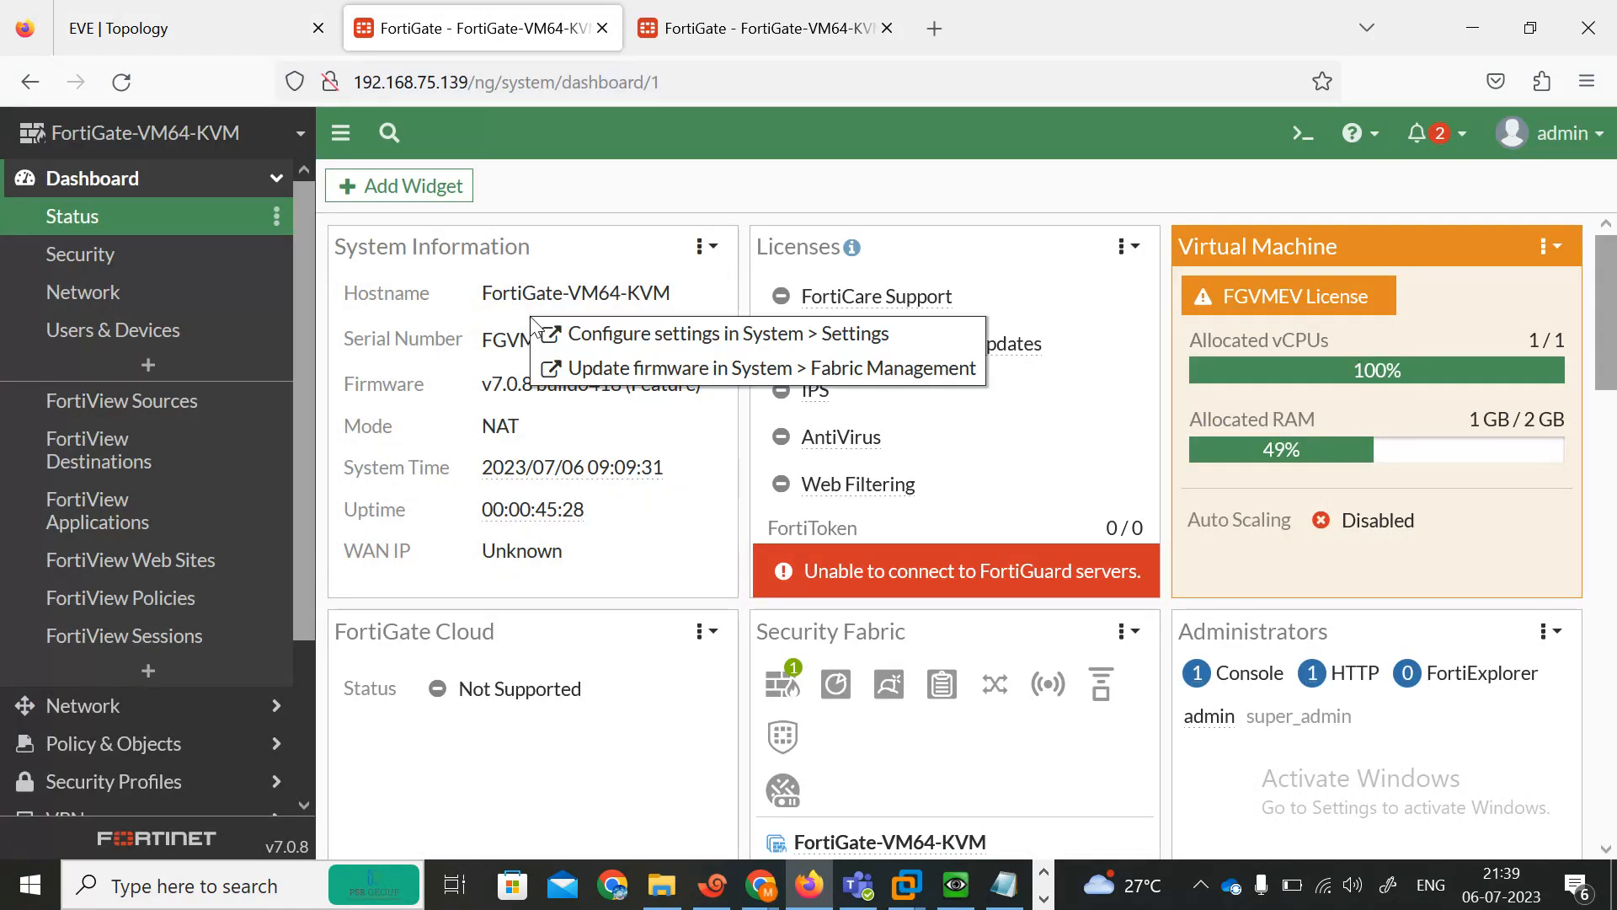
left_click(722, 334)
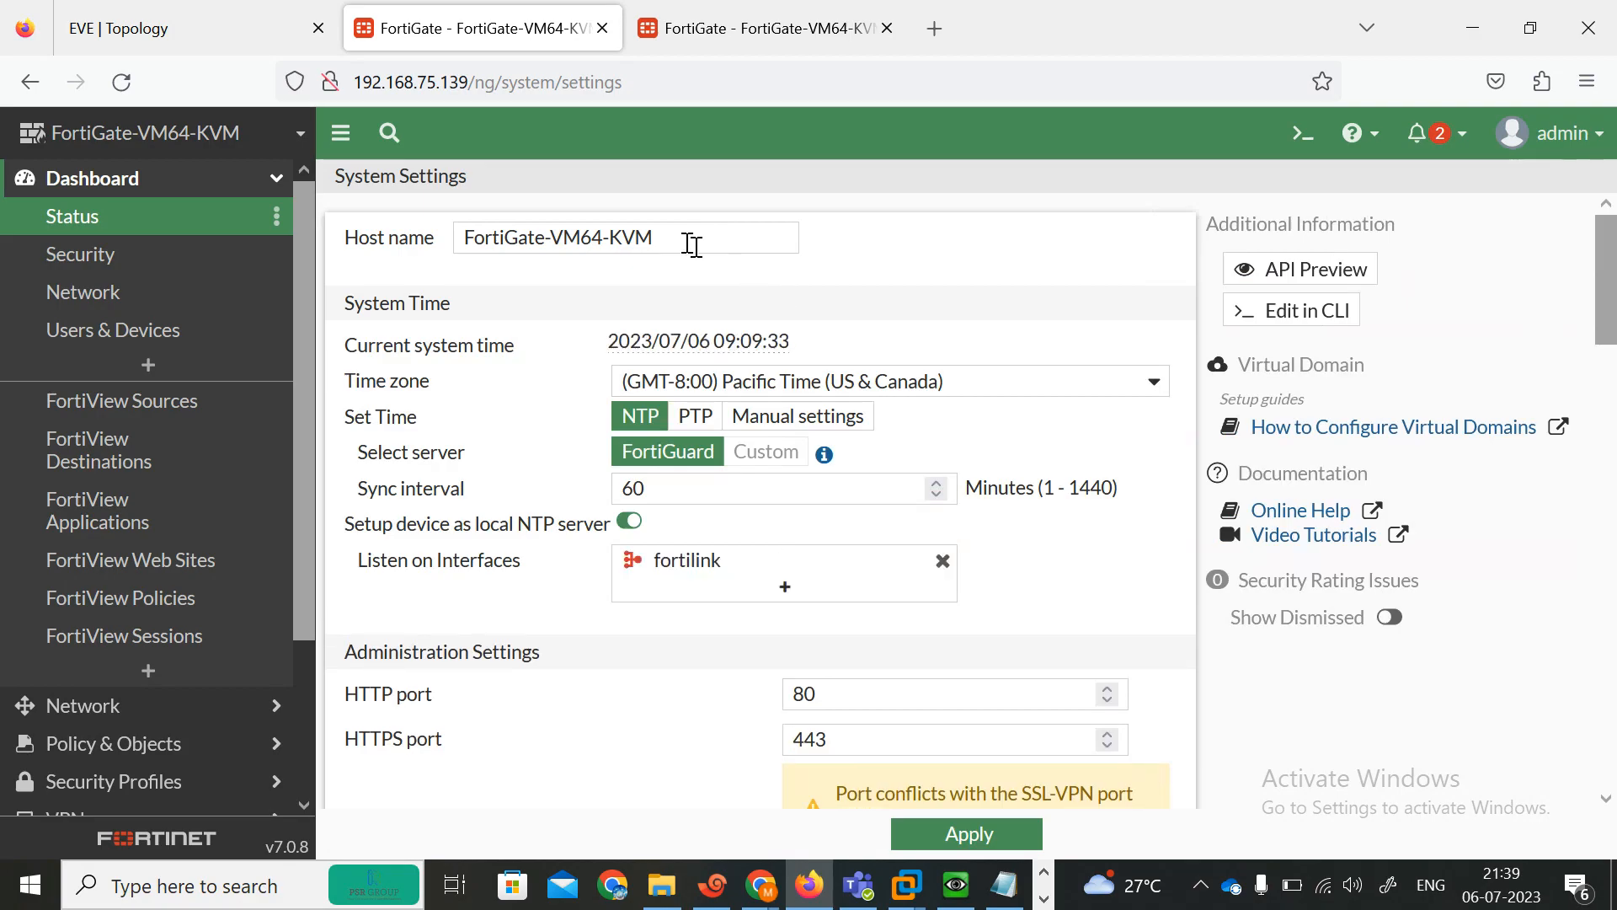
left_click(687, 242)
key("BackSpace")
key("BackSpace")
key("BackSpace")
key("BackSpace")
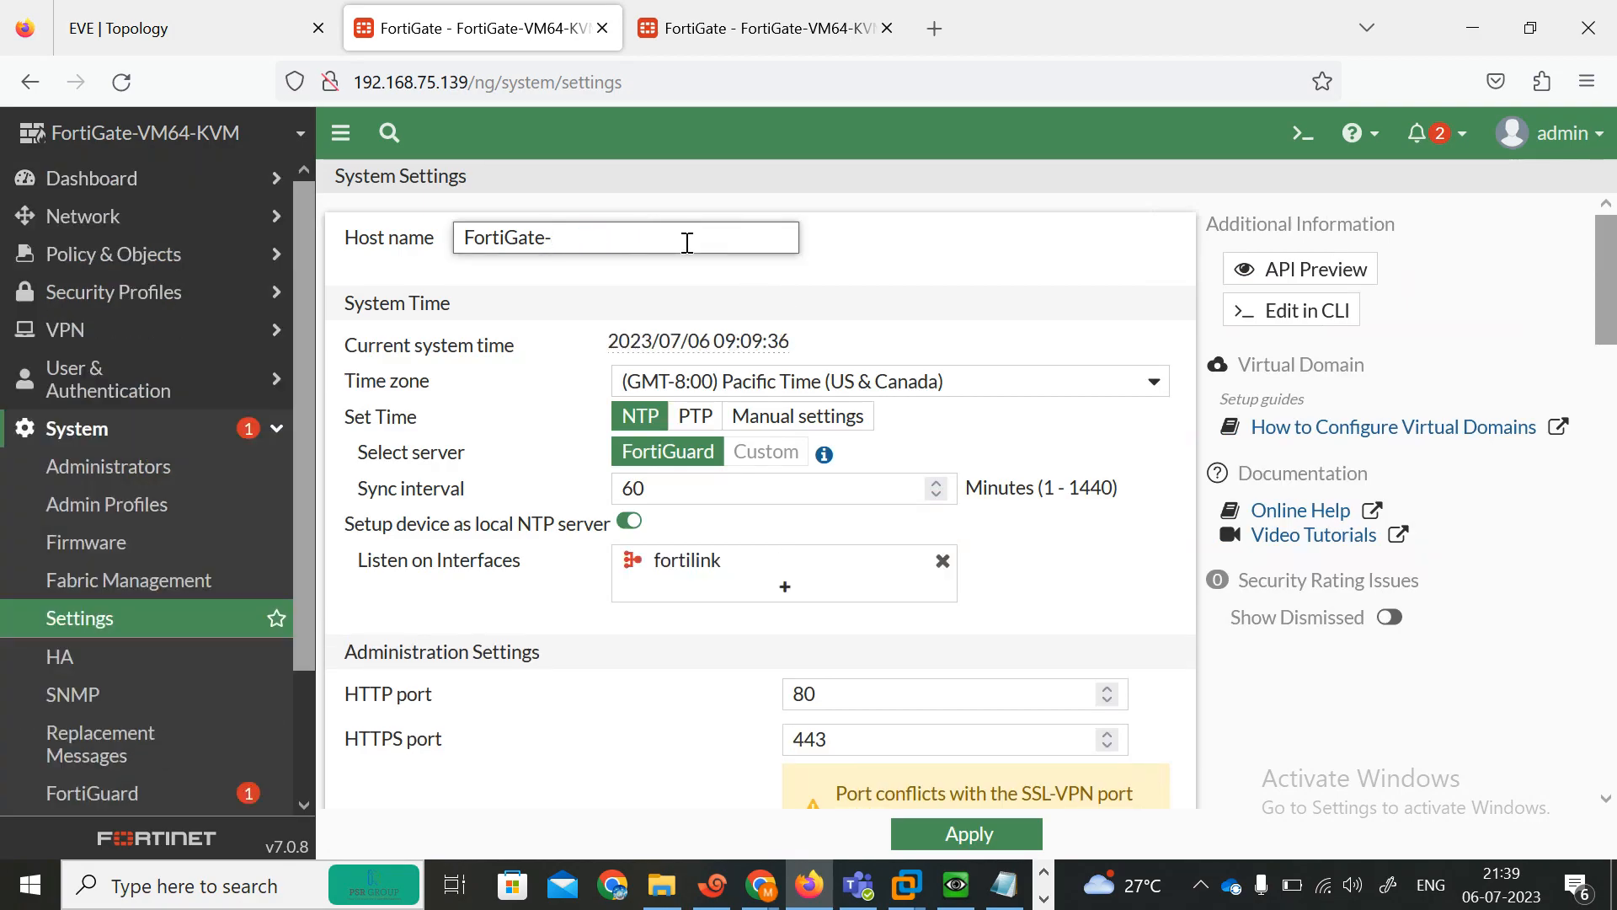
type("IND")
left_click(968, 832)
Postpone the AFRICA FortiGate's setup wizard and dismiss the FortiOS release overview.
left_click(752, 16)
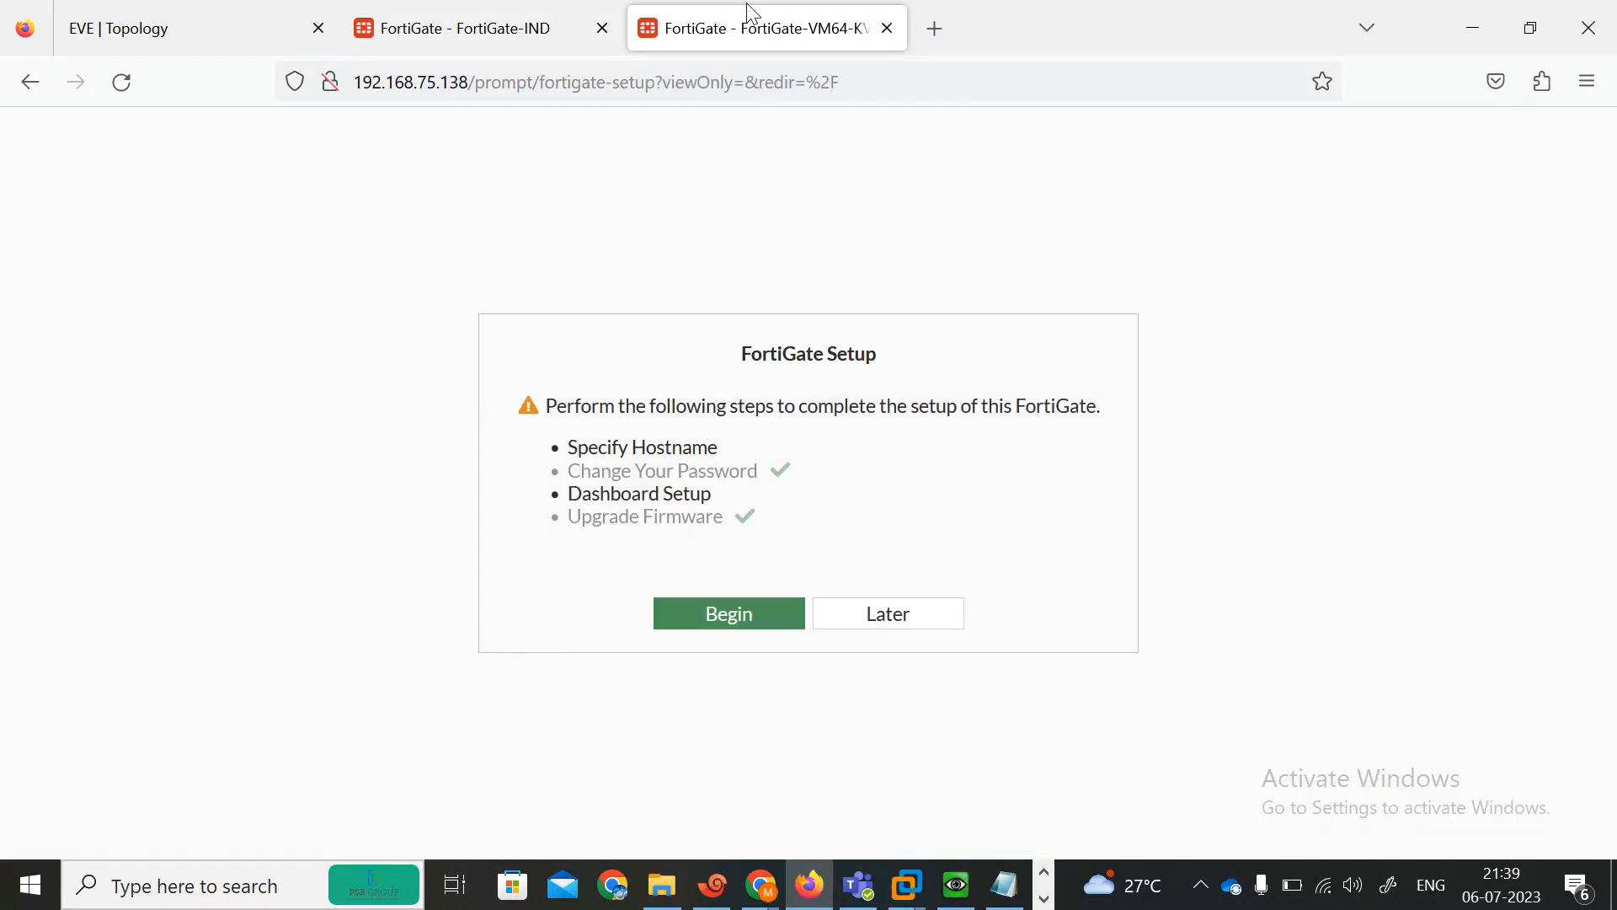
left_click(852, 618)
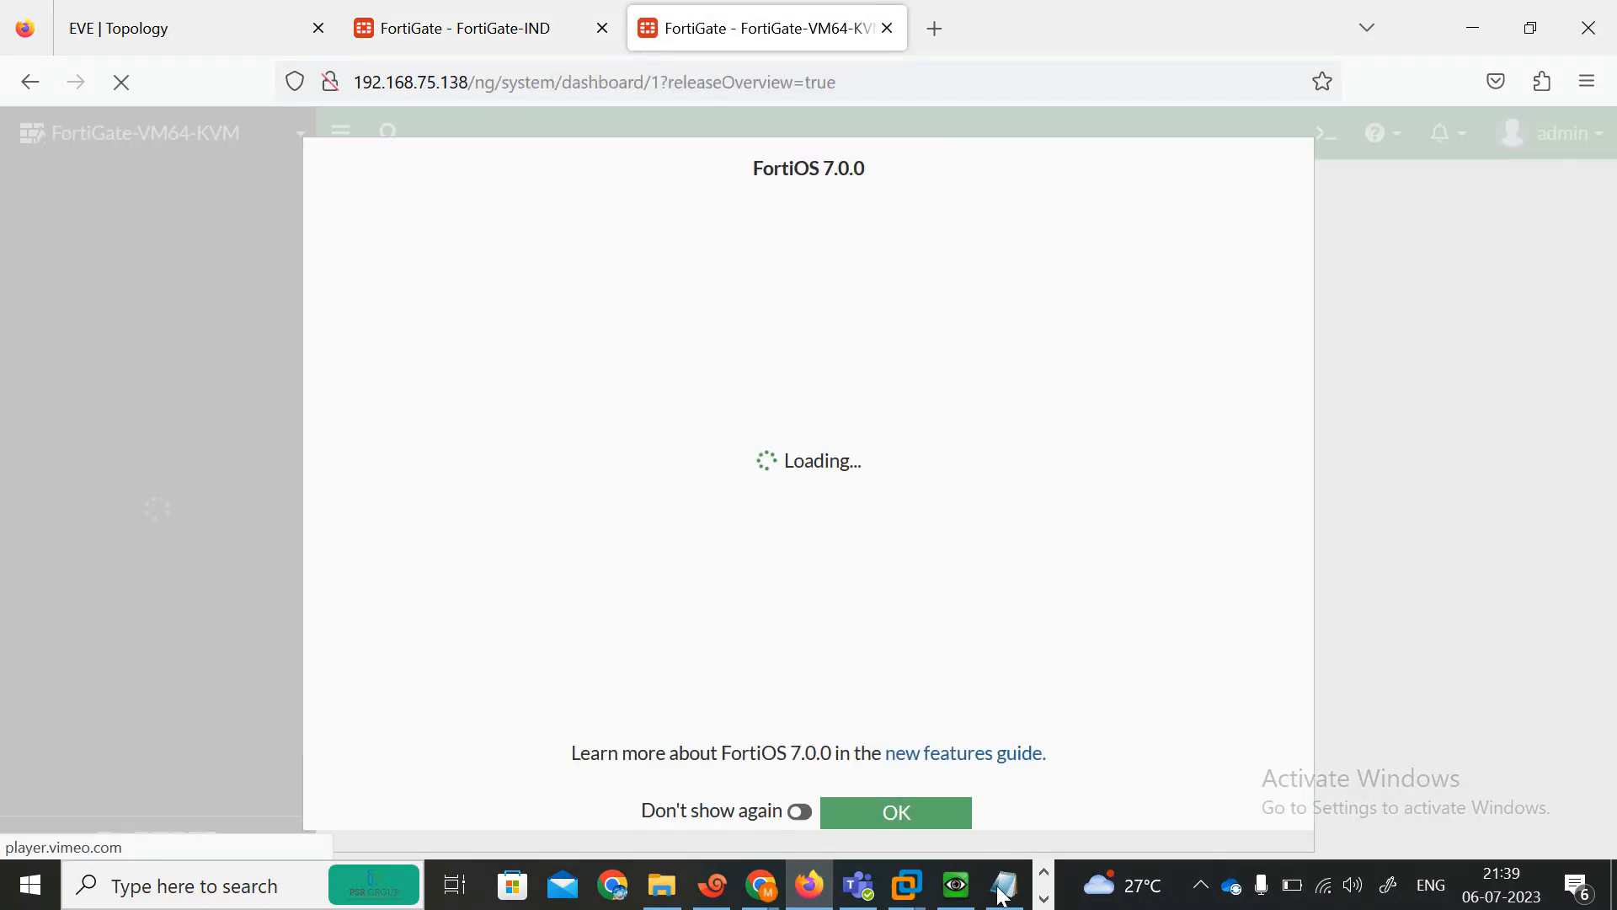
left_click(889, 815)
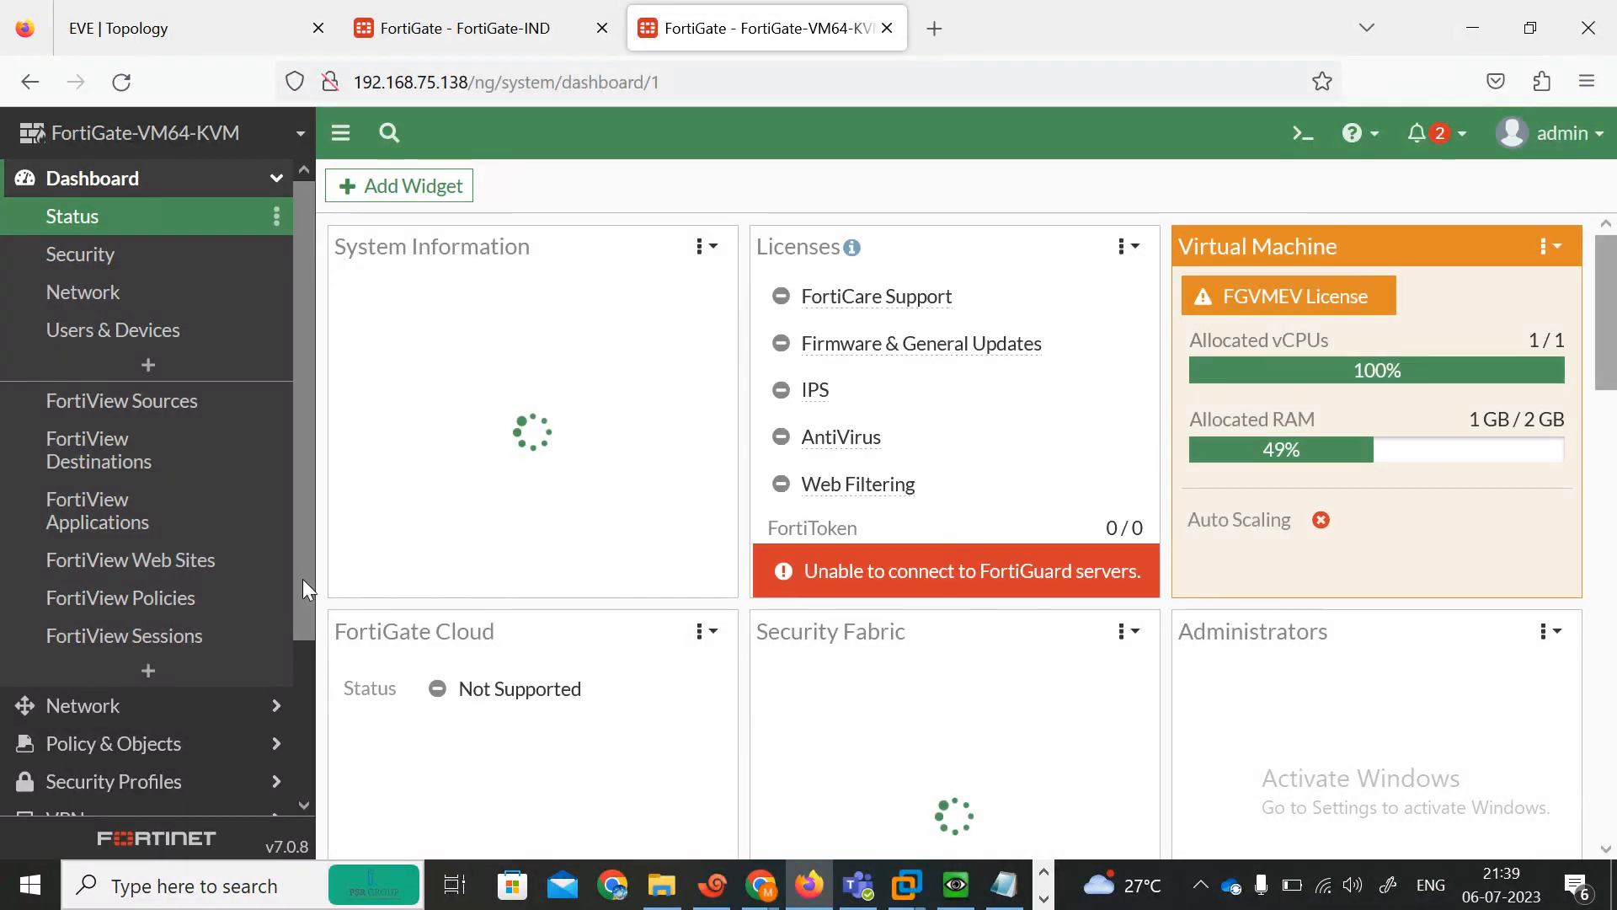
Set the AFRICA FortiGate's host name to FortiGate-AFRICA in system settings and apply it.
left_click_drag(302, 581, 293, 457)
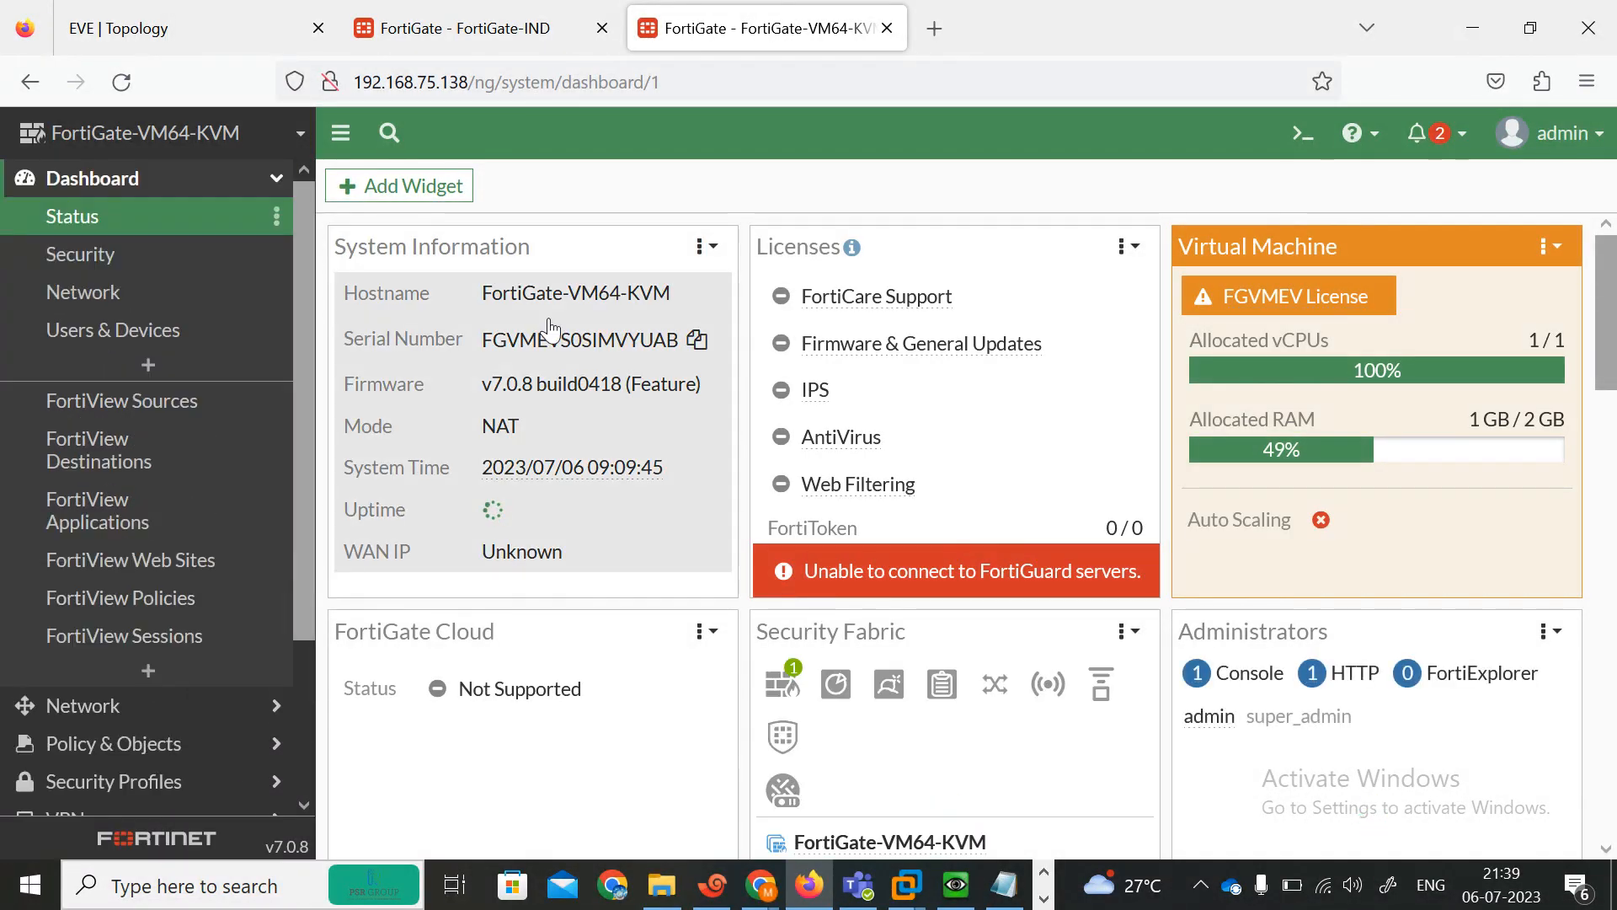
left_click(581, 338)
left_click(735, 339)
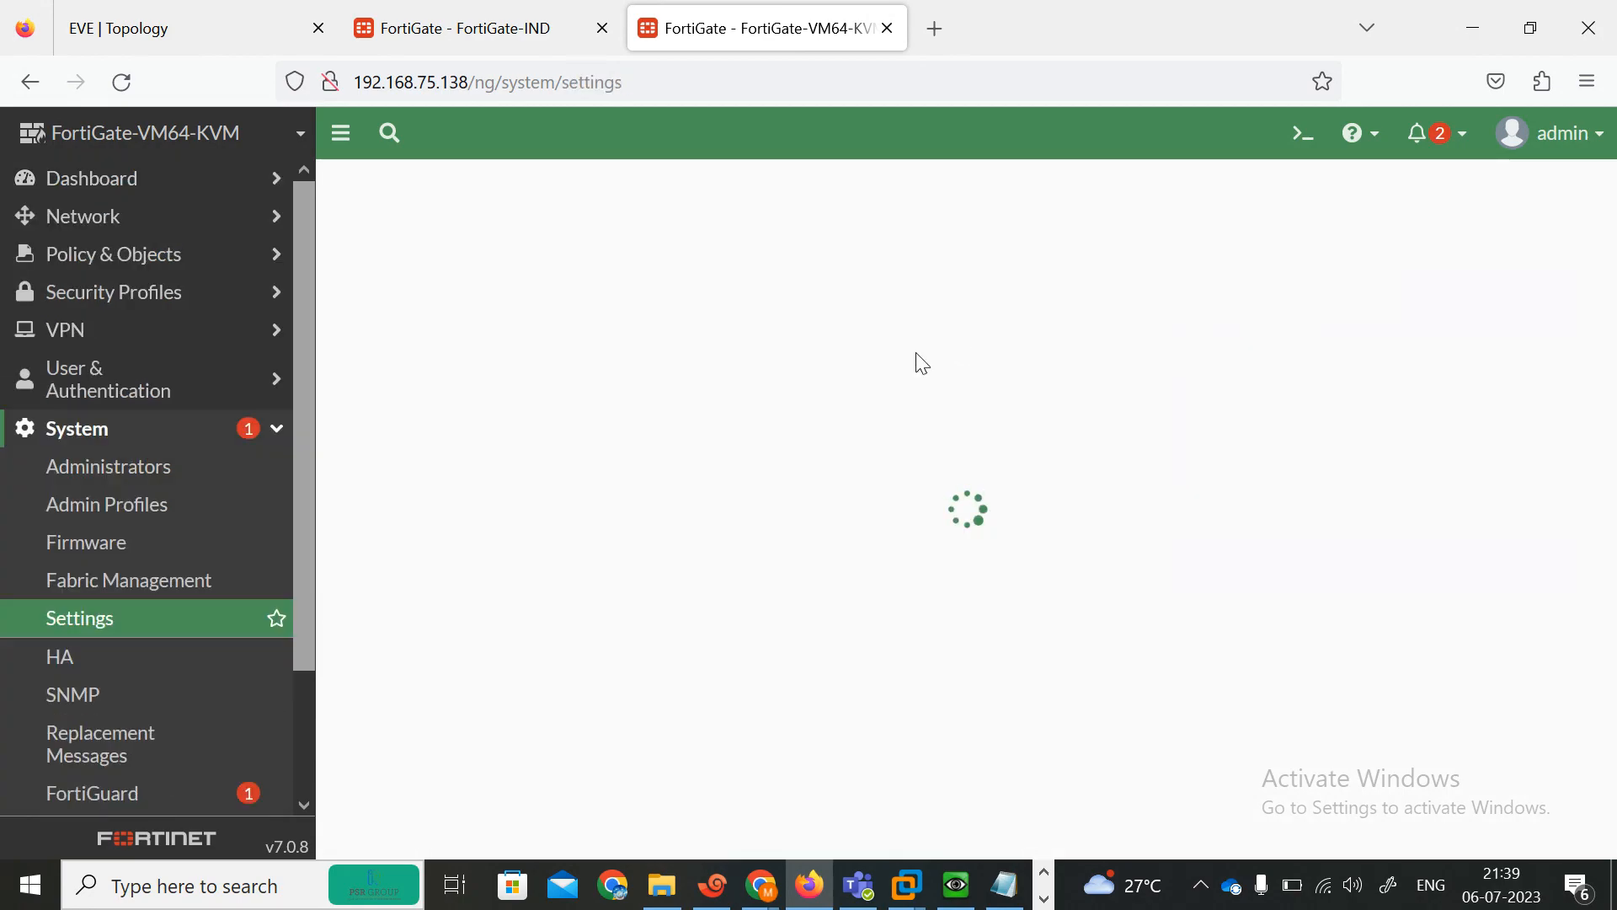
left_click(693, 238)
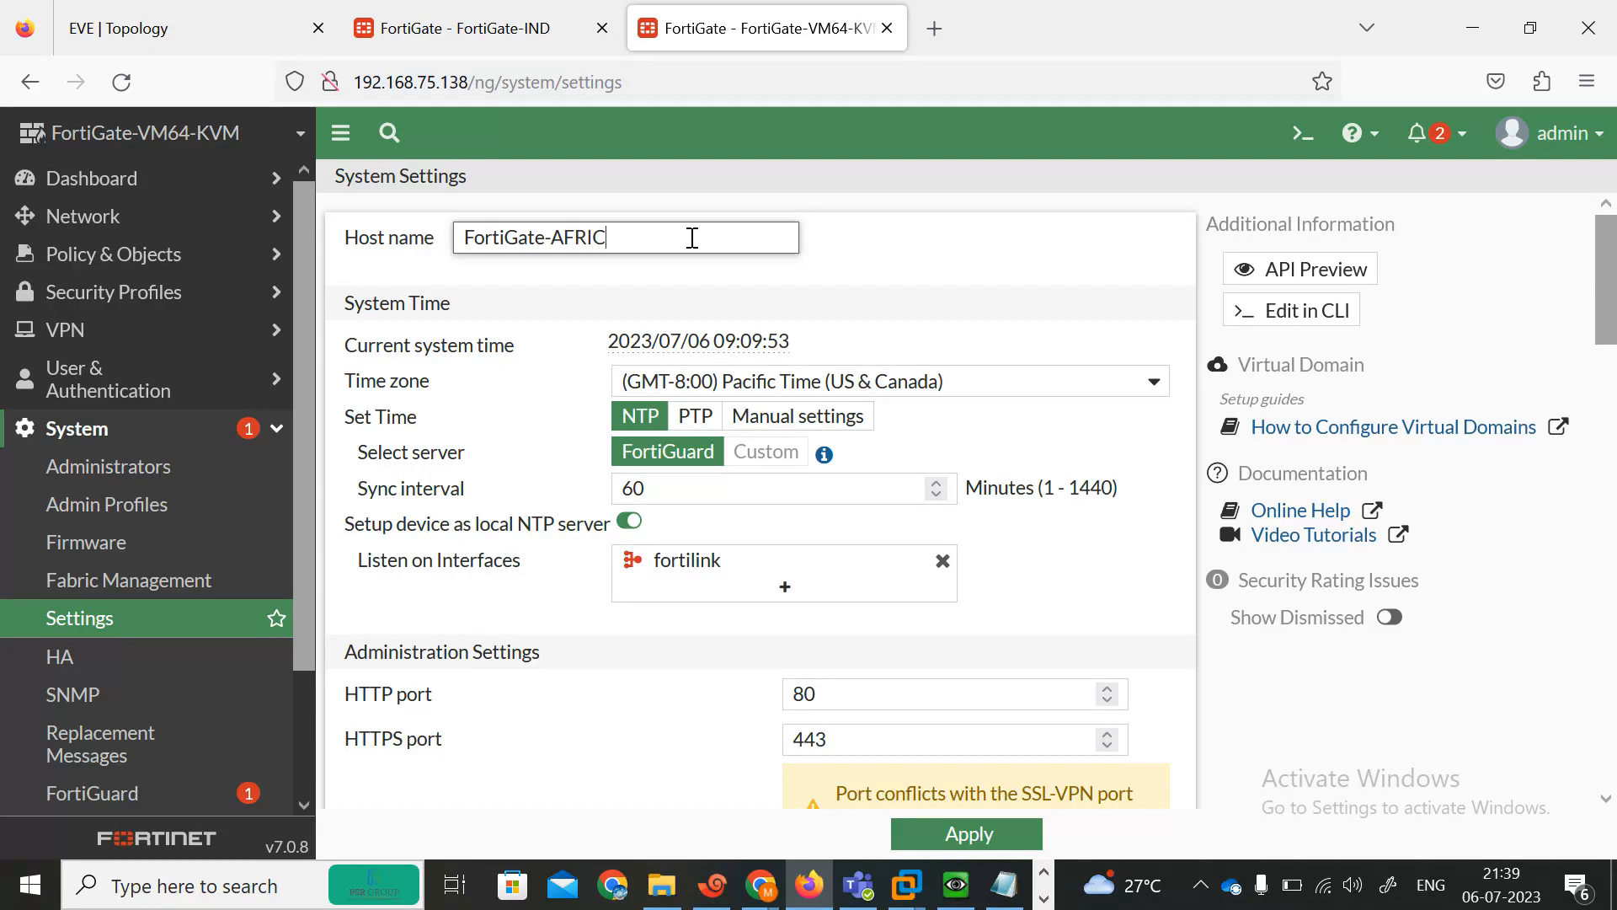
left_click(967, 834)
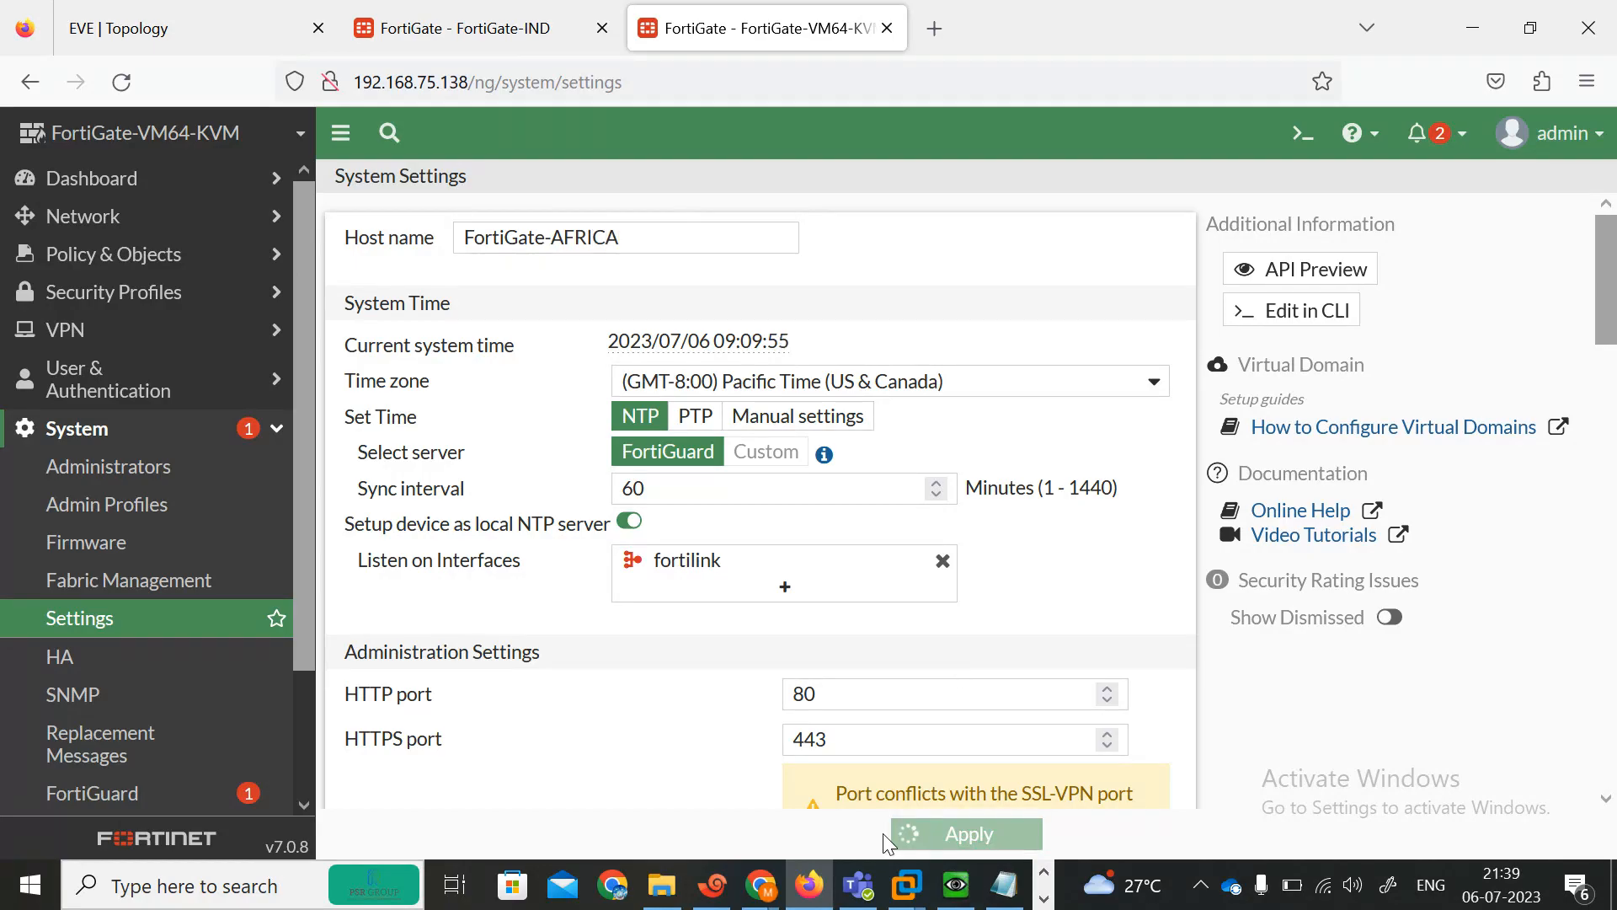
Switch to the Google Meet call and open its list of call participants.
mouse_move(757, 885)
left_click(594, 806)
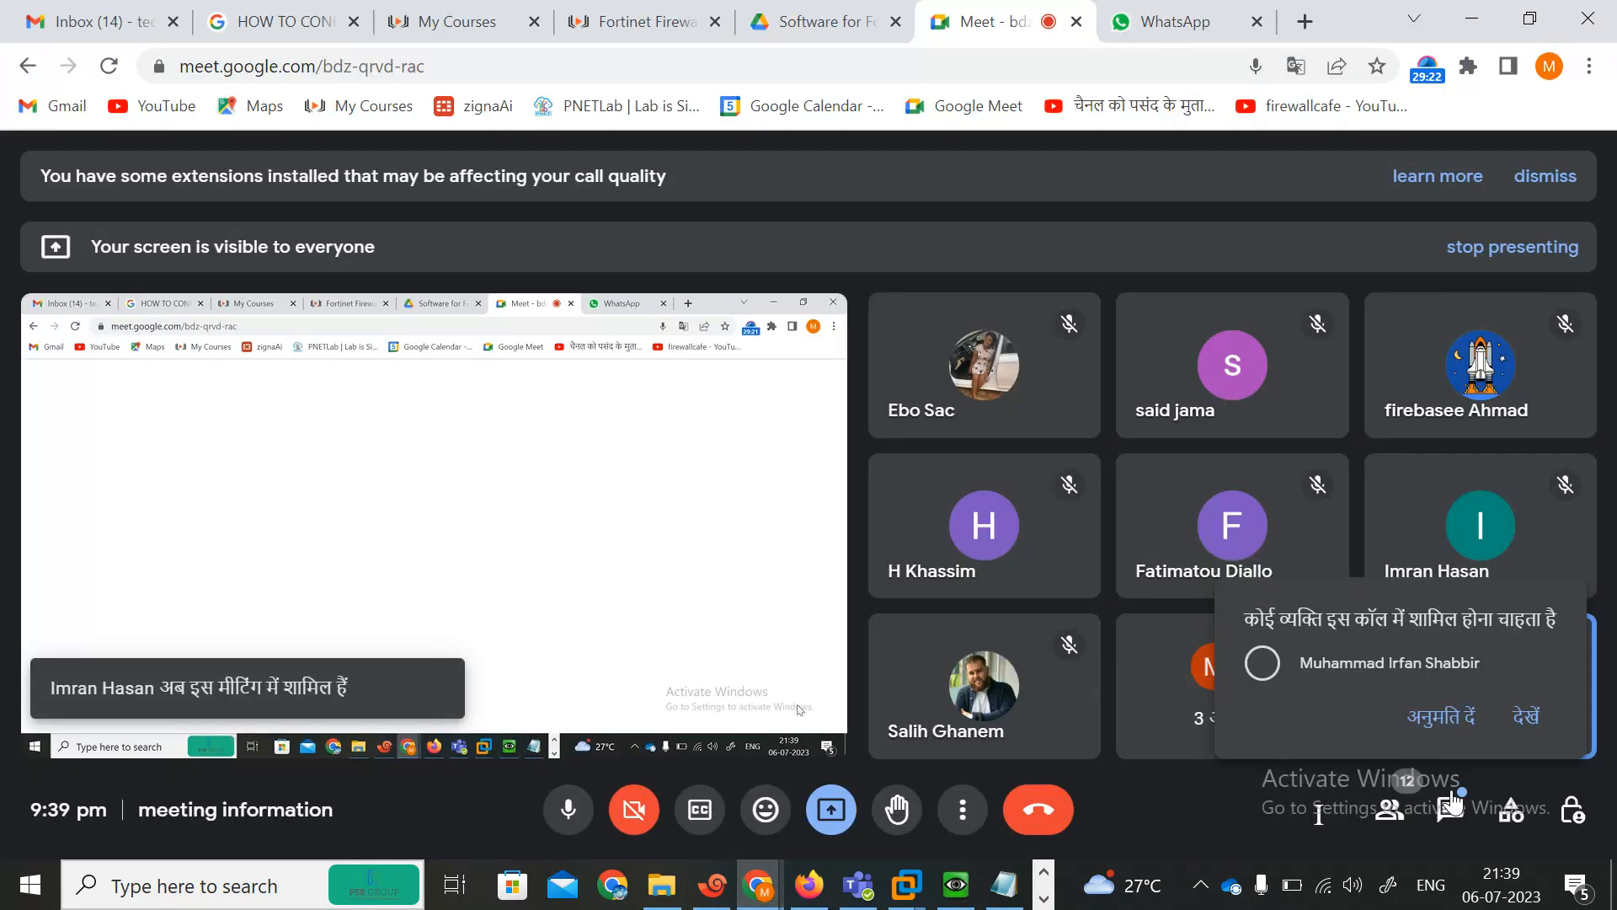
left_click(1390, 811)
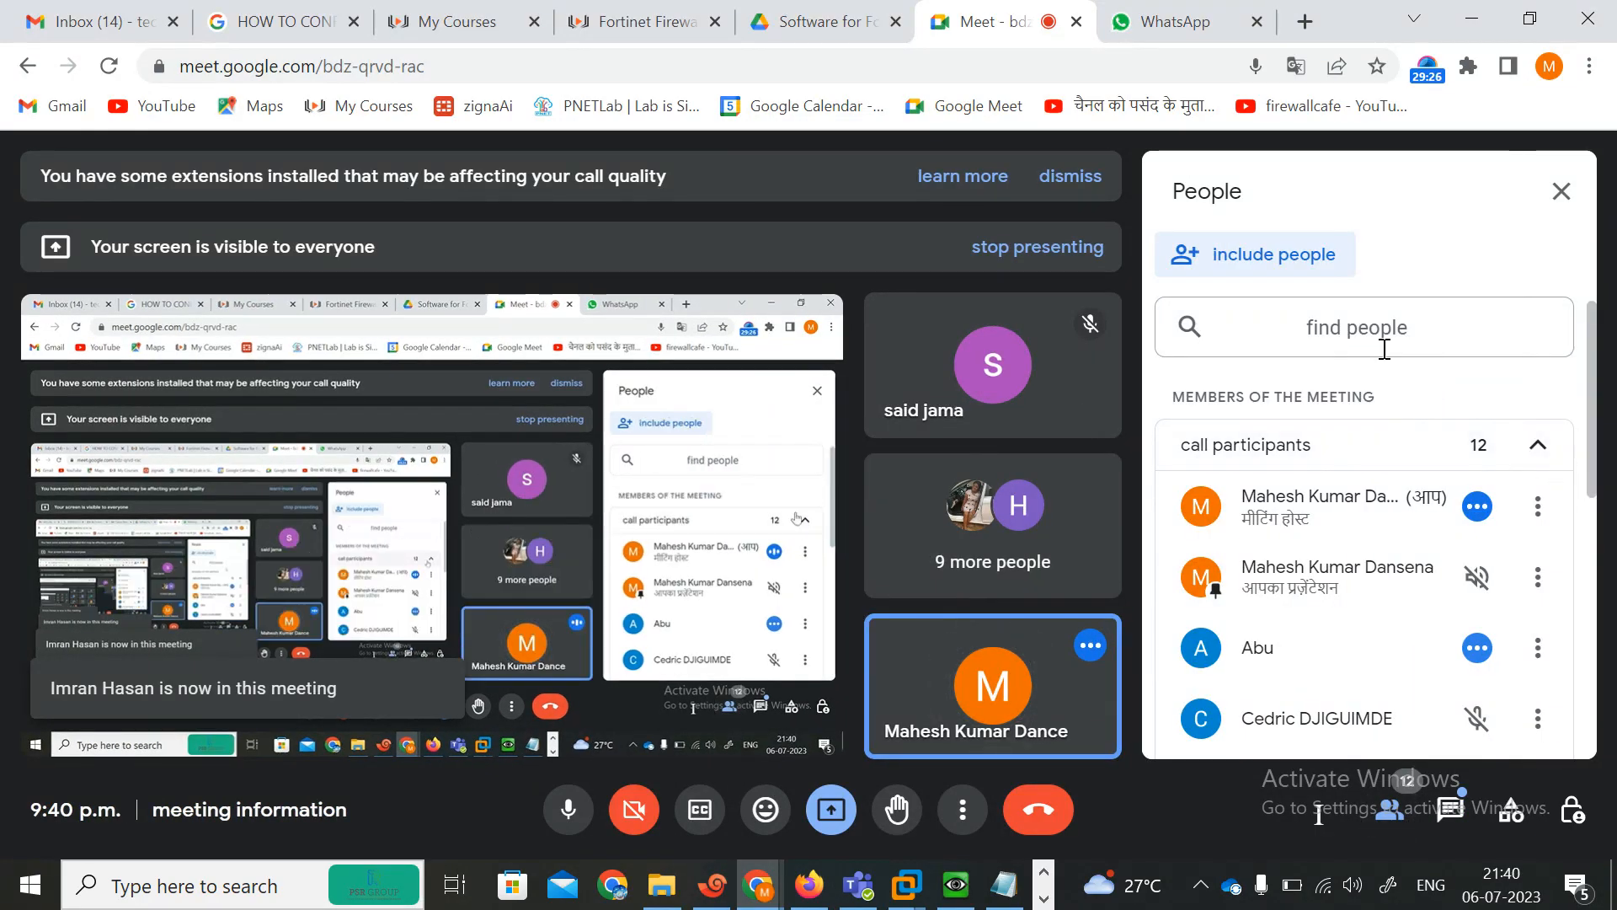
left_click_drag(1591, 405, 1560, 318)
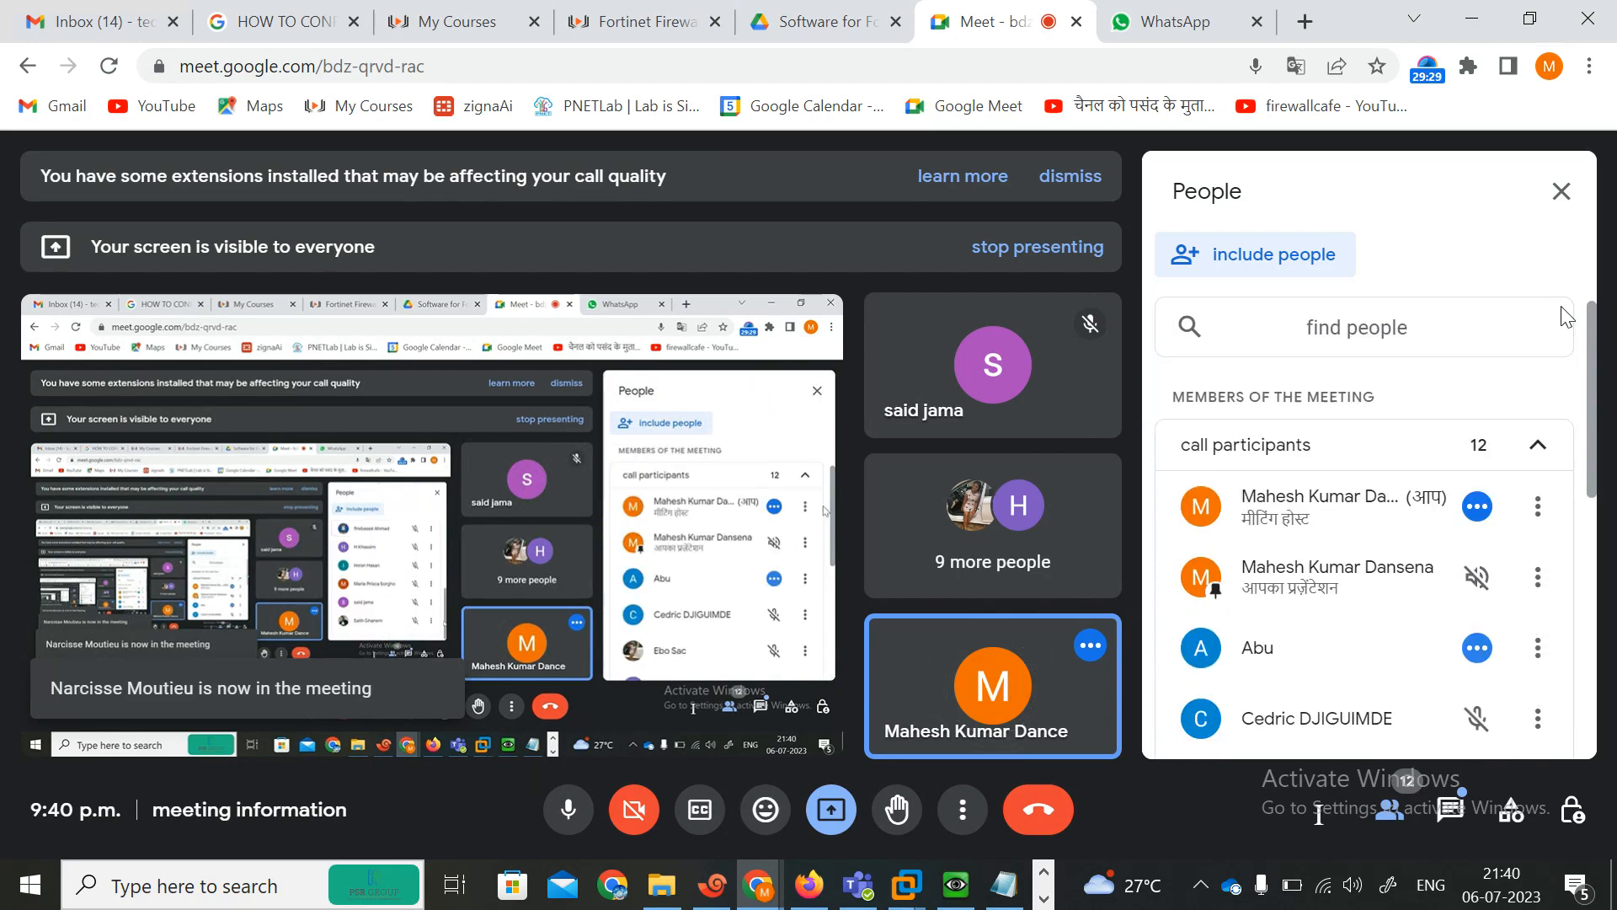
left_click(1478, 446)
left_click(1537, 446)
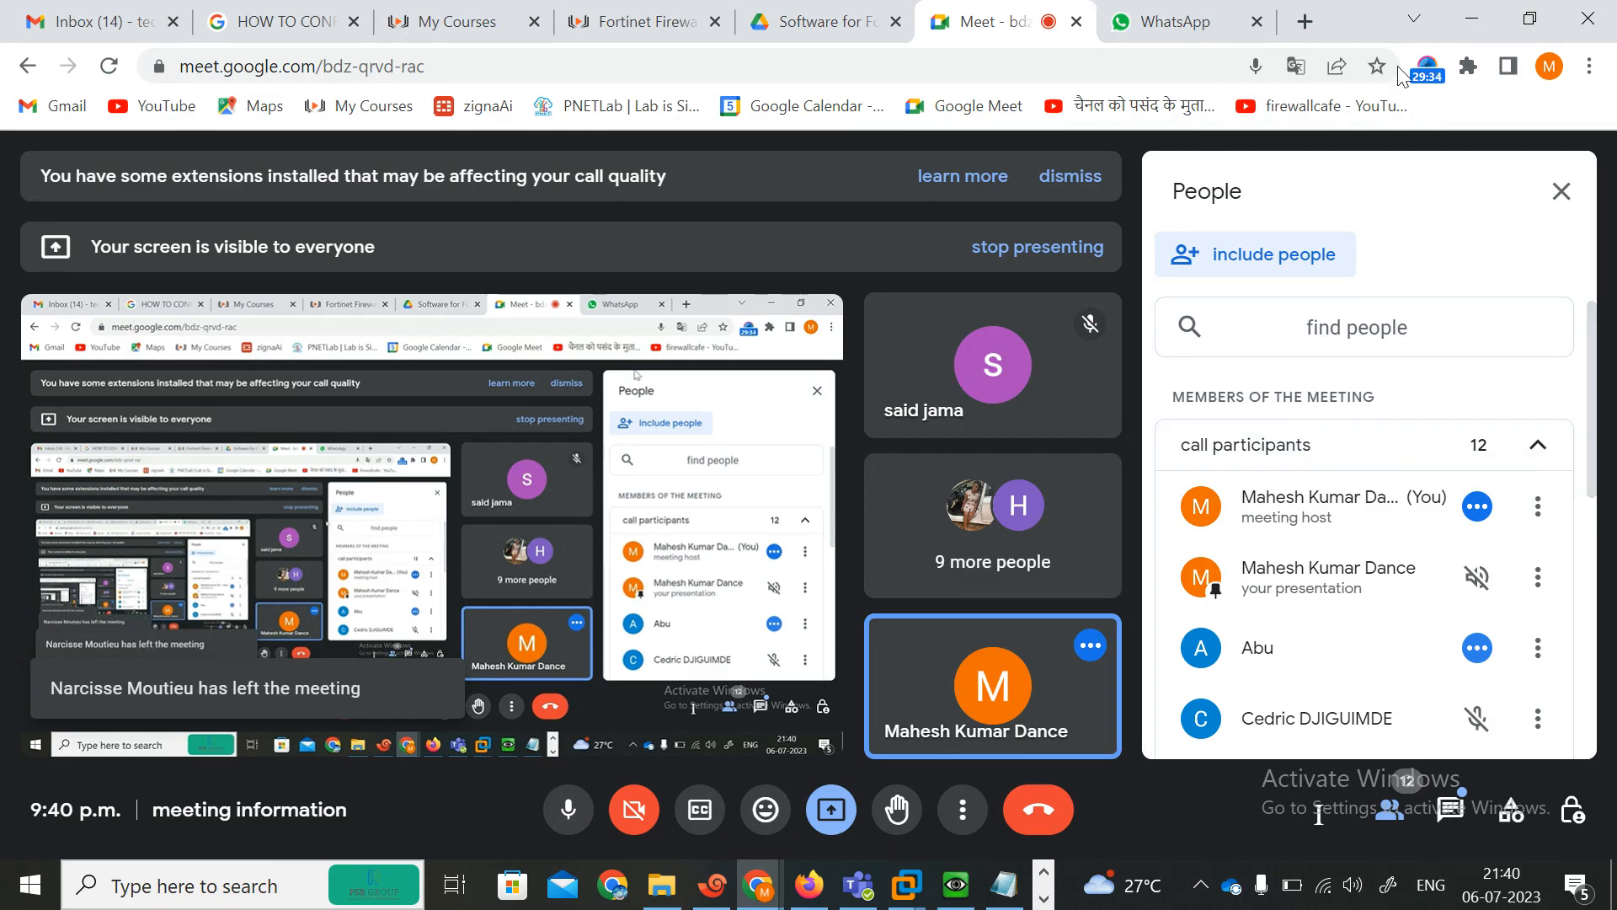
Return to the AFRICA FortiGate's system settings, dismiss the screen-sharing notice and apply the settings again.
left_click(1470, 24)
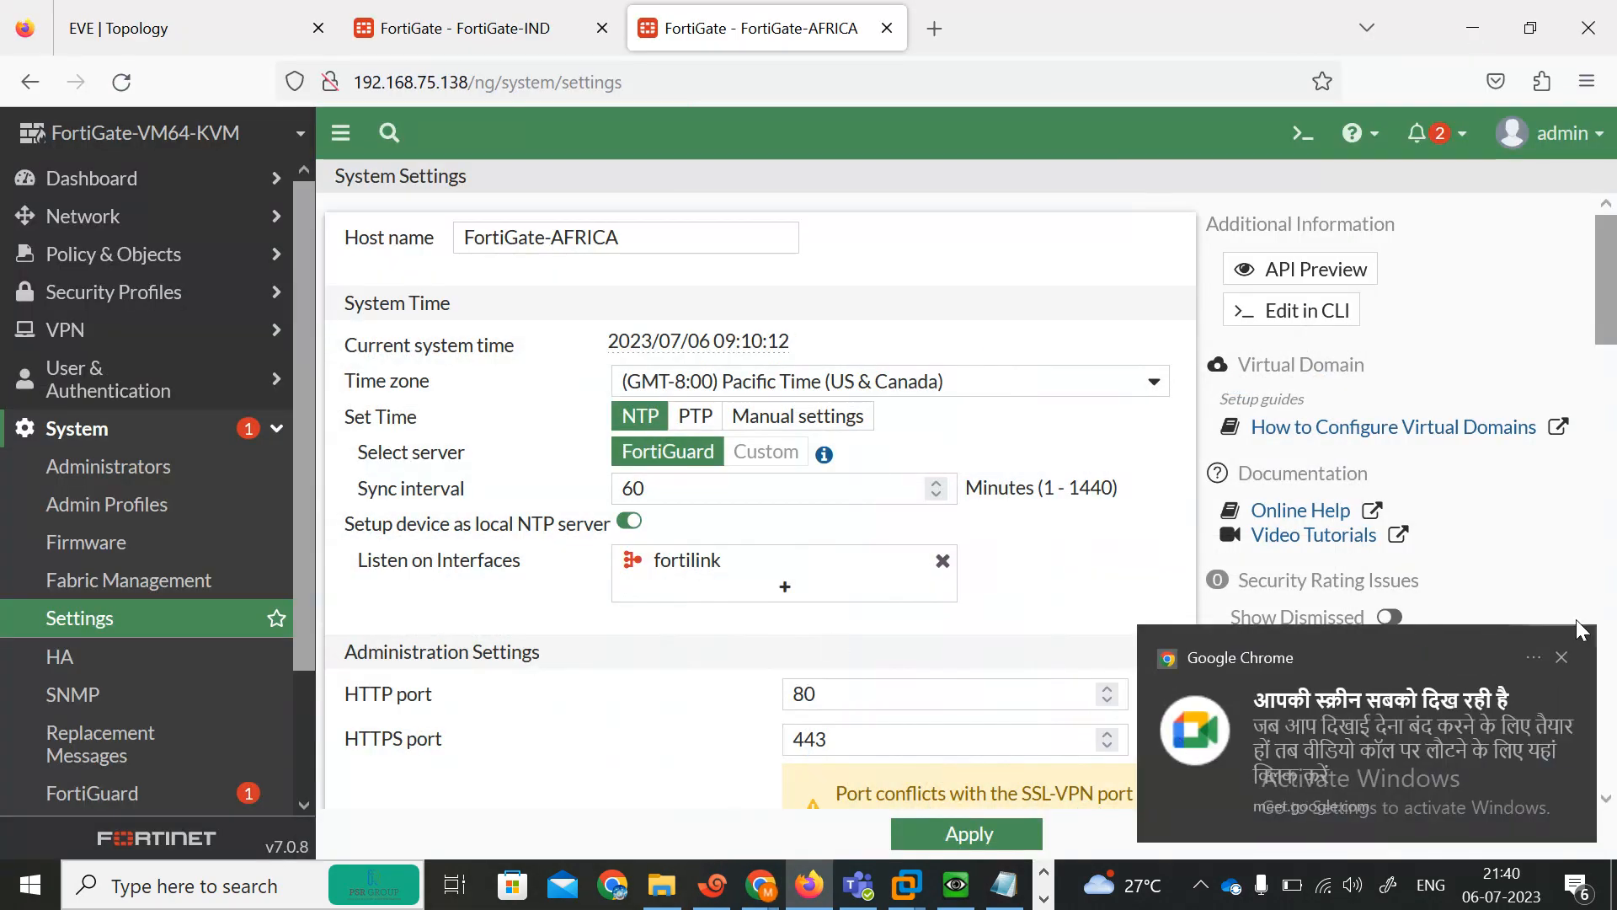
left_click(1560, 658)
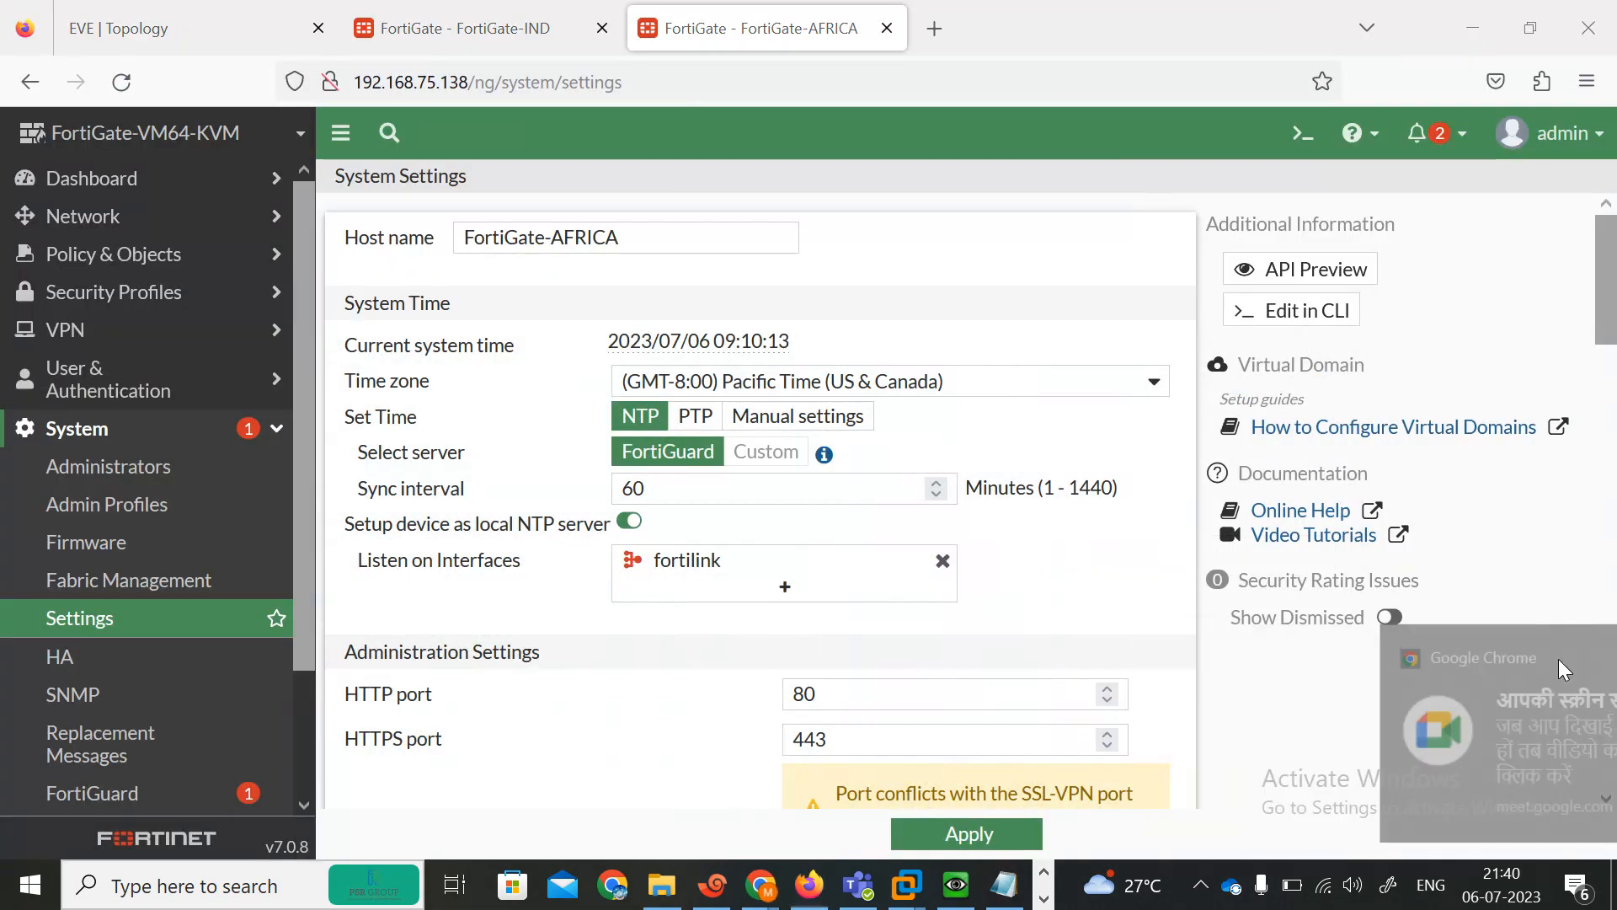
left_click(967, 833)
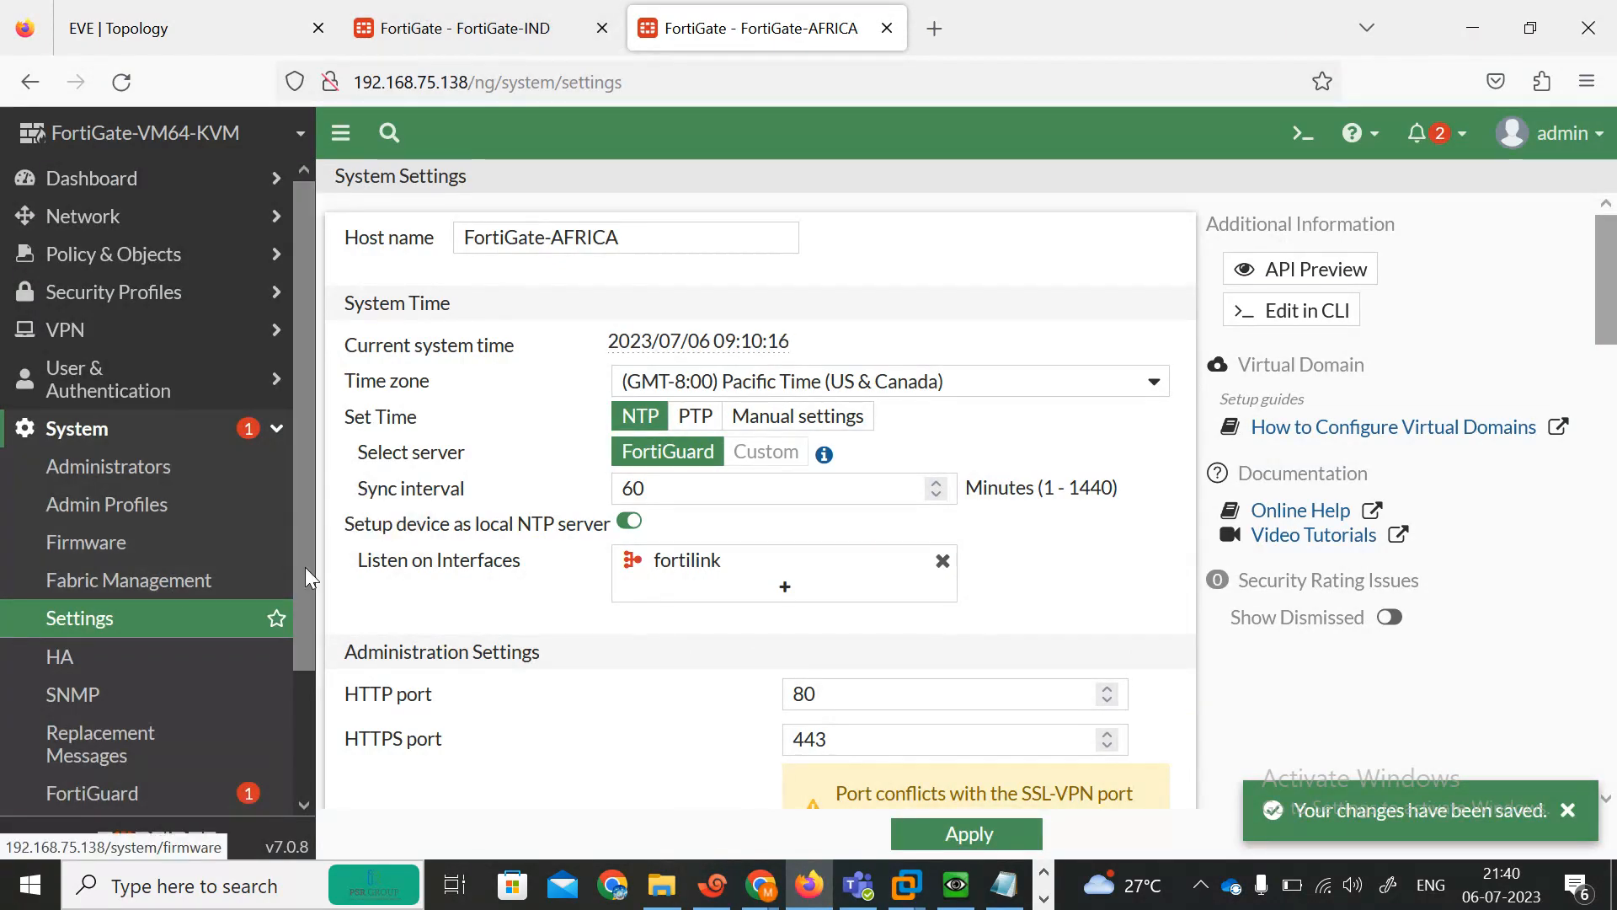
Enable Multiple Interface Policies in the AFRICA FortiGate's Feature Visibility and apply the change.
scroll(306, 573, "down", 3)
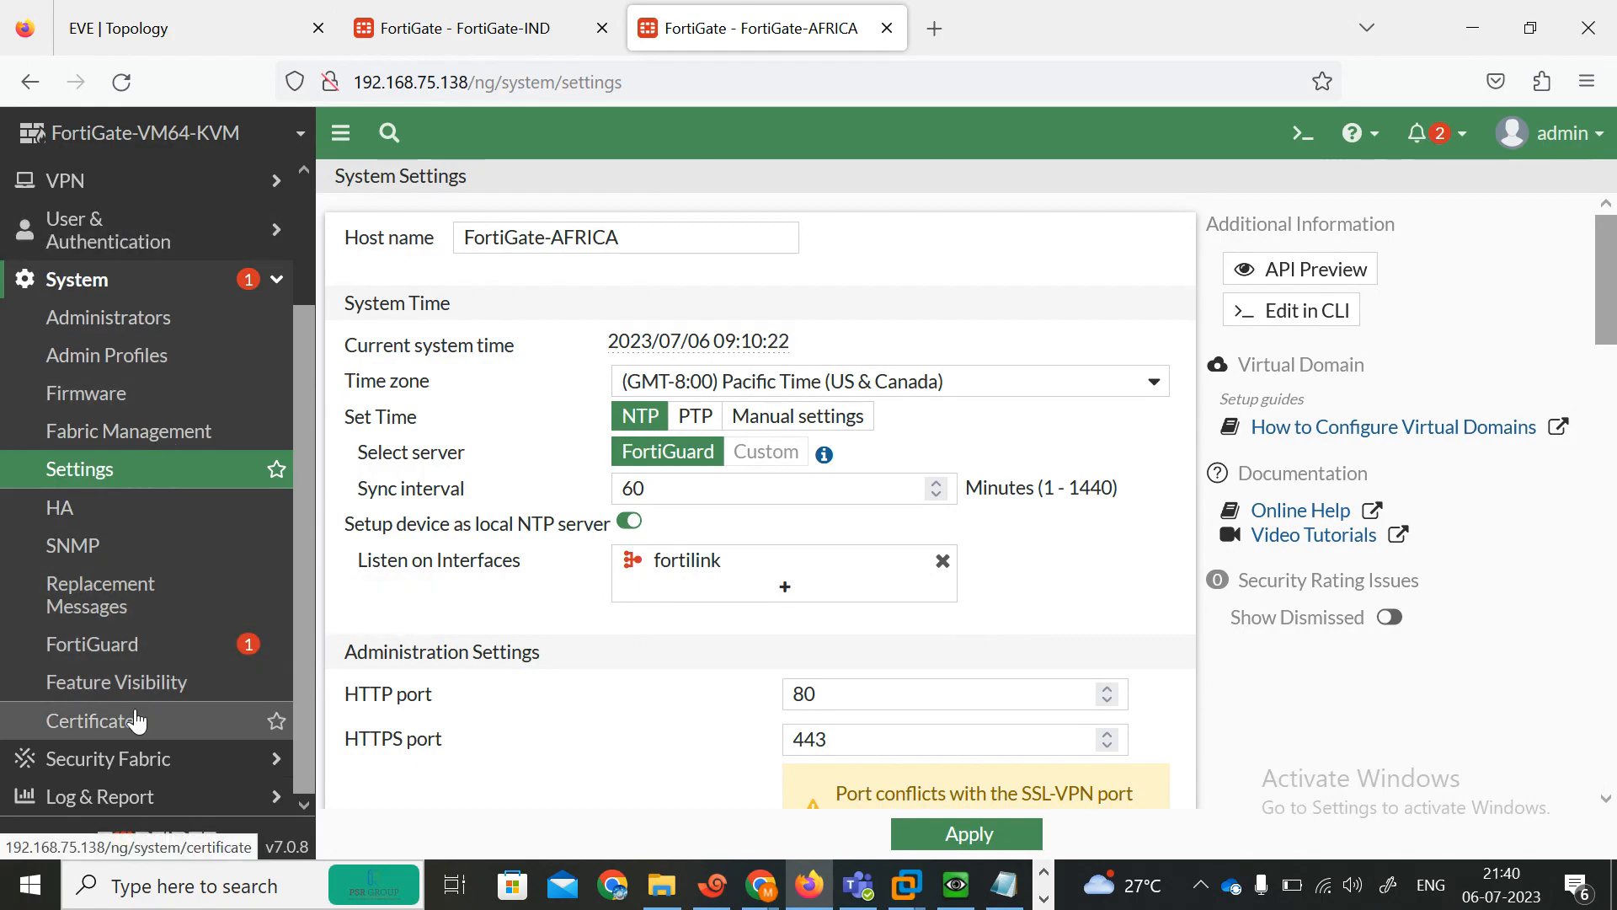
left_click(118, 682)
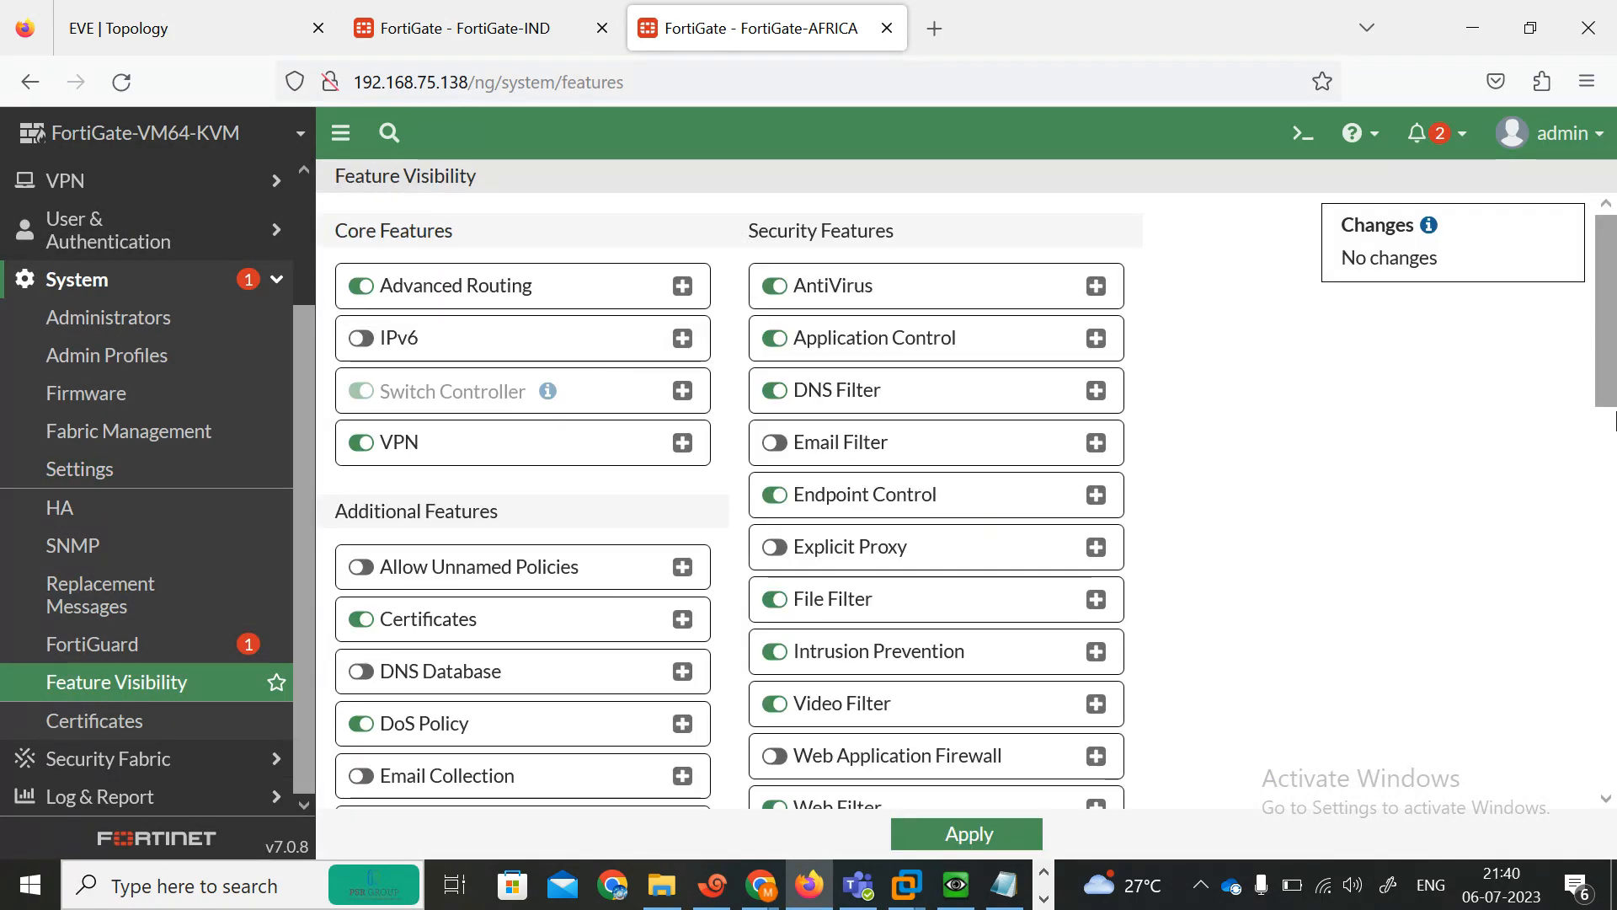
left_click_drag(1615, 389, 1616, 787)
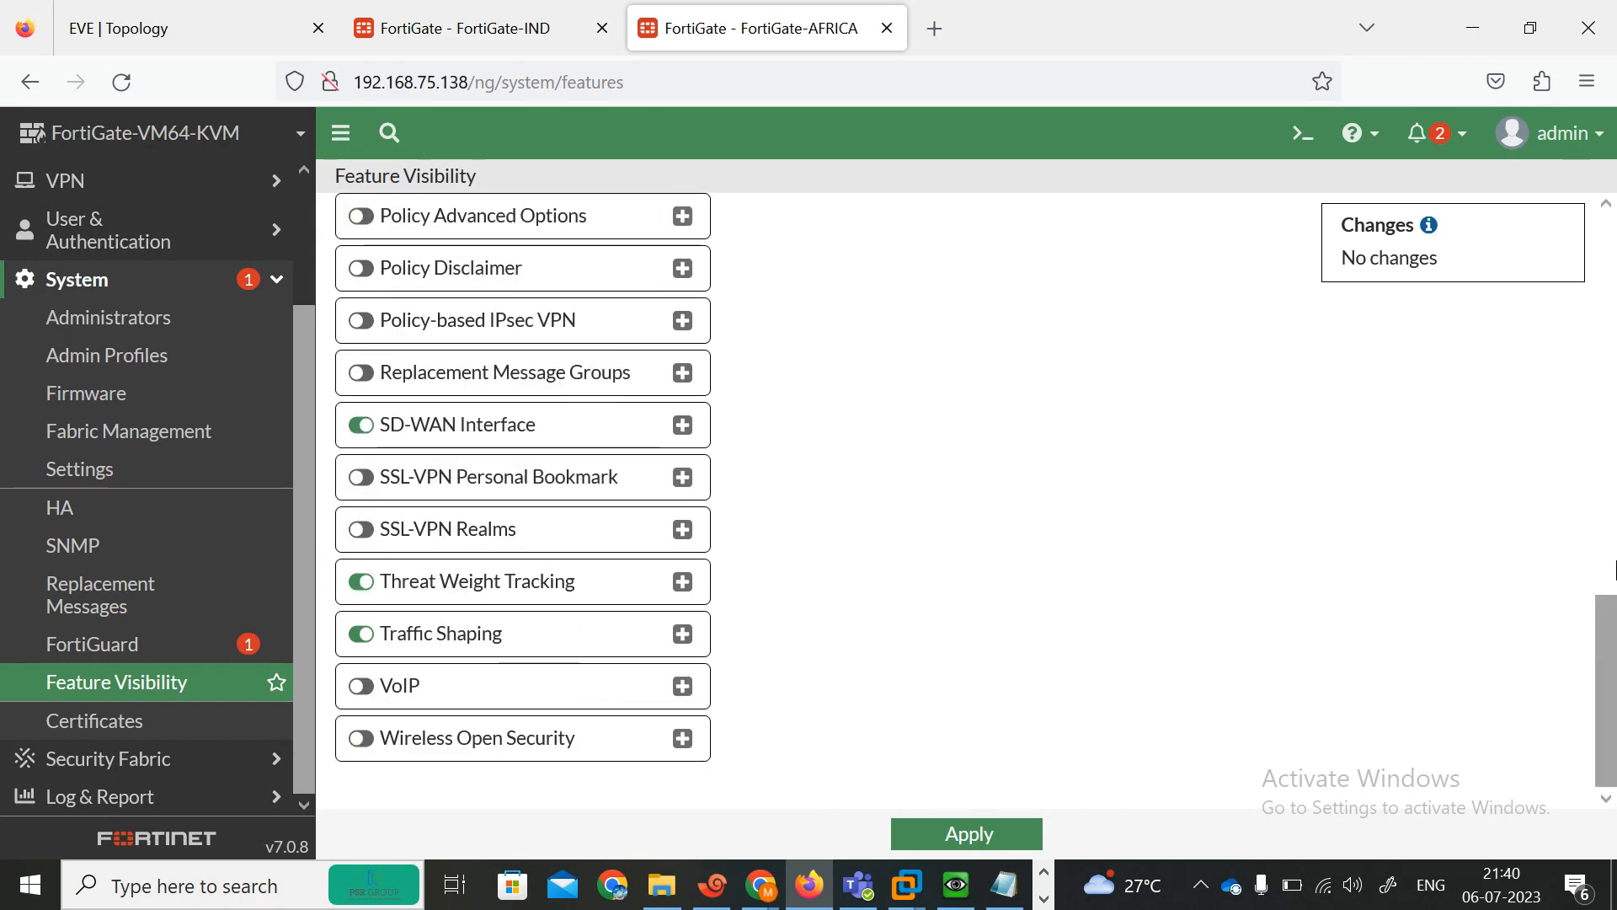
left_click(1616, 570)
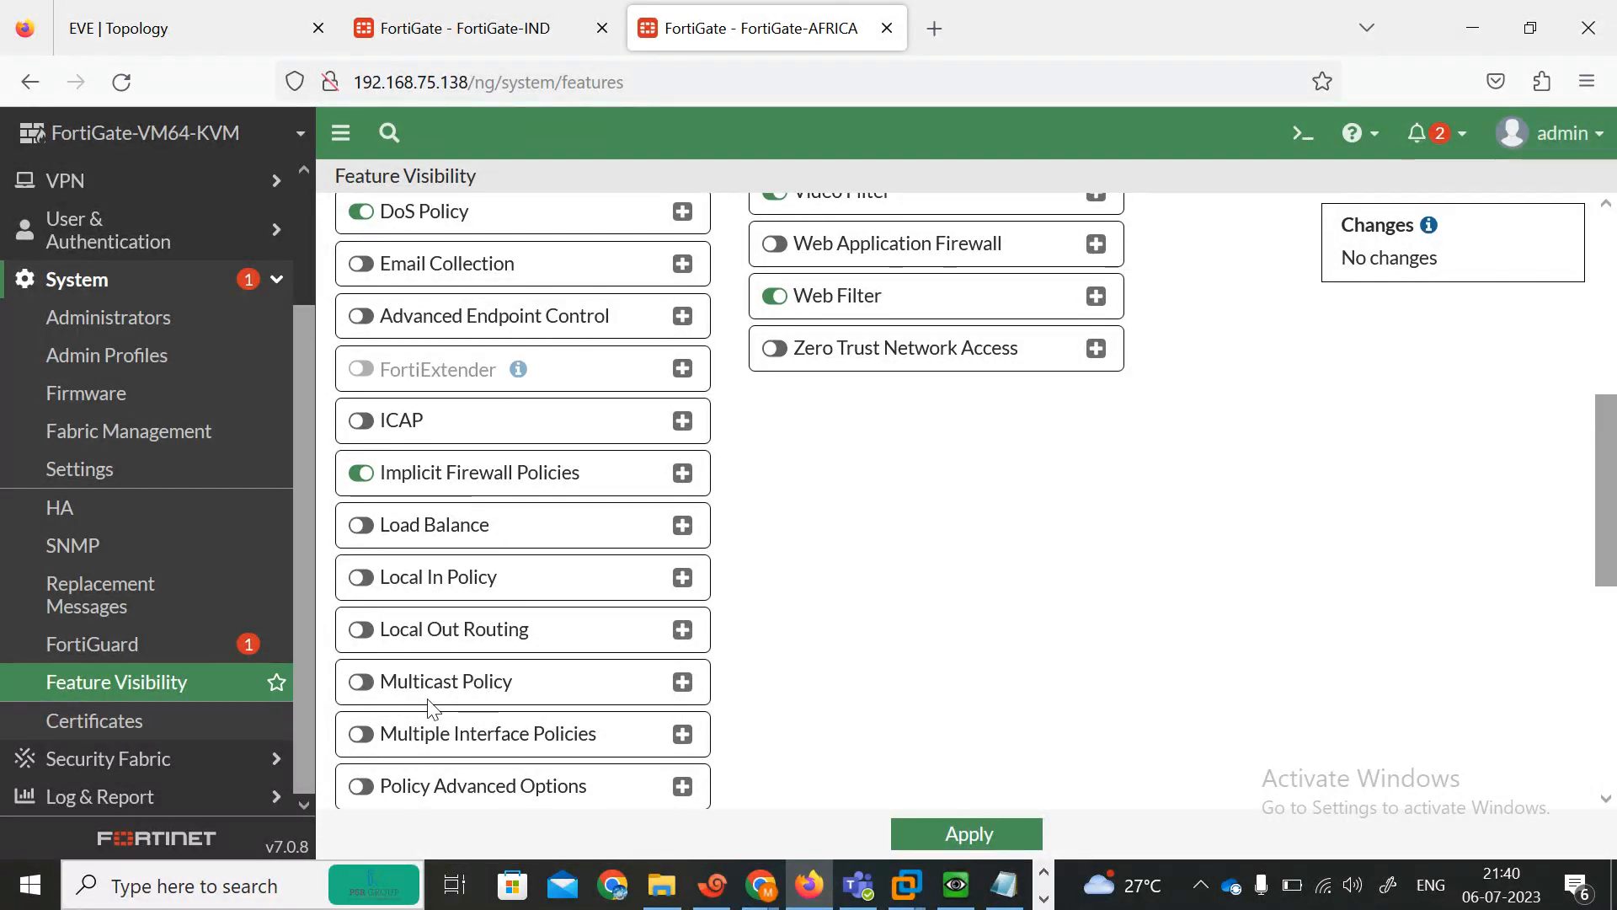
left_click(545, 737)
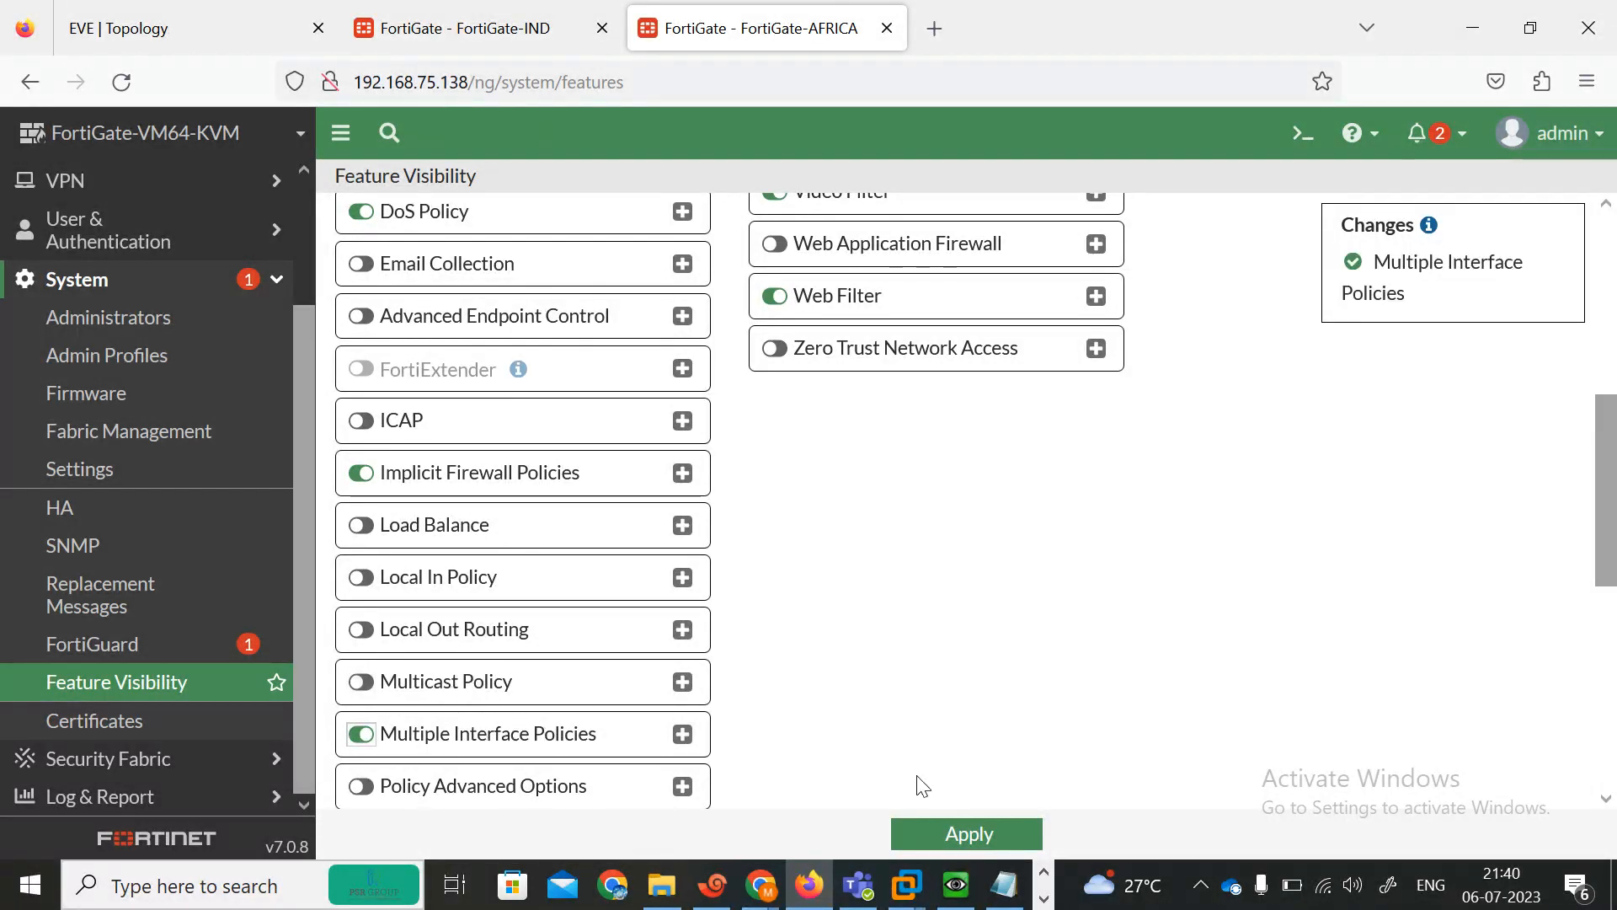
left_click(938, 833)
Switch to the Google Meet call, admit the participant waiting to join, and return to the browser.
left_click(455, 14)
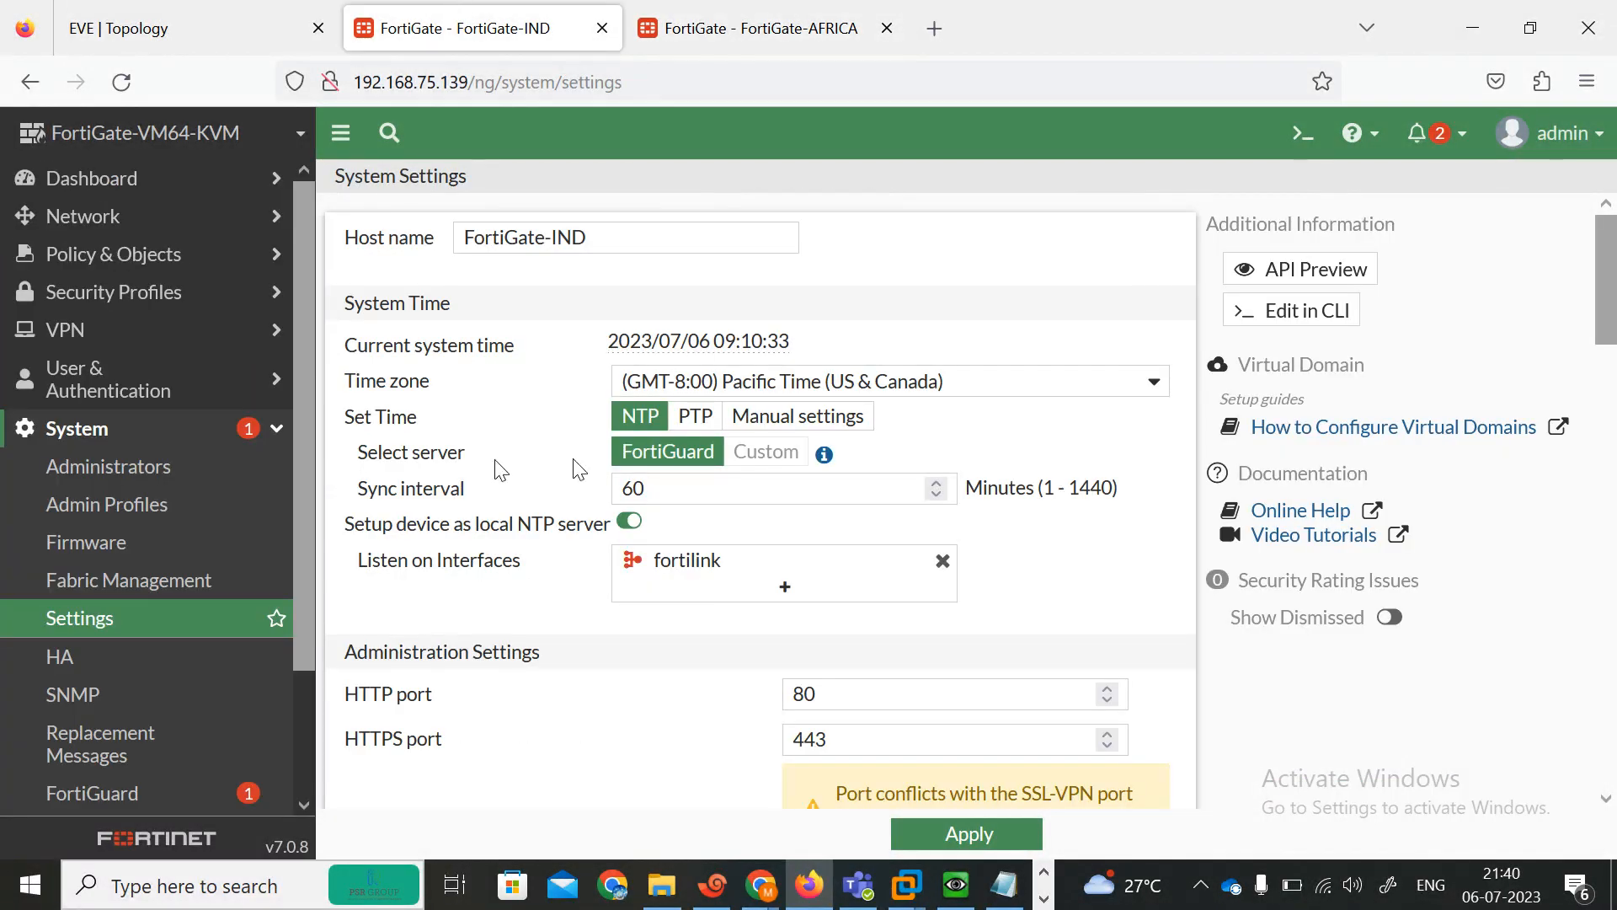
mouse_move(761, 885)
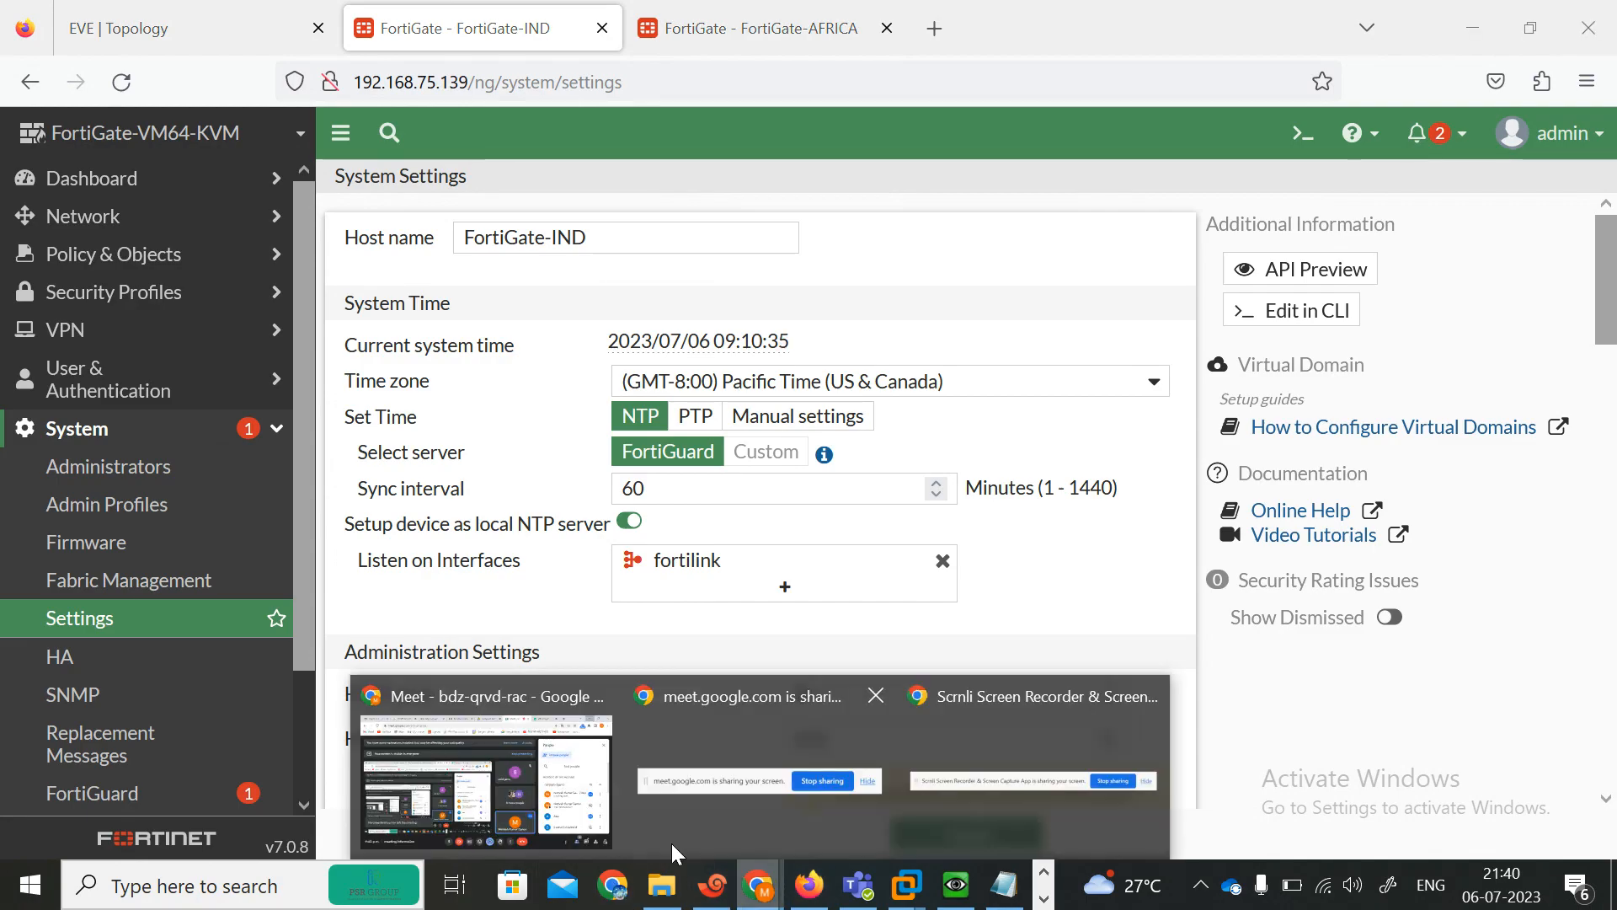
left_click(543, 813)
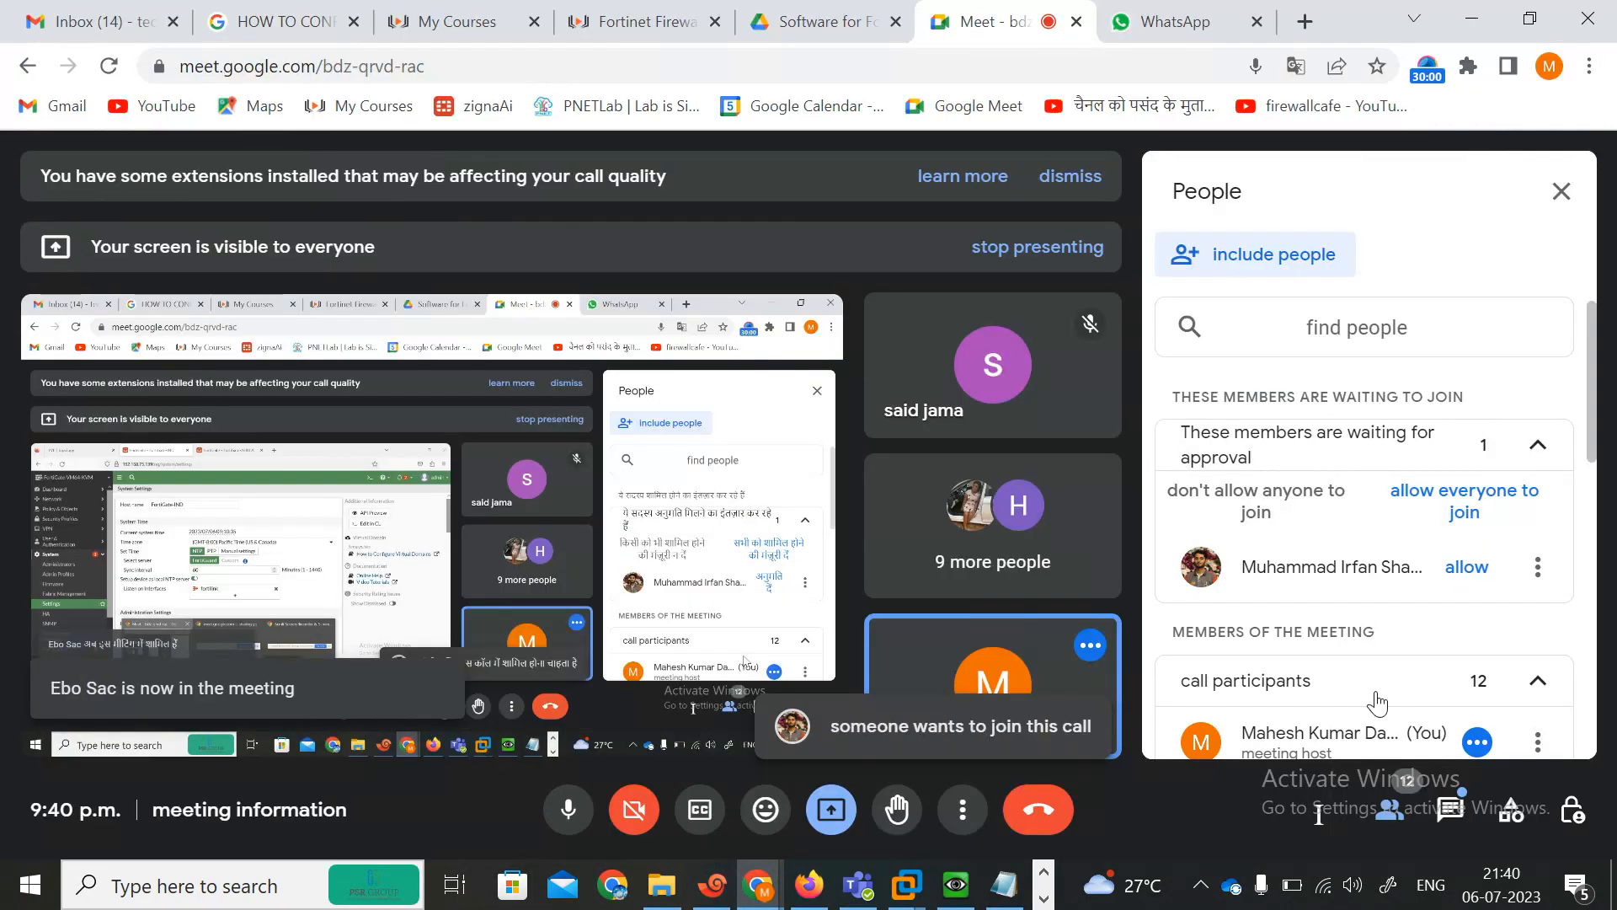
left_click(1470, 581)
key("alt+Tab")
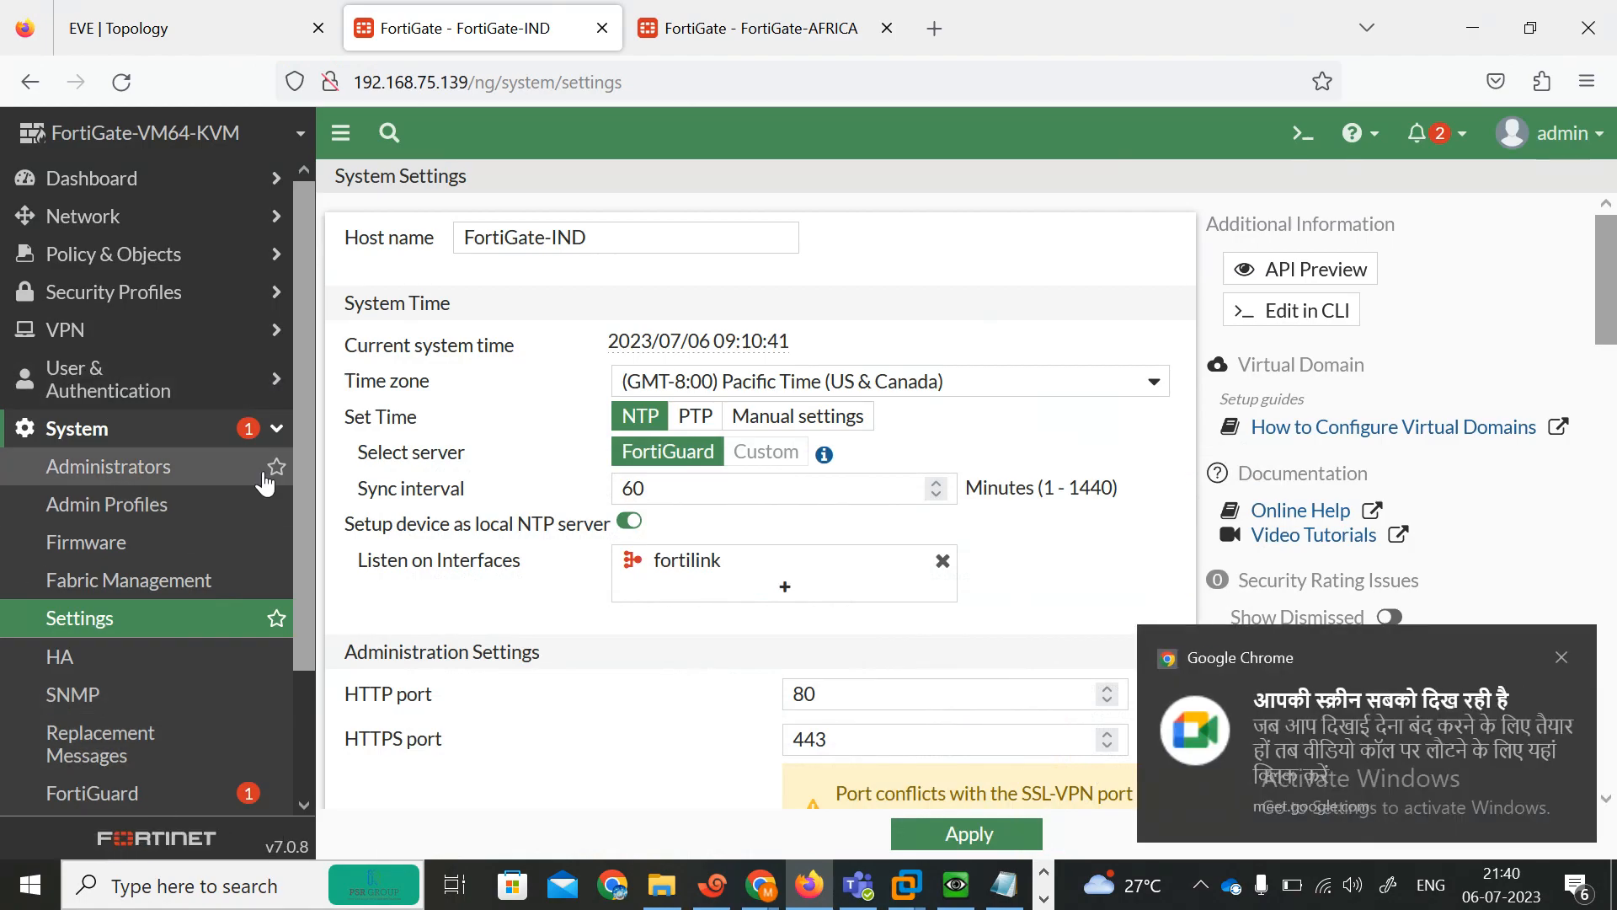
Enable Multiple Interface Policies in the INDIA FortiGate's Feature Visibility and apply the change.
scroll(301, 523, "down", 3)
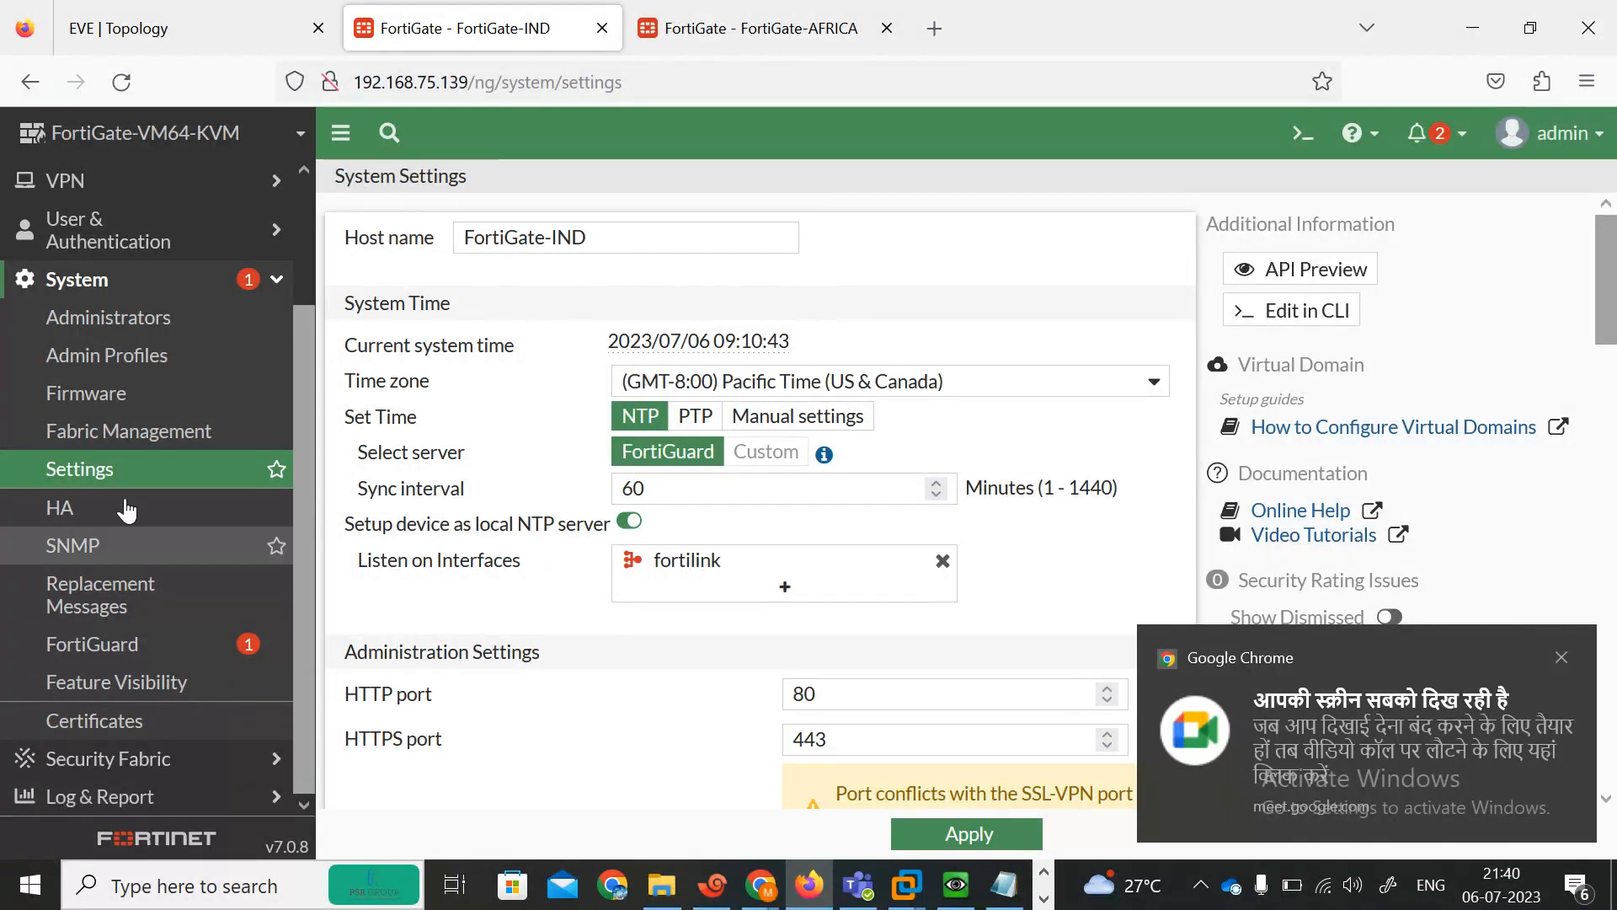
left_click(97, 689)
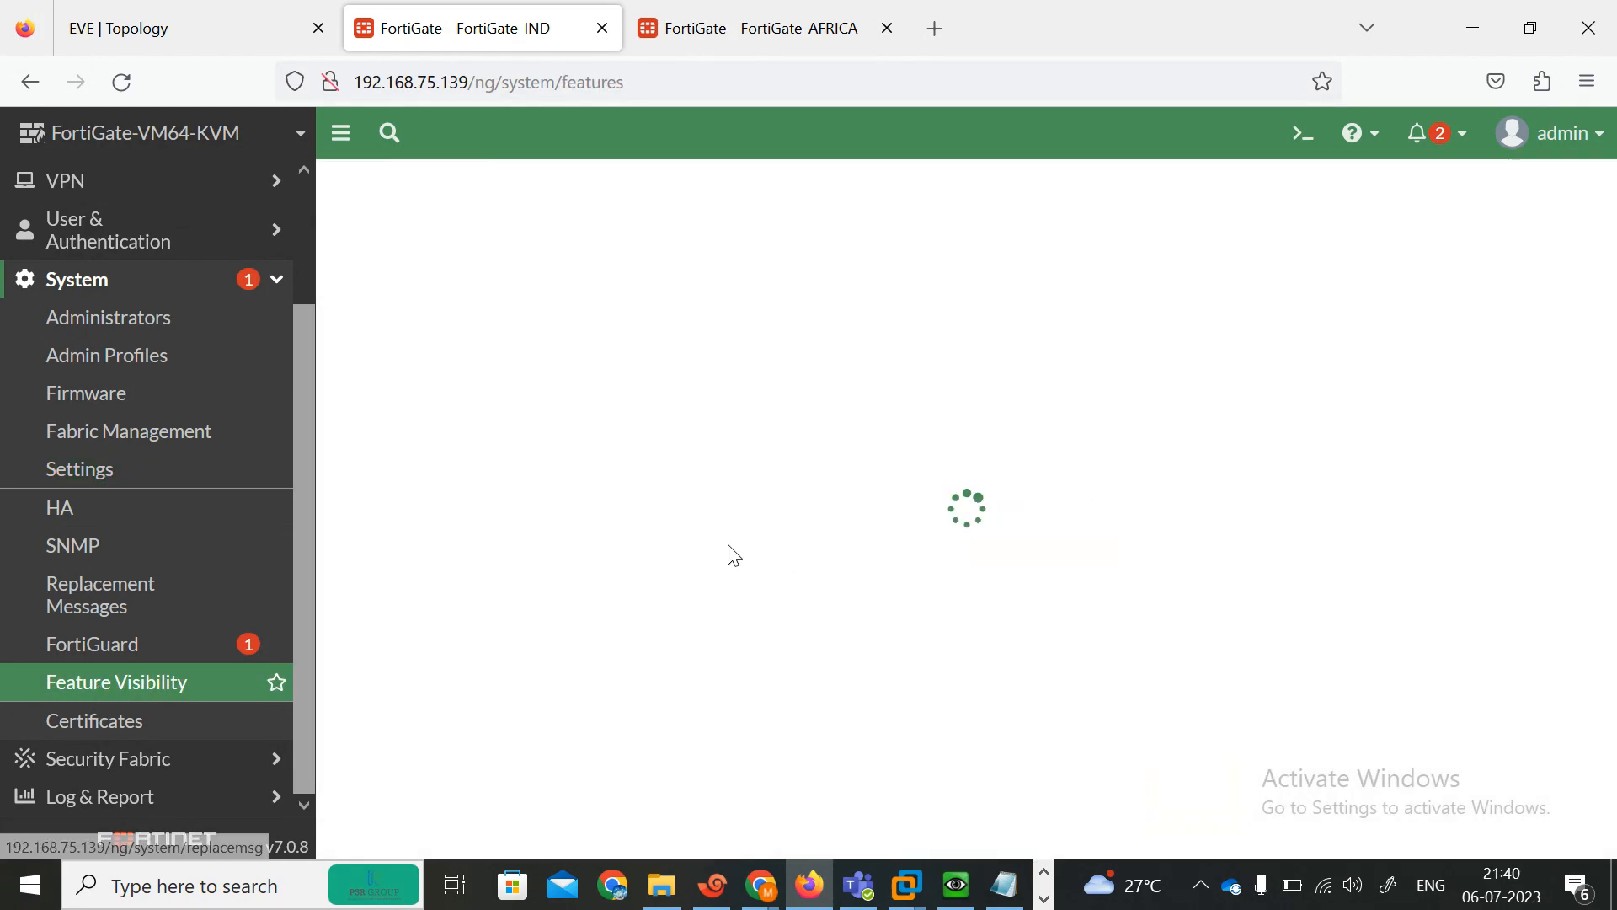
scroll(604, 535, "down", 10)
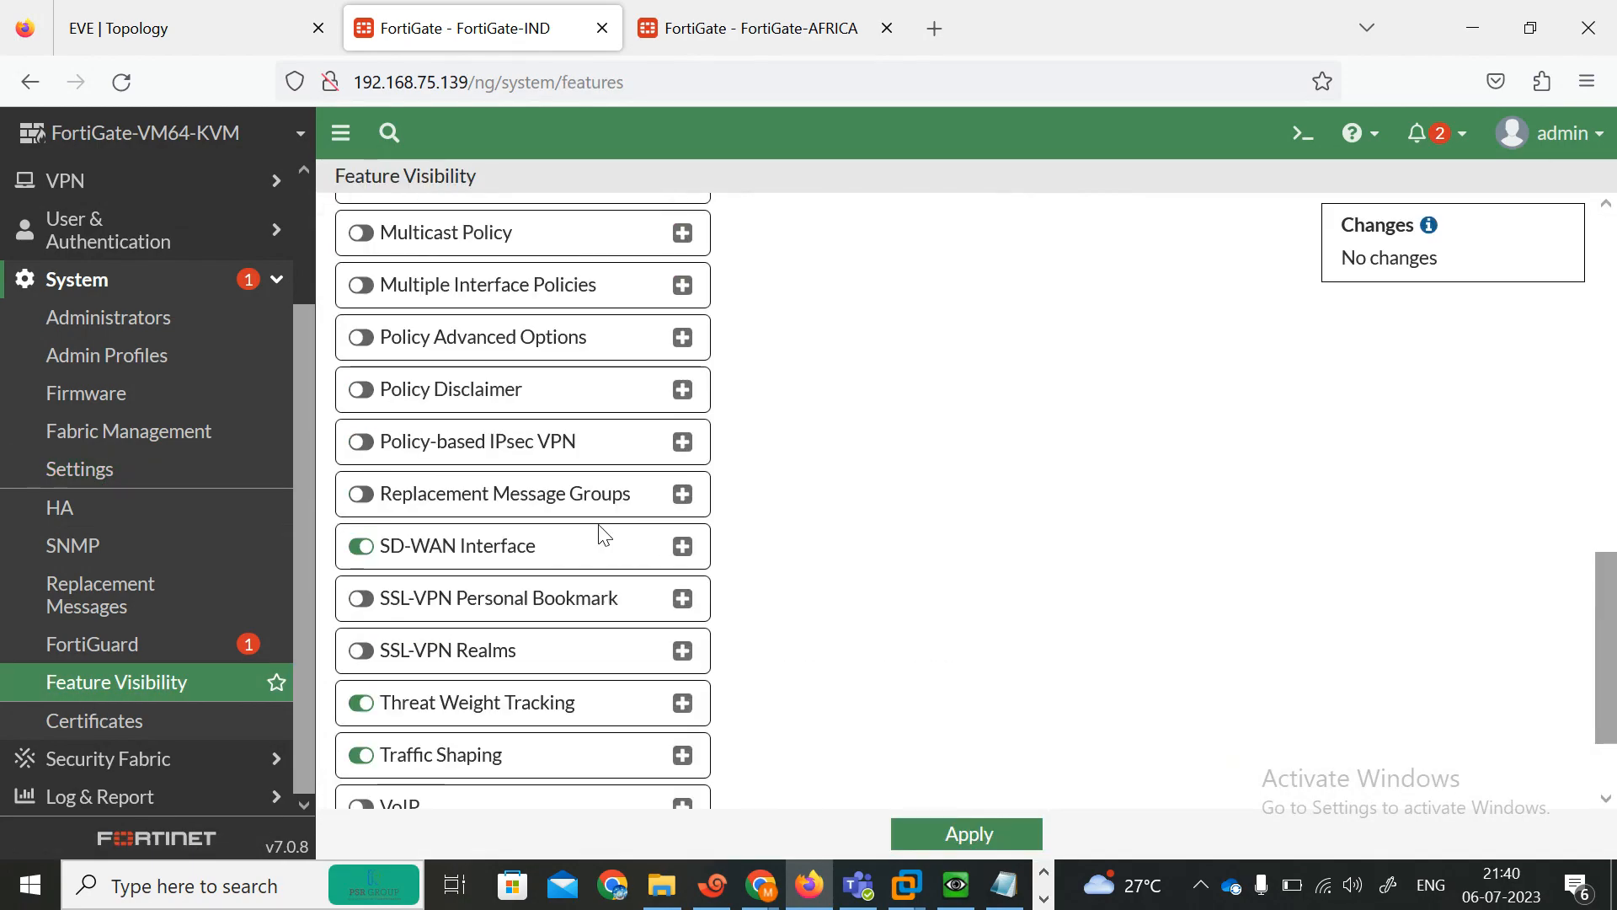
left_click(361, 285)
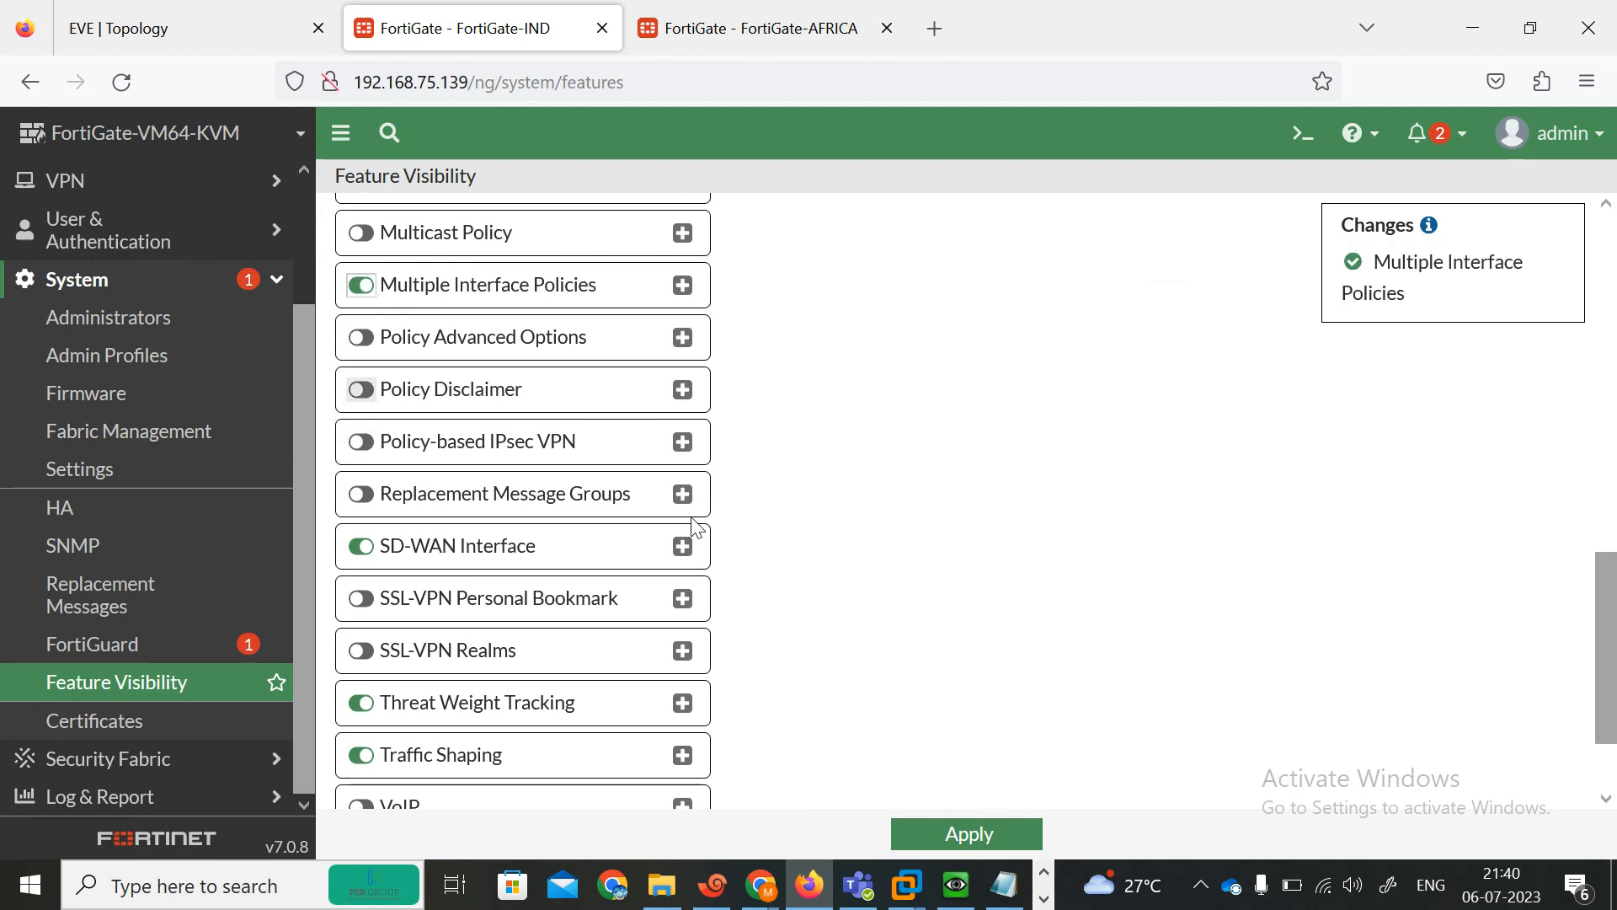
left_click(932, 834)
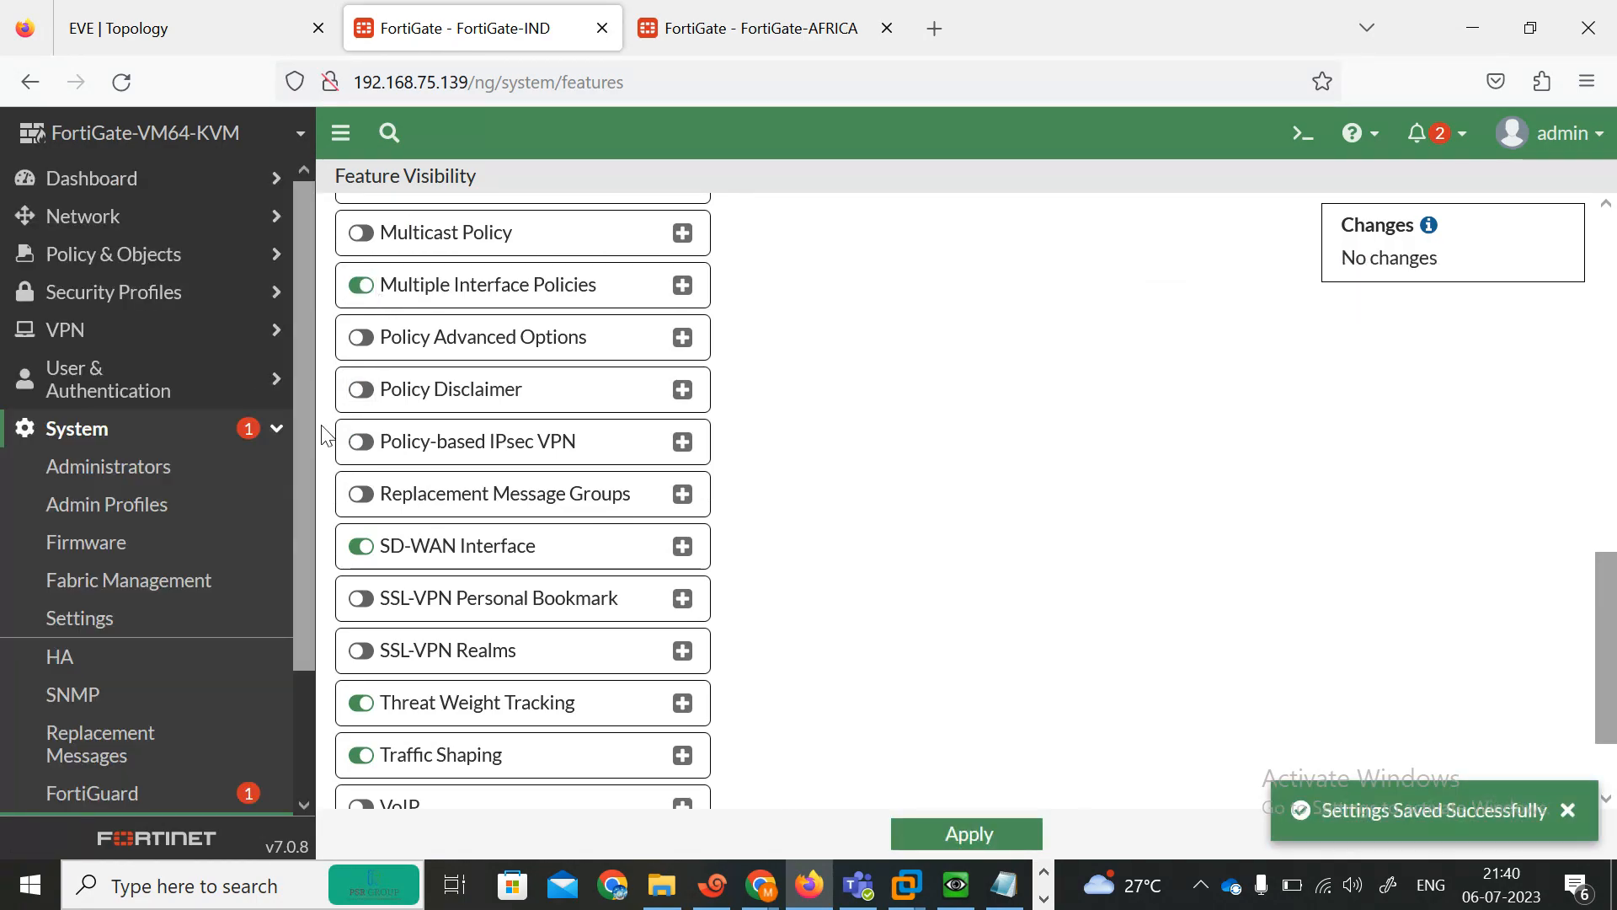
Open the INDIA FortiGate's port1 interface settings, review them, and close the editor.
left_click(101, 221)
left_click(100, 255)
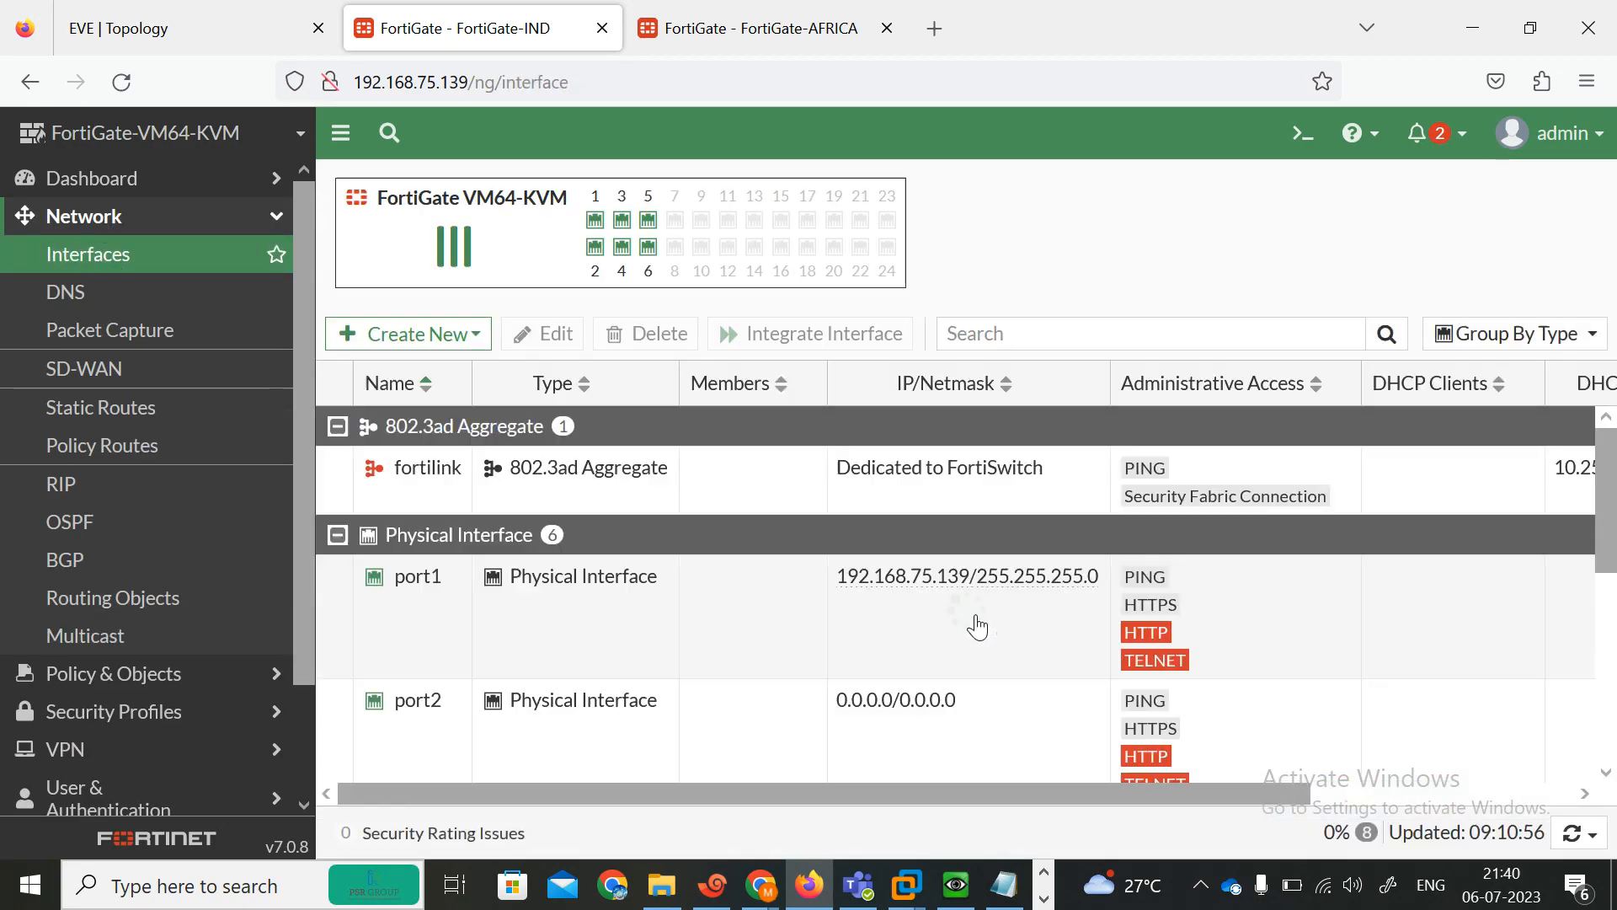
scroll(867, 664, "down", 4)
scroll(866, 664, "up", 4)
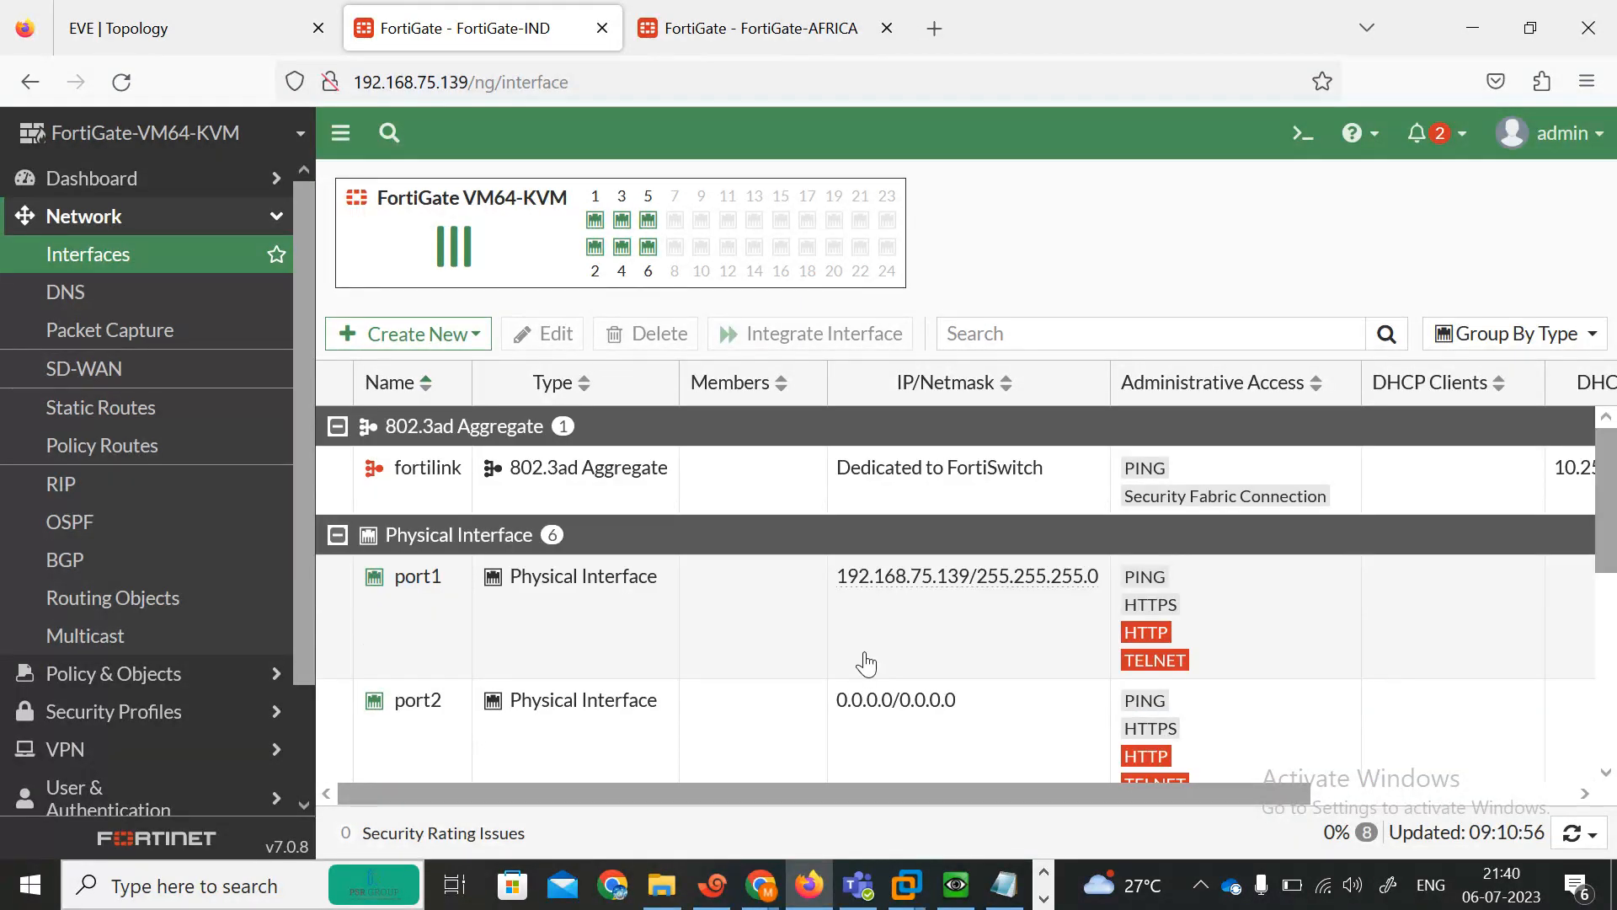
double_click(800, 632)
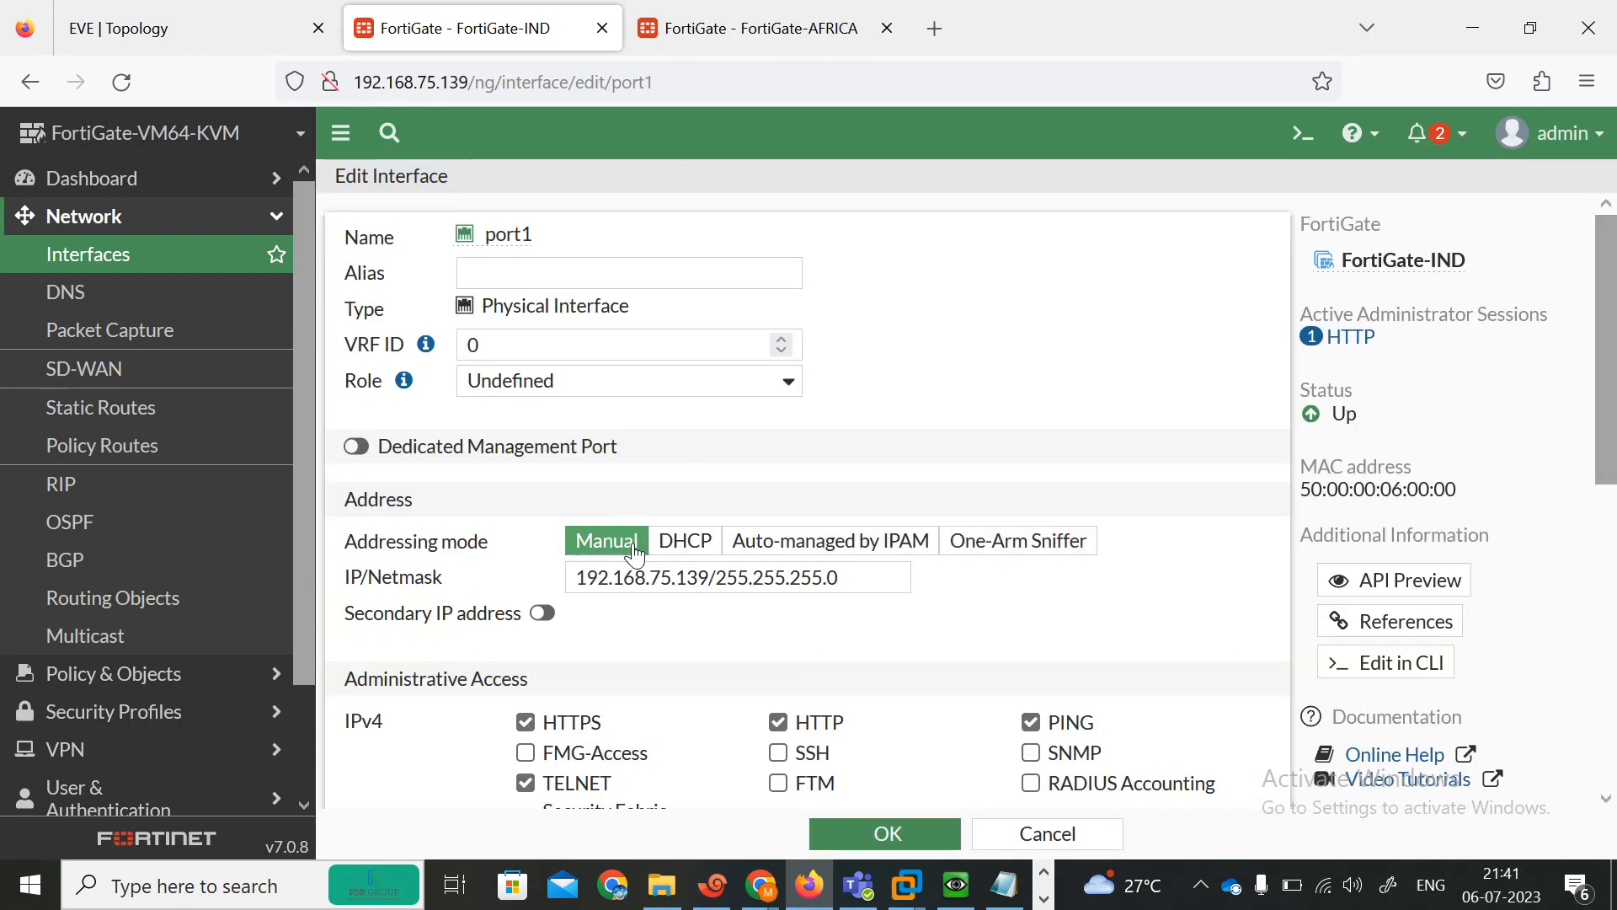
left_click_drag(1610, 379, 1605, 758)
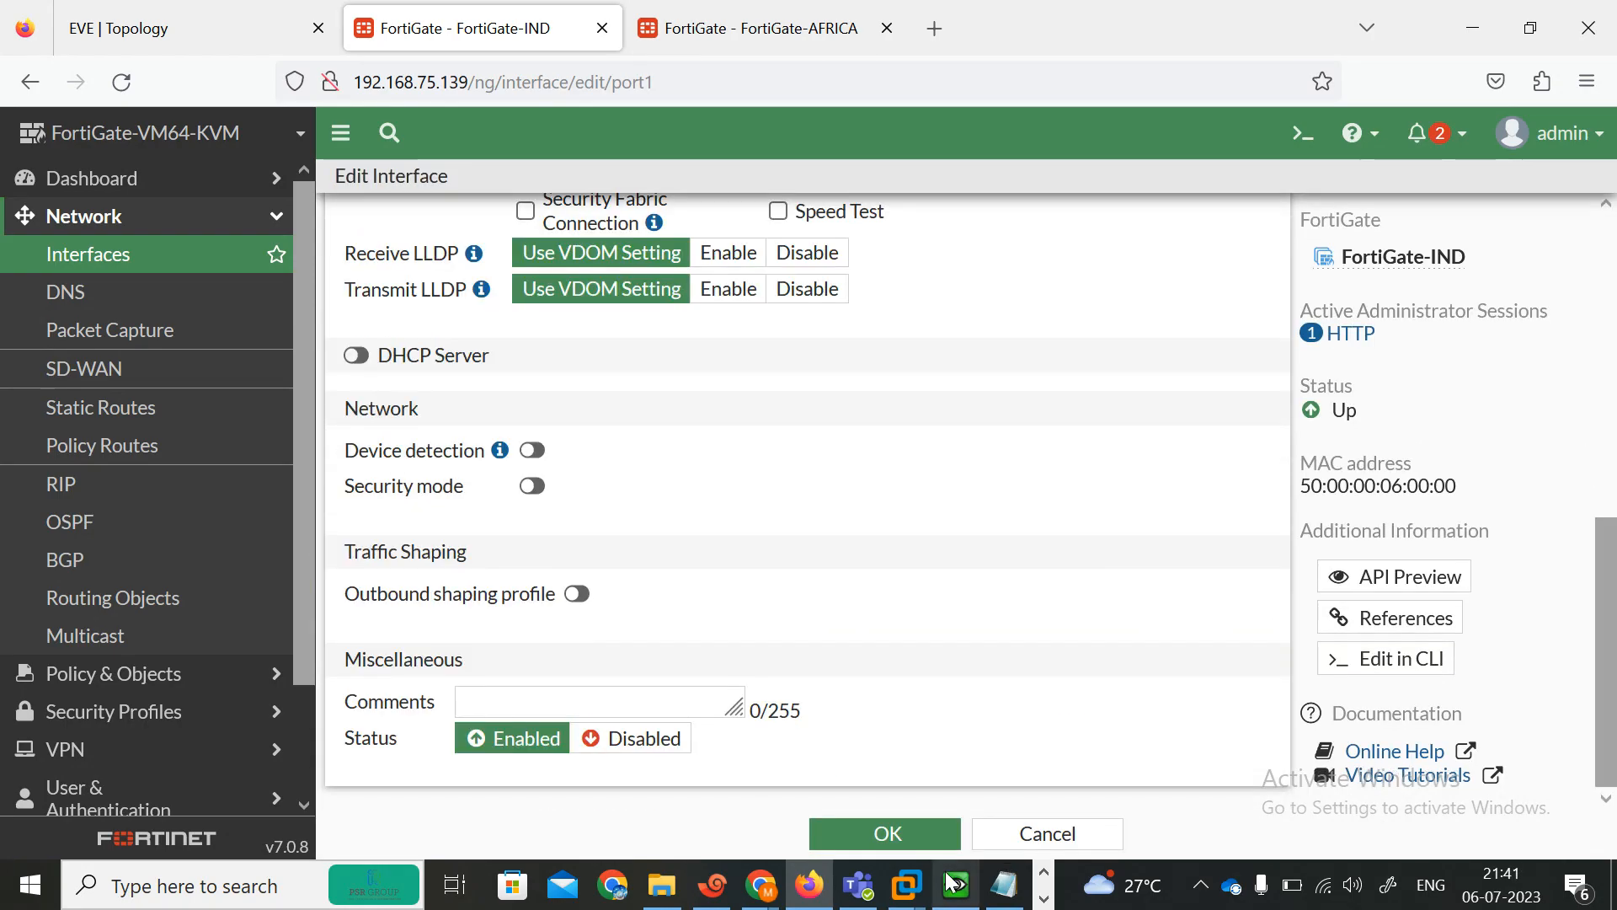
left_click(887, 835)
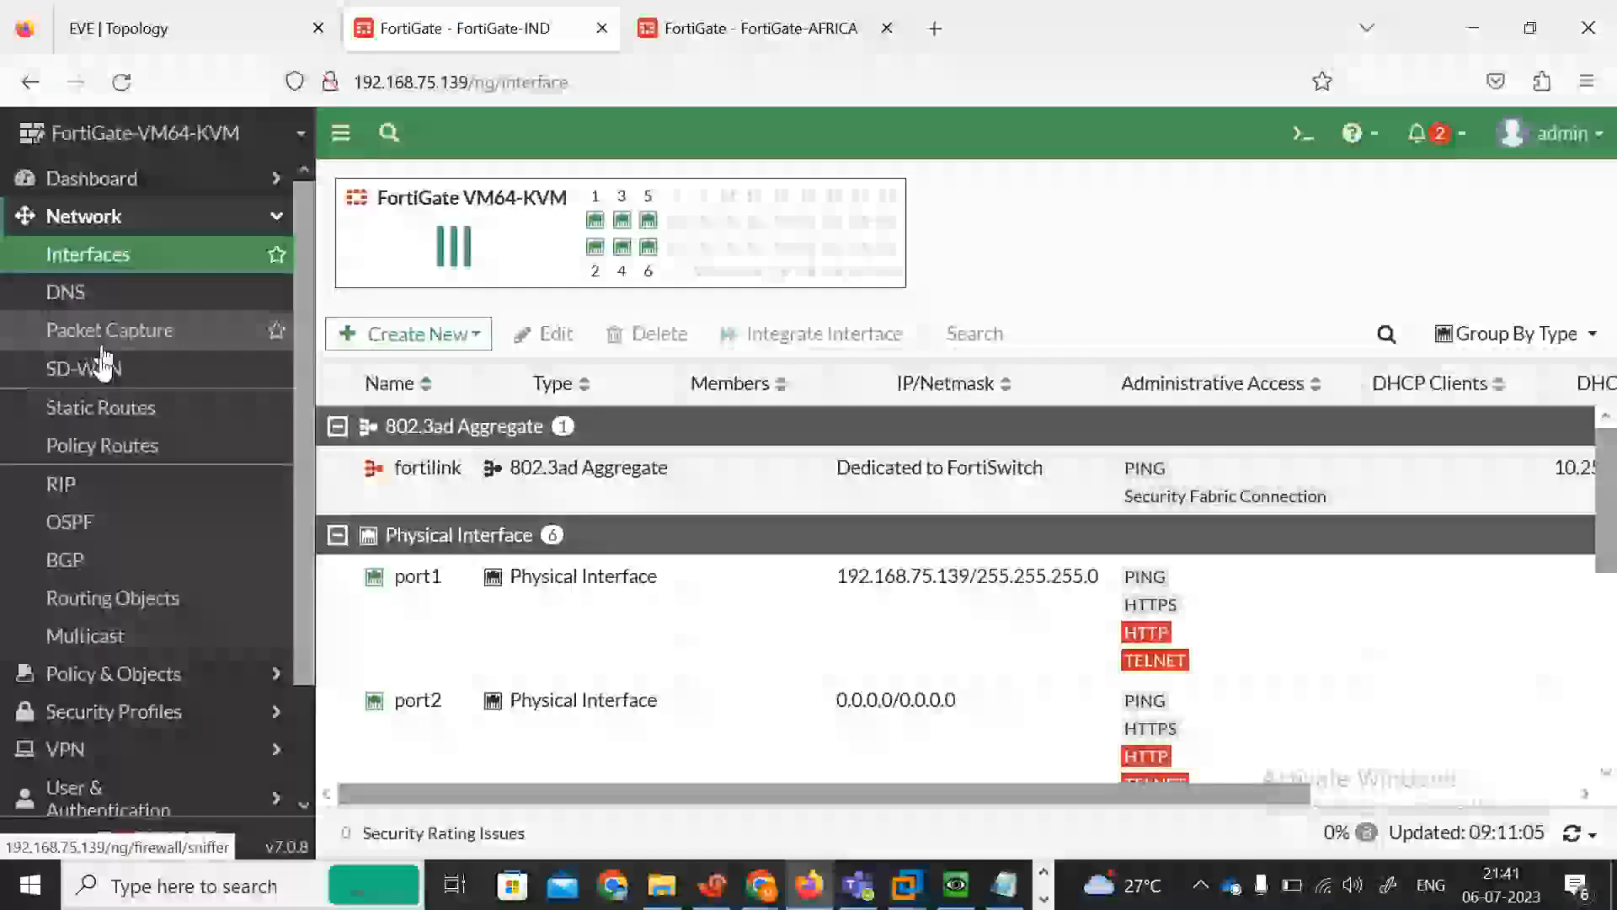
Start a new firewall policy on the INDIA FortiGate and name it ALL-ALL.
left_click(120, 689)
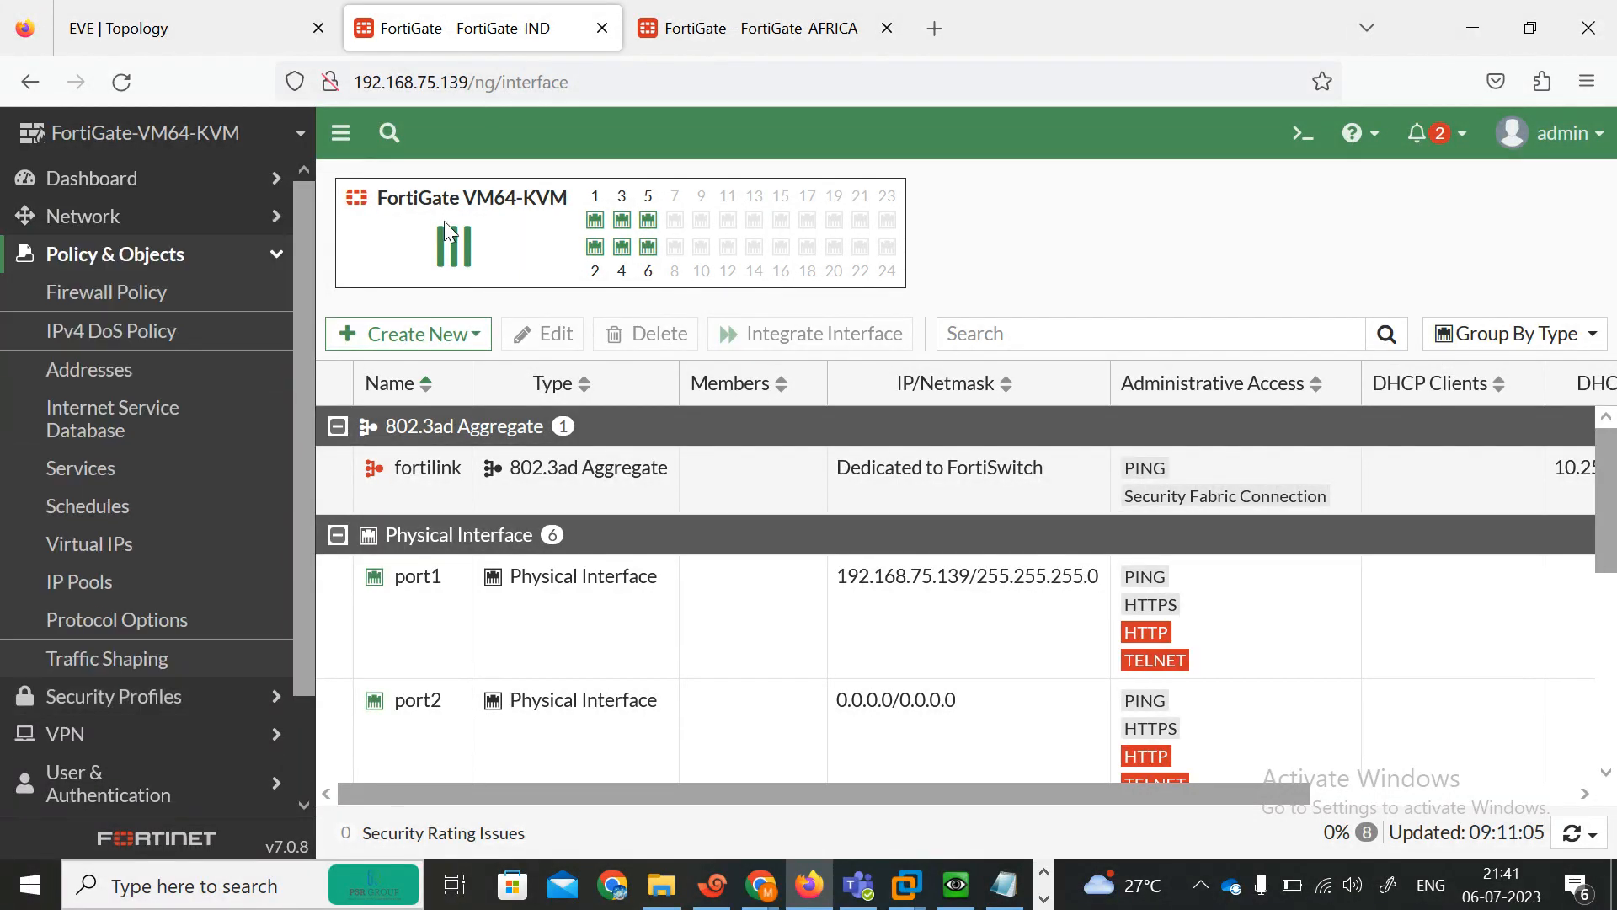
left_click(168, 293)
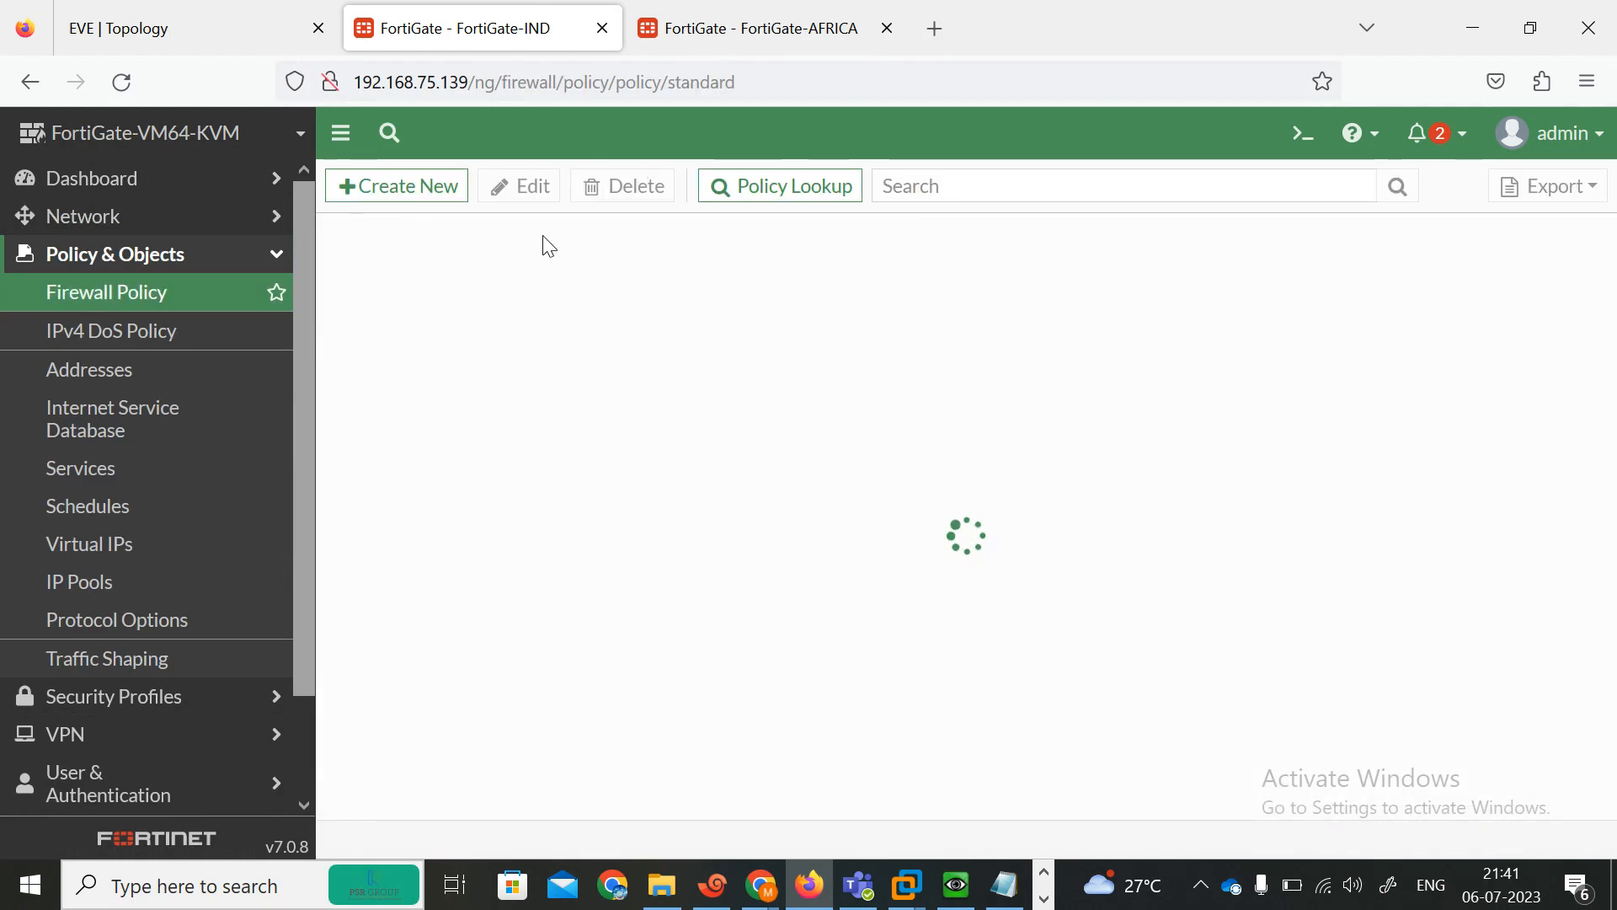
left_click(393, 188)
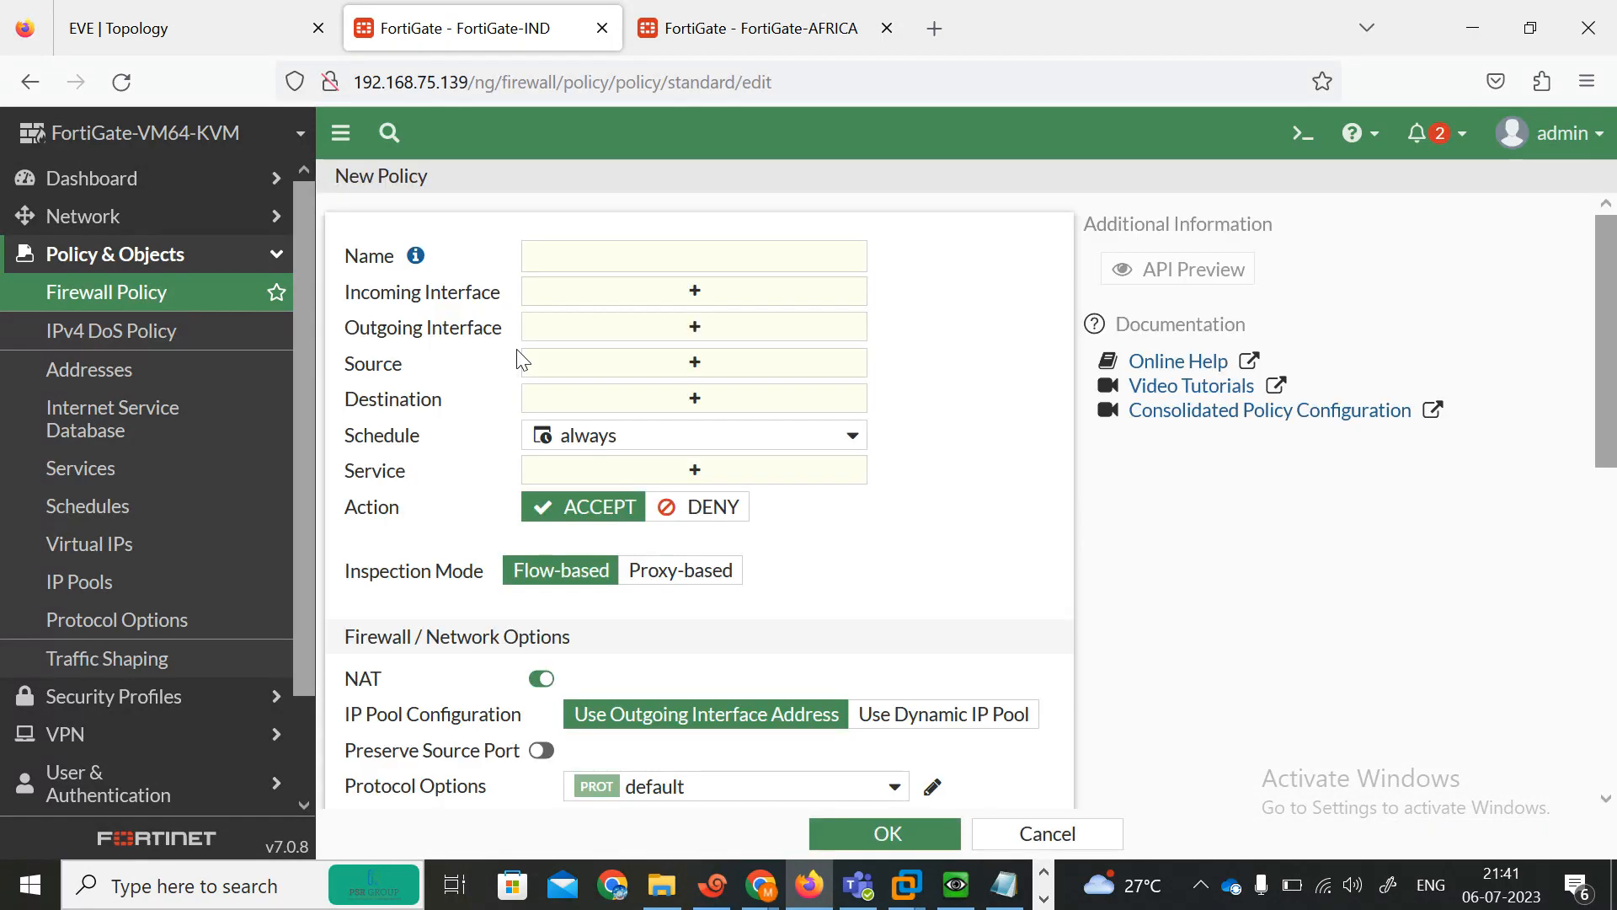
left_click(647, 250)
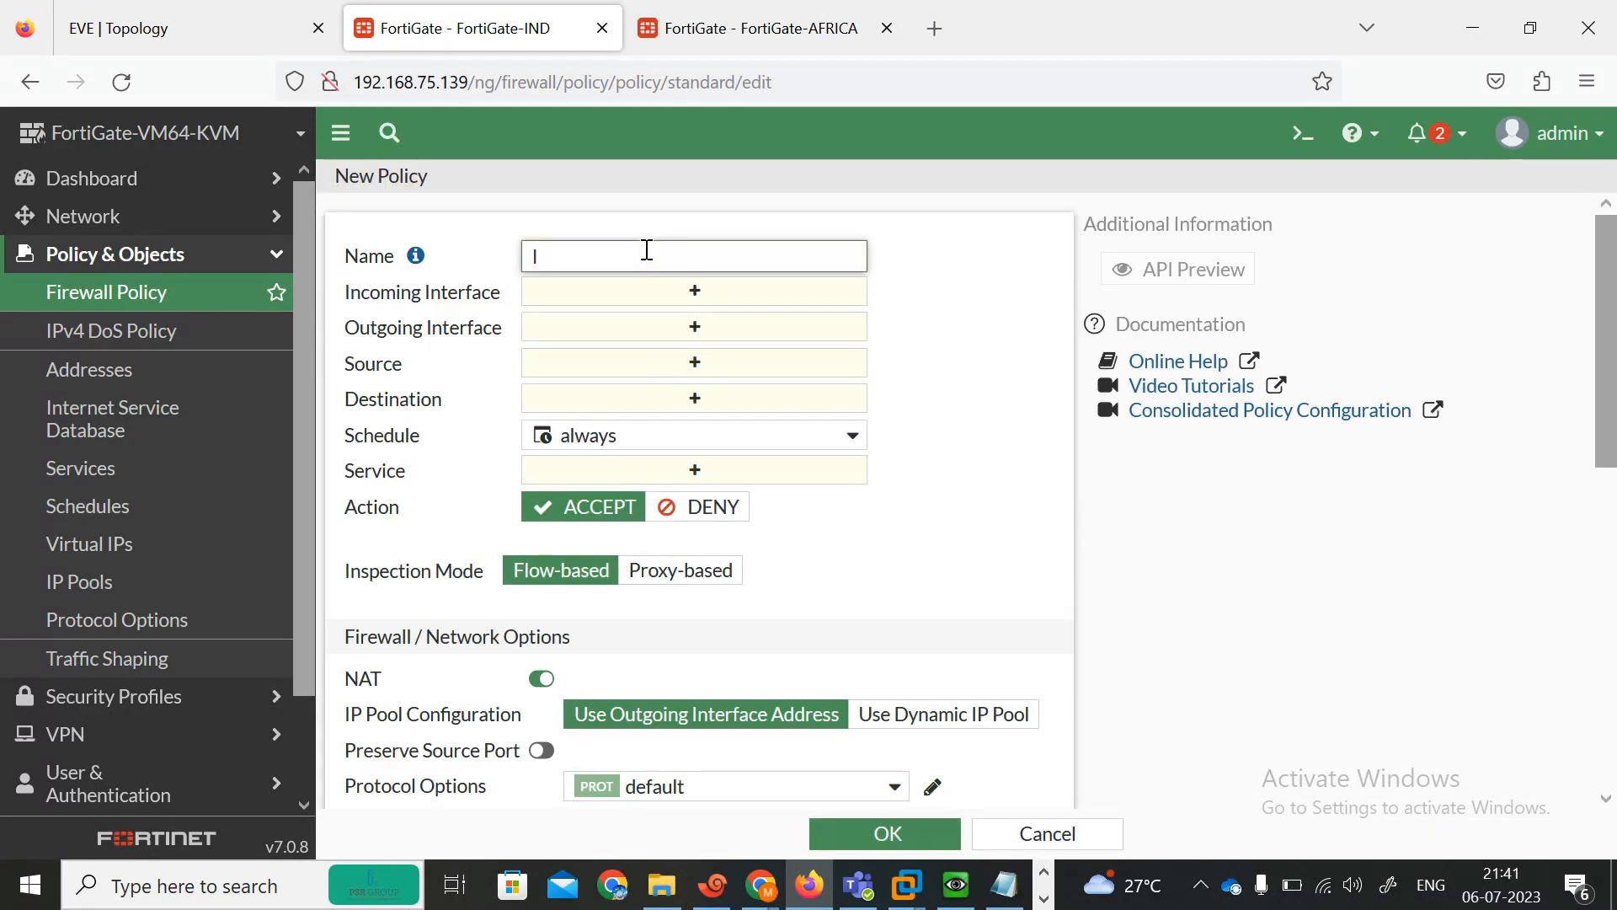
type("ALL-ALL")
Set the policy's incoming and outgoing interfaces to port1 and port2.
left_click(694, 292)
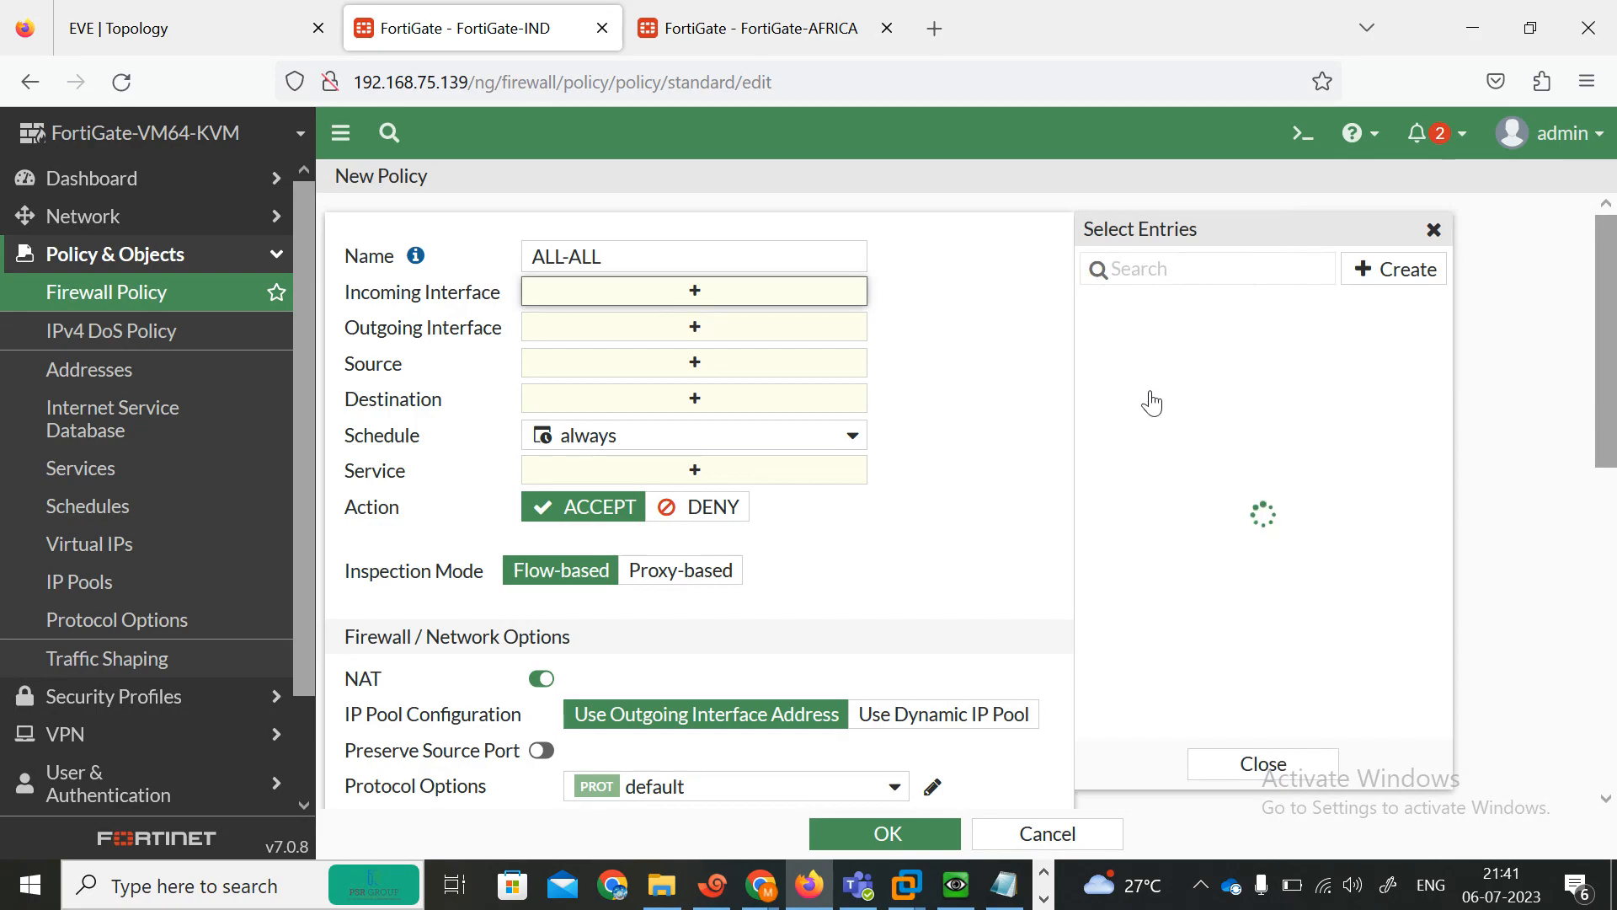
left_click(1144, 338)
left_click(1141, 371)
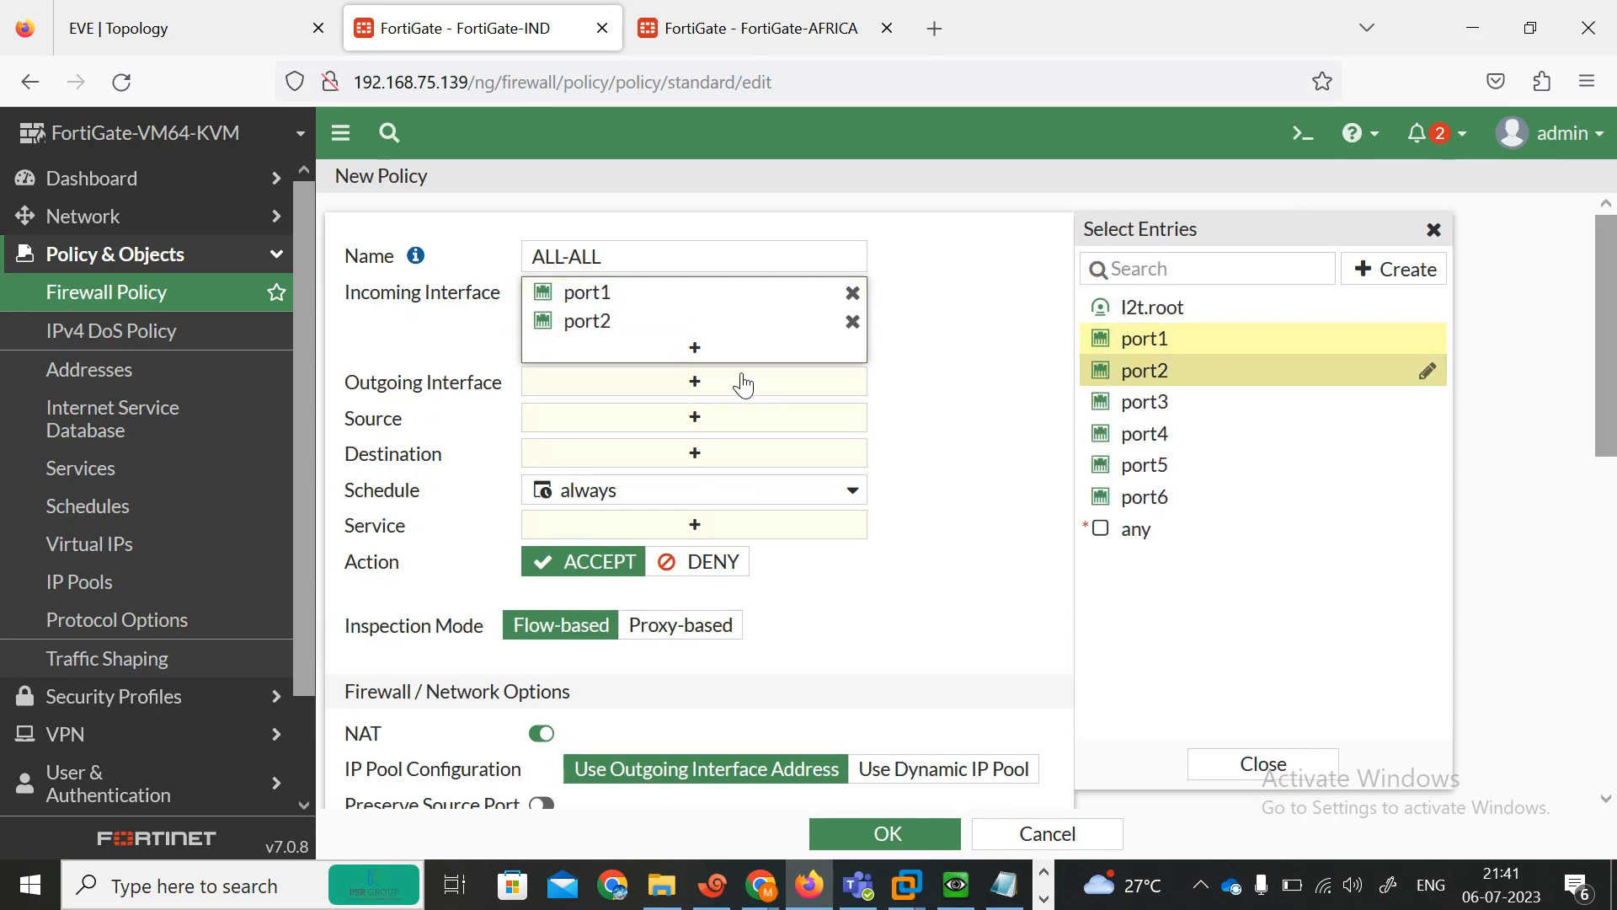
left_click(743, 385)
left_click(1154, 338)
left_click(1169, 374)
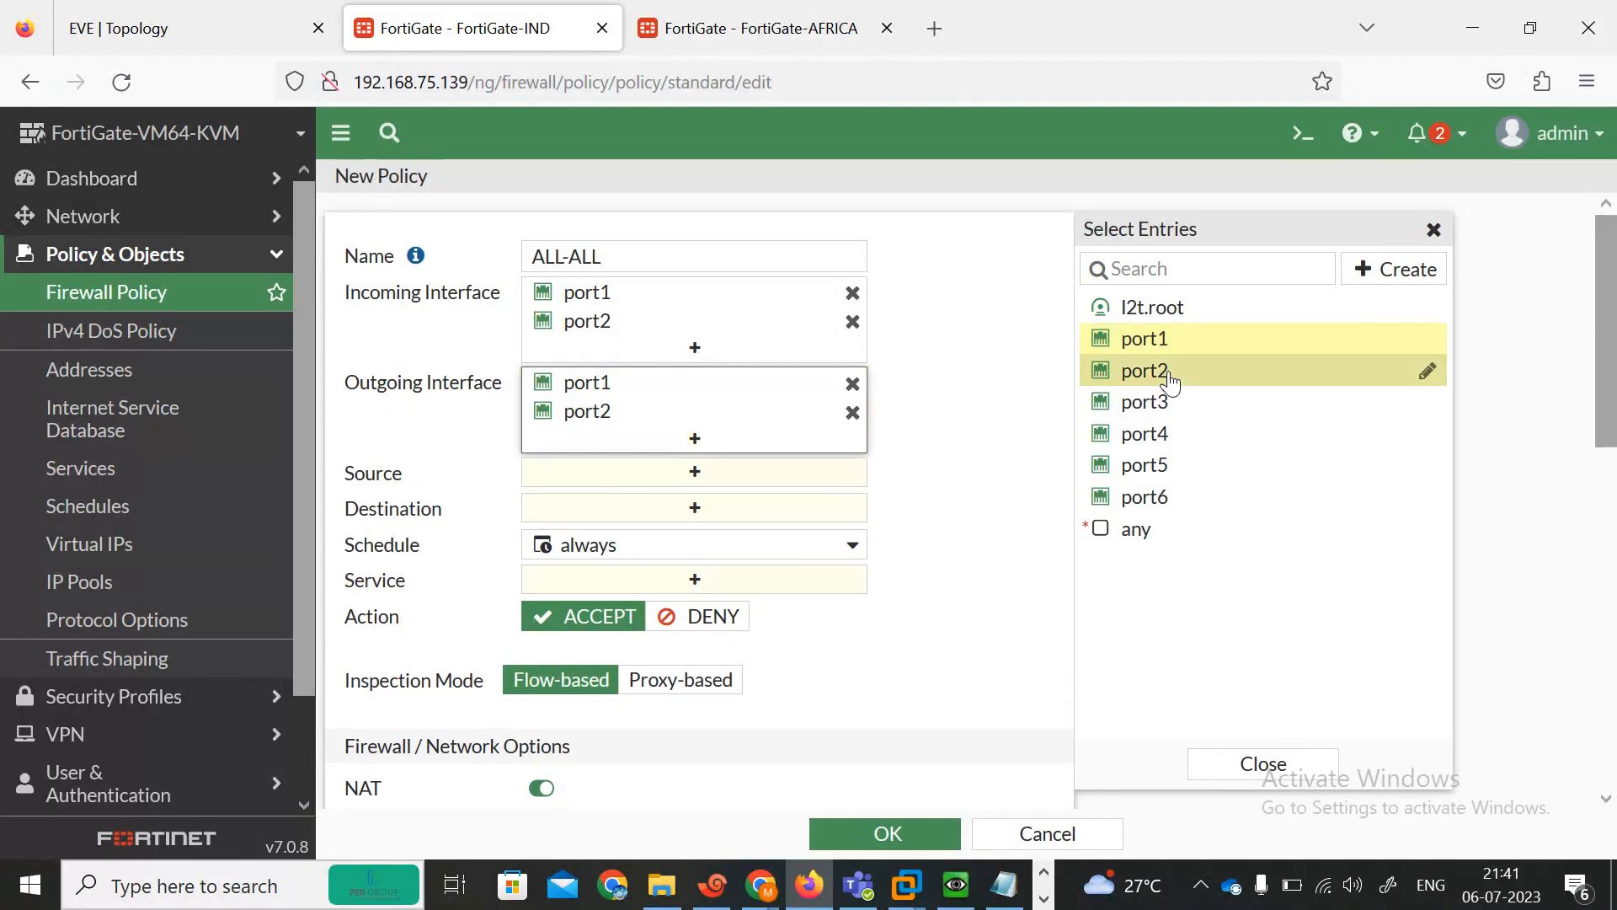
Set the policy's source and destination to all and its service to ALL.
left_click(763, 474)
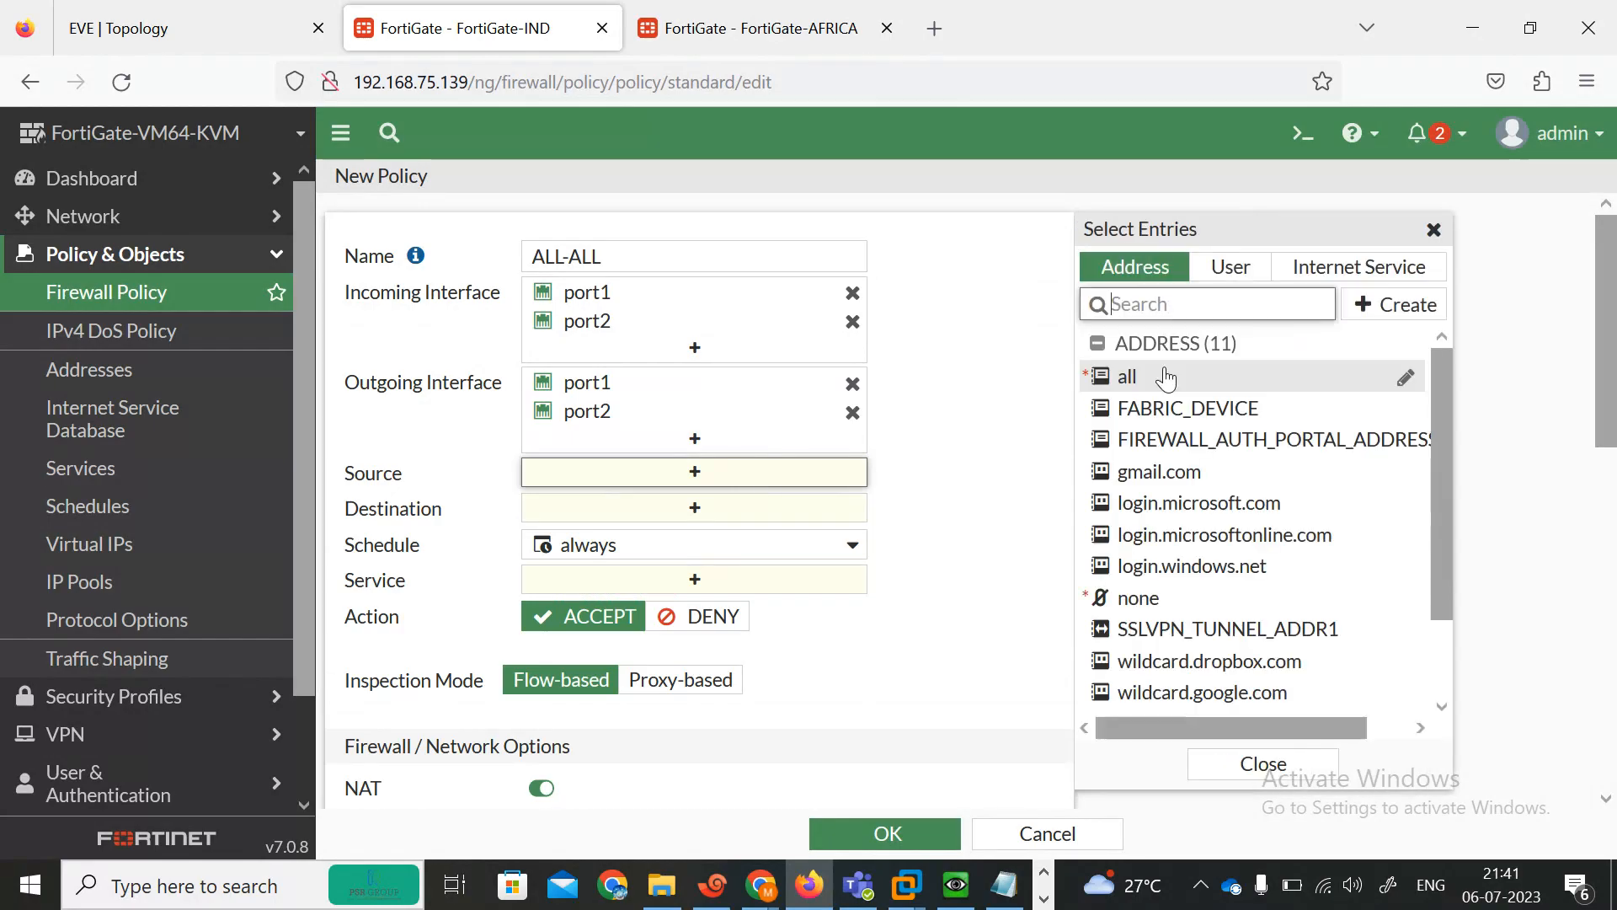
left_click(1163, 375)
left_click(628, 535)
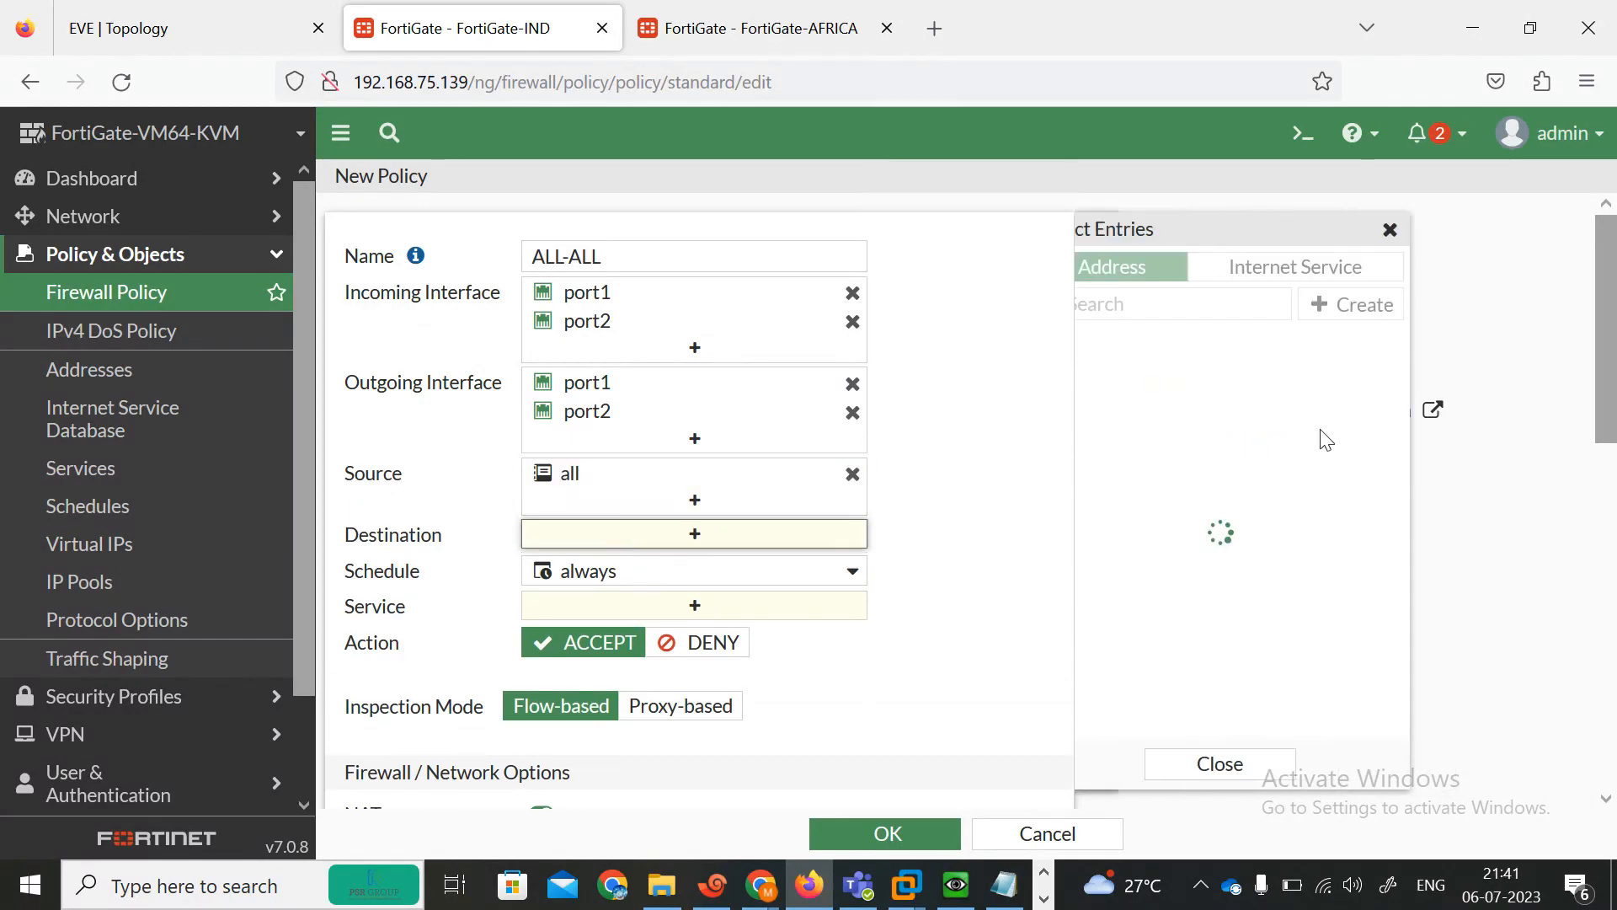
left_click(1129, 376)
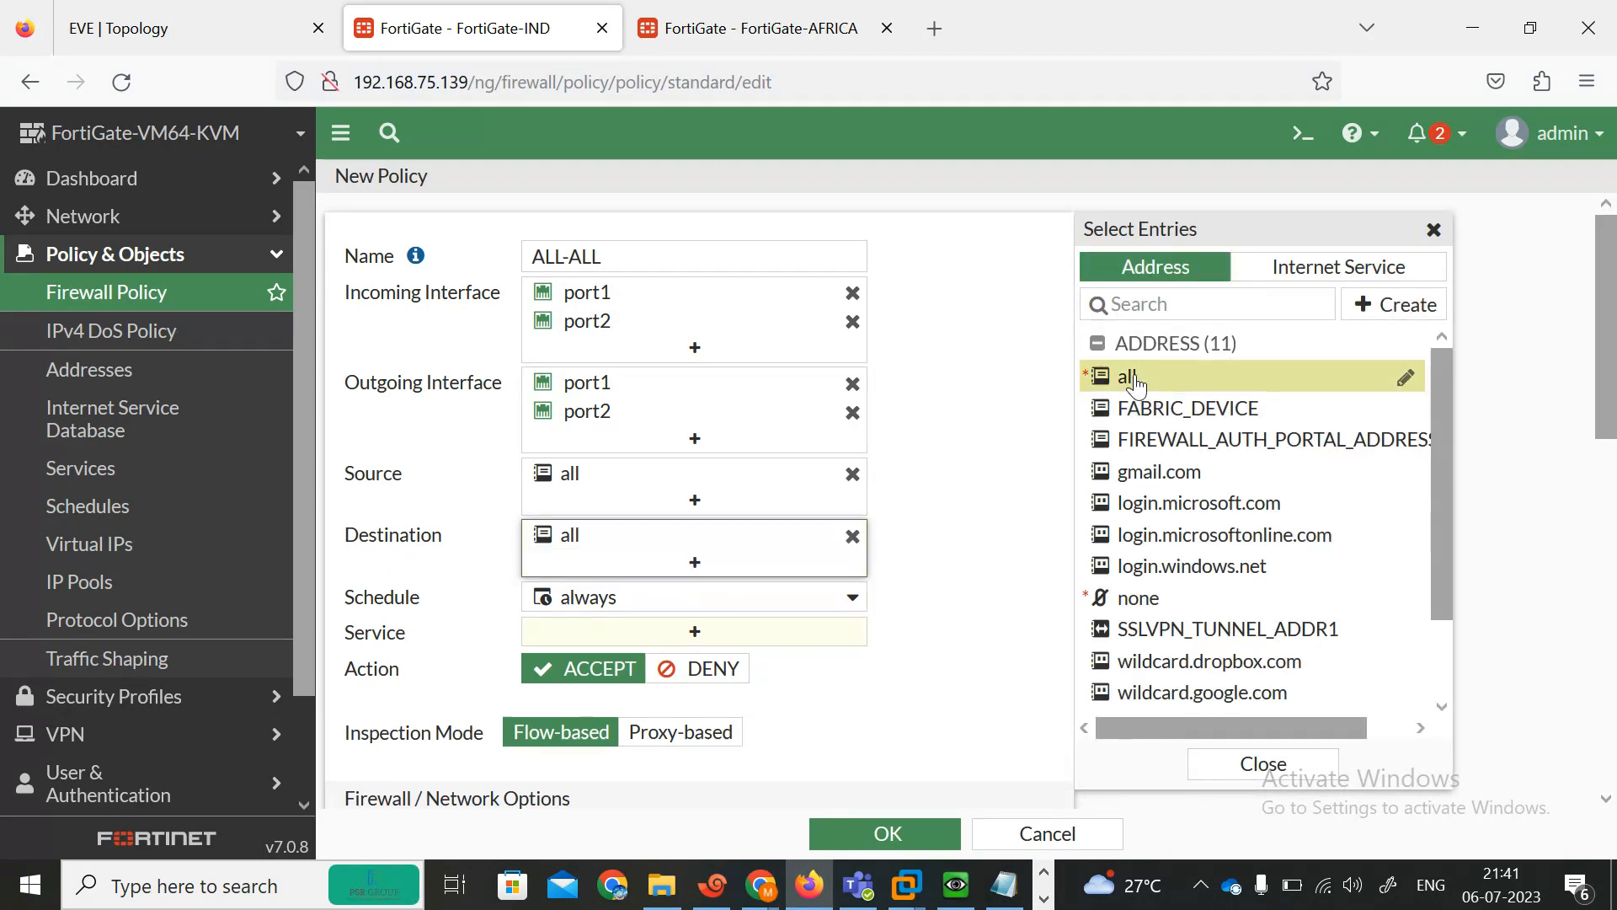
left_click(711, 633)
left_click(1203, 377)
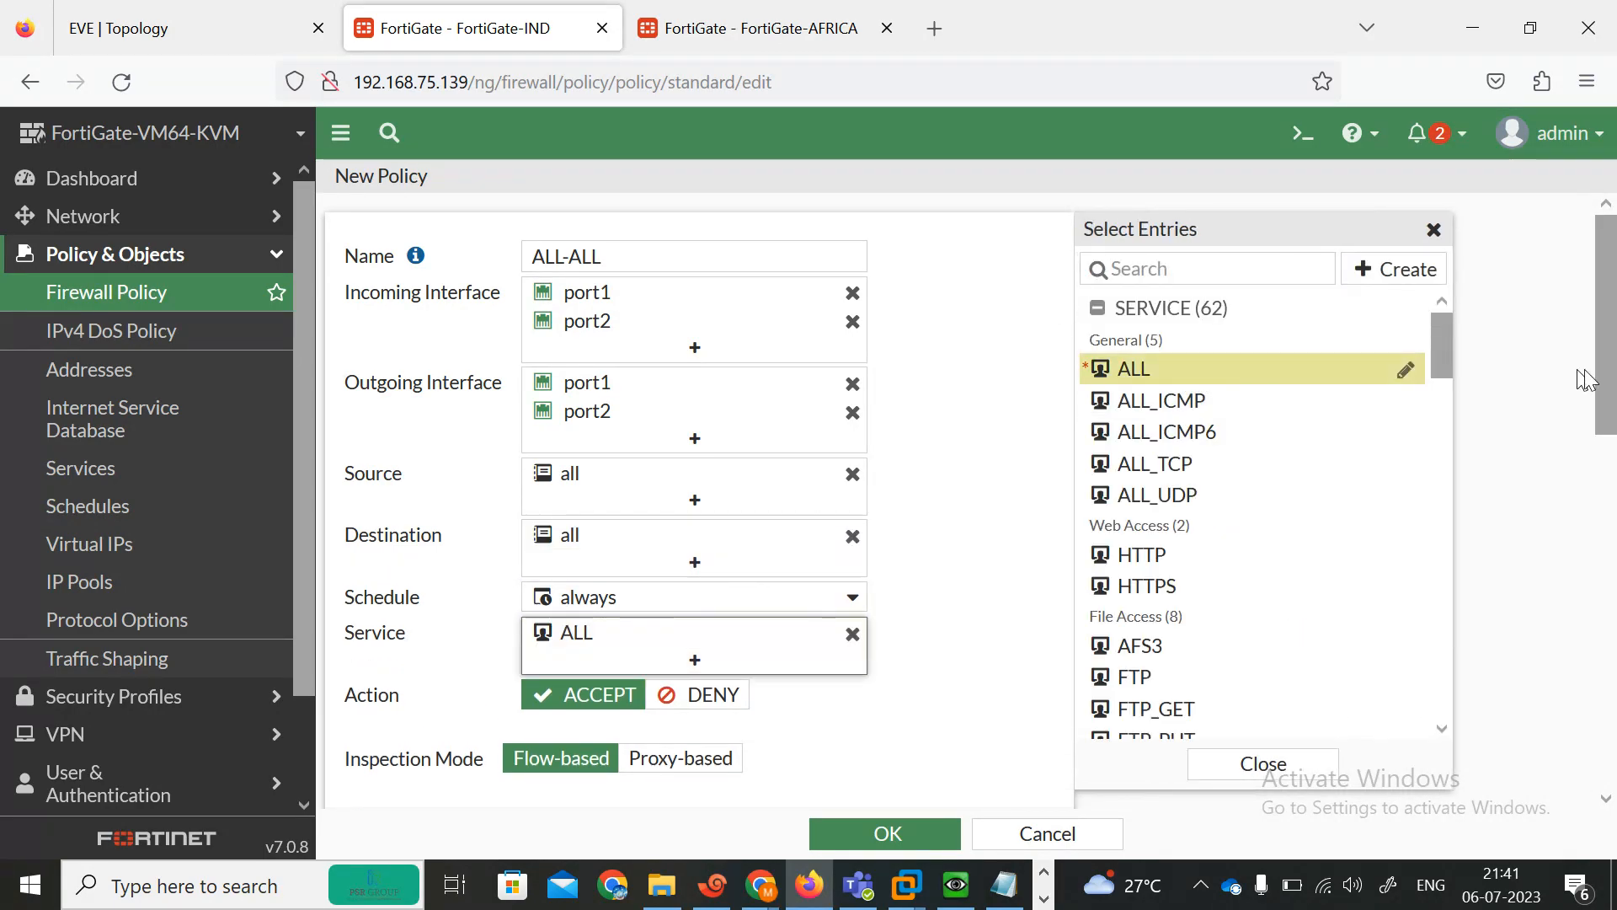
Enable the AntiVirus security profile on the policy.
left_click_drag(1607, 377, 1610, 630)
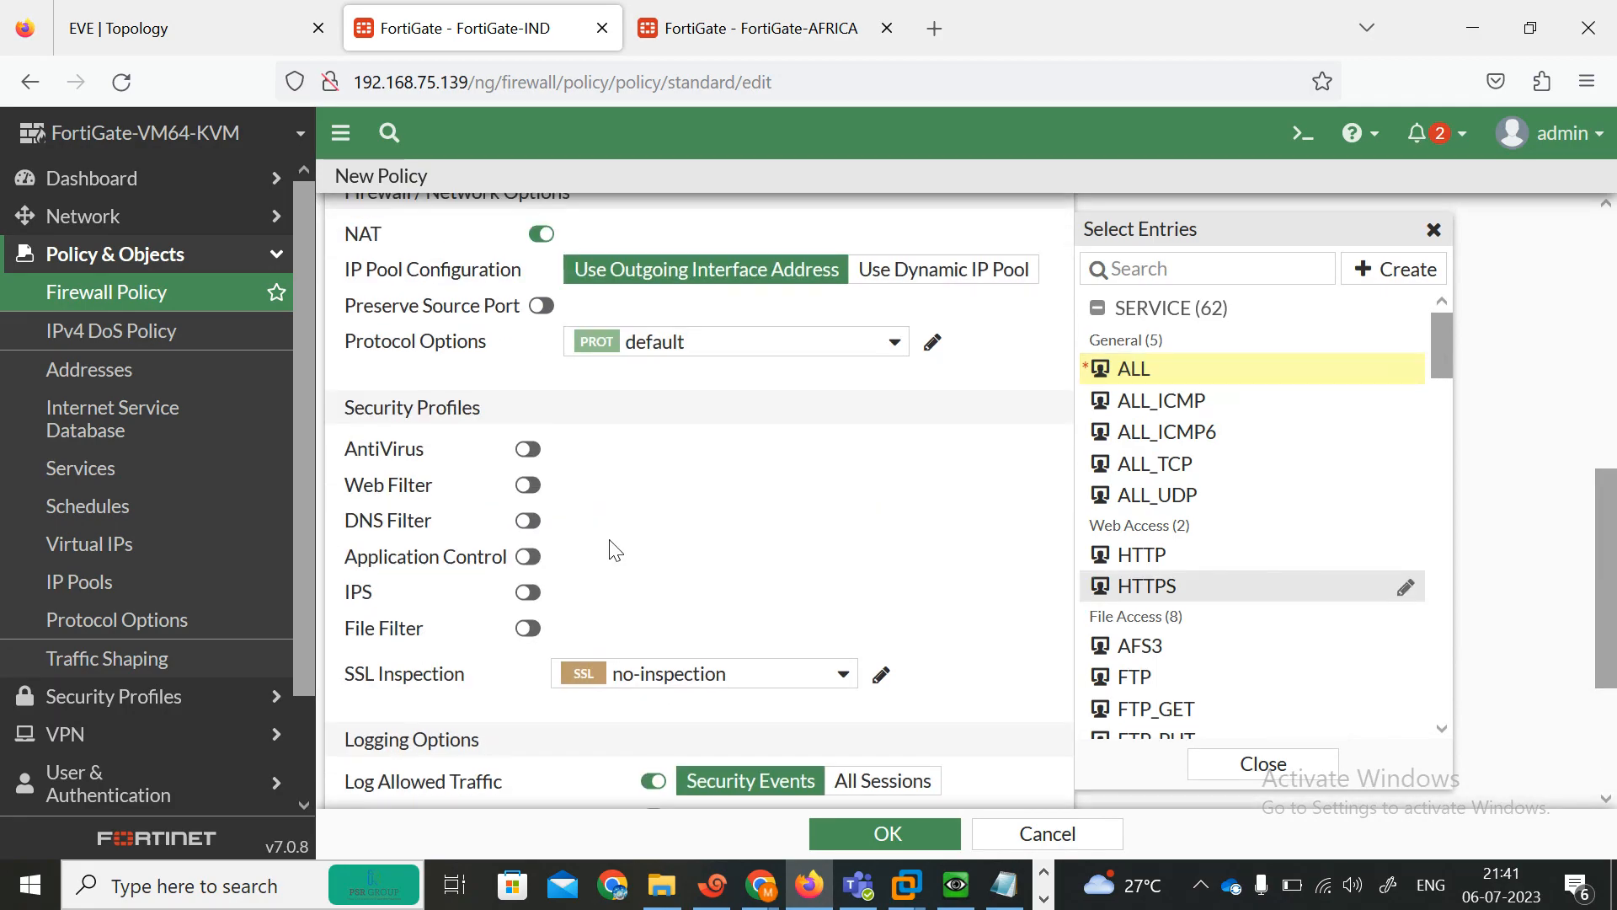
left_click(528, 449)
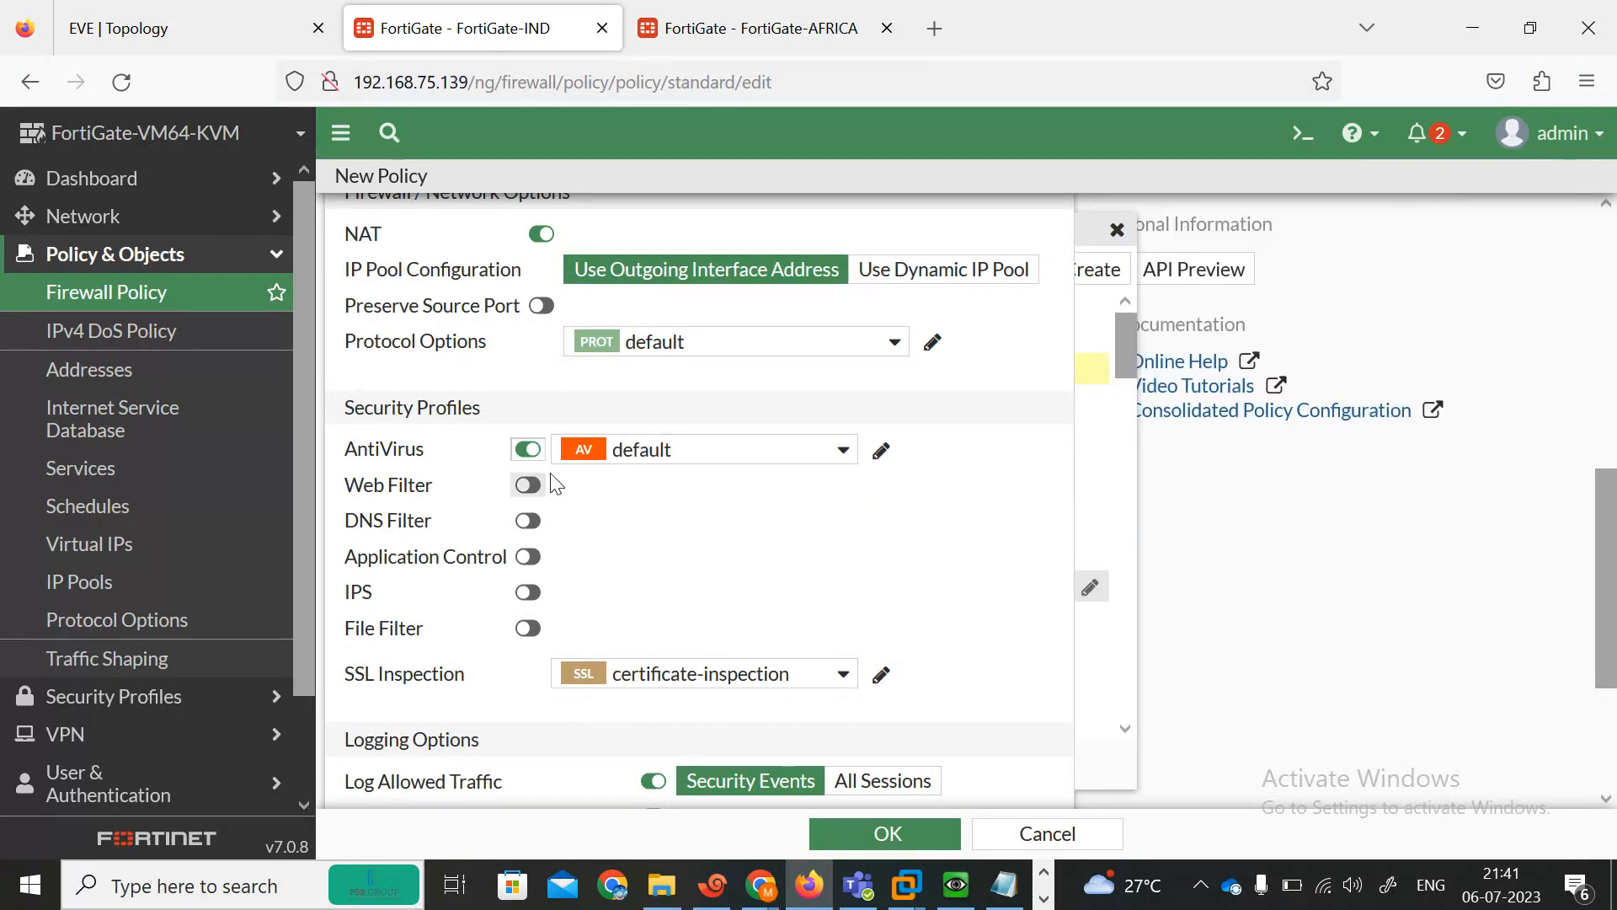
Enable the Web Filter, DNS Filter, Application Control and IPS profiles, leaving File Filter off, and save the policy.
left_click(529, 485)
left_click(528, 520)
left_click(528, 557)
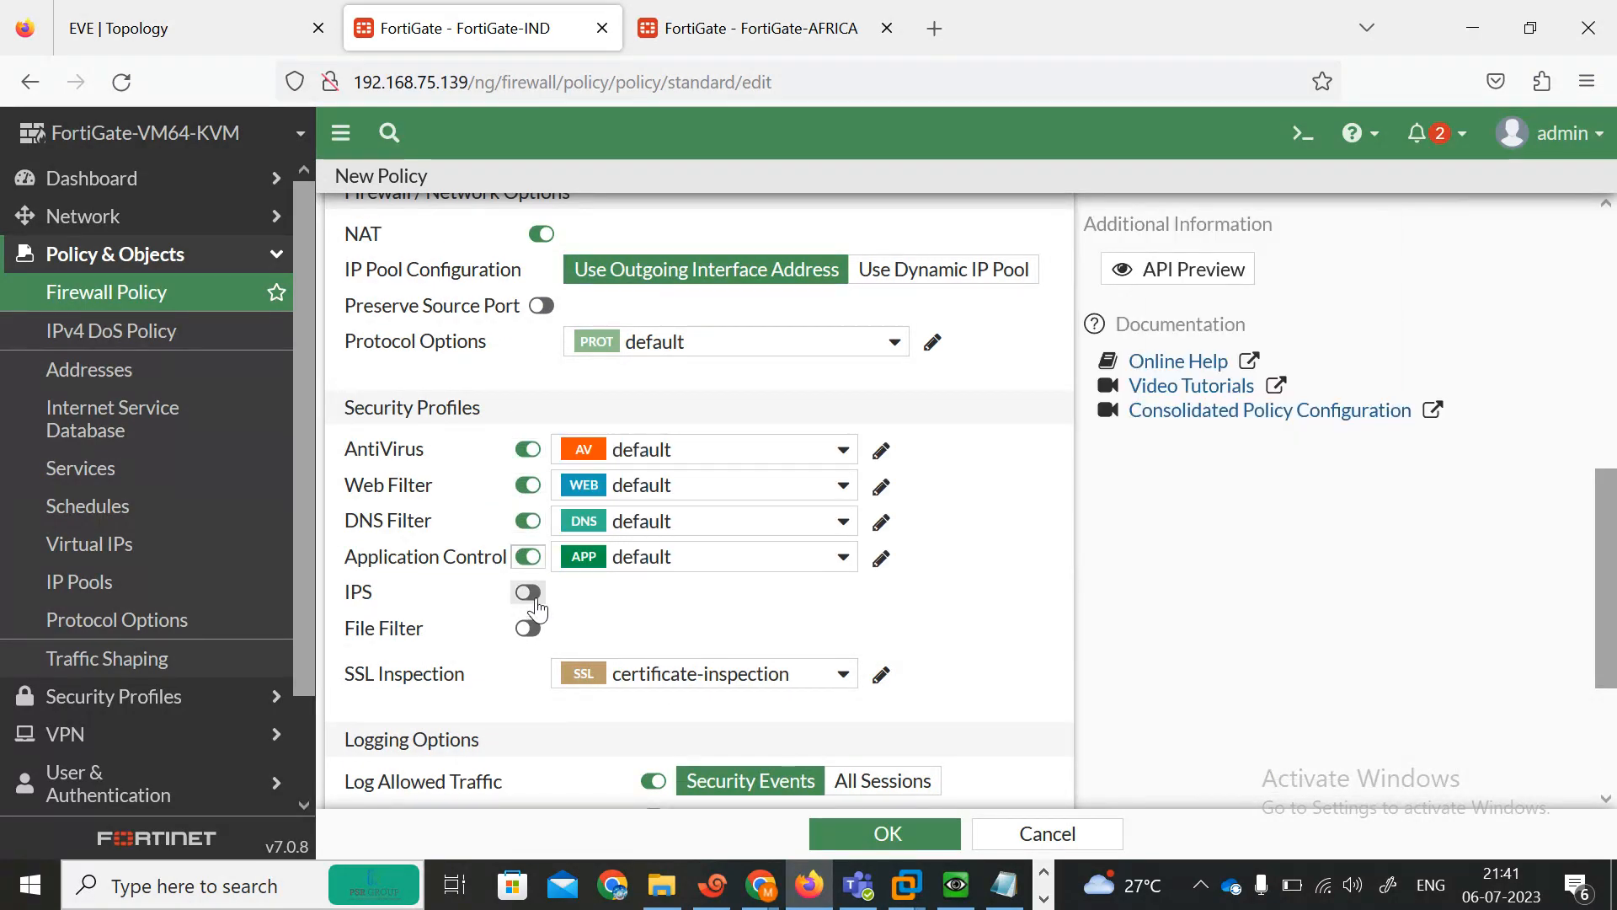
left_click(529, 592)
left_click(528, 629)
left_click_drag(1610, 604, 1613, 703)
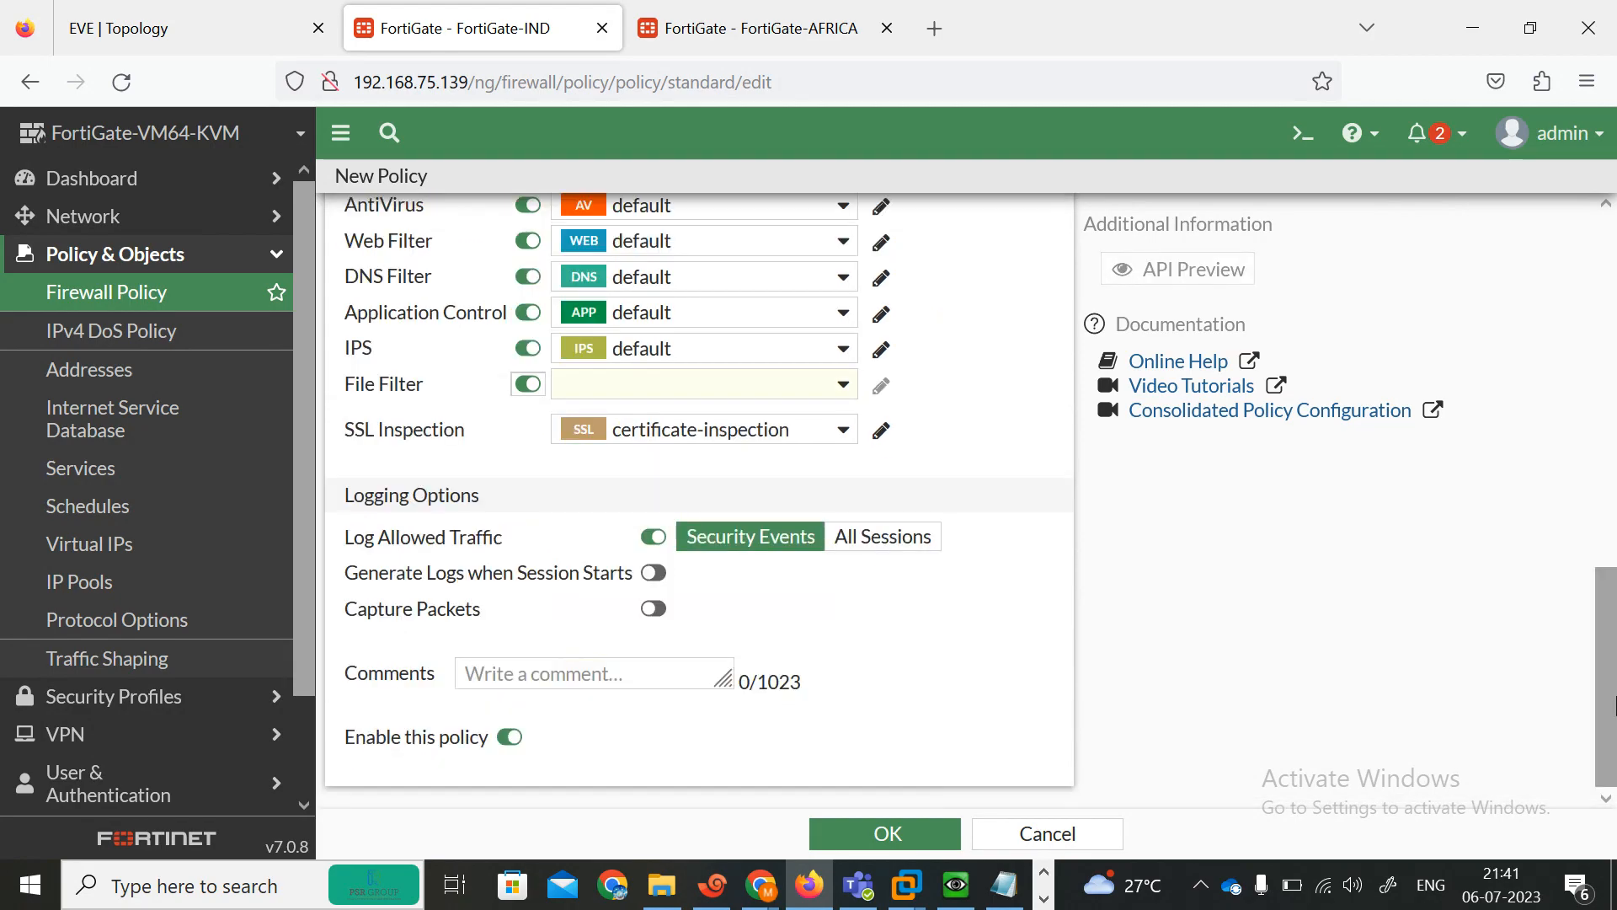
left_click(522, 388)
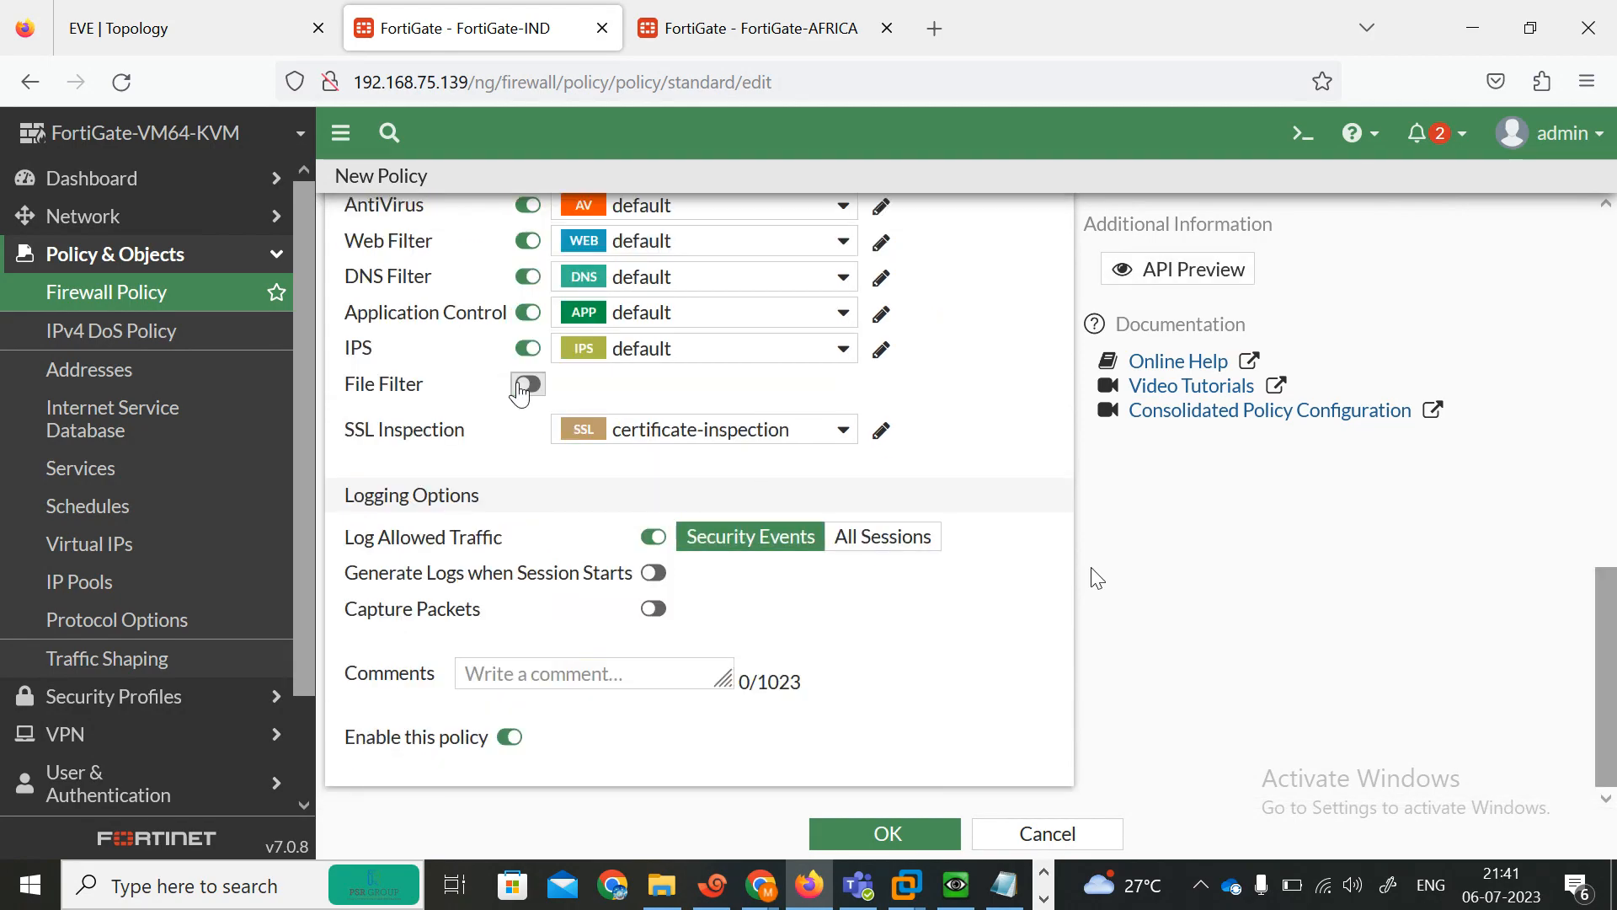
left_click(891, 830)
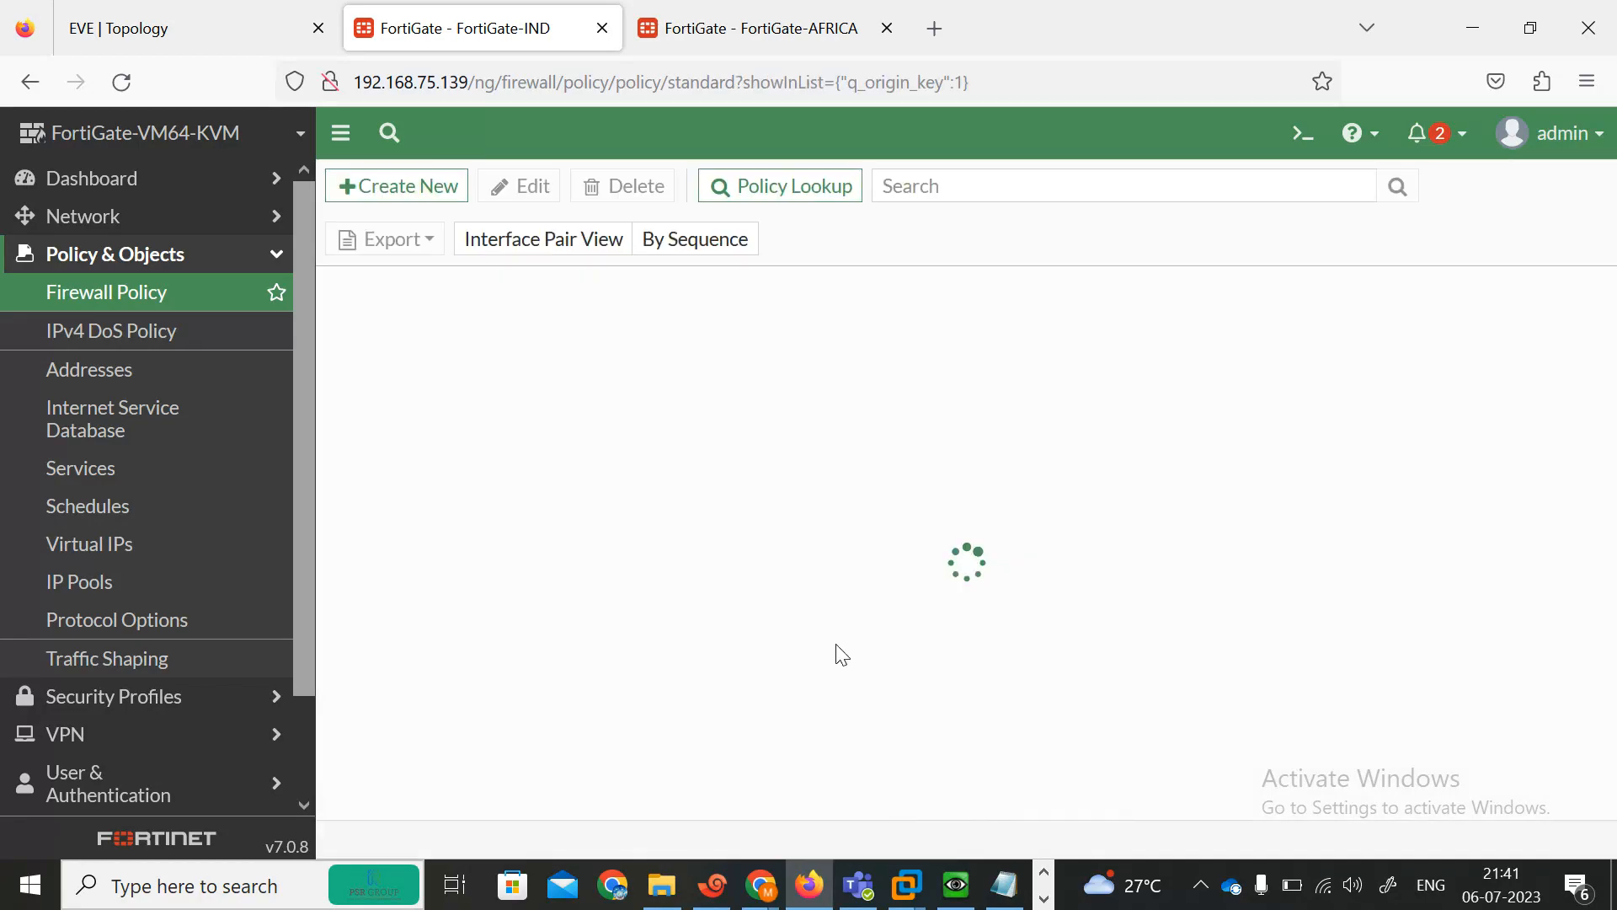
Switch to the AFRICA FortiGate, start a new firewall policy and name it ALL-ALL.
left_click(756, 26)
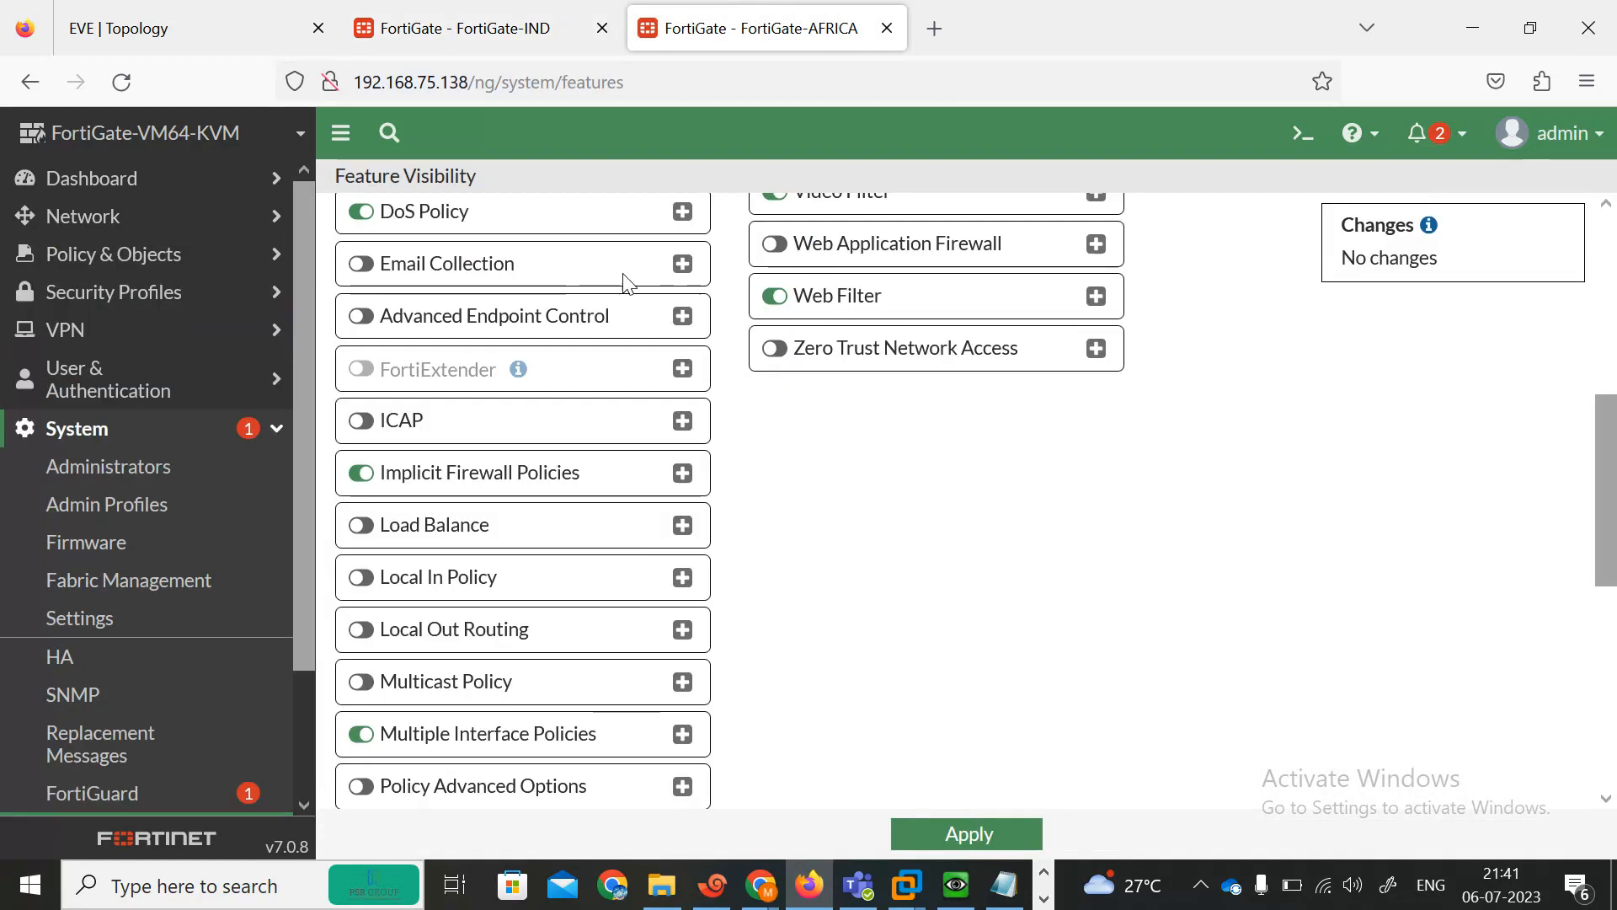
left_click(91, 268)
left_click(76, 292)
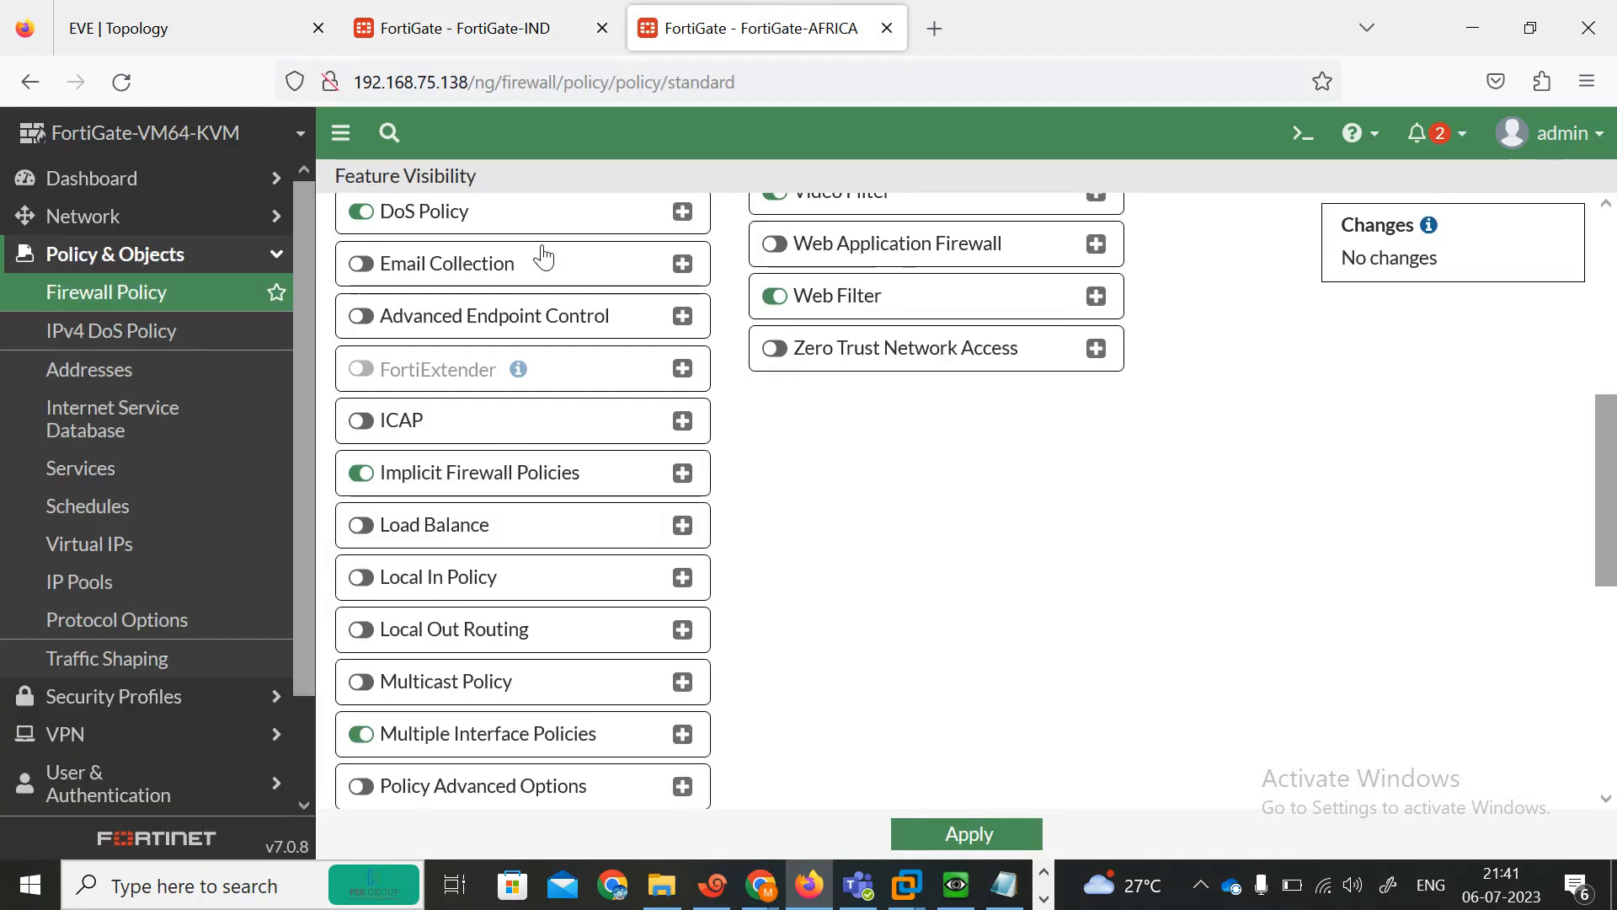
left_click(381, 184)
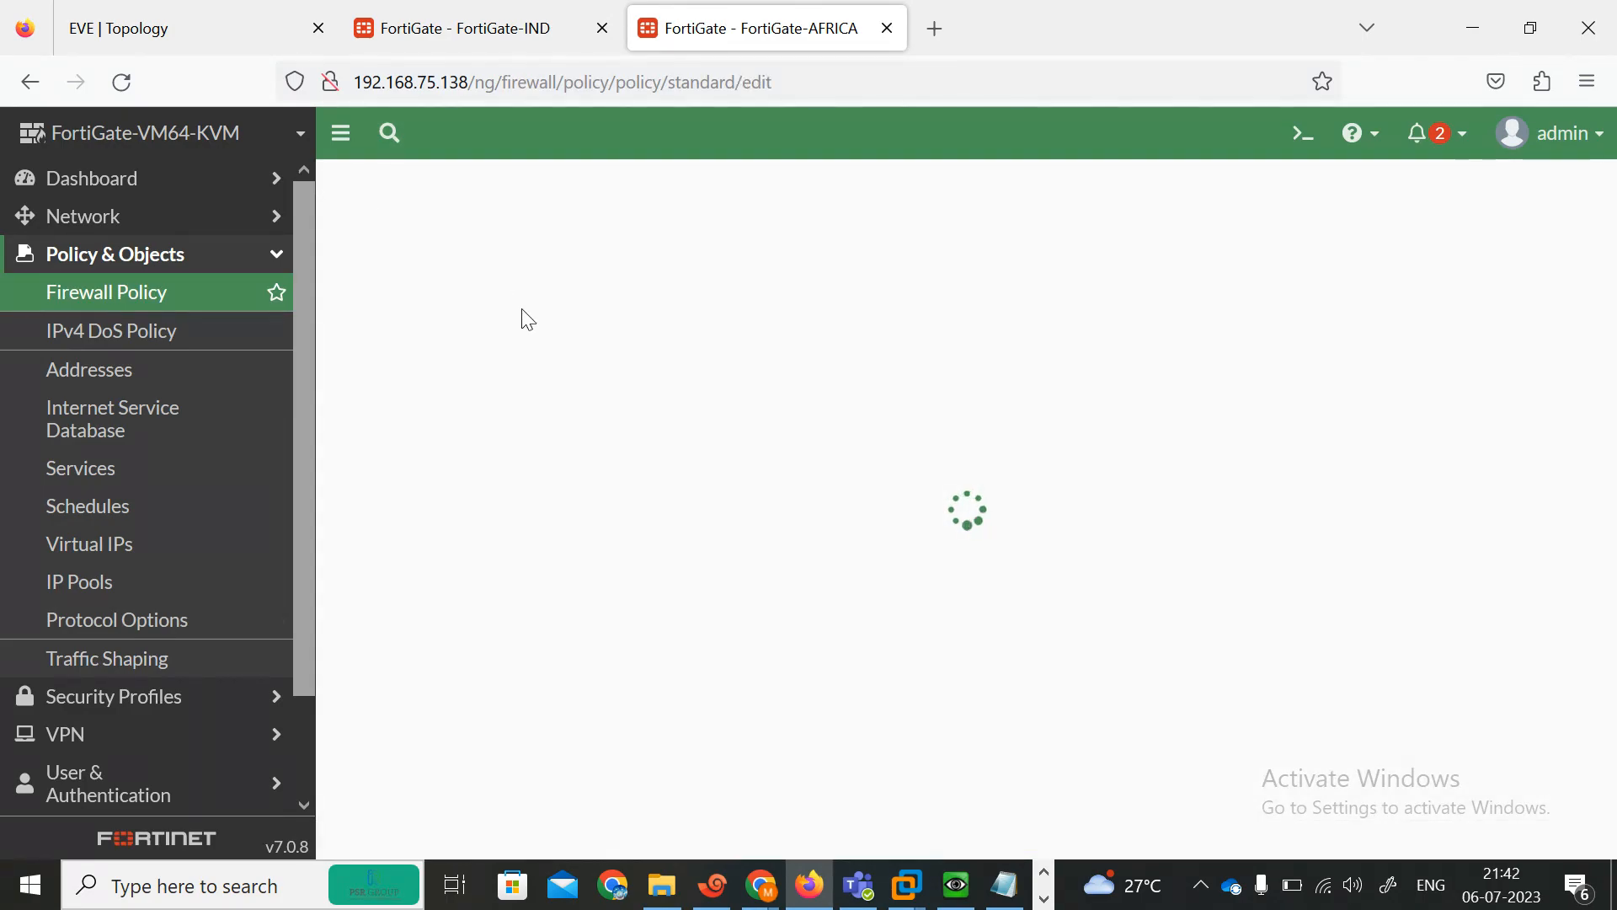
left_click(587, 268)
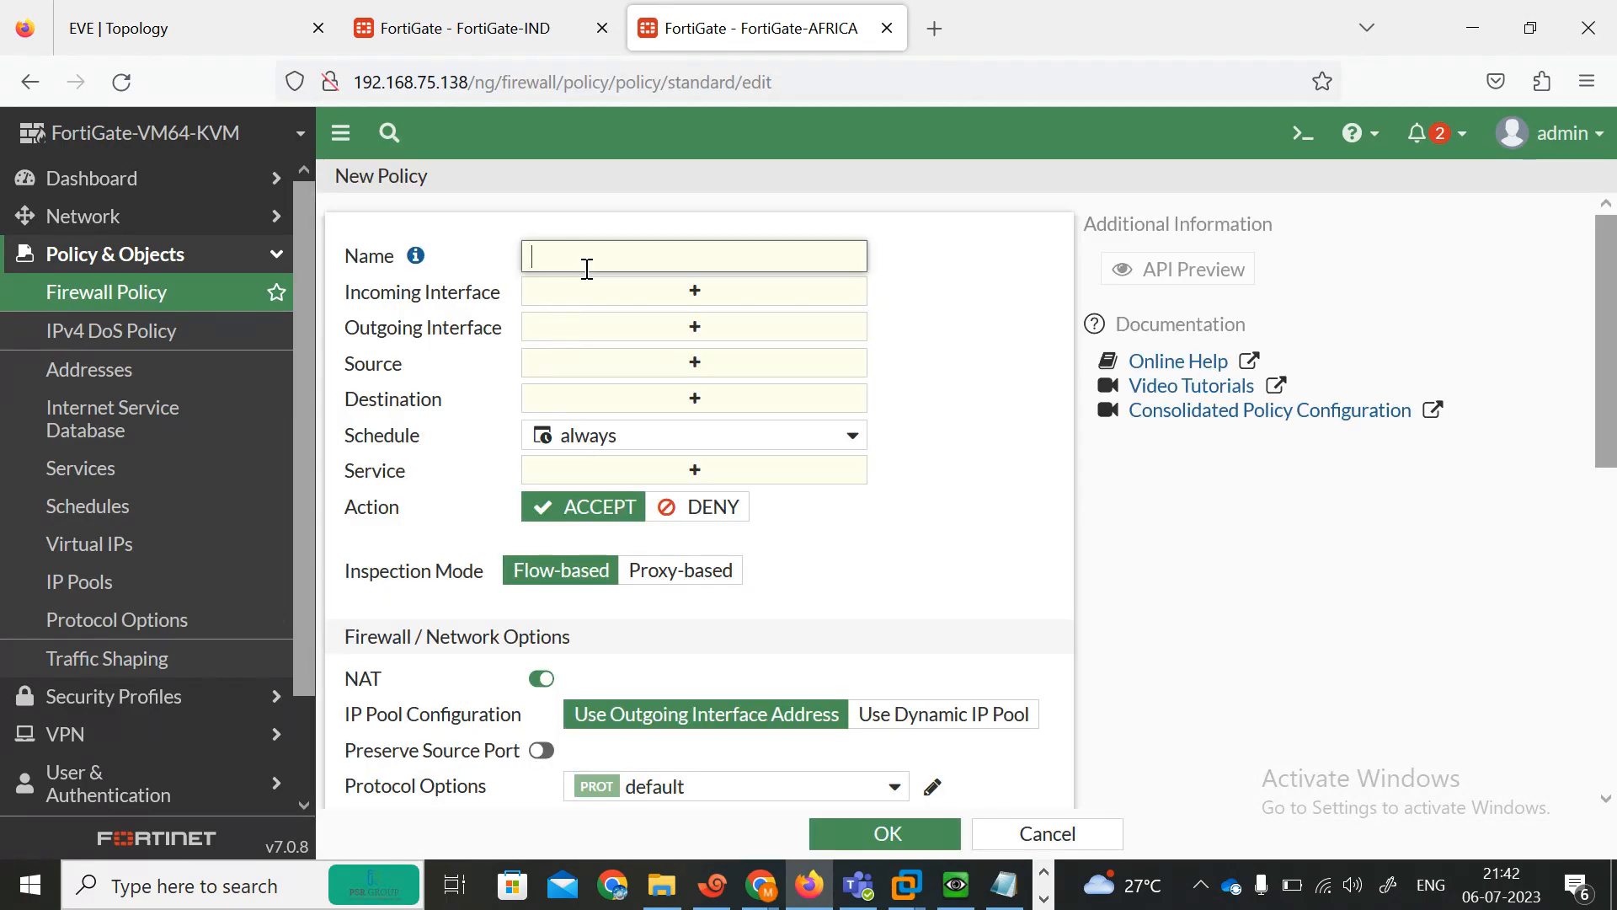
type("ALL-ALL")
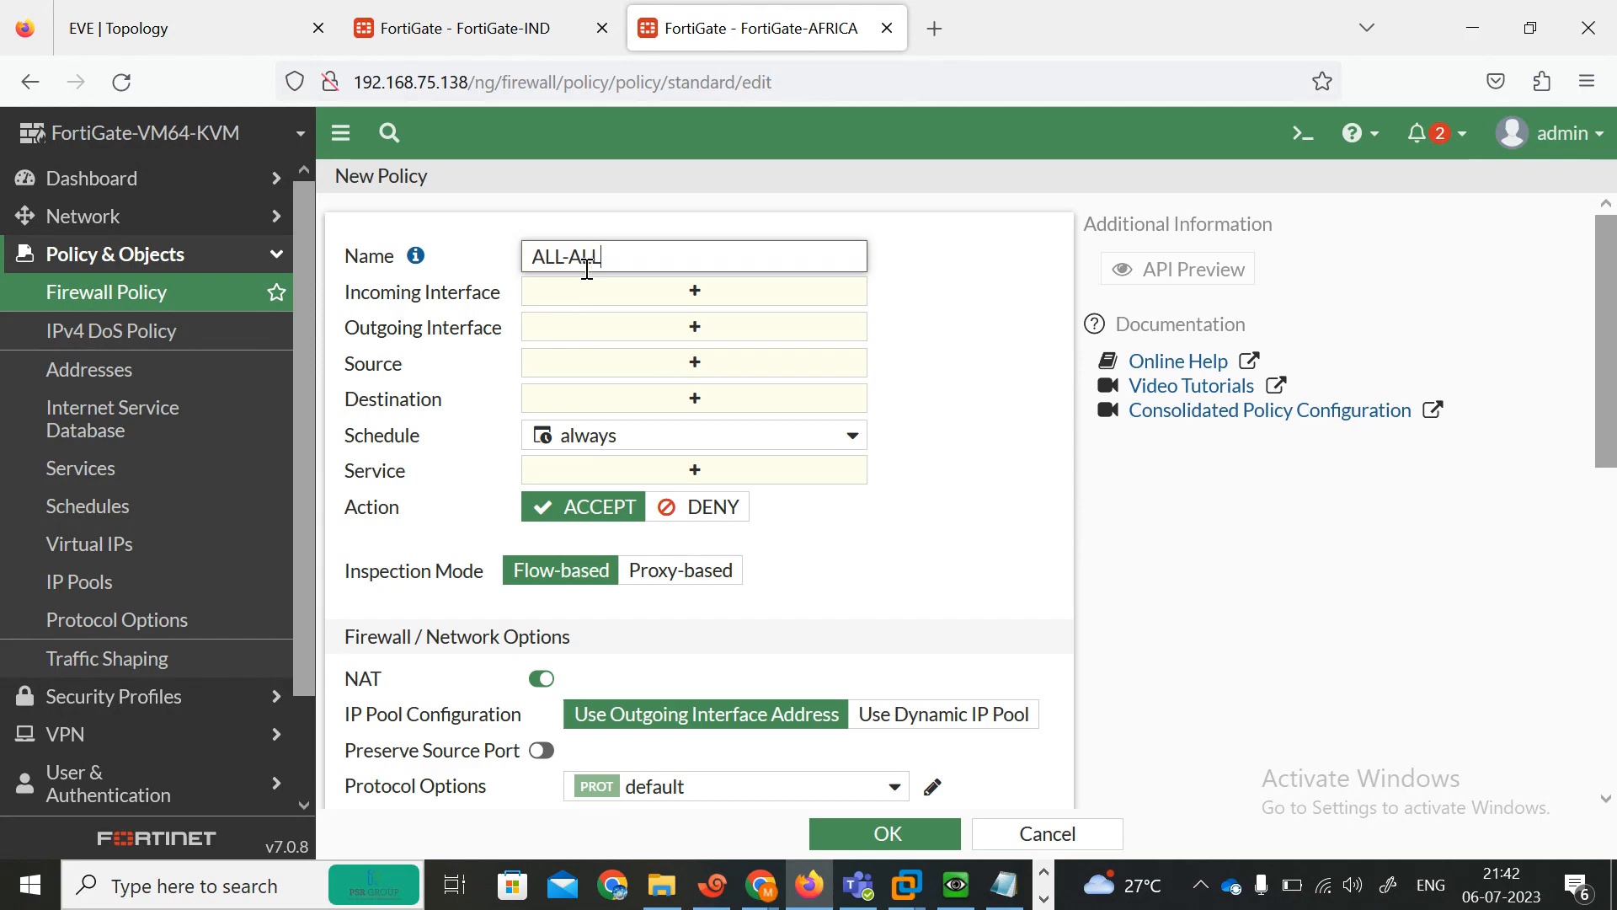
left_click(711, 290)
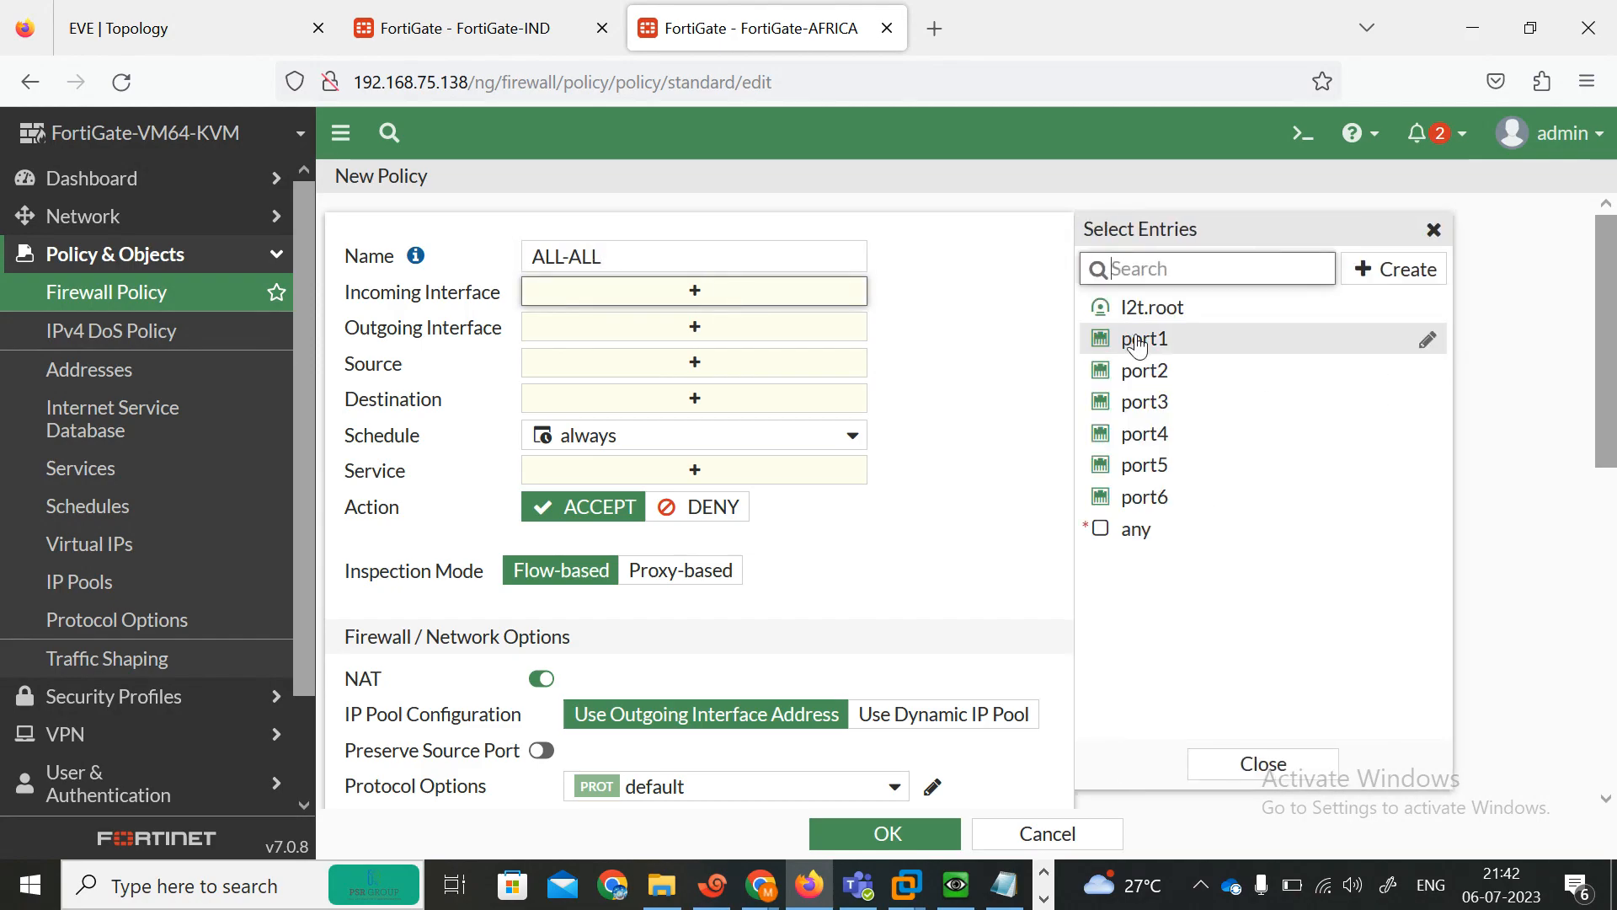
left_click(1141, 339)
left_click(1161, 373)
left_click(766, 383)
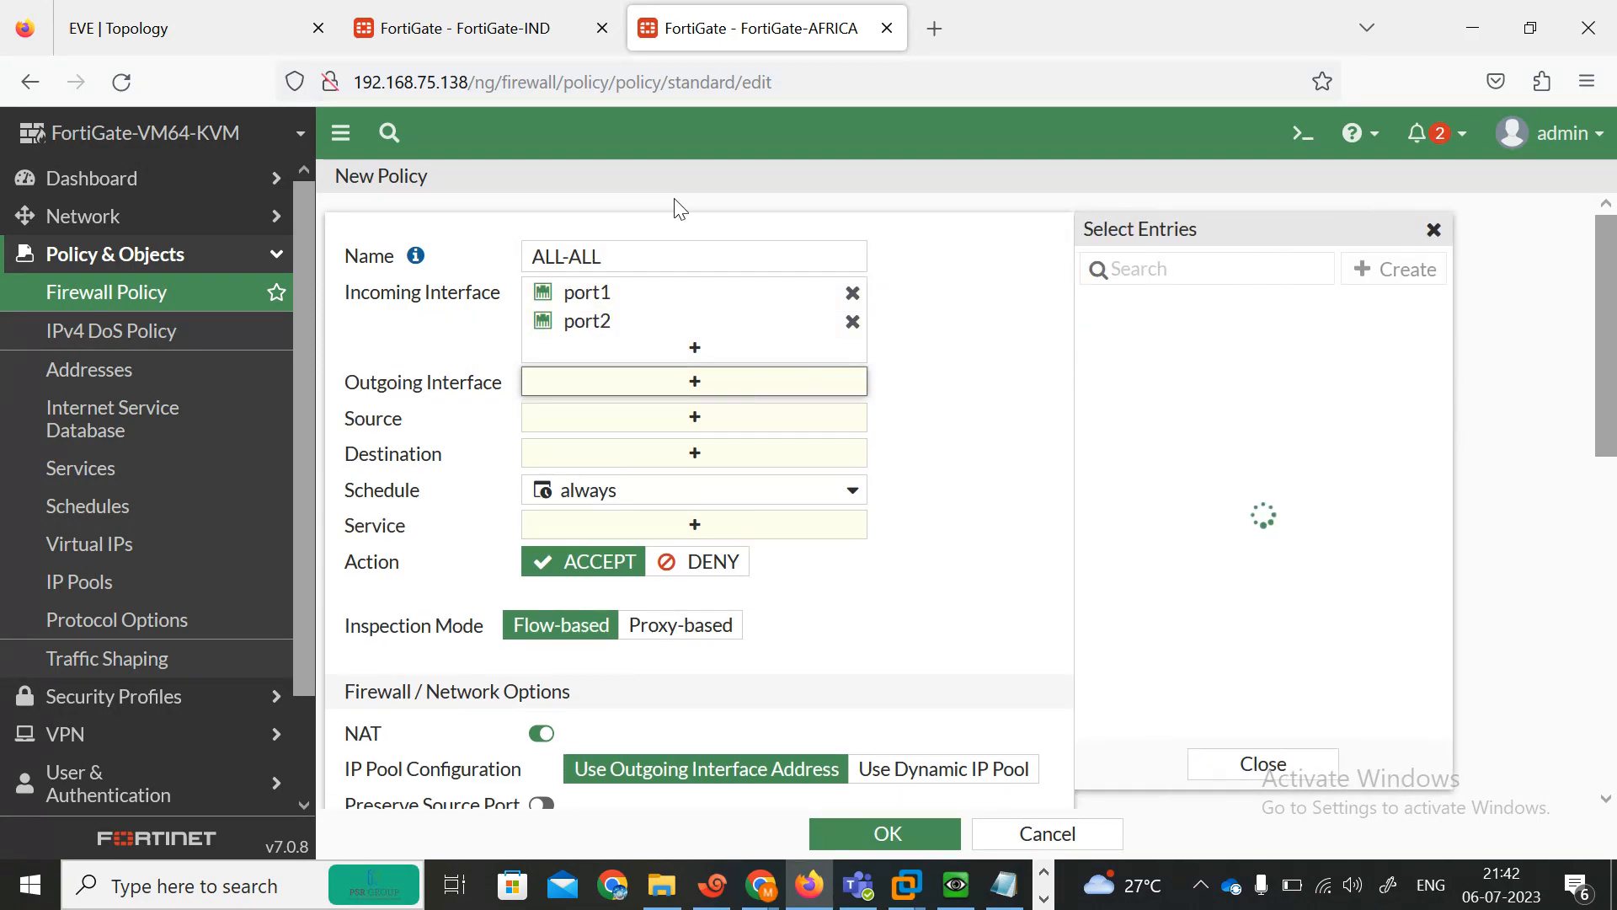
left_click(242, 12)
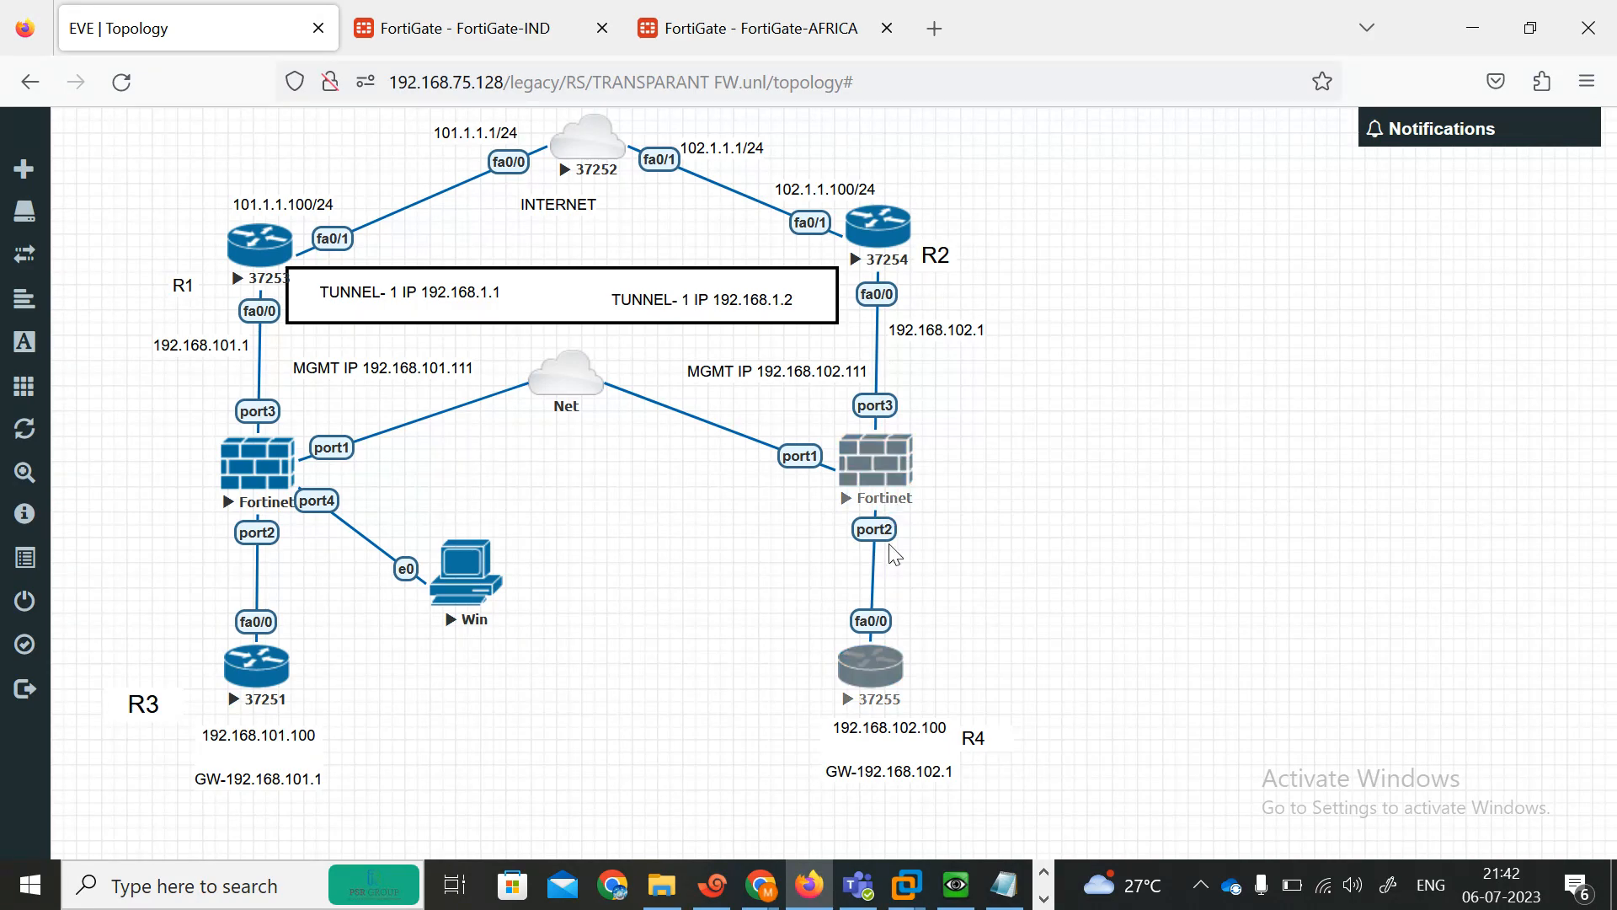
left_click(752, 27)
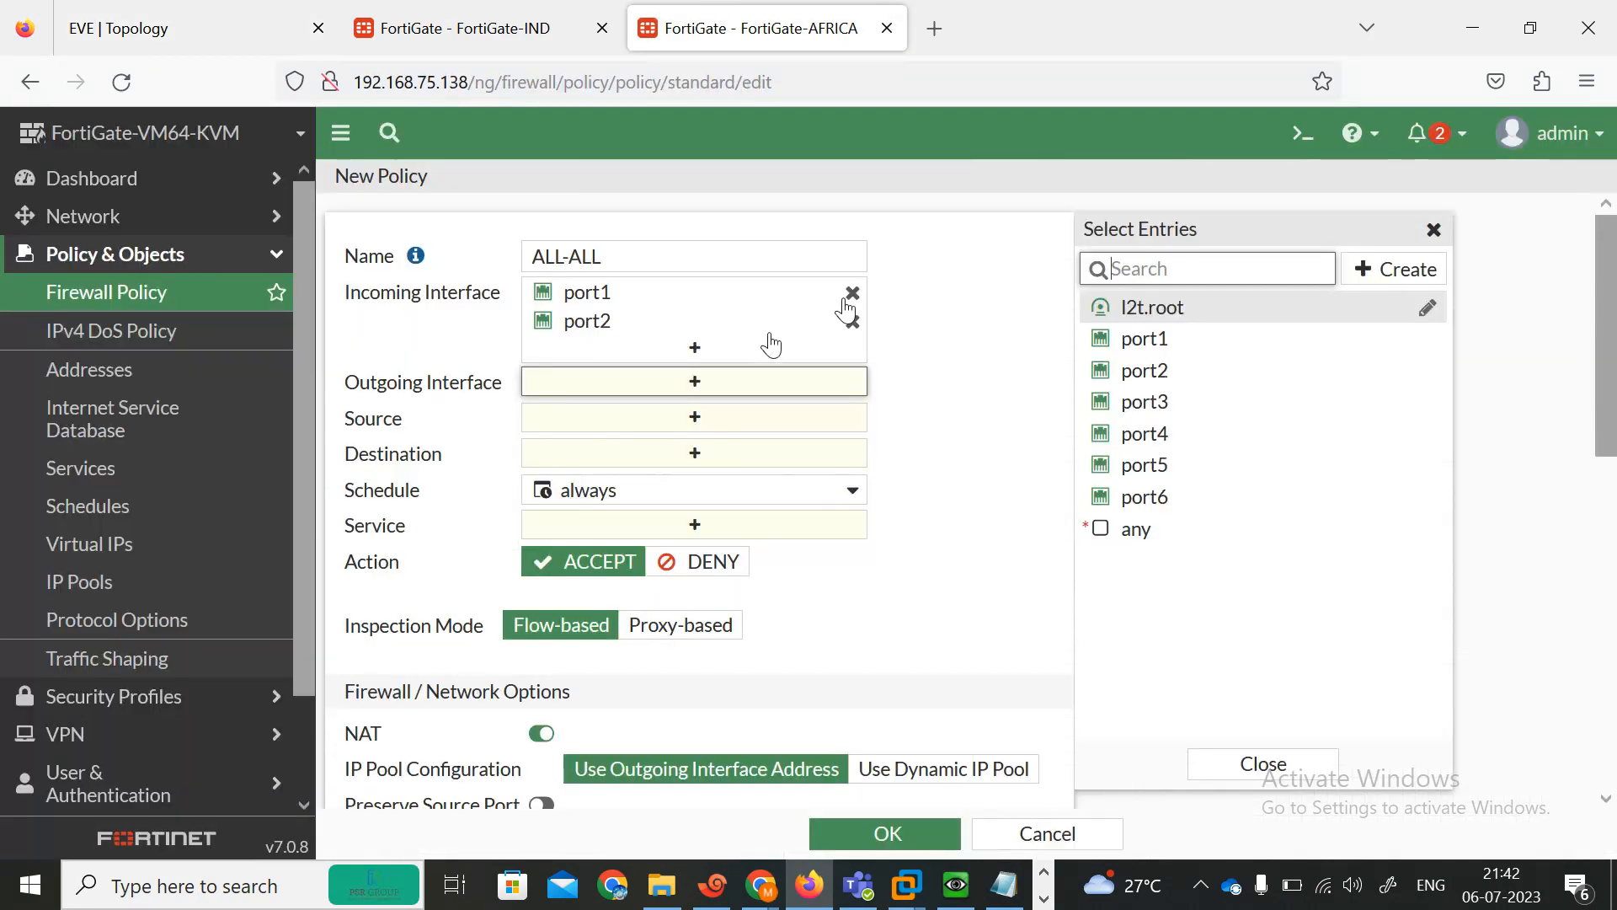
left_click(1129, 401)
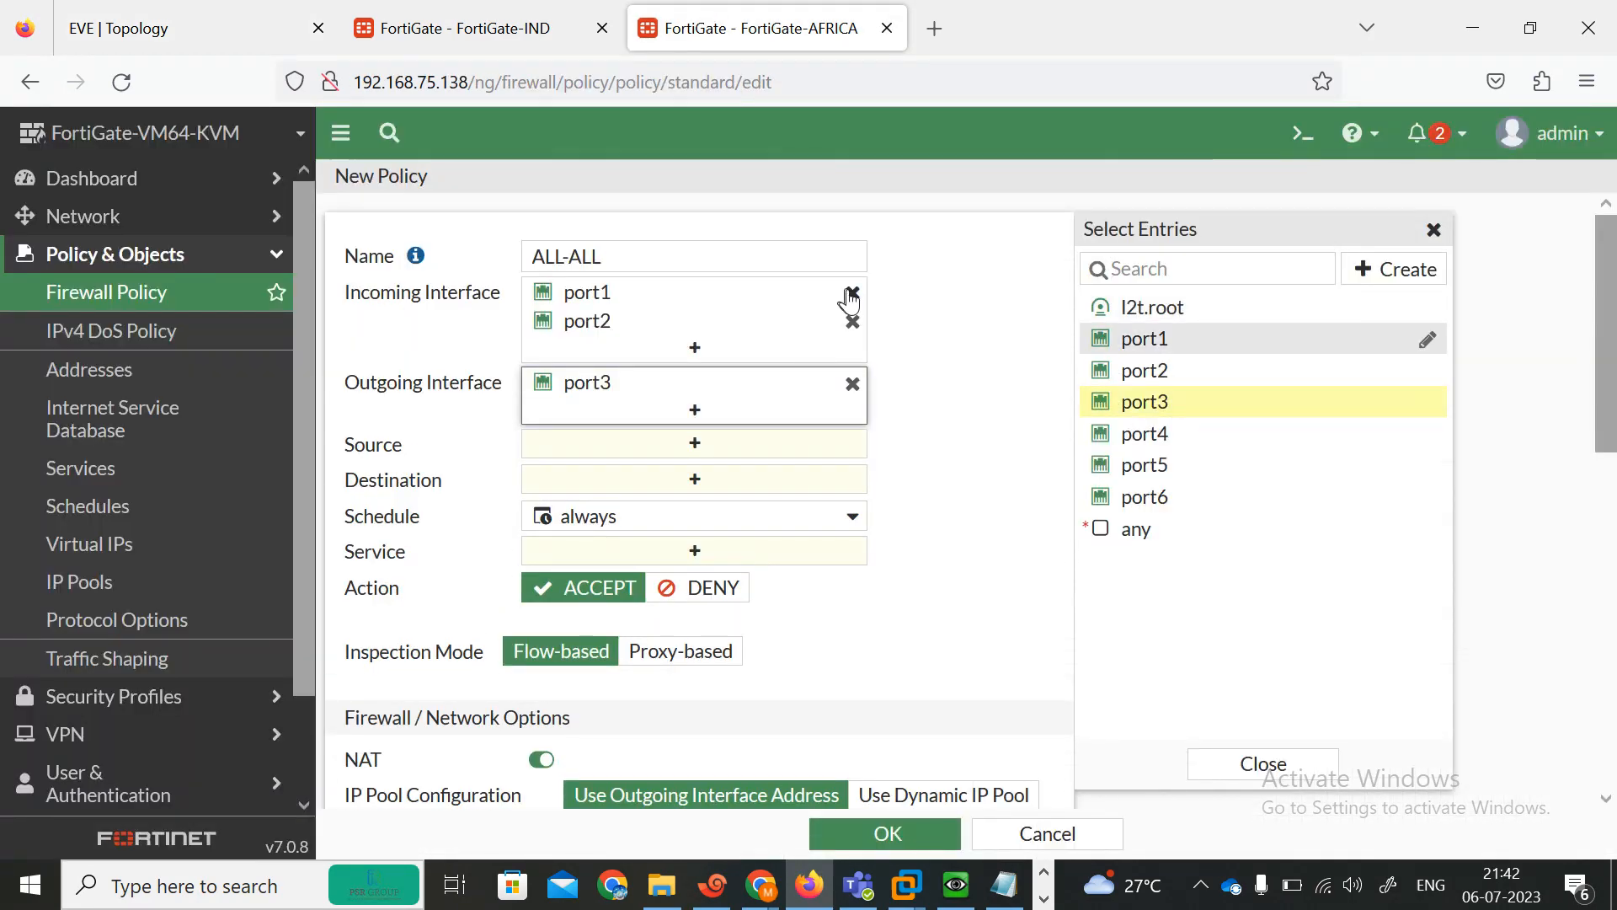
left_click(850, 294)
left_click(805, 325)
left_click(1145, 402)
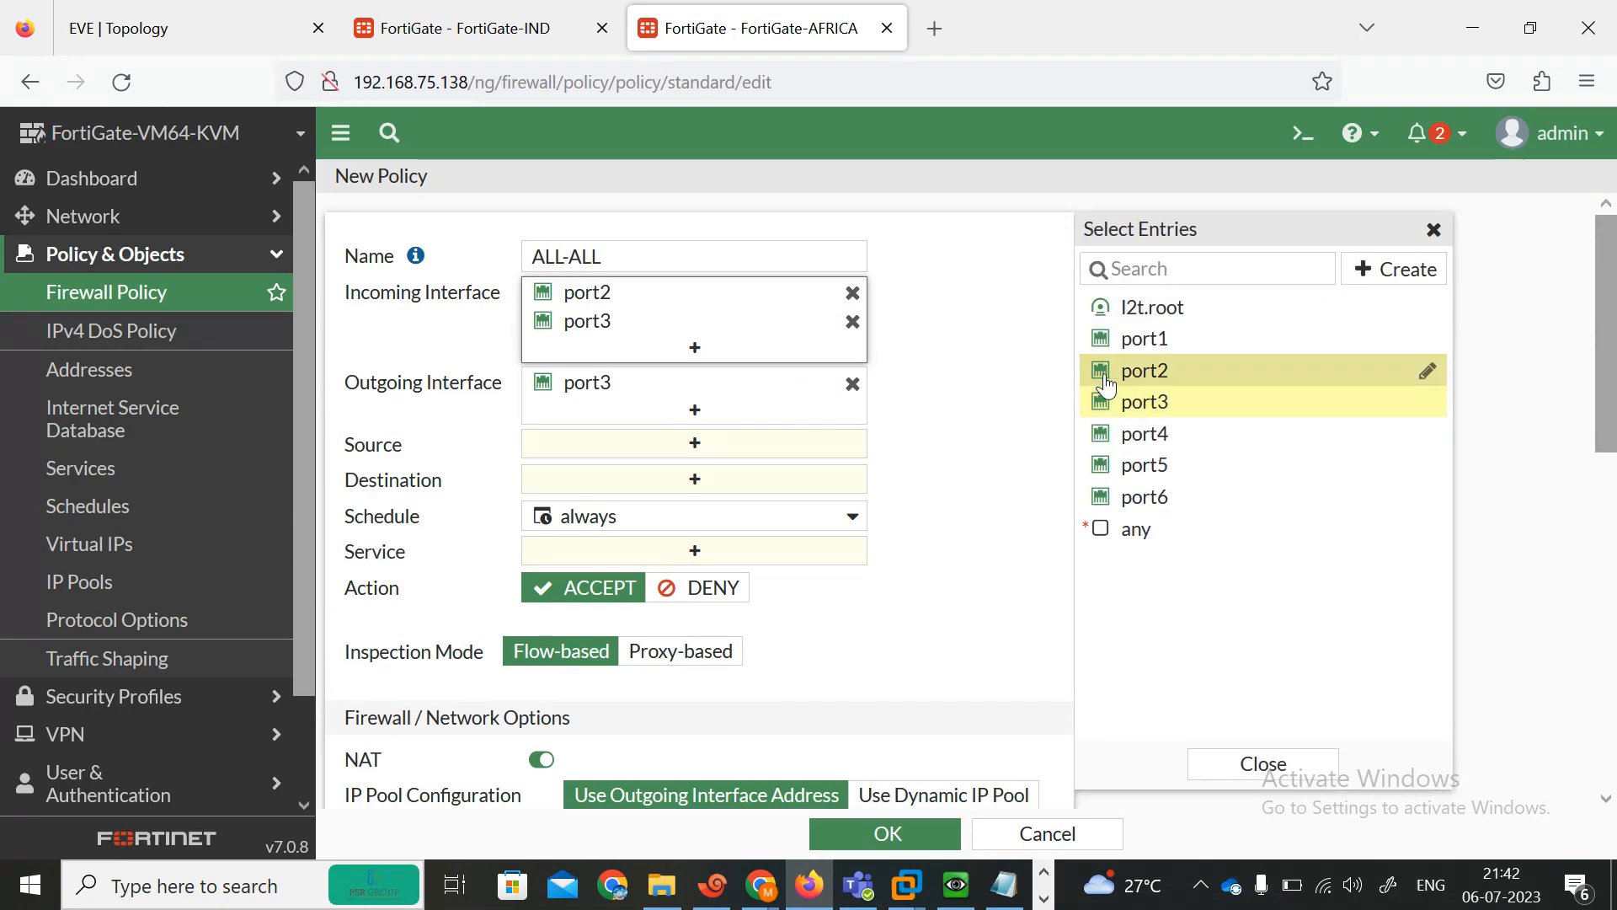
left_click(1144, 380)
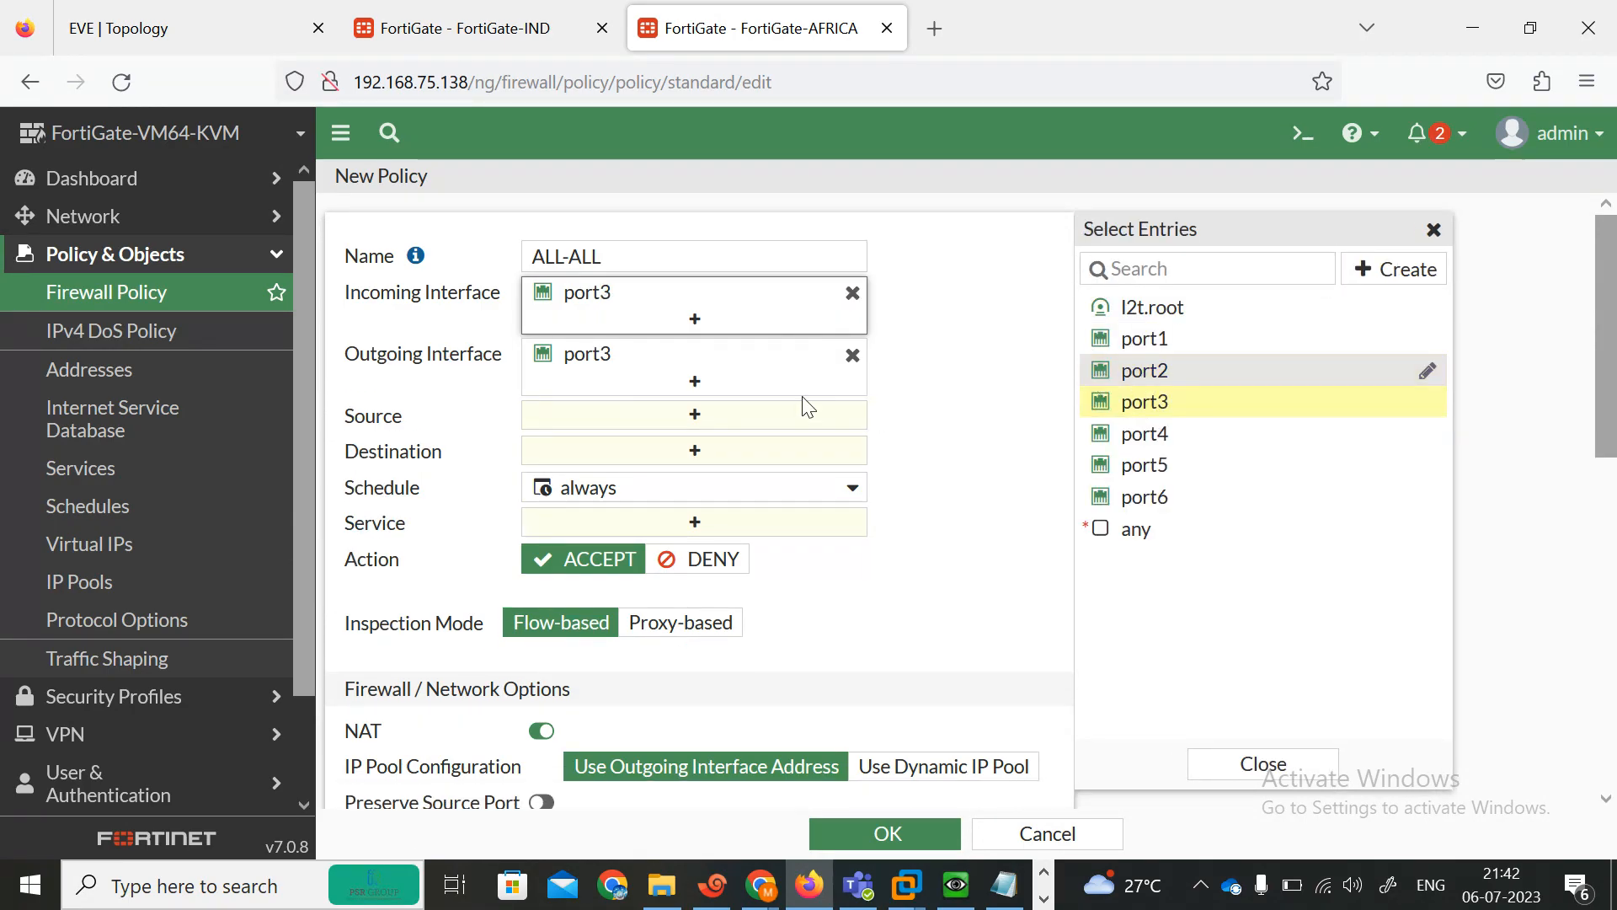
left_click(851, 294)
left_click(852, 326)
left_click(718, 293)
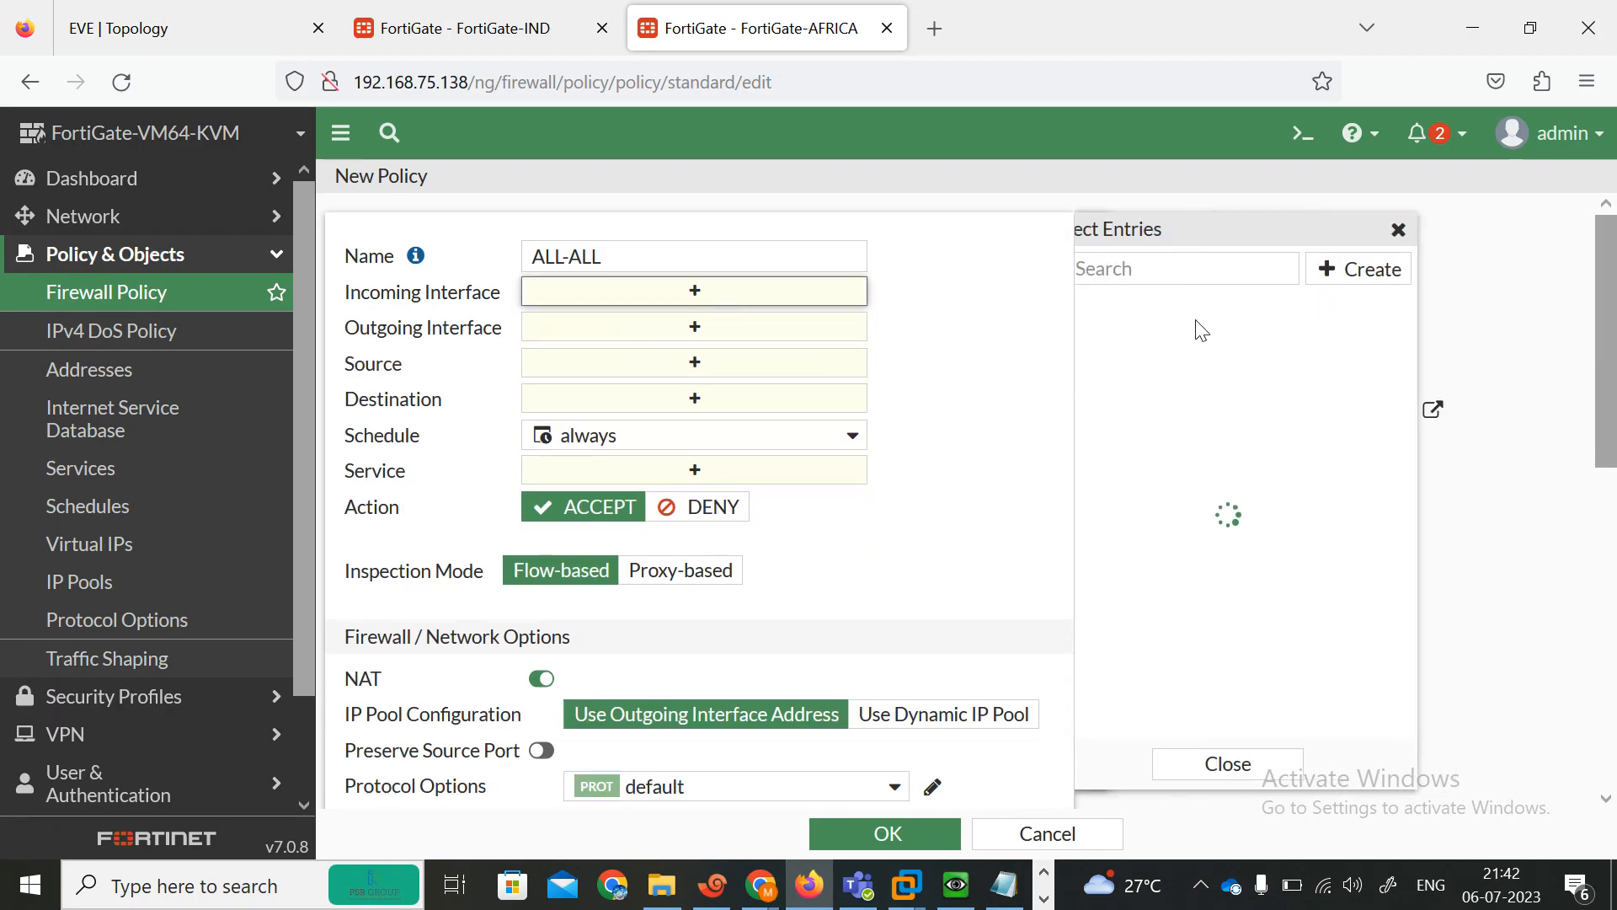
Set the policy's incoming and outgoing interfaces to port2 and port3.
left_click(1154, 378)
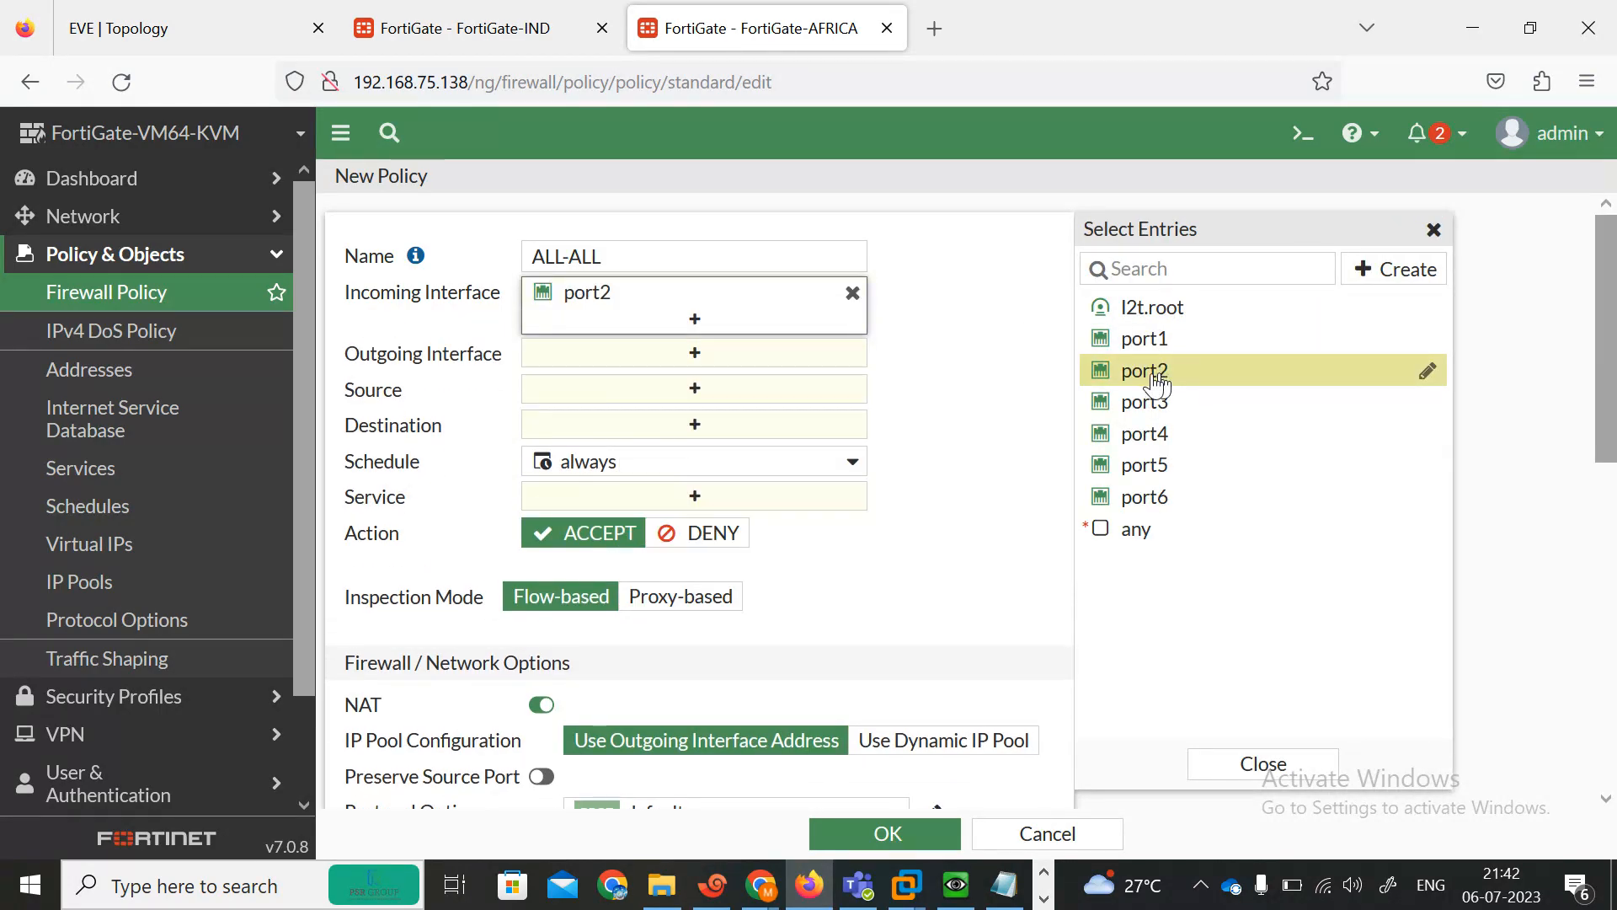
left_click(1154, 411)
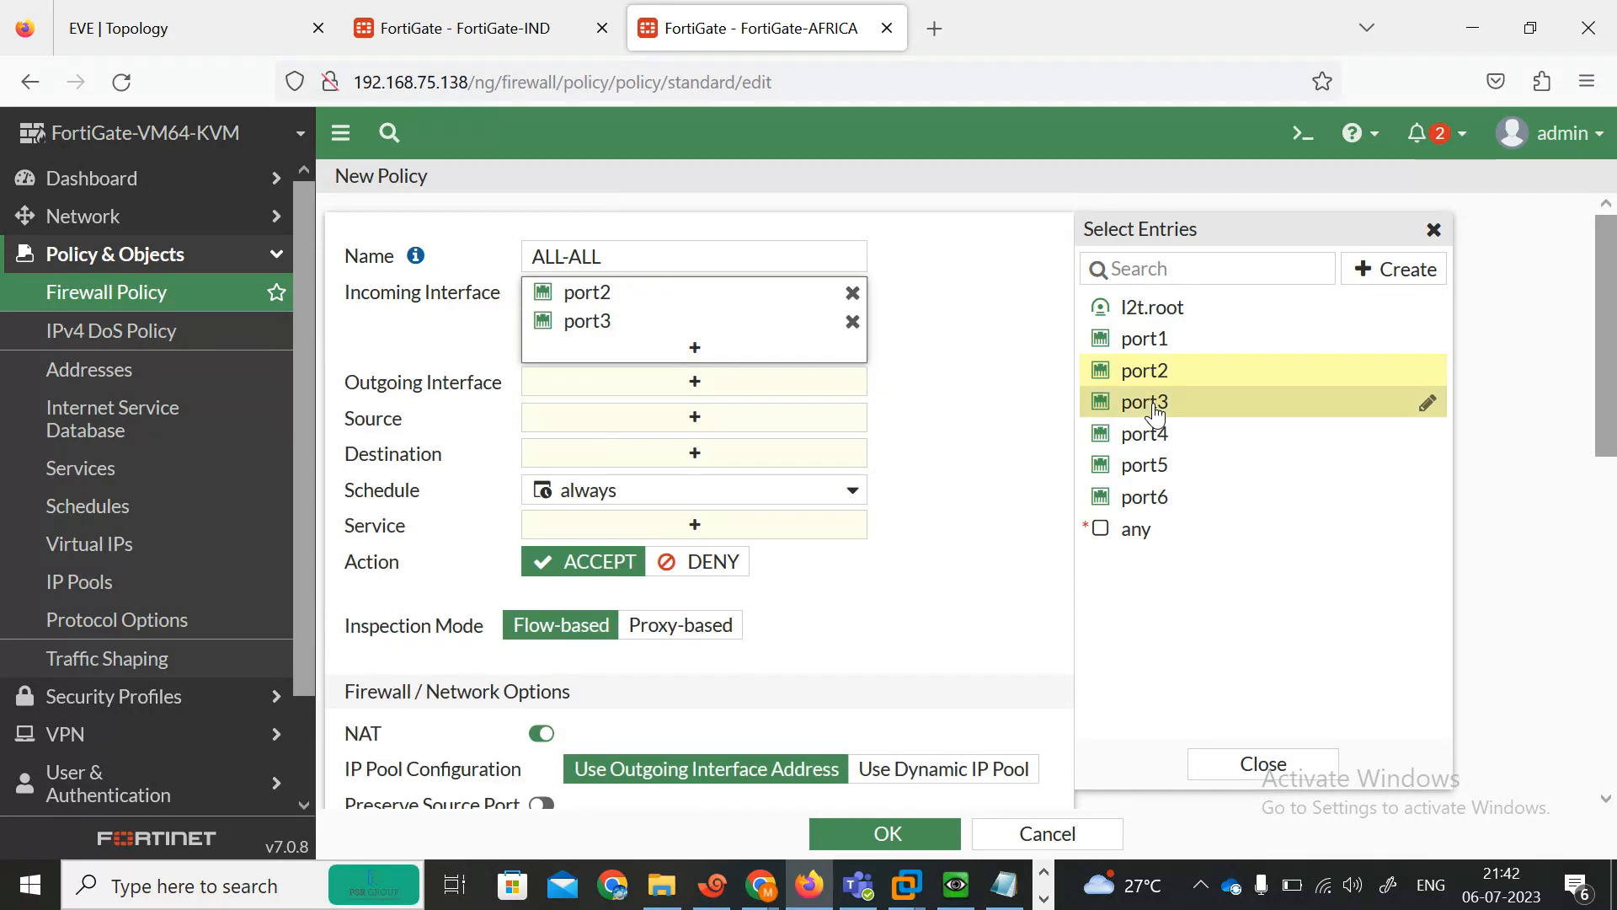
left_click(699, 386)
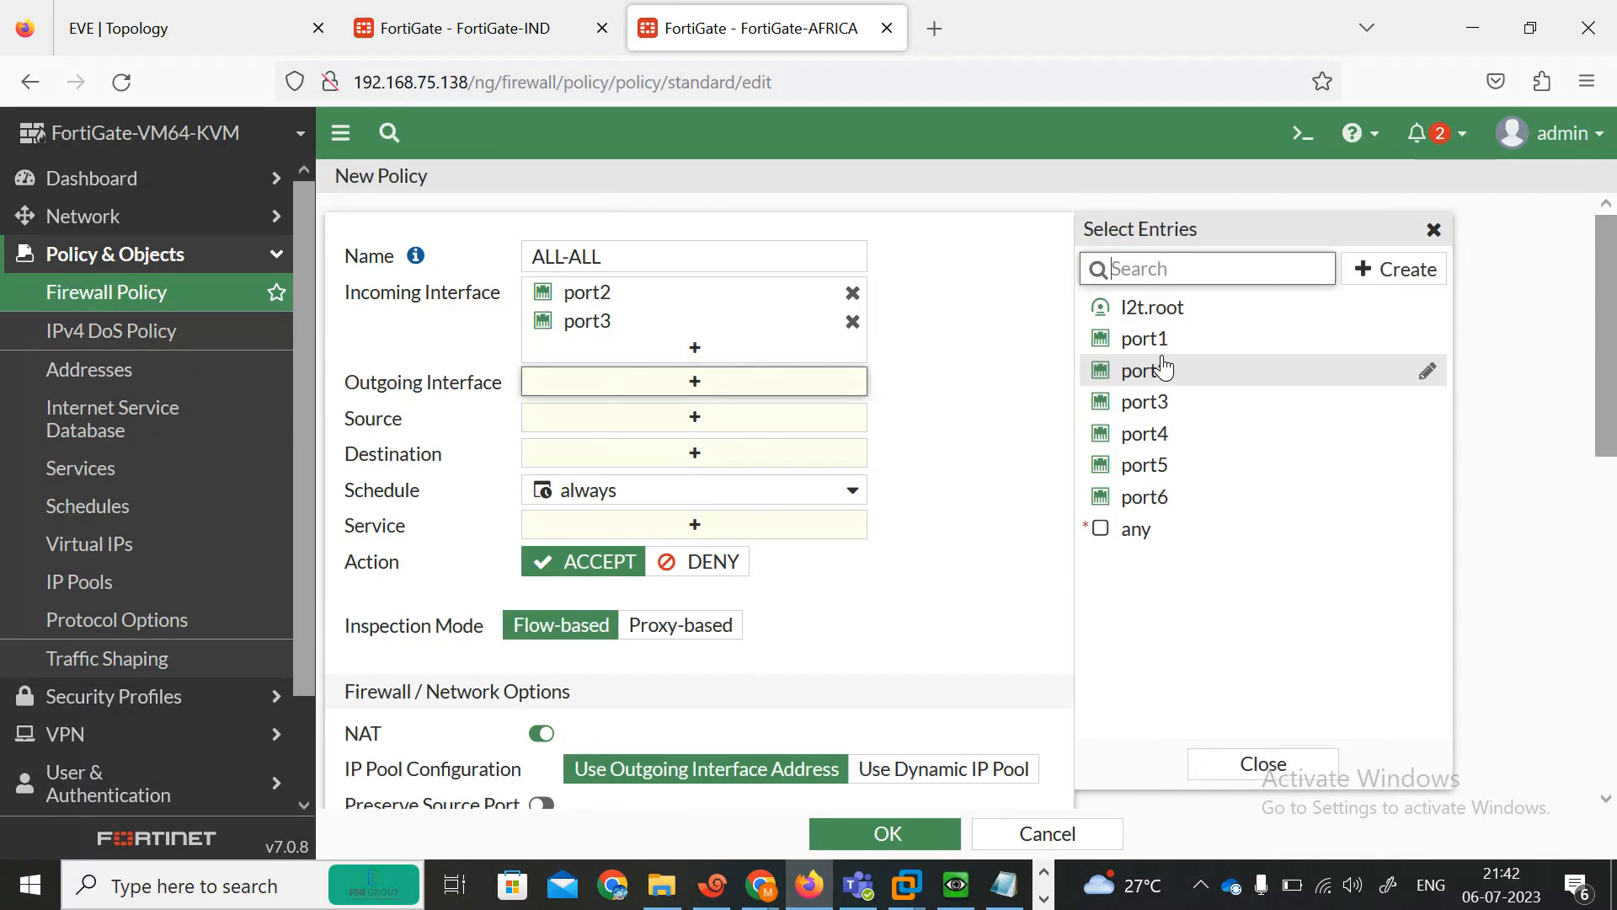
left_click(1148, 408)
left_click(1143, 371)
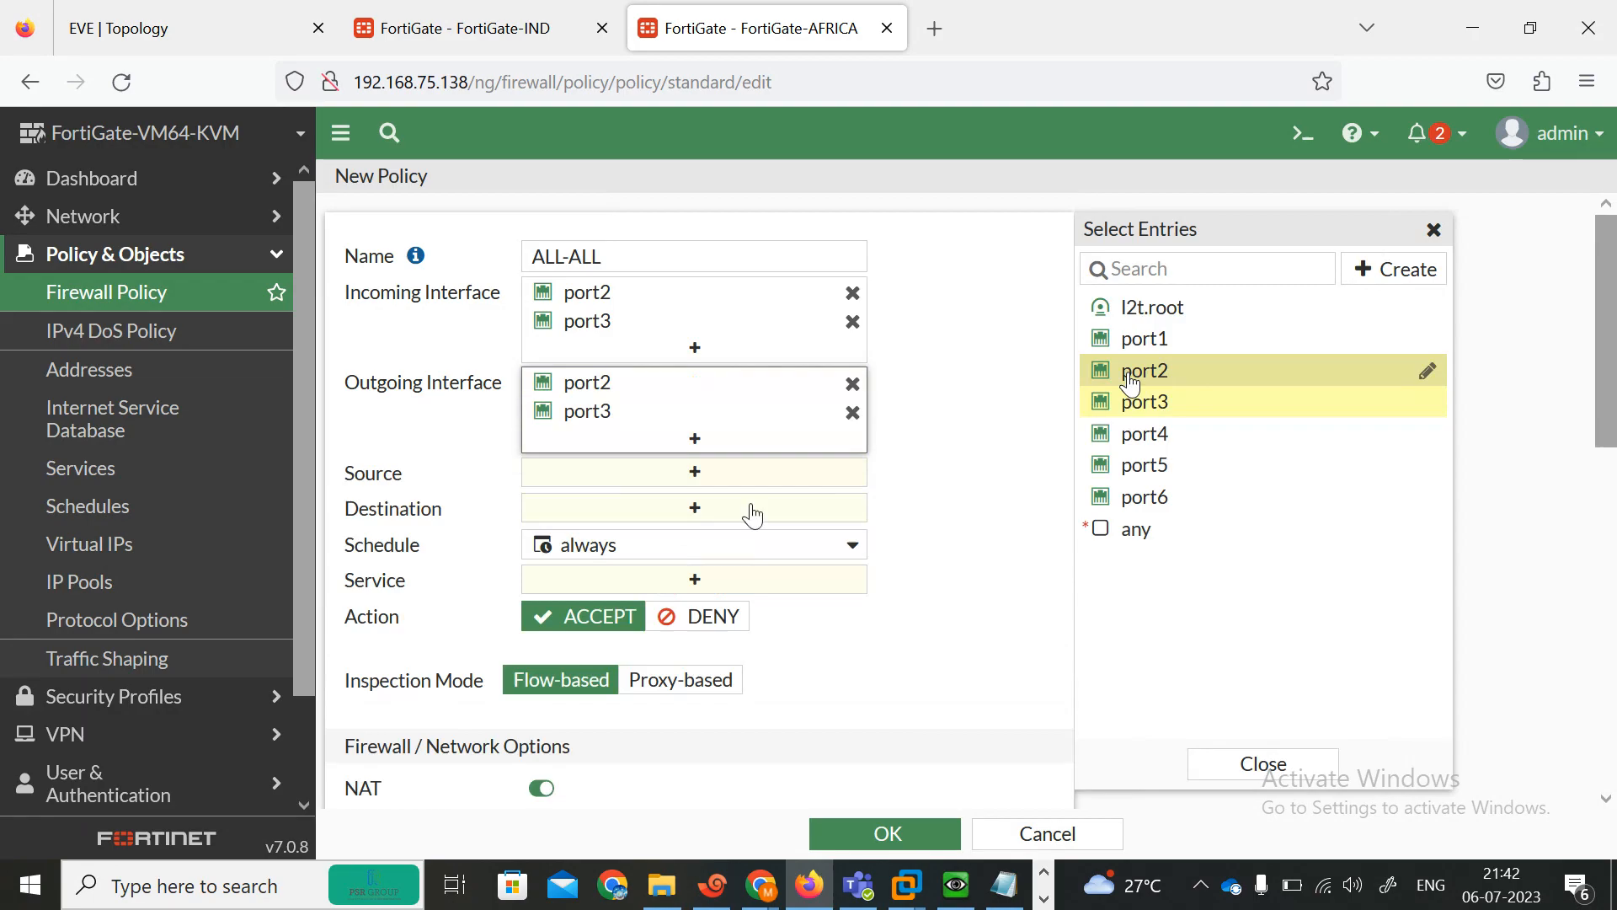
Set the policy's source and destination to all and its service to ALL.
left_click(704, 475)
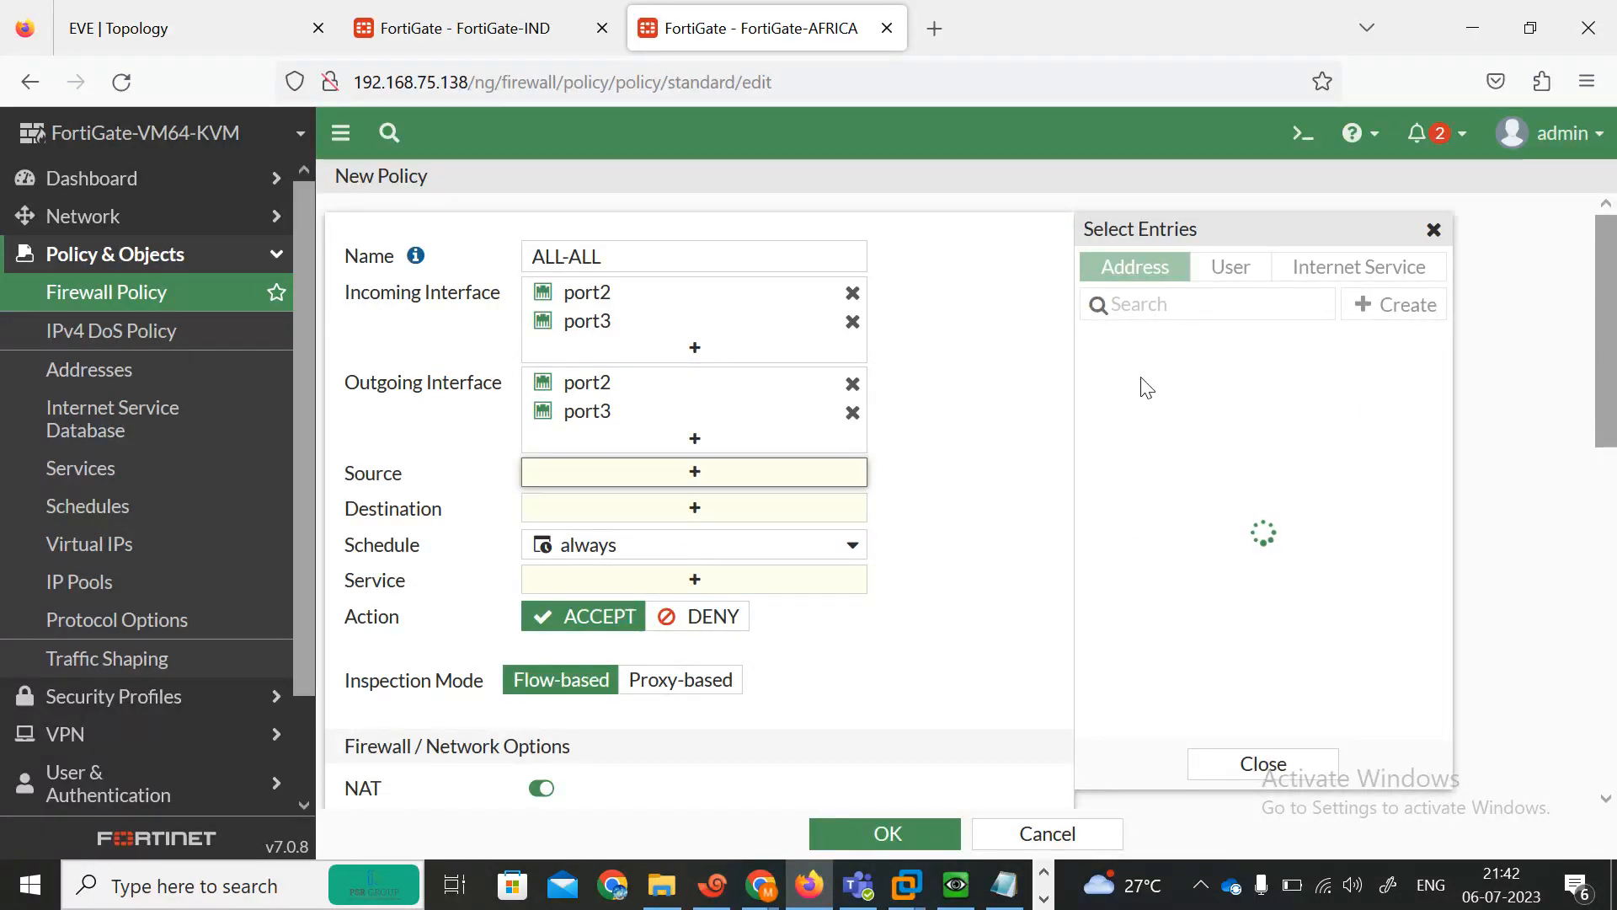
left_click(1188, 376)
left_click(708, 539)
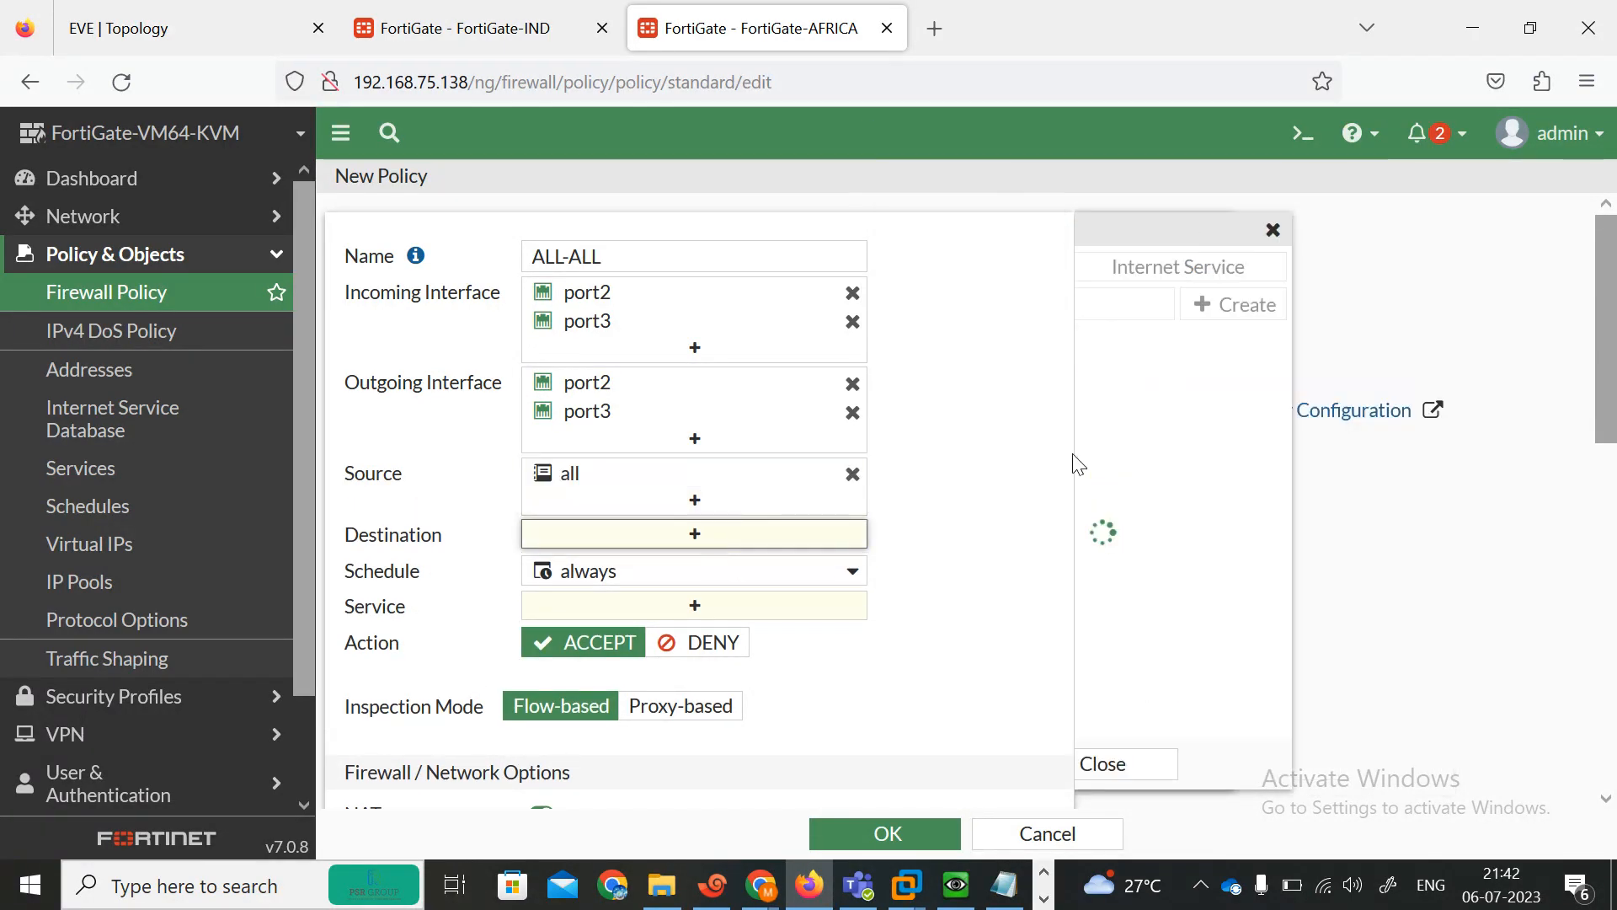
left_click(1152, 384)
left_click_drag(1614, 344, 1616, 464)
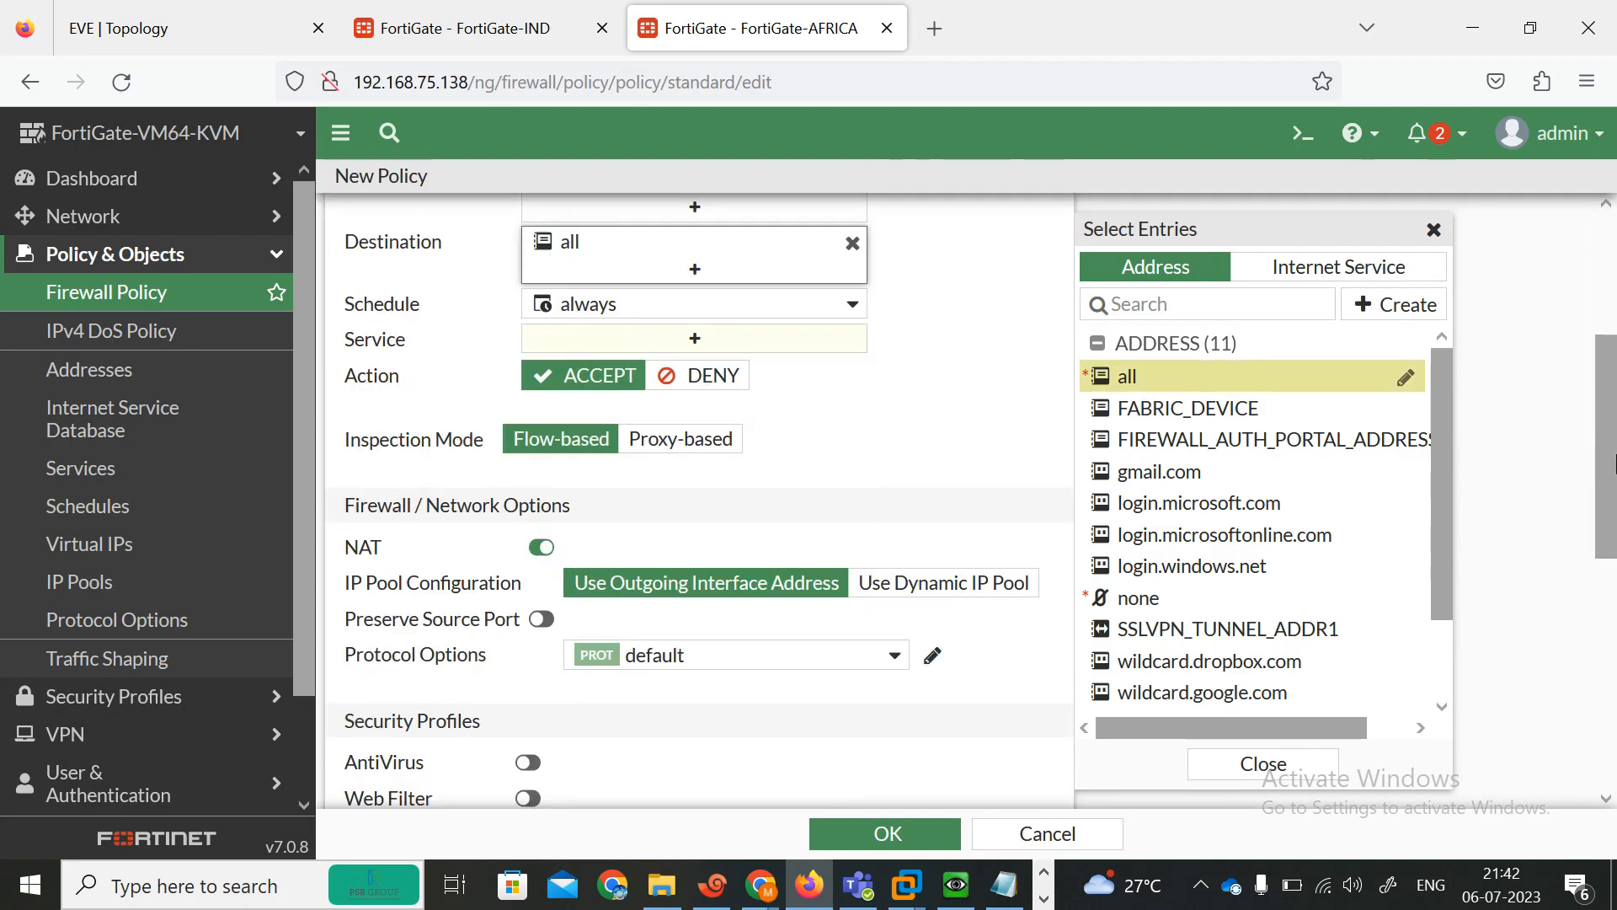
left_click(639, 348)
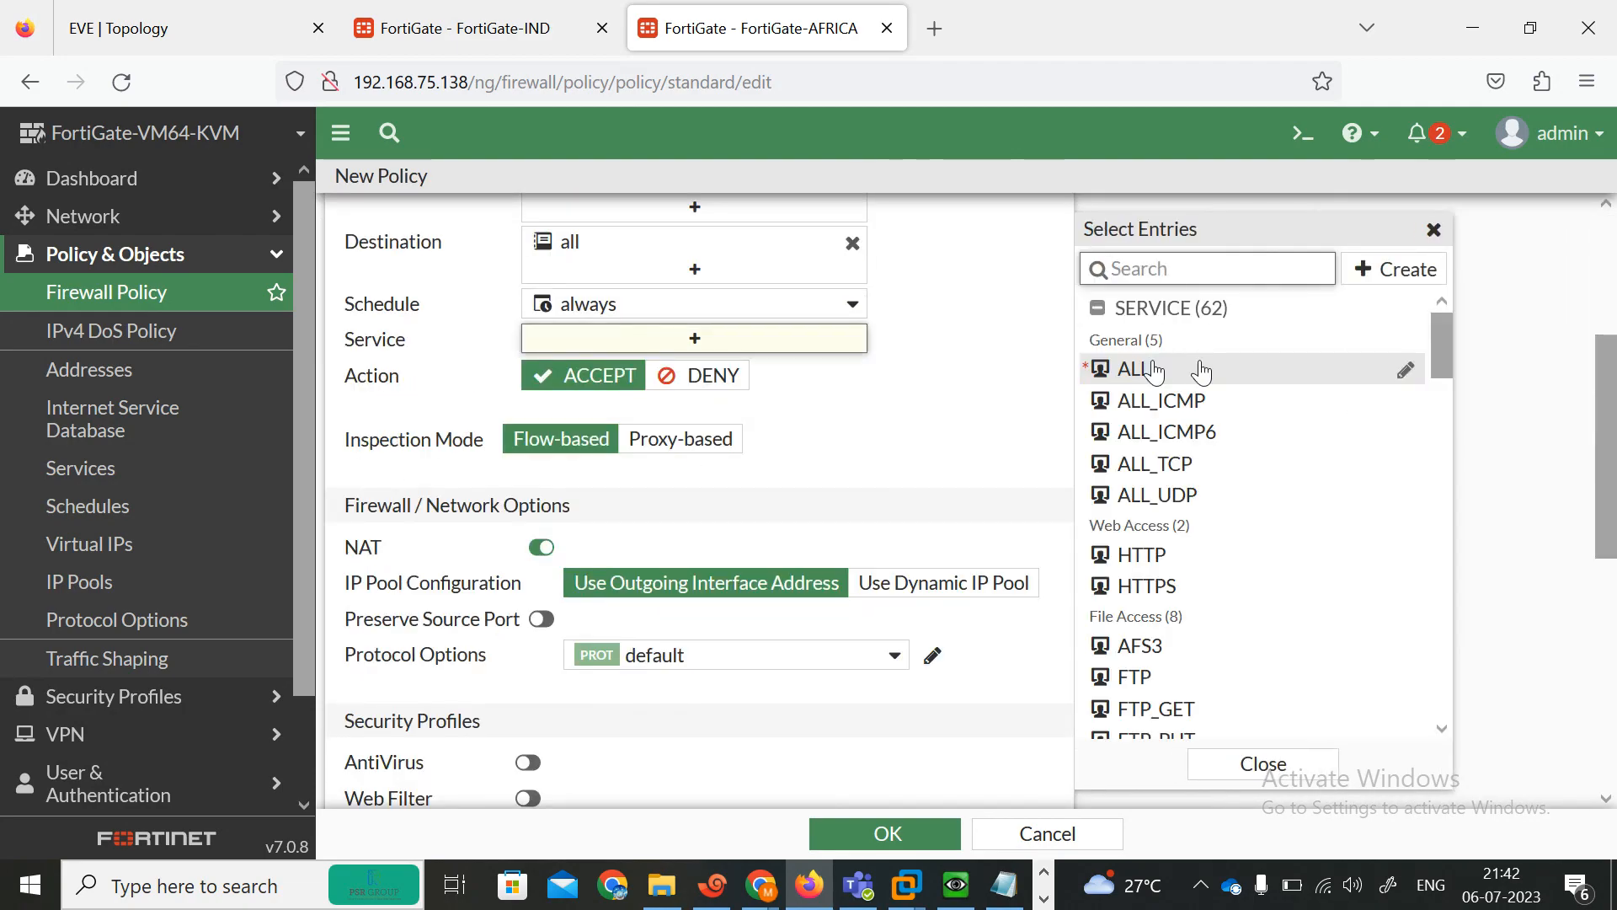
left_click(1154, 372)
left_click(1167, 378)
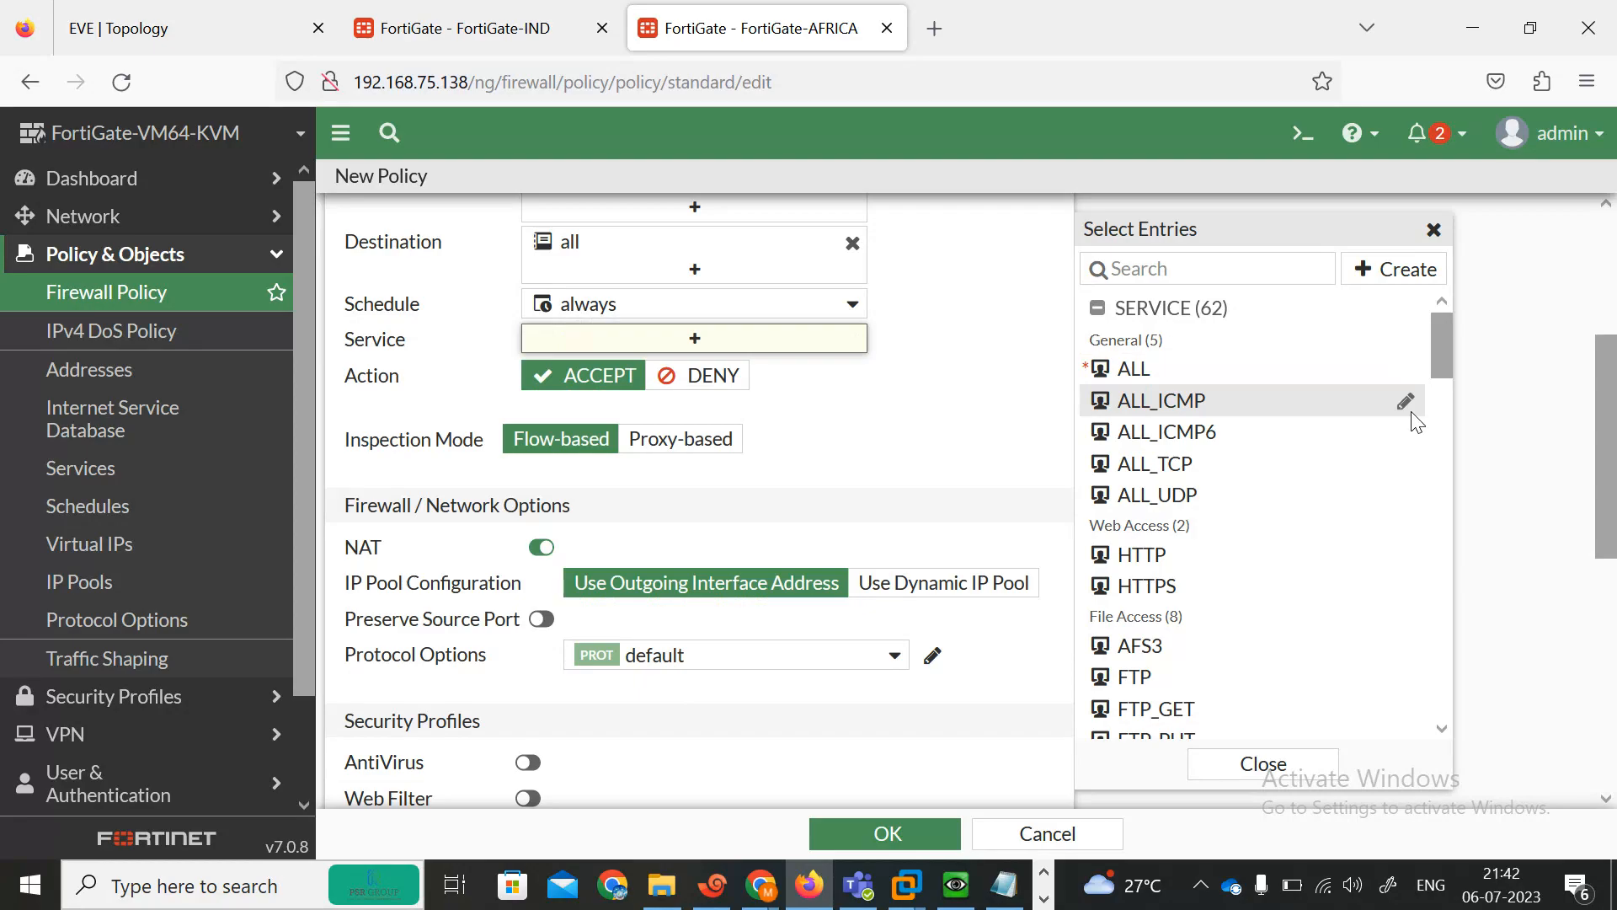
left_click(1138, 370)
Enable the AntiVirus, Web Filter, DNS Filter, Application Control and IPS profiles and save the policy.
scroll(569, 342, "down", 6)
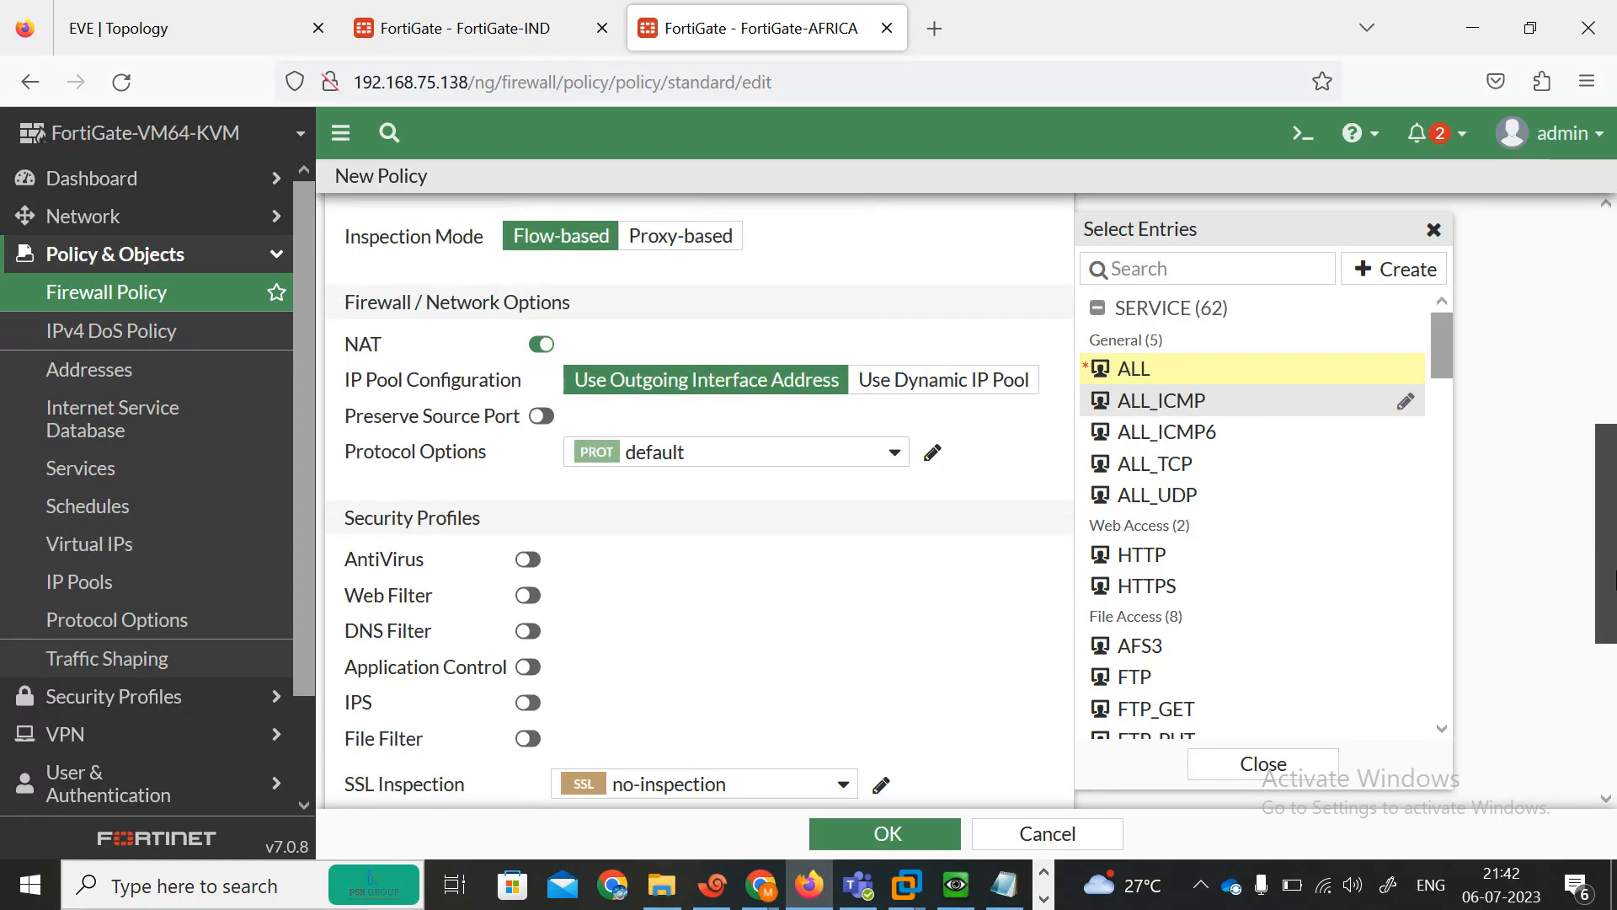
left_click(528, 237)
left_click(528, 272)
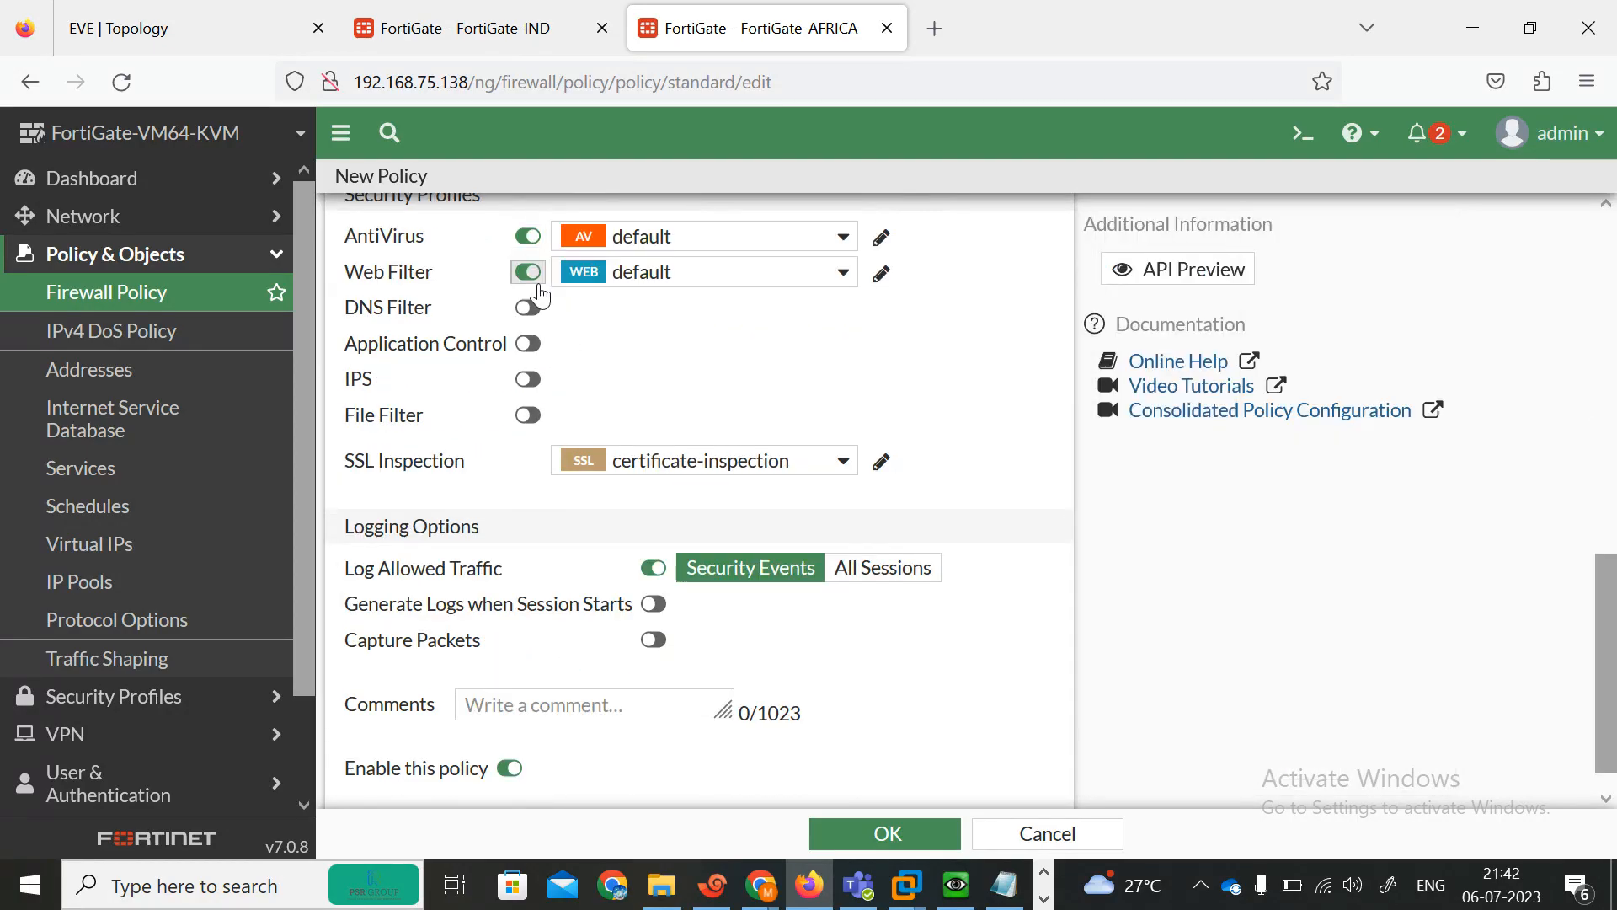
left_click(528, 308)
left_click(528, 344)
left_click(531, 379)
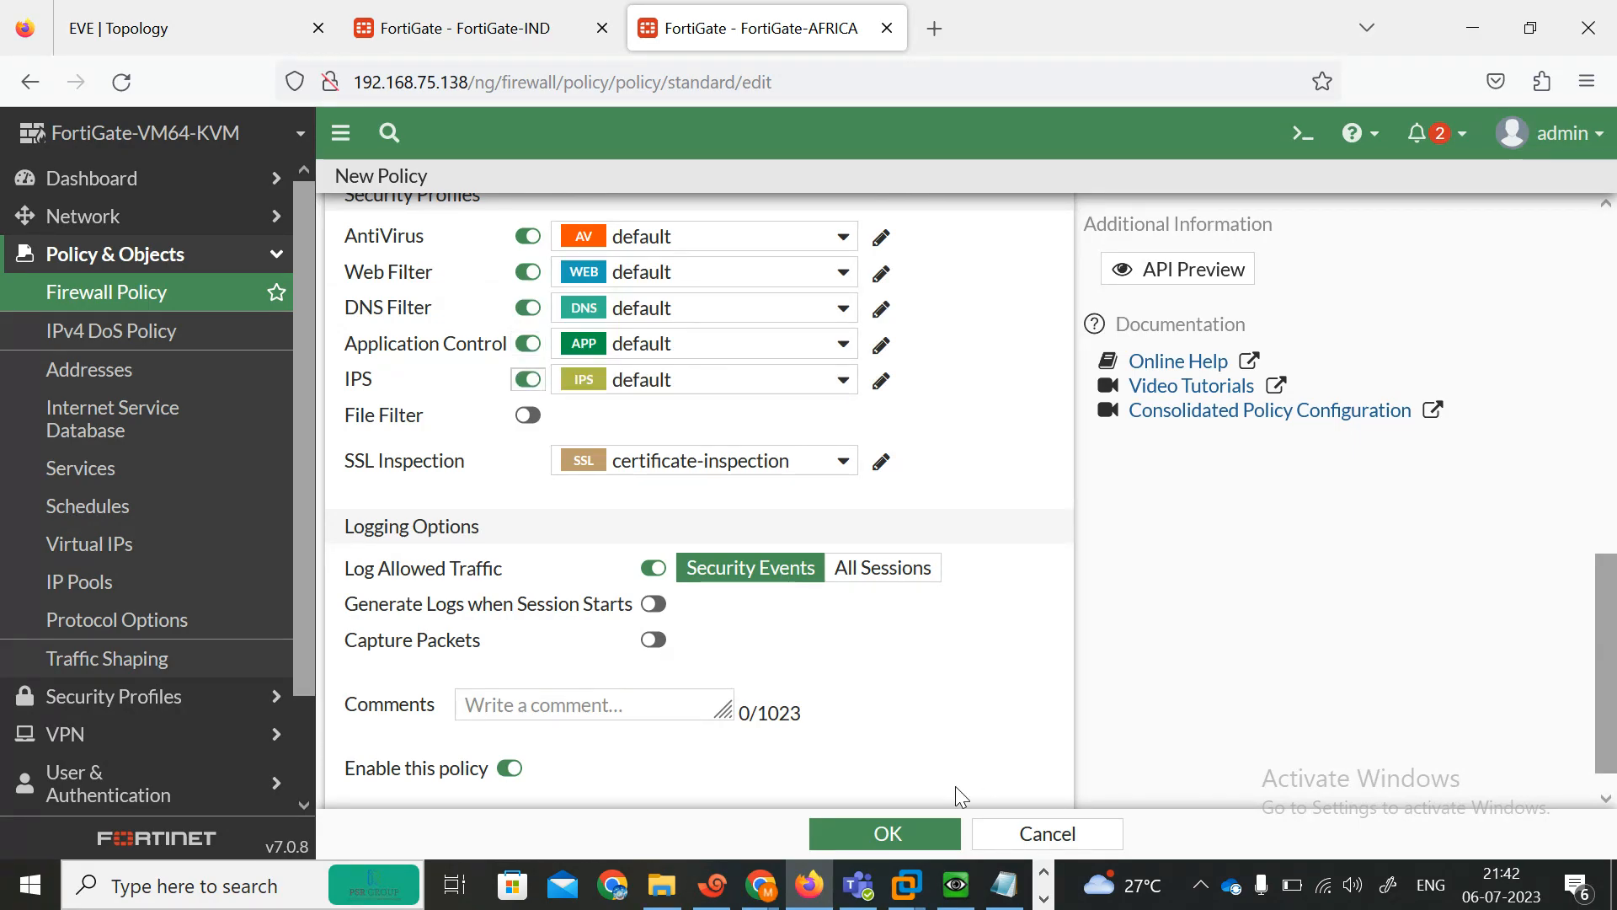
left_click(902, 837)
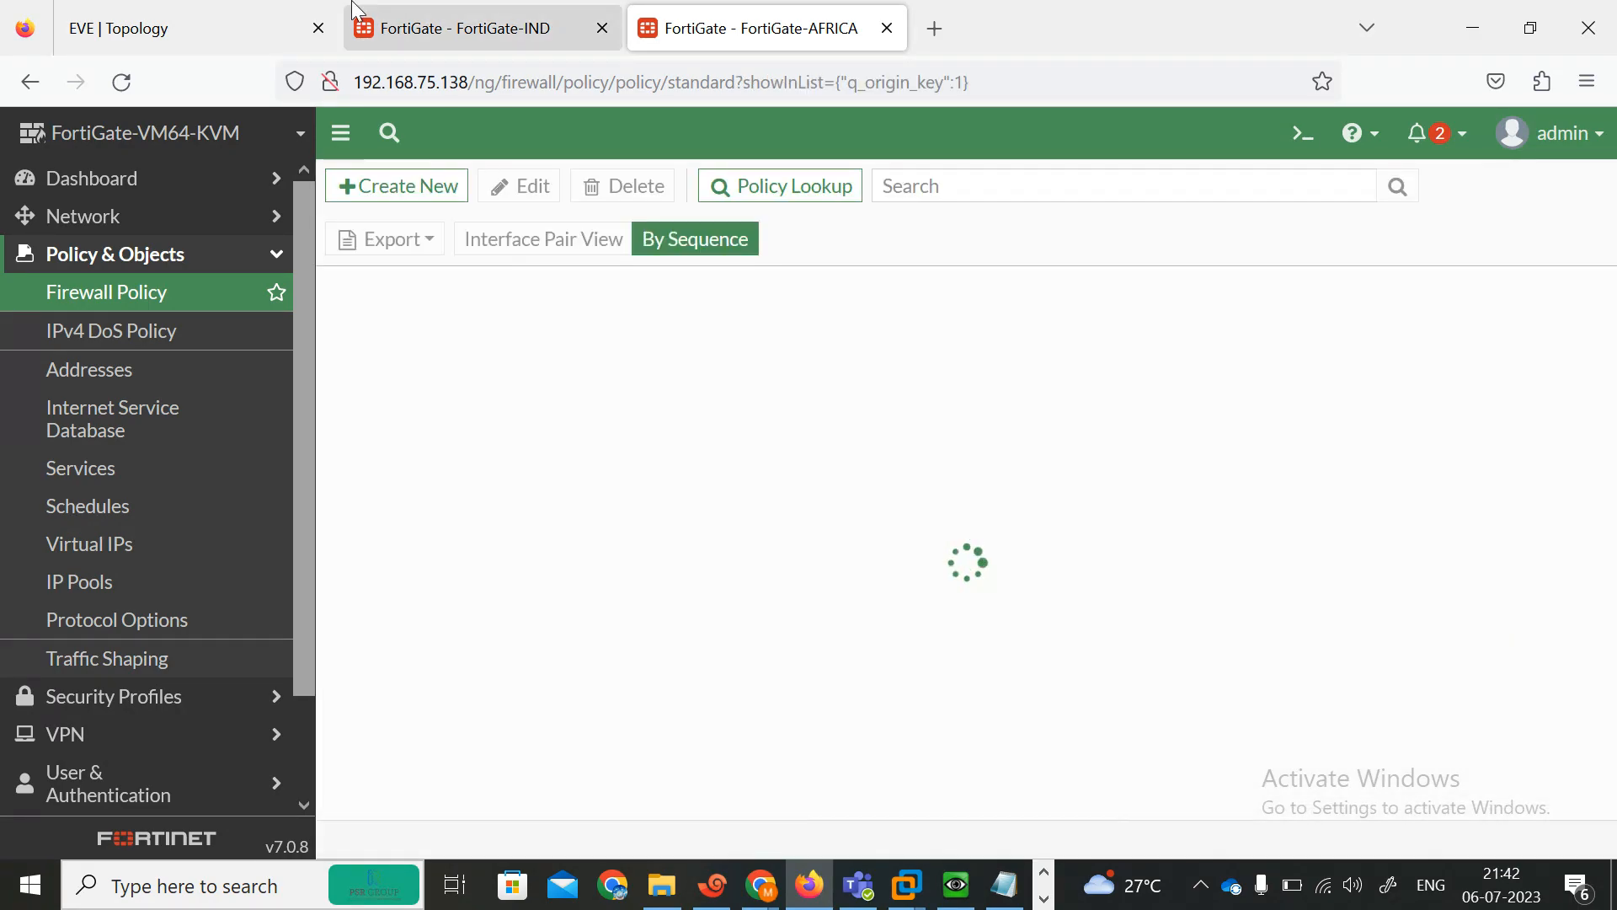
Compare the ALL-ALL policies on both FortiGates and return to the lab topology.
left_click(446, 28)
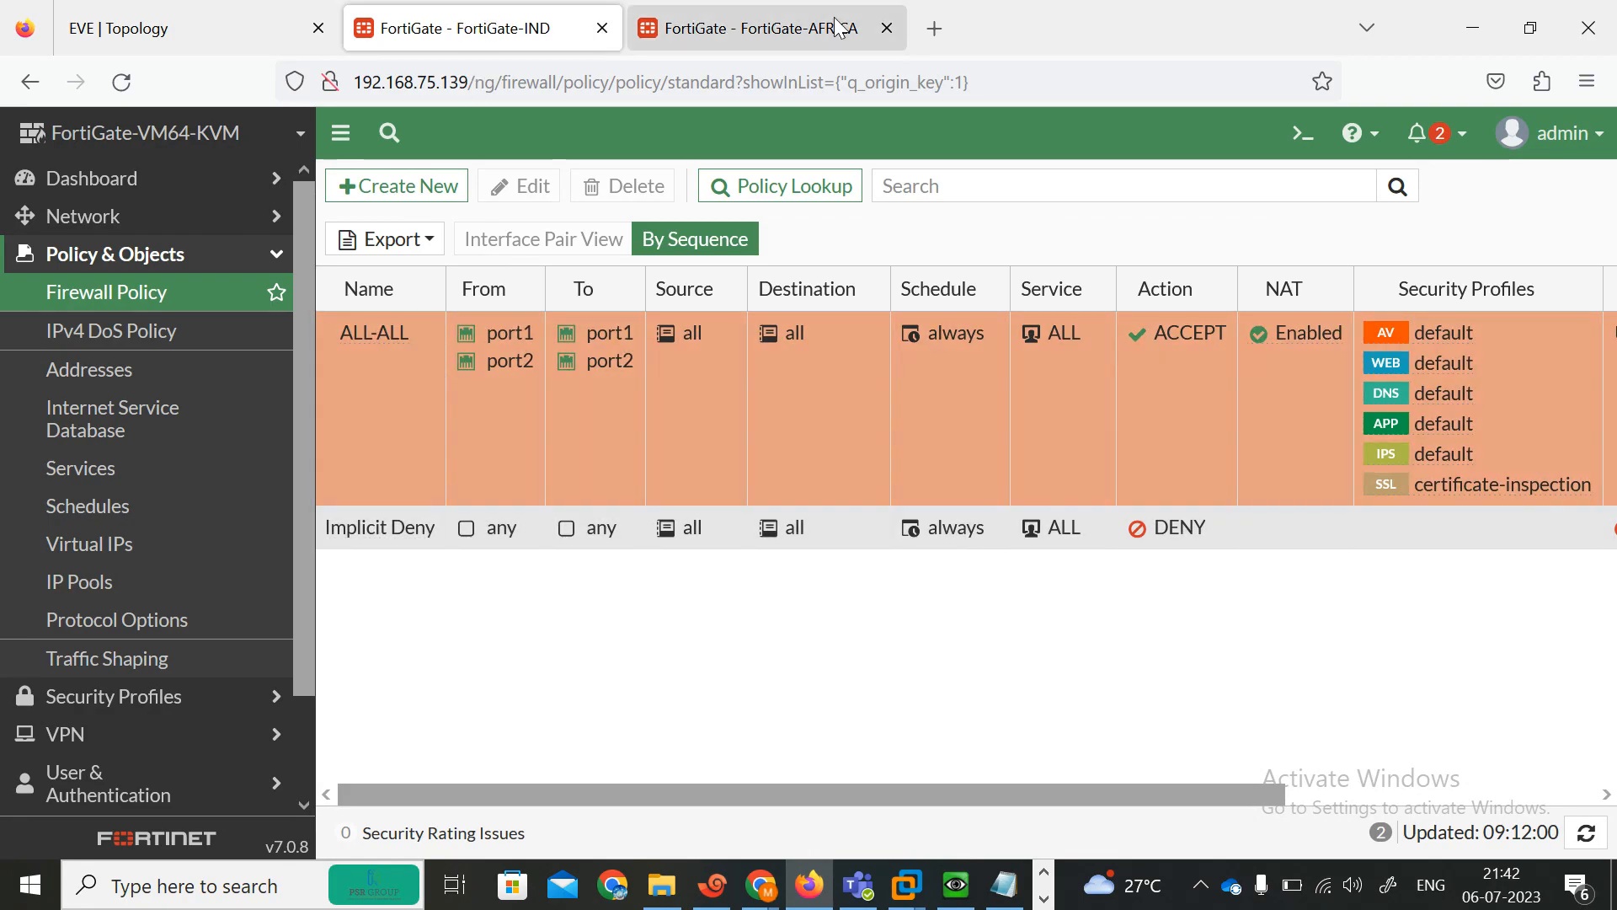
left_click(790, 25)
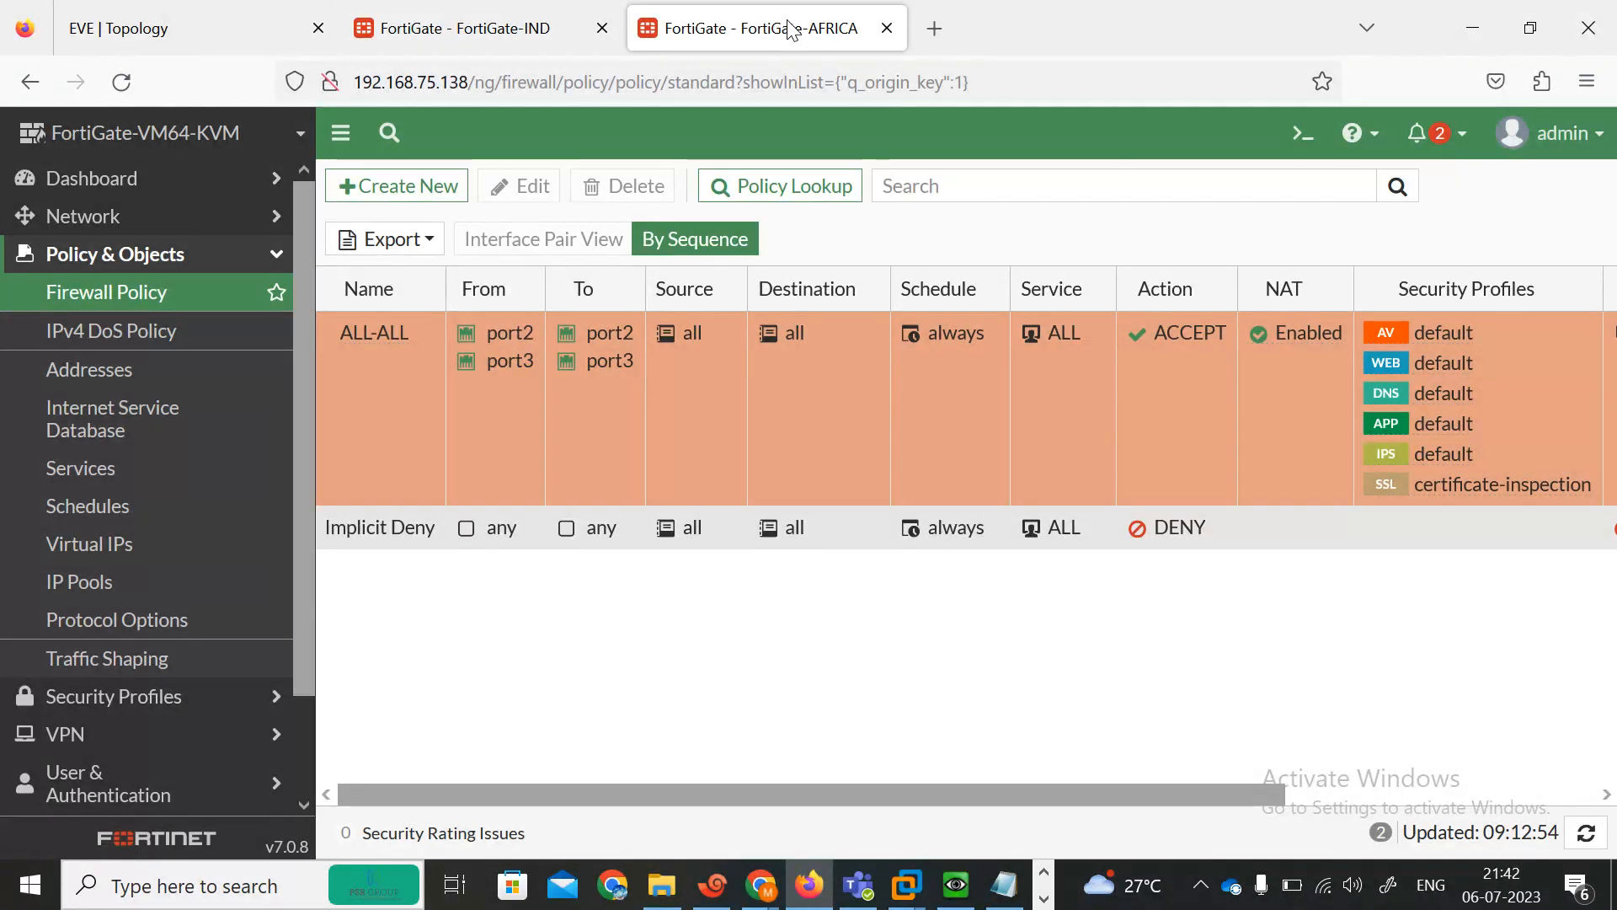
left_click(455, 28)
double_click(375, 401)
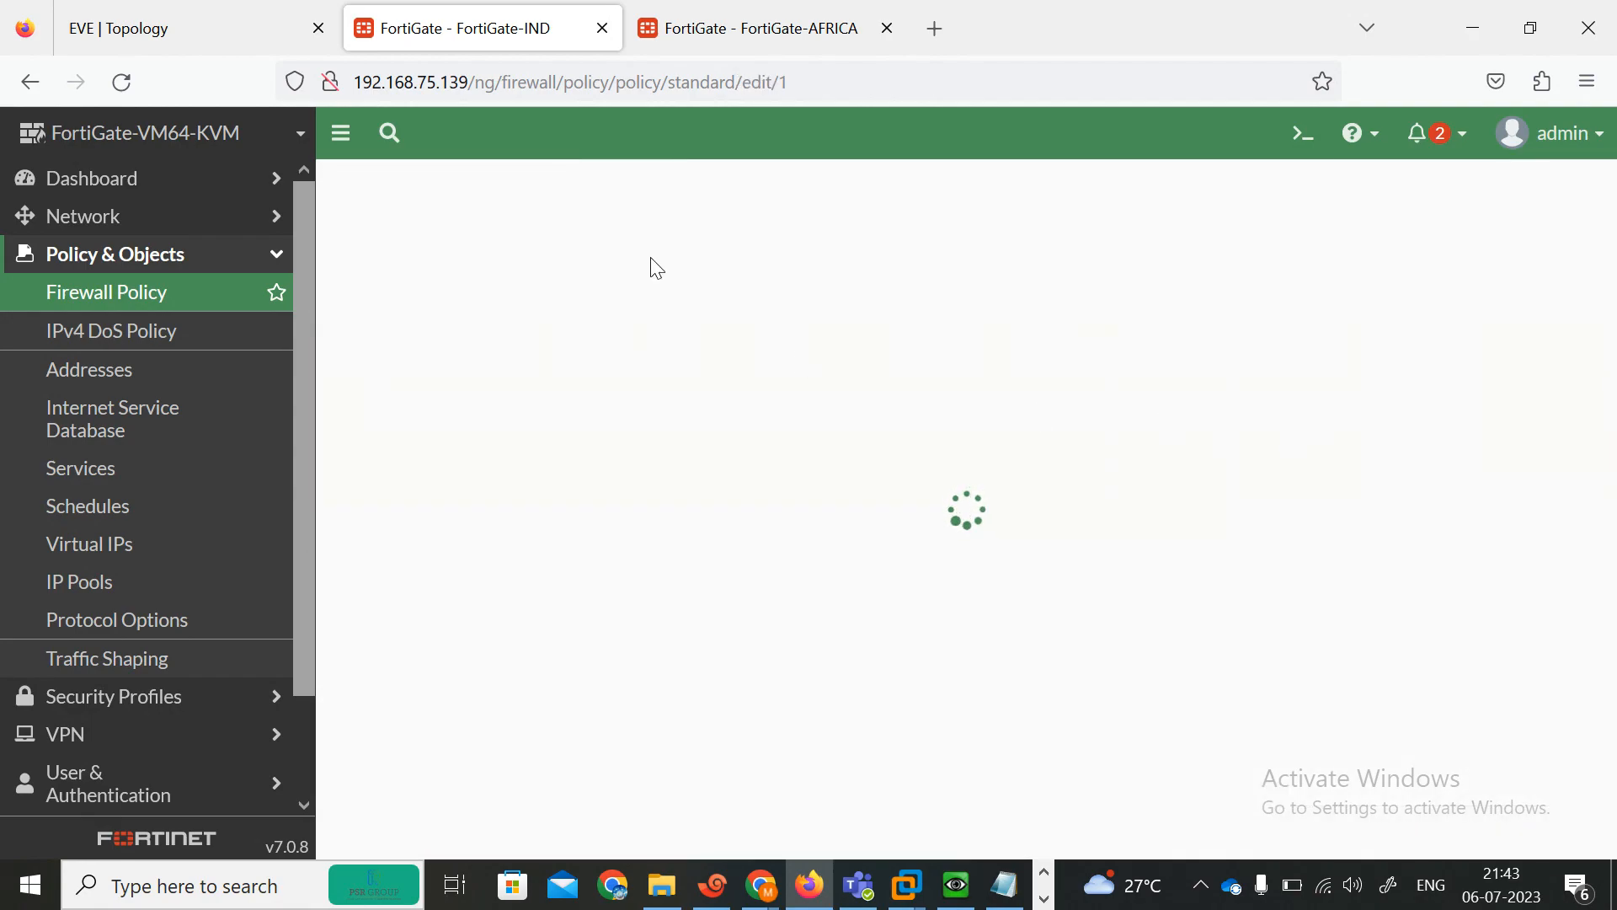
left_click(199, 28)
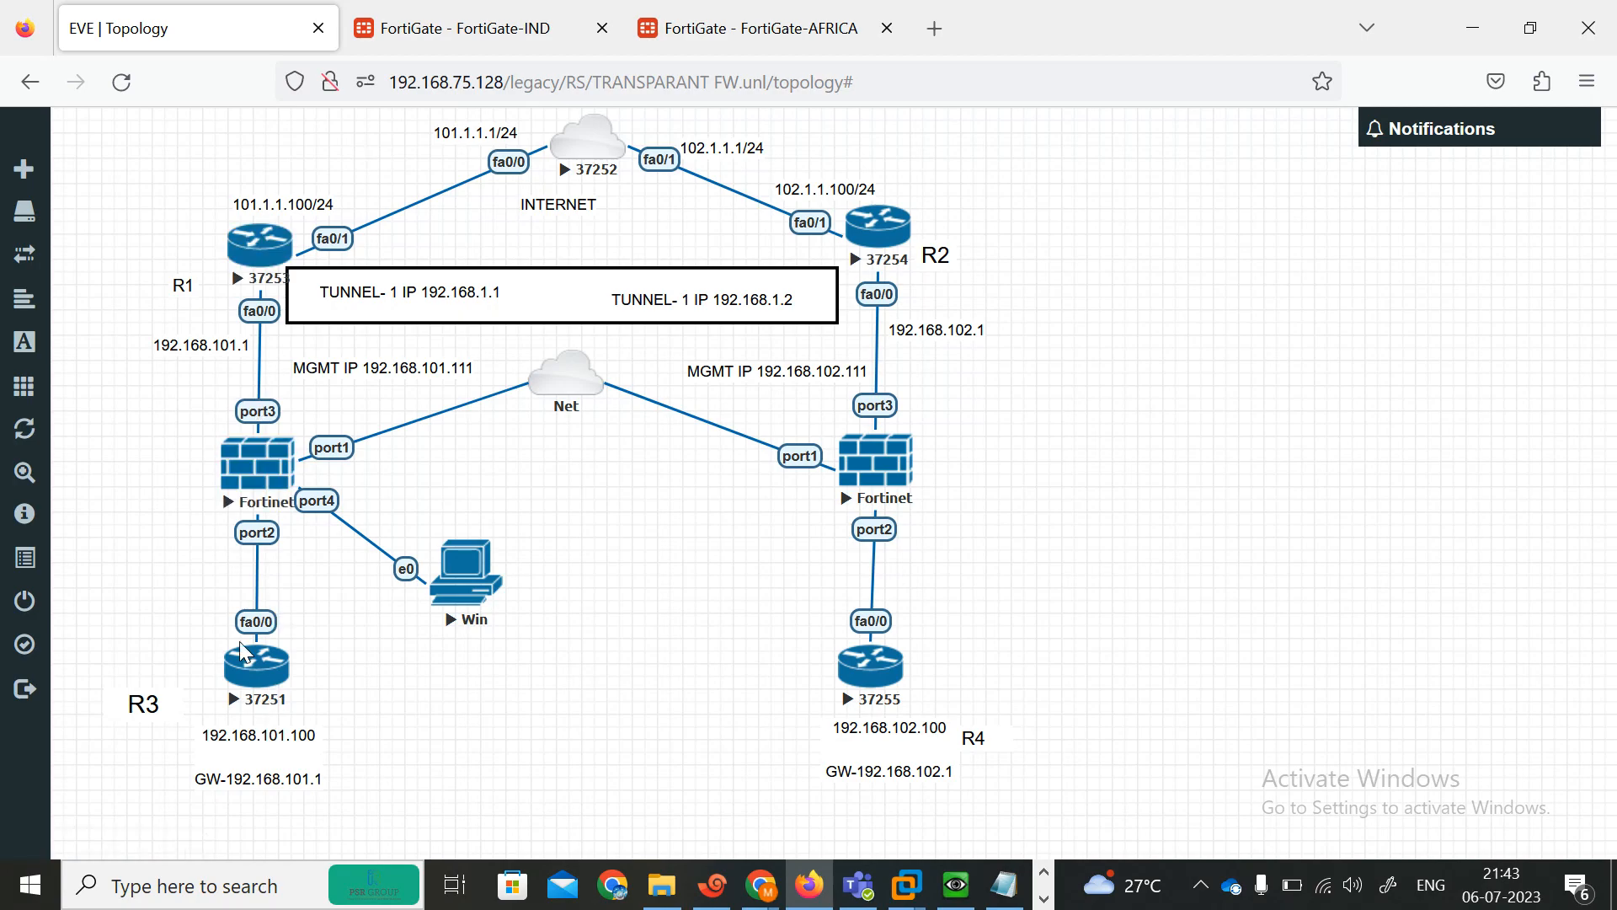
Reload the India FortiGate's policy page and try opening 192.168.75.139 in a new browser tab.
left_click(461, 24)
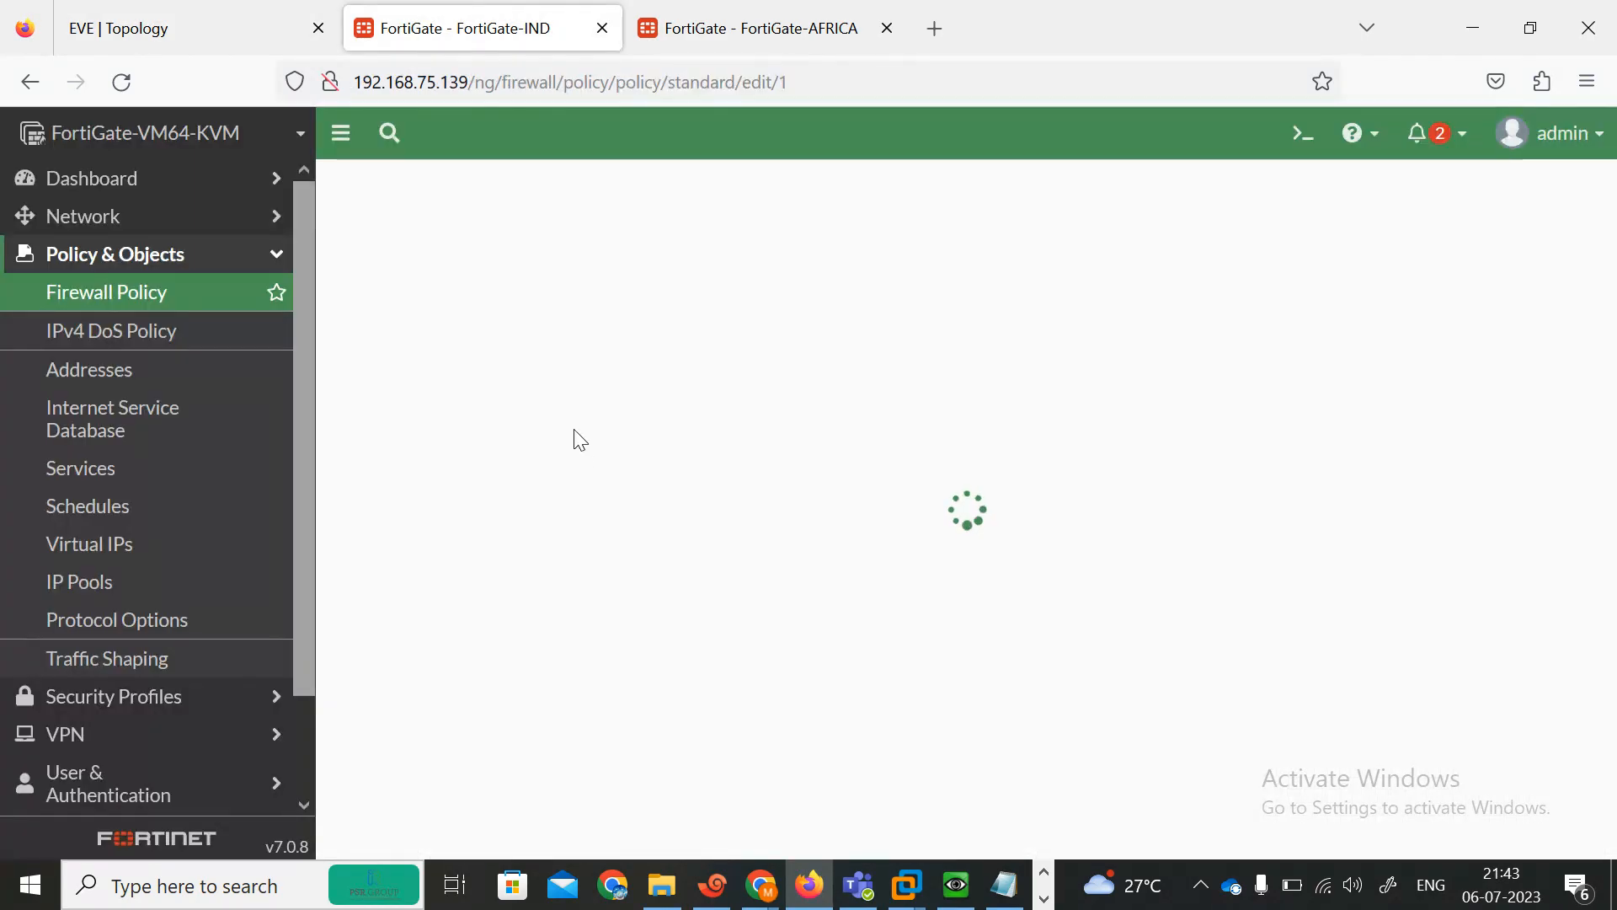
left_click_drag(305, 460, 331, 761)
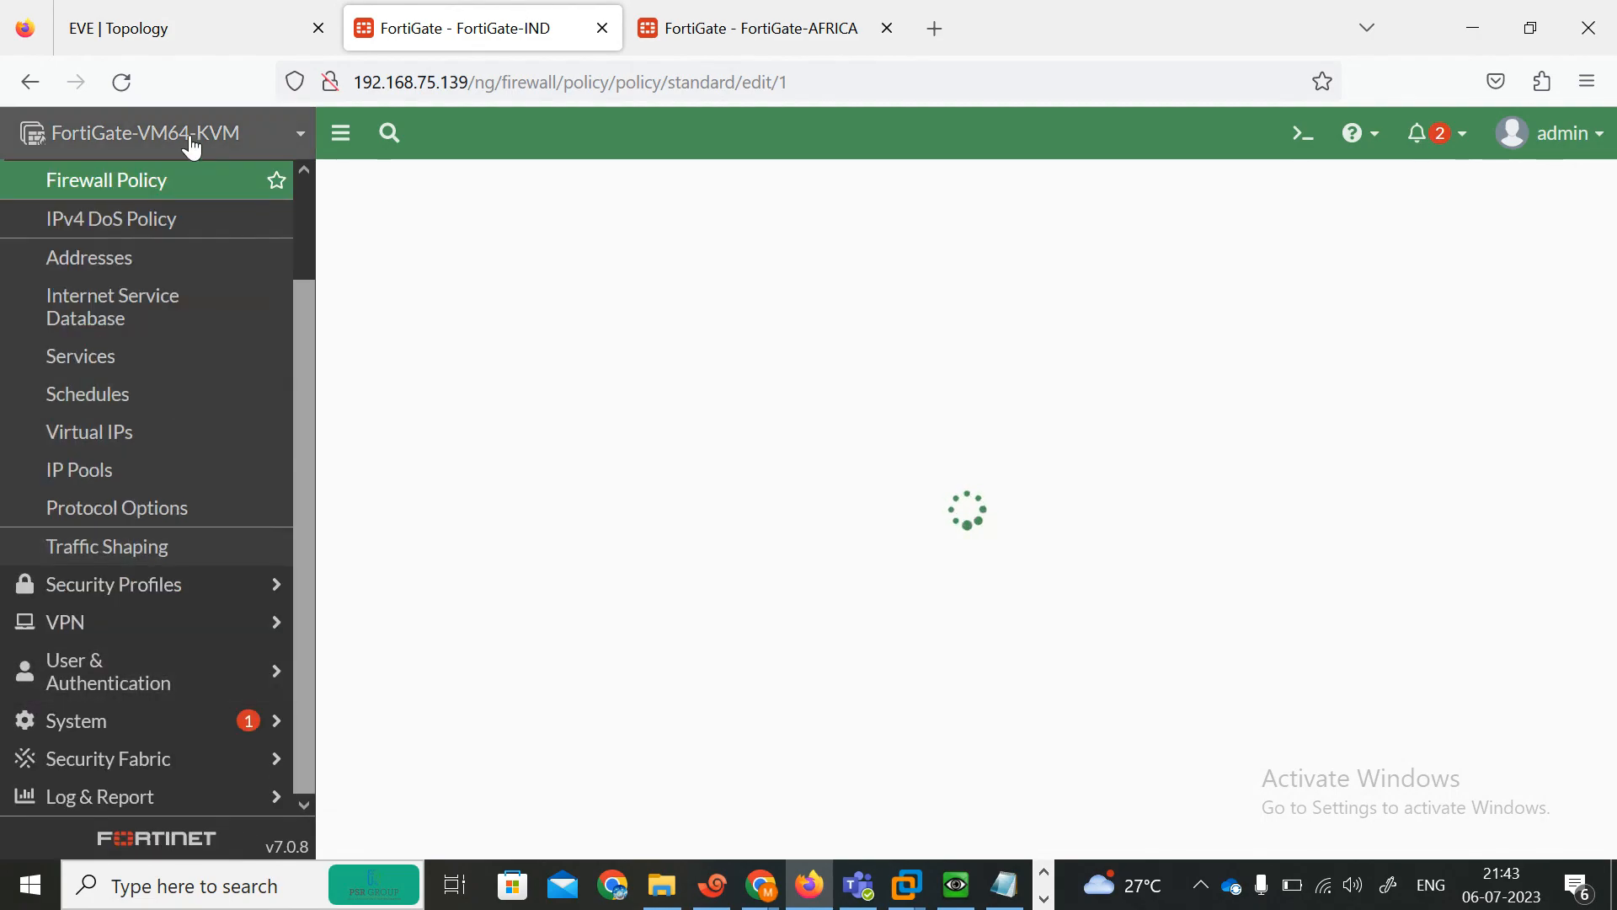
left_click(123, 84)
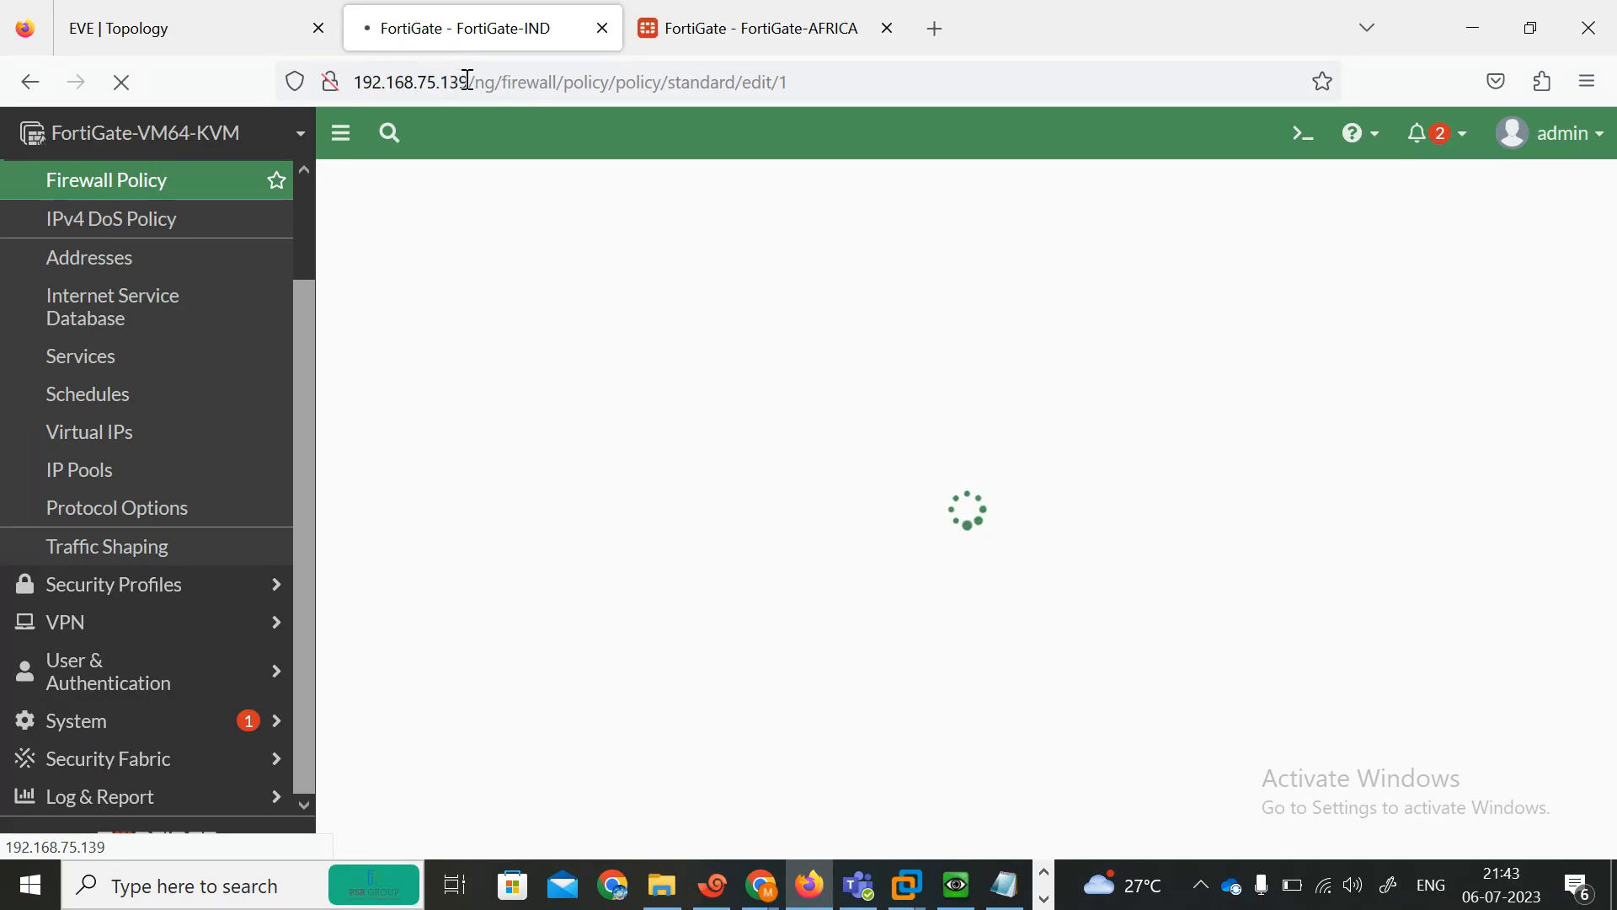
left_click_drag(469, 82, 359, 87)
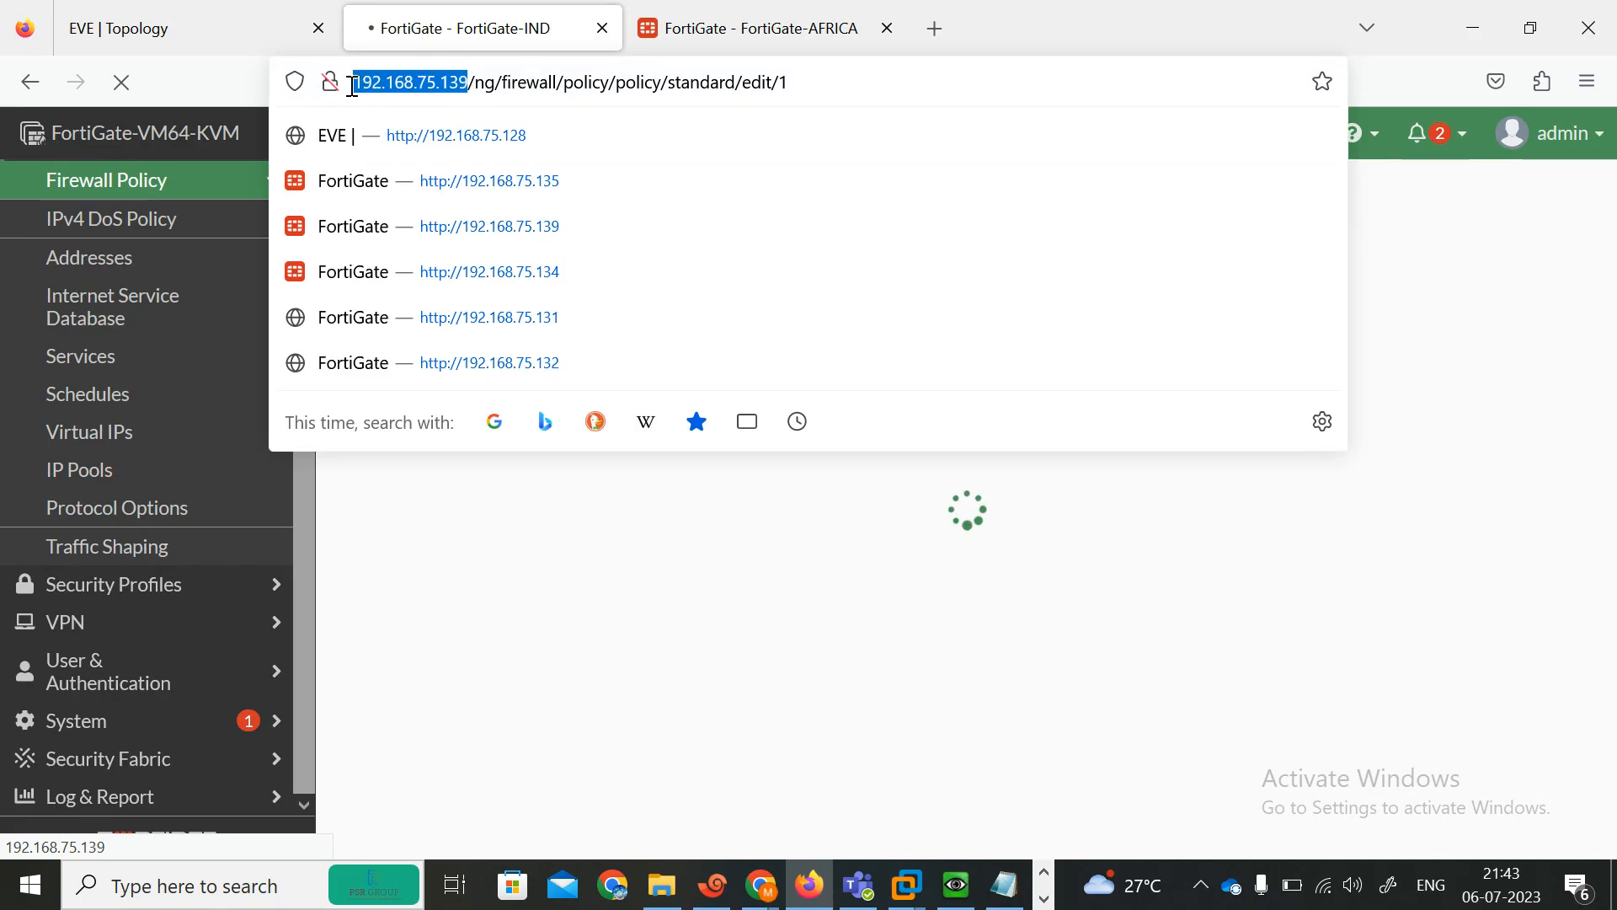
left_click(940, 28)
type("192.168.75.139")
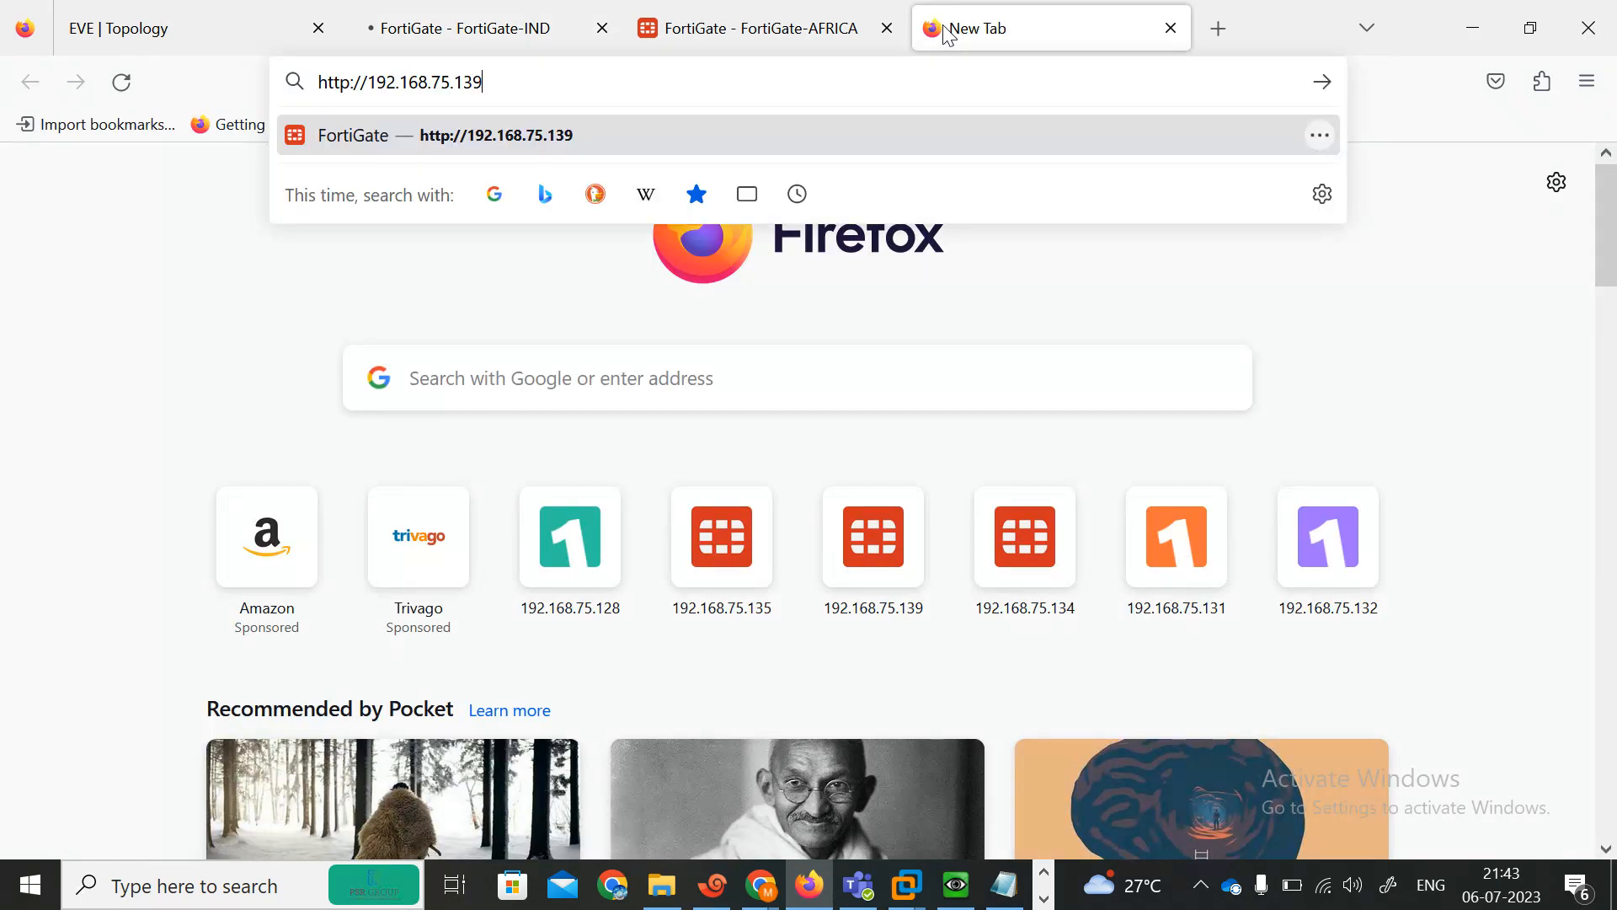
key("Return")
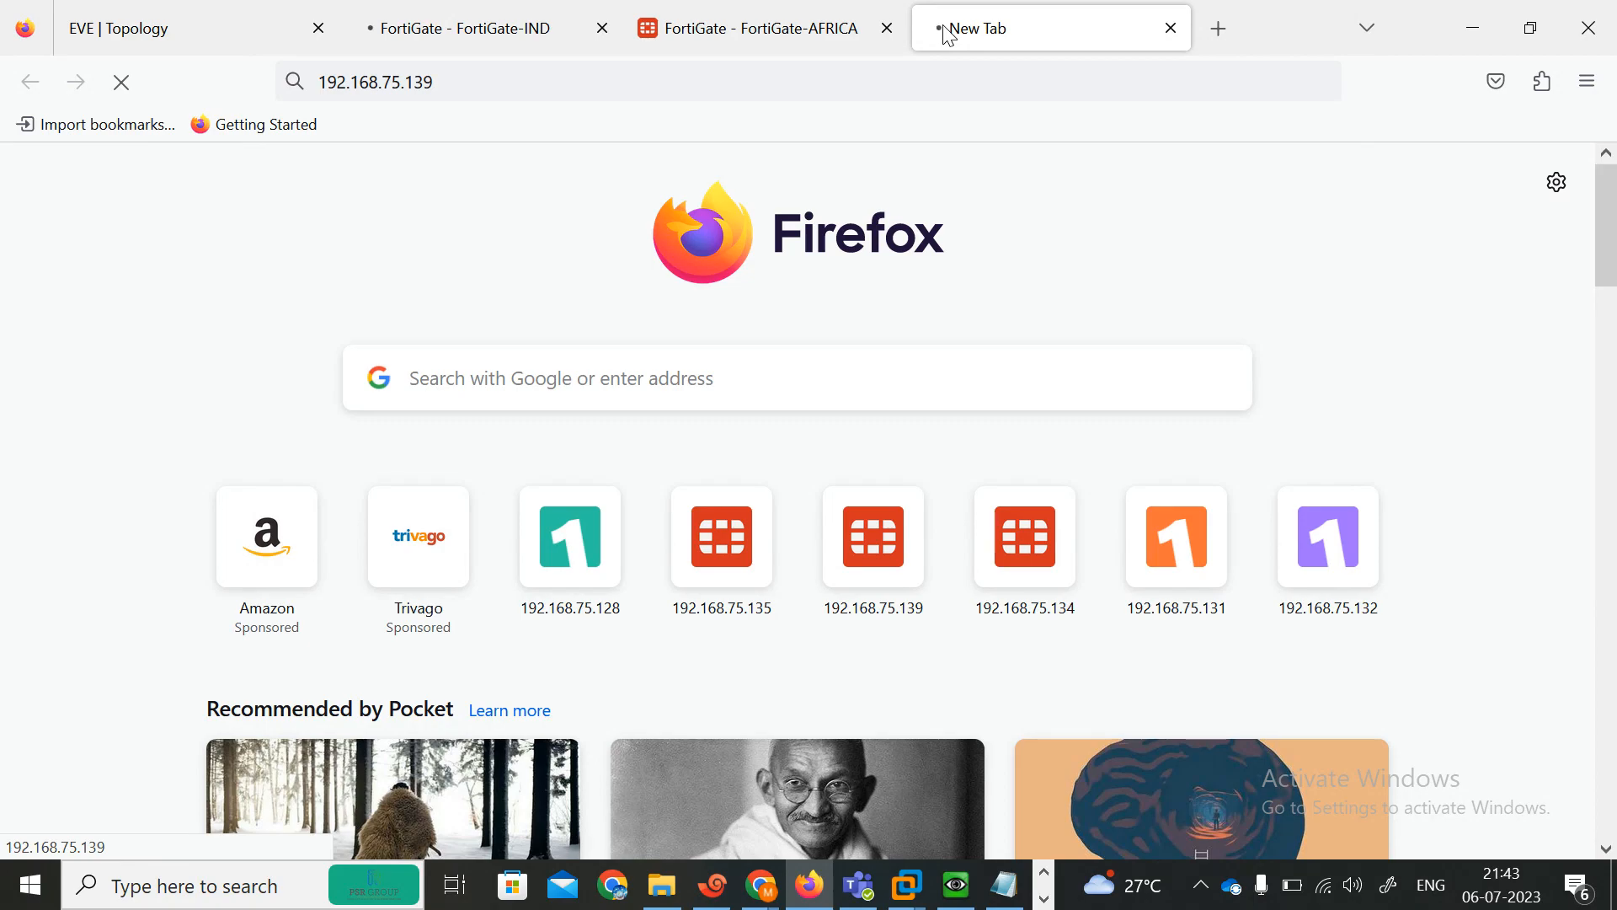
Close the INDIA FG console session in the terminal program.
left_click(712, 885)
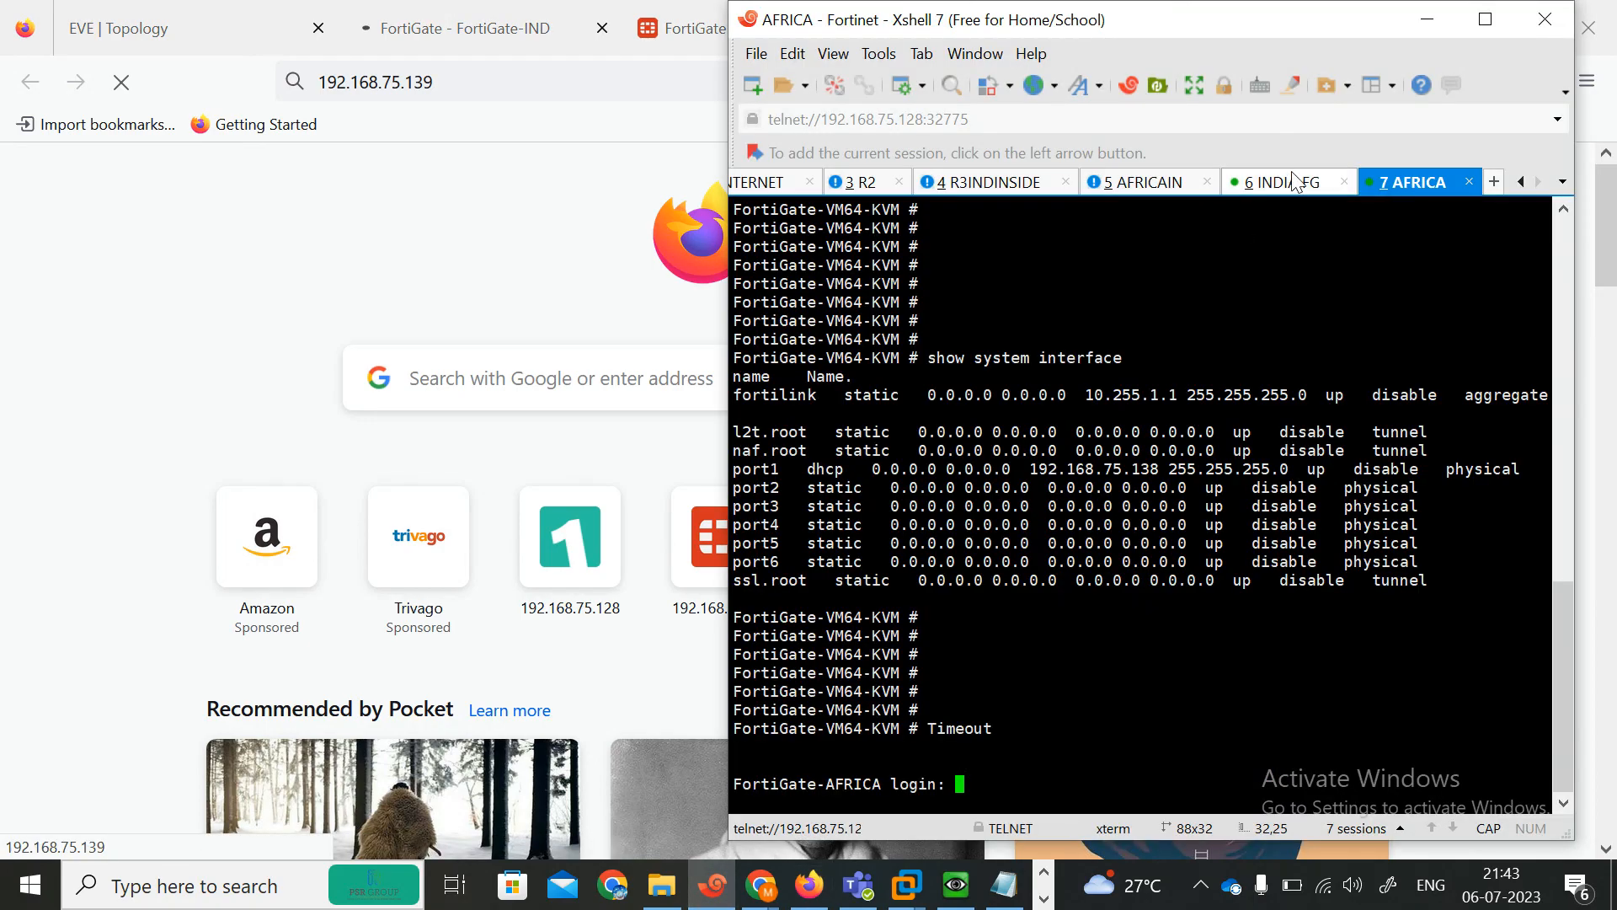
left_click_drag(1294, 181, 1138, 533)
key("Return")
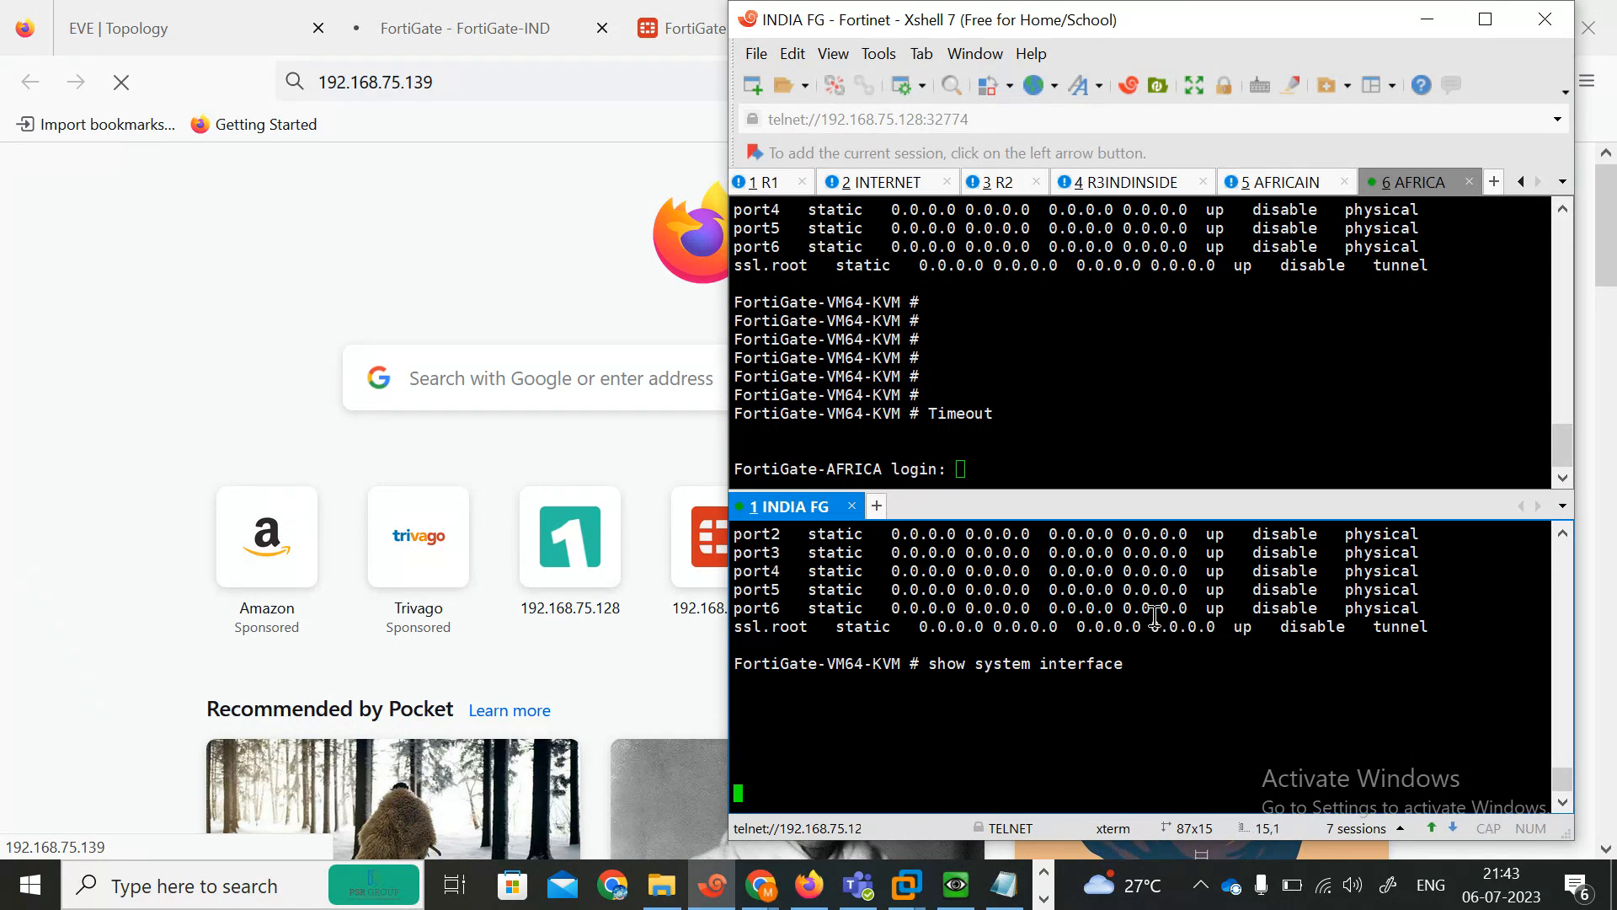
left_click(1476, 28)
left_click_drag(85, 510, 784, 177)
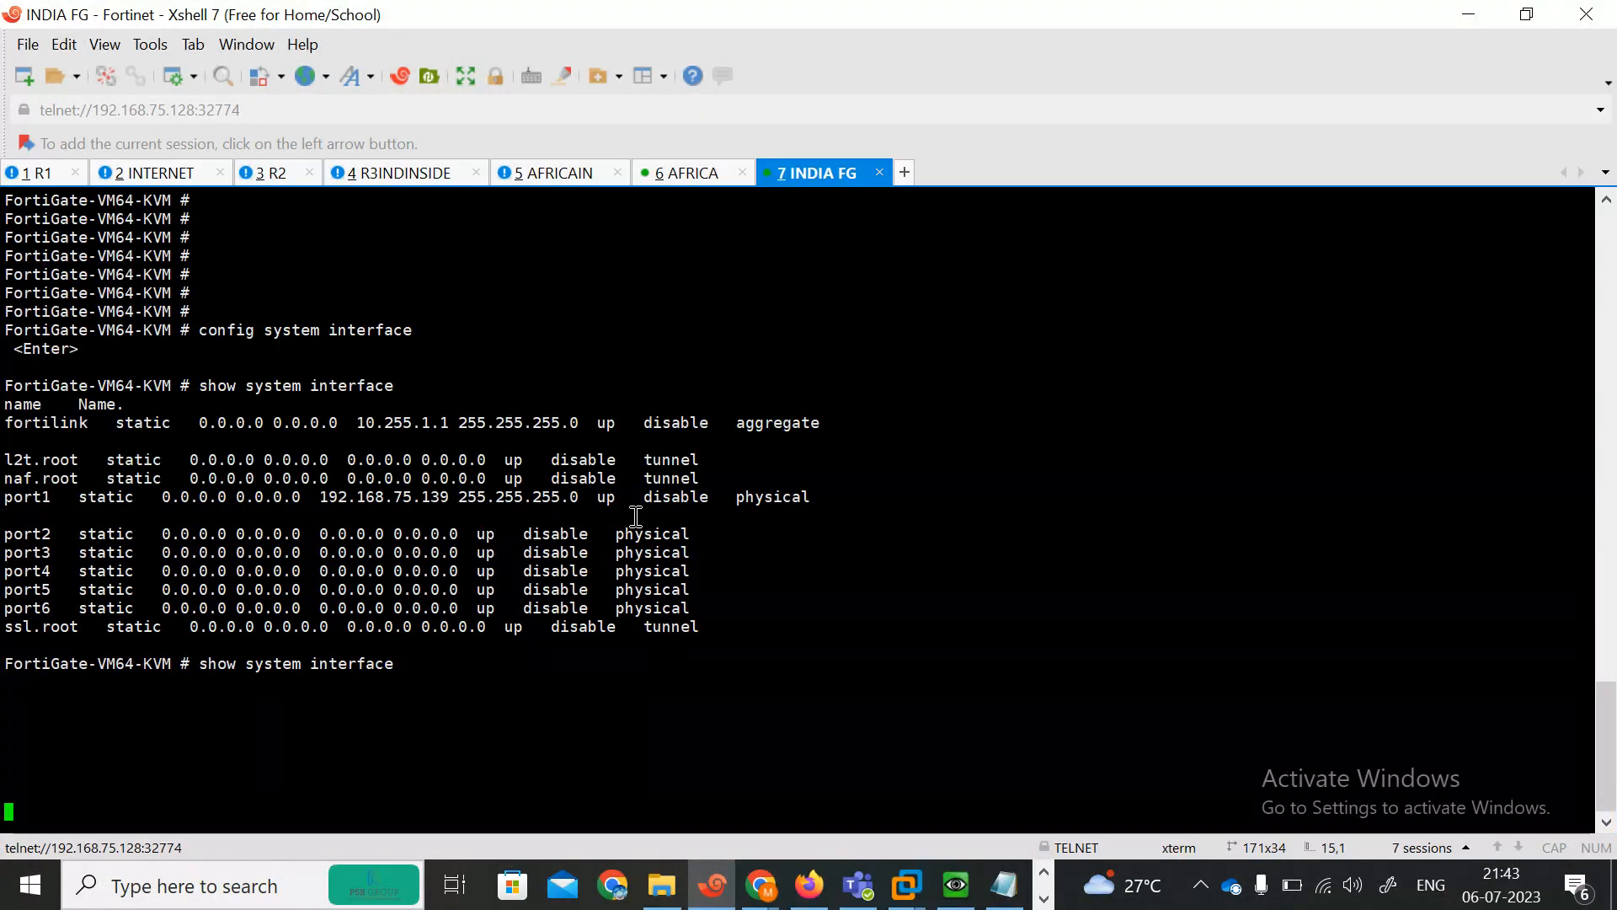
left_click(689, 176)
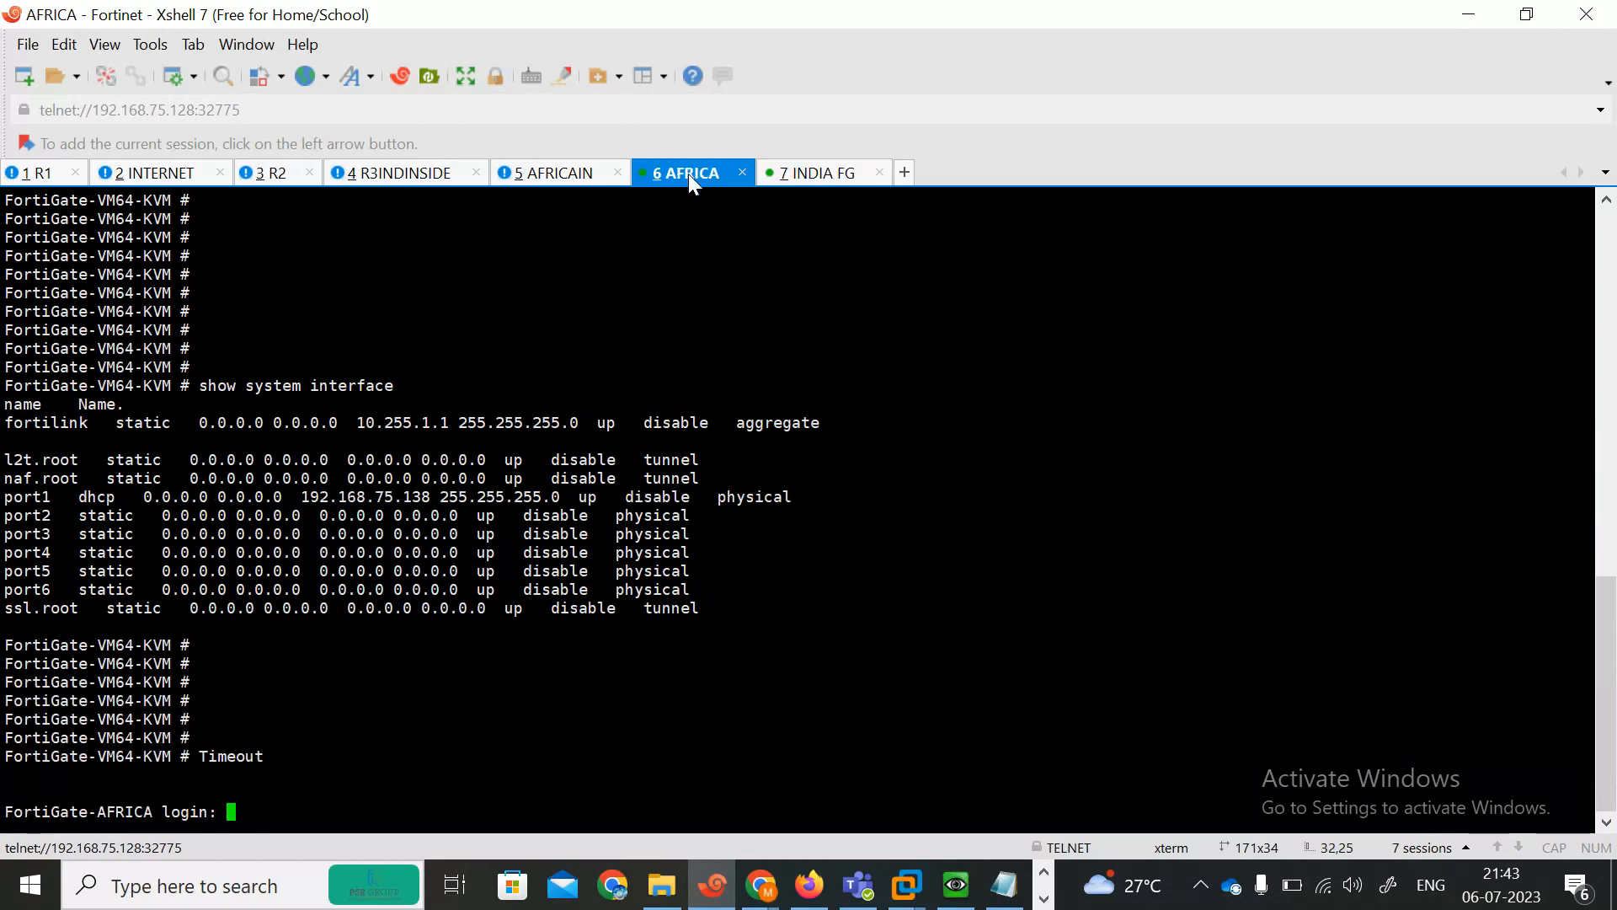
left_click(822, 180)
left_click(880, 177)
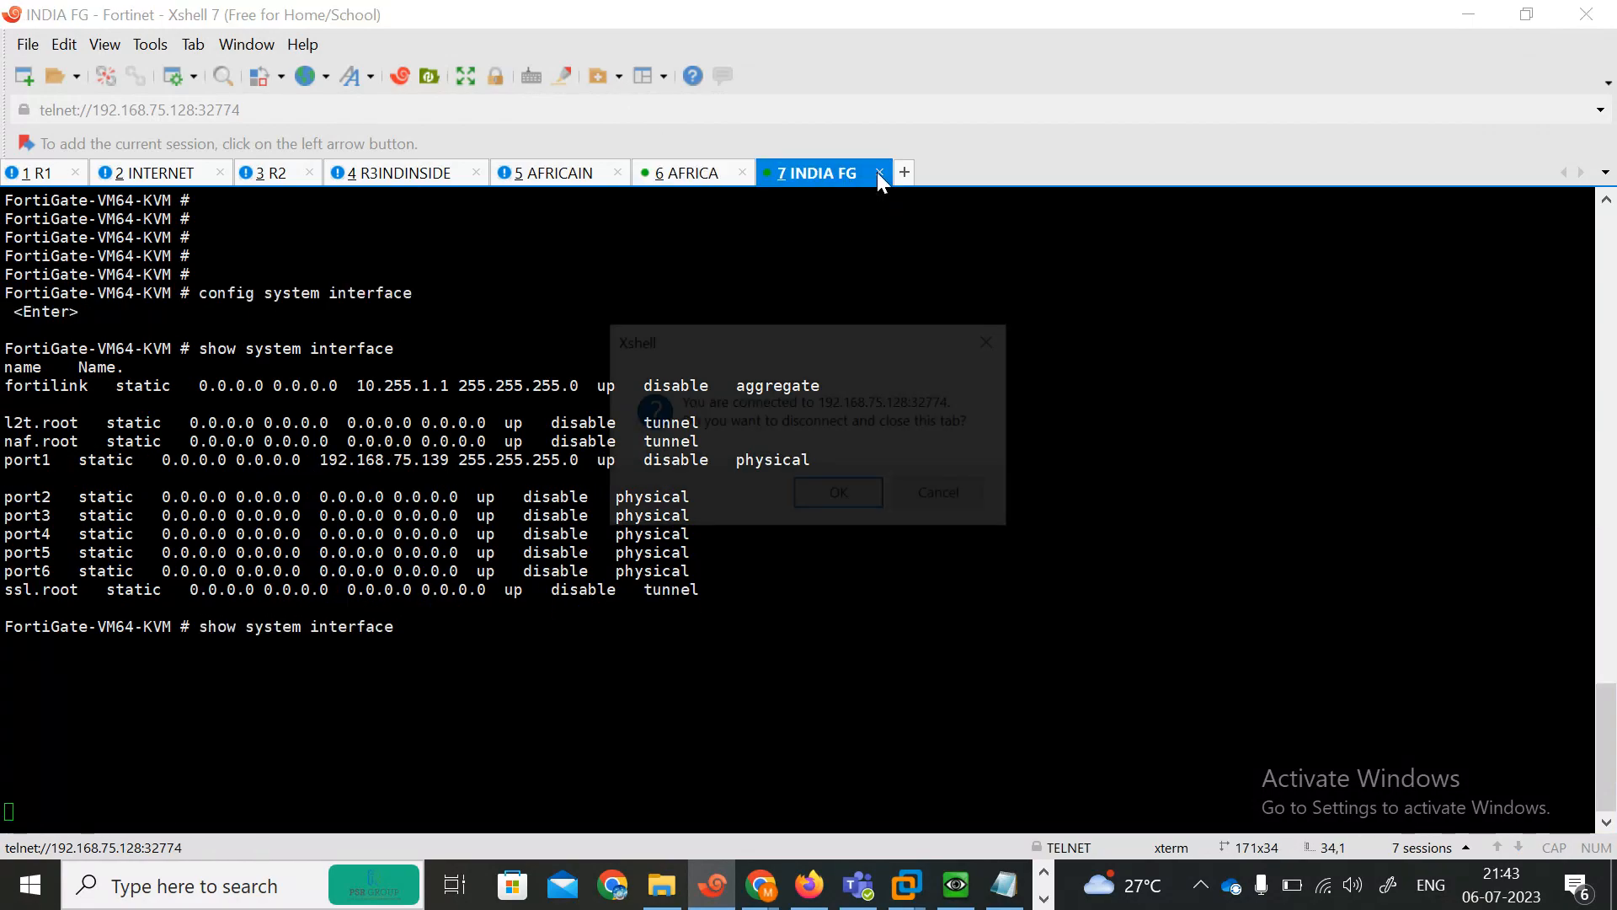
left_click(840, 495)
left_click(1467, 17)
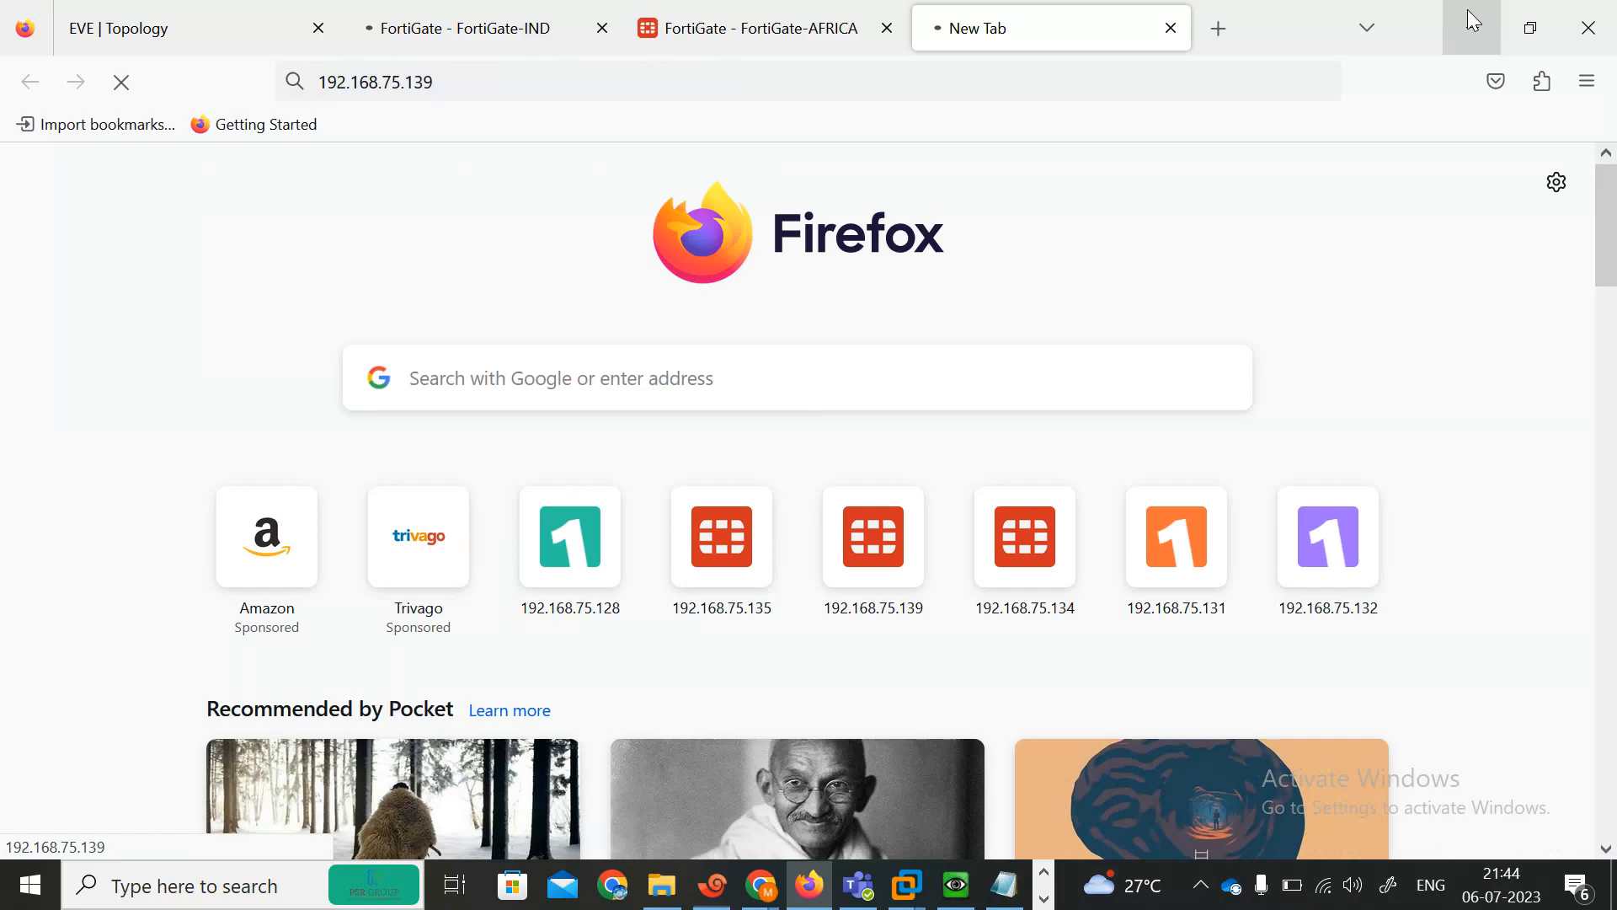
Close the unresponsive FortiGate-IND browser tab and return to the EVE topology.
left_click(679, 29)
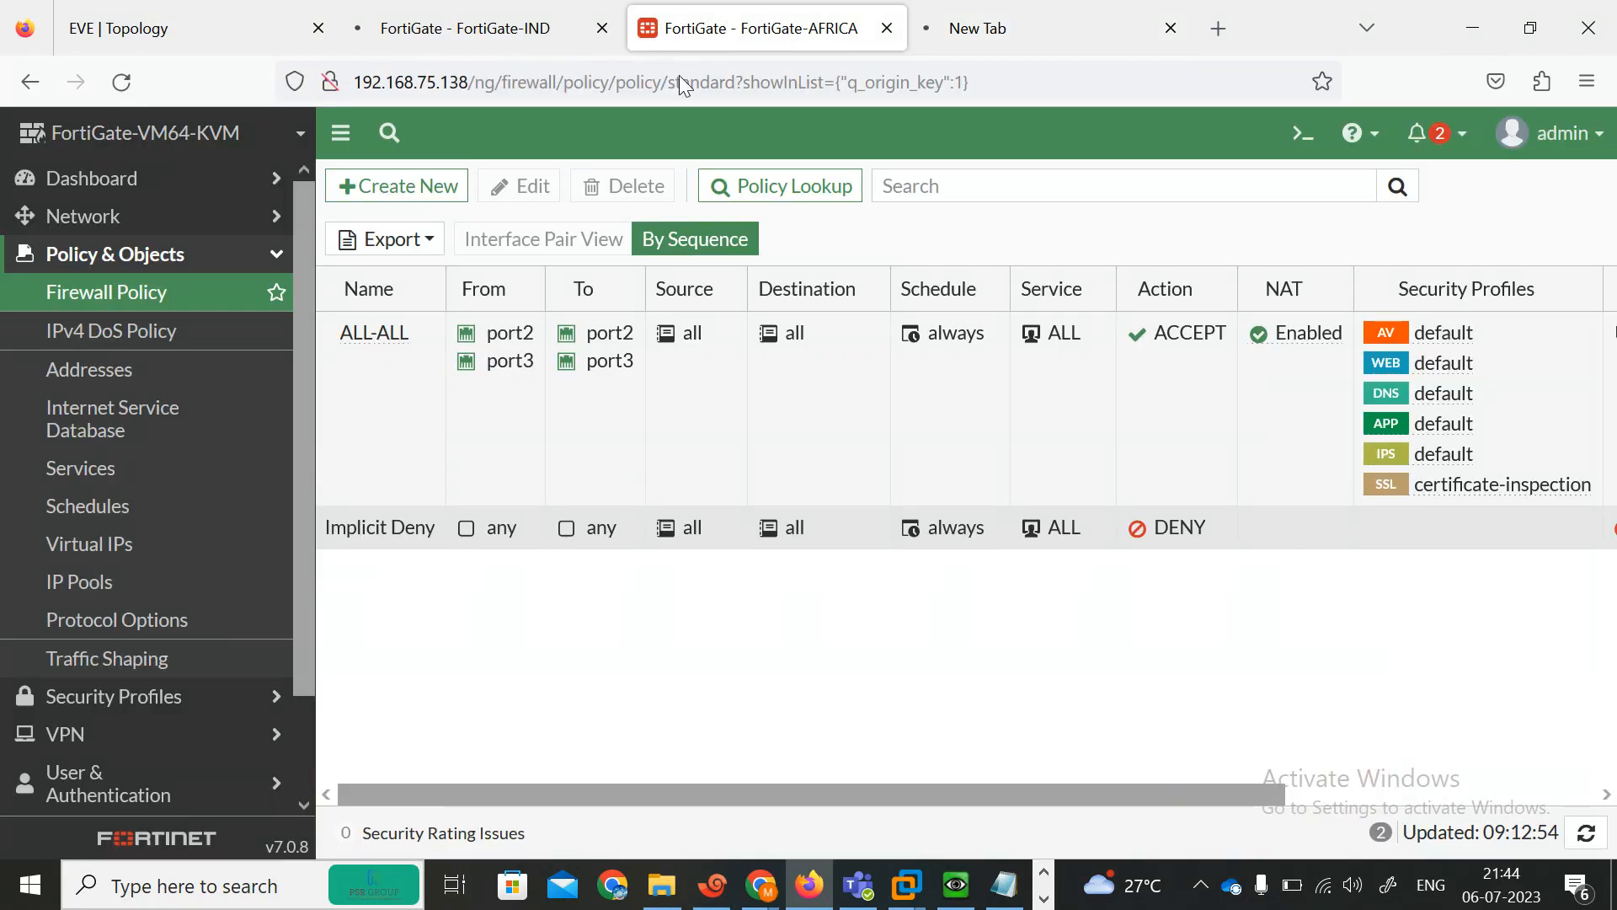
left_click(472, 27)
left_click(601, 28)
left_click(135, 28)
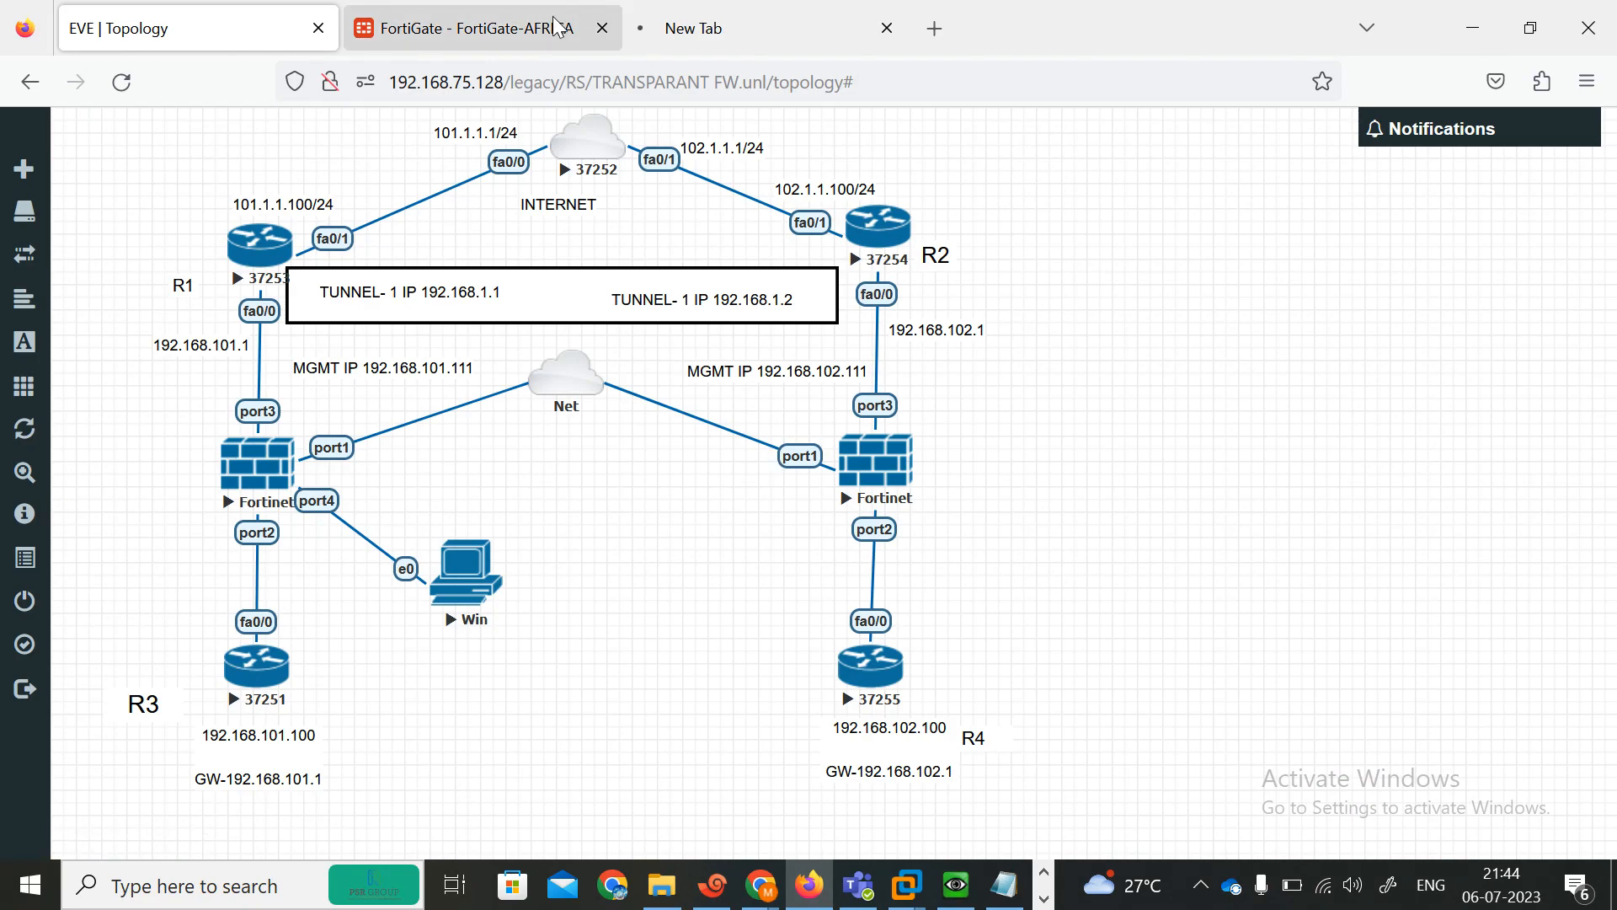
Log in to the AFRICA FortiGate console with the username admin.
right_click(246, 462)
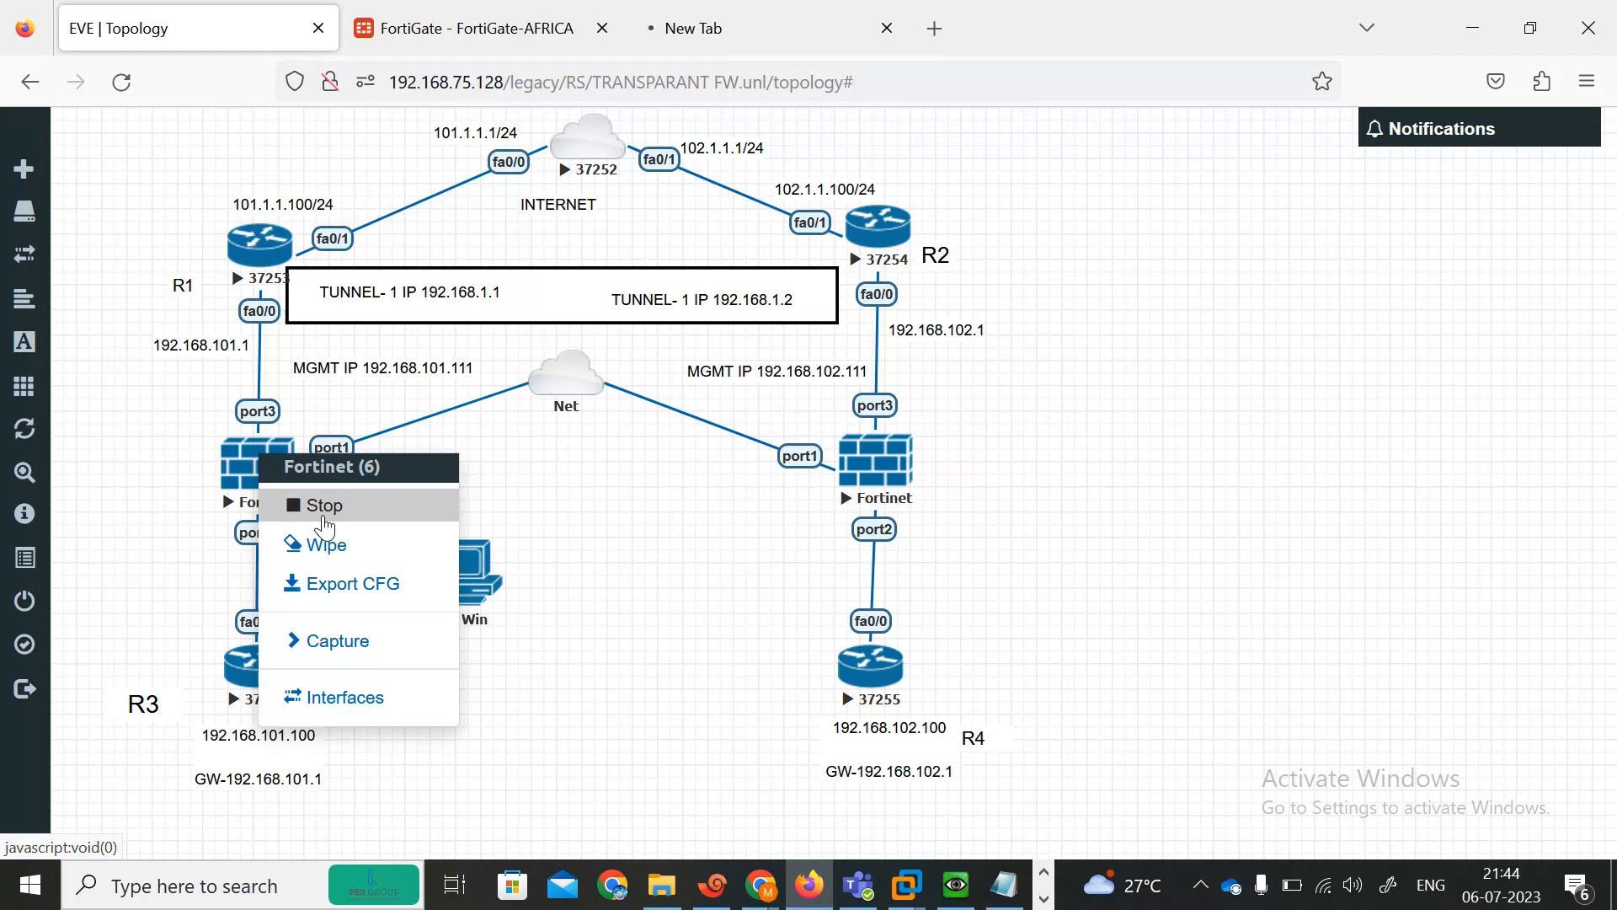
left_click(701, 897)
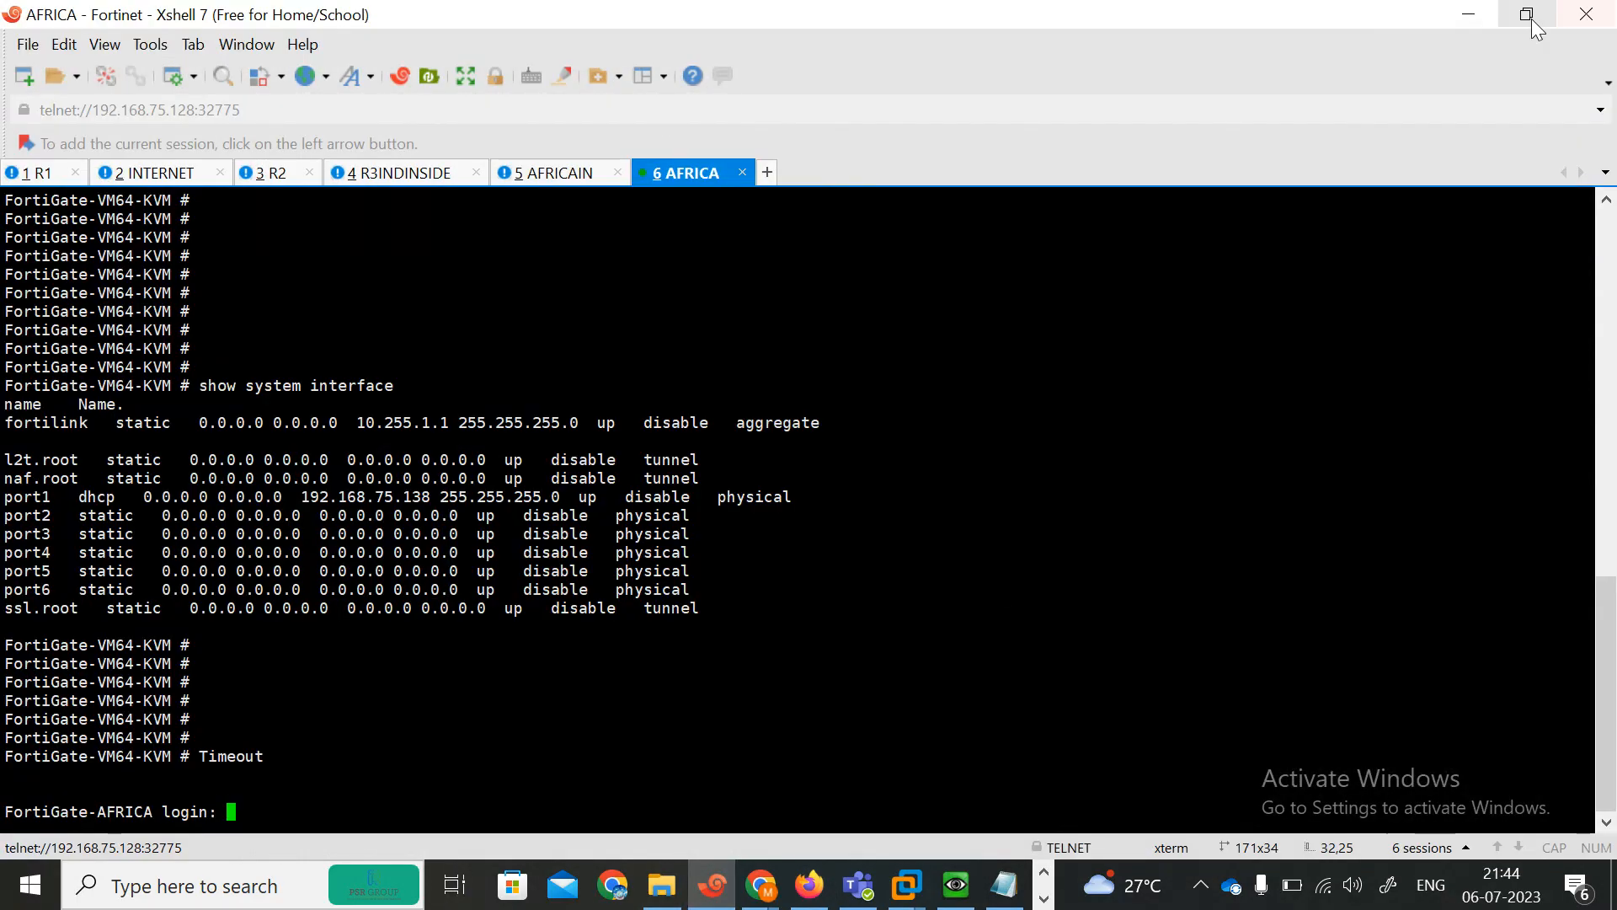
left_click(1532, 21)
left_click_drag(1155, 20, 1209, 25)
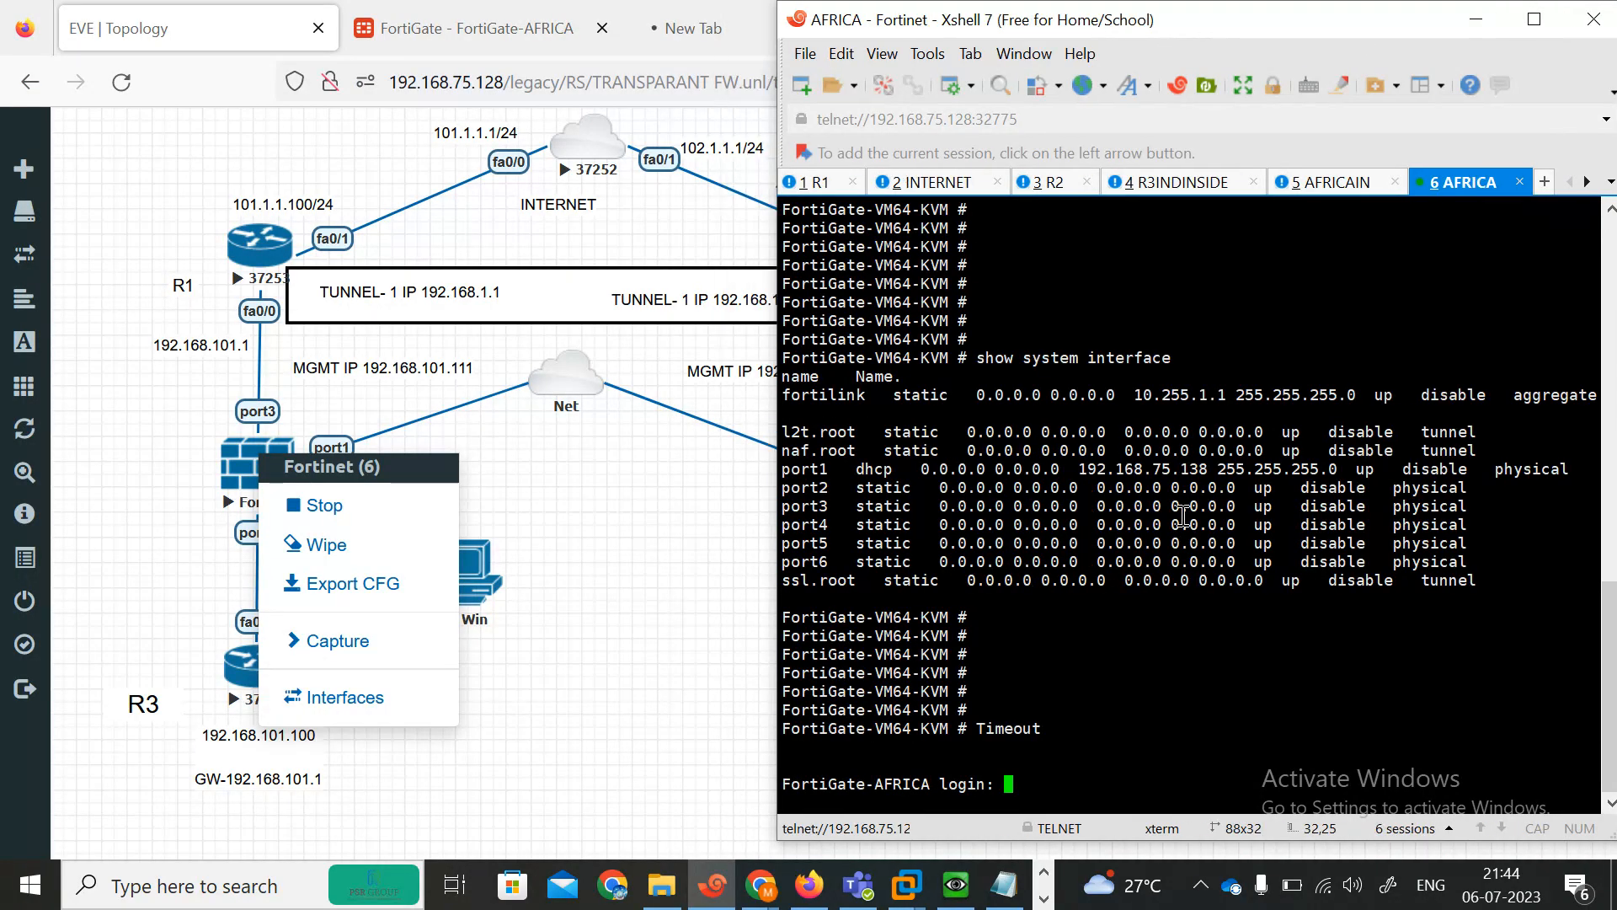
key("Return")
key("Return")
key("Return")
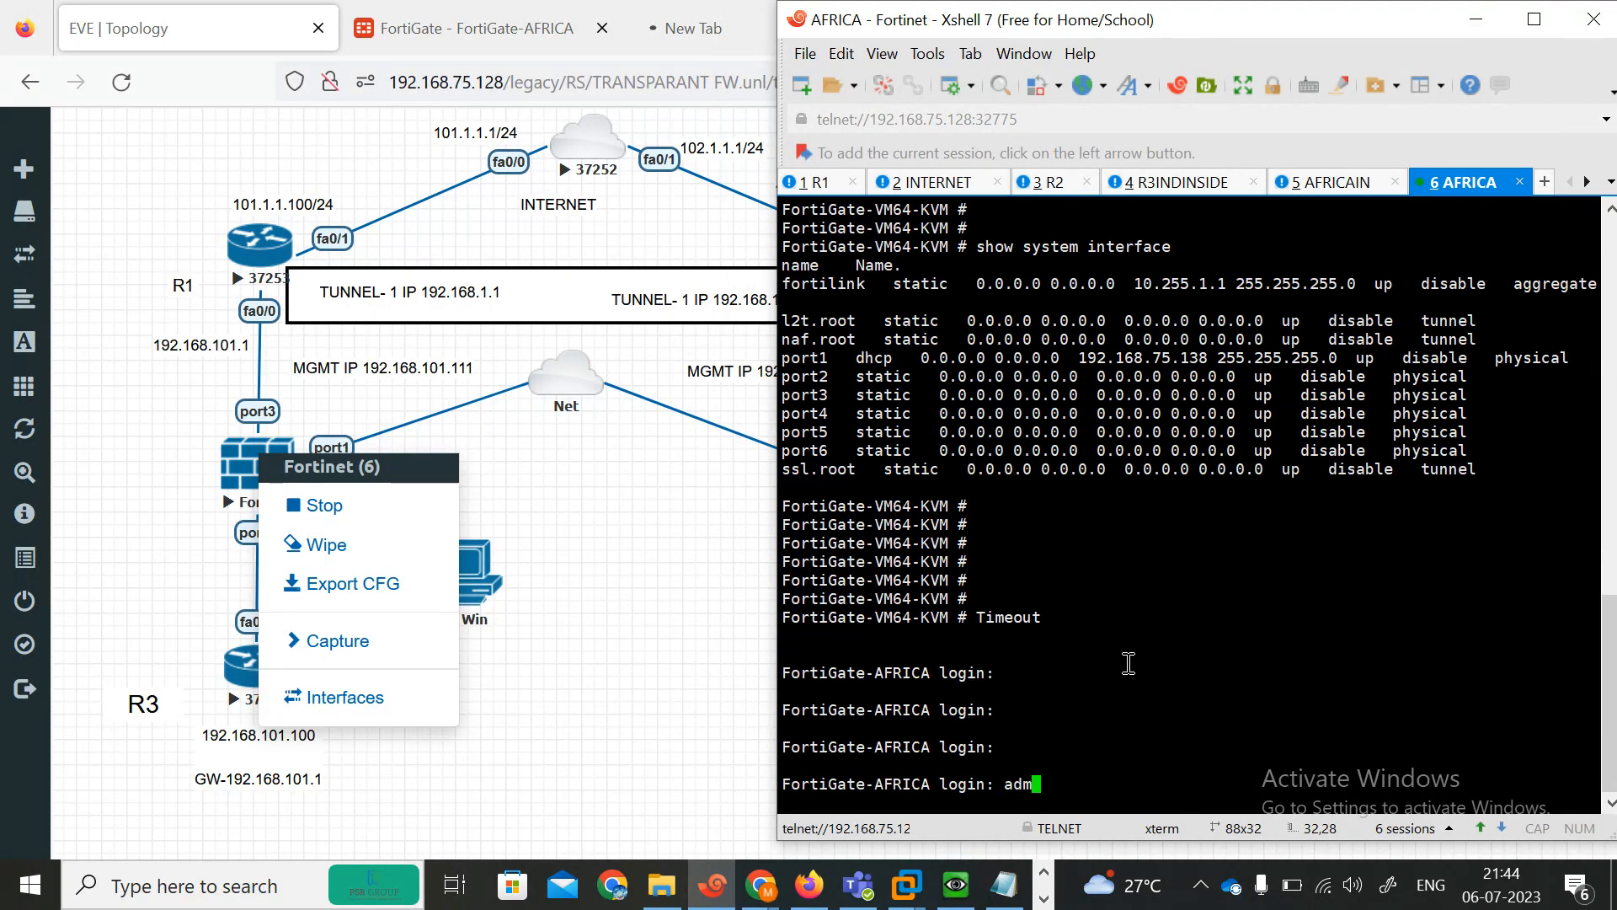
key("Return")
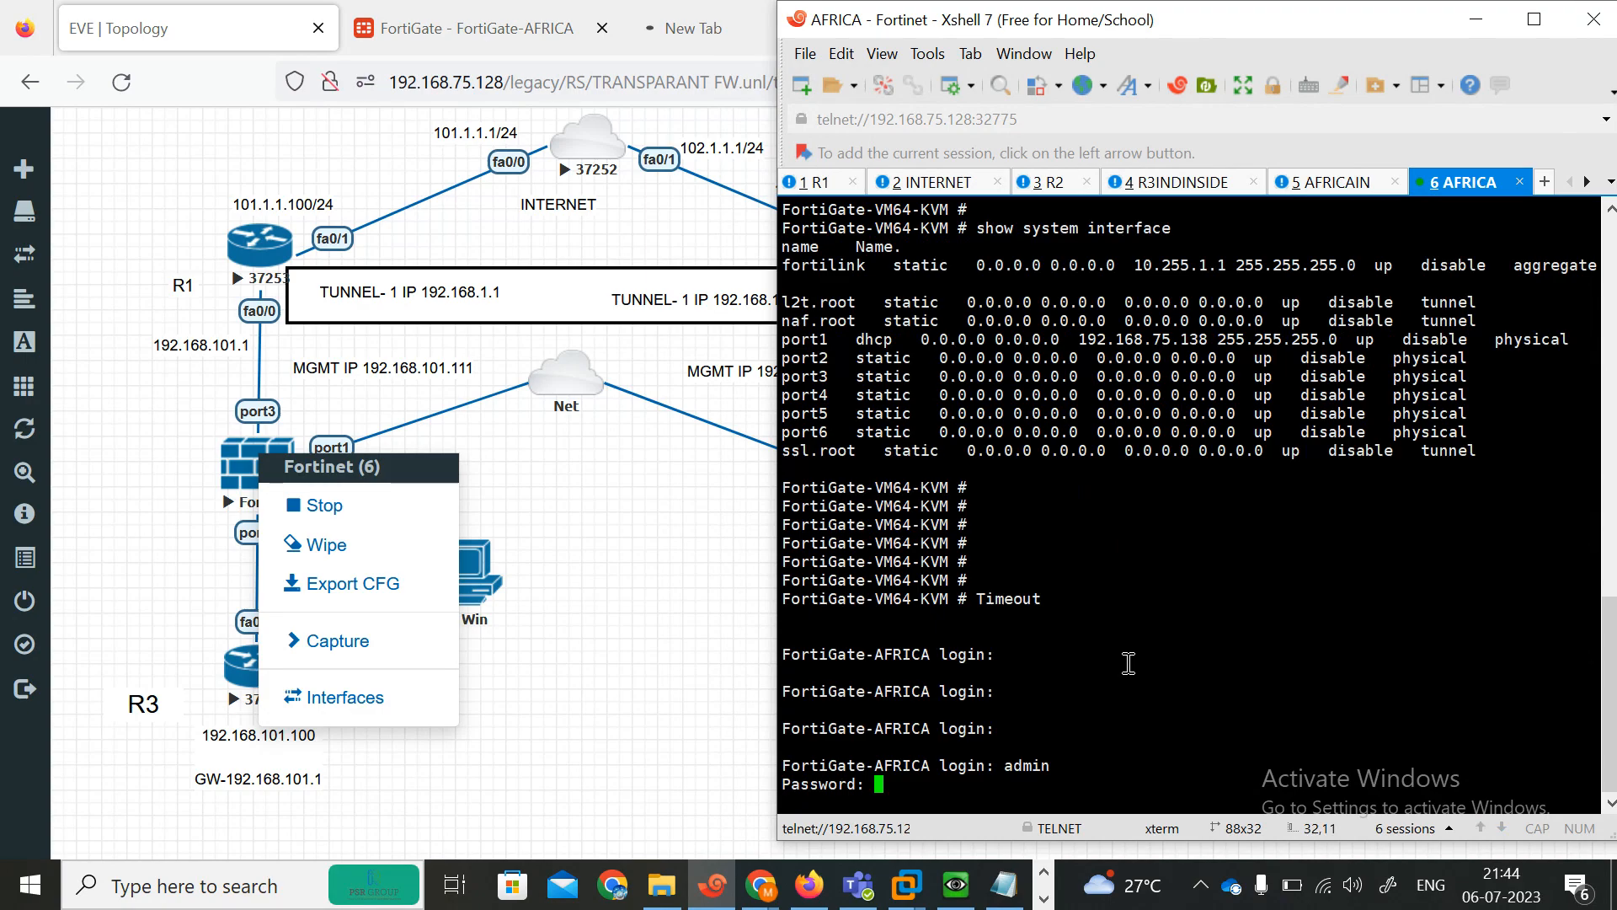
Close the empty new browser tab, keeping the AFRICA FortiGate policy page open.
left_click(1311, 191)
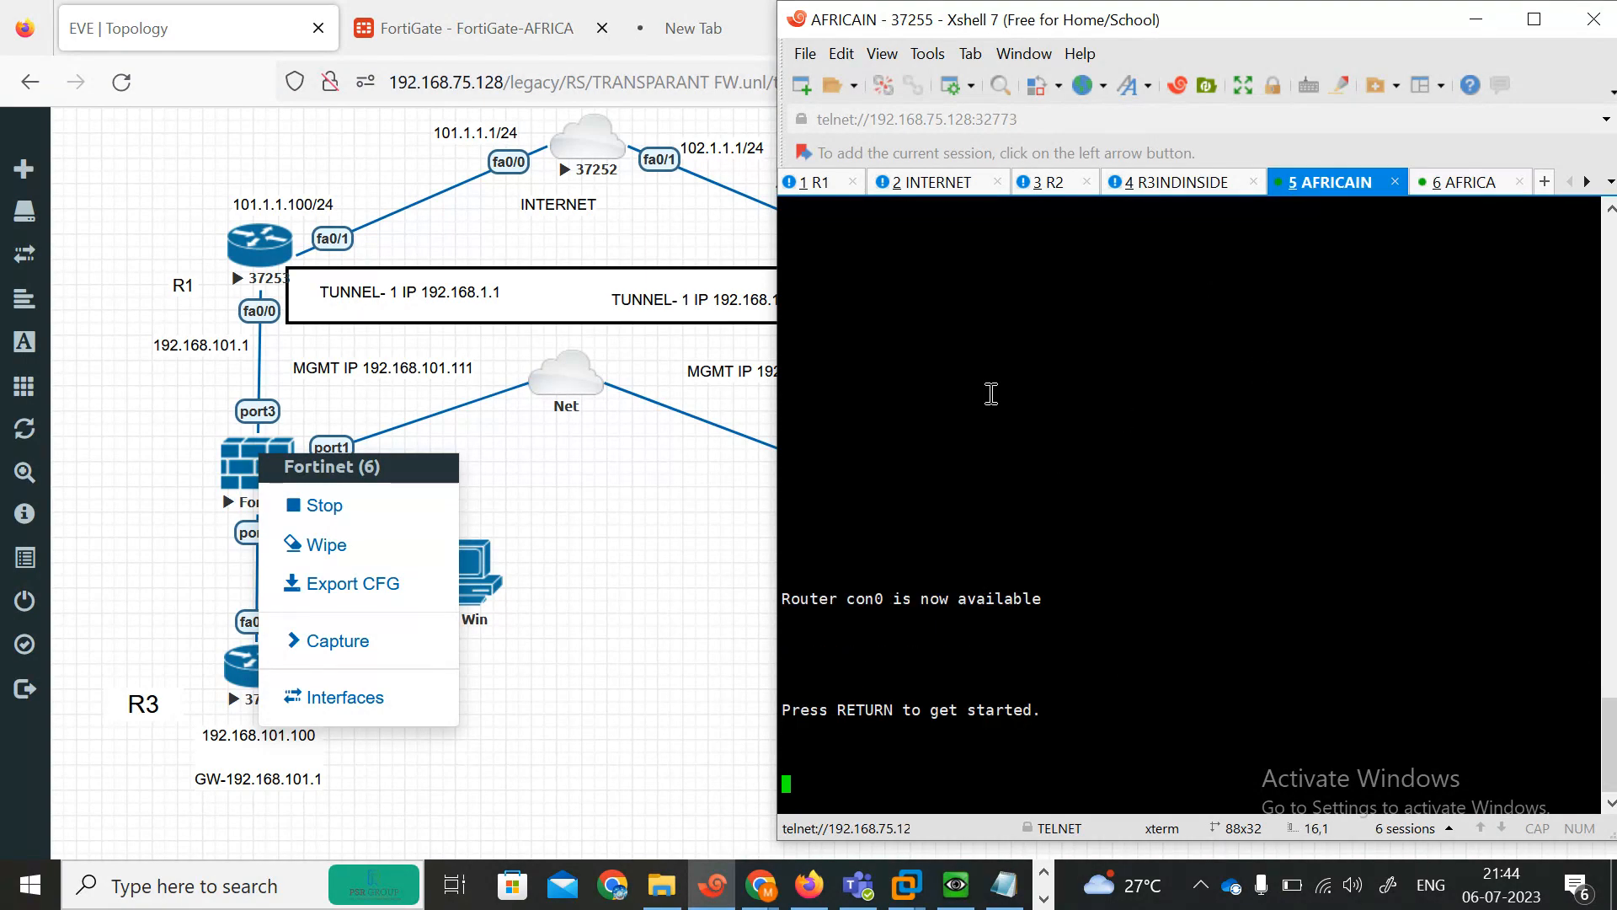
left_click(472, 28)
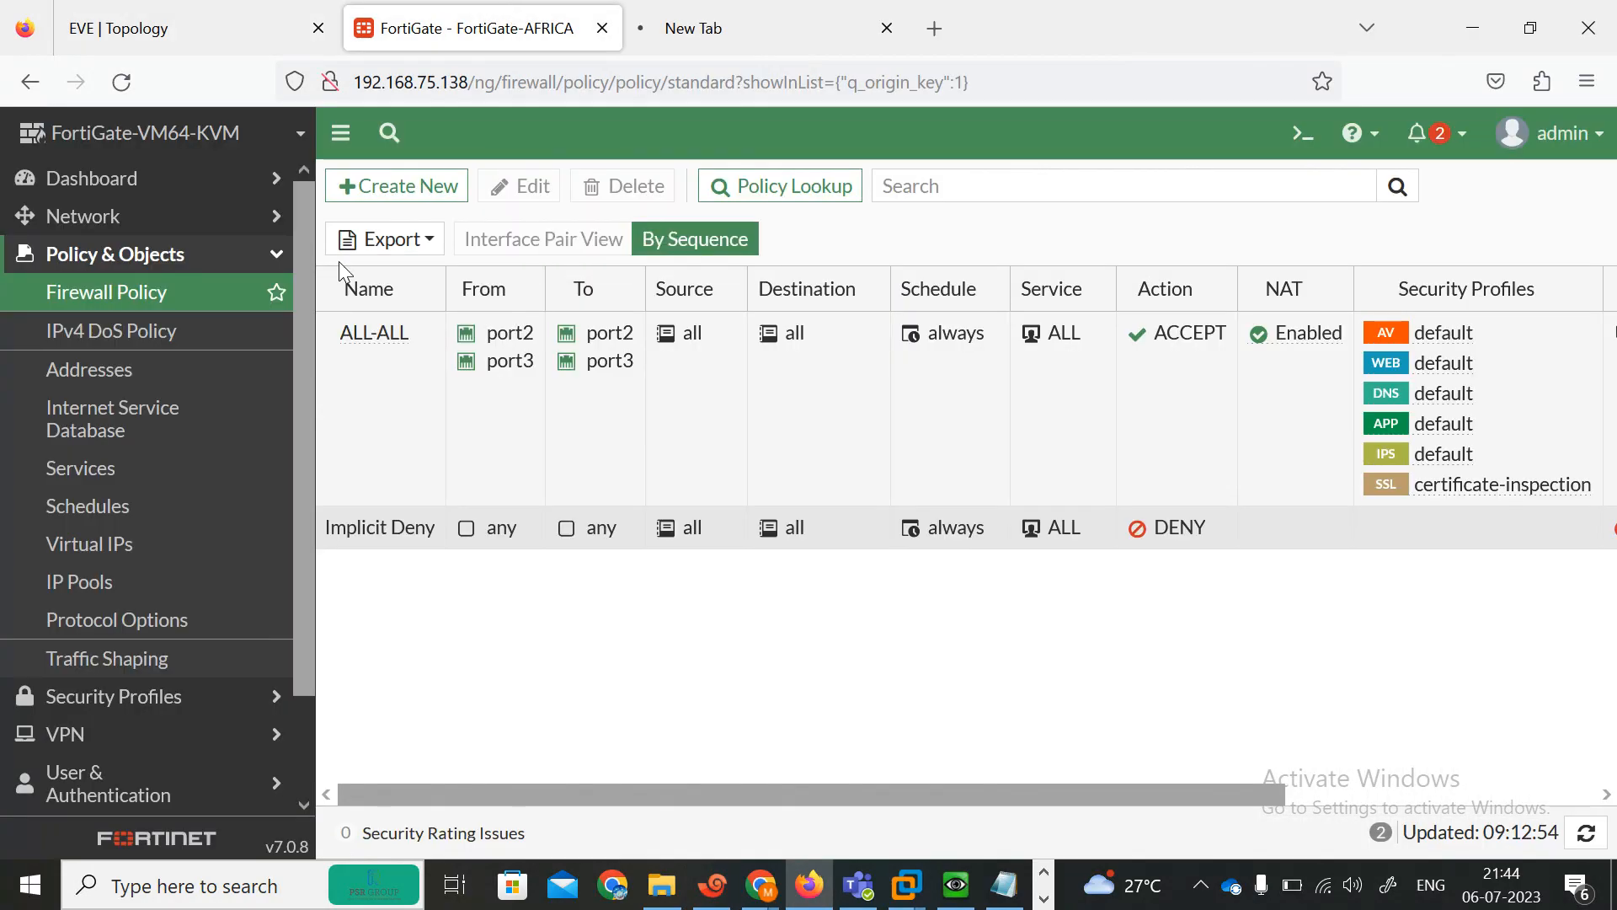
left_click(733, 28)
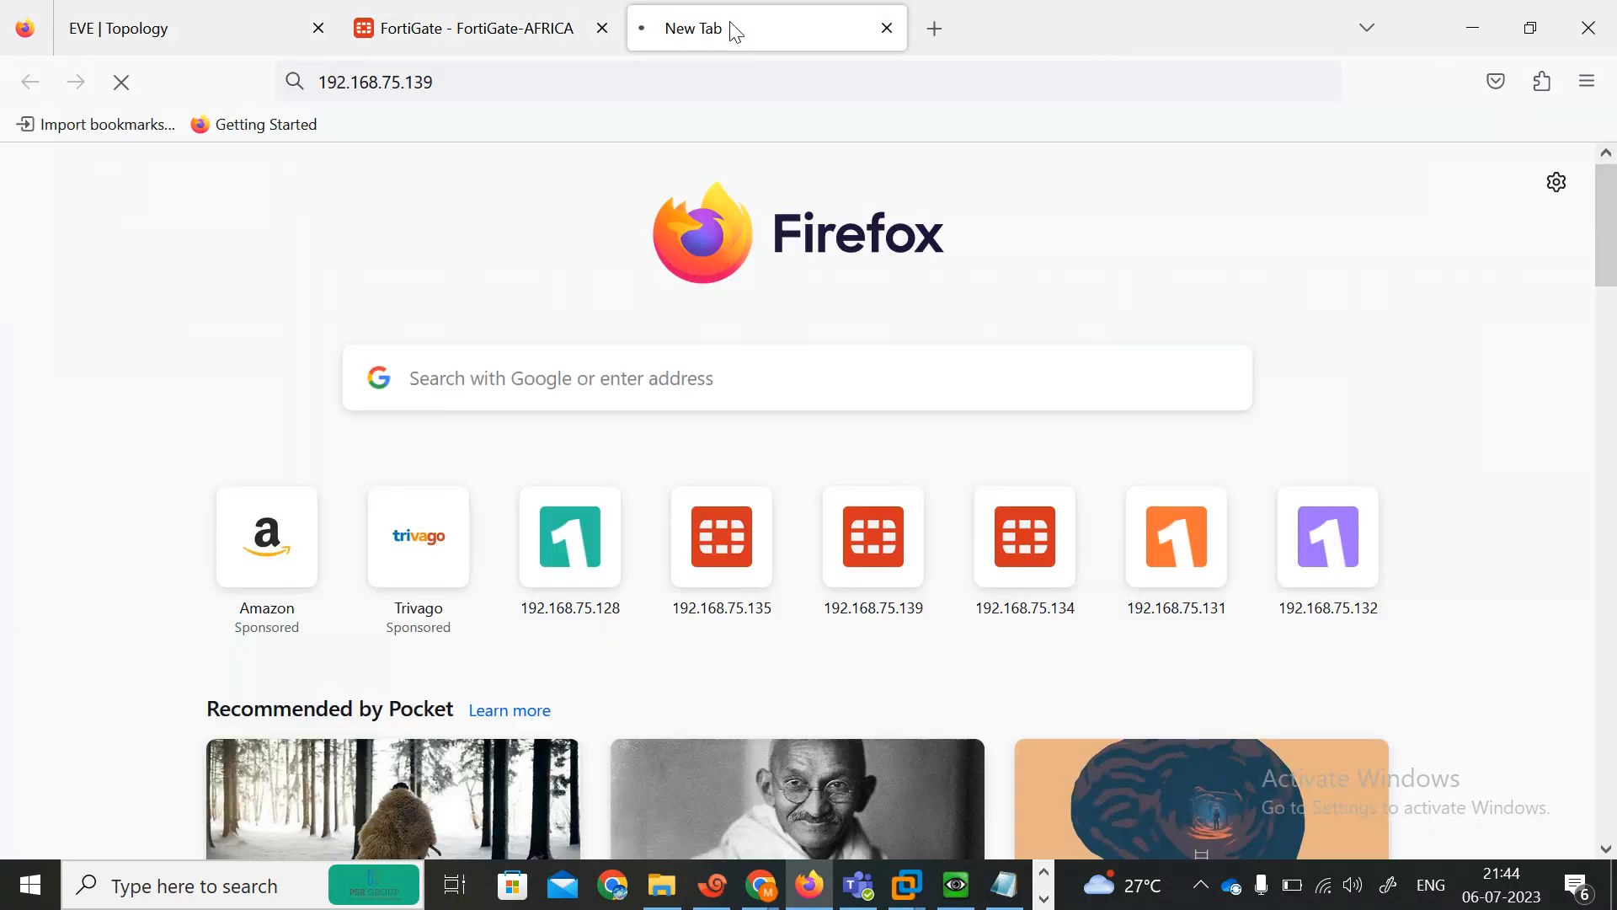
left_click(887, 28)
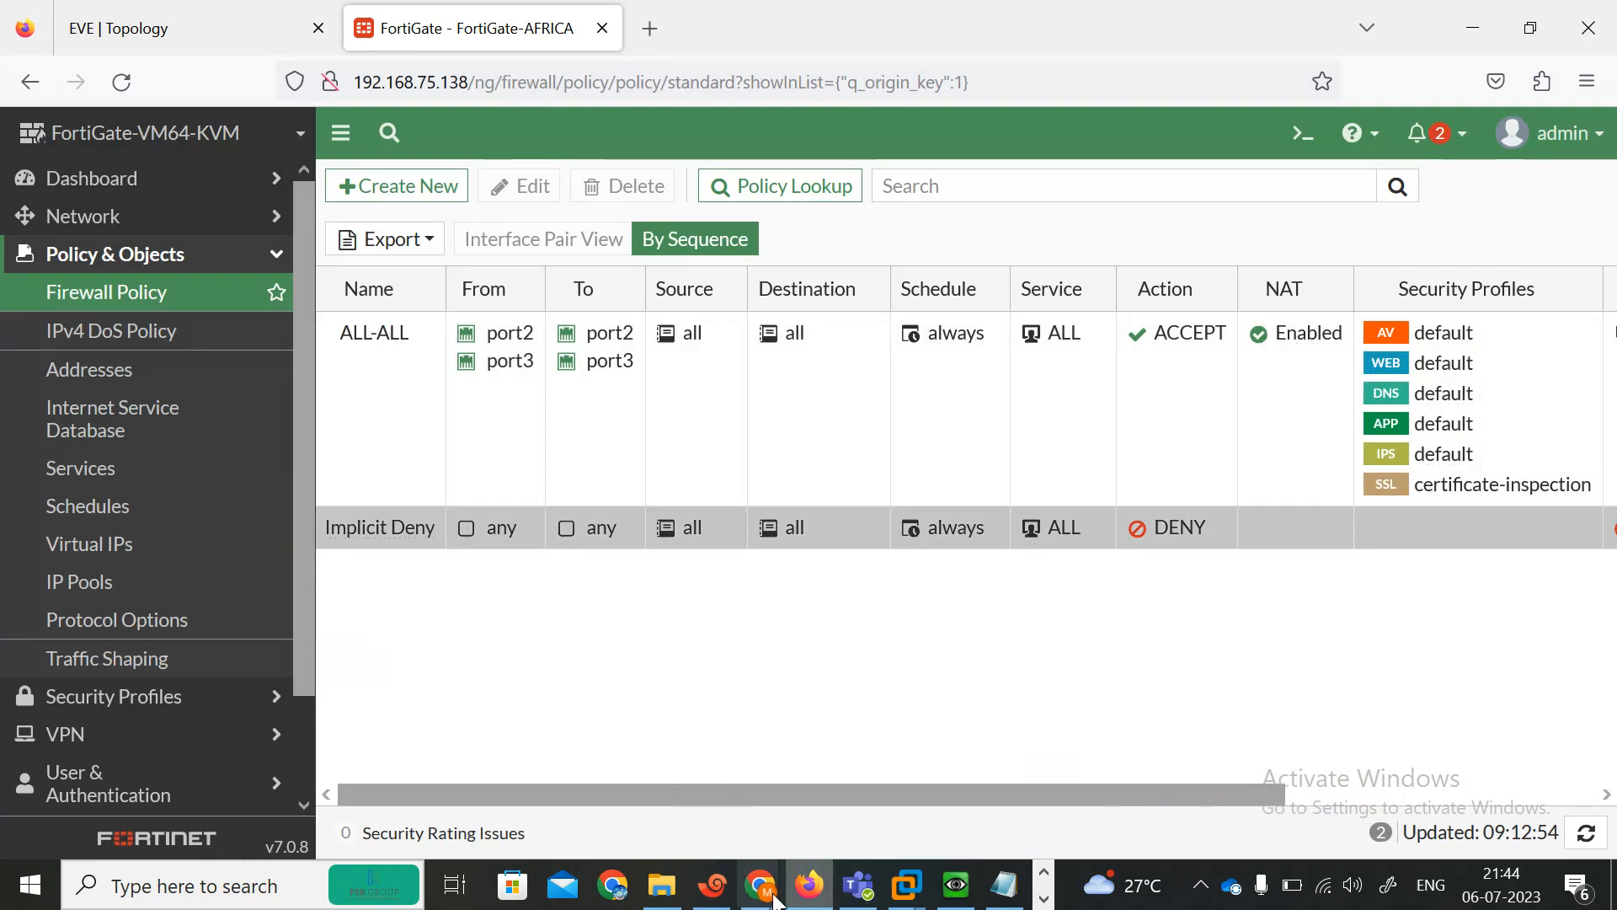
Bring up the router prompt in the AFRICAIN console session.
left_click(714, 884)
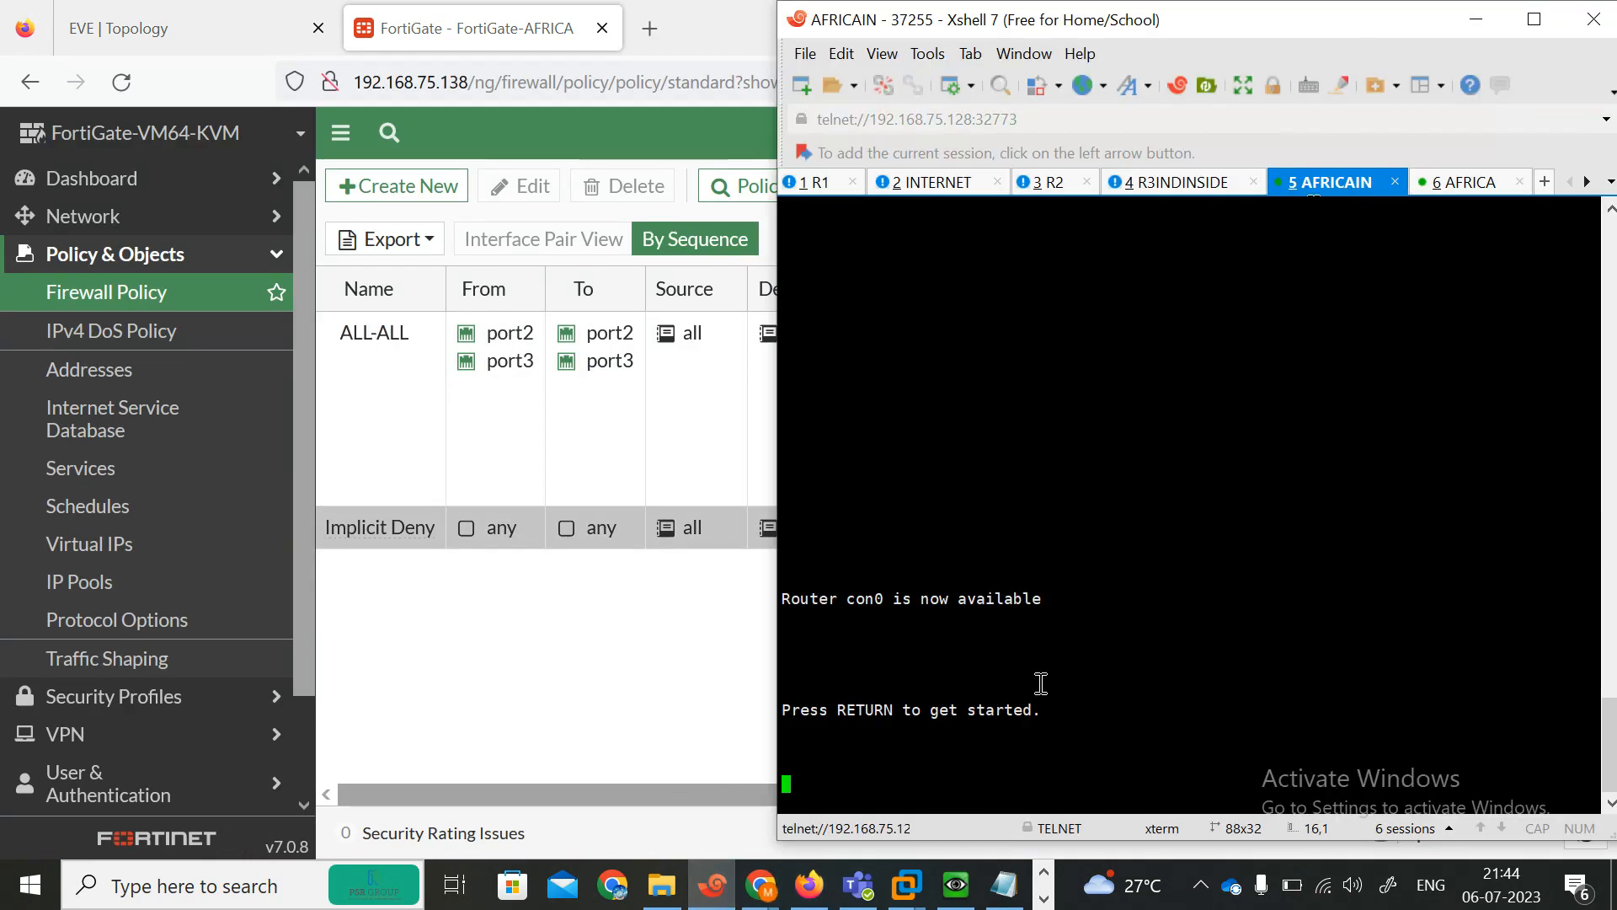
key("Return")
key("Return")
key("Return")
key("Return")
key("Return")
key("Return")
key("Return")
key("Return")
key("Return")
key("Return")
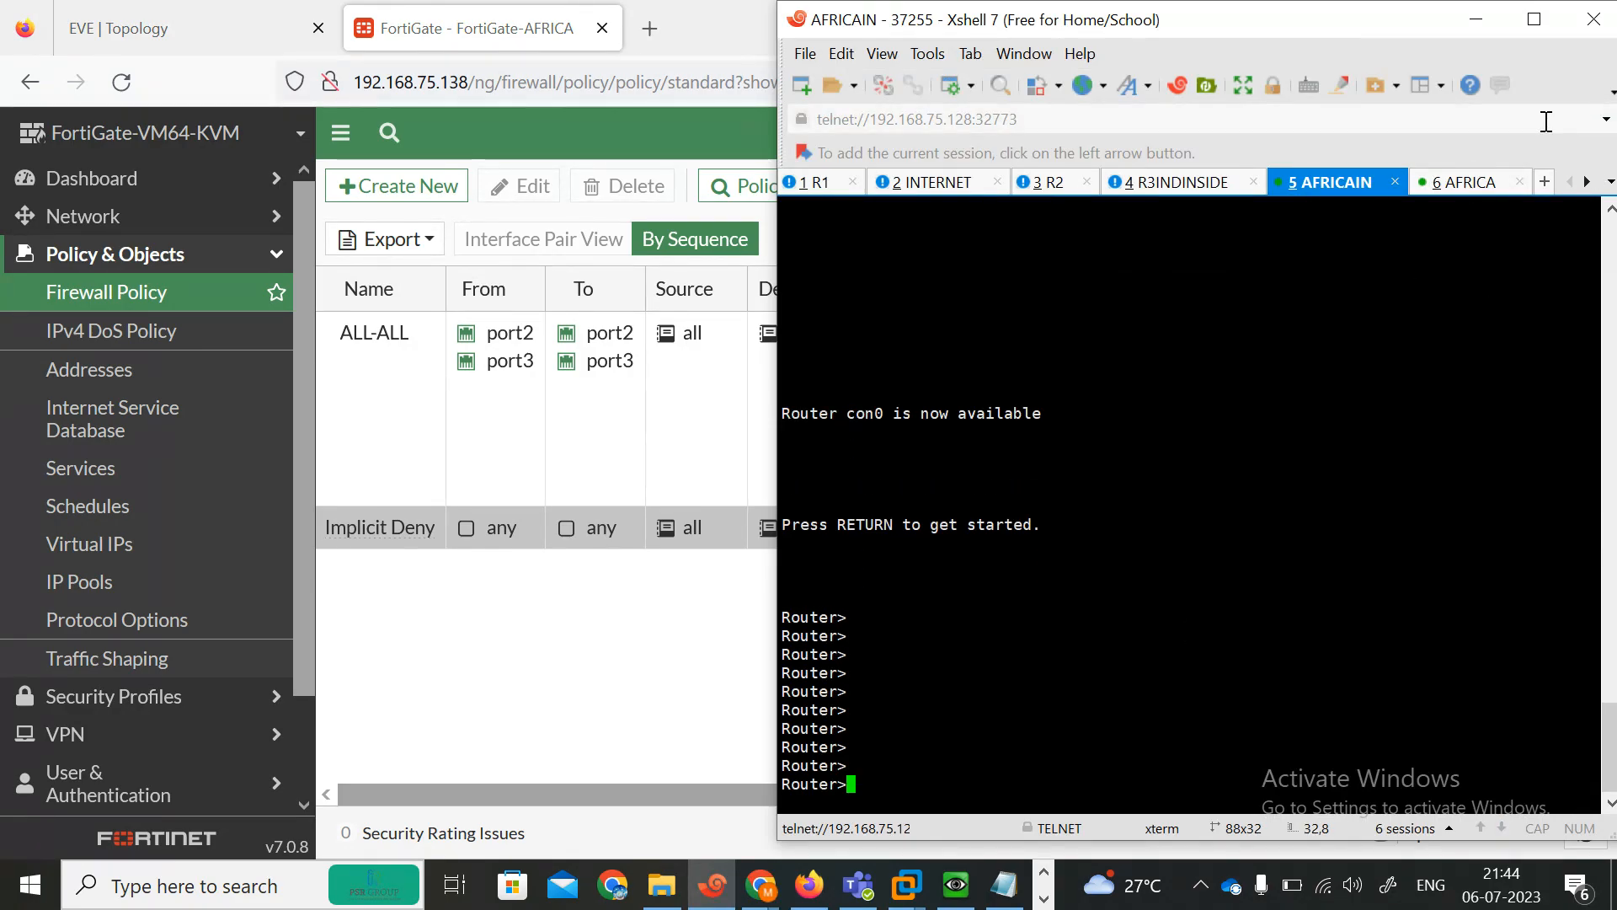
left_click(1534, 19)
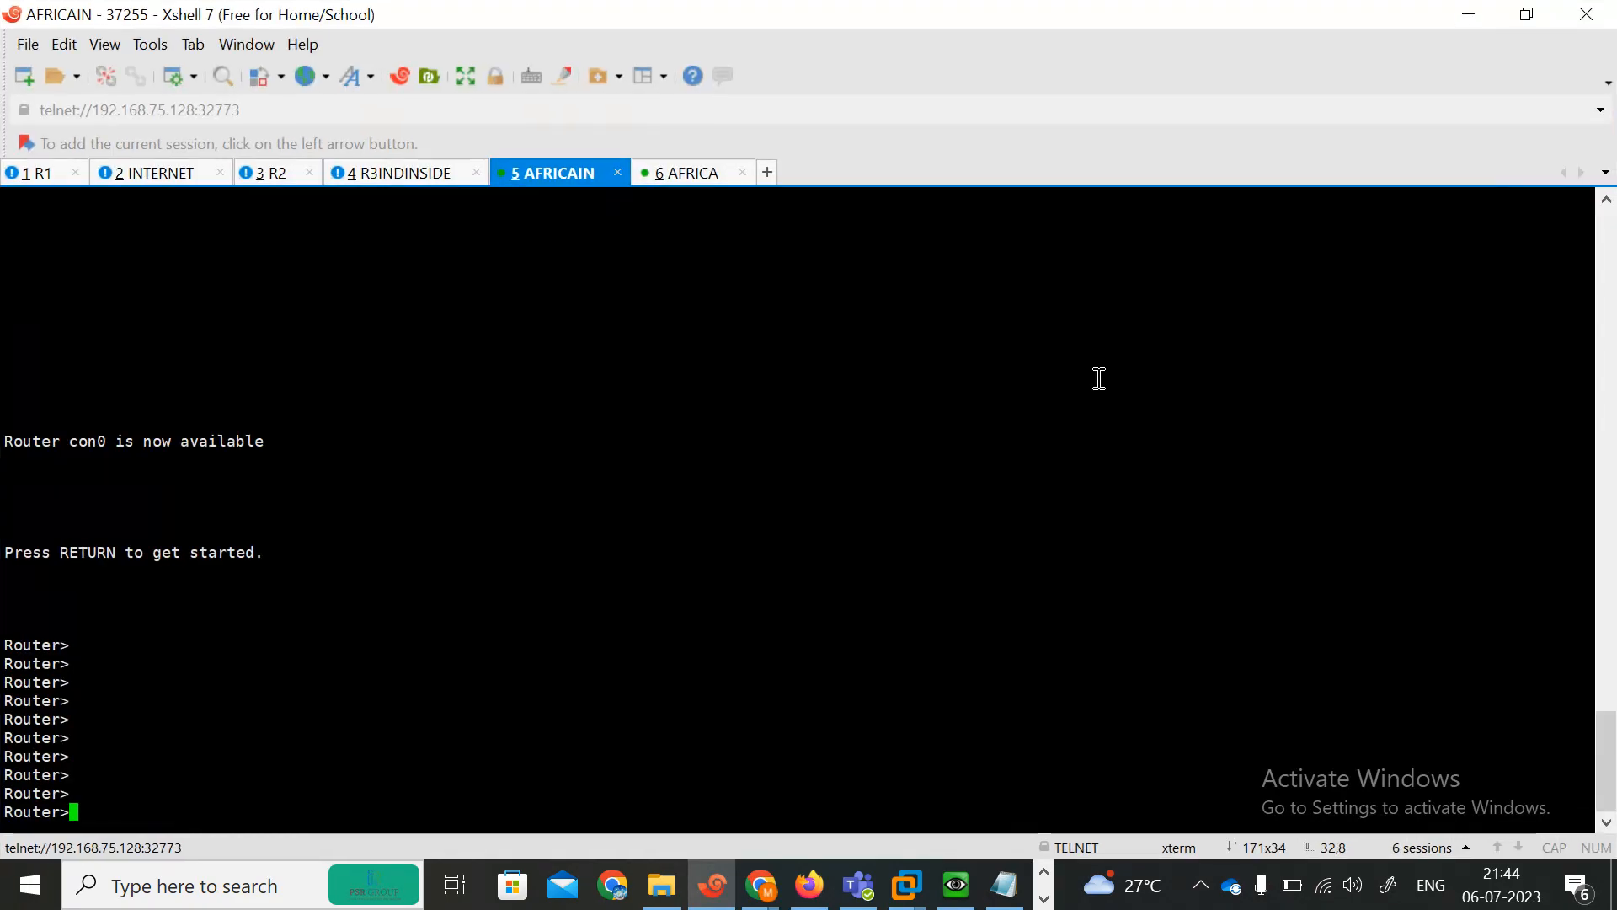
left_click(689, 174)
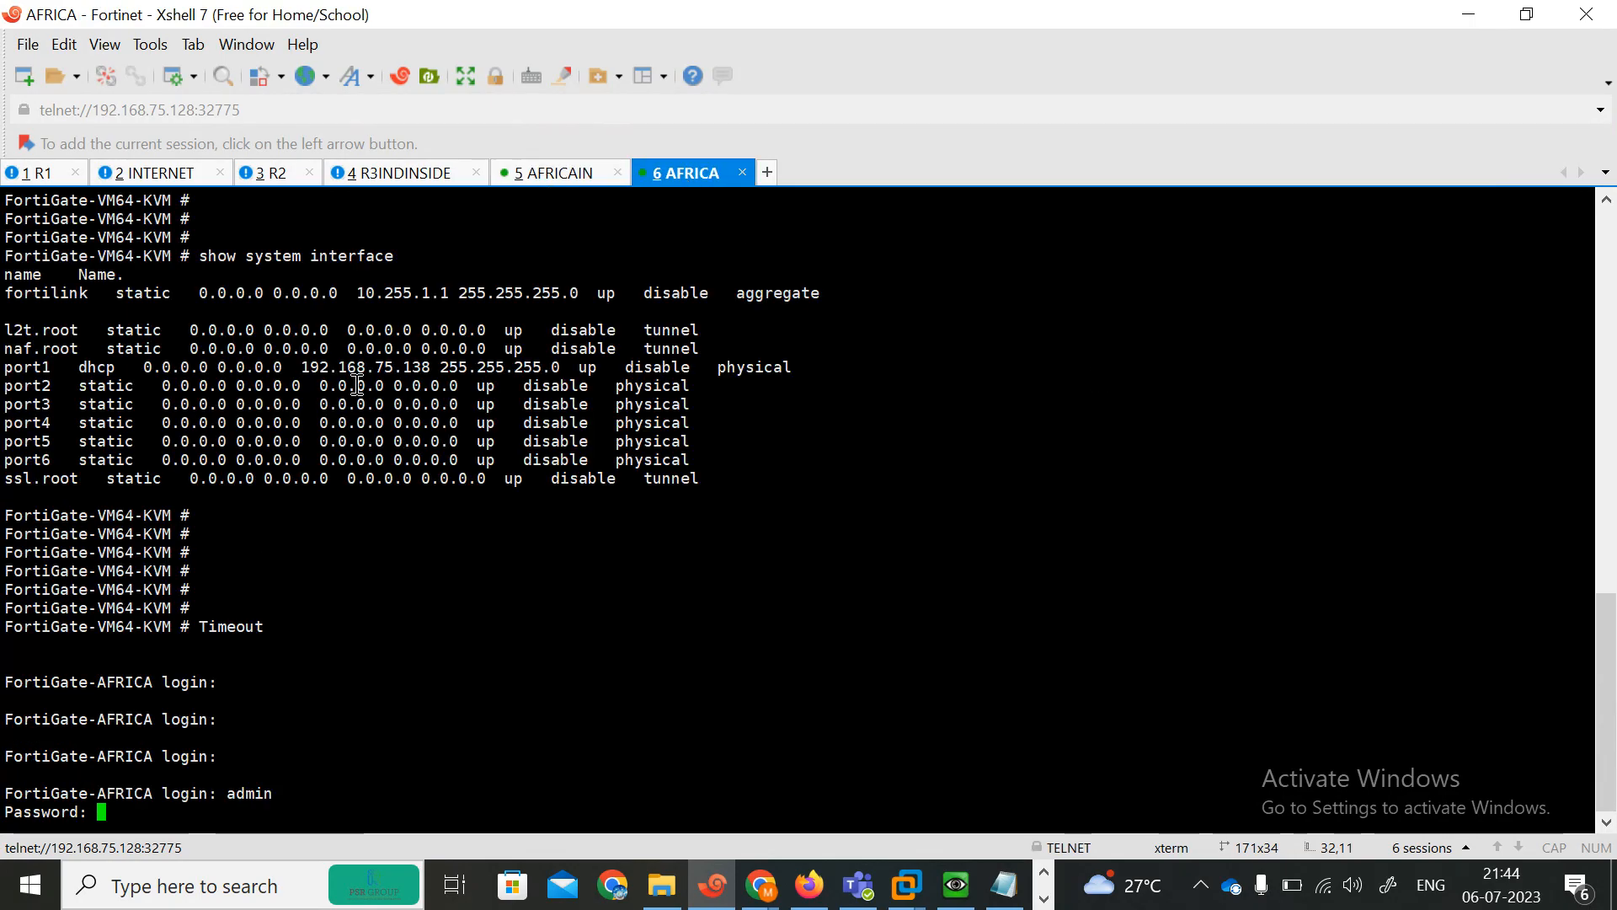
right_click(572, 173)
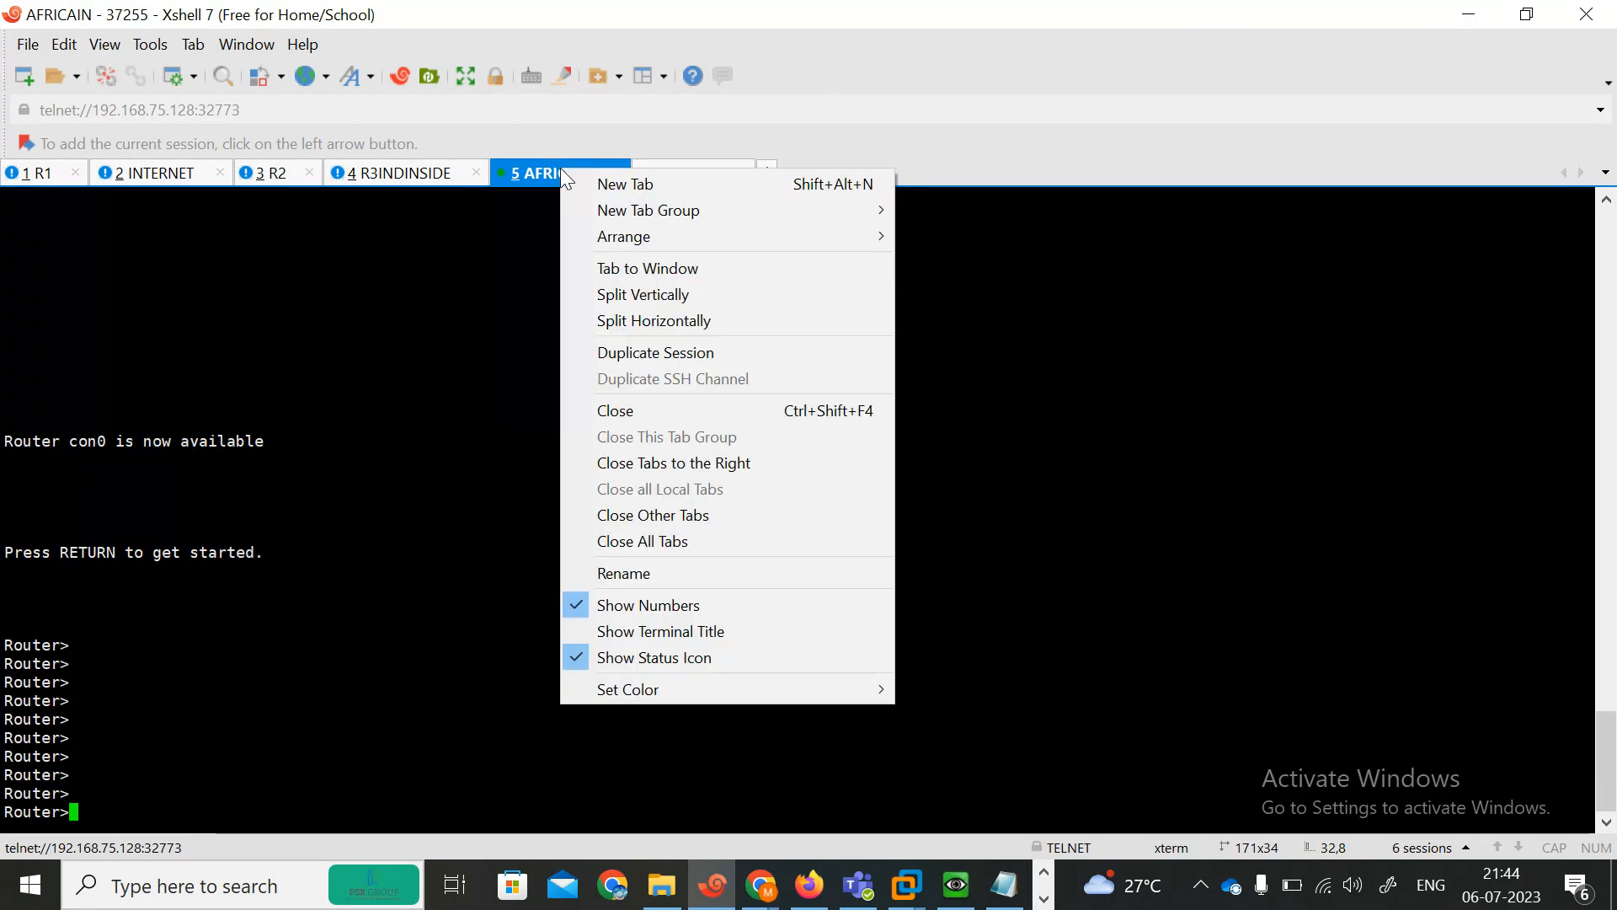
left_click(426, 598)
left_click(1469, 15)
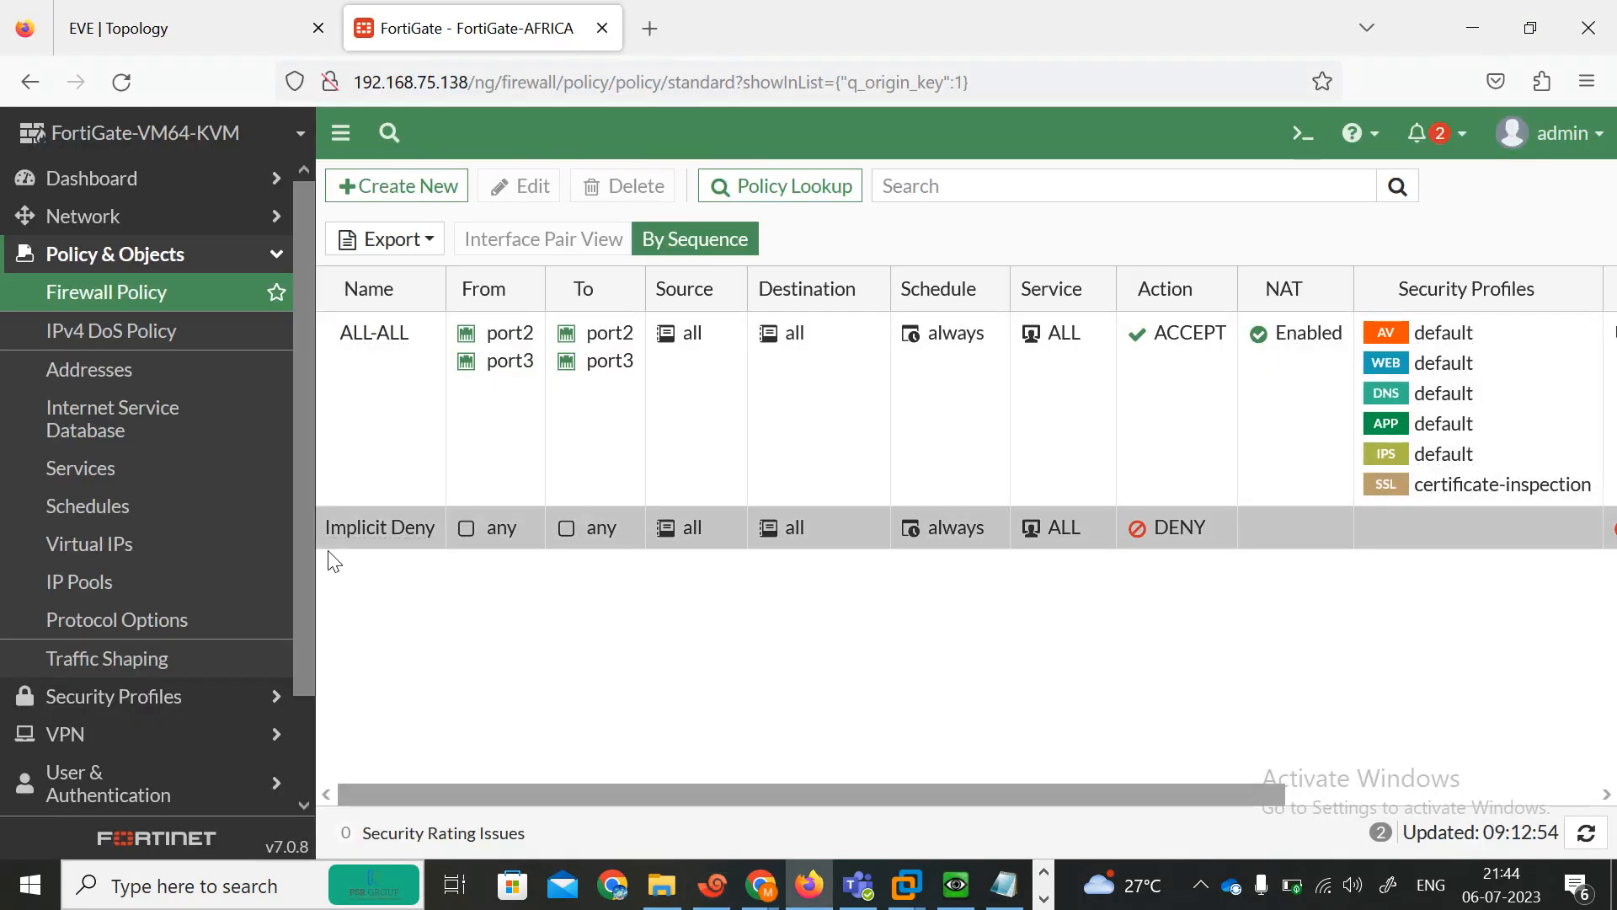
mouse_move(741, 893)
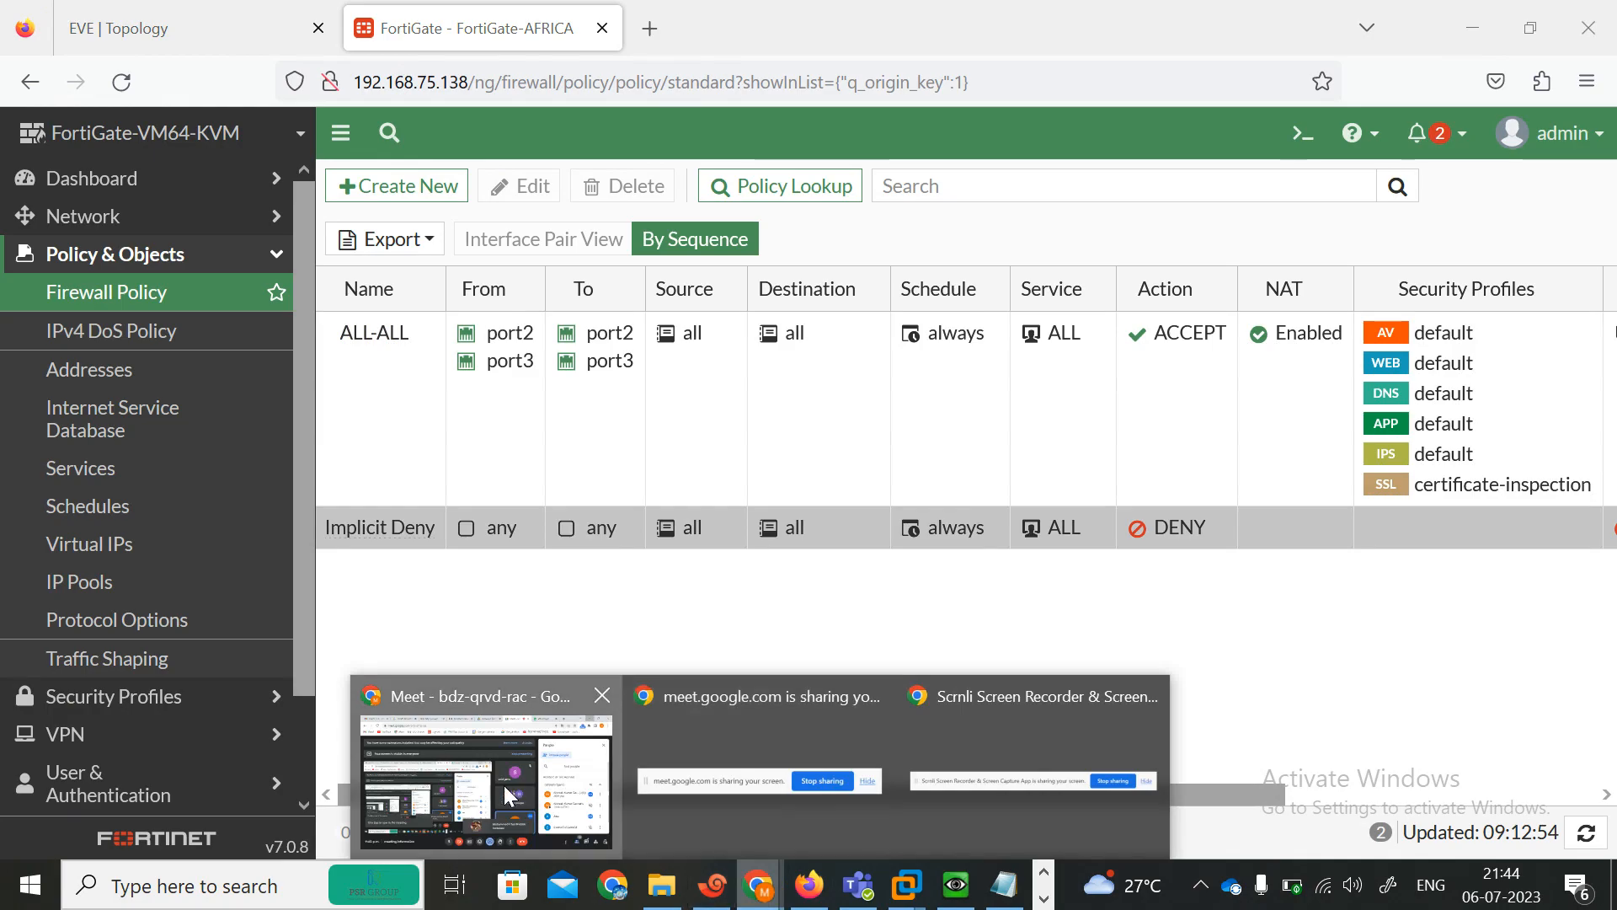
left_click(488, 758)
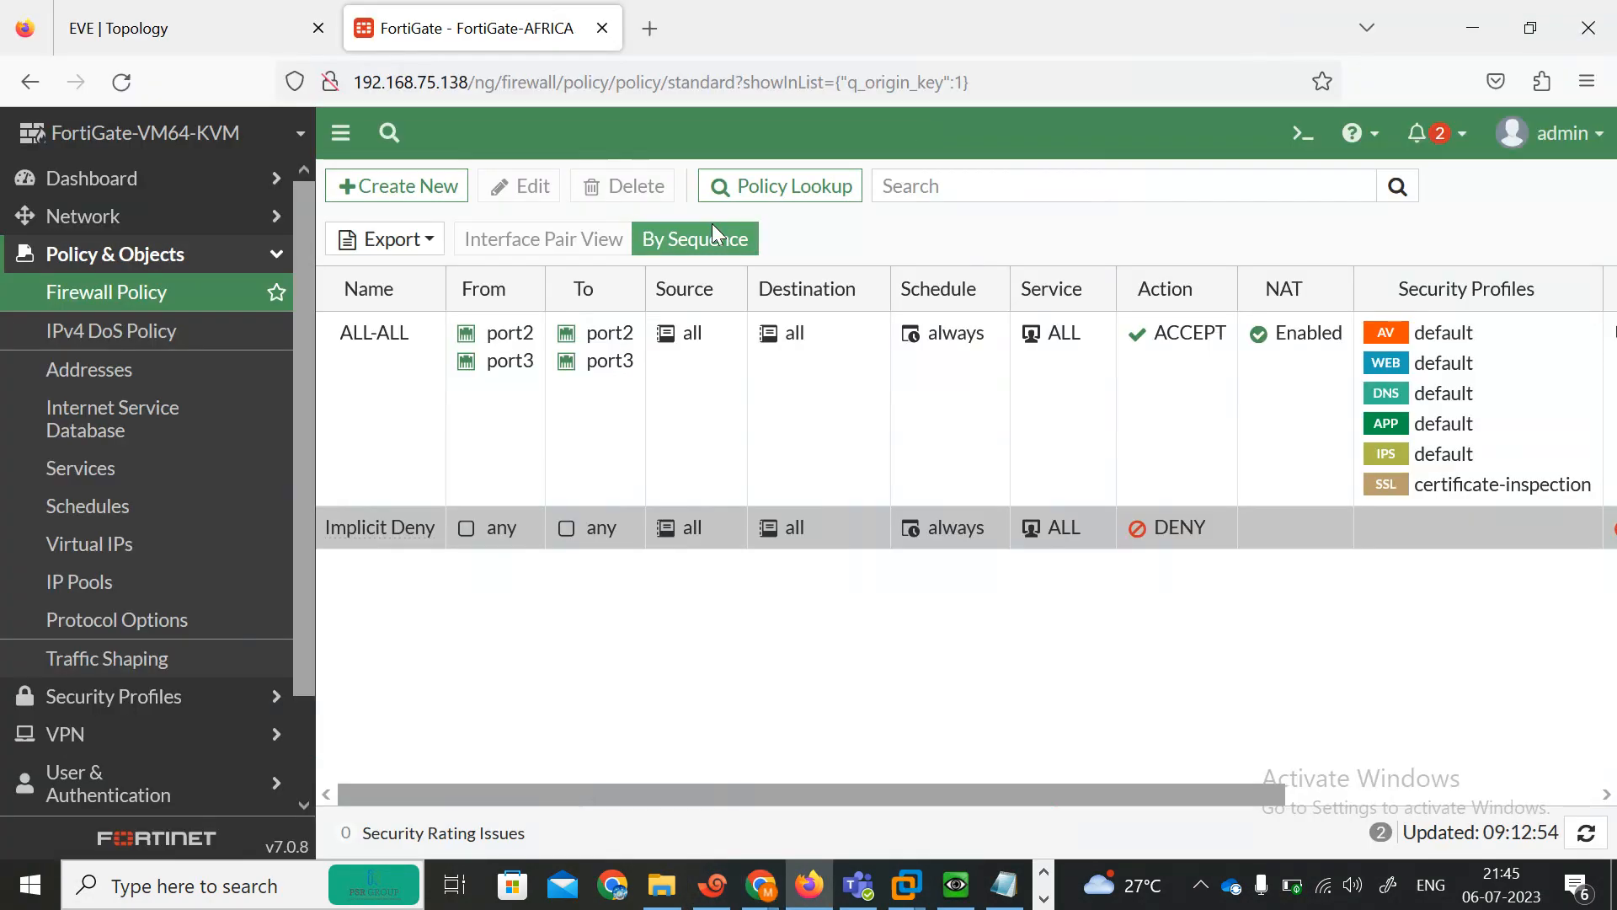
left_click(1472, 19)
Open the left FortiGate's console from the EVE topology and rename its session tab INDIA.
left_click(173, 32)
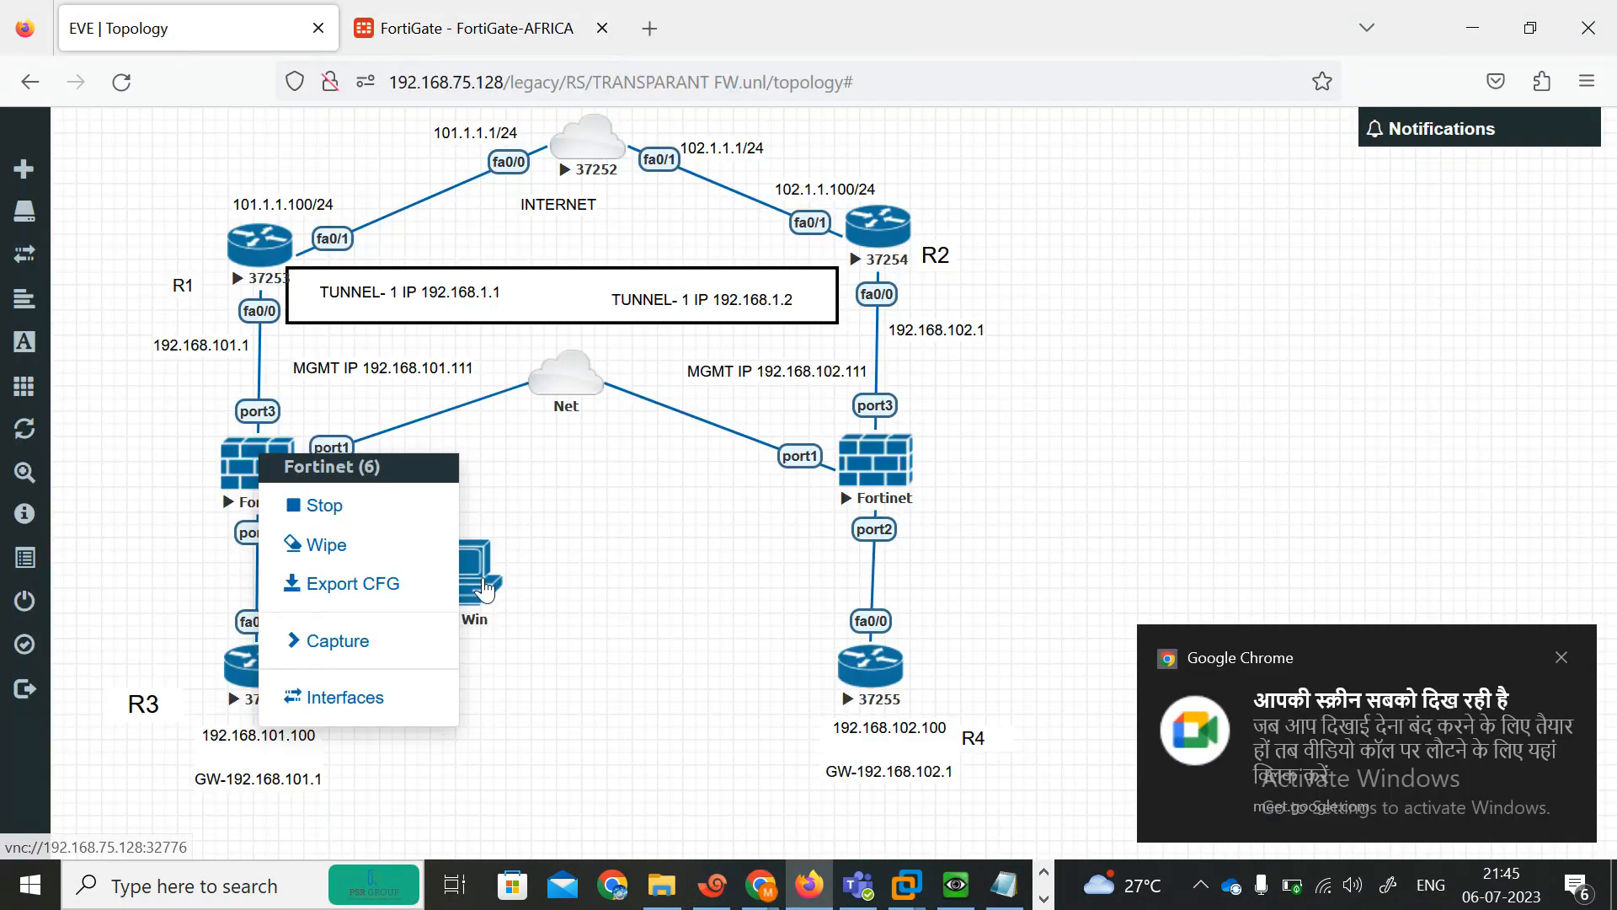
left_click(139, 505)
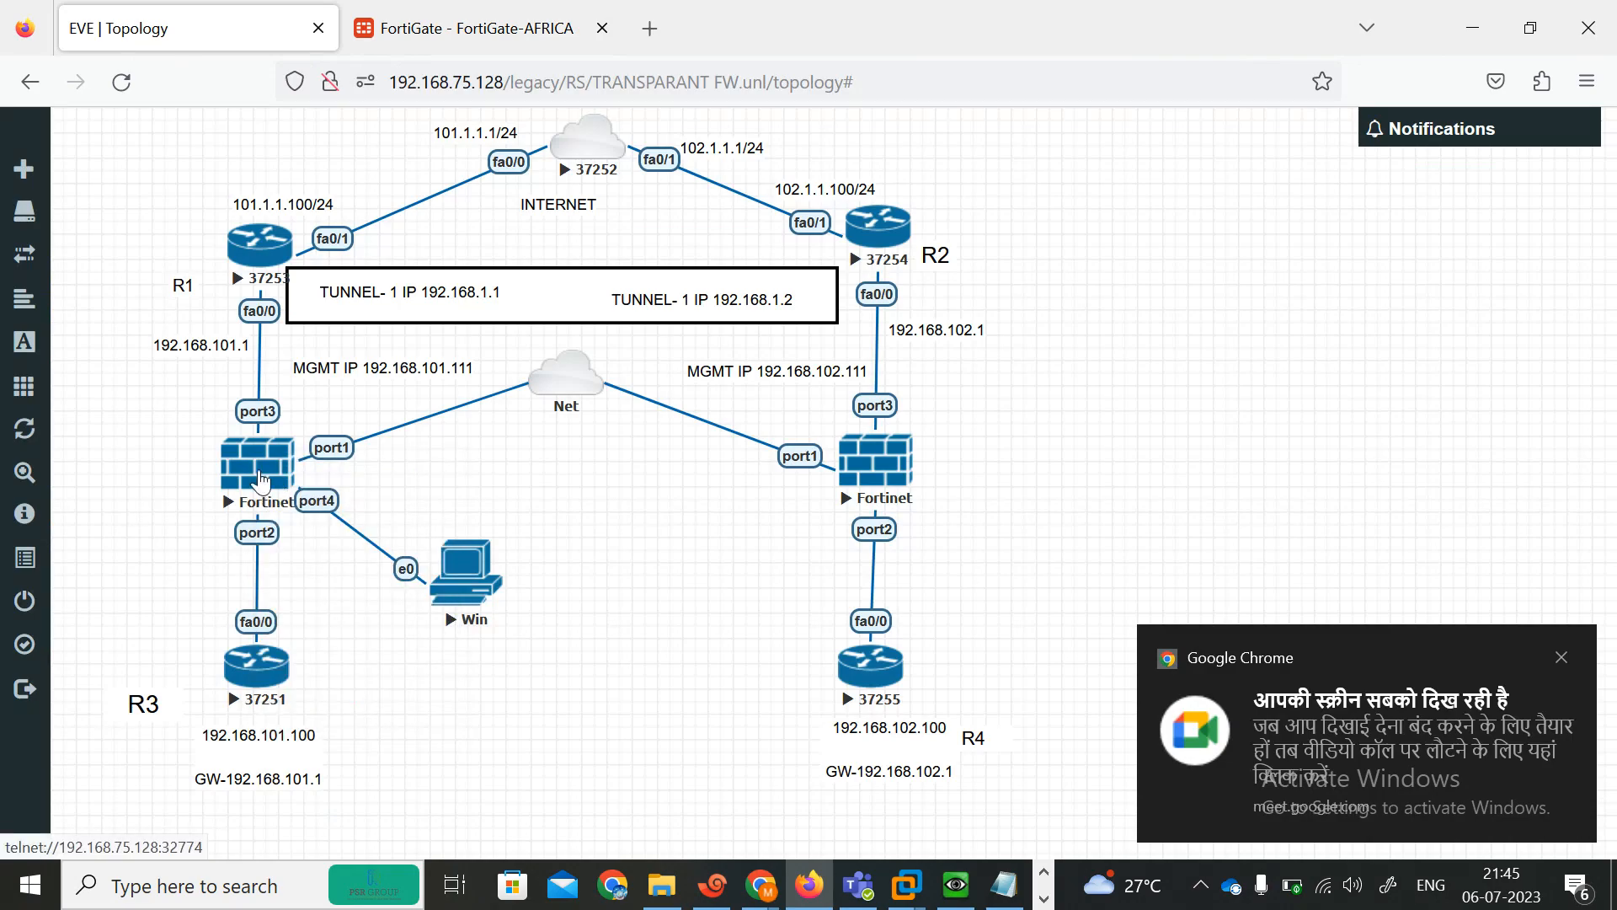
left_click(261, 480)
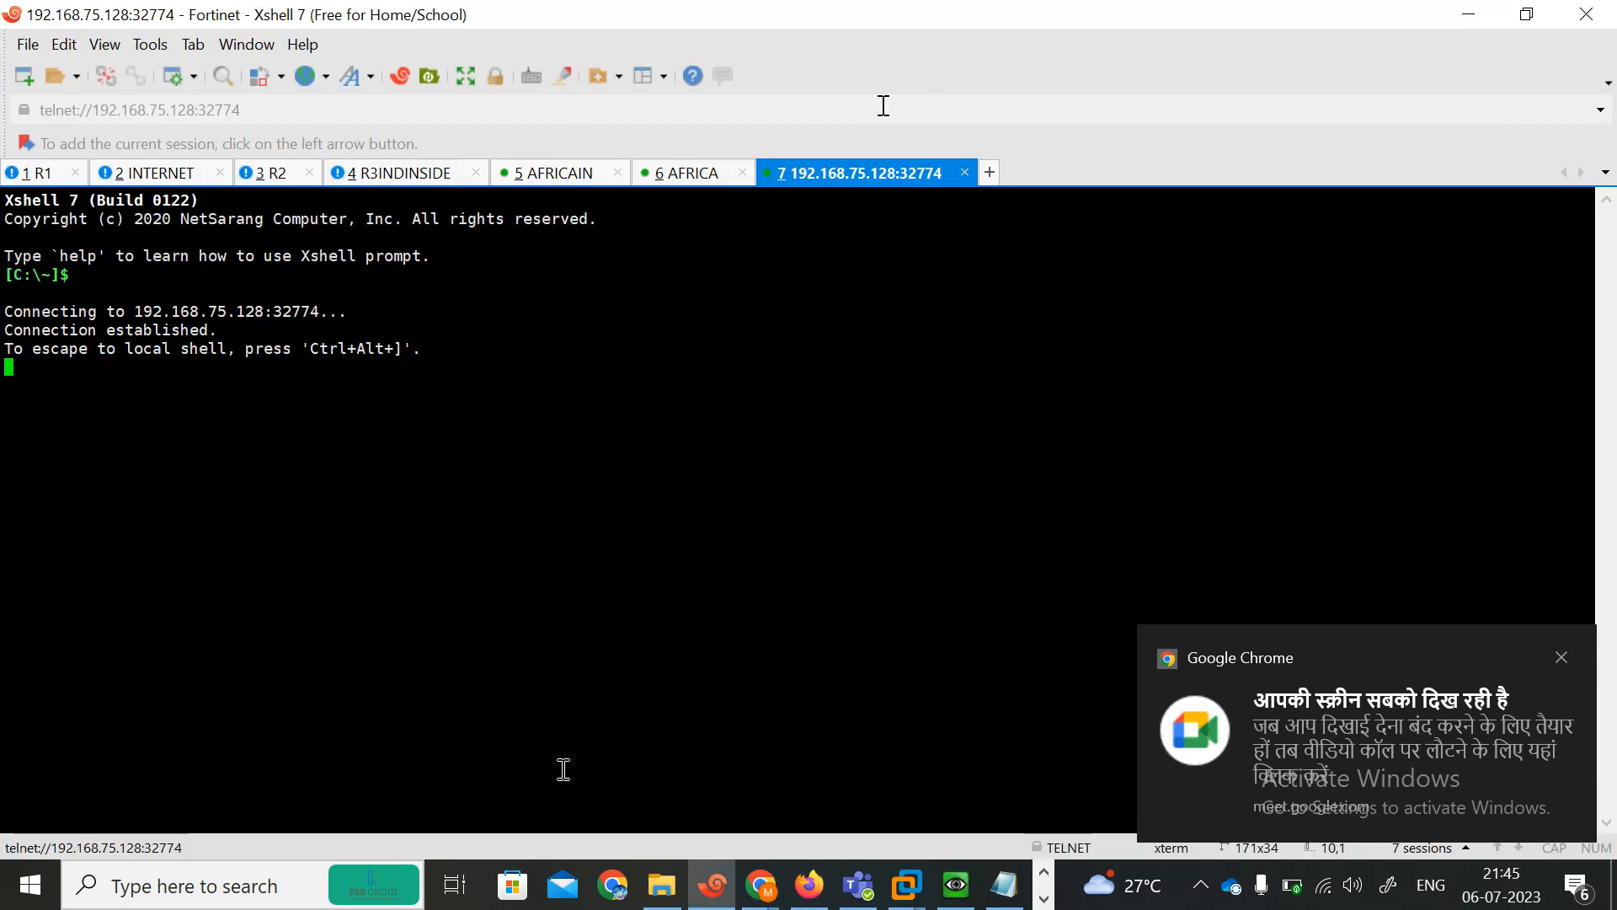
right_click(847, 169)
left_click(914, 571)
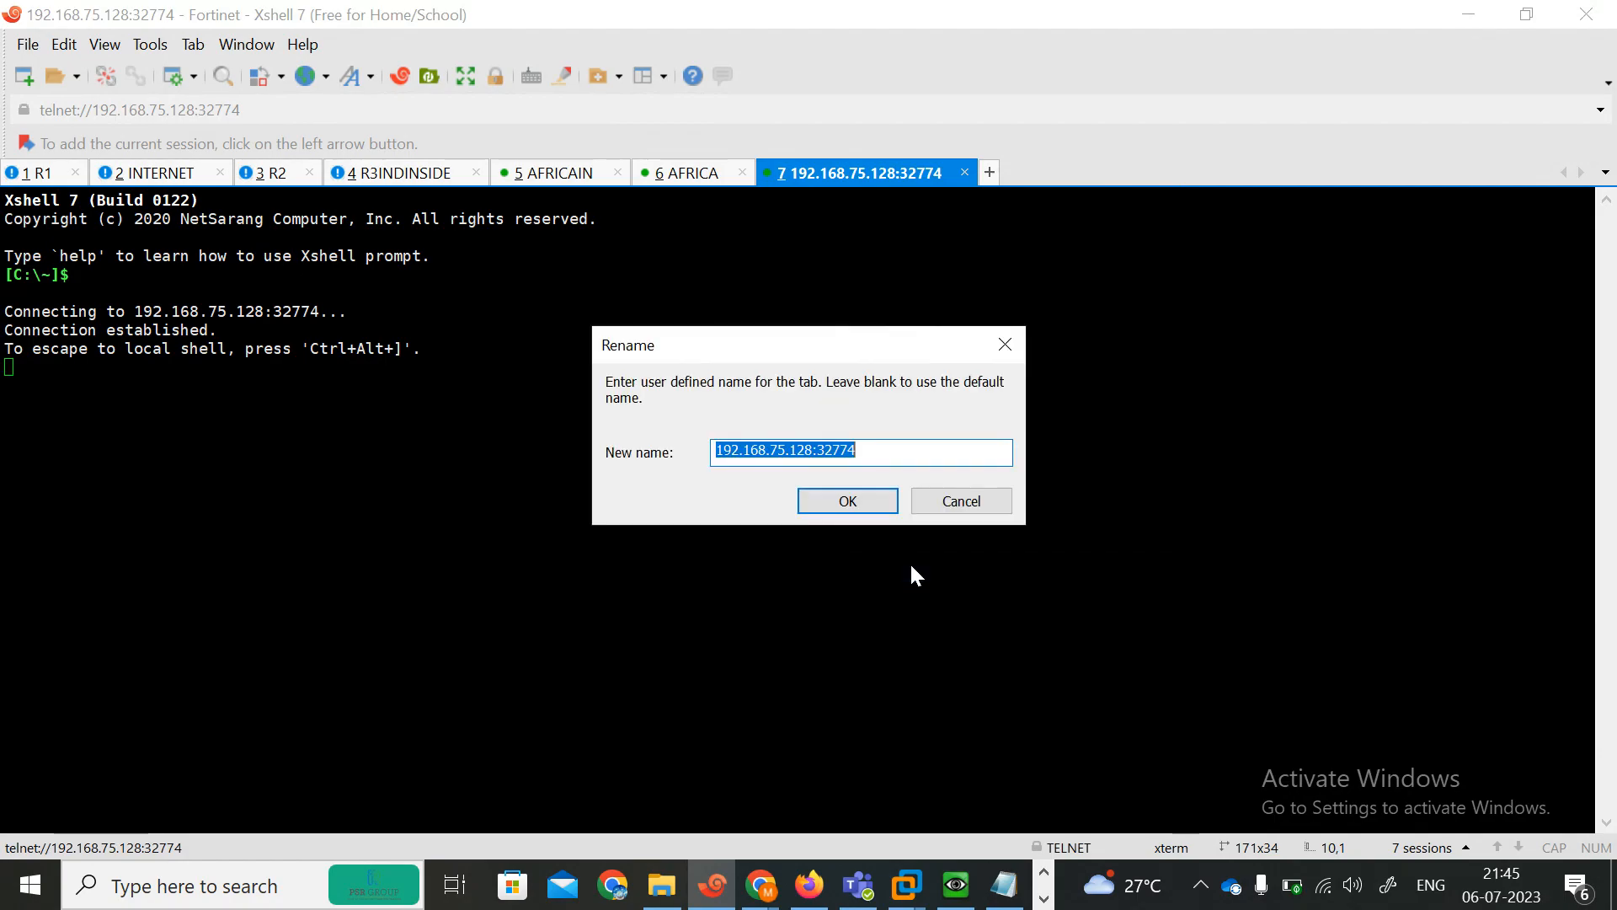
type("INDIA")
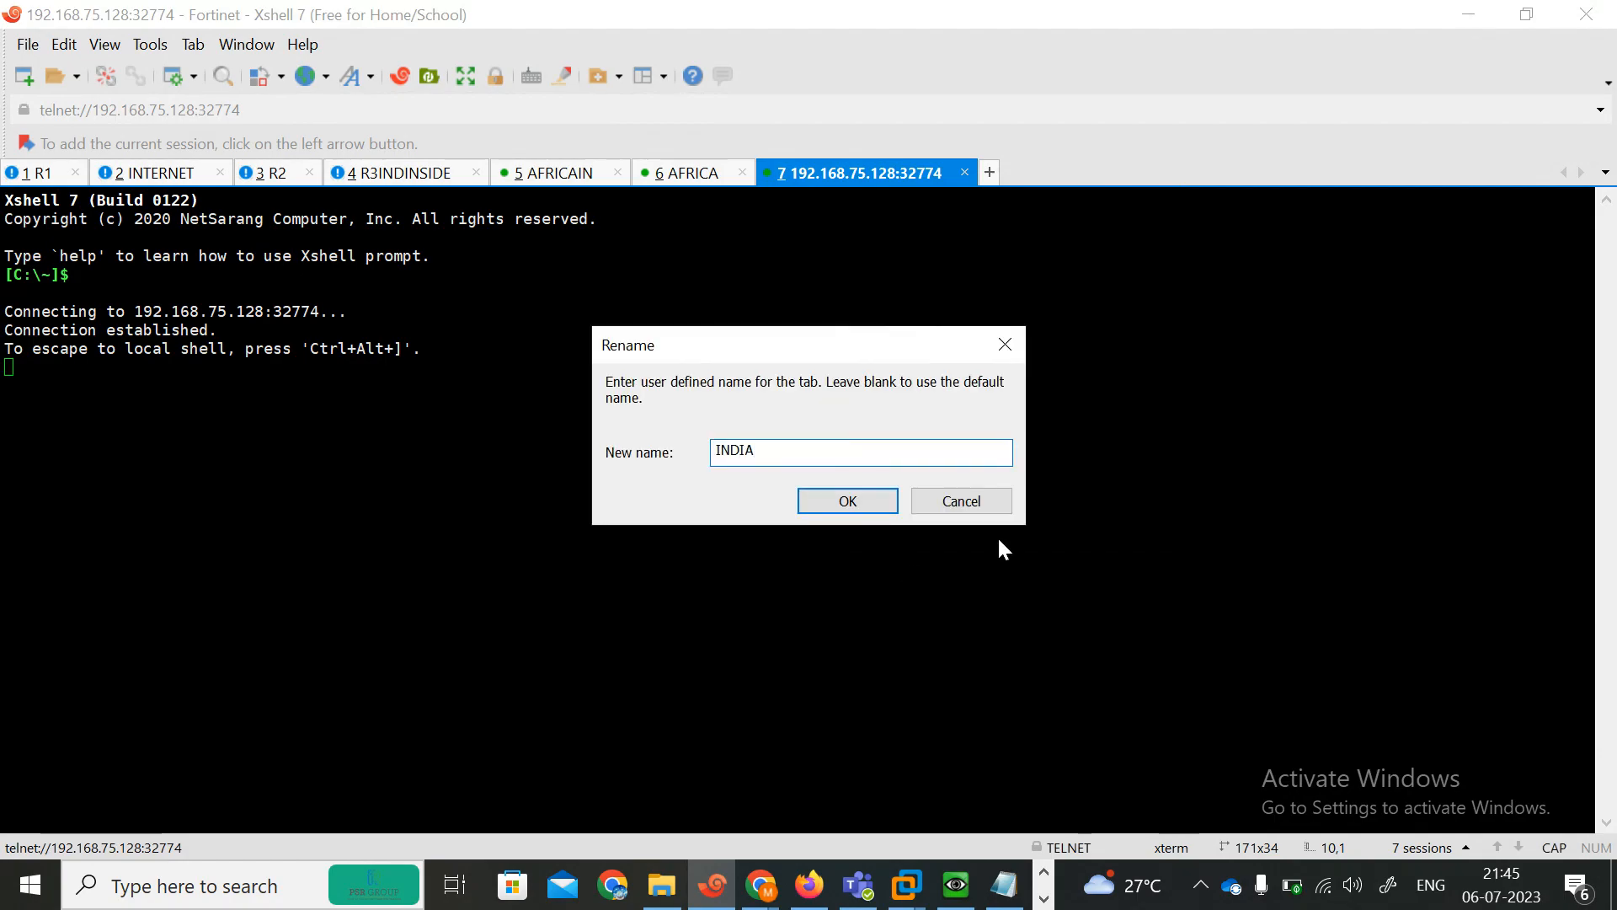
left_click(847, 501)
Try to bring up a prompt in the INDIA console session.
key("Return")
key("Return")
key("Return")
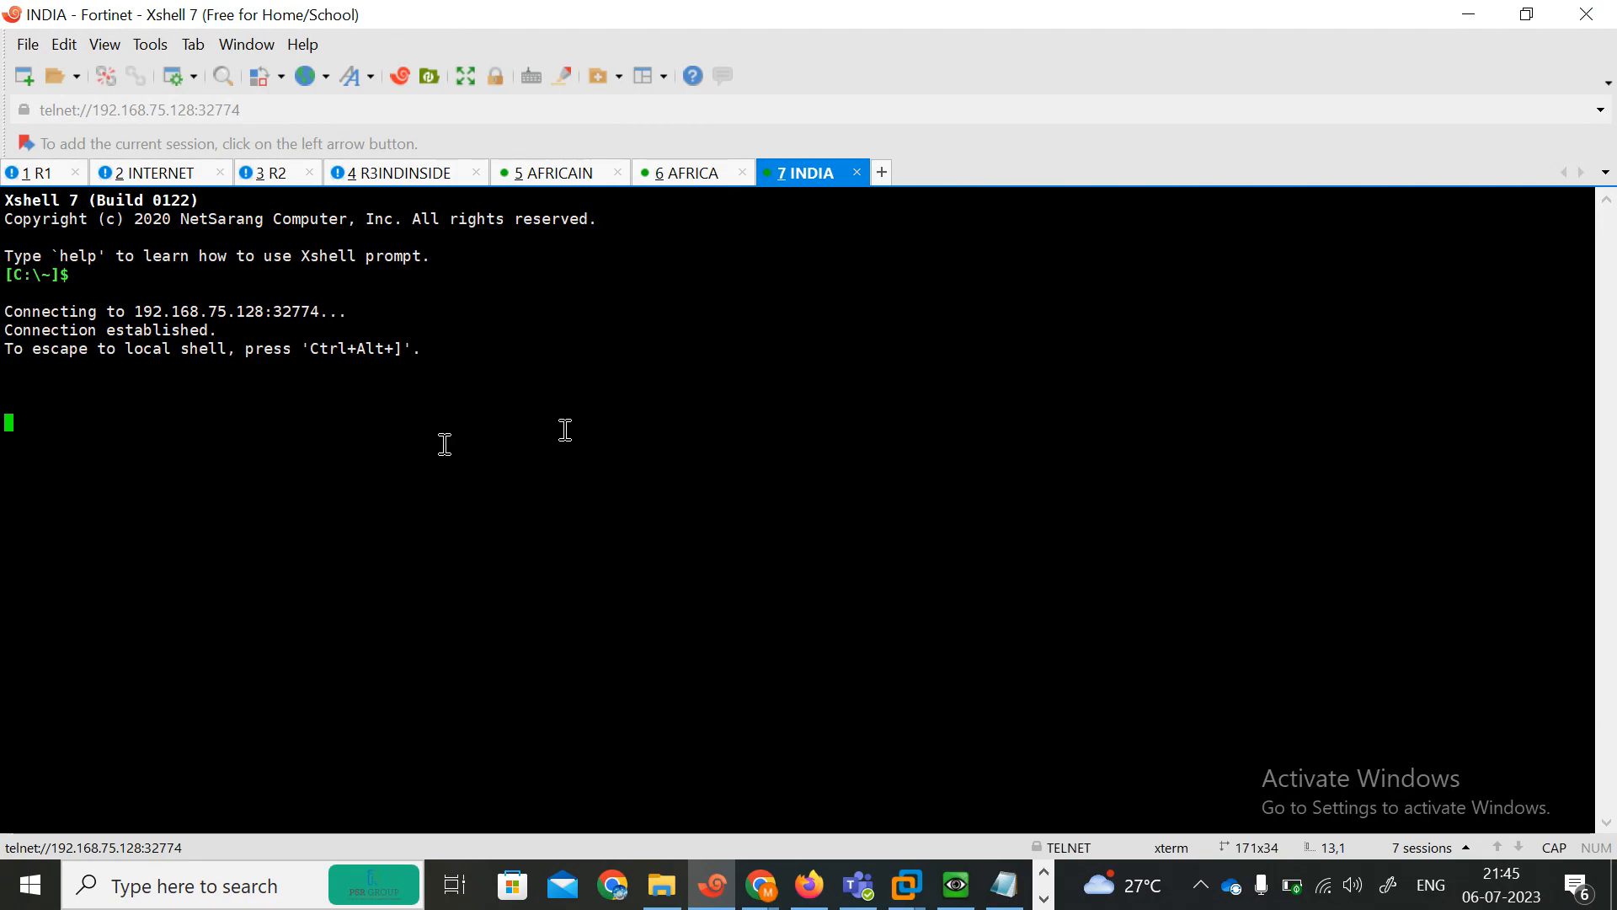
Switch to Google Meet to admit the waiting participant, then return to Xshell and dismiss the sharing notification.
left_click(758, 884)
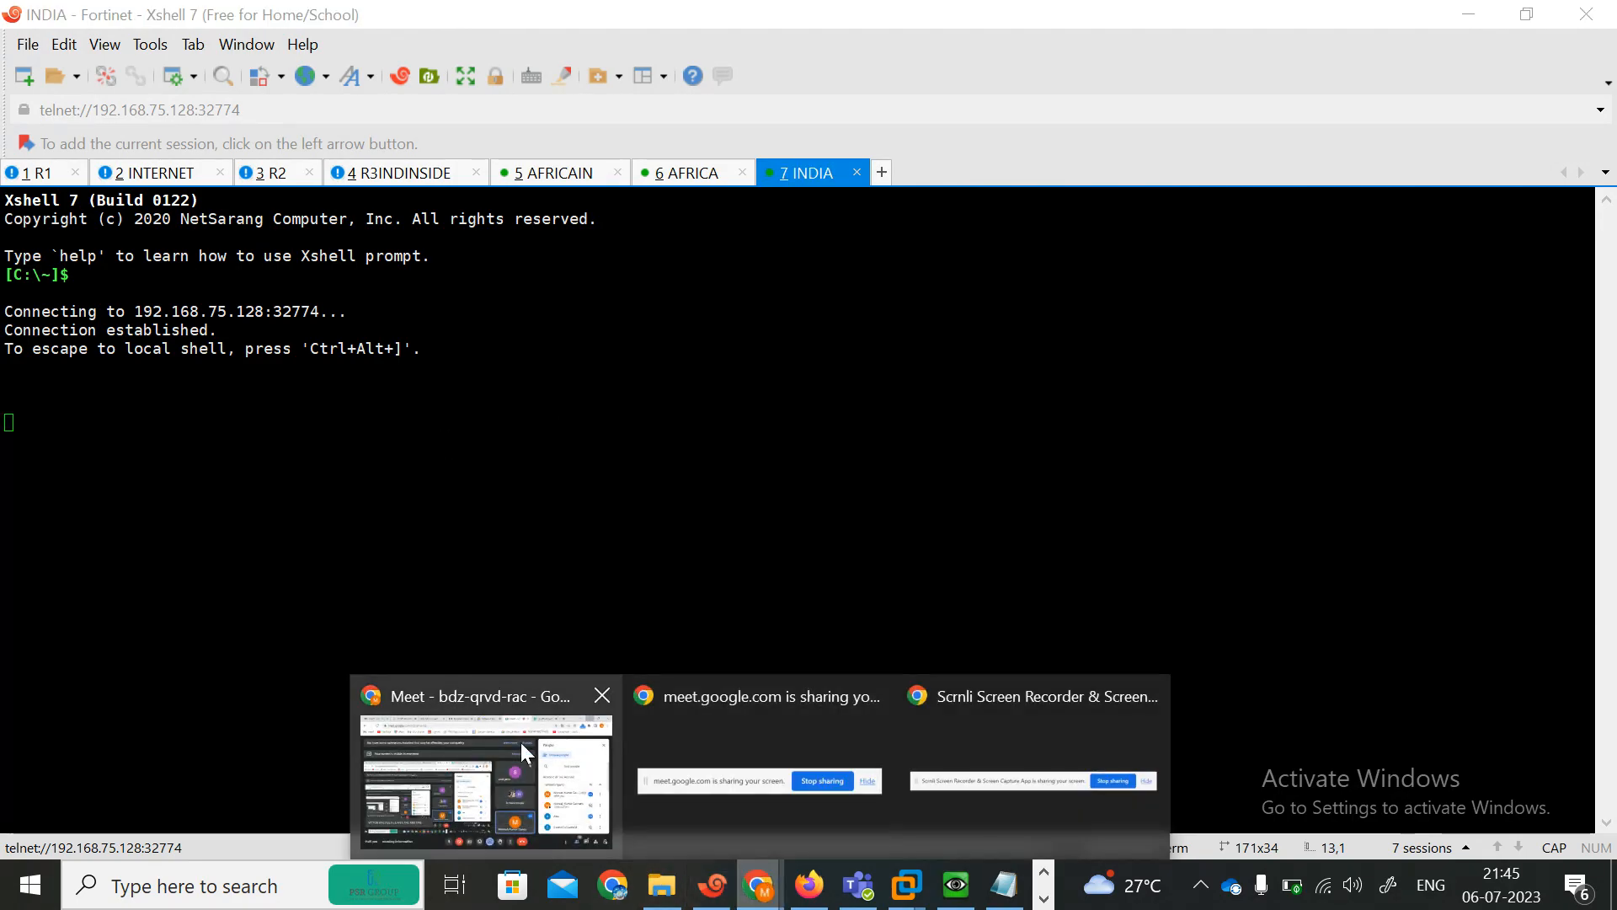
left_click(522, 747)
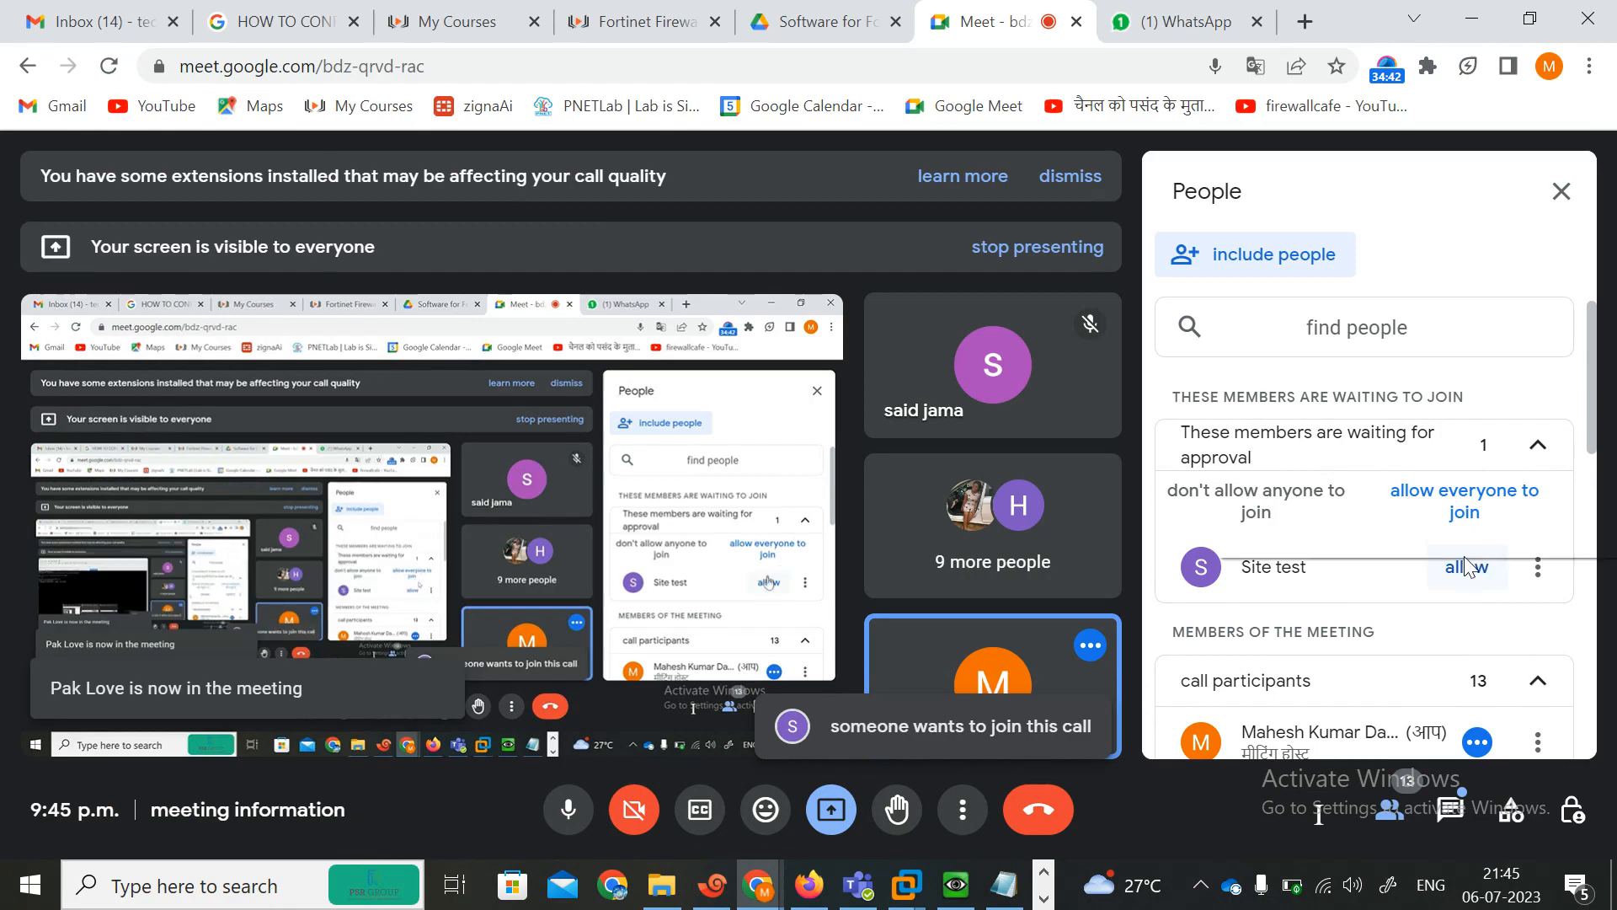
right_click(1466, 566)
left_click(1476, 581)
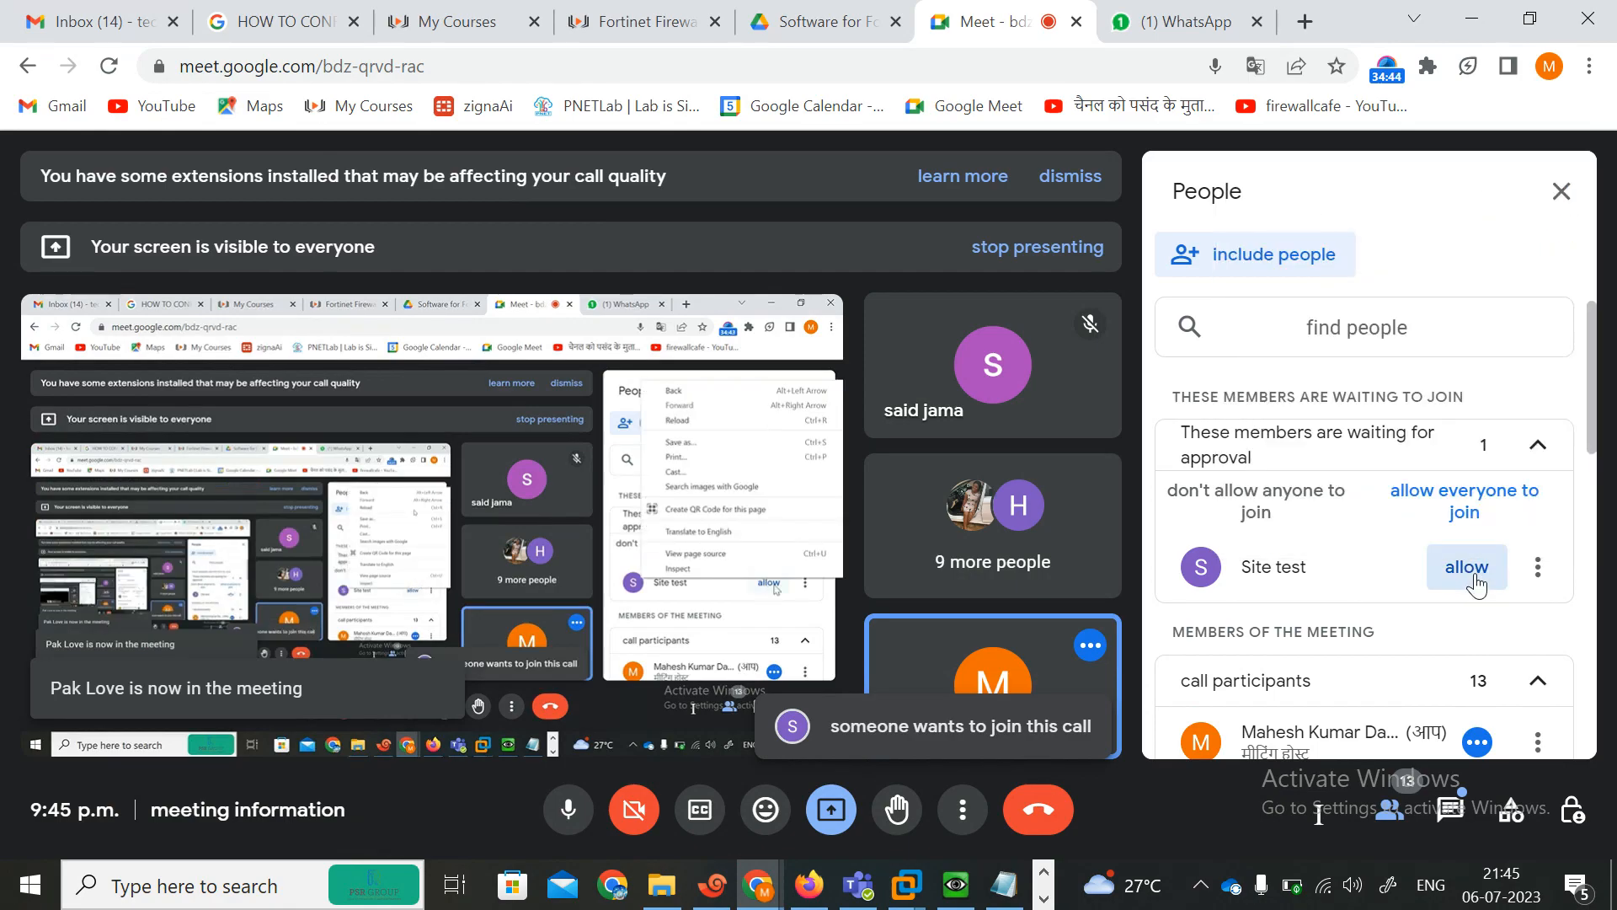
left_click(1475, 581)
key("alt+Tab")
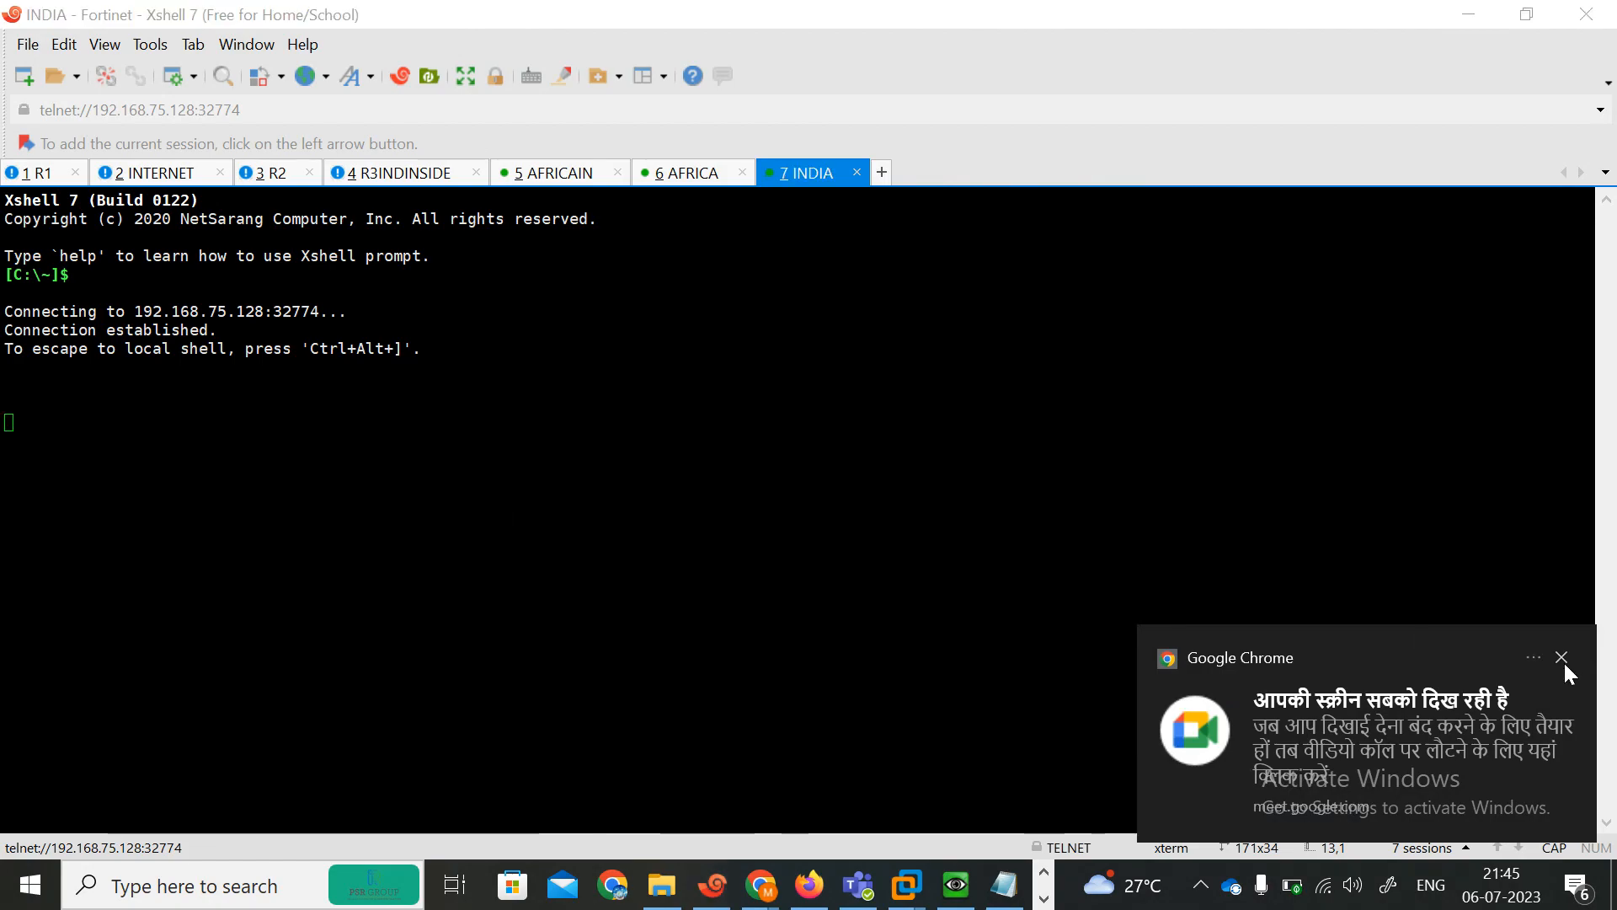
left_click(1563, 658)
Try again to wake the INDIA console prompt.
key("Return")
key("Return")
key("Return")
key("Return")
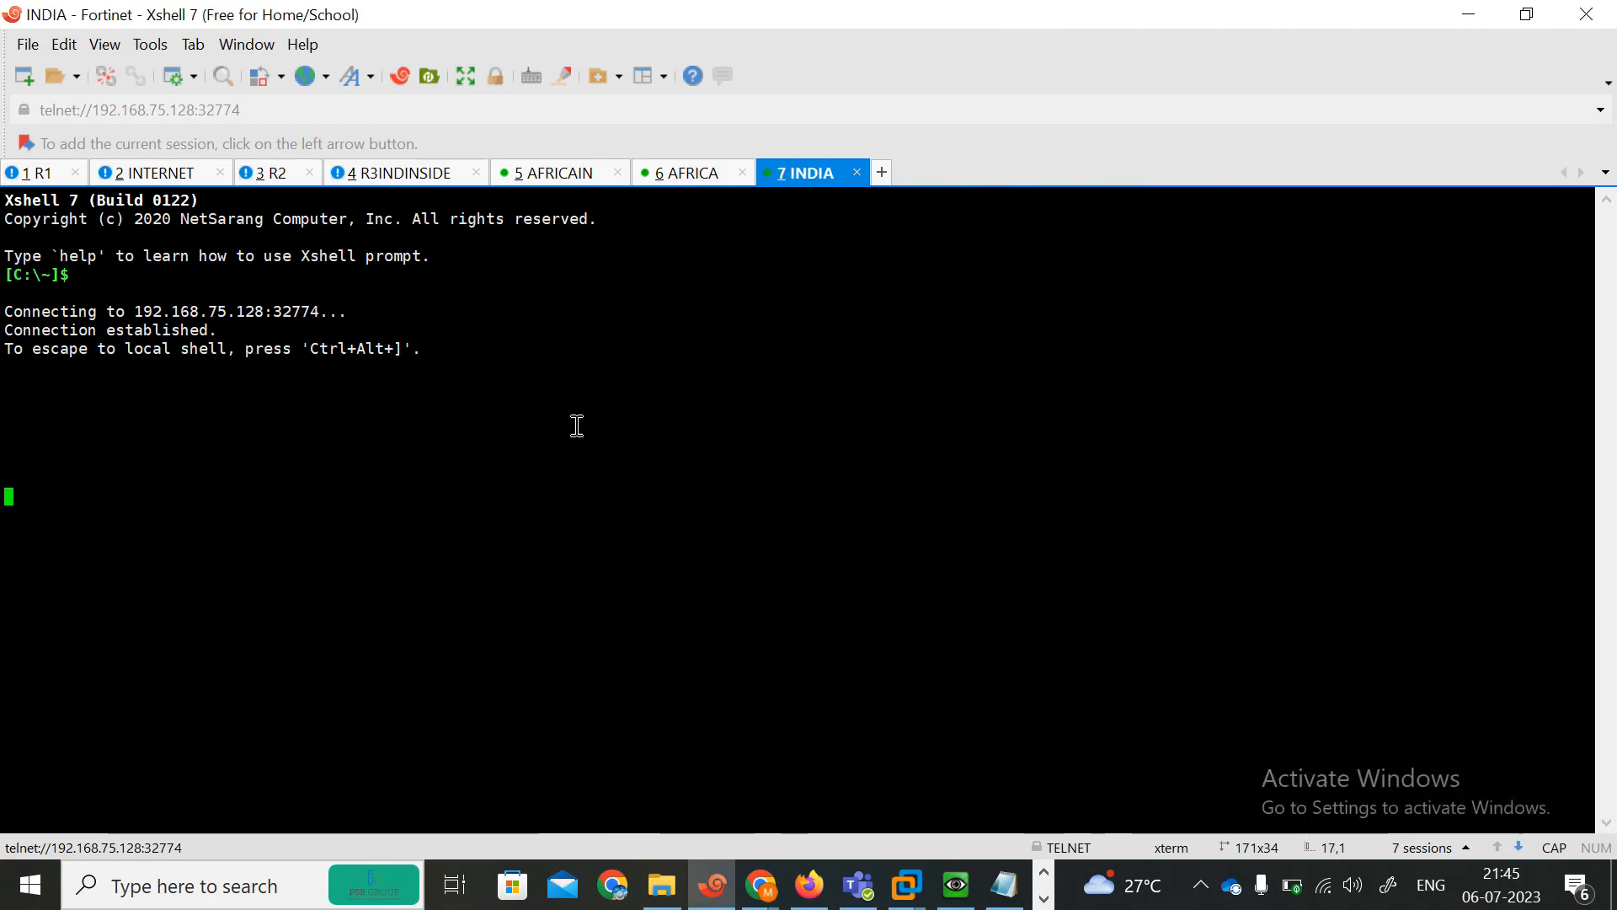
Attempt to log in to the AFRICA FortiGate console as admin with a blank password.
left_click(669, 174)
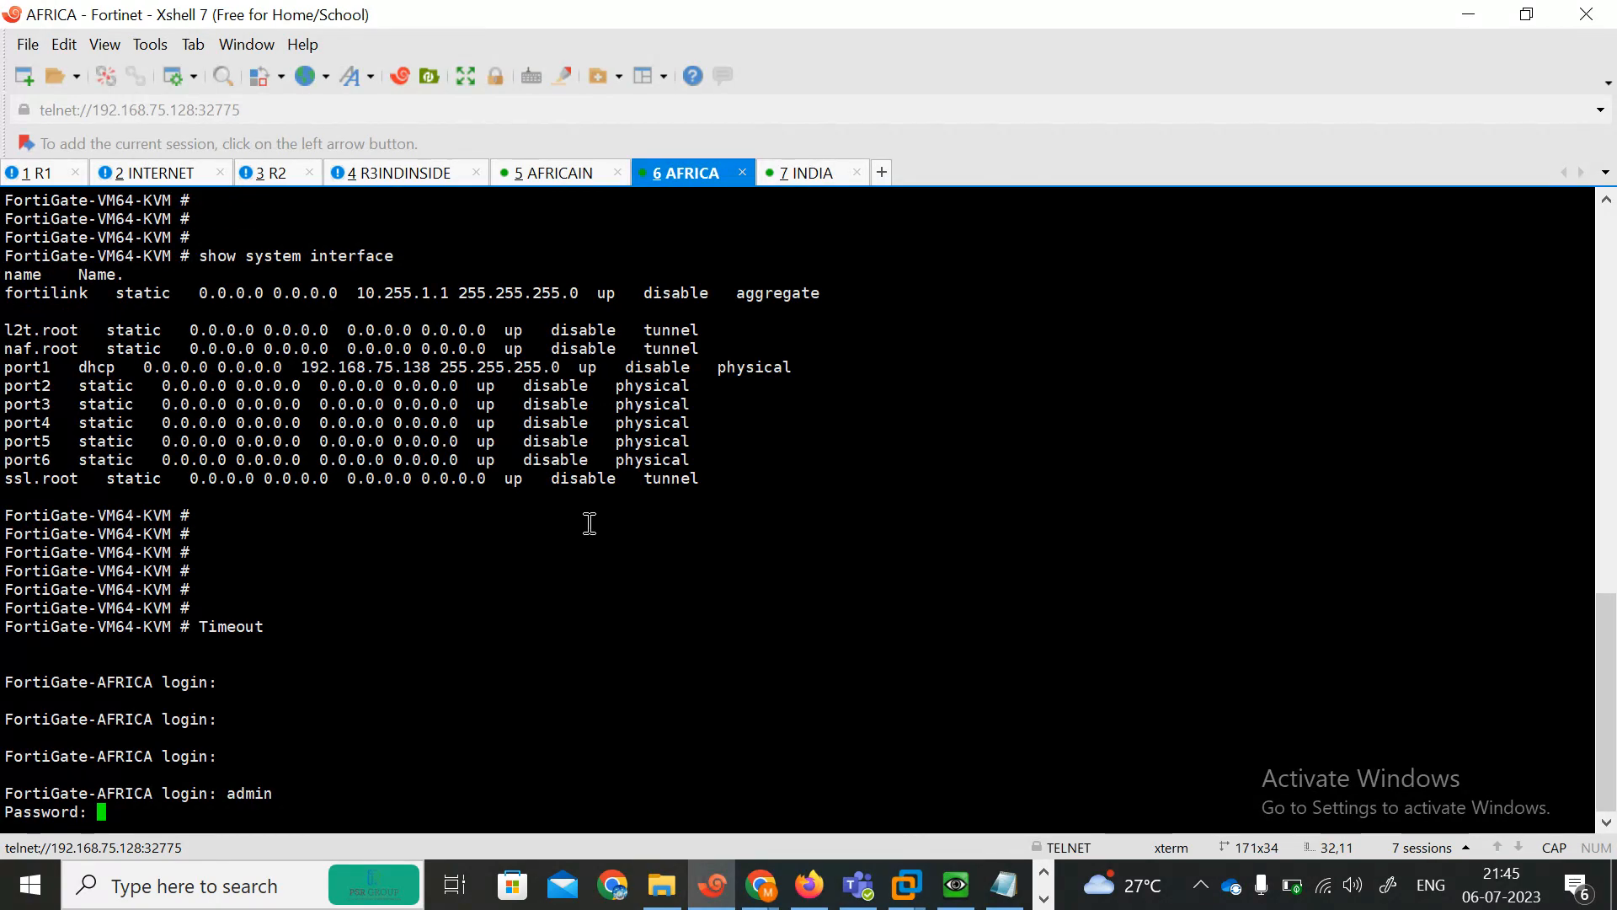
key("Return")
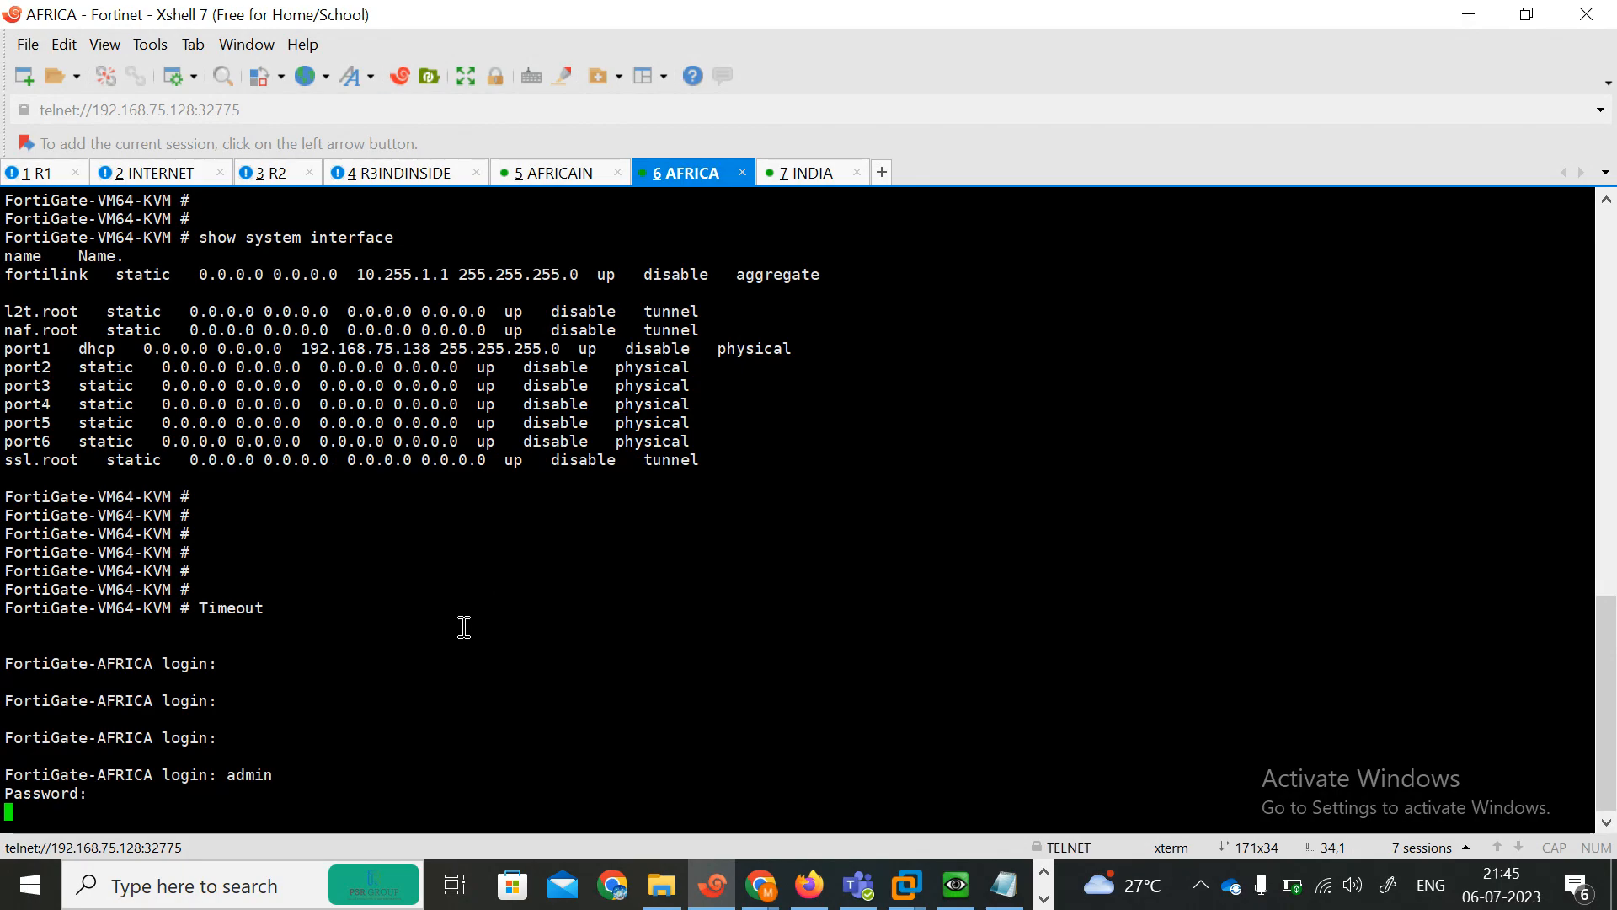
type("admin")
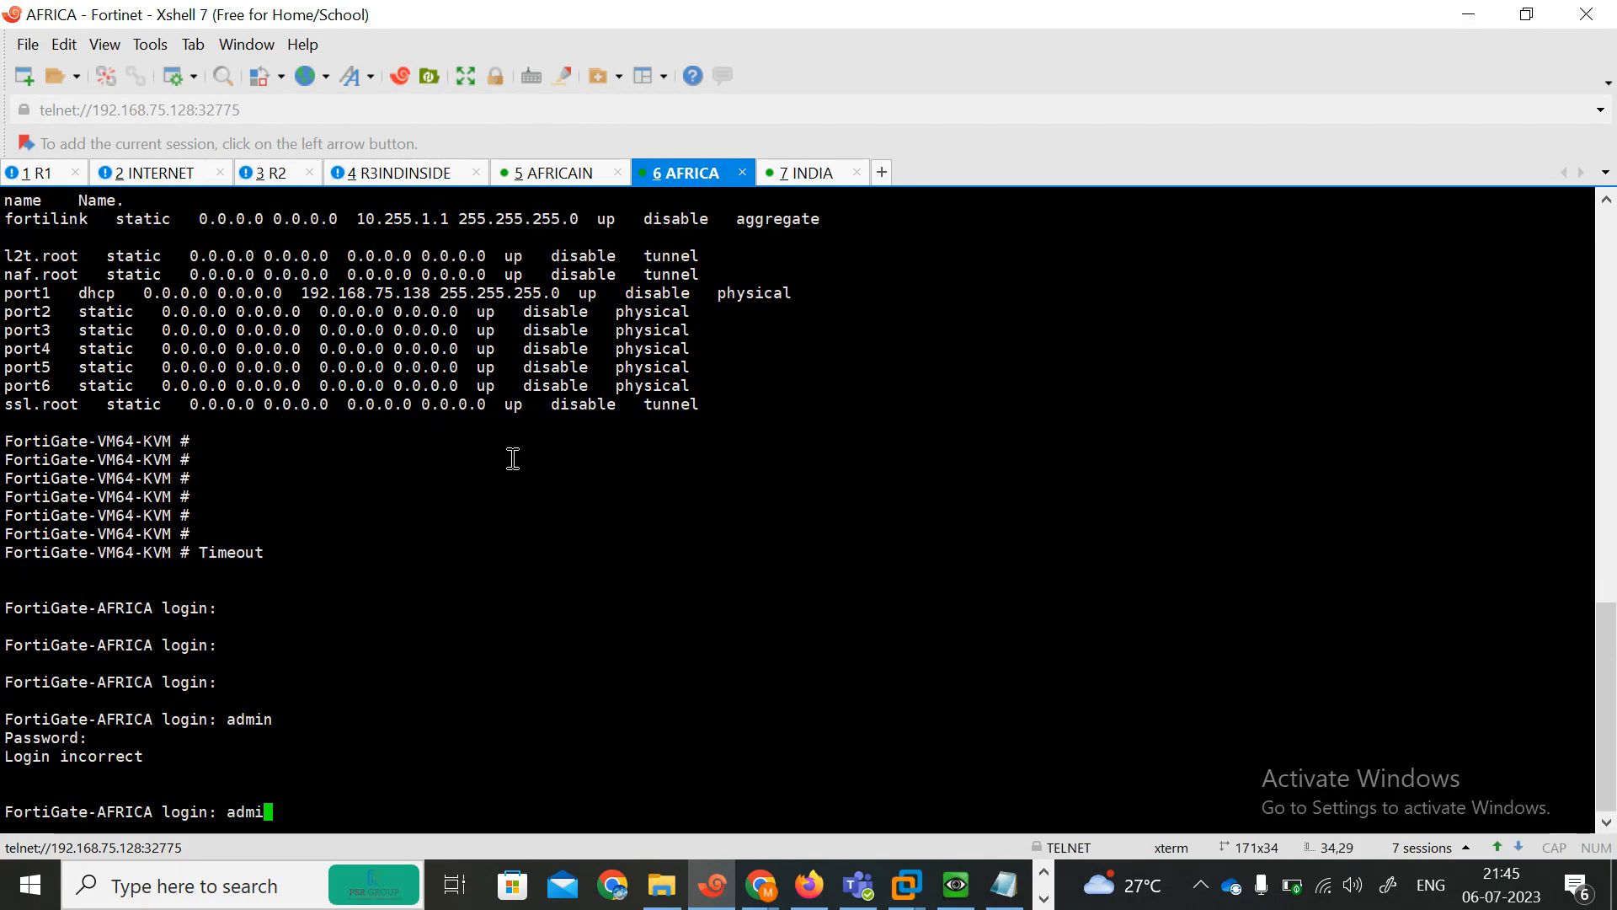
key("Return")
key("Return")
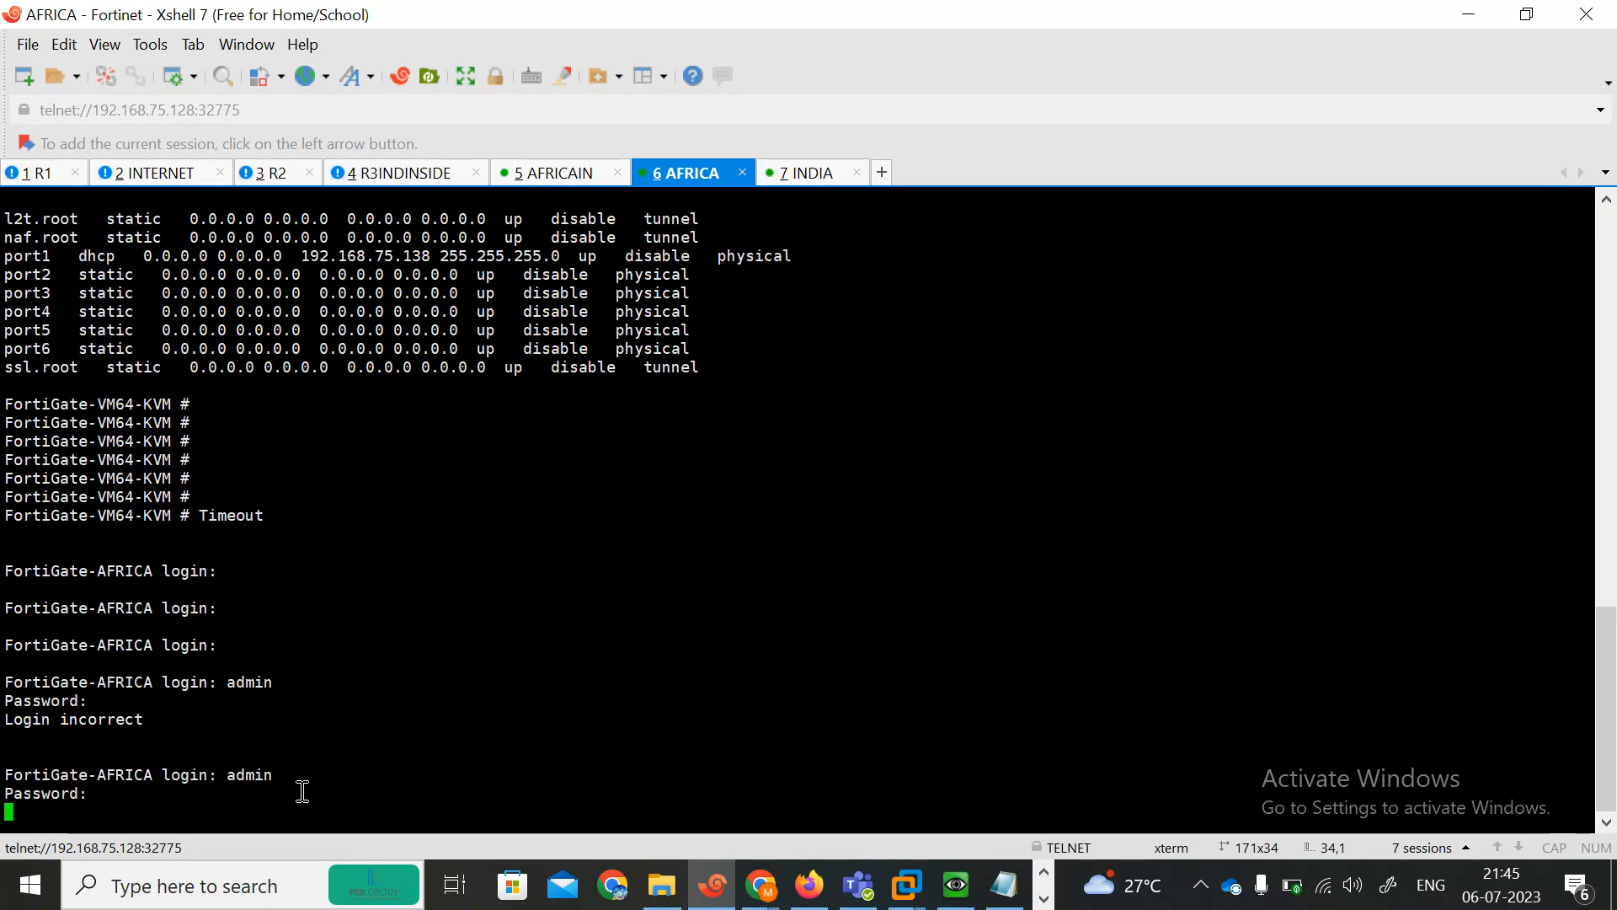
Return to the INDIA session and try to wake its console.
left_click(800, 181)
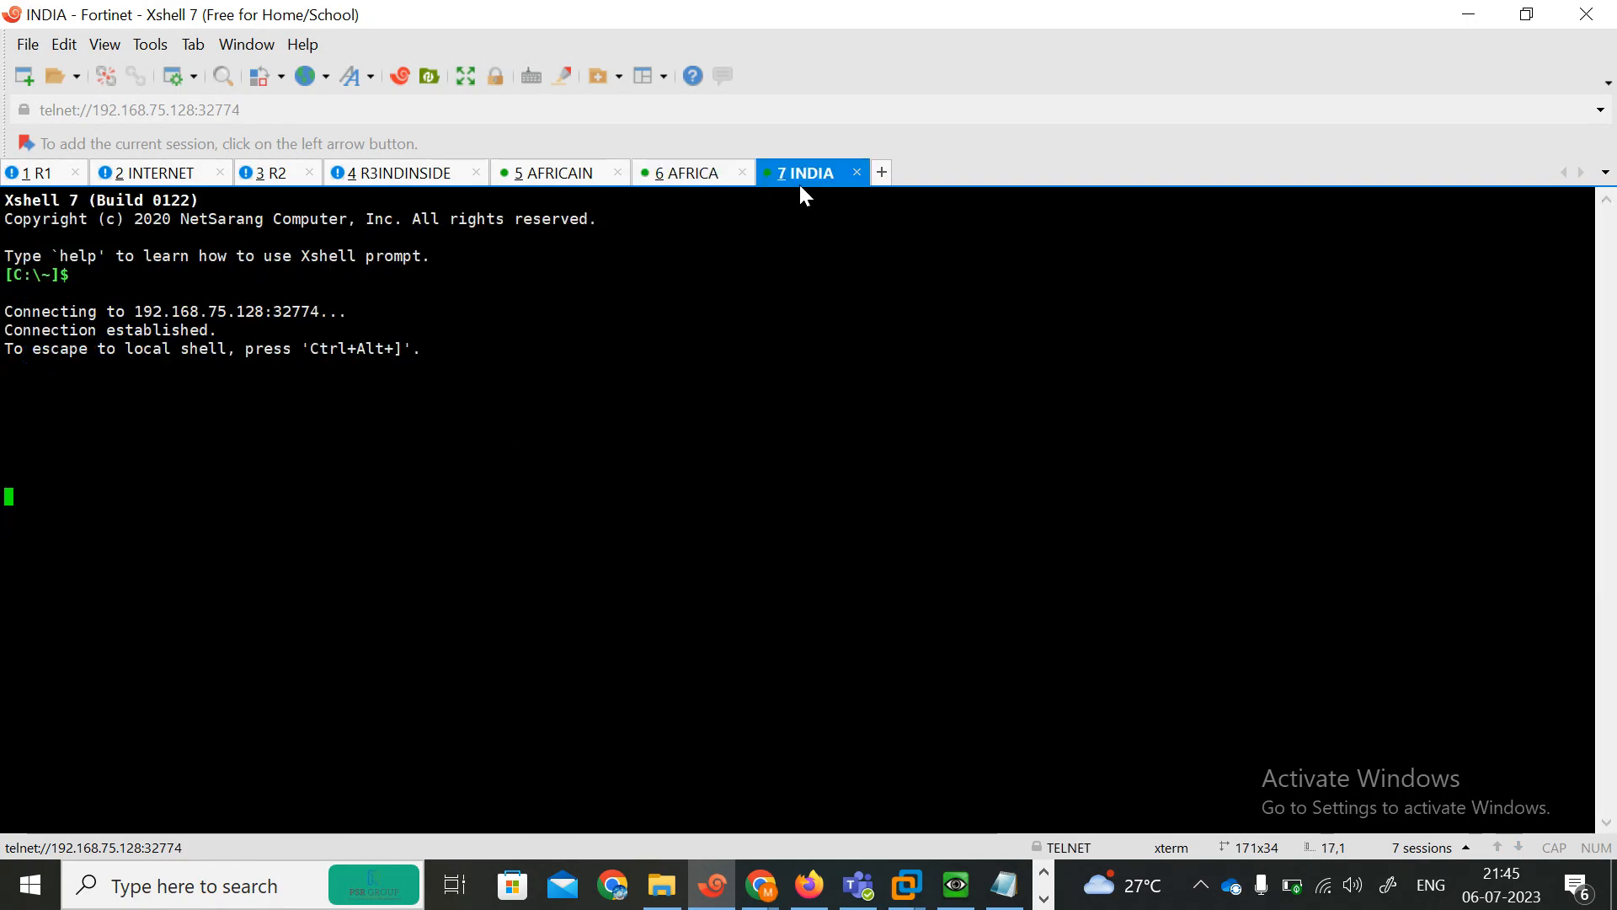
key("Return")
key("Return")
key("Return")
Switch between the AFRICAIN and AFRICA sessions and send Enter at the AFRICA password prompt.
left_click(686, 173)
left_click(581, 175)
left_click(677, 177)
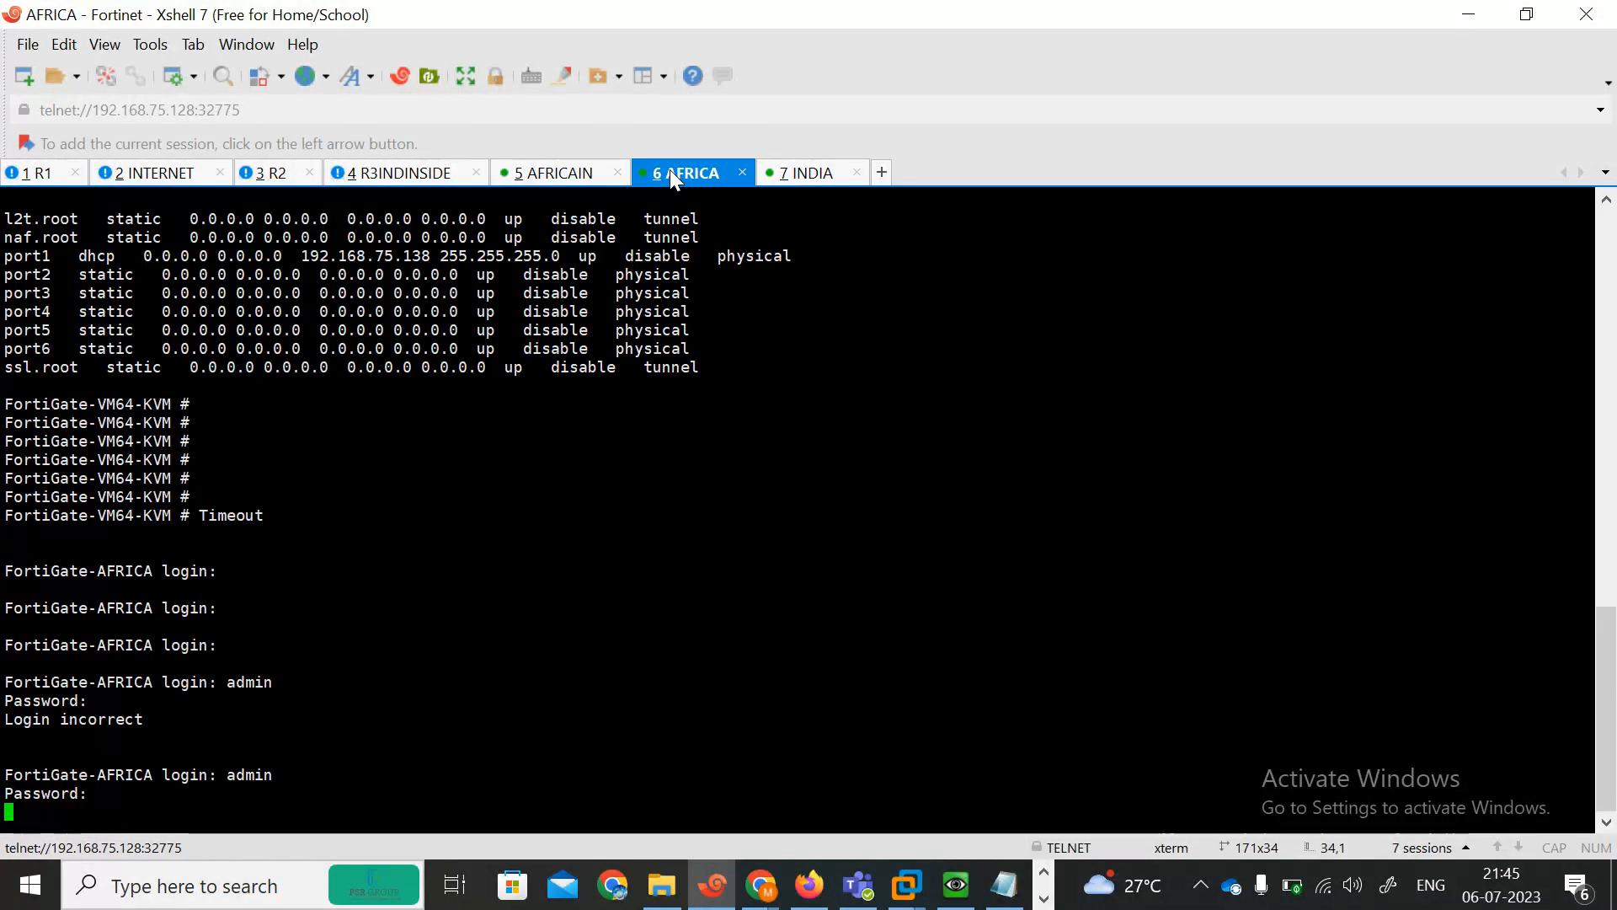
left_click(579, 173)
left_click(678, 171)
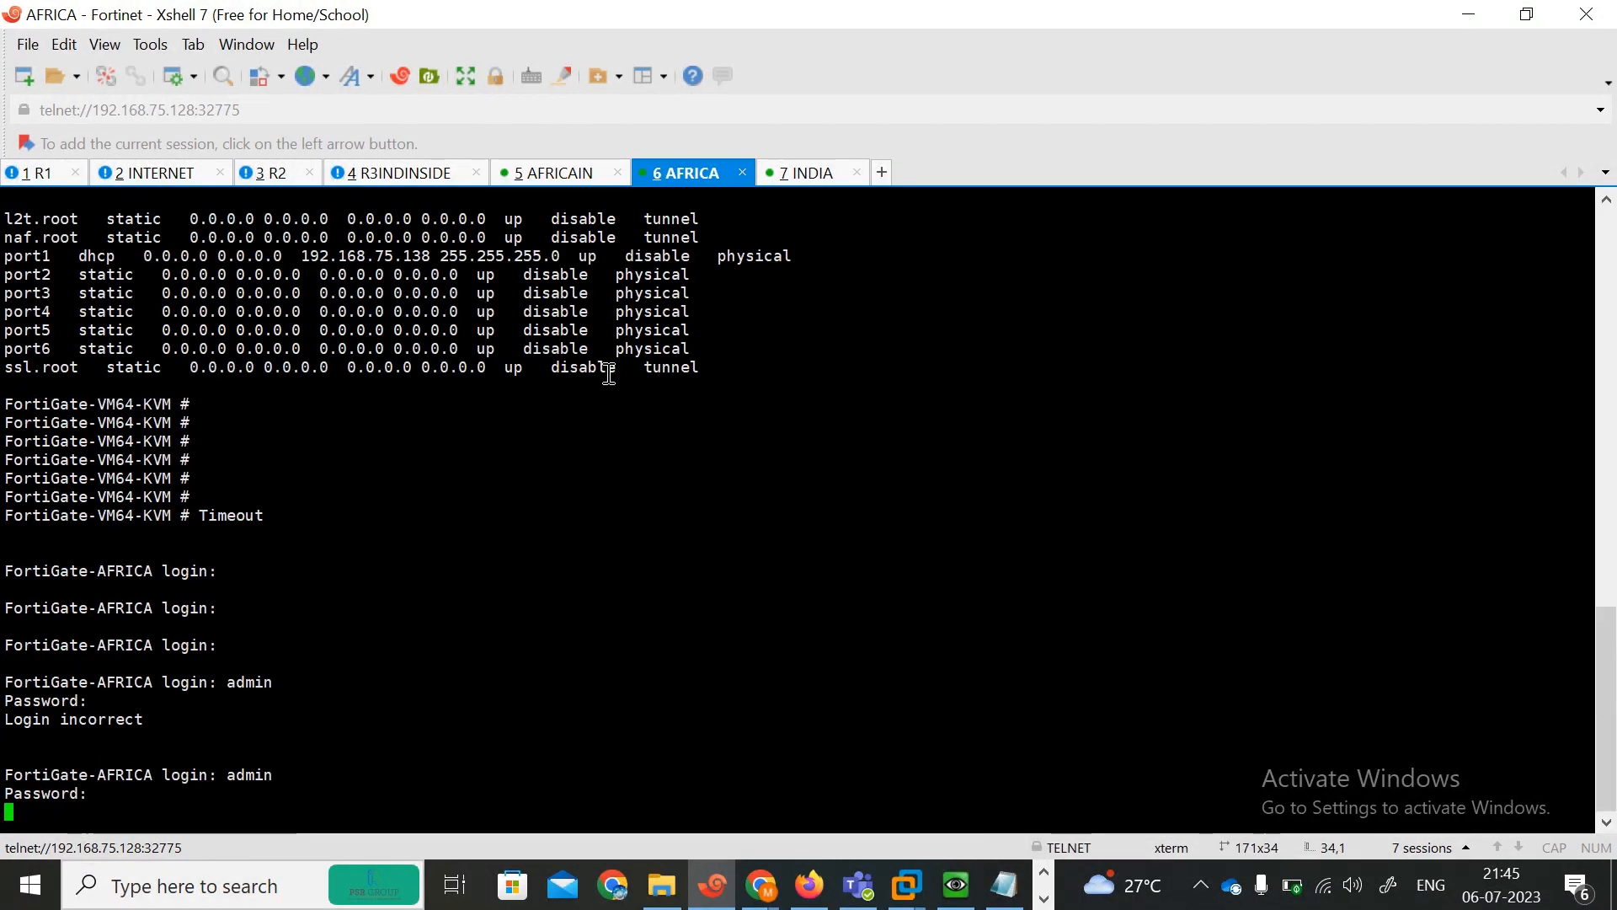
key("Return")
key("Return")
key("Return")
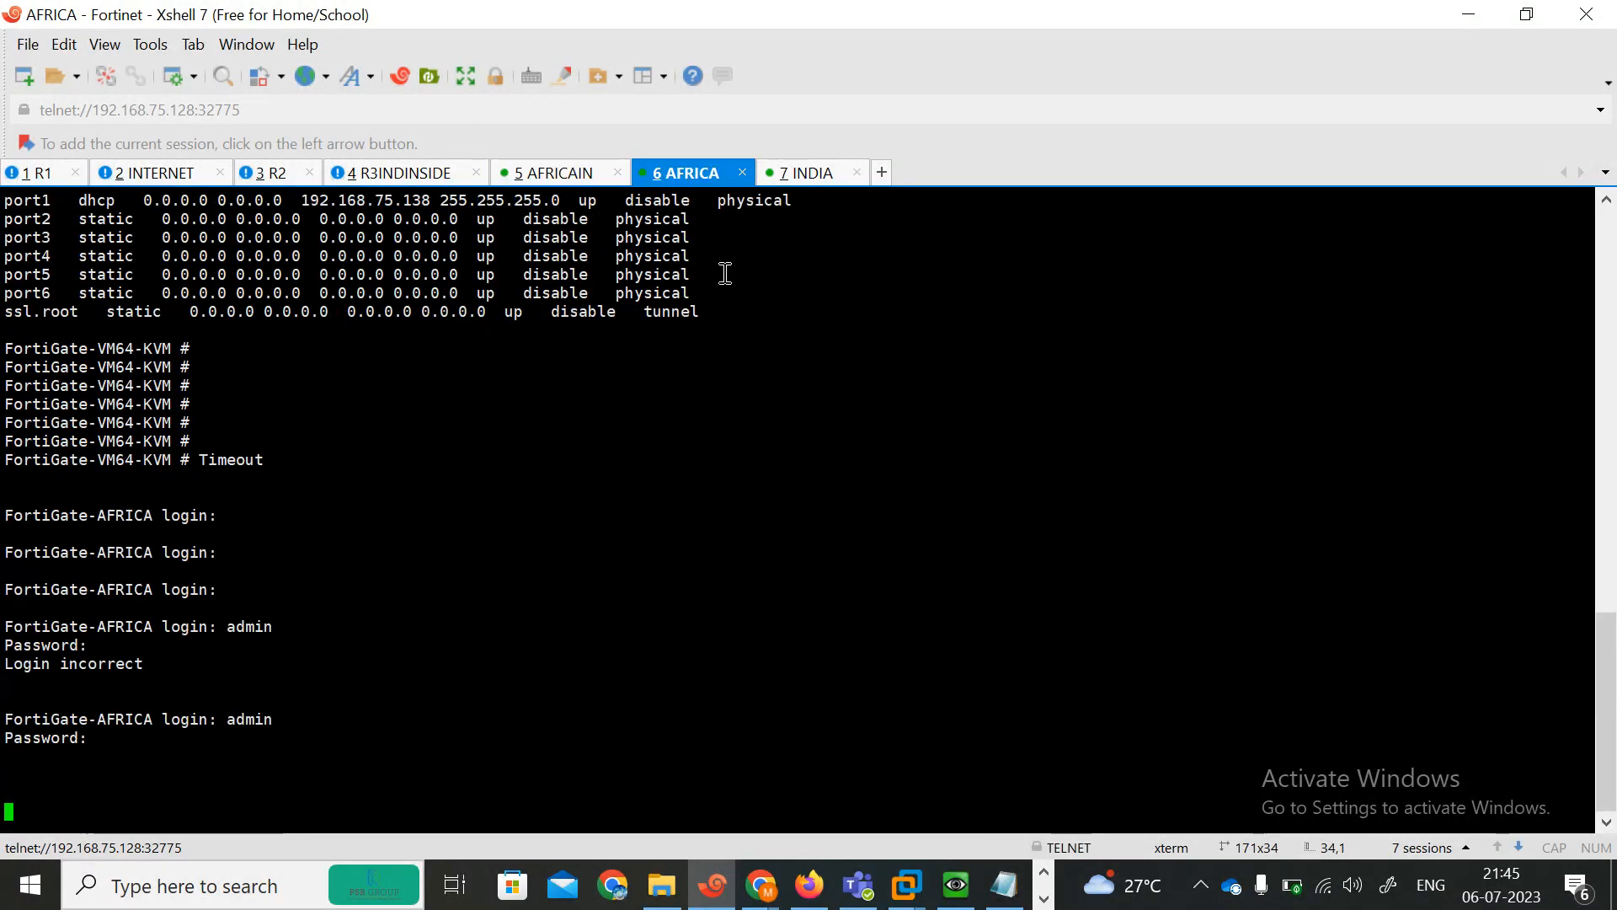
Try to wake the INDIA console with Enter and Backspace keys.
left_click(802, 177)
key("Return")
key("Return")
key("Return")
key("Return")
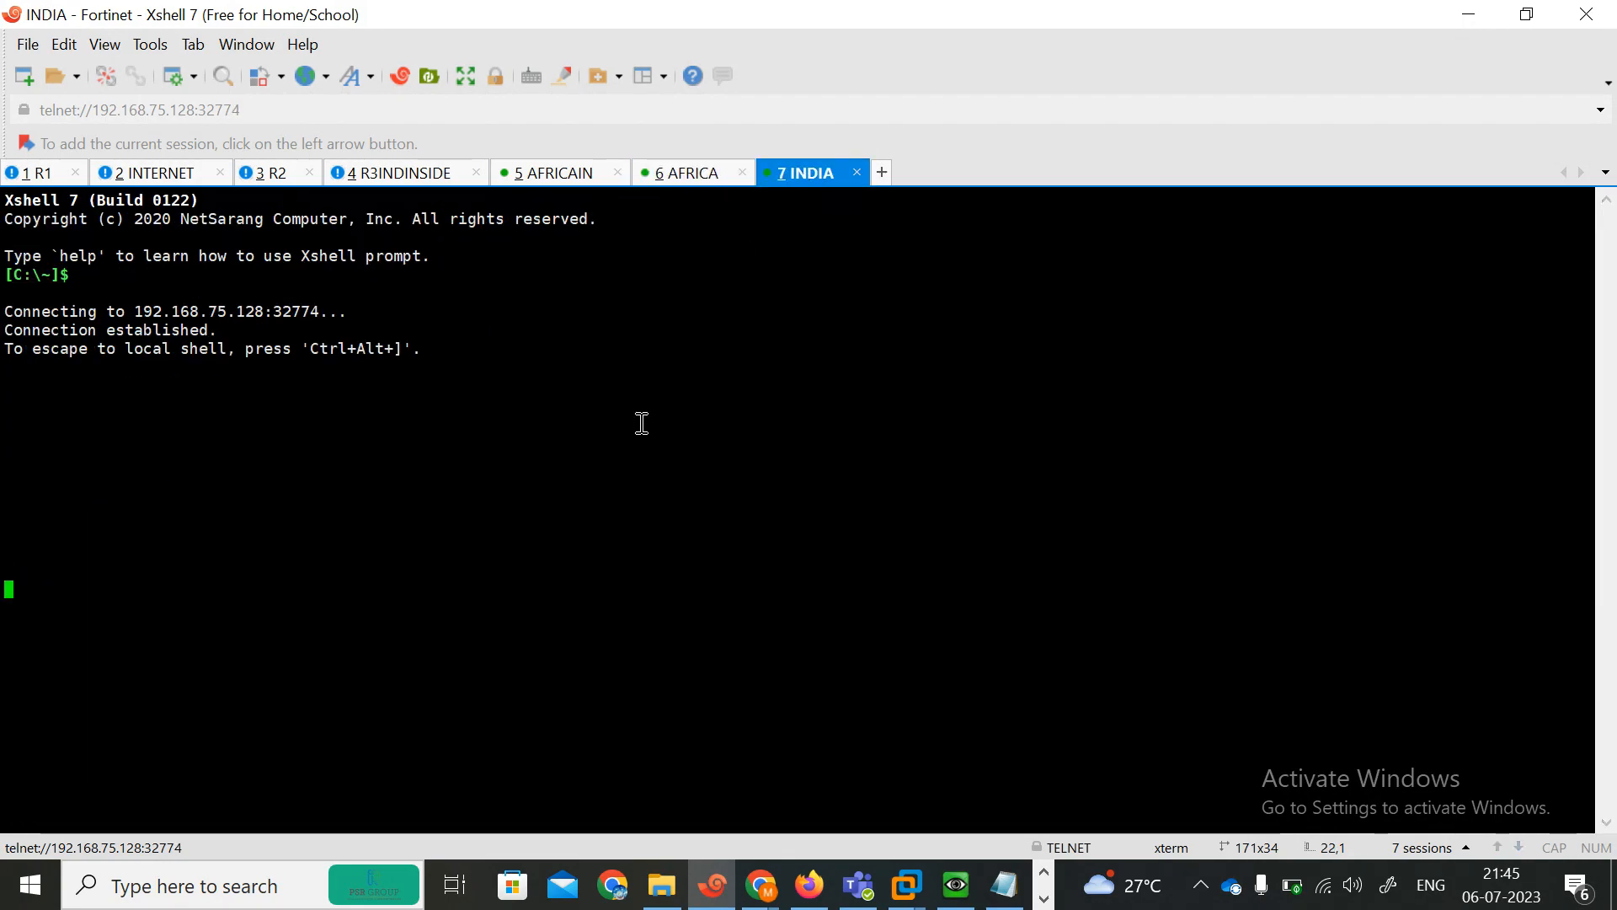
key("BackSpace")
key("BackSpace")
key("BackSpace")
key("BackSpace")
key("BackSpace")
key("BackSpace")
key("BackSpace")
key("BackSpace")
key("BackSpace")
key("BackSpace")
key("BackSpace")
key("BackSpace")
key("BackSpace")
key("BackSpace")
key("BackSpace")
key("BackSpace")
key("BackSpace")
key("BackSpace")
key("BackSpace")
key("BackSpace")
key("BackSpace")
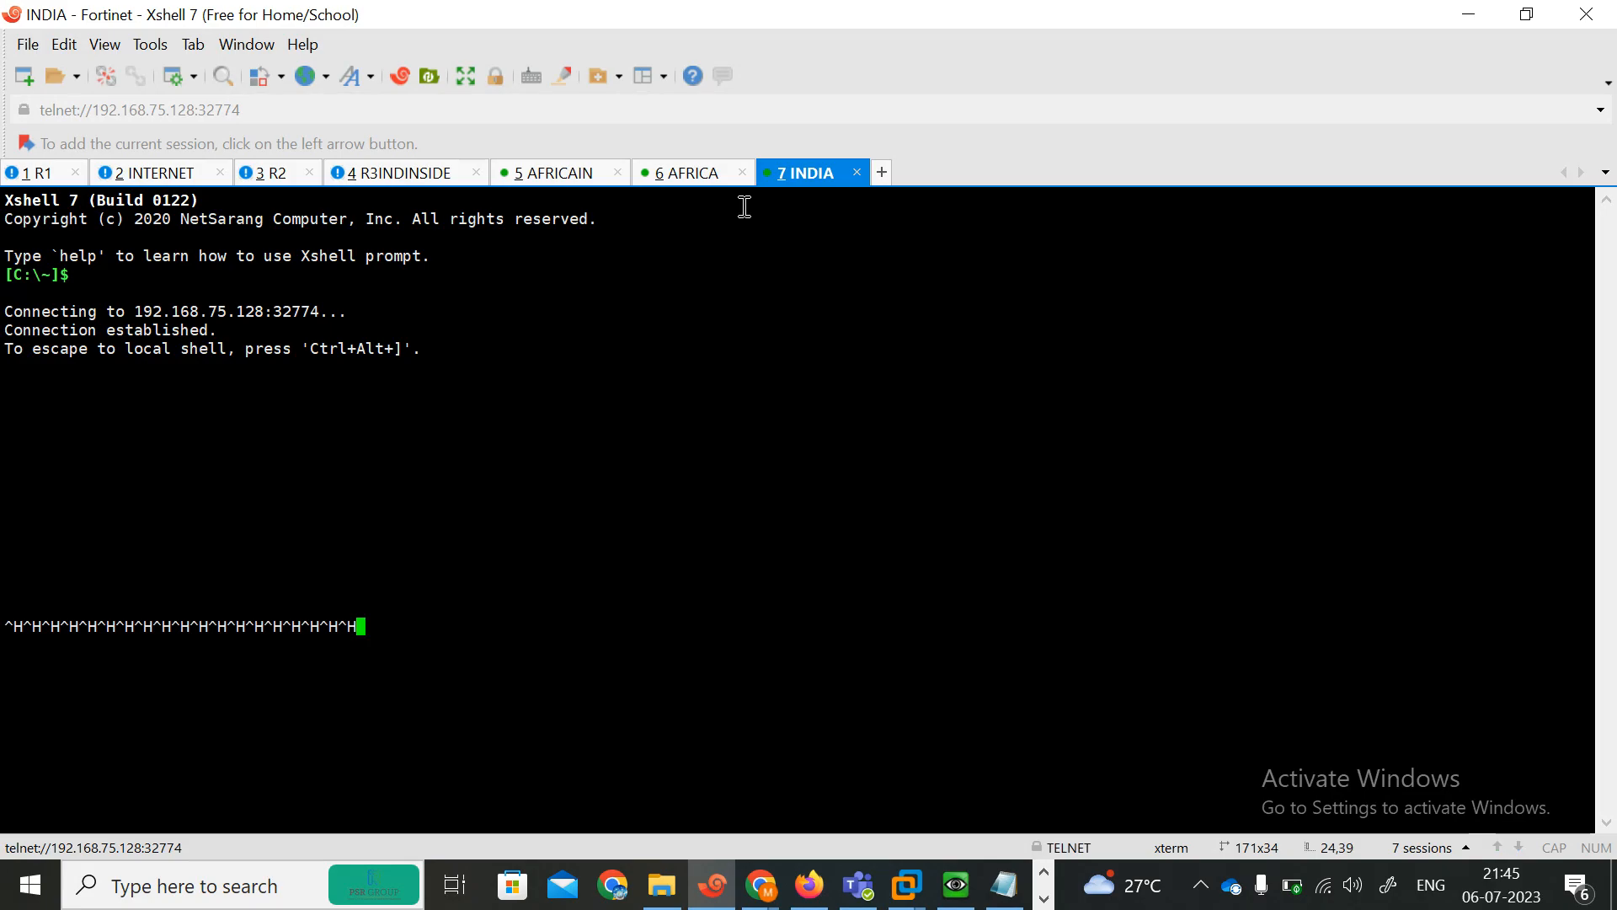
Close the INDIA and AFRICA console tabs, disconnecting both sessions.
left_click(861, 174)
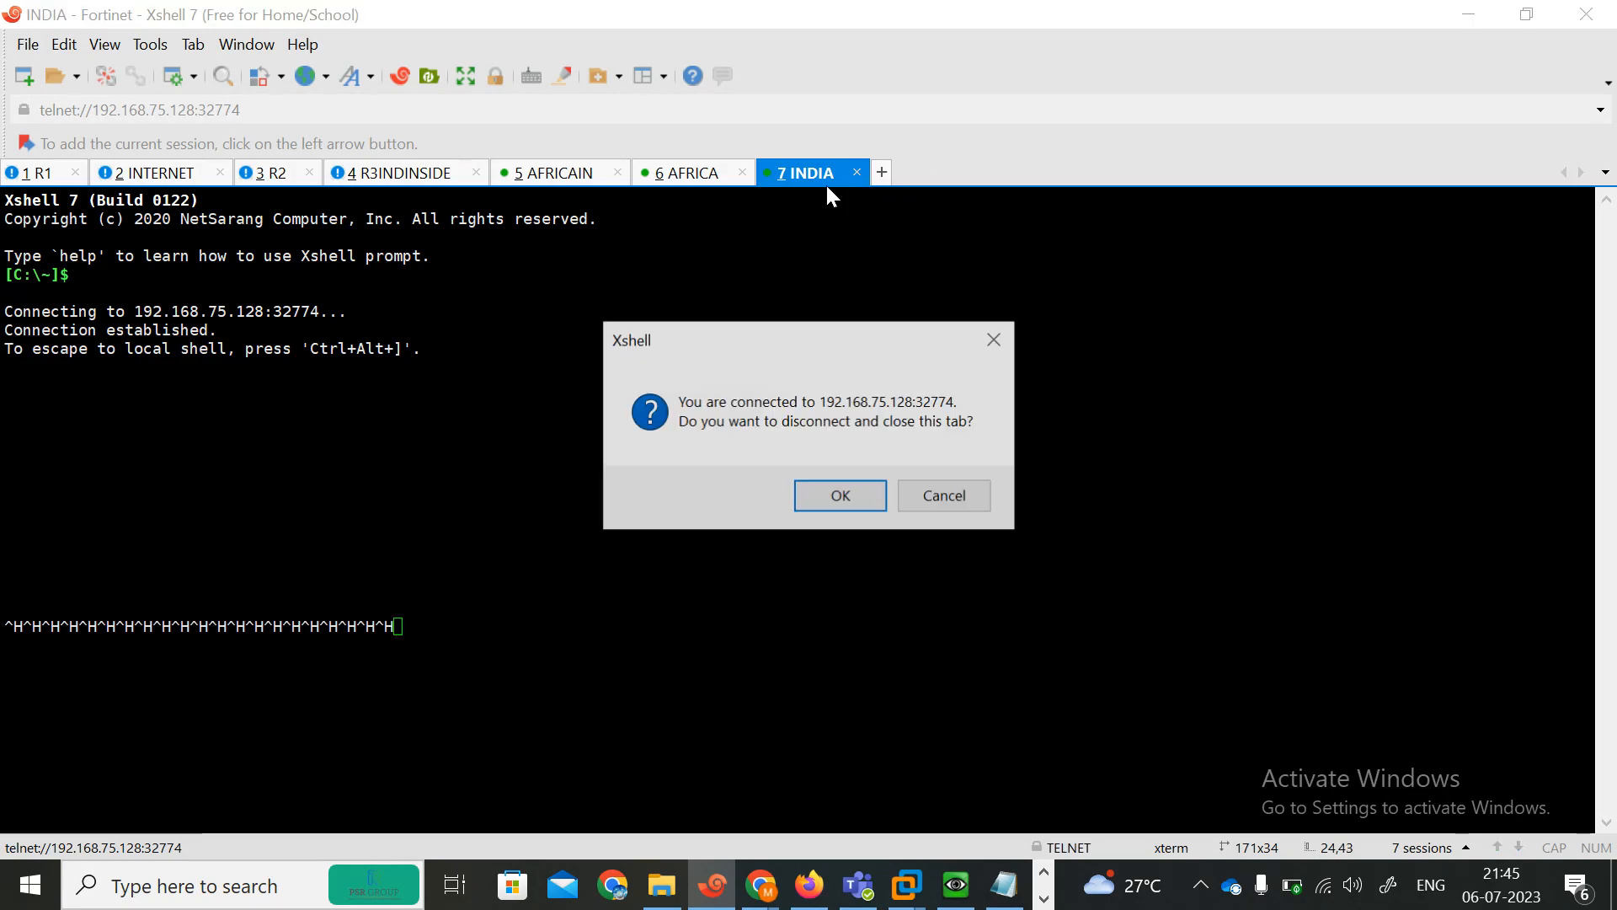
left_click(844, 498)
left_click(744, 175)
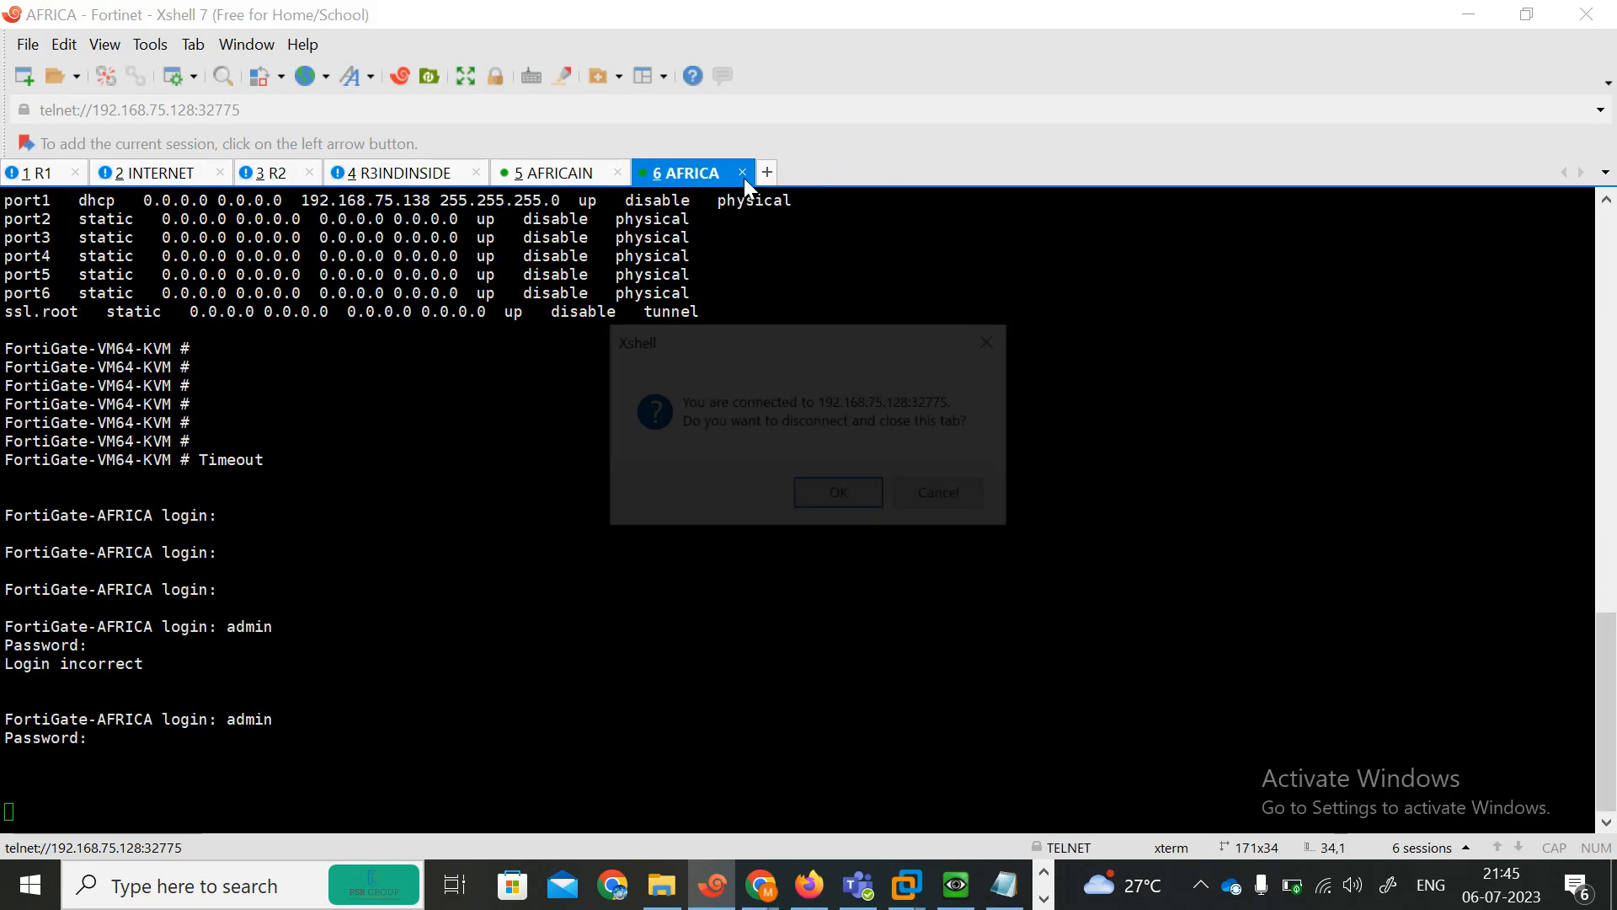
left_click(807, 500)
Stop both FortiGate nodes in the EVE topology.
left_click(1455, 15)
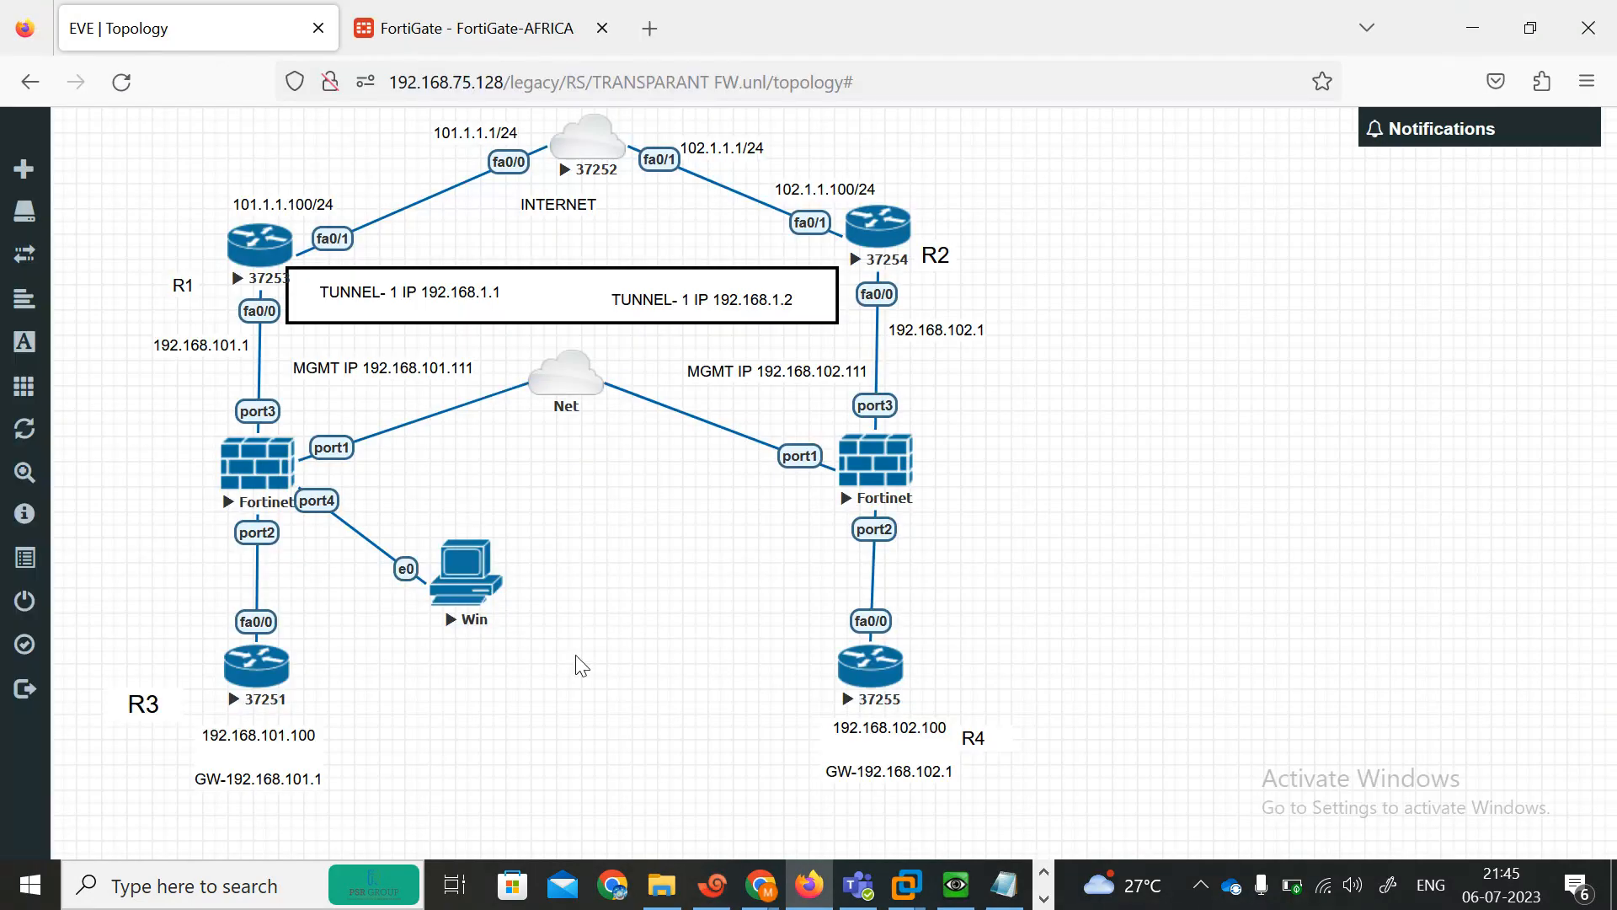
left_click(712, 884)
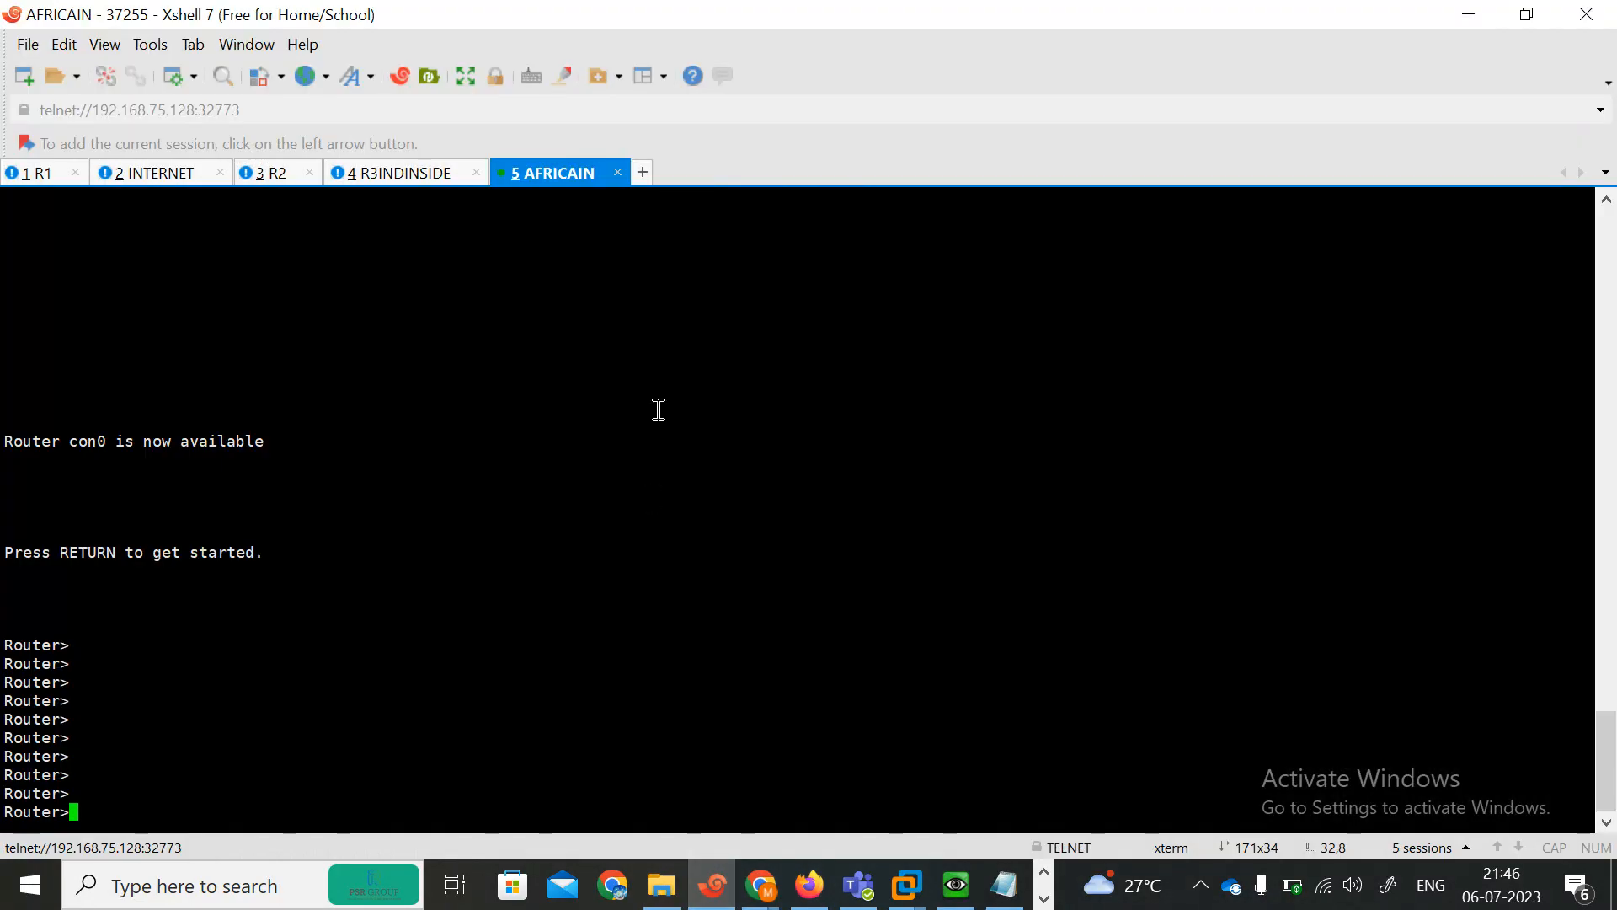
left_click(1468, 14)
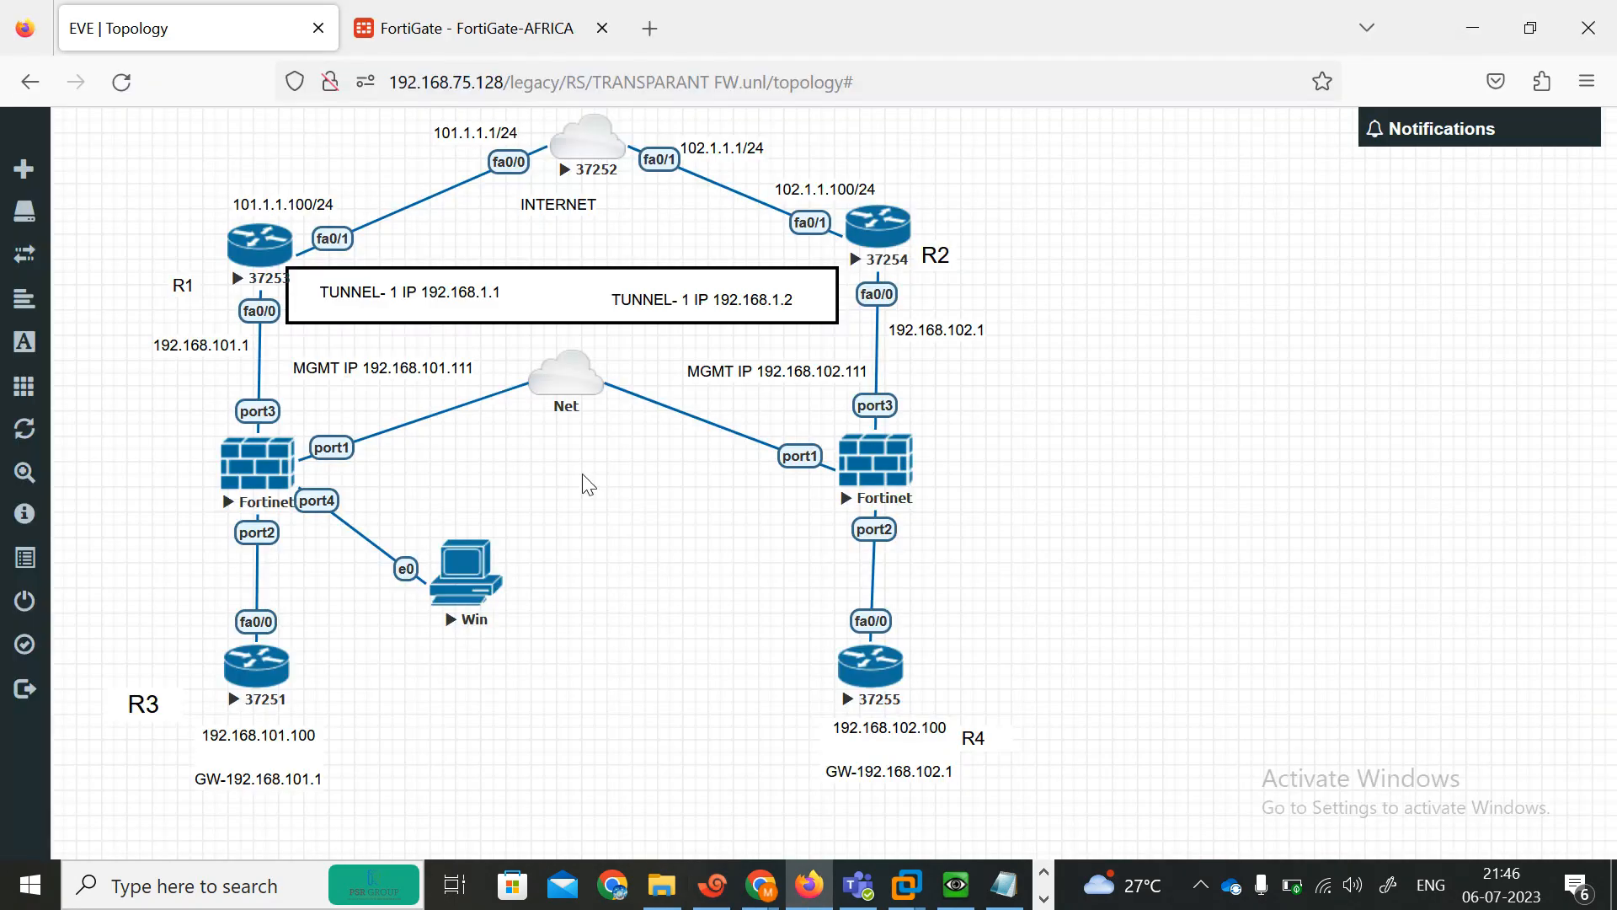
right_click(263, 472)
left_click(323, 526)
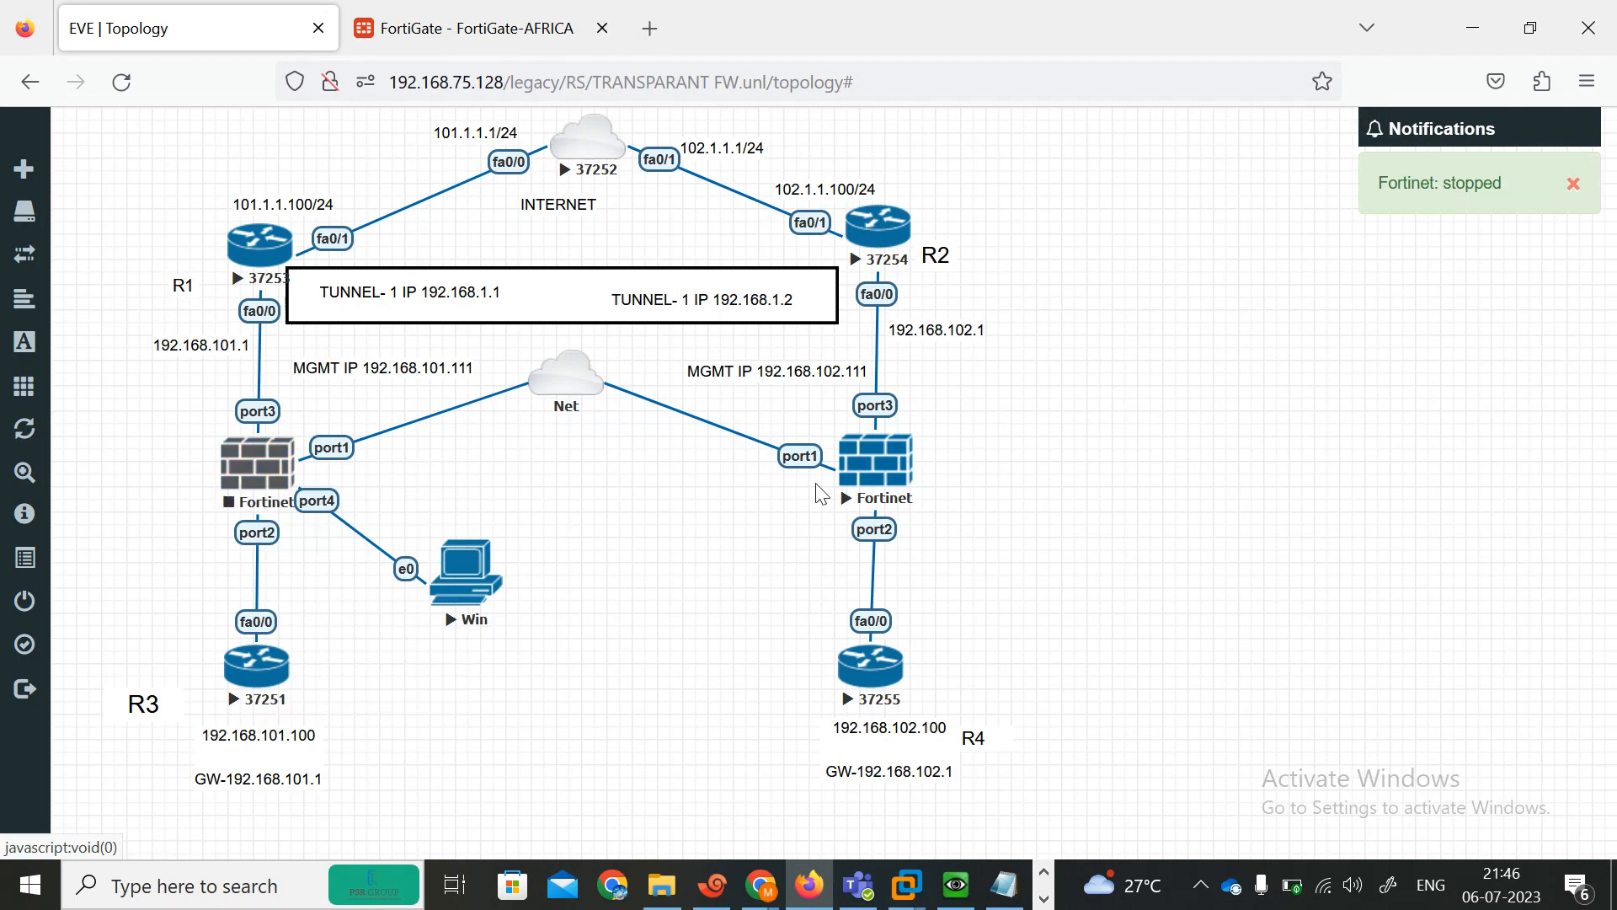
right_click(877, 463)
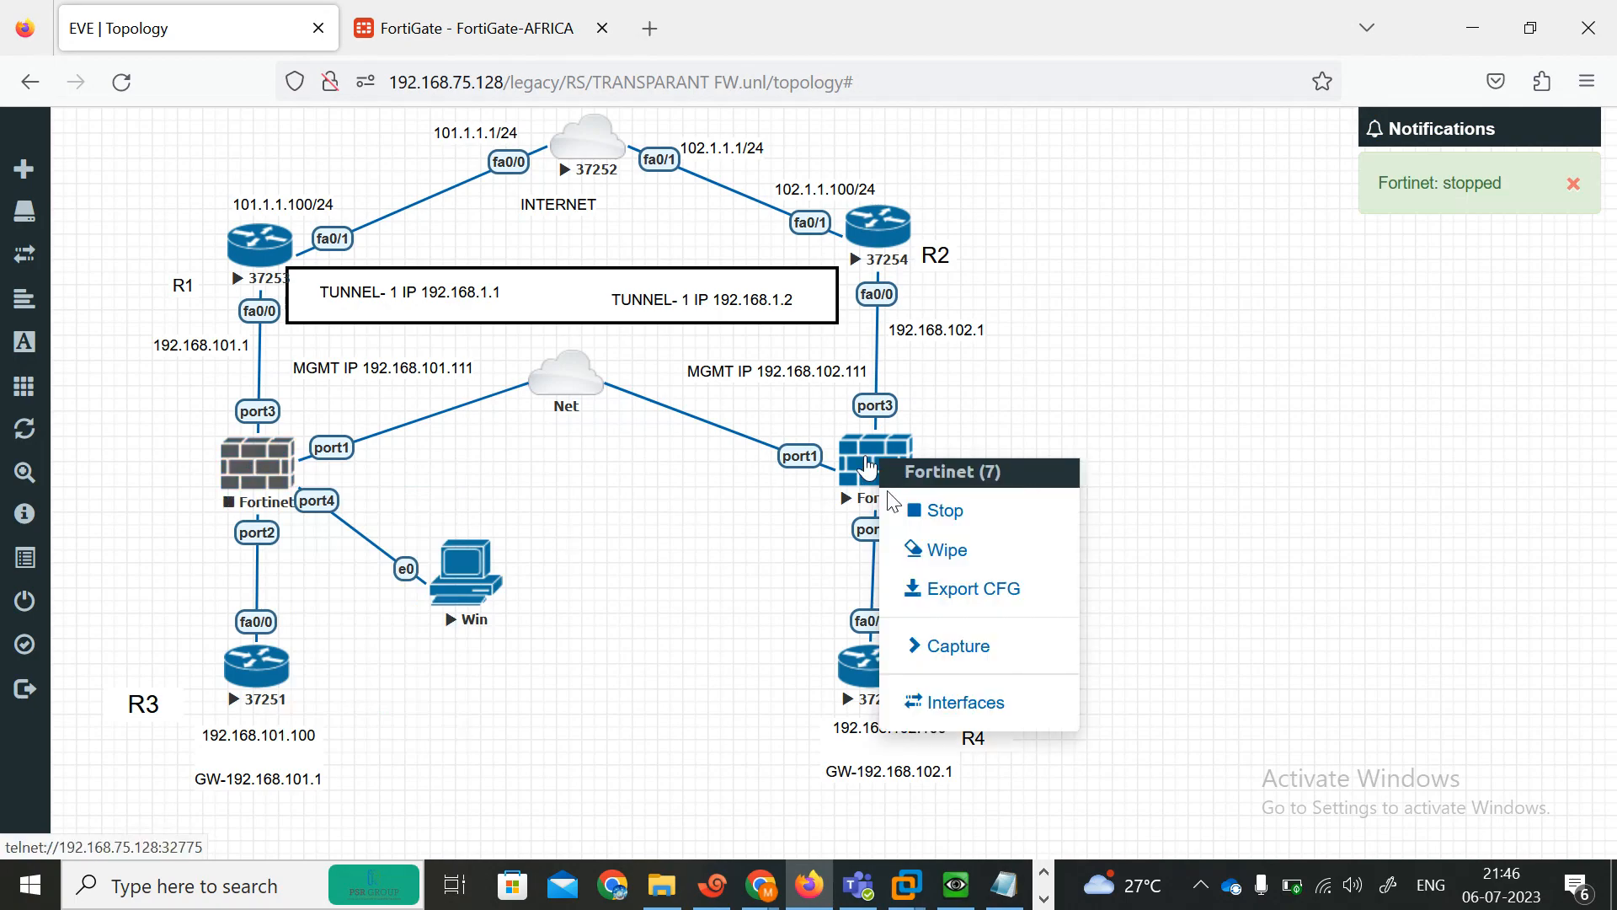
left_click(942, 510)
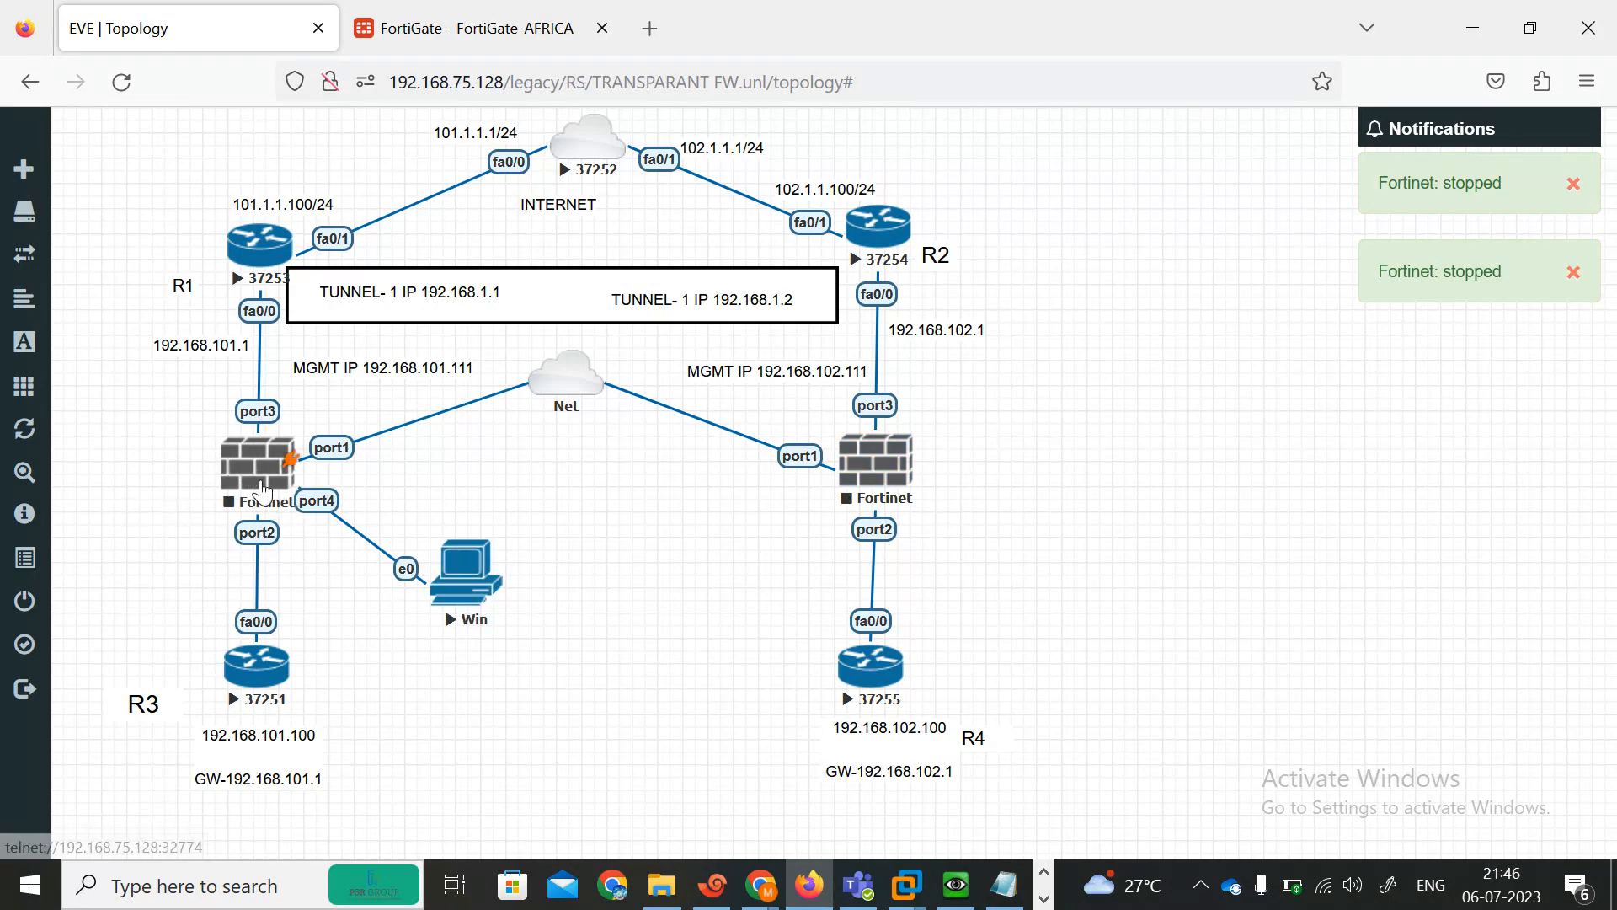
Start both FortiGate nodes again in the EVE topology.
right_click(258, 460)
left_click(335, 513)
right_click(895, 487)
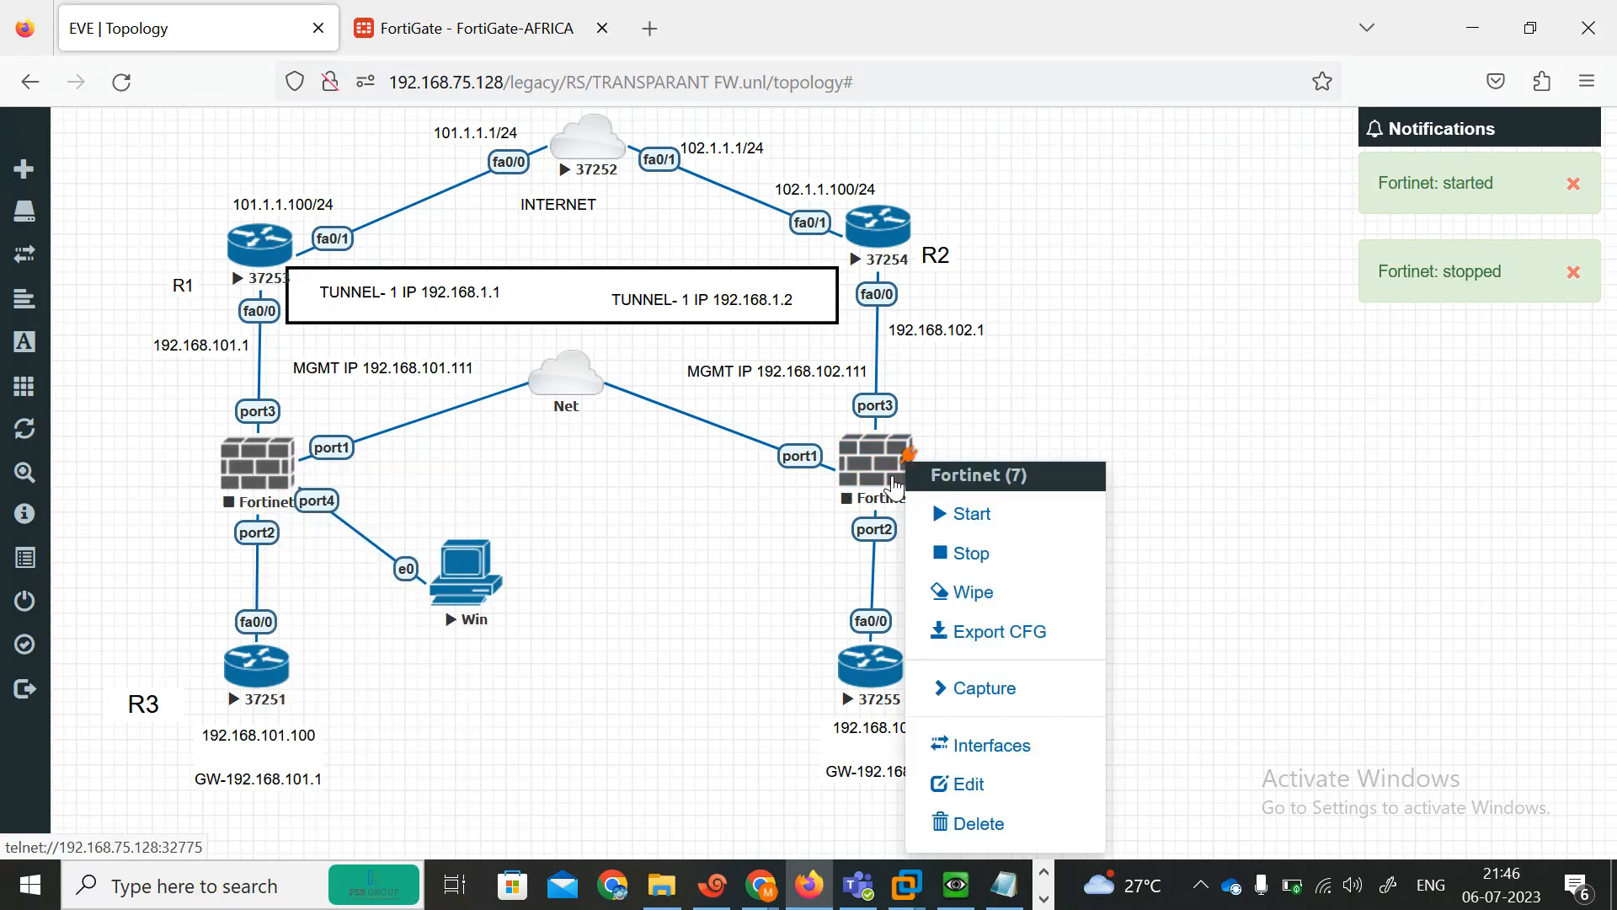
left_click(944, 514)
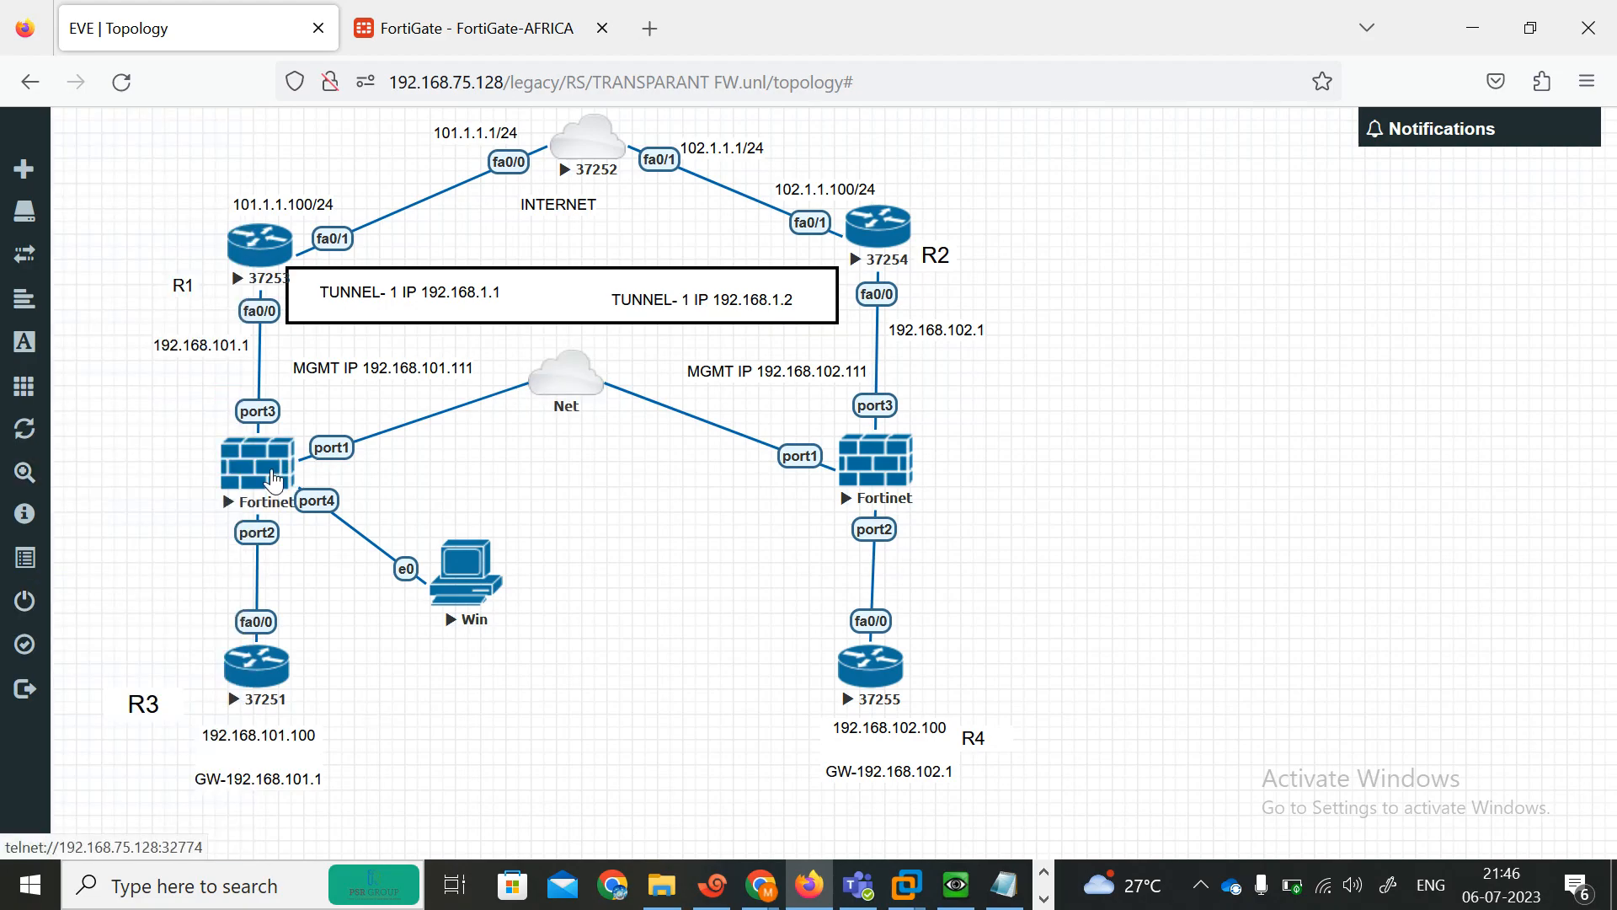
Open a console session to the left FortiGate node and send a few Enter keystrokes to wake it.
left_click(274, 469)
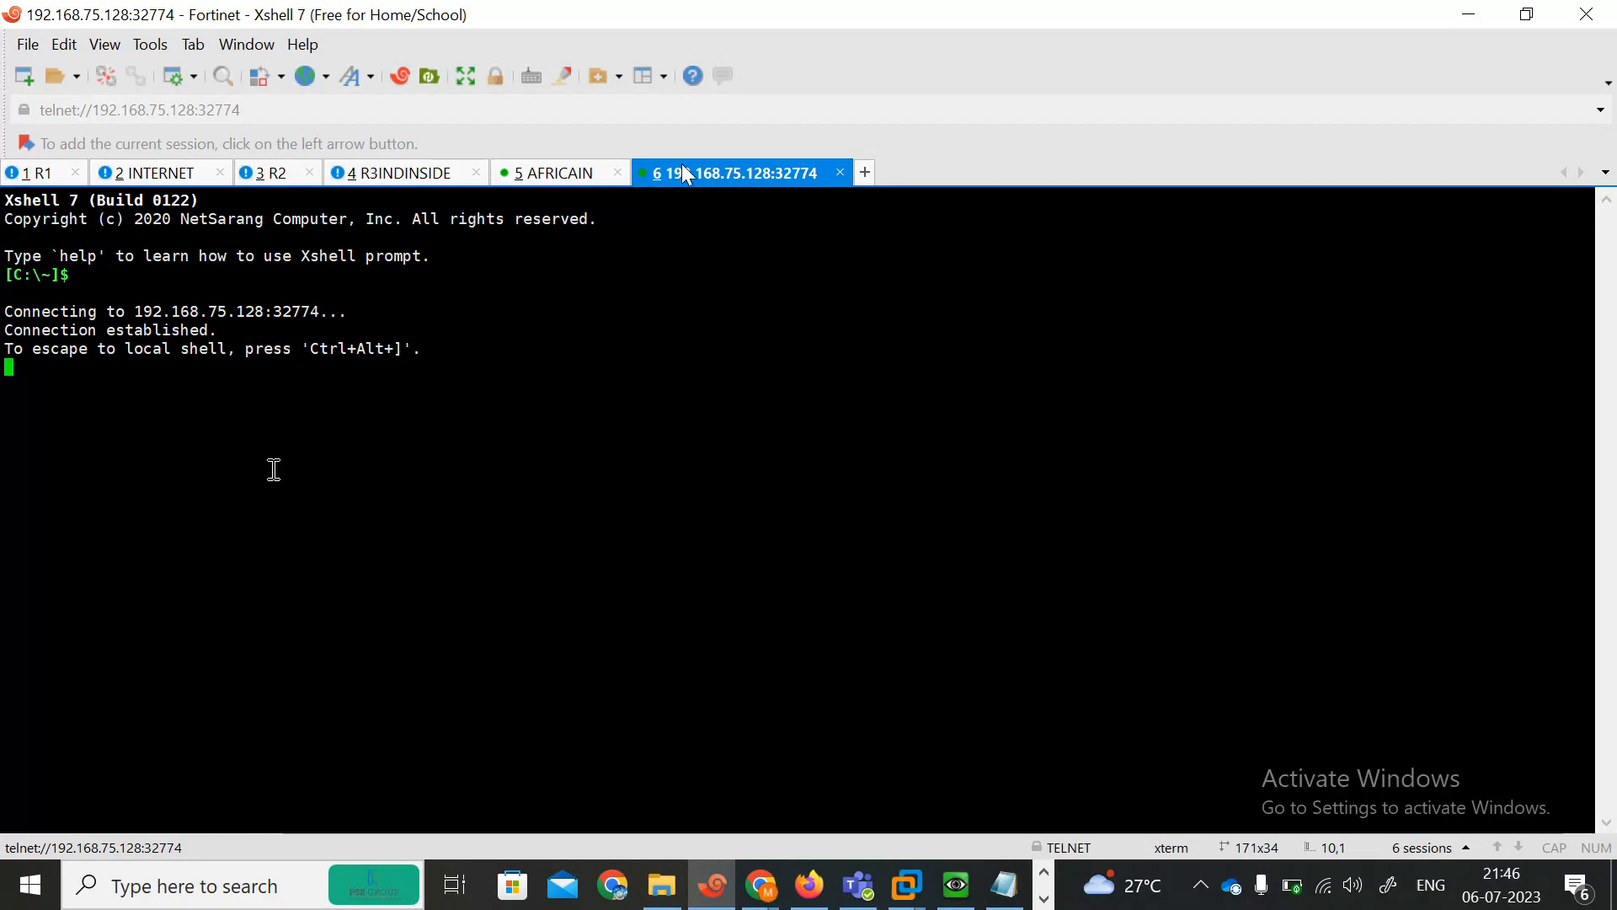
key("Return")
key("Return")
key("Return")
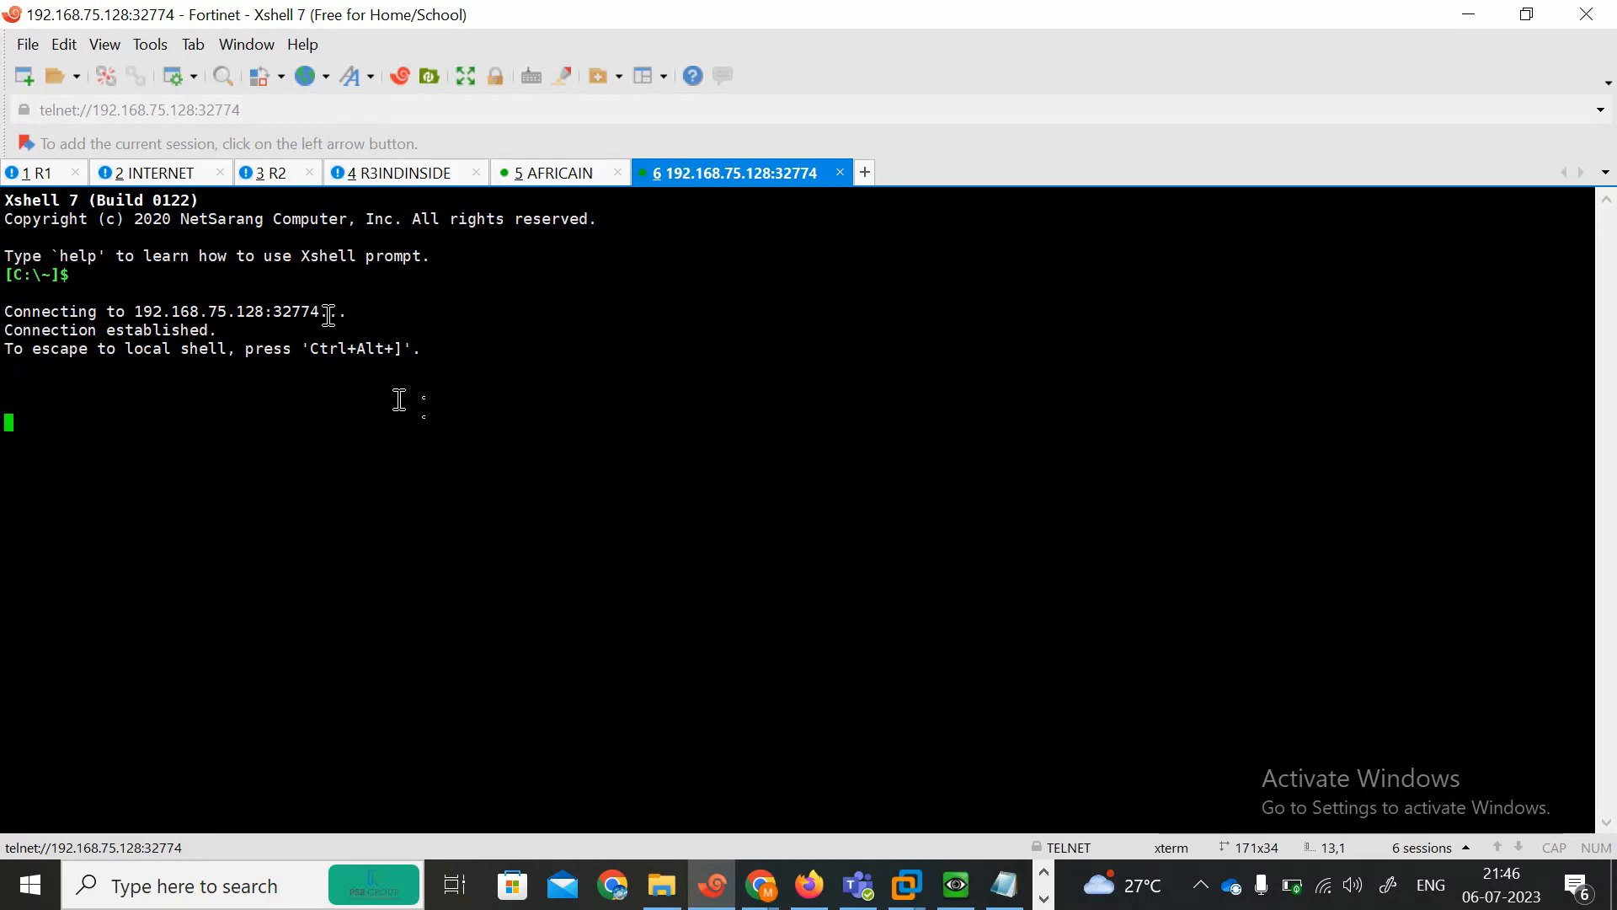
Rename the new console tab for the left FortiGate as INDIA.
right_click(706, 170)
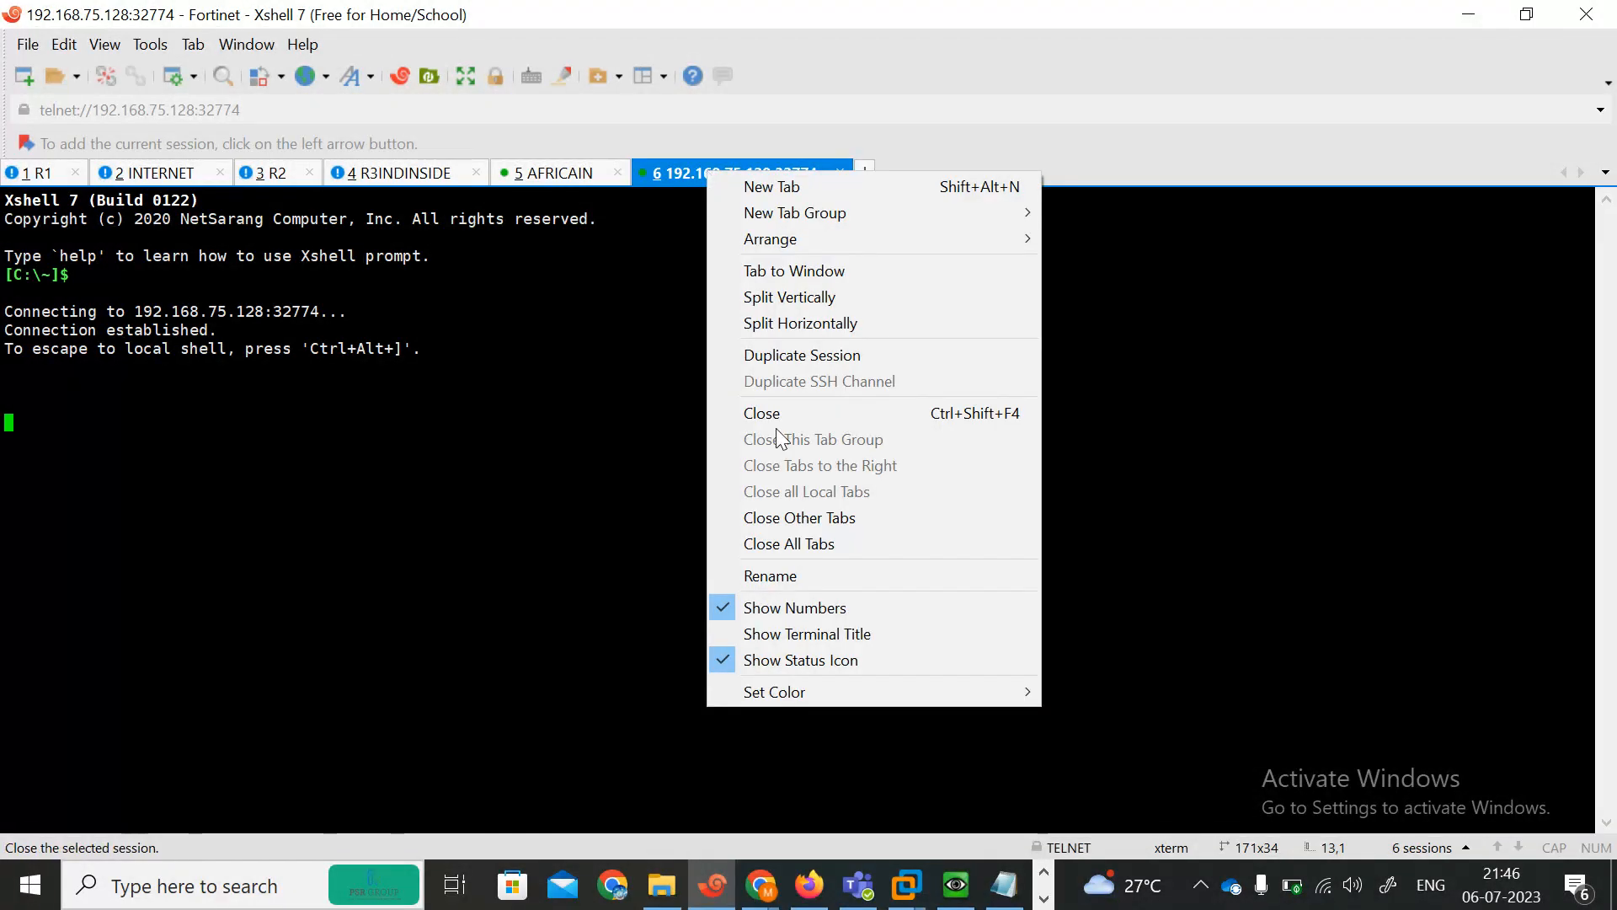
left_click(751, 573)
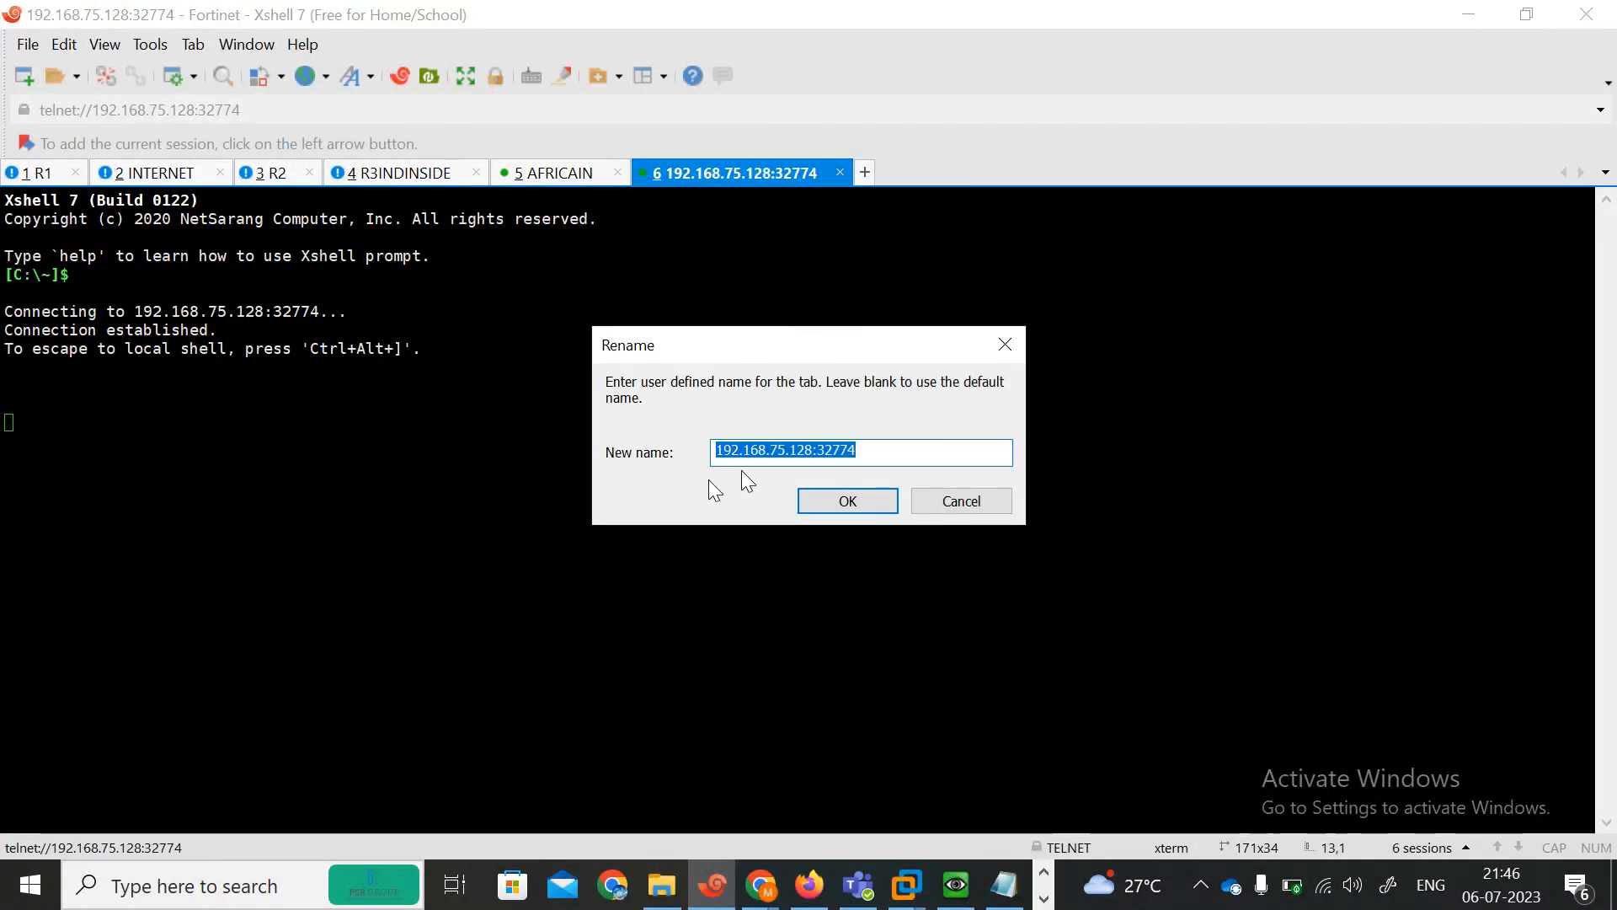
type("INDIA")
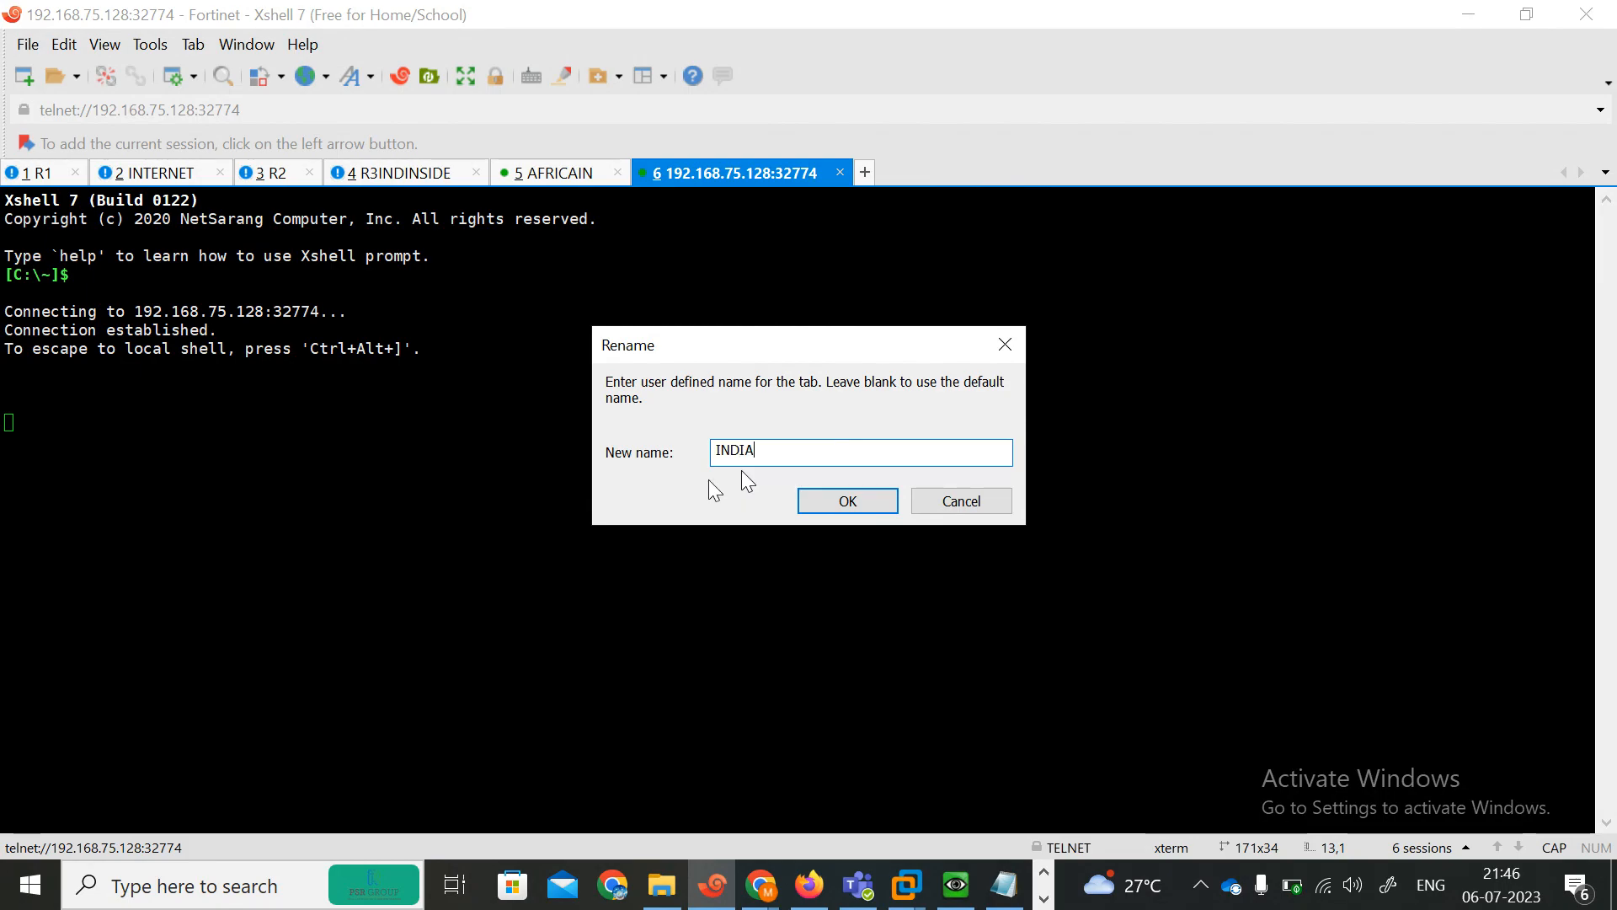
left_click(851, 500)
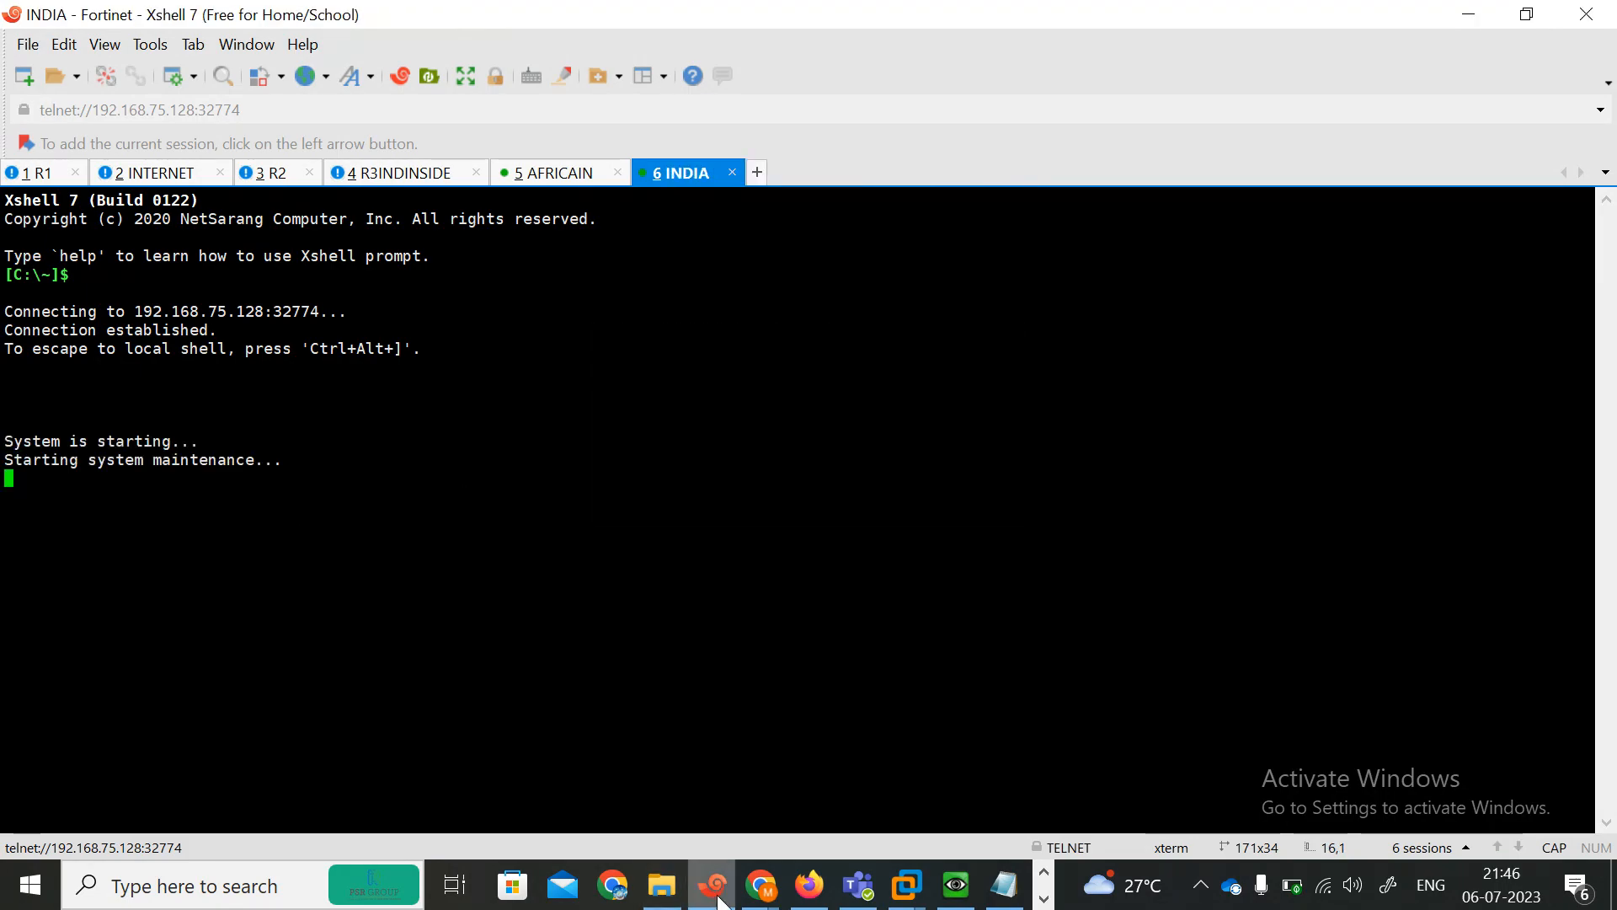
Open a console session to the right FortiGate node and rename its tab as FWAFR.
left_click(809, 884)
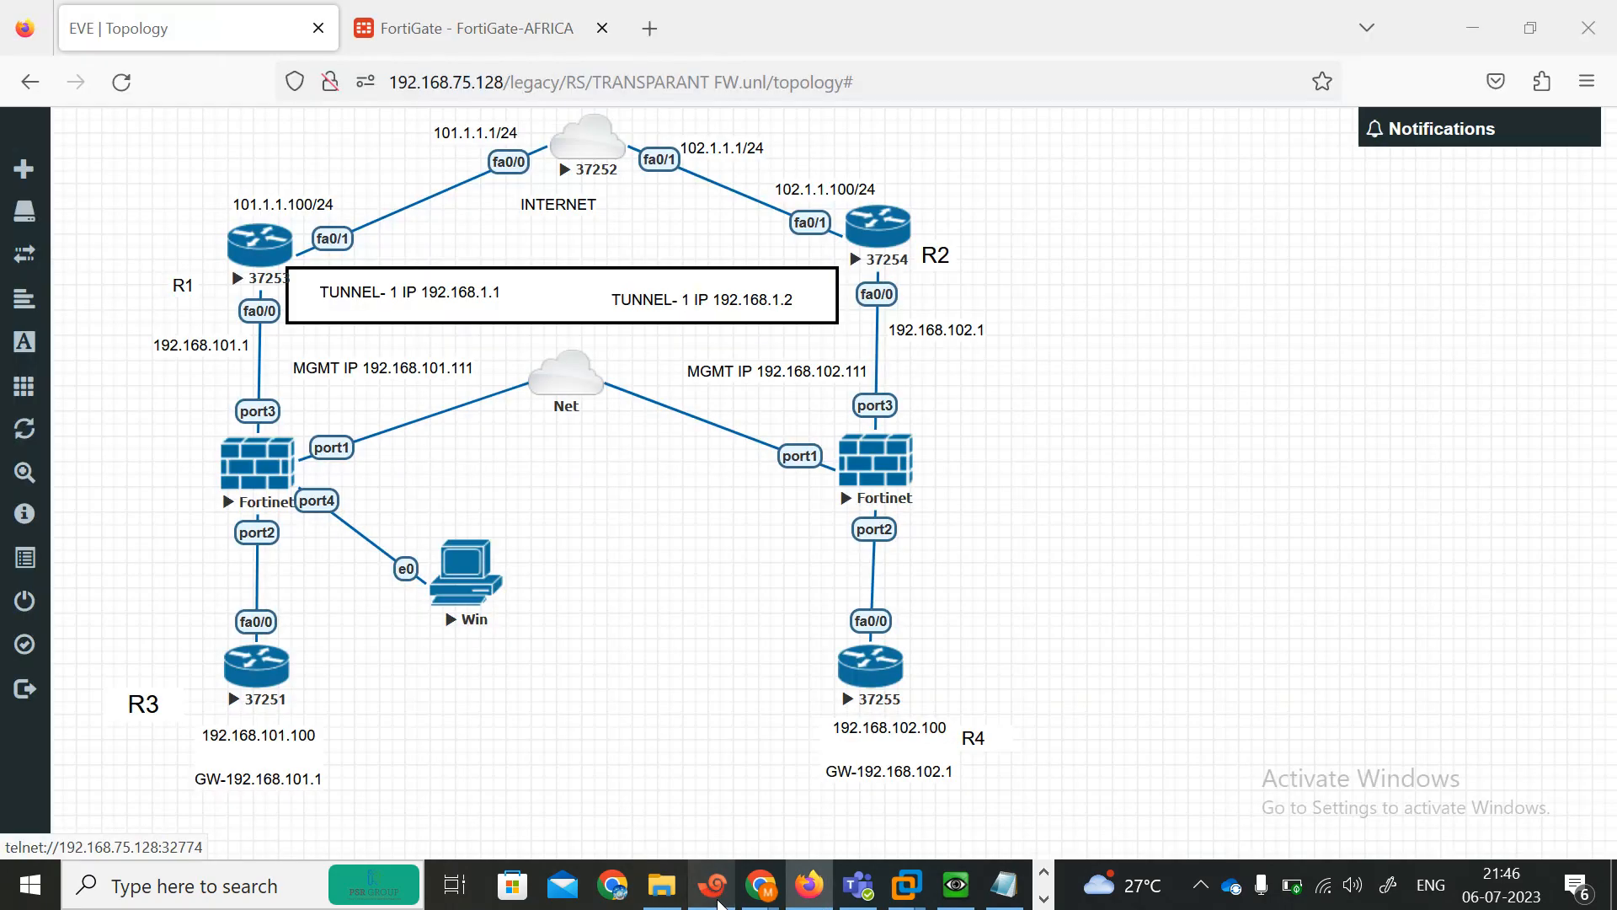
left_click(874, 476)
right_click(834, 173)
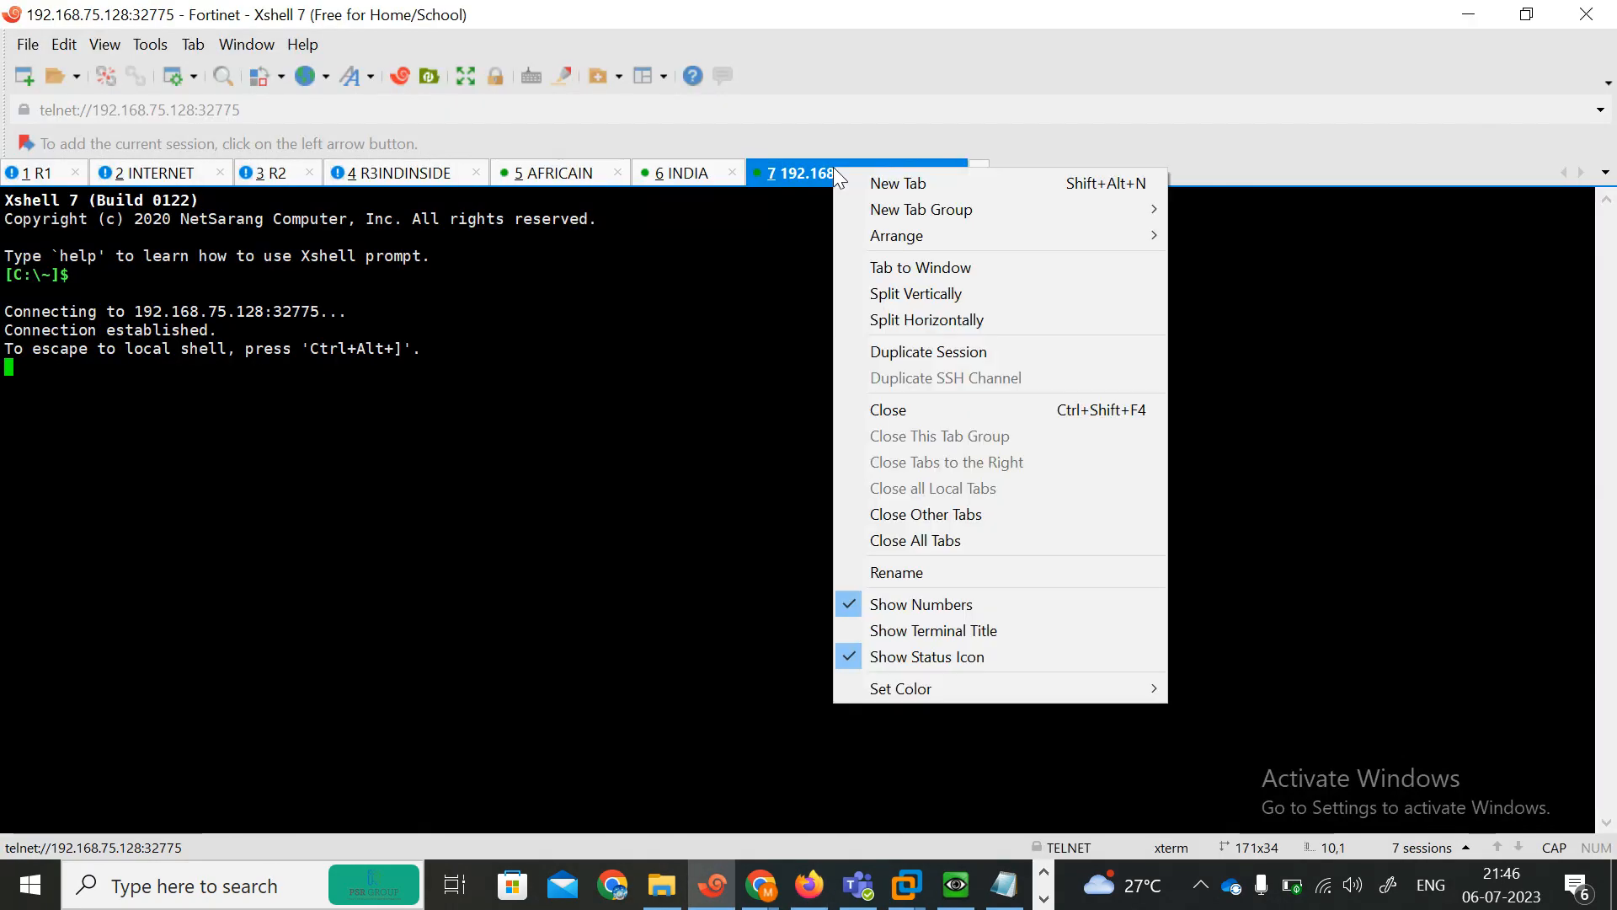
left_click(877, 571)
type("F")
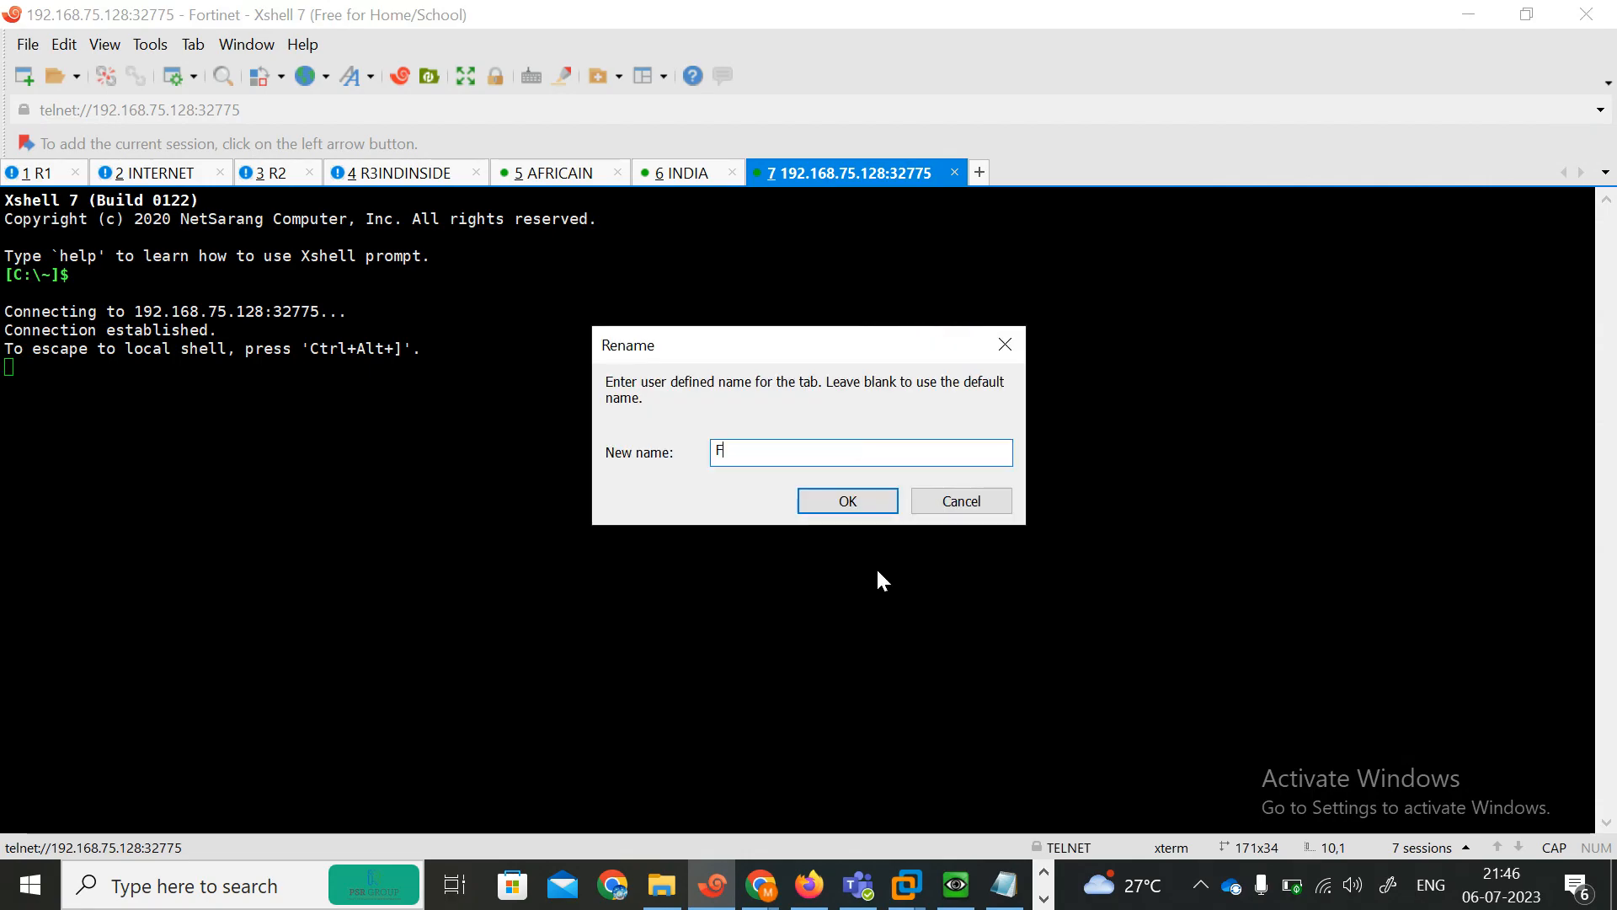
type("WAFR")
left_click(848, 504)
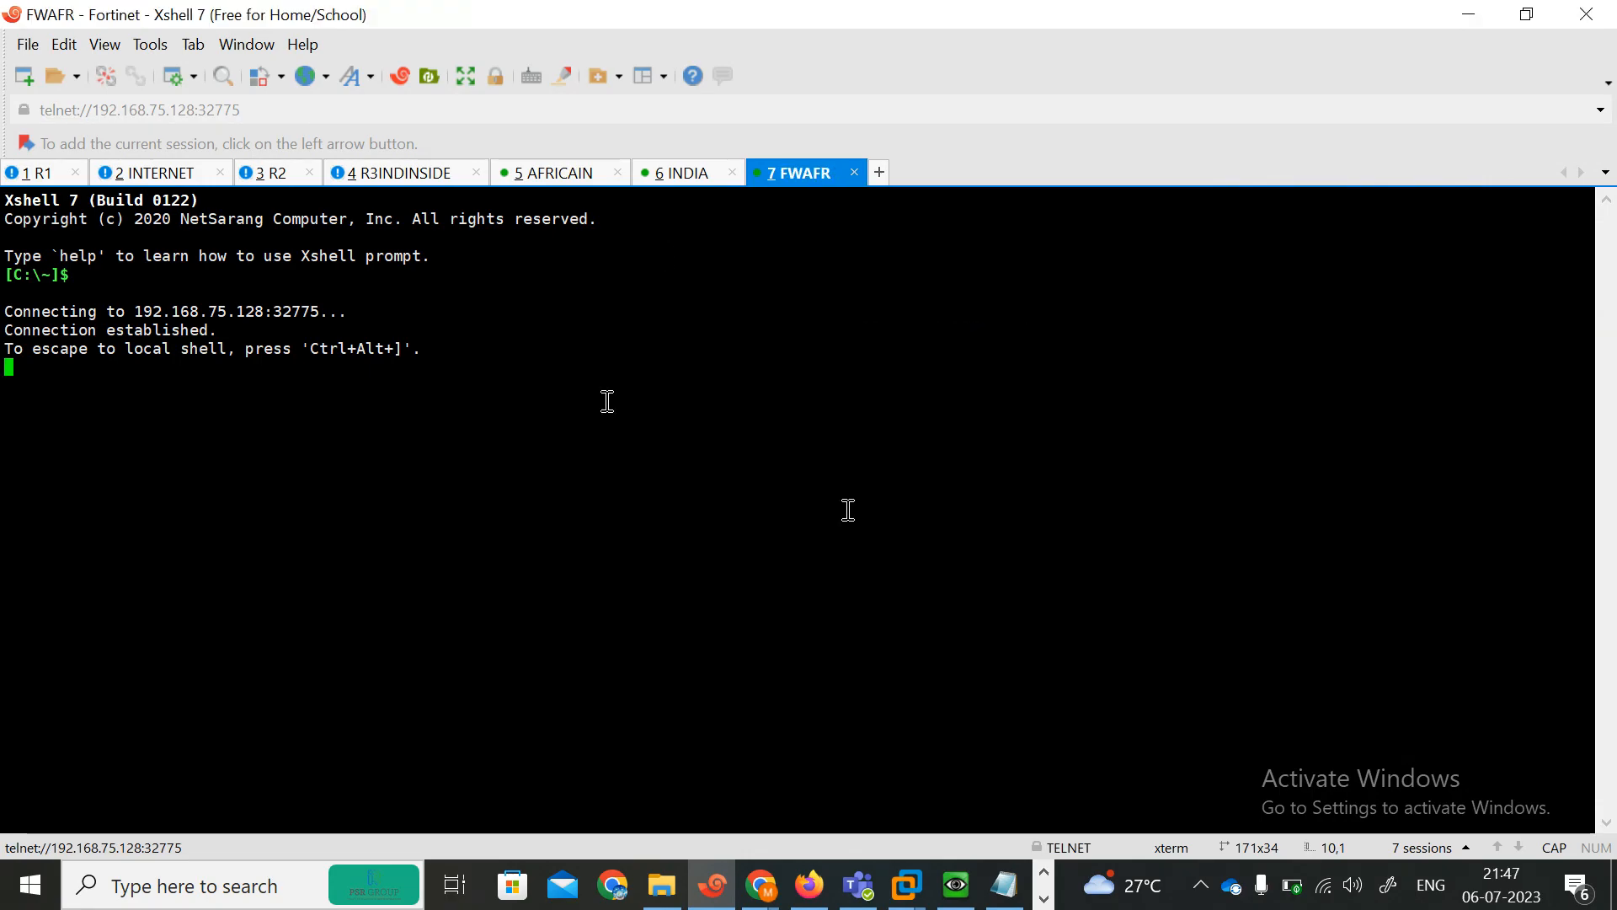
Switch between the INDIA and FWAFR console tabs to compare their boot output.
left_click(666, 177)
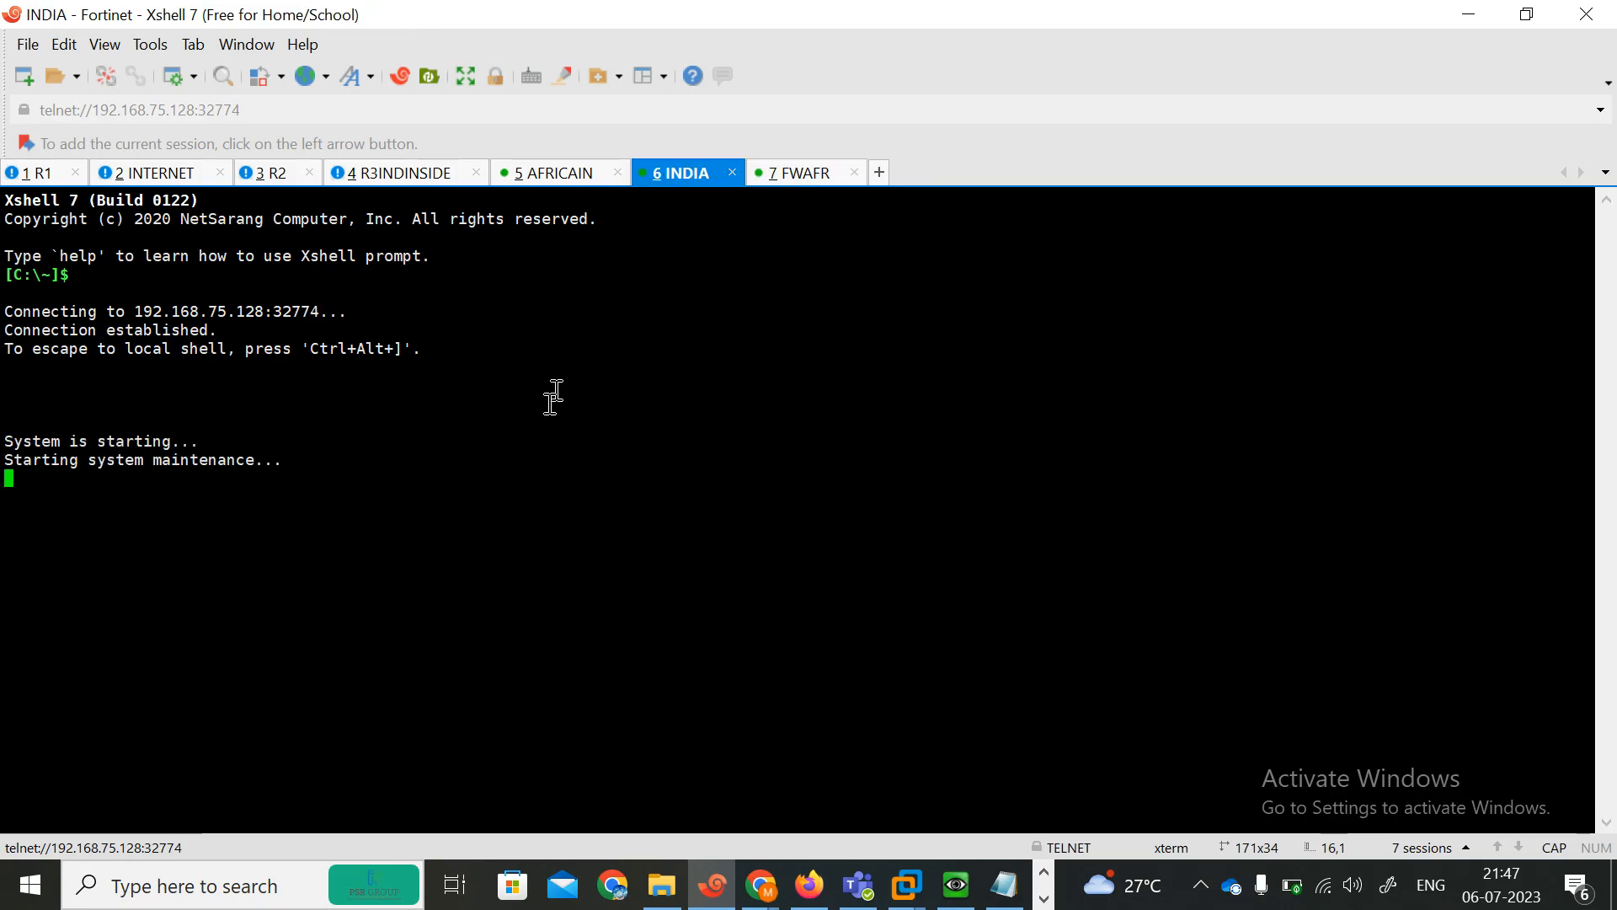
left_click(775, 175)
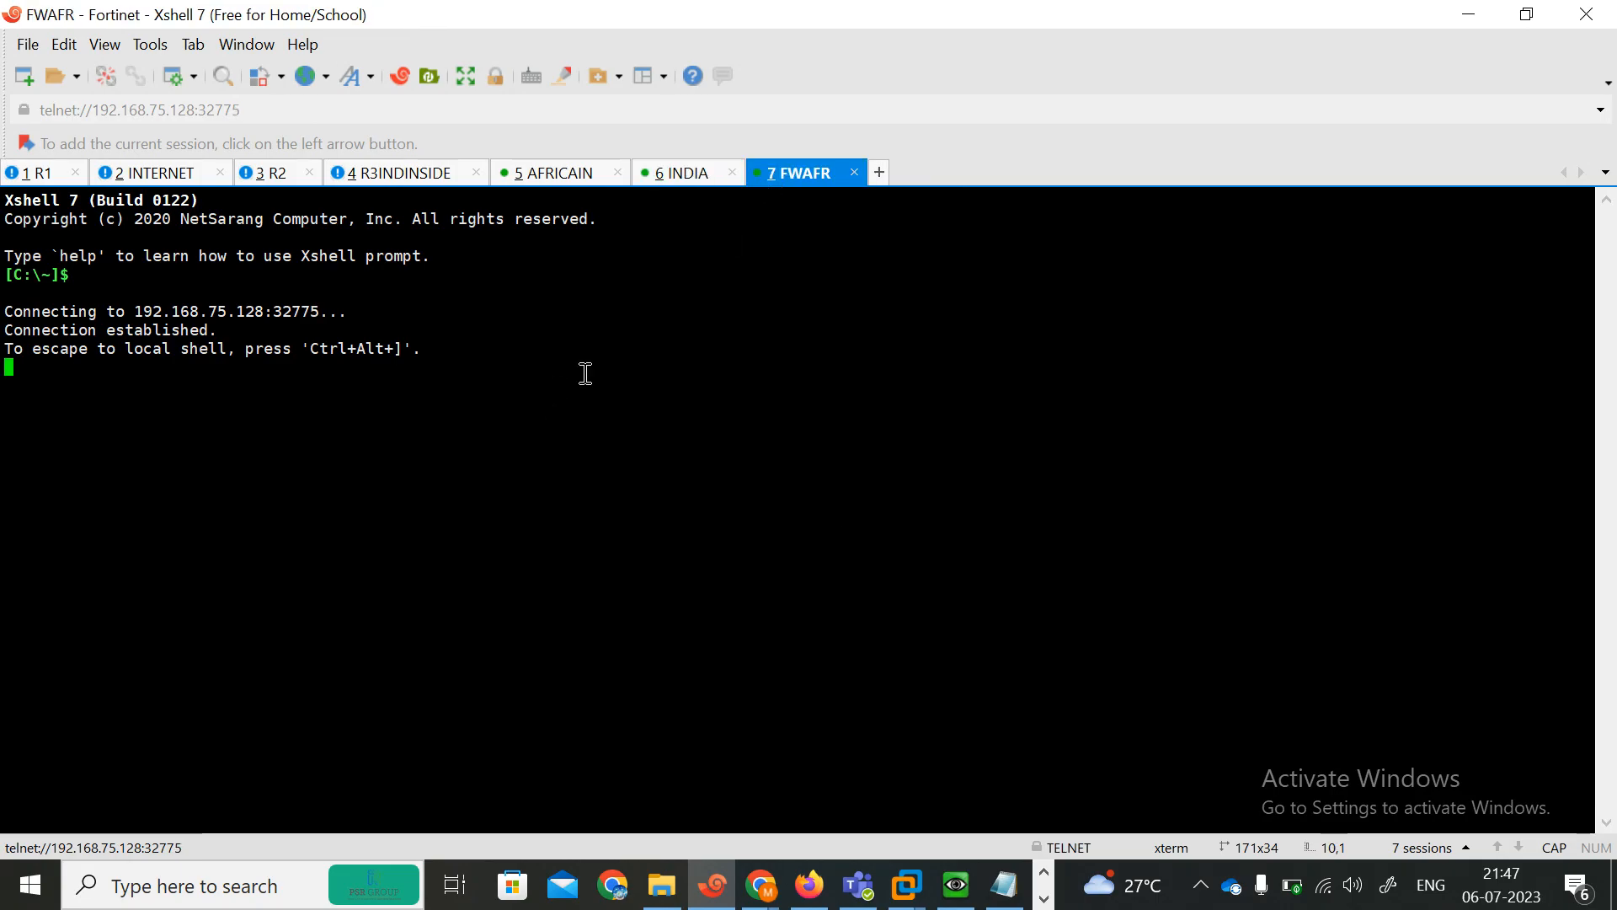
left_click(682, 175)
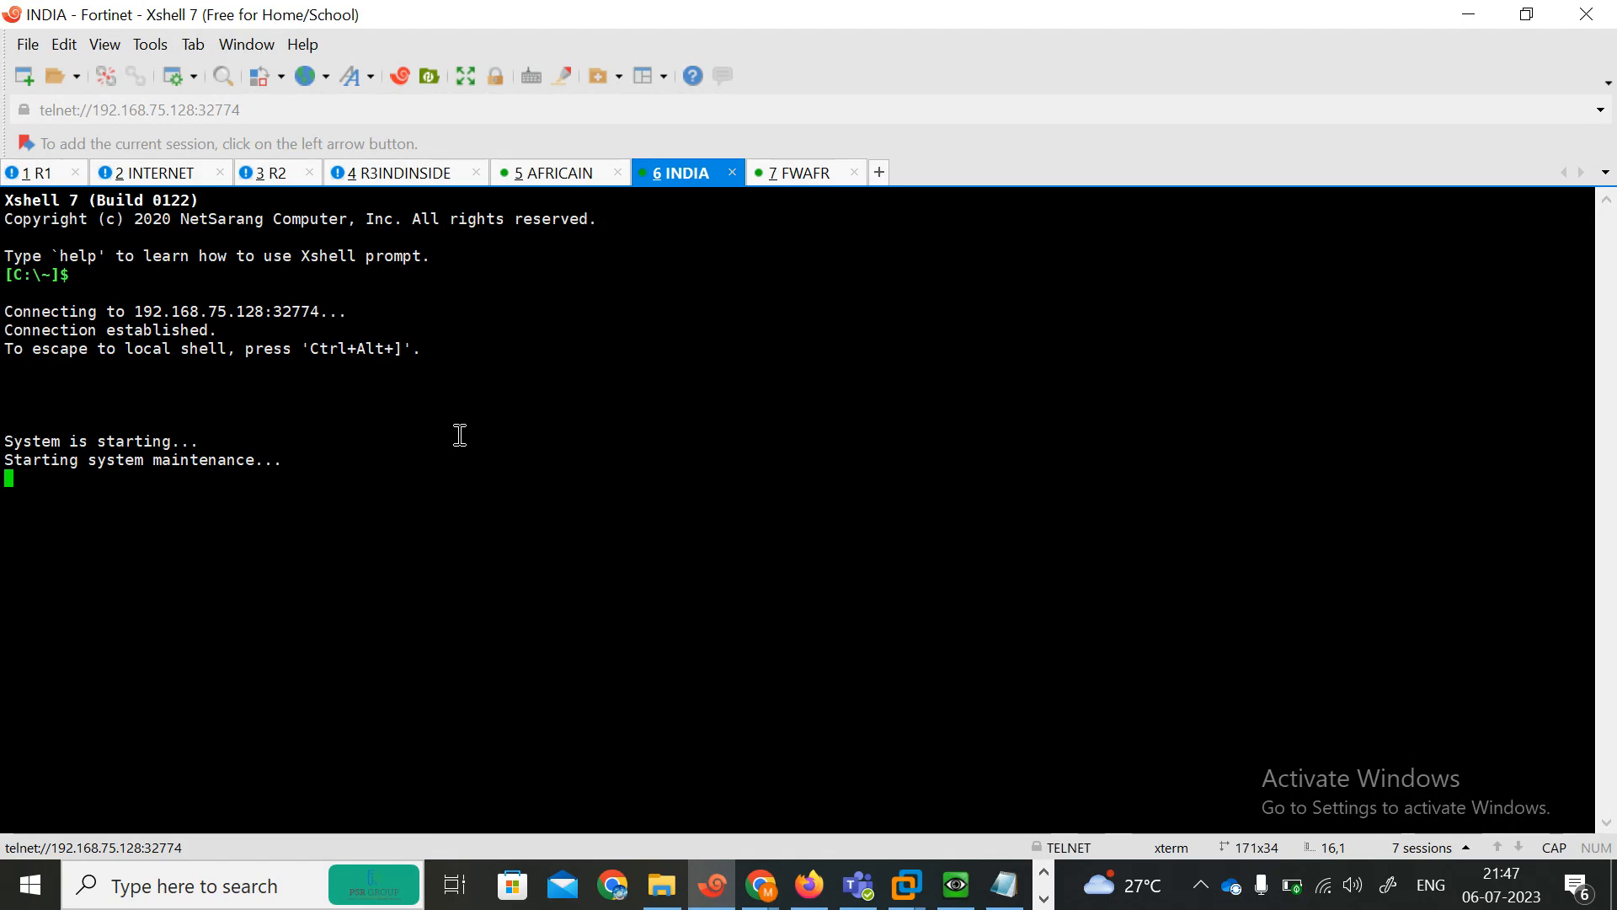
left_click(811, 173)
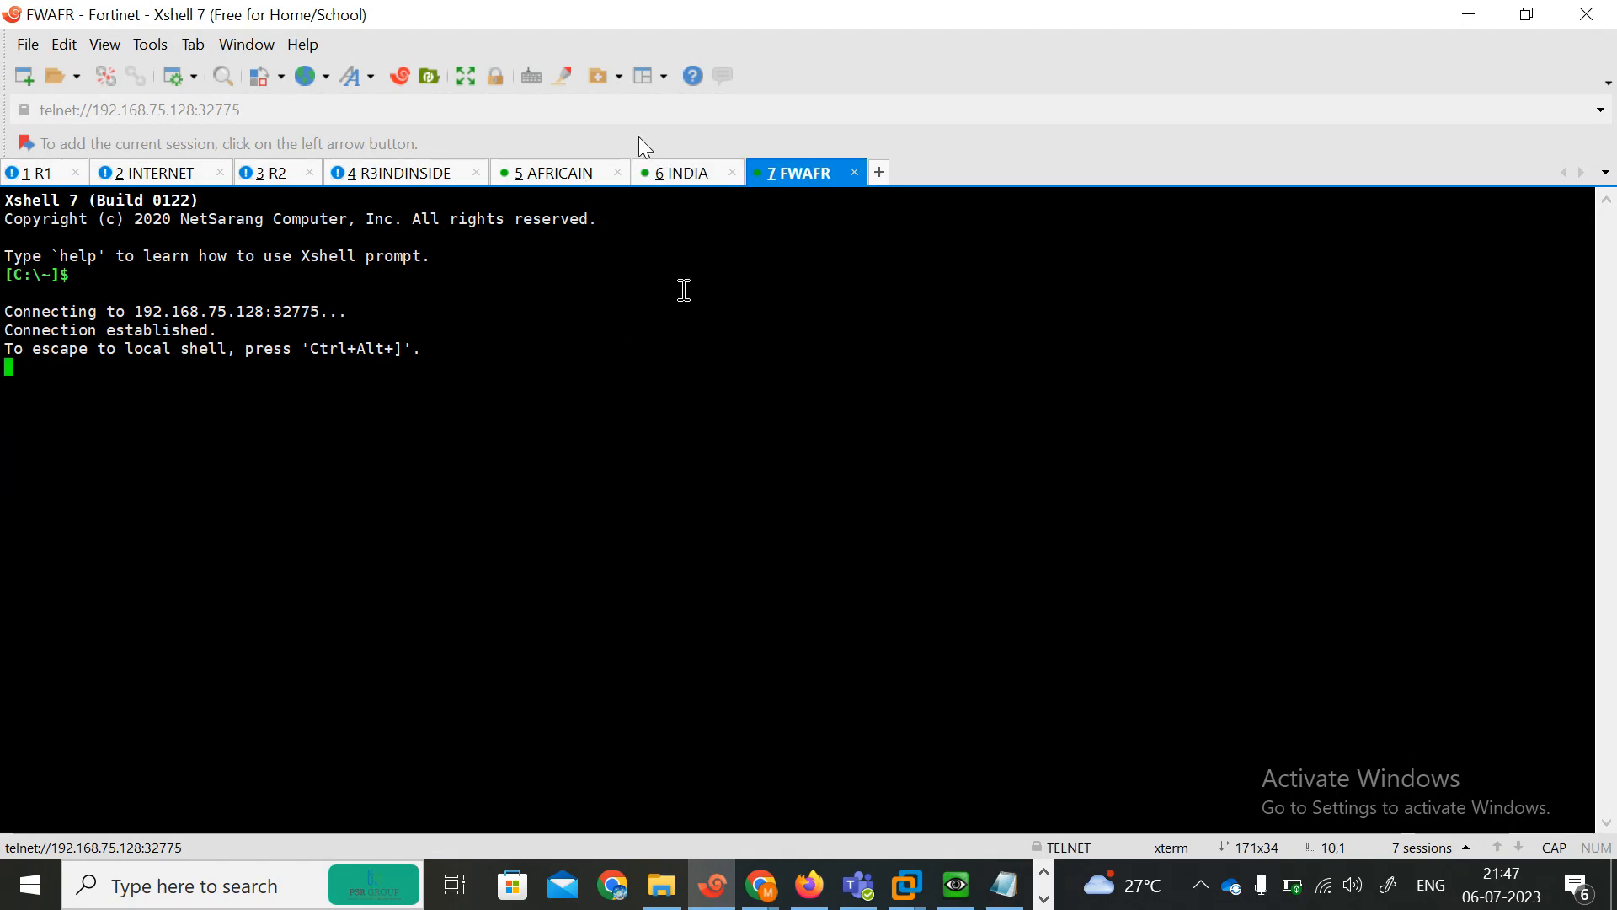
left_click(689, 177)
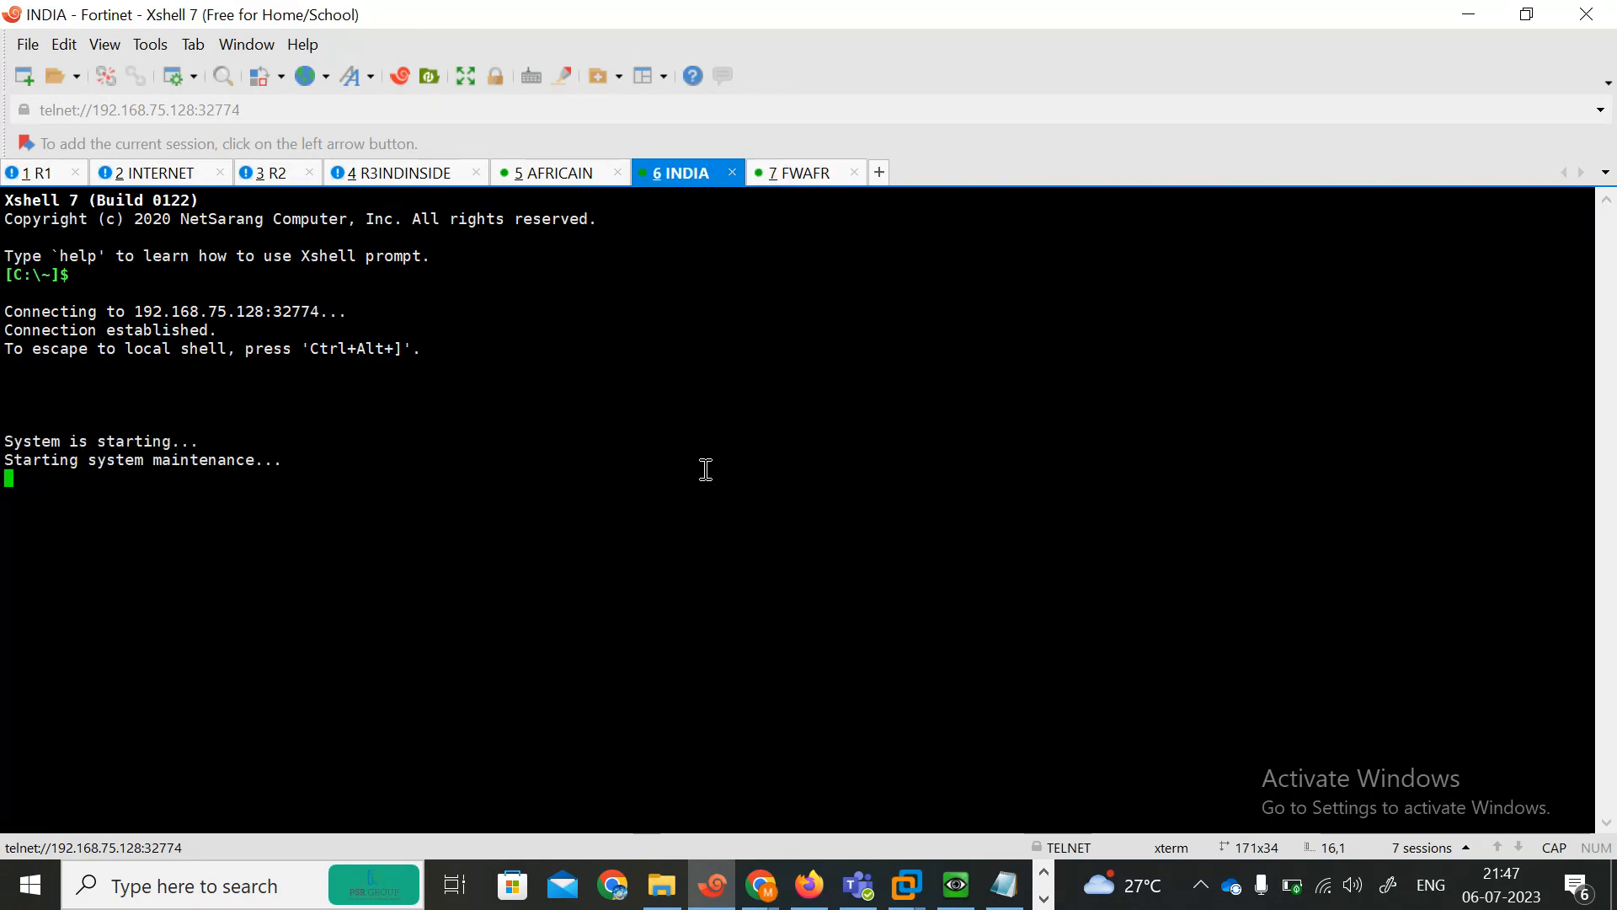
Wipe both FortiGate nodes in the EVE topology, confirming each wipe.
left_click(808, 885)
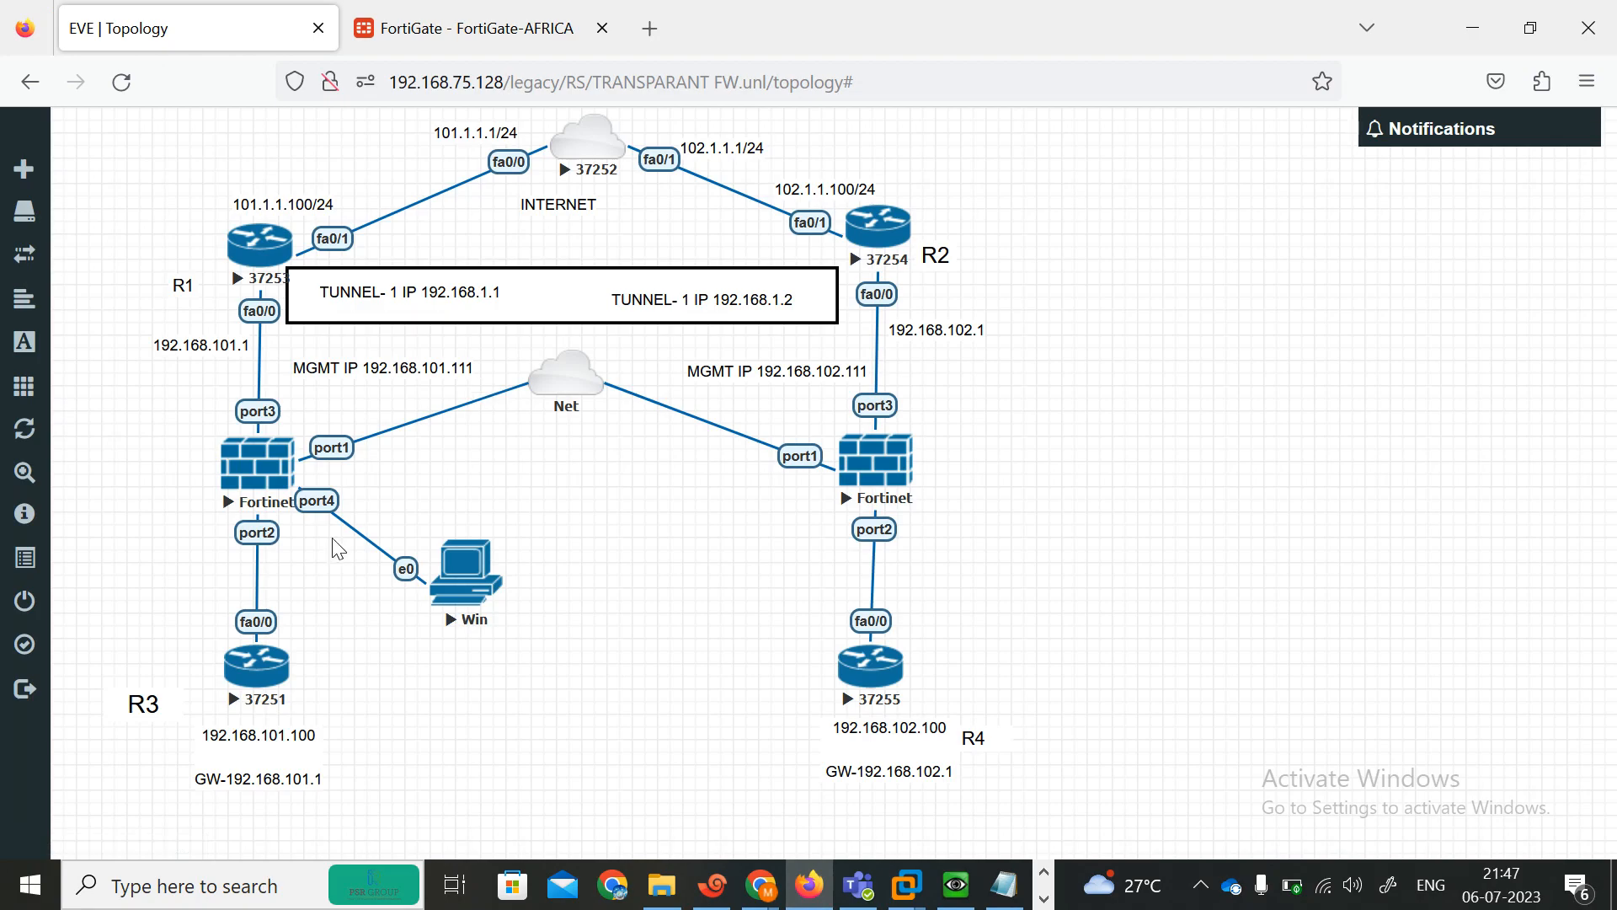
left_click(722, 898)
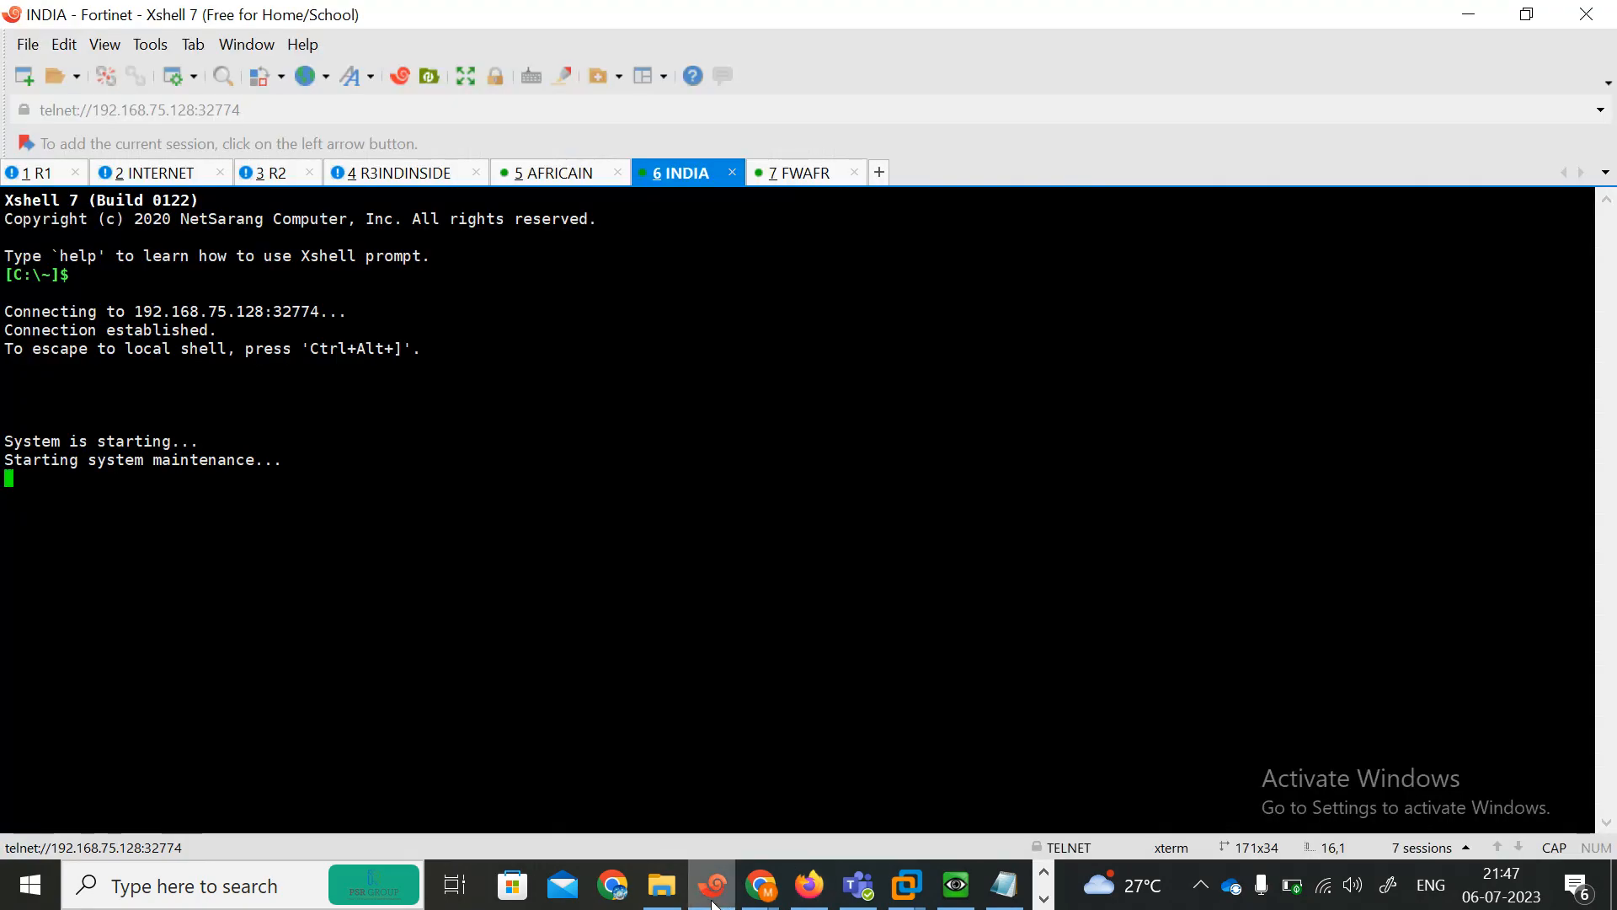
left_click(1464, 15)
left_click(240, 475)
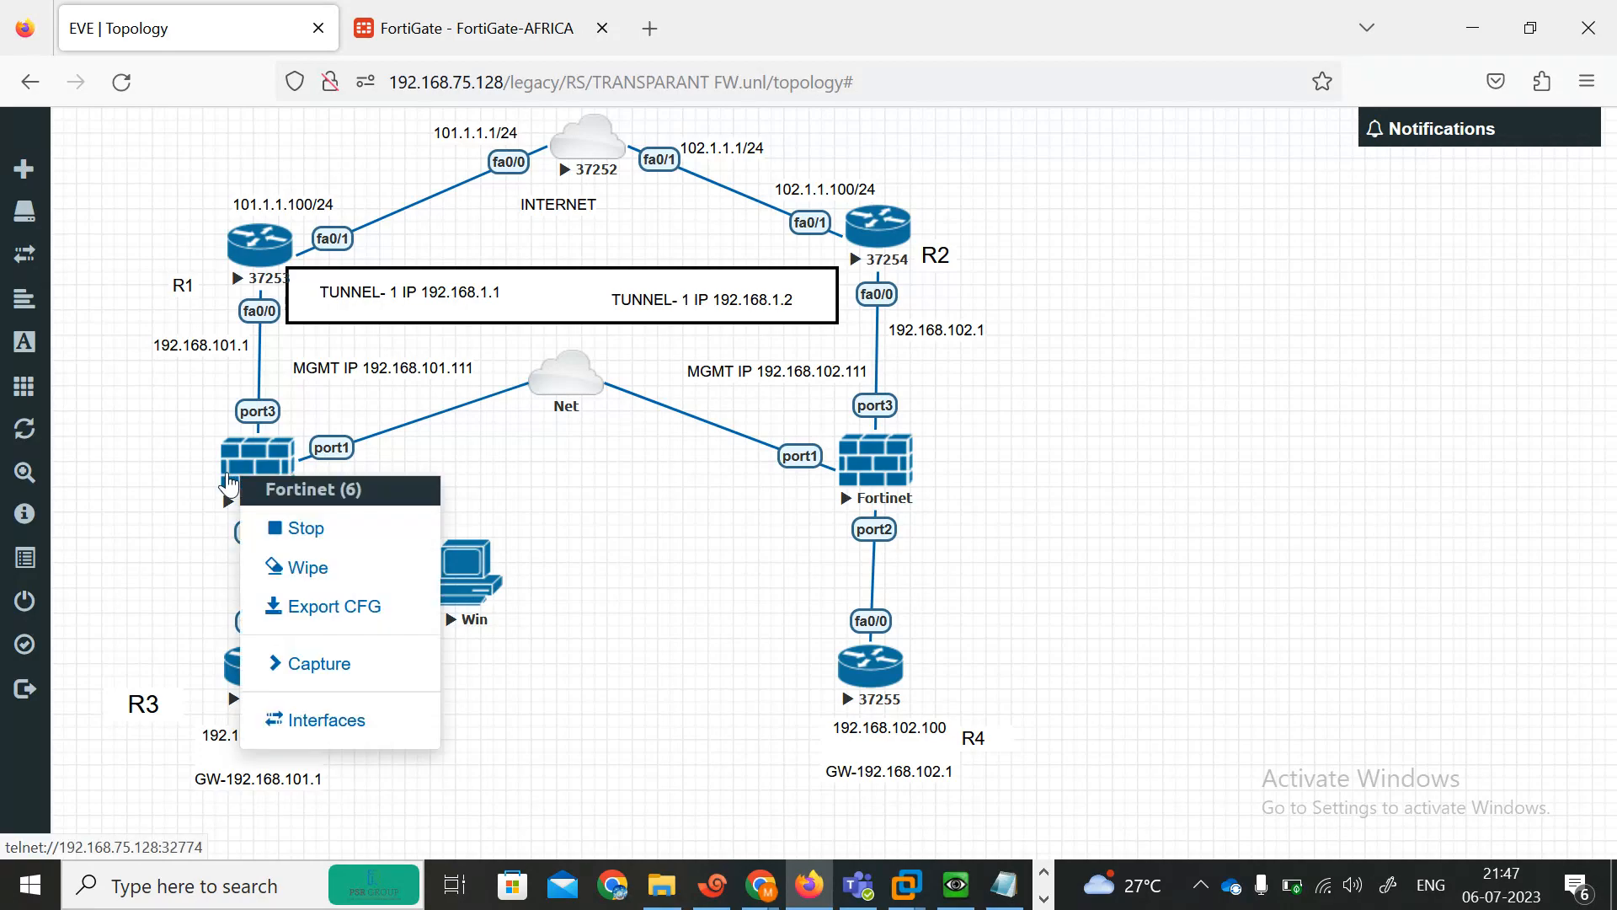
left_click(339, 568)
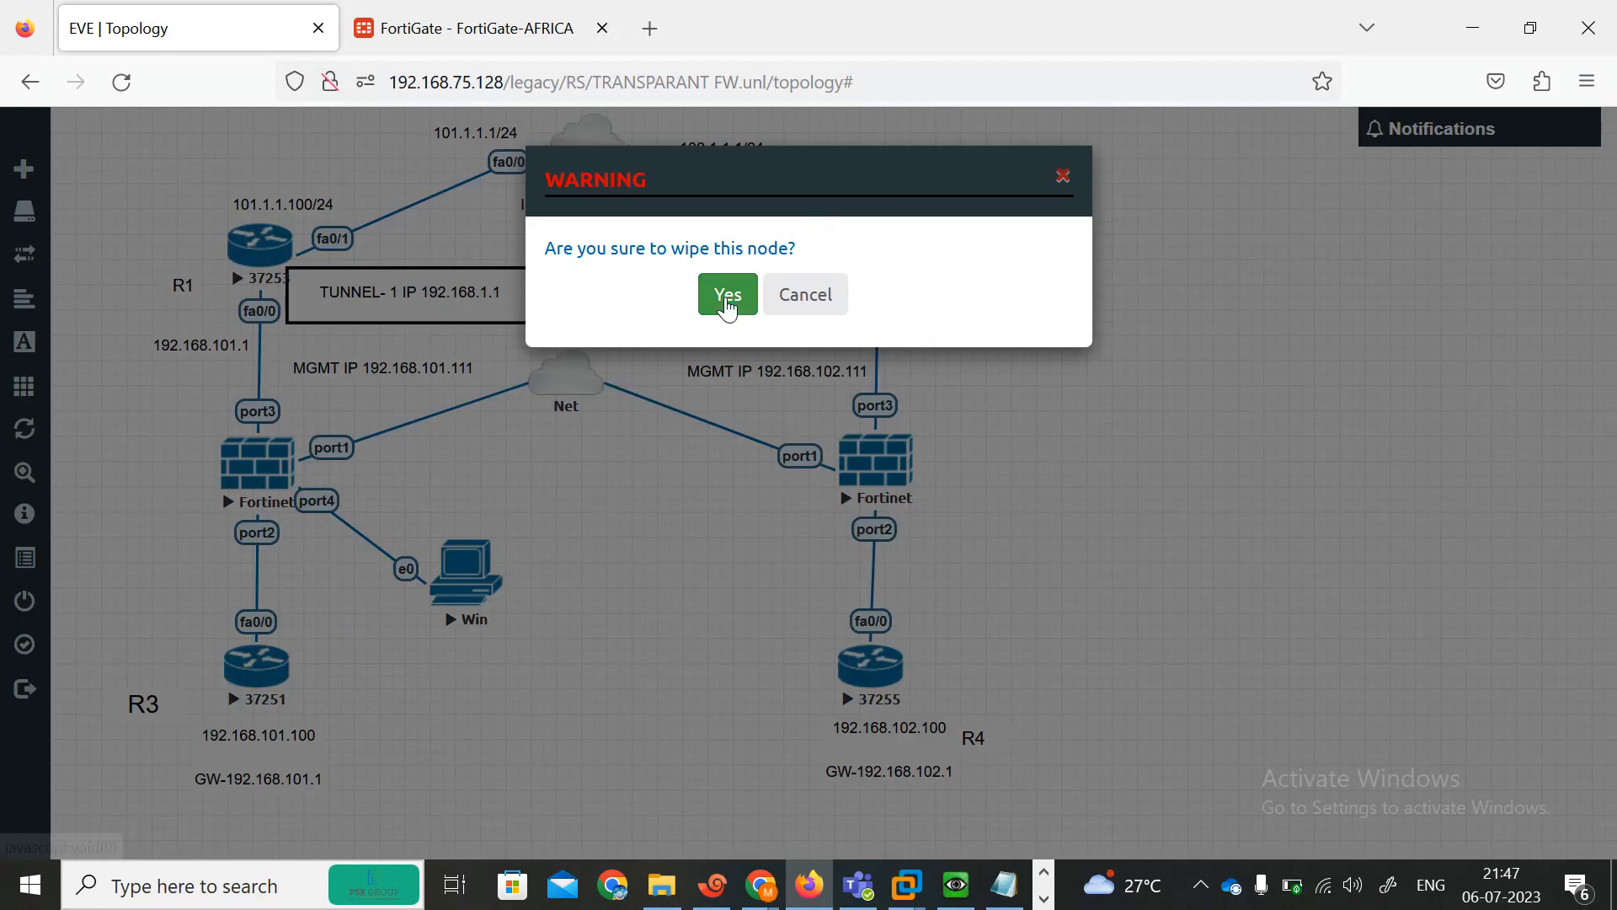
left_click(729, 297)
left_click(854, 453)
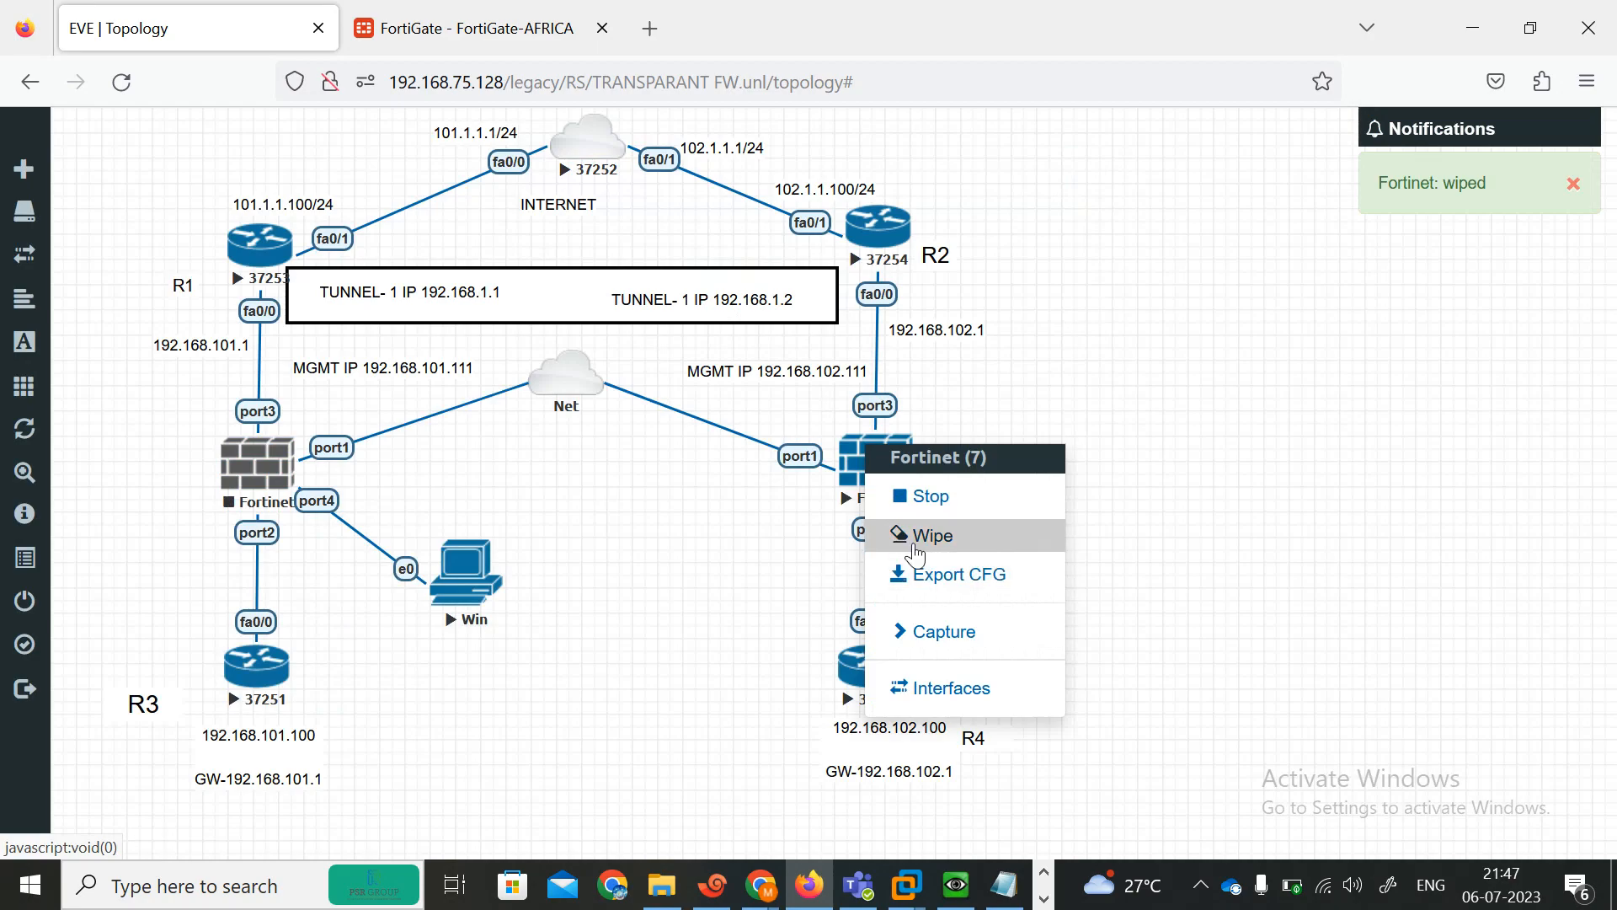
left_click(887, 535)
left_click(730, 296)
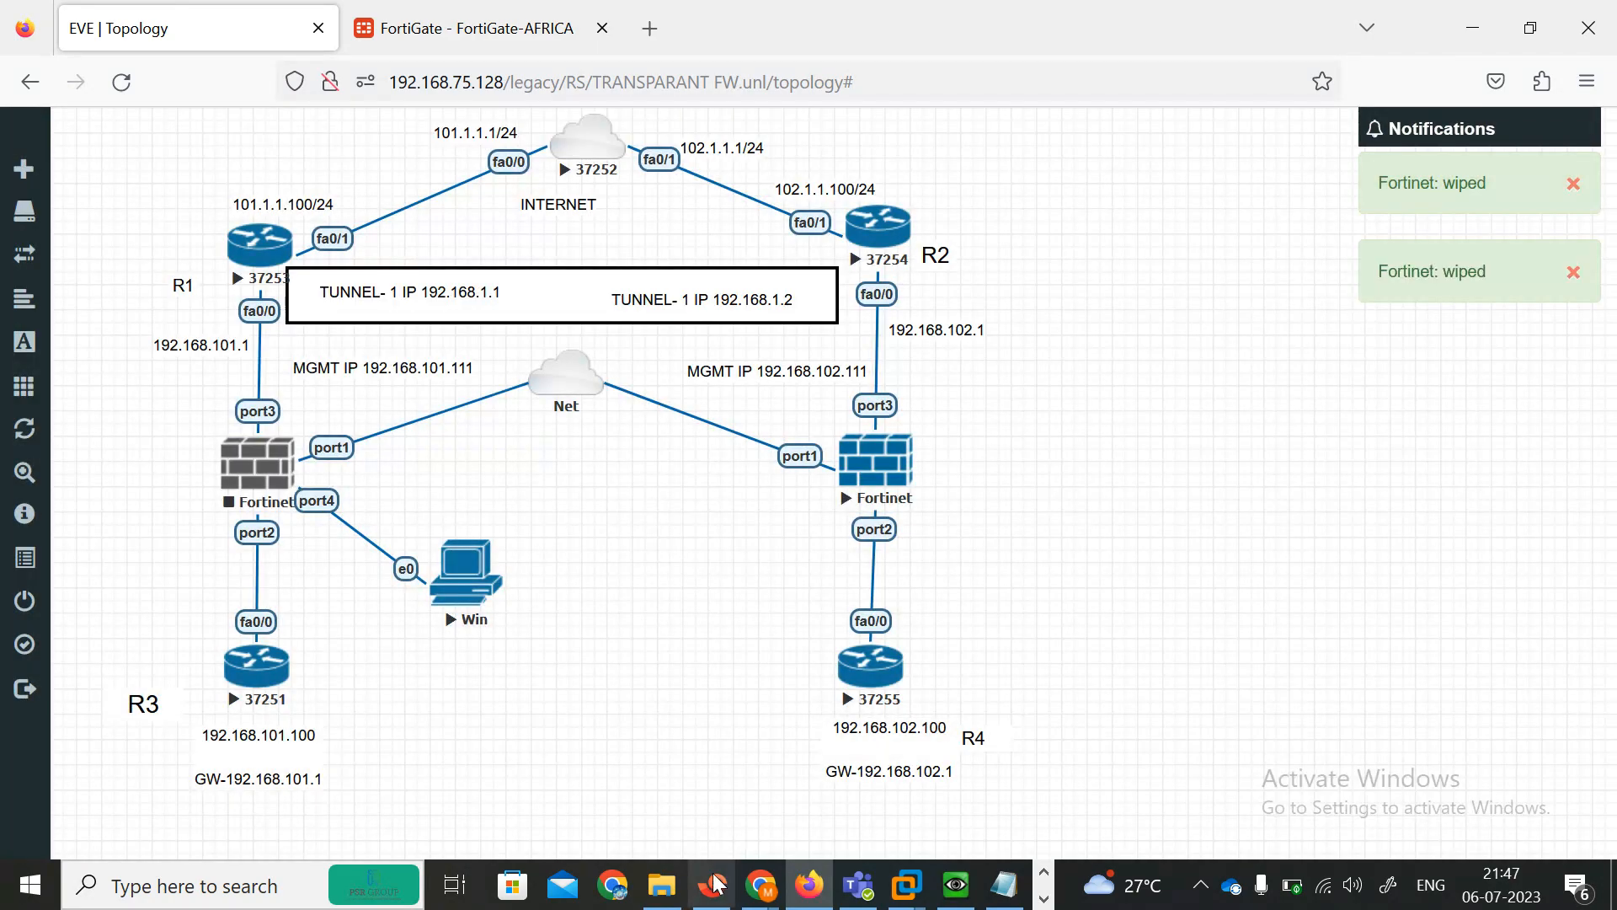
Close the INDIA and FWAFR console tabs, disconnecting both sessions.
left_click(715, 884)
left_click(735, 174)
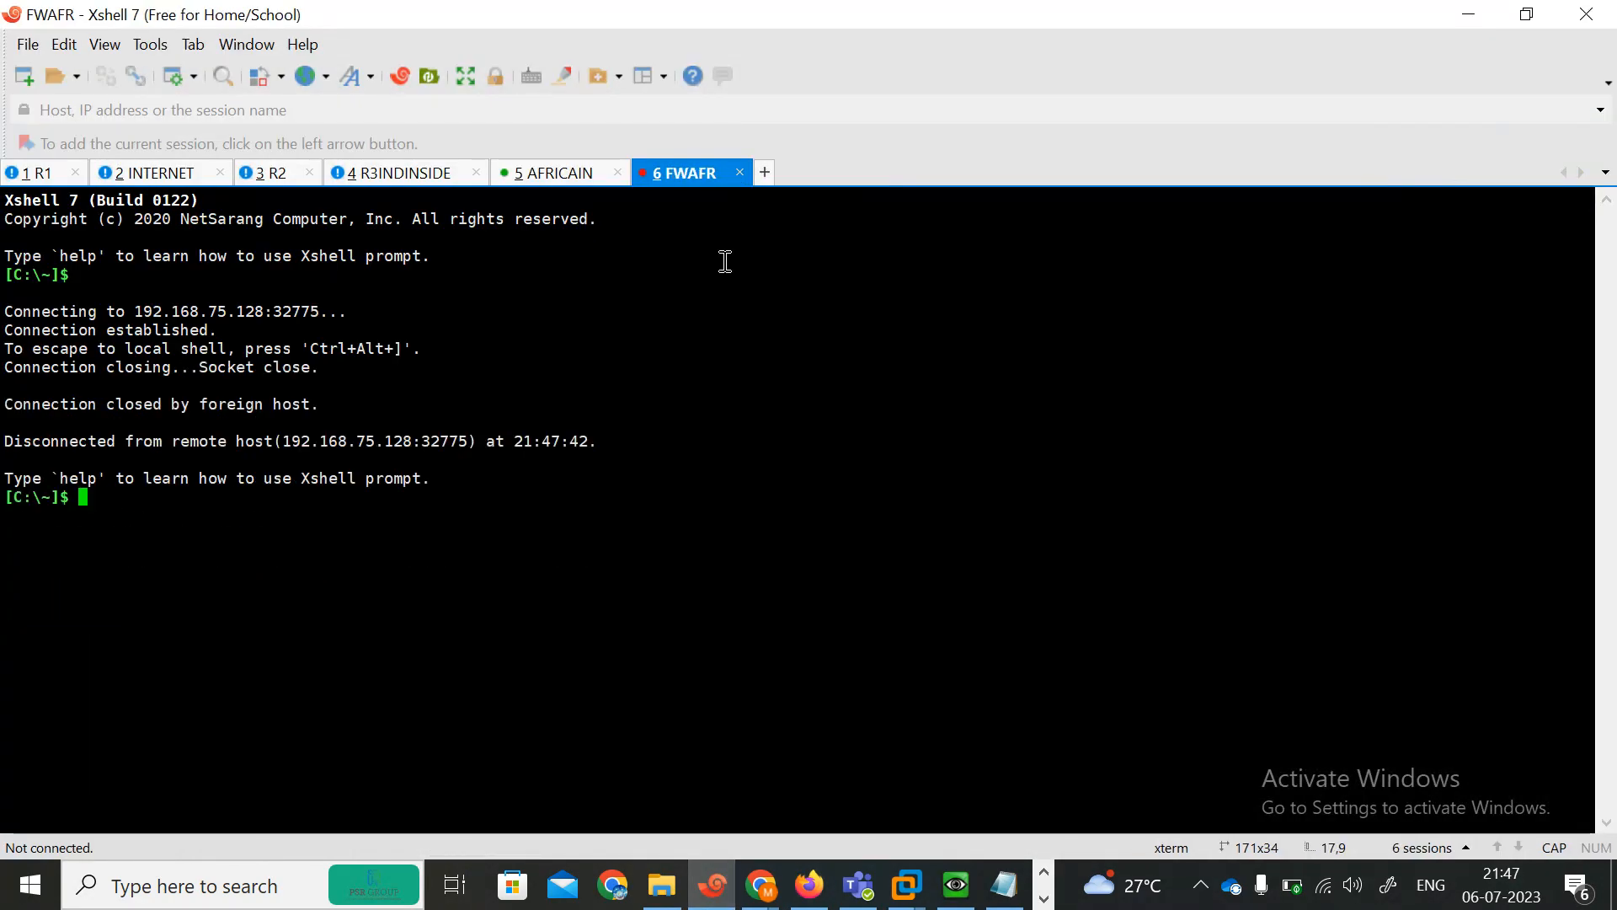
left_click(742, 172)
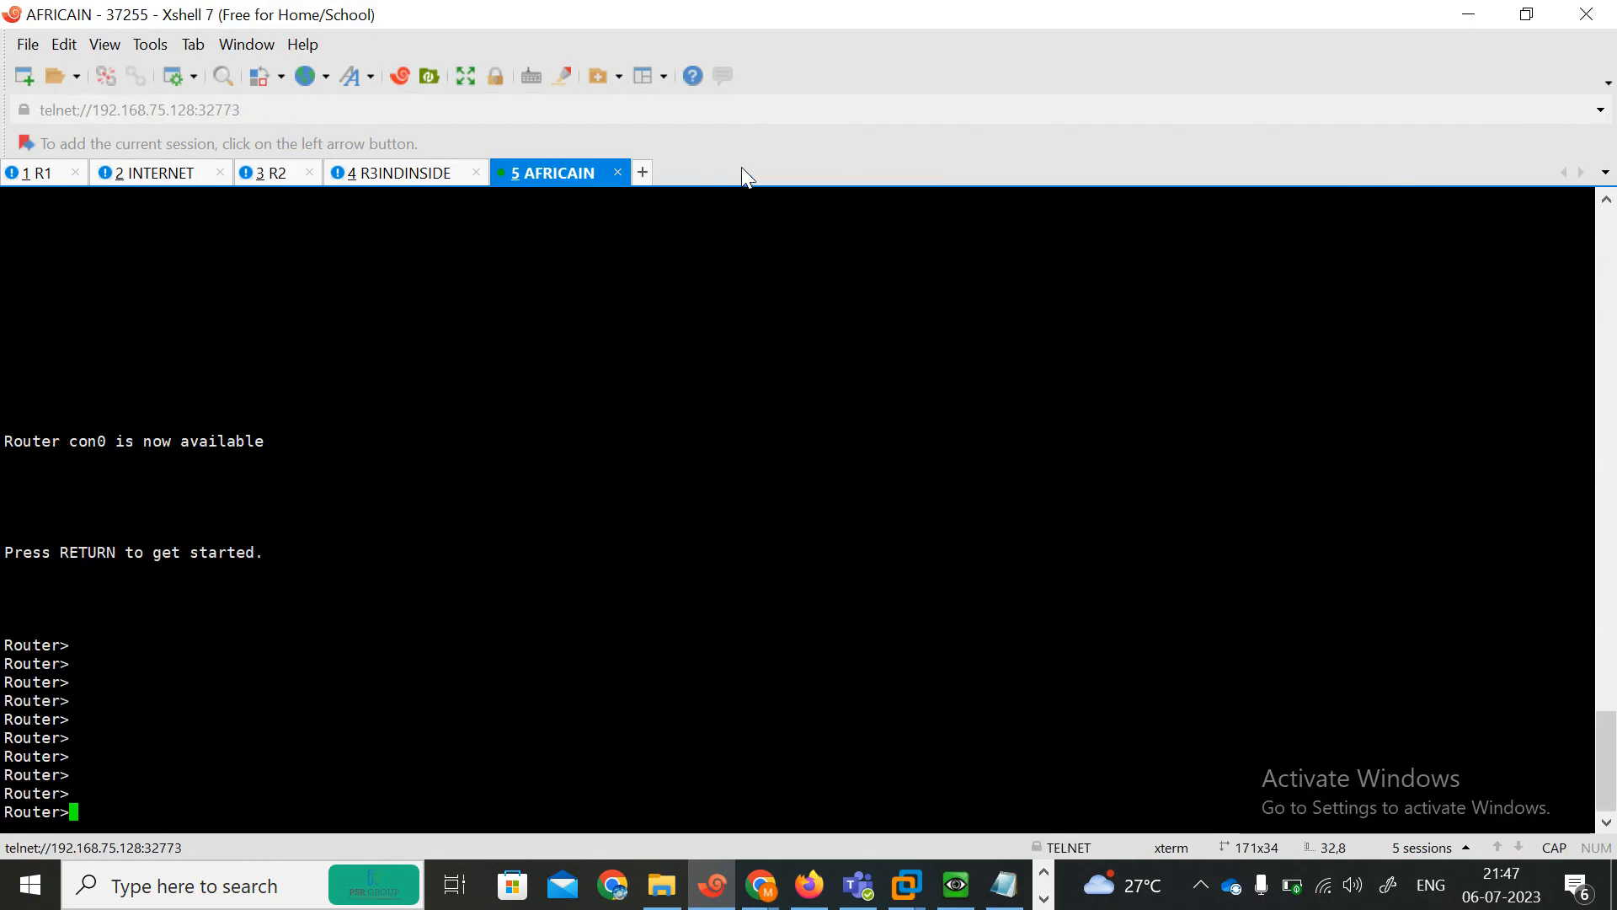
left_click(1470, 15)
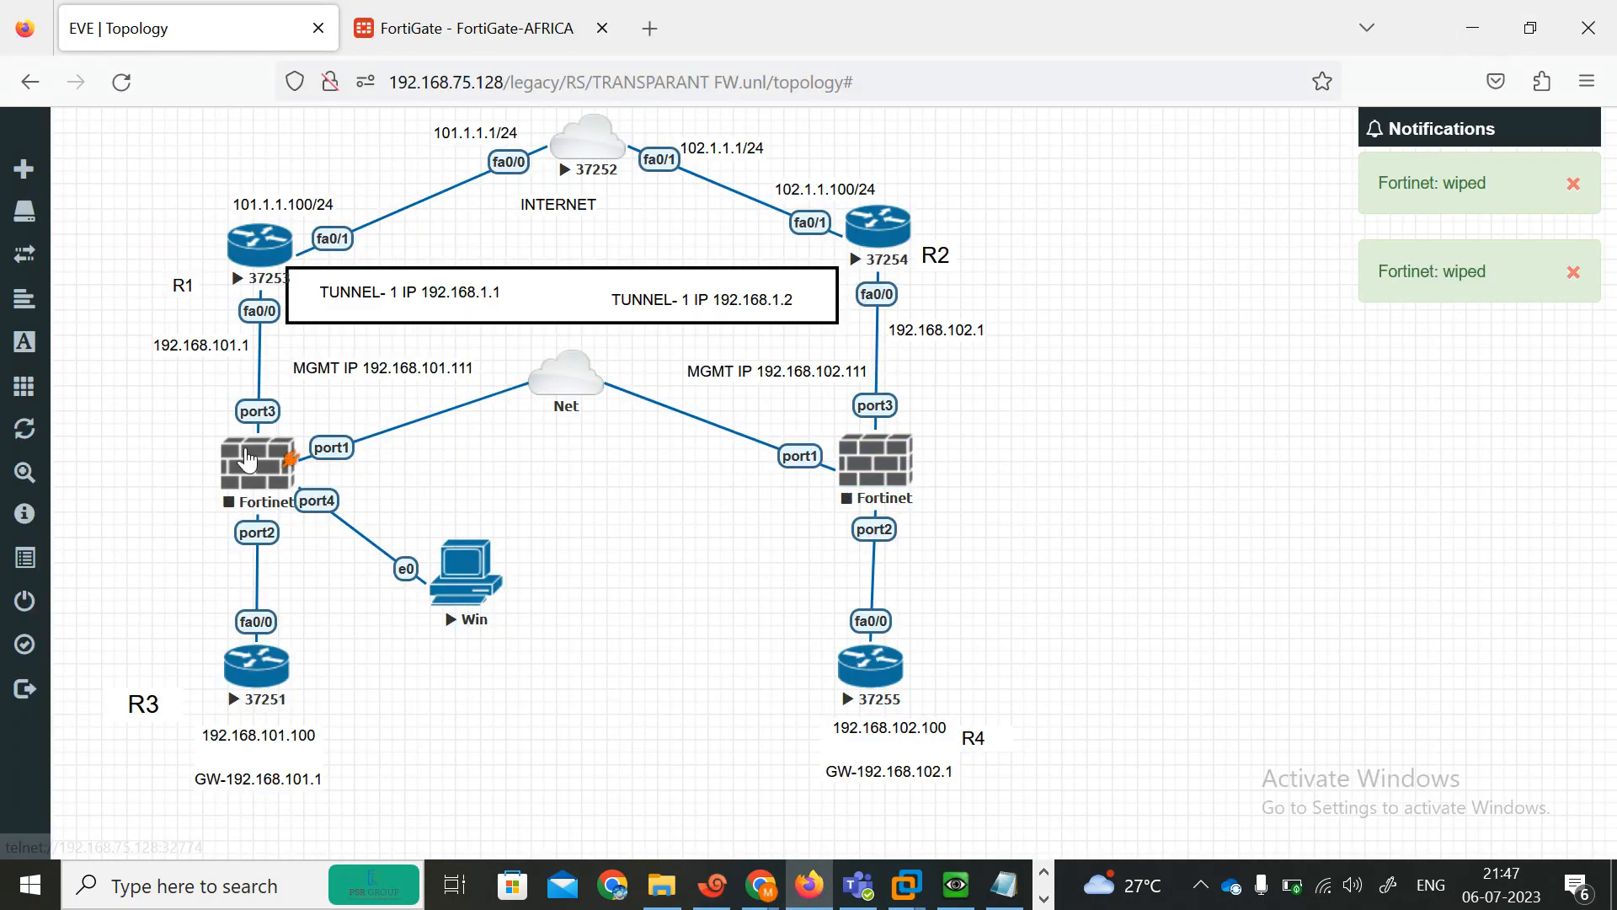
Start both FortiGate nodes again in the EVE topology.
right_click(253, 459)
left_click(318, 505)
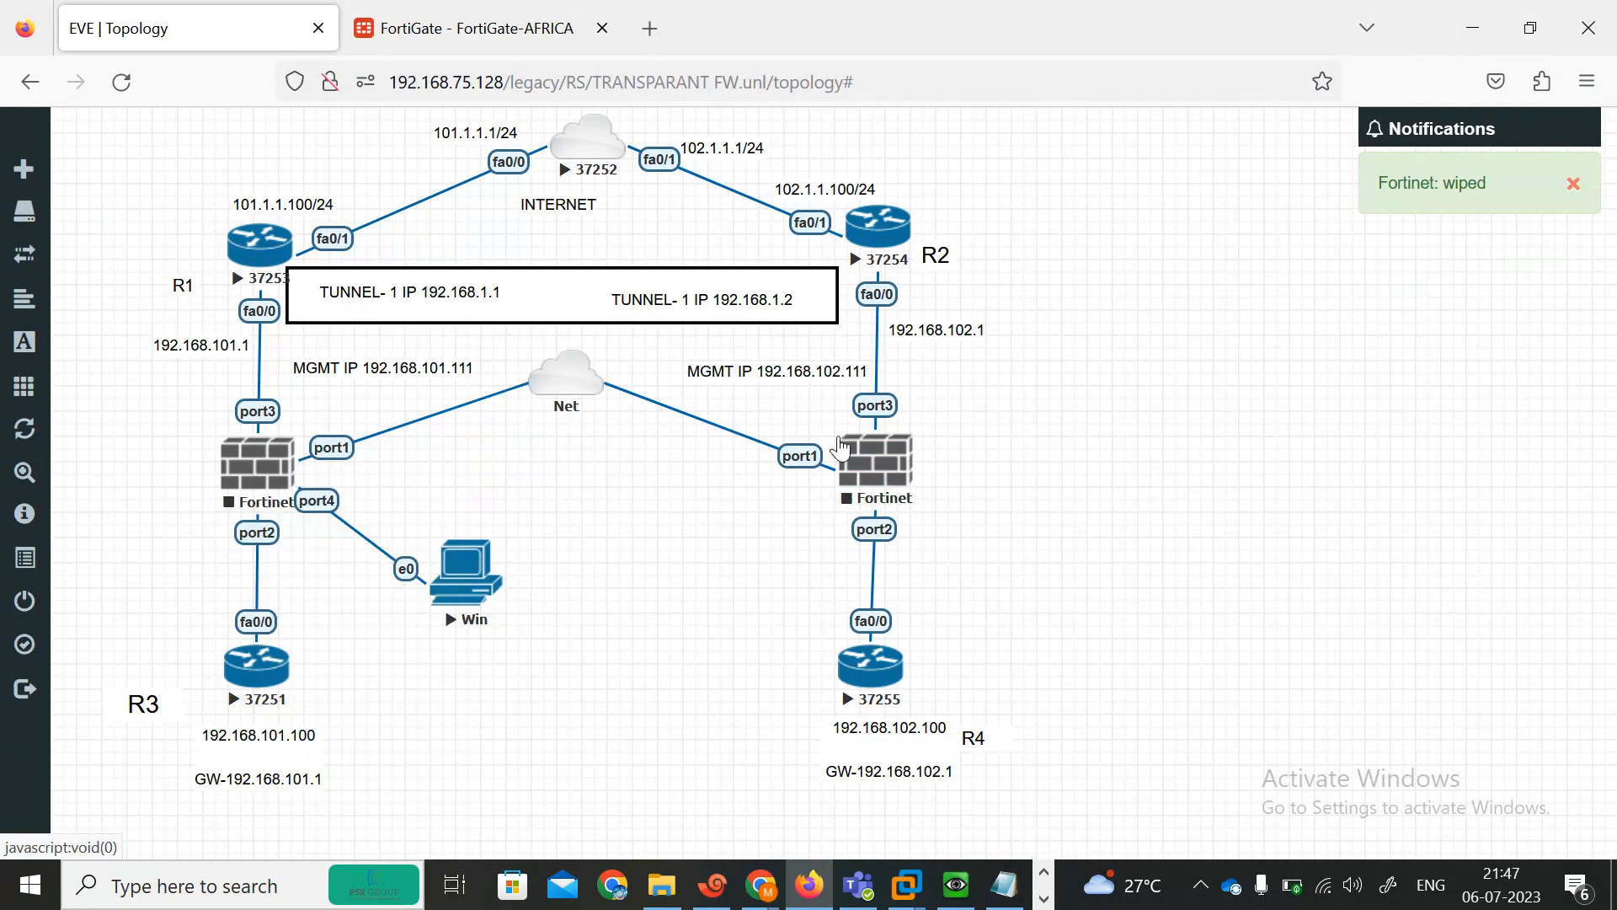
right_click(891, 461)
left_click(930, 505)
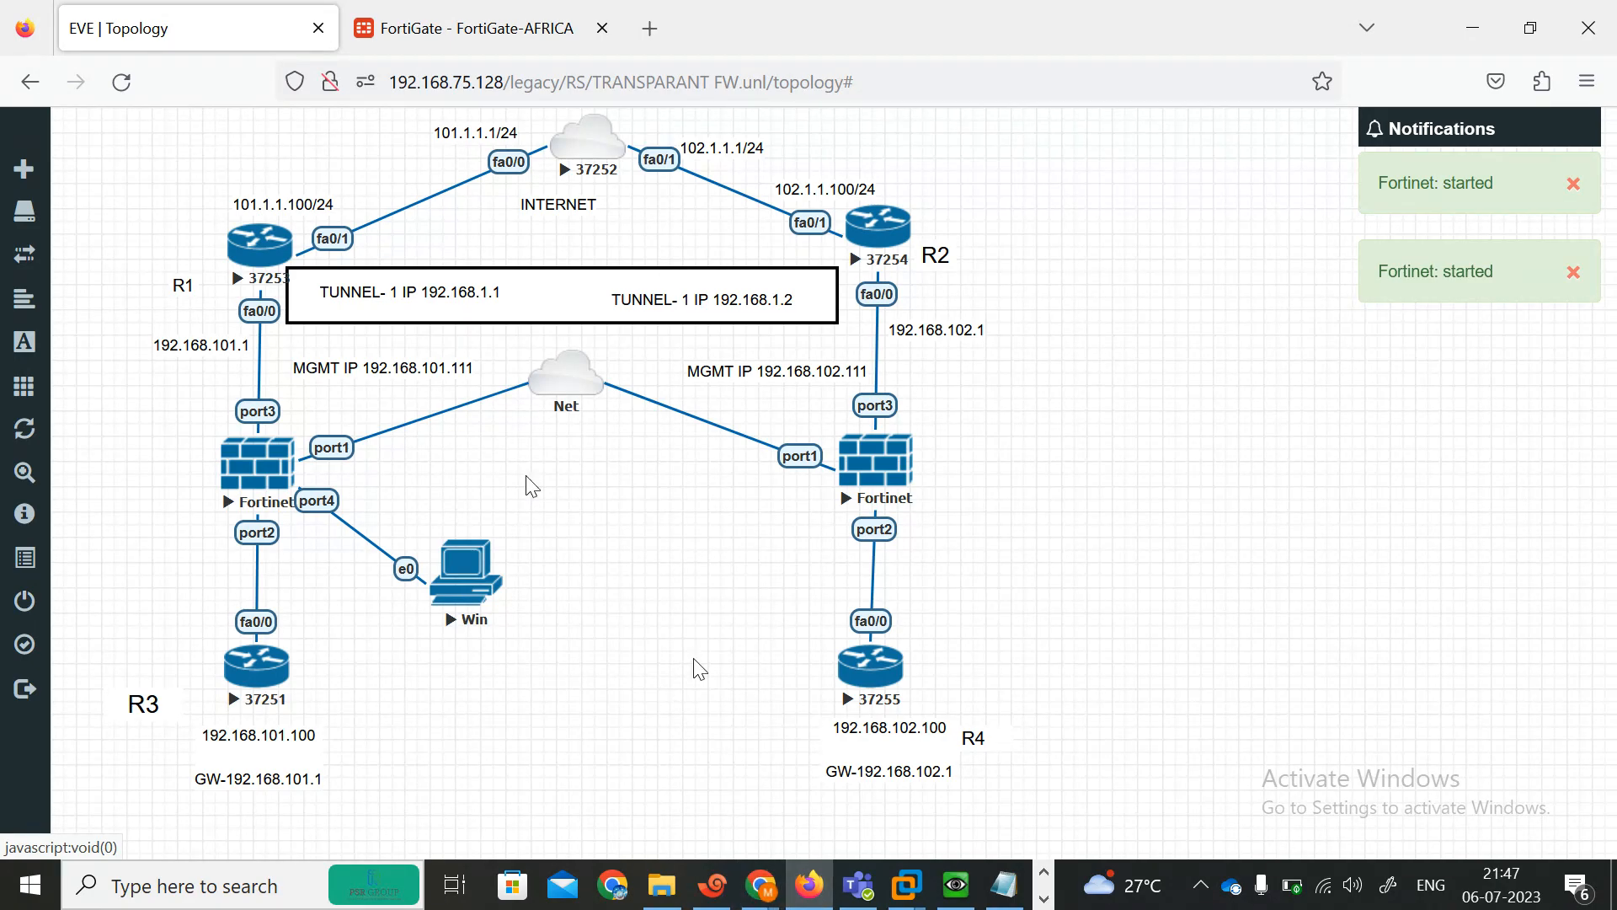
Open a new console session to the left FortiGate node and send Enter to wake it.
left_click(243, 436)
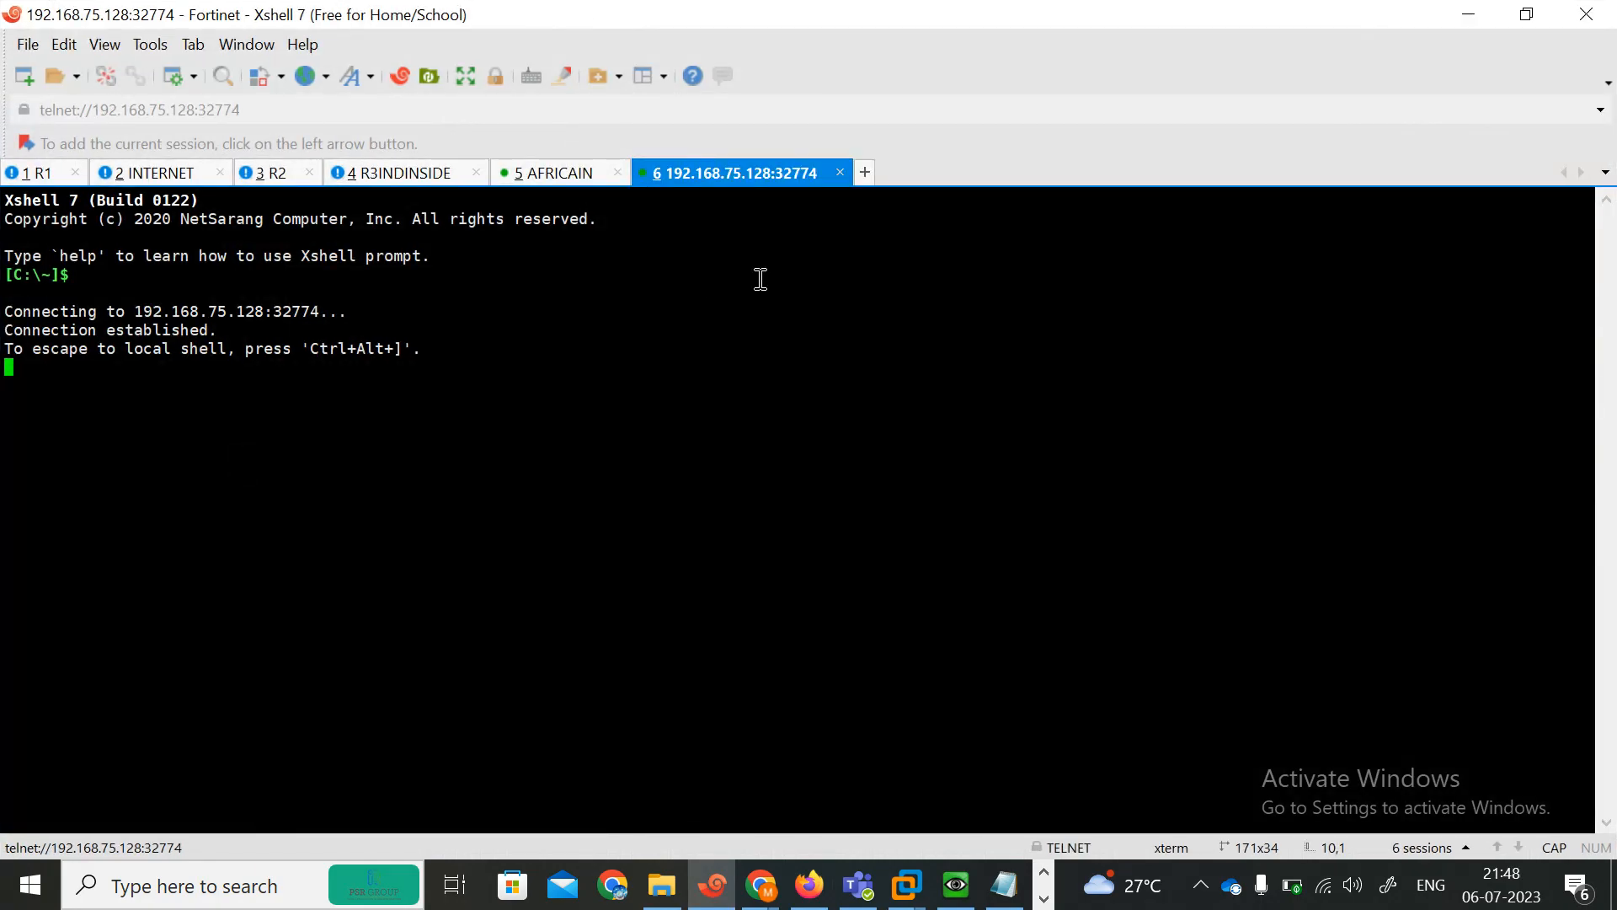
right_click(726, 174)
left_click(605, 336)
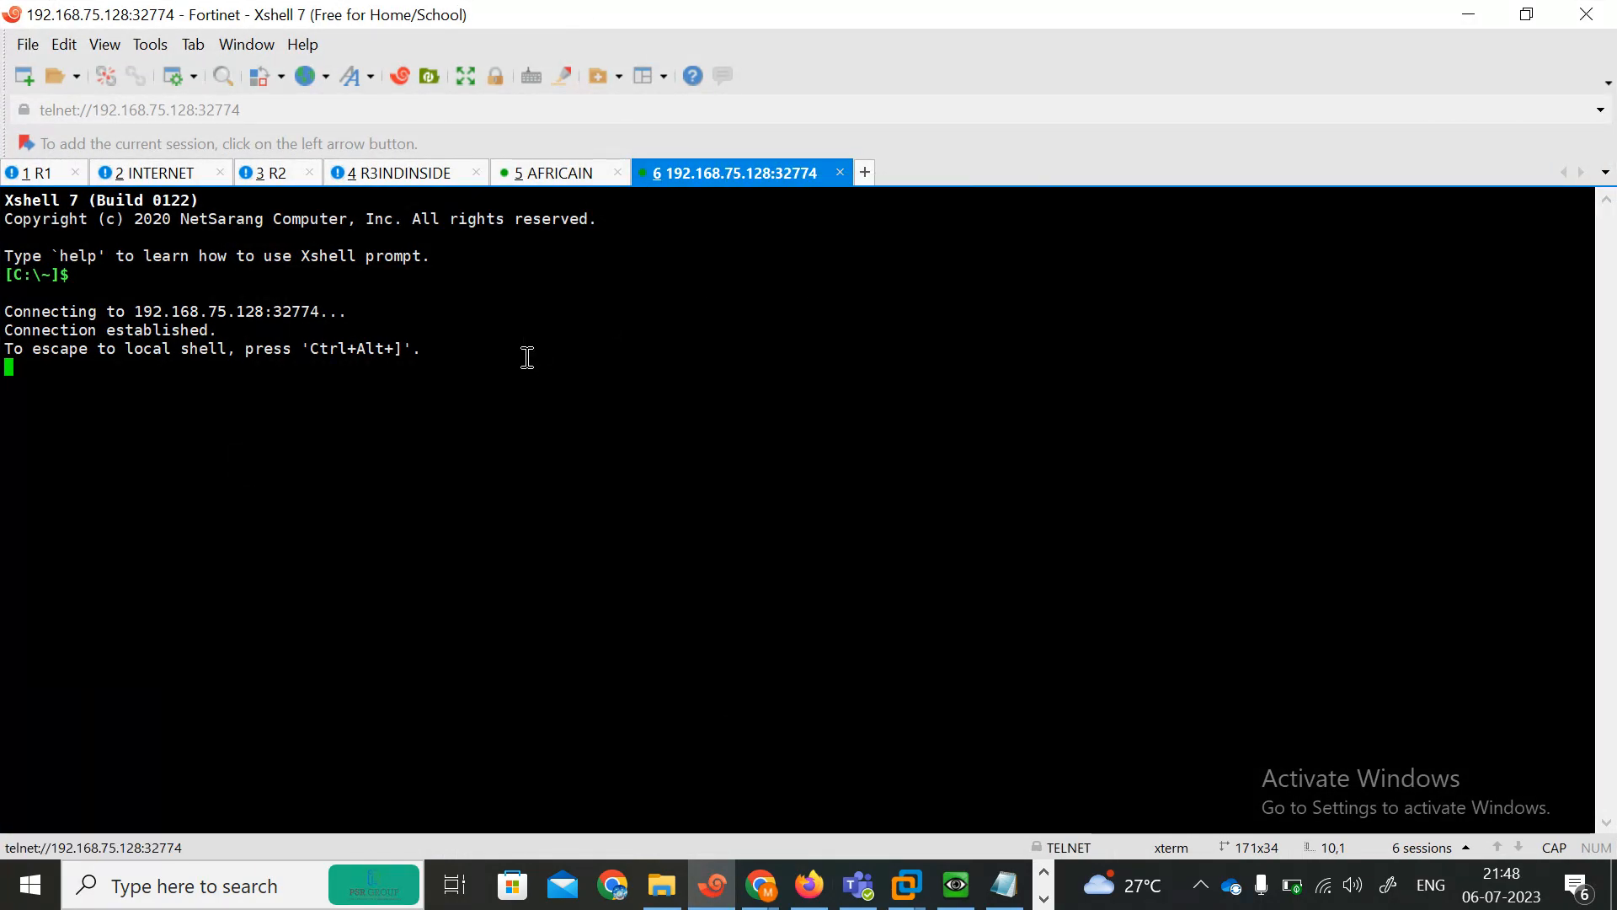
key("Return")
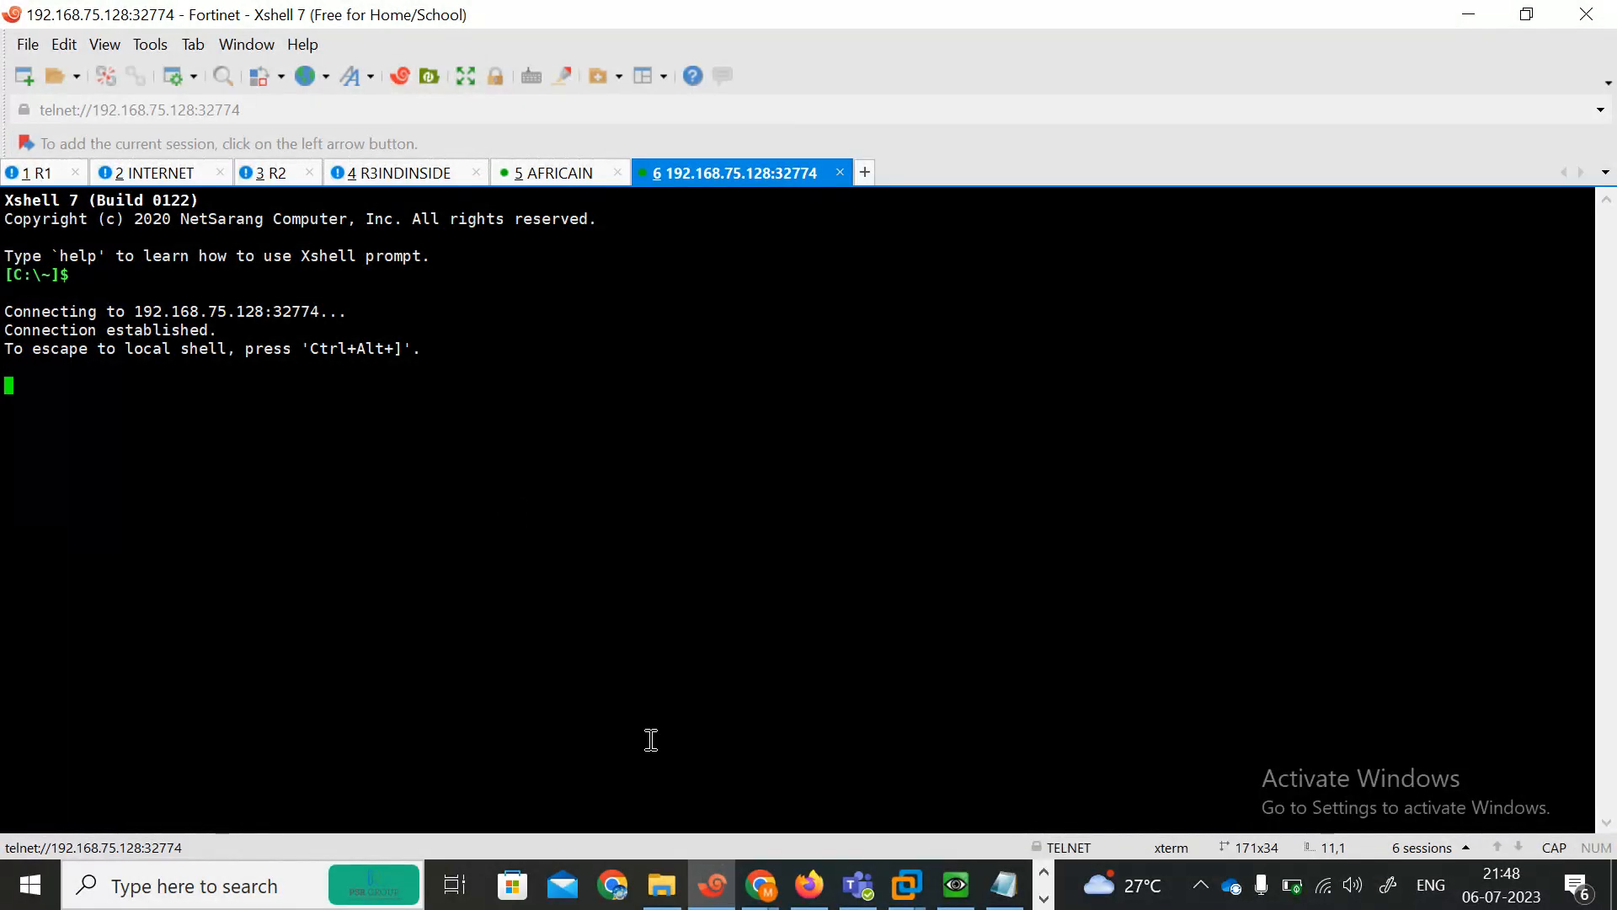
left_click(956, 884)
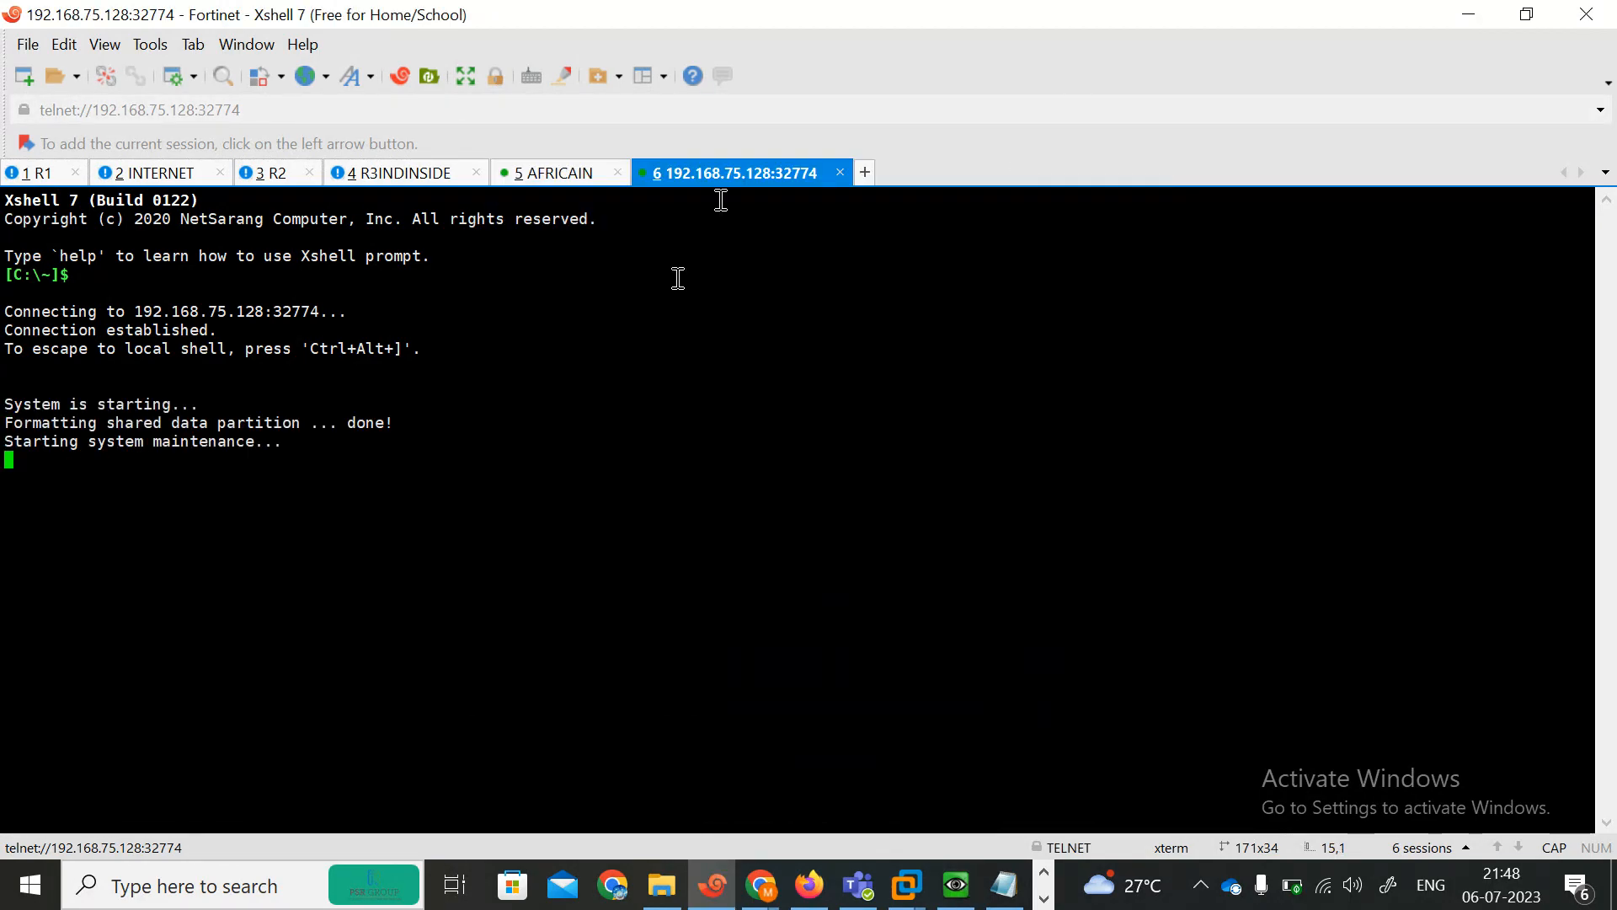
Rename the left FortiGate's console tab as IND.
right_click(689, 172)
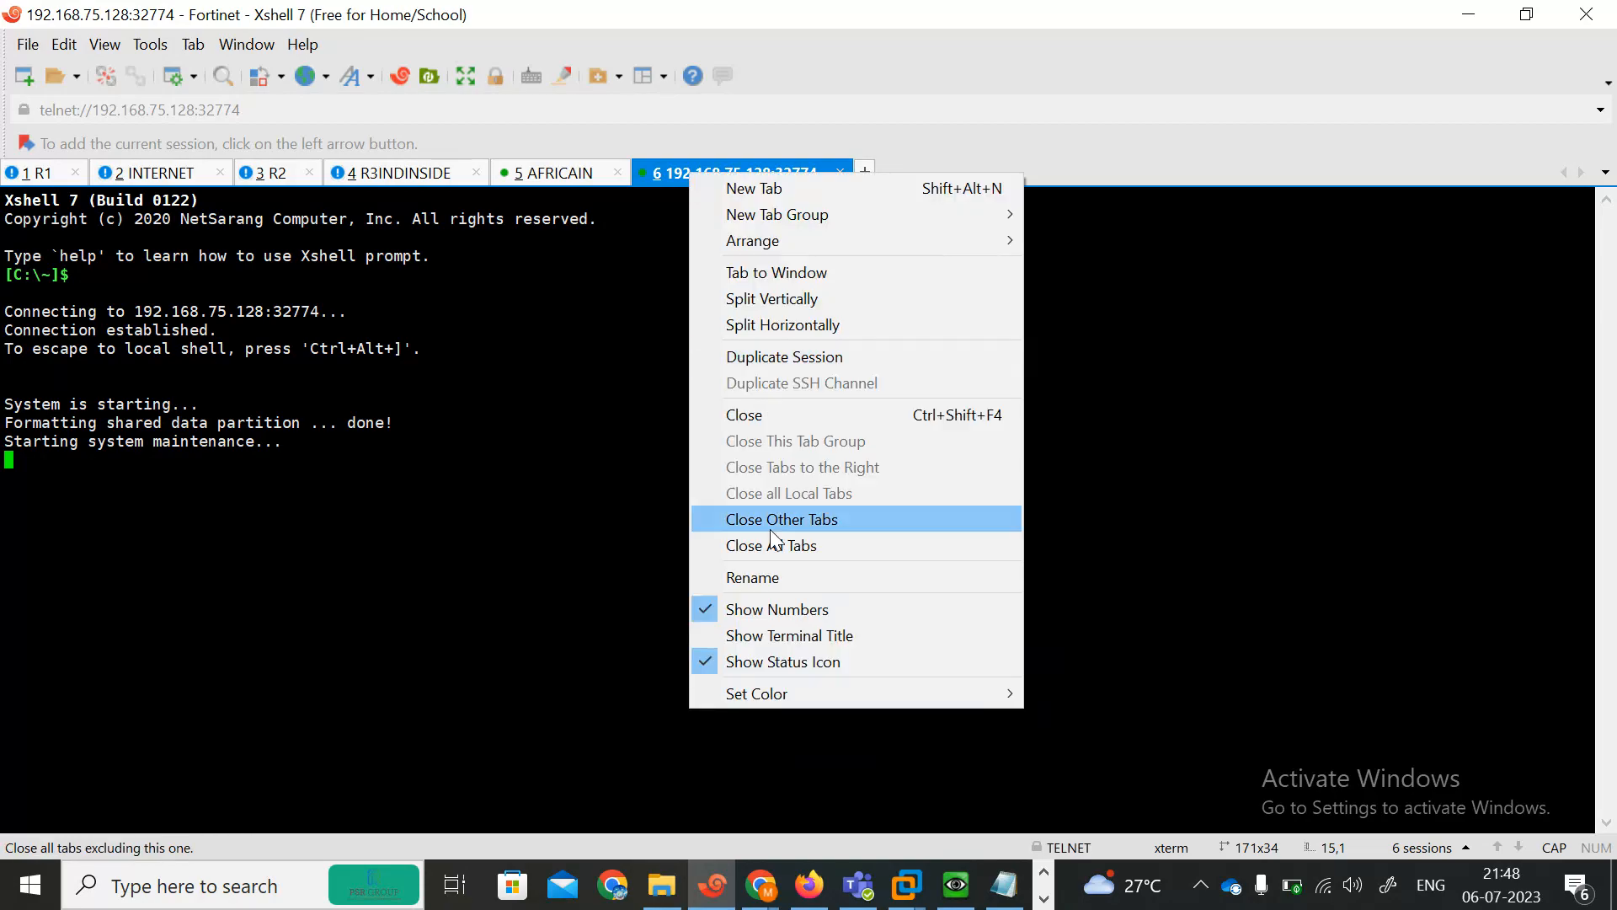
left_click(766, 572)
type("IND")
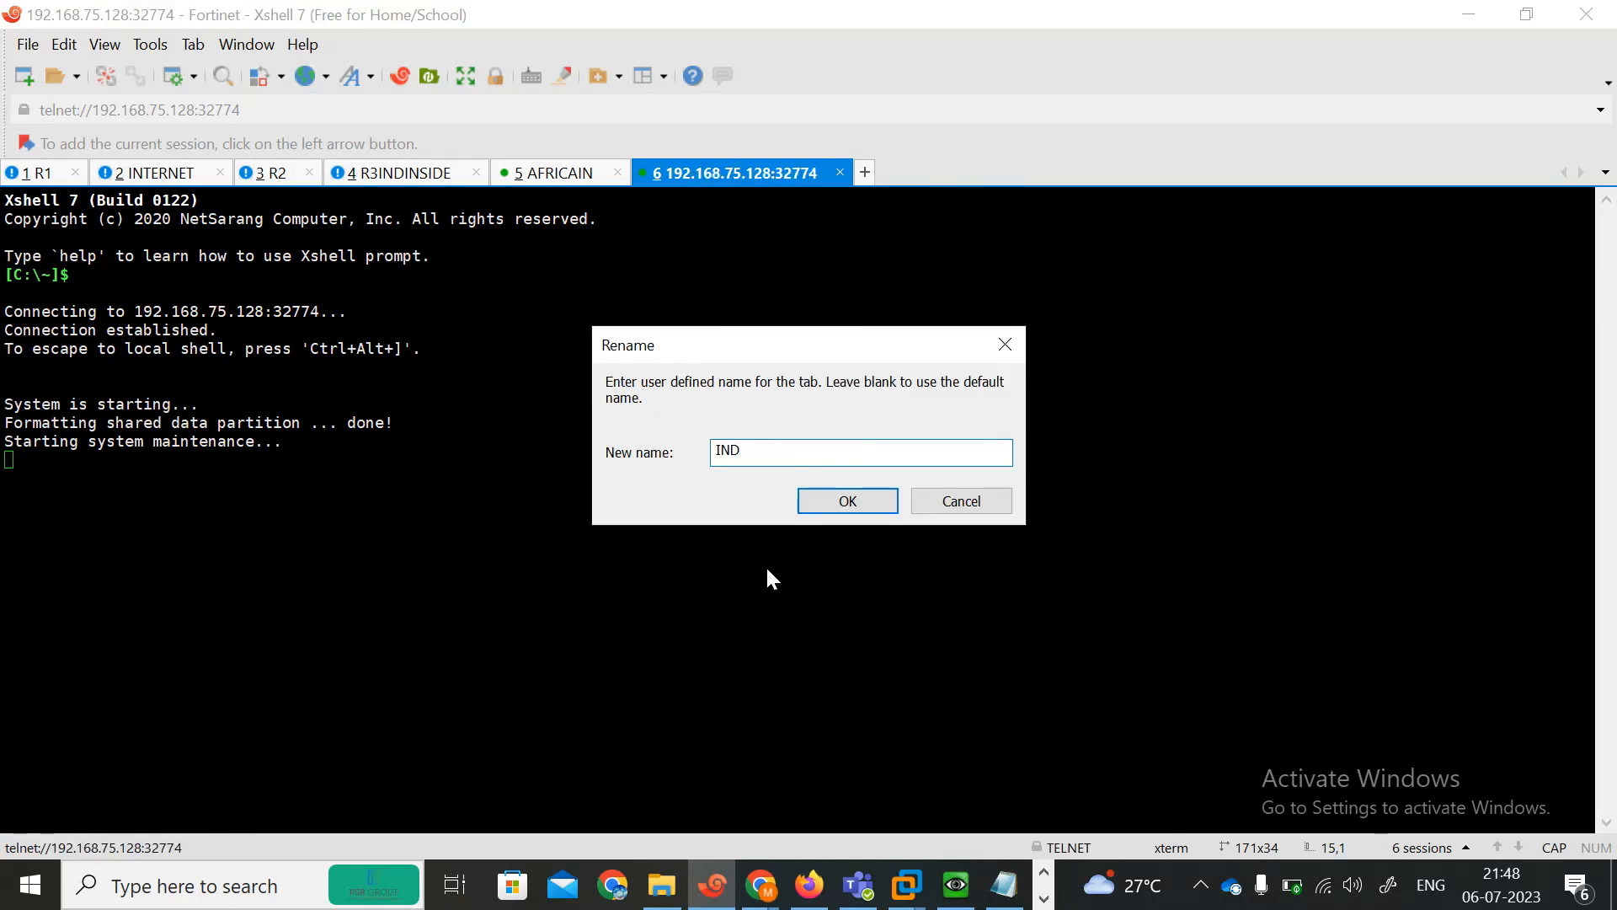
left_click(867, 502)
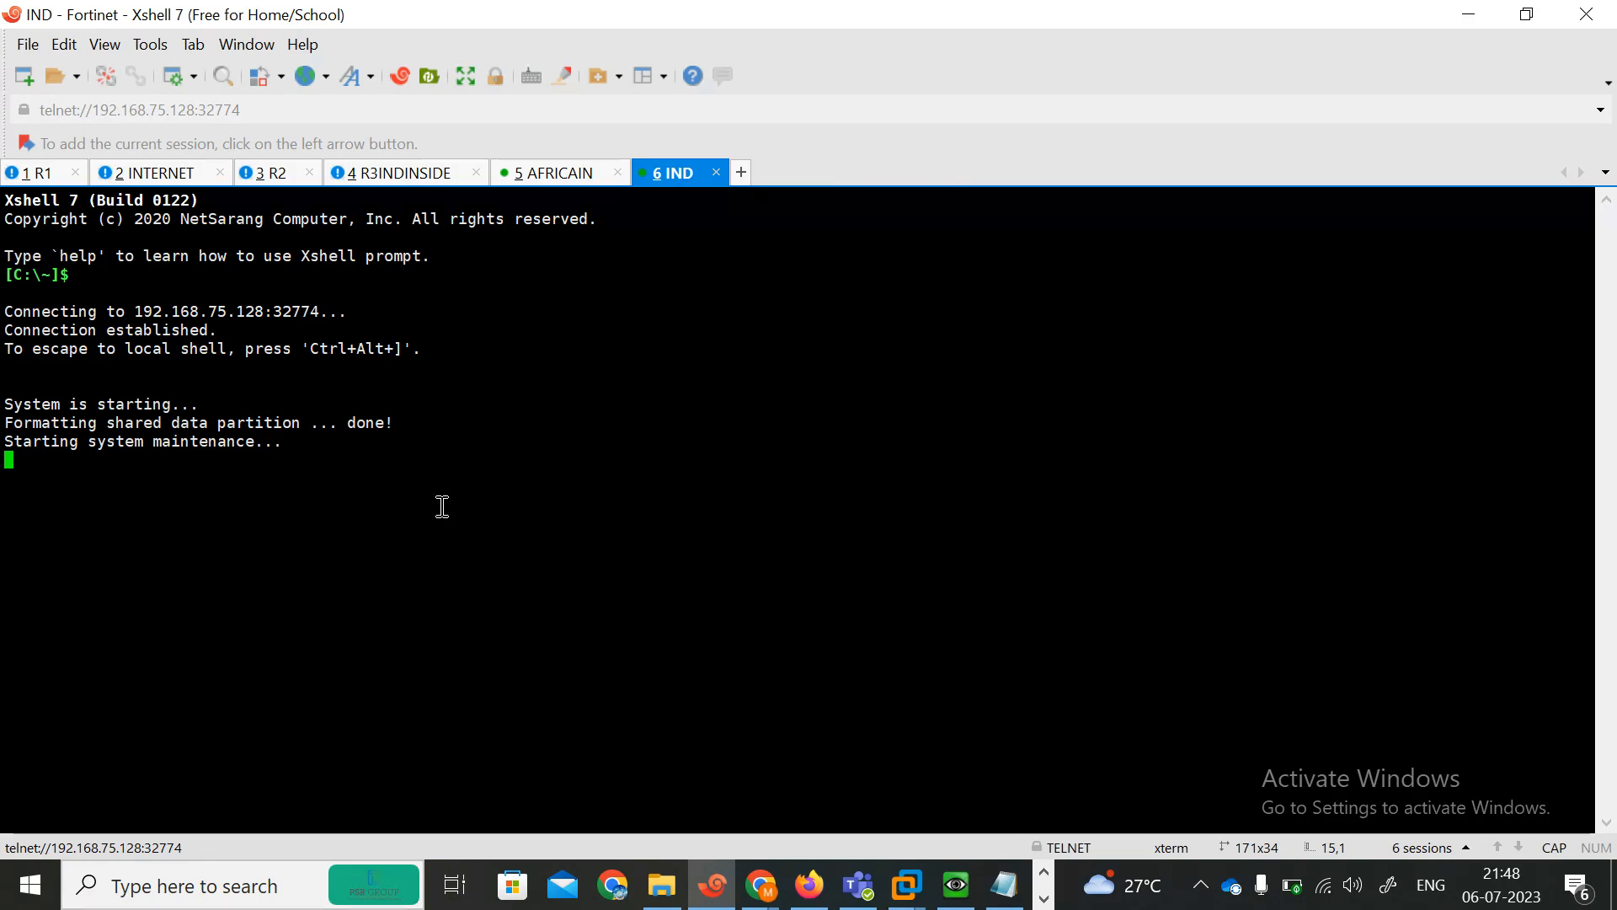
Open a console session to the right FortiGate node and rename its tab as AFRICAF, then check both console tabs.
left_click(811, 888)
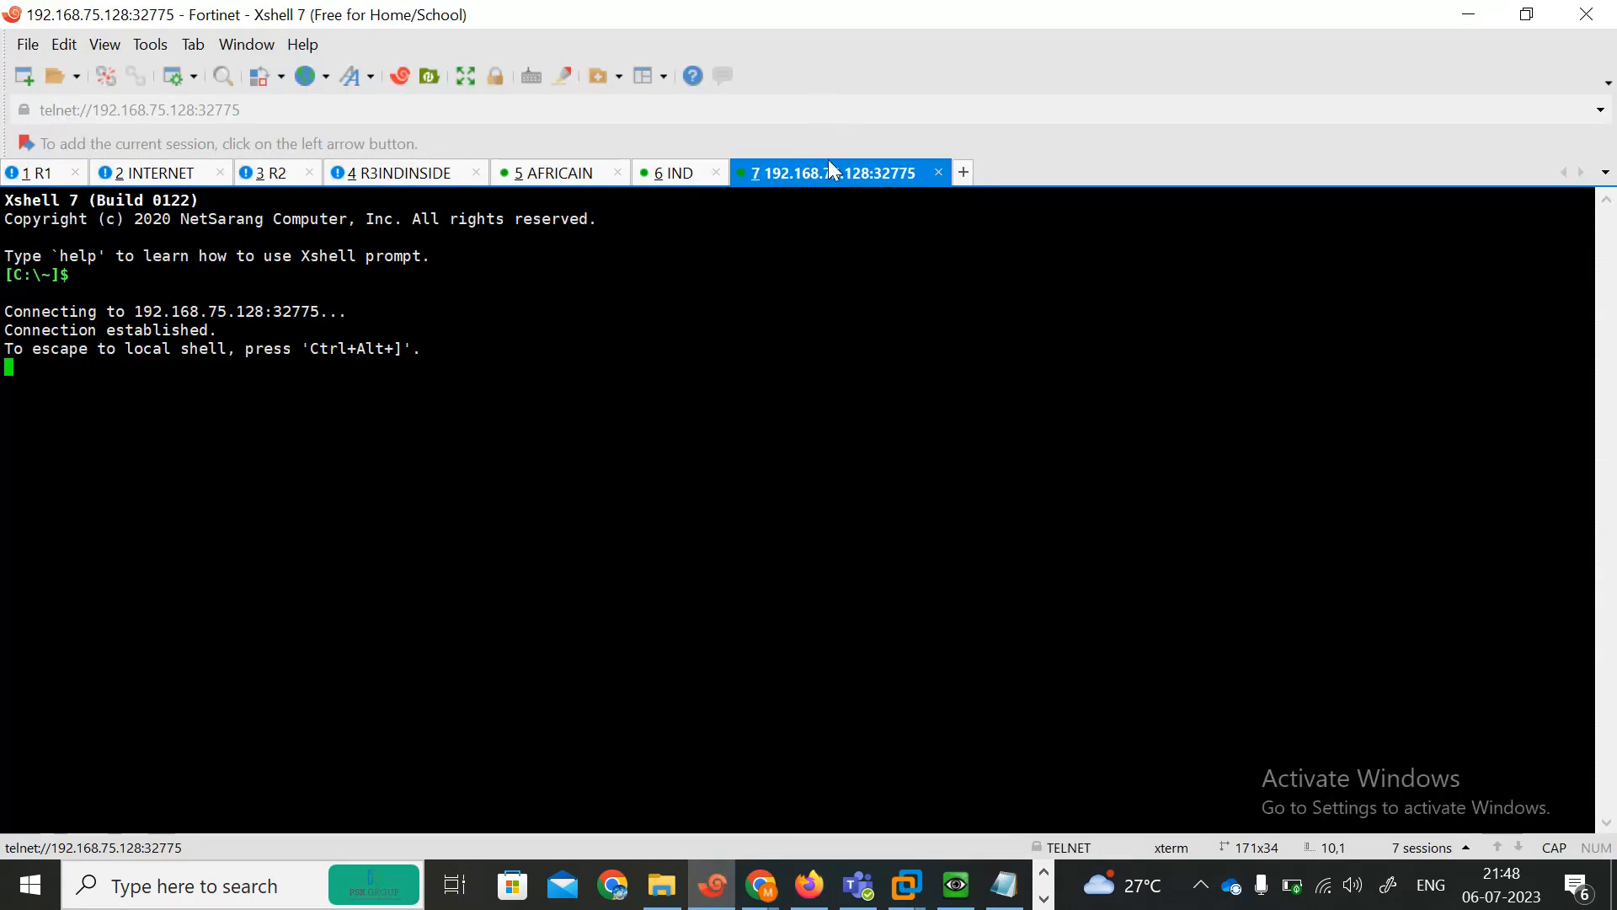
right_click(822, 179)
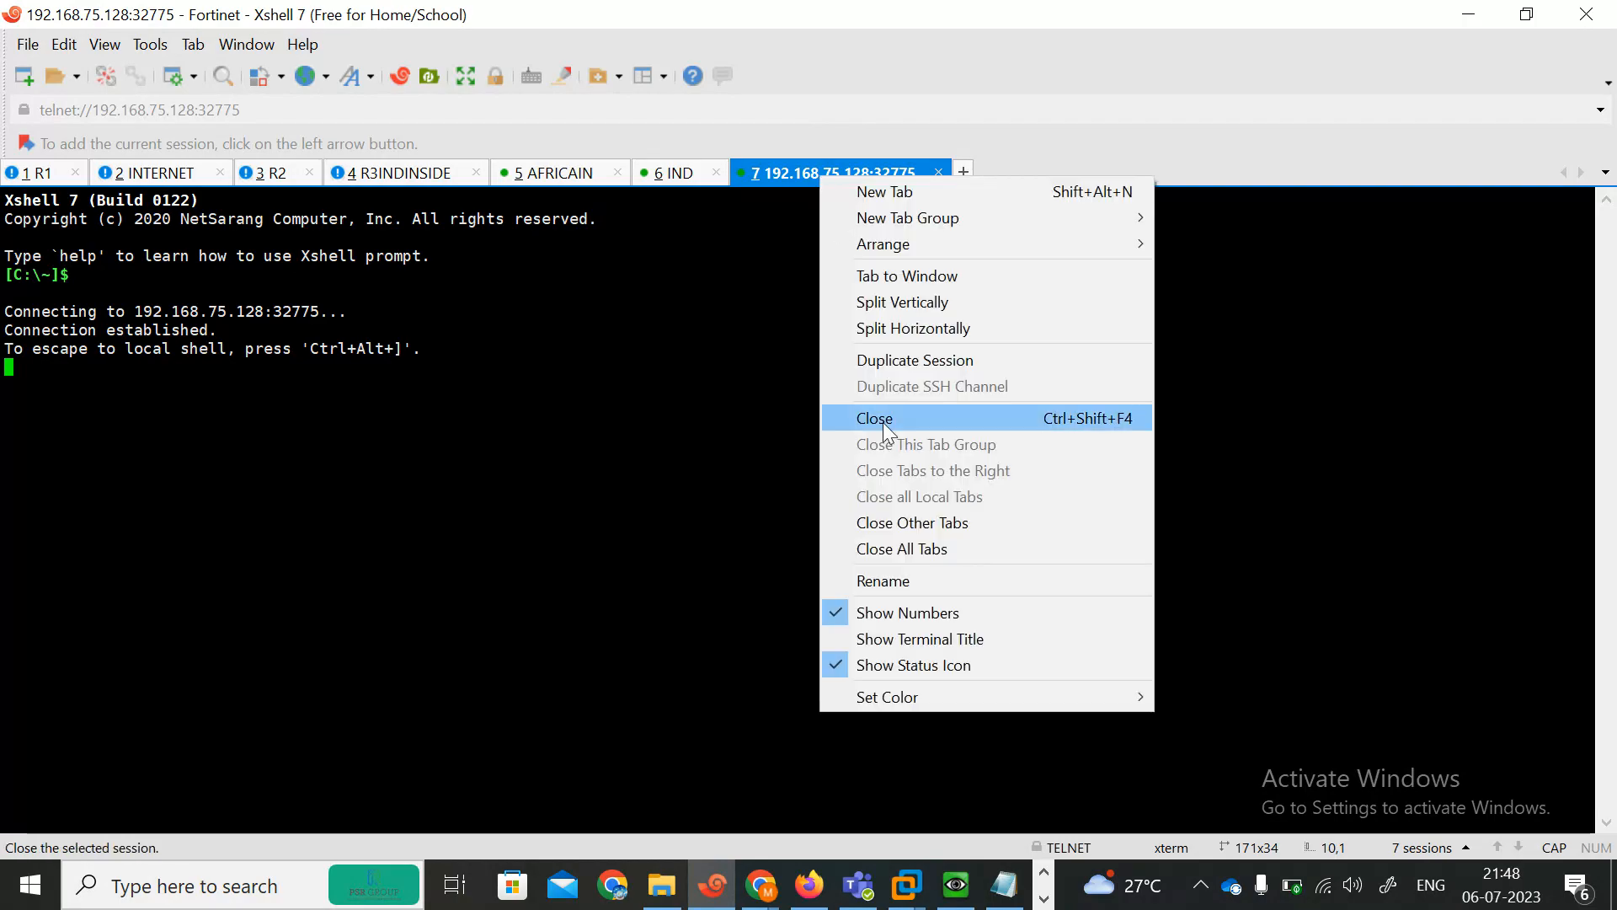
left_click(906, 586)
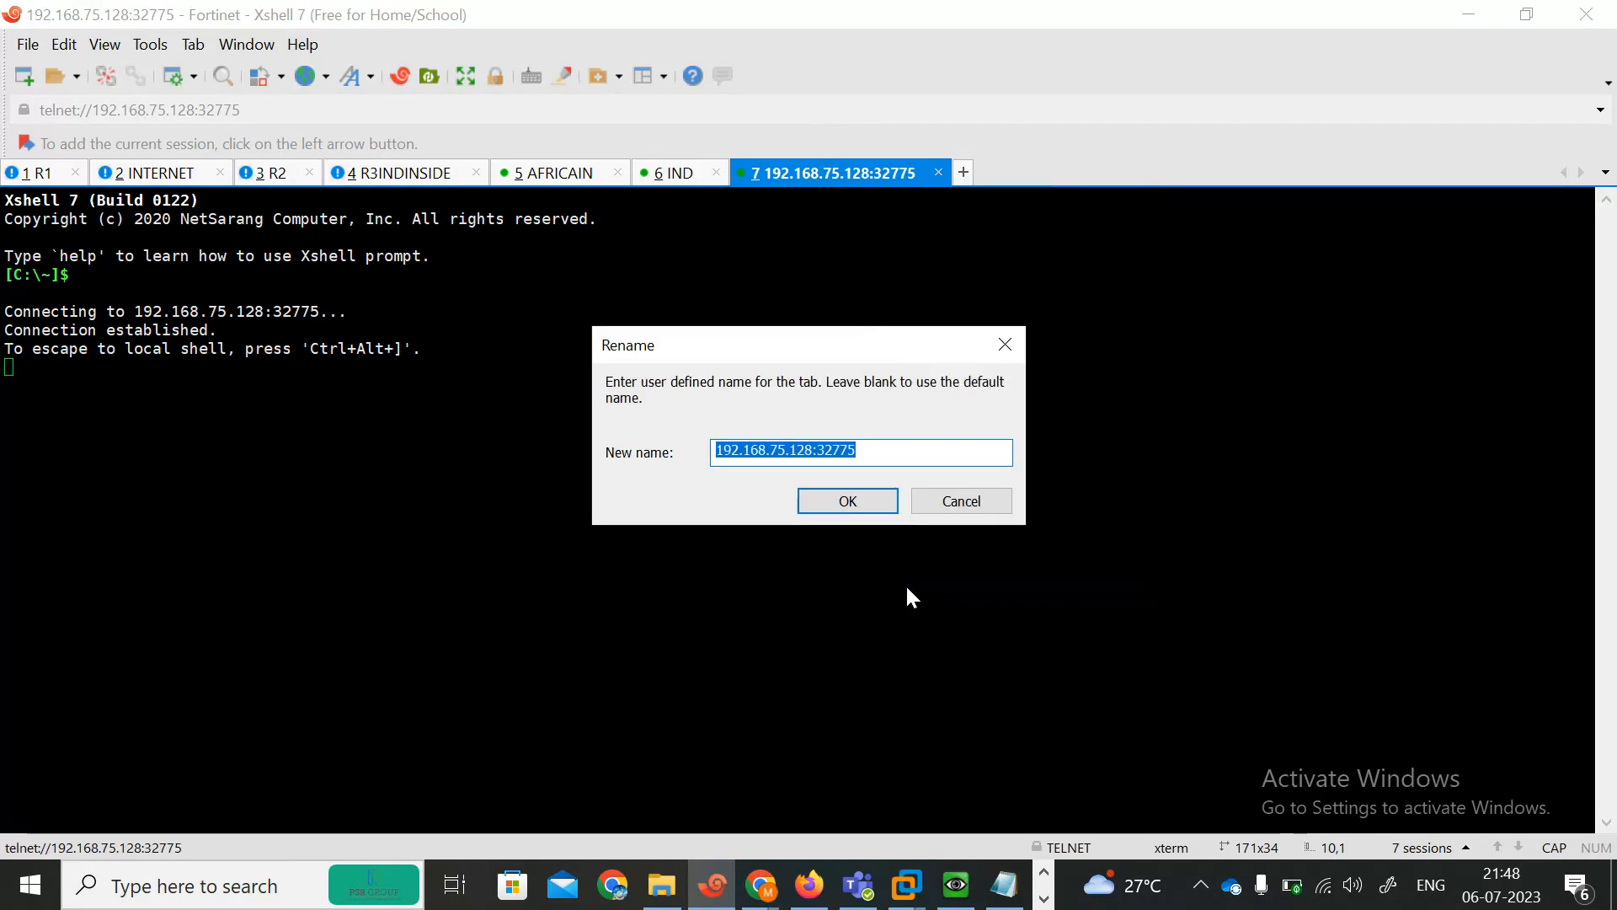
key("BackSpace")
type("AFRICA")
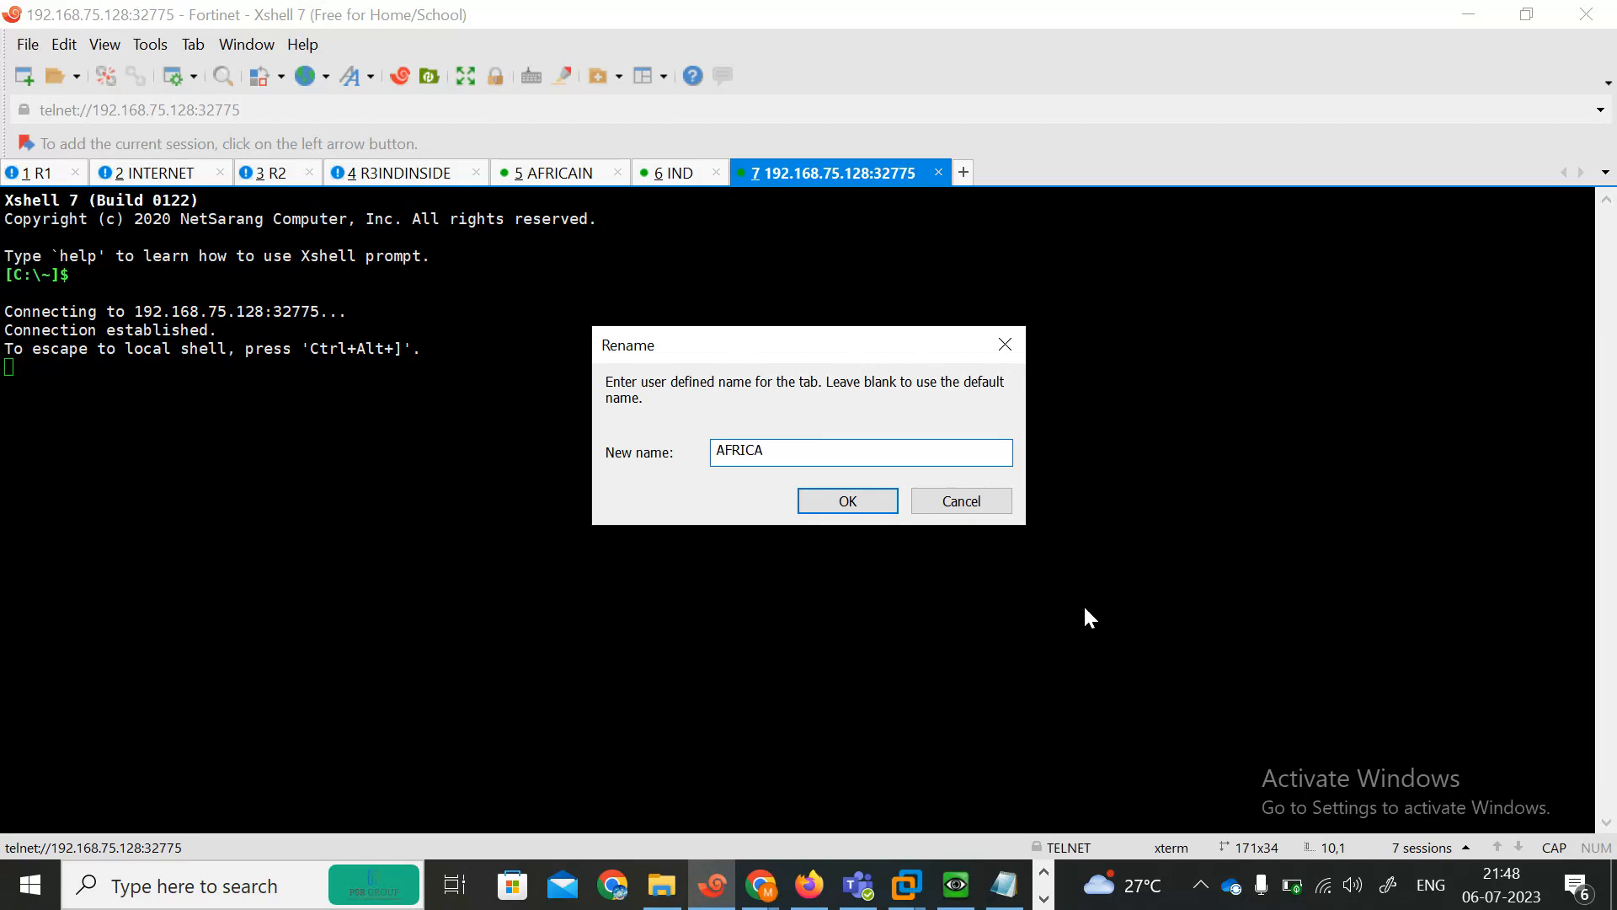
type("F")
left_click(851, 503)
left_click(662, 177)
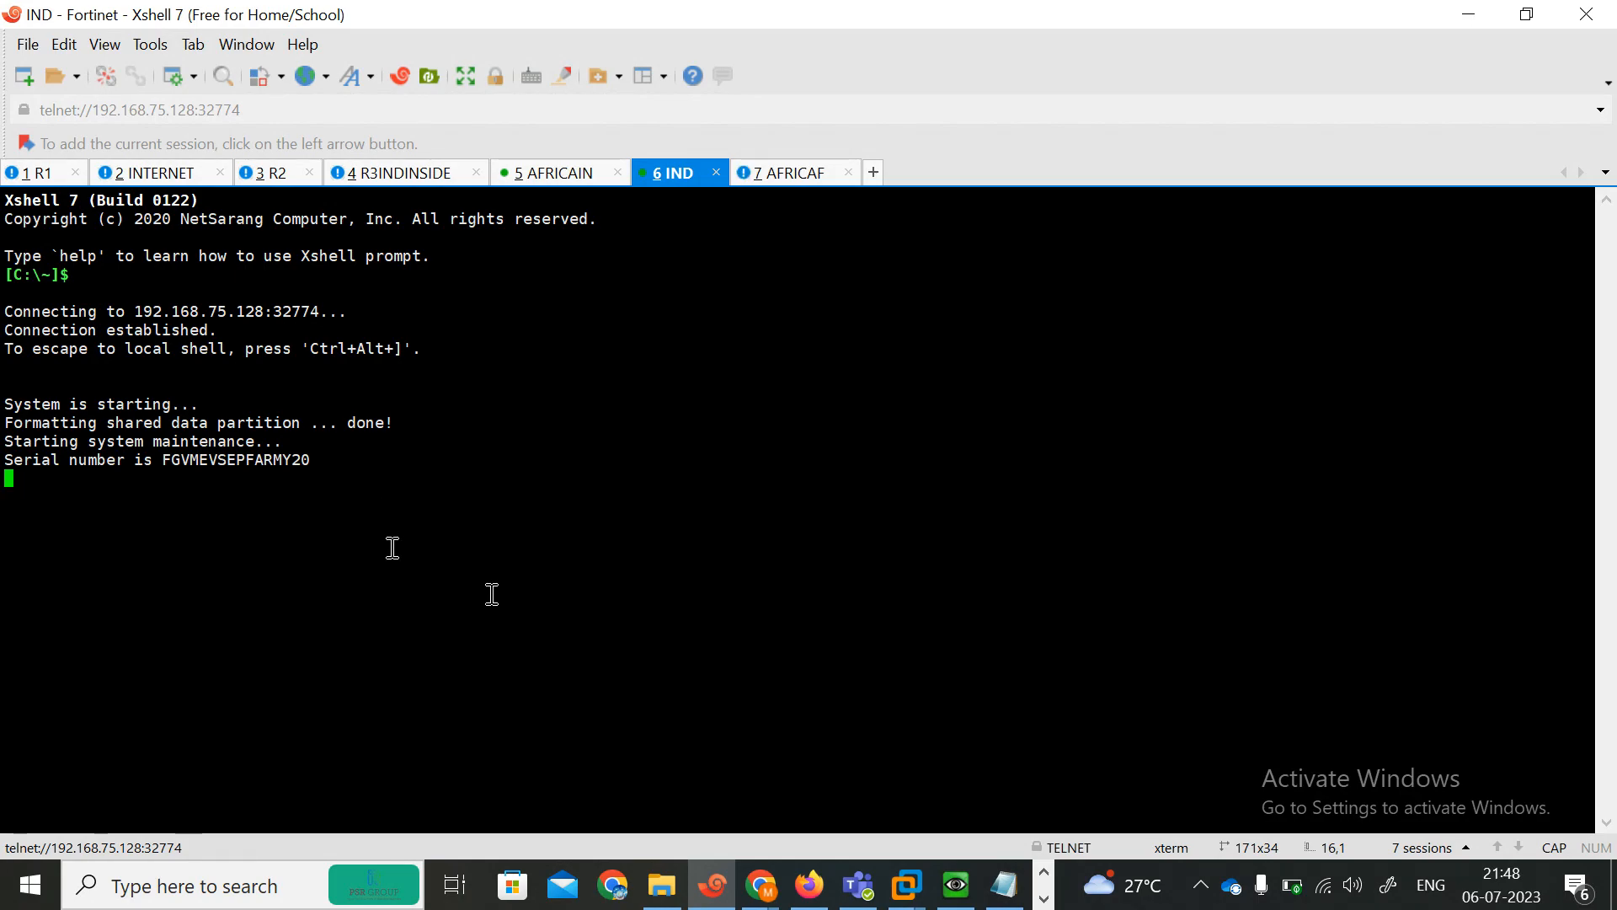
left_click(776, 178)
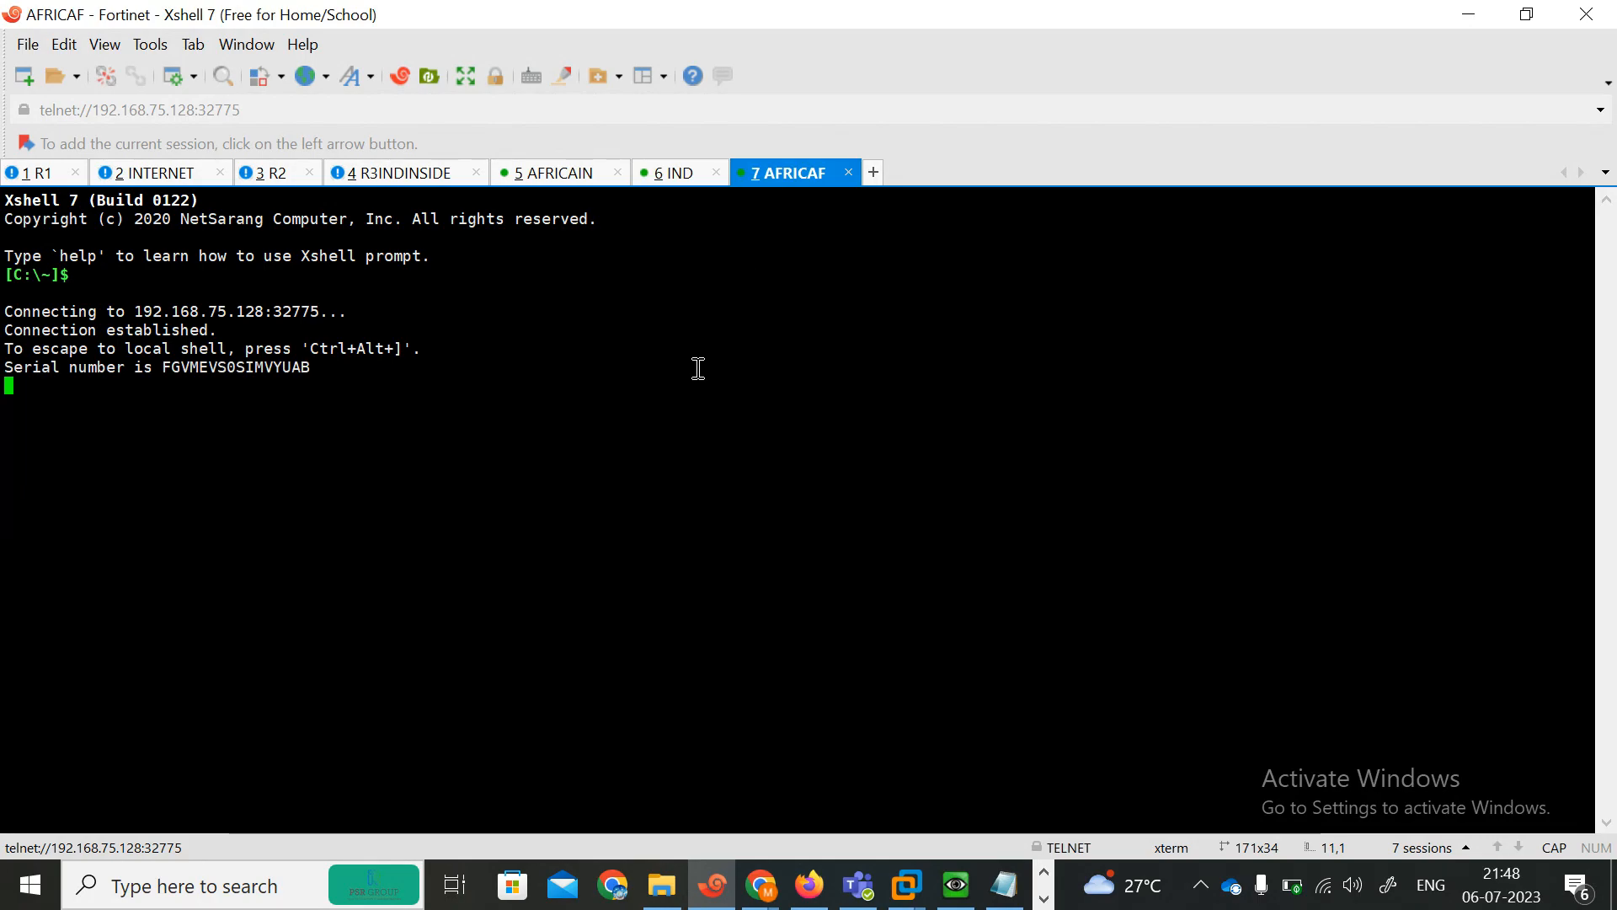
Switch to the Google Meet call, admit the participant waiting to join, and close the people list.
left_click(755, 905)
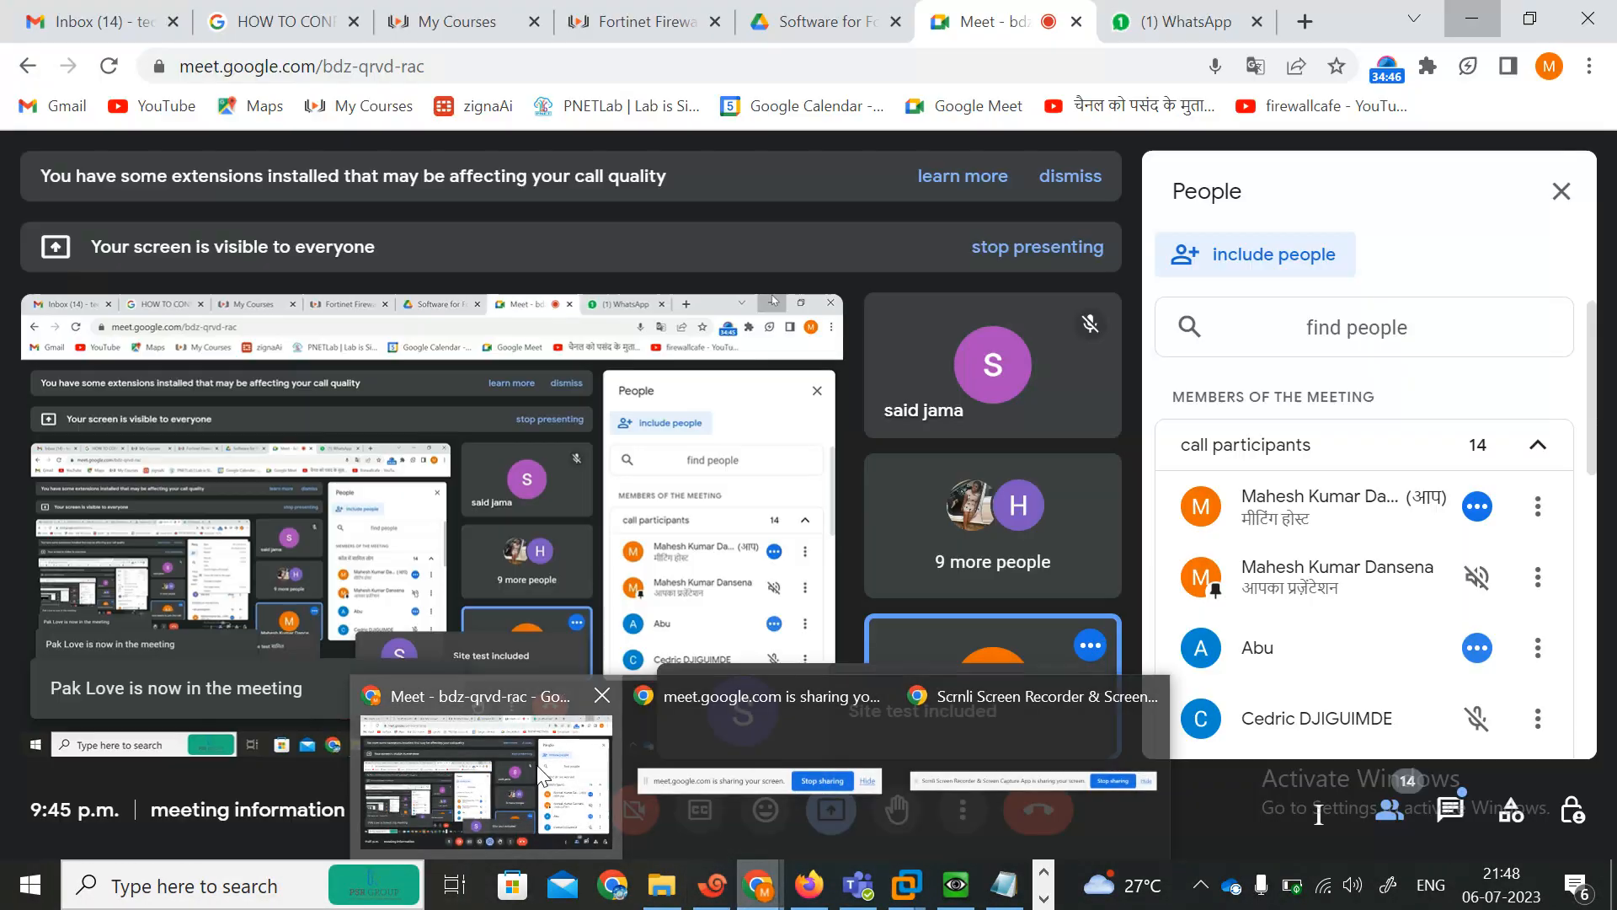
left_click(505, 771)
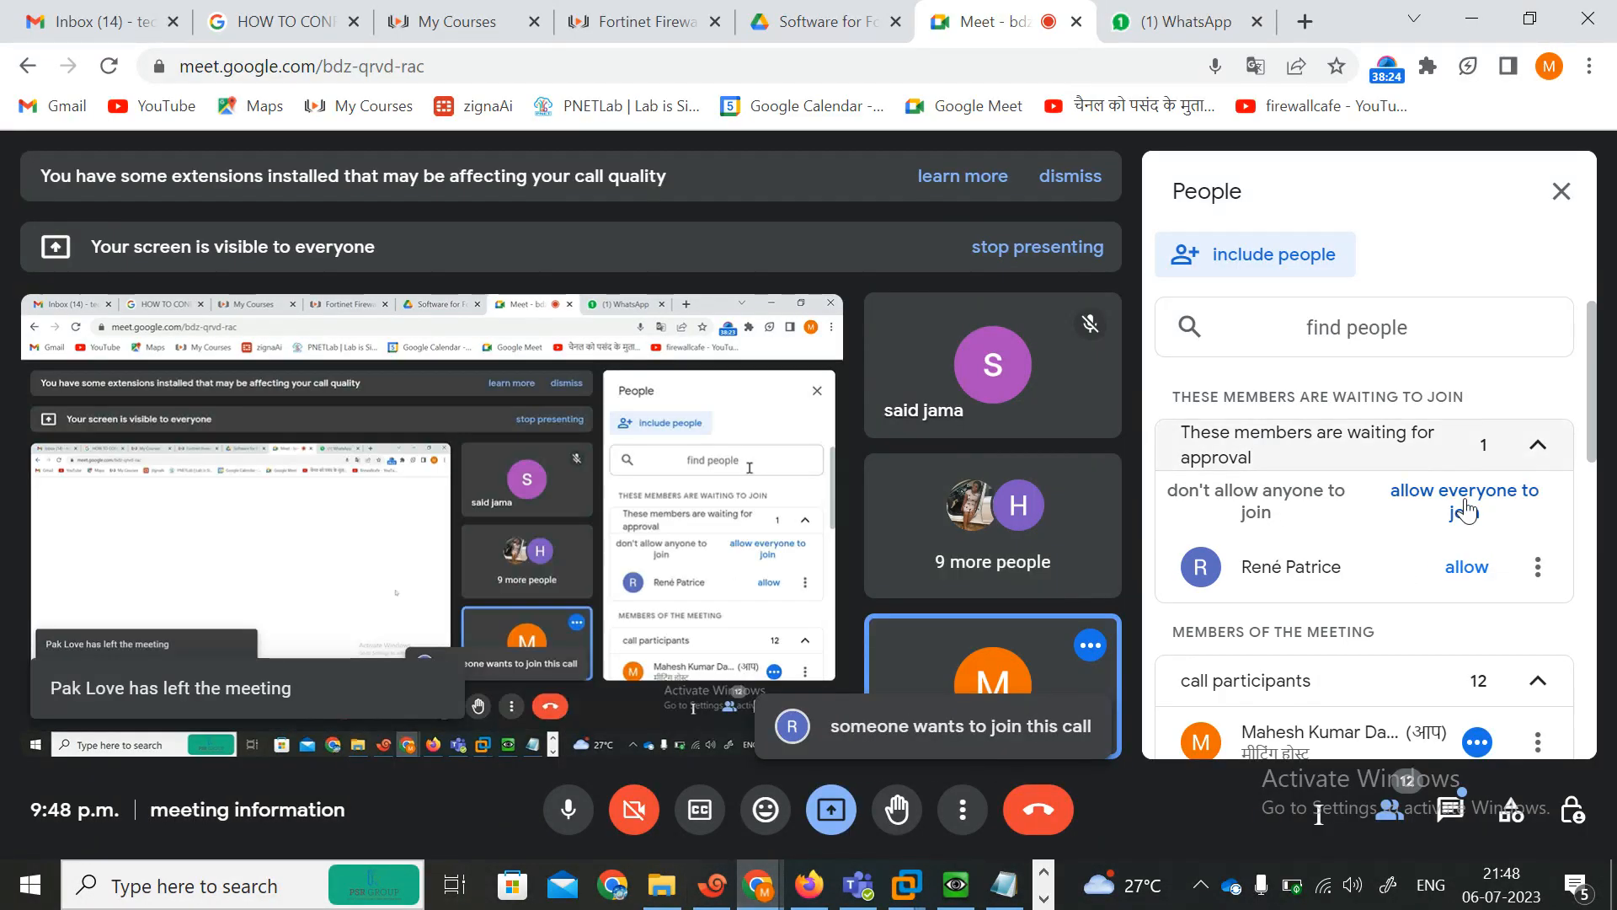
left_click(1470, 569)
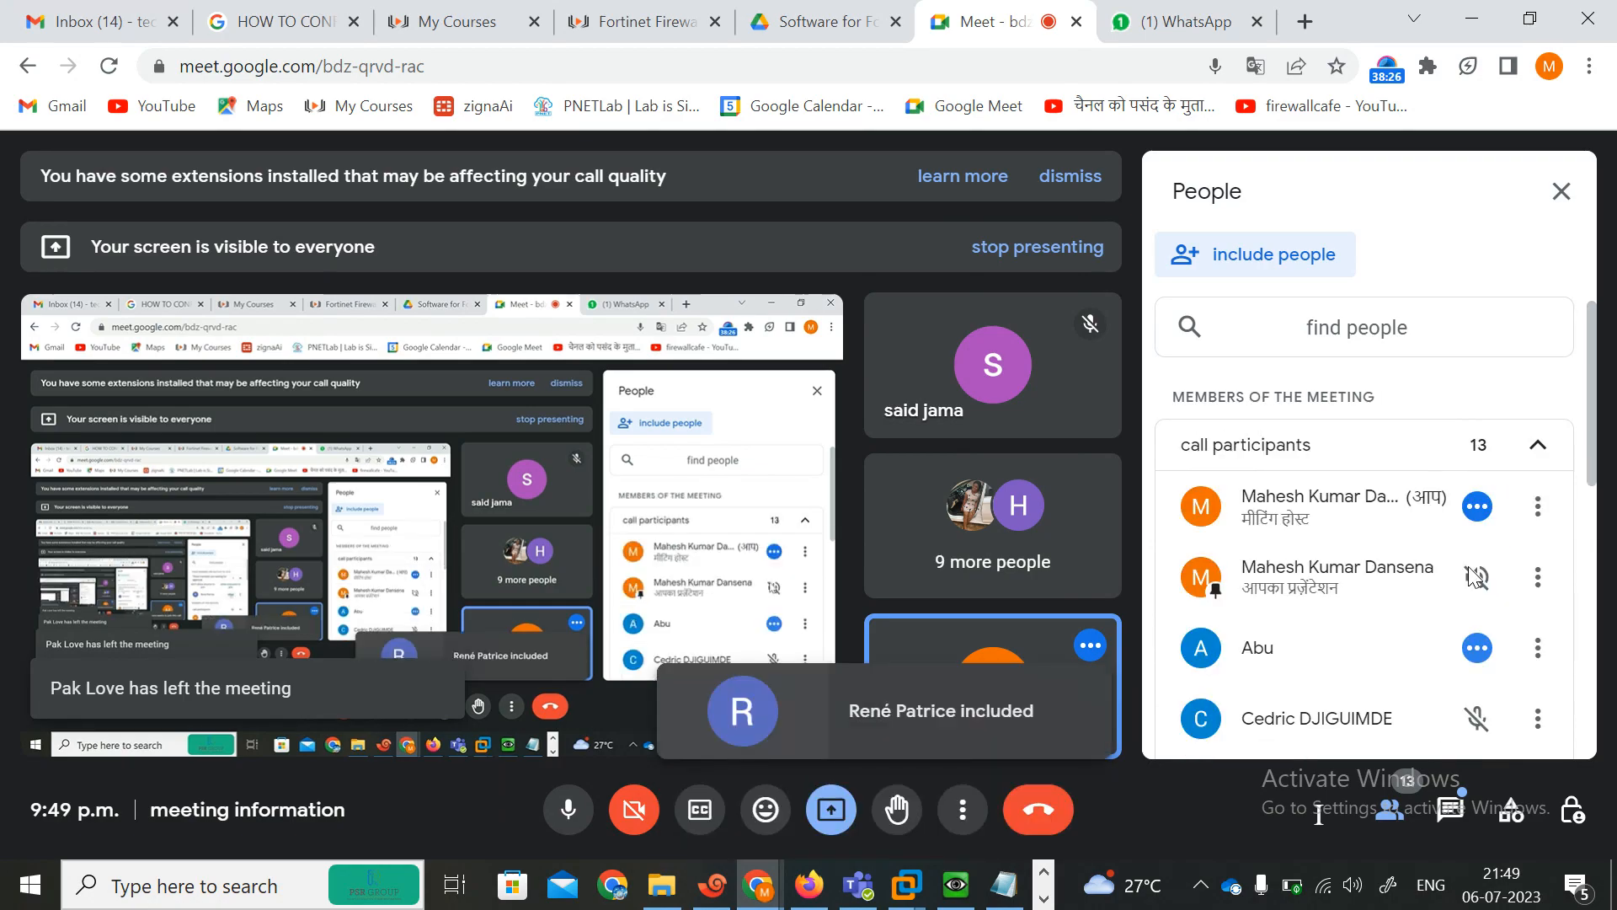
left_click(1565, 194)
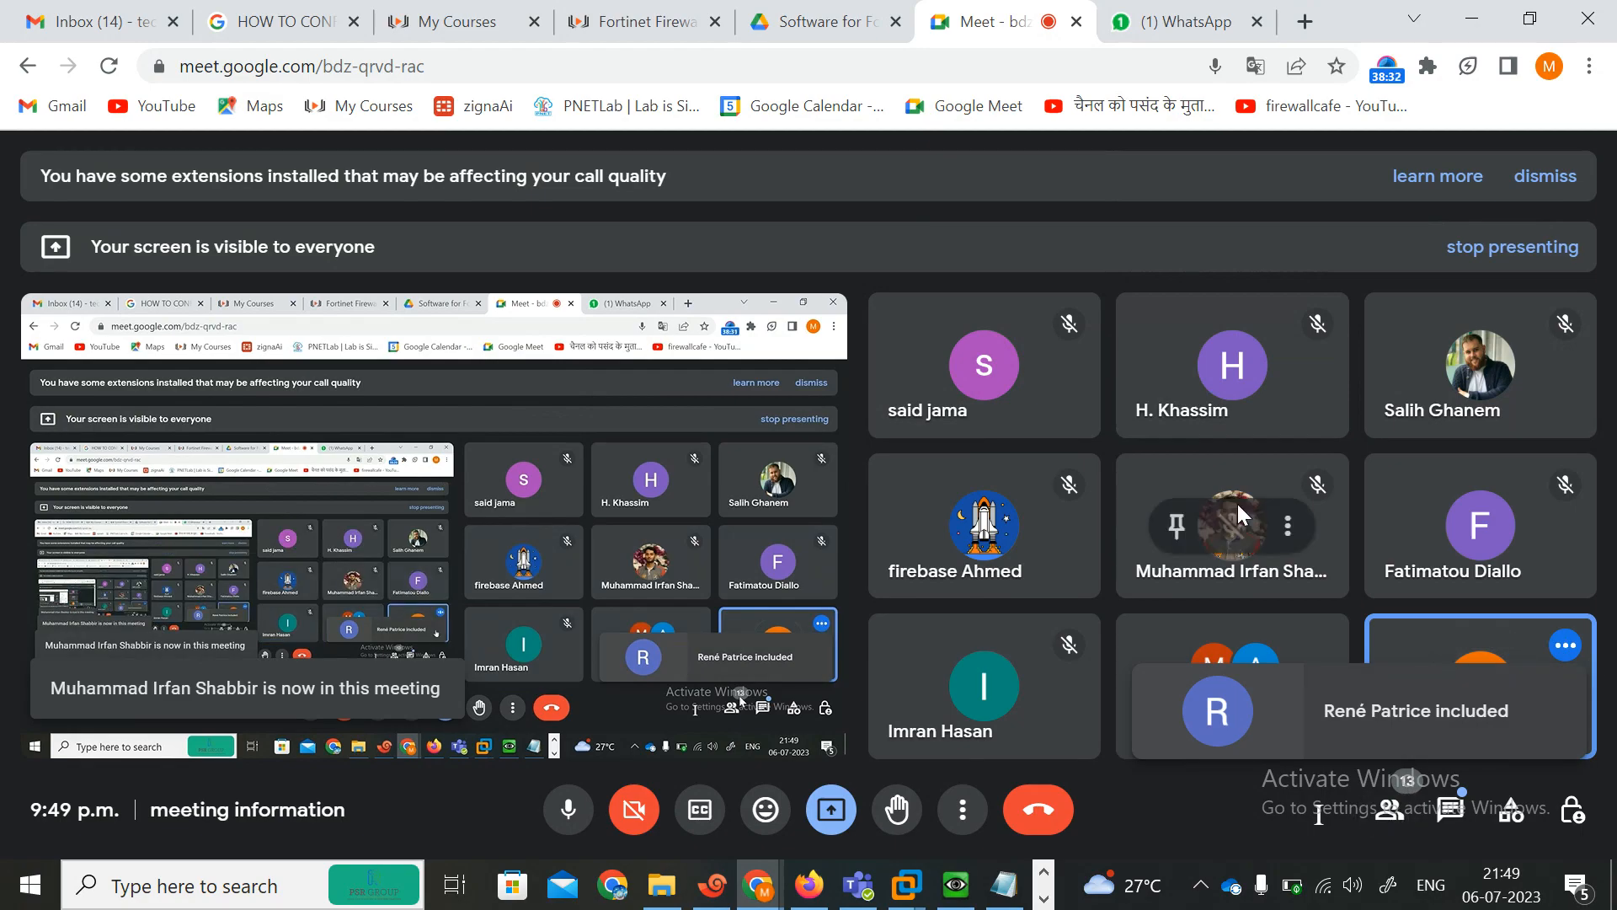
mouse_move(965, 518)
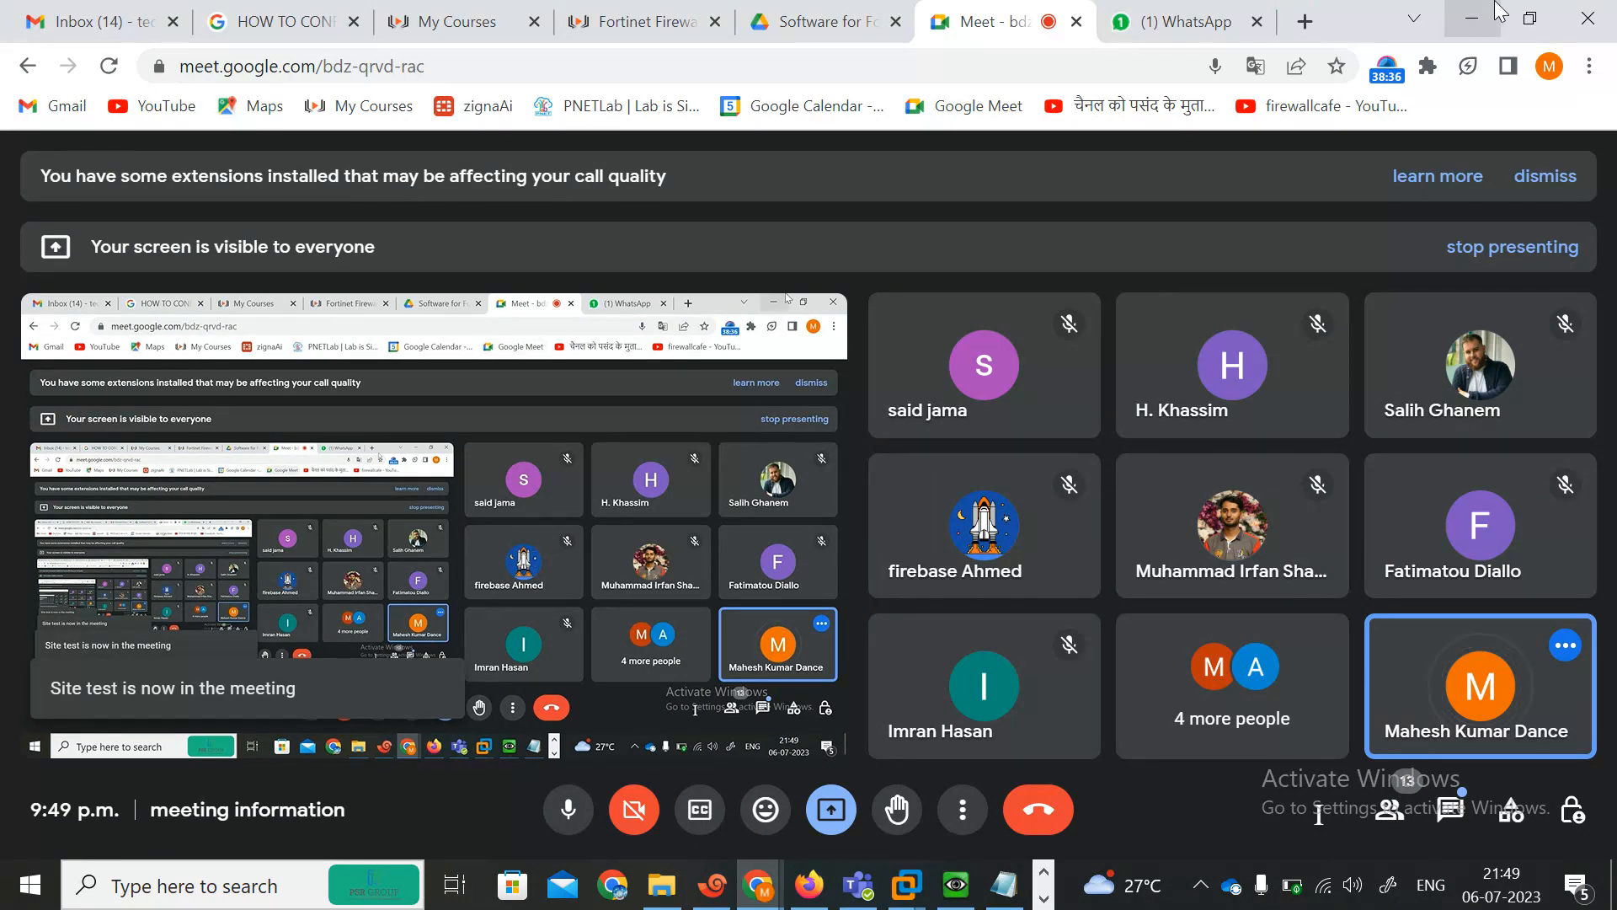
left_click(808, 885)
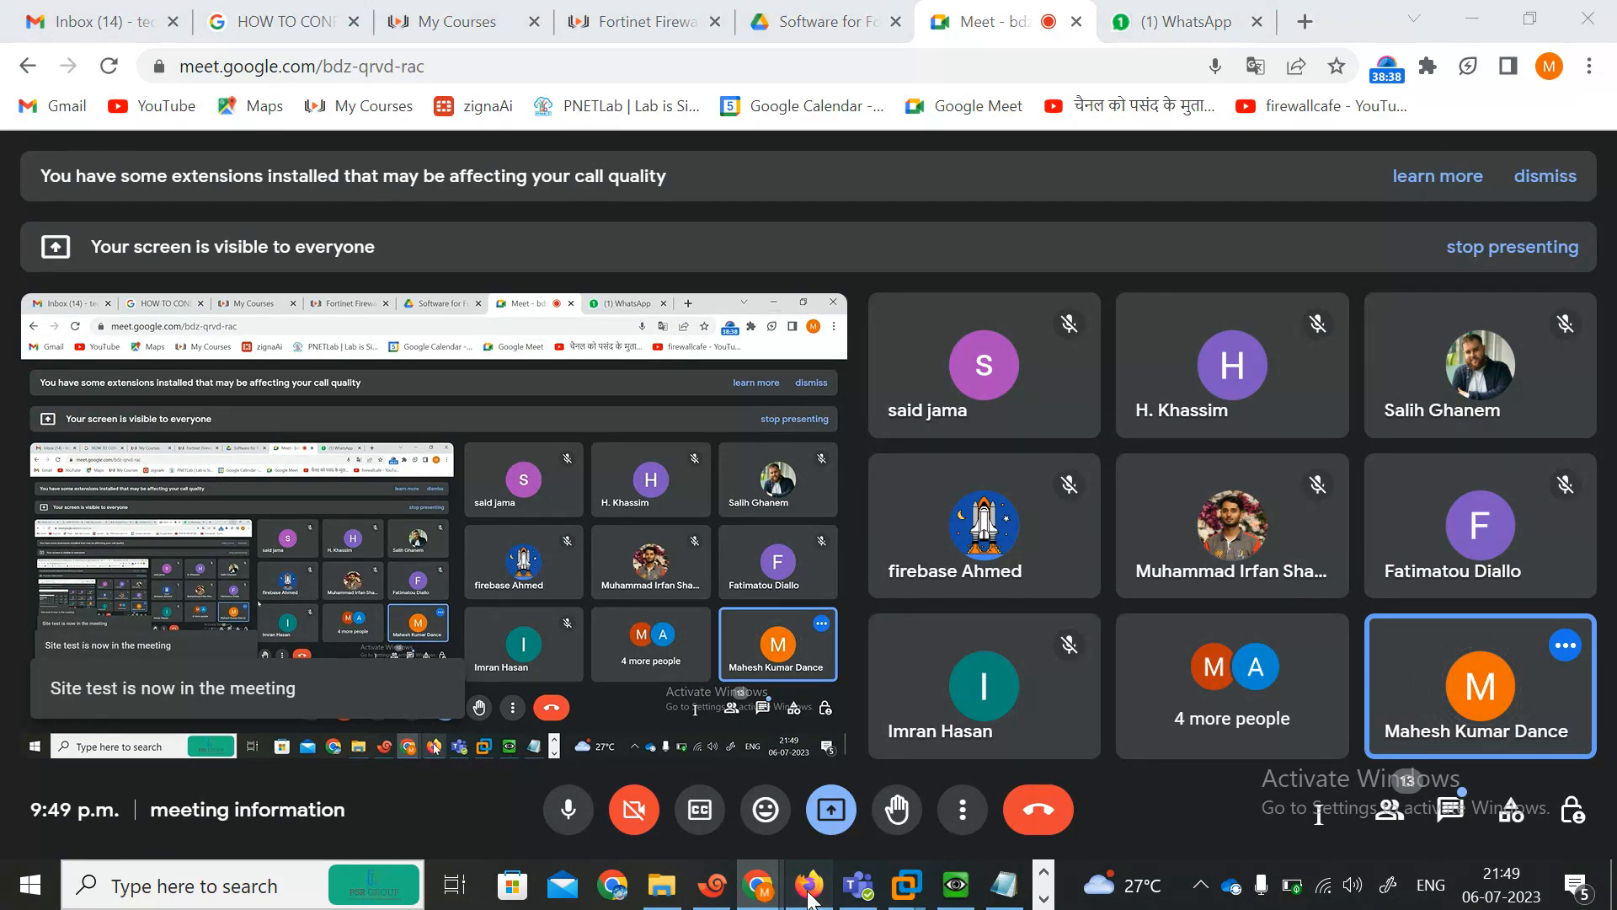
left_click(1560, 658)
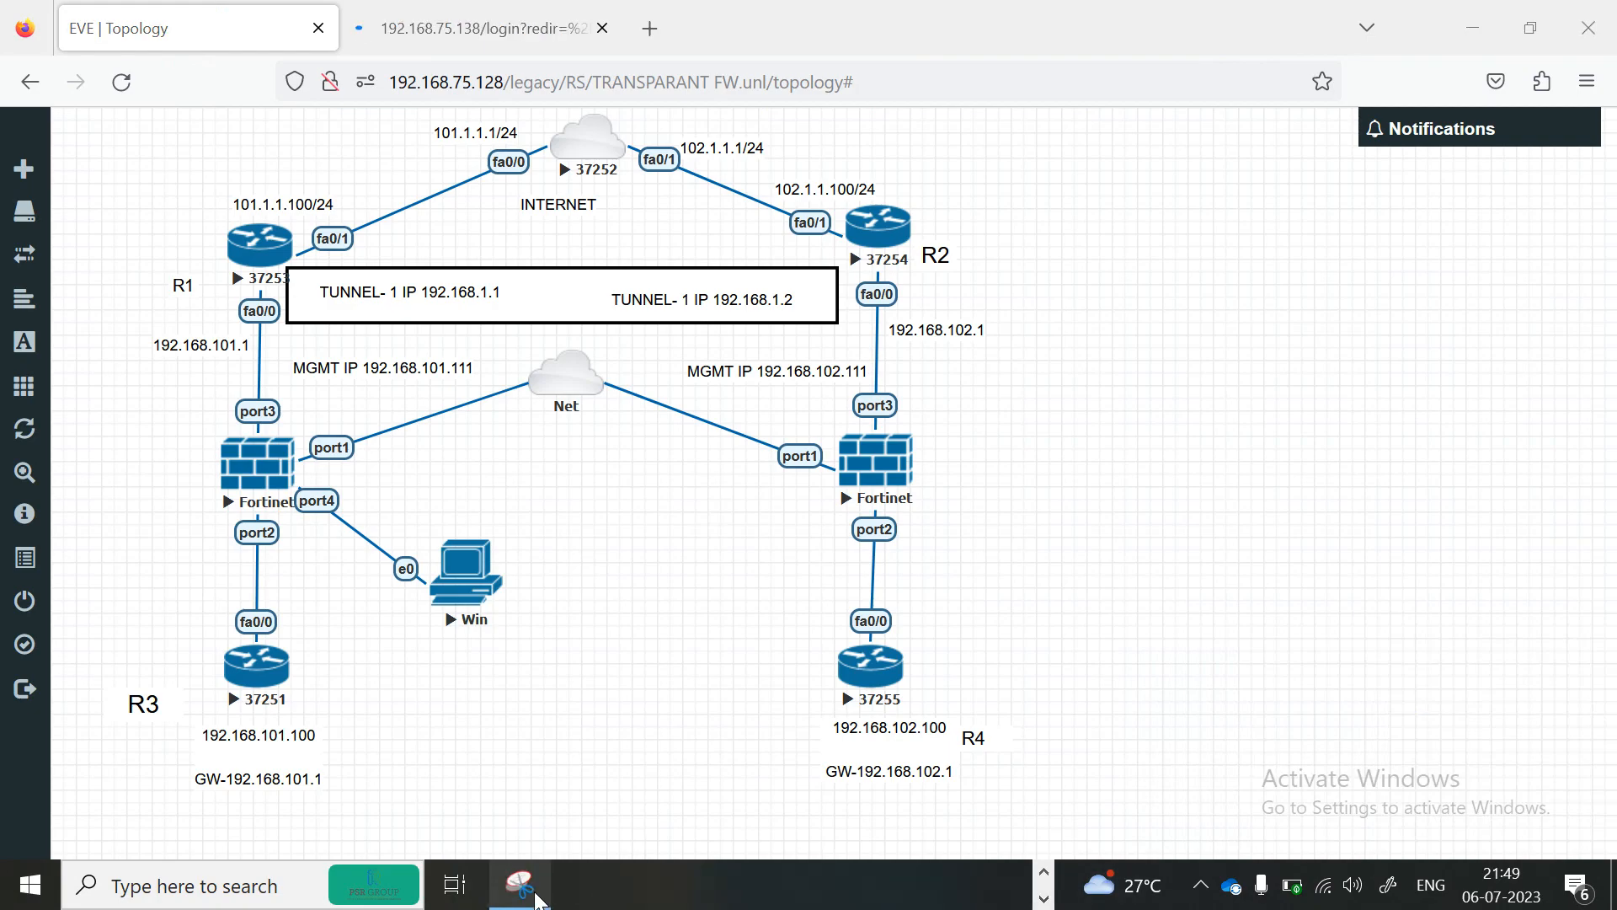
left_click(524, 808)
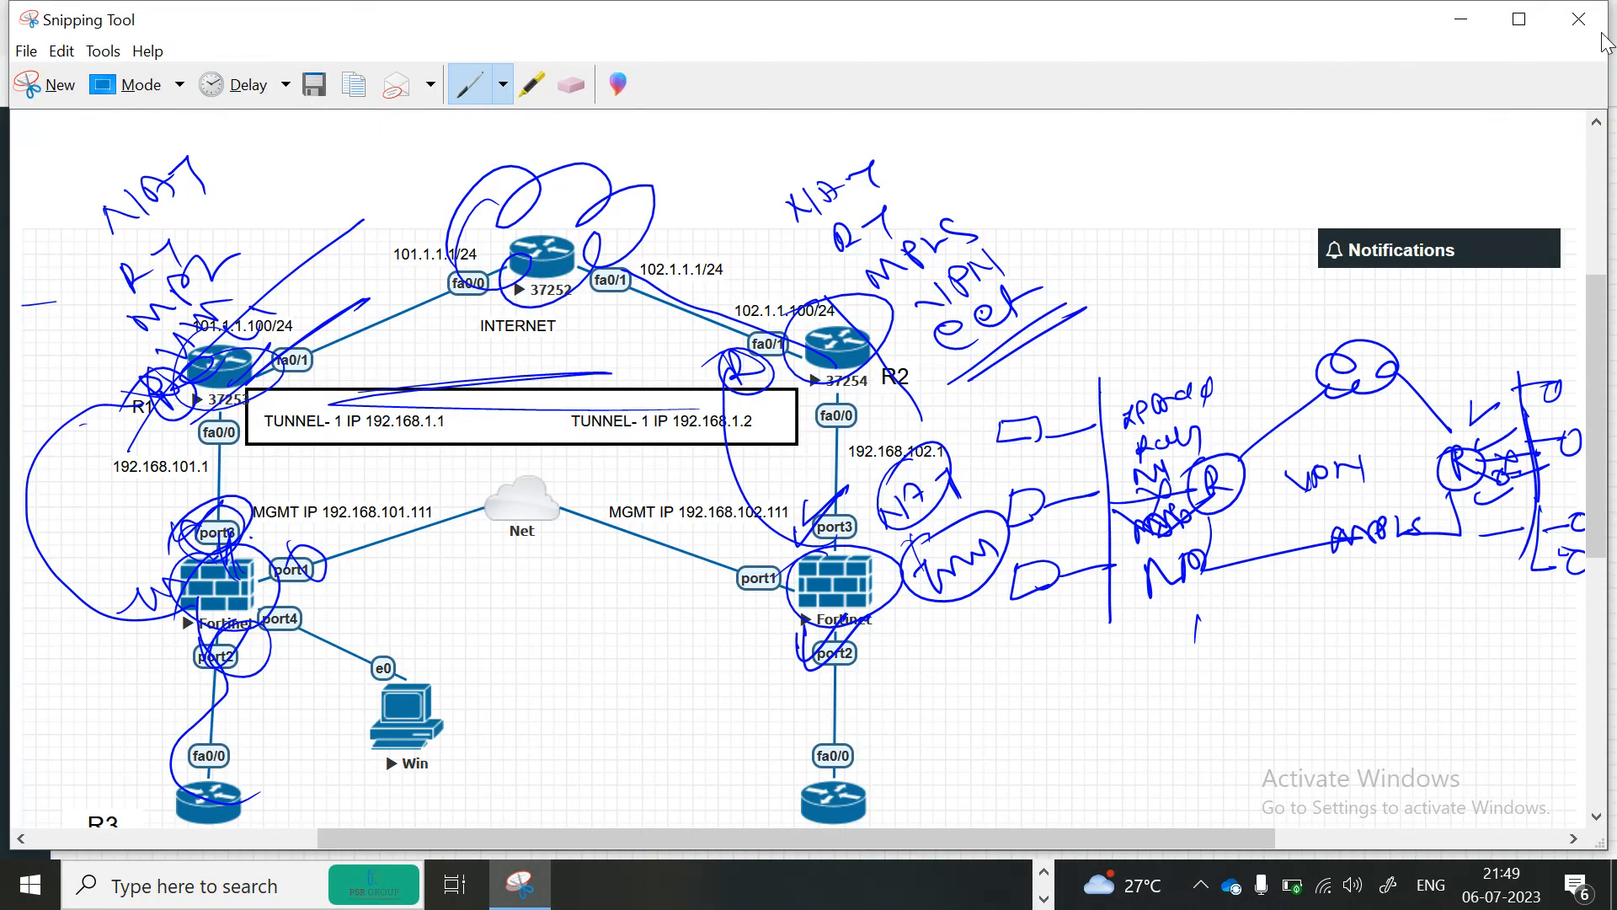
left_click(1591, 22)
left_click(908, 463)
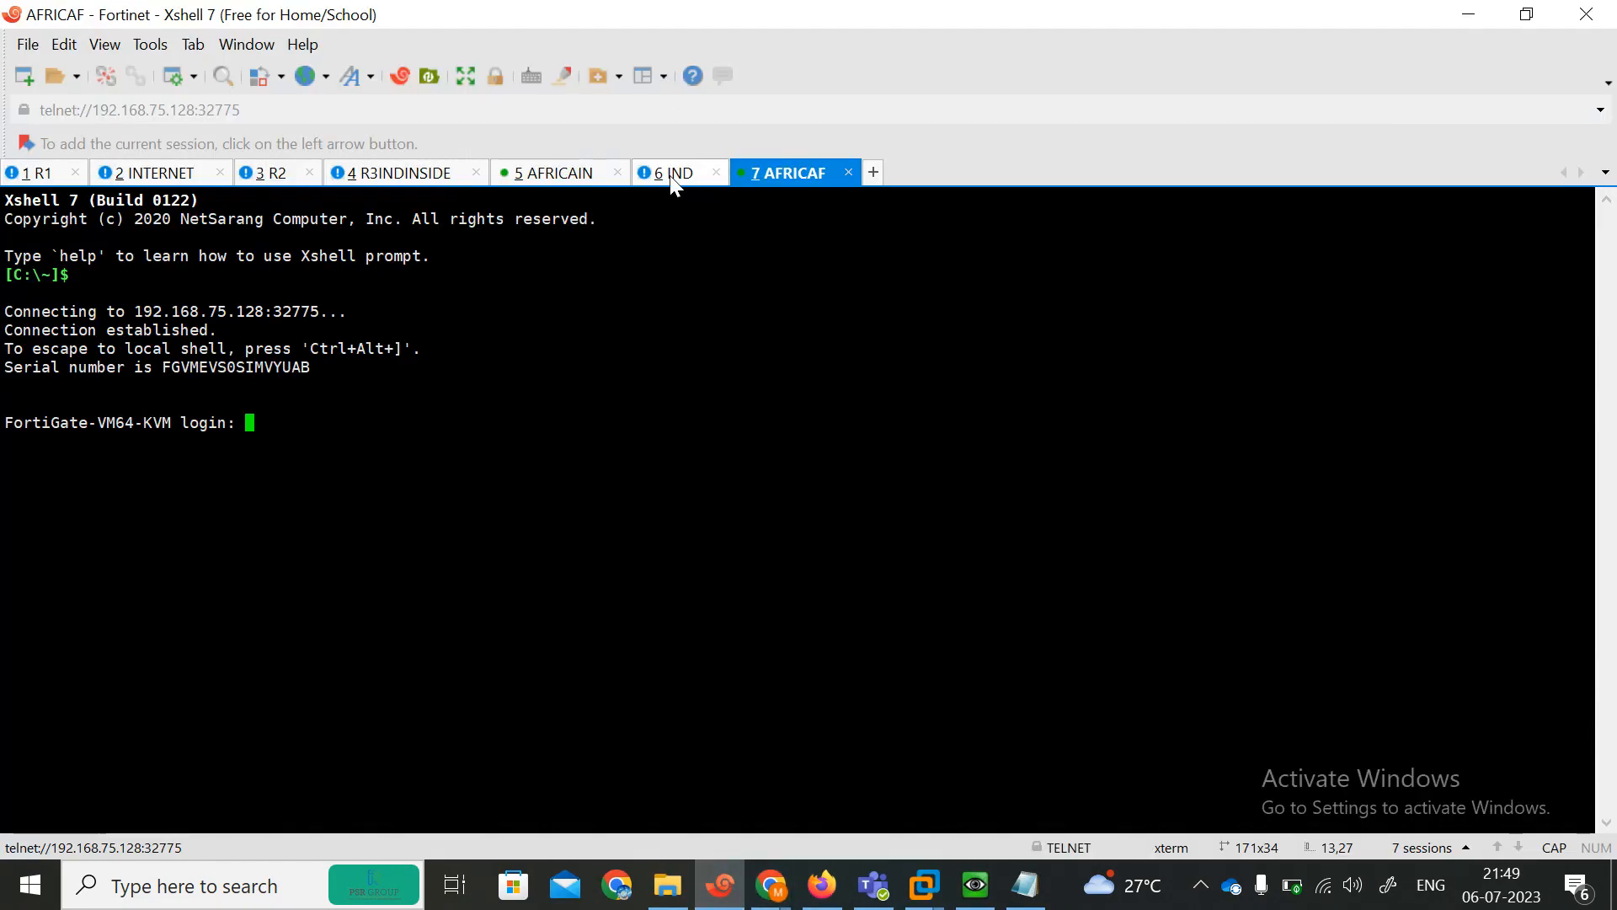
Log in to the IND FortiGate console as admin and answer the forced new-password and confirm-password prompts.
left_click(674, 178)
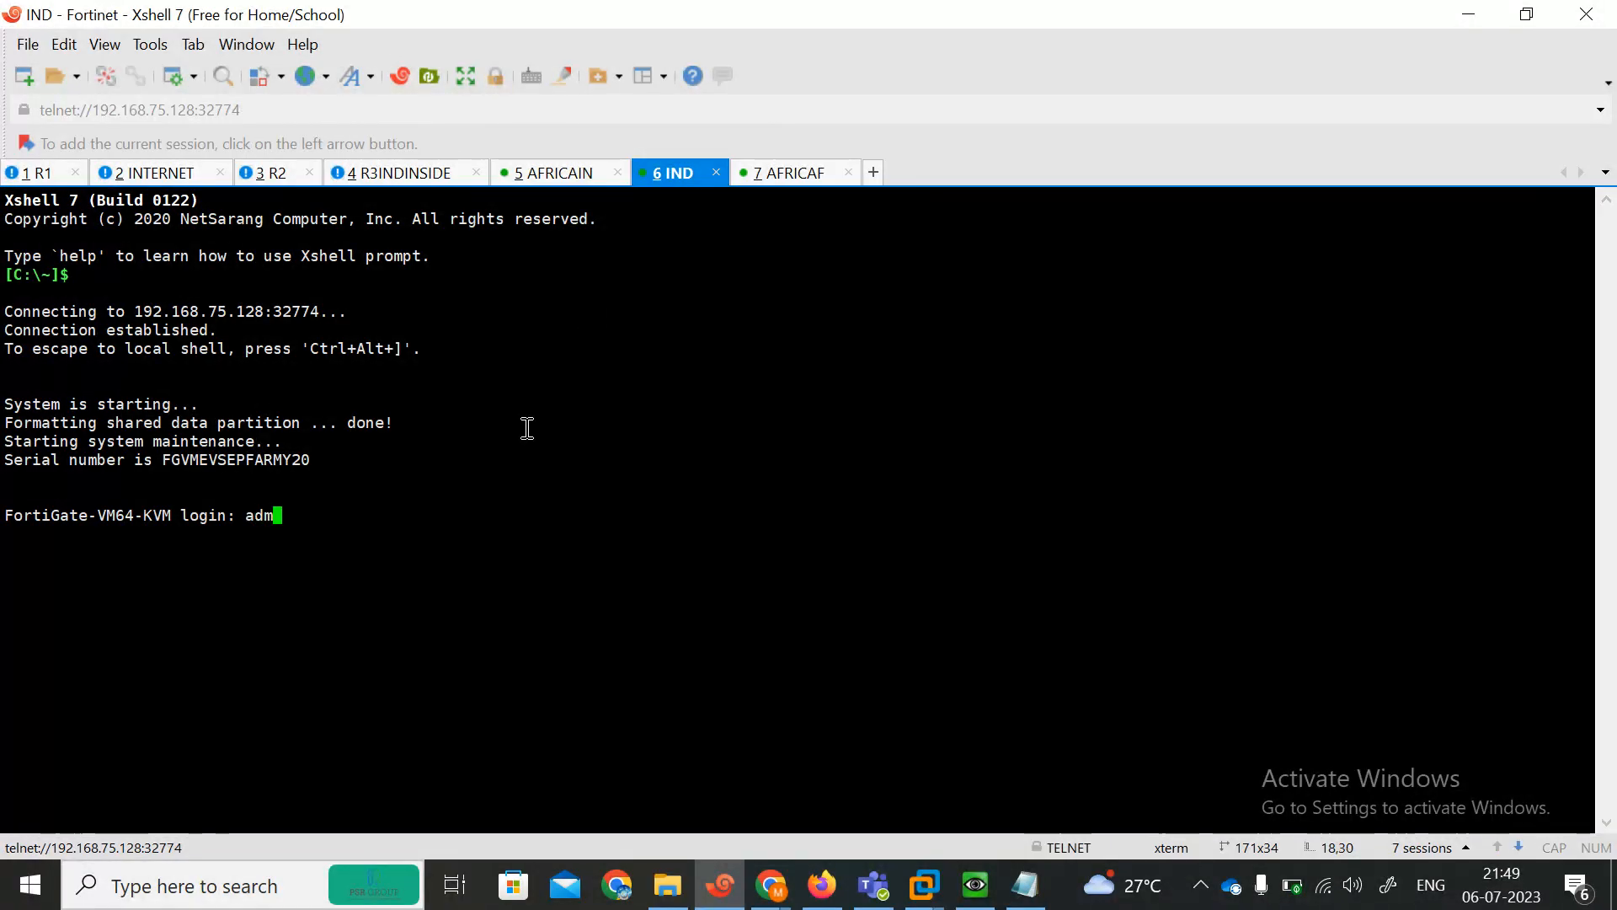
type("admin")
key("Return")
key("Return")
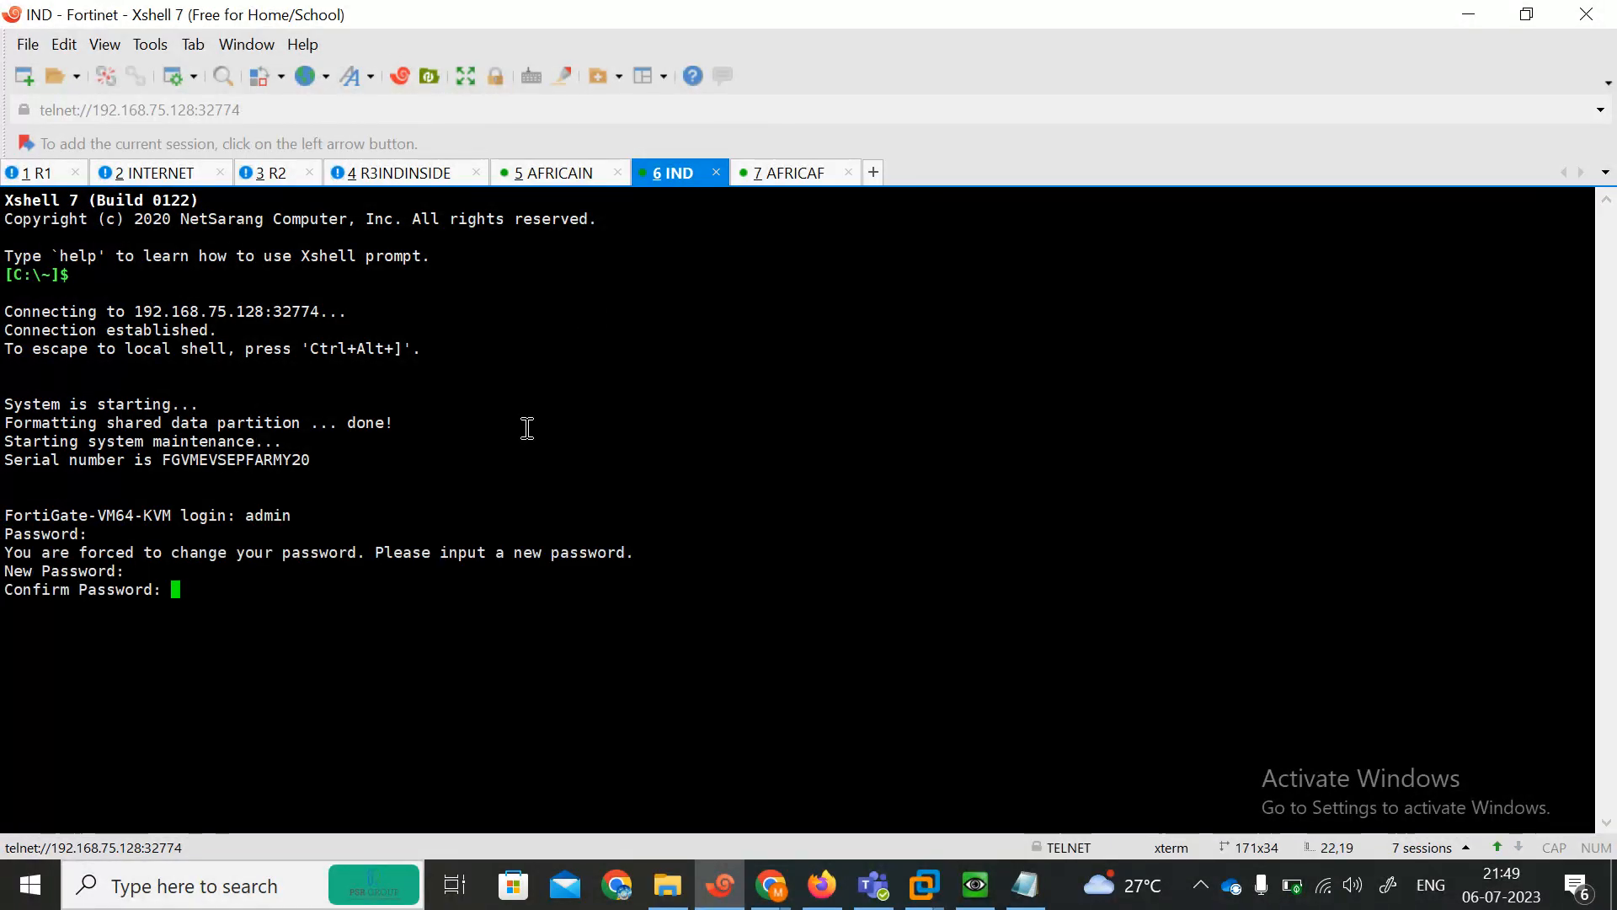
key("Return")
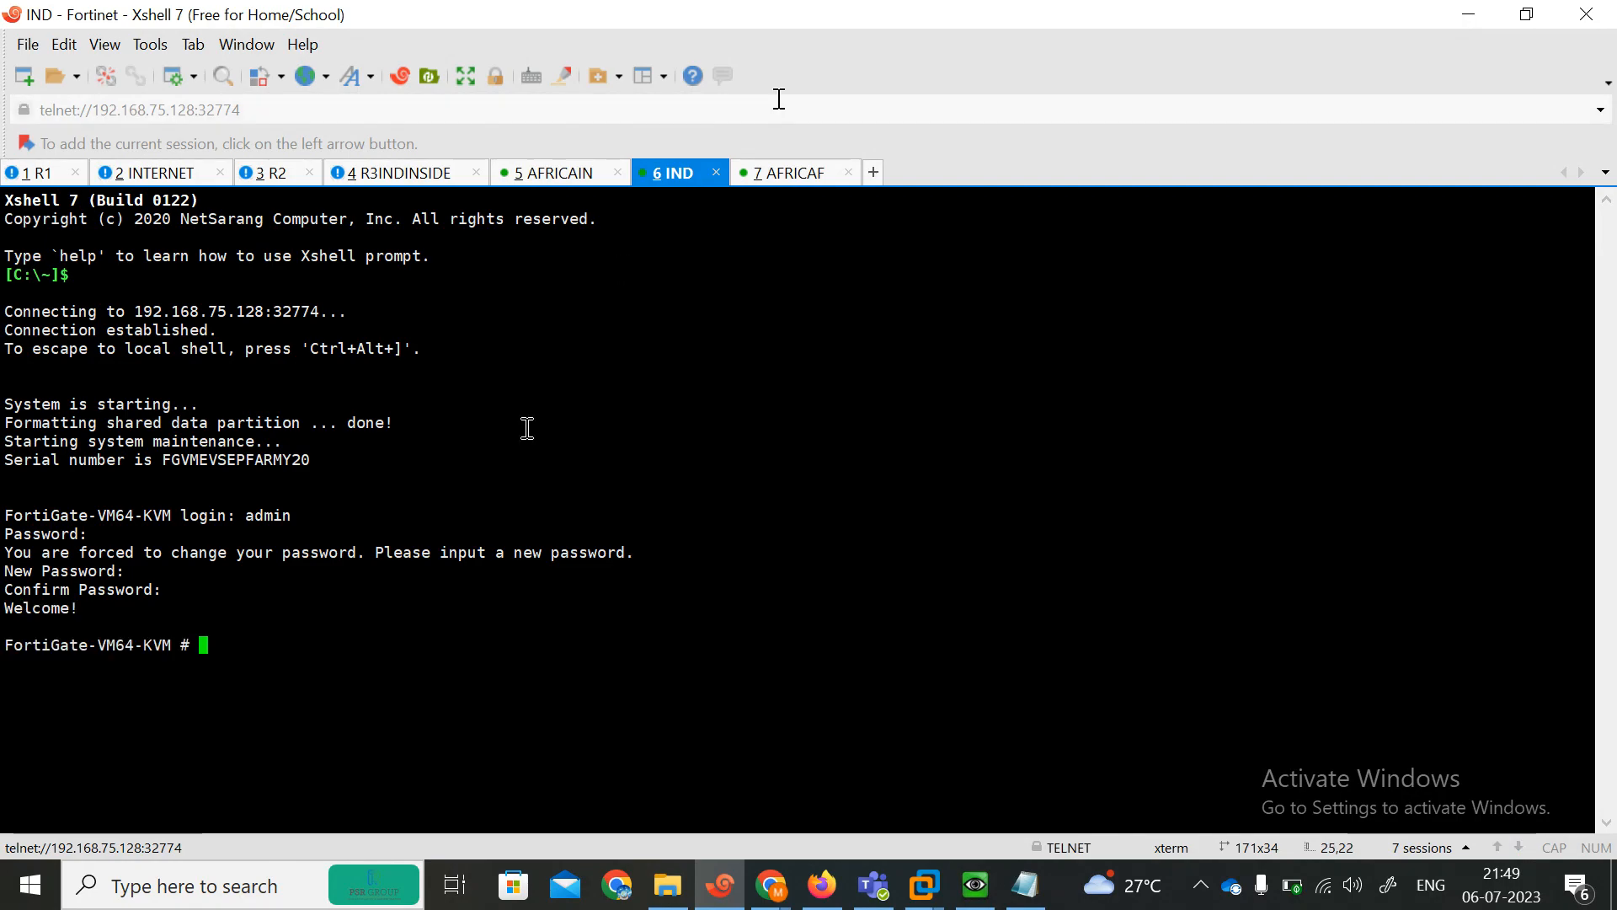
Log in to the AFRICAF FortiGate console as admin and answer the forced new-password and confirm-password prompts.
left_click(785, 173)
key("Return")
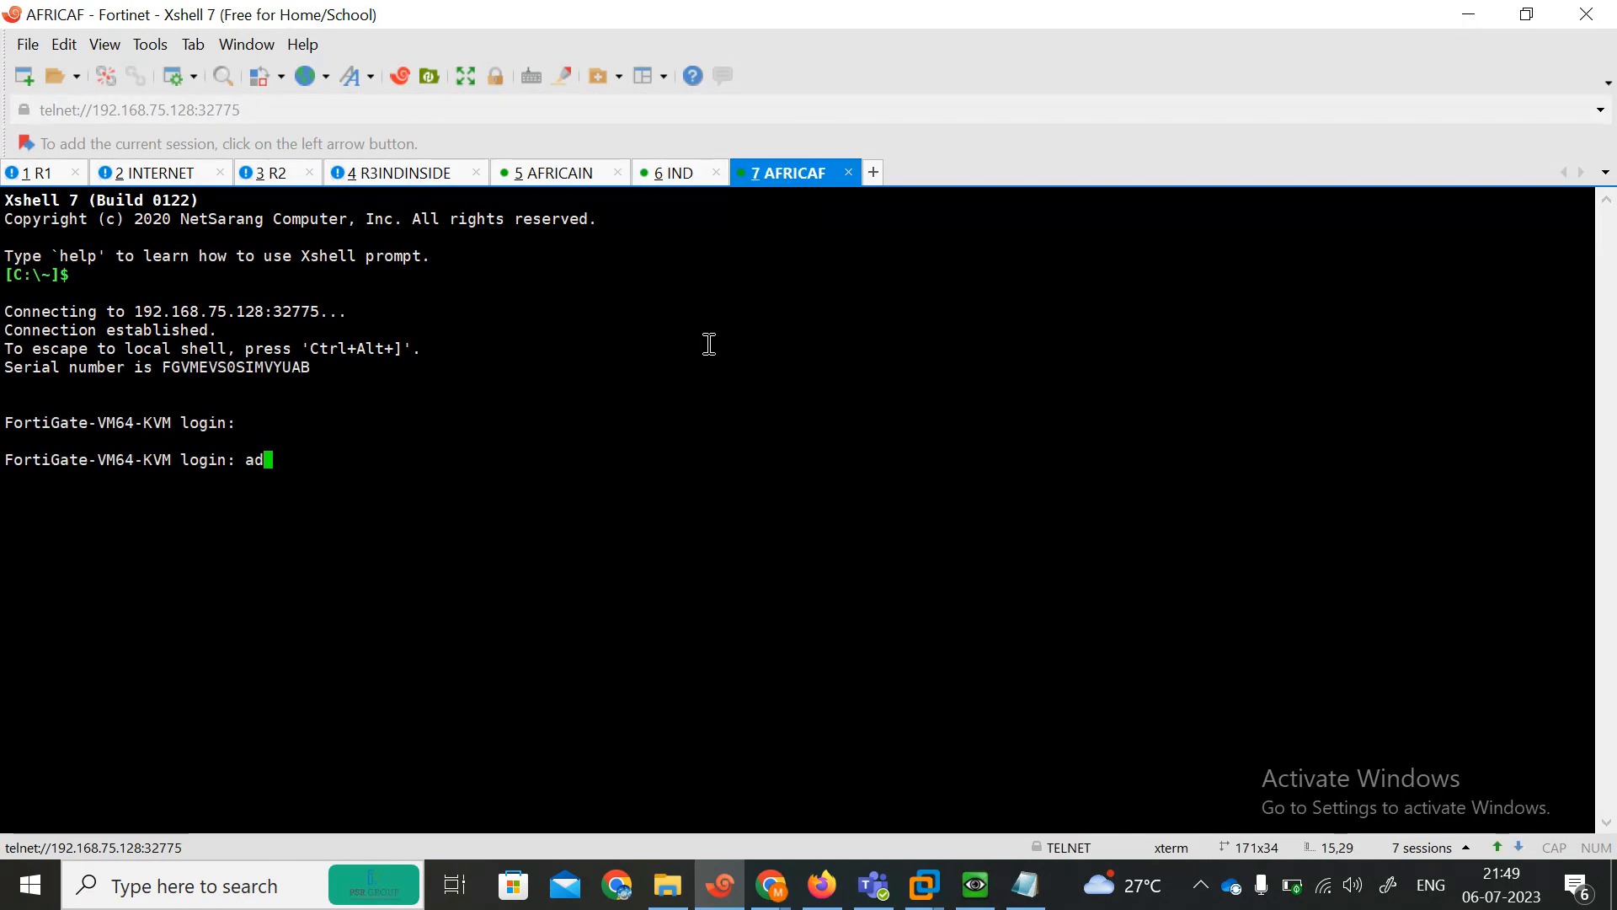
key("Return")
key("Return")
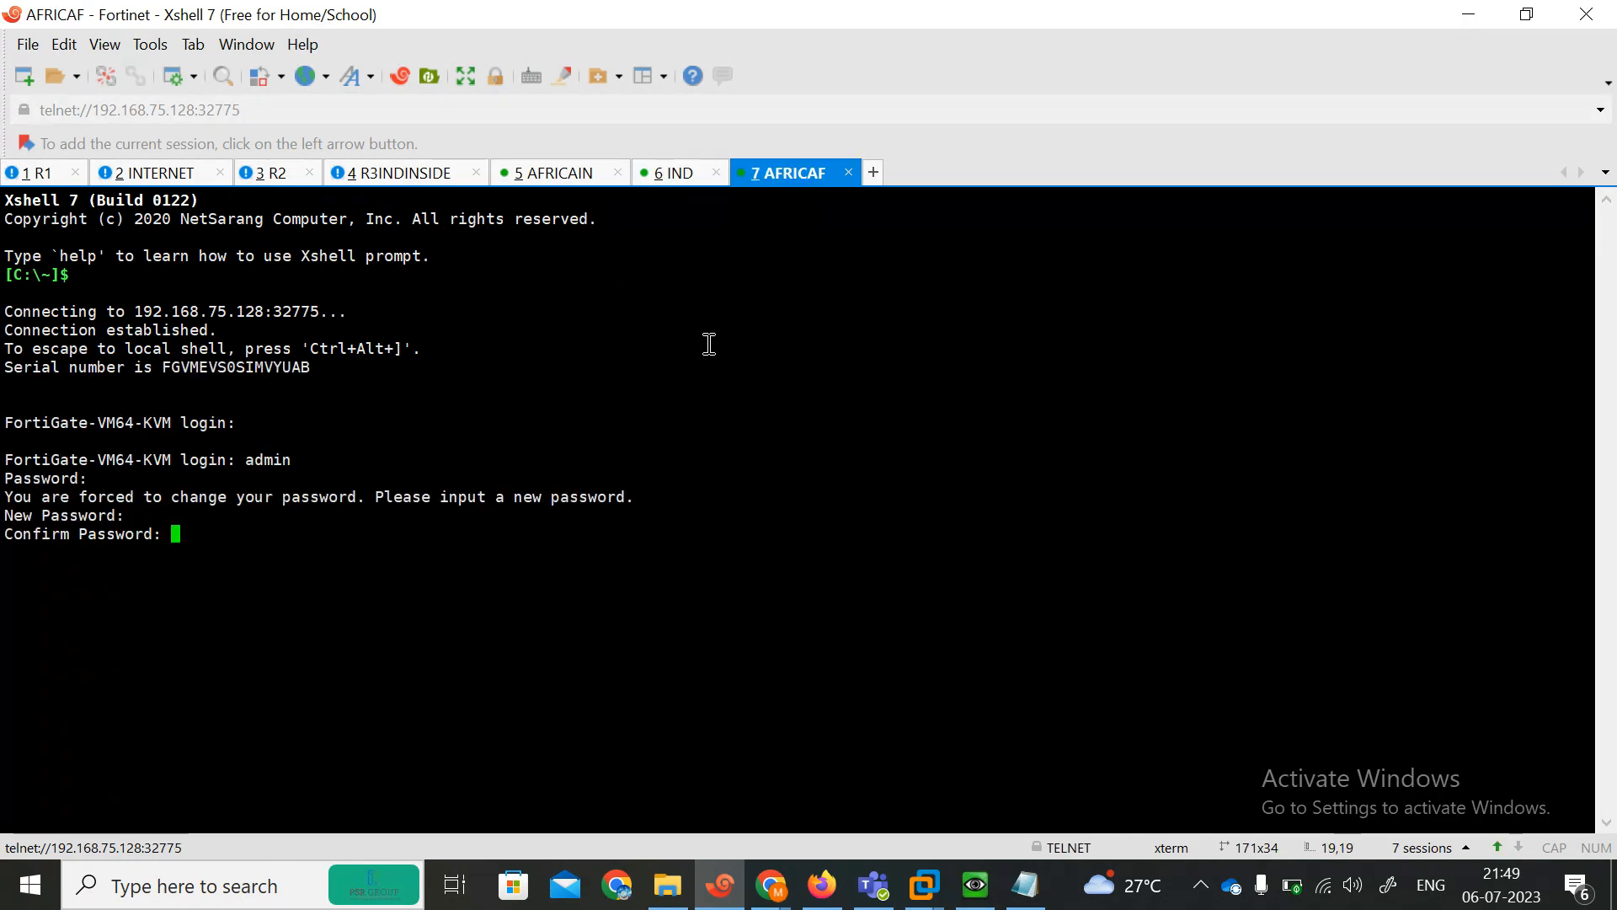
key("Return")
On the IND console, list the system interfaces with show system interface ? to find their addresses.
left_click(671, 173)
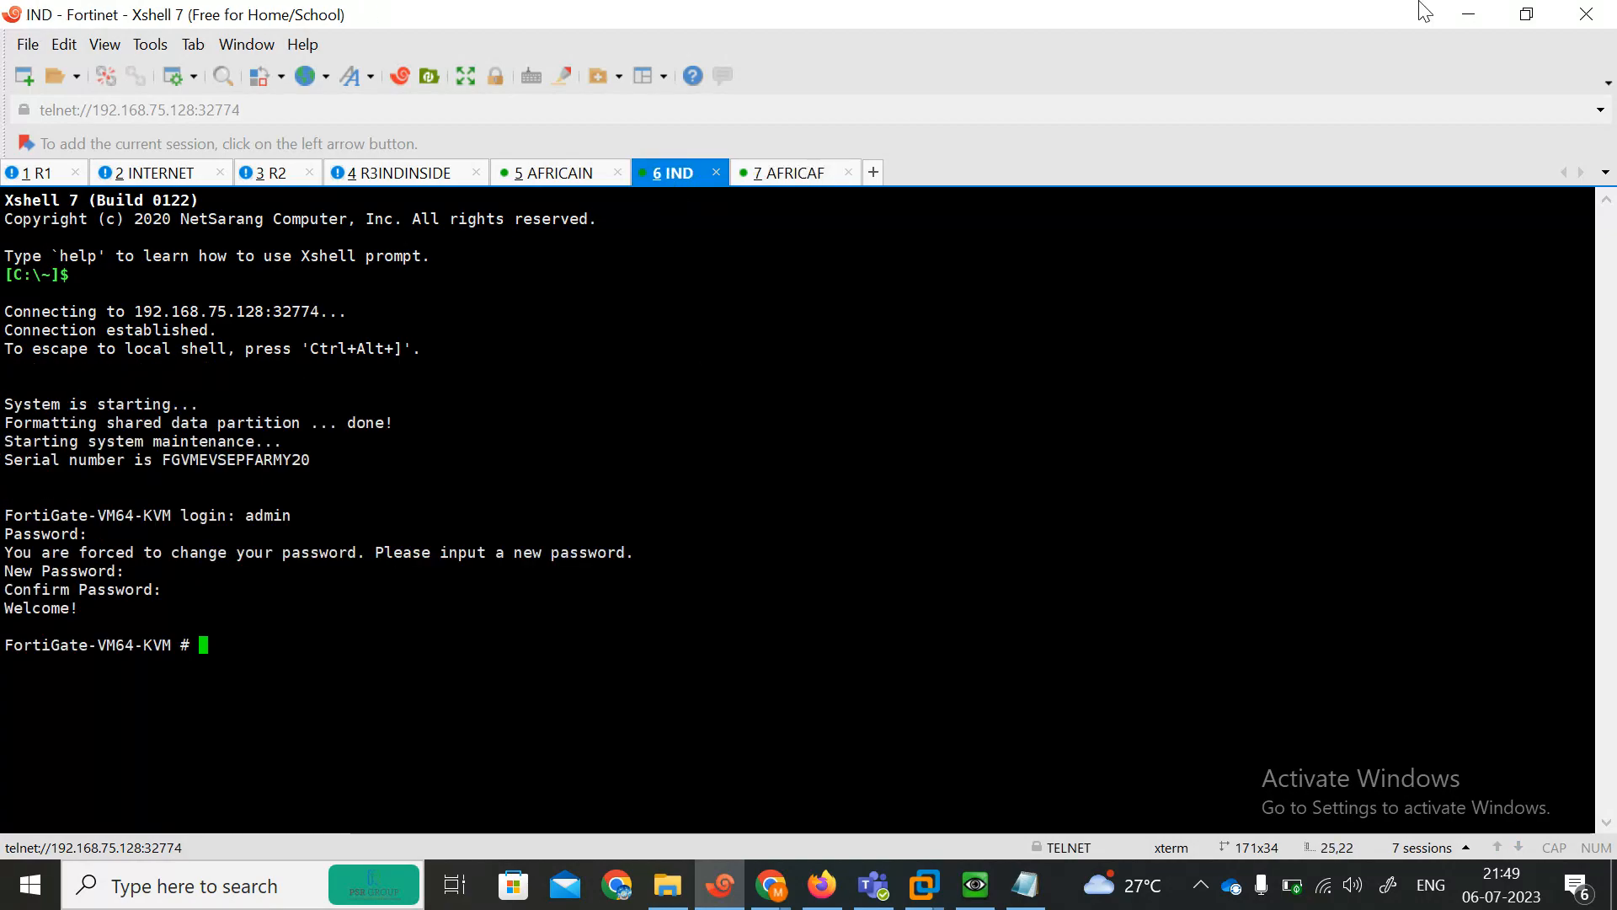
left_click(1528, 14)
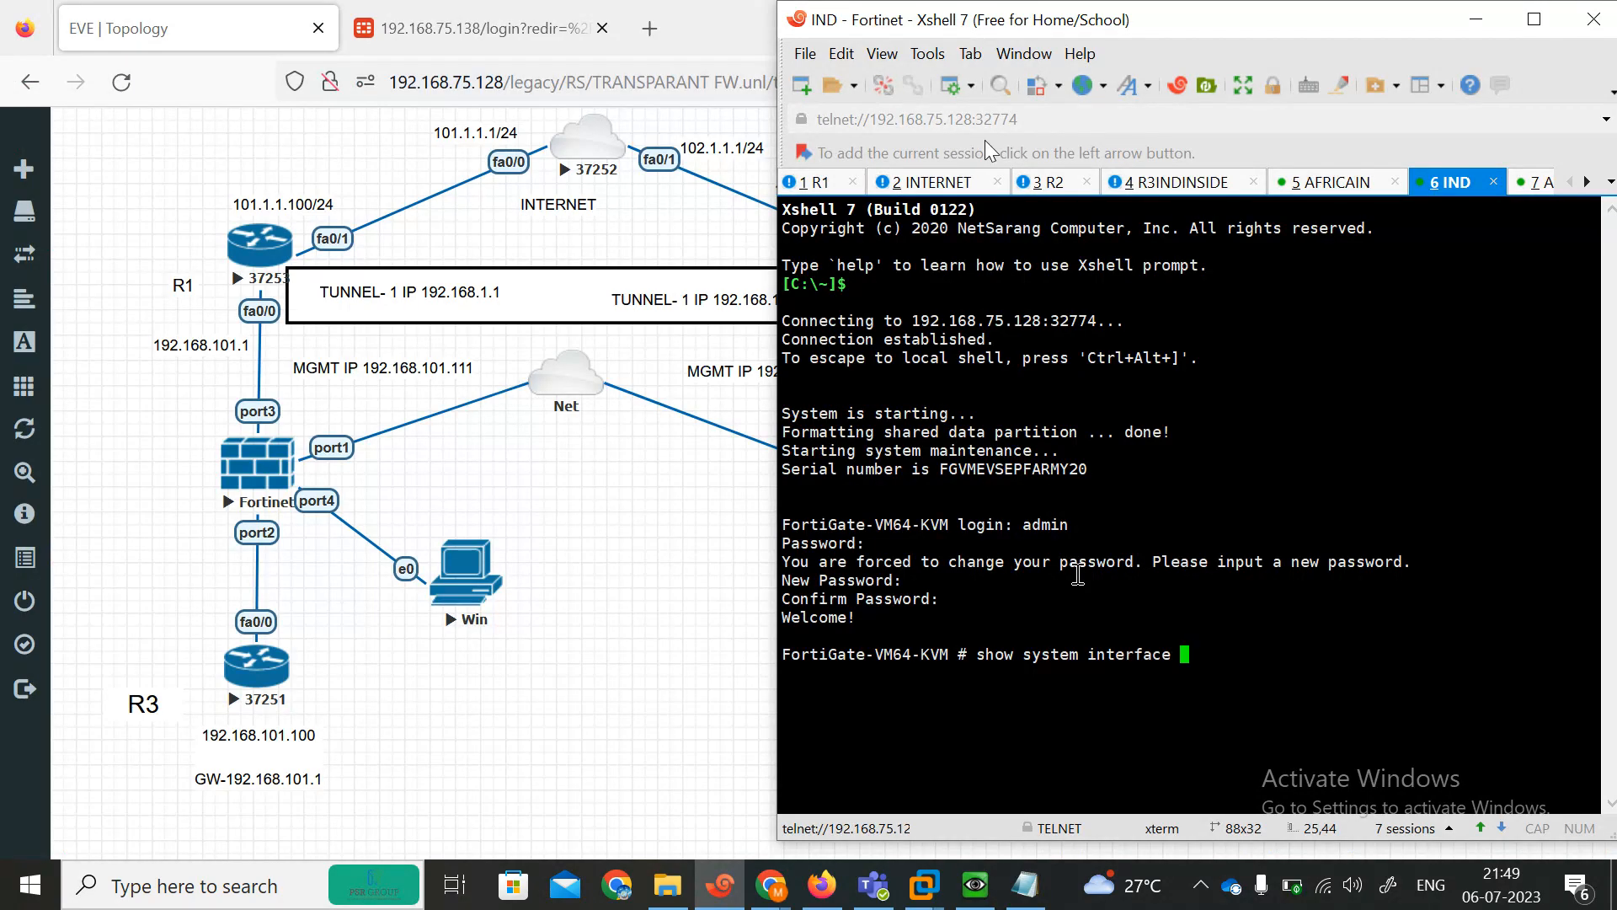
type("show system interface")
key("question")
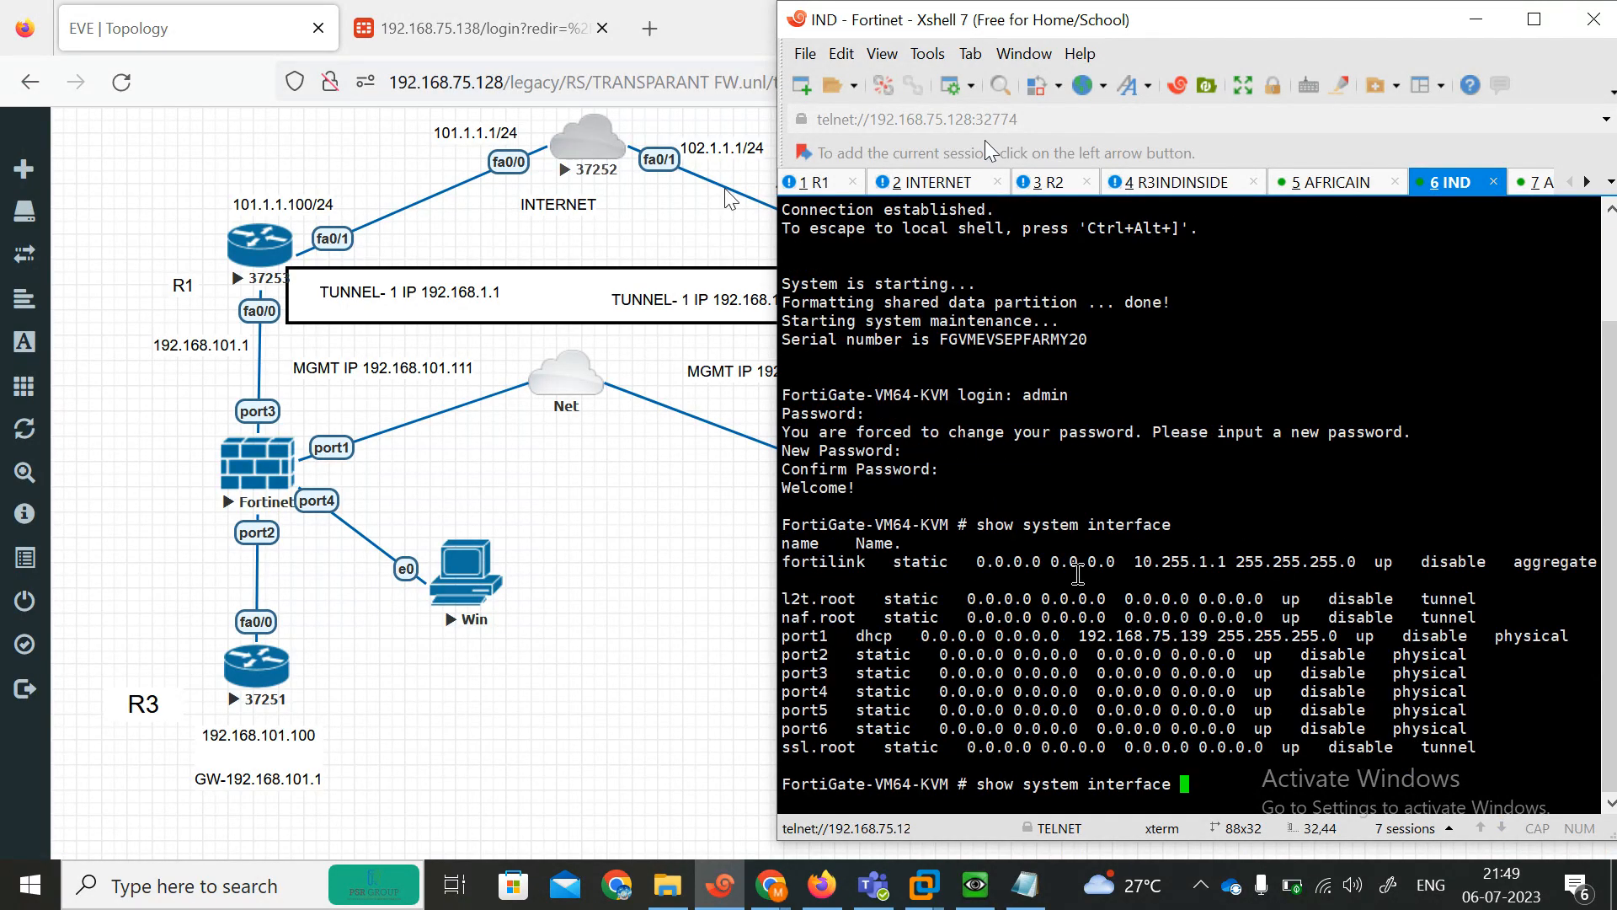
Change the FortiGate login tab's address to 192.168.75.139 and load it.
left_click(493, 33)
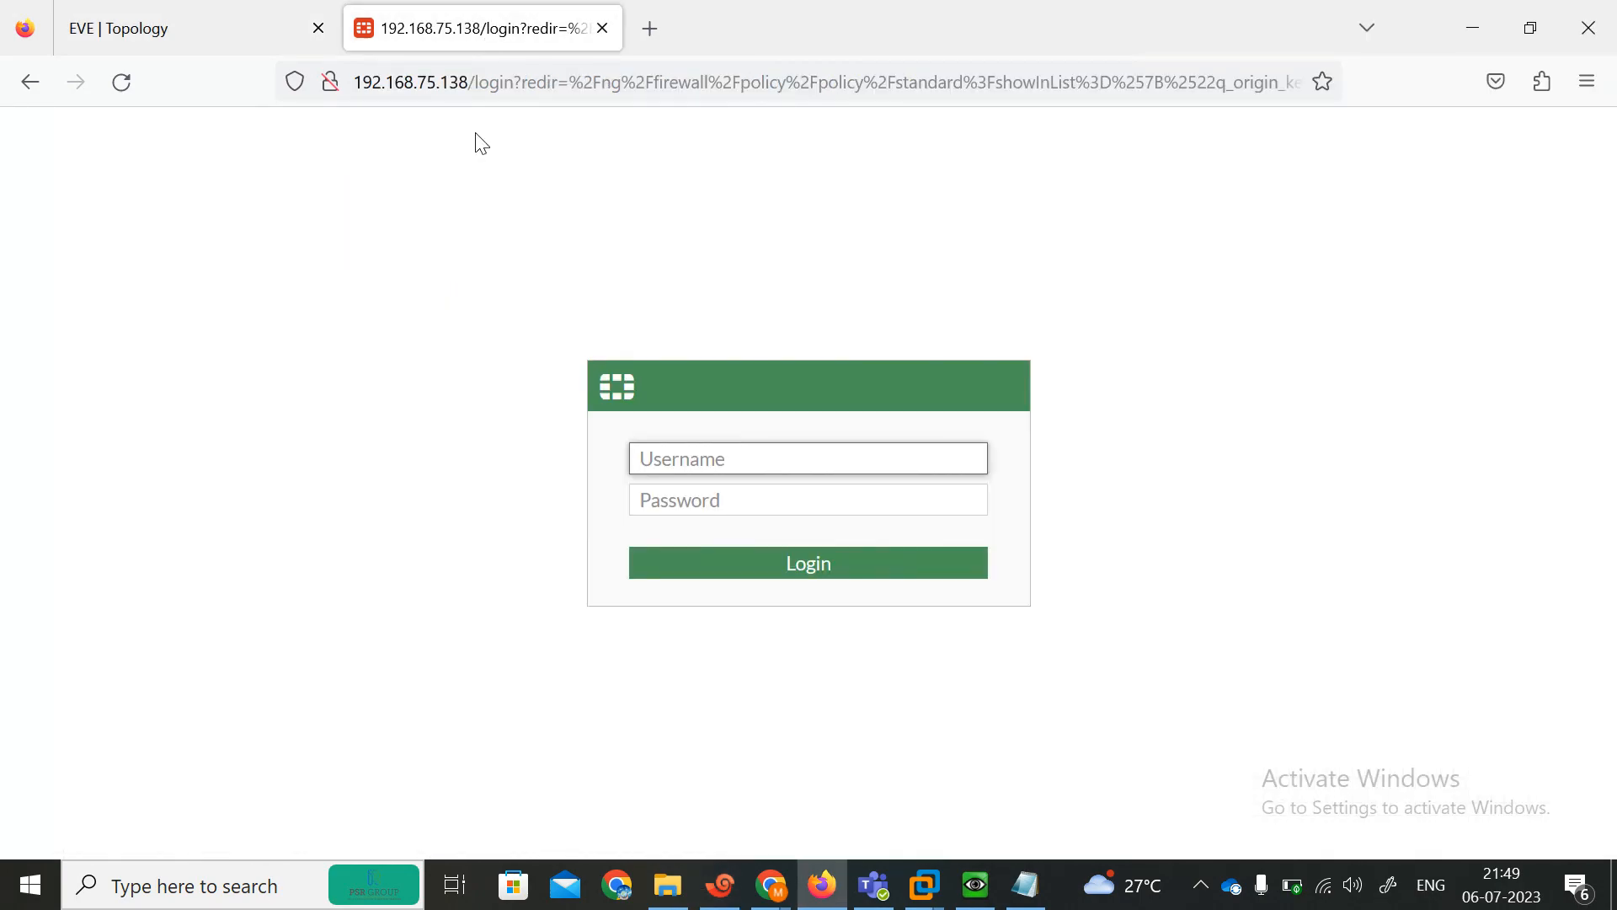
left_click(466, 85)
key("Home")
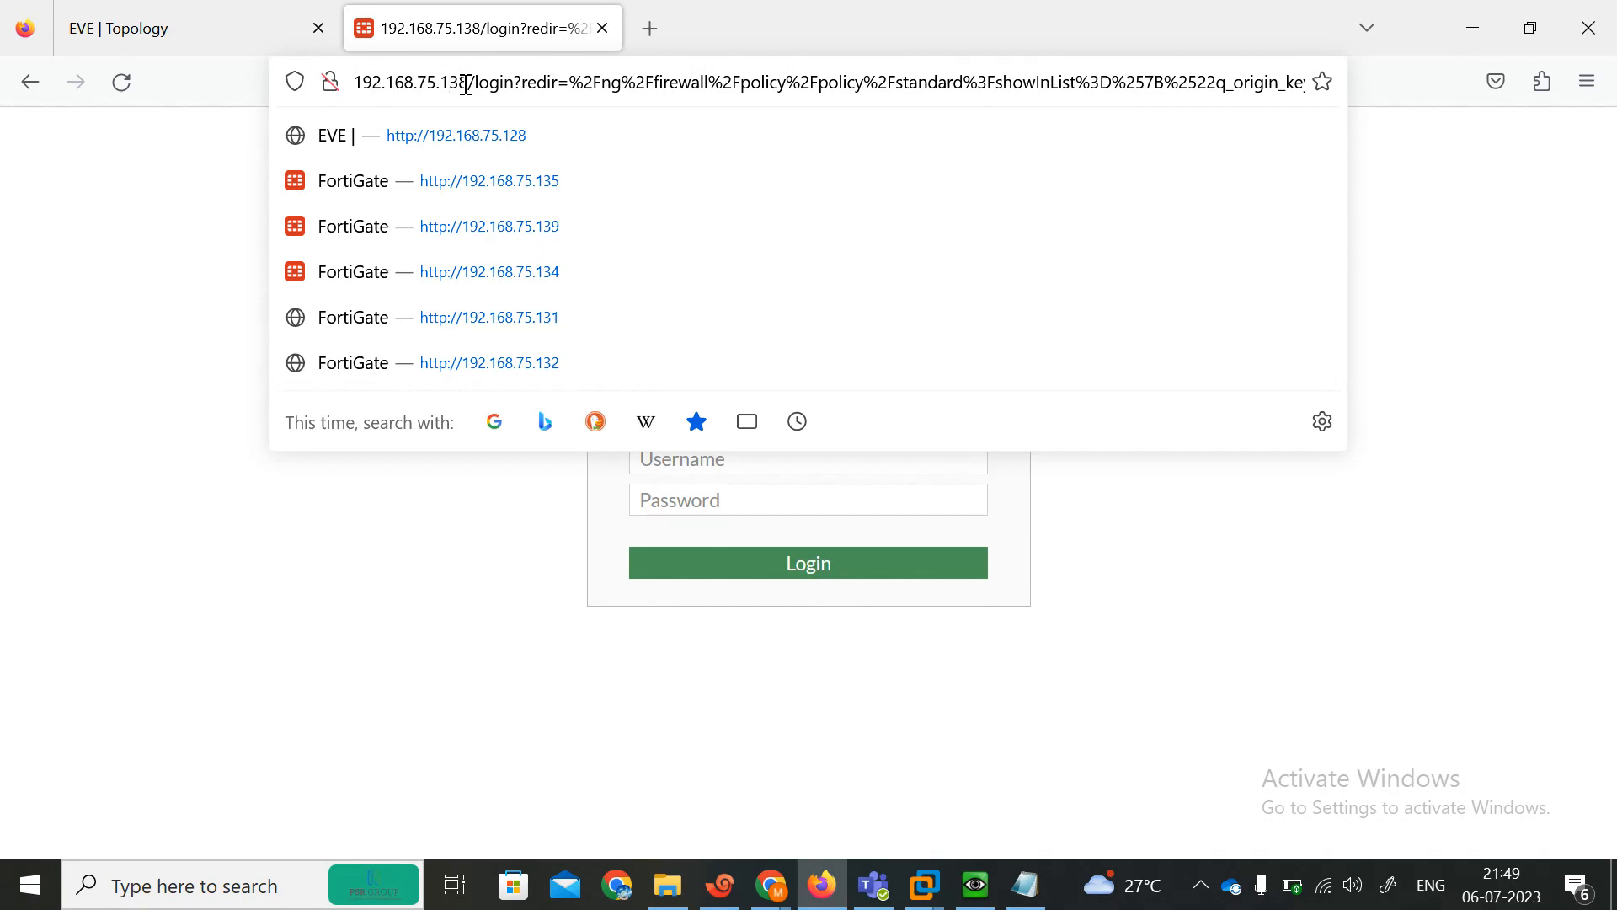
key("BackSpace")
type("9")
key("Return")
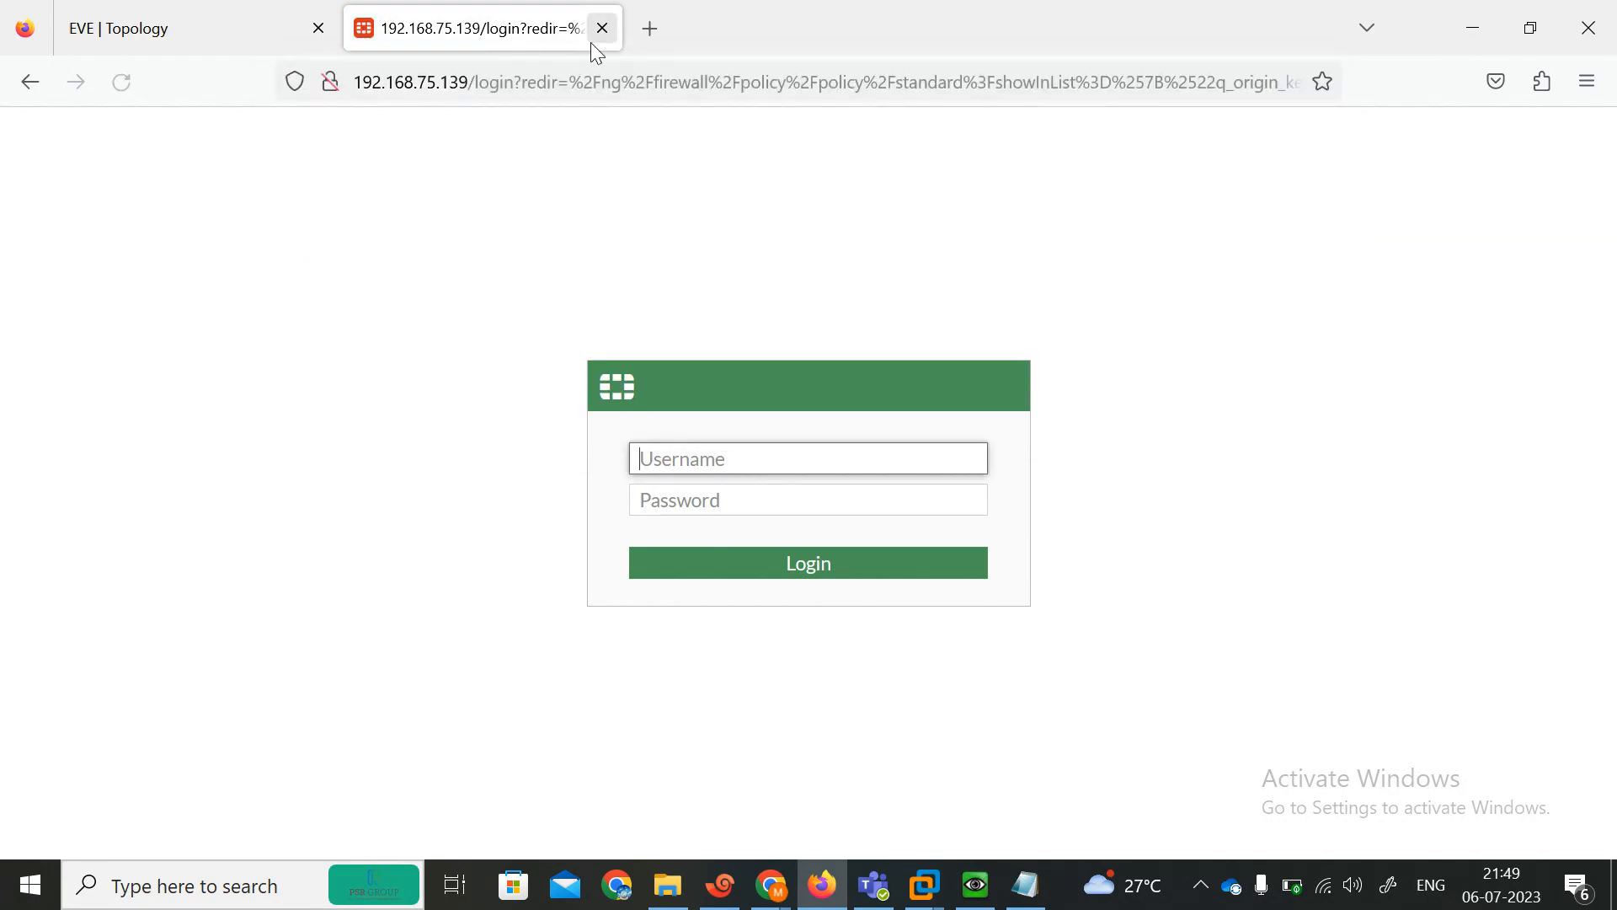
Open a new browser tab and go to the FortiGate at 192.168.75.138.
left_click(665, 30)
type("192.1")
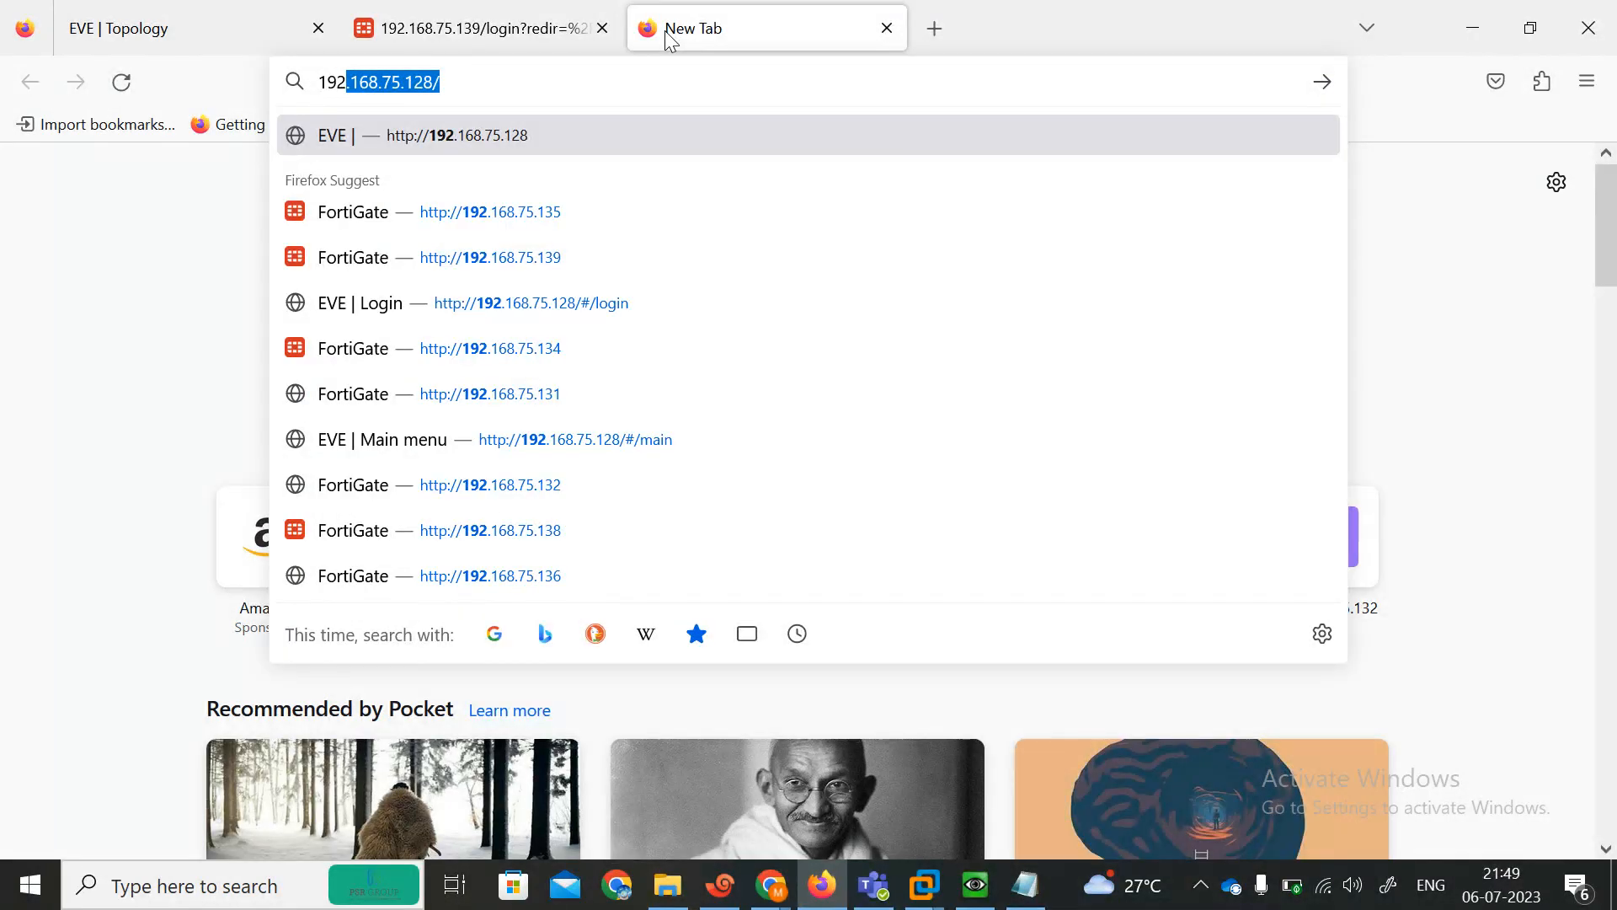
type("68.75.")
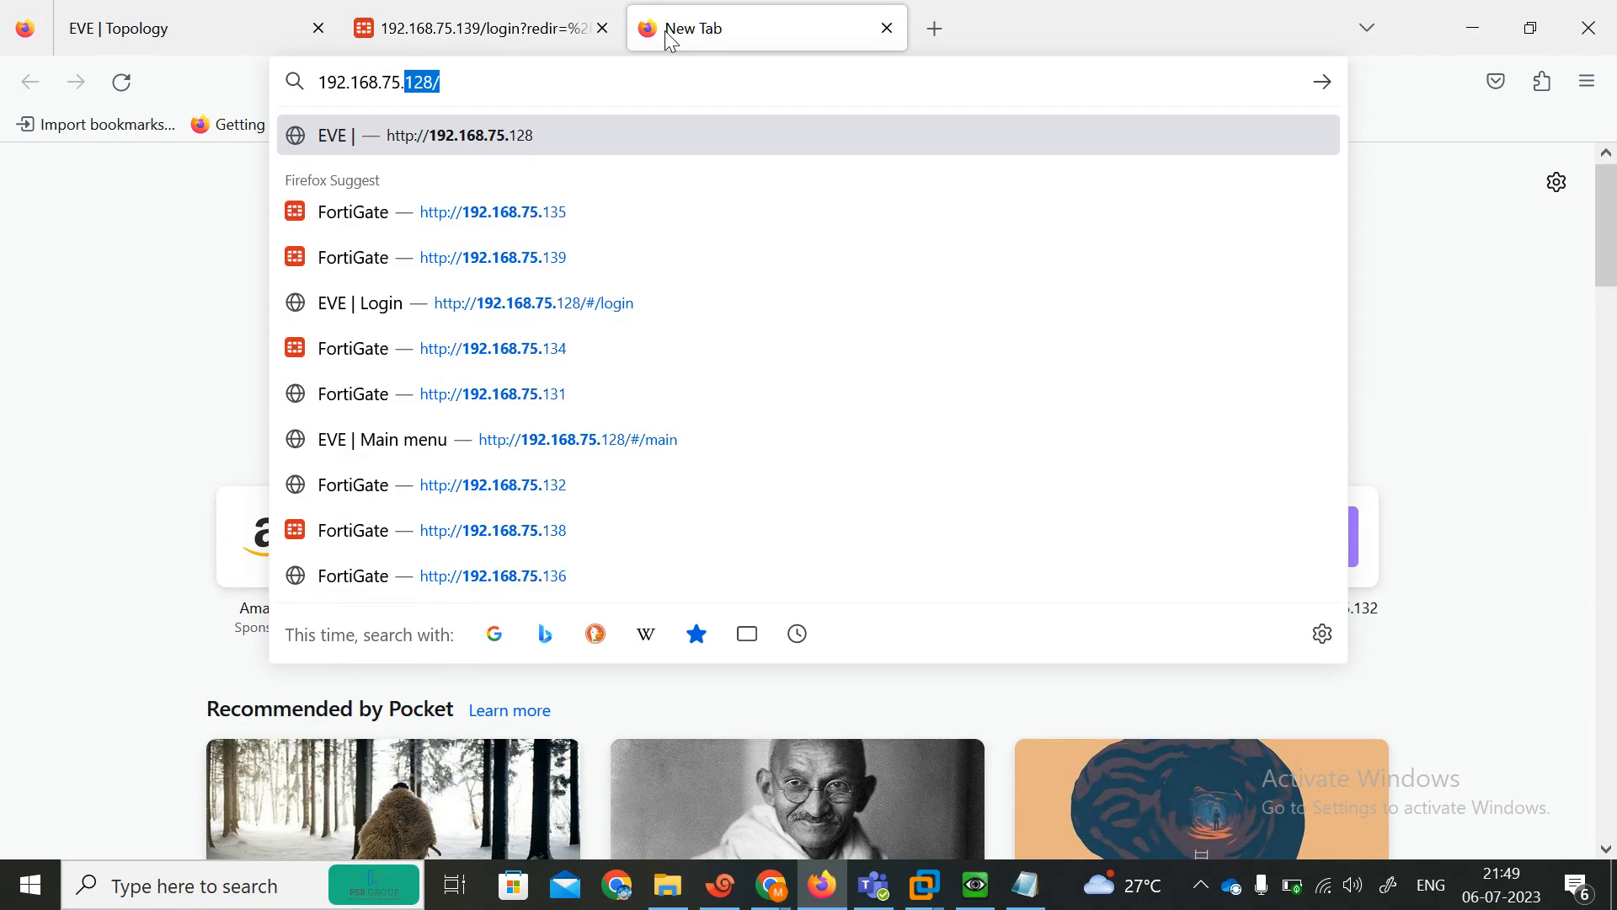
type("138")
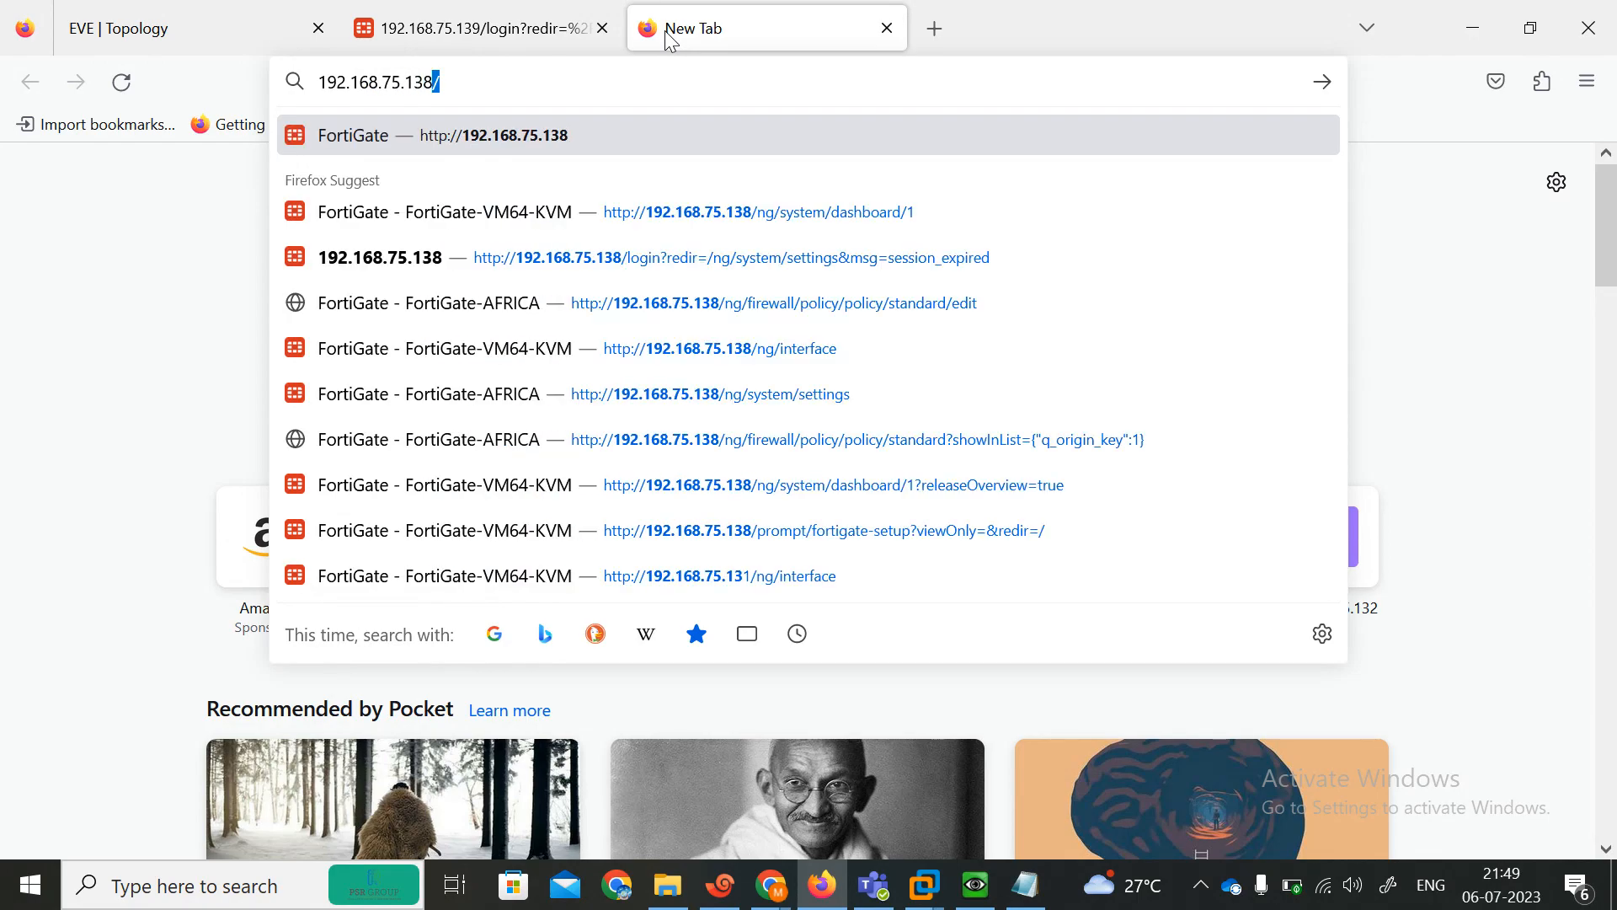
key("Return")
Log in to the 192.168.75.138 FortiGate web interface as admin with the account password.
type("admin")
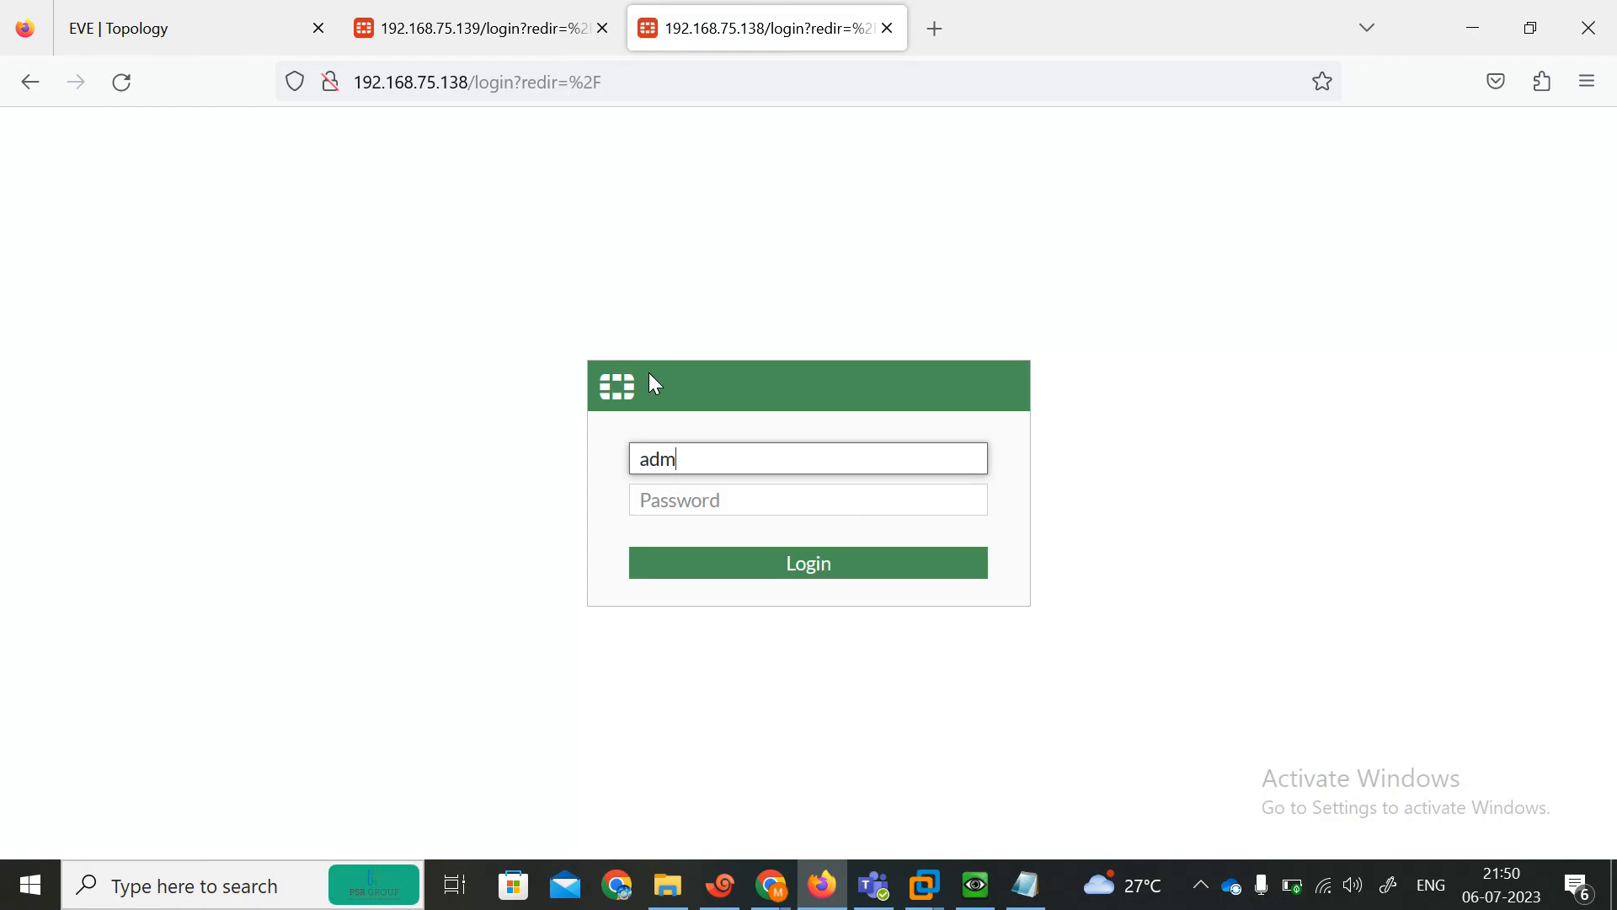
key("Tab")
type("admin")
key("Return")
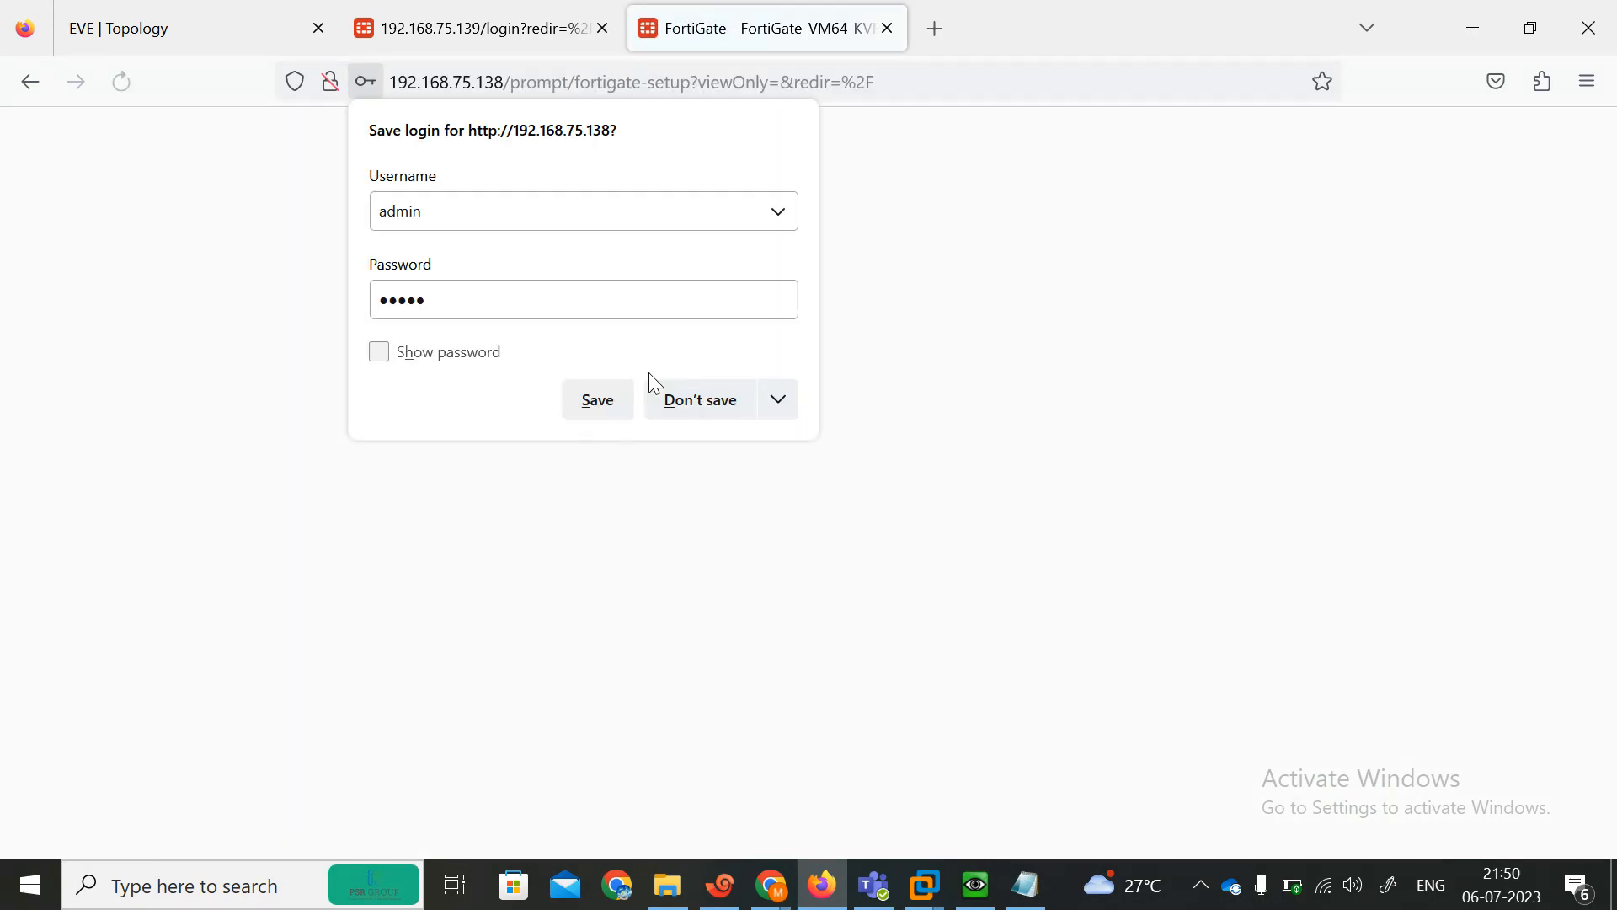
Log in to the 192.168.75.139 FortiGate web interface as admin with the account password, declining to save the login.
left_click(497, 28)
type("adm")
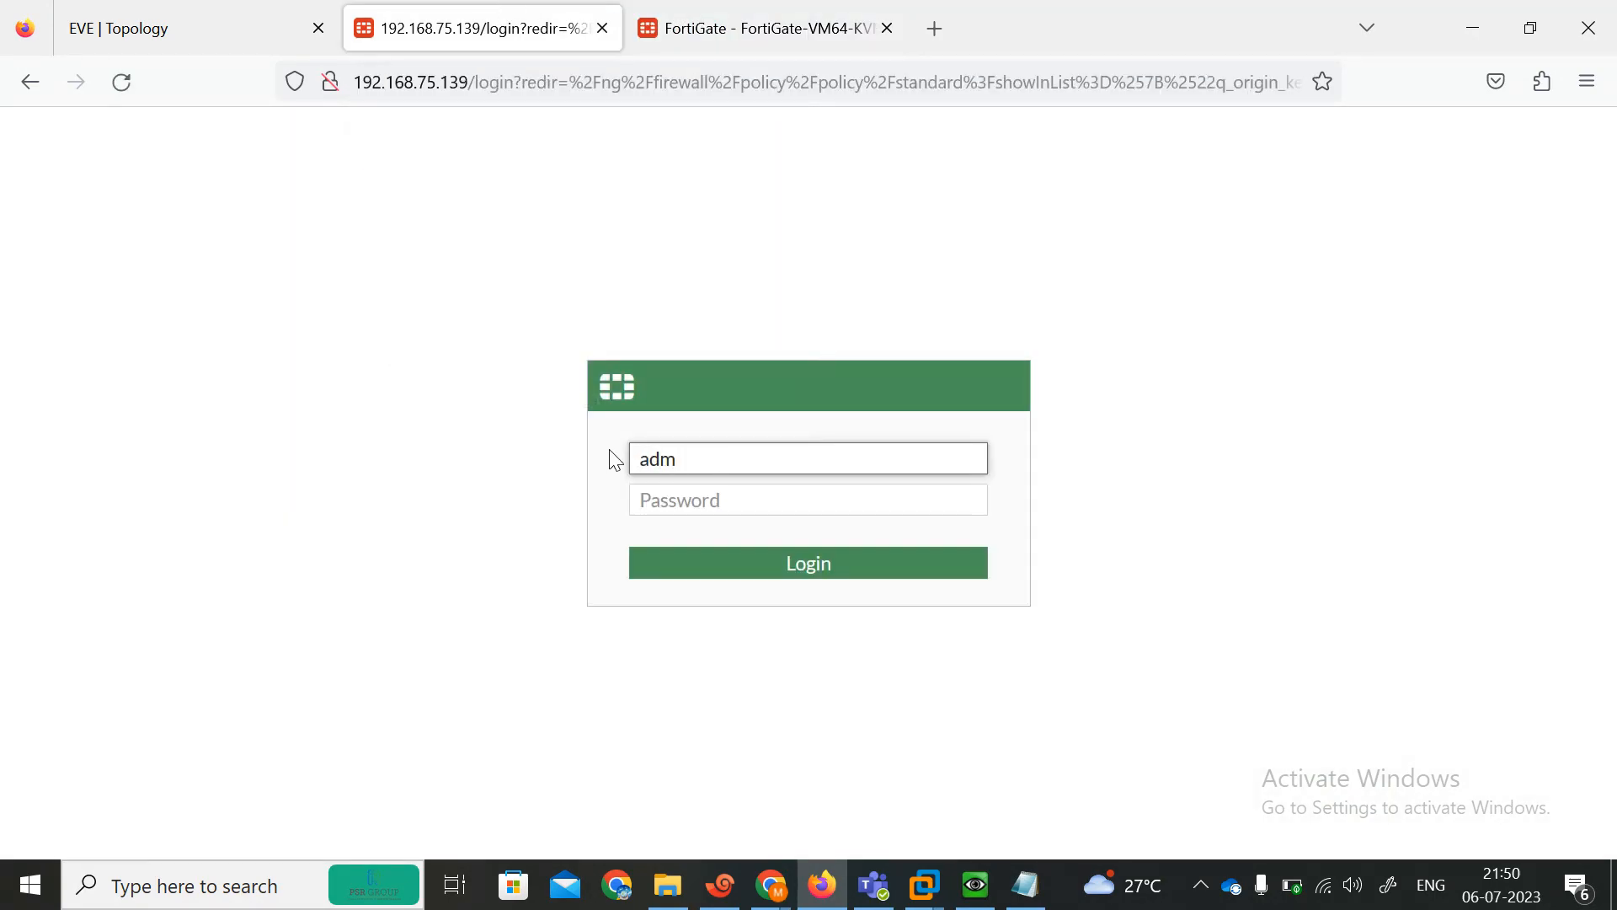
type("in")
key("Tab")
type("admin")
key("Return")
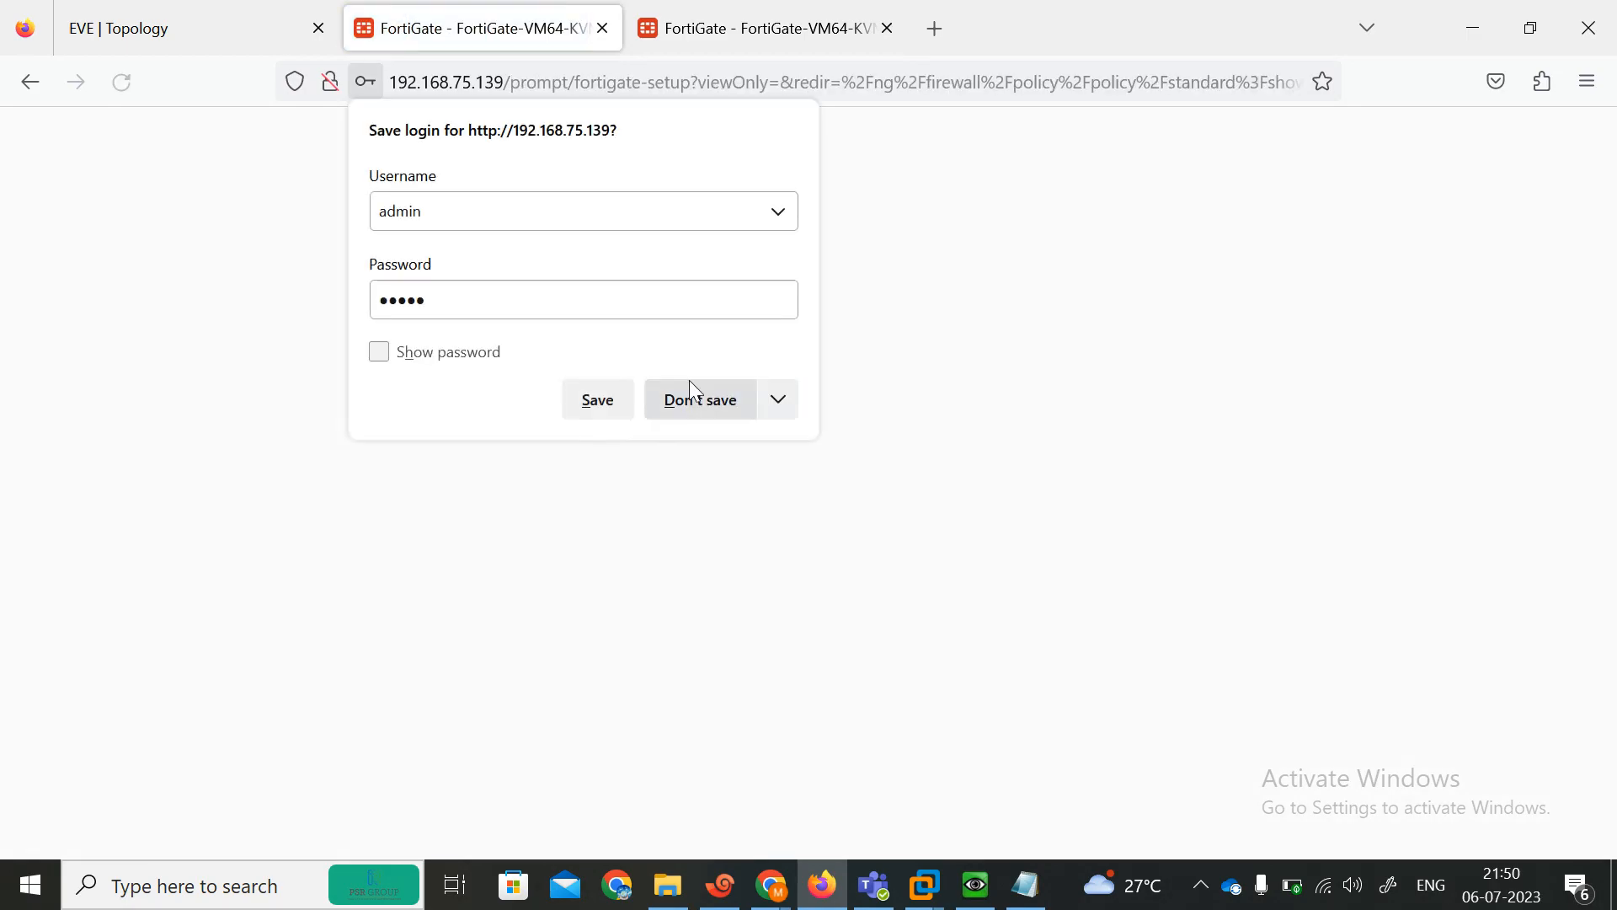
left_click(686, 398)
Switch to the 192.168.75.138 FortiGate browser tab.
left_click(888, 614)
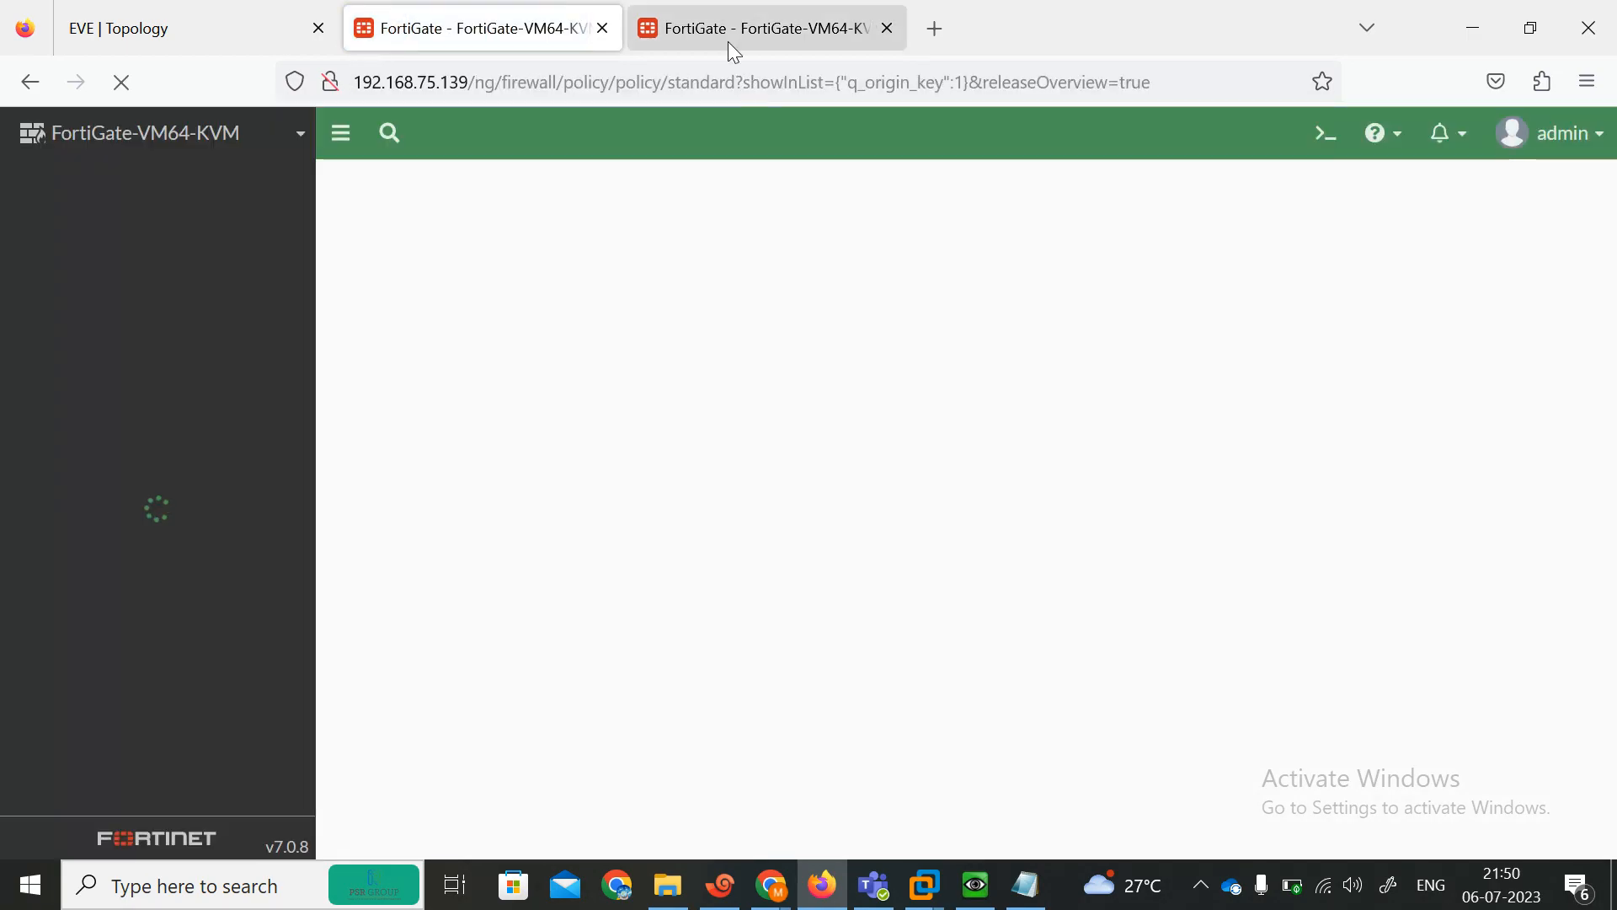
left_click(731, 42)
left_click(870, 624)
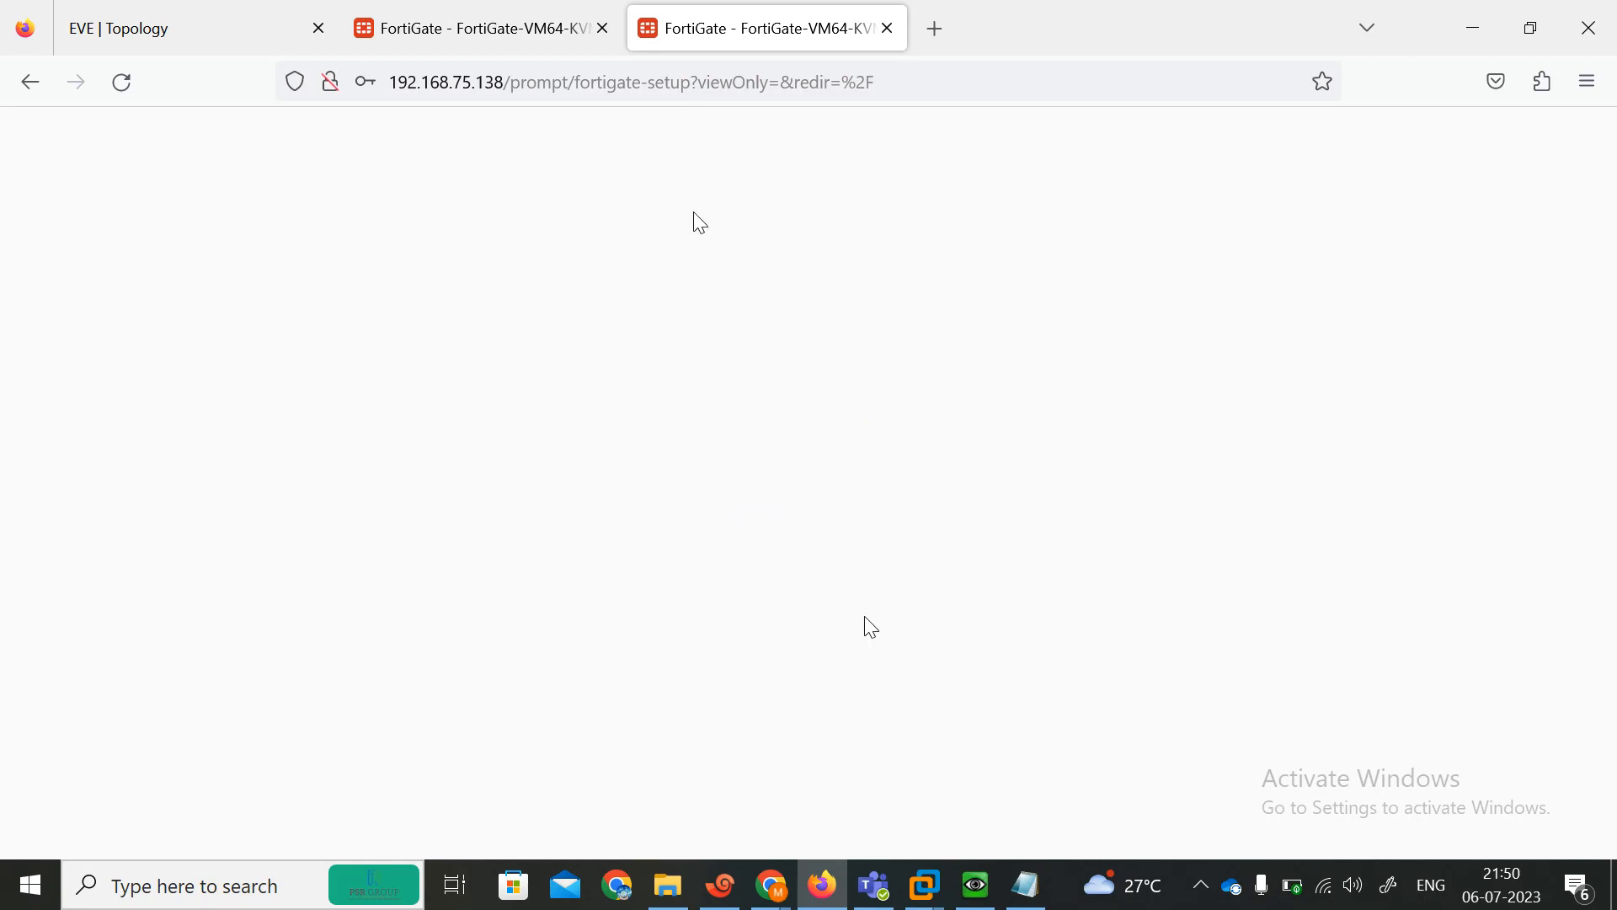
Dismiss the FortiOS 7.0.0 welcome dialog on both the 192.168.75.139 and 192.168.75.138 FortiGates.
left_click(510, 33)
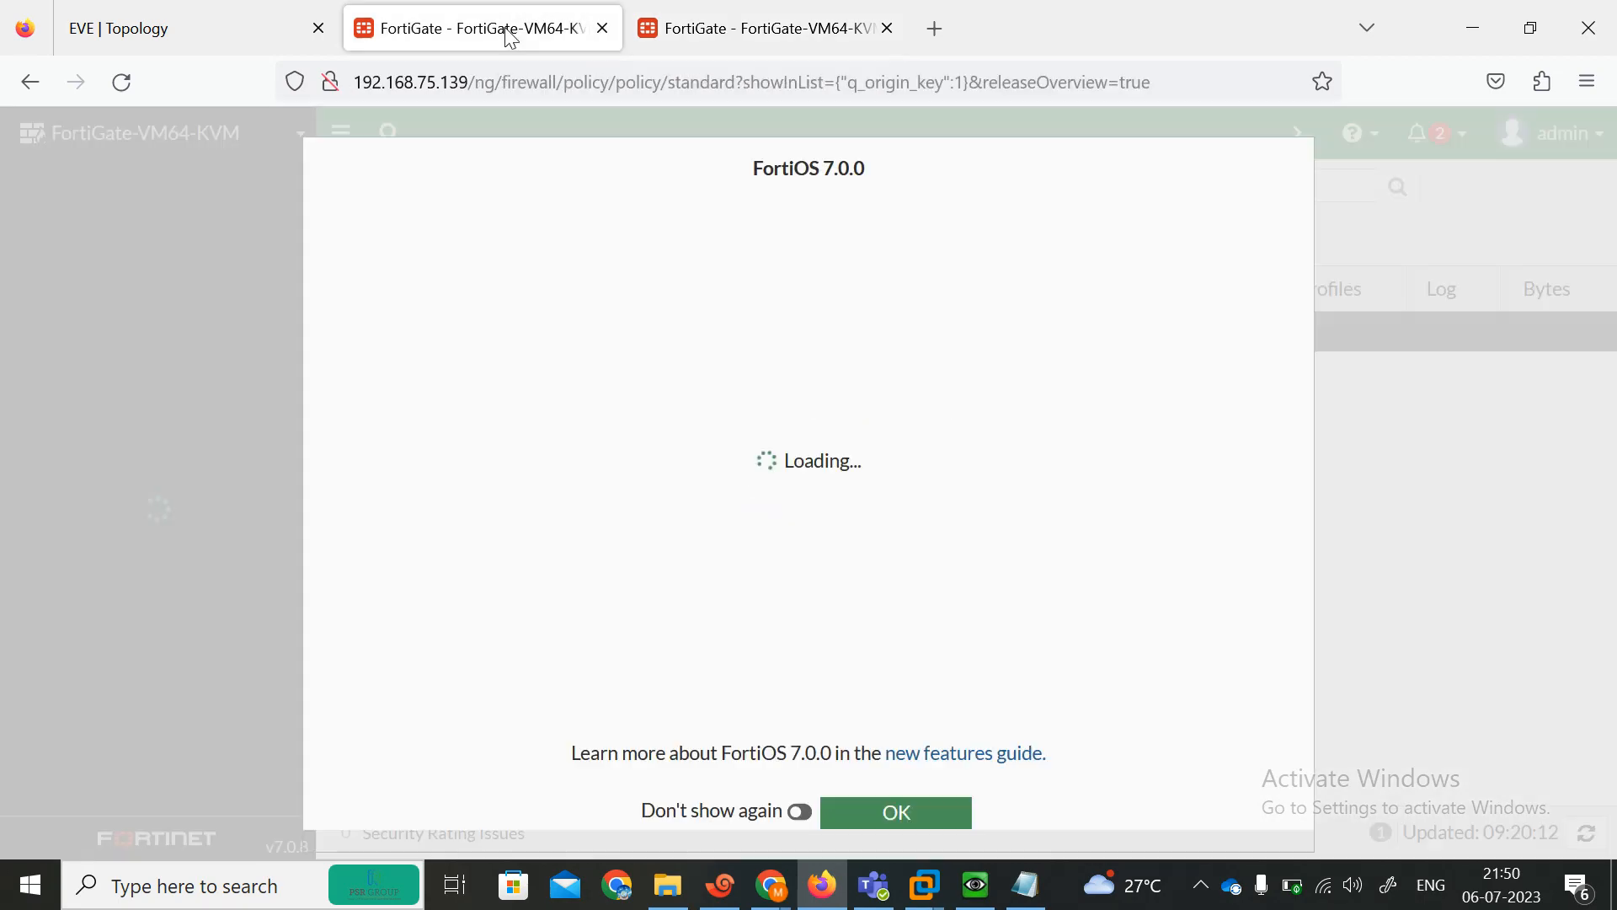
left_click(896, 813)
left_click(758, 27)
left_click(895, 814)
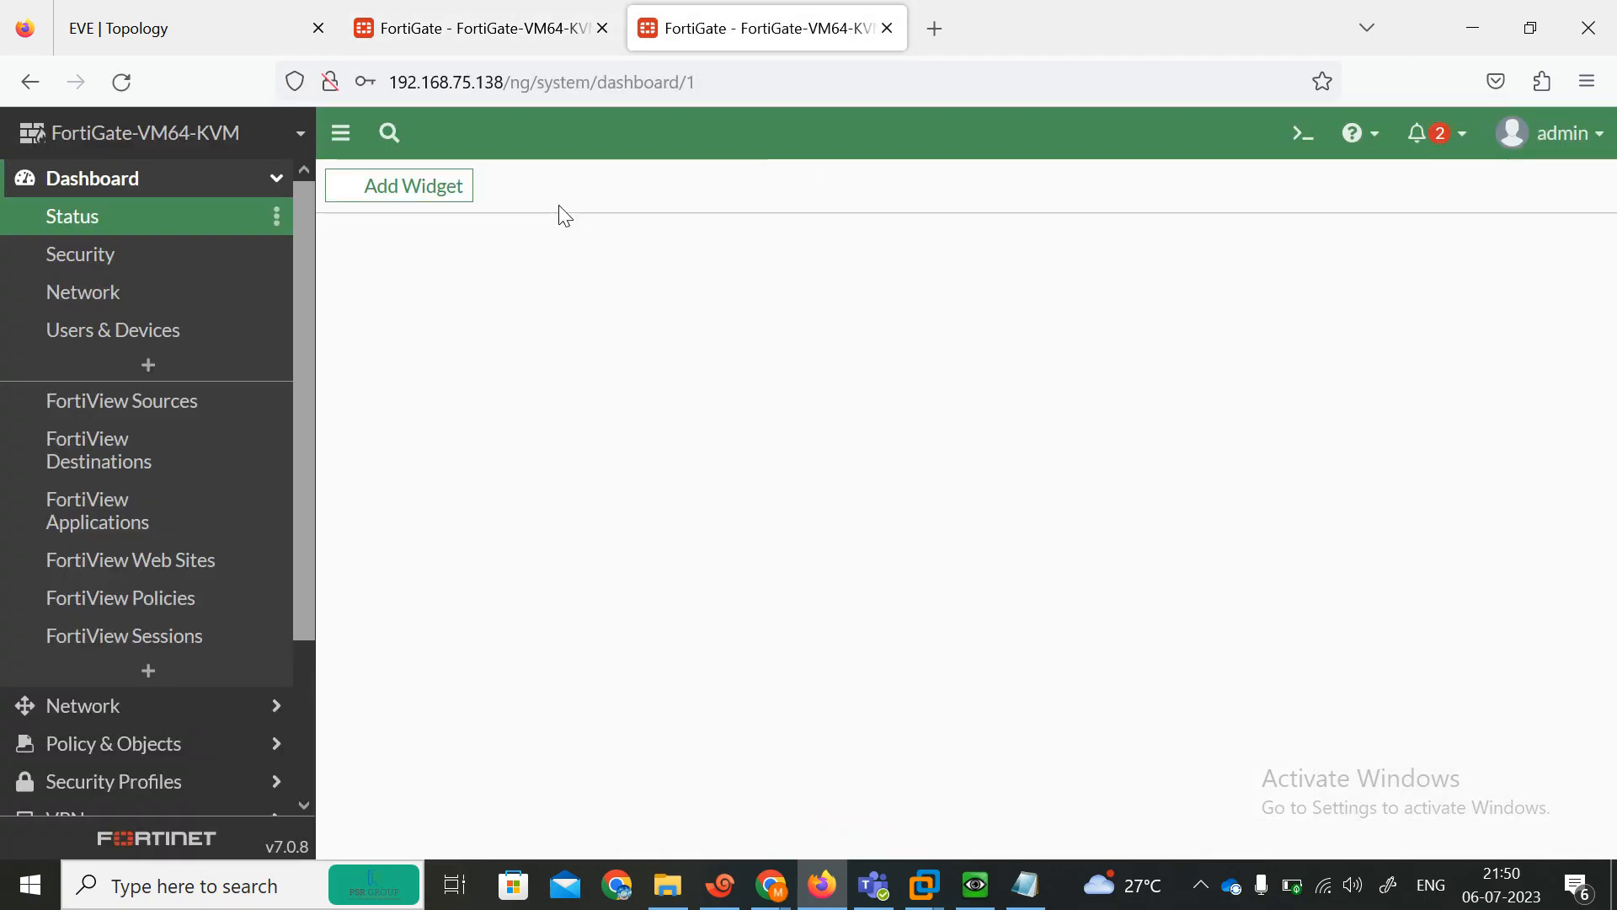
left_click(488, 18)
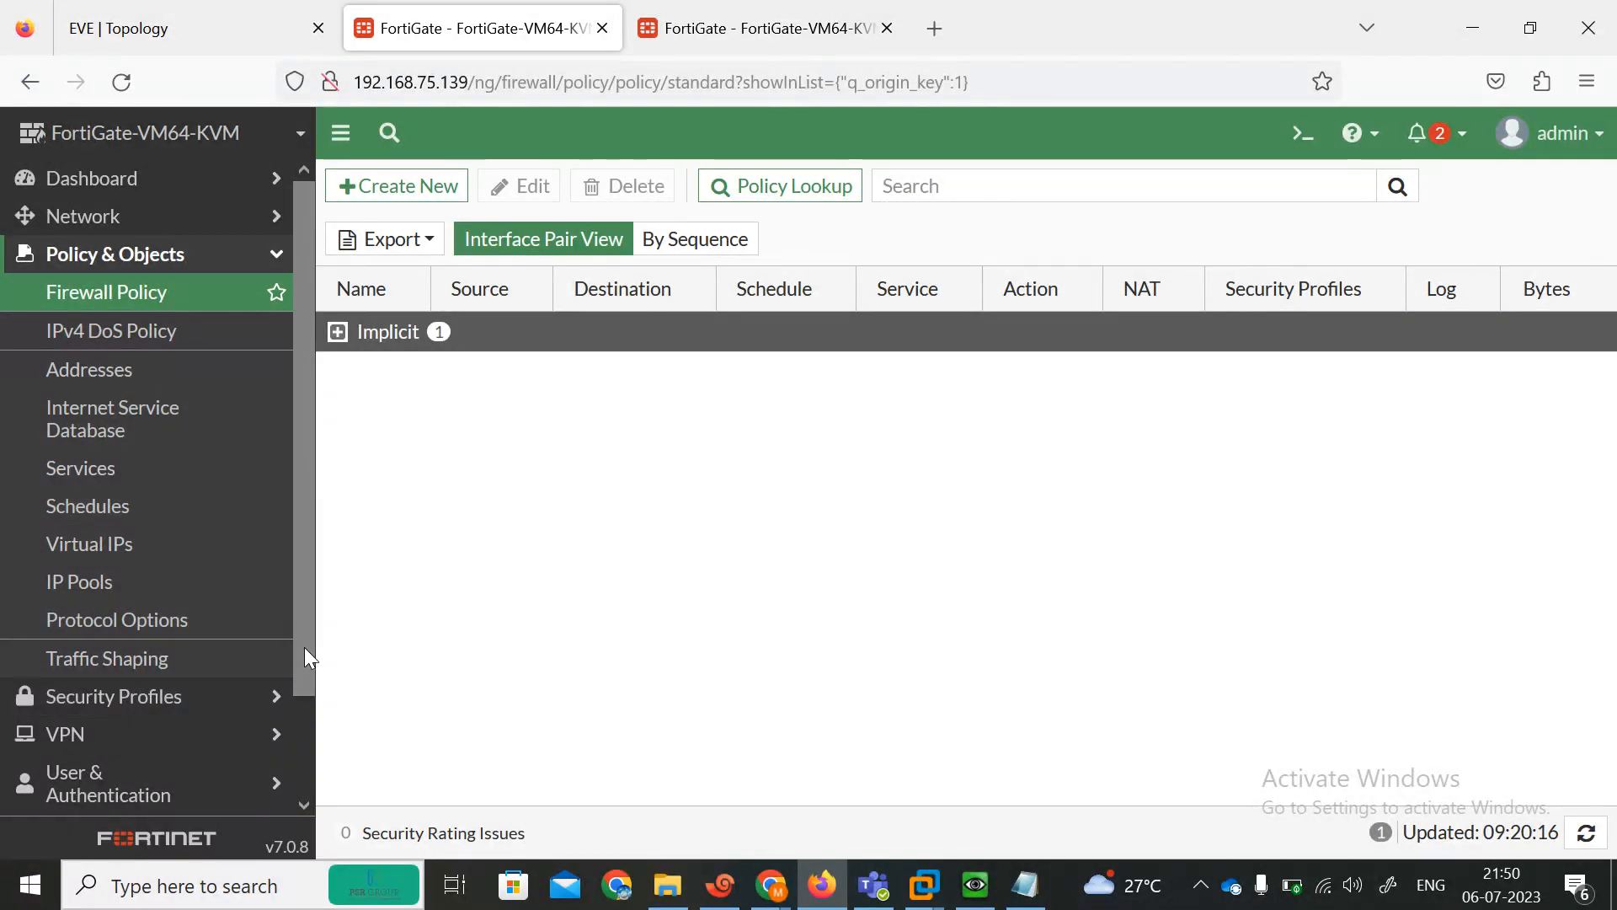
On the 192.168.75.139 FortiGate, enable Multiple Interface Policies in Feature Visibility and apply the change.
scroll(305, 657, "down", 2)
left_click(147, 726)
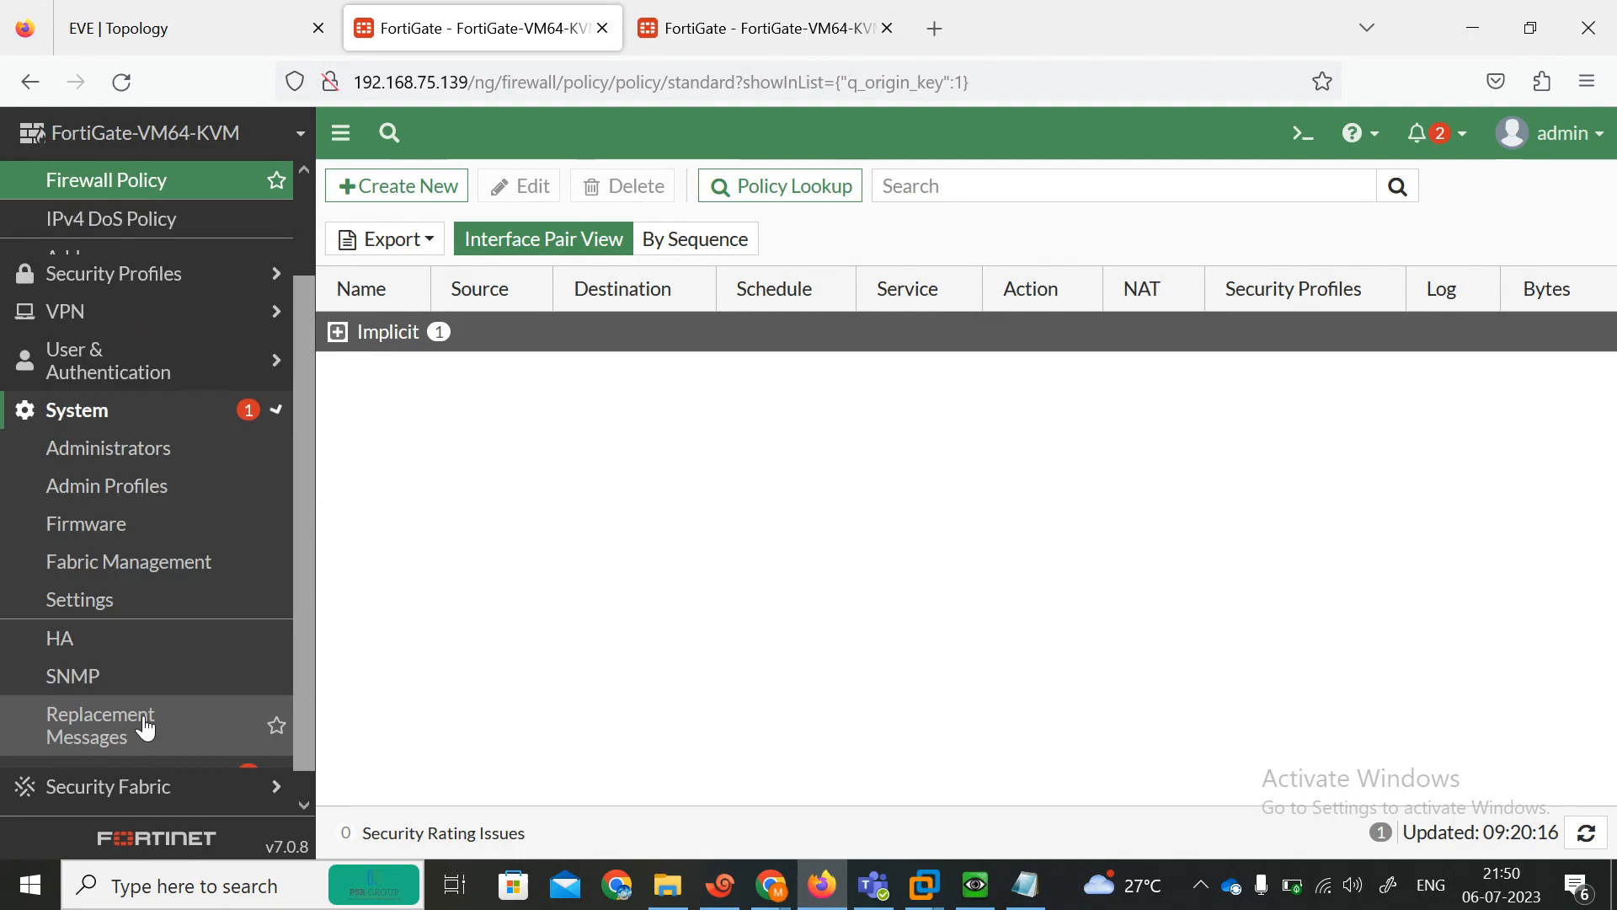
scroll(148, 726, "down", 1)
left_click(118, 718)
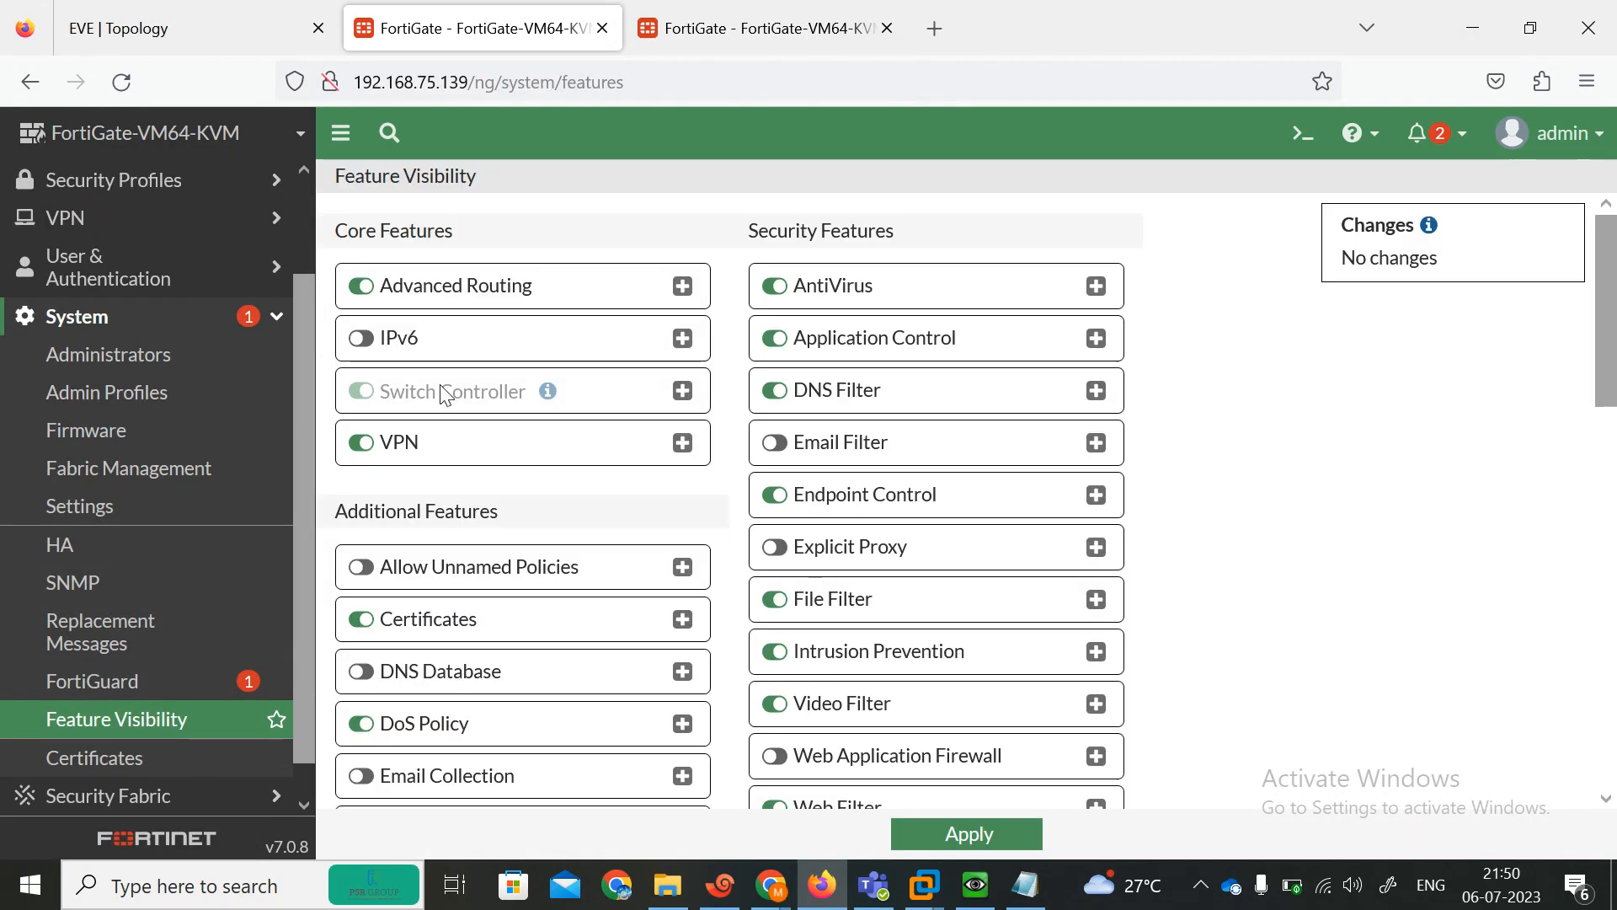
scroll(1616, 520, "down", 6)
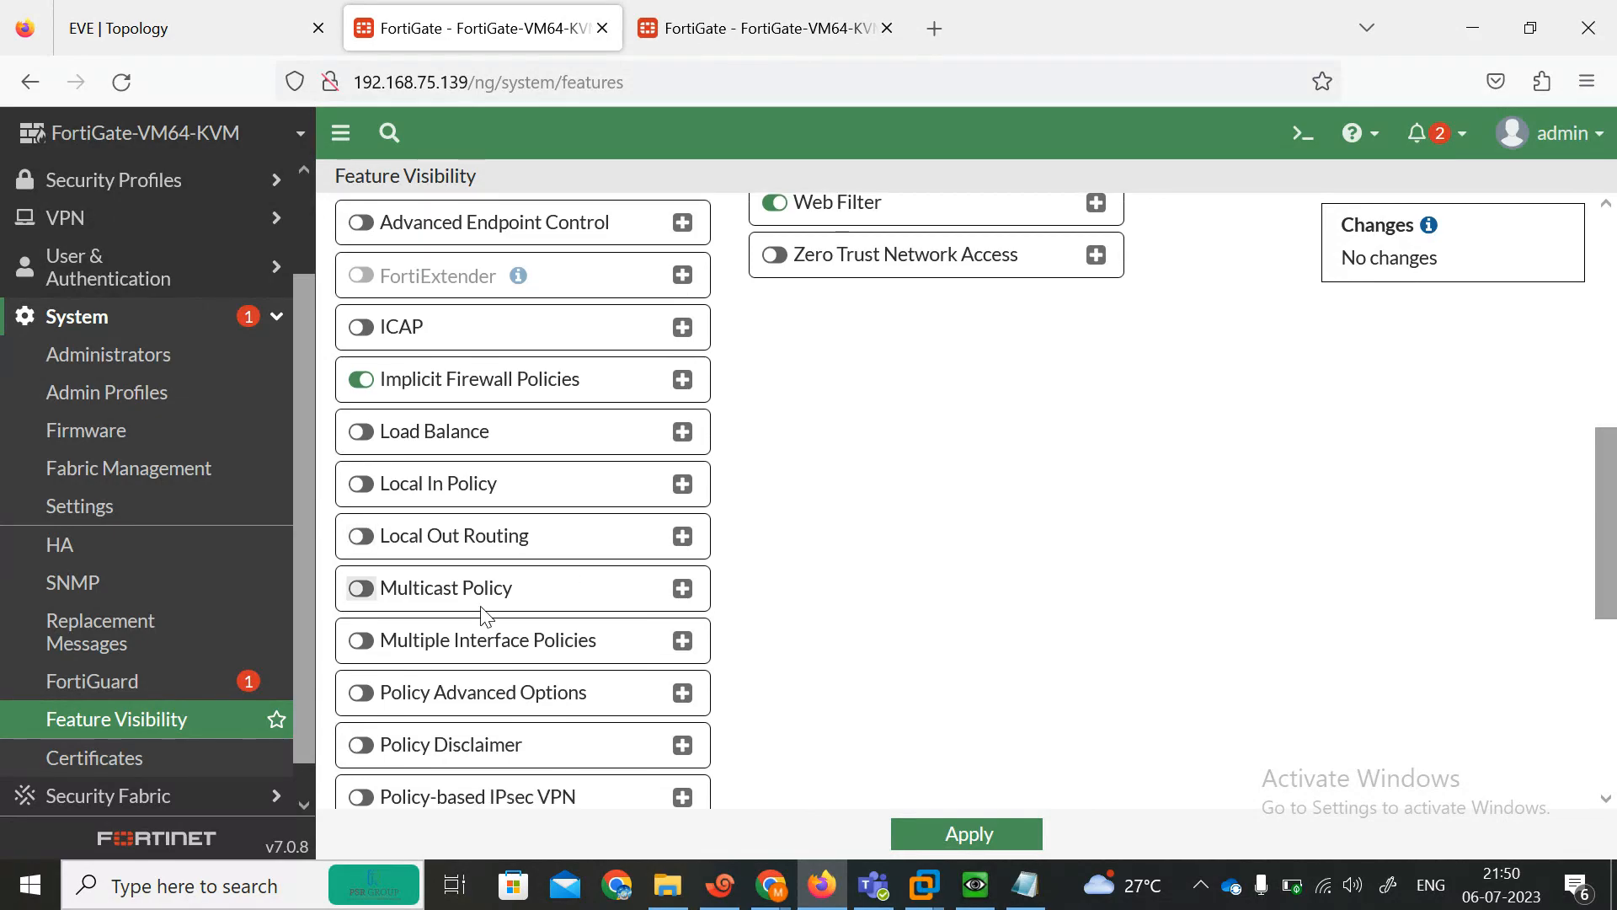
left_click(542, 652)
left_click(968, 834)
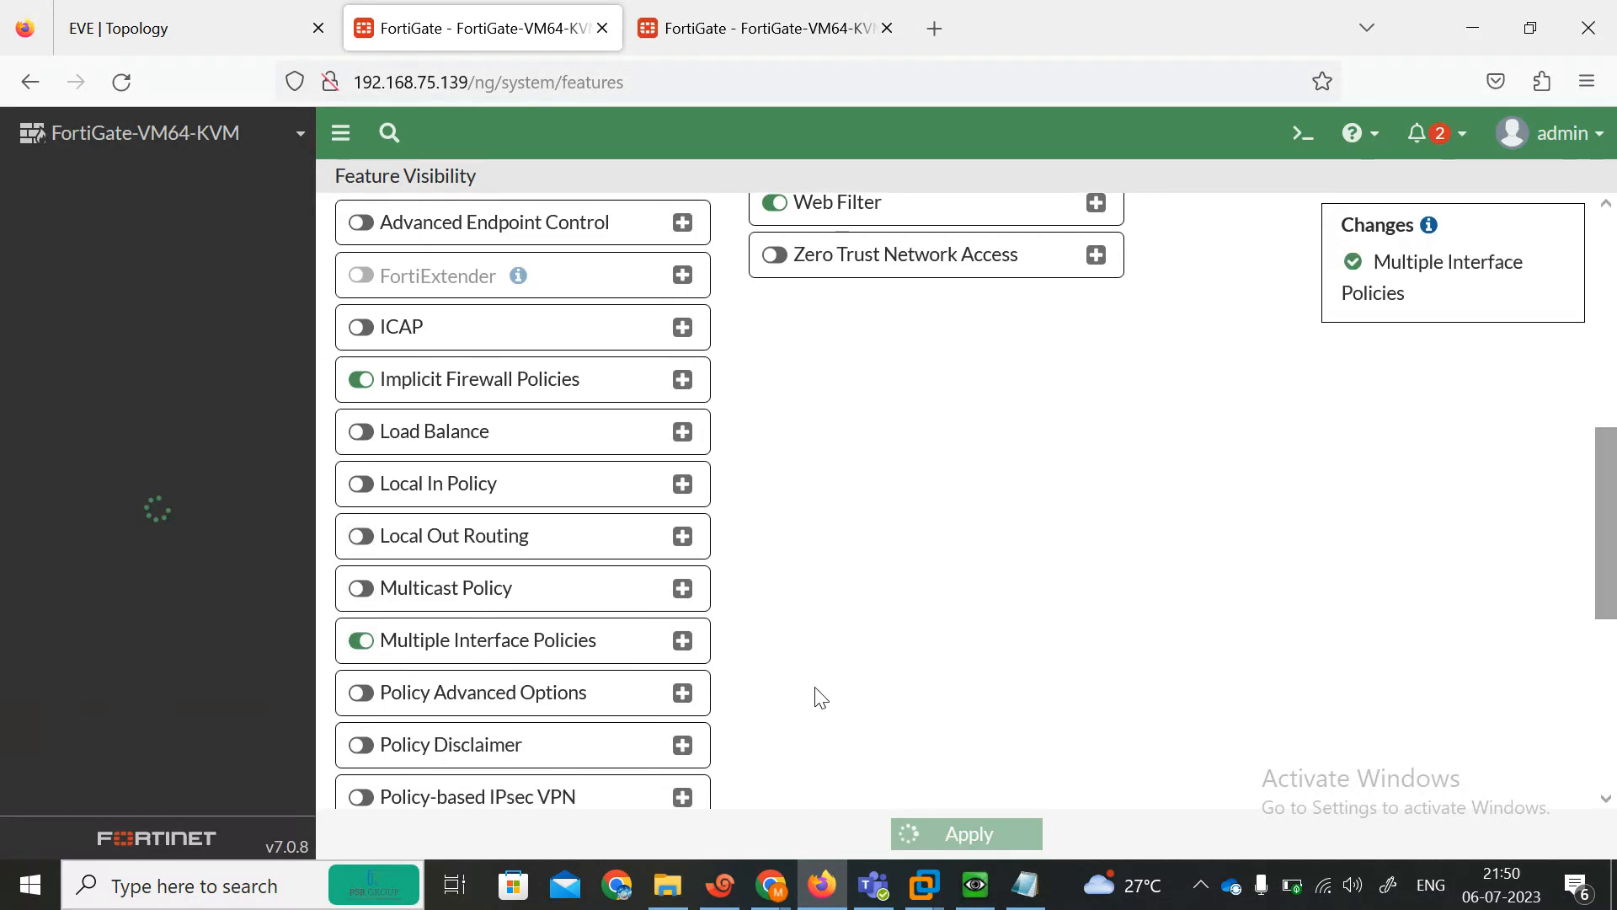
On the 192.168.75.138 FortiGate, enable Multiple Interface Policies in Feature Visibility and apply the change.
left_click(716, 10)
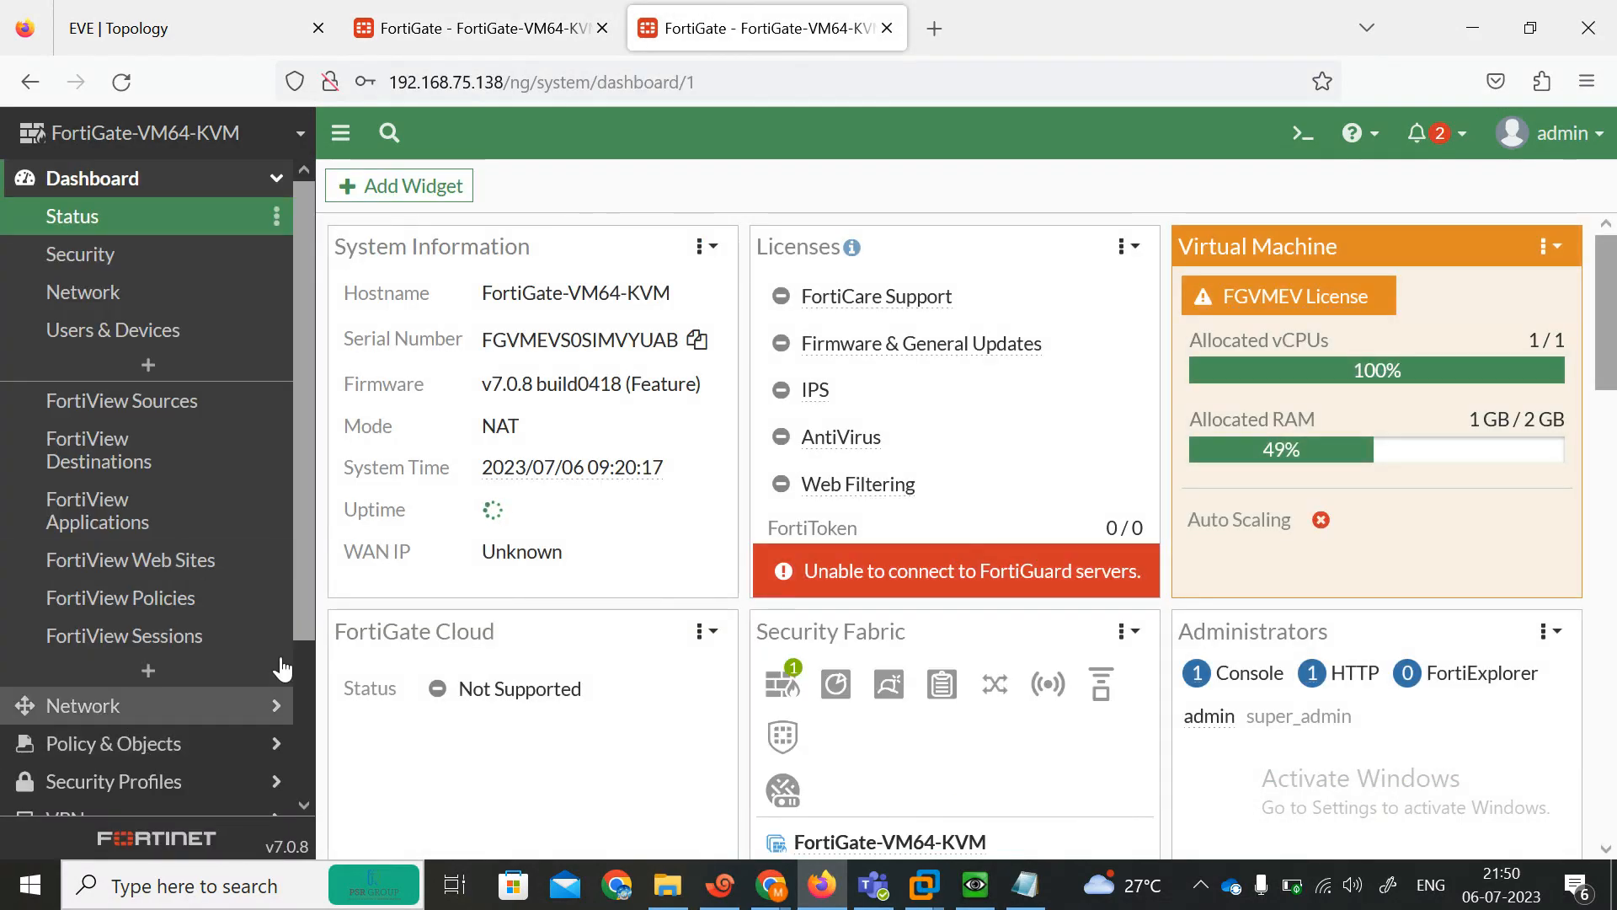
scroll(297, 606, "down", 3)
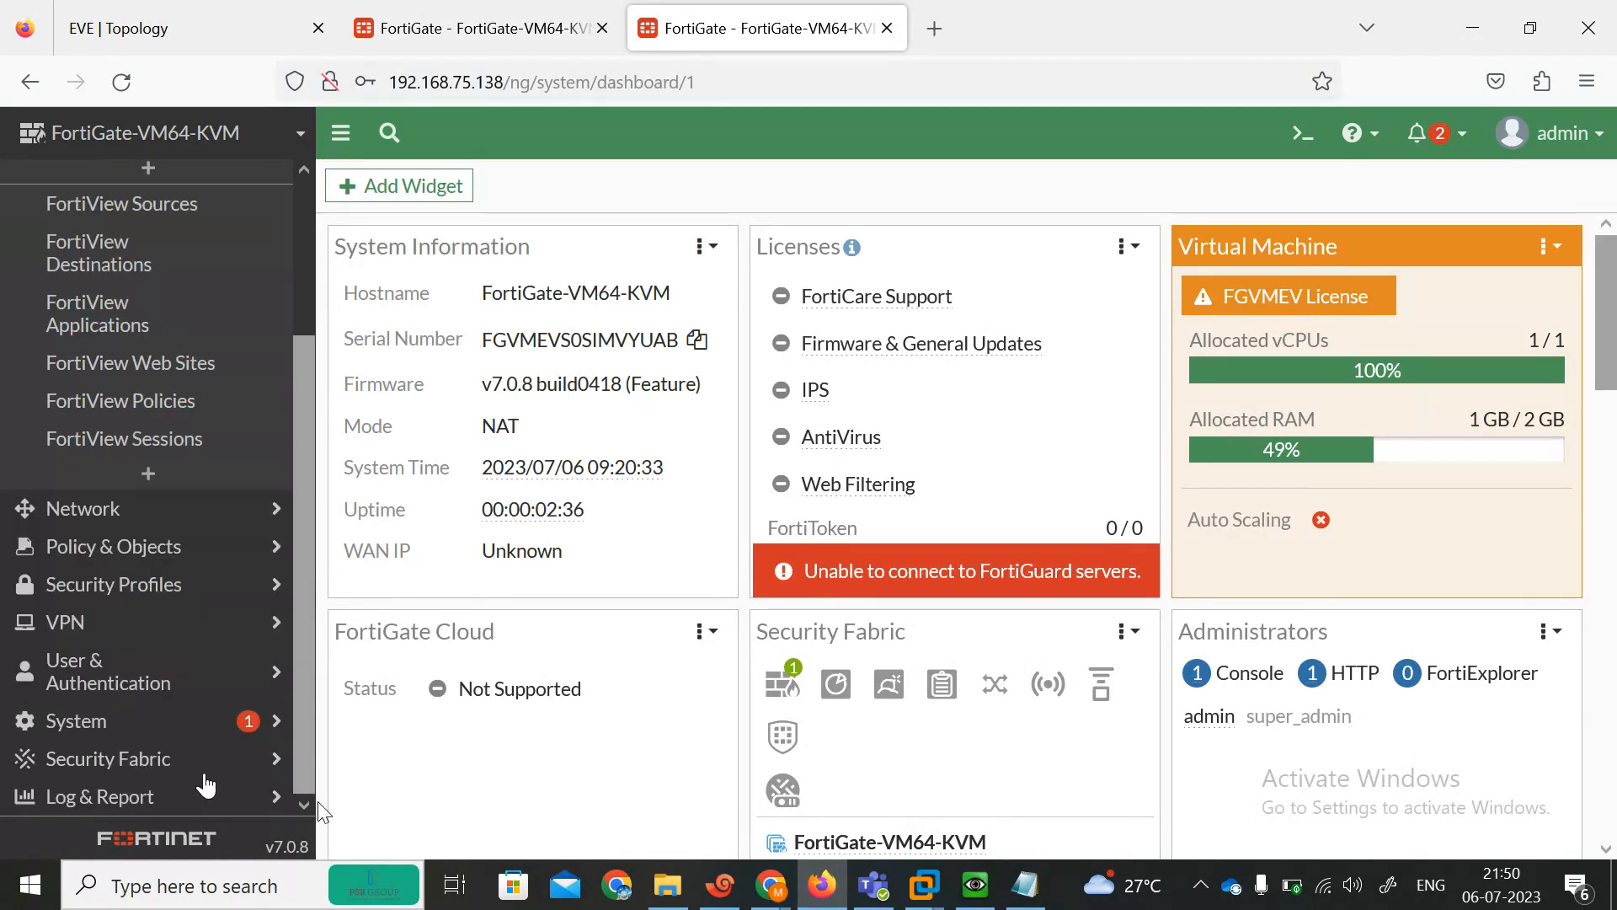
left_click(84, 723)
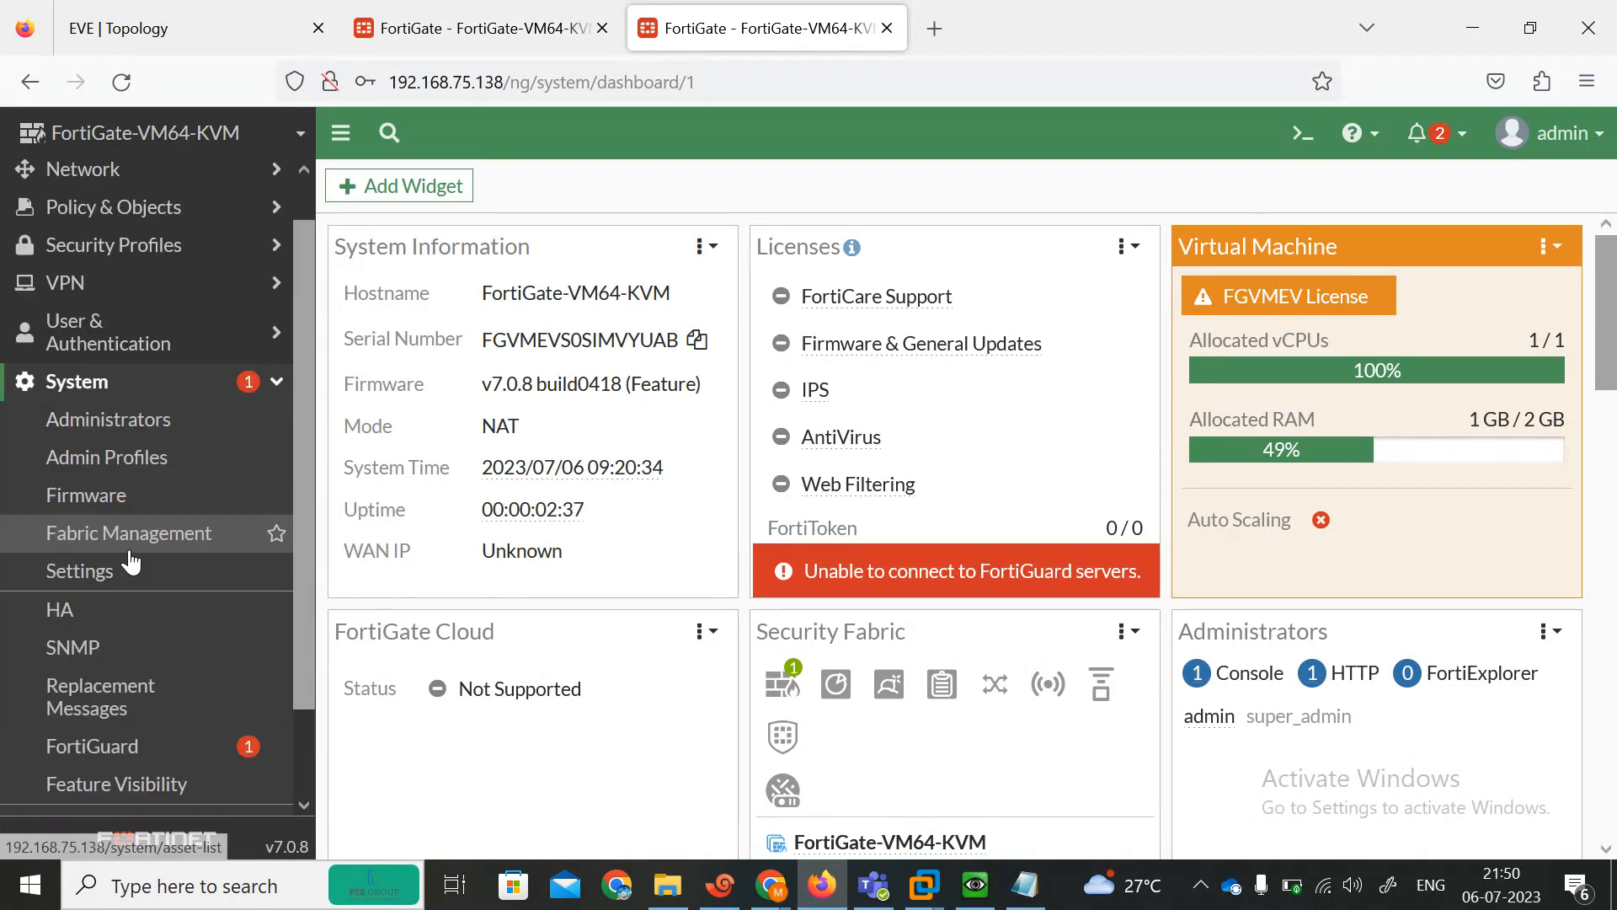
left_click(122, 760)
left_click(128, 787)
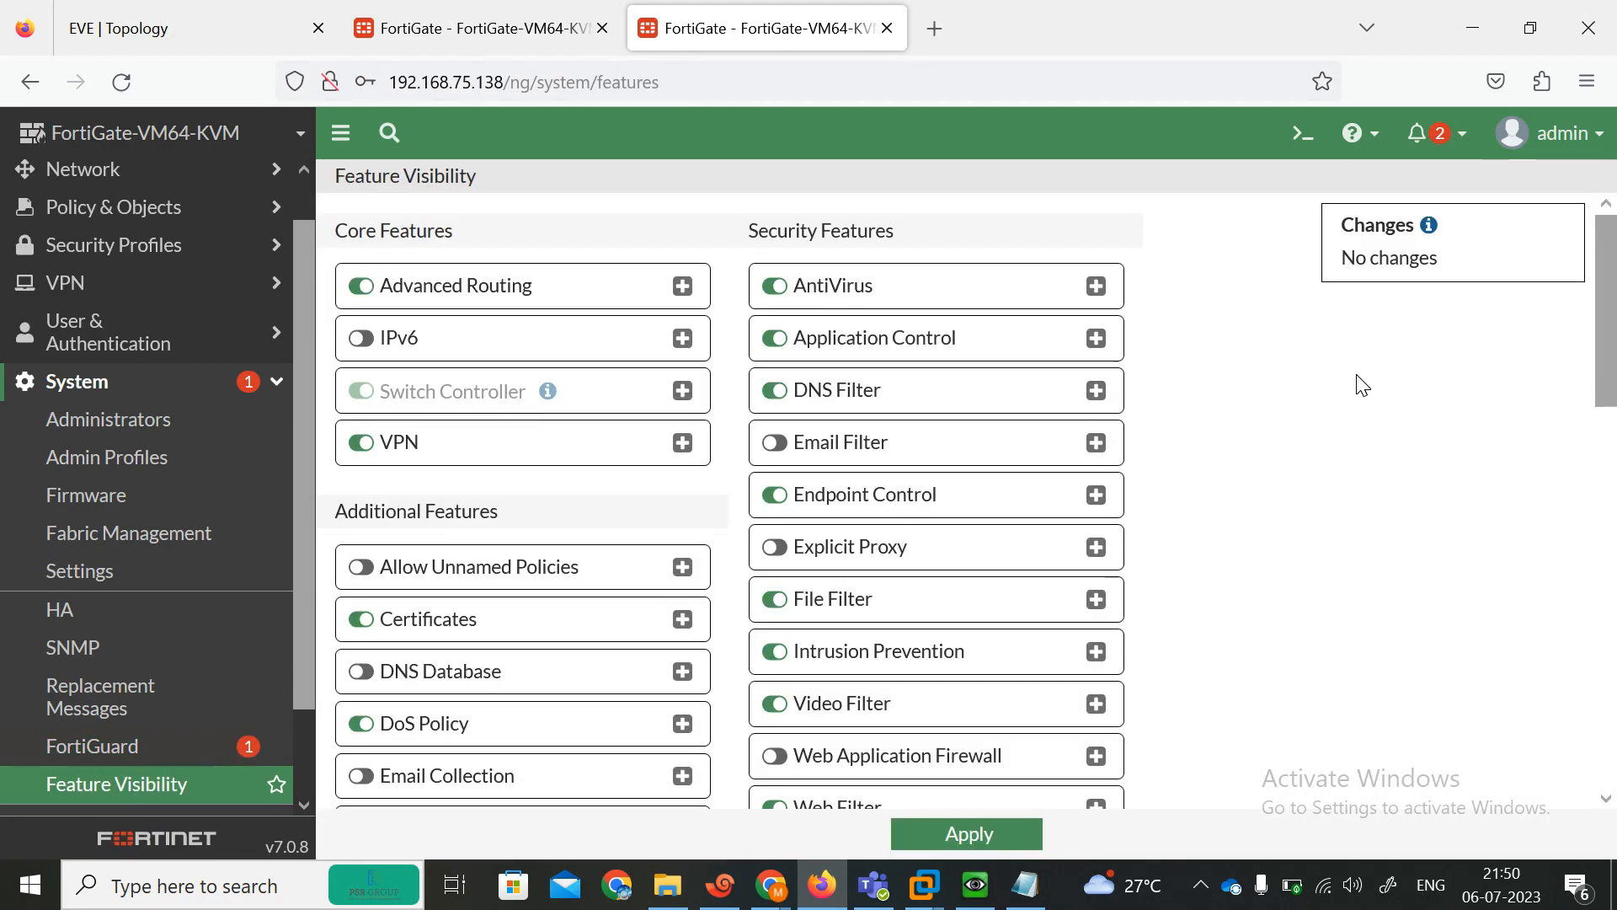
left_click_drag(1607, 312, 1613, 696)
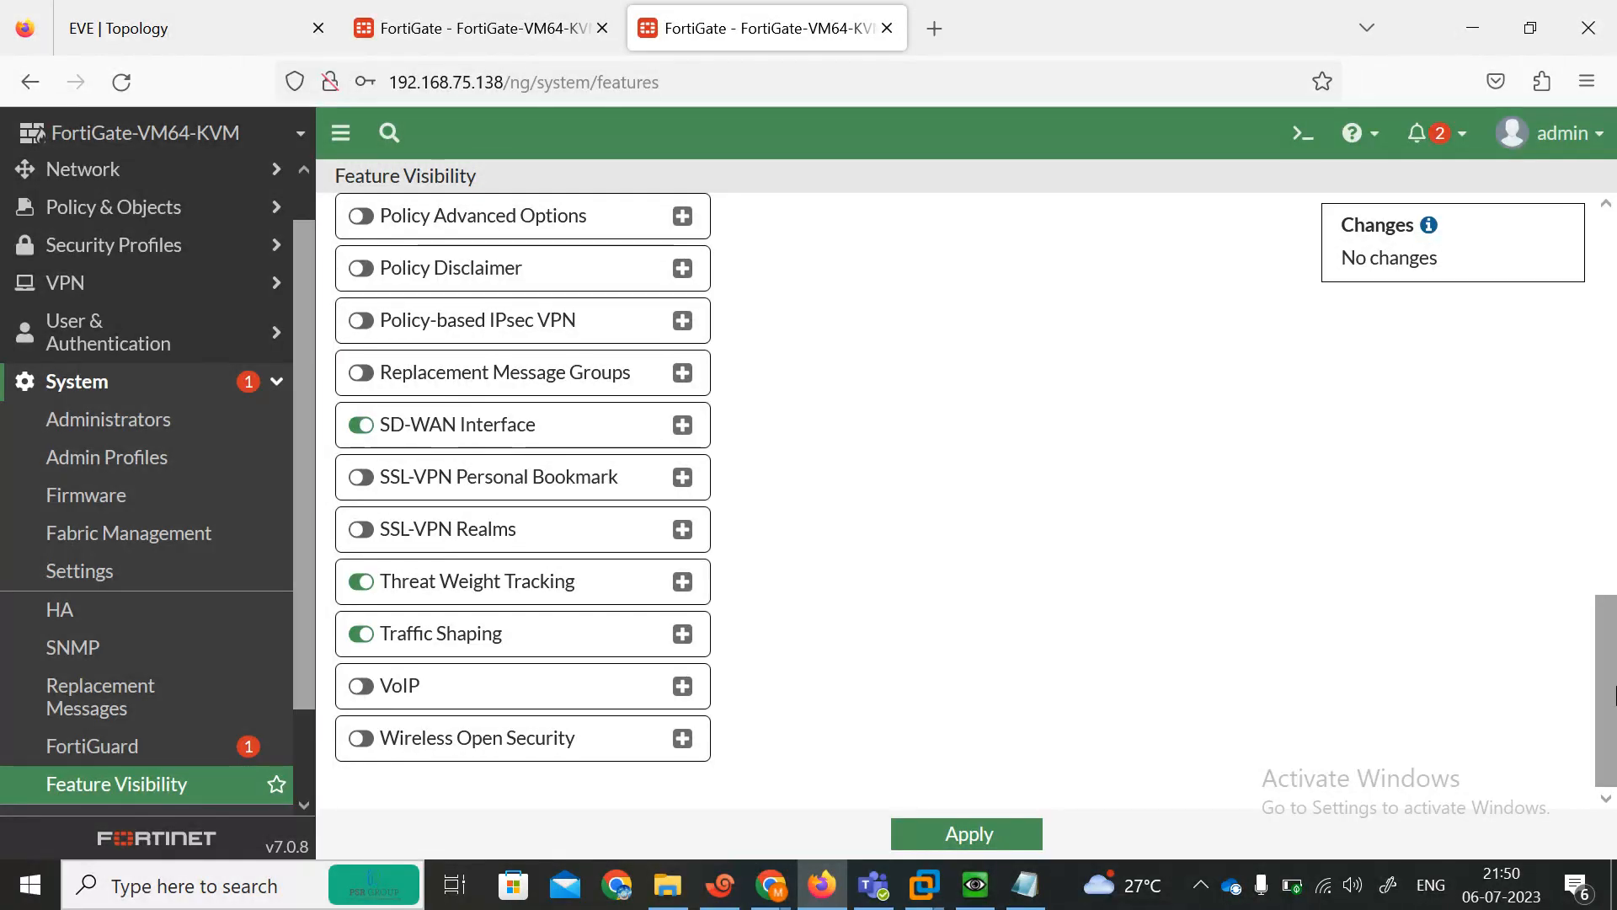
scroll(712, 528, "up", 3)
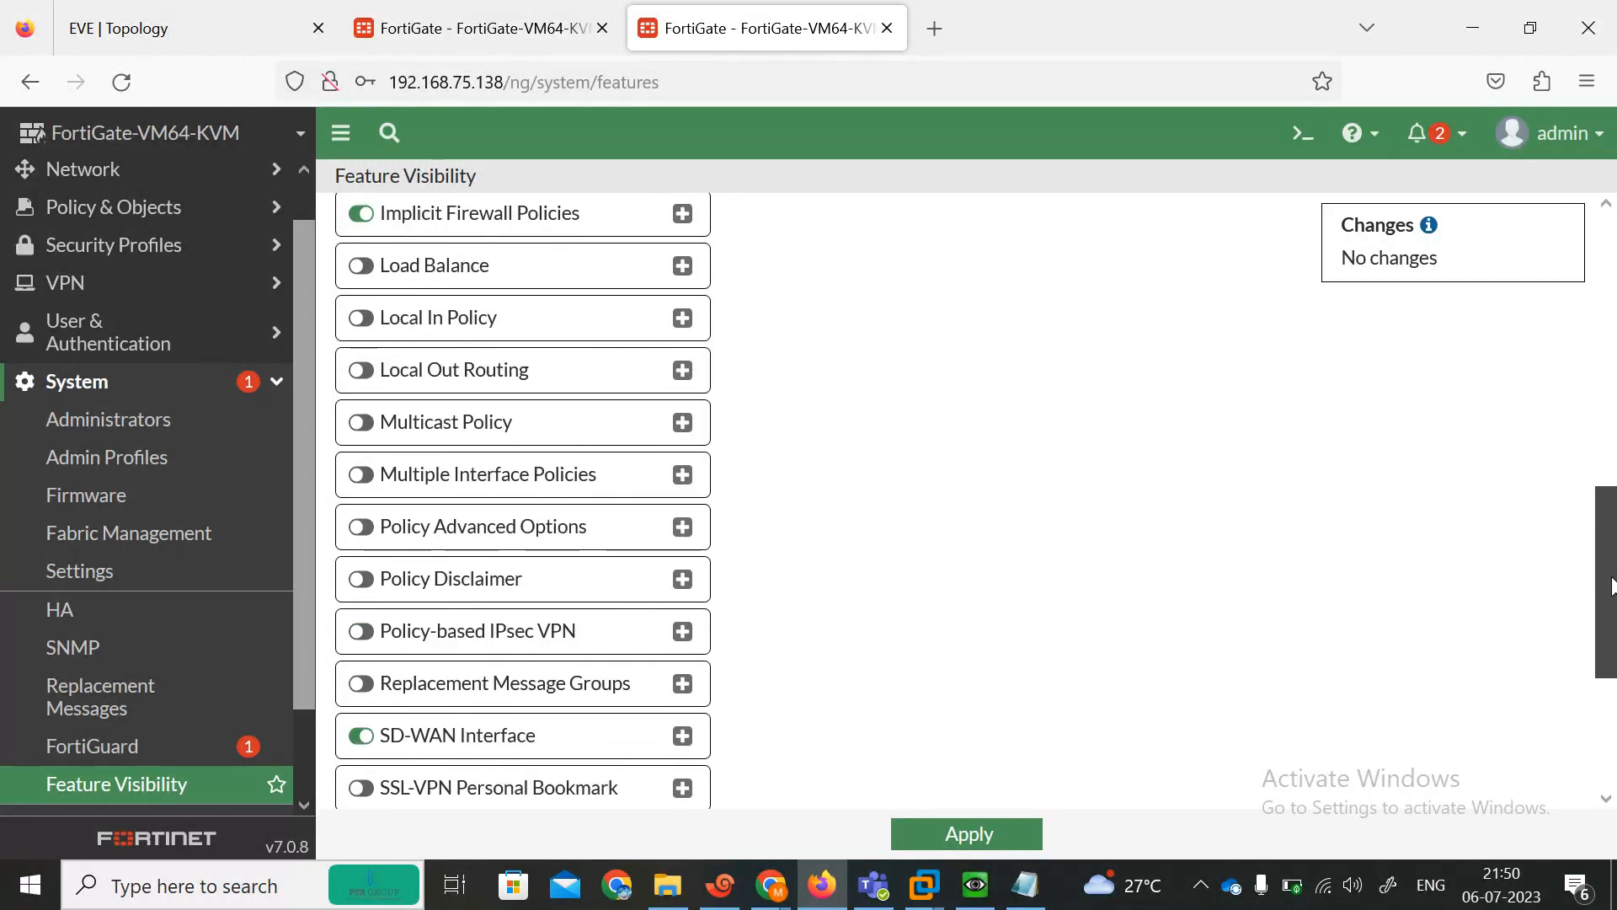
left_click(658, 493)
left_click(932, 836)
Start creating a new firewall policy on the 192.168.75.139 FortiGate.
left_click(497, 32)
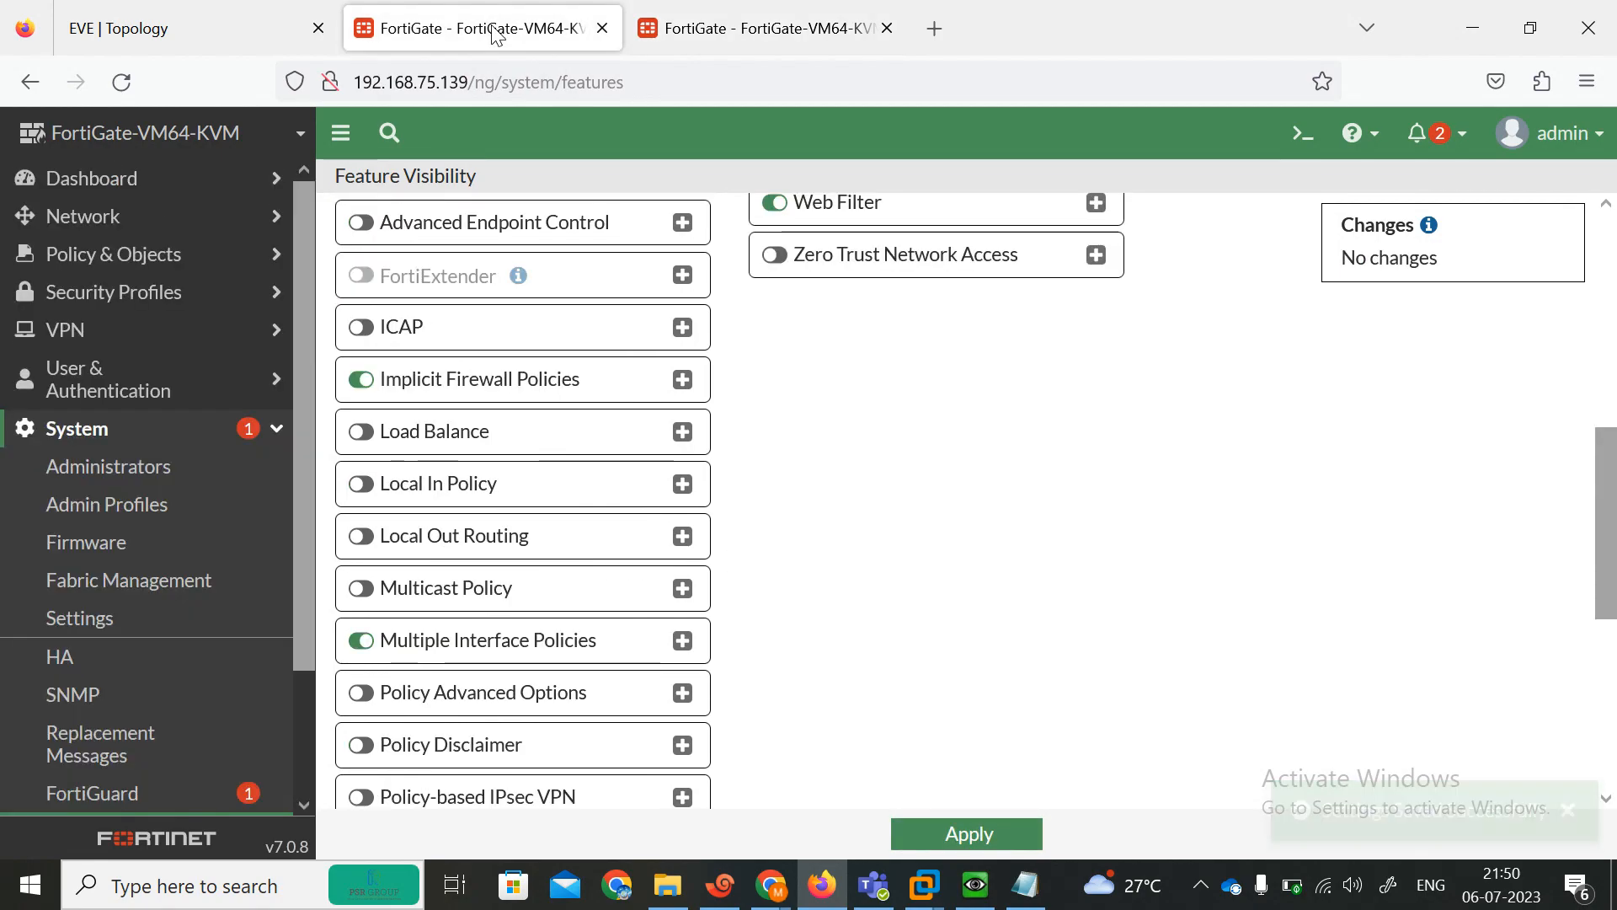
left_click(268, 254)
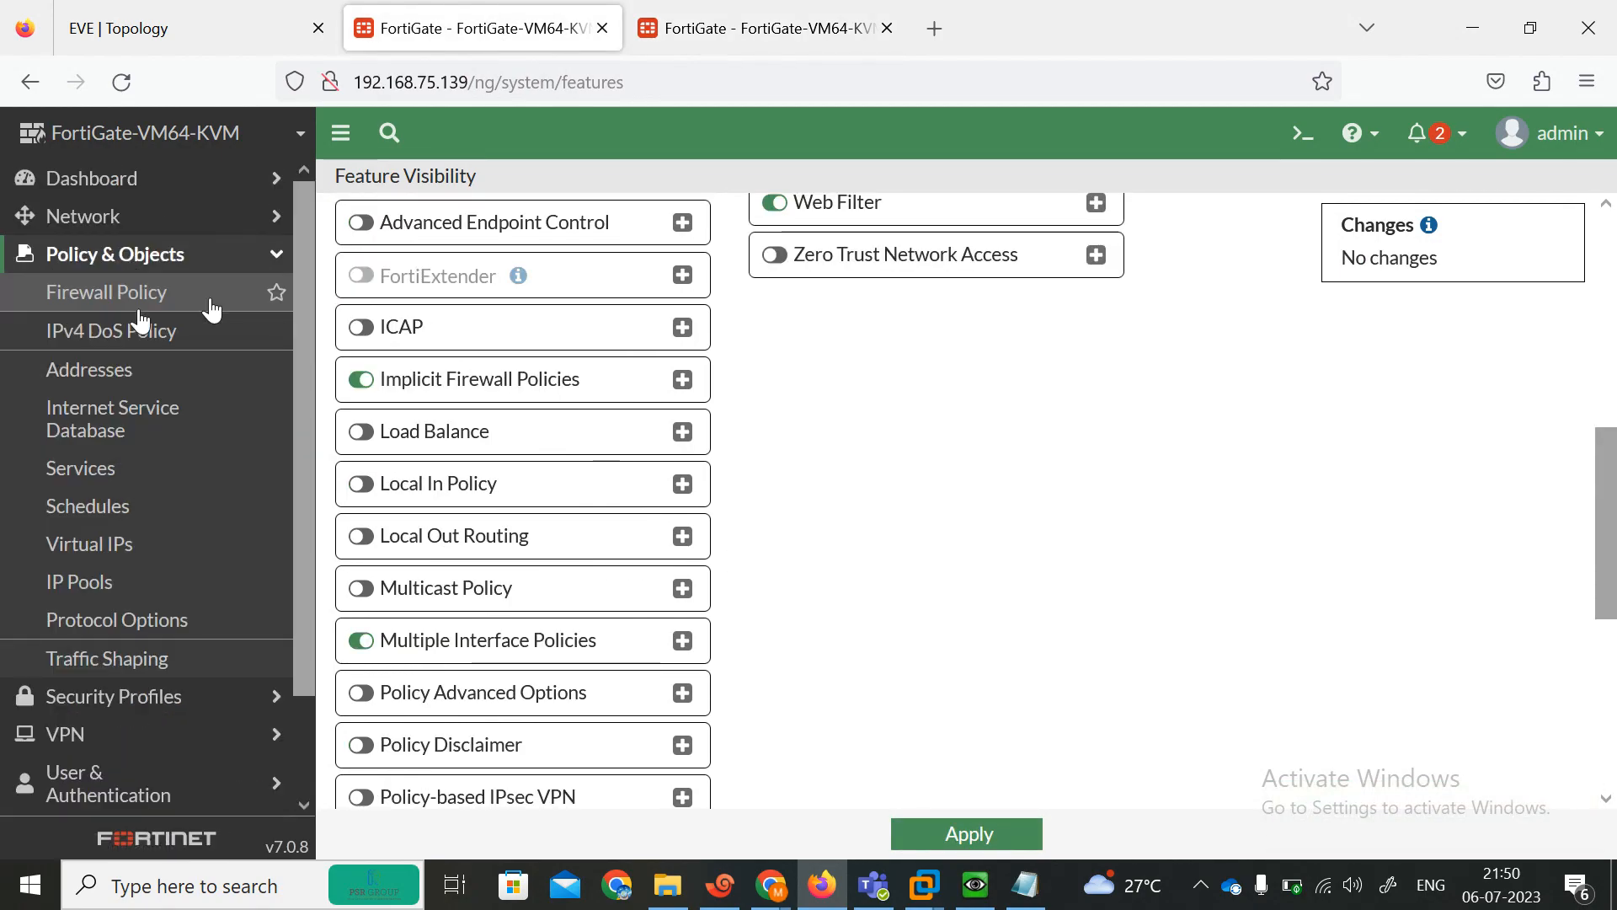
left_click(115, 296)
left_click(352, 173)
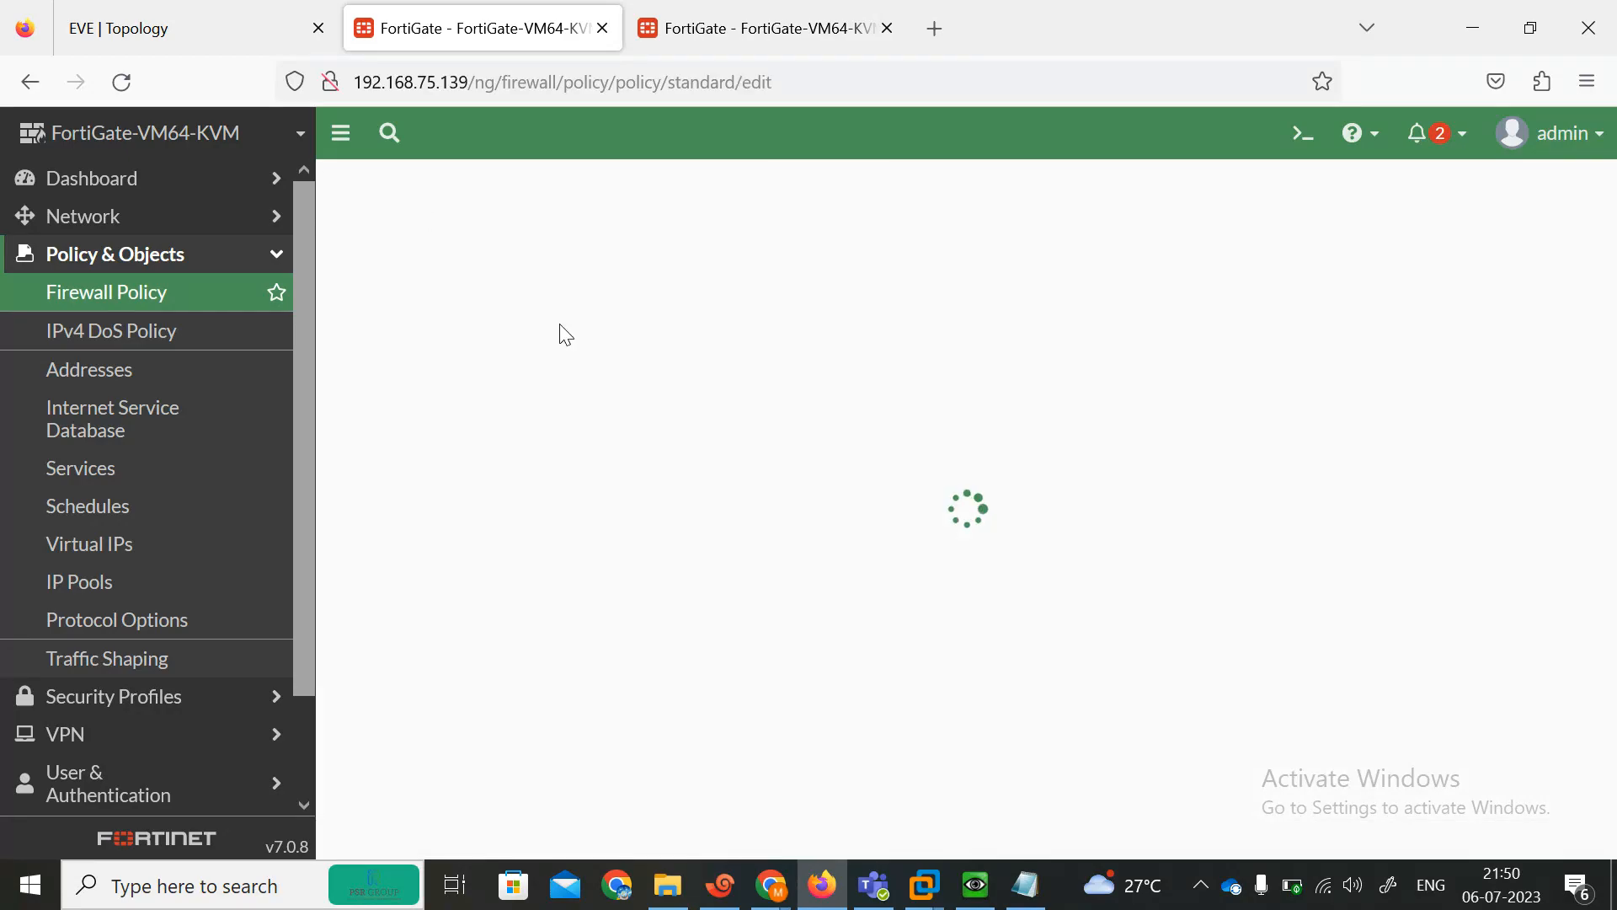
Referring to the lab topology, name the policy ALL-ALL and set port2 and port3 as both incoming and outgoing interfaces.
left_click(202, 17)
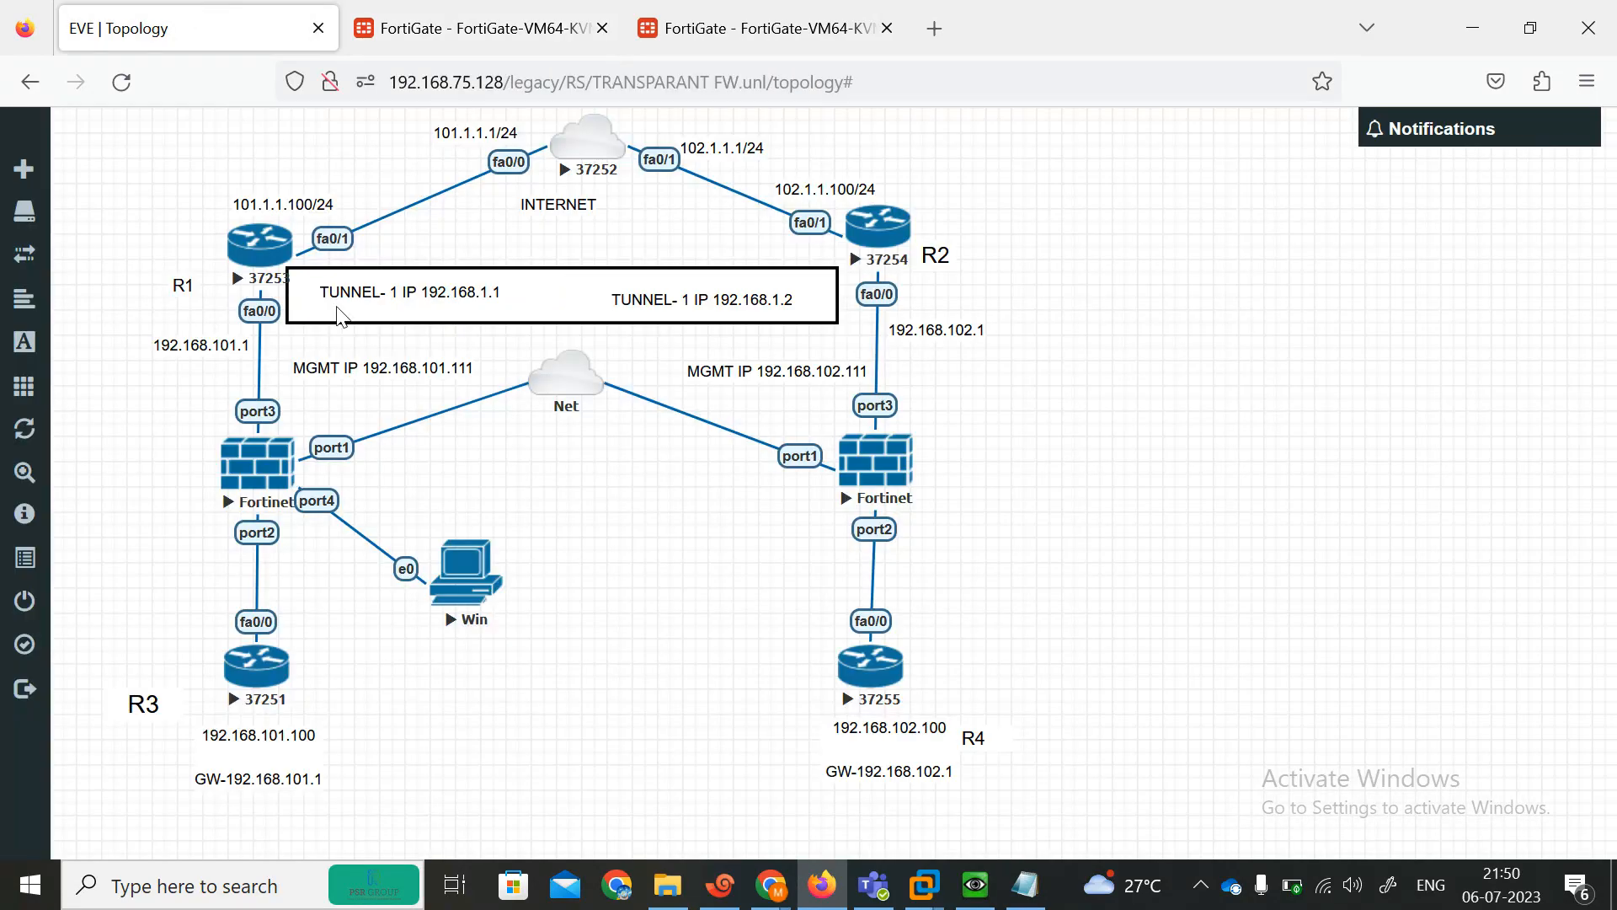
left_click(472, 28)
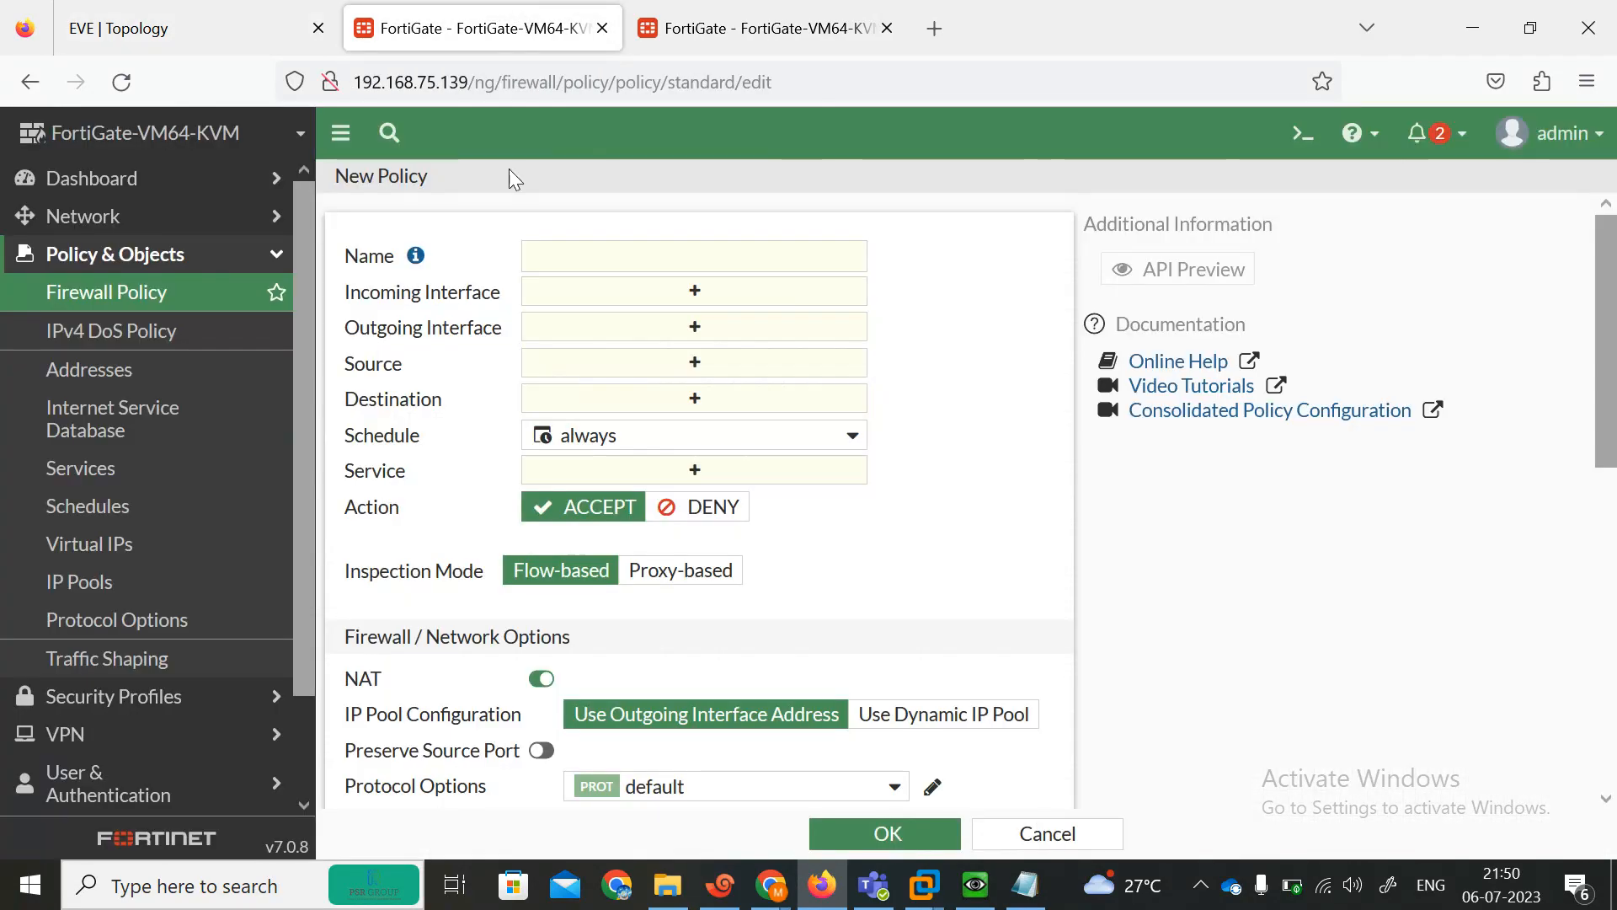
left_click(581, 261)
type("ALL-ALL")
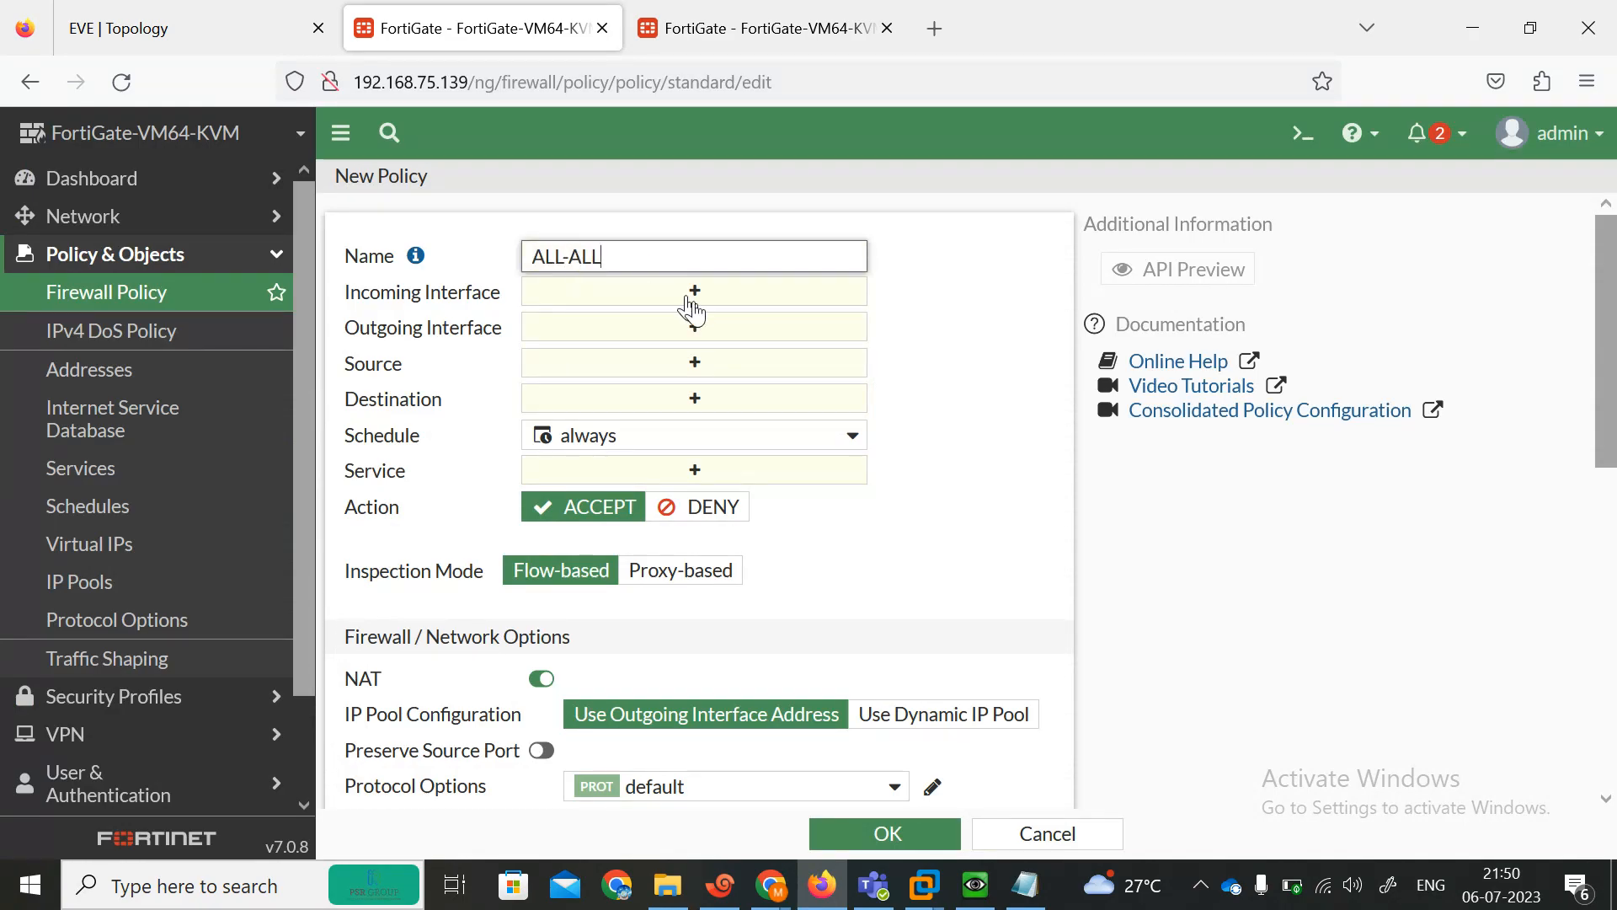
left_click(692, 310)
left_click(1155, 376)
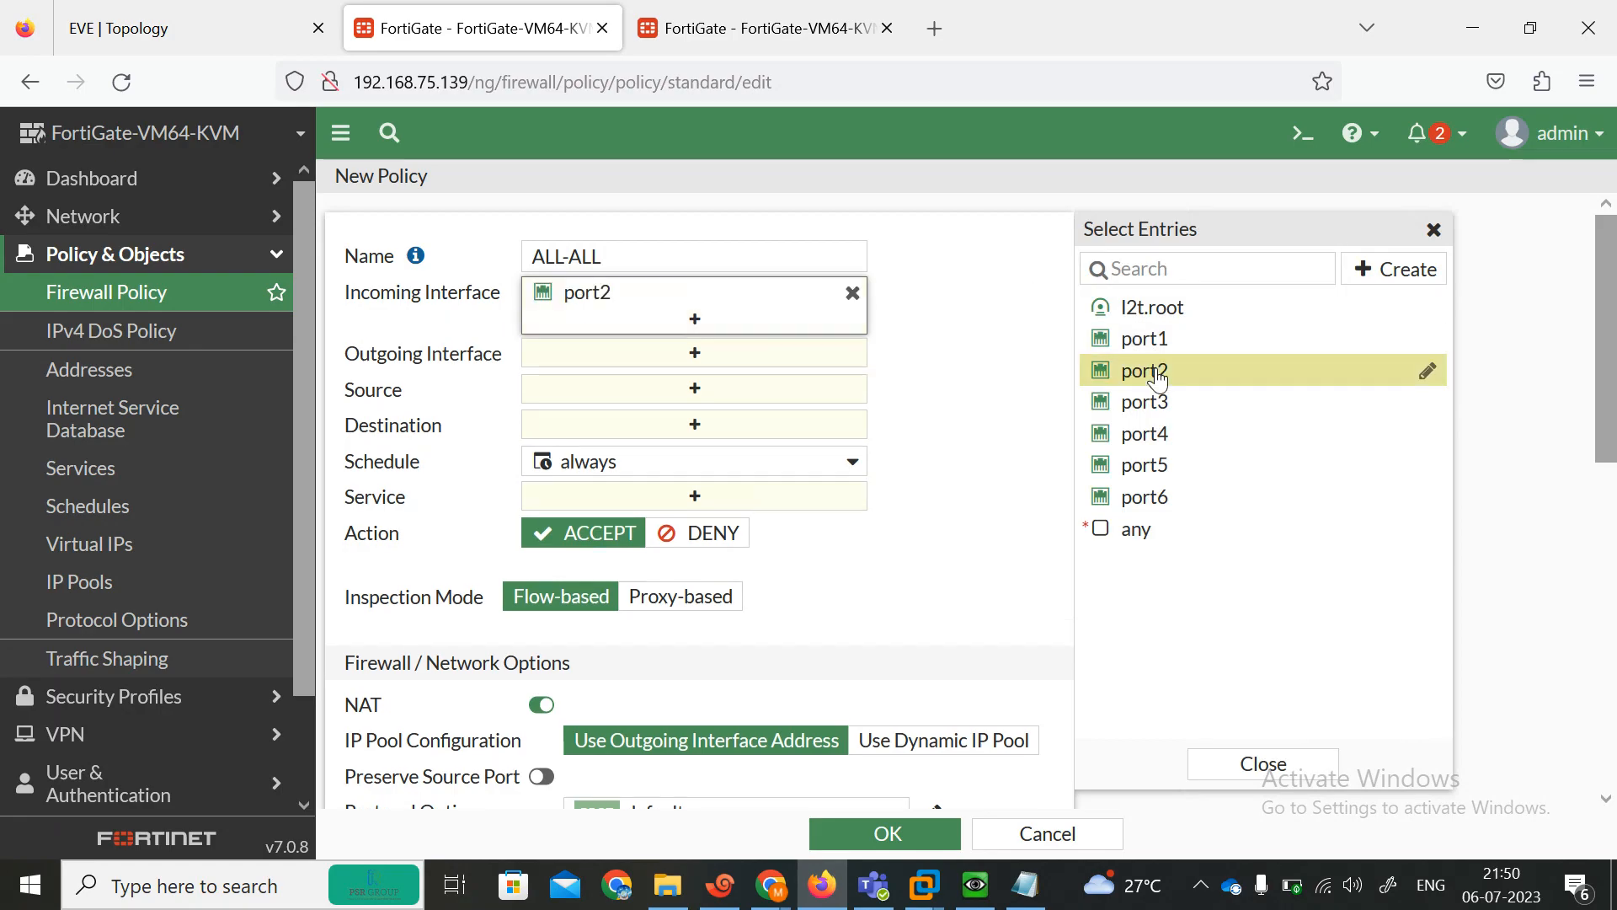
left_click(1154, 403)
left_click(834, 384)
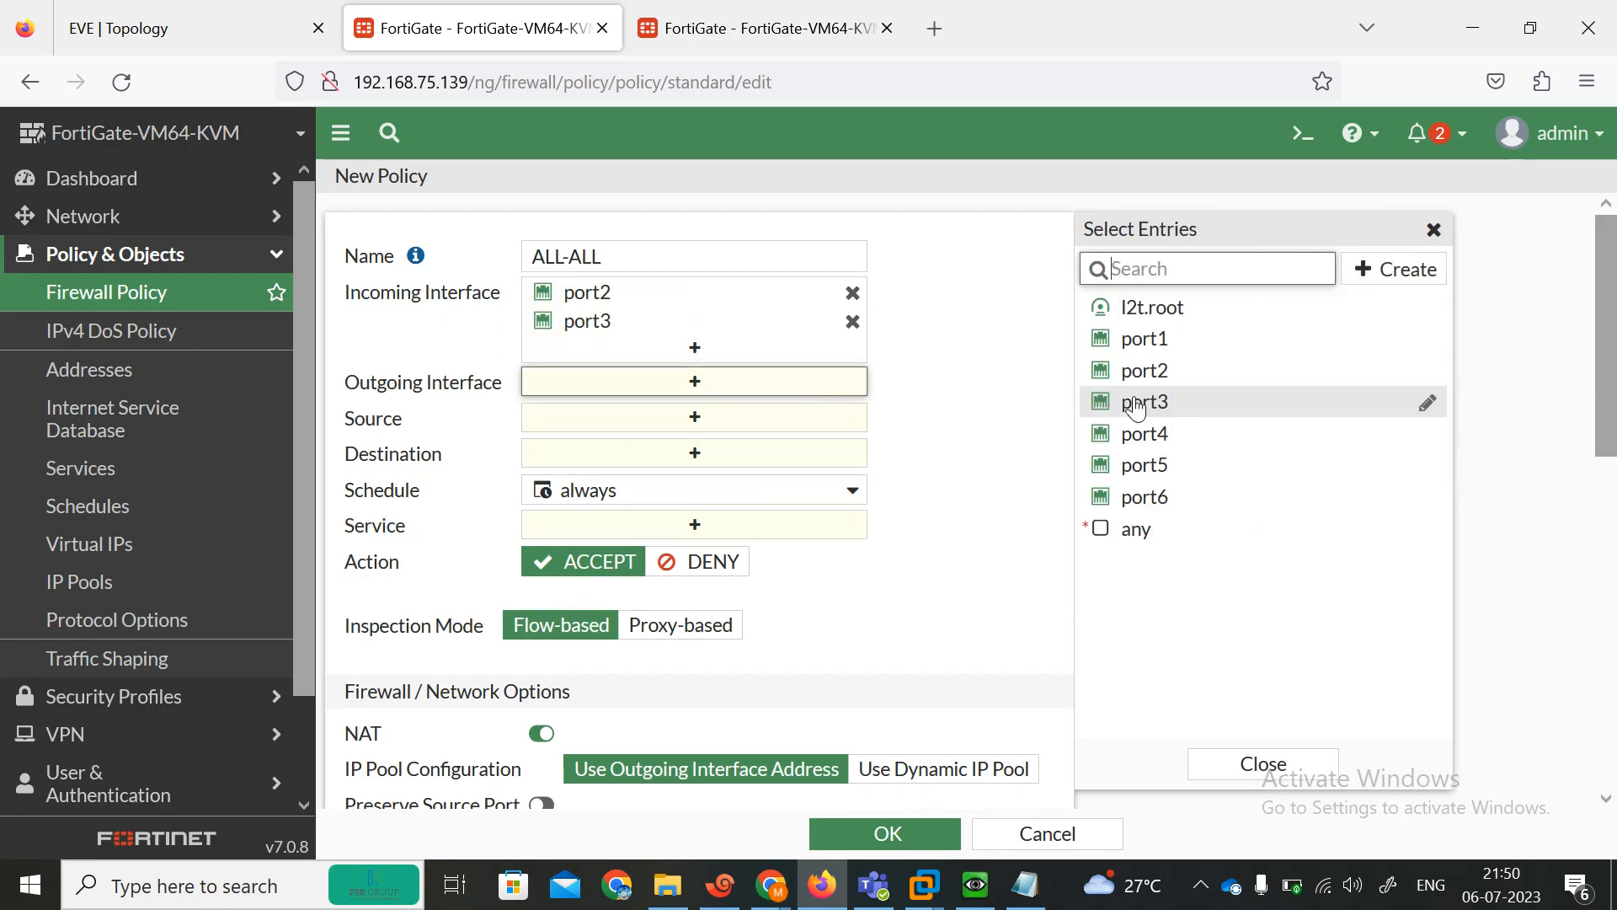
left_click(1142, 371)
left_click(1135, 405)
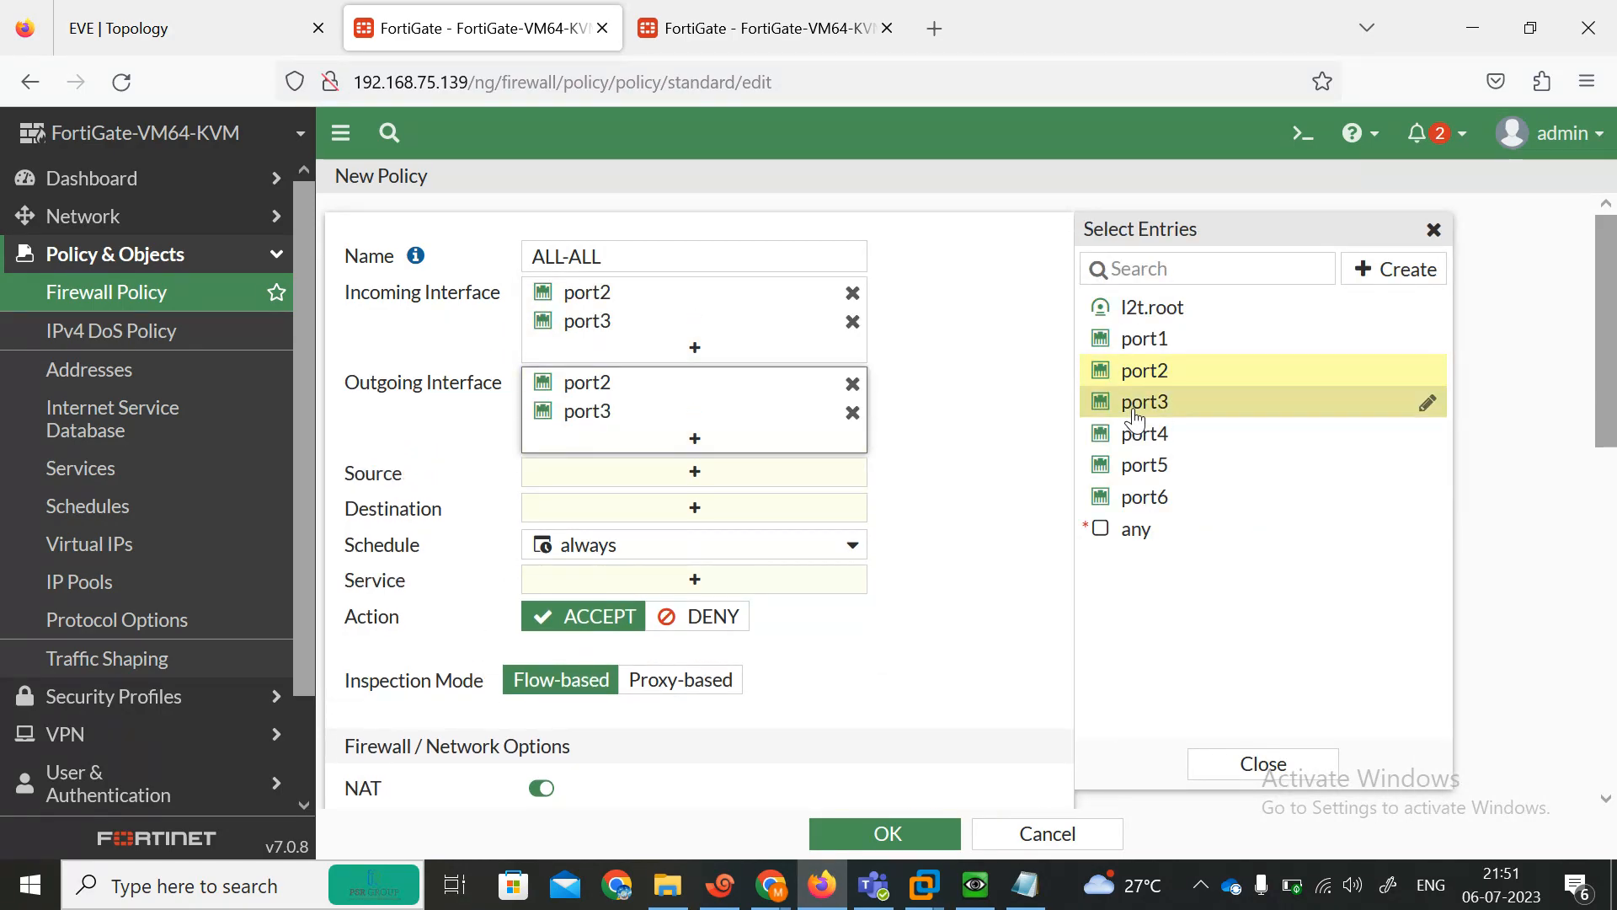
Set the policy's source and destination to all and its service to ALL, then save it.
left_click(737, 478)
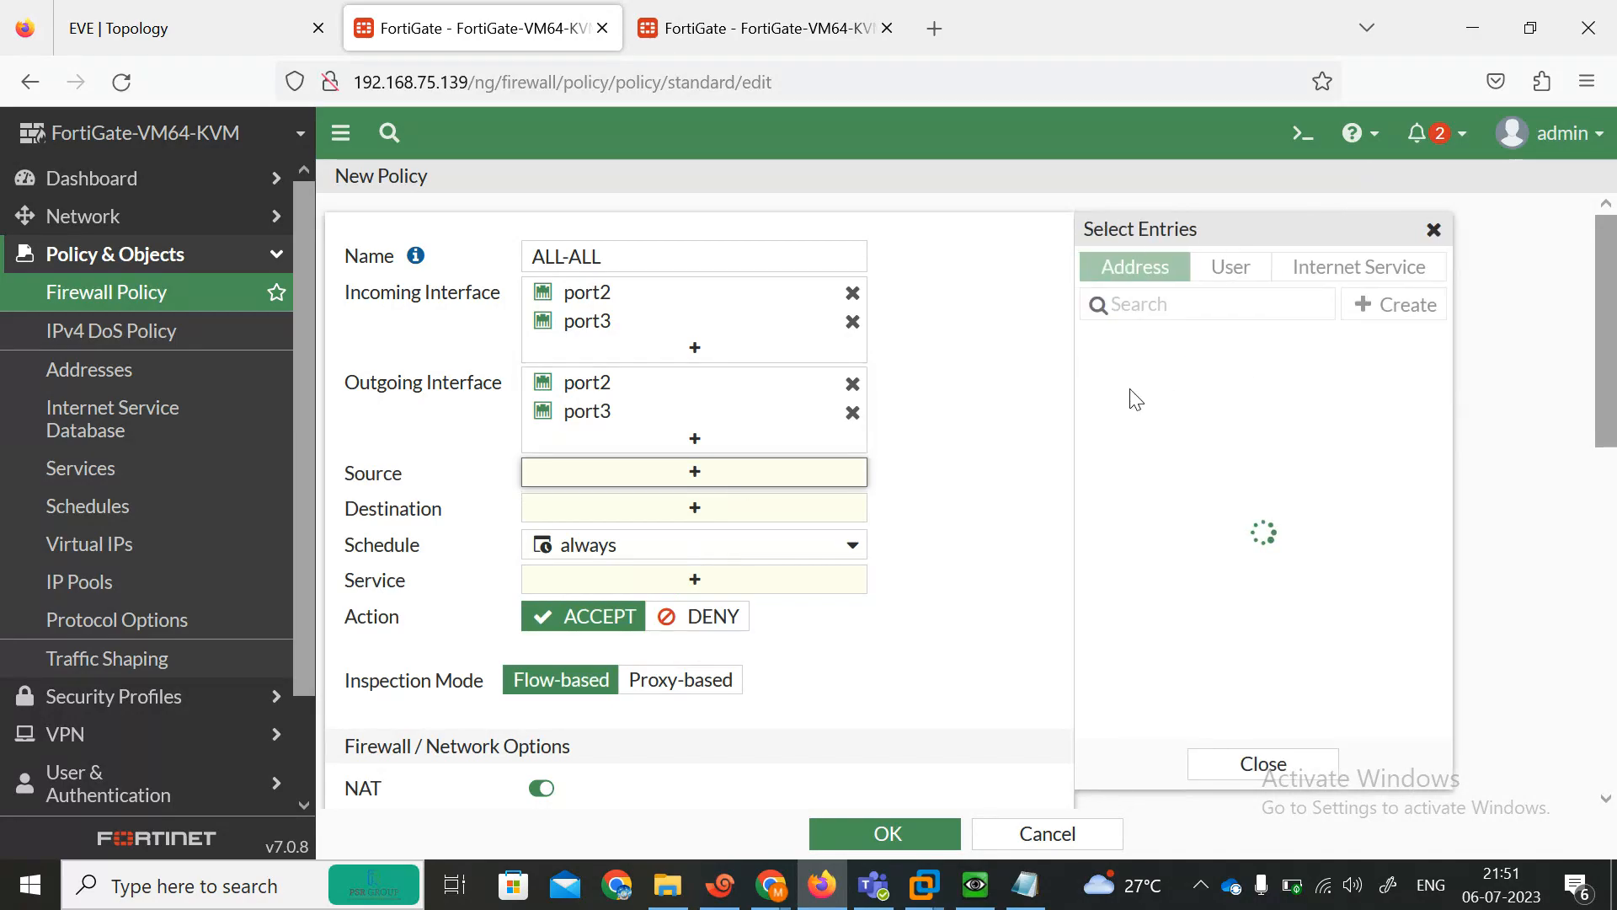
left_click(1148, 375)
left_click(749, 535)
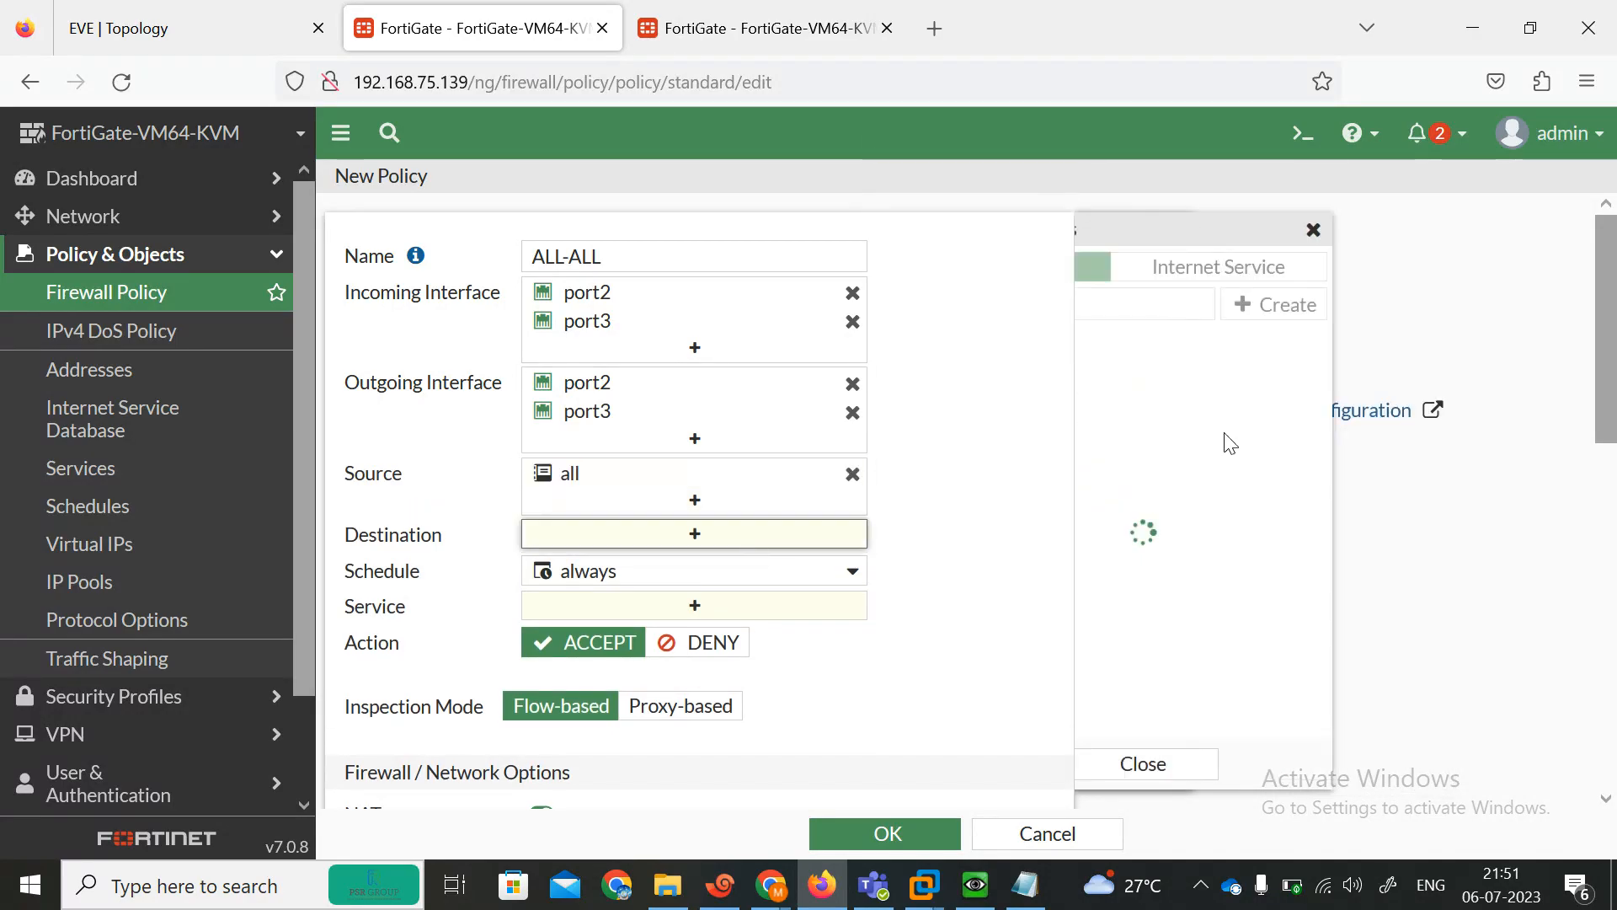
left_click(1134, 376)
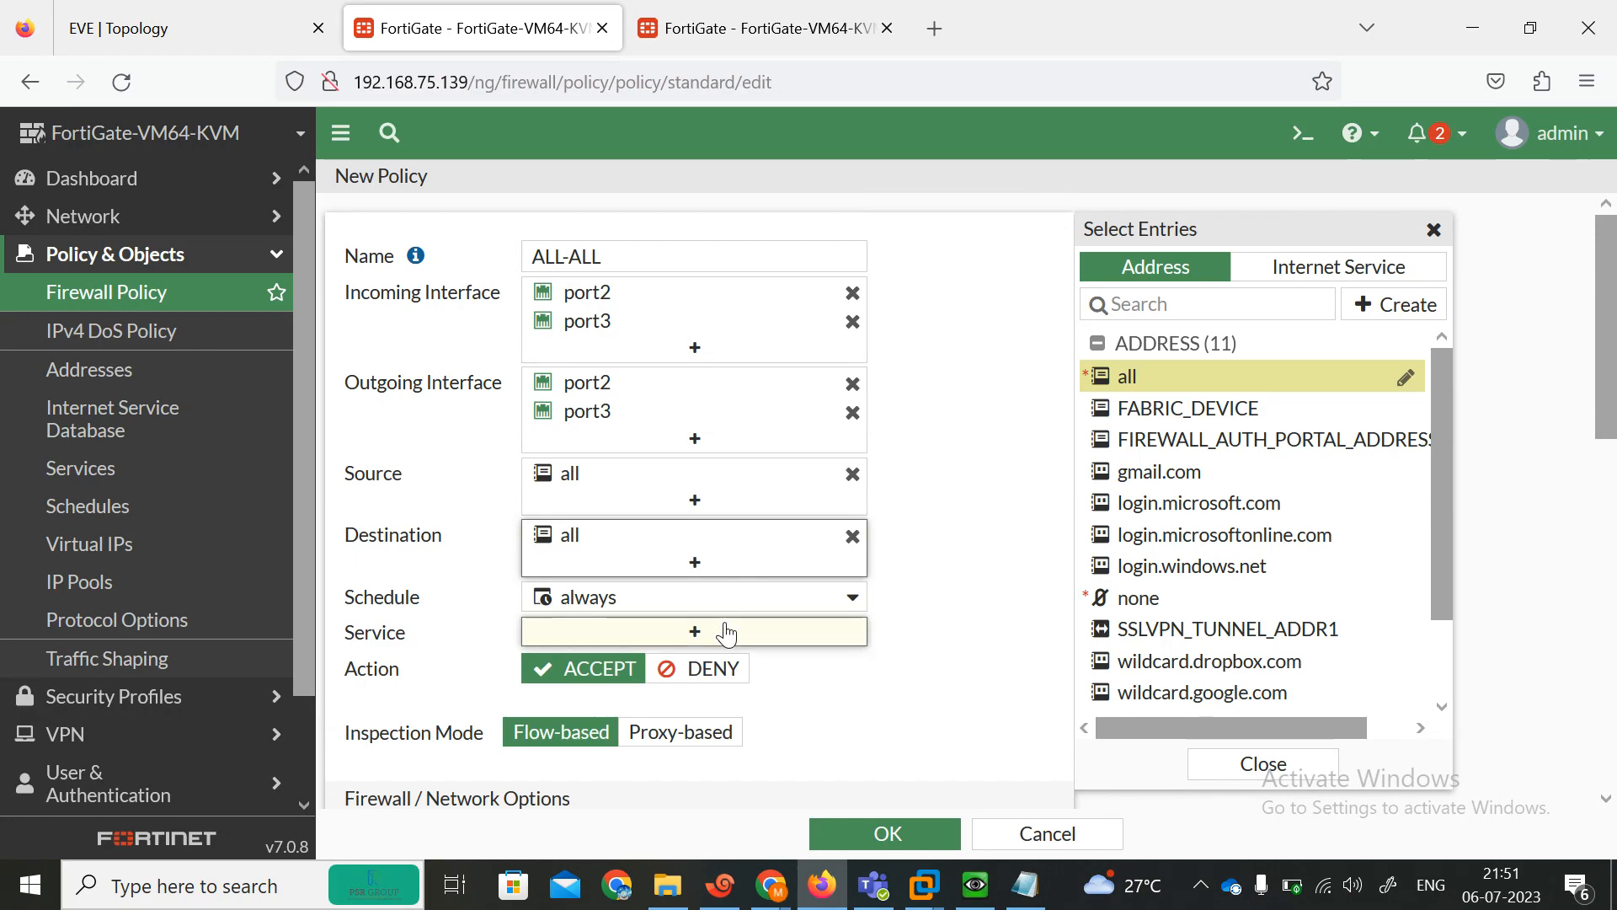
left_click(727, 633)
left_click(1159, 378)
scroll(967, 570, "down", 10)
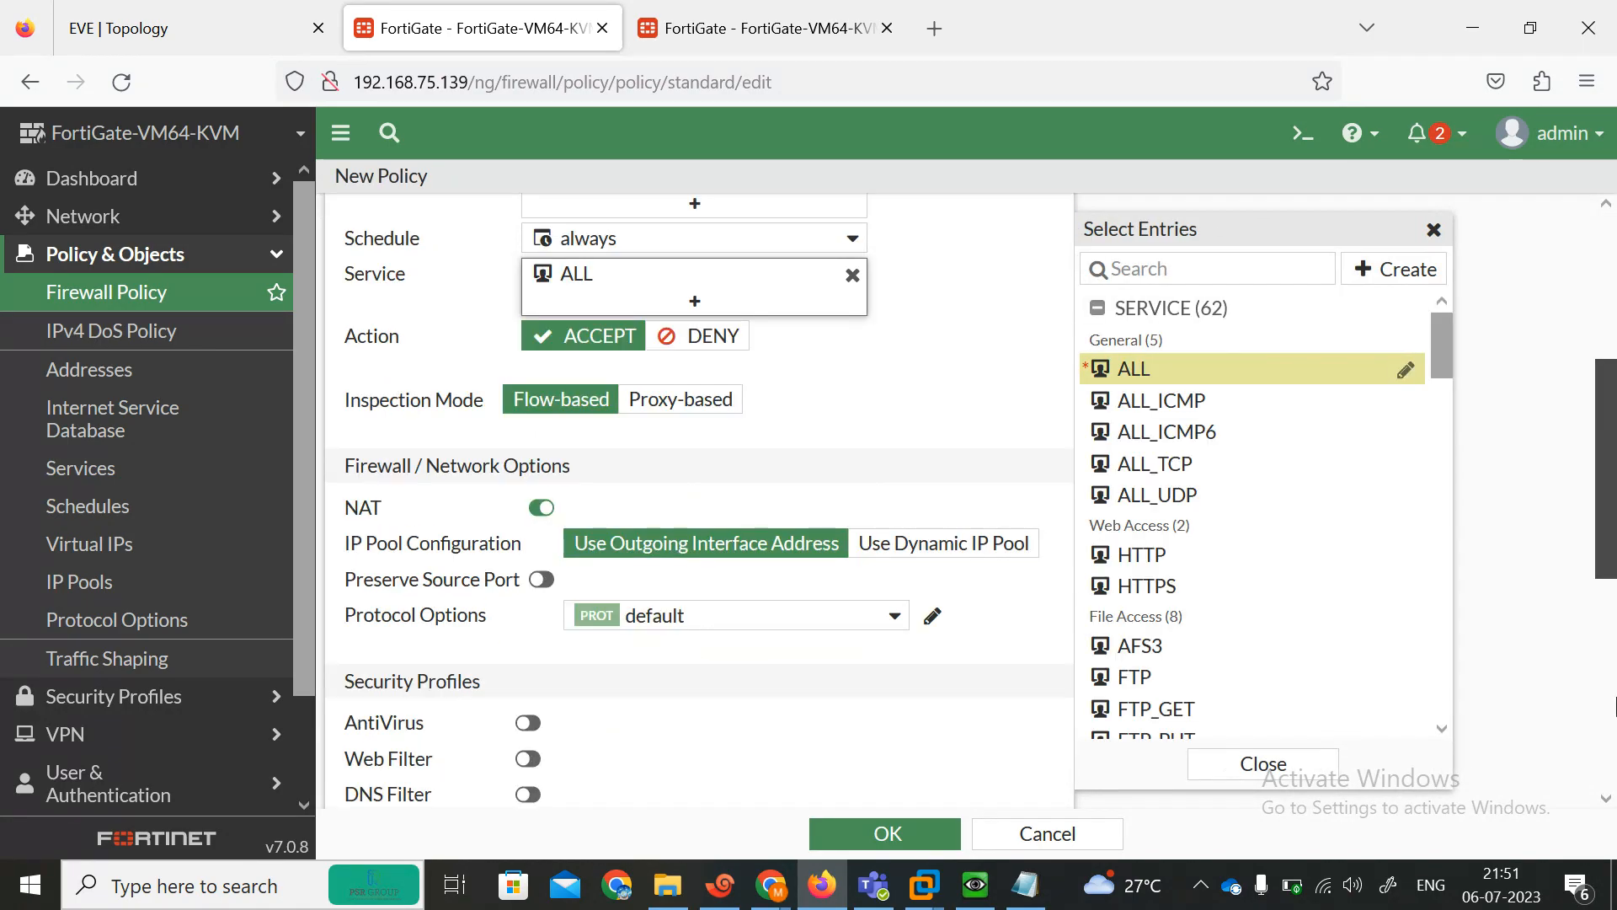
left_click_drag(1613, 598, 1613, 539)
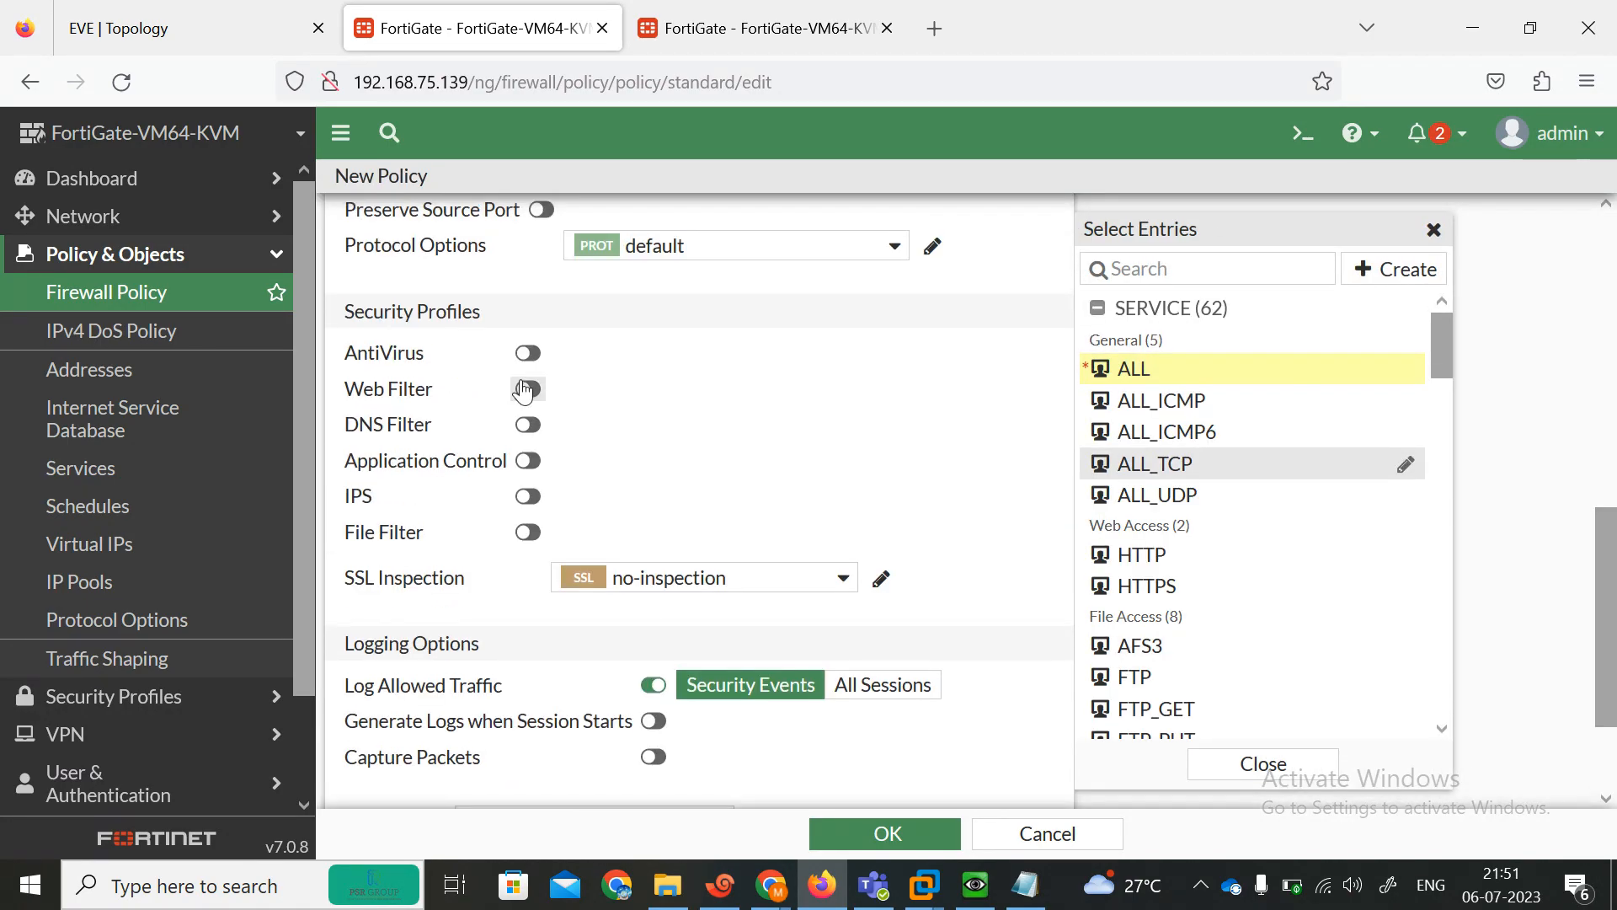
left_click(893, 835)
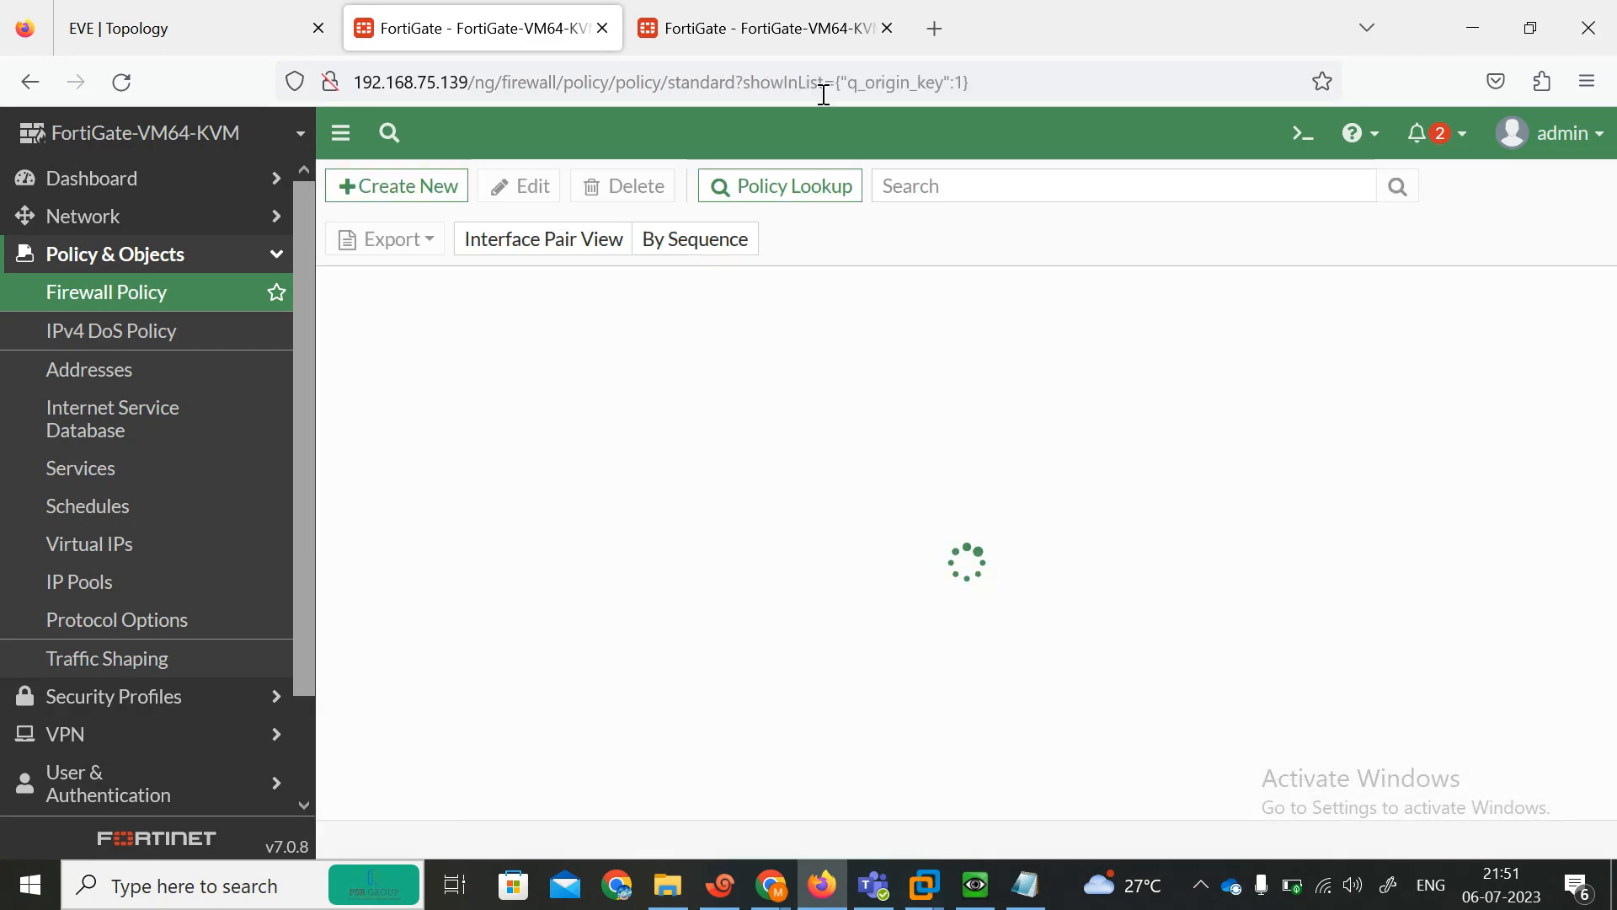
Start creating a new firewall policy on the 192.168.75.138 FortiGate.
left_click(758, 28)
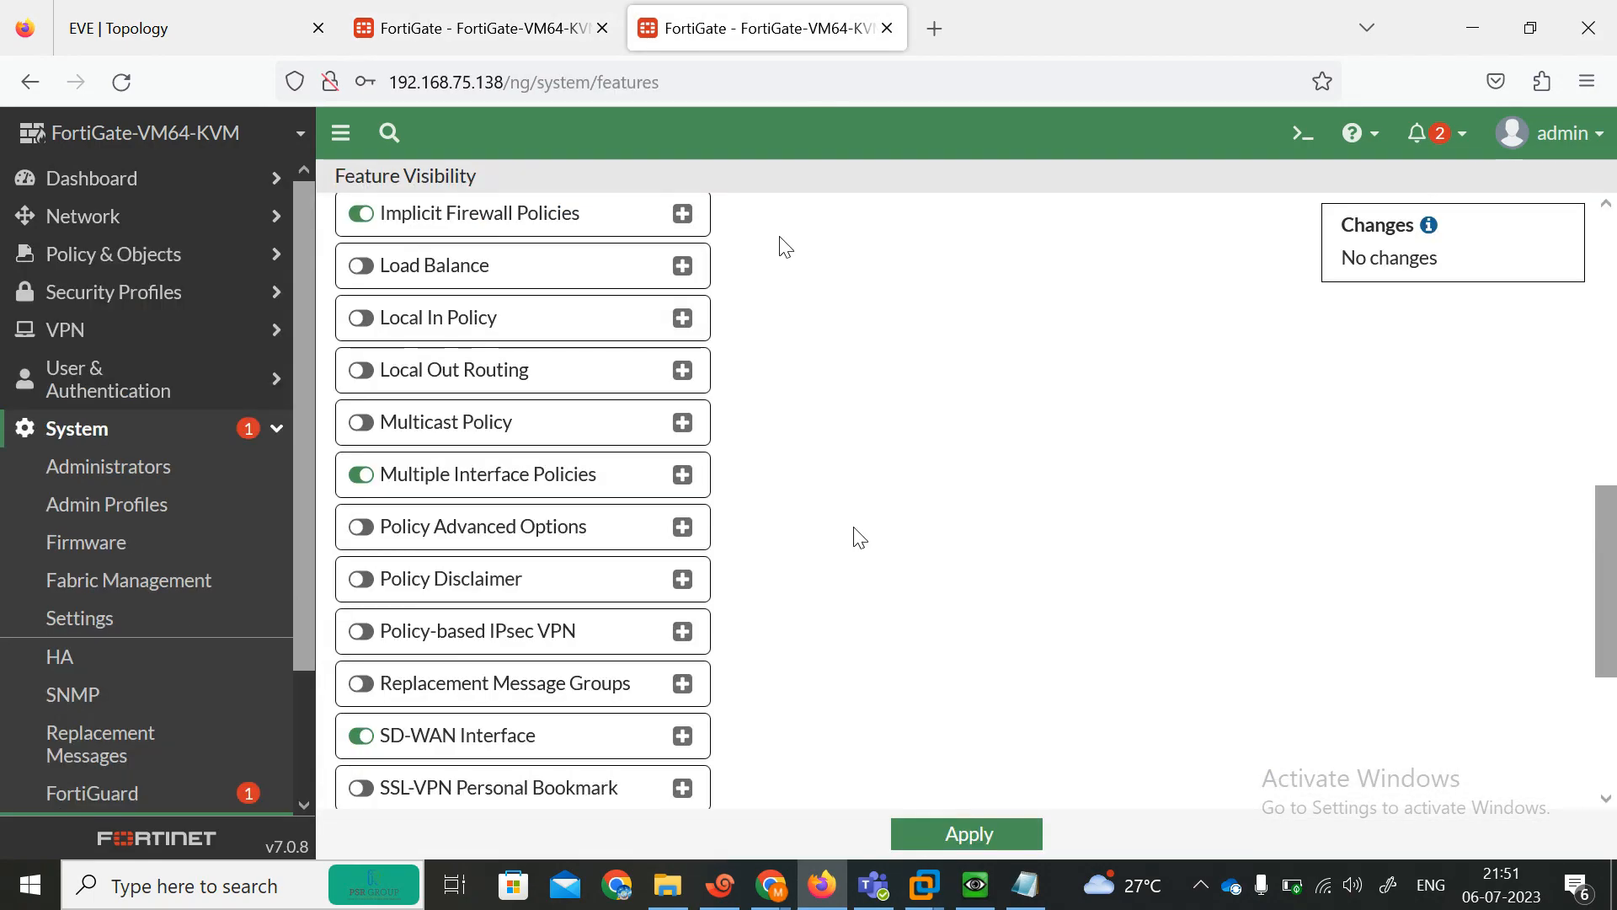
left_click(118, 255)
left_click(93, 299)
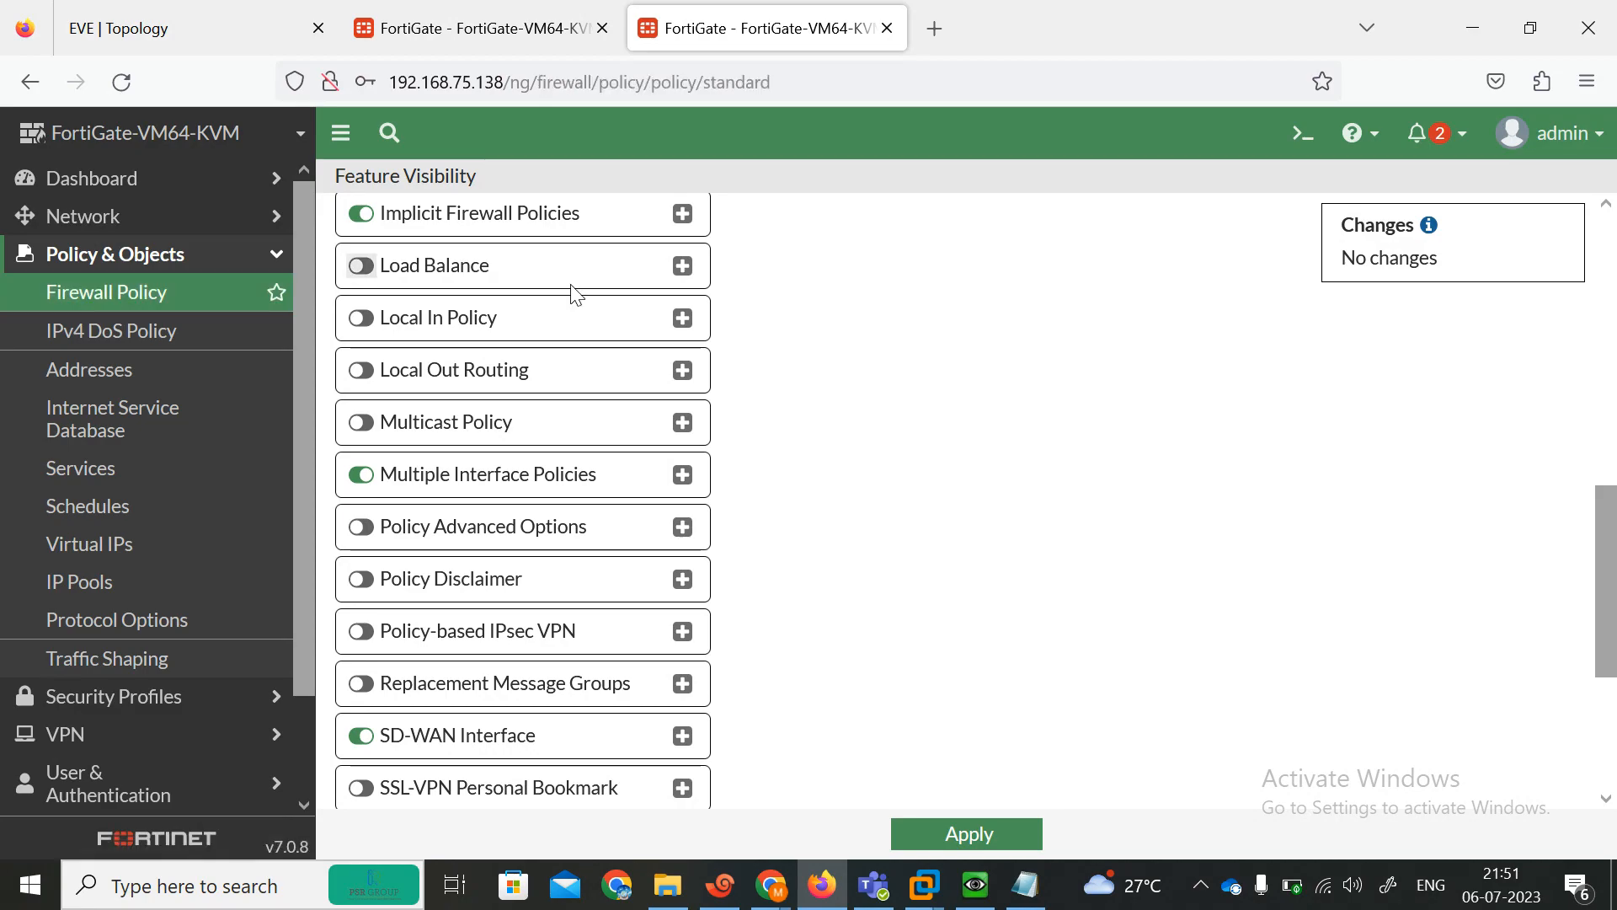
left_click(418, 209)
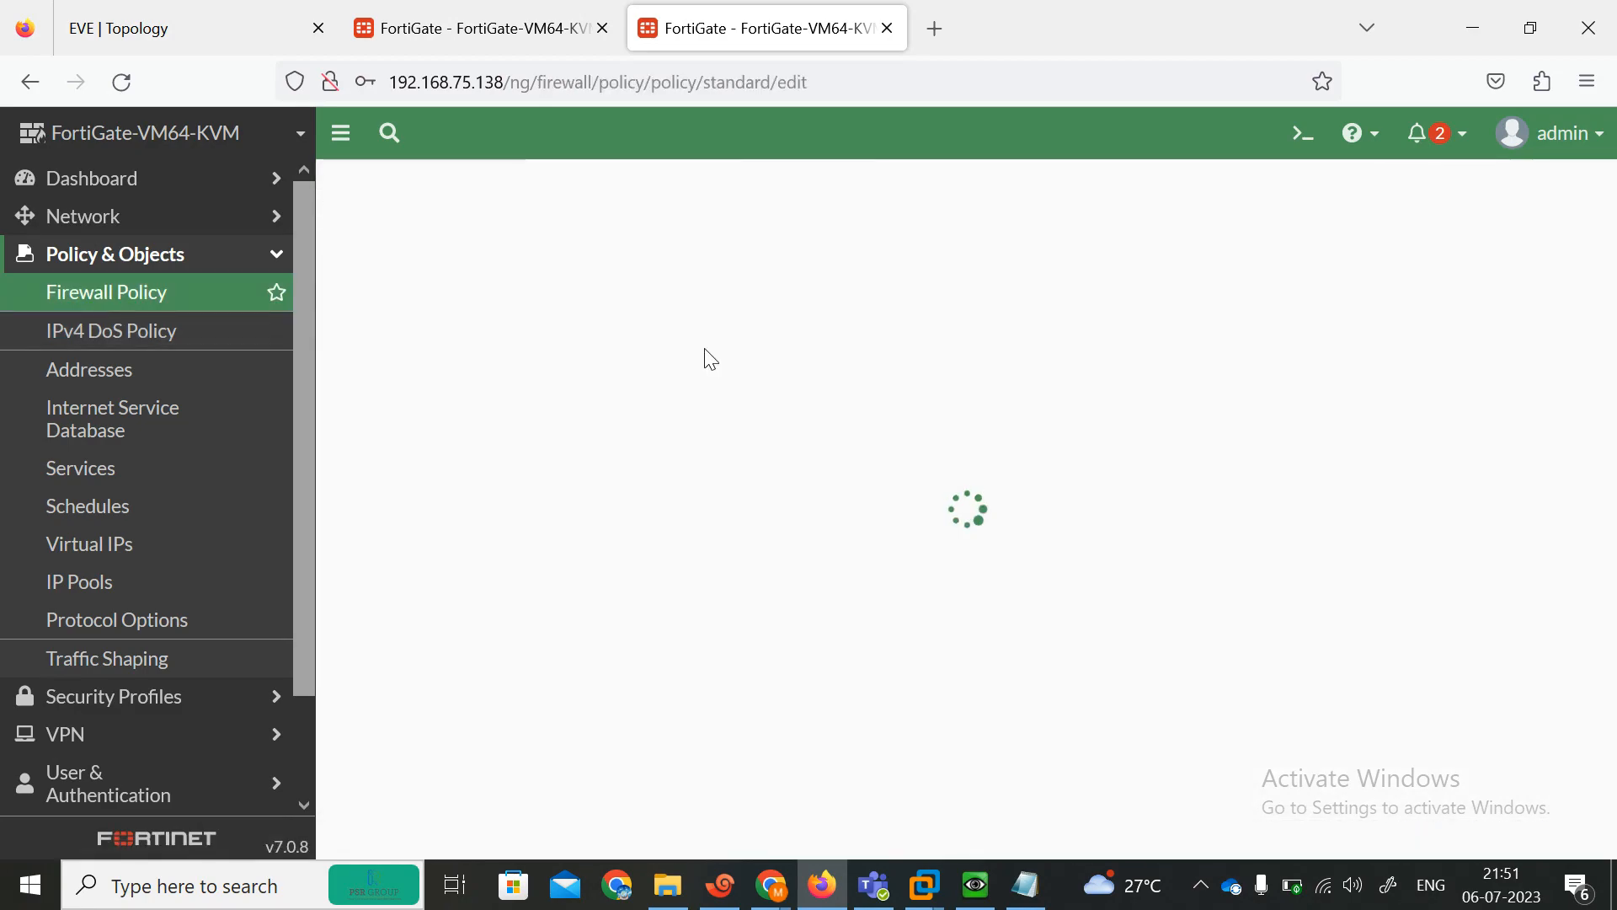
Name the policy ALL-ALL and set port2 and port3 as both incoming and outgoing interfaces.
left_click(570, 250)
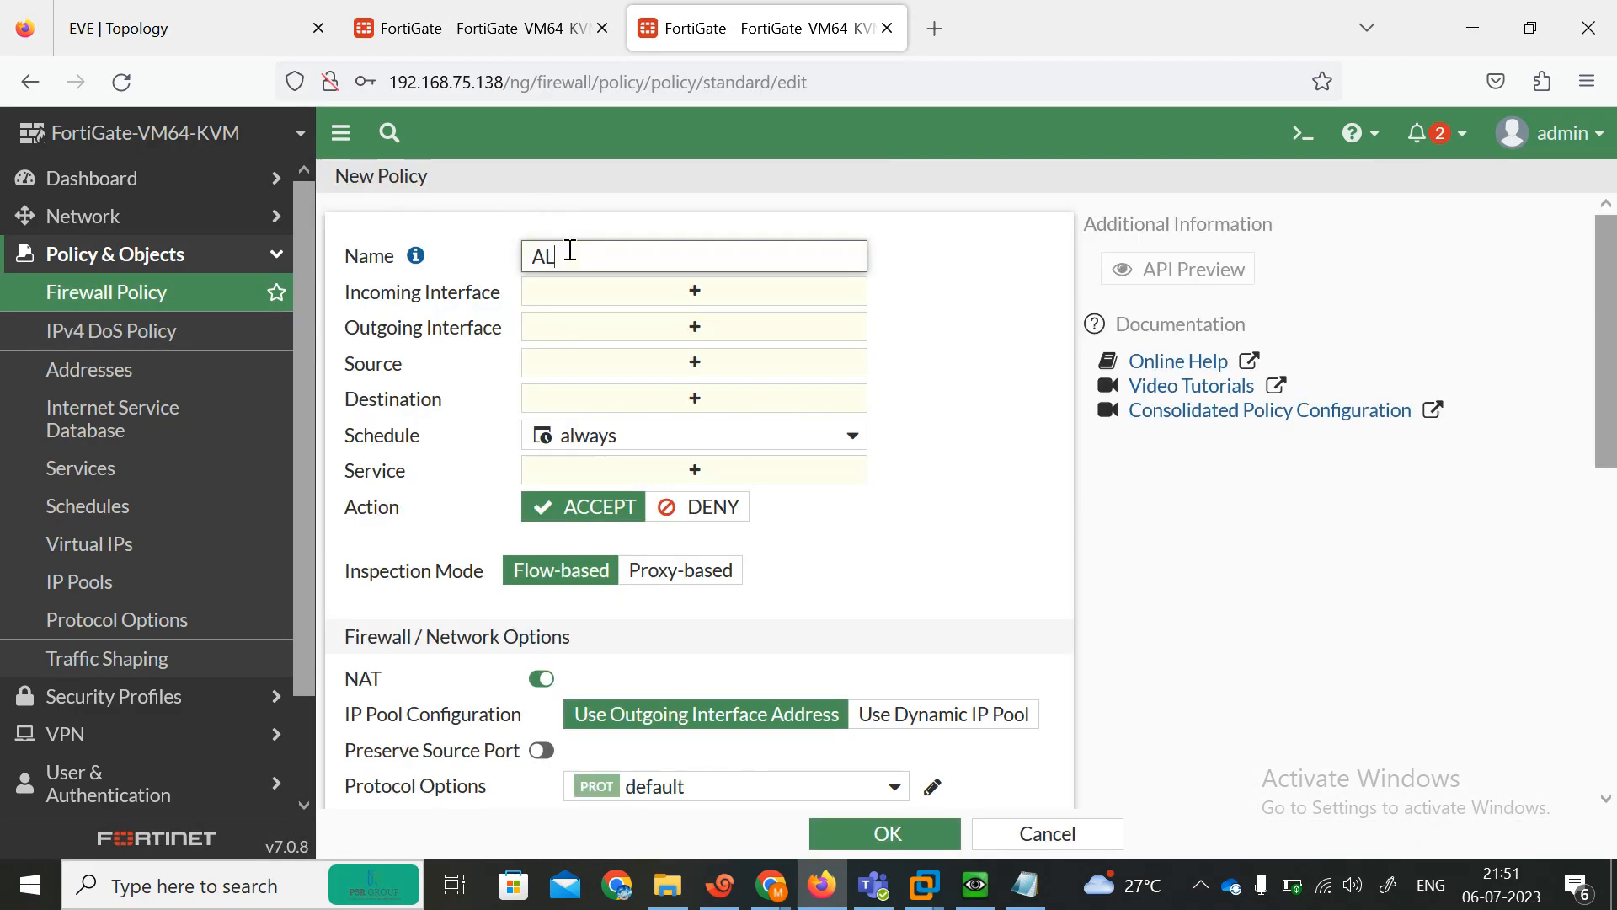
type("ALL-ALL")
left_click(679, 308)
left_click(1188, 375)
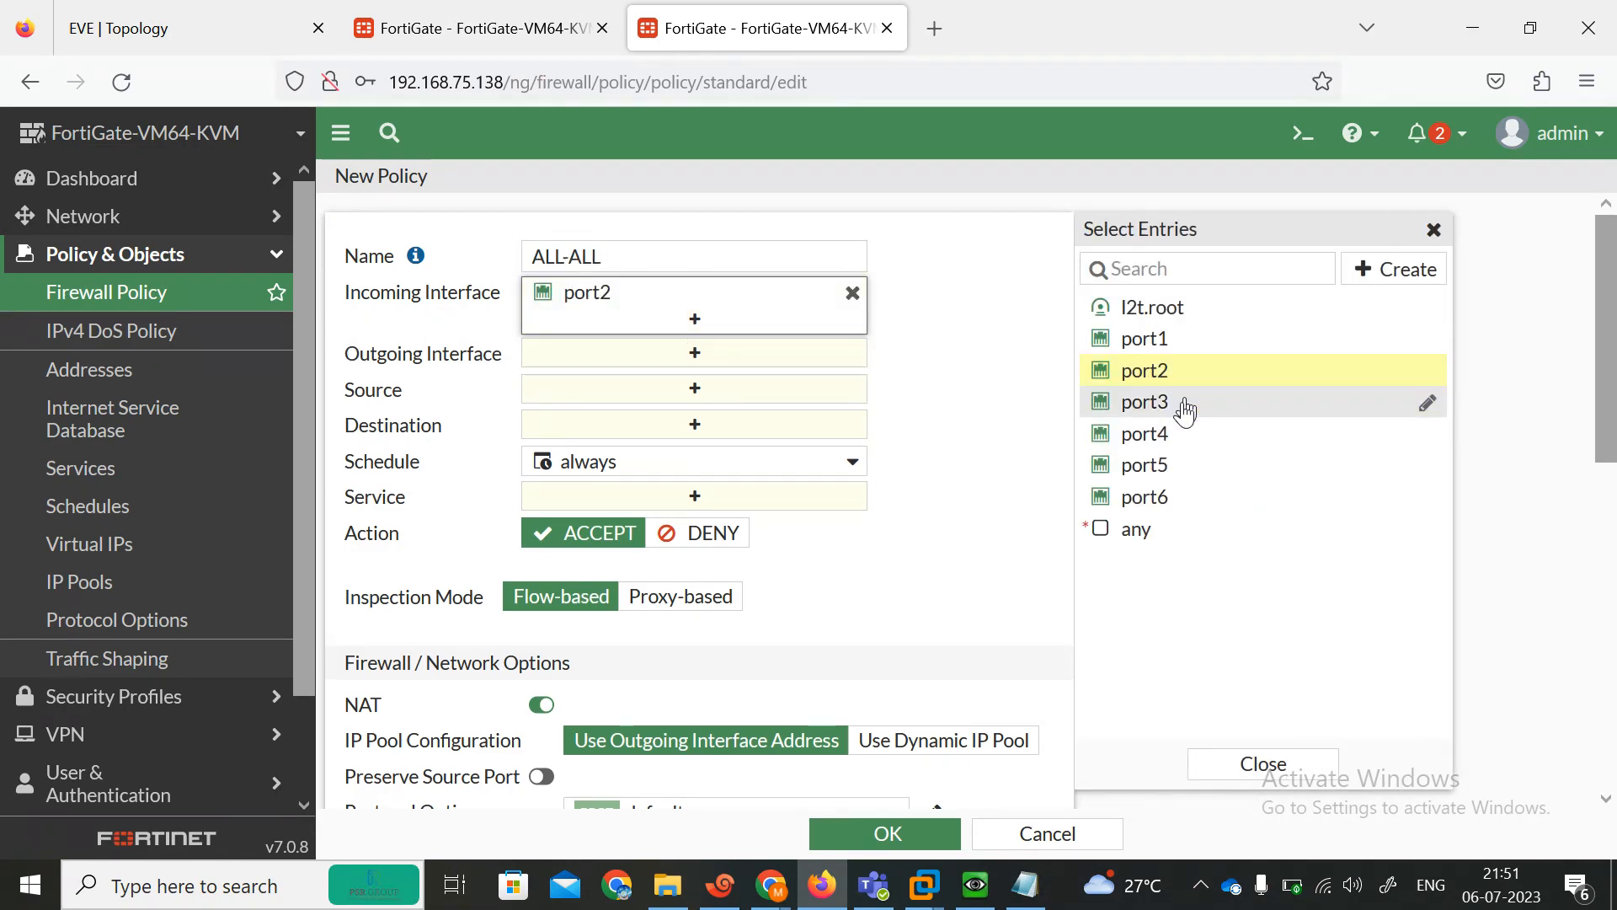
left_click(1185, 411)
left_click(769, 385)
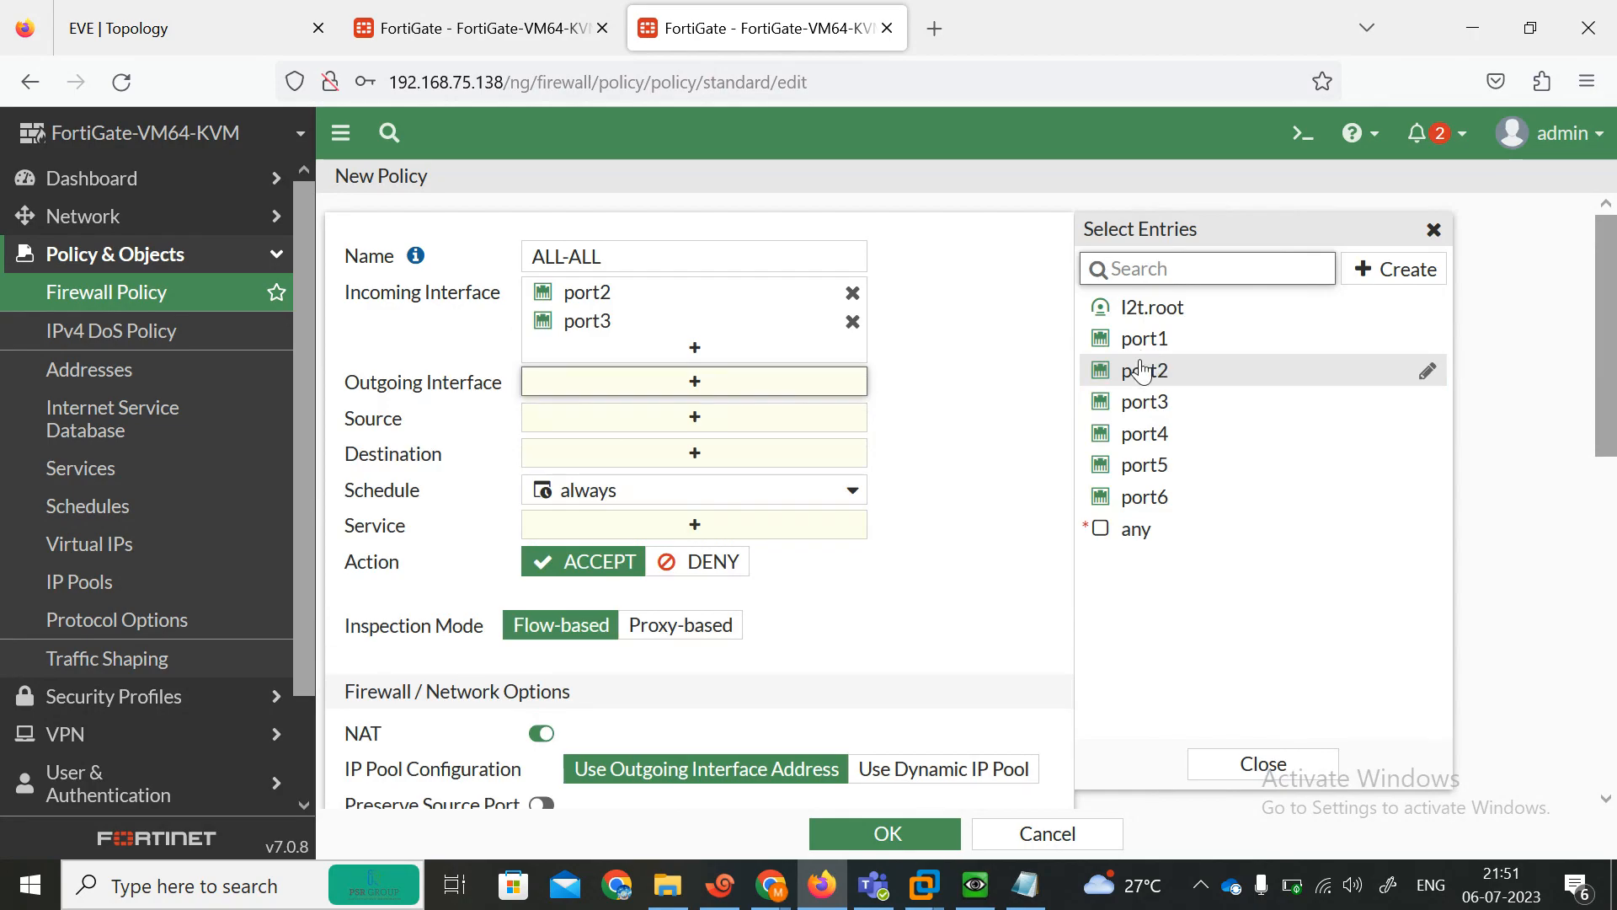
left_click(1142, 371)
left_click(1143, 403)
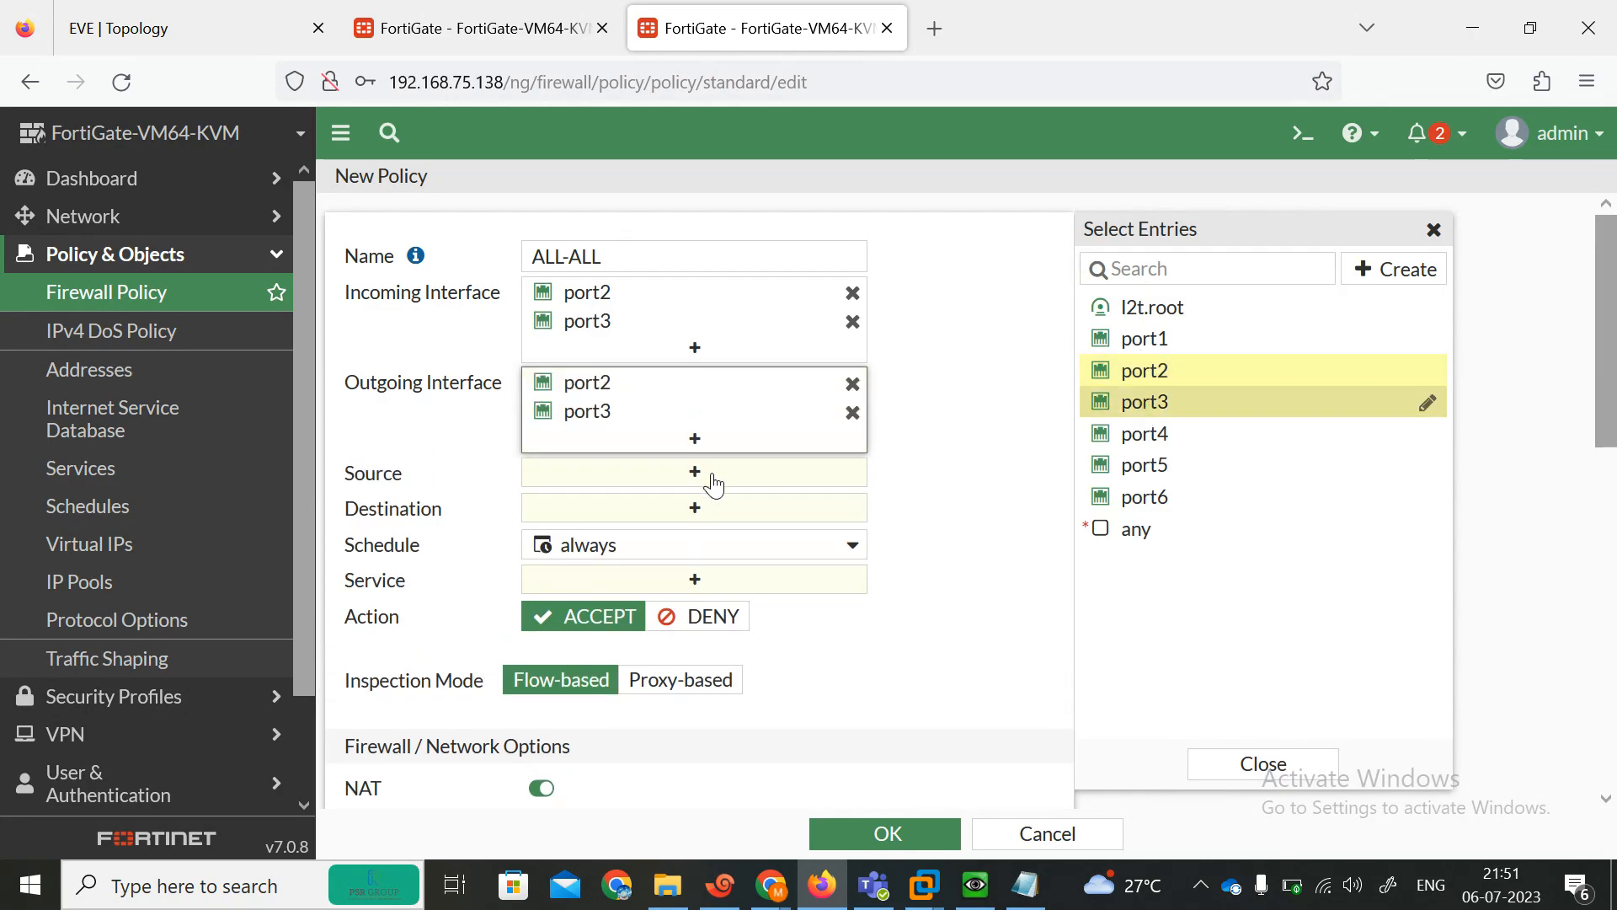
Set the policy's source and destination to all and its service to ALL, then save it.
left_click(695, 471)
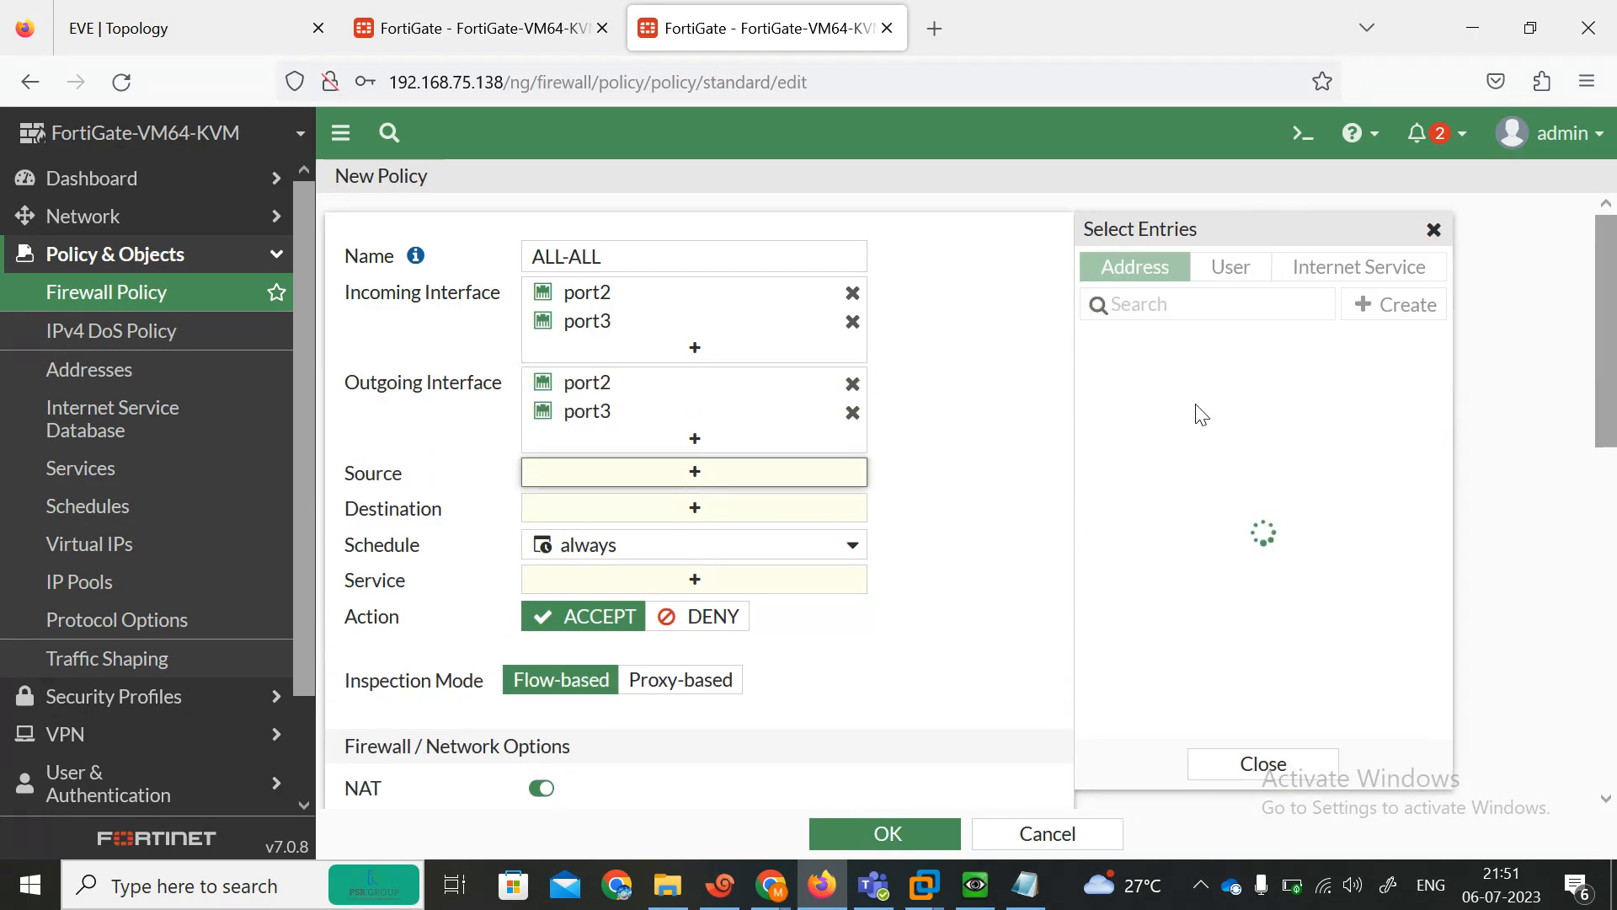
left_click(1127, 375)
left_click(773, 531)
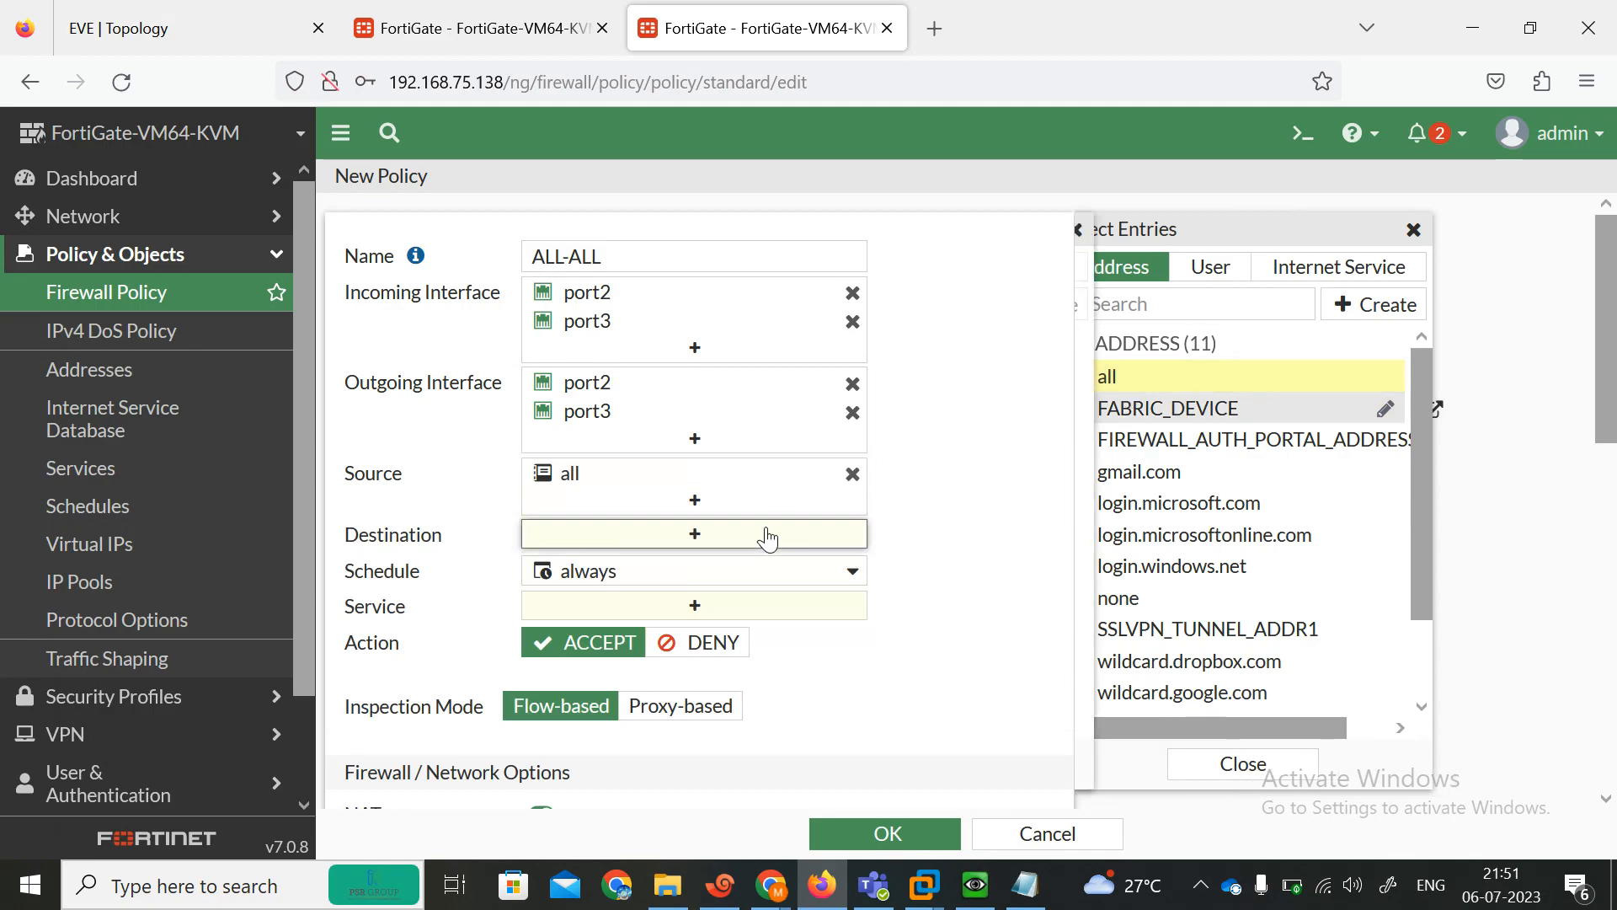
left_click(1159, 386)
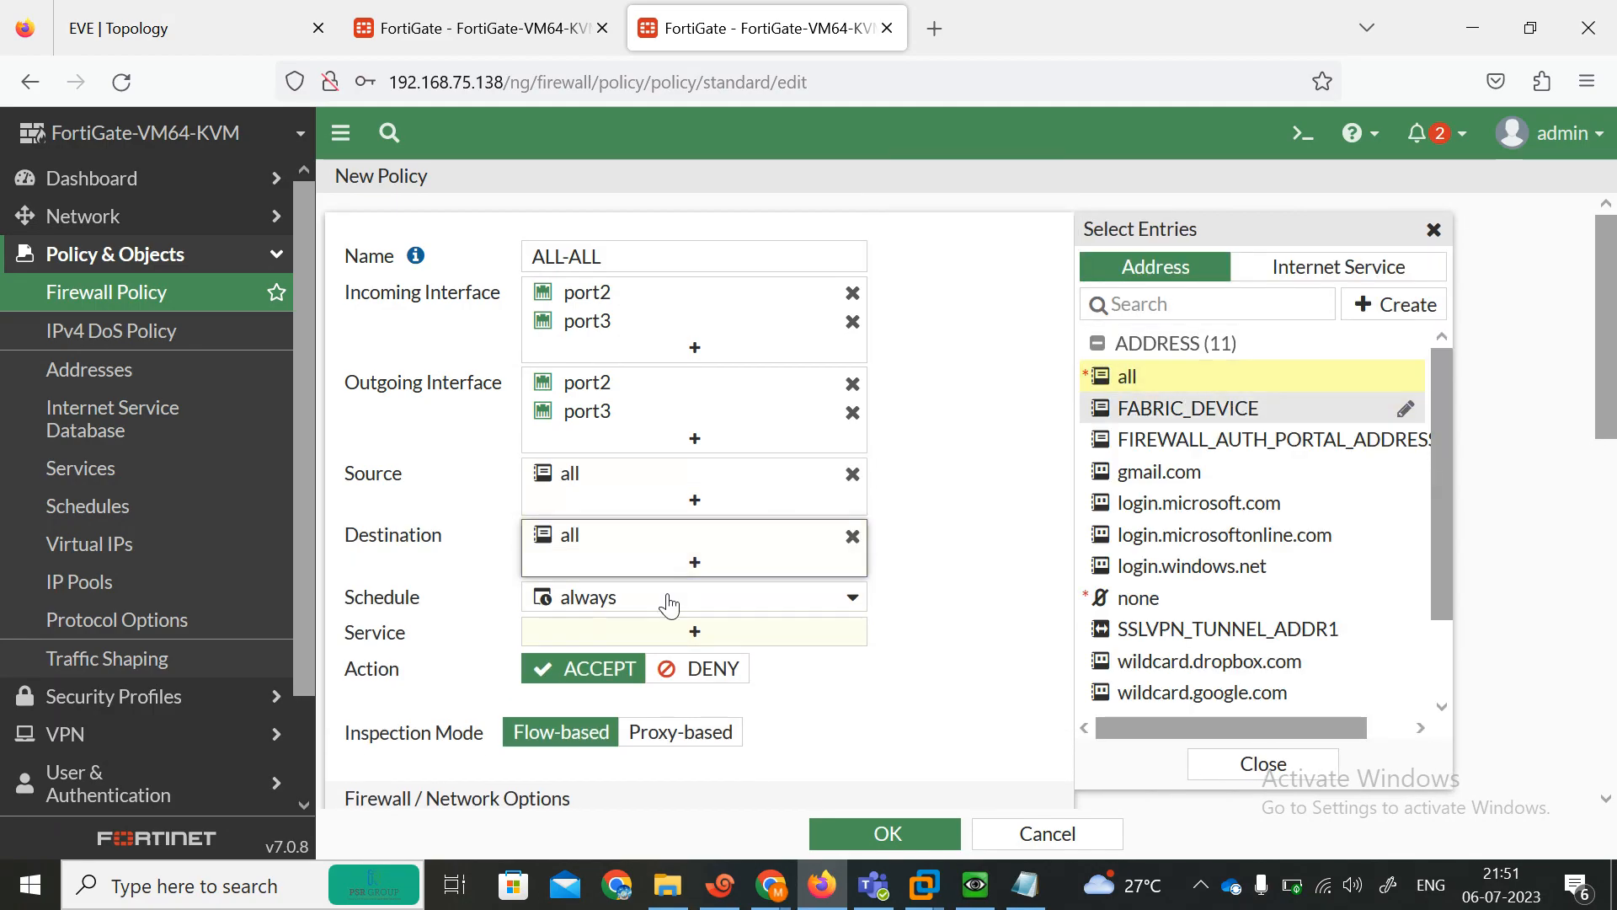
left_click(702, 637)
left_click(1159, 370)
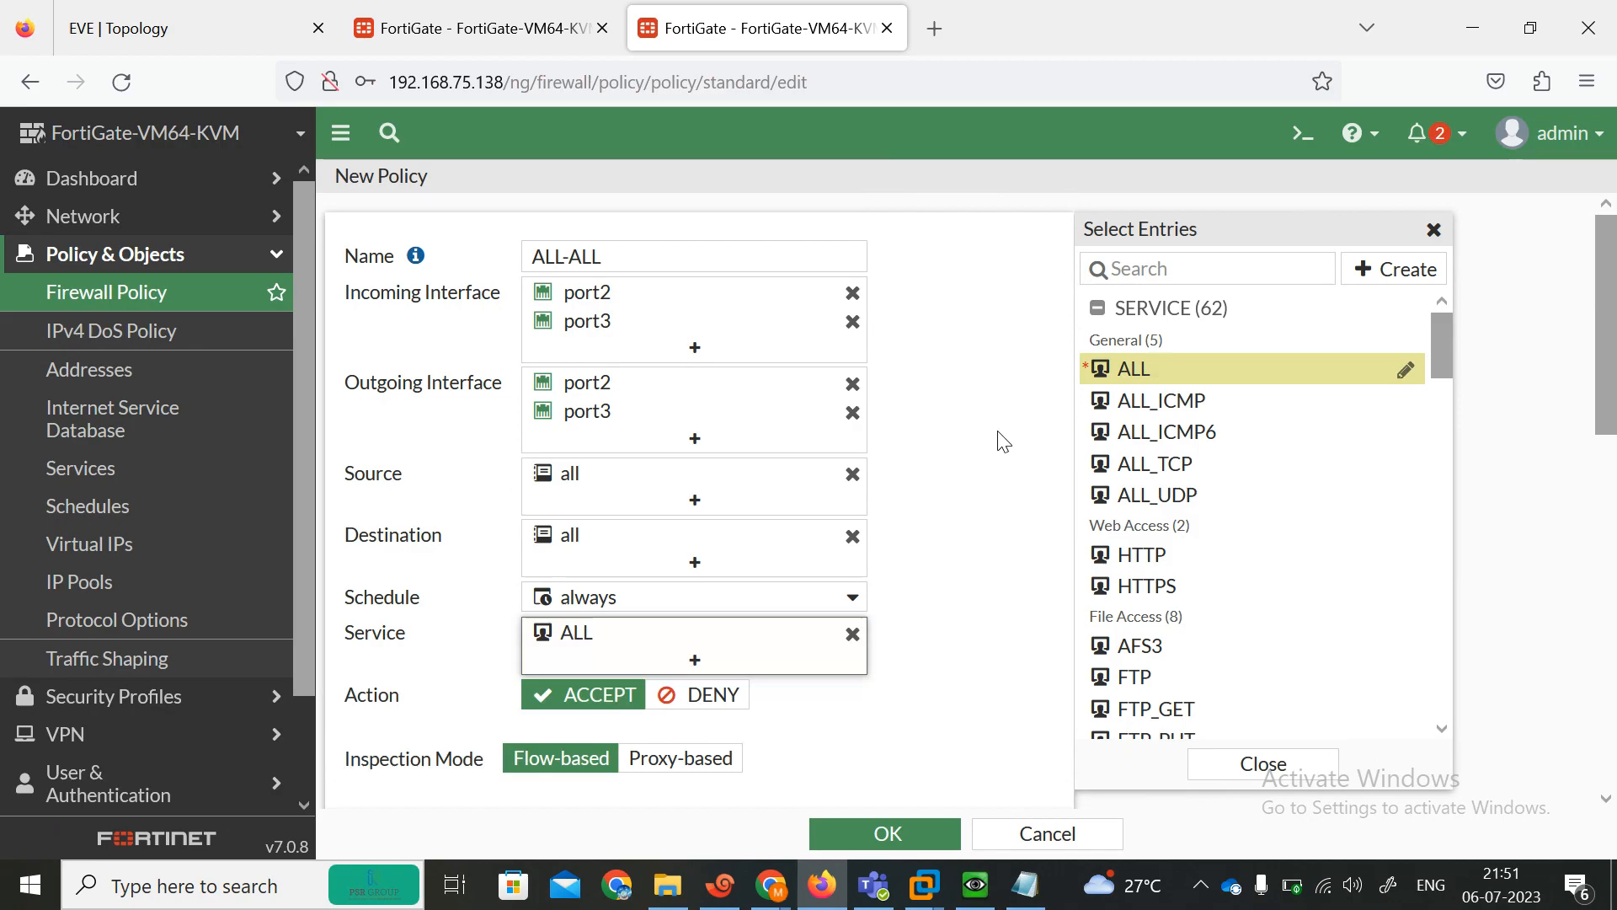
scroll(1613, 534, "down", 10)
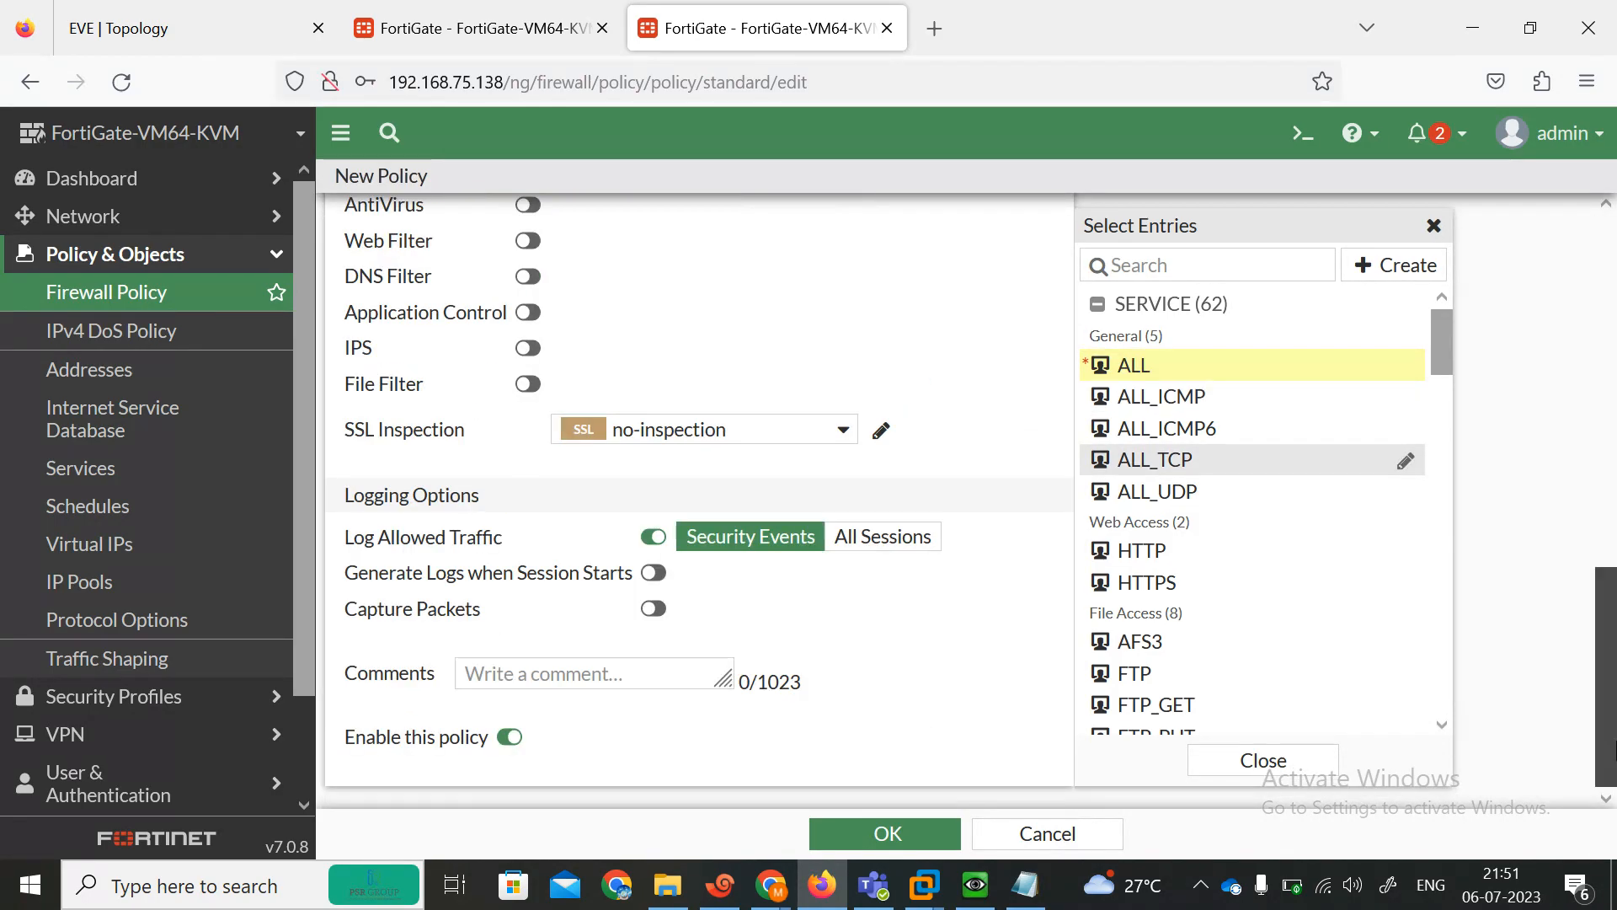
left_click(843, 846)
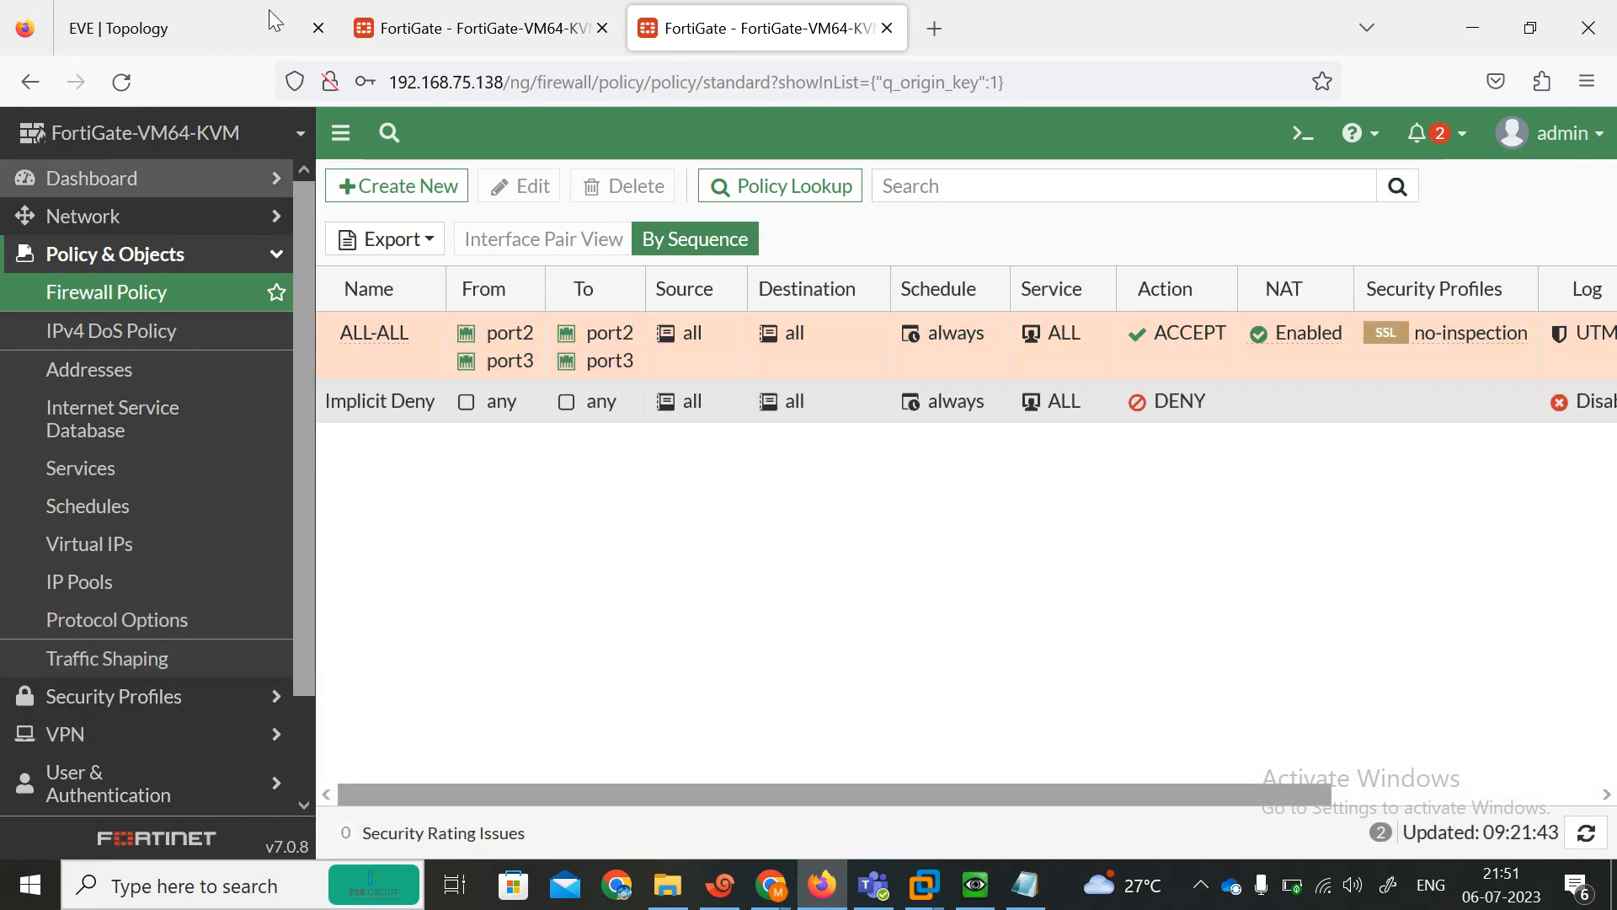
Switch port1's addressing mode on the 192.168.75.138 FortiGate to Manual and save it, confirming the change.
left_click(108, 218)
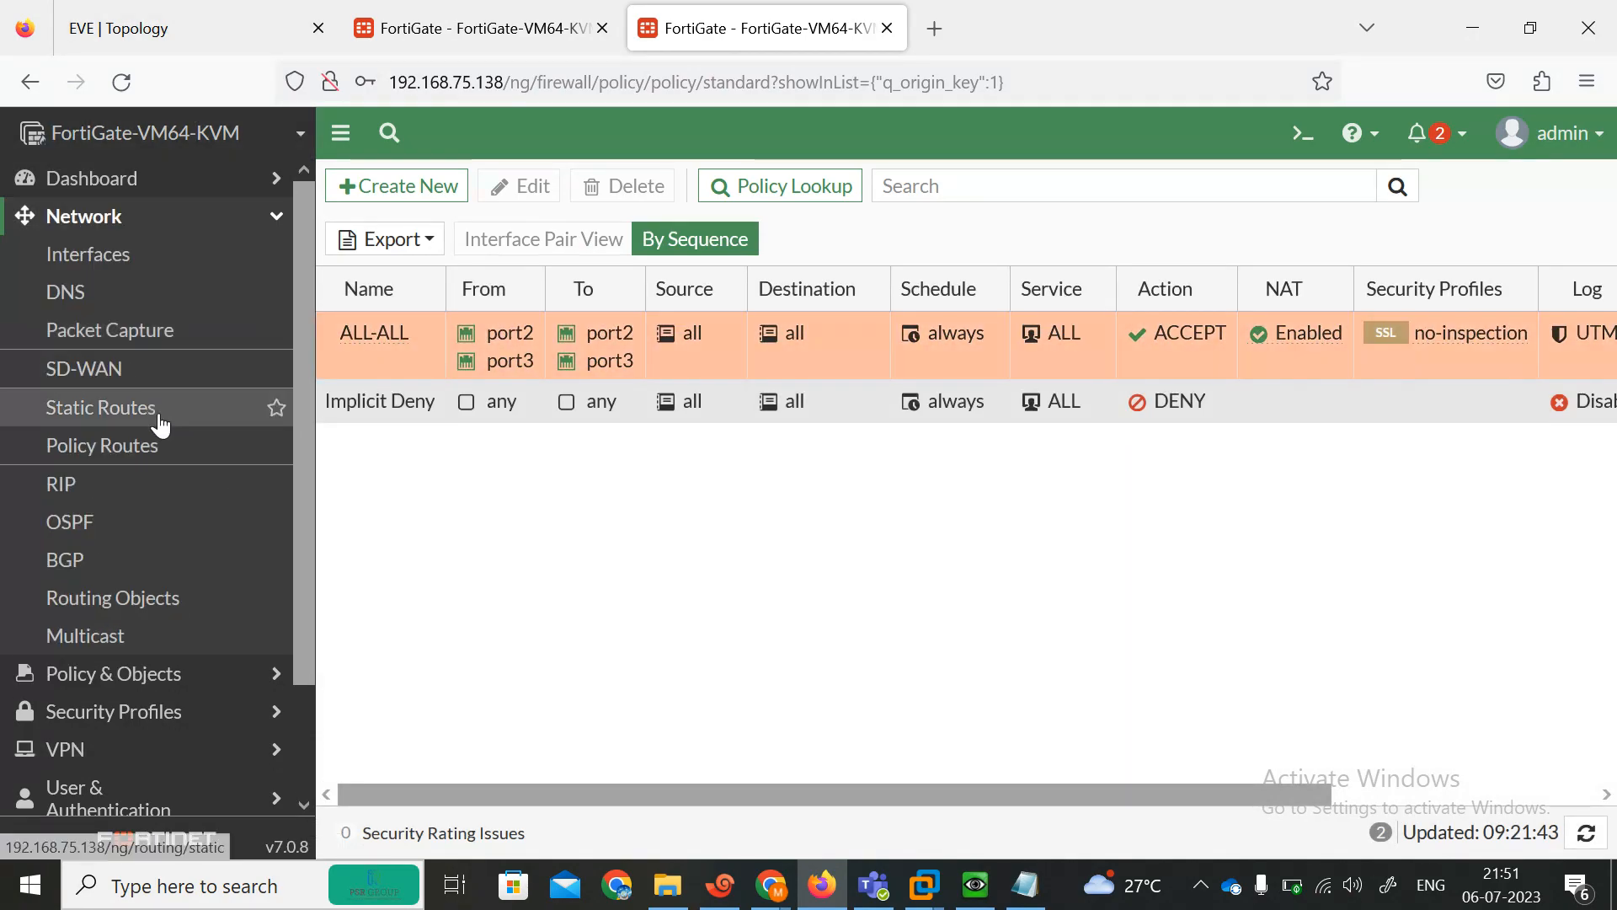
left_click(101, 254)
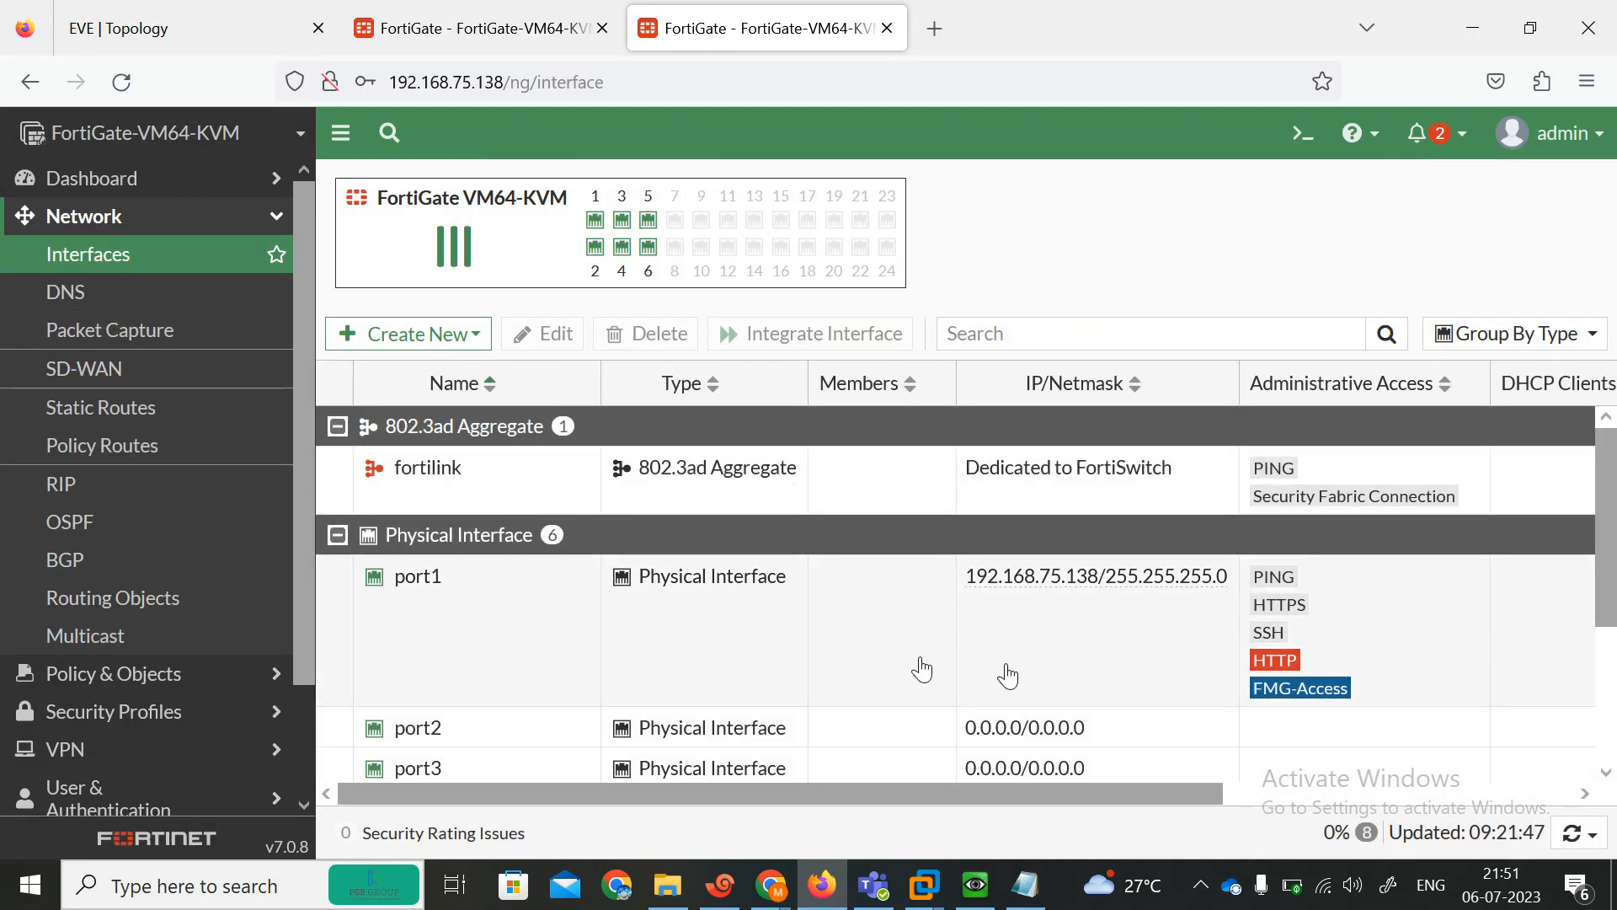
scroll(1609, 589, "down", 2)
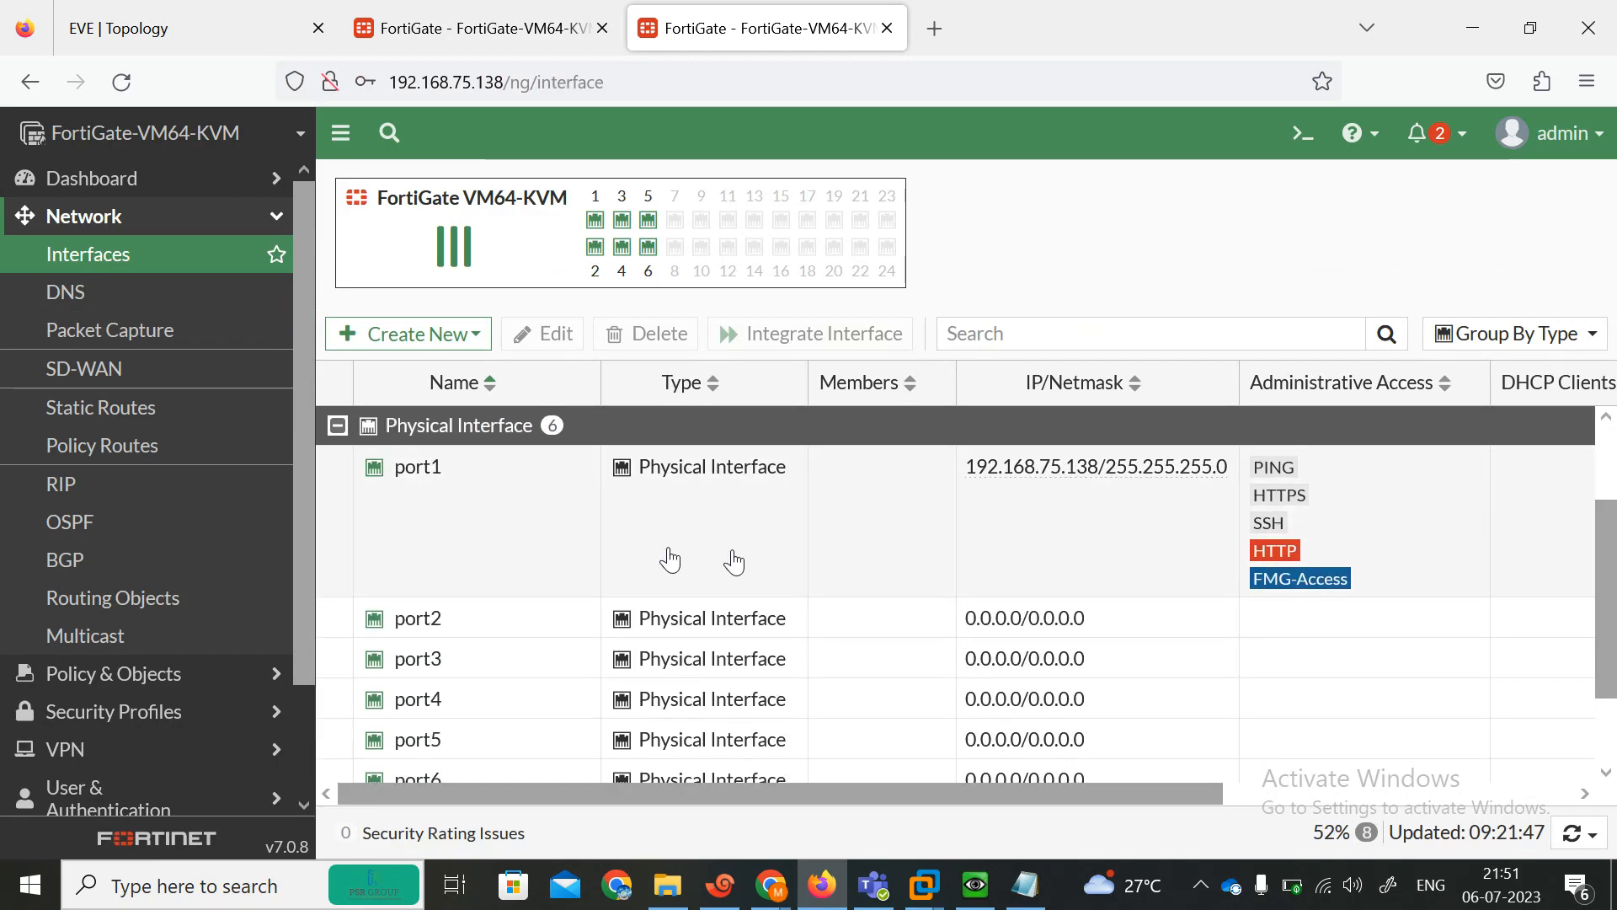
double_click(527, 548)
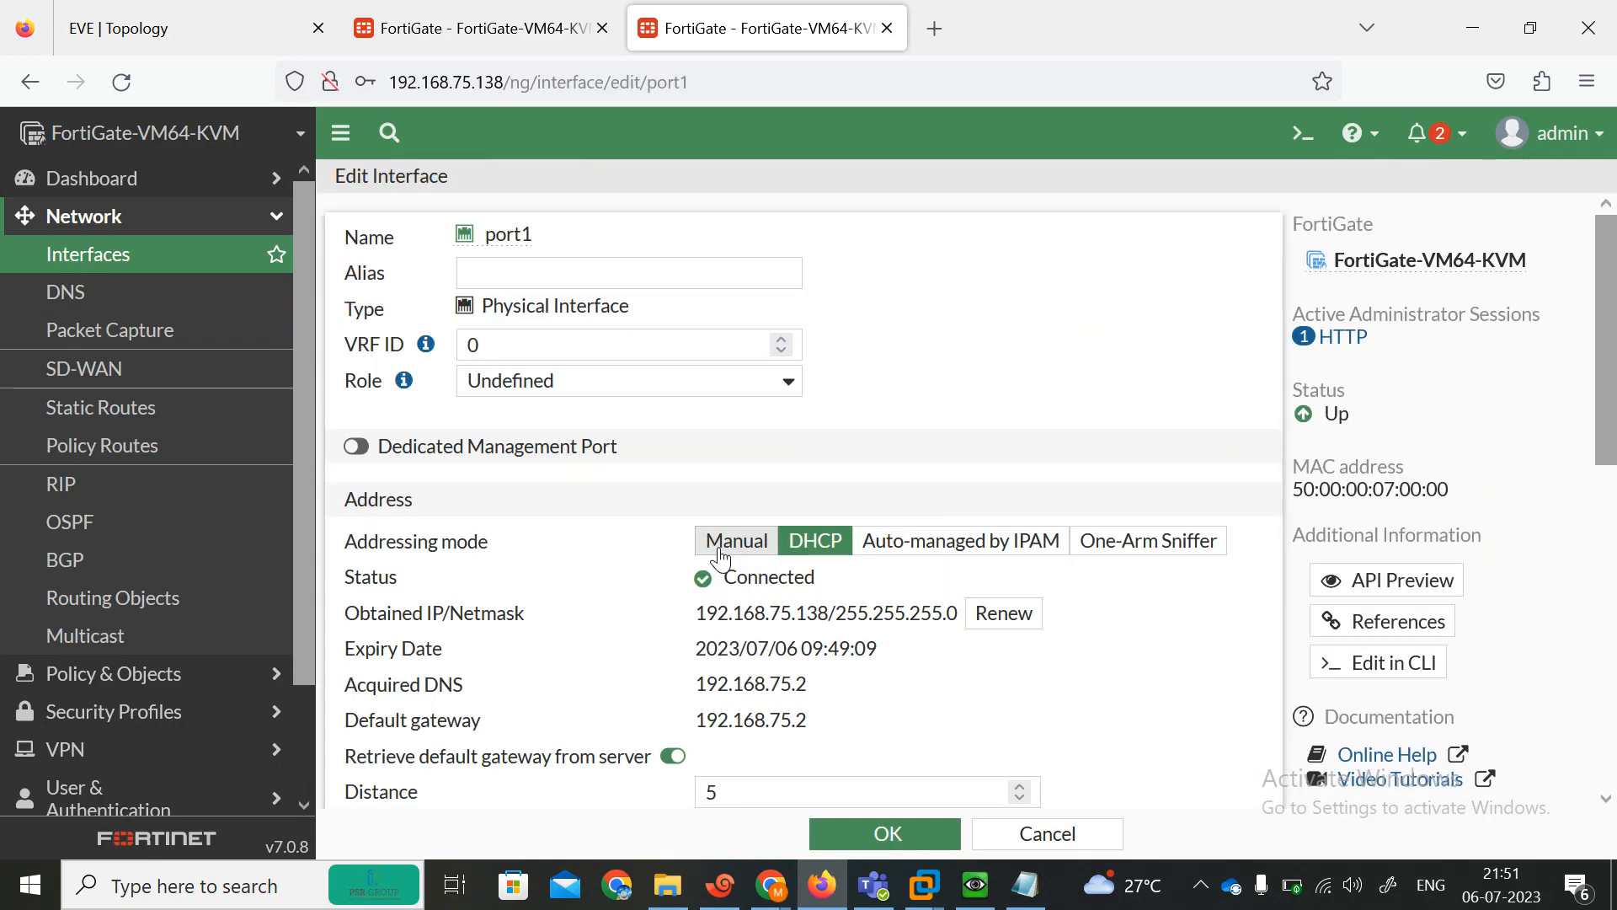
left_click(721, 547)
left_click(903, 838)
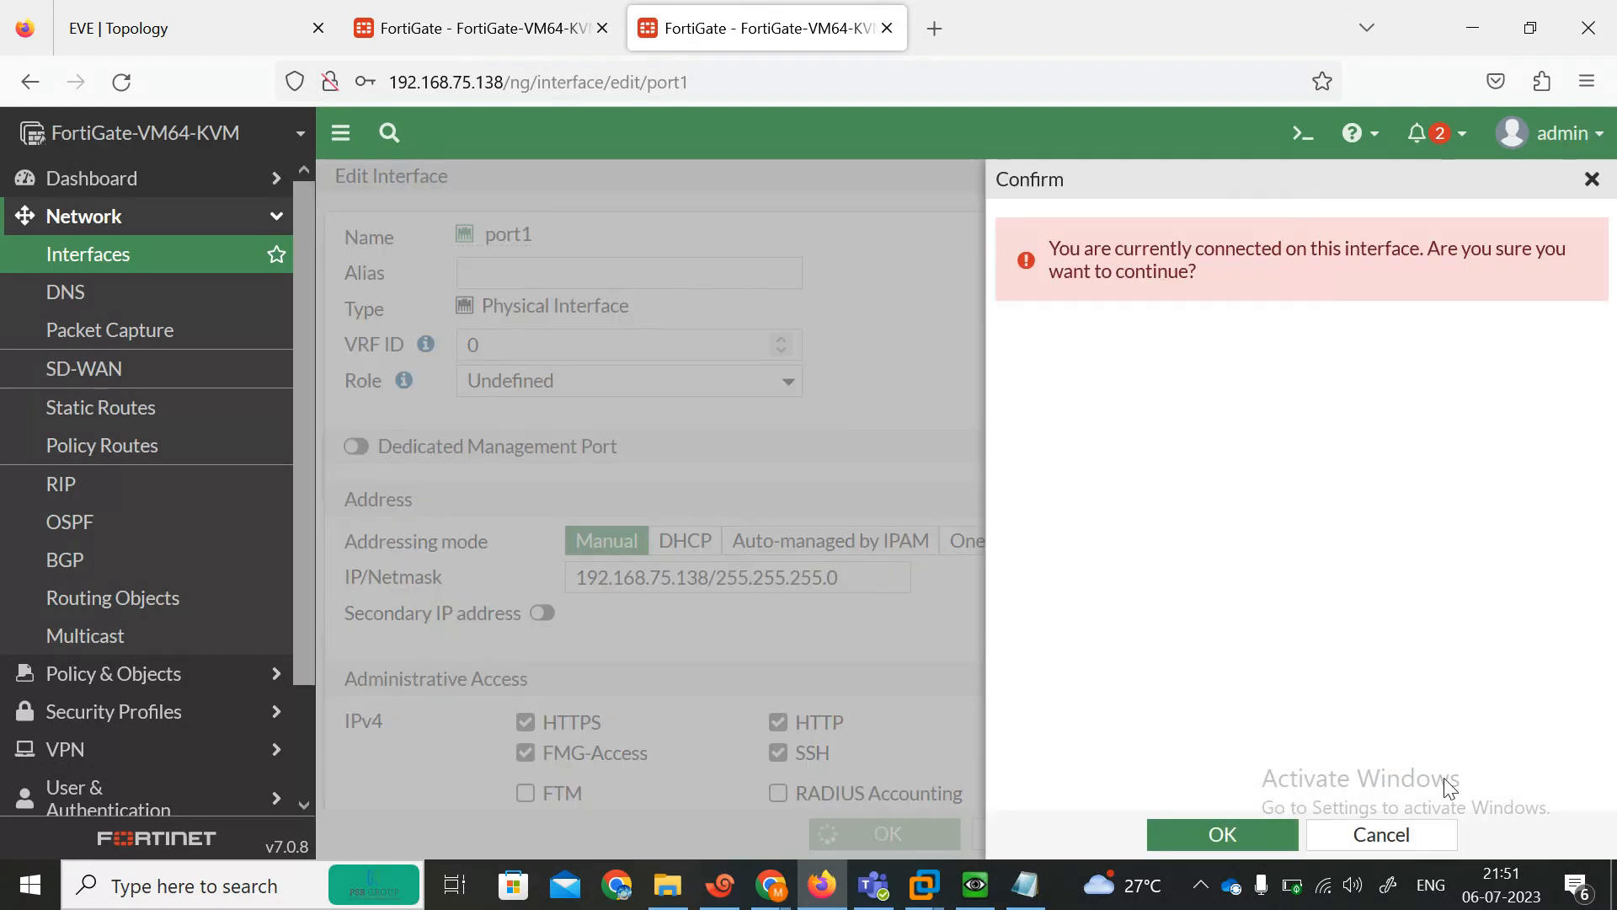
left_click(1228, 834)
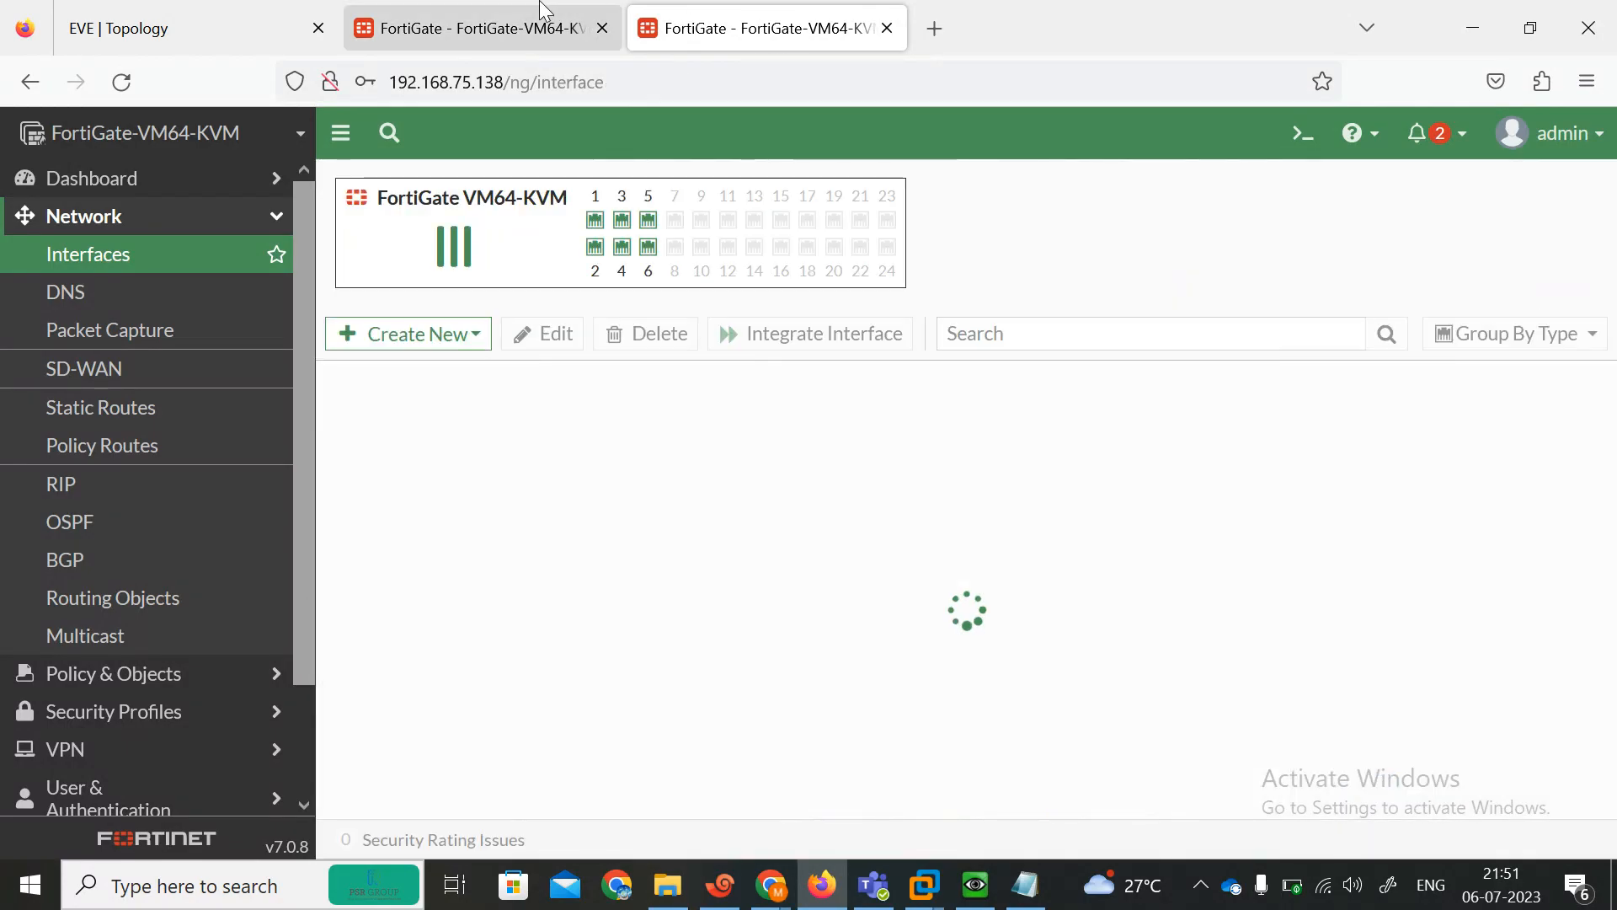
Switch port1's addressing mode on the 192.168.75.139 FortiGate to Manual and save it, confirming the change.
left_click(548, 26)
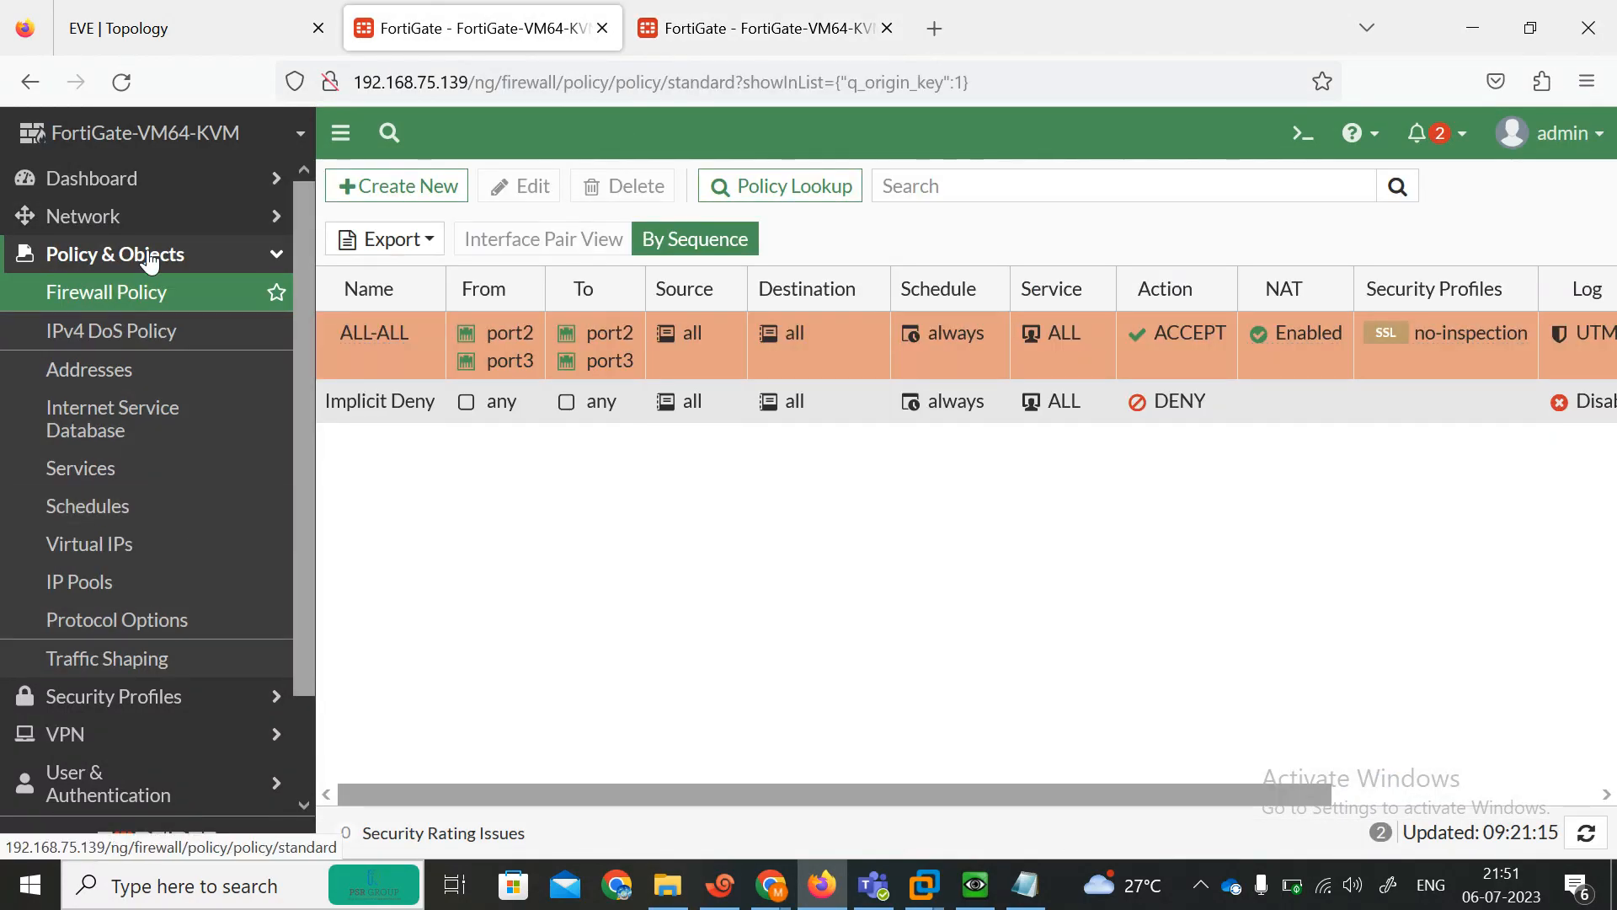
left_click(56, 216)
left_click(70, 256)
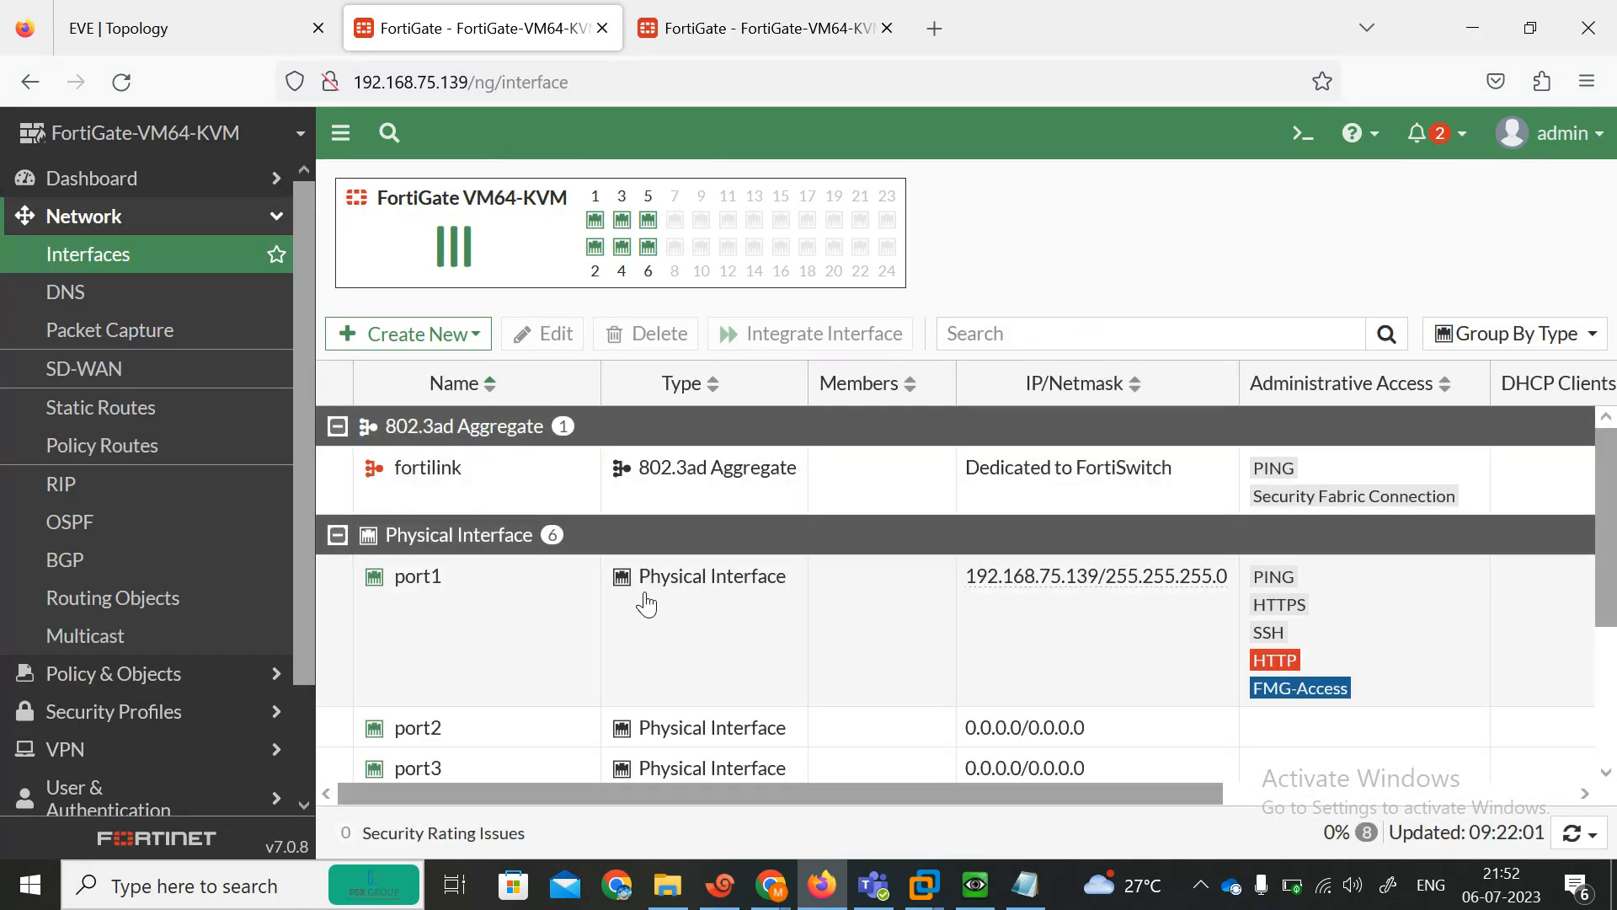
left_click(646, 600)
left_click(555, 335)
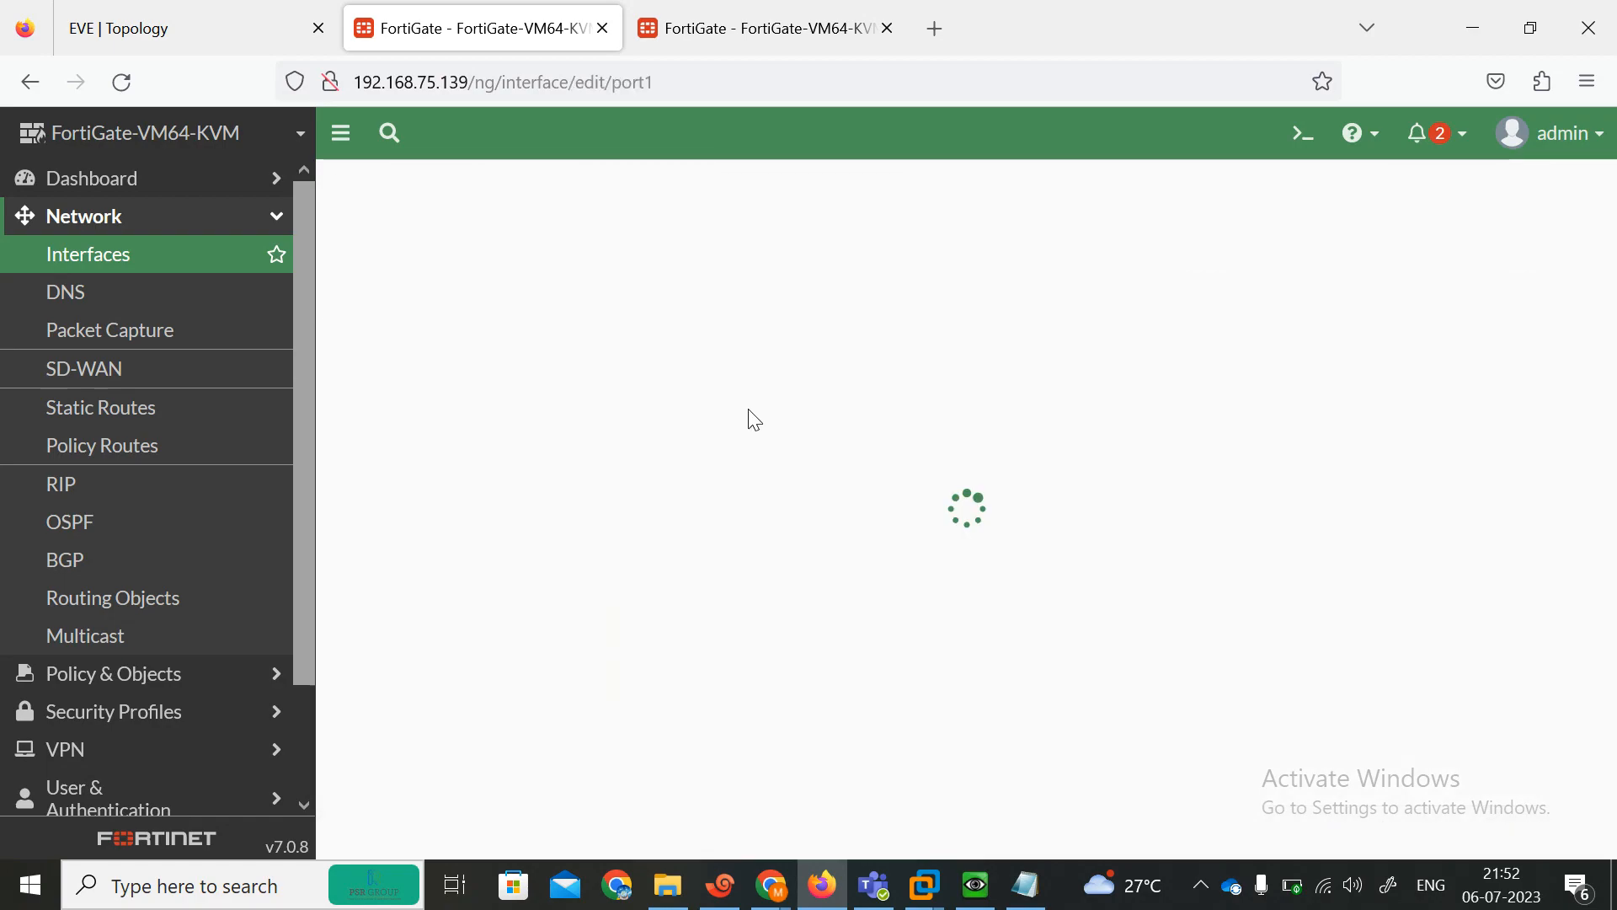
left_click(737, 540)
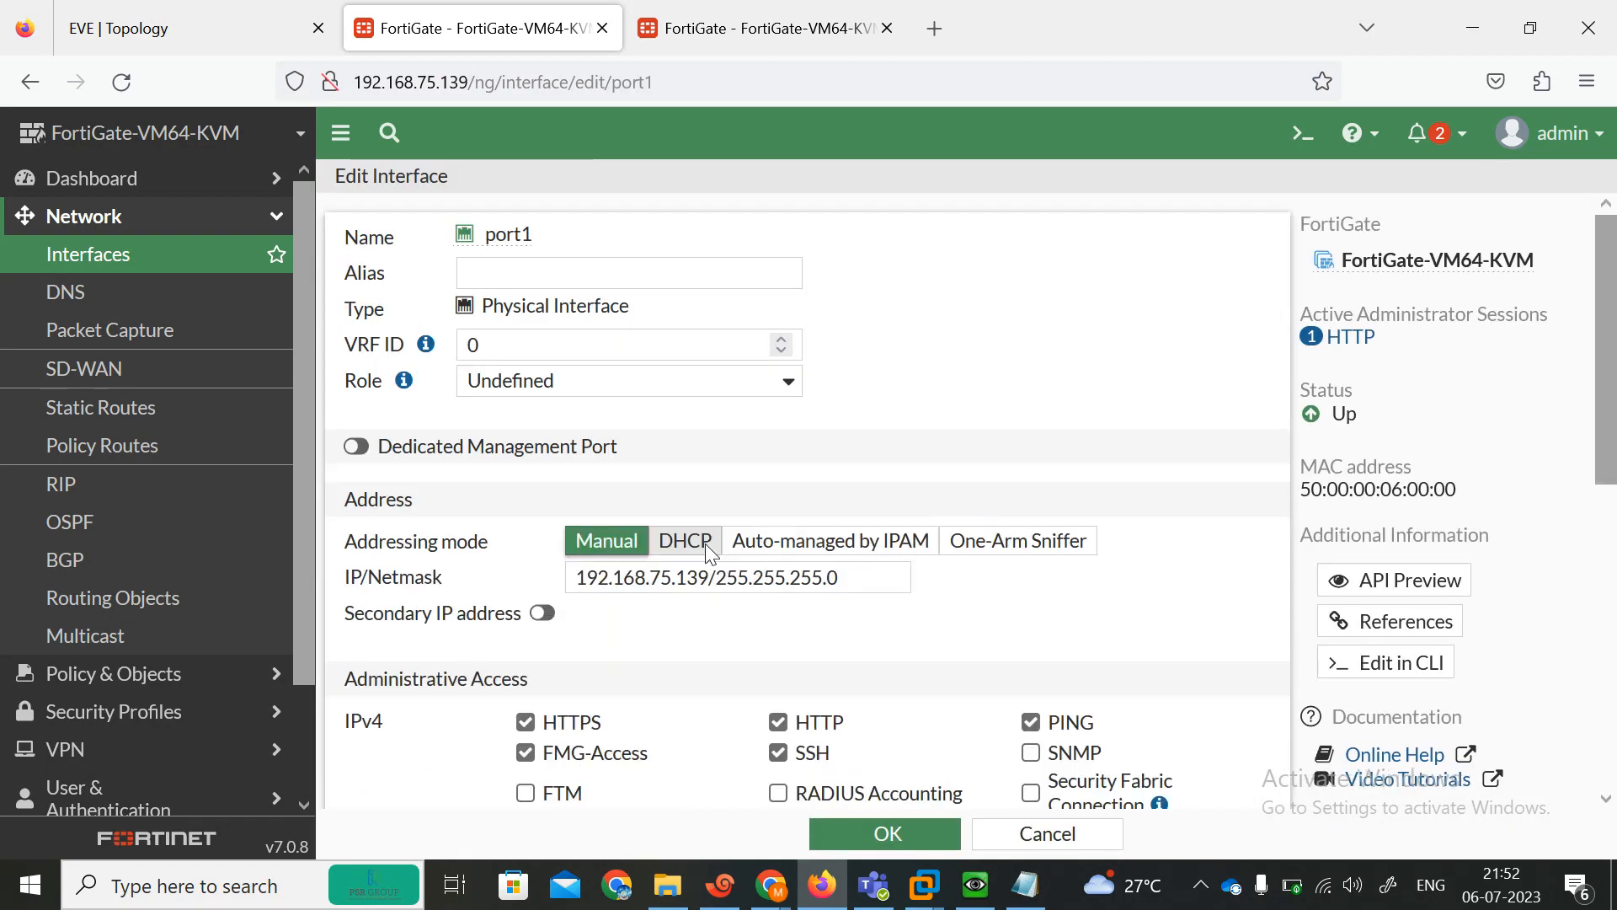
left_click(880, 834)
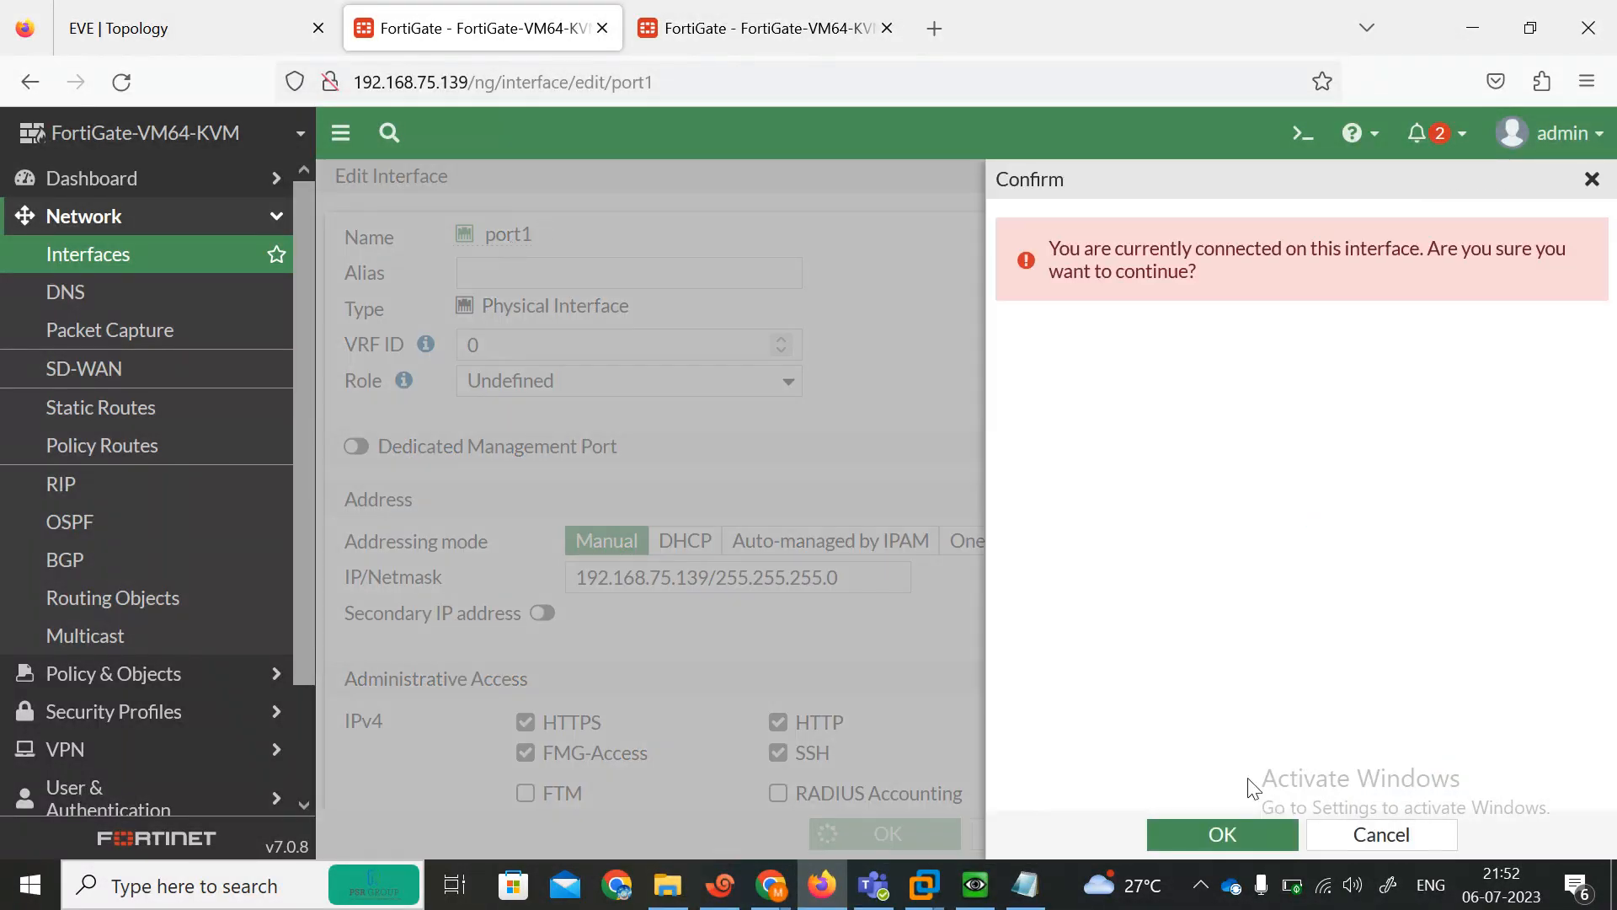
left_click(1219, 835)
Check the console sessions and the lab topology to locate the FortiGate's command line.
left_click(720, 884)
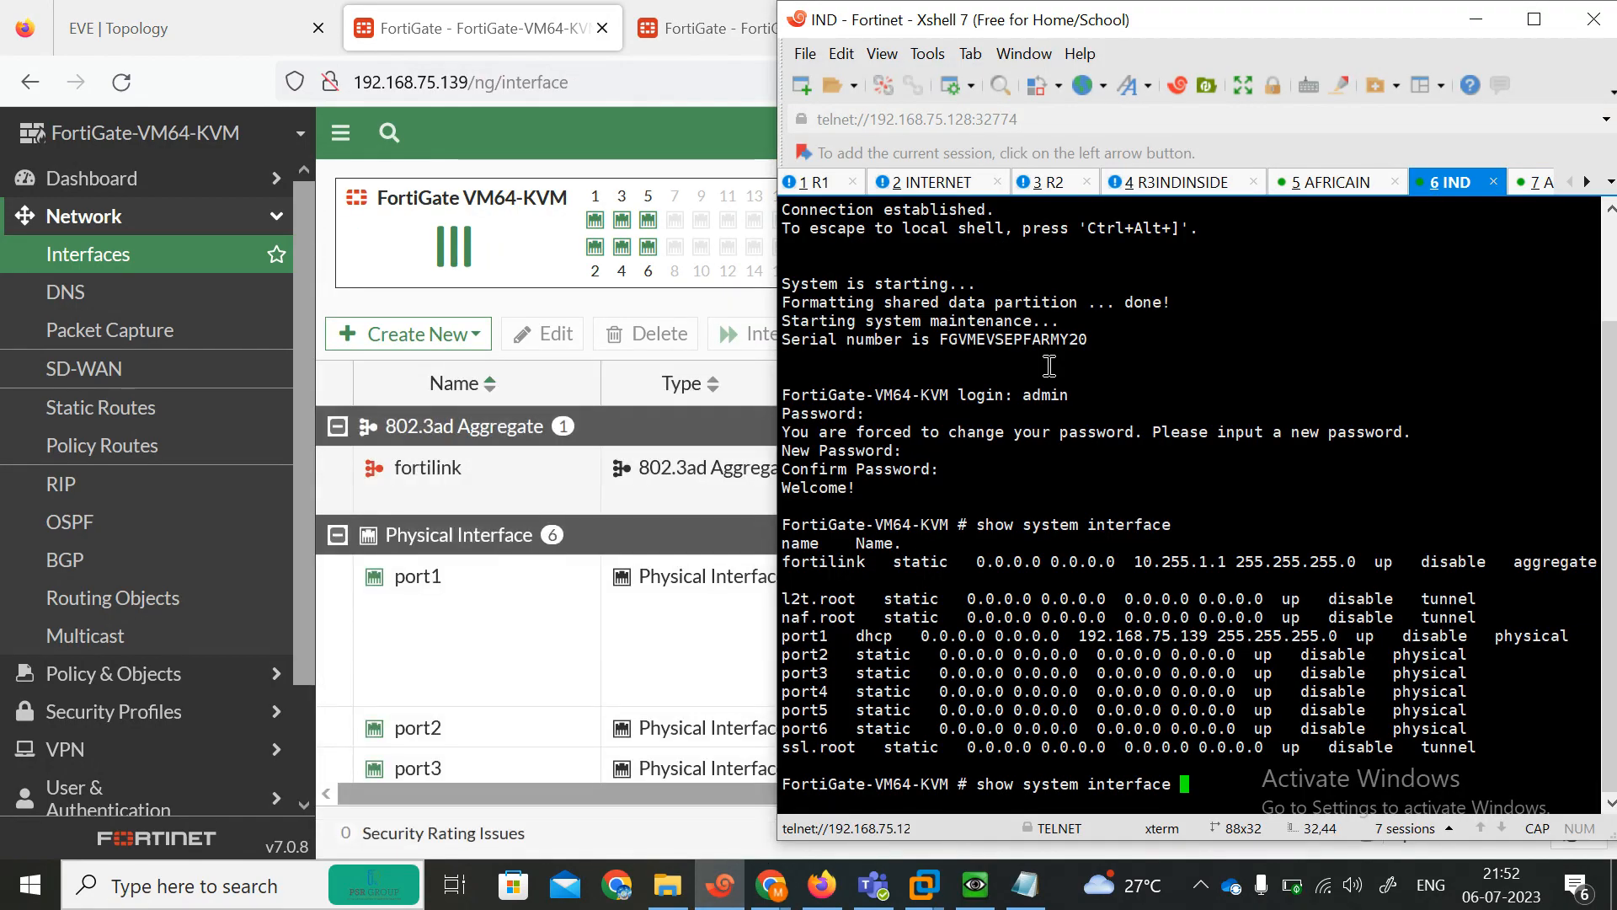
left_click(1307, 182)
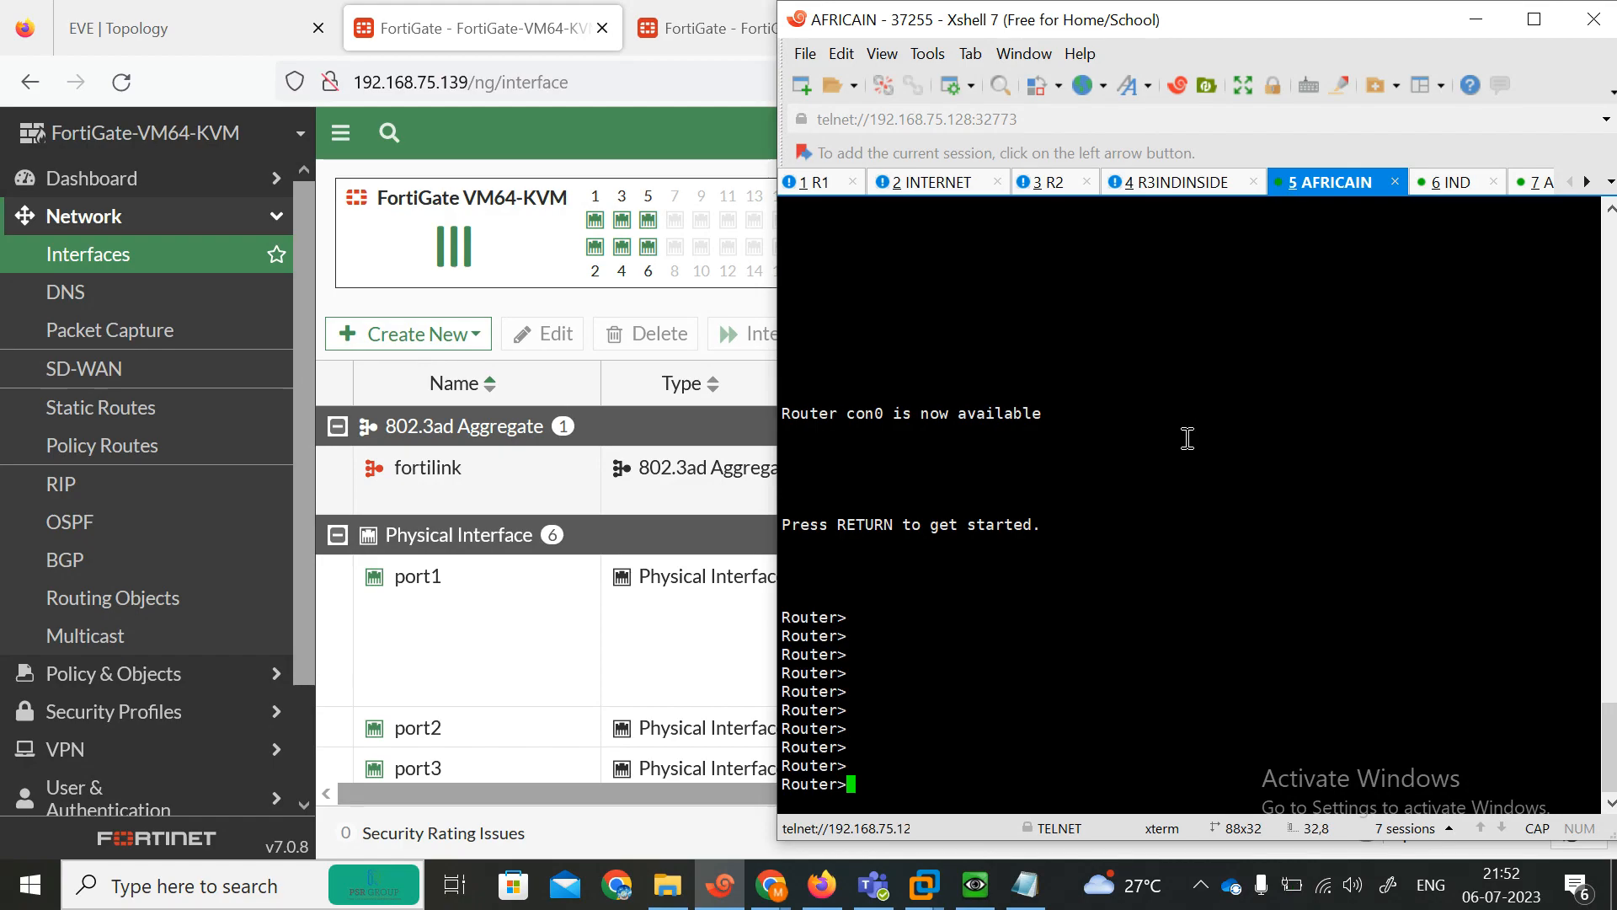
left_click(1450, 181)
left_click(198, 22)
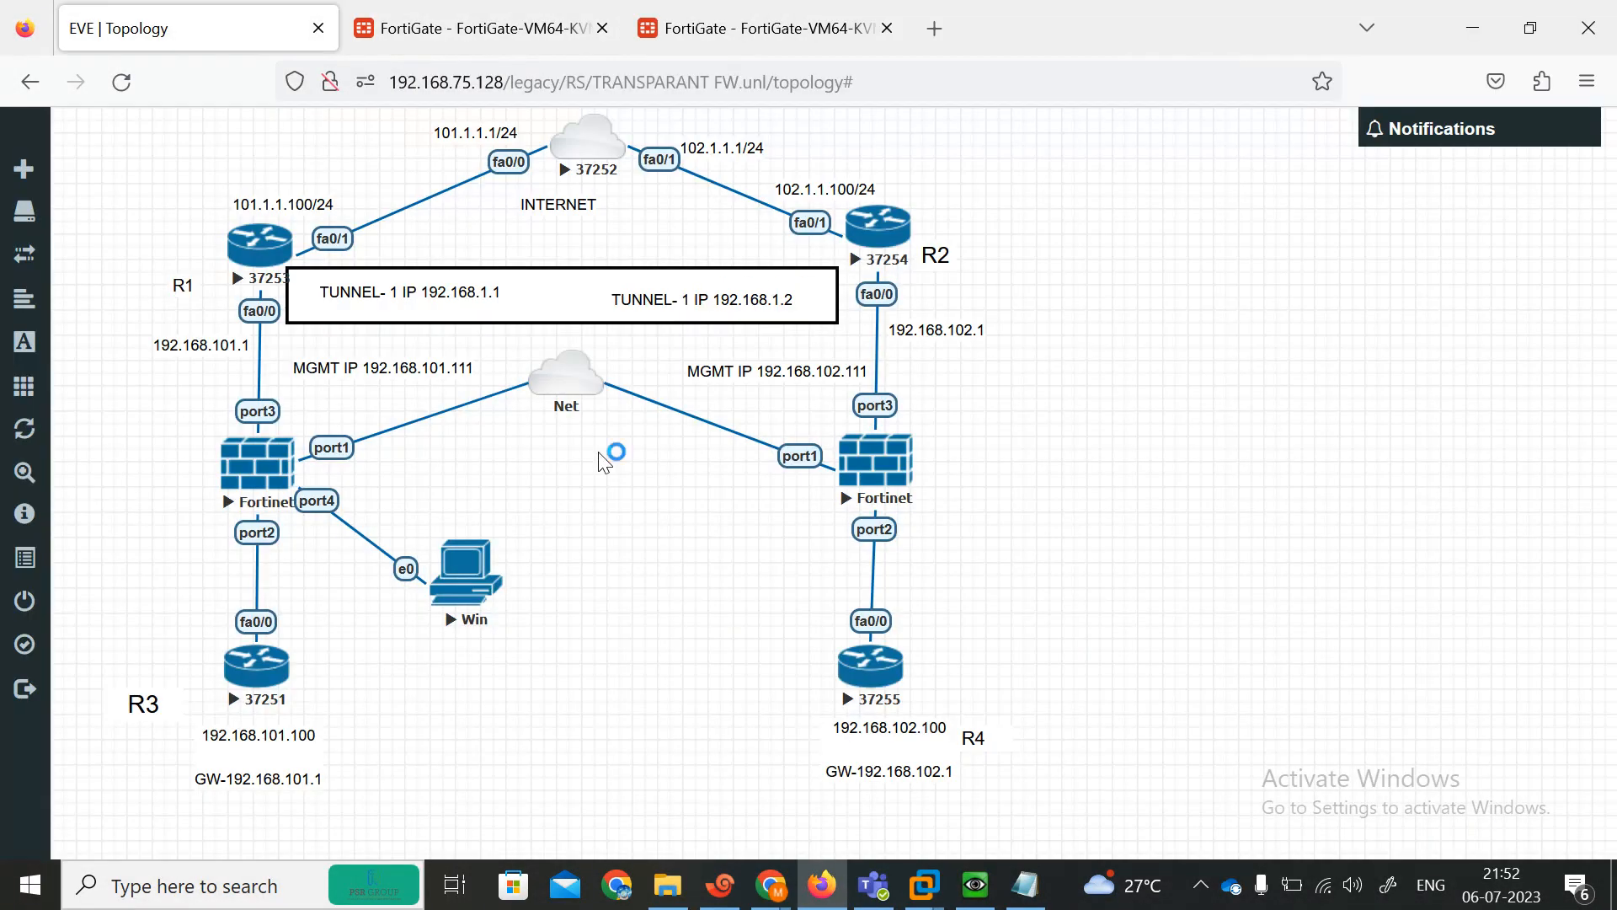
left_click(720, 893)
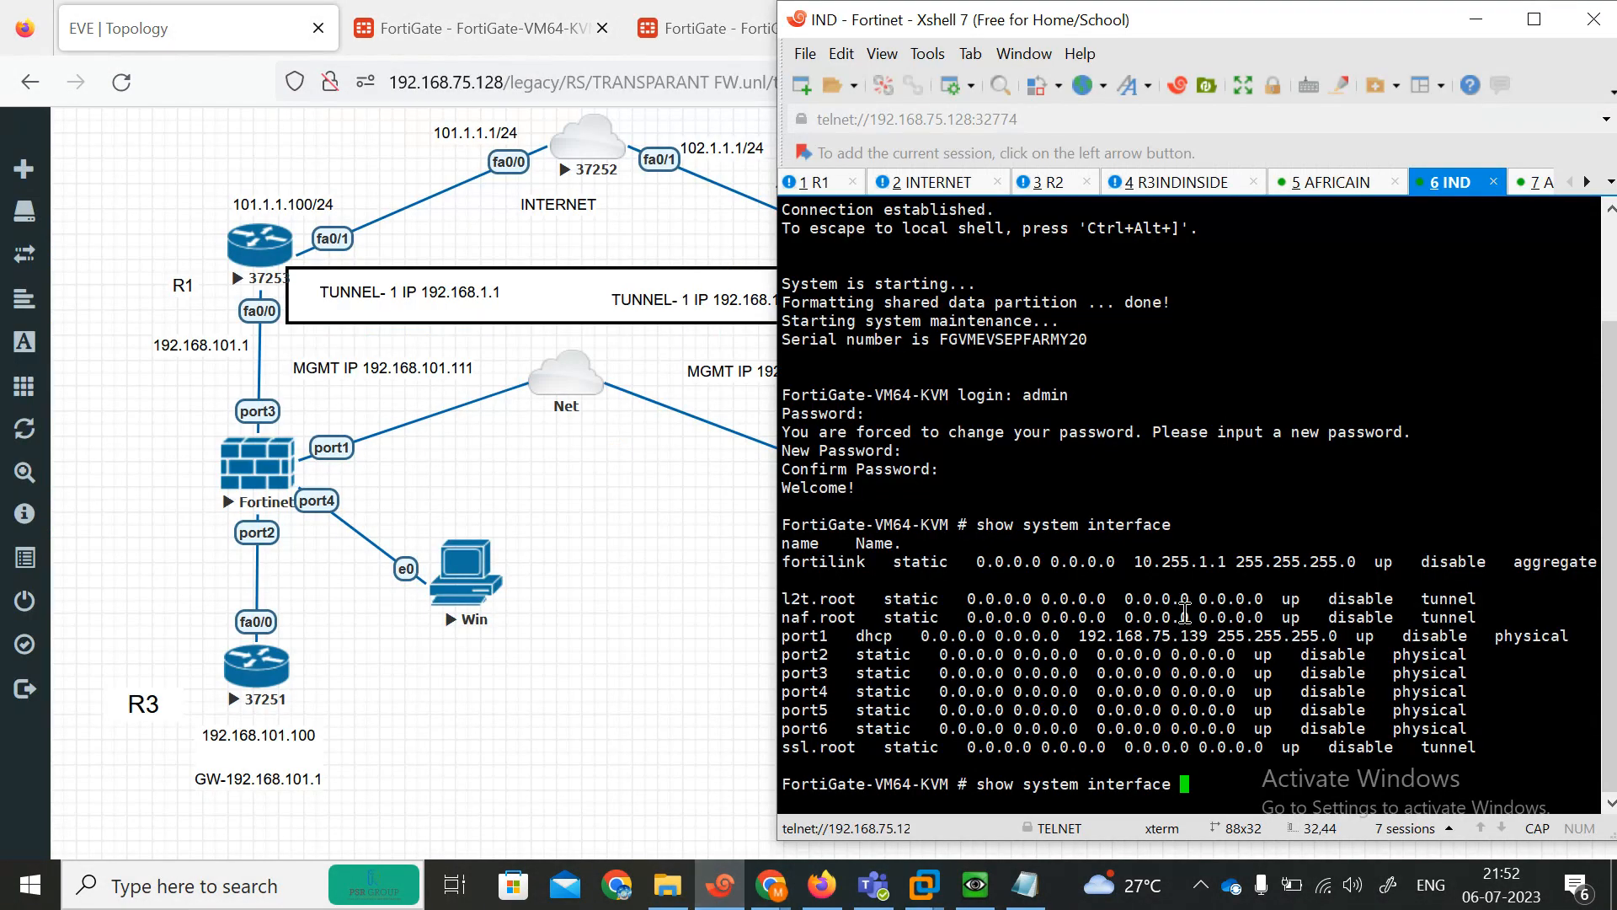
In the FortiGate CLI system interface settings, allow ping, telnet, https and http access on port1.
key("BackSpace")
key("BackSpace")
key("BackSpace")
key("BackSpace")
key("BackSpace")
key("BackSpace")
key("BackSpace")
key("BackSpace")
key("BackSpace")
key("BackSpace")
key("BackSpace")
key("BackSpace")
key("BackSpace")
key("BackSpace")
key("BackSpace")
key("BackSpace")
key("BackSpace")
key("BackSpace")
key("BackSpace")
key("BackSpace")
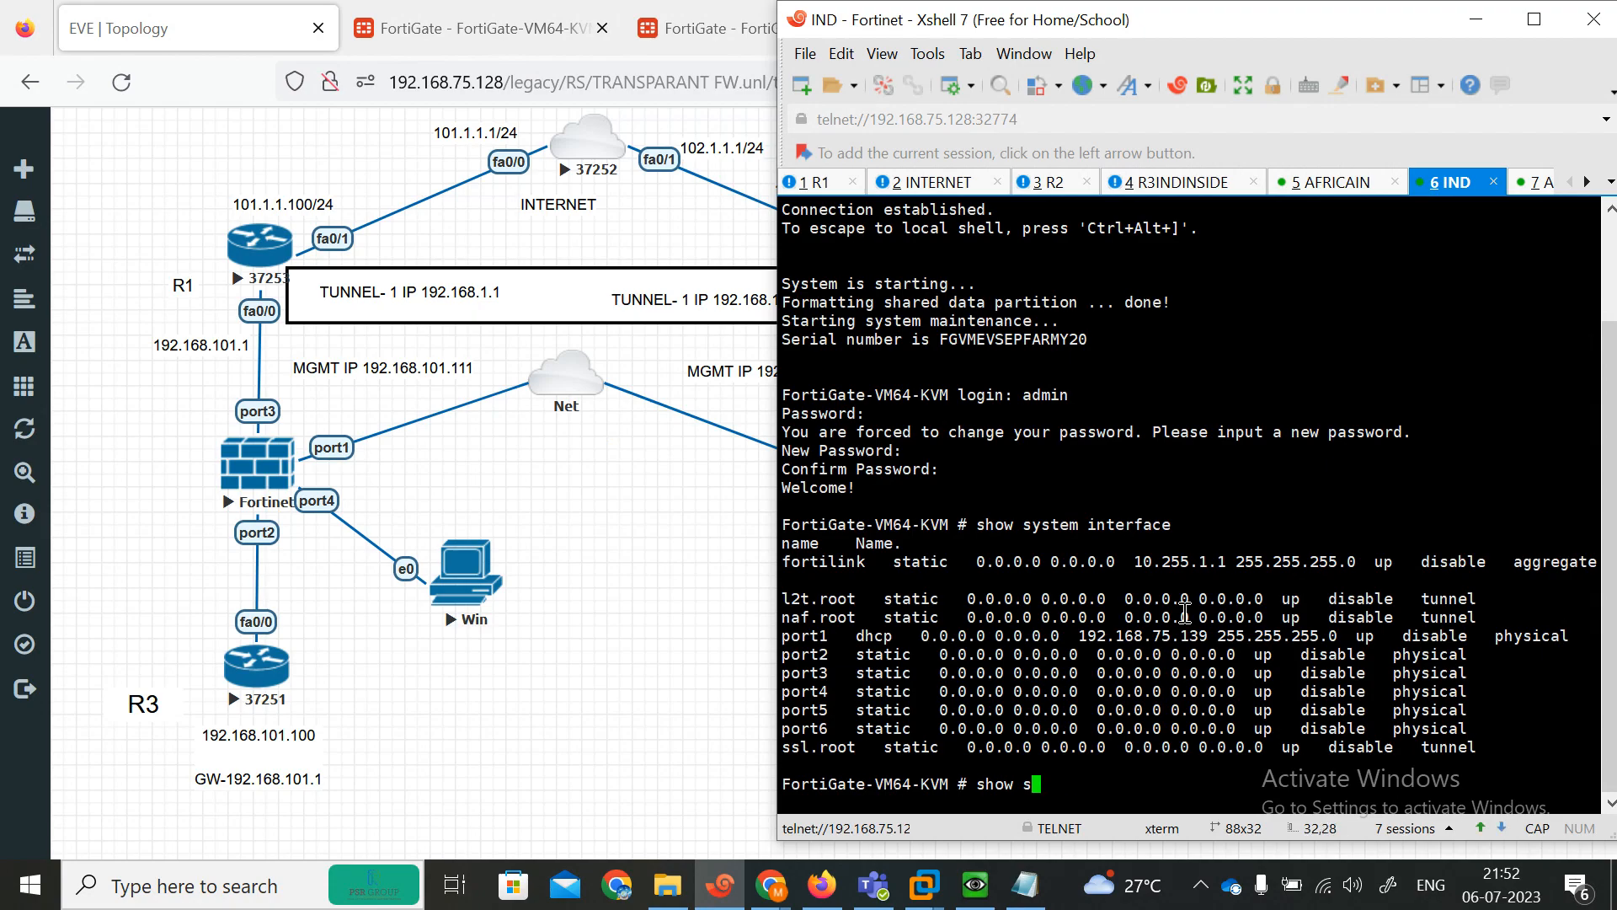
type("CON")
key("BackSpace")
key("BackSpace")
key("BackSpace")
key("BackSpace")
type("config system interface")
key("Return")
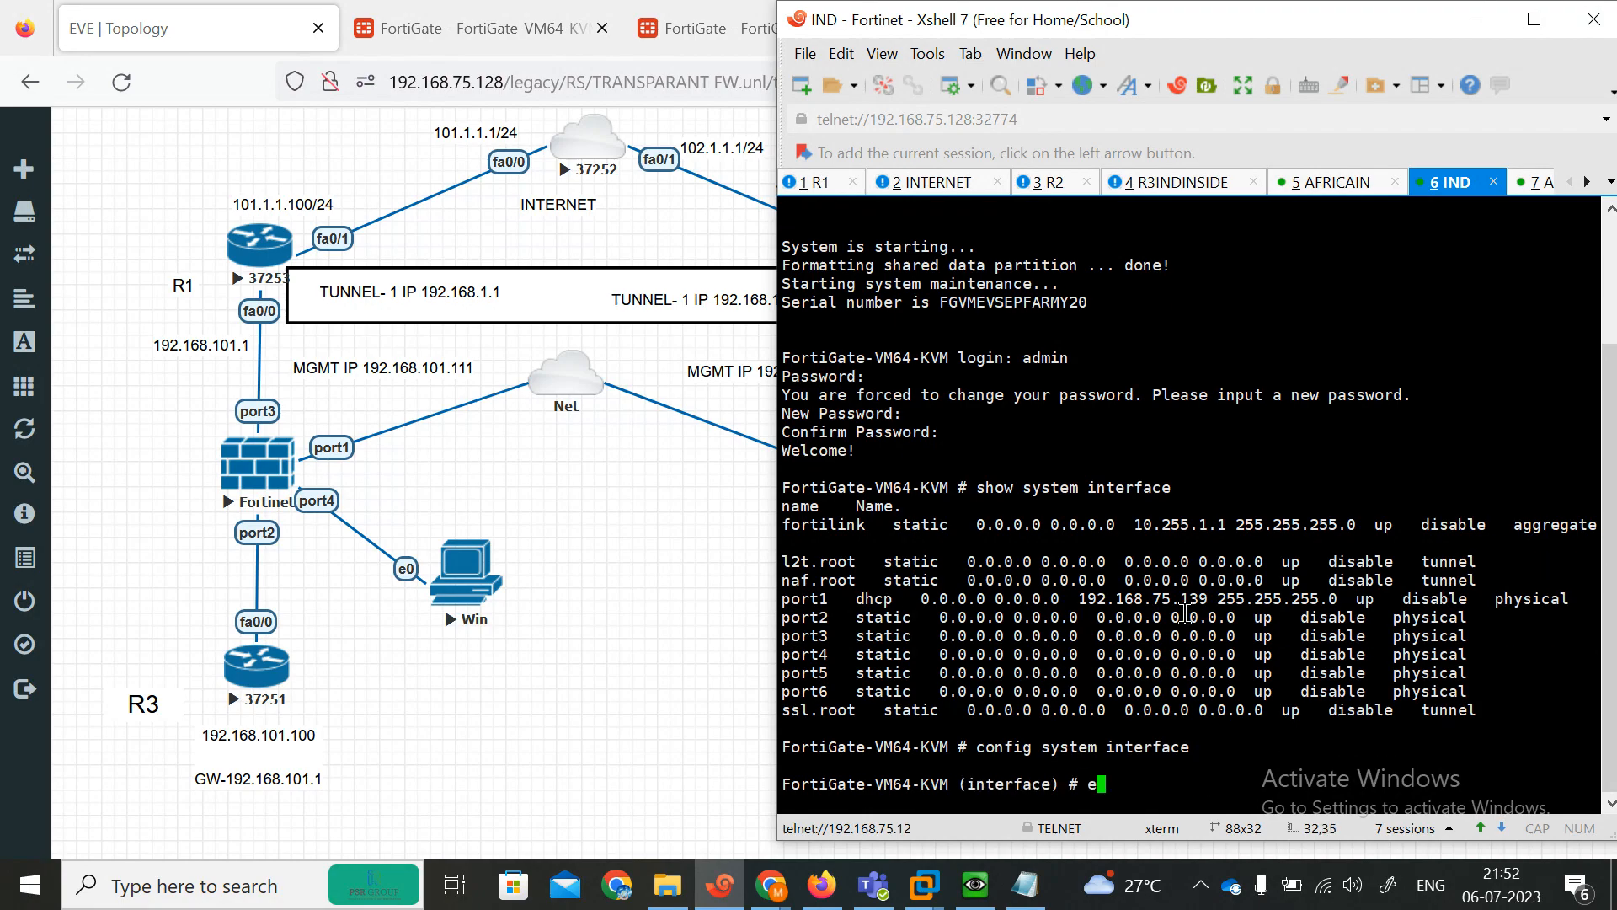
type("edit port1 se")
key("BackSpace")
key("BackSpace")
key("BackSpace")
key("Return")
type("se")
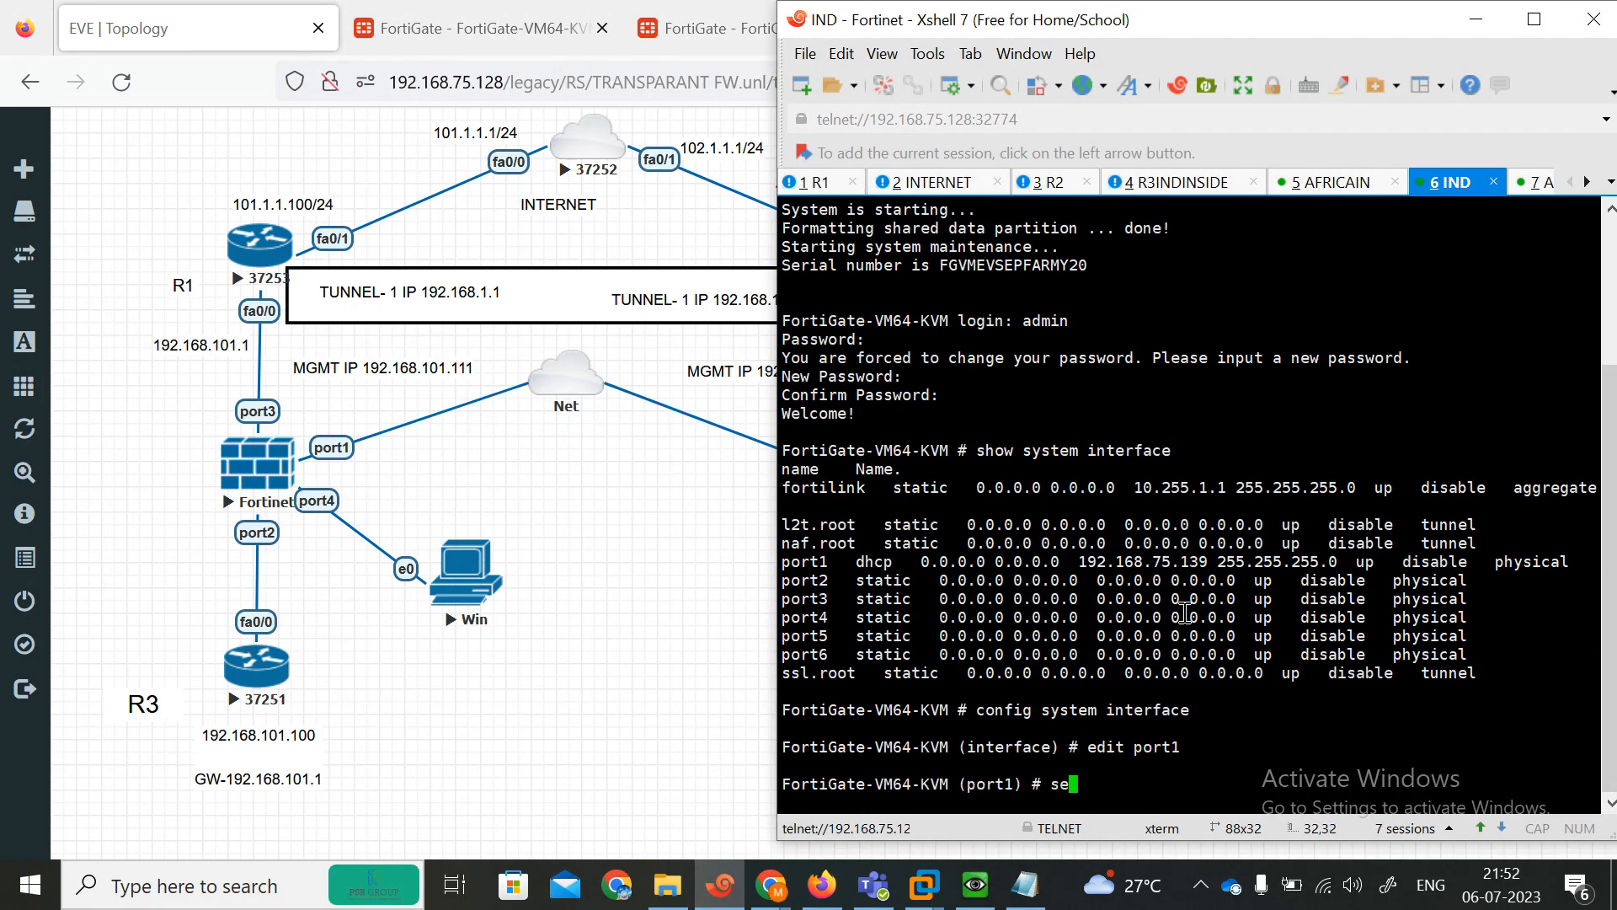
type("t allowaccess ping  ")
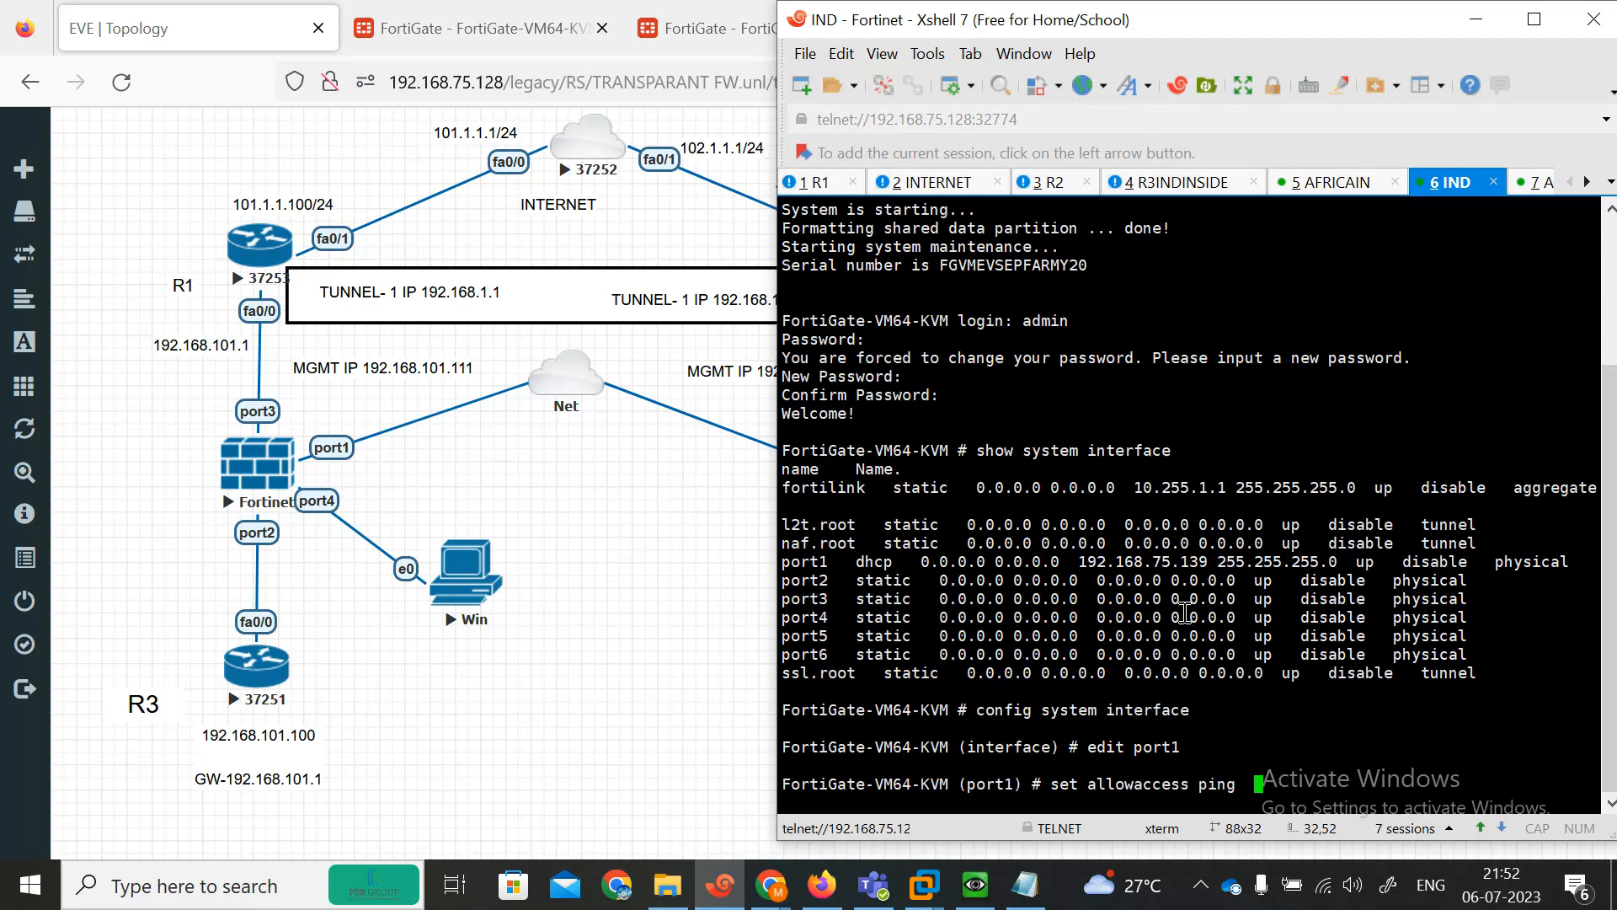
type("telnet  https http")
key("Return")
key("Return")
type("next")
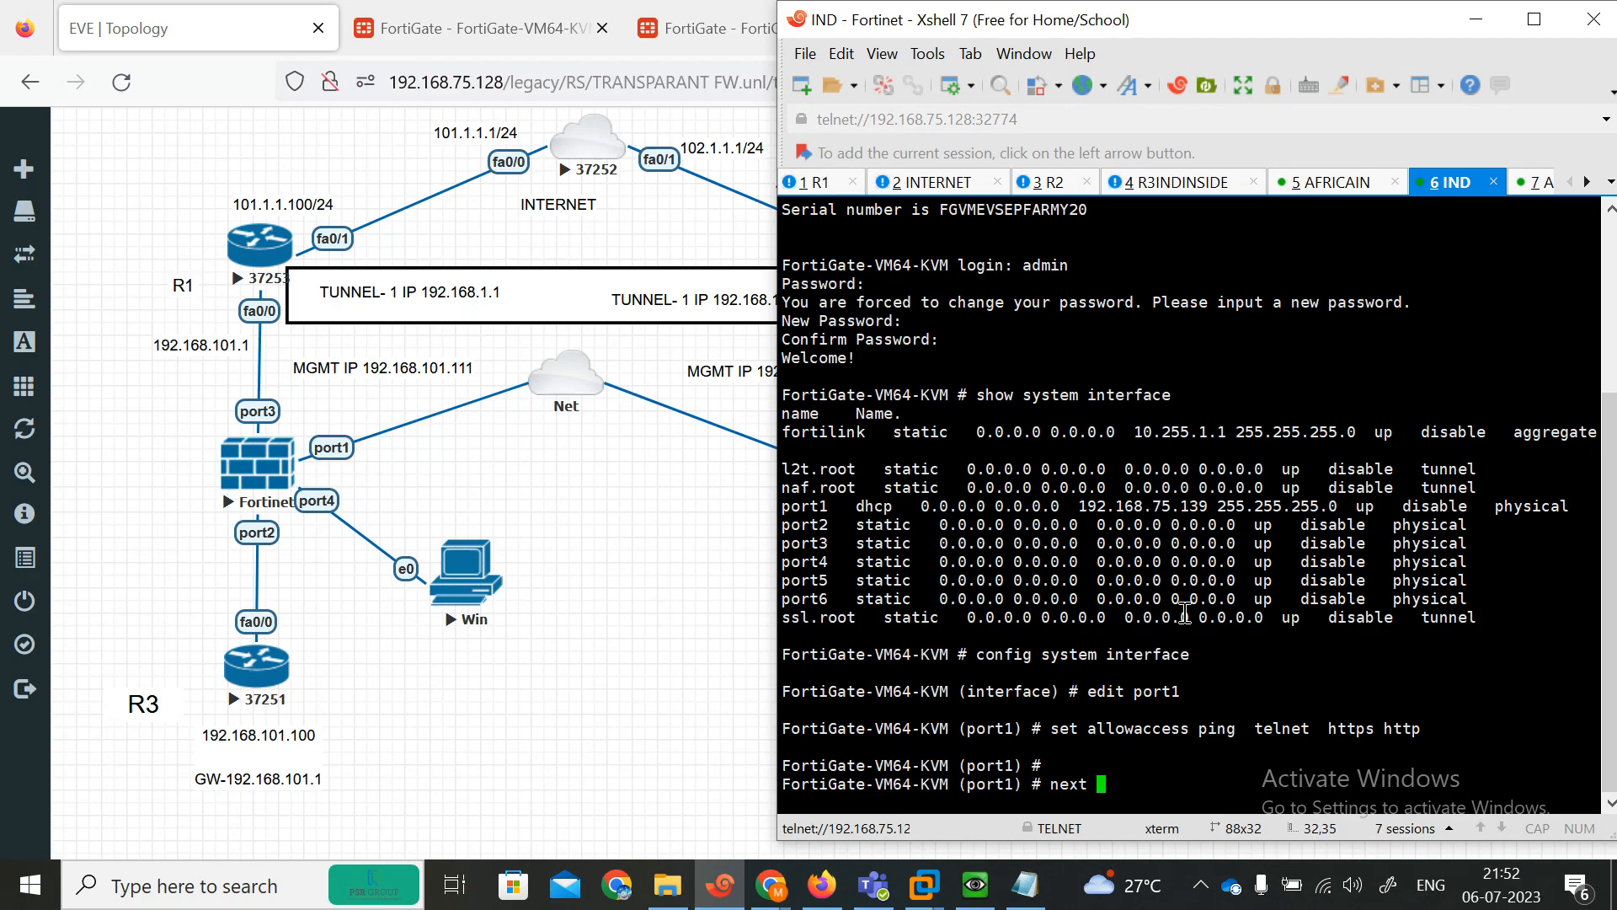
Allow ping access on port2 in the interface settings and leave its configuration.
key("Return")
type("edit port1")
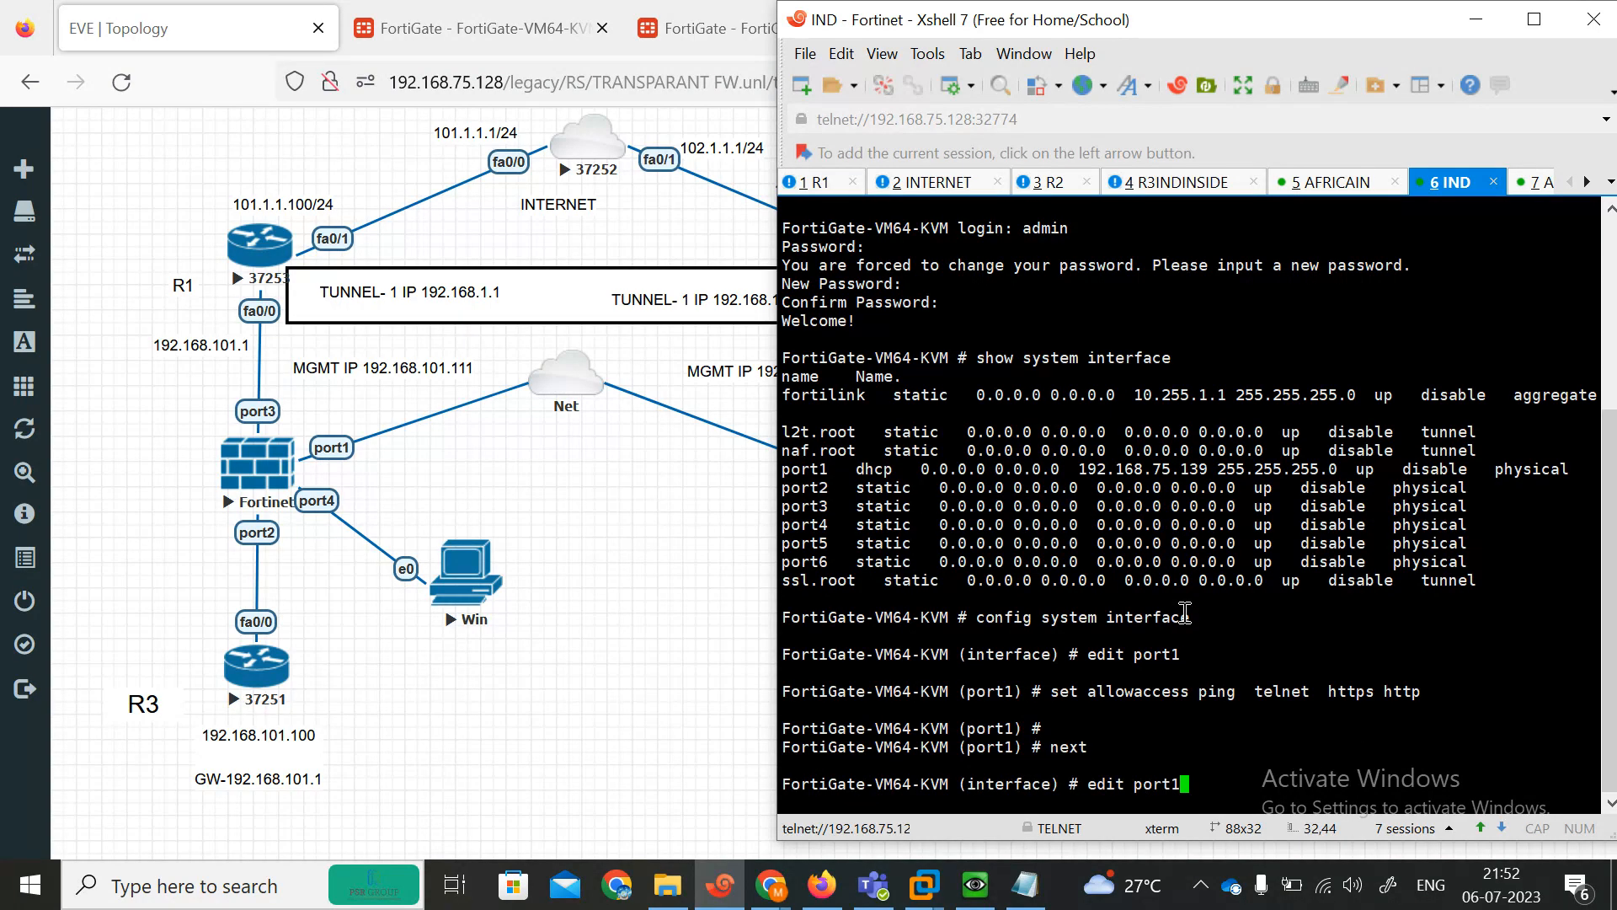
key("BackSpace")
type("2")
key("Return")
key("Return")
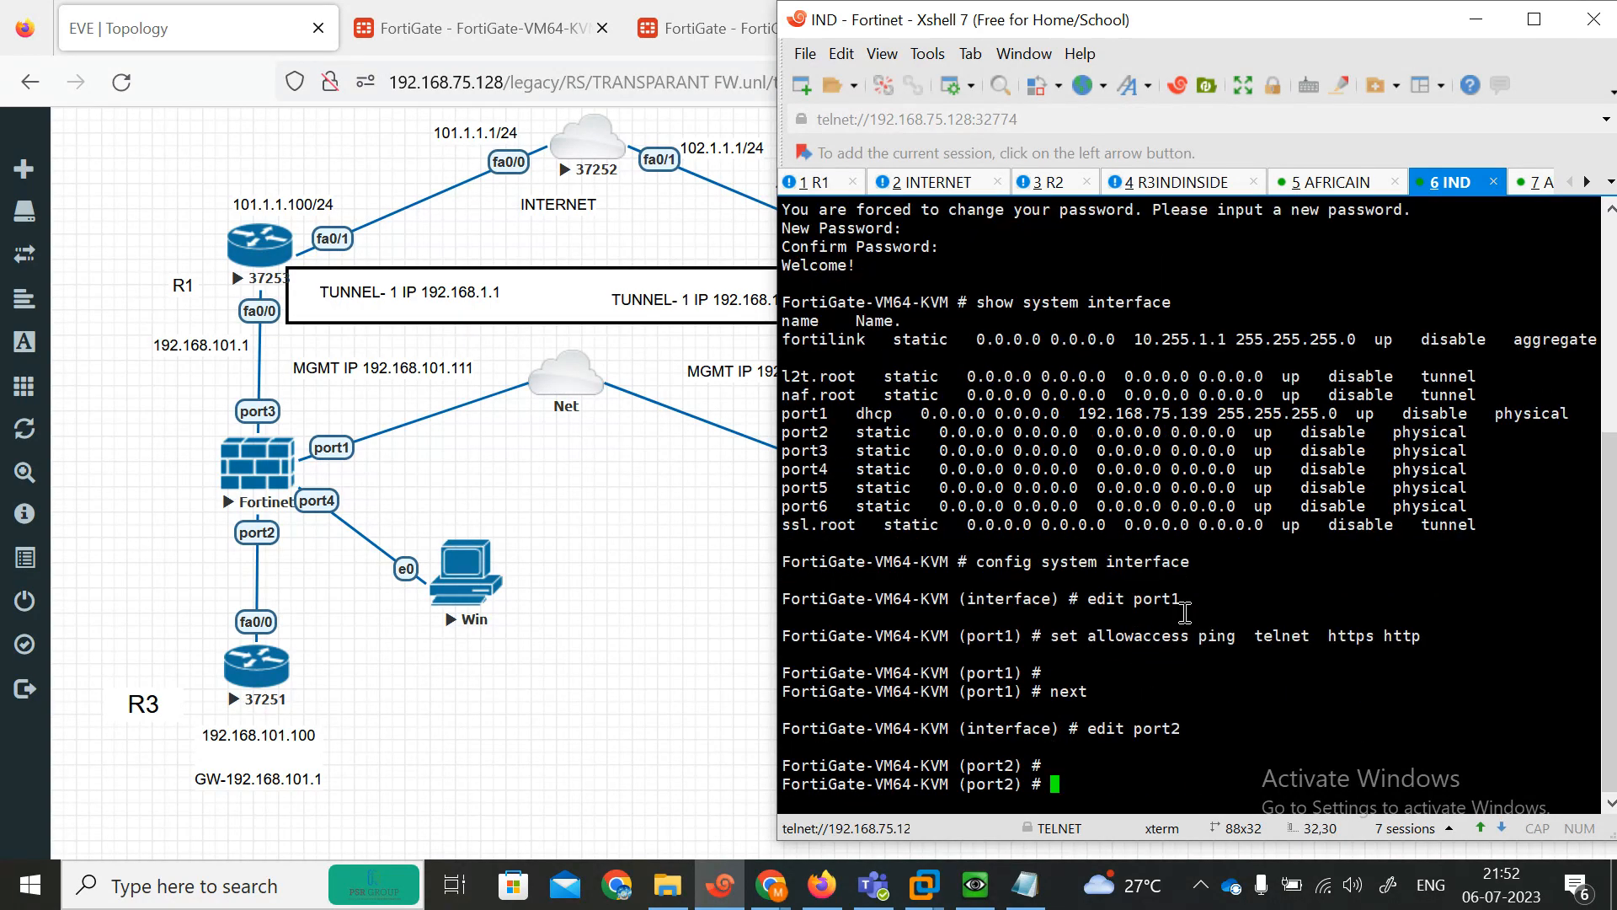
type("set allowaccess ping")
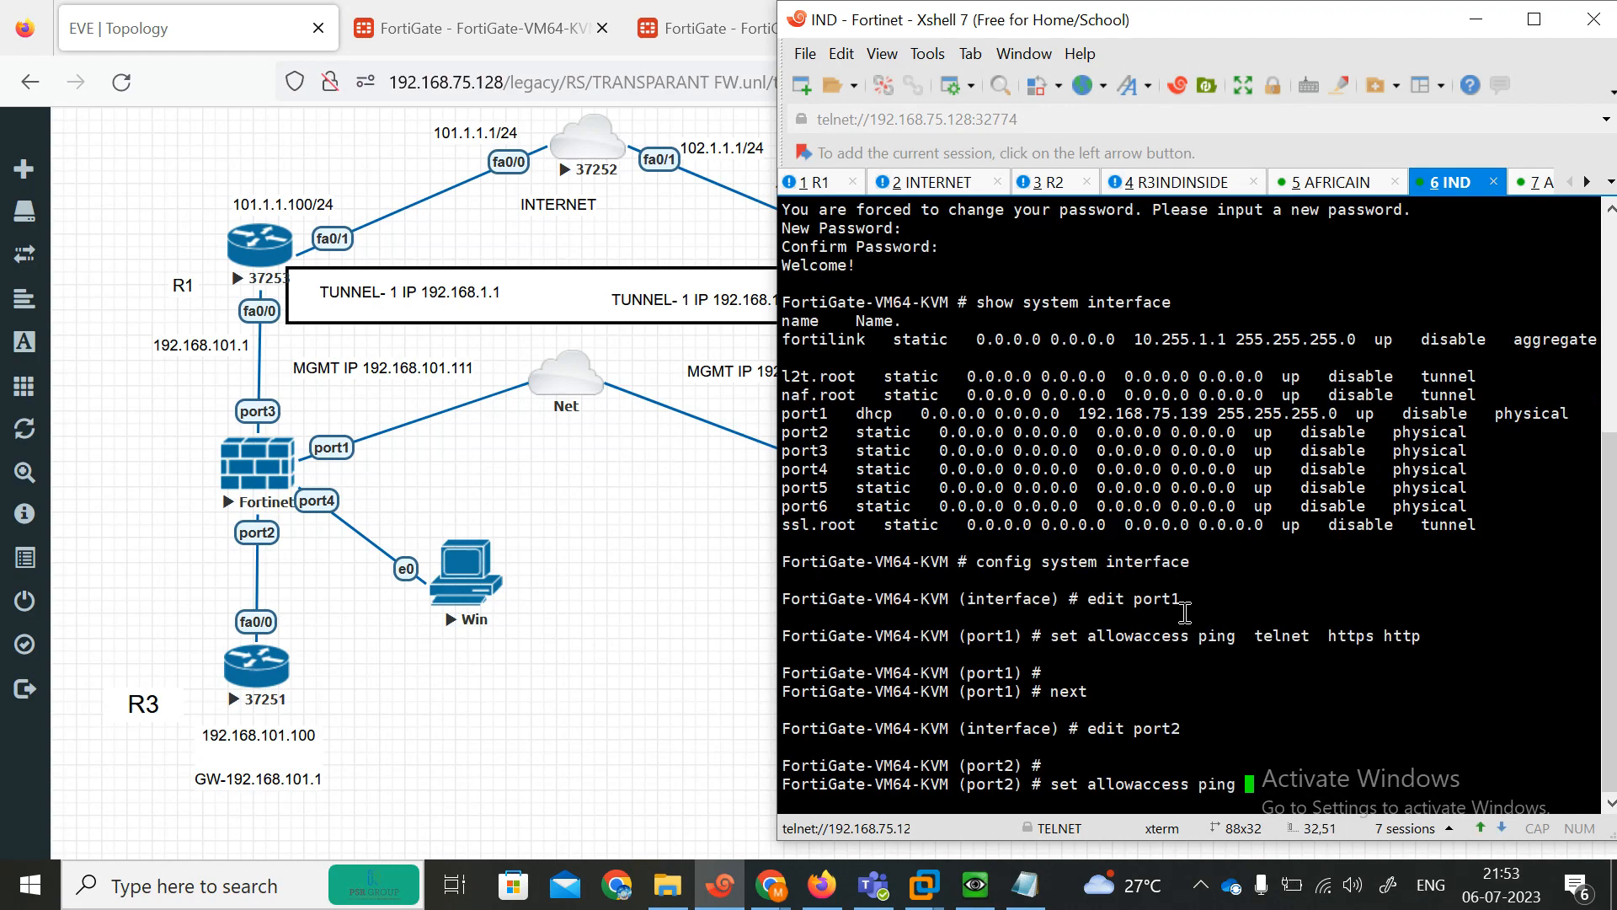
key("Return")
key("Return")
key("Return")
type("ne")
key("Return")
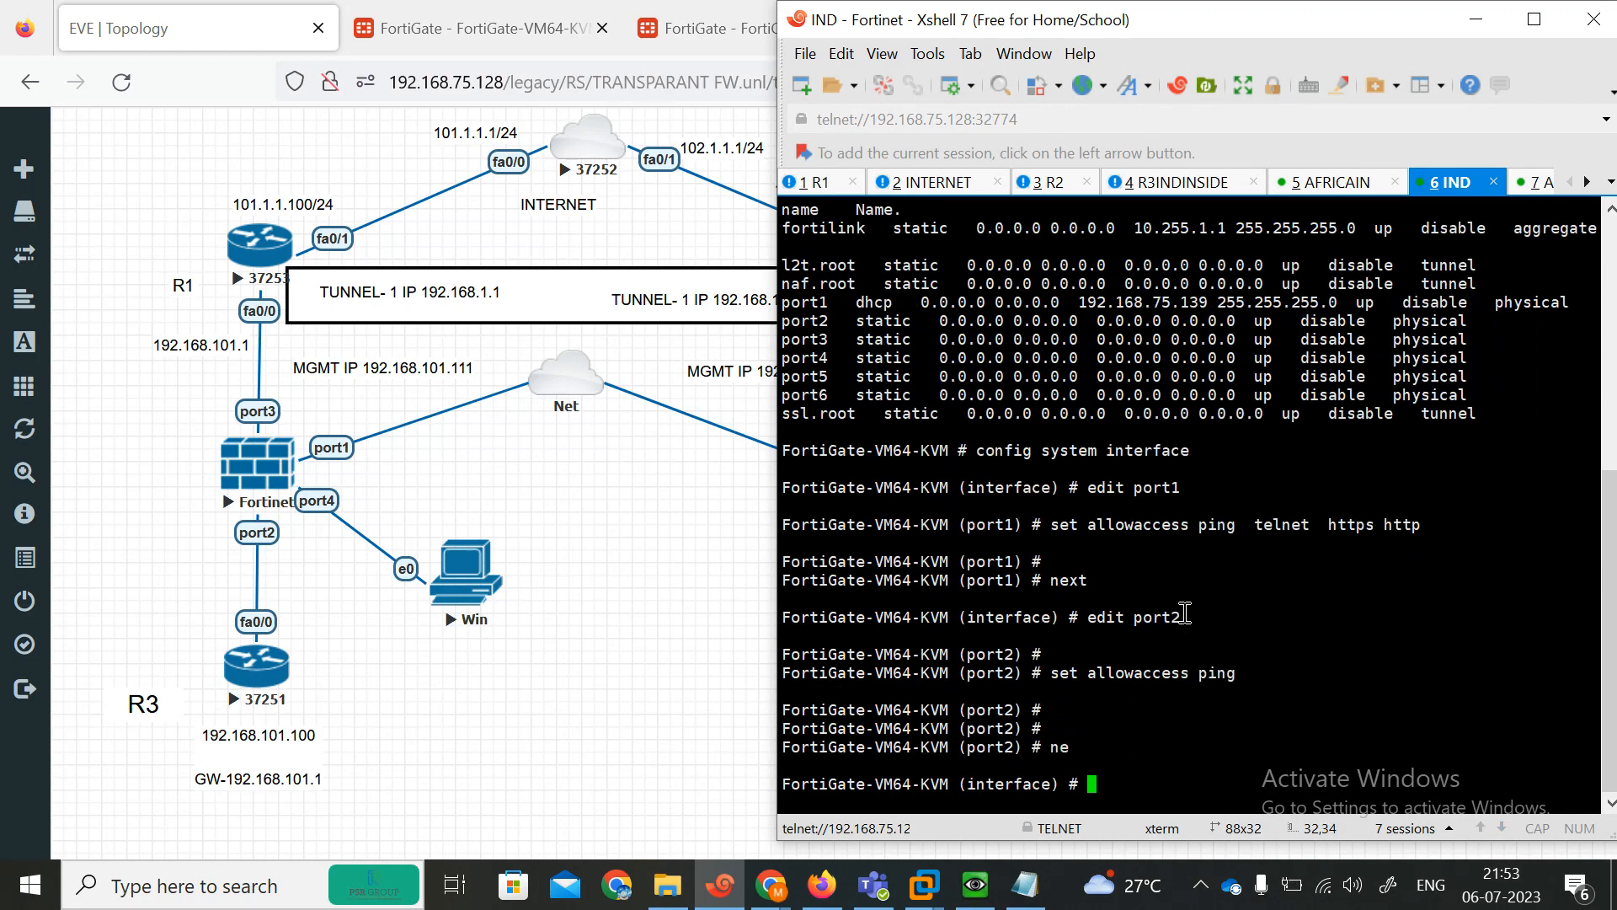
Allow ping access on port3 of the first FortiGate and move on to the next interface.
type("edpo")
key("BackSpace")
key("BackSpace")
type("it port1")
key("Return")
type("set a")
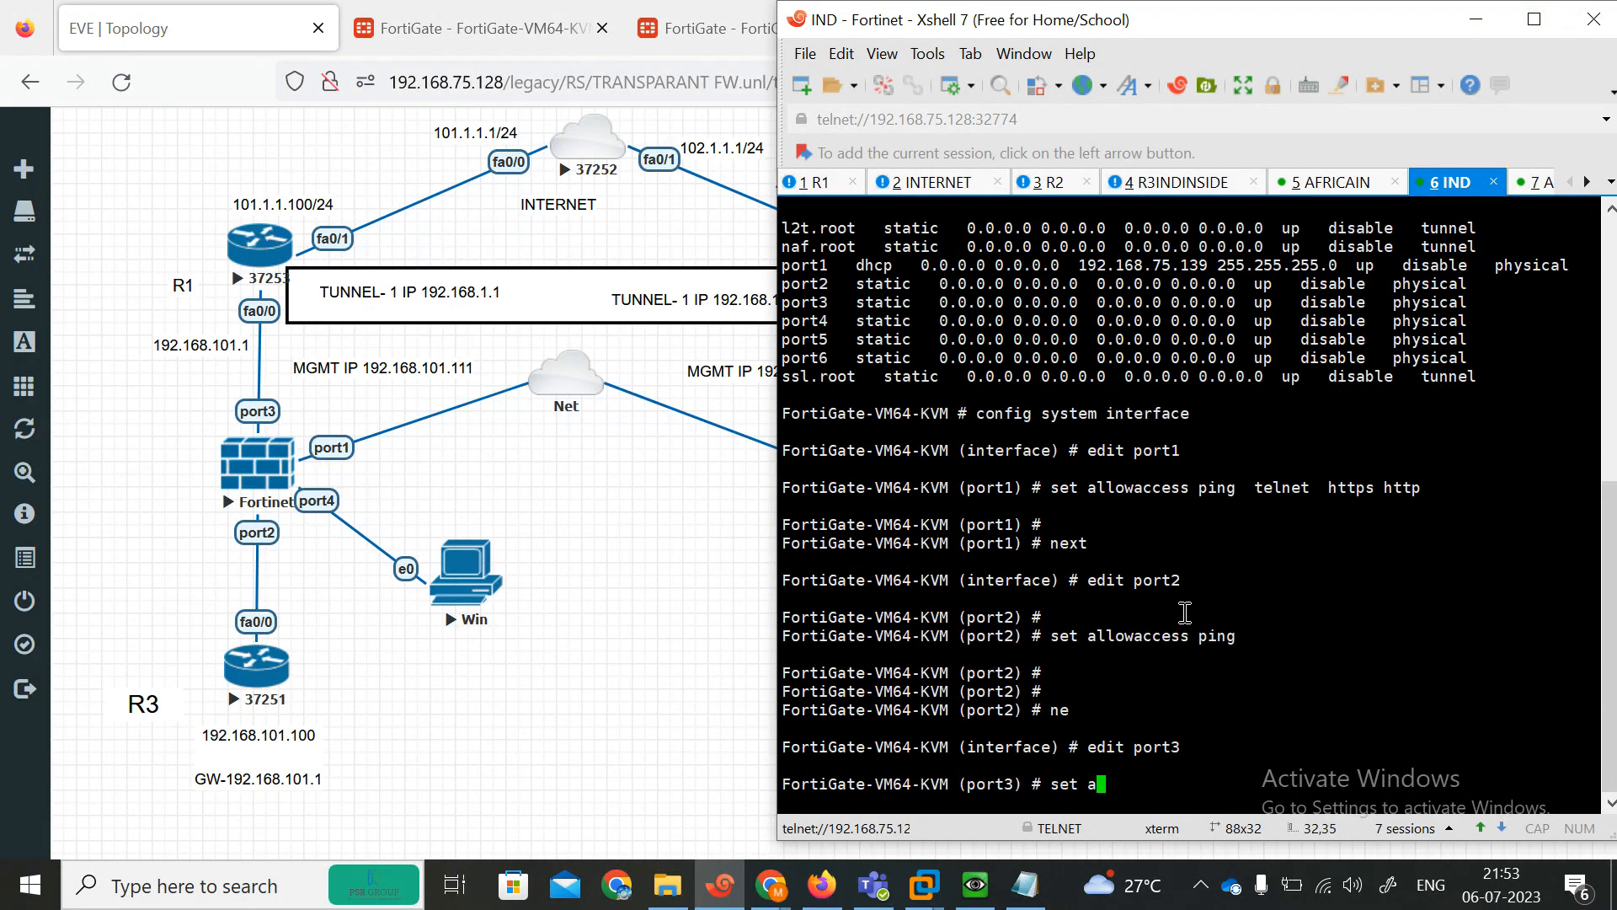
type("llowaccess ping")
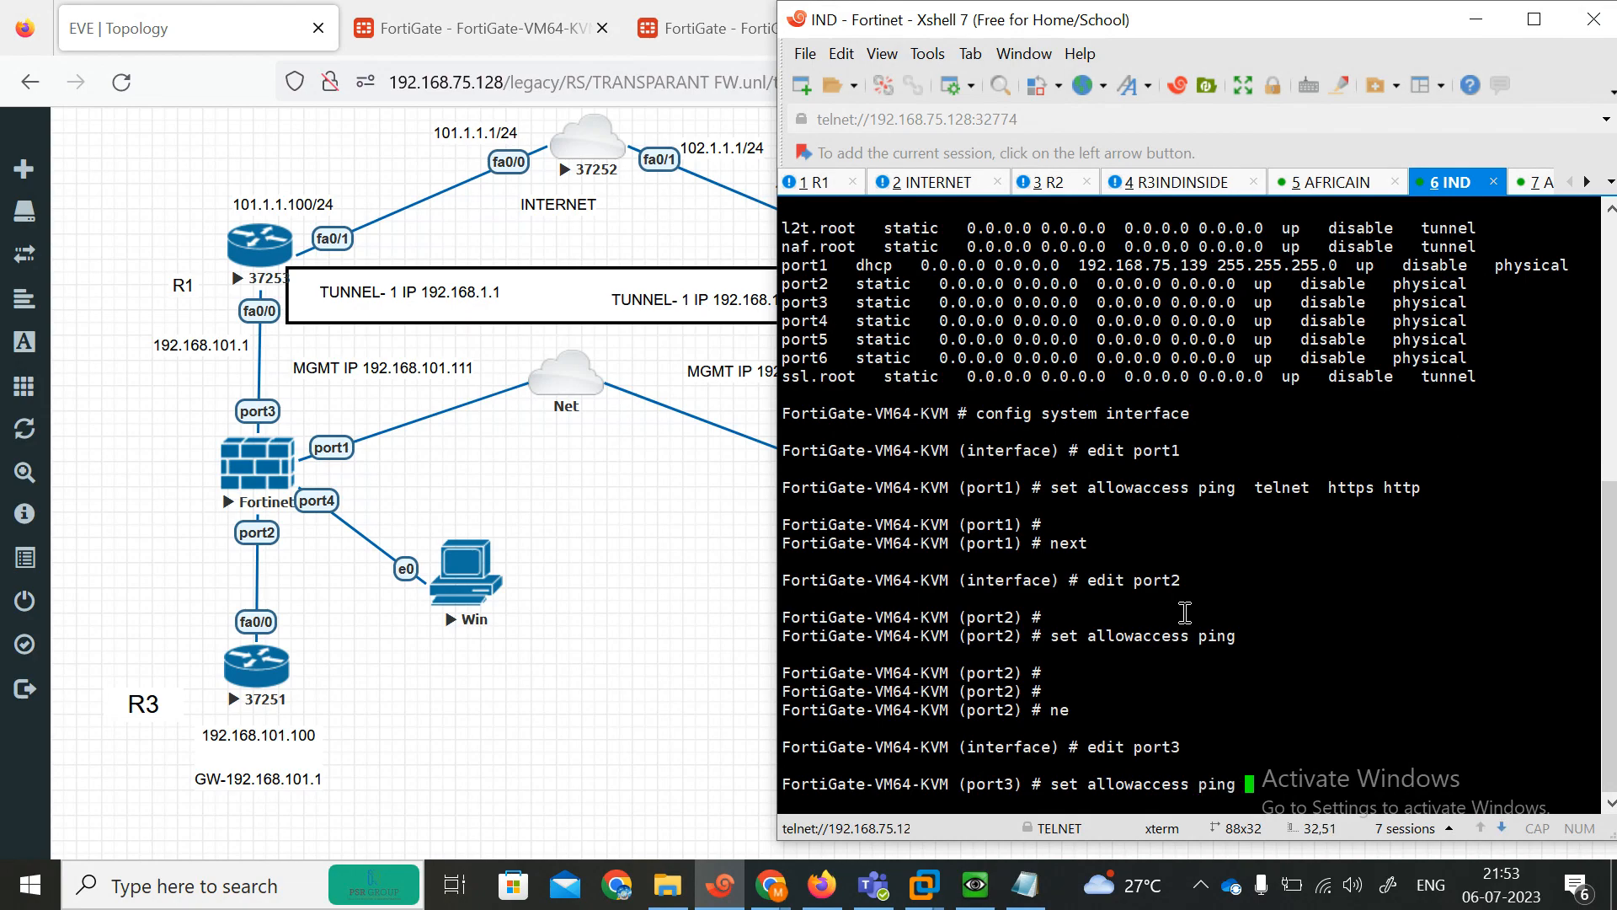
key("Return")
key("Return")
key("Return")
type("end")
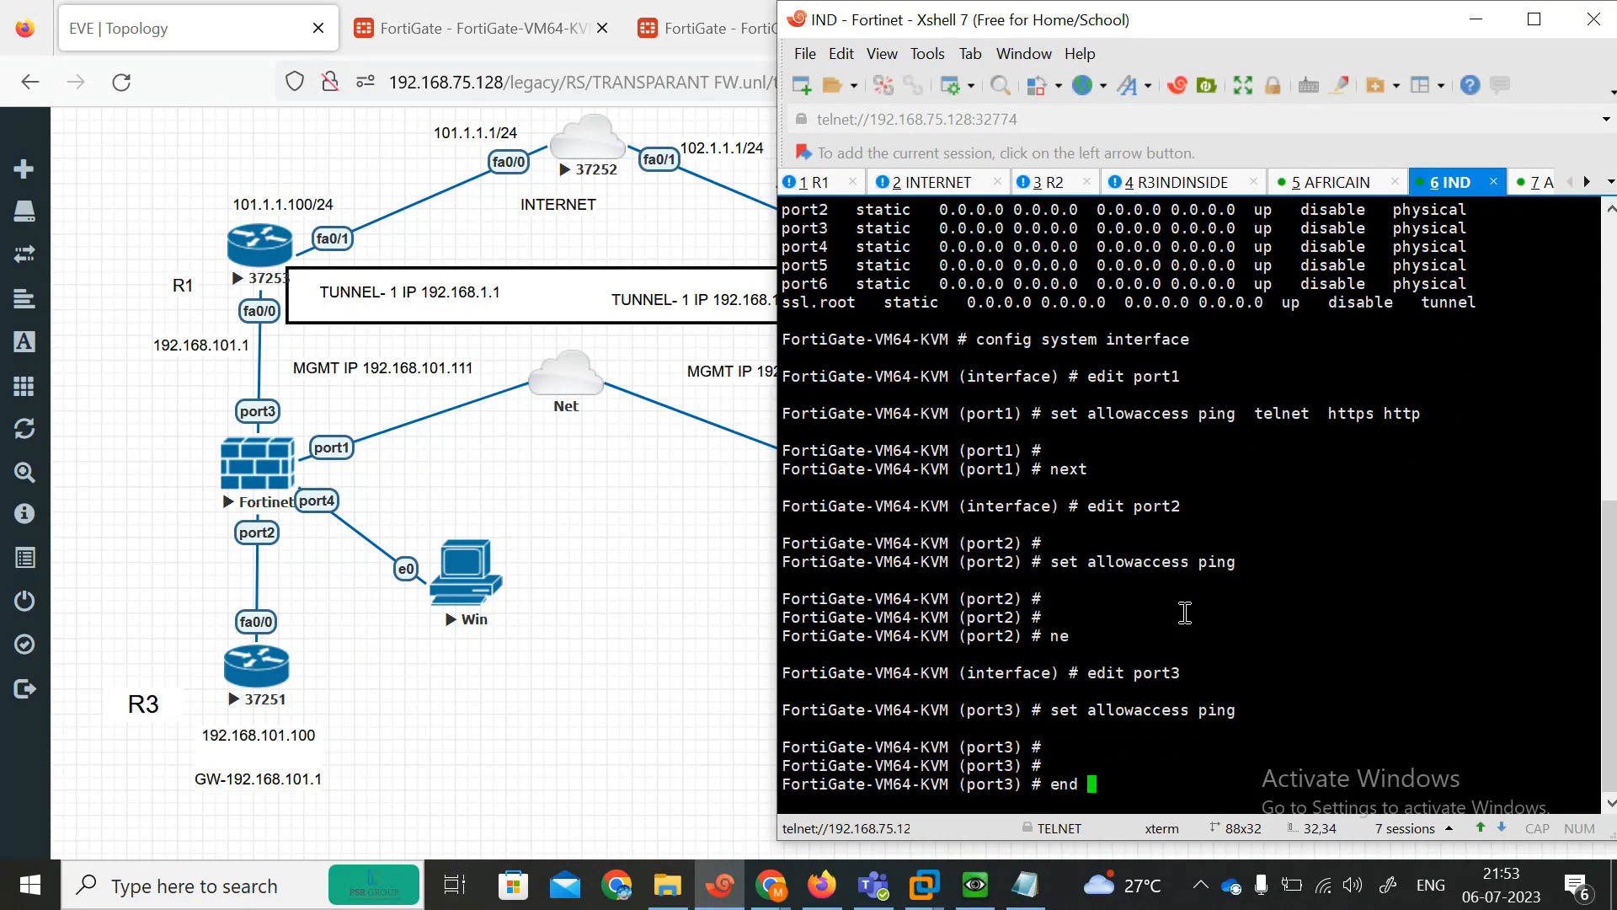
key("BackSpace")
key("BackSpace")
type("next")
key("Return")
Allow https, http and ping access on port4 and leave the interface configuration.
type("ed")
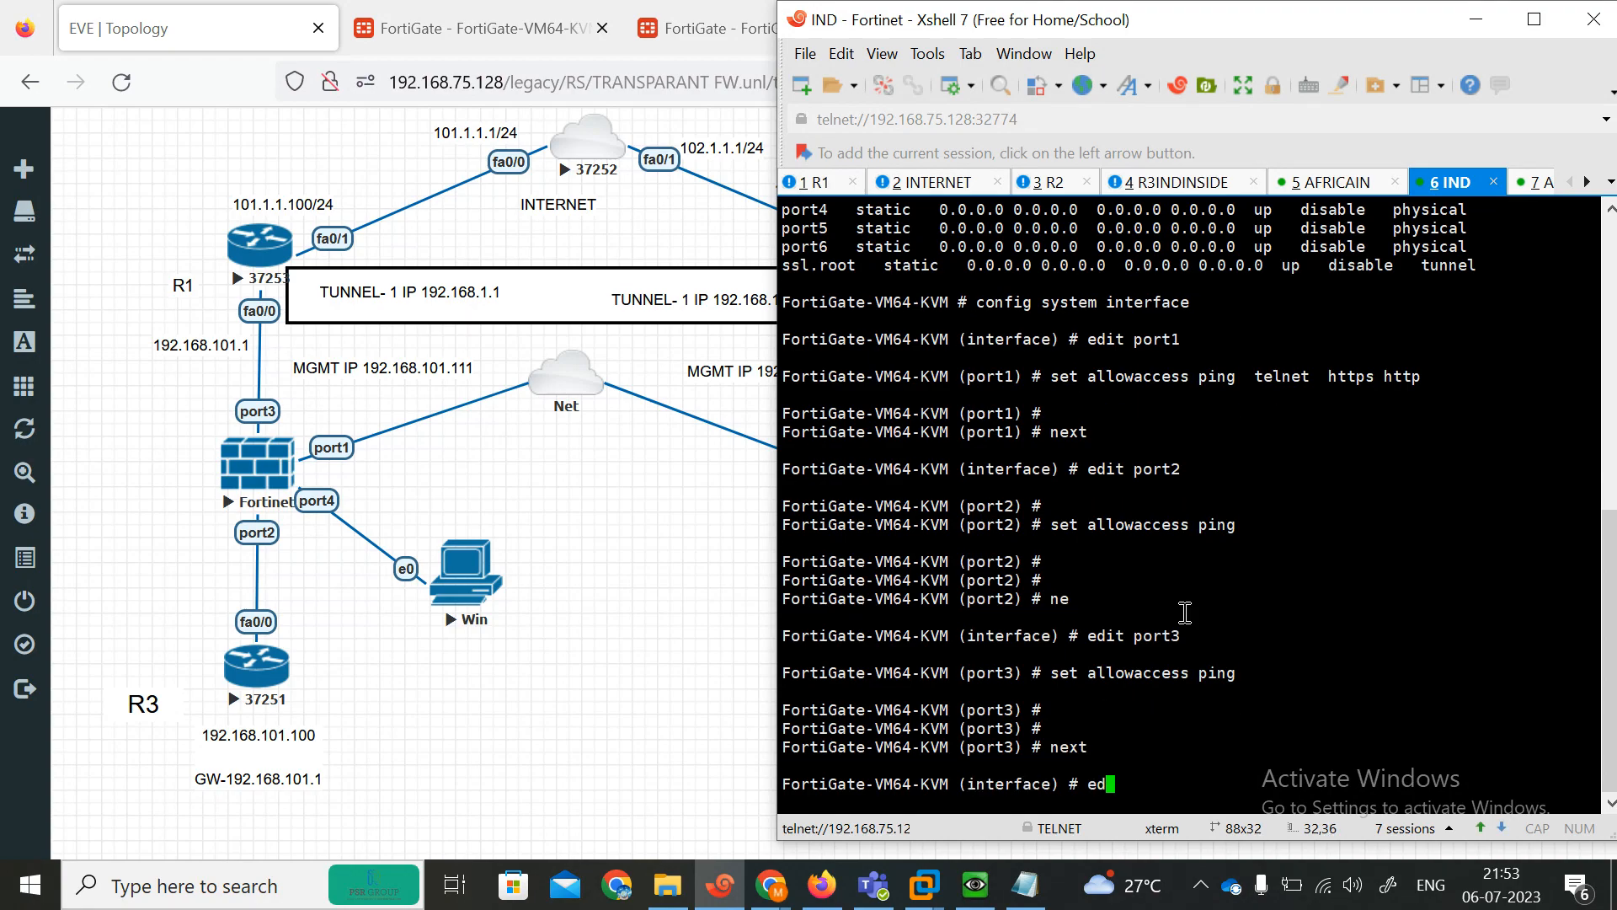
type("it port3")
key("Return")
type("se al")
key("Return")
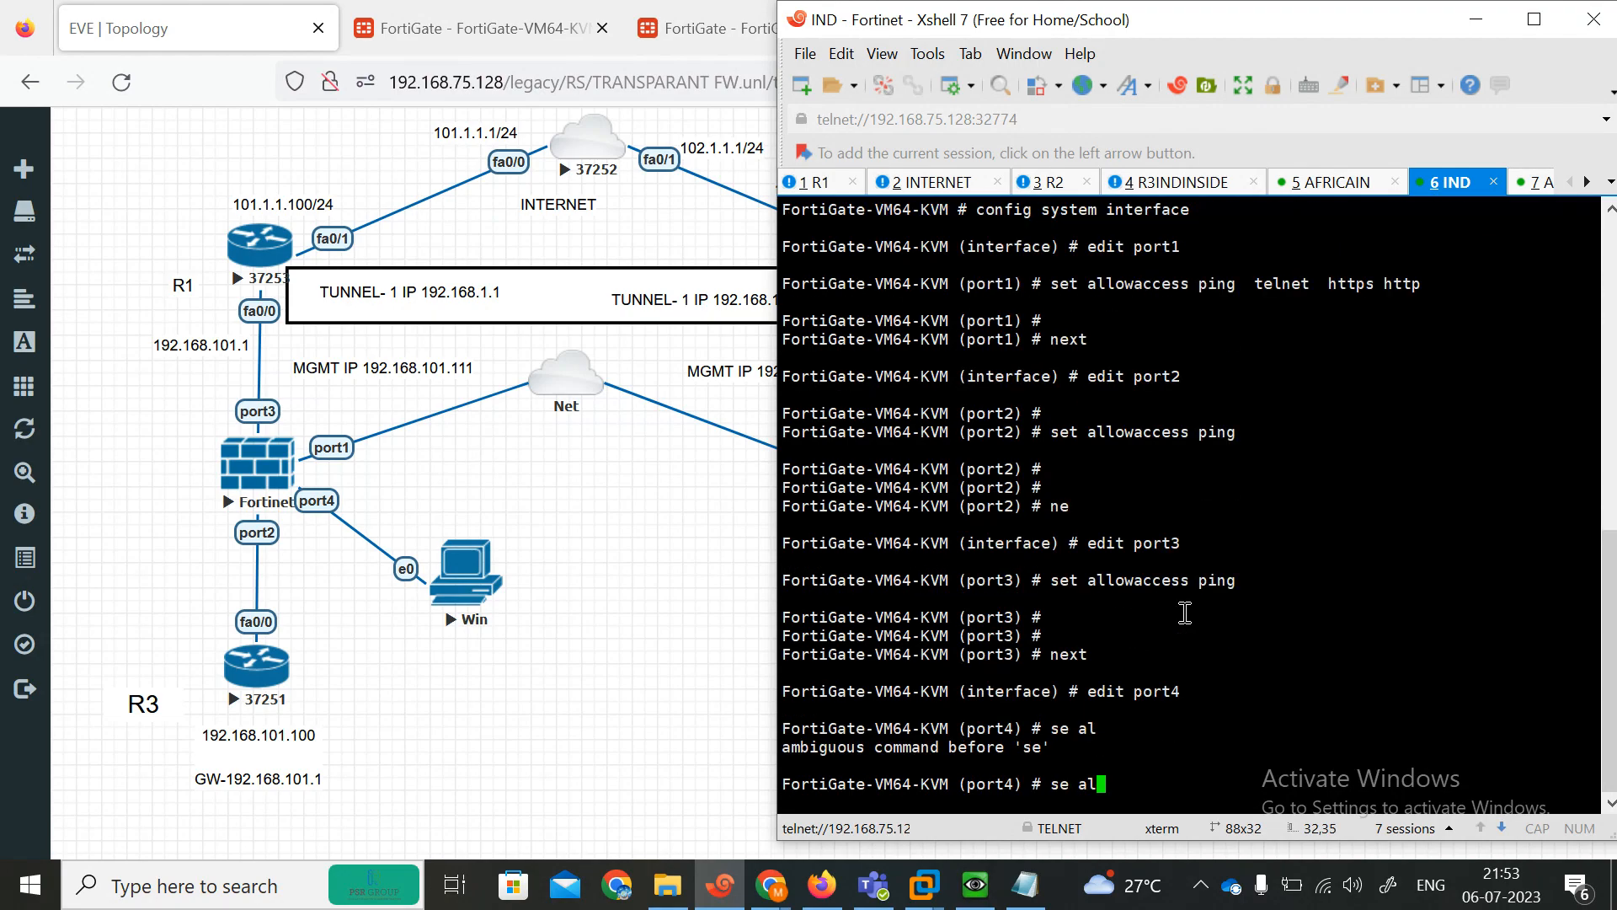
type("l")
key("Return")
key("BackSpace")
key("BackSpace")
key("BackSpace")
key("BackSpace")
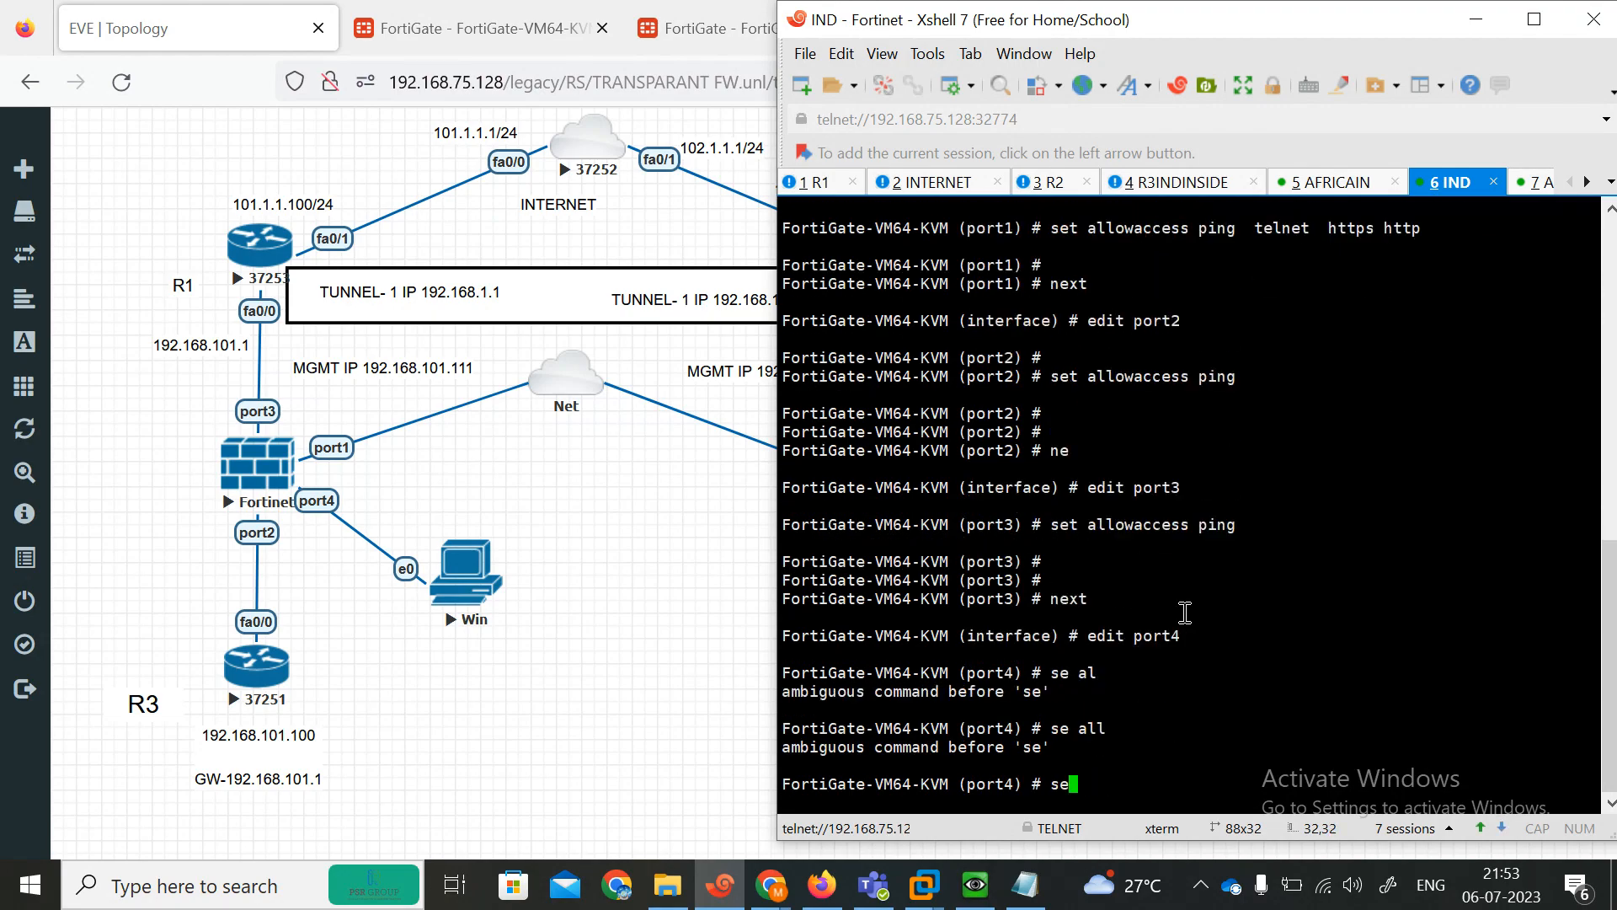
type("t allowaccess https ")
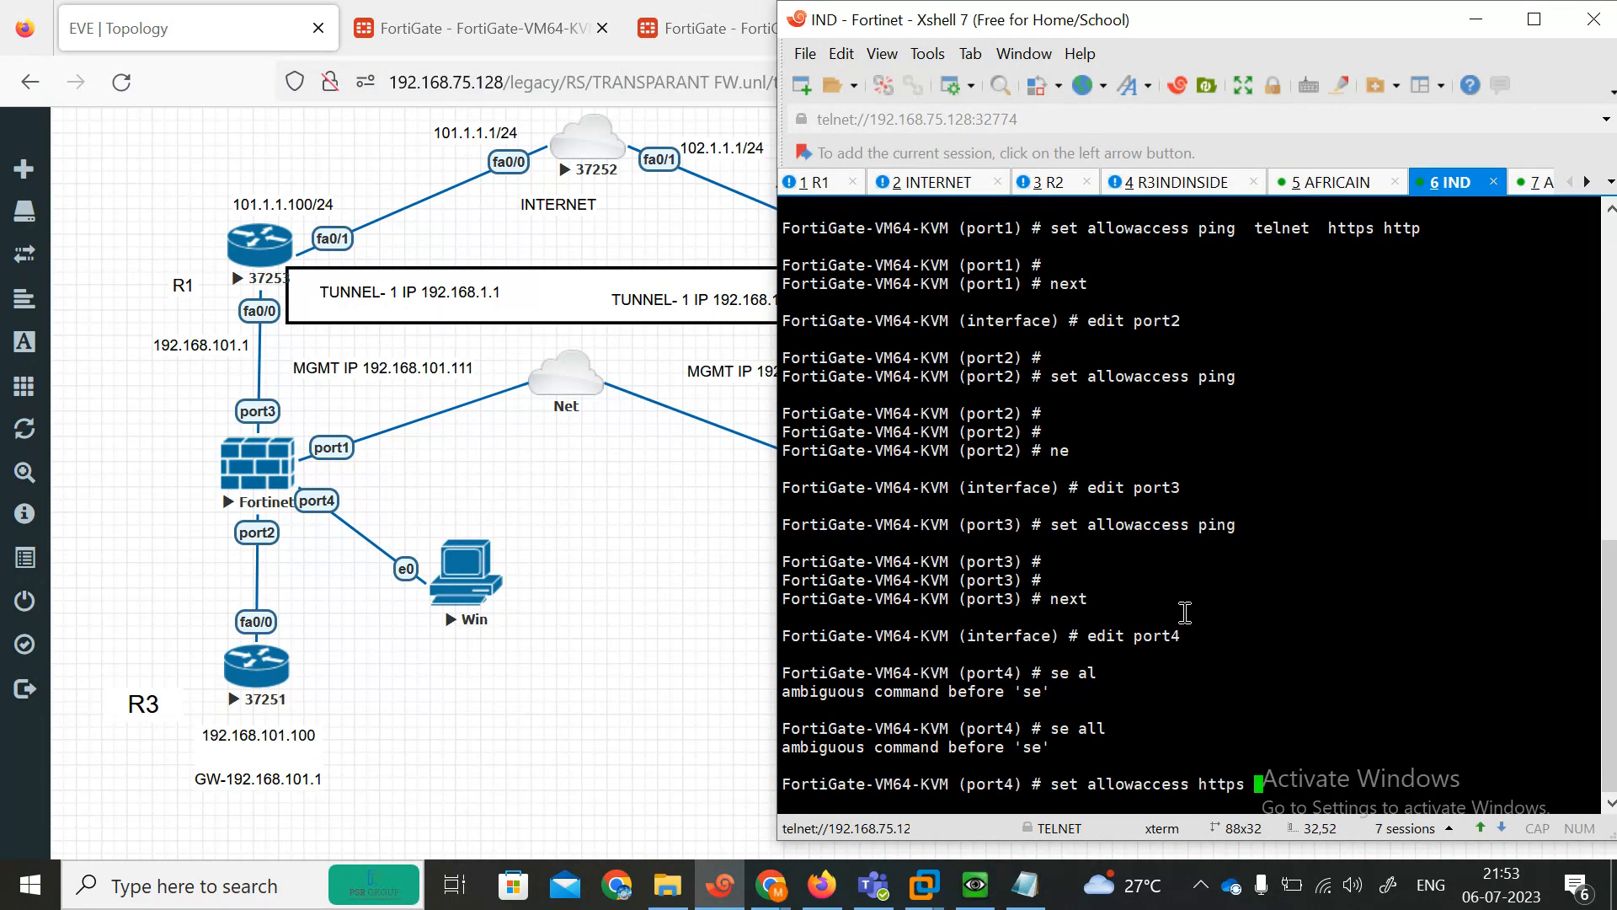
type("http ping")
key("Return")
key("Return")
key("Return")
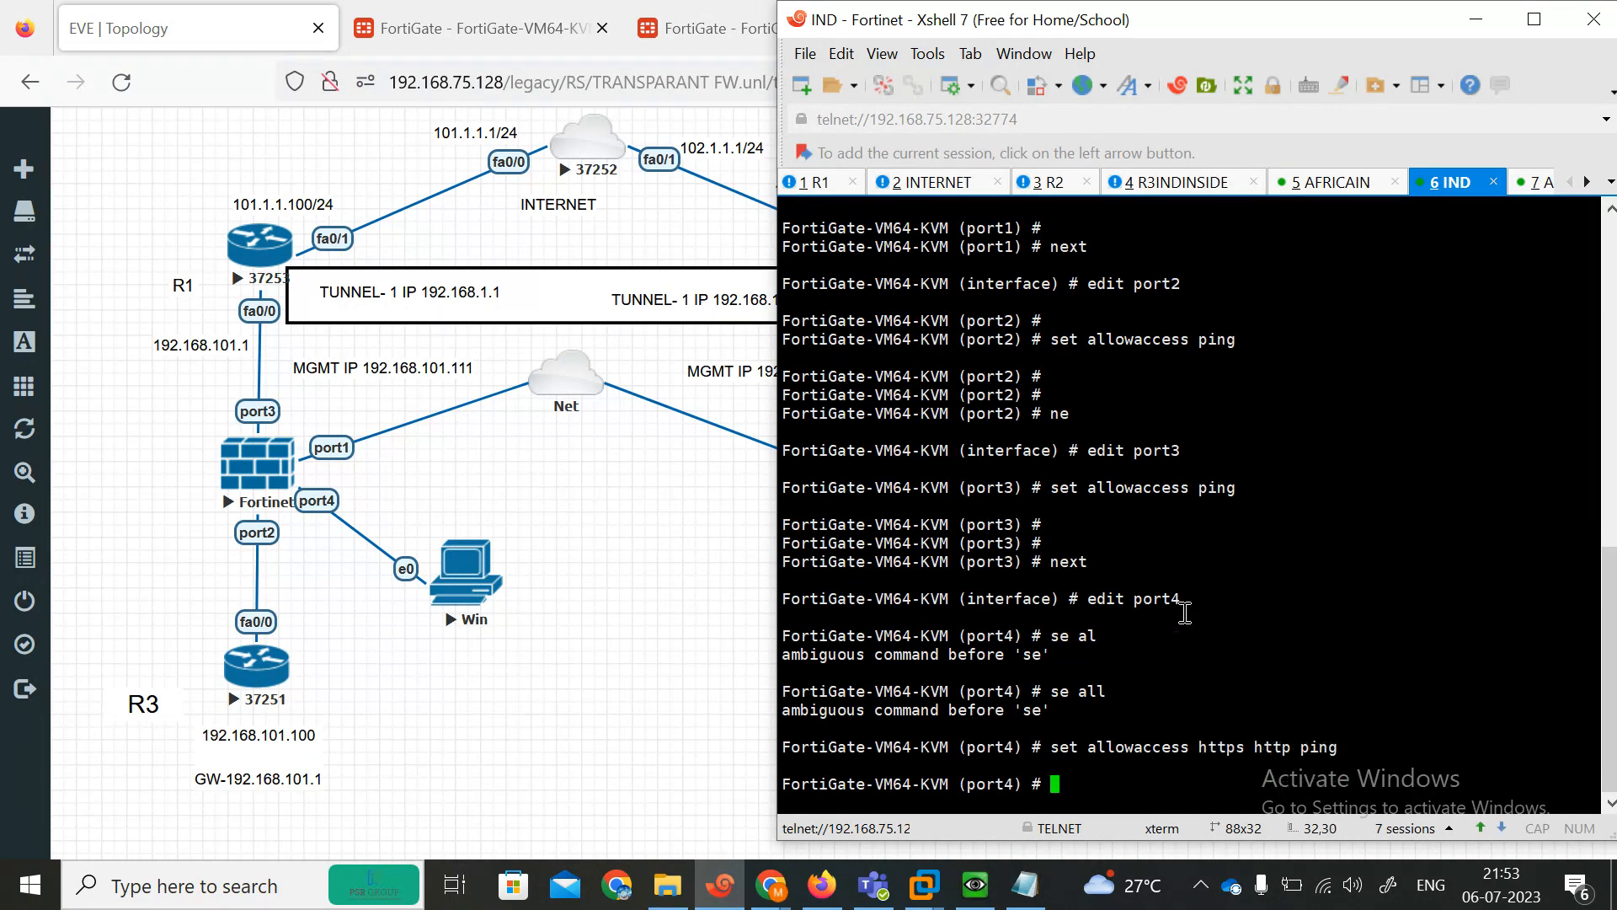
type("en")
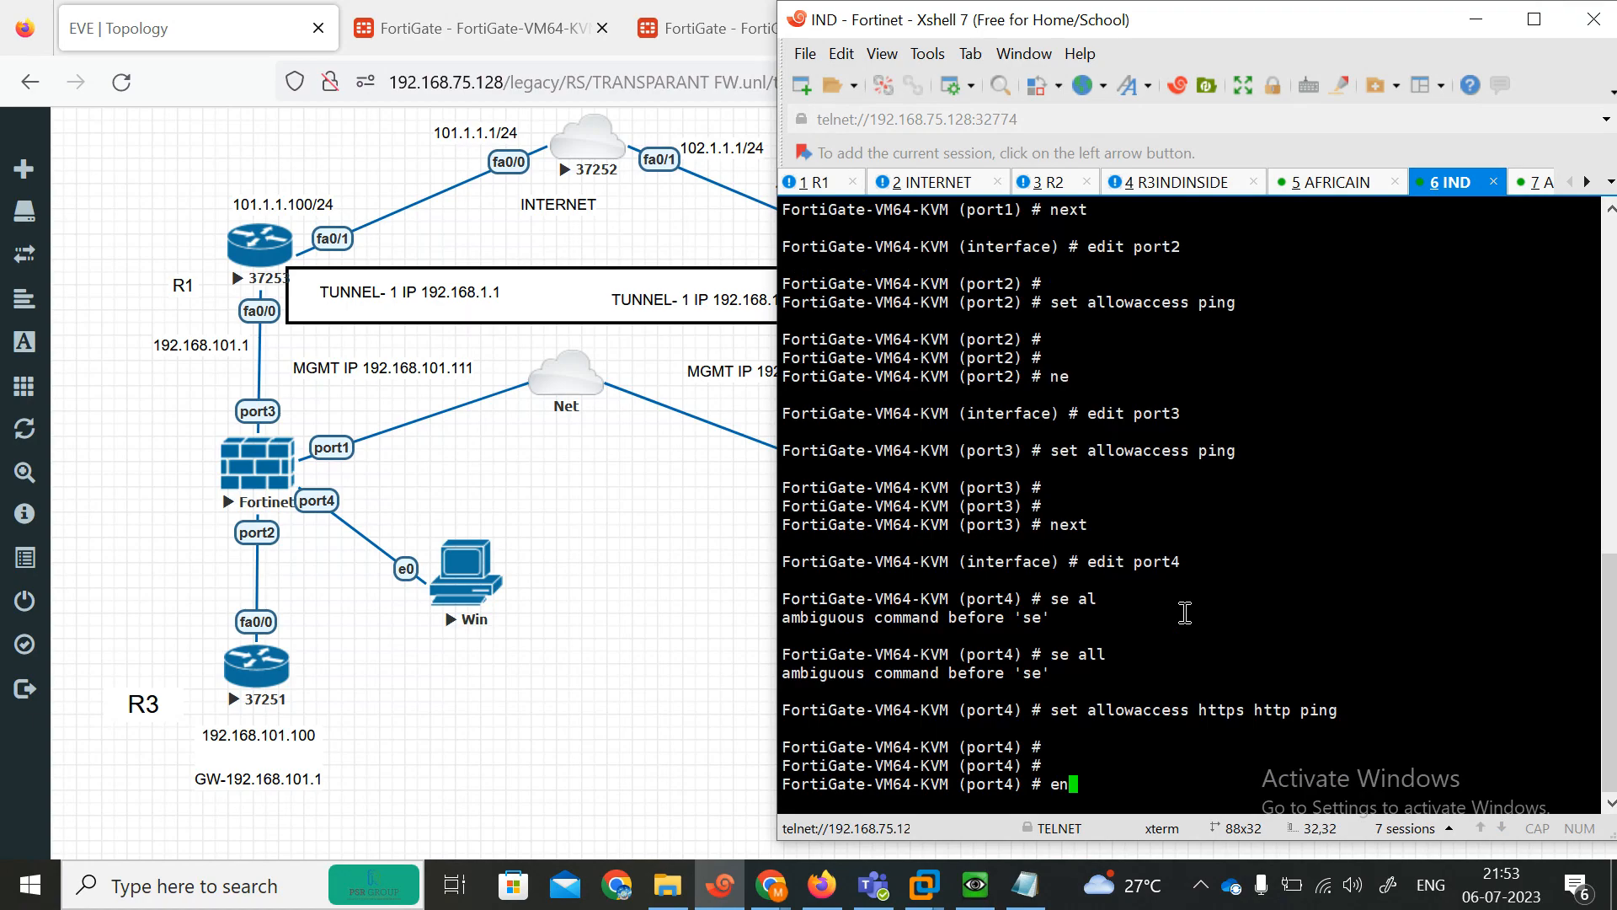
type("d")
key("Return")
key("Return")
key("Return")
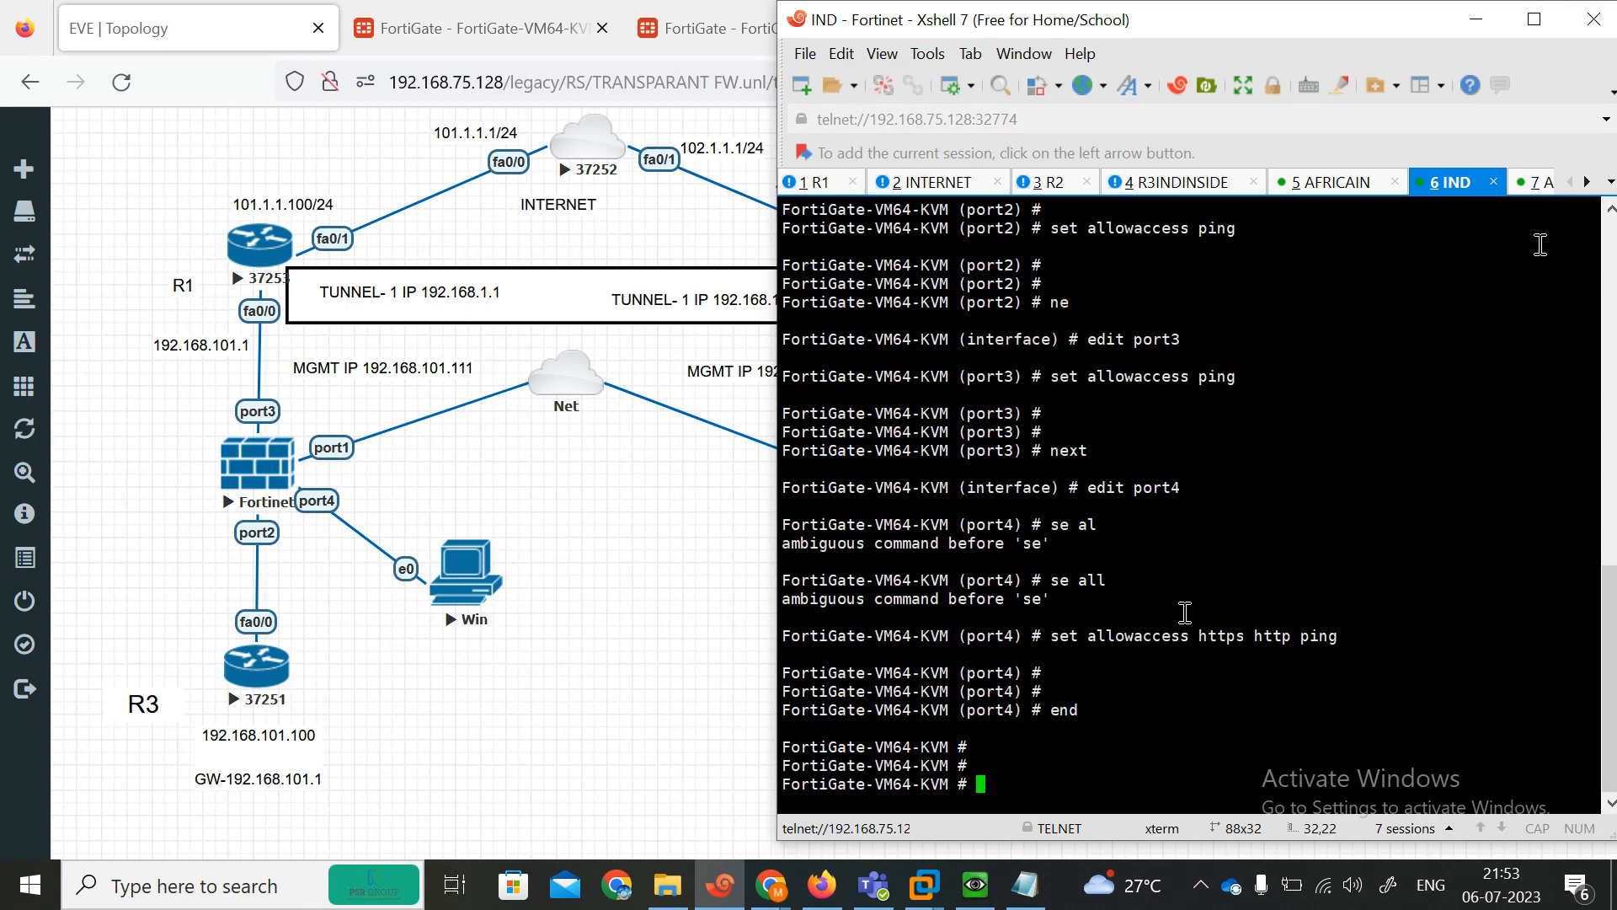
In the second FortiGate's console session, enter the system interface settings and allow ping on port1.
left_click(1536, 182)
type("admin")
key("Return")
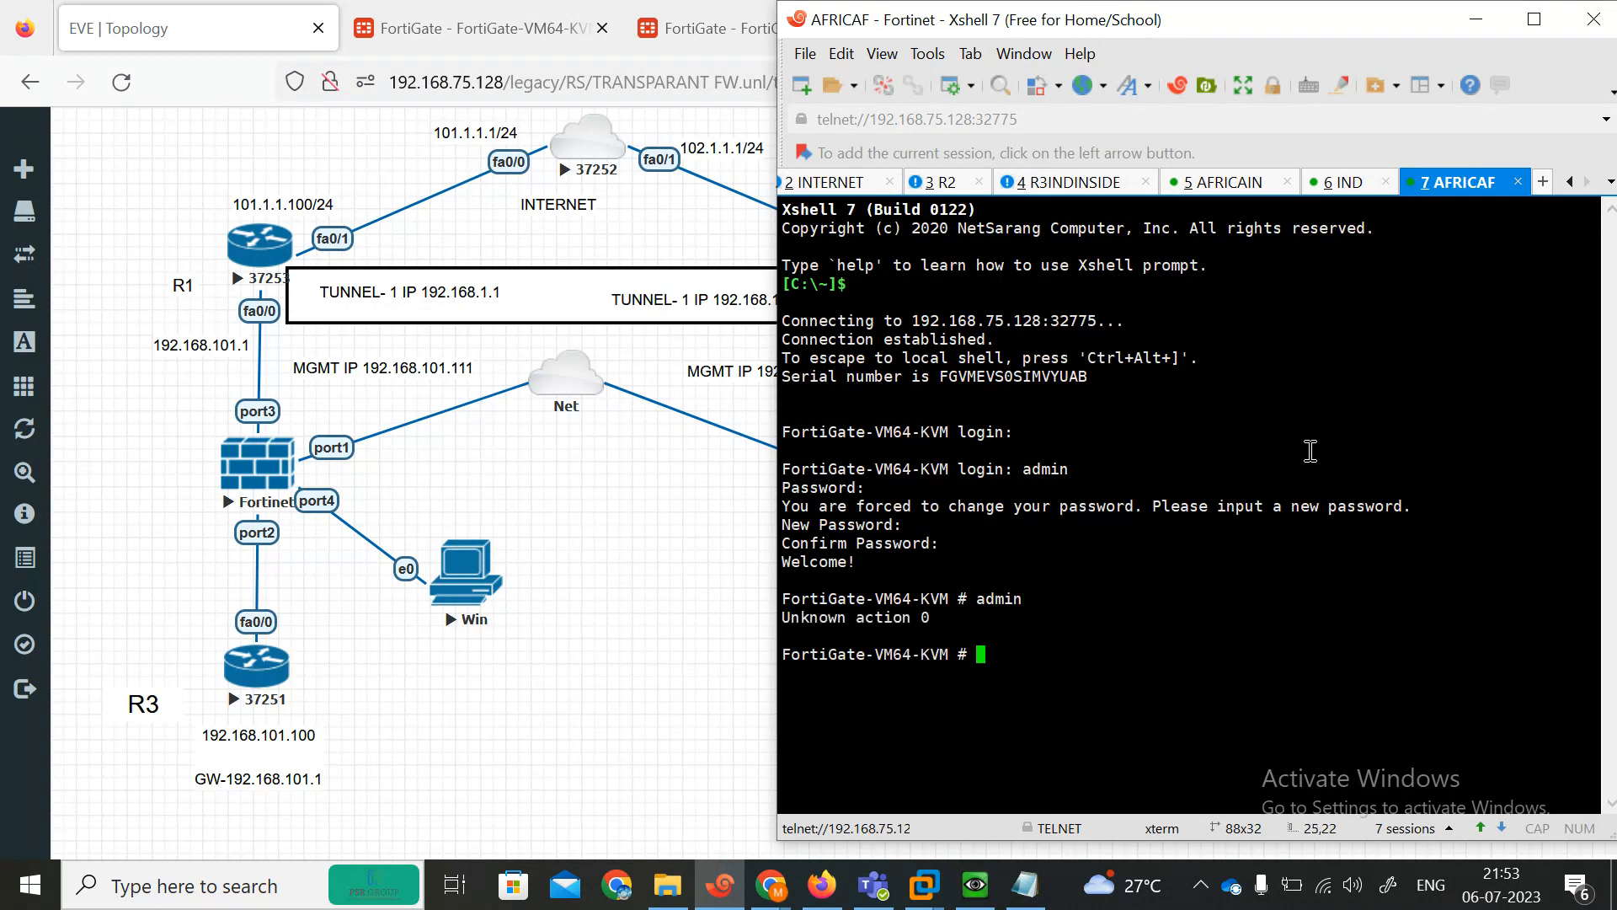
type("config system interface")
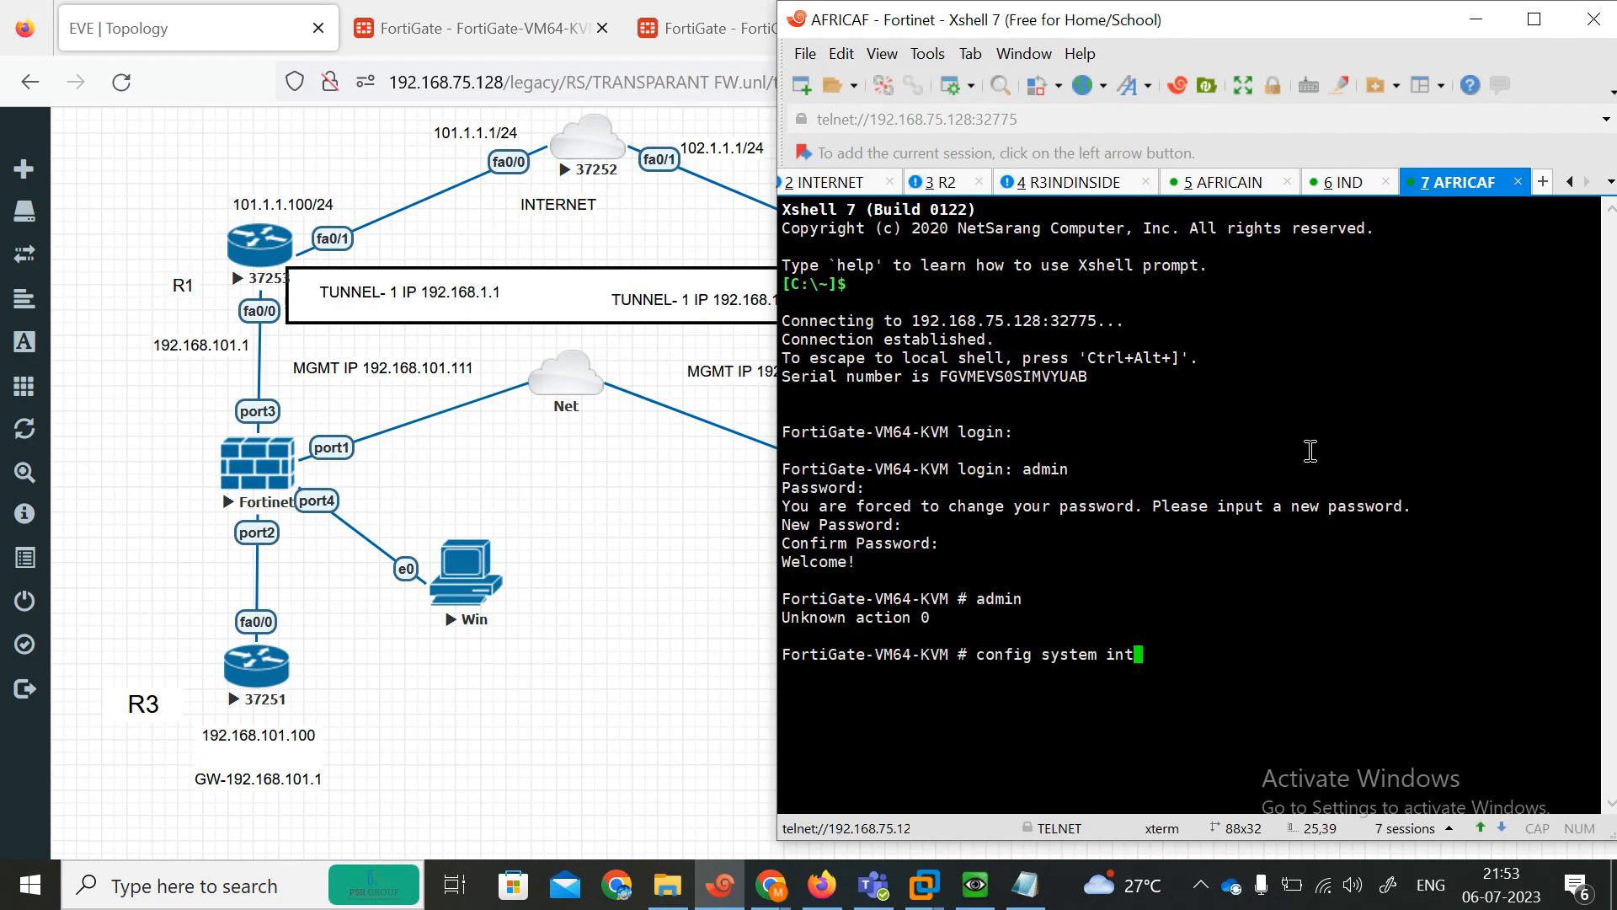
key("Return")
type("edi")
type("t")
key("Return")
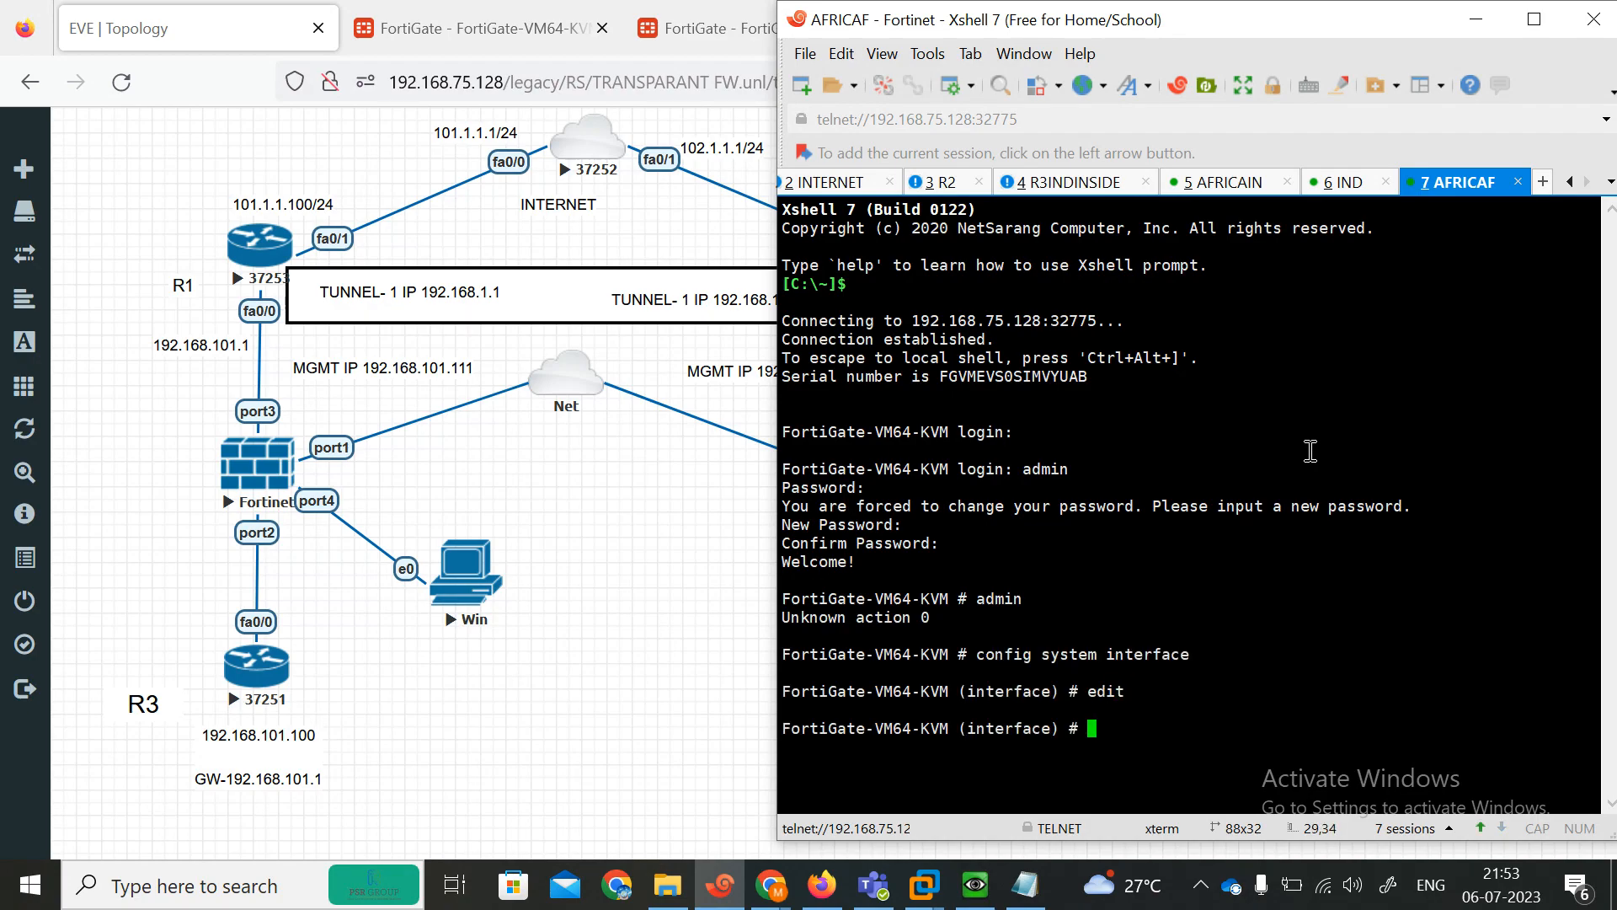
type("p")
key("BackSpace")
key("BackSpace")
type("edit port1")
key("Return")
key("Return")
type("se al")
key("Tab")
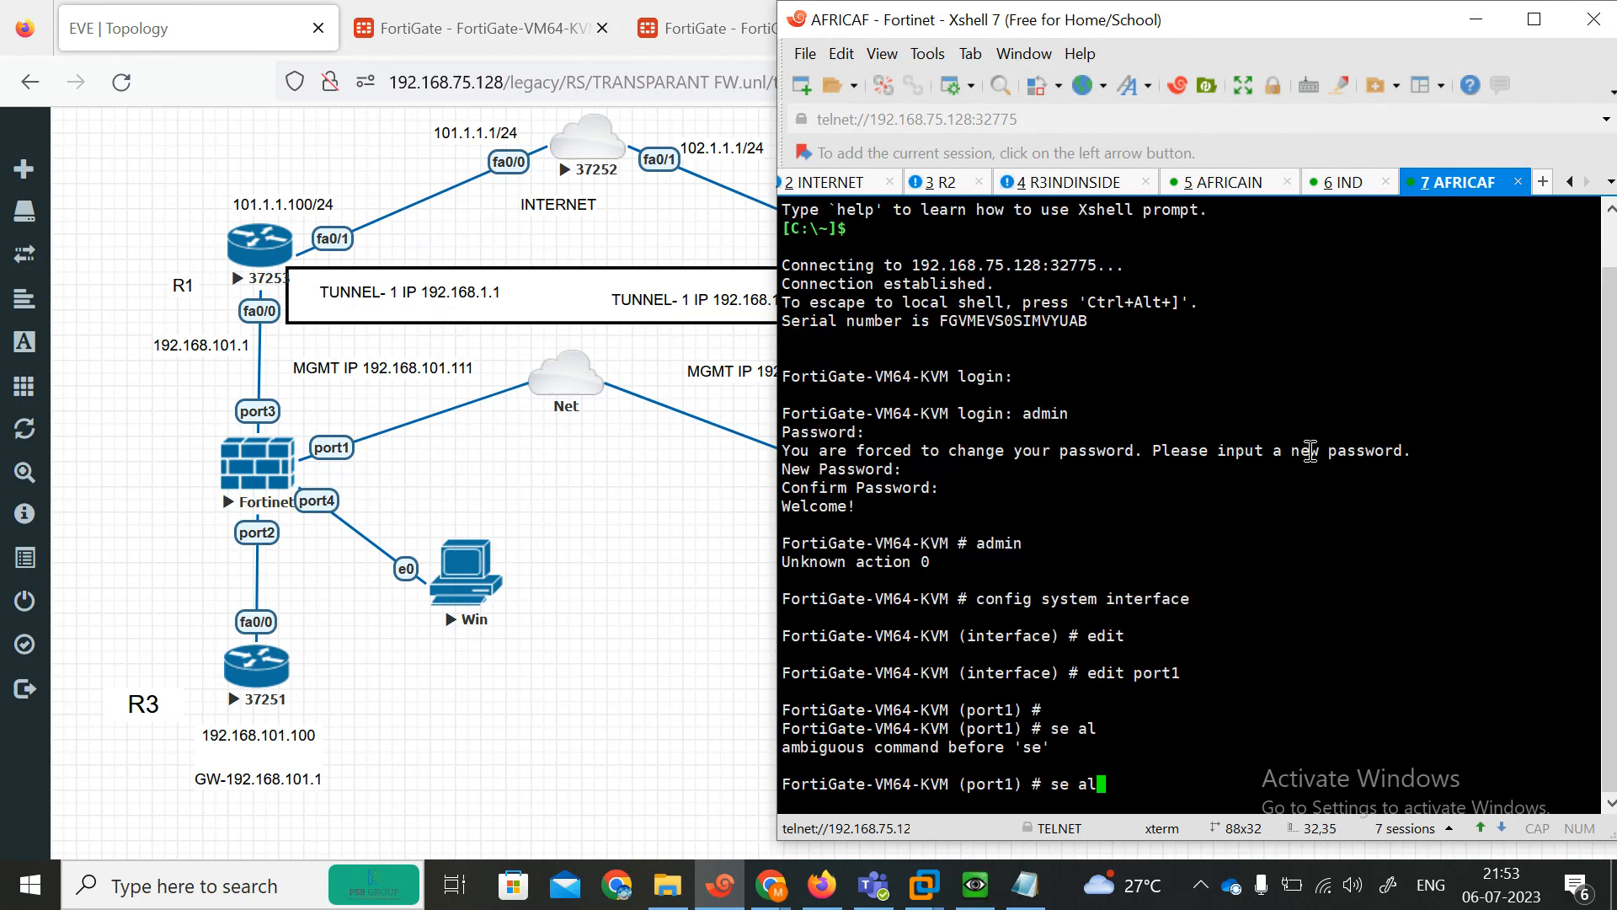
type("l")
key("Tab")
key("BackSpace")
key("BackSpace")
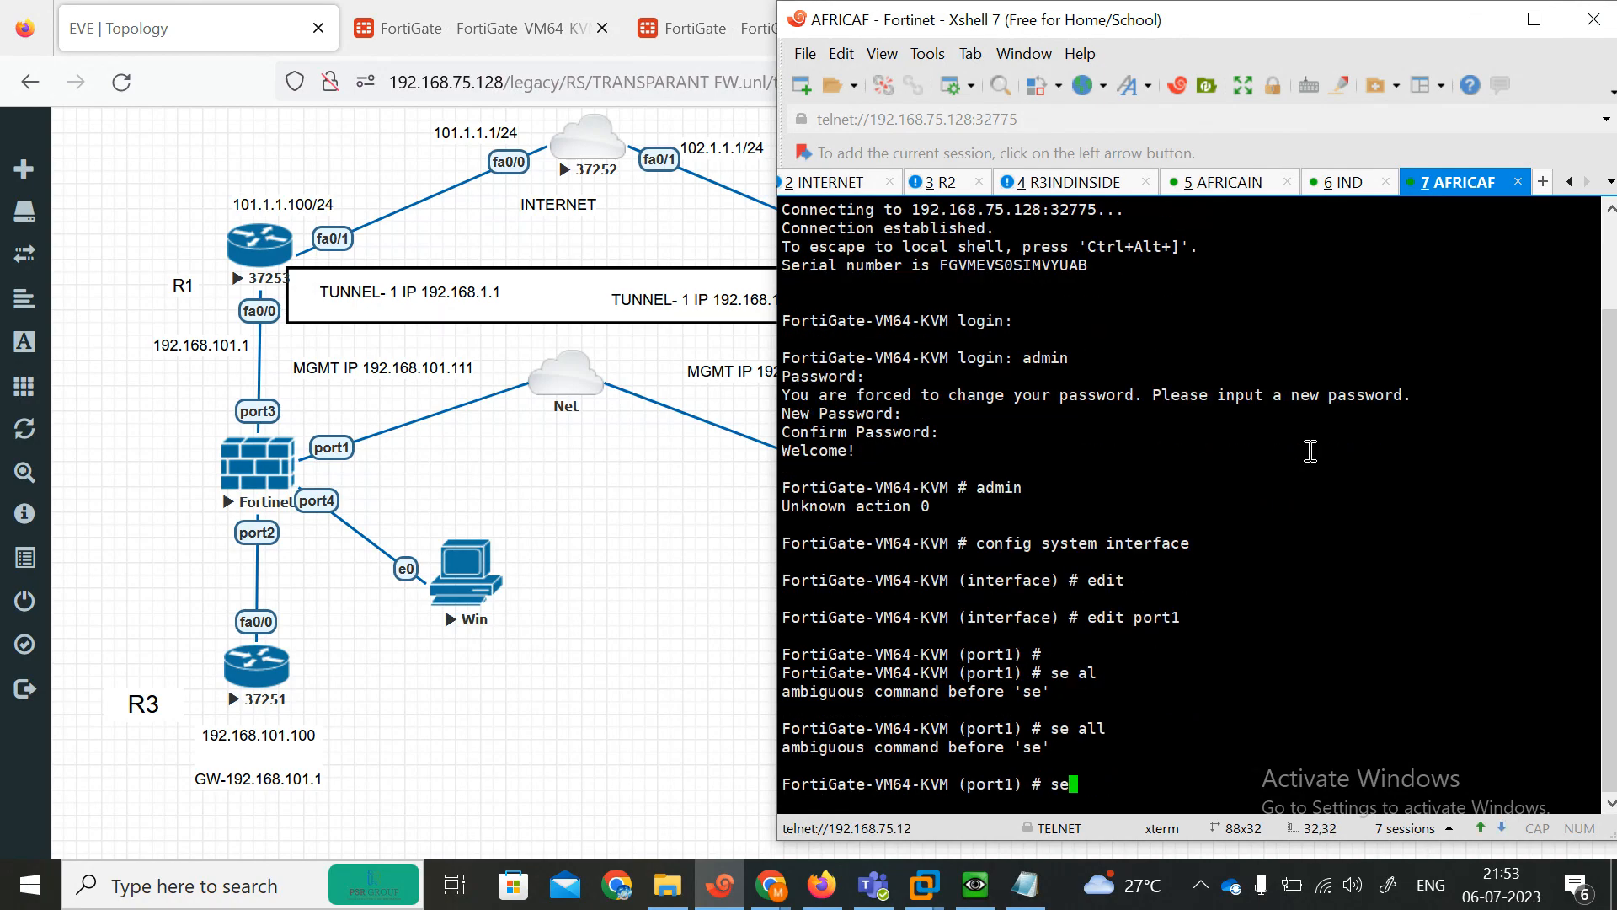
type("t allo")
key("Tab")
type("pi")
key("Return")
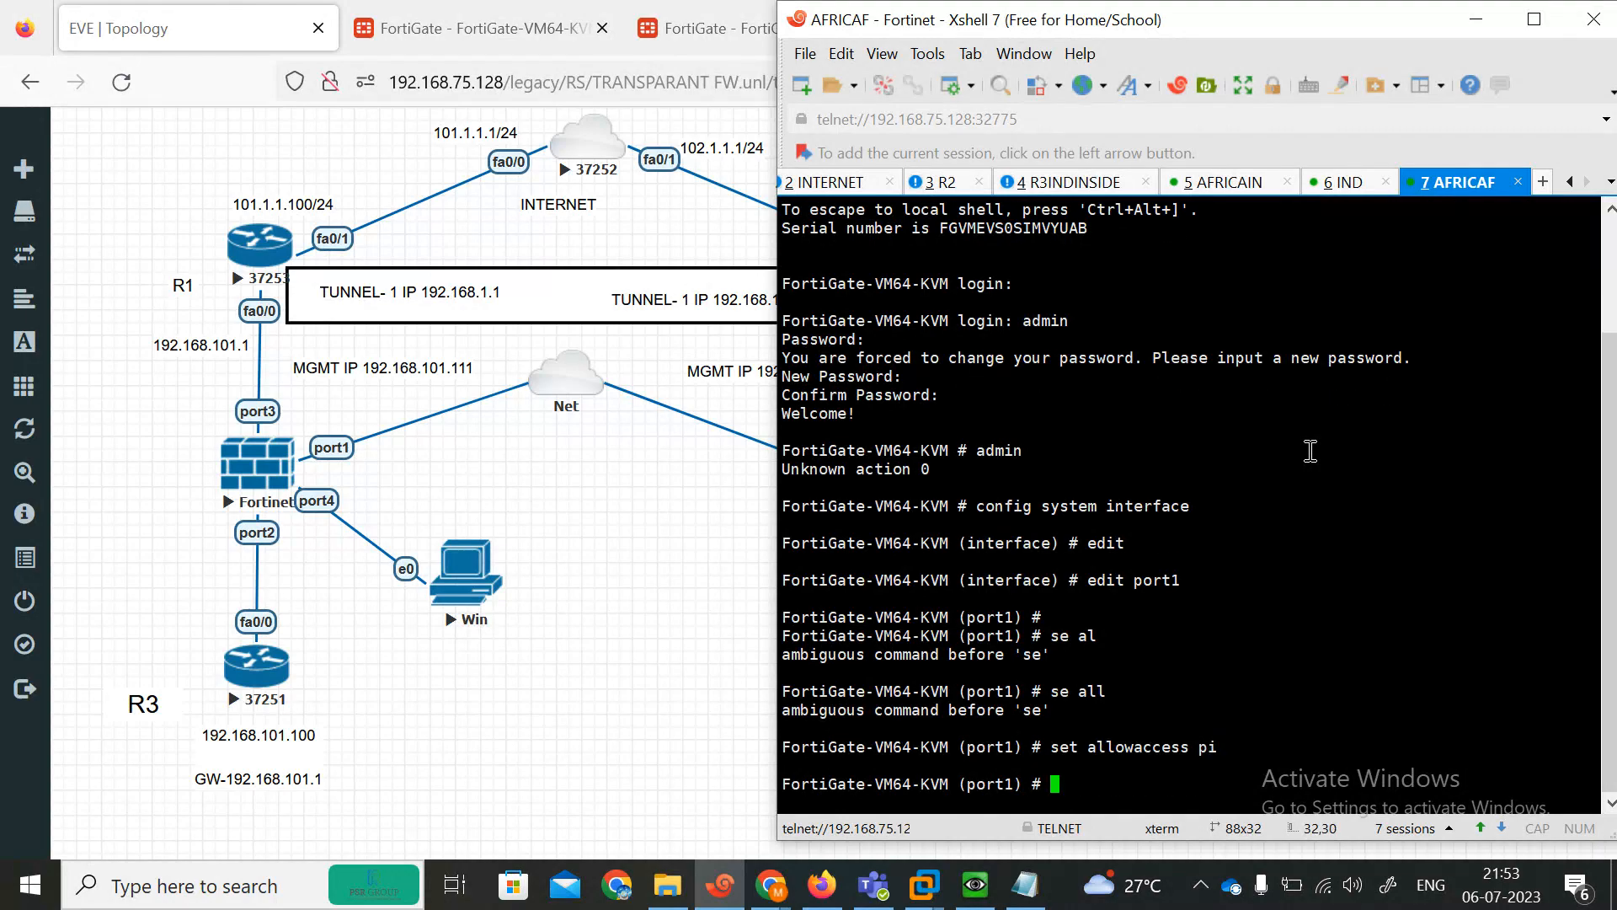
key("Return")
key("Return")
type("ne")
key("Return")
Allow ping, telnet, https and http access on port2 of the second FortiGate.
type("edit")
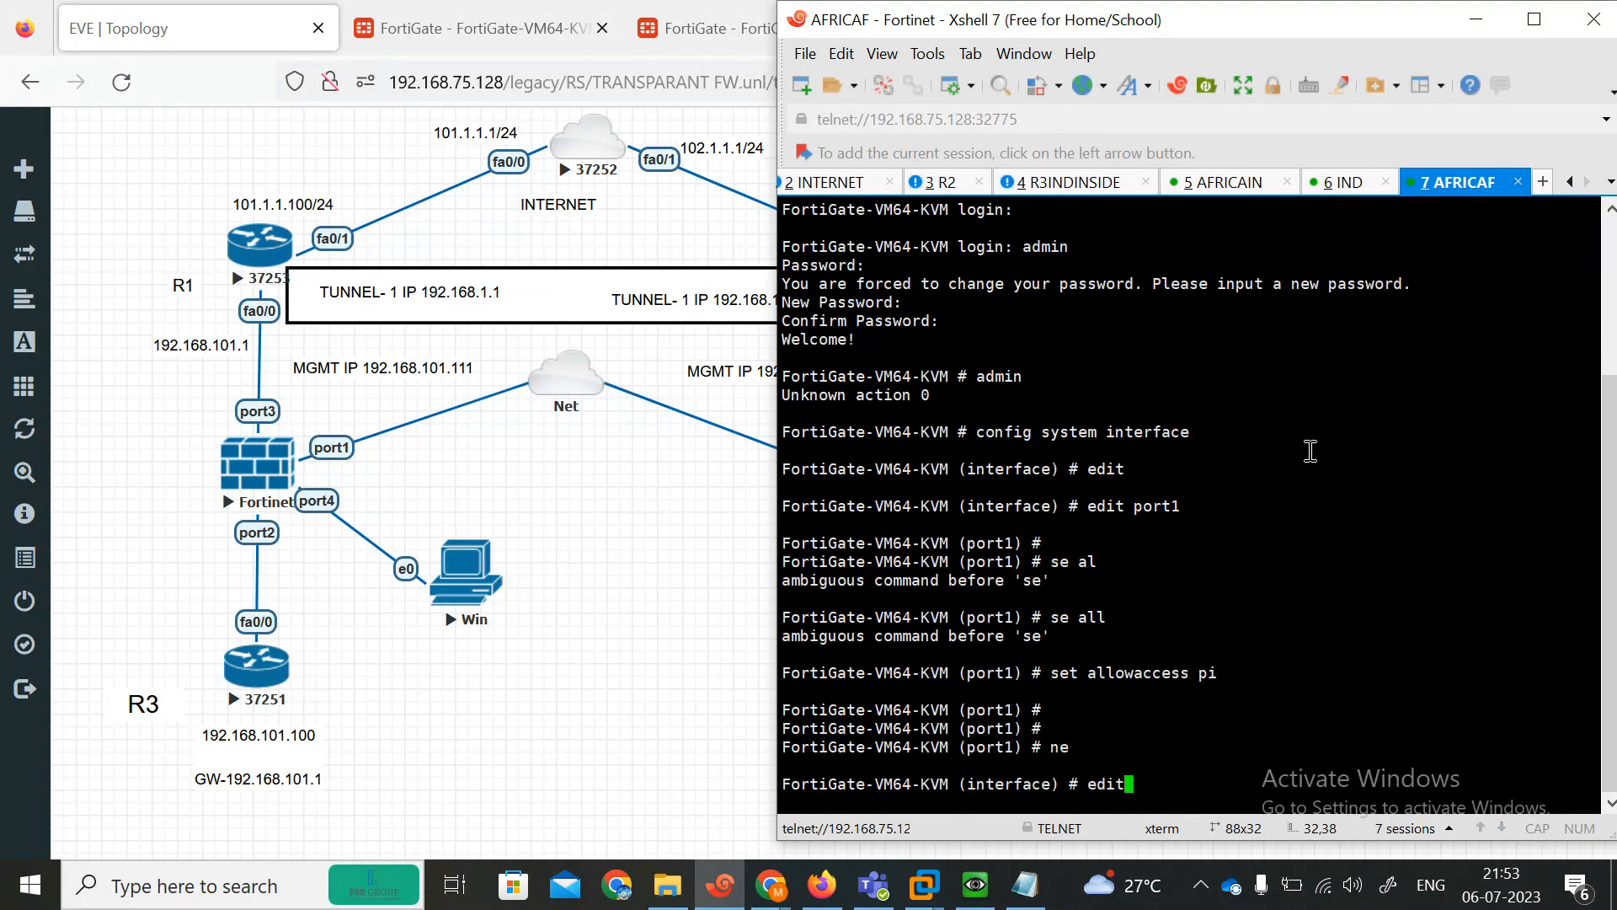
key("BackSpace")
key("BackSpace")
key("BackSpace")
key("BackSpace")
type("nex")
key("BackSpace")
key("BackSpace")
key("BackSpace")
type("edit port2")
key("BackSpace")
type("4")
key("Return")
type("se ")
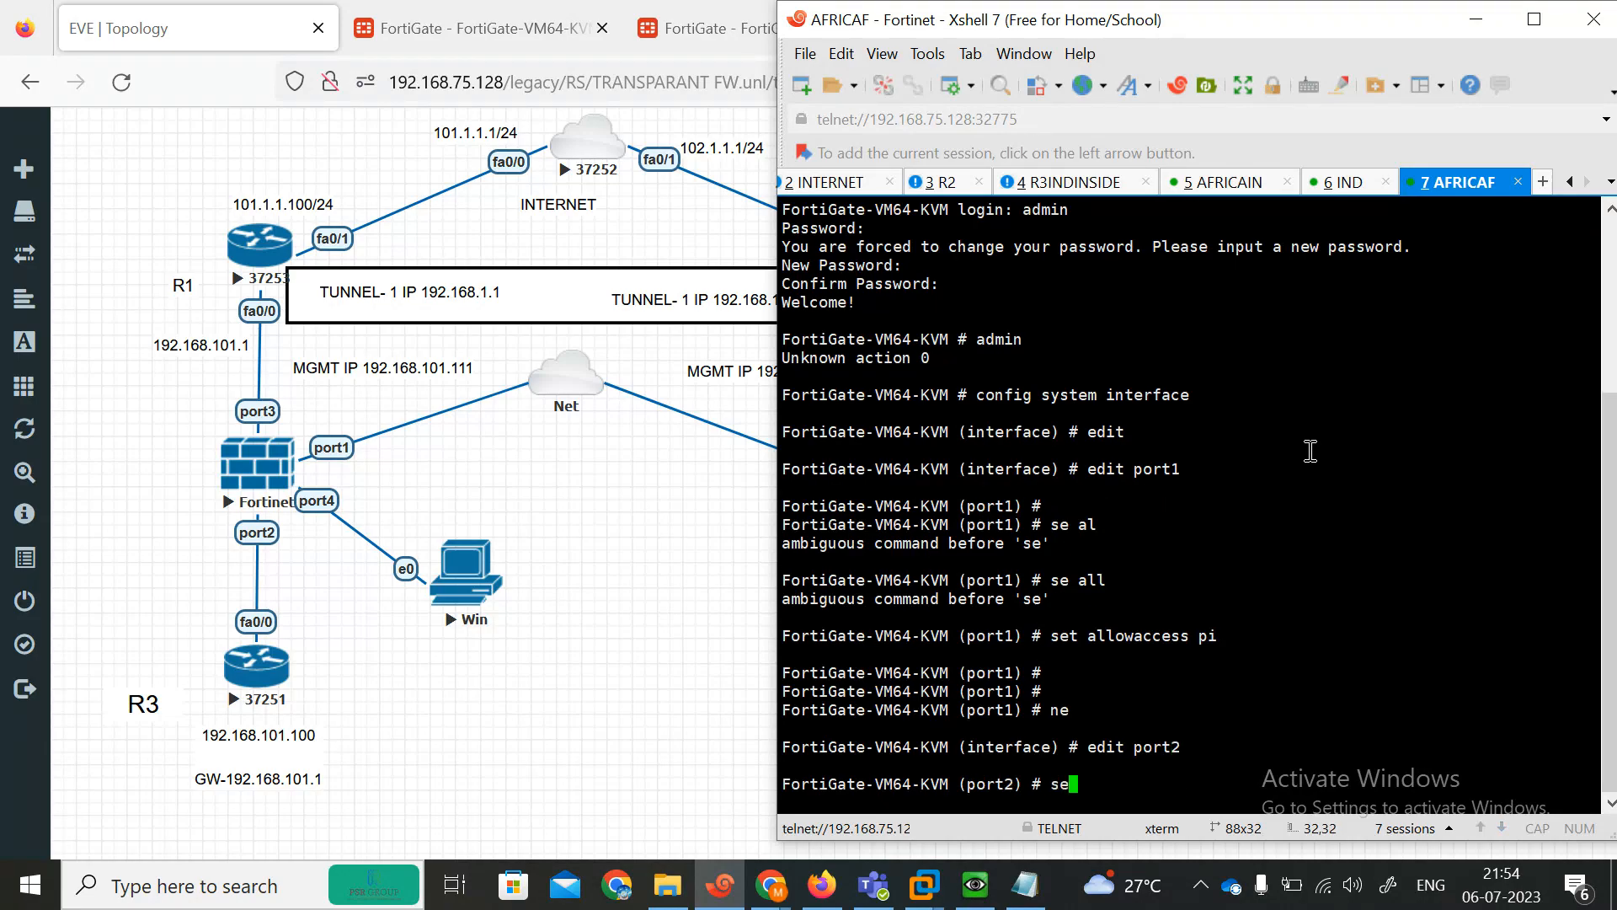
type(" allowaccess  ping  telnet h")
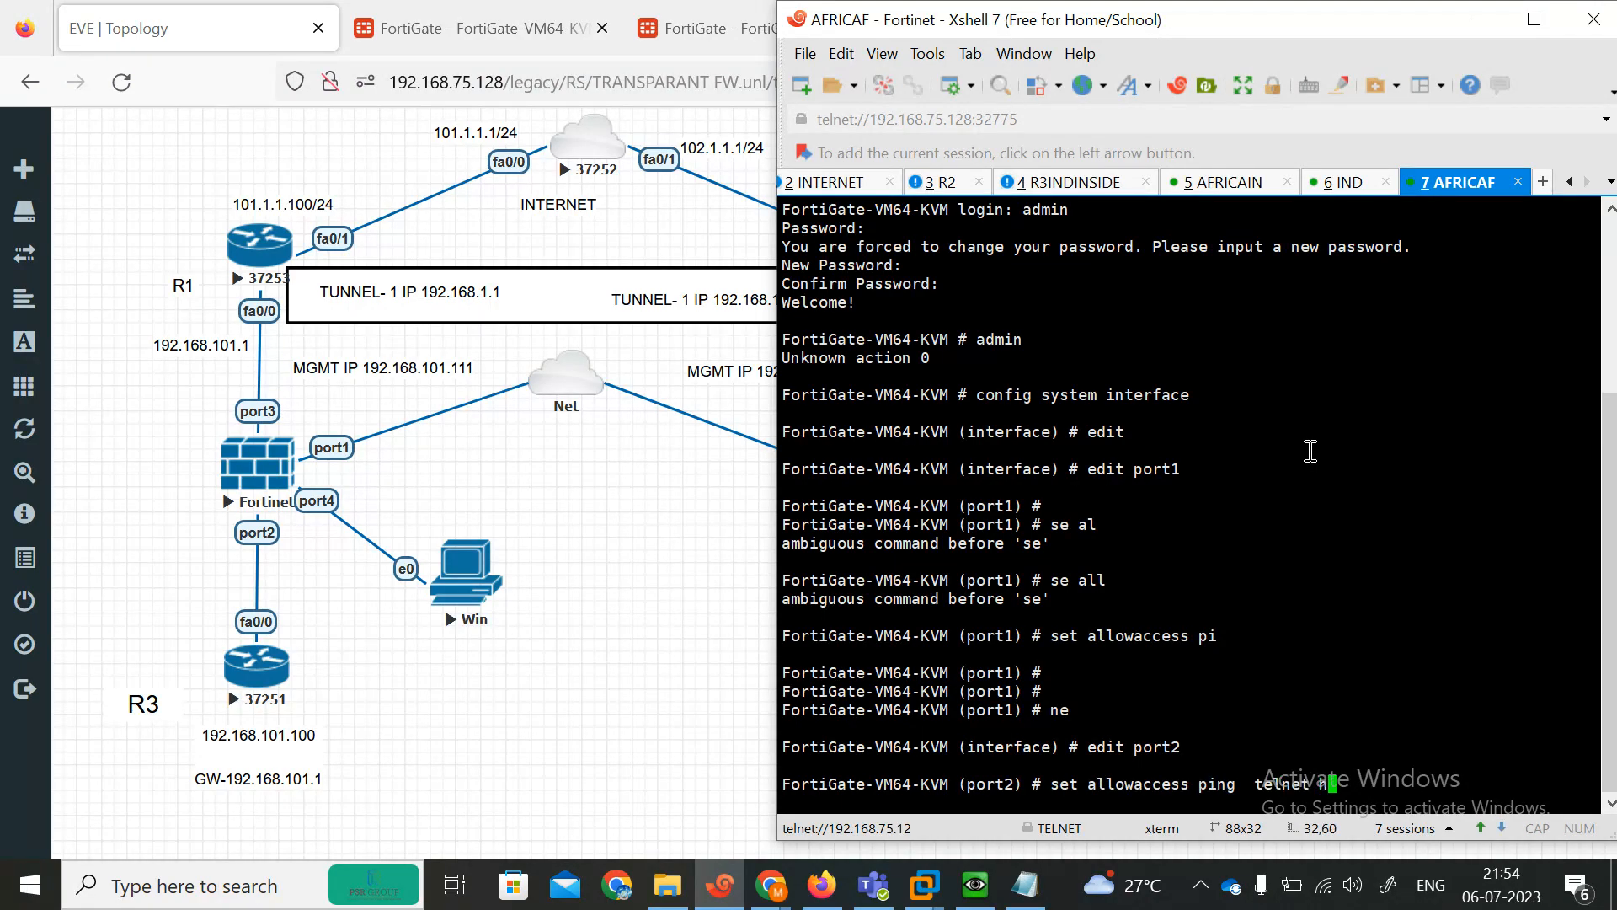
type("ttps http")
key("Return")
key("Return")
type("next")
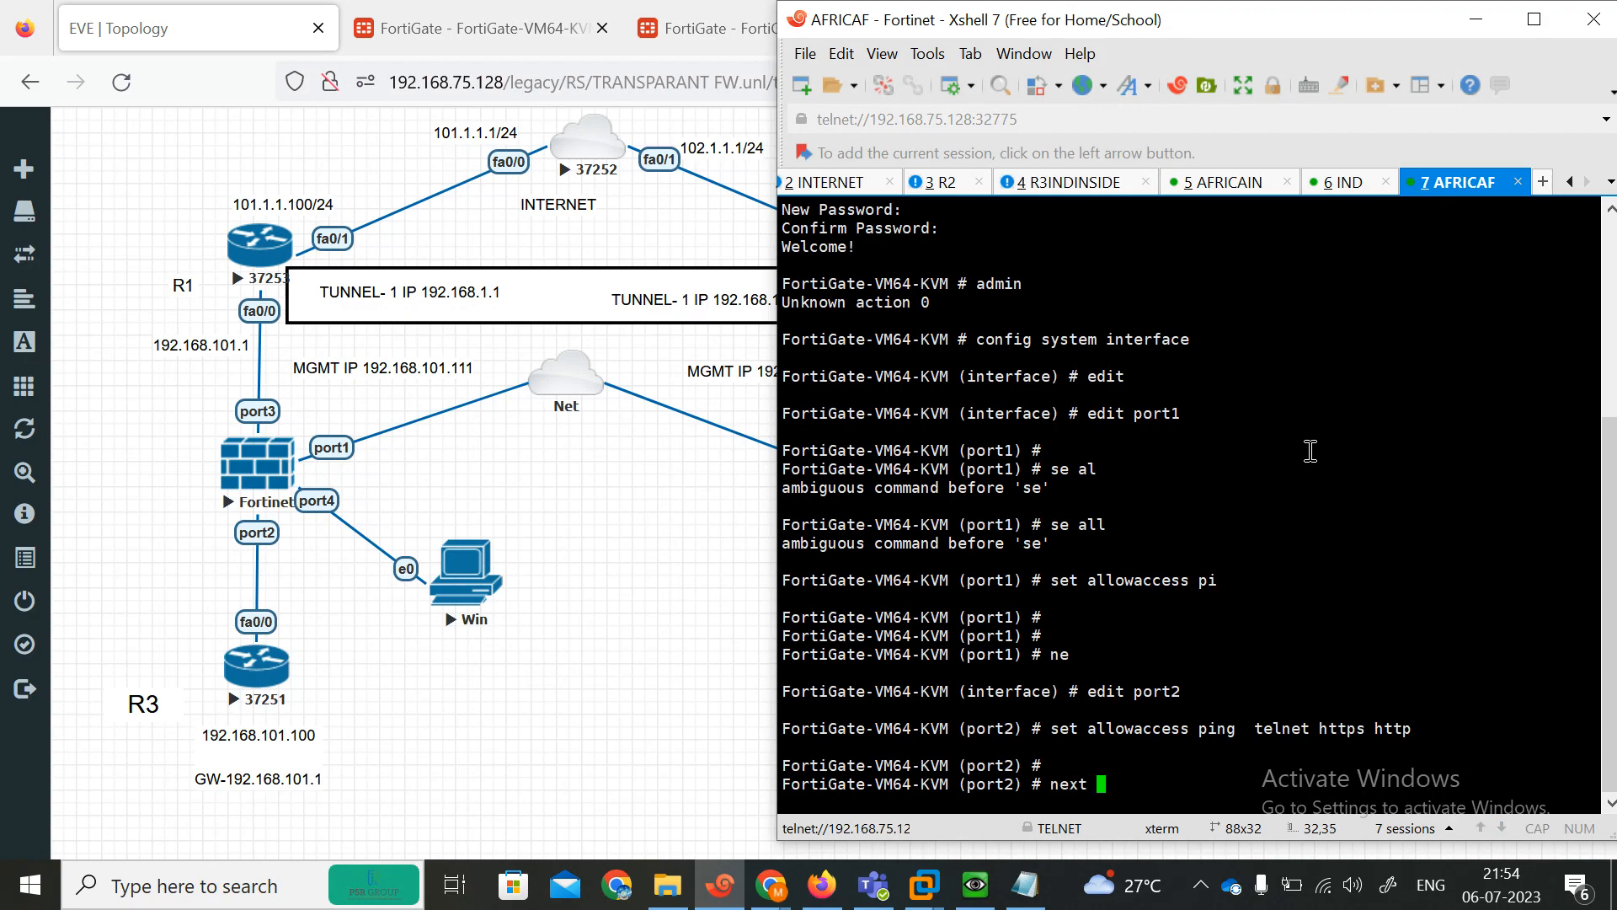
key("Return")
Allow ping, telnet, https and http access on port3 and leave the interface configuration.
type("edit port3 s")
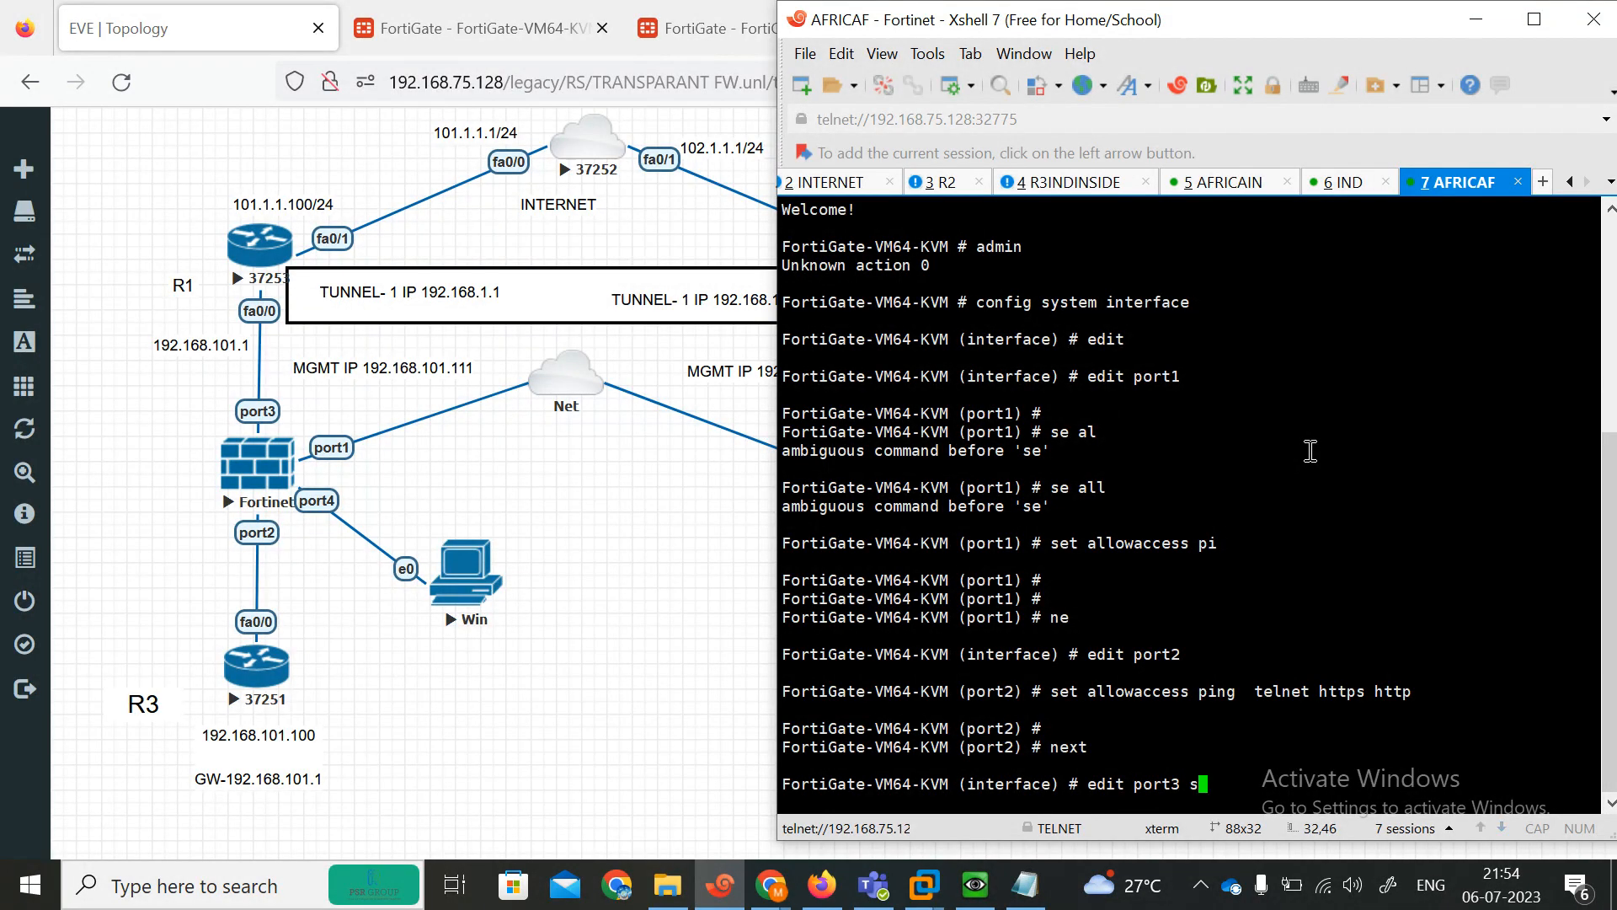
key("Return")
type("edit port3")
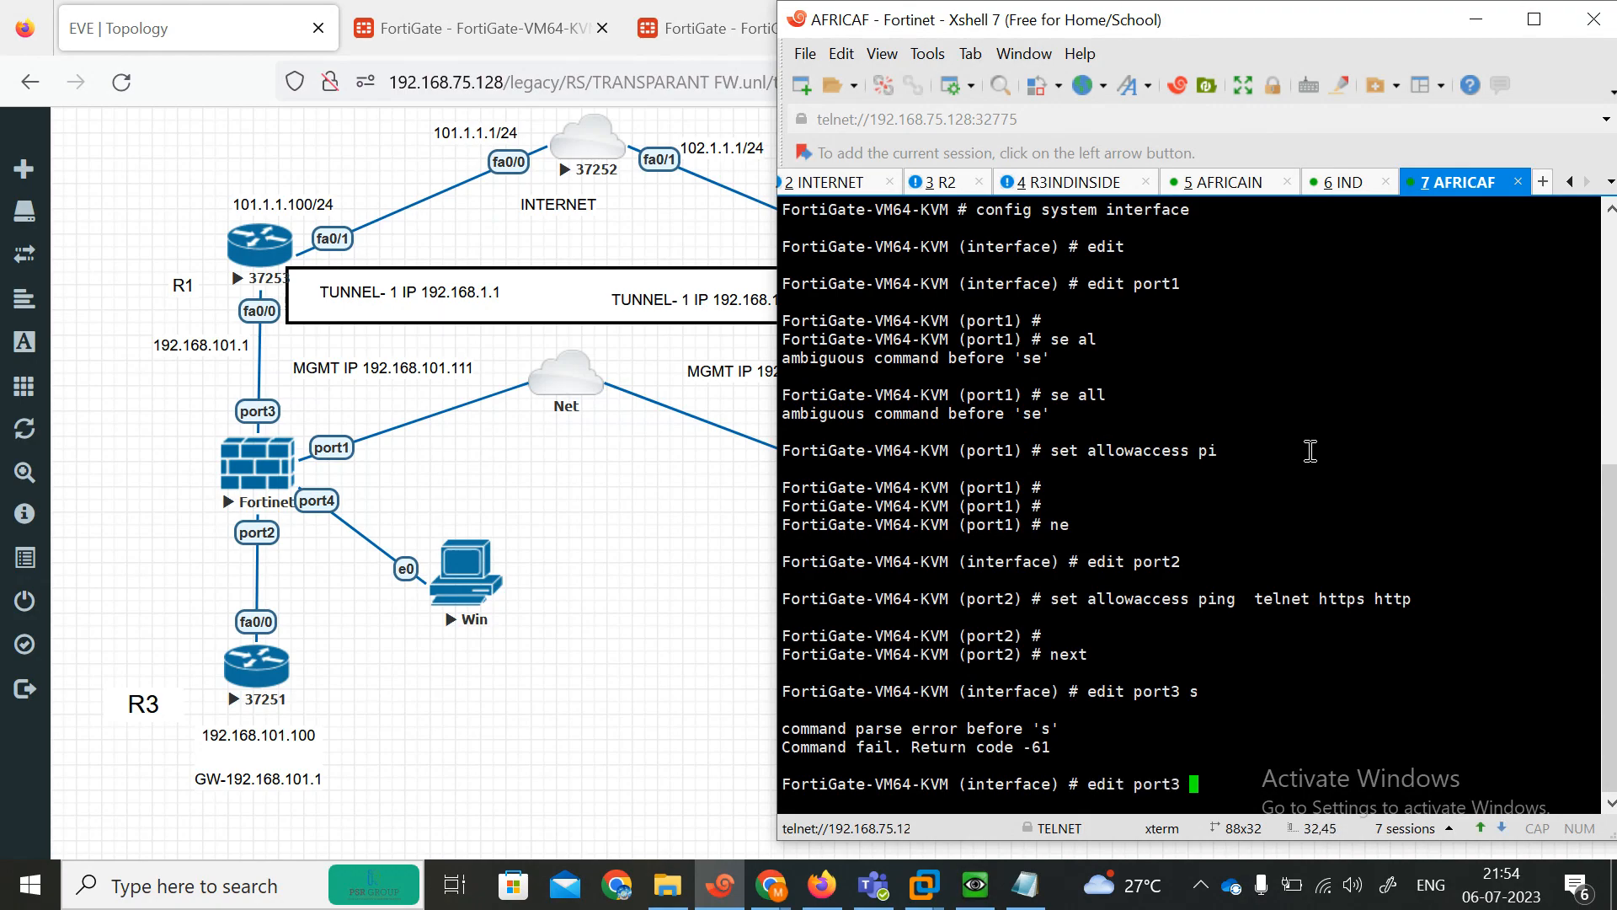
key("Return")
type("set allowaccess")
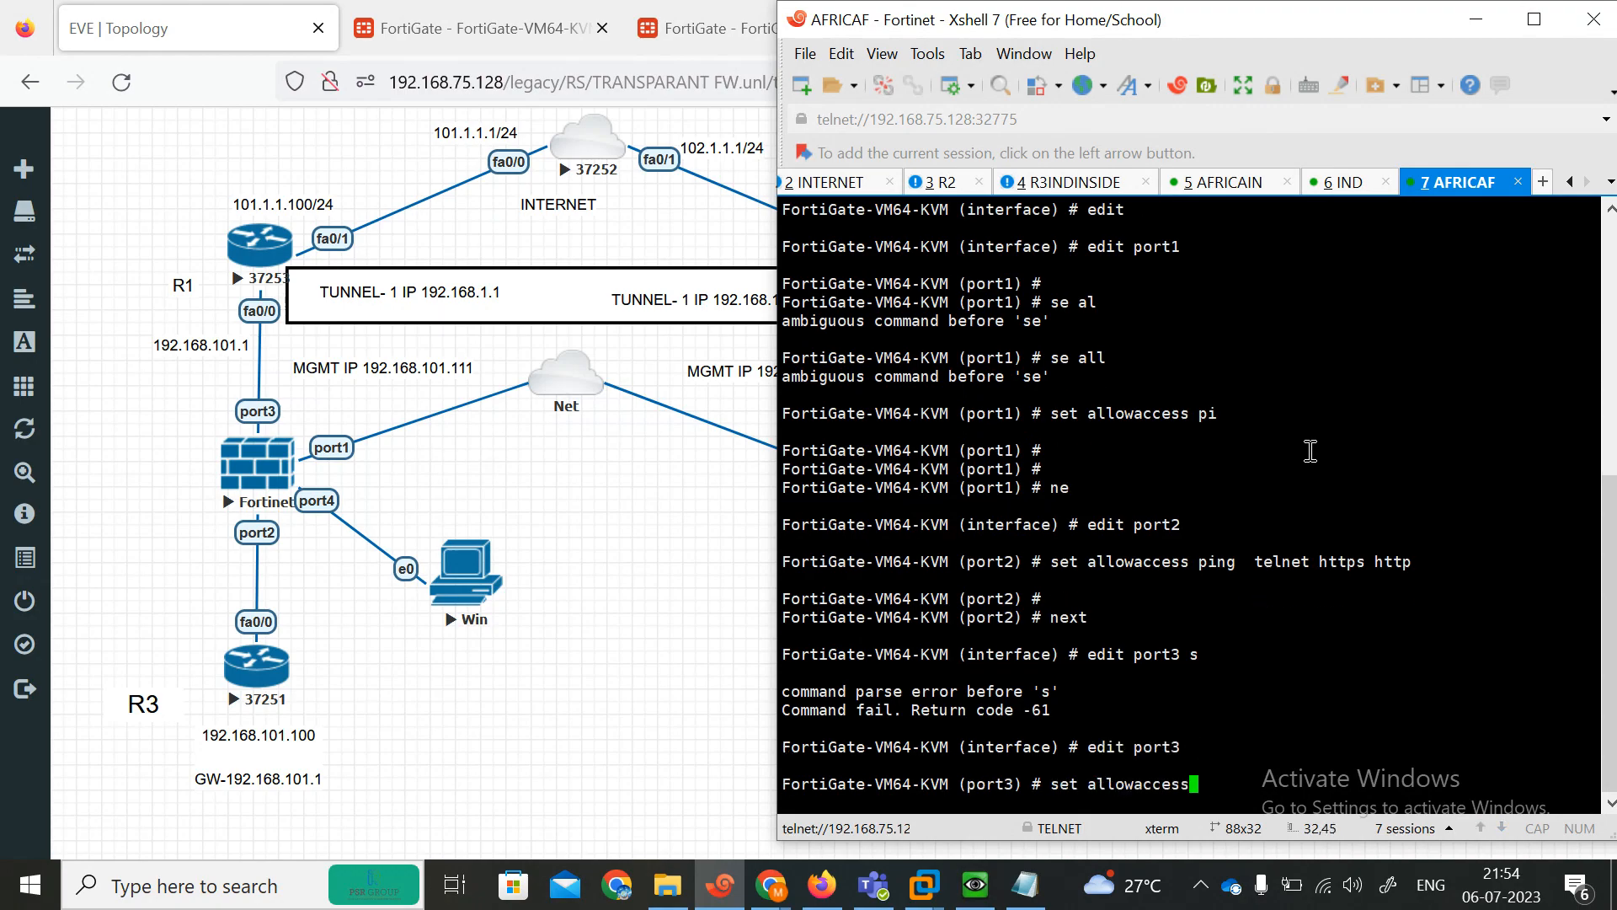
type("ping  telnet")
type(" h")
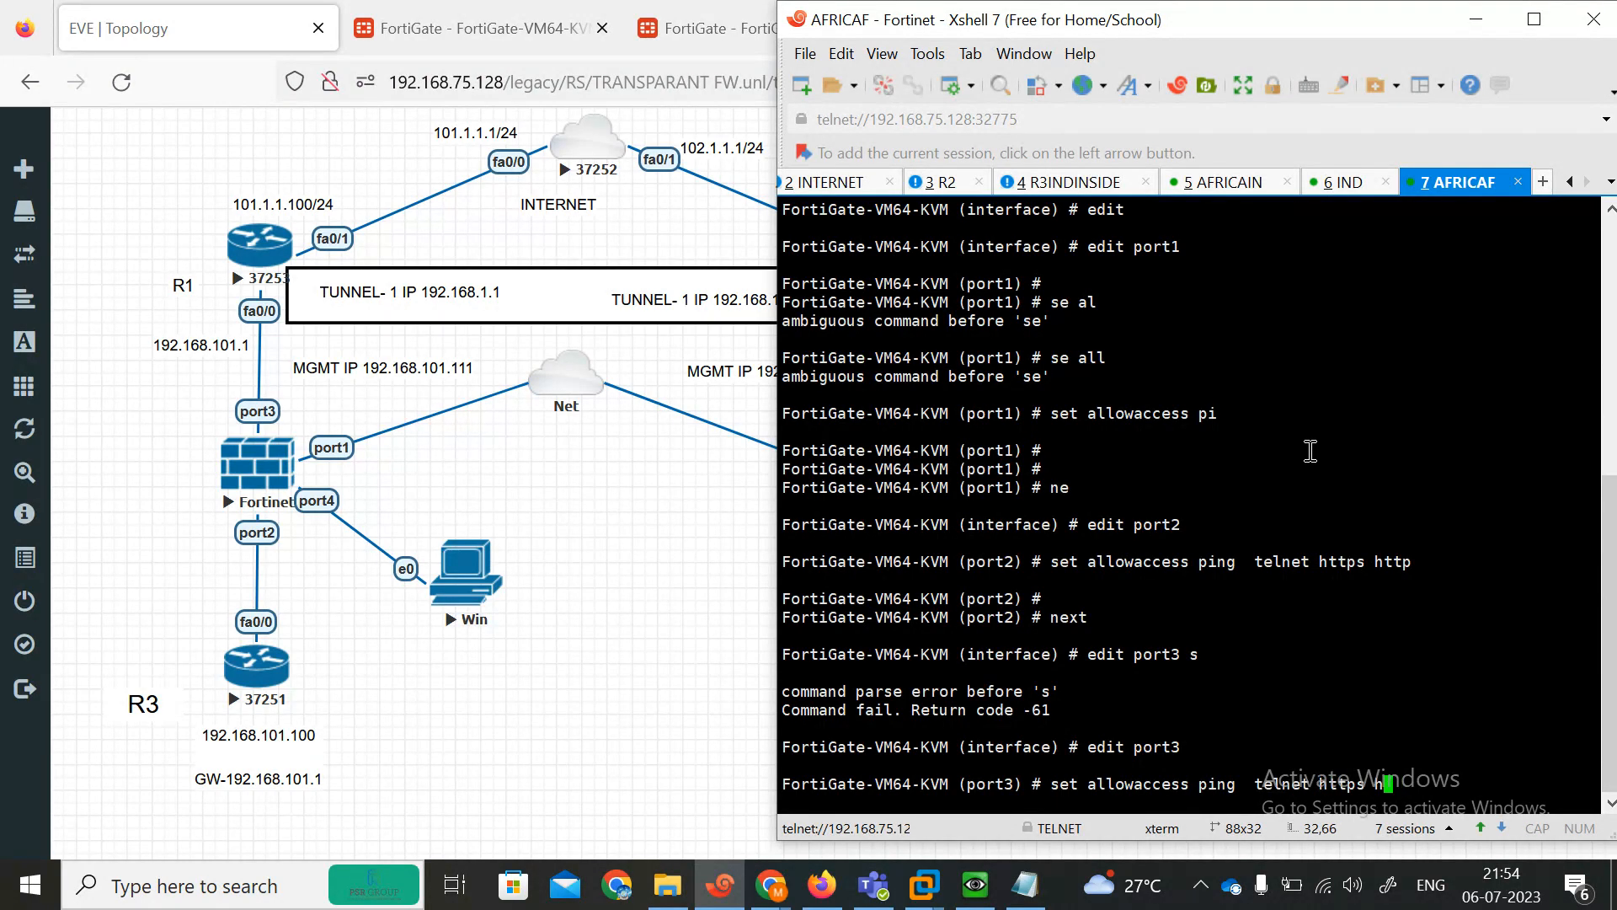
type("ttps nettp")
key("Return")
key("Return")
key("Return")
type("end")
key("Return")
key("Return")
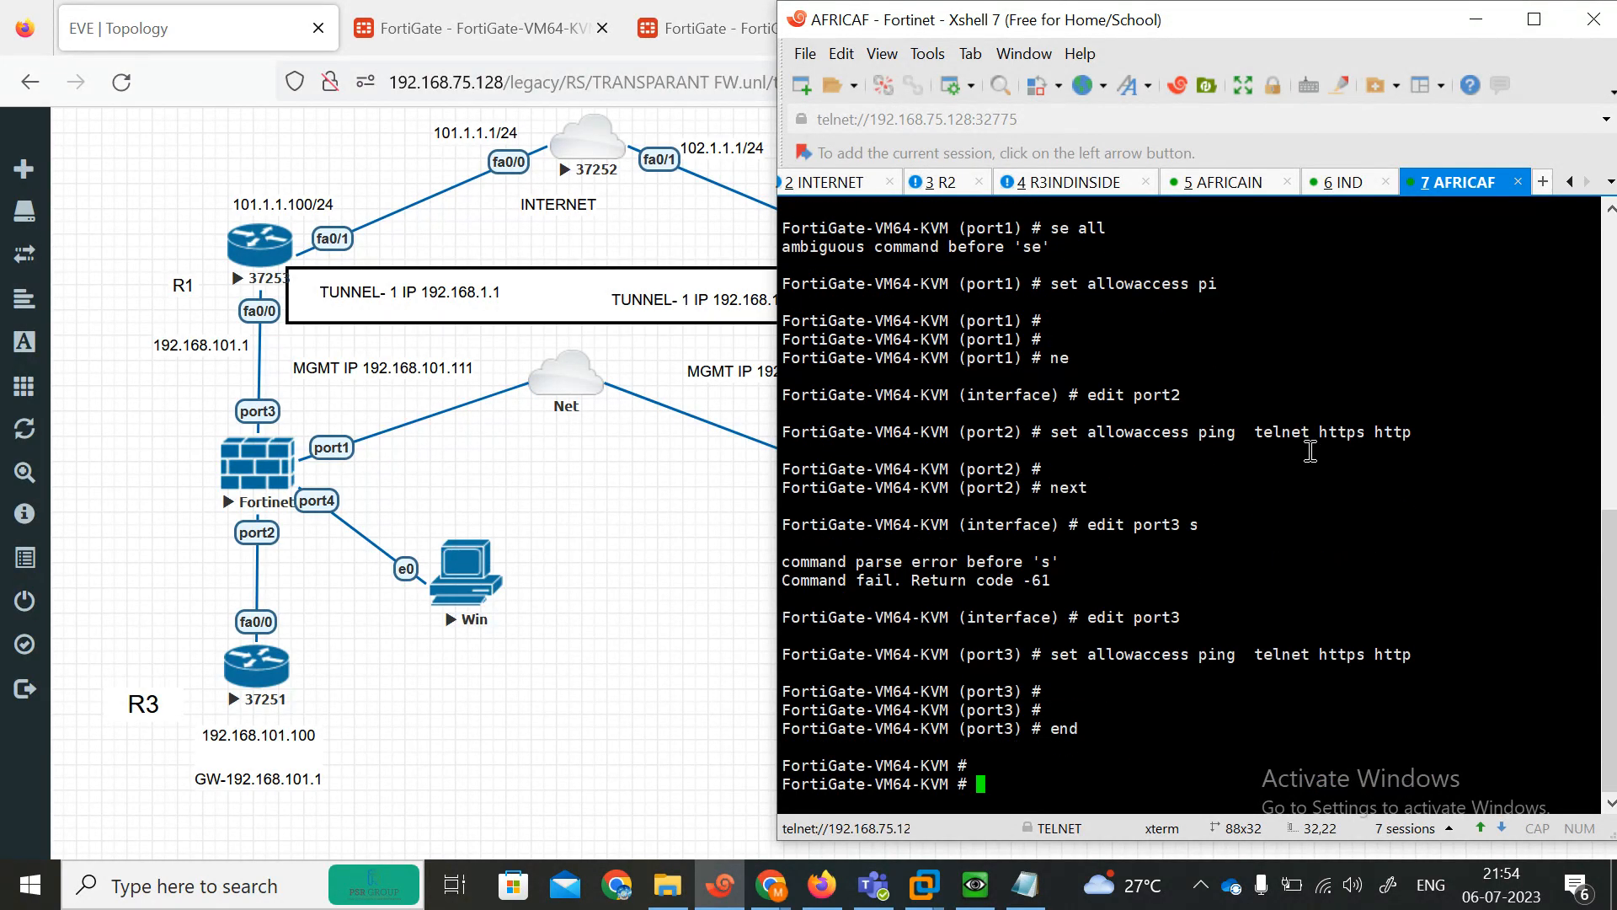
Display the system interface configuration and review each port's address and allowed access.
type("show system interface")
key("question")
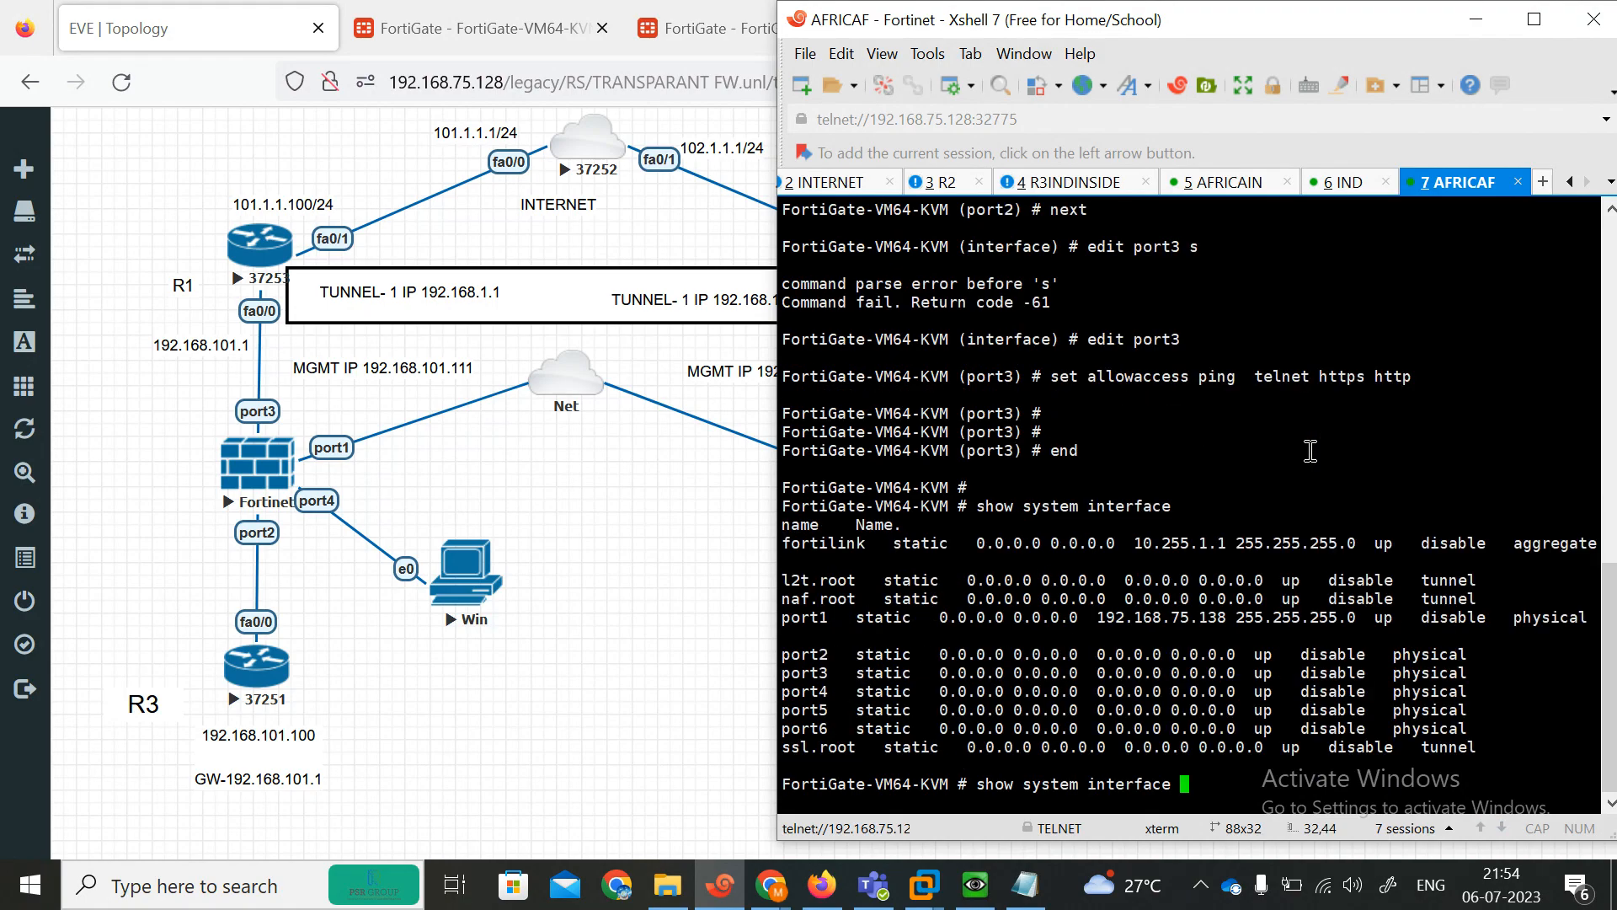
left_click_drag(1232, 619, 1099, 624)
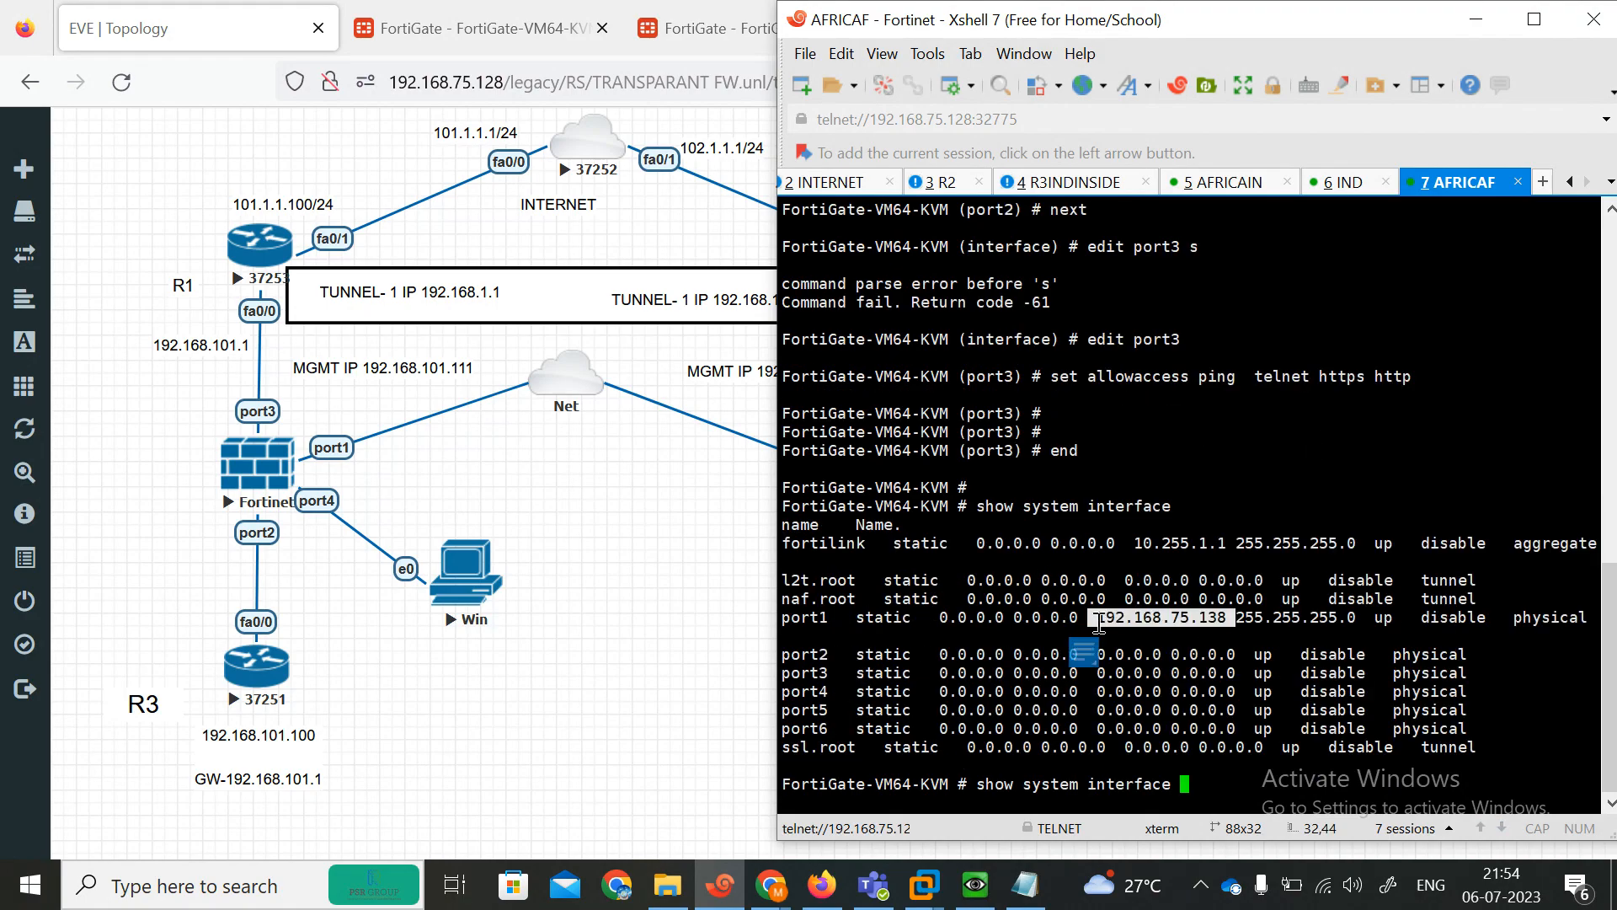
key("BackSpace")
key("BackSpace")
key("BackSpace")
key("BackSpace")
key("BackSpace")
key("BackSpace")
key("BackSpace")
key("BackSpace")
key("BackSpace")
key("BackSpace")
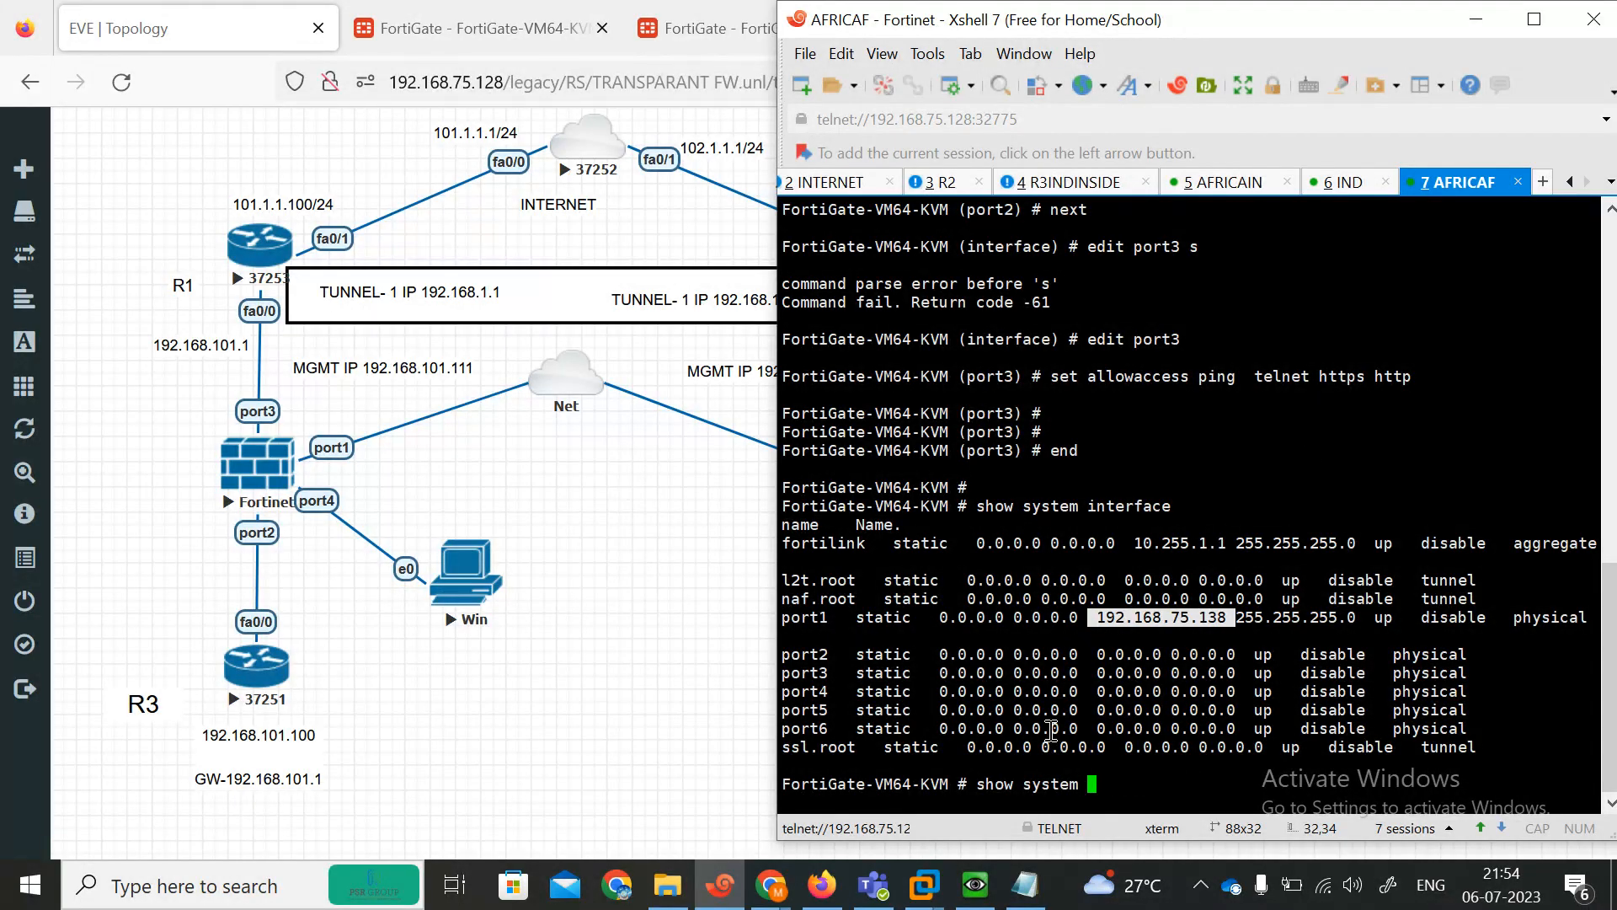
key("BackSpace")
key("BackSpace")
key("BackSpace")
key("BackSpace")
key("BackSpace")
key("BackSpace")
key("BackSpace")
type("system interface")
key("Return")
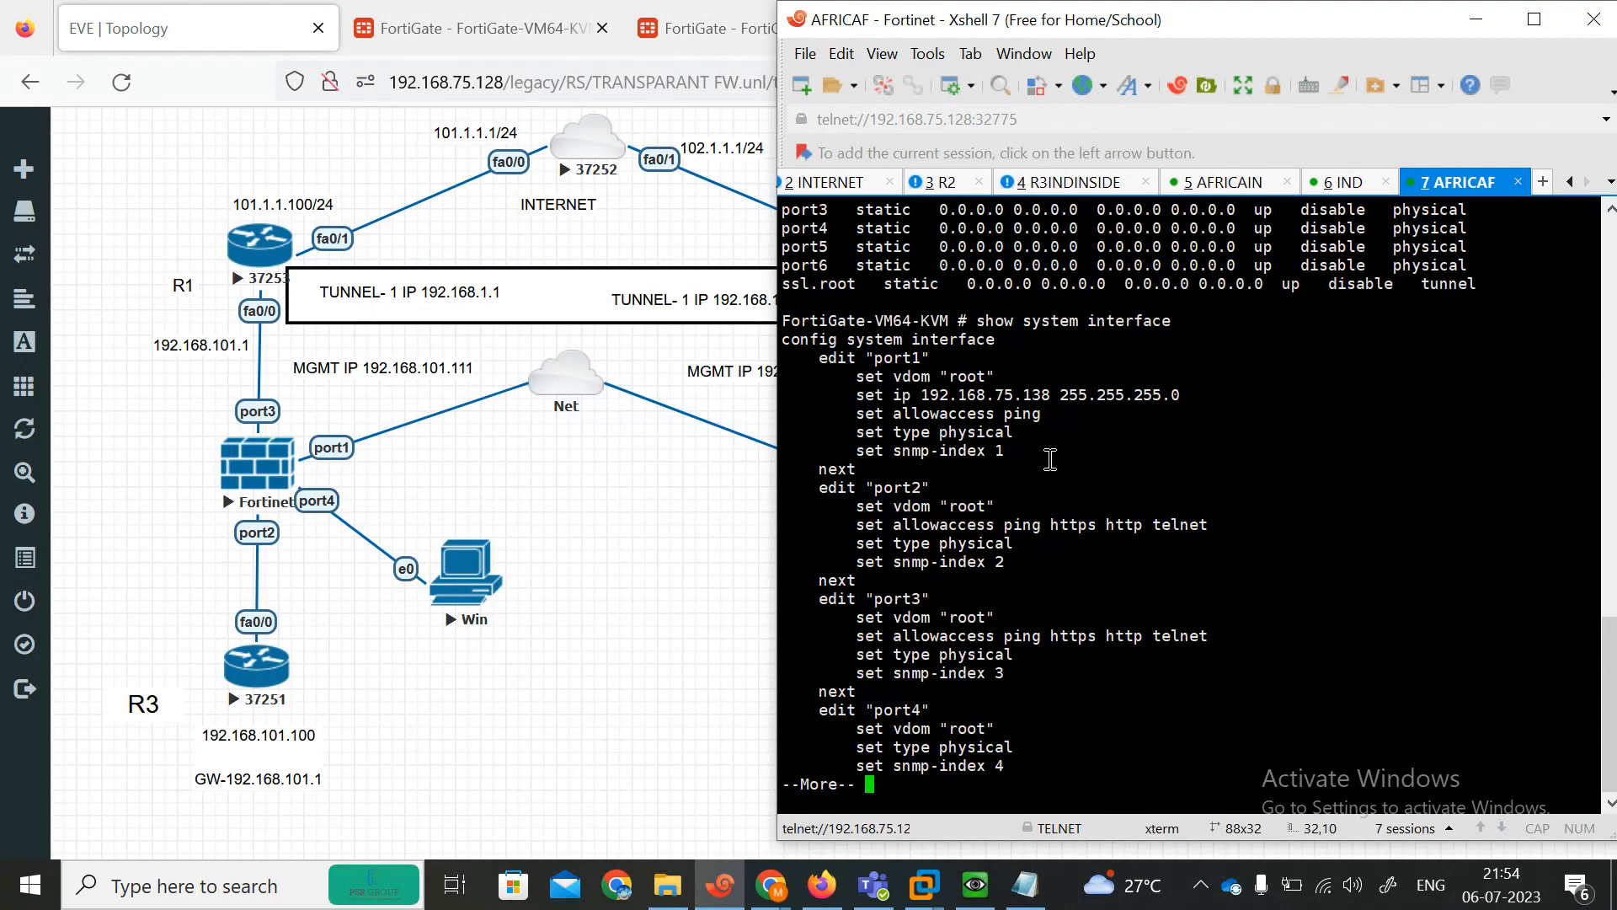
left_click_drag(838, 377, 1043, 435)
left_click_drag(816, 539, 1180, 525)
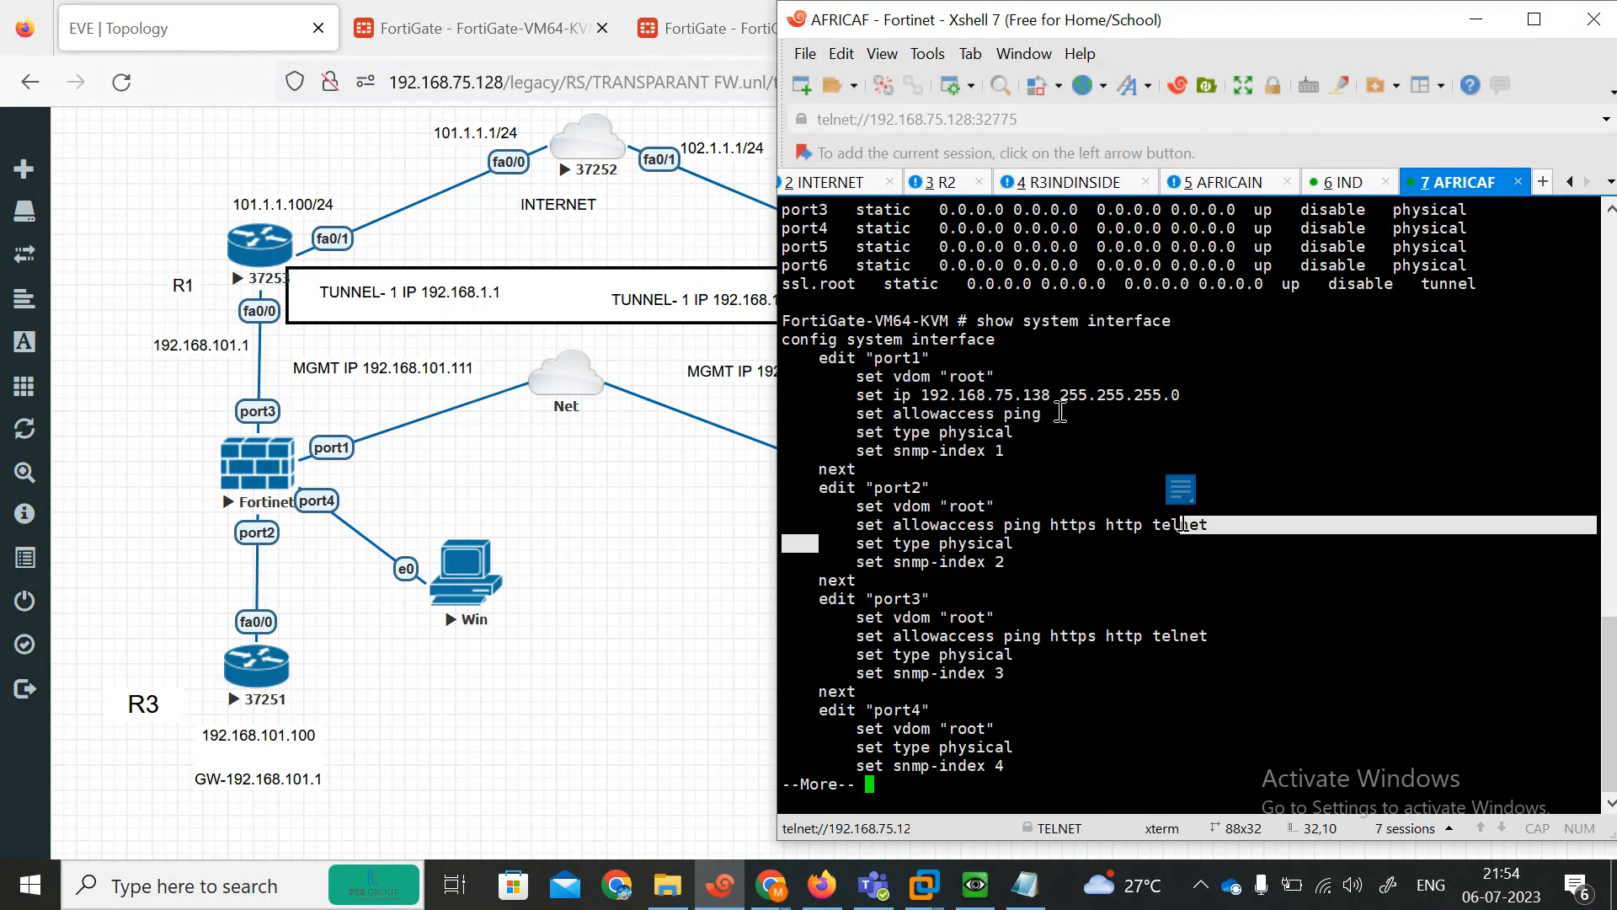
left_click_drag(1061, 411, 886, 413)
left_click(1228, 617)
left_click_drag(1228, 616, 995, 616)
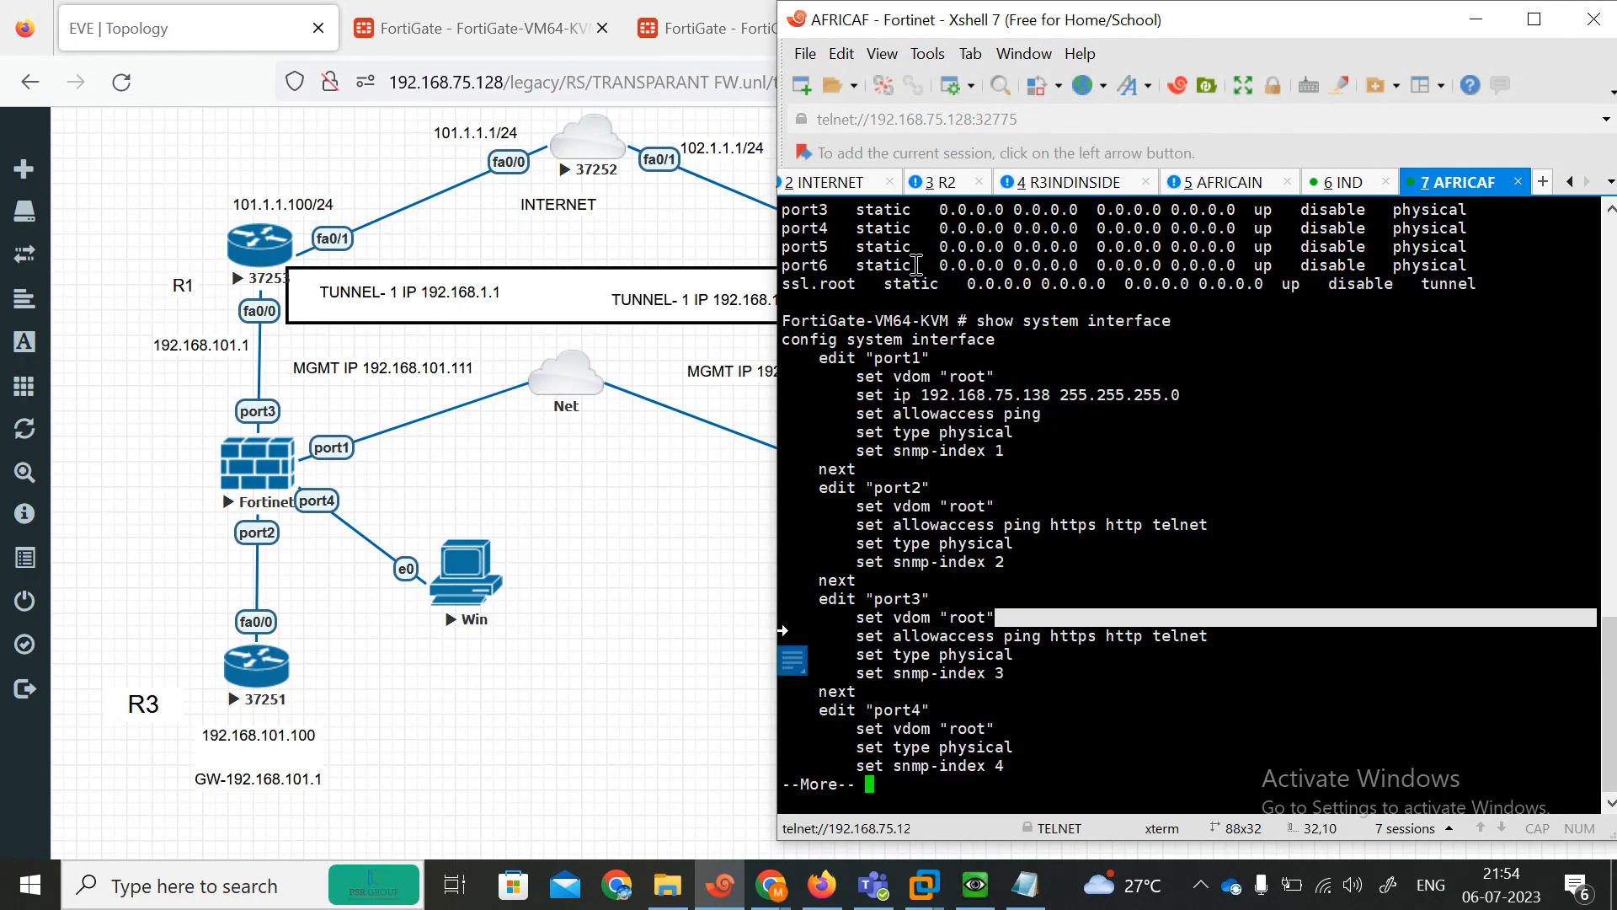
Bring the first FortiGate's console session into view in a split pane beside the second one.
left_click_drag(1342, 187, 1112, 463)
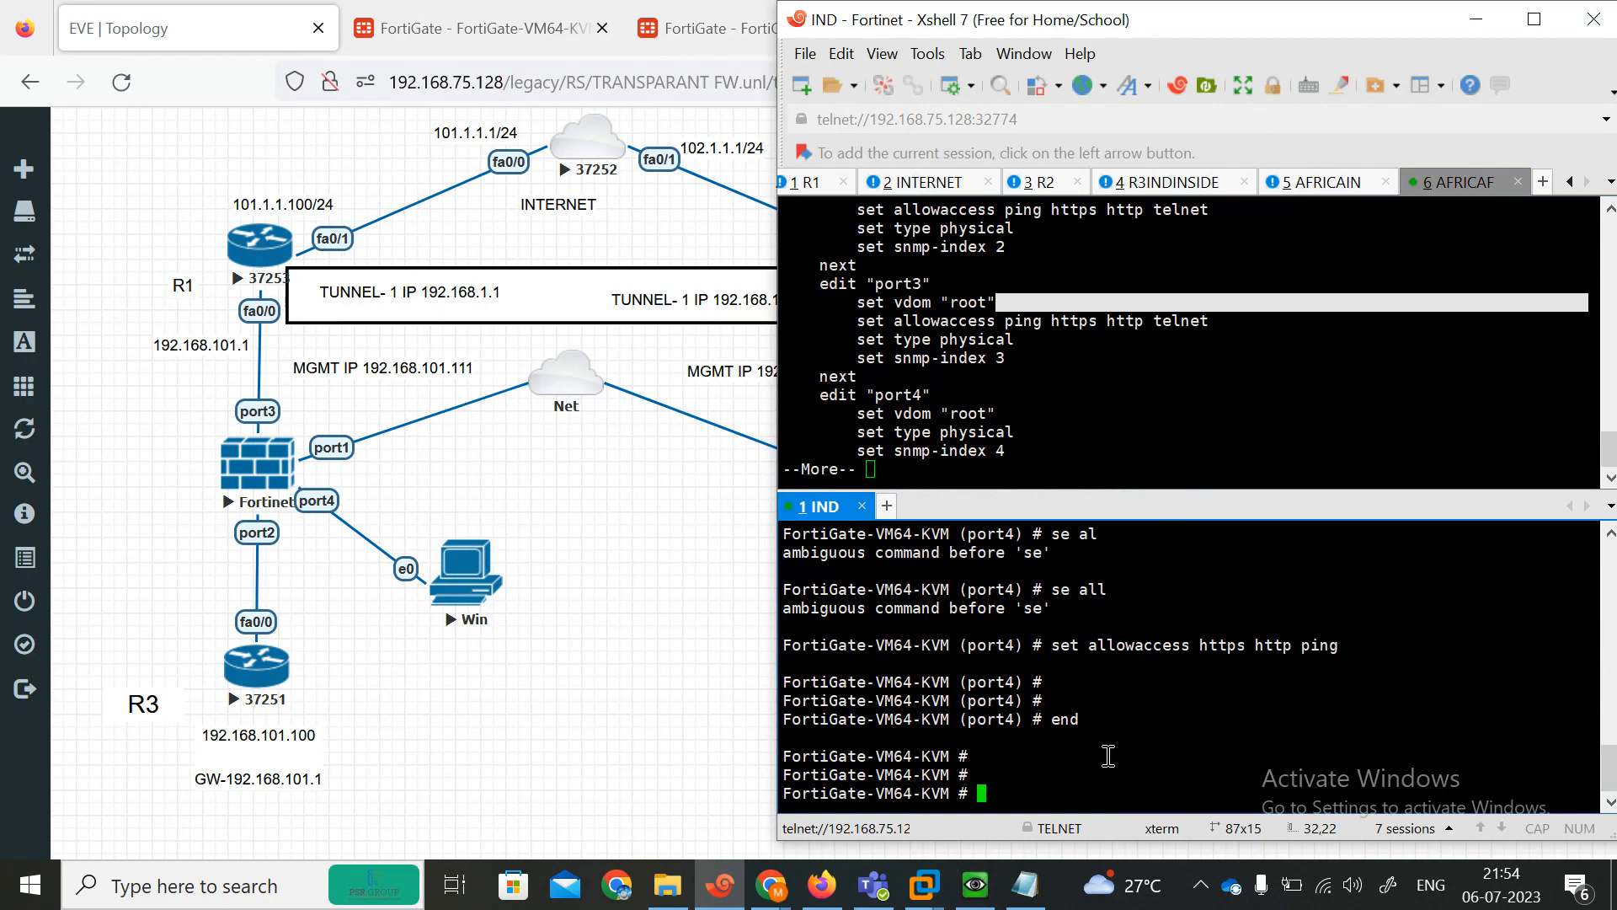
key("Return")
key("Return")
key("Return")
key("Return")
key("Return")
key("Return")
key("Return")
key("Return")
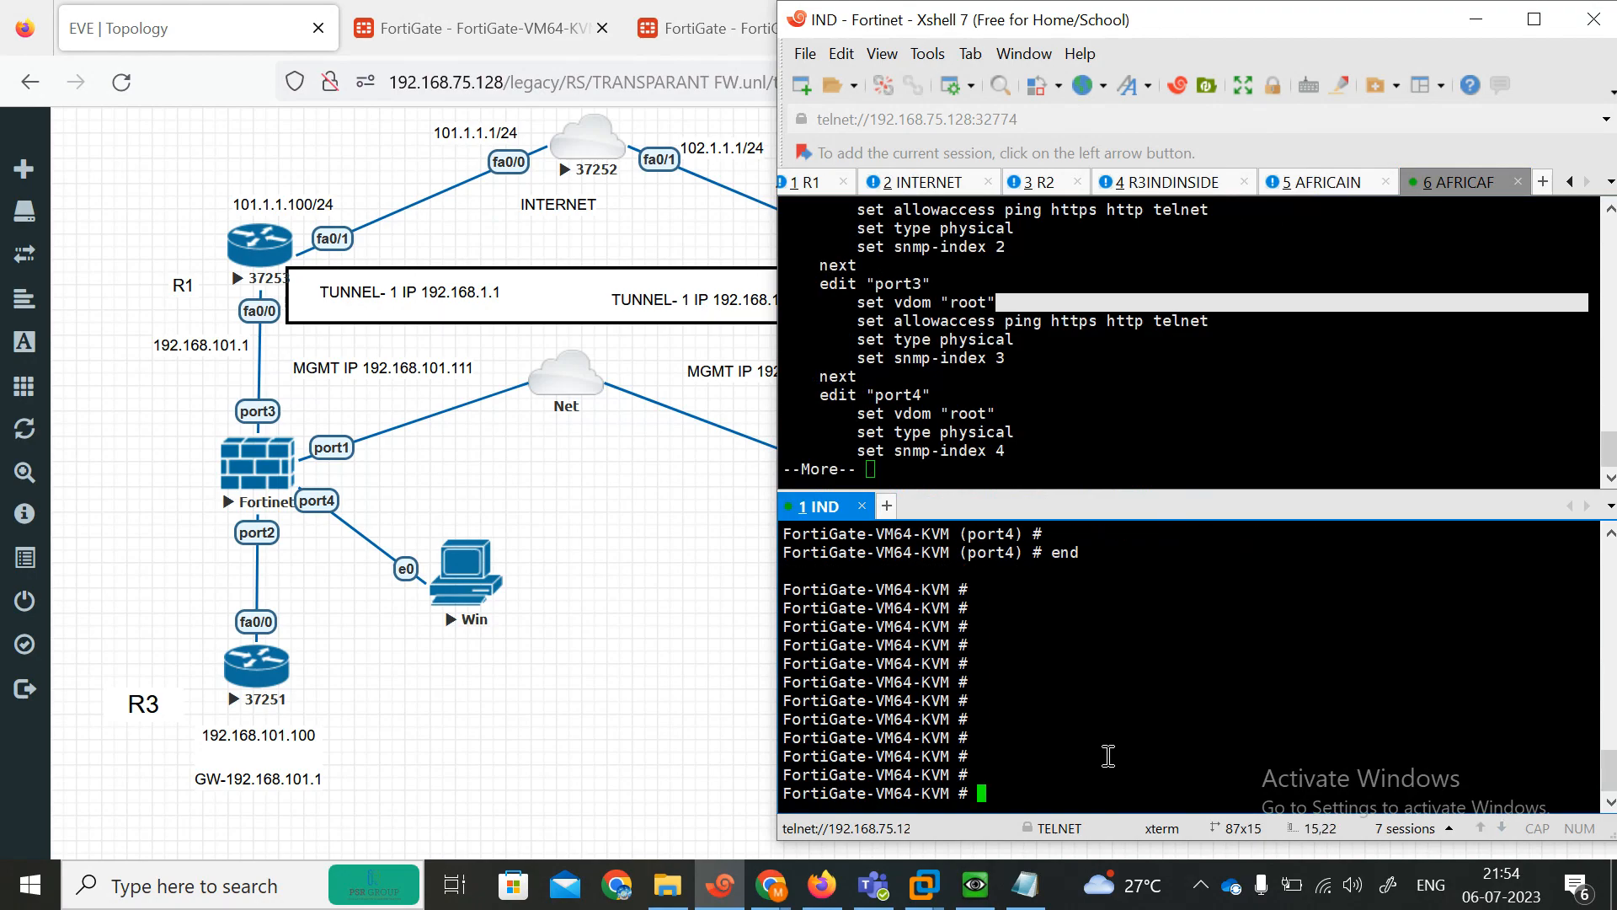
On the first FortiGate, enter the system settings configuration and list its available commands.
type("config system session-helpers")
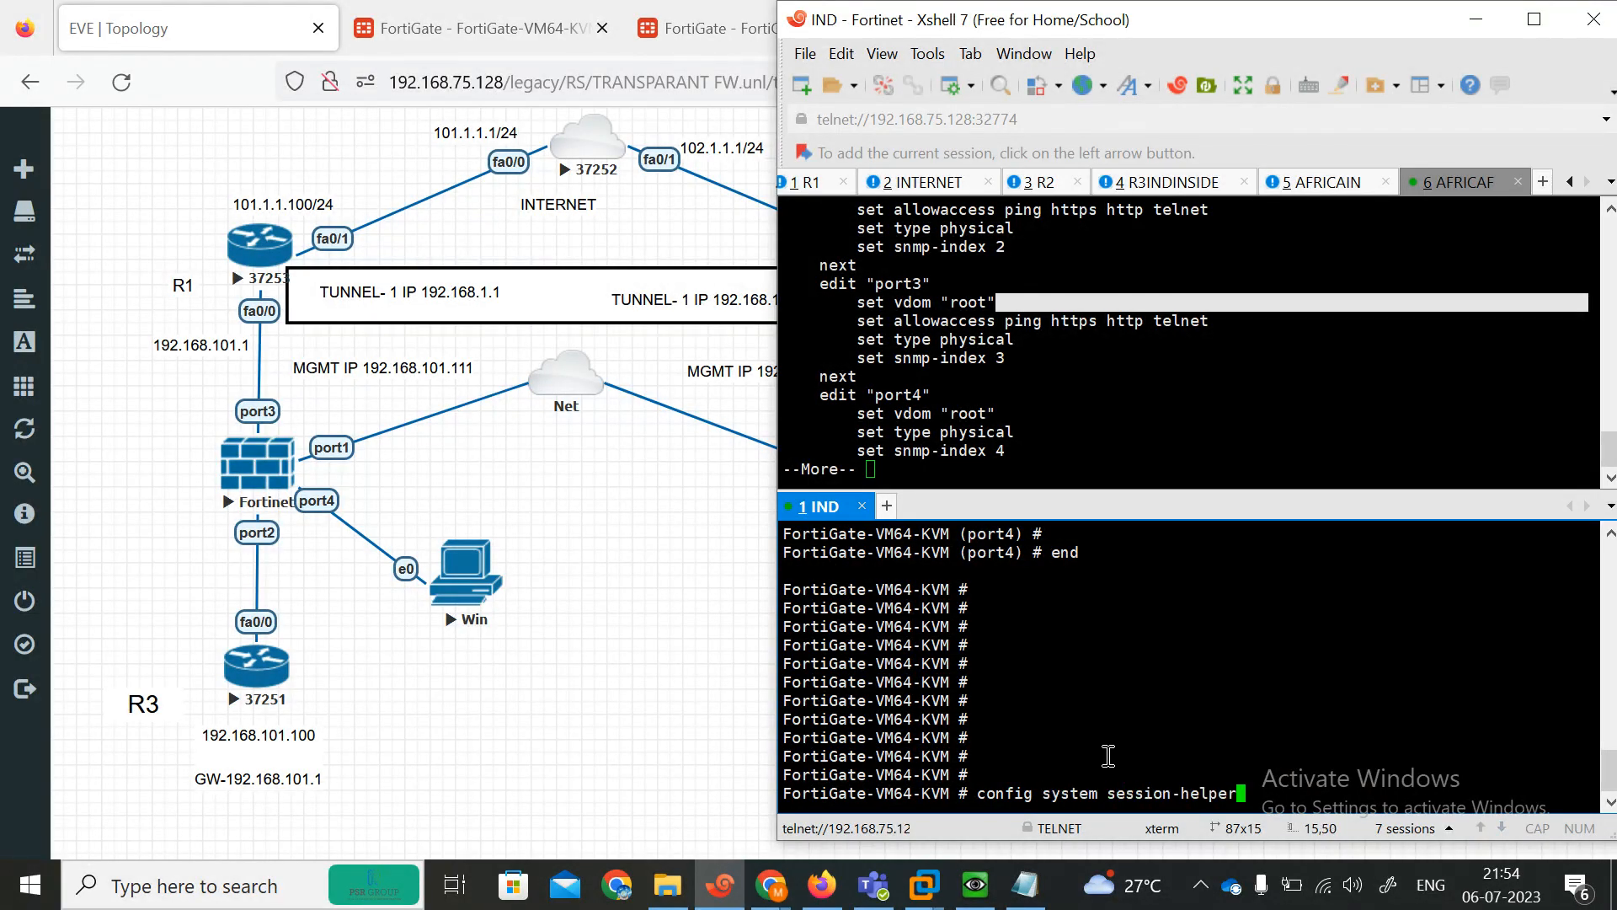
key("BackSpace")
key("BackSpace")
key("BackSpace")
key("BackSpace")
key("BackSpace")
key("BackSpace")
key("BackSpace")
key("BackSpace")
key("BackSpace")
key("BackSpace")
key("BackSpace")
key("BackSpace")
type("ttings")
key("Return")
key("Return")
key("Return")
key("Return")
key("Return")
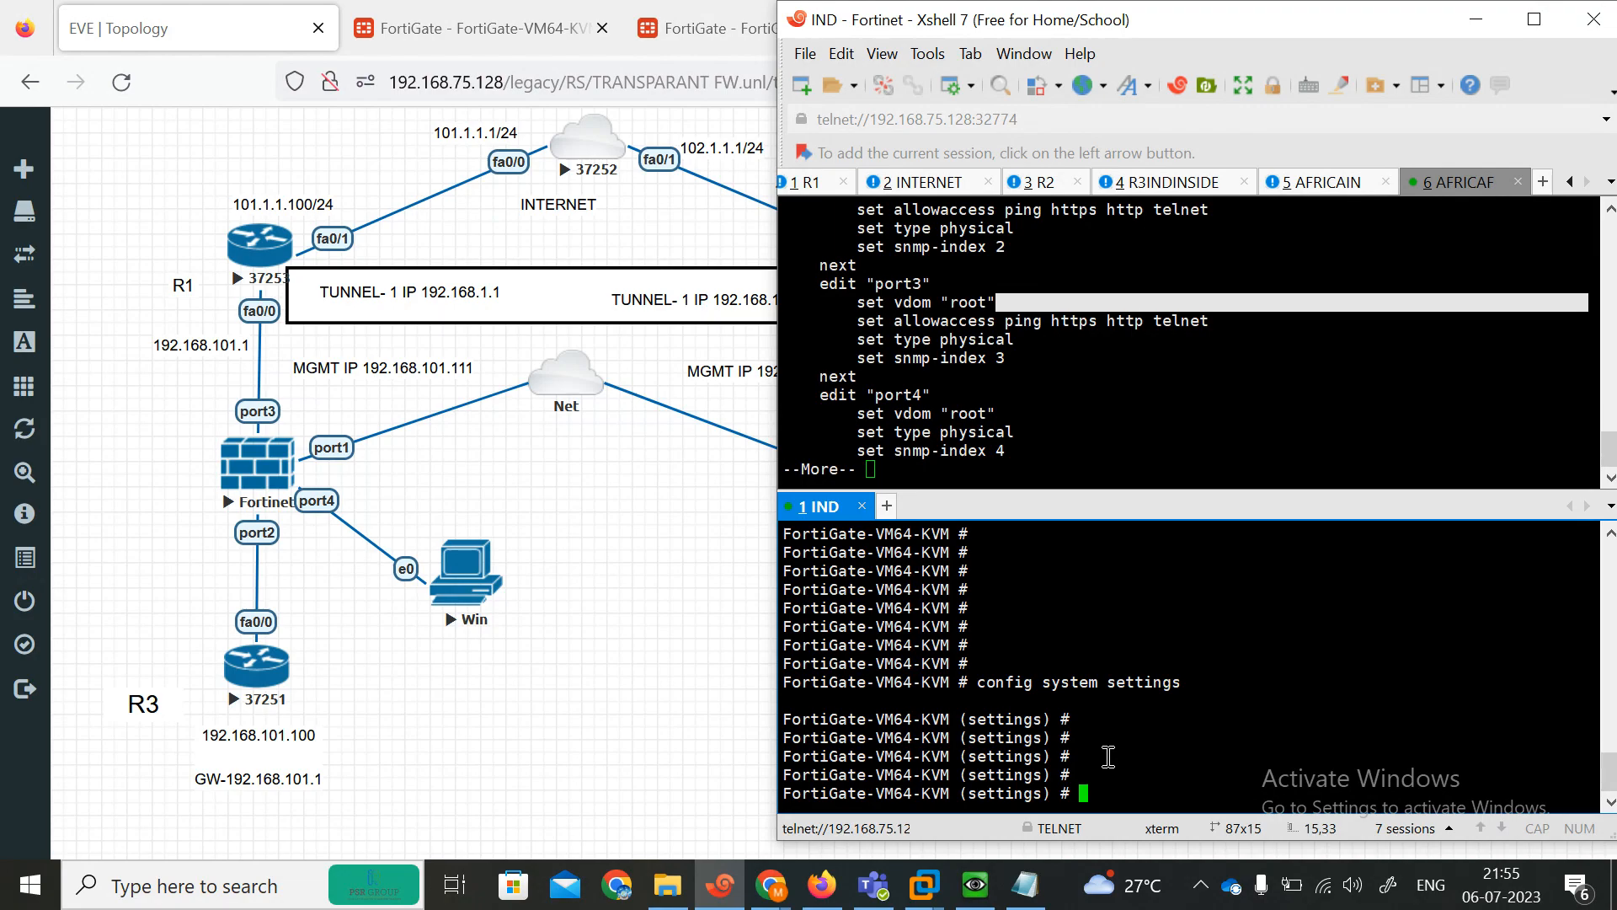
type("?")
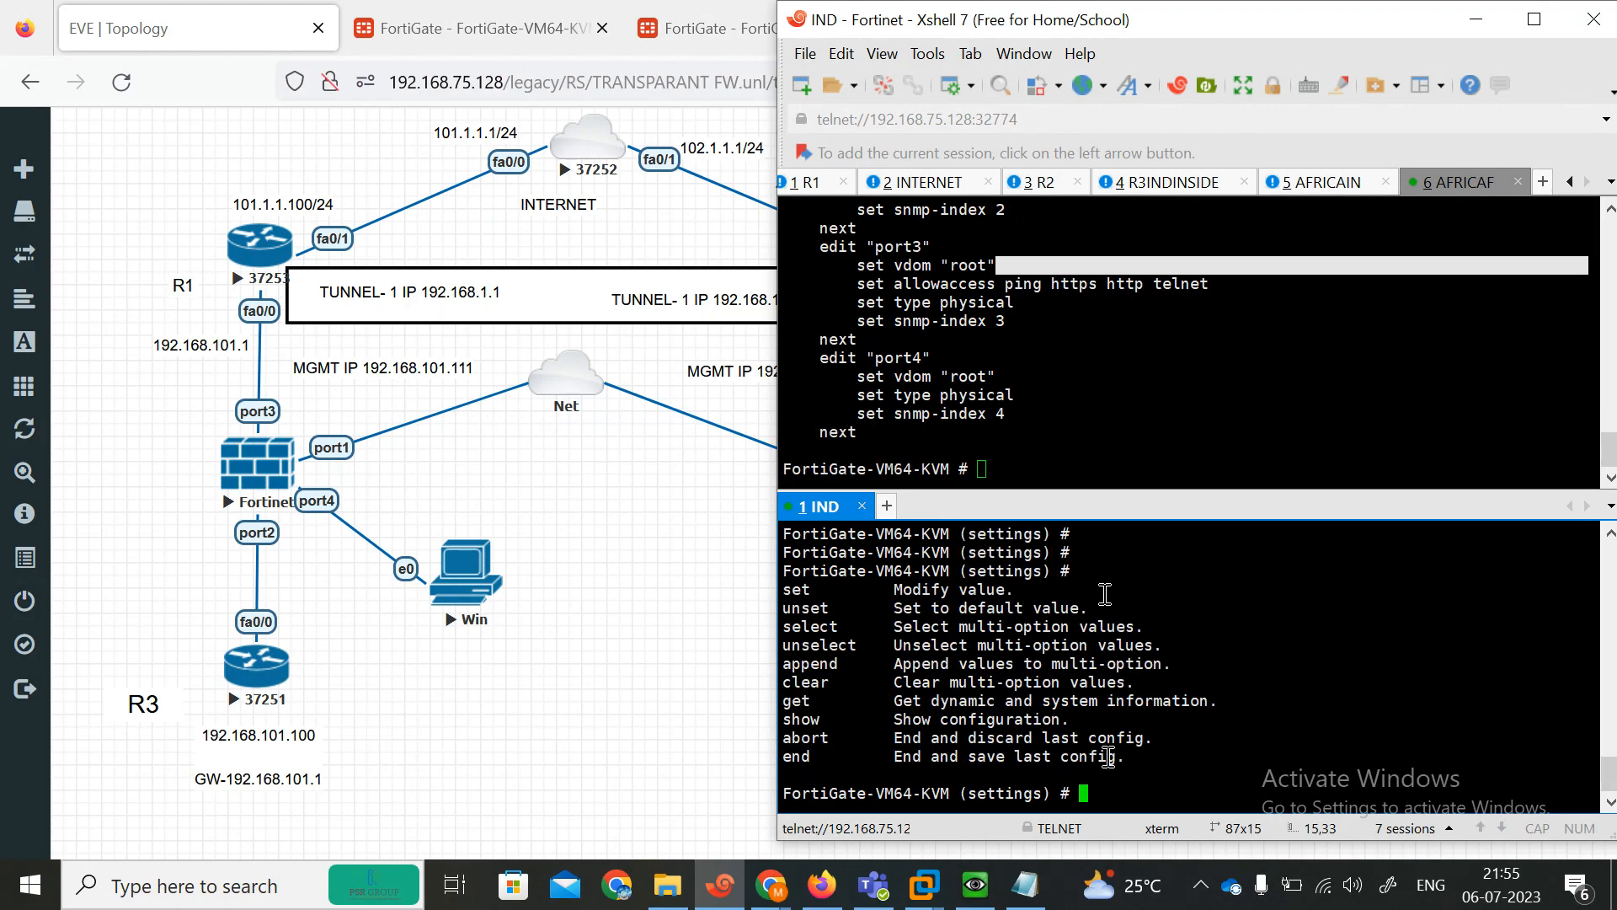
Maximize the terminal, return the session to a tab, list the settings commands again and leave system settings.
left_click(1534, 19)
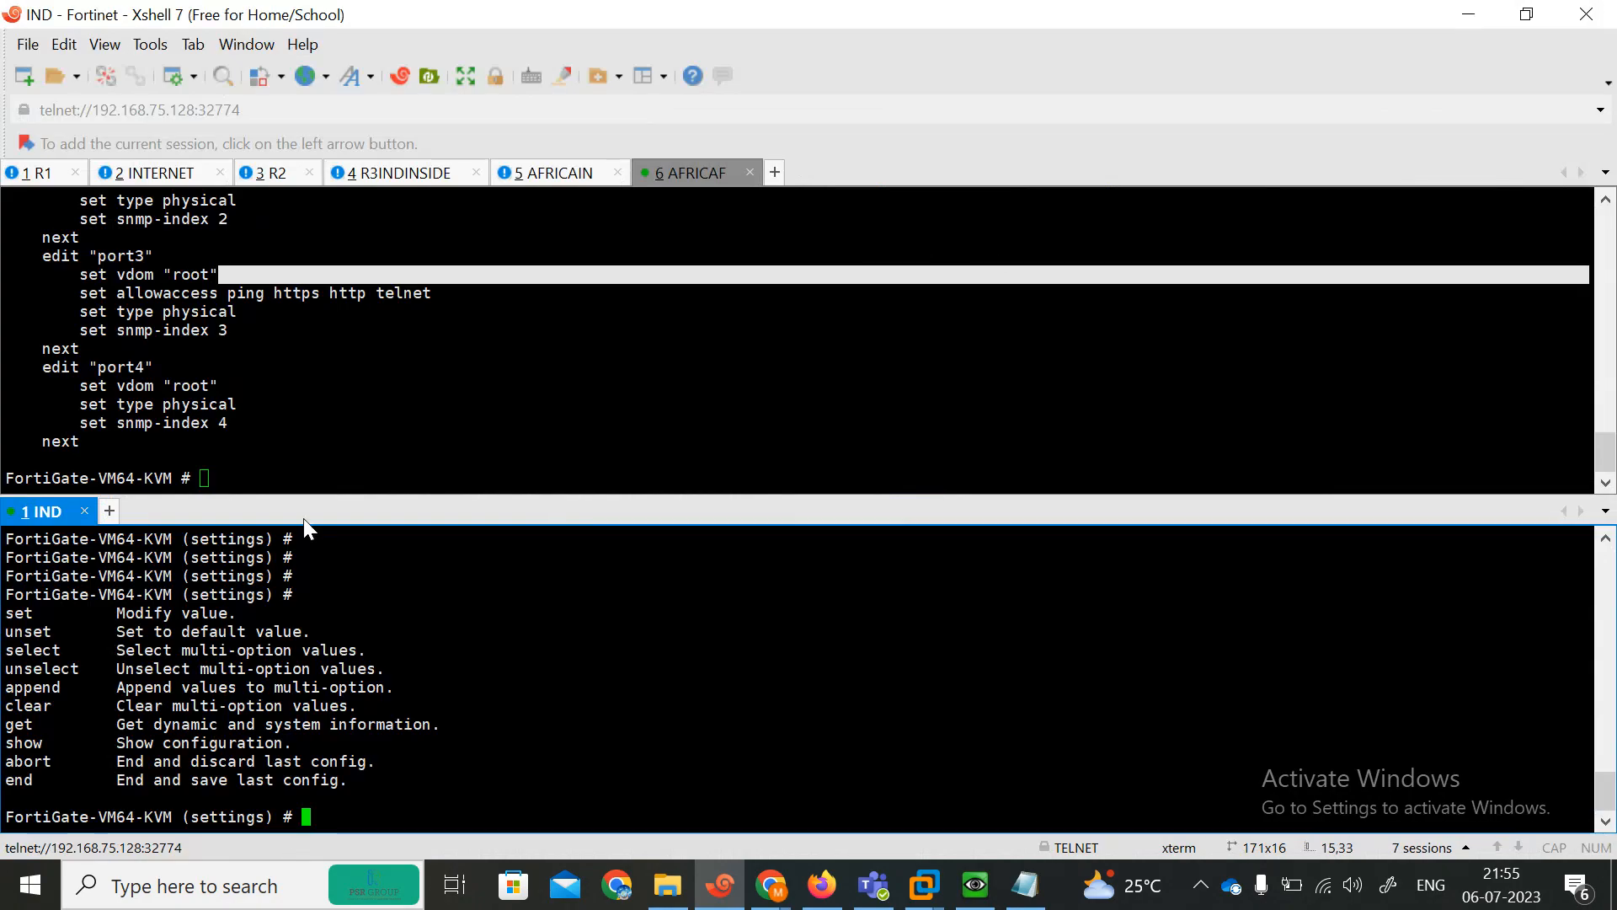
left_click_drag(46, 520, 699, 174)
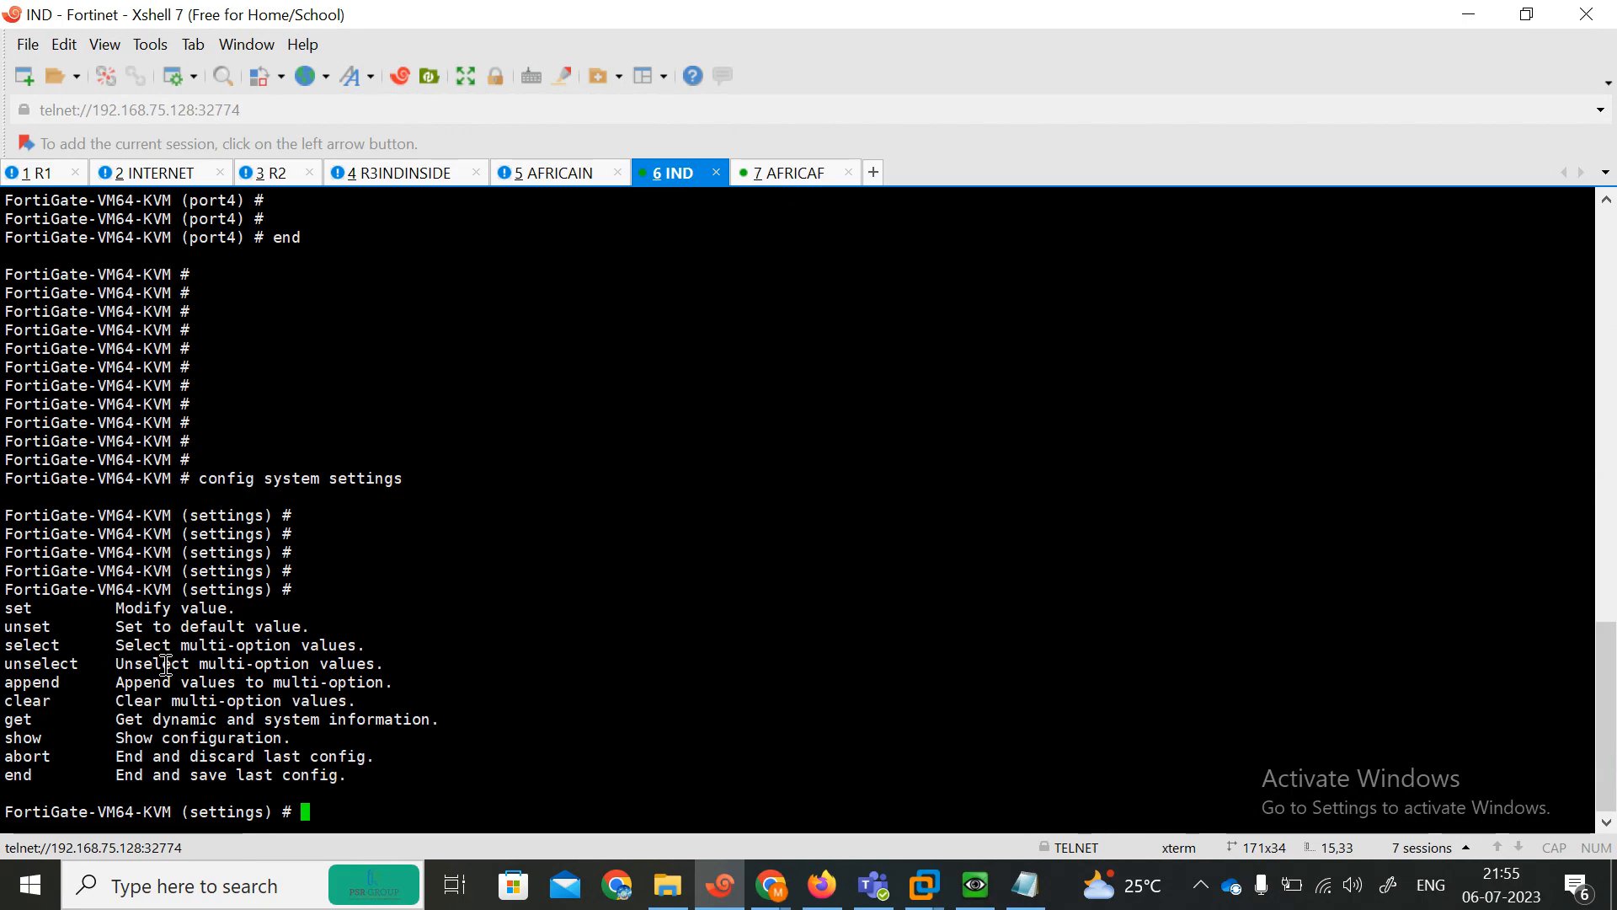
key("question")
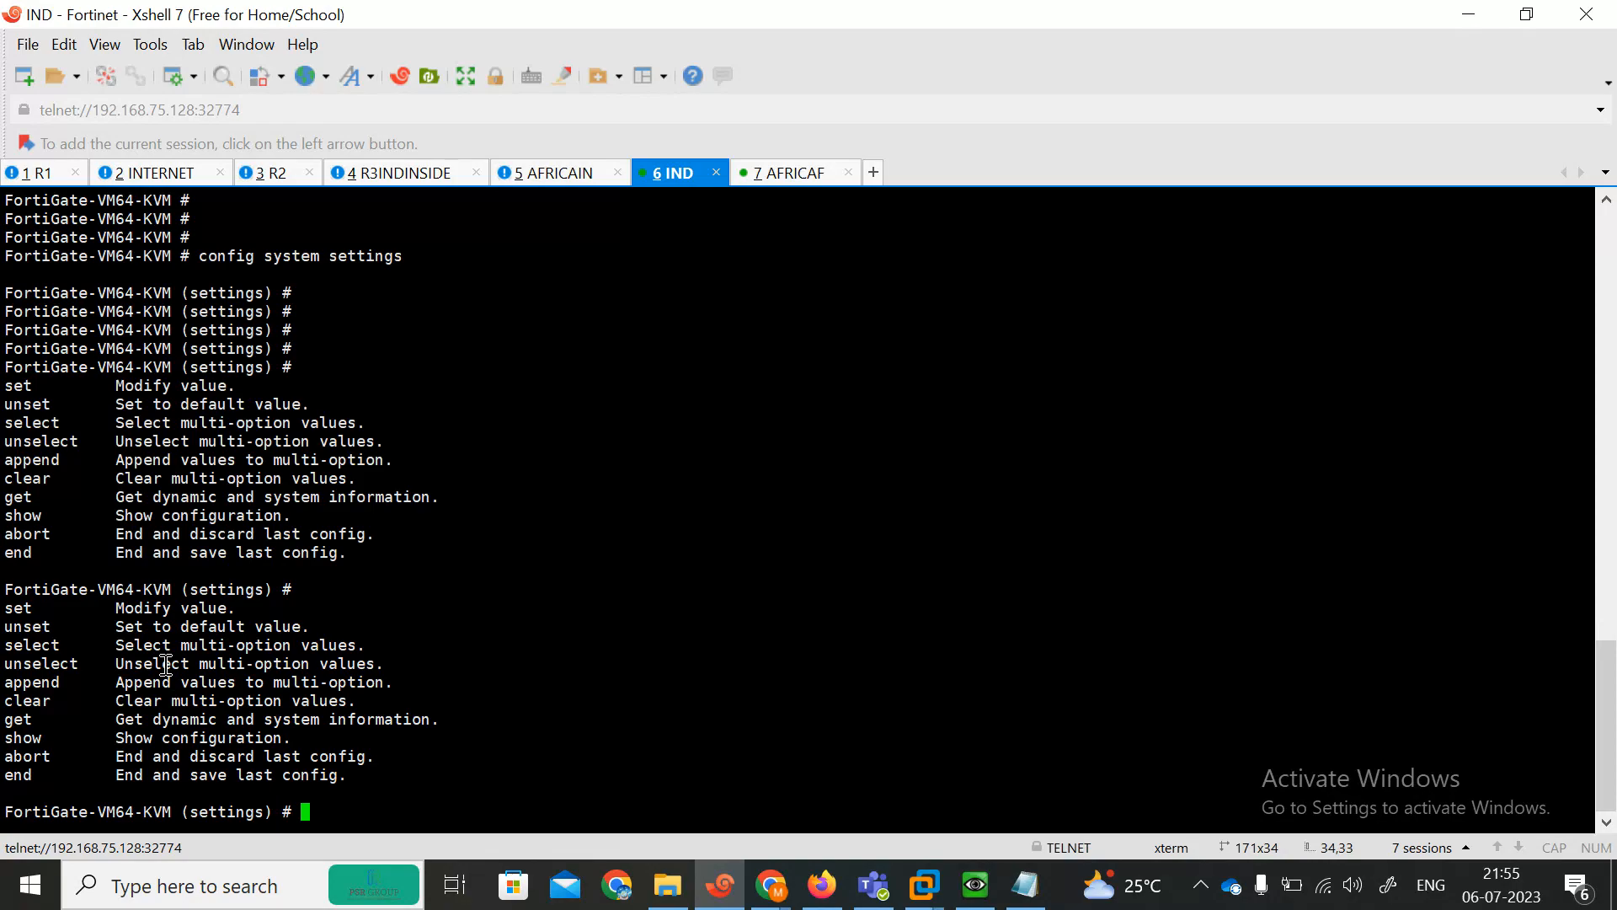
type("con")
key("BackSpace")
key("BackSpace")
key("BackSpace")
type("end")
key("Return")
key("Return")
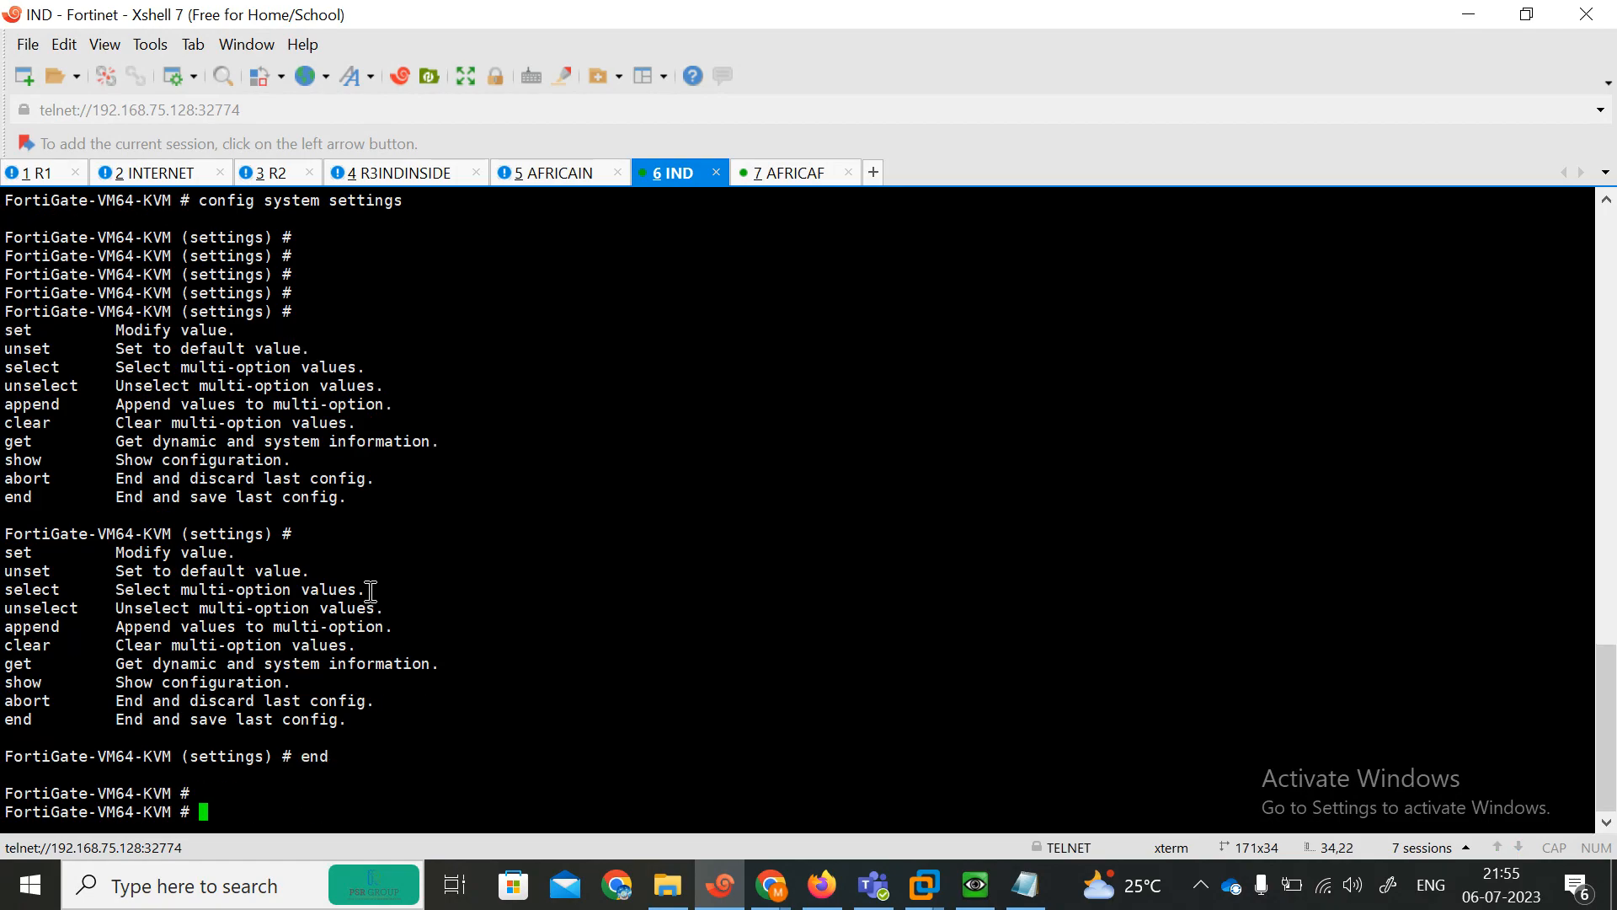
Open the system session-helper configuration and leave it without changes.
type("config system session-helper")
key("Return")
key("Return")
type("se")
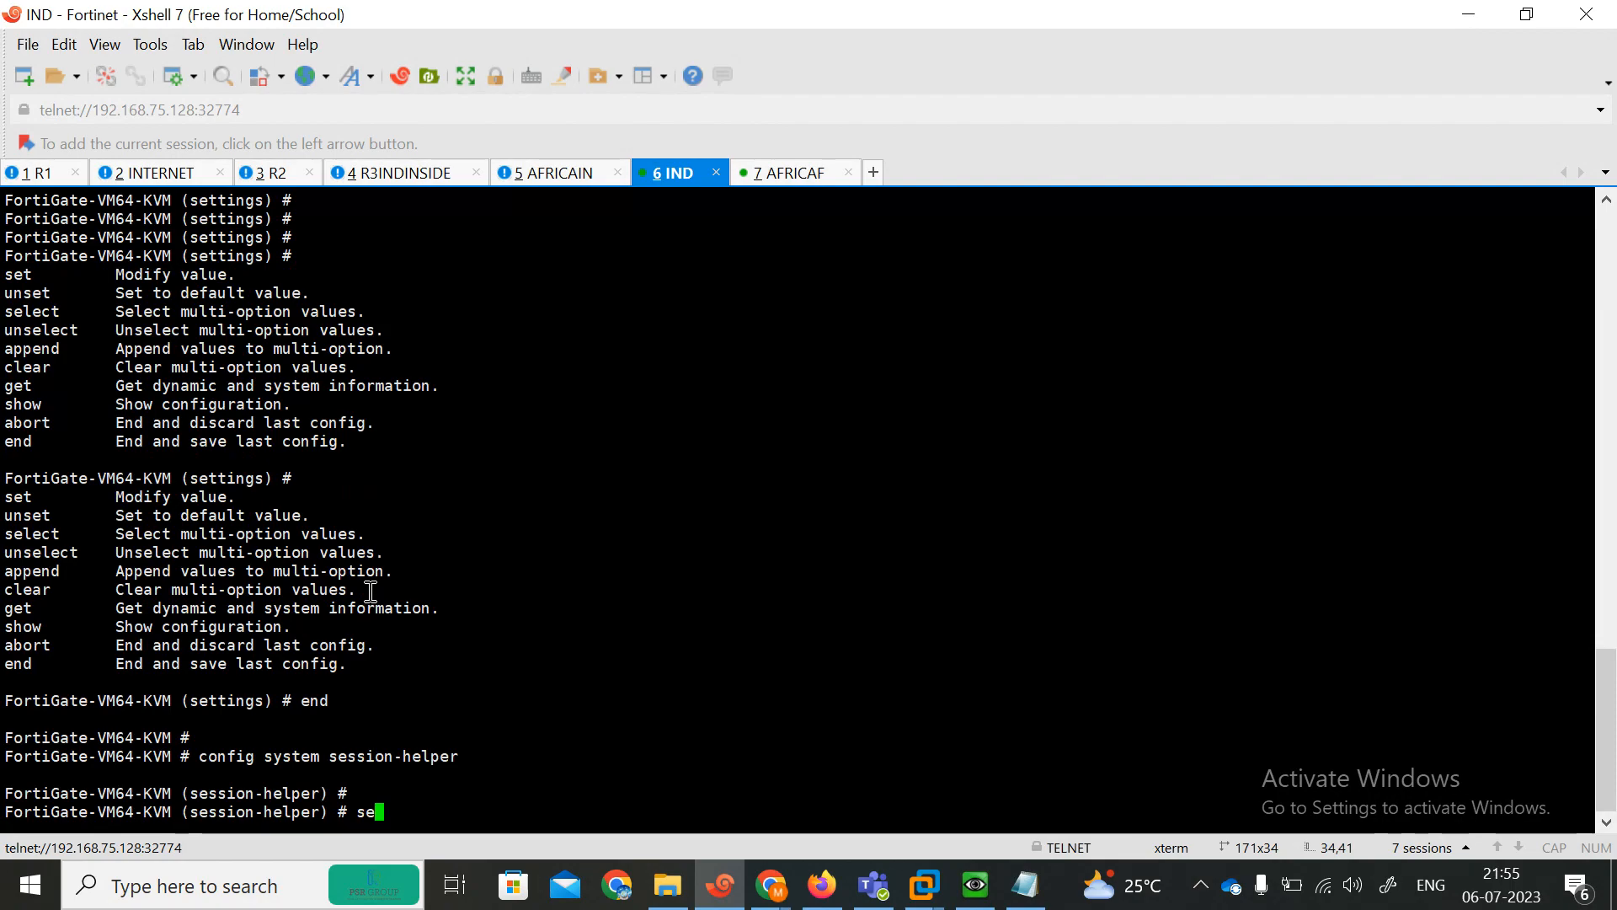
key("BackSpace")
key("BackSpace")
type("end")
key("Return")
Re-enter system settings, list the opmode options and set the operation mode to transparent.
type("config s")
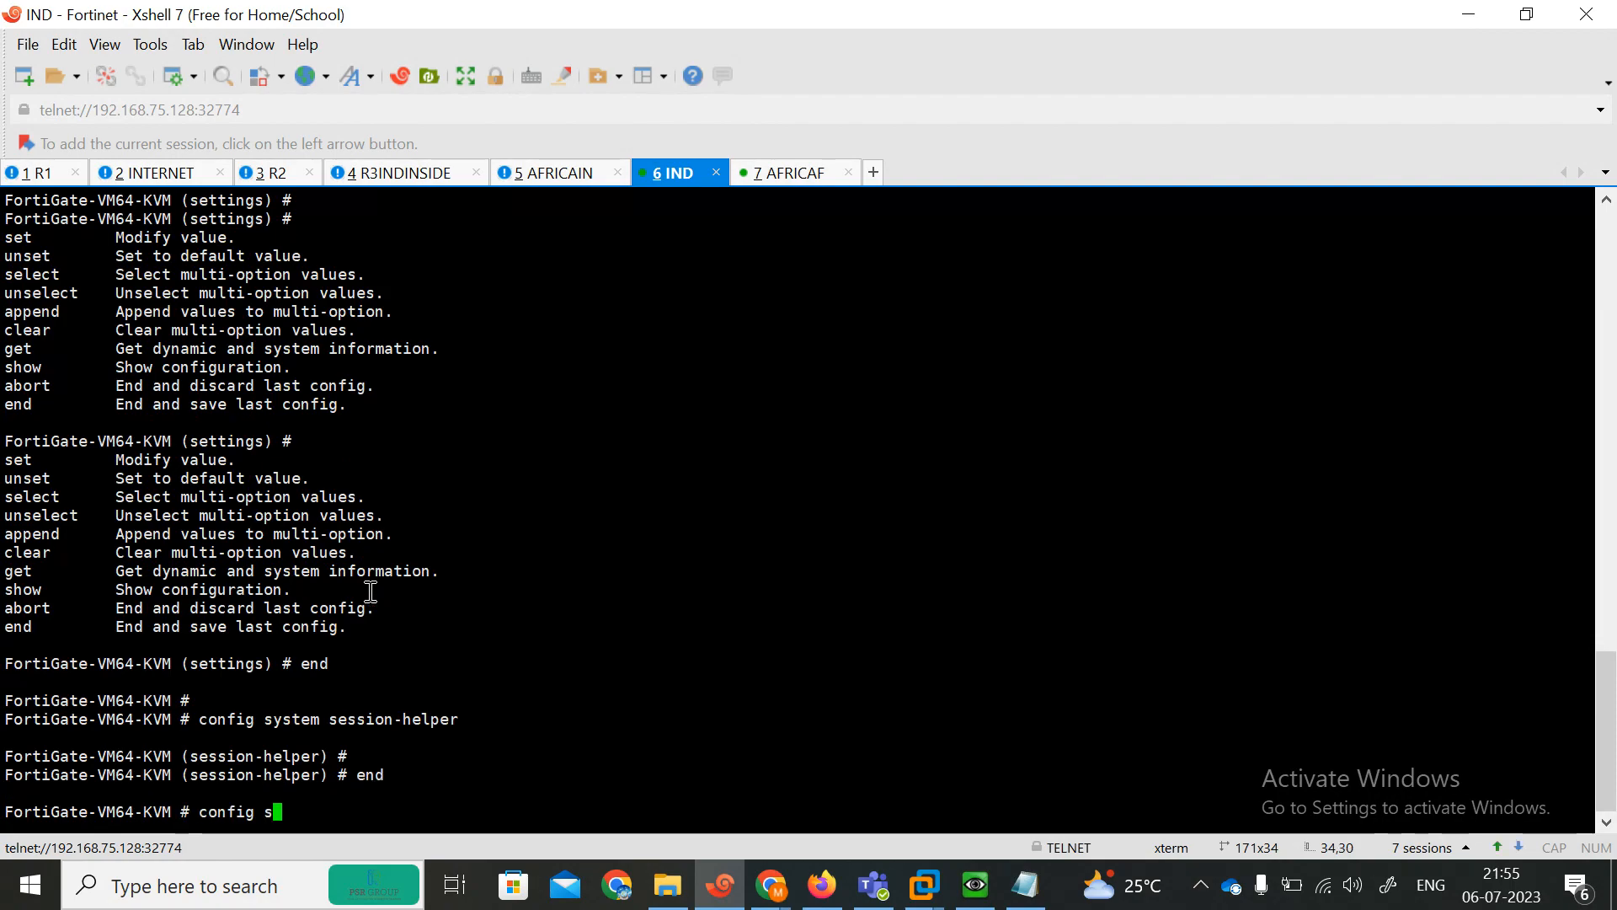
type("ystem set")
key("Tab")
key("Return")
key("Return")
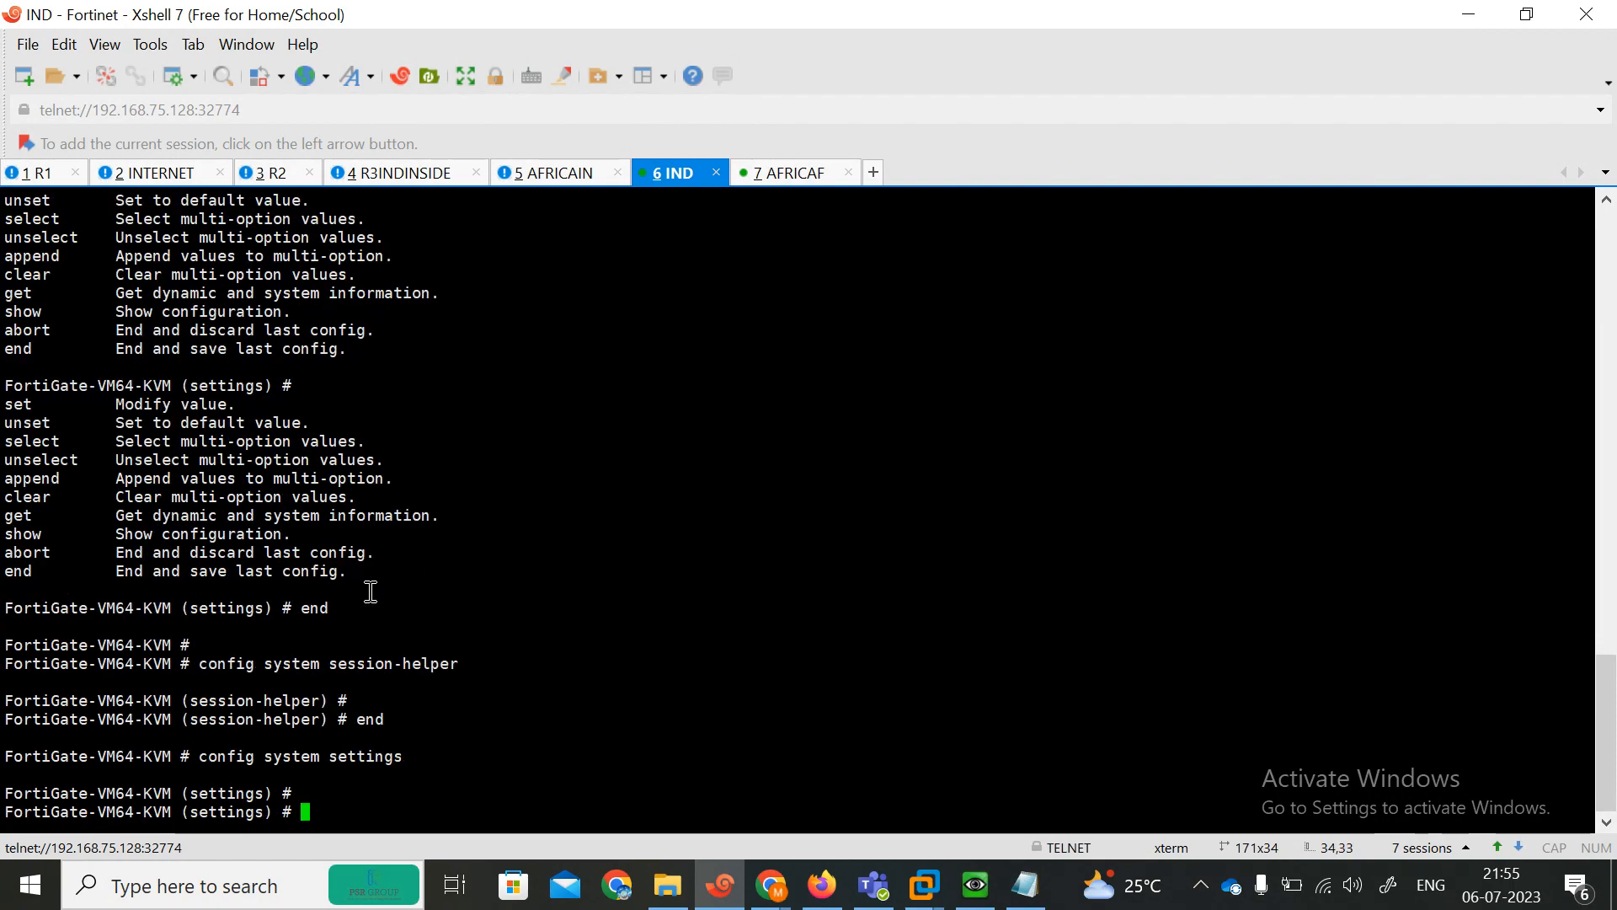
key("Return")
type("set op")
key("Tab")
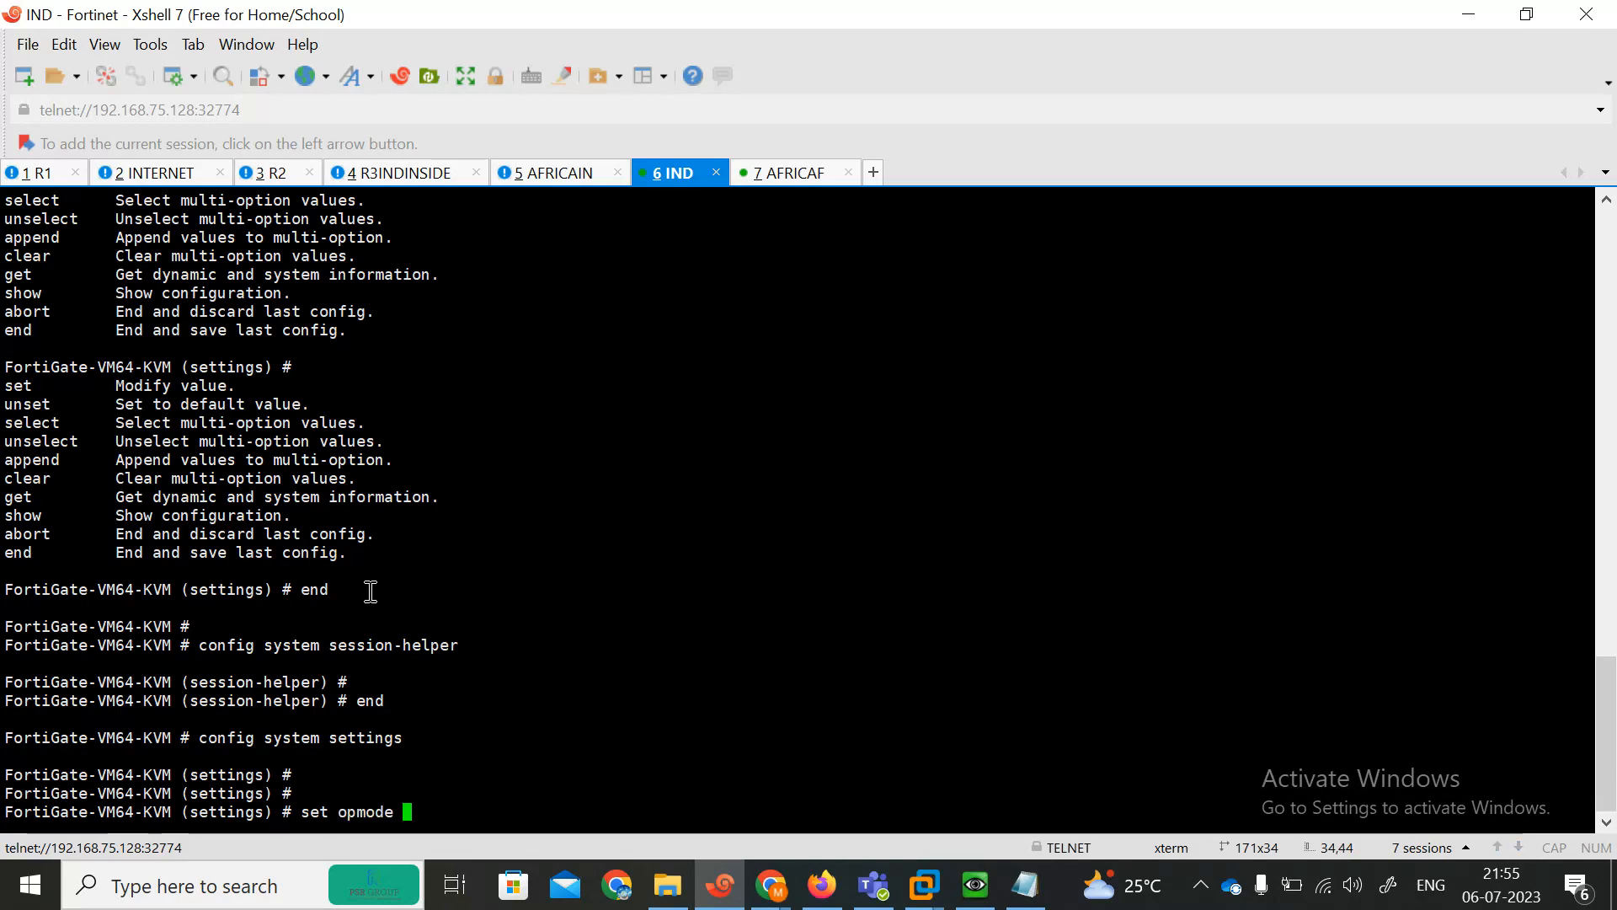
key("question")
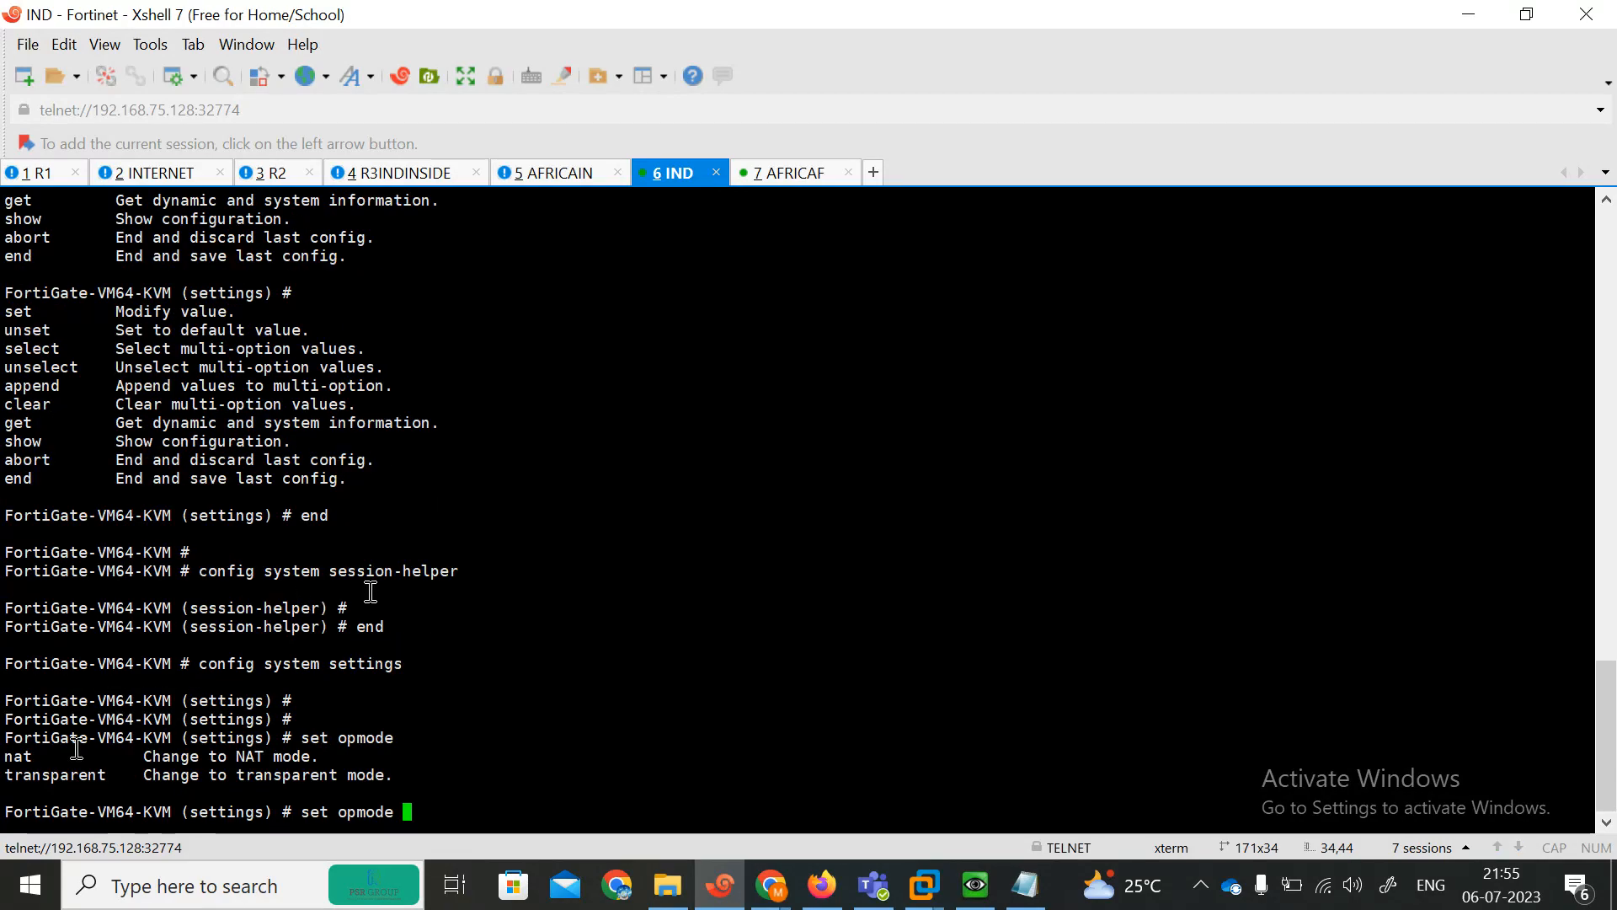
mouse_move(4, 782)
left_mouse_down()
mouse_move(39, 796)
mouse_move(12, 760)
left_mouse_up()
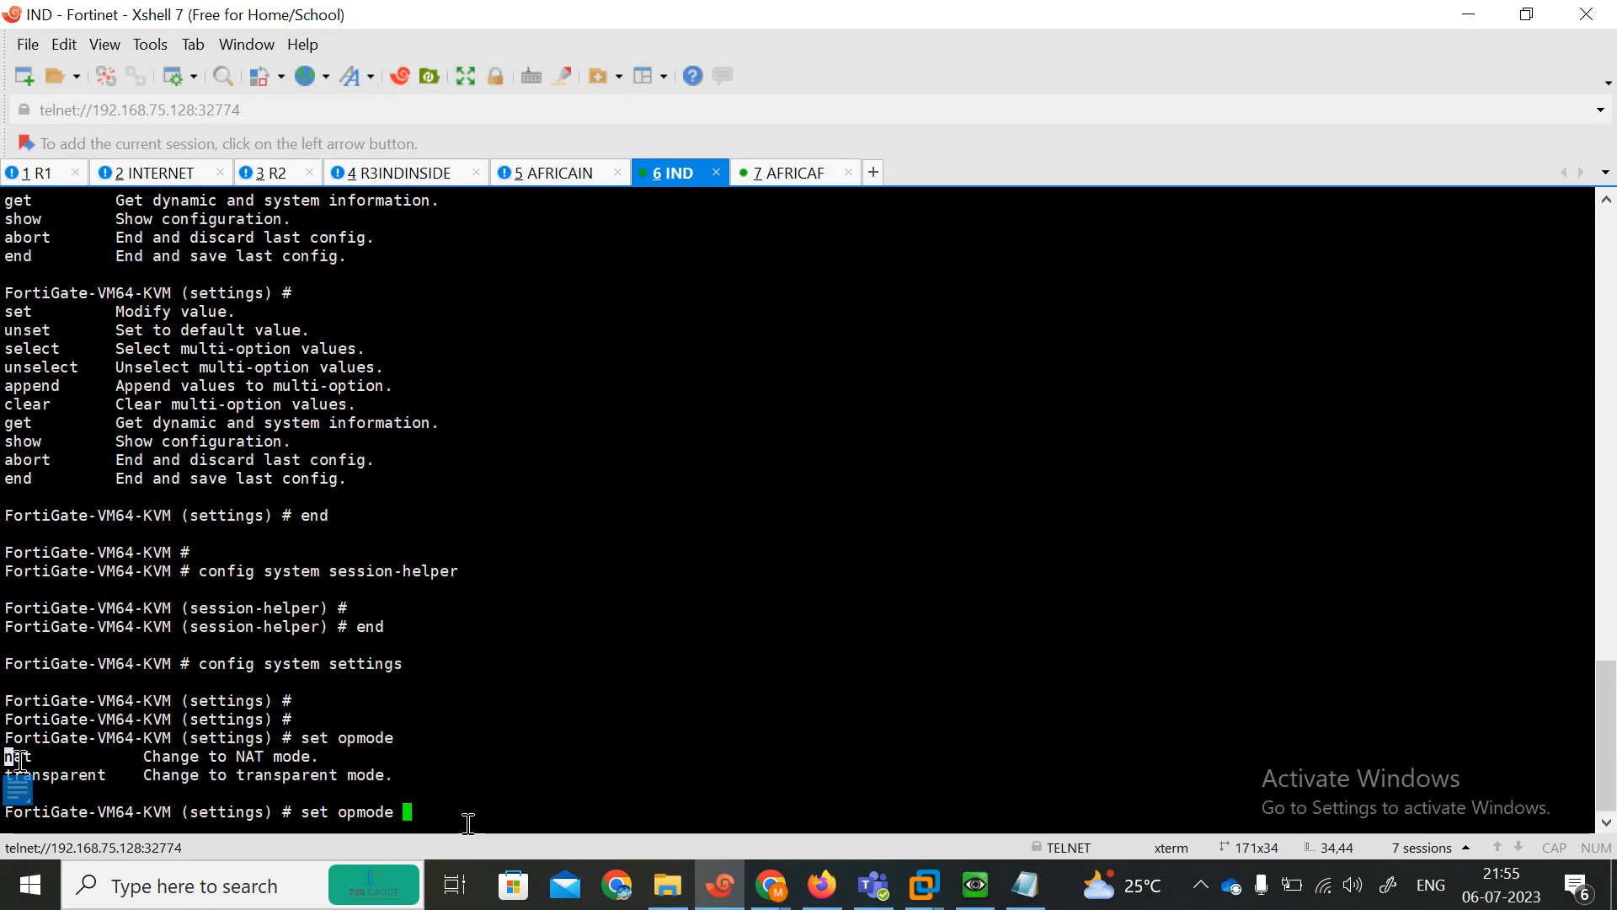
type("transparent")
key("Return")
type("set ")
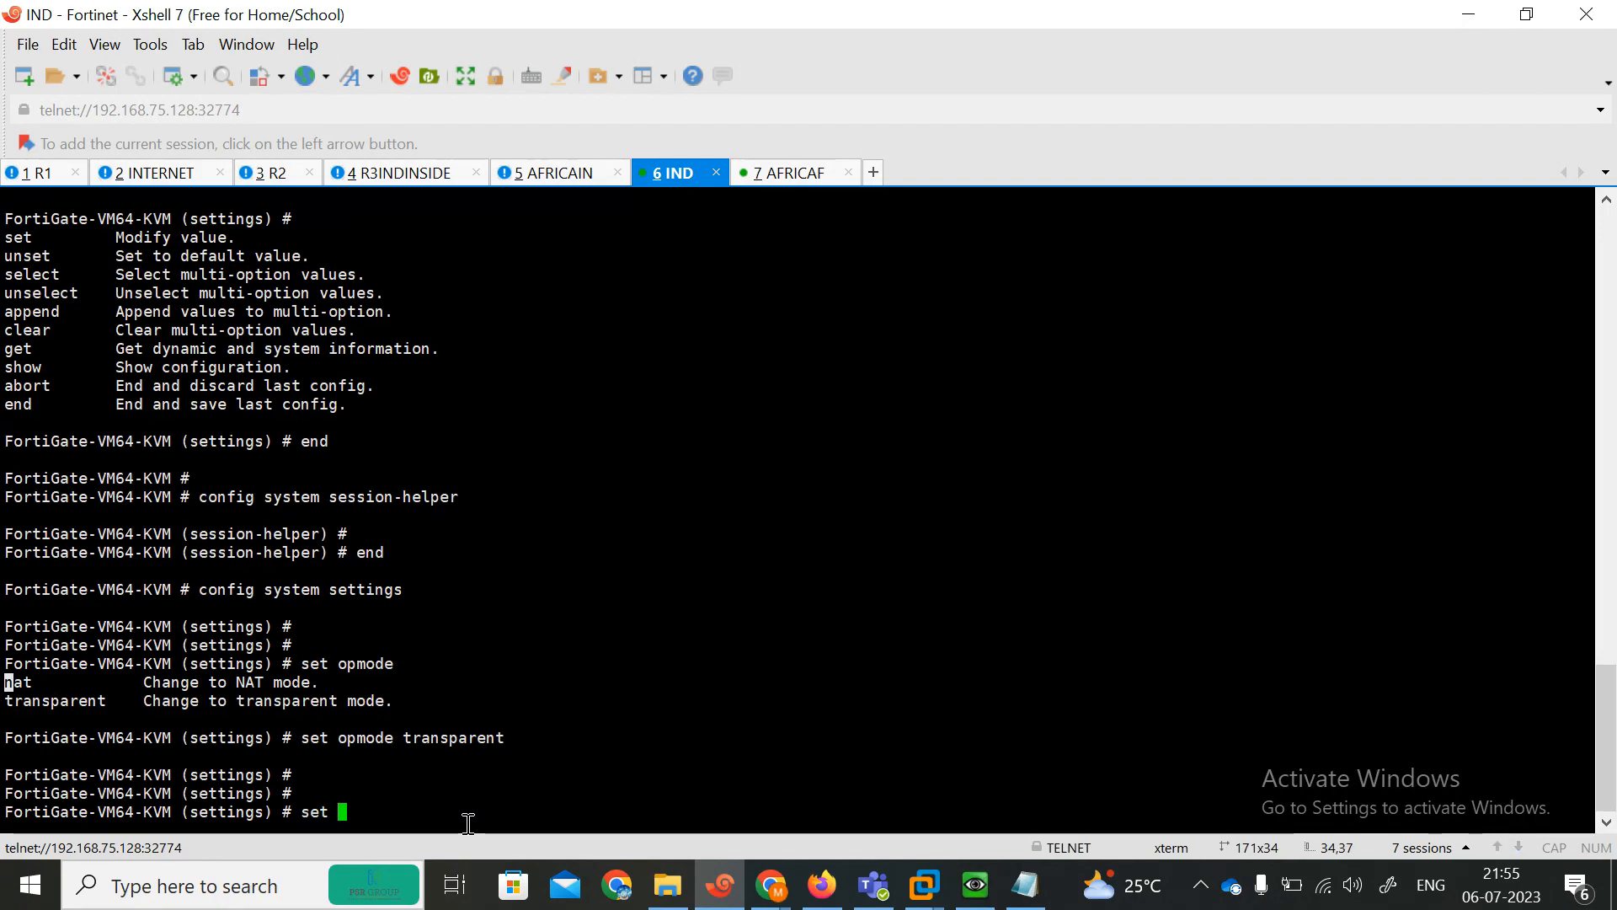
type("gateway 192.1689.10.")
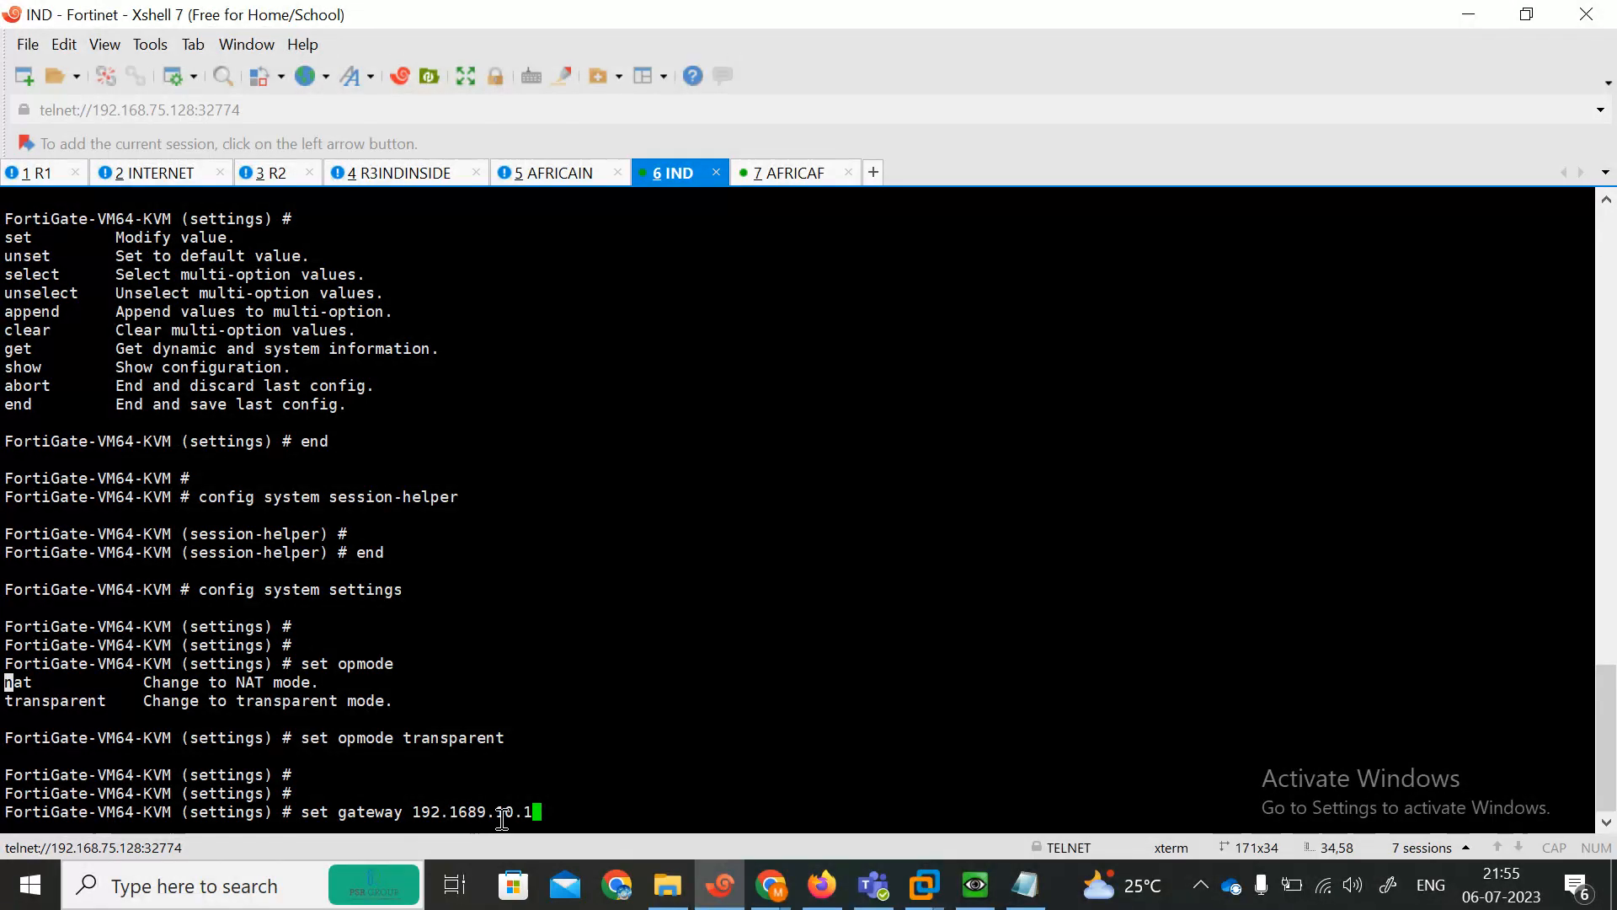
type("1.1")
Set the transparent-mode gateway to 192.168.101.1 in system settings.
key("BackSpace")
key("BackSpace")
key("BackSpace")
key("BackSpace")
key("BackSpace")
key("BackSpace")
key("BackSpace")
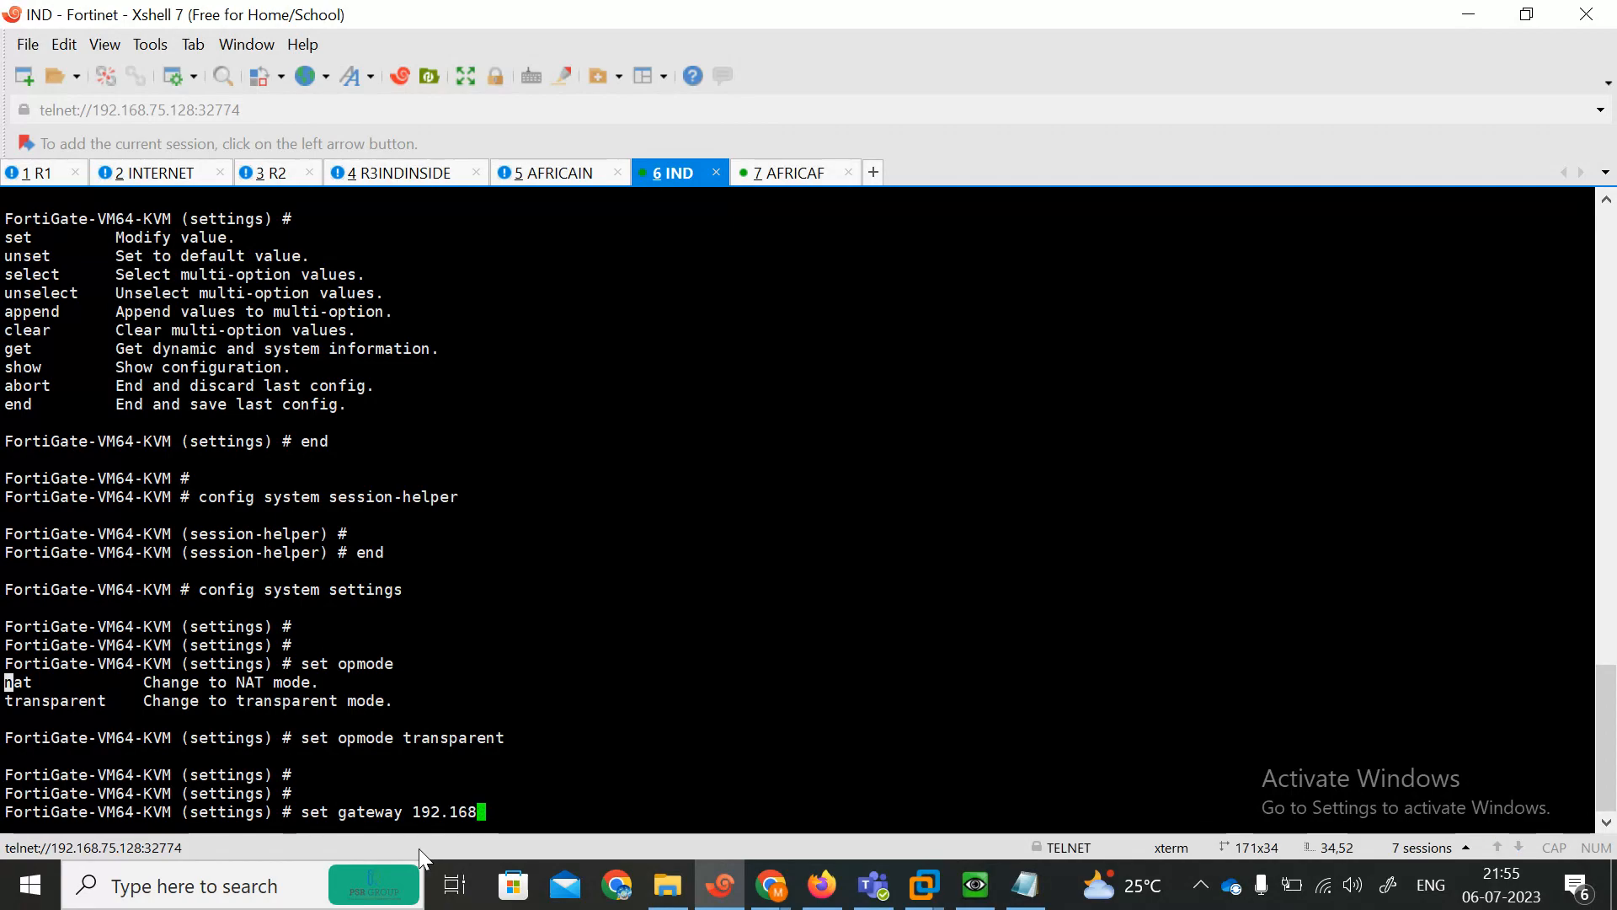
type(".101.1")
Switch to the EVE topology and check the first FortiGate's management IP label.
left_click(822, 886)
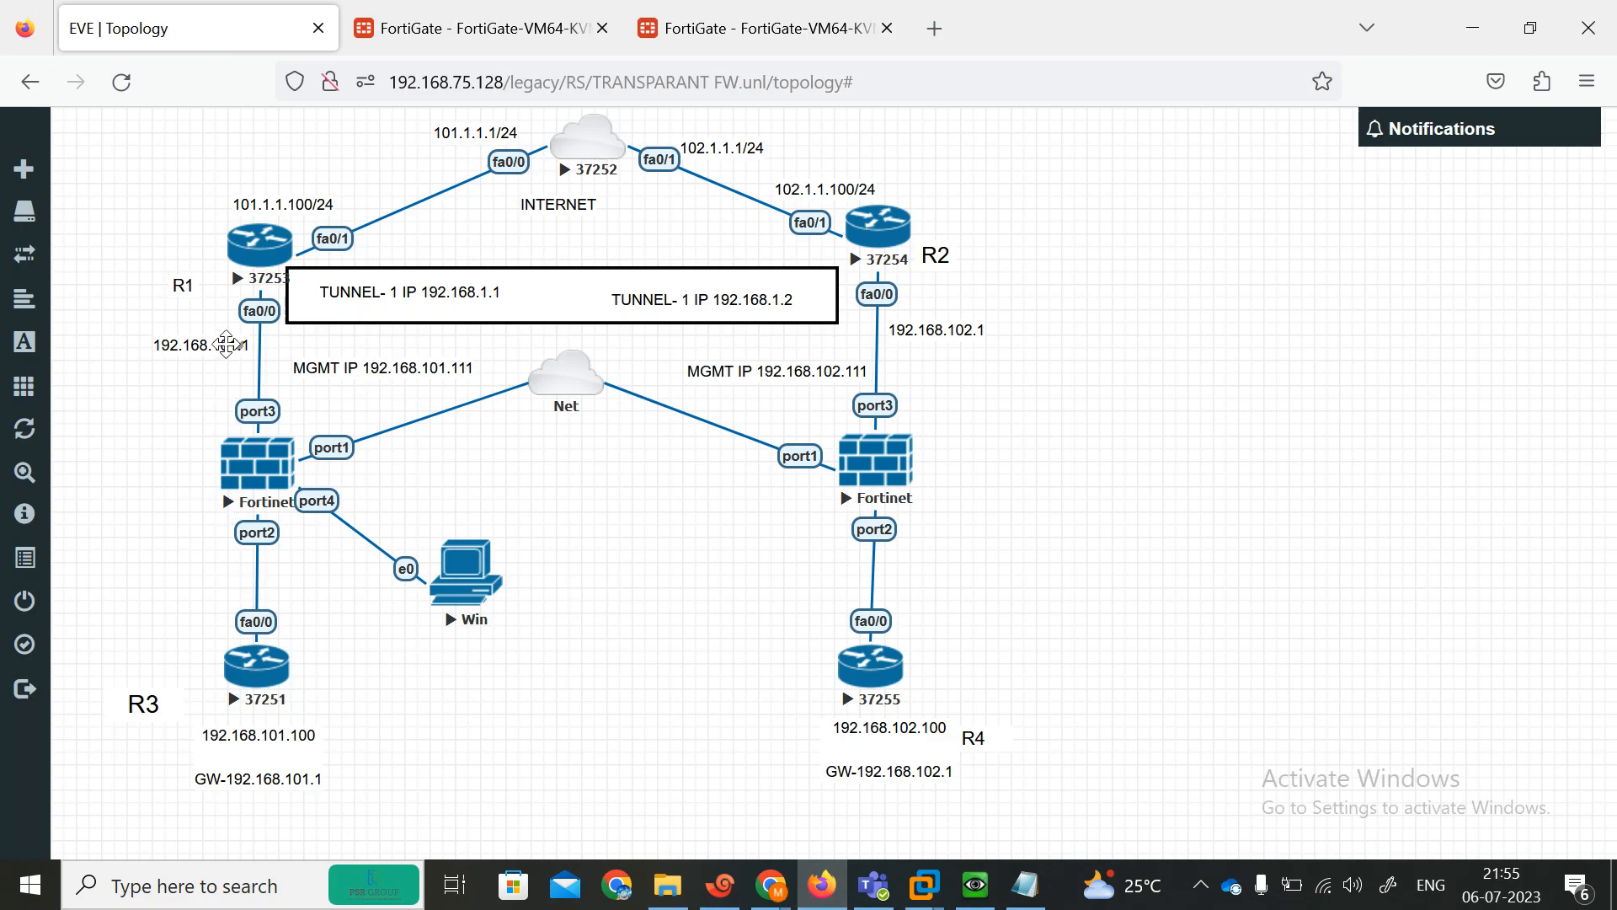
left_click(740, 905)
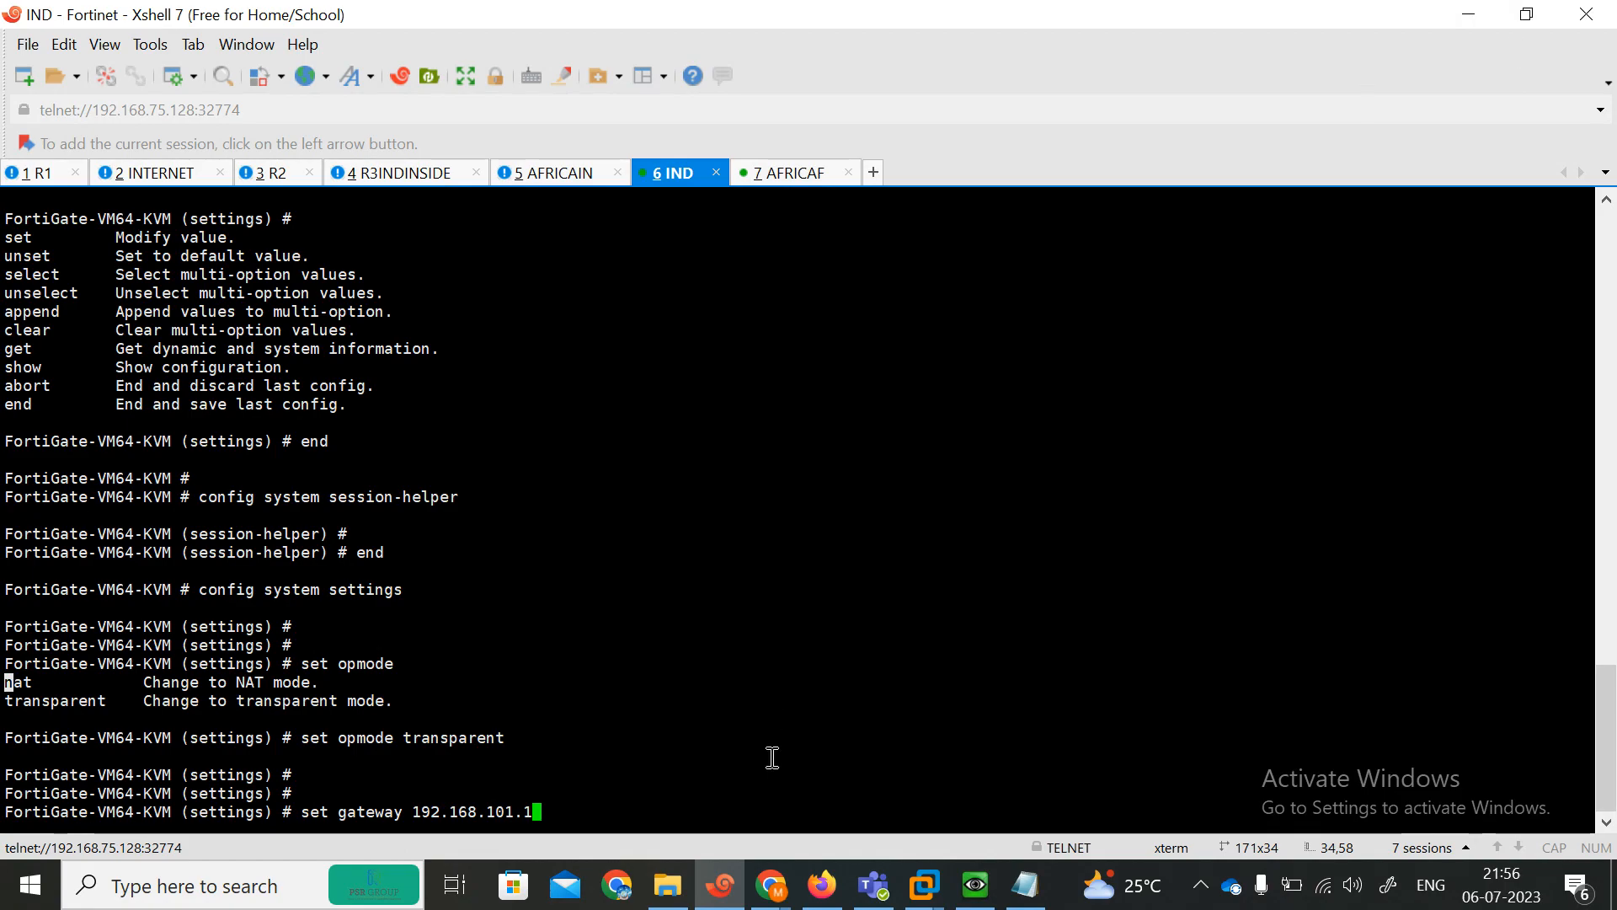
left_click(821, 885)
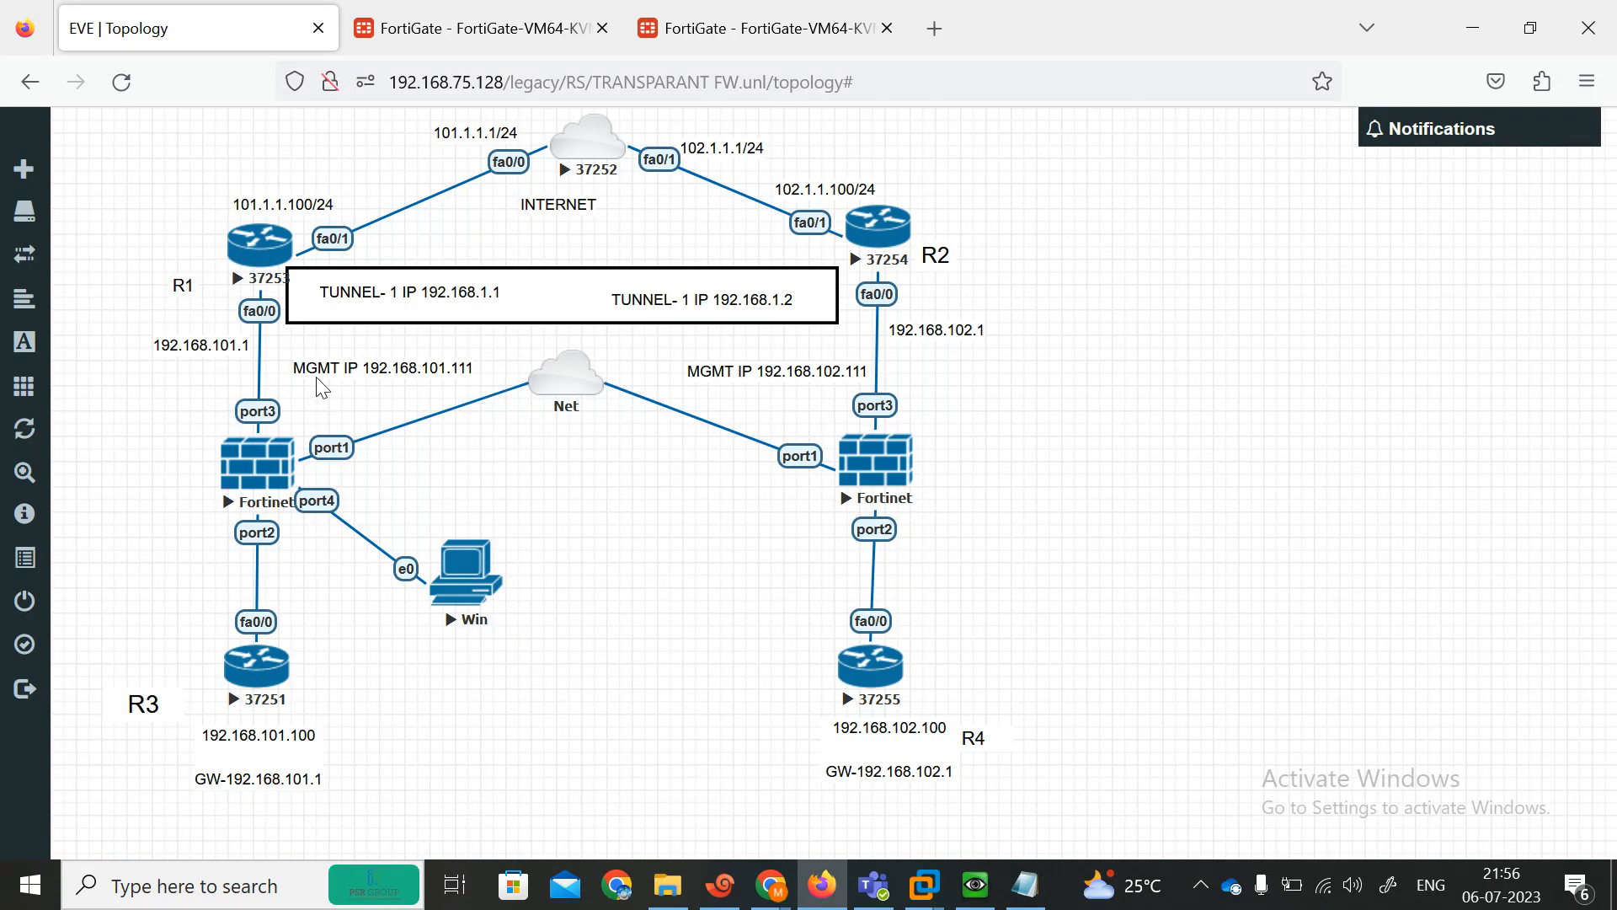
mouse_move(316, 363)
left_mouse_down()
mouse_move(193, 355)
mouse_move(222, 377)
mouse_move(291, 377)
left_mouse_up()
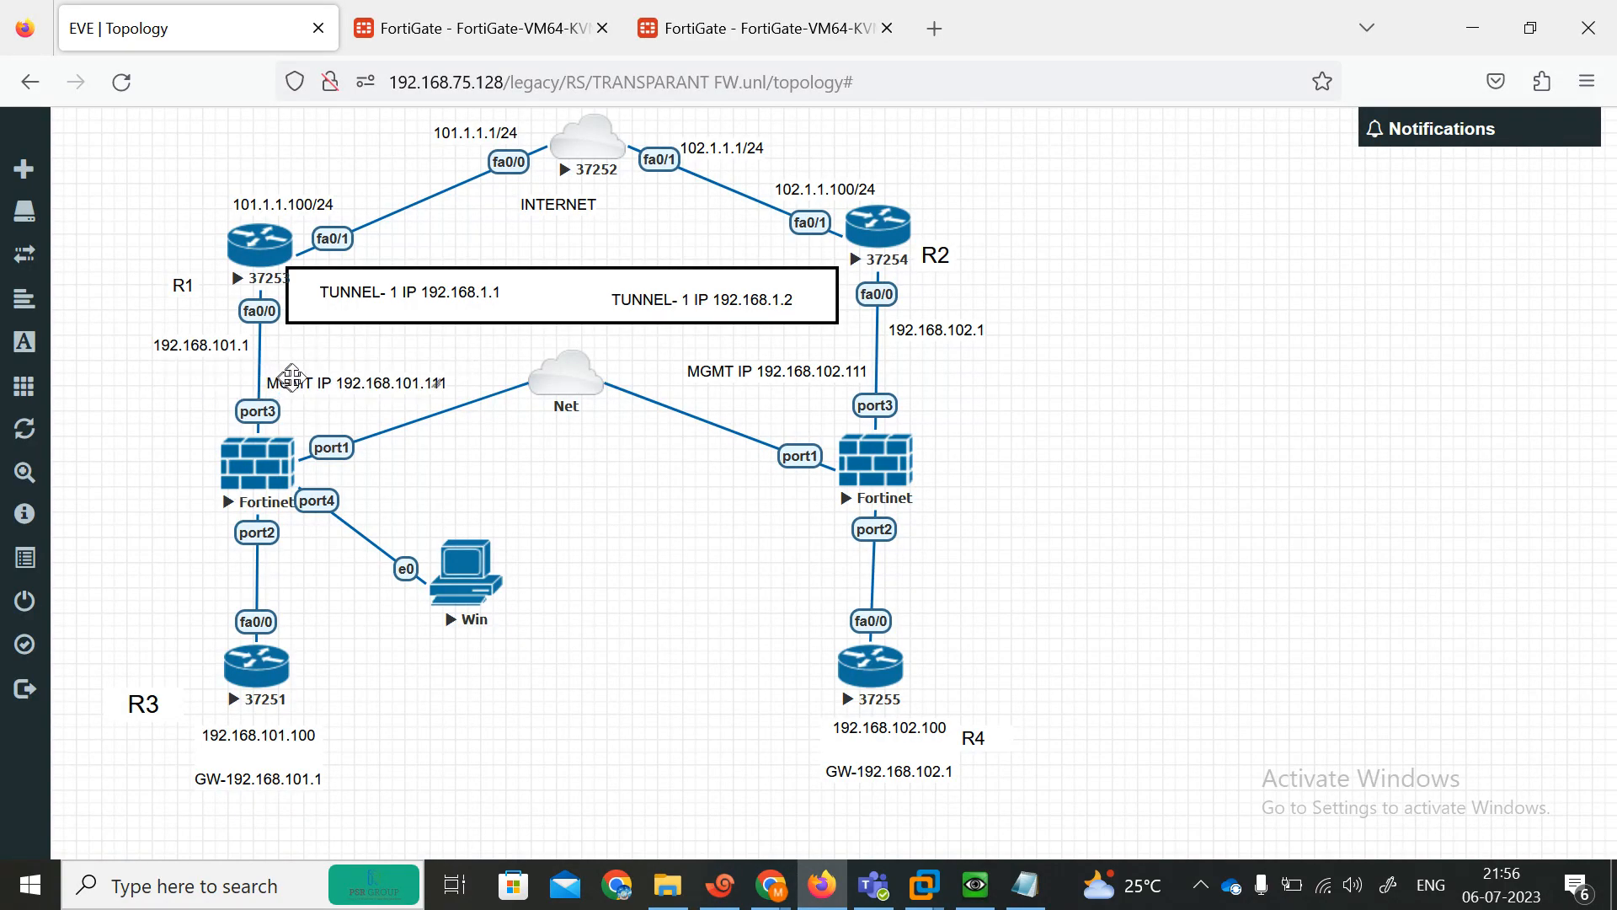
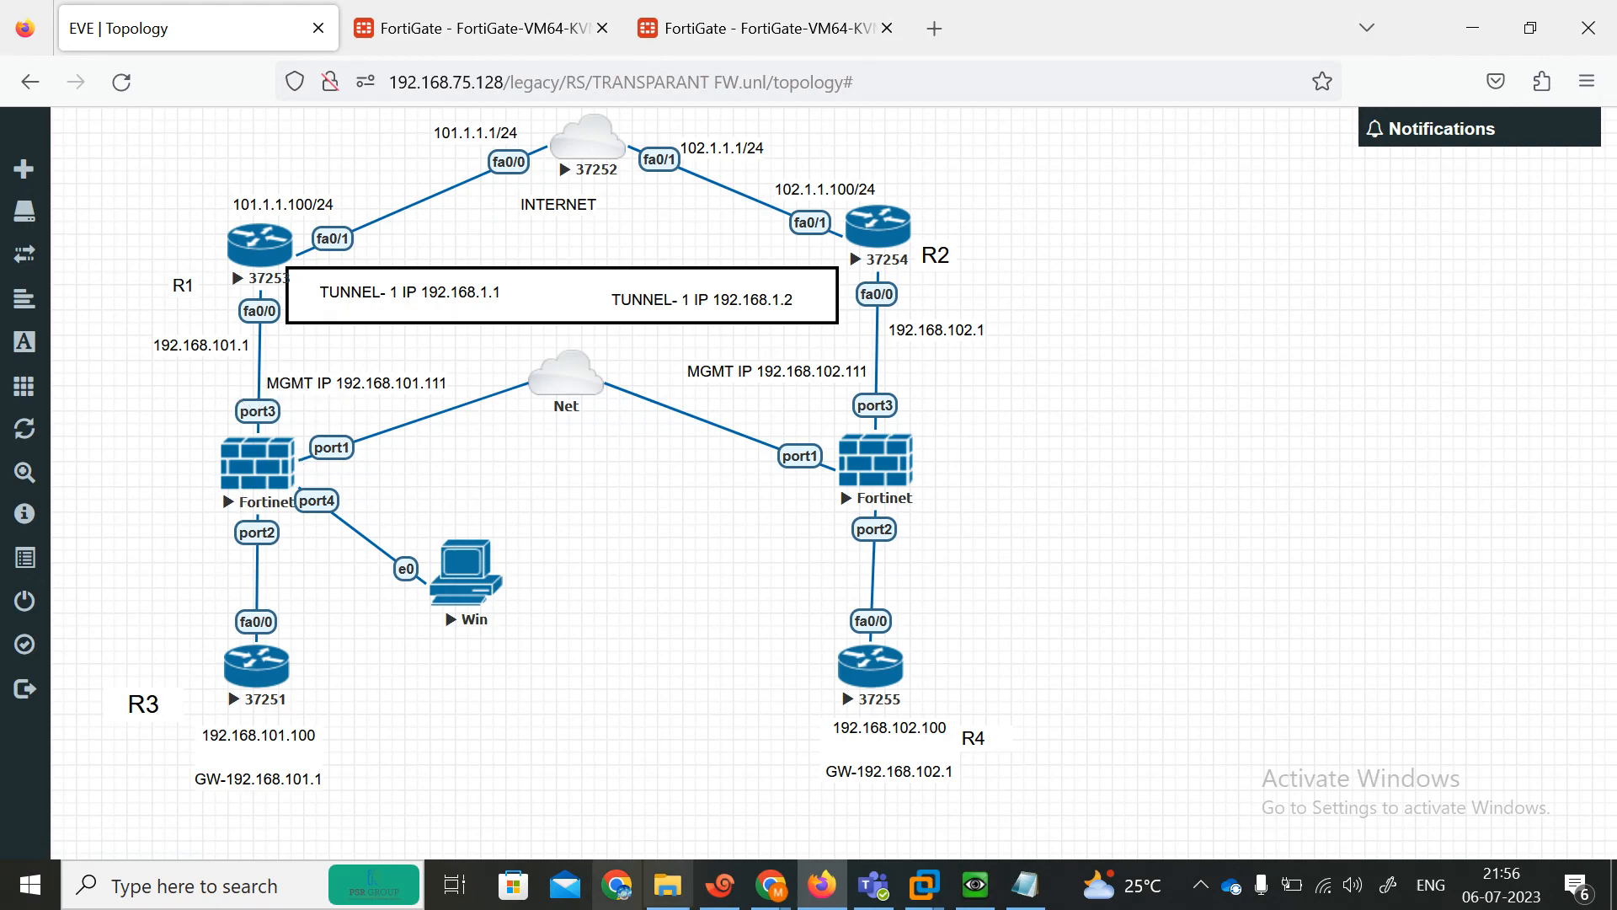
Switch to the FortiGate terminal, set the management IP to 192.168.101.111/24 and try to save the settings.
left_click(712, 903)
key("Return")
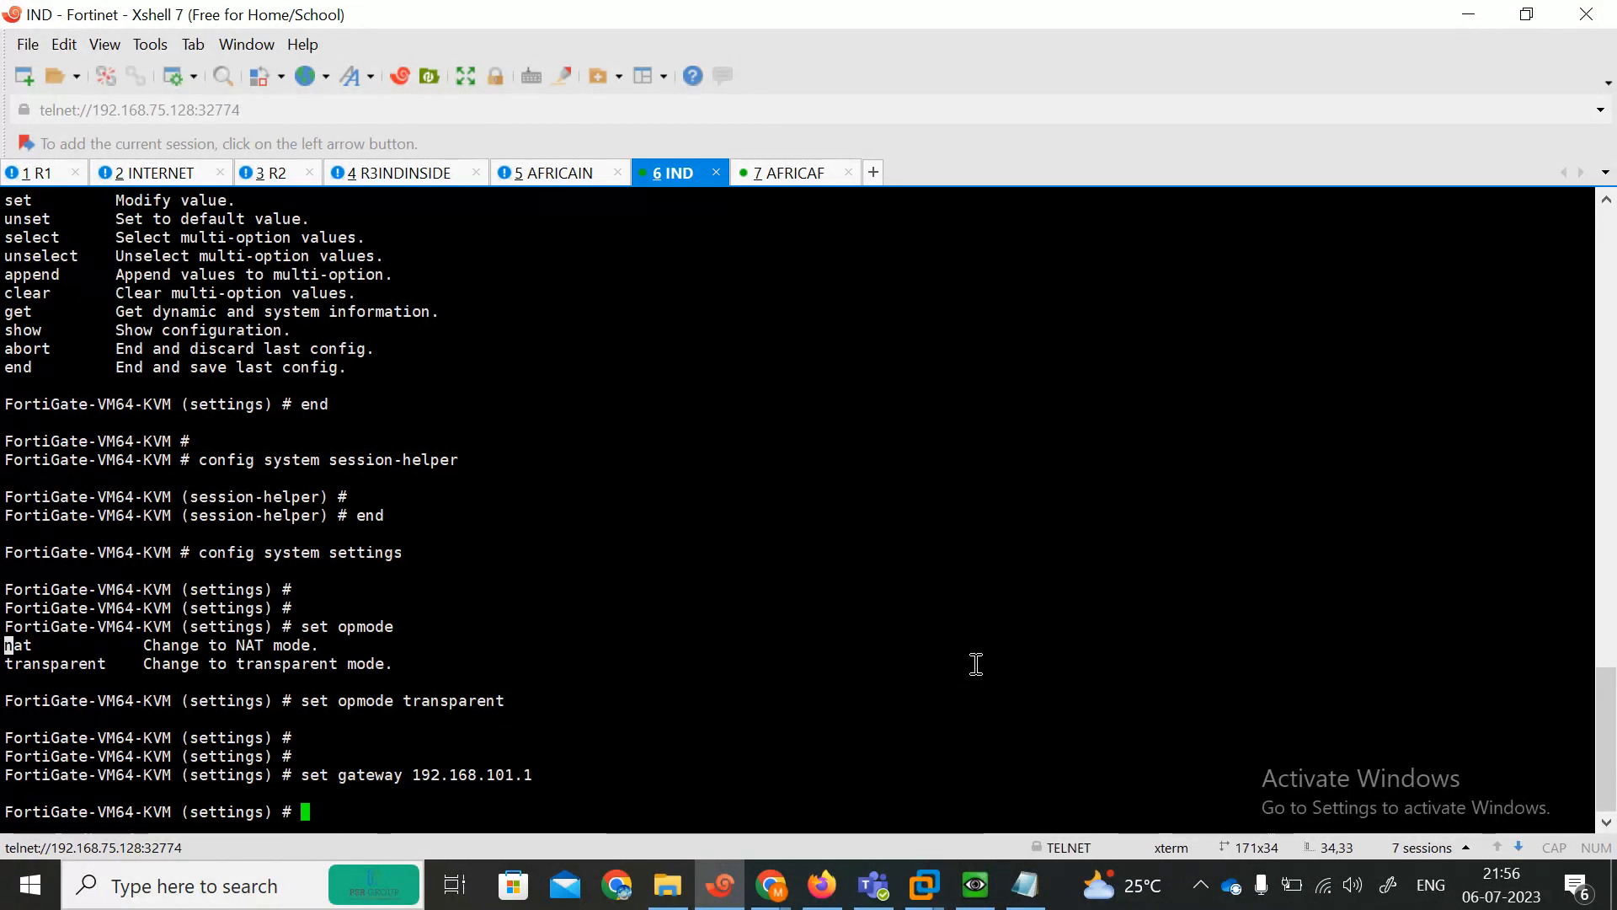
type("set manageip 192.168.101.111")
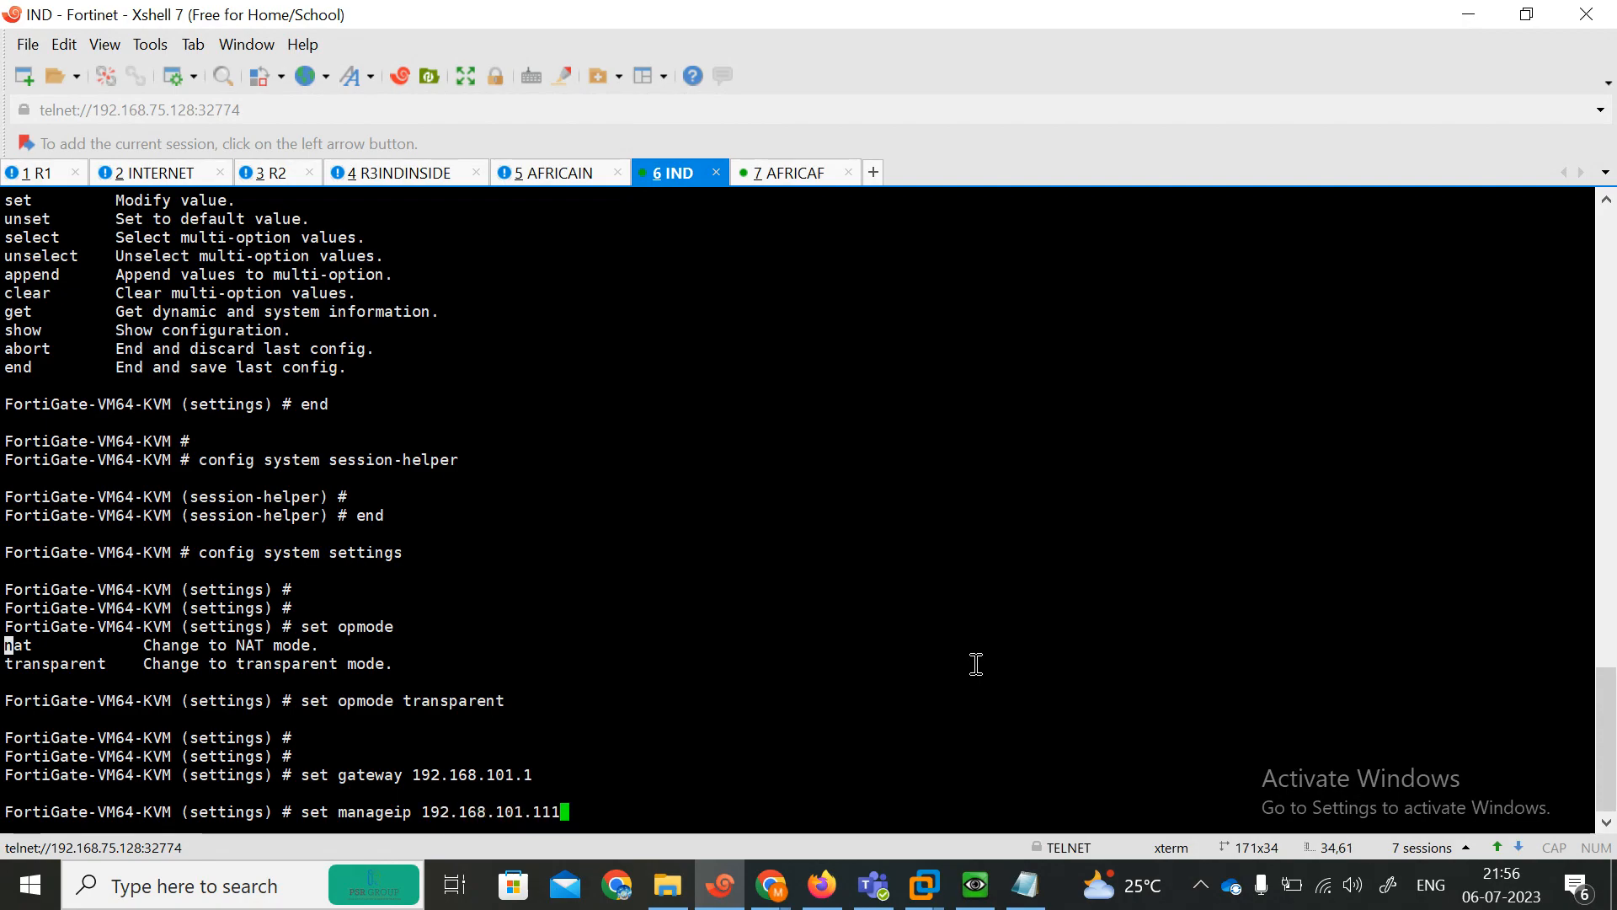
type("/24")
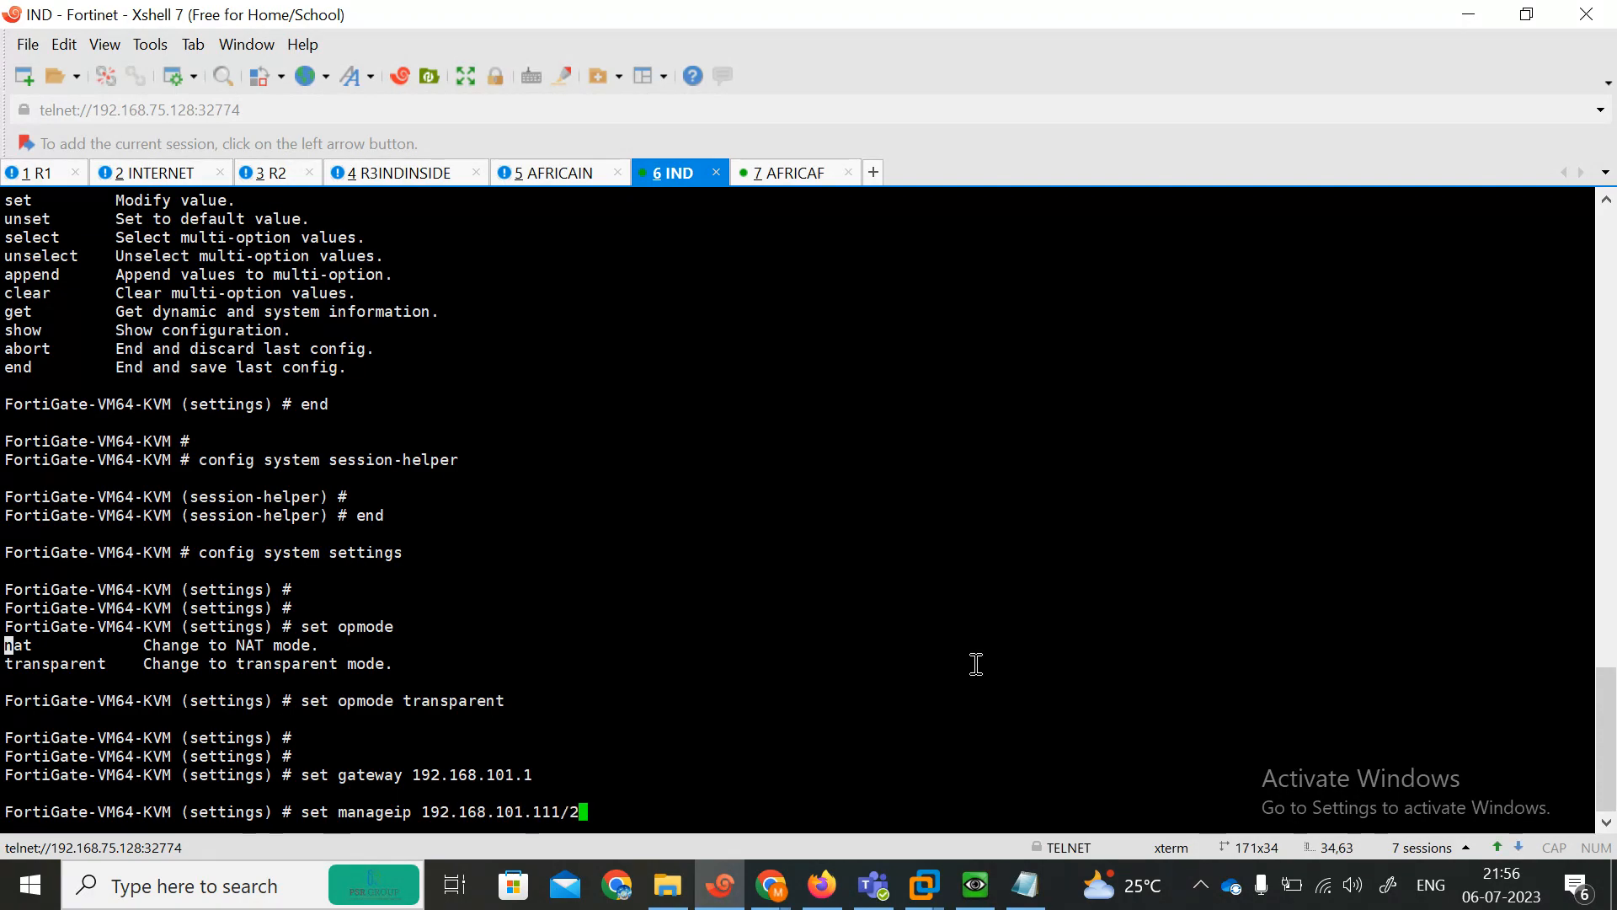
key("Return")
key("Return")
key("Return")
key("Return")
key("Return")
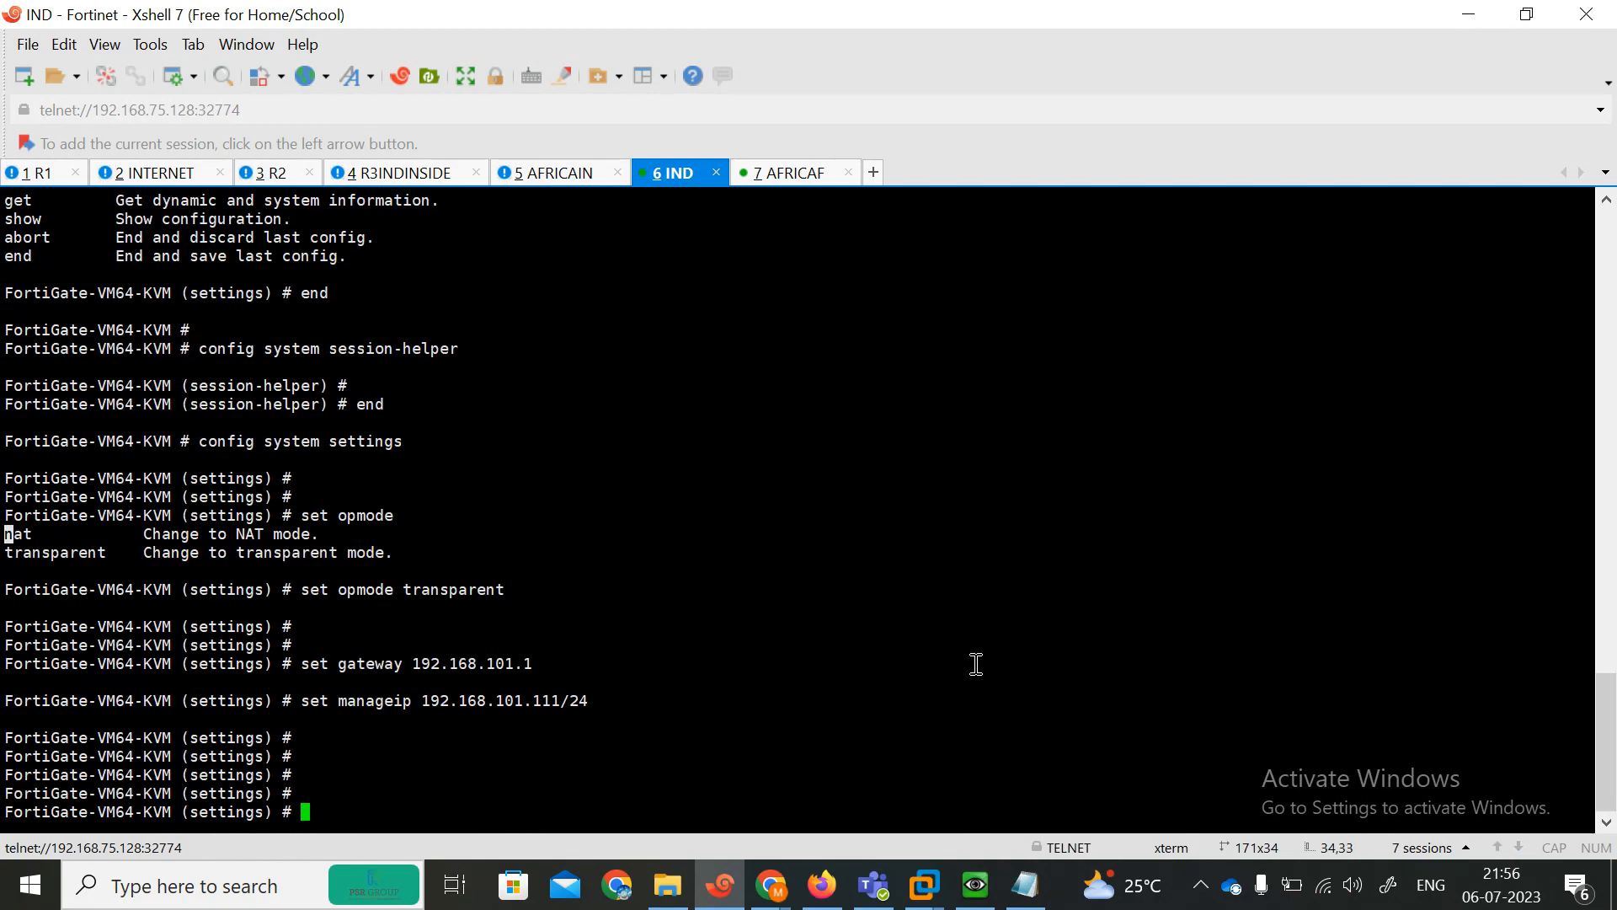
type("end")
key("Return")
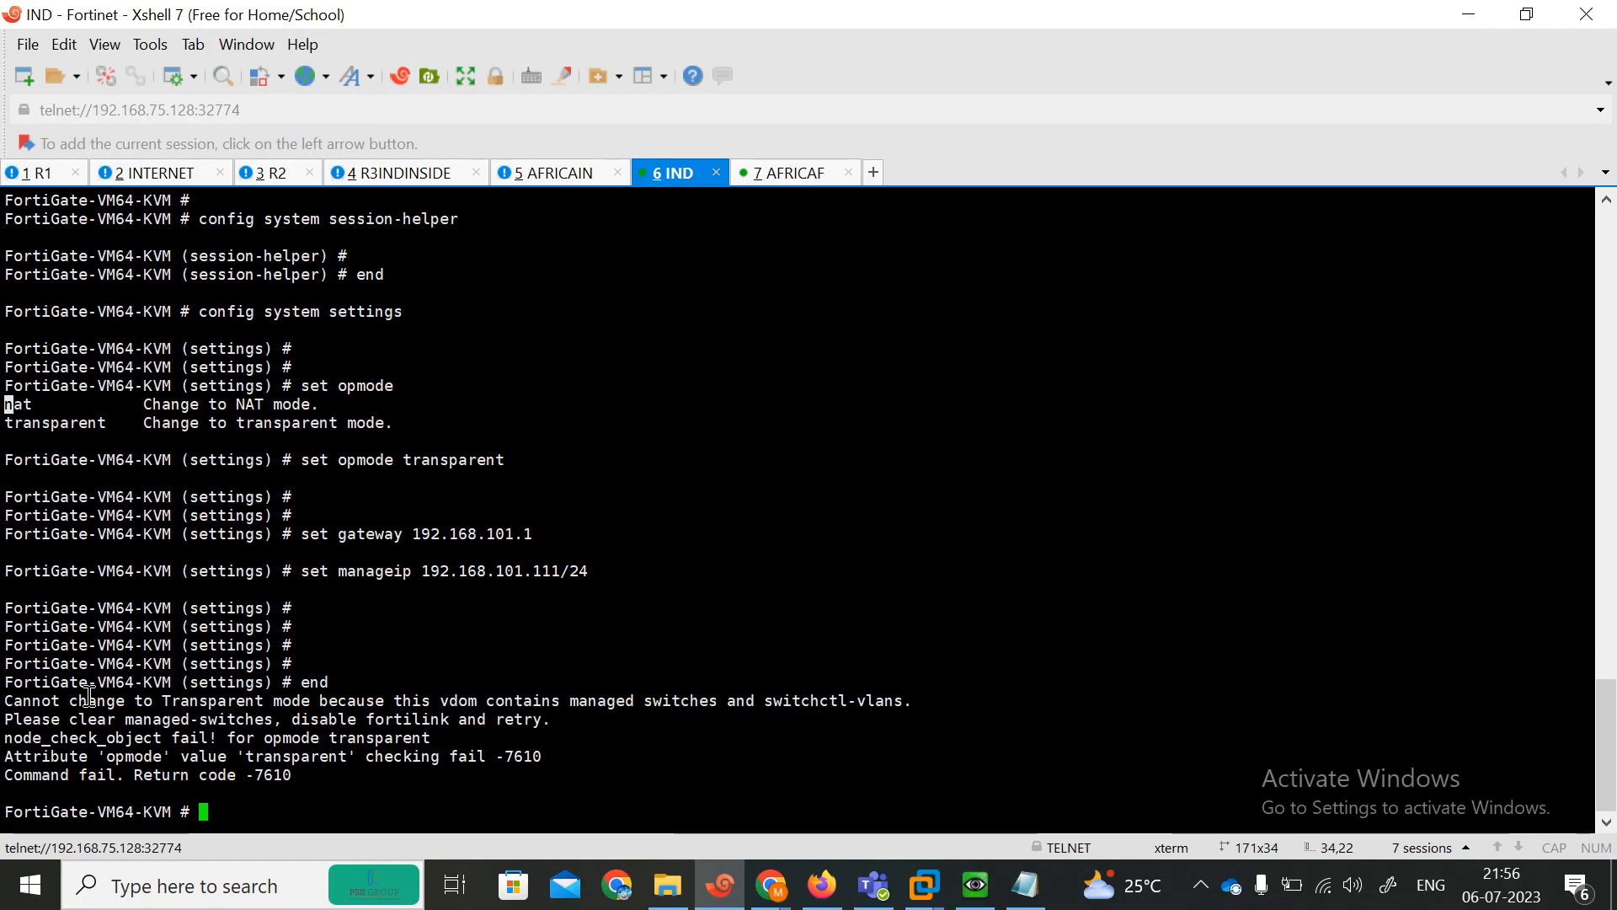
Highlight the error lines about managed switches and FortiLink to examine why the mode change was refused.
left_click_drag(8, 697, 387, 707)
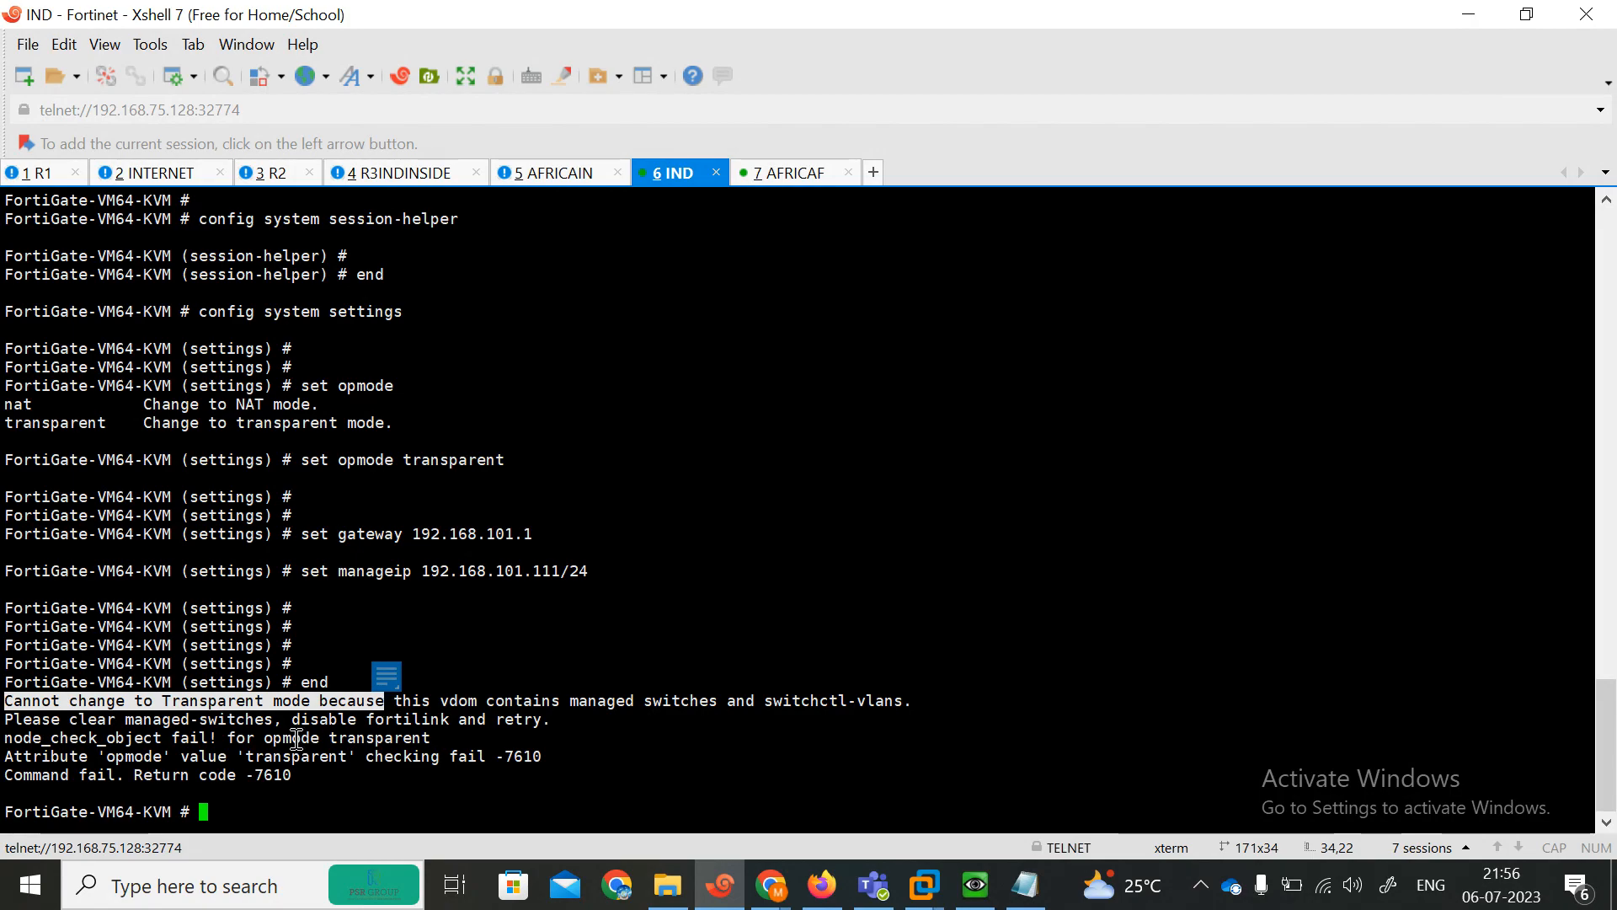
left_click_drag(245, 739, 421, 739)
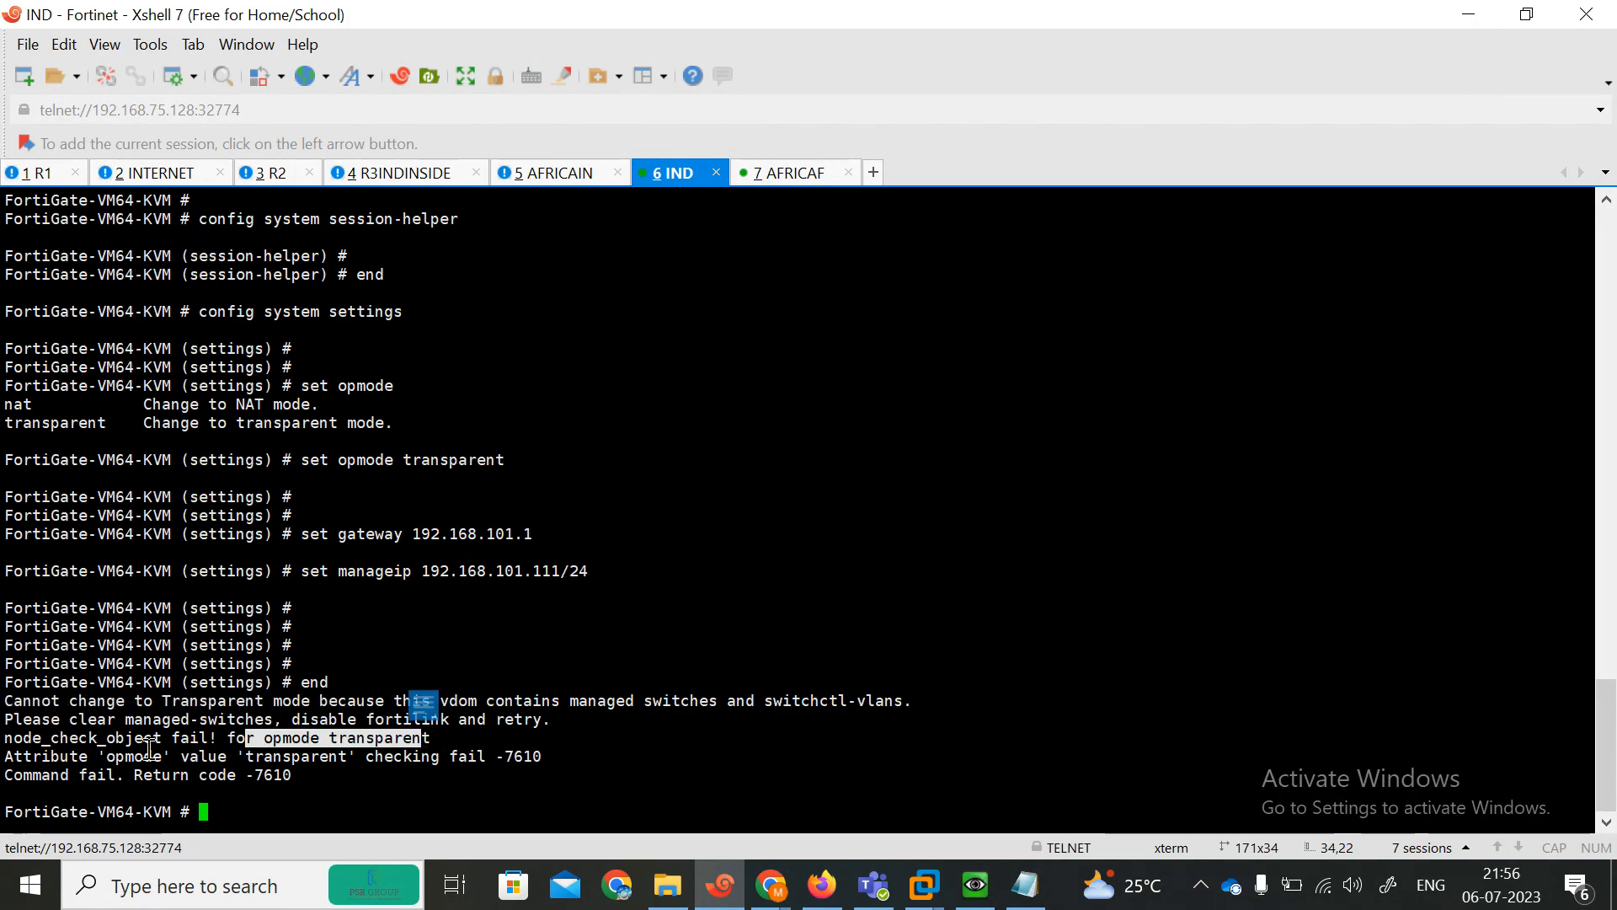
left_click_drag(14, 757, 539, 763)
left_click_drag(42, 774, 295, 775)
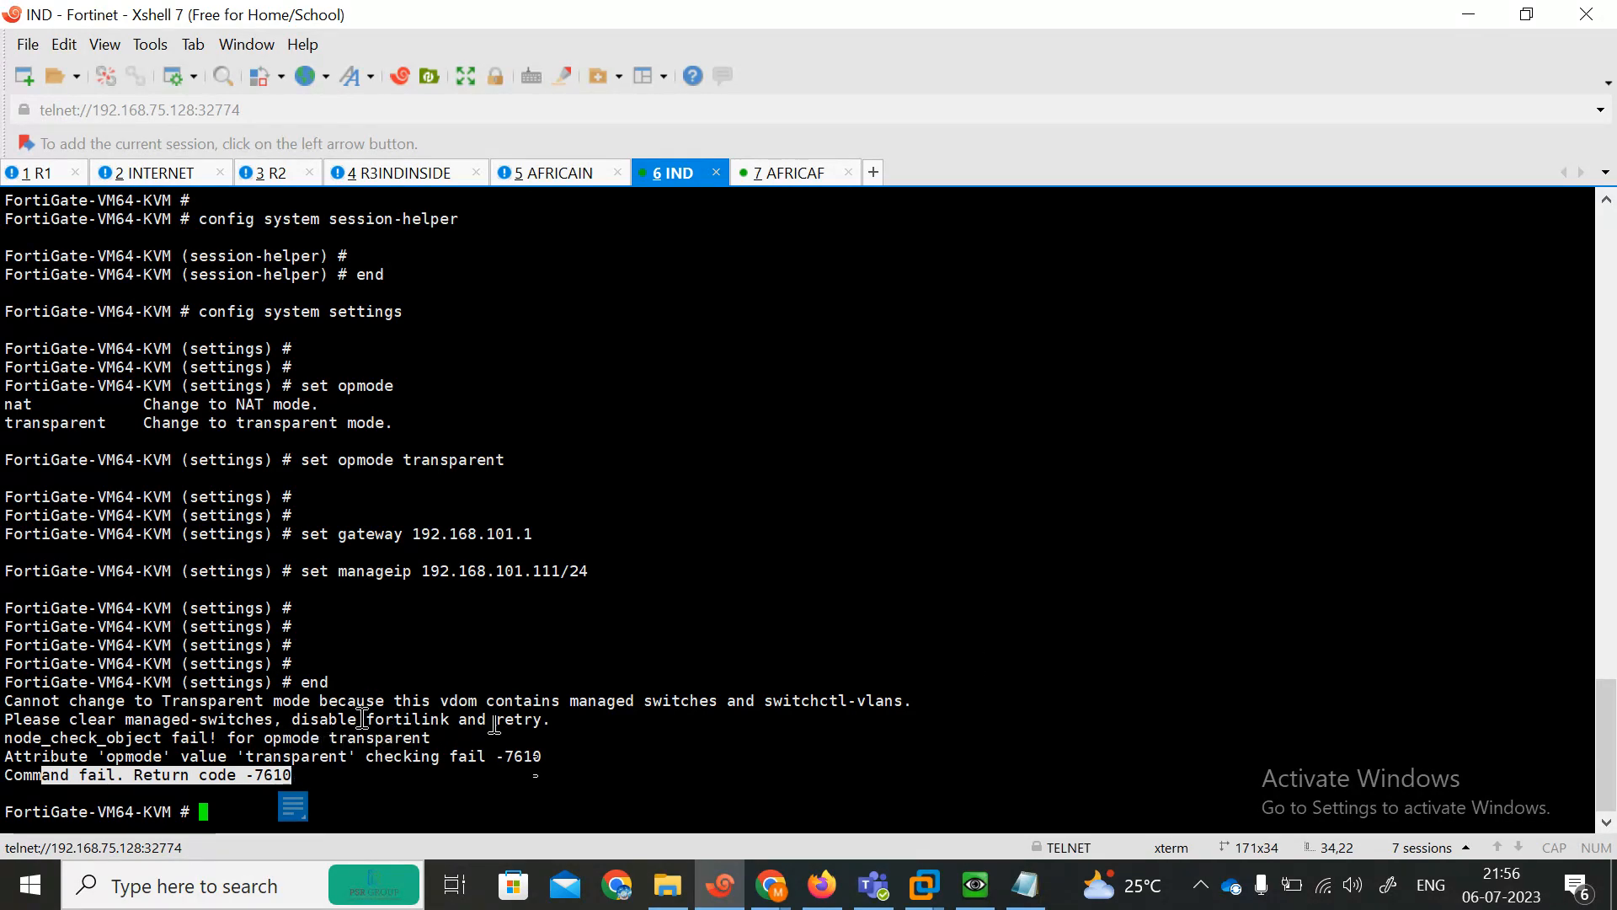
left_click_drag(362, 718, 450, 720)
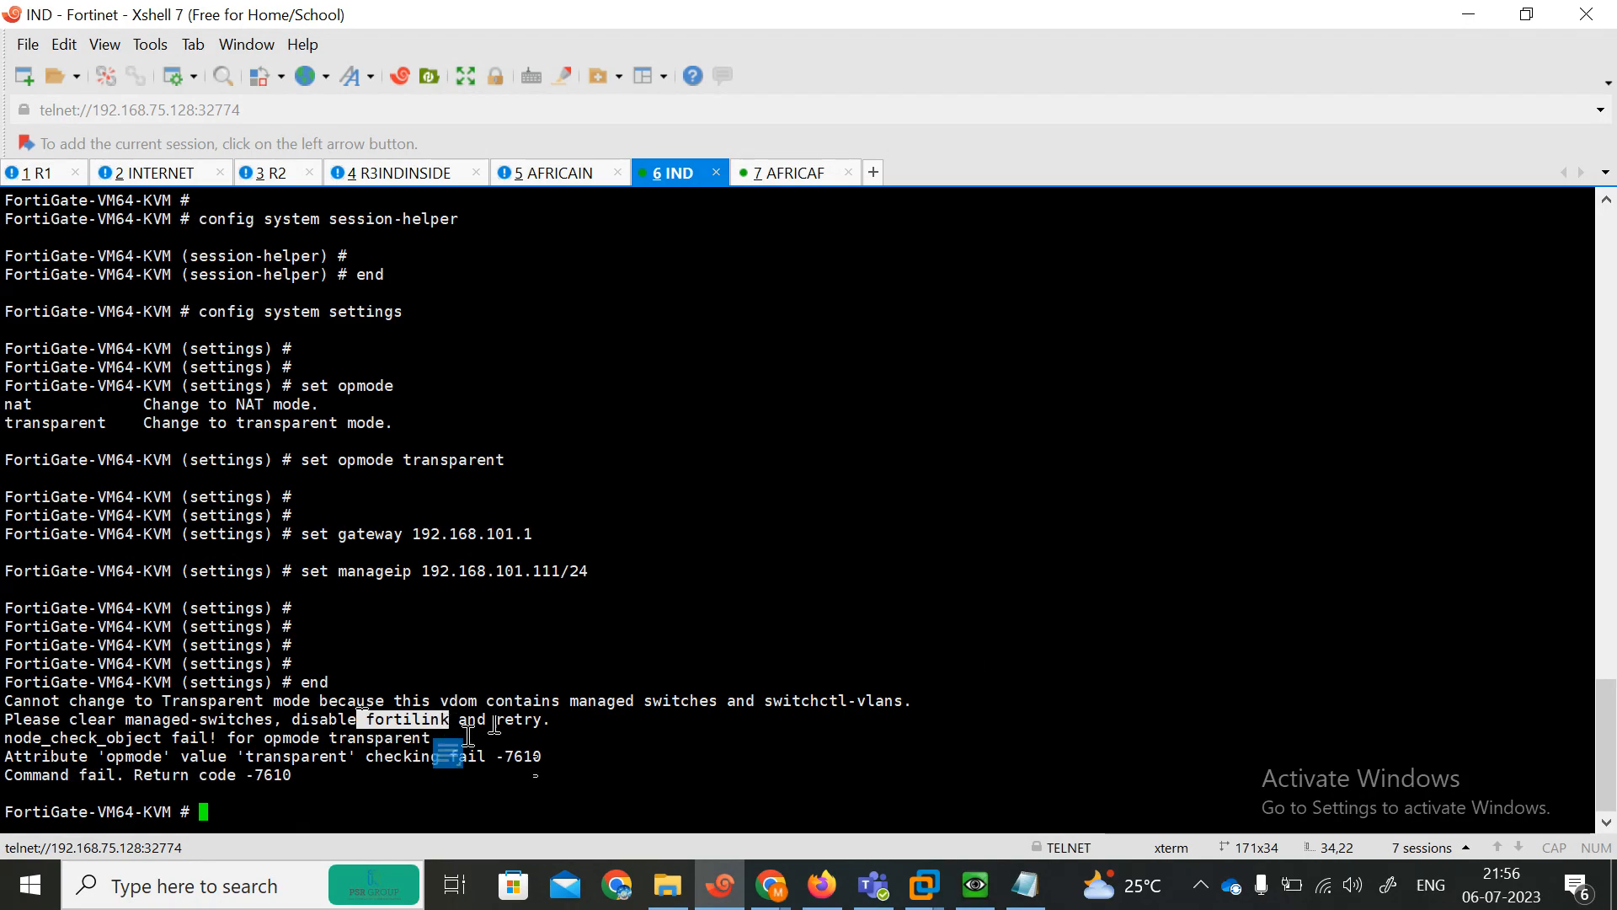
key("Return")
key("Return")
key("Return")
key("Return")
key("Return")
key("Return")
key("Return")
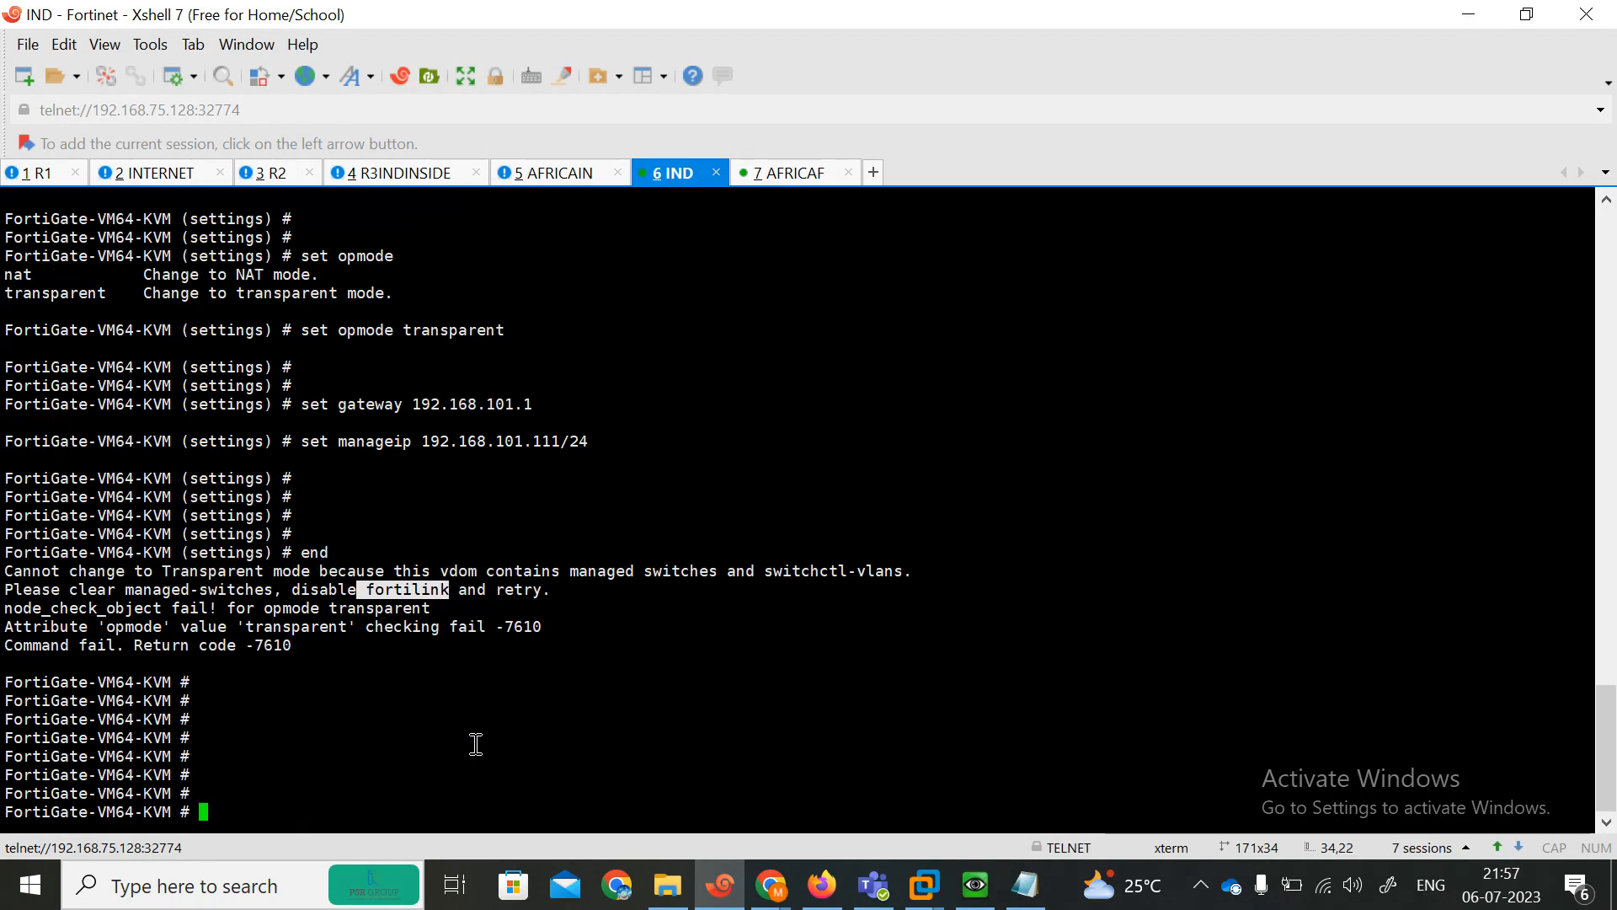
key("Return")
key("Return")
Open the system interface configuration and edit the fortilink interface.
type("hco")
key("BackSpace")
key("BackSpace")
key("BackSpace")
type("co")
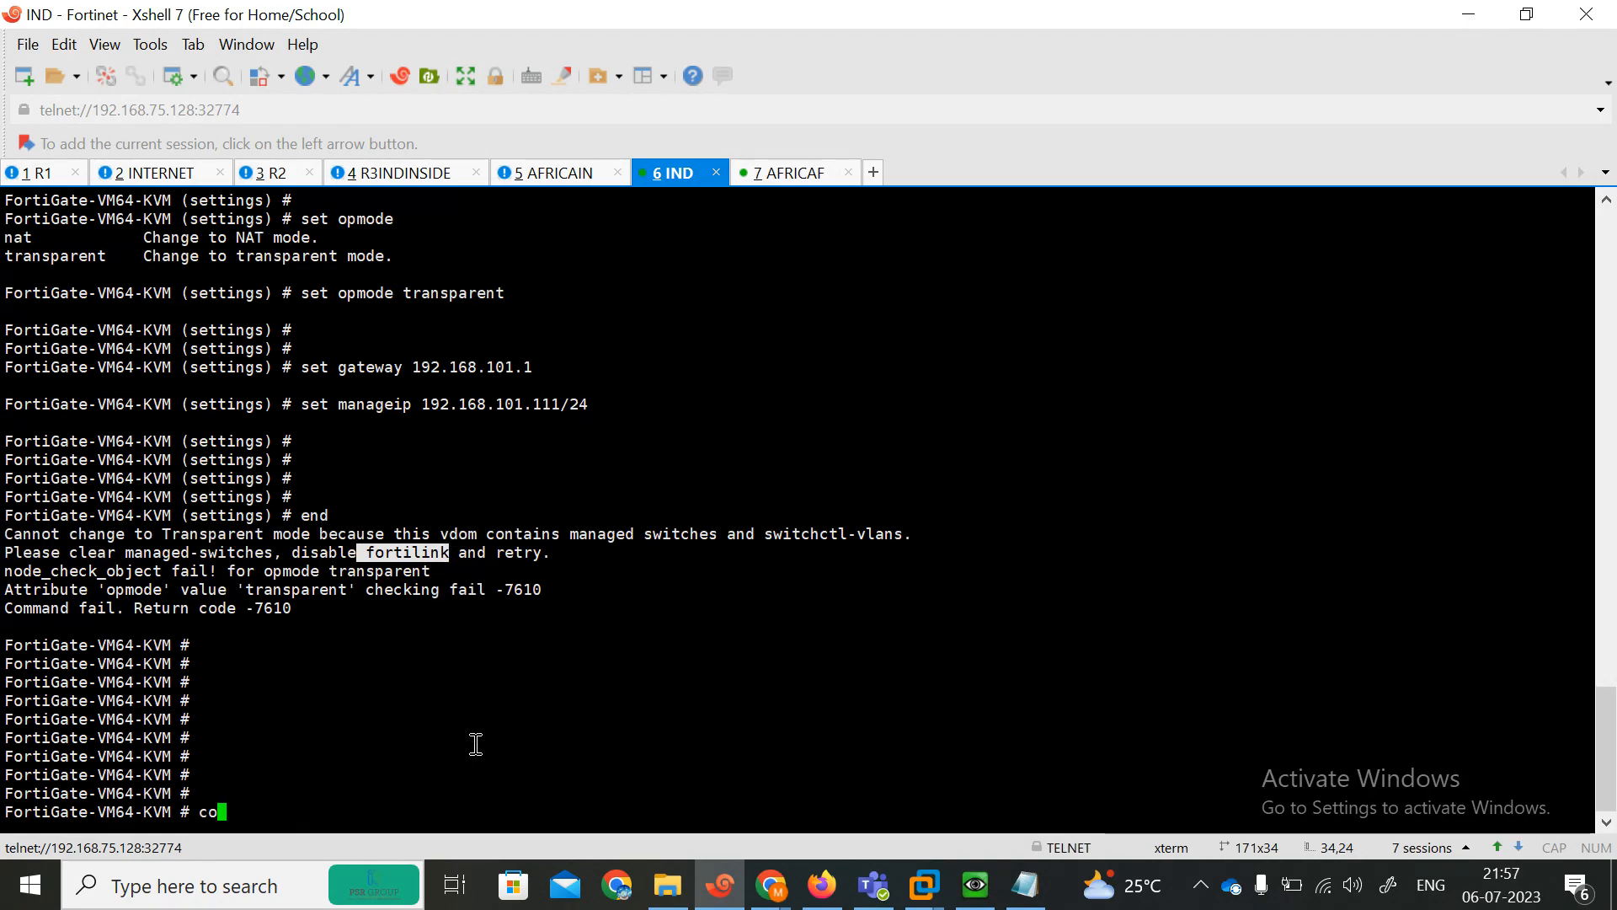
type("nfig")
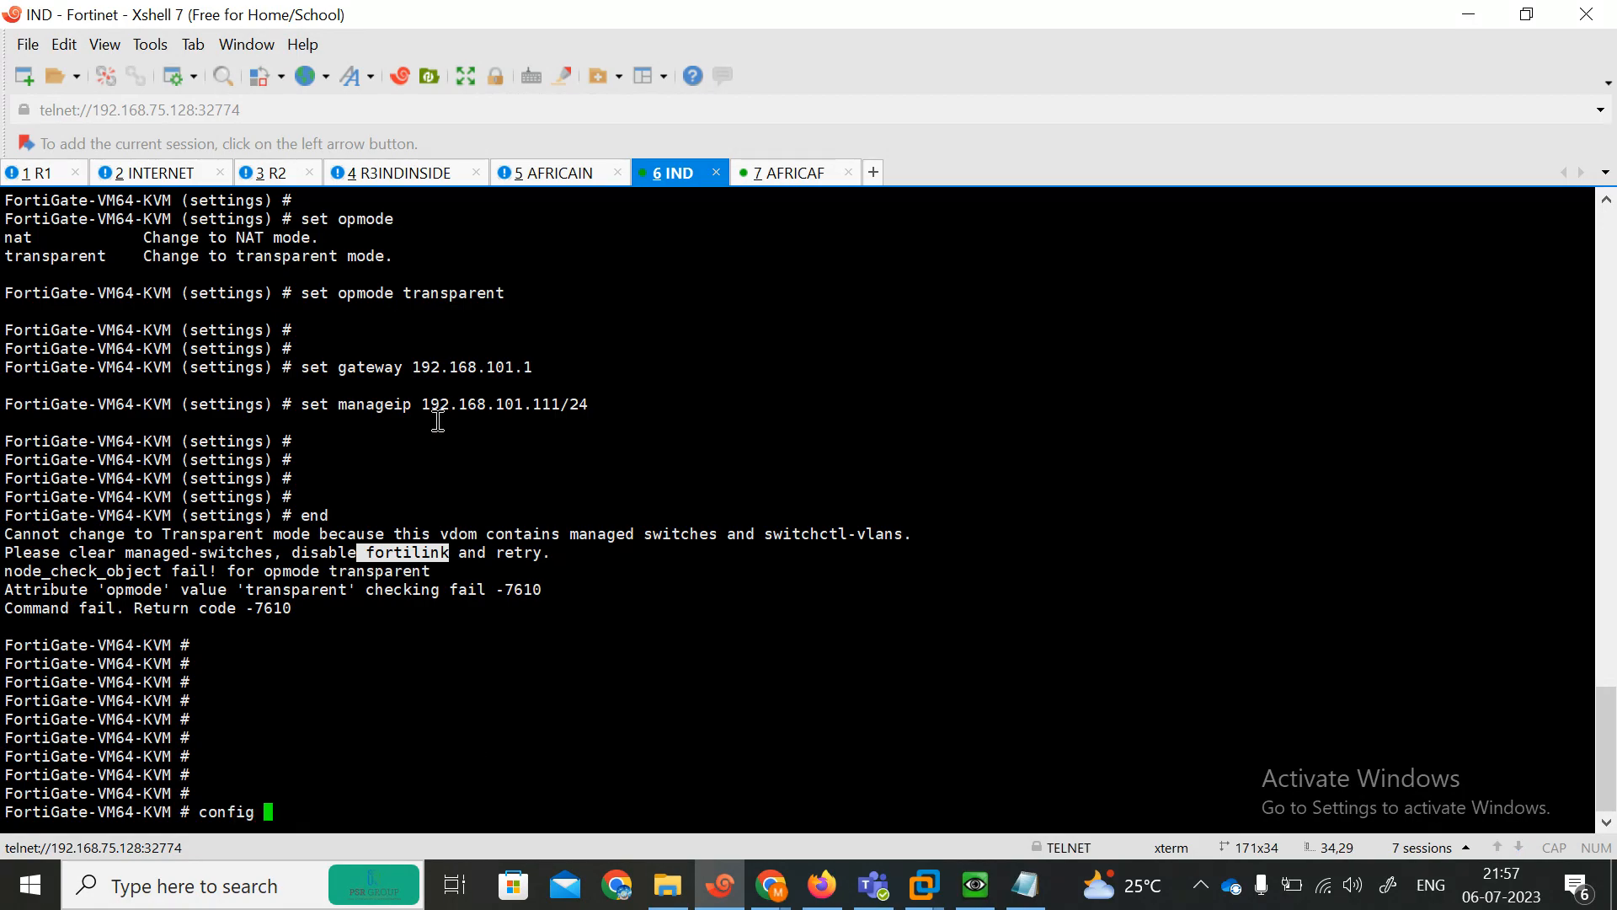
left_click(821, 884)
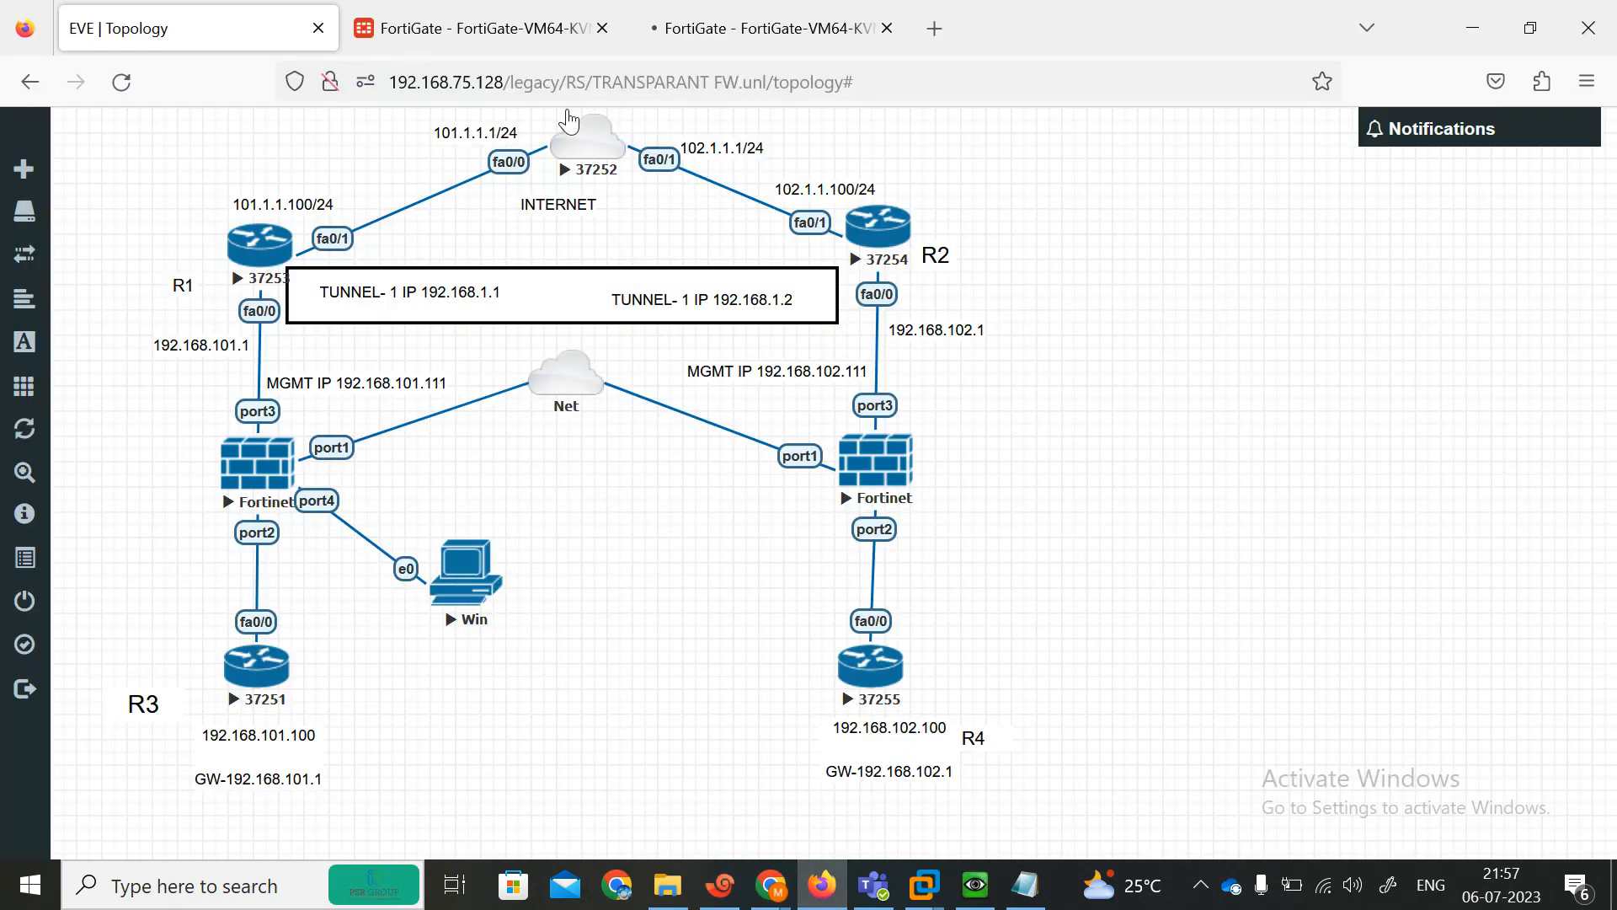
left_click(486, 34)
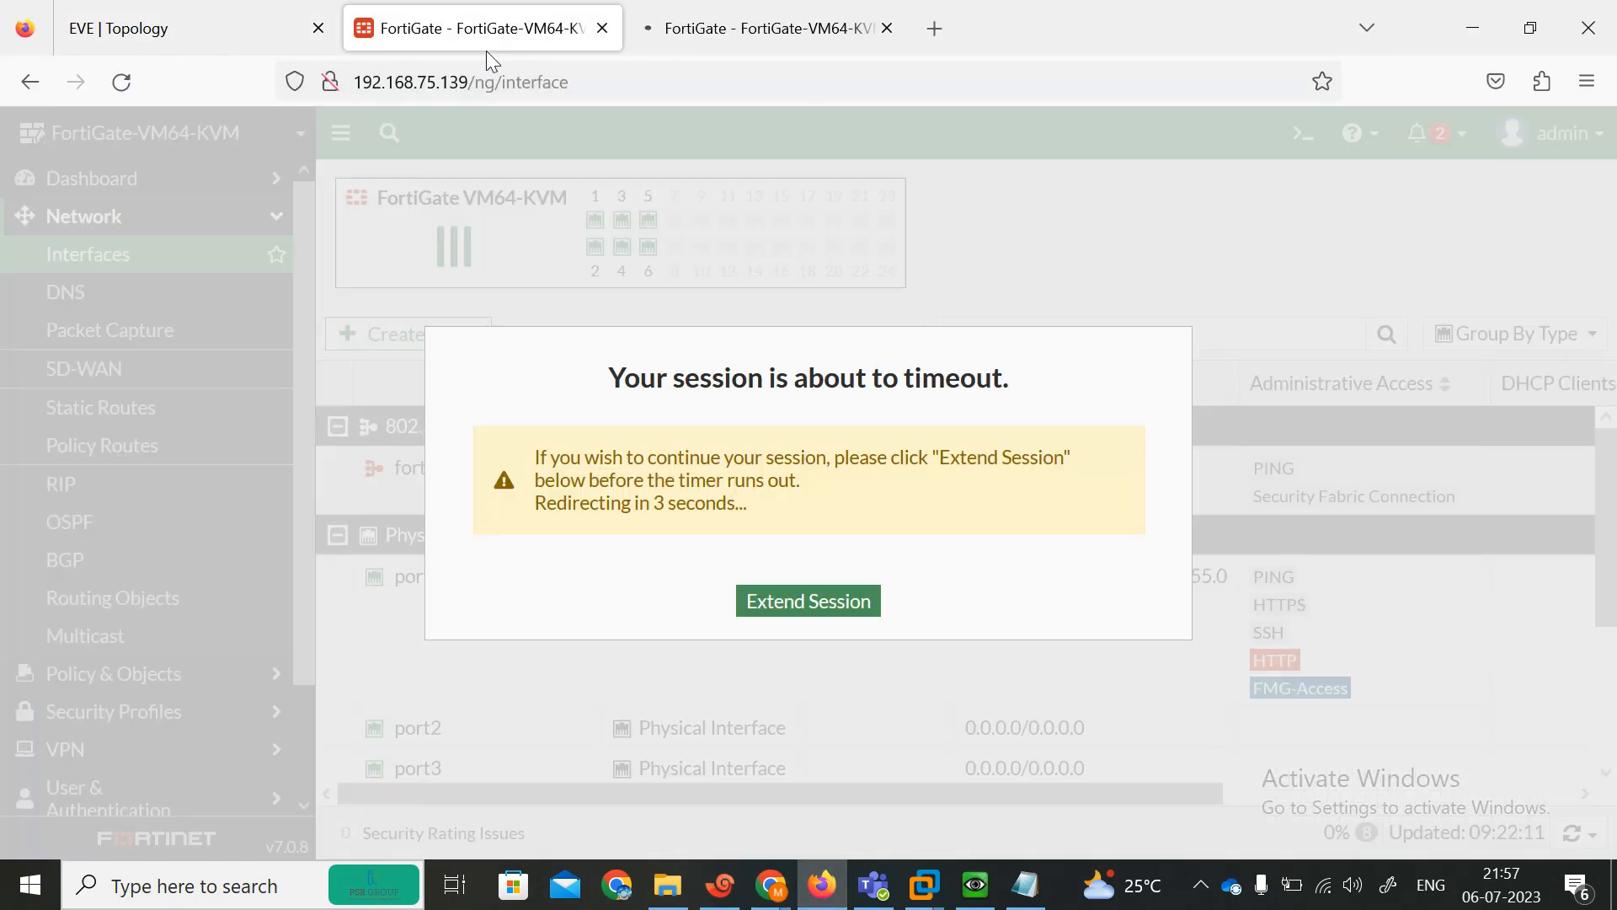
left_click(192, 21)
left_click(721, 884)
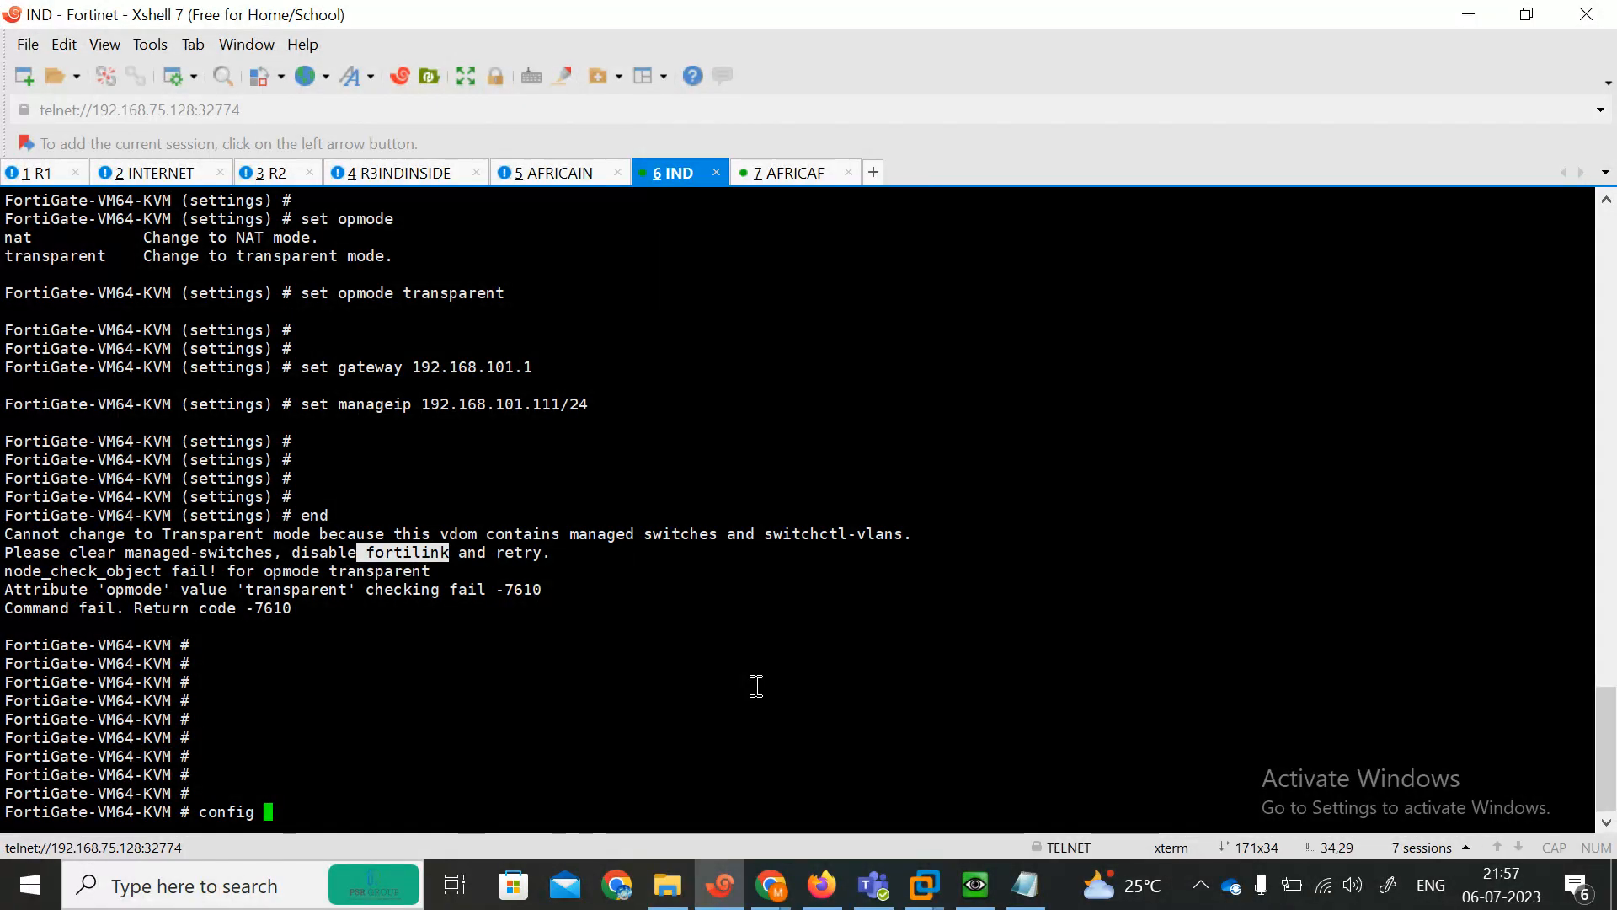
type("system interface")
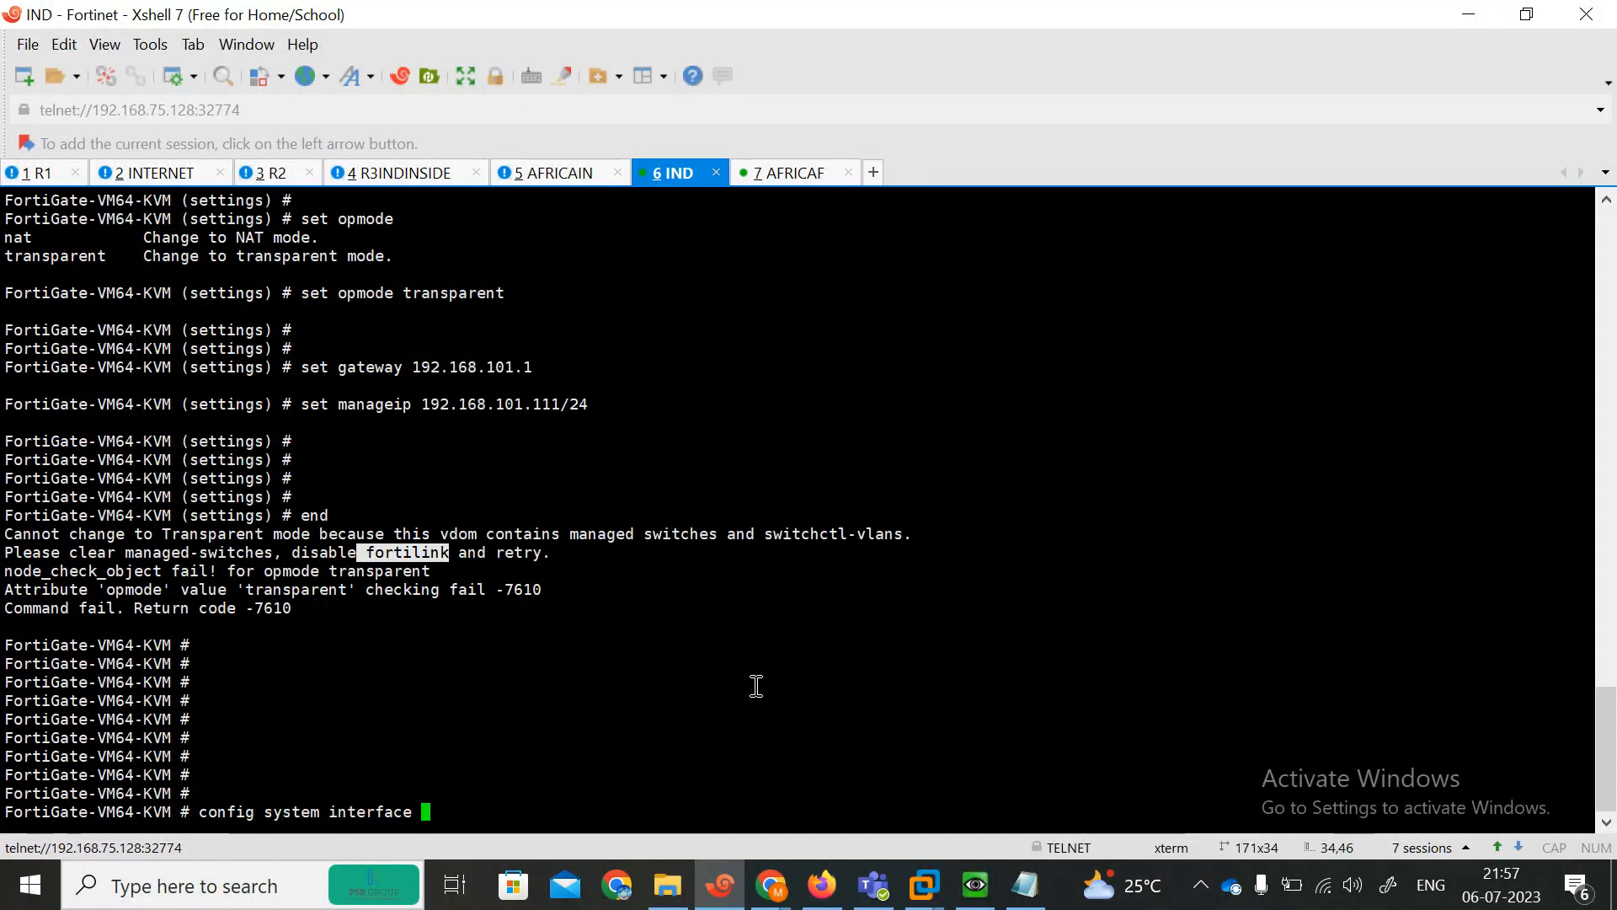
key("Return")
type("edit fortilink")
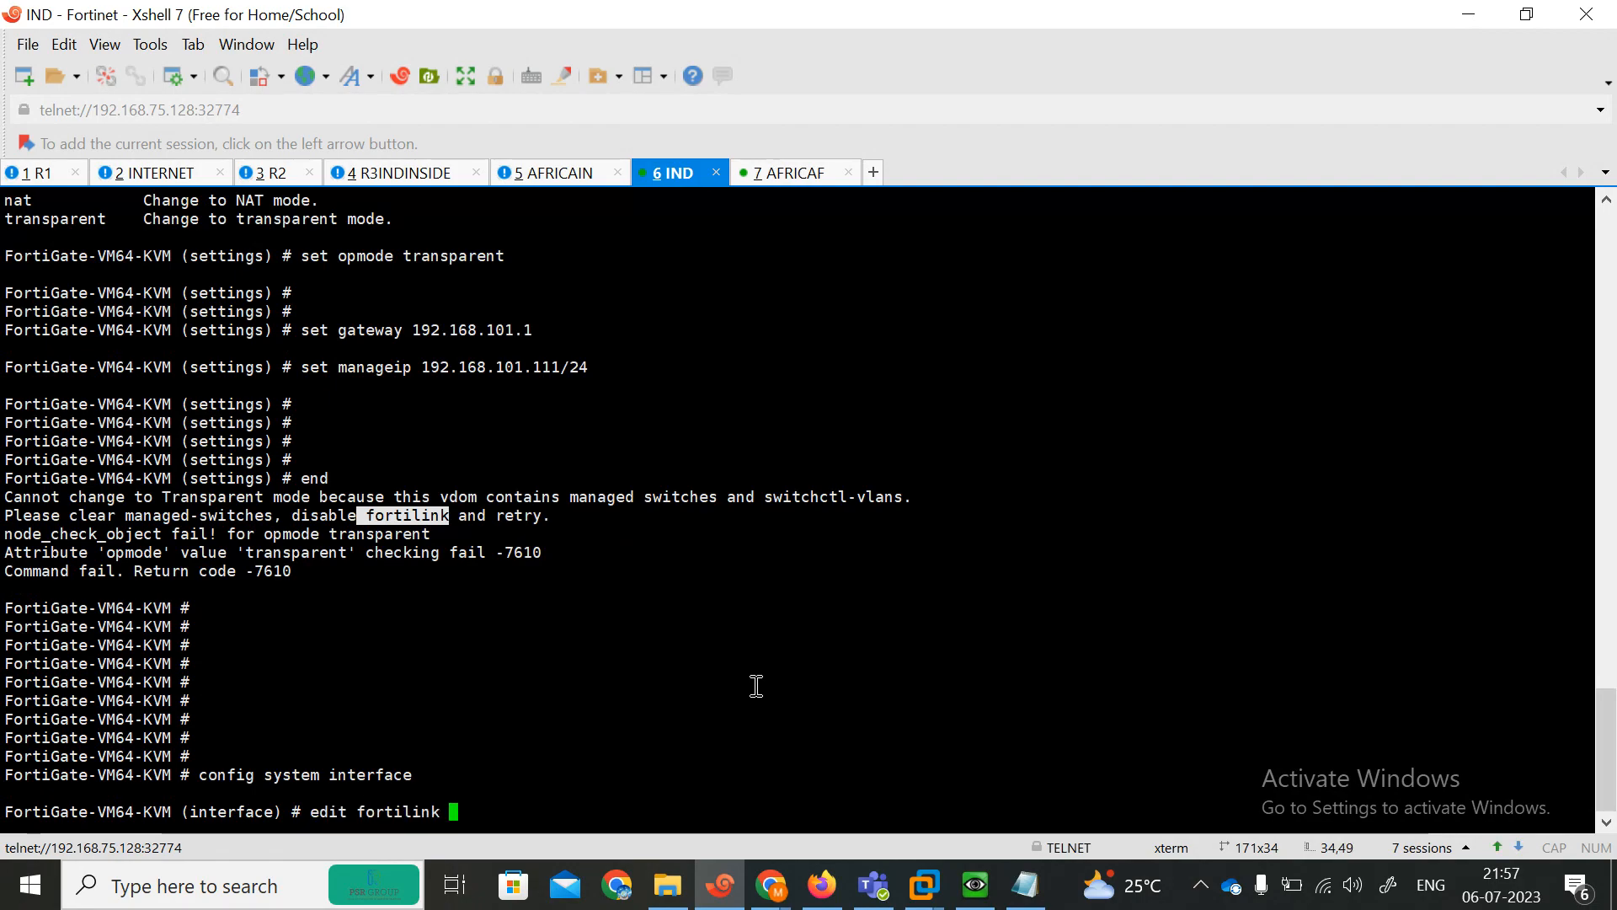
key("Return")
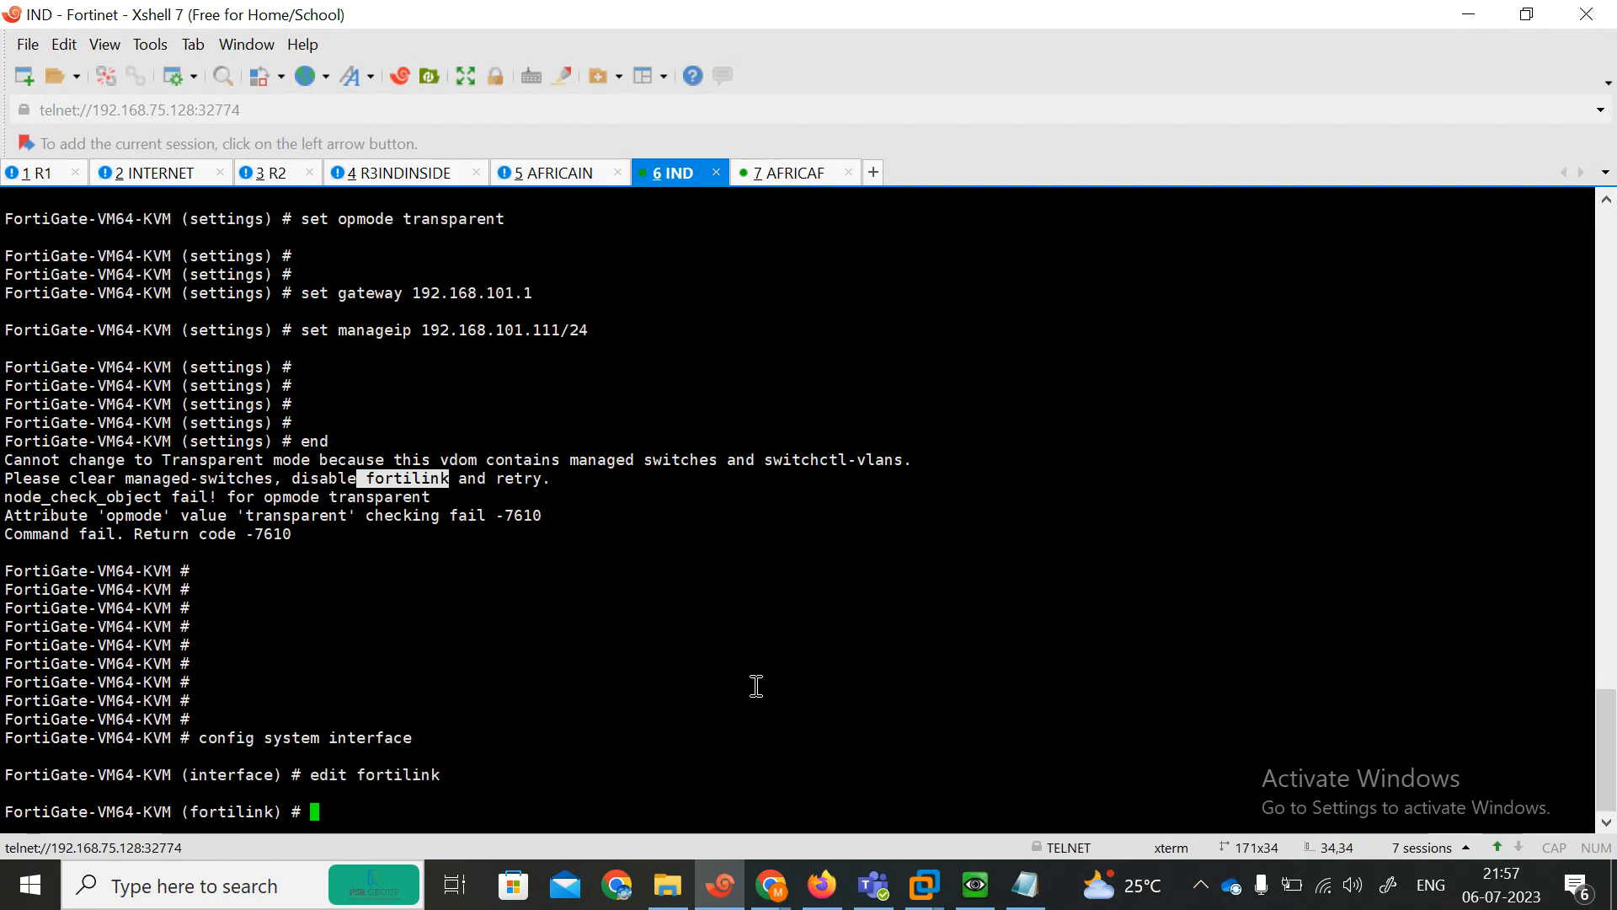
Set fortilink to disable on the fortilink interface and save the interface configuration.
type("set fortilink")
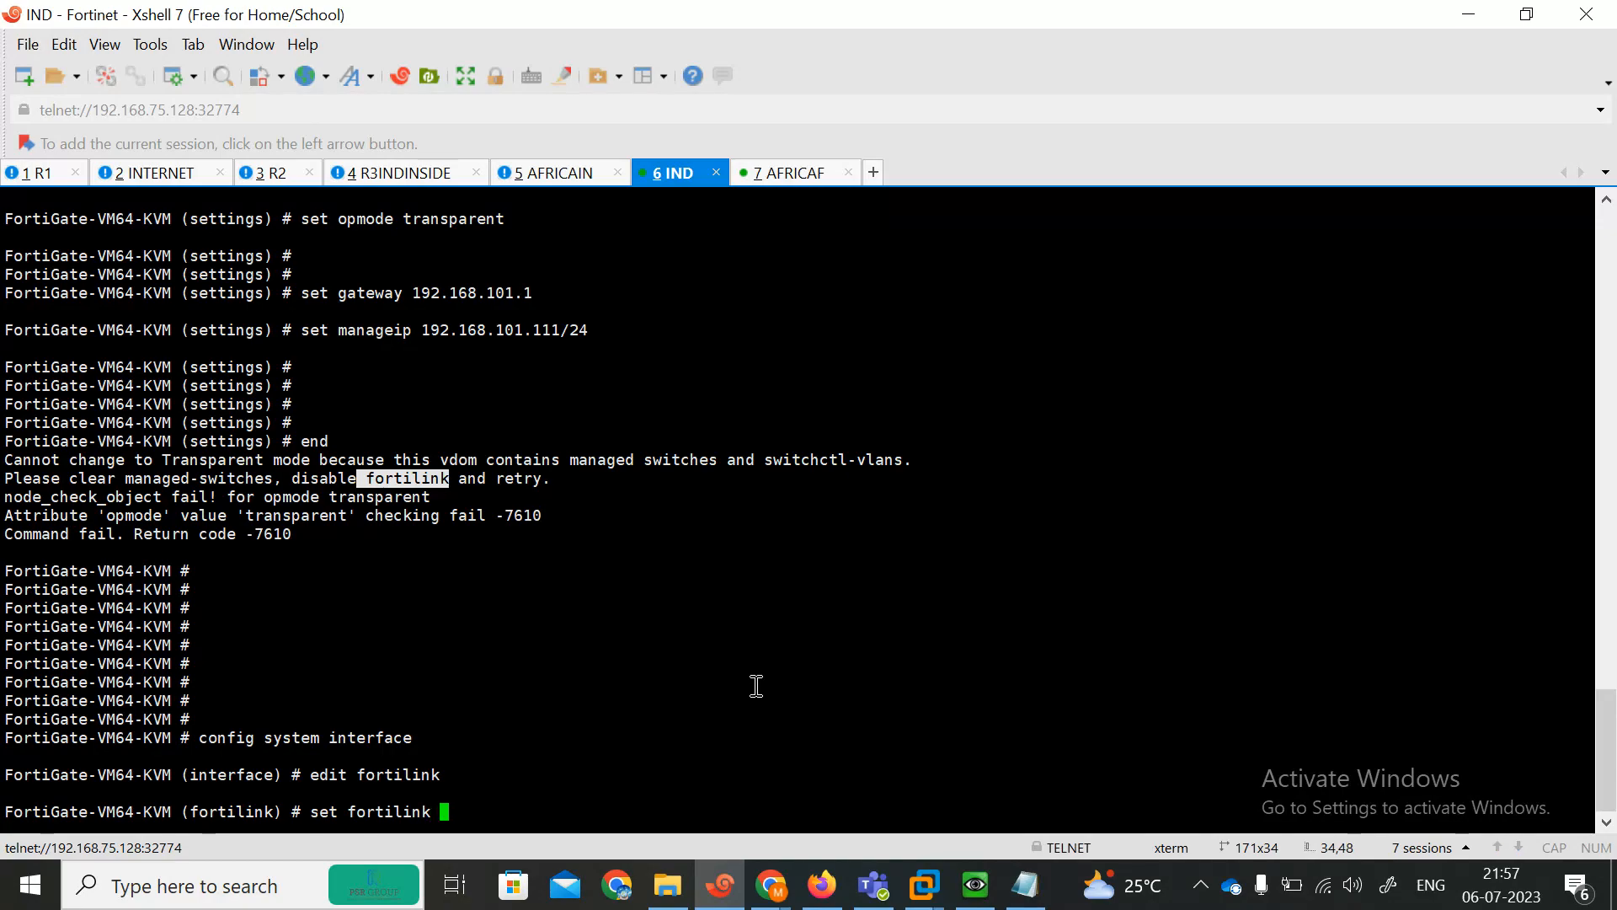
type(" disable")
key("Return")
key("Return")
key("Return")
key("Return")
type("end")
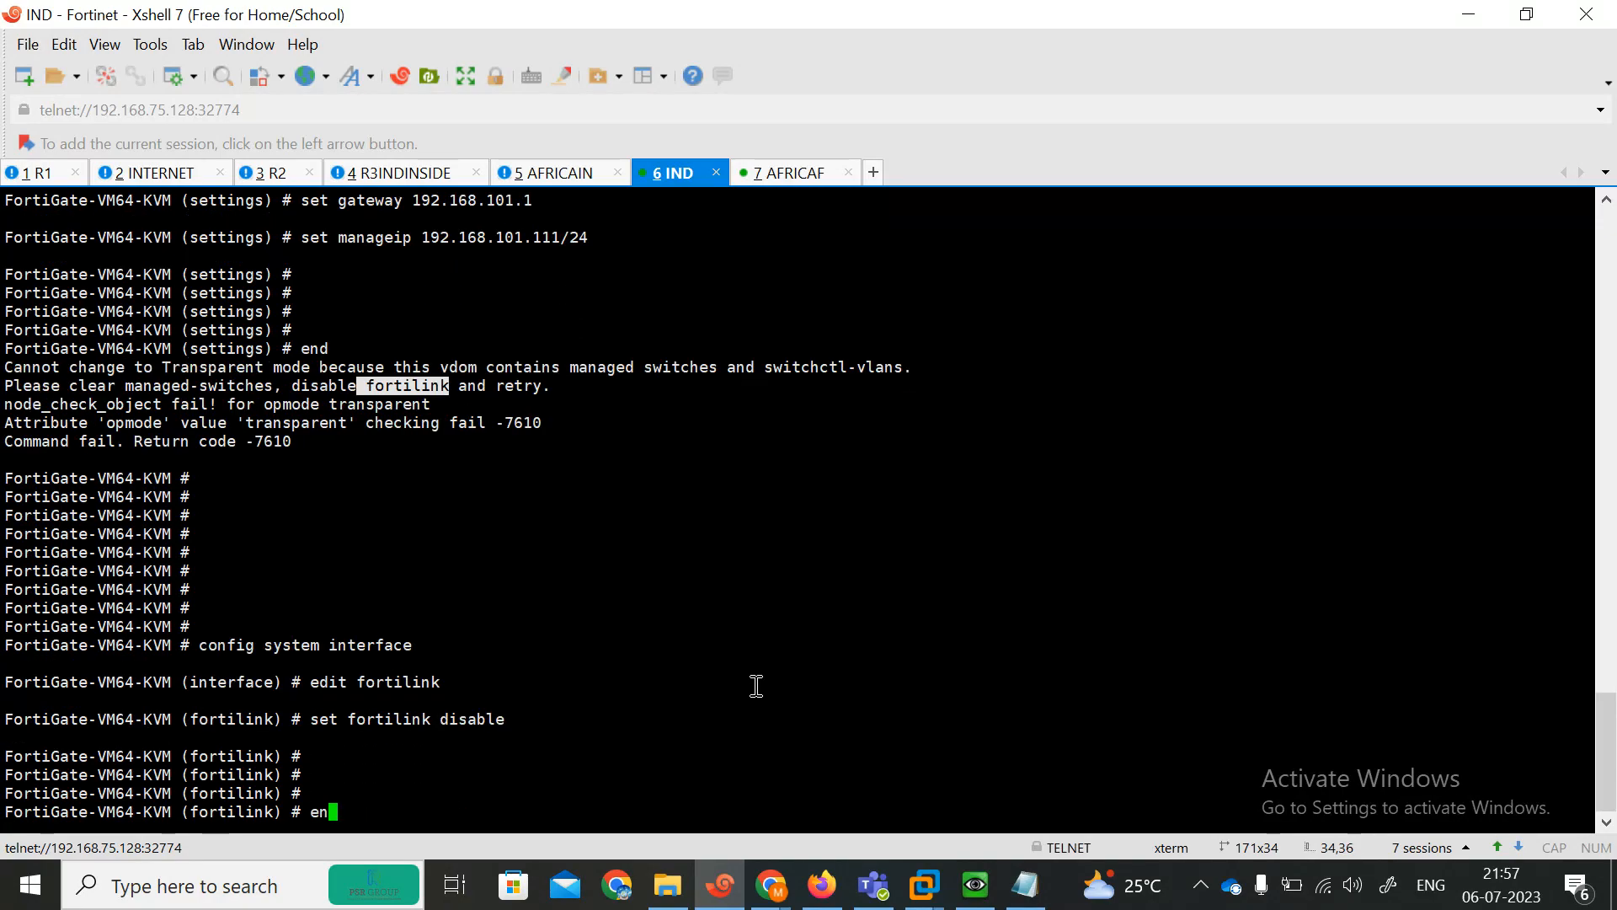
key("Return")
key("Return")
Re-enter system settings and set the operation mode to transparent.
type("config s")
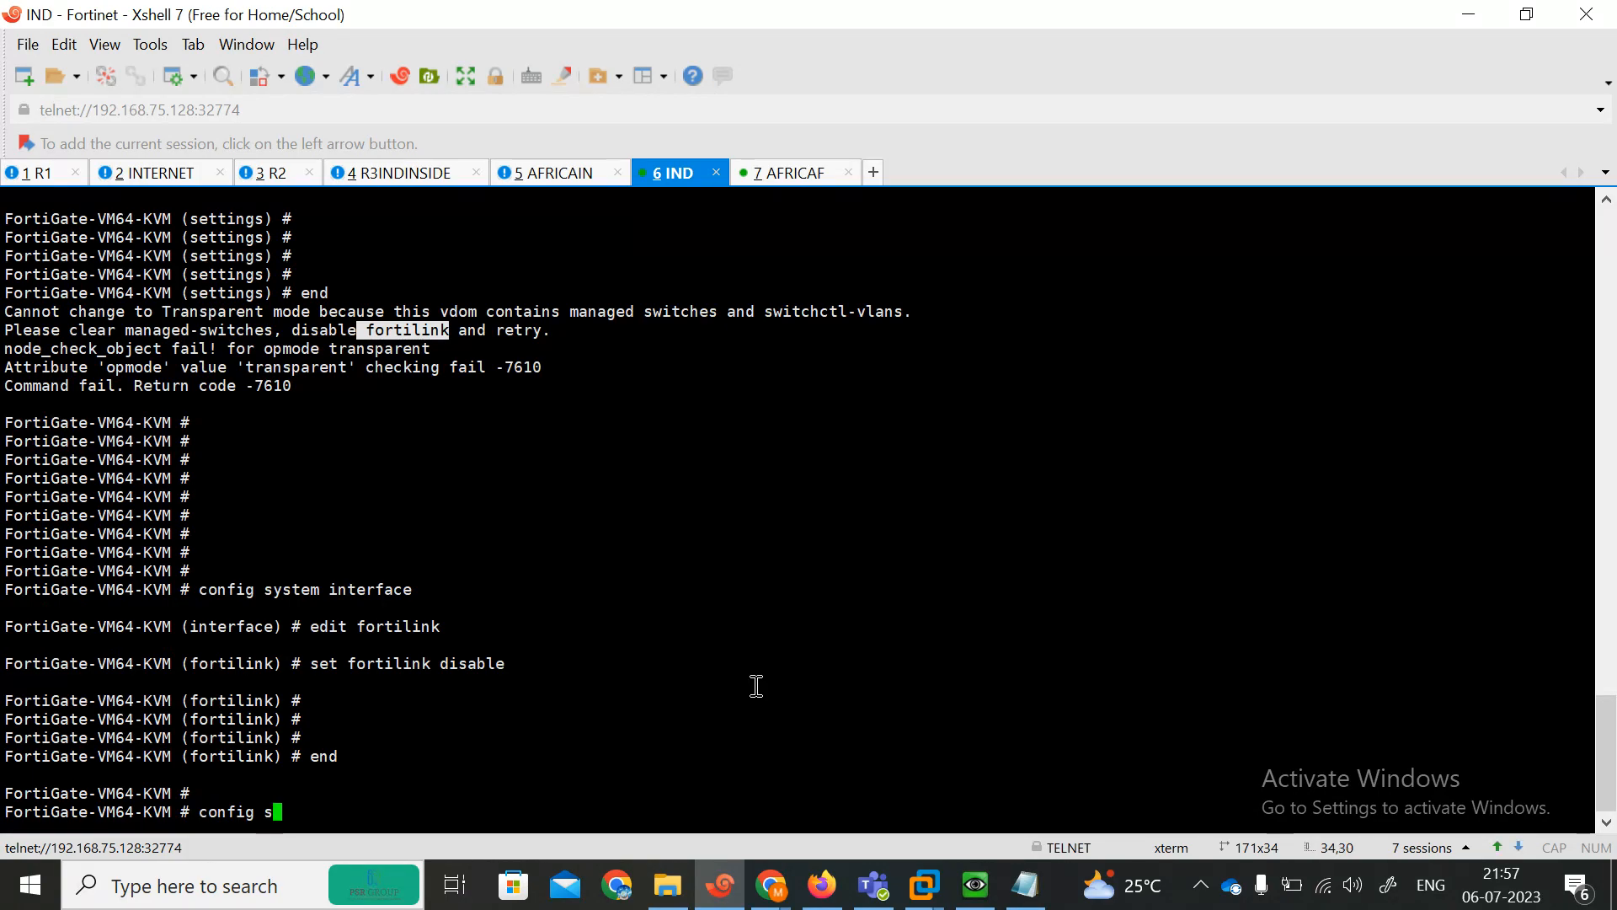
type("ystem ")
type("se")
key("Tab")
key("BackSpace")
key("BackSpace")
key("BackSpace")
key("BackSpace")
key("BackSpace")
key("BackSpace")
key("BackSpace")
key("BackSpace")
key("BackSpace")
key("BackSpace")
key("BackSpace")
key("BackSpace")
key("BackSpace")
key("BackSpace")
type("set")
key("Tab")
key("Return")
type("se")
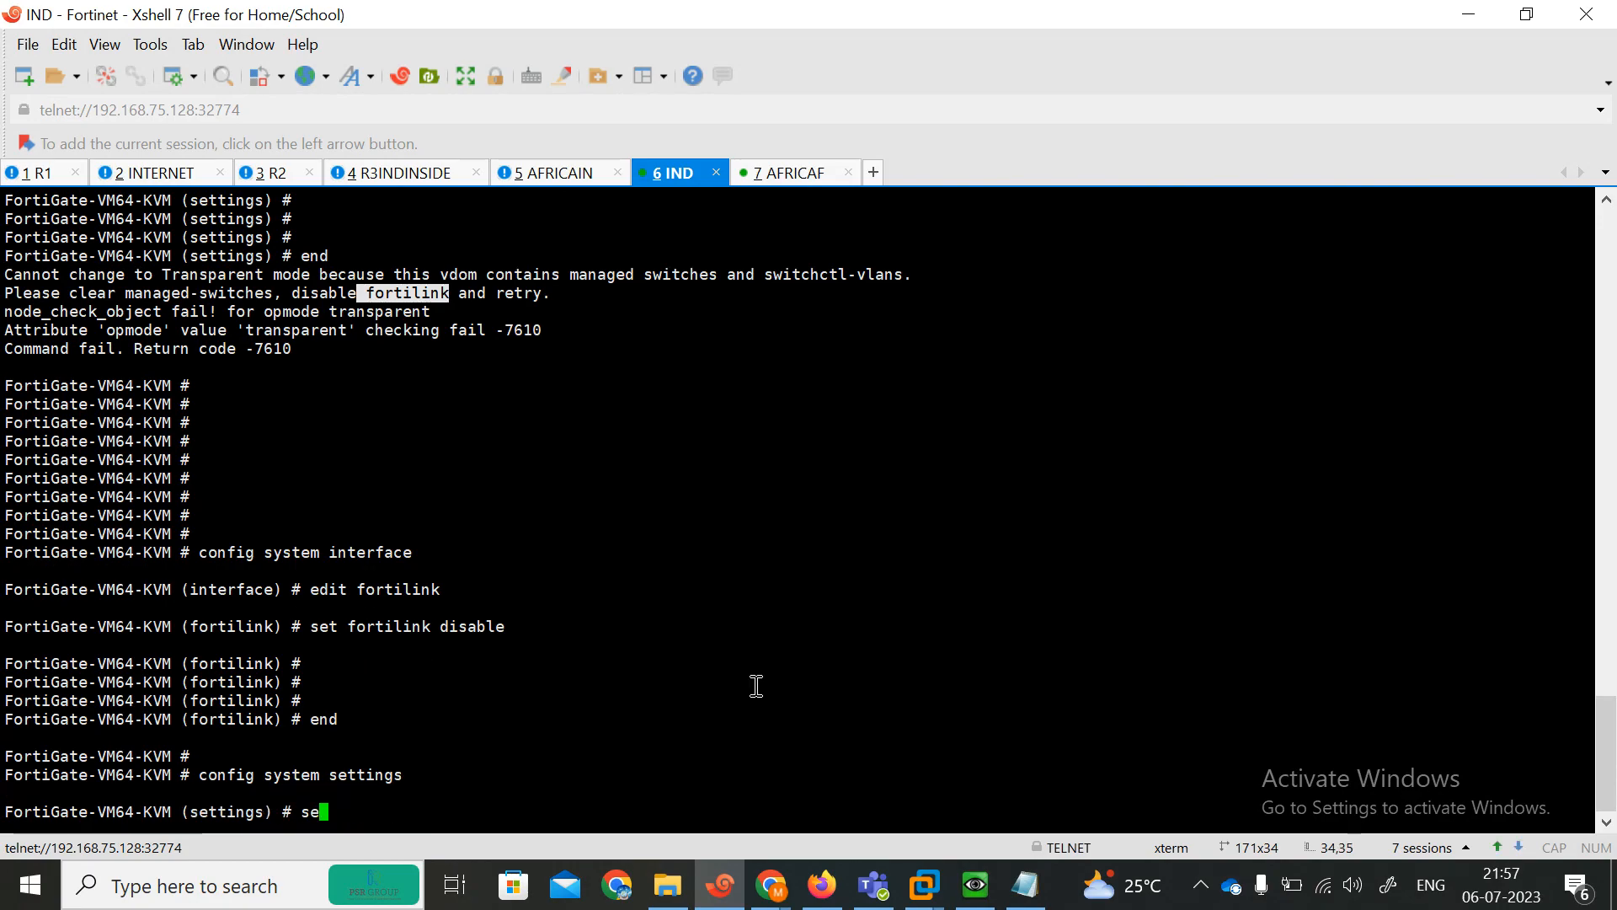
type("t opmode tr")
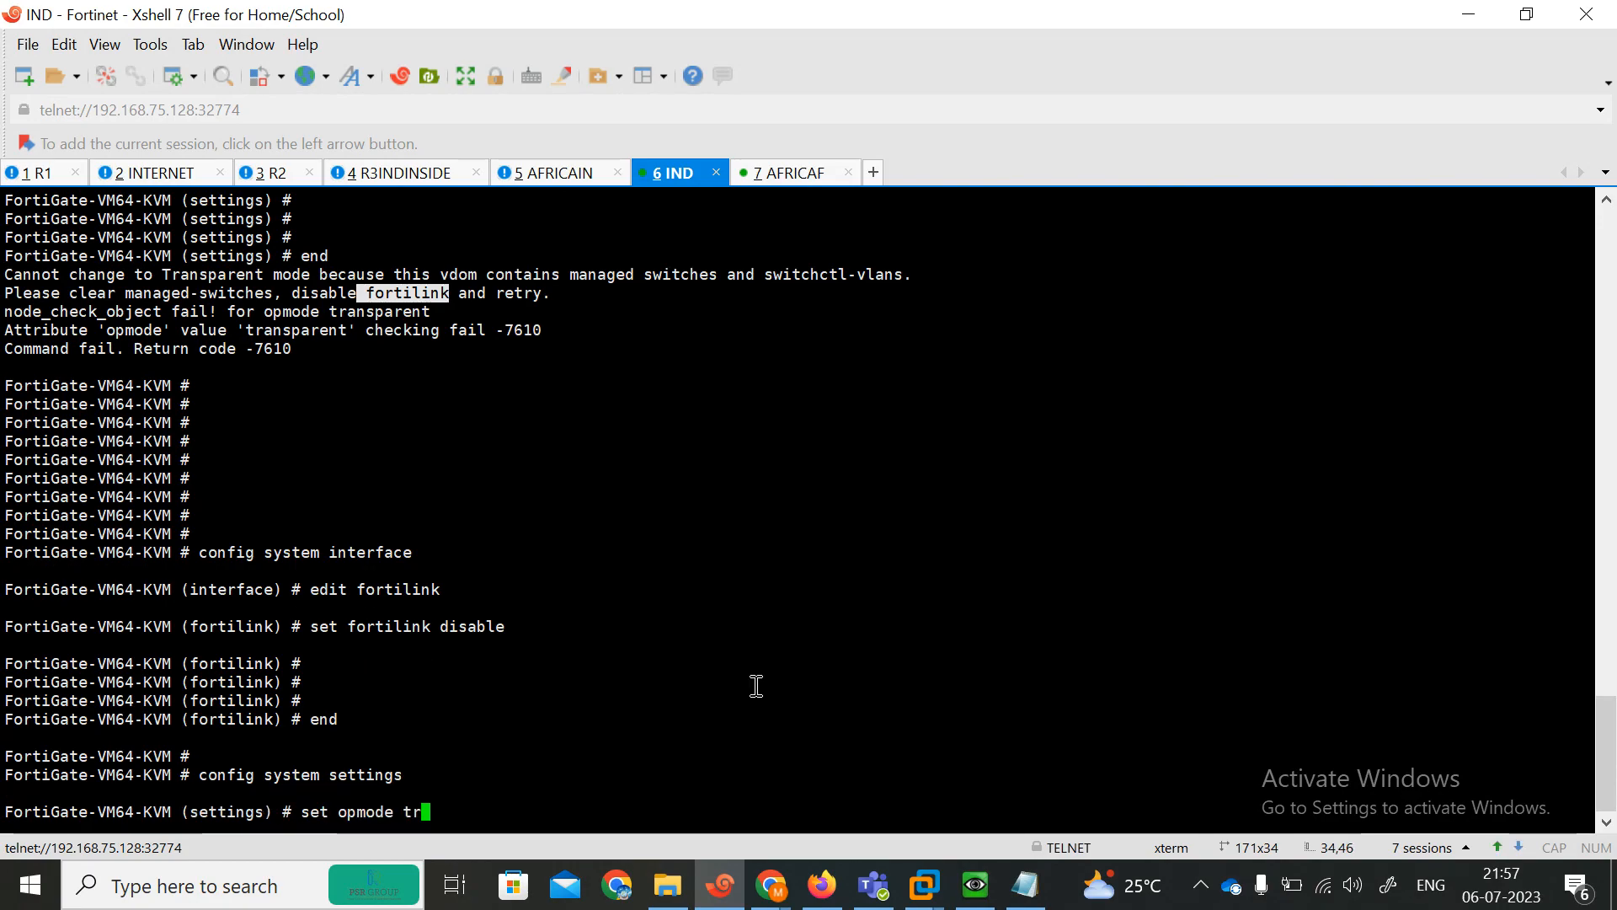
key("Tab")
key("Return")
key("Return")
Set the management IP to 192.168.101.111/24 in system settings.
type("set mg")
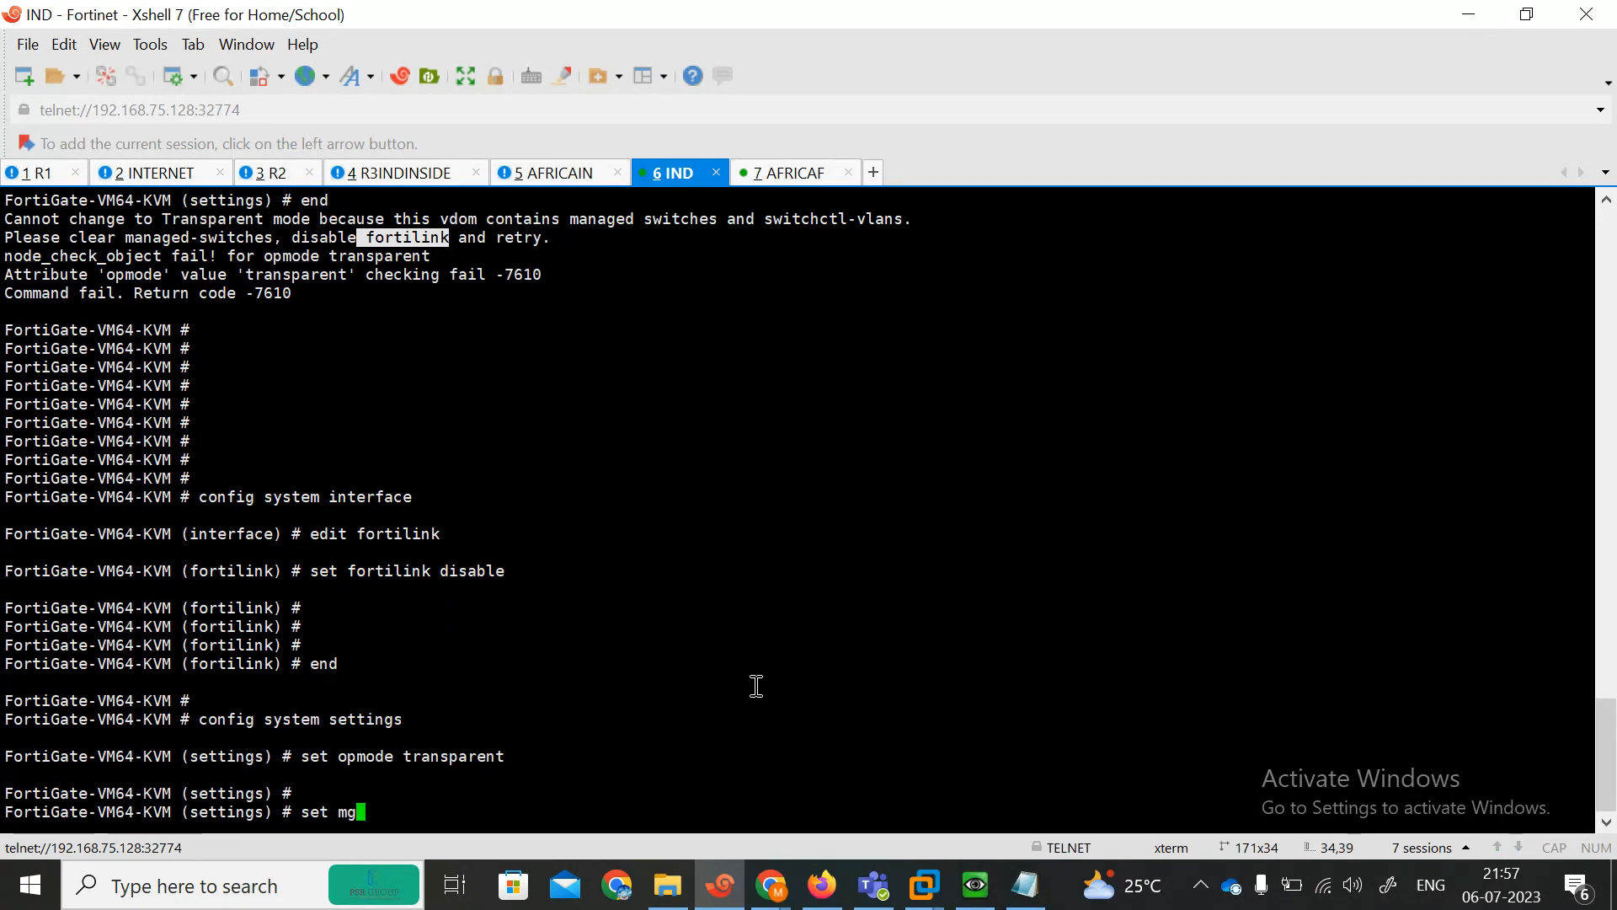
key("BackSpace")
type("anageip 192")
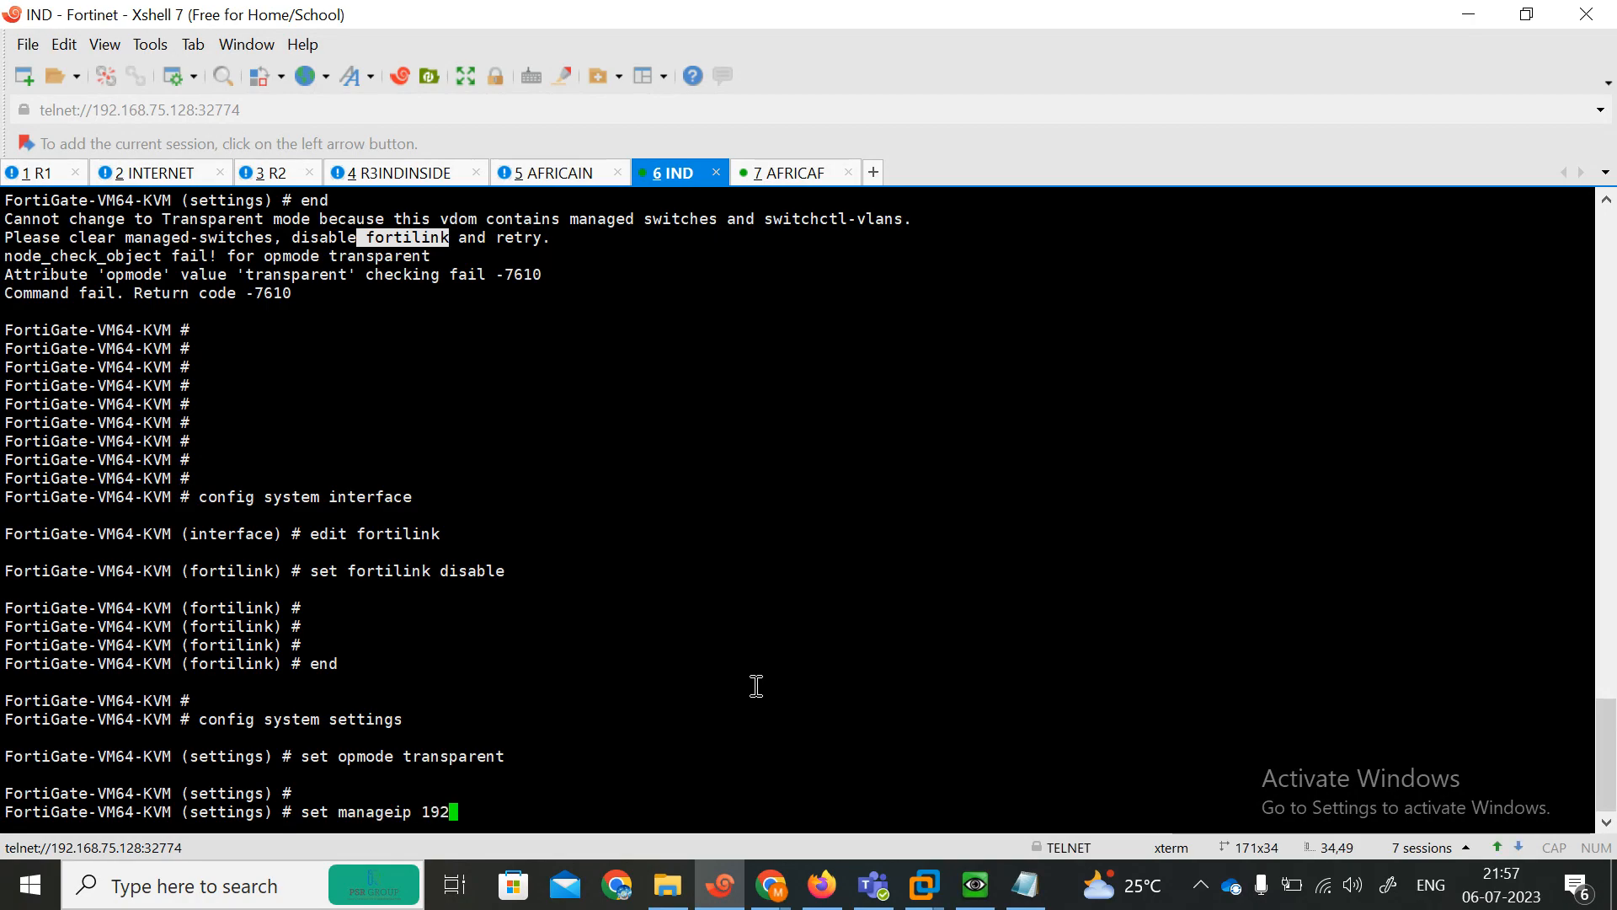
type(".168.101.111/24")
key("Return")
key("Return")
Set the gateway to 192.168.101.1 and save the system settings.
type("set ")
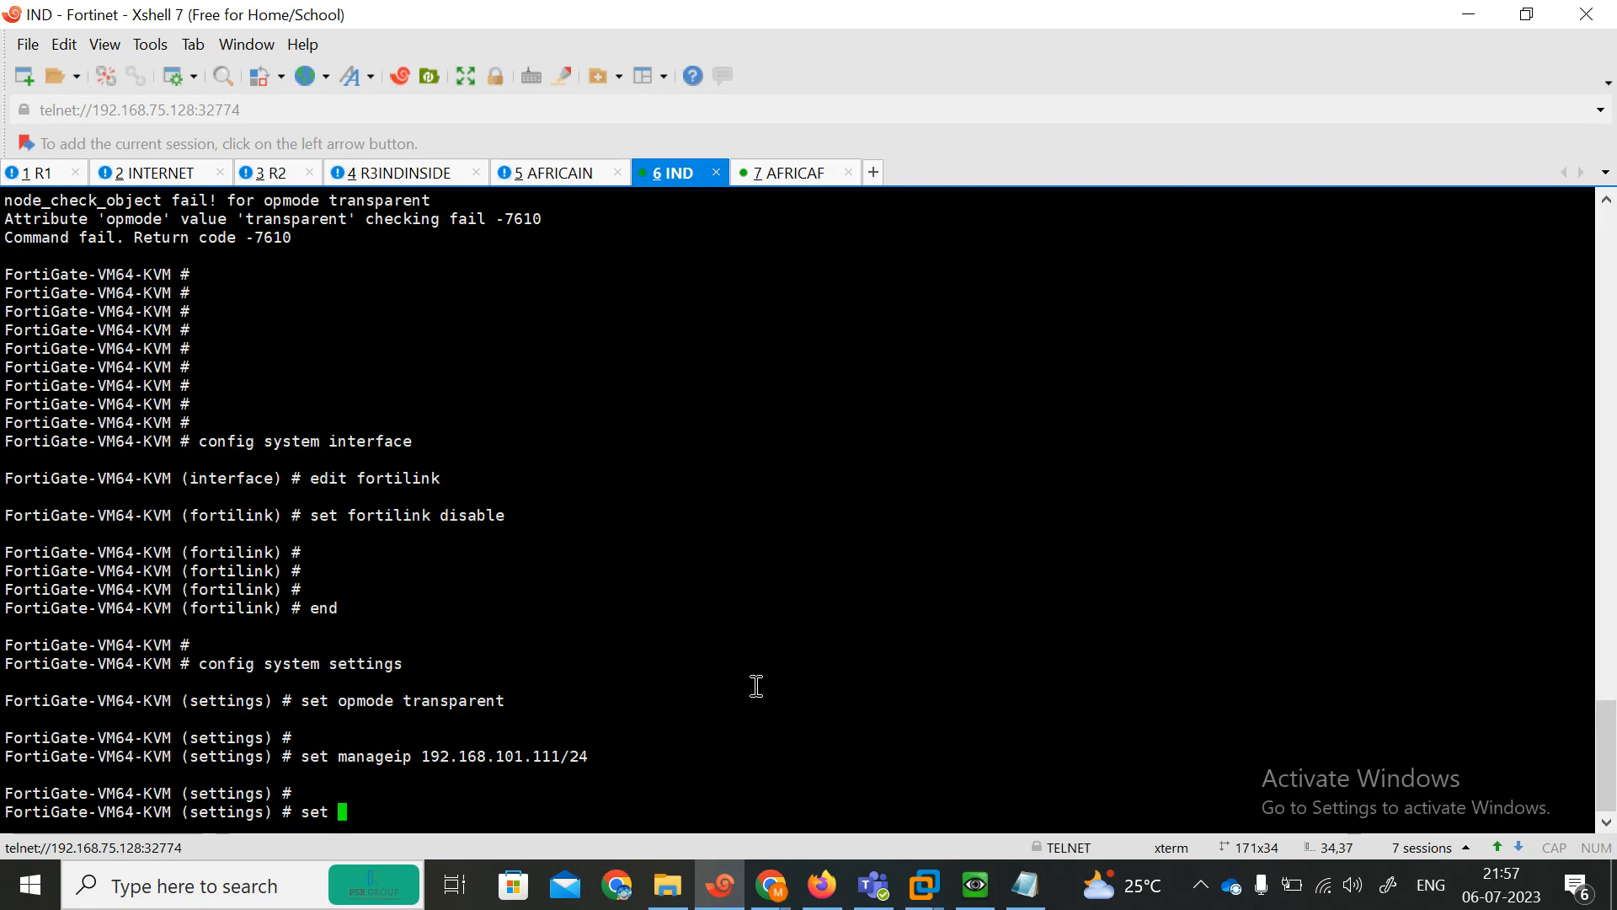
type("gateway 192.168.10")
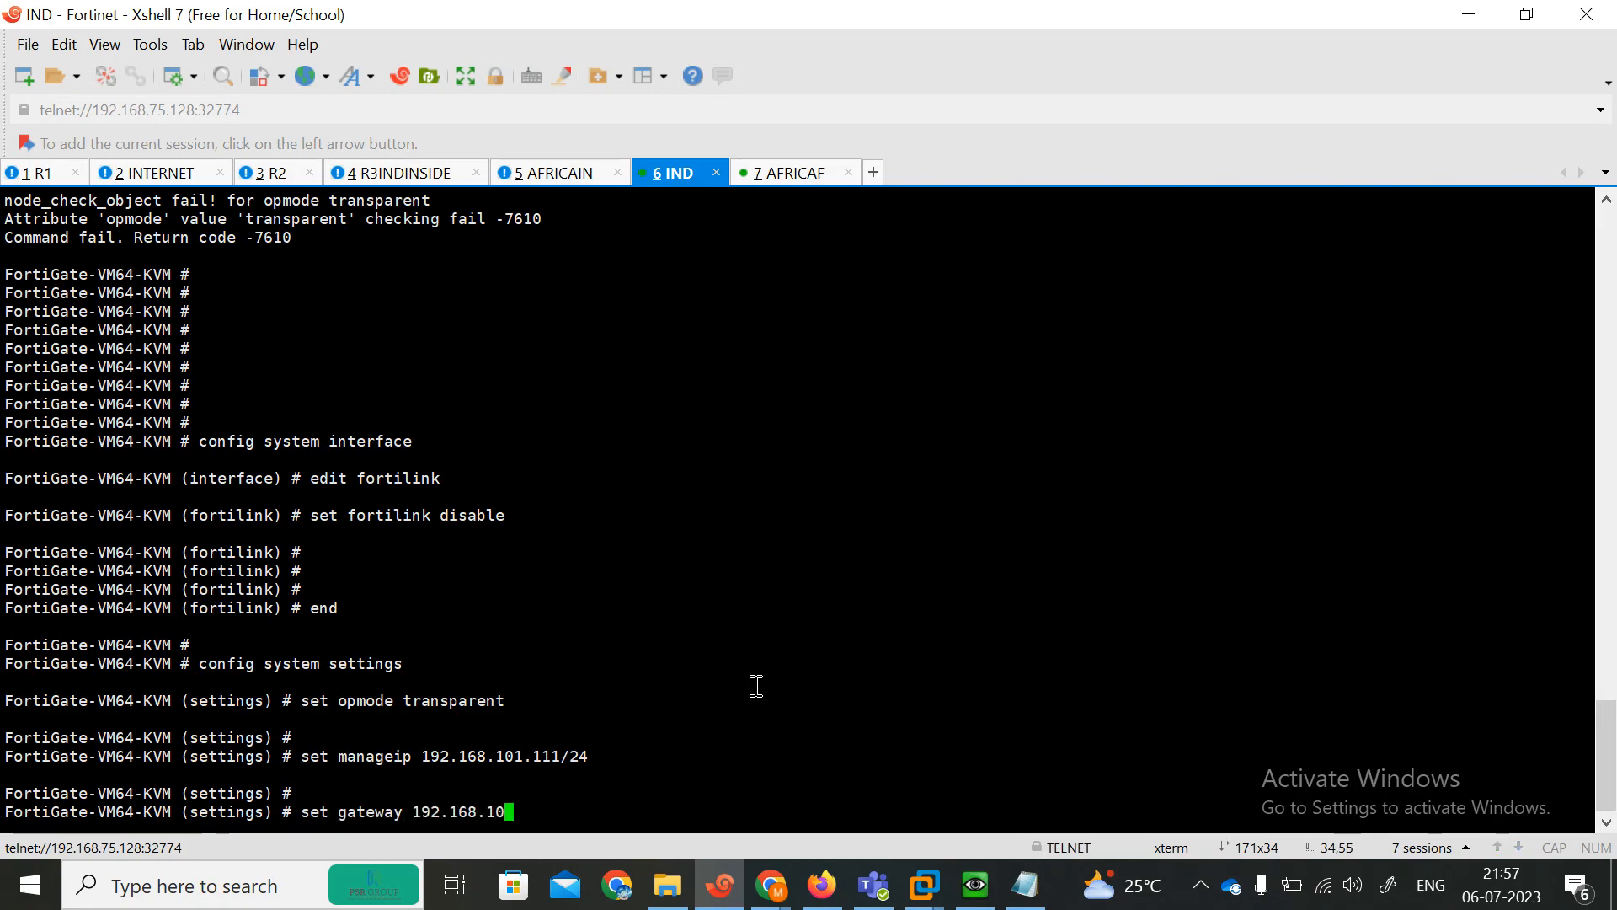
type("1.1")
key("Return")
key("Return")
type("end")
key("Return")
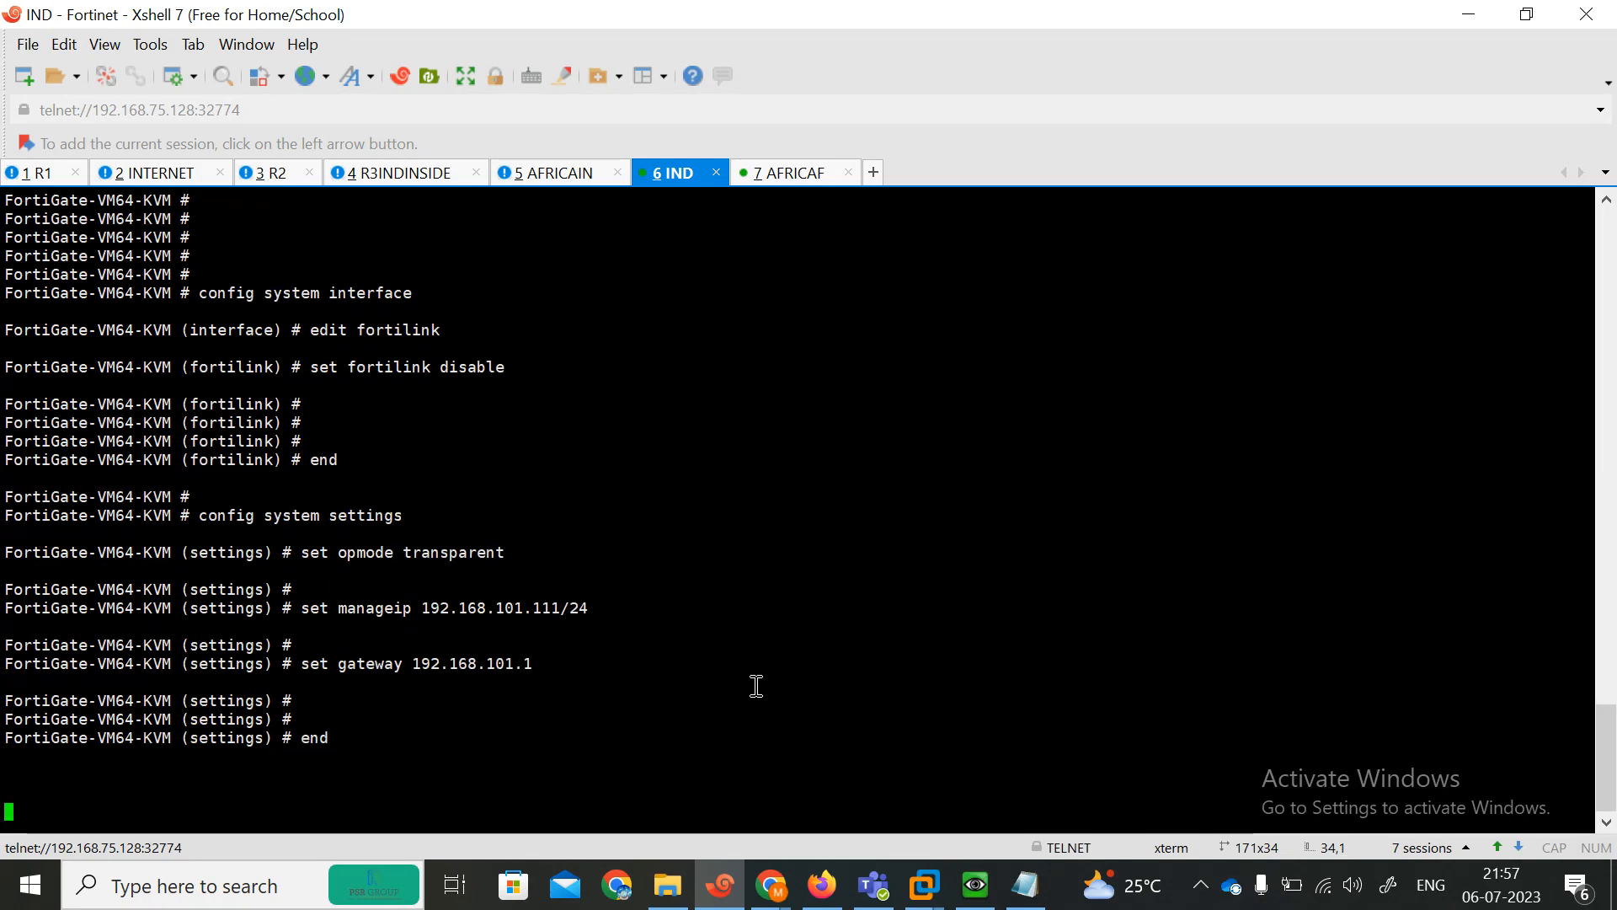
key("Return")
key("Return")
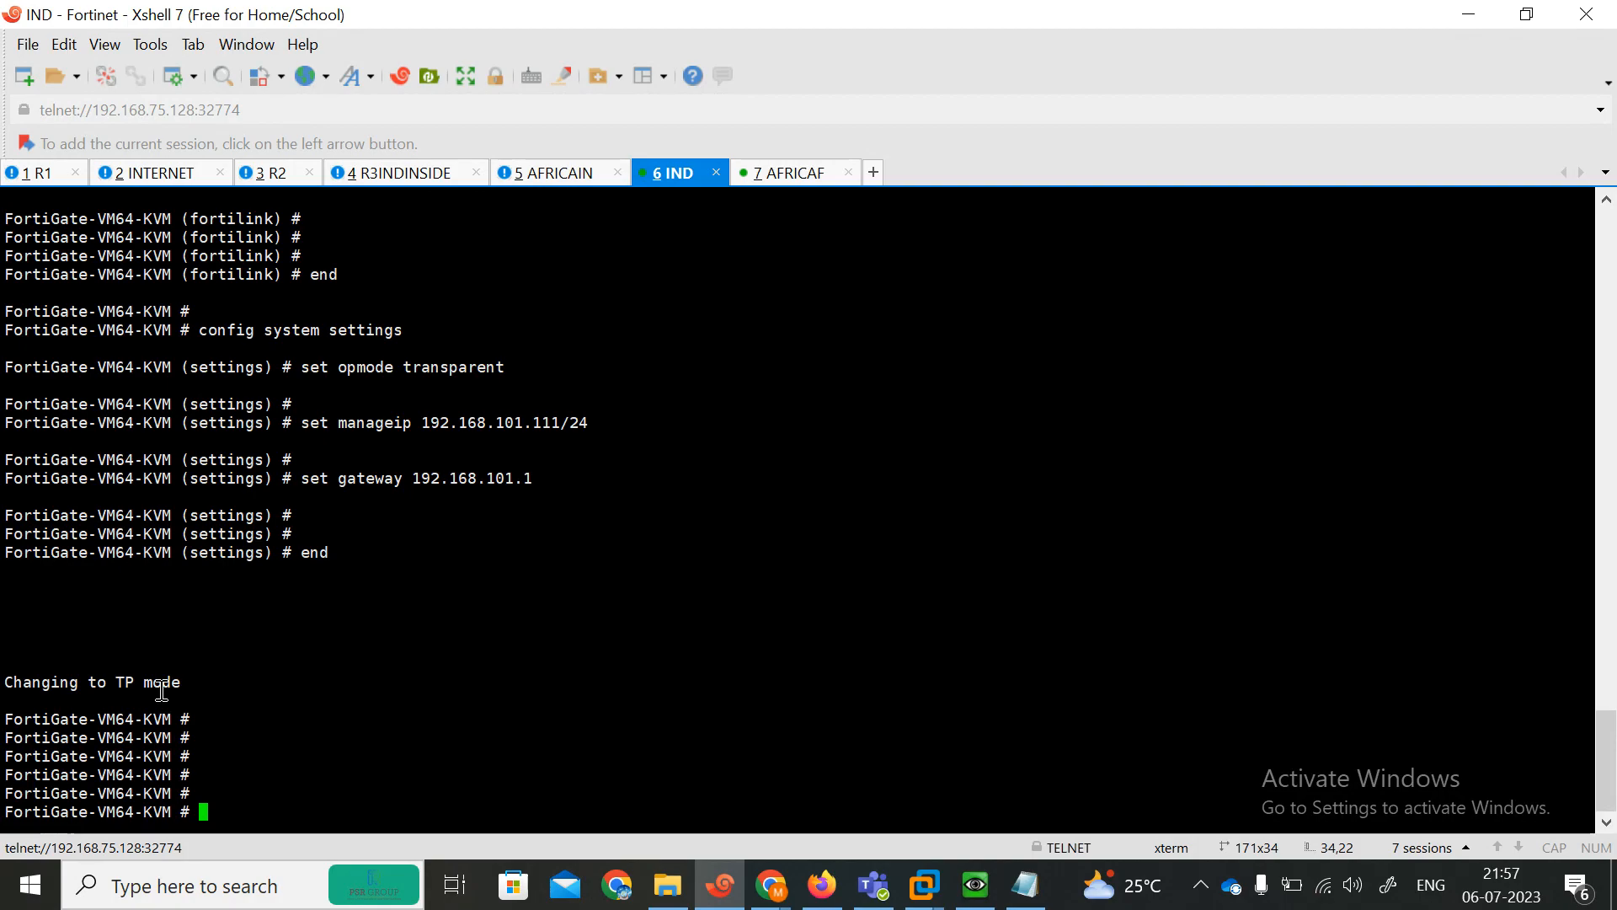
Display the system settings and highlight the operation mode, management IP and GUI policy lines.
type("show system se")
key("Tab")
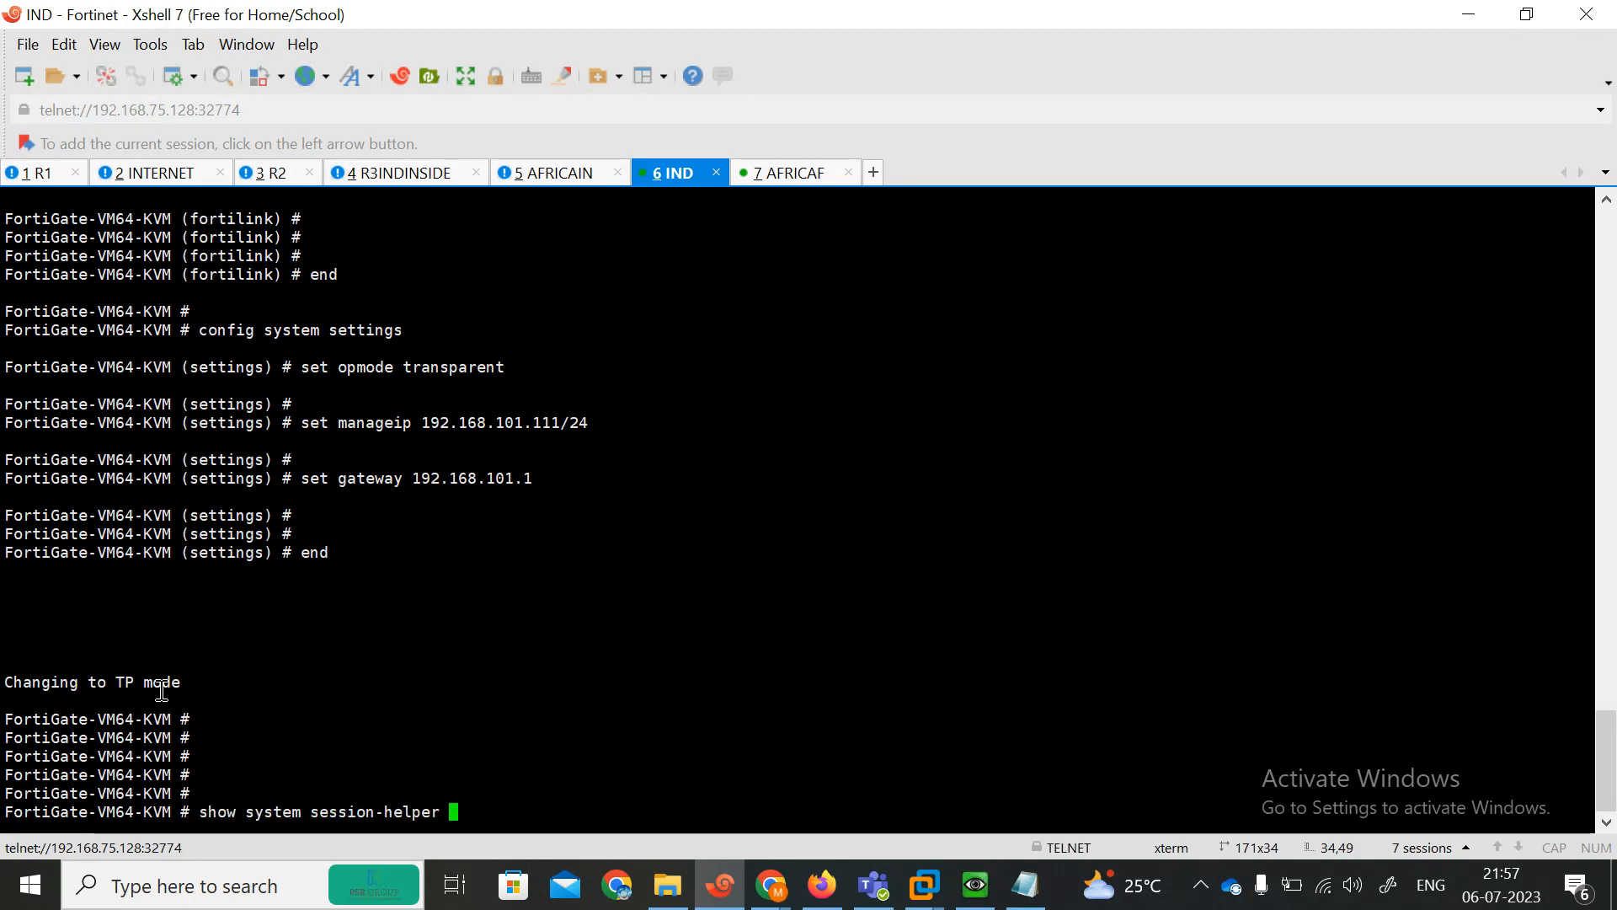
key("BackSpace")
key("BackSpace")
key("BackSpace")
key("BackSpace")
key("BackSpace")
key("BackSpace")
key("BackSpace")
key("BackSpace")
key("BackSpace")
key("BackSpace")
key("BackSpace")
key("BackSpace")
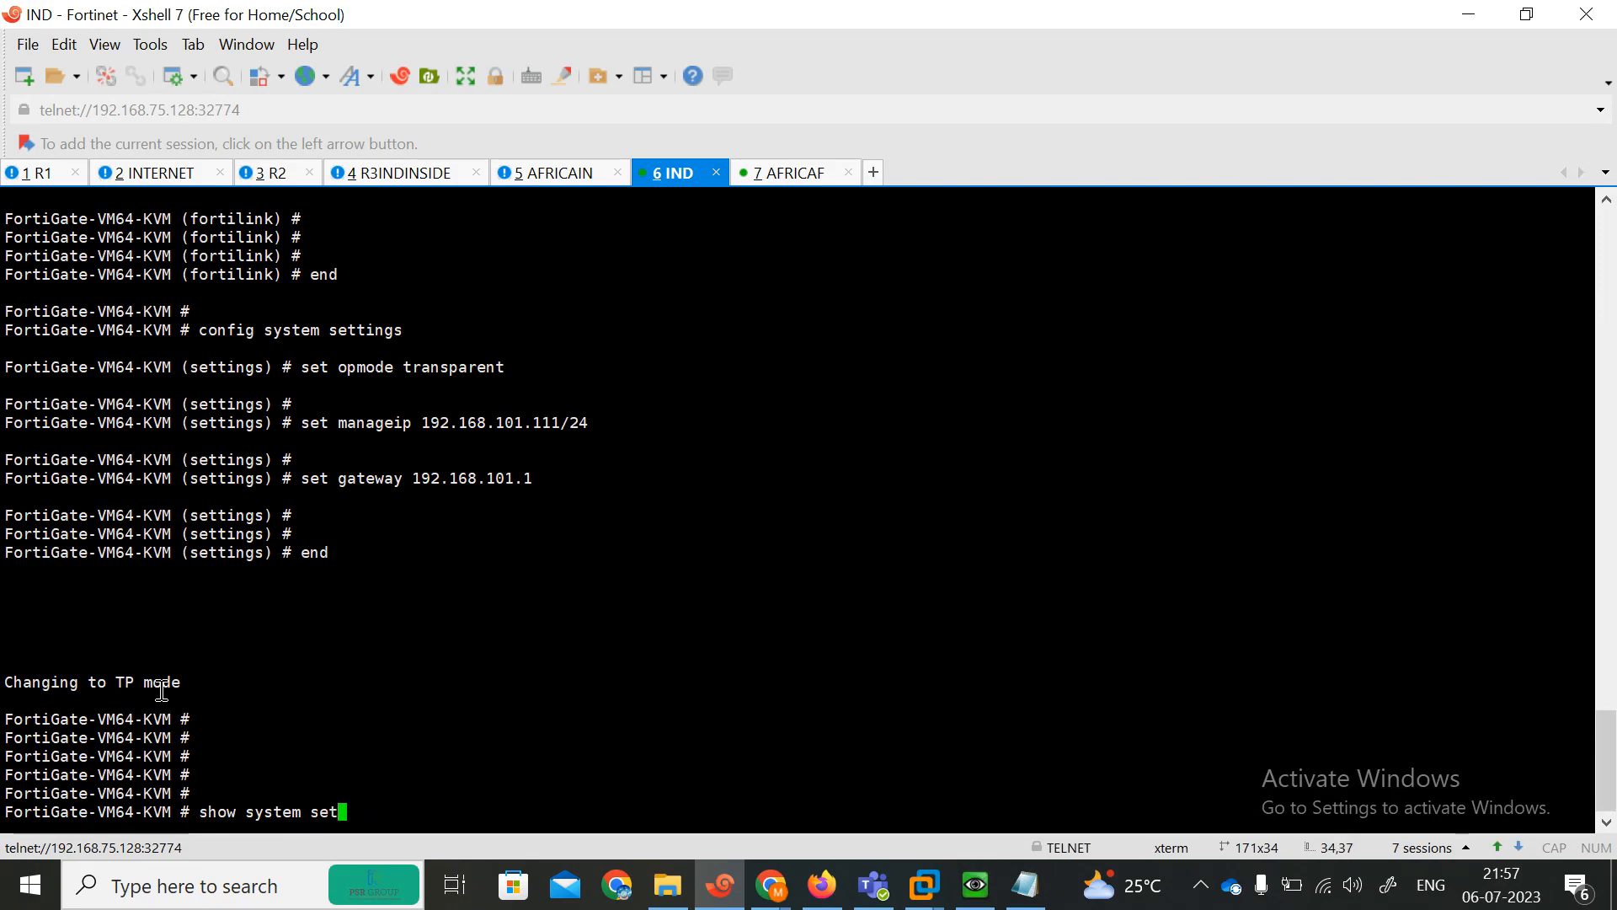
key("Tab")
key("Return")
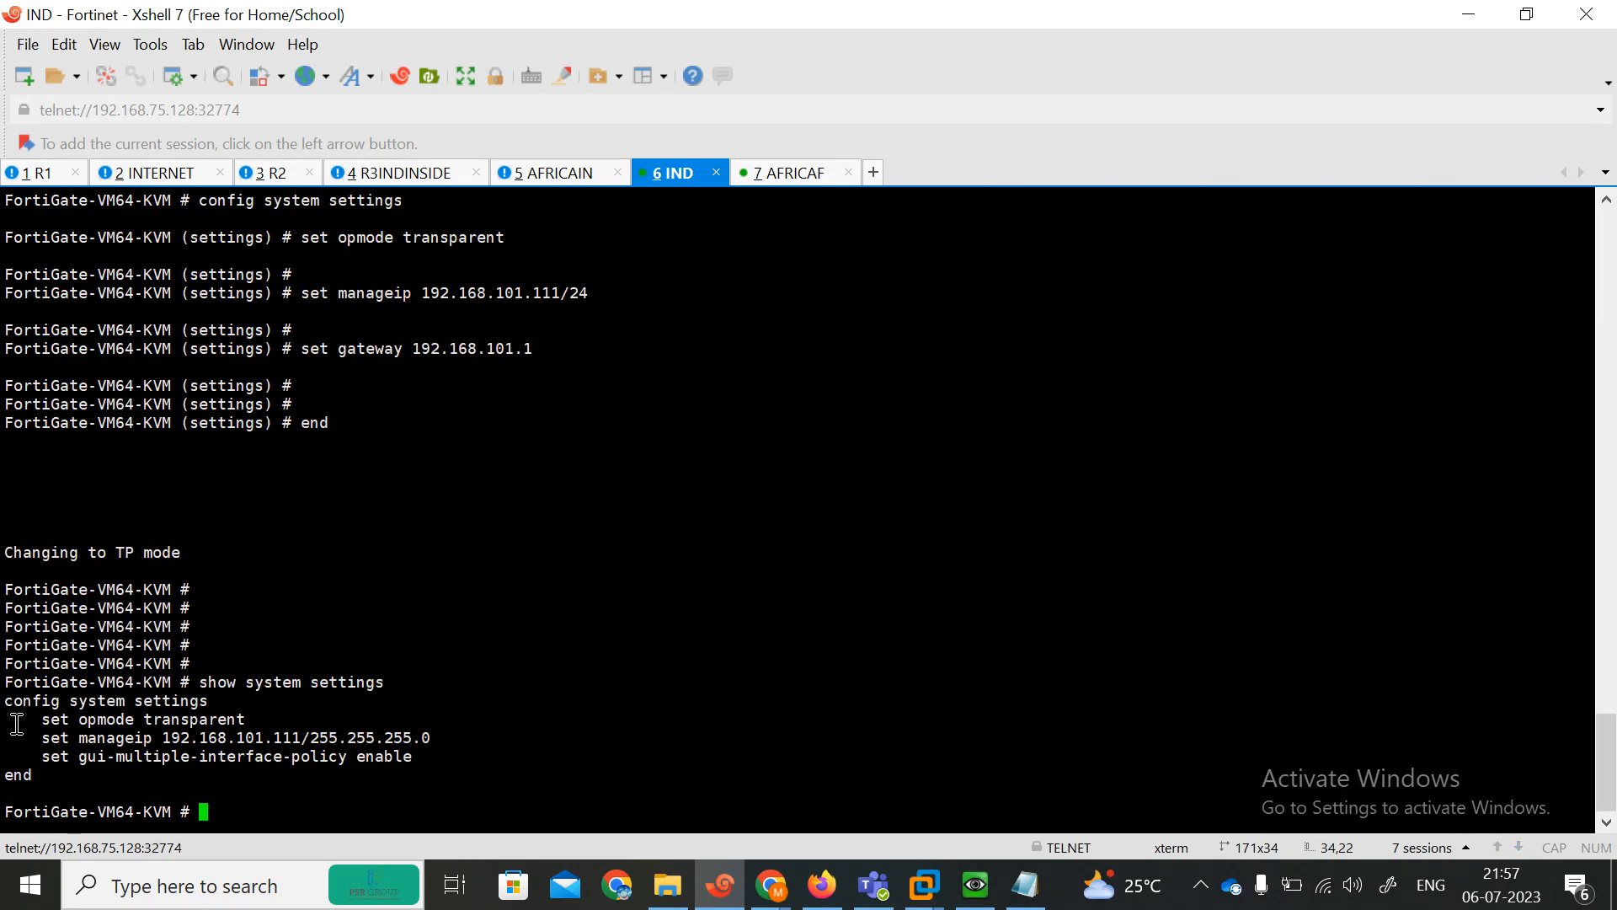
left_click_drag(50, 719, 252, 720)
left_click_drag(34, 739, 316, 739)
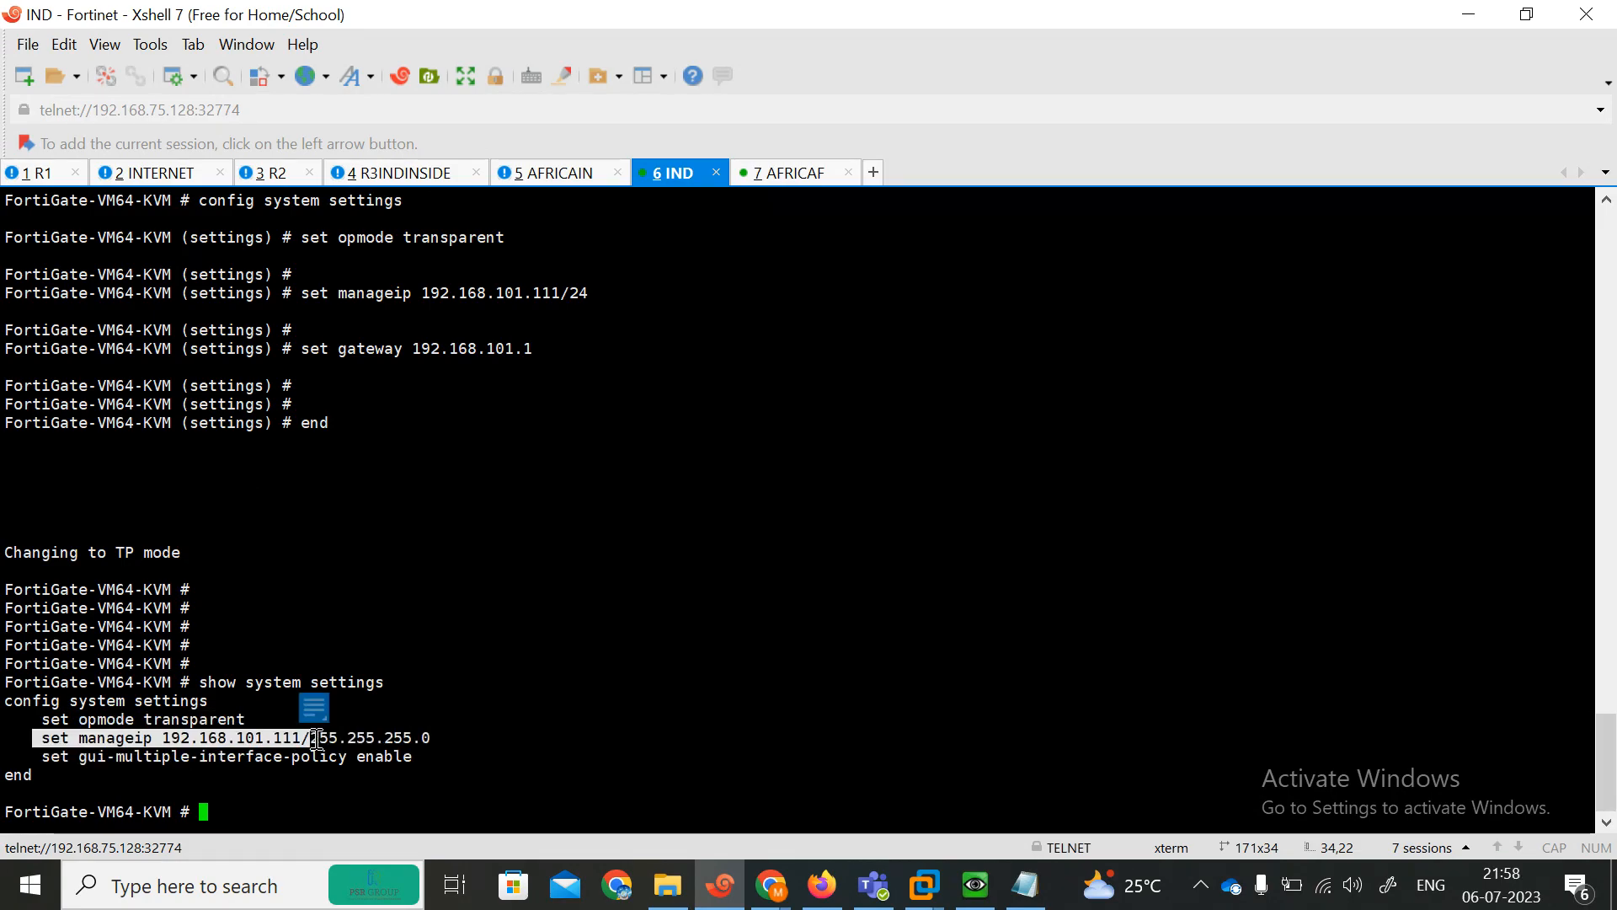
left_click(80, 788)
left_click_drag(42, 757, 423, 760)
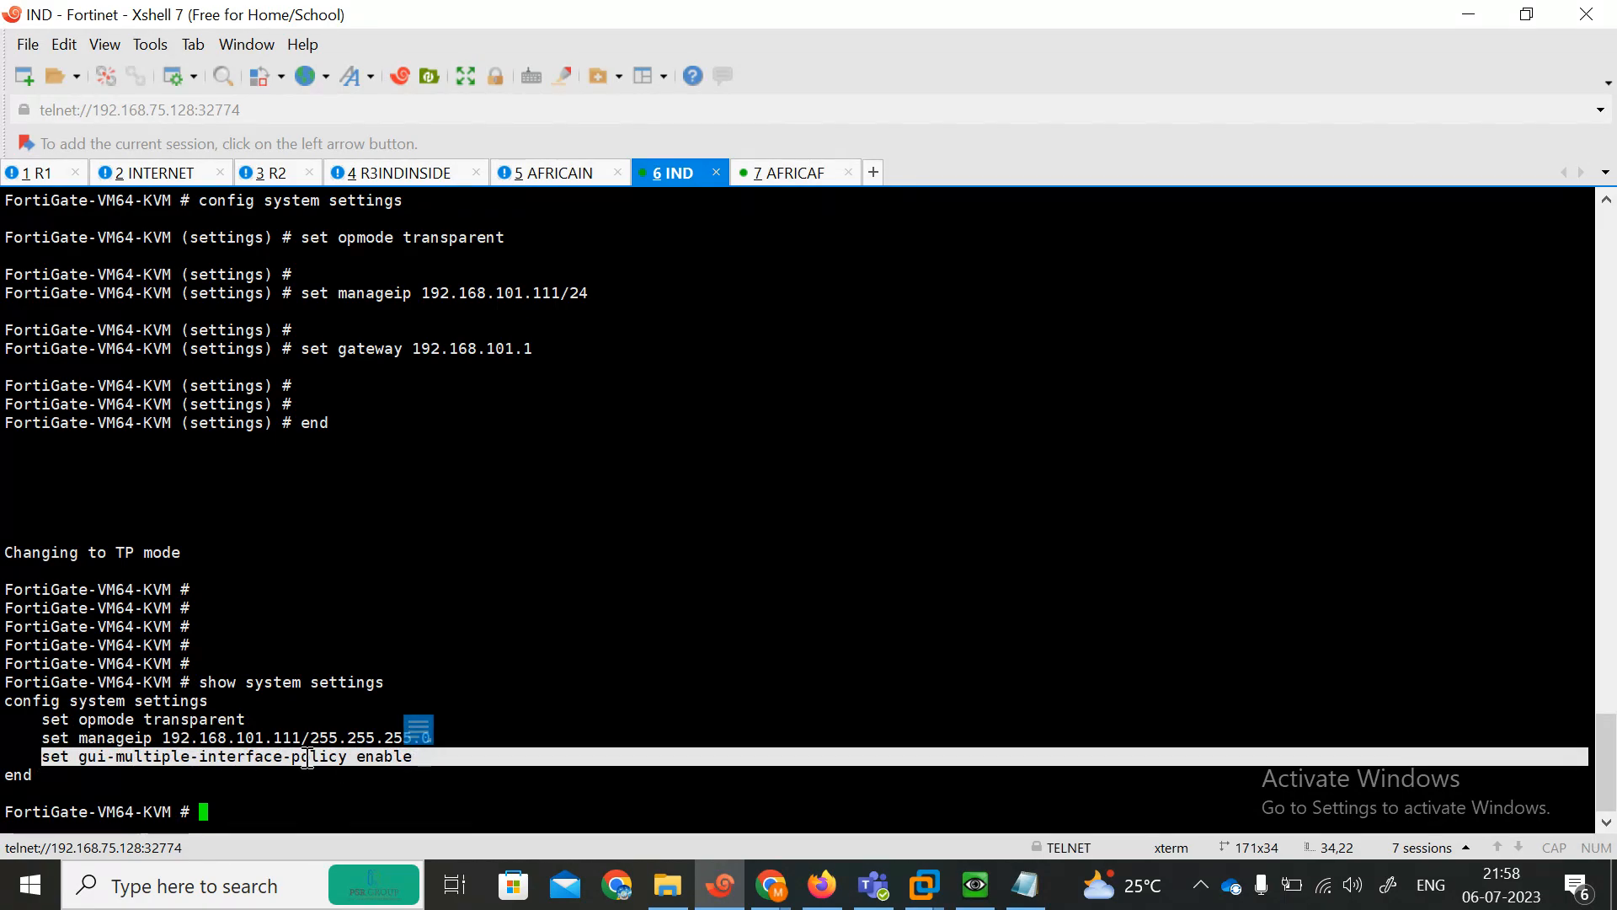
left_click(163, 738)
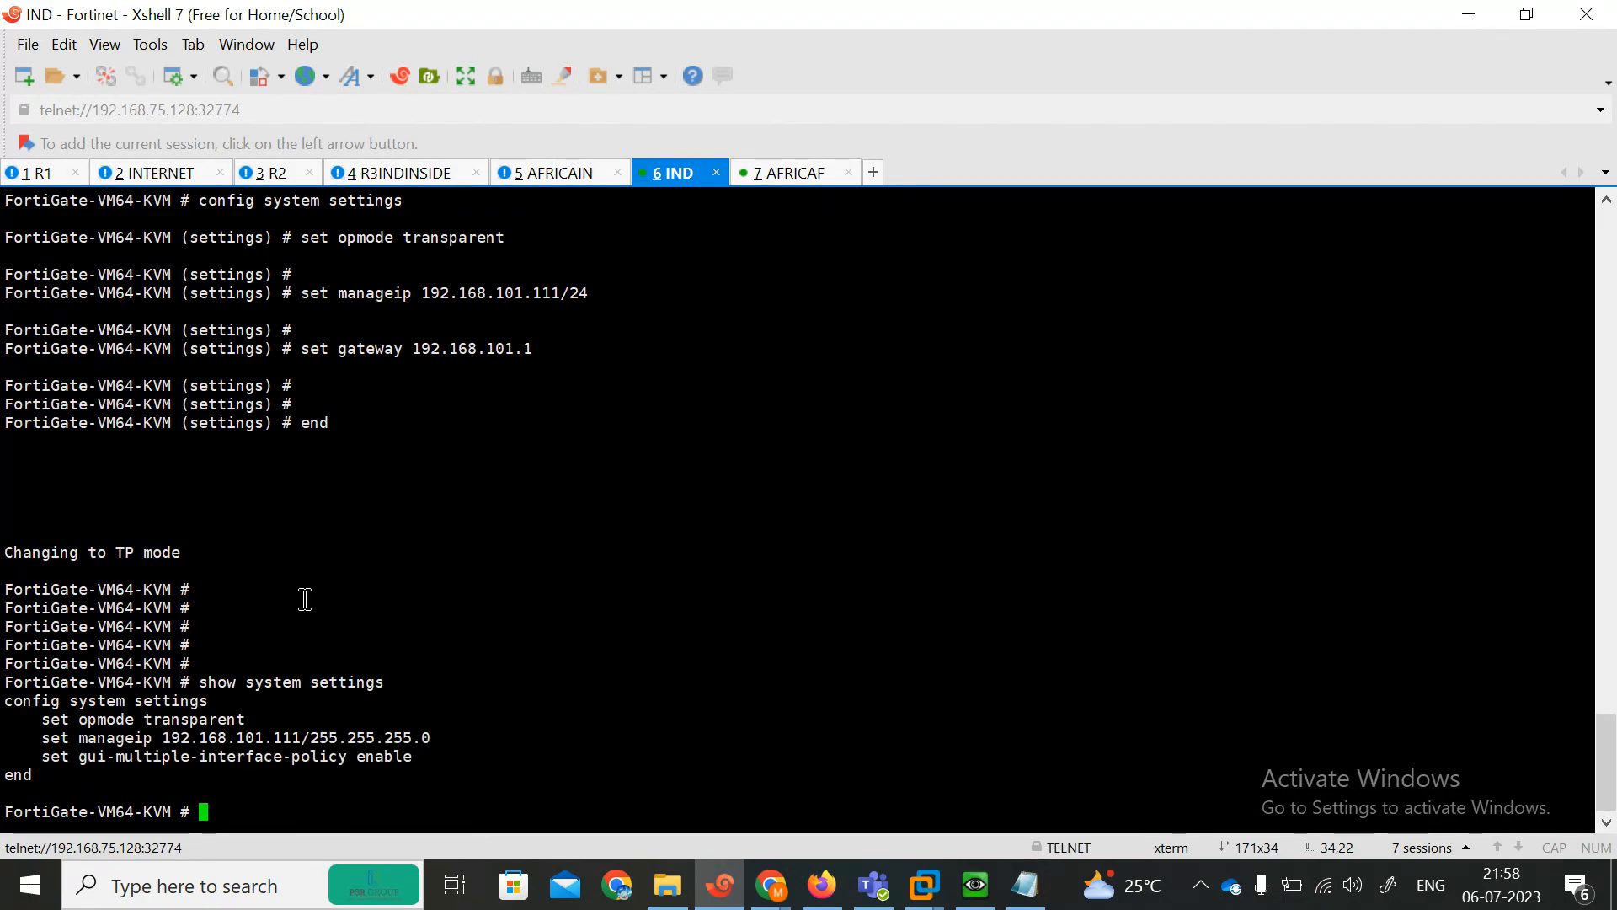
On the AFRICAF FortiGate session, disable FortiLink on the fortilink system interface and exit the interface configuration.
left_click_drag(30, 721, 267, 721)
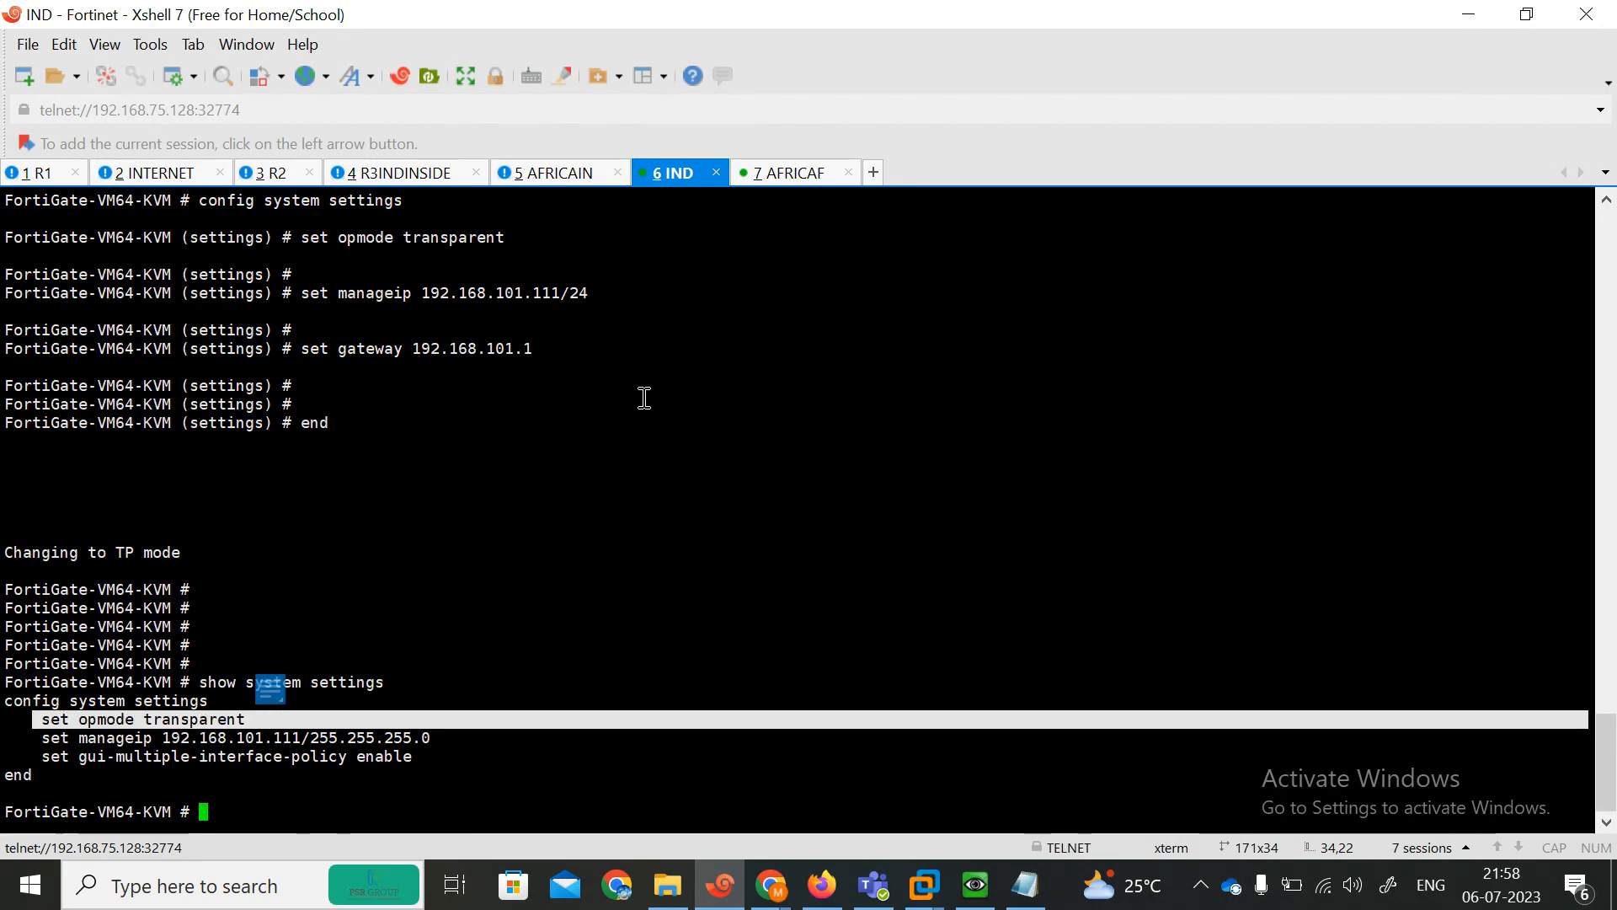
left_click(781, 173)
type("\\")
key("Return")
key("Return")
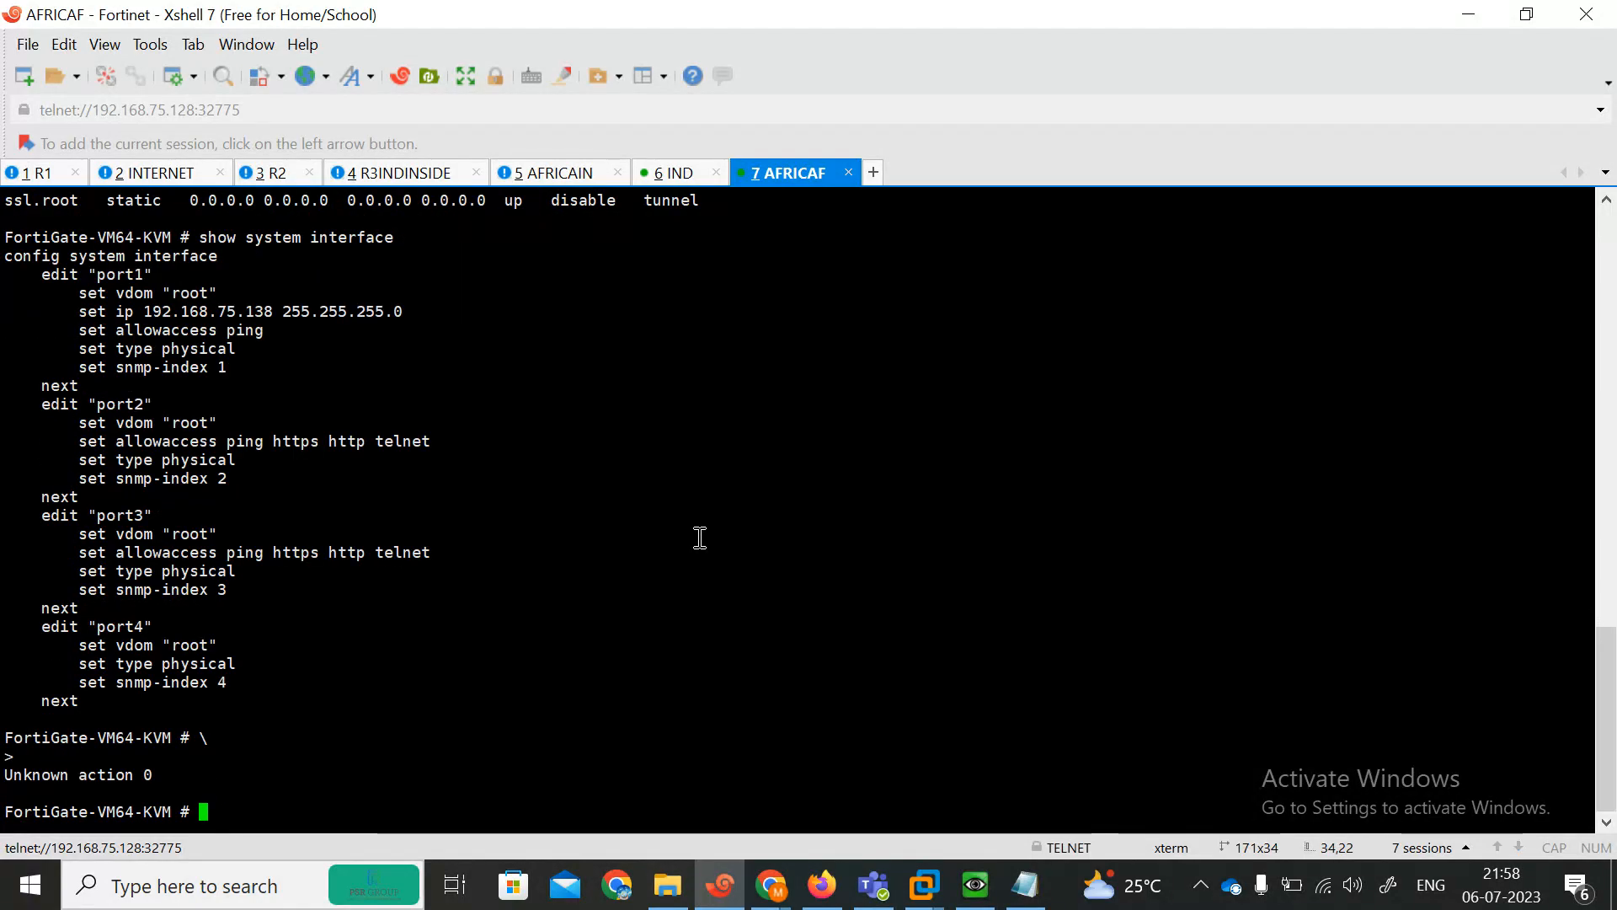
type("config system interface")
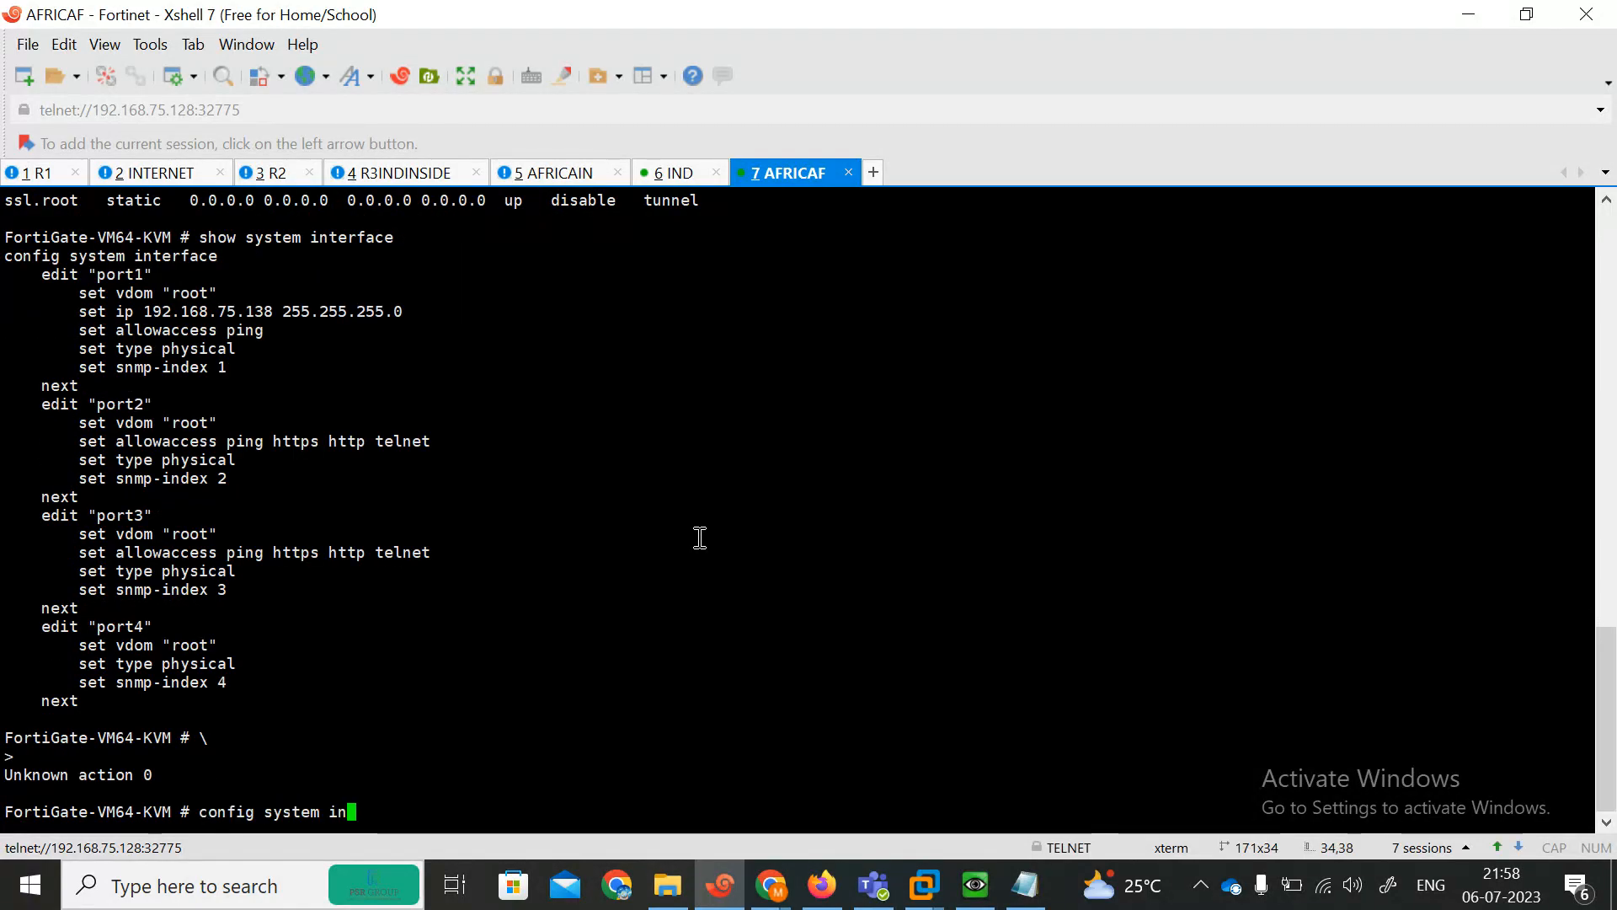
key("Return")
type("edit fortilink")
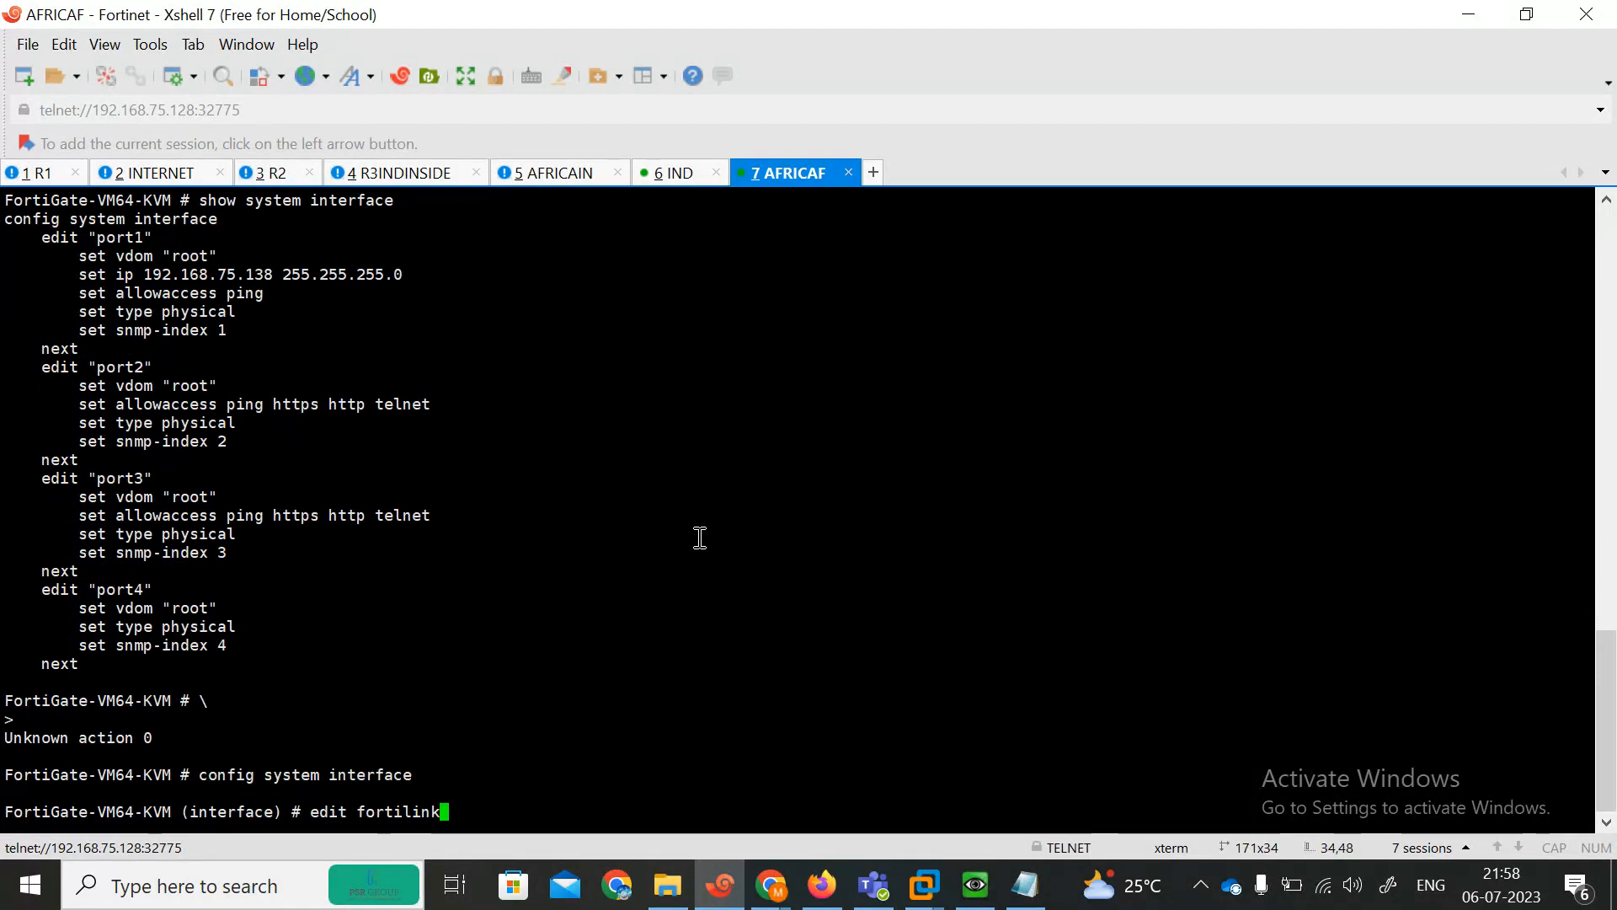
key("Return")
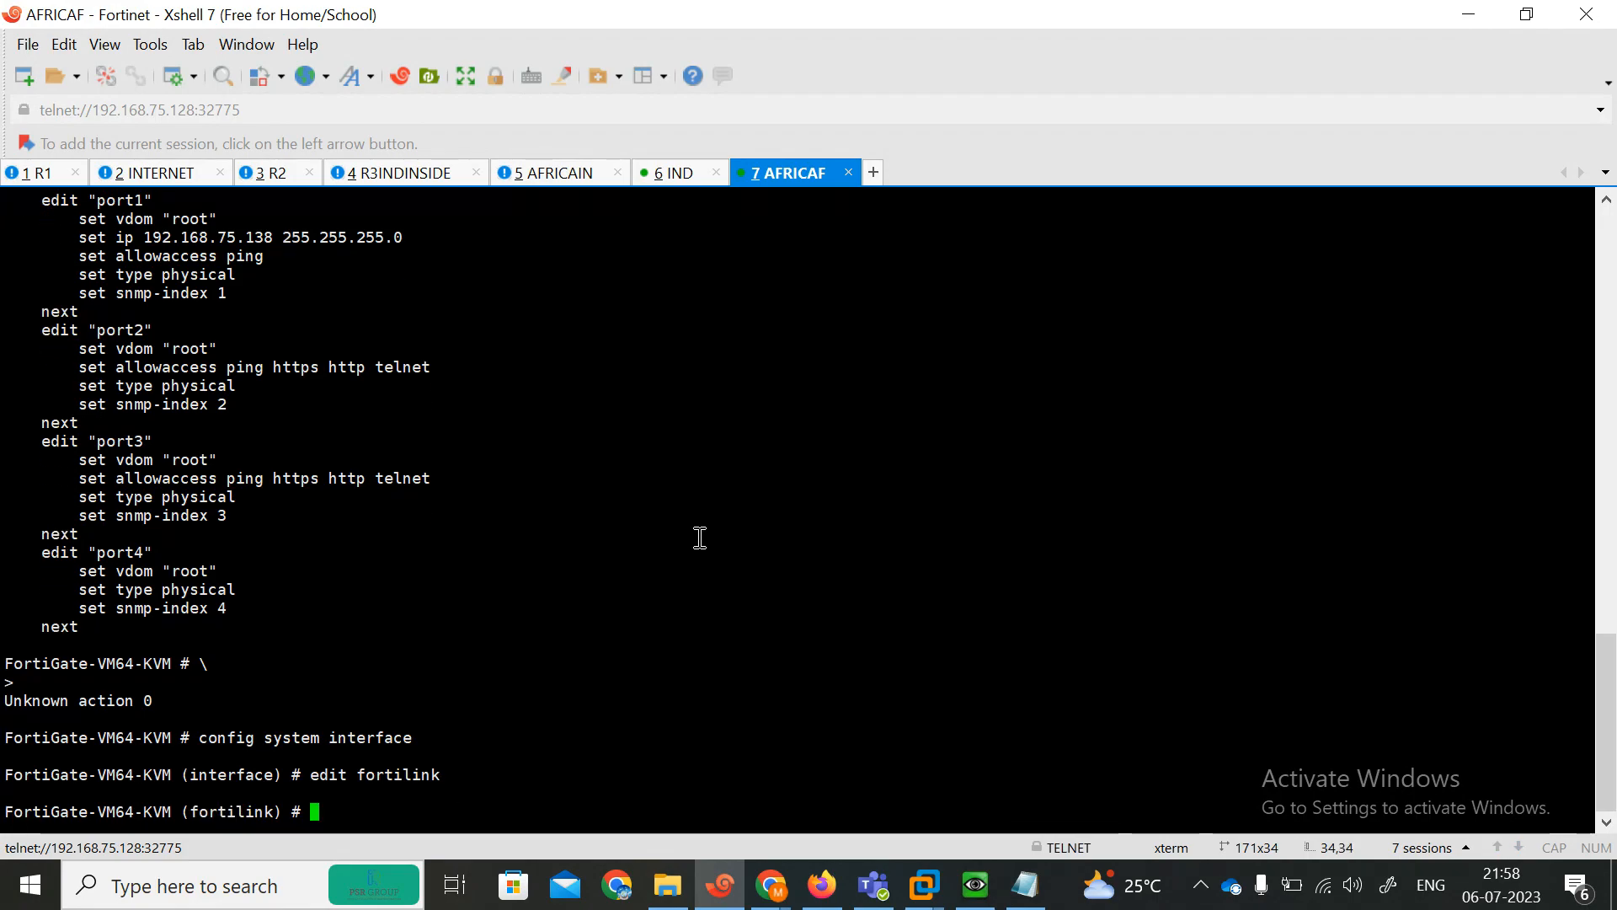
type("set fortilink")
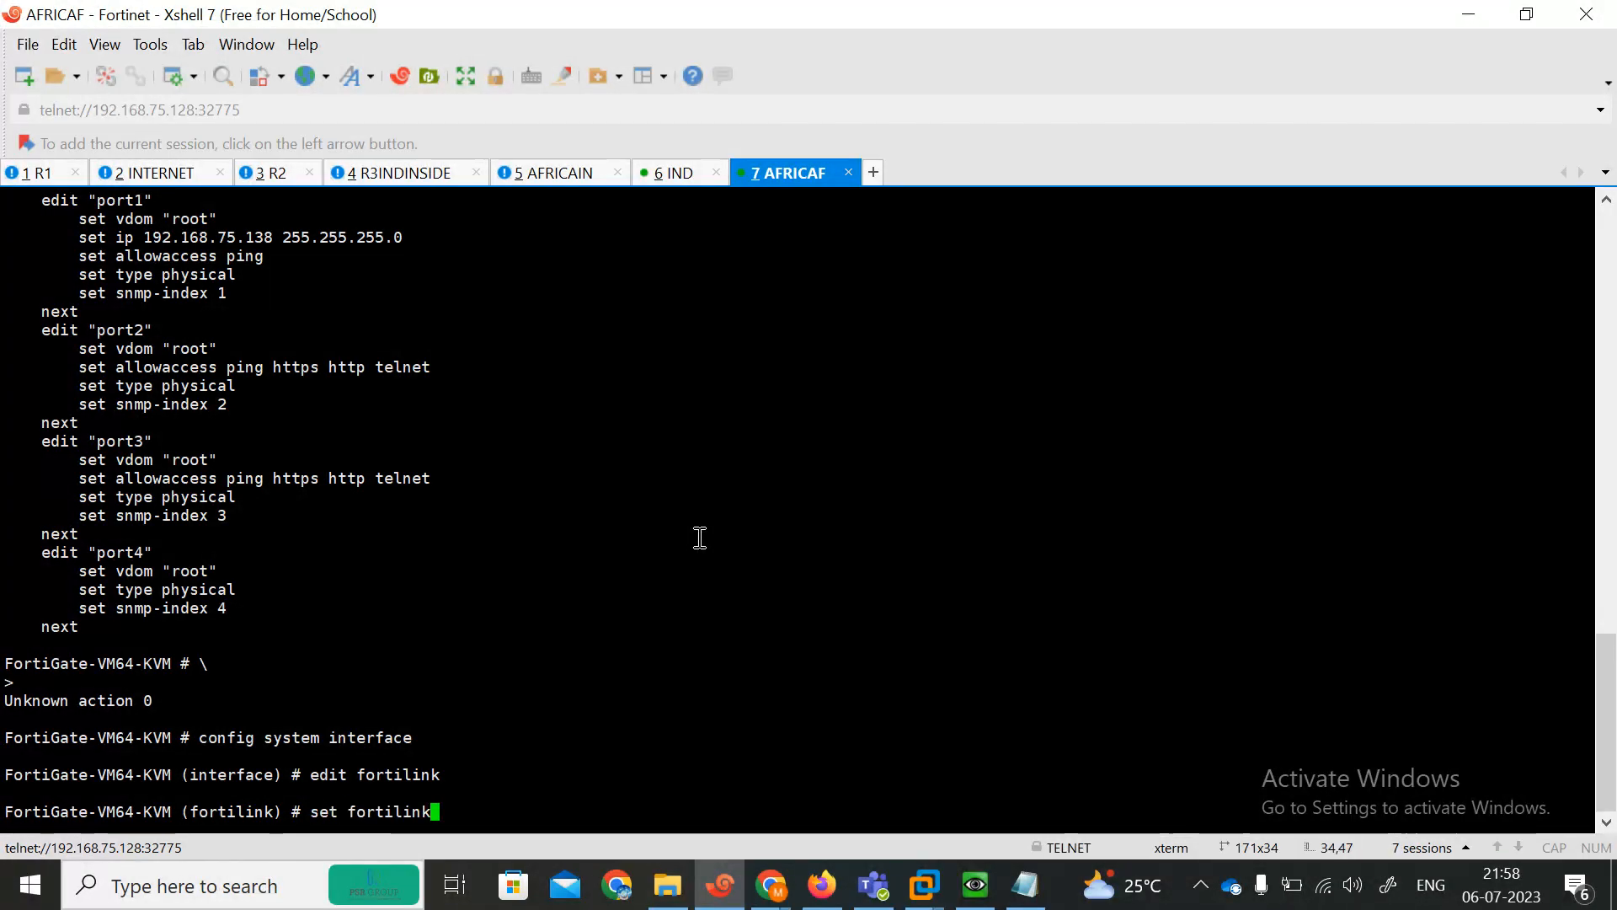
type(" disable")
key("Return")
key("Return")
key("Return")
key("Return")
type("end")
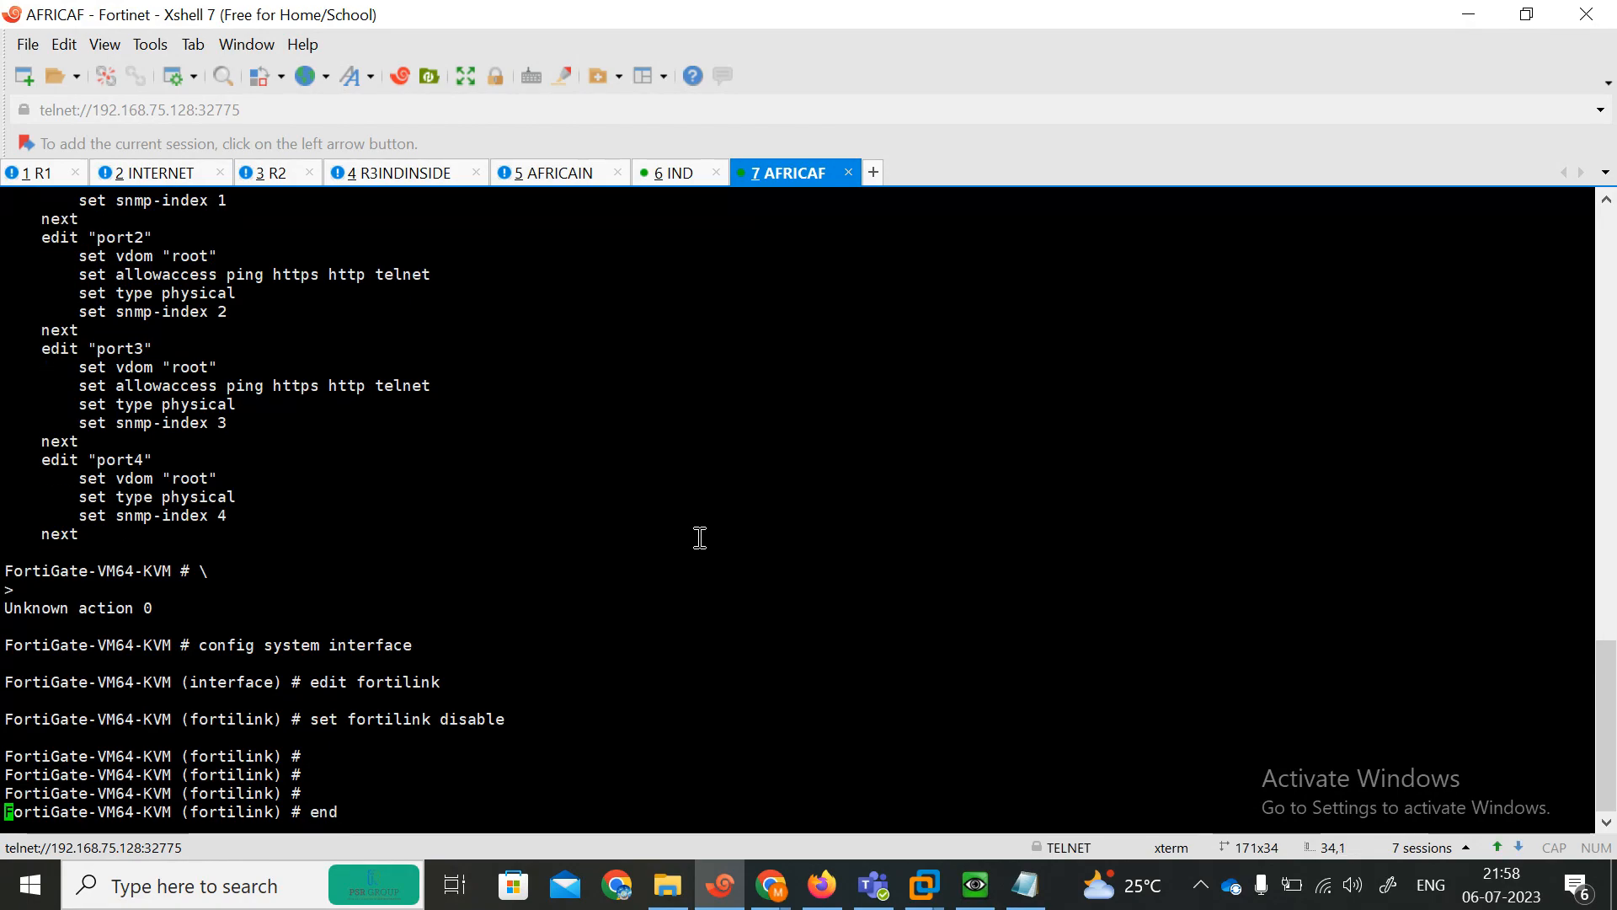
key("Return")
Enter and leave the system session-helper configuration.
type("config system session-helper")
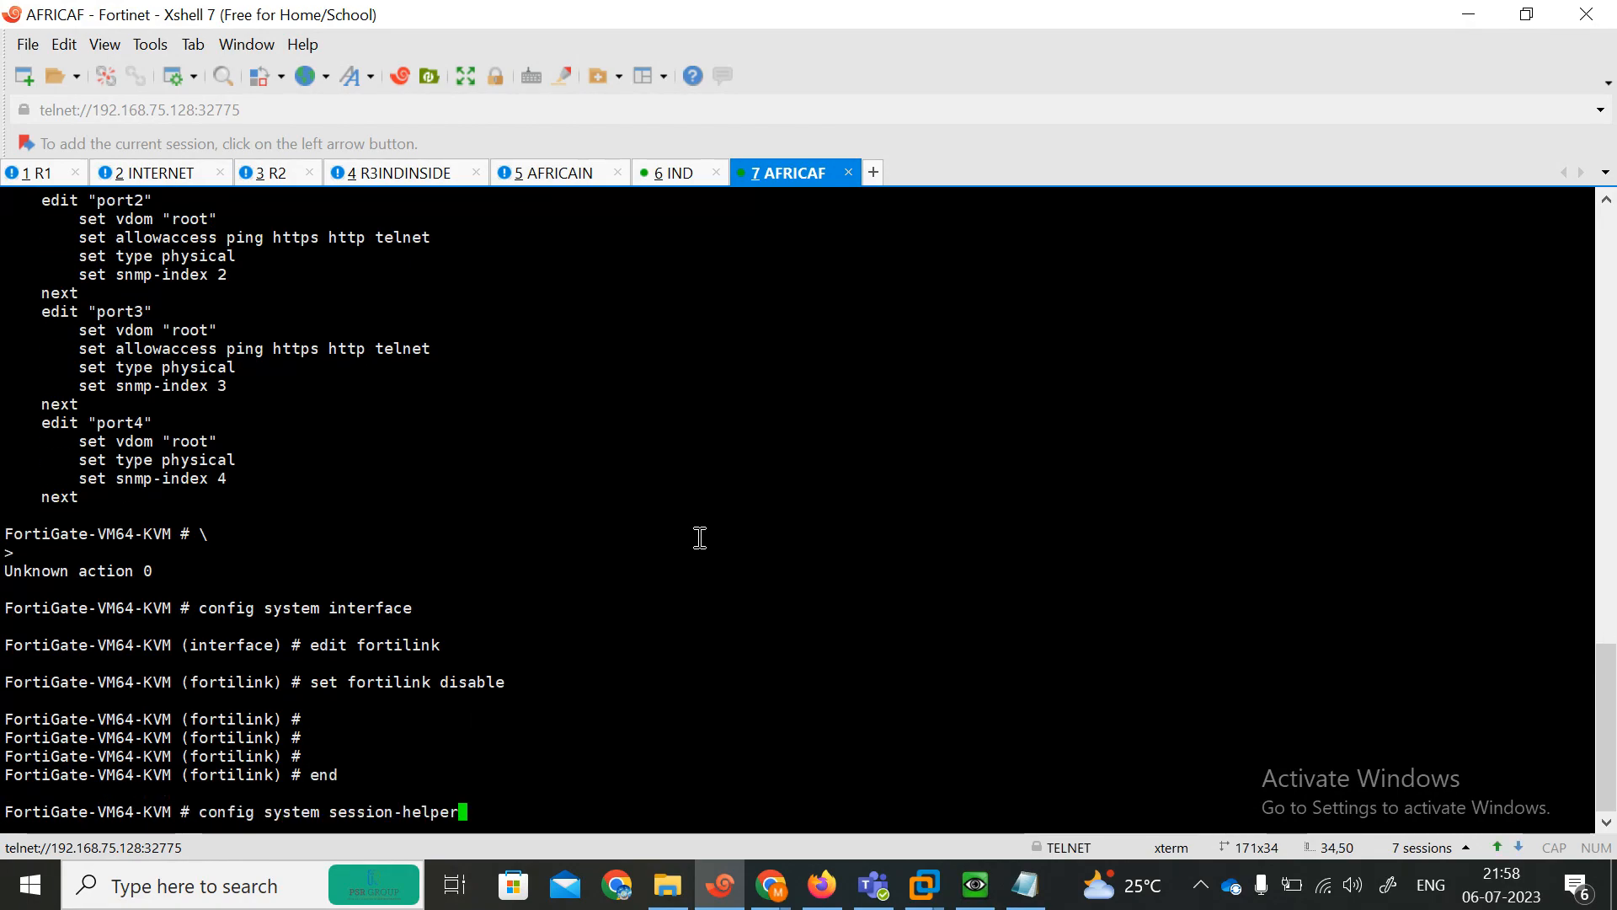
key("Return")
key("Return")
type("end")
key("Return")
Enter system settings on the AFRICAF FortiGate and set the operation mode to transparent.
type("config system s")
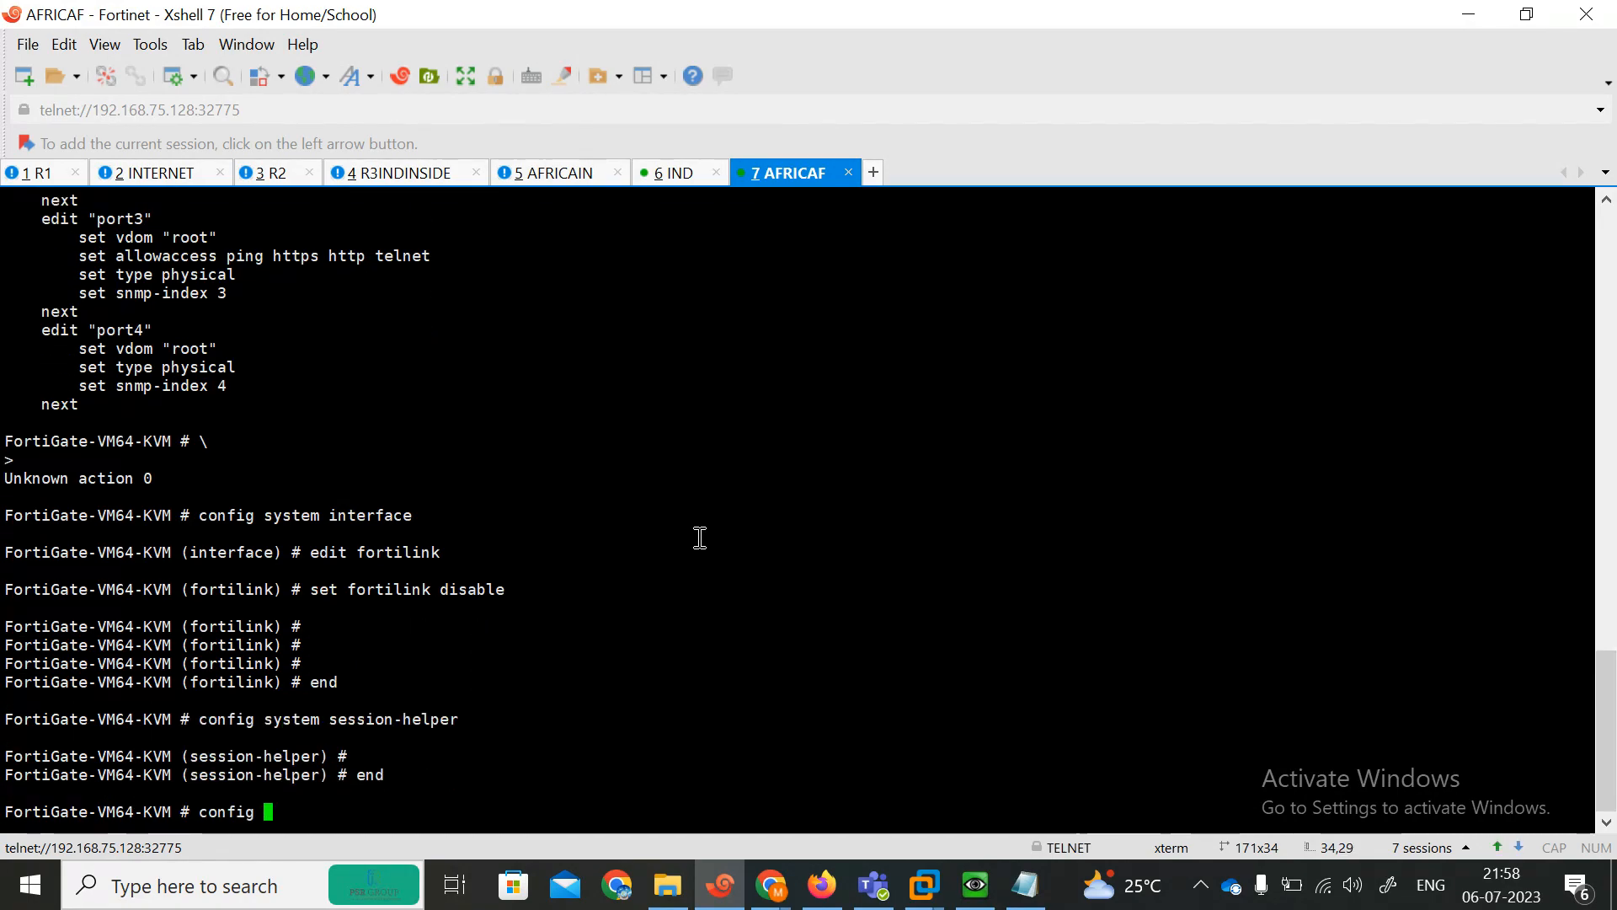
type("ettings")
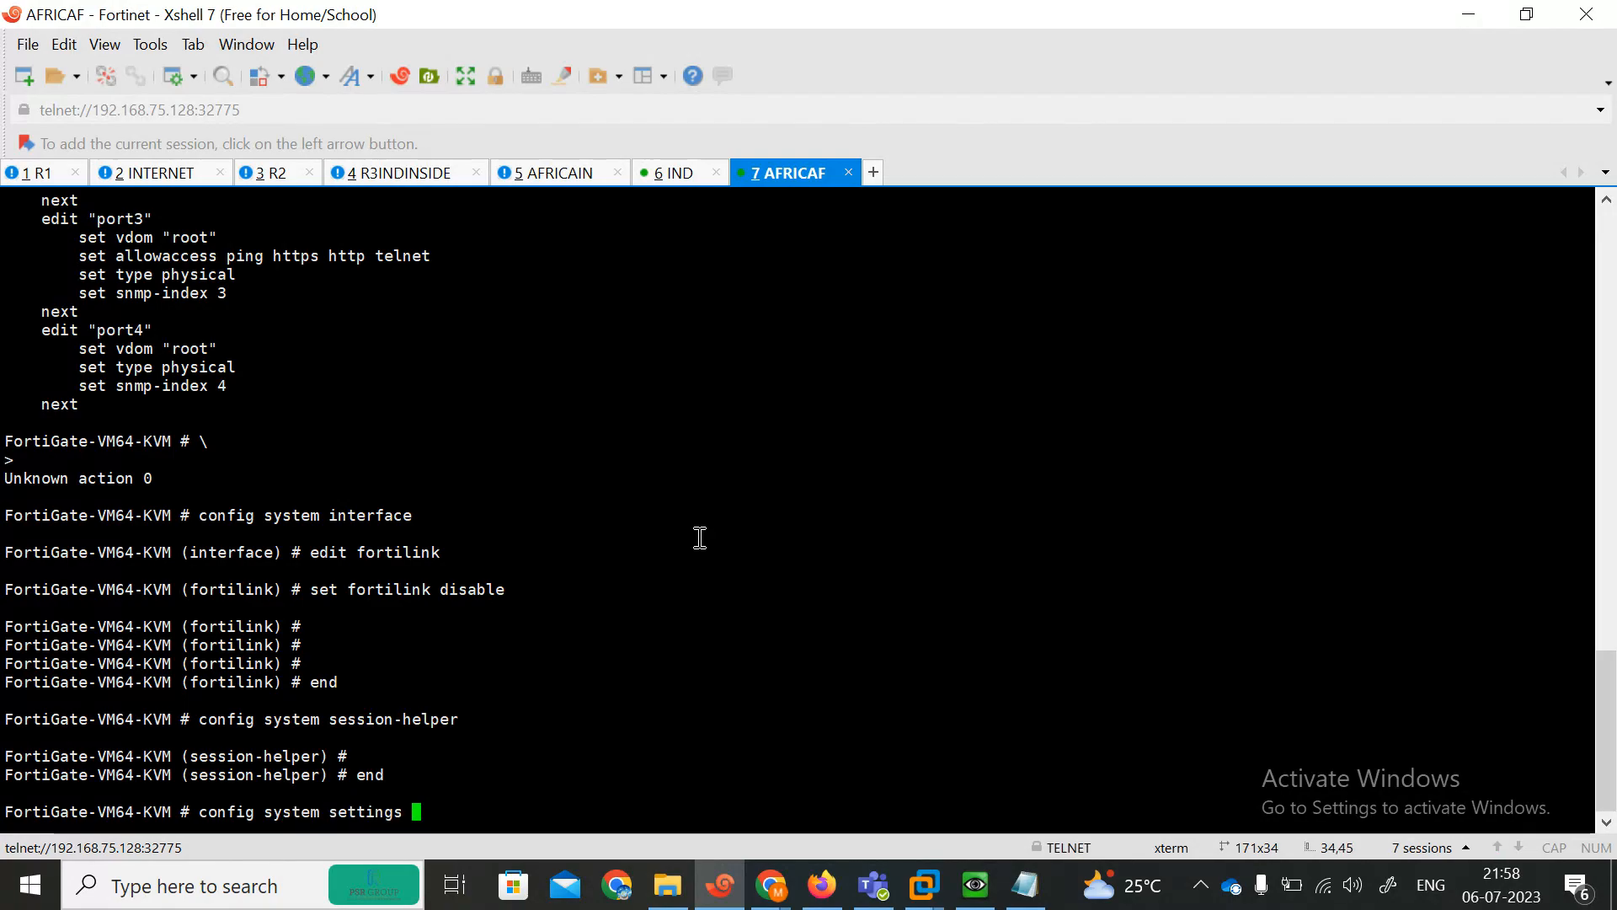
key("Return")
key("Return")
key("Return")
type("set allow-linkdown-path")
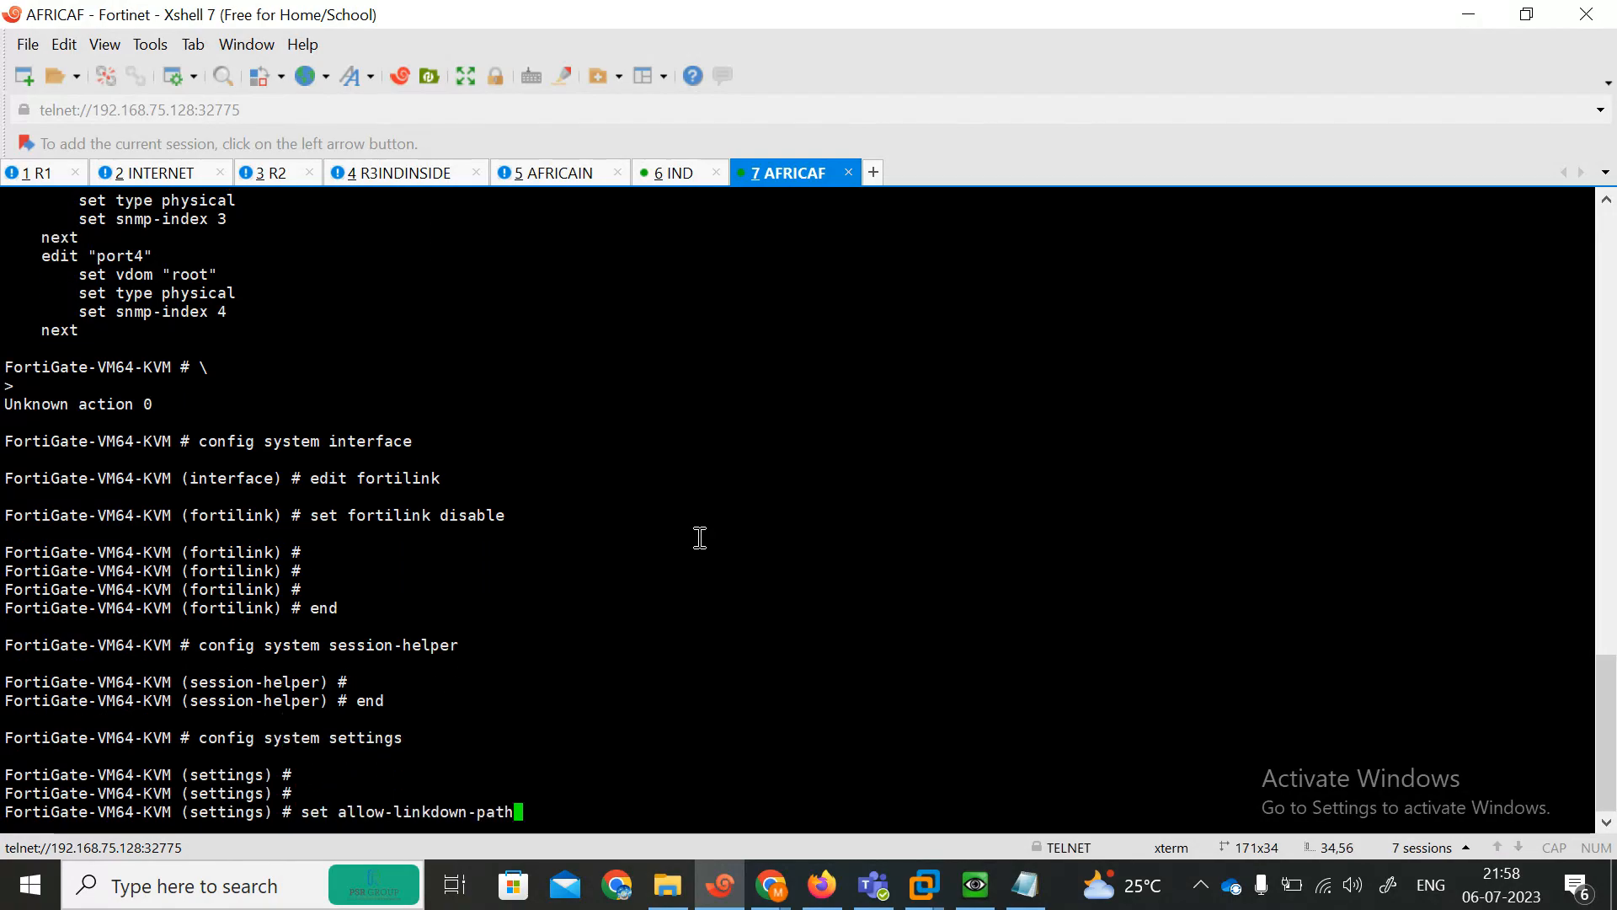
key("BackSpace")
key("BackSpace")
key("BackSpace")
key("BackSpace")
key("BackSpace")
key("BackSpace")
key("BackSpace")
key("BackSpace")
key("BackSpace")
key("BackSpace")
key("BackSpace")
key("BackSpace")
key("BackSpace")
key("BackSpace")
key("BackSpace")
key("BackSpace")
key("BackSpace")
key("BackSpace")
key("BackSpace")
key("BackSpace")
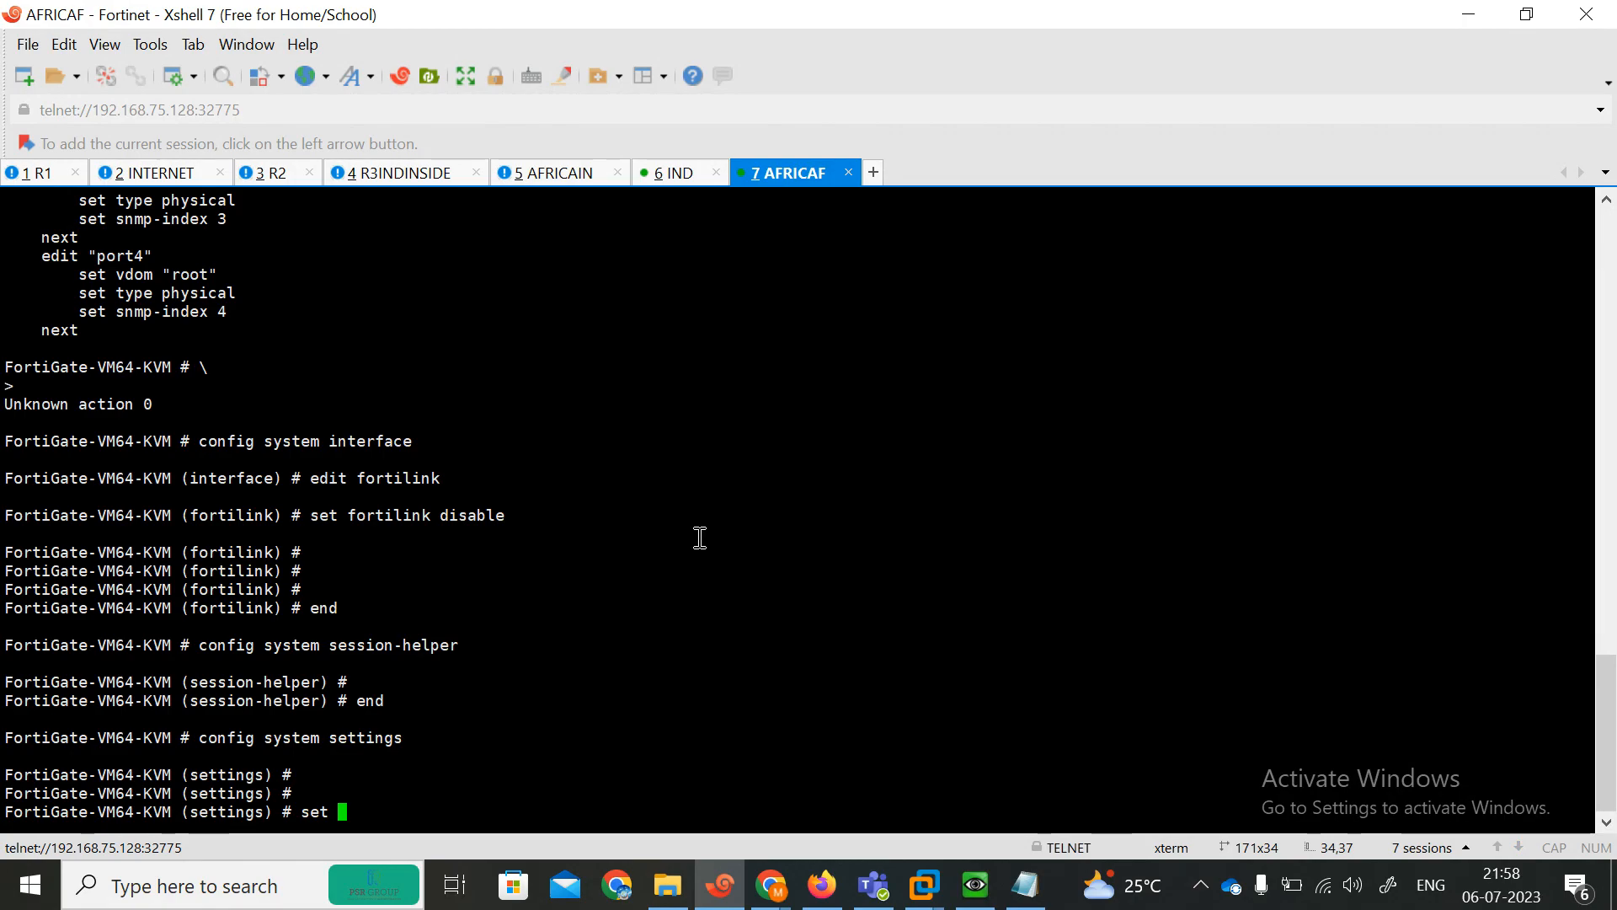
type("opmode transparent")
key("Return")
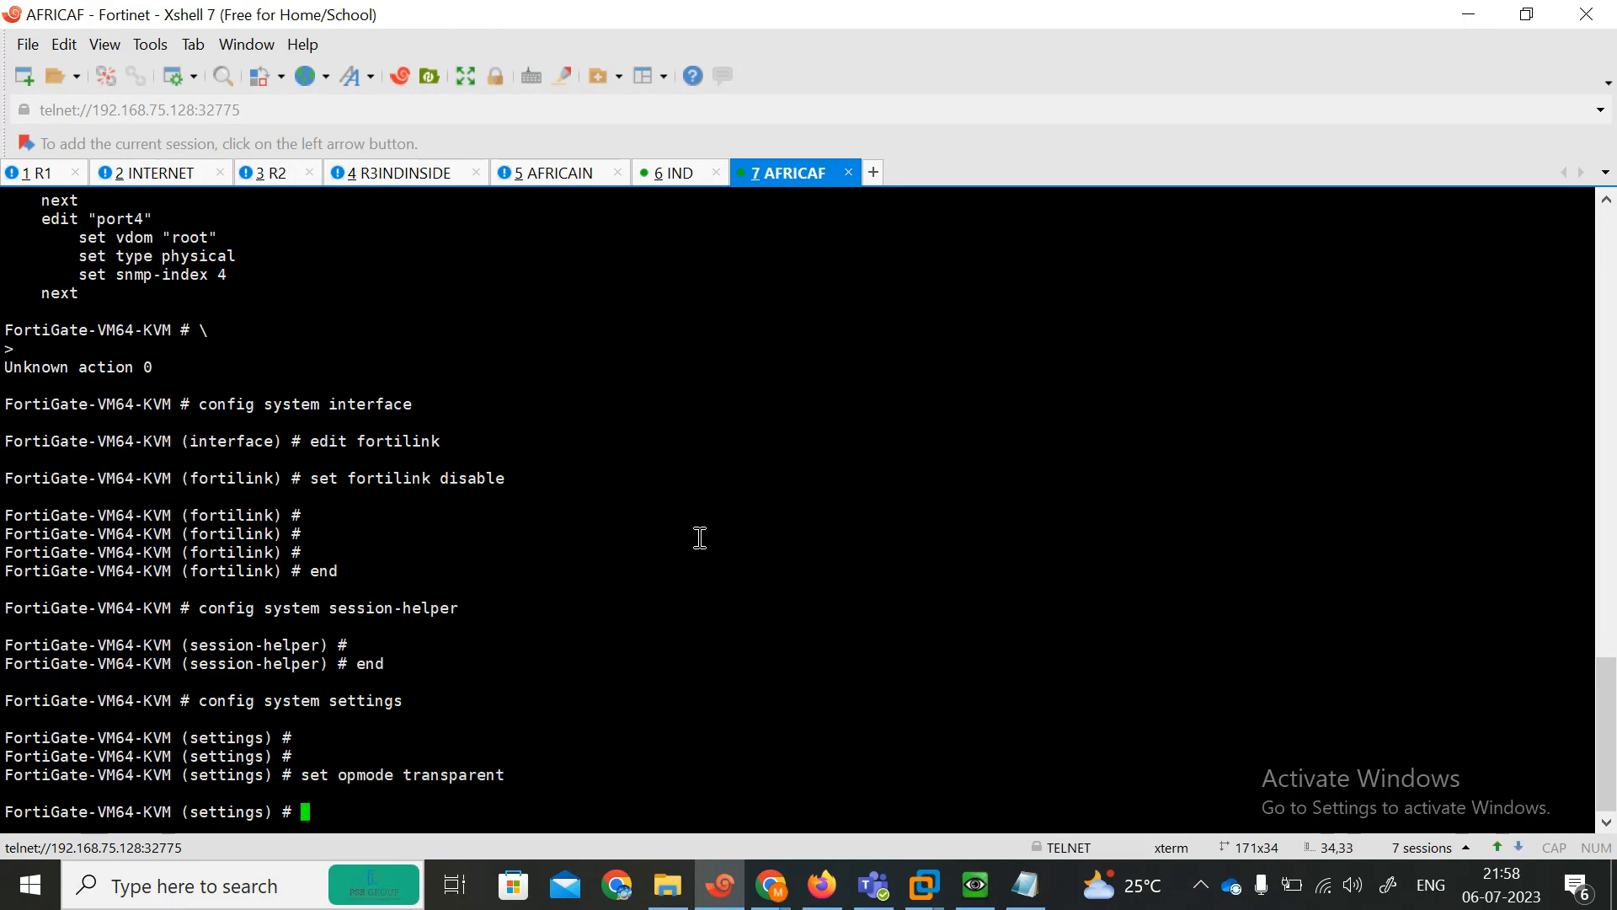
Set the gateway to 192.168.102.1 in system settings.
key("Return")
key("Return")
type("set ga")
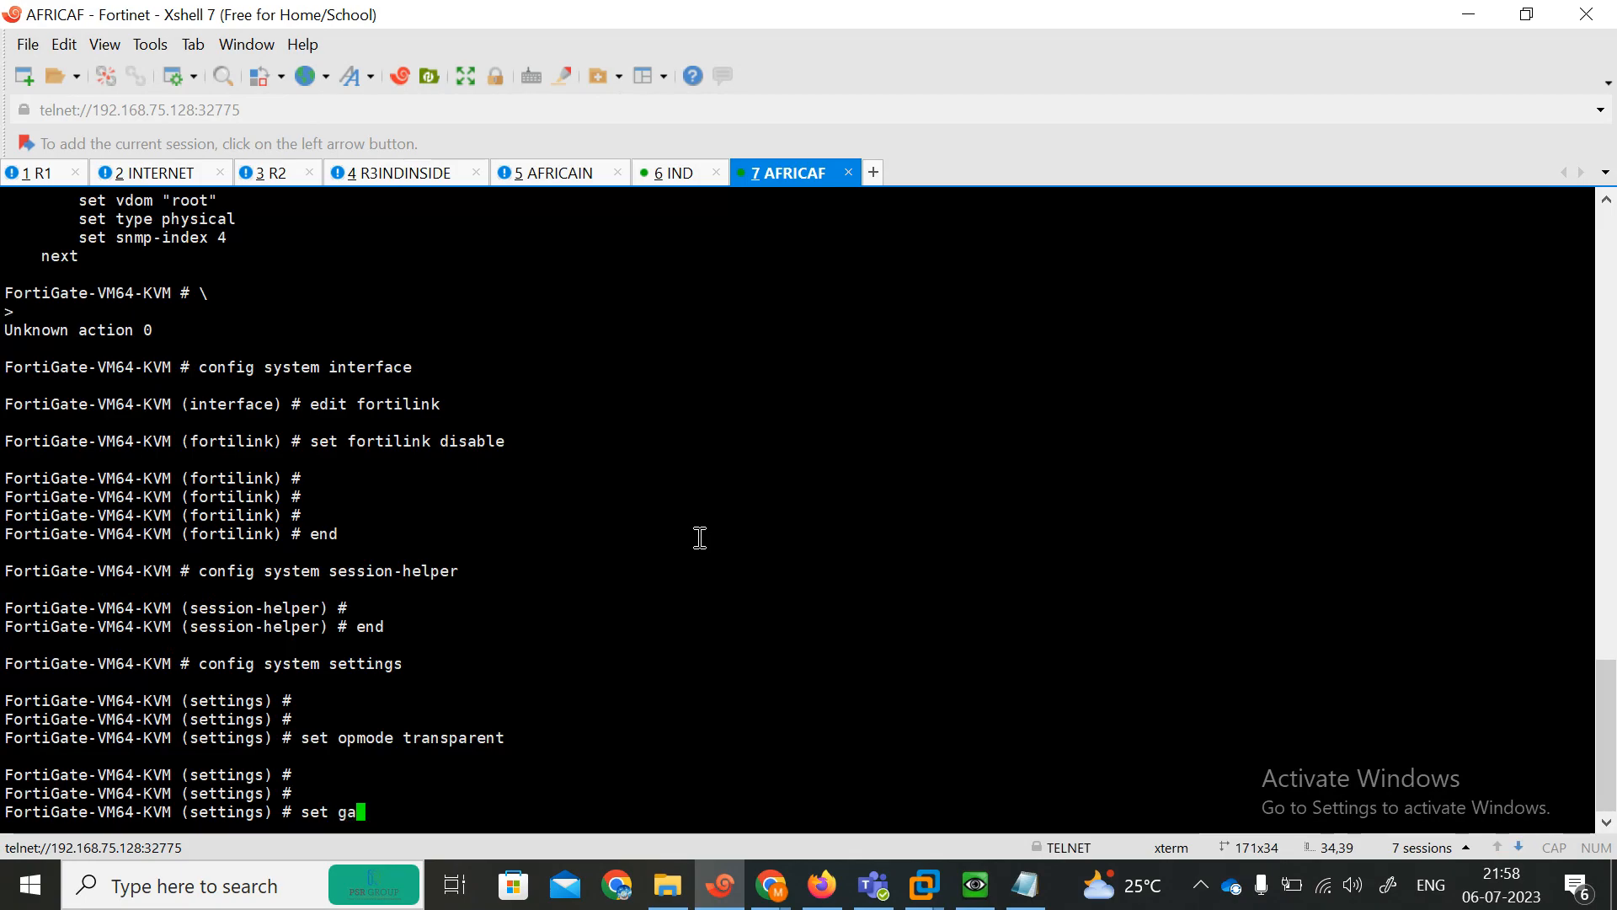
type("teway 192.168.10")
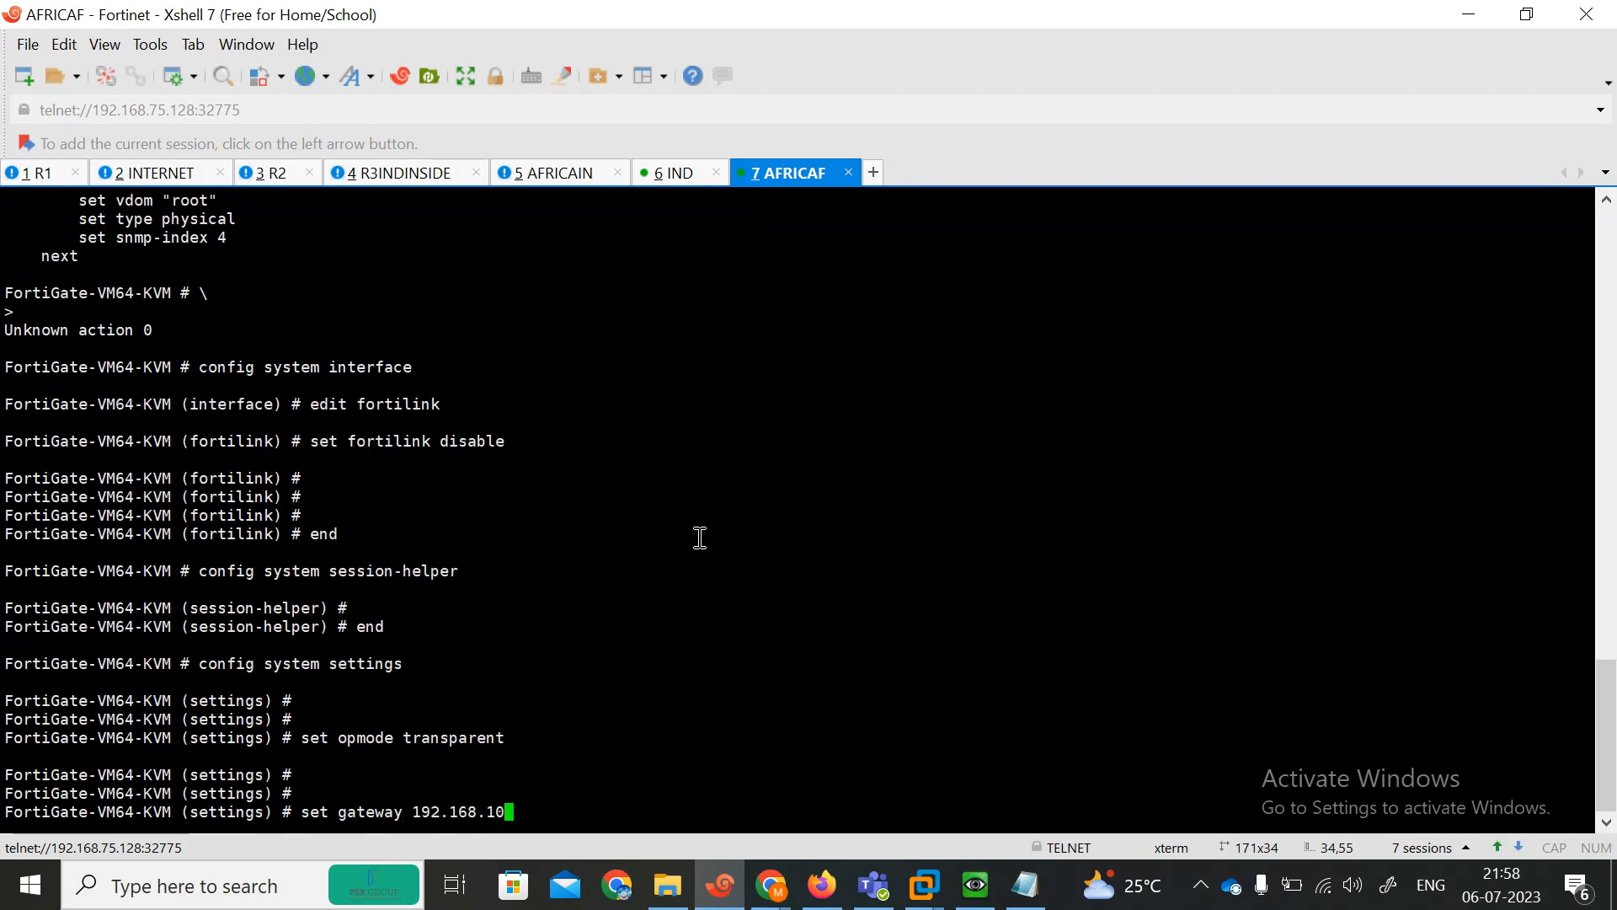
type("2.1")
key("Return")
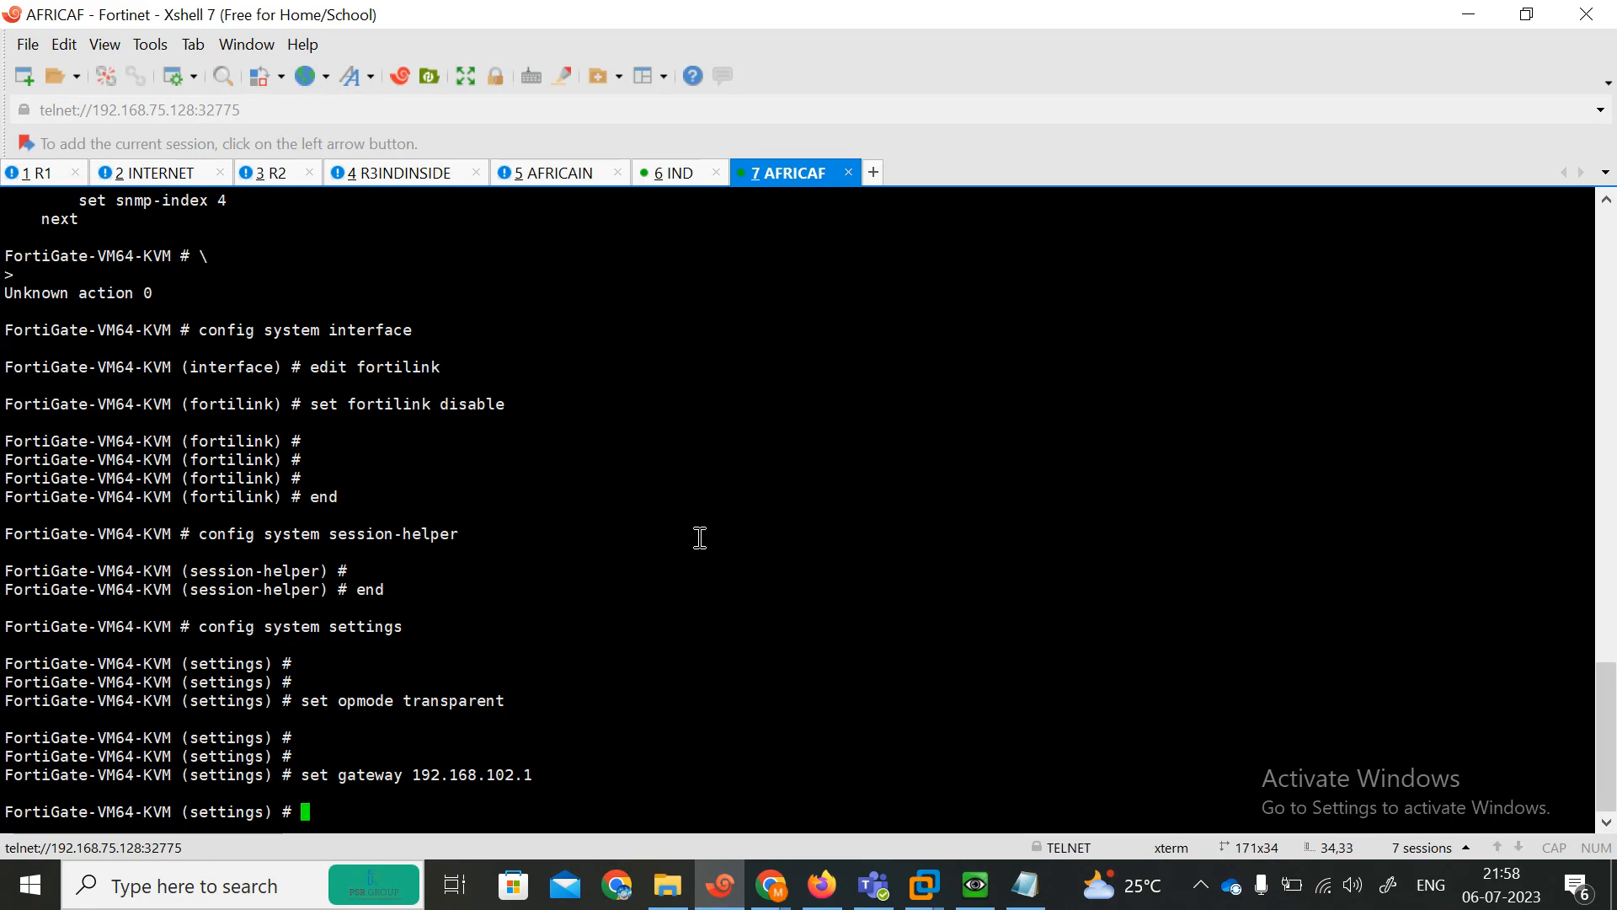
Set the management IP to 192.168.102.111/24 and save the system settings.
type("se")
key("Return")
type("se mg")
key("Return")
key("Up")
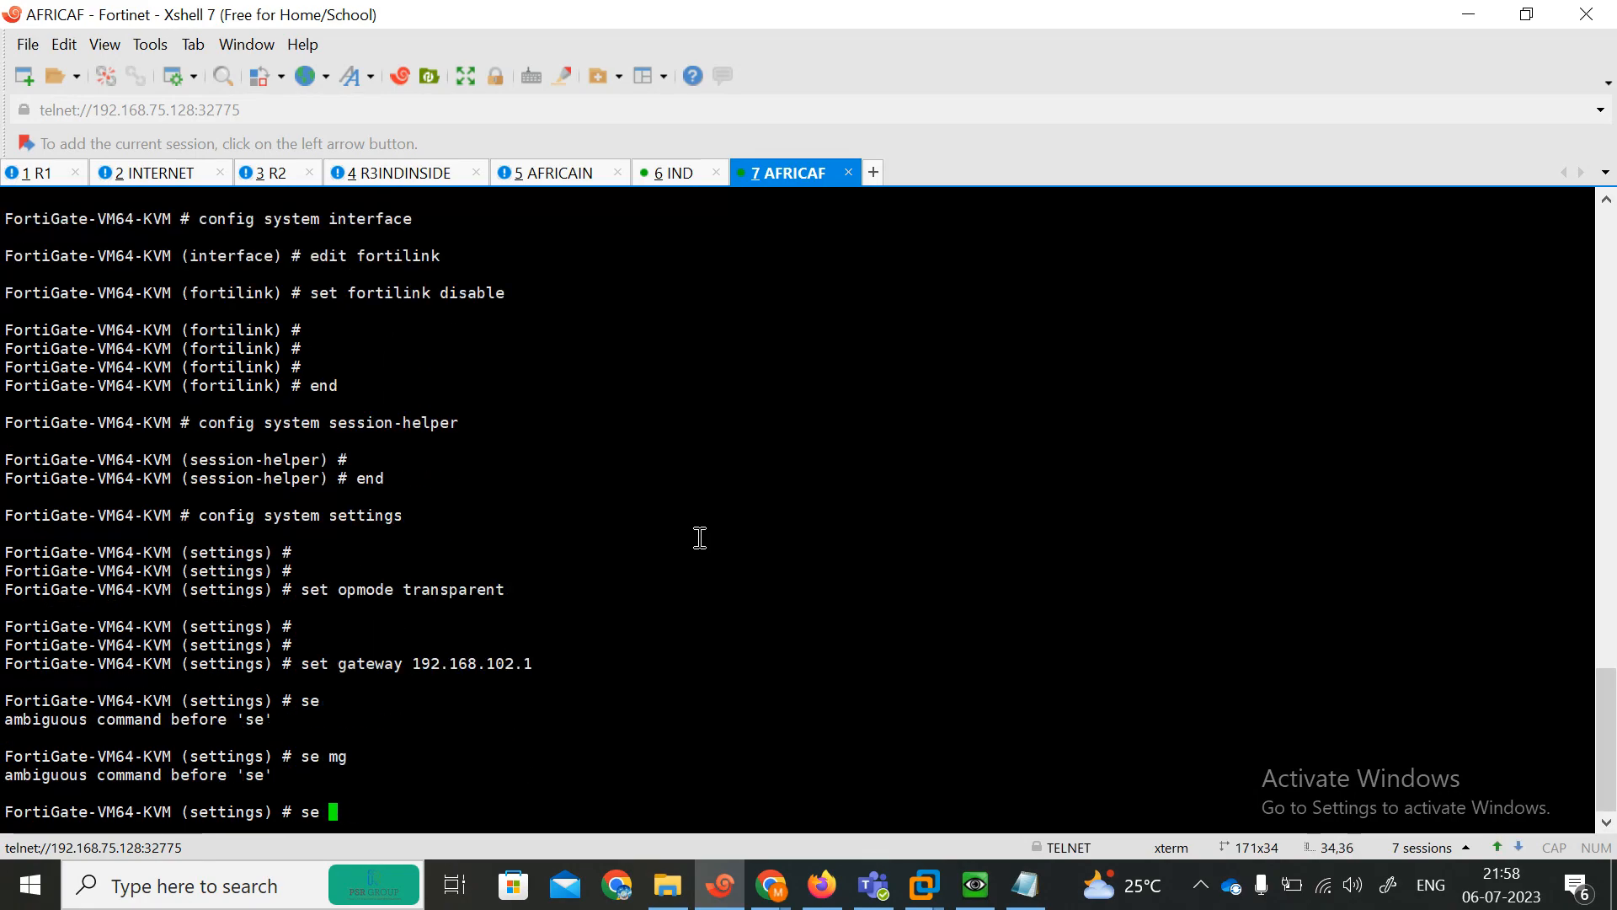
type("nageip 192.1")
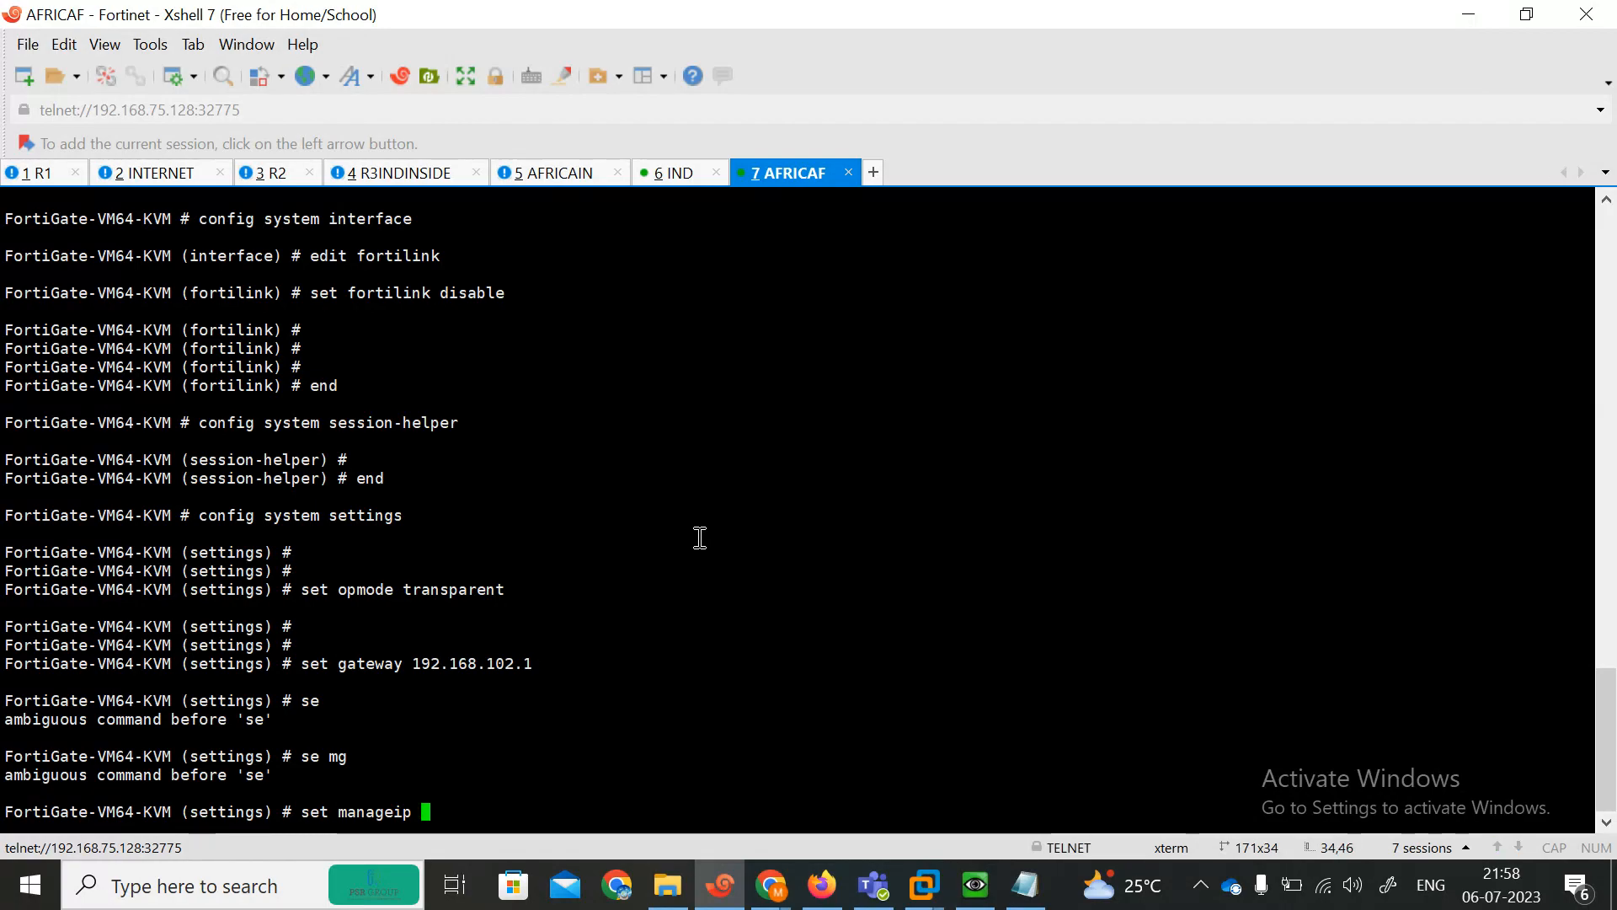
key("BackSpace")
key("BackSpace")
type("9")
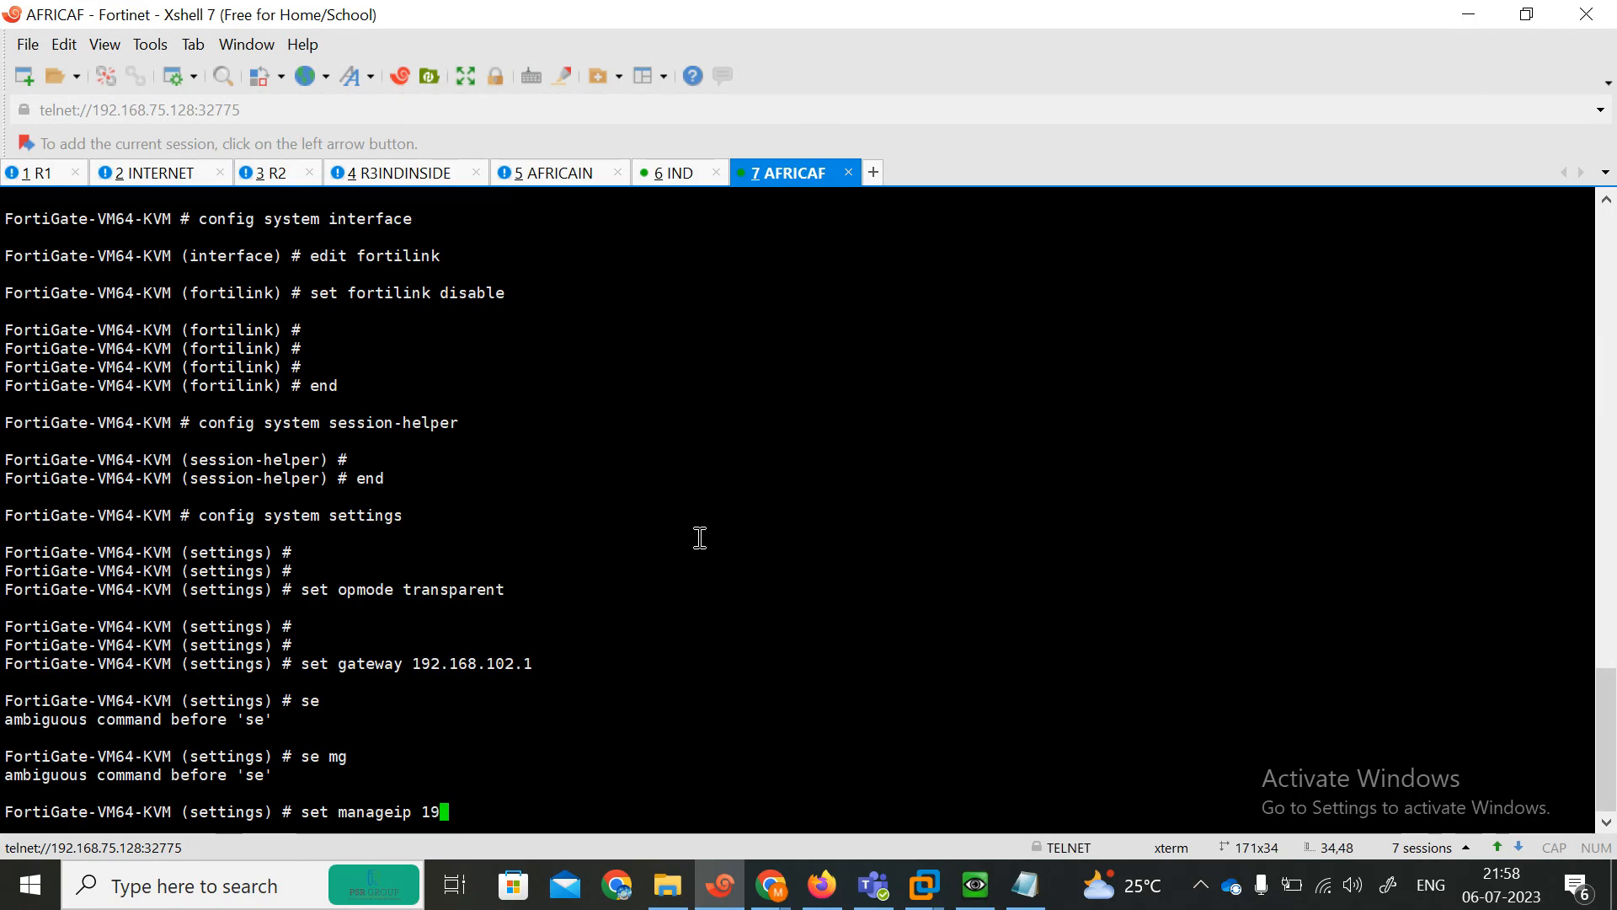
type("2.168.102.111/24")
key("Return")
key("Return")
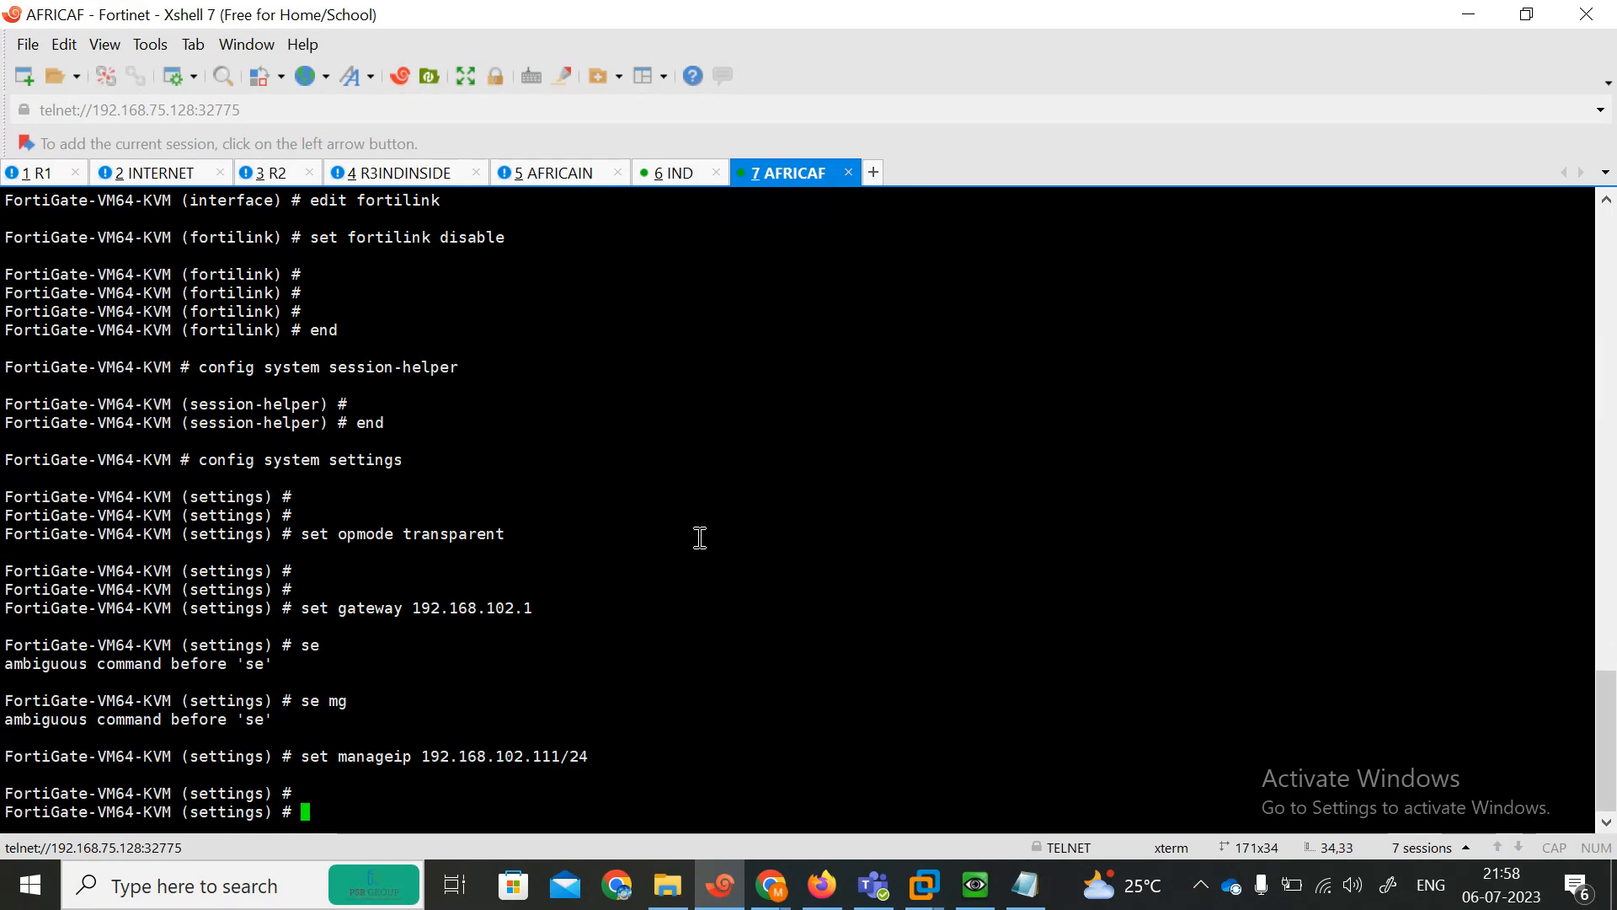
type("end")
key("Return")
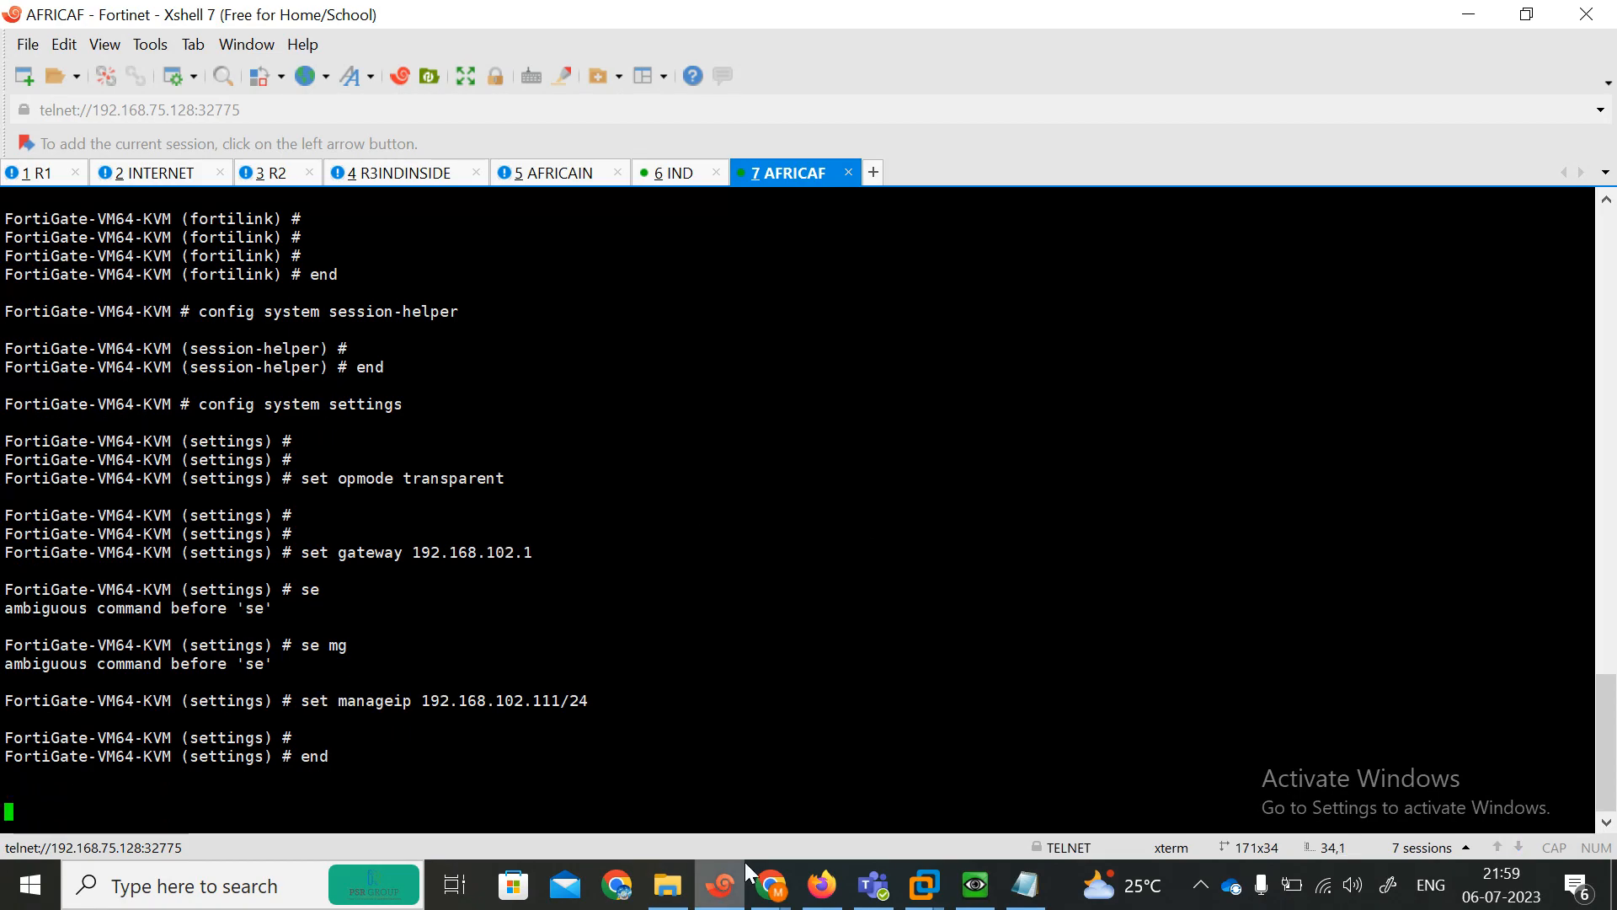
Delete the Net cloud from the EVE-NG lab topology.
left_click(822, 885)
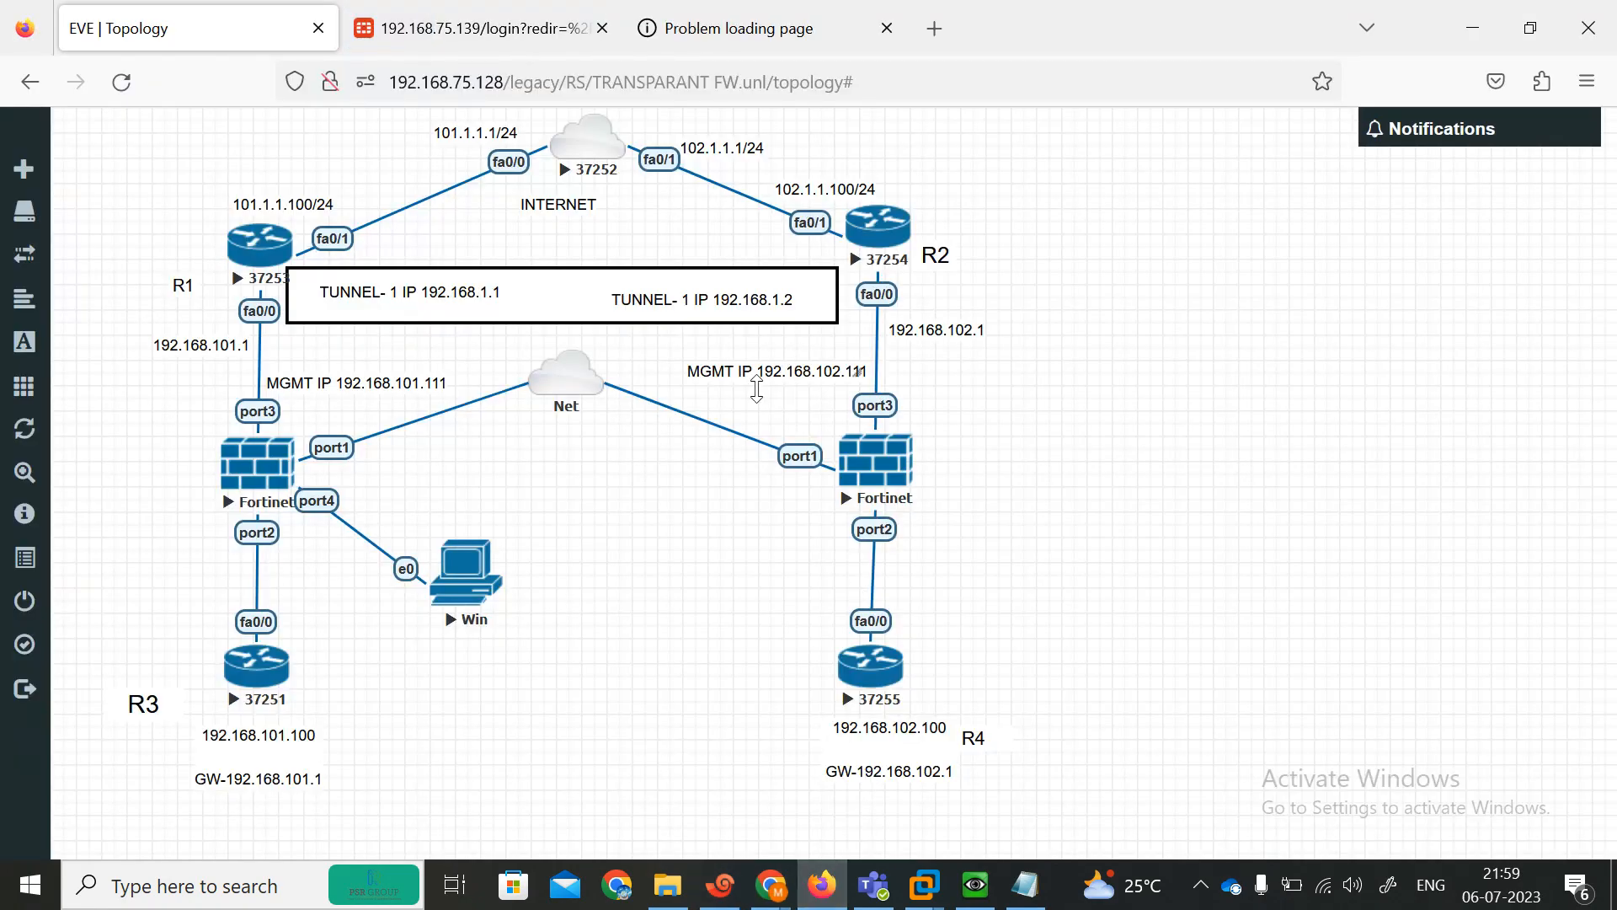
right_click(539, 380)
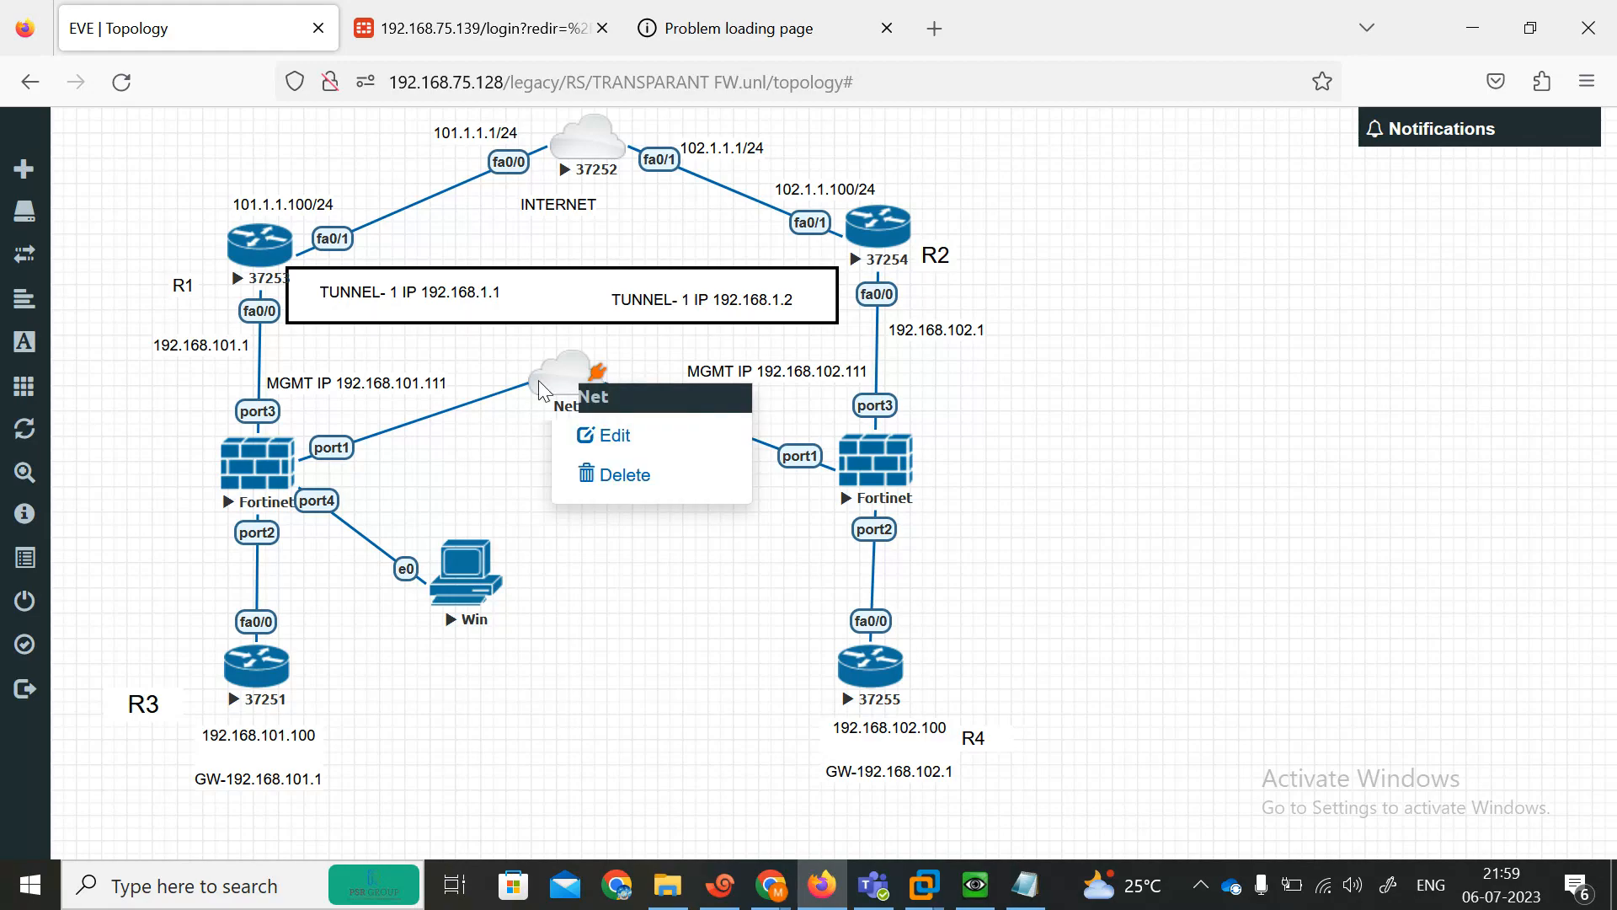
left_click(615, 476)
left_click(728, 316)
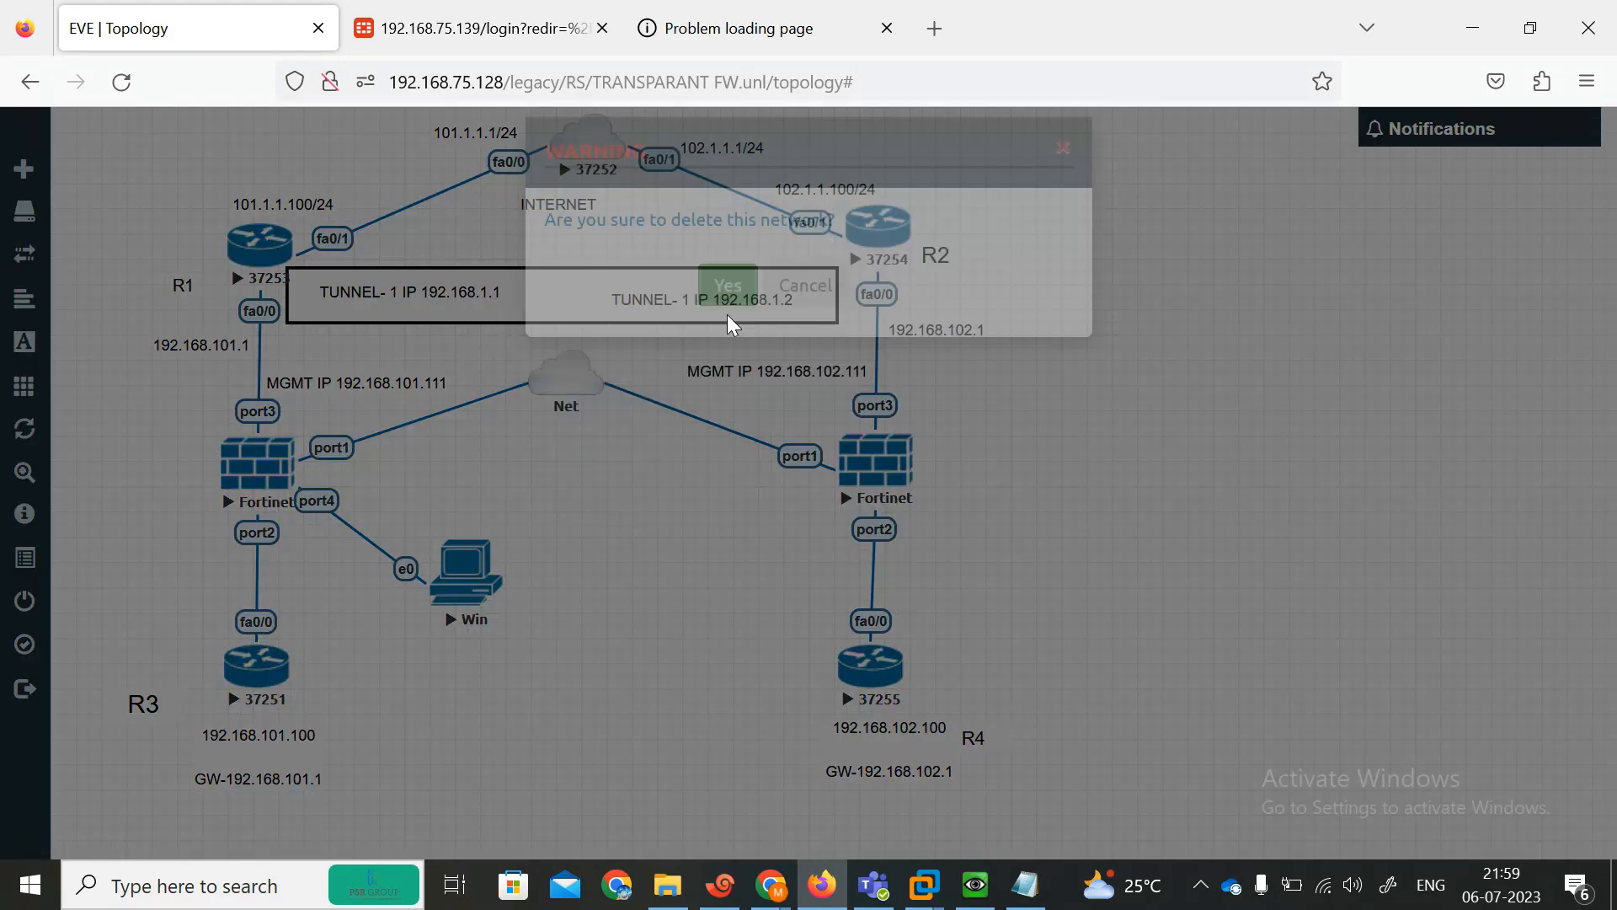
Reposition both MGMT IP labels next to their FortiGates' port3 links.
left_click_drag(706, 368, 1000, 425)
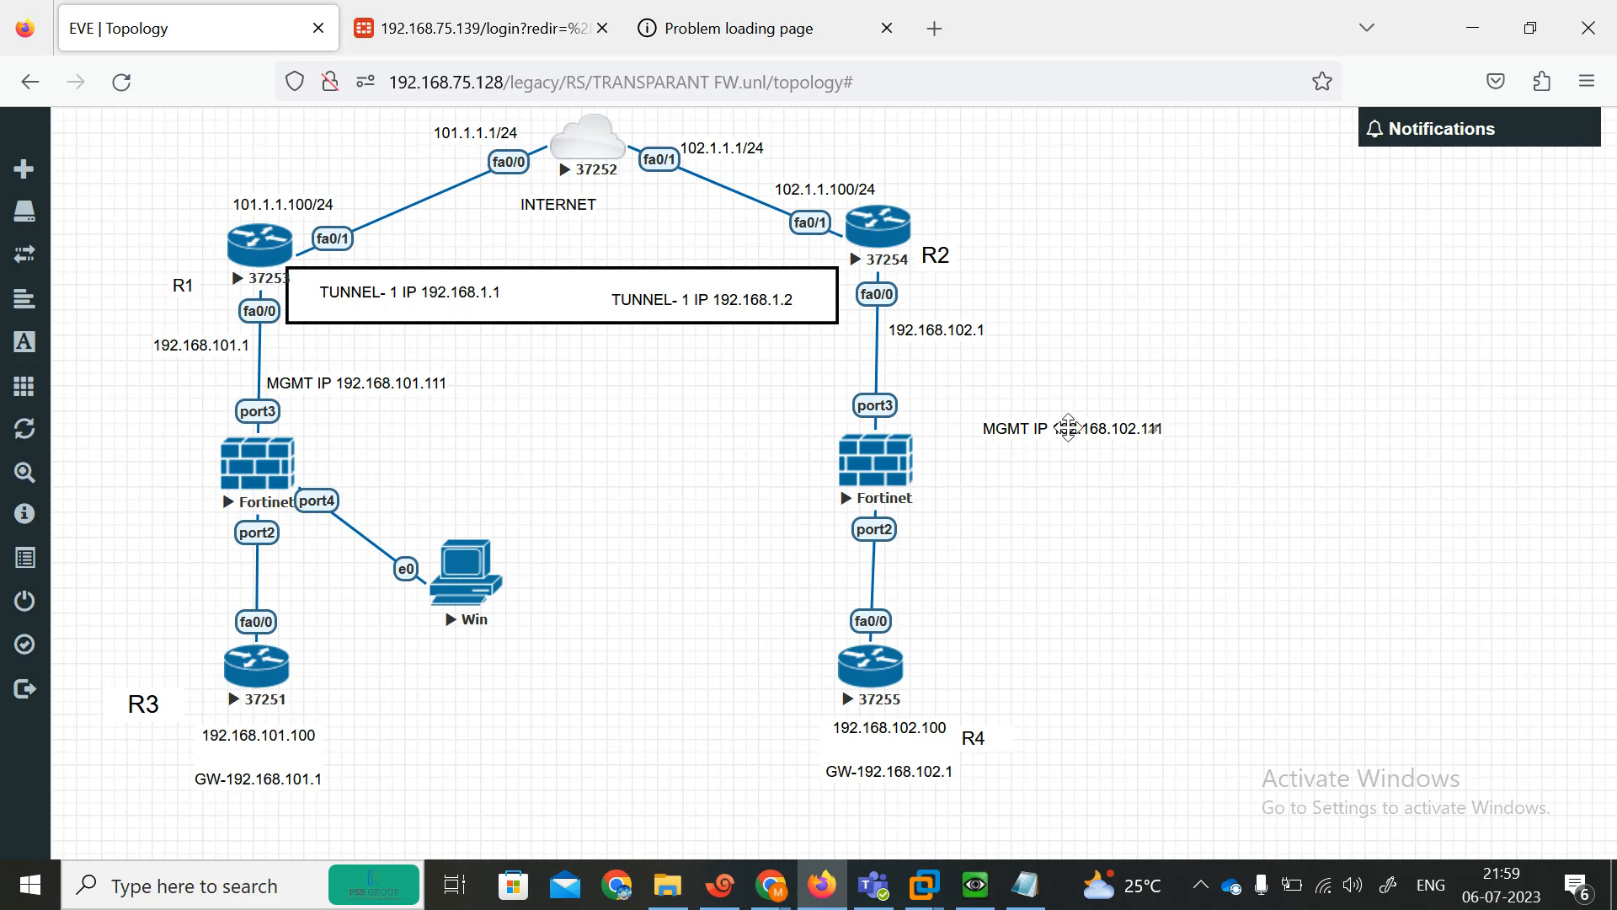
left_click_drag(1033, 436, 744, 406)
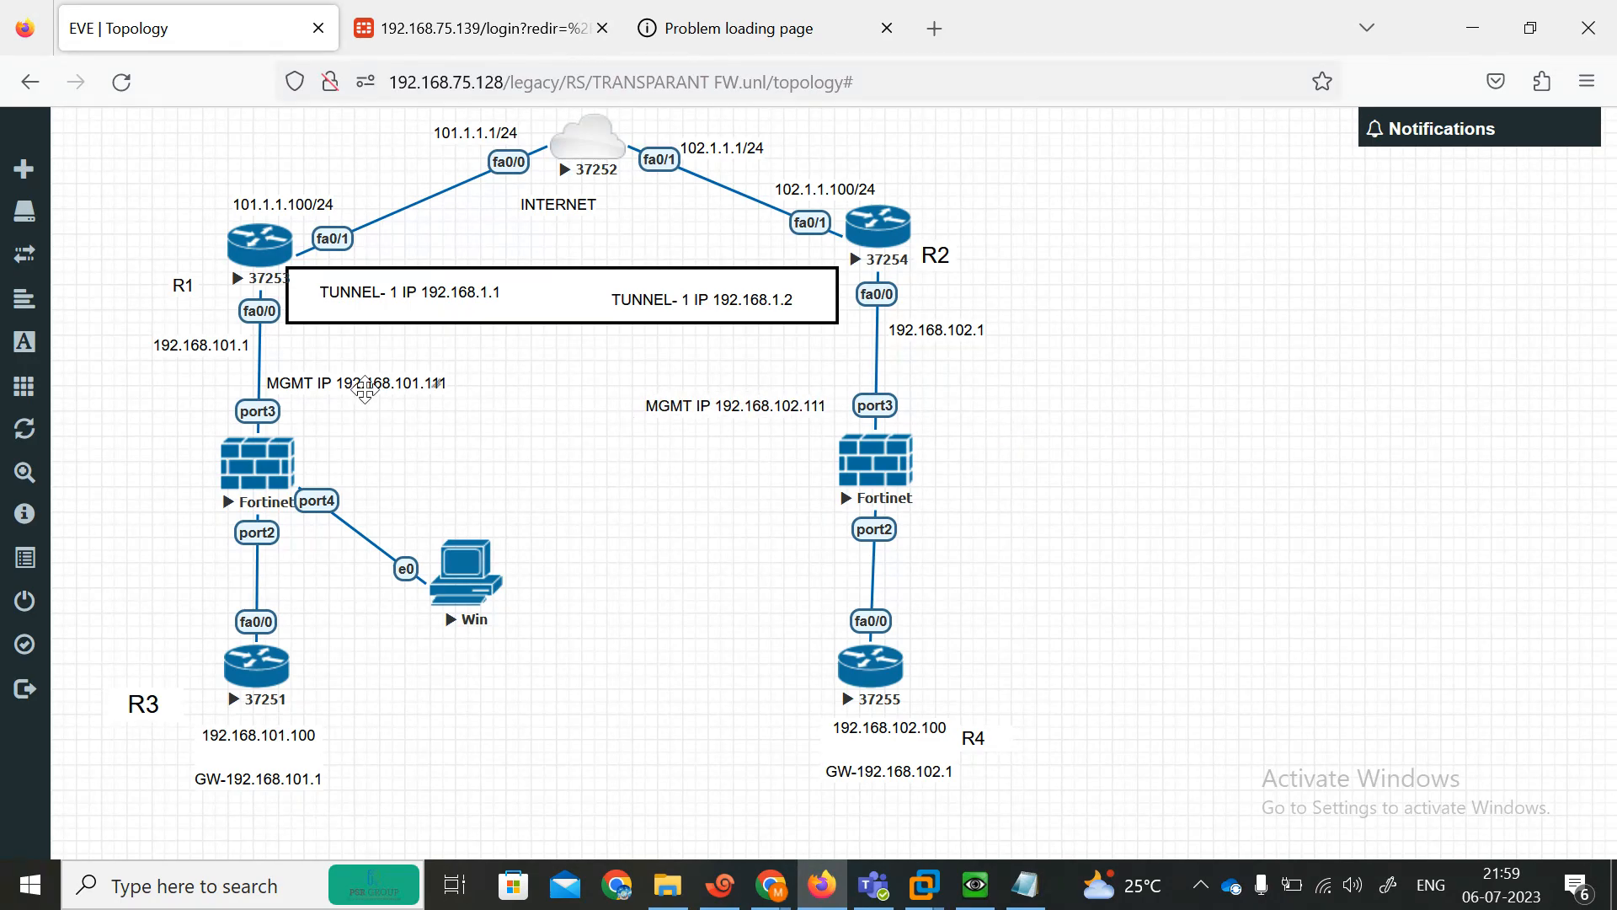
left_click_drag(350, 385, 351, 408)
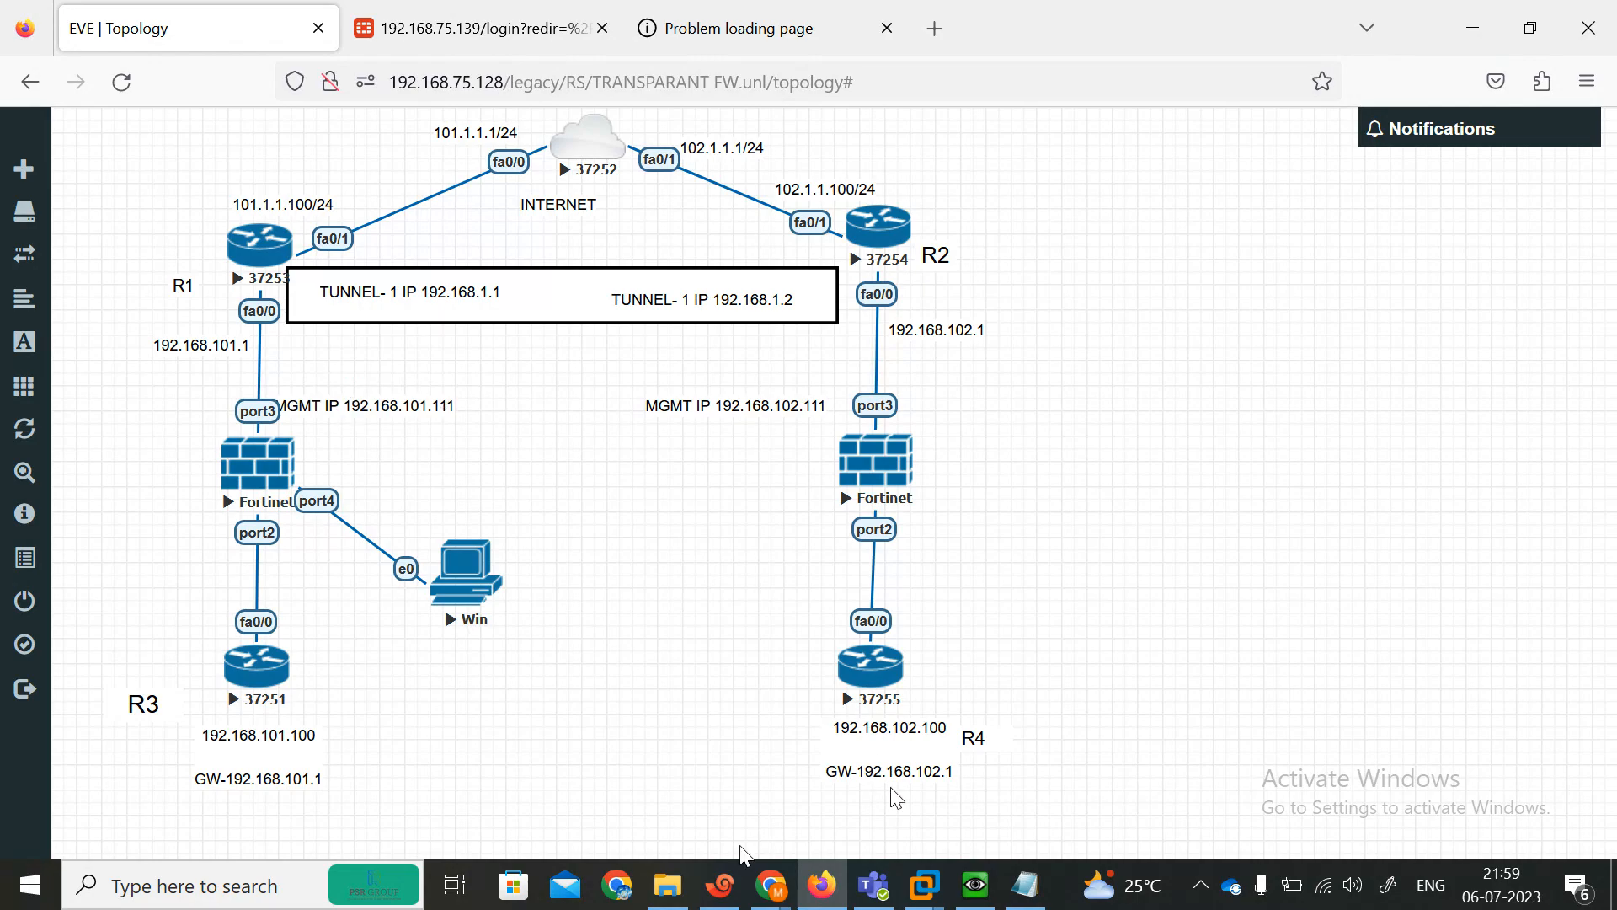
Display the system settings on the AFRICAF FortiGate.
left_click(720, 885)
key("Return")
key("Return")
key("Return")
key("Return")
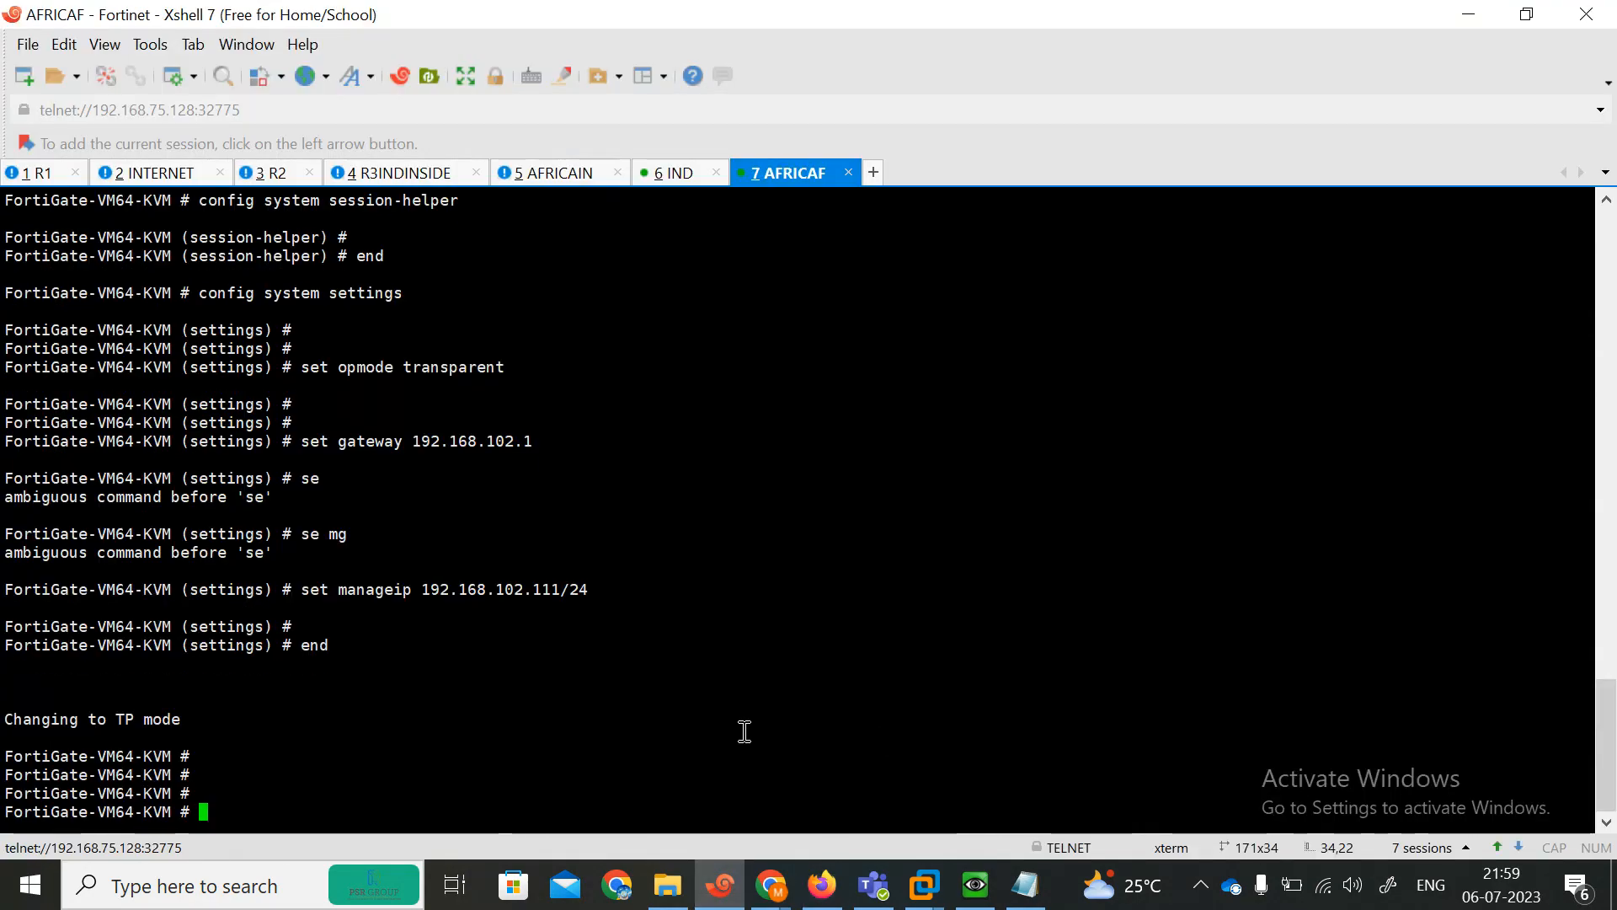
type("show system session-helper")
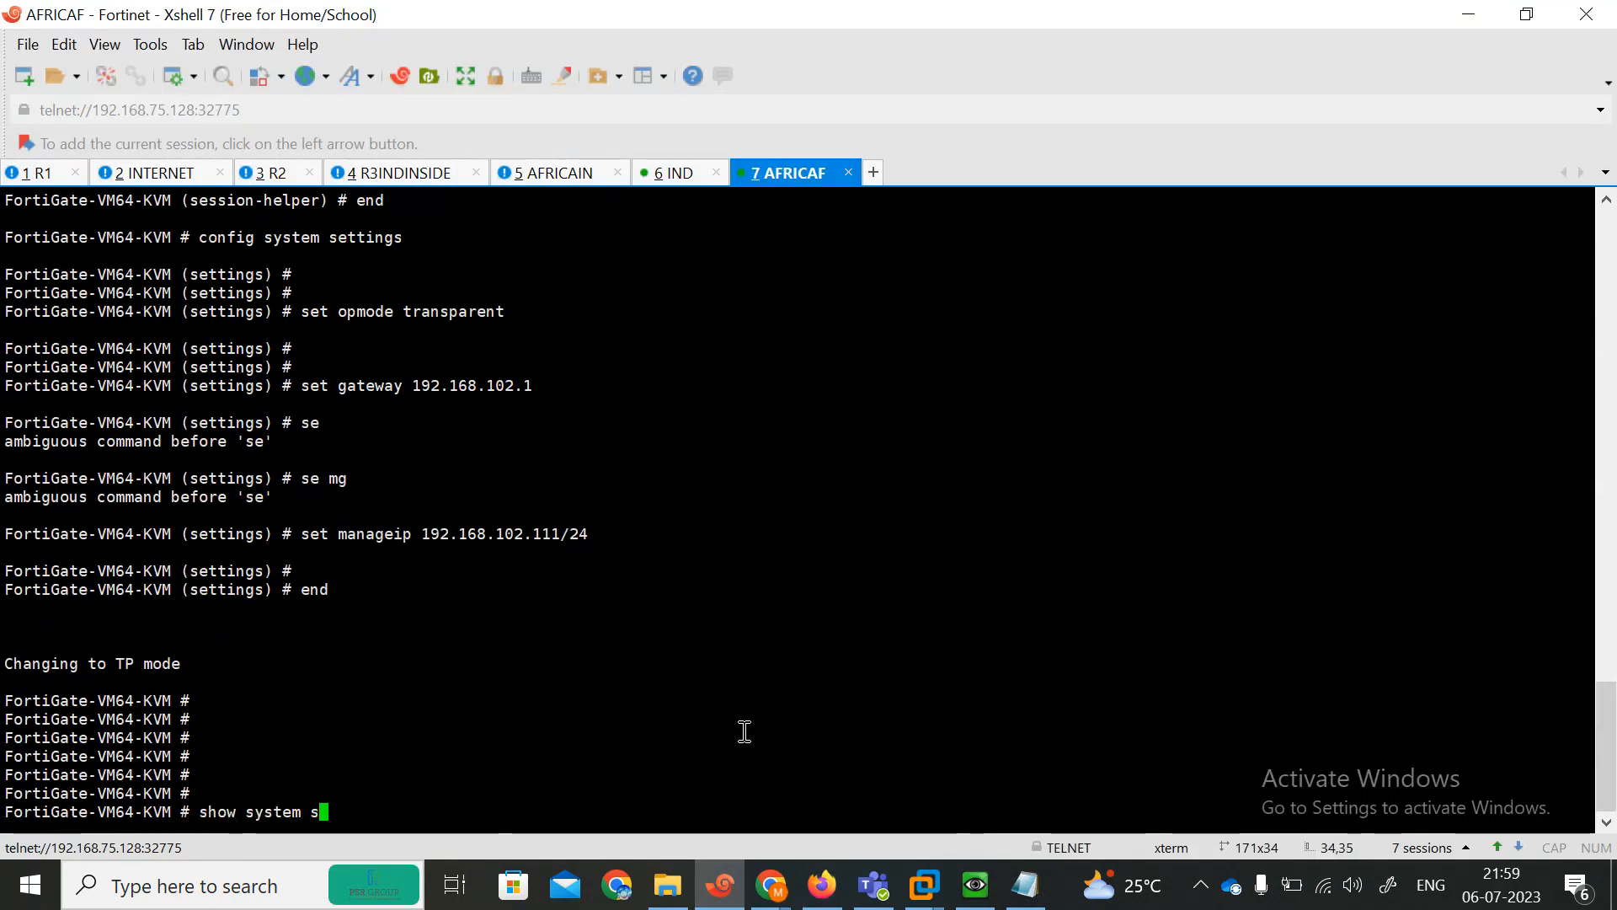
key("BackSpace")
key("BackSpace")
key("BackSpace")
key("BackSpace")
key("BackSpace")
key("BackSpace")
key("BackSpace")
key("BackSpace")
key("BackSpace")
key("BackSpace")
key("BackSpace")
key("BackSpace")
key("BackSpace")
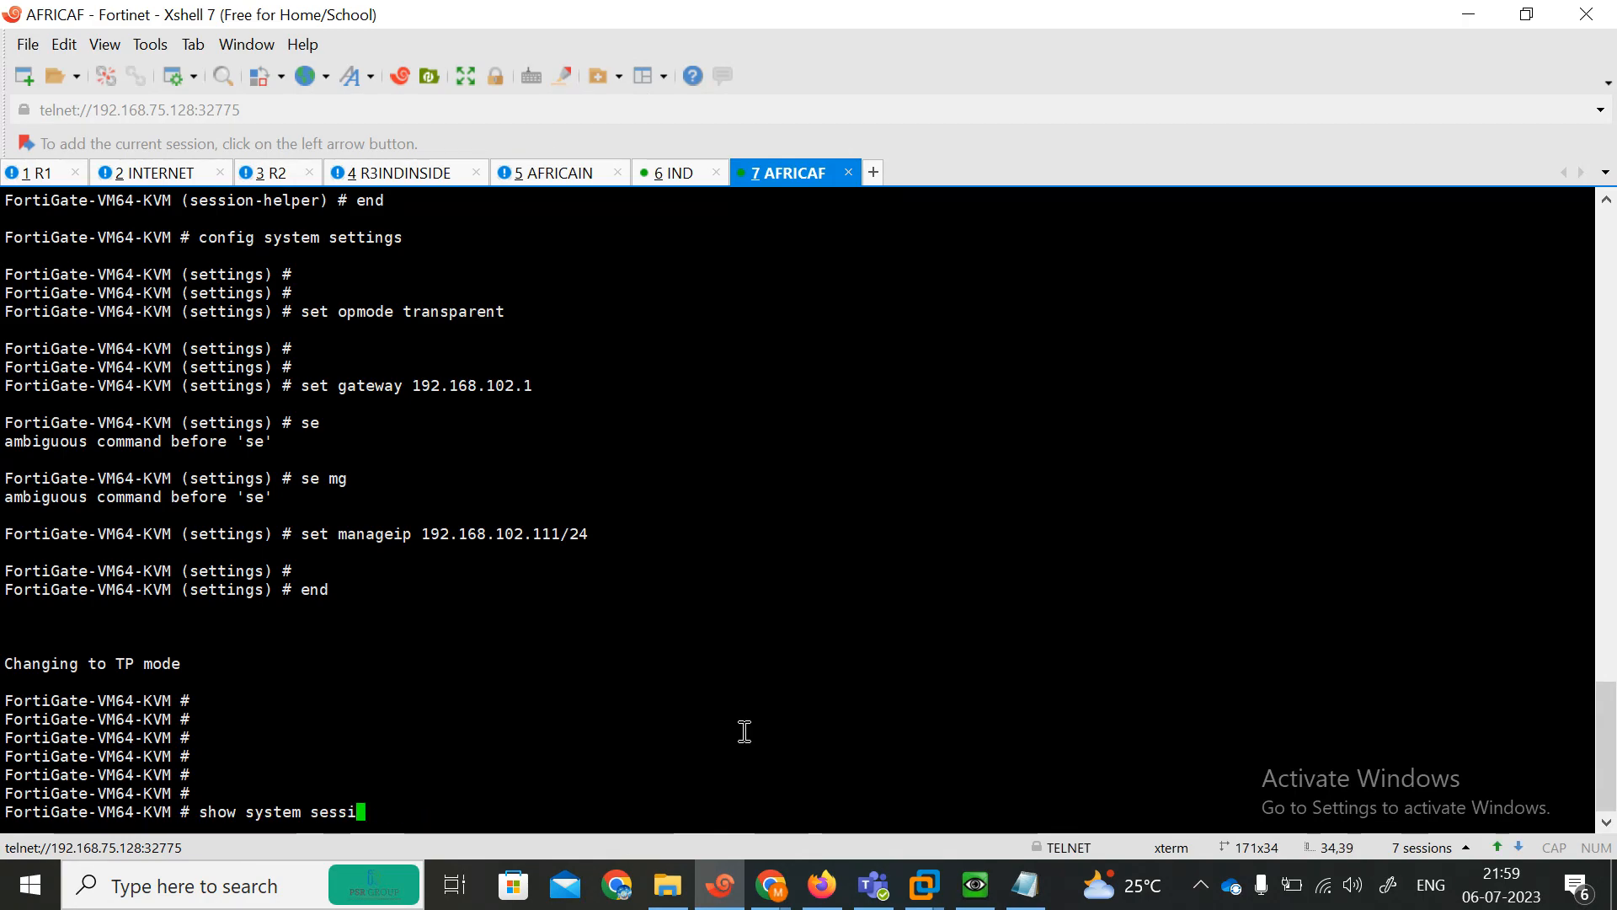
type("t")
key("Tab")
key("Return")
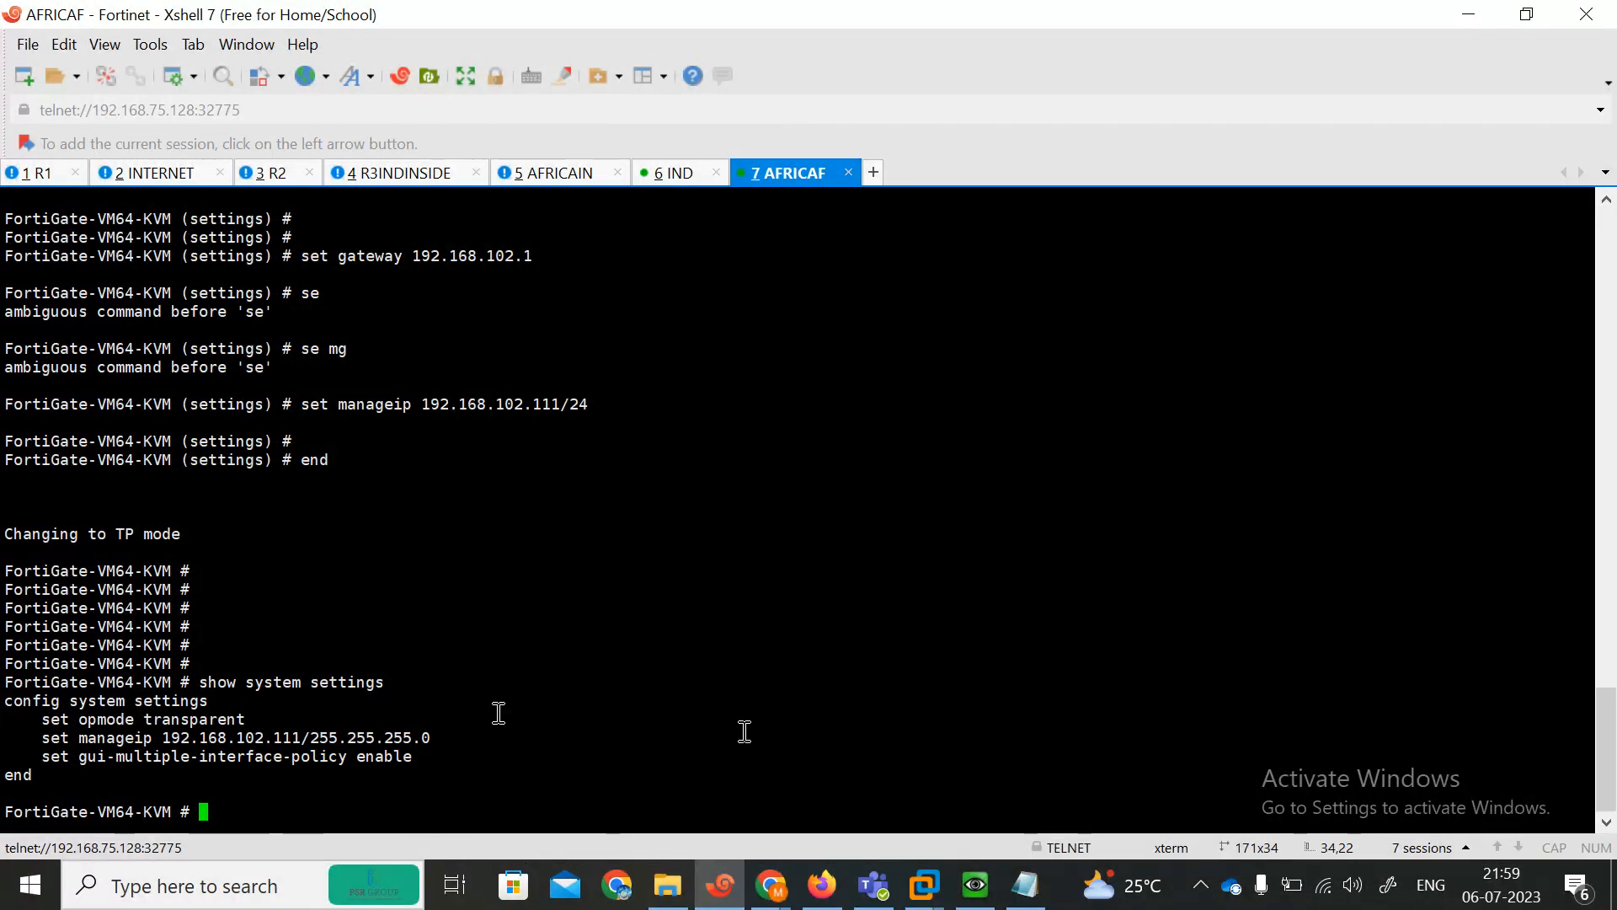
Display the firewall policy configuration on the AFRICAF FortiGate.
type("show file-filter")
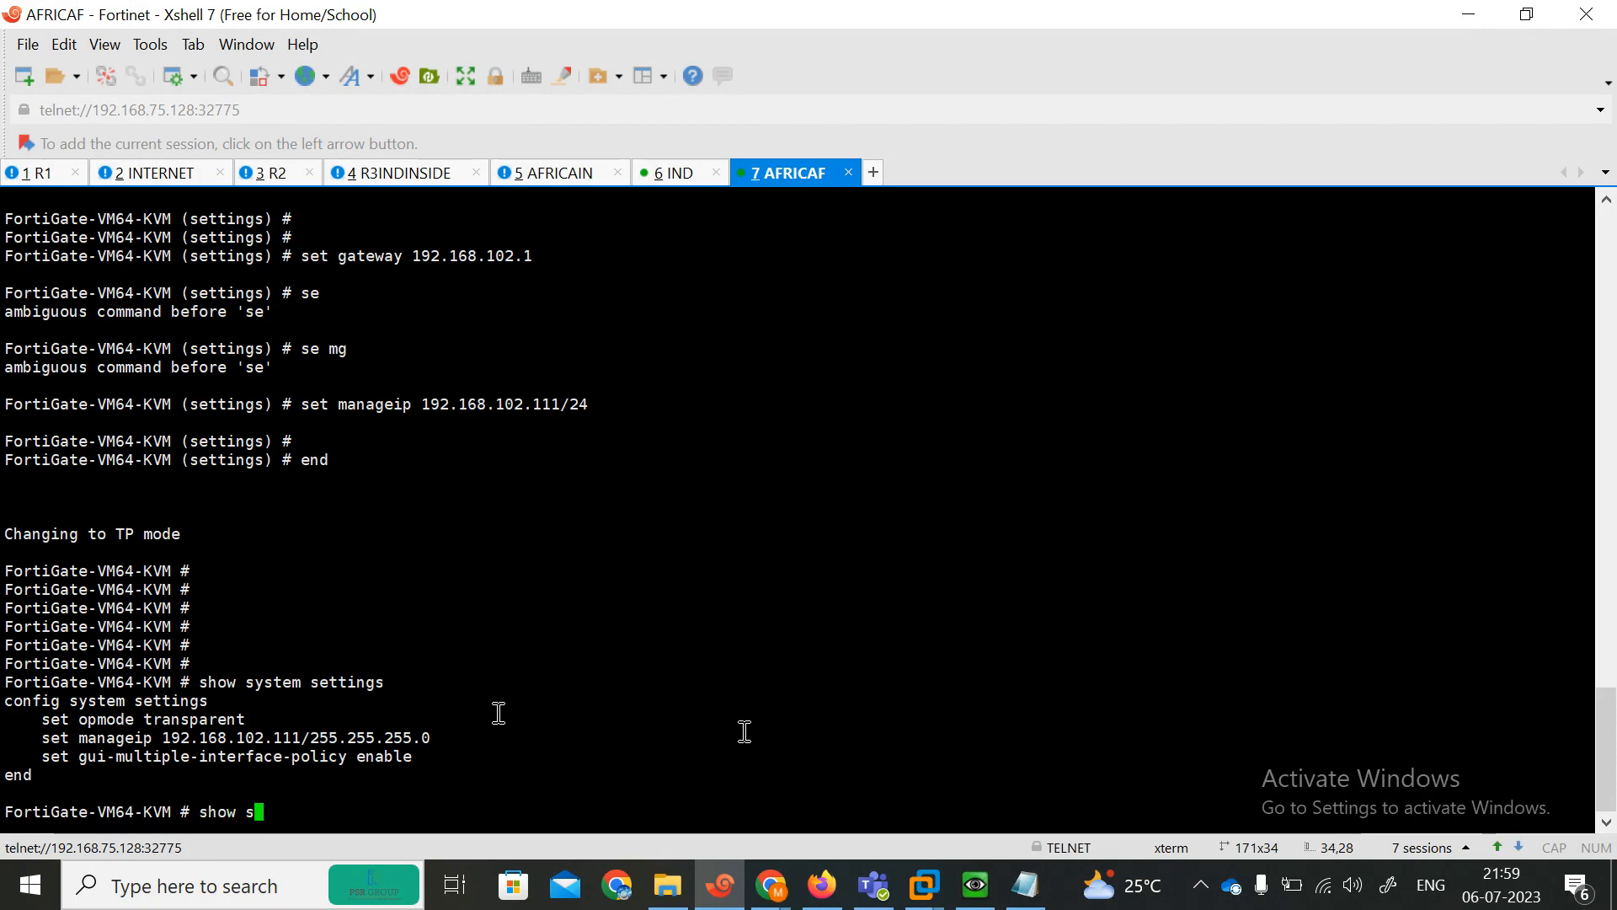
key("BackSpace")
key("BackSpace")
key("BackSpace")
key("BackSpace")
key("BackSpace")
key("BackSpace")
key("BackSpace")
key("BackSpace")
key("BackSpace")
key("BackSpace")
key("BackSpace")
type("firewall policy")
key("Return")
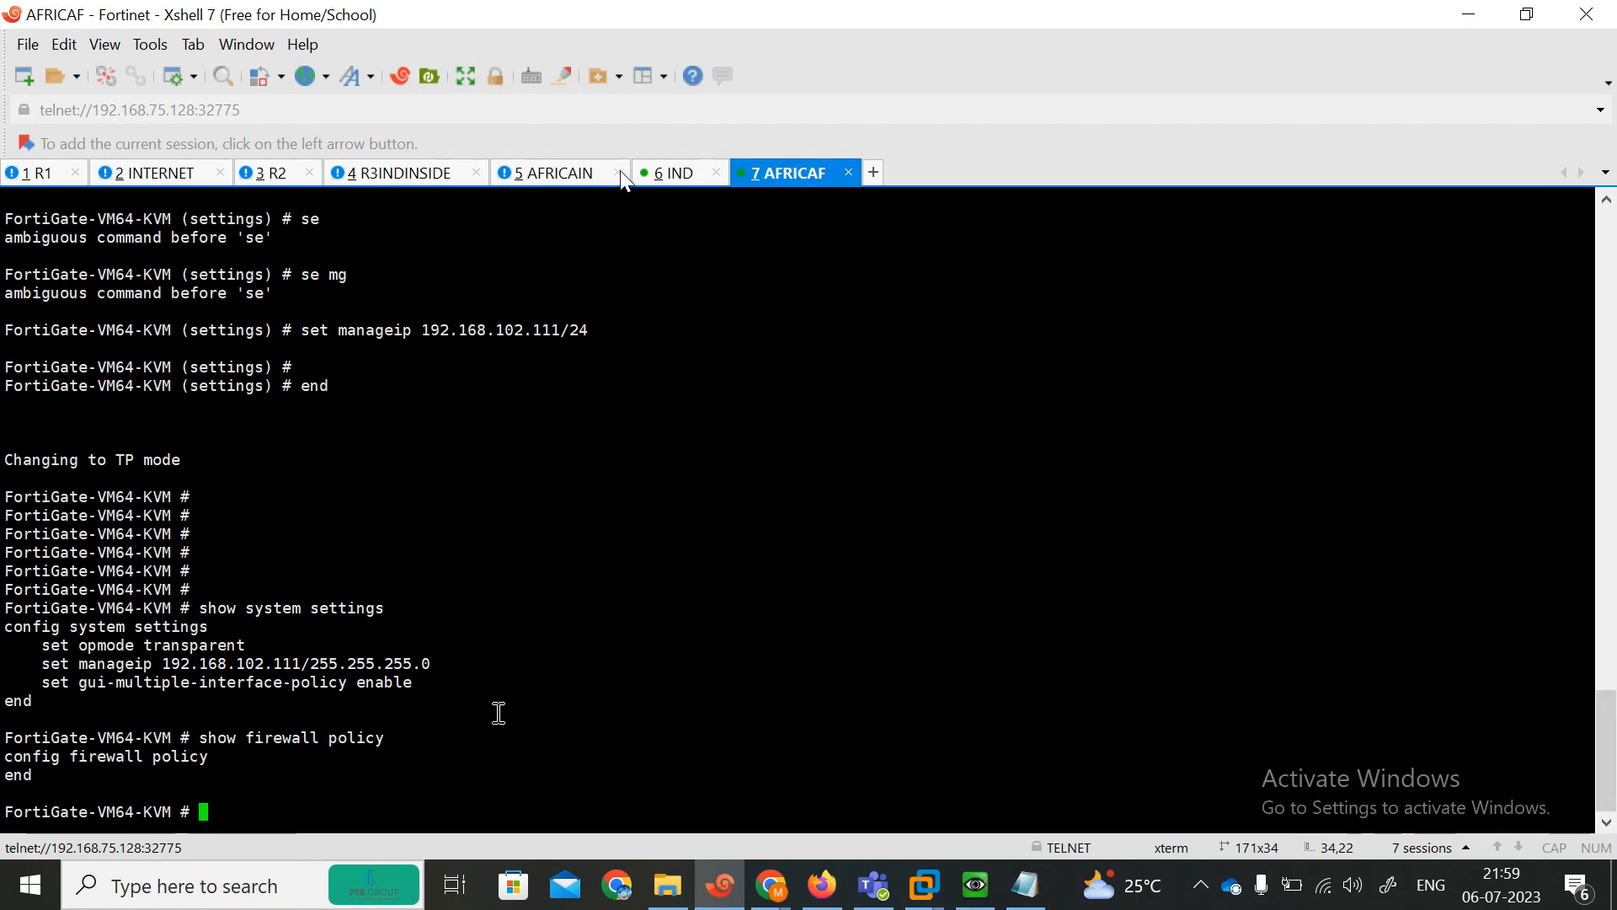
Enter and exit the firewall policy configuration on the IND FortiGate.
left_click(665, 174)
key("Return")
key("Return")
key("Return")
type("config system")
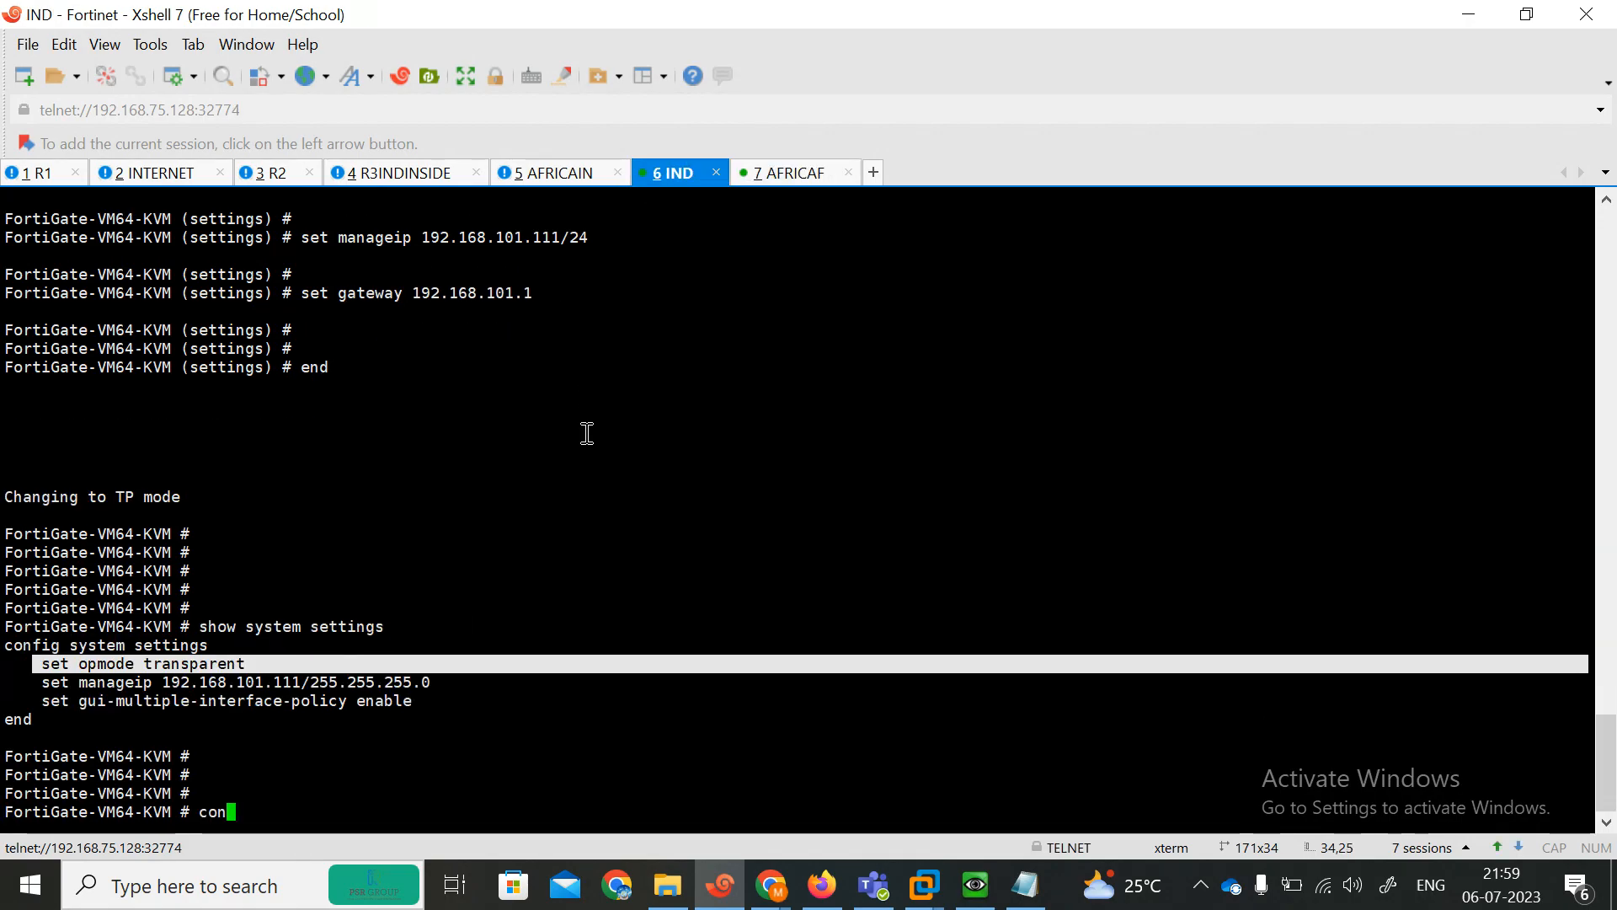
key("BackSpace")
key("BackSpace")
key("BackSpace")
key("BackSpace")
key("BackSpace")
key("BackSpace")
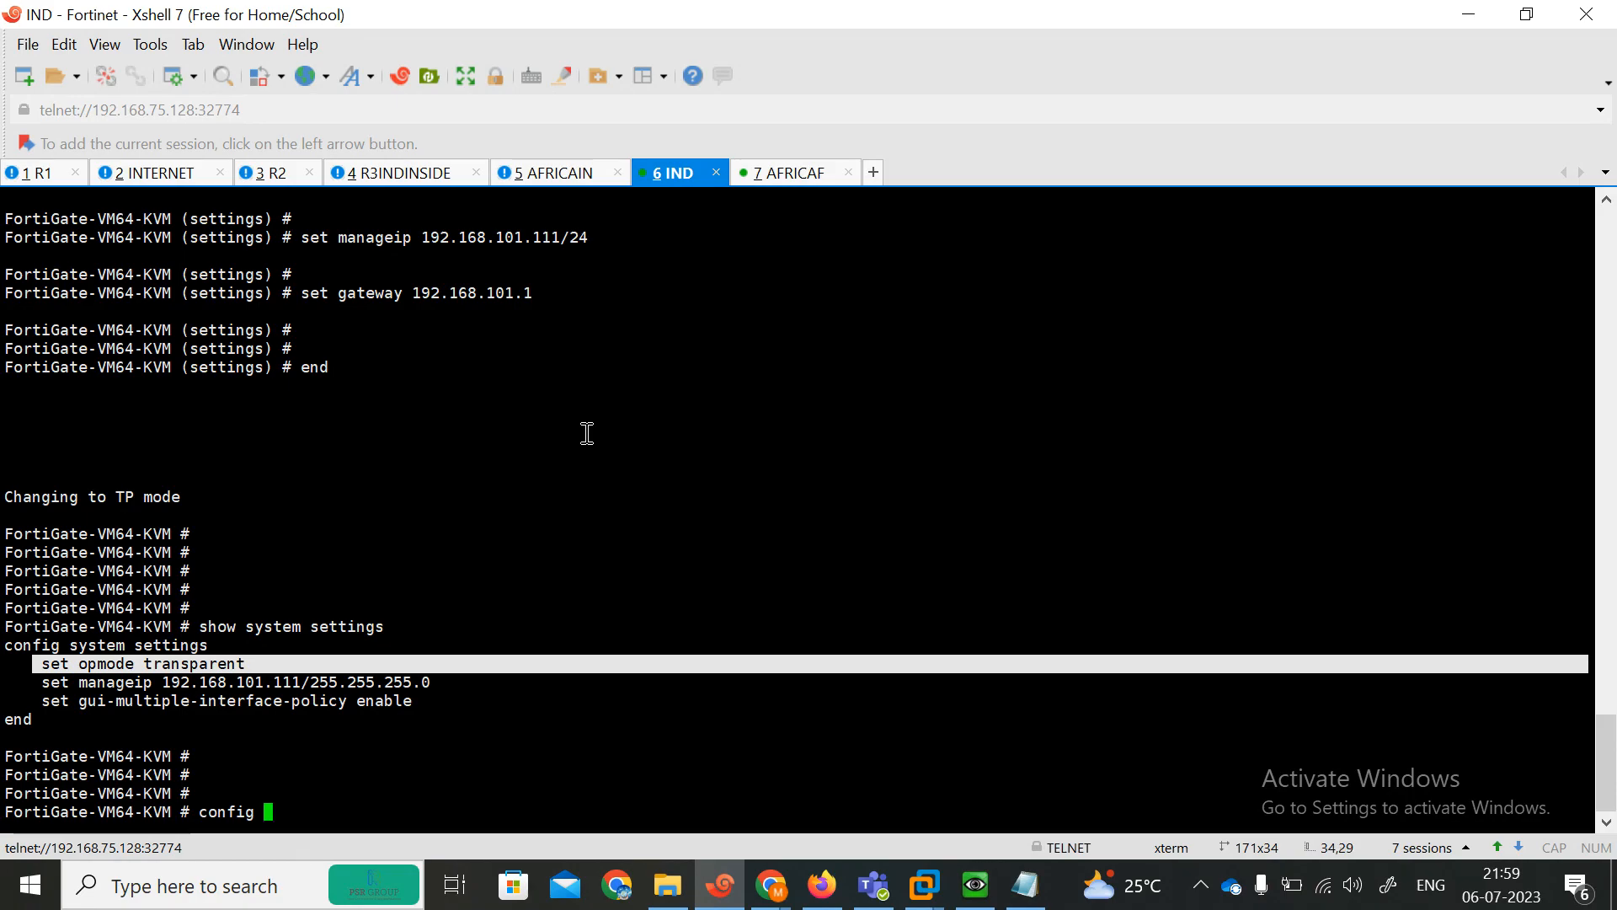
type("firewall policy")
key("Return")
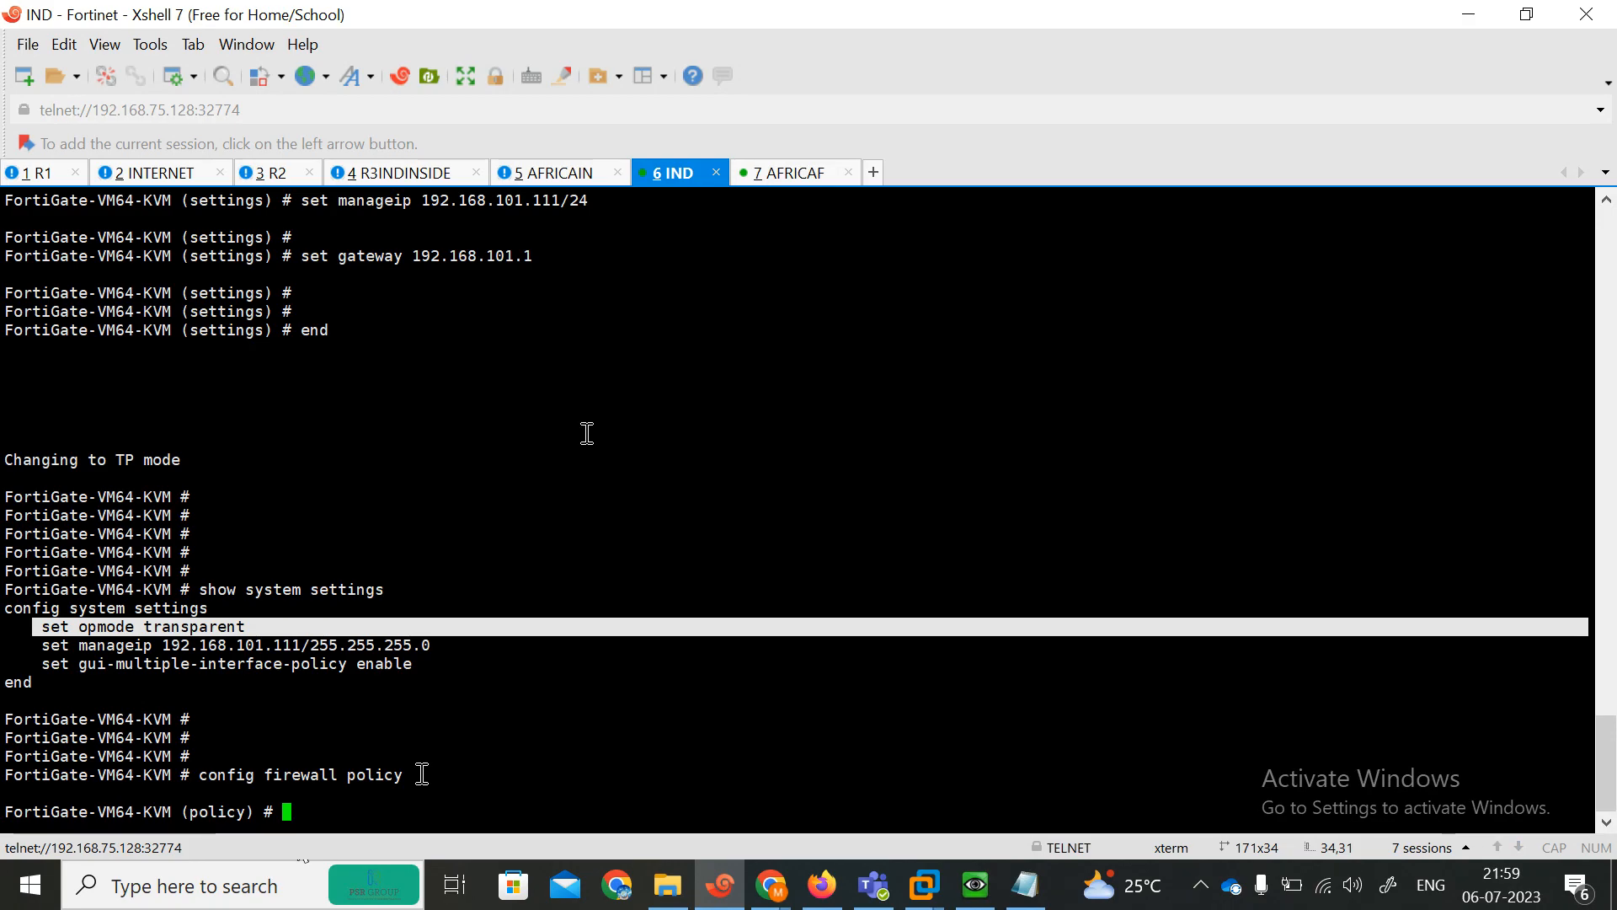
key("Return")
key("Return")
key("Return")
type("end")
key("Return")
key("Return")
Display the system interface list on the IND FortiGate and highlight the port entries.
type("sh")
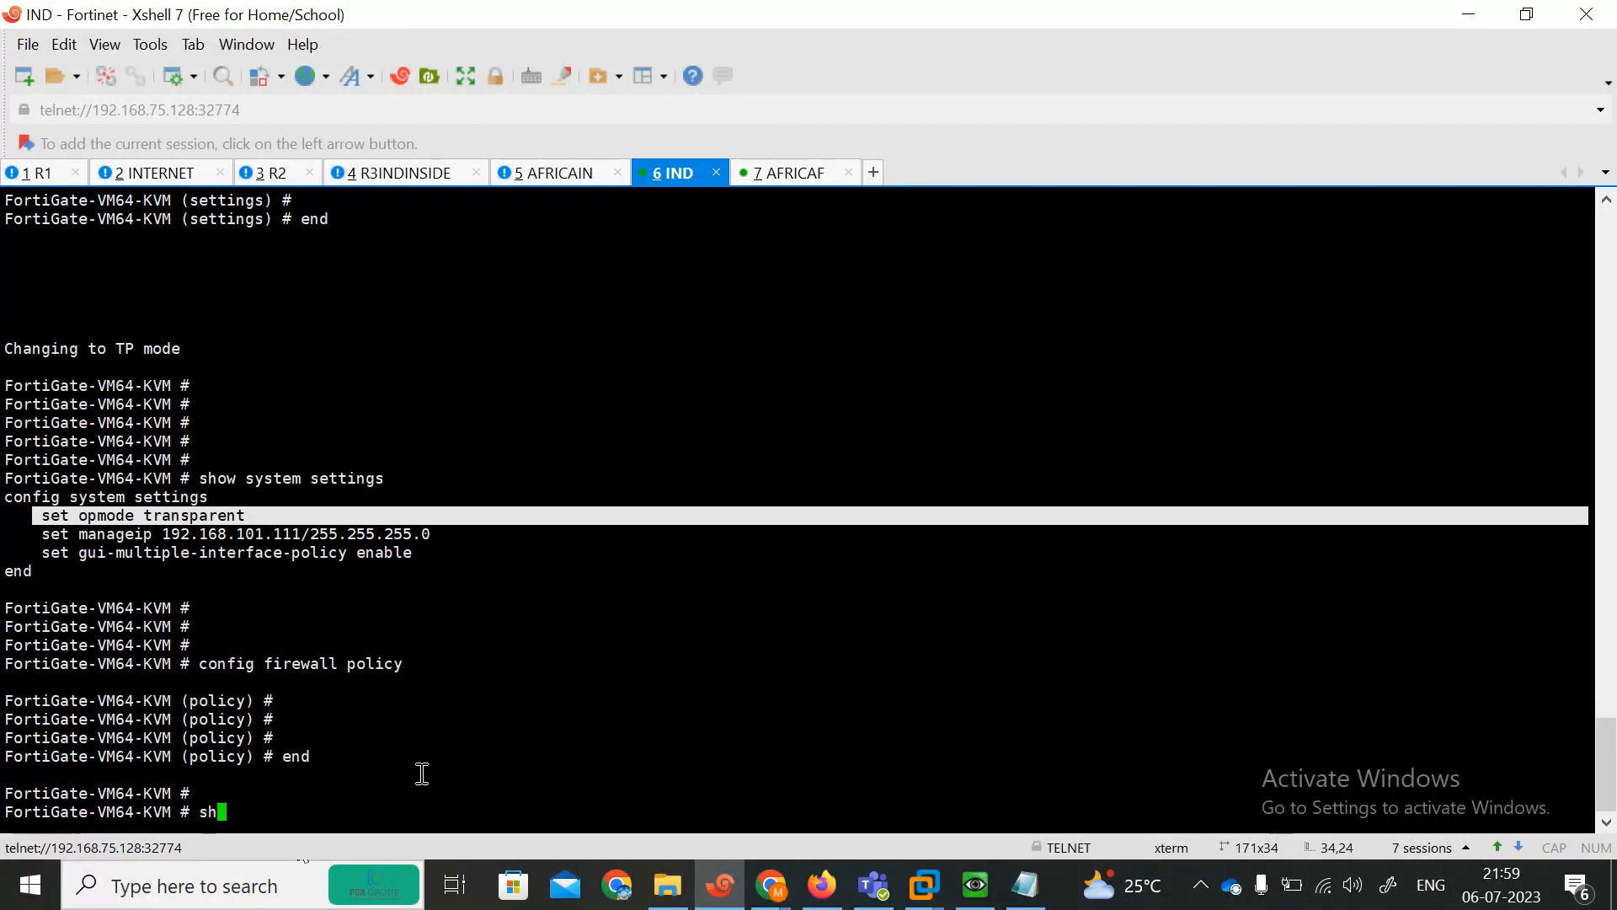
type("ow system interface")
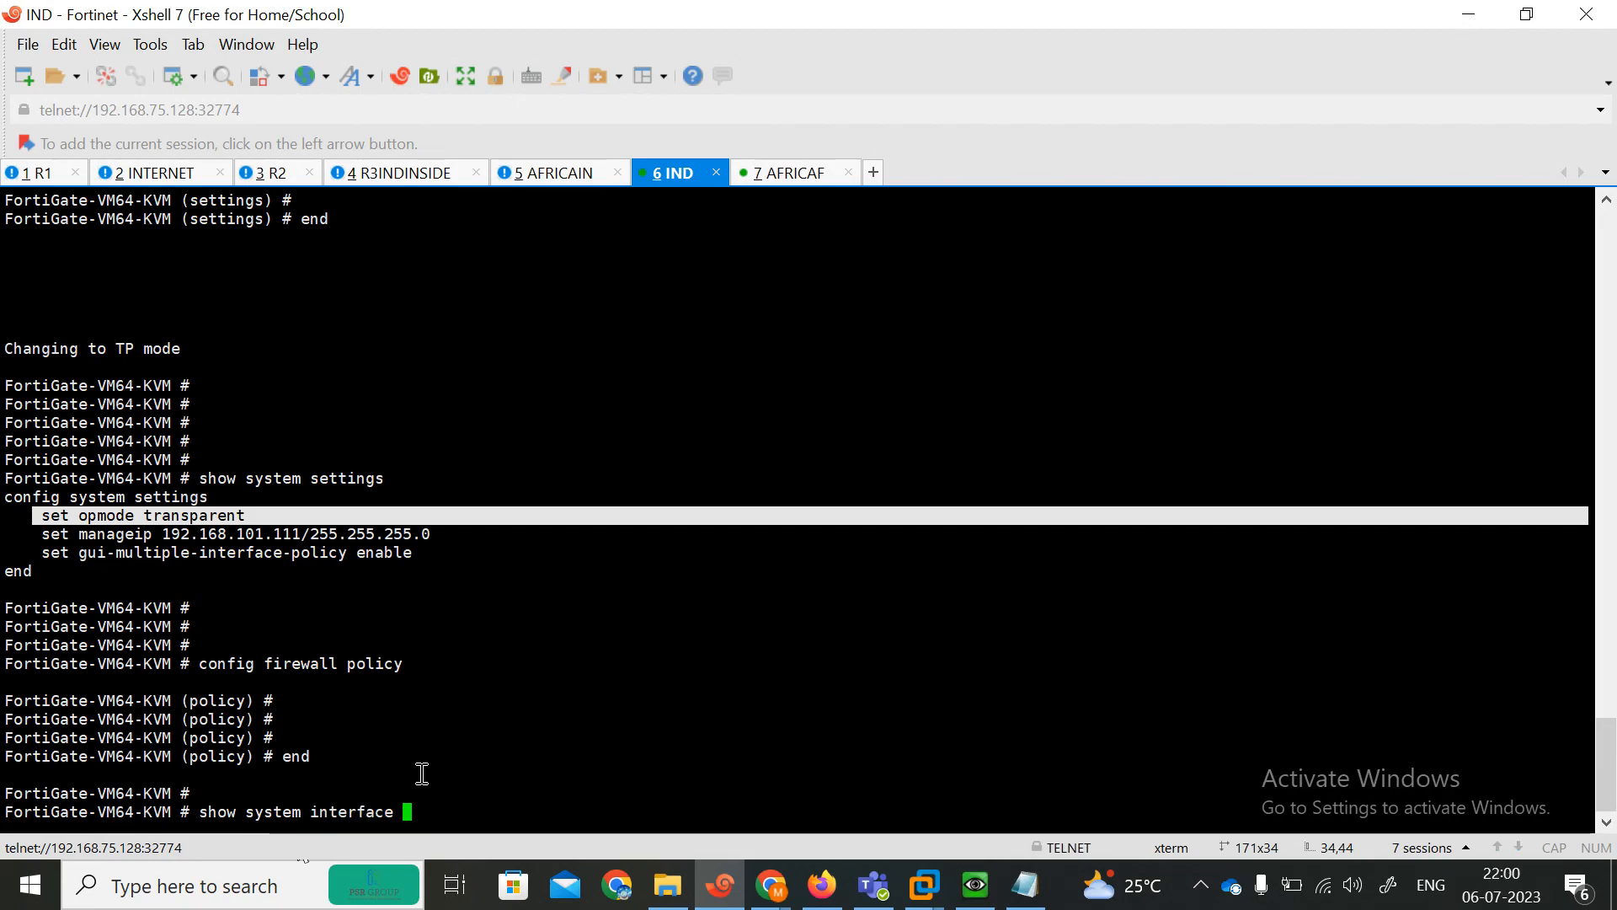
key("question")
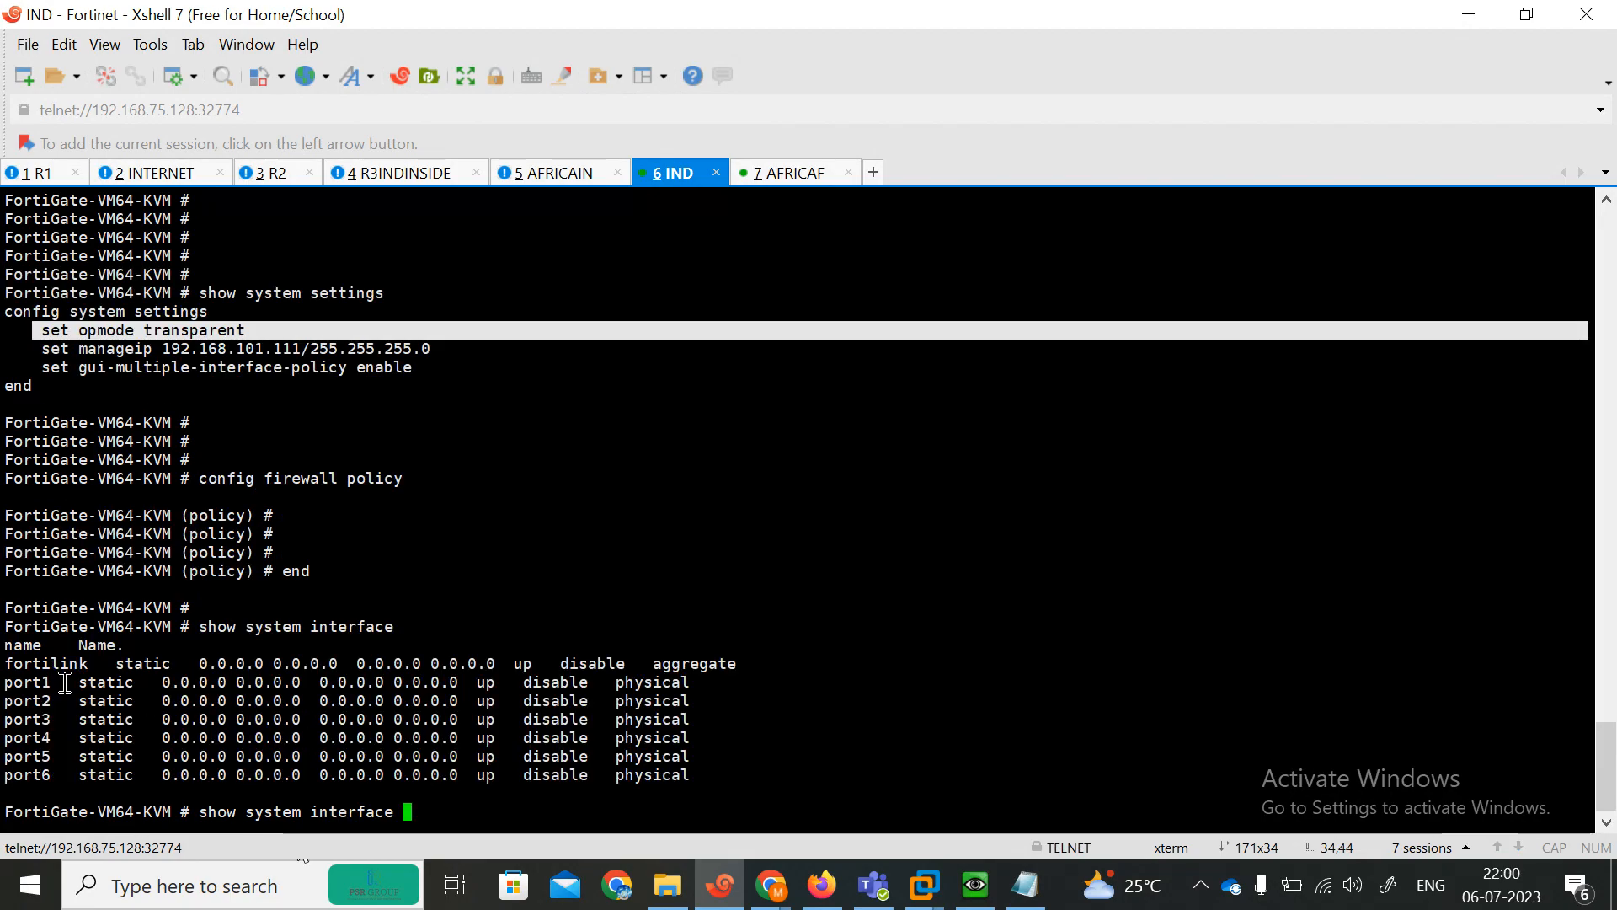
left_click_drag(8, 682, 697, 773)
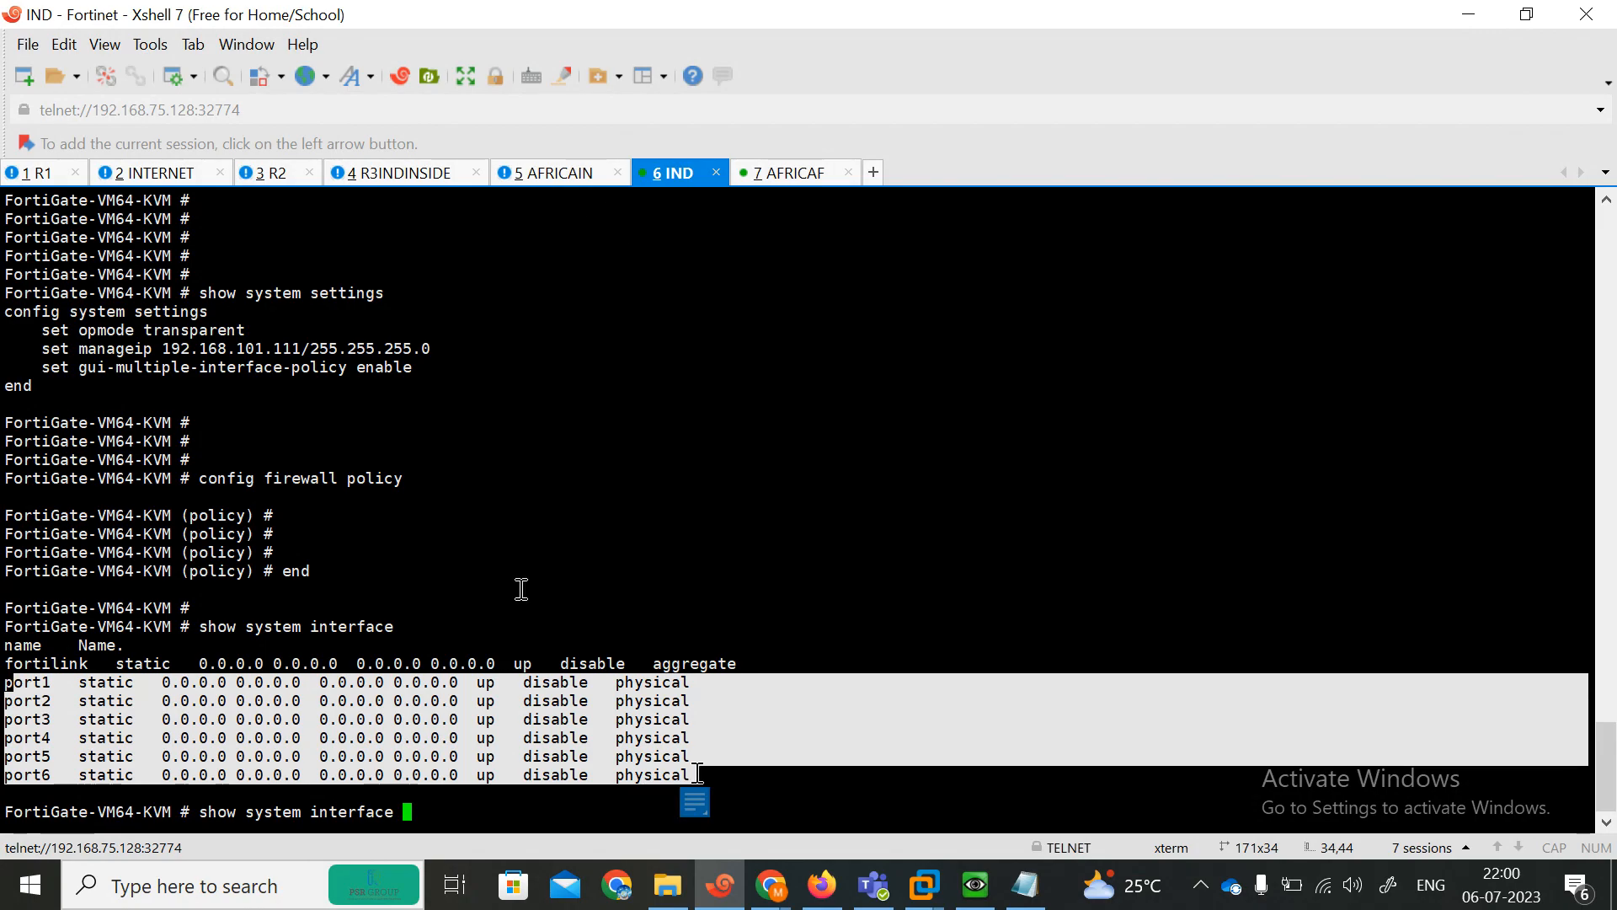
Display the system interface list on the AFRICAF FortiGate.
left_click(788, 175)
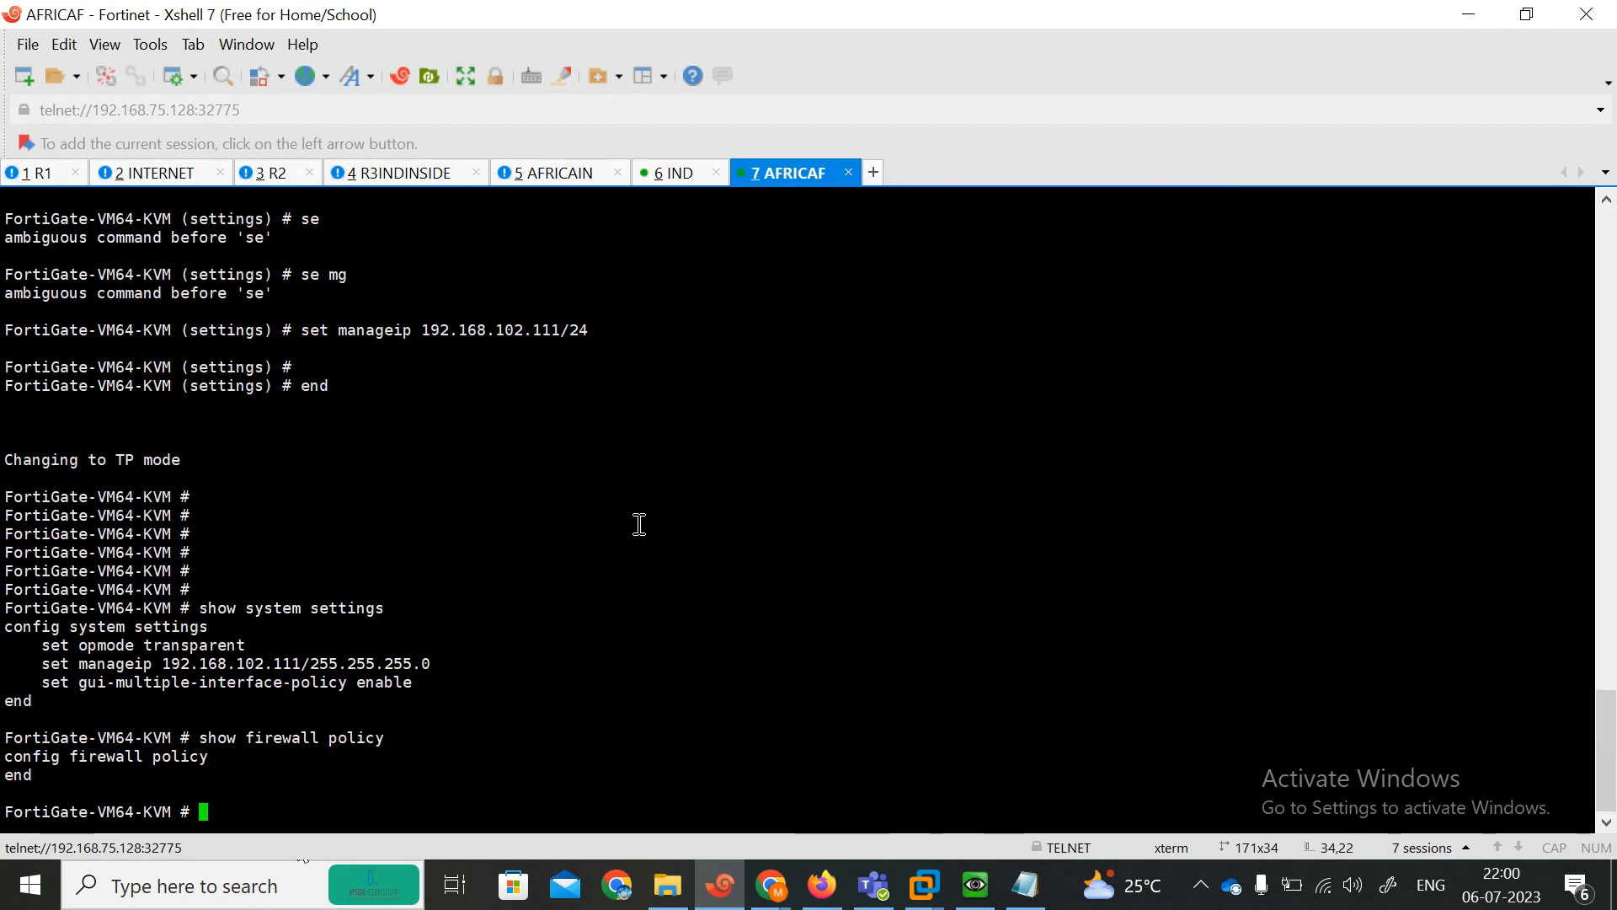
type("show system interface")
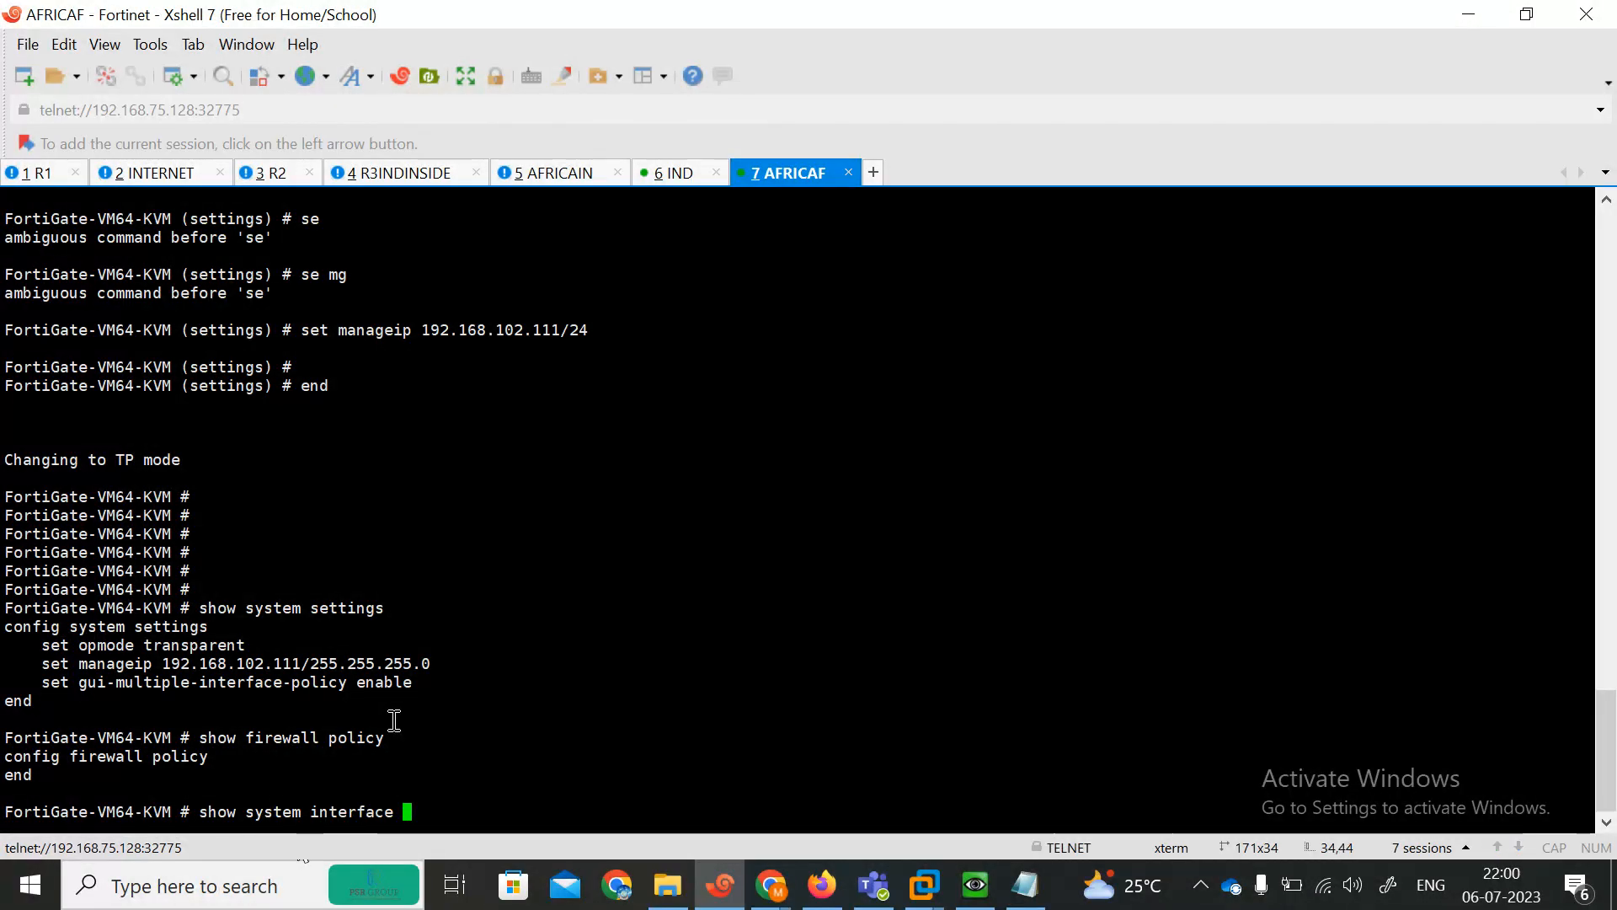
key("question")
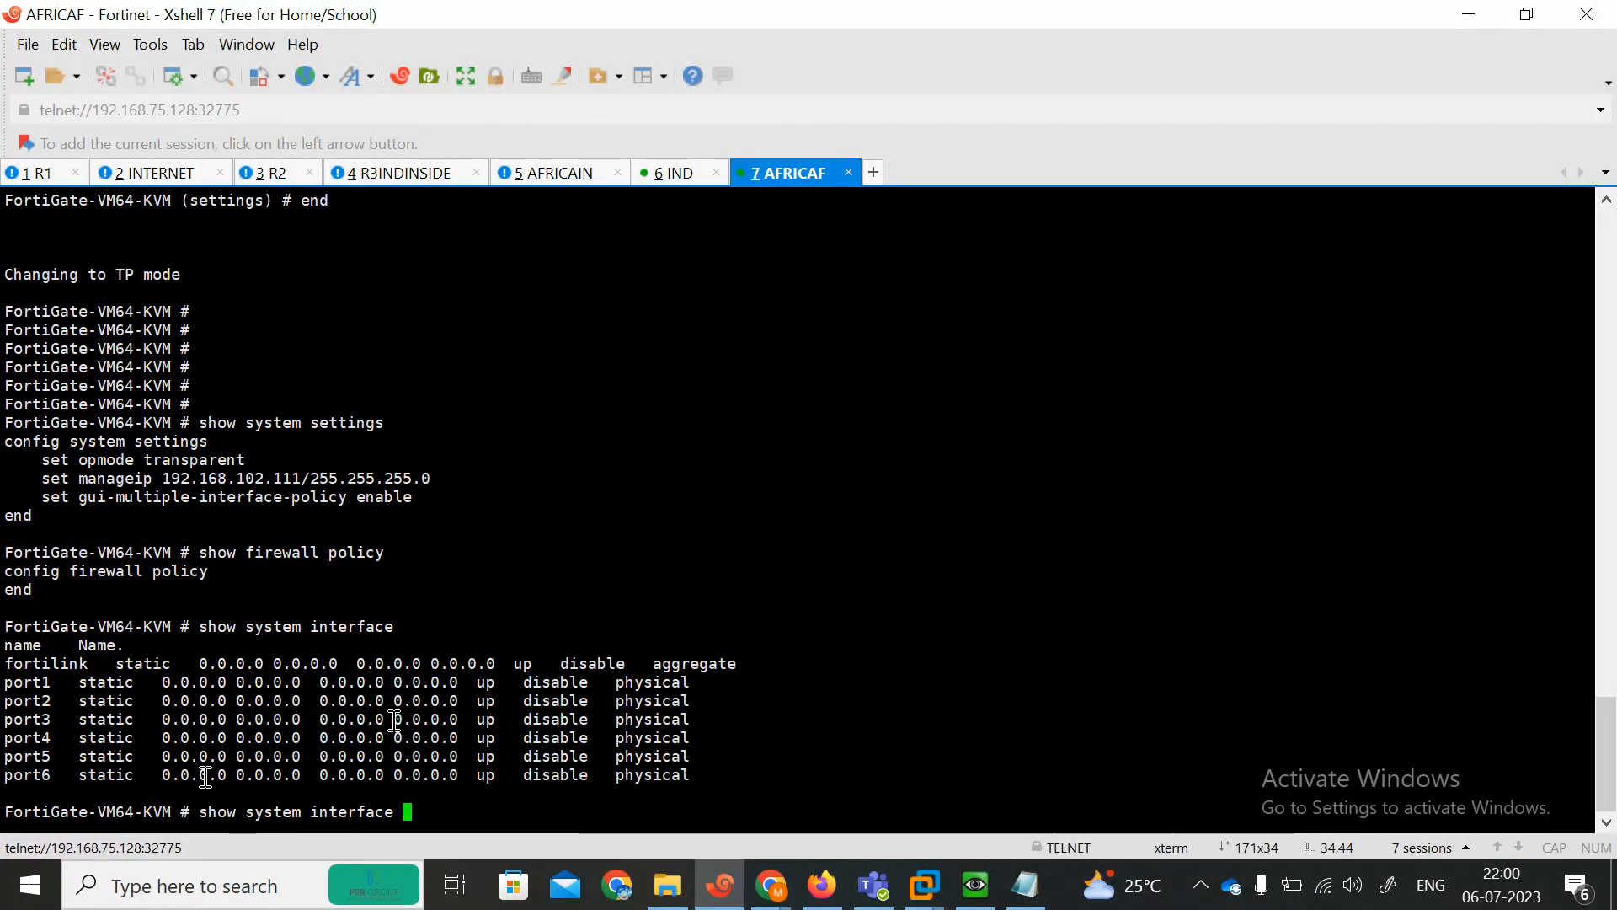
Try to assign IP 192.168.1.1/24 to port2 in the AFRICAF FortiGate's interface configuration.
key("BackSpace")
key("BackSpace")
key("BackSpace")
key("BackSpace")
key("BackSpace")
key("BackSpace")
key("BackSpace")
key("BackSpace")
key("BackSpace")
key("BackSpace")
key("BackSpace")
key("BackSpace")
key("BackSpace")
key("BackSpace")
key("BackSpace")
key("BackSpace")
key("BackSpace")
key("BackSpace")
key("BackSpace")
key("BackSpace")
type("config ")
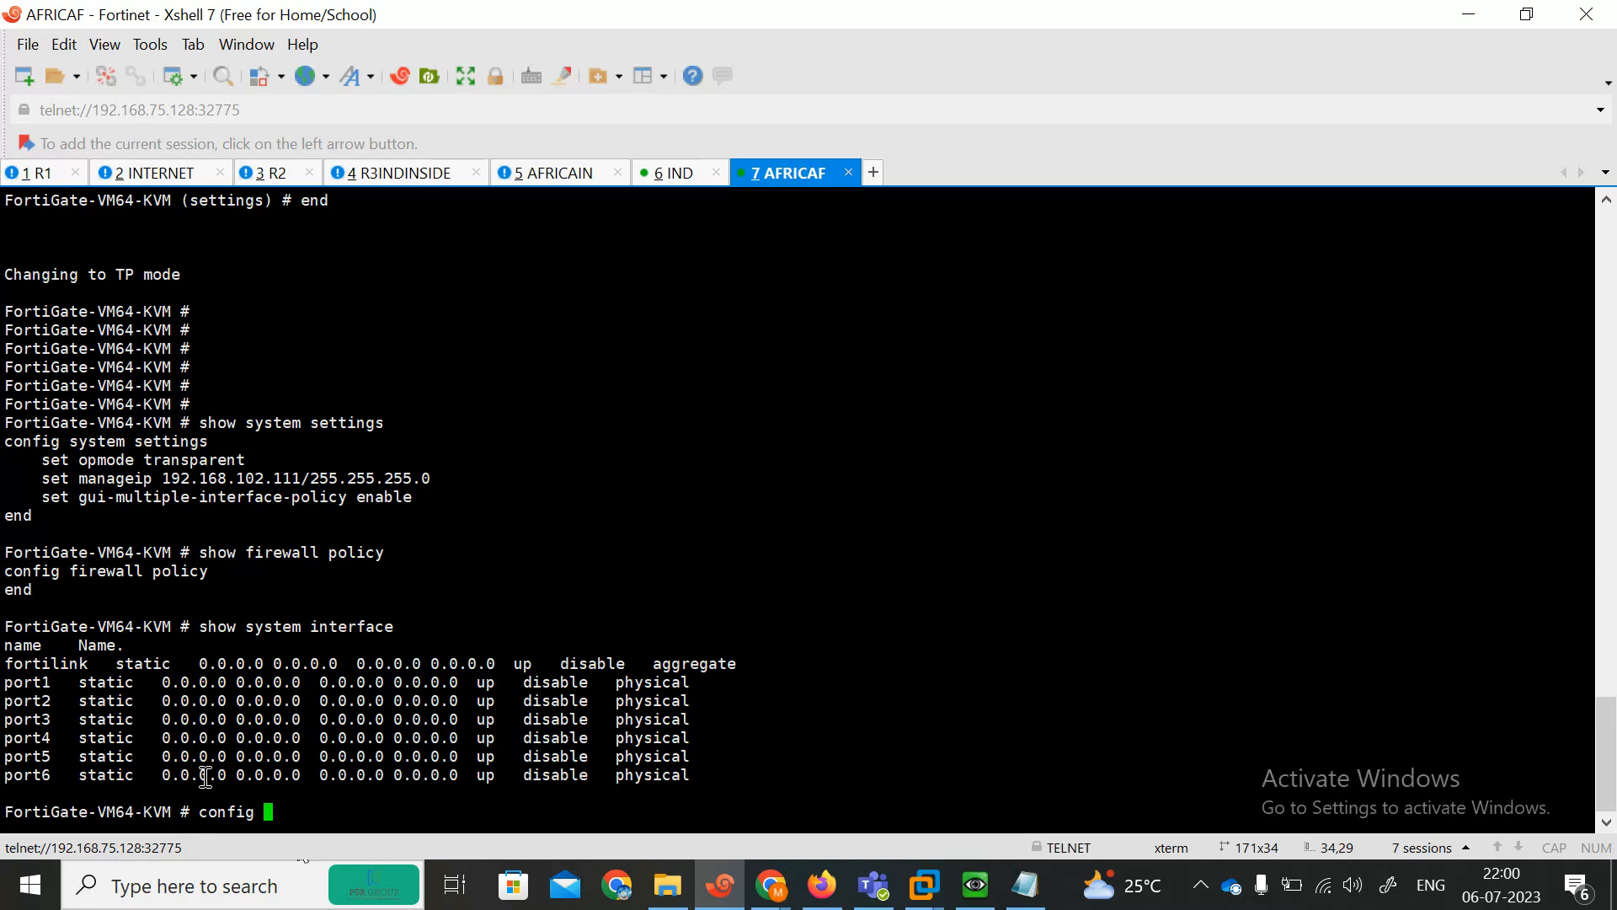
type("system i")
key("Tab")
key("Return")
type("edit port2")
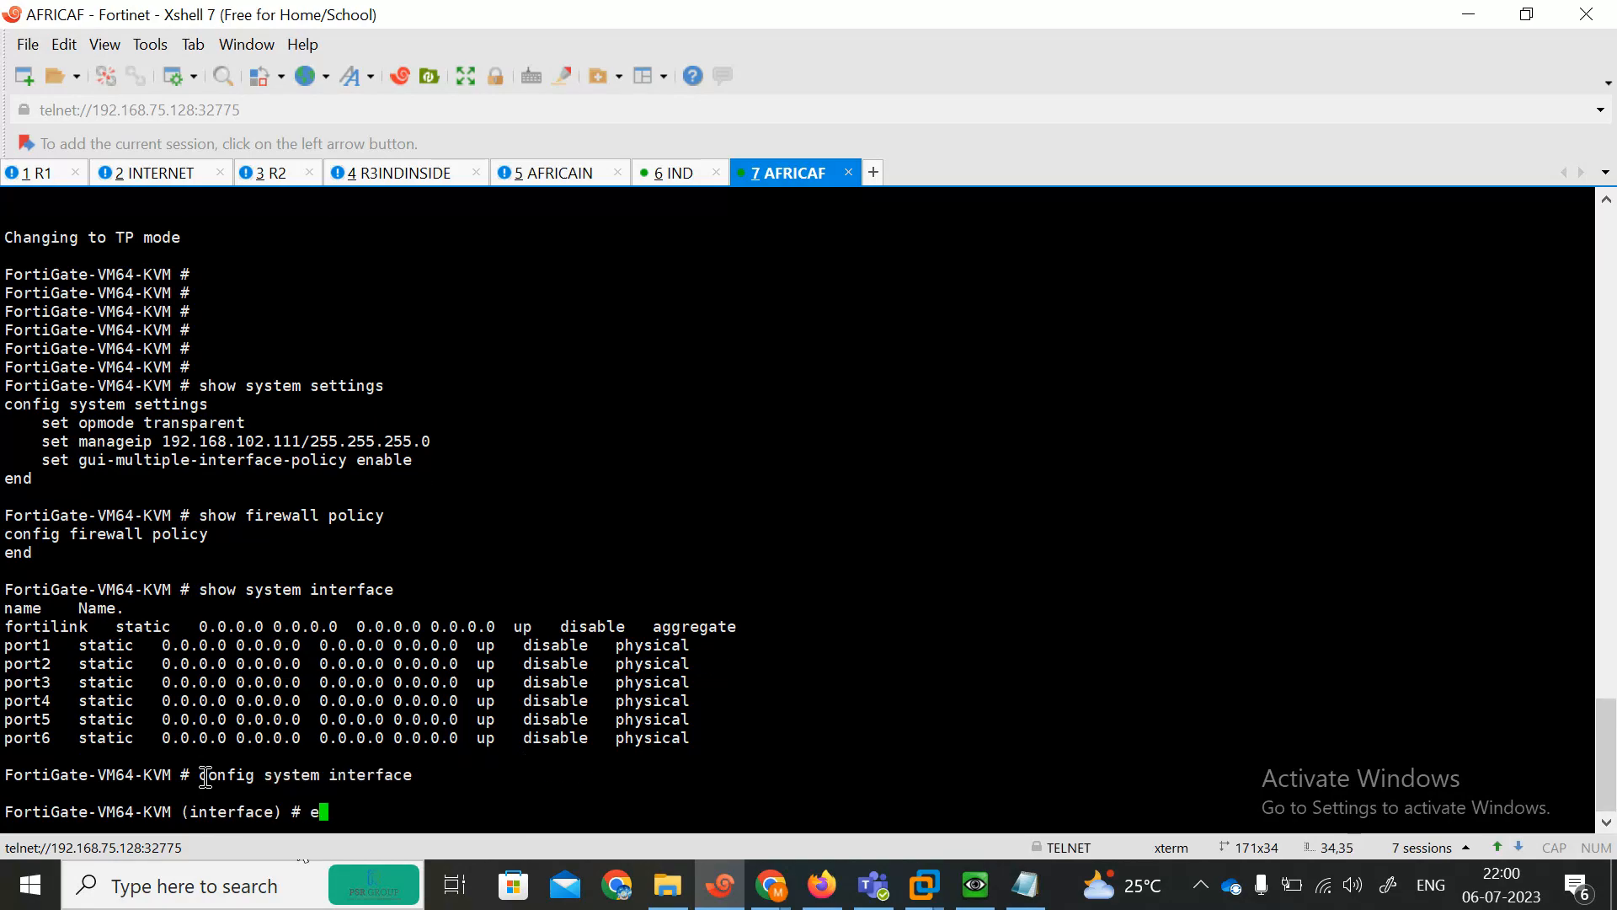
key("Return")
key("Return")
type("set ")
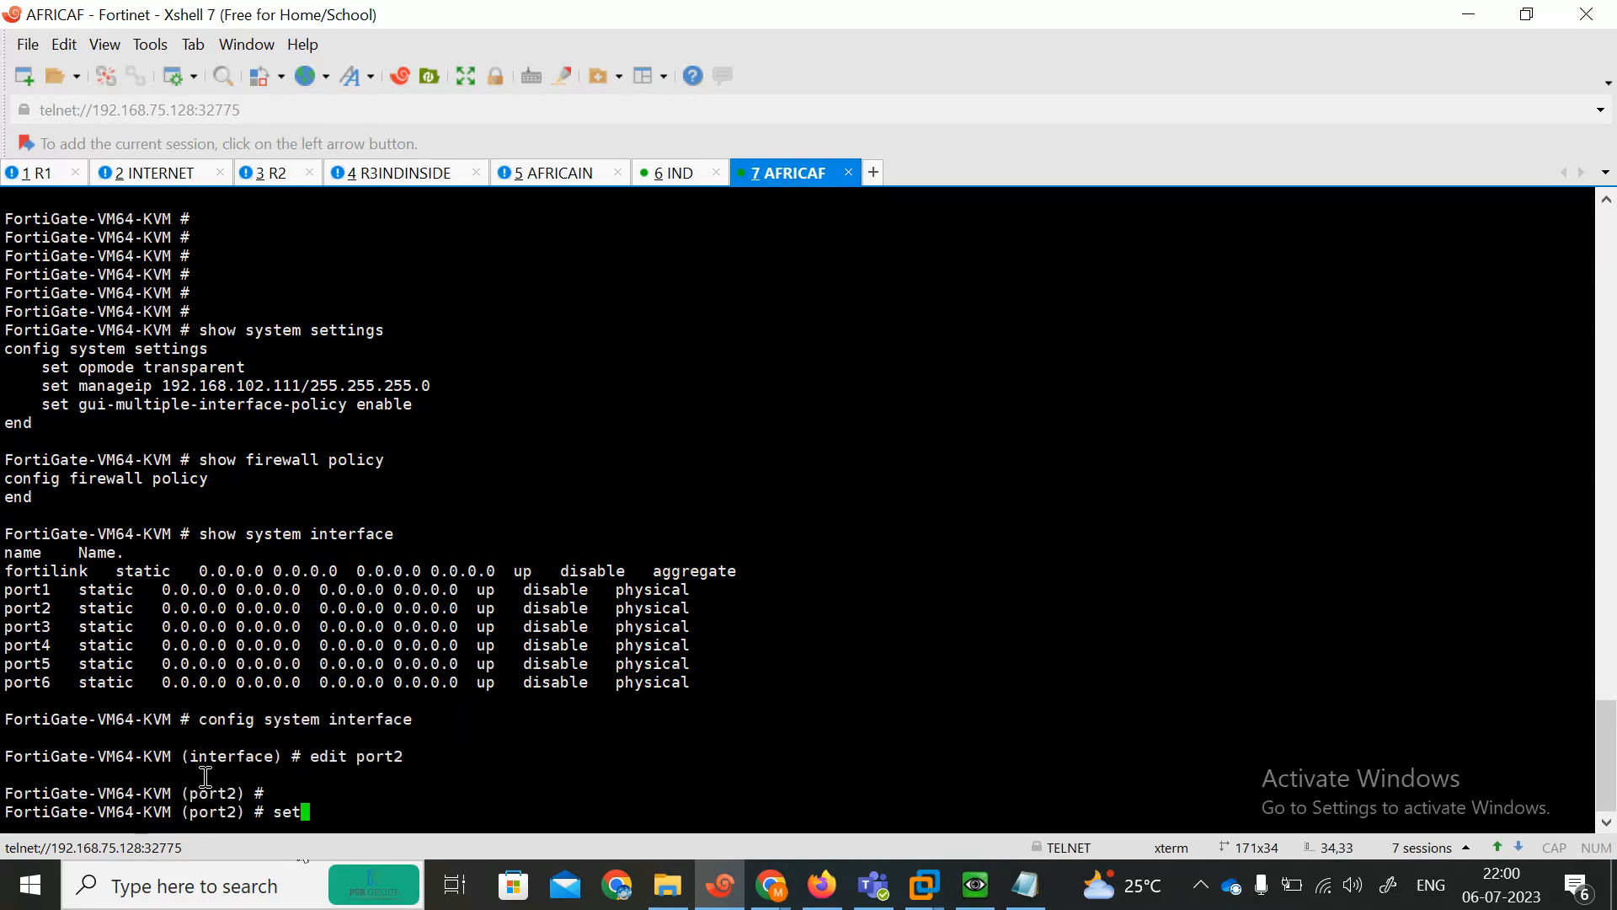
type("ip 192.1")
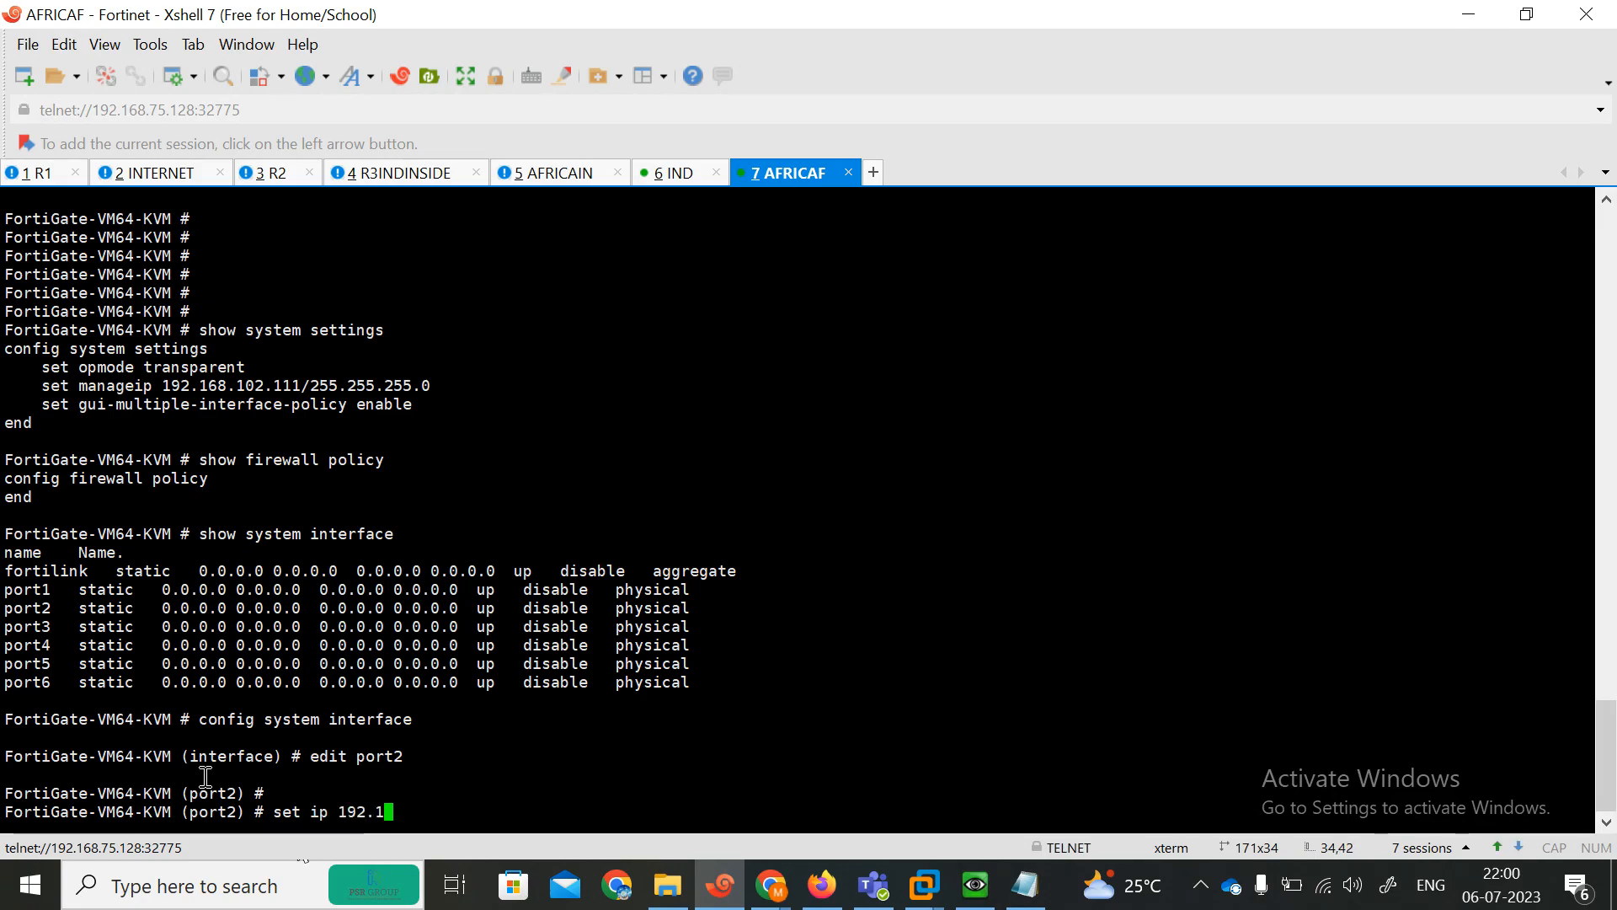
type("68.1.1/24")
key("Return")
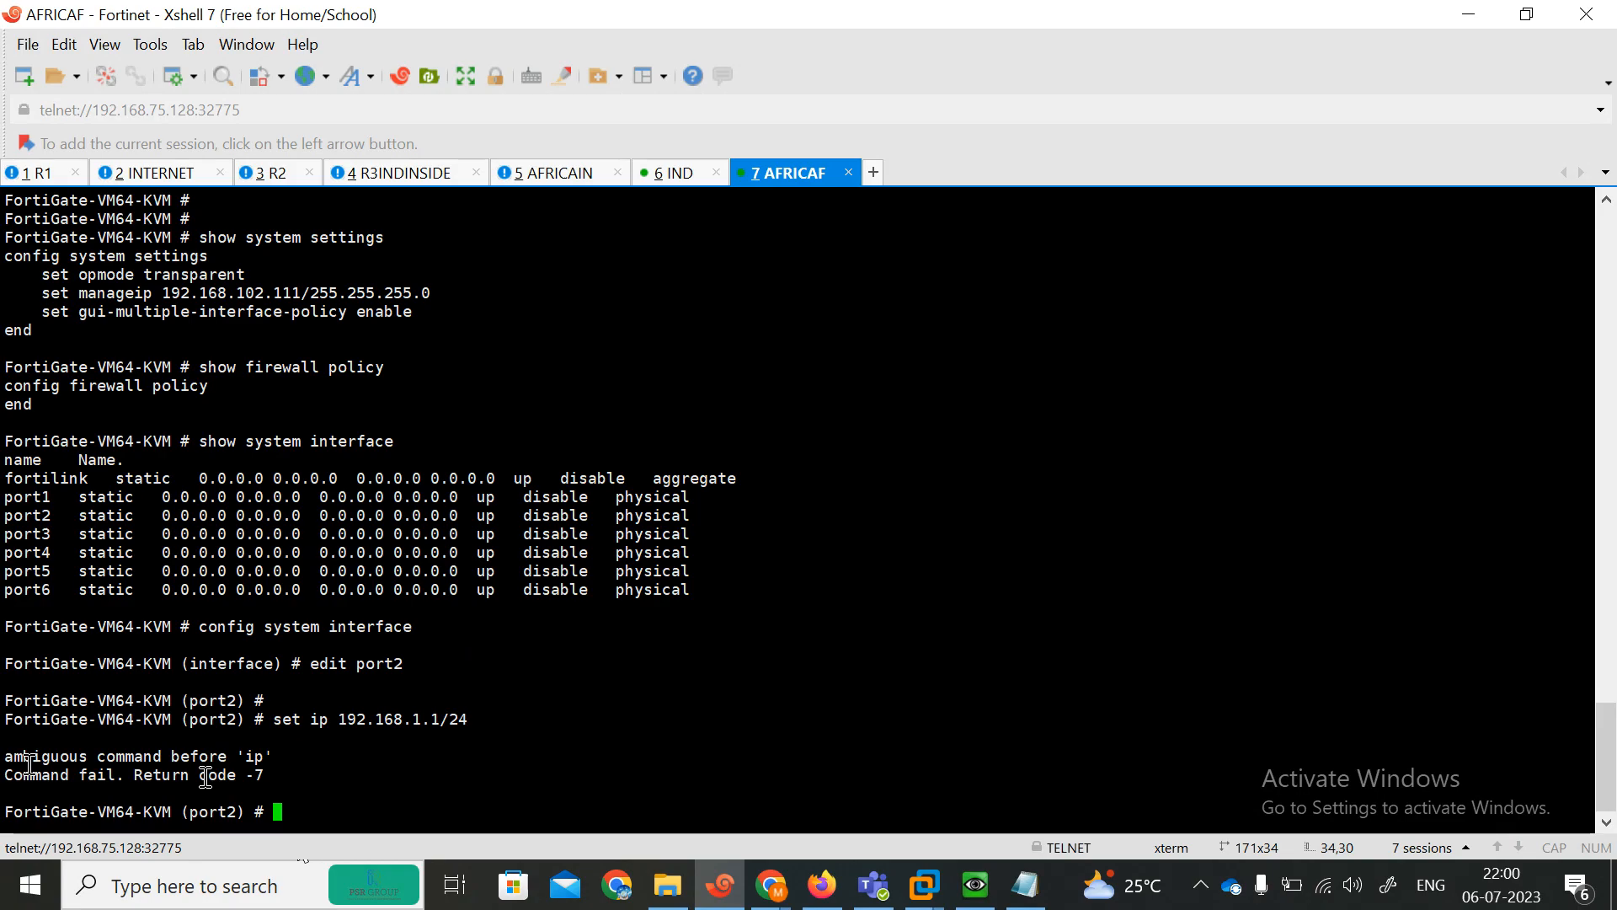
Retry setting port2's IP to 192.168.1.1/24, then clear the command line.
key("Up")
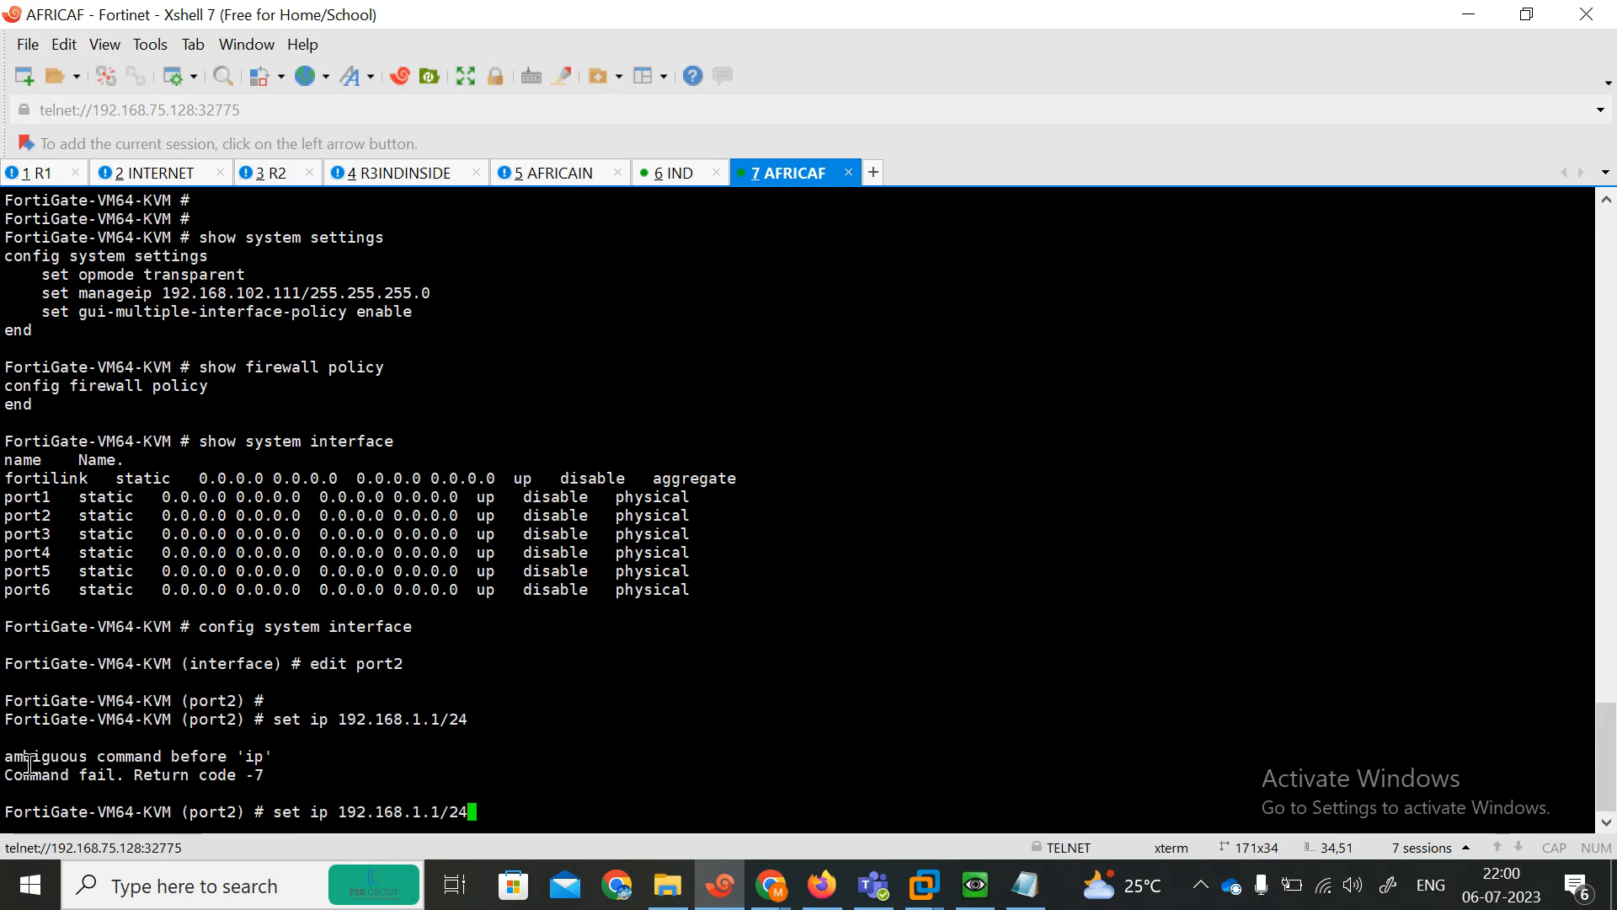
key("BackSpace")
key("BackSpace")
key("BackSpace")
key("BackSpace")
key("BackSpace")
type("/24")
key("Return")
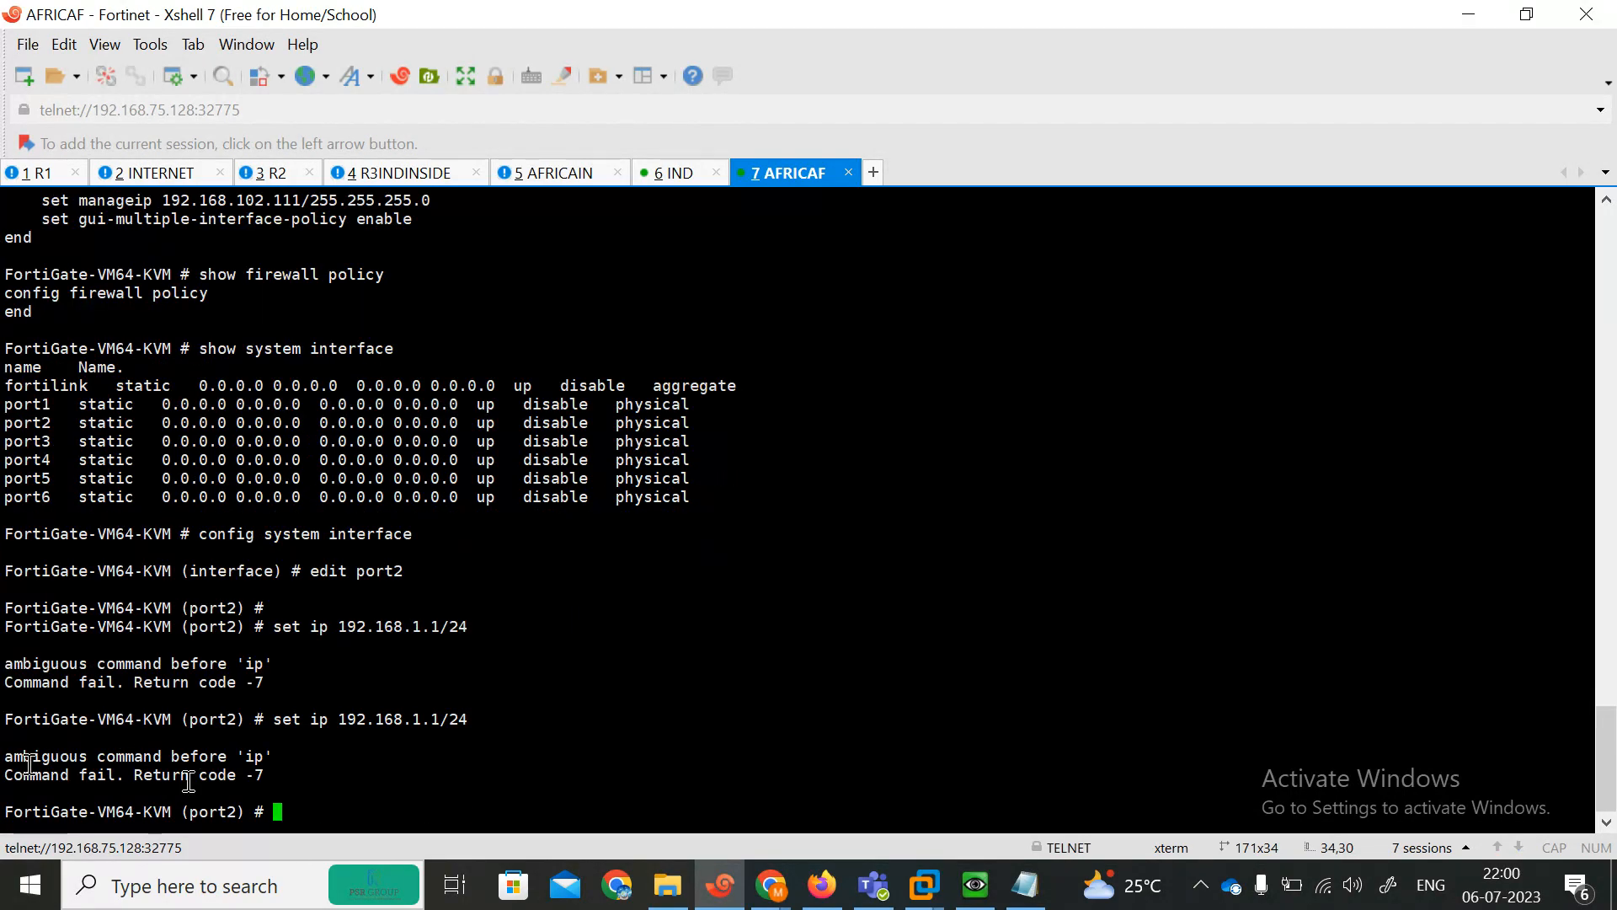
key("Up")
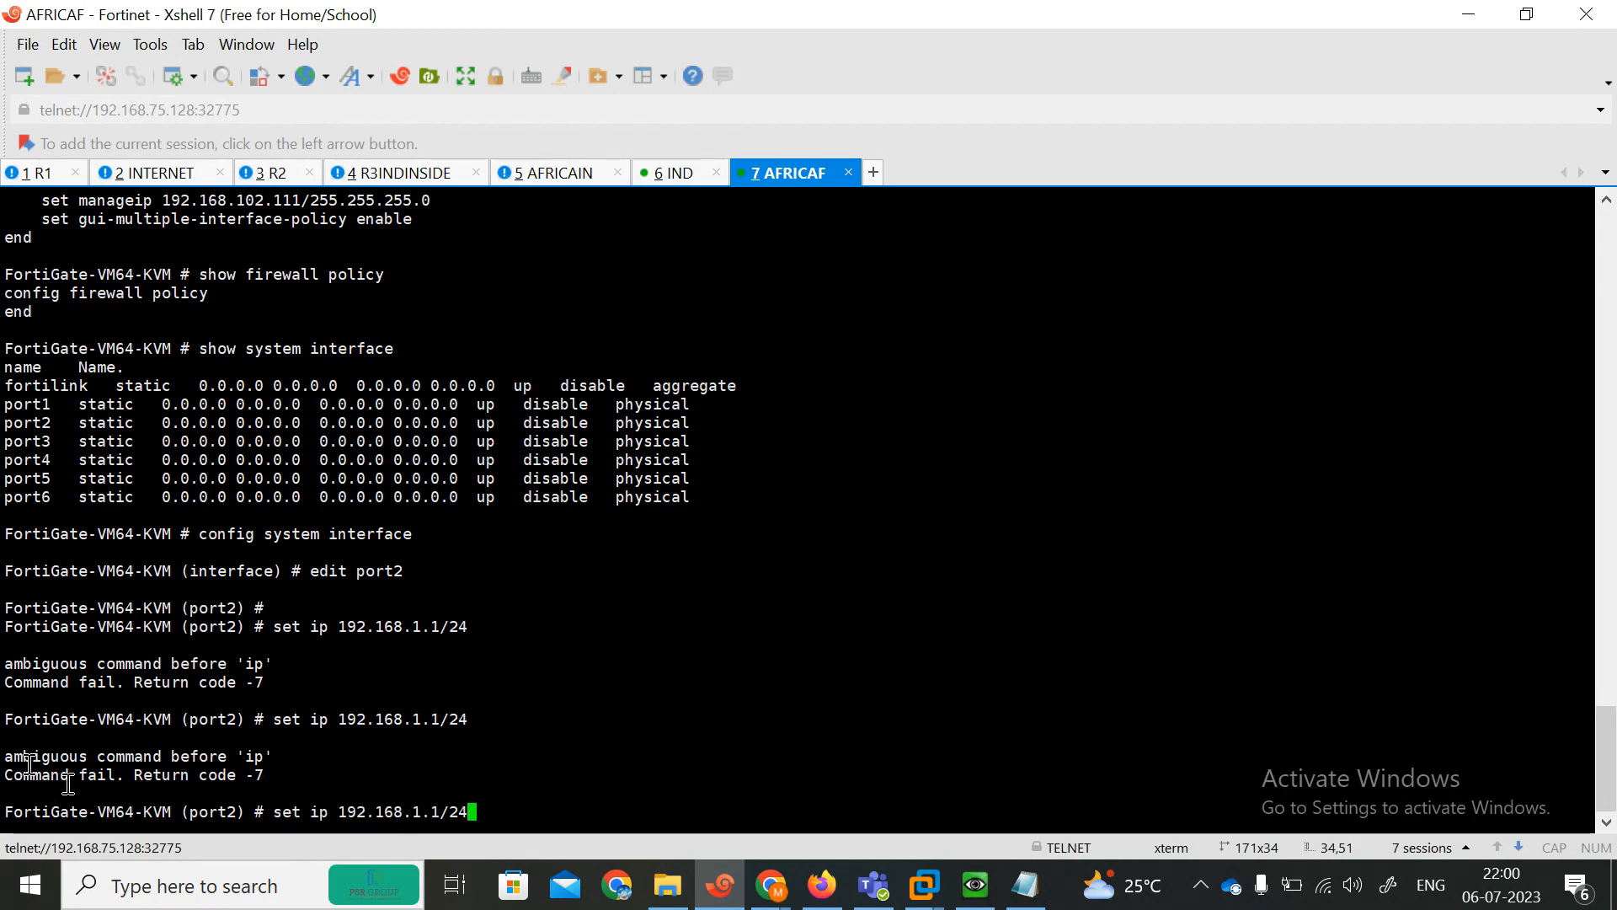
key("BackSpace")
key("BackSpace")
key("BackSpace")
key("BackSpace")
key("BackSpace")
key("BackSpace")
key("BackSpace")
key("BackSpace")
key("BackSpace")
key("BackSpace")
key("BackSpace")
key("BackSpace")
key("BackSpace")
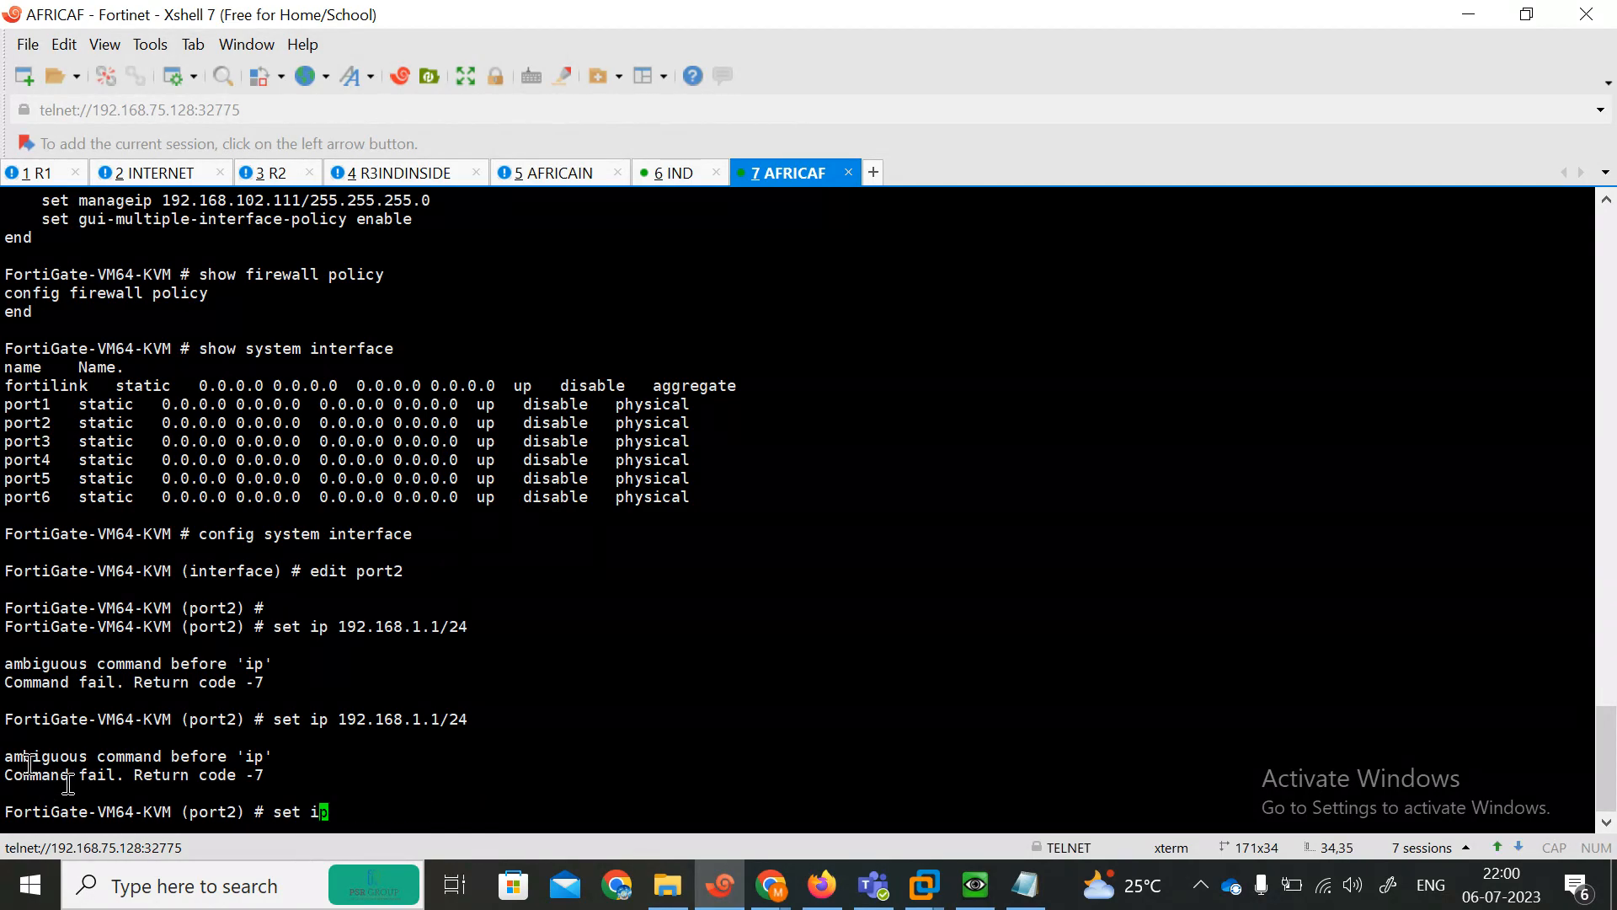
key("BackSpace")
key("BackSpace")
key("BackSpace")
key("BackSpace")
key("BackSpace")
key("BackSpace")
key("Return")
key("Return")
key("Return")
key("Return")
key("Return")
key("Return")
key("Return")
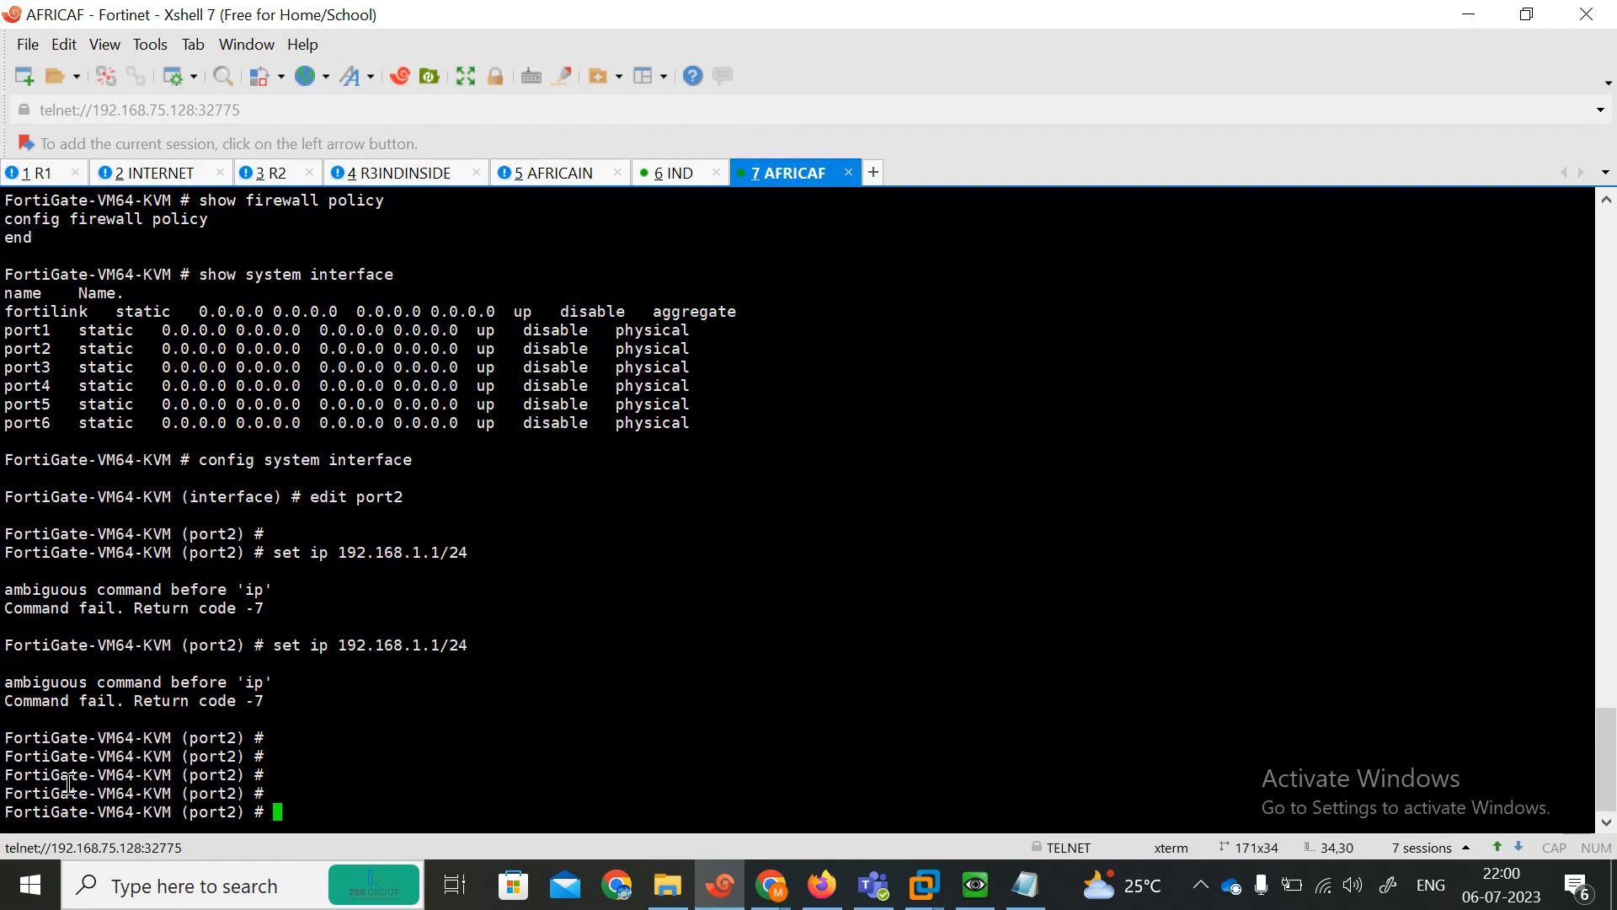
Leave the port2 edit and the interface configuration on the AFRICAF FortiGate.
type("config")
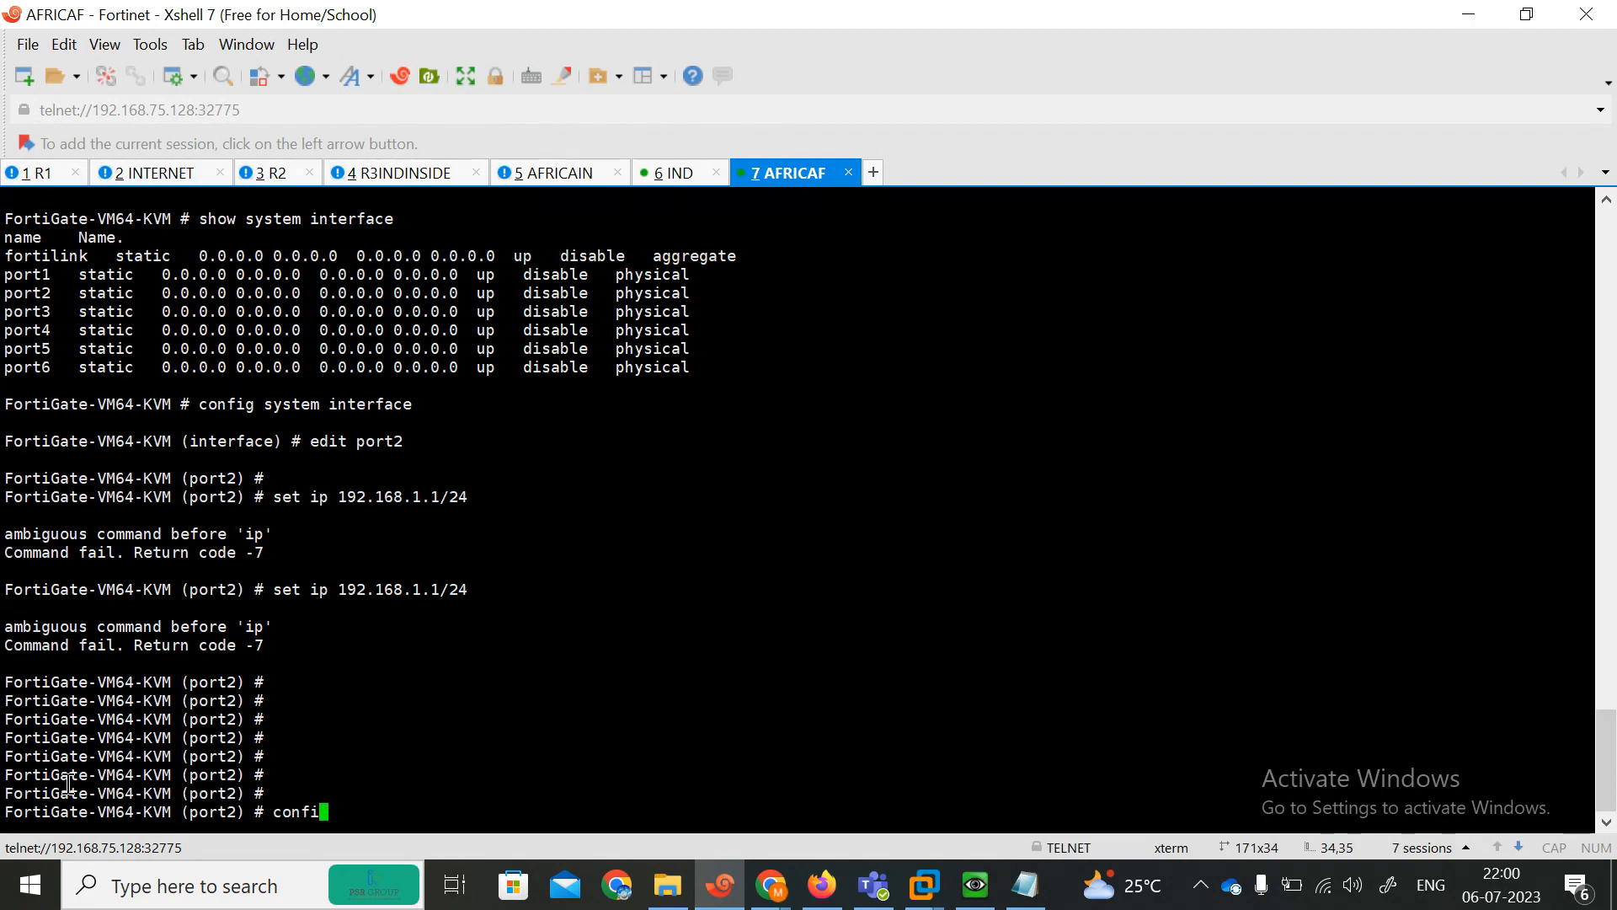
key("BackSpace")
key("BackSpace")
key("BackSpace")
type("exit")
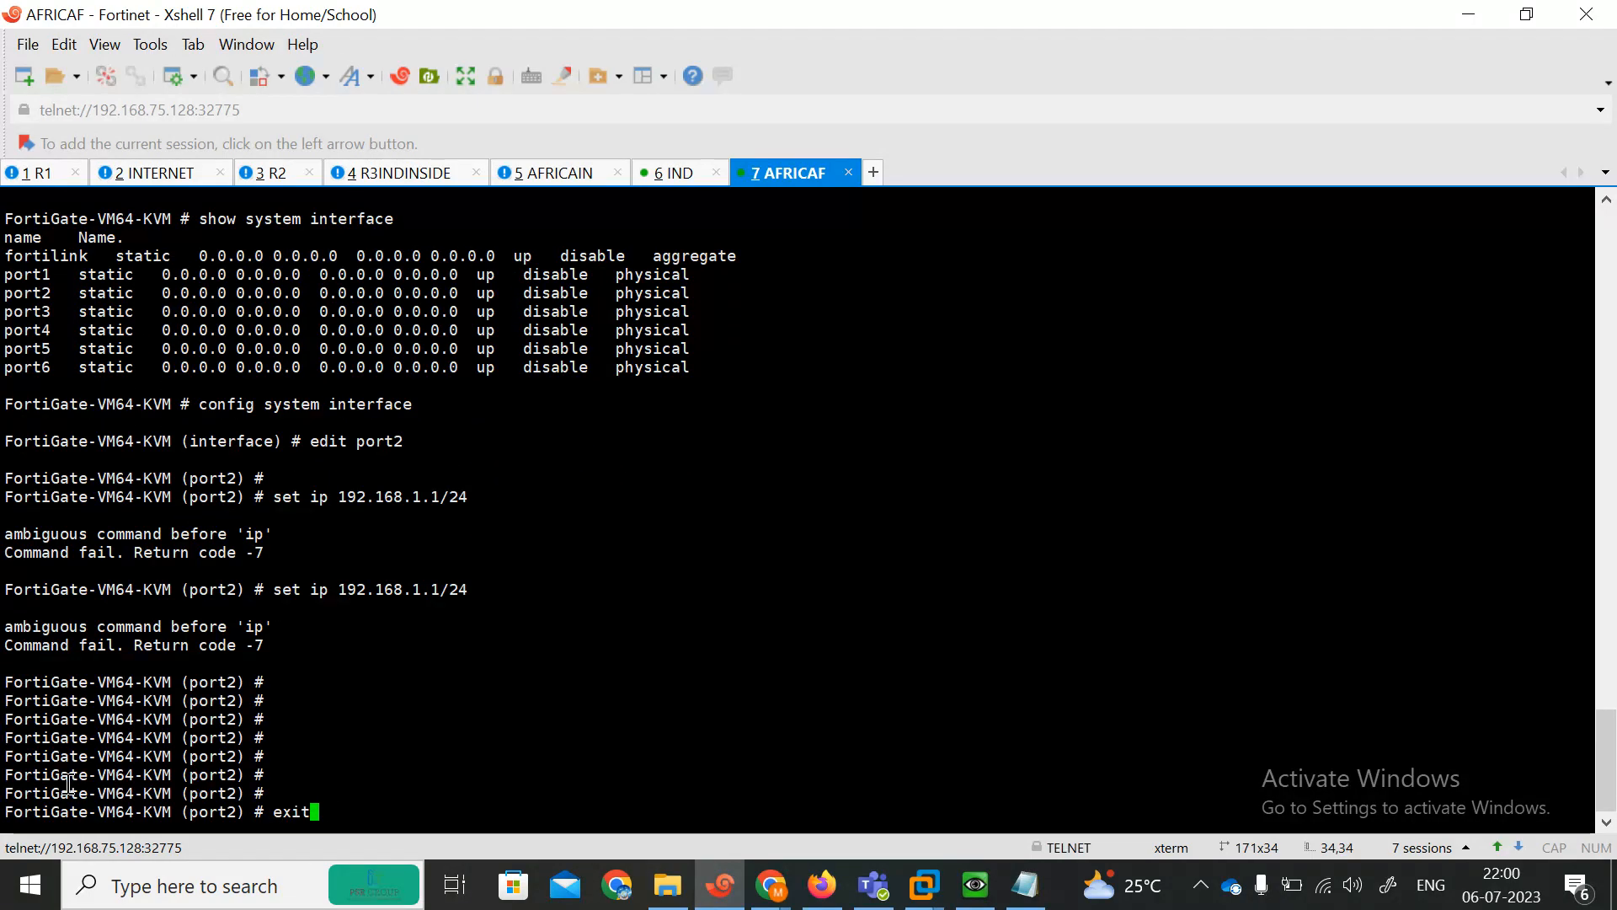
key("Return")
key("Return")
key("Return")
type("config syi")
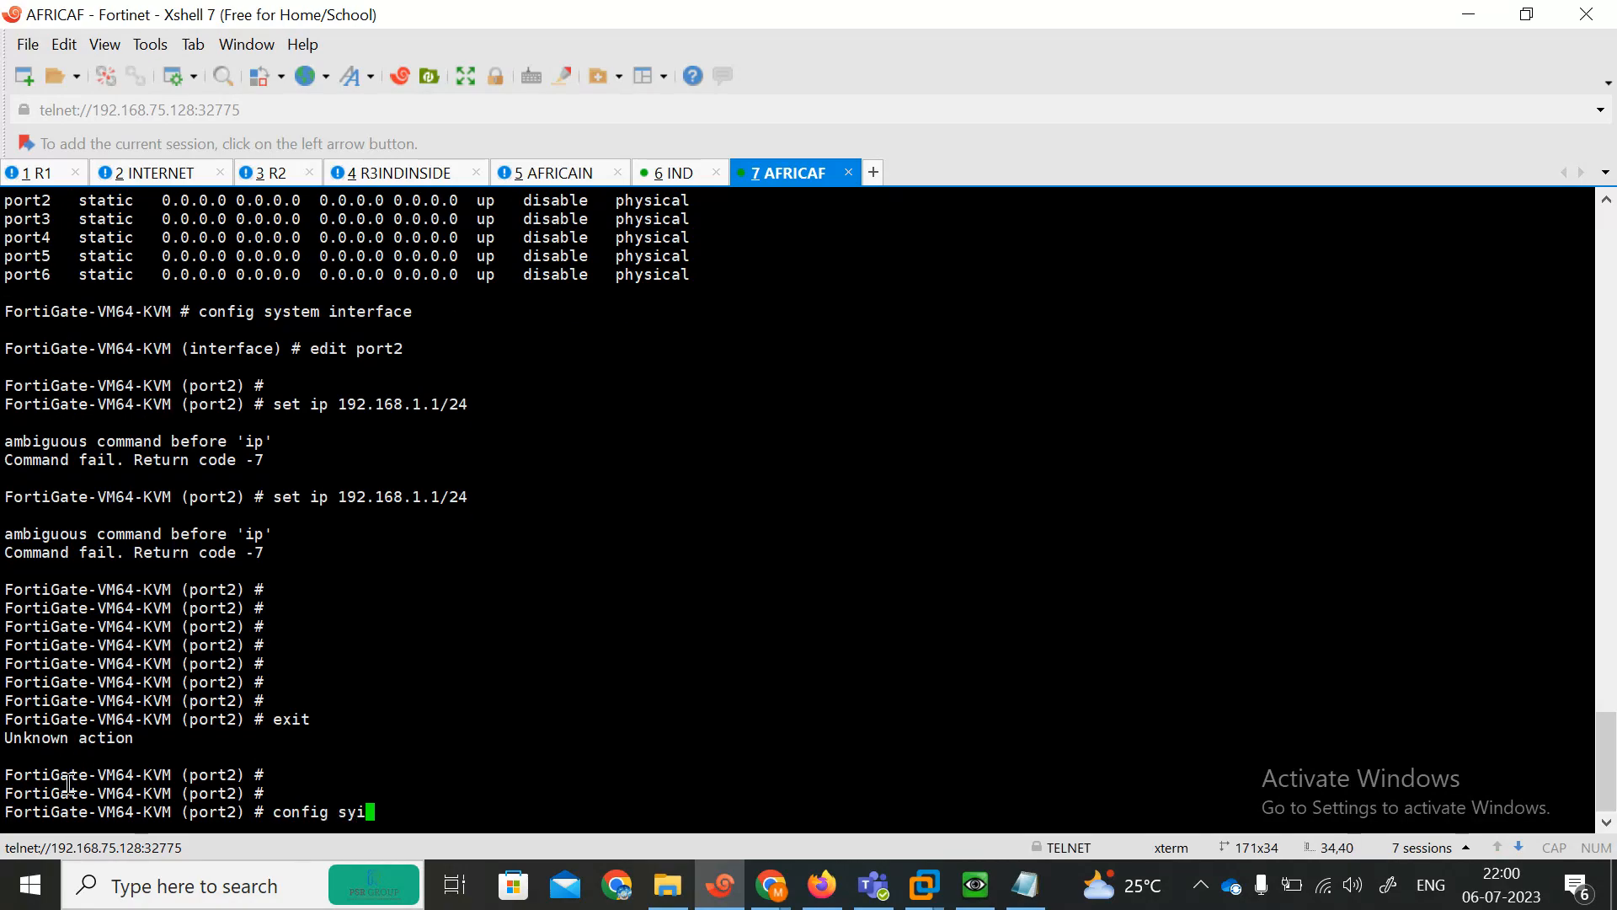
key("BackSpace")
key("BackSpace")
key("BackSpace")
key("BackSpace")
key("BackSpace")
key("BackSpace")
key("BackSpace")
key("BackSpace")
key("BackSpace")
key("BackSpace")
key("BackSpace")
key("BackSpace")
key("BackSpace")
key("BackSpace")
type("end")
key("Return")
Reopen the system interface configuration and edit port4 on the AFRICAF FortiGate.
type("config s")
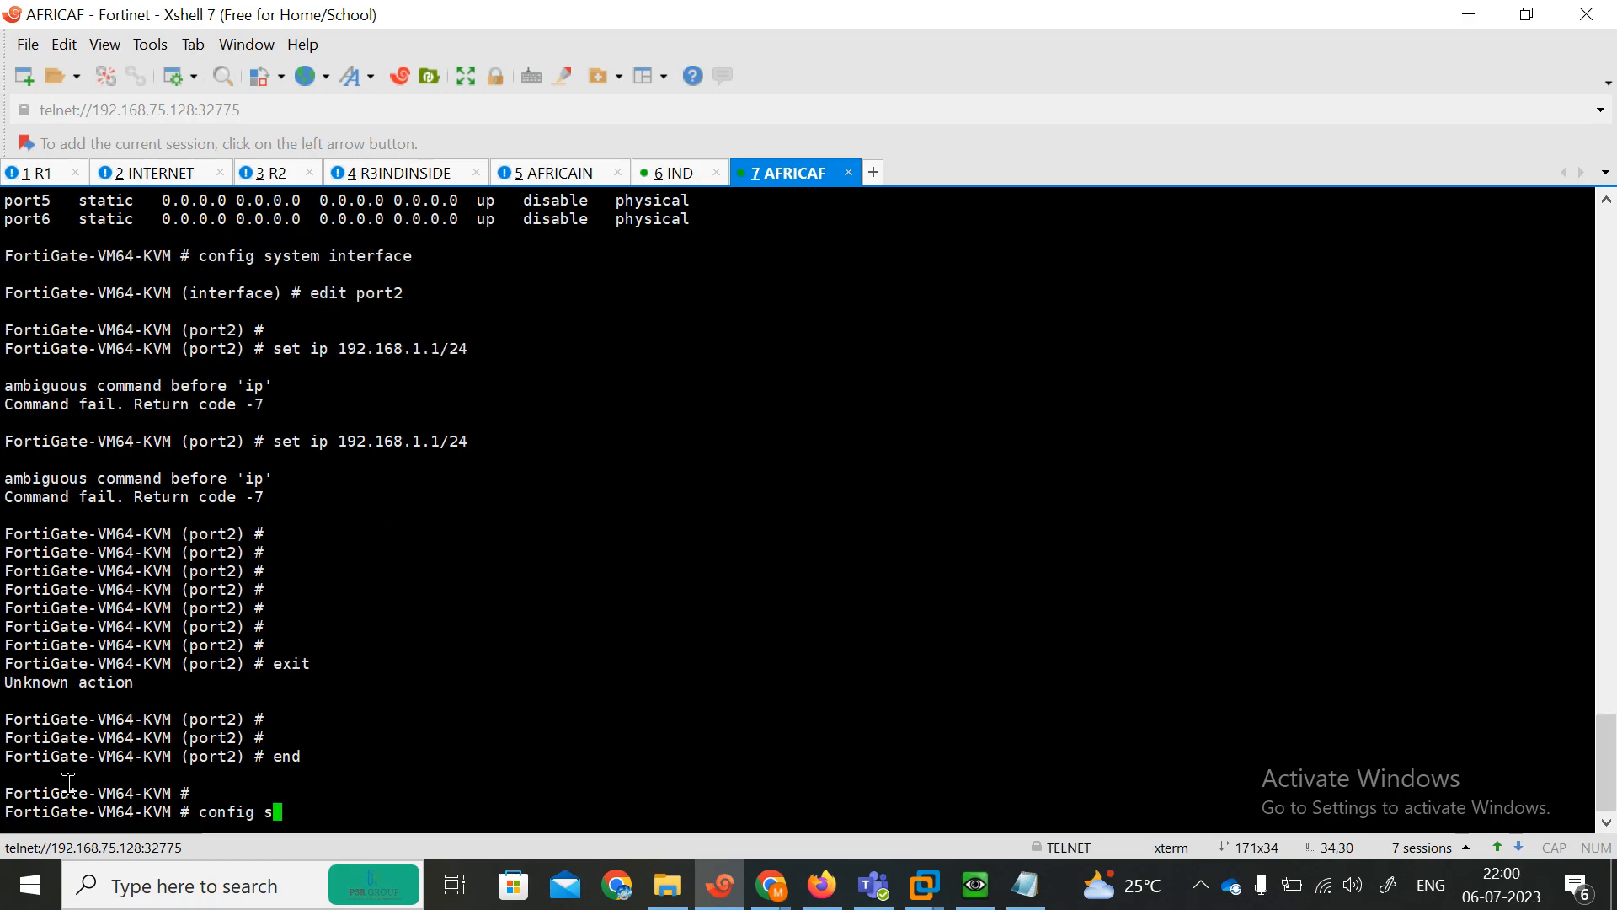
type("ystem i")
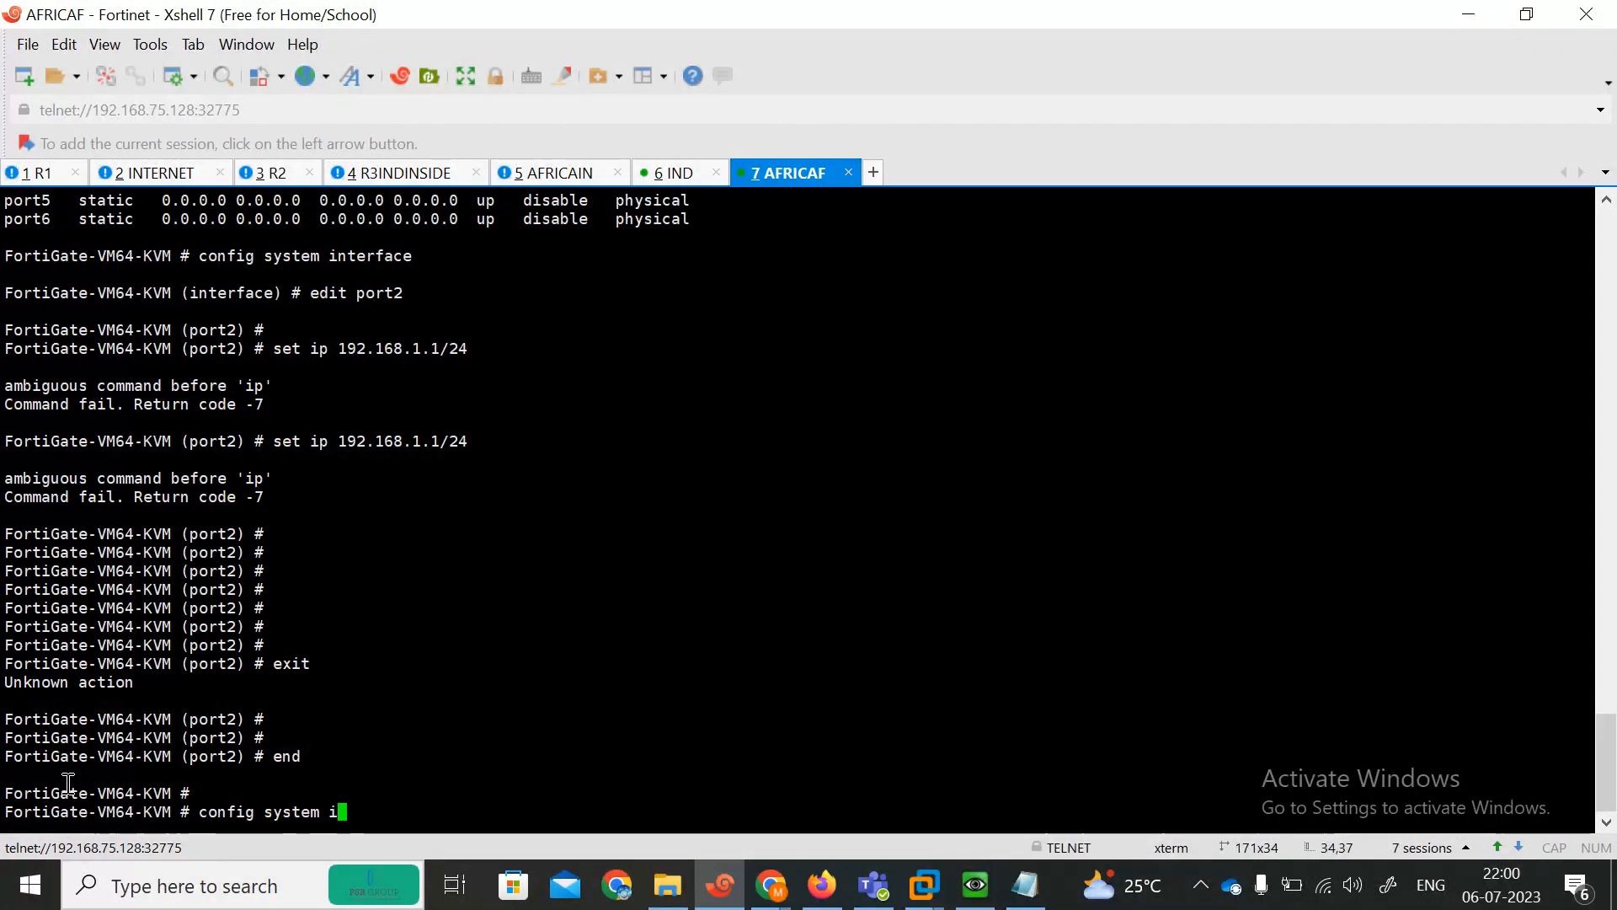
type("n")
key("Tab")
key("Return")
key("Return")
key("Return")
type("edit port4")
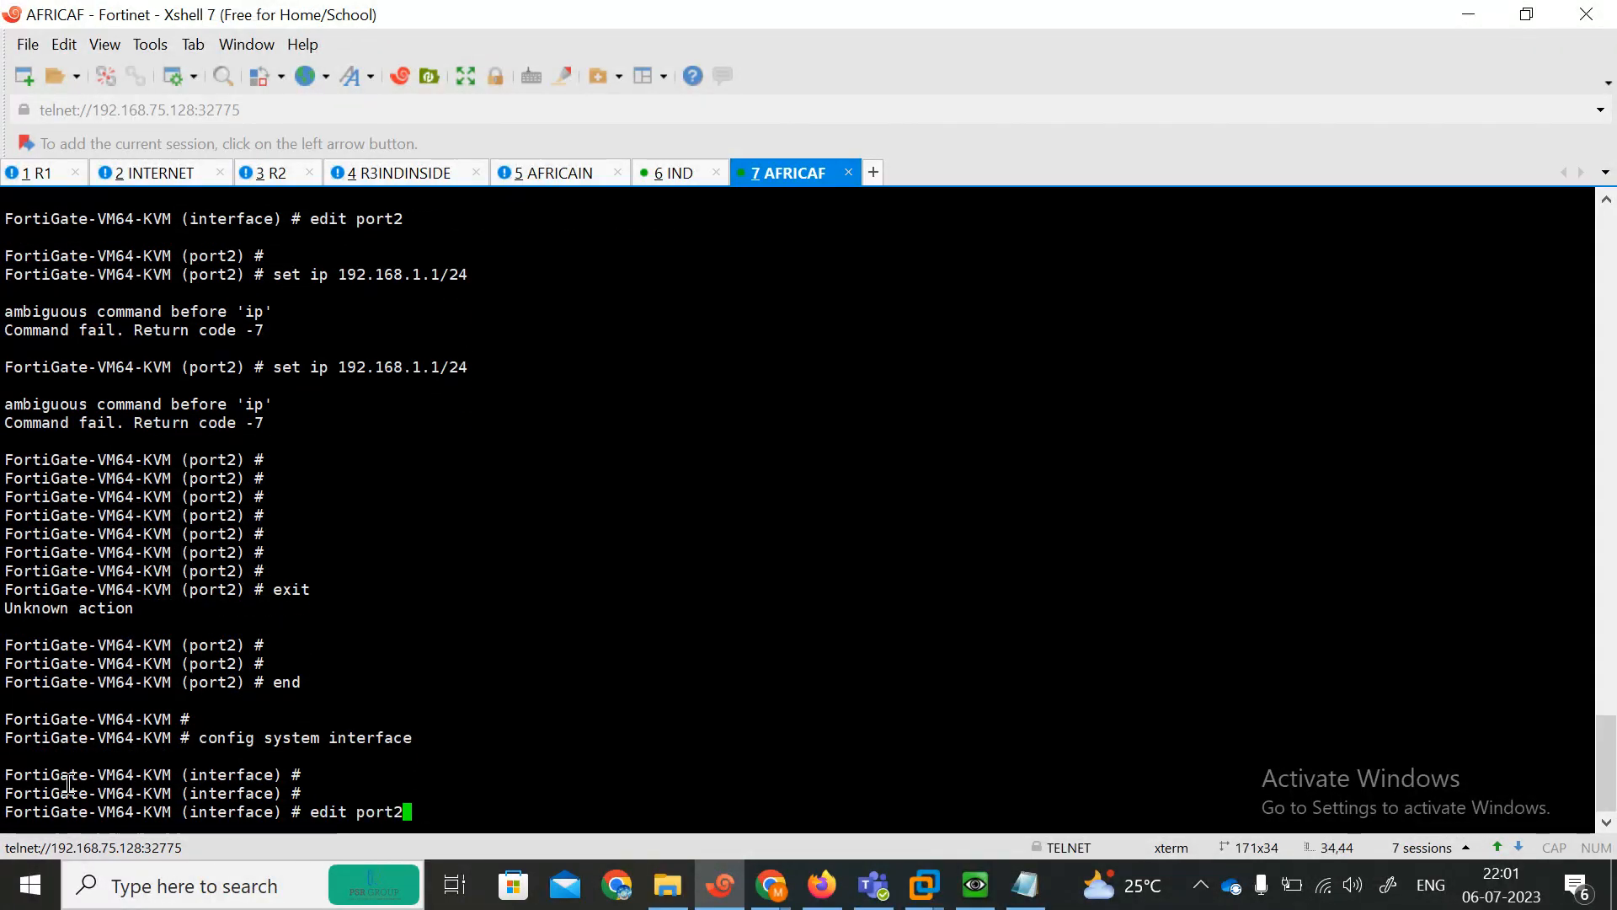
key("Return")
key("Return")
Try to set an alias and an IP on port4 using command completion.
type("se al")
key("Tab")
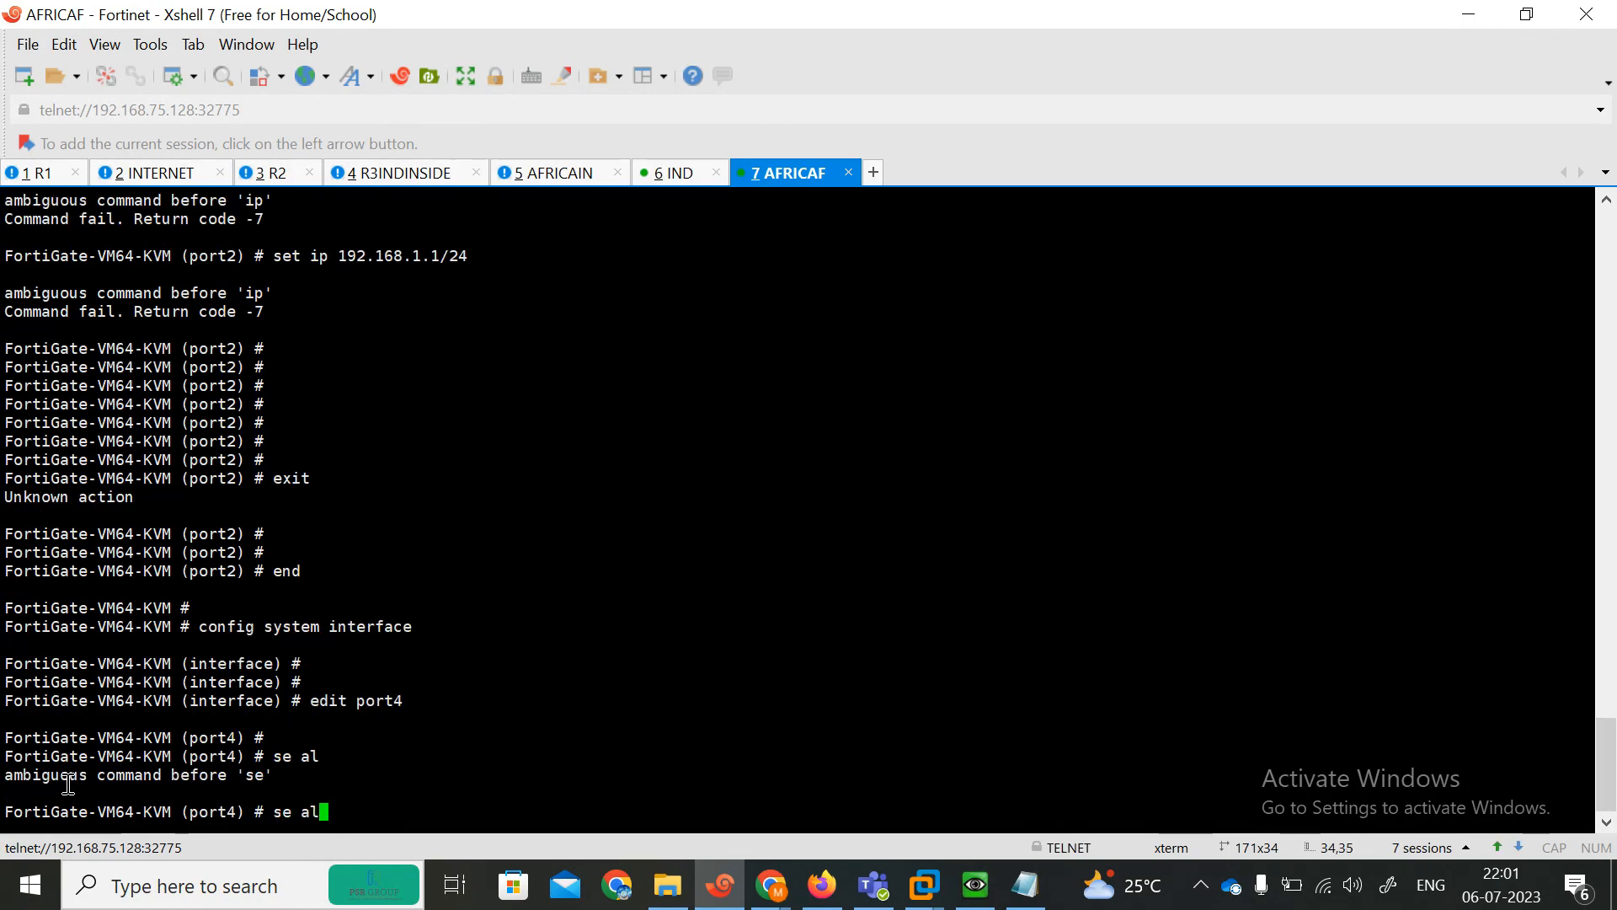
type("set  ips")
key("Tab")
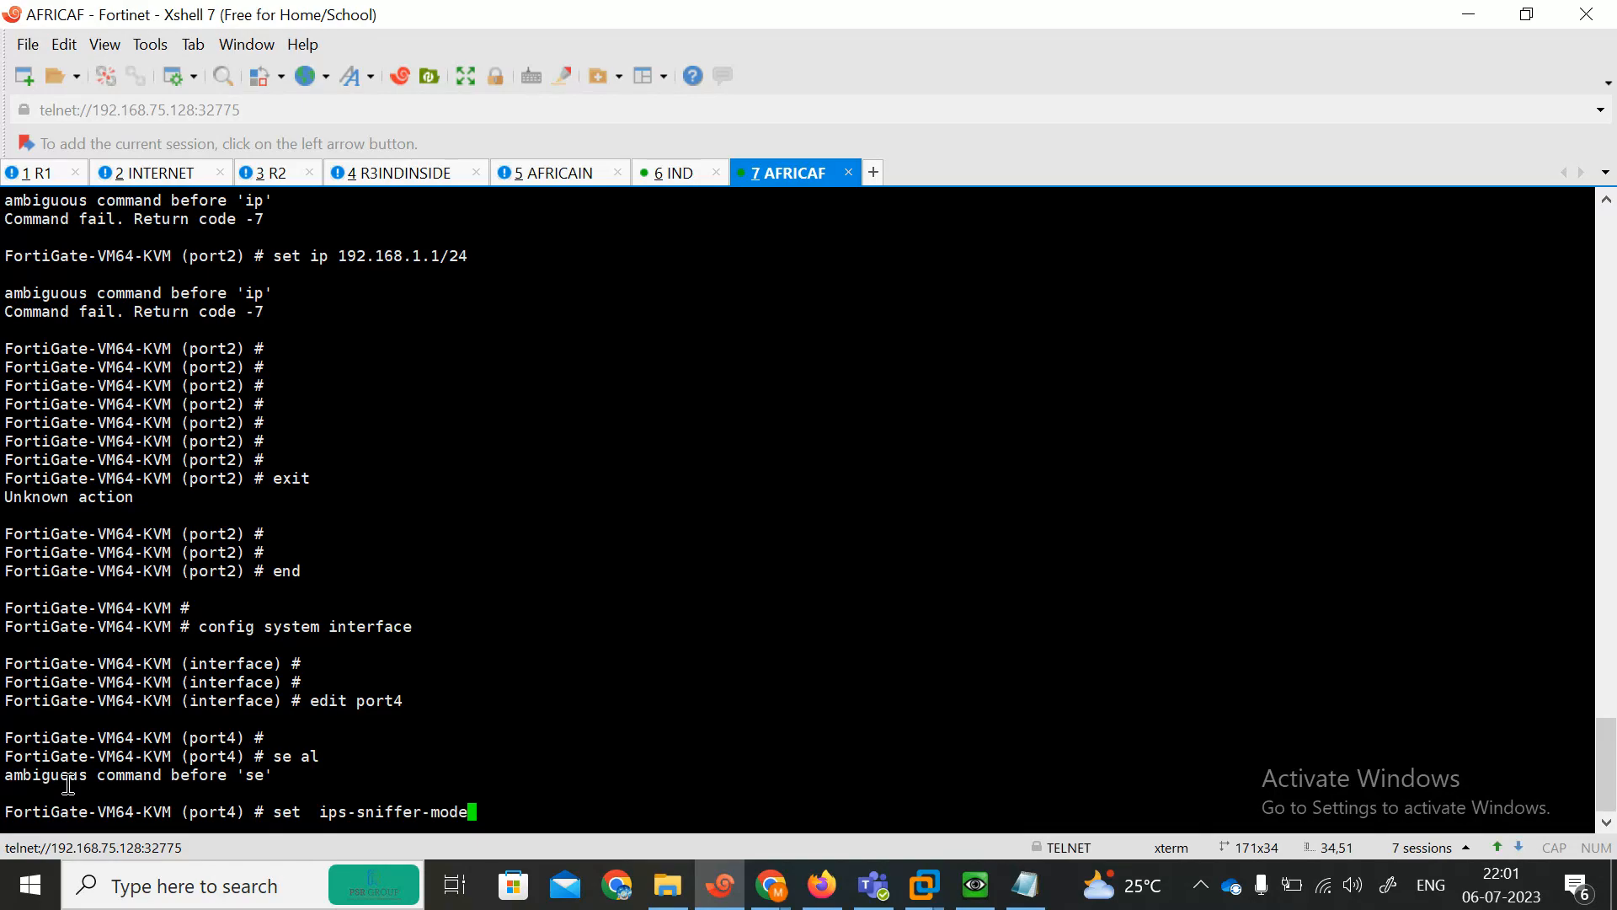
key("Tab")
key("Tab")
key("Tab")
key("BackSpace")
key("BackSpace")
key("BackSpace")
key("BackSpace")
key("BackSpace")
key("BackSpace")
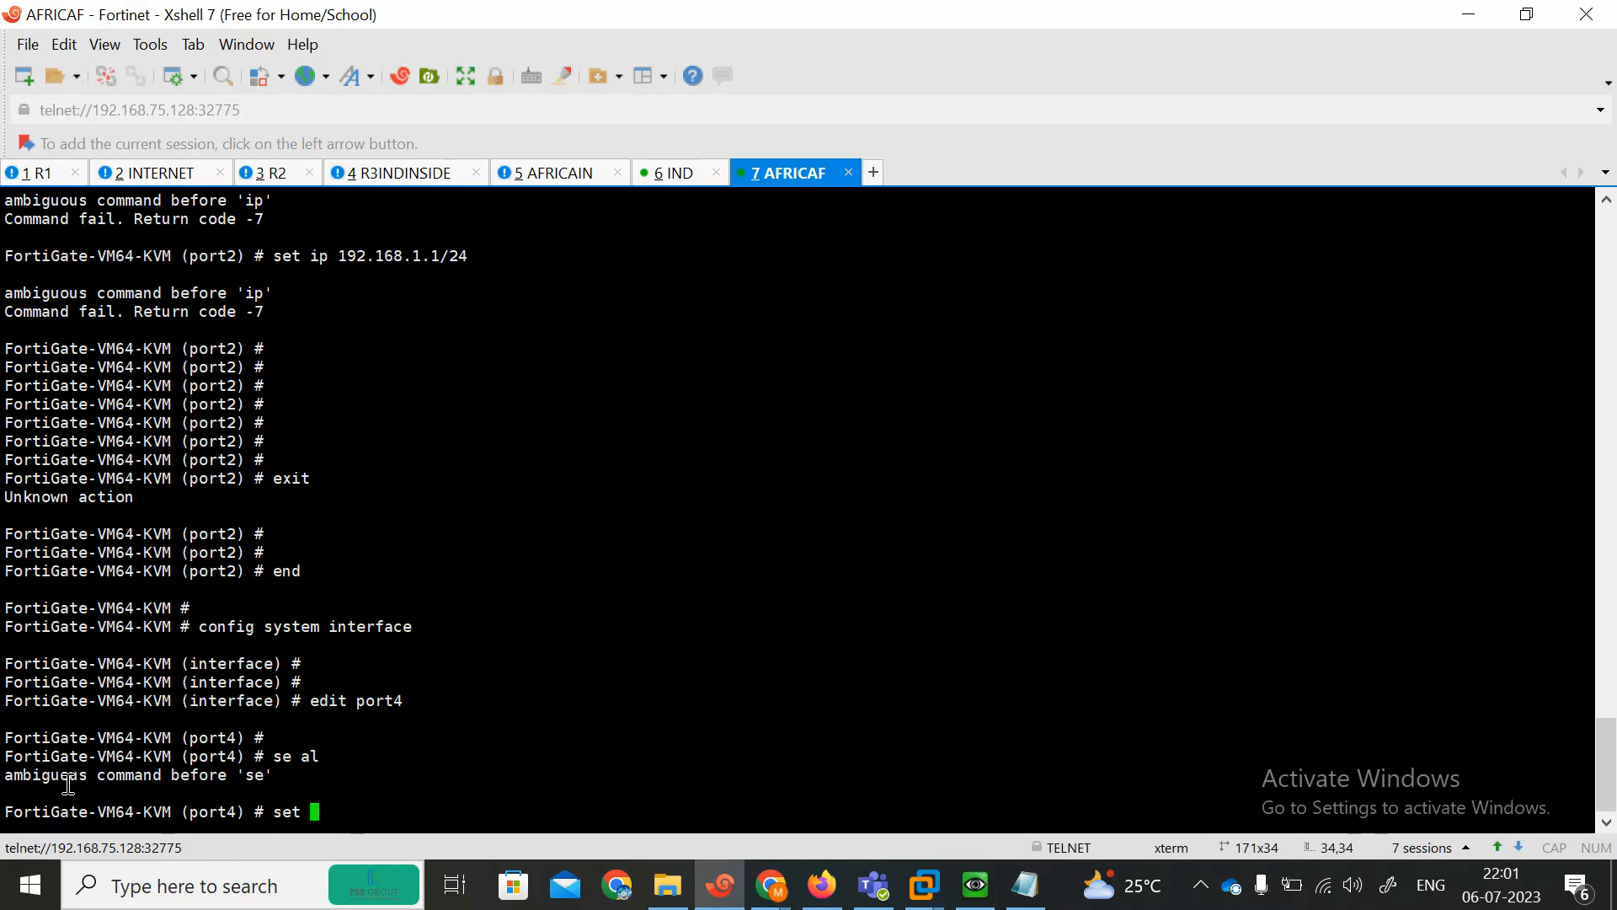
type("ip")
key("Tab")
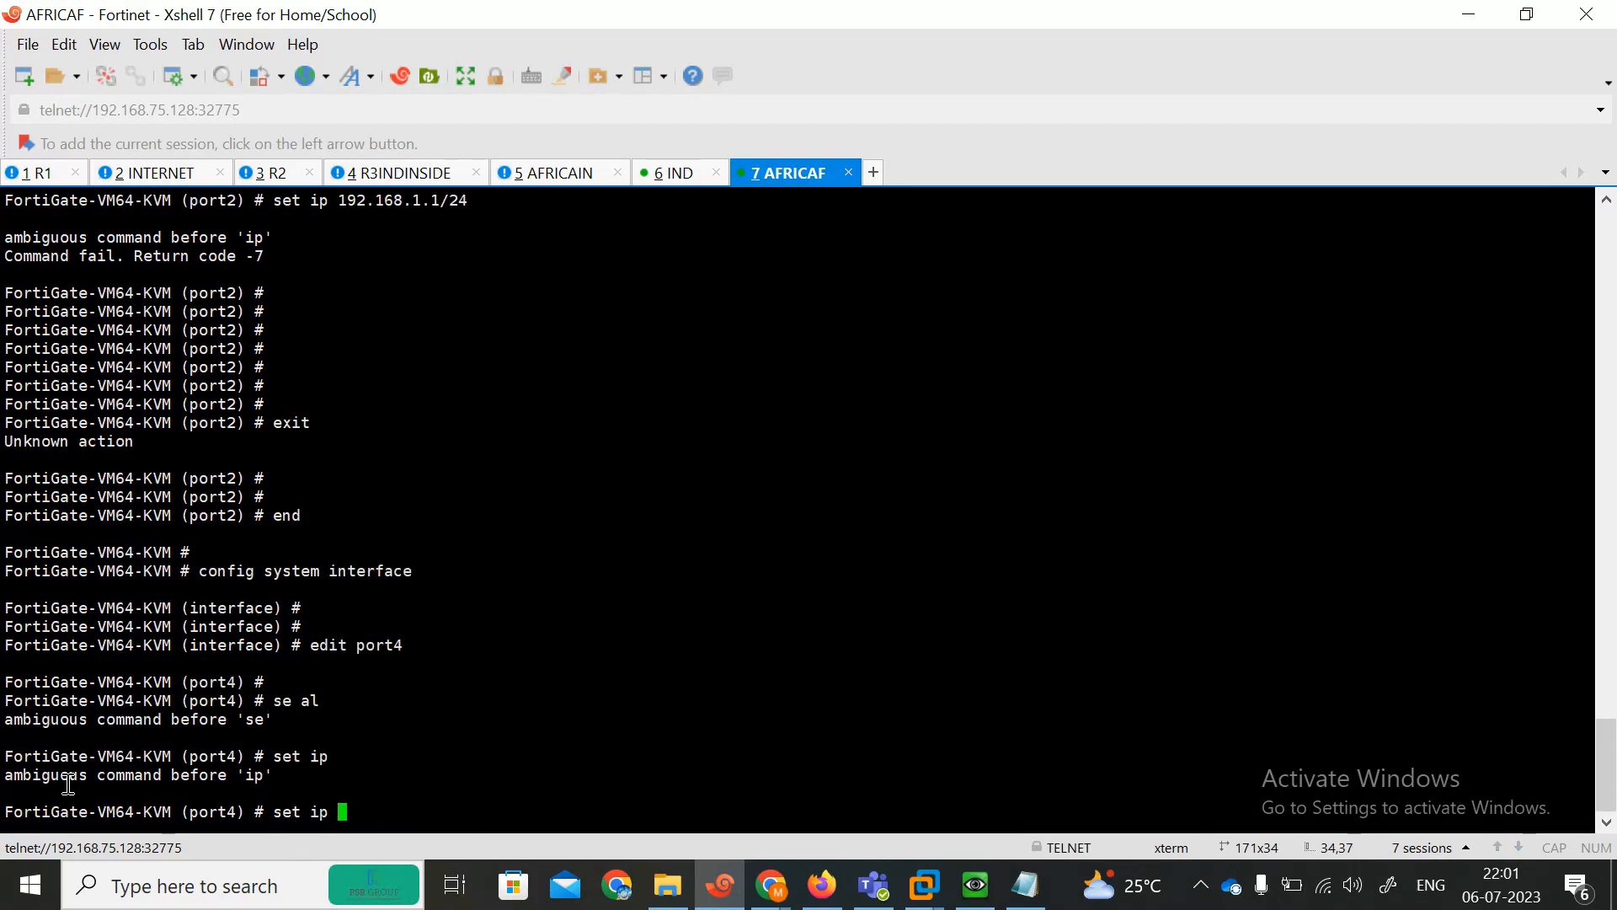
key("Tab")
key("BackSpace")
key("BackSpace")
key("BackSpace")
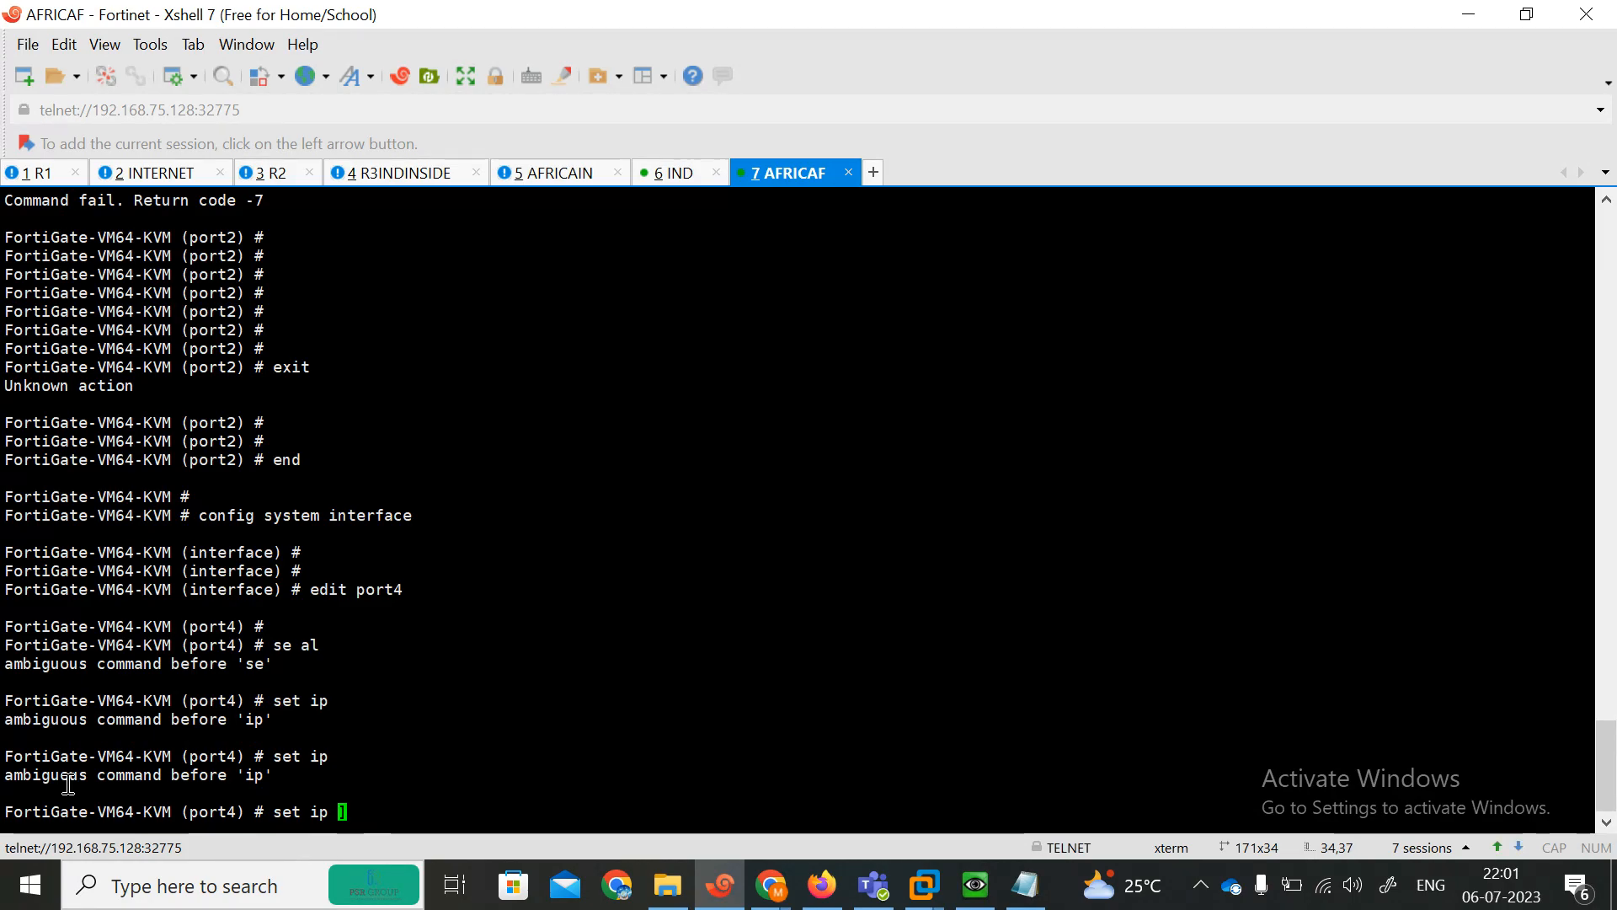
List the available set options for port4 and page through them.
key("question")
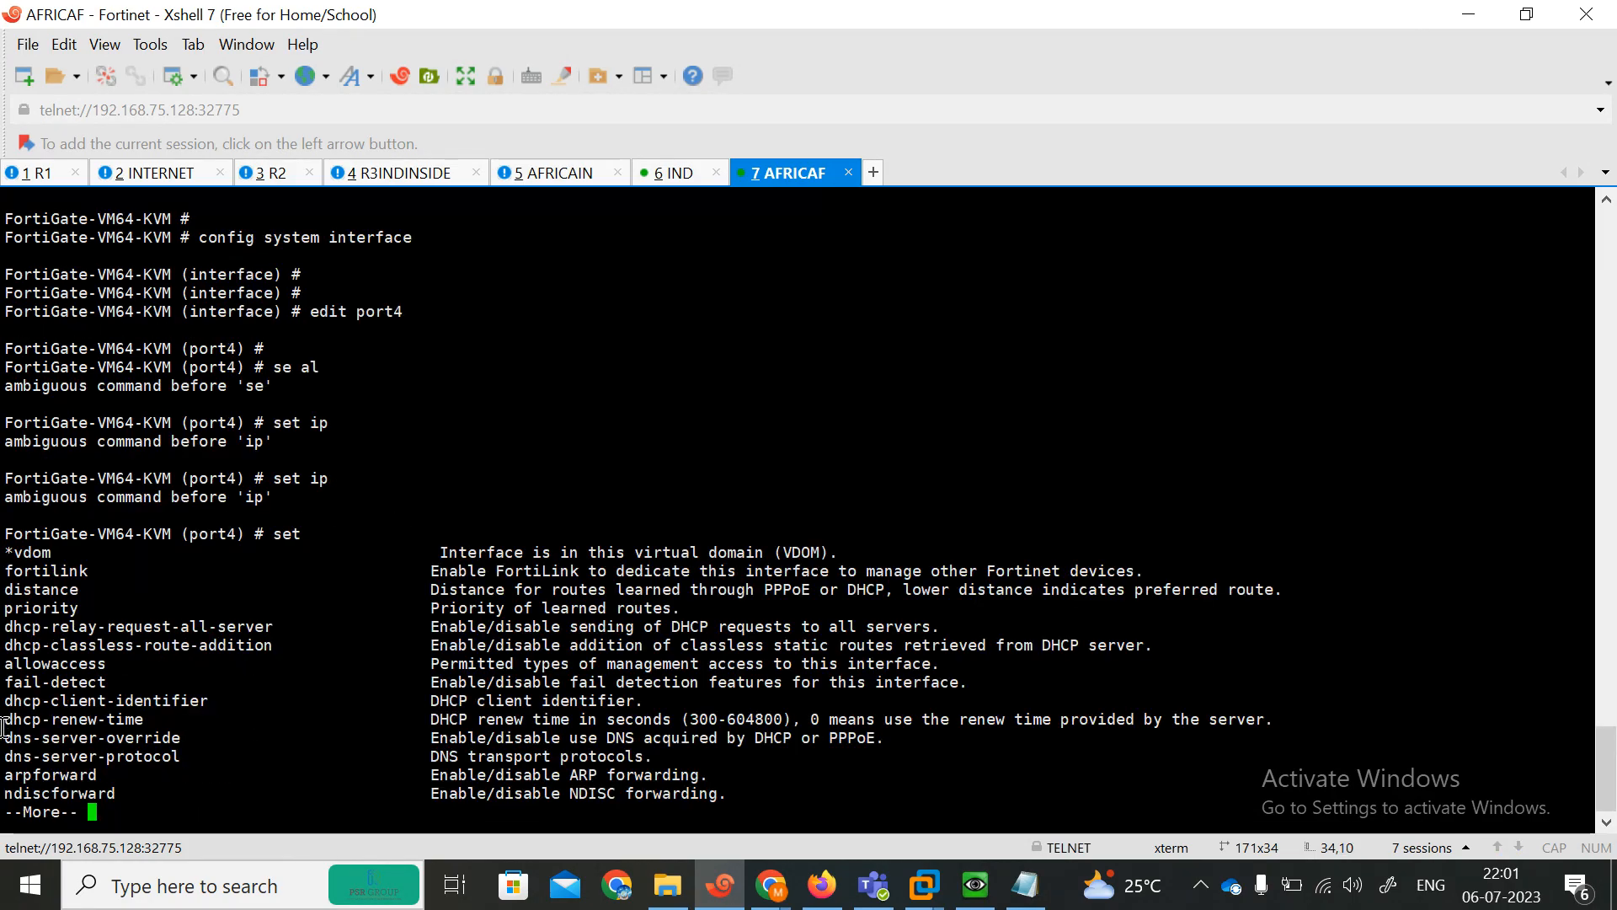
key("space")
key("space")
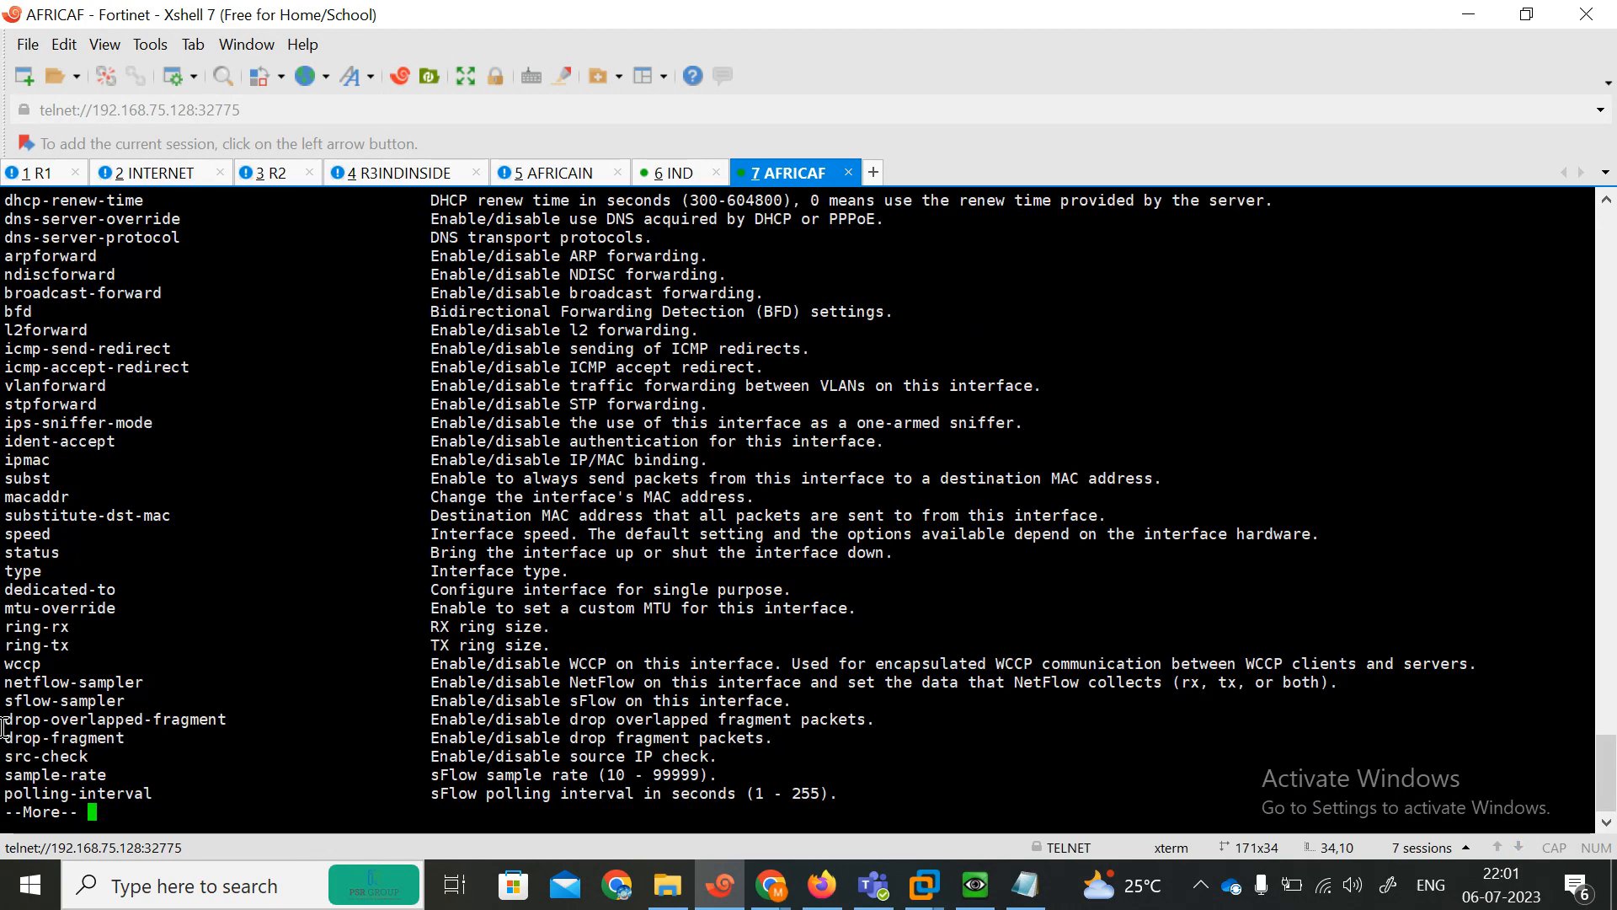
key("space")
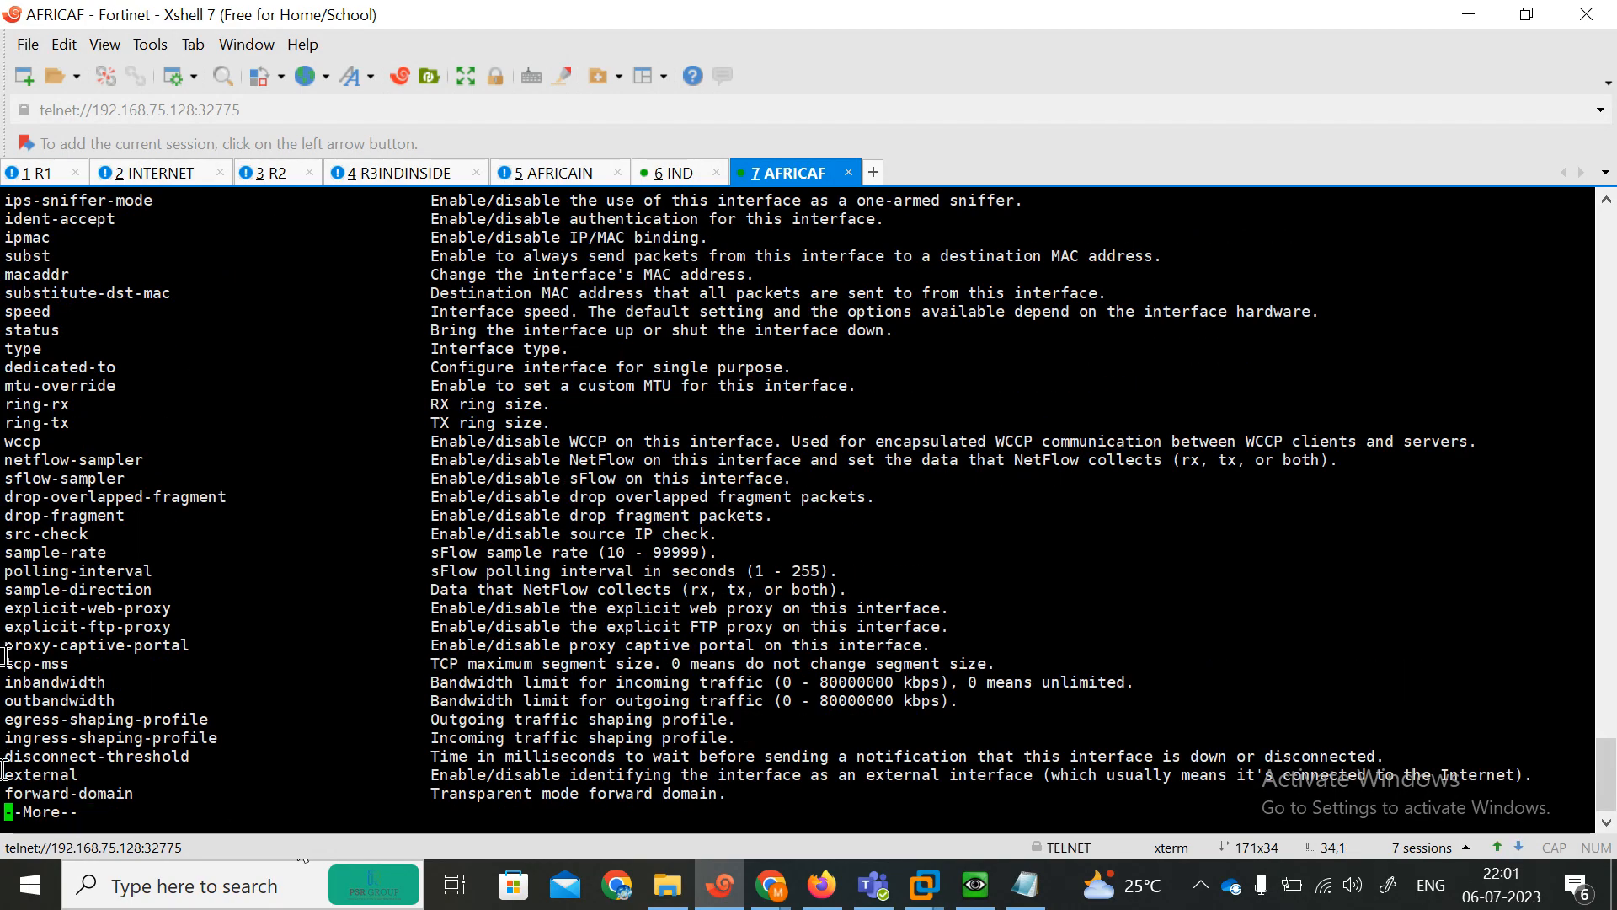
key("space")
key("space")
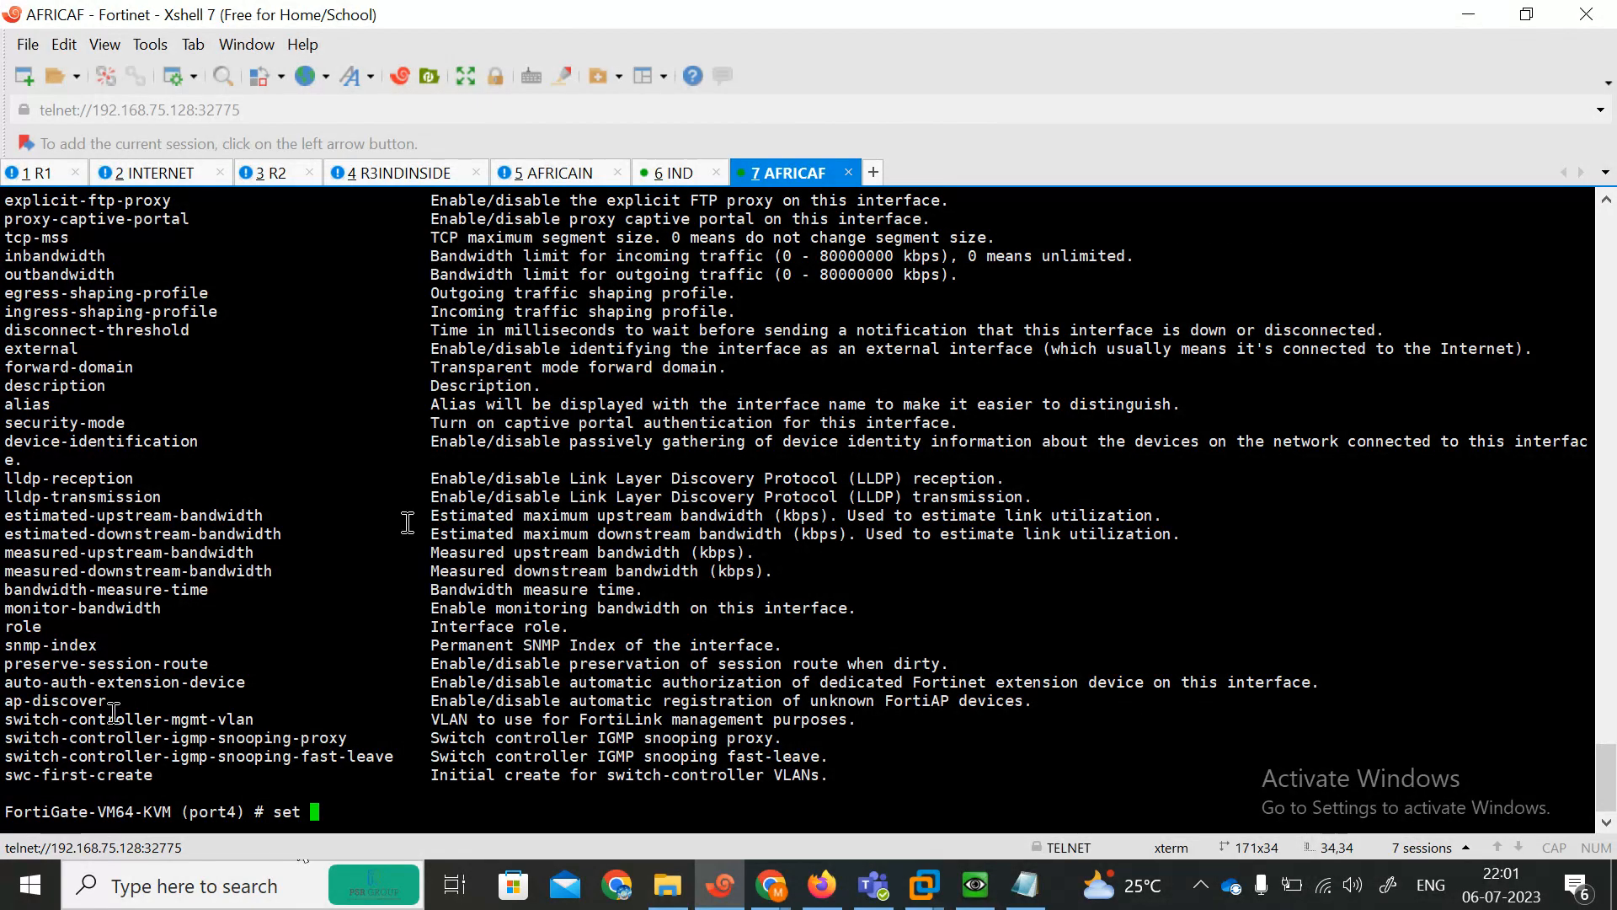
Move the Win PC node in the EVE topology closer to the FortiGate's port4 link.
left_click(1469, 14)
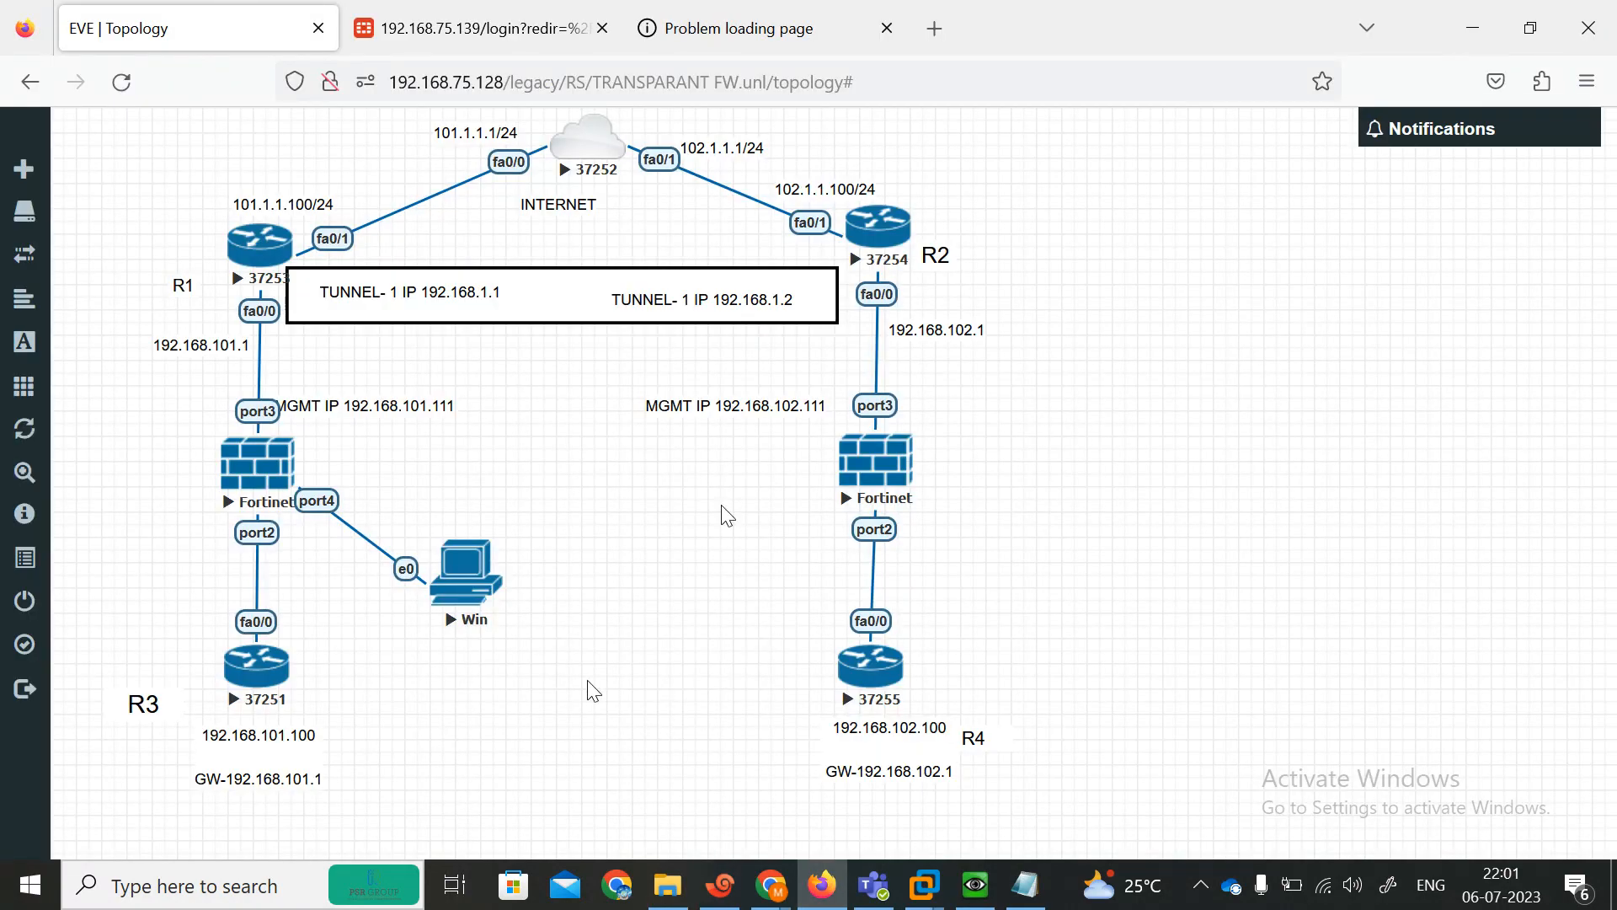
left_click_drag(491, 607, 523, 547)
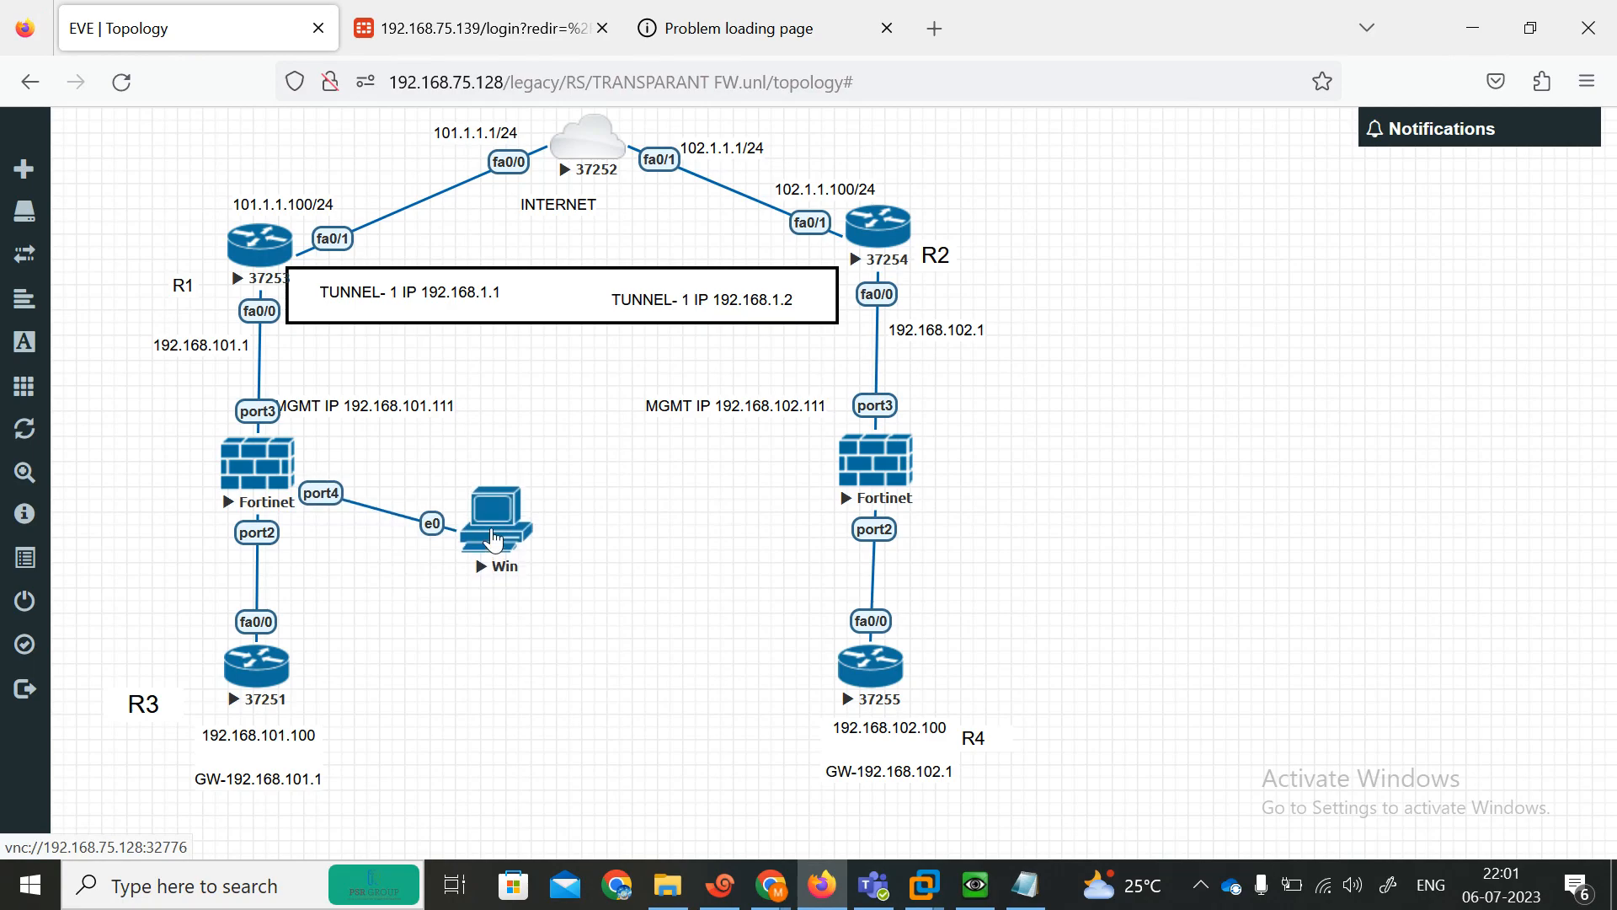
Open the Win PC console and postpone the pending Windows restart prompt.
left_click(975, 884)
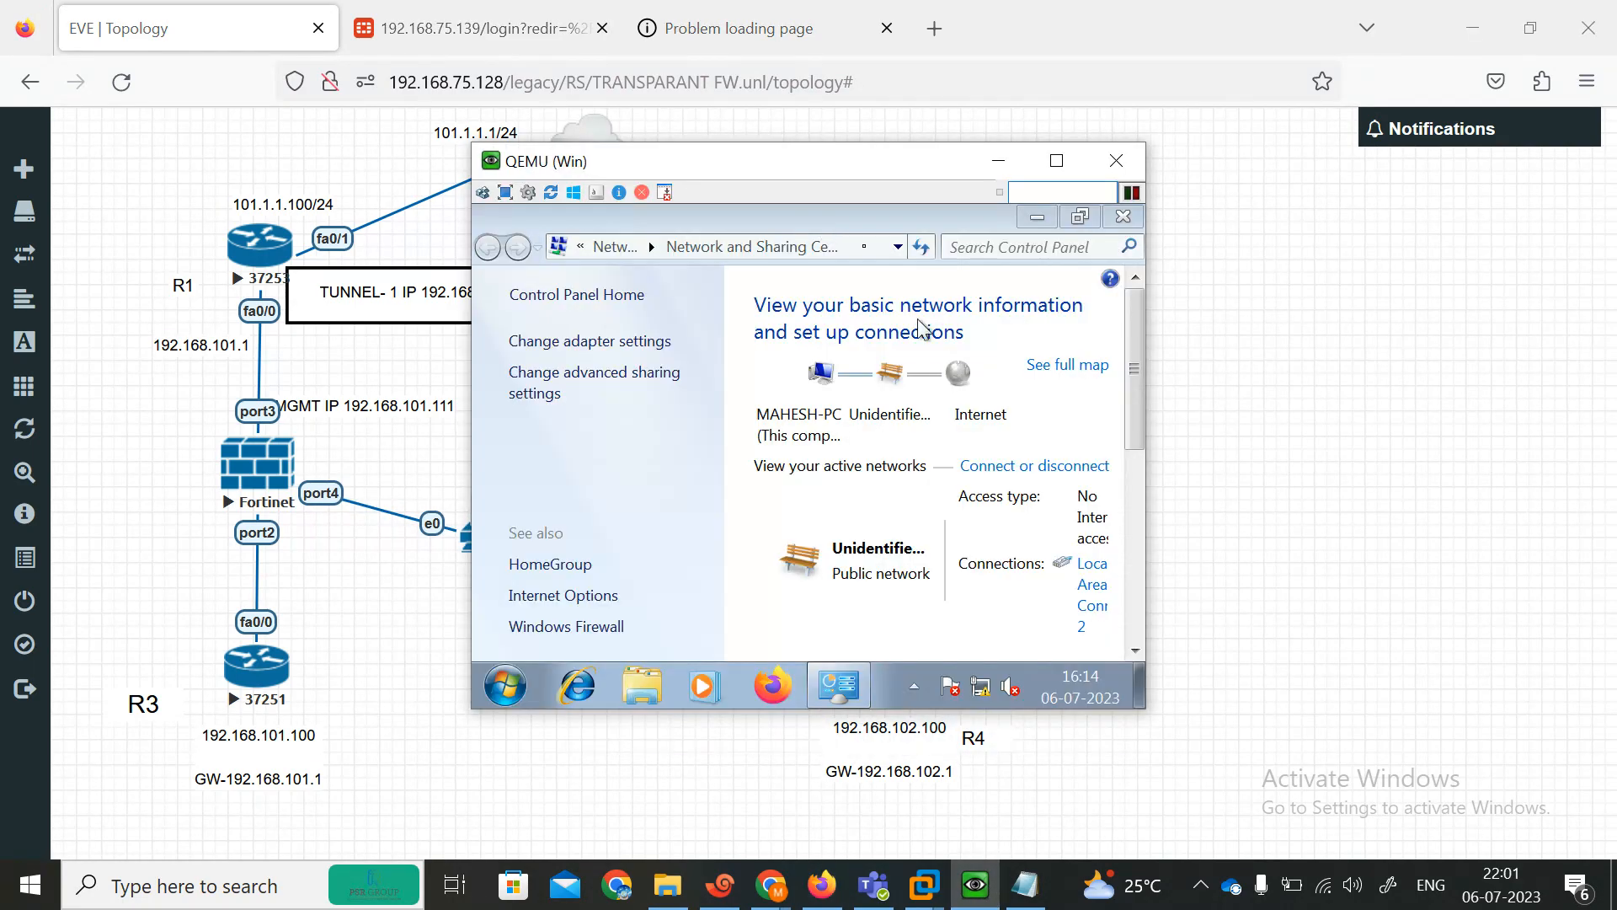
left_click_drag(773, 155, 1094, 169)
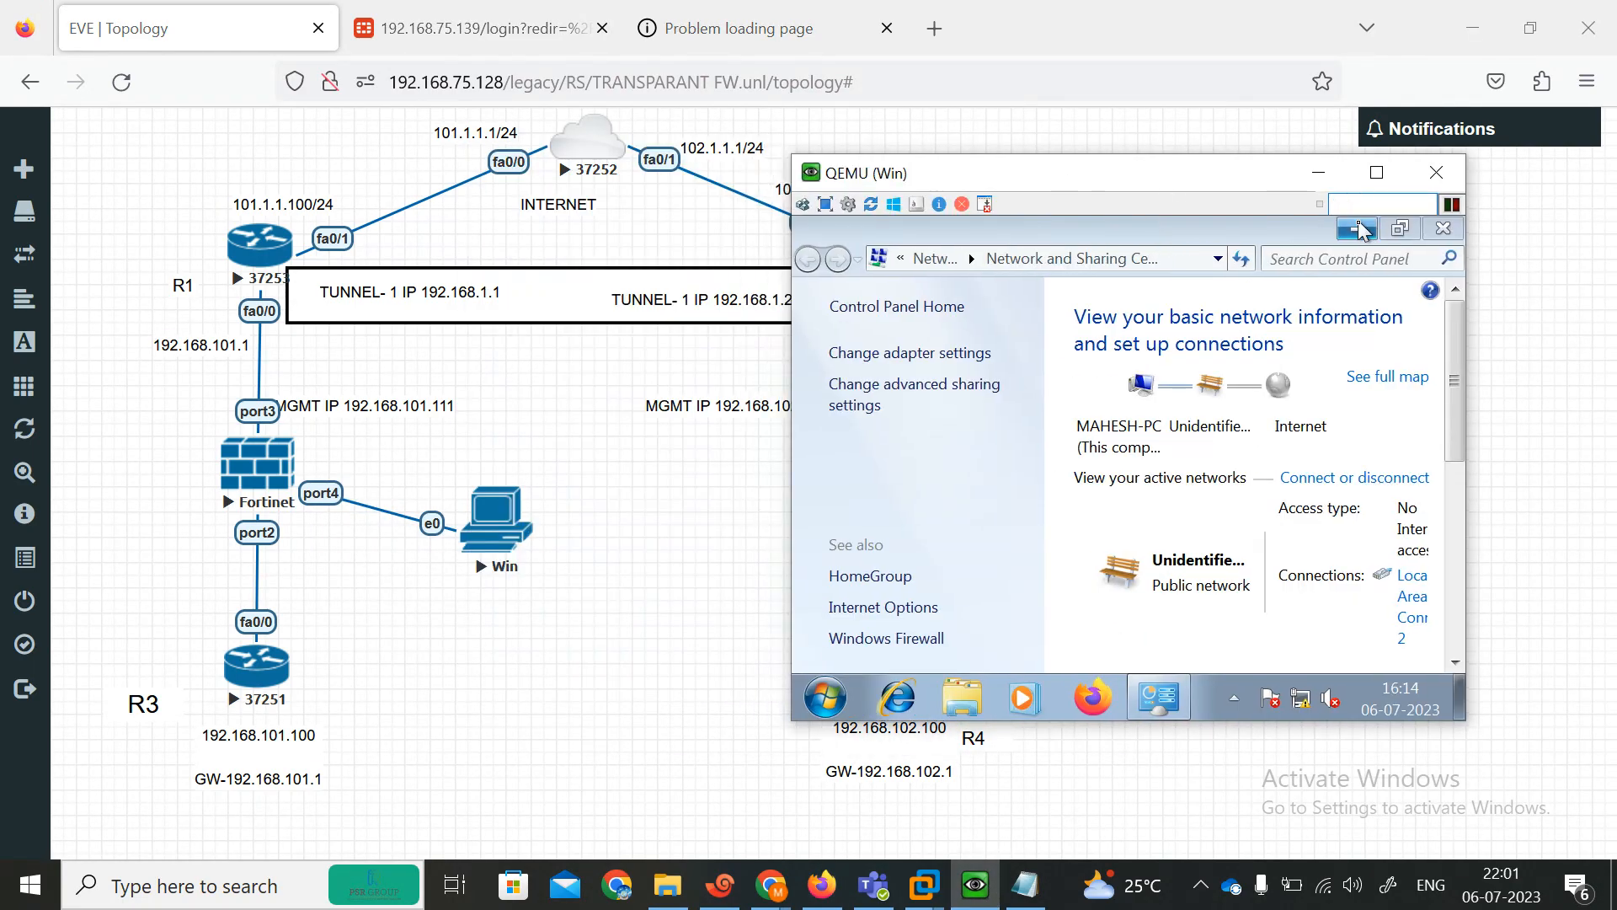
left_click(1357, 230)
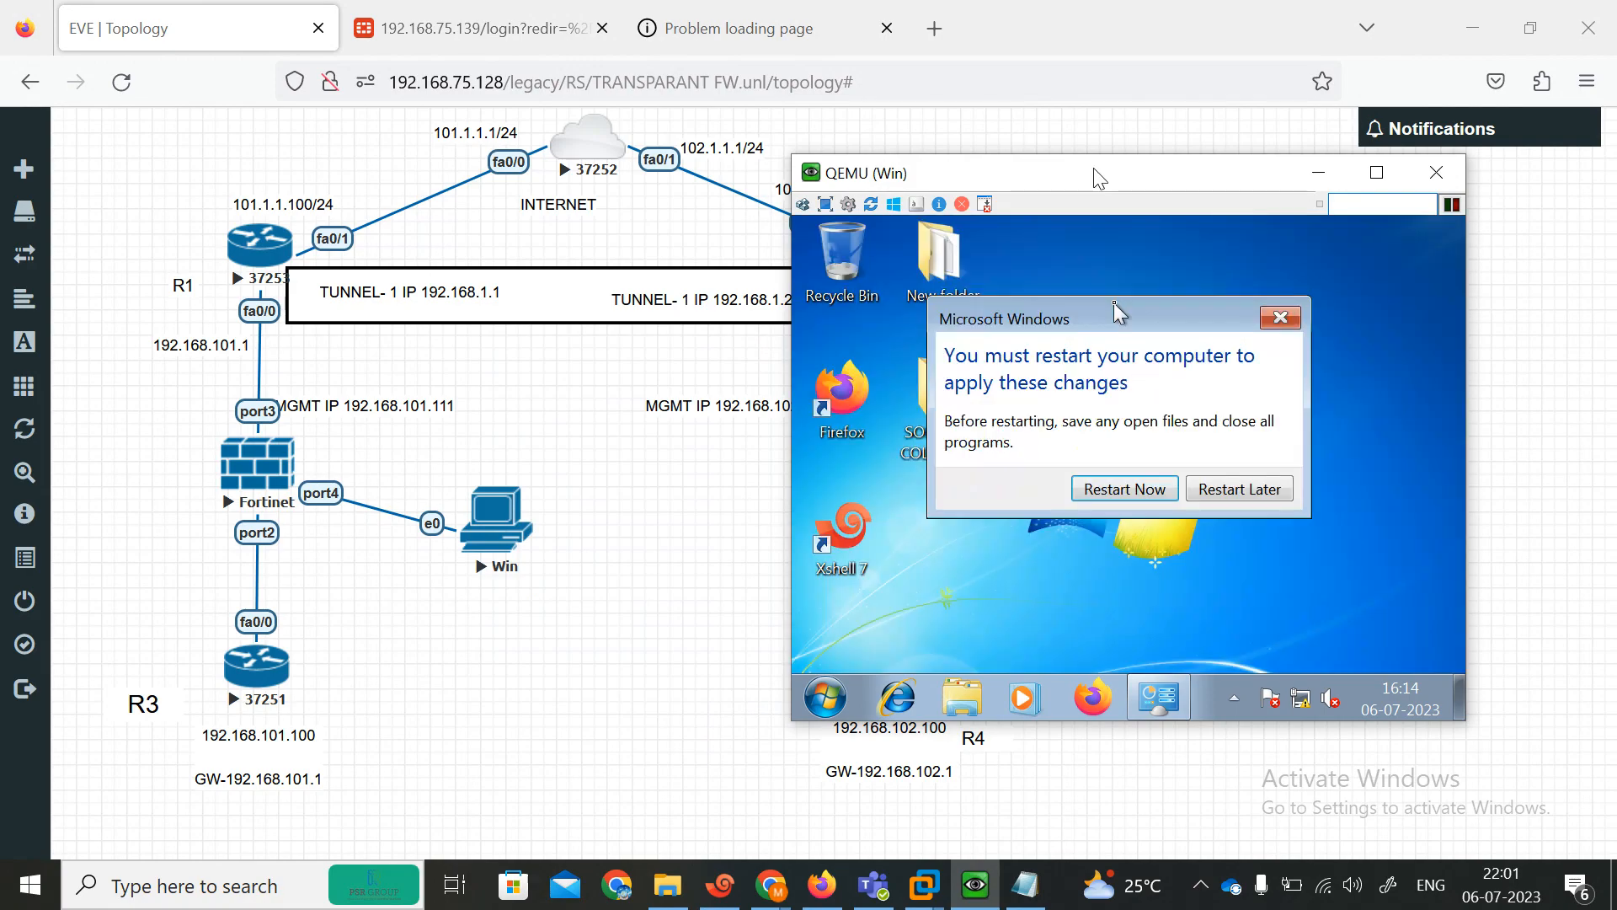
left_click(1239, 489)
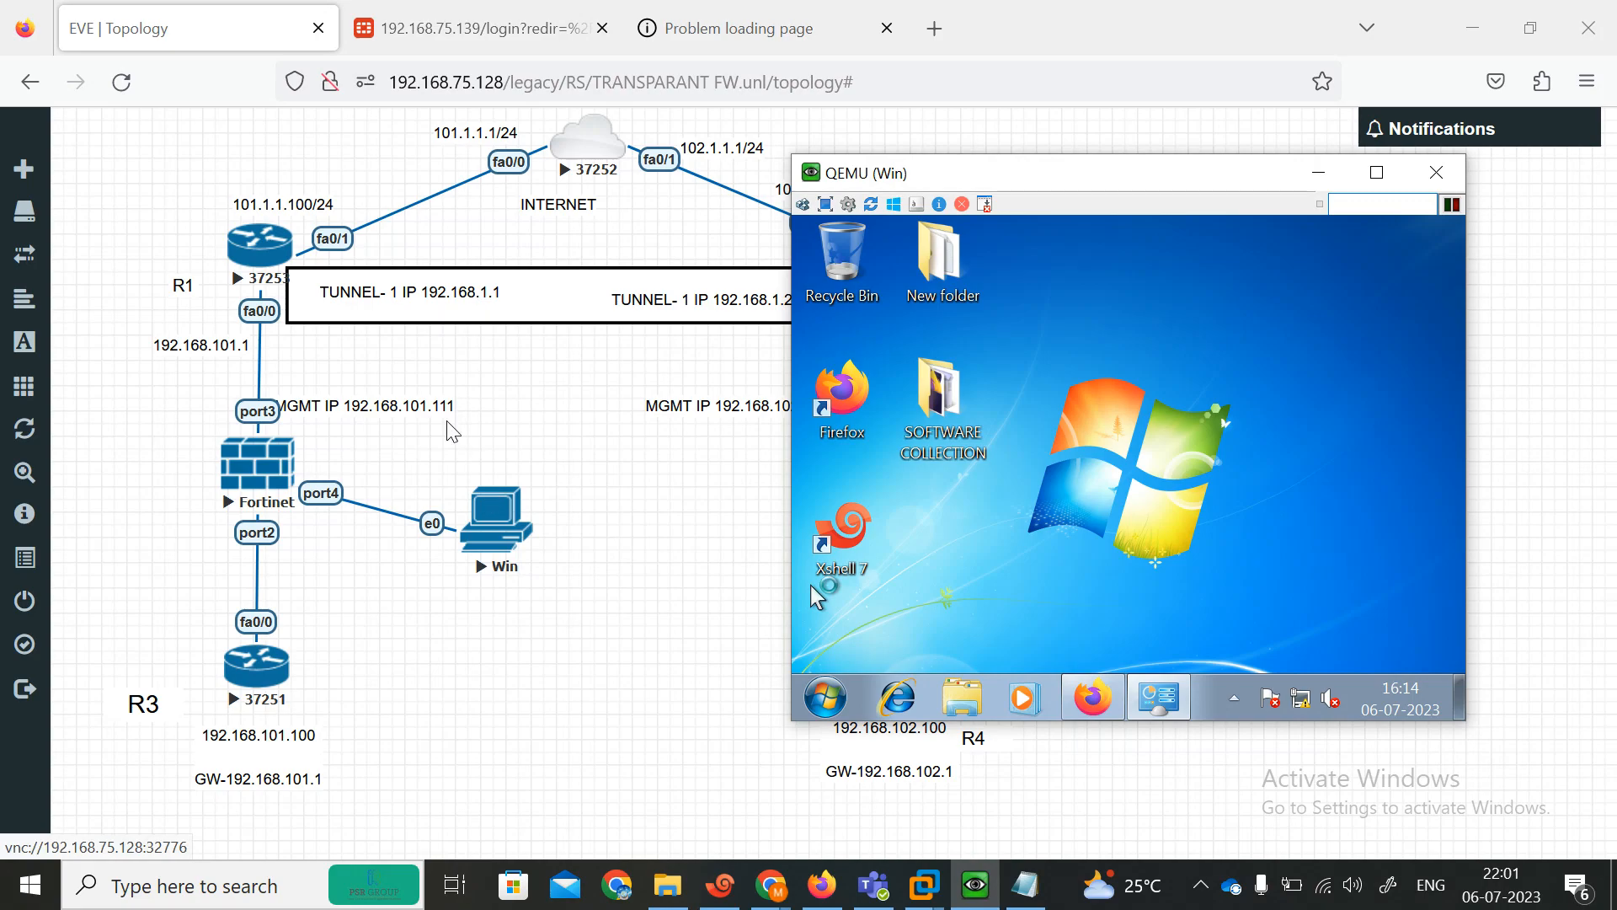
Open the properties of Local Area Connection 2 from the Win PC's adapter settings.
left_click(1180, 703)
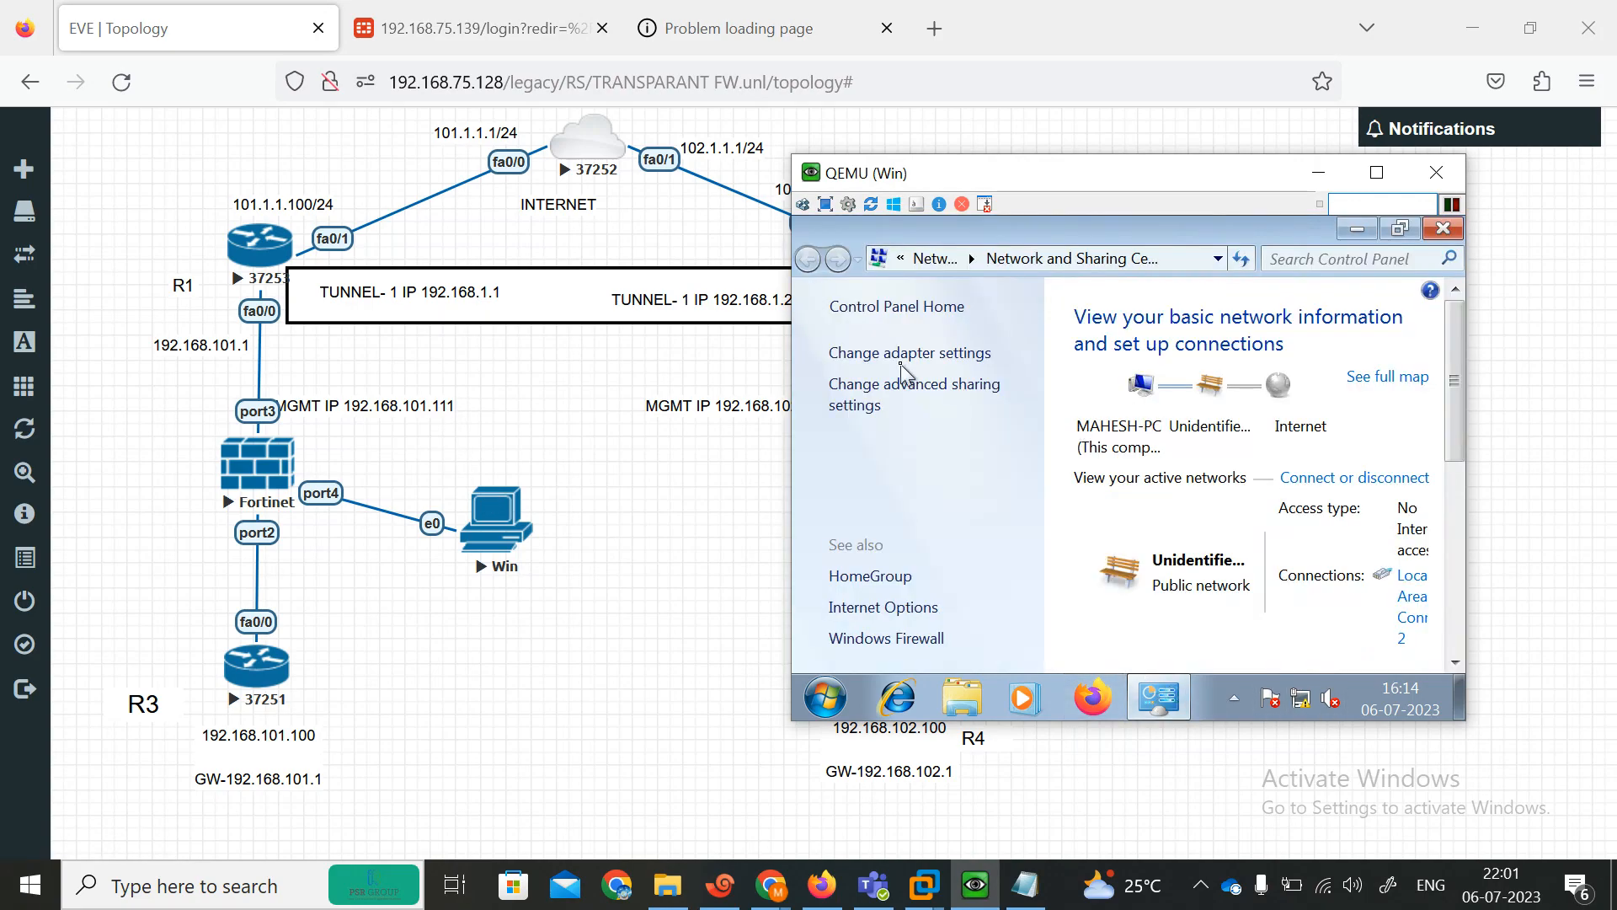
left_click(891, 358)
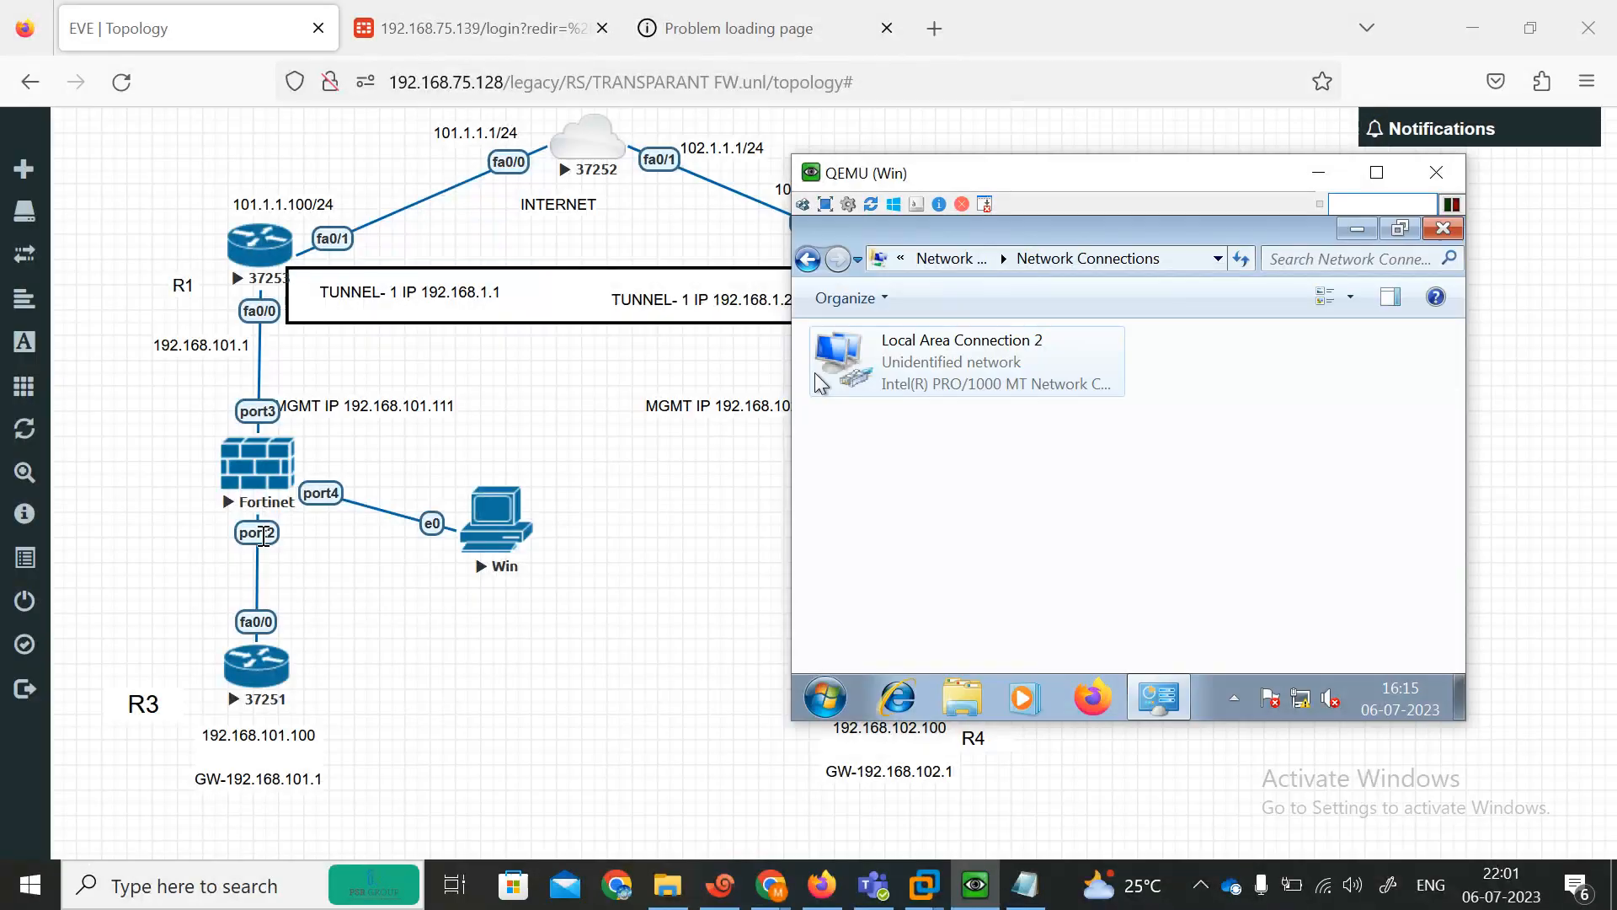
right_click(942, 367)
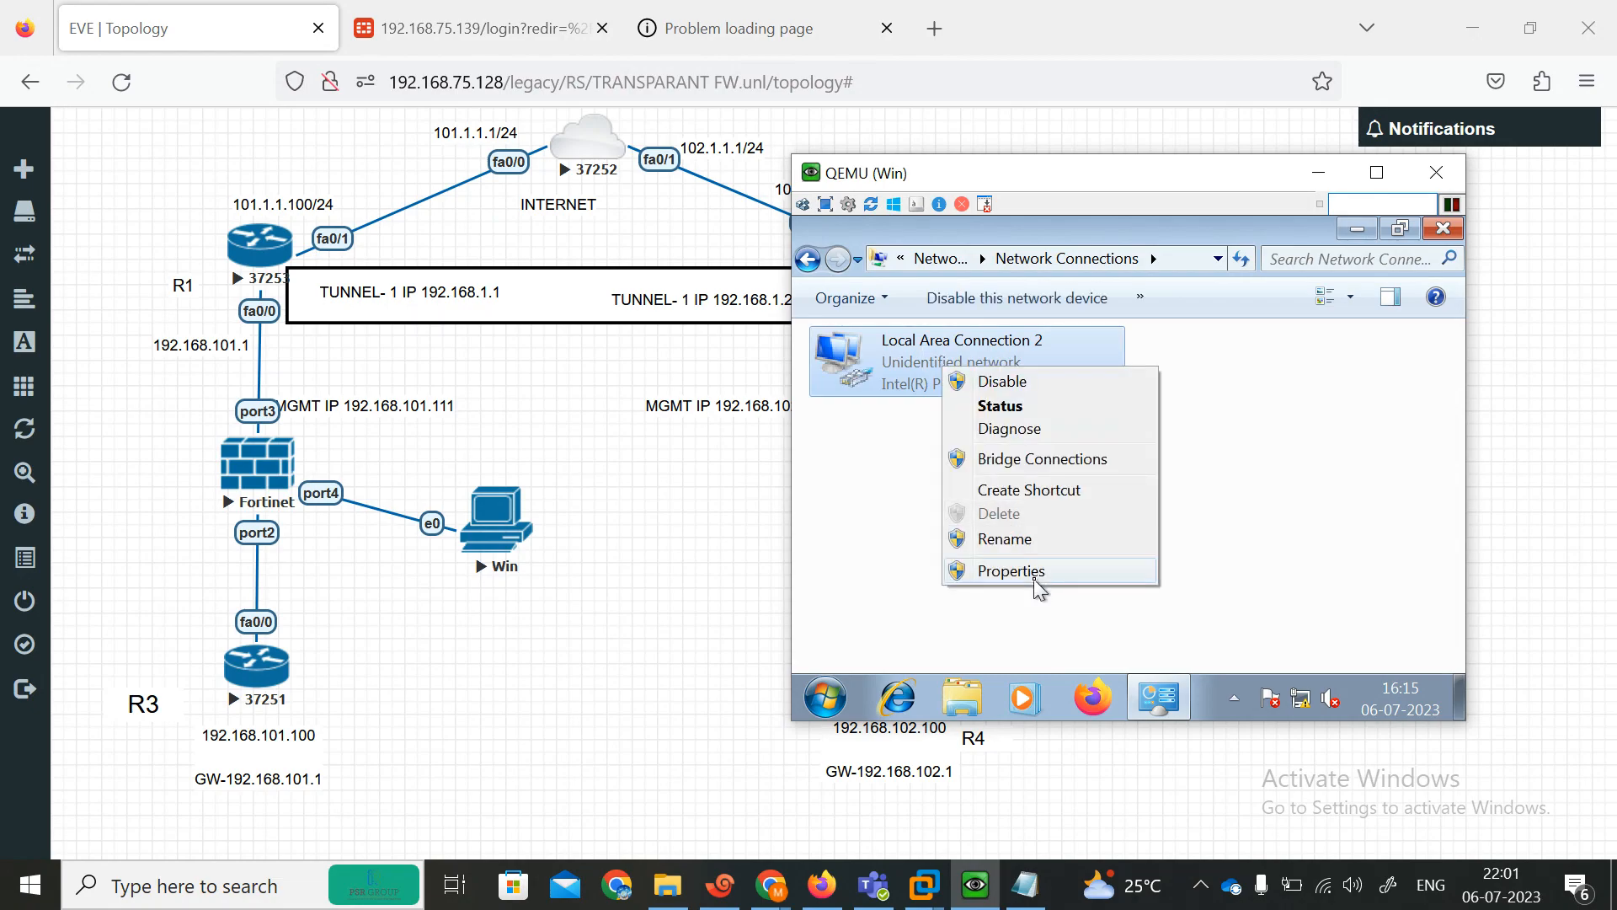
left_click(1035, 573)
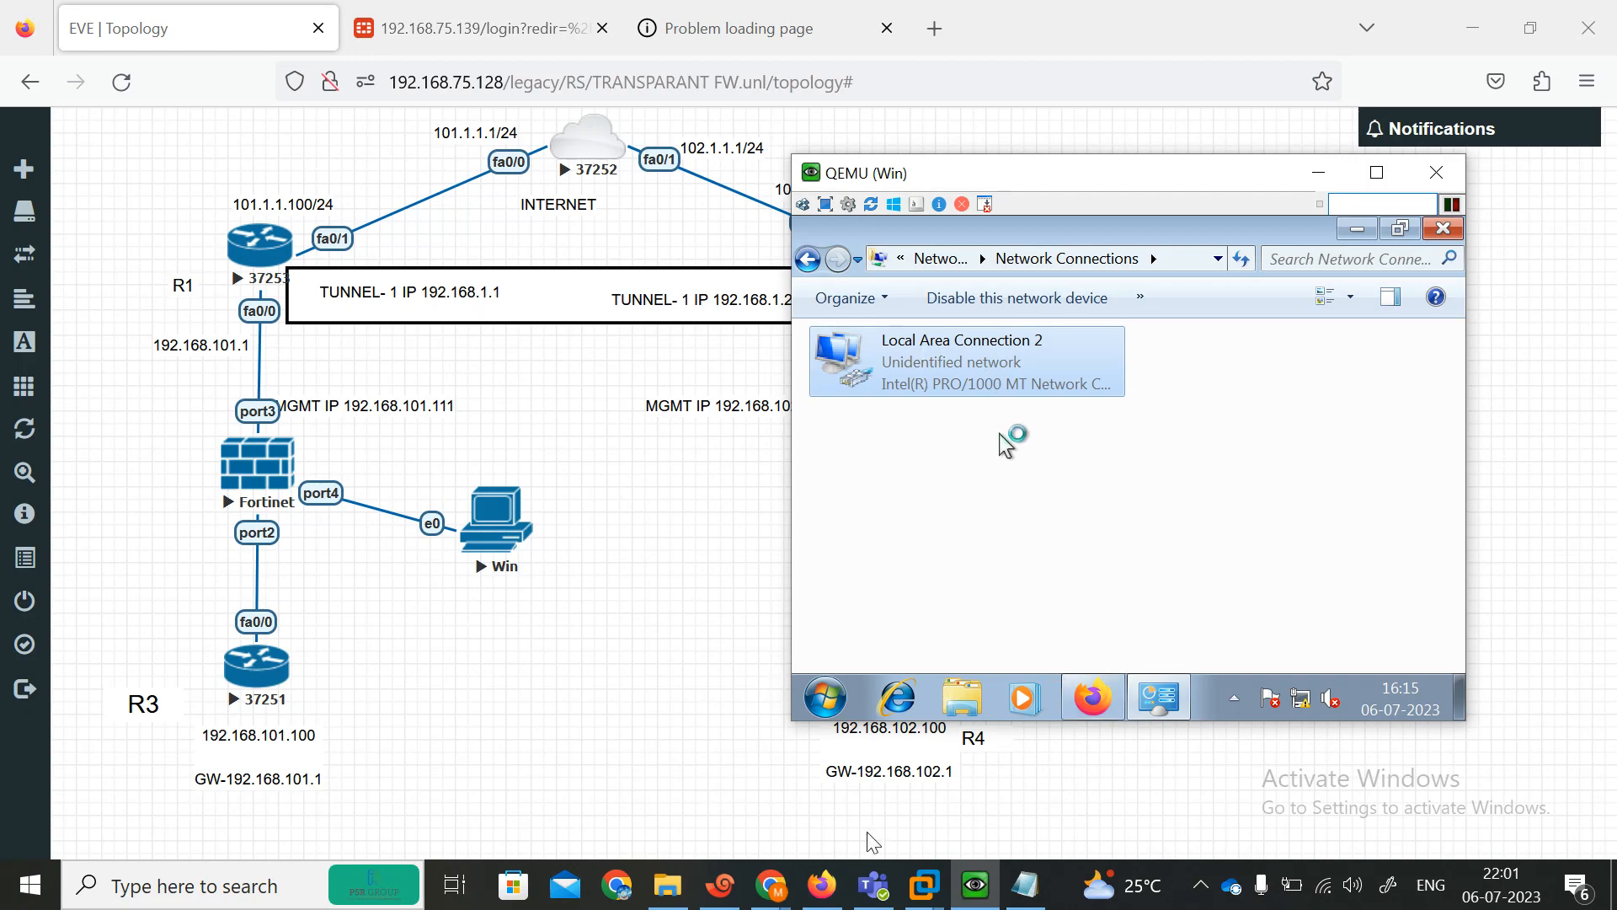
mouse_move(771, 887)
left_click(570, 789)
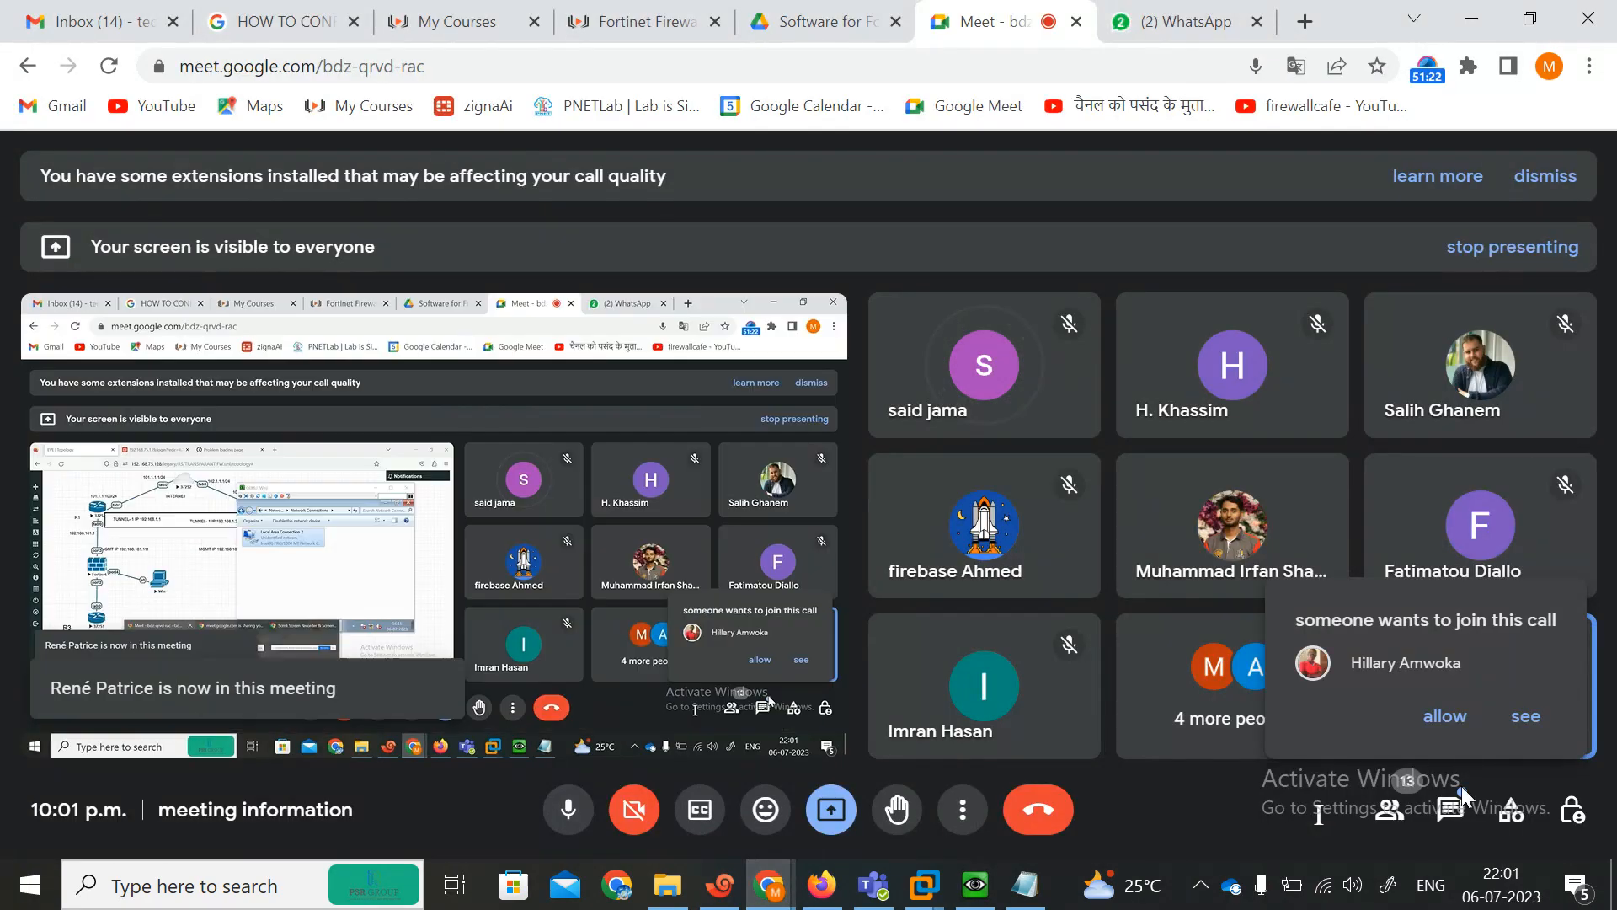
left_click(1417, 723)
key("alt+Tab")
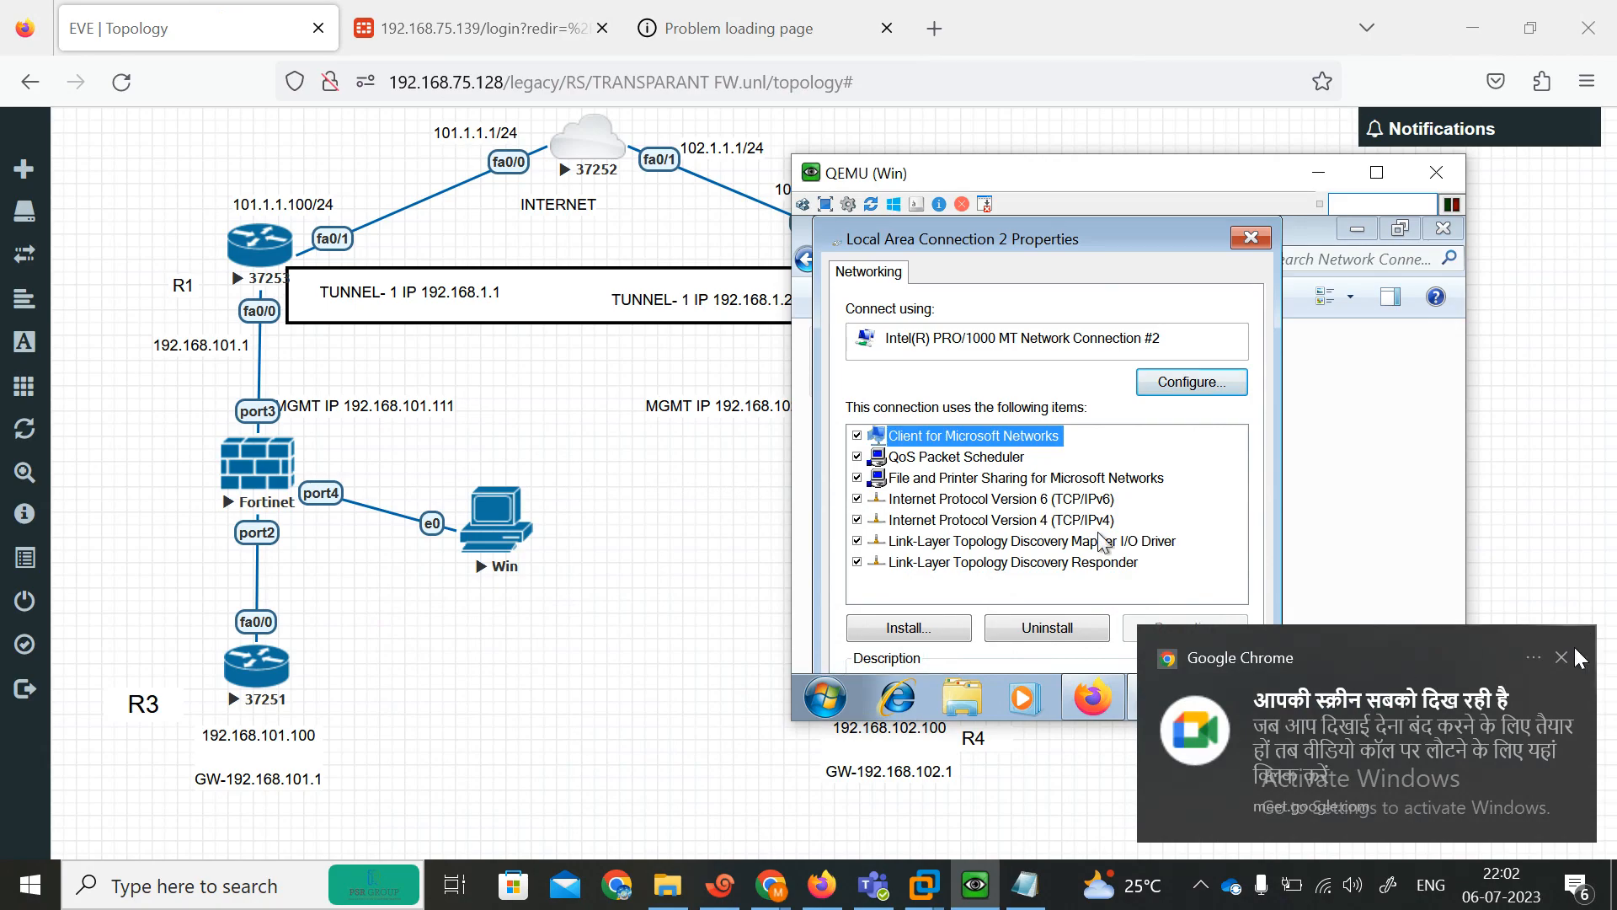
mouse_move(771, 886)
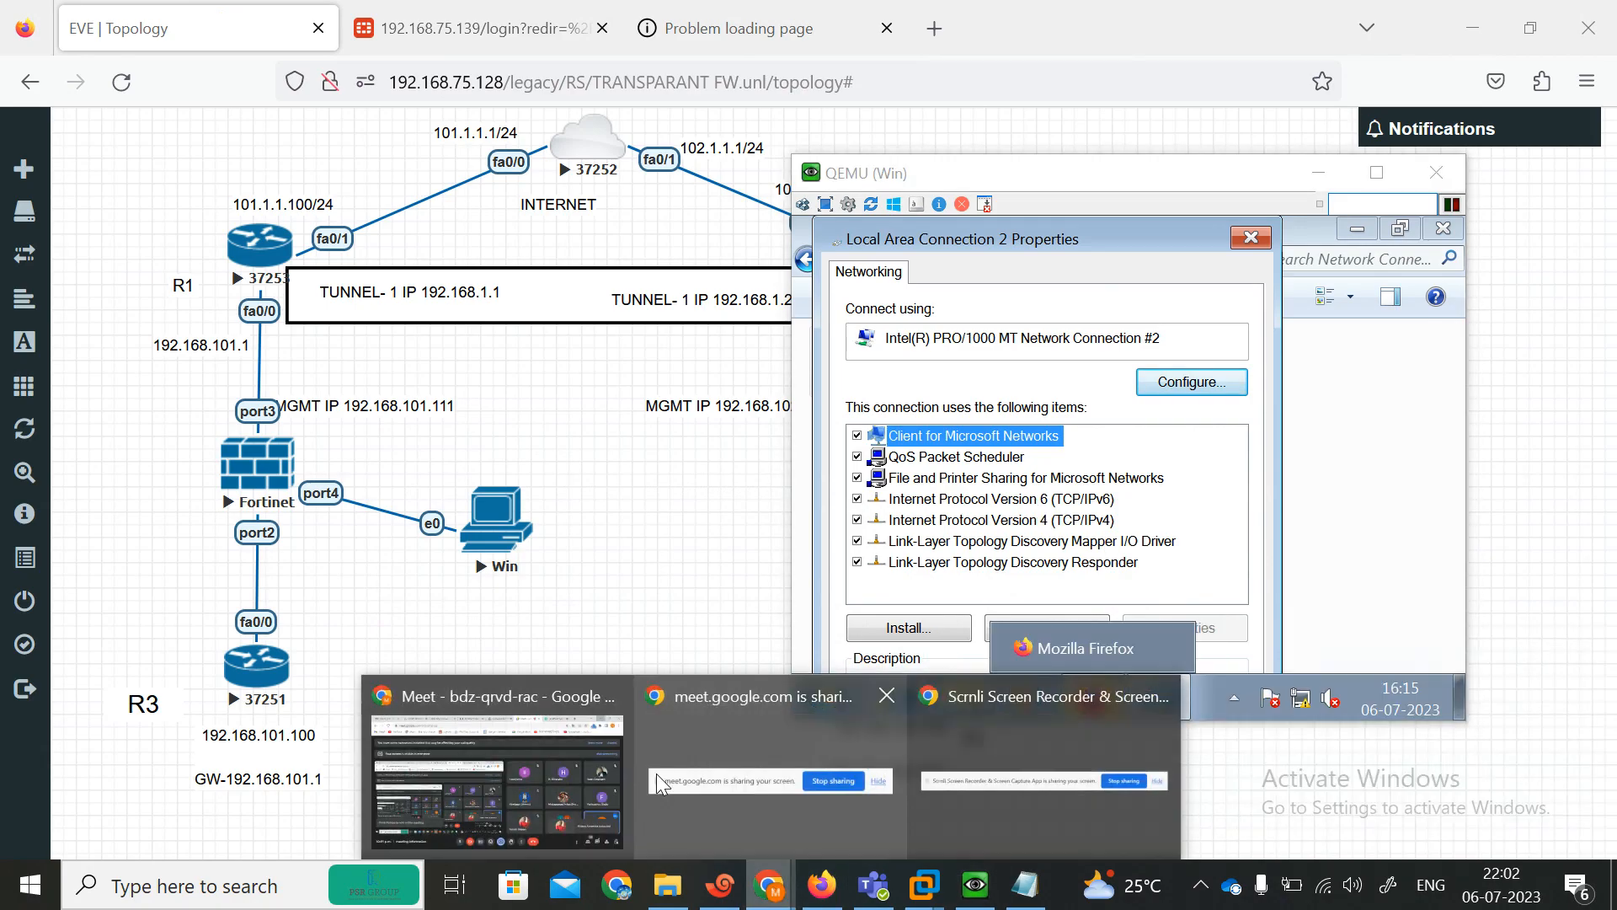
left_click(549, 775)
left_click(1444, 716)
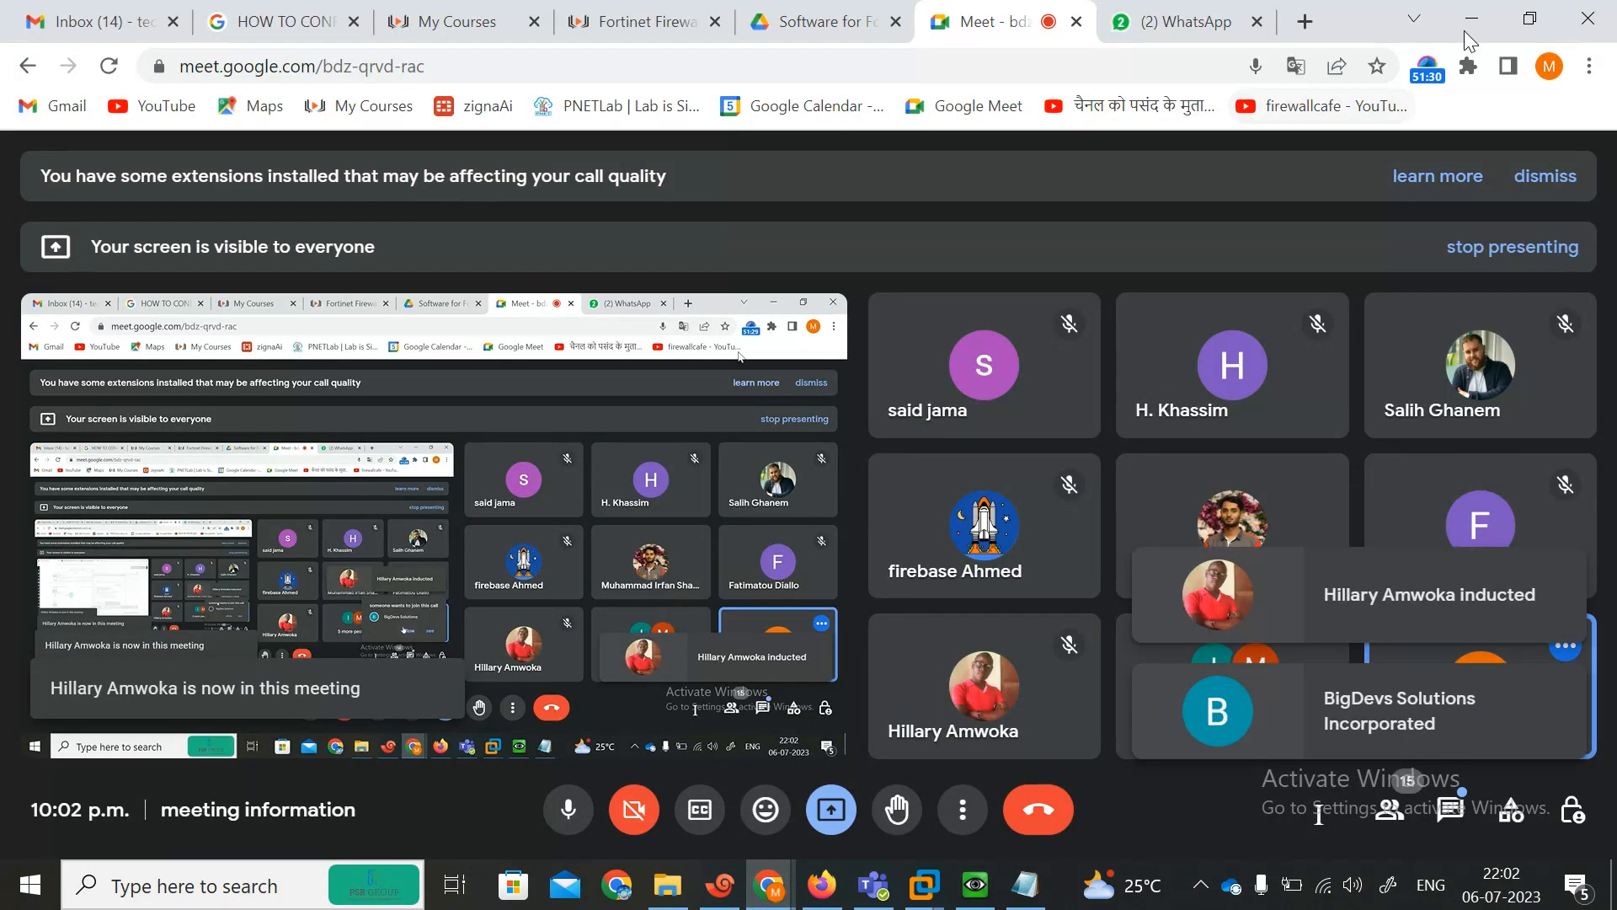
left_click(1472, 18)
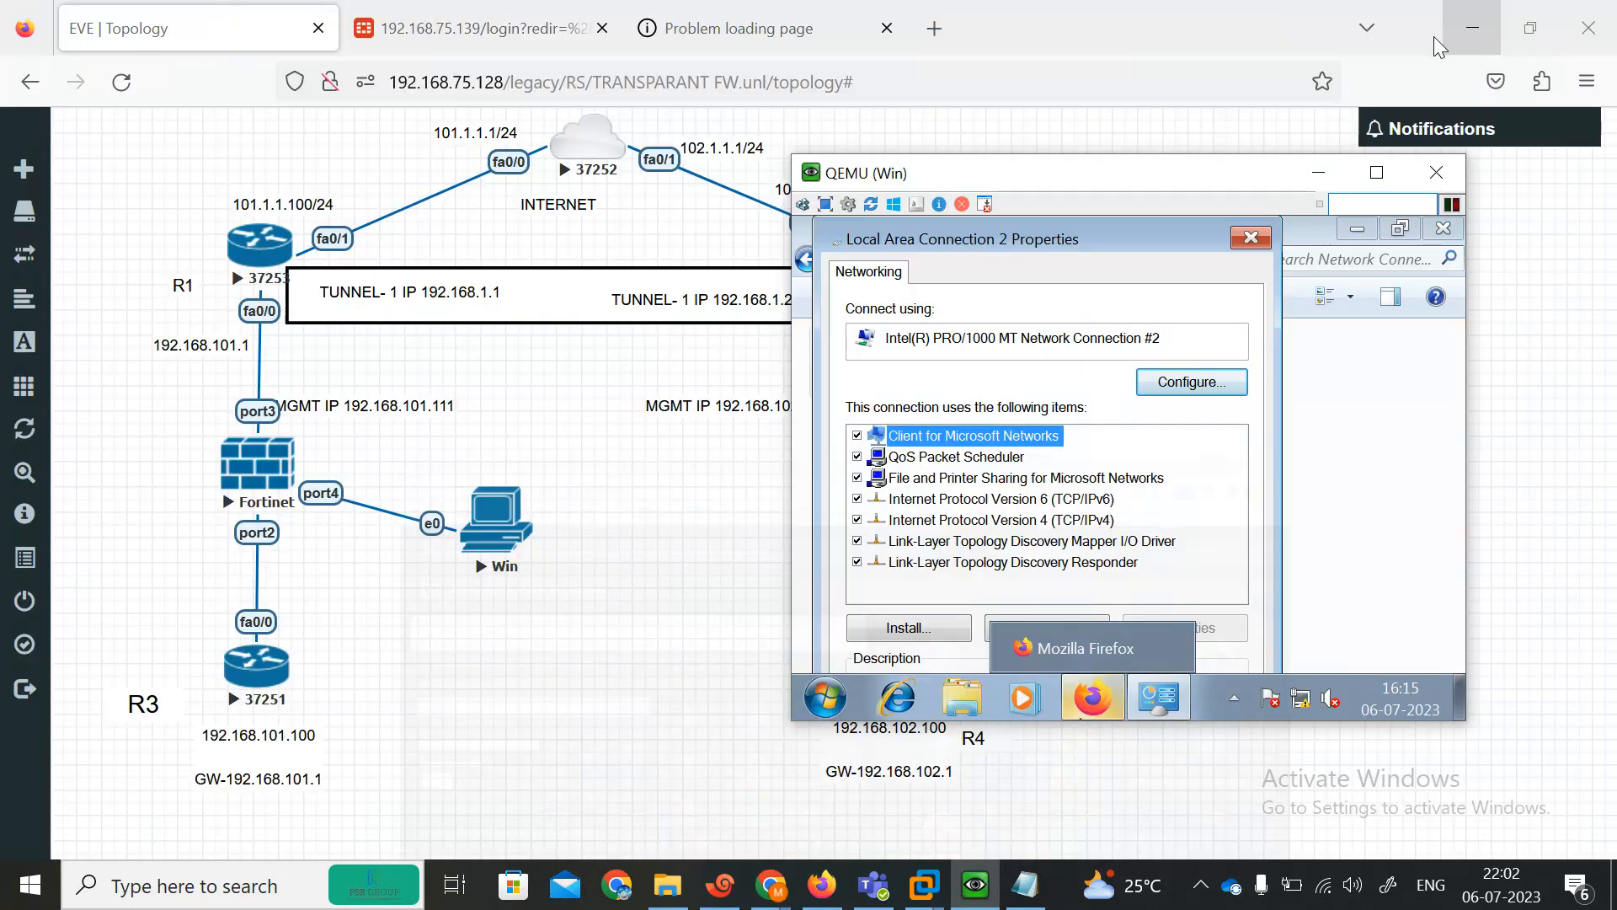
Give the Win PC's IPv4 a static address 192.168.101.20, mask 255.255.255.0, gateway 192.168.101.1, and close the dialogs.
double_click(1028, 522)
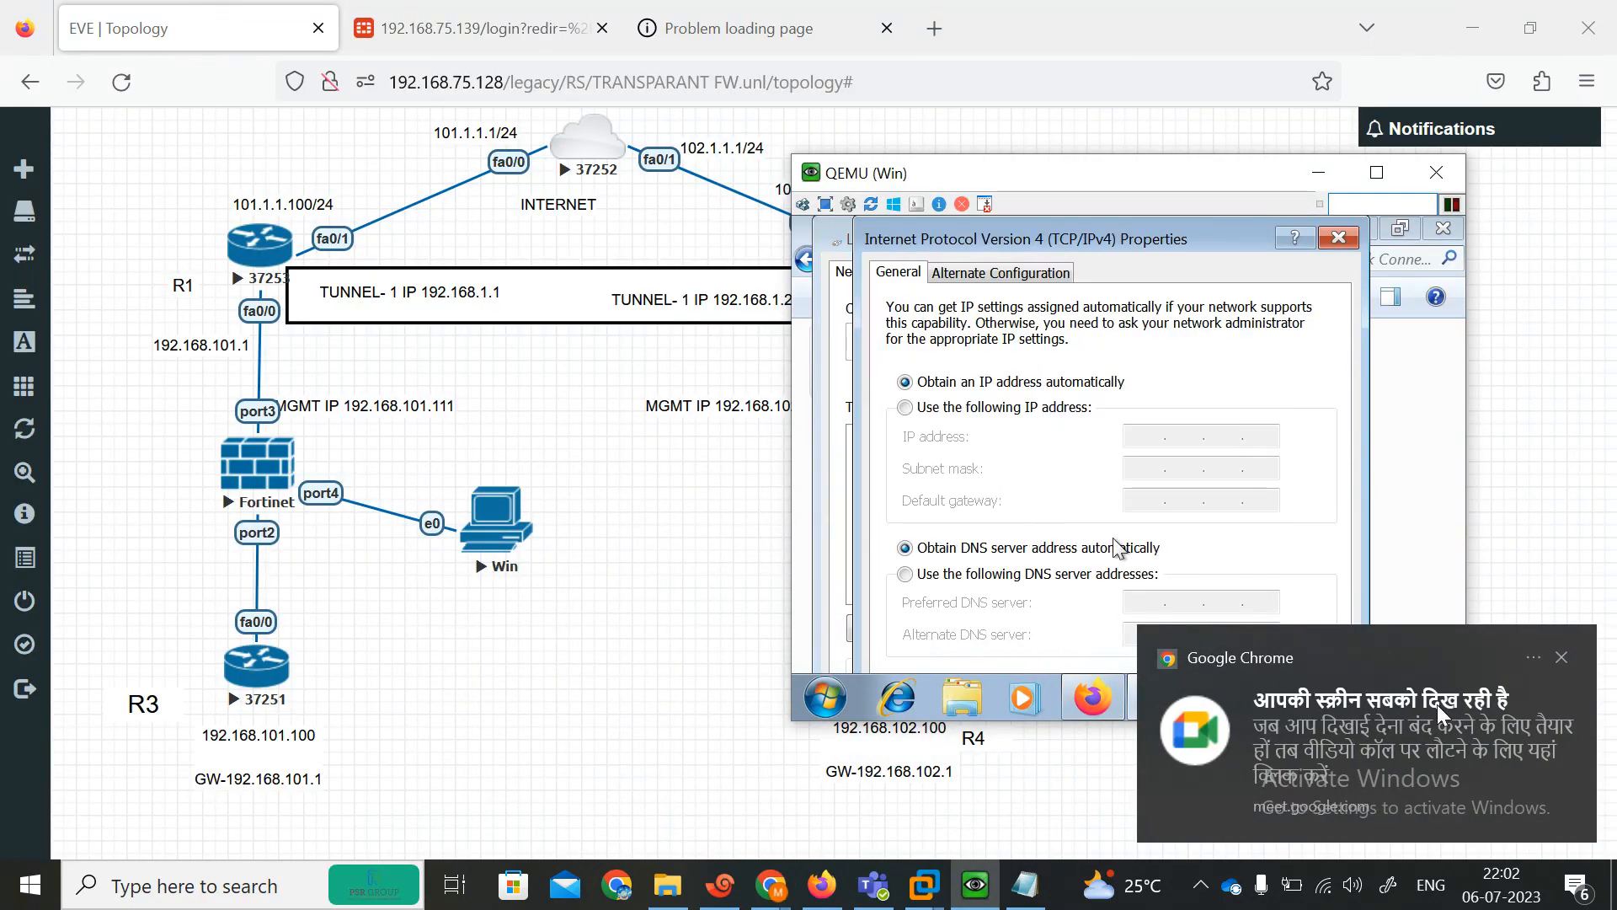
left_click(994, 411)
left_click(1151, 445)
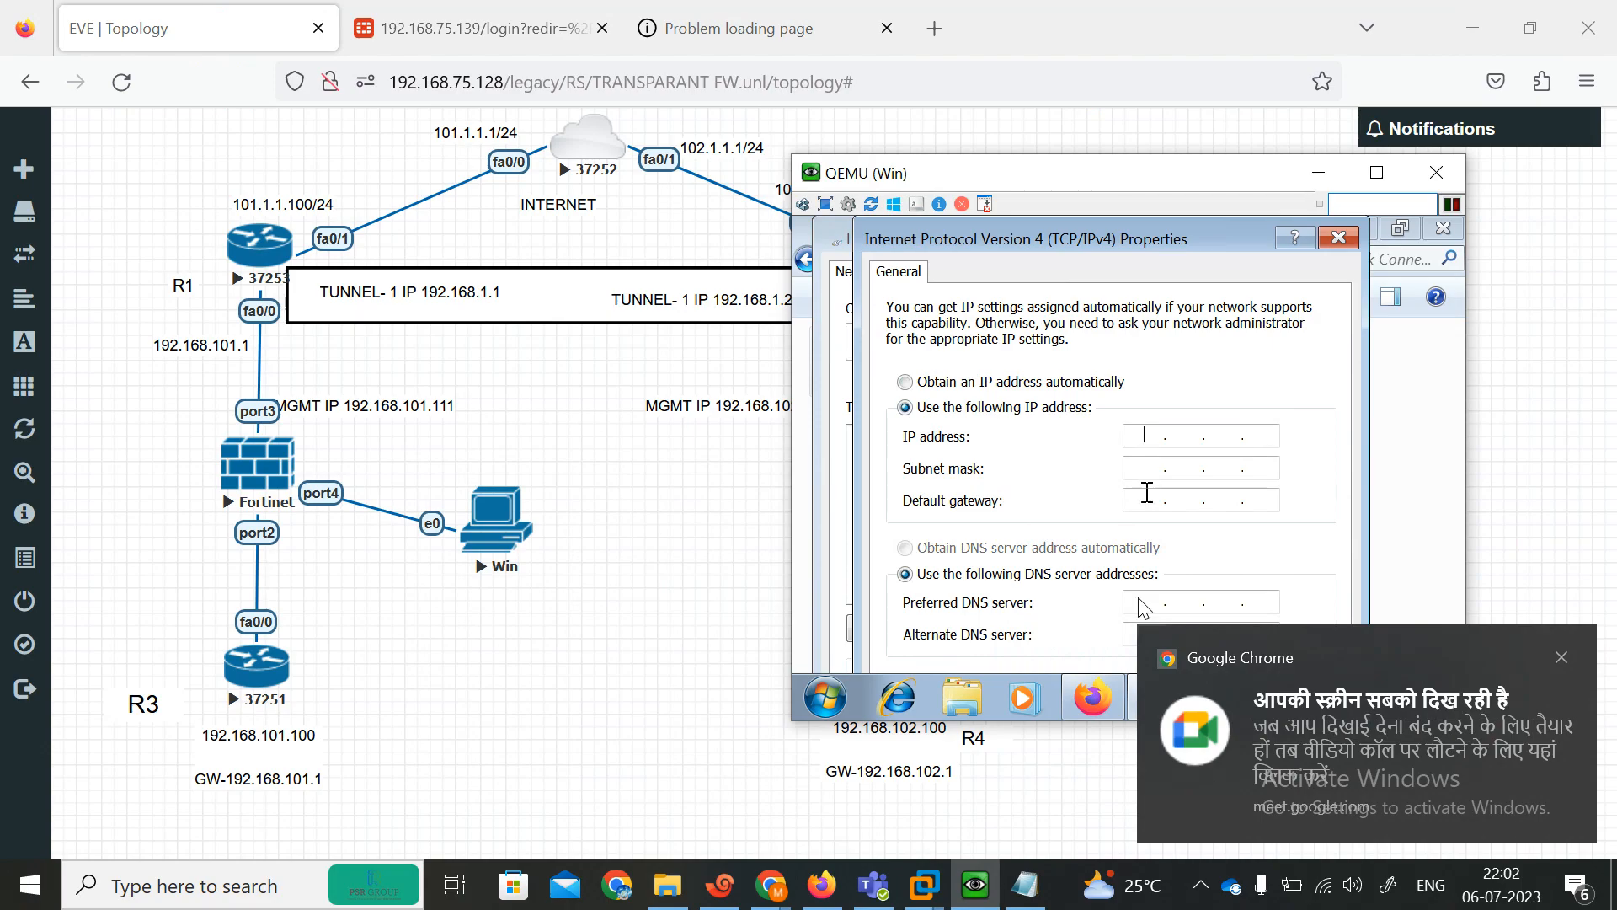
type("192 . 168 . 101 . 20")
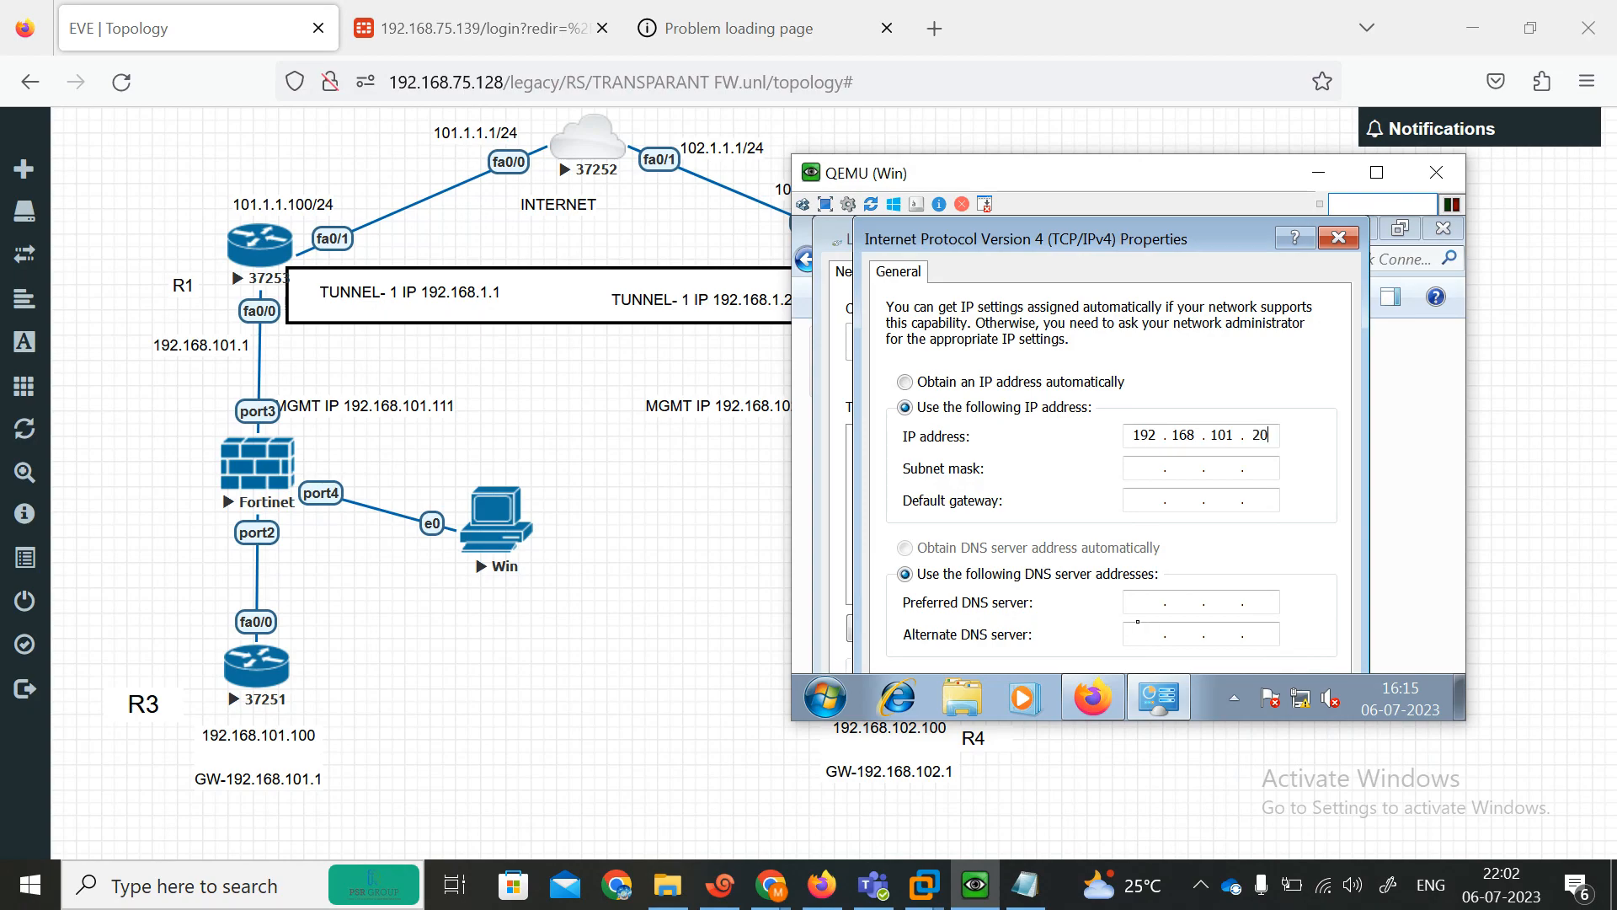
key("Tab")
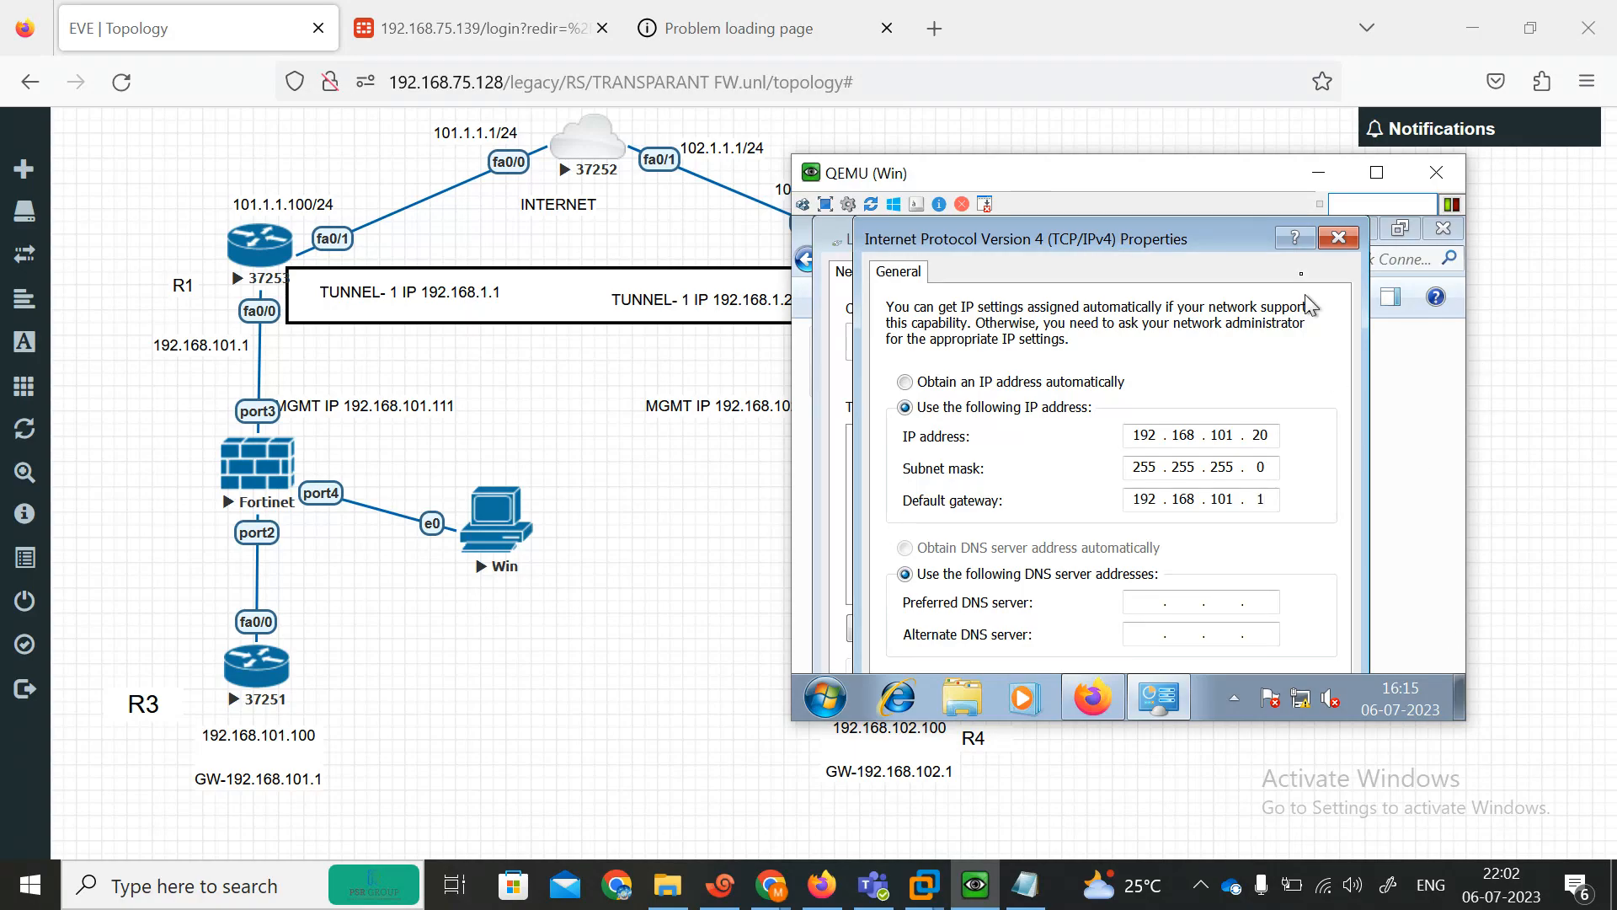
mouse_move(1228, 236)
left_mouse_down()
mouse_move(1215, 215)
mouse_move(1214, 238)
left_mouse_up()
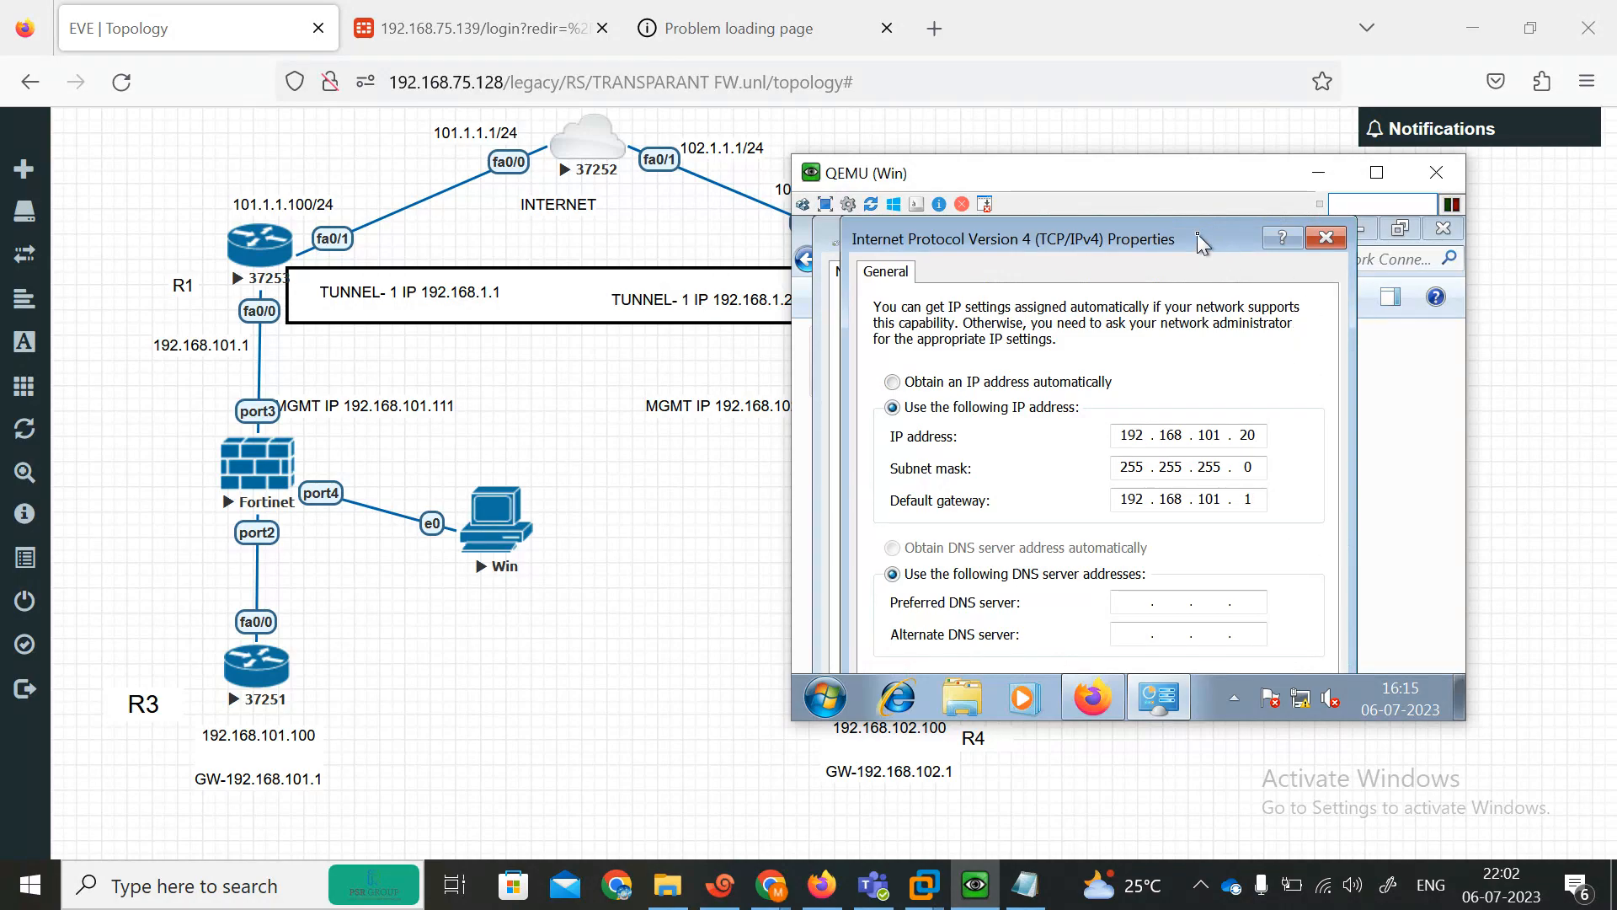
mouse_move(1197, 235)
left_mouse_down()
mouse_move(1194, 170)
mouse_move(1214, 220)
left_mouse_up()
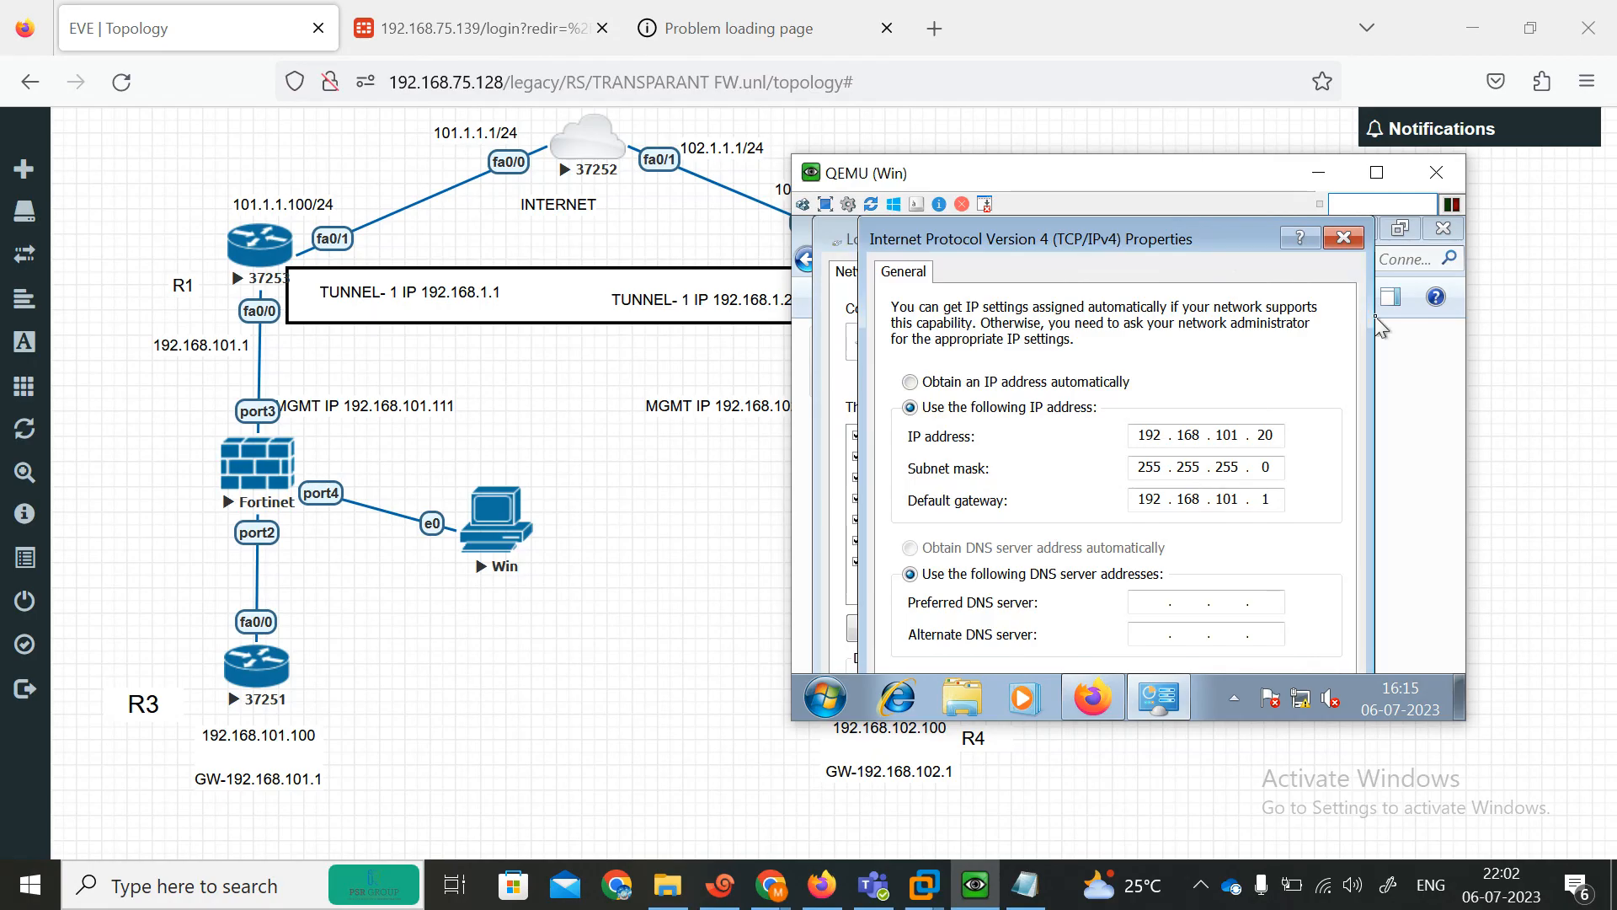
left_click(1339, 237)
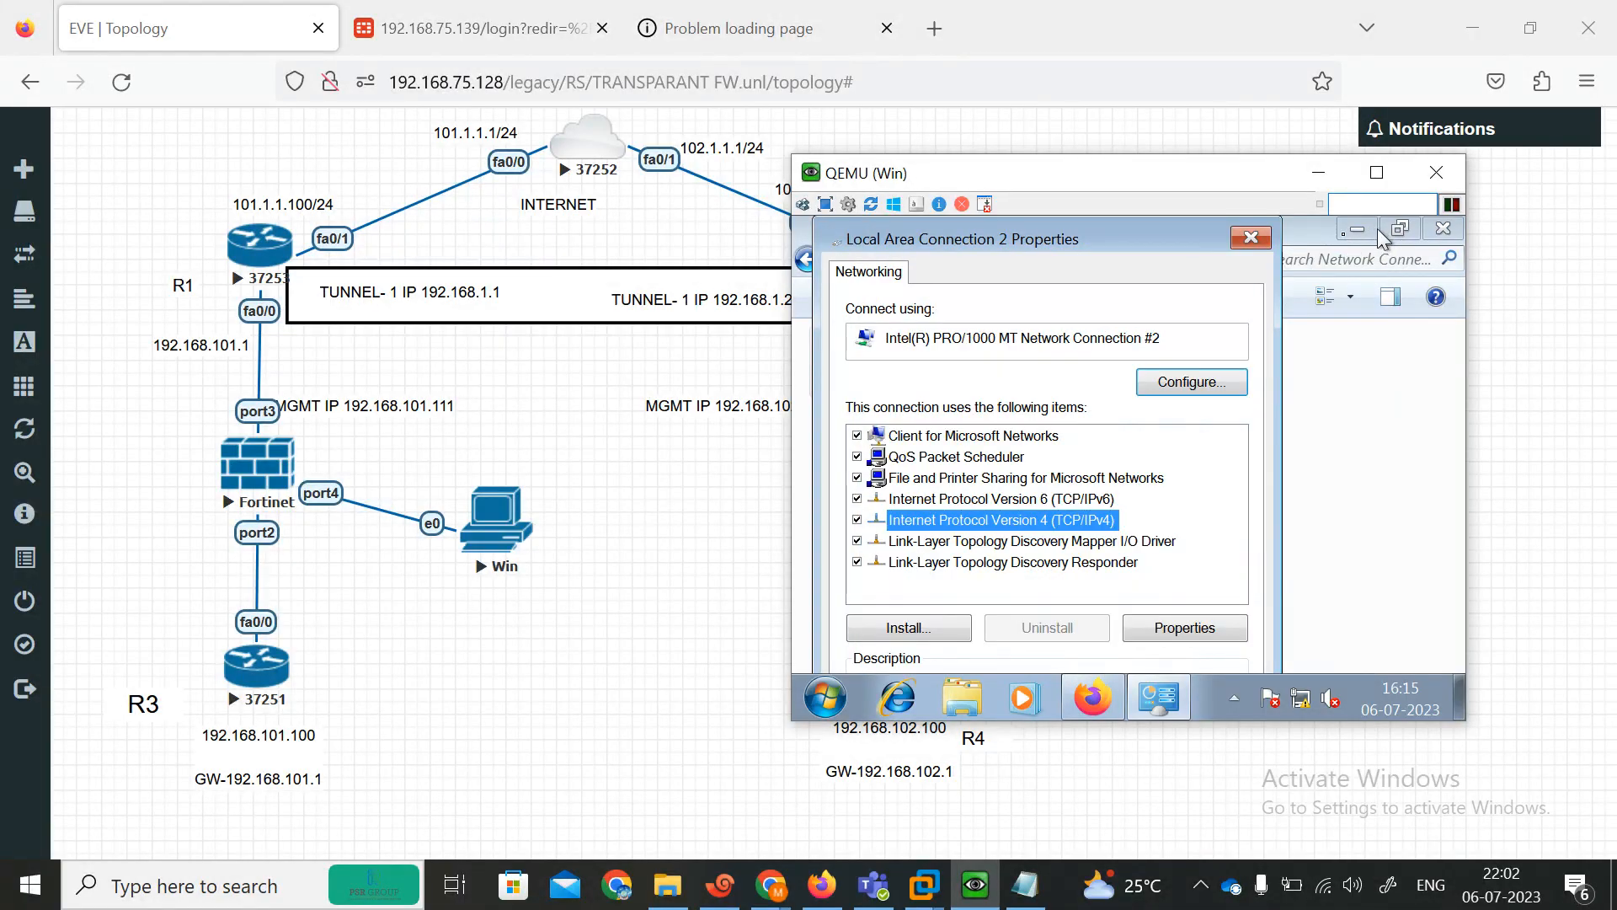
left_click(1251, 237)
left_click(1356, 229)
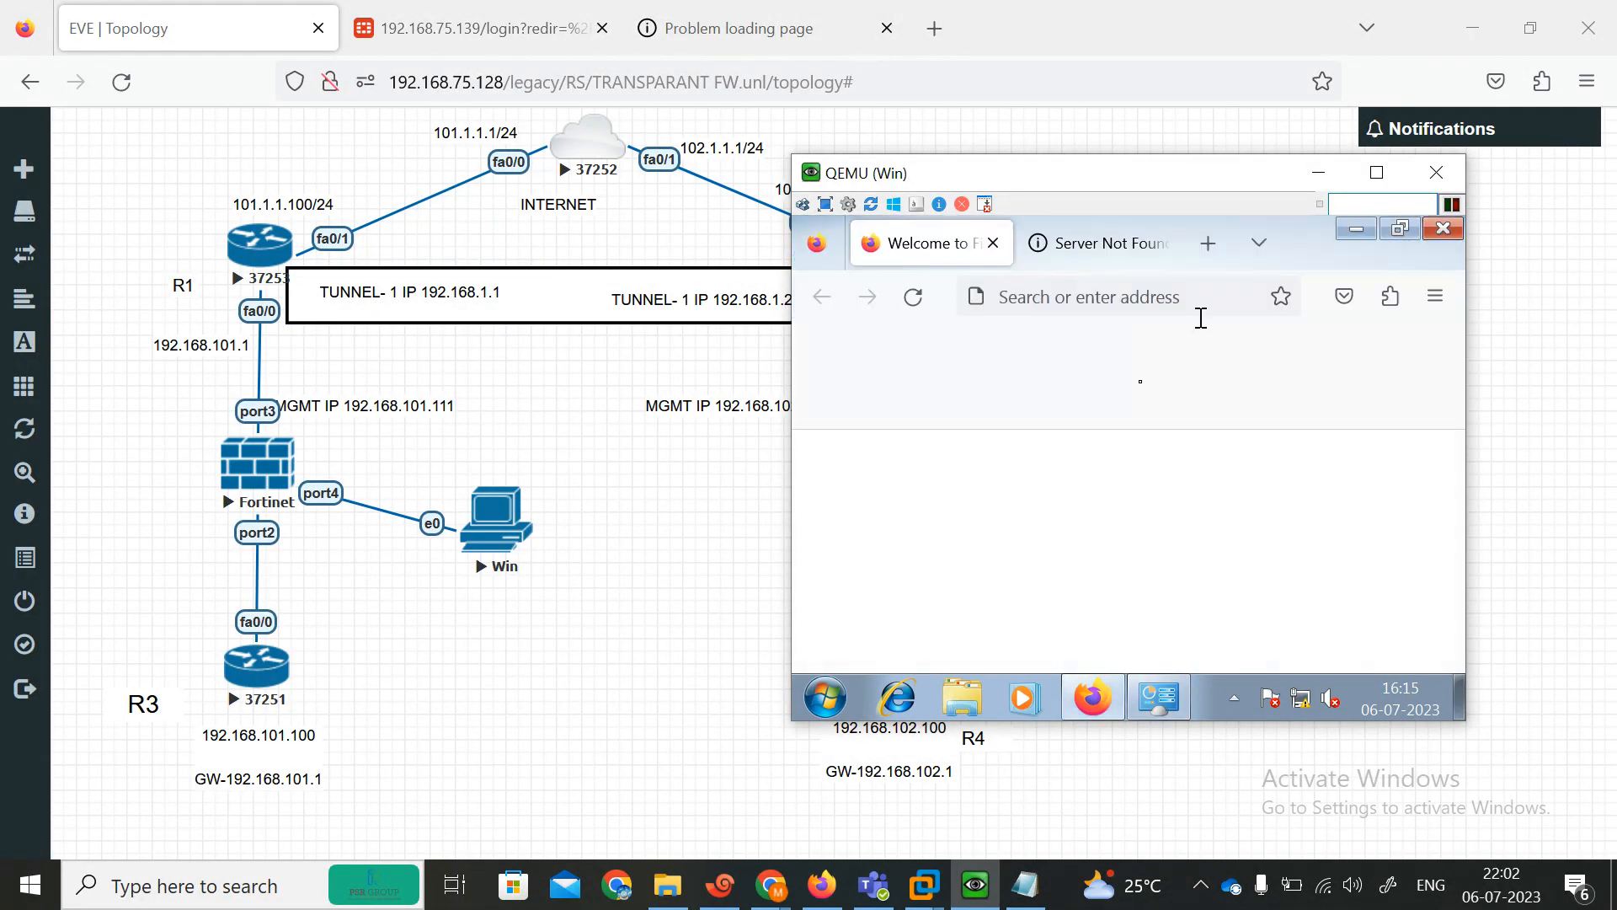
Change the Win PC's screen resolution to 1400 × 1050, apply it and keep the changes.
key("super+d")
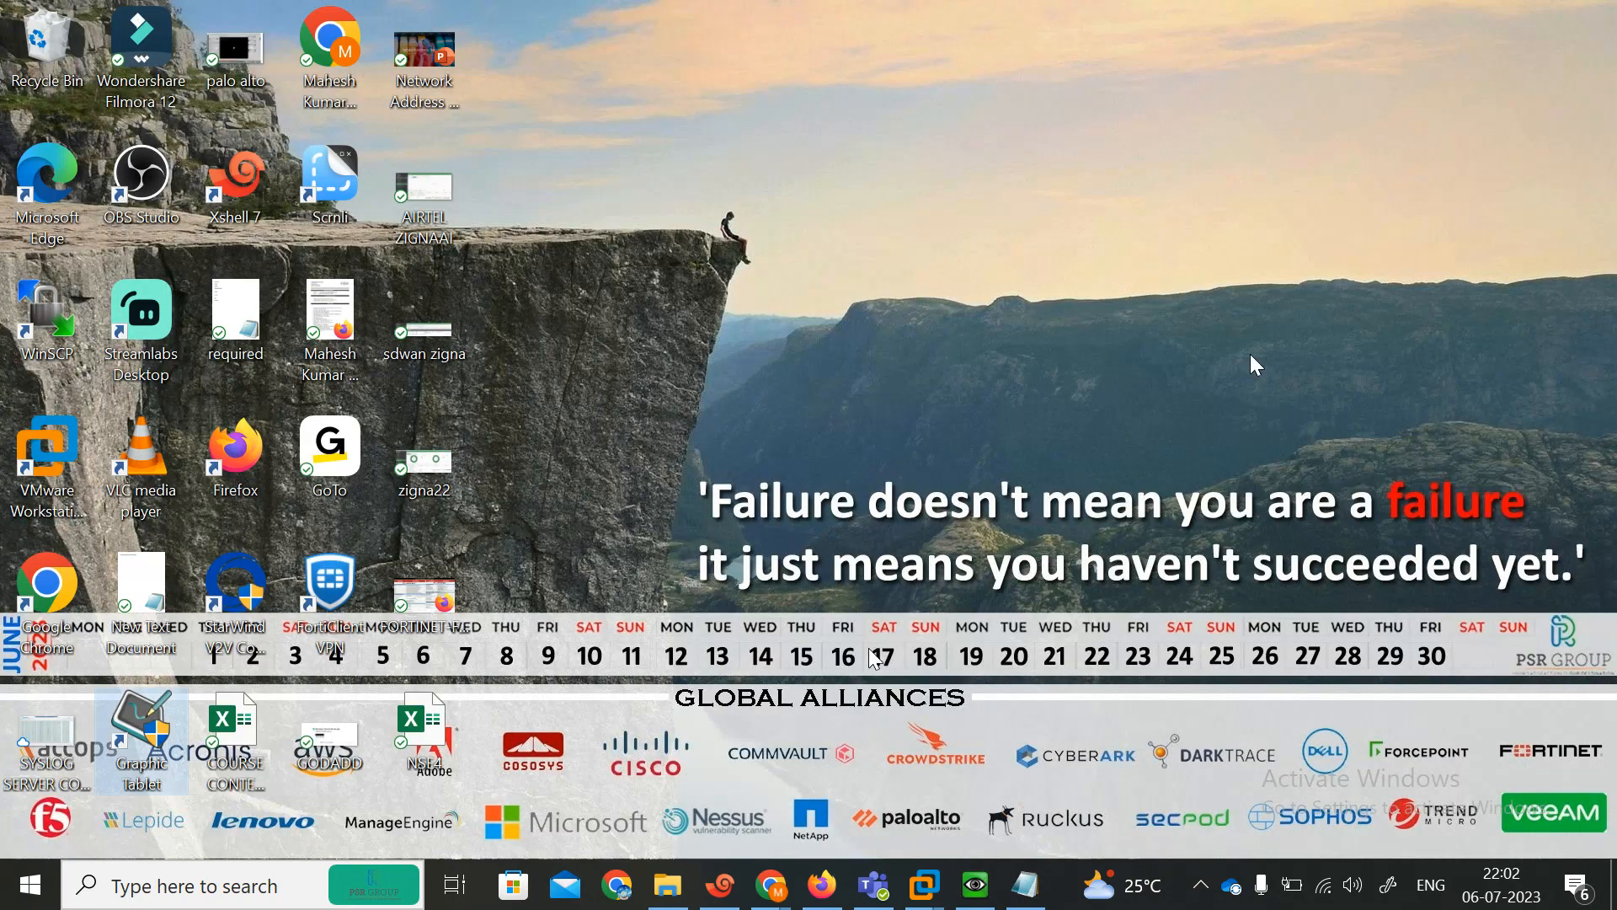
left_click(981, 883)
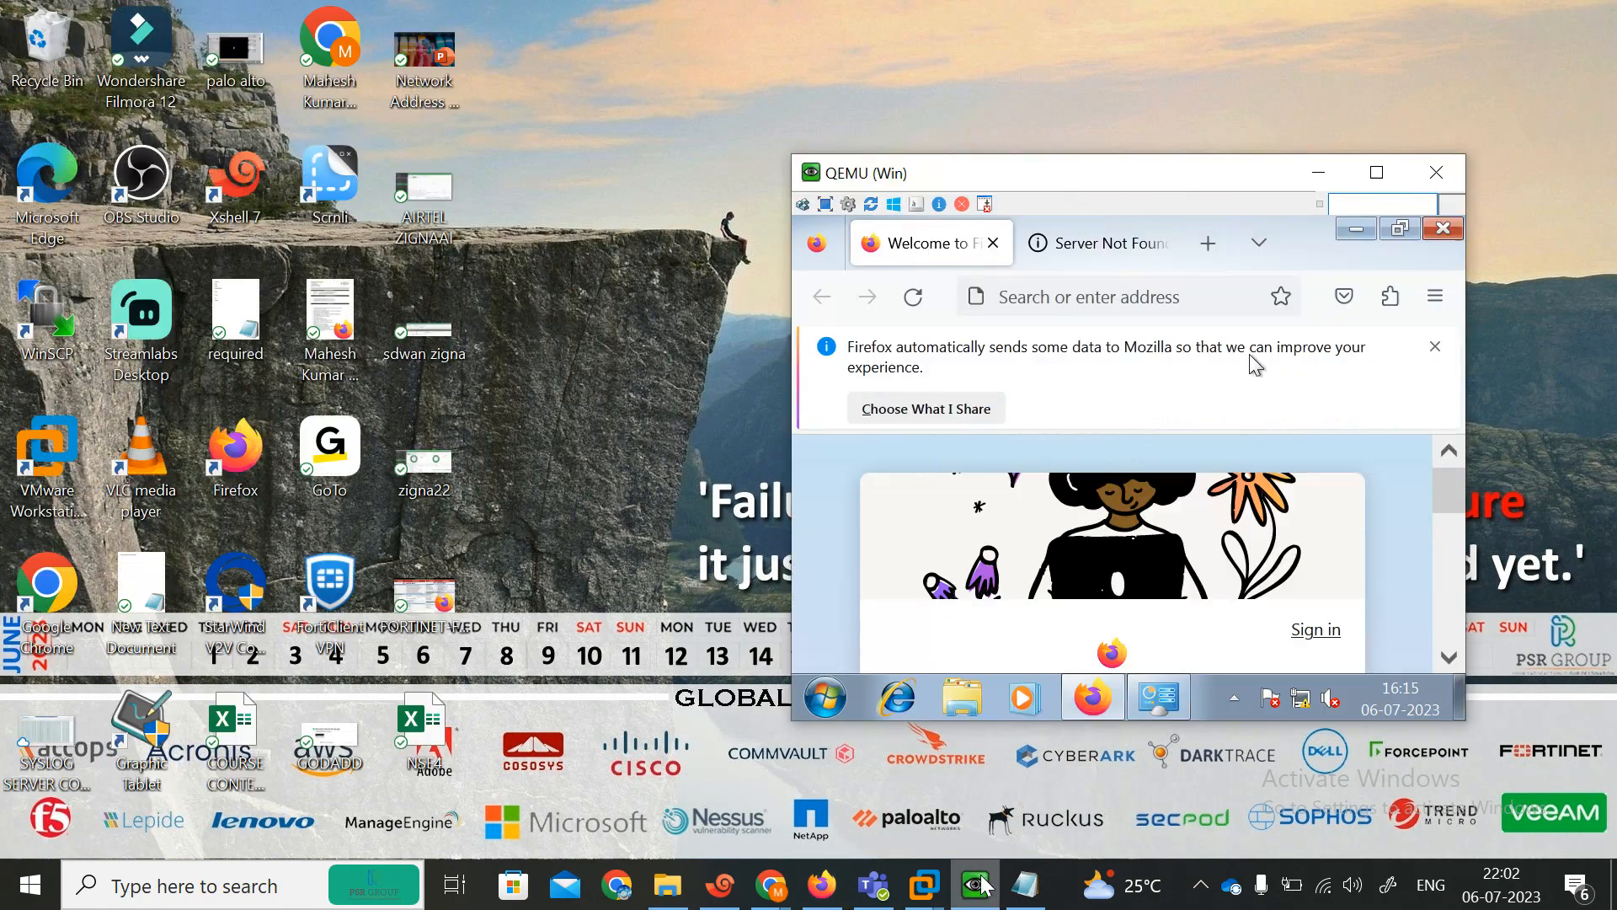
left_click(1356, 230)
right_click(1115, 340)
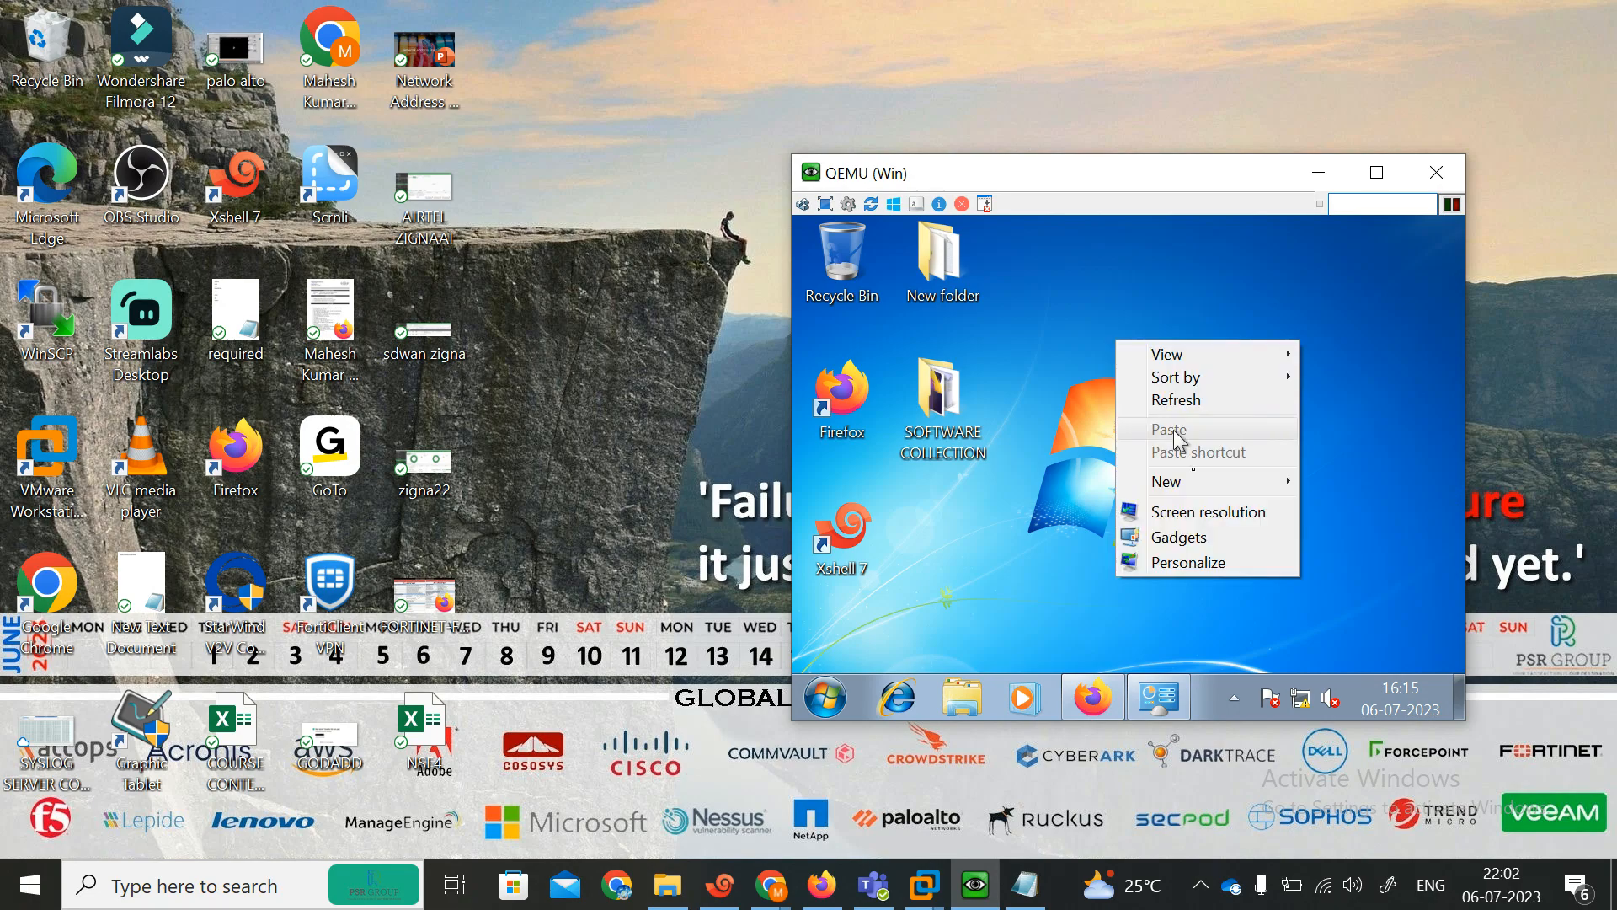
left_click(1200, 512)
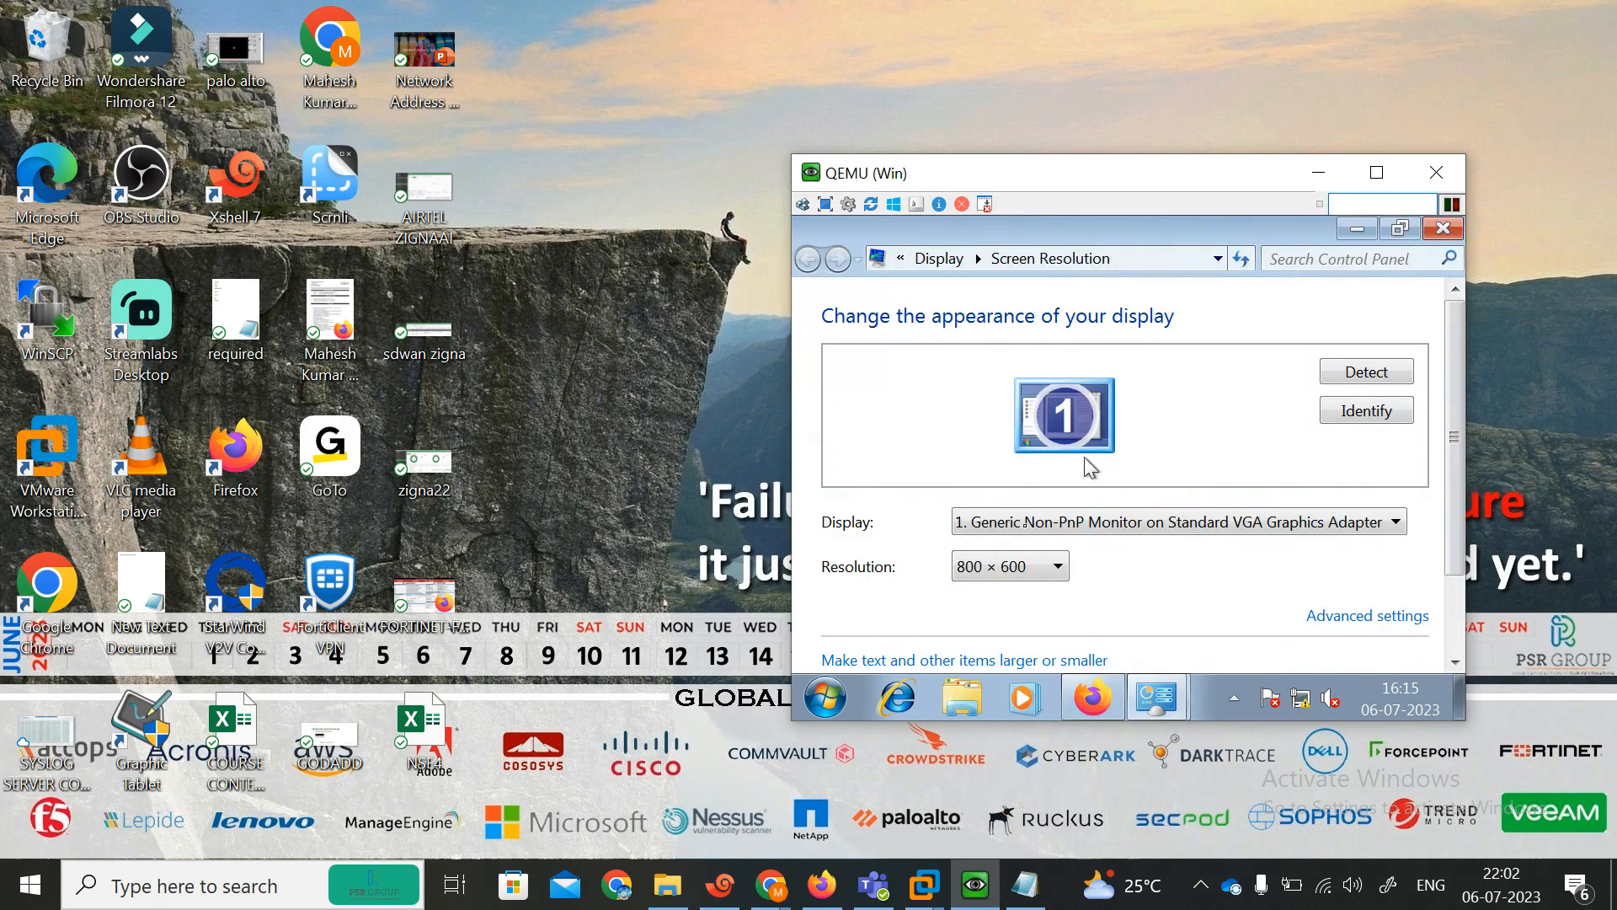
left_click(1047, 573)
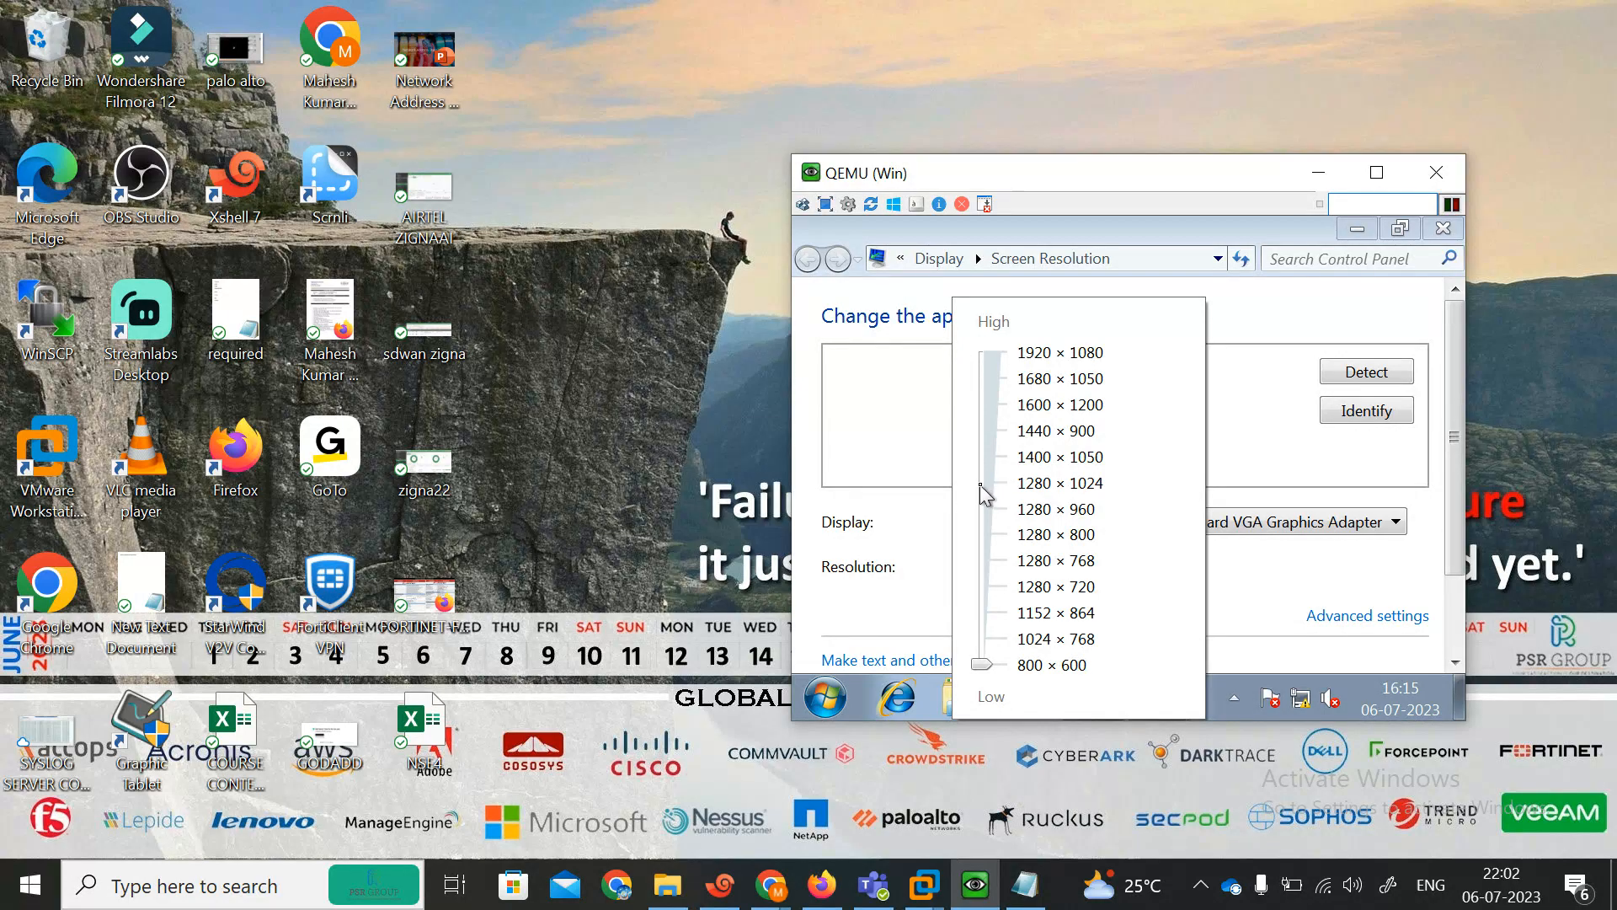
left_click(986, 496)
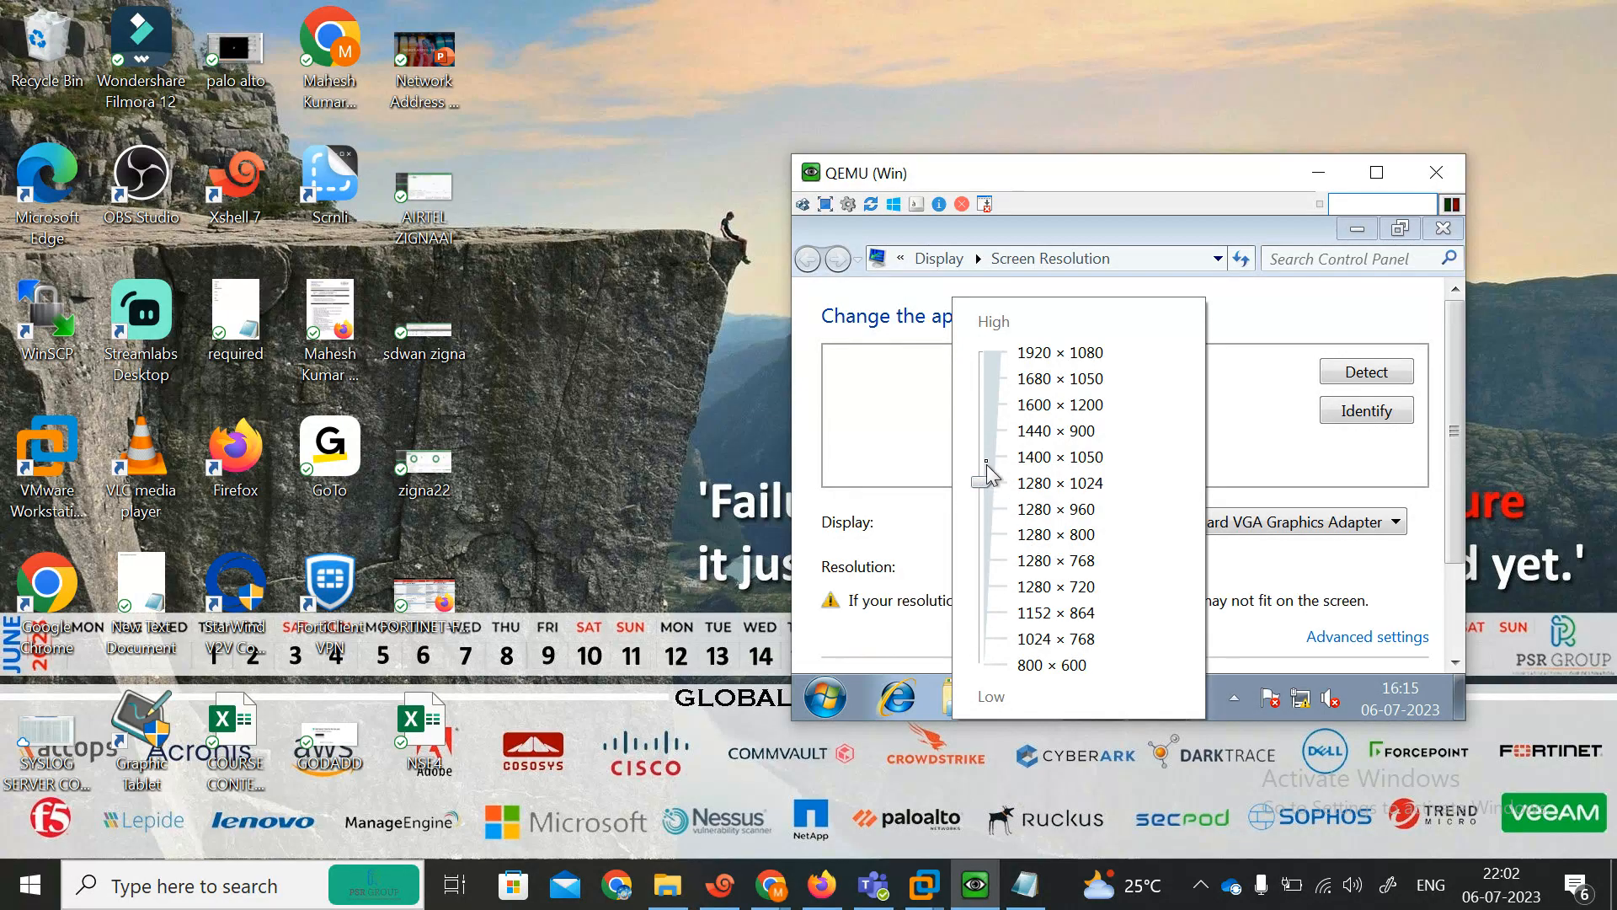
left_click(1284, 566)
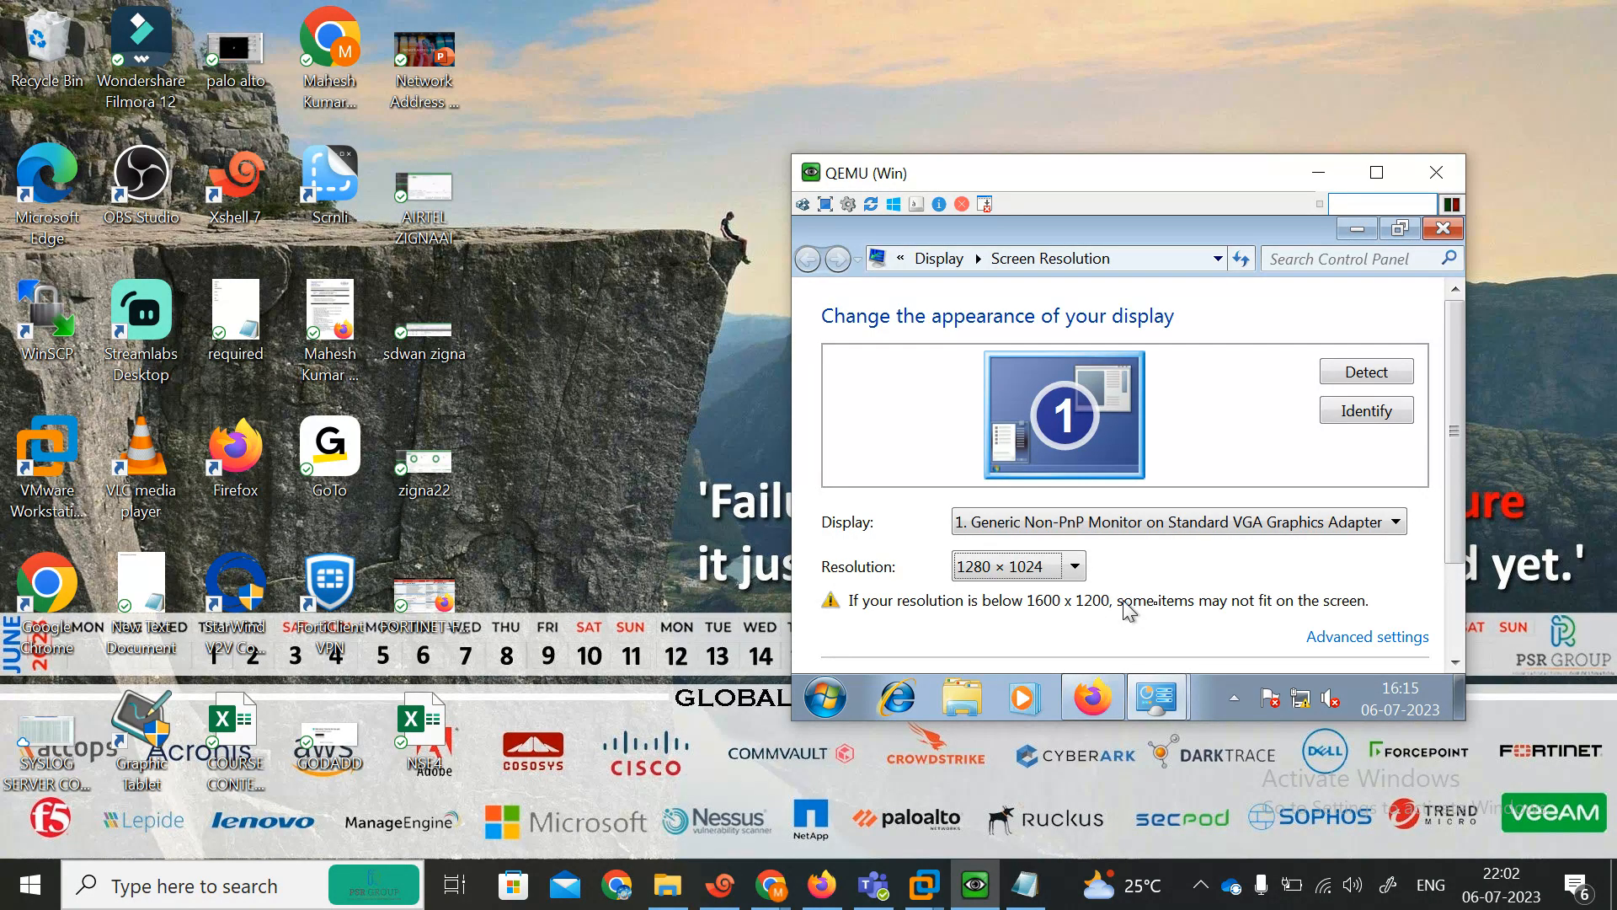
left_click(1080, 576)
left_click(984, 459)
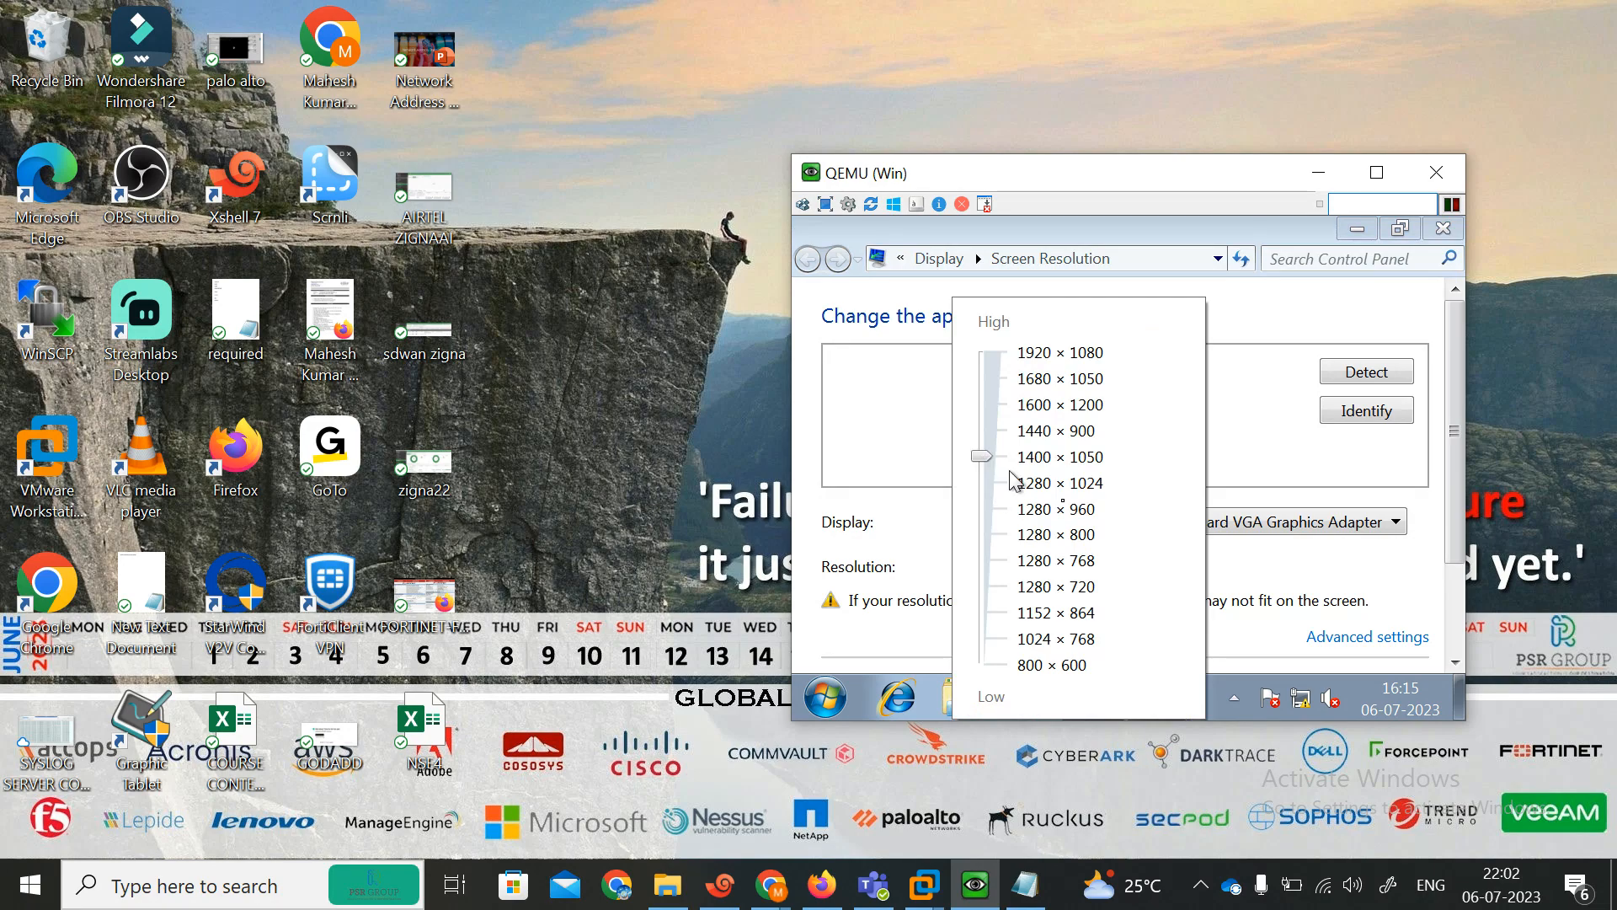
left_click(1432, 610)
scroll(1453, 539, "down", 3)
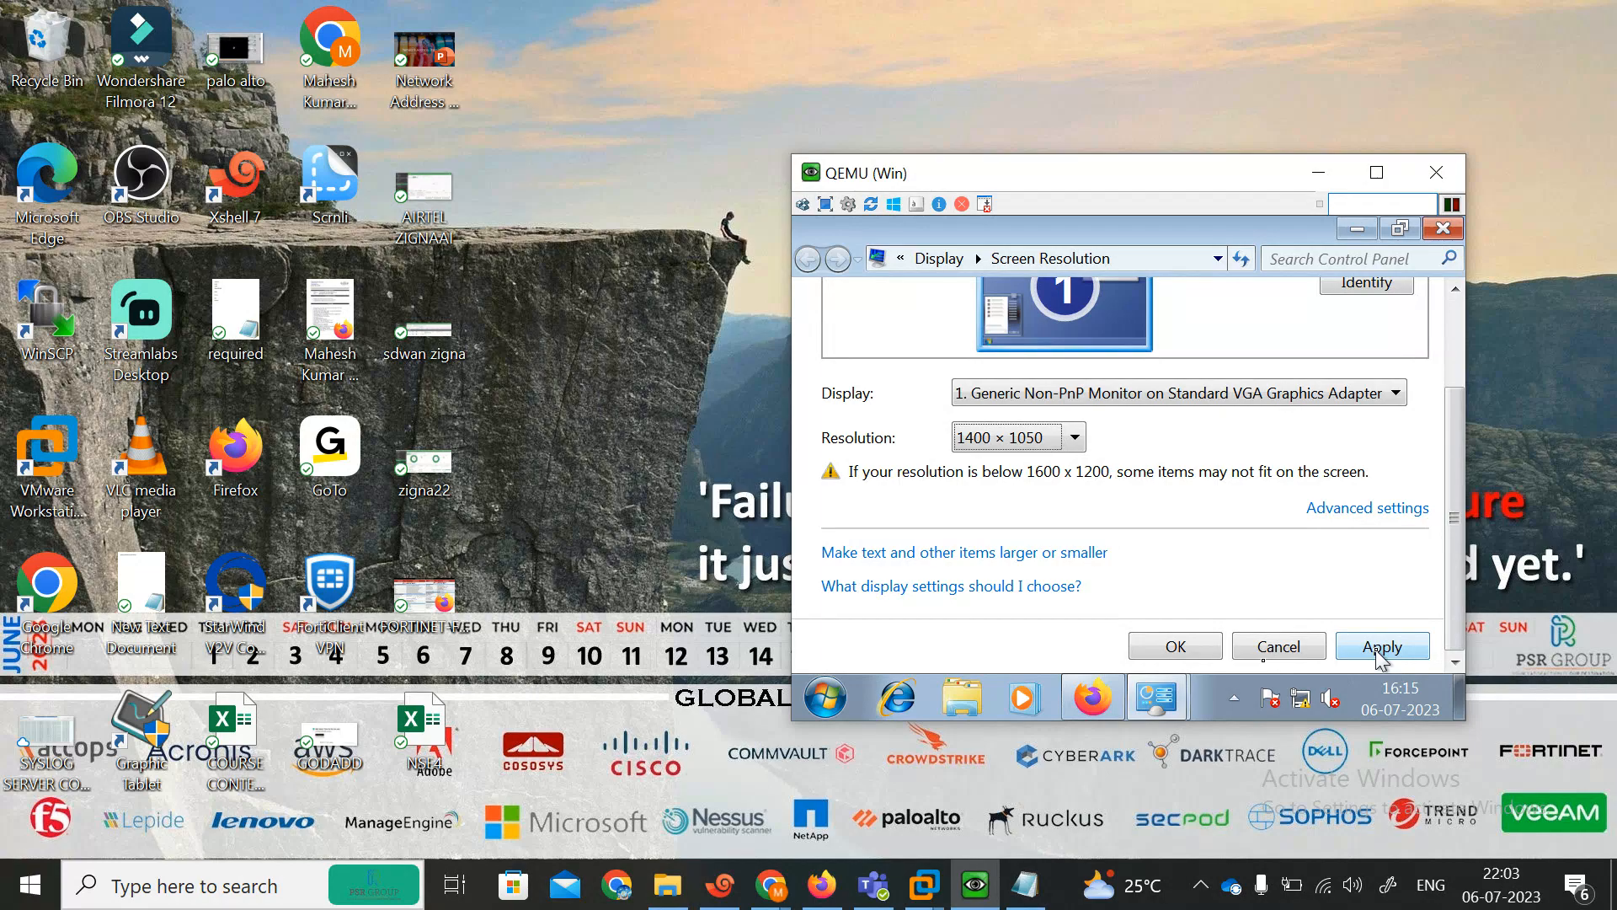
left_click(1381, 647)
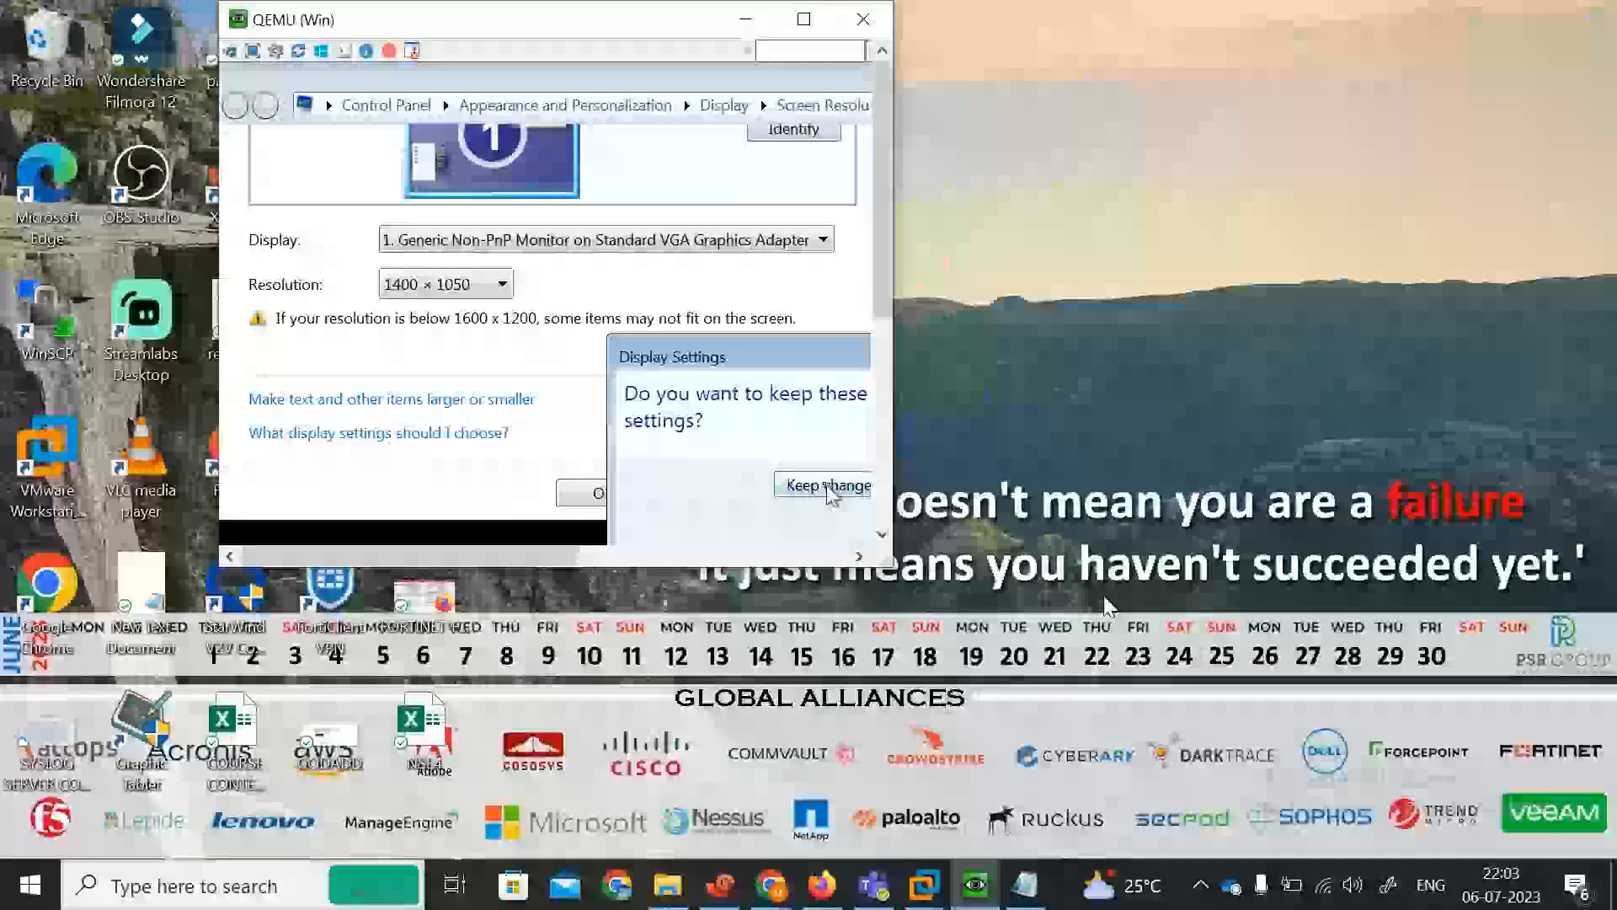
left_click(829, 487)
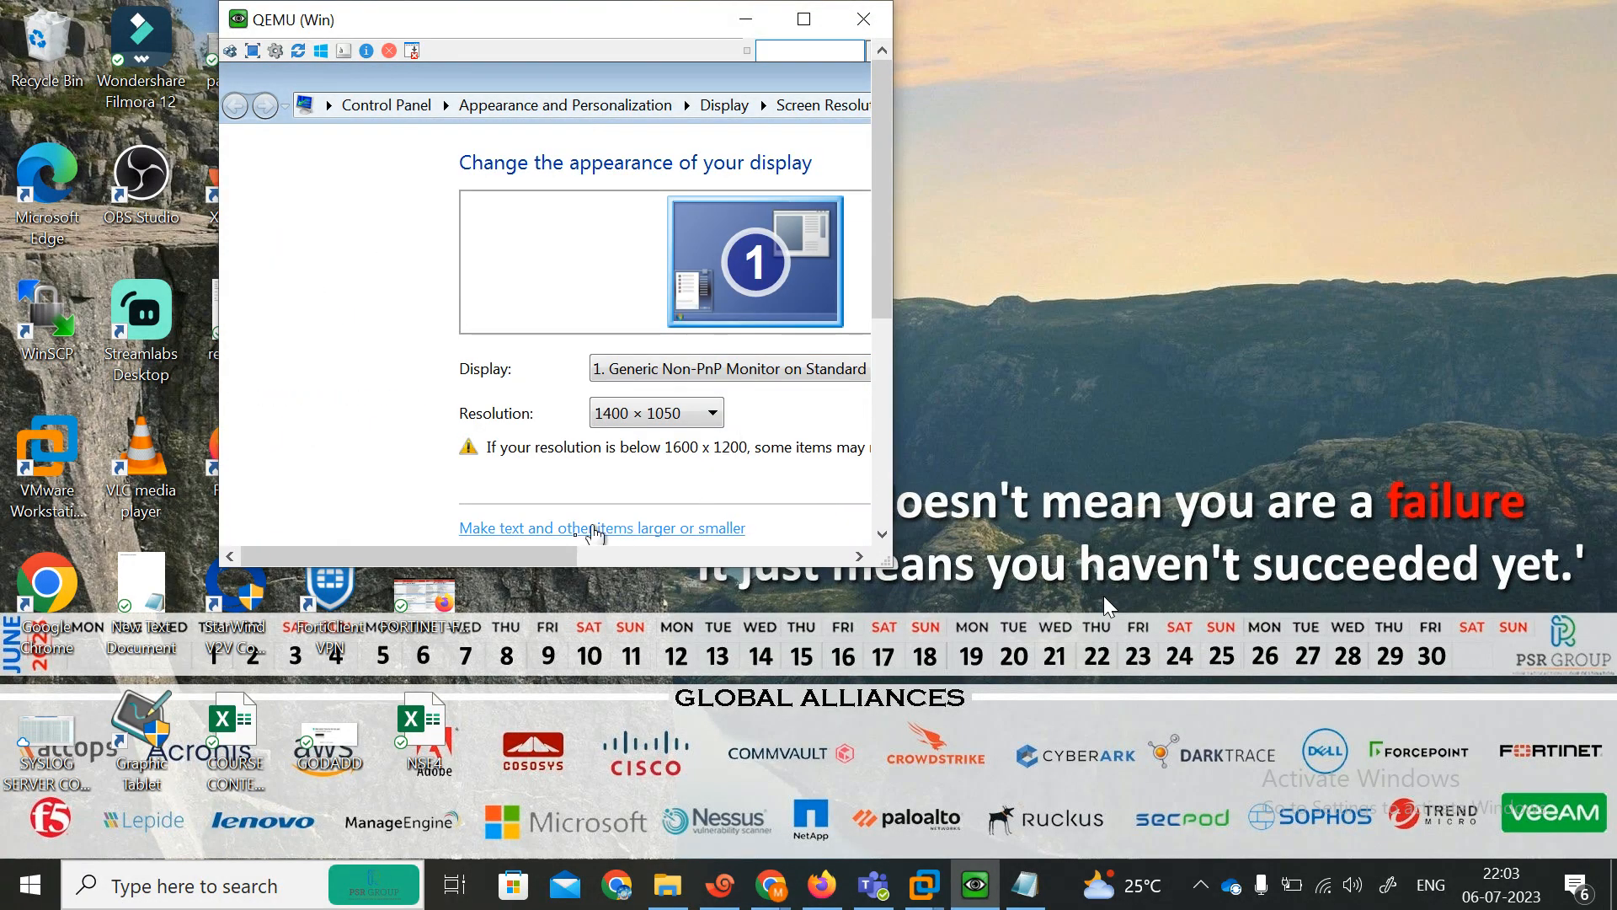
left_click_drag(542, 558, 764, 573)
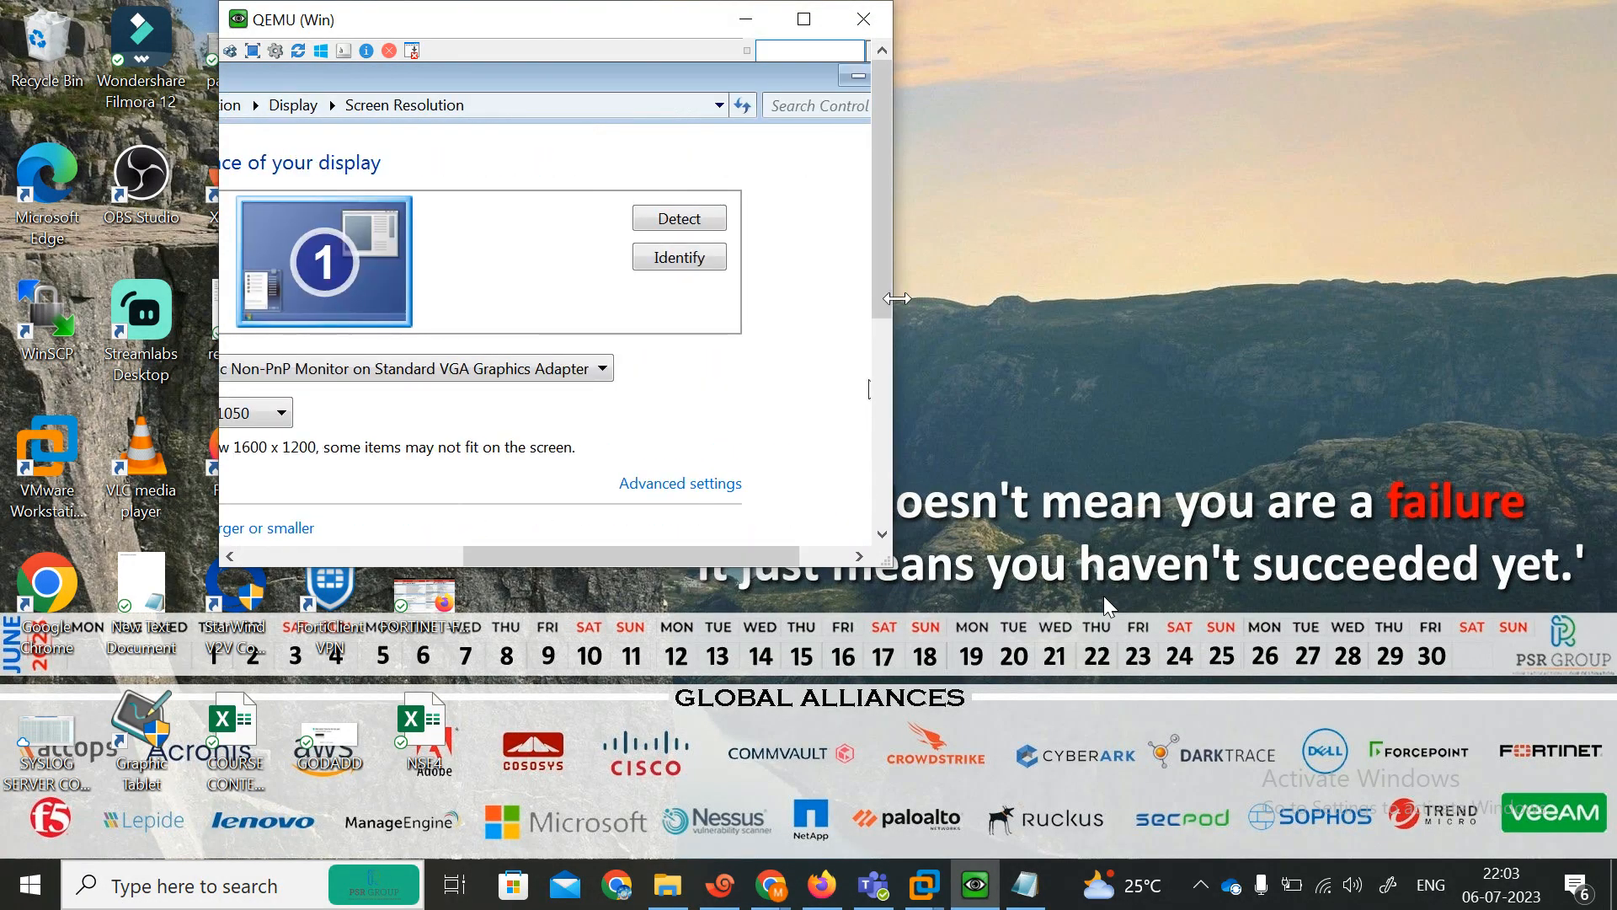
Return to the EVE-NG topology and nudge the MGMT IP 192.168.101.111 label slightly to the right.
left_click_drag(887, 294, 881, 540)
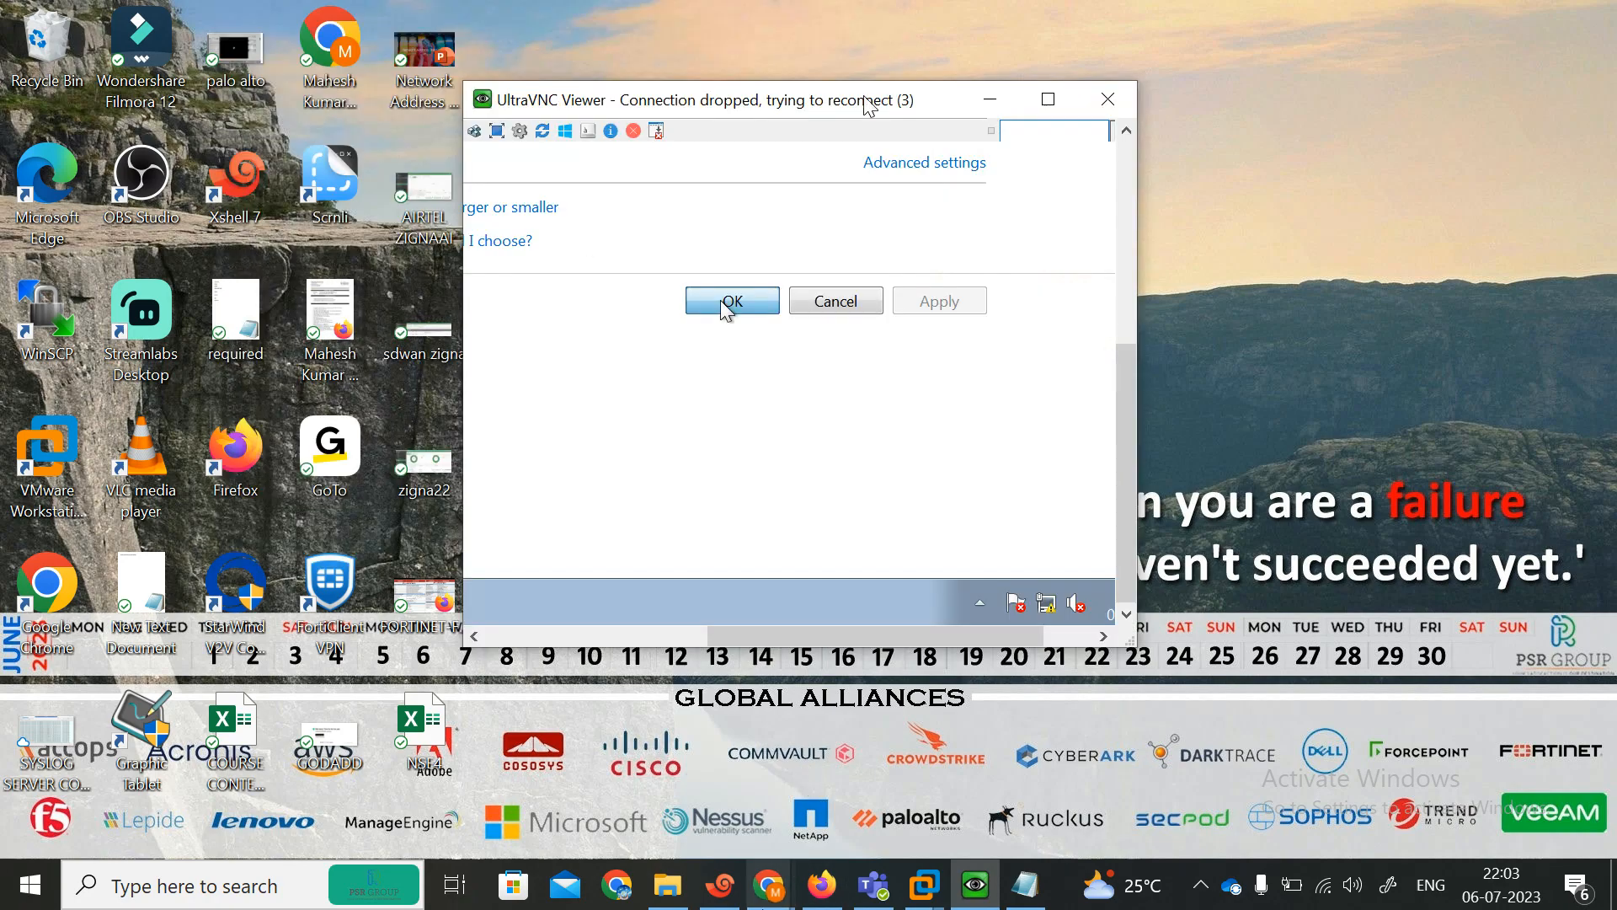
left_click(808, 900)
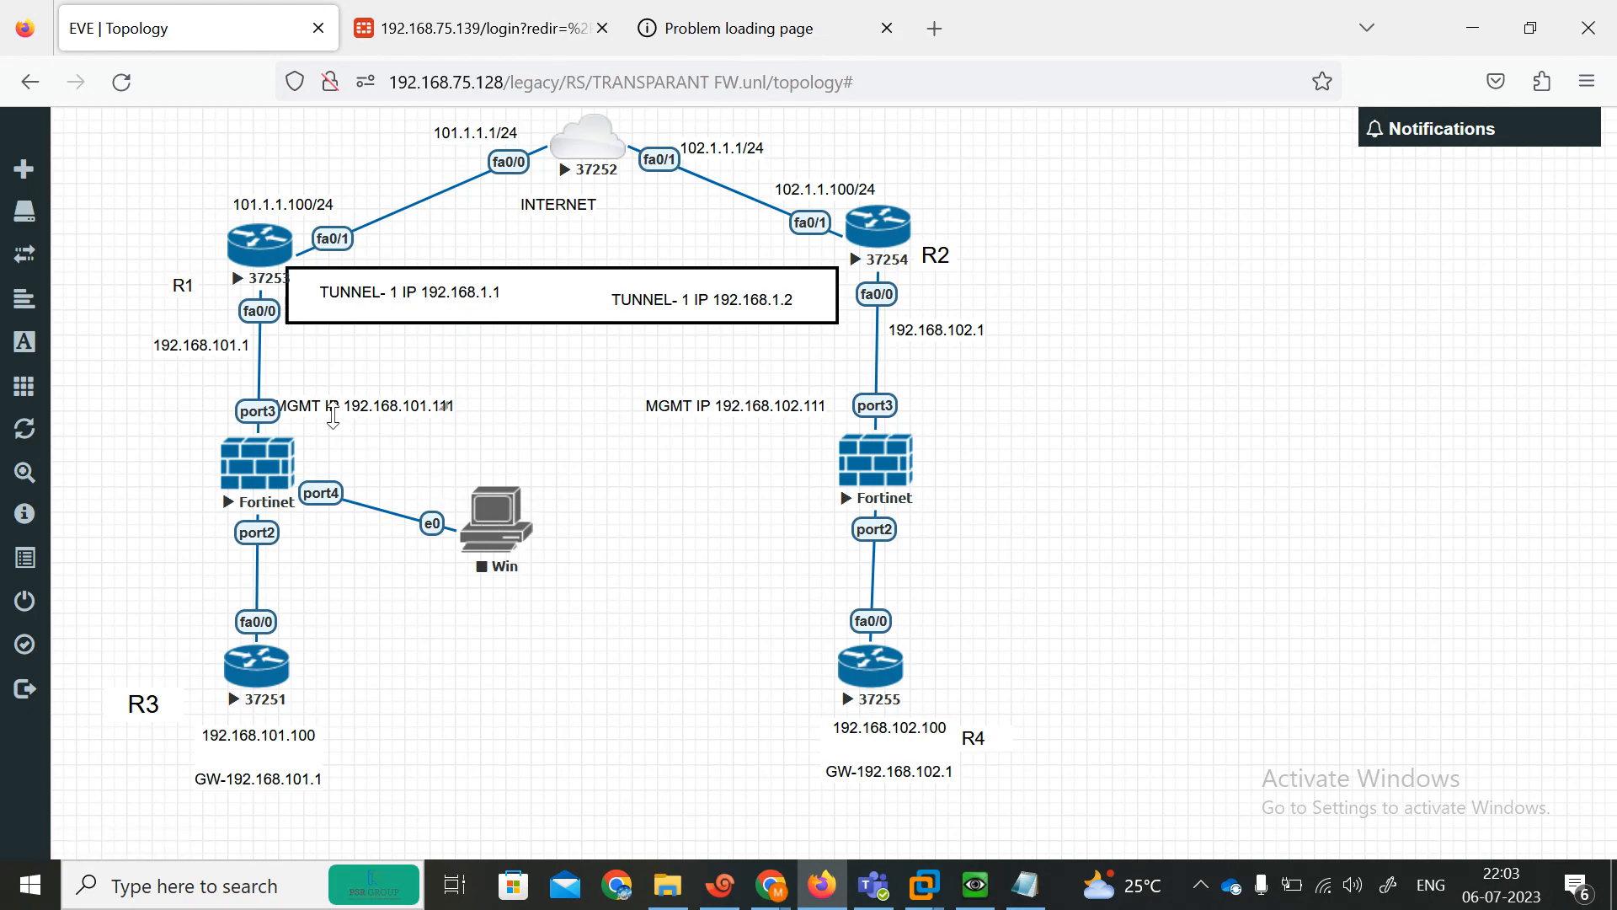
left_click_drag(328, 407, 360, 405)
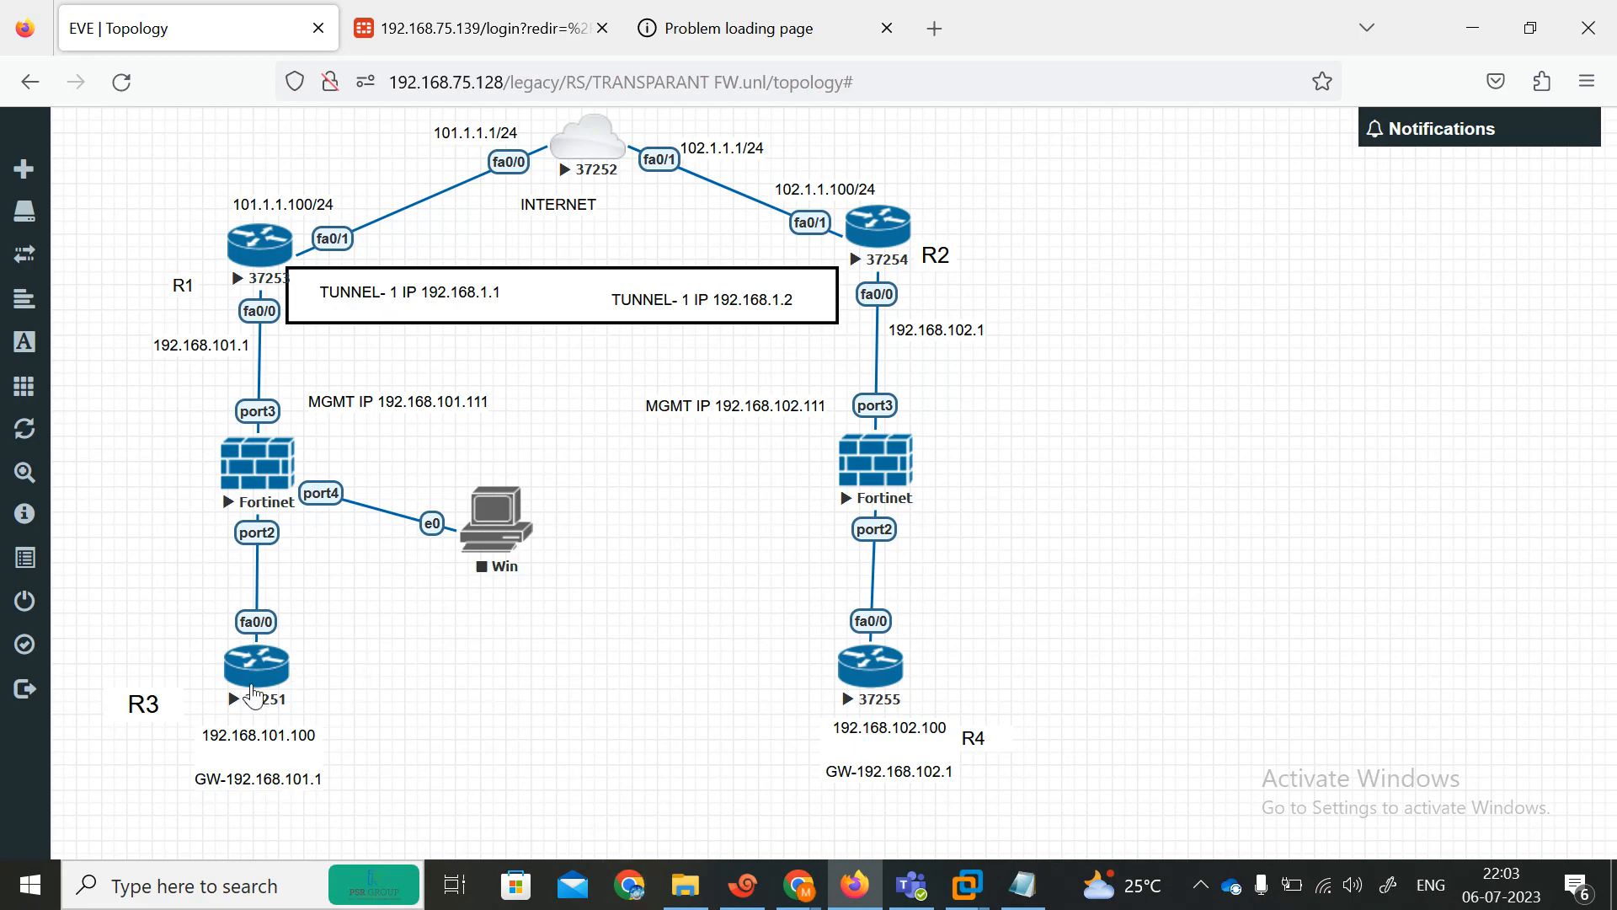
Scroll through the lab configuration notes to review the router and FortiGate commands.
left_click(1023, 885)
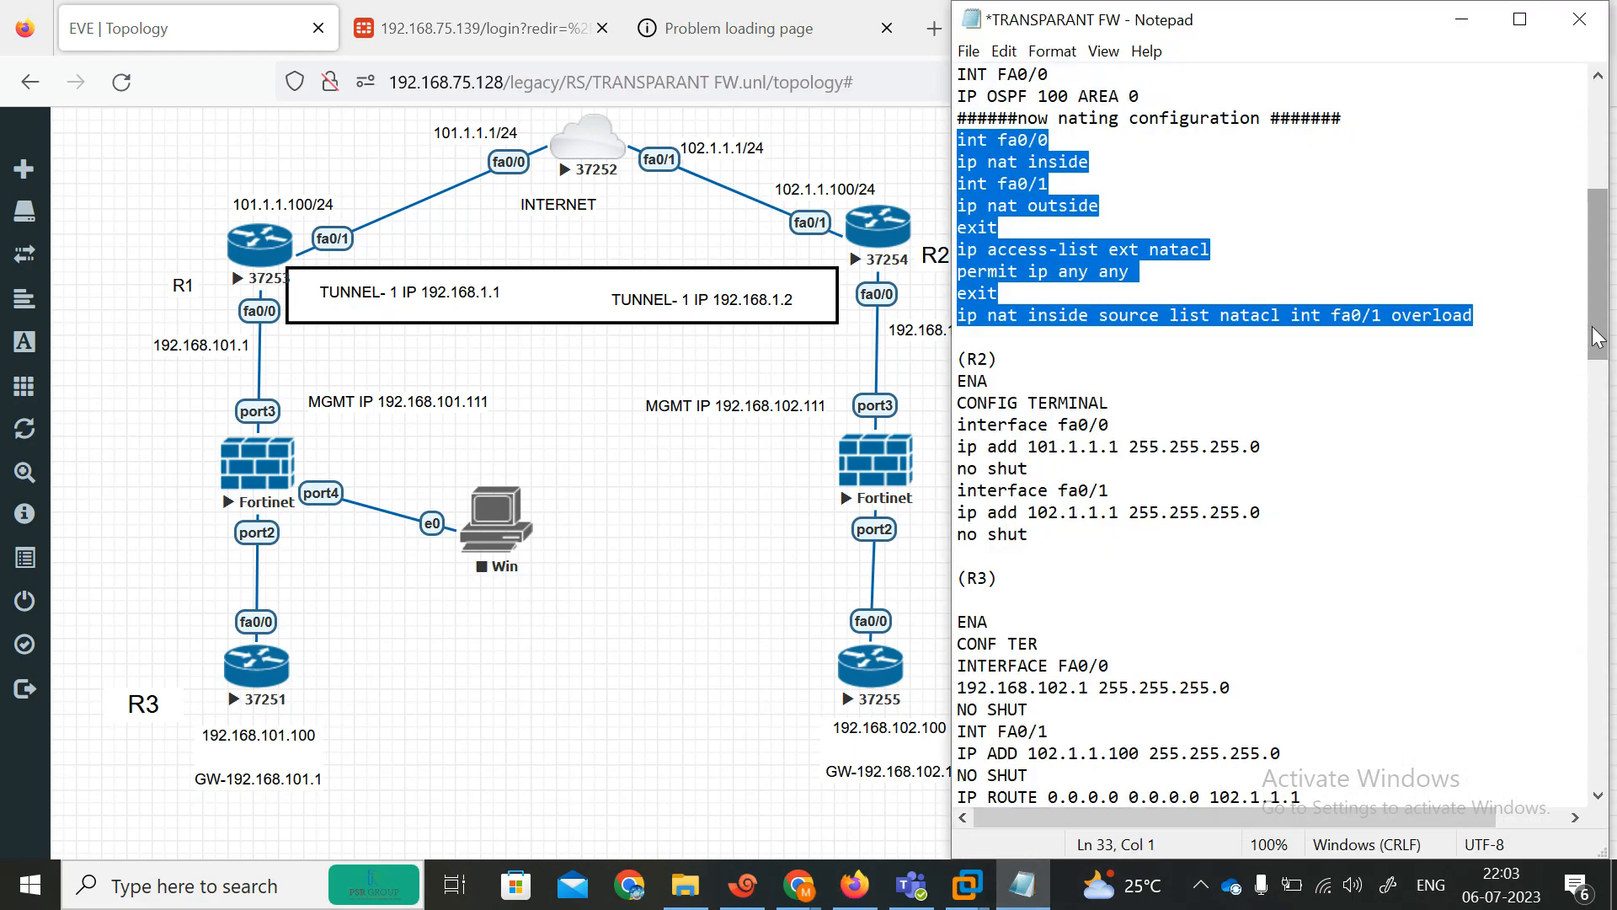
left_click_drag(1598, 335, 1590, 707)
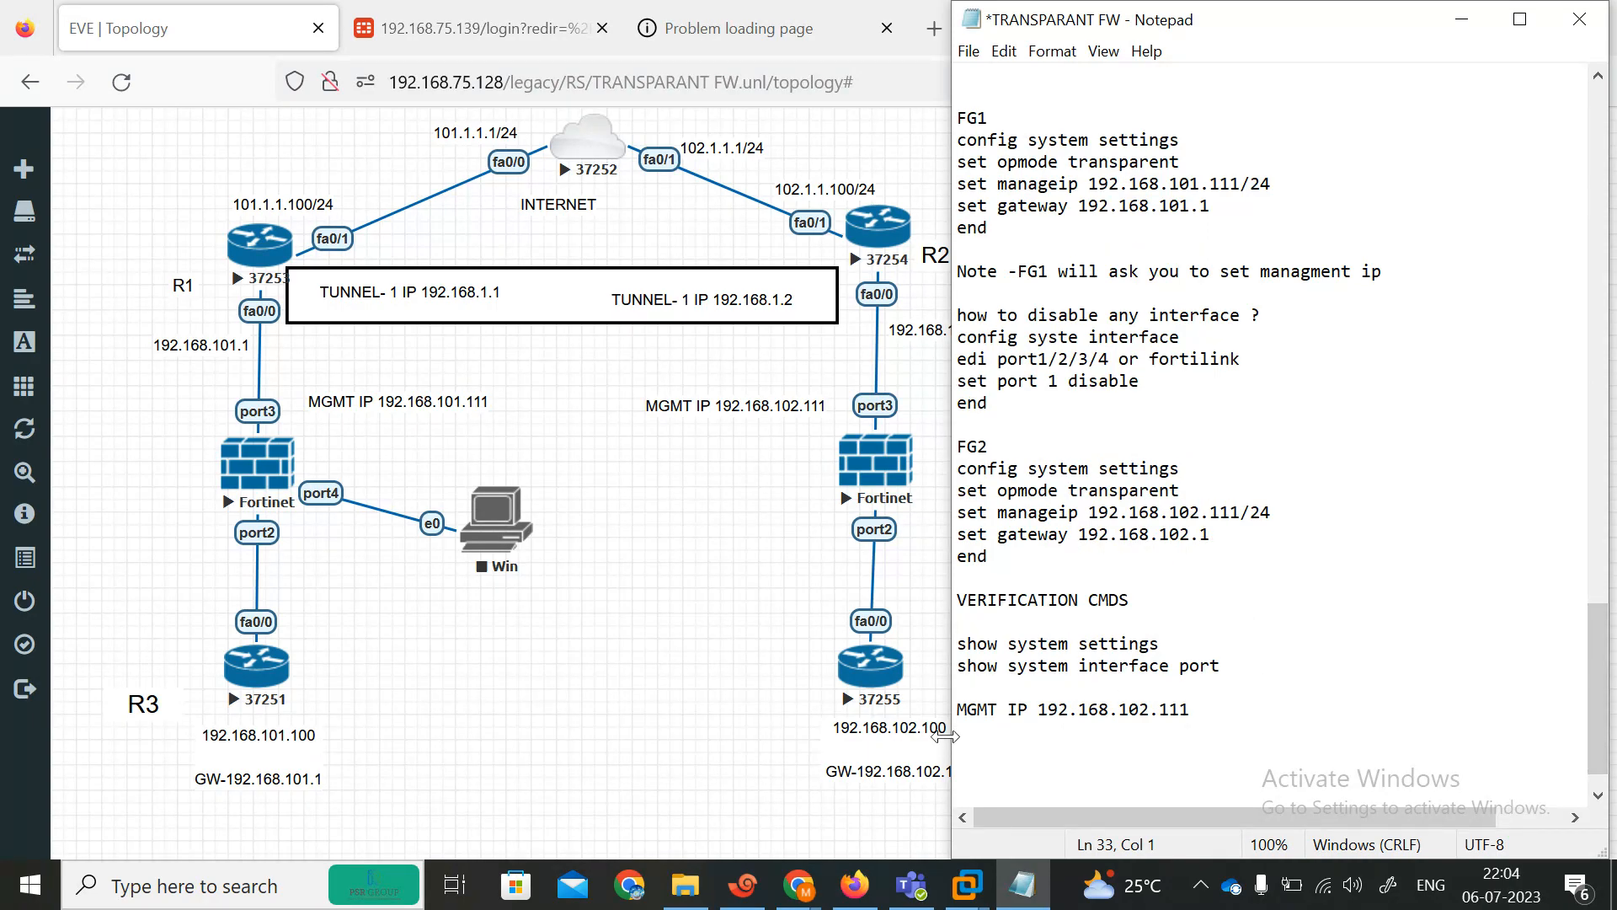
left_click_drag(1590, 738, 1575, 609)
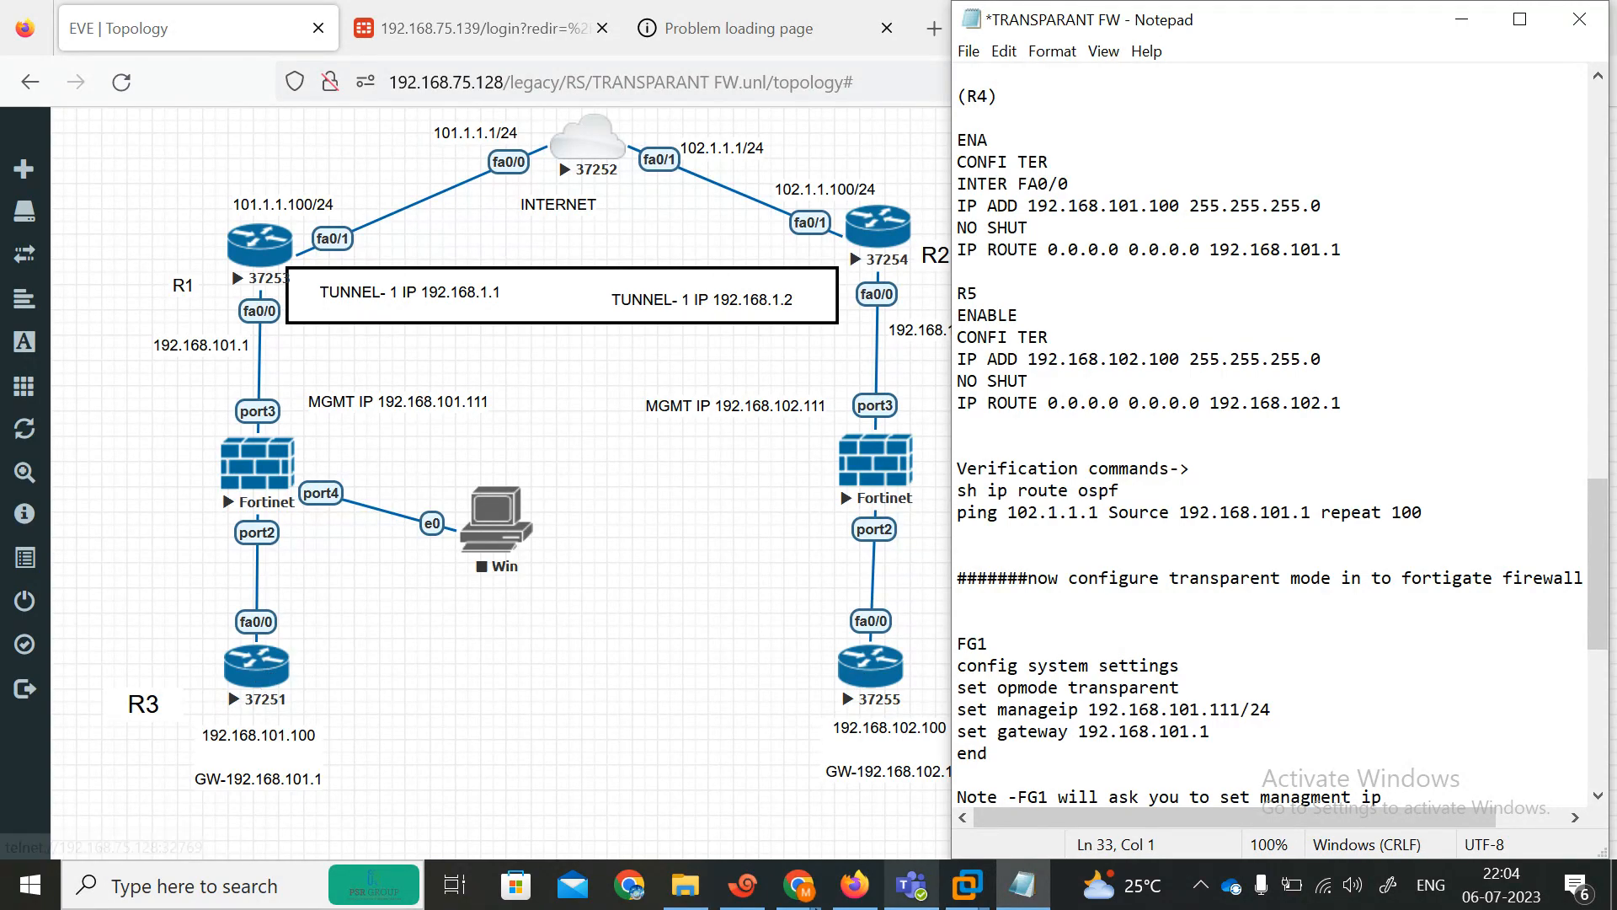
Open the R1 console session, wake the router and enter privileged mode.
left_click(734, 898)
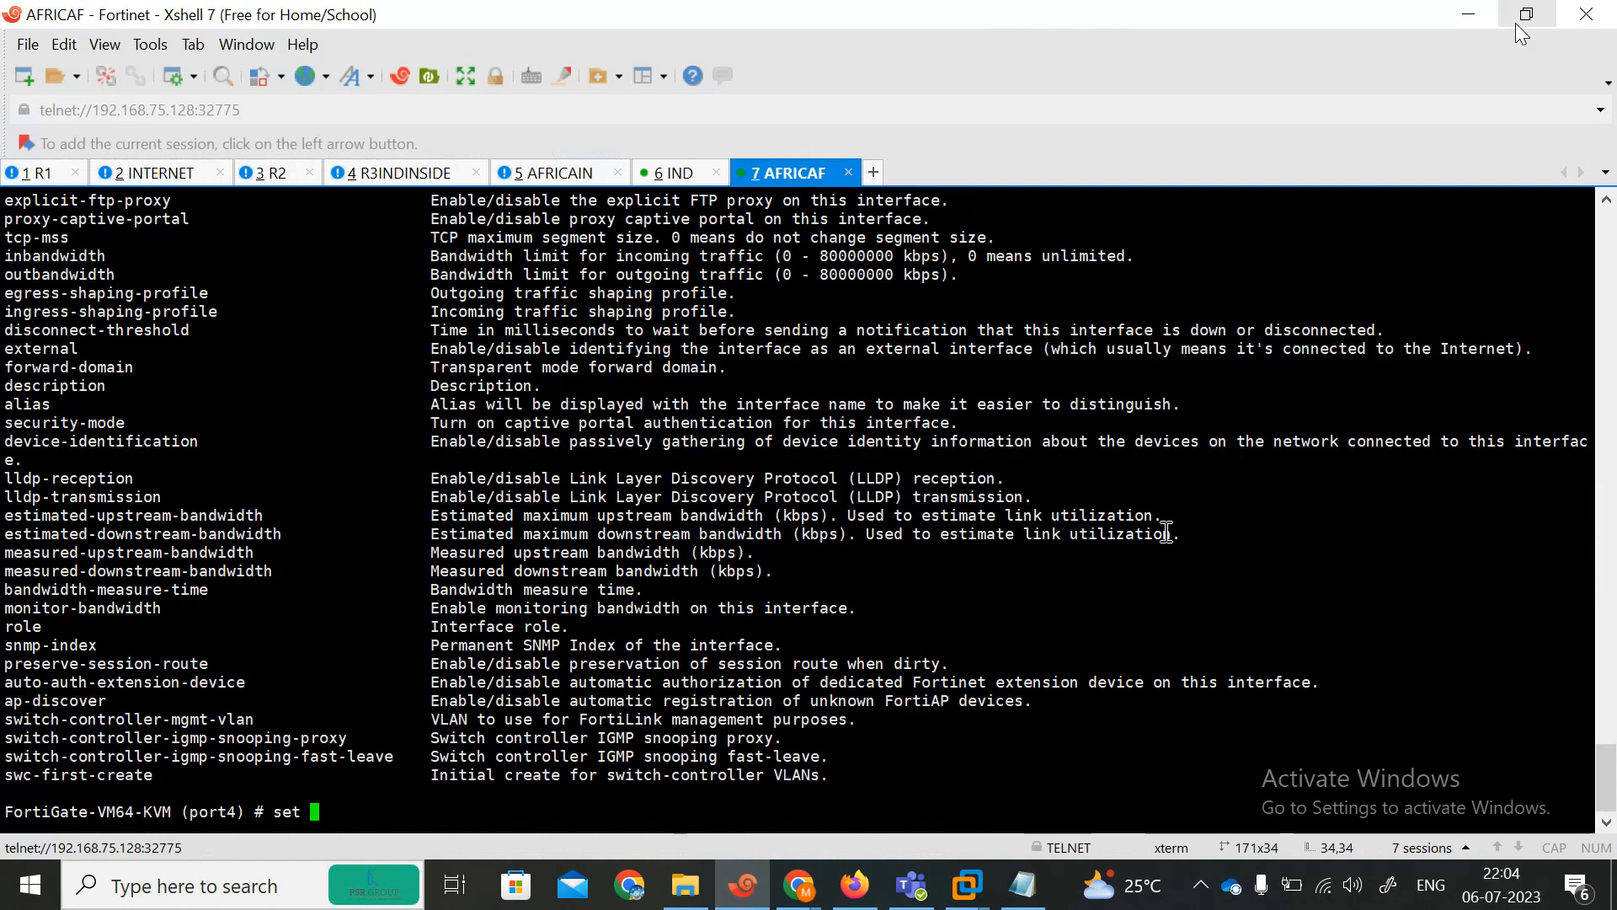
left_click(1523, 16)
left_click(821, 184)
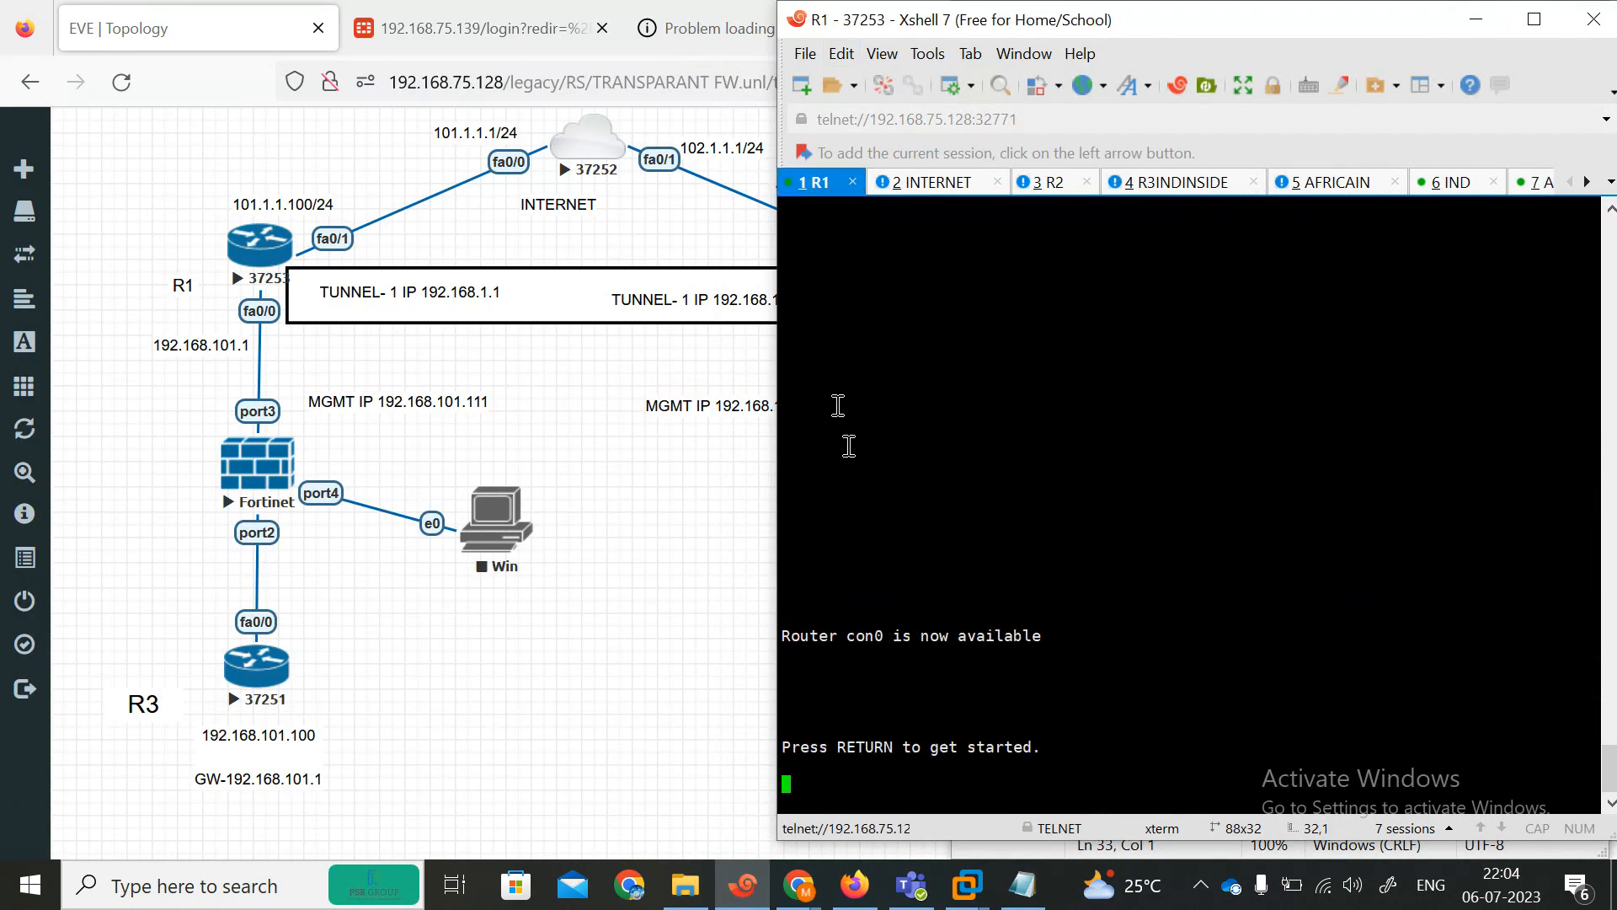
key("Return")
key("Return")
key("Return")
key("Return")
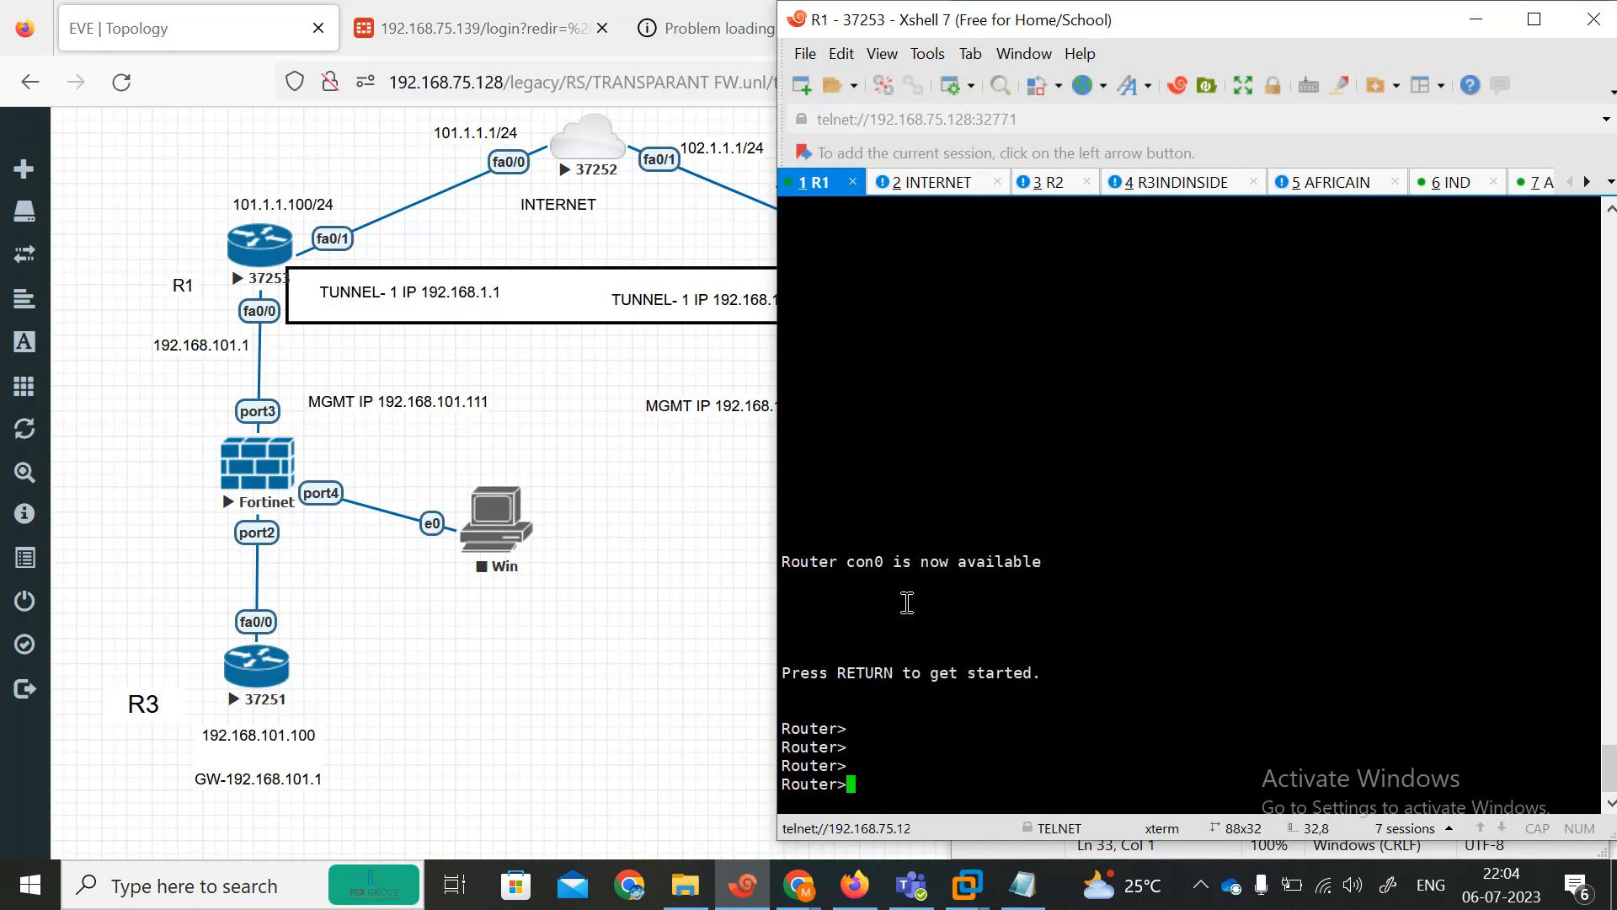
type("en")
key("Return")
type("con")
key("Return")
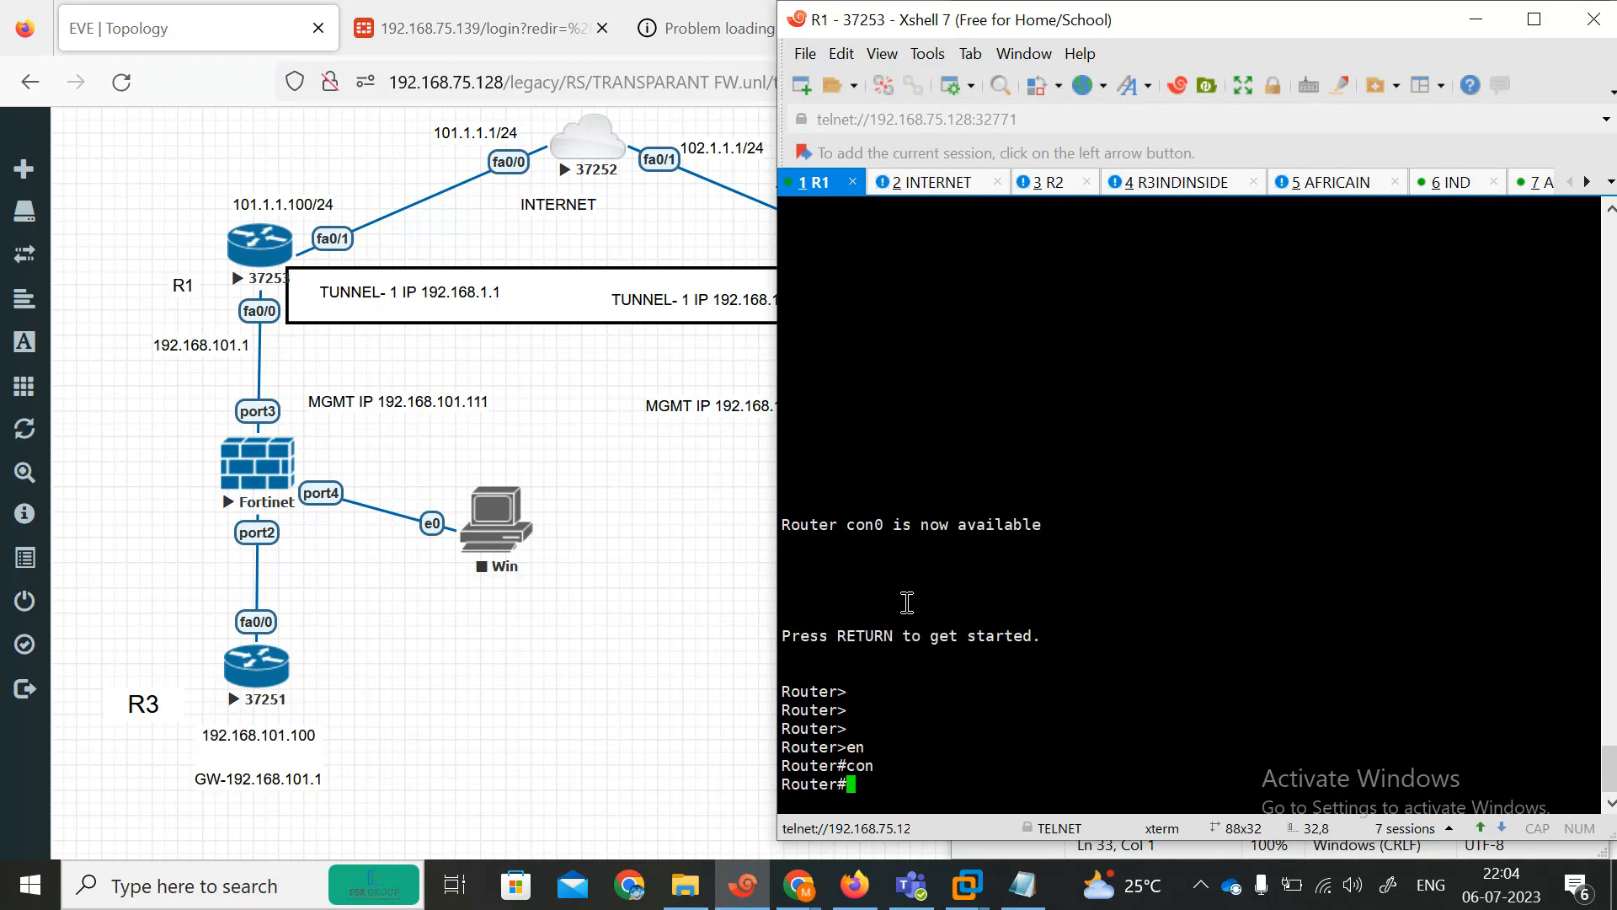
Ping 192.168.101.1 from R1.
type("pi")
key("Tab")
type("1")
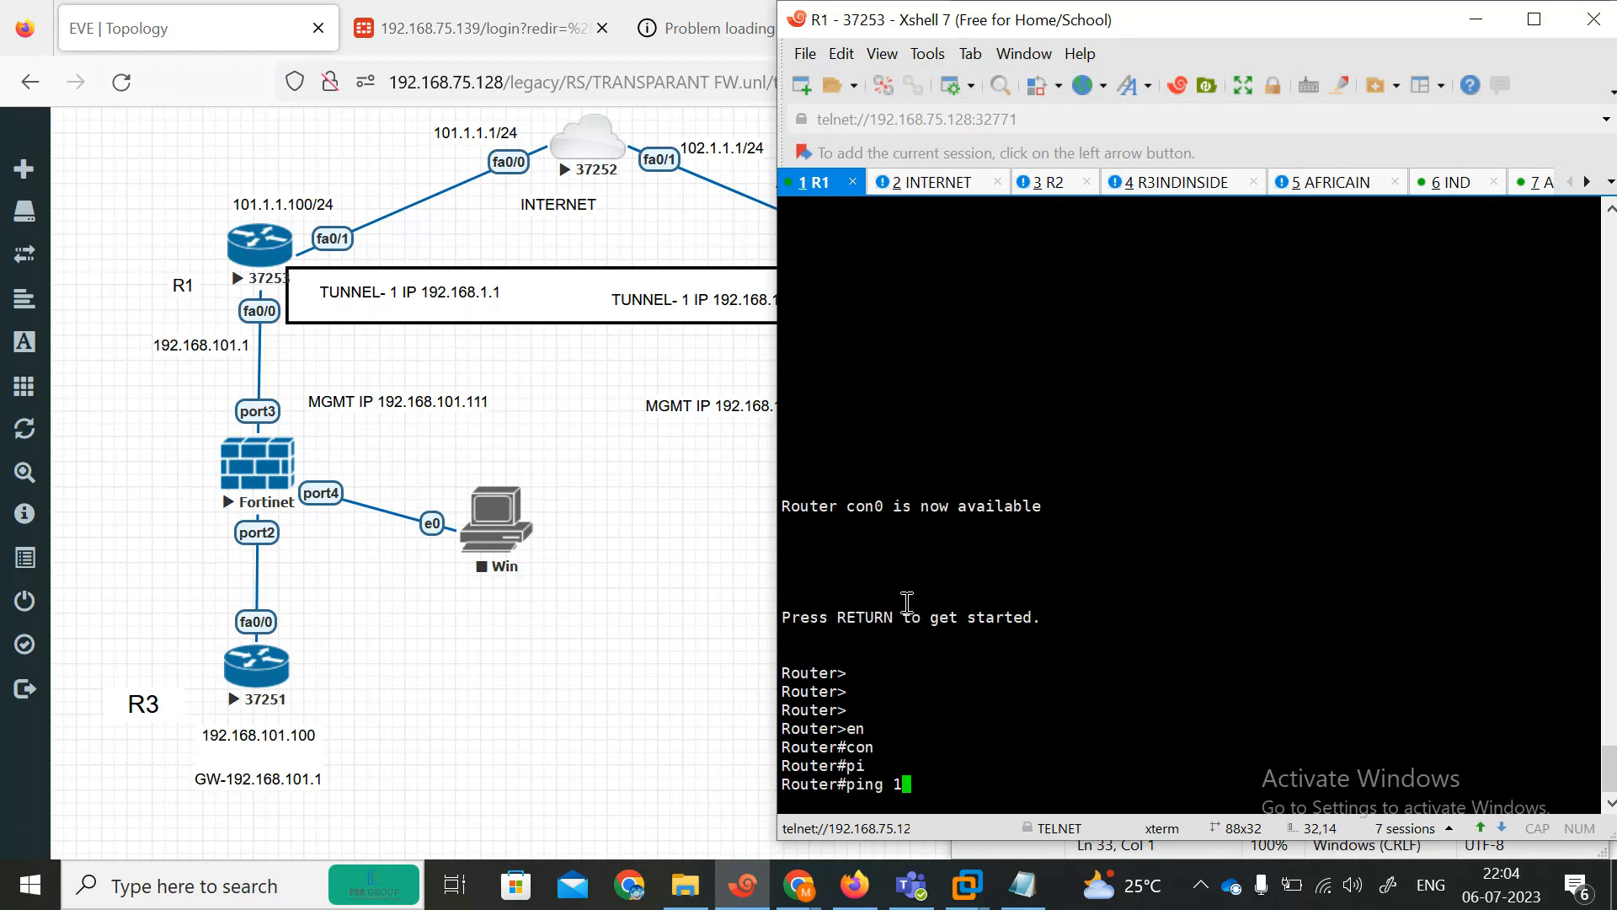
type("92.168.101.1")
key("Return")
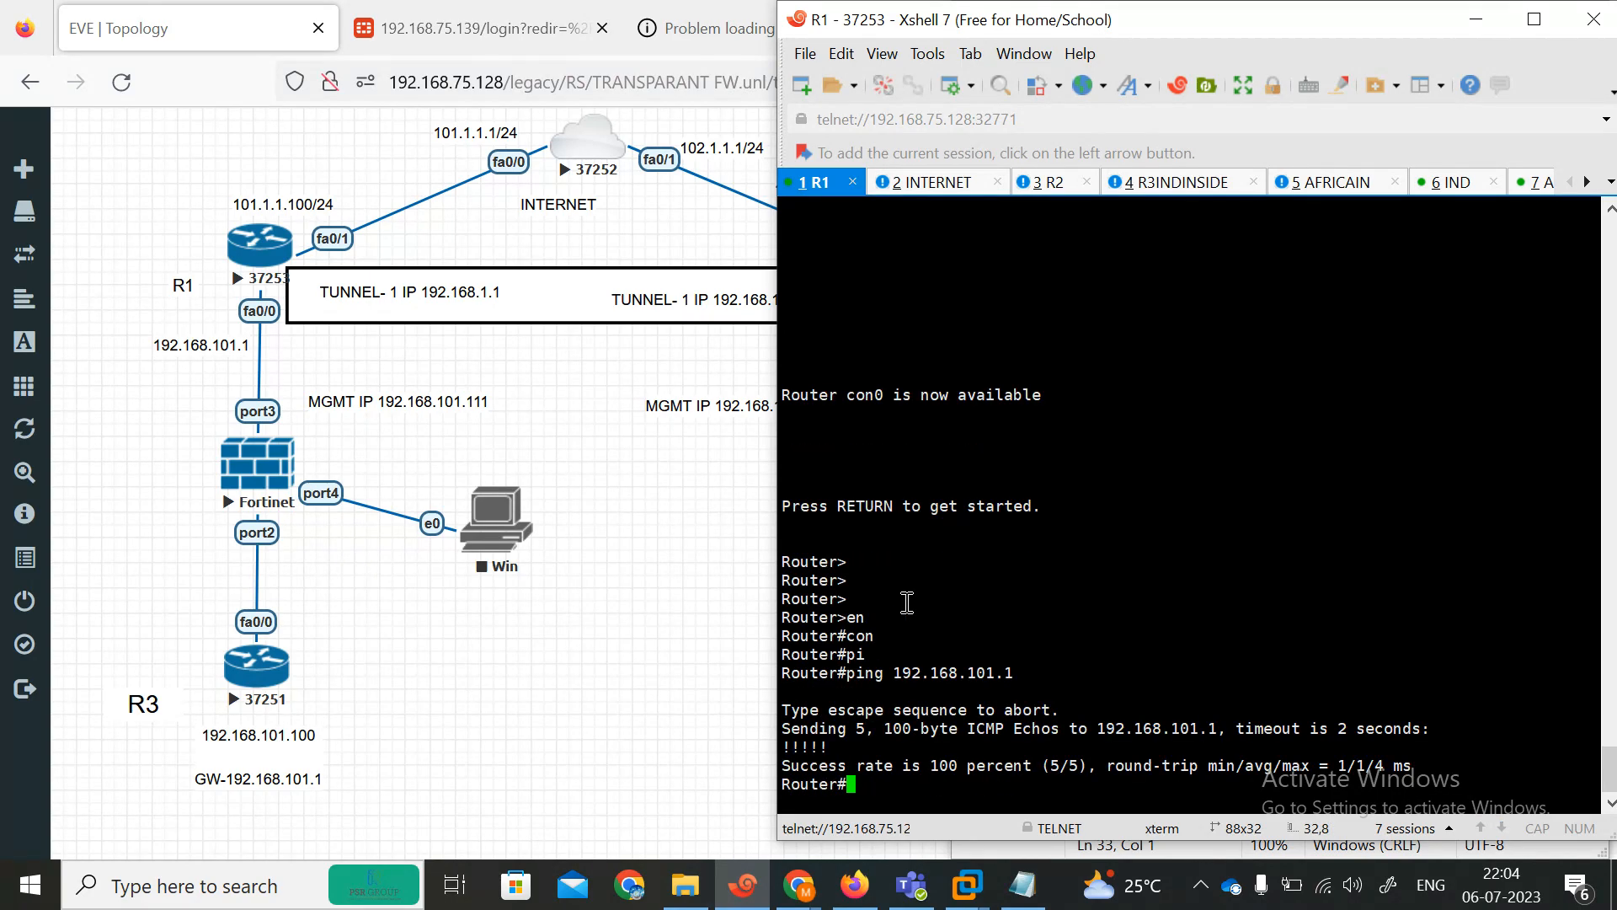
Ping R3's public address 101.1.1.100 from R1.
key("Up")
key("BackSpace")
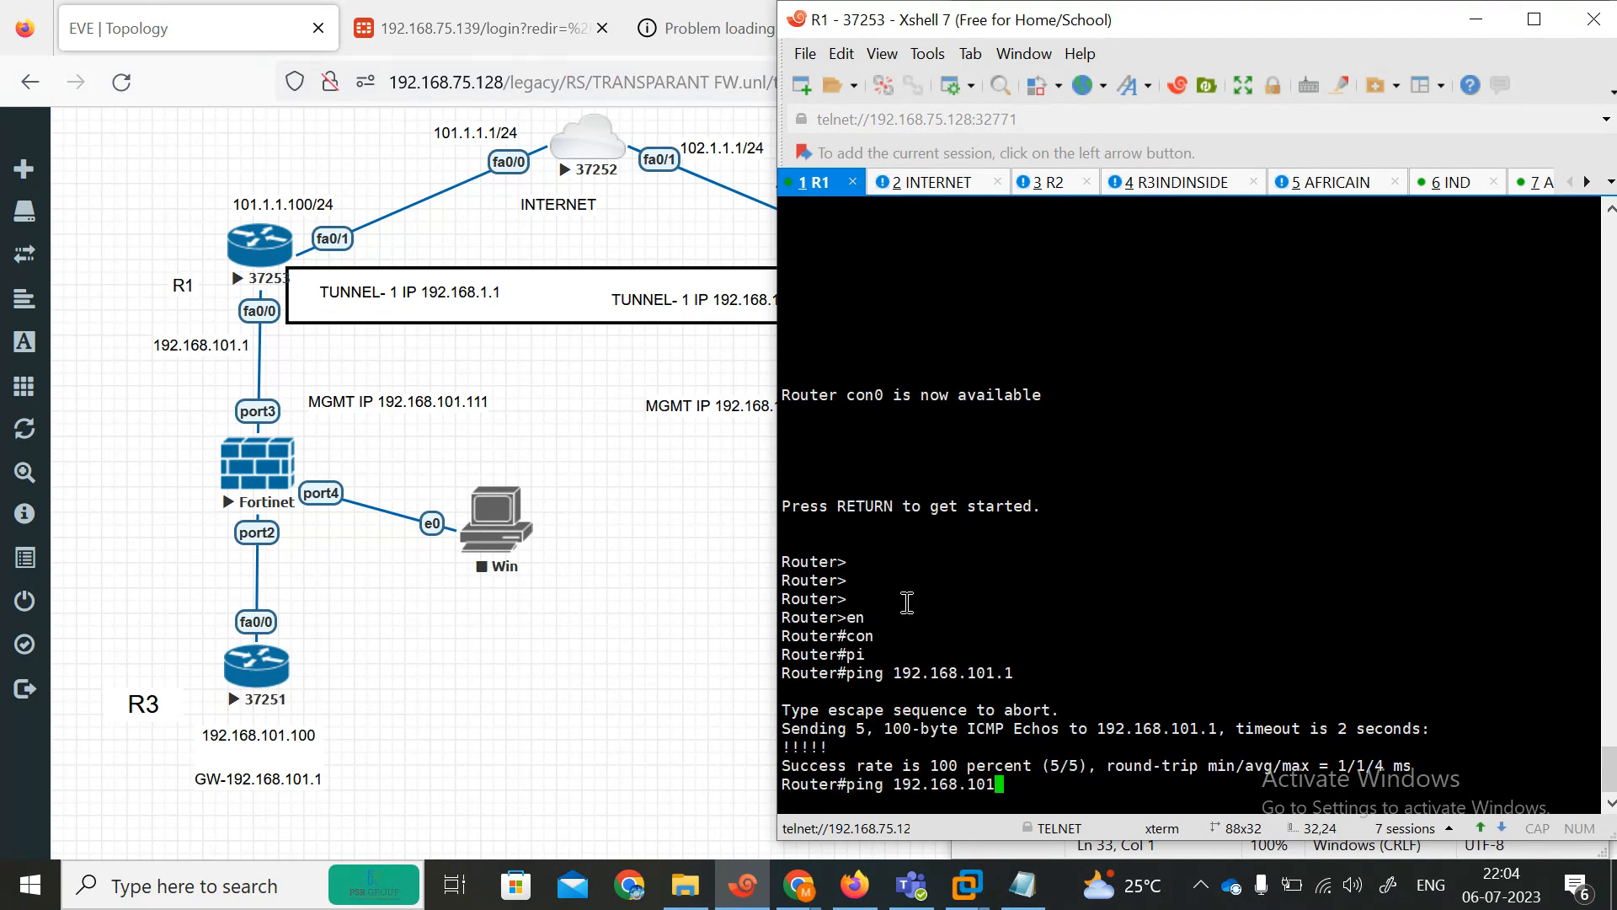
key("BackSpace")
key("BackSpace")
key("BackSpace")
key("BackSpace")
key("BackSpace")
key("BackSpace")
key("BackSpace")
key("BackSpace")
type("101.1.100")
key("Return")
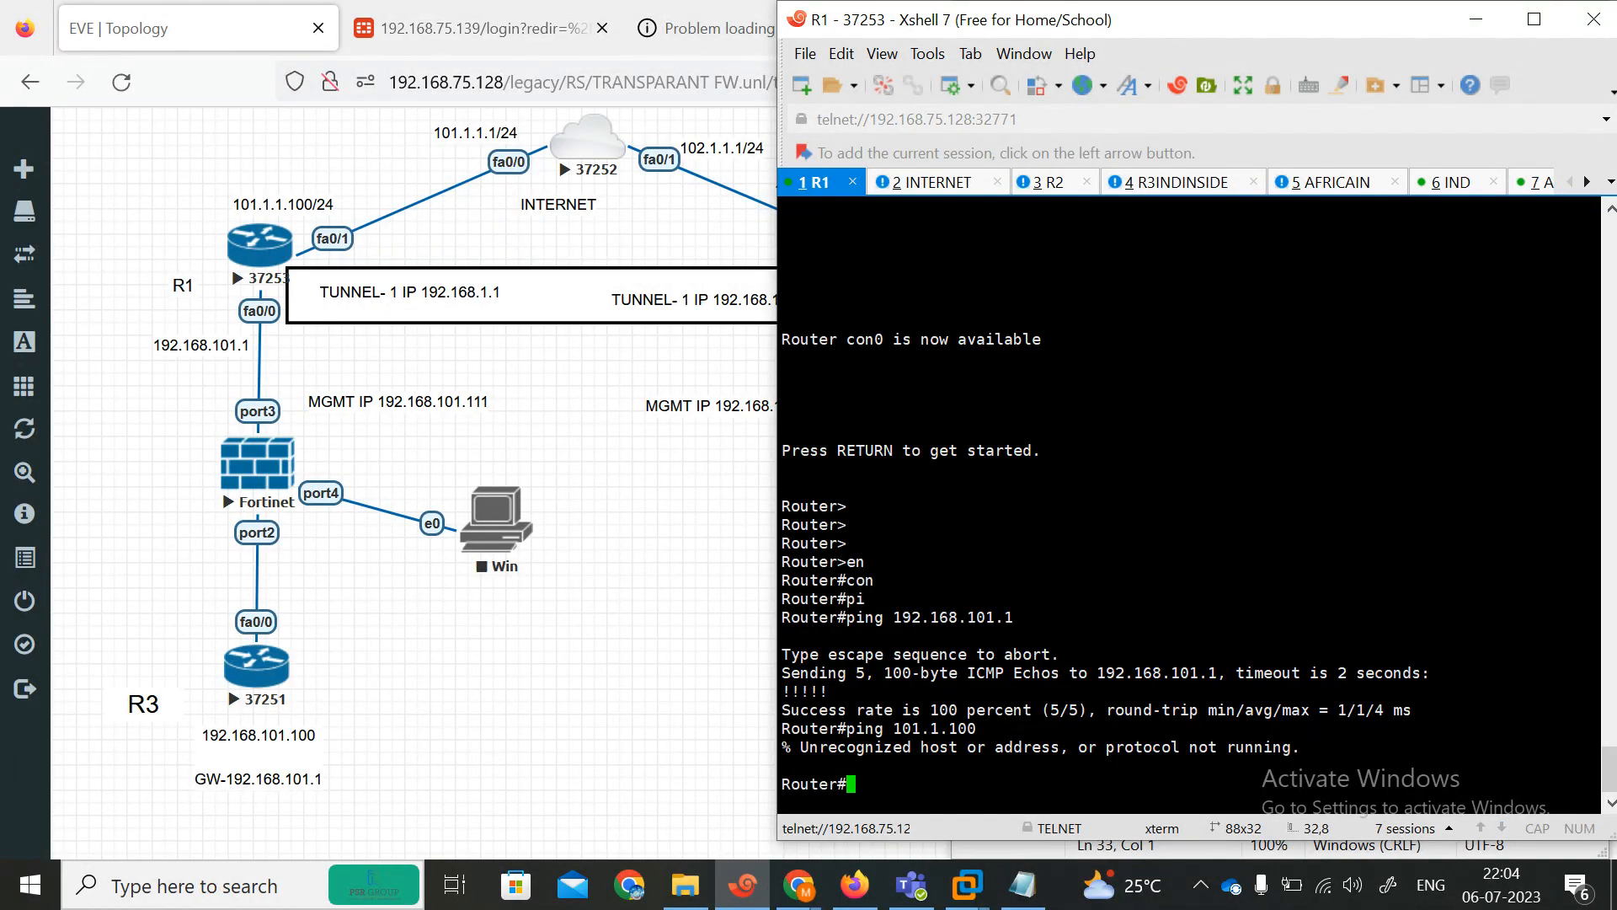
type("pi")
key("Tab")
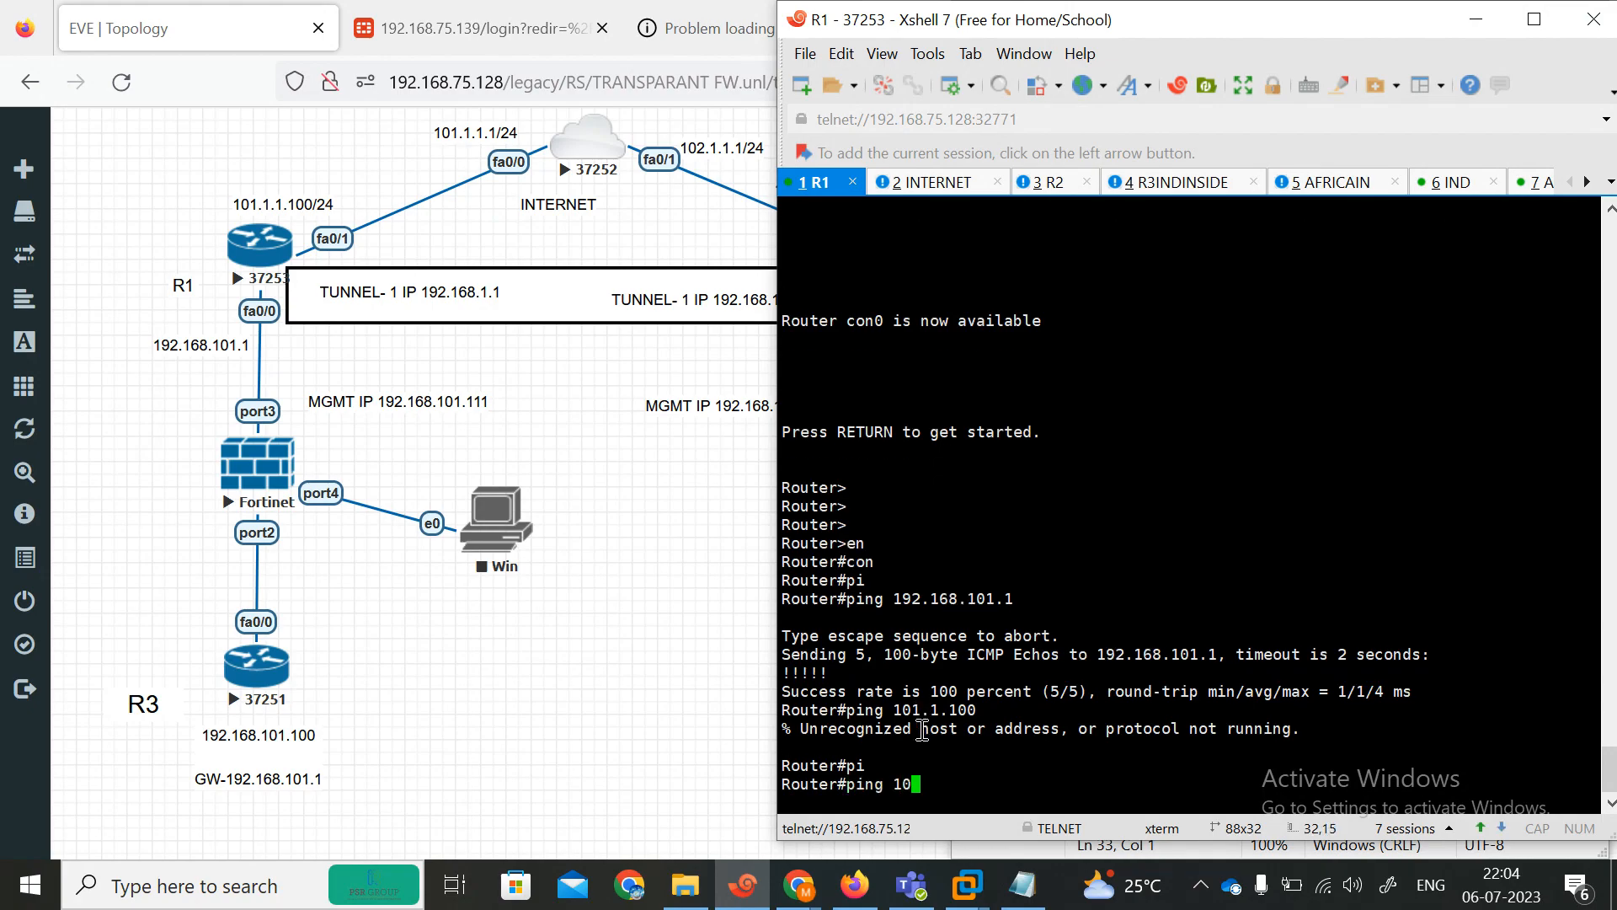
type("101.1.100")
key("Return")
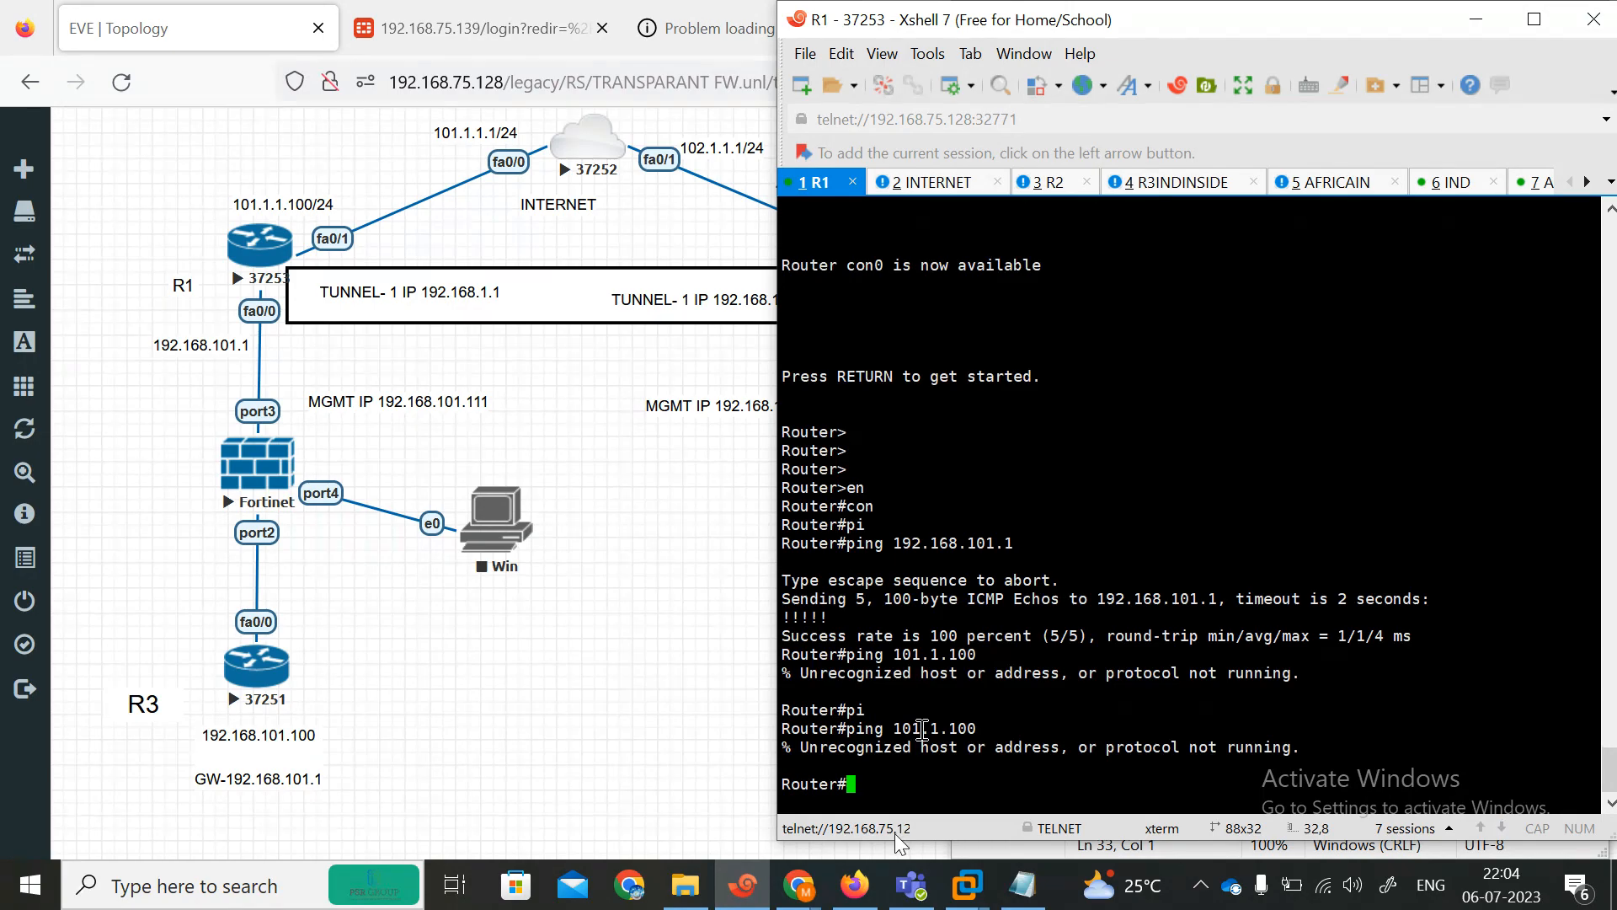
type("ping")
key("Tab")
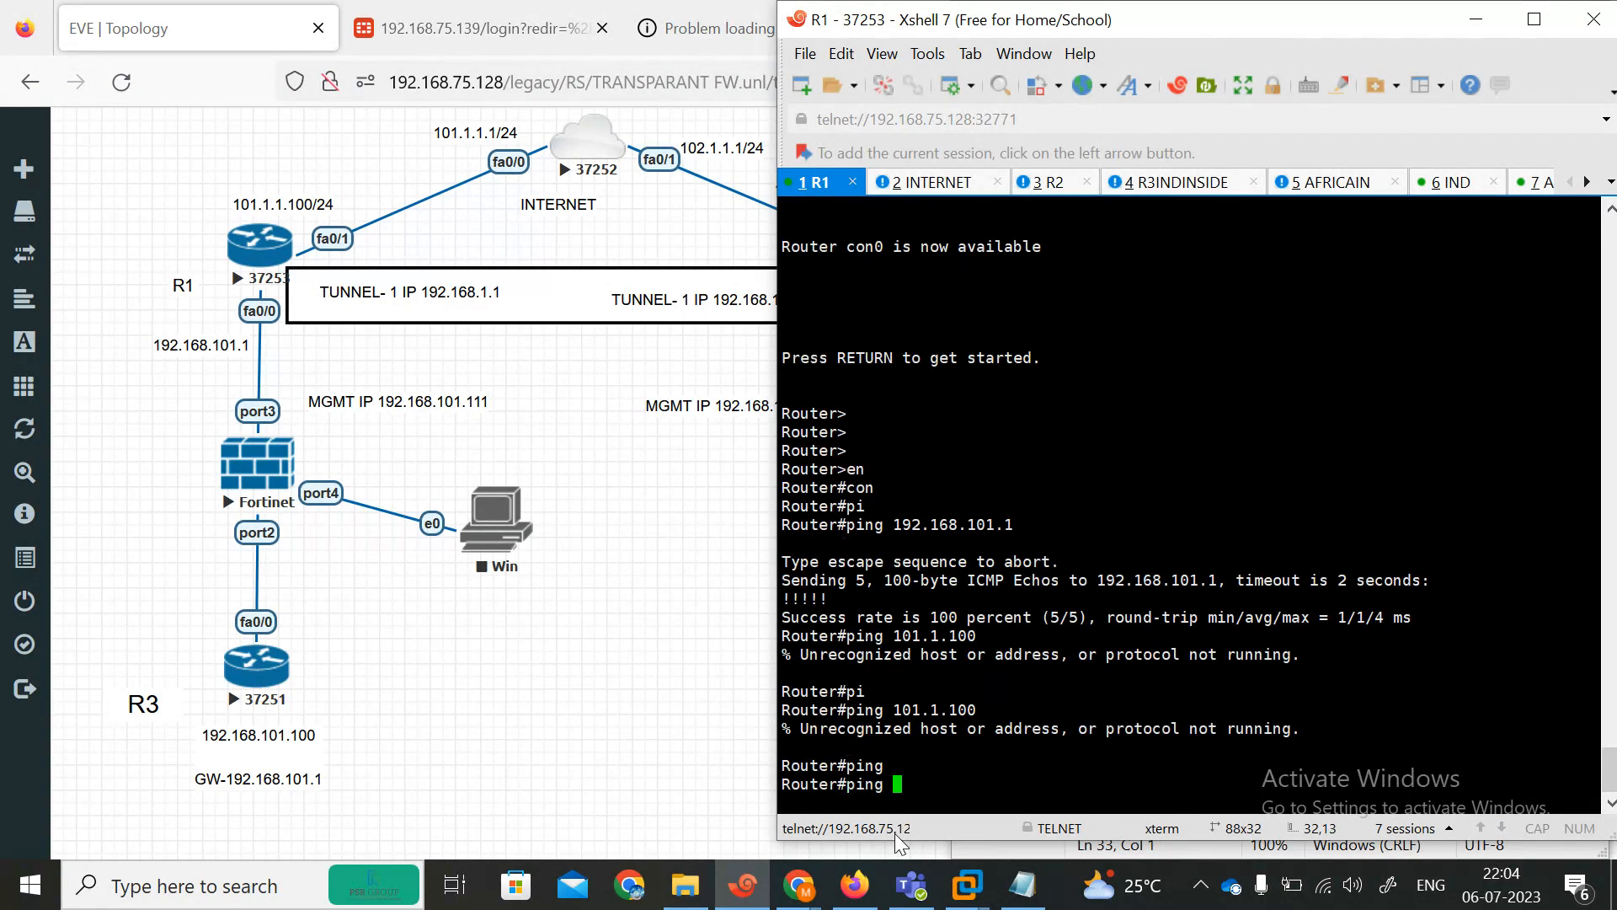
type("101.1.1.100")
key("Return")
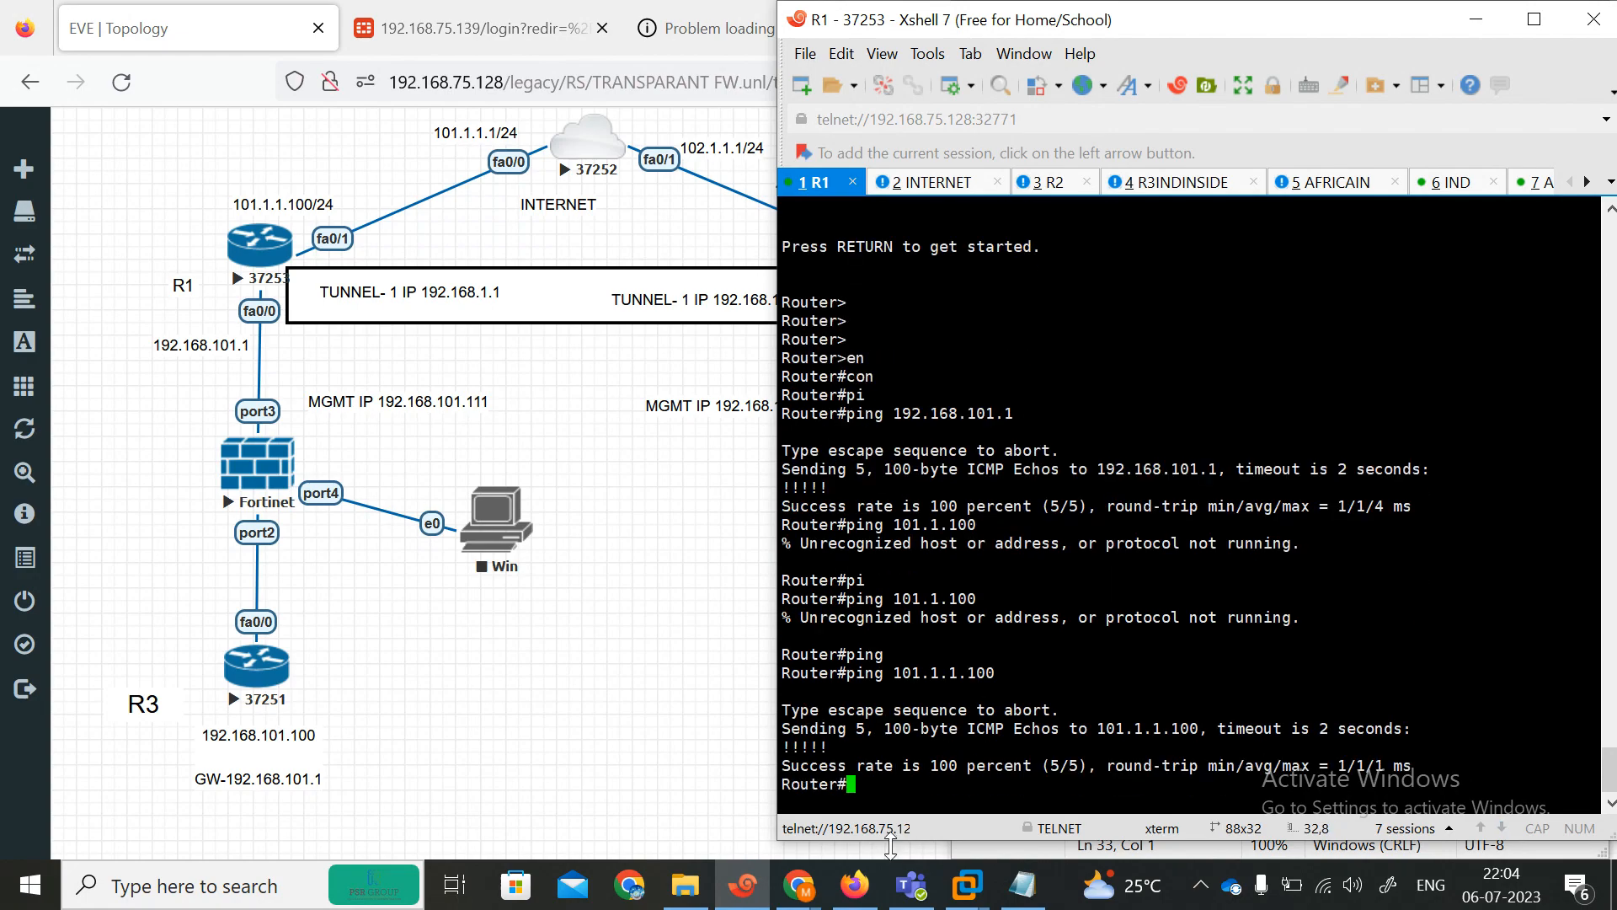
Reposition the console window and ping 102.1.1.100 from R1.
left_click_drag(902, 27, 691, 75)
key("Up")
key("Left")
key("Left")
key("Left")
key("Left")
key("Left")
key("Left")
key("Left")
key("Left")
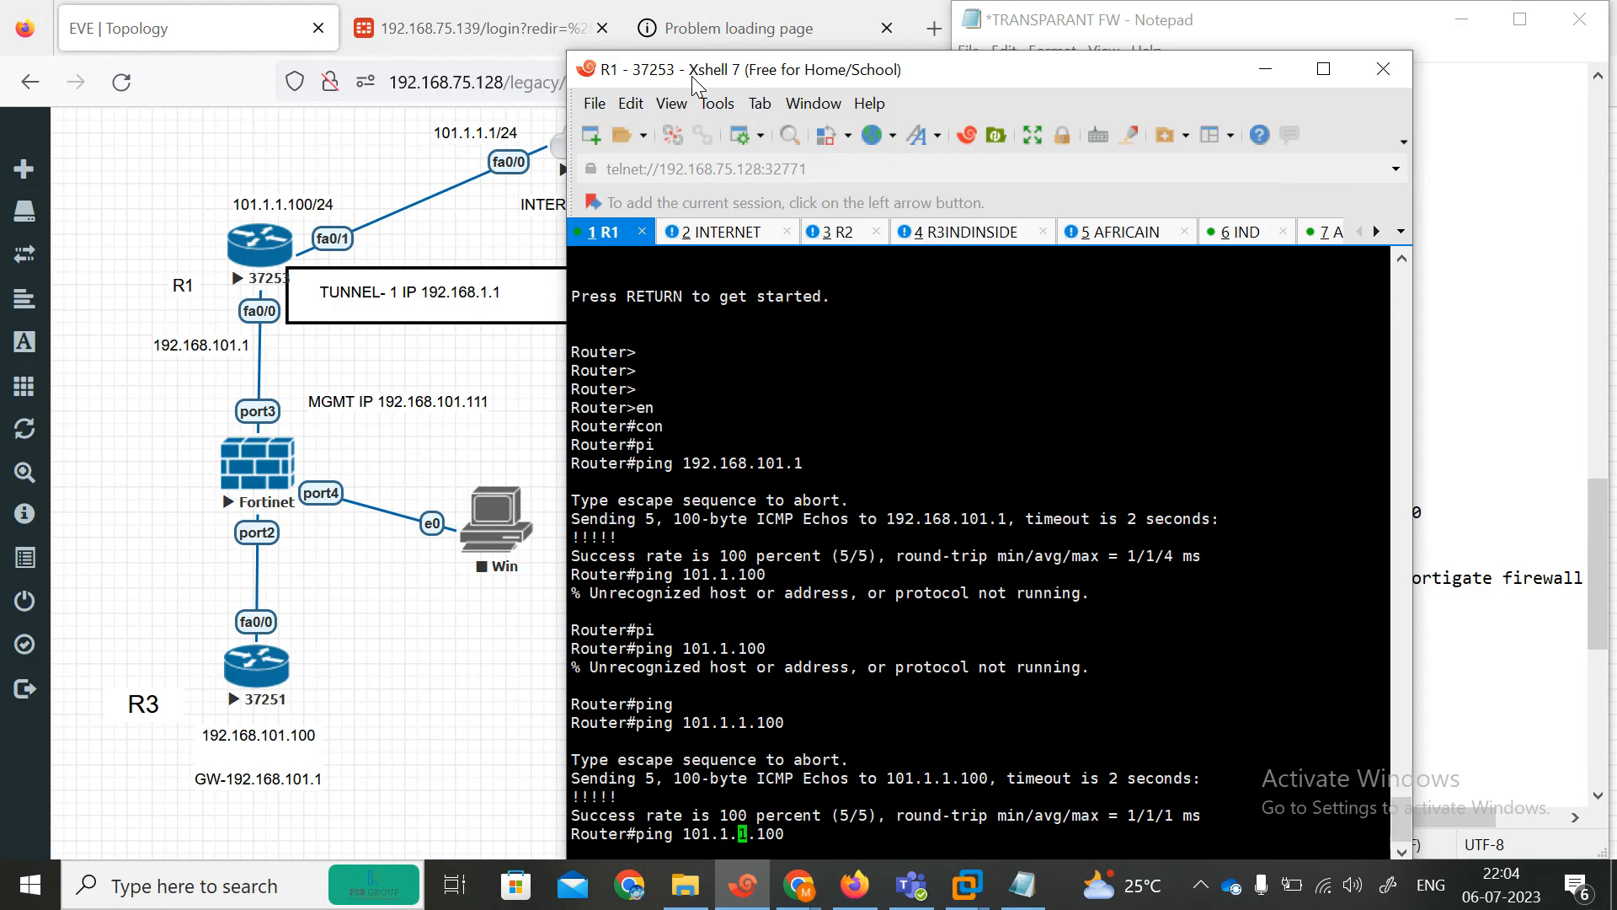
key("BackSpace")
type("2")
key("Return")
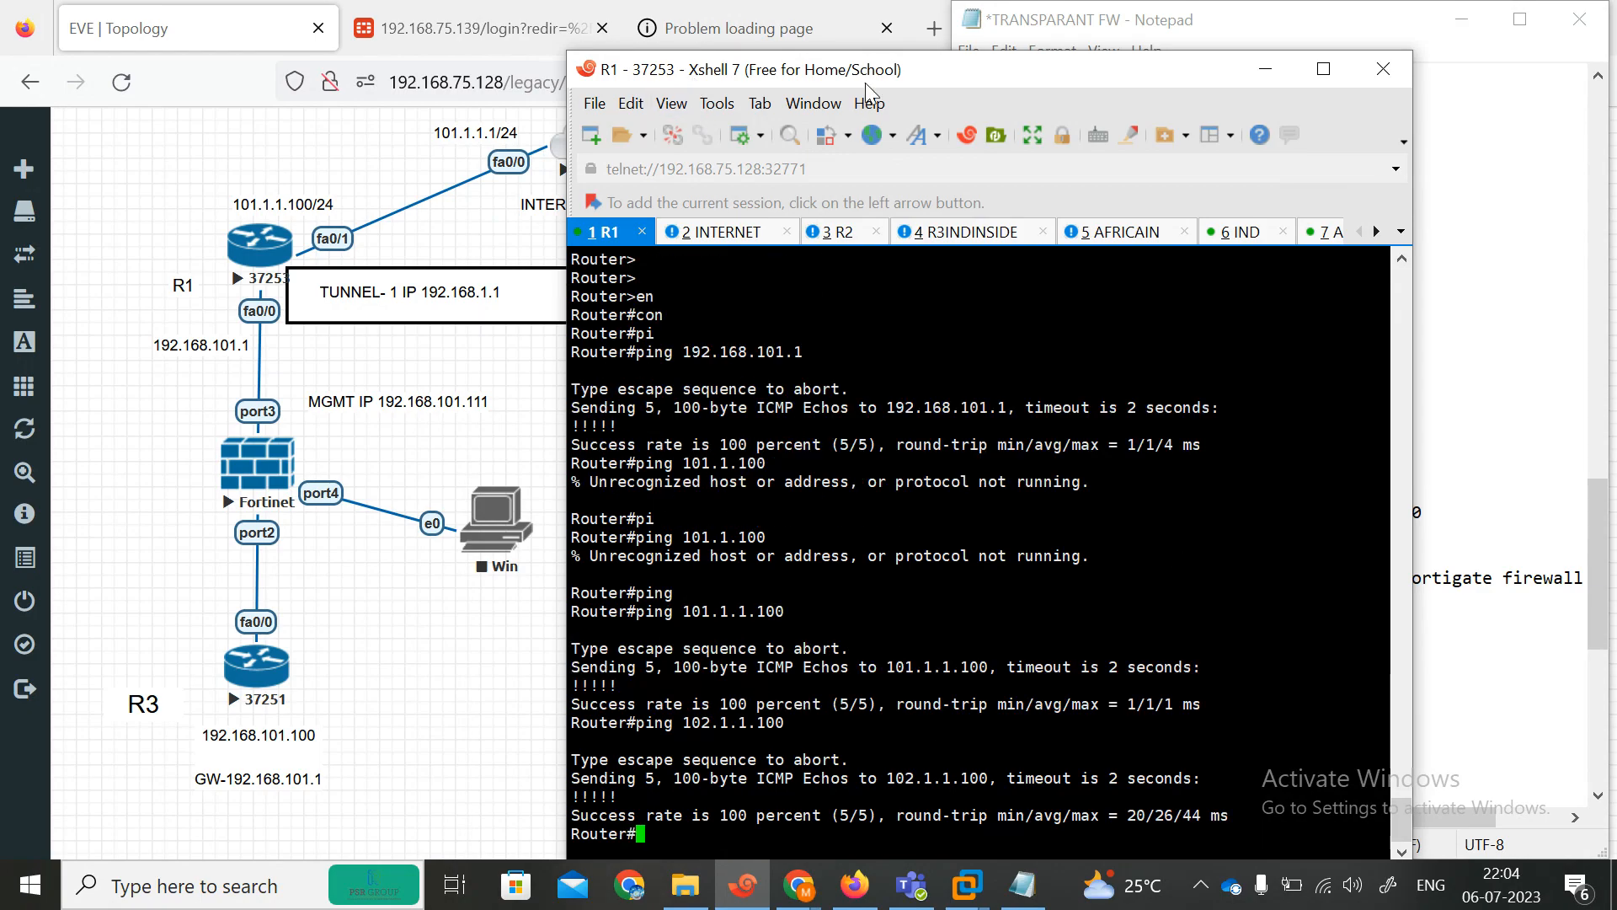
Ping the remote LAN gateway 192.168.102.1 from R1.
left_click_drag(945, 81, 326, 519)
left_click_drag(787, 103, 852, 47)
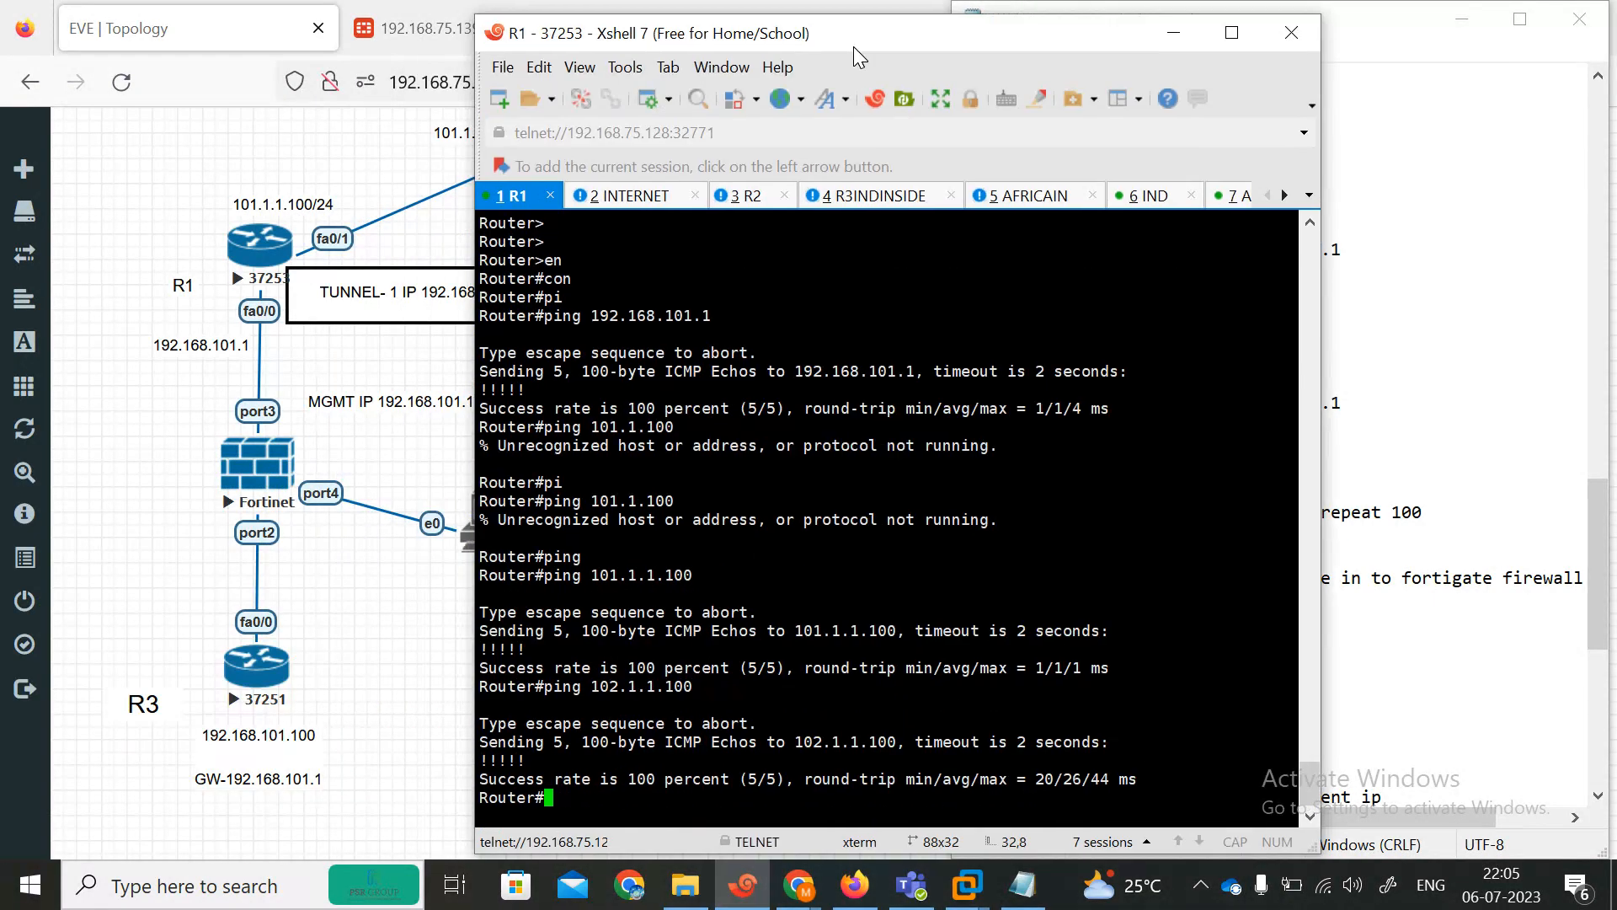
key("Up")
key("BackSpace")
key("BackSpace")
key("BackSpace")
key("BackSpace")
key("BackSpace")
type("68.1")
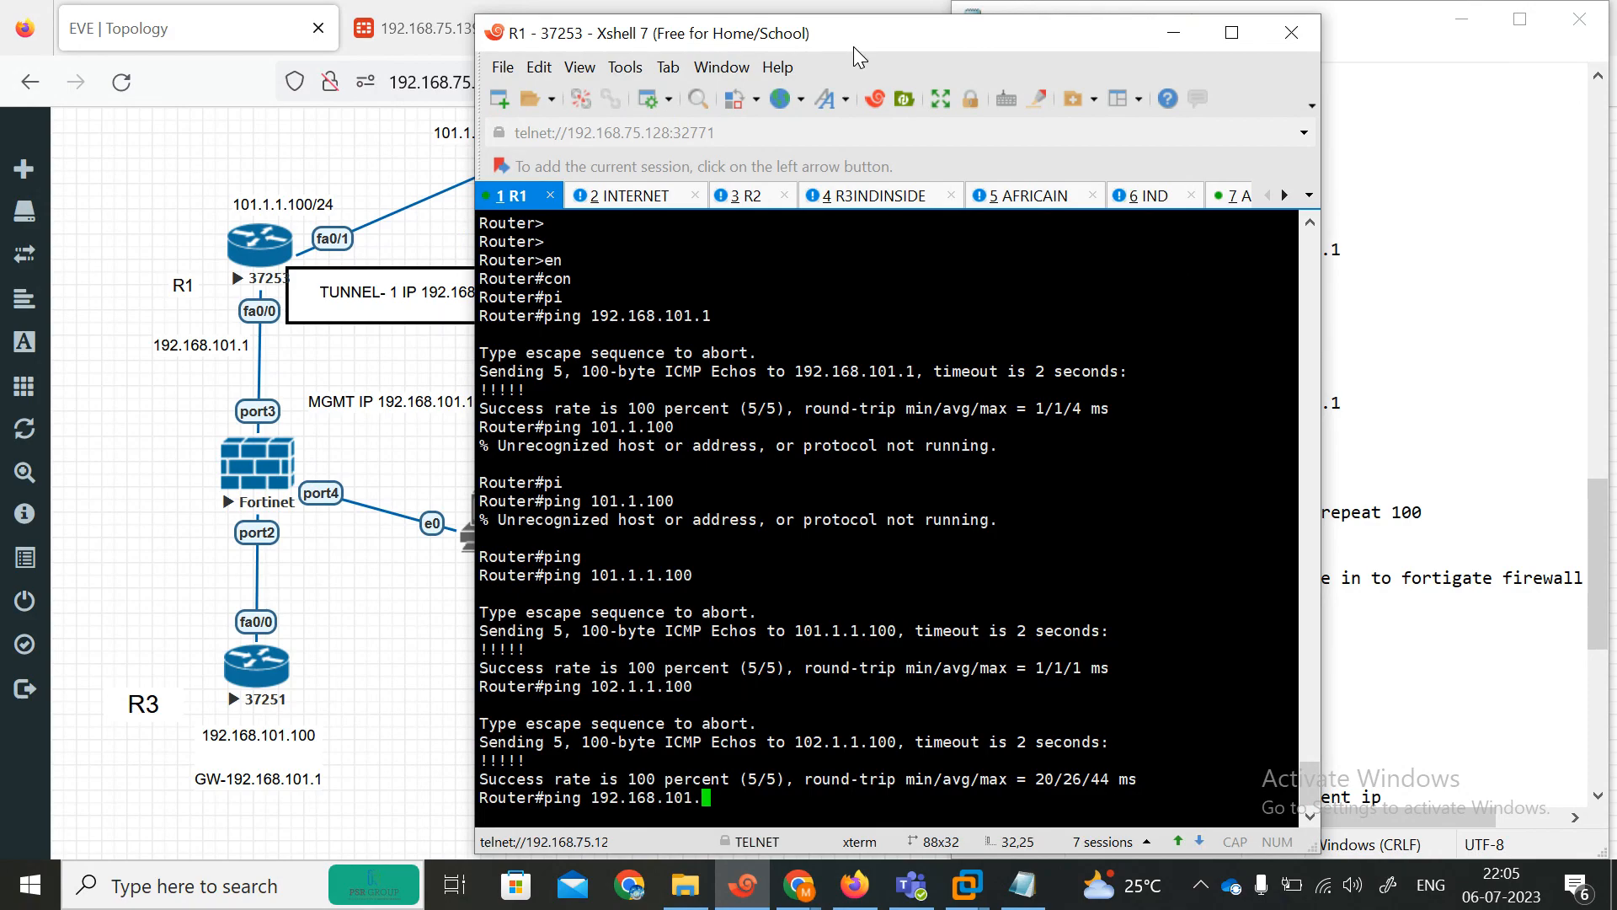
type("02.1")
key("Return")
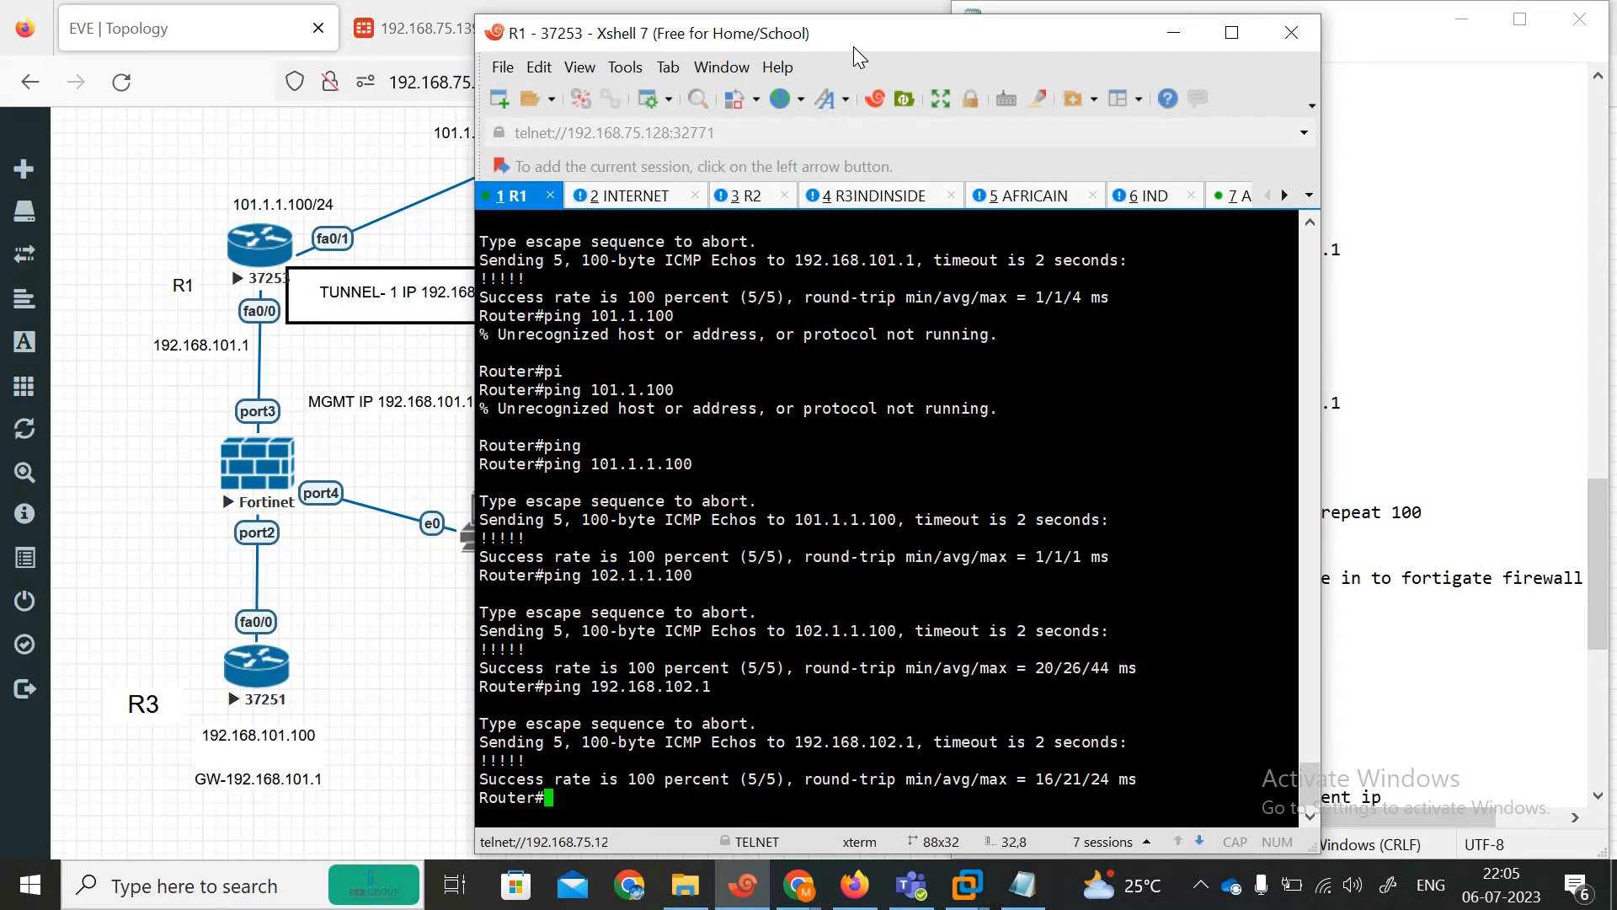
Ping the remote host 192.168.102.100 from R1, then minimize the console.
key("Up")
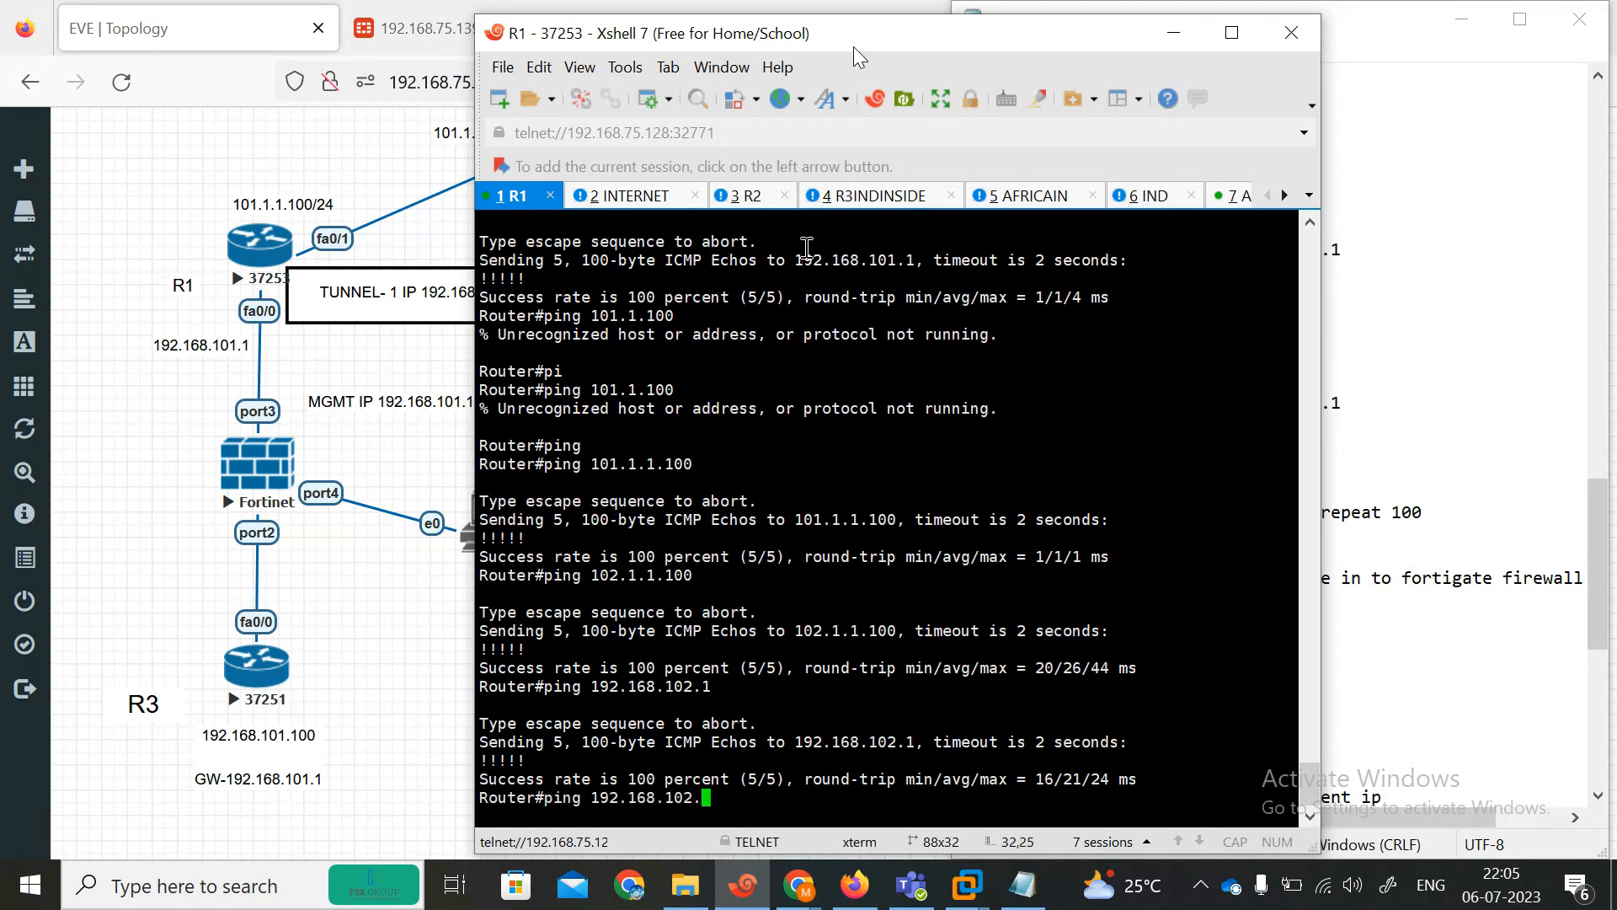
type("100")
key("Return")
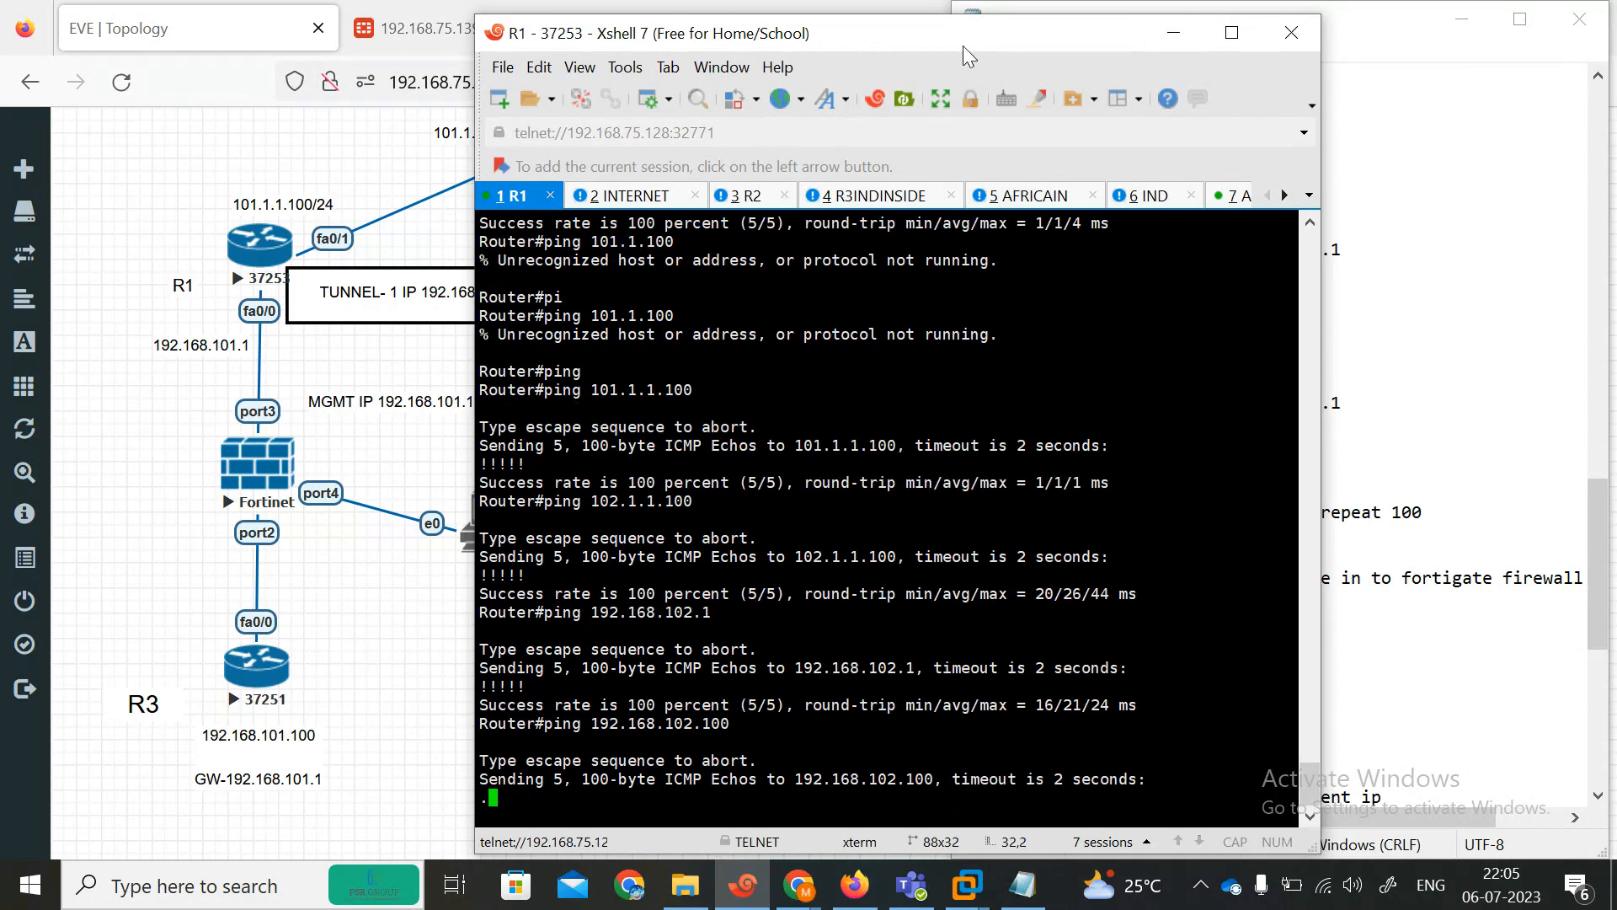
left_click_drag(963, 45, 810, 44)
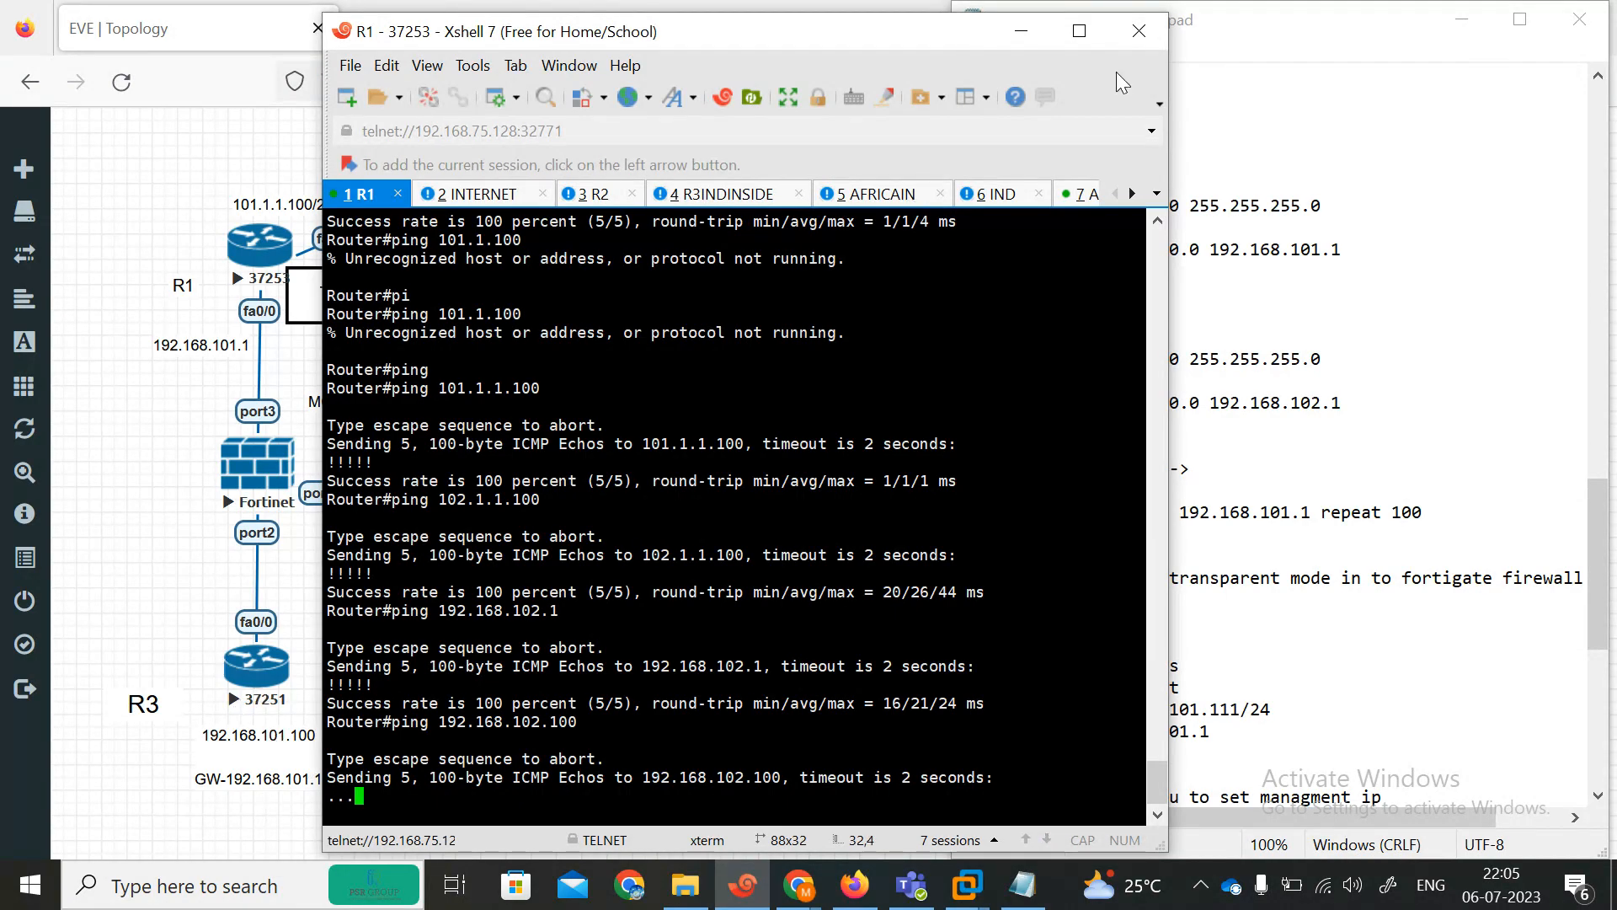
left_click(1032, 43)
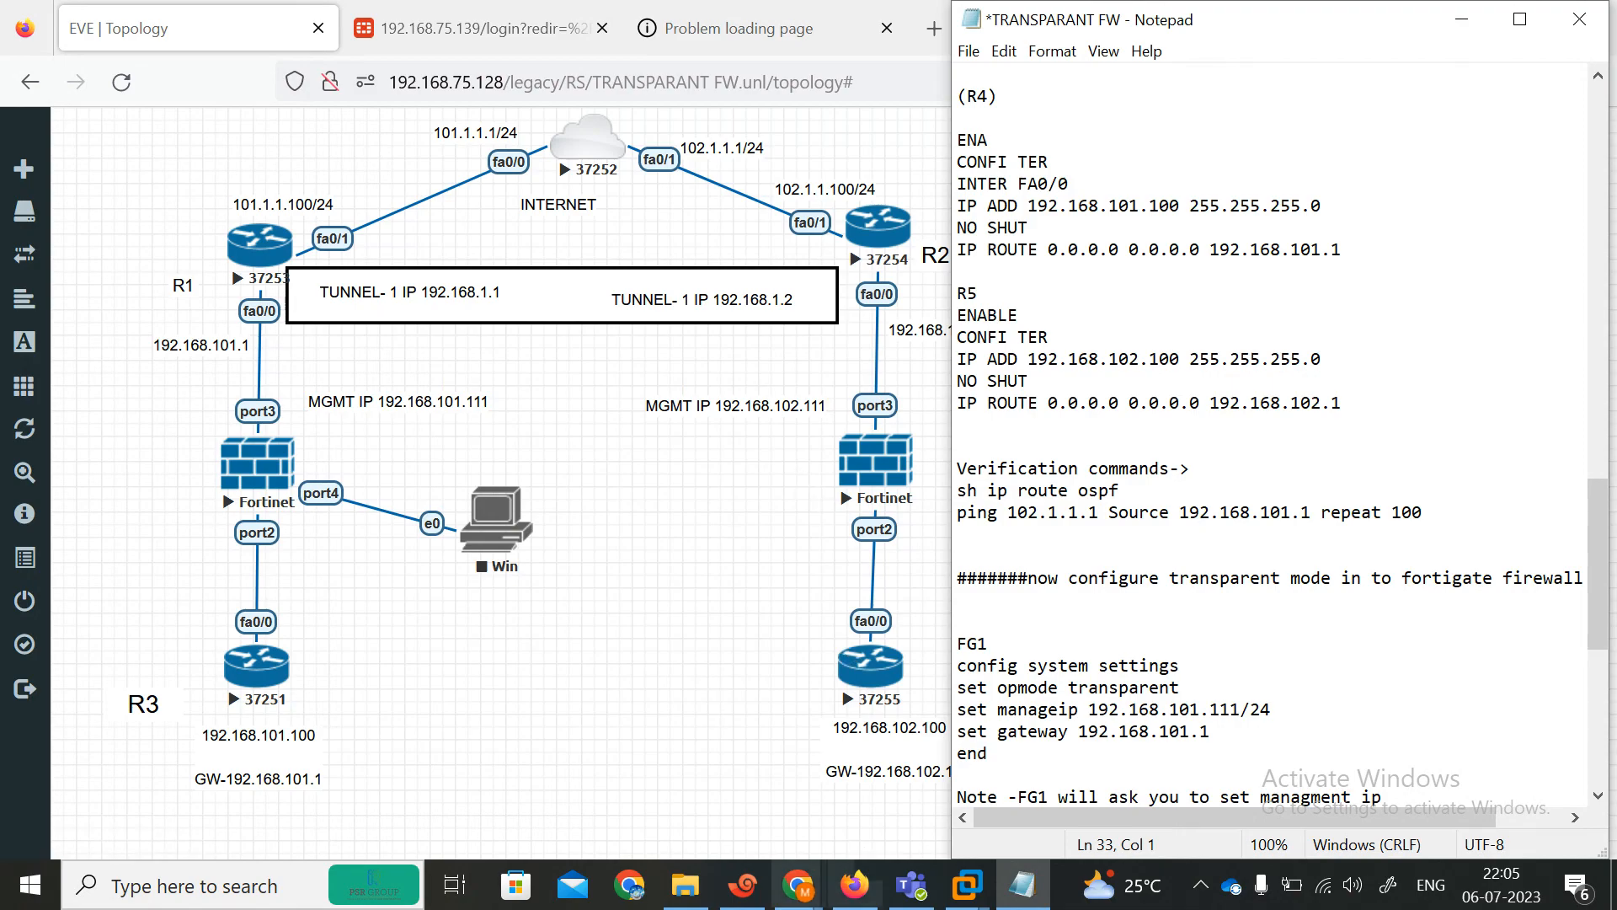
Ping the second FortiGate's management IP 192.168.102.111 from R1.
left_click(743, 884)
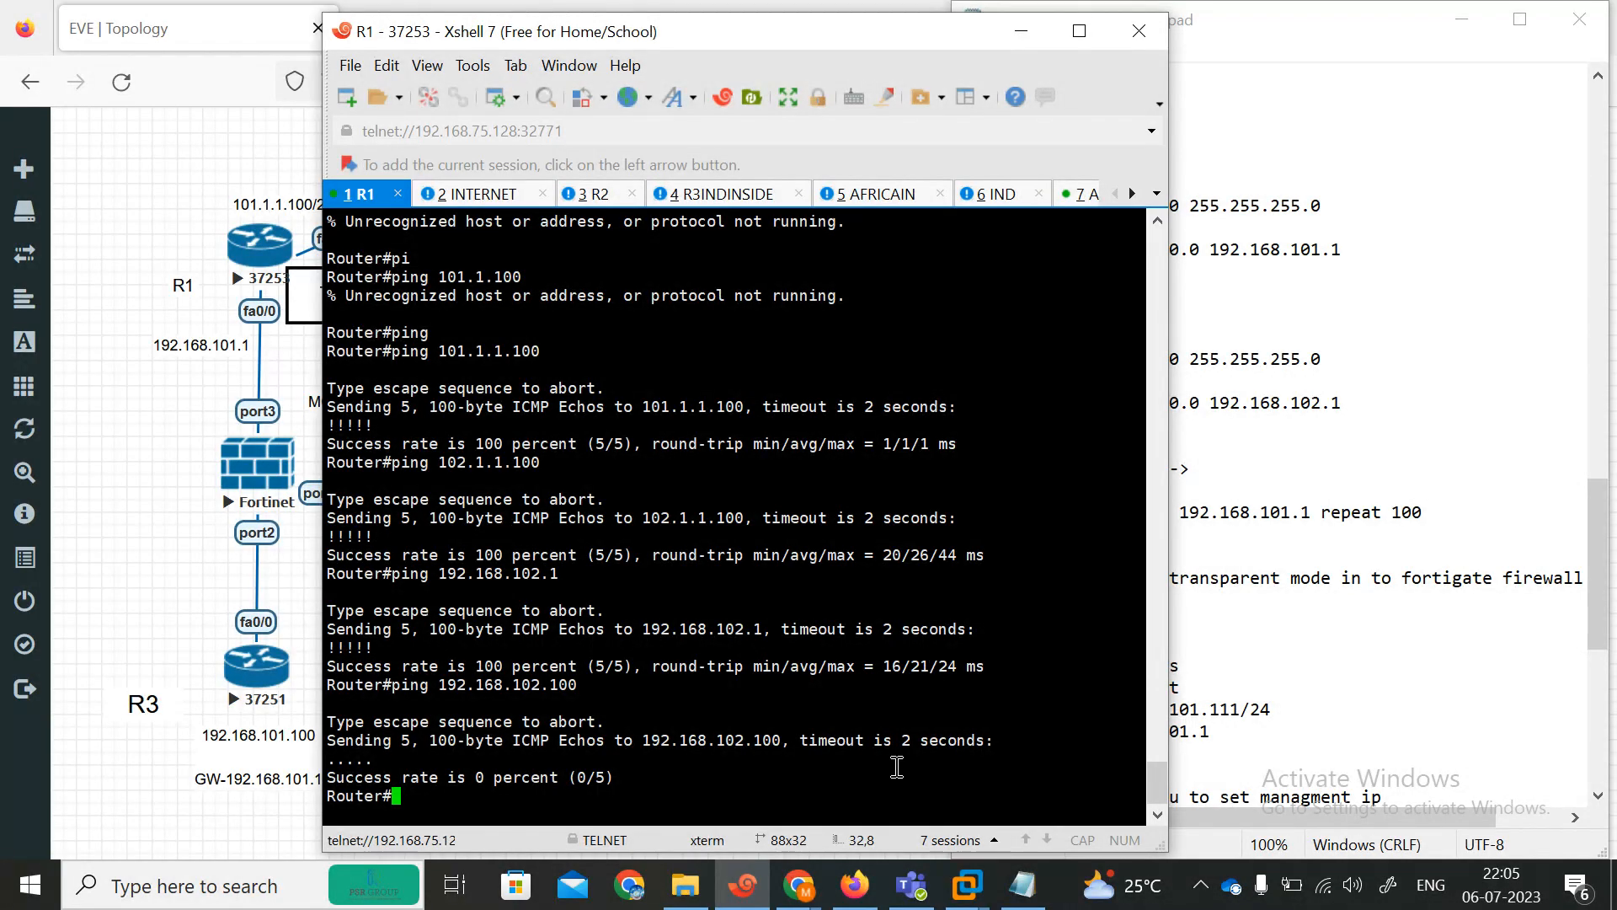
type("pi")
key("Tab")
type("1")
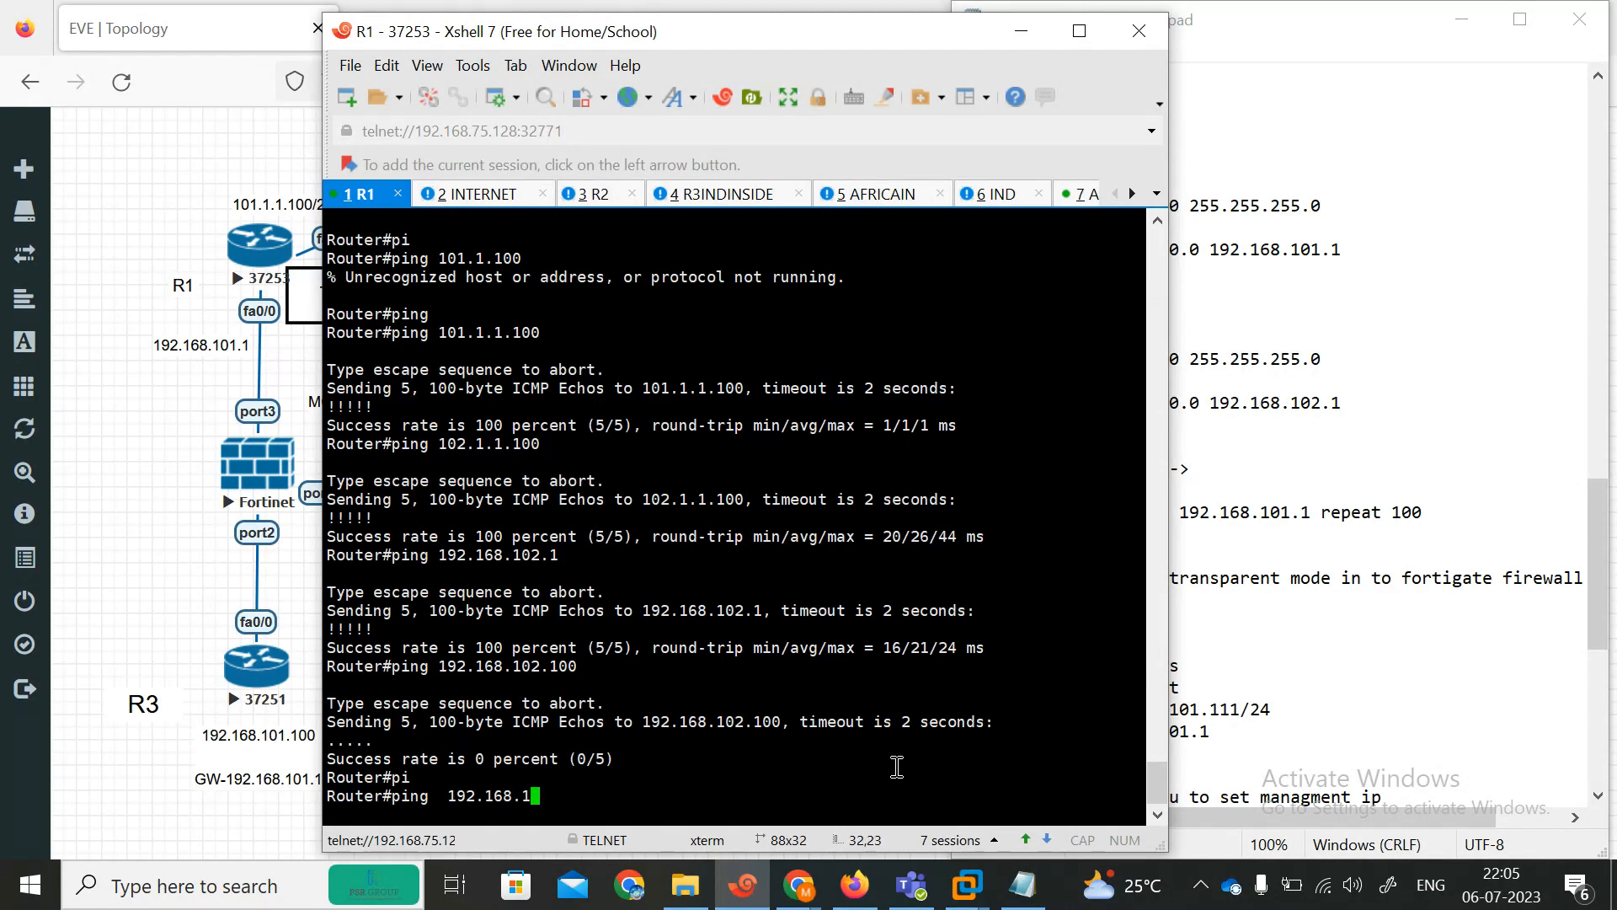
type("92.168.102.111")
key("Return")
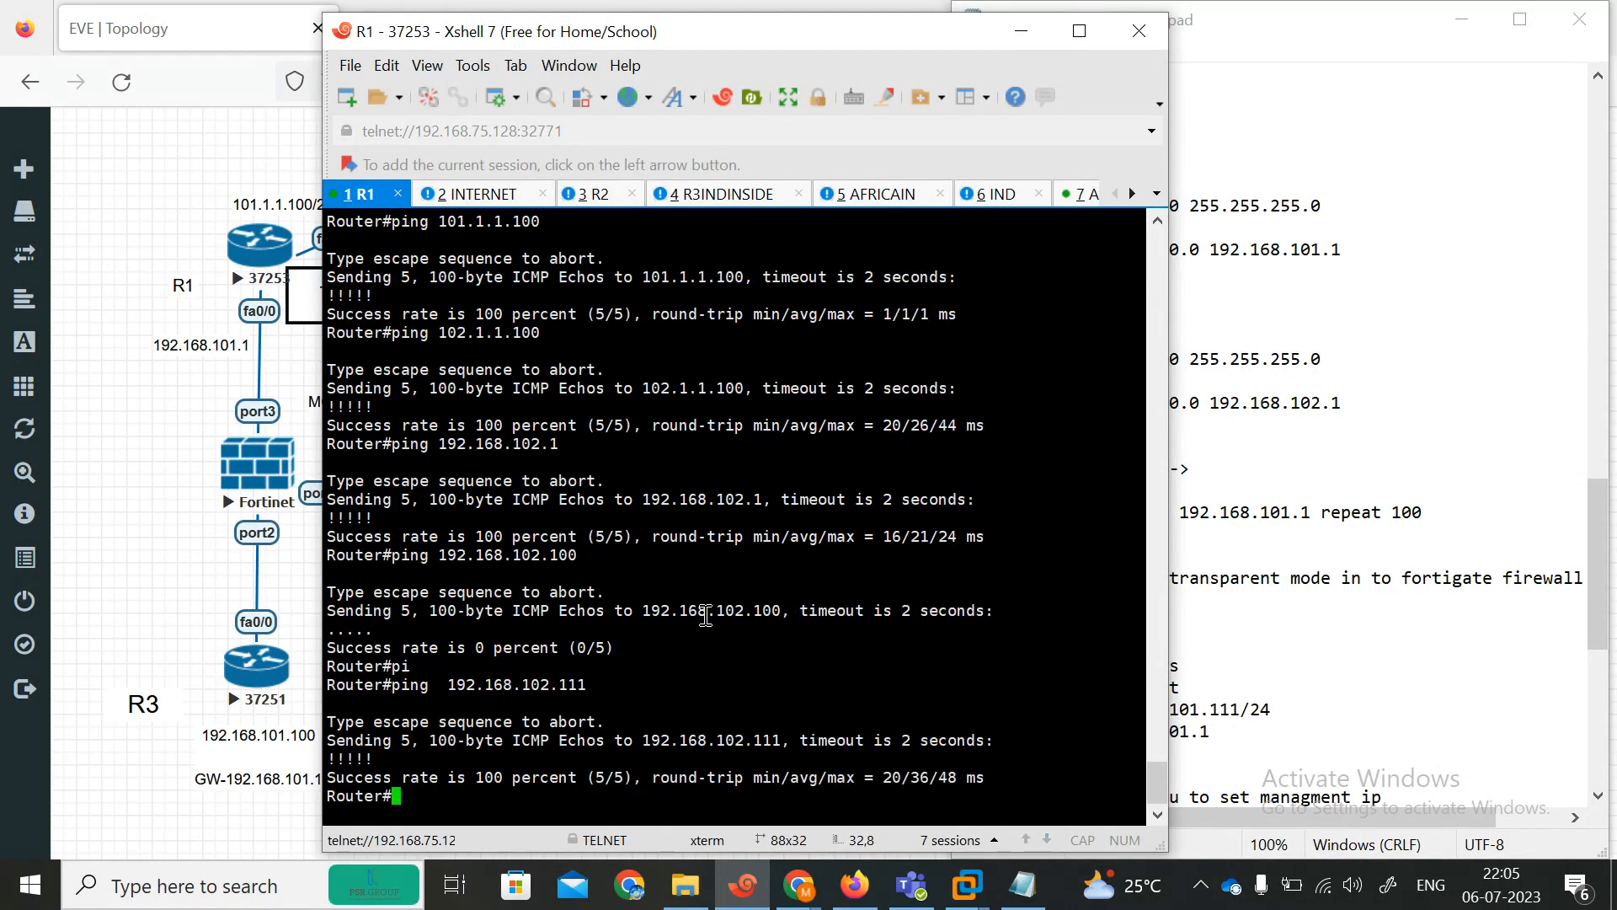
left_click(1022, 31)
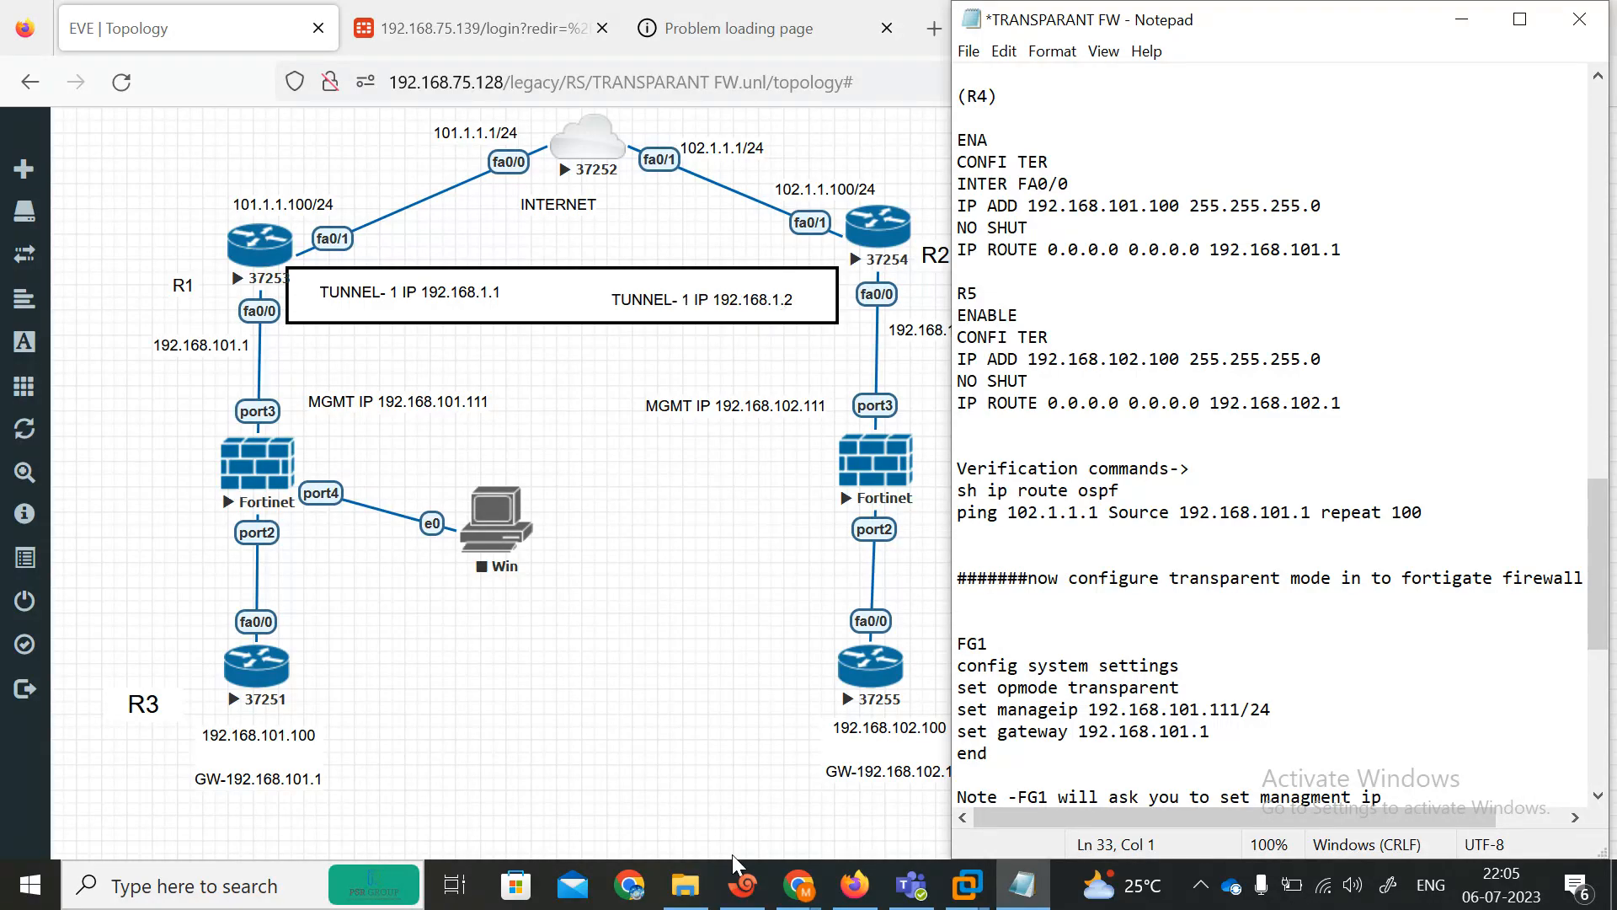
Ping the far tunnel address 192.168.1.2 from R1.
left_click(742, 884)
type("pi")
key("Tab")
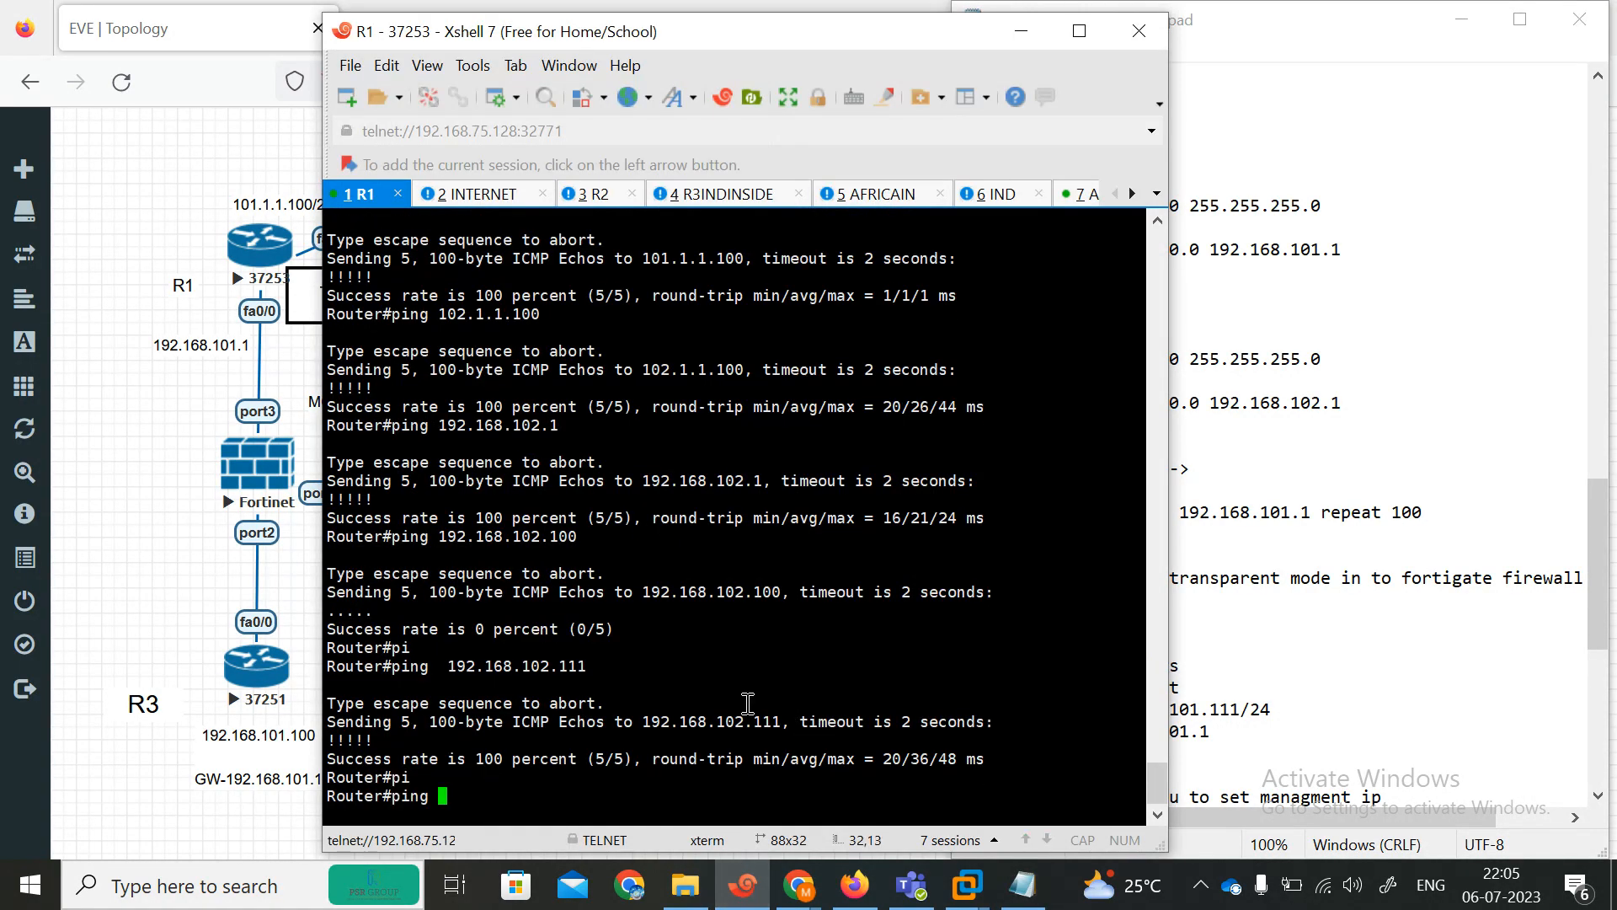
type("192.168.1.2")
key("Return")
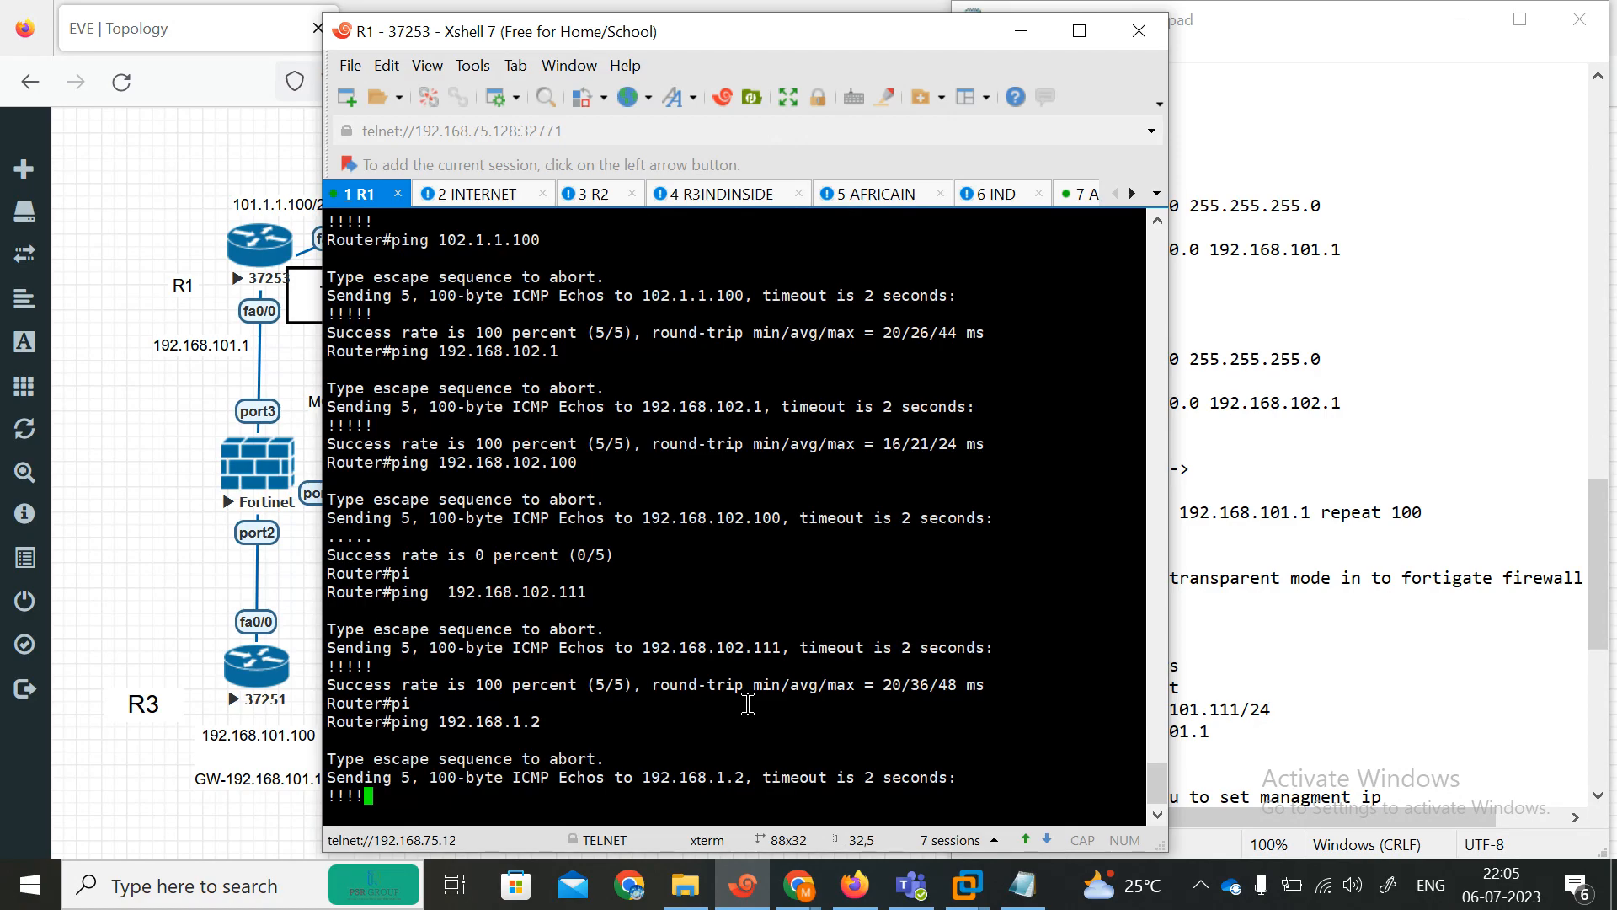
left_click(1022, 32)
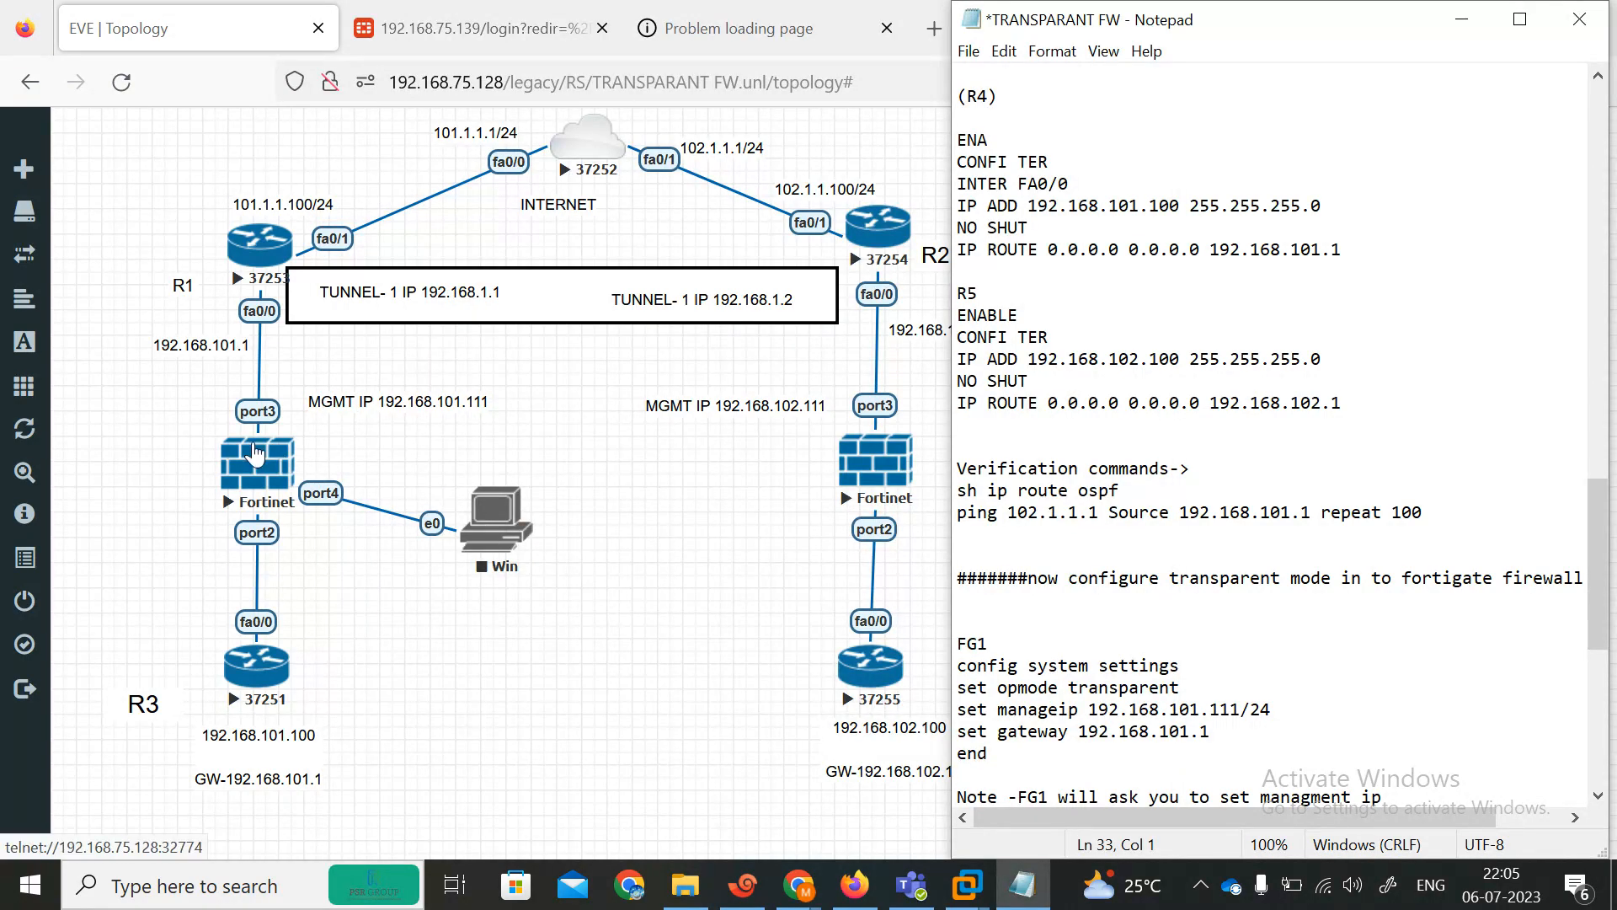
Delete the Win host node connected to the first FortiGate's port4 from the topology.
left_click(476, 522)
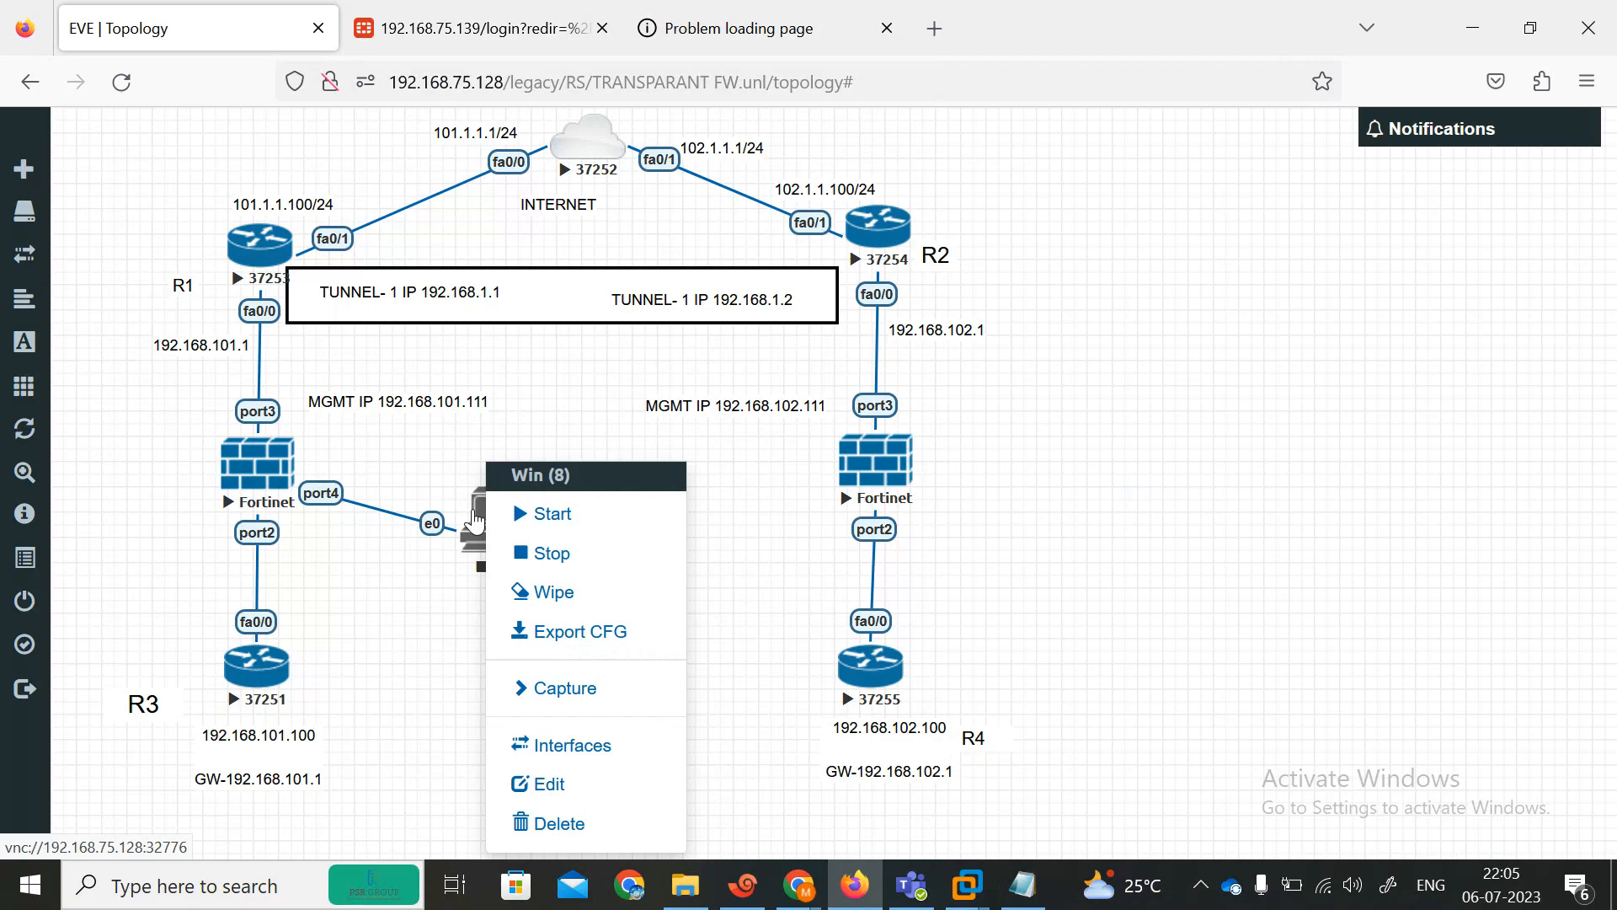
left_click(560, 824)
left_click(723, 295)
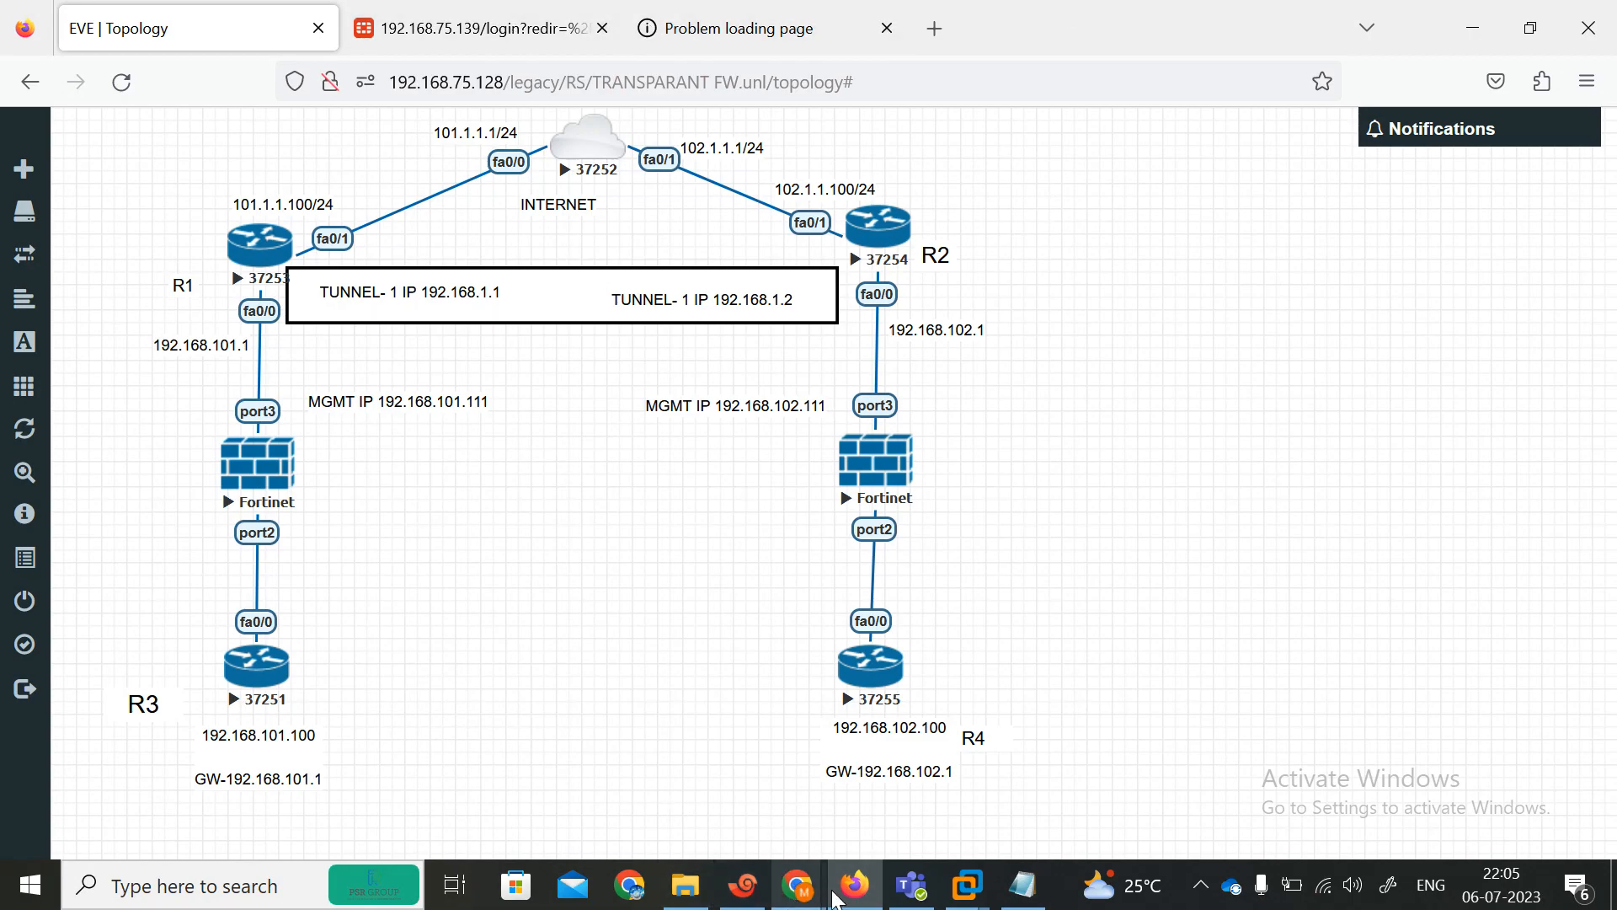
Close the timed-out page tab and the FortiGate login tab, leaving only the EVE topology.
left_click(895, 18)
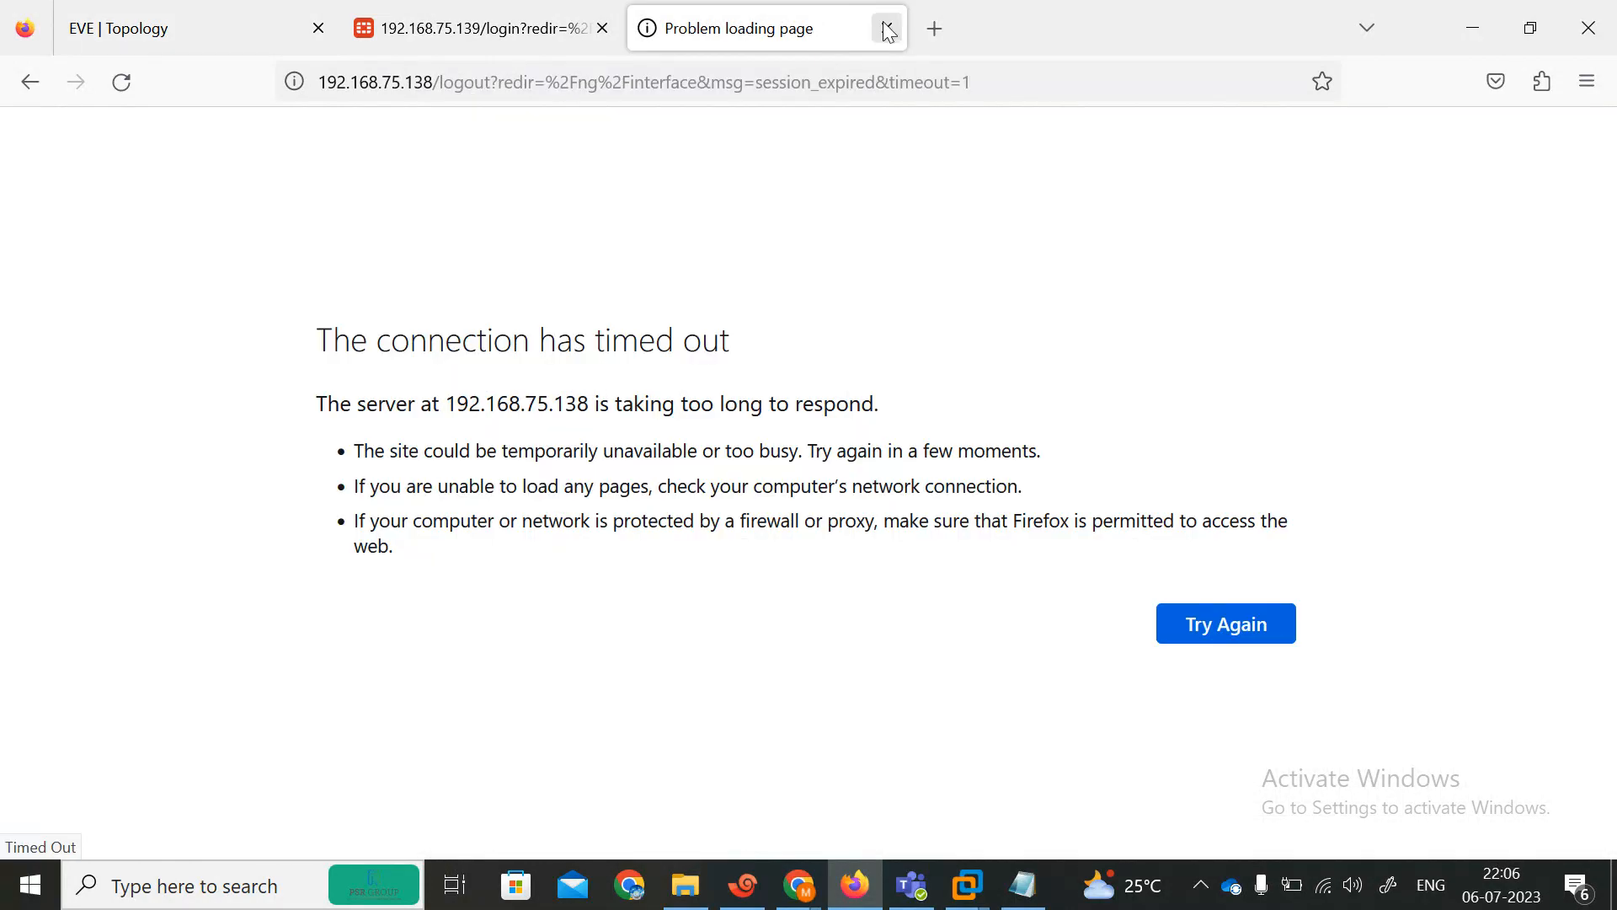
left_click(886, 28)
left_click(603, 29)
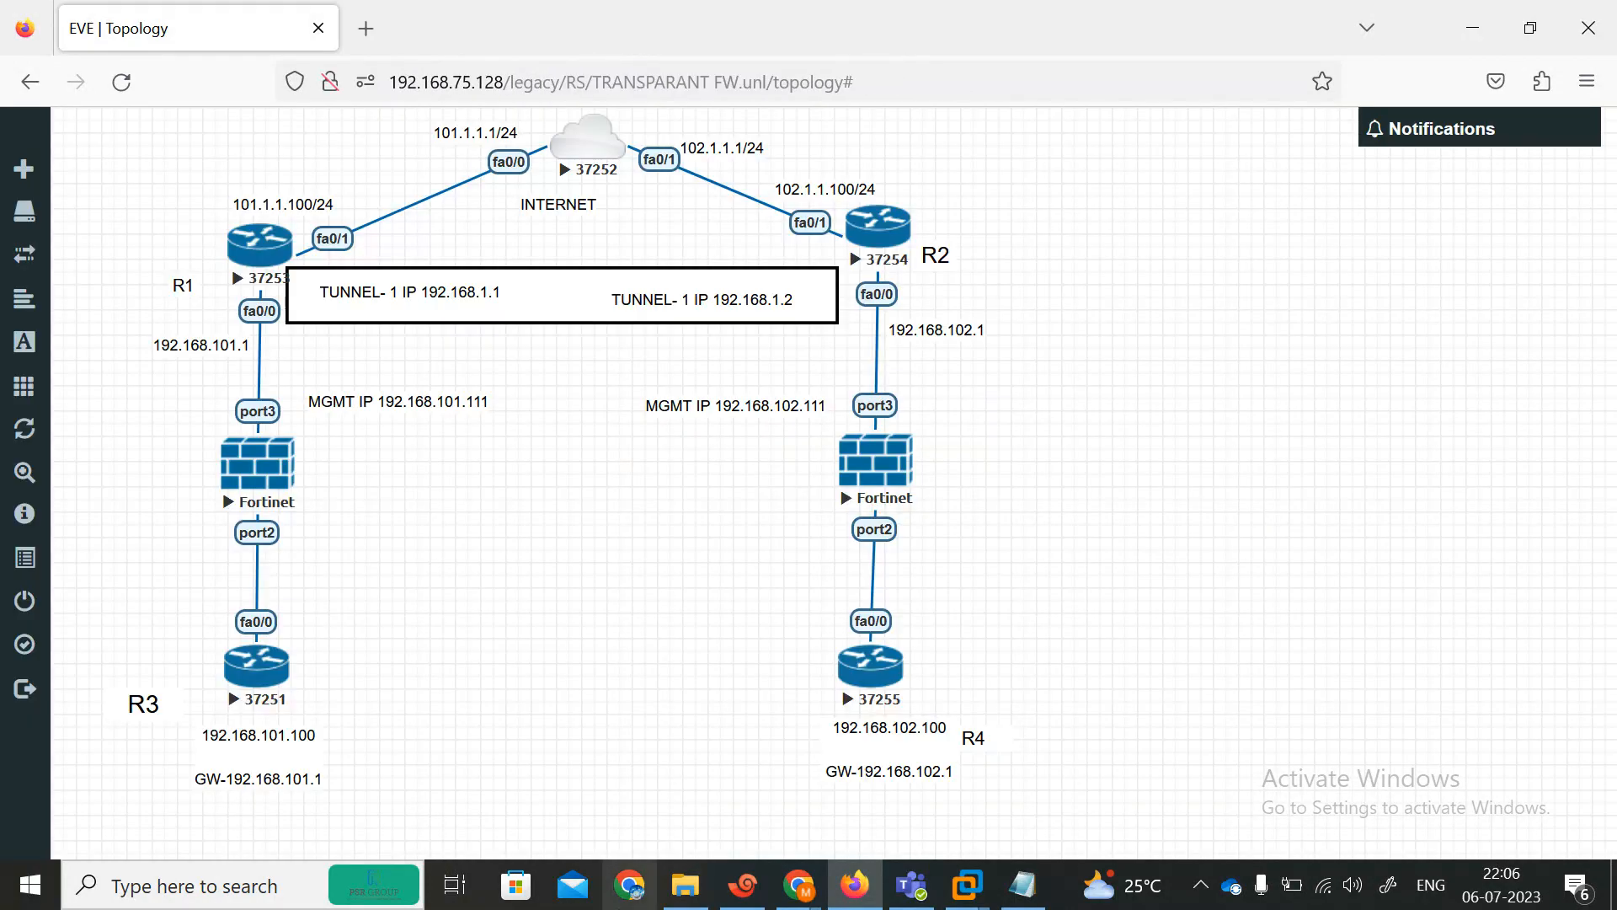
Open the FortiOS_5.6_Handbook PDF from File Explorer's recent files.
left_click(682, 889)
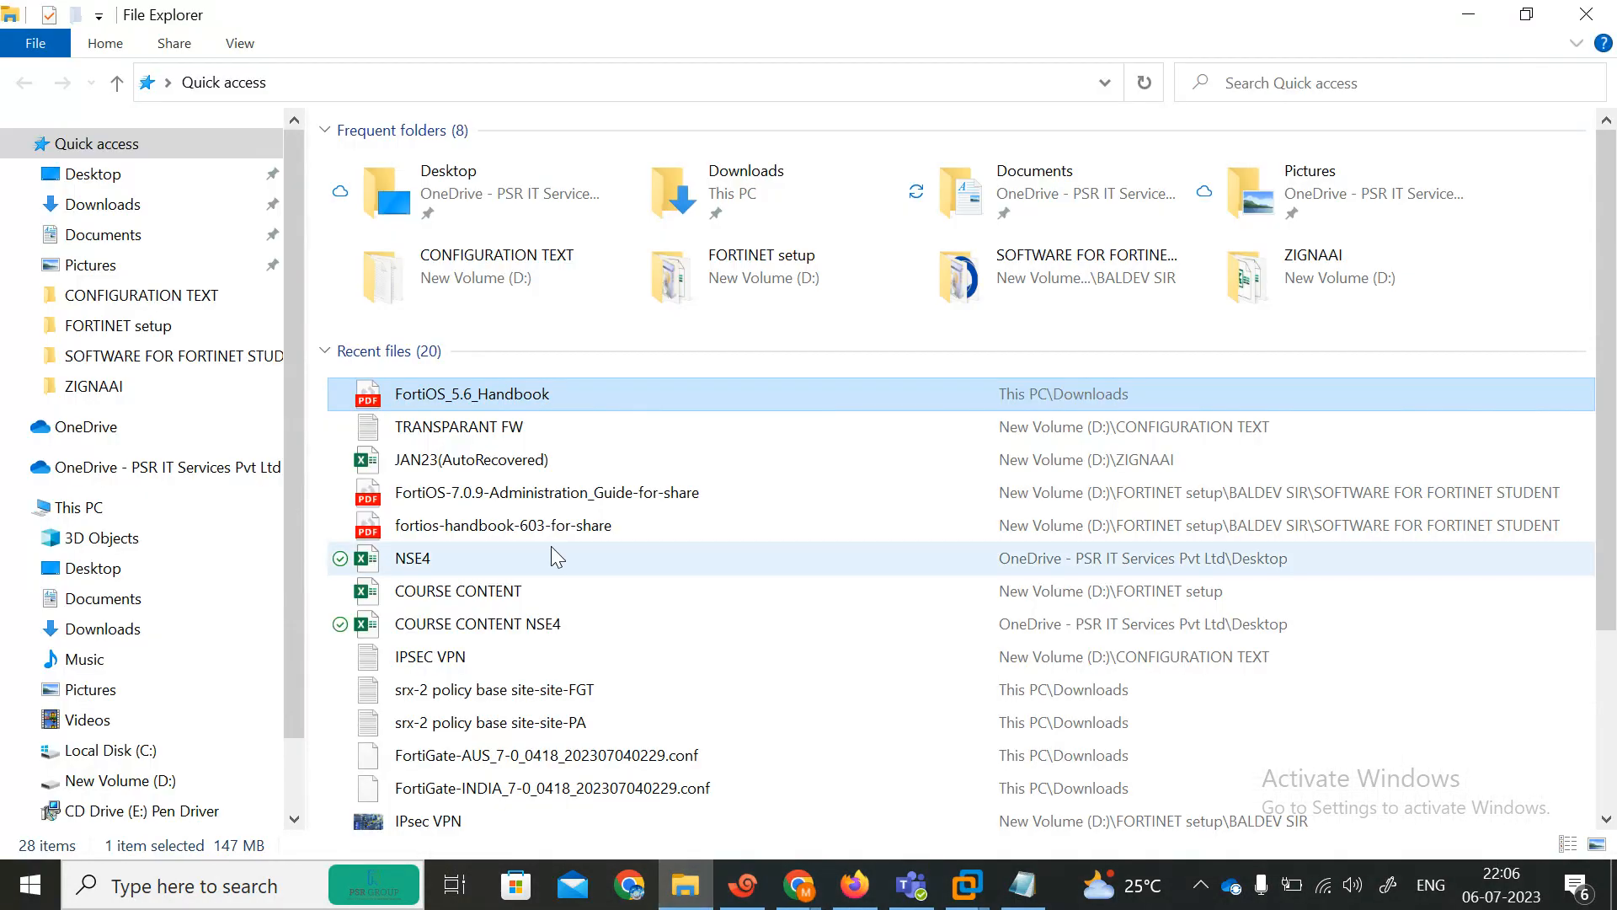
double_click(444, 403)
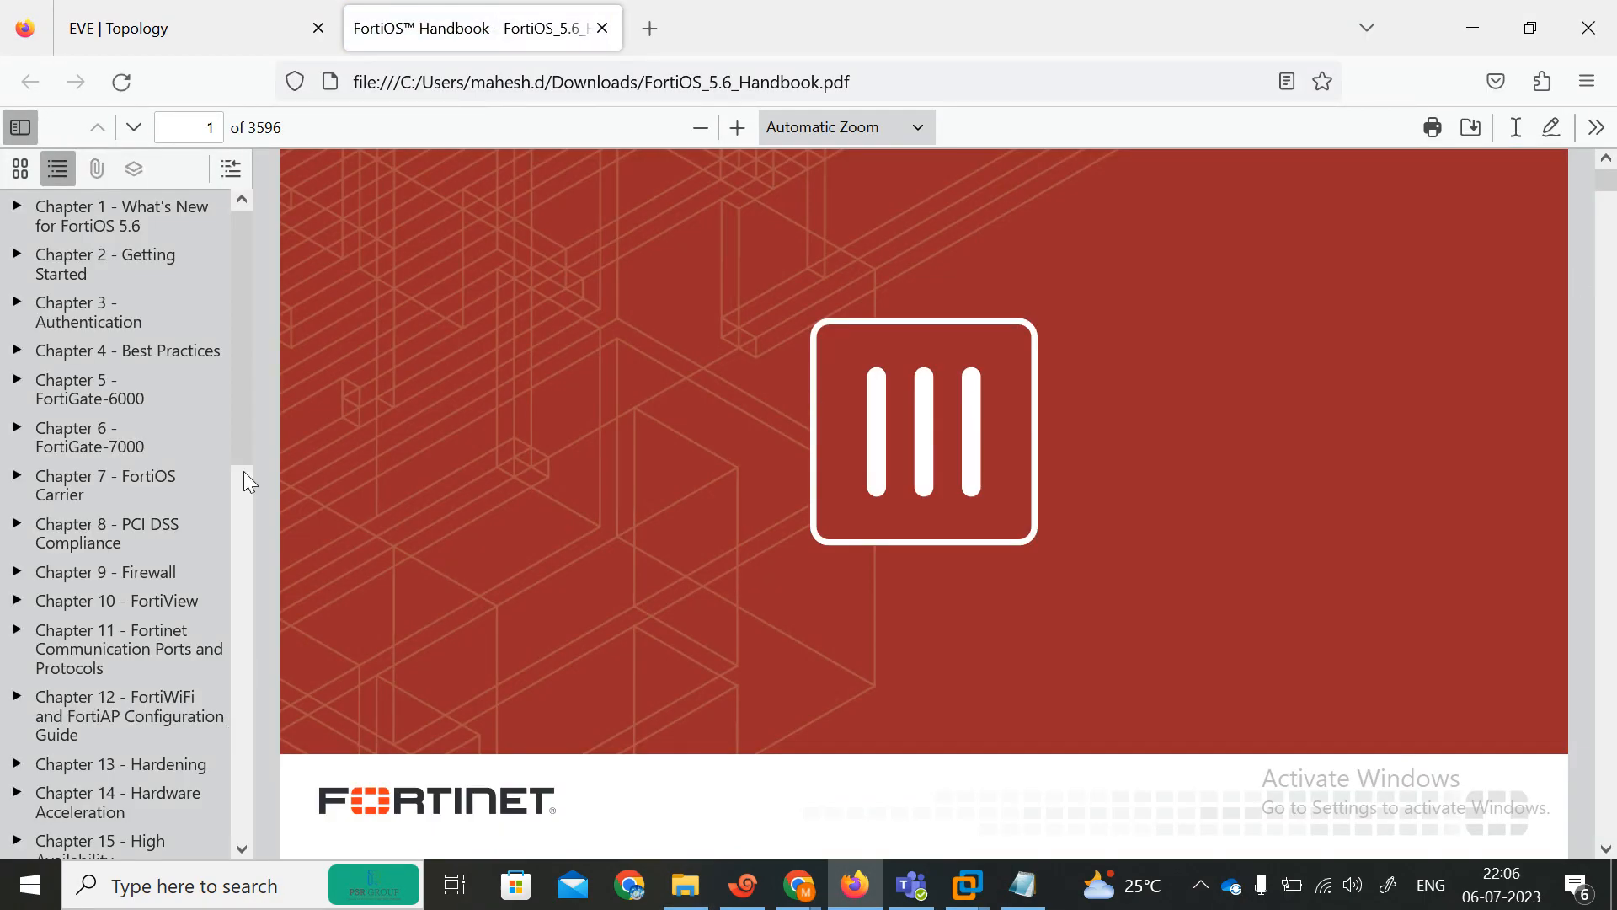
Jump to Chapter 30 - Transparent Mode in the handbook and read through its feature table, installation and management IP sections.
left_click_drag(242, 358, 249, 834)
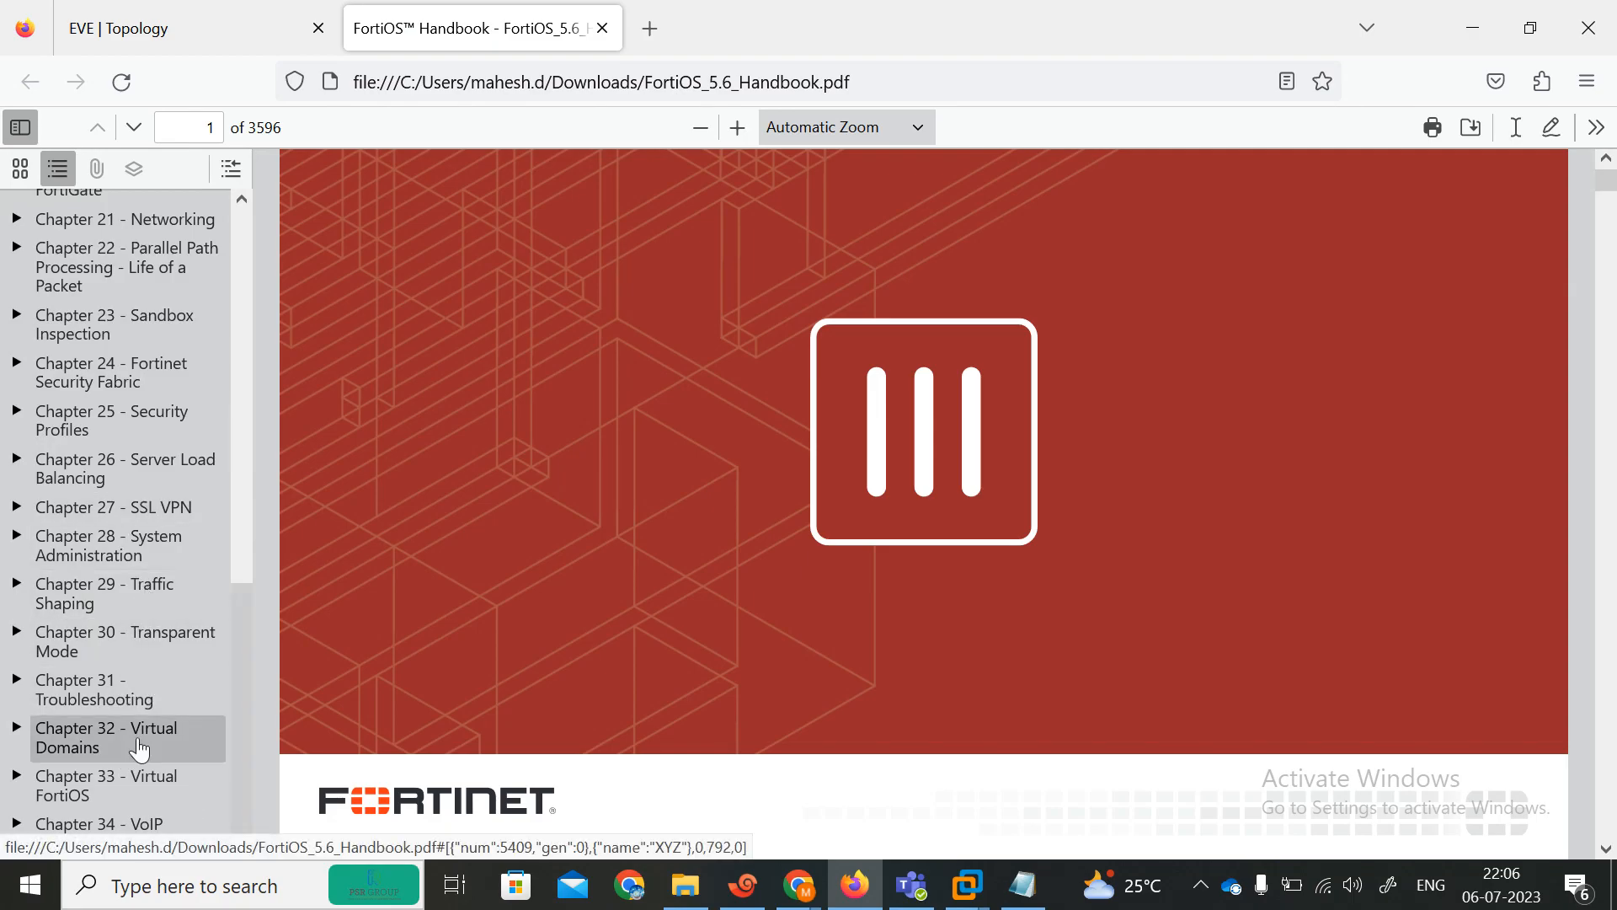
left_click(142, 644)
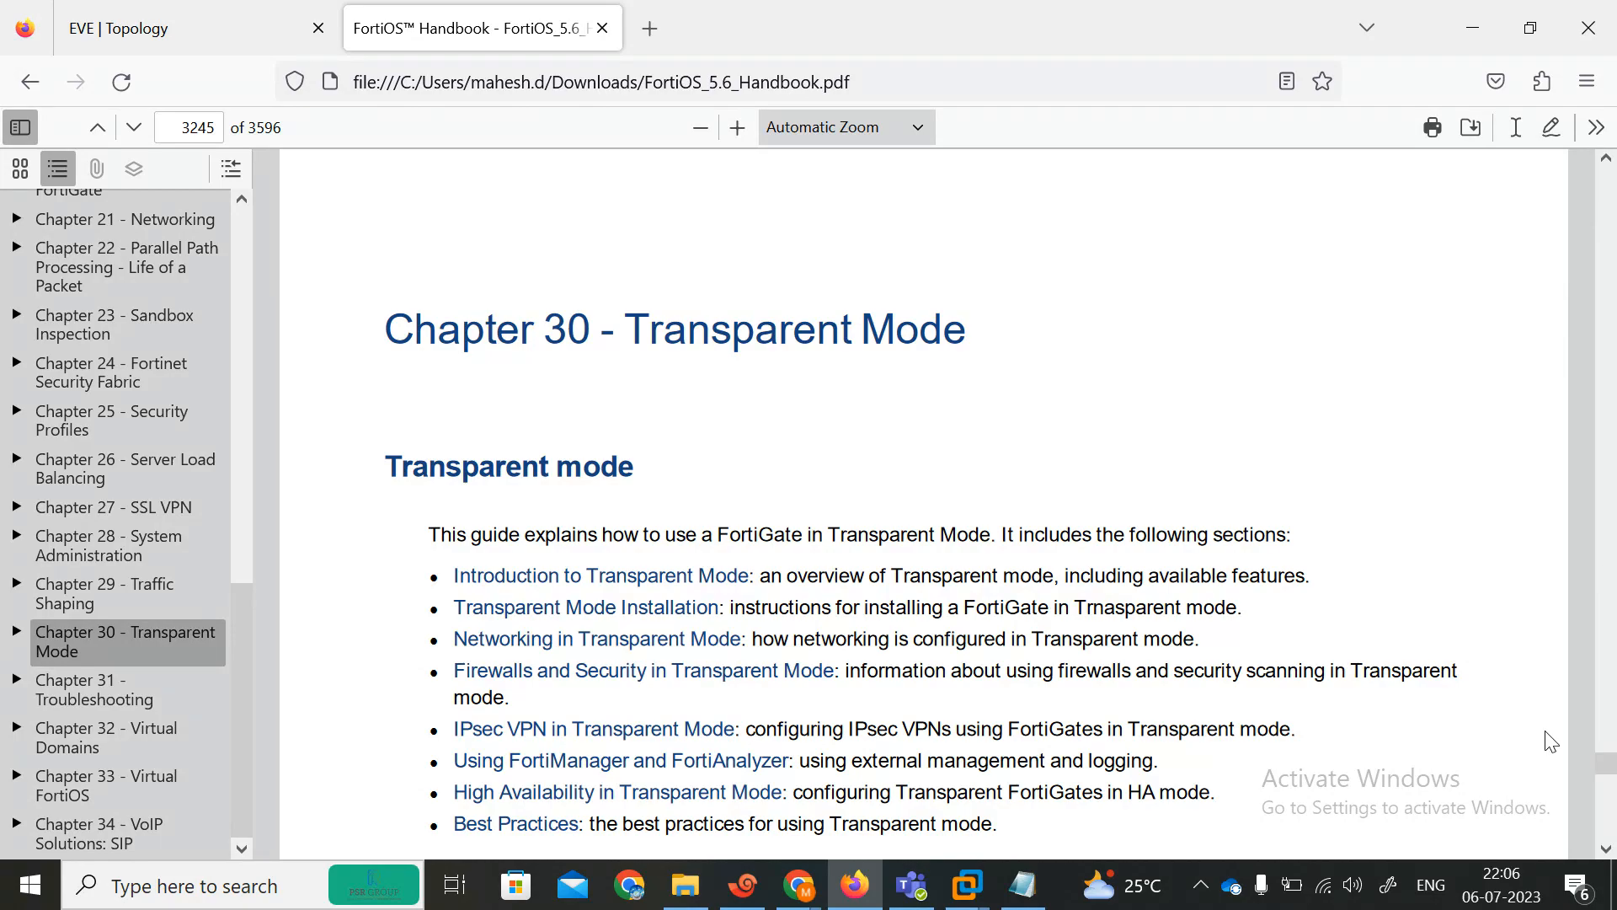
scroll(1500, 713, "down", 10)
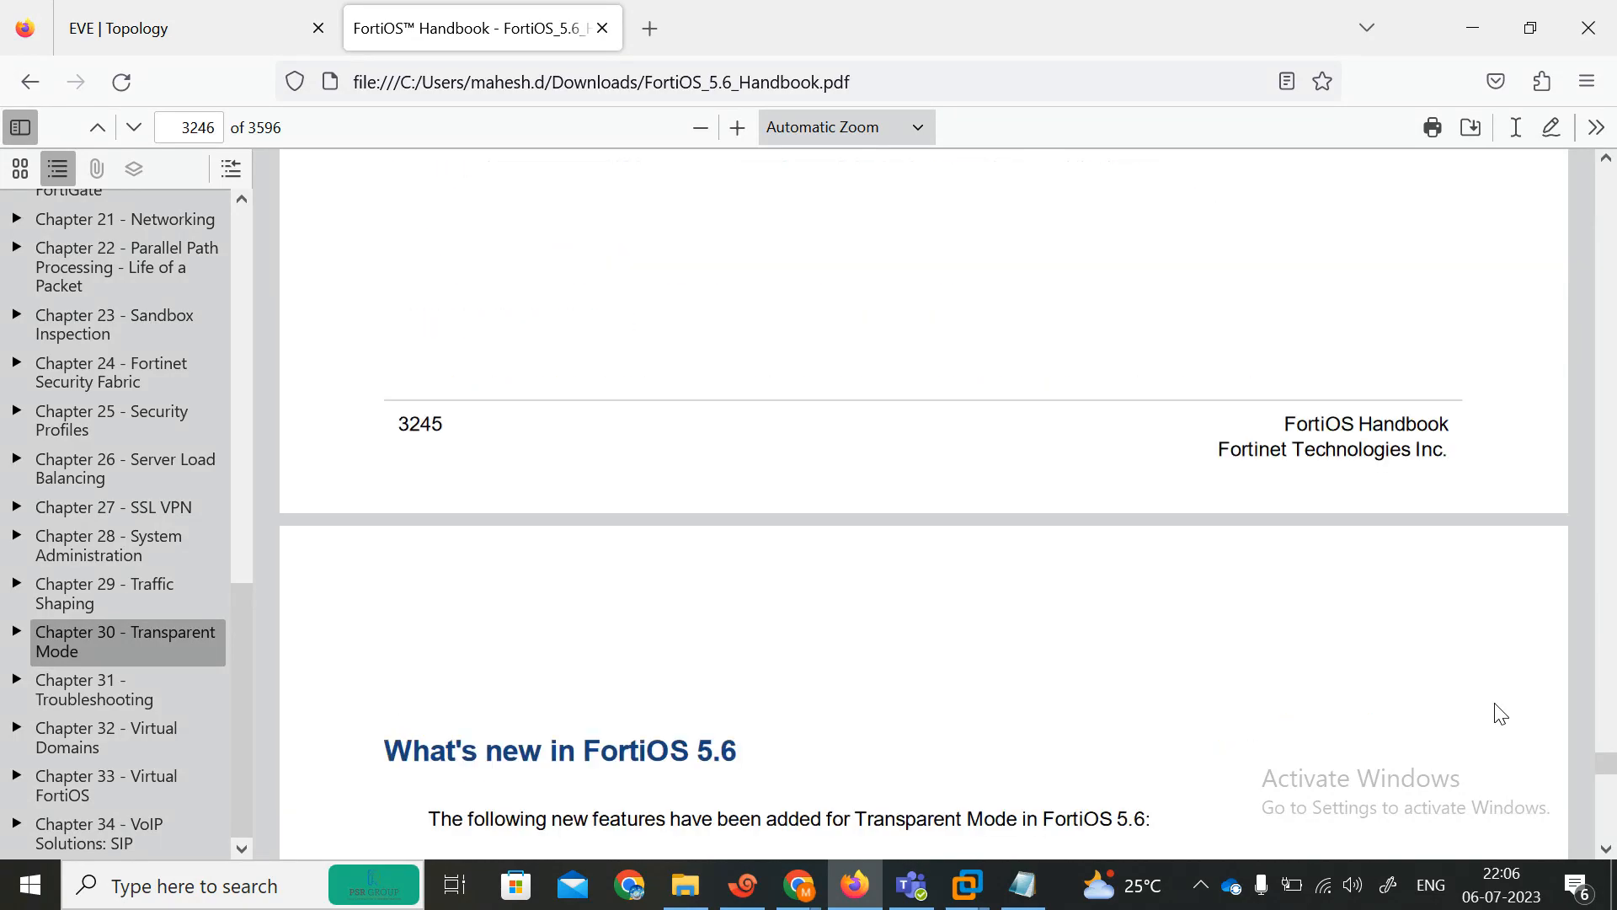
scroll(1500, 713, "down", 15)
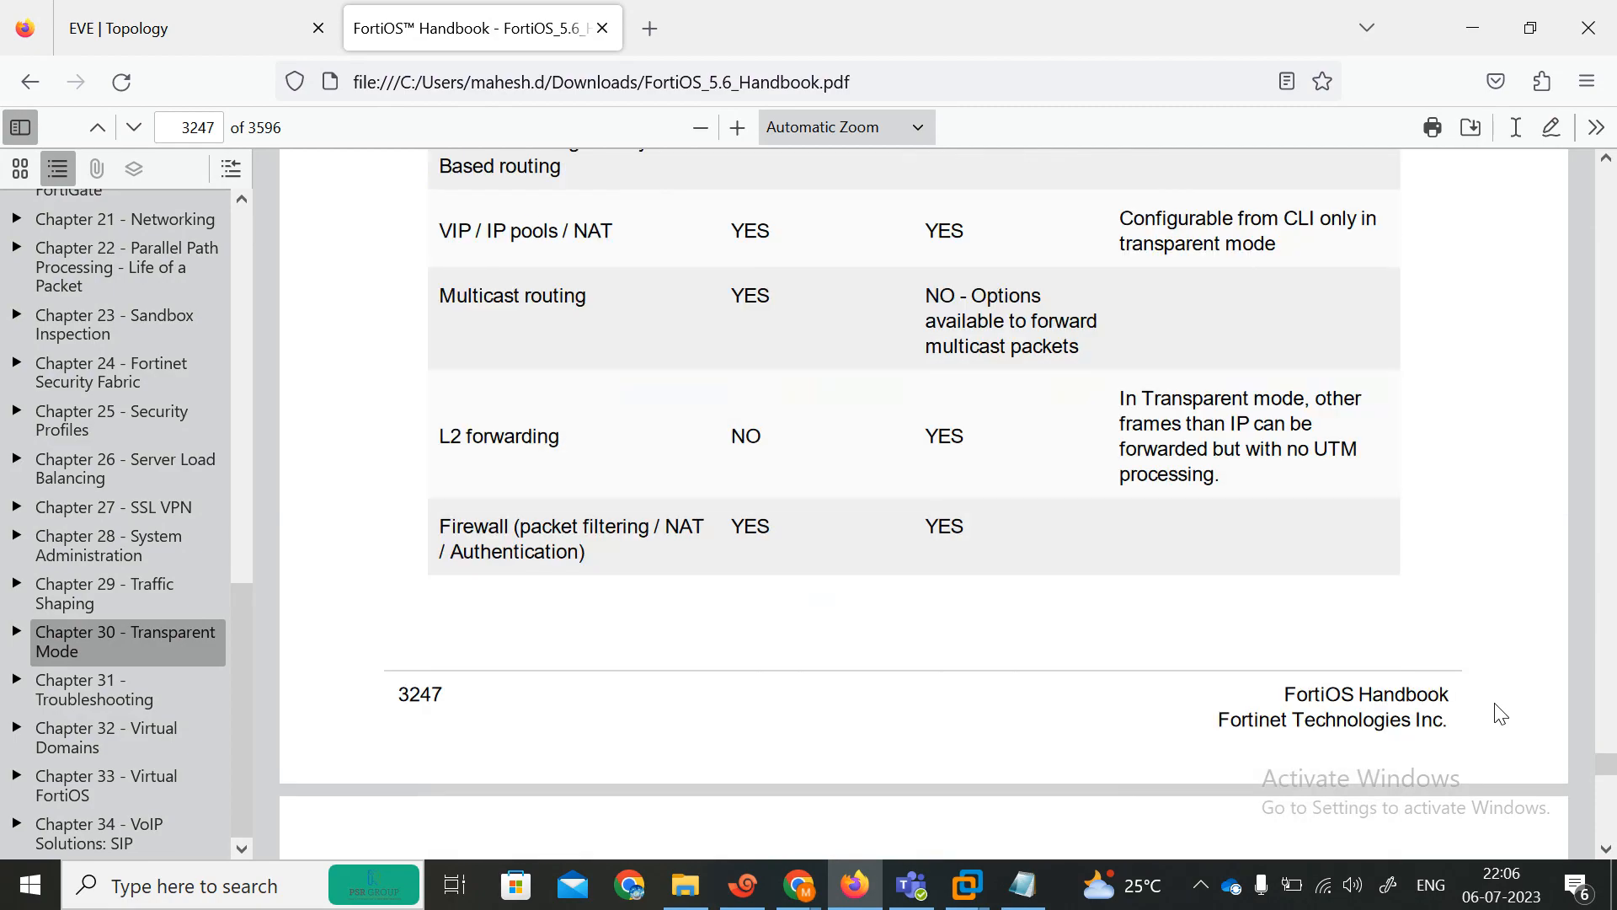
scroll(1500, 713, "up", 5)
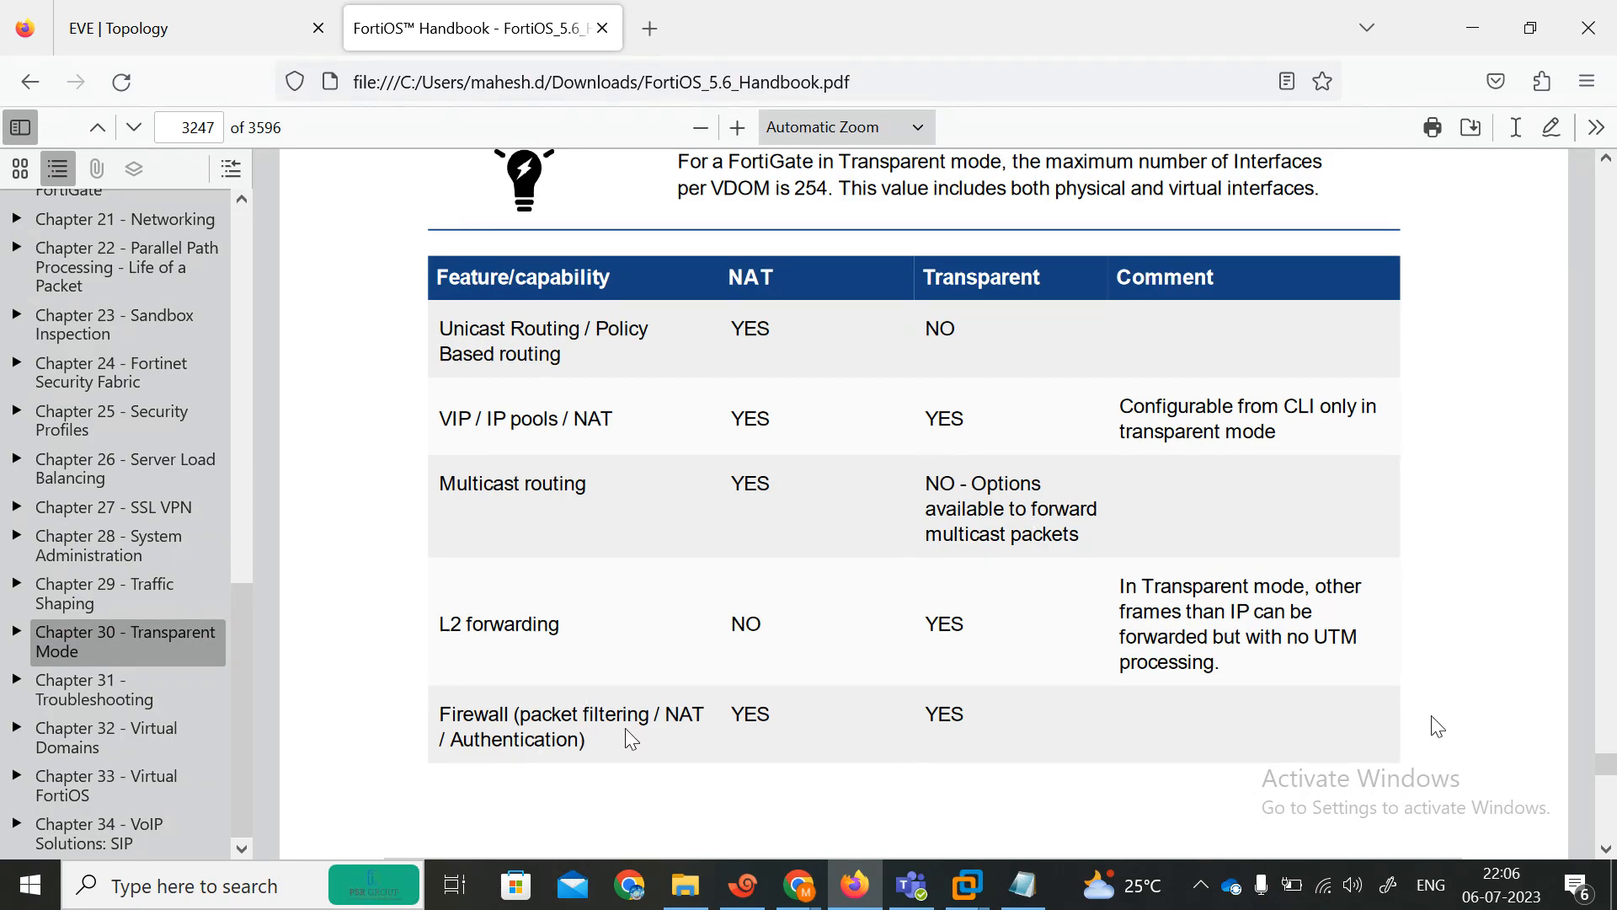
scroll(1438, 726, "down", 7)
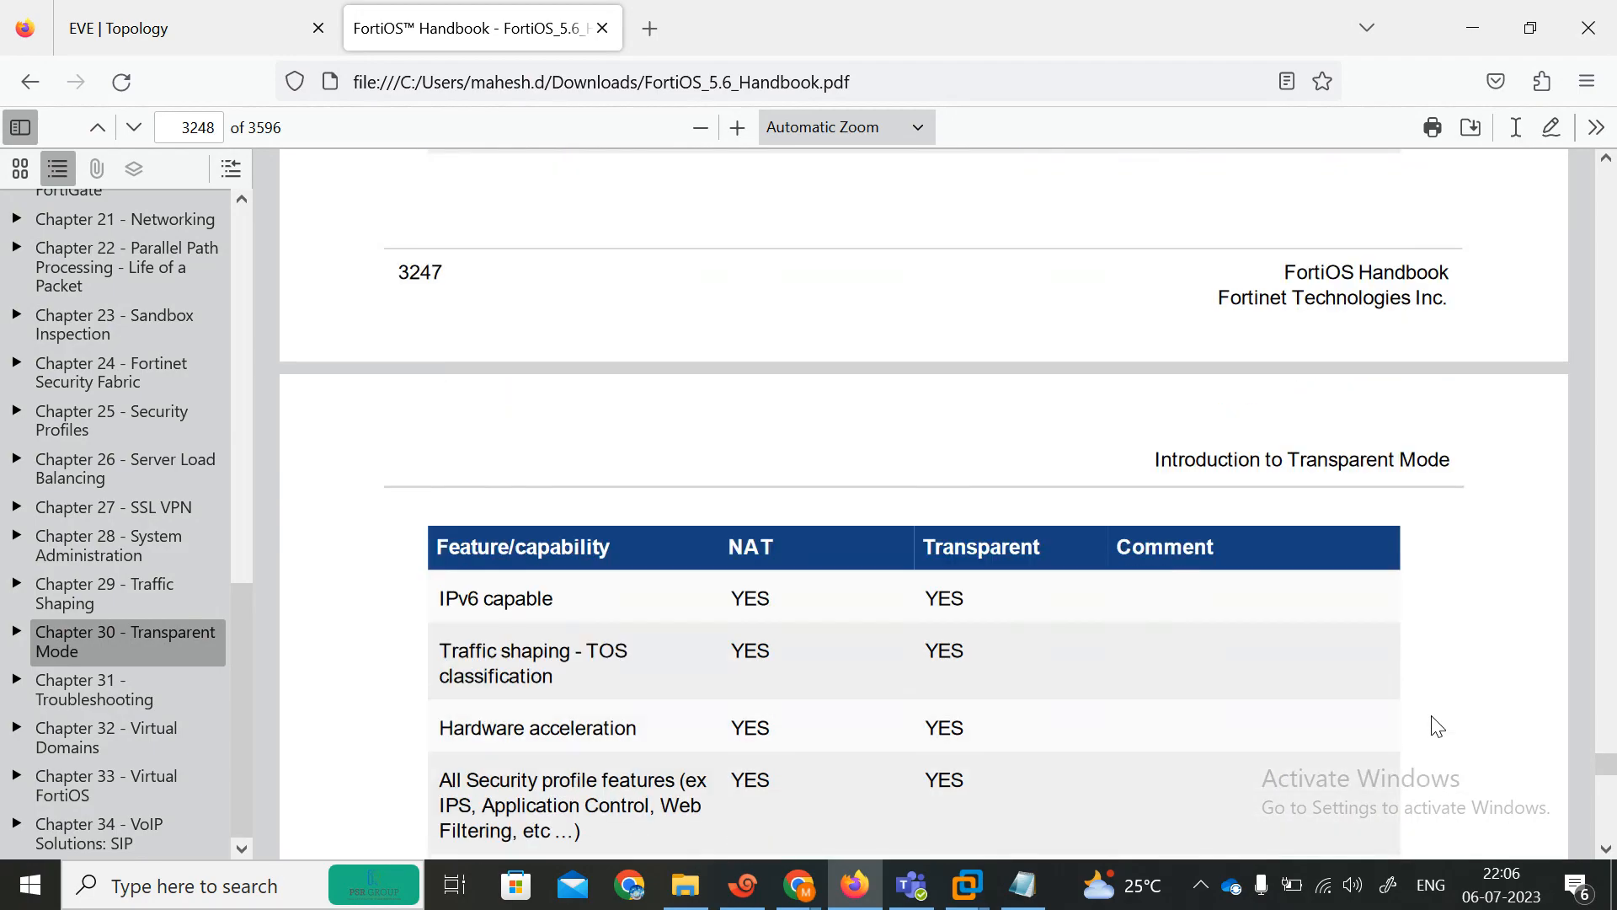
scroll(1438, 726, "down", 2)
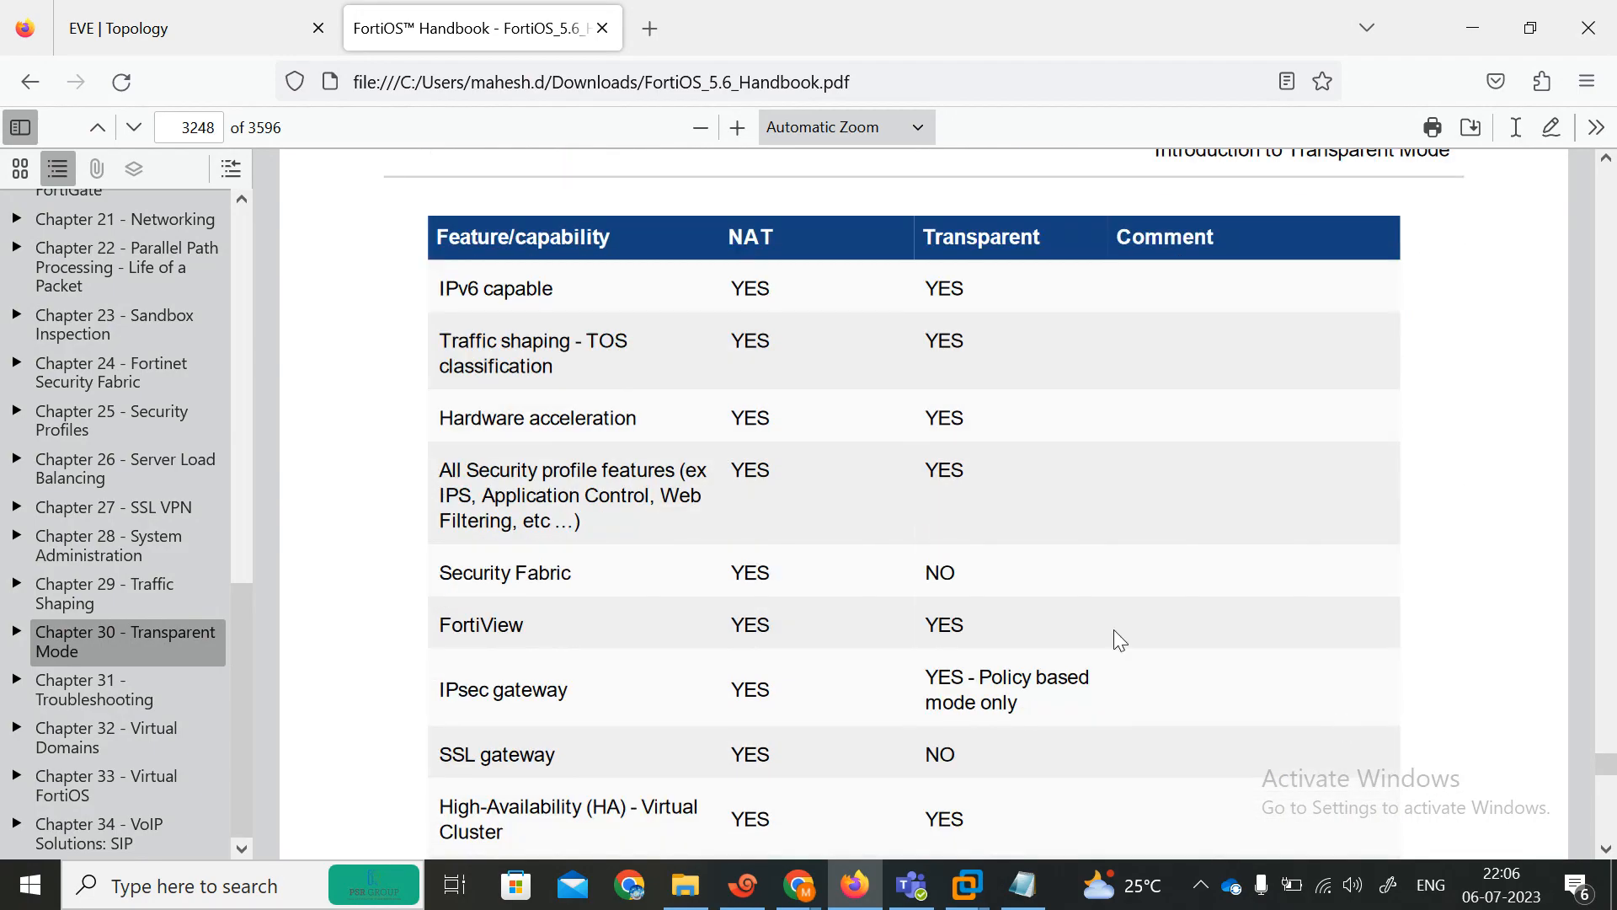
scroll(1126, 554, "down", 5)
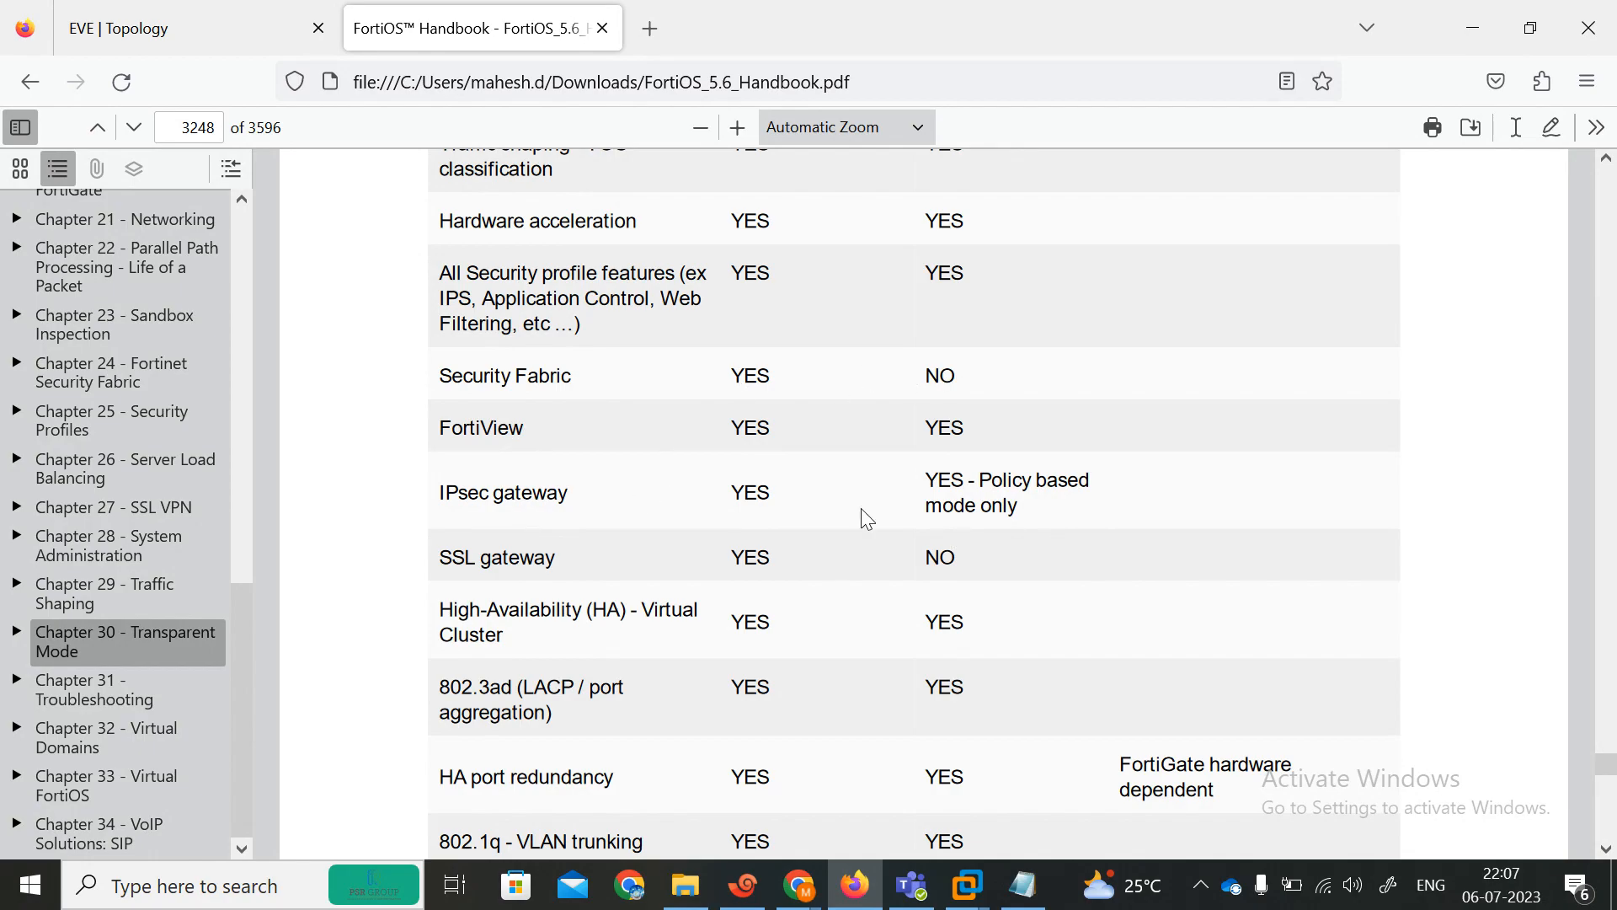
scroll(867, 518, "down", 18)
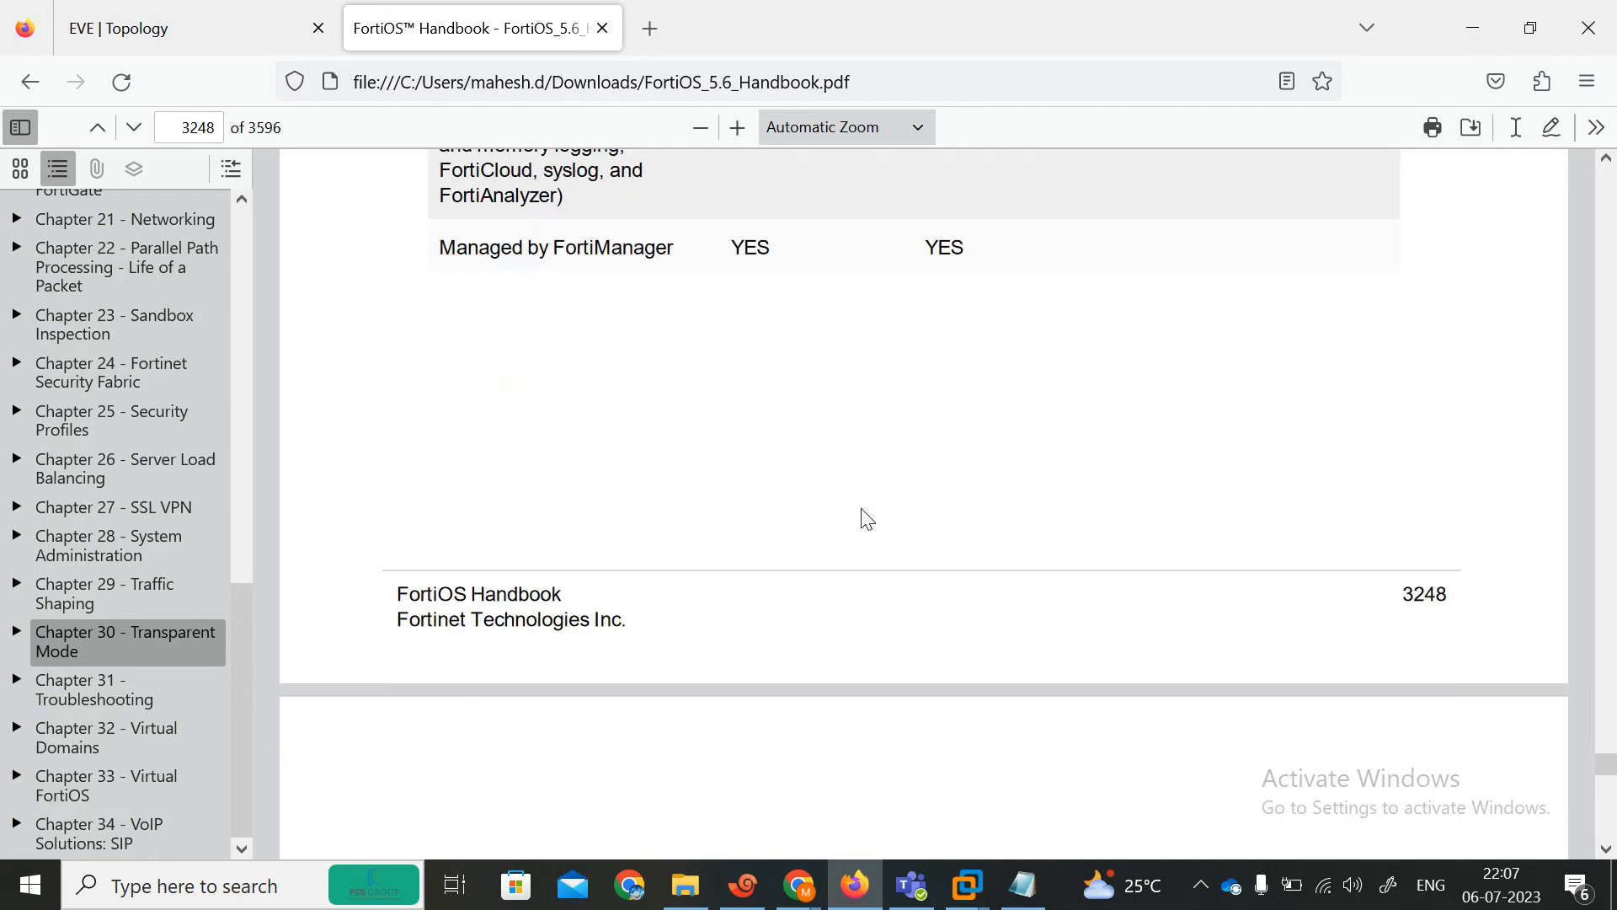
scroll(867, 518, "down", 18)
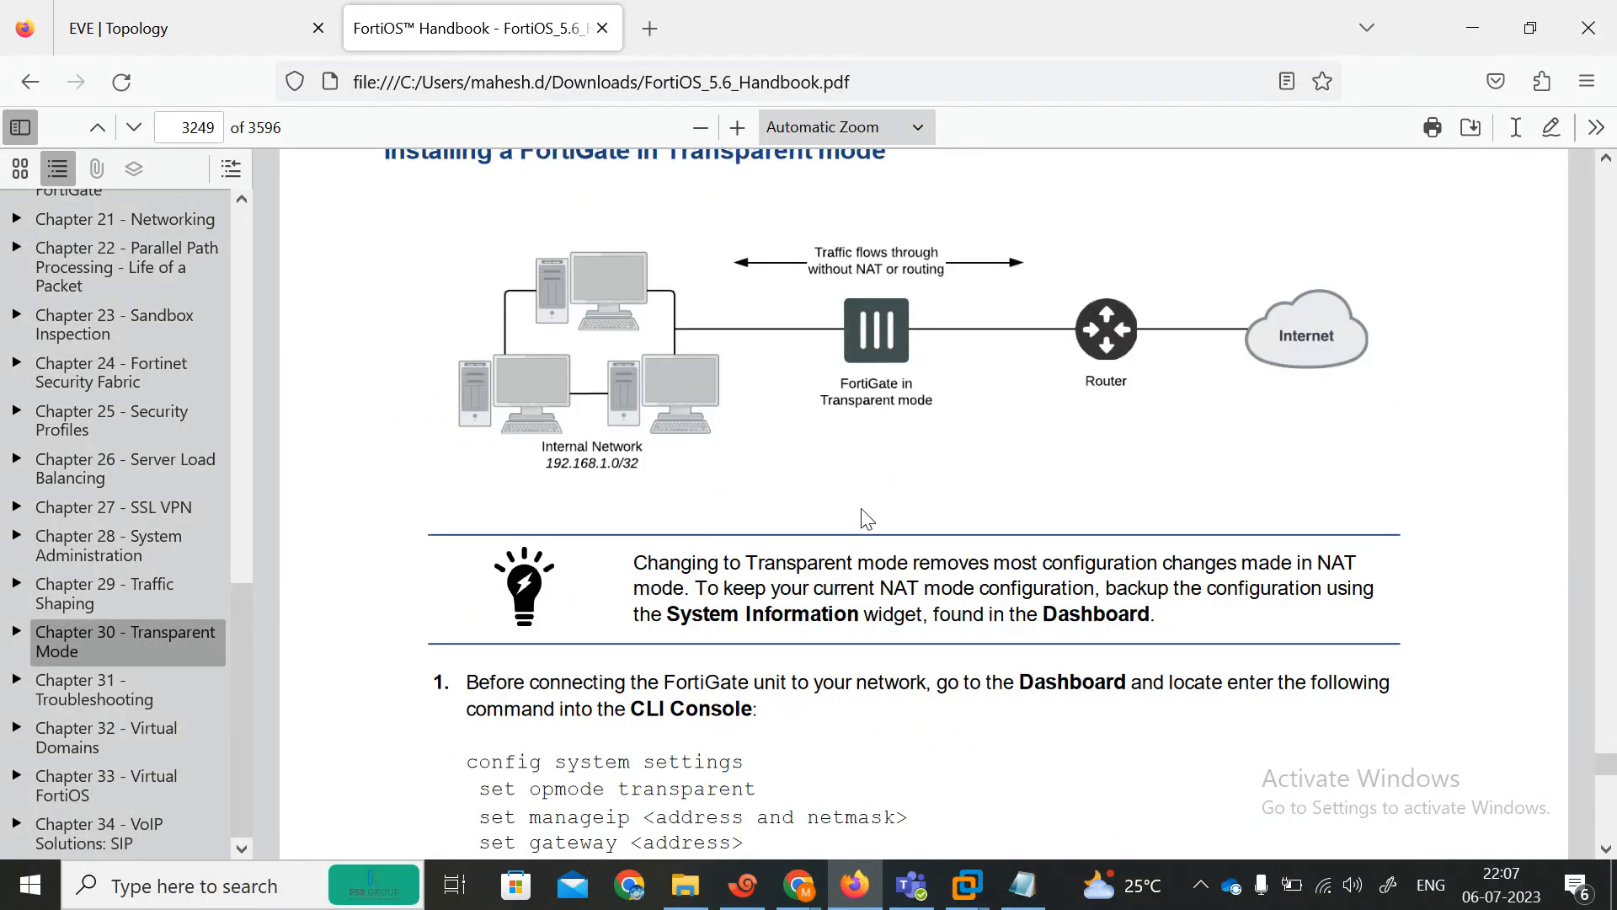
scroll(868, 518, "down", 14)
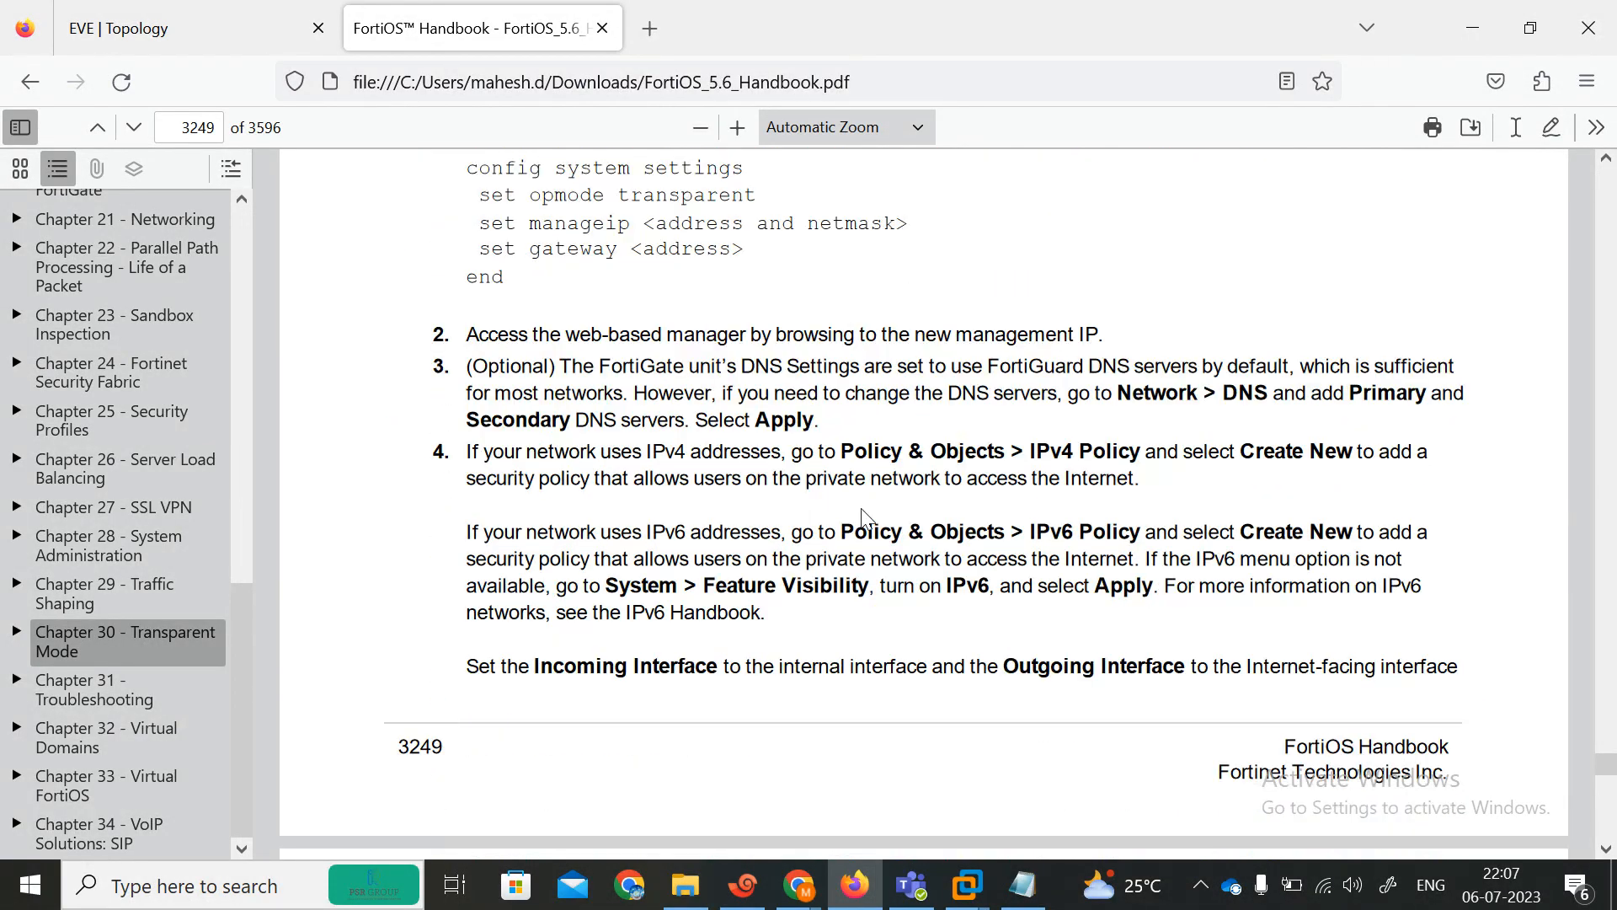
scroll(862, 516, "down", 20)
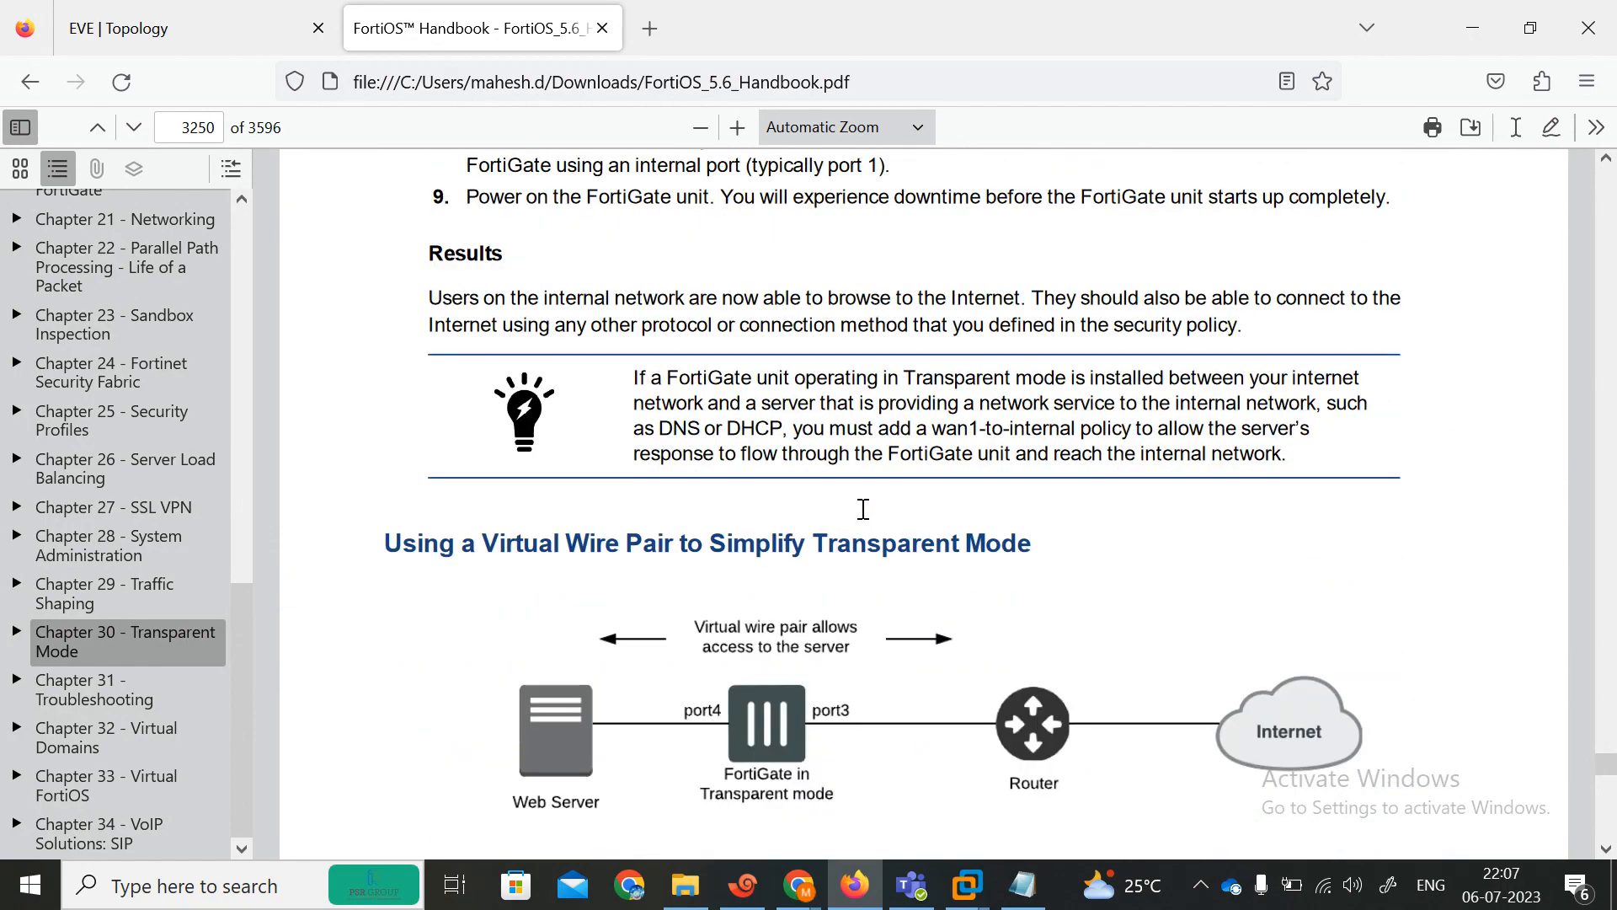
scroll(864, 508, "down", 20)
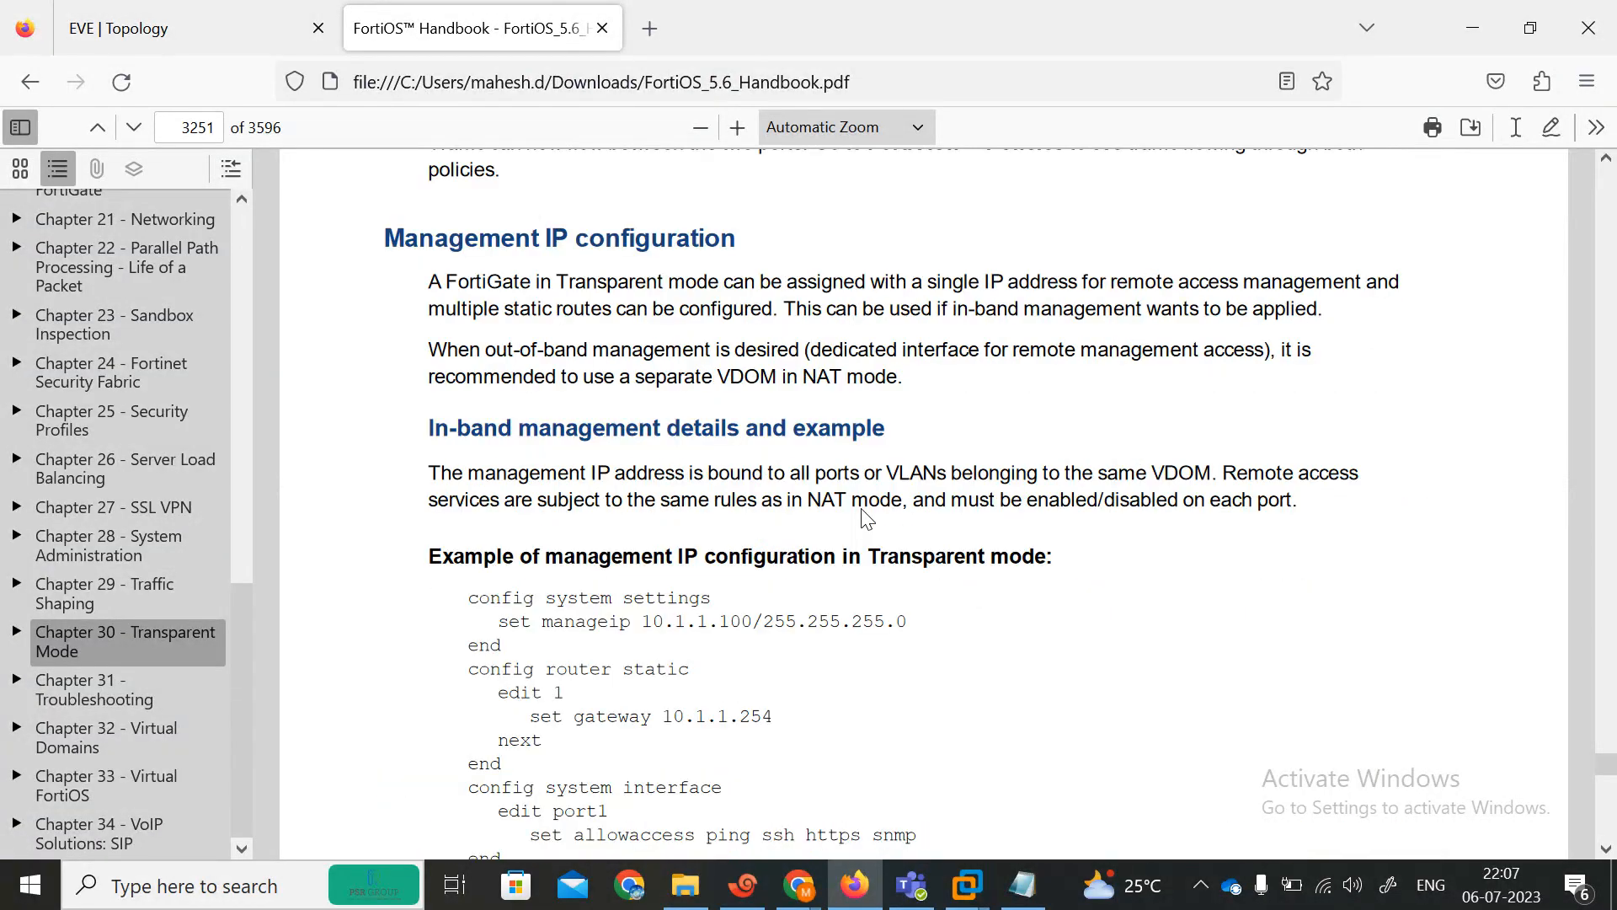
scroll(863, 515, "down", 3)
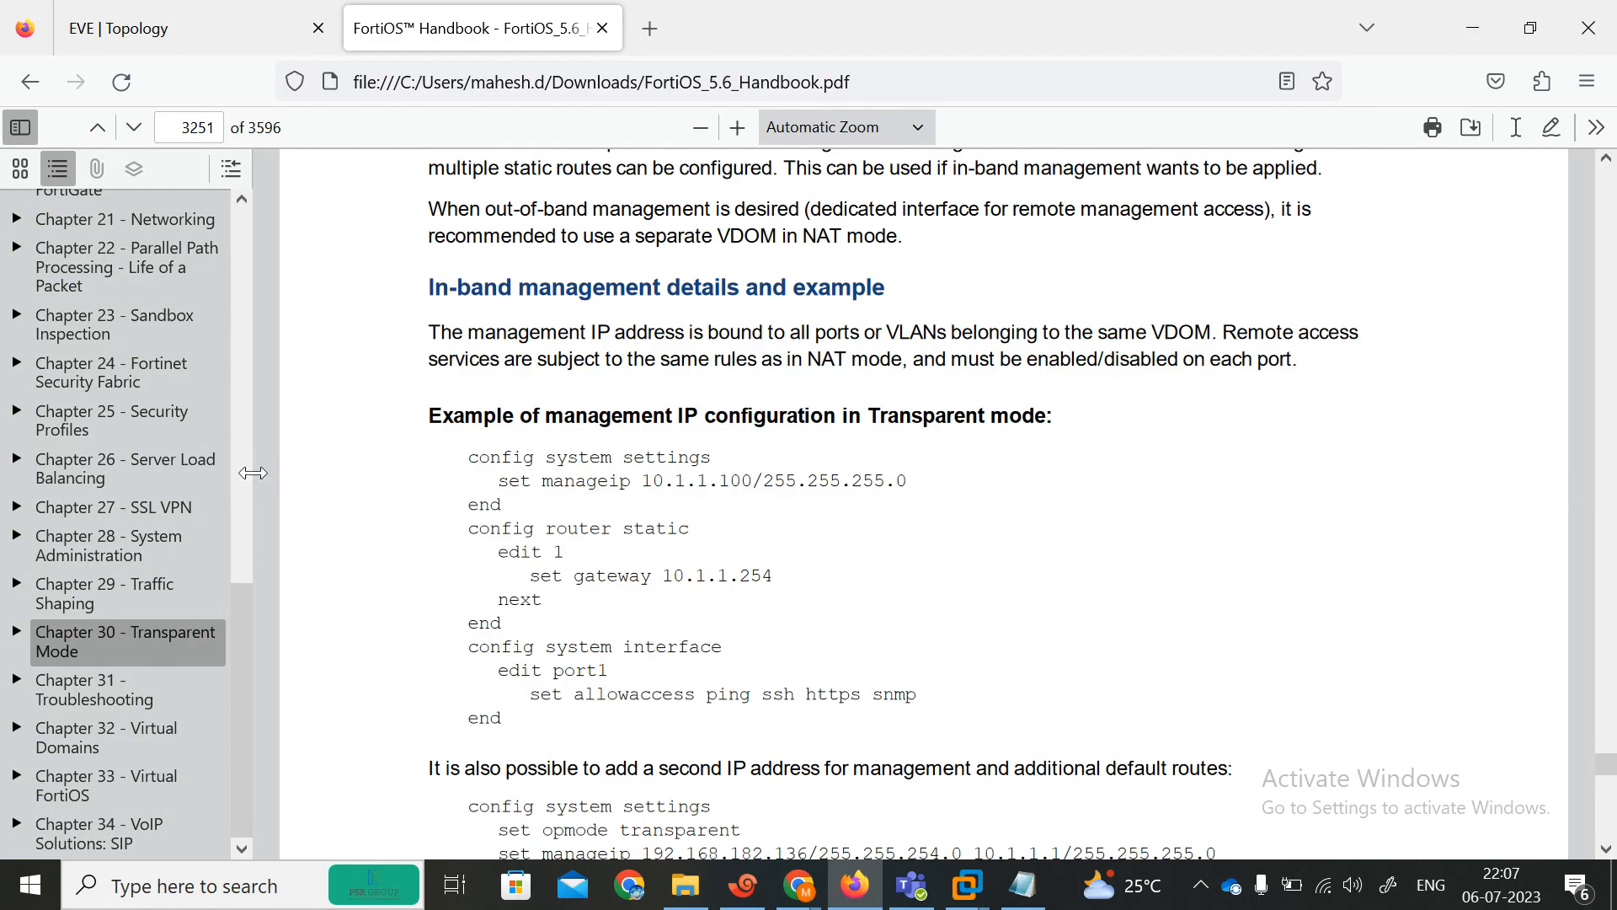
Widen the handbook's chapter outline sidebar so the chapter titles fit on one line.
left_click_drag(261, 469, 447, 506)
left_click(426, 379)
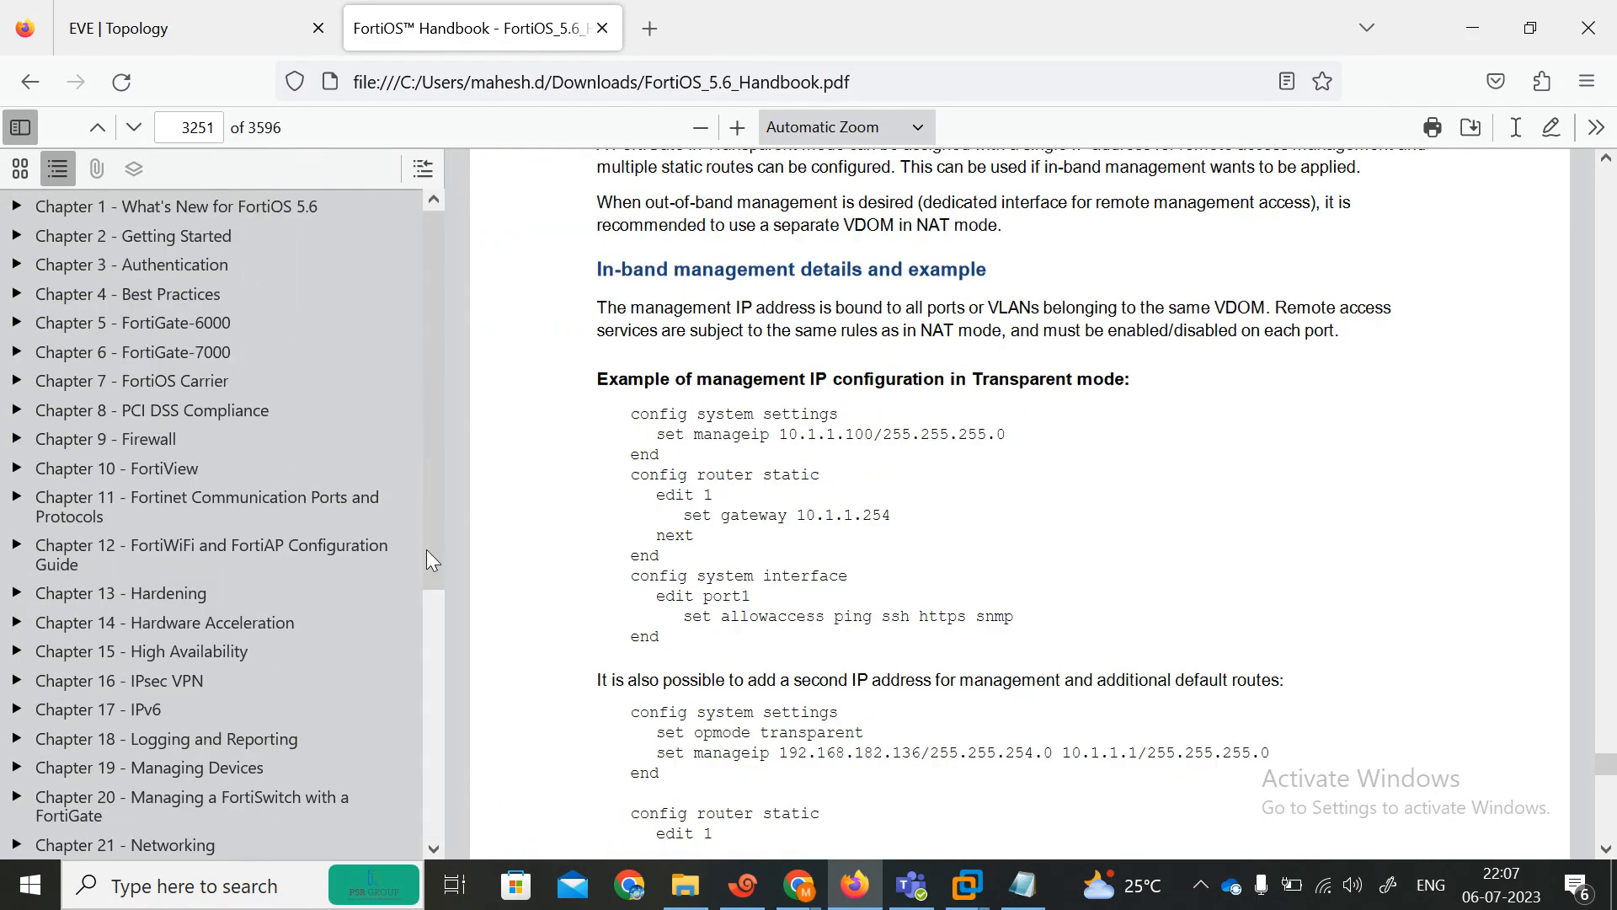
left_click_drag(428, 547, 421, 438)
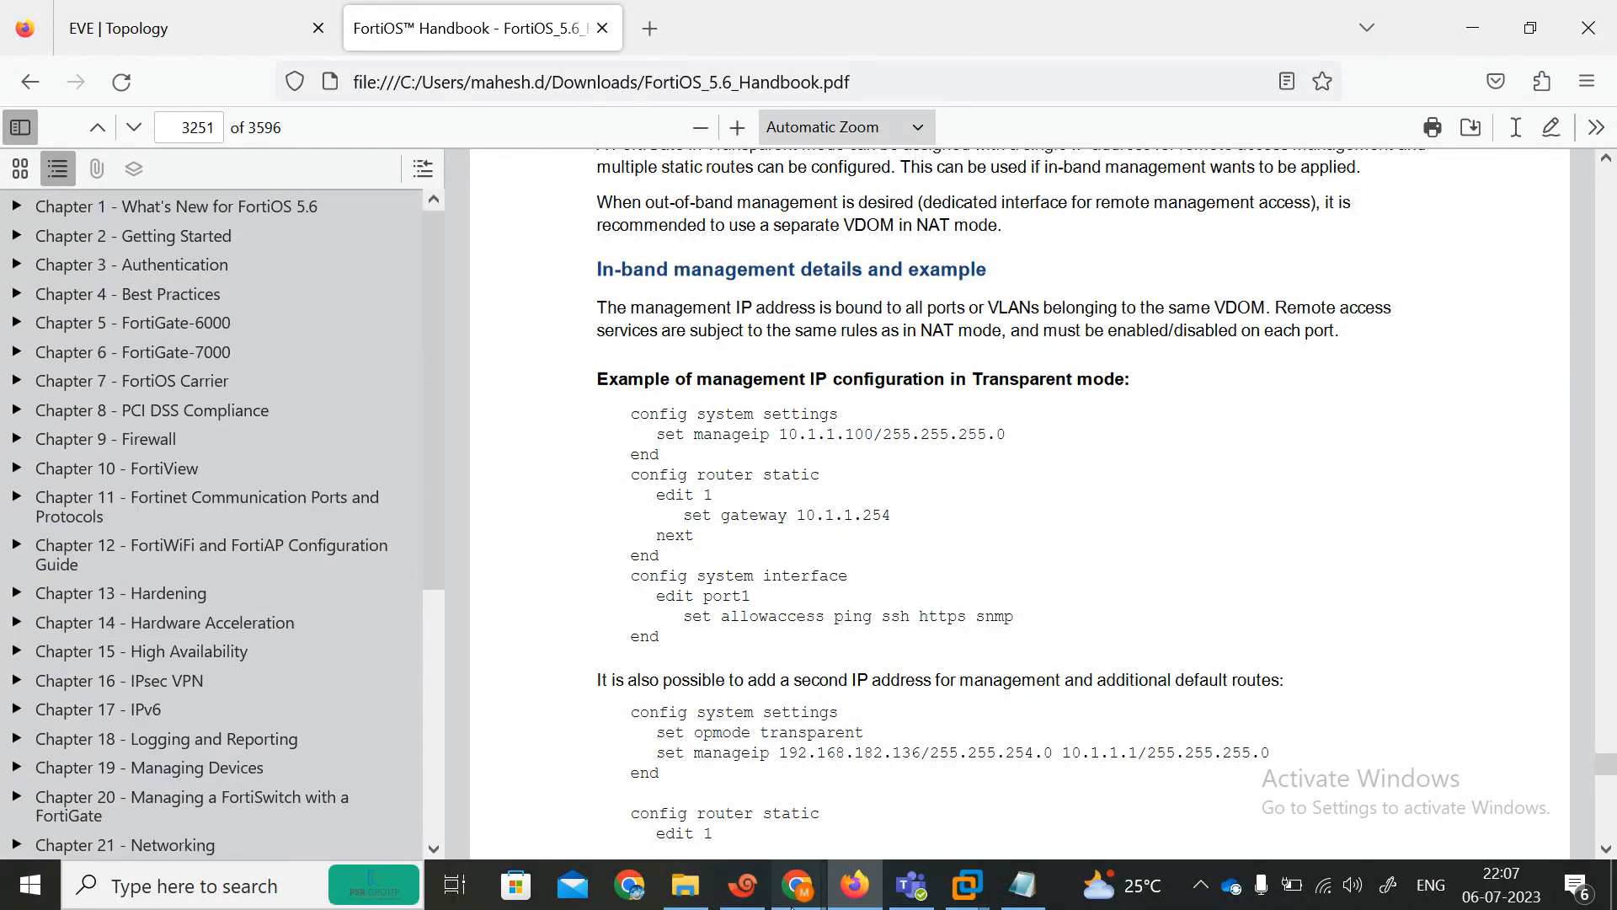
Switch to the Google Meet window in Chrome and open the screen recorder extension's controls.
left_click(798, 884)
left_click(581, 800)
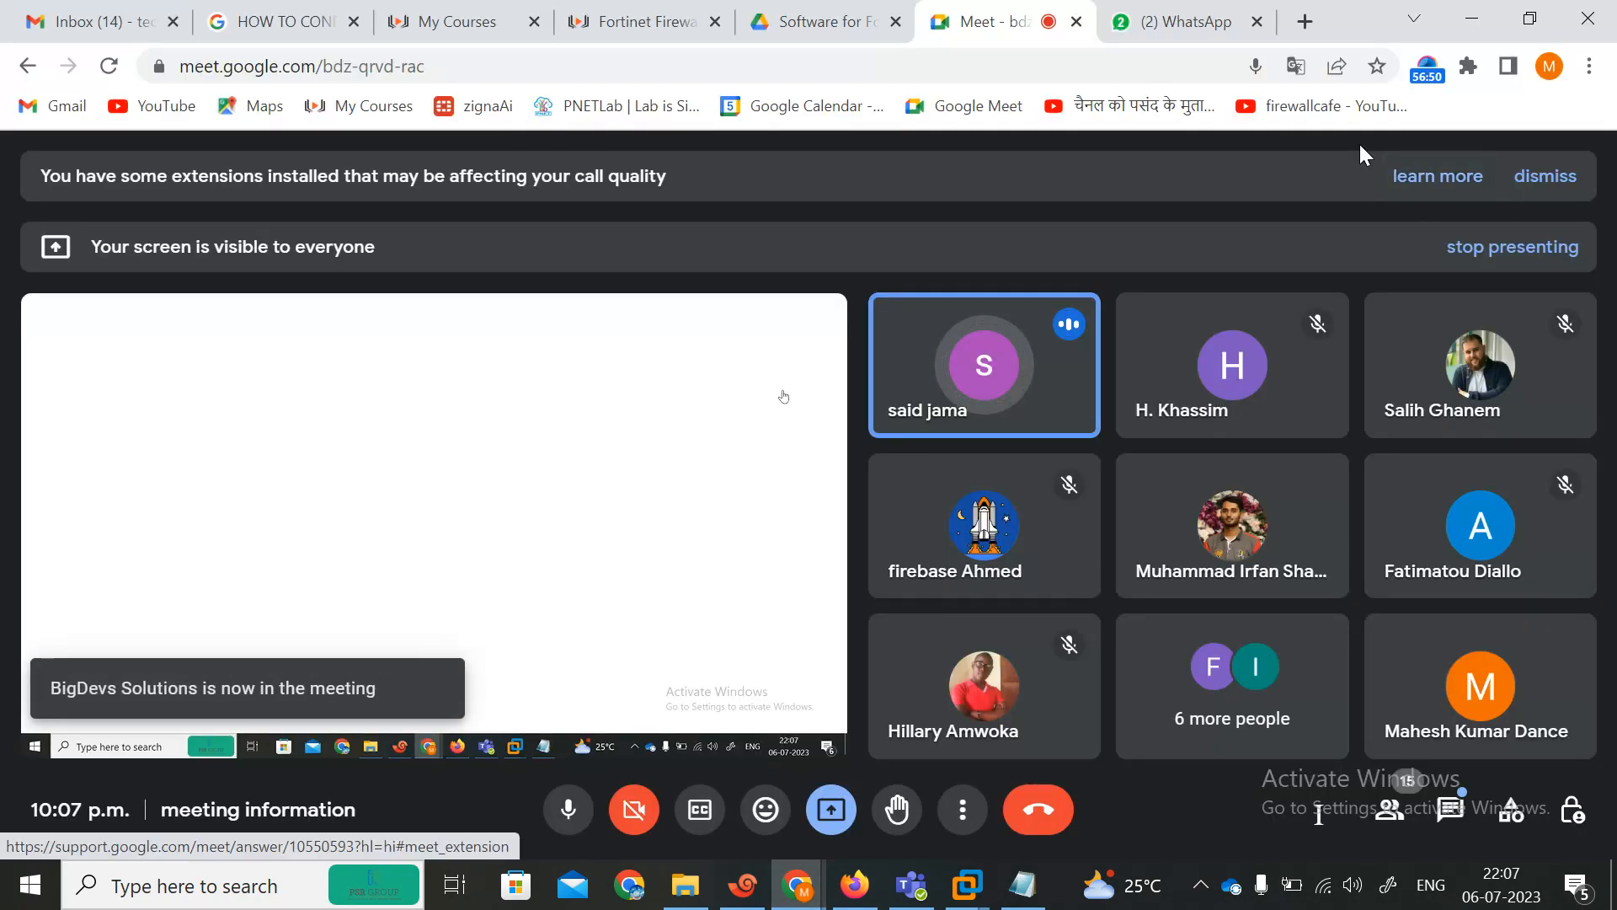
left_click(1435, 75)
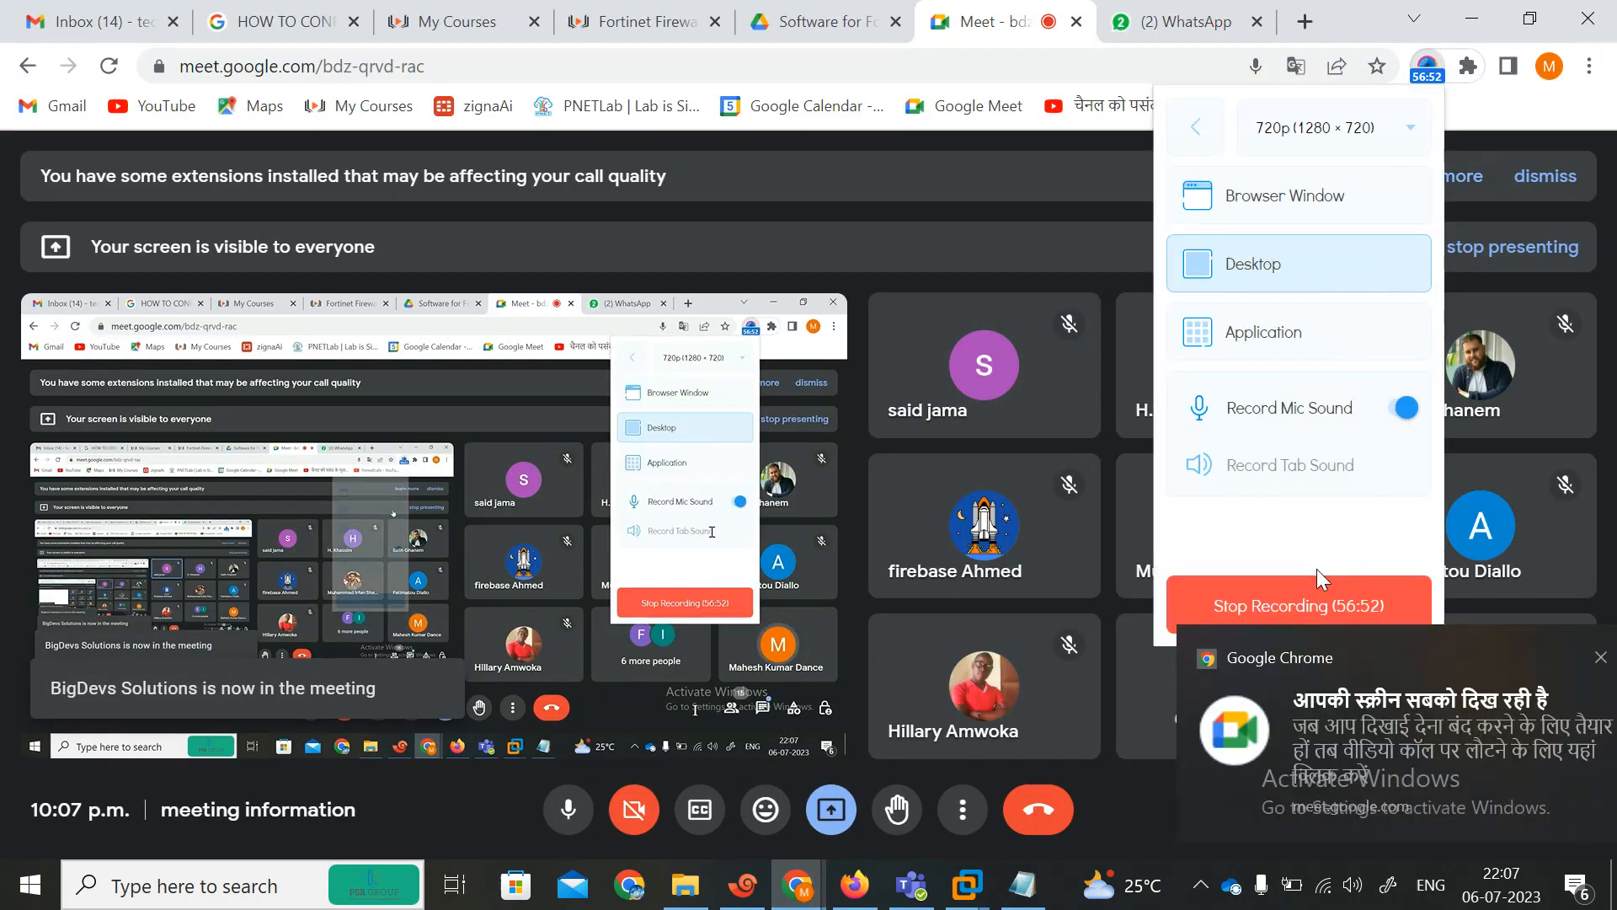